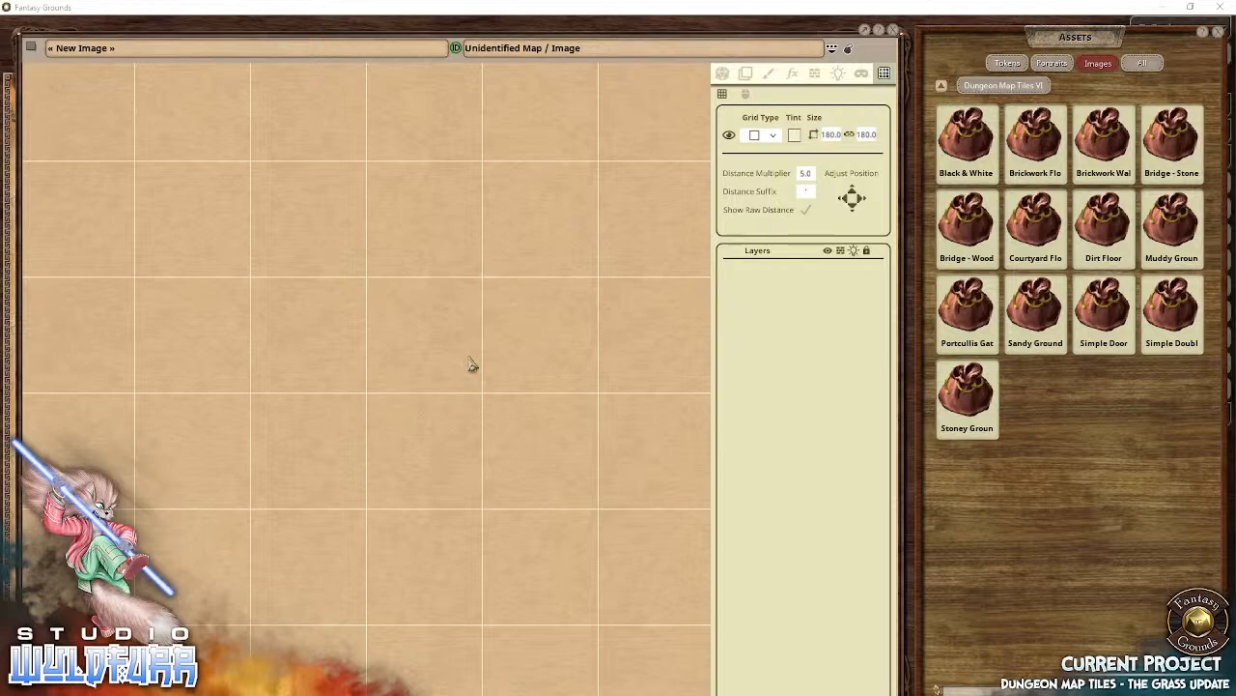
Step: Set the new map's grid type to square
scroll(403, 434, down, 2)
scroll(403, 434, down, 4)
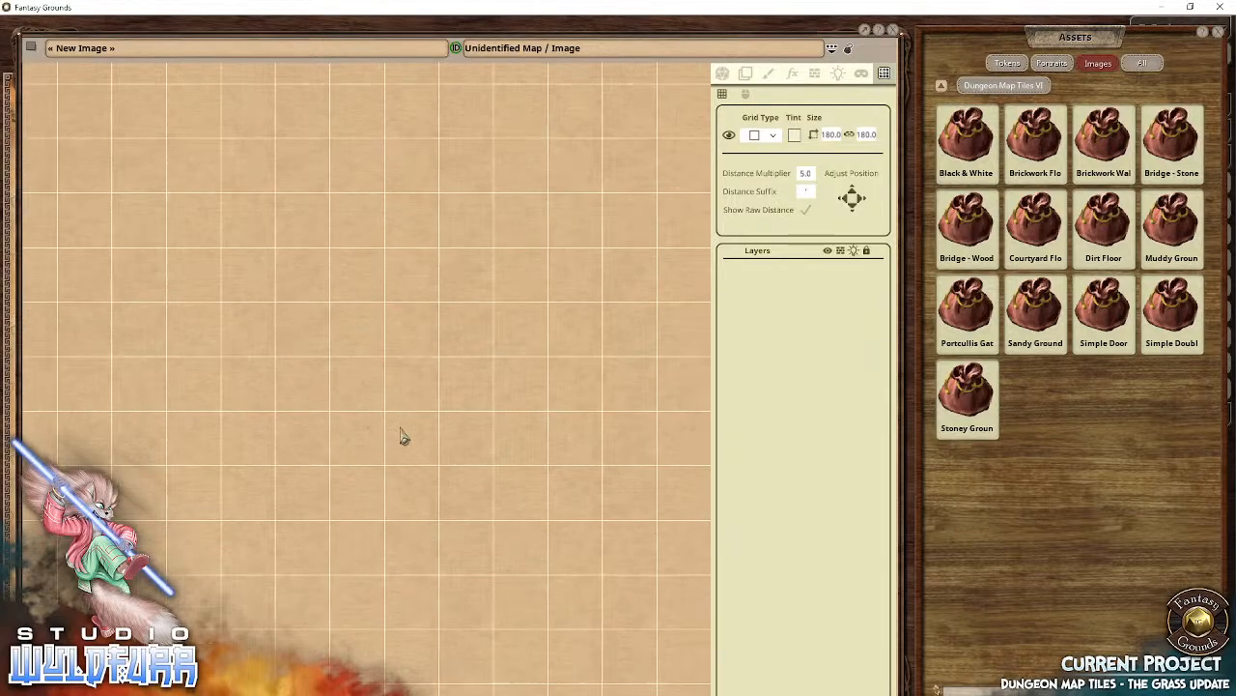
scroll(422, 407, up, 1)
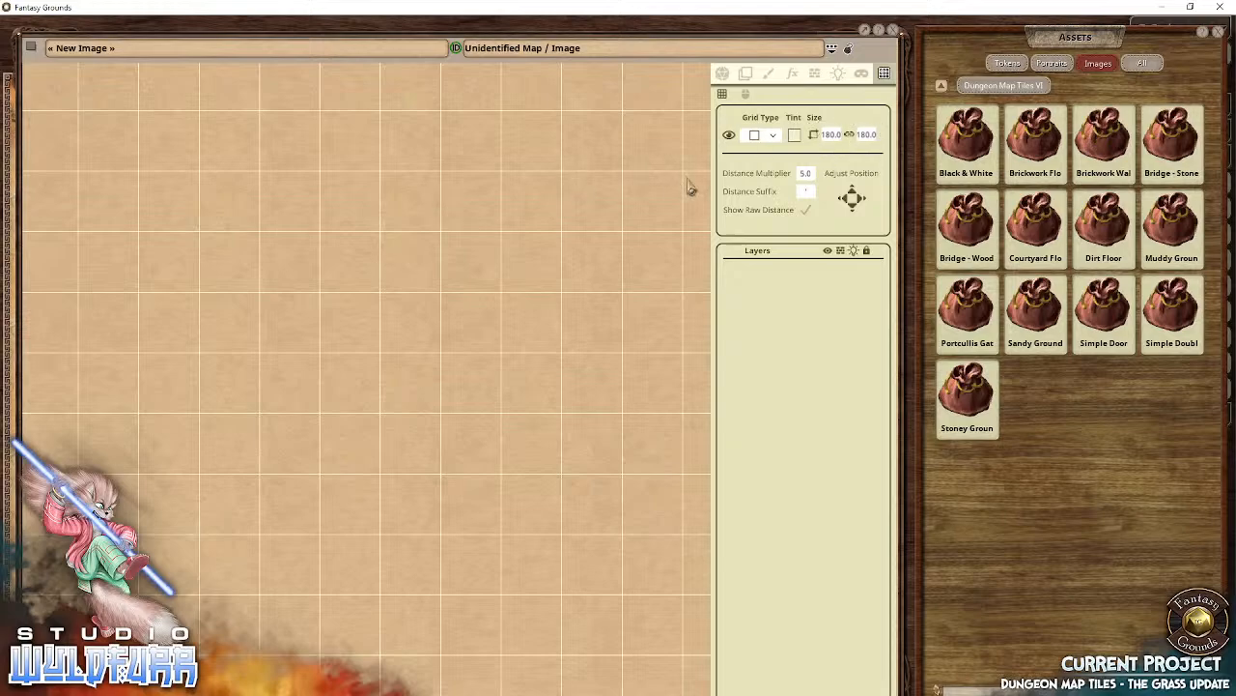
click(768, 135)
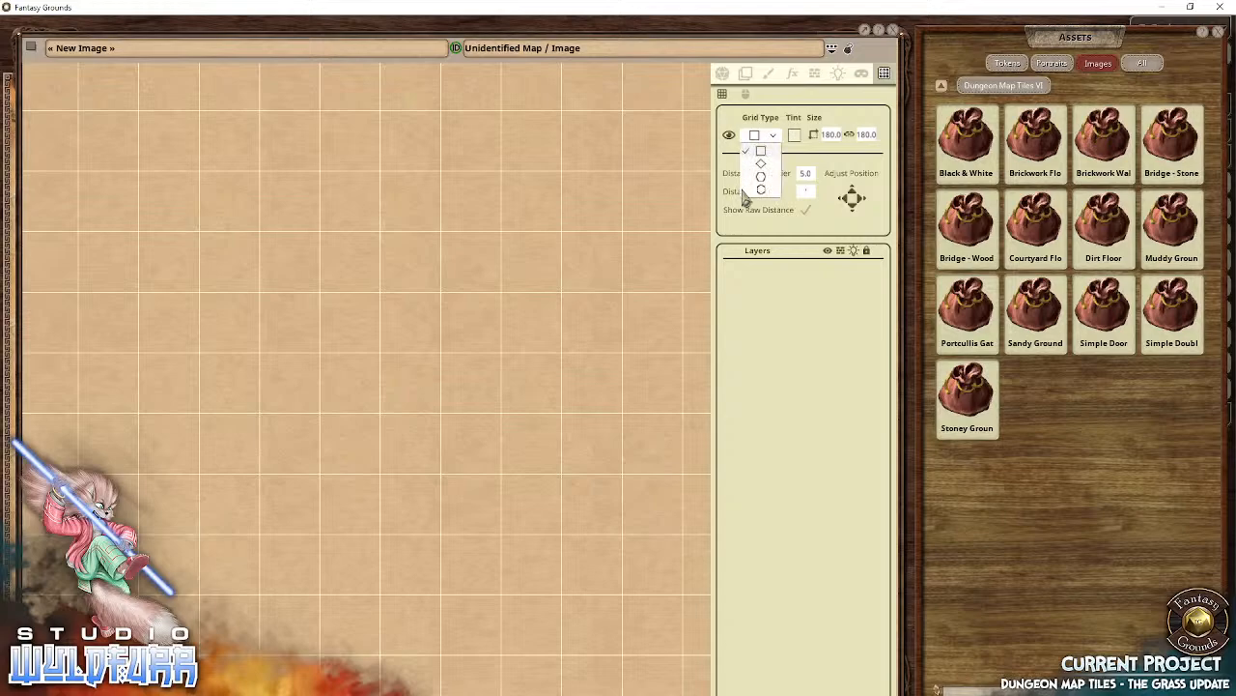
click(762, 152)
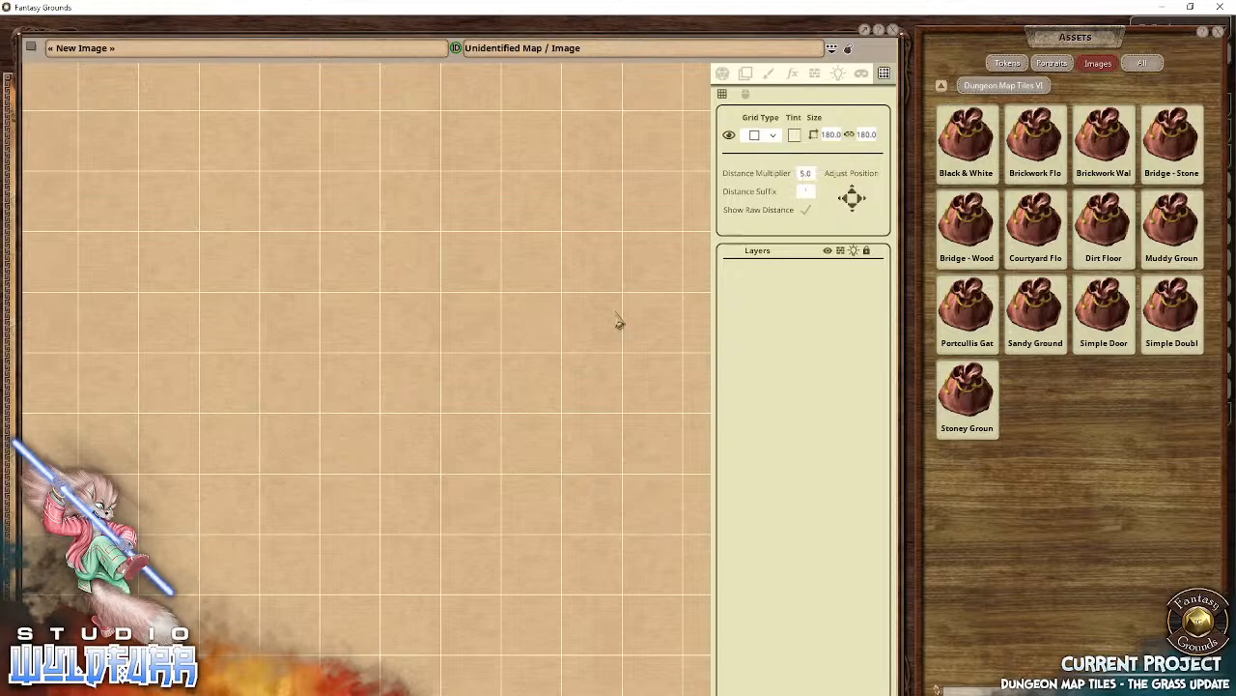
Step: Hide the map grid and show it again, twice in a row
click(731, 137)
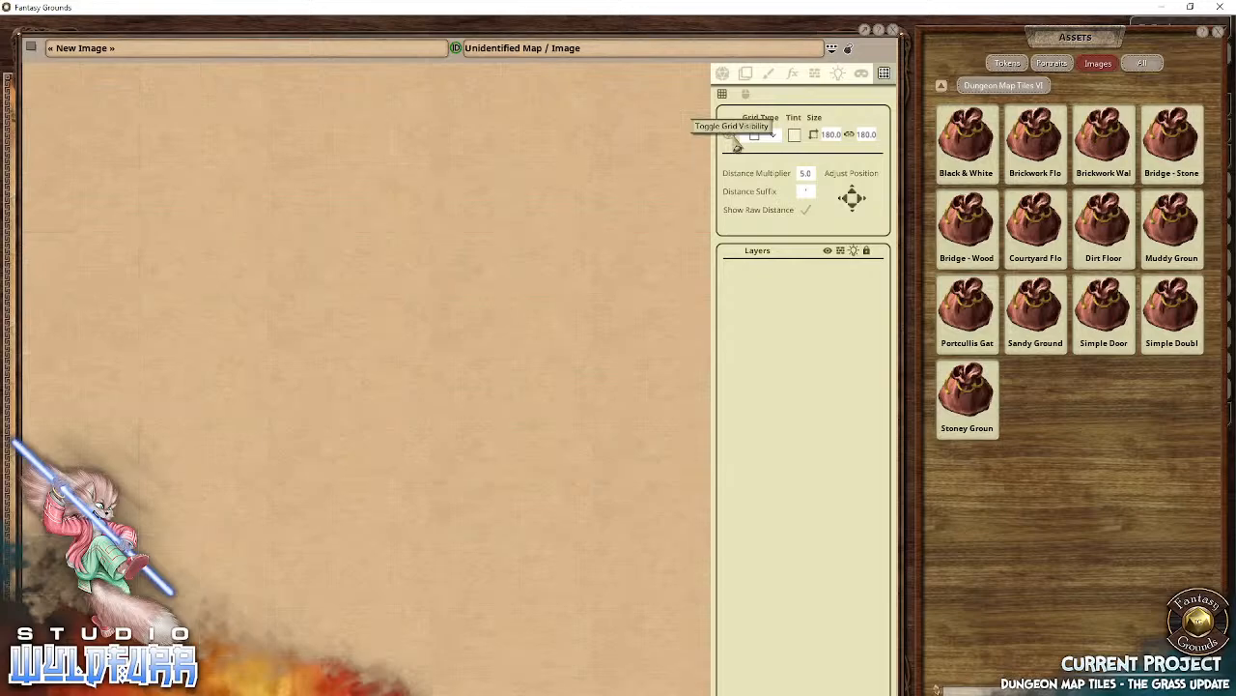
click(731, 137)
click(731, 138)
click(733, 138)
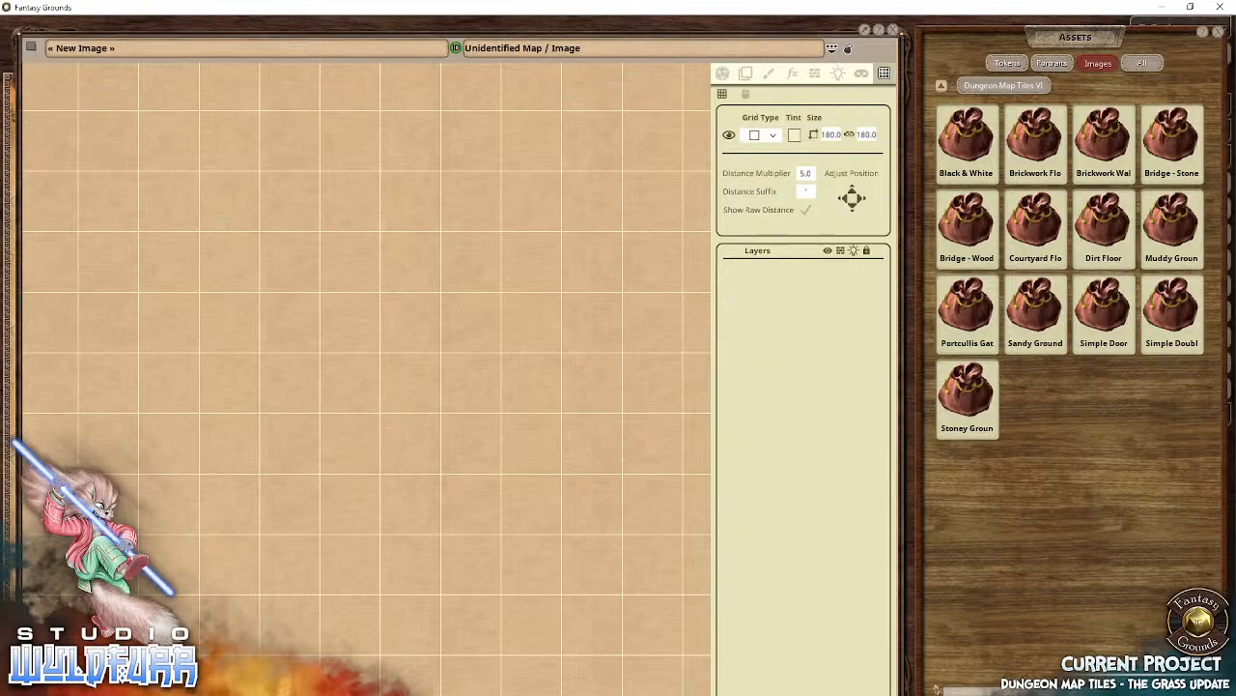
Step: Add two layer folders to the map, naming the first Ground and the one above it Floor
click(811, 693)
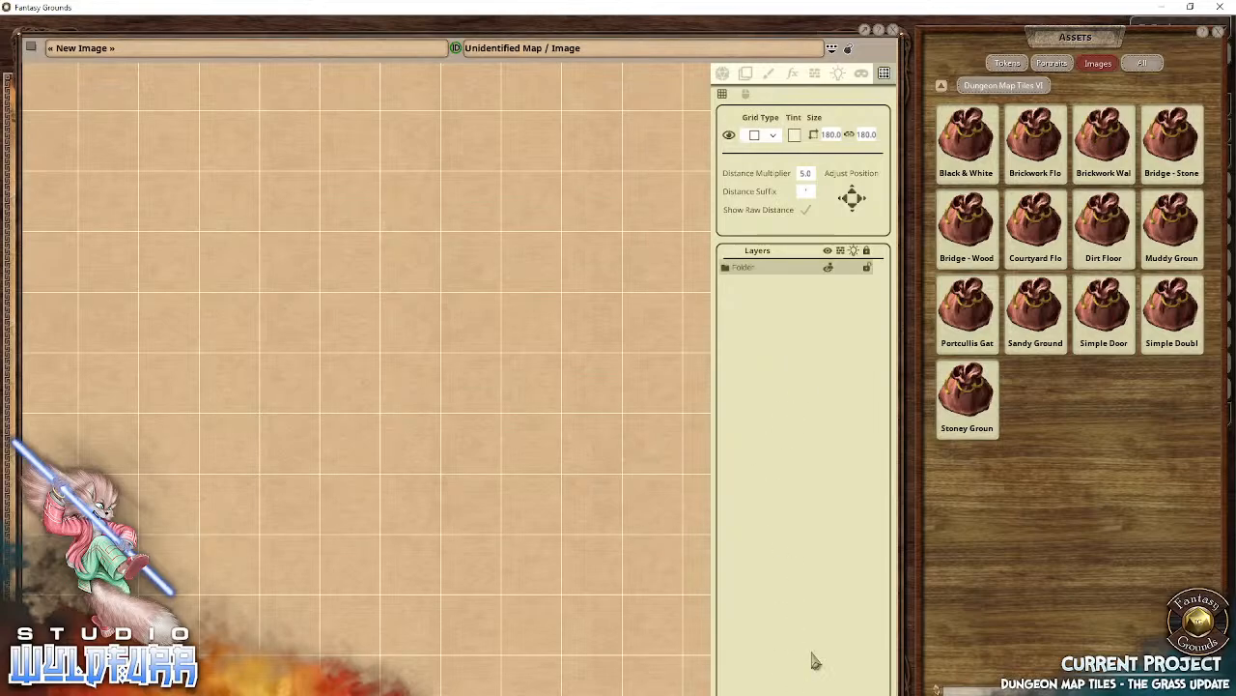
double_click(743, 273)
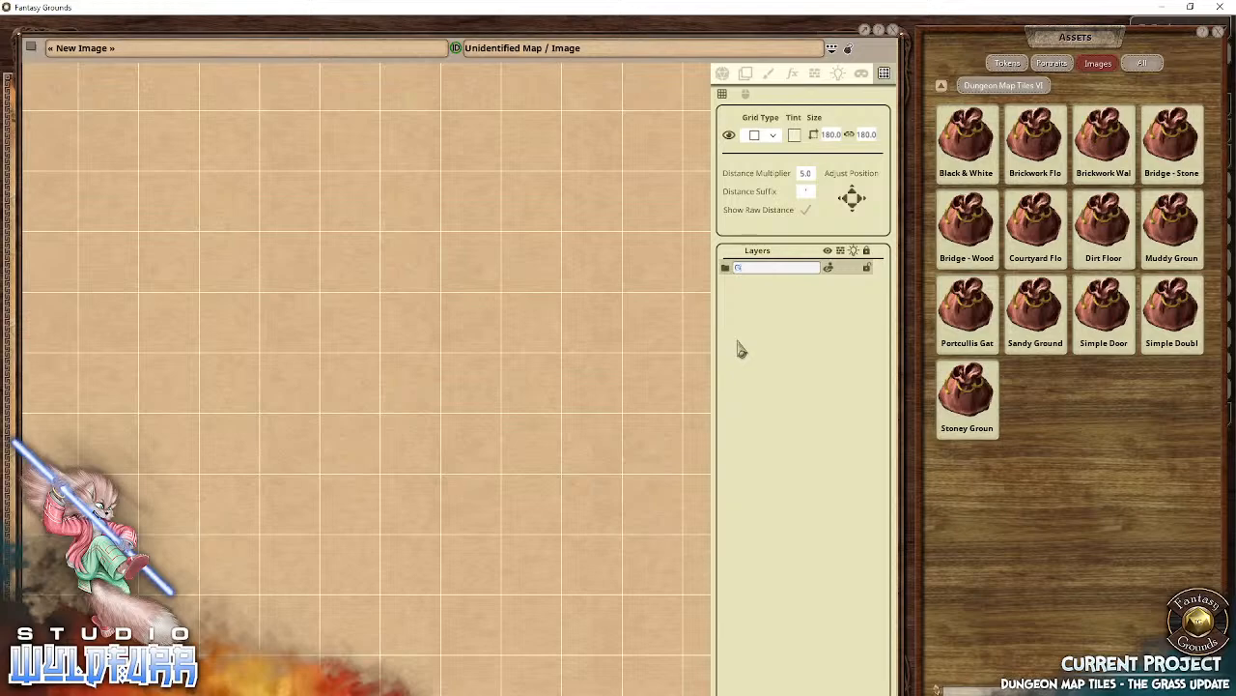
key(Return)
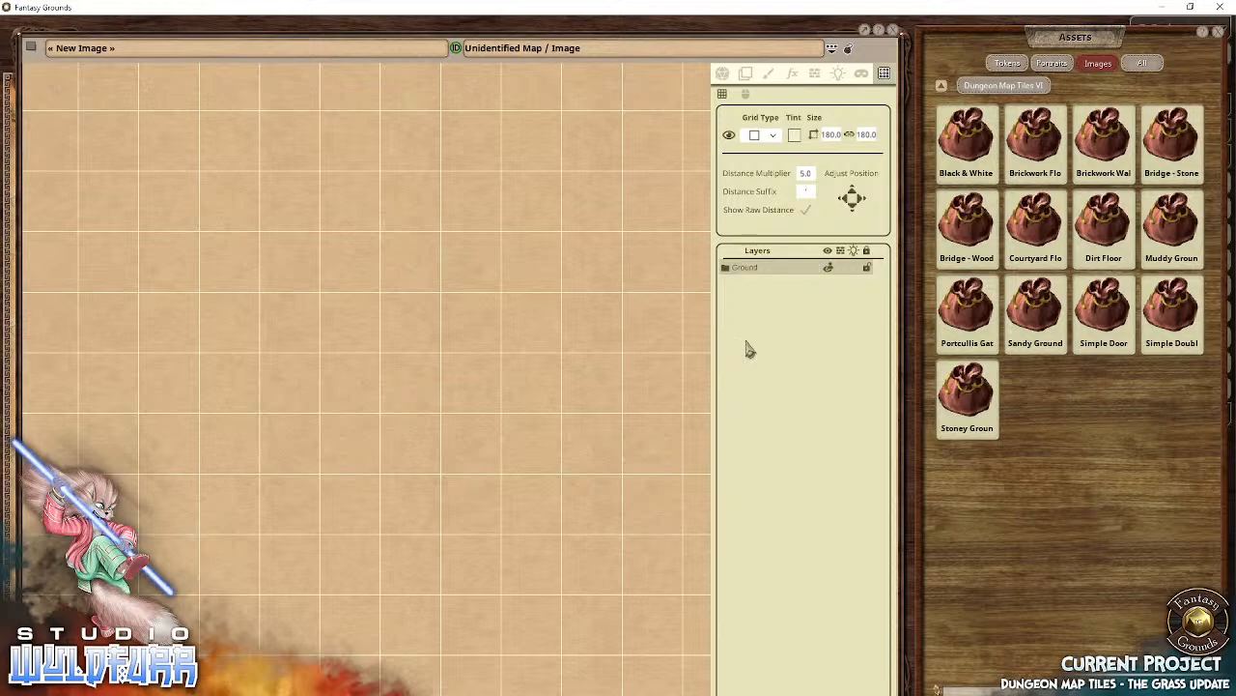
click(800, 411)
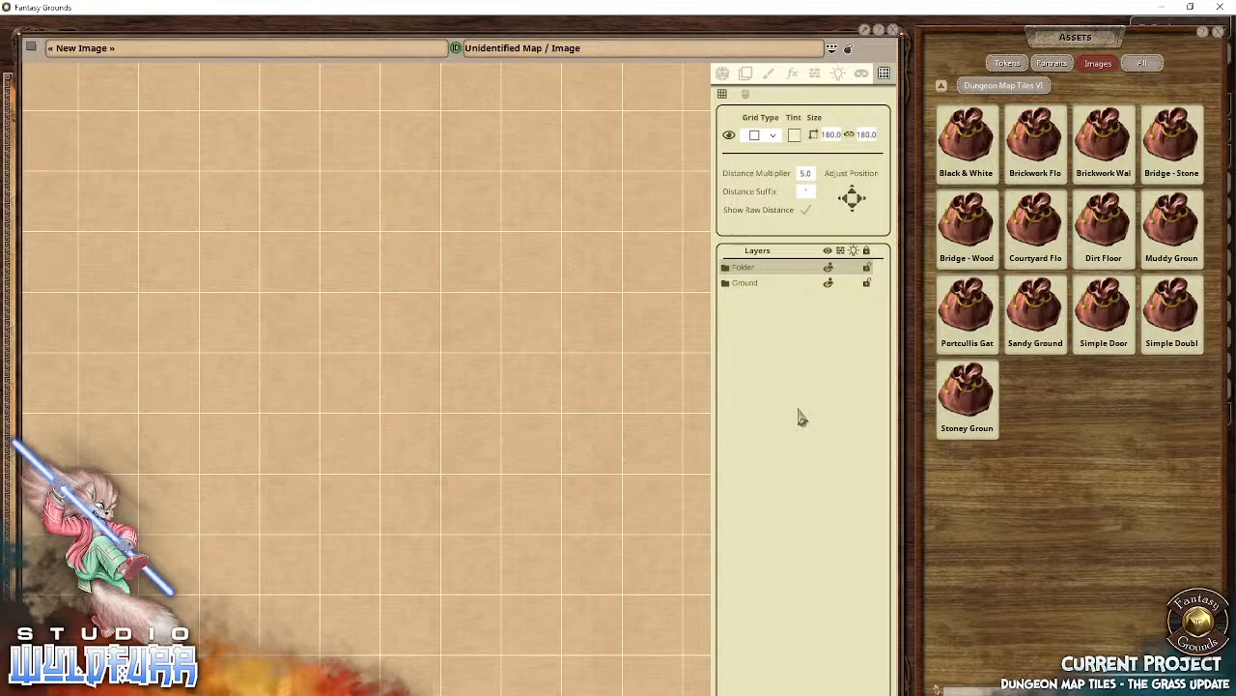
double_click(753, 272)
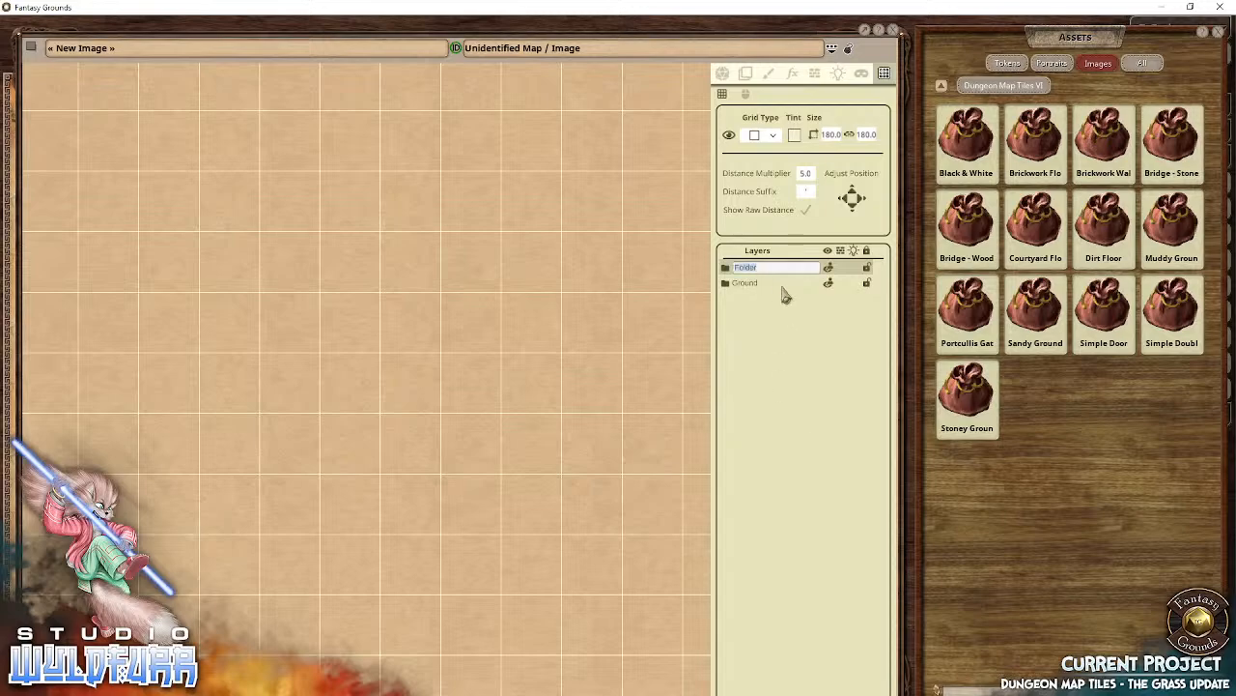
text(Floor)
key(Return)
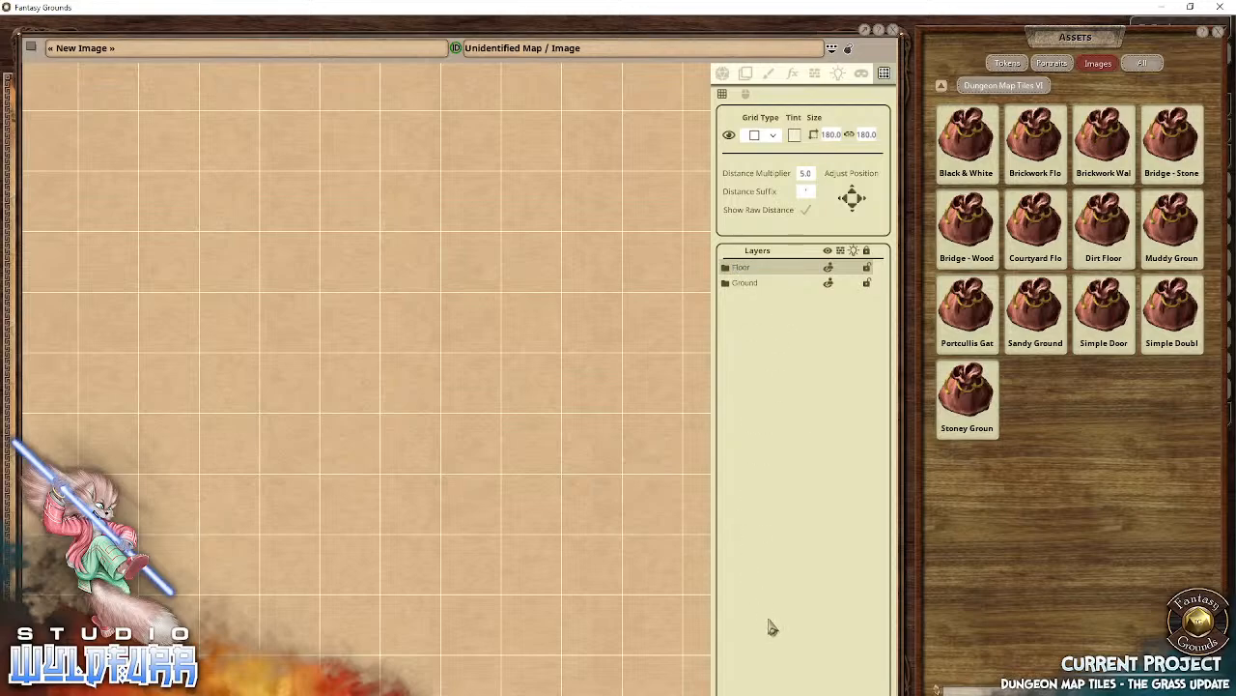
Step: Add two more layer folders above Floor, named Walls and Features
click(760, 315)
double_click(748, 270)
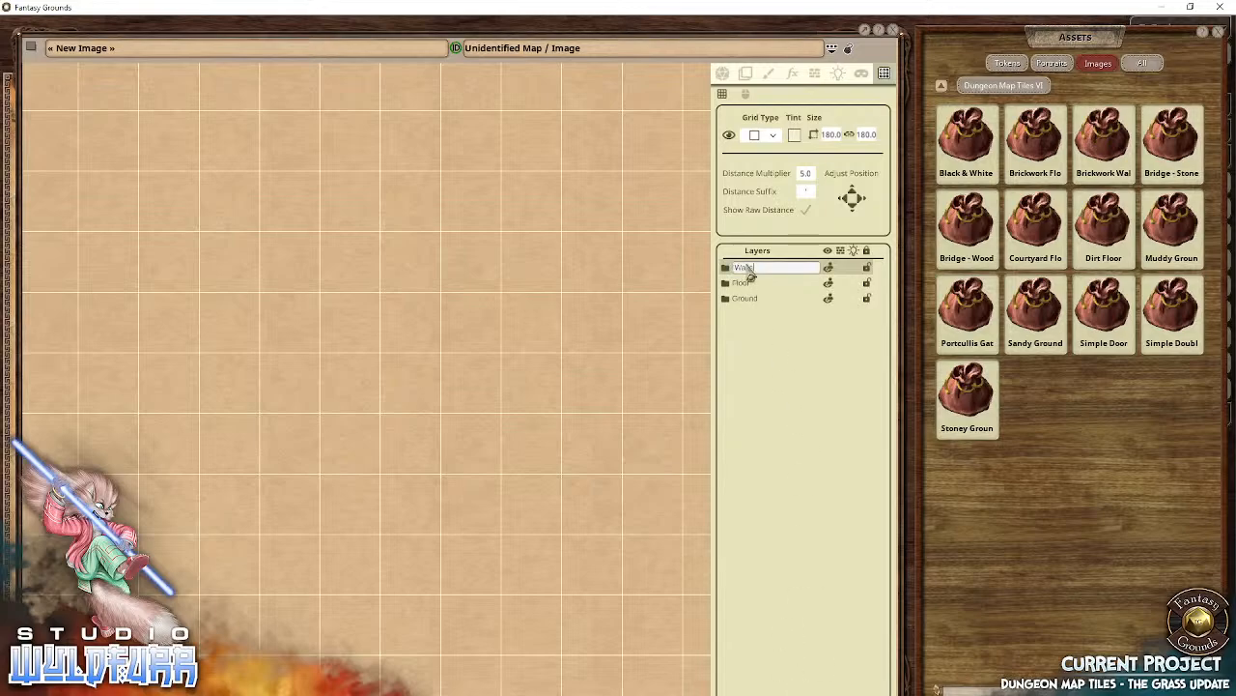
key(Return)
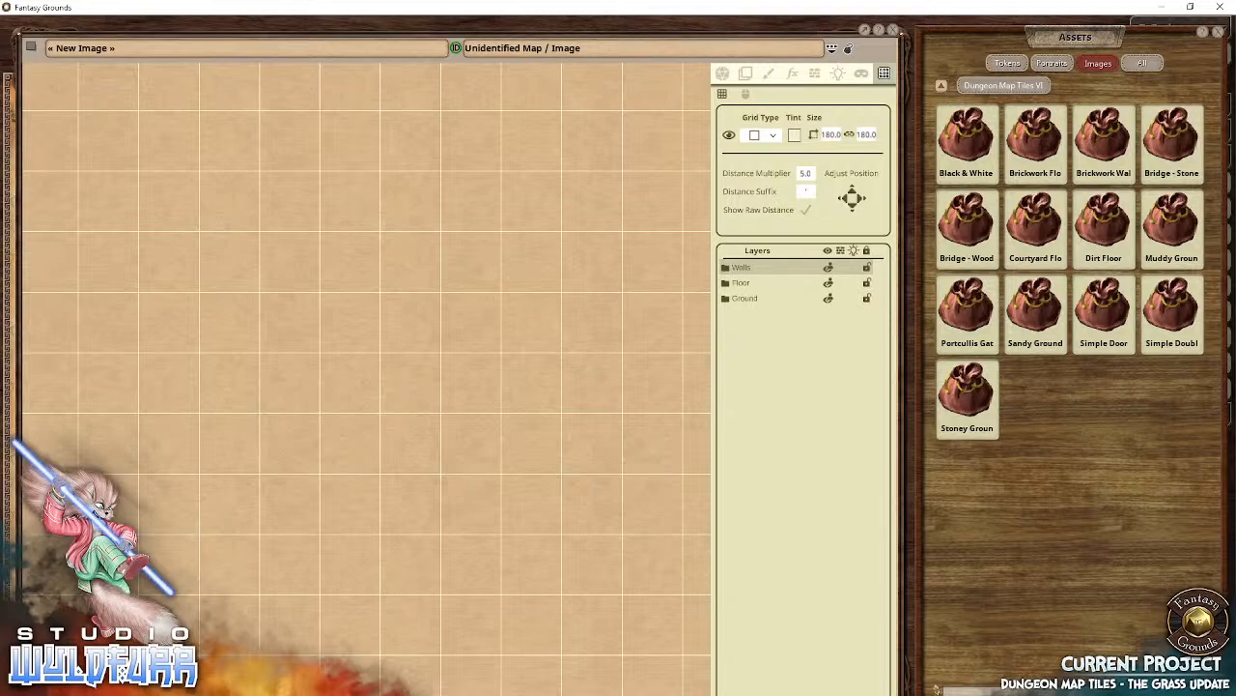
click(803, 621)
double_click(743, 271)
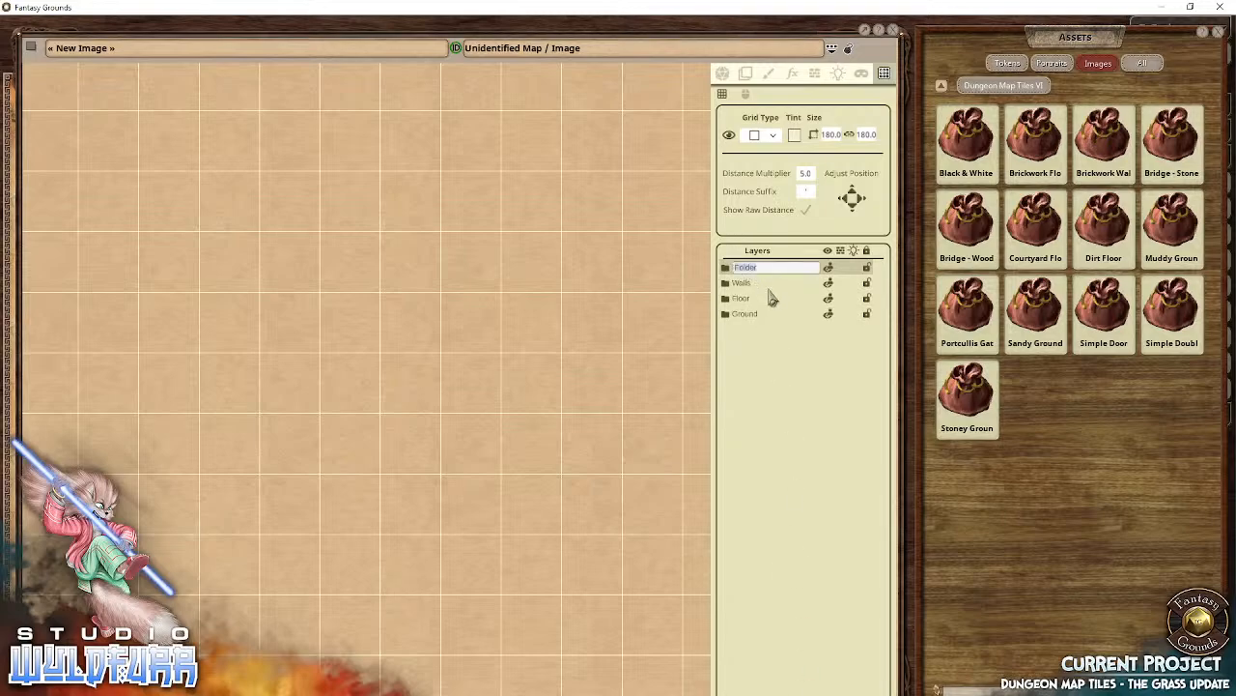
text(Features)
key(Return)
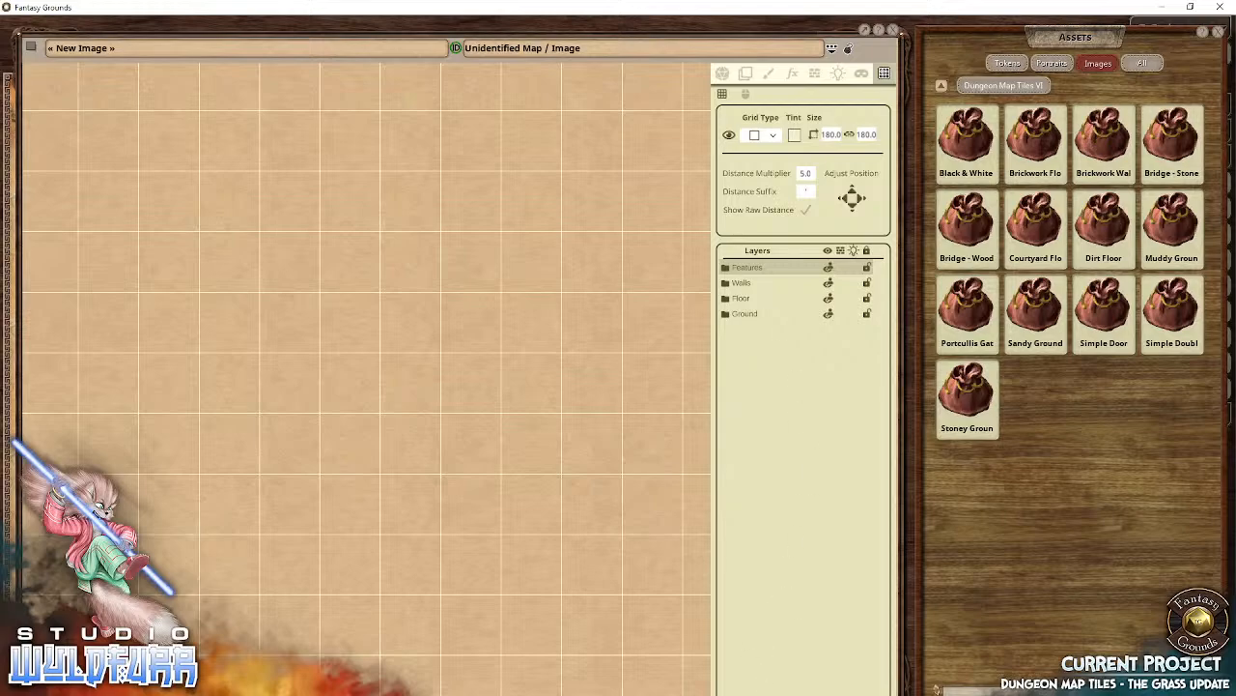
Step: Add a layer folder named Roof above Features
click(739, 691)
double_click(743, 269)
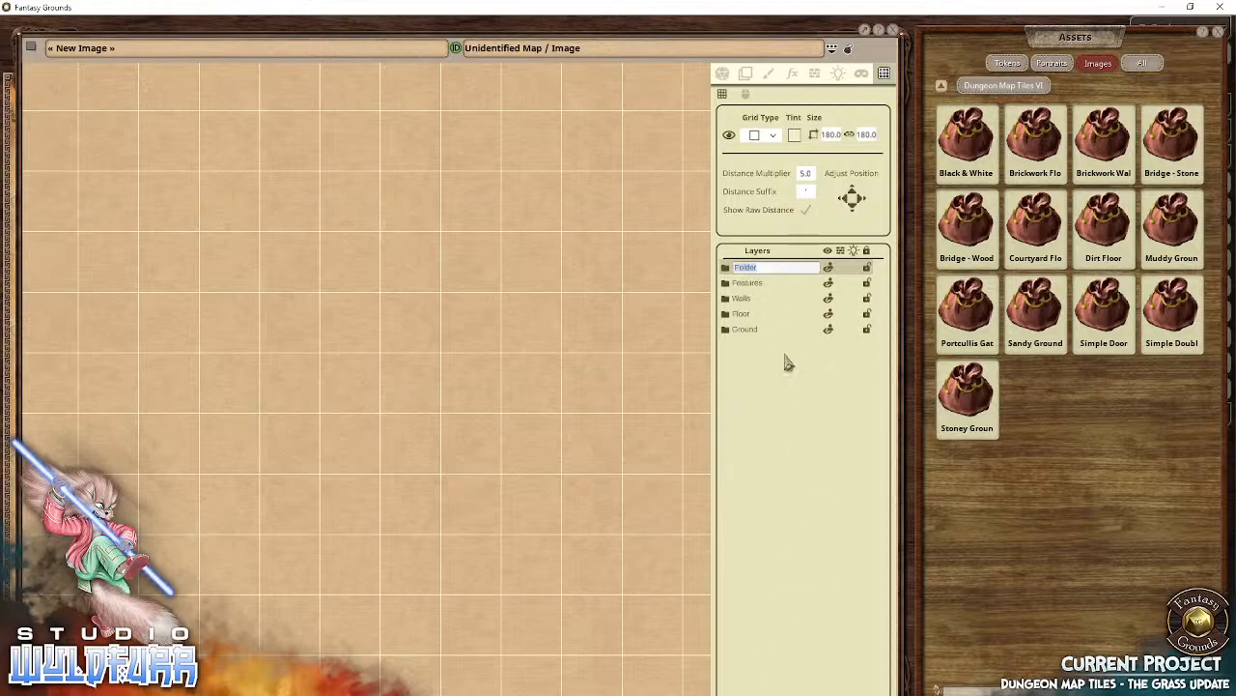
key(Return)
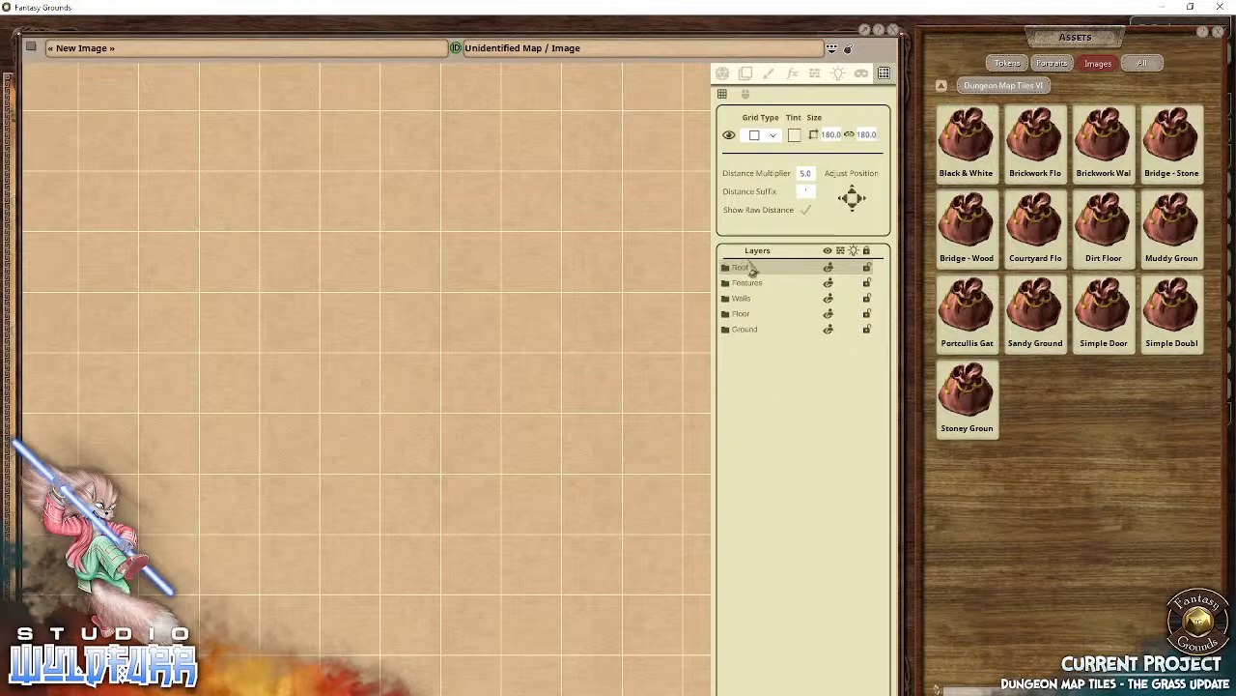
Step: With the Ground folder selected, open the Sandy Ground assets and place the sandy-ground-0001.png tile in a grid square
click(744, 334)
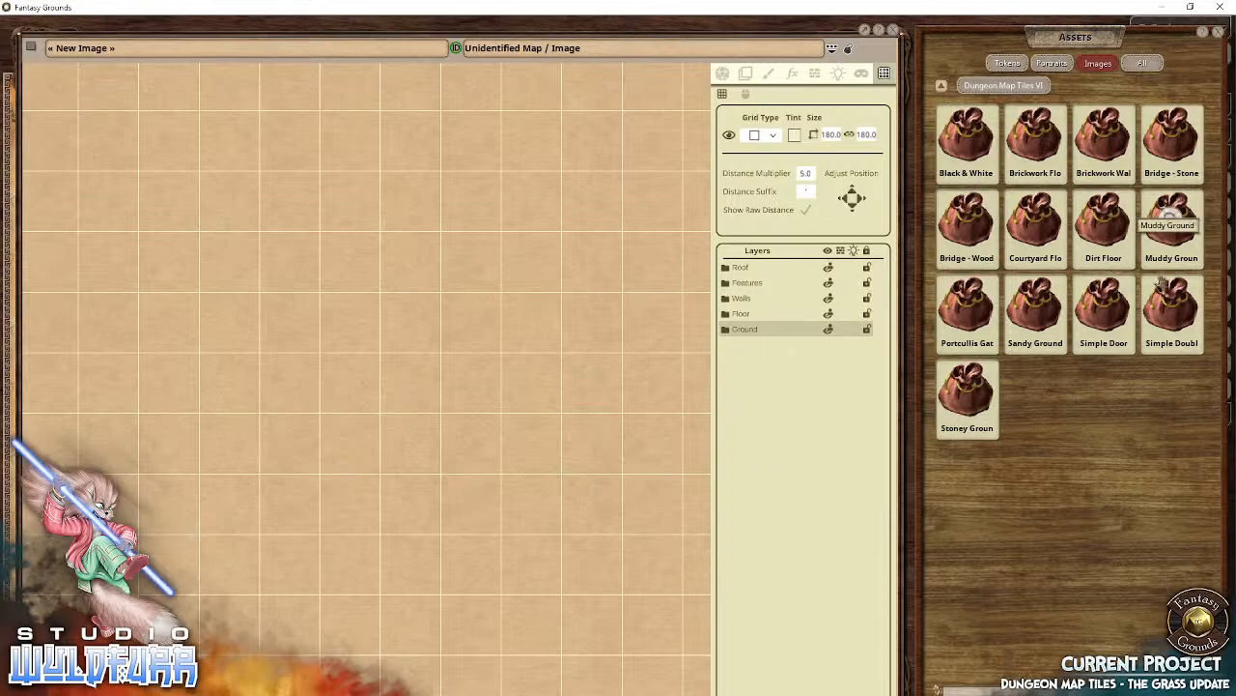
double_click(1035, 328)
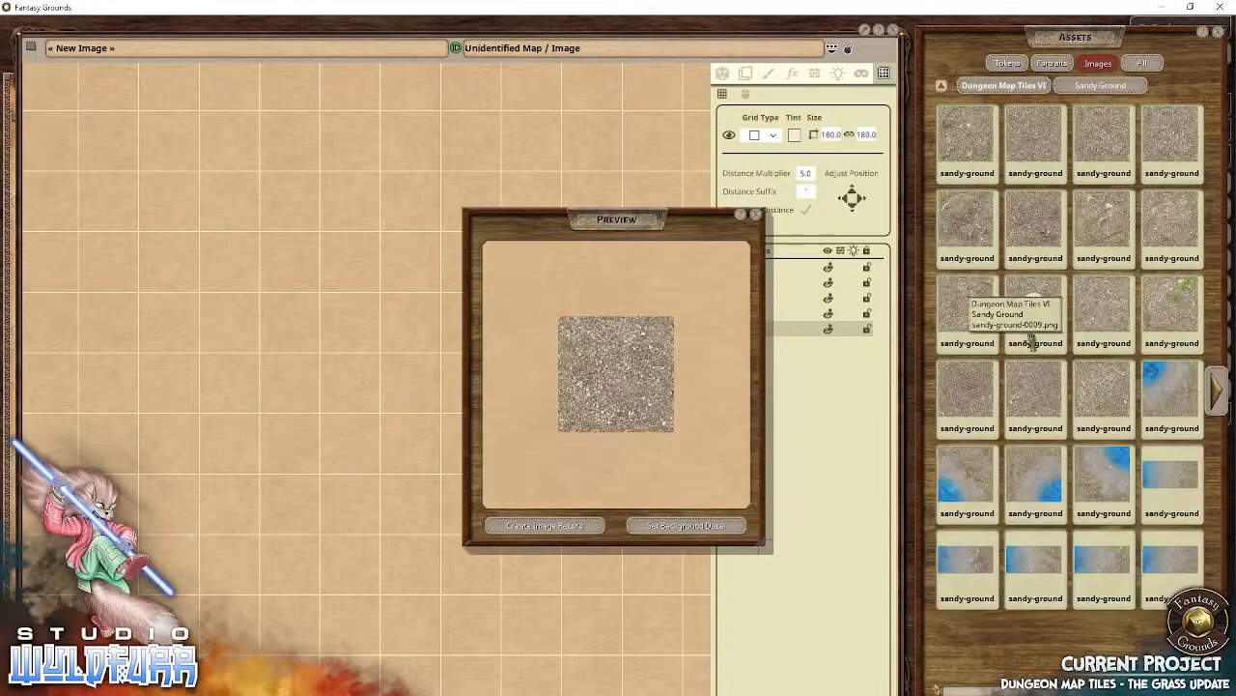
click(757, 214)
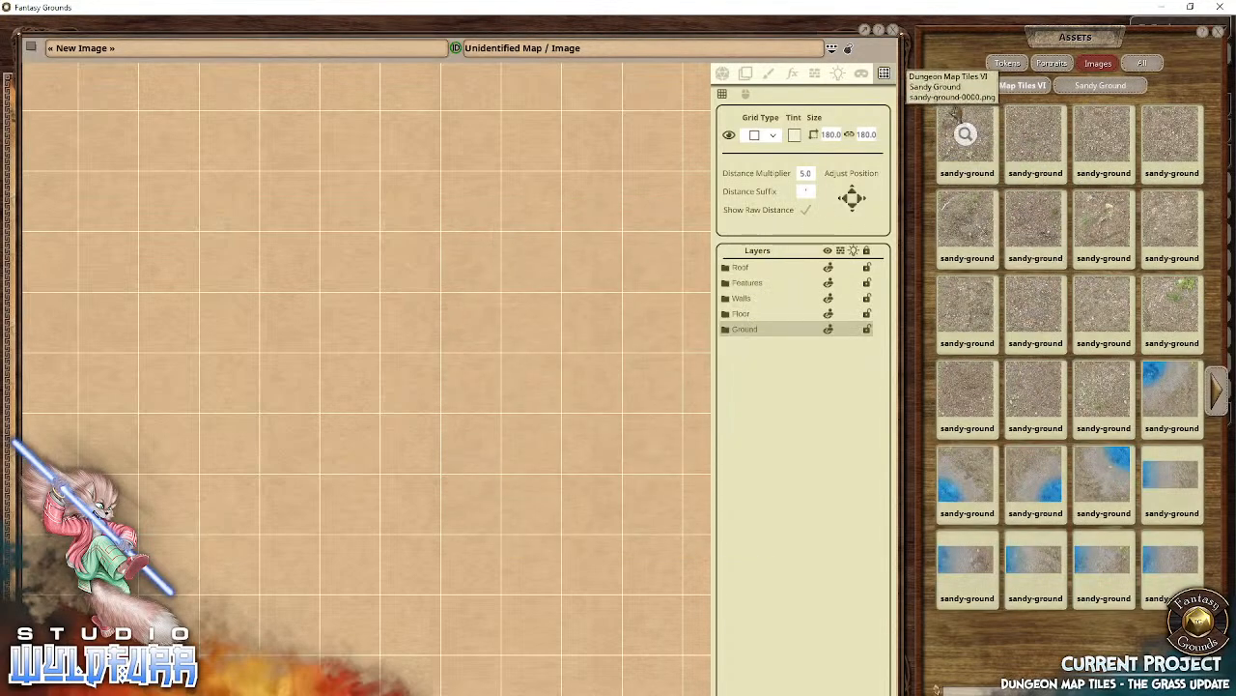
drag(427, 423, 471, 382)
Step: Reset the map view to its original zoom level and bring the placed ground tile into a convenient position
right_click(387, 394)
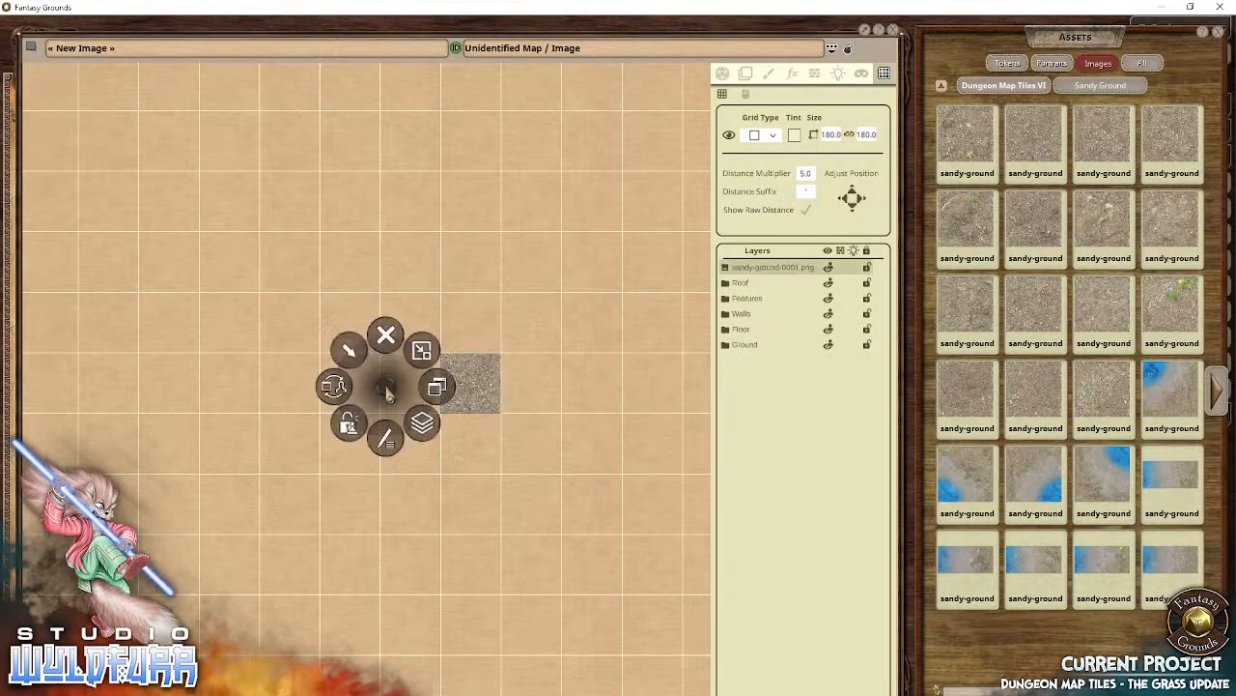
click(442, 390)
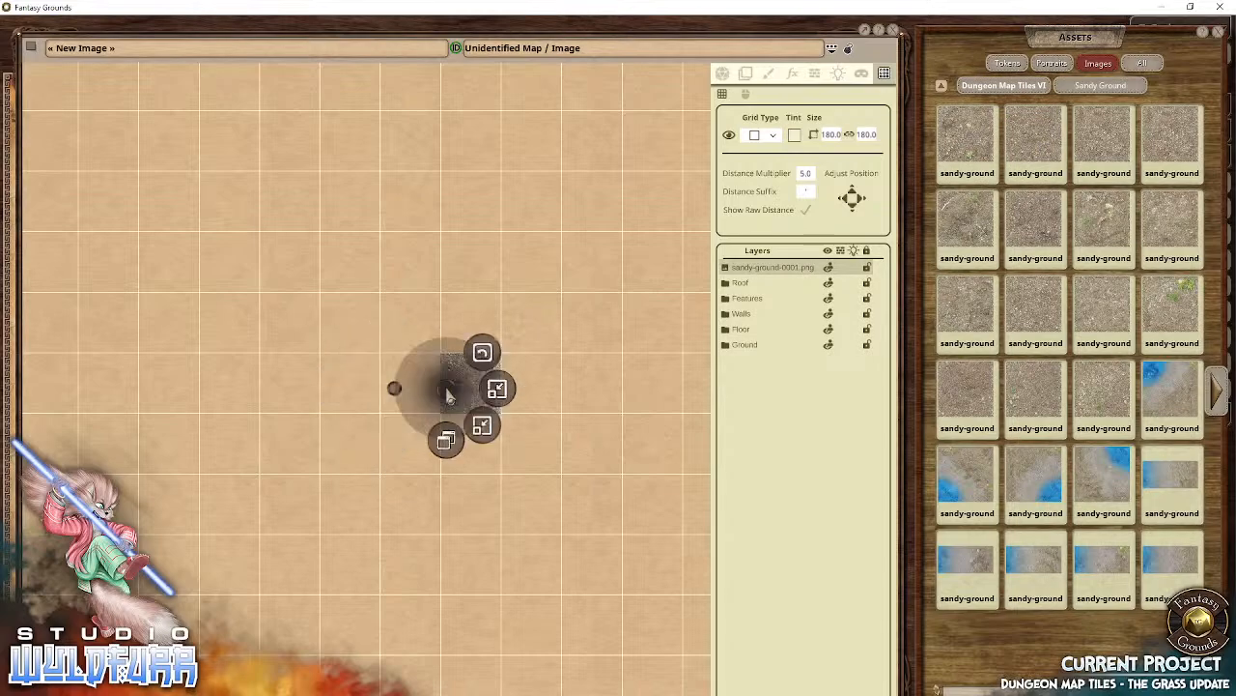
click(485, 356)
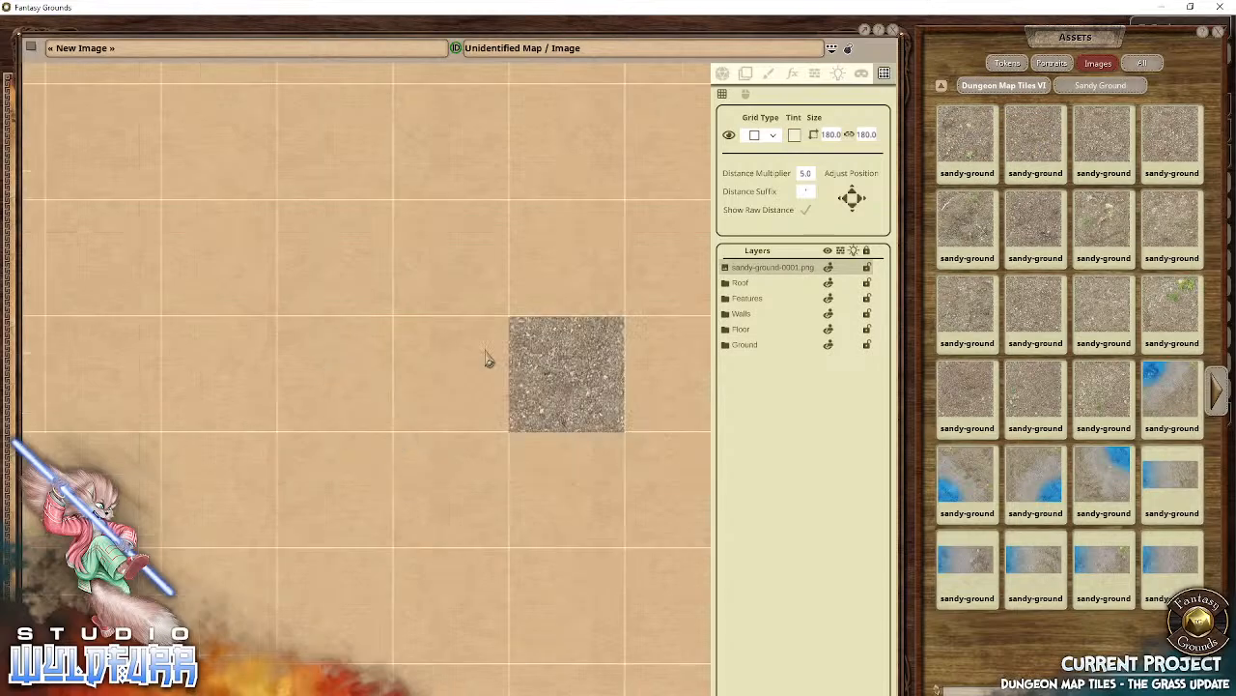
scroll(579, 257, up, 1)
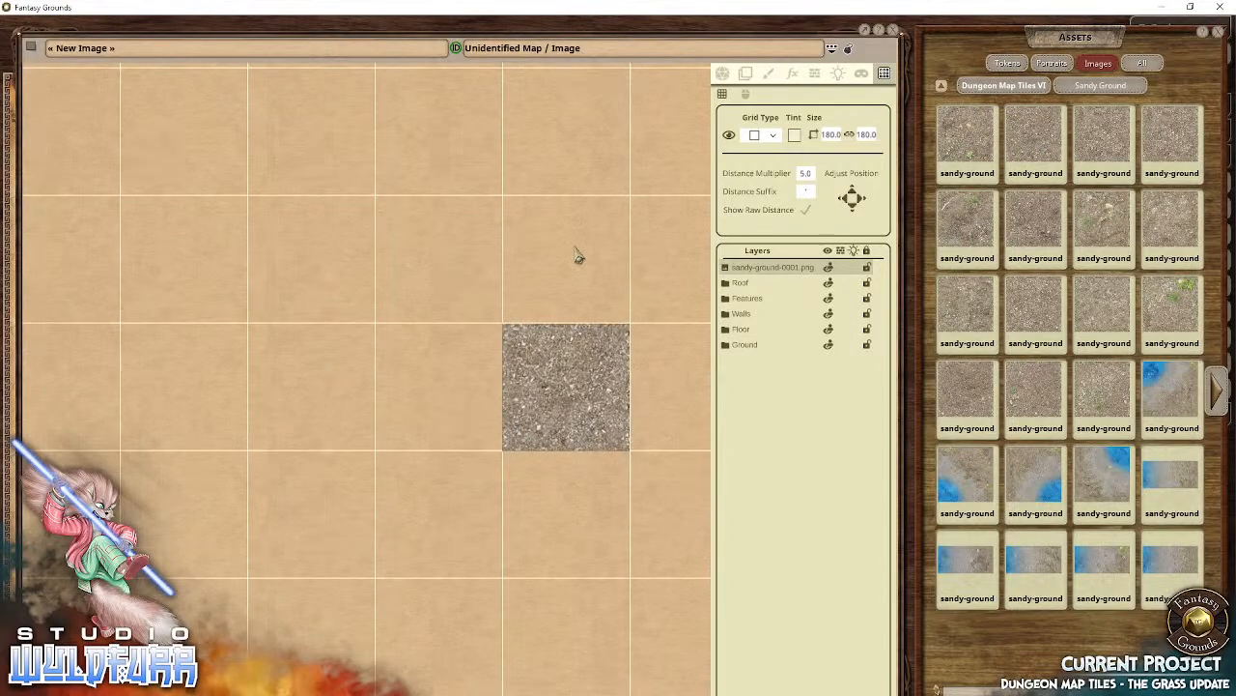
drag(579, 257, 437, 263)
right_click(416, 384)
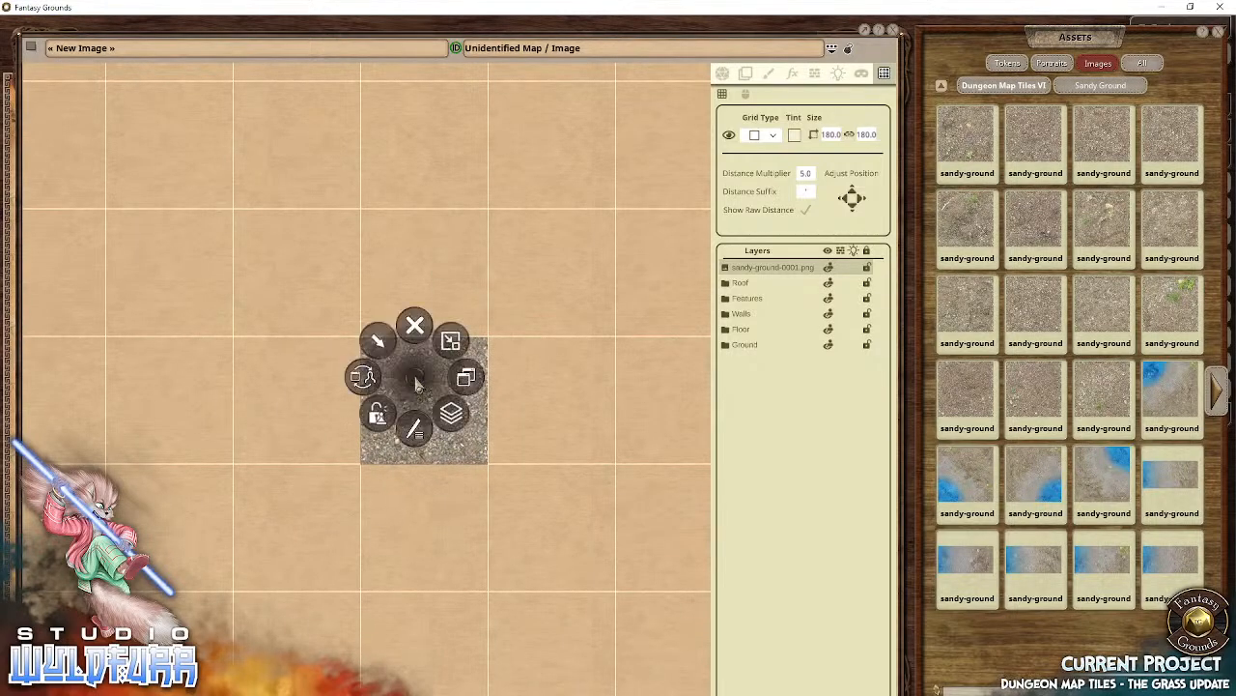
click(465, 378)
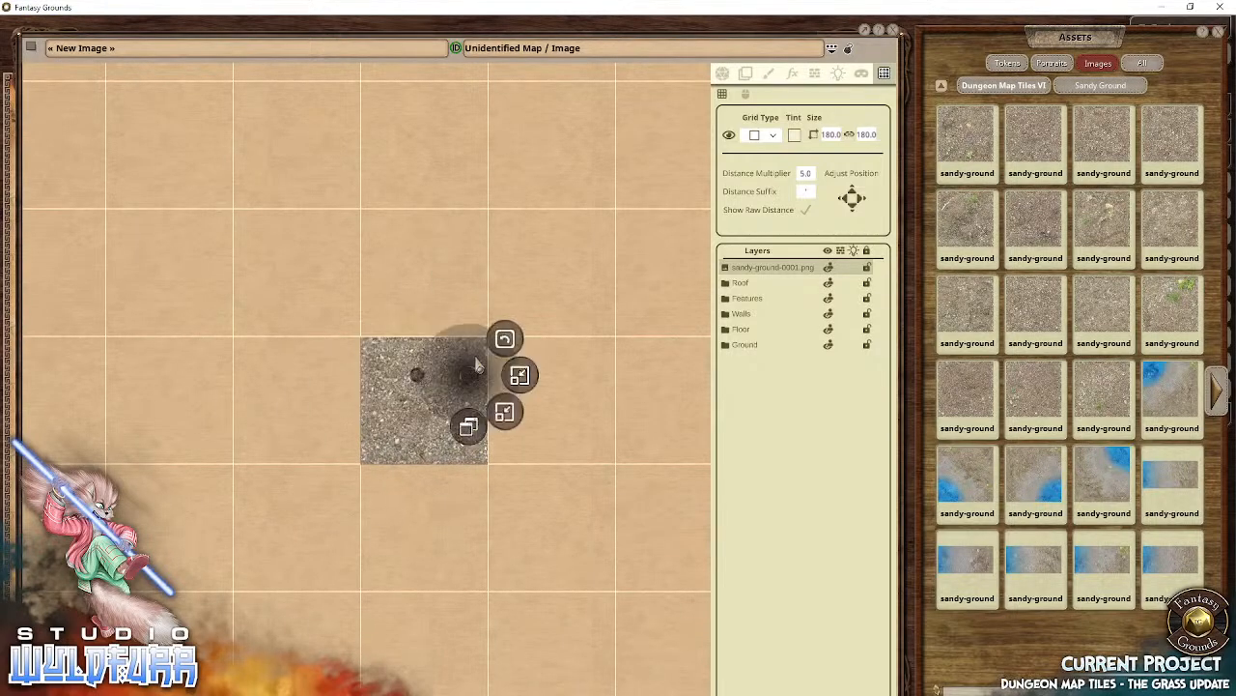
click(505, 340)
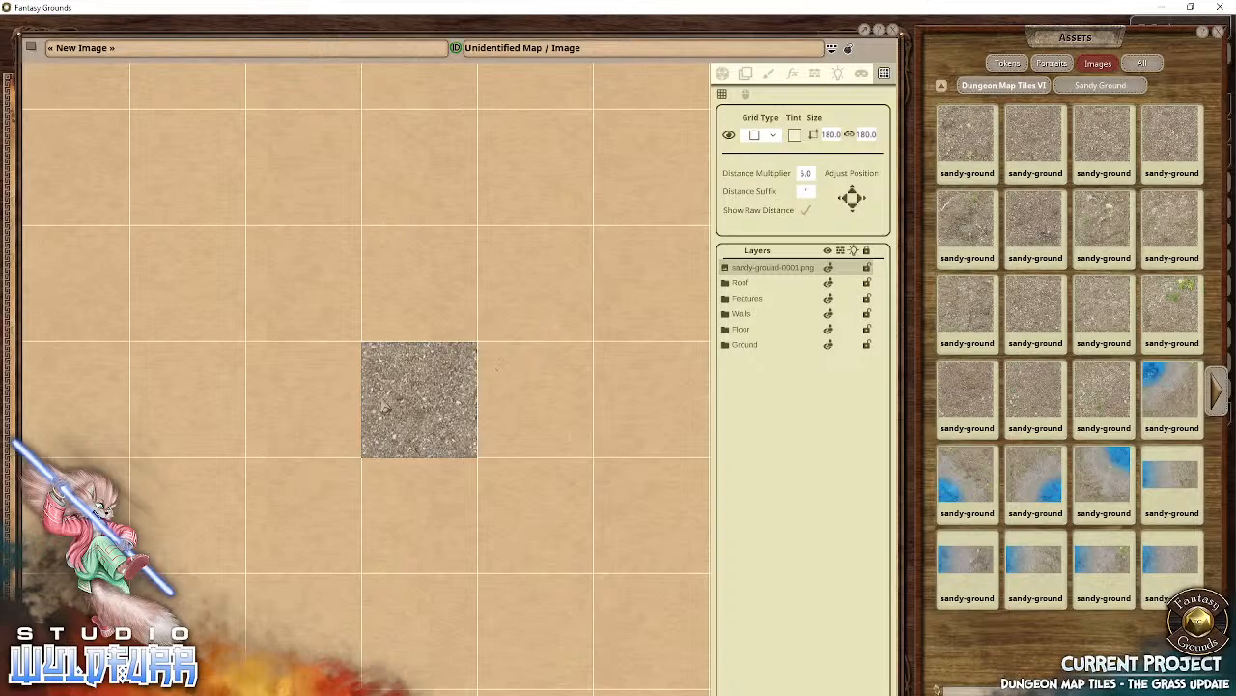
mouse_move(289, 441)
mouse_down()
mouse_move(387, 351)
mouse_move(290, 458)
mouse_move(272, 445)
mouse_up()
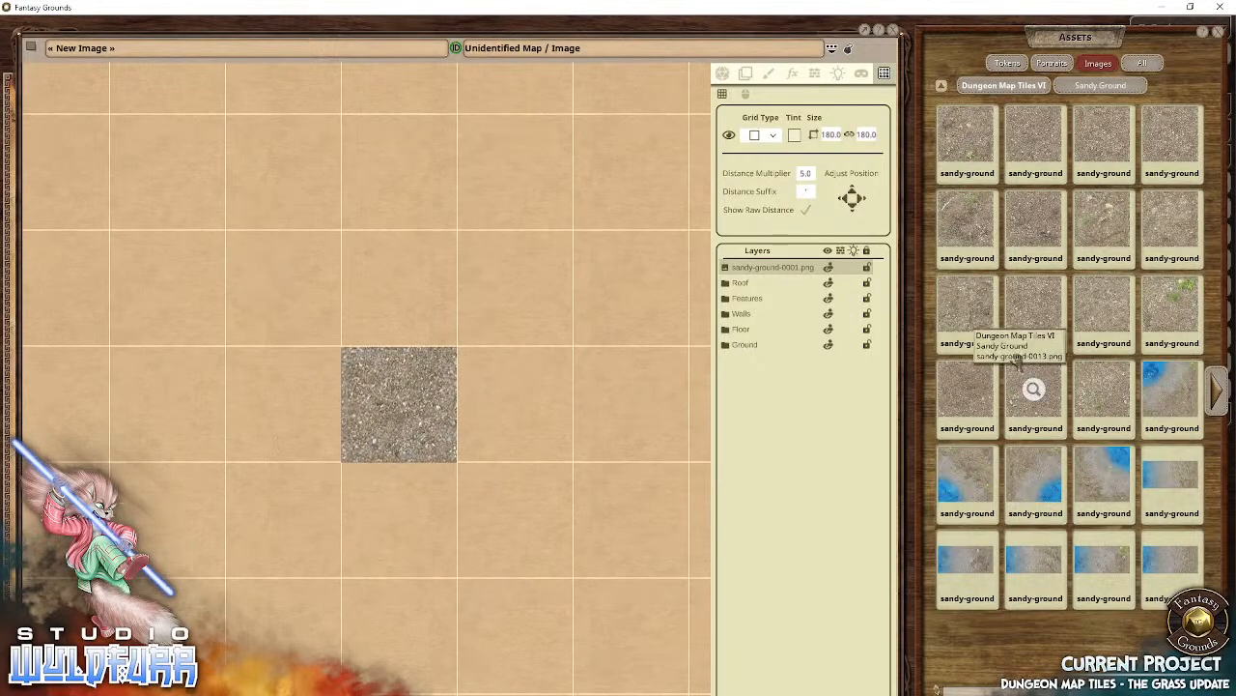
Step: Place sandy-ground-0001.png and sandy-ground-0002.png in the squares right of the first tile, and sandy-ground-0003.png above the last one
drag(964, 132, 515, 394)
drag(583, 430, 629, 382)
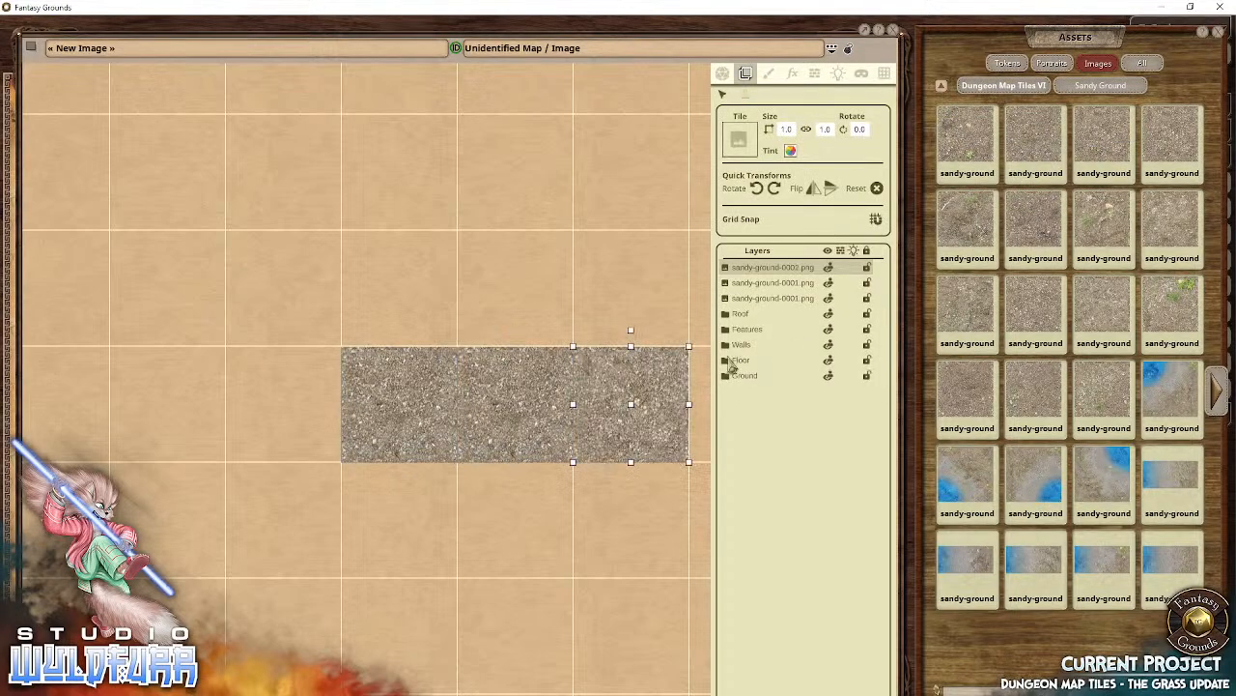
drag(1111, 143, 631, 296)
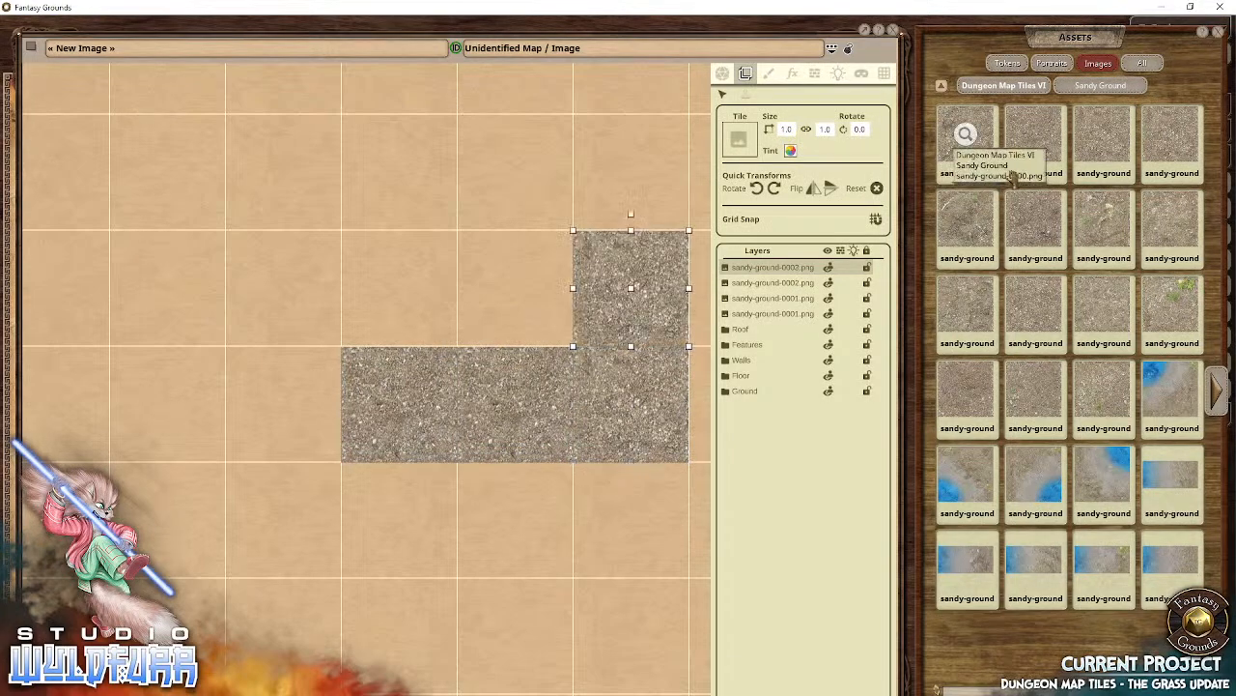
Step: Complete the upper row of ground with sandy-ground-0004.png in the middle square and sandy-ground-0006.png in the left square
click(1100, 145)
click(964, 235)
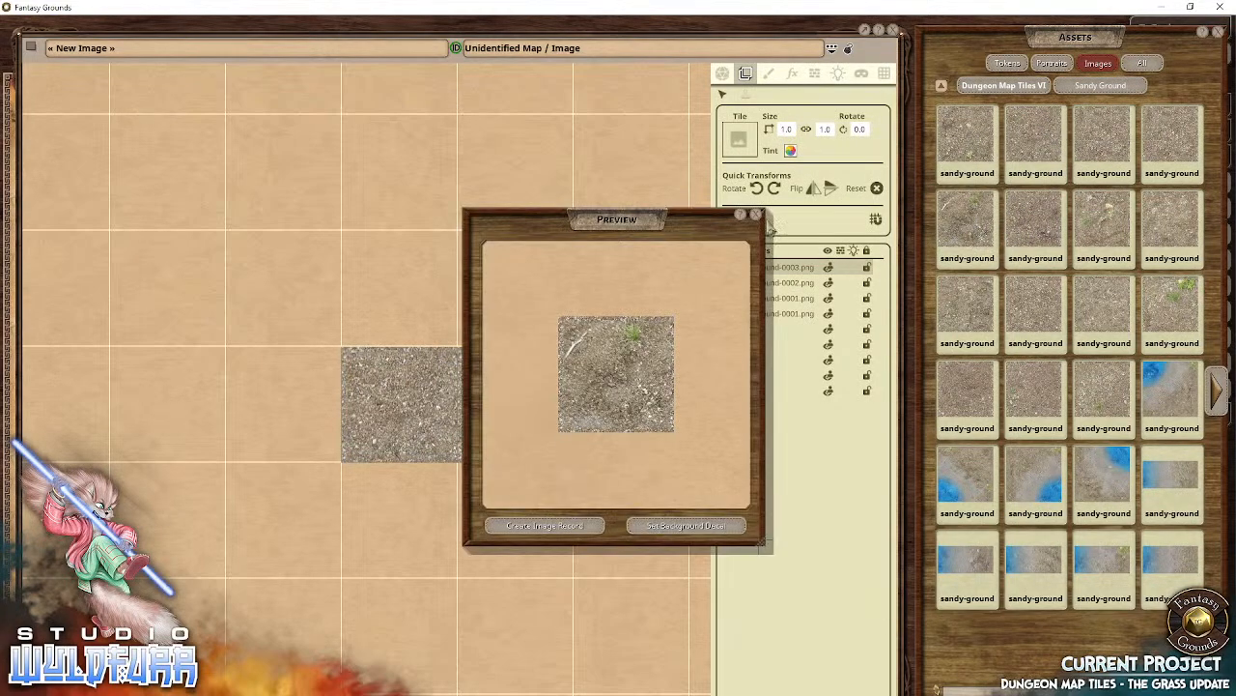
click(759, 214)
drag(964, 230, 515, 287)
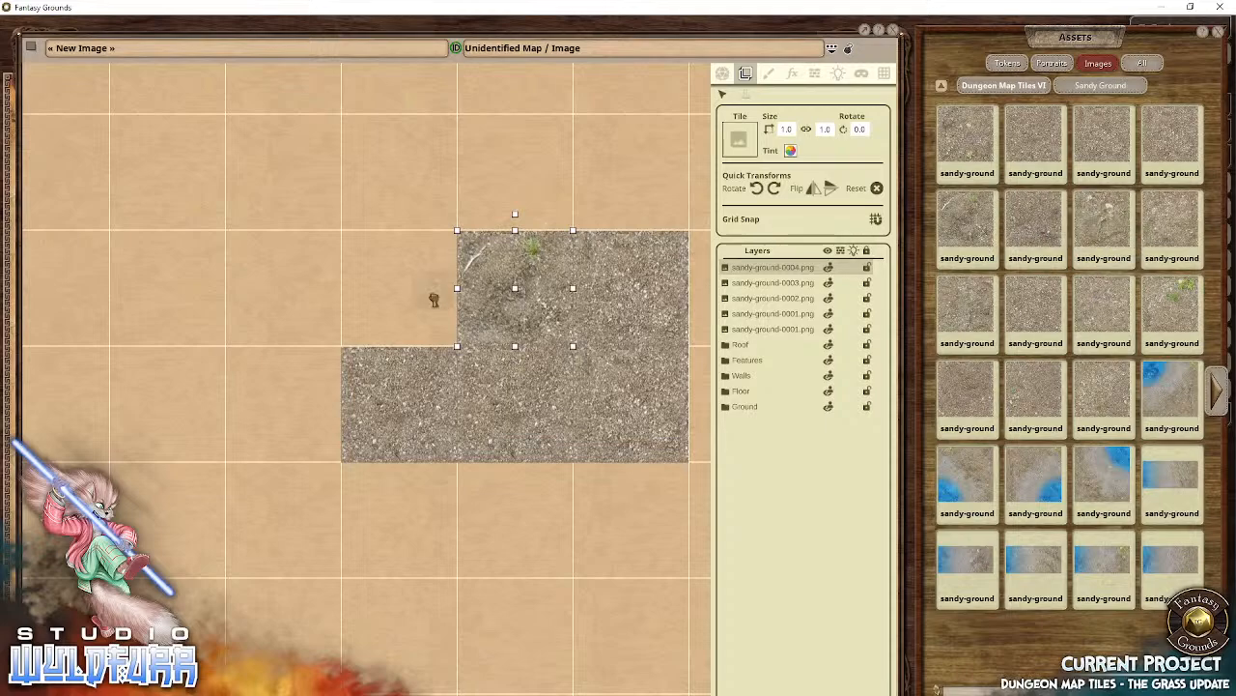
drag(411, 295, 413, 294)
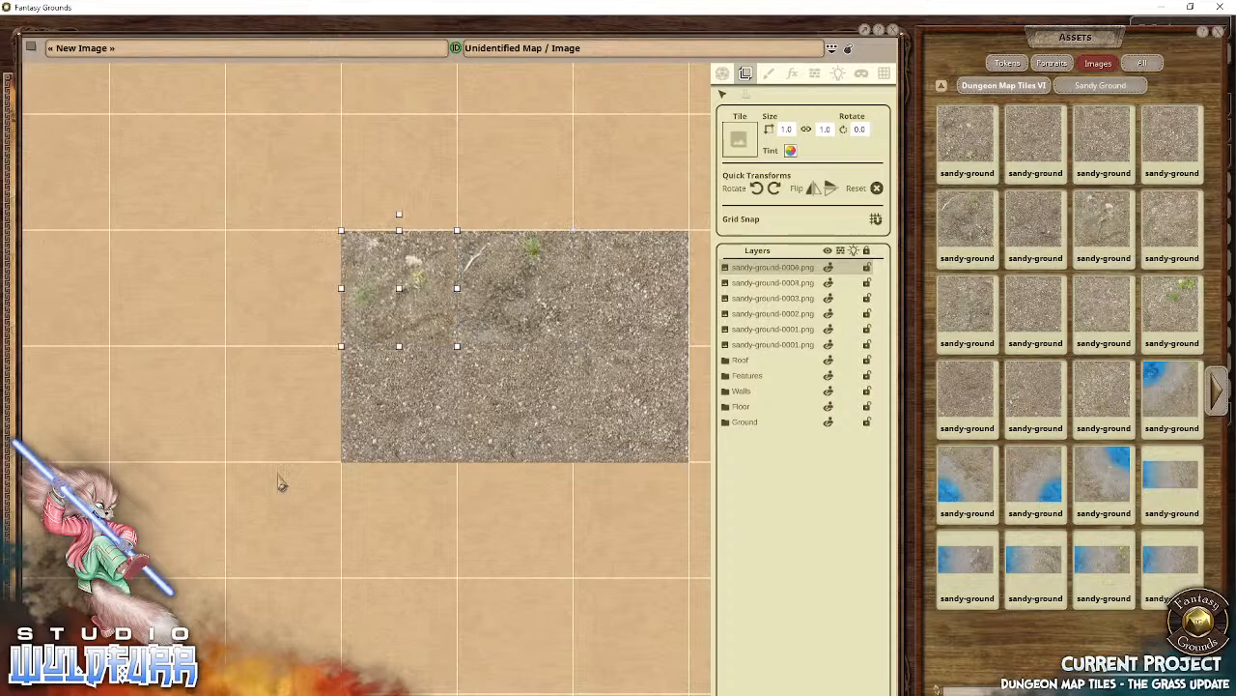
drag(286, 475, 95, 591)
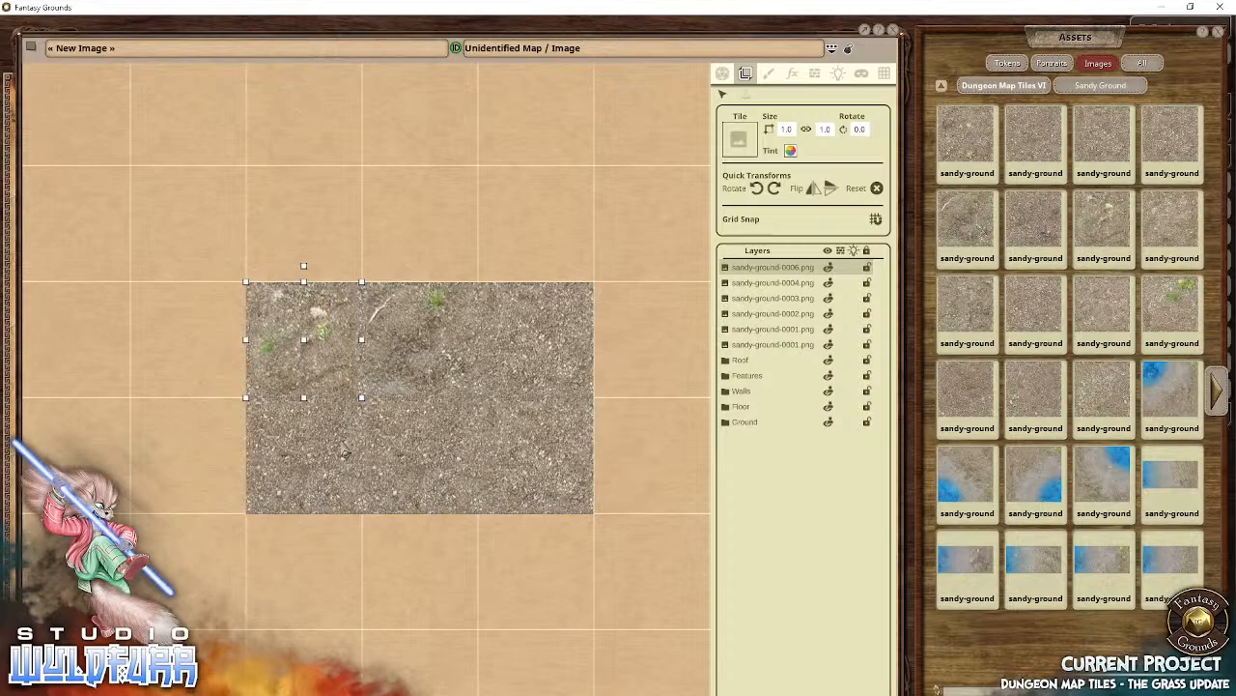
Step: Place sandy-ground-to-old-water-n-0004.png directly below the lower-left sandy ground tile and reset the map view
scroll(419, 340, down, 8)
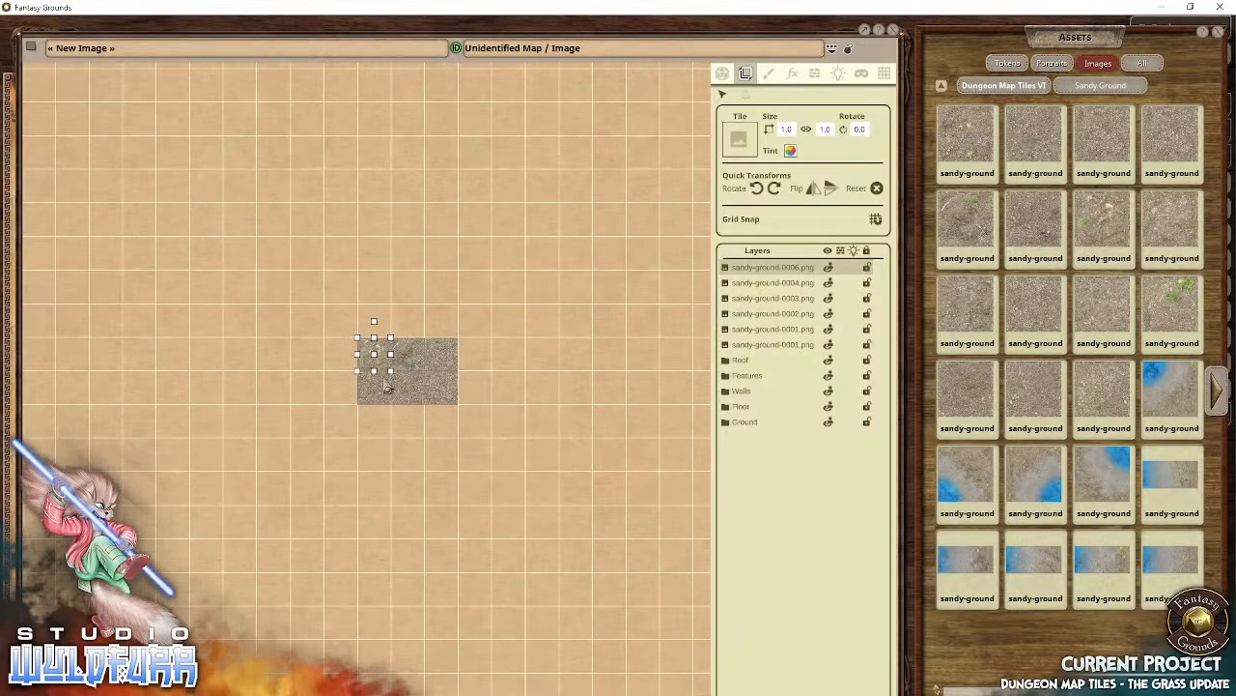
scroll(382, 389, up, 4)
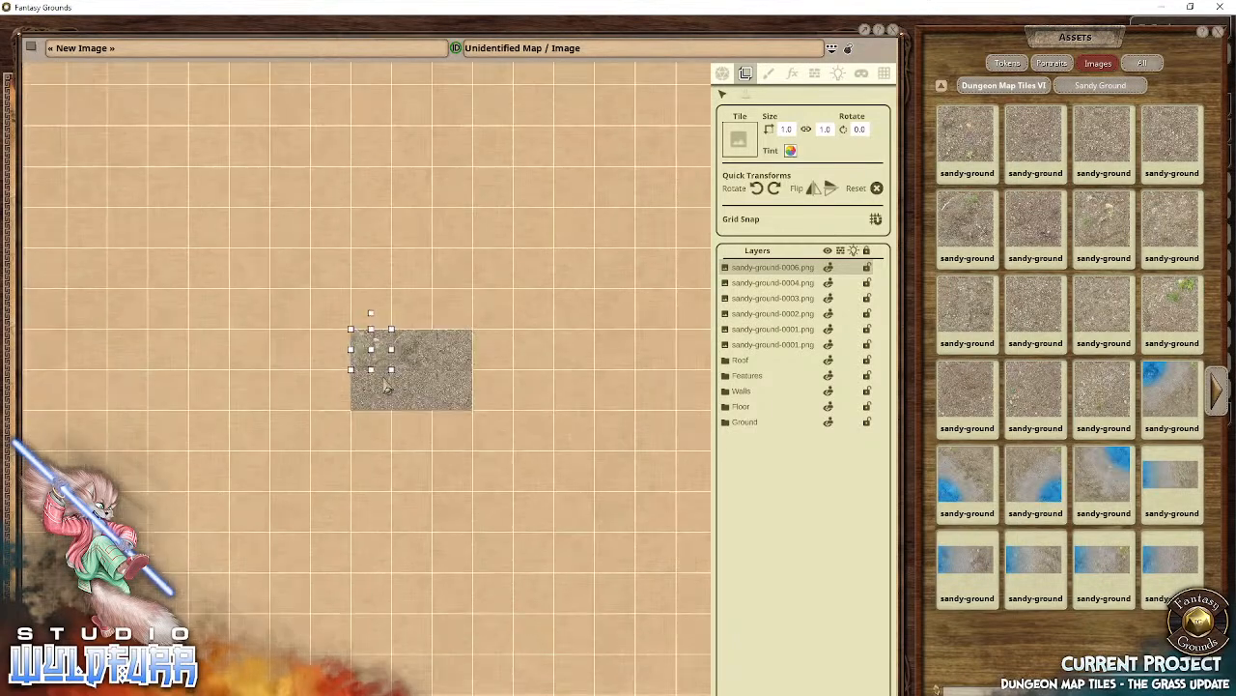
scroll(387, 386, down, 1)
drag(359, 400, 402, 364)
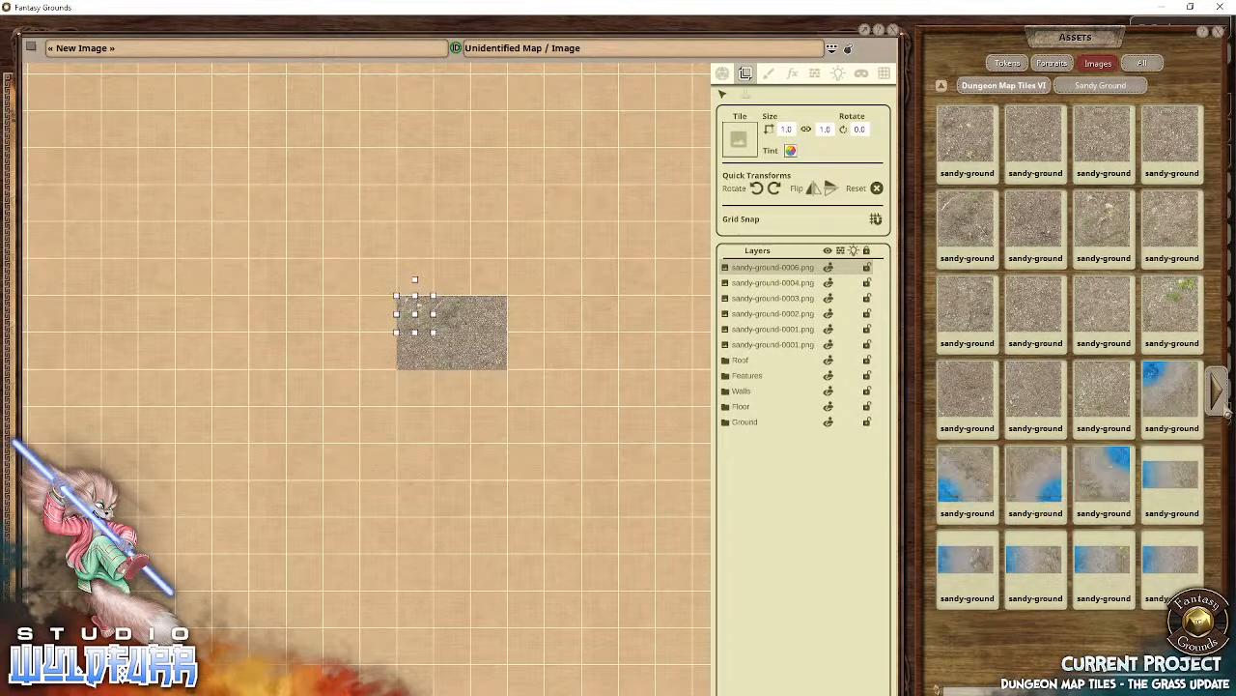
click(1220, 404)
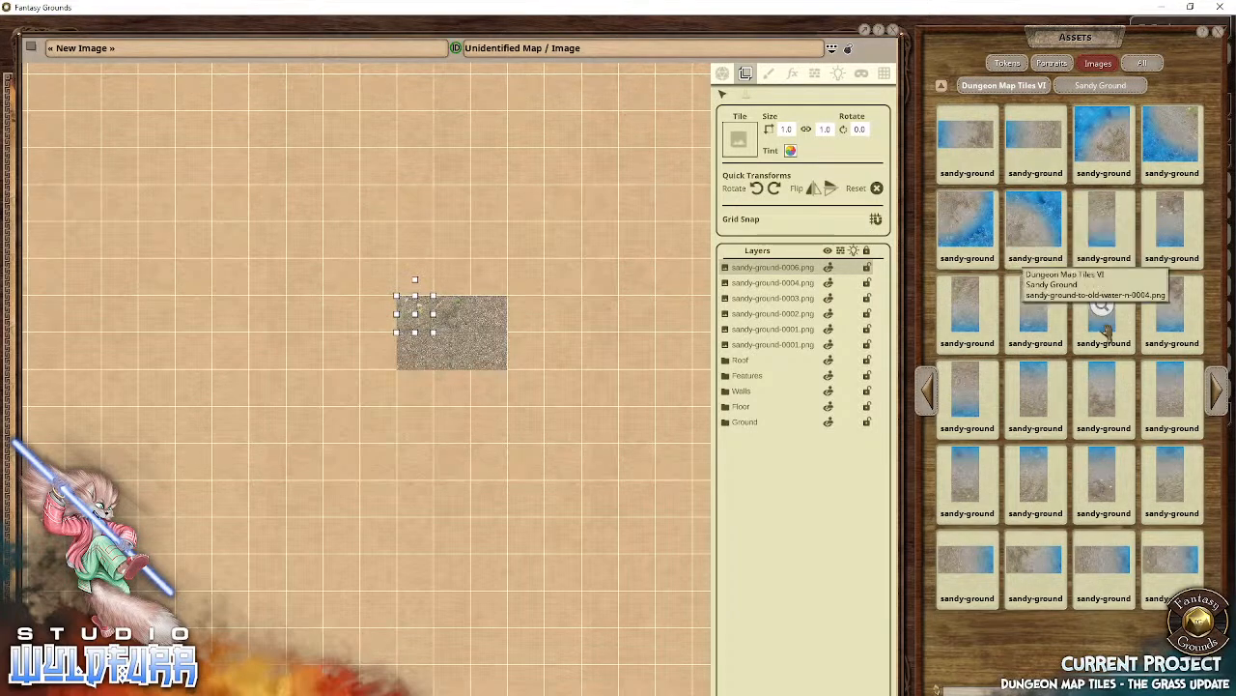
drag(1102, 306, 405, 410)
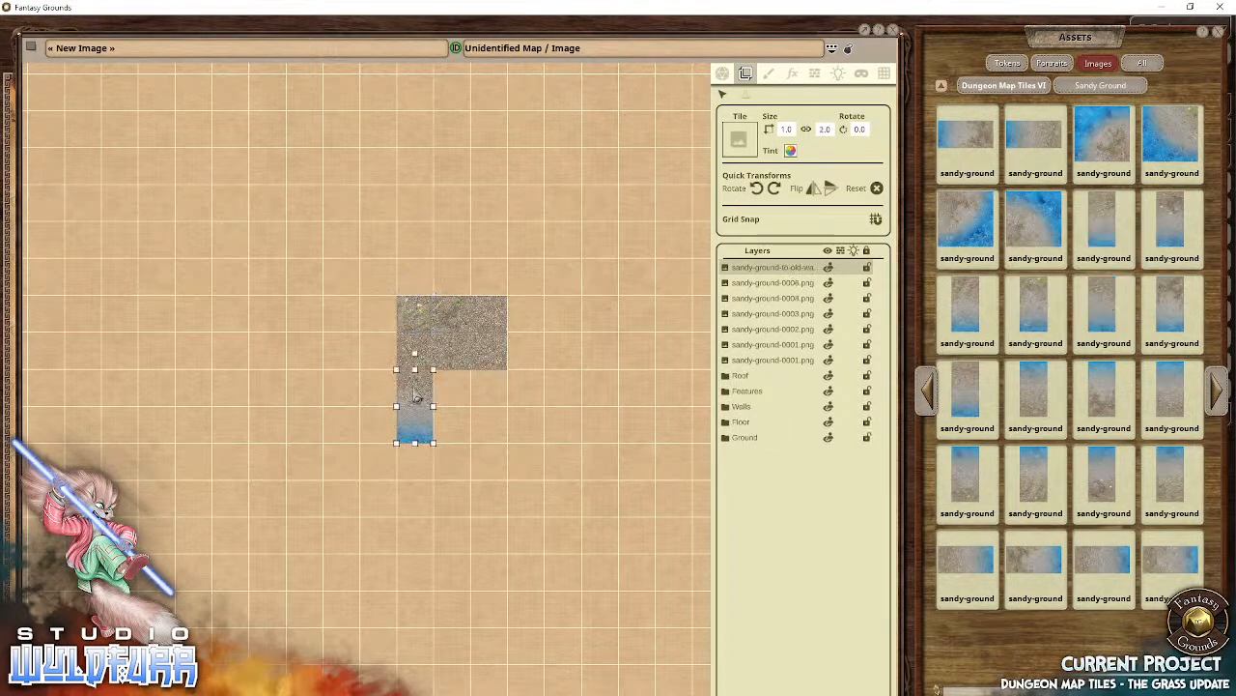
right_click(429, 386)
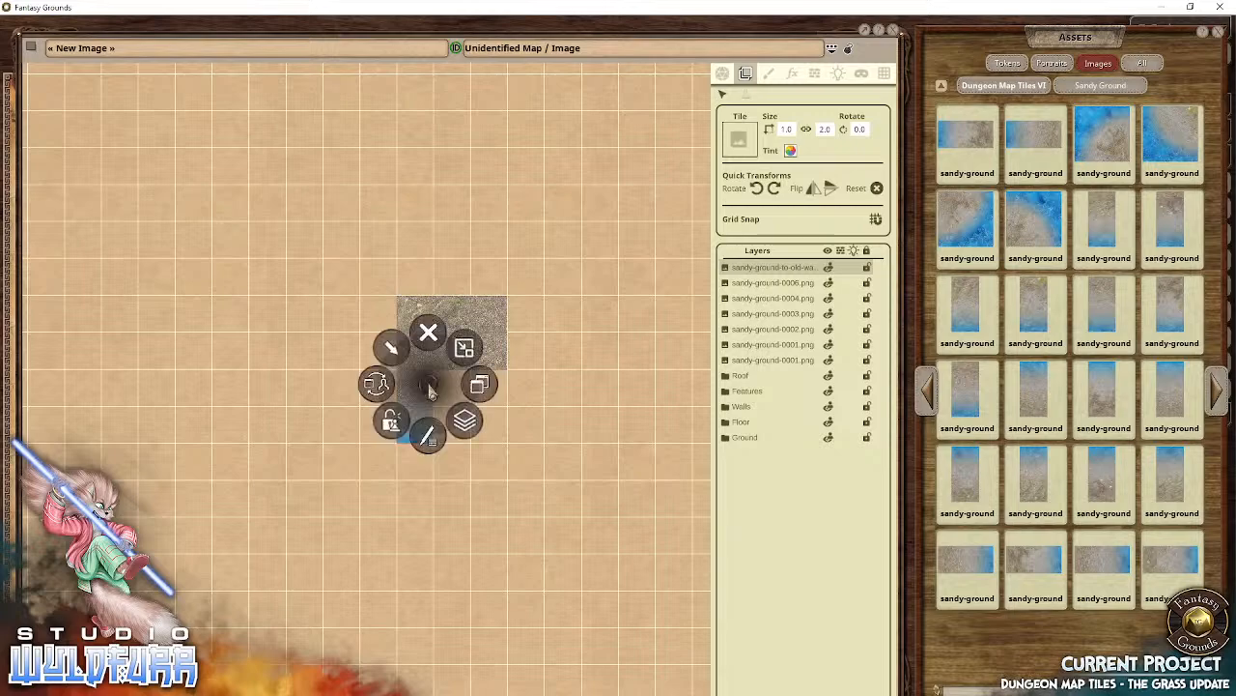
click(480, 384)
click(520, 359)
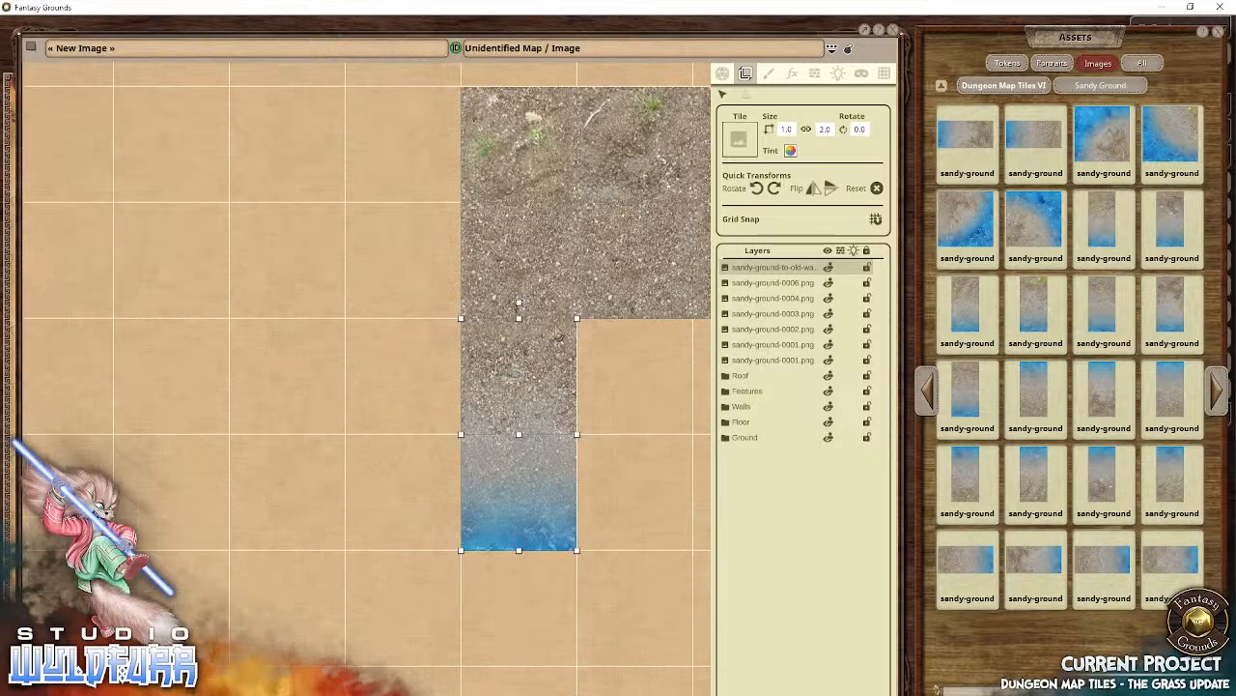
Step: Extend the upper shoreline to the right with sandy-ground-to-old-water-n-0001.png, n-0003.png and n-0004.png in adjacent columns
click(658, 379)
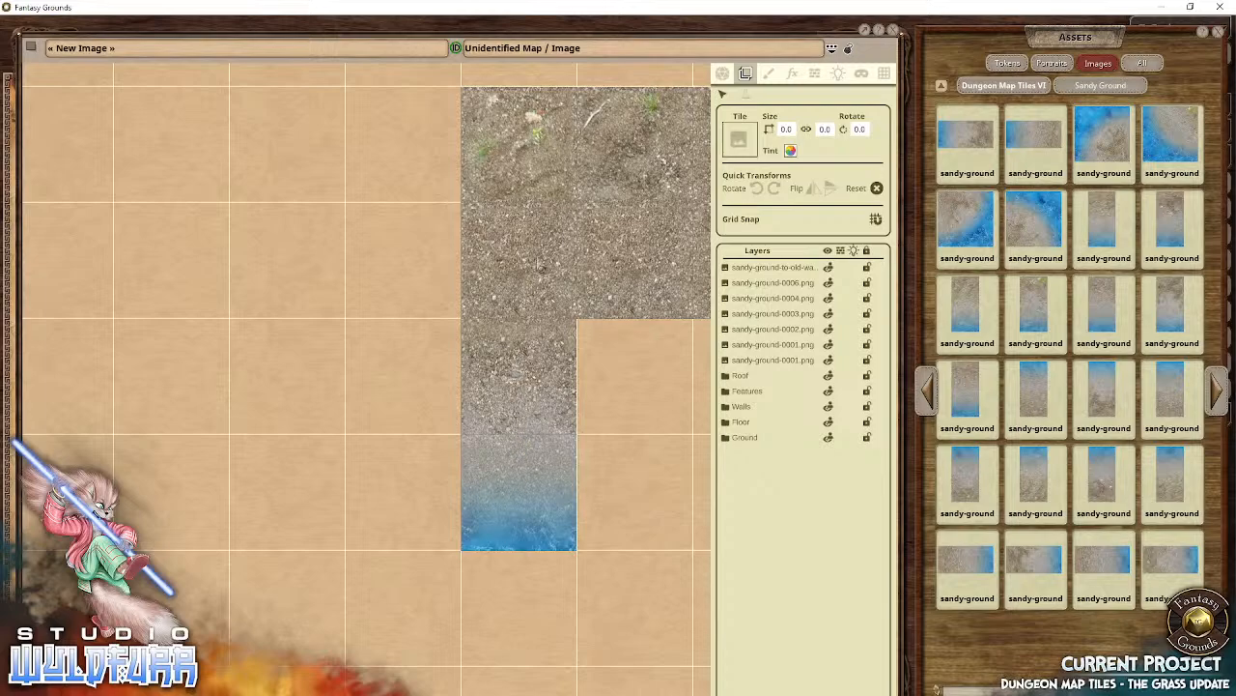
drag(597, 414, 350, 379)
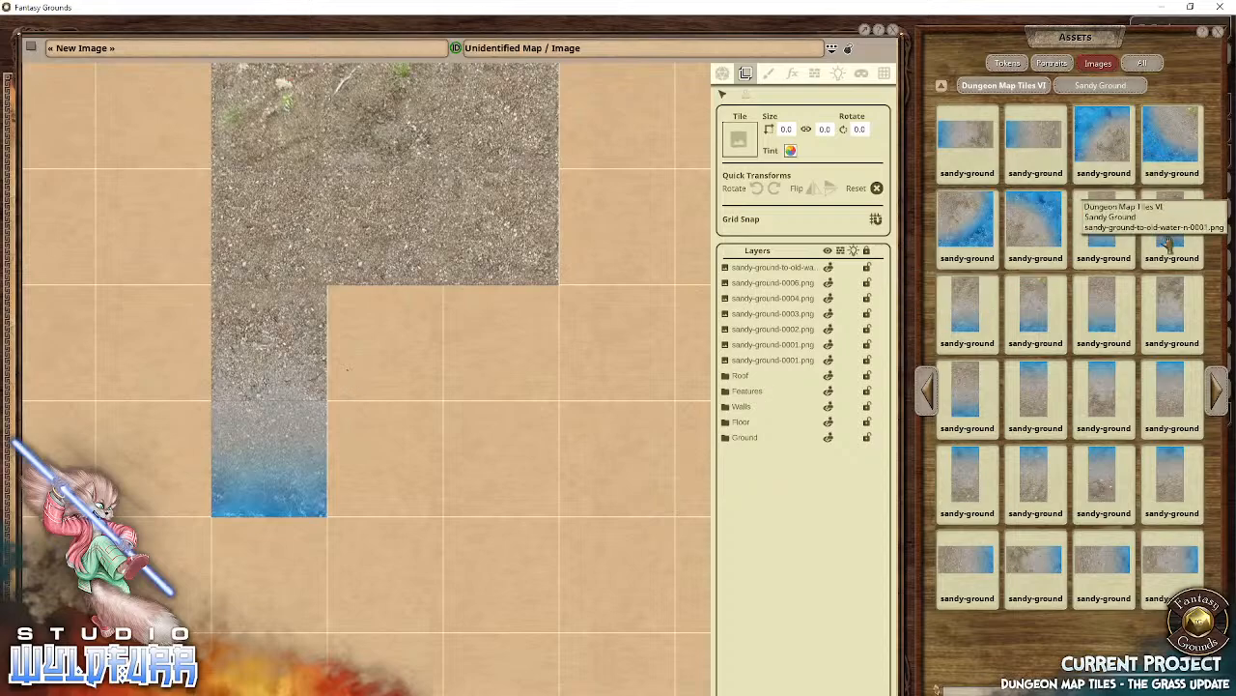
drag(408, 383, 384, 396)
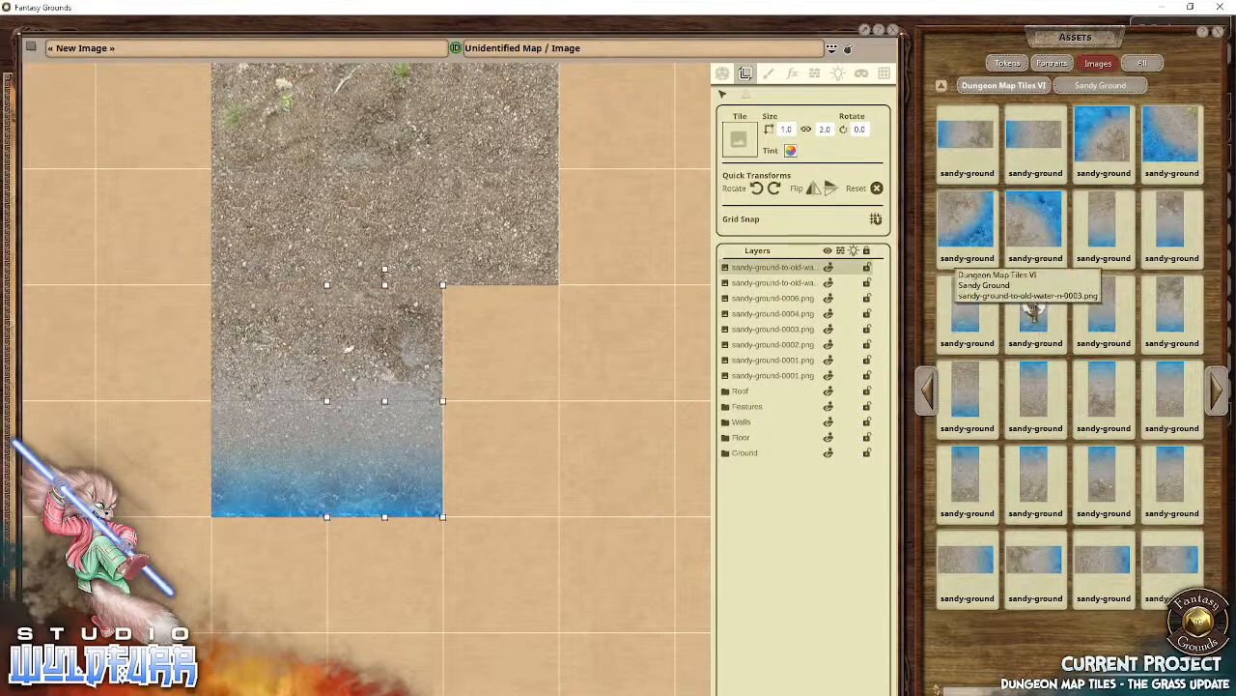
drag(1034, 311, 502, 396)
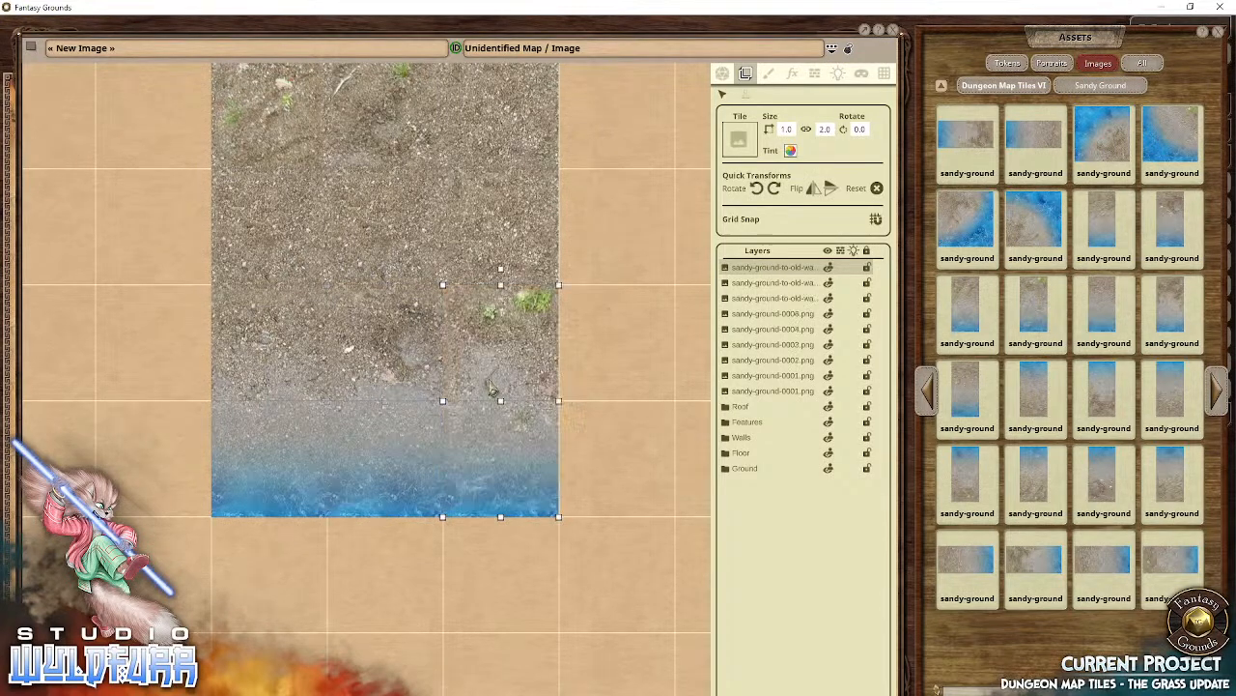
drag(1104, 307, 625, 390)
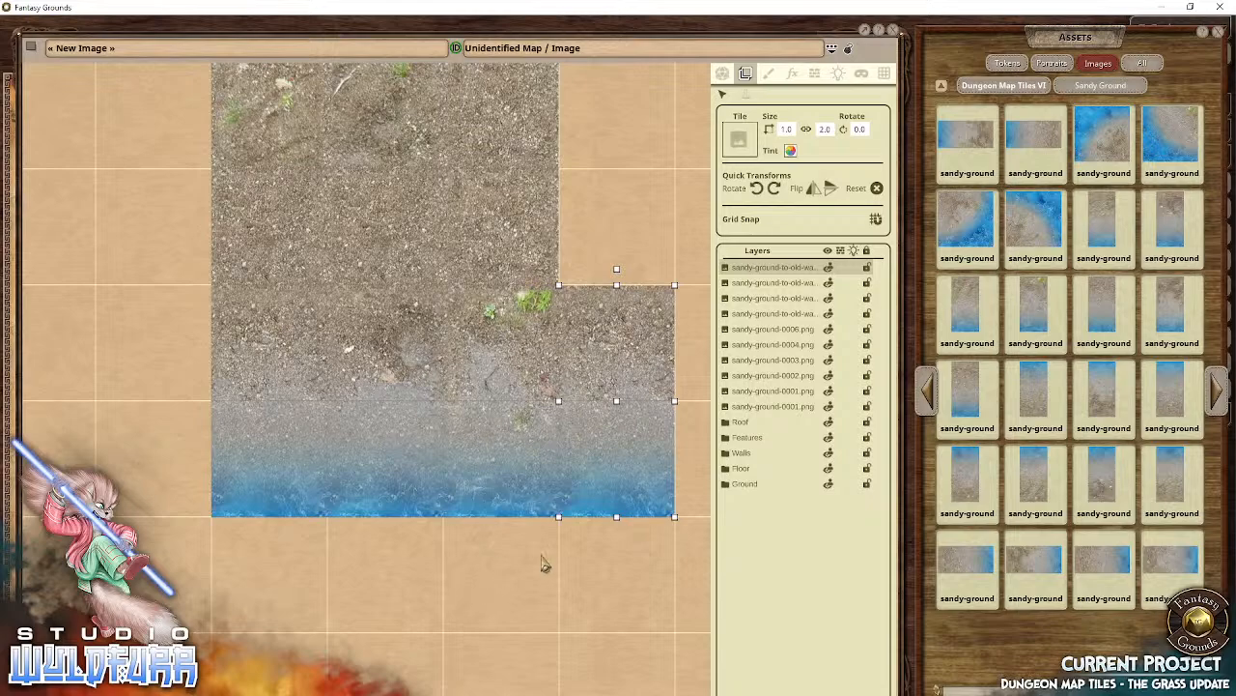
Step: Place a 1 x 2 sandy-ground-to-old-water-s tile under the shoreline's first column, leaving a two-square gap for the water
drag(543, 565, 110, 545)
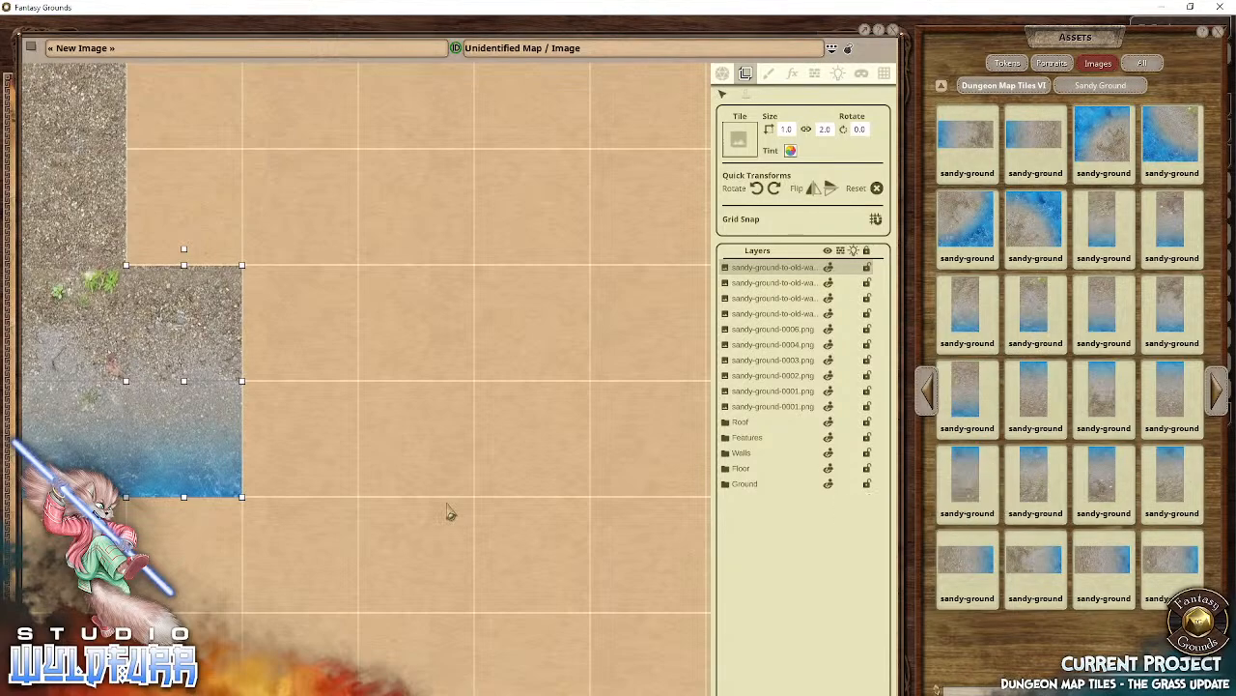
drag(329, 579, 544, 408)
drag(248, 542, 582, 384)
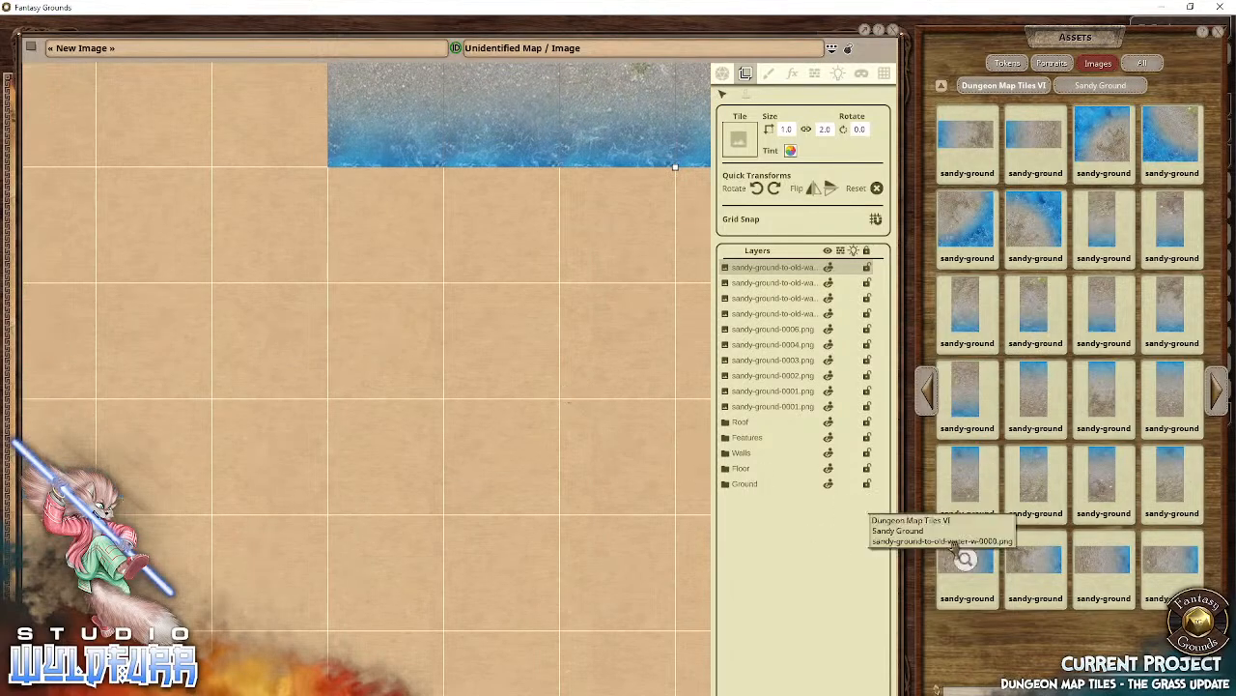
drag(942, 508, 393, 596)
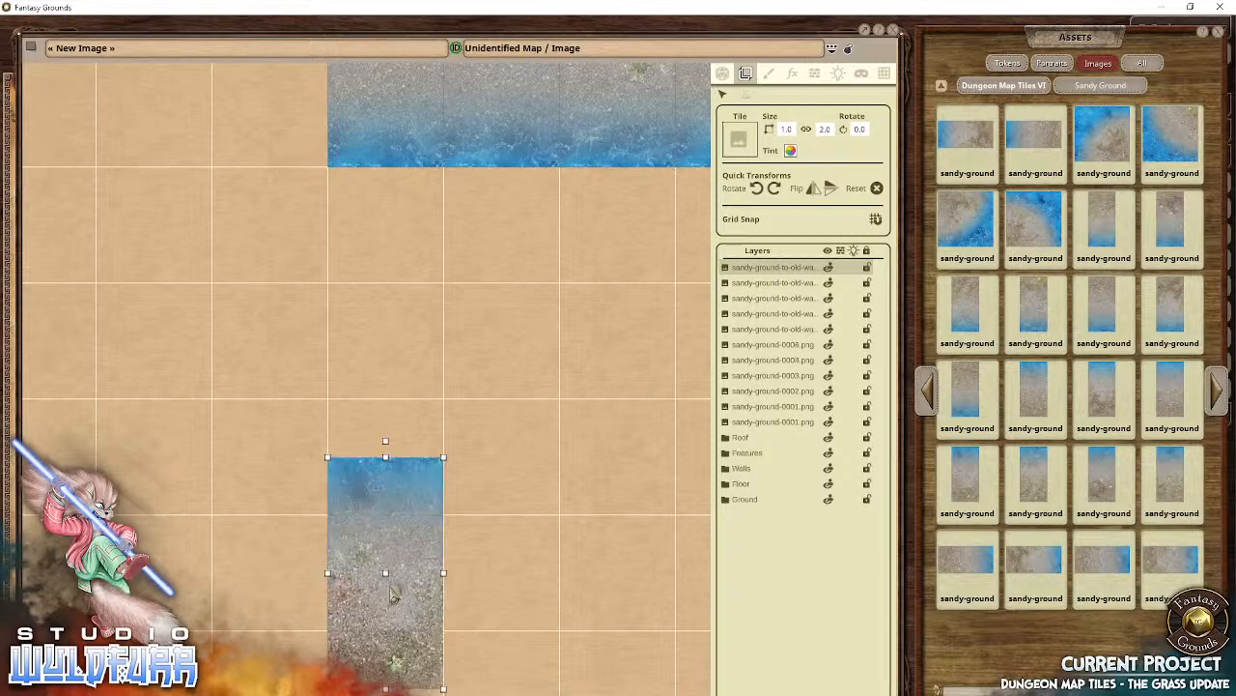
drag(402, 483, 402, 570)
drag(396, 525, 406, 418)
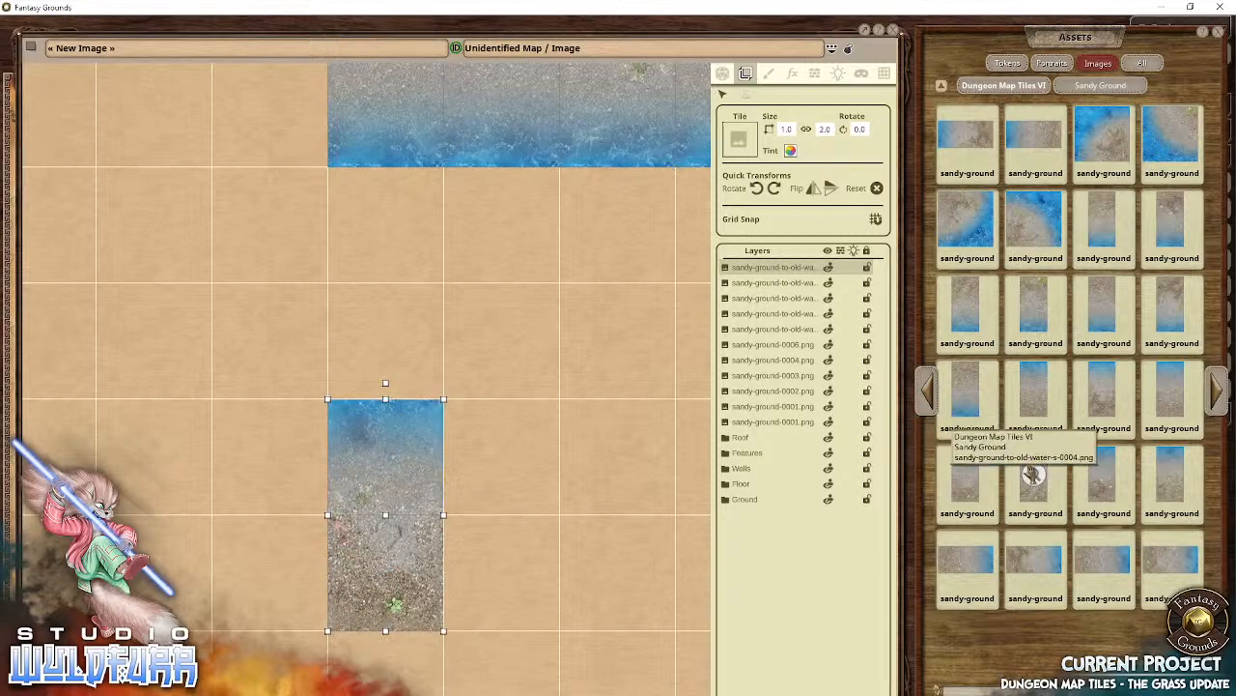
Step: Extend the lower shoreline to the right with sandy-ground-to-old-water-s-0004.png, two more water-s tiles and sandy-ground-to-old-water-s-0002.png
drag(537, 483, 539, 481)
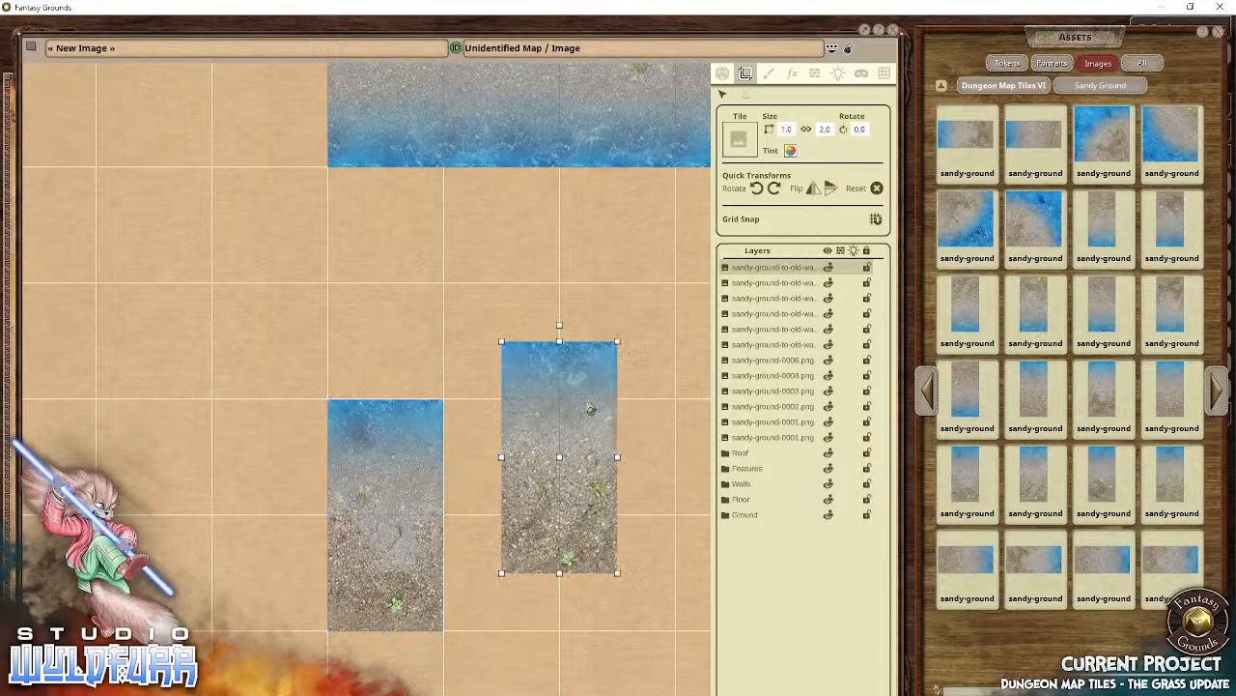
drag(590, 409, 513, 473)
drag(1099, 480, 718, 546)
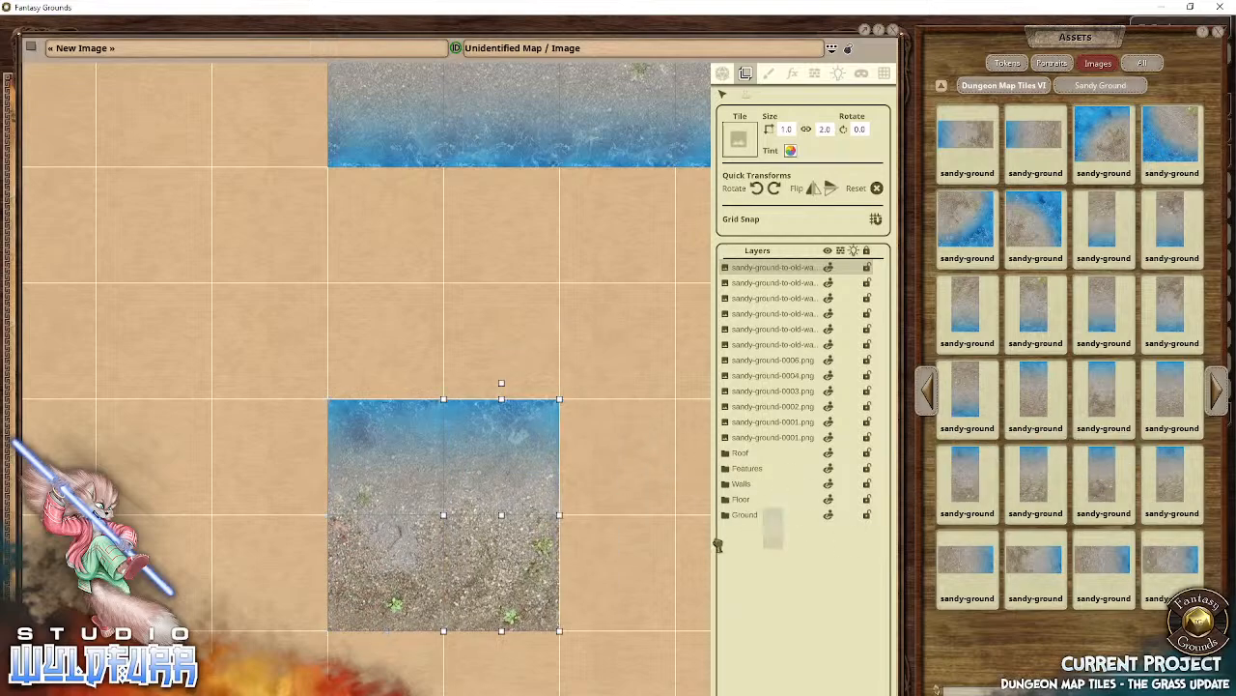
drag(623, 538, 623, 538)
drag(1036, 425, 357, 435)
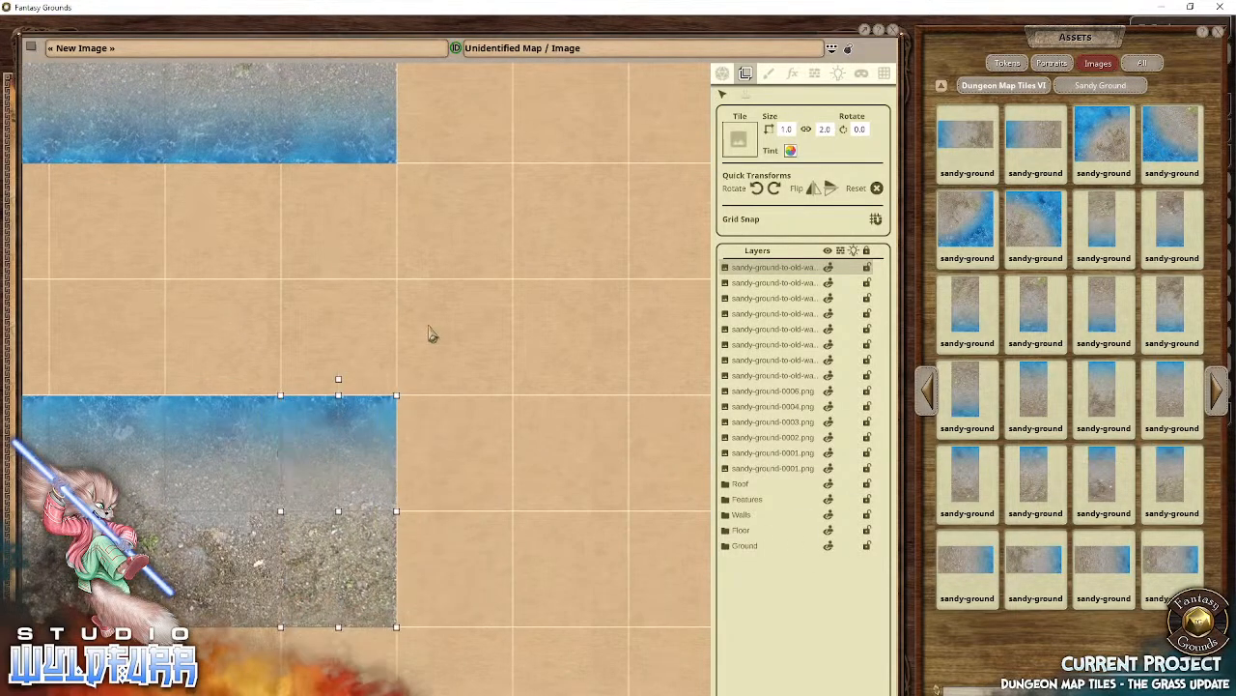
drag(431, 333, 400, 388)
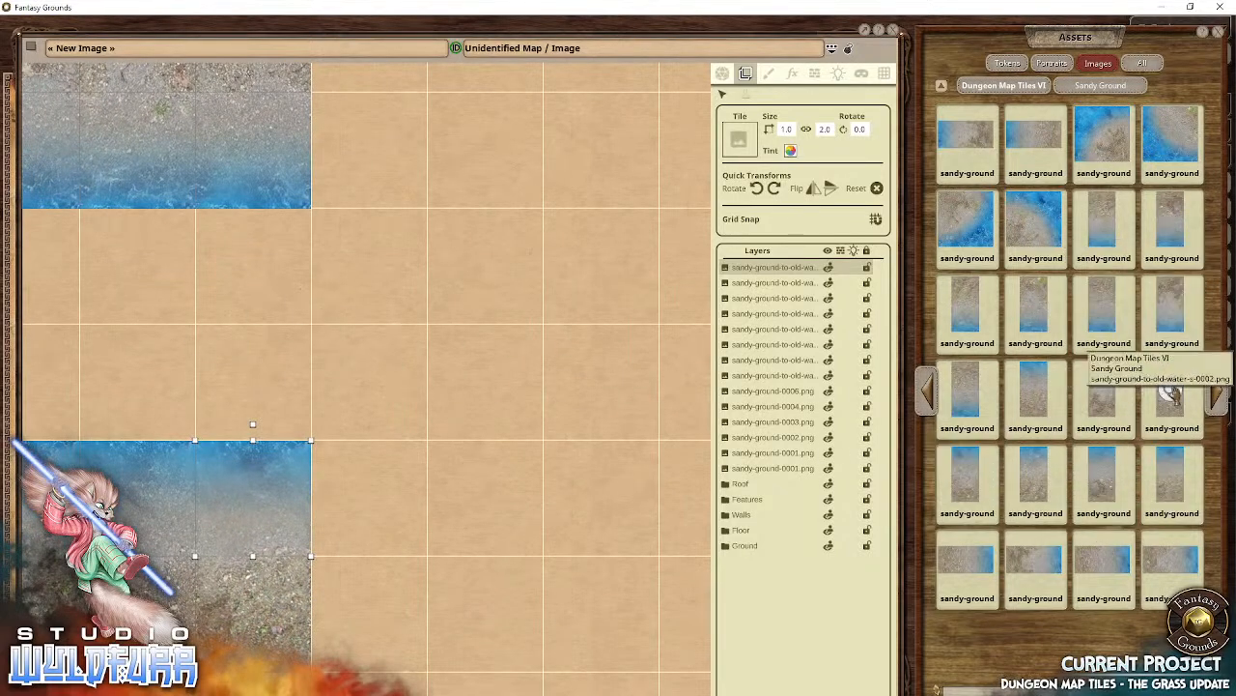
drag(1169, 394, 367, 499)
drag(401, 438, 403, 505)
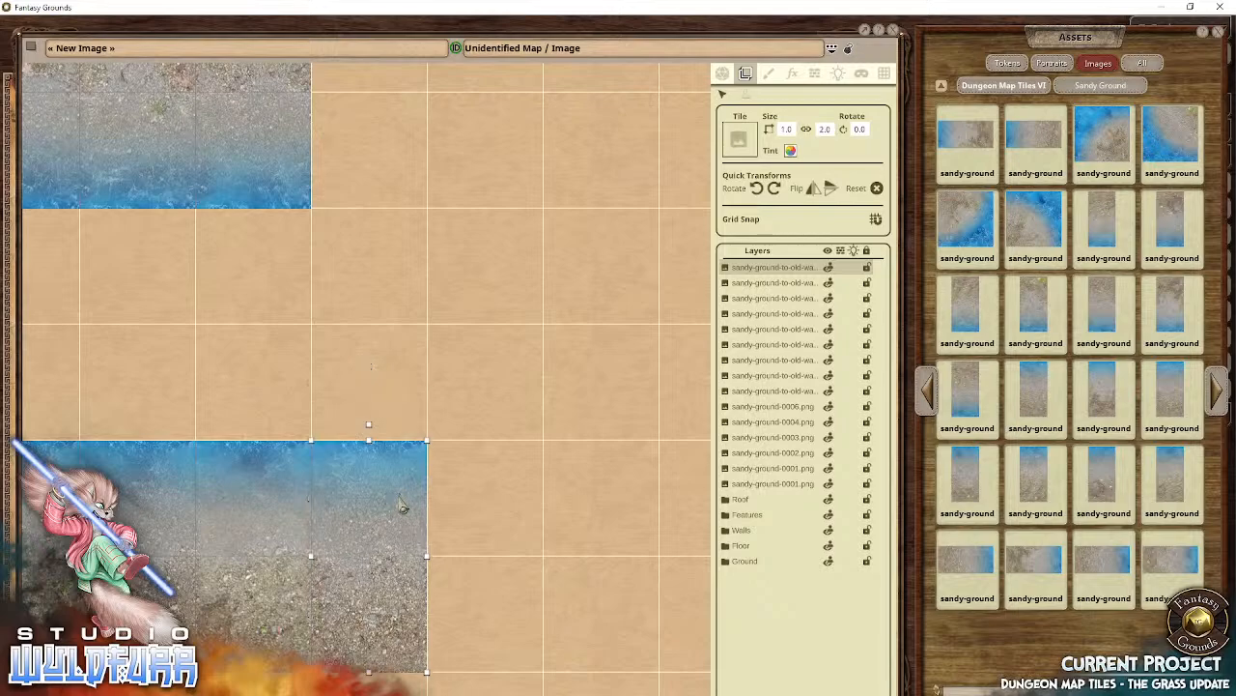
Step: Place the 3 x 3 corner tile sandy-ground-to-old-water-c-sw-0000.png so its water joins the left end of the lower shoreline
drag(280, 355, 557, 413)
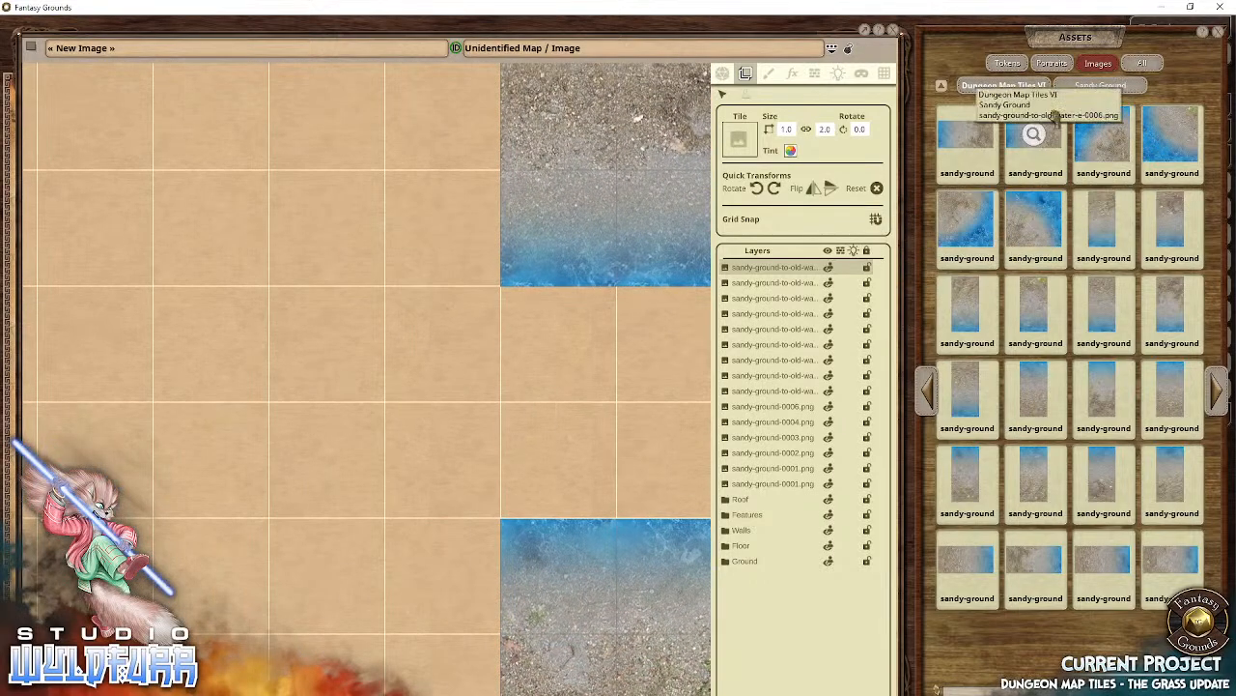
click(1217, 387)
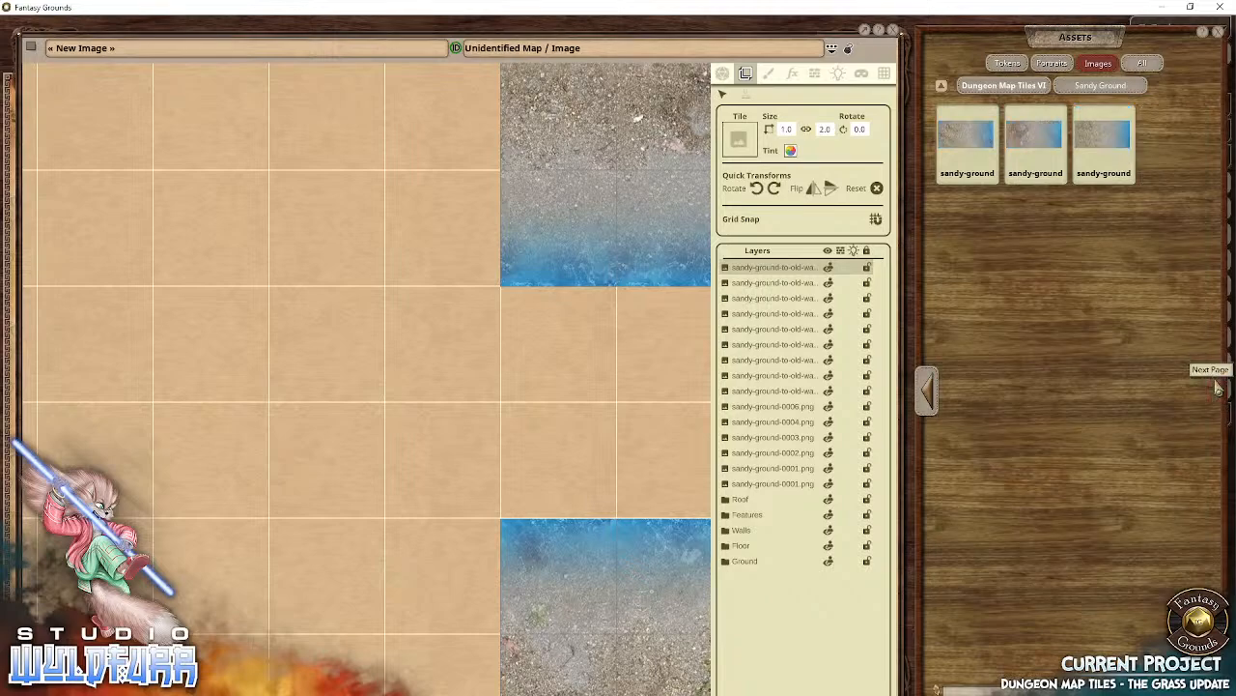
click(927, 396)
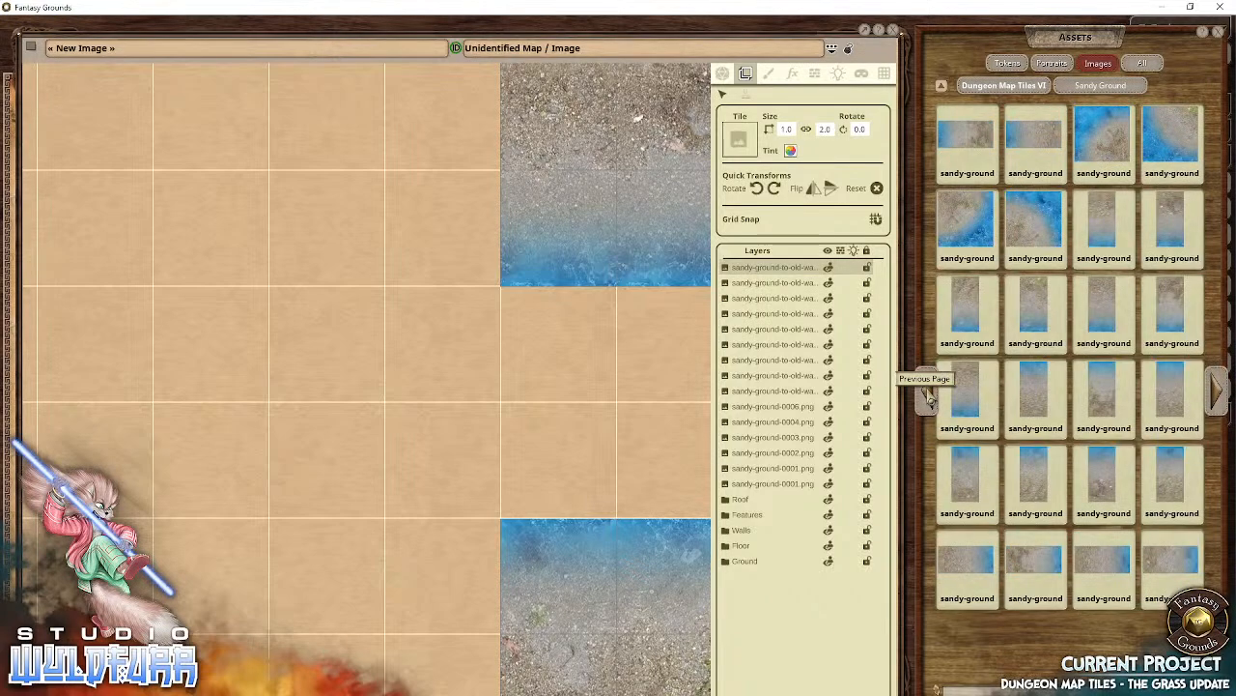
click(928, 396)
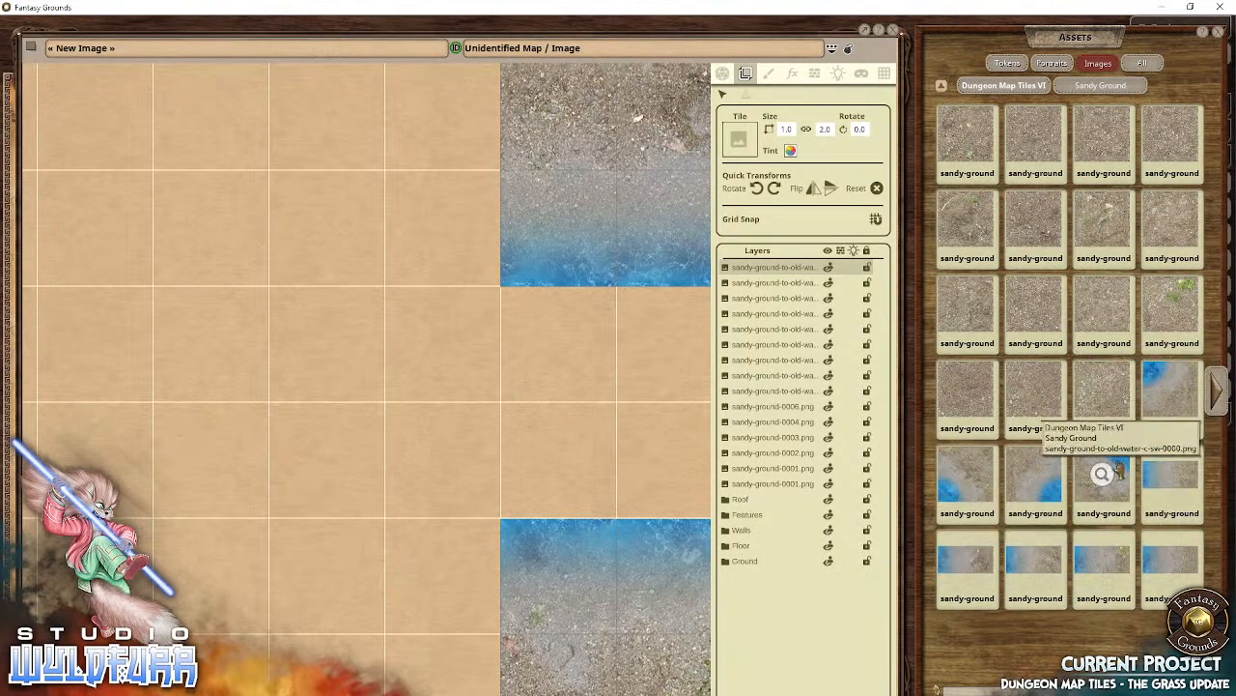
drag(1101, 475, 444, 483)
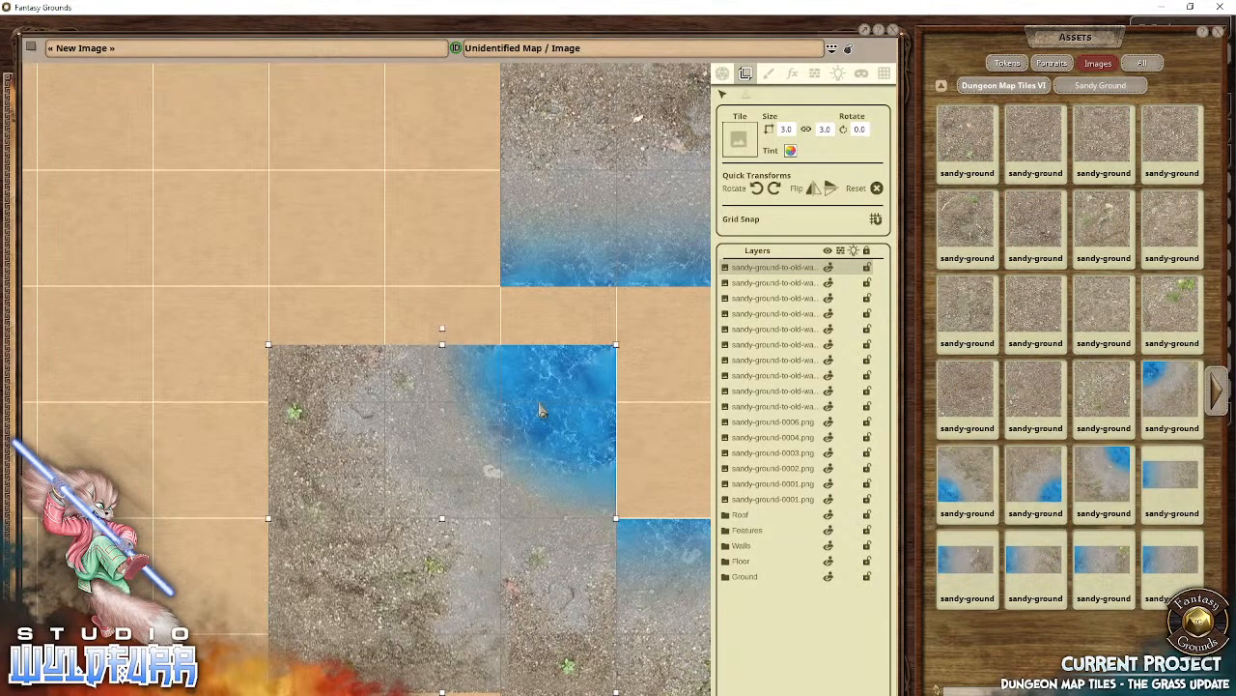
drag(541, 410, 425, 488)
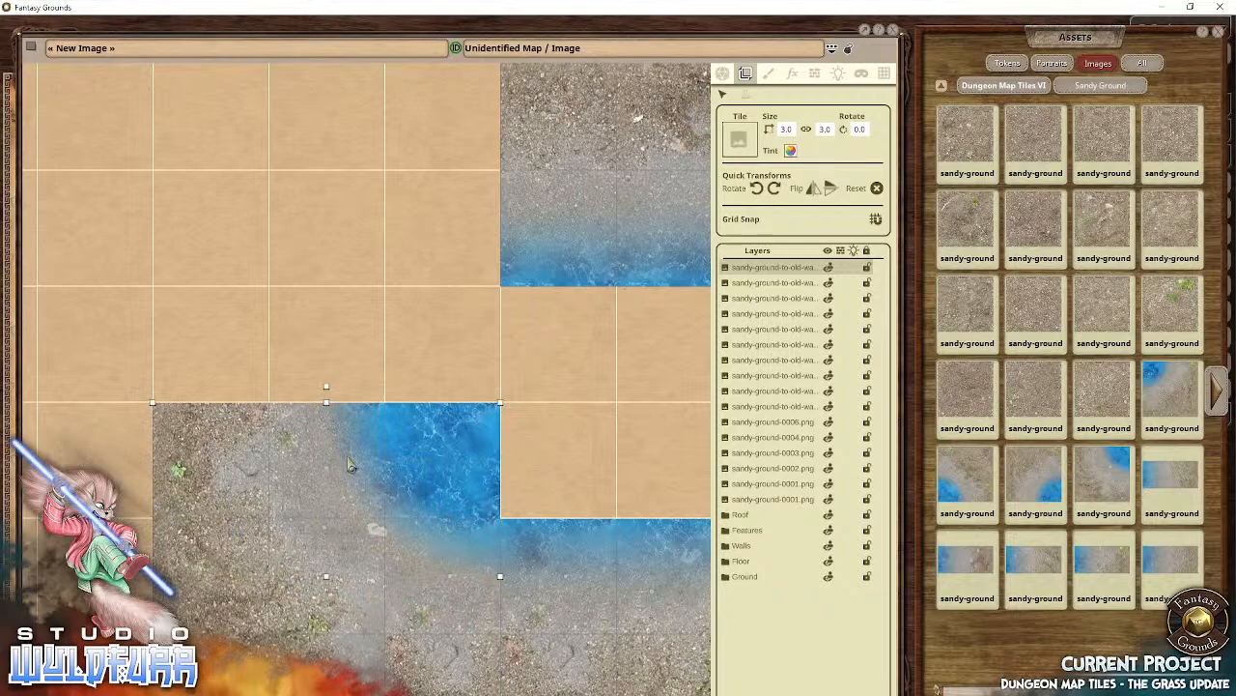
Step: Place the 3 x 3 corner tile sandy-ground-to-old-water-c-nw-0000.png in the empty area left of the sandy ground
drag(350, 464, 488, 456)
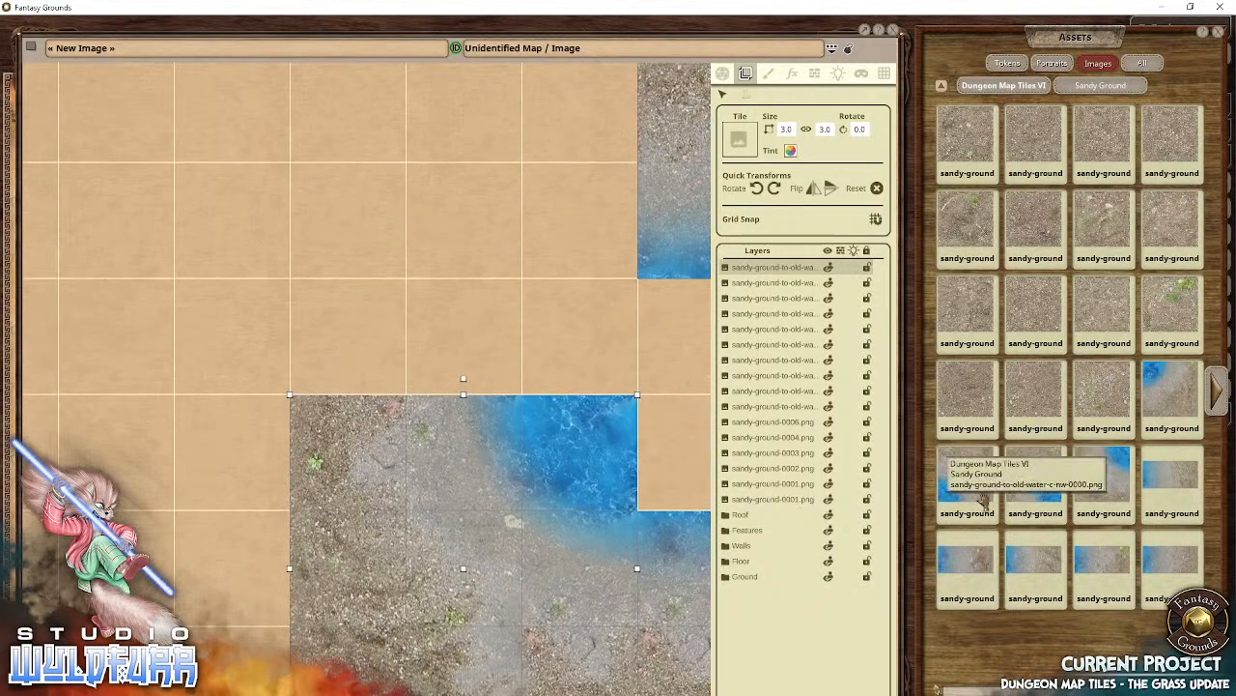
drag(983, 502, 472, 239)
drag(502, 283, 382, 223)
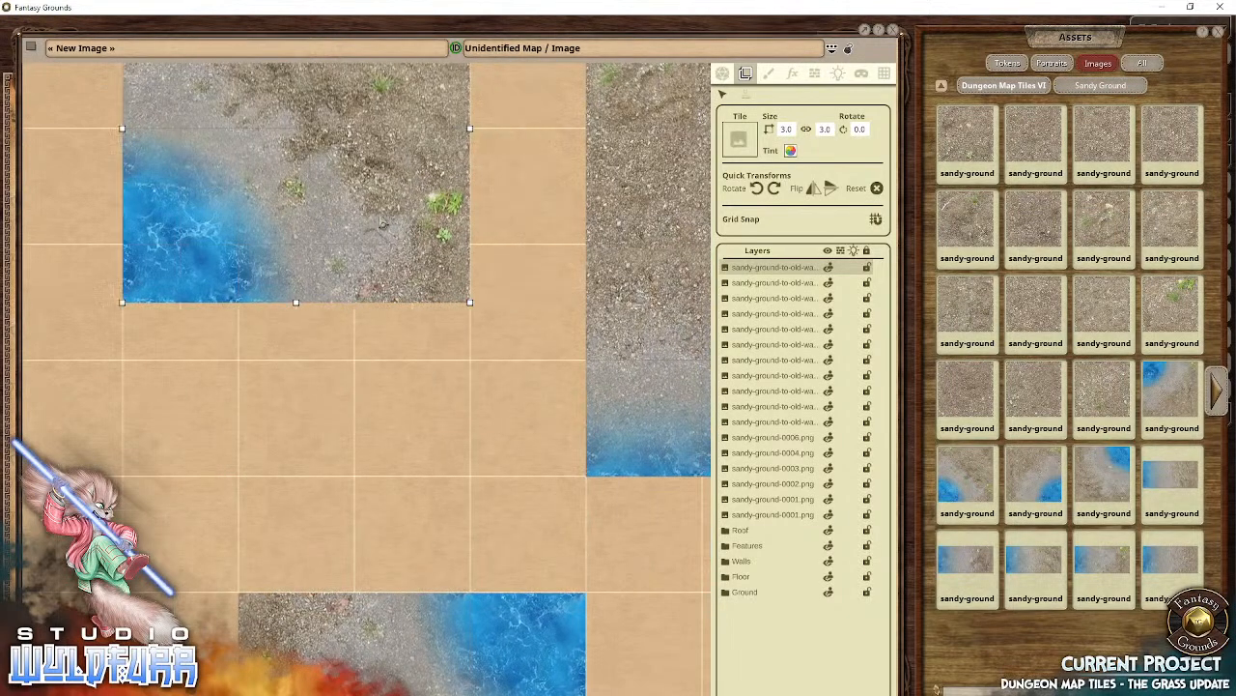
drag(507, 410, 431, 545)
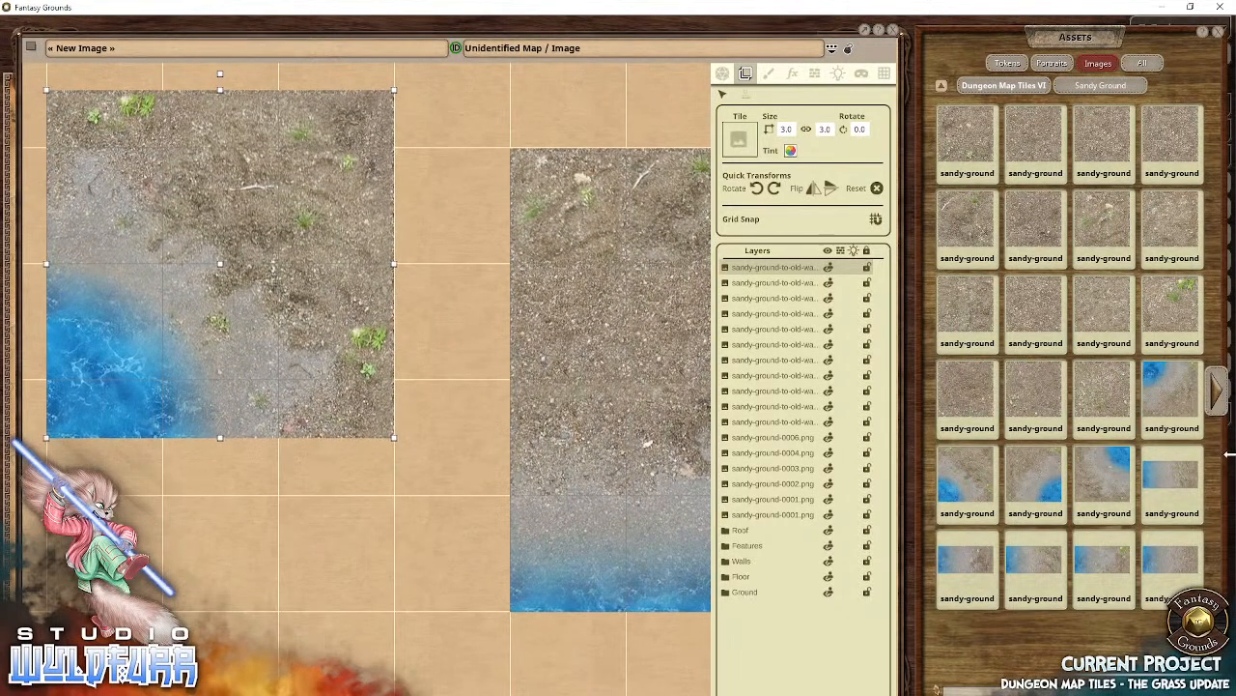
Step: Place a 2 x 2 water corner tile at the upper shoreline's left end and move the 3 x 3 northwest corner tile directly above it
click(1217, 399)
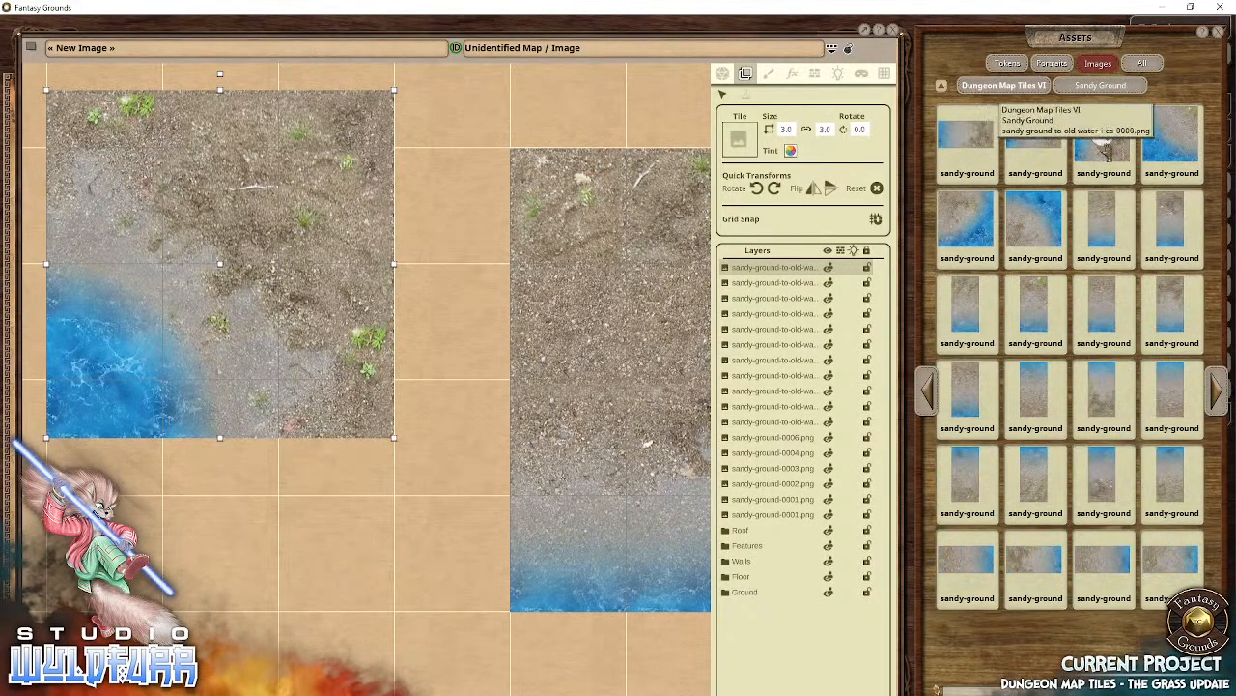
drag(1171, 133, 309, 433)
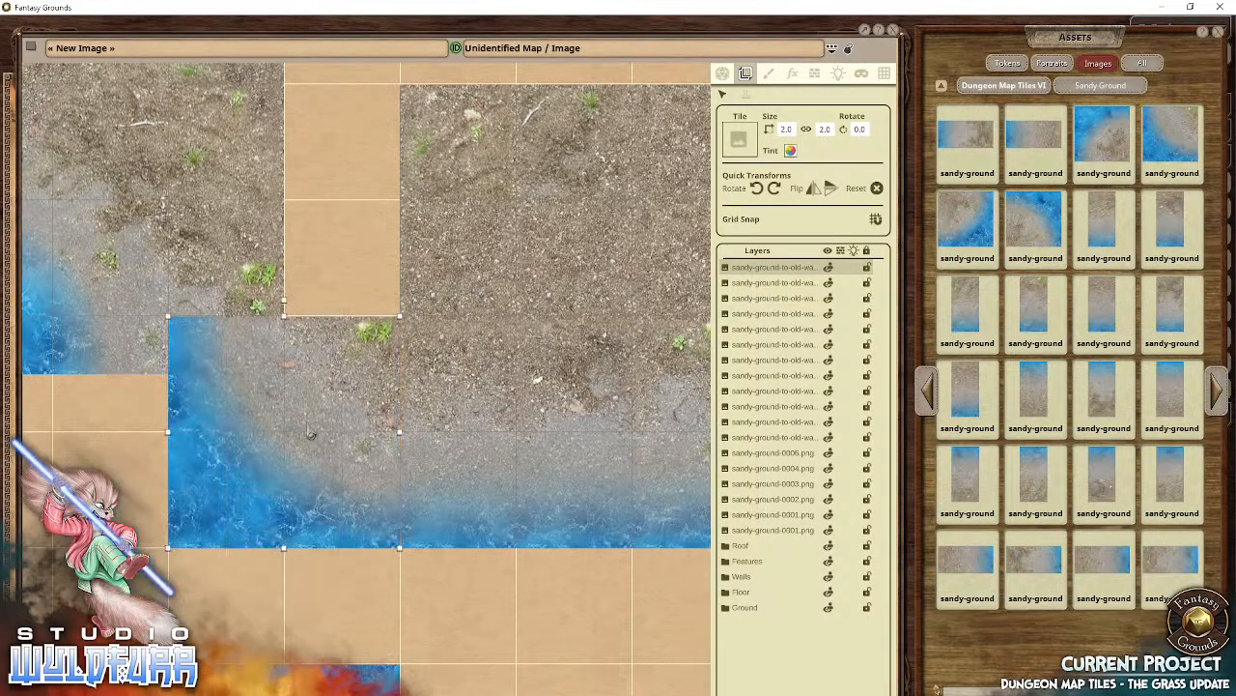
drag(174, 253, 282, 191)
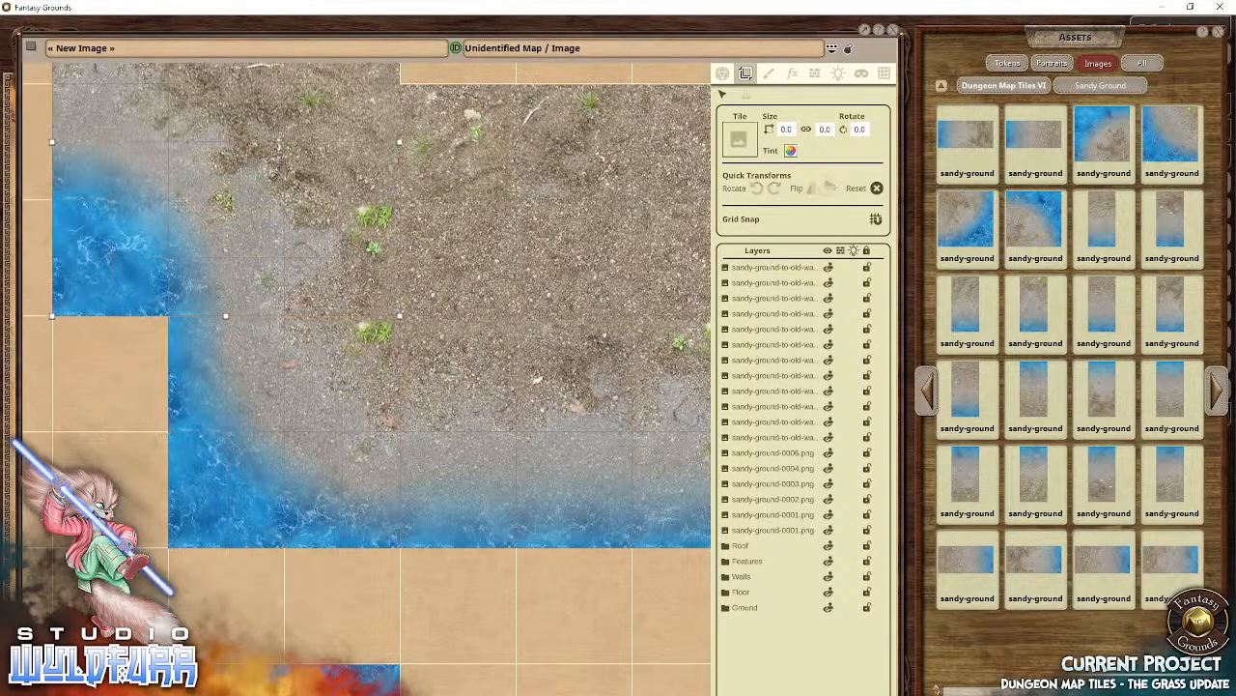
Step: Place the 2 x 2 corner tile sandy-ground-to-old-water-i-sw-0000.png so it joins the lower shoreline's corner diagonally below the upper shoreline's left end
drag(211, 350, 537, 373)
drag(436, 582, 124, 294)
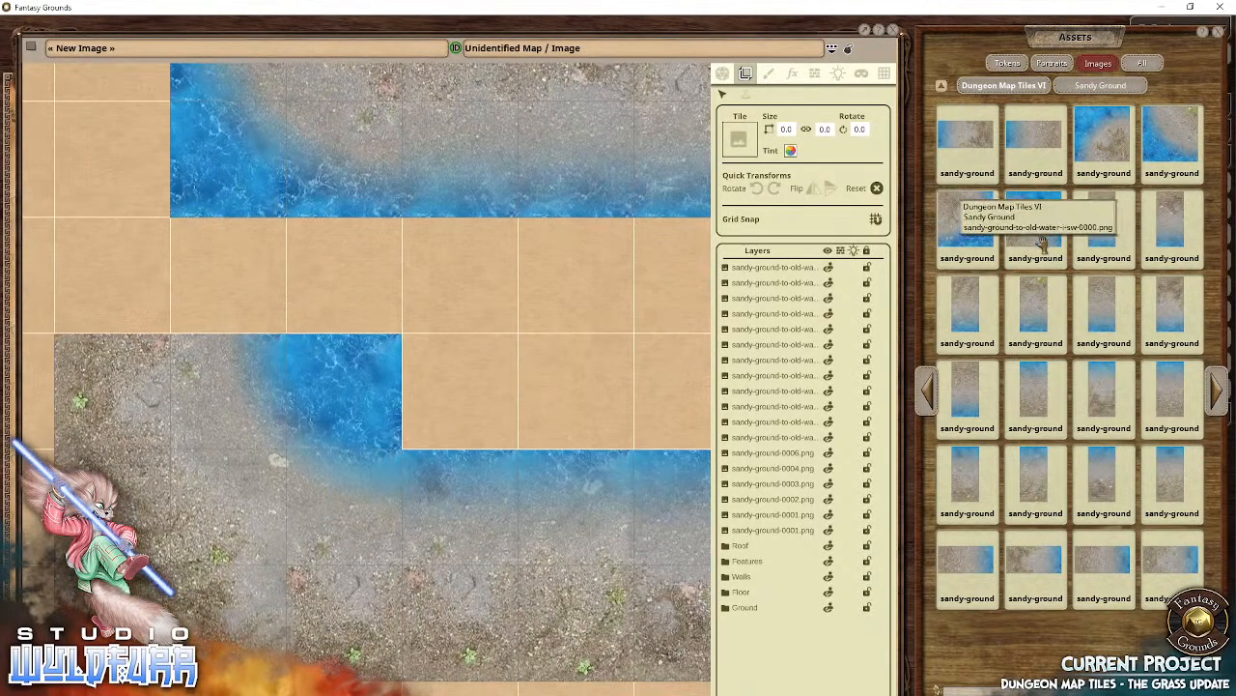
drag(1041, 242, 343, 278)
drag(649, 327, 693, 456)
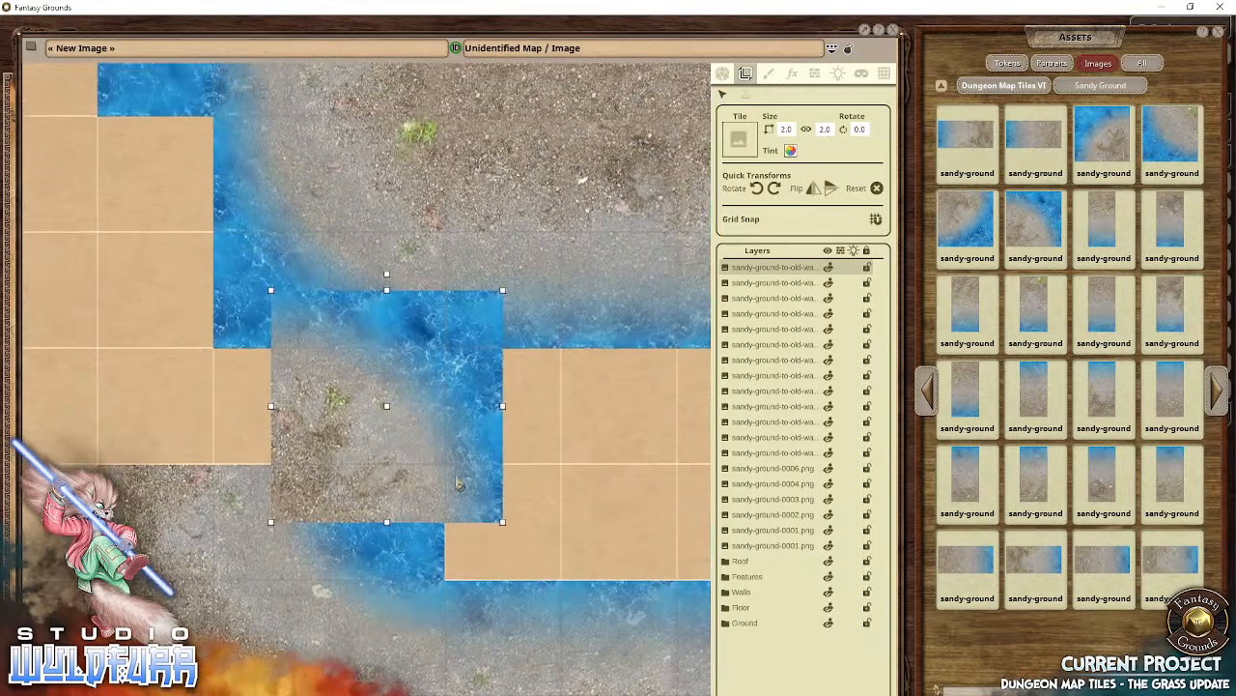
drag(444, 475, 268, 427)
Step: Move the 1 x 2 shoreline tile beside the upper 2 x 2 corner tile to the right end of the upper shoreline
drag(245, 268, 378, 391)
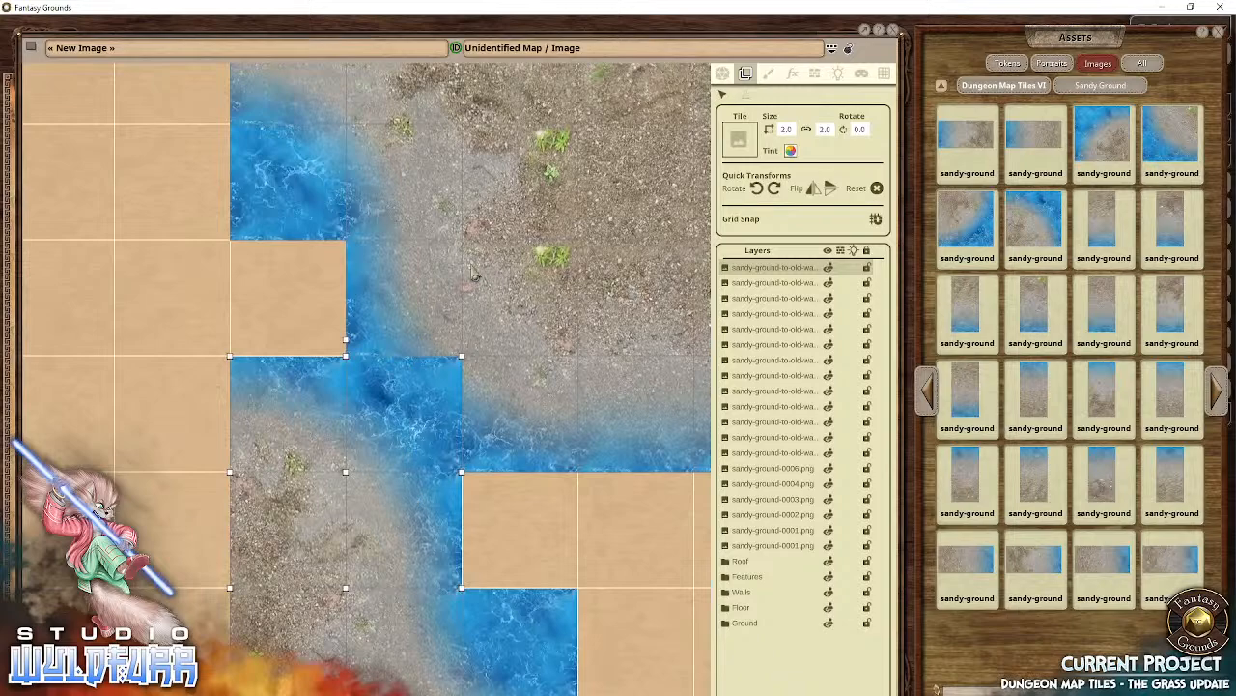
drag(553, 544, 340, 423)
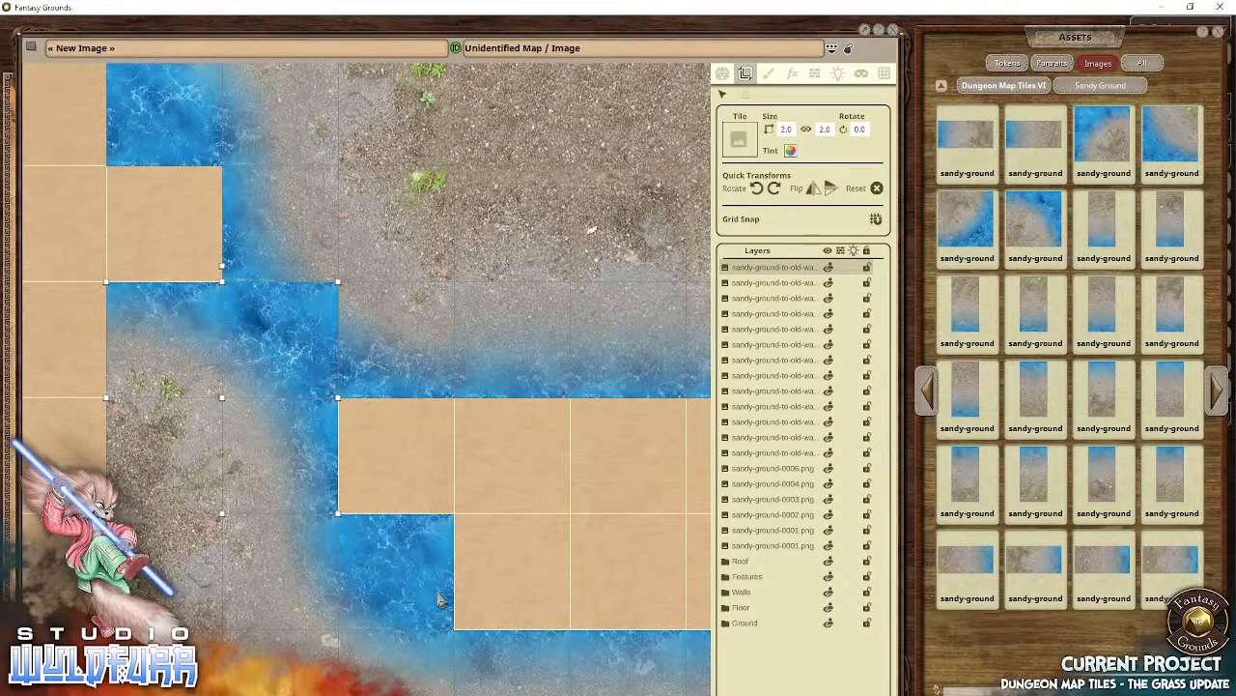
drag(403, 435, 417, 557)
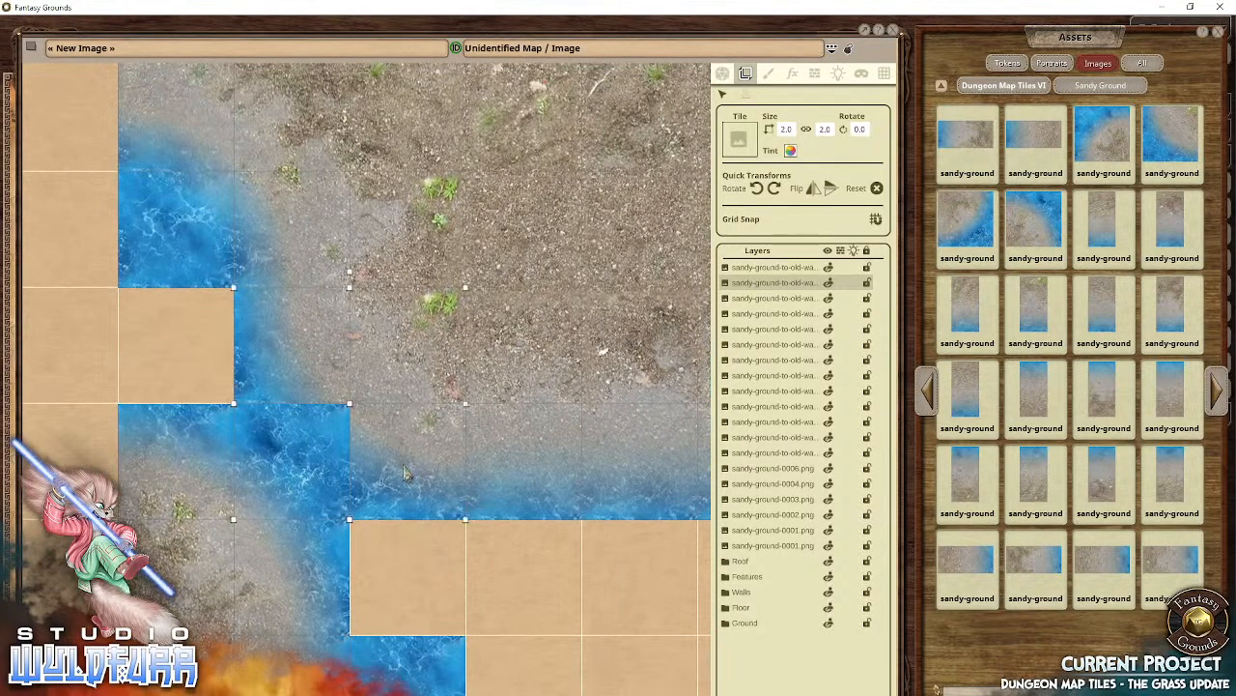
click(510, 471)
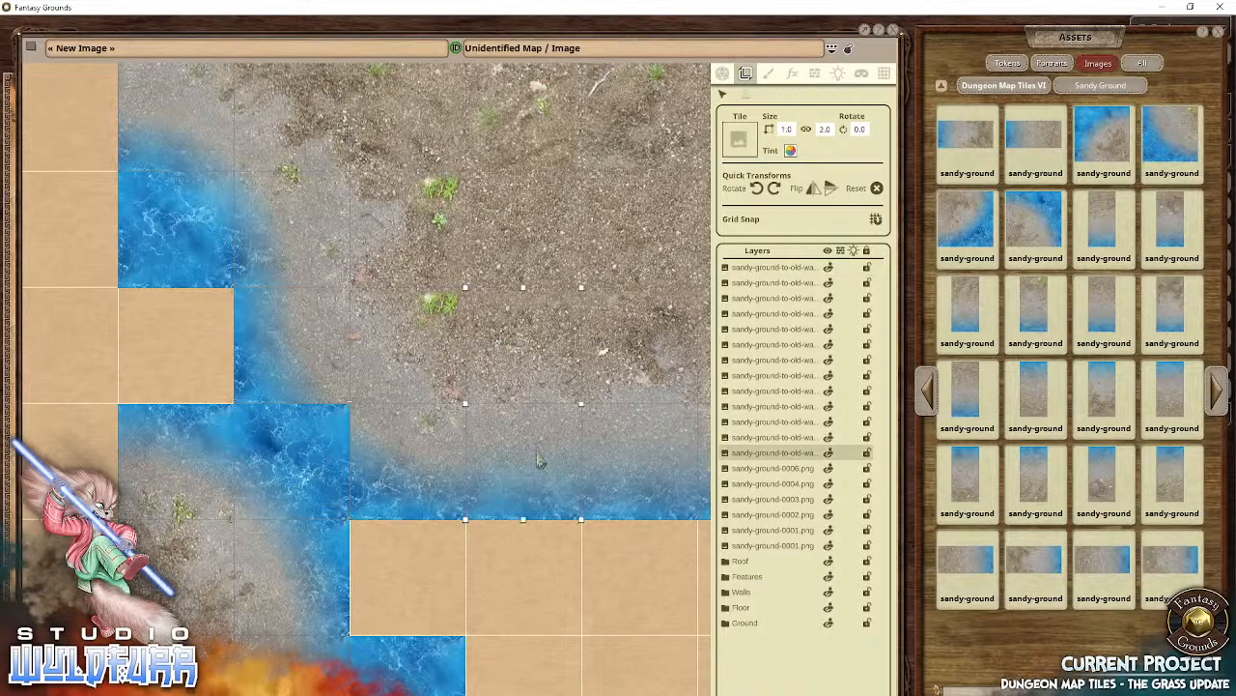
drag(539, 460, 527, 561)
drag(435, 548, 34, 544)
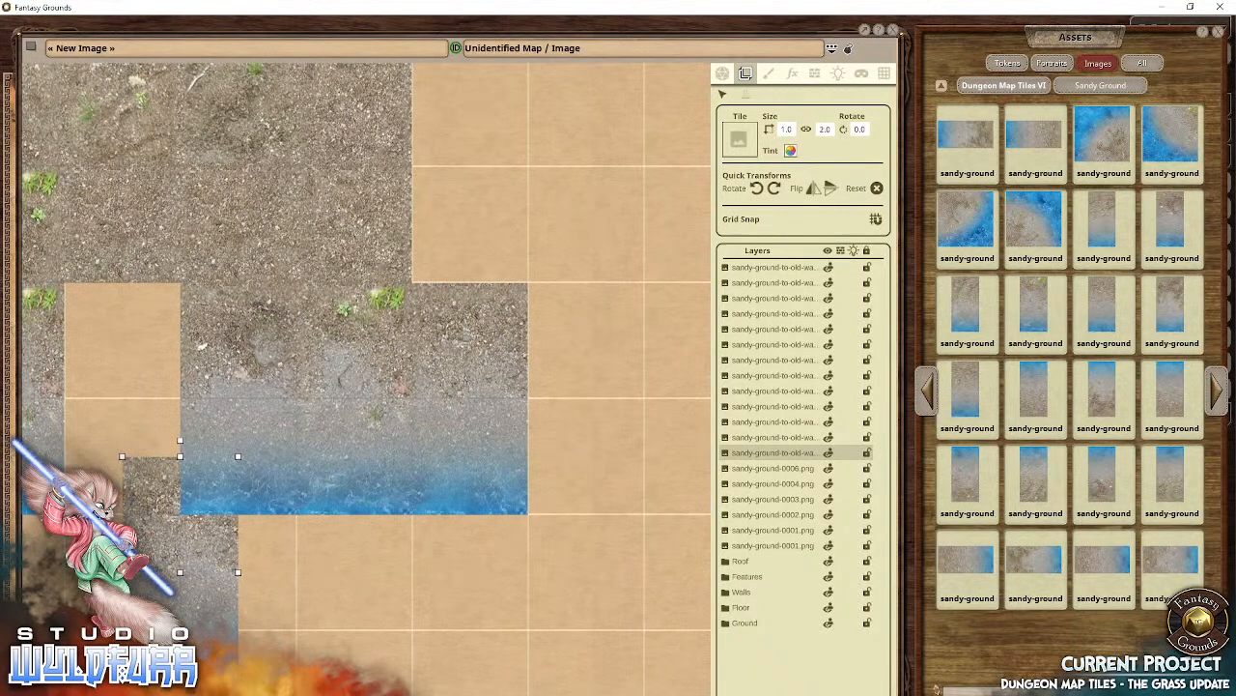
drag(148, 635, 553, 461)
drag(135, 478, 617, 499)
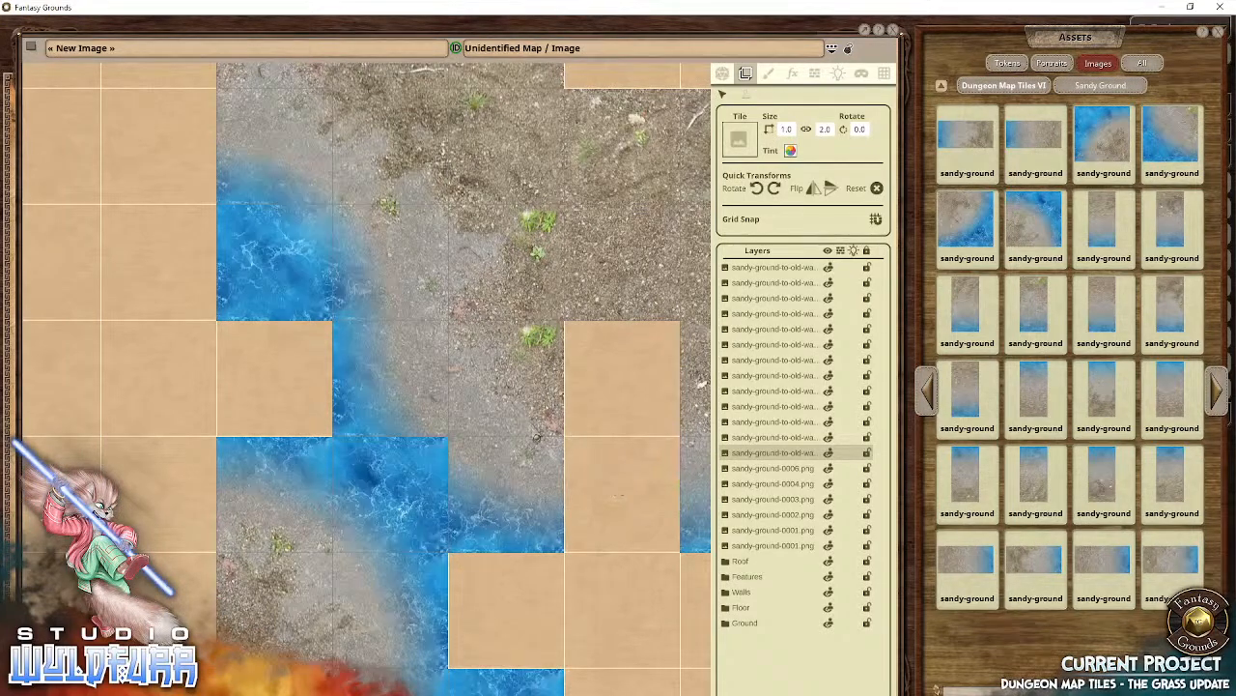
Step: Shift the upper 2 x 2 water corner and the 3 x 3 corner above it one cell right, moving two 1 x 1 ground tiles aside
drag(536, 437, 594, 445)
drag(381, 404, 181, 541)
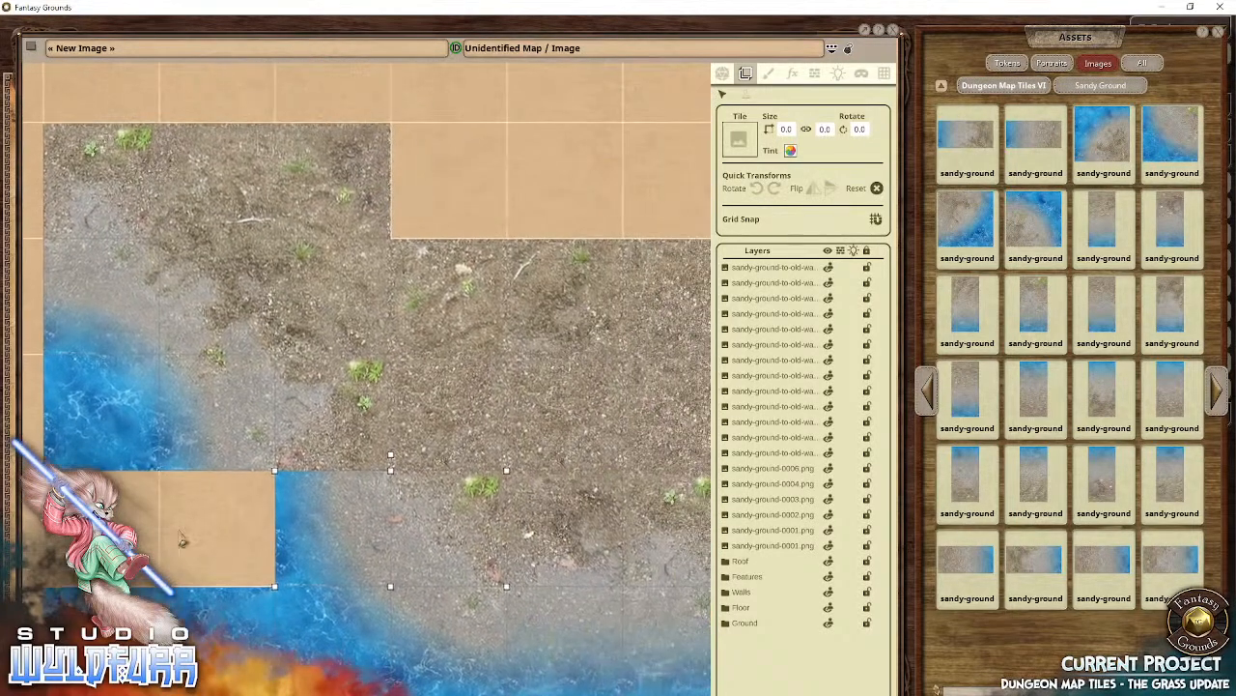
drag(455, 430, 609, 198)
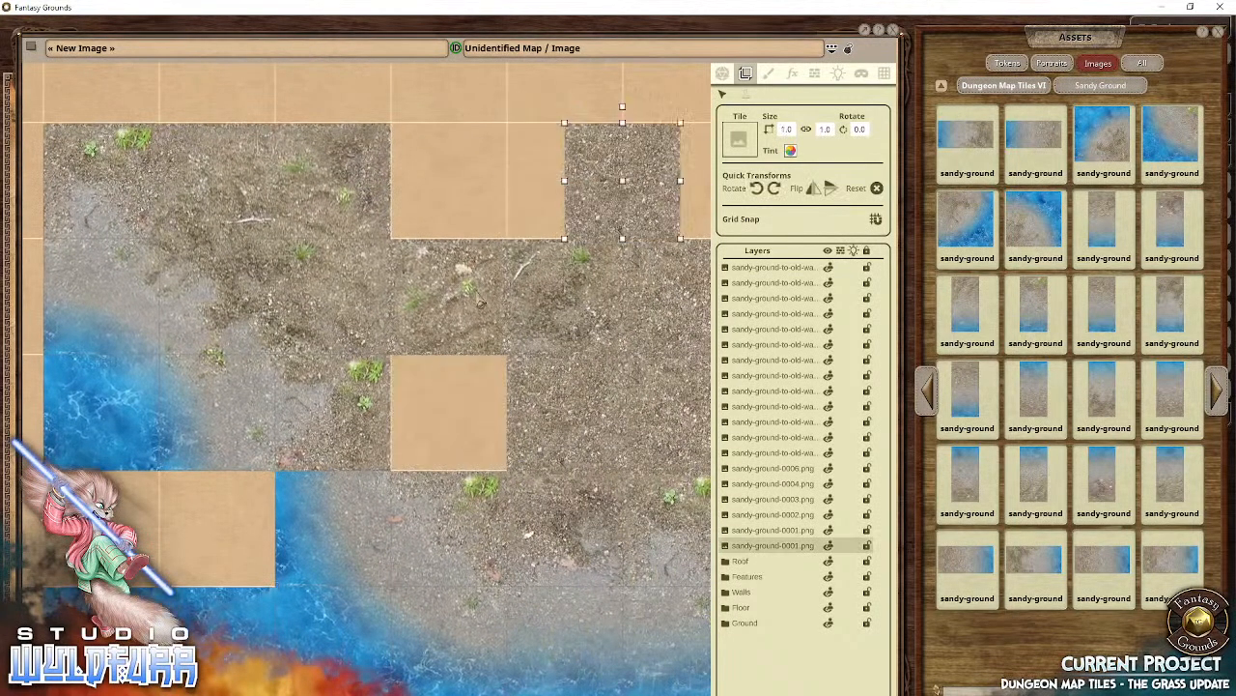
drag(451, 338, 527, 172)
drag(323, 397, 445, 397)
Step: Relocate the displaced 1 x 1 sandy ground tiles from the ground's upper edge to fill empty space around it
drag(444, 477, 427, 172)
drag(626, 428, 229, 509)
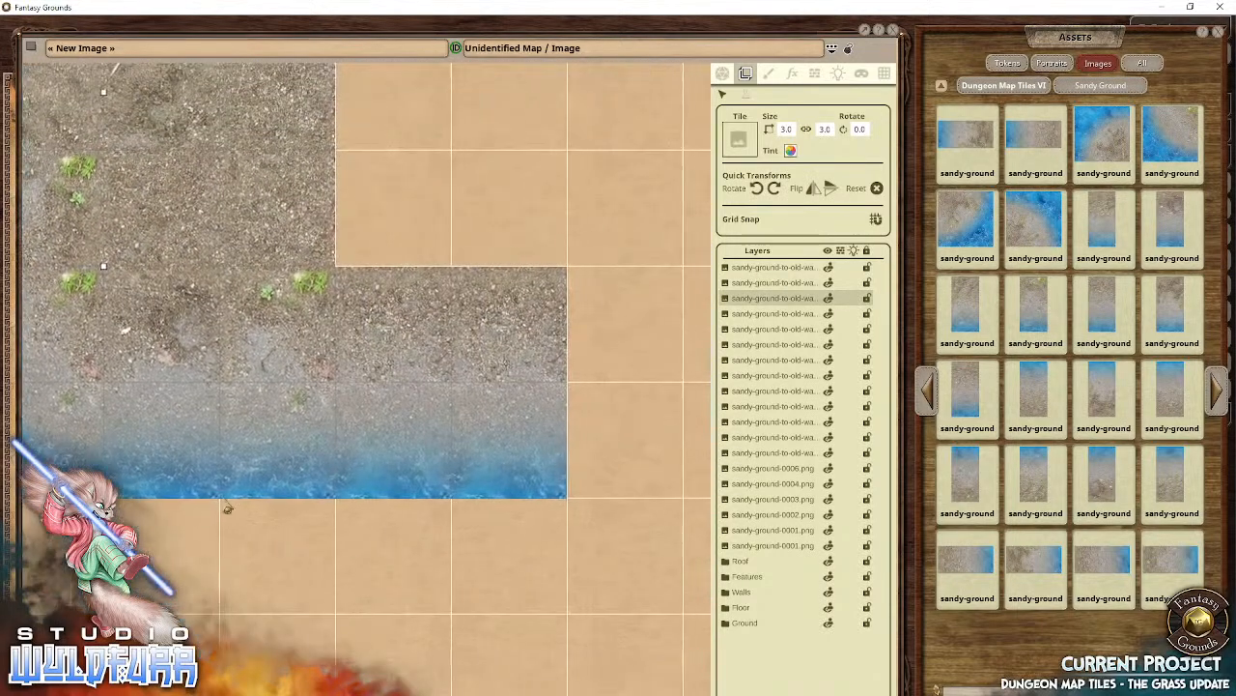
drag(357, 440, 336, 572)
drag(245, 422, 474, 573)
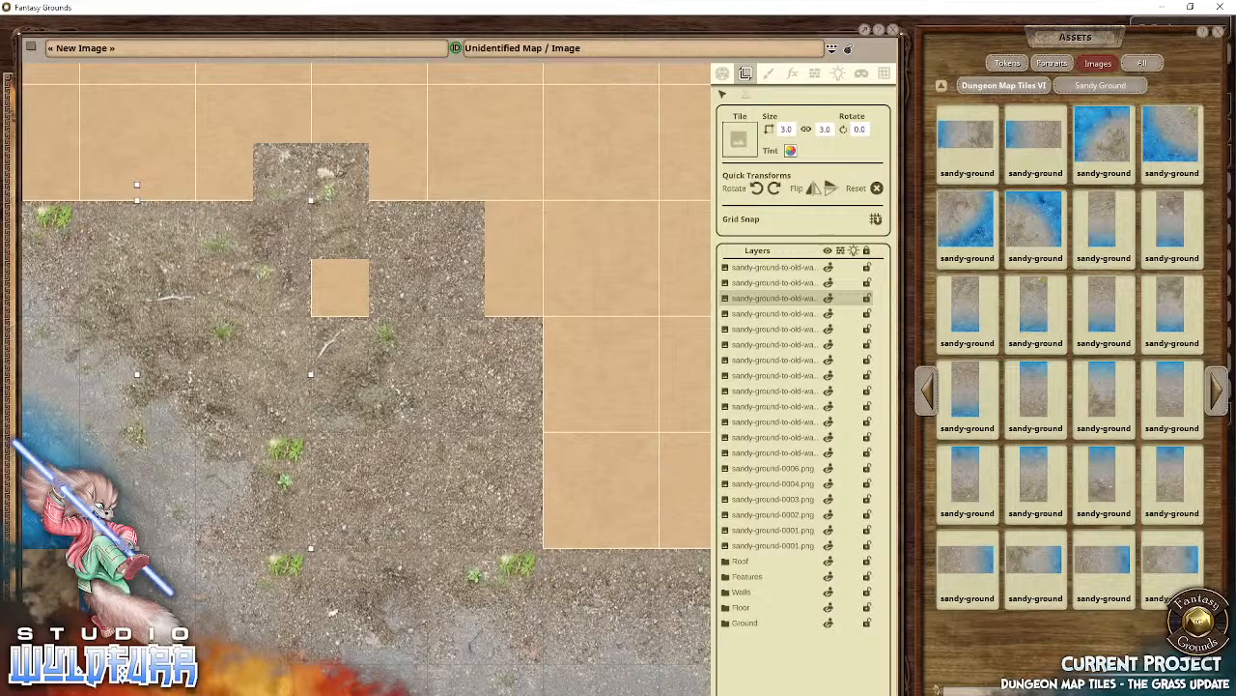
drag(339, 173, 642, 448)
drag(425, 280, 199, 364)
Step: Extend the lower shoreline to the left with three 1 x 2 water-s tiles, including sandy-ground-to-old-water-s-0006.png and sandy-ground-to-old-water-s-0005.png
drag(278, 370, 858, 386)
drag(396, 476, 695, 376)
drag(387, 430, 657, 229)
drag(397, 406, 362, 579)
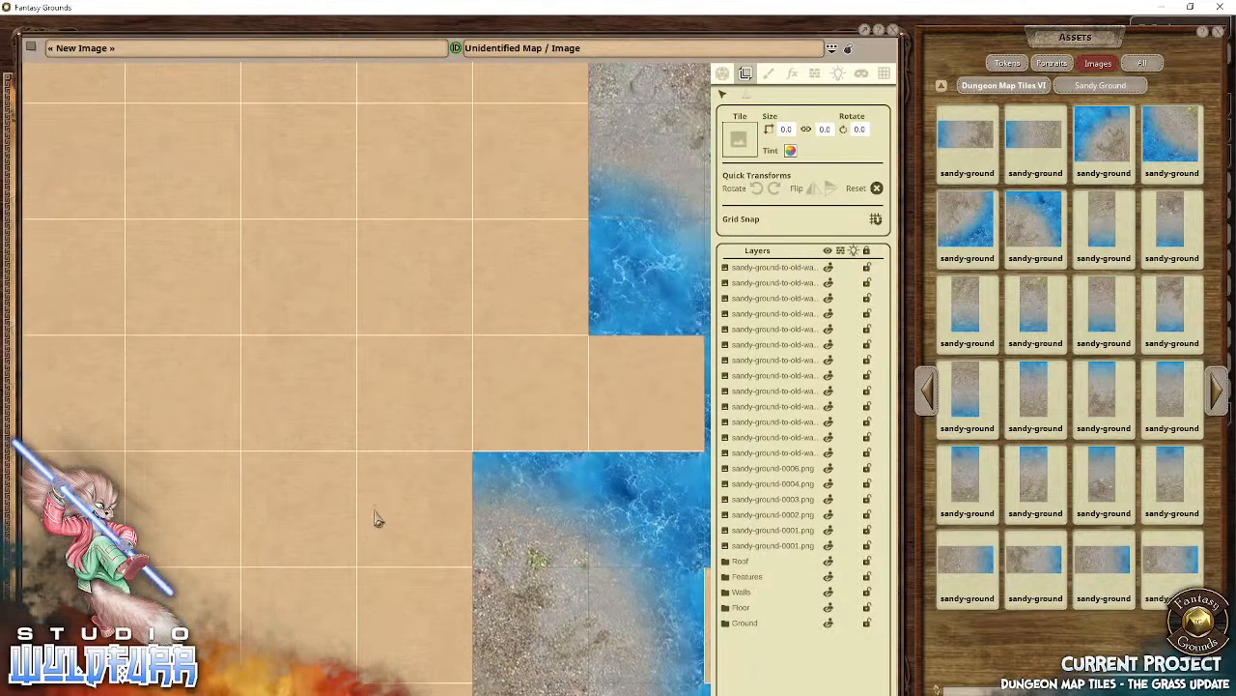
drag(966, 415, 440, 512)
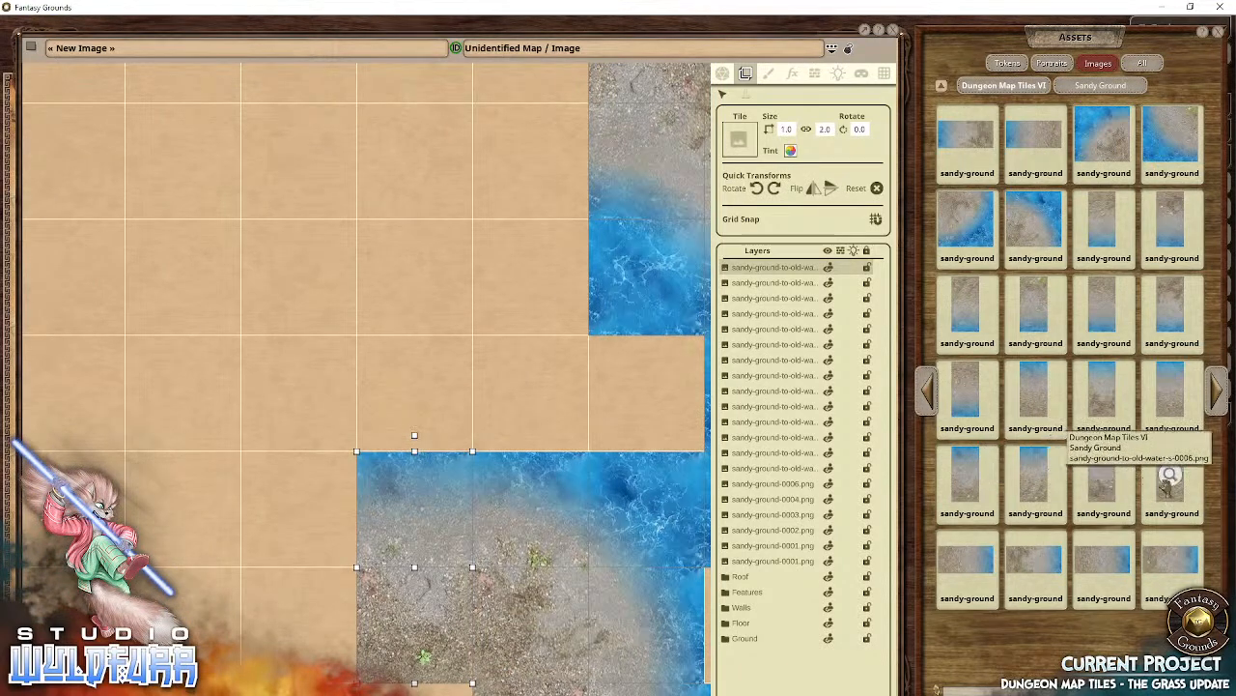
drag(296, 556, 296, 557)
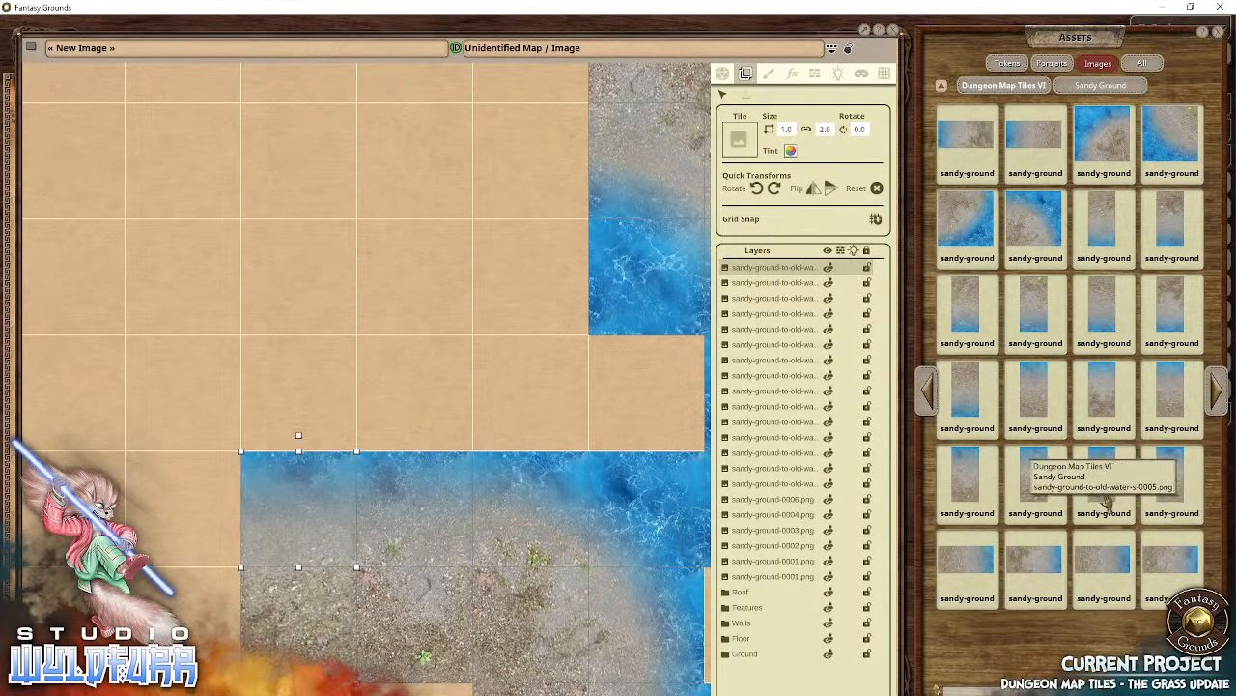
drag(1104, 493, 126, 558)
drag(149, 487, 207, 499)
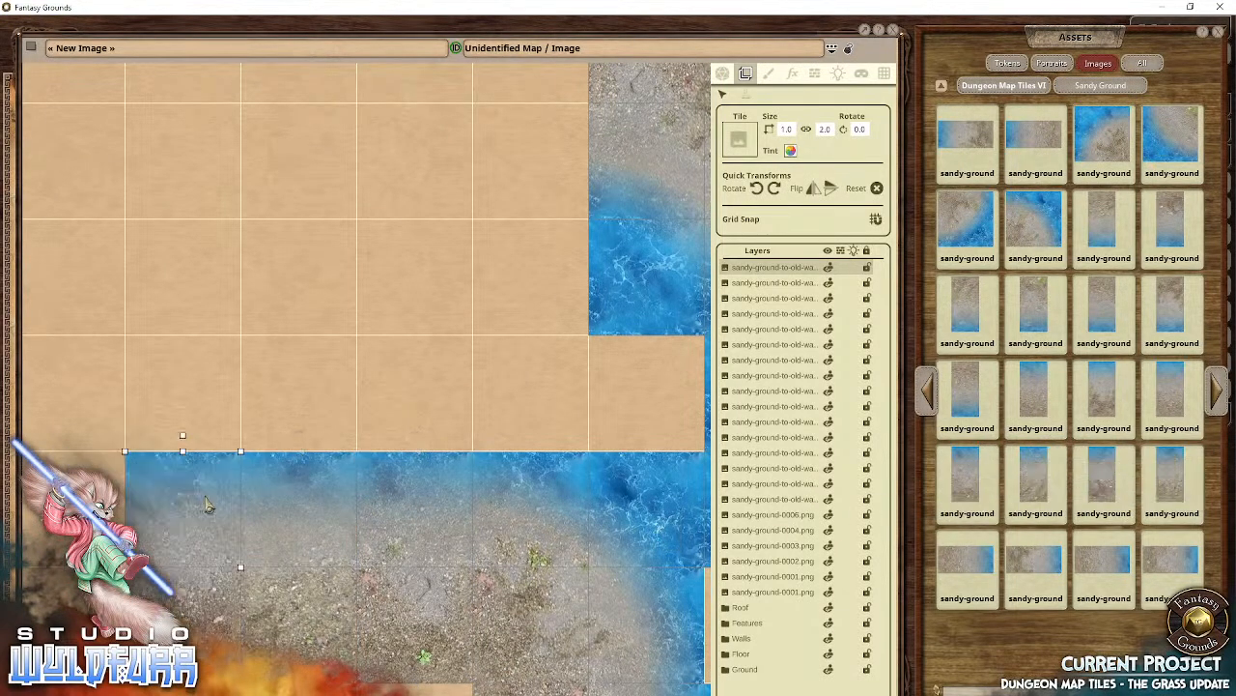
Step: Extend the upper shoreline left with the 1 x 2 sandy-ground-to-old-water-n-0005.png and the 2 x 2 corner sandy-ground-to-old-water-i-ne-0000.png
drag(255, 268, 244, 494)
scroll(253, 439, up, 1)
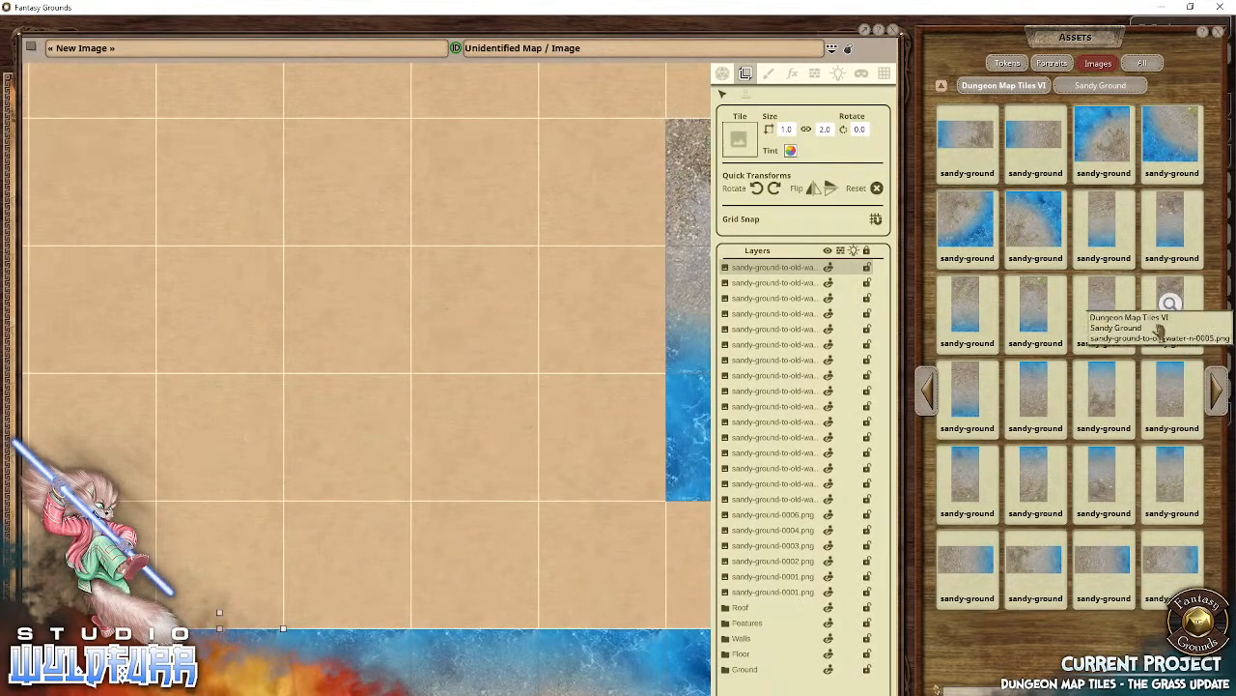
drag(470, 389, 471, 389)
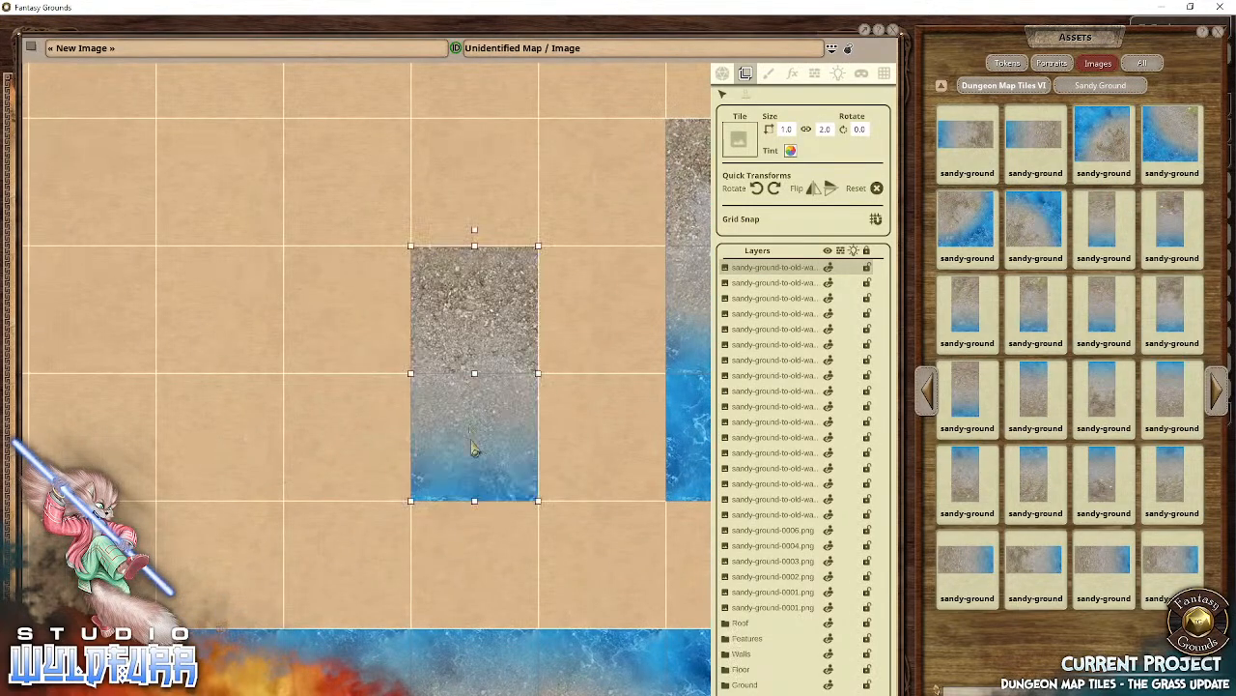
drag(476, 449, 623, 300)
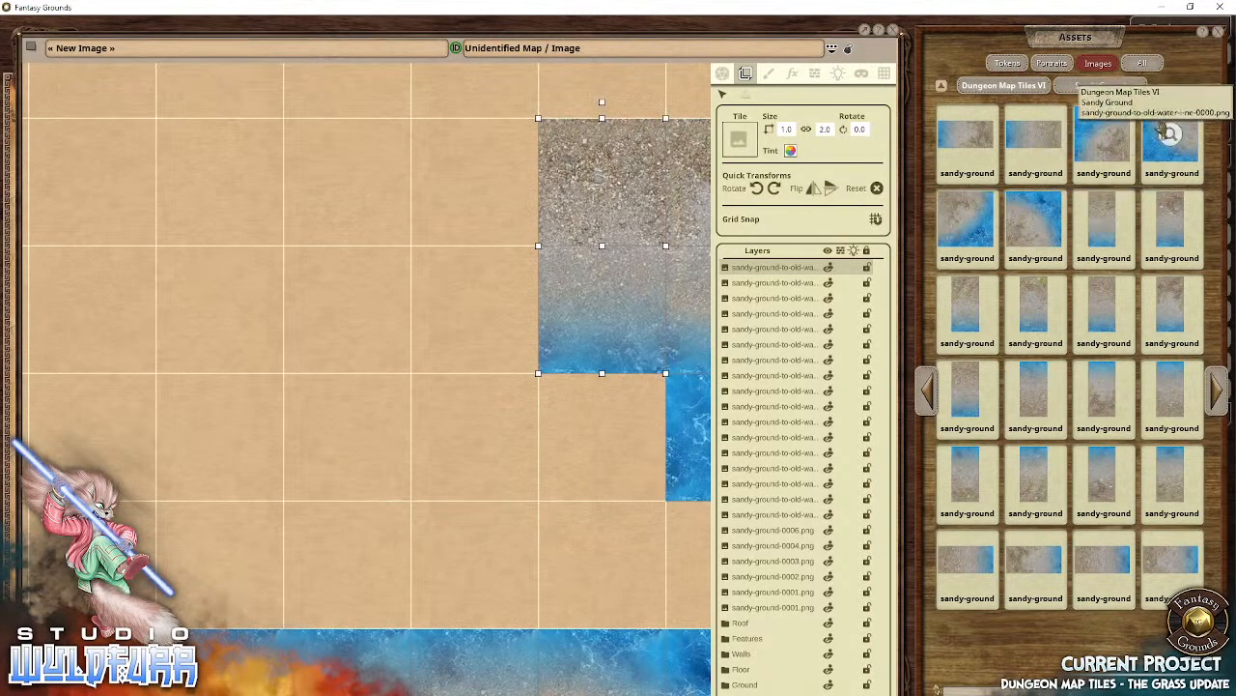
drag(1170, 132, 452, 255)
drag(507, 309, 467, 577)
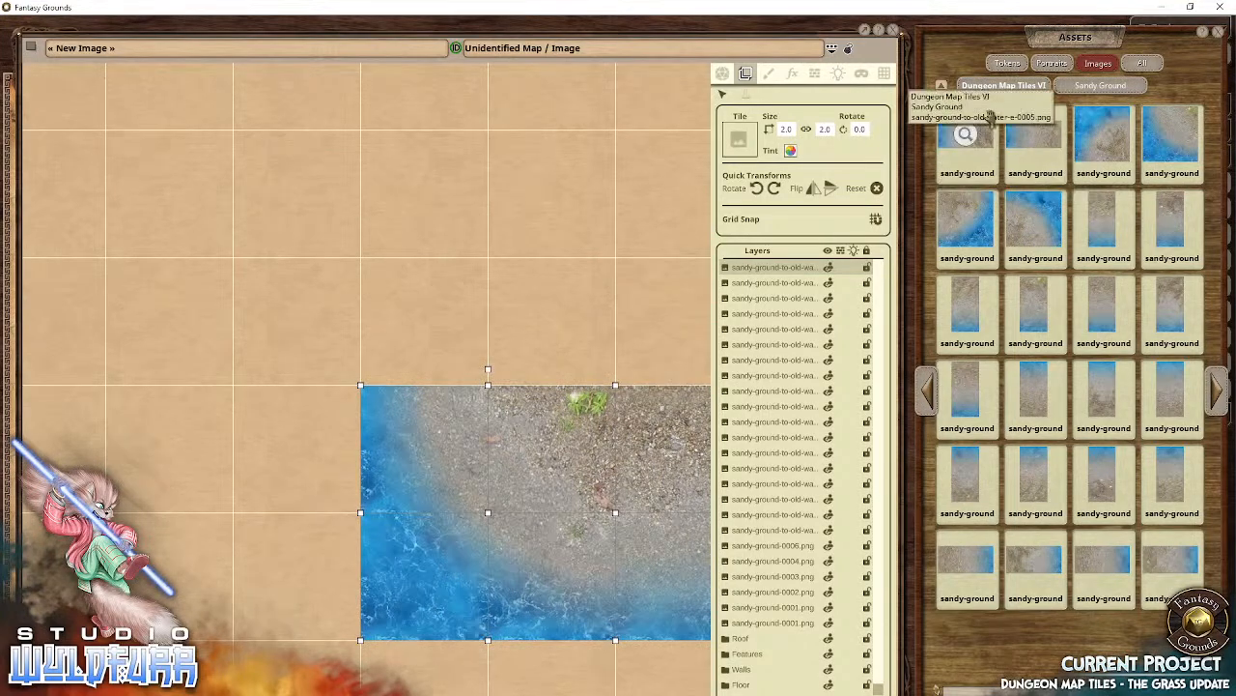
Step: Place the 3 x 3 corner tile with water in its lower left above the new 2 x 2 corner, offset one cell left
click(930, 391)
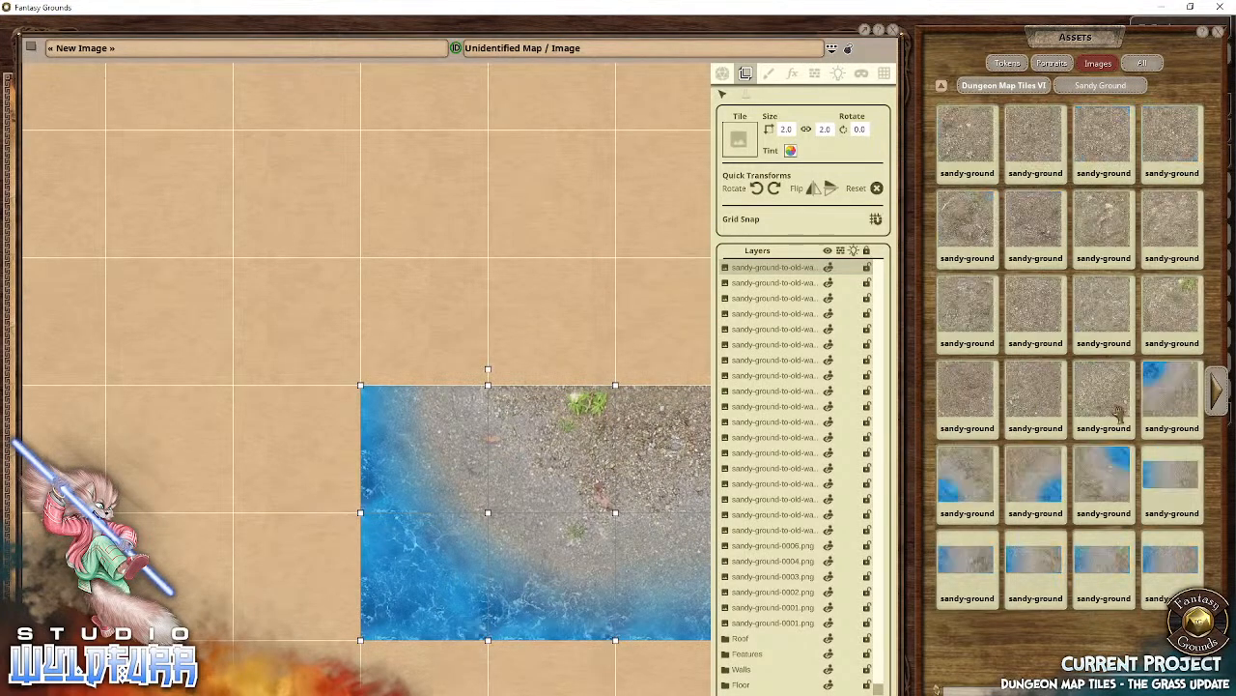
drag(1033, 474, 526, 287)
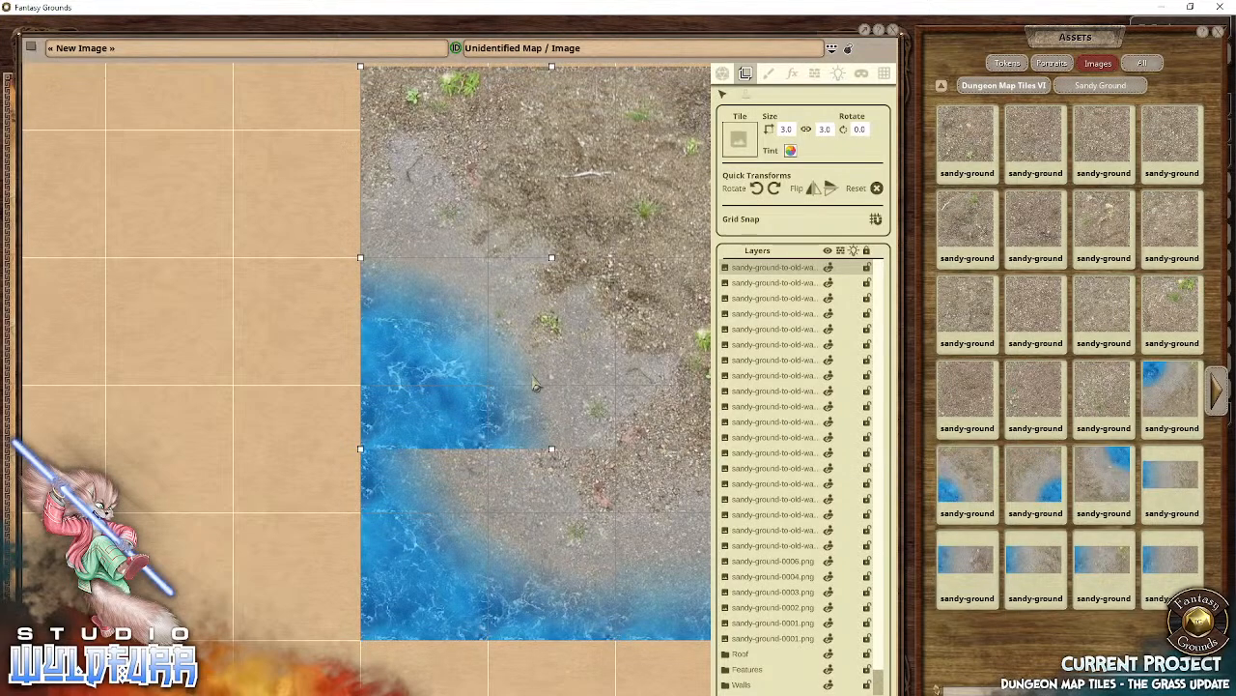
drag(534, 384, 420, 309)
Step: Place the 3 x 3 corner tile with water in its lower right level with the previous 3 x 3 tile, leaving a one-cell gap
drag(285, 389, 630, 475)
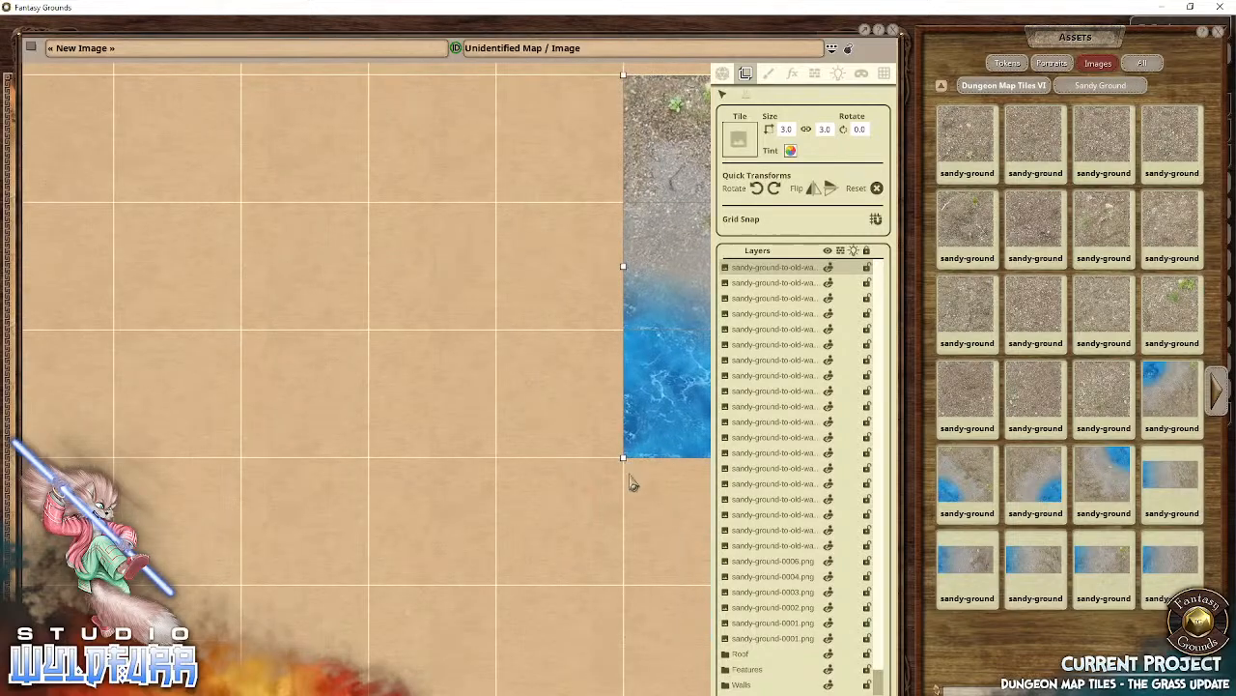
drag(458, 558, 372, 435)
drag(1035, 446, 247, 433)
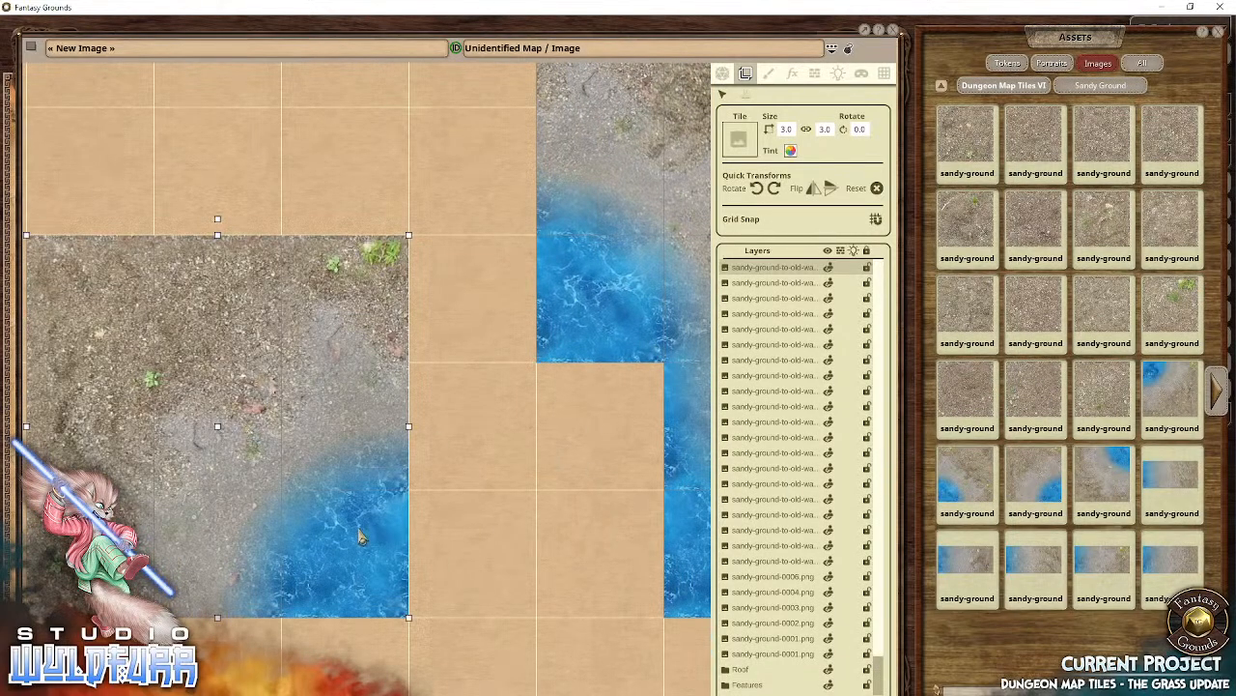
drag(363, 526, 360, 319)
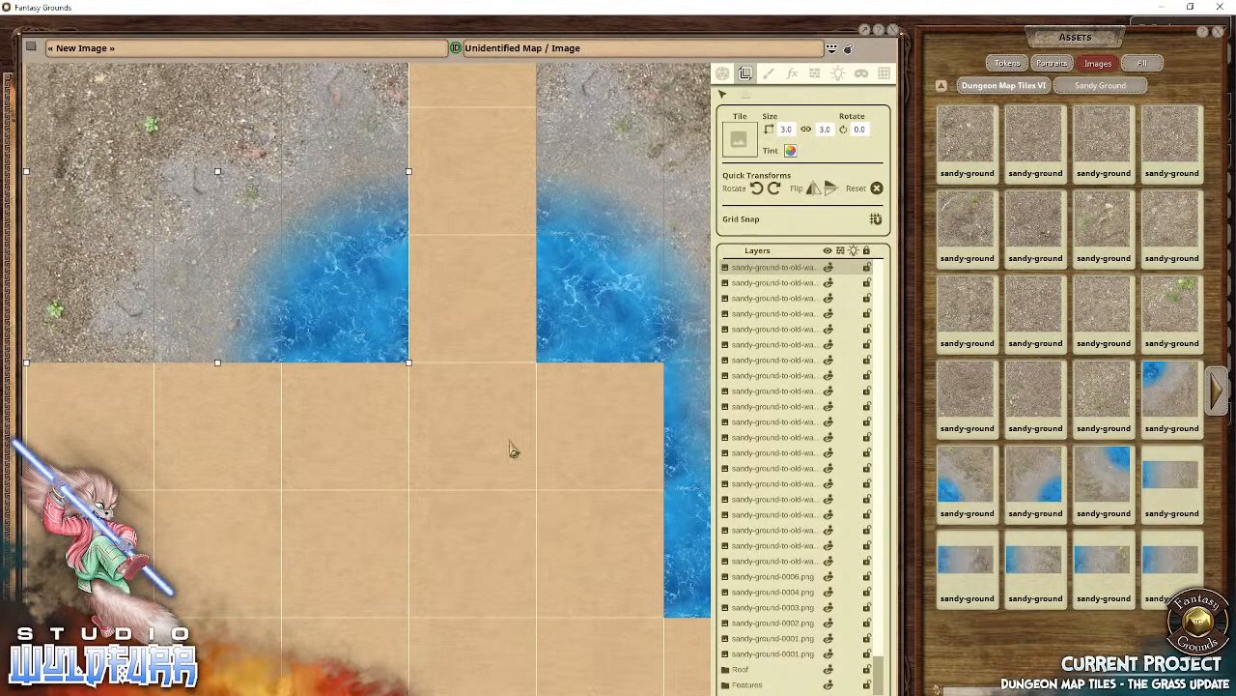
Step: Fill the one-cell gap between the two 3 x 3 corner tiles with a 1 x 2 shoreline tile with water along its lower edge
drag(626, 541, 276, 516)
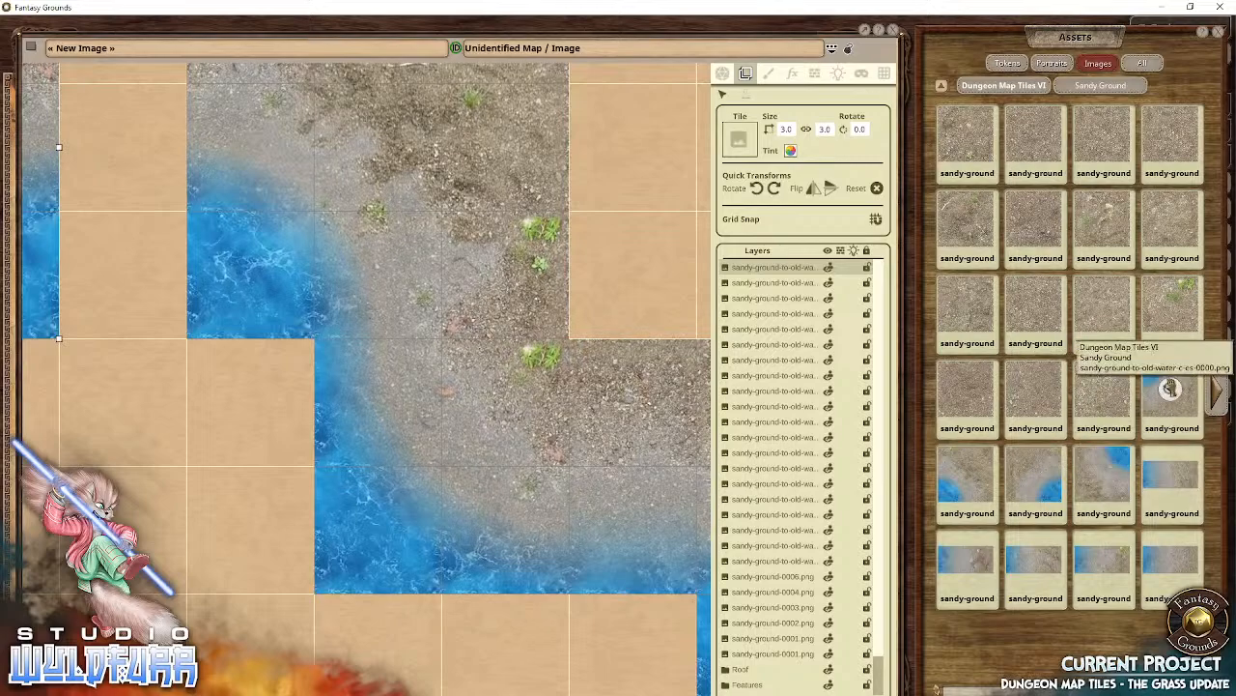
click(1213, 413)
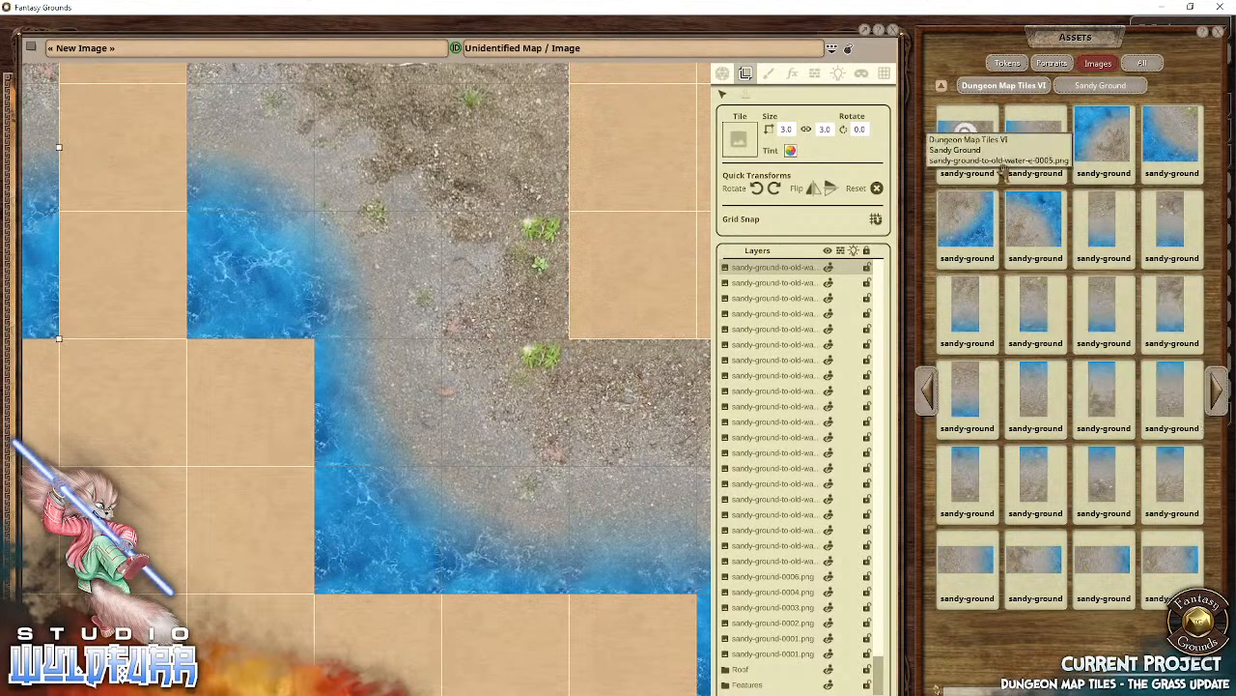
drag(1096, 241, 106, 148)
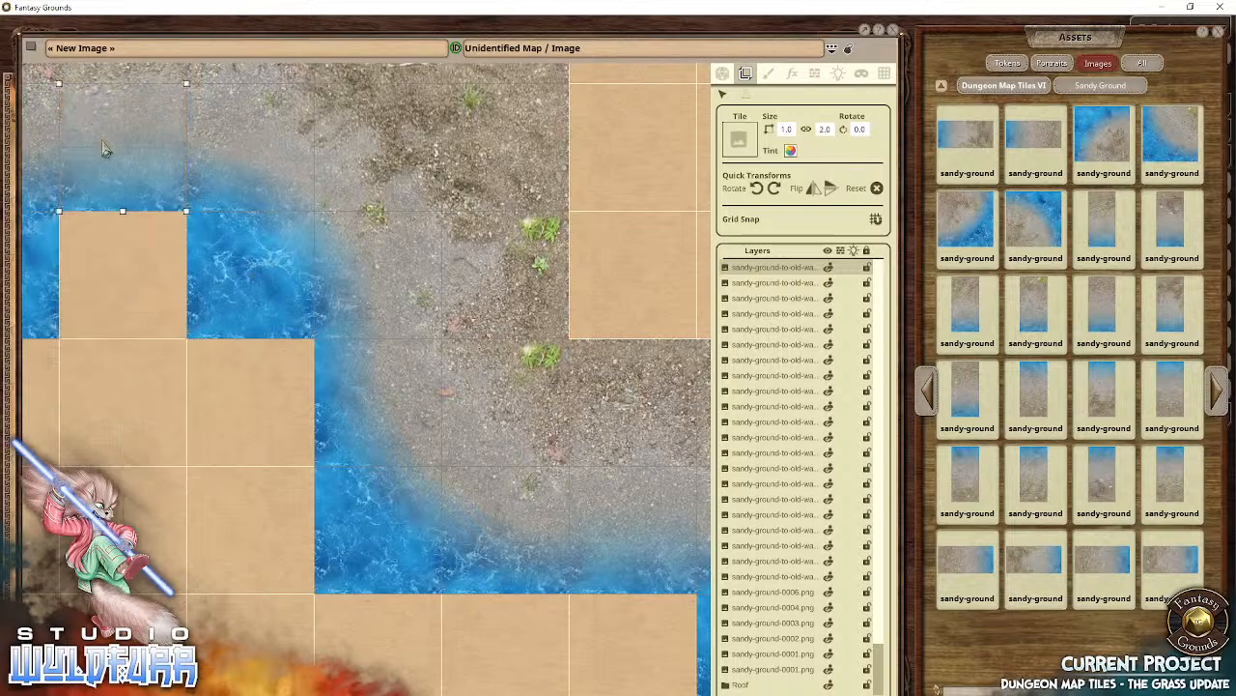
Step: Place a 2 x 1 shoreline tile with water on its right end directly below the left 3 x 3 corner tile
drag(100, 329, 497, 564)
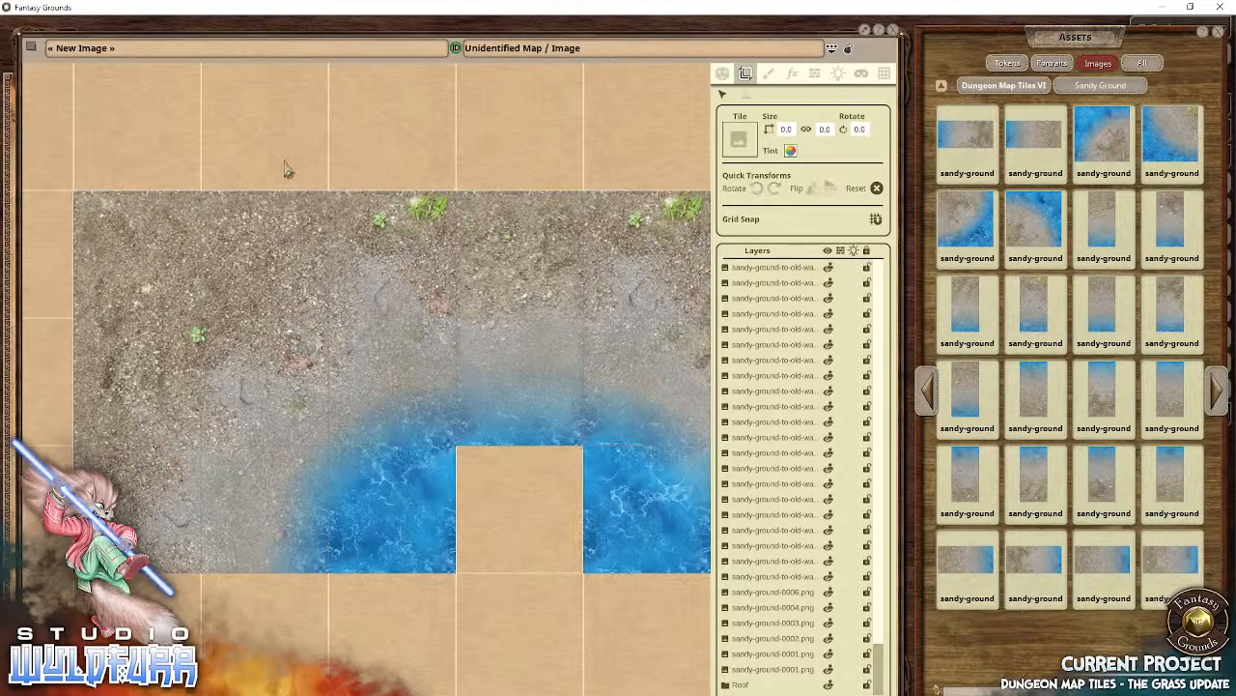
drag(198, 294, 442, 208)
drag(439, 580, 277, 317)
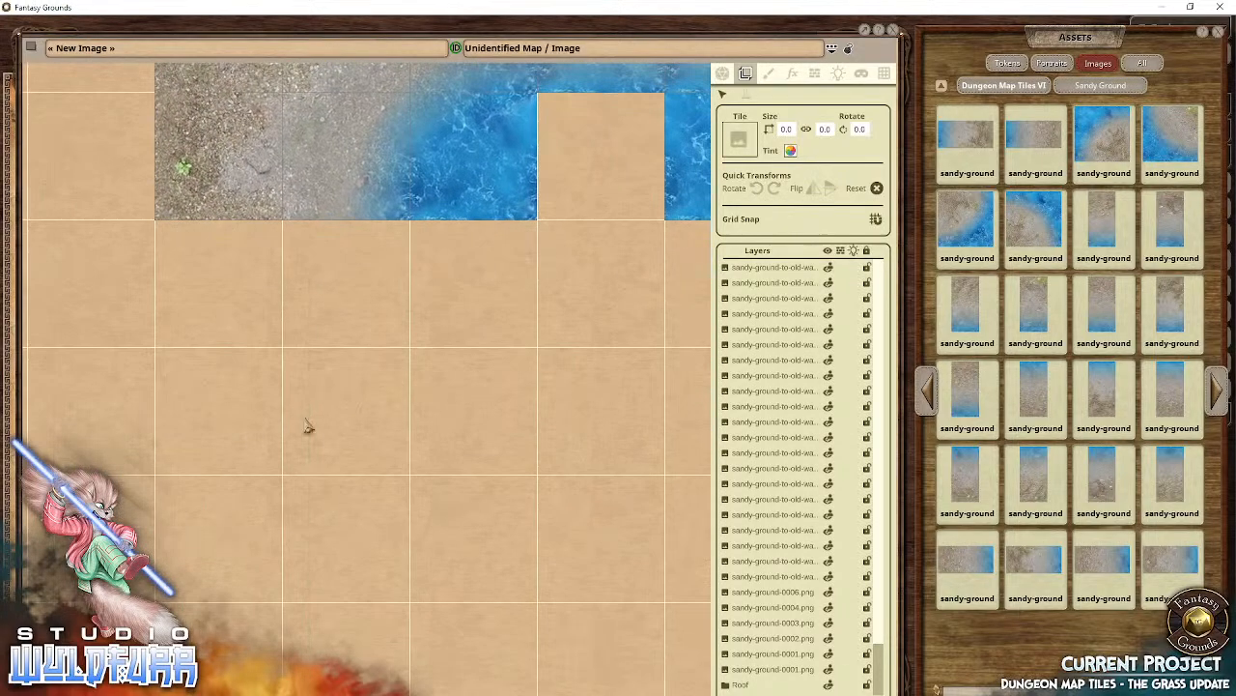
drag(1034, 565, 343, 305)
drag(326, 491, 166, 471)
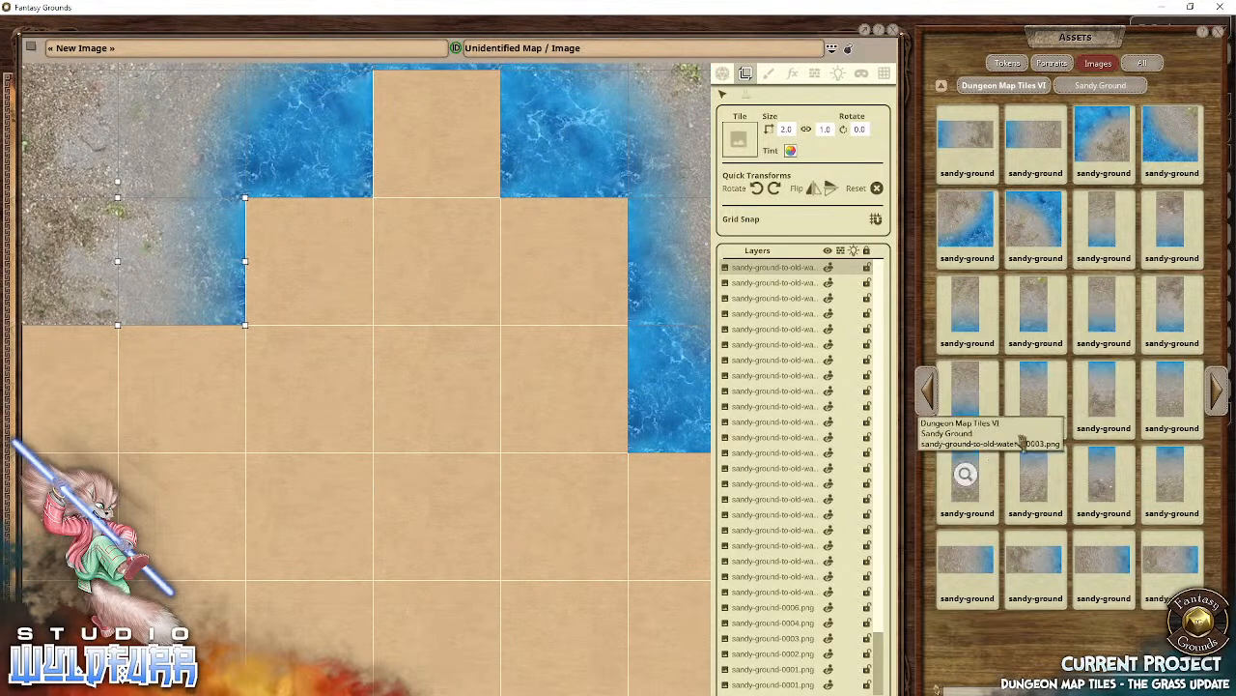
Step: Place the 2 x 2 corner tile with water along its lower-right side directly below the 2 x 1 shoreline tile
drag(961, 231, 374, 406)
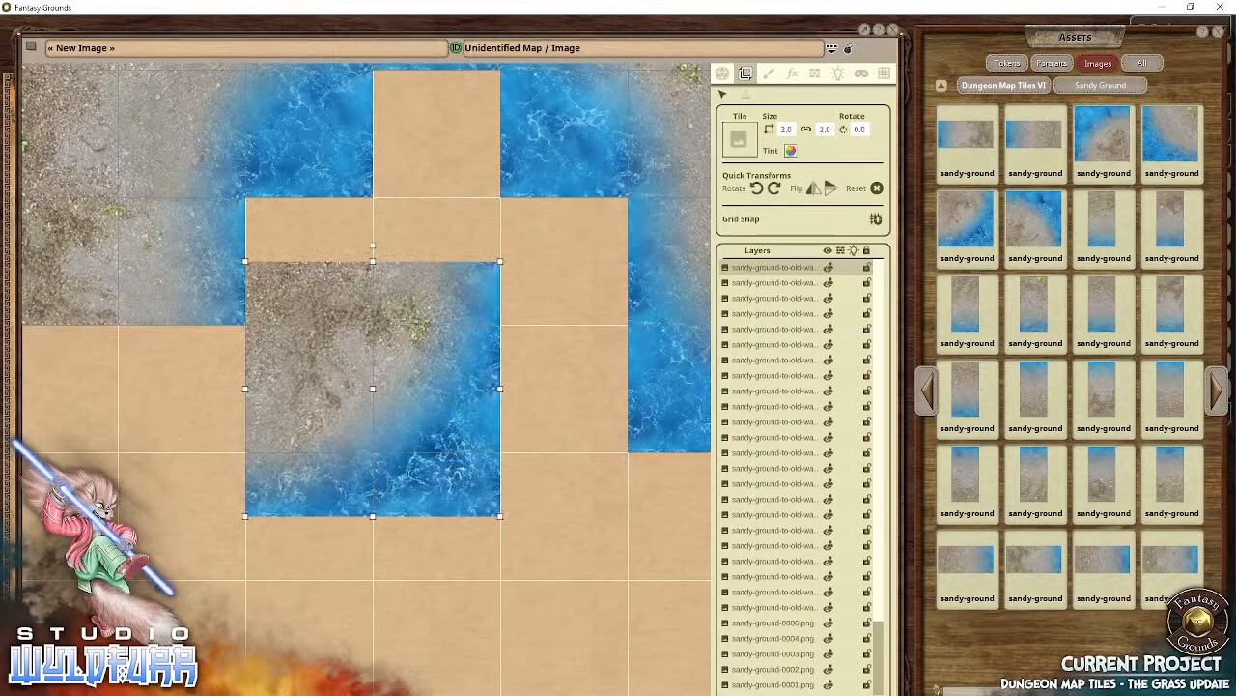
drag(220, 525, 567, 353)
drag(653, 190, 377, 248)
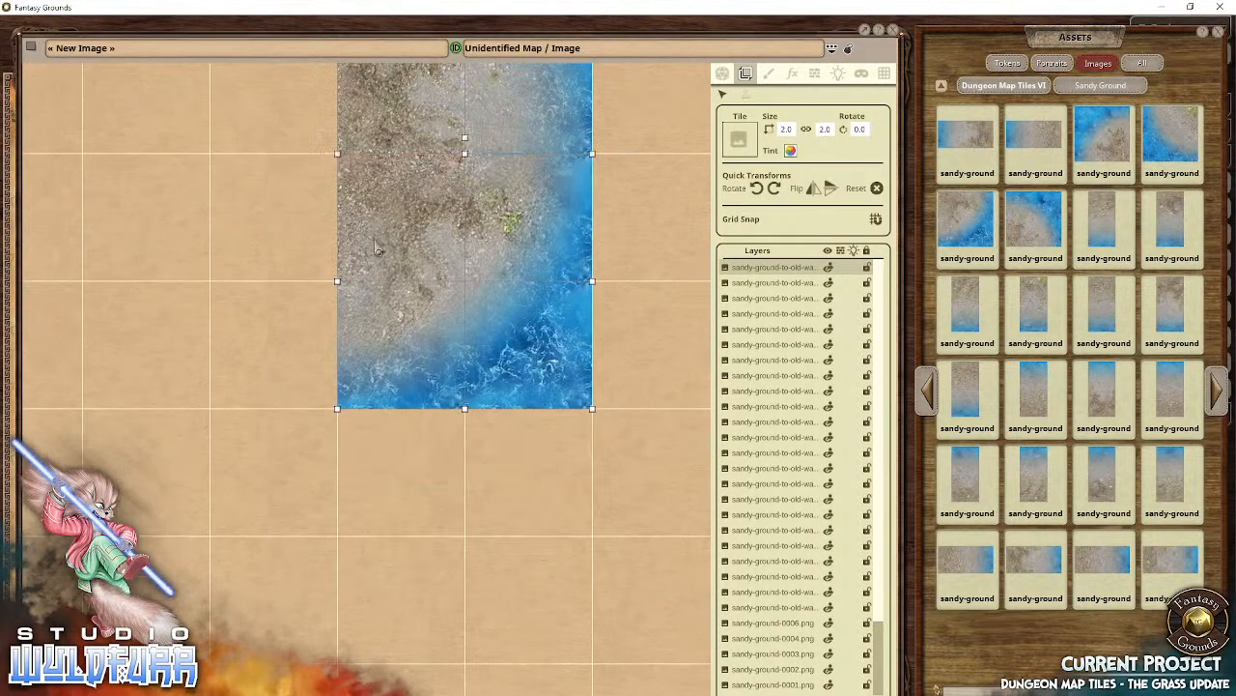
Step: Place a 2 x 2 corner tile with water in its upper left at the west end of the south bank
scroll(695, 181, up, 1)
drag(696, 181, 378, 461)
drag(584, 426, 207, 400)
drag(220, 445, 544, 407)
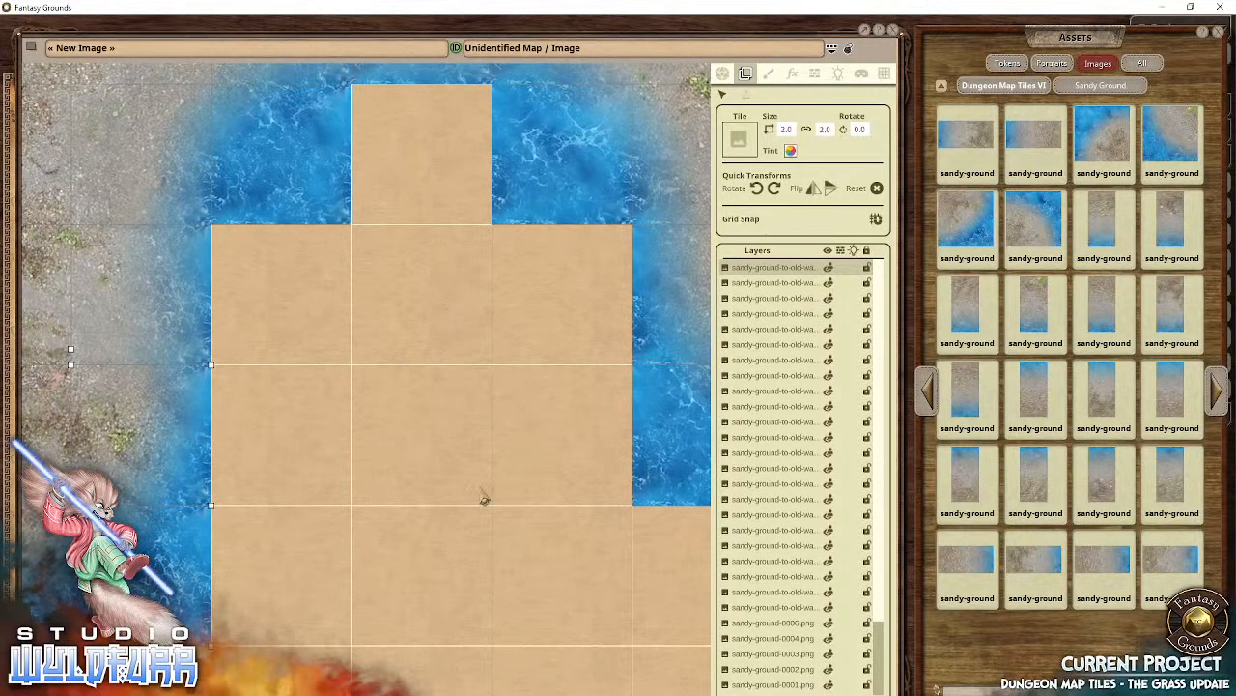
drag(425, 549, 221, 133)
drag(225, 444, 570, 353)
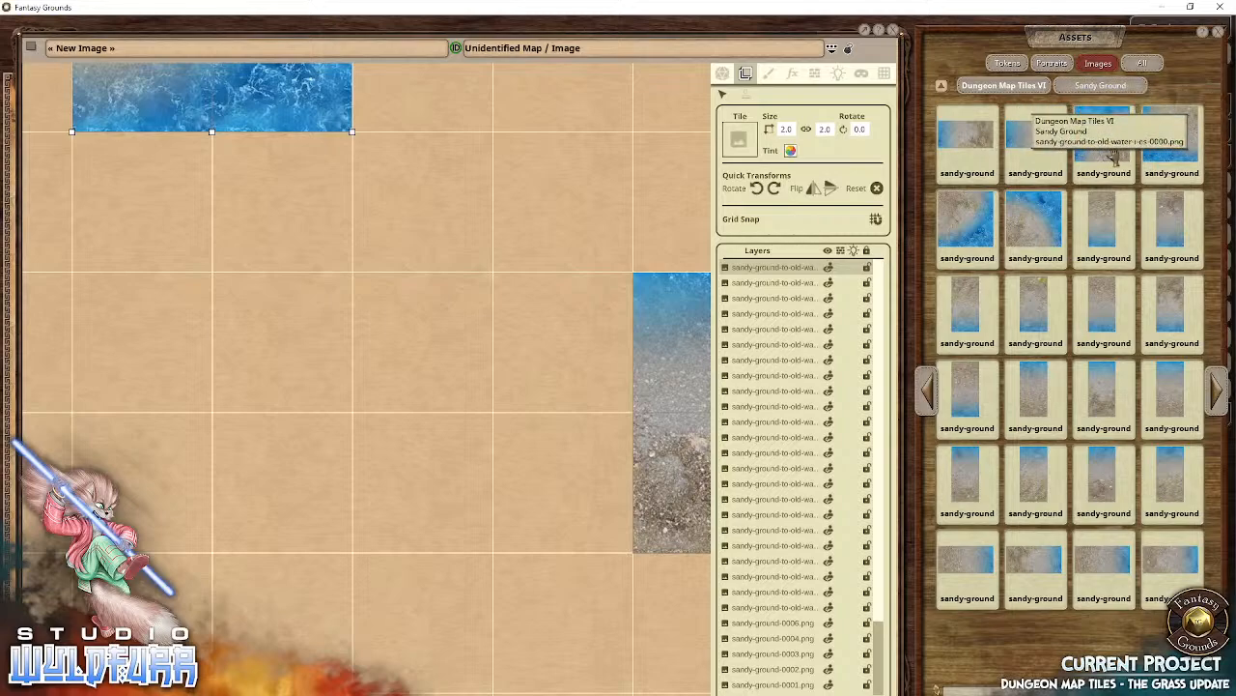
drag(1113, 159, 512, 450)
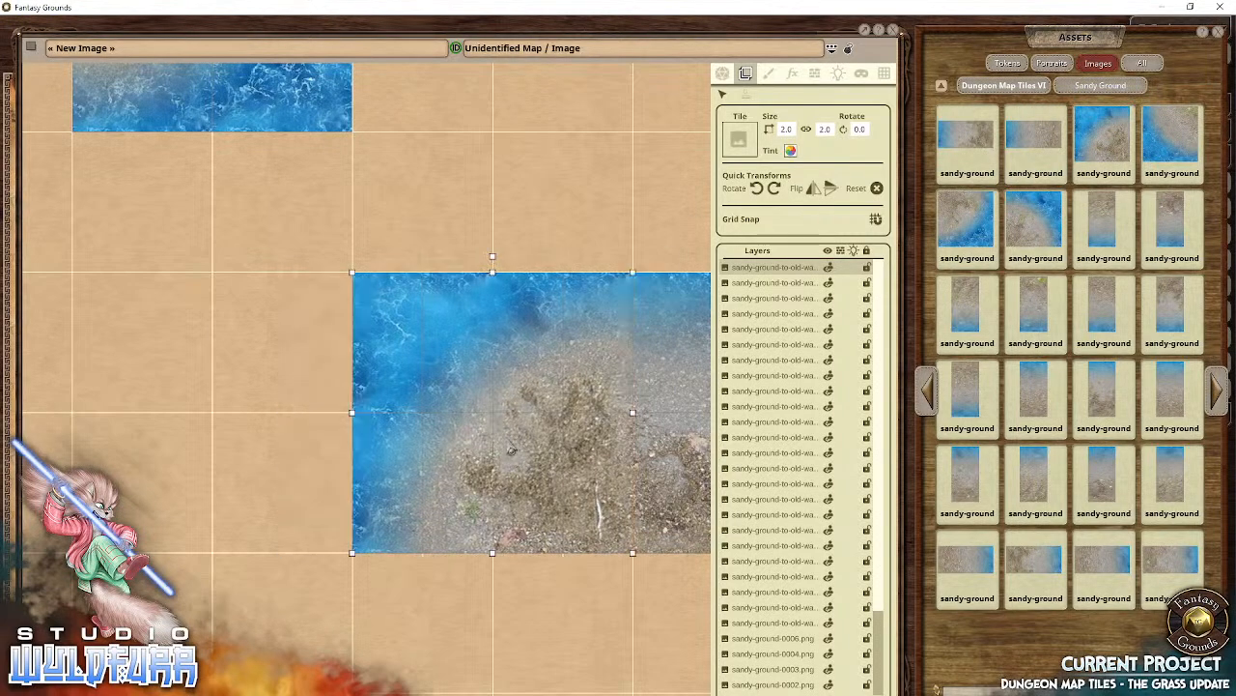
Step: Place a 2 x 1 shoreline tile with water on its left end directly below the 2 x 2 corner tile
drag(254, 467, 209, 475)
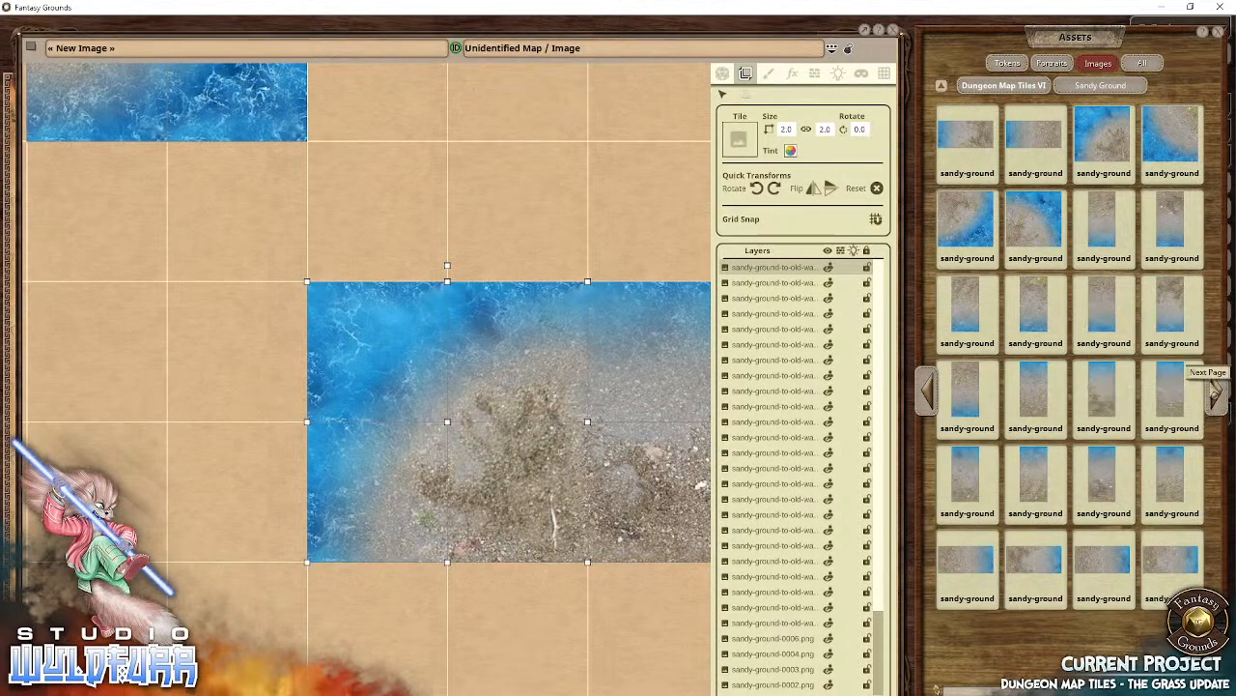
click(1217, 389)
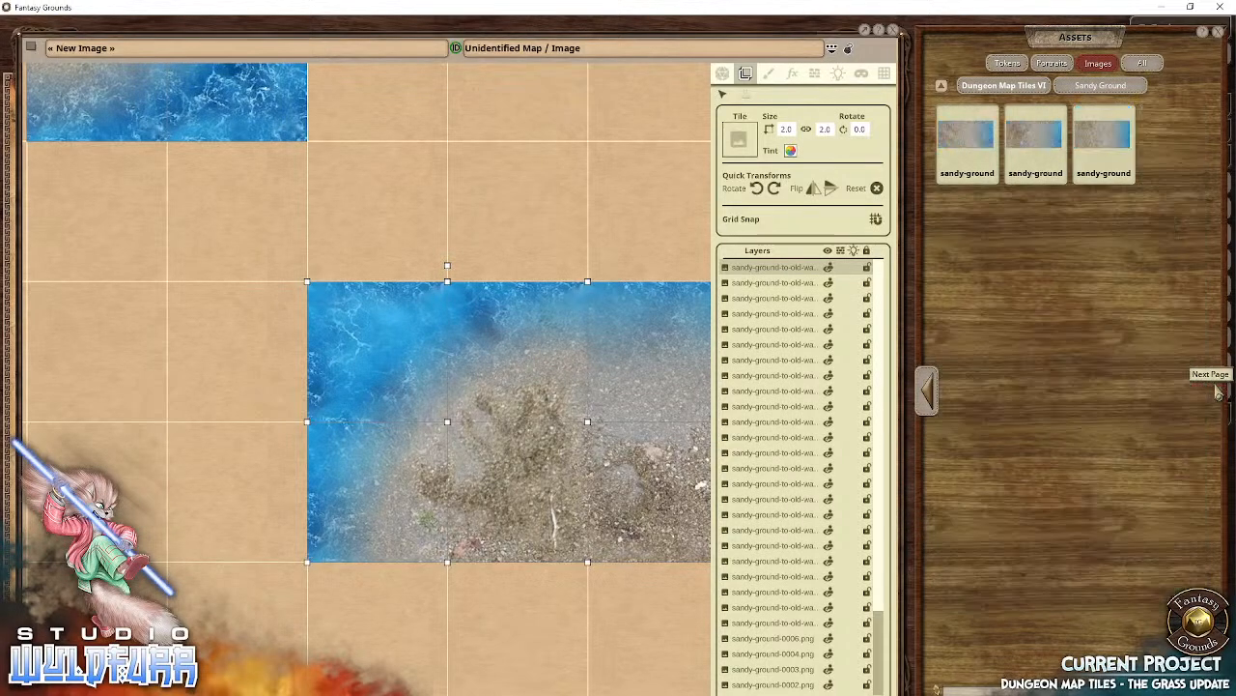
click(929, 396)
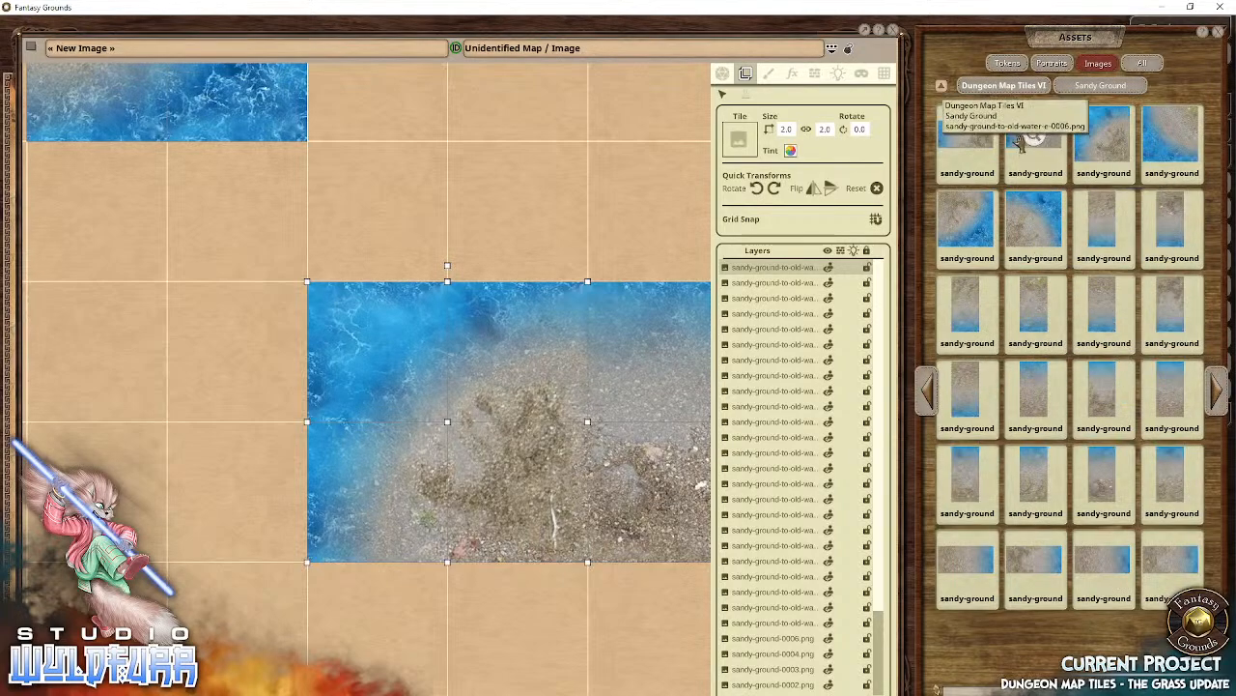
click(927, 394)
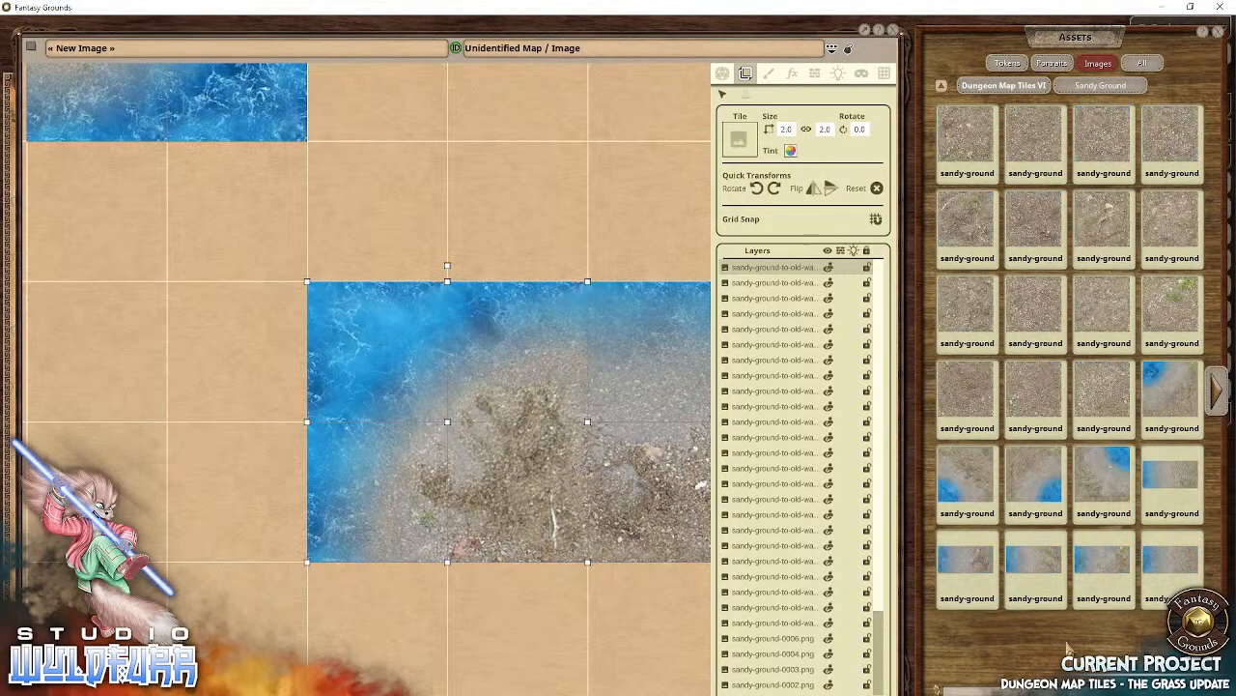
drag(1166, 495, 273, 428)
drag(258, 523, 202, 293)
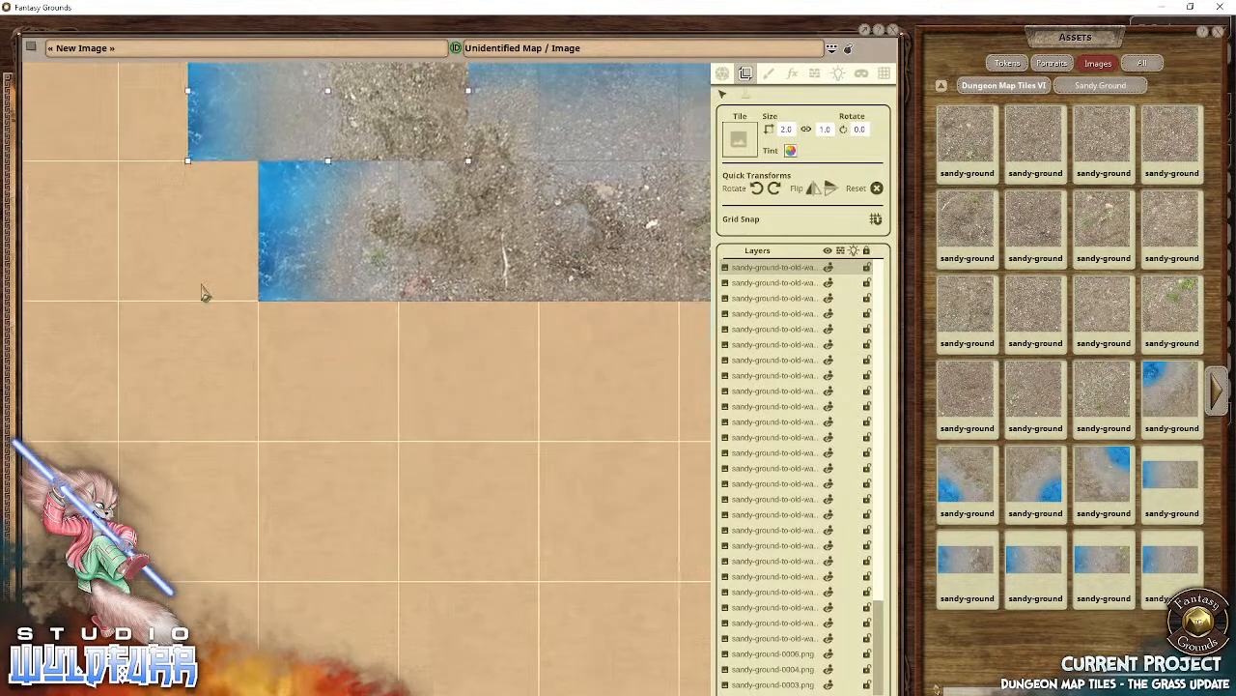
drag(280, 133, 243, 486)
mouse_move(327, 394)
mouse_down()
mouse_move(282, 398)
mouse_move(335, 396)
mouse_up()
drag(277, 562, 524, 476)
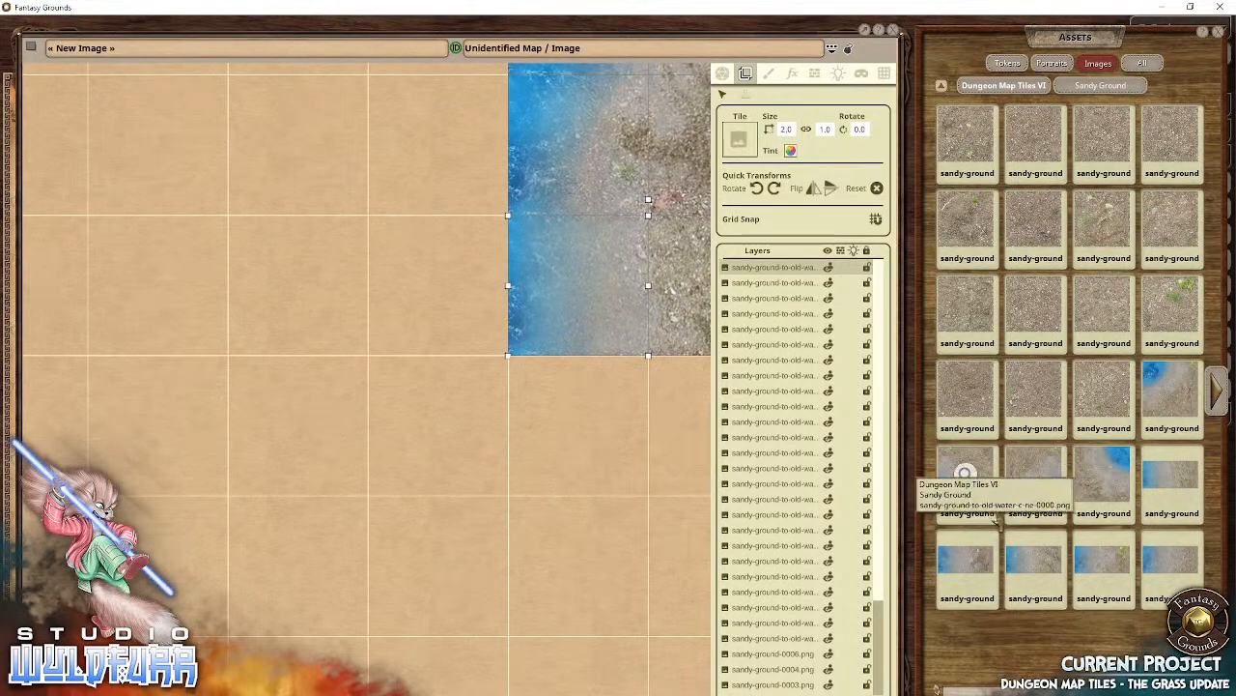
Step: Place a 3 x 3 corner tile with water in its upper left below the 2 x 1 shoreline tile, extending one cell further west
drag(1132, 402, 457, 567)
drag(446, 420, 591, 431)
drag(271, 239, 329, 533)
drag(375, 314, 350, 515)
drag(522, 349, 359, 383)
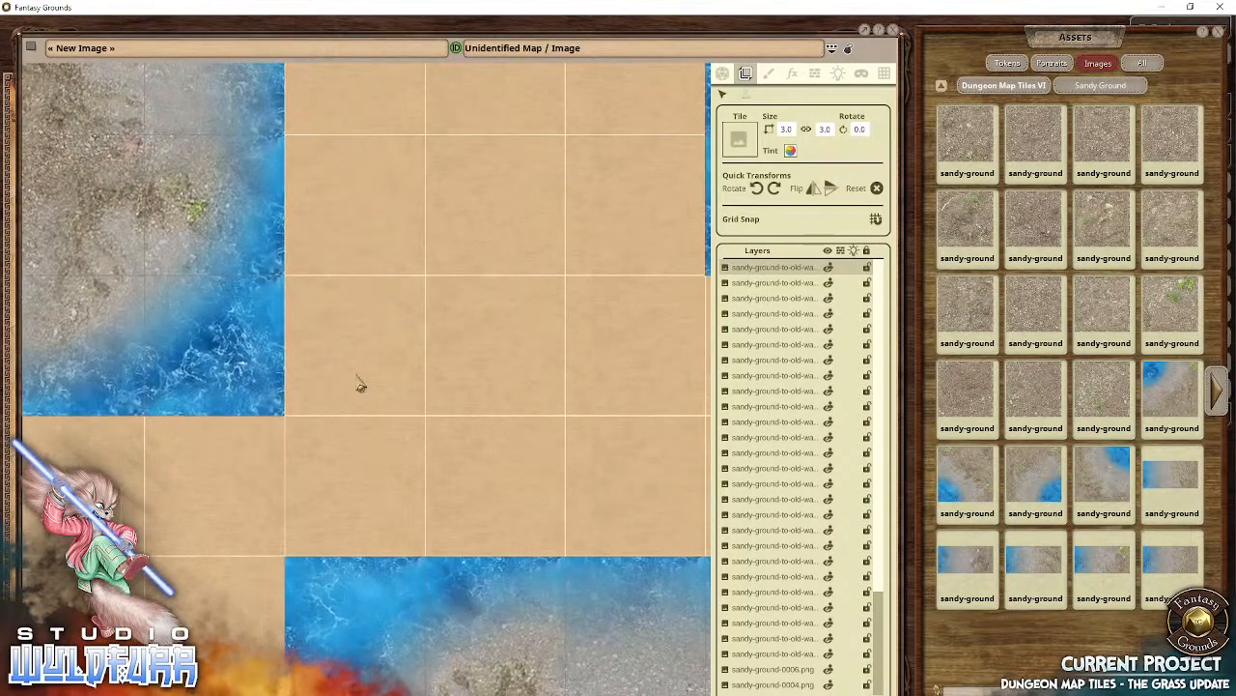
Step: Extend the north bank three cells east with 1 x 2 shoreline tiles that have water along their lower edge
scroll(579, 365, down, 10)
drag(597, 367, 158, 375)
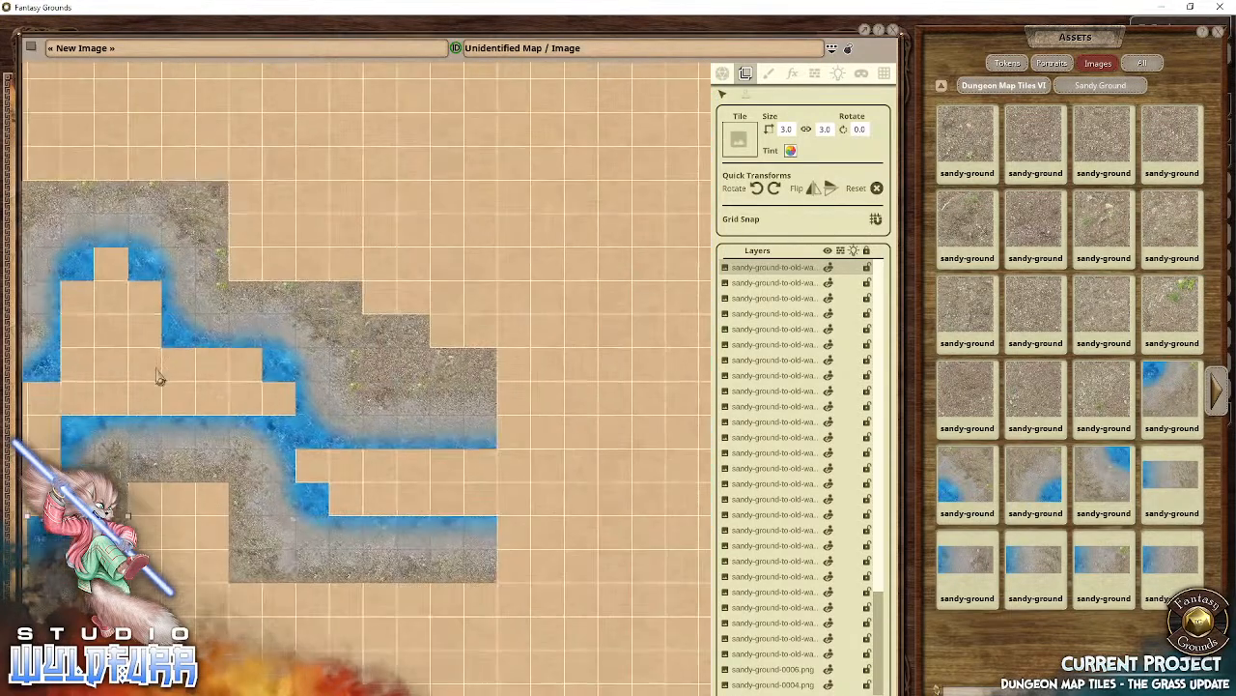
drag(228, 495, 489, 334)
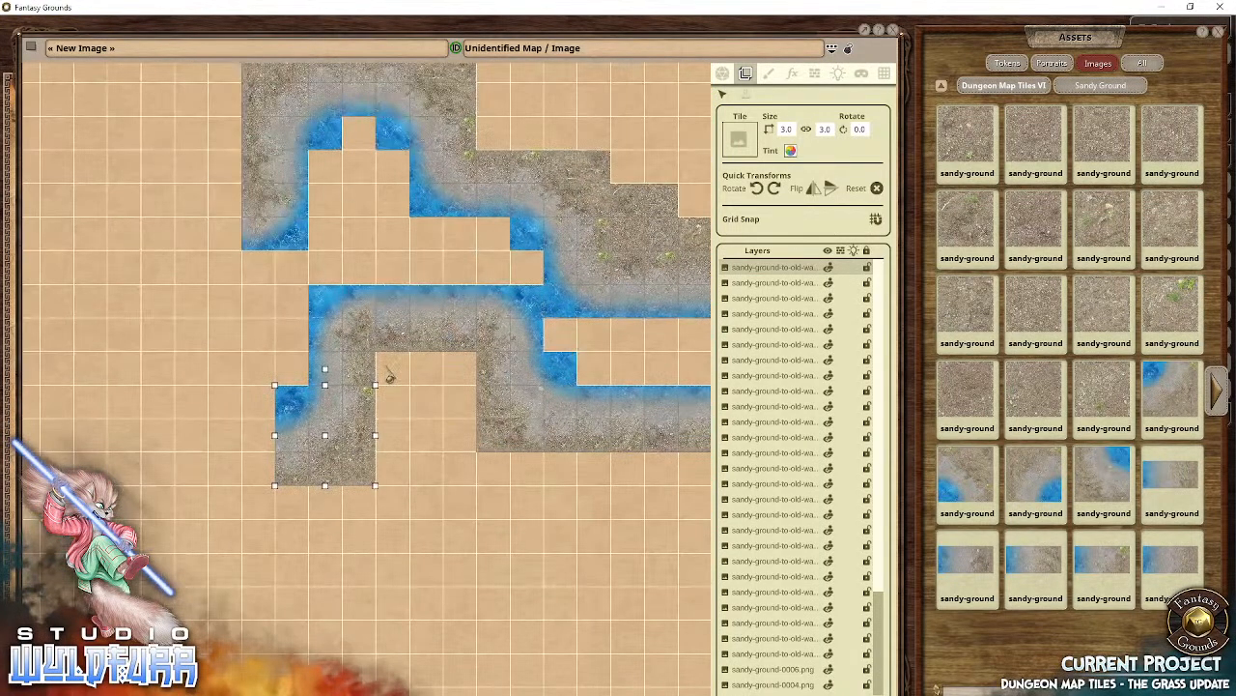
drag(559, 353, 181, 455)
scroll(396, 478, up, 2)
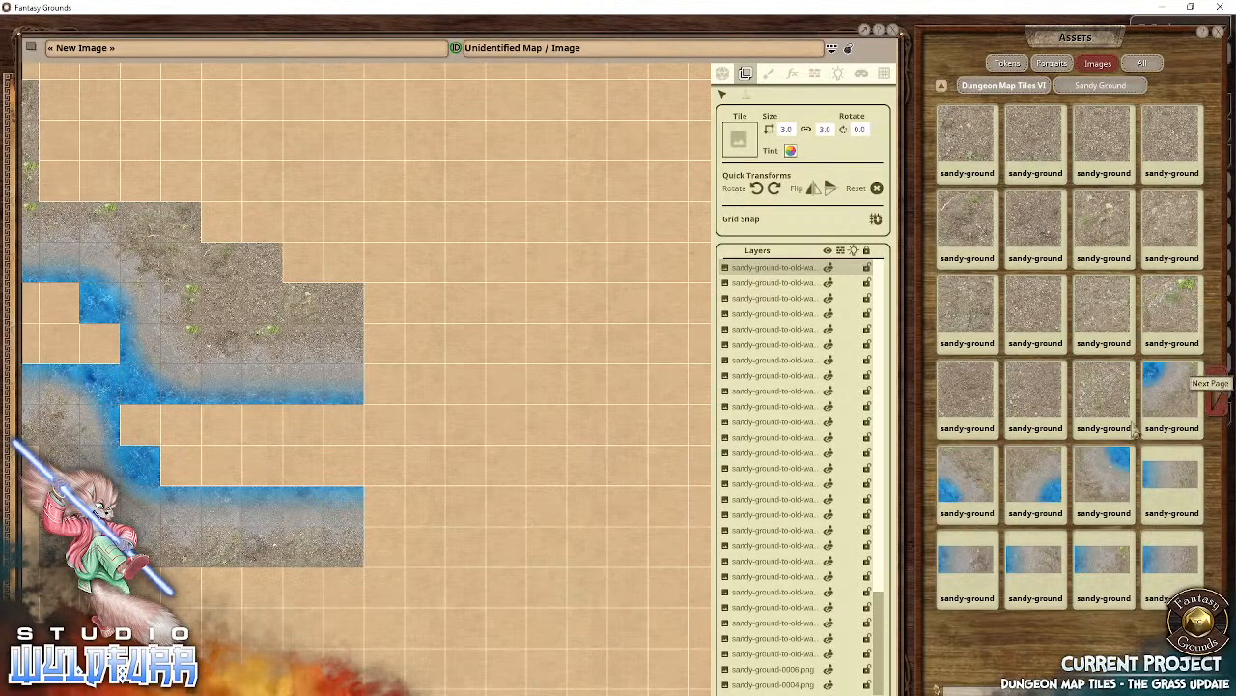
click(1219, 398)
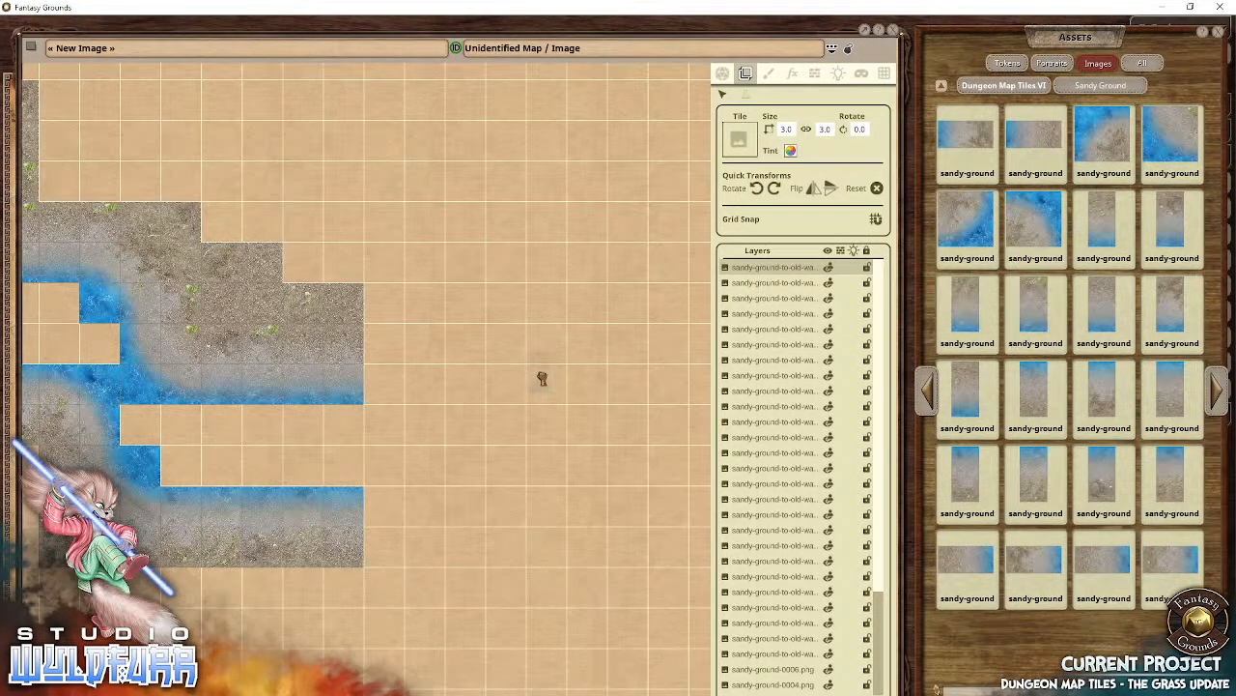
drag(542, 378, 394, 387)
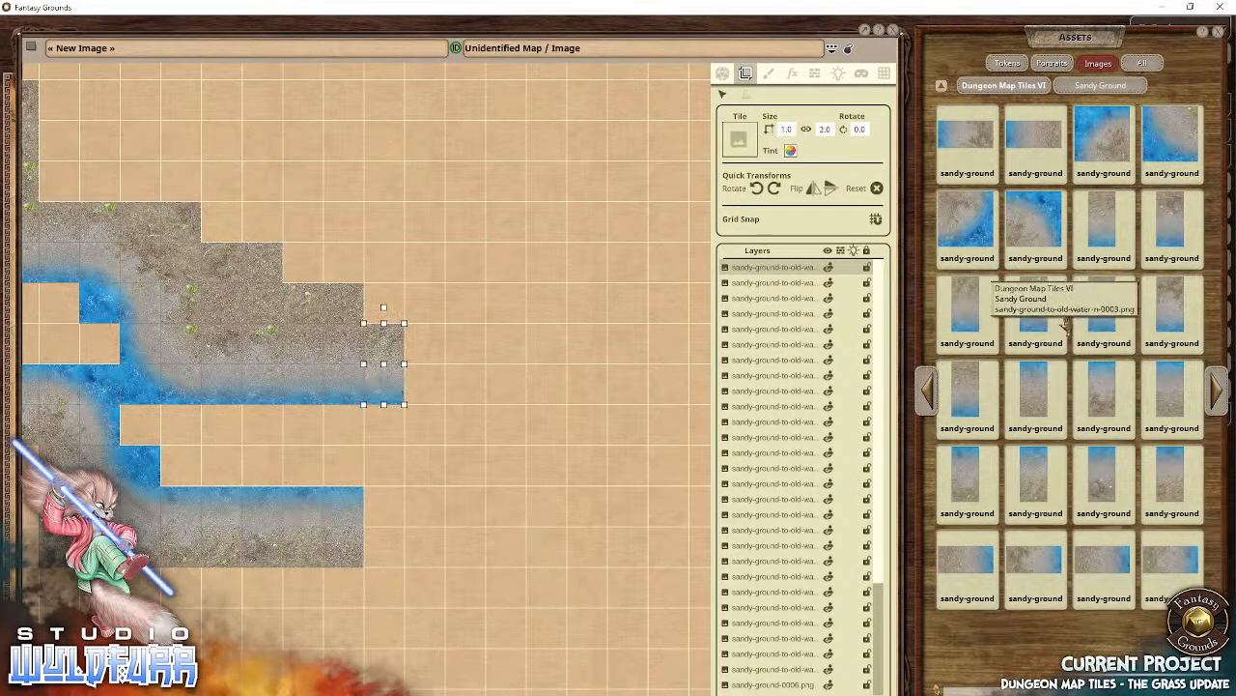
drag(1034, 307, 434, 377)
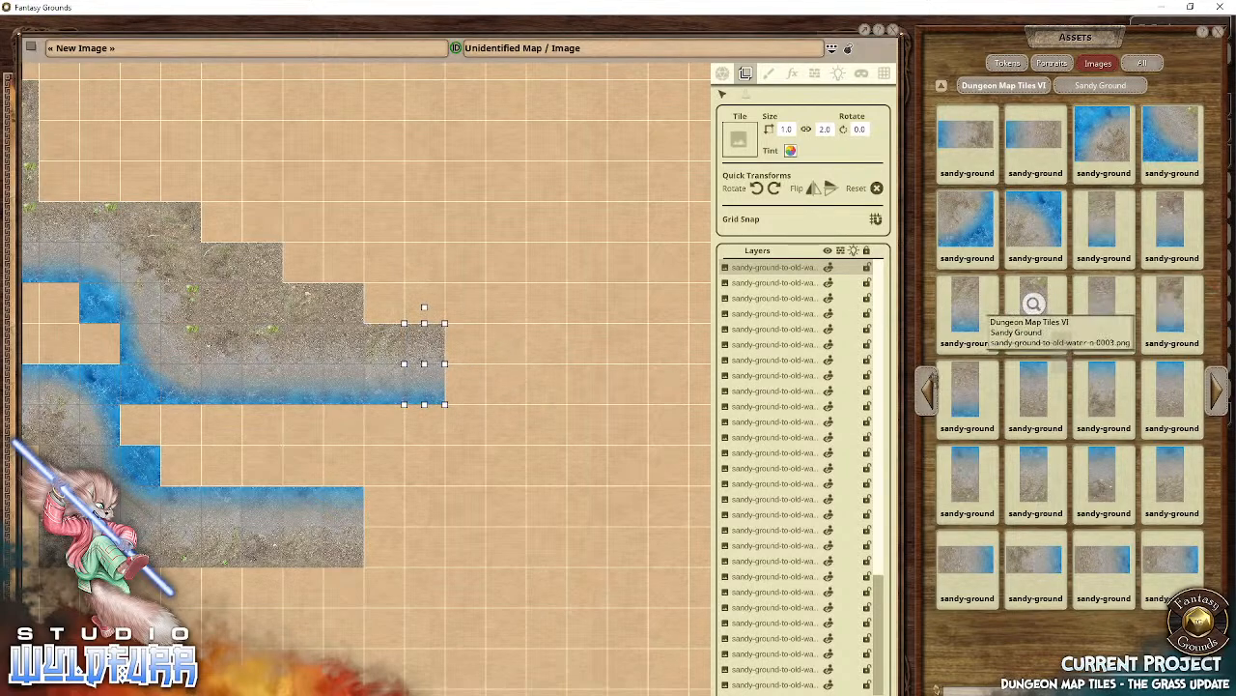
drag(1030, 303, 471, 393)
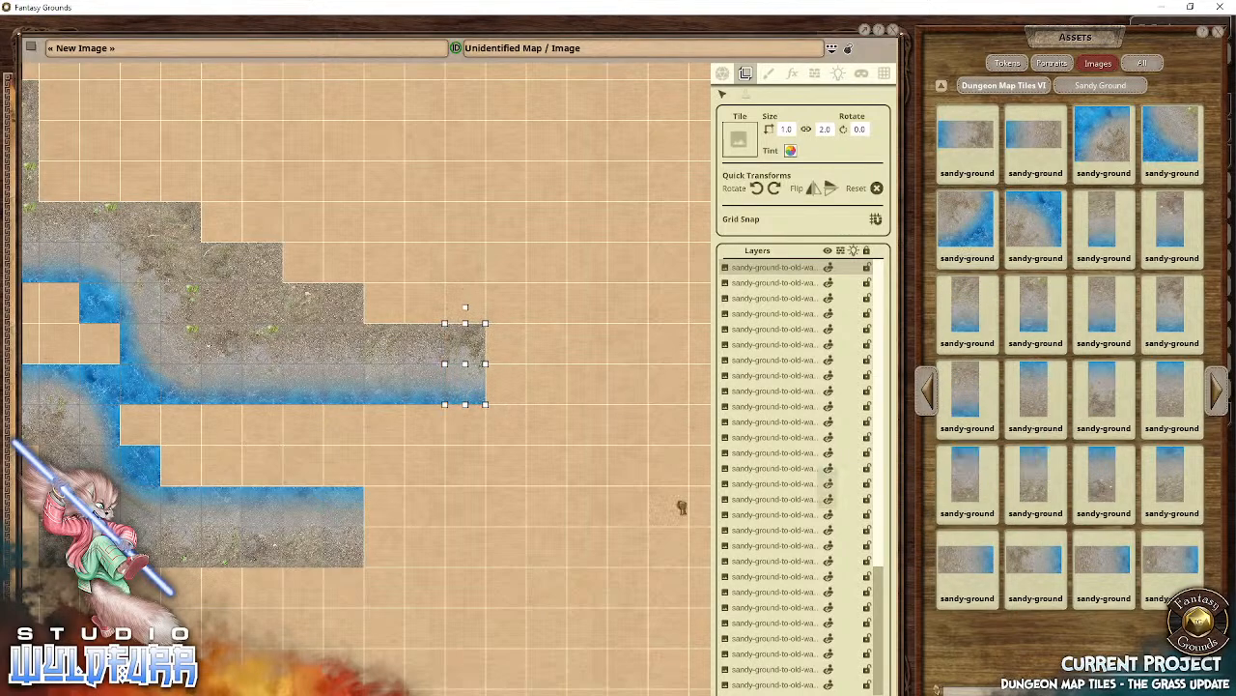
Step: Extend the south bank five cells east with 1 x 2 shoreline tiles that have water along their upper edge
drag(388, 533, 411, 536)
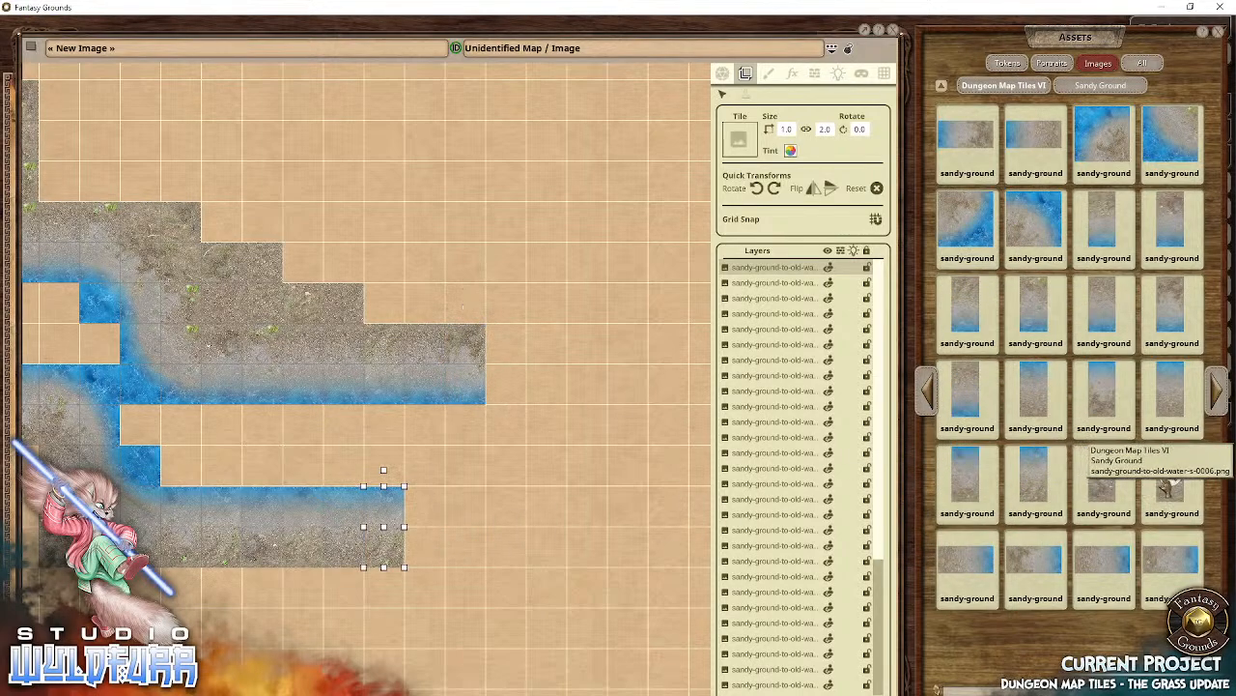
drag(1165, 486, 425, 541)
drag(956, 483, 659, 552)
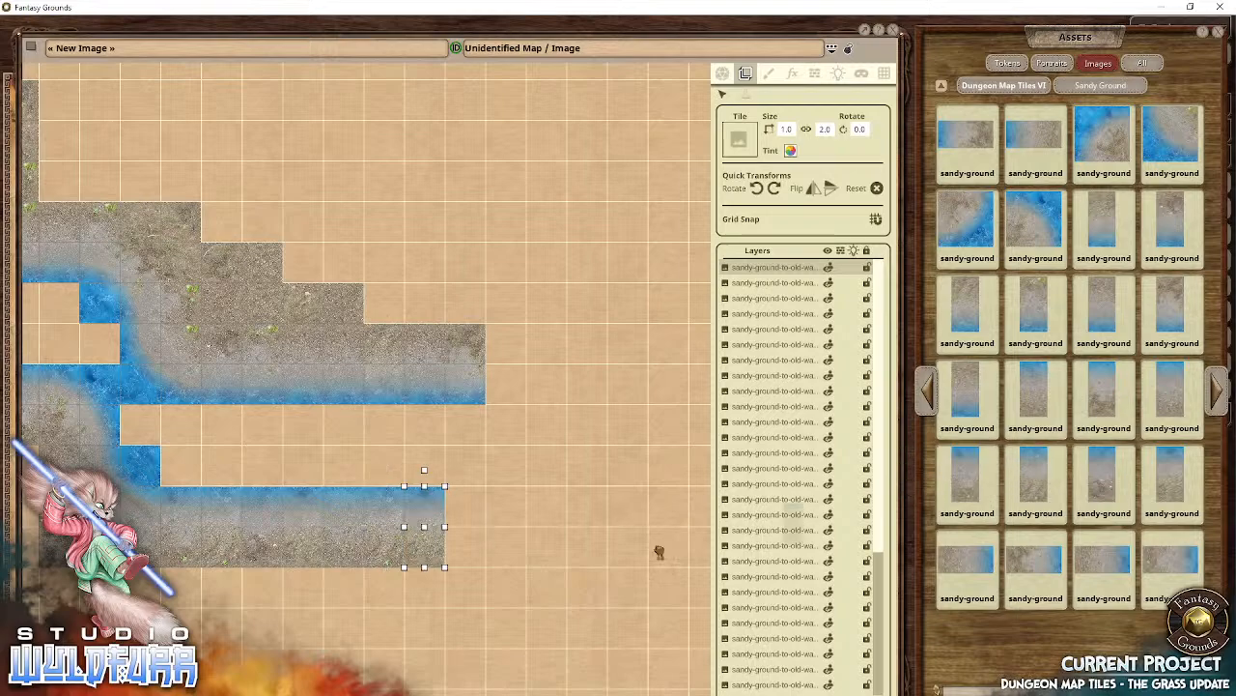
drag(473, 538, 471, 537)
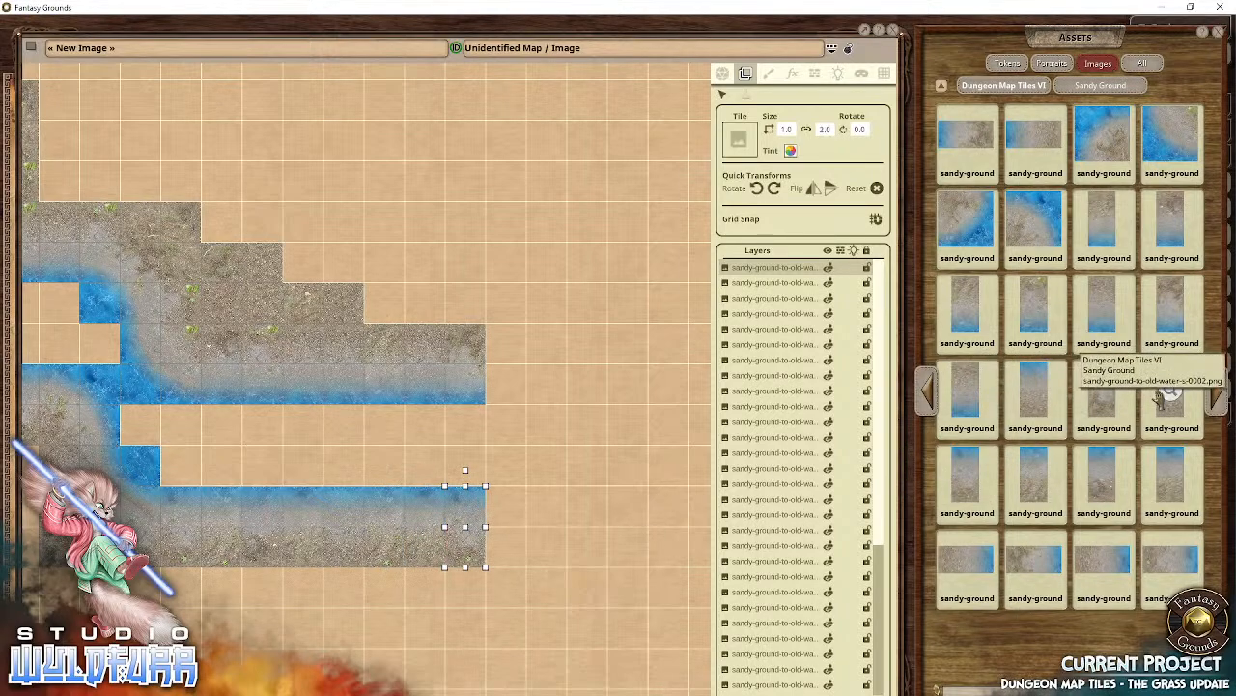
drag(1170, 391, 616, 493)
drag(505, 534, 505, 531)
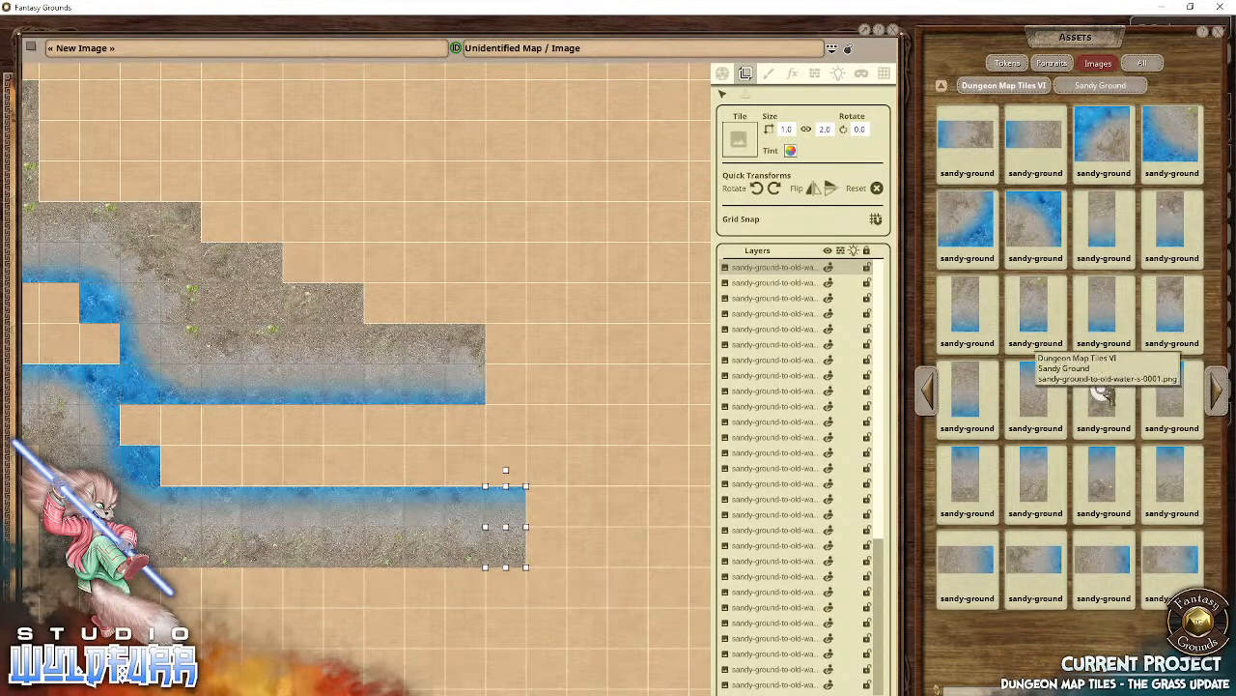
drag(1101, 391, 740, 474)
drag(554, 512, 559, 505)
Step: Open the Basic Tiles - Deep Water folder of the Dungeon Map Tiles assets
drag(156, 419, 186, 474)
drag(309, 470, 538, 443)
drag(273, 424, 493, 431)
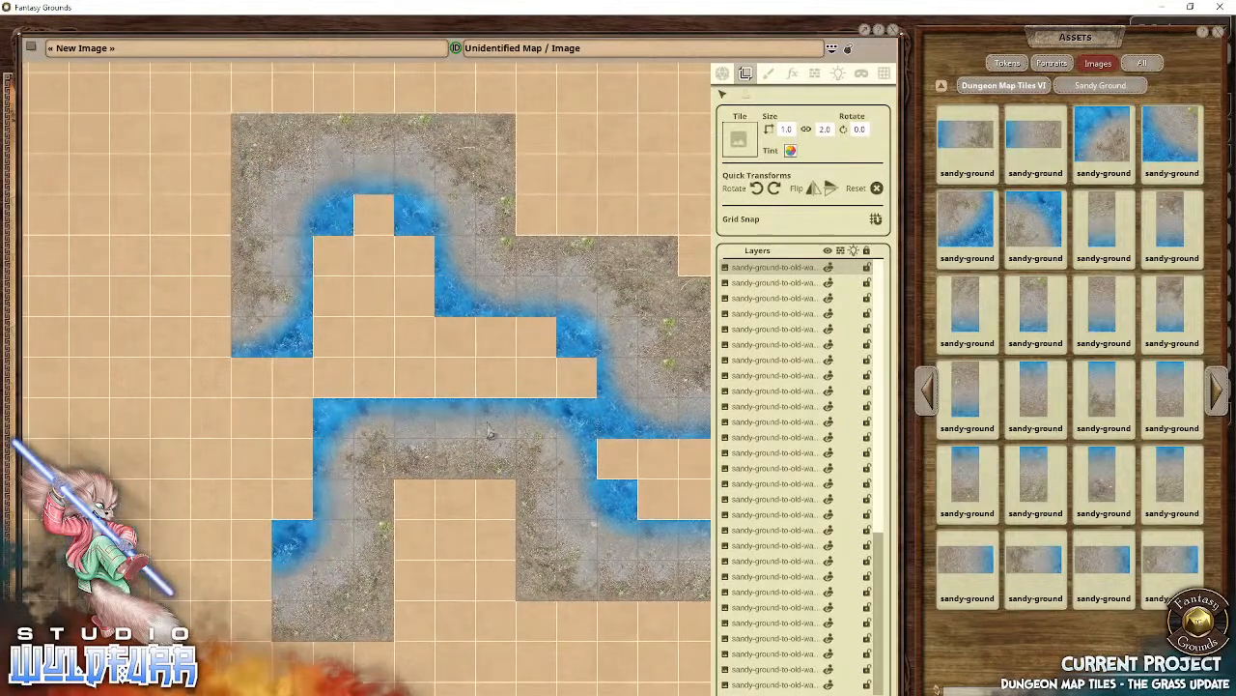
click(942, 97)
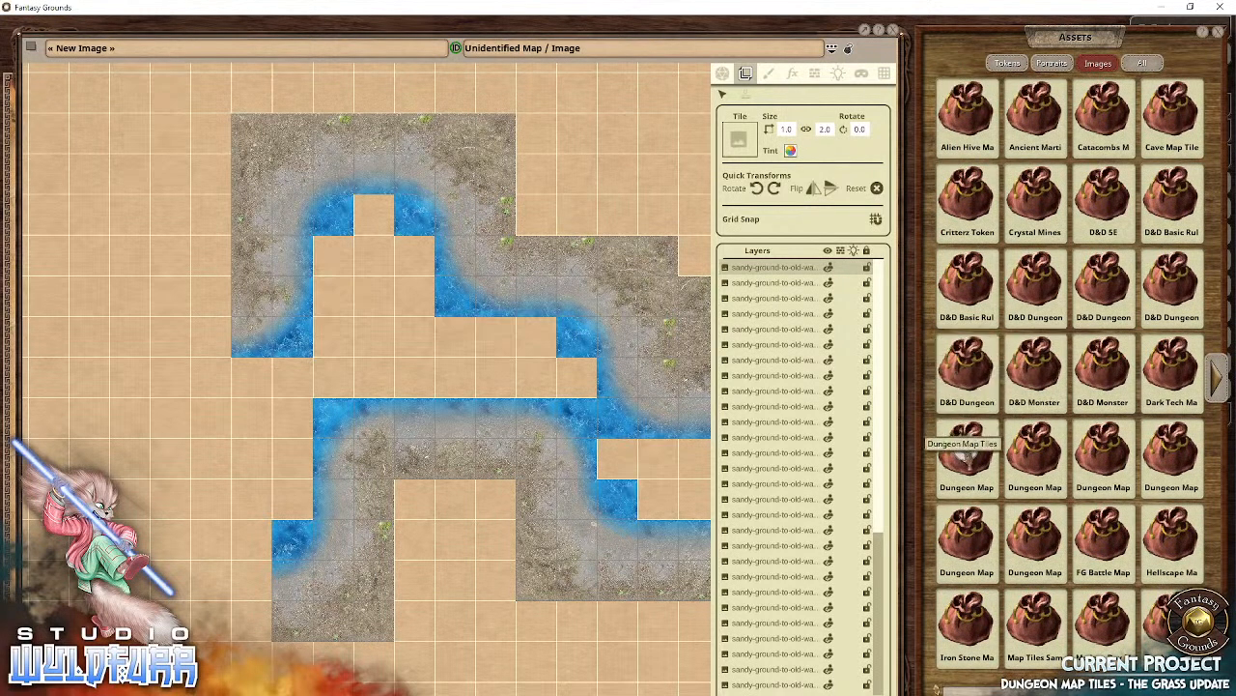
click(966, 460)
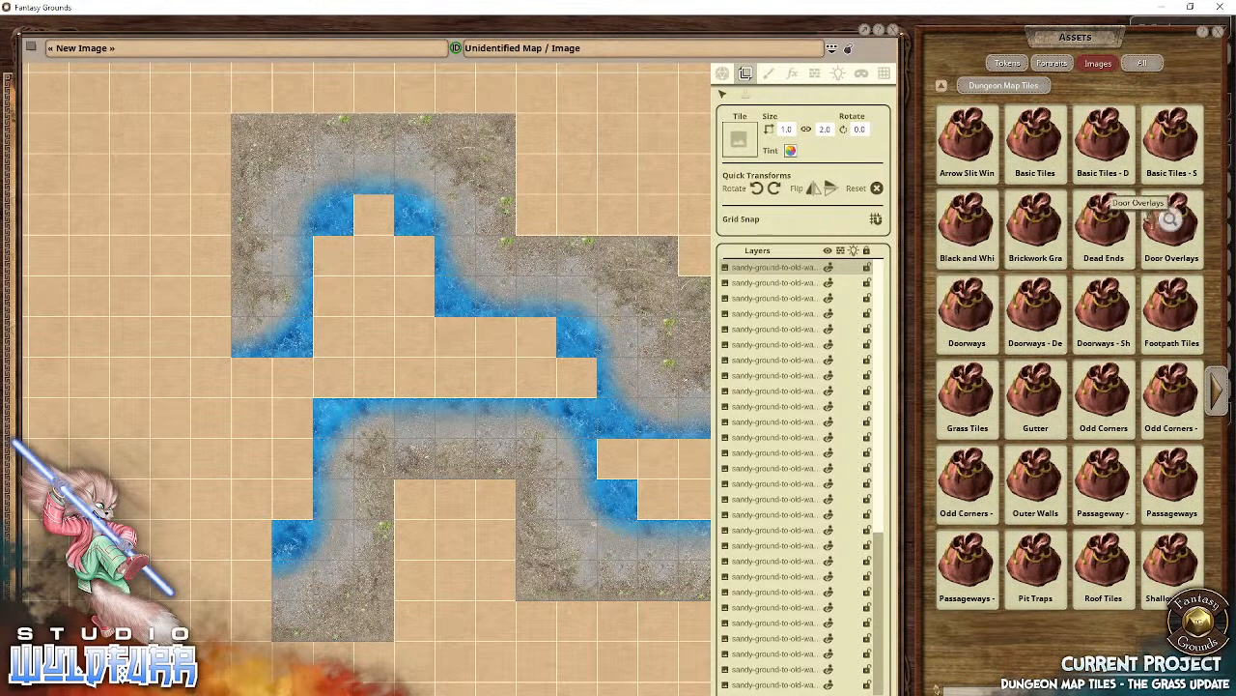
click(1116, 148)
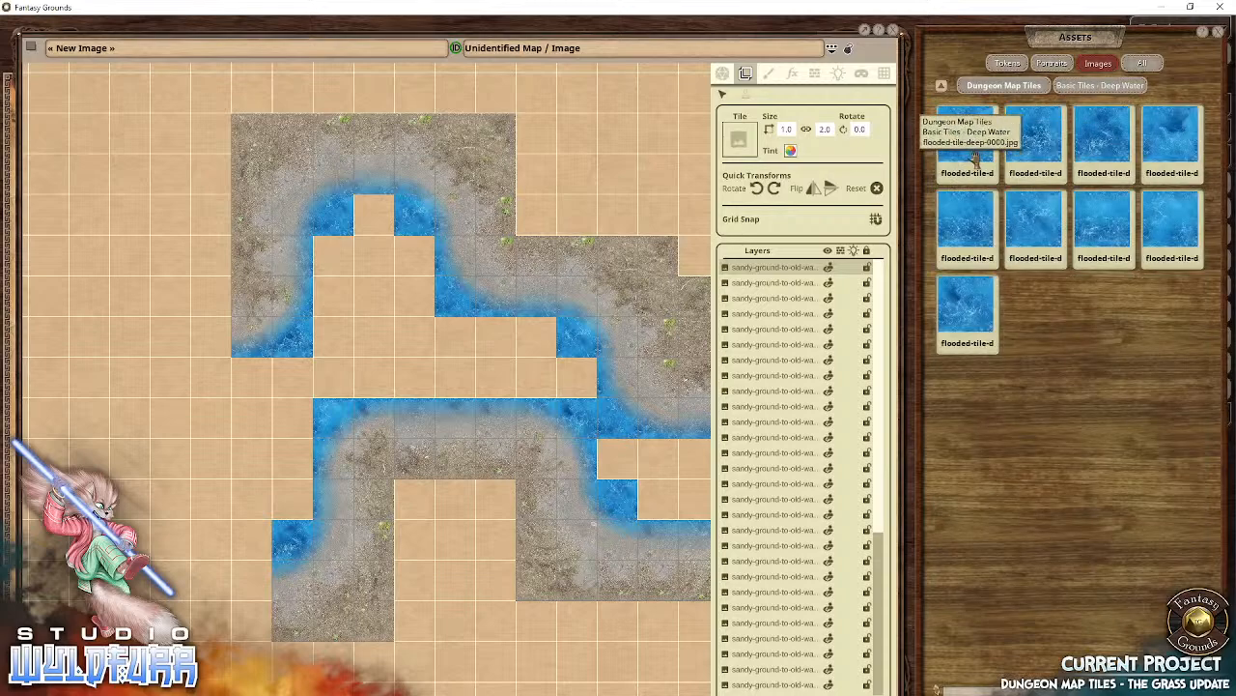
Step: Fill three stacked cells below the northwest bank and the cell east of the topmost one with 1 x 1 deep water tiles
drag(962, 147, 296, 404)
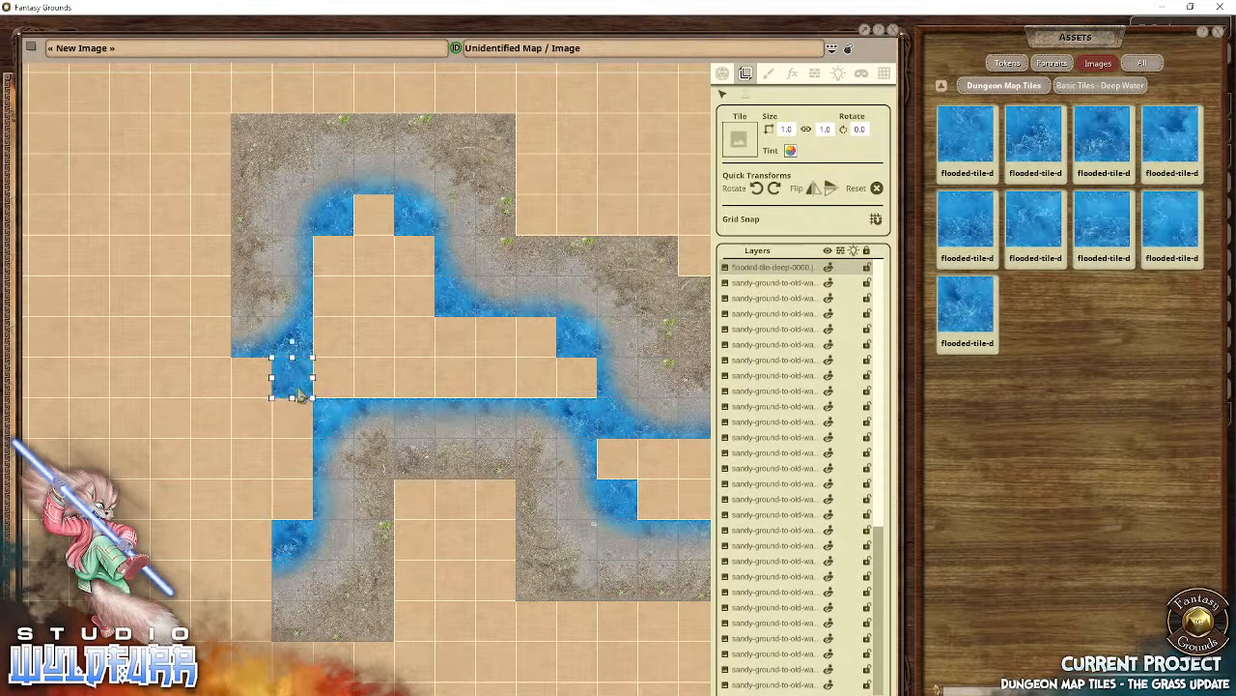
drag(963, 215, 292, 417)
drag(967, 309, 292, 478)
drag(955, 290, 333, 382)
drag(302, 483, 296, 466)
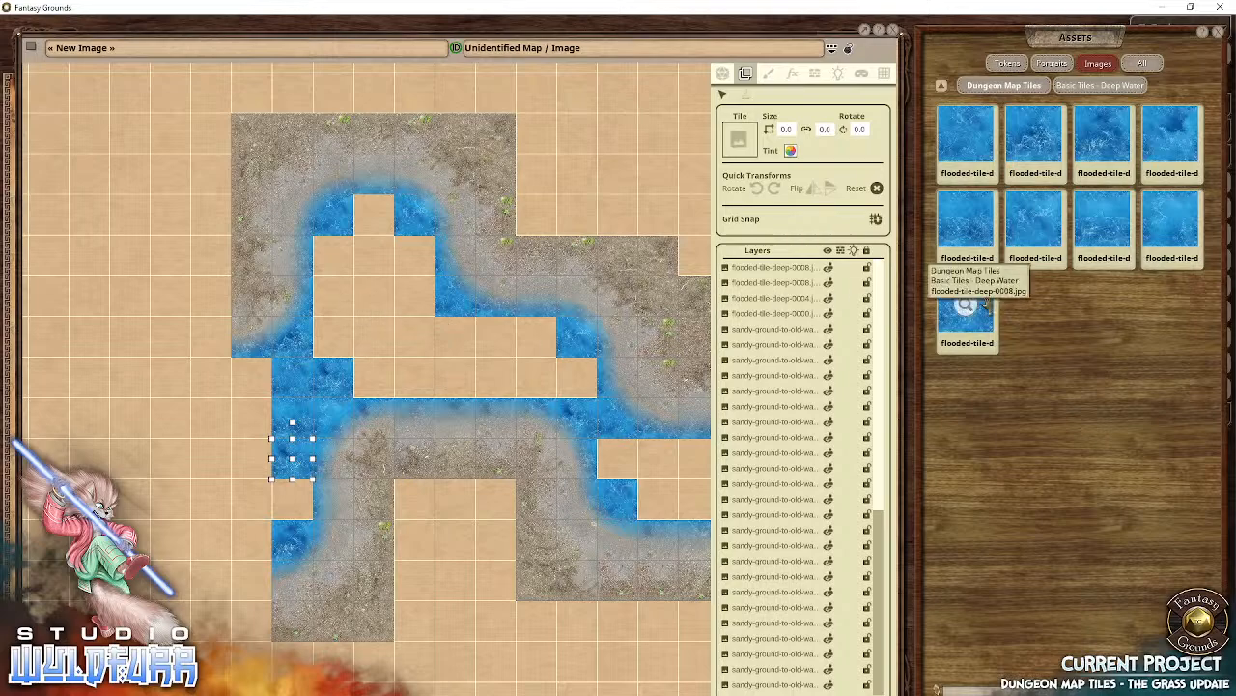
Step: Fill the one-cell gap in the river's northern bend and the three-cell row below it with deep water tiles
drag(967, 140, 387, 259)
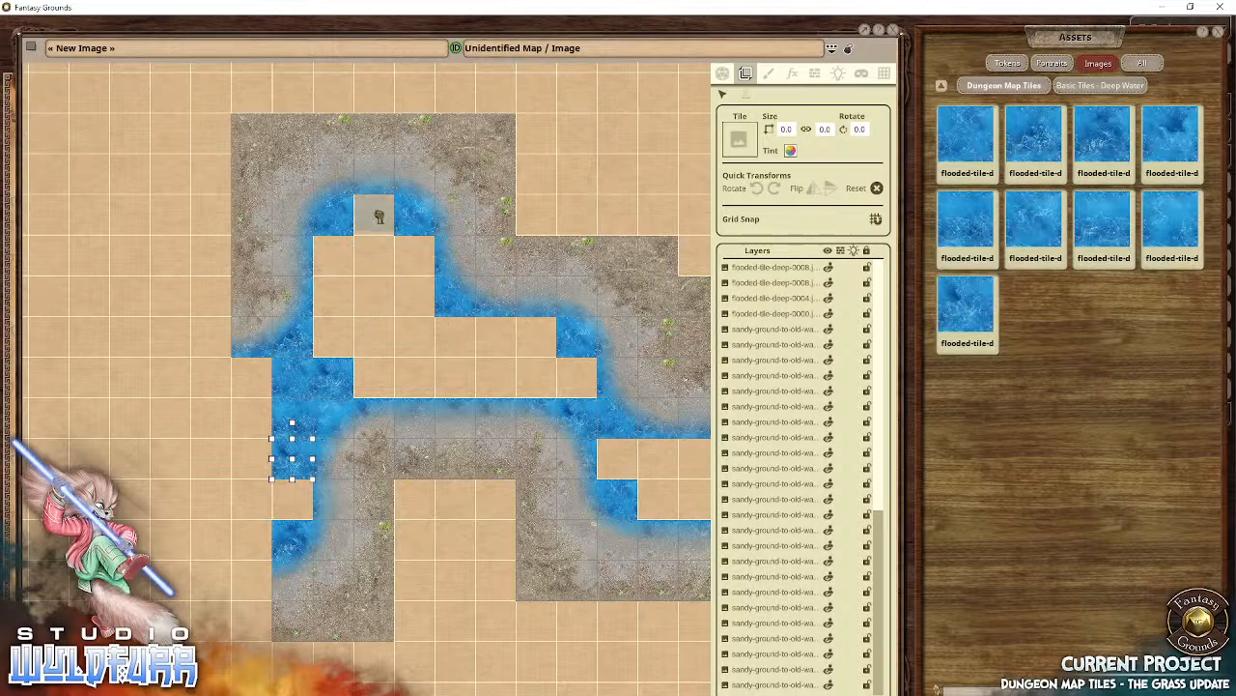
drag(379, 217, 377, 214)
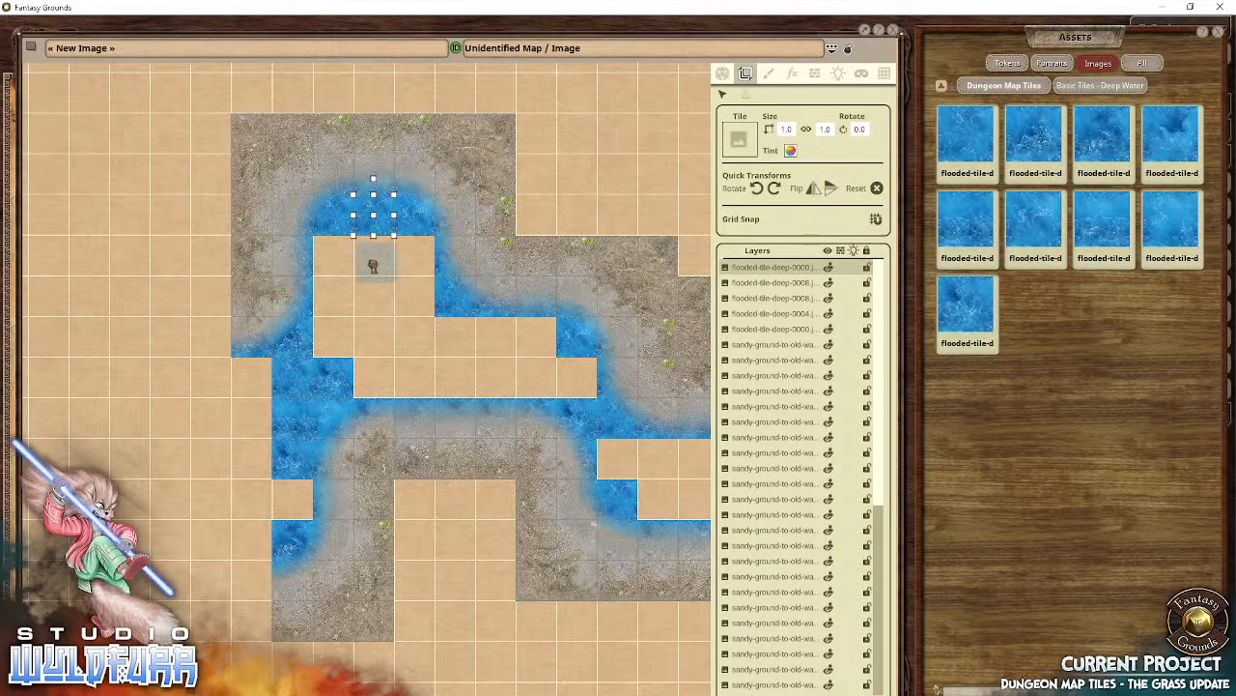
drag(1030, 153, 378, 266)
drag(1103, 137, 415, 266)
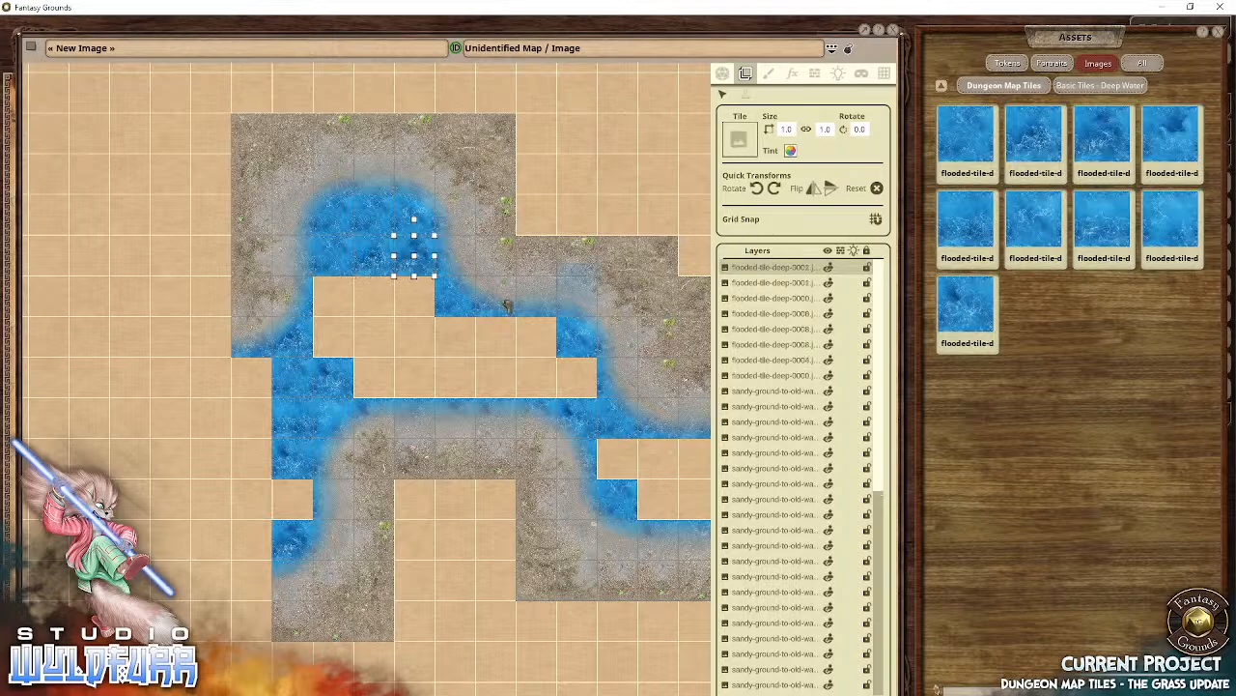
Step: Fill the next three-cell row of the northern bend and the first two cells of the row below with deep water tiles
drag(1103, 145, 333, 295)
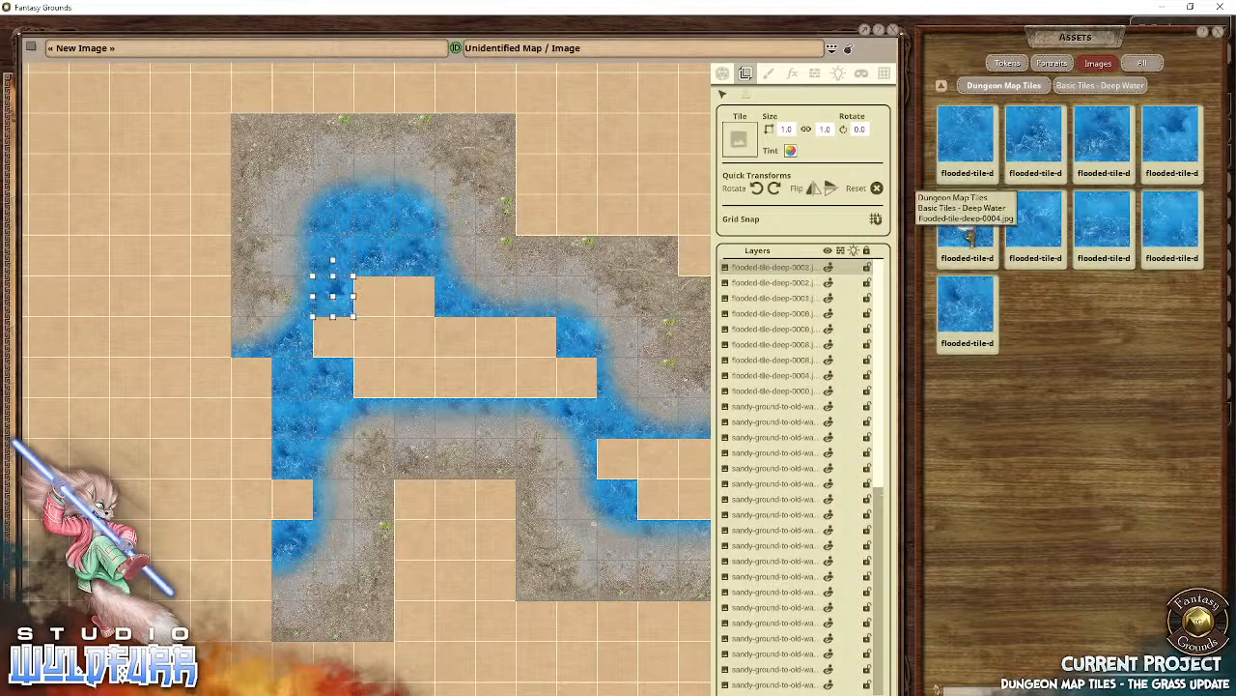
drag(967, 221, 379, 298)
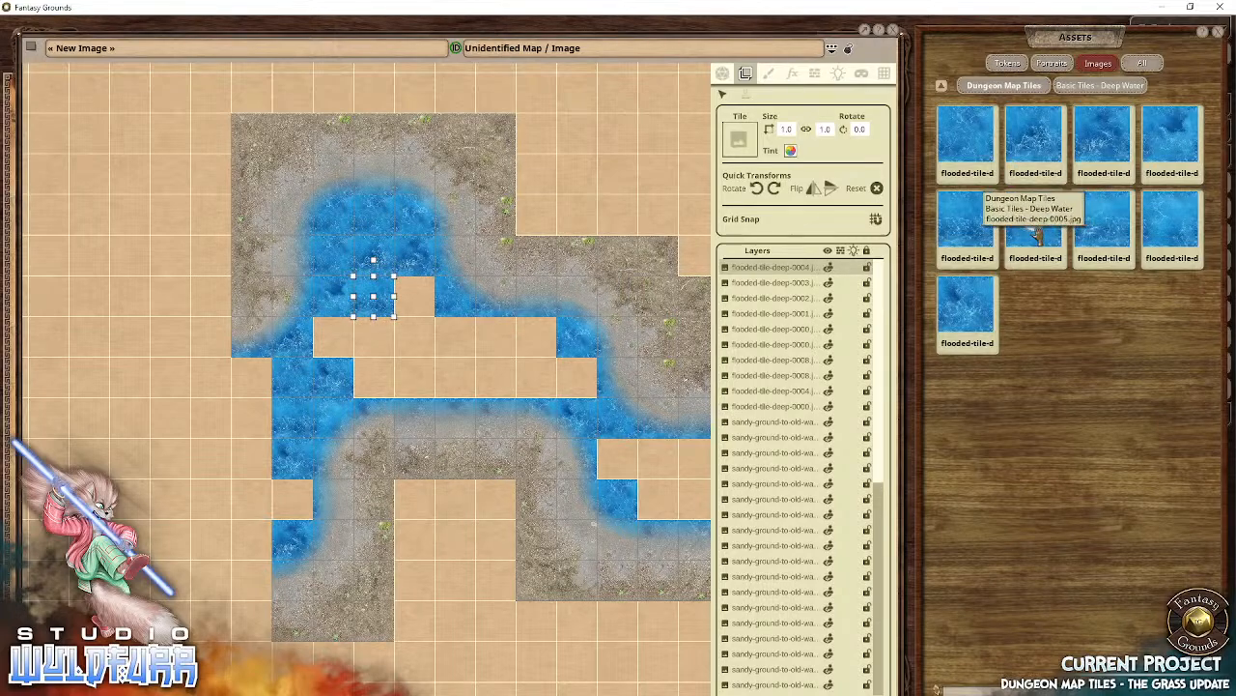
drag(967, 220, 413, 288)
drag(1036, 222, 420, 379)
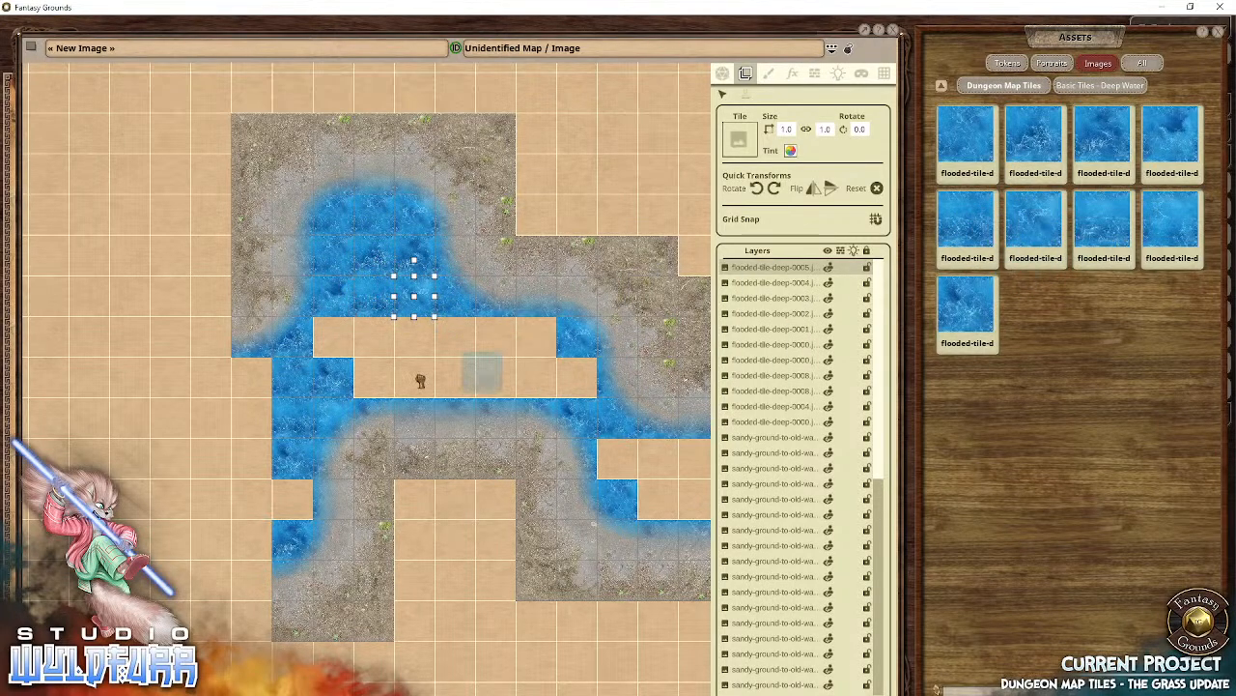
drag(338, 343, 332, 336)
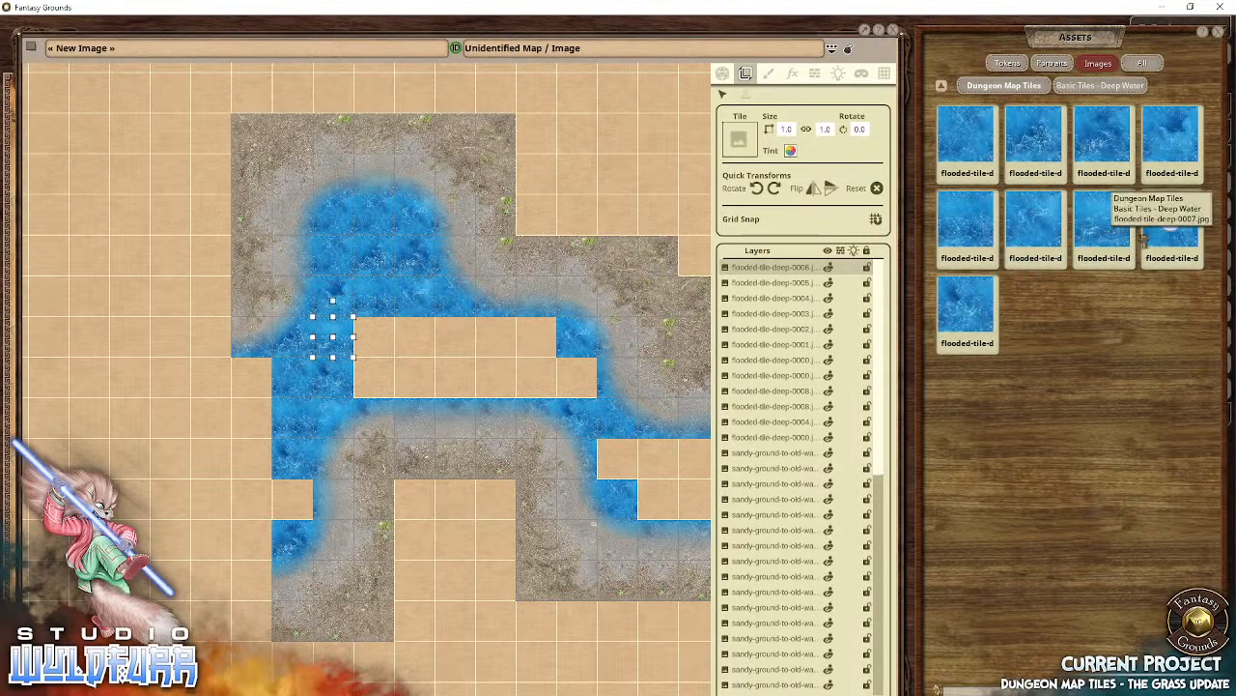
drag(1035, 227, 373, 336)
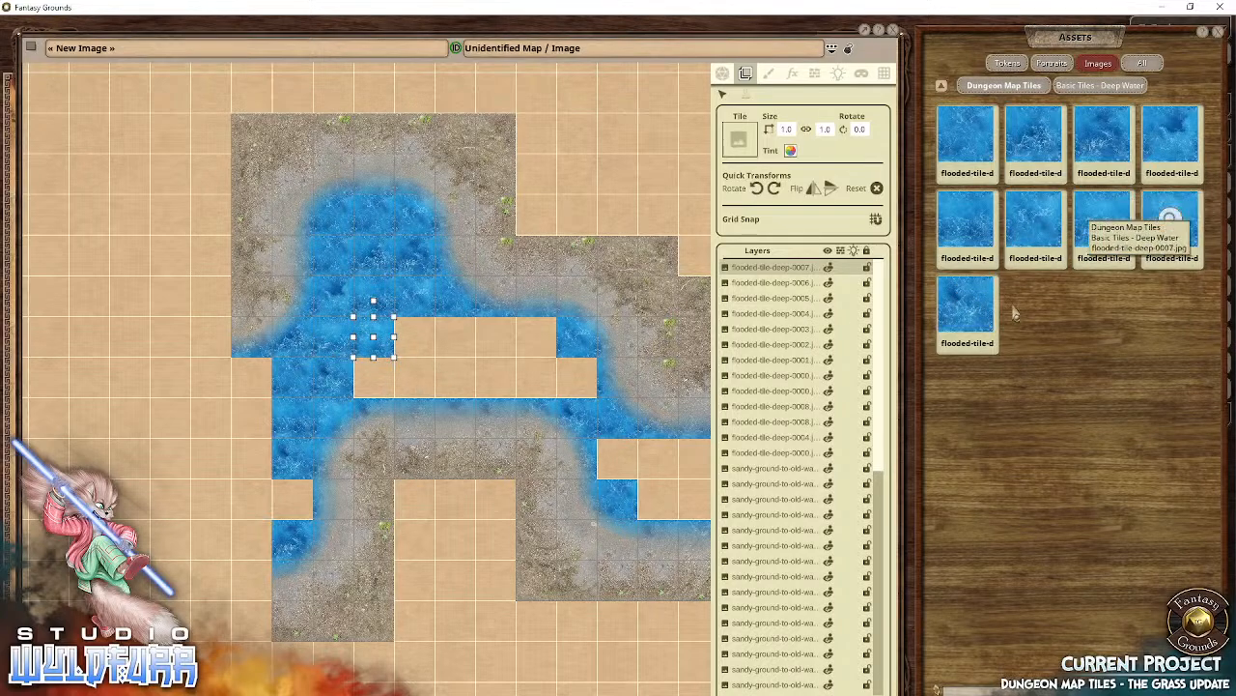
Step: Fill the rest of the partly filled northern bend row and the easternmost cell of the row below with deep water tiles
drag(964, 327, 423, 338)
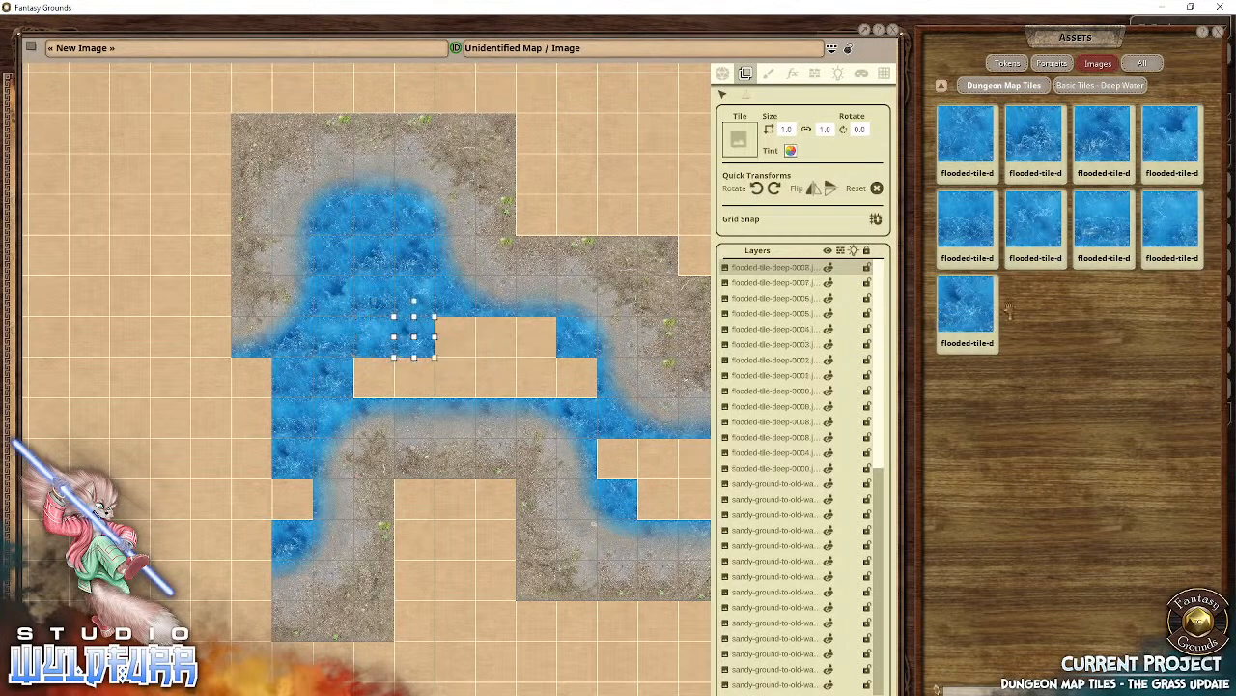
drag(966, 136, 459, 340)
drag(966, 135, 495, 338)
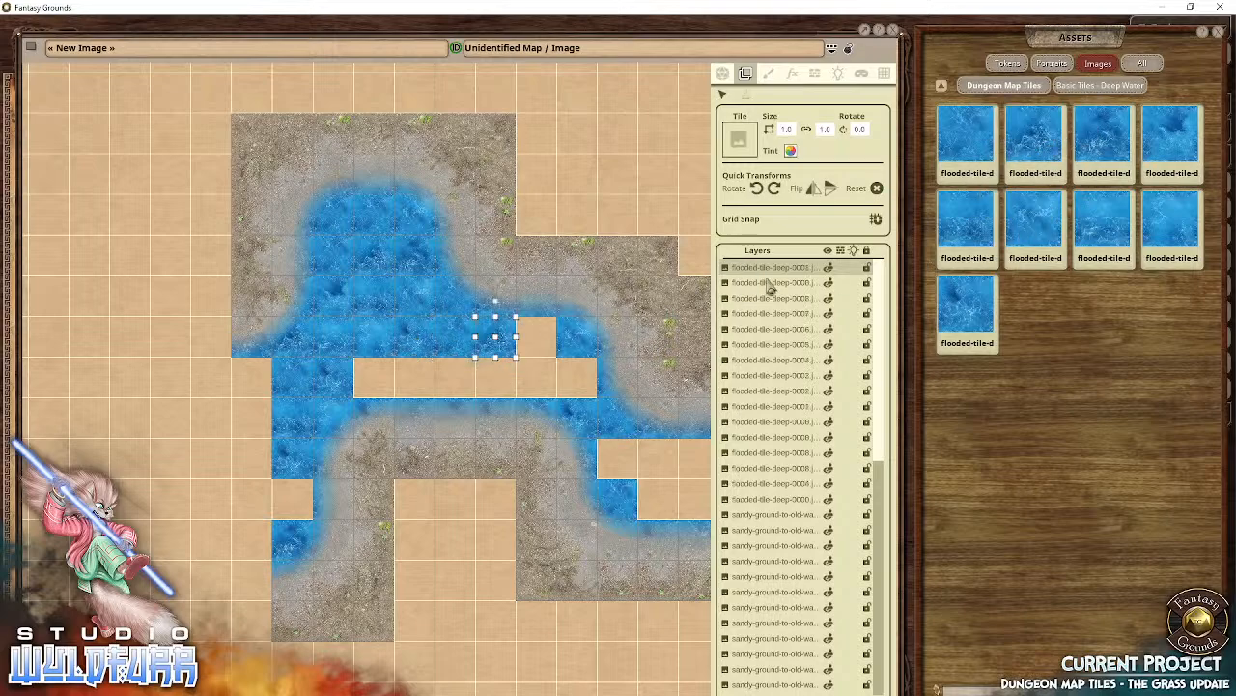
drag(966, 135, 580, 378)
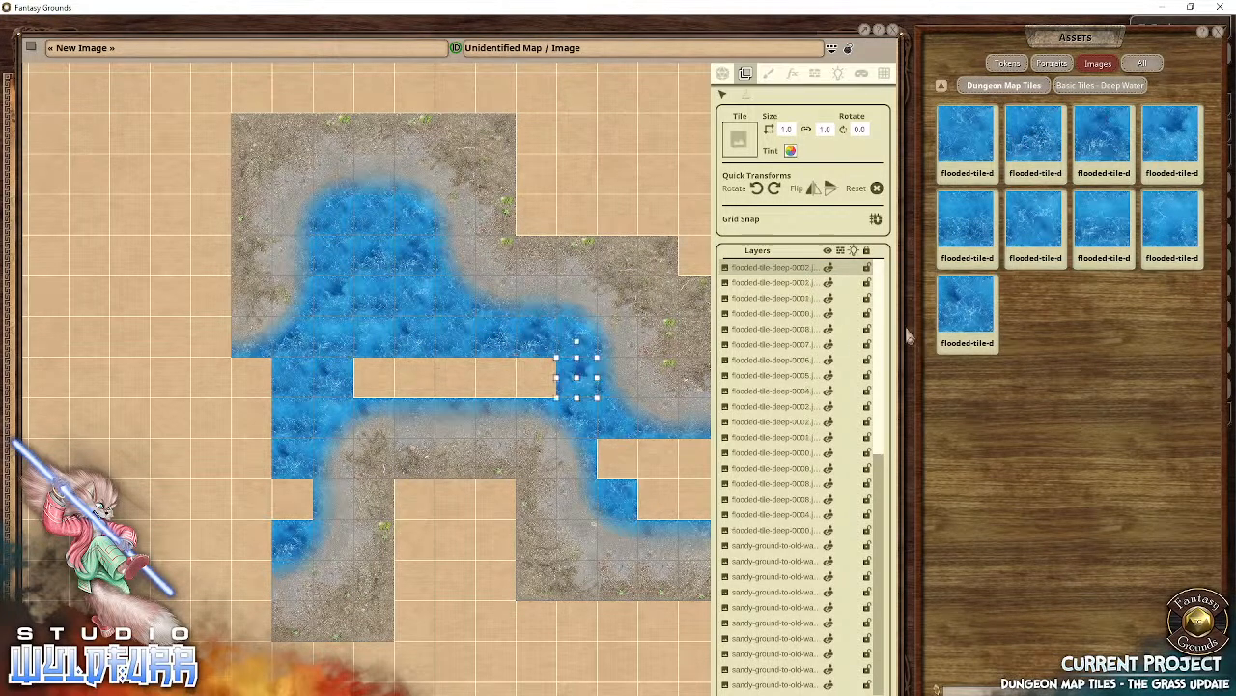
Step: Fill the remaining five cells of the row above the south bank with 1 x 1 deep water tiles
drag(962, 311, 855, 335)
drag(535, 388, 535, 384)
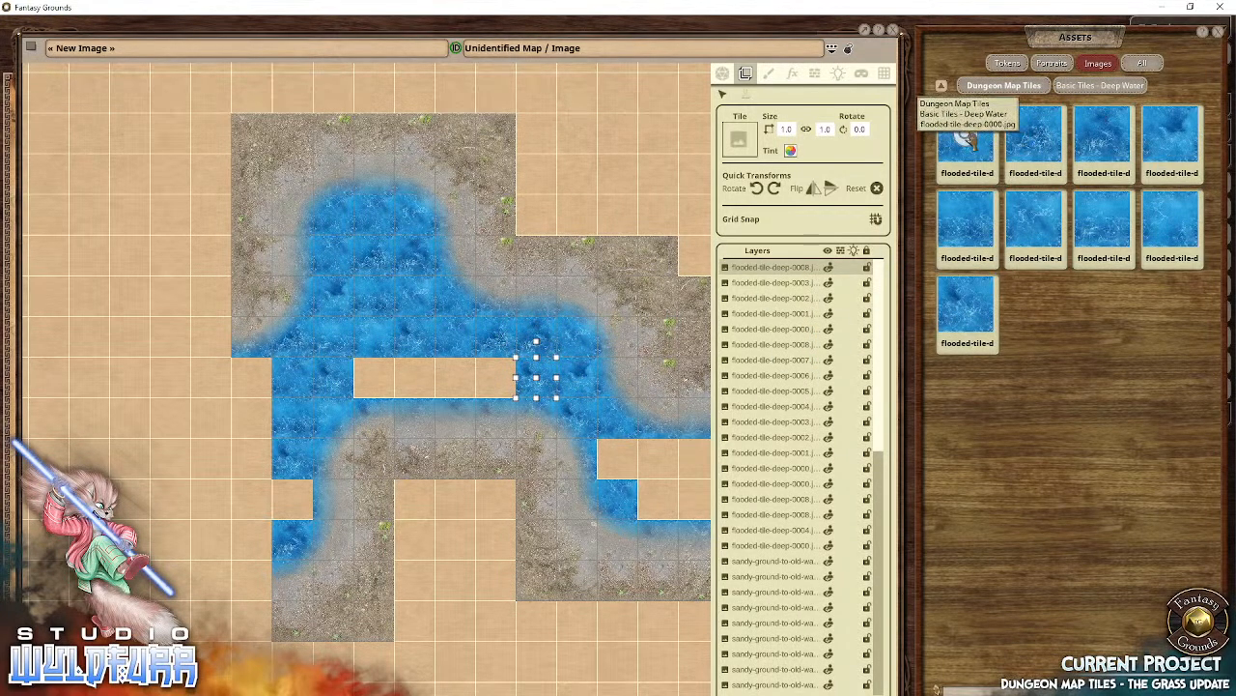
drag(962, 136, 497, 358)
drag(541, 396, 457, 382)
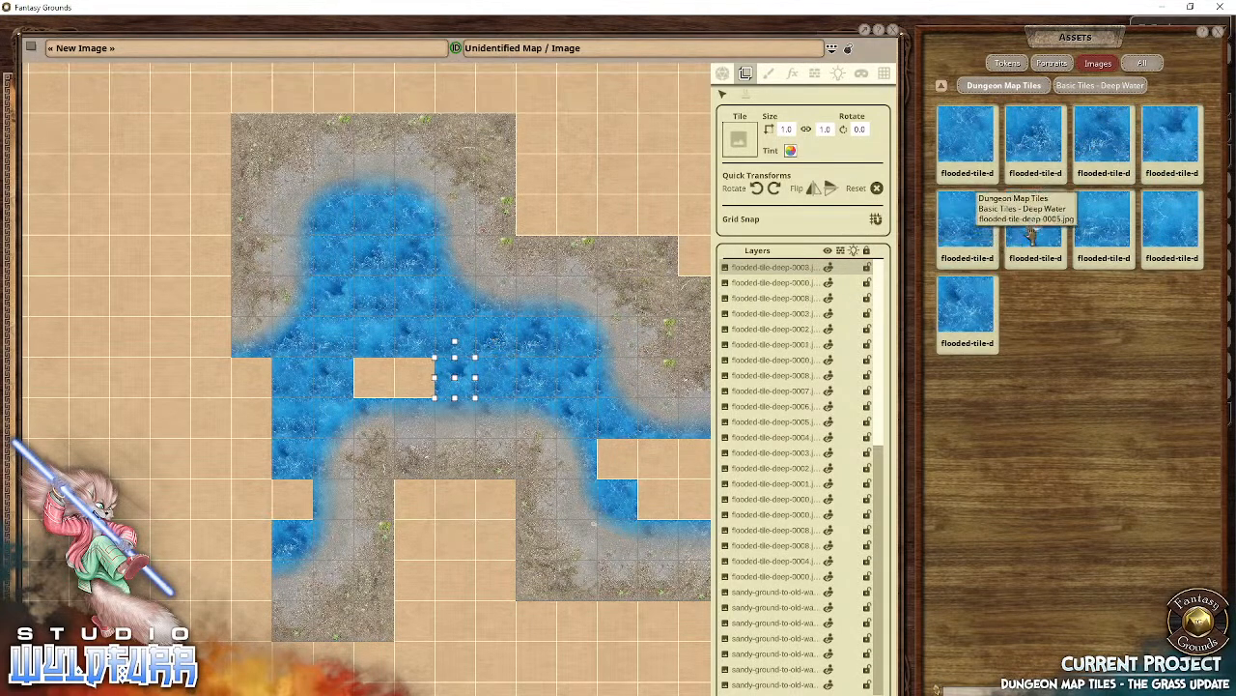
drag(1033, 230, 417, 382)
drag(1106, 127, 475, 374)
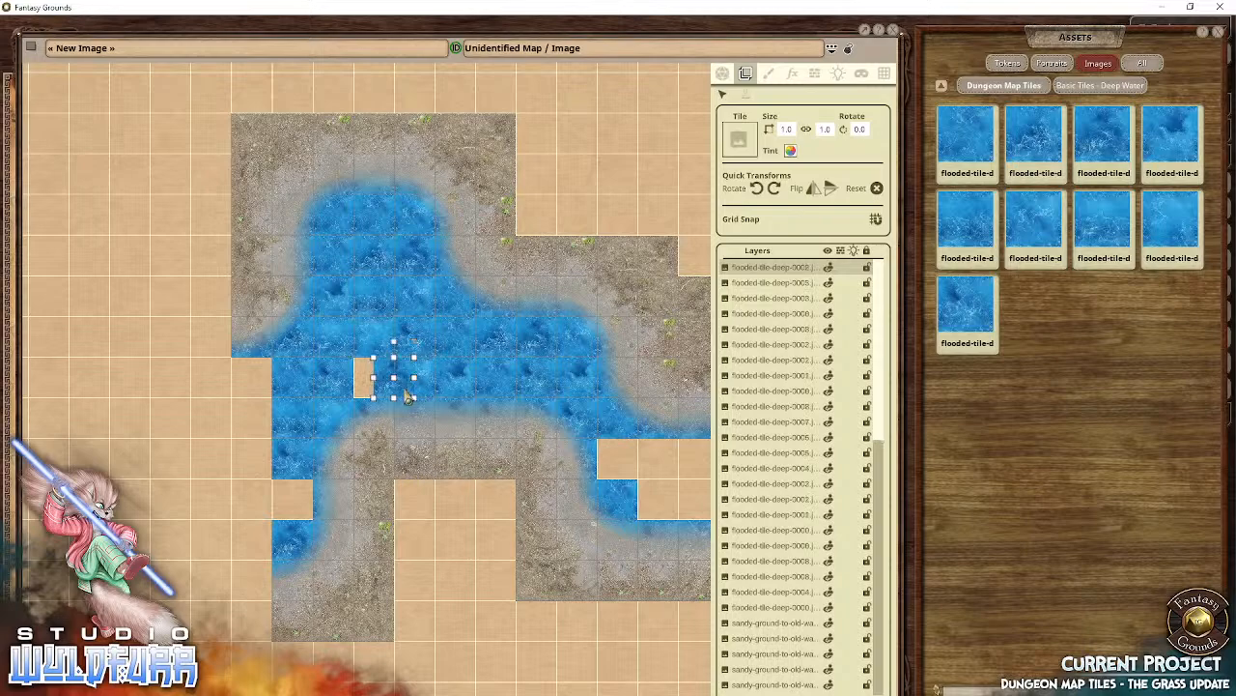
Step: Fill the westernmost gap of the eastern channel and the first two-cell column beside it with deep water tiles
drag(586, 471, 234, 417)
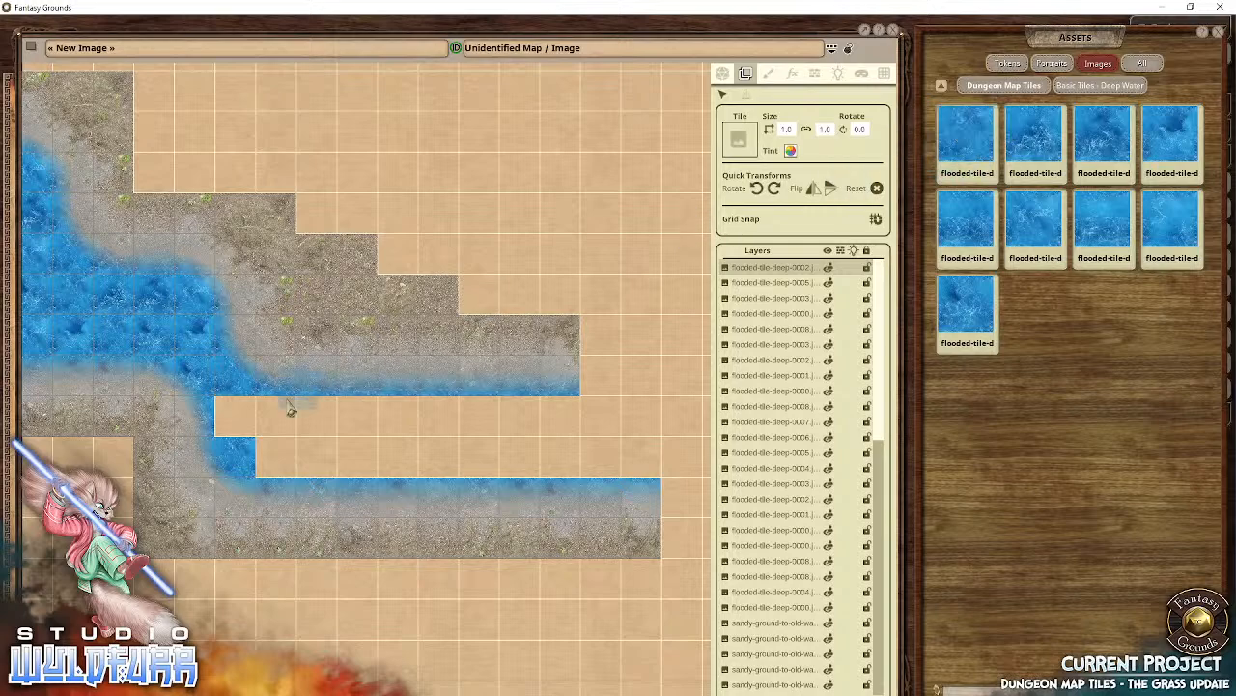
drag(246, 417, 246, 416)
drag(966, 135, 295, 468)
drag(409, 447, 276, 457)
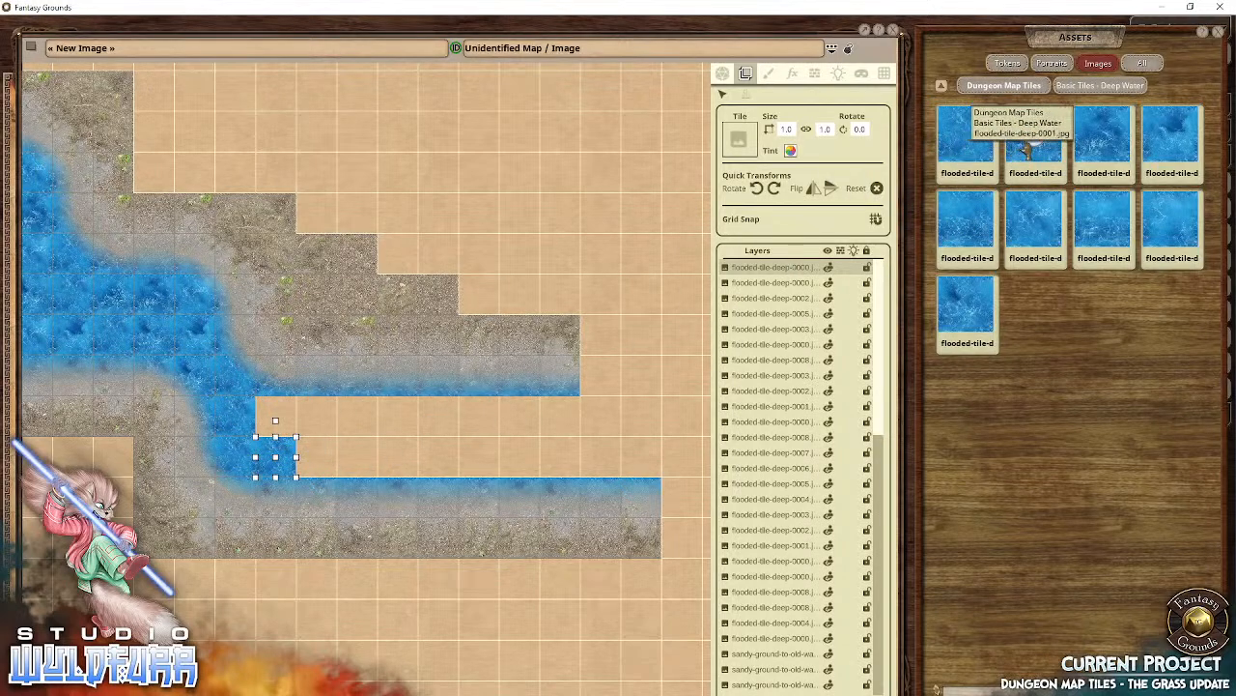
drag(966, 135, 282, 417)
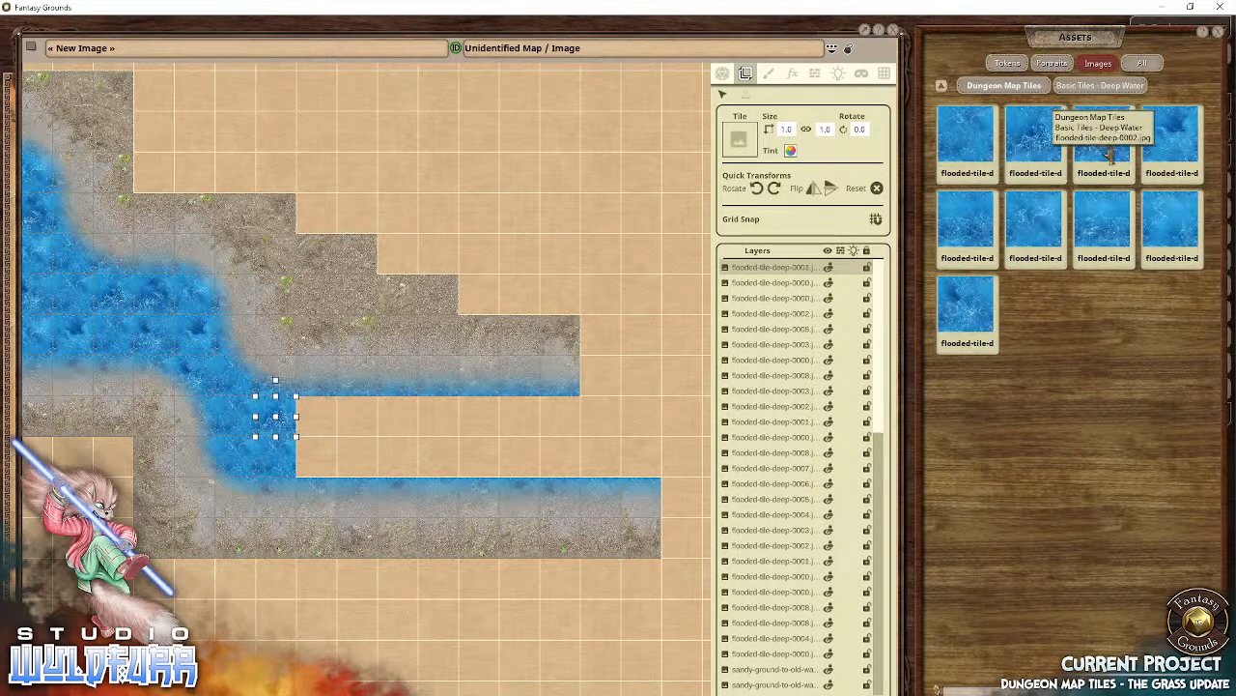
Step: Fill the next two two-cell columns of the eastern channel with deep water tiles
drag(1036, 135, 393, 445)
drag(311, 466, 315, 456)
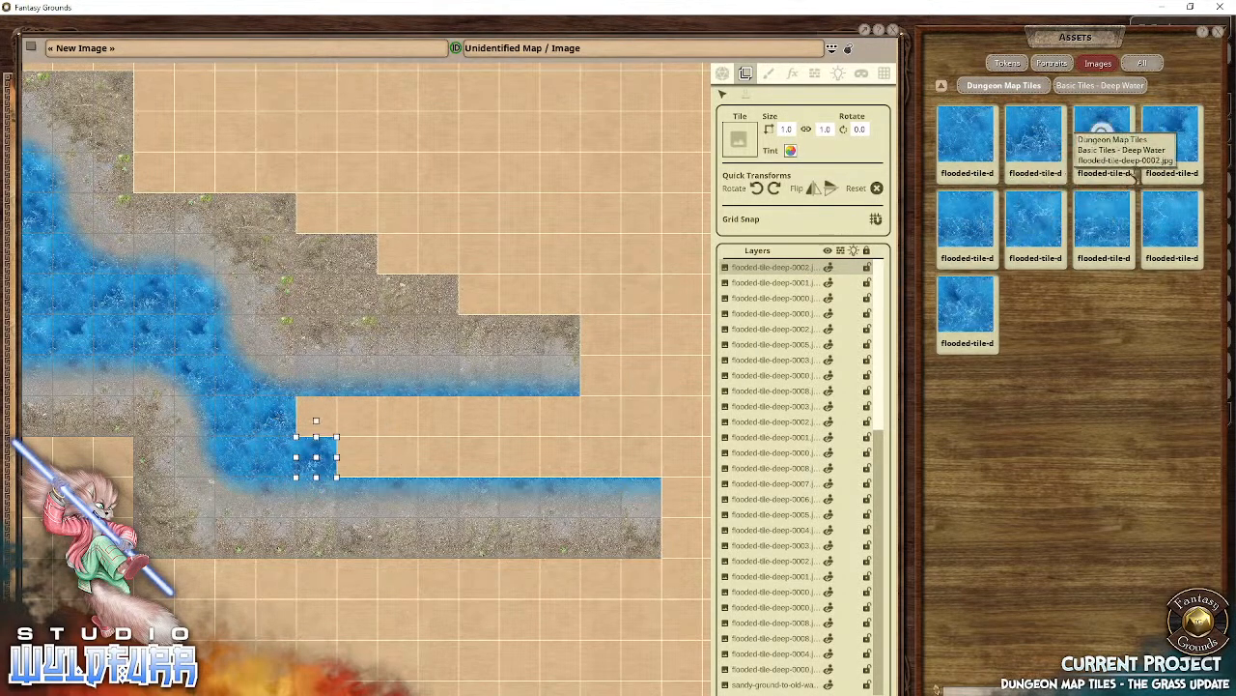
drag(966, 217, 334, 416)
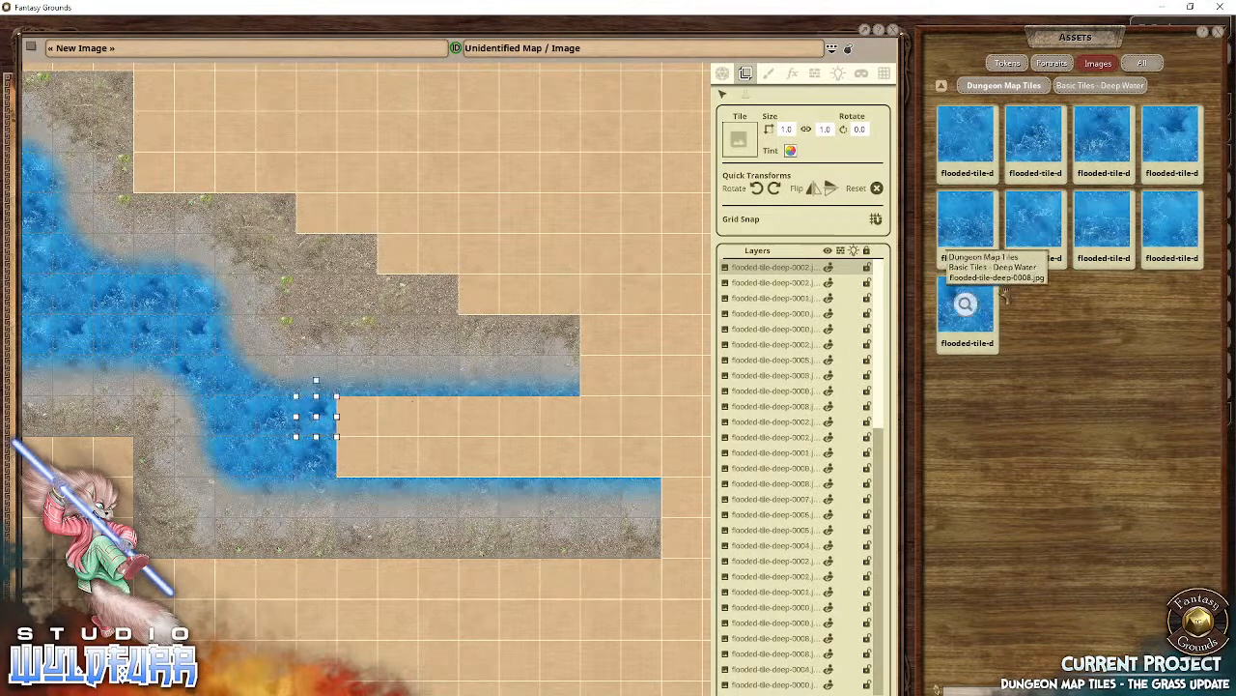
drag(967, 309, 362, 421)
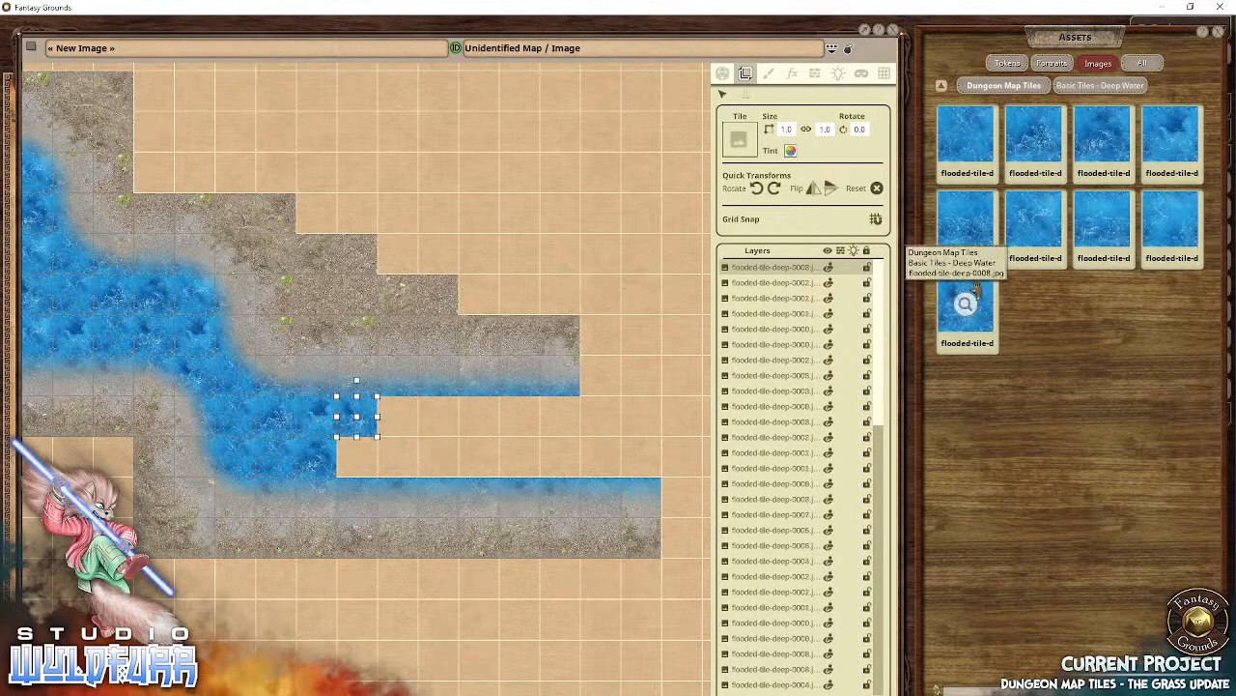
drag(1101, 133, 362, 466)
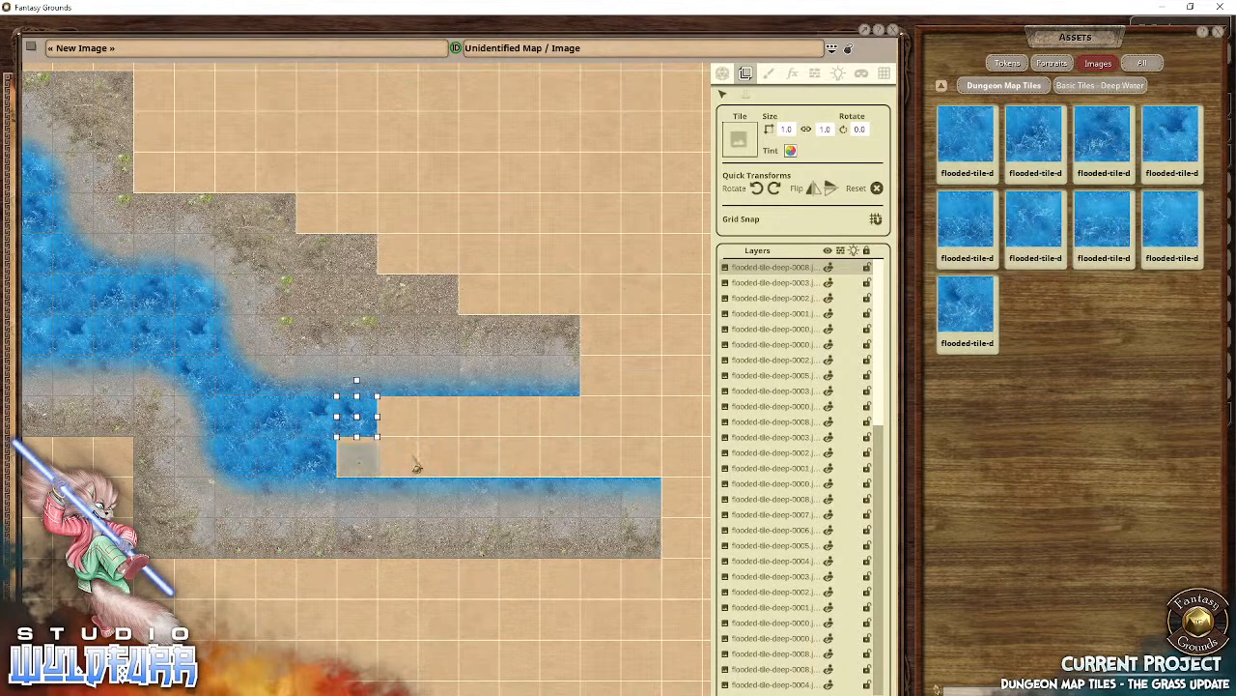
Step: Fill the last five two-cell columns of the eastern channel with deep water tiles, up to the end of the north bank
drag(1101, 132, 638, 342)
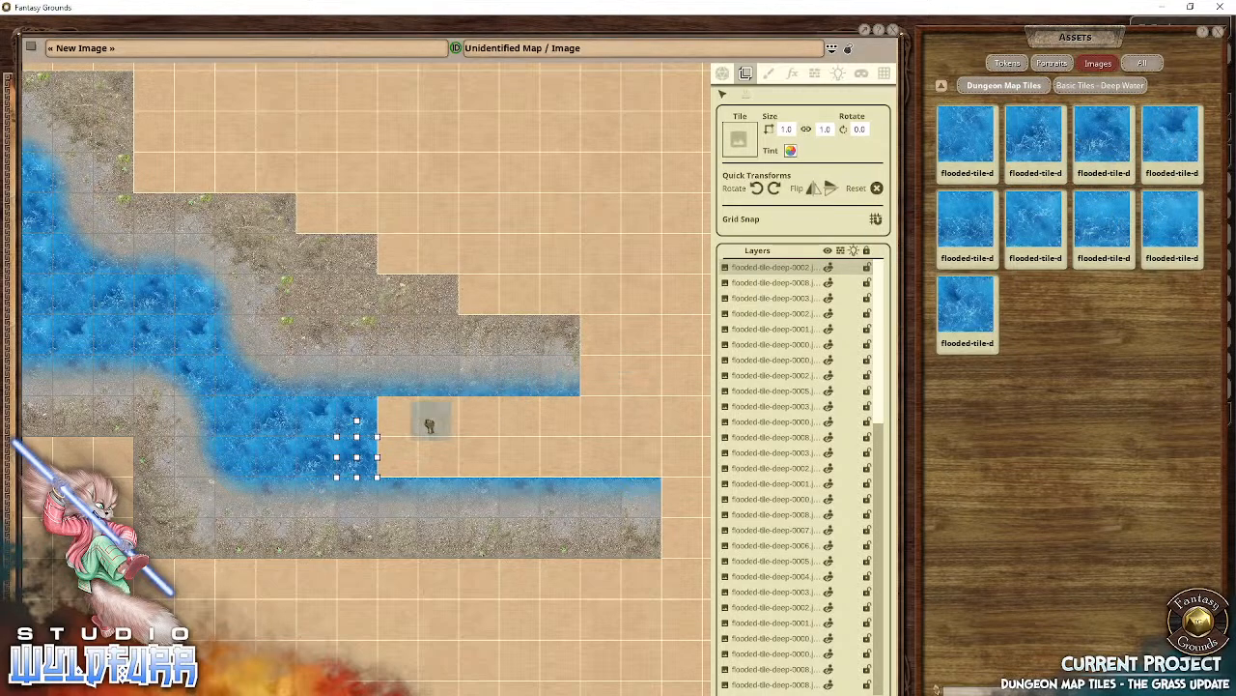
drag(438, 417, 436, 418)
drag(1027, 212, 397, 456)
drag(430, 417, 407, 422)
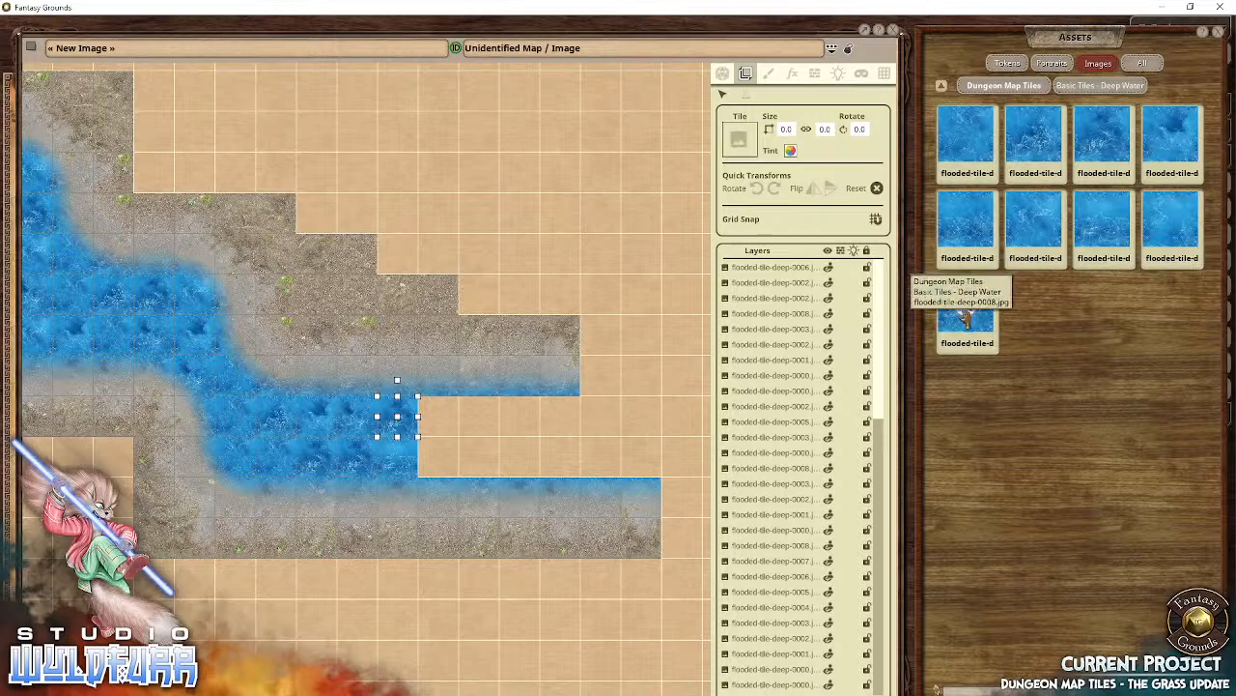
drag(969, 314, 454, 464)
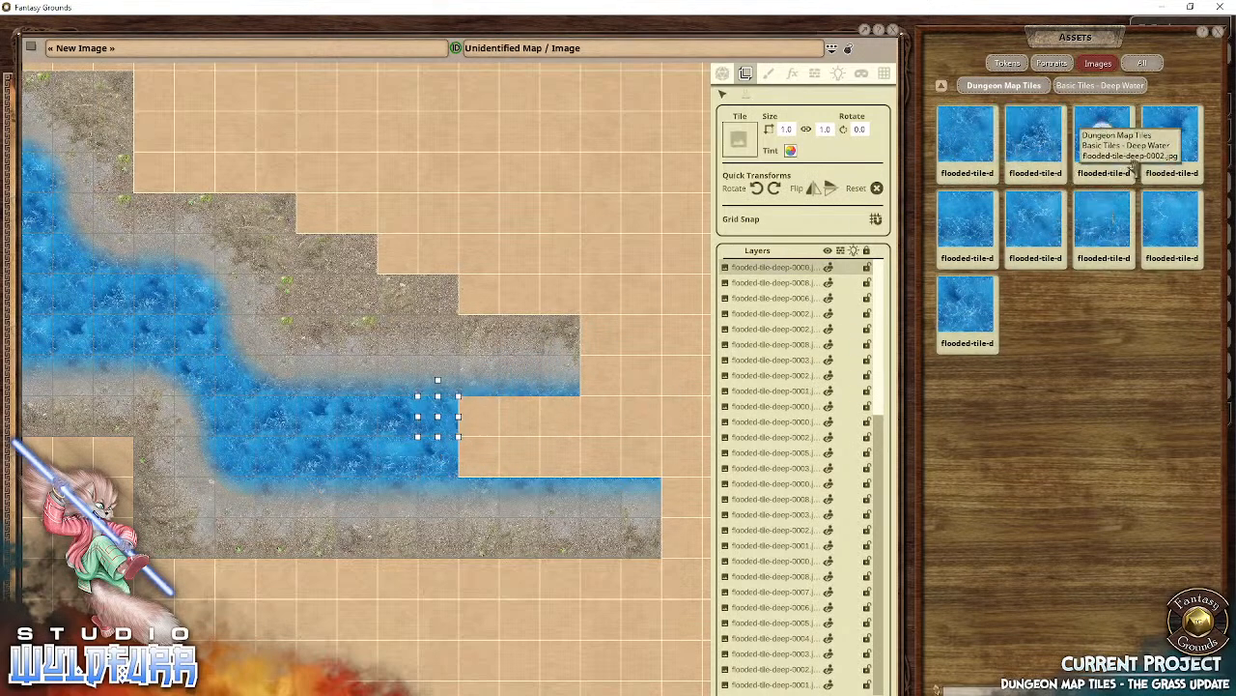
drag(1031, 130, 508, 430)
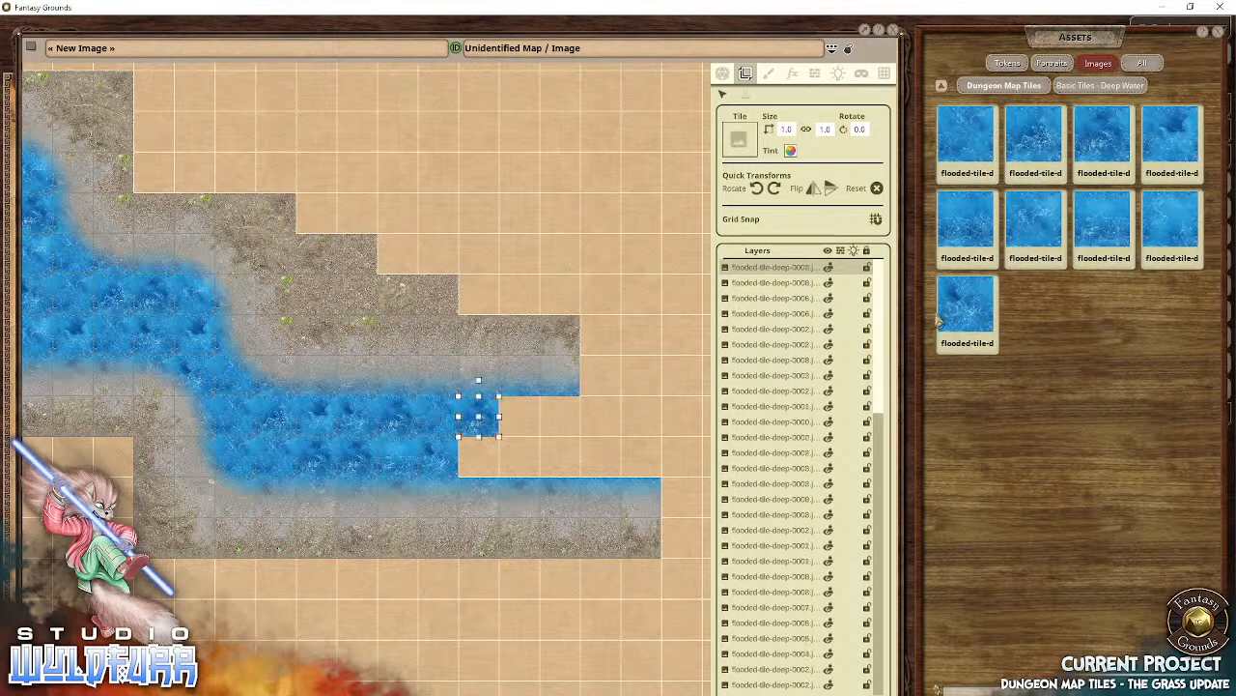
drag(1043, 224, 488, 461)
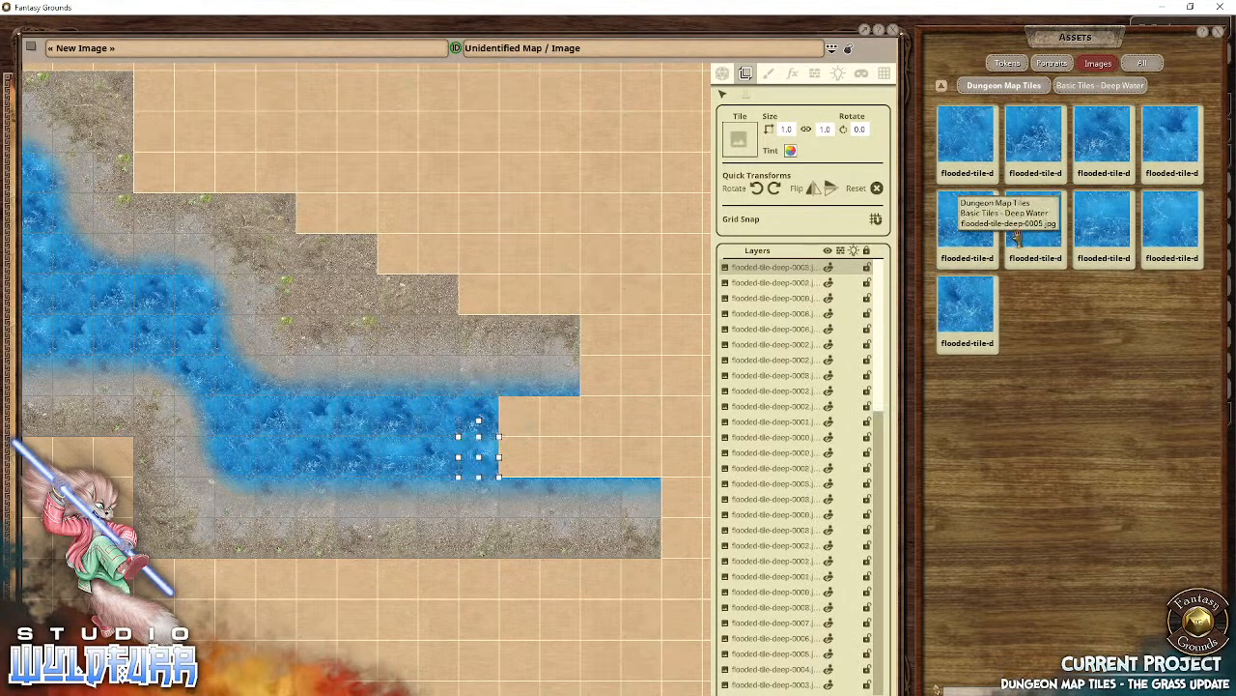
drag(1082, 237, 578, 423)
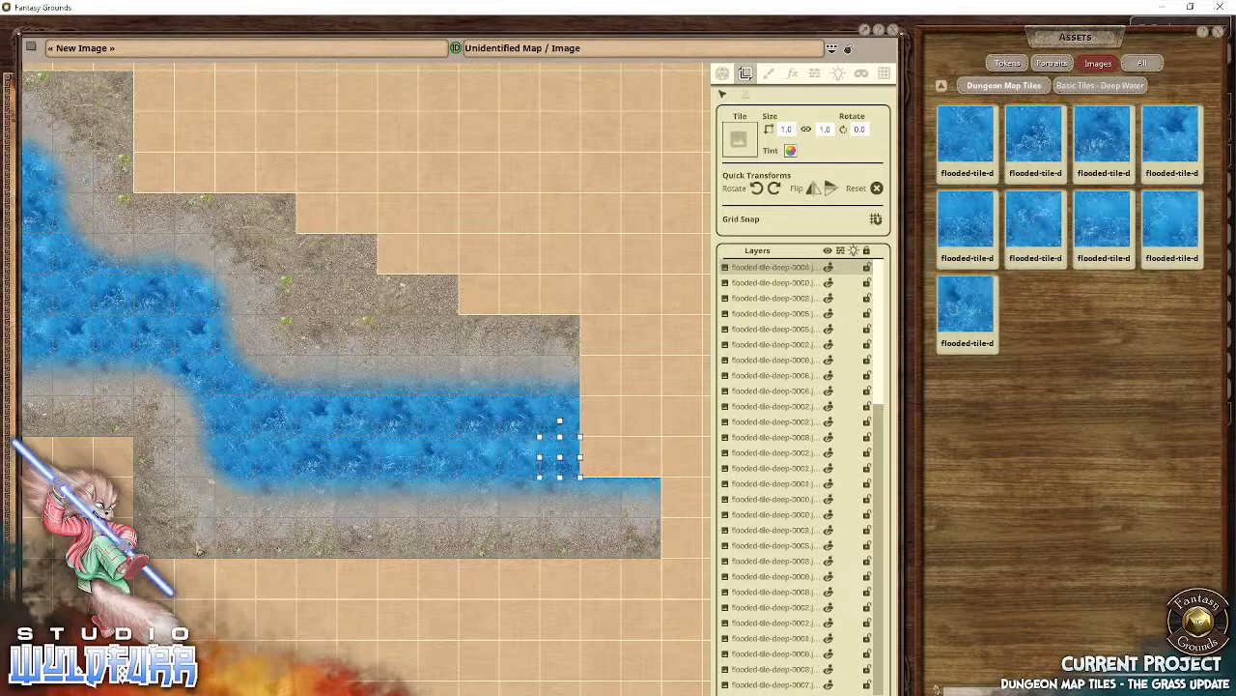
Step: Examine the filled river close up, checking how the deep water tiles blend with each other and with the banks
drag(199, 549, 397, 559)
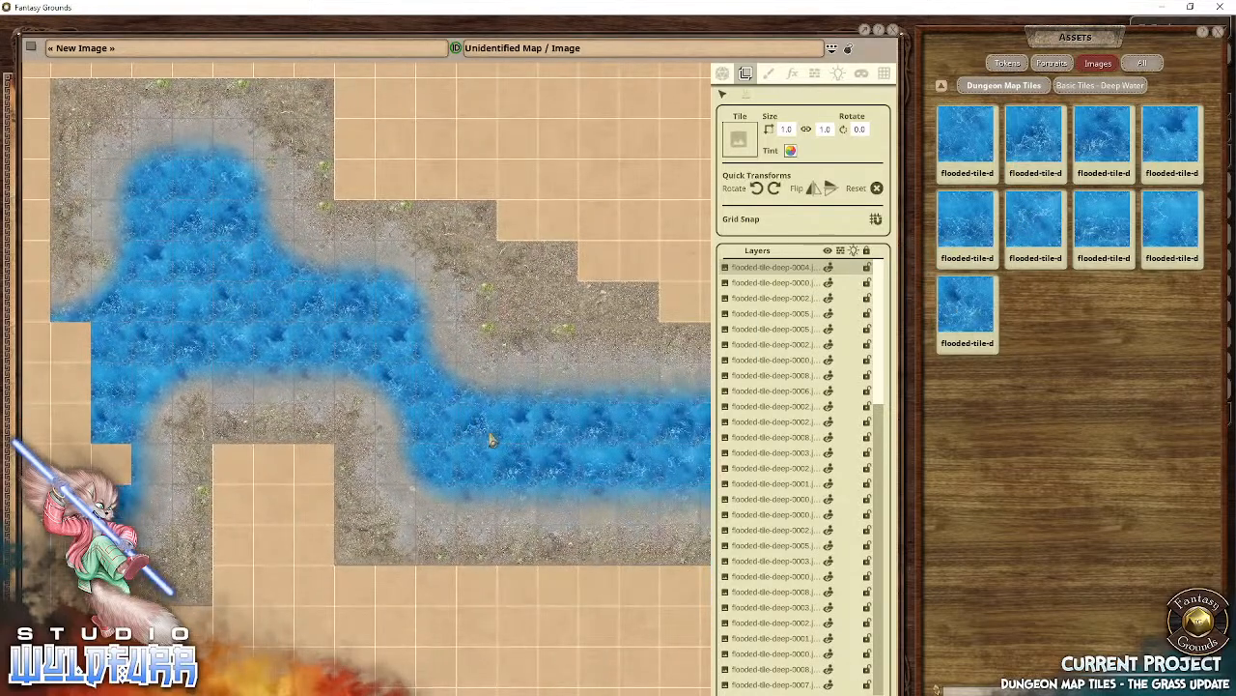
right_click(542, 184)
mouse_move(593, 179)
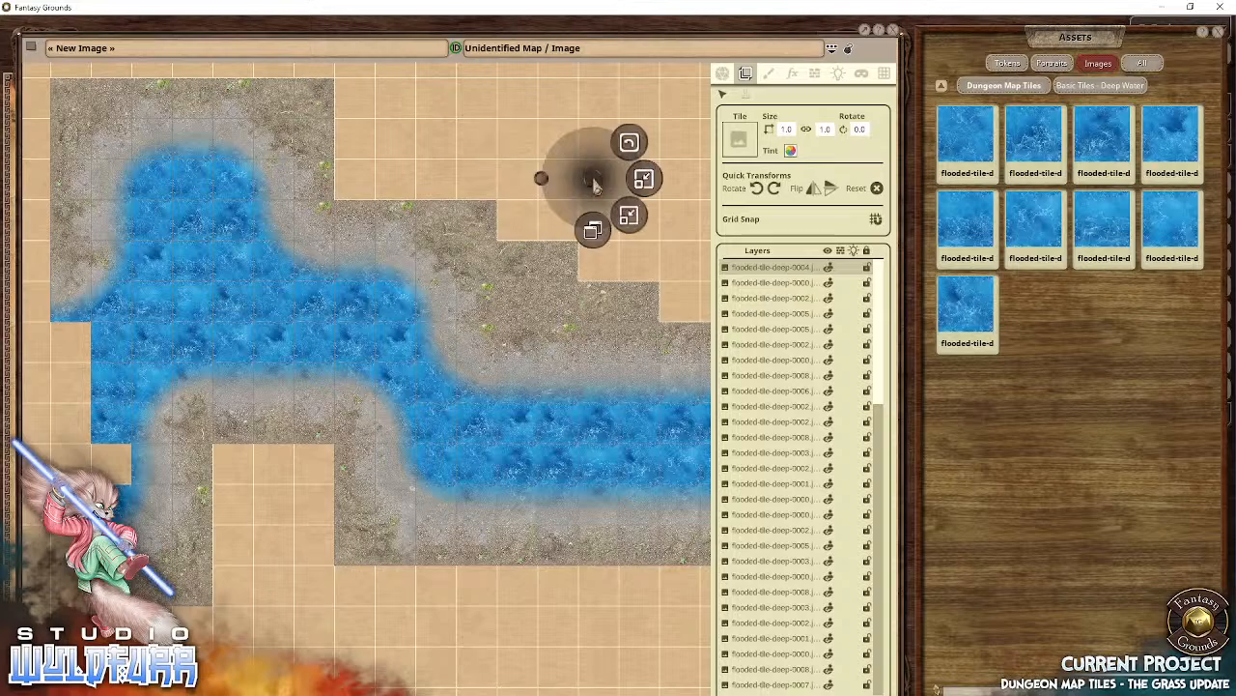
click(633, 150)
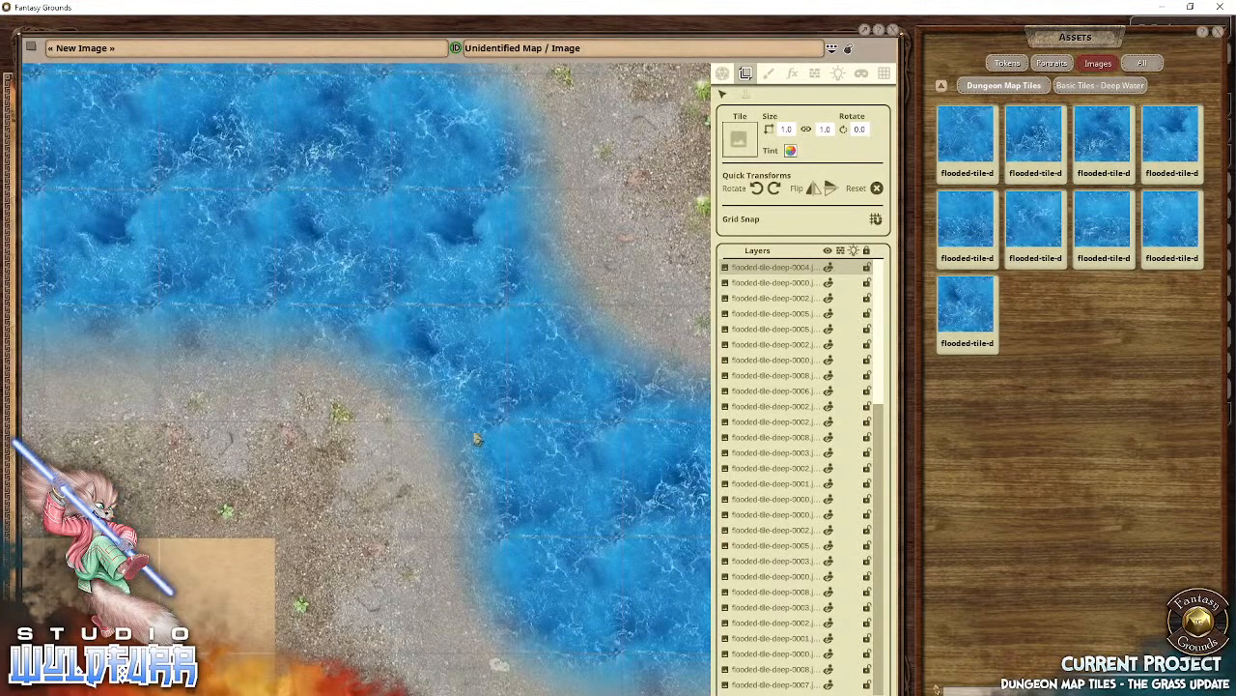
drag(477, 439, 229, 617)
scroll(497, 542, up, 1)
drag(497, 542, 114, 309)
drag(333, 327, 472, 358)
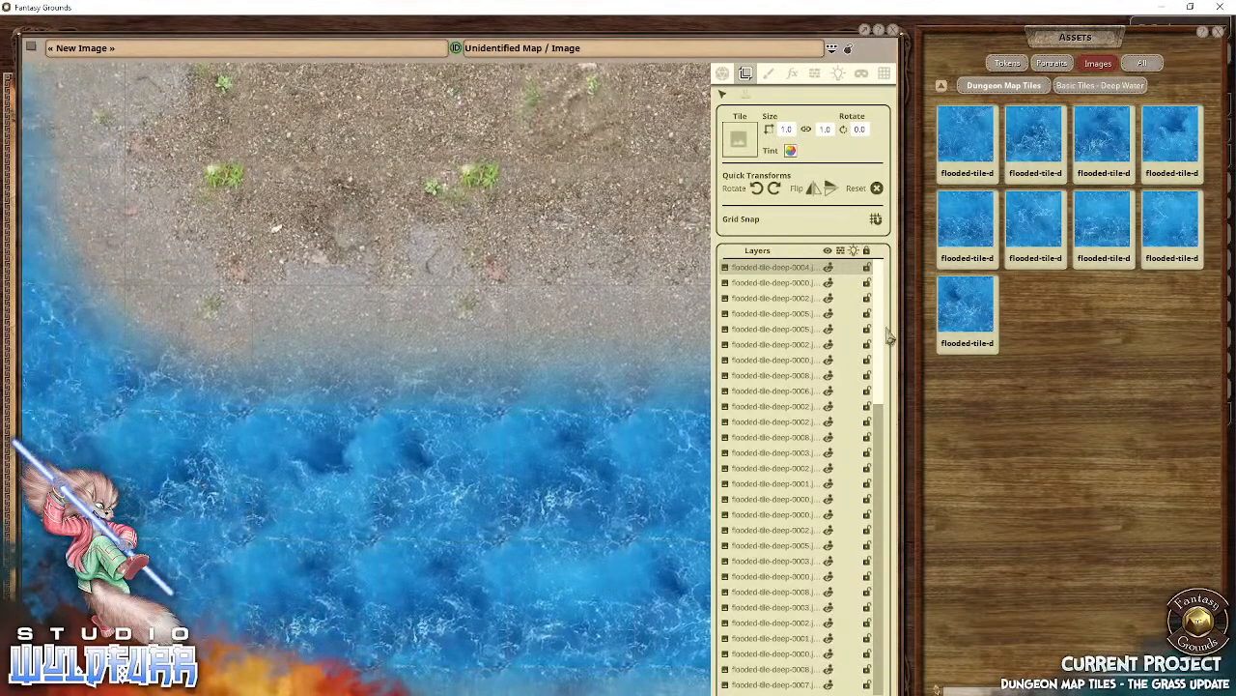
Step: Move the Roof, Features, Walls, Floor and Ground folders above all the tile layers in the layer order
drag(877, 333, 863, 638)
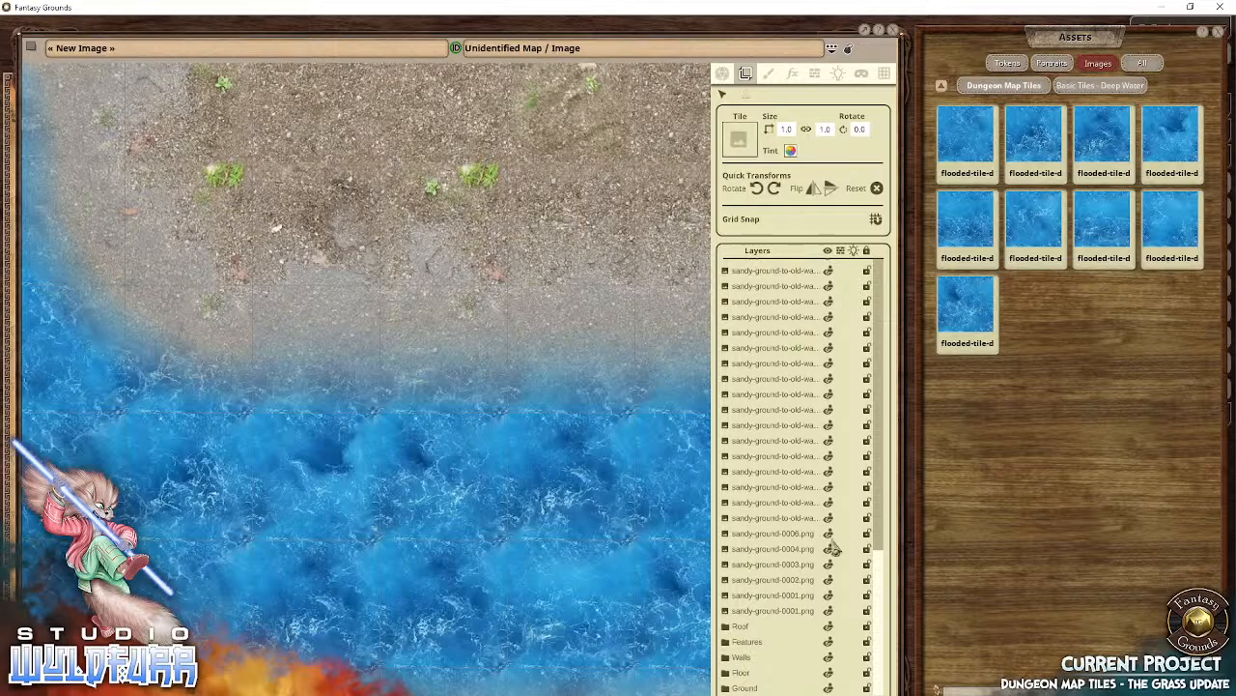
drag(881, 578, 794, 280)
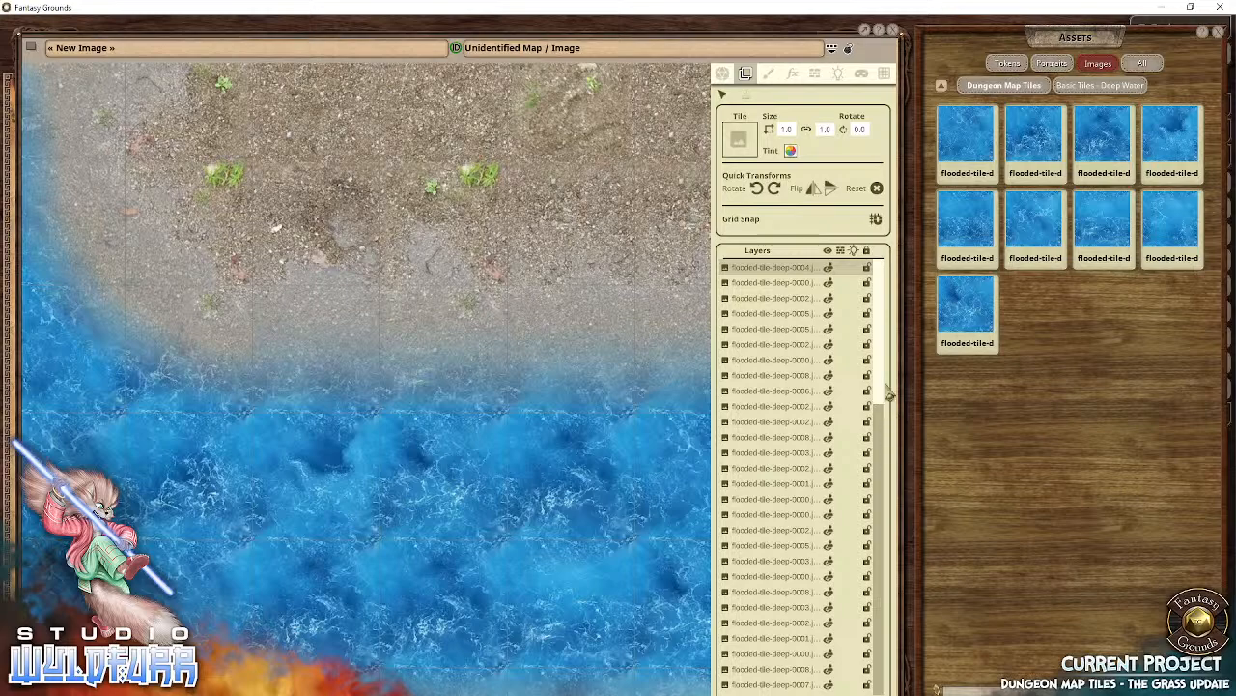
drag(879, 376, 831, 624)
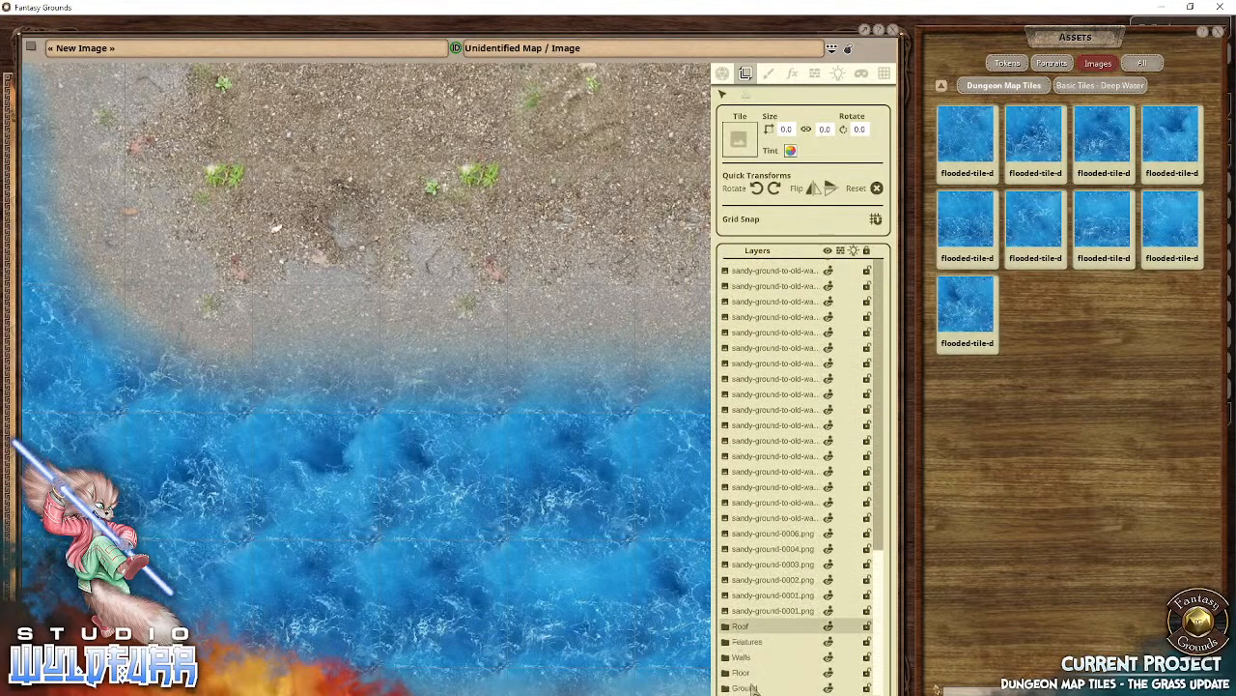
mouse_move(749, 641)
mouse_down()
mouse_move(784, 505)
mouse_move(812, 267)
mouse_move(815, 294)
mouse_move(802, 295)
mouse_move(823, 282)
mouse_move(812, 299)
mouse_move(751, 274)
mouse_up()
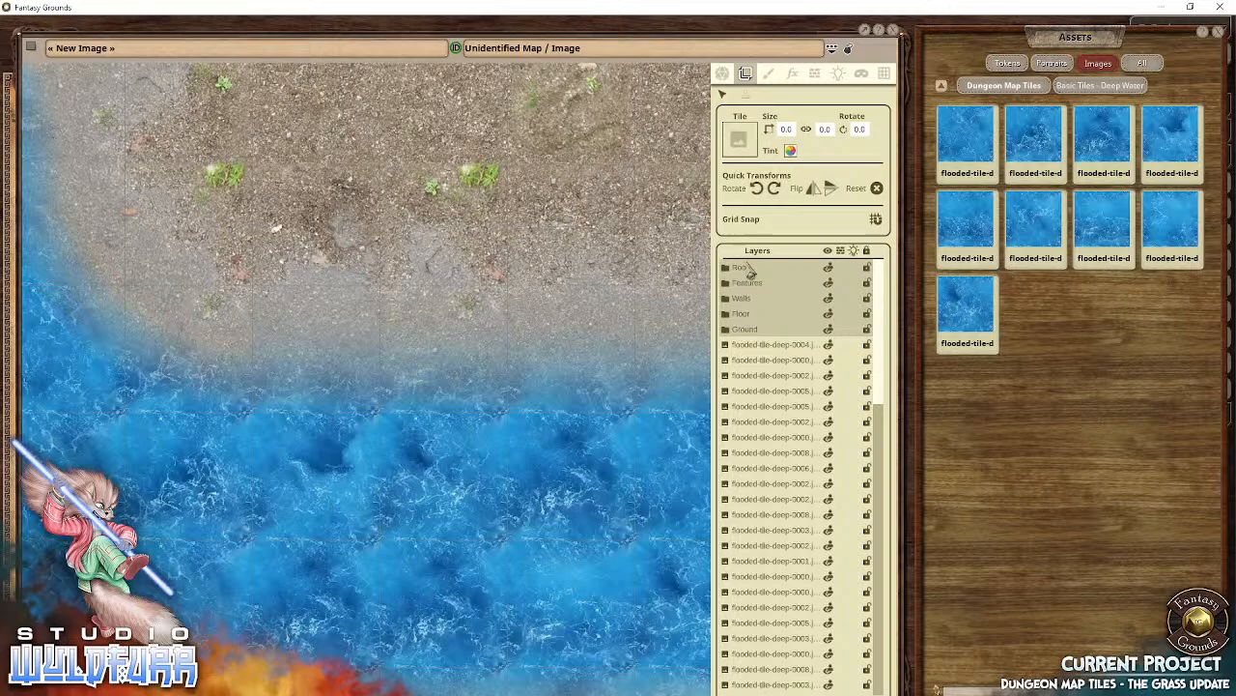
Step: Move all deep water, shoreline and sandy ground tile layers into the Ground folder and collapse it
click(758, 360)
click(756, 347)
scroll(726, 633, down, 5)
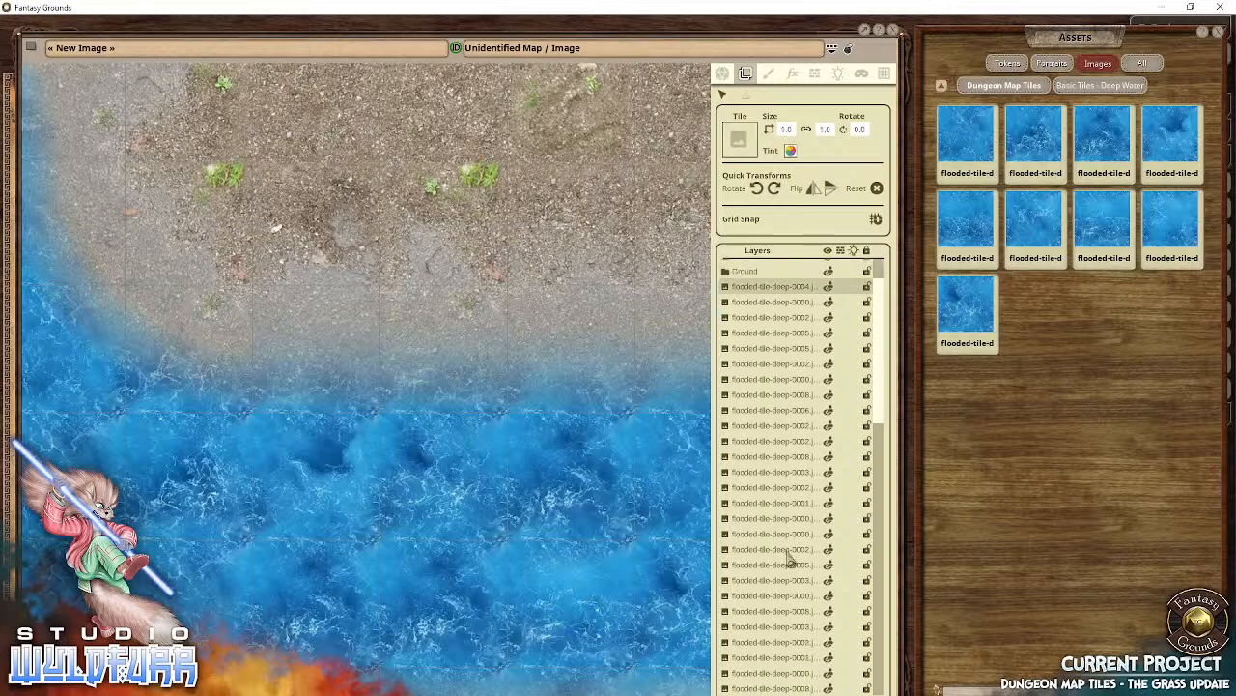
scroll(757, 662, down, 3)
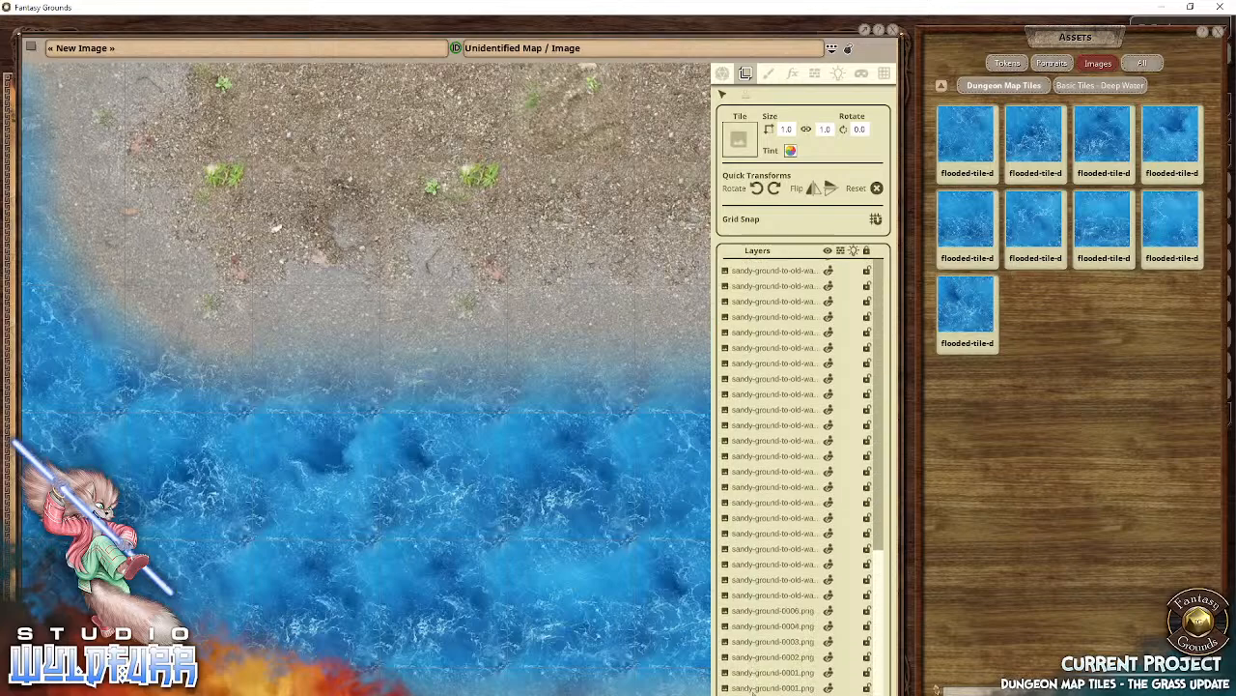
shift+click(754, 689)
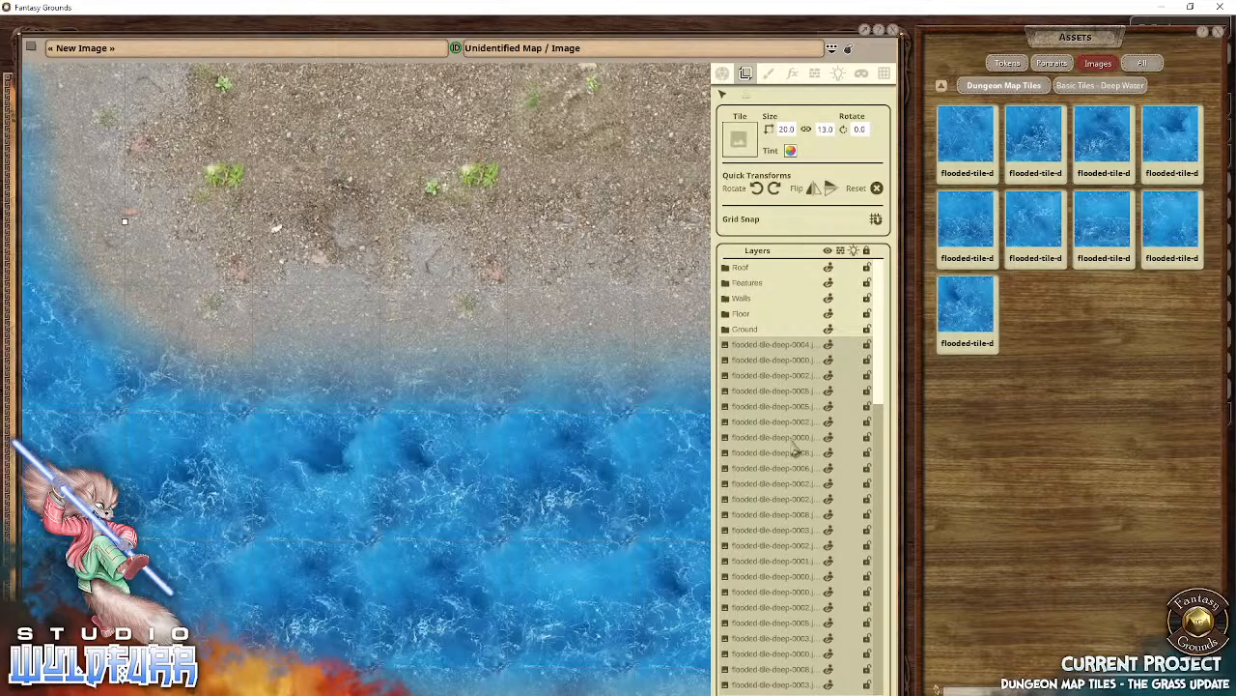
drag(765, 527, 746, 333)
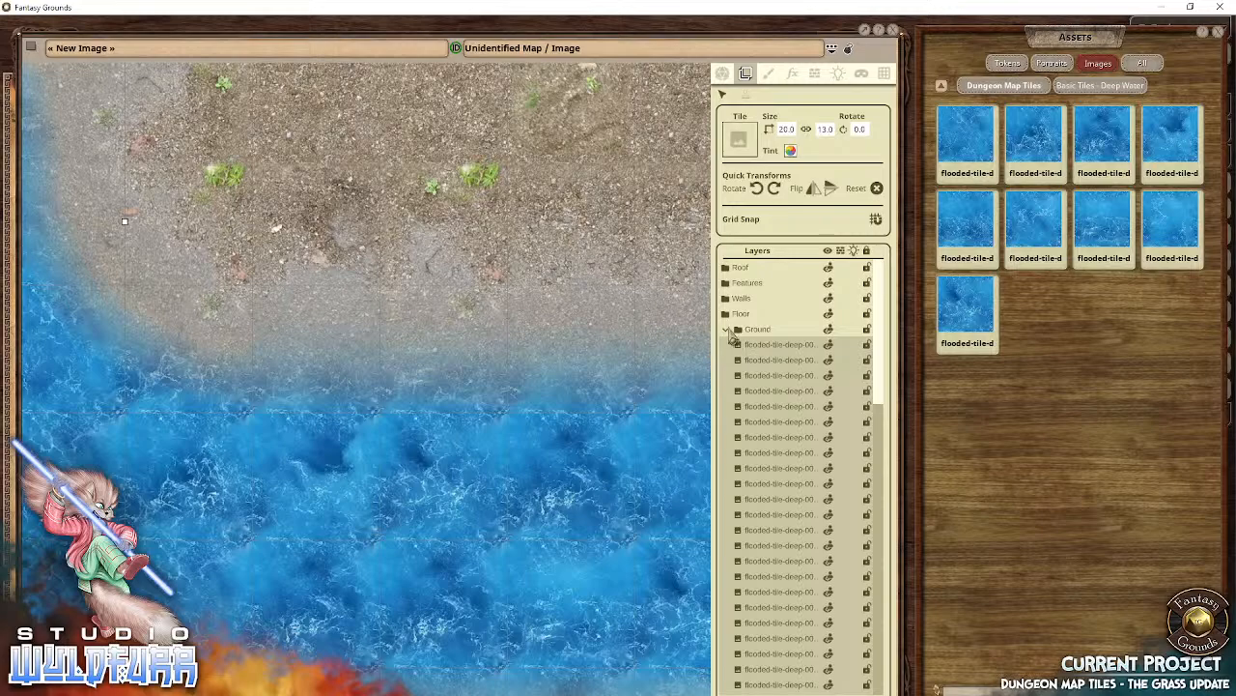
click(727, 329)
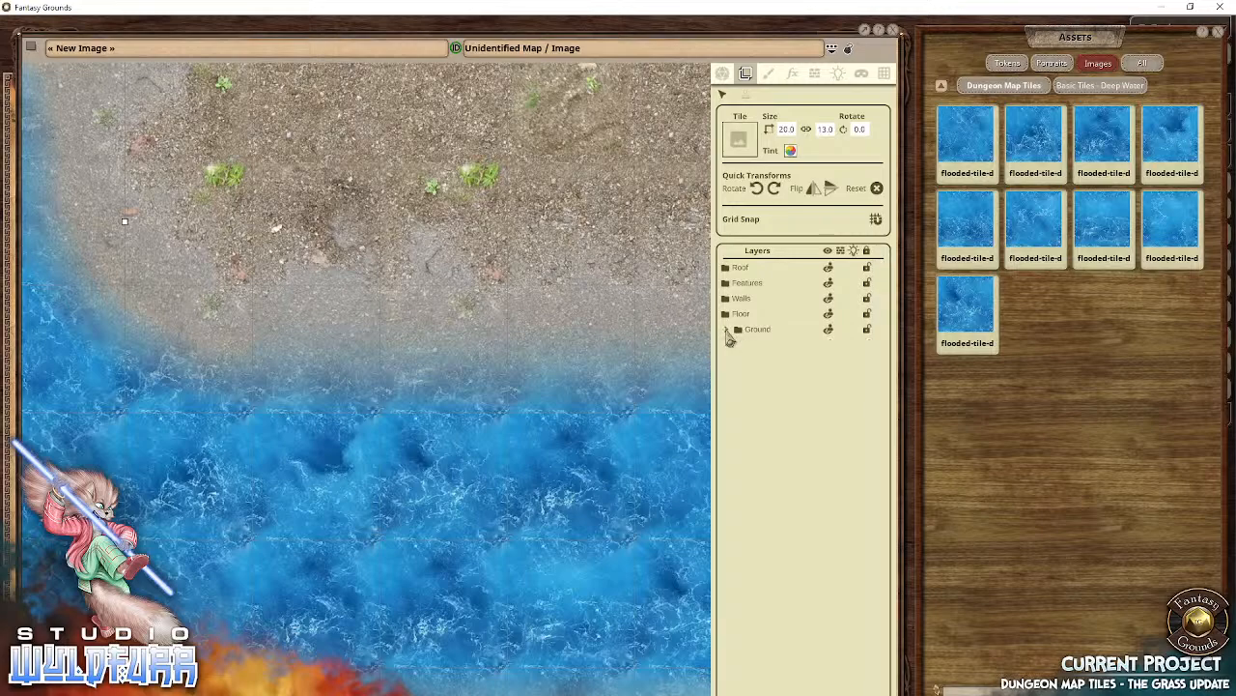
Step: Check the Ground folder's visibility setting, expand the folder and select its topmost deep water tile layer
click(829, 331)
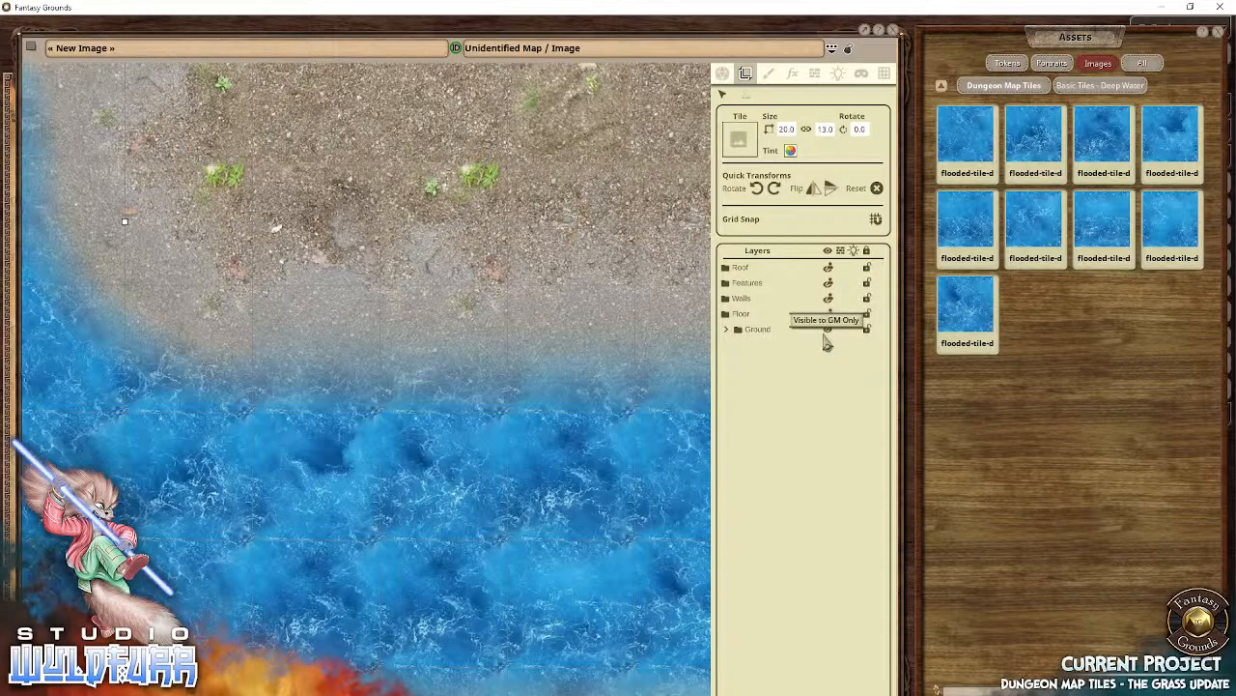
click(727, 330)
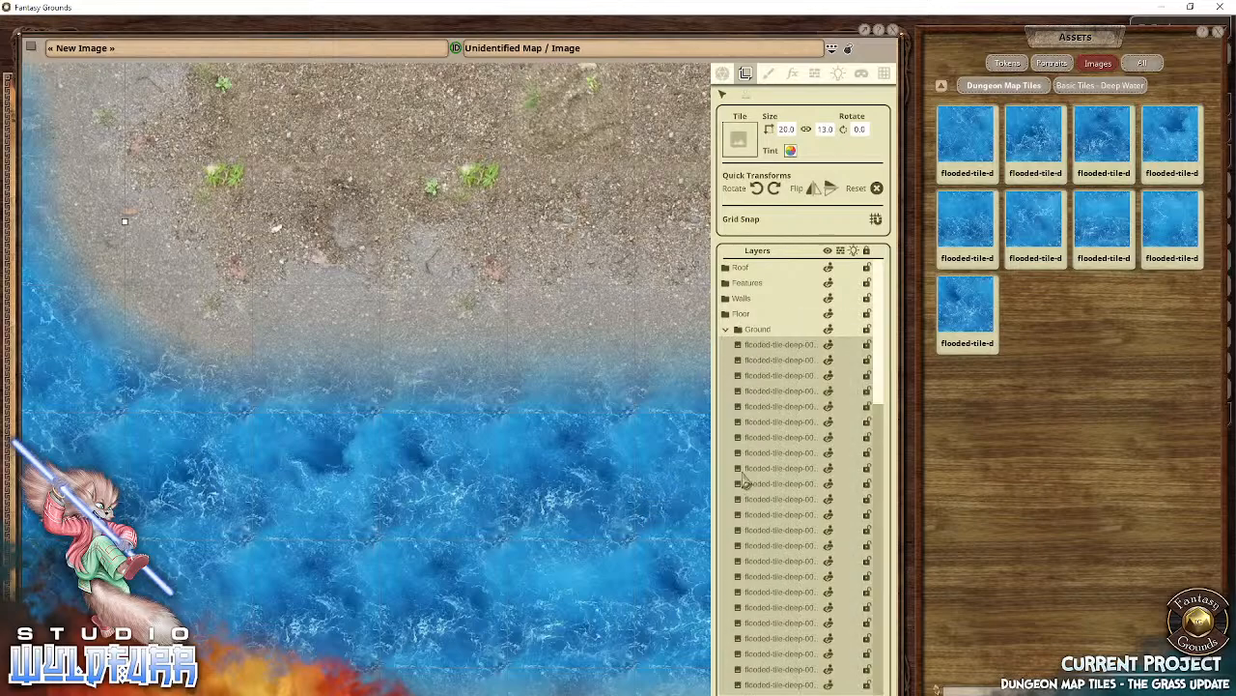
click(781, 346)
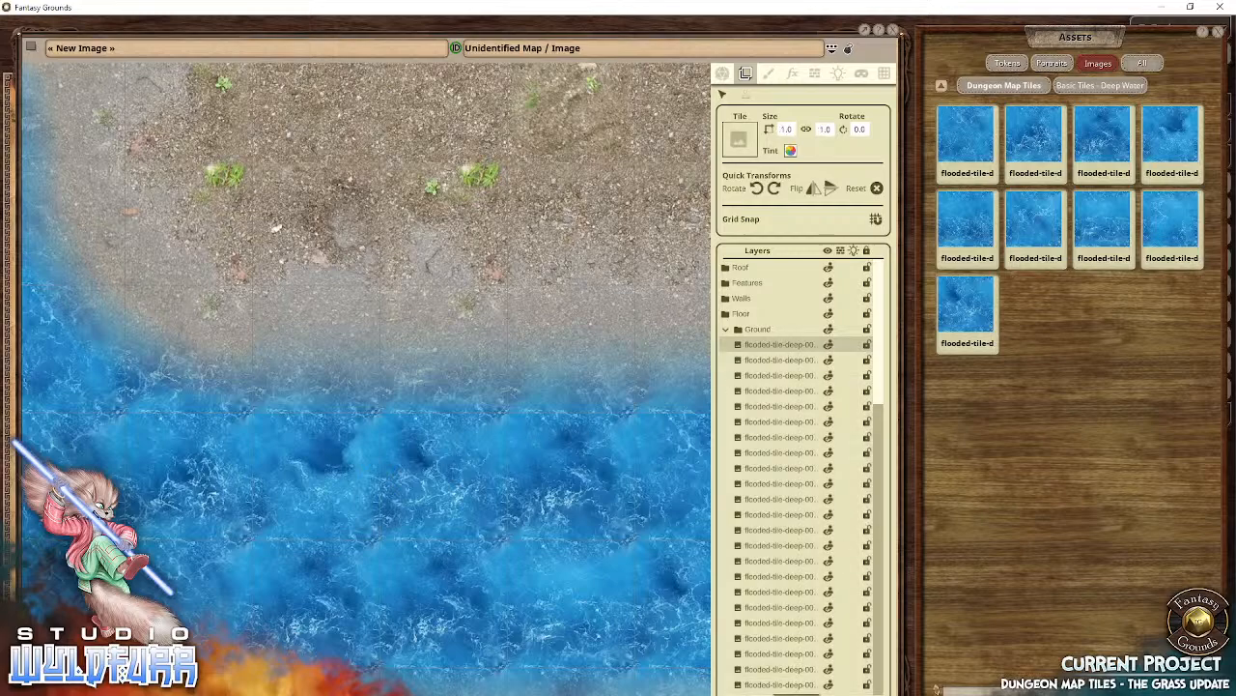
Step: Add a new layer folder named Bridge and place it inside the Ground folder, above the deep water tiles
click(798, 694)
double_click(745, 269)
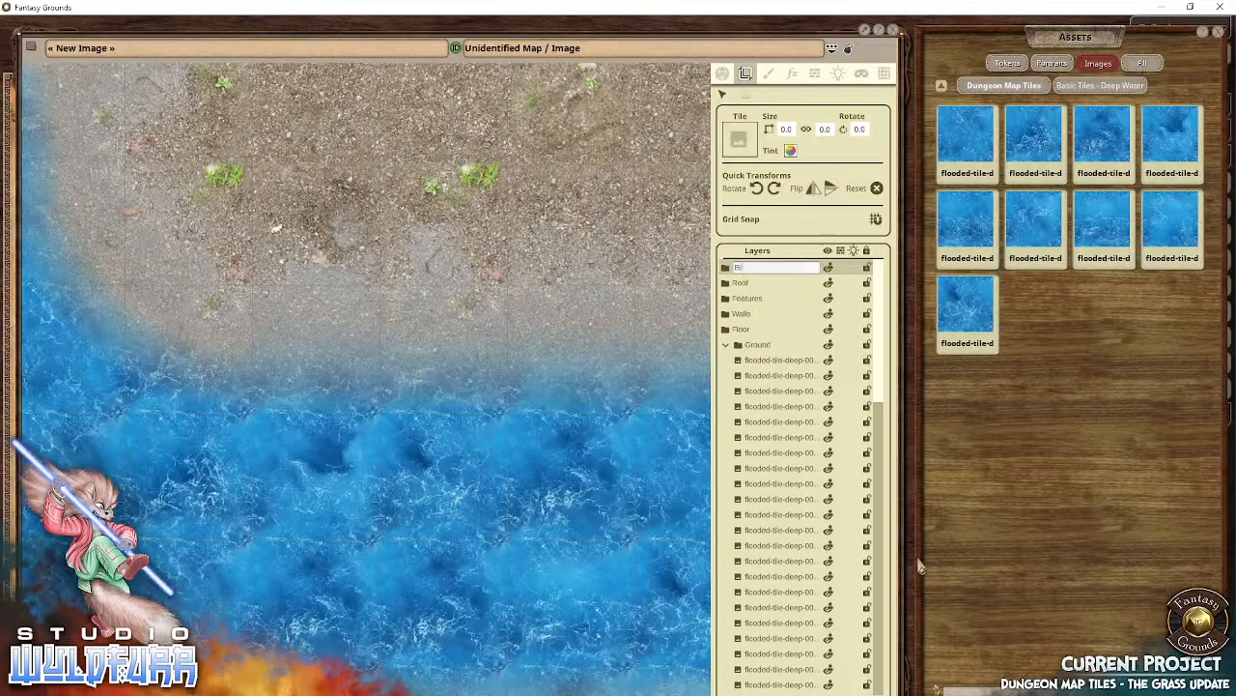
key(Return)
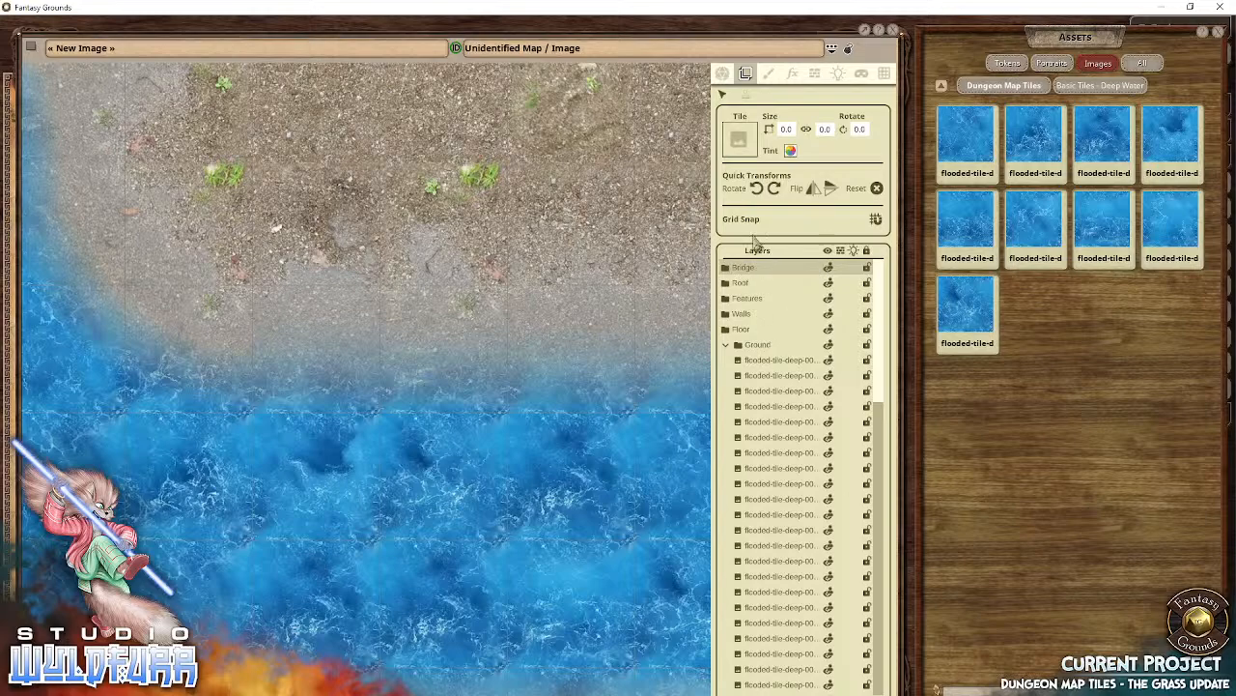
drag(740, 271, 770, 346)
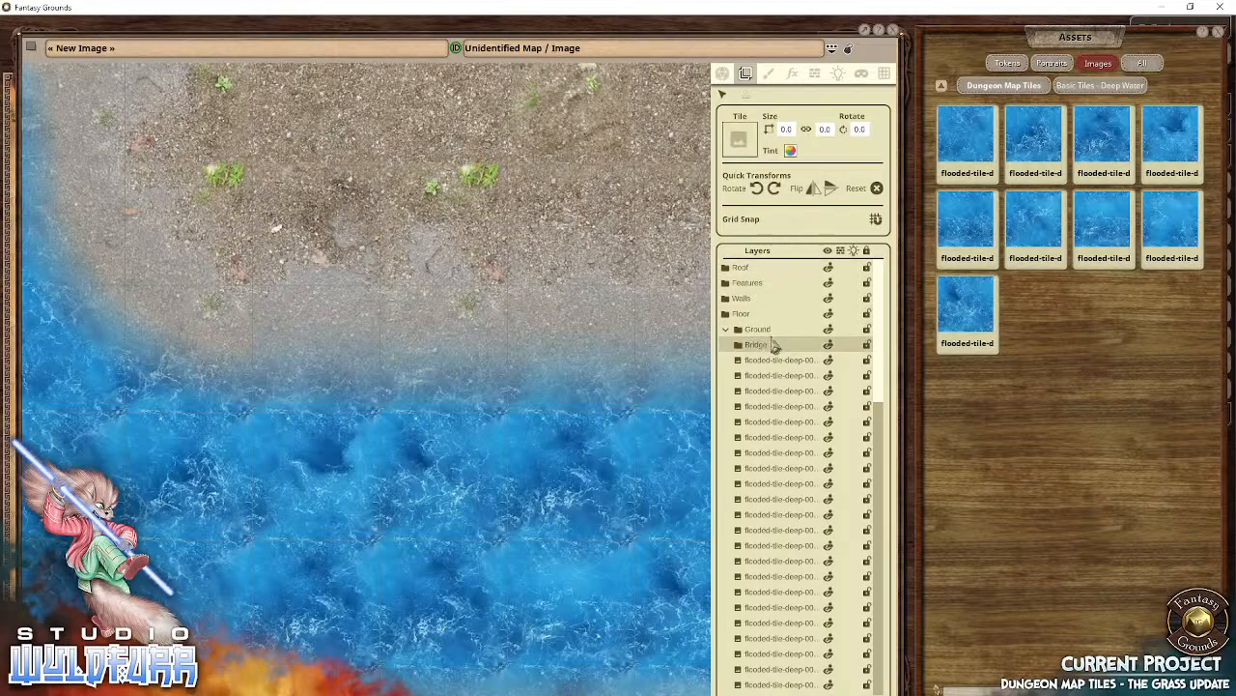
Step: Open the Bridge - Wooden images of Dungeon Map Tiles VI and preview the foot-bridge-landing-south tile
click(949, 96)
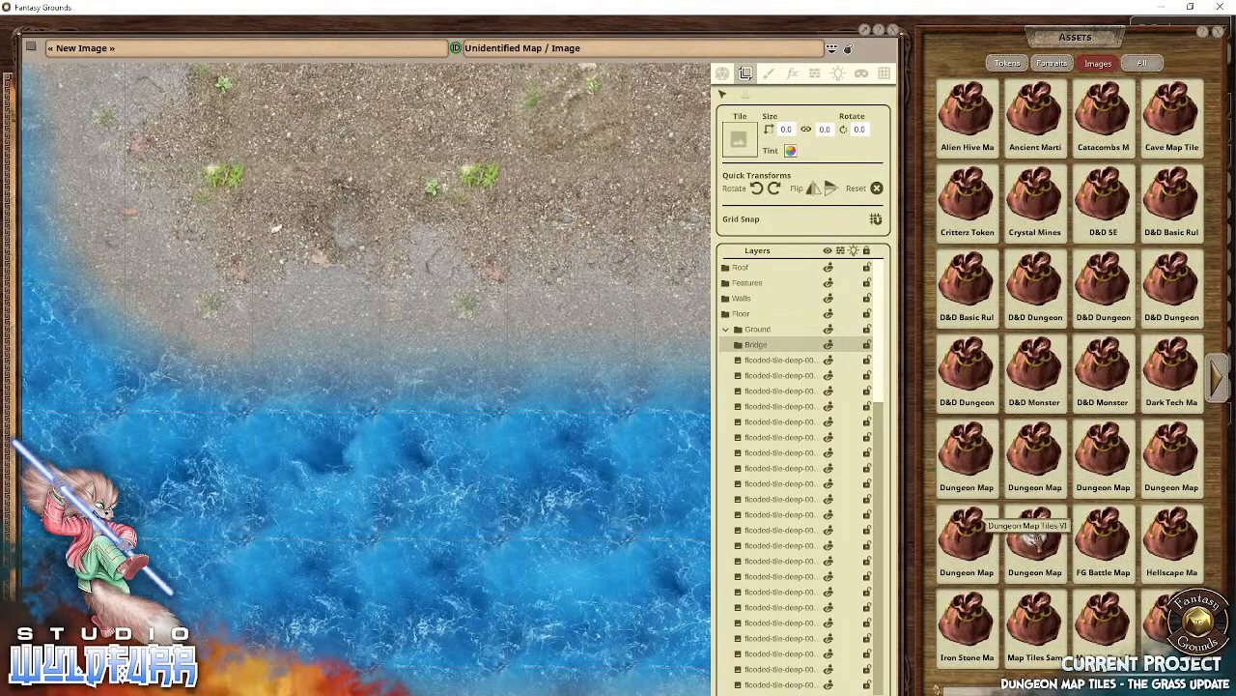
click(1034, 541)
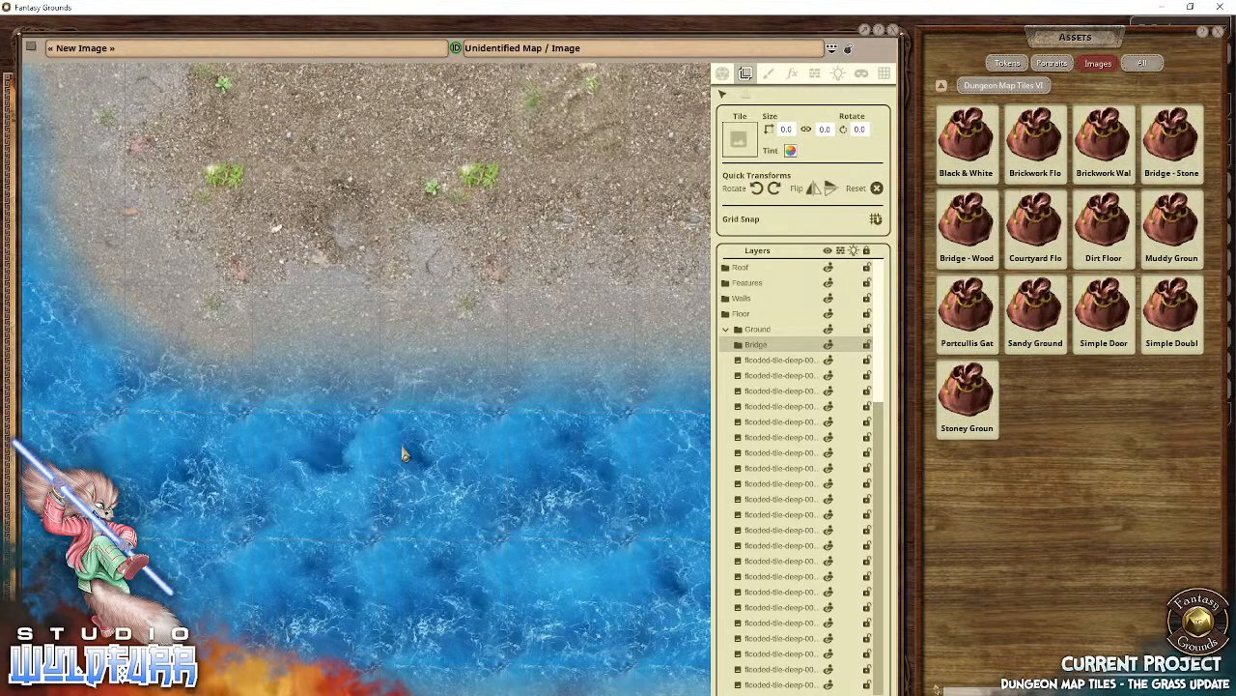
click(964, 237)
click(961, 242)
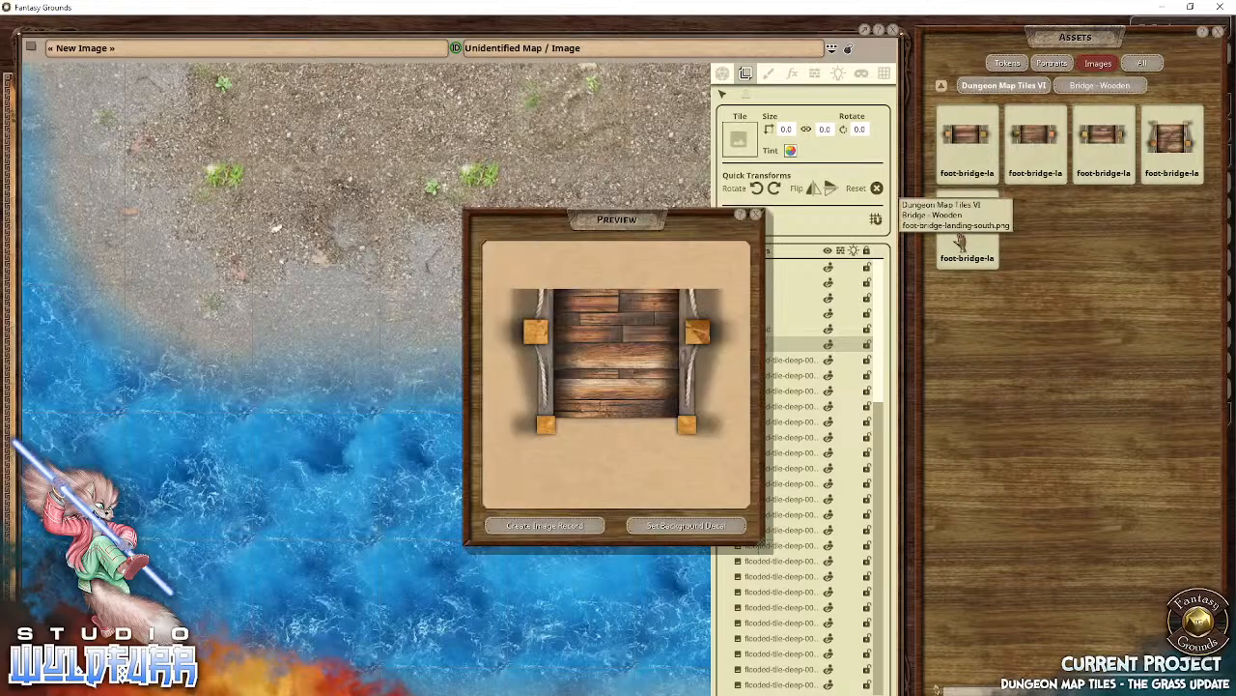
click(758, 215)
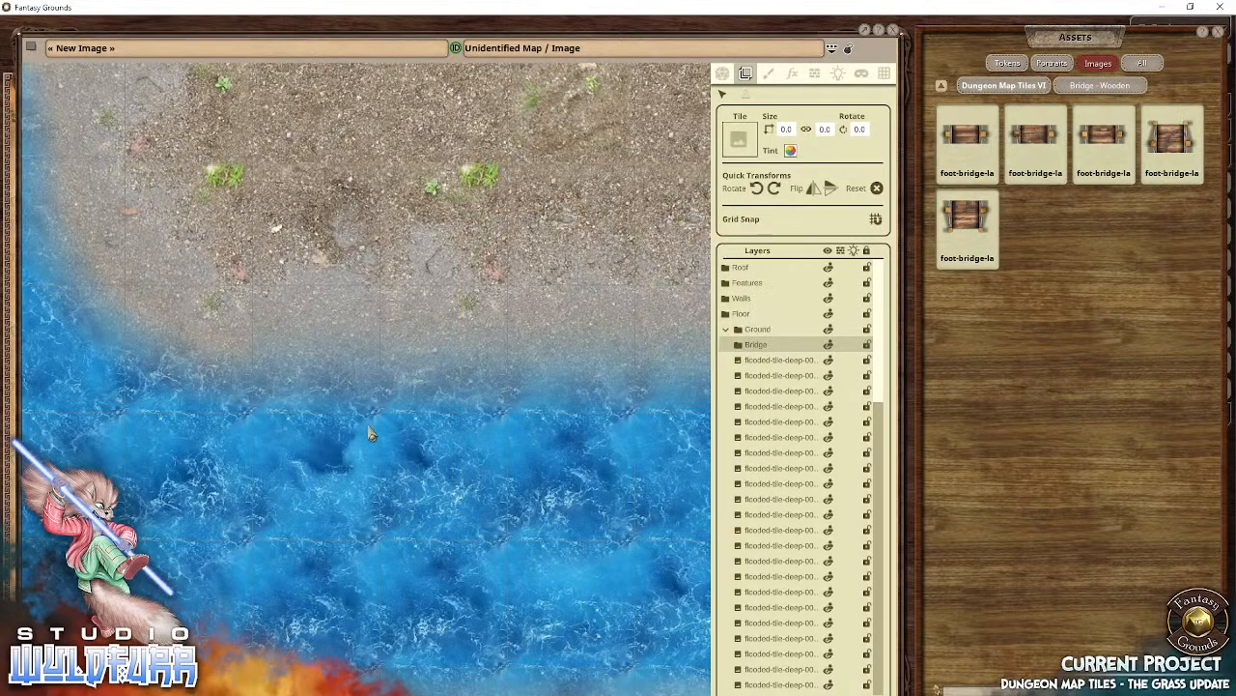
Step: Build a vertical wooden footbridge across the river from the south landing, north landing, middle-0000 and middle-0001 tiles
drag(400, 409, 652, 290)
scroll(652, 290, down, 1)
drag(630, 381, 447, 439)
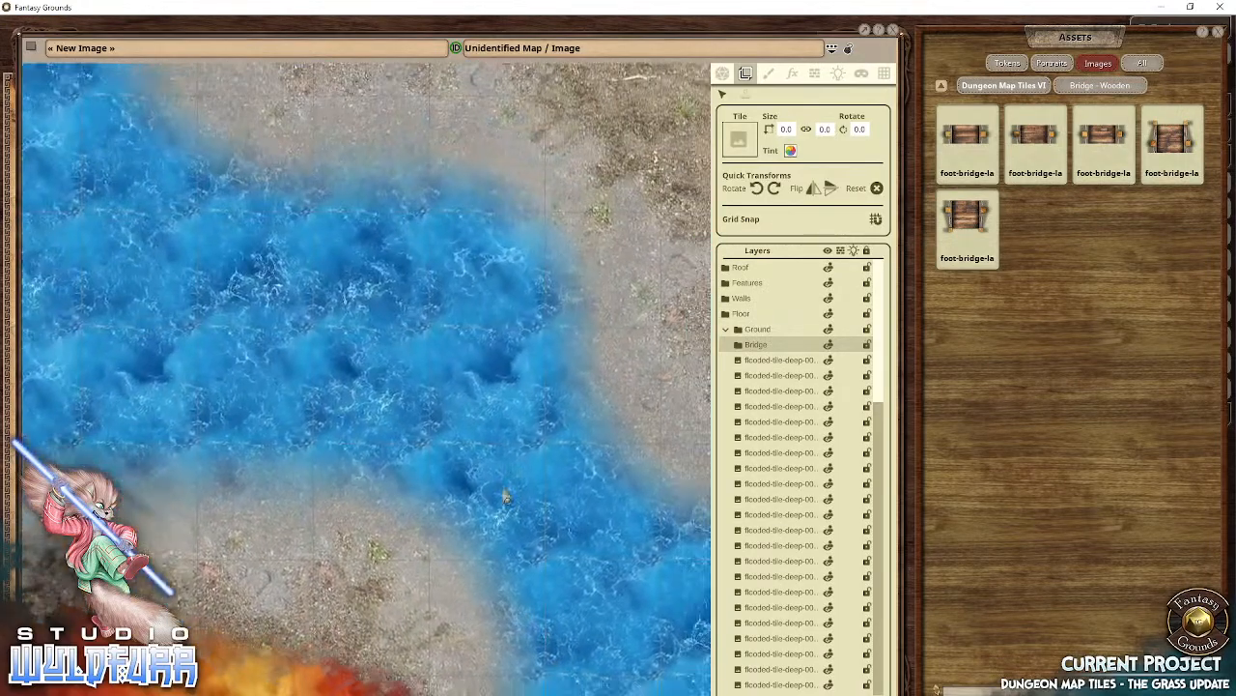
scroll(570, 502, up, 1)
scroll(358, 377, down, 3)
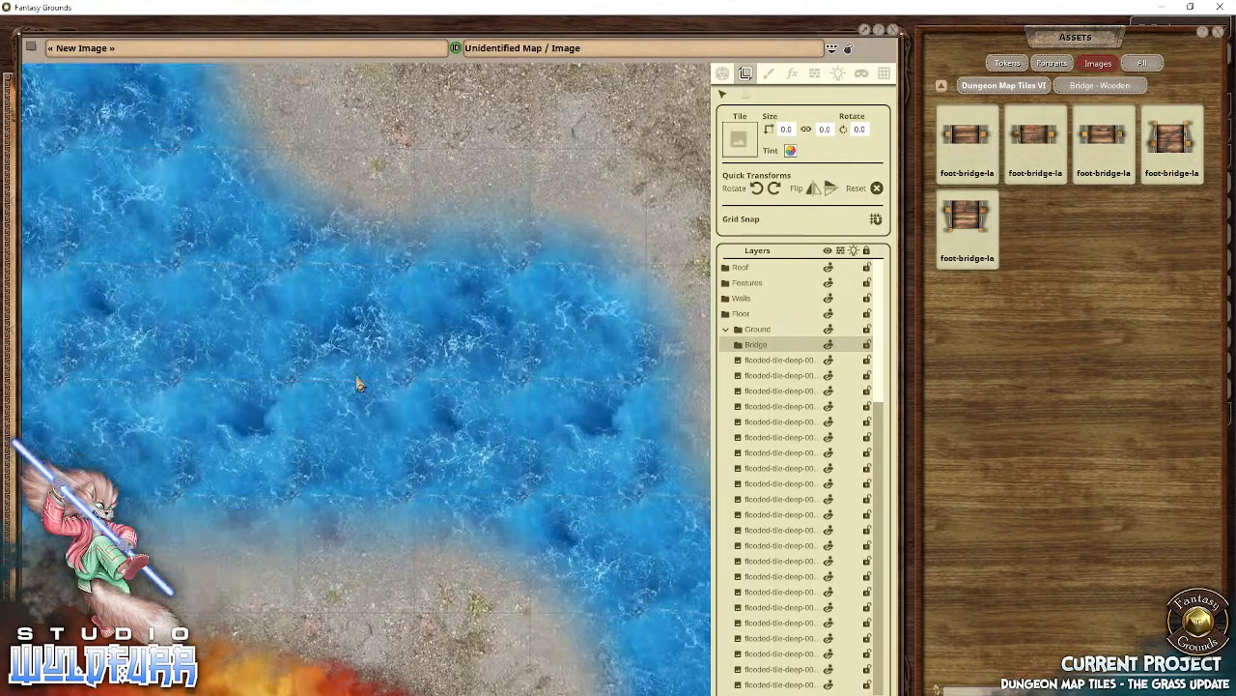
scroll(406, 375, up, 2)
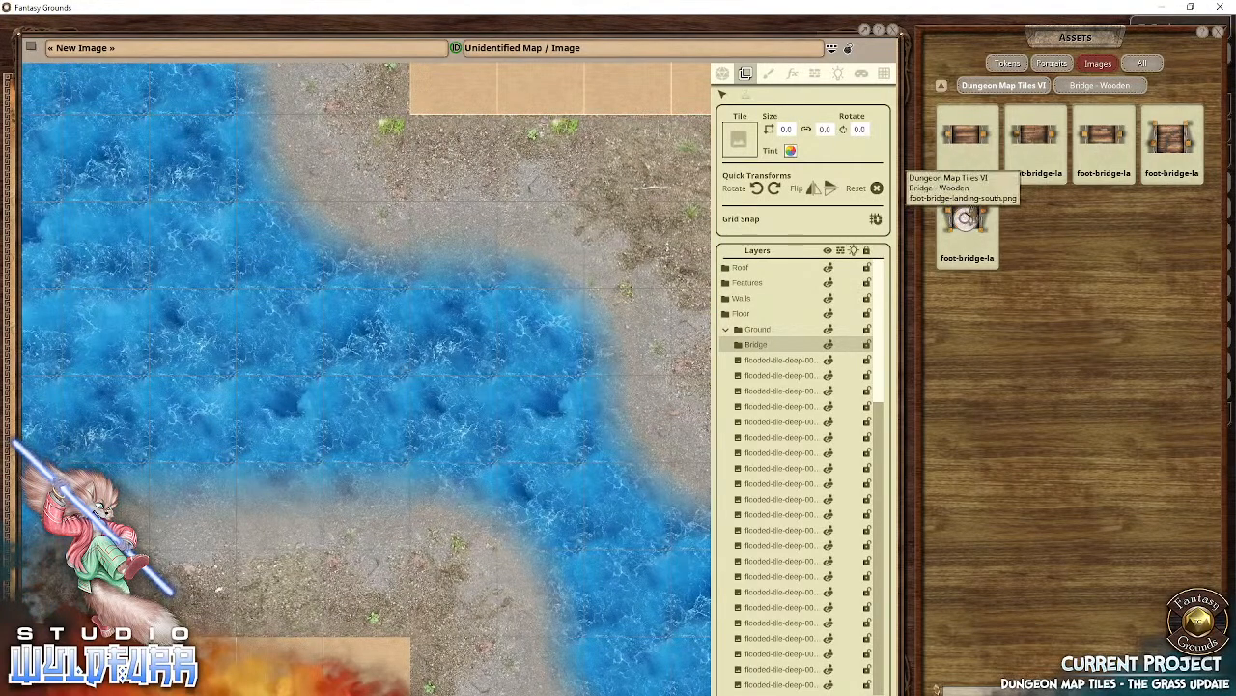
drag(963, 222, 372, 527)
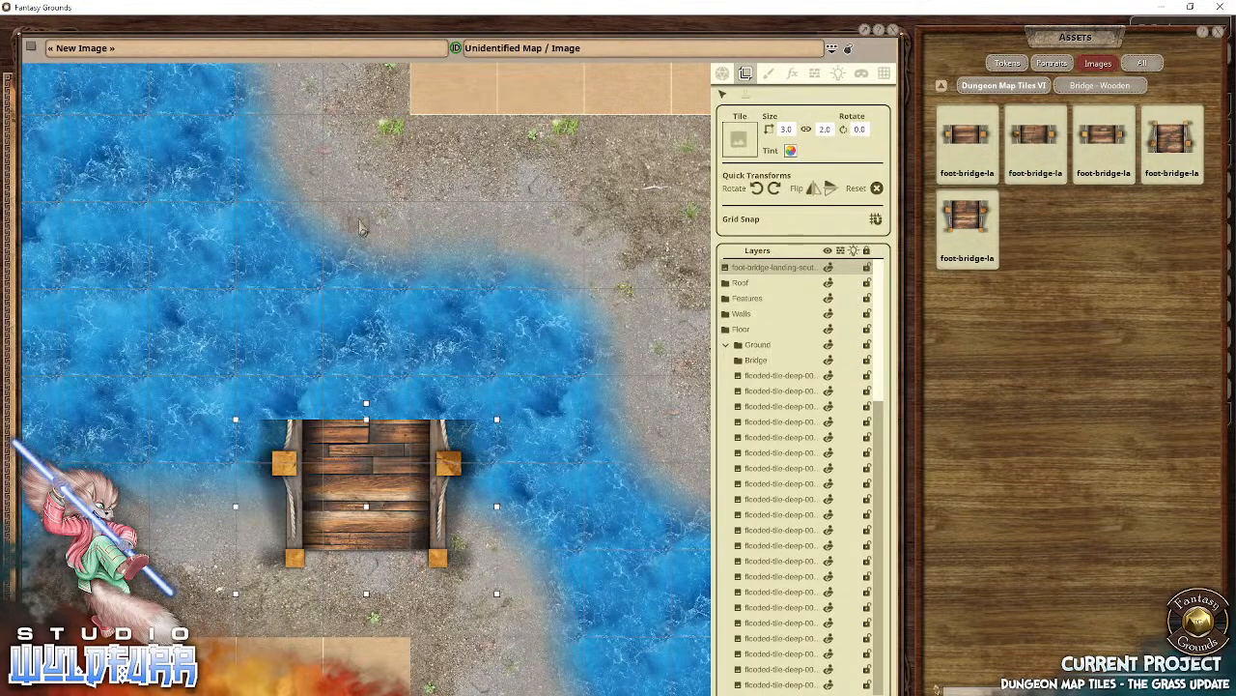
drag(359, 225, 391, 201)
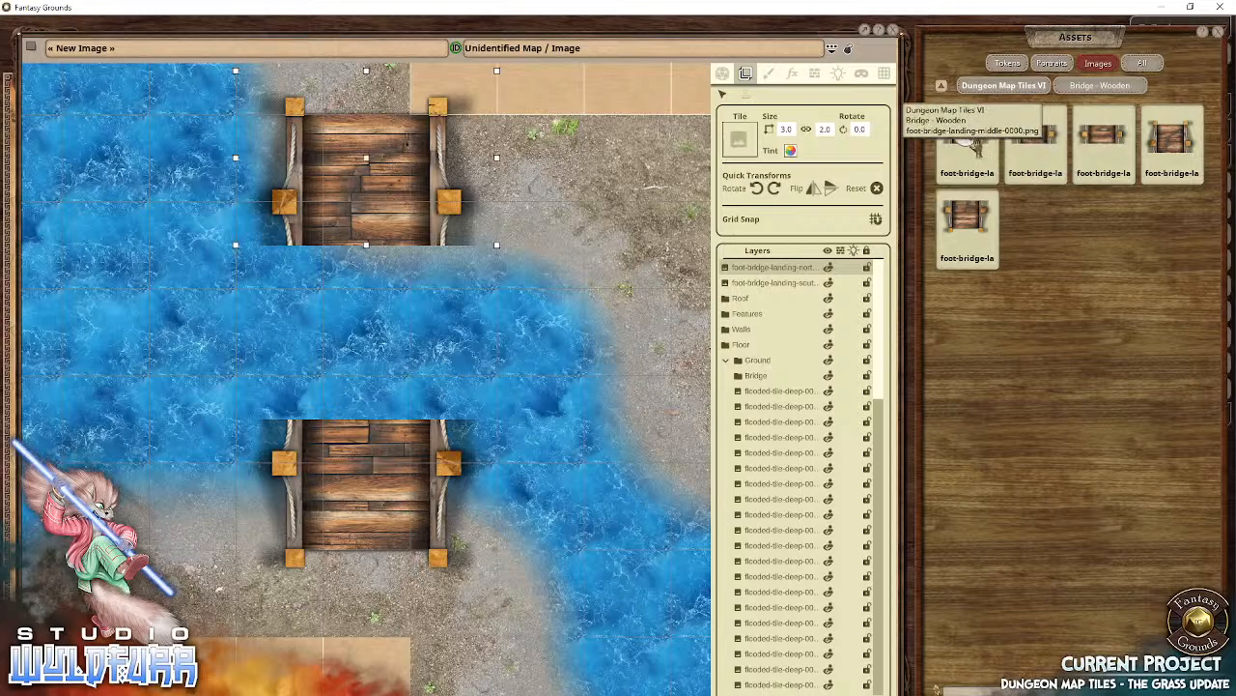
drag(603, 322, 402, 325)
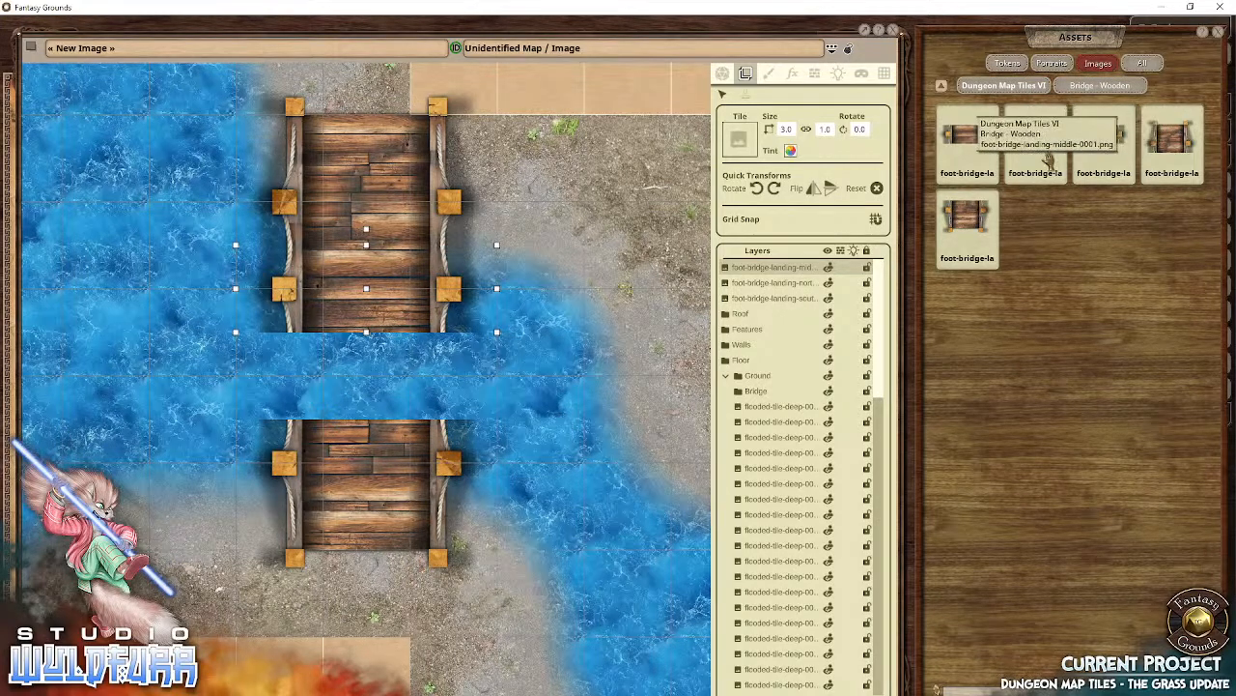
drag(333, 398, 388, 374)
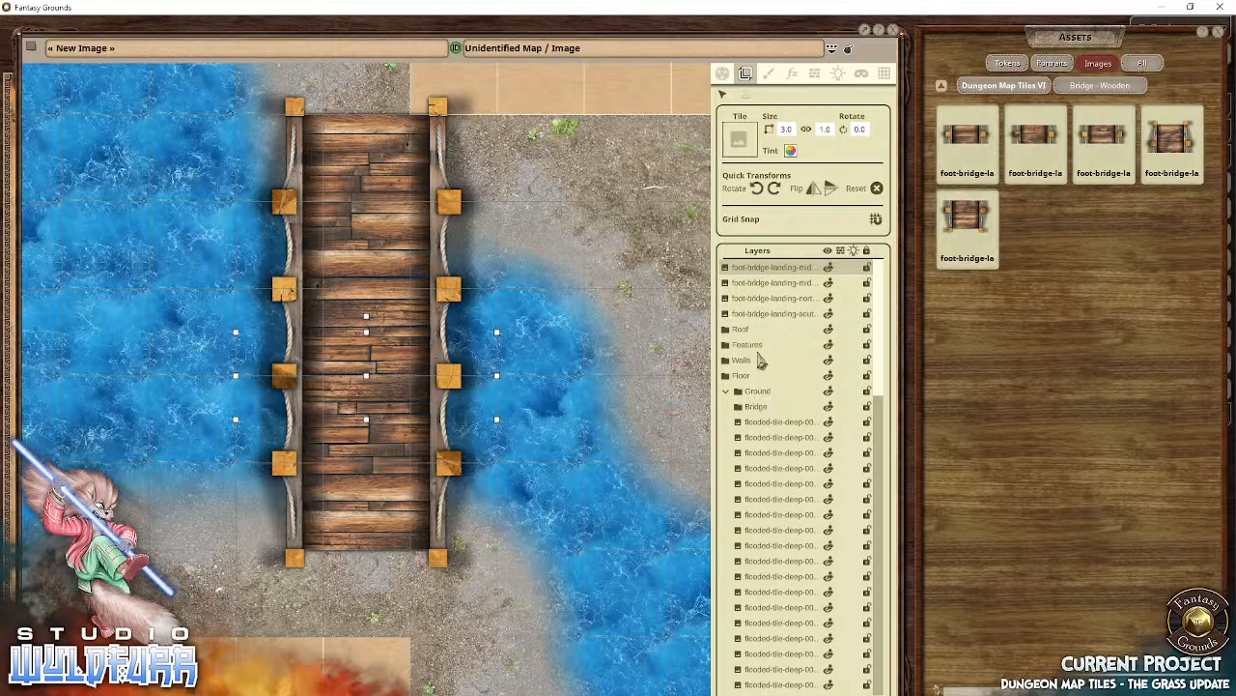
Step: Move the four footbridge tile layers into the Bridge folder and shift the whole bridge half a grid square down
shift+click(753, 317)
drag(754, 327, 756, 353)
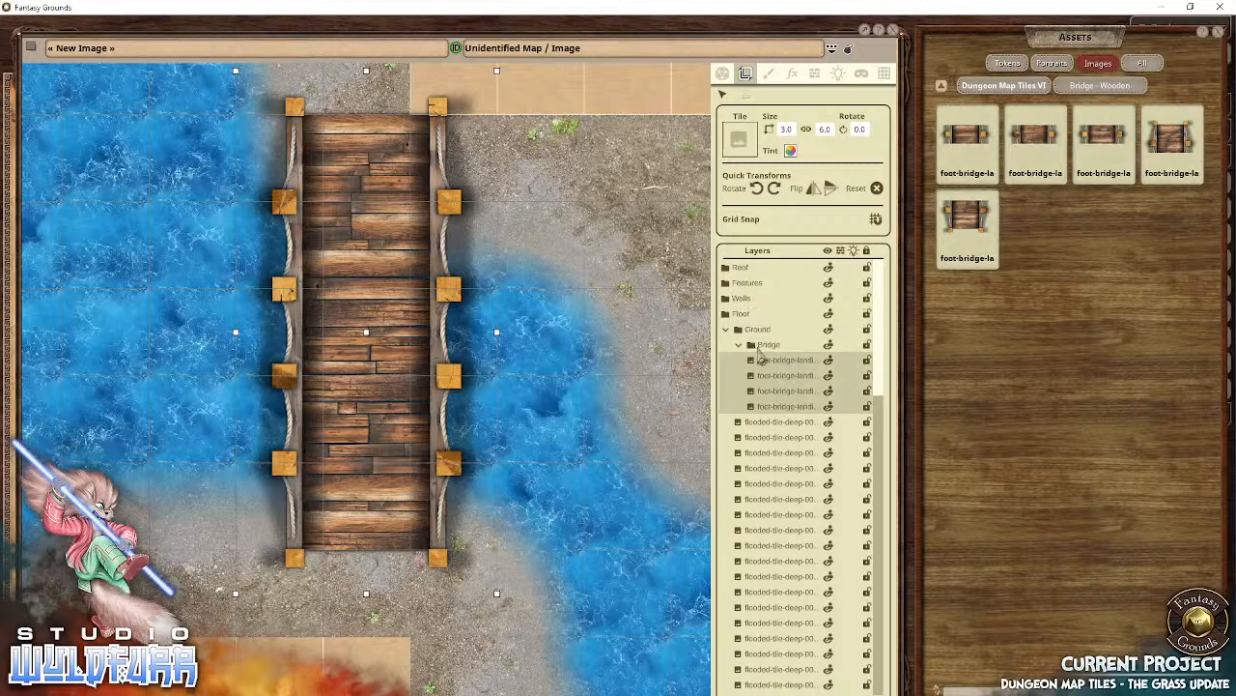
click(755, 351)
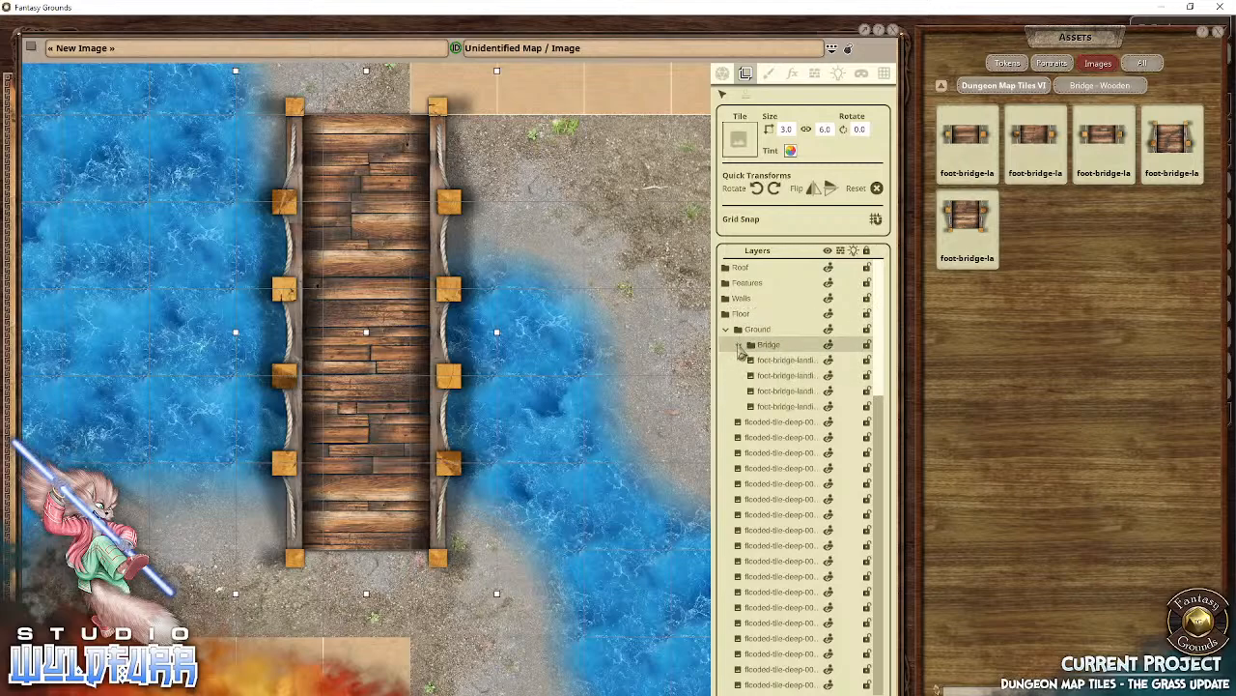
click(739, 346)
drag(374, 361, 378, 392)
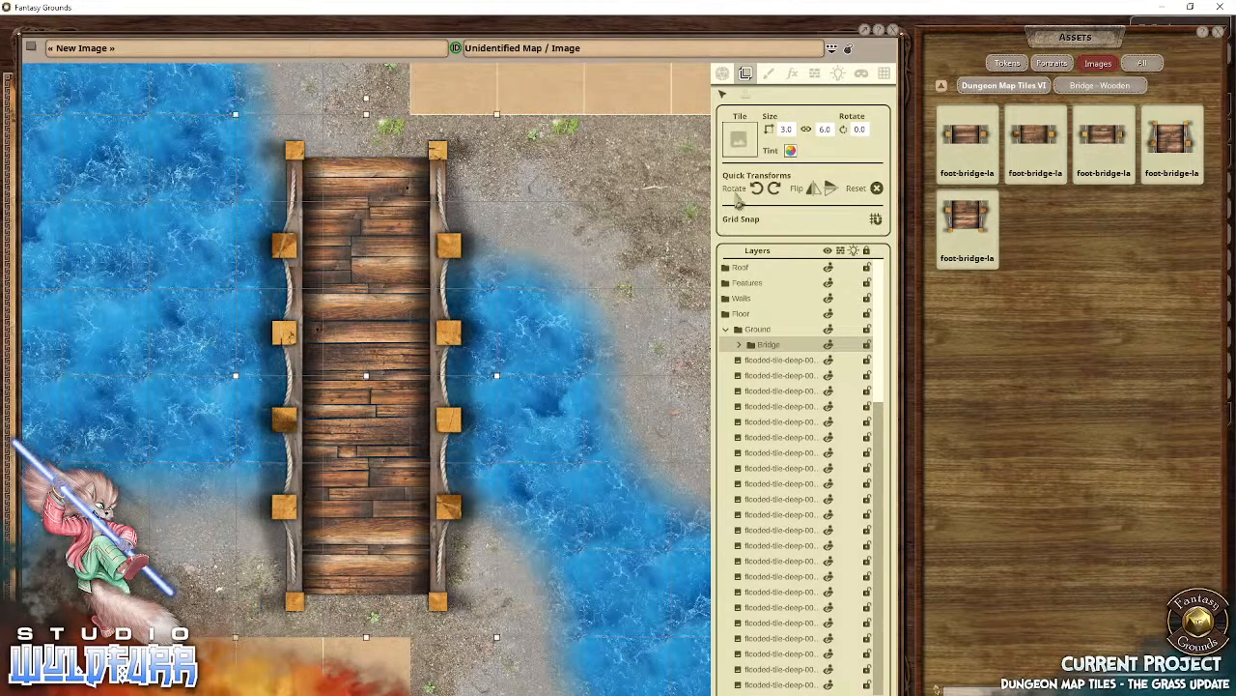
Step: Try rotating the whole Bridge folder counterclockwise and rotate it back
click(759, 192)
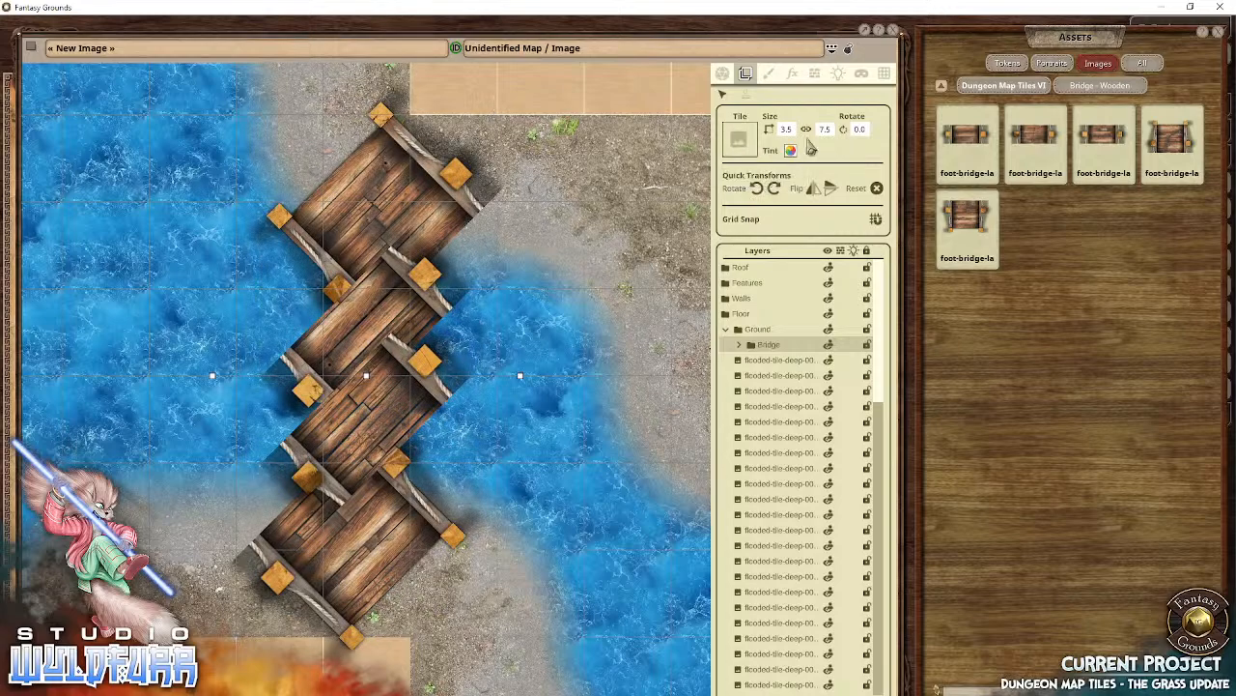
click(779, 193)
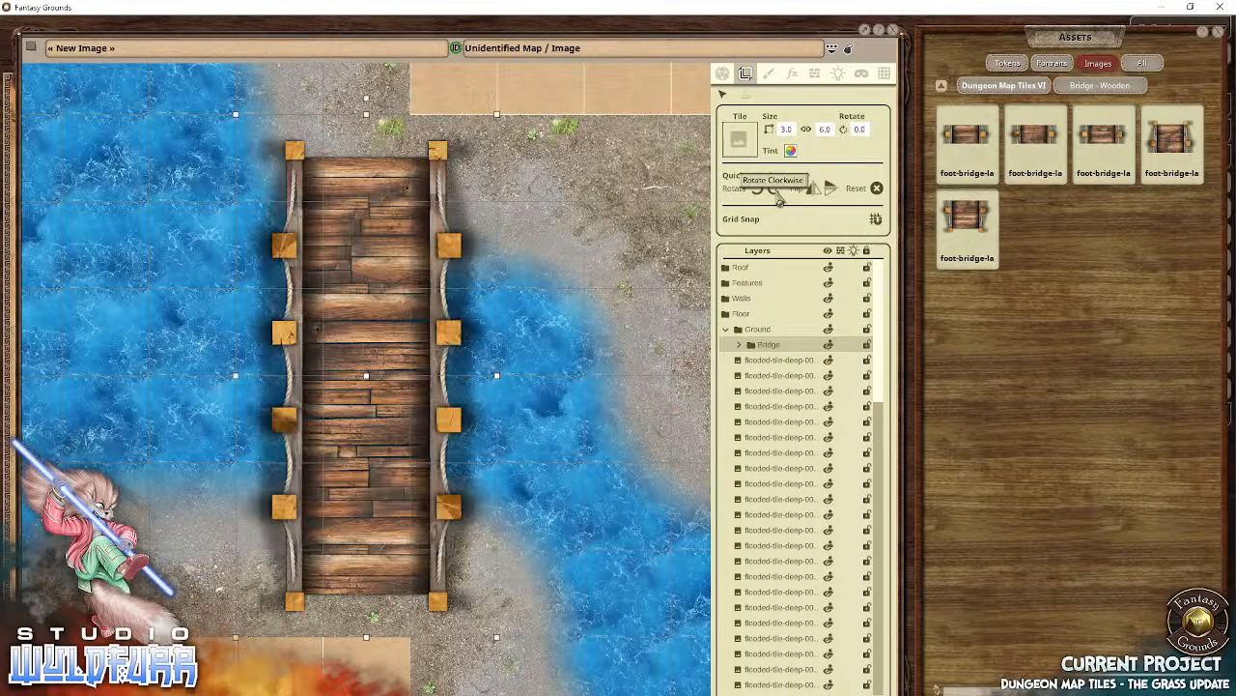
Step: Expand the Bridge folder and lock all four footbridge tile layers in it
click(740, 345)
click(786, 360)
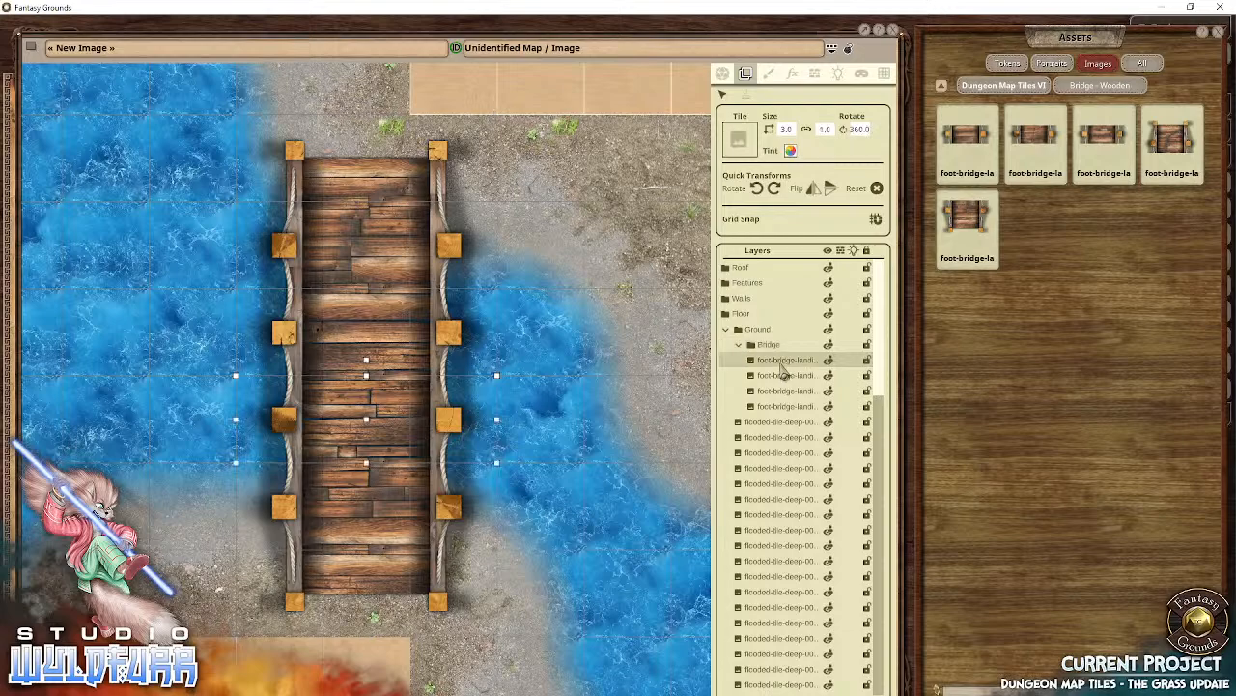
shift+click(770, 407)
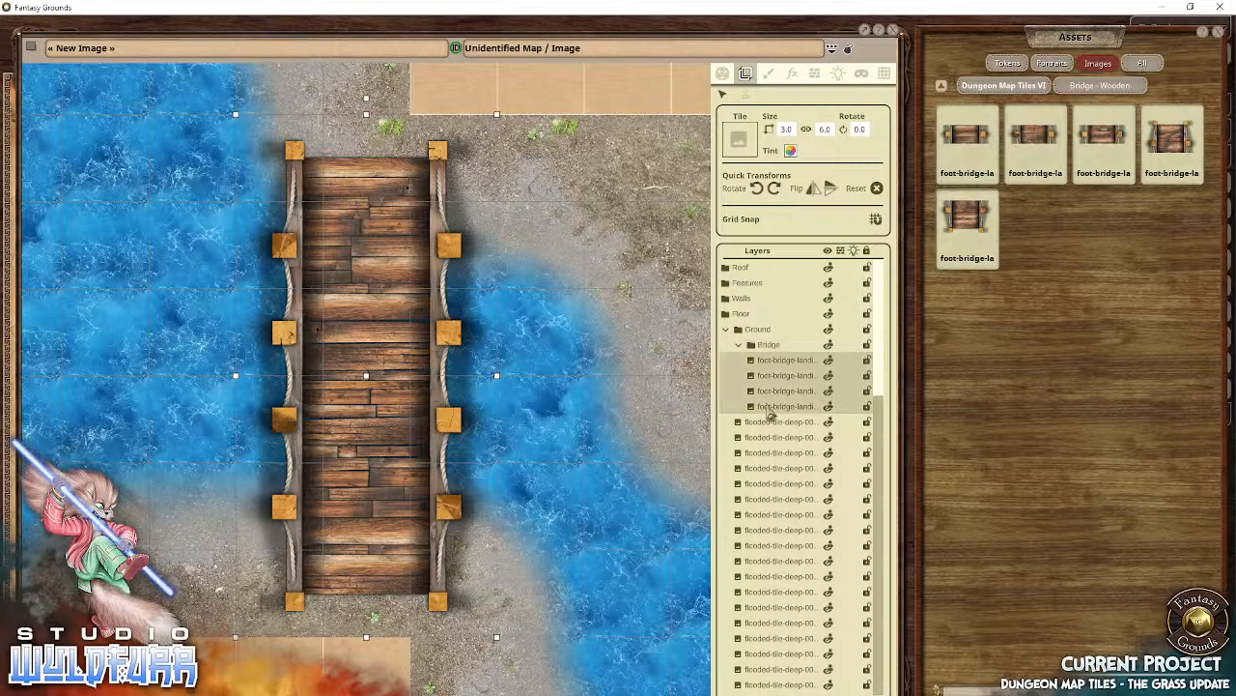
click(869, 367)
Step: Try rotating the locked bridge tiles clockwise and counterclockwise, and reset their transforms
click(775, 190)
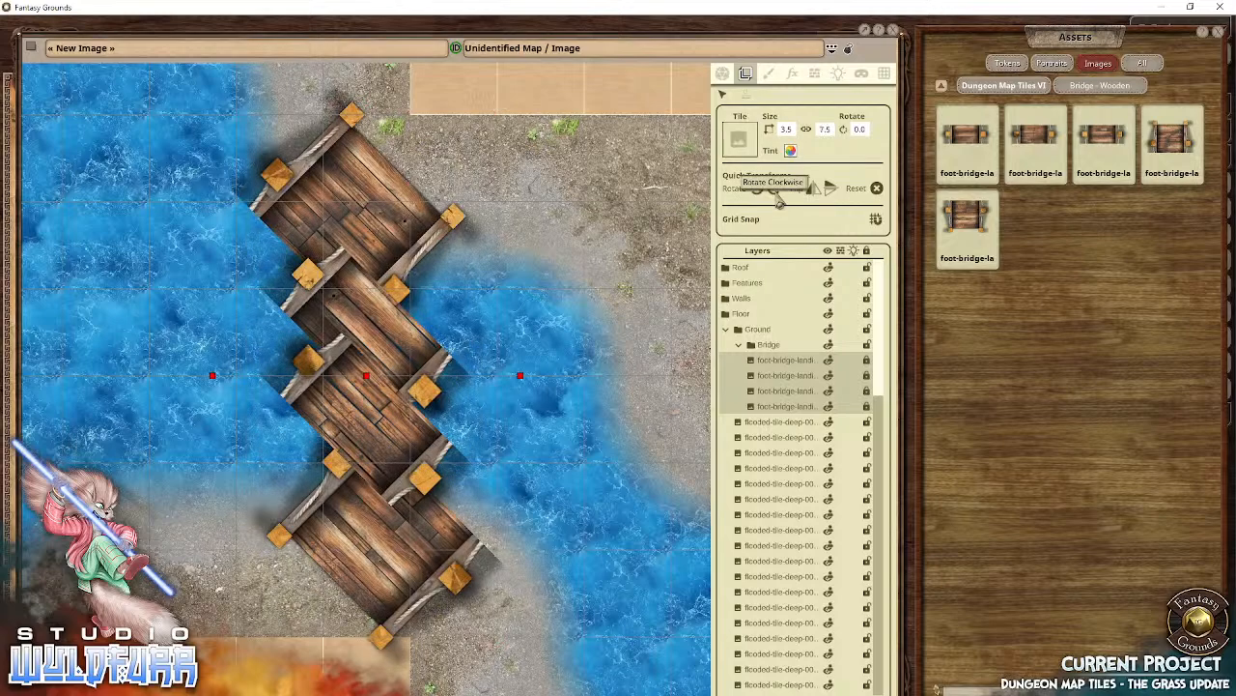
click(759, 192)
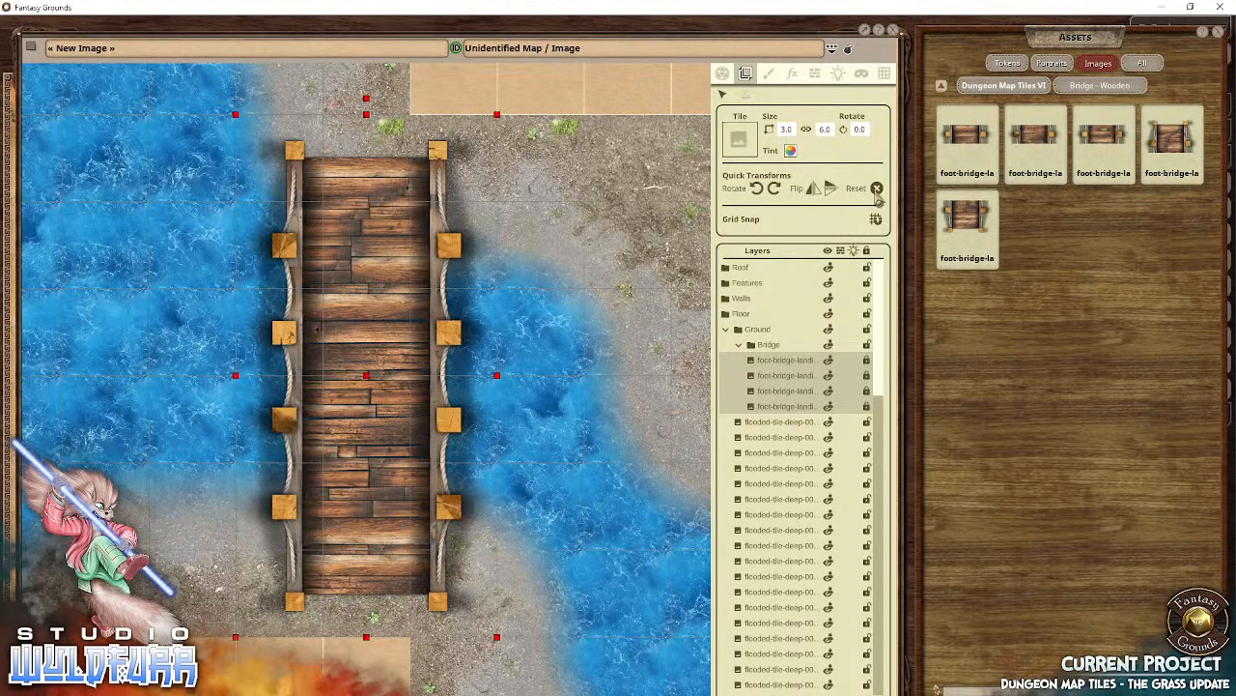
click(759, 194)
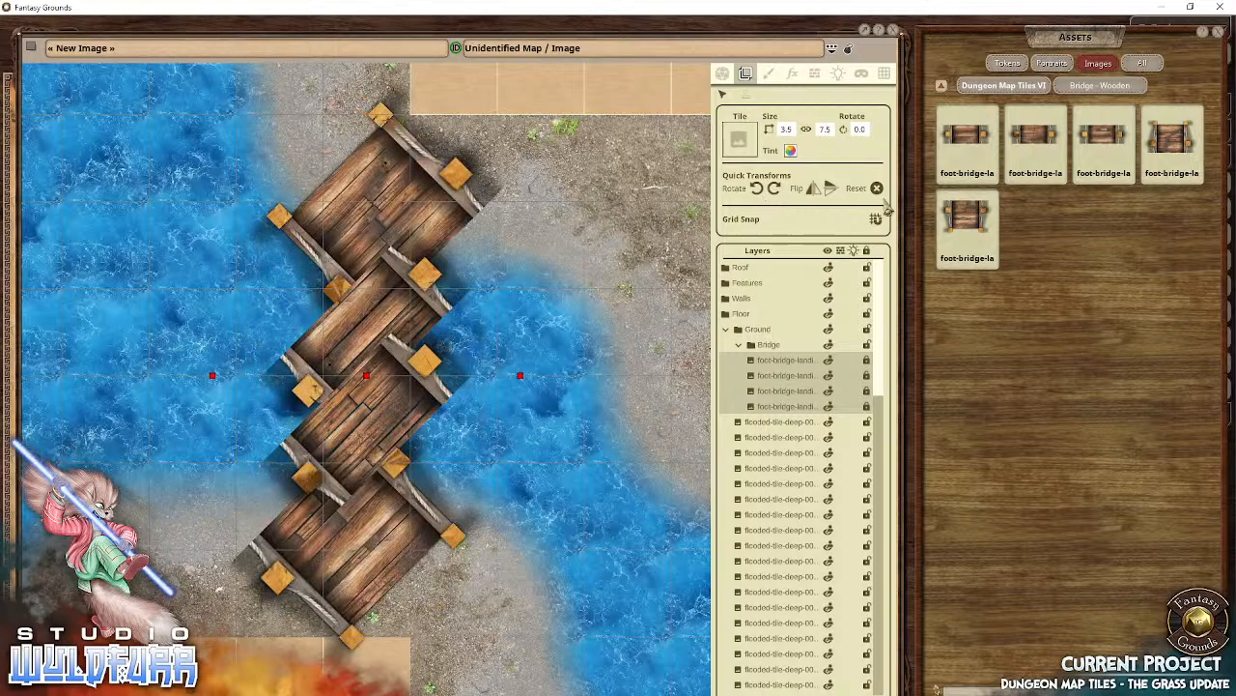
click(879, 189)
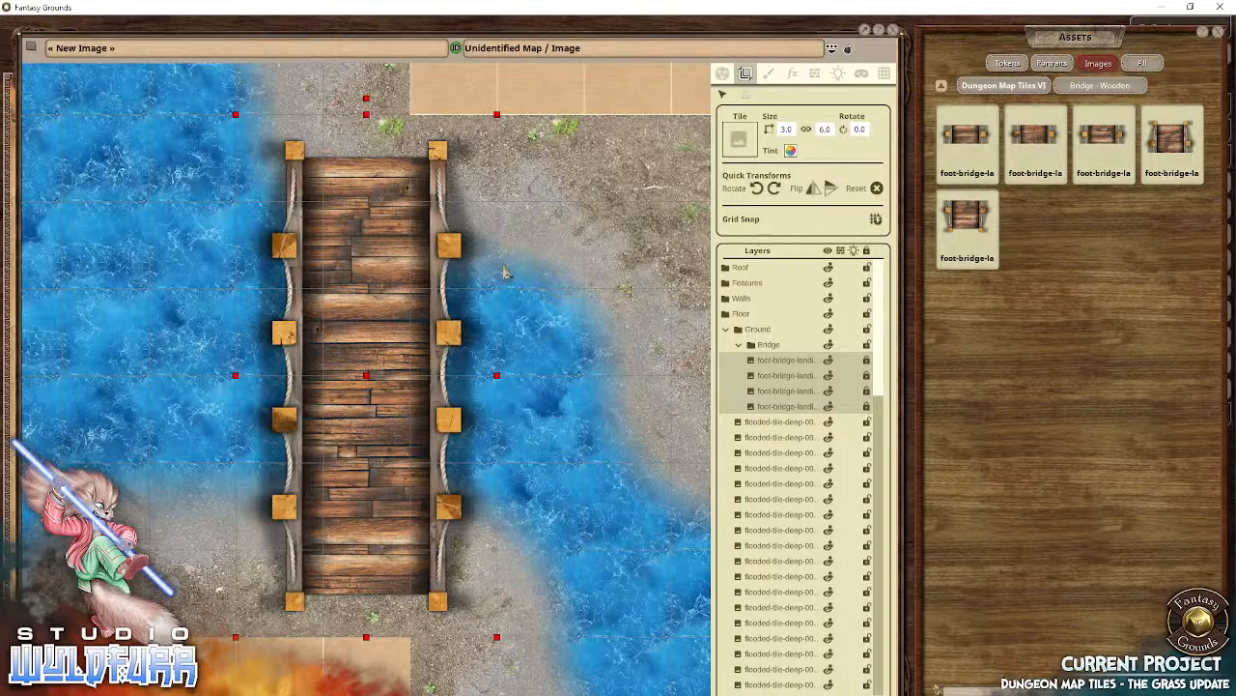
Step: Examine the bridge and the surrounding river banks, and check the options offered on the locked bridge tiles
drag(425, 333, 296, 387)
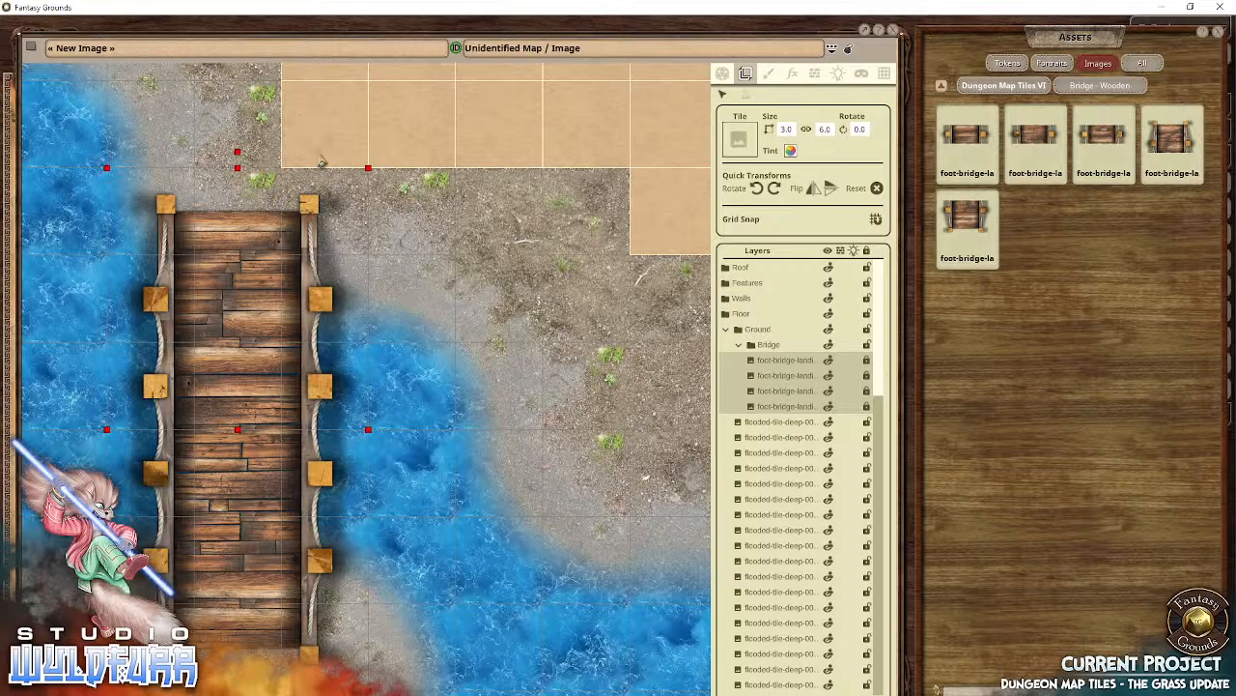
drag(257, 337, 516, 456)
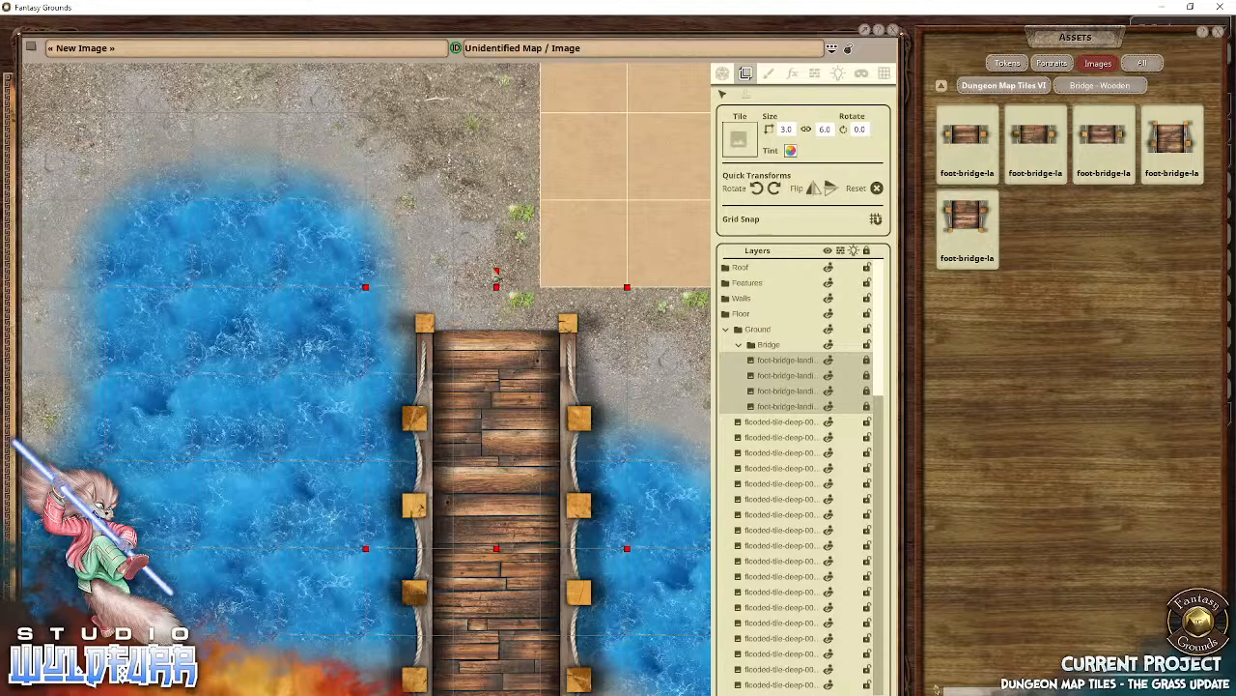
scroll(509, 394, down, 2)
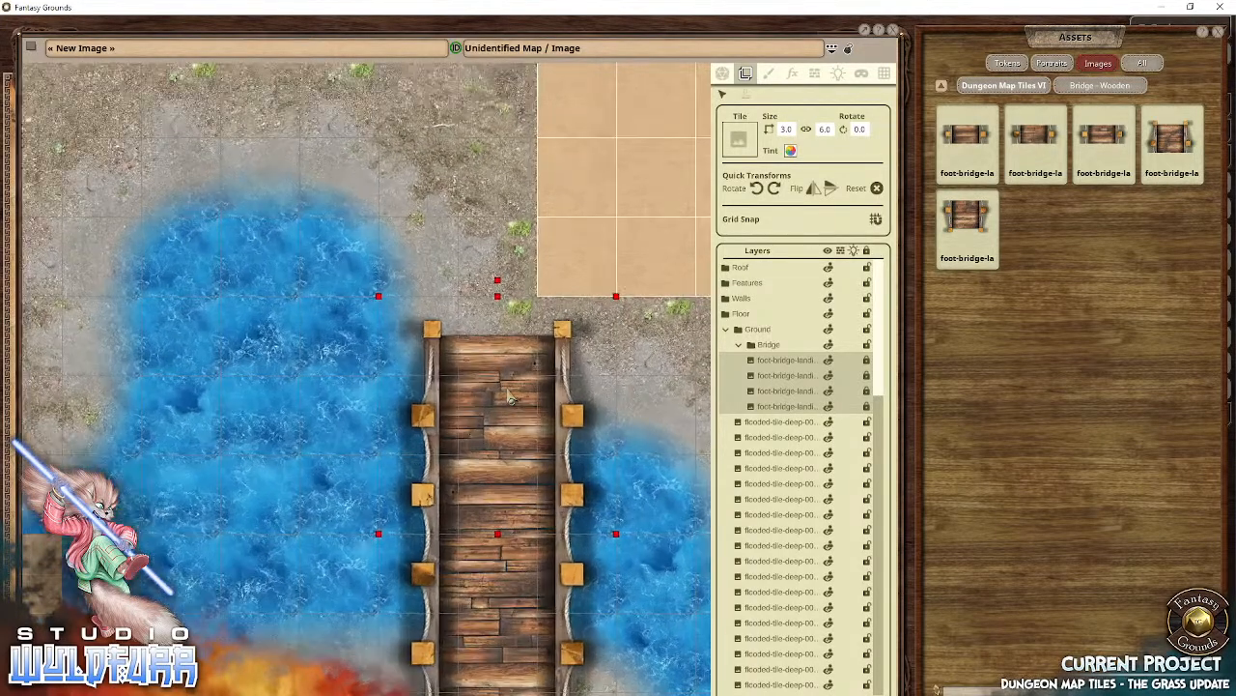
right_click(509, 396)
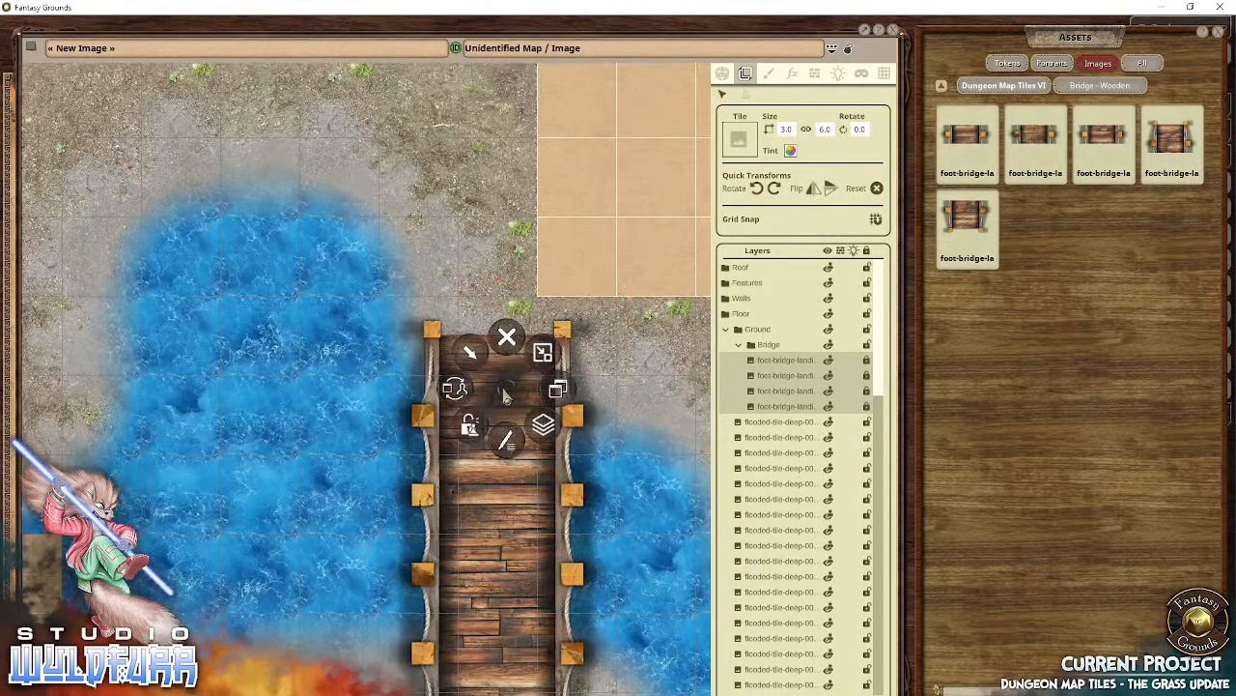
click(505, 396)
scroll(505, 399, down, 1)
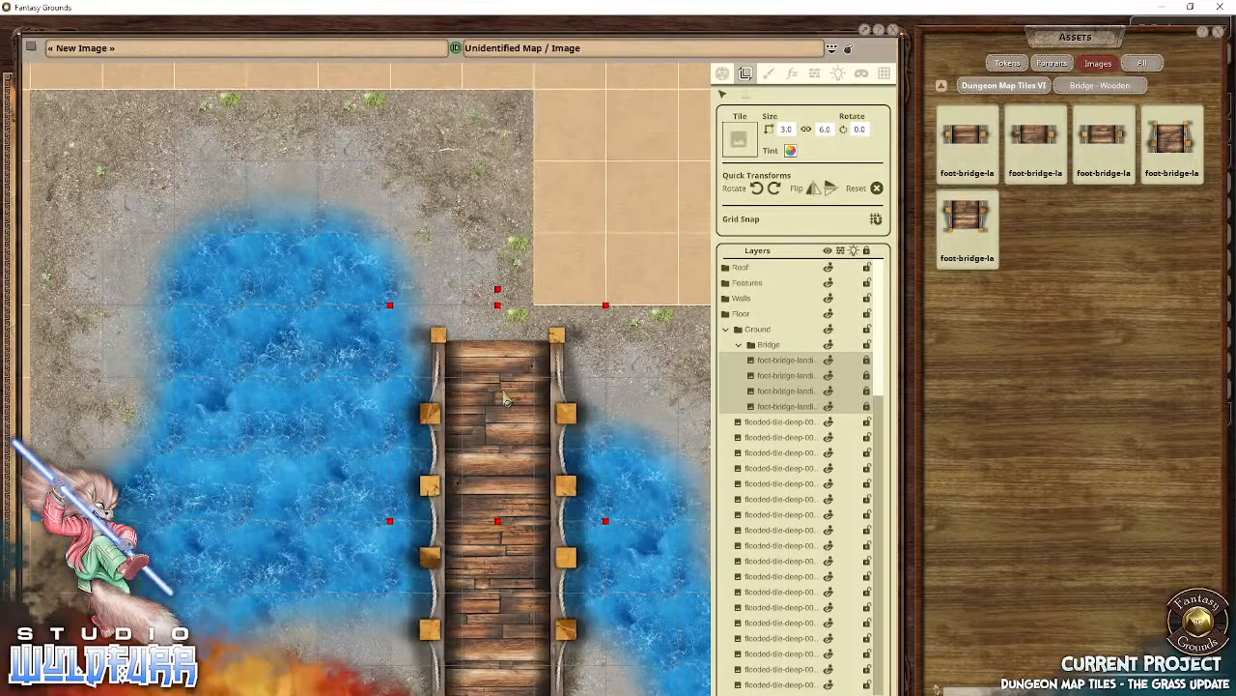
scroll(505, 399, down, 2)
scroll(504, 399, up, 1)
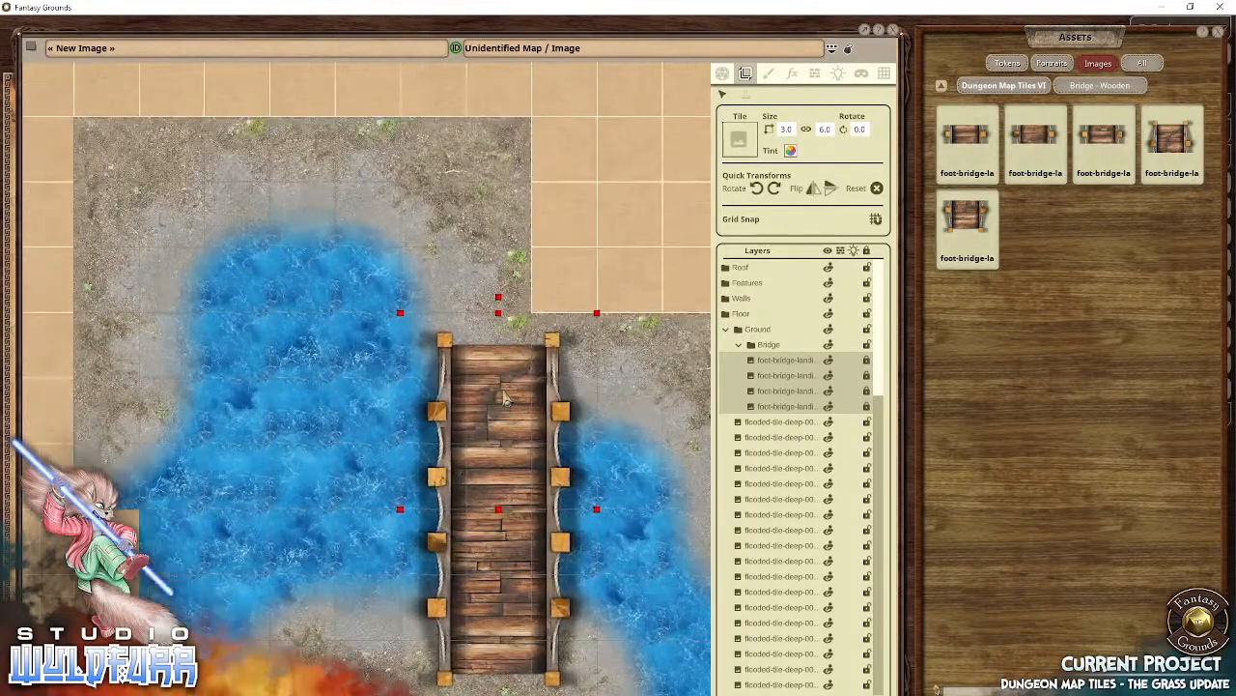
scroll(505, 399, up, 1)
right_click(505, 398)
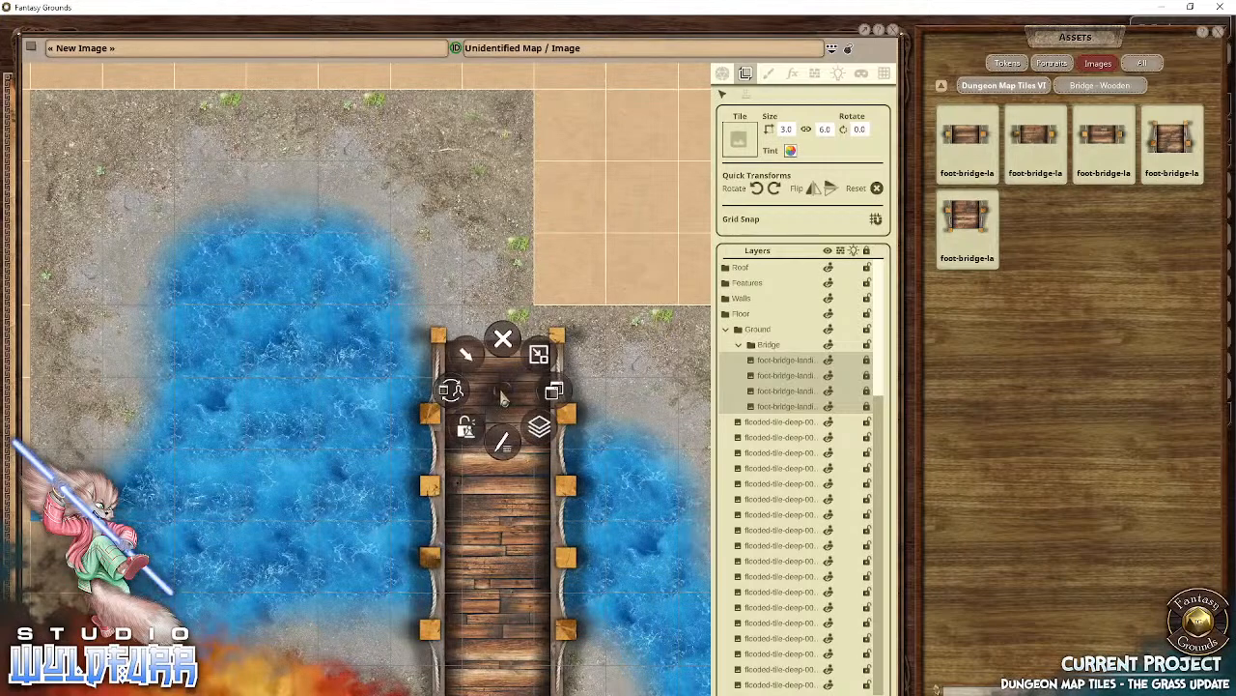
click(503, 397)
scroll(501, 398, up, 1)
click(501, 398)
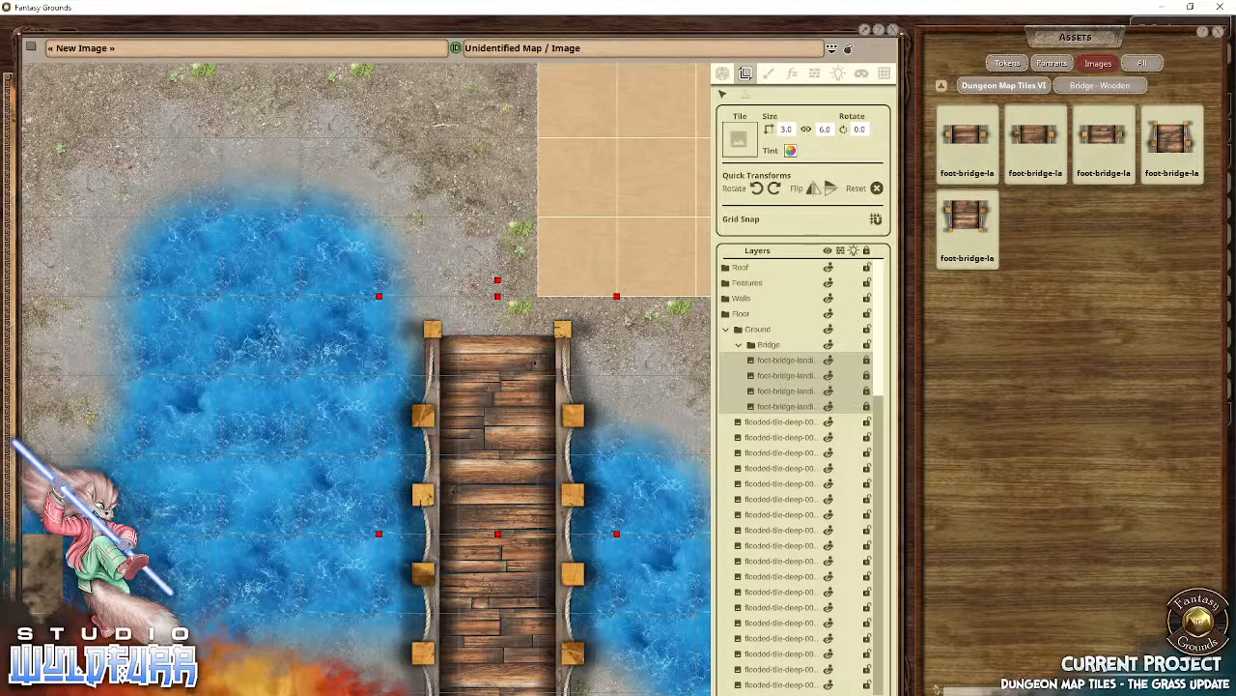
drag(620, 477, 551, 394)
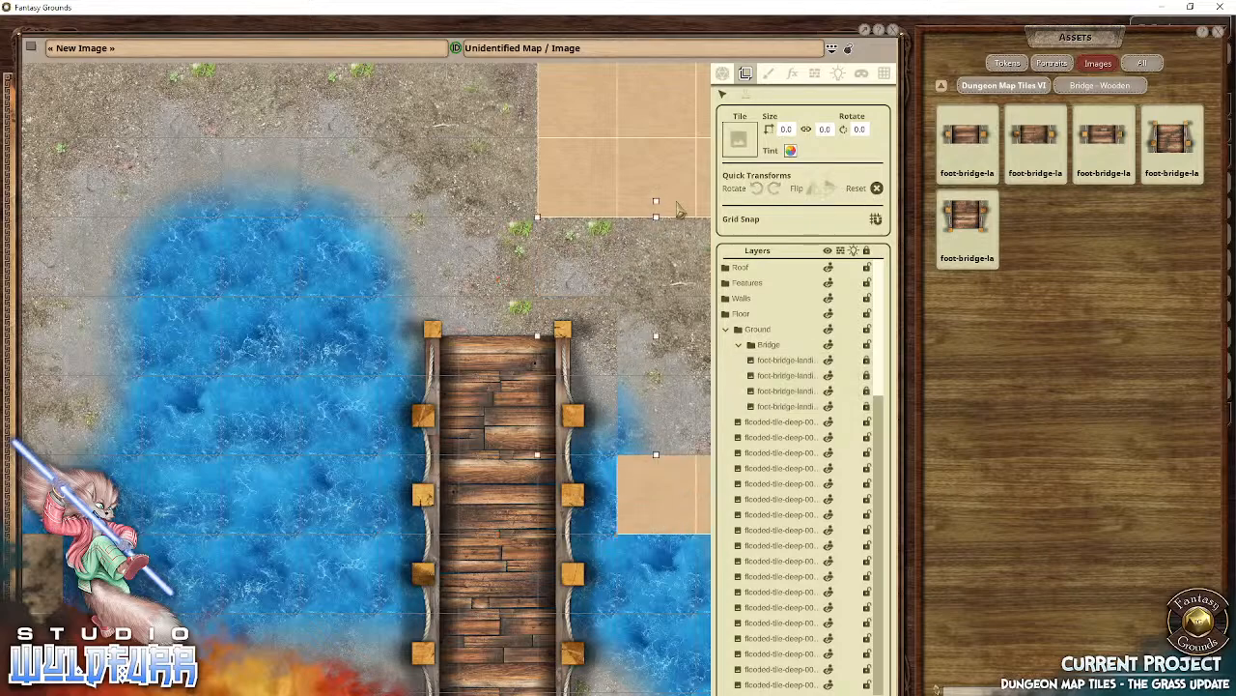
drag(595, 226, 225, 161)
drag(324, 200, 424, 256)
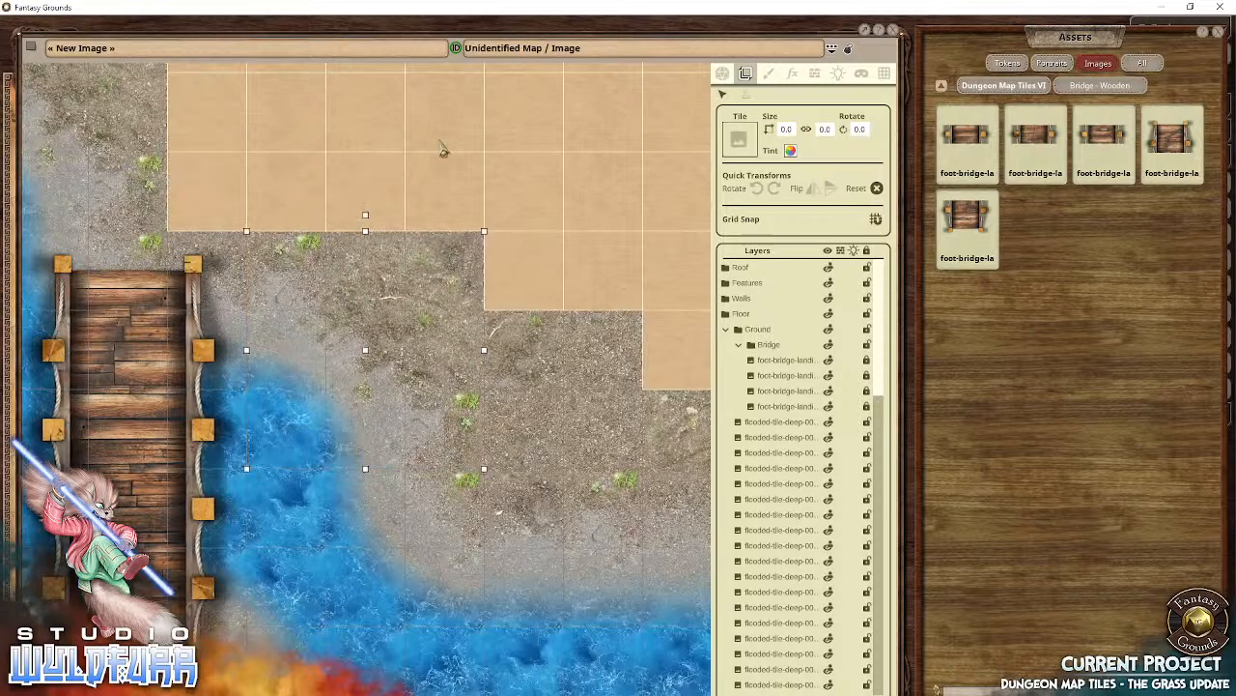
Step: Collapse the Bridge folder, open the Bridge - Stone assets of Dungeon Map Tiles VI, and bring the river section east of the footbridge into view
click(739, 346)
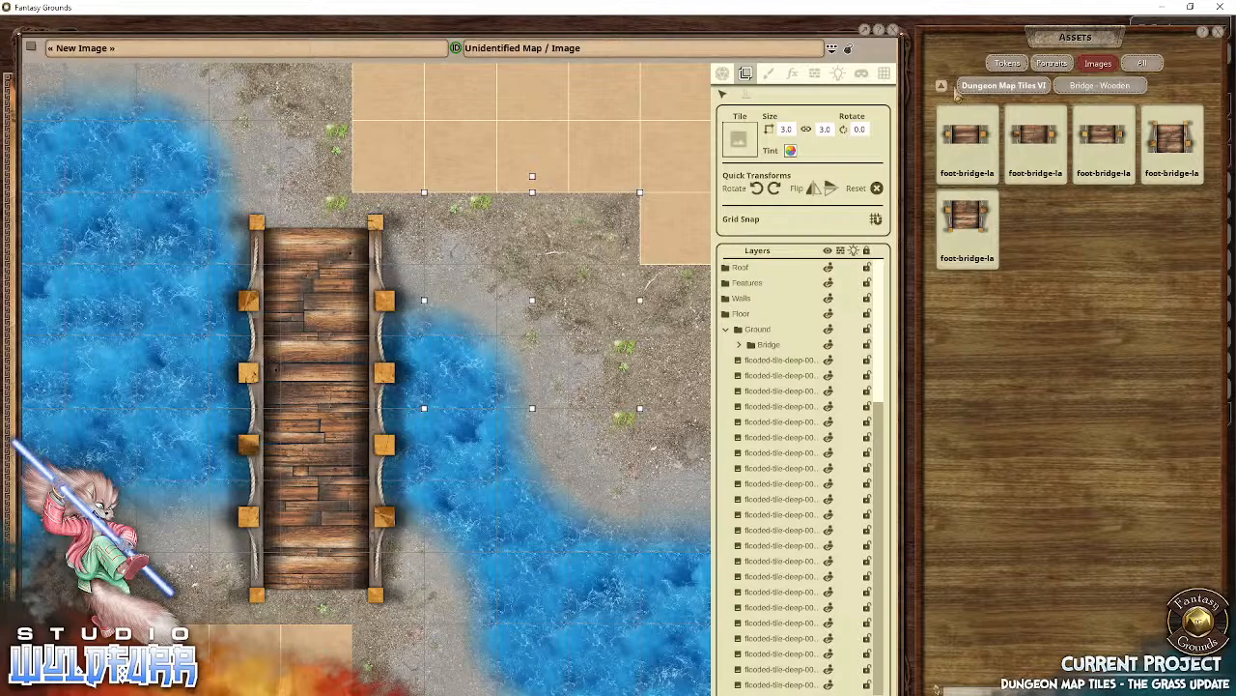
click(1005, 85)
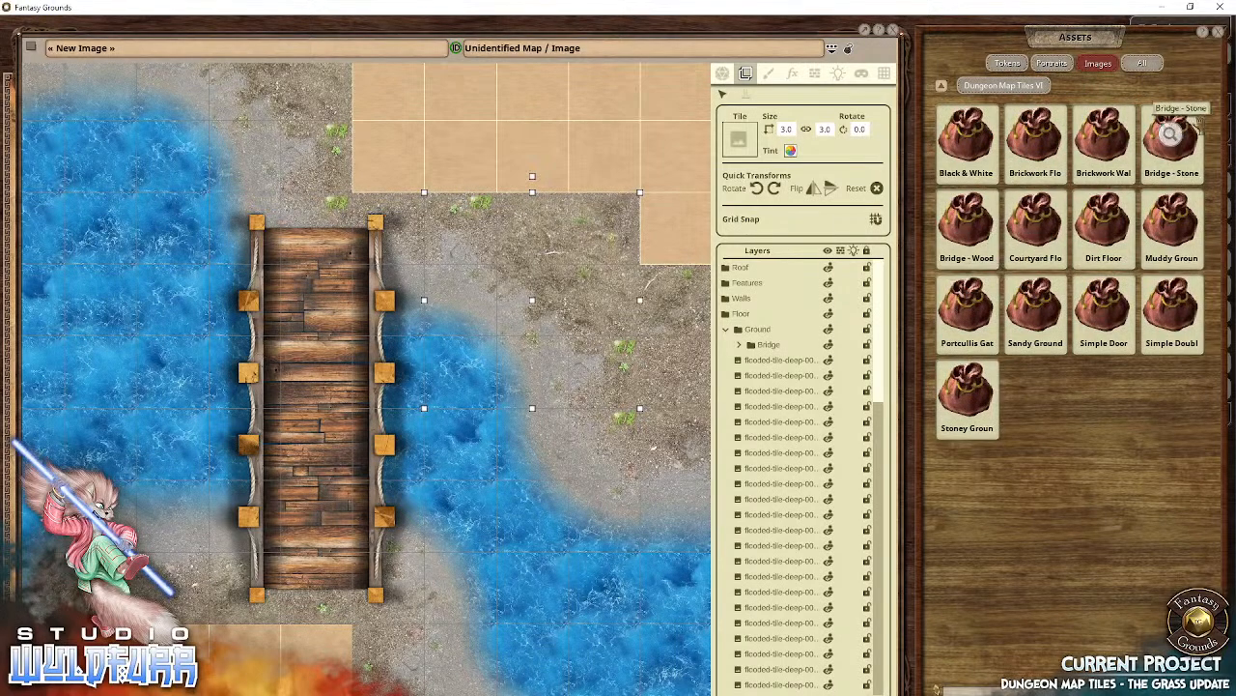
click(1180, 145)
drag(624, 329, 355, 233)
drag(434, 467, 378, 416)
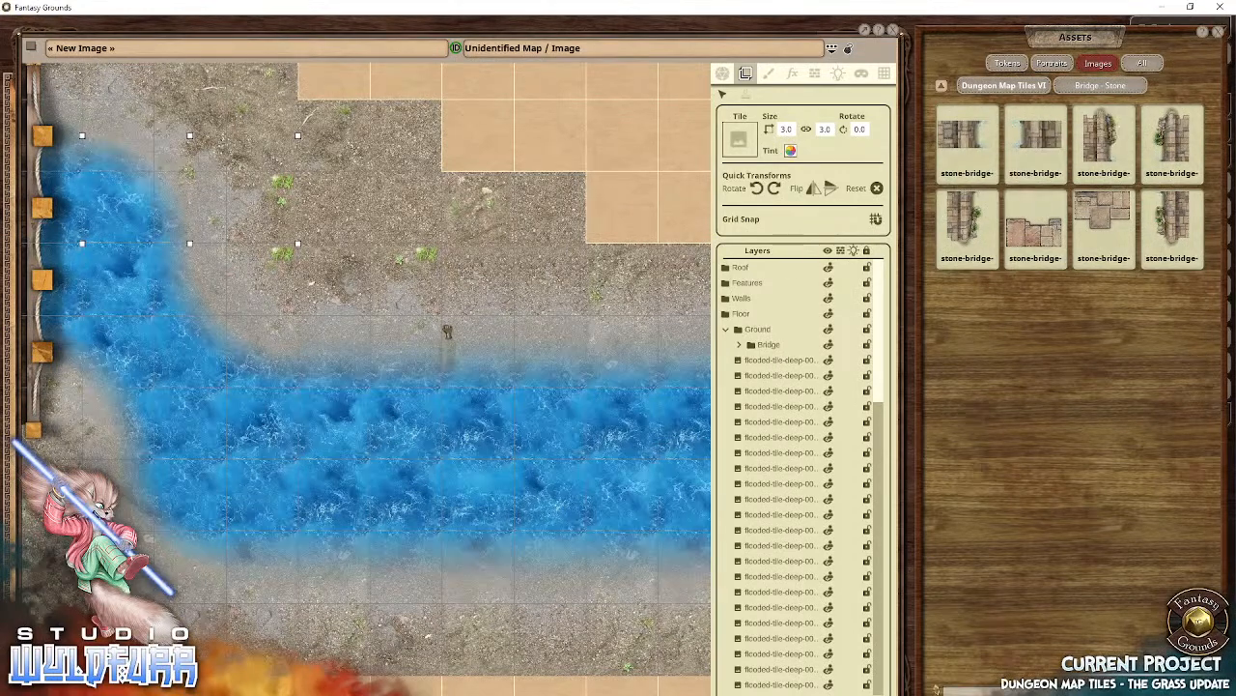
Step: Place the stone-bridge-ne and stone-bridge-nw tiles side by side on the north bank as the bridge's northern end
drag(500, 272, 553, 278)
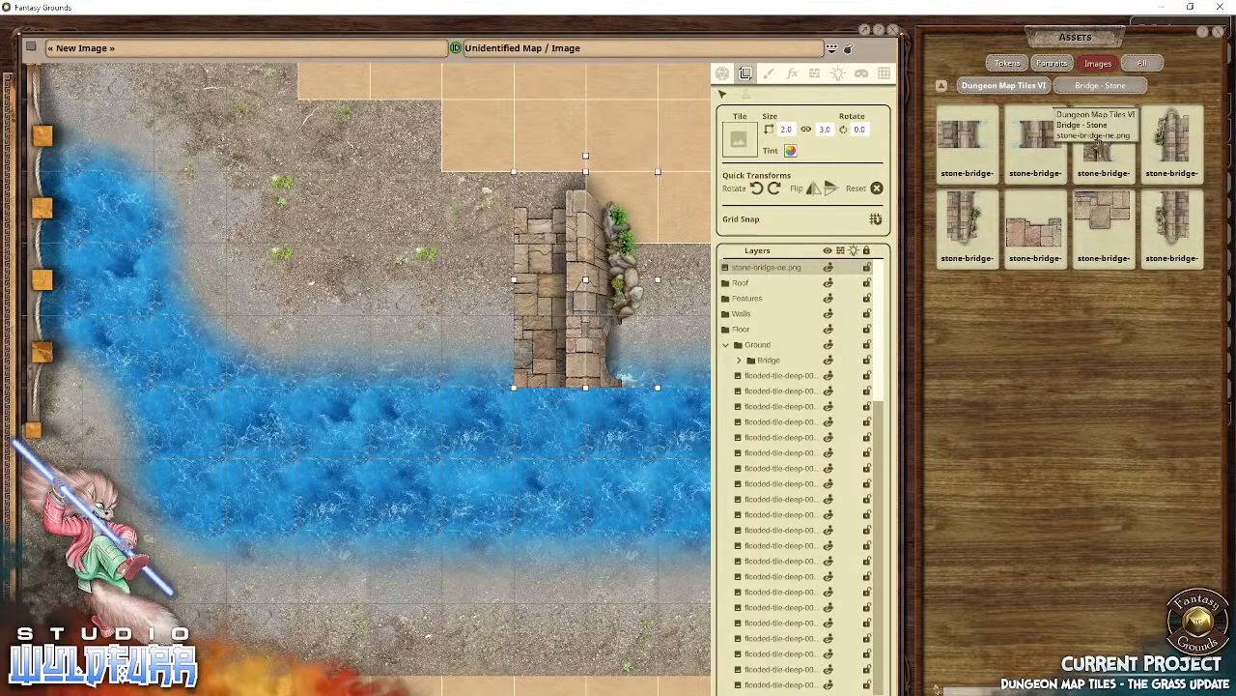
drag(1169, 140, 413, 307)
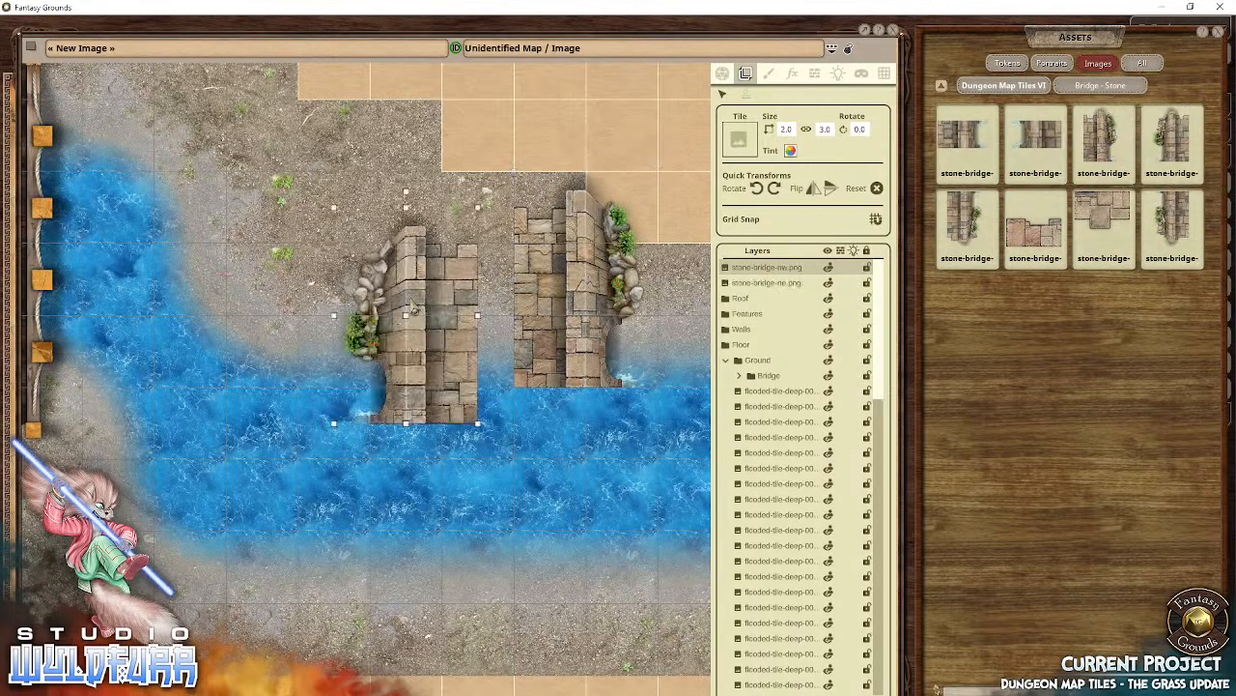
drag(462, 350, 489, 300)
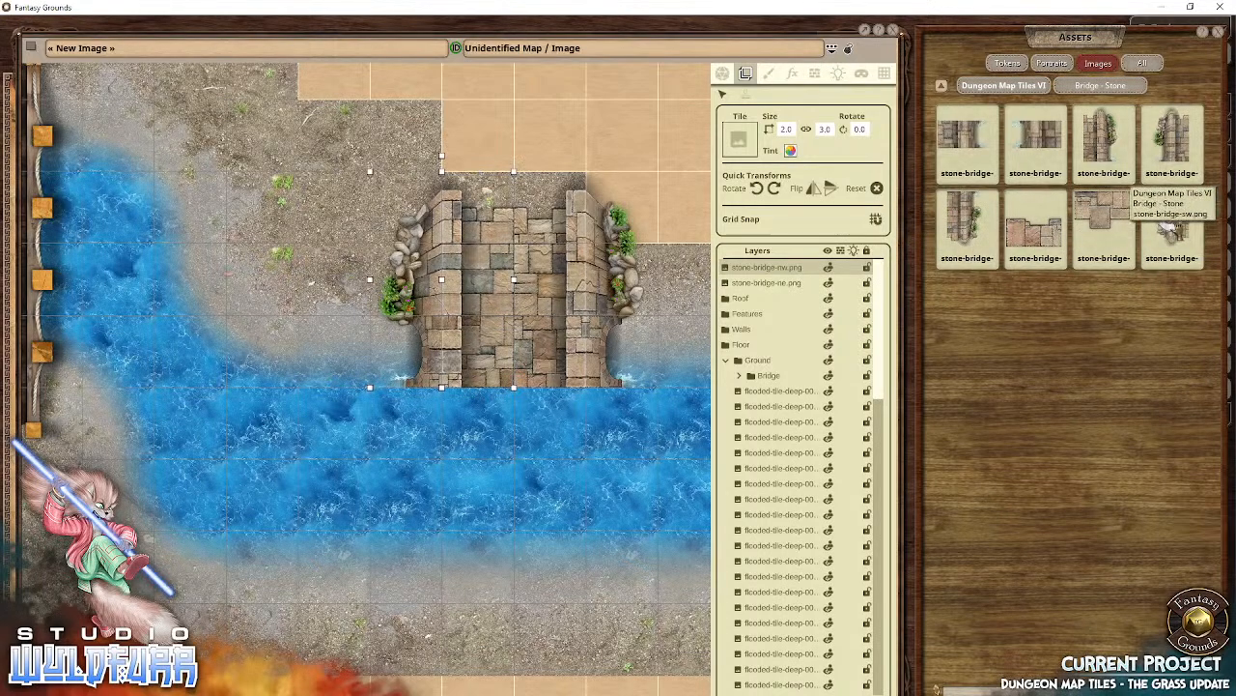
Step: Place the stone-bridge-sw and stone-bridge-se tiles side by side on the south bank, aligned under the northern bridge end
drag(1170, 228, 466, 573)
drag(459, 620, 431, 452)
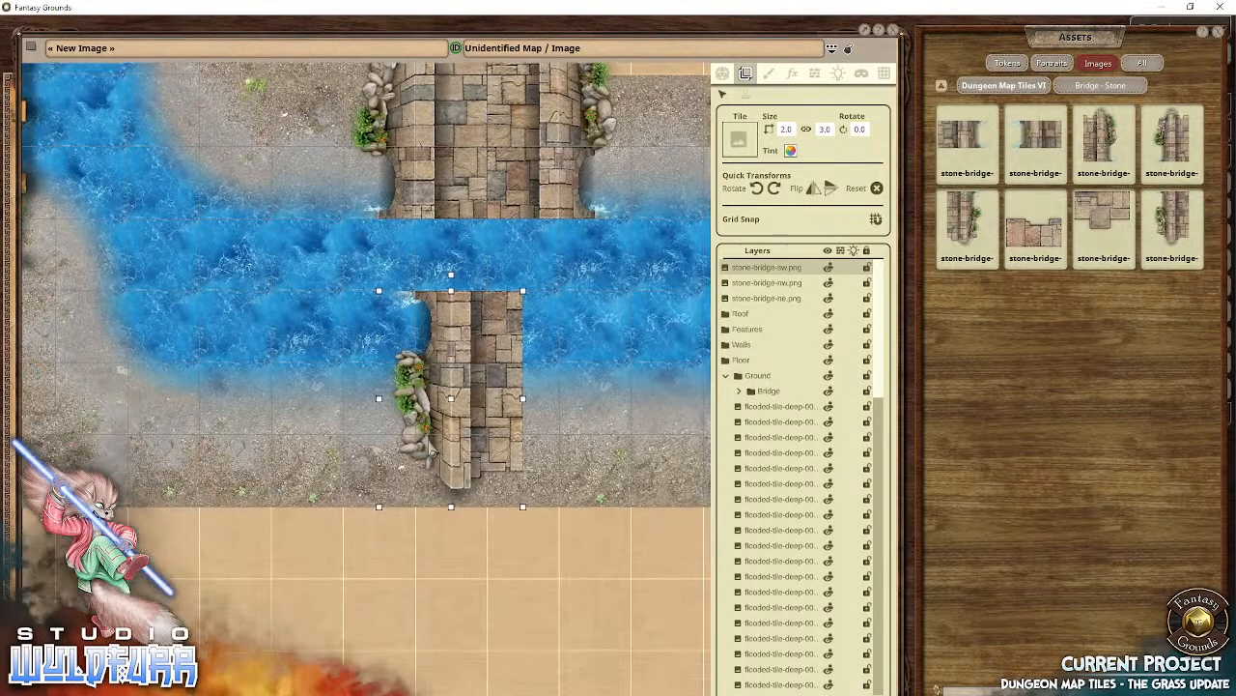
drag(506, 325, 475, 373)
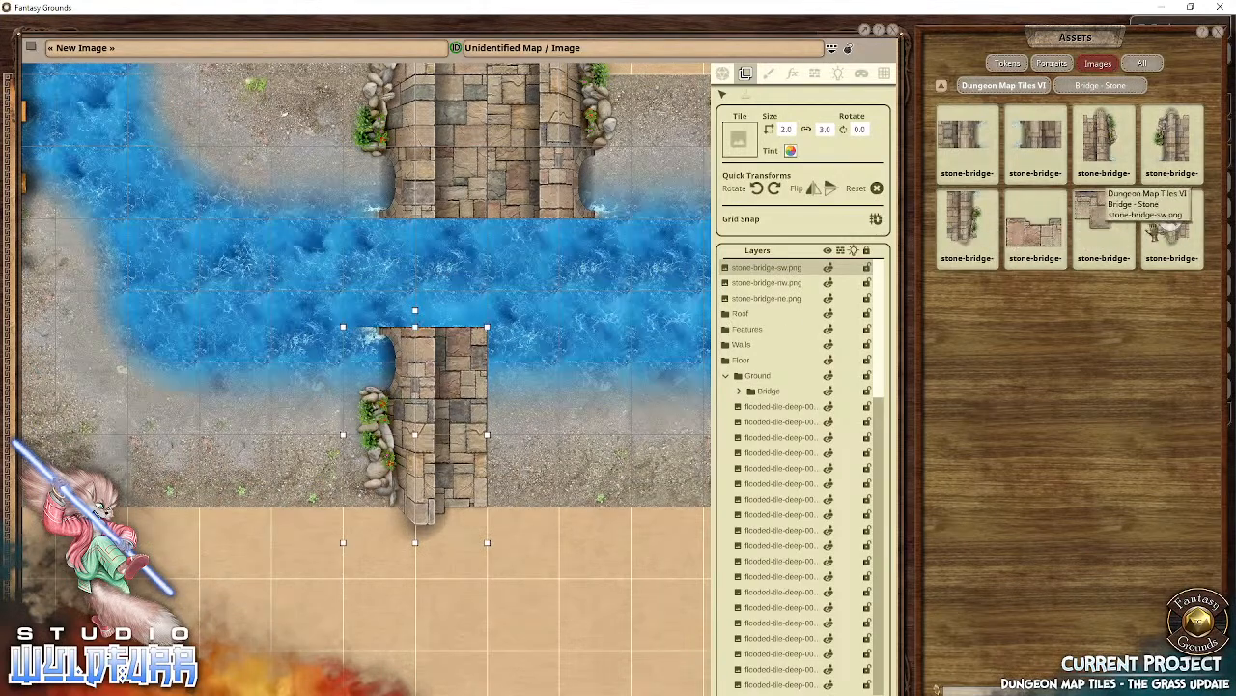
drag(966, 220, 561, 452)
drag(549, 378, 550, 344)
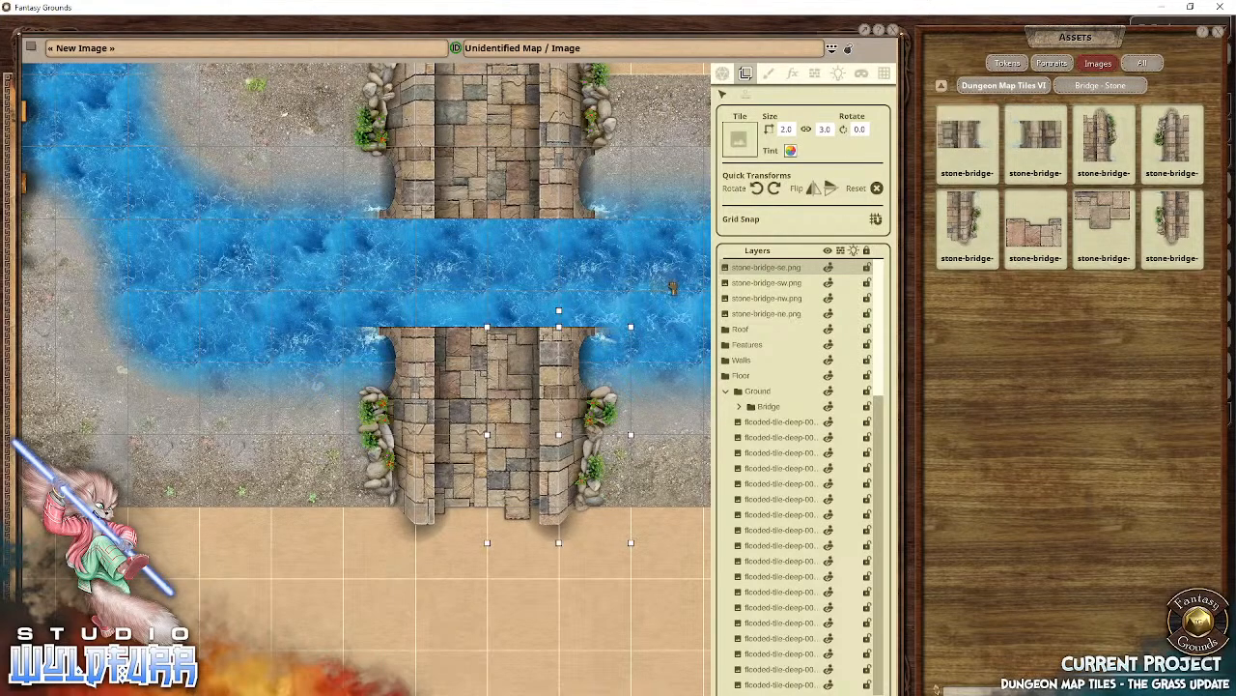
Step: Close the river gap with two rows of middle east and west stone bridge tiles, shifting the southern end tiles half a square south to fit
drag(640, 287, 549, 275)
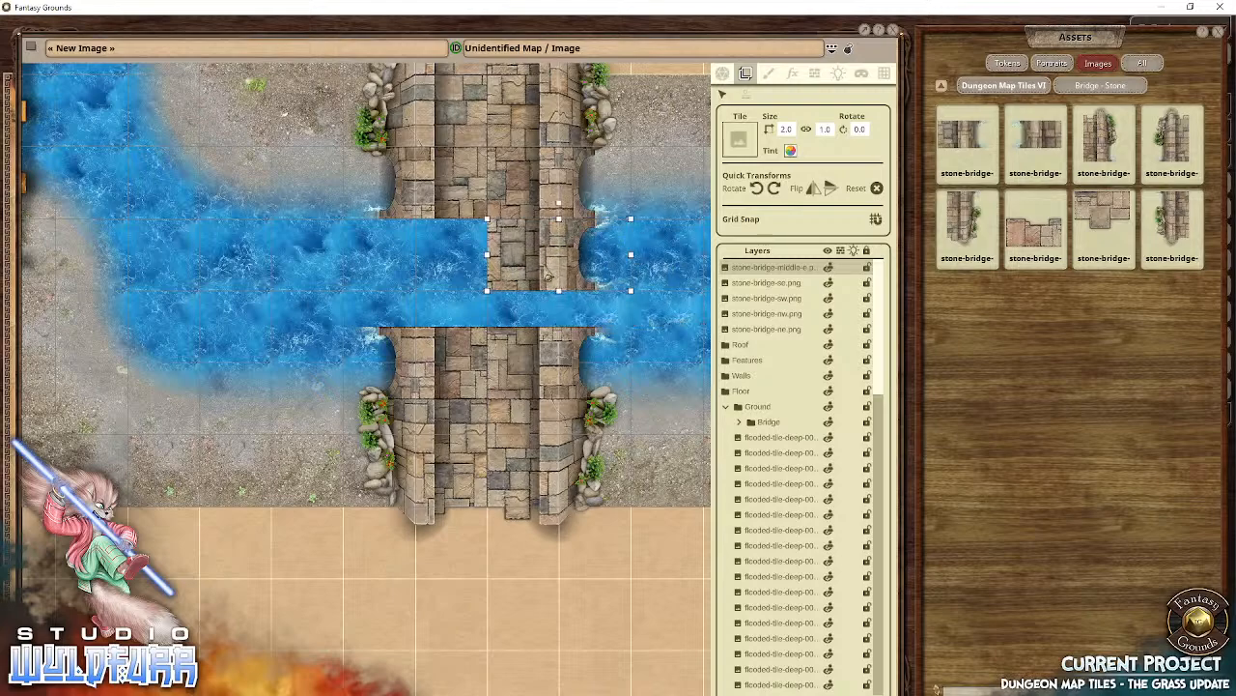
drag(522, 354, 521, 391)
drag(449, 353, 443, 380)
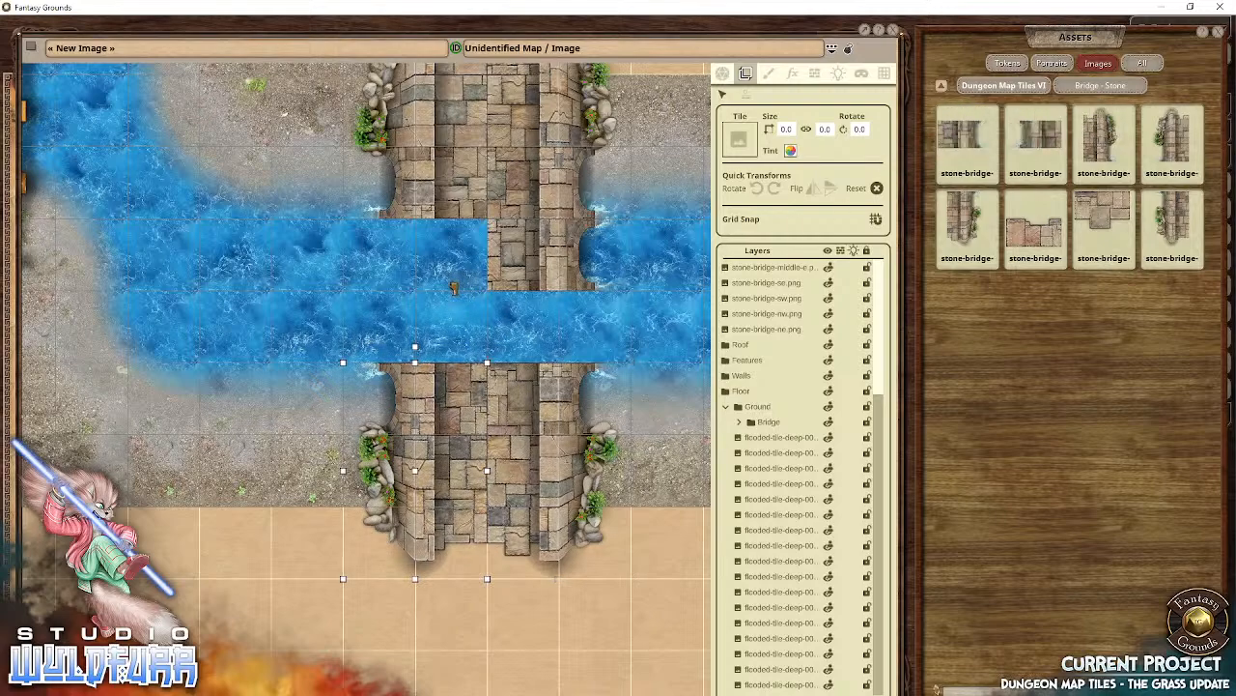
mouse_move(458, 292)
mouse_down()
mouse_move(439, 277)
mouse_move(467, 285)
mouse_up()
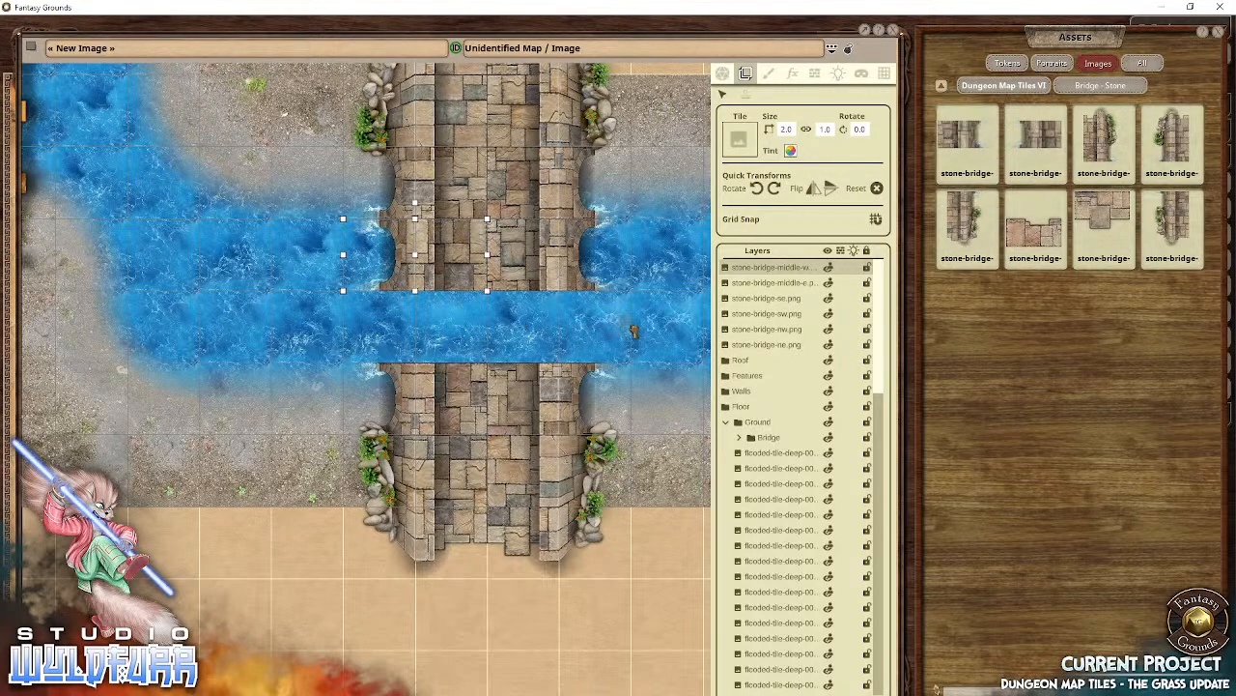
key(ctrl+v)
drag(577, 331, 521, 329)
drag(1035, 145, 450, 335)
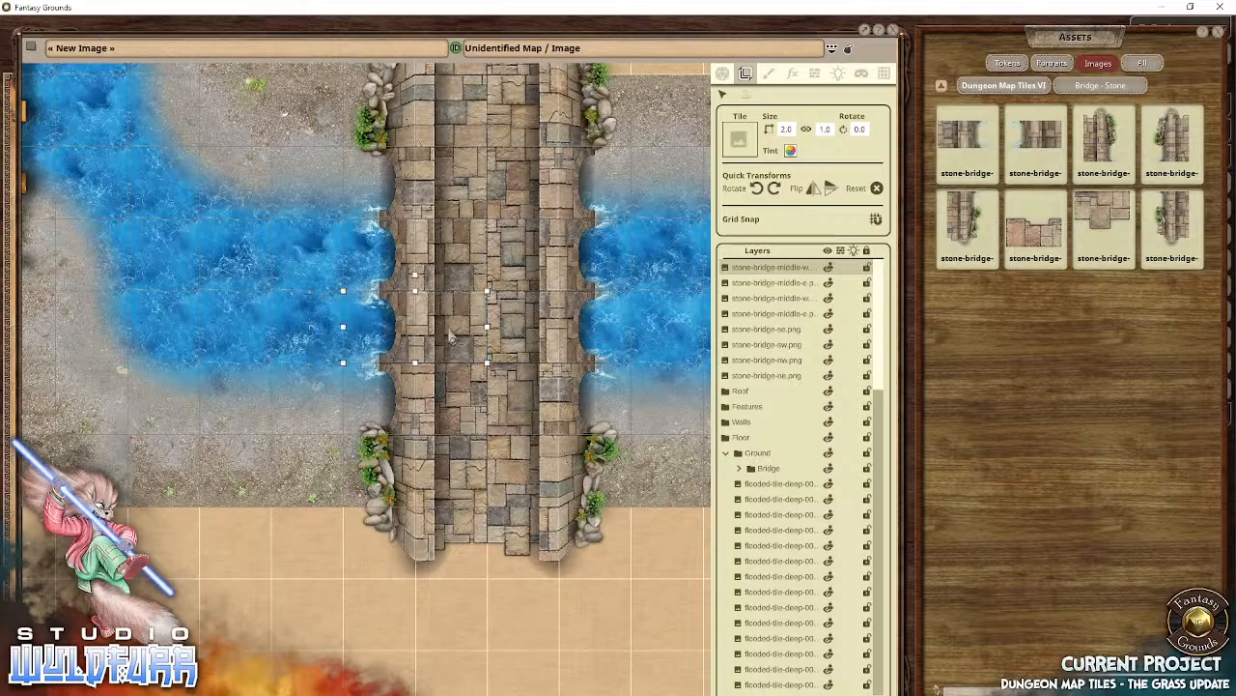
Step: Widen the stone bridge by moving its four western tiles (north-west, both middle-west and south-west) one square west
drag(420, 415, 409, 364)
drag(231, 260, 282, 331)
scroll(282, 330, up, 1)
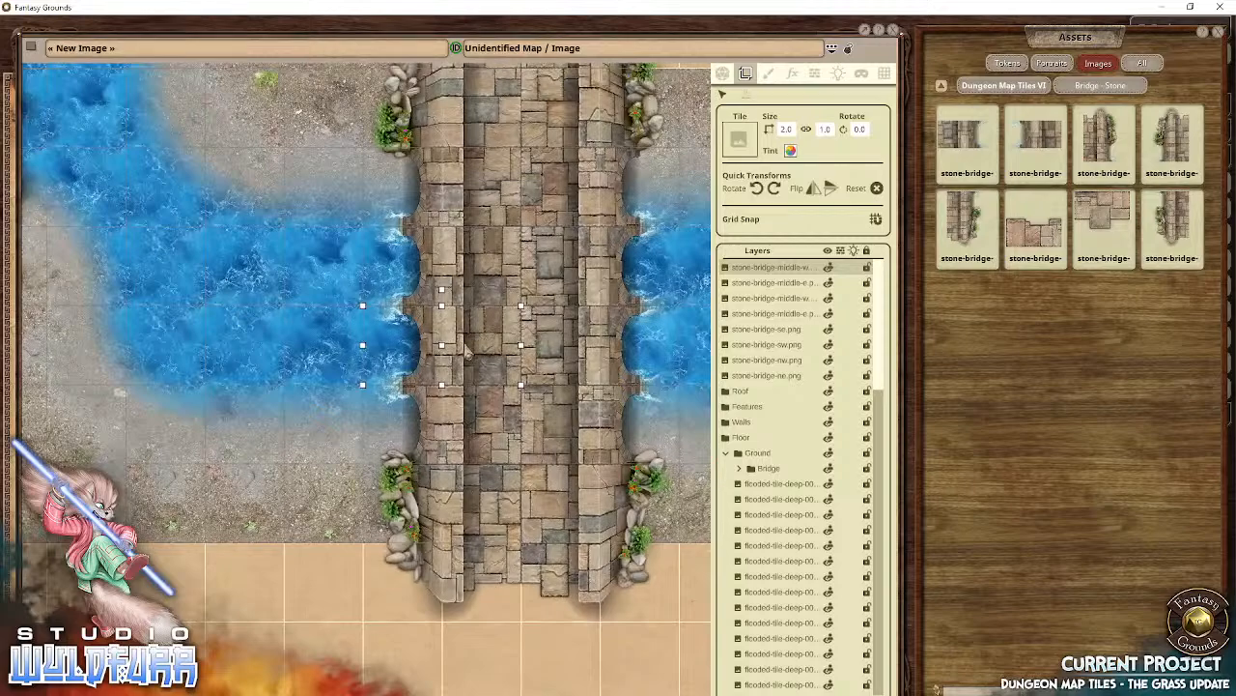
mouse_move(468, 353)
mouse_down()
mouse_move(232, 355)
mouse_move(429, 393)
mouse_move(475, 352)
mouse_up()
drag(338, 247, 323, 308)
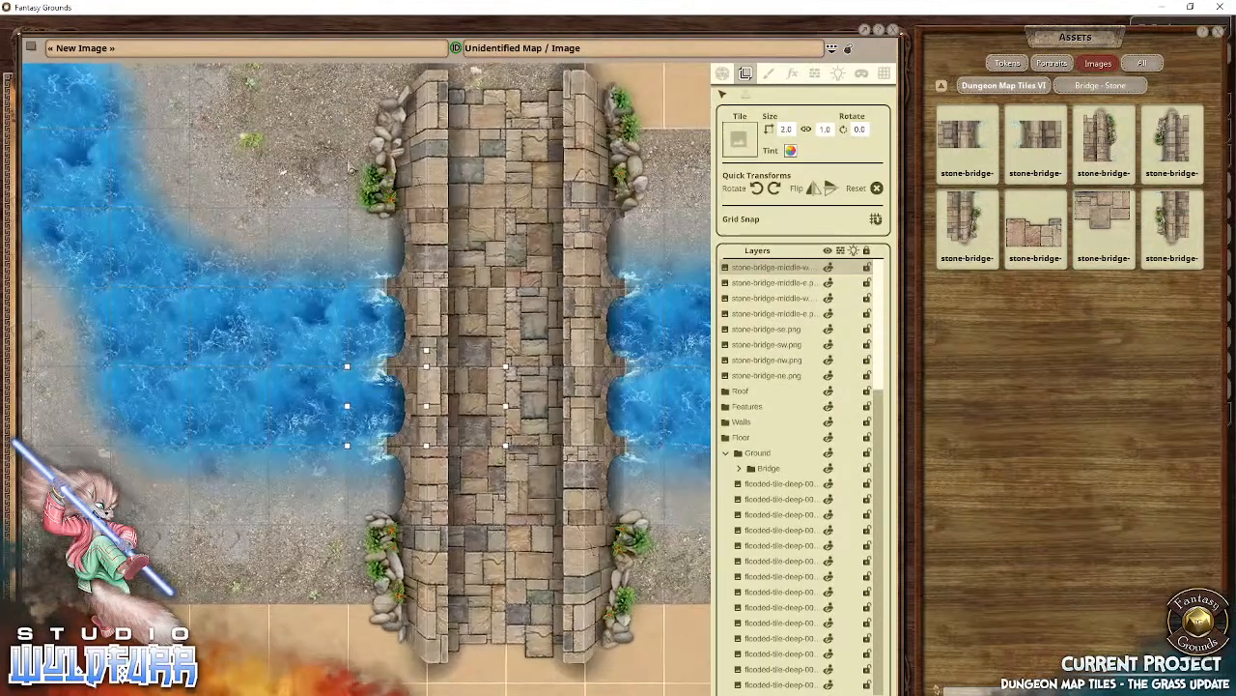
click(439, 177)
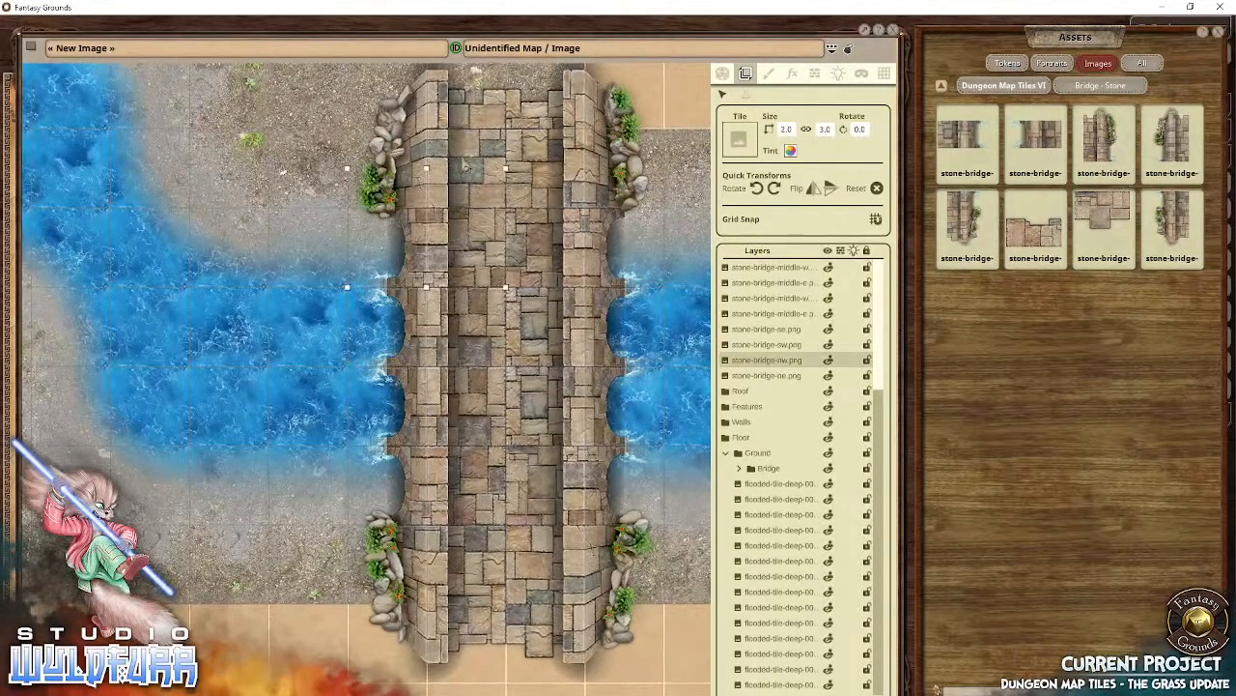
drag(472, 249, 409, 243)
click(473, 353)
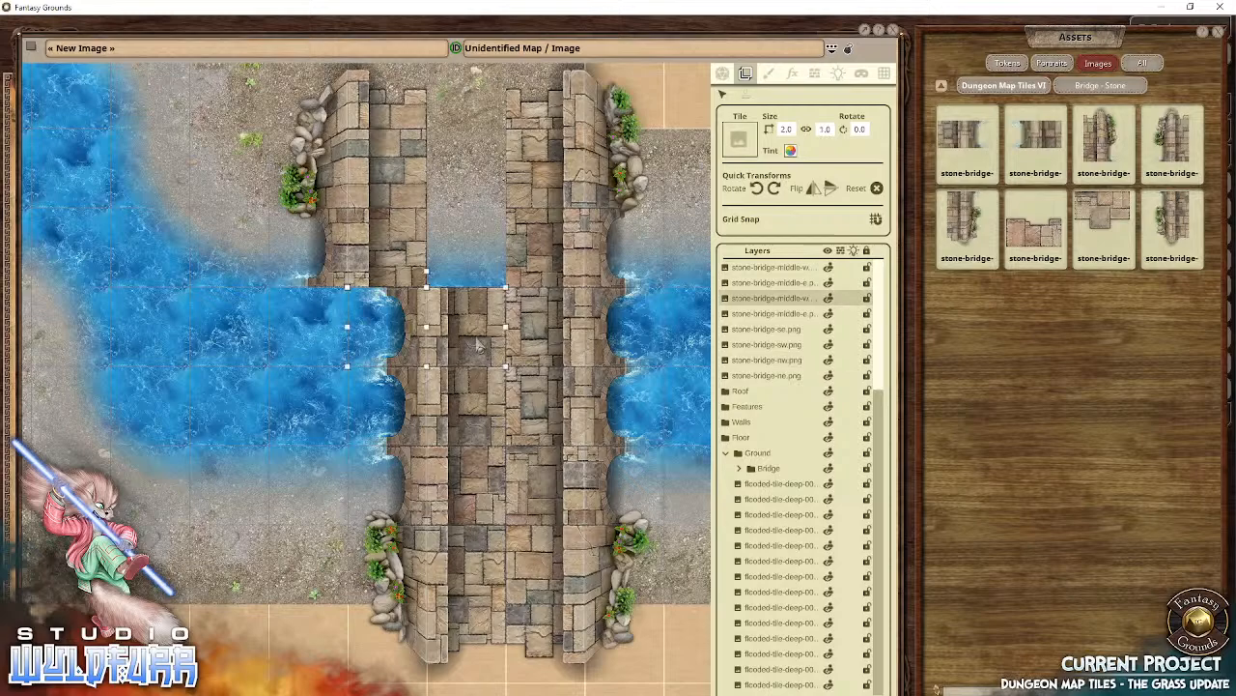
drag(477, 346, 424, 454)
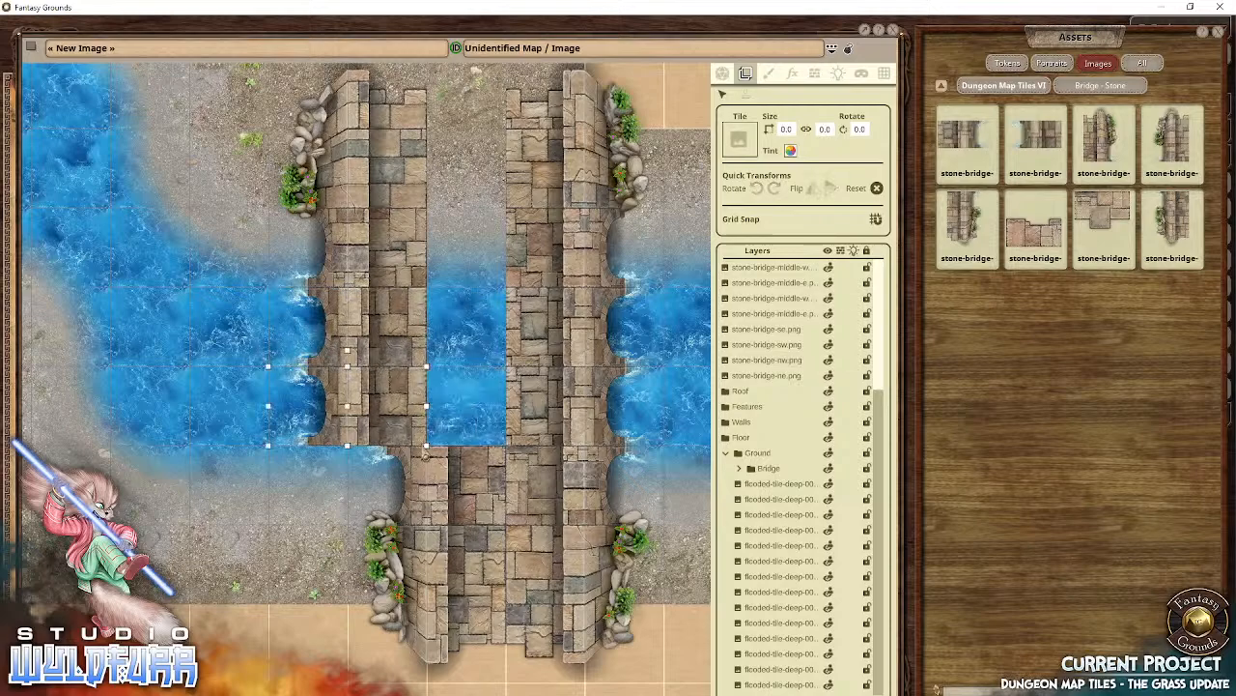
drag(480, 503, 412, 505)
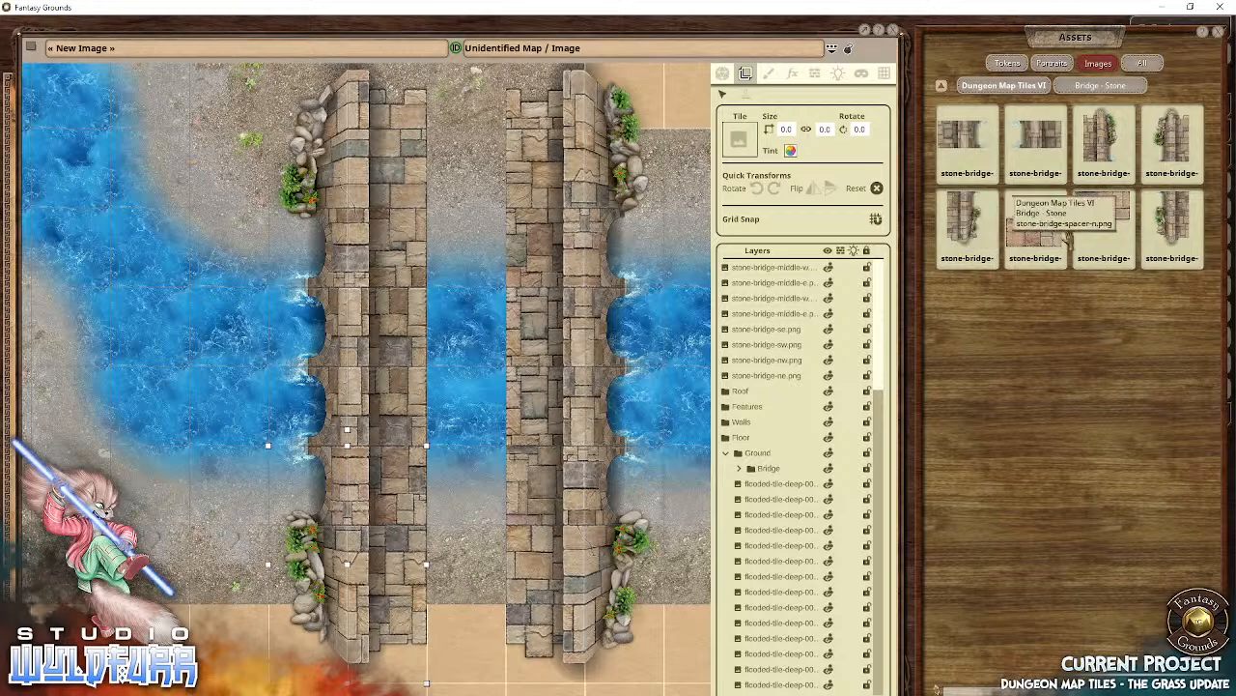
drag(1028, 249, 479, 394)
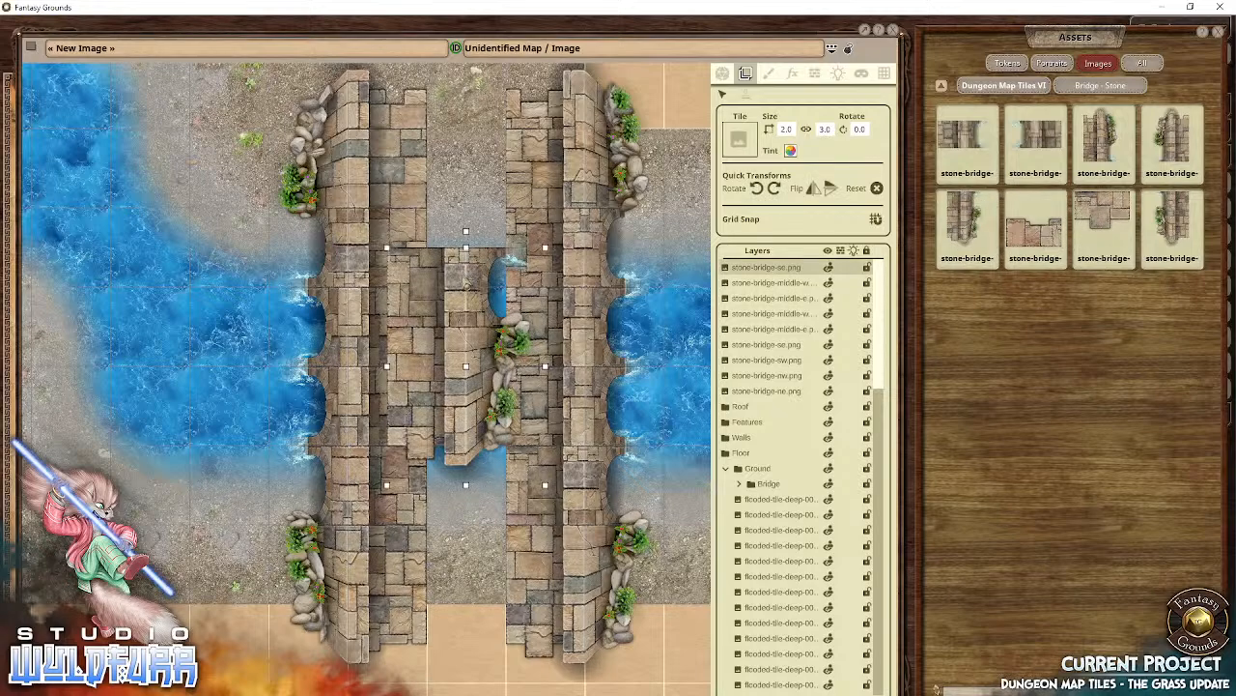
key(Delete)
click(1034, 231)
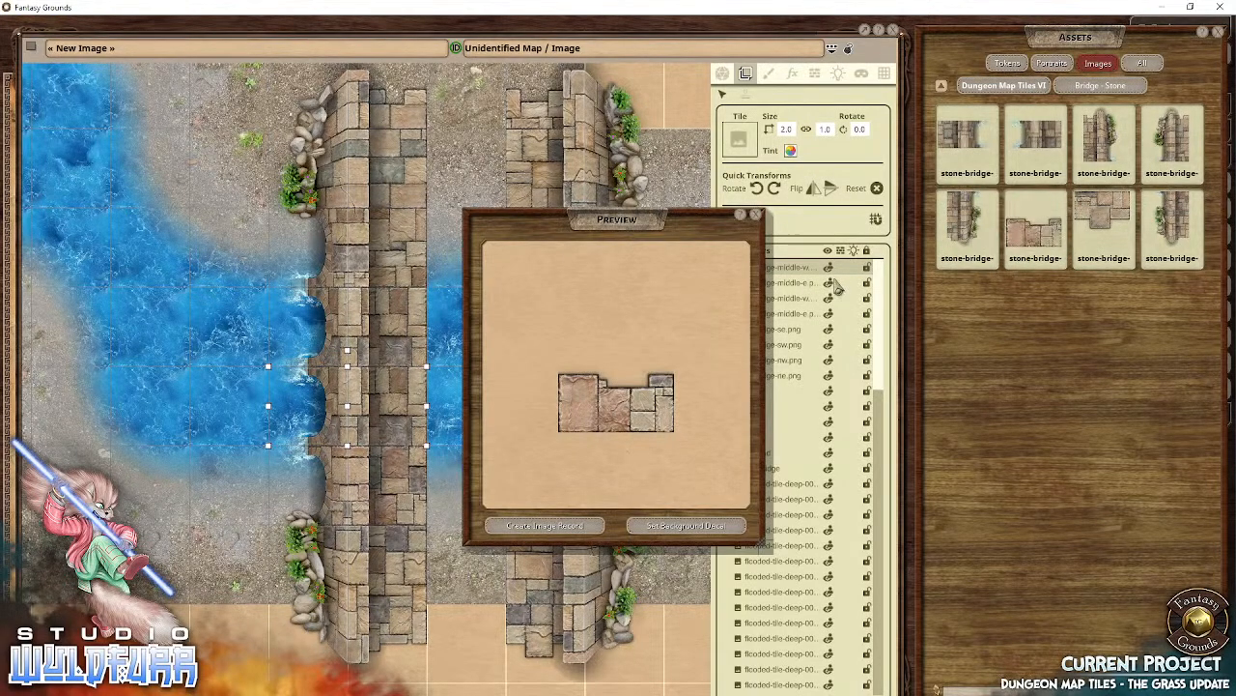
click(756, 217)
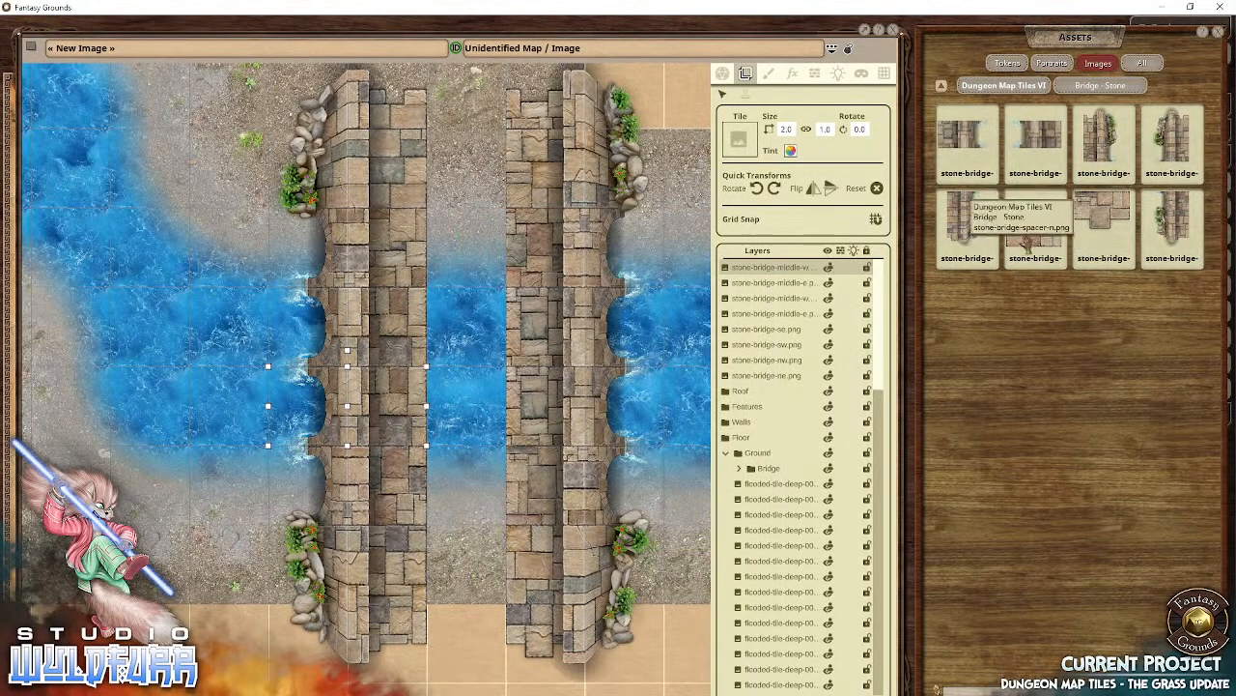
Step: Place the north and south stone bridge spacer tiles at the two ends of the open centre column
click(453, 225)
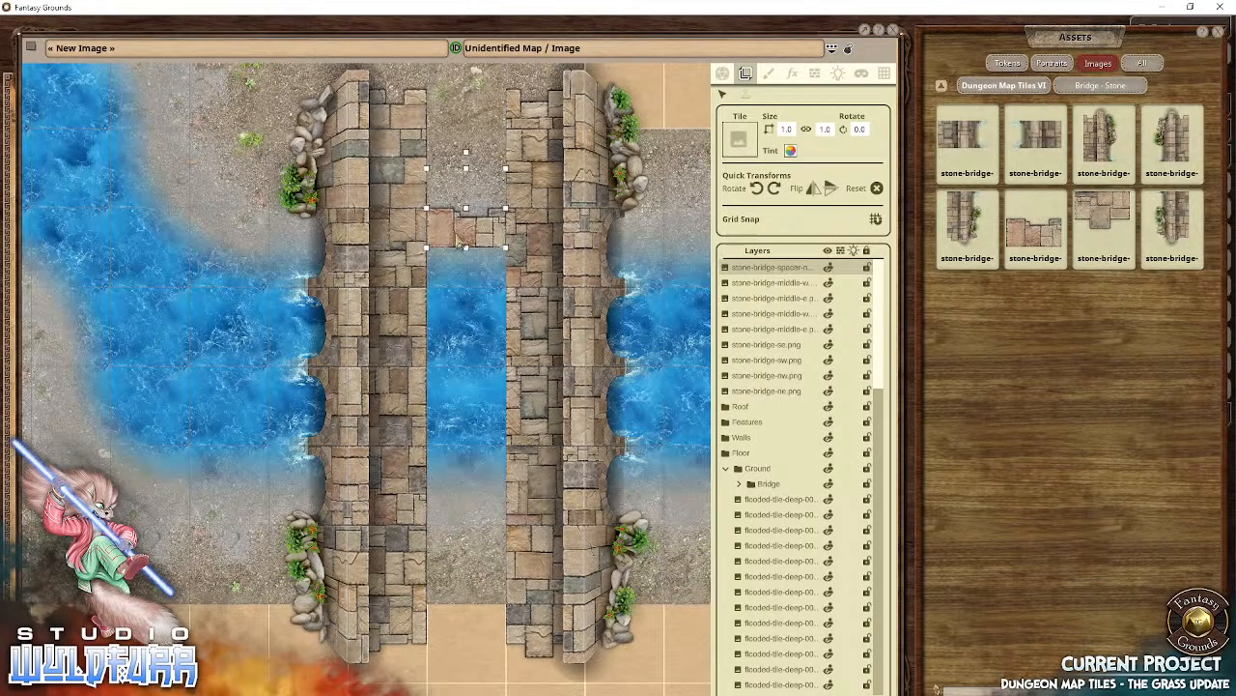
drag(458, 238, 455, 124)
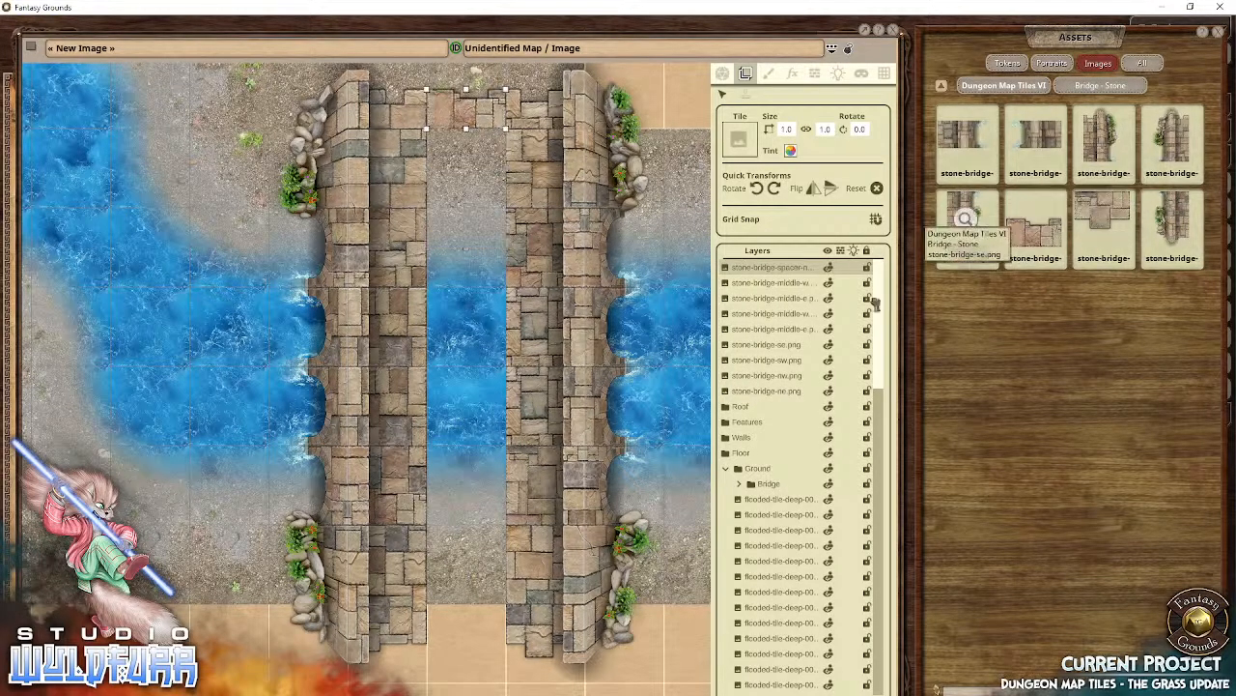
drag(964, 218, 454, 628)
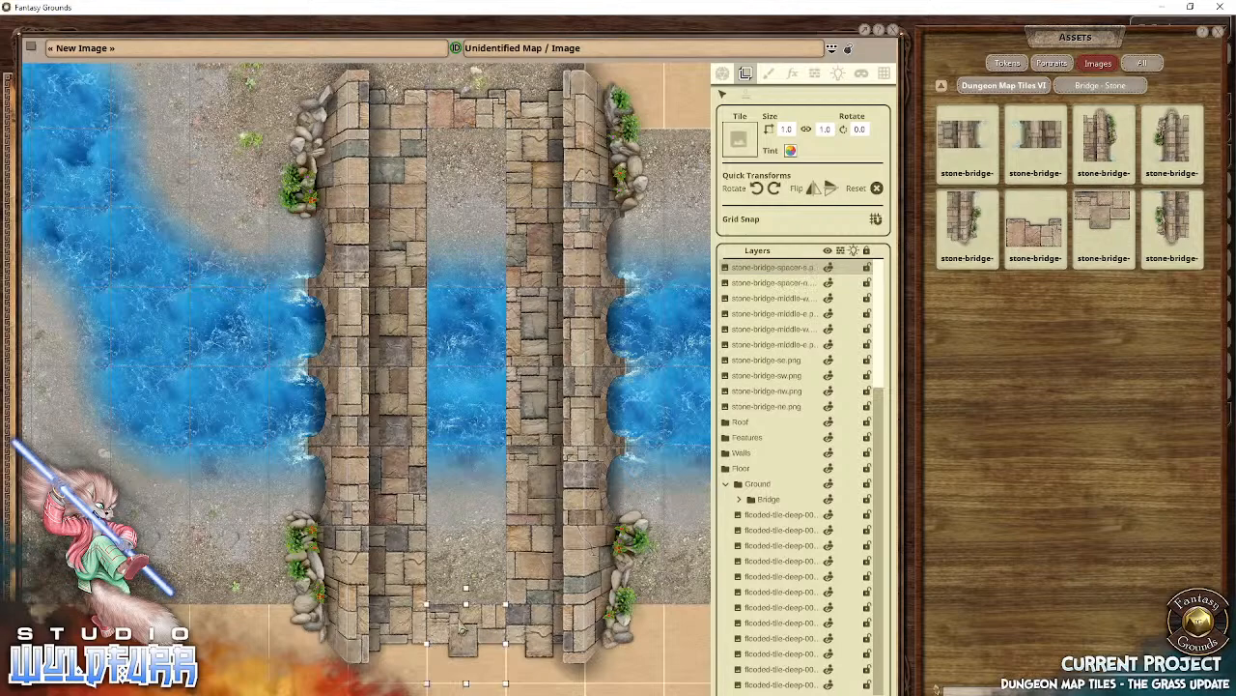
Step: Open the Brickwork Floor assets of Dungeon Map Tiles VI
click(1015, 86)
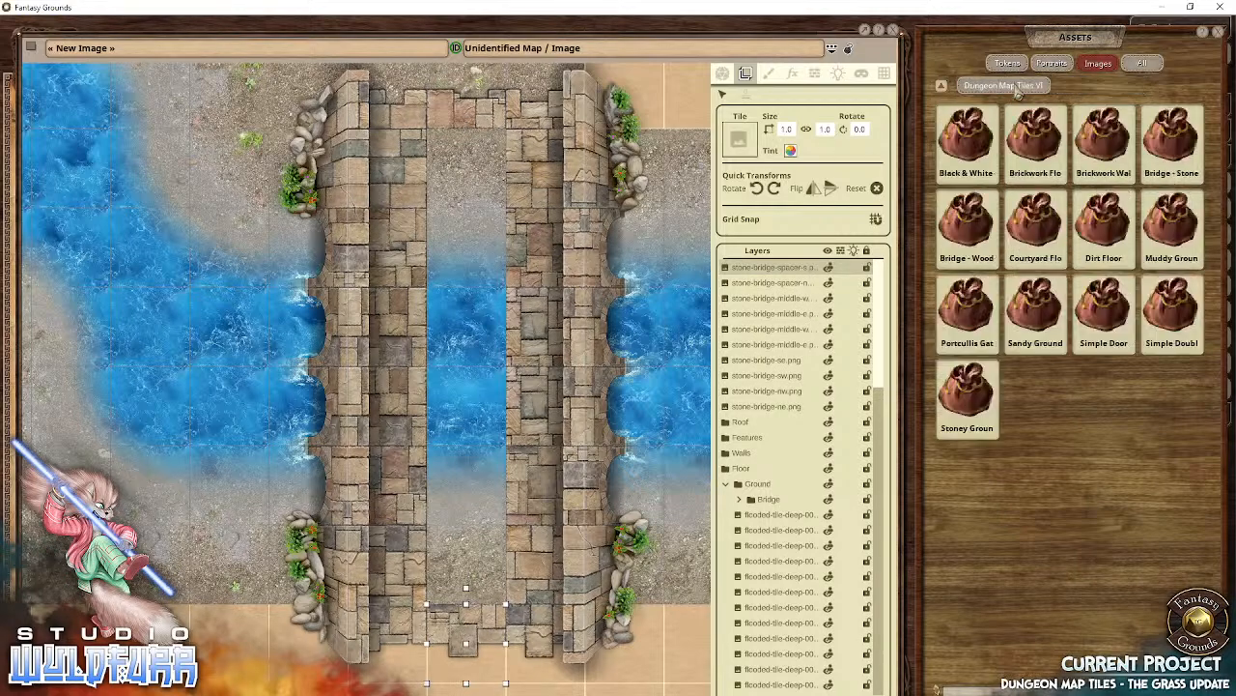
click(1034, 140)
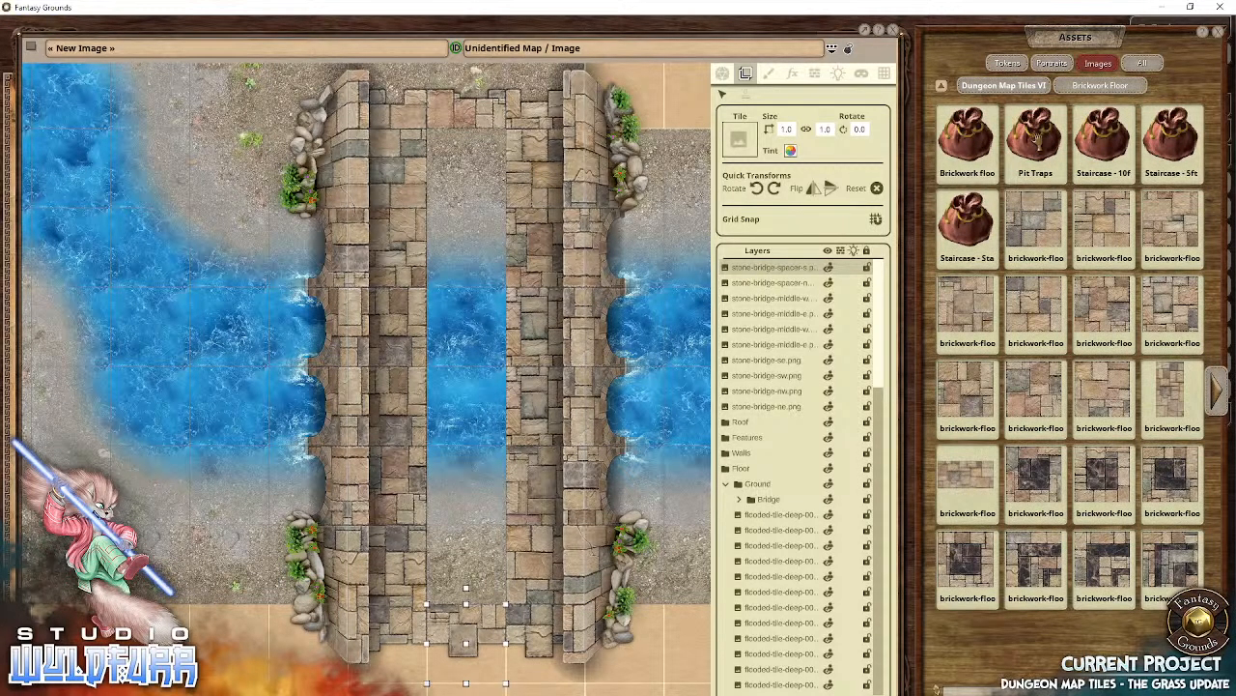
click(1035, 139)
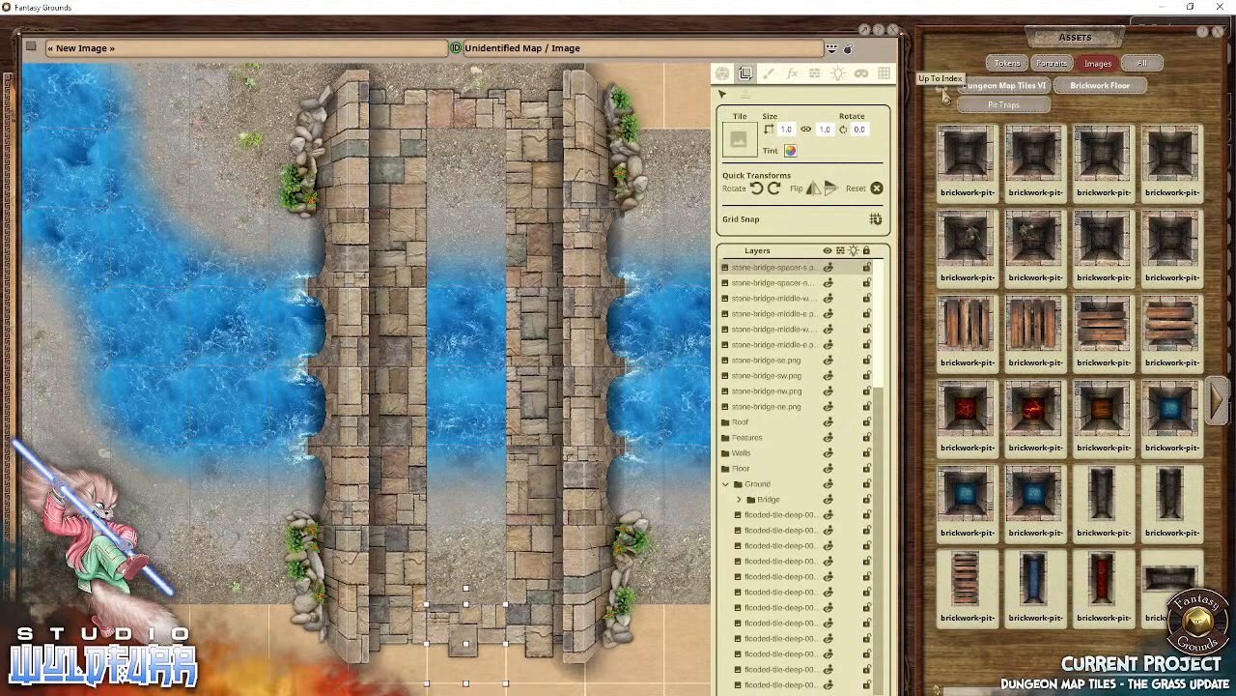
click(942, 87)
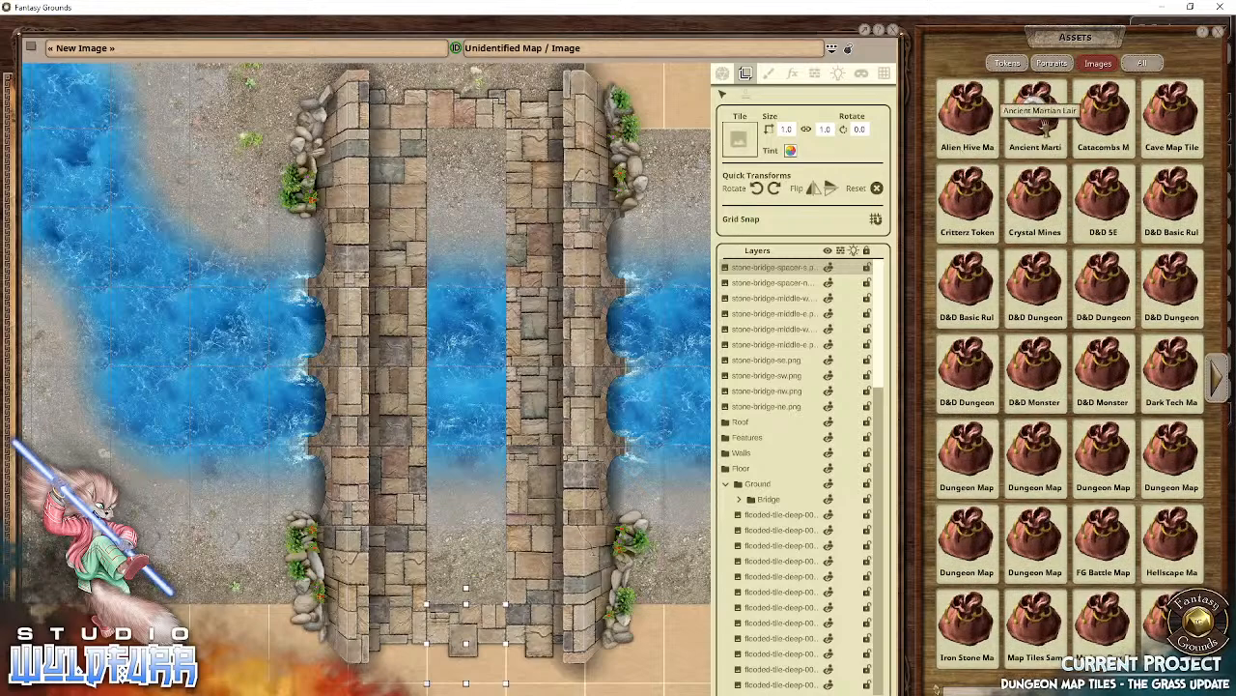
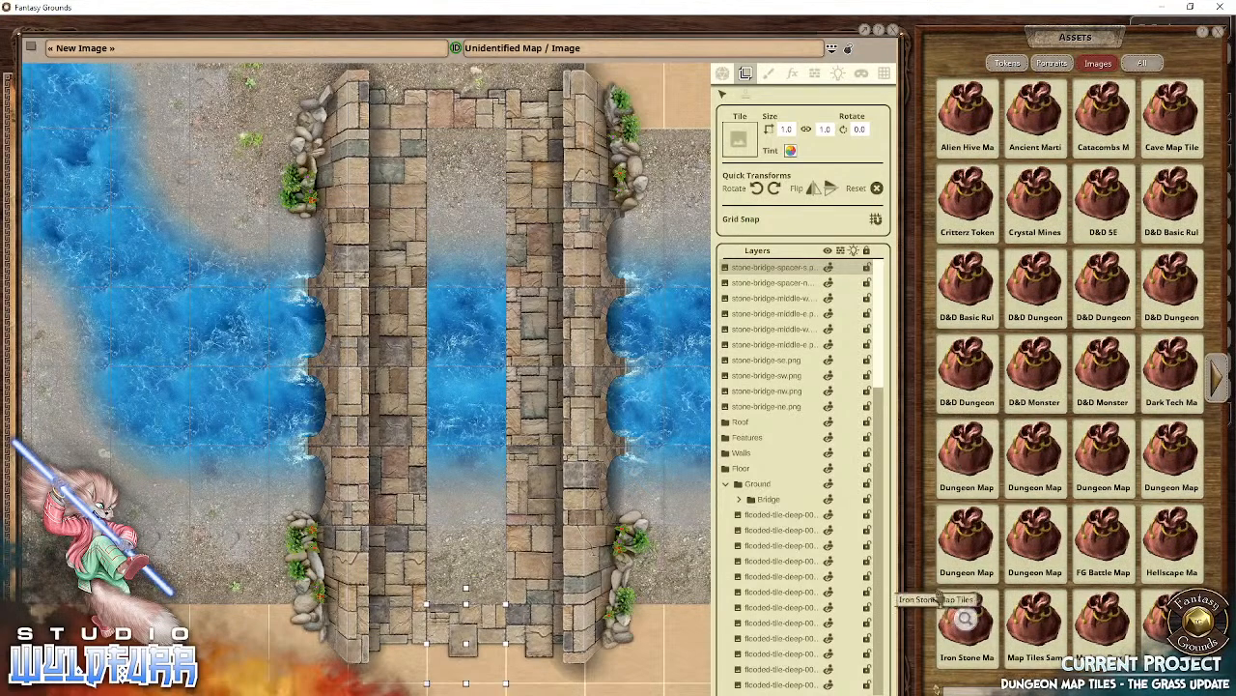
click(1033, 541)
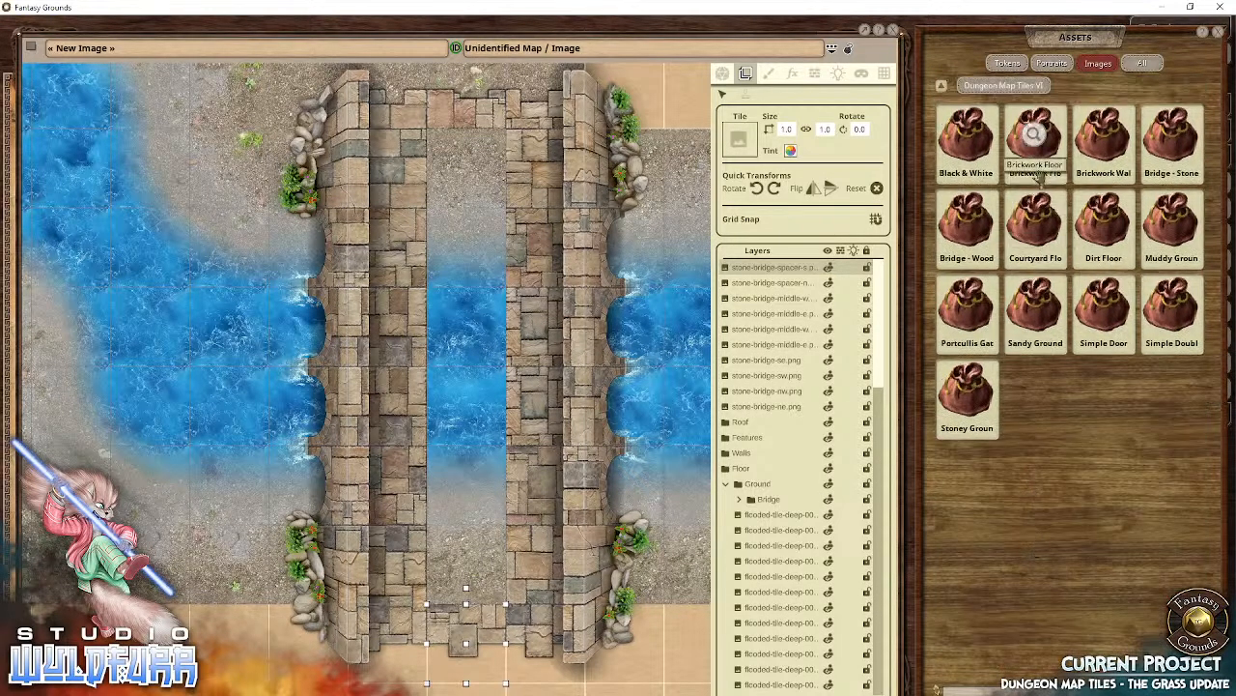
click(1036, 144)
Step: Fill the open centre column of the stone bridge with six 1x1 brickwork floor tiles running north to south between the spacers
drag(1034, 224, 485, 172)
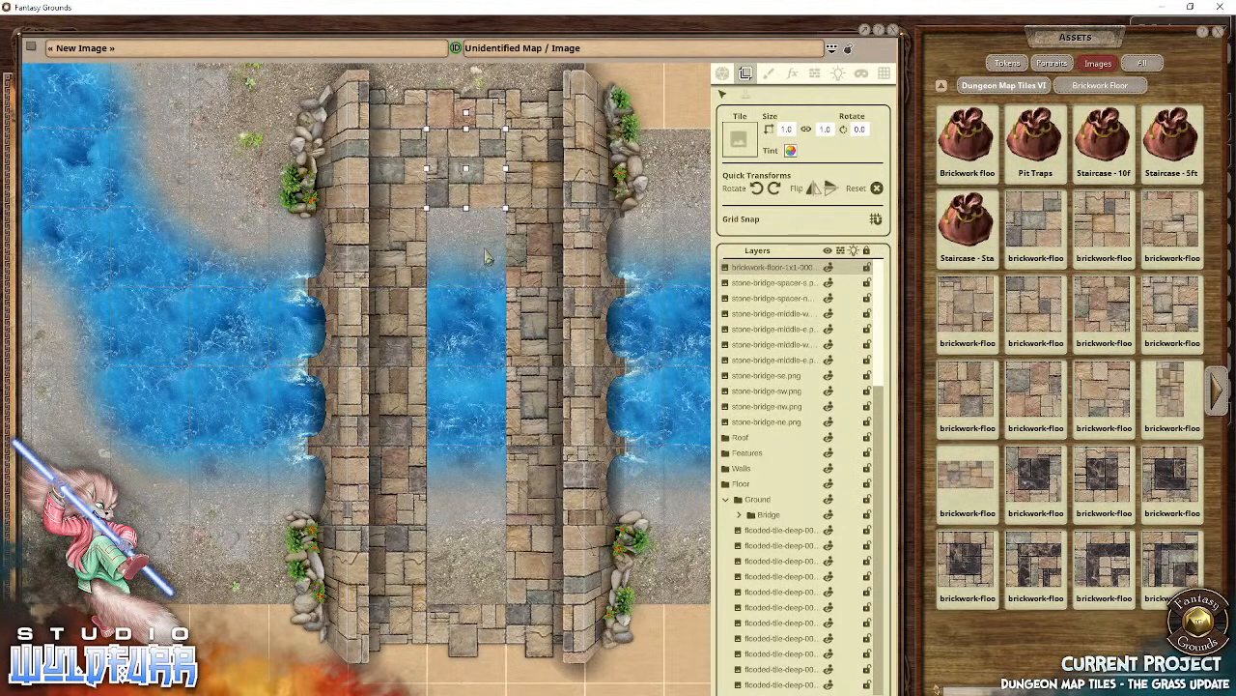
key(ctrl+v)
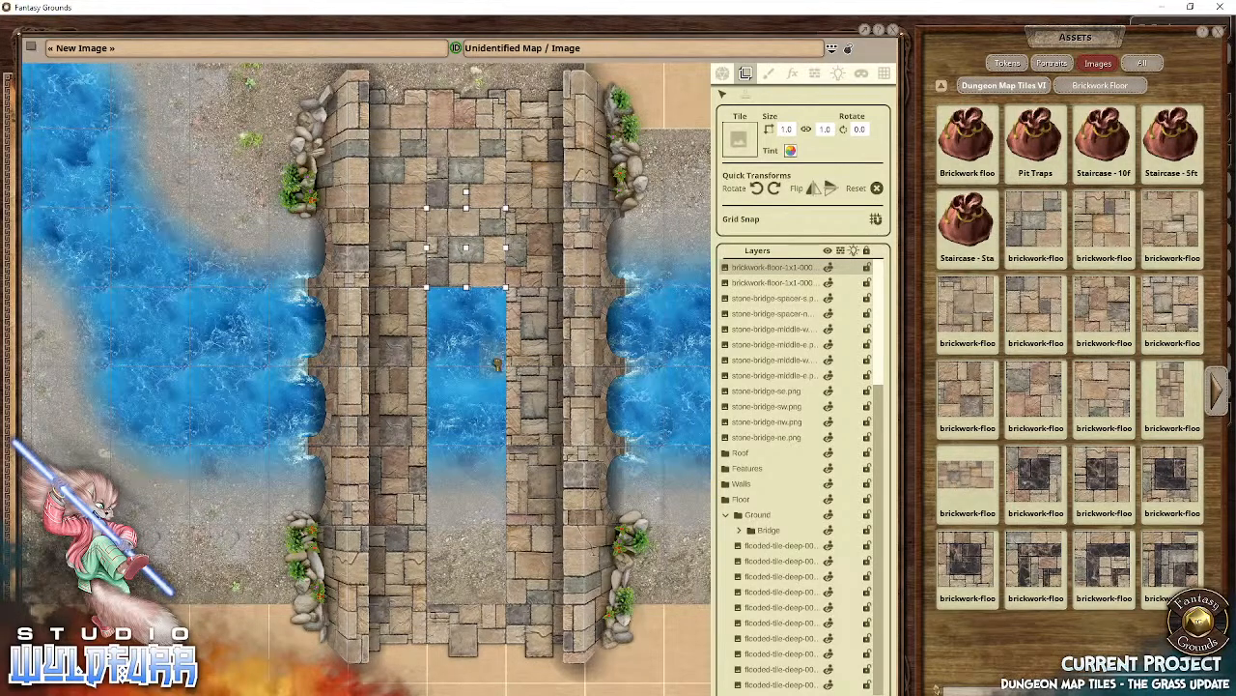
key(ctrl+v)
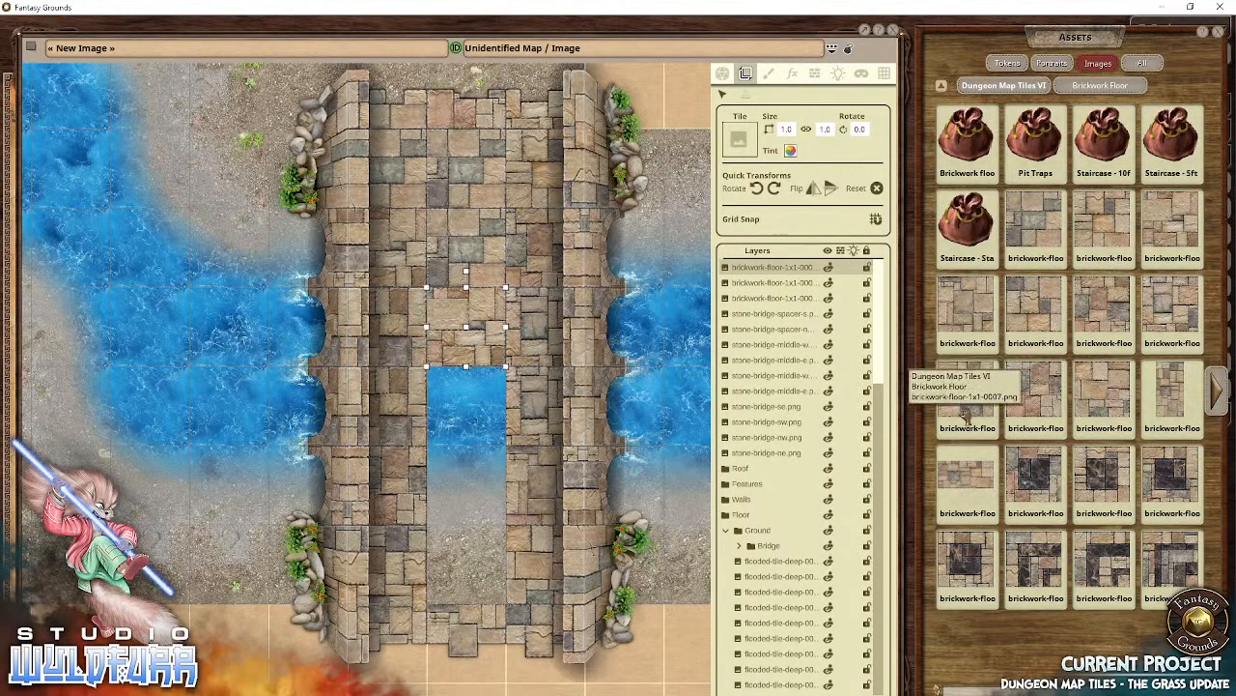
key(ctrl+v)
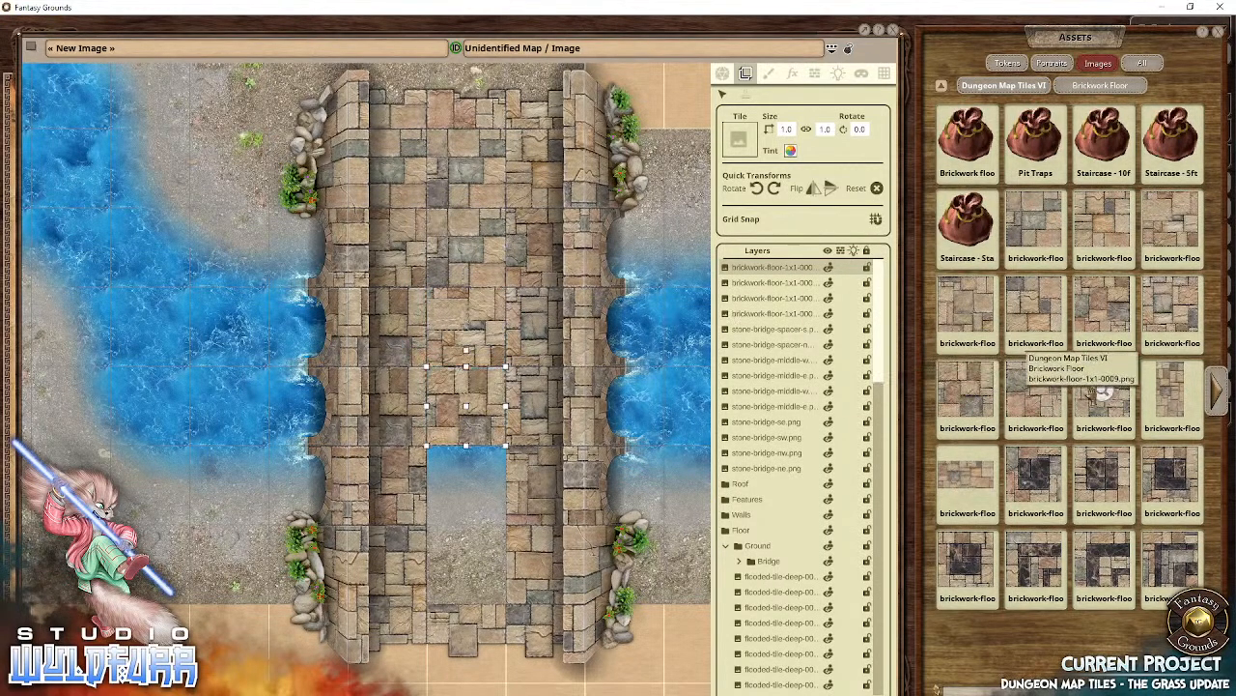
key(ctrl+v)
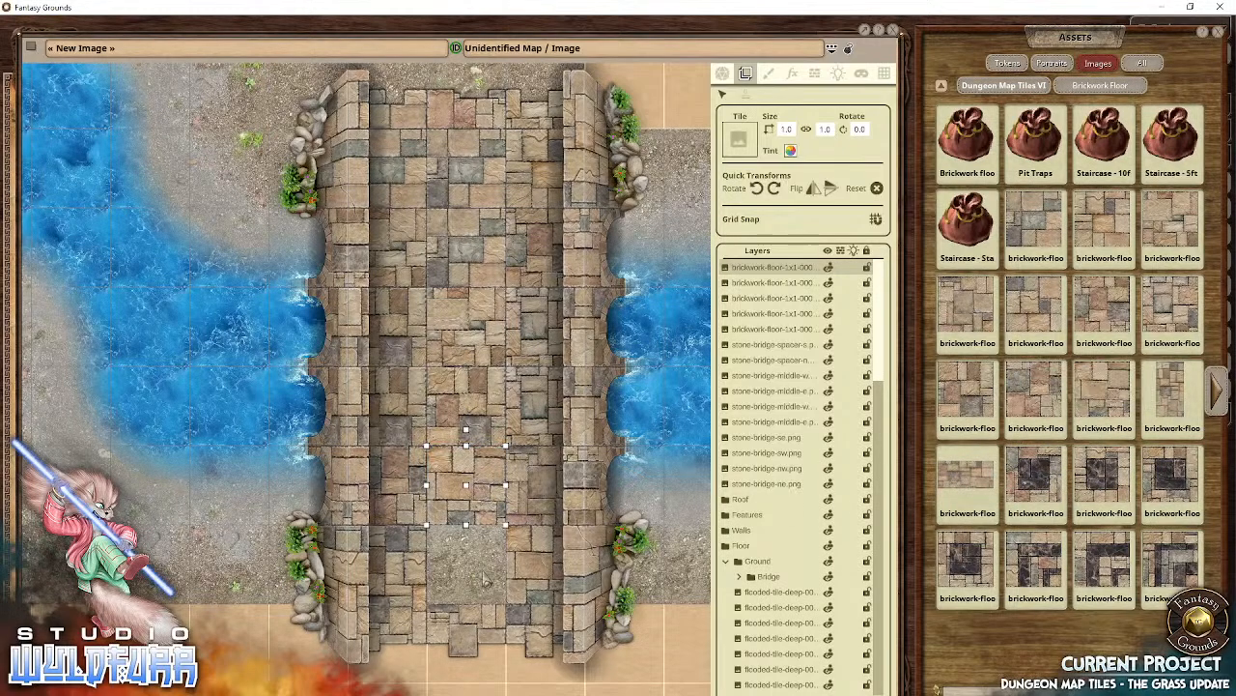
drag(486, 578, 486, 578)
Step: Examine the stone bridge from end to end and how it meets the river and both banks
mouse_move(432, 395)
mouse_down()
mouse_move(465, 412)
mouse_move(444, 447)
mouse_move(439, 379)
mouse_up()
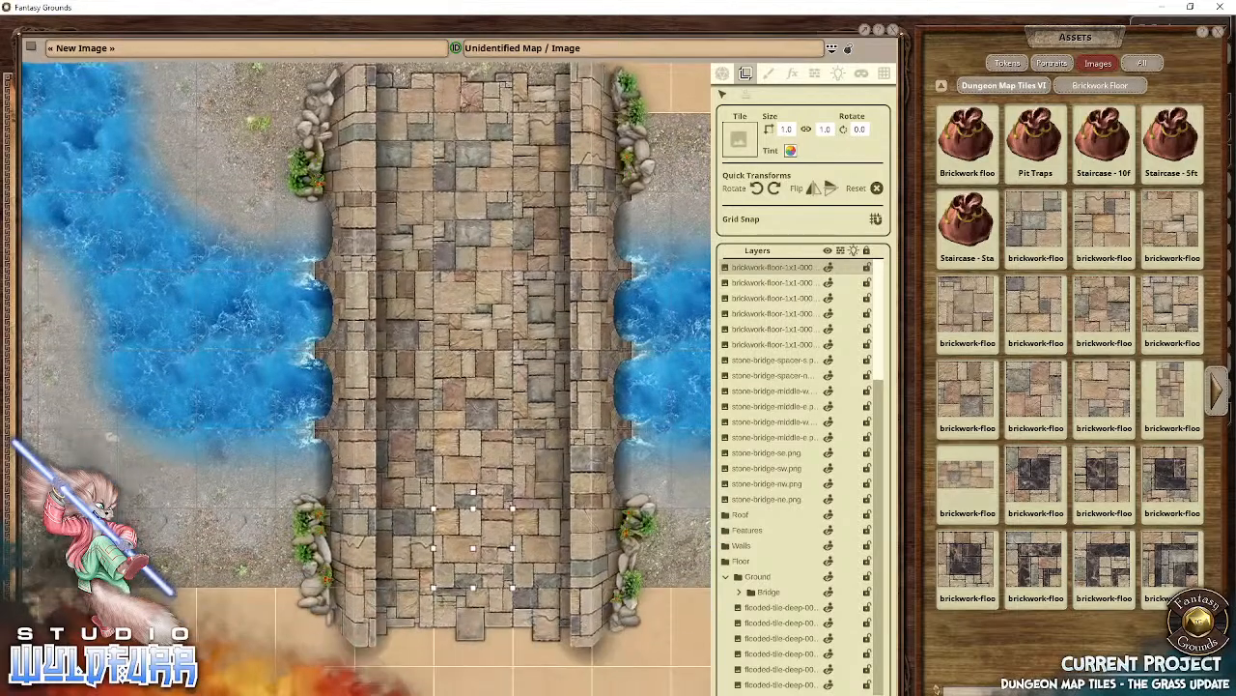
drag(495, 630, 585, 291)
drag(587, 243, 495, 648)
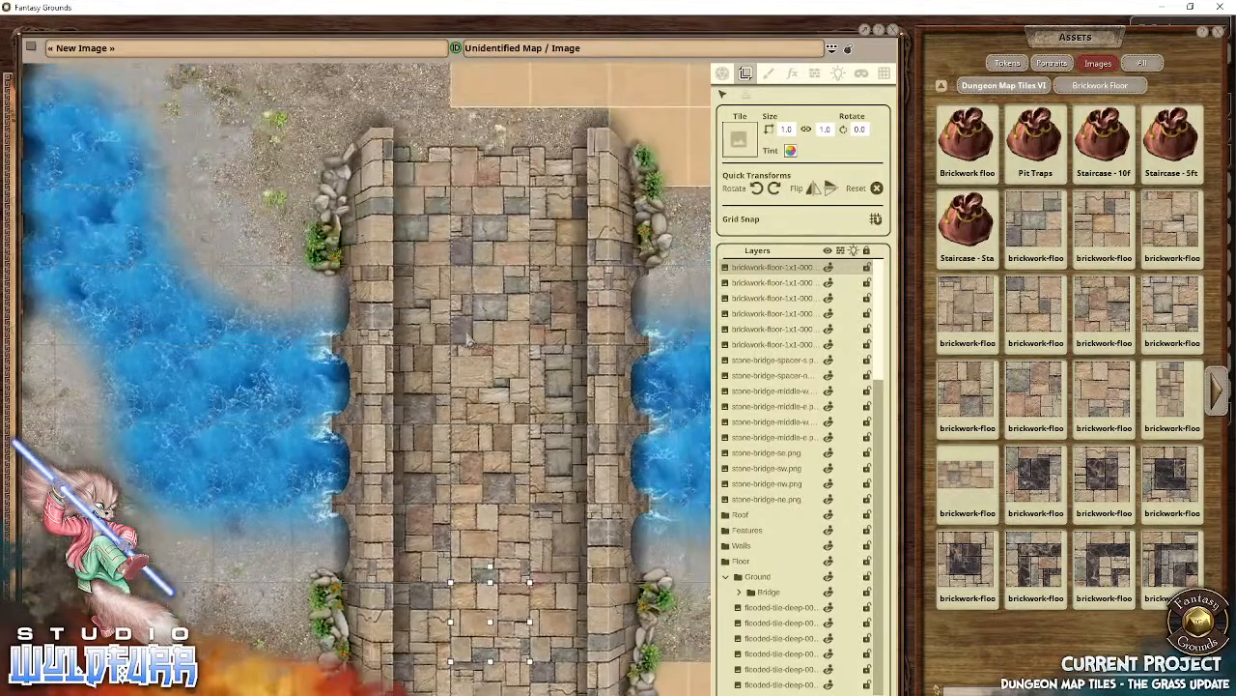
drag(466, 300, 458, 251)
drag(471, 514, 467, 613)
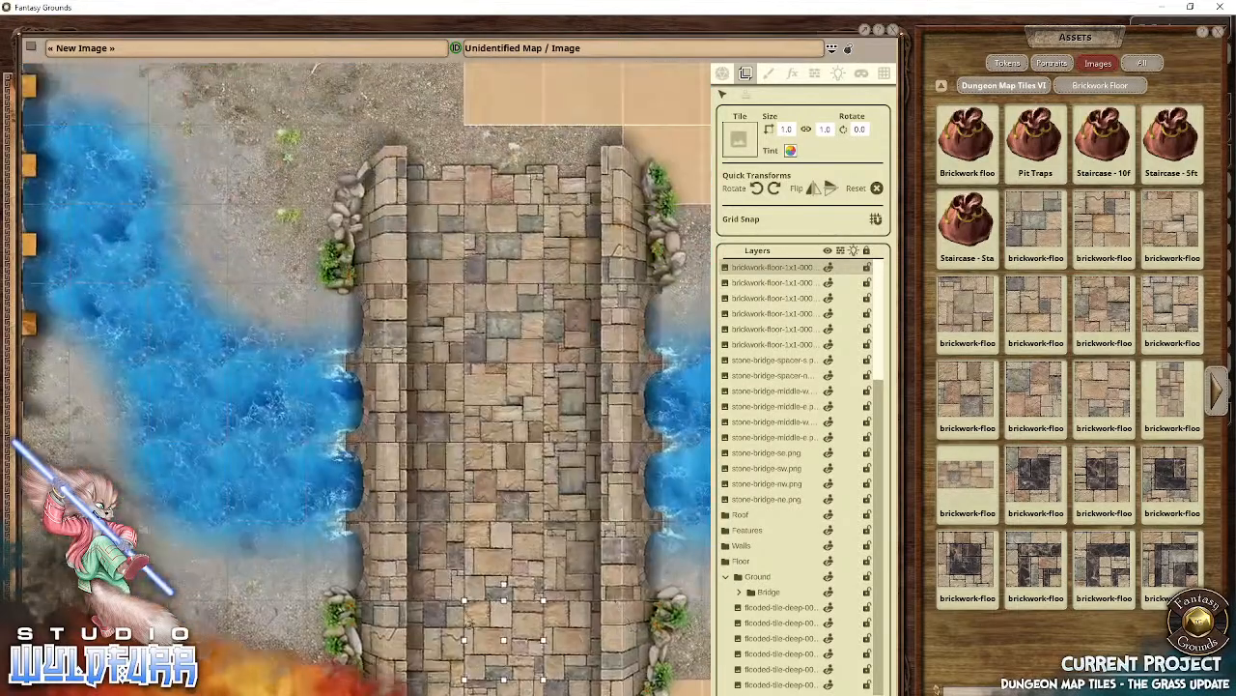
drag(490, 422, 506, 635)
drag(527, 455, 433, 92)
drag(350, 379, 473, 552)
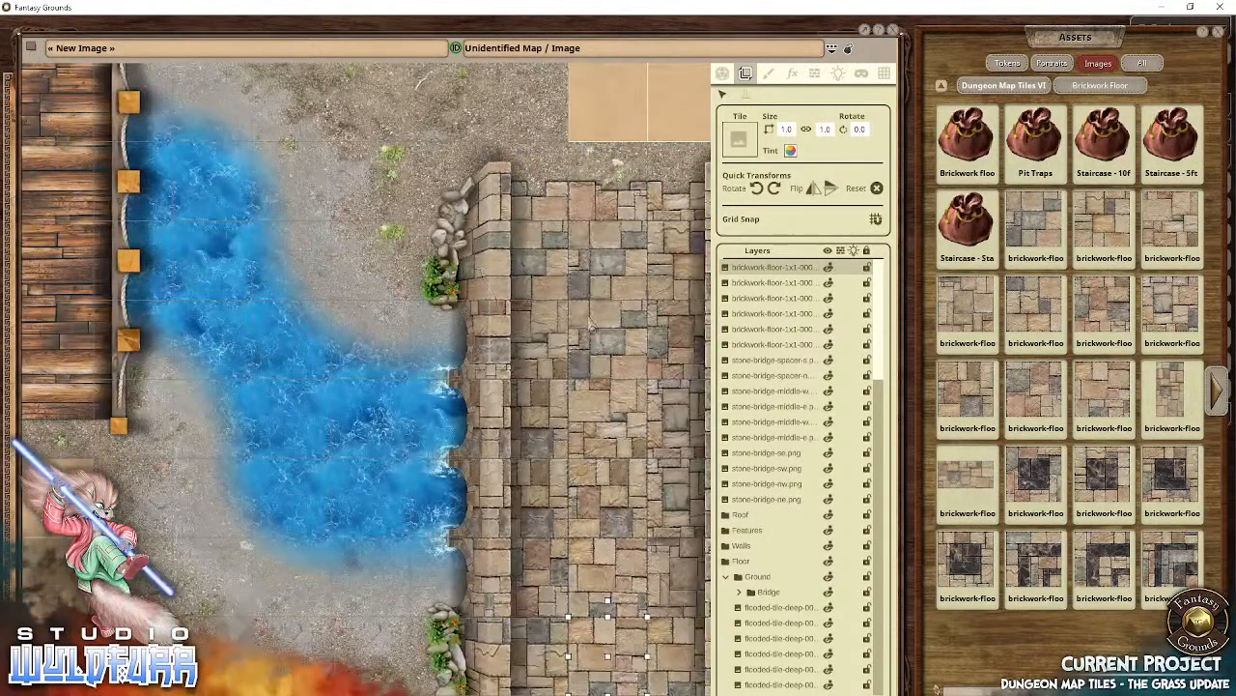
drag(593, 327, 393, 354)
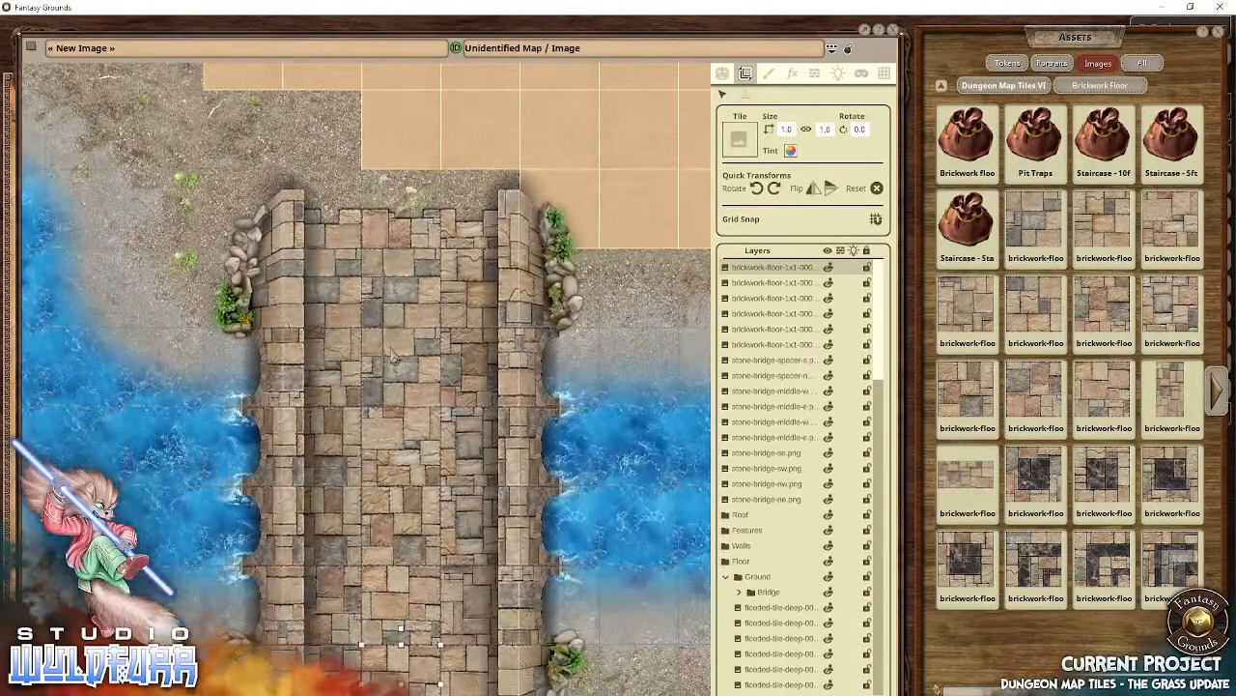
Step: Create a new layer folder named Stone Bridge above the brickwork floor and stone bridge tiles
shift+click(763, 499)
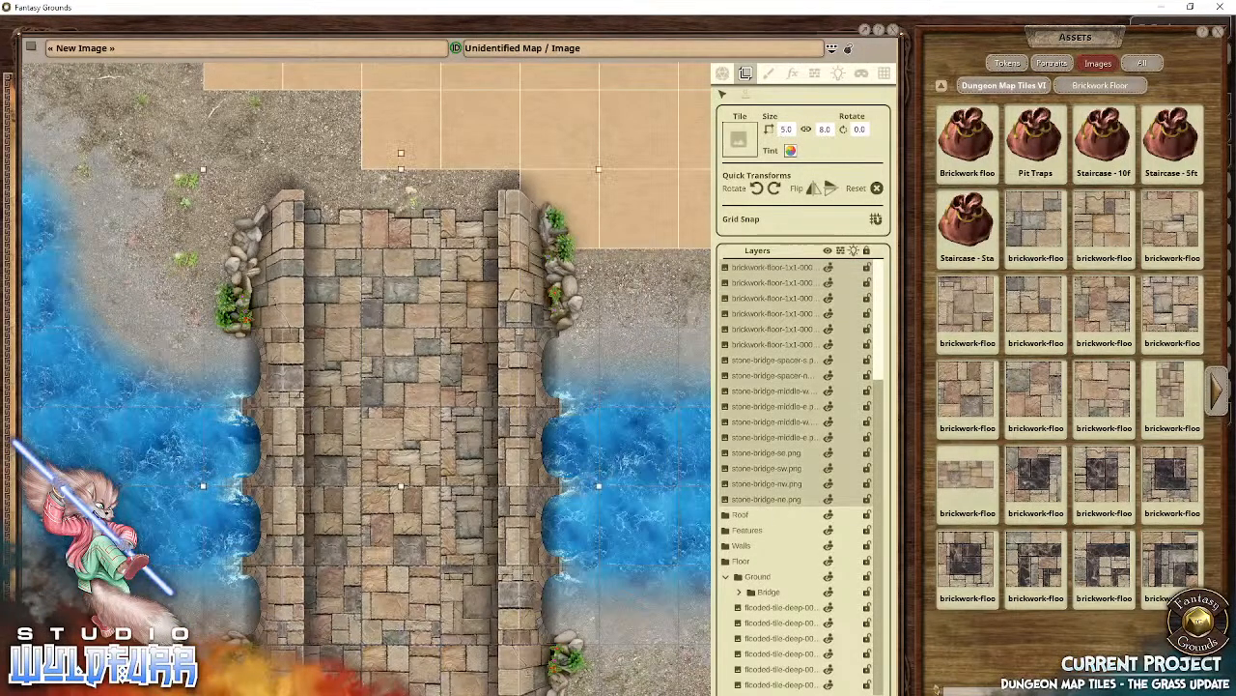
click(755, 363)
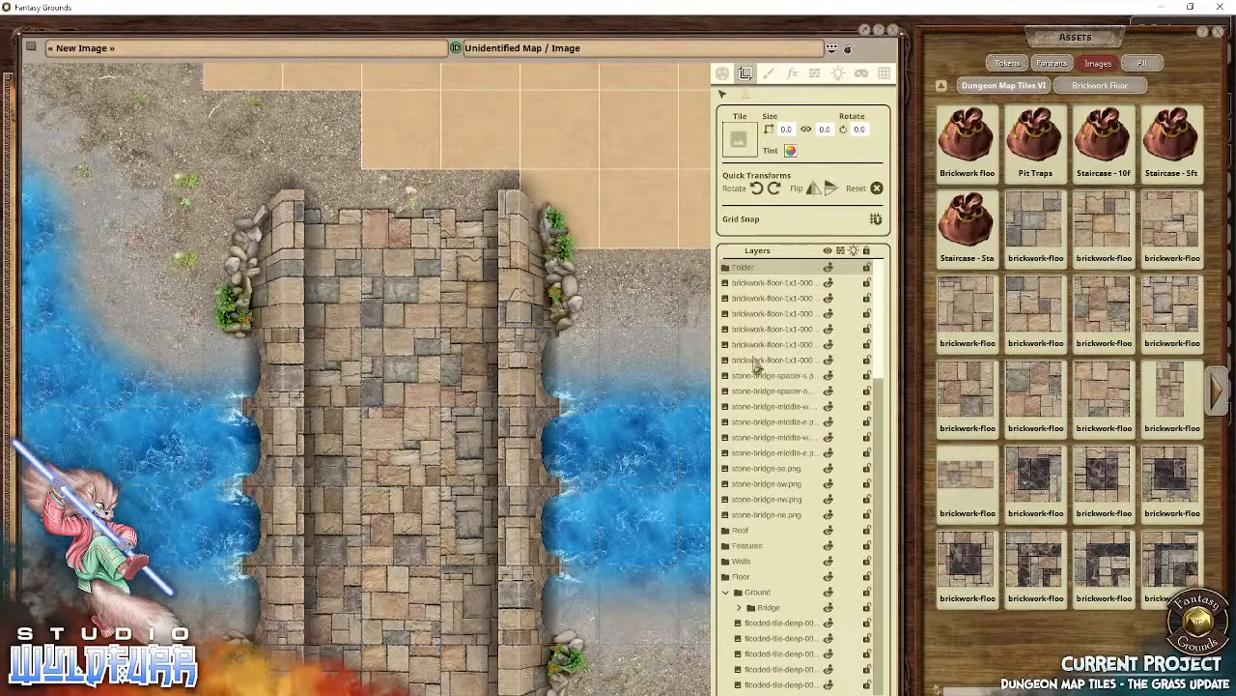
double_click(746, 268)
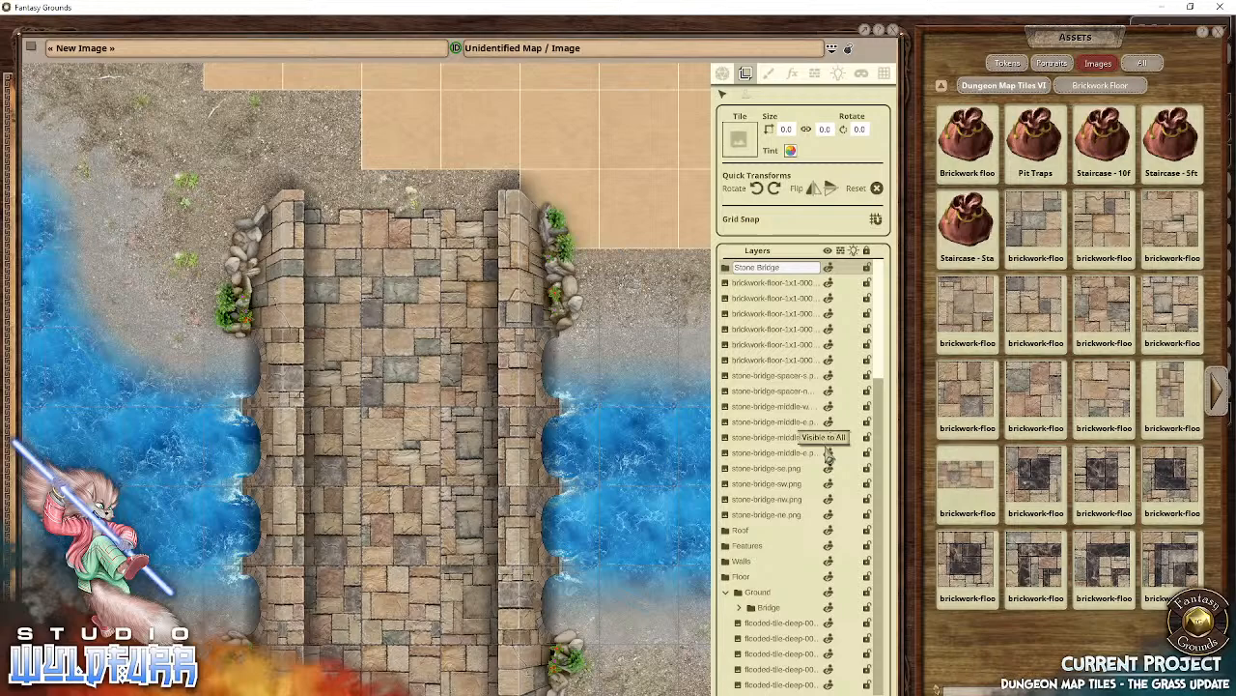
key(Return)
Step: Move all loose brickwork floor and stone bridge tile layers into the Stone Bridge folder and collapse it
click(764, 285)
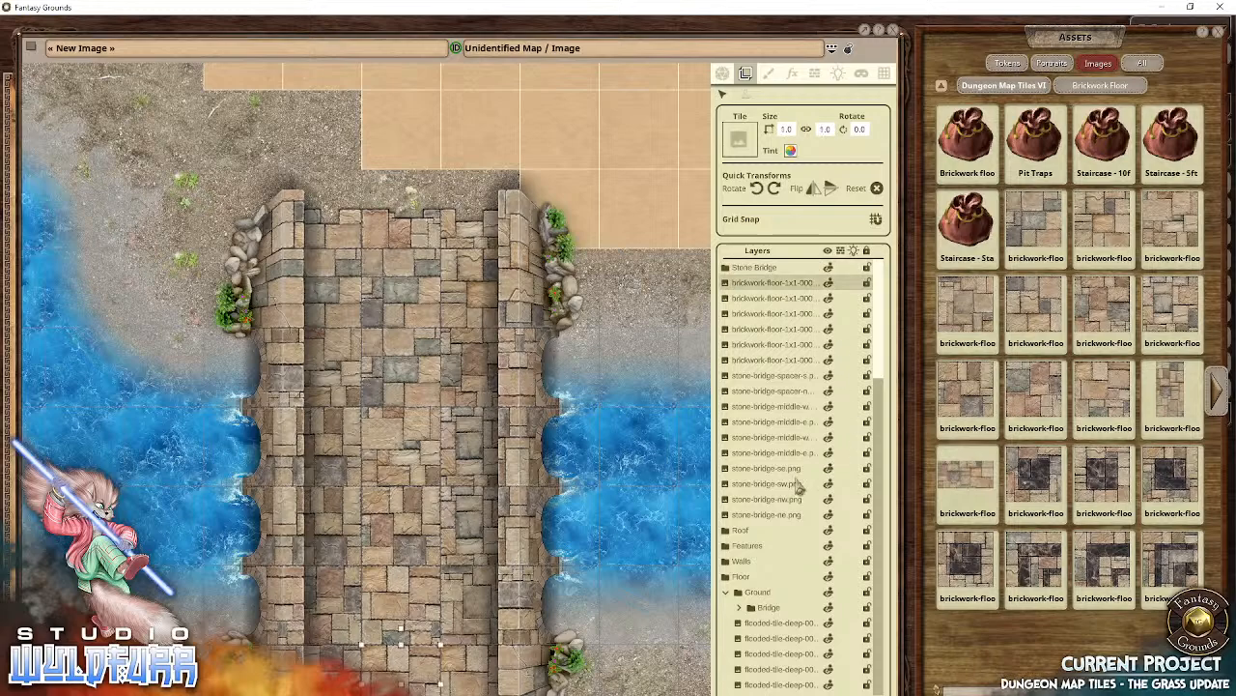
shift+click(758, 515)
drag(770, 329, 744, 273)
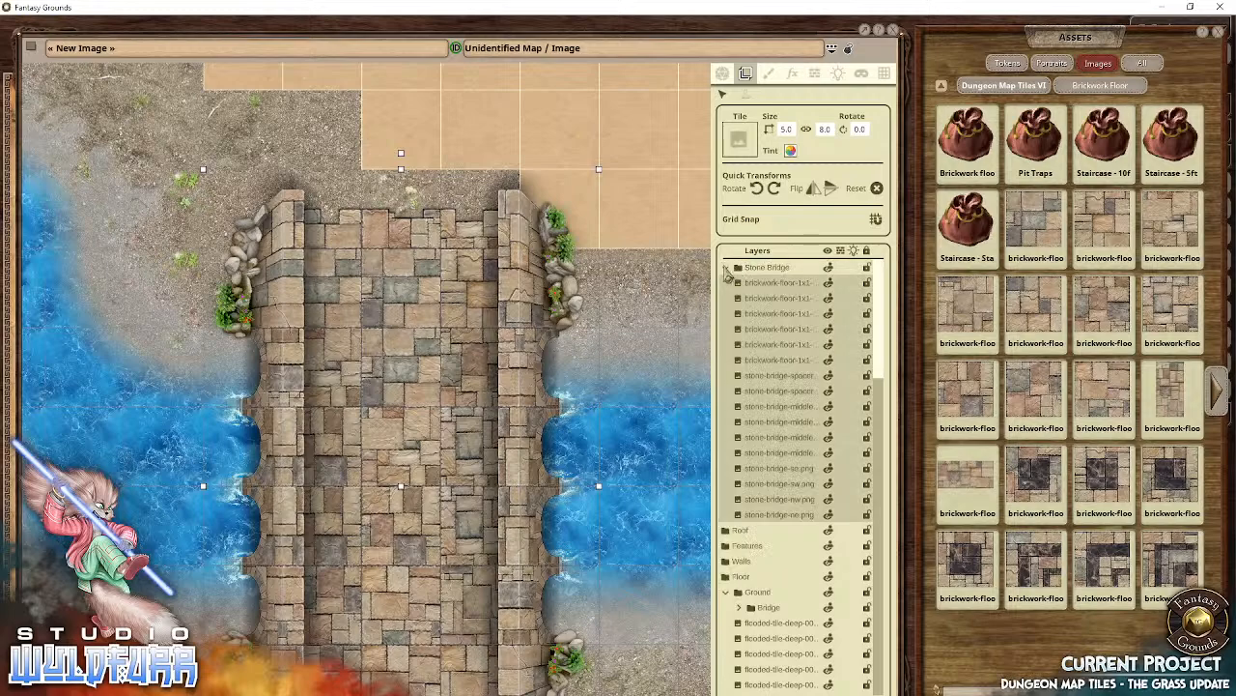
click(727, 269)
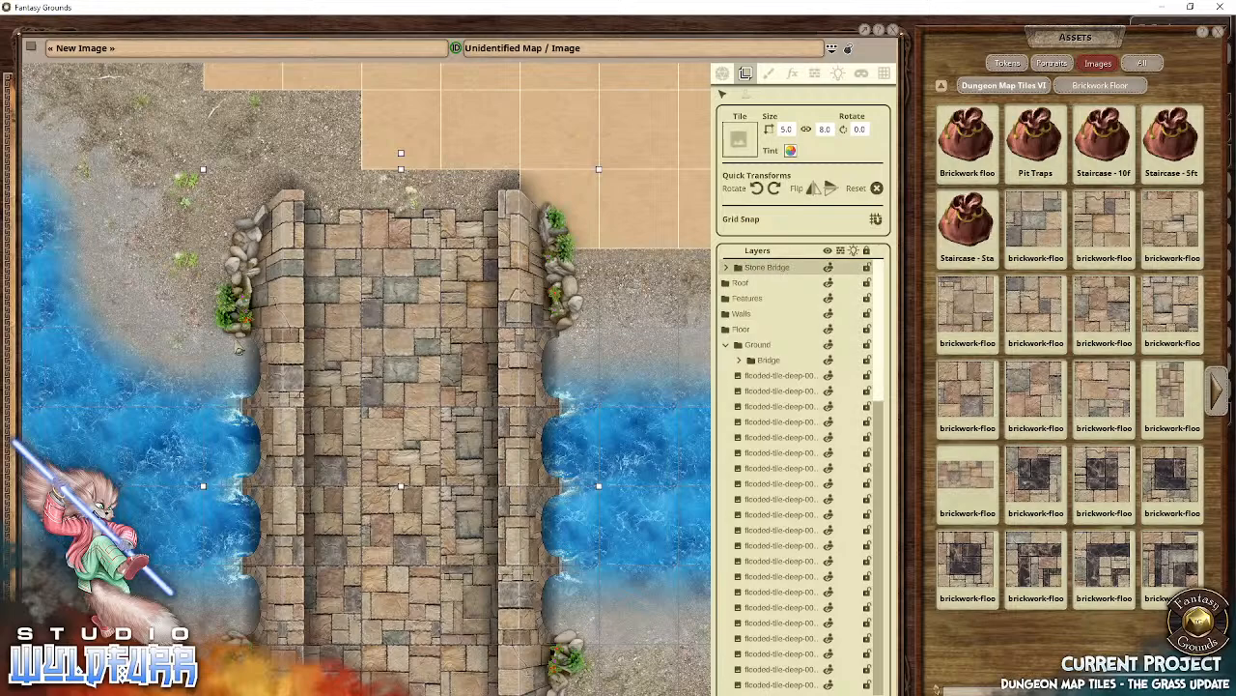
Step: Move the whole stone bridge four squares east along the river
drag(425, 344, 288, 320)
drag(287, 262, 369, 253)
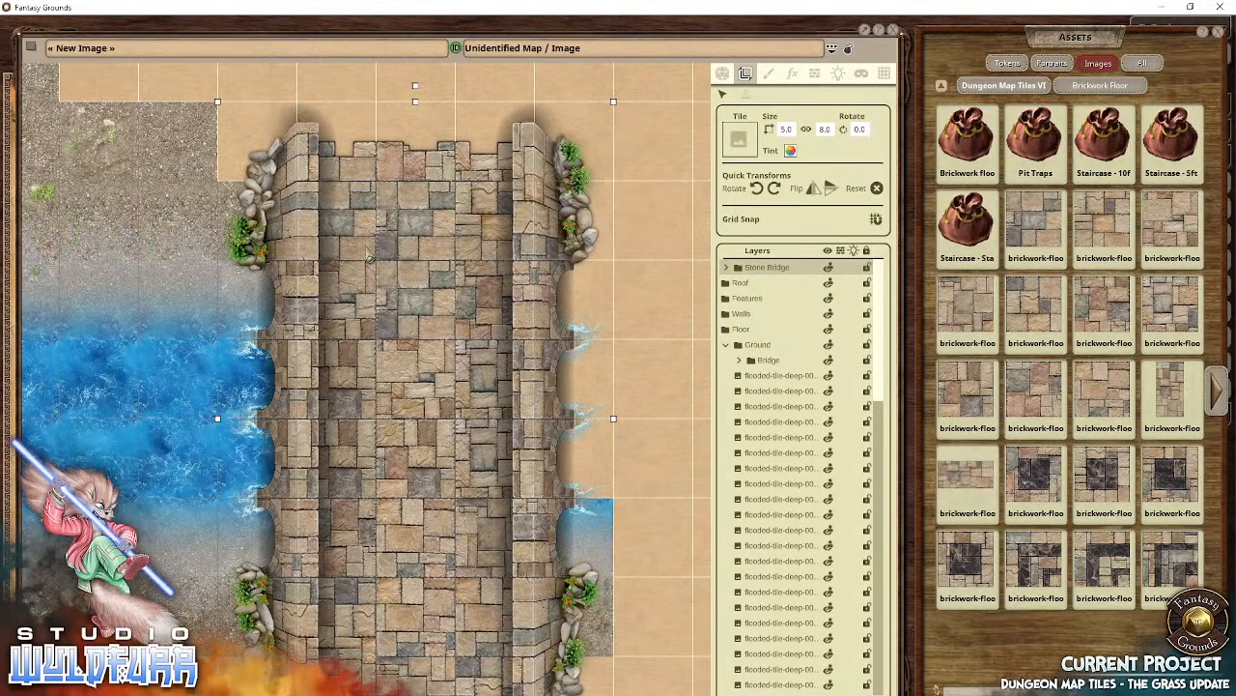
mouse_move(198, 325)
mouse_down()
mouse_move(398, 65)
mouse_move(150, 142)
mouse_move(162, 176)
mouse_move(164, 399)
mouse_move(205, 311)
mouse_up()
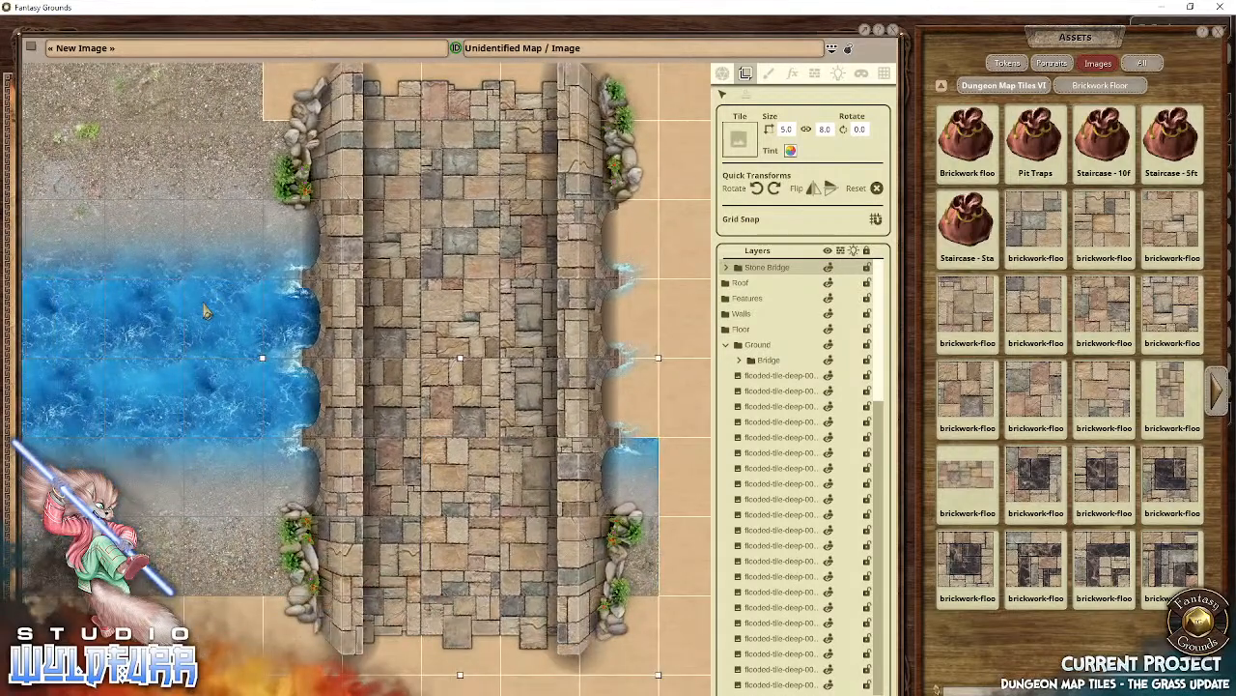
Step: Look over the river and bank tiles on both sides of the relocated stone bridge
scroll(205, 311, down, 1)
scroll(217, 312, up, 3)
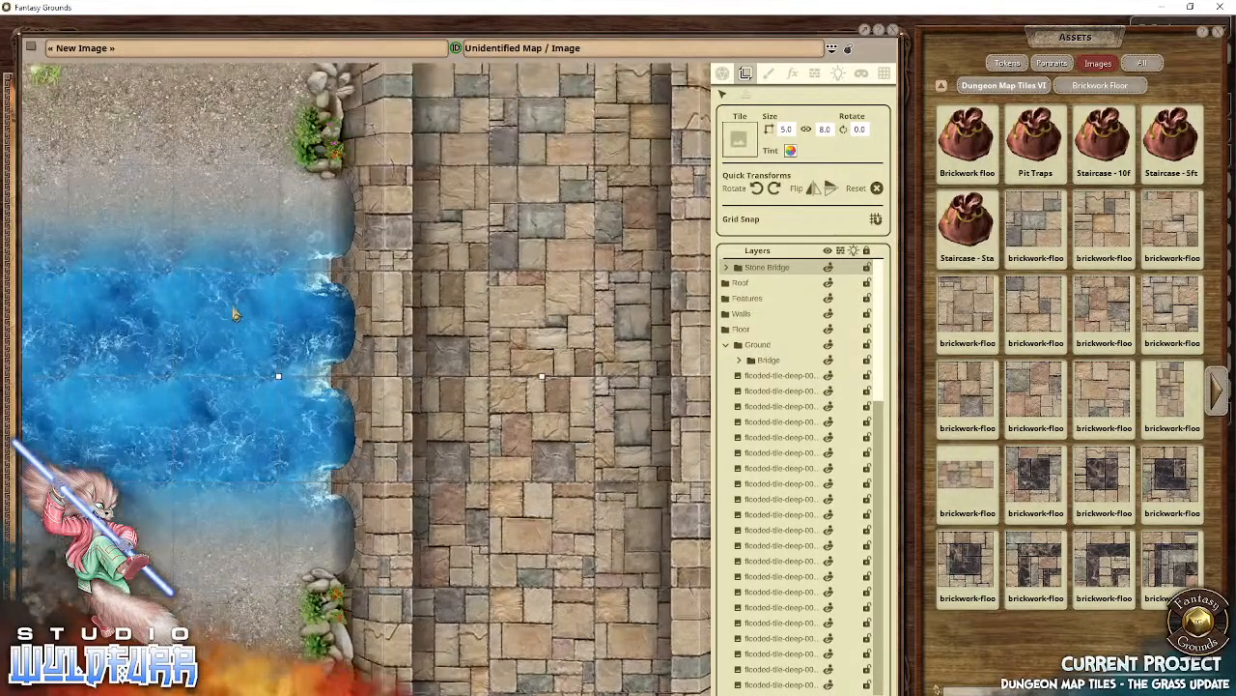
scroll(278, 311, down, 2)
drag(70, 383, 624, 410)
drag(488, 421, 129, 395)
drag(668, 371, 122, 352)
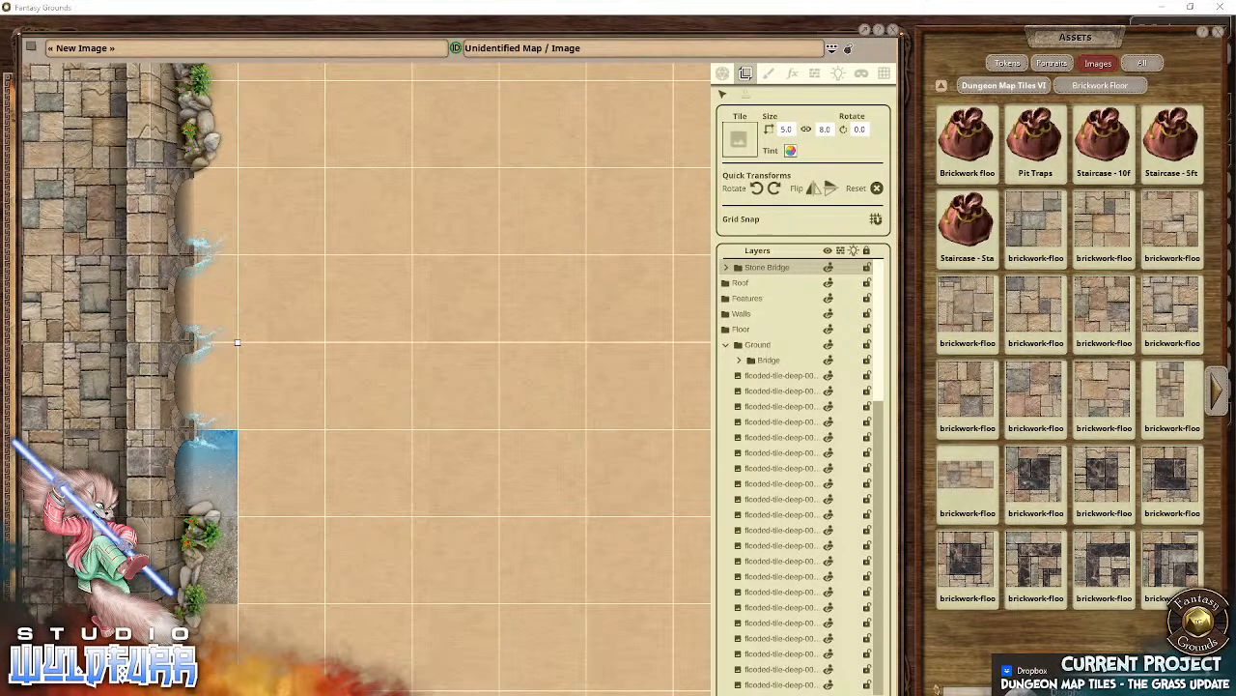
drag(201, 464, 573, 553)
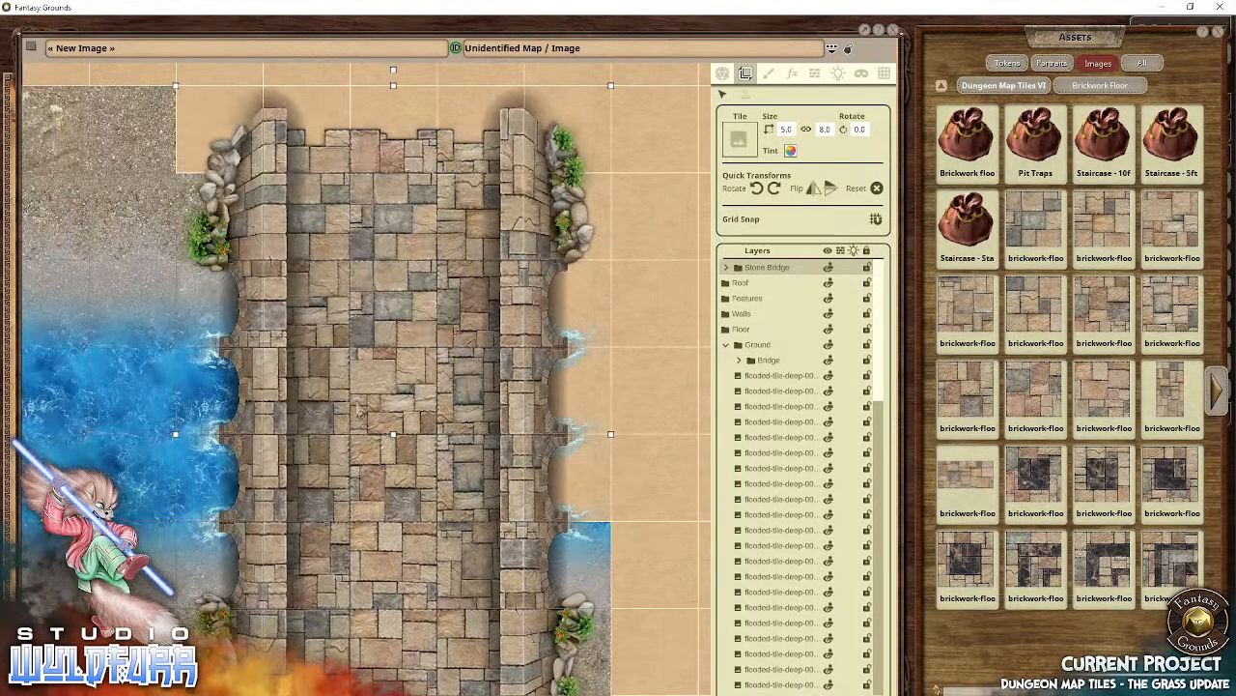
drag(256, 386, 352, 354)
drag(280, 405, 258, 372)
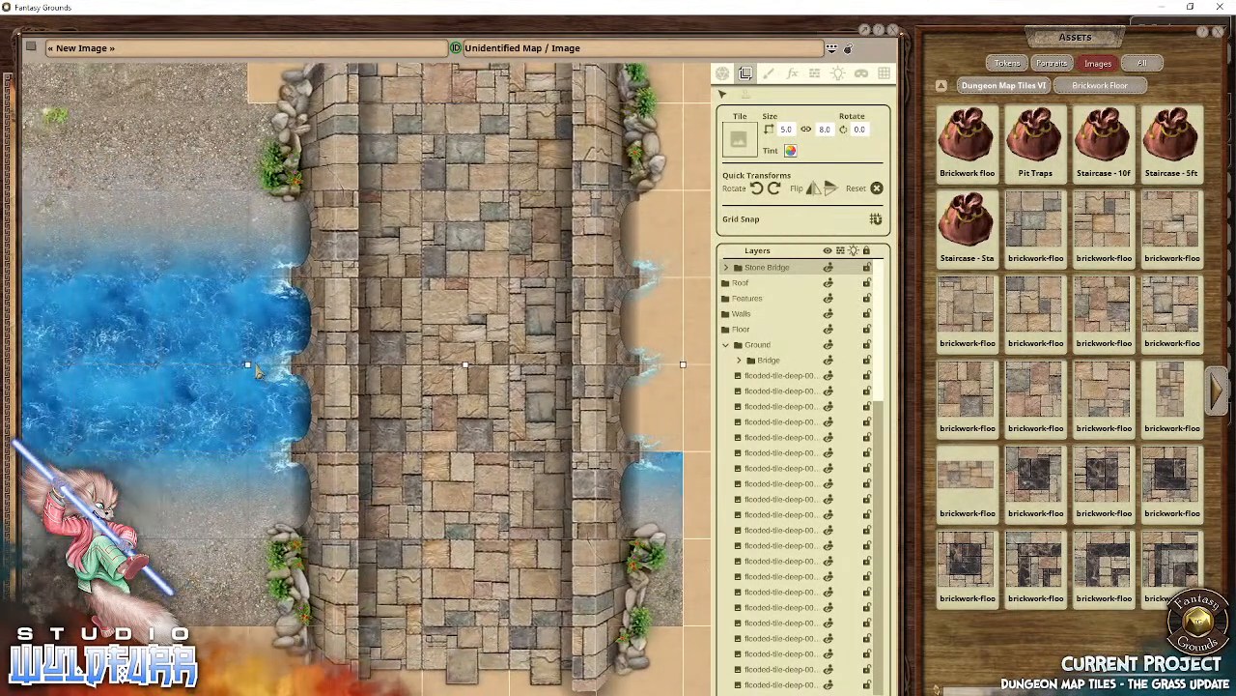
Step: Make the Stone Bridge folder invisible to expose the ground tiles underneath it
click(220, 553)
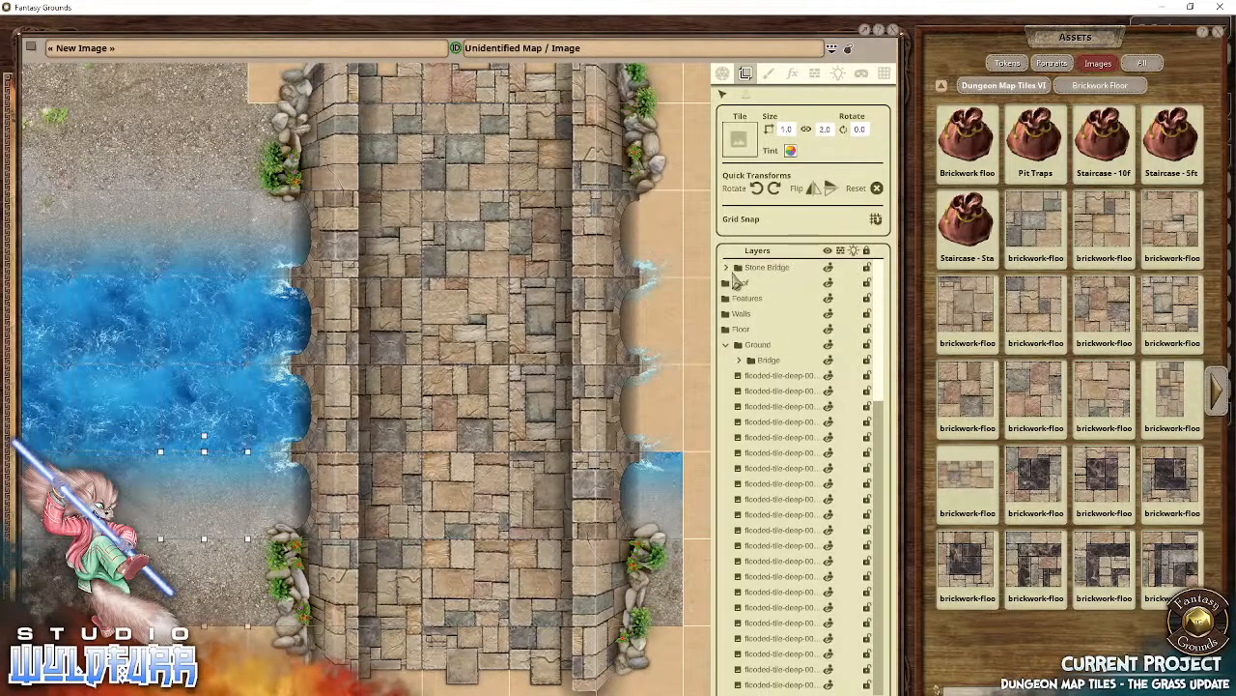
click(828, 268)
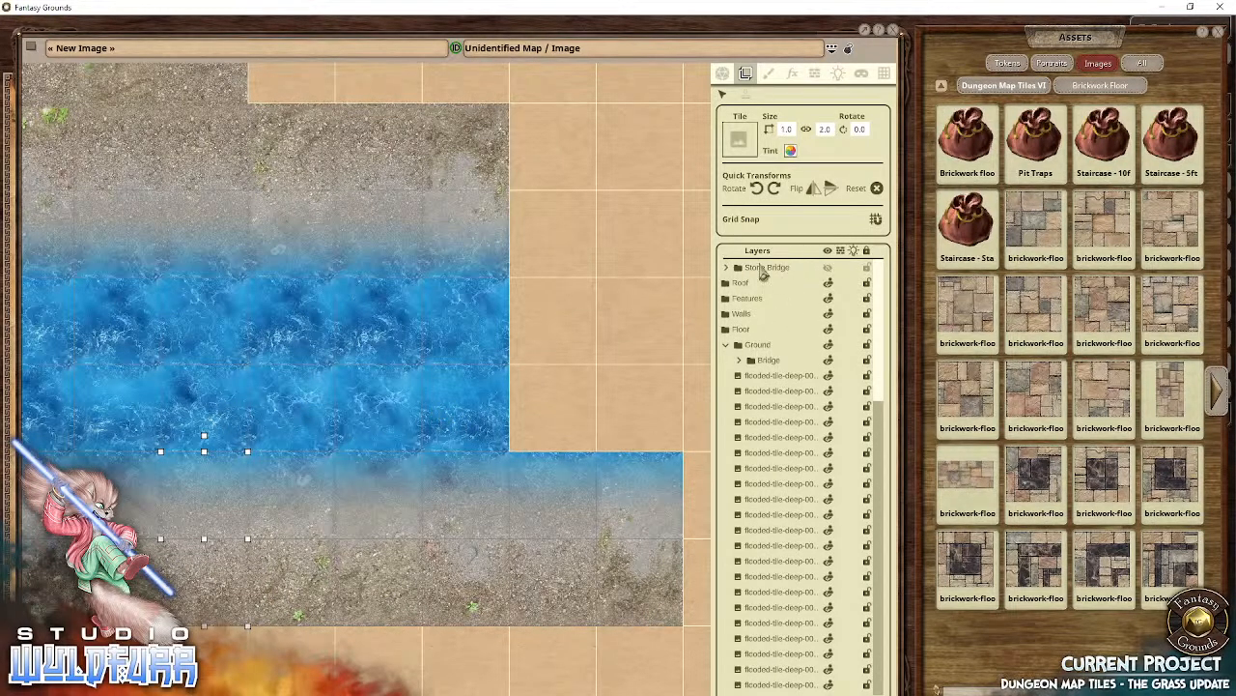
click(826, 266)
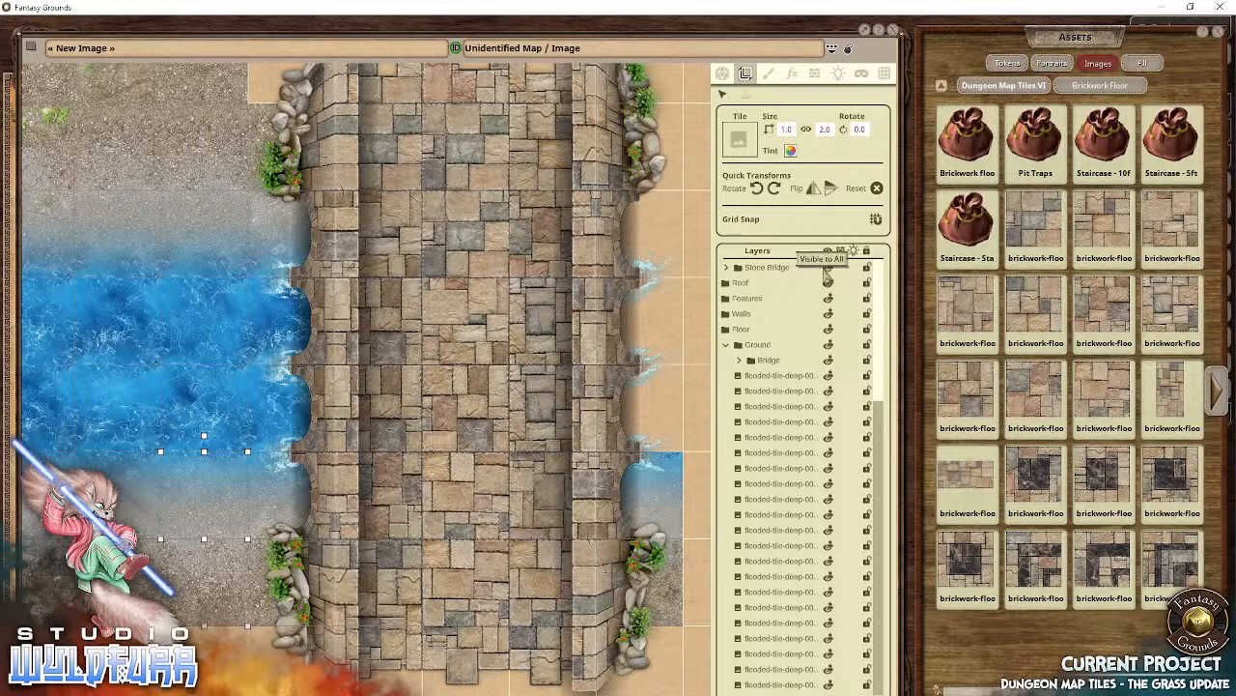
click(827, 268)
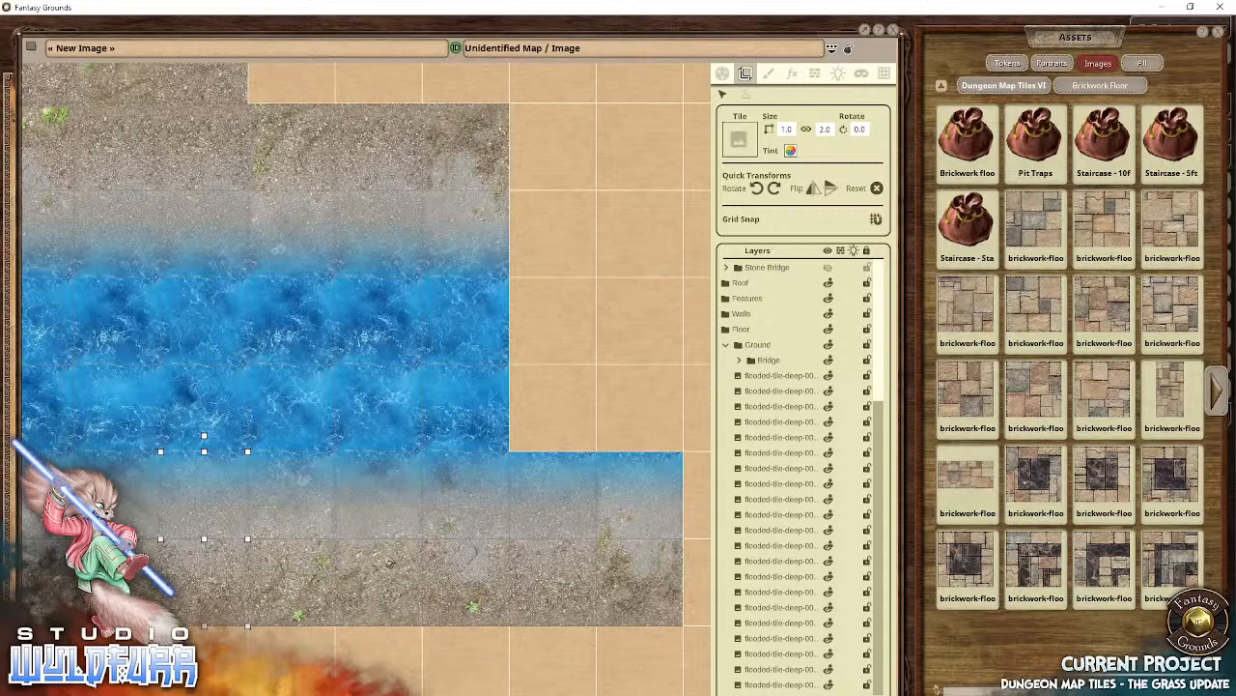
Step: Move three south bank tiles from beneath the hidden stone bridge to extend the south bank eastward
drag(392, 580, 324, 519)
drag(319, 394, 458, 435)
drag(214, 476, 546, 494)
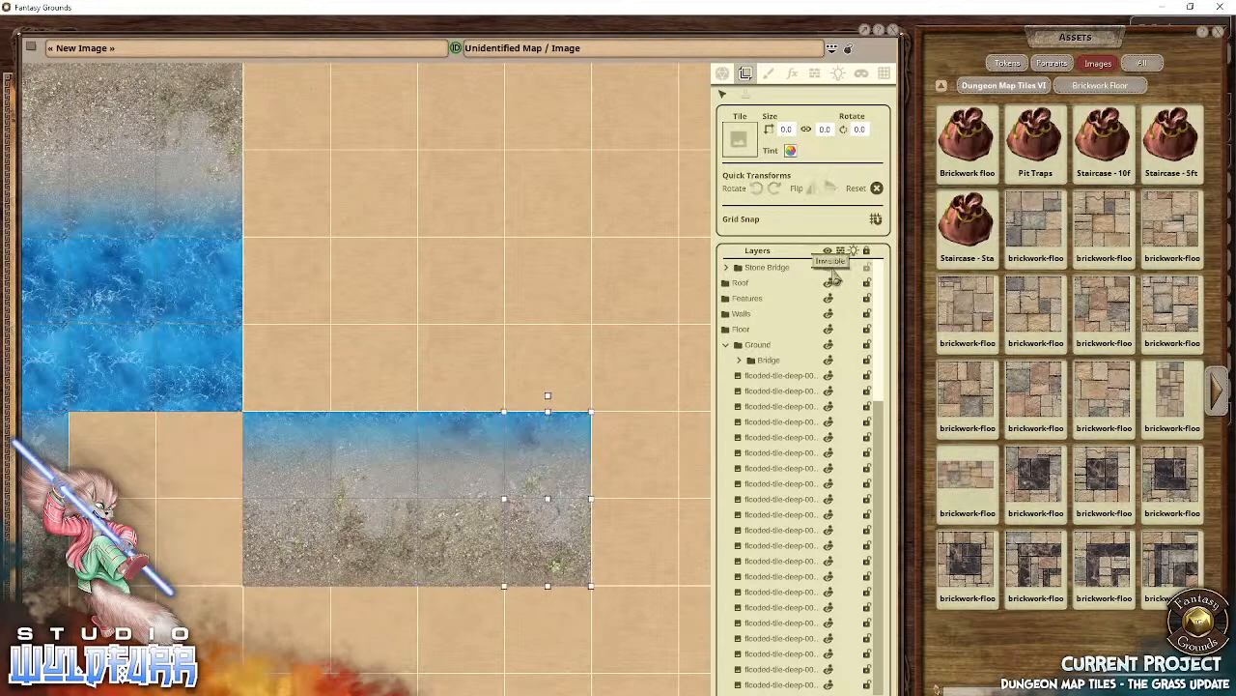
click(829, 268)
click(829, 268)
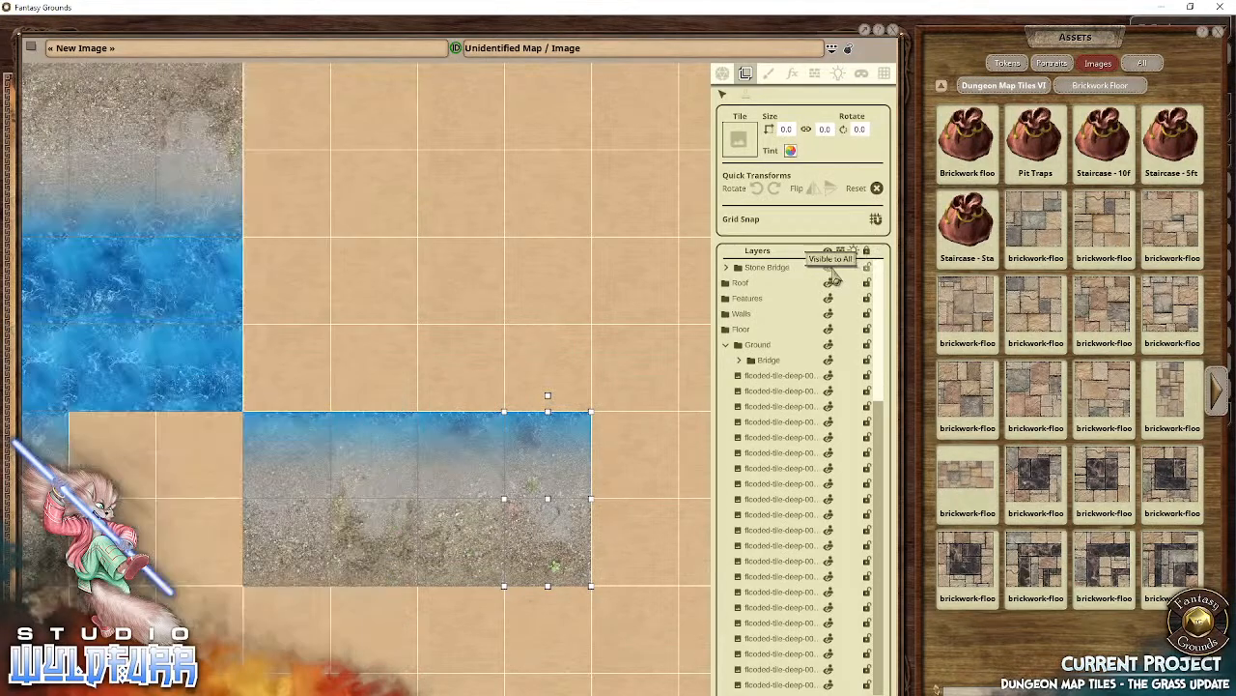
click(275, 449)
drag(275, 448, 622, 449)
Step: Extend the river east of the hidden bridge by moving four deep-water tiles and two north bank tiles out from beneath it
drag(103, 500, 392, 593)
drag(430, 471, 667, 453)
drag(510, 471, 282, 510)
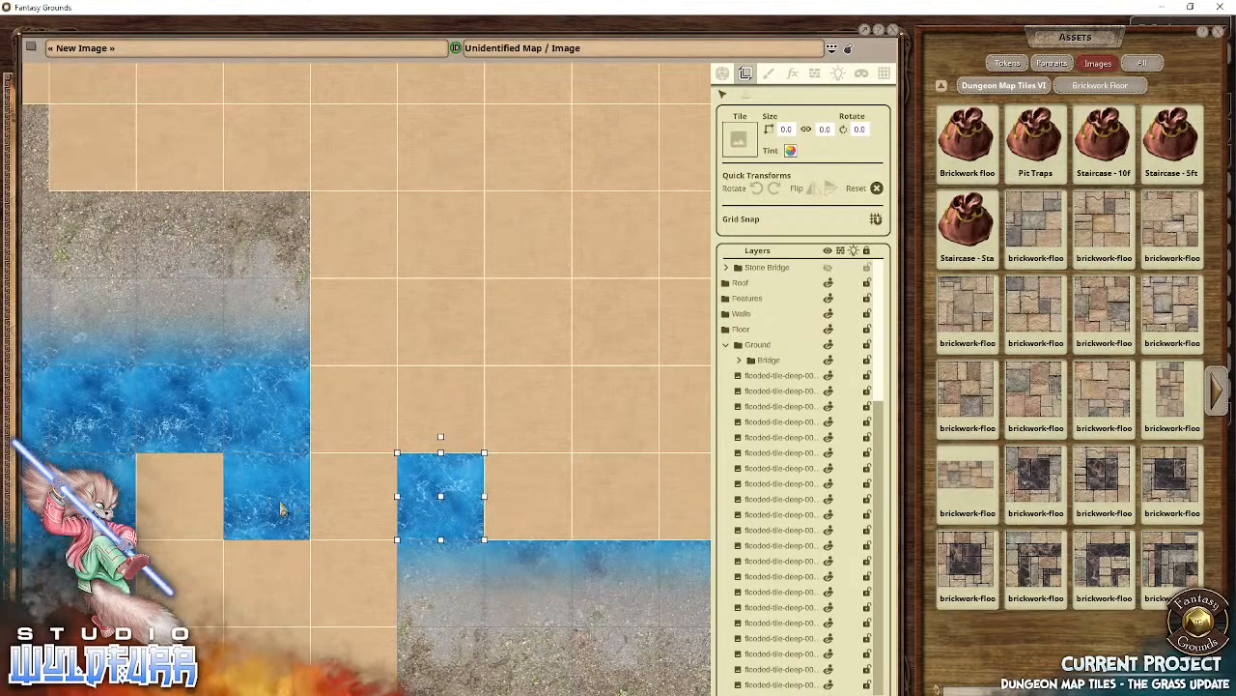
drag(432, 493, 518, 500)
drag(283, 419, 465, 413)
drag(220, 419, 481, 411)
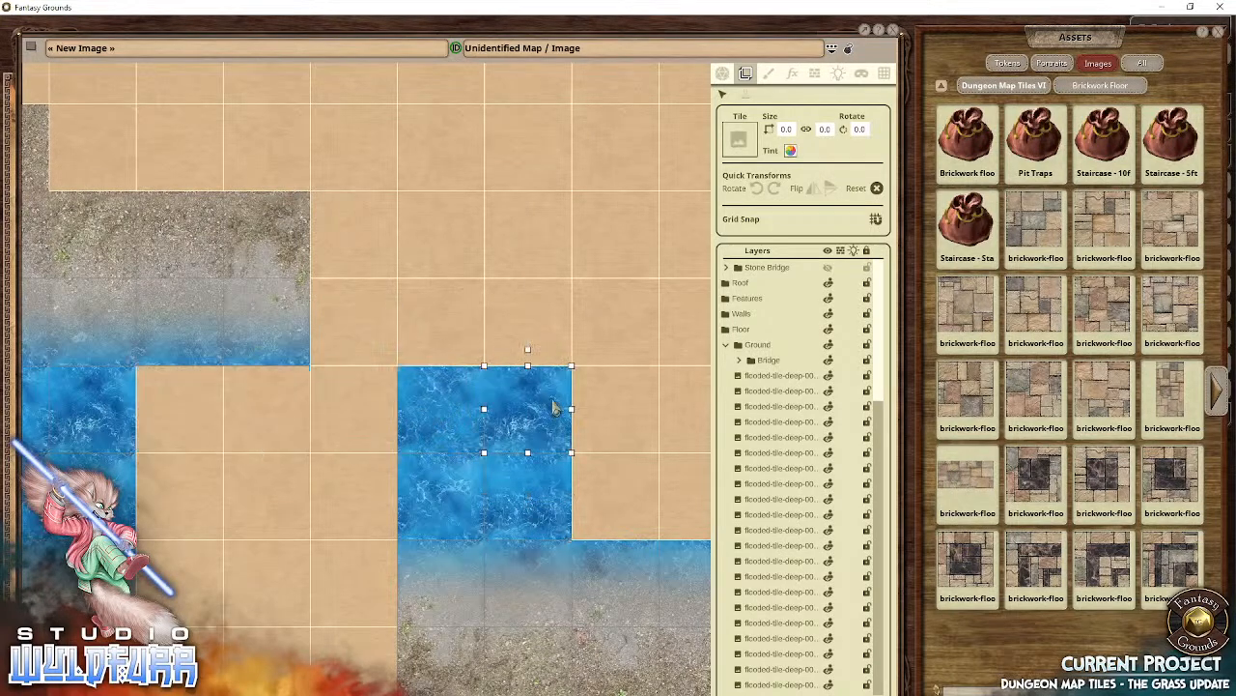
drag(271, 343, 517, 330)
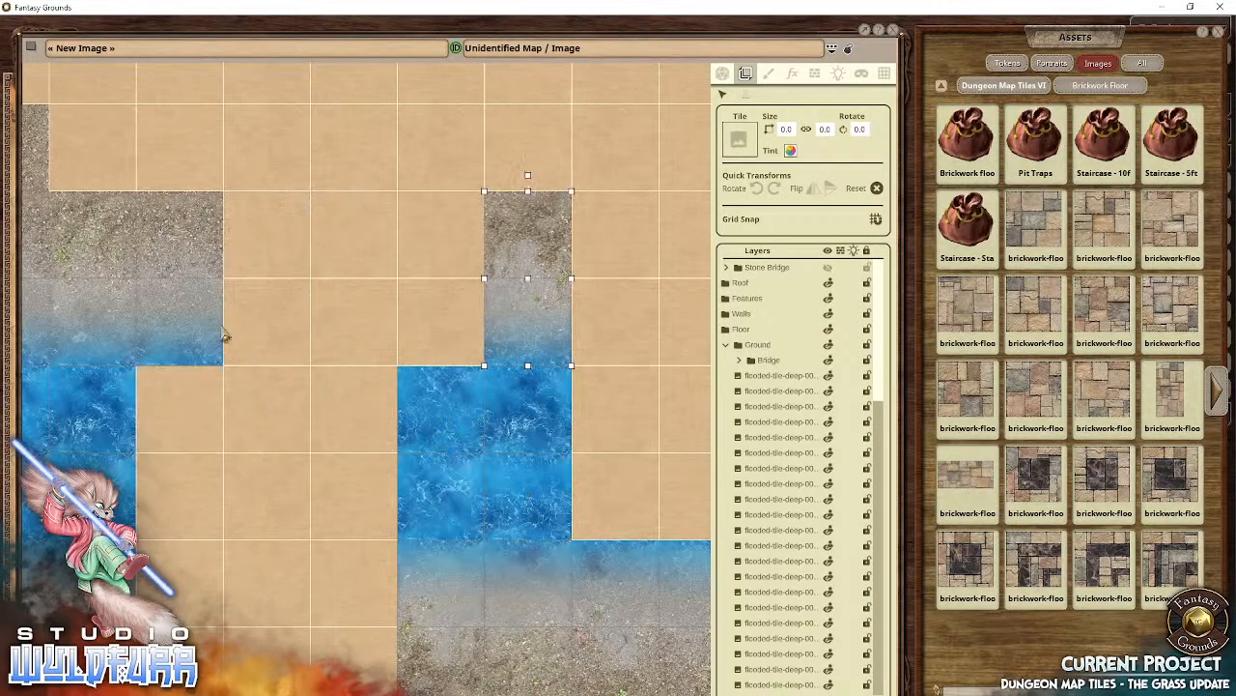
drag(222, 335, 484, 335)
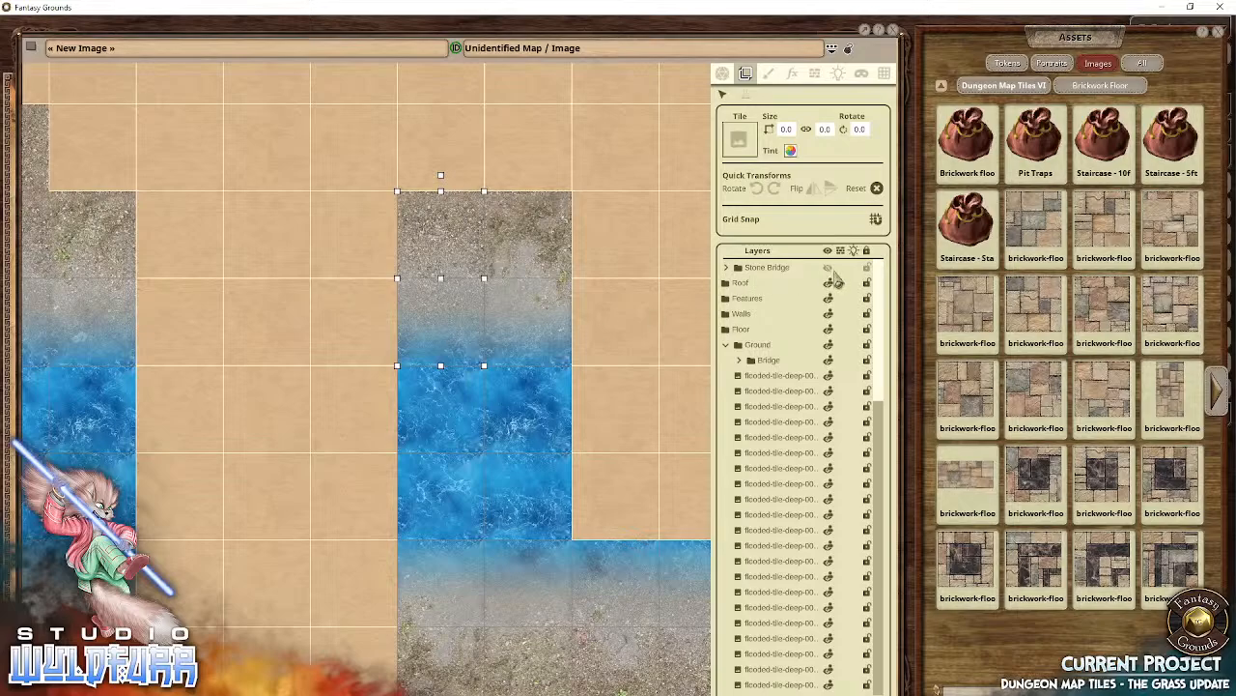
Step: Show the Stone Bridge folder to check the bridge against the rearranged river tiles, and hide the folder again
click(828, 267)
drag(517, 389, 625, 466)
drag(354, 542, 323, 254)
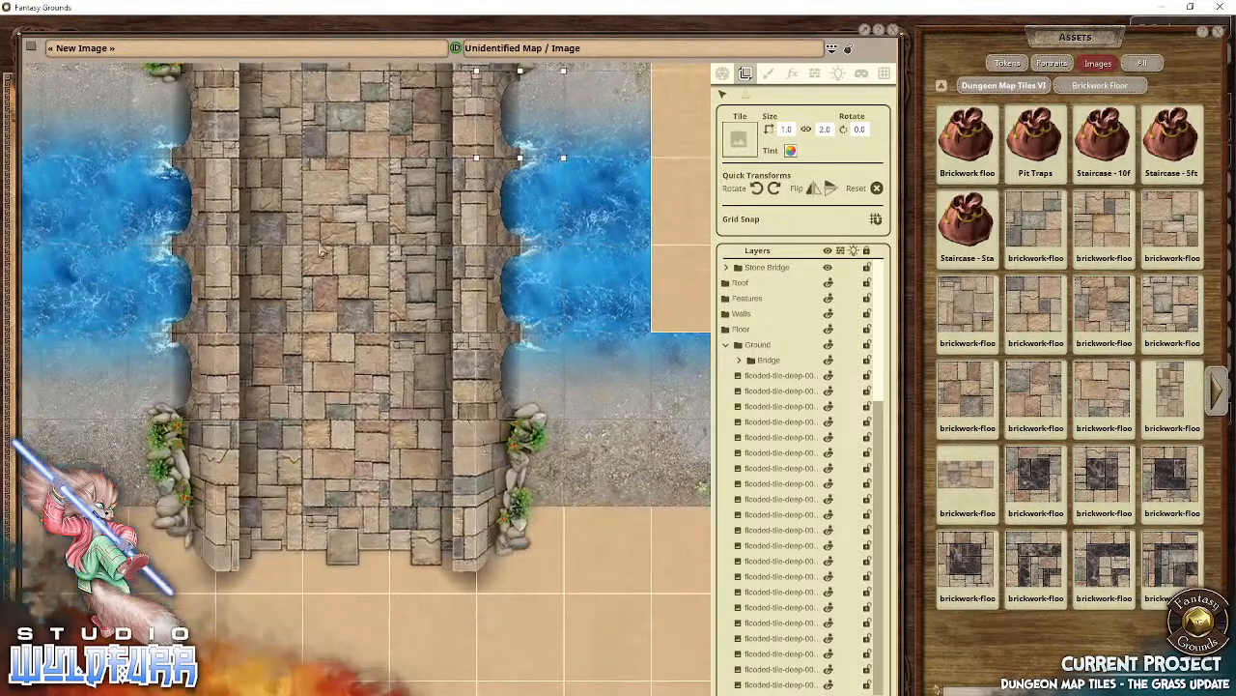
drag(518, 196, 660, 312)
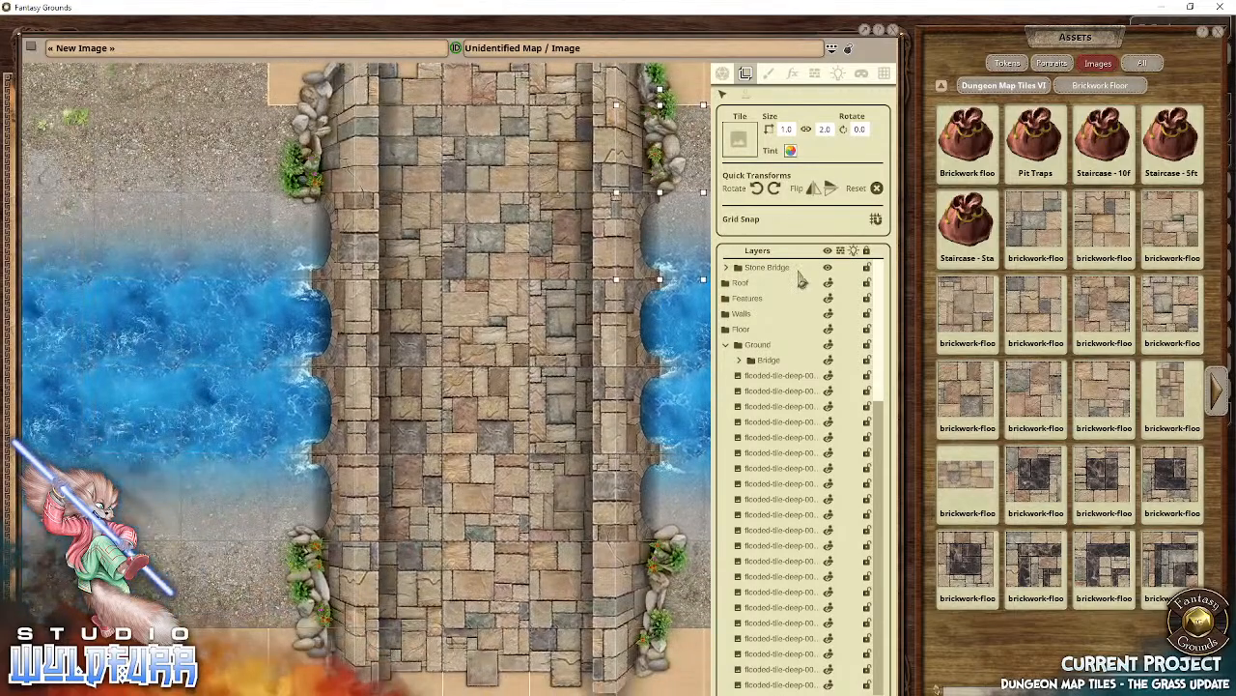
click(828, 270)
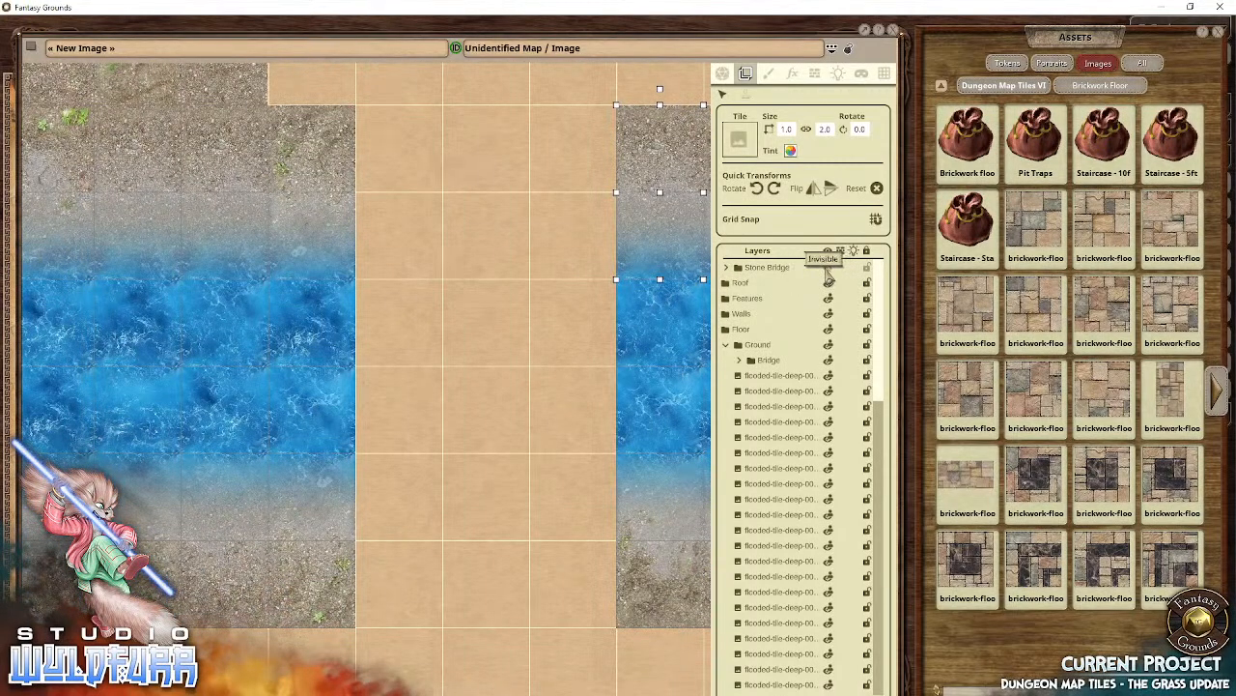
Step: Make the Stone Bridge folder visible again over the extended river
click(828, 274)
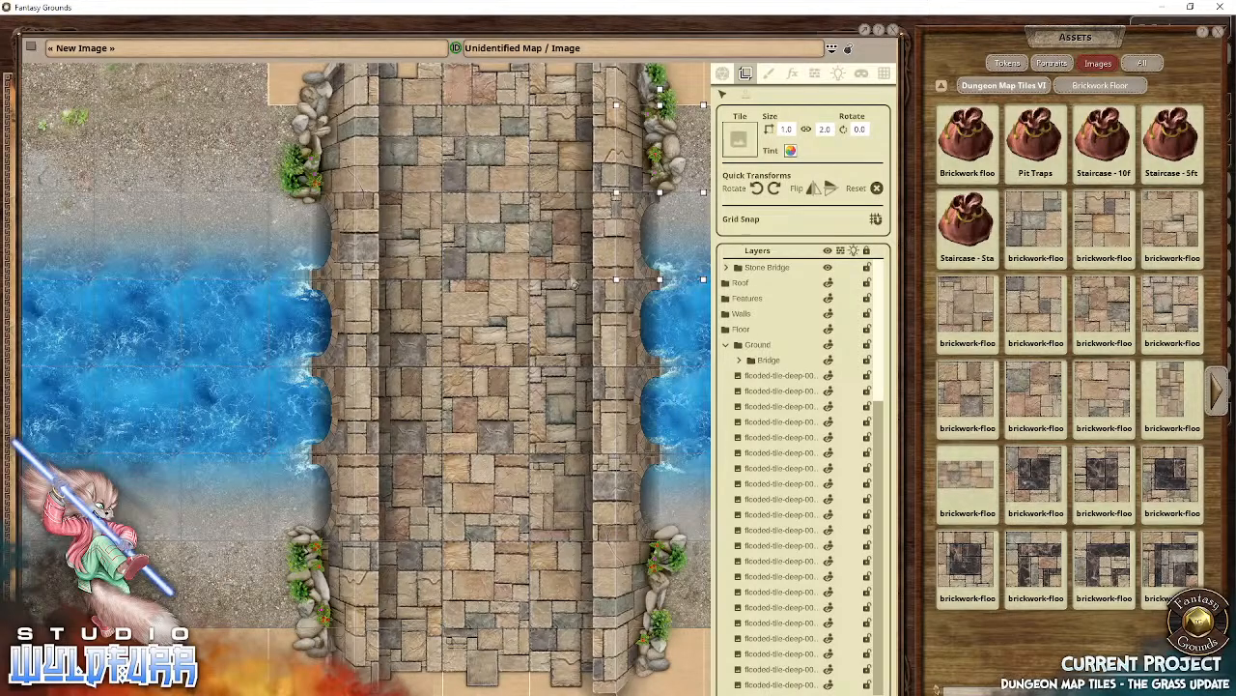
drag(612, 261, 440, 490)
drag(315, 318, 474, 361)
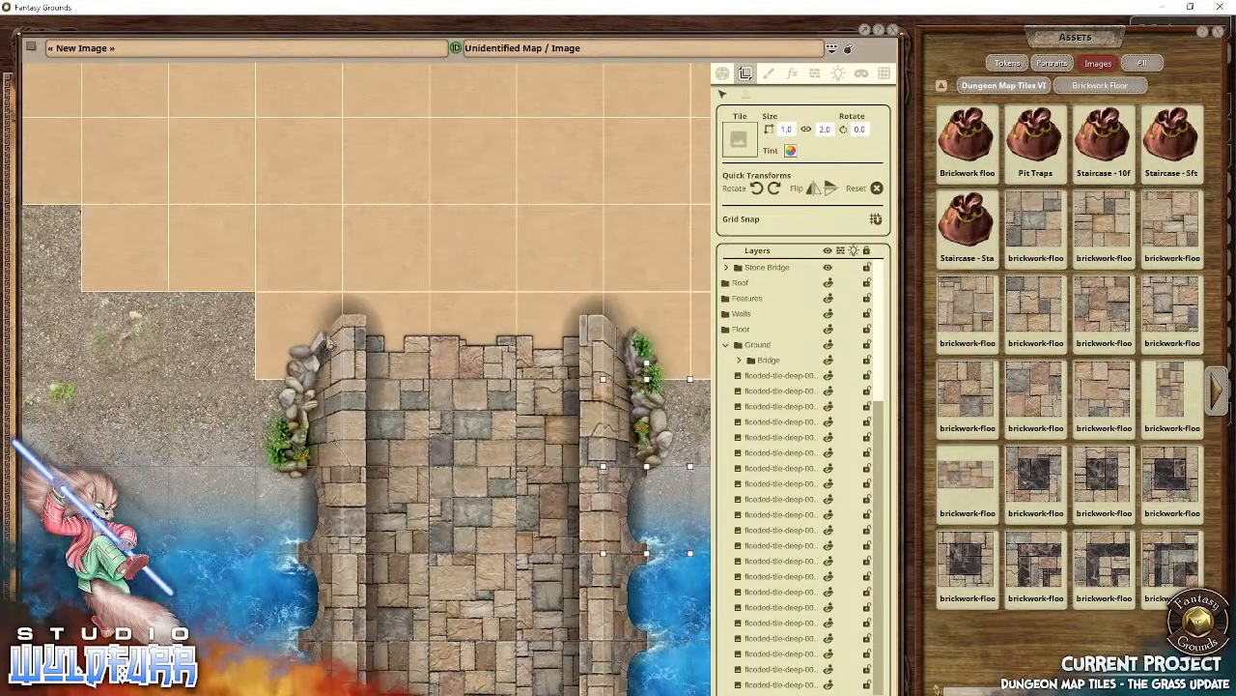
mouse_move(298, 343)
mouse_down()
mouse_move(354, 340)
mouse_move(303, 336)
mouse_up()
drag(465, 342, 626, 341)
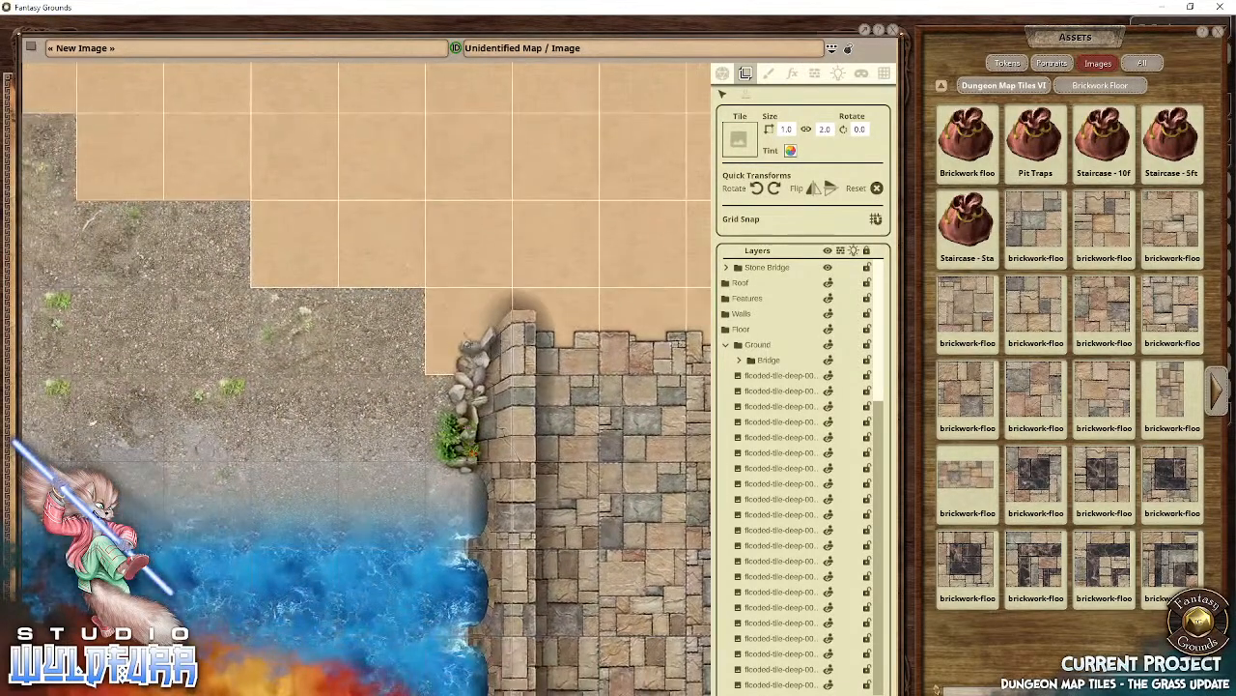
Step: Move a surplus stony ground tile from the north bank's stepped edge, west of the stone bridge, to just below the south bank
click(383, 325)
drag(406, 367, 560, 114)
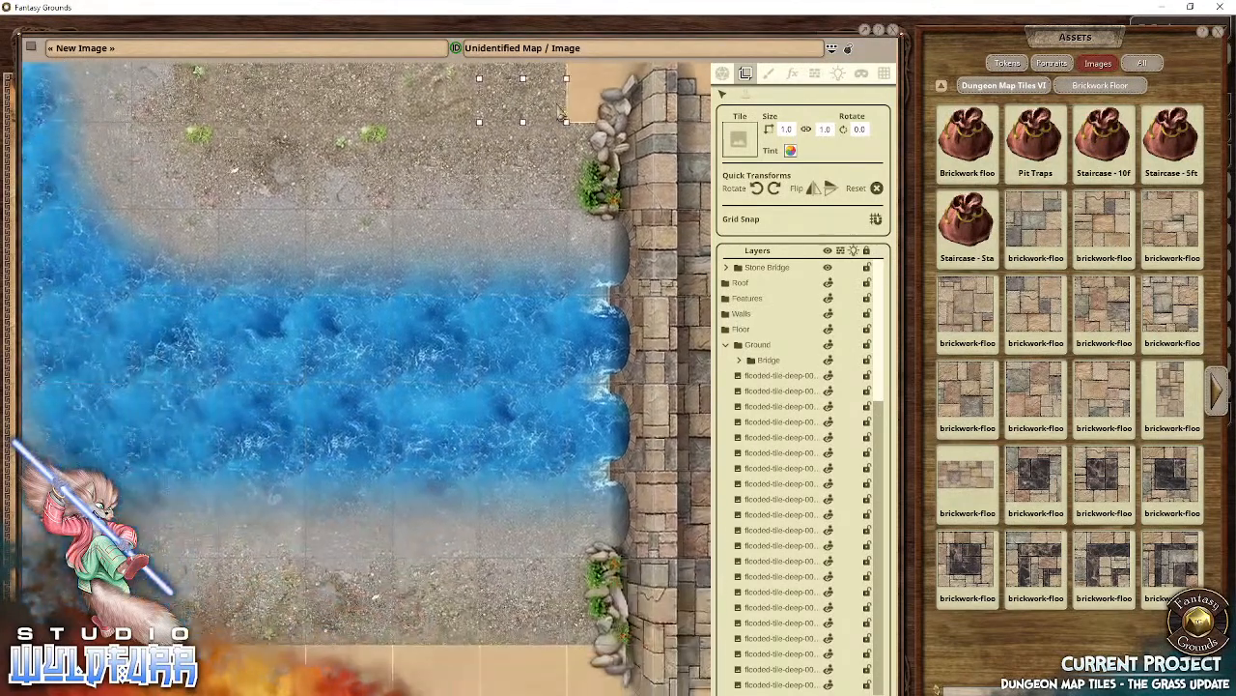
key(Delete)
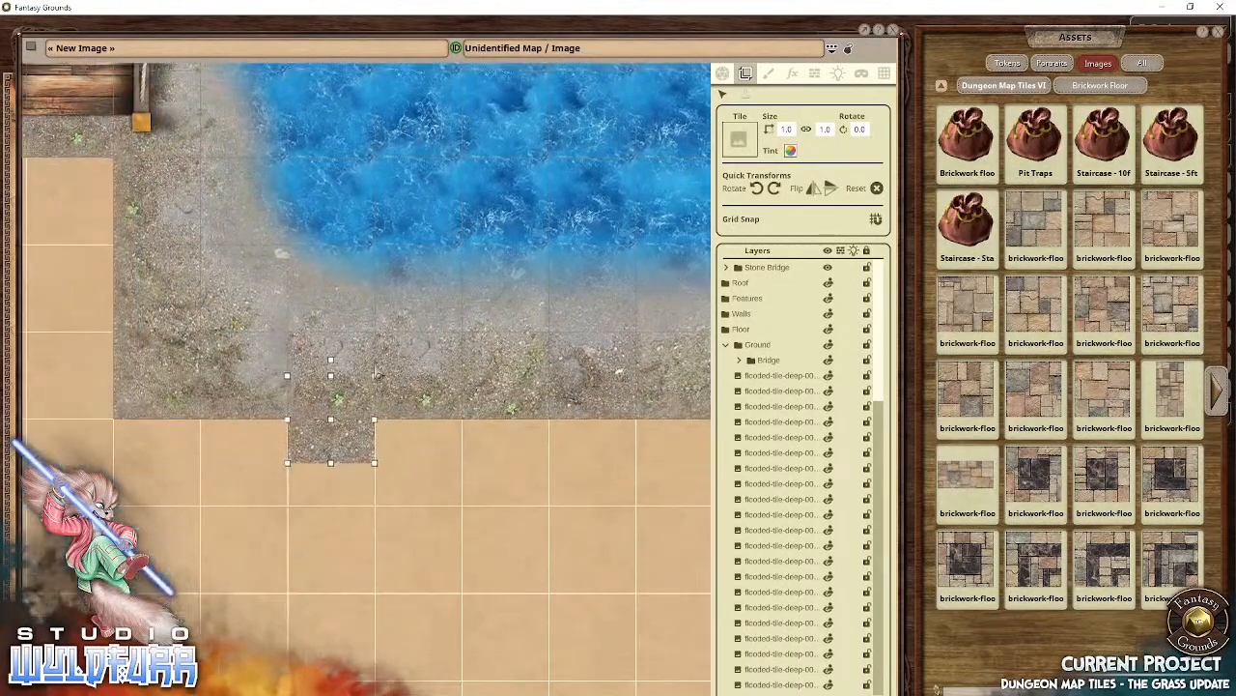
drag(342, 437, 335, 479)
drag(411, 238, 339, 553)
drag(563, 200, 506, 352)
Step: Take the next protruding ground tile off the north bank's stepped edge and move it toward the south bank
click(523, 346)
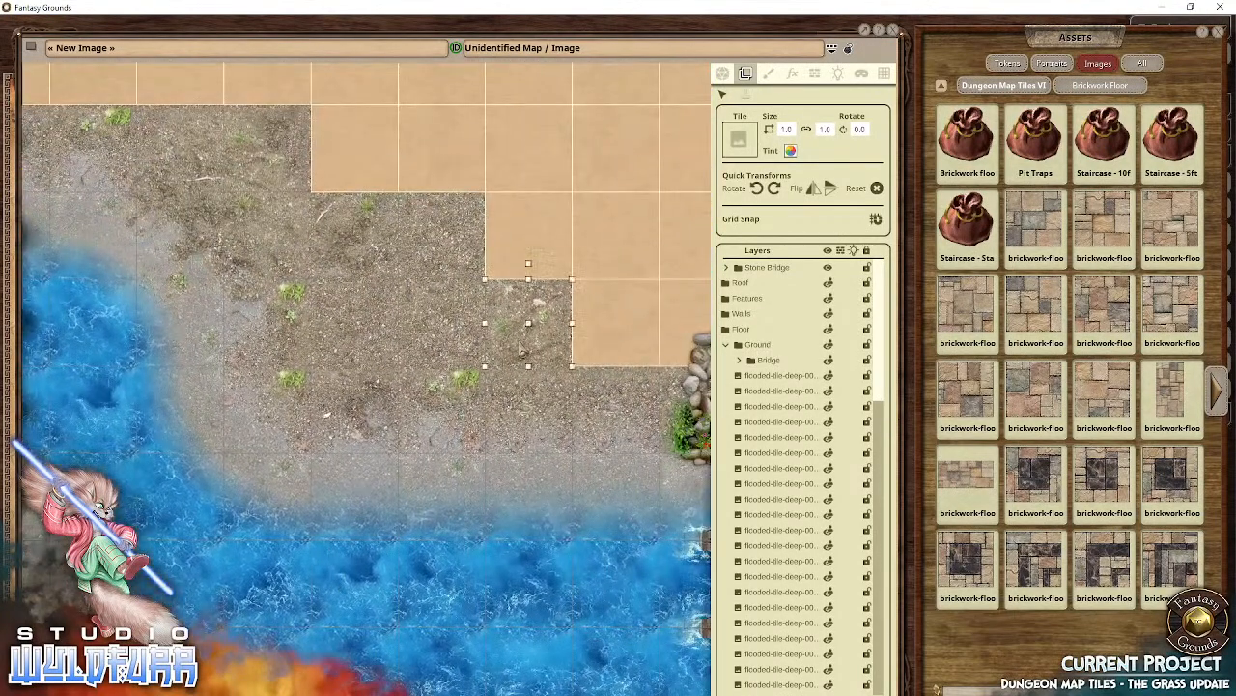
drag(547, 310, 498, 597)
drag(497, 597, 456, 79)
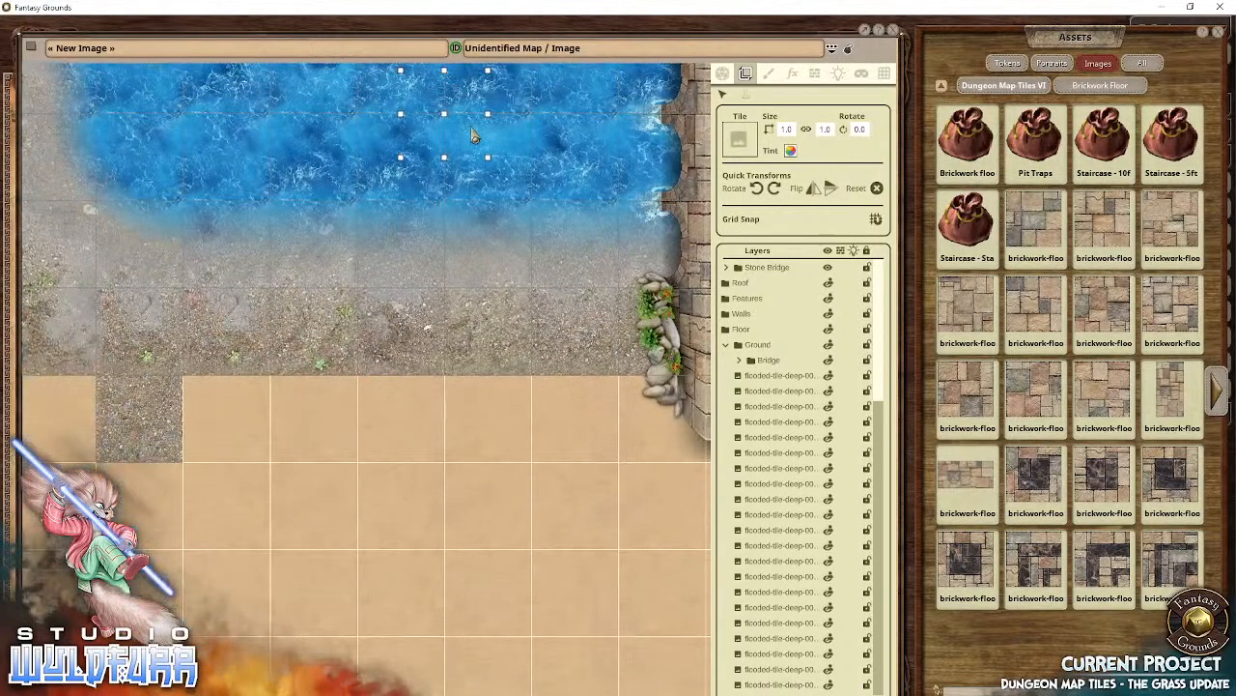
key(Delete)
drag(403, 157, 417, 566)
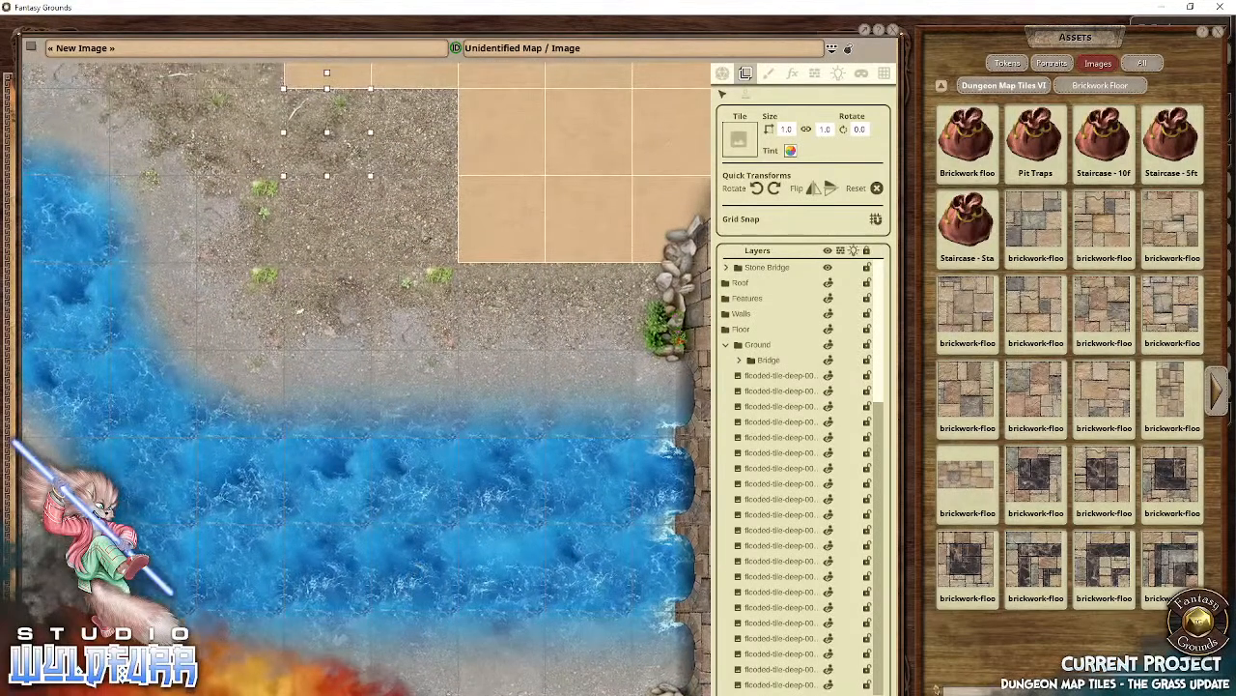
Step: Examine the river and both banks on either side of the stone bridge for remaining gaps
drag(604, 162, 113, 131)
drag(352, 383, 155, 111)
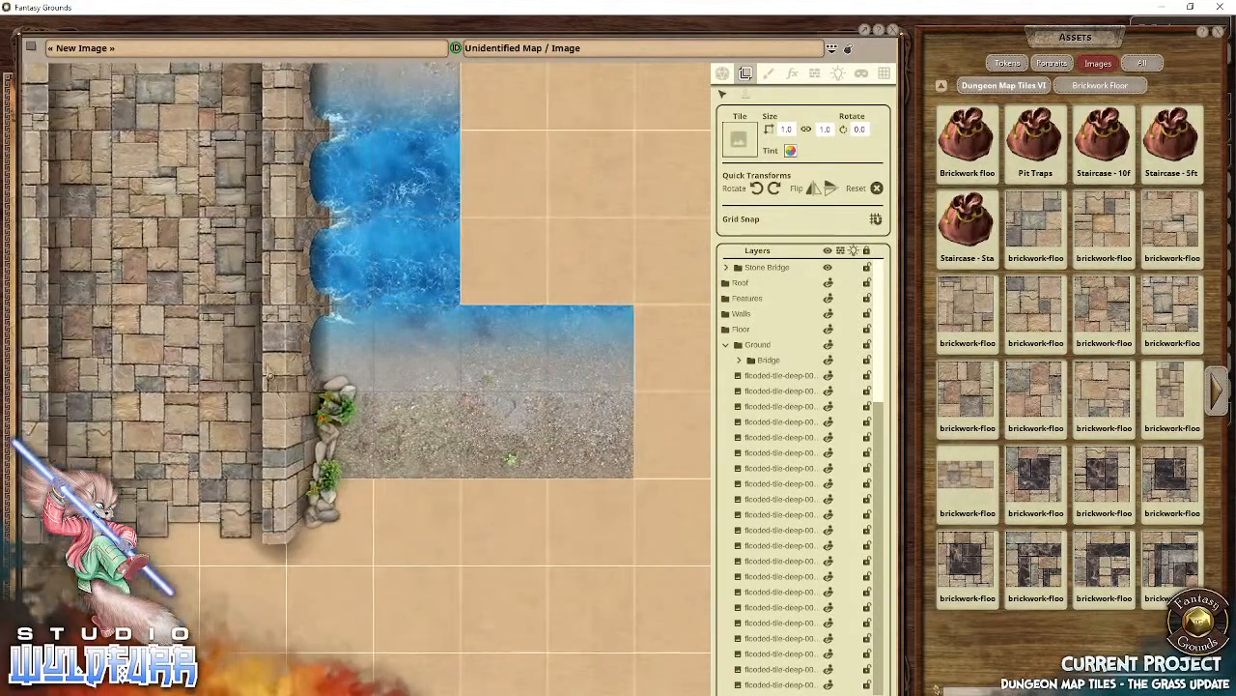
drag(474, 410, 629, 441)
drag(508, 322, 678, 503)
drag(505, 251, 392, 77)
drag(616, 322, 370, 390)
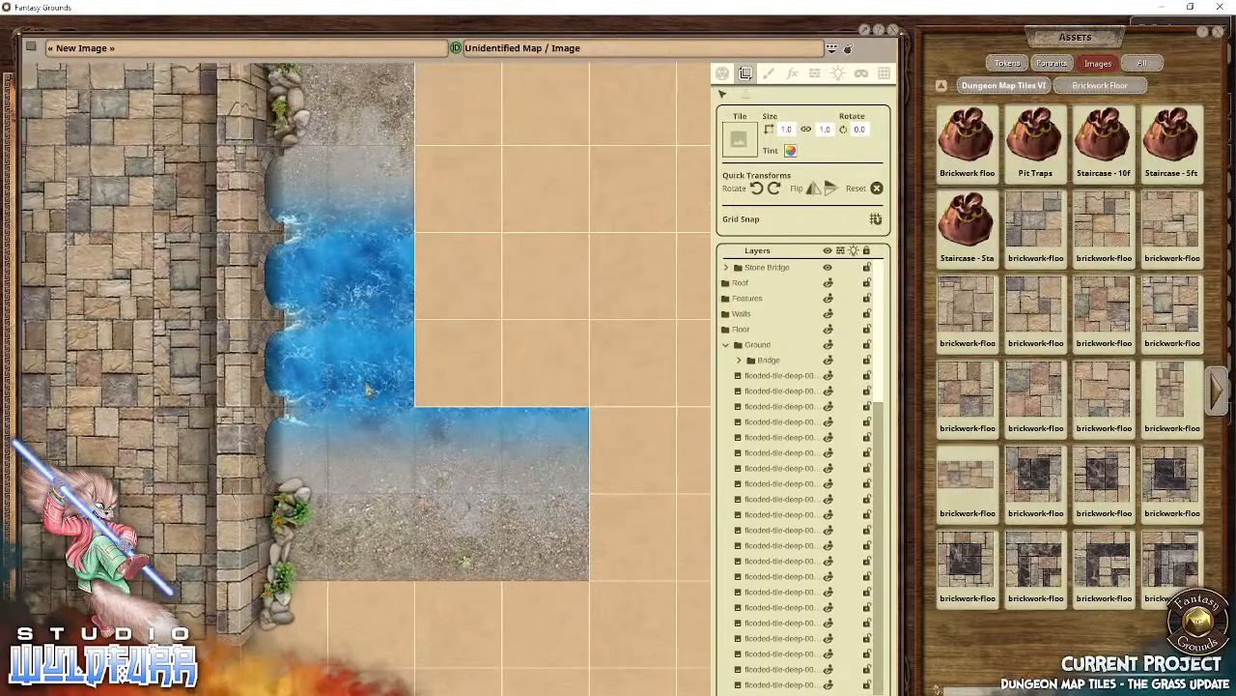
drag(535, 280, 577, 438)
drag(400, 369, 638, 278)
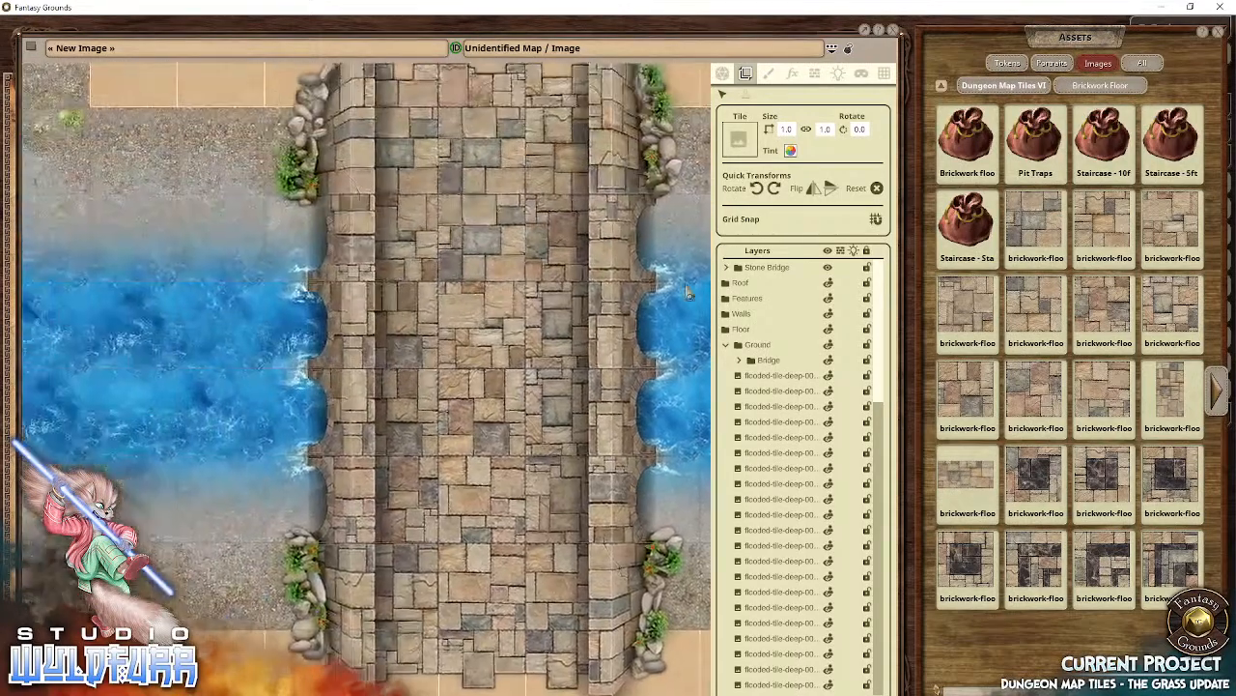
drag(214, 383, 590, 377)
drag(466, 379, 544, 396)
drag(271, 197, 535, 416)
drag(661, 378, 422, 358)
drag(677, 473, 434, 309)
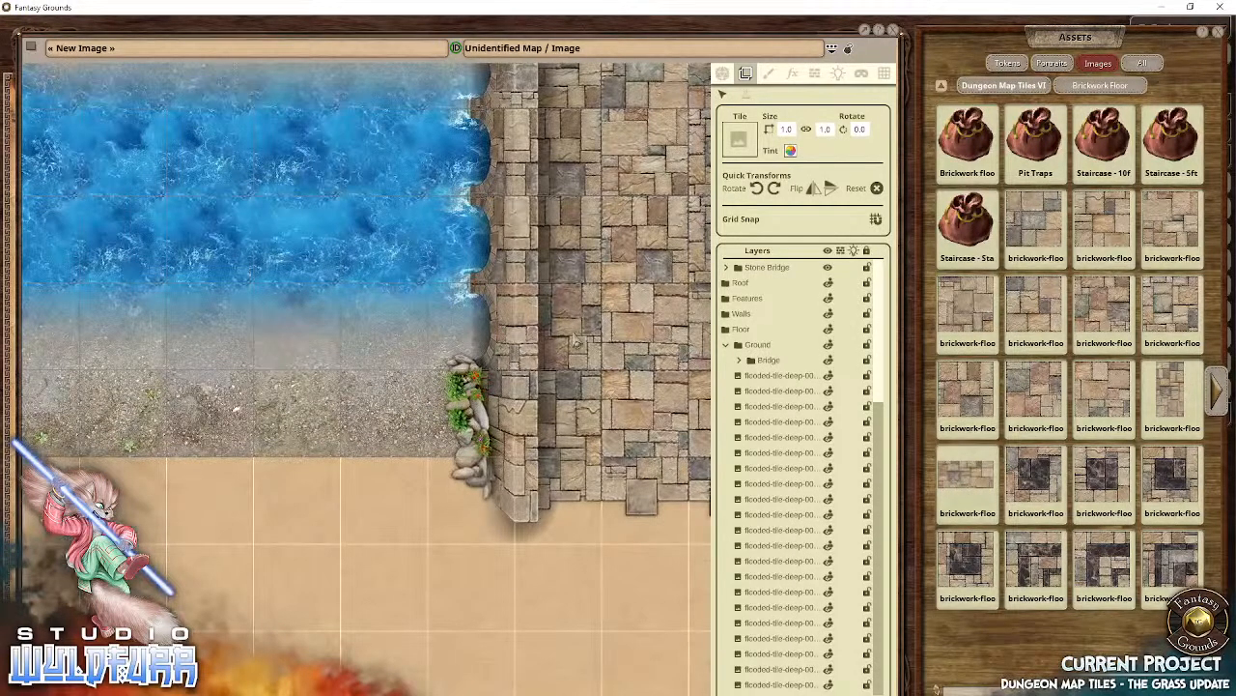
Step: Look through the Stoney Ground tiles in Dungeon Map Tiles VI and open the Muddy Ground folder
click(1037, 92)
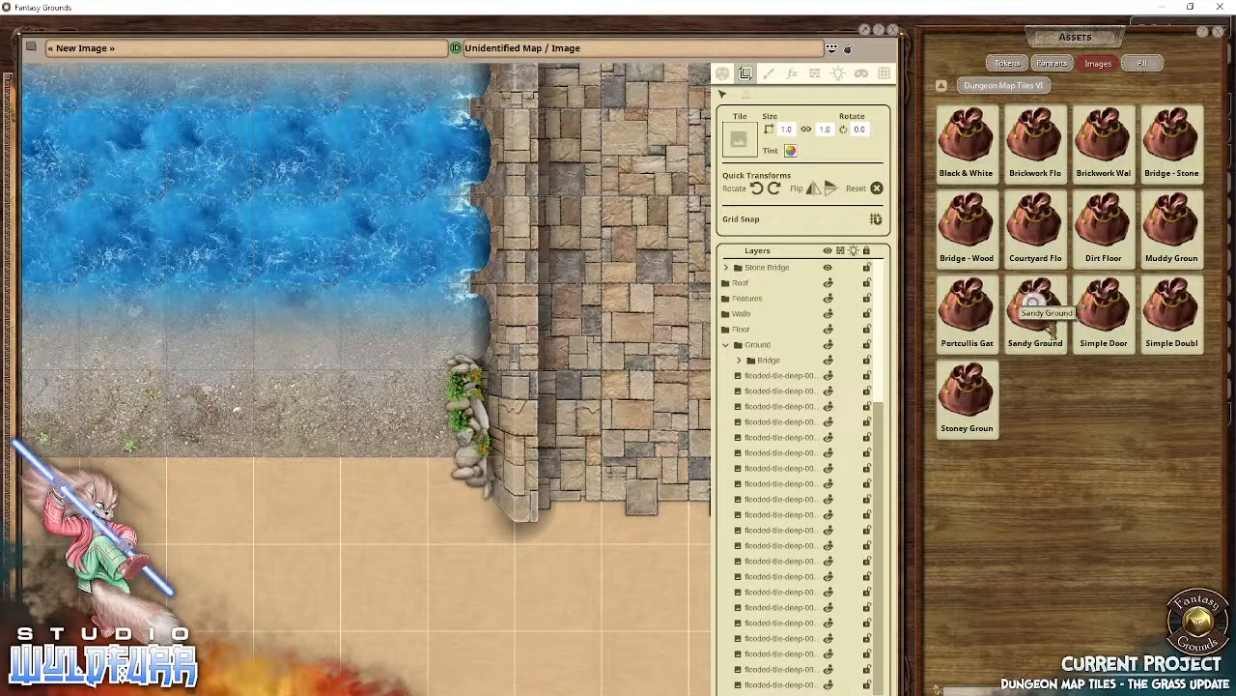
click(975, 405)
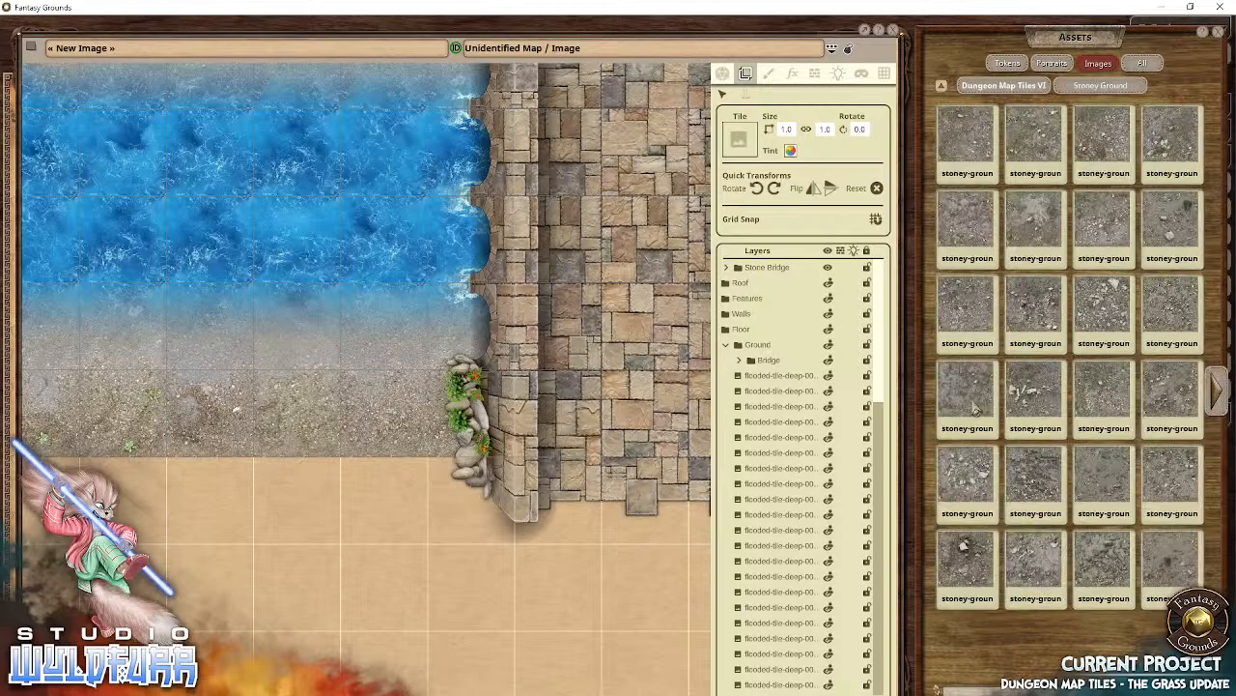
drag(418, 466, 101, 427)
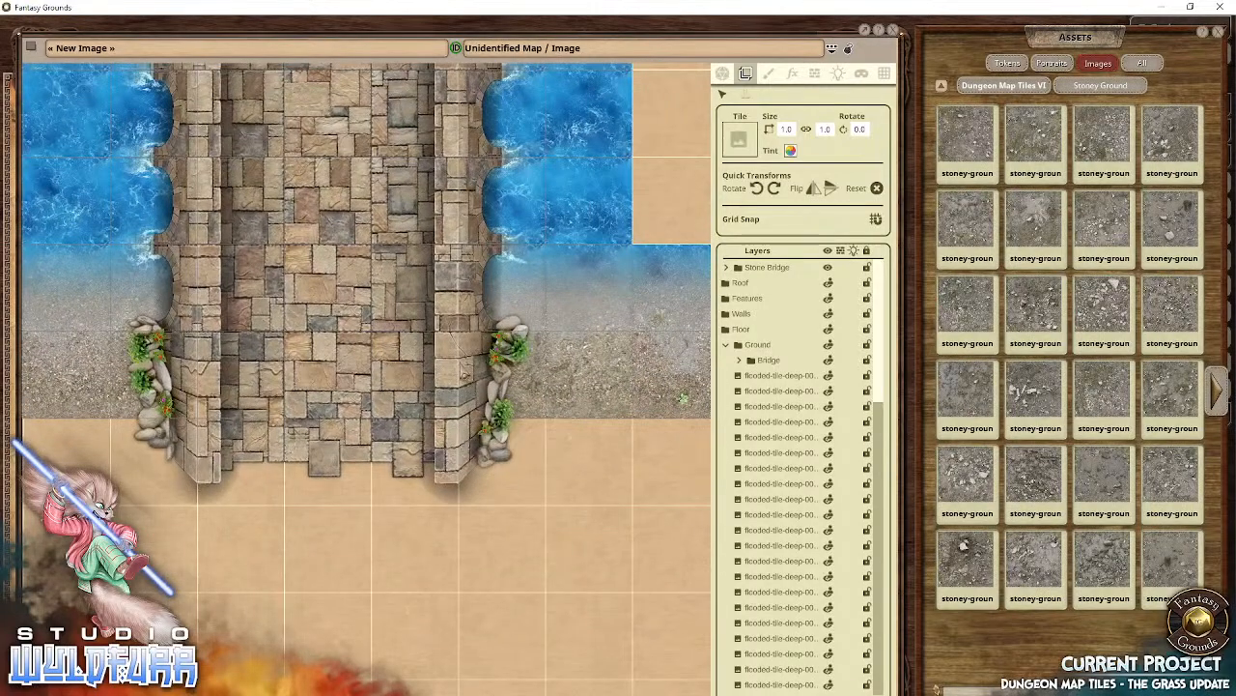
click(1004, 85)
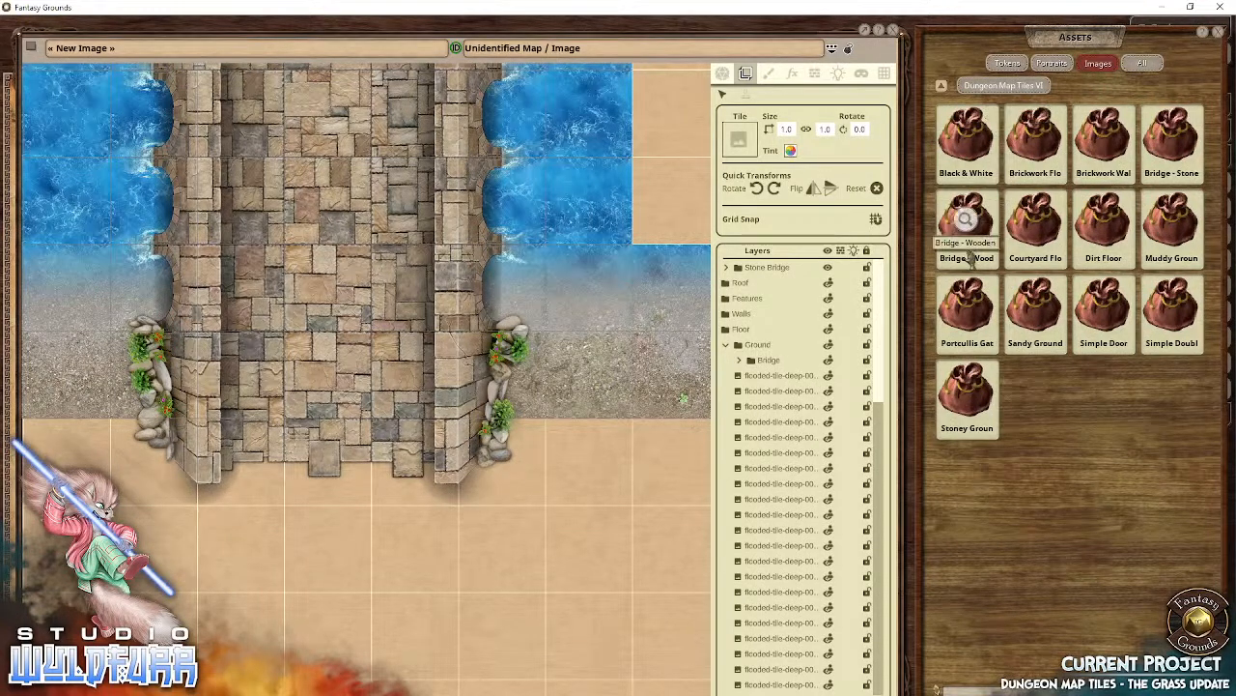
click(1169, 224)
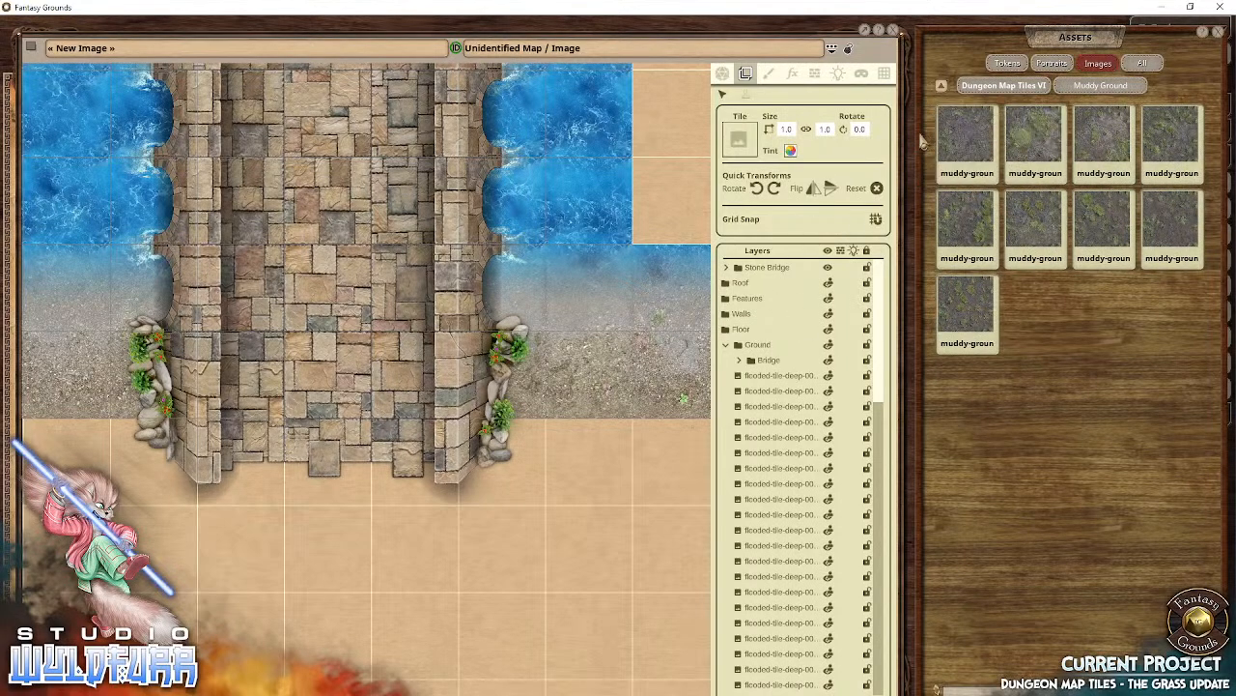
drag(579, 407, 411, 220)
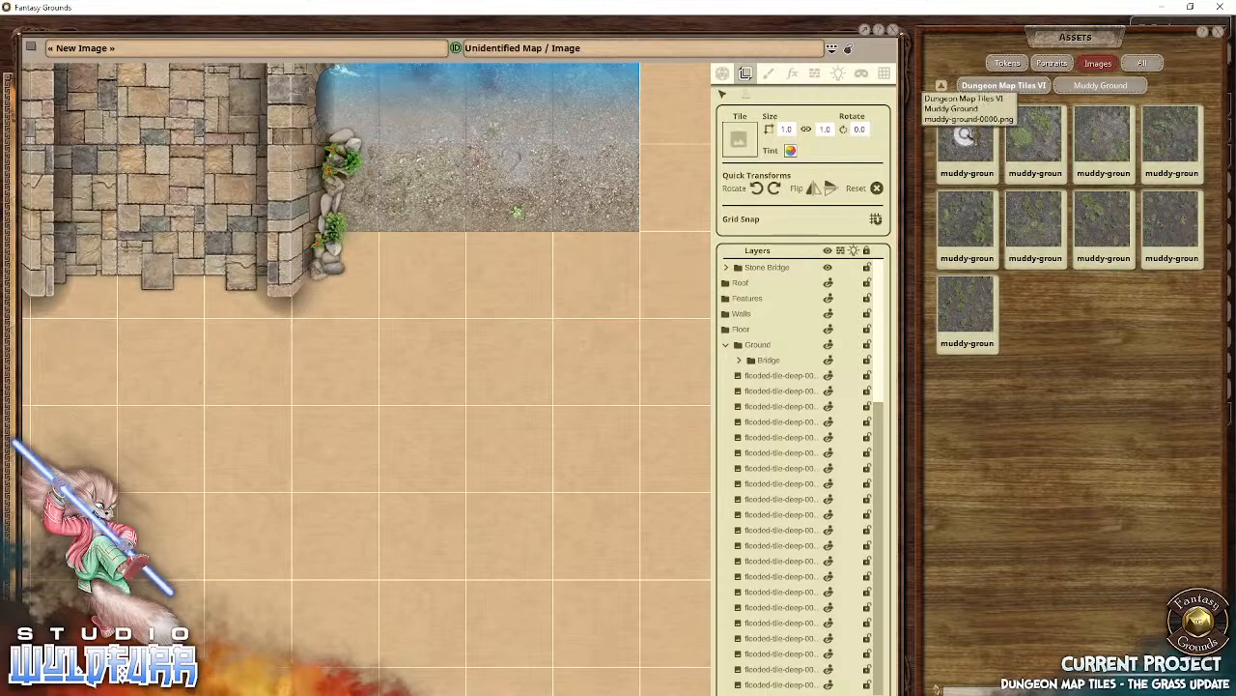
Step: Try out a patch of seven Muddy Ground tiles directly below the south bank, east of the stone bridge
drag(964, 135, 447, 295)
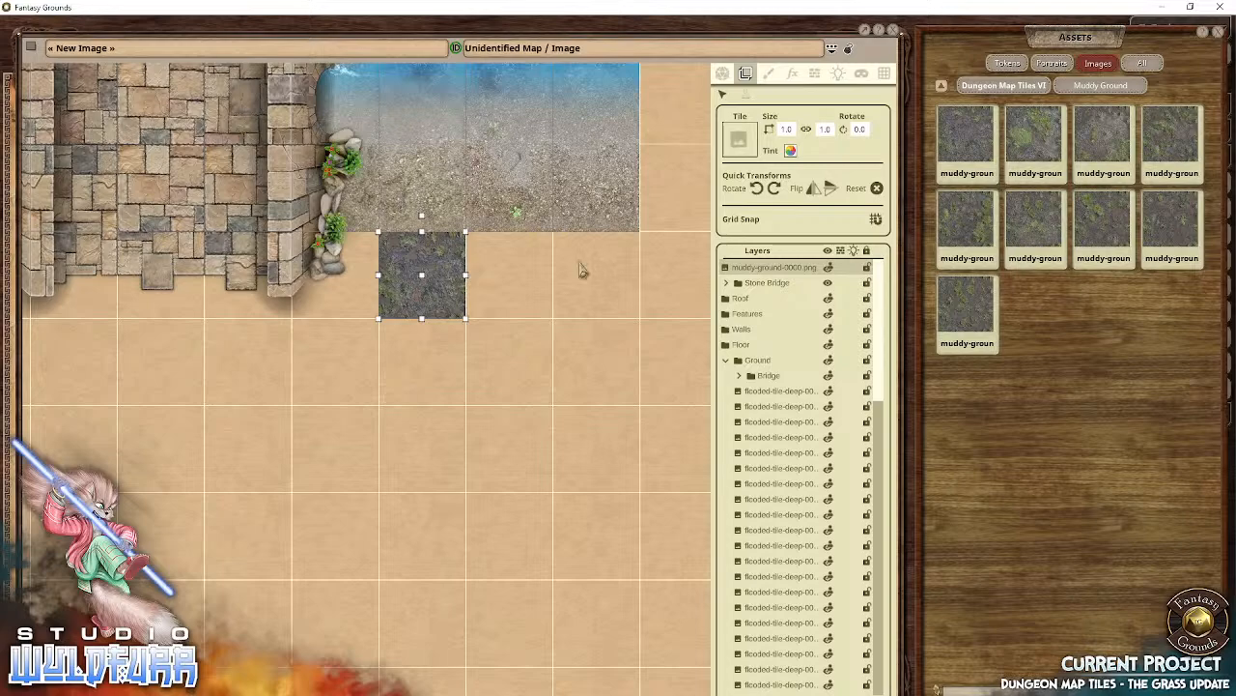
drag(515, 240, 571, 333)
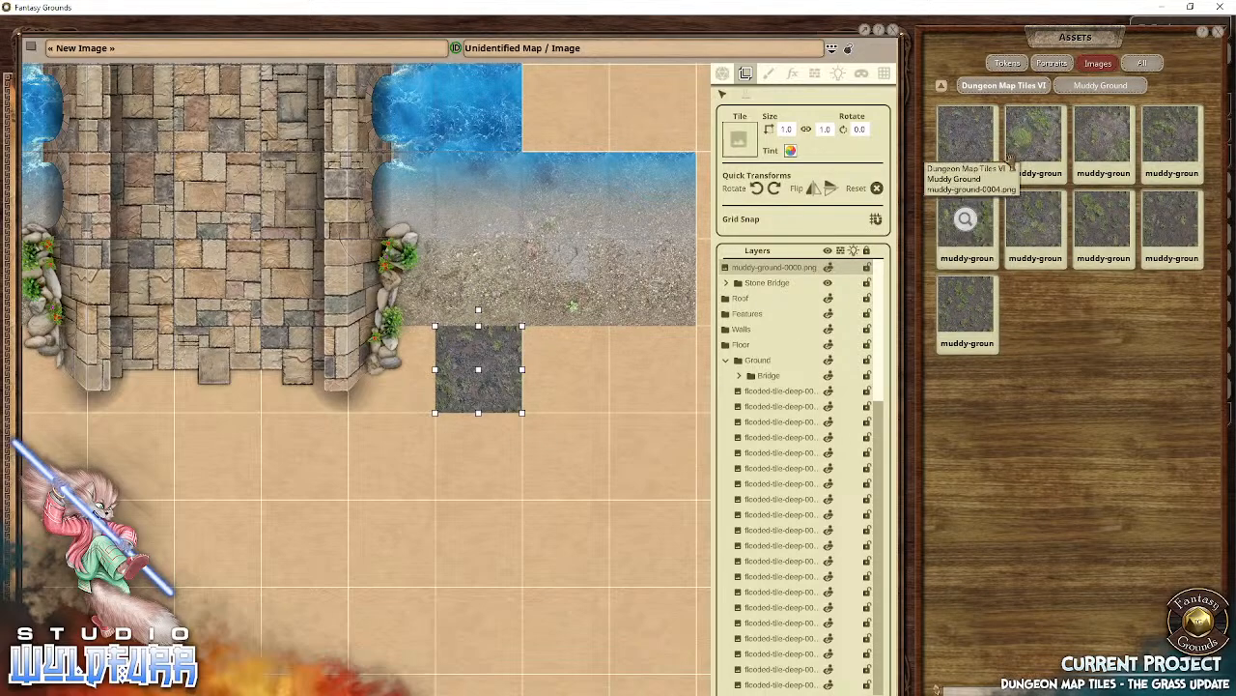
drag(1029, 127, 565, 369)
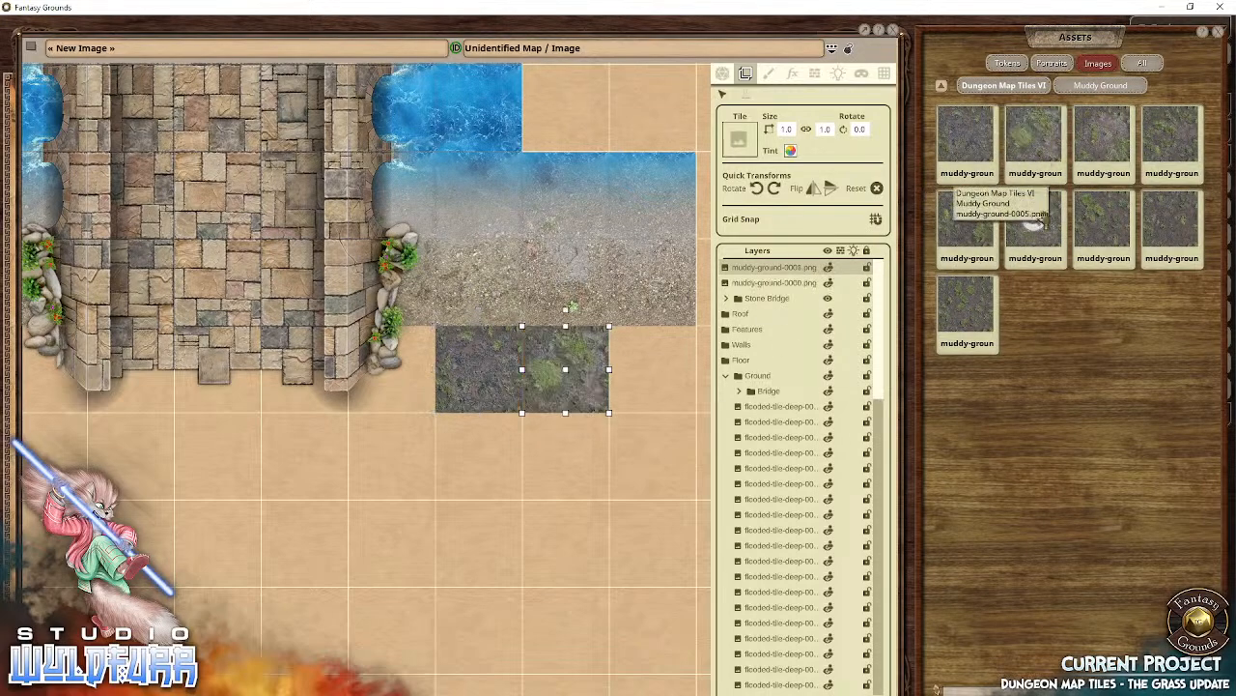
drag(1104, 136, 652, 369)
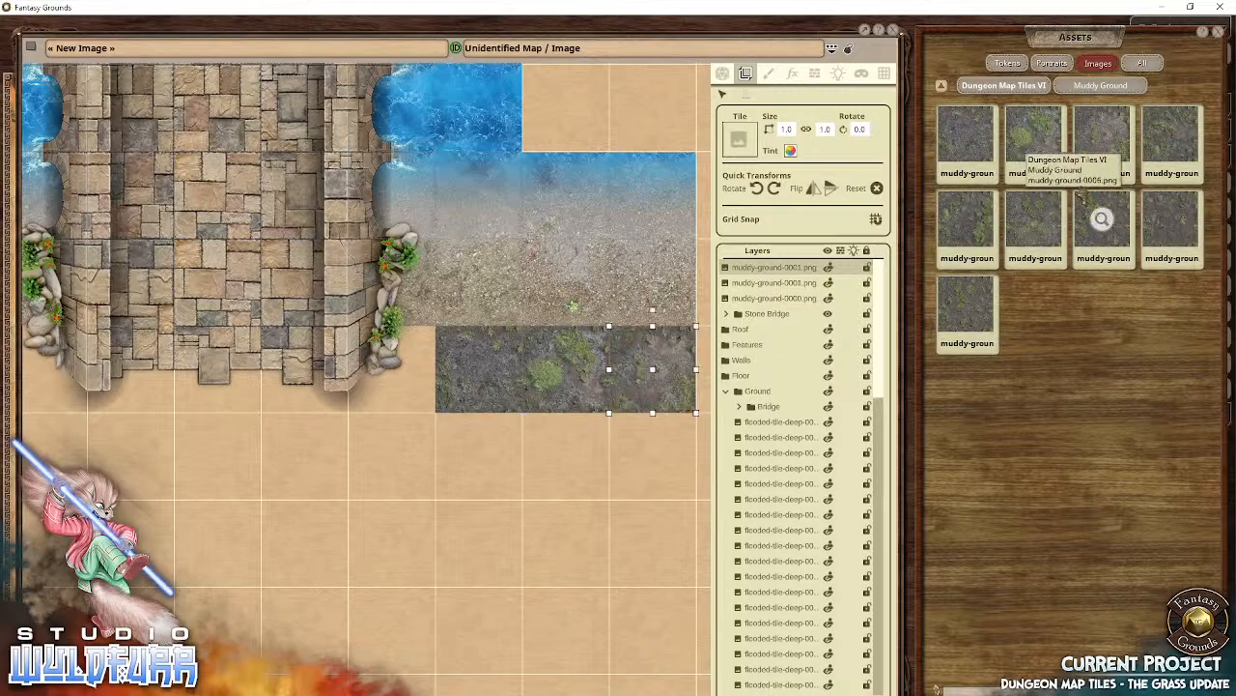
drag(1036, 224, 562, 454)
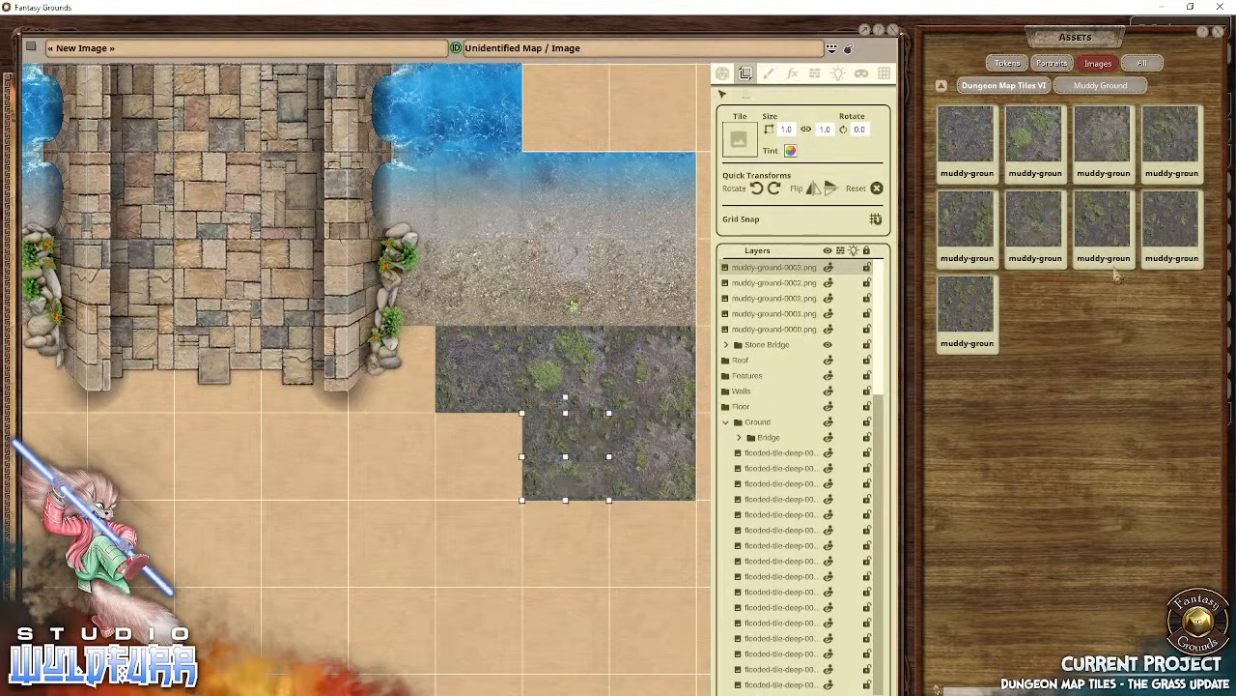
drag(1103, 224, 478, 454)
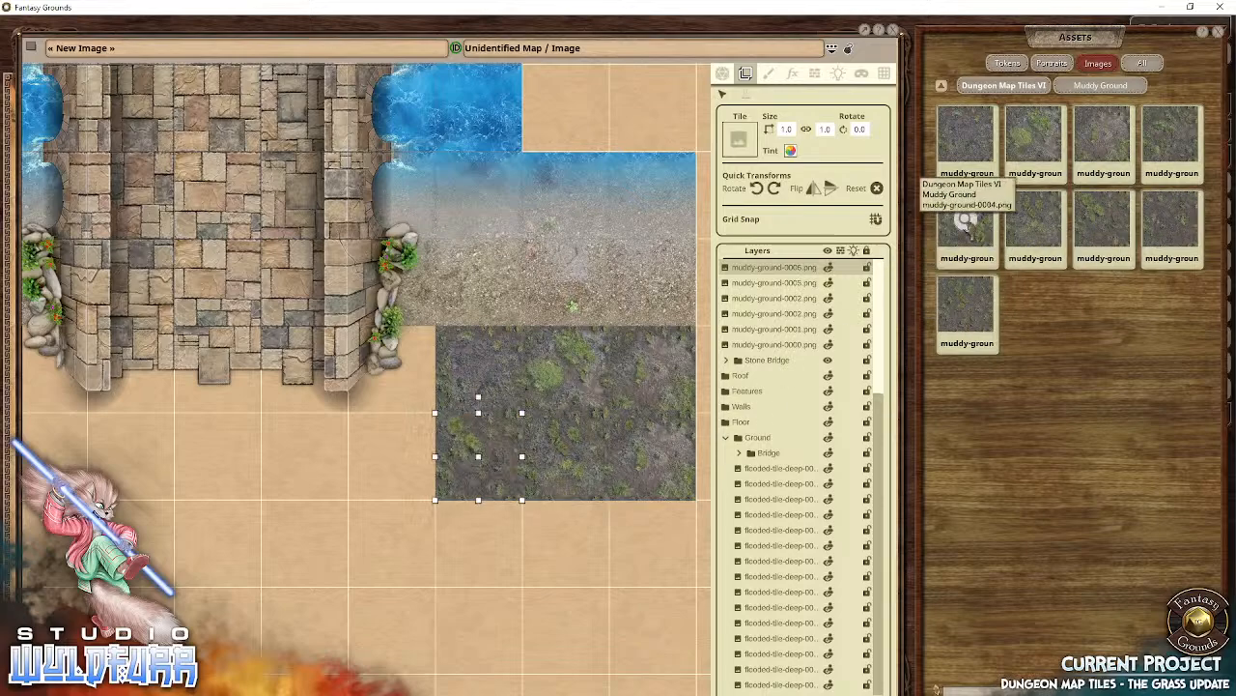
drag(966, 222, 649, 543)
drag(574, 602, 351, 522)
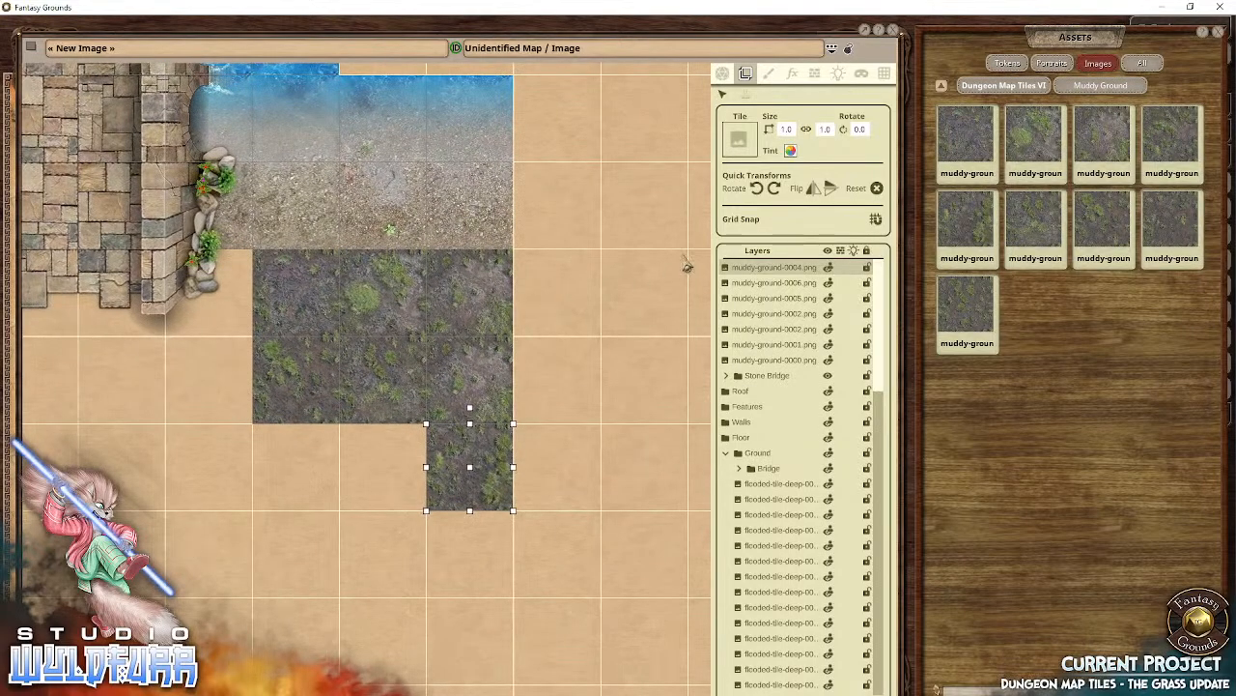
Step: Delete all the trial muddy-ground tiles from below the south bank
key(Delete)
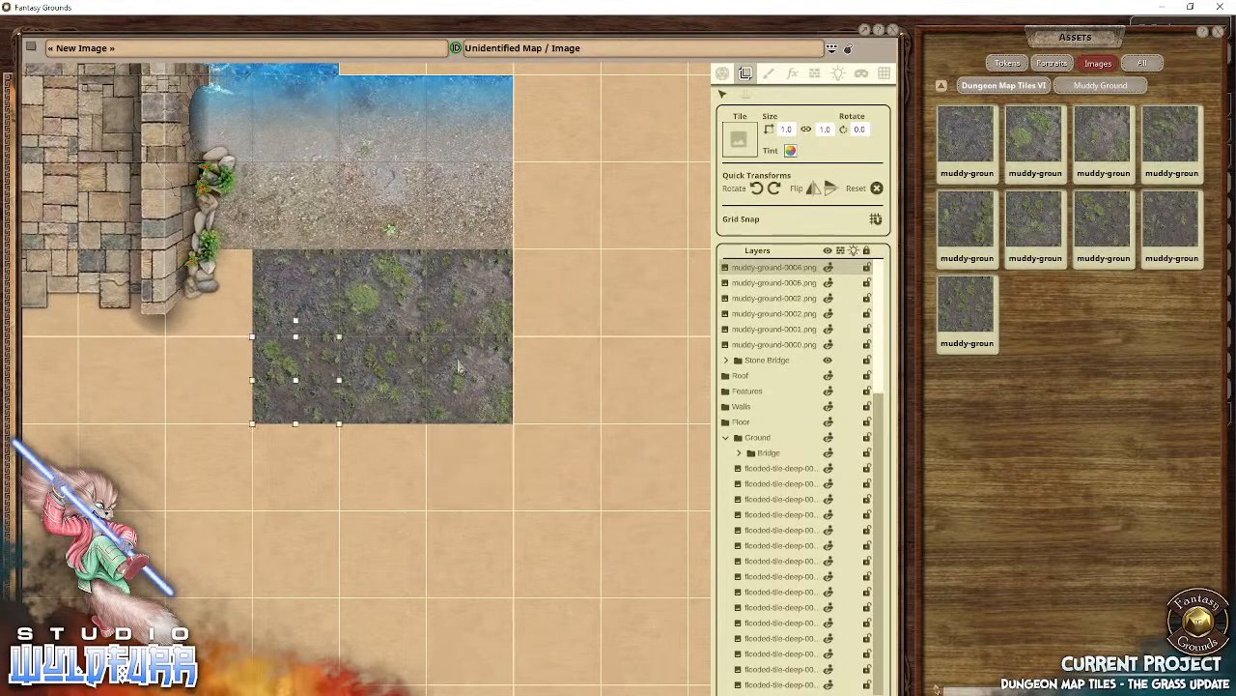
click(441, 365)
key(Delete)
click(383, 382)
key(Delete)
click(317, 369)
key(Delete)
click(319, 309)
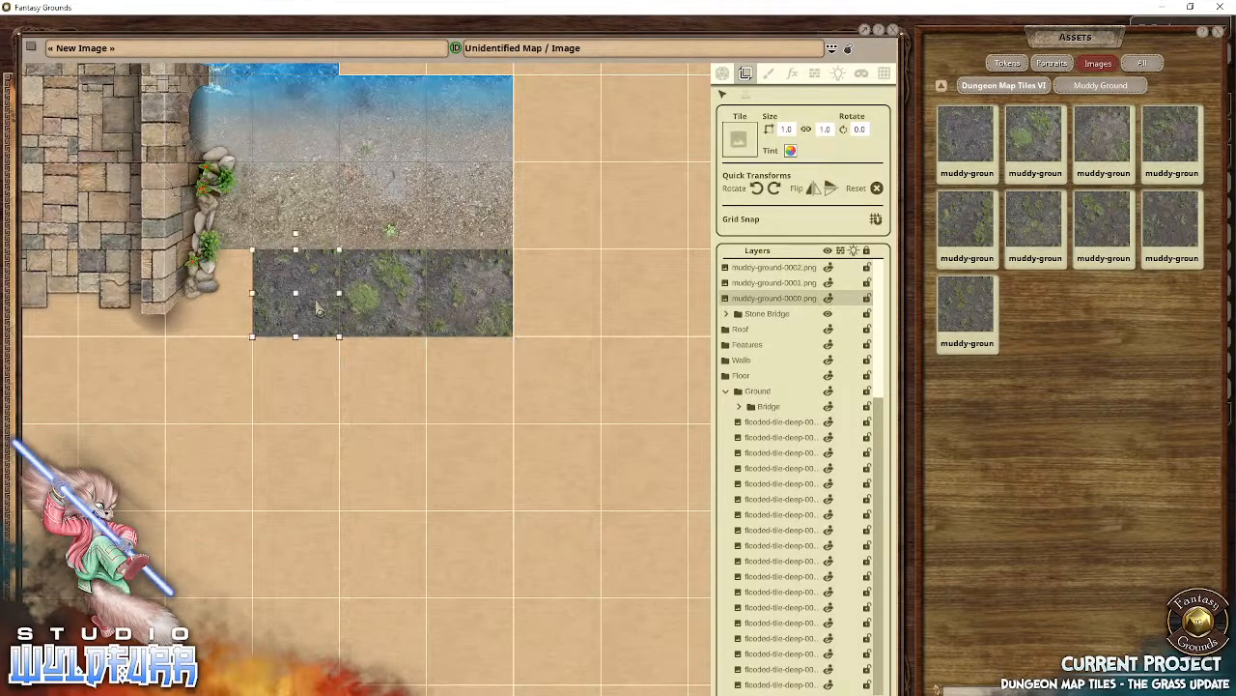
key(Delete)
click(401, 307)
key(Delete)
click(478, 329)
key(Delete)
Step: Inspect the bare area north of the stone bridge and look through Dungeon Map Tiles IV and Dungeon Map Tiles V for suitable ground tiles
drag(343, 401, 533, 502)
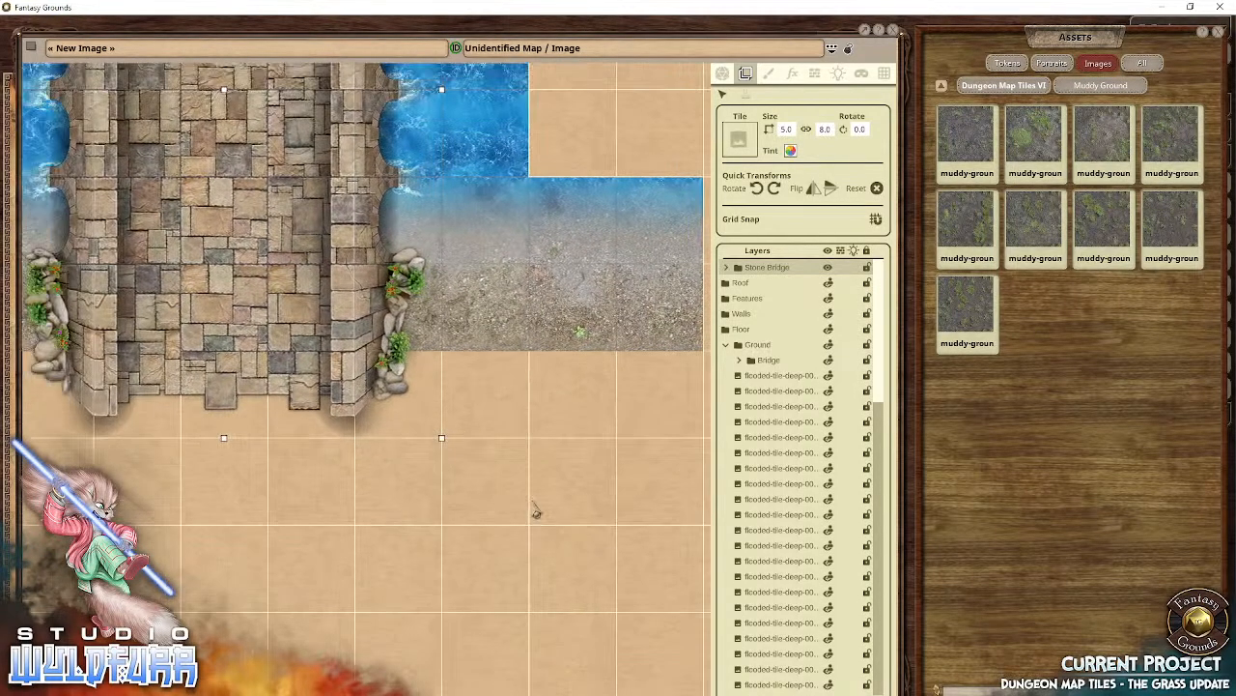
drag(205, 351, 558, 542)
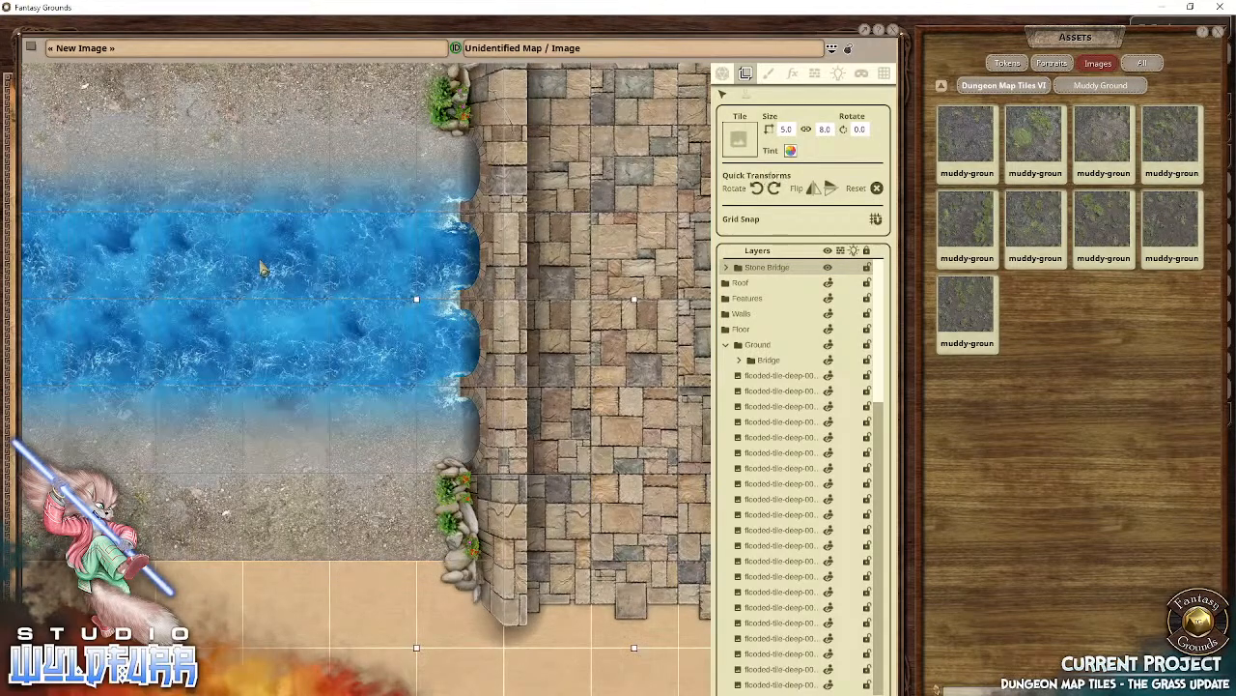
drag(278, 280, 309, 531)
scroll(588, 361, up, 1)
drag(588, 360, 321, 235)
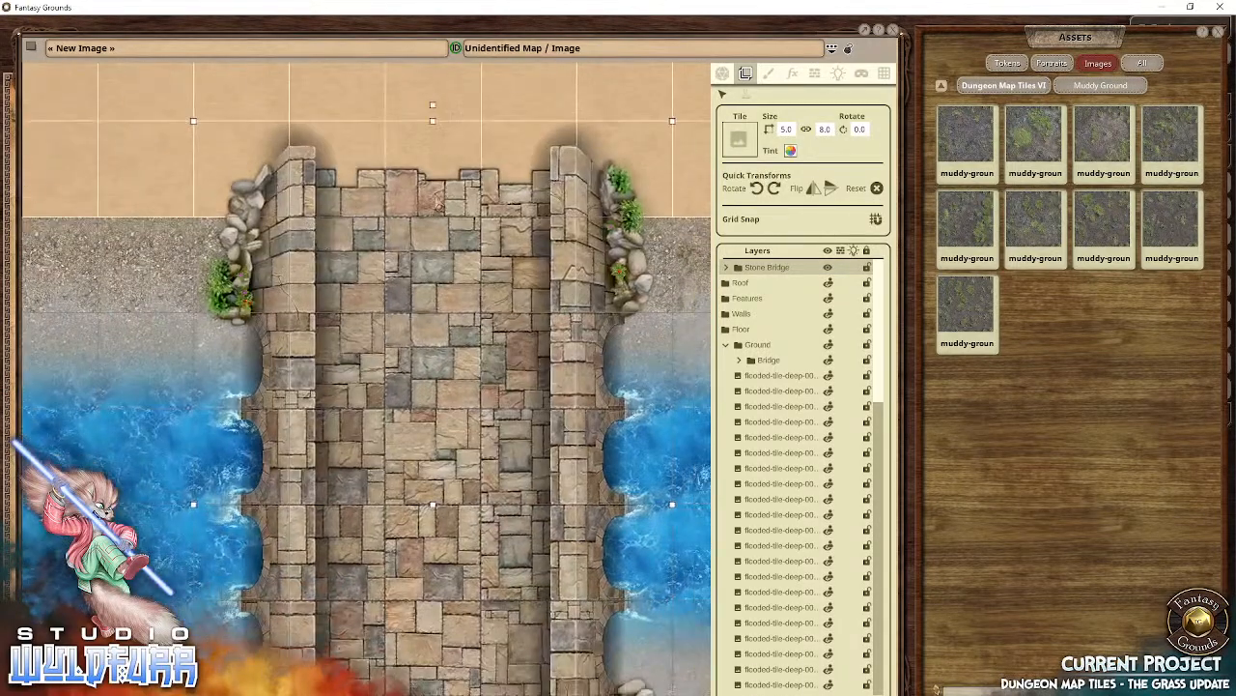
scroll(437, 201, down, 6)
drag(432, 174, 462, 467)
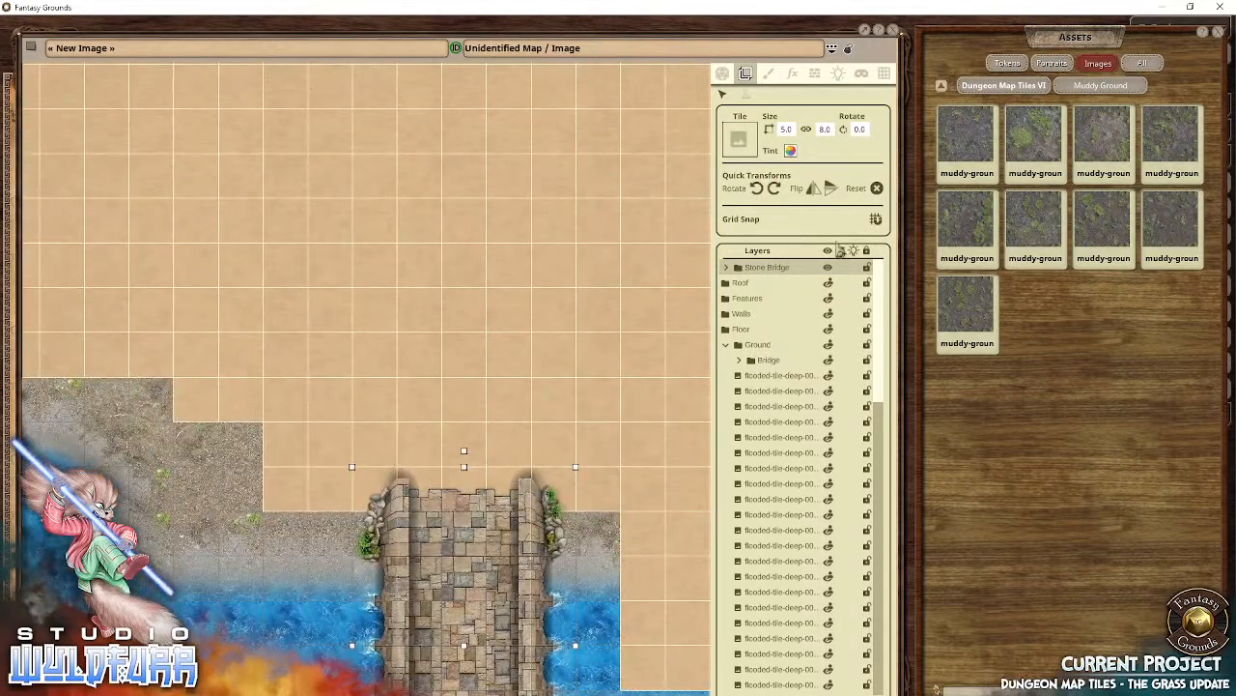
click(942, 88)
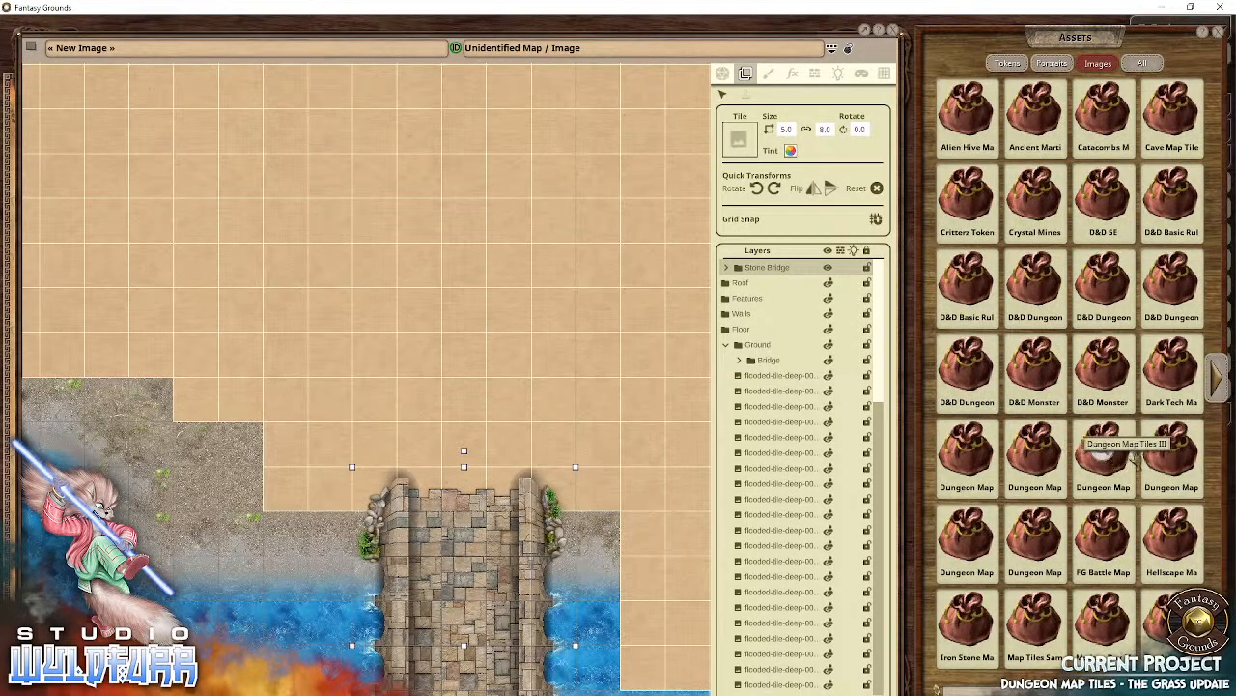
click(1160, 461)
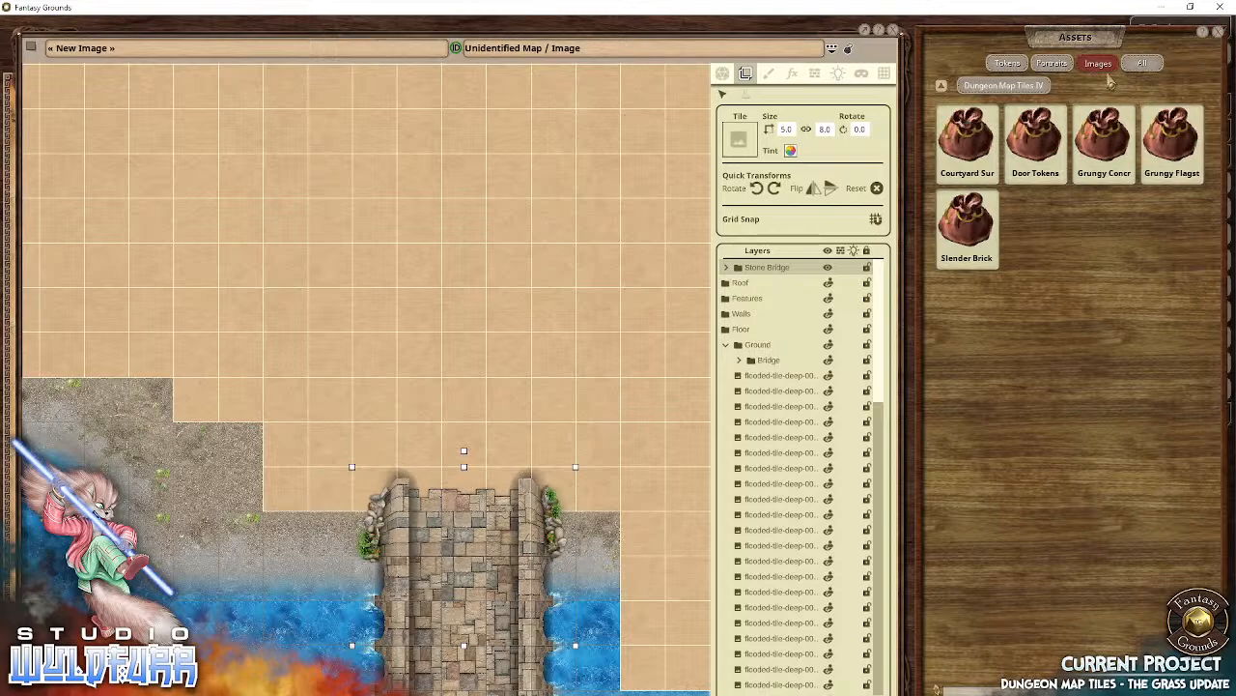
click(941, 85)
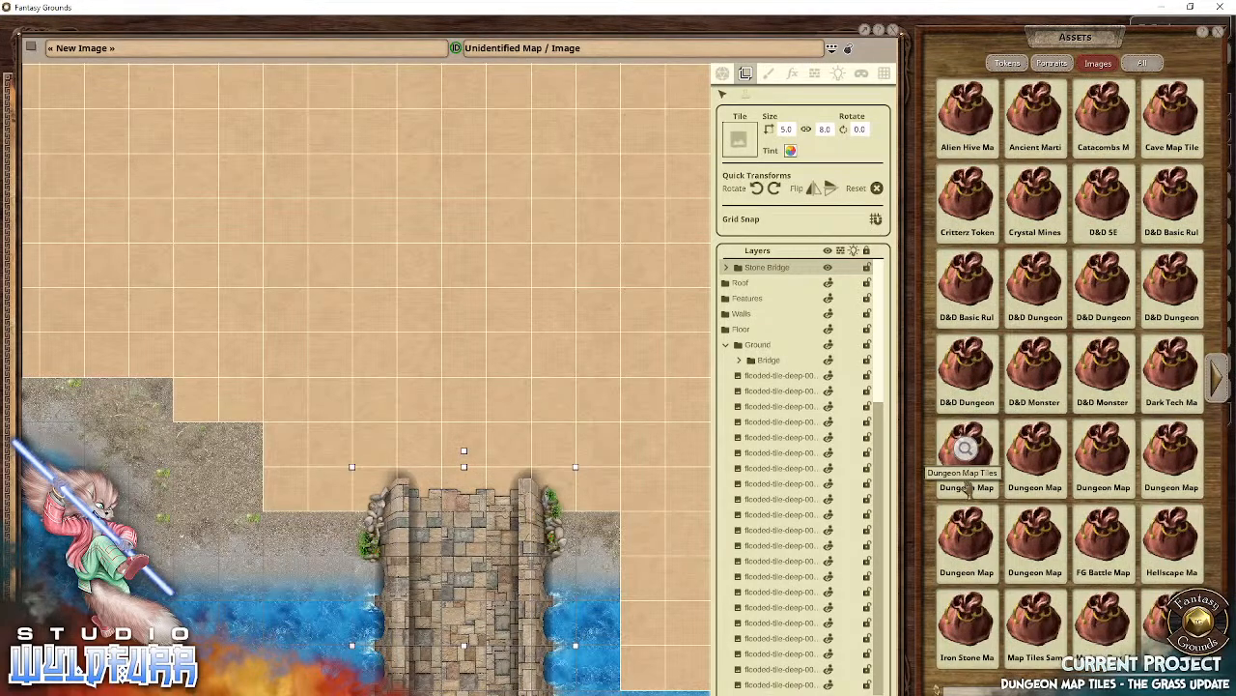
click(966, 531)
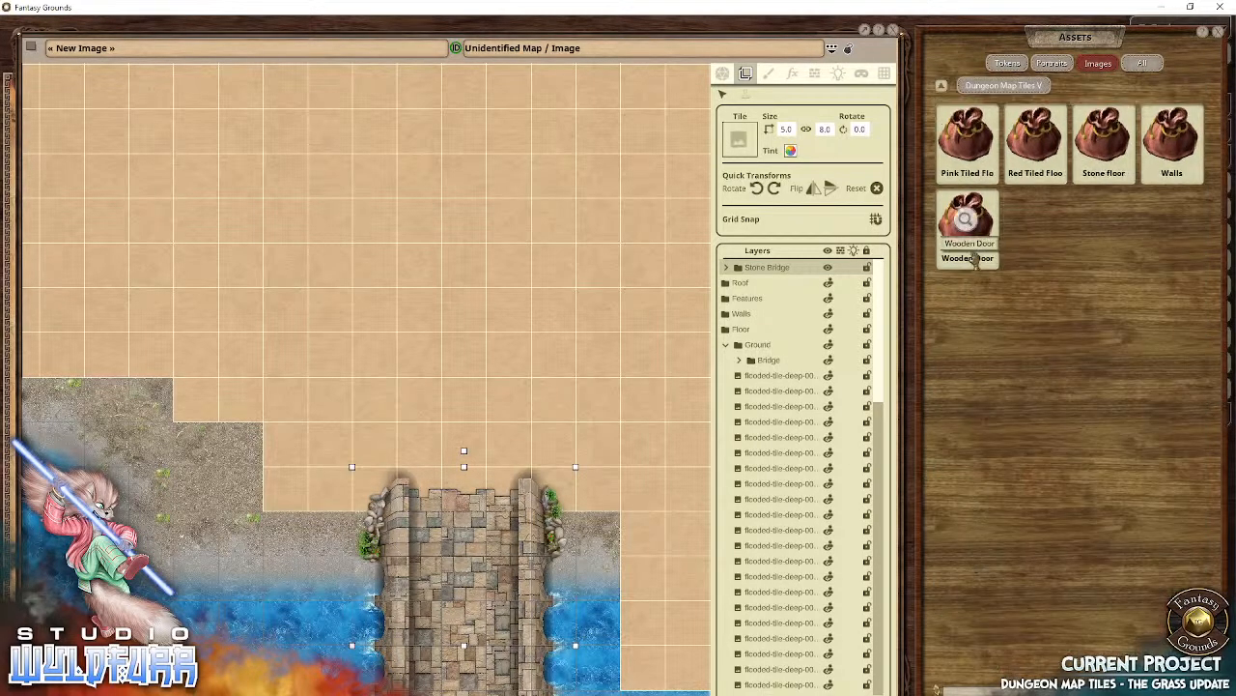
Step: Open the Dirt Road + Old Grass folder in Dungeon Map Tiles III
click(943, 86)
scroll(1015, 450, down, 1)
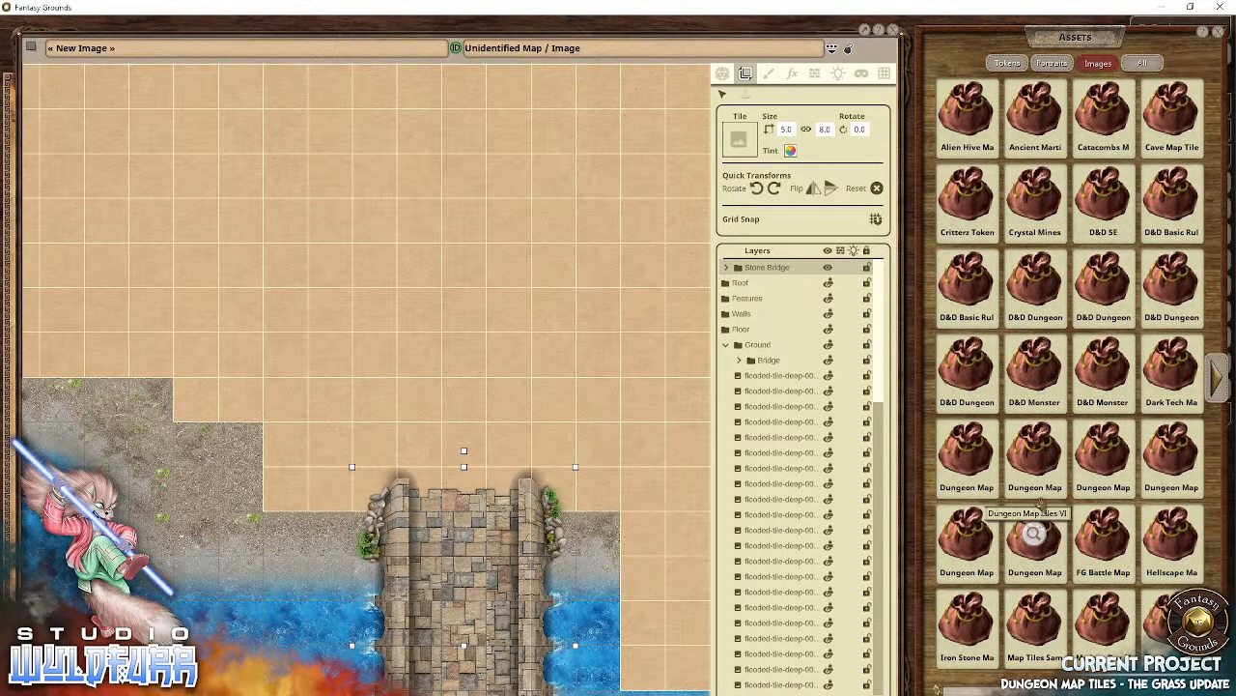
click(1101, 462)
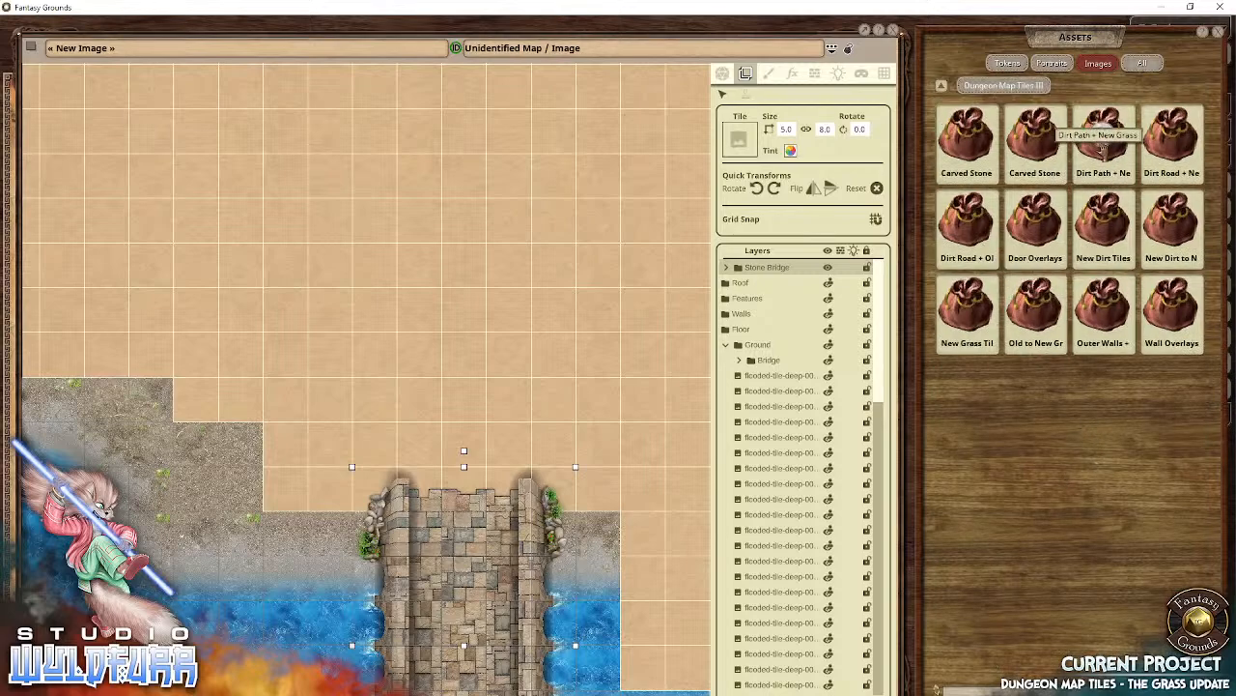
click(969, 225)
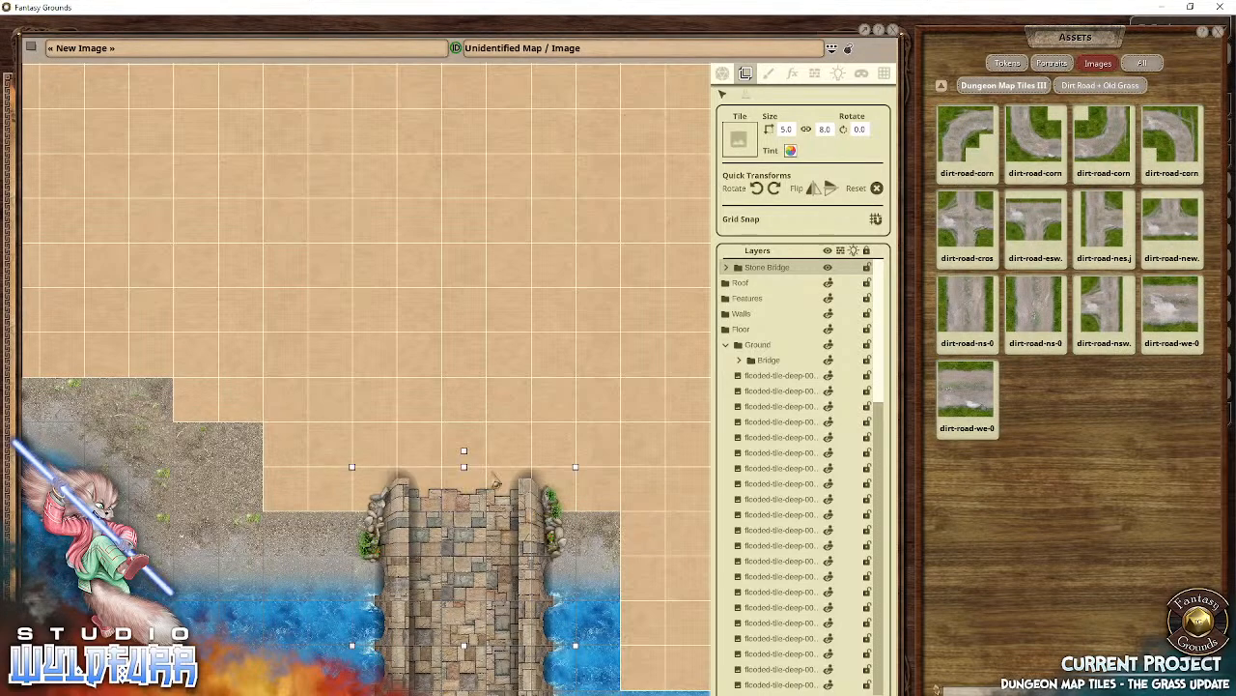
Step: Place a dirt-road-ns-0001 tile on the map and line it up with the north end of the stone bridge
drag(494, 481, 488, 221)
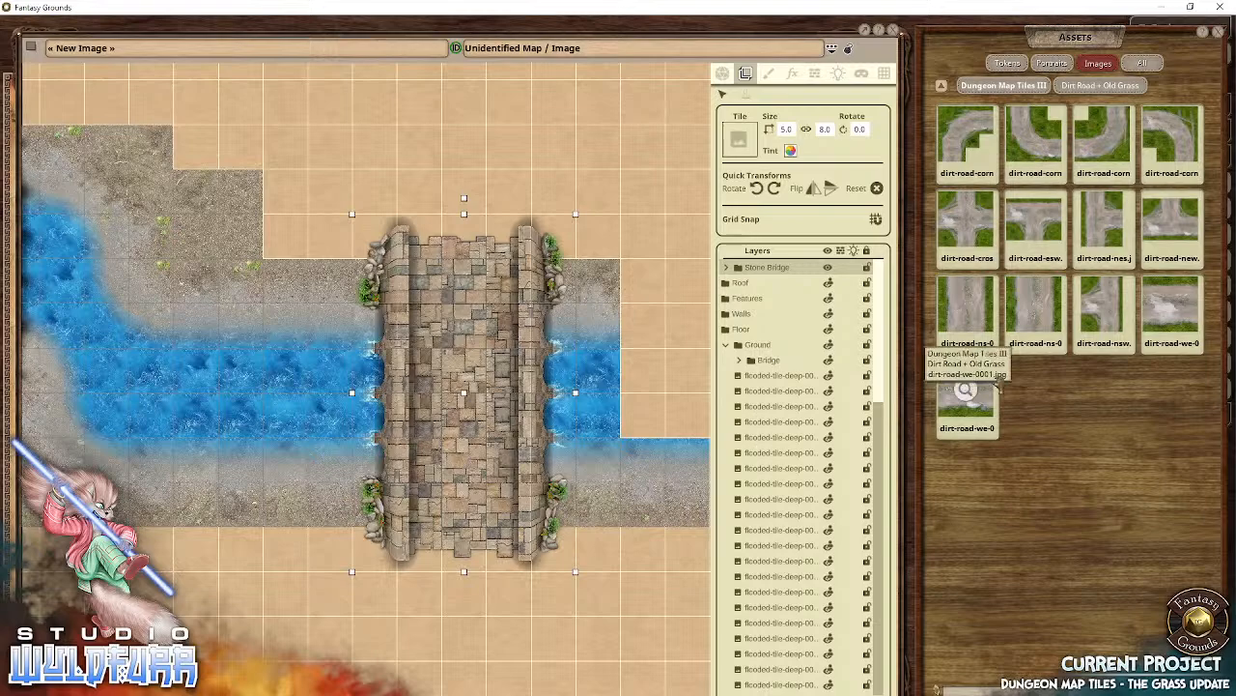
drag(1038, 309, 541, 159)
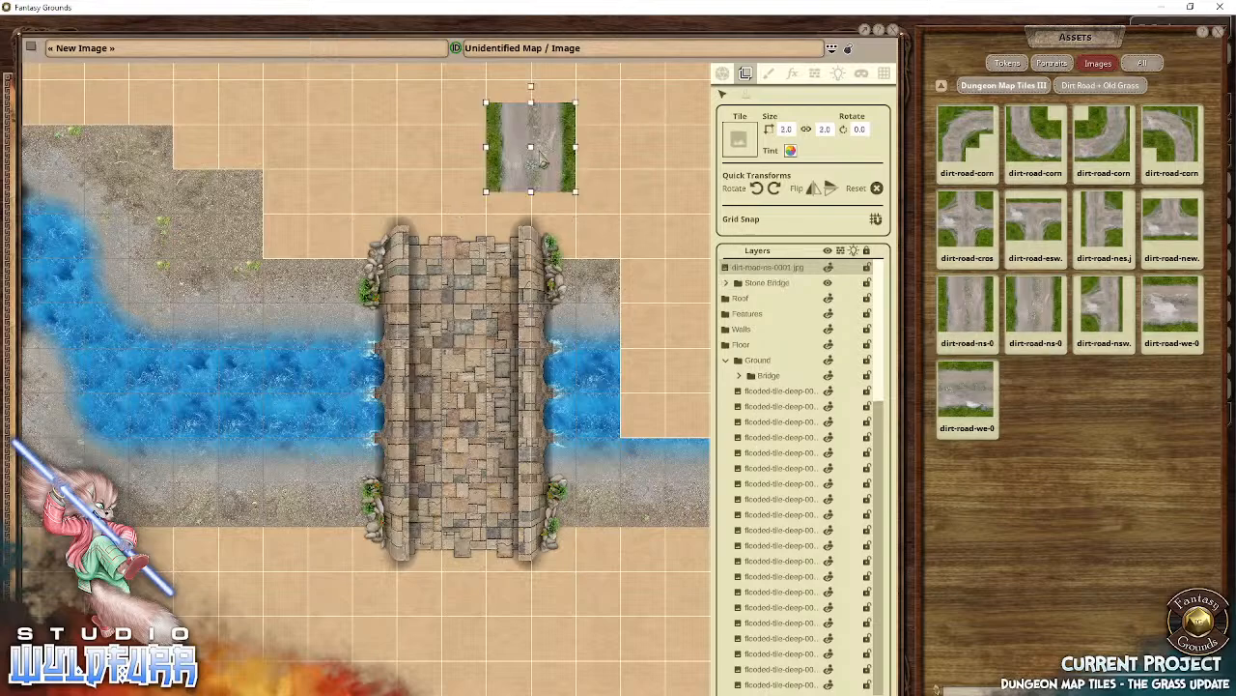
drag(551, 205, 495, 327)
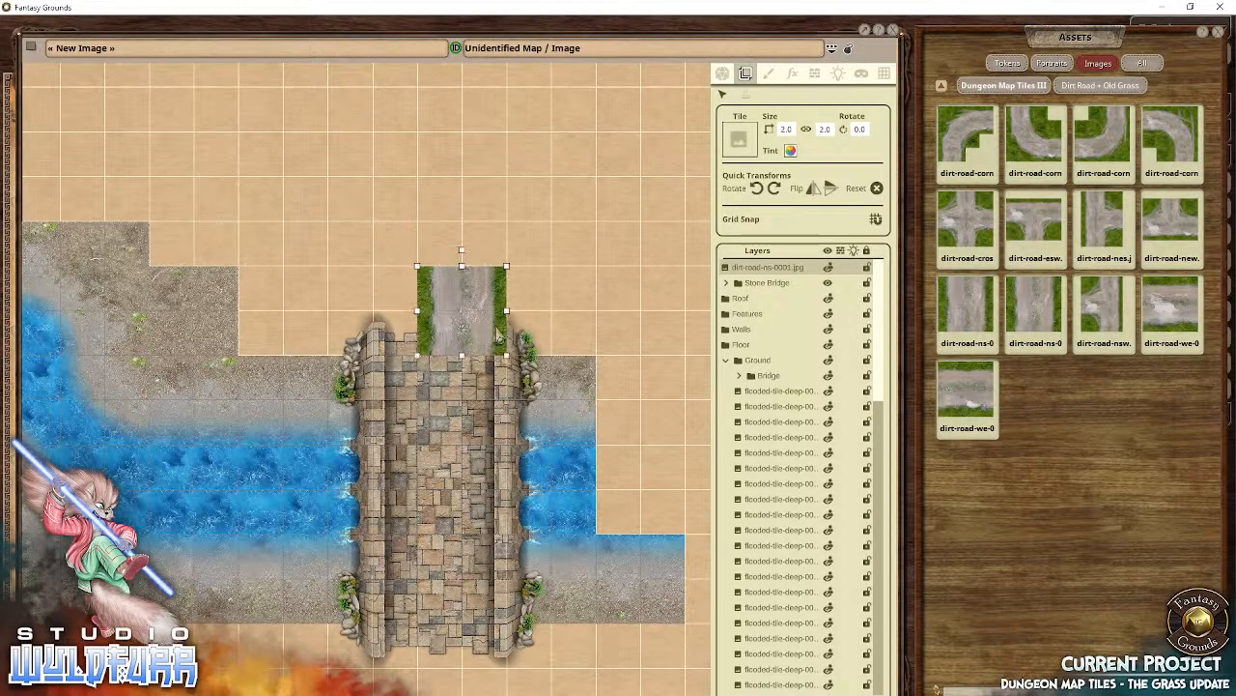
Step: Move the dirt road tile two squares north of the stone bridge and delete the bridge's middle column of paving tiles
drag(379, 471, 497, 428)
click(570, 343)
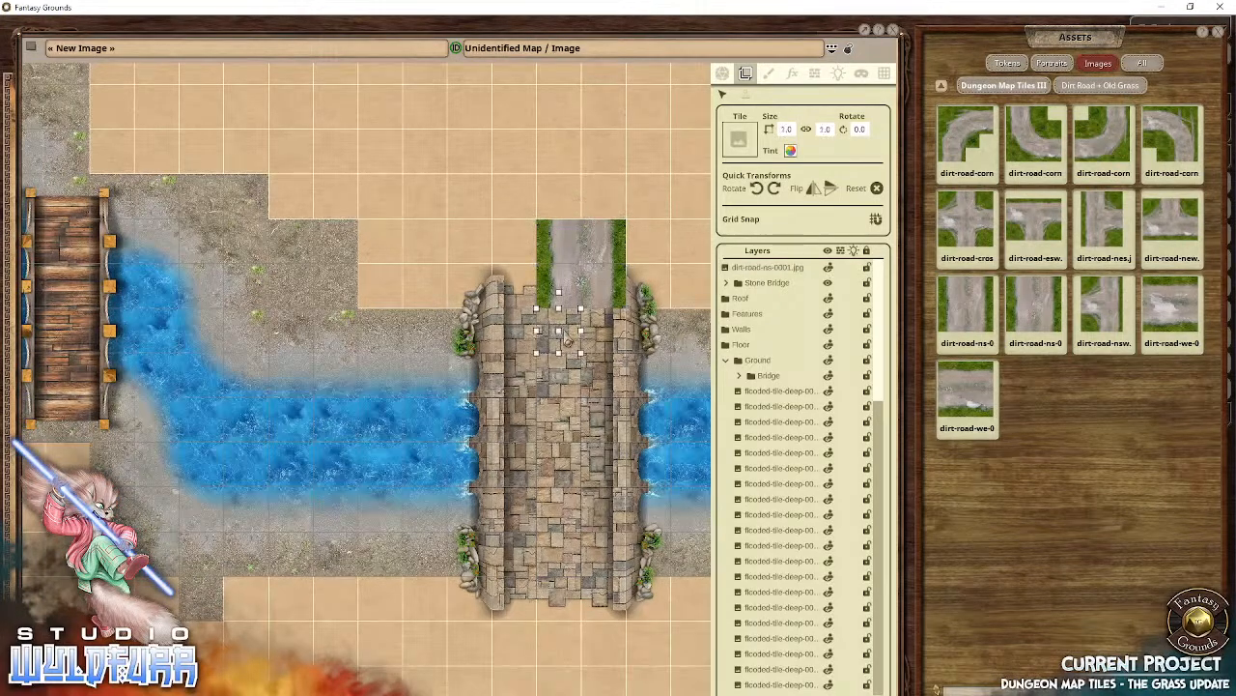
drag(579, 270, 578, 183)
click(571, 299)
drag(569, 358, 570, 389)
drag(566, 436, 562, 606)
key(Delete)
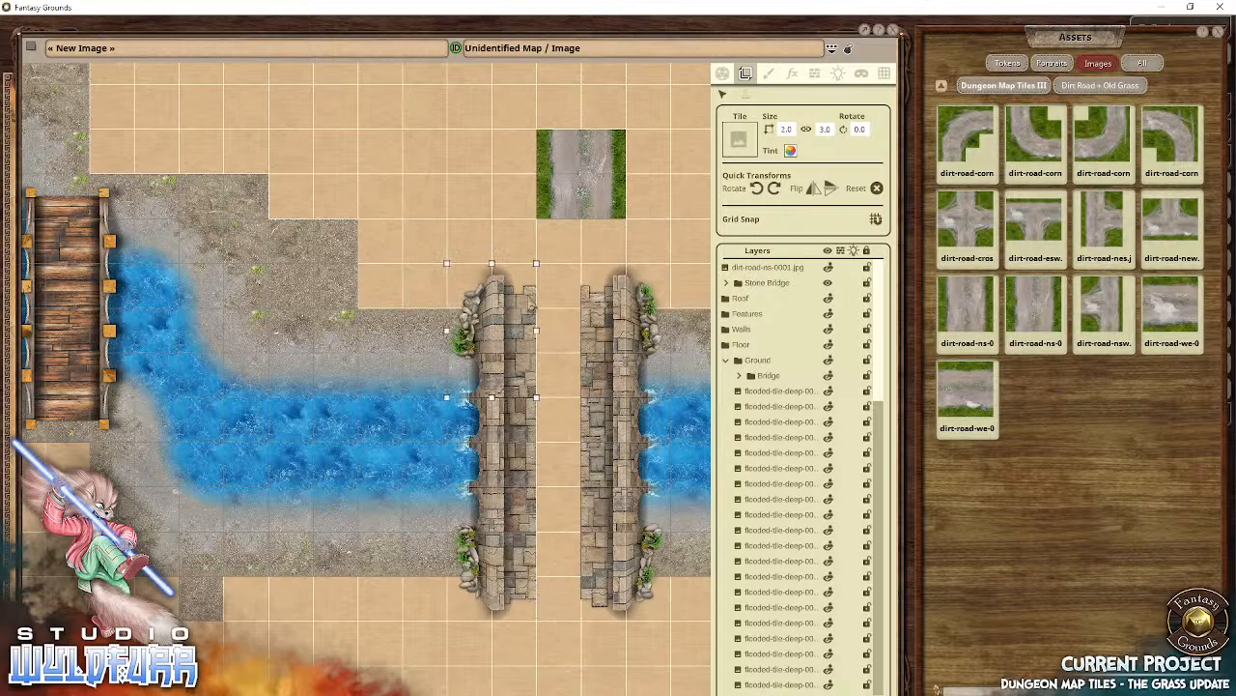
Step: Shift the western side of the stone bridge one square east to close the gap and move the road tile back against it
drag(517, 314, 565, 309)
click(519, 436)
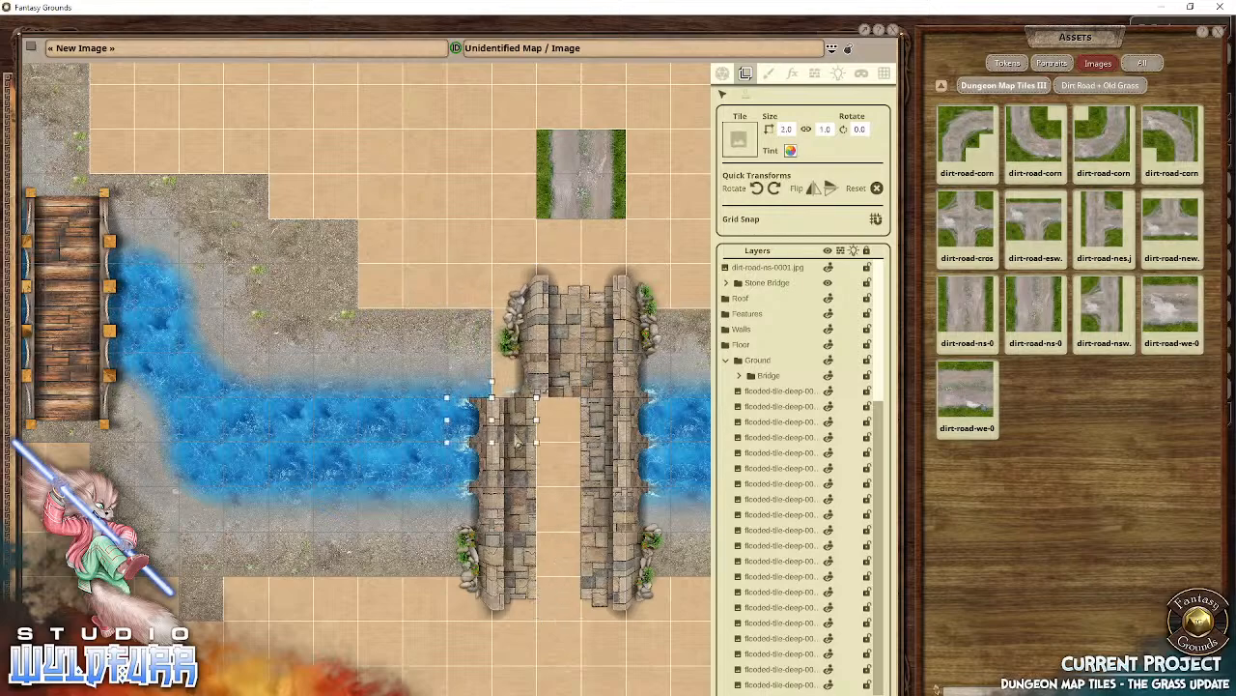
drag(516, 436, 552, 471)
drag(507, 522, 557, 522)
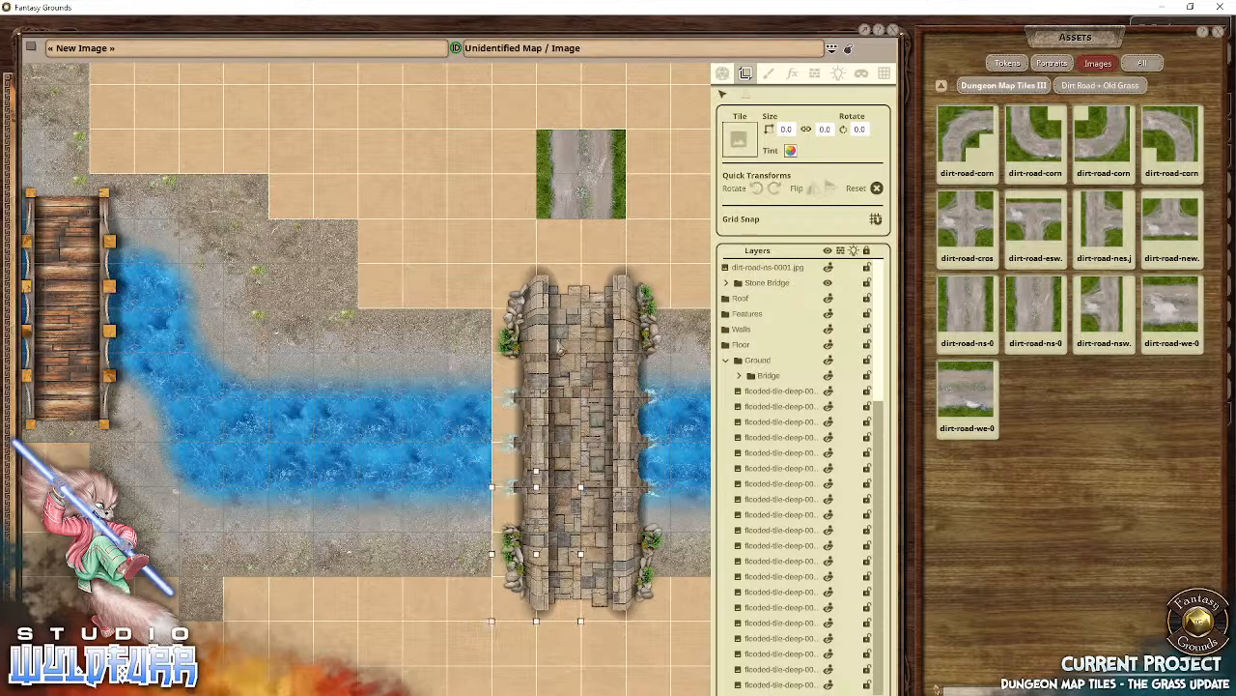
drag(566, 197, 566, 282)
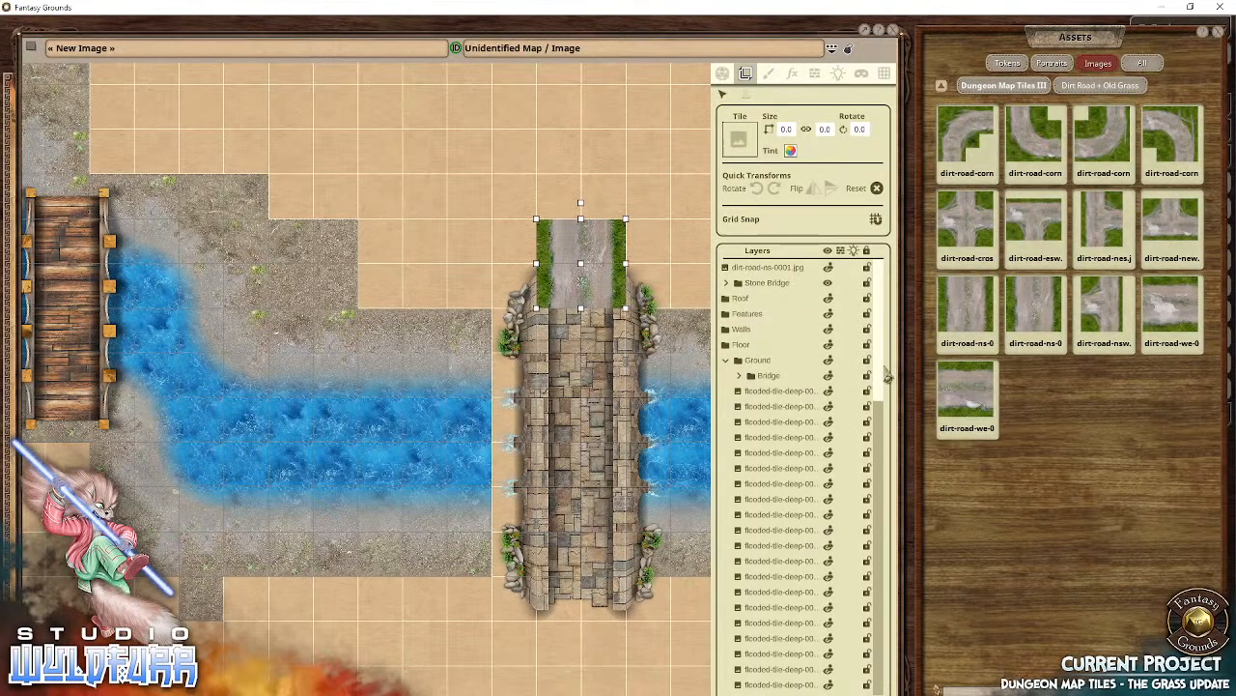
Step: Move the Stone Bridge folder into the Ground layer folder, placing it above the Bridge folder
scroll(881, 436, down, 3)
scroll(881, 460, up, 5)
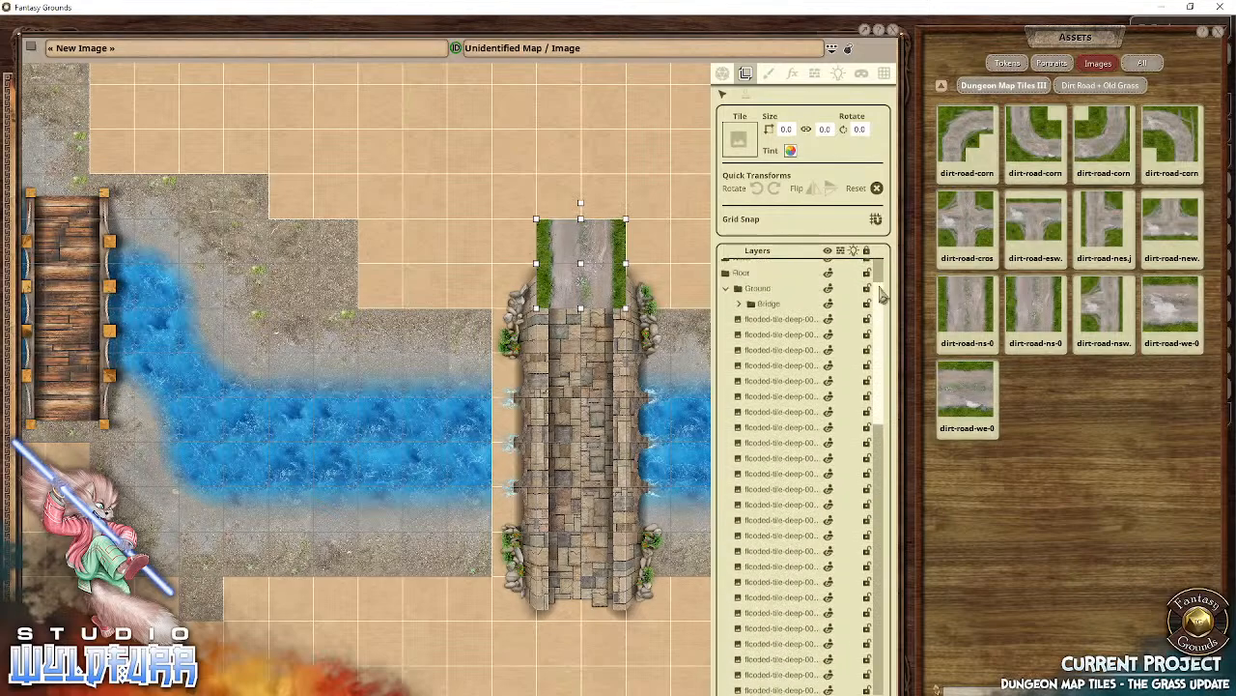
click(742, 271)
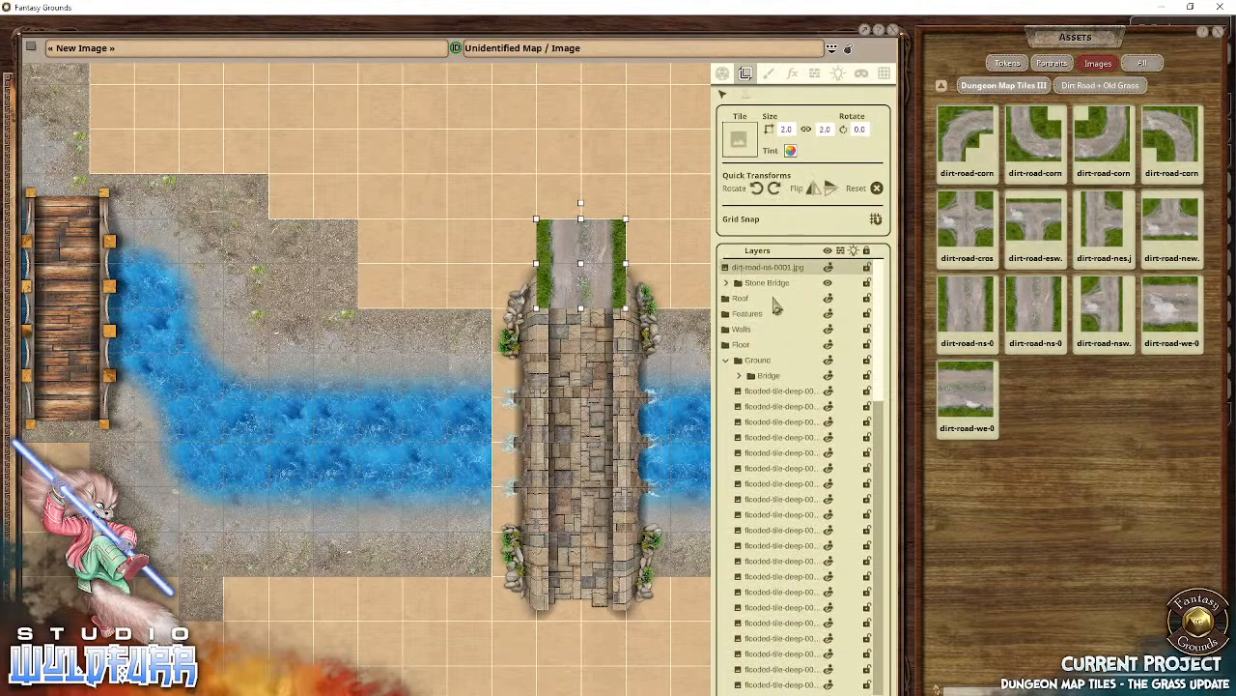
click(756, 286)
drag(761, 293, 769, 354)
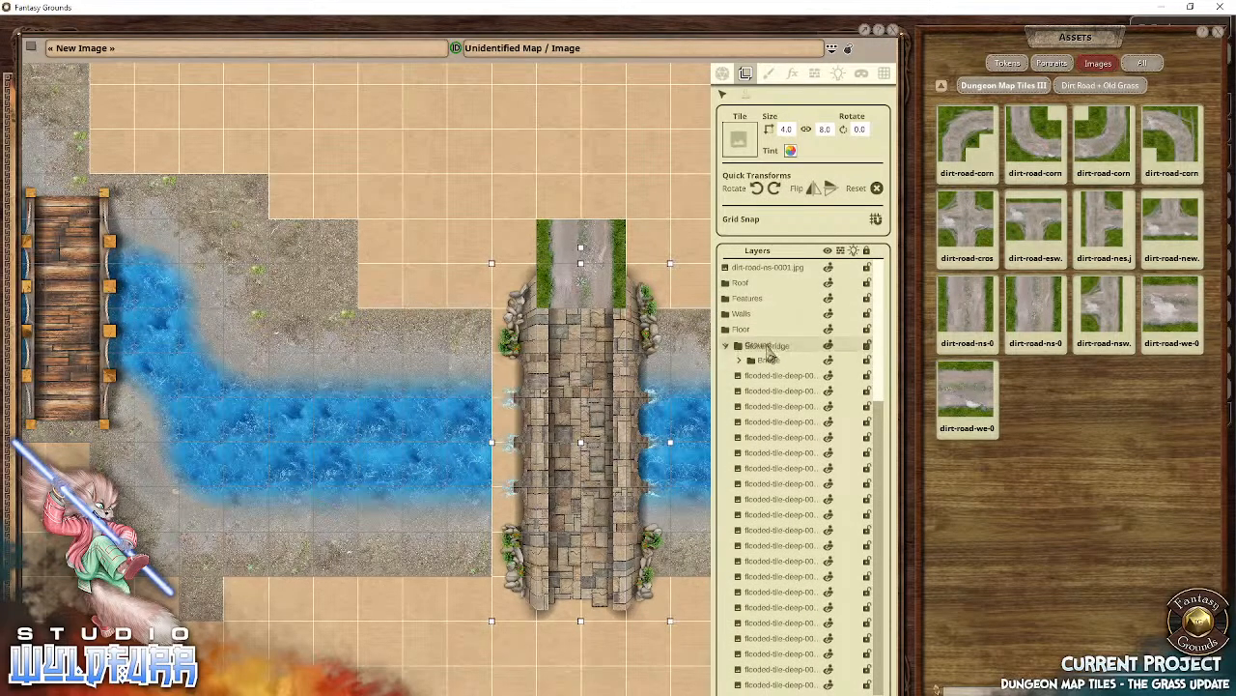
scroll(784, 512, down, 10)
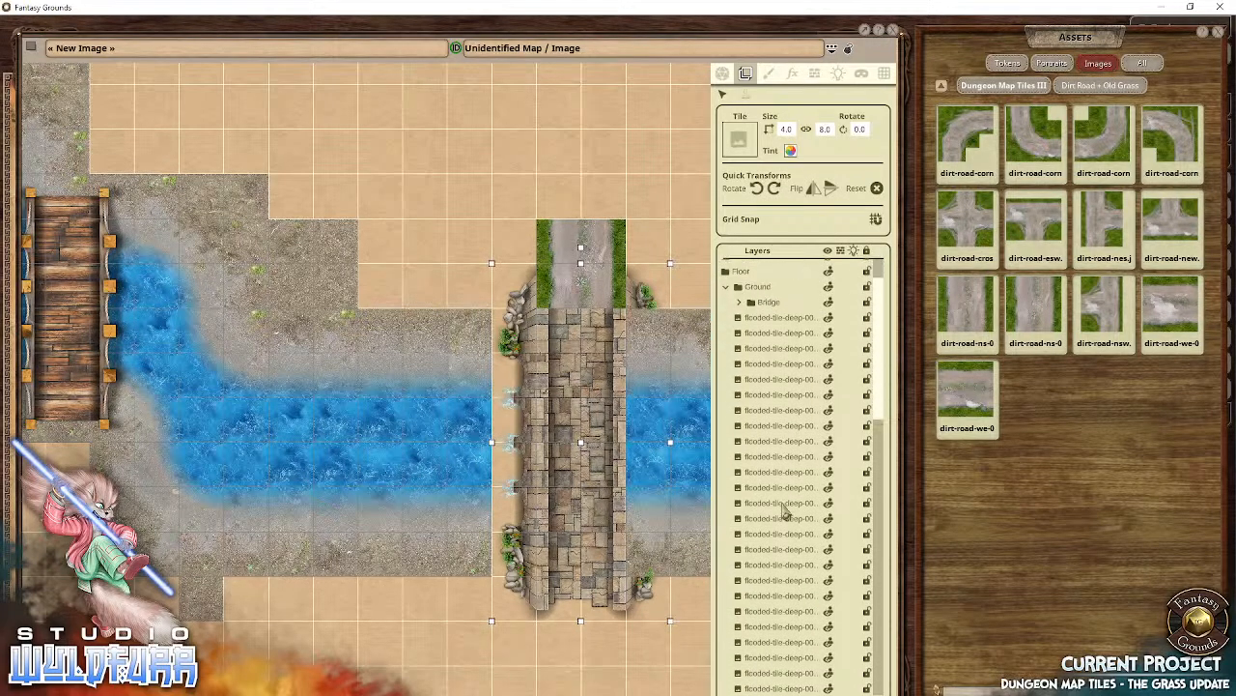
scroll(785, 512, down, 5)
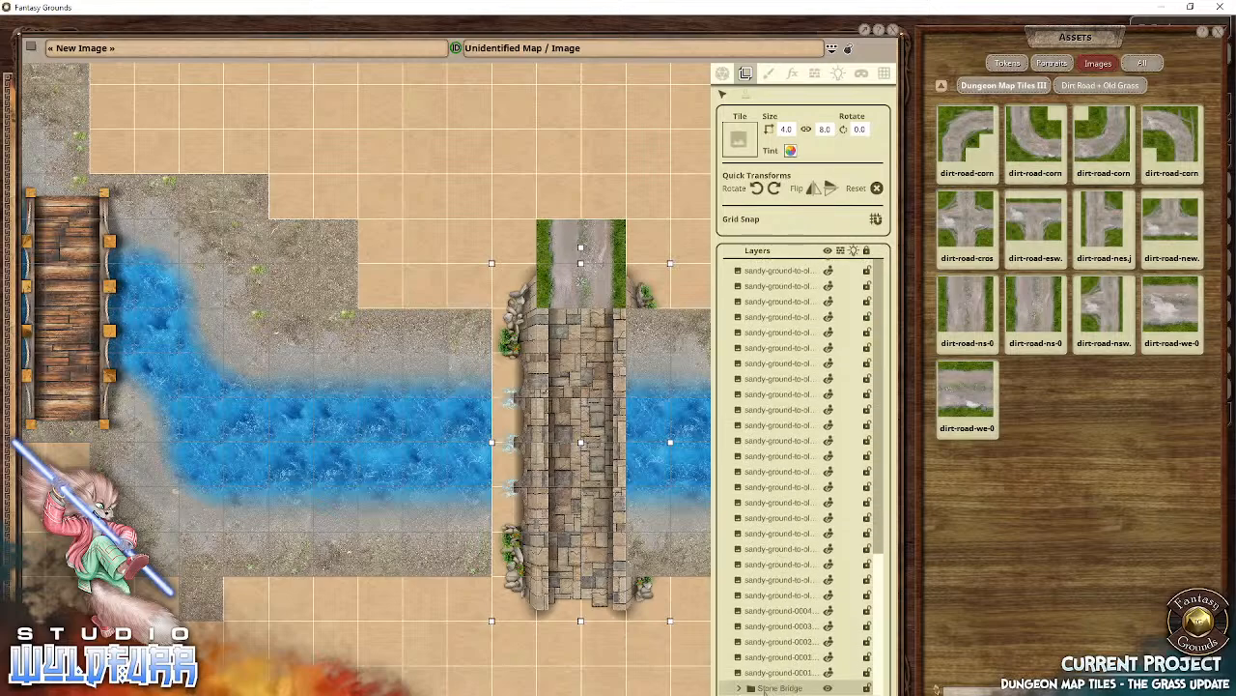
drag(766, 690, 779, 363)
scroll(794, 405, up, 5)
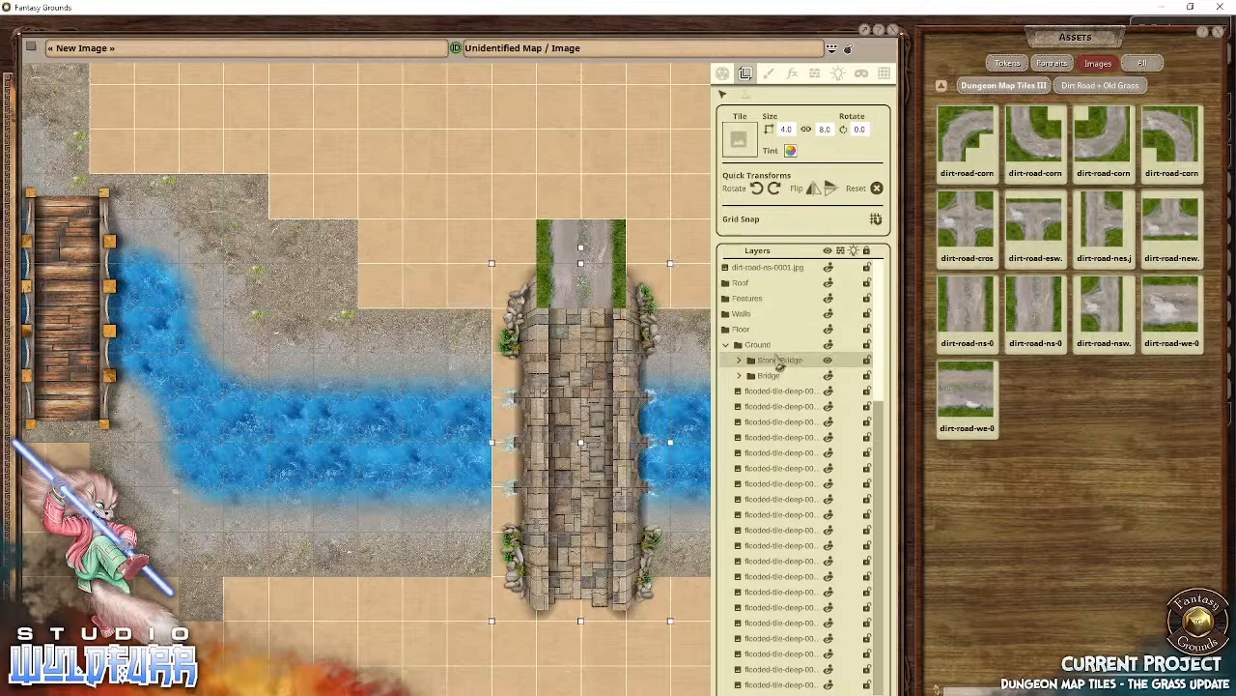
Step: Move the dirt-road-ns-0001 layer into the Ground folder, directly beneath the Stone Bridge folder
click(758, 272)
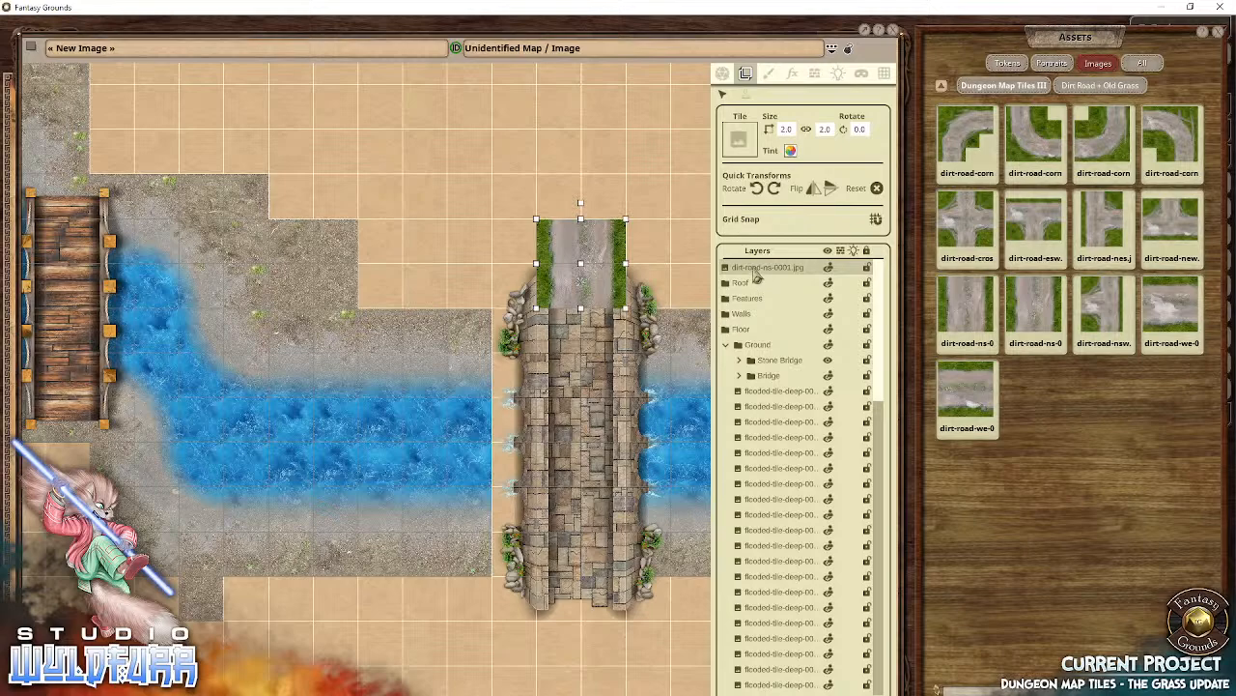
drag(756, 275, 756, 387)
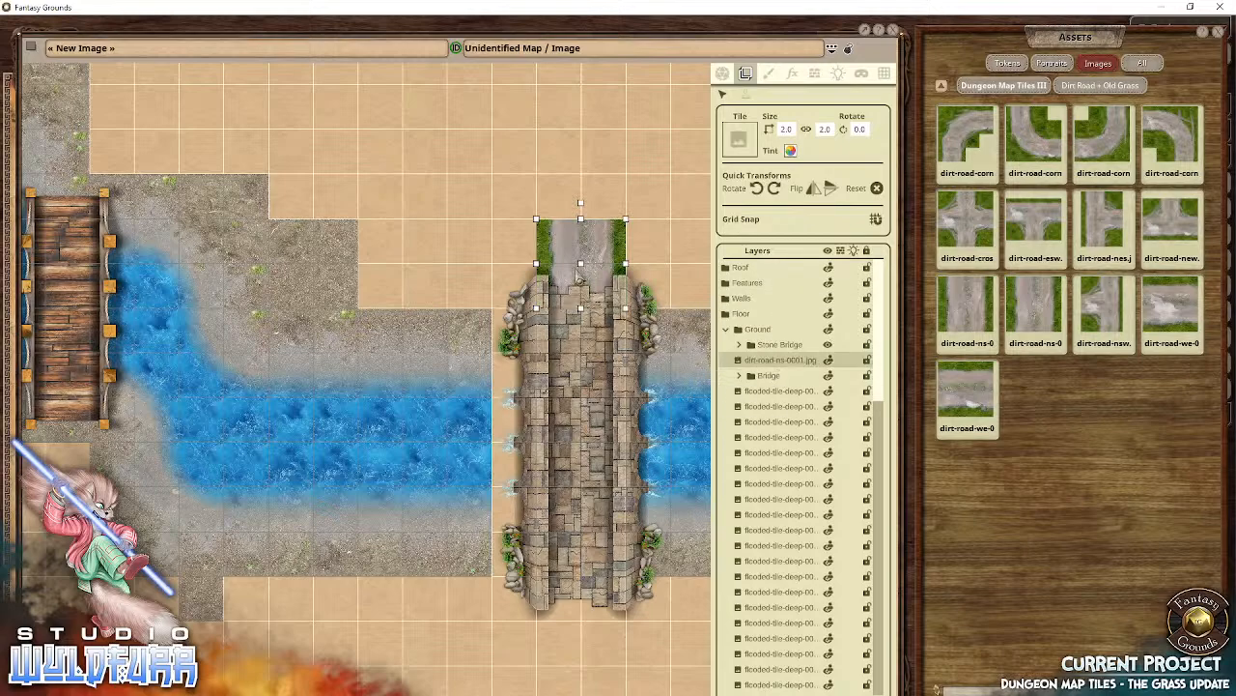
right_click(577, 278)
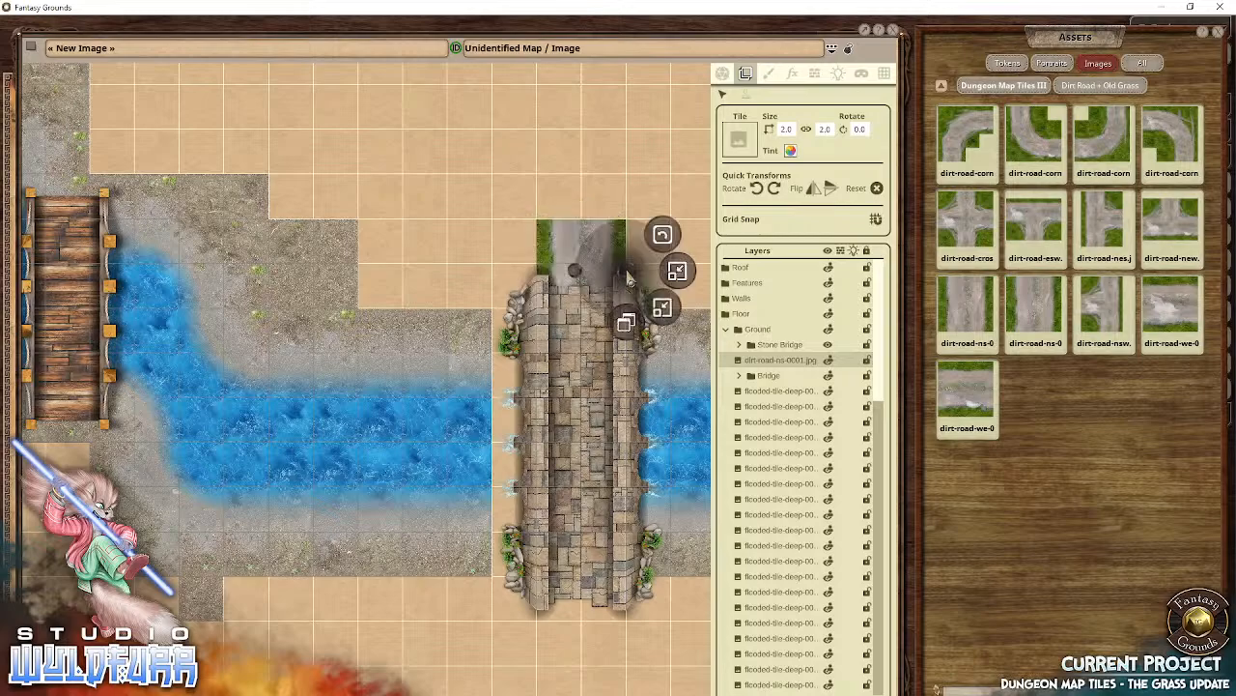
click(664, 235)
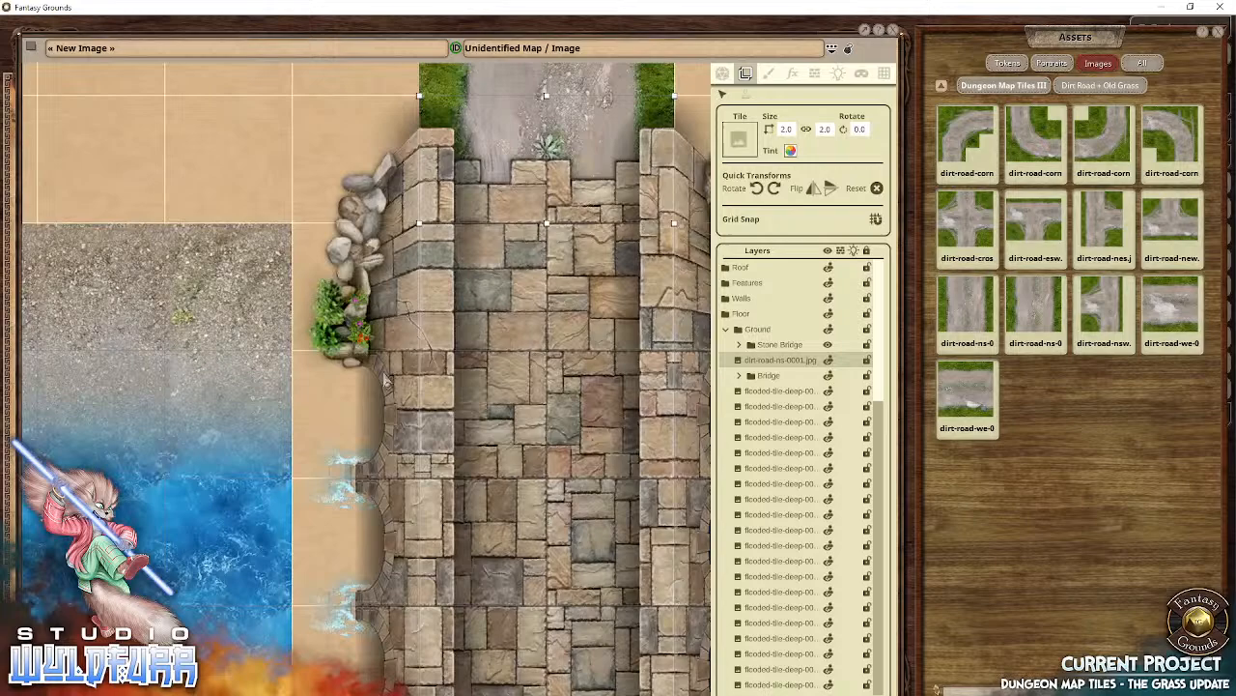
Step: Place a dirt-road-ns-0000 tile at the south end of the stone bridge, aligned with the bridge's roadway
drag(383, 375, 304, 461)
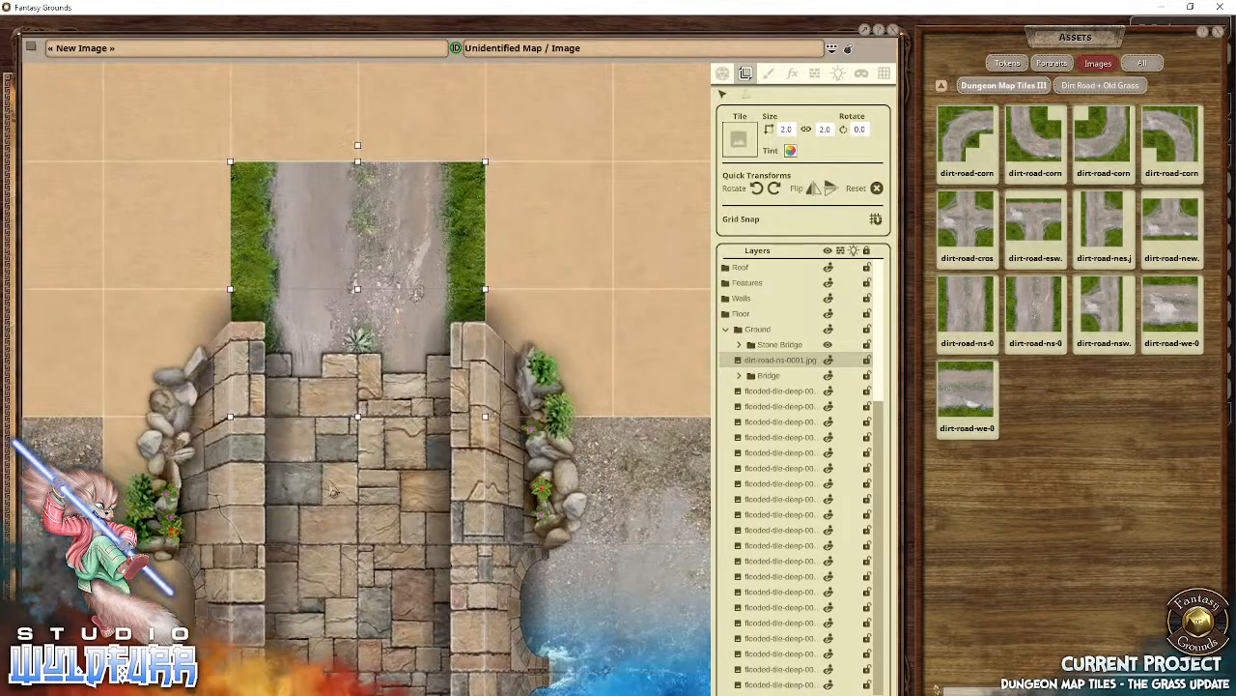
drag(320, 502, 345, 228)
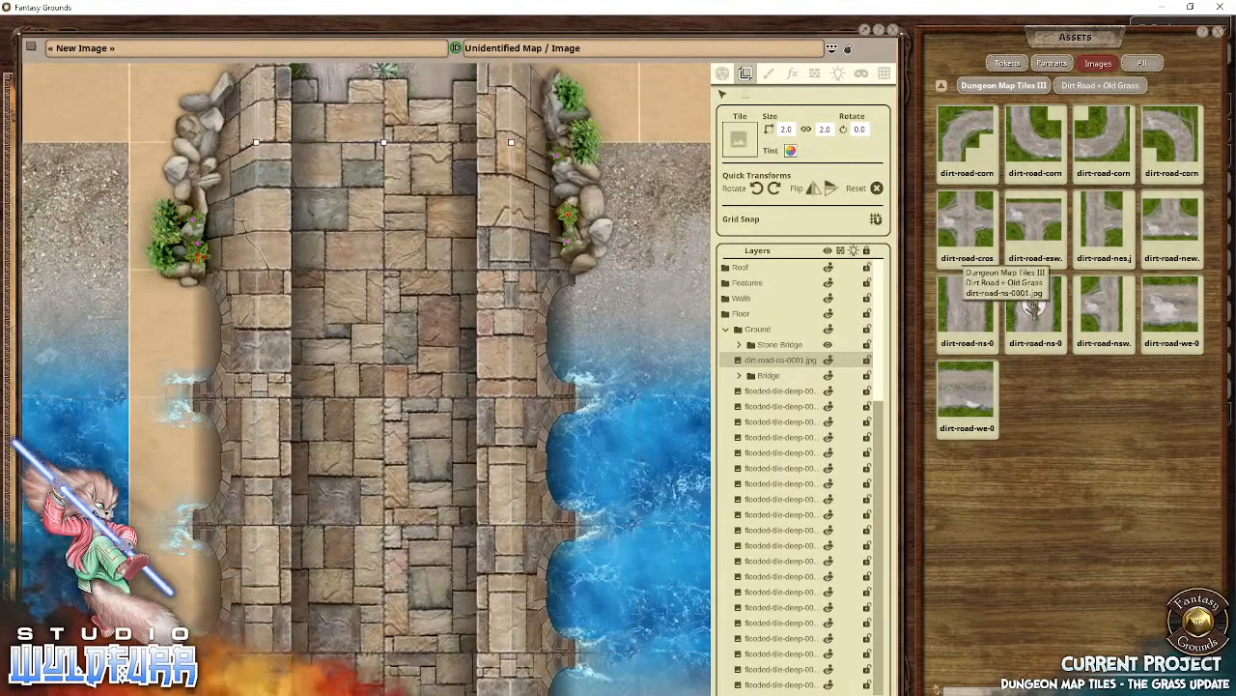
drag(493, 488, 603, 175)
drag(573, 498, 573, 192)
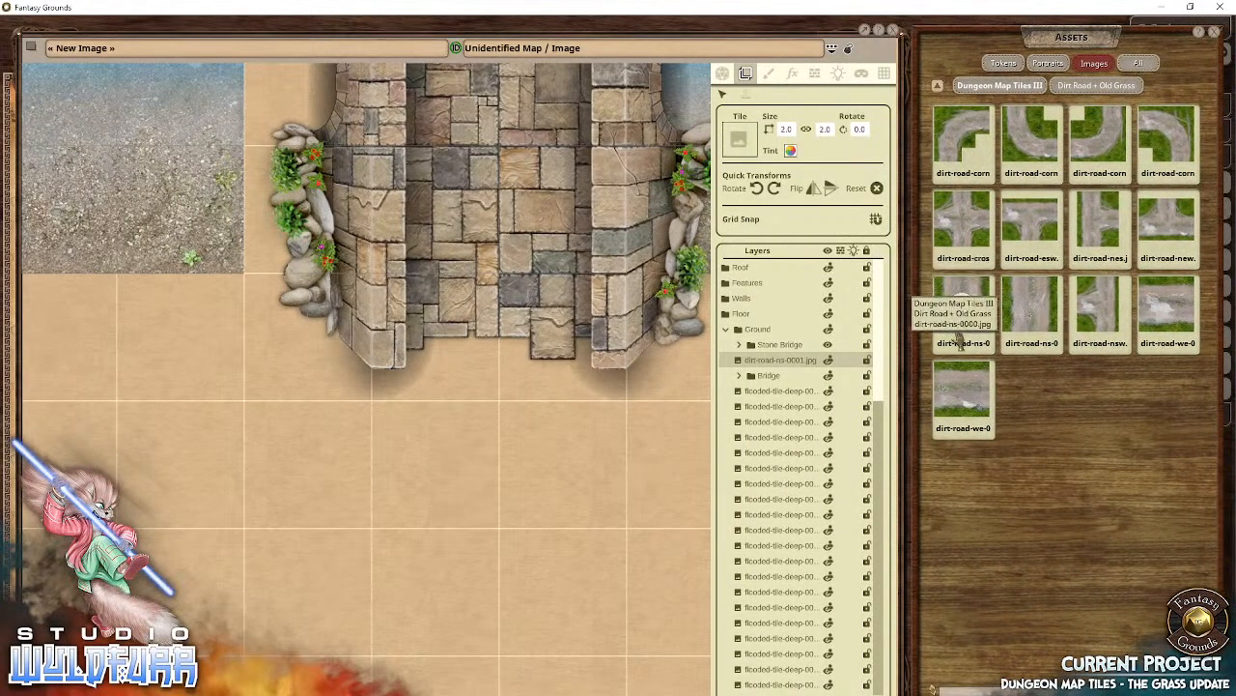
drag(960, 340, 416, 528)
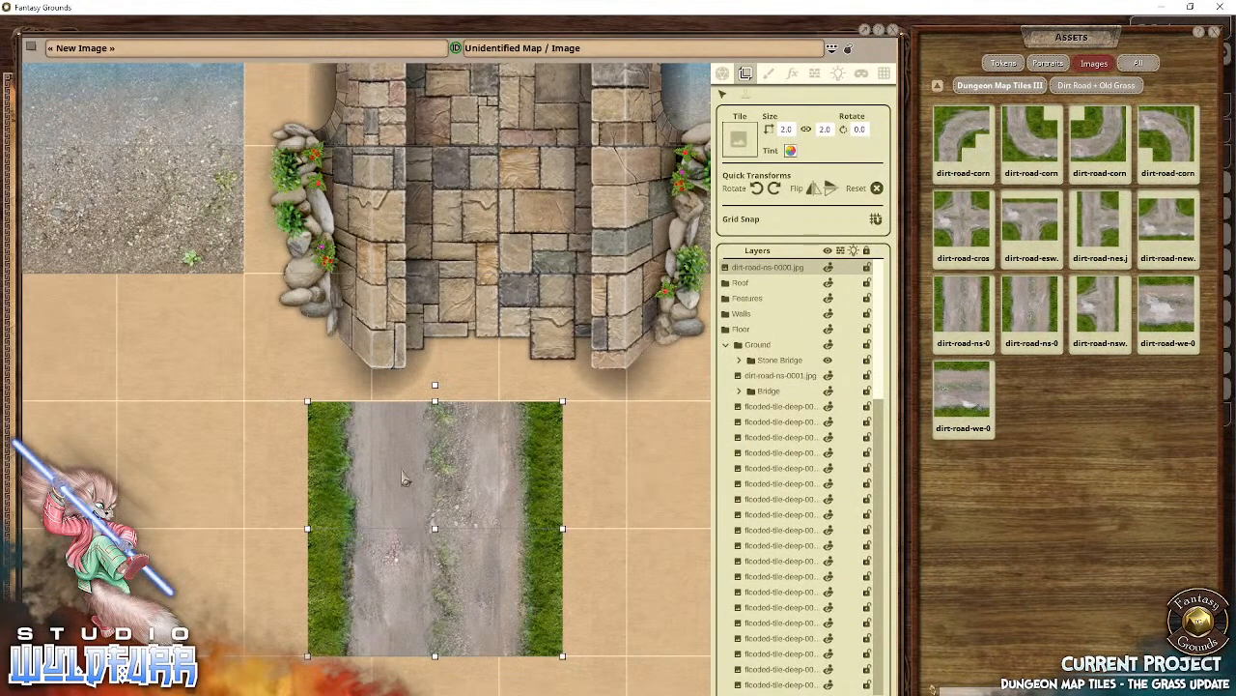
drag(405, 477, 475, 380)
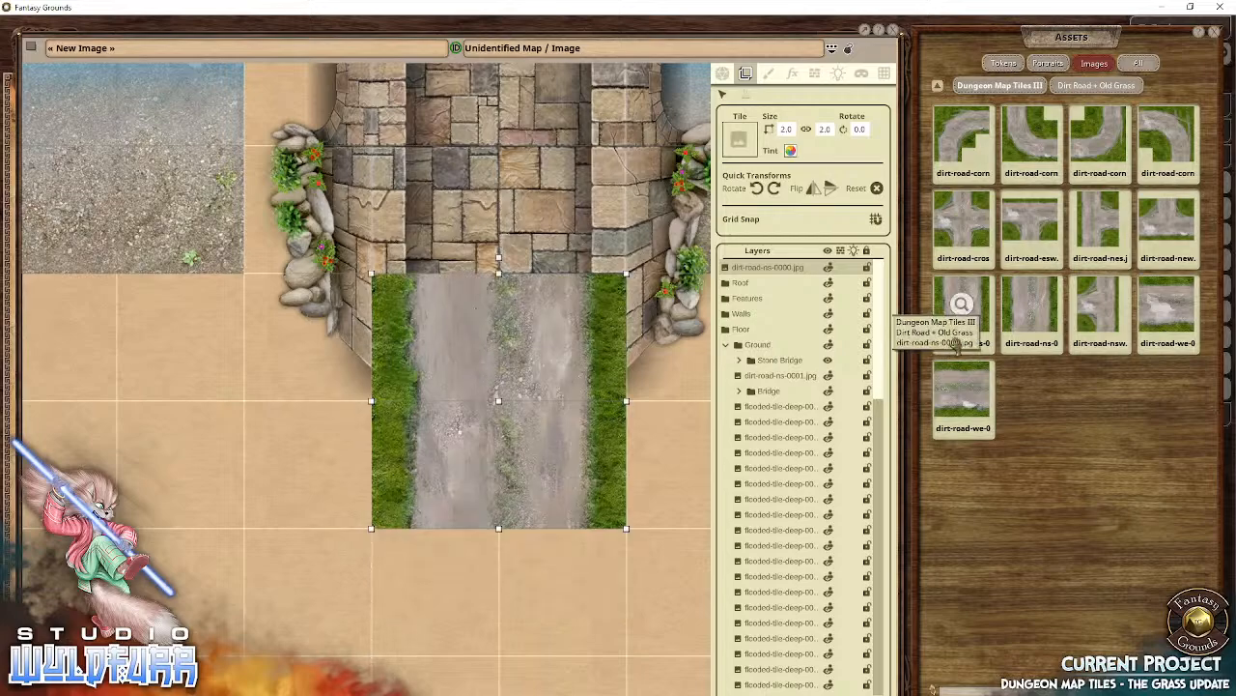
Step: Move the dirt-road-ns-0000 layer into the Ground folder and place both dirt road layers beneath the Bridge folder
mouse_move(741, 279)
mouse_down()
mouse_move(771, 408)
mouse_move(770, 387)
mouse_up()
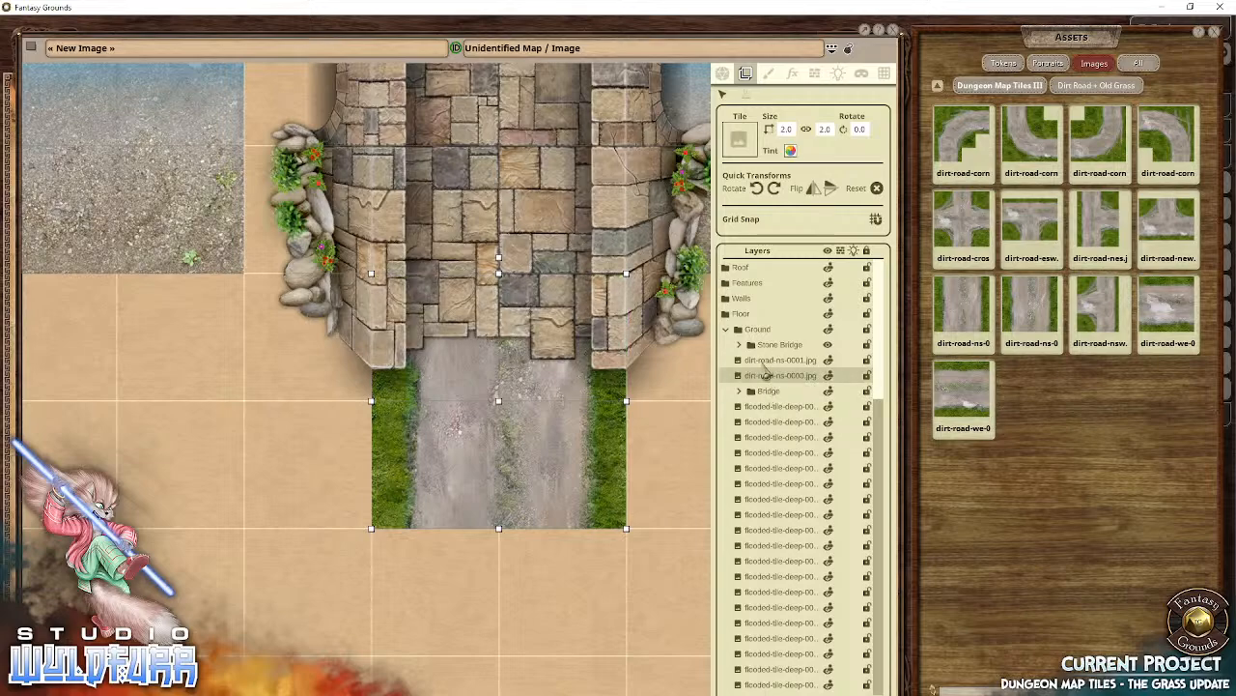
click(764, 363)
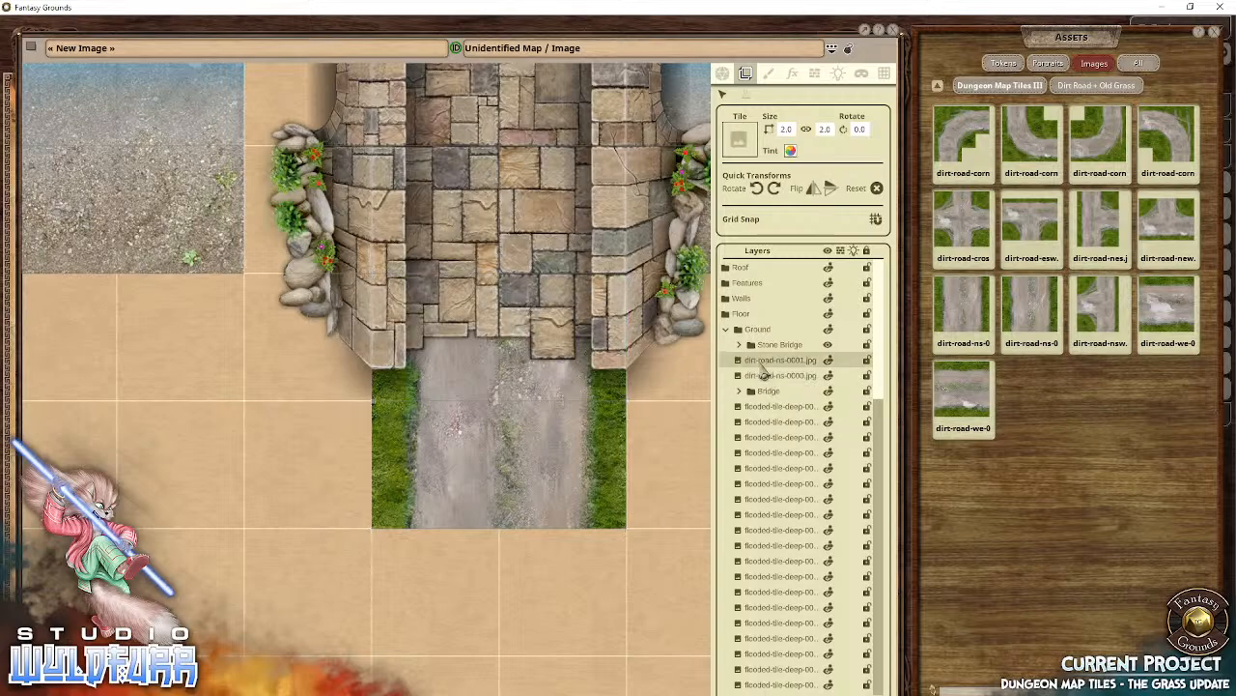
ctrl+click(763, 378)
drag(760, 386, 769, 416)
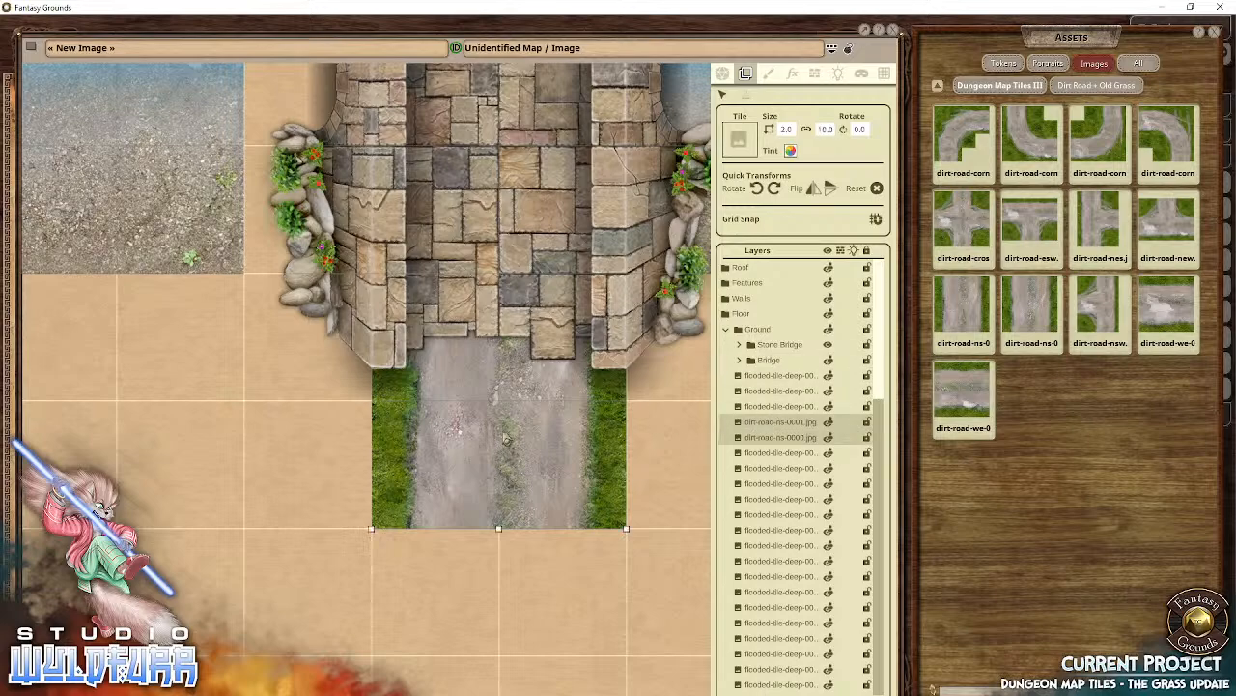
Step: Extend the dirt road southward from the stone bridge with a dirt-road-ns-0001 tile followed by a dirt-road-ns-0000 tile
drag(441, 580, 422, 406)
drag(434, 330, 580, 337)
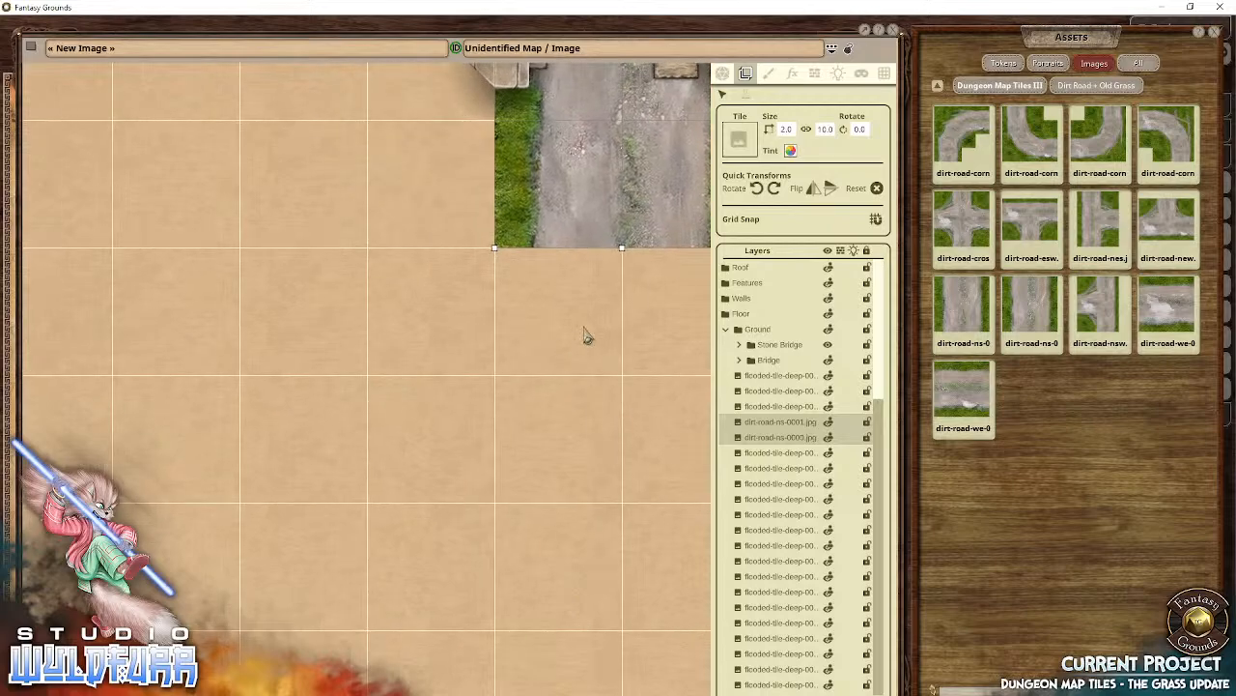
drag(1031, 305, 608, 326)
drag(570, 263, 570, 318)
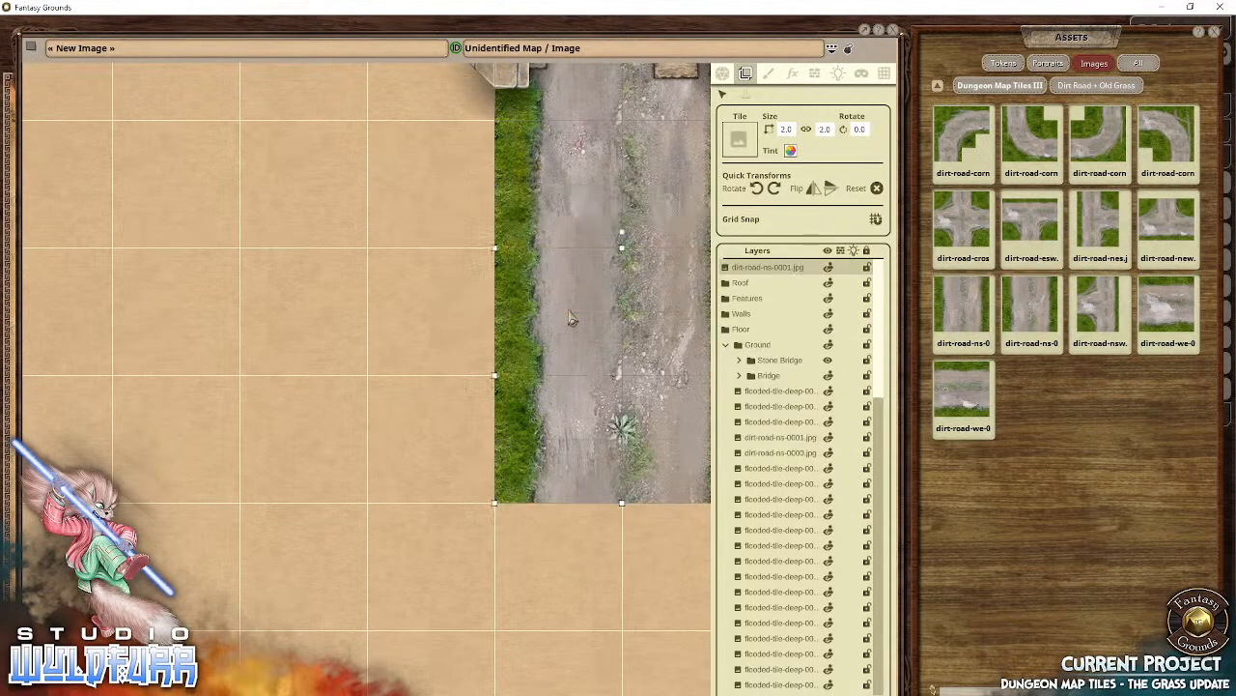
drag(963, 307, 538, 579)
drag(526, 525, 310, 129)
Step: Place a dirt-road-nes junction tile north of the stone bridge and align it with the road tile already there
drag(452, 145, 465, 608)
drag(449, 140, 452, 655)
drag(442, 217, 527, 654)
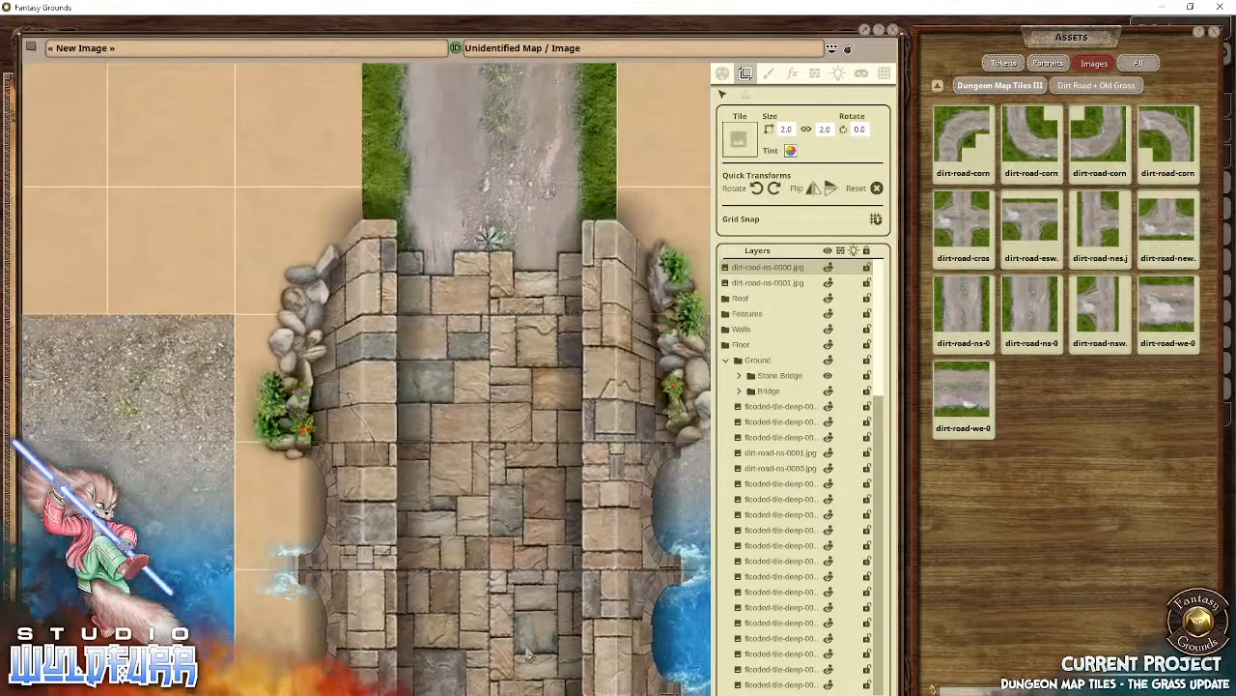
drag(511, 253, 493, 591)
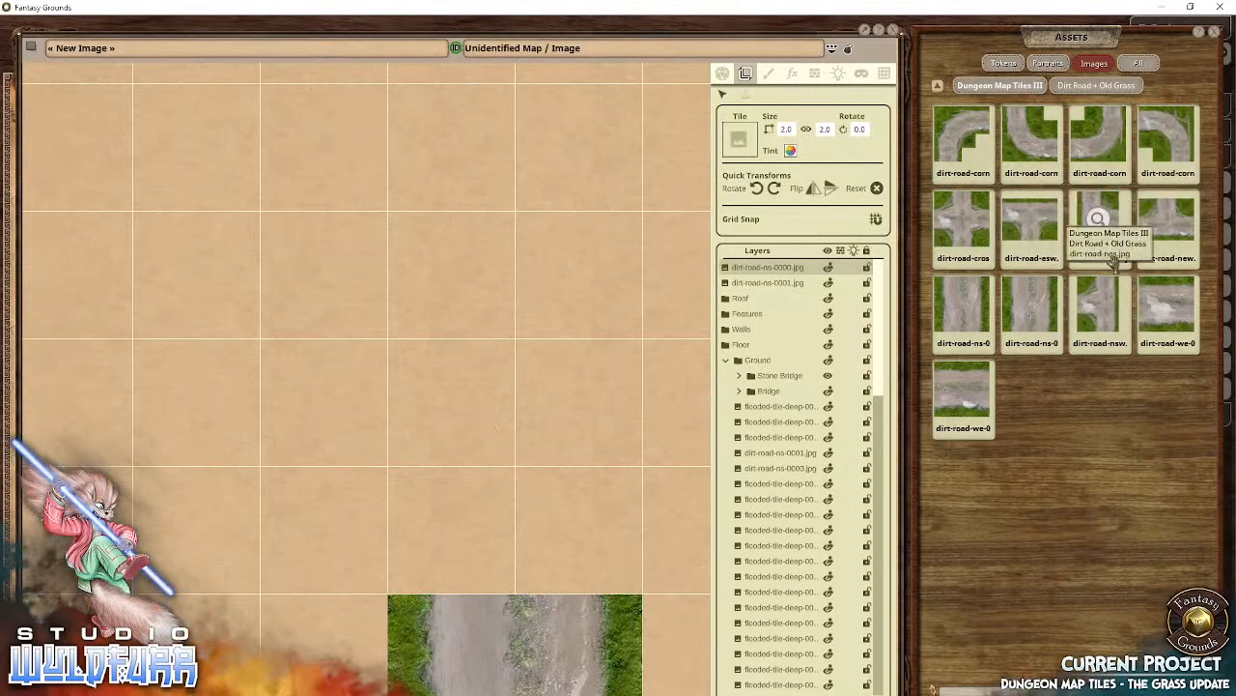
drag(1099, 224, 451, 377)
drag(473, 464, 439, 247)
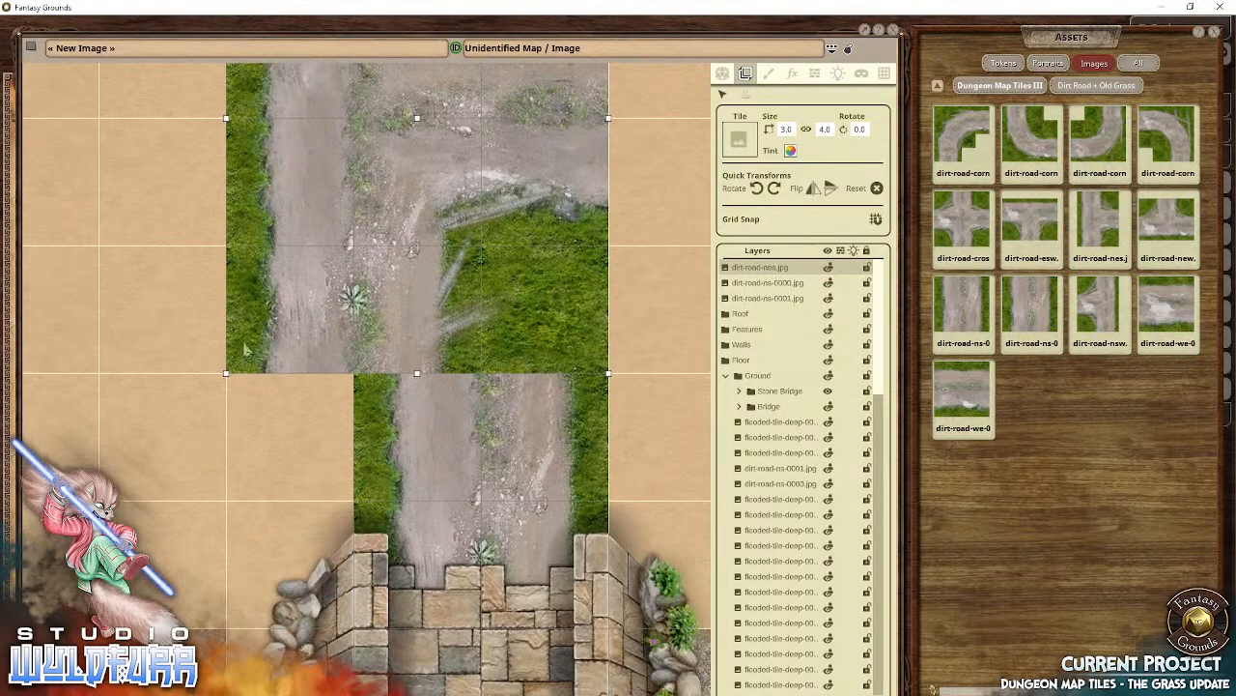
drag(246, 349, 406, 261)
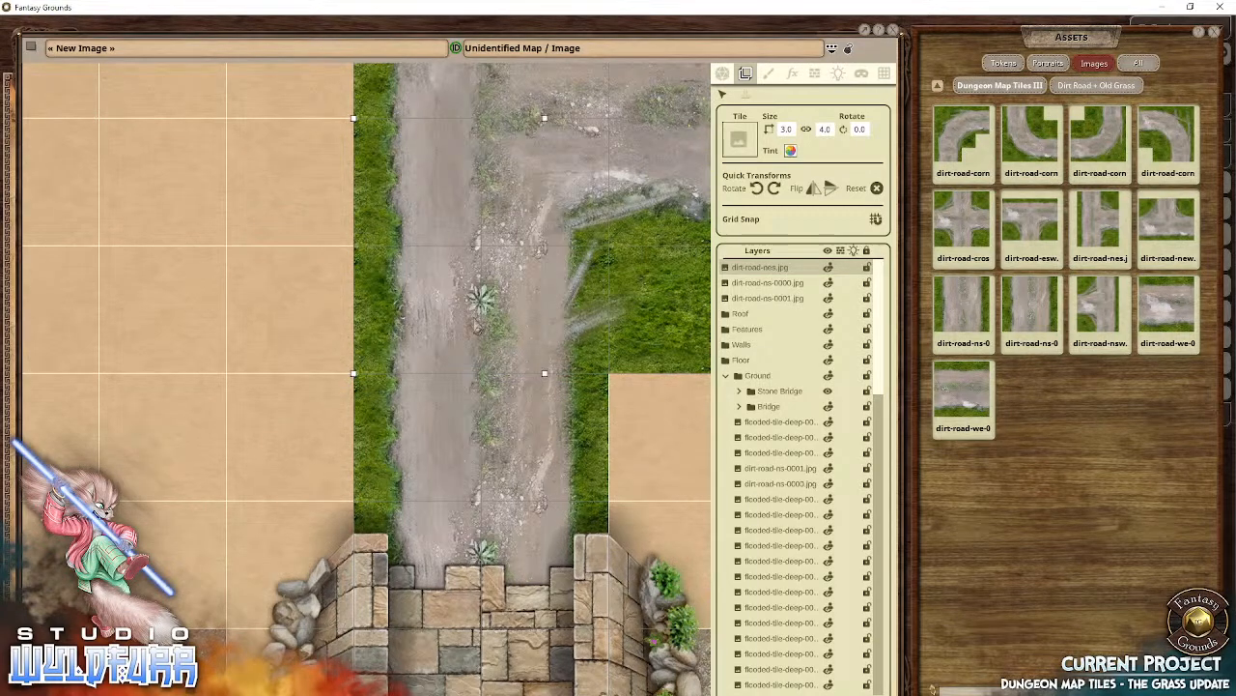
Step: Extend the dirt road north of the dirt-road-nes junction with a dirt-road-ns-0000 tile aligned to the roadway
drag(522, 194, 527, 581)
drag(600, 203, 585, 435)
drag(960, 327, 508, 440)
drag(515, 485, 438, 427)
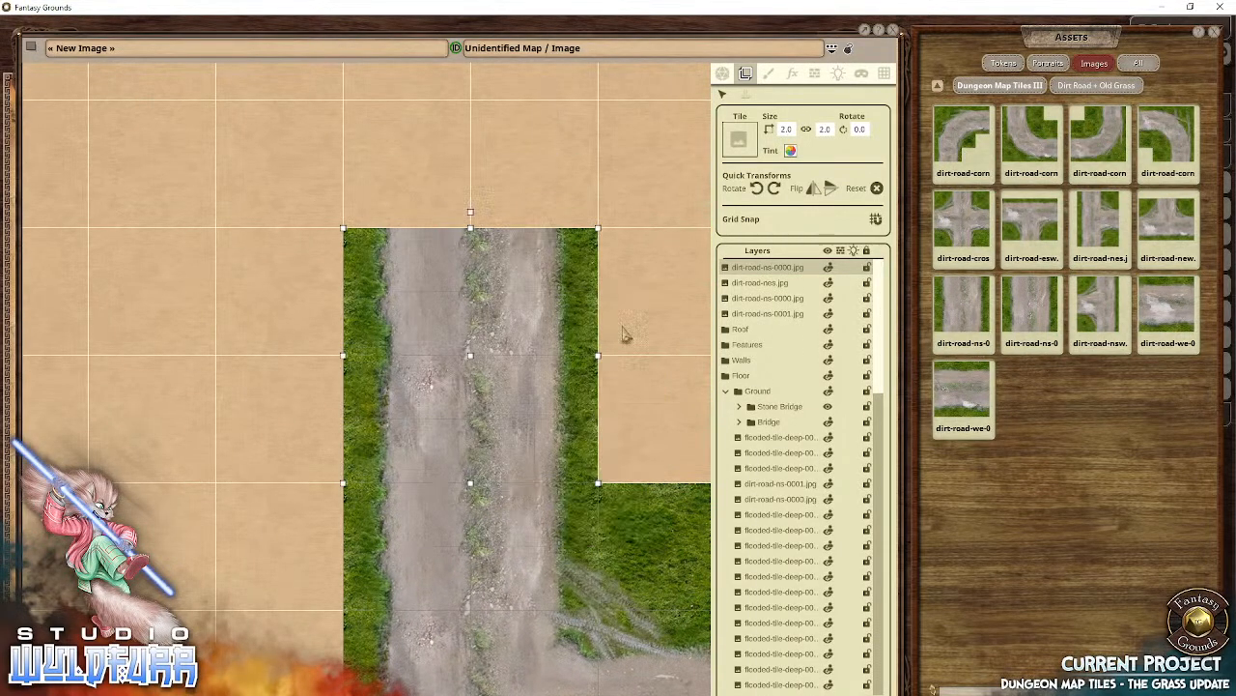
Step: Extend the junction's eastern branch with a dirt-road-we-0001 tile followed by a dirt-road-we-0000 tile
drag(531, 491, 210, 215)
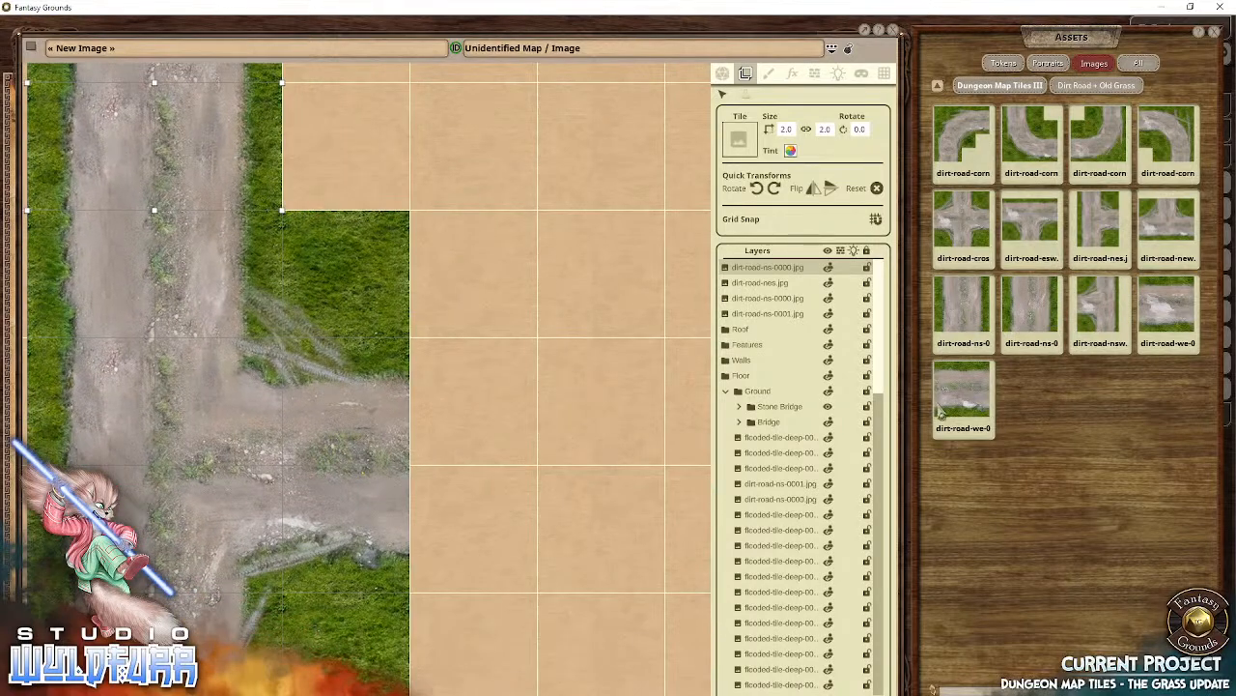
drag(947, 411, 428, 470)
drag(358, 423, 122, 333)
drag(120, 261, 405, 341)
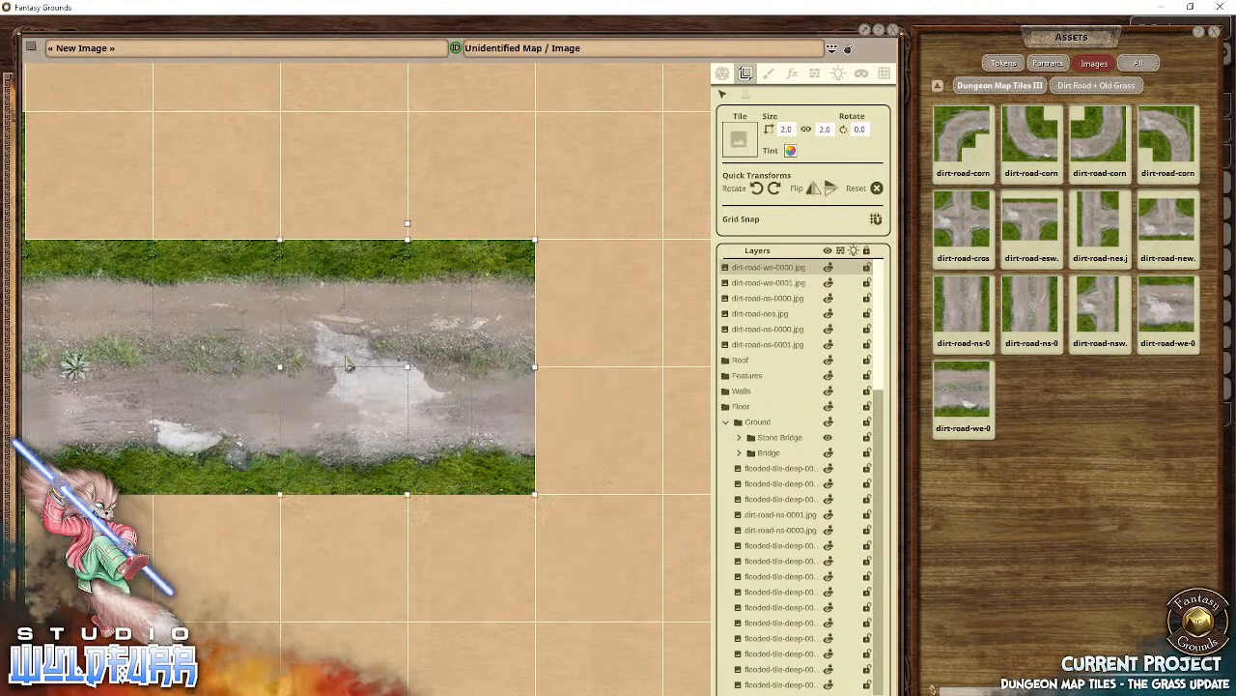
drag(153, 419, 545, 359)
drag(273, 459, 601, 302)
drag(399, 499, 421, 469)
Step: Move the surplus bank and deep-water tiles from east of the stone bridge into the river gap on its west side
scroll(442, 368, down, 12)
drag(455, 369, 515, 304)
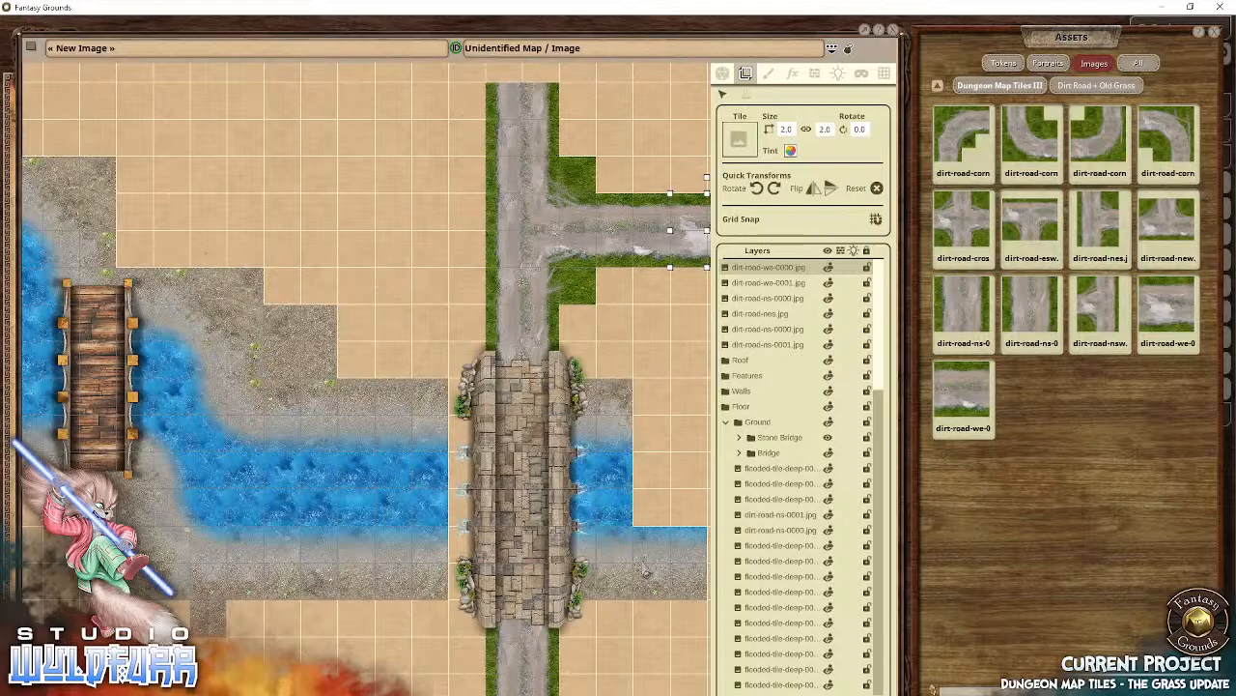
click(676, 567)
drag(680, 562, 472, 406)
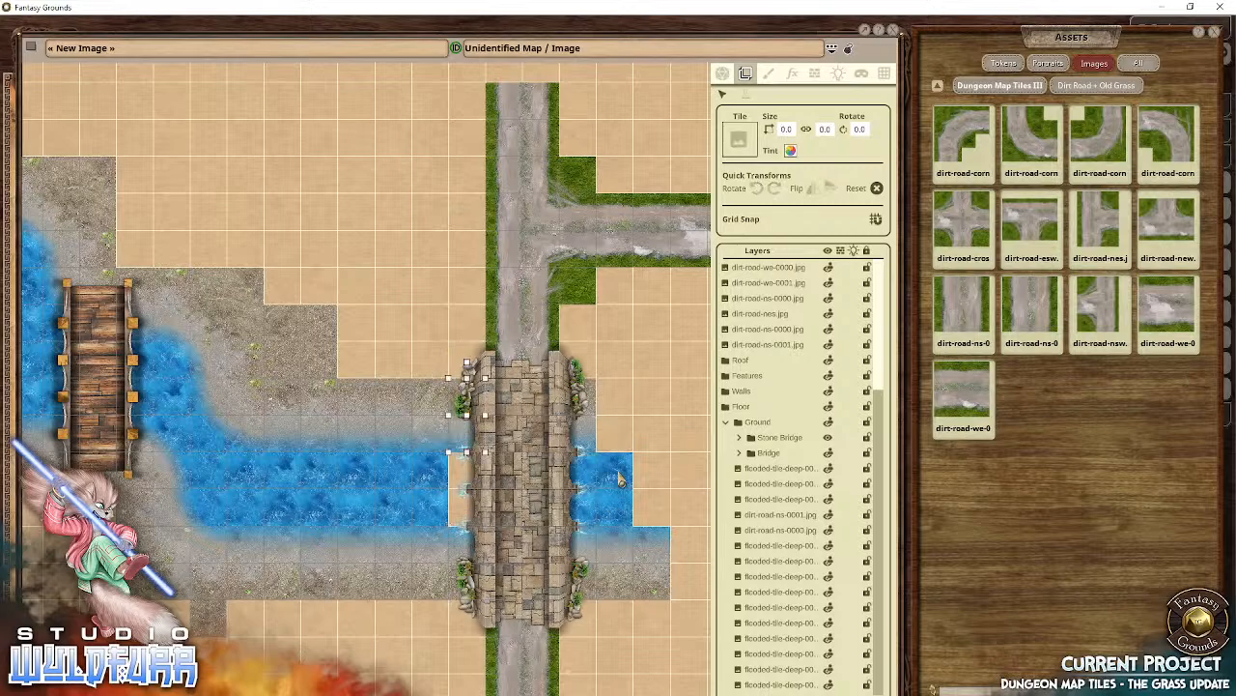
drag(621, 478, 477, 488)
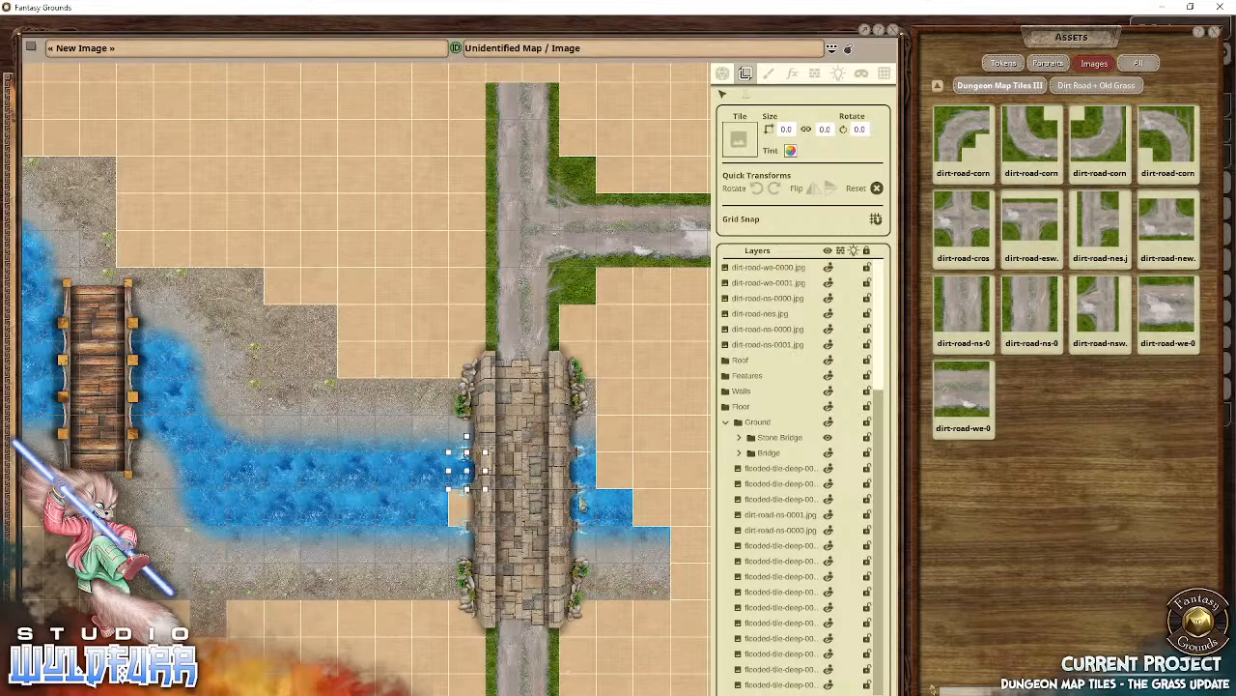
drag(621, 517, 473, 510)
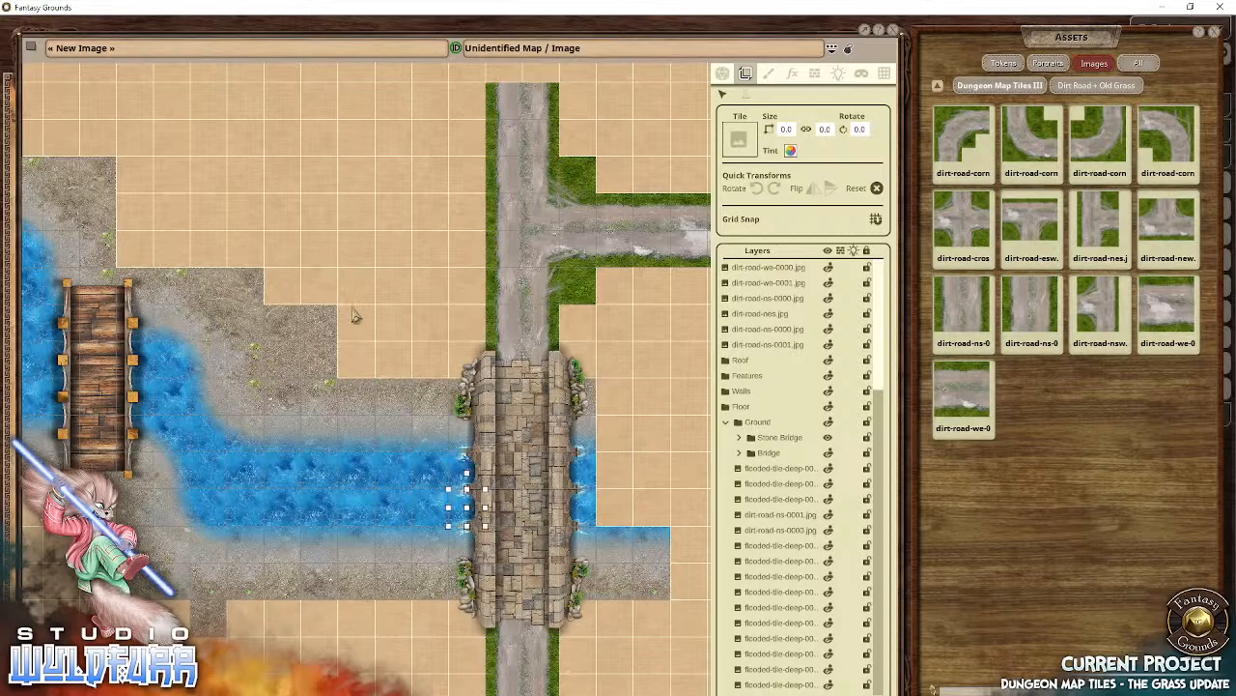
Step: Open the Grass Tiles set of Dungeon Map Tiles in the image assets
click(354, 316)
drag(302, 665, 455, 643)
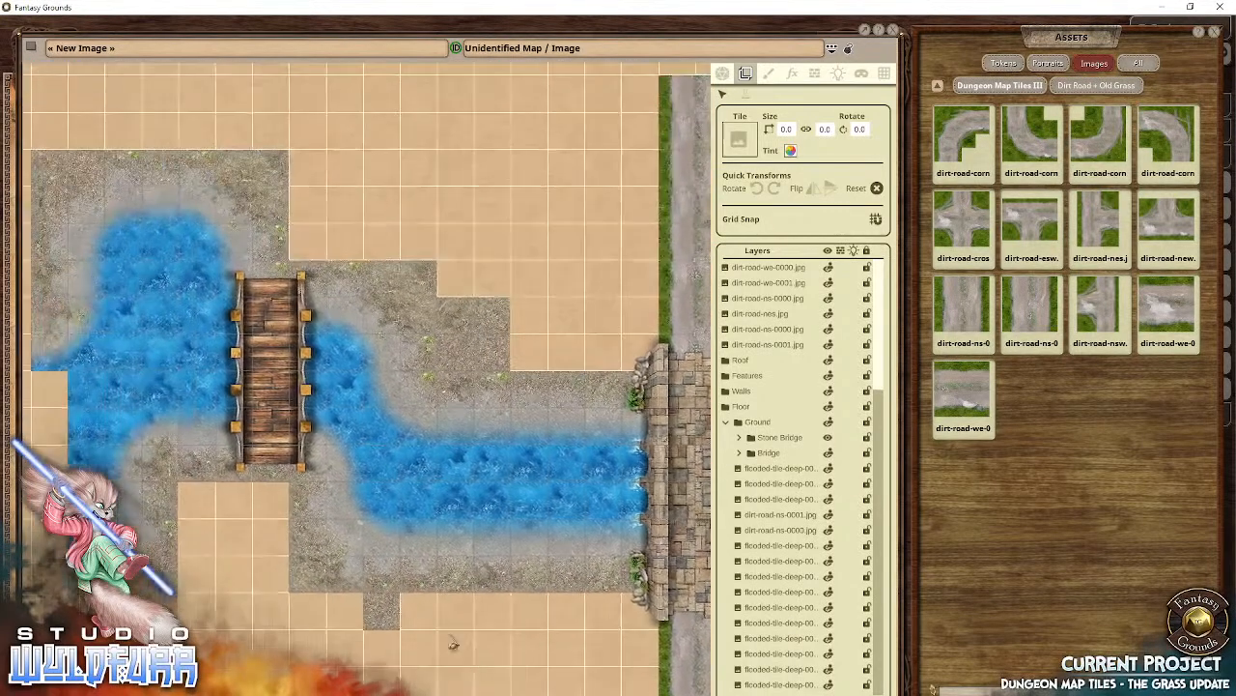
drag(486, 415, 223, 442)
drag(337, 410, 498, 554)
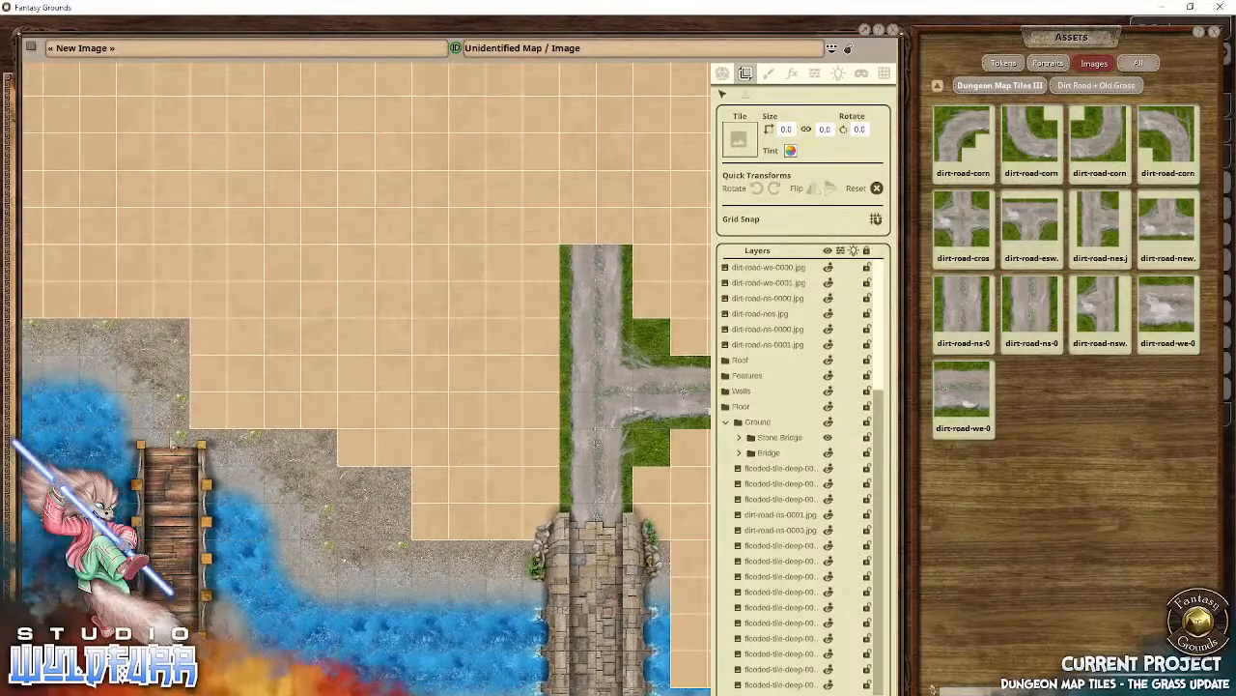
drag(494, 456, 245, 365)
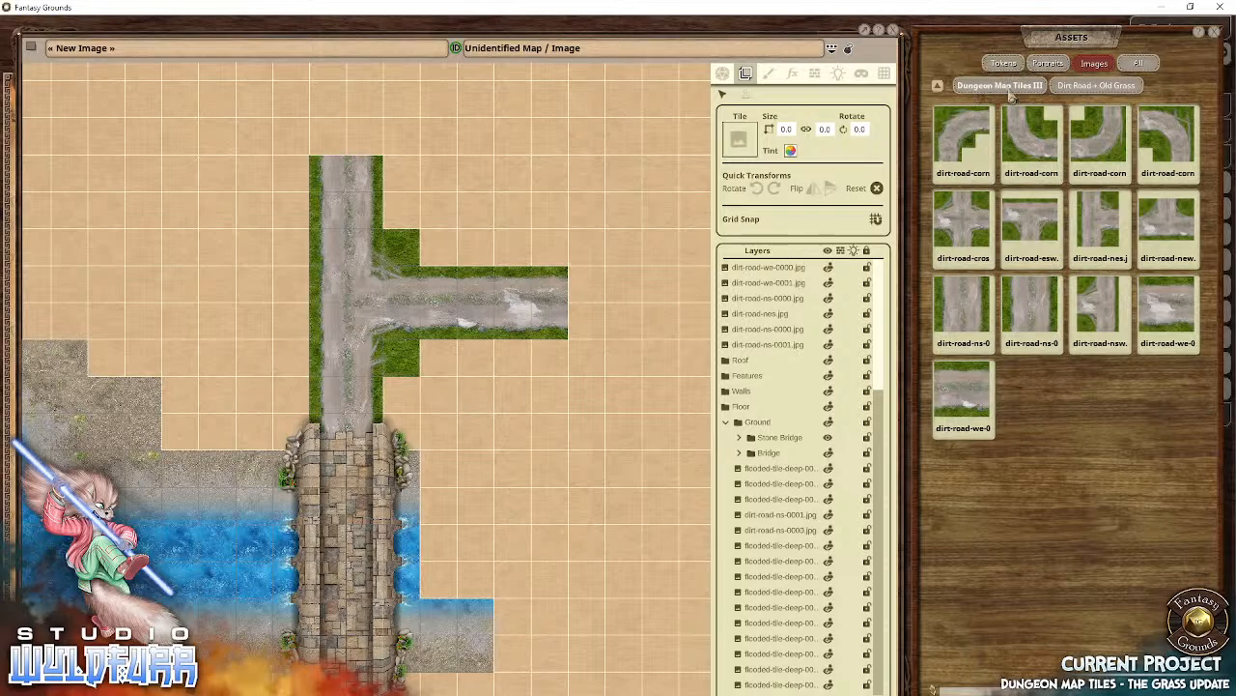
click(937, 85)
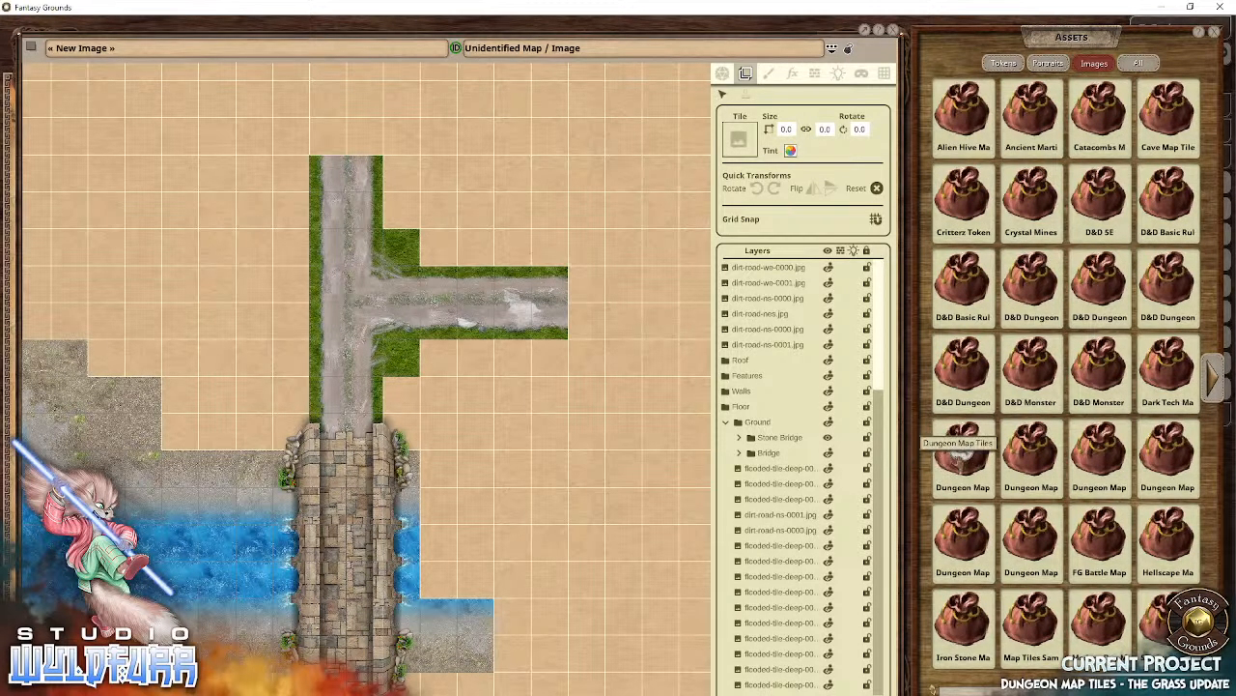
click(960, 461)
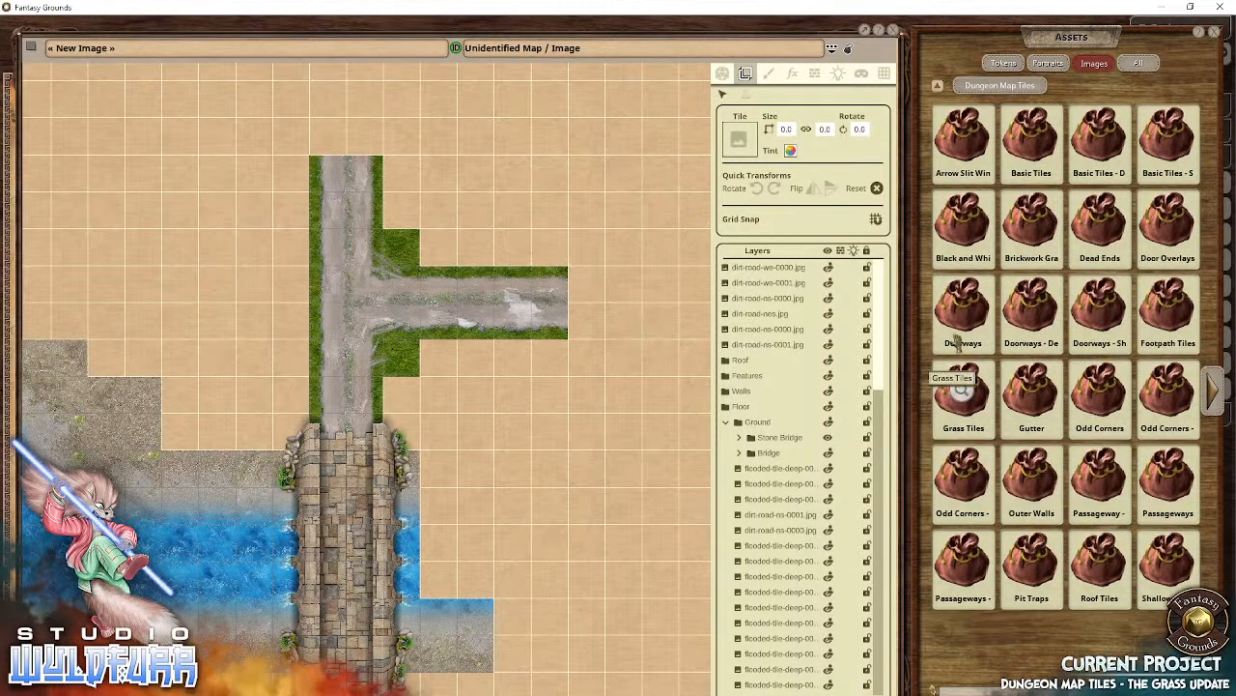
click(966, 396)
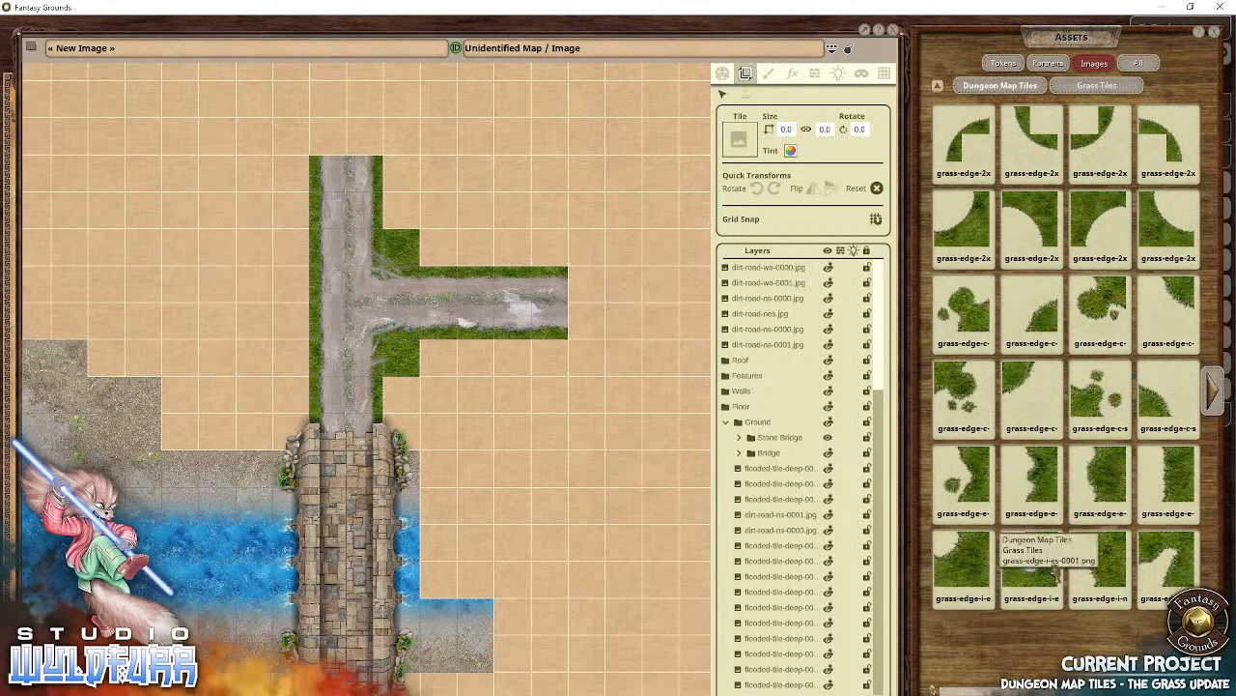
Step: Collapse the Ground folder and line the north bank west of the stone bridge with grass-edge-n-0003, grass-edge-n-0001 and grass-edge-n-0002 tiles
drag(342, 488, 638, 425)
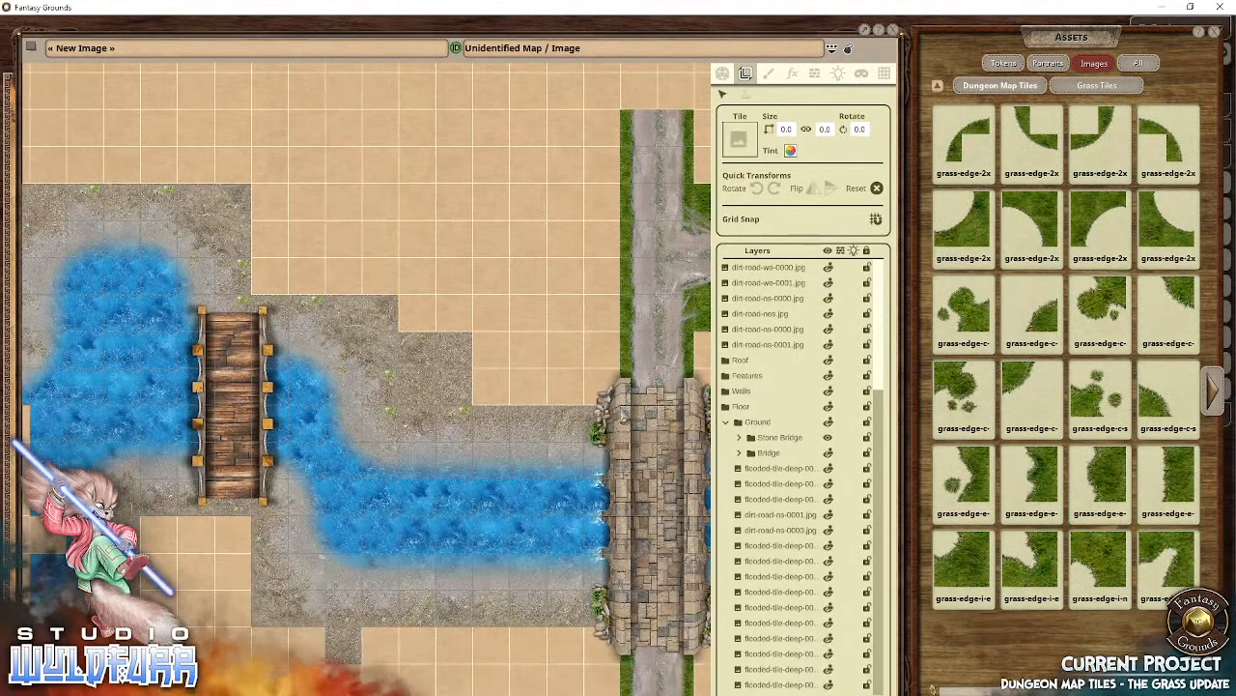
scroll(633, 420, up, 3)
scroll(626, 425, up, 2)
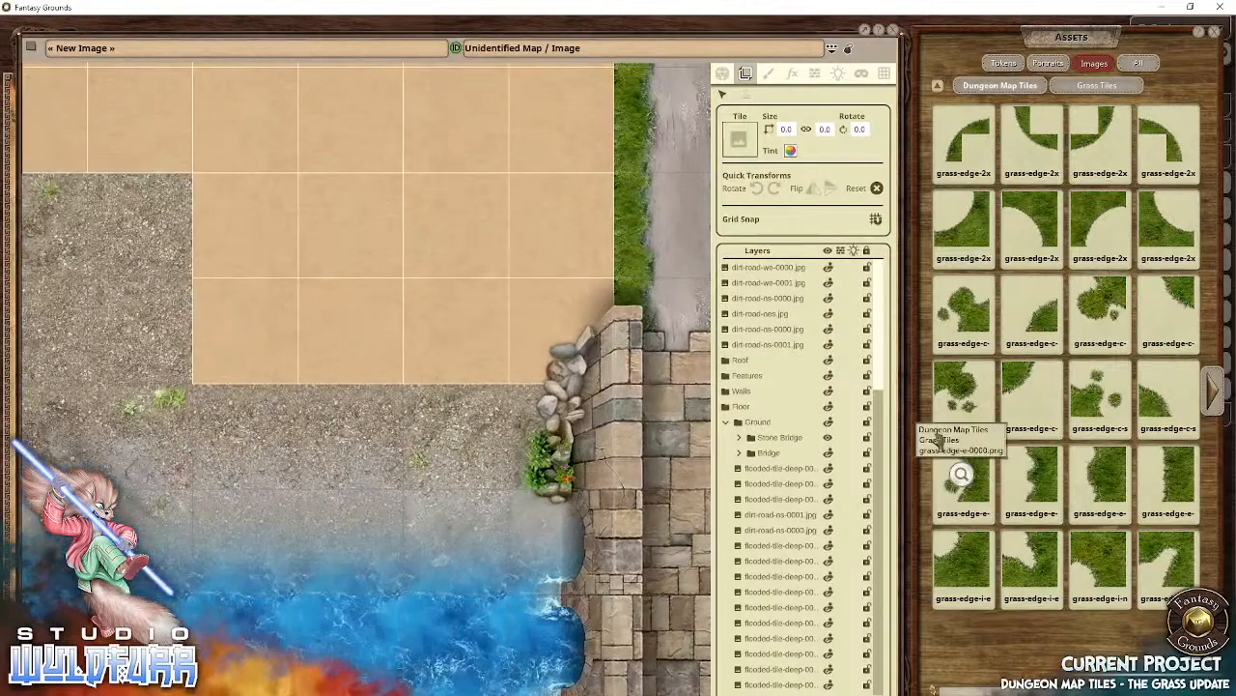
click(725, 423)
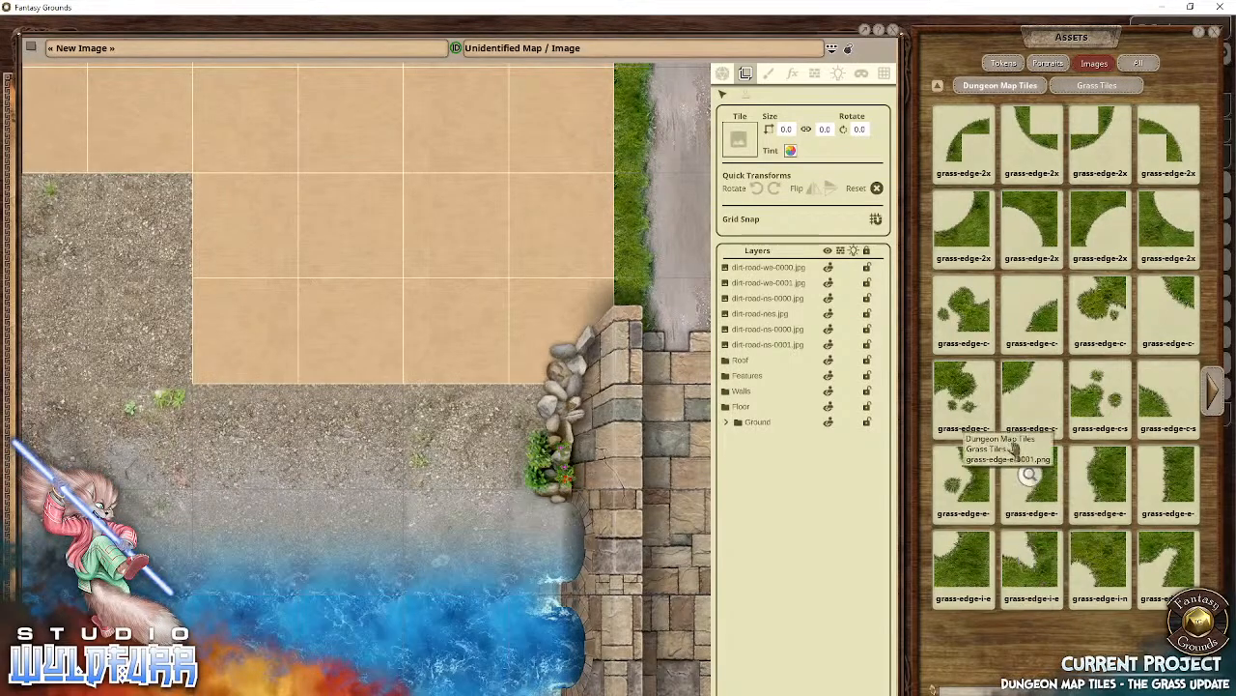
drag(572, 292, 435, 330)
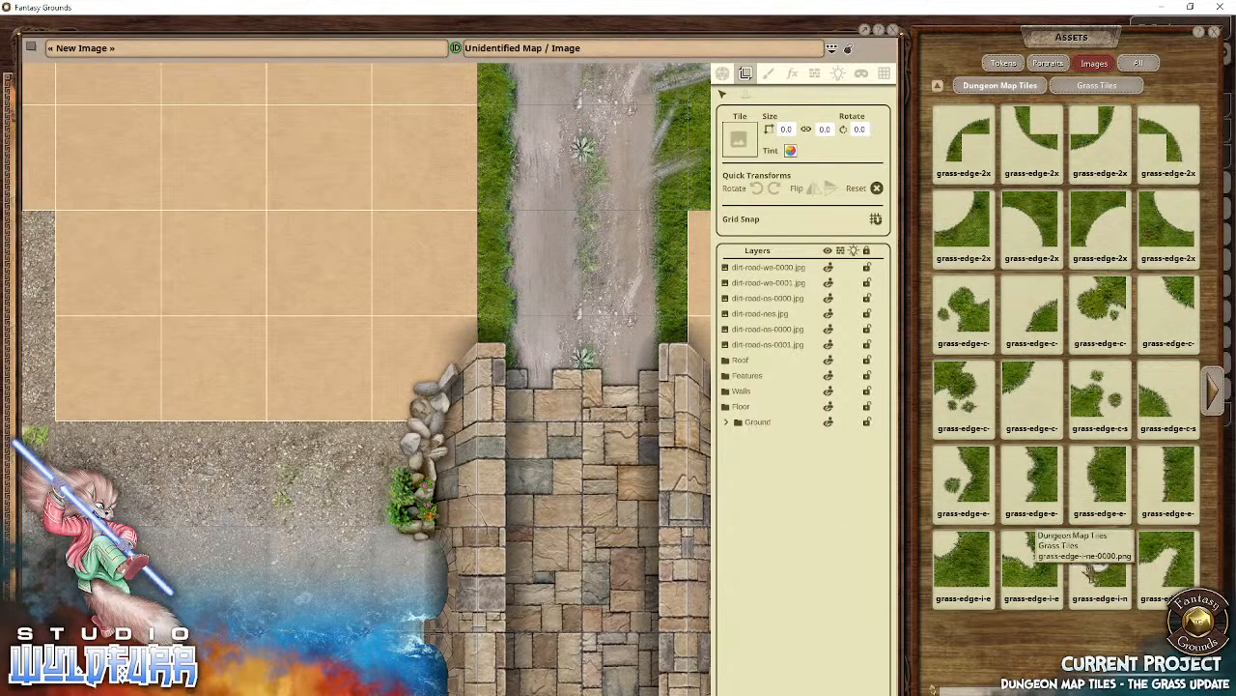
click(1219, 400)
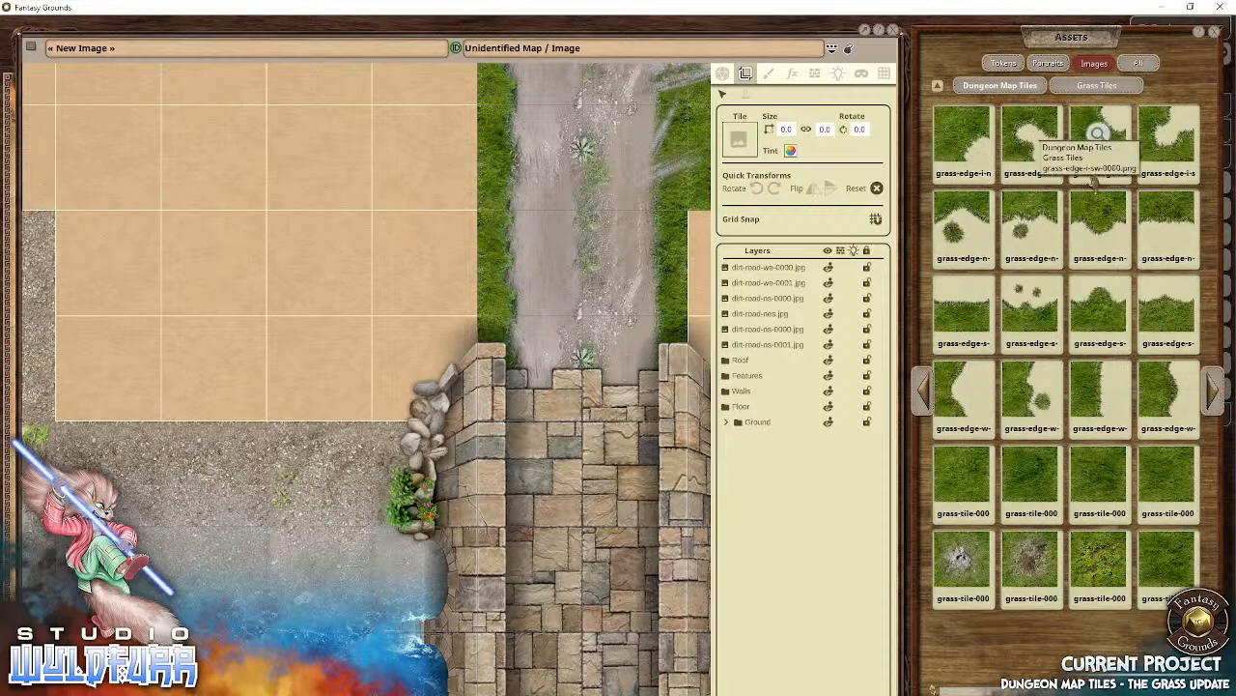
drag(1166, 218, 422, 460)
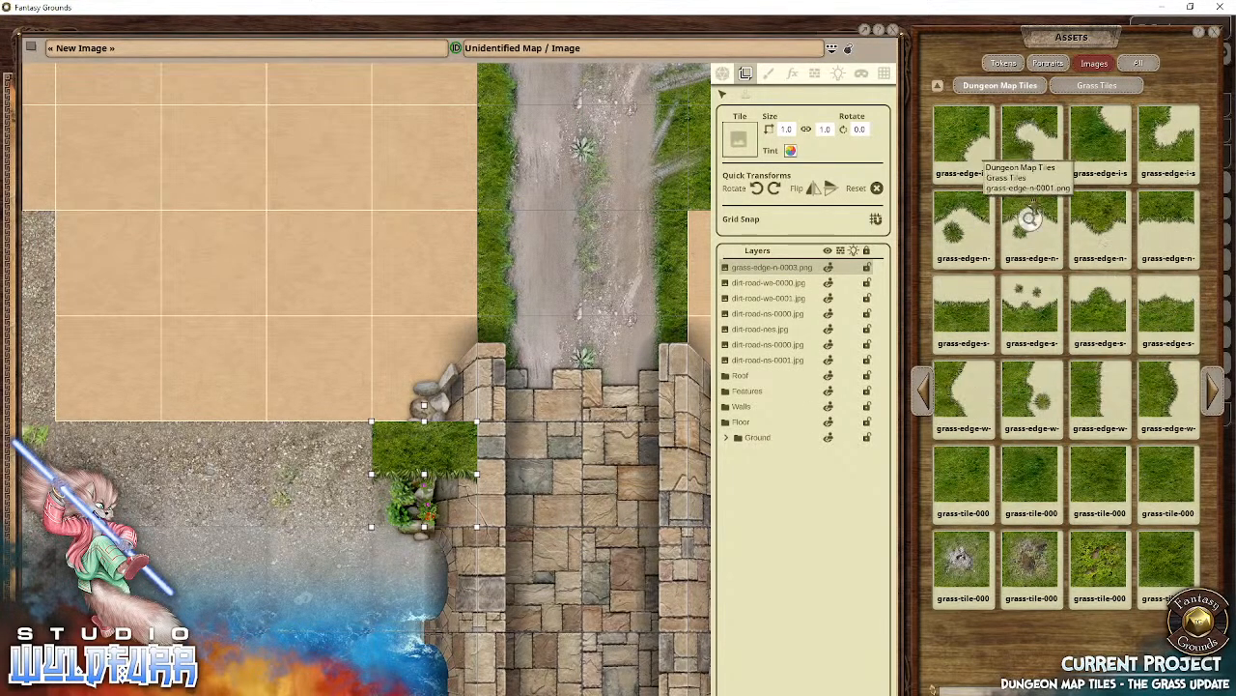
drag(1029, 220, 259, 393)
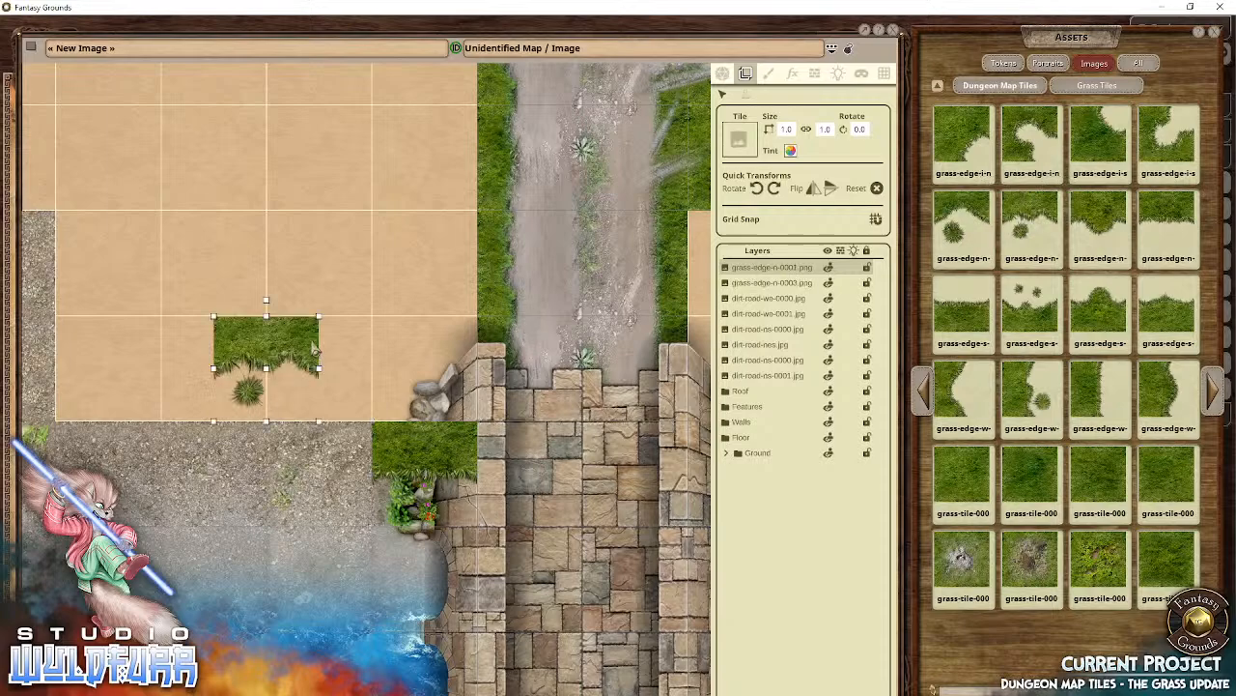
drag(314, 349, 365, 461)
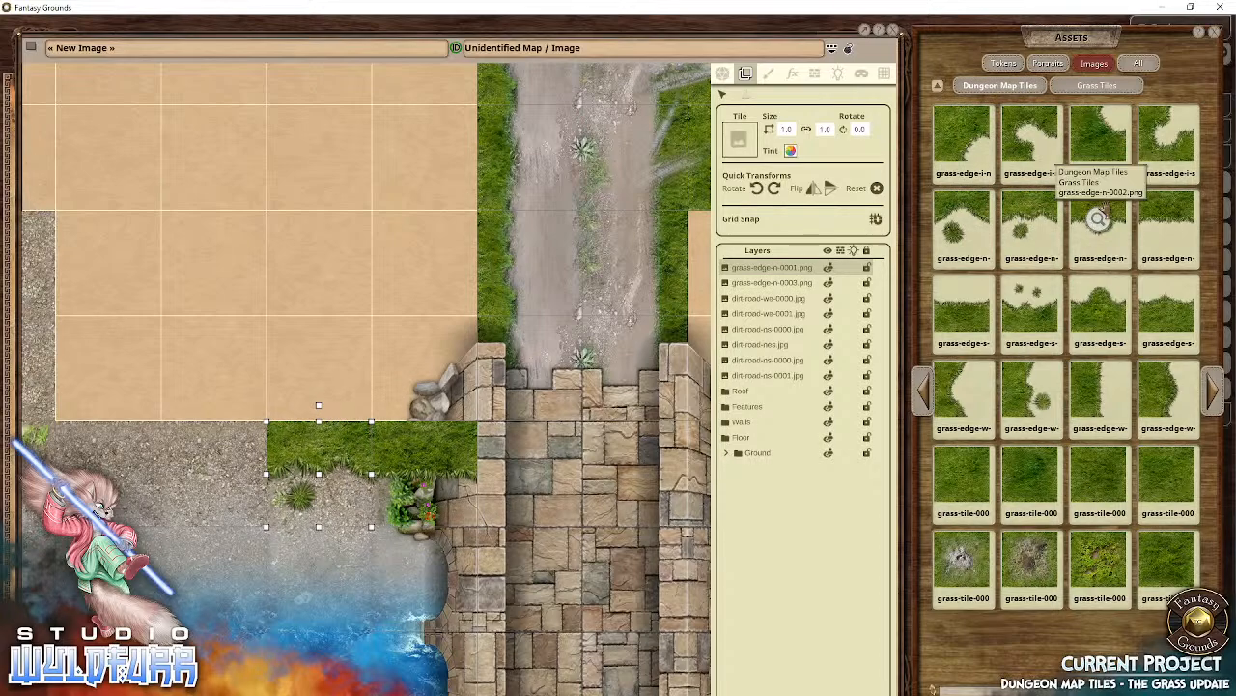
drag(1098, 218, 214, 452)
Step: Continue the grass edge east of the stone bridge with grass-edge-n-0002, grass-edge-n-0000 and grass-edge-n-0003 tiles
drag(380, 406, 155, 412)
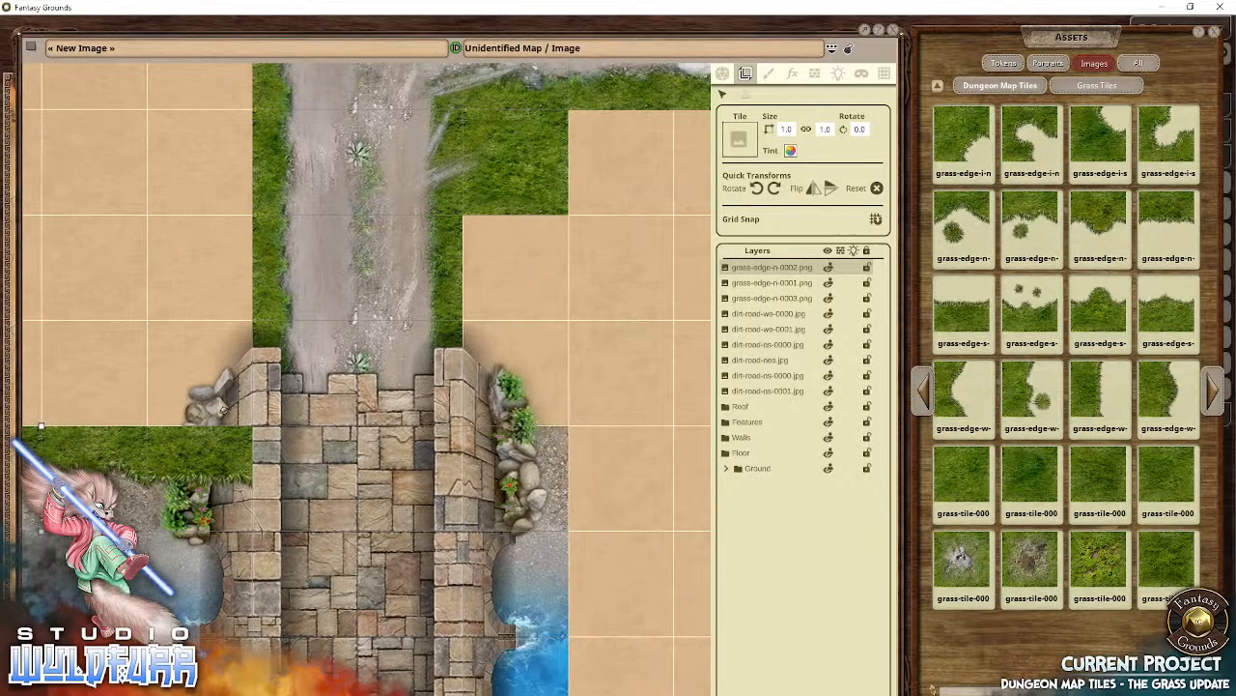
drag(1098, 219, 536, 462)
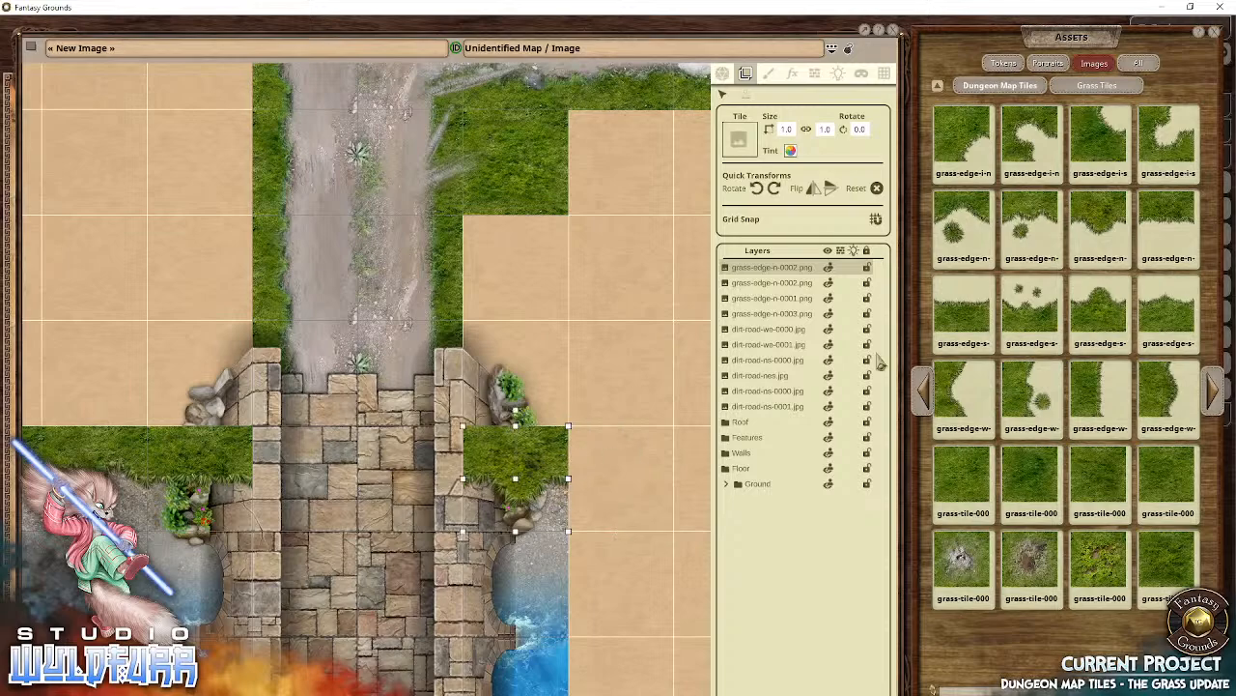
drag(962, 219, 629, 480)
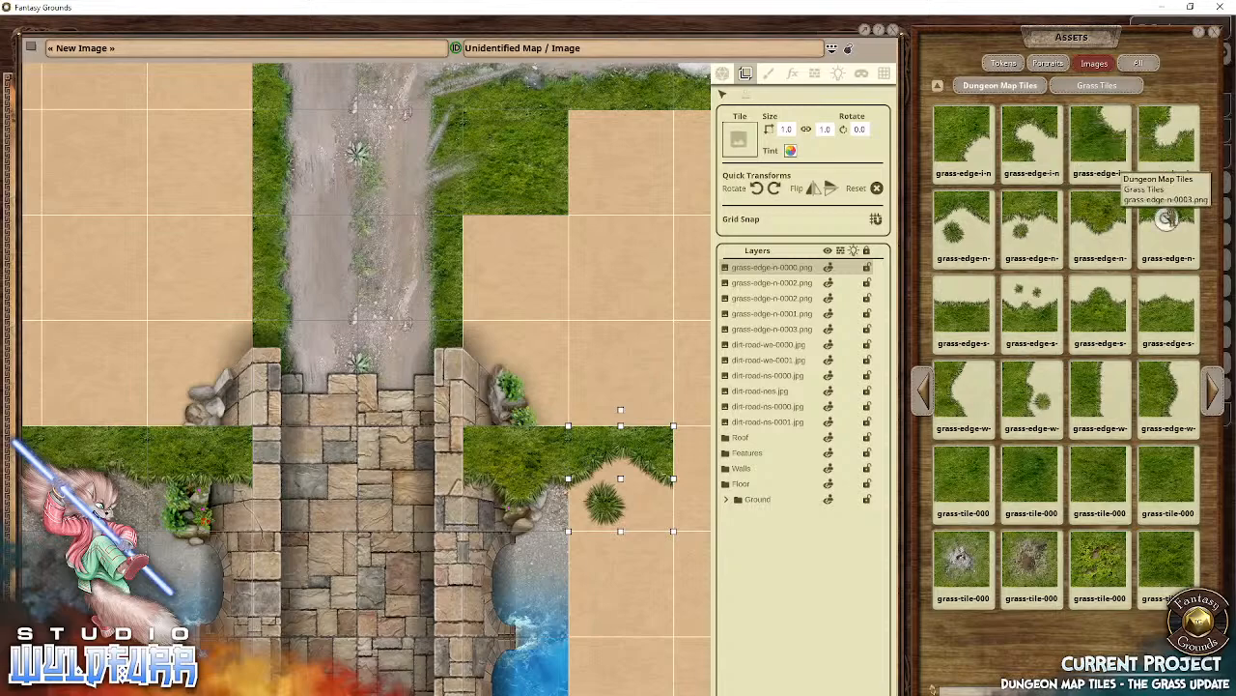
drag(930, 339, 623, 481)
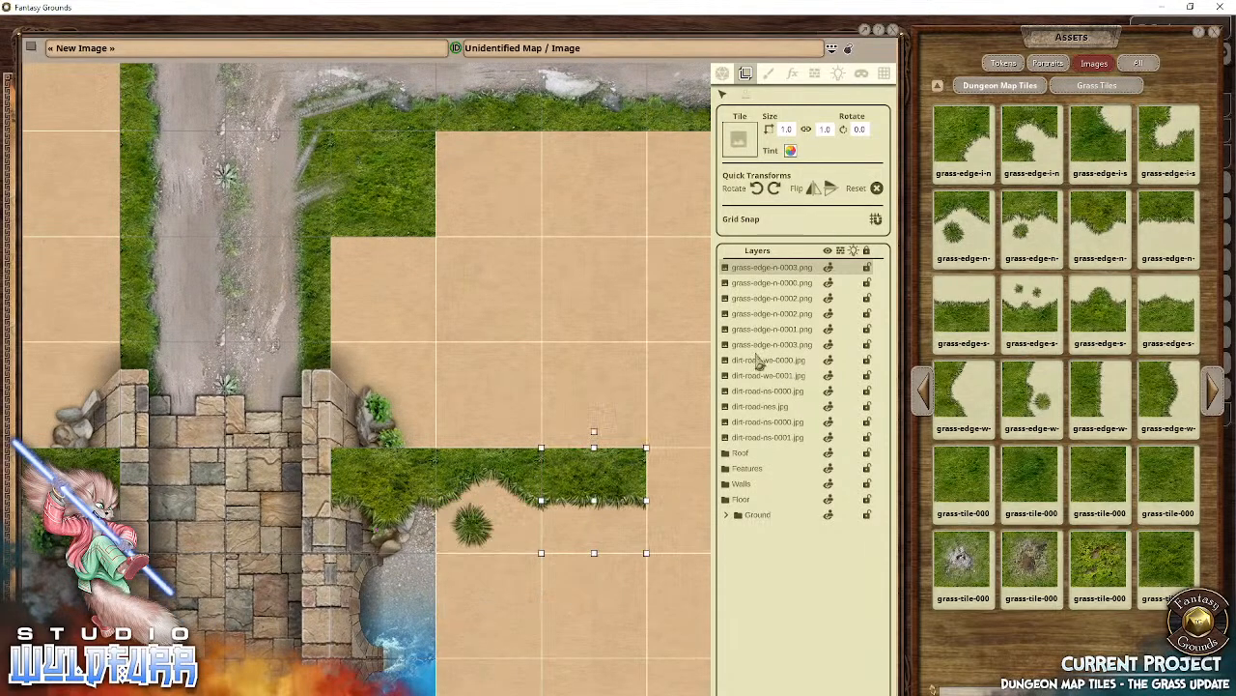
click(728, 518)
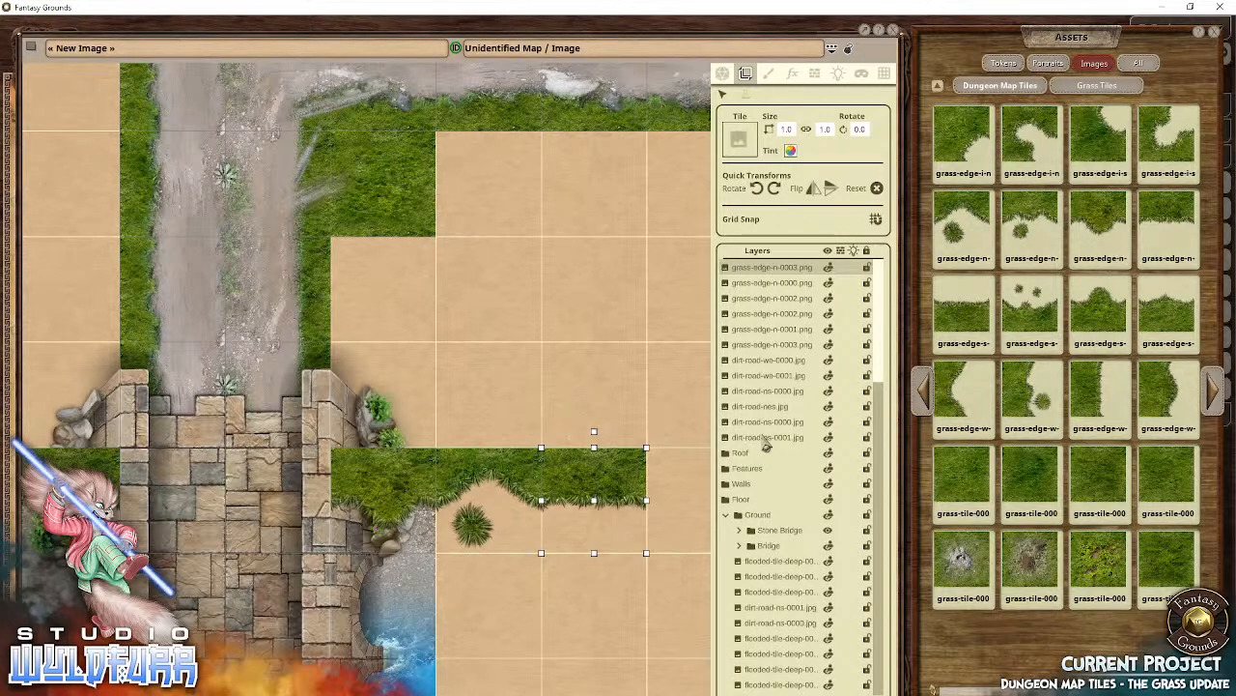
drag(766, 442, 766, 394)
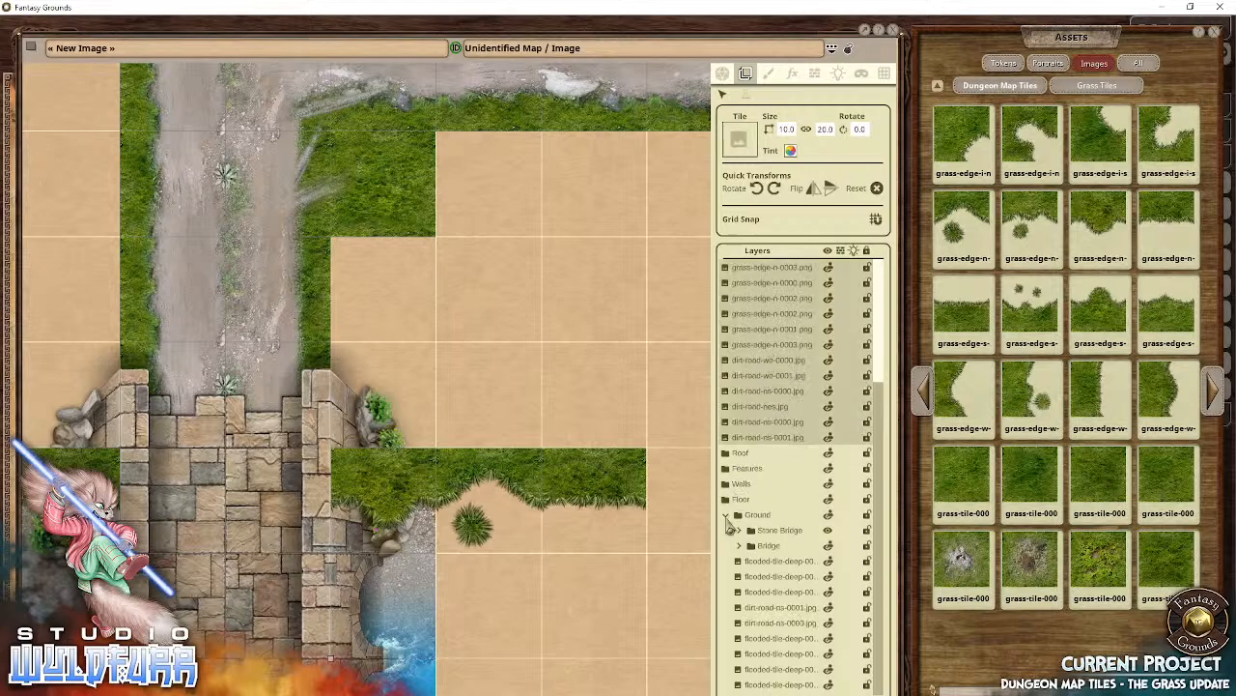
click(727, 517)
Step: Move the Roof, Features, Walls, Floor and Ground folders to the top of the layer list, above the loose grass and road layers
click(754, 454)
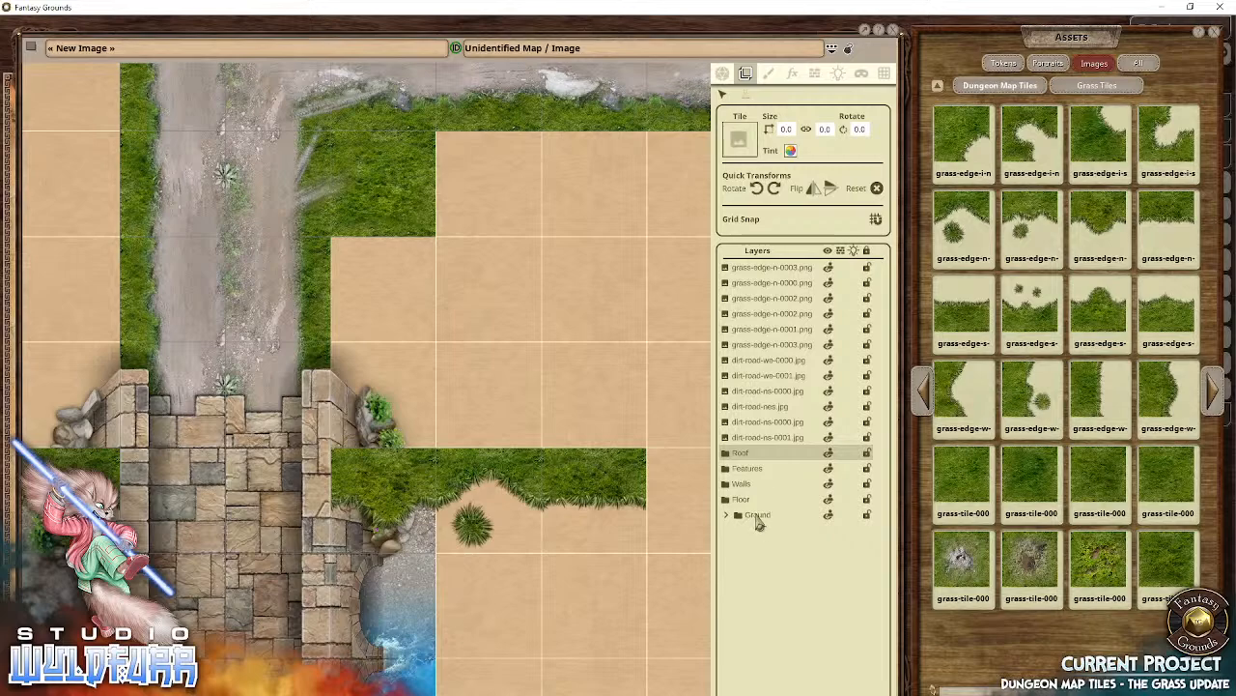
shift+click(756, 516)
drag(754, 456, 742, 268)
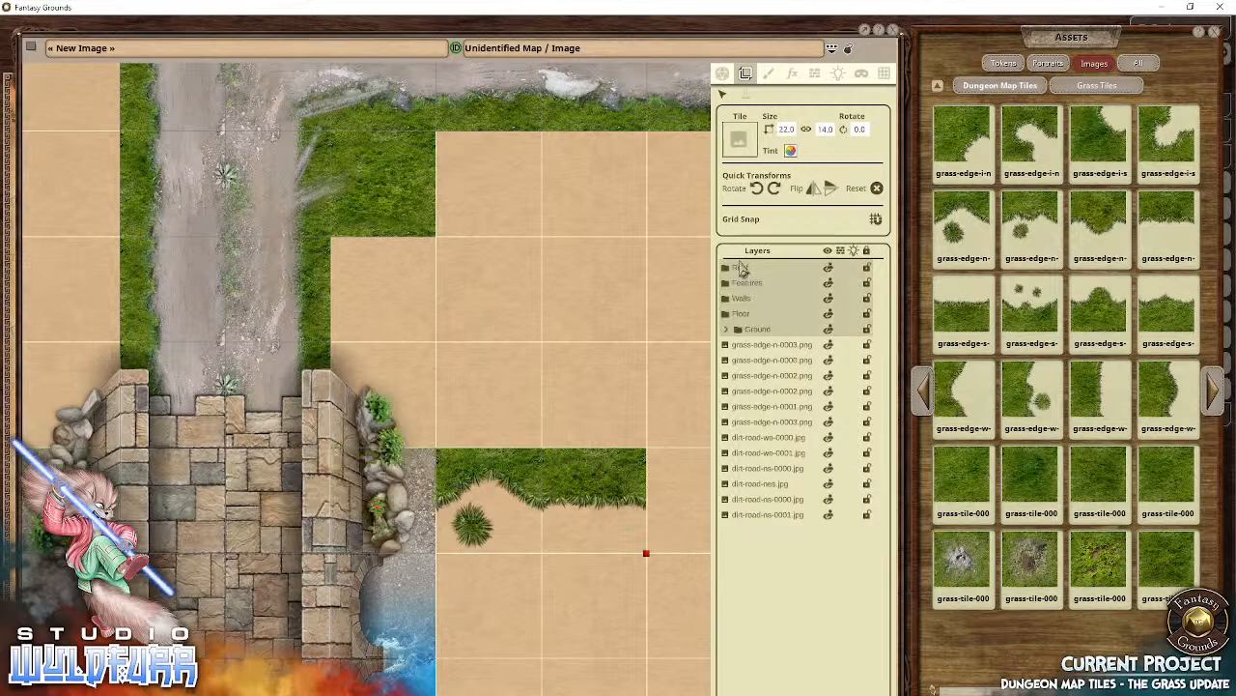
Step: Move all the loose grass-edge and dirt-road layers into the Ground folder and expand the folder
click(754, 515)
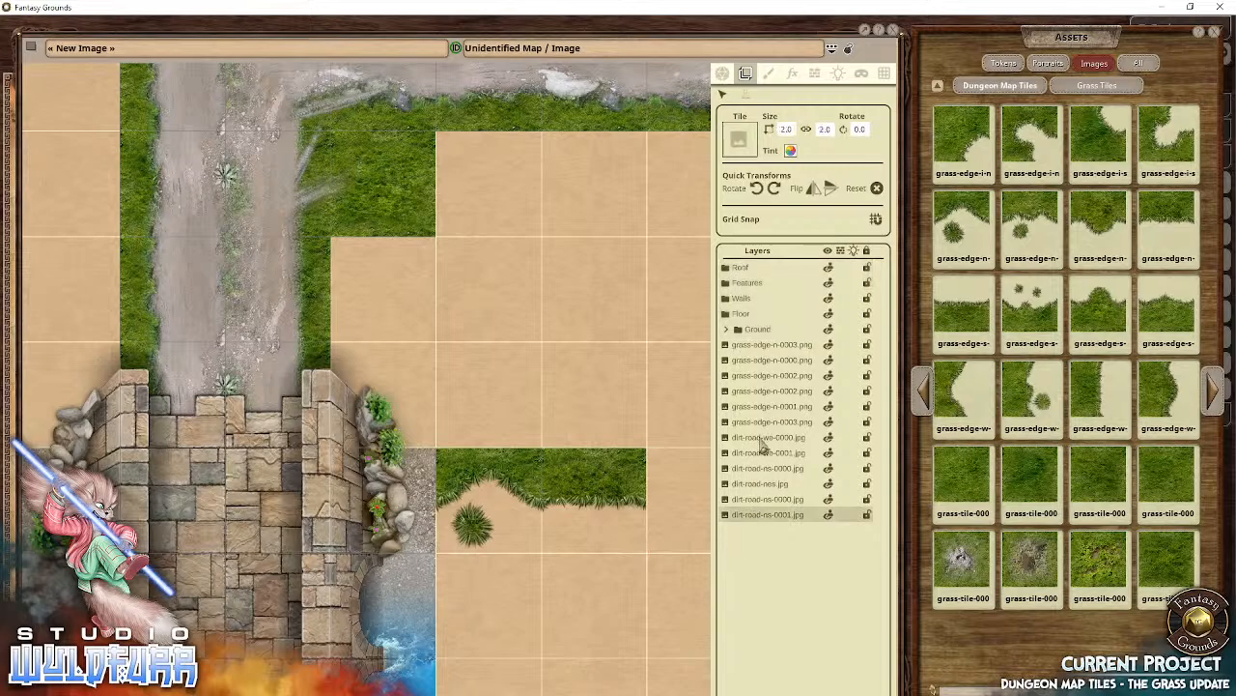
shift+click(744, 345)
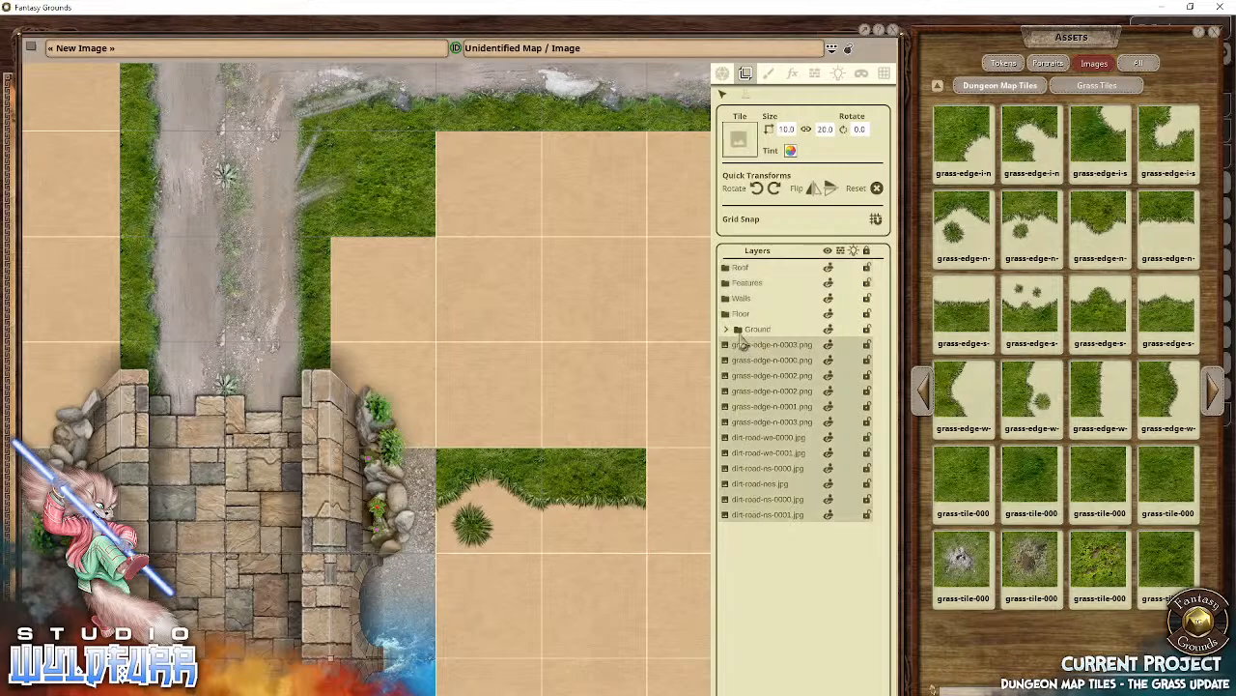
drag(742, 353, 747, 343)
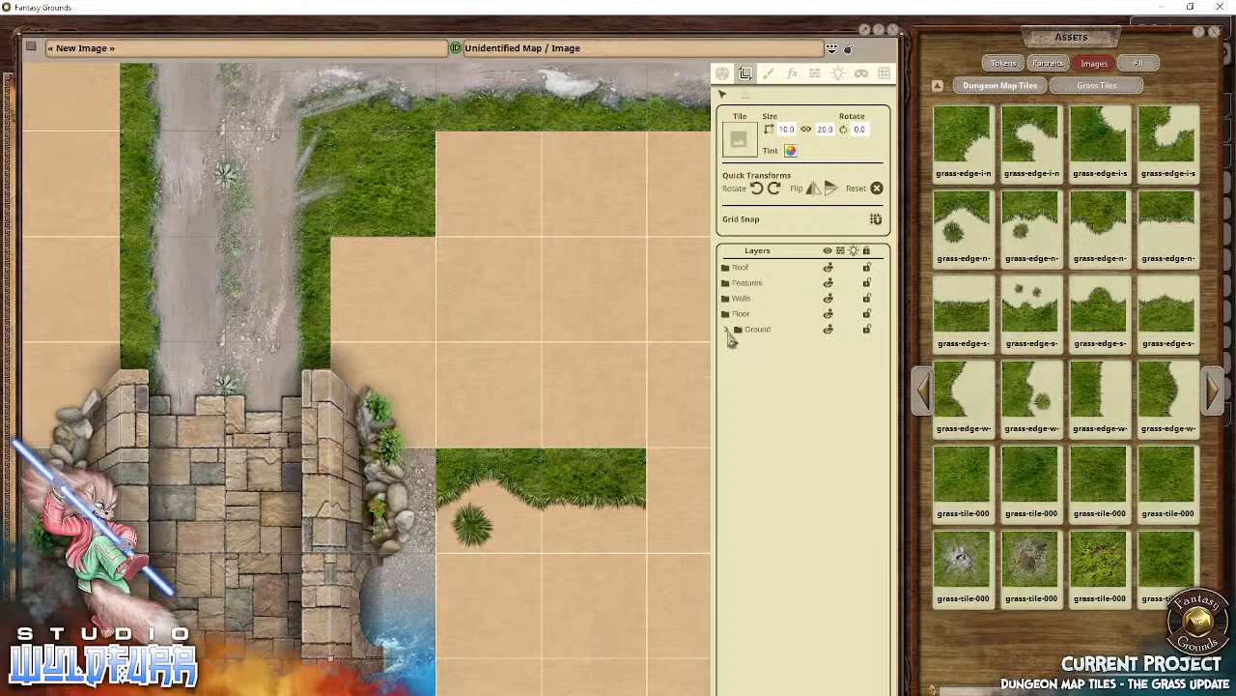
click(727, 330)
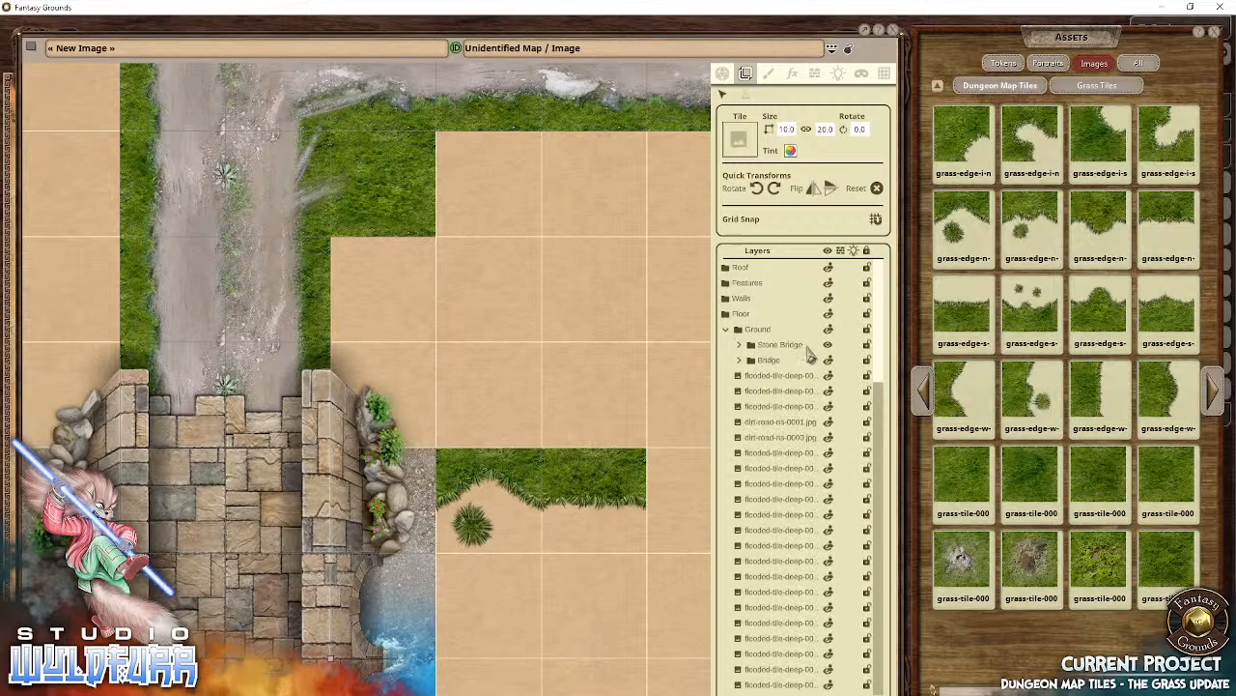
Step: Lock the Stone Bridge and Bridge folders and select the easternmost grass edge tile on the north bank
click(434, 522)
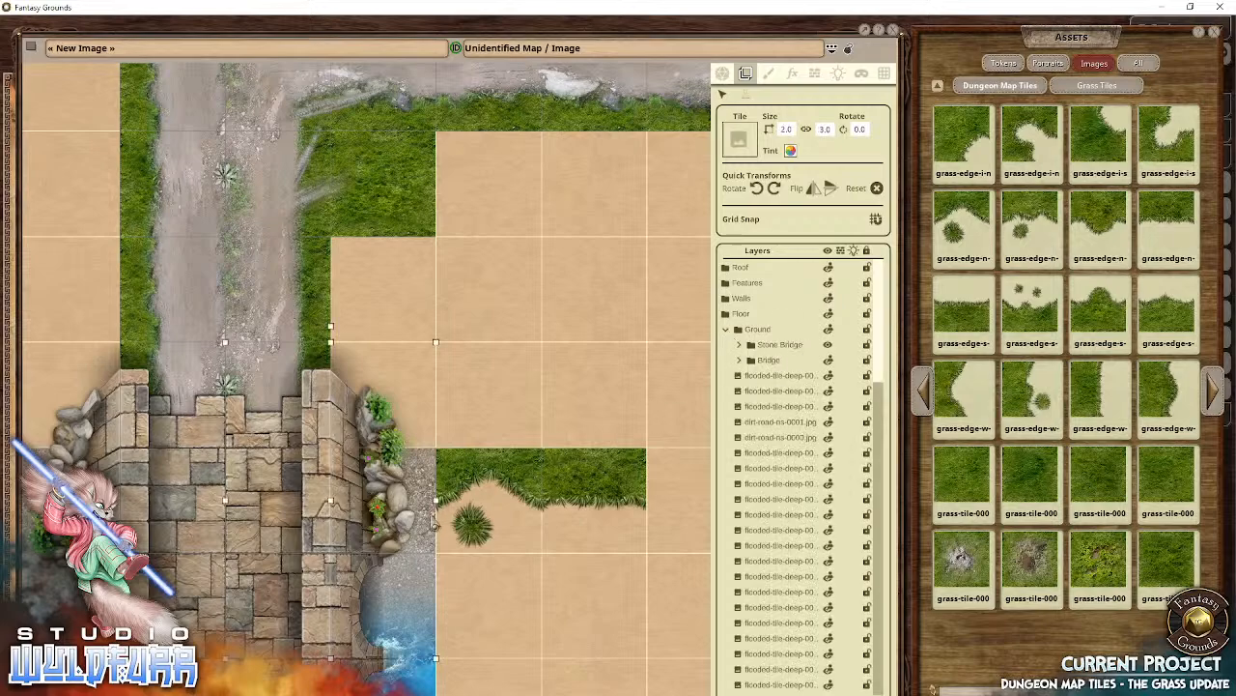
click(867, 345)
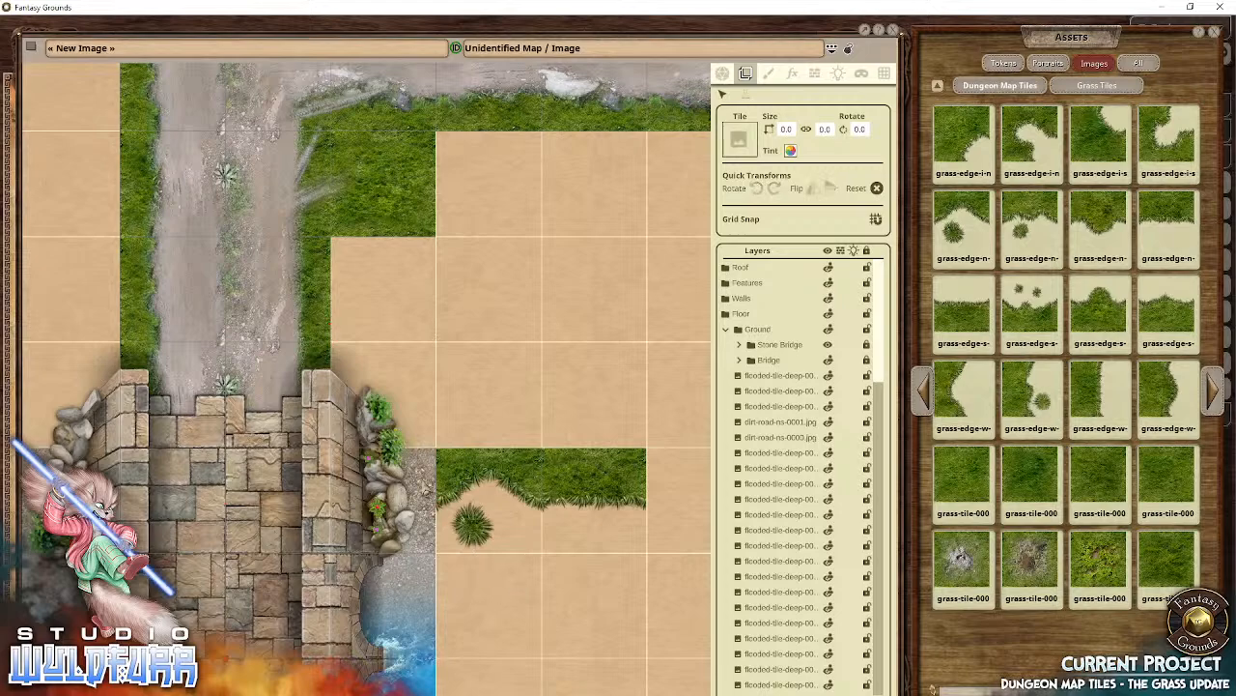
click(570, 551)
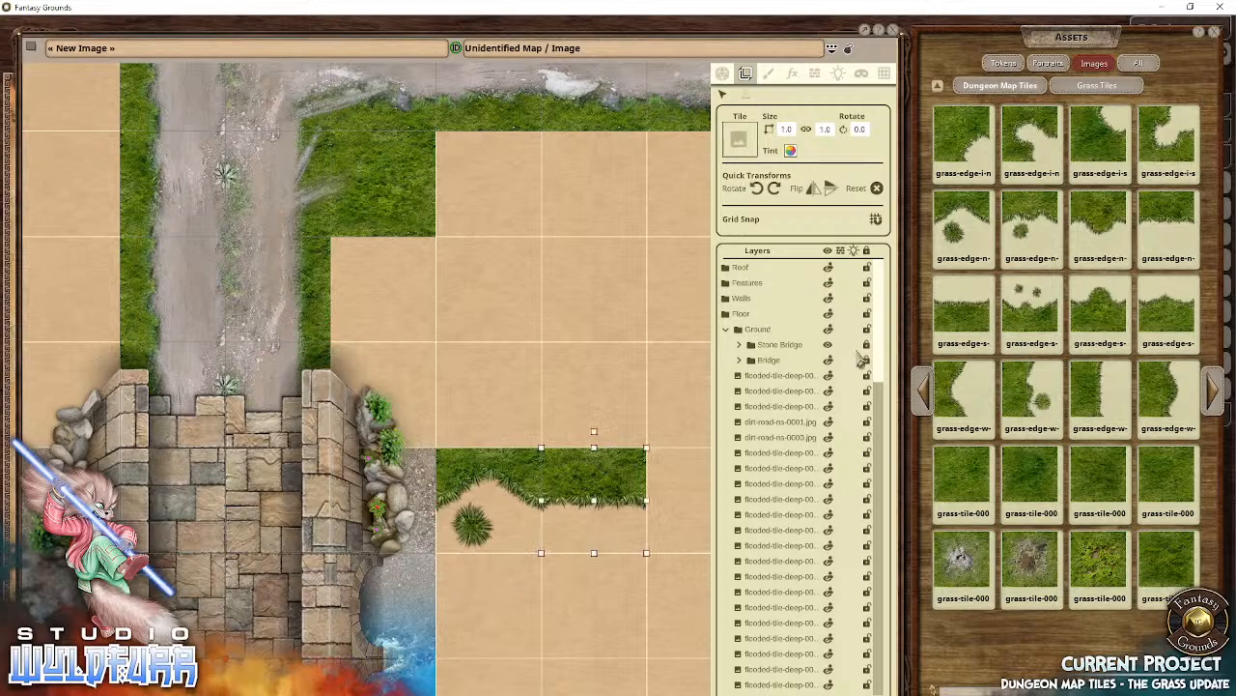
Step: Hide the Stone Bridge group and move the shore tile east of the bridge's north end aside to expose the grass edge beneath
drag(508, 576, 641, 418)
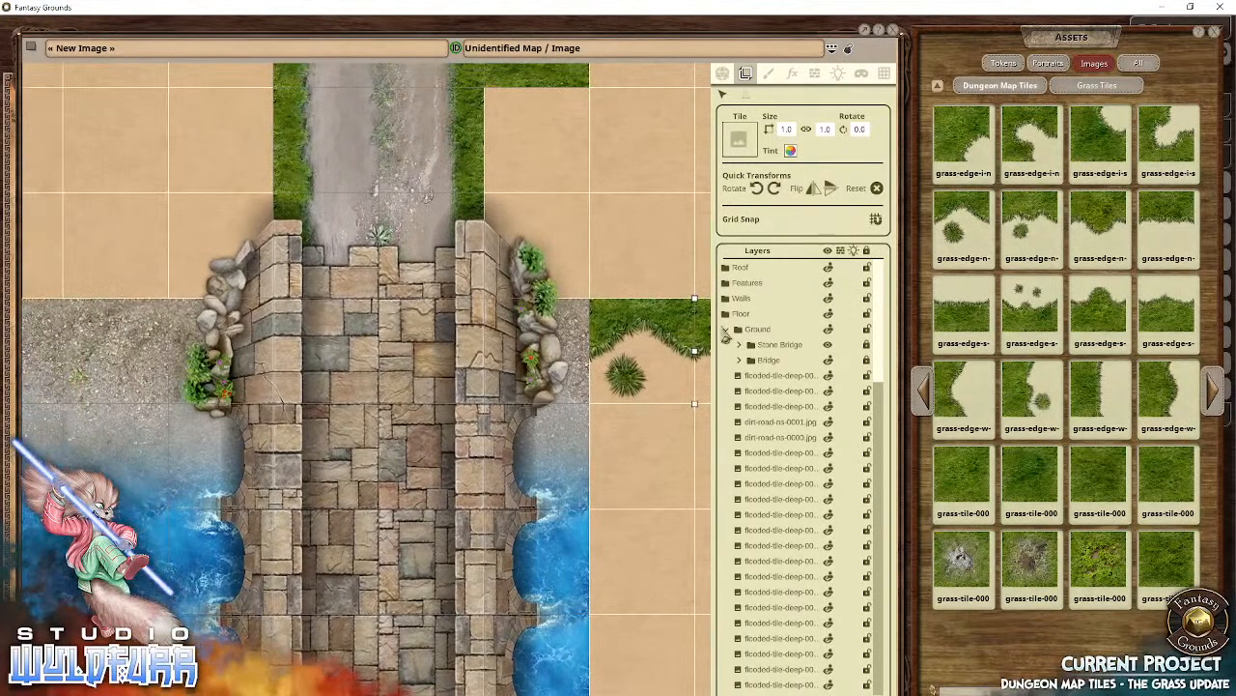
click(744, 379)
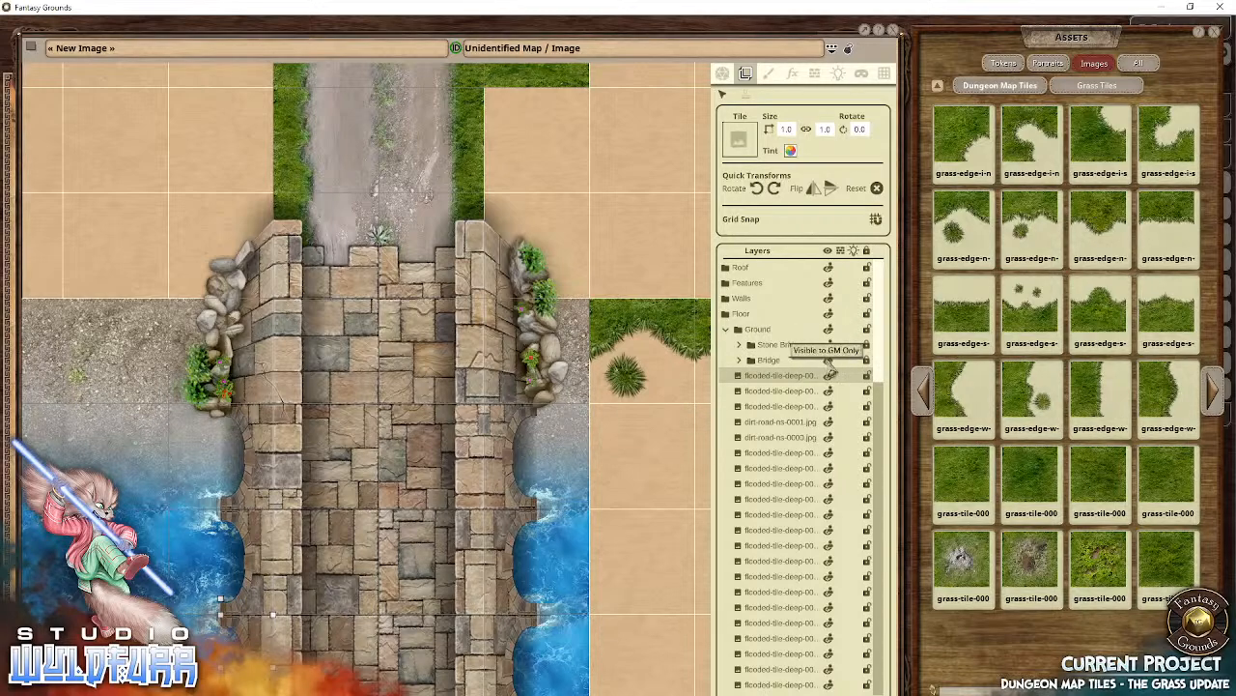
click(828, 346)
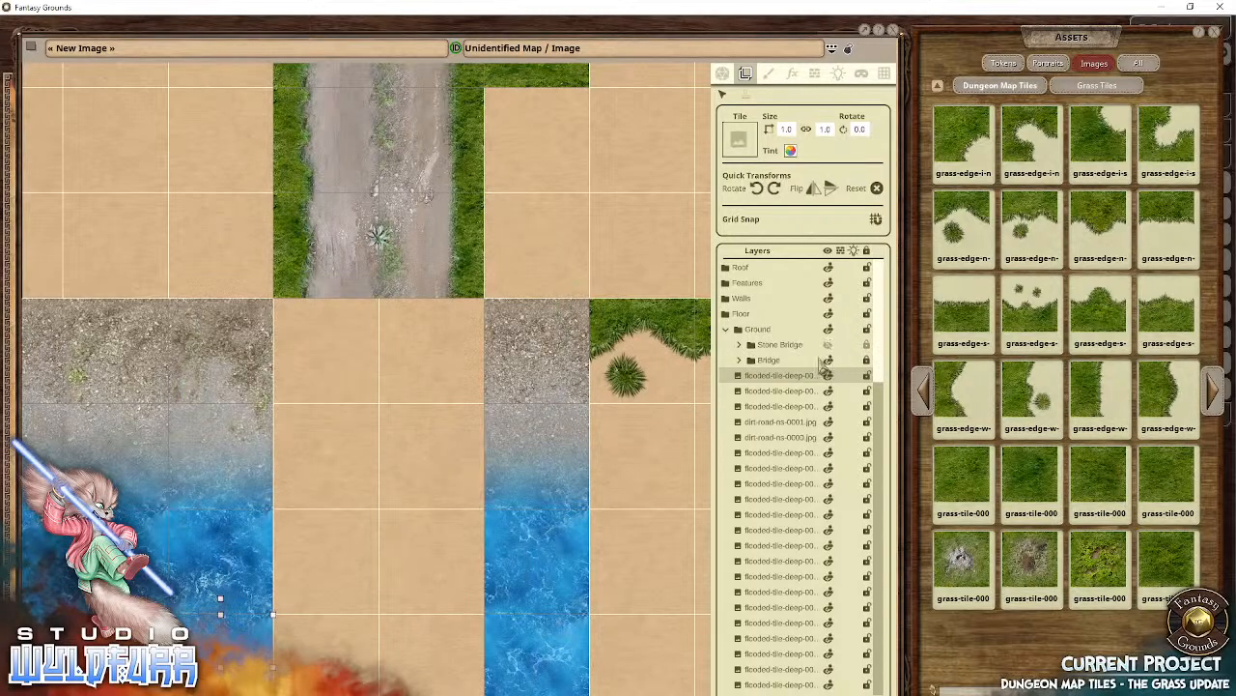
click(552, 348)
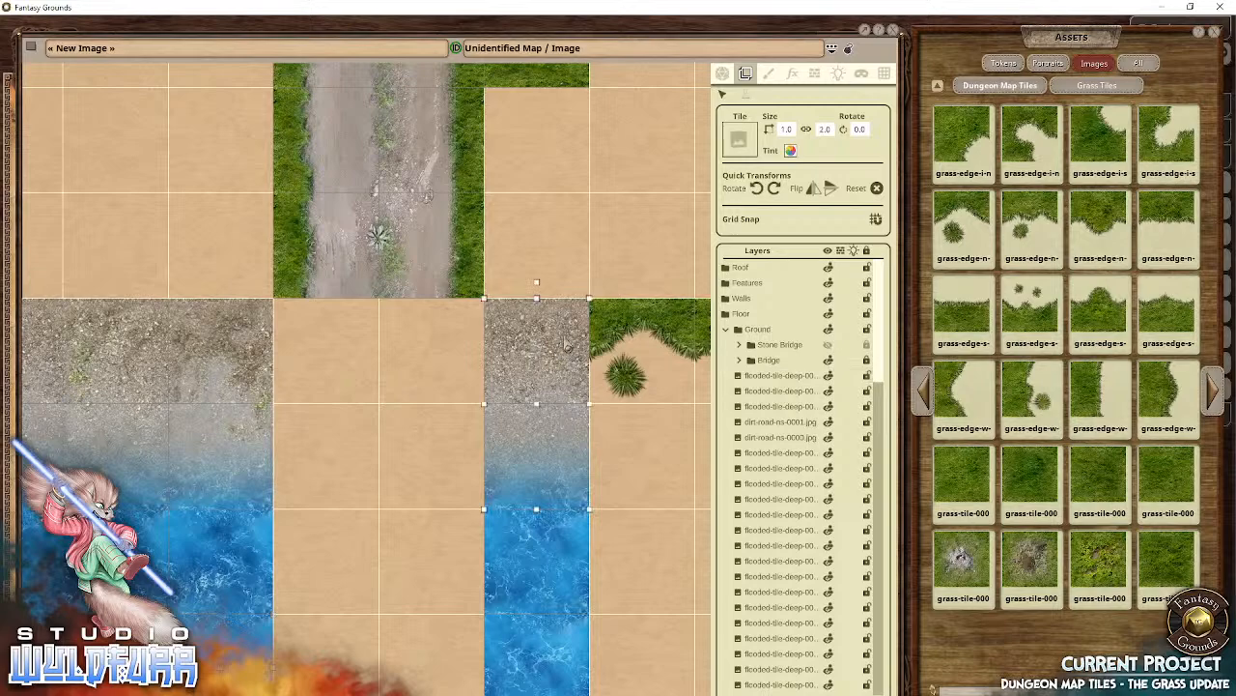
scroll(802, 449, down, 5)
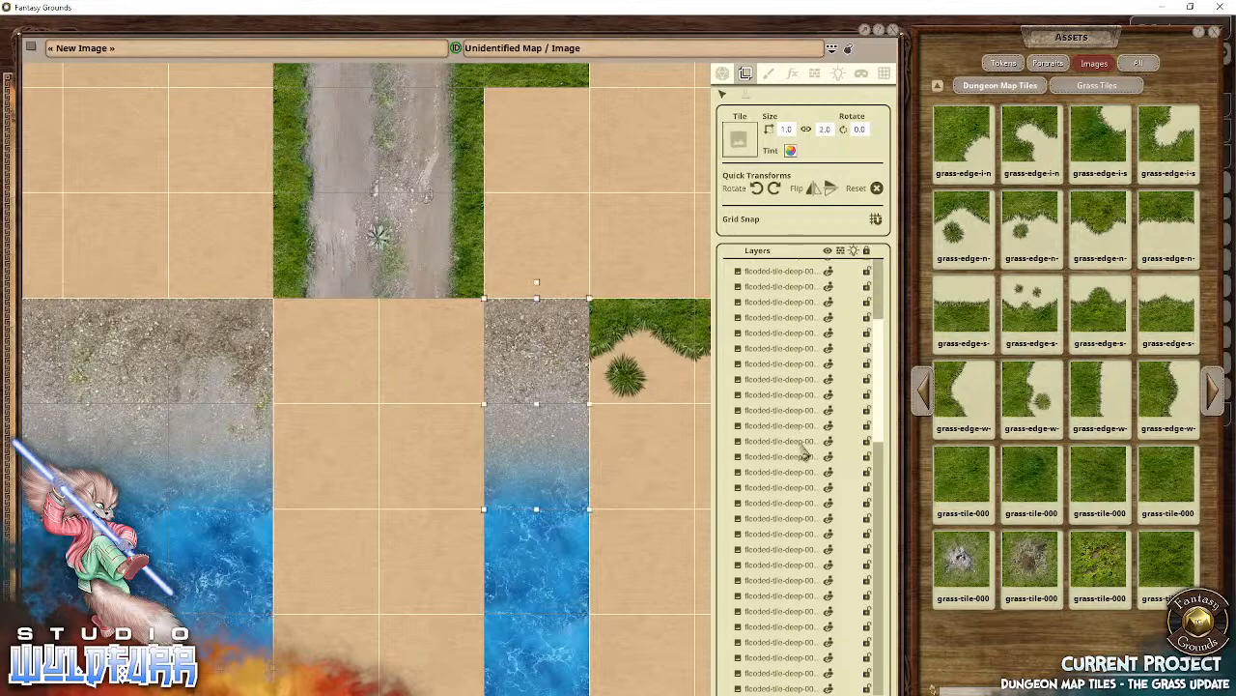
scroll(800, 452, down, 5)
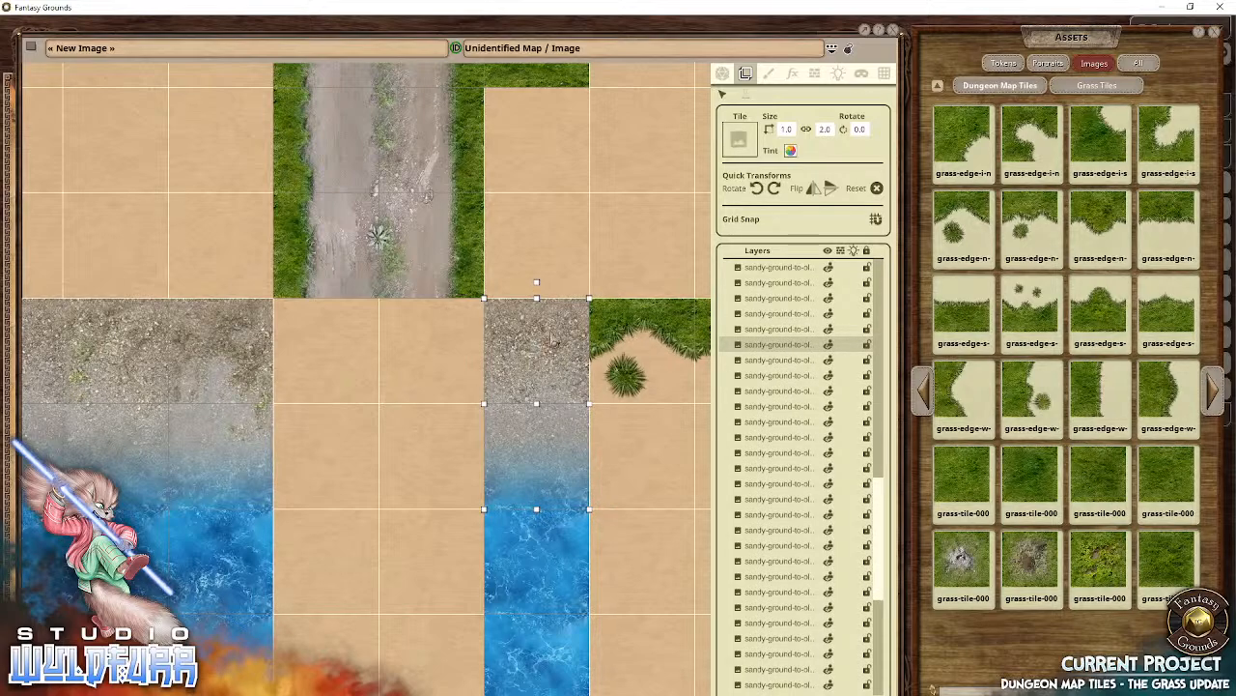
drag(536, 403, 377, 509)
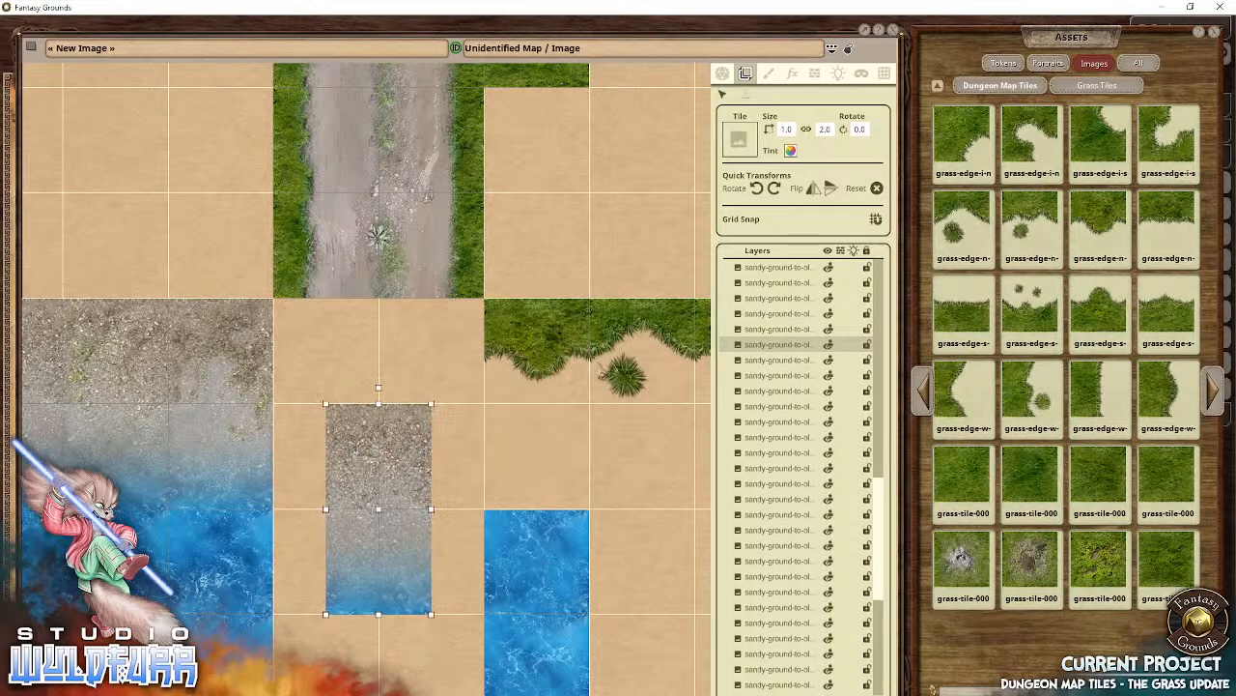
Step: Move the six grass-edge-n layers up the Ground group to directly below Stone Bridge, above the sandy shore tiles
click(565, 357)
scroll(847, 594, down, 10)
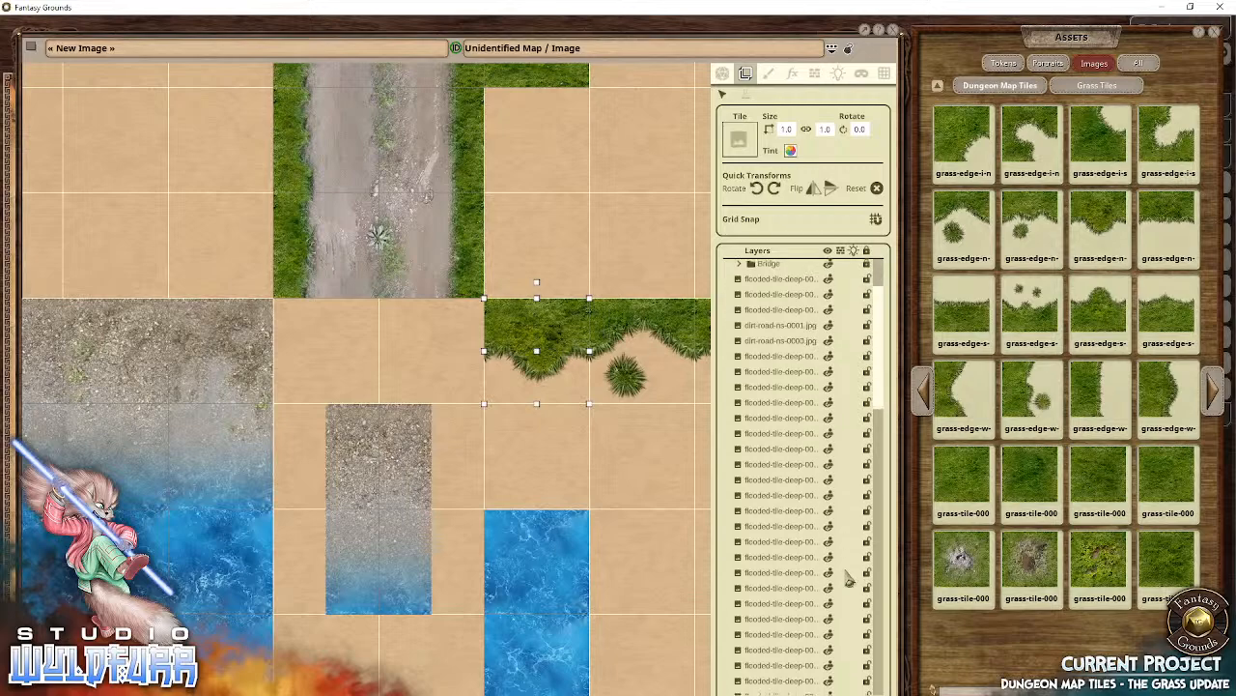
scroll(847, 577, down, 5)
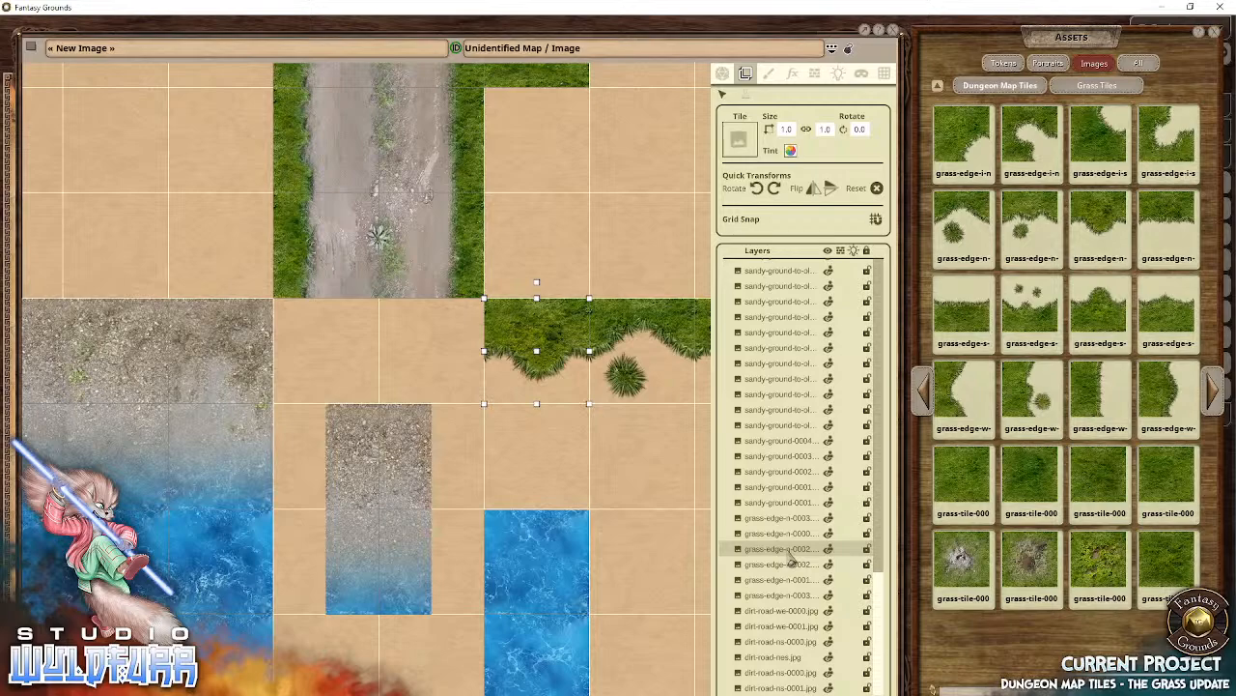
click(759, 522)
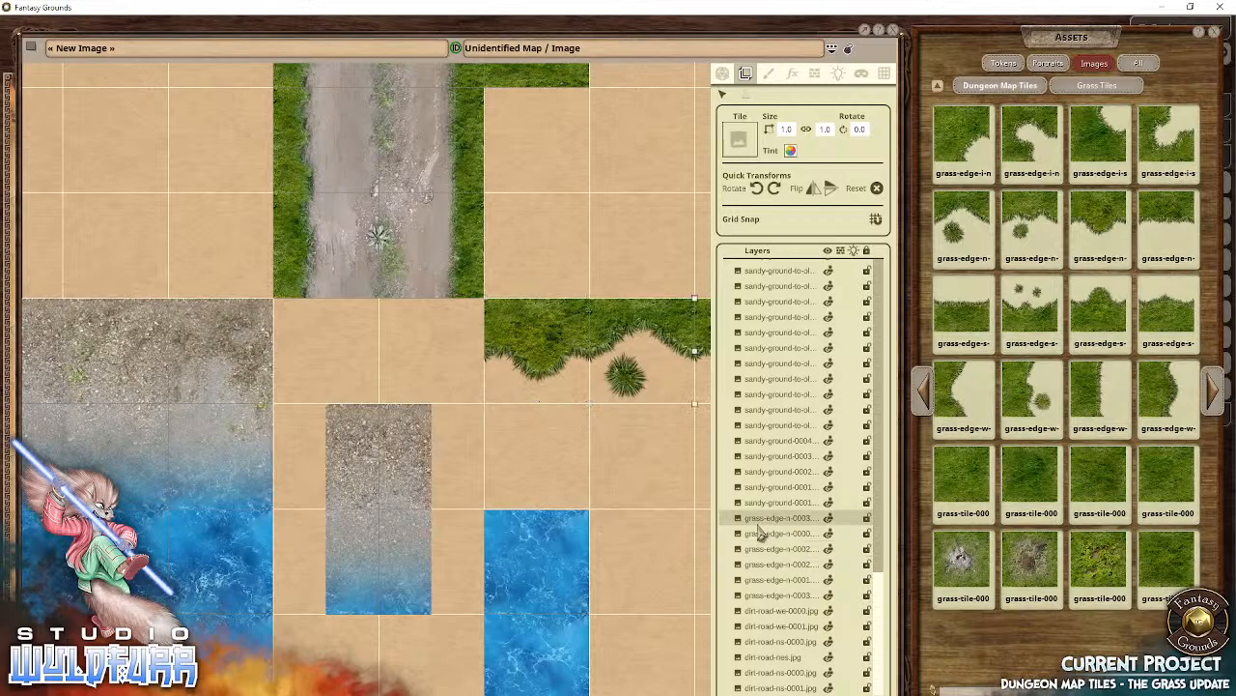
shift+click(755, 600)
drag(783, 564, 752, 491)
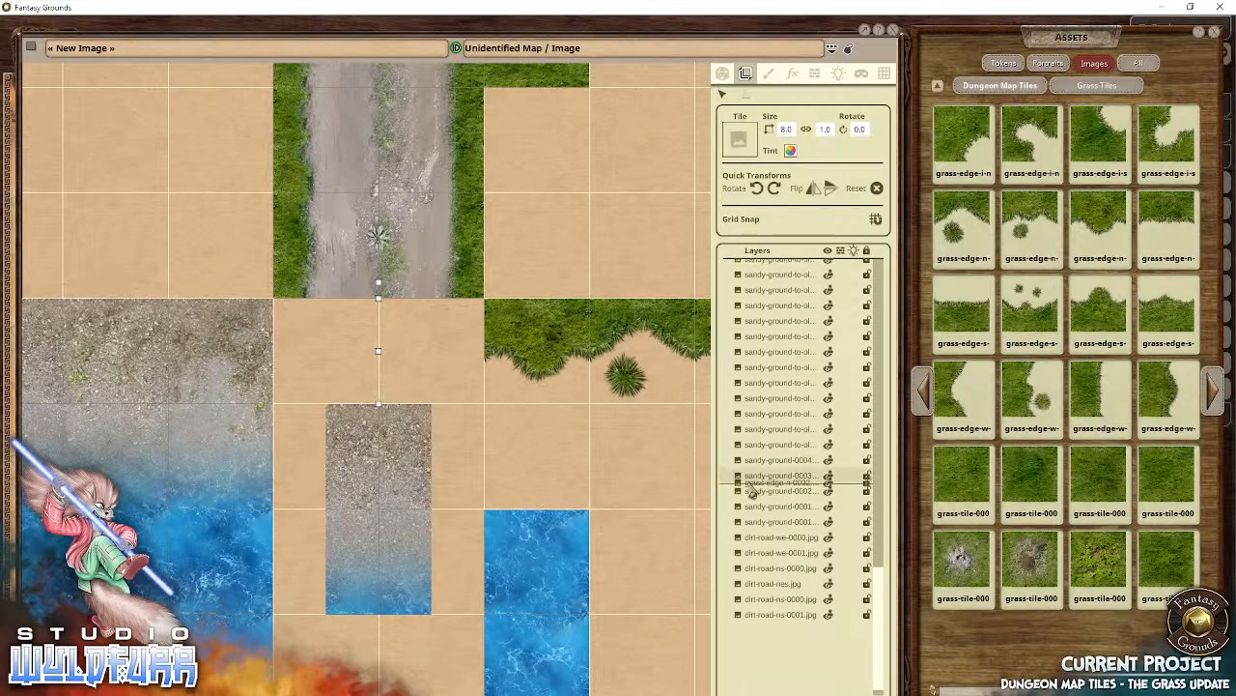
scroll(753, 491, up, 10)
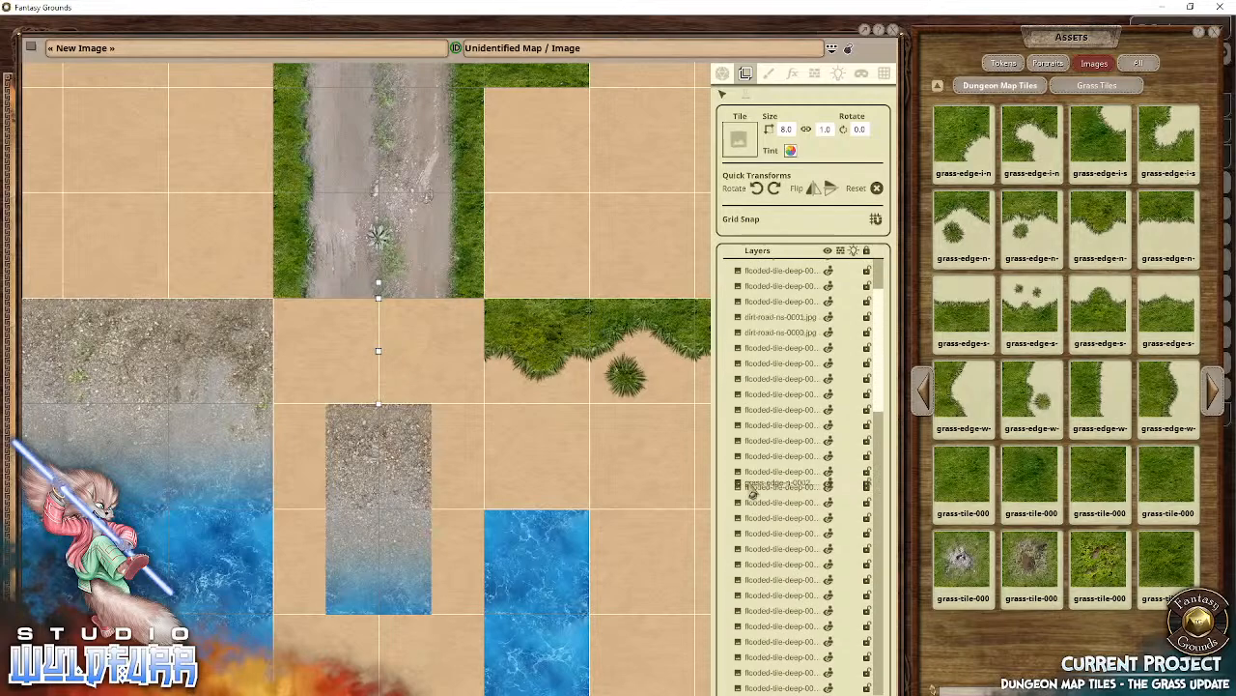
scroll(752, 491, up, 5)
drag(752, 490, 779, 375)
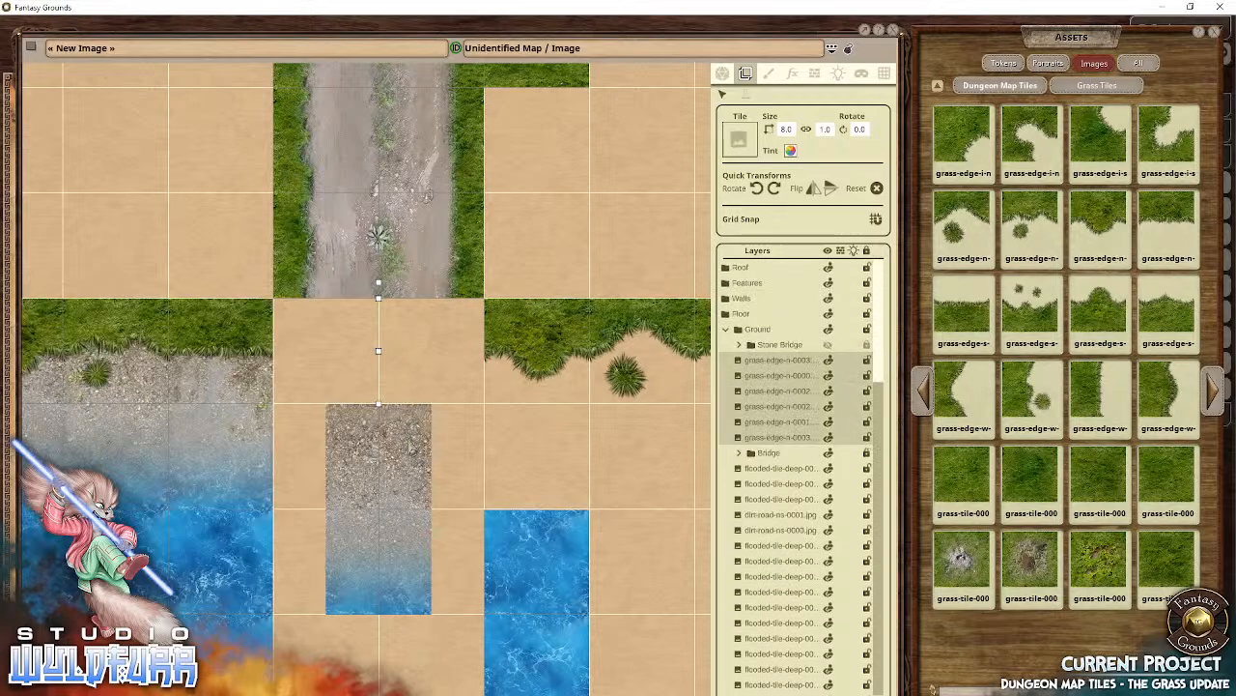
Step: Return the displaced shore tile to its gap under the grass edge and show the Stone Bridge group again
drag(398, 445, 547, 352)
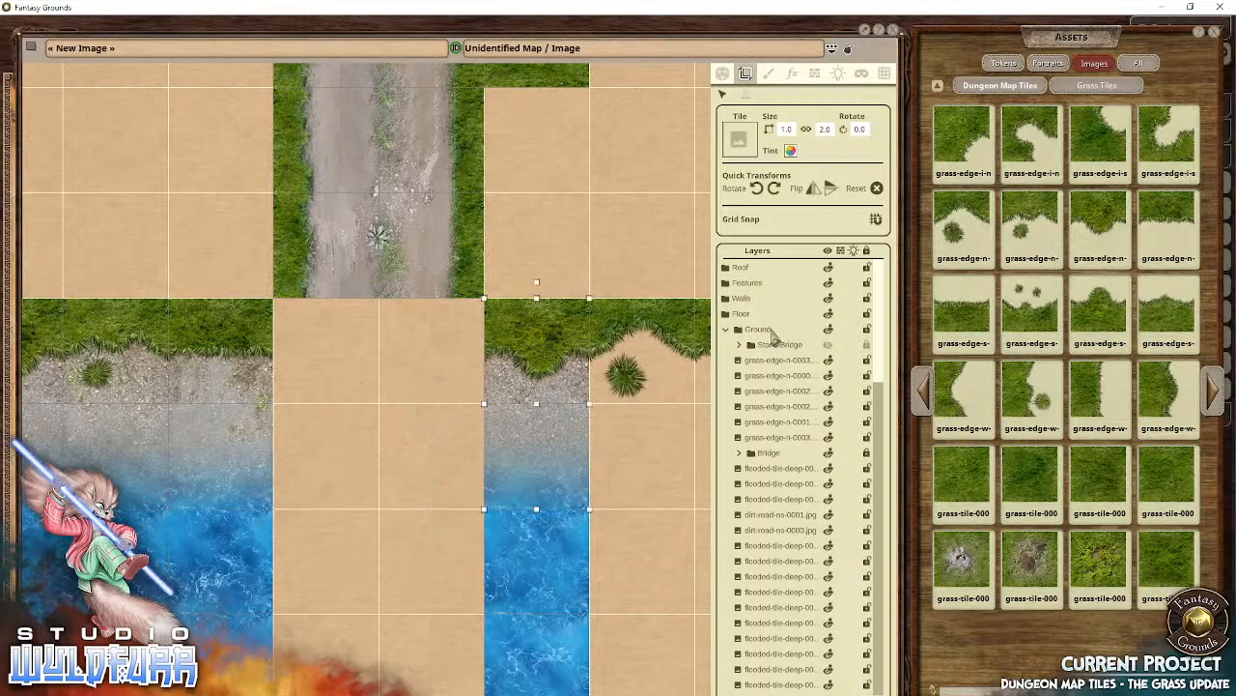
click(828, 345)
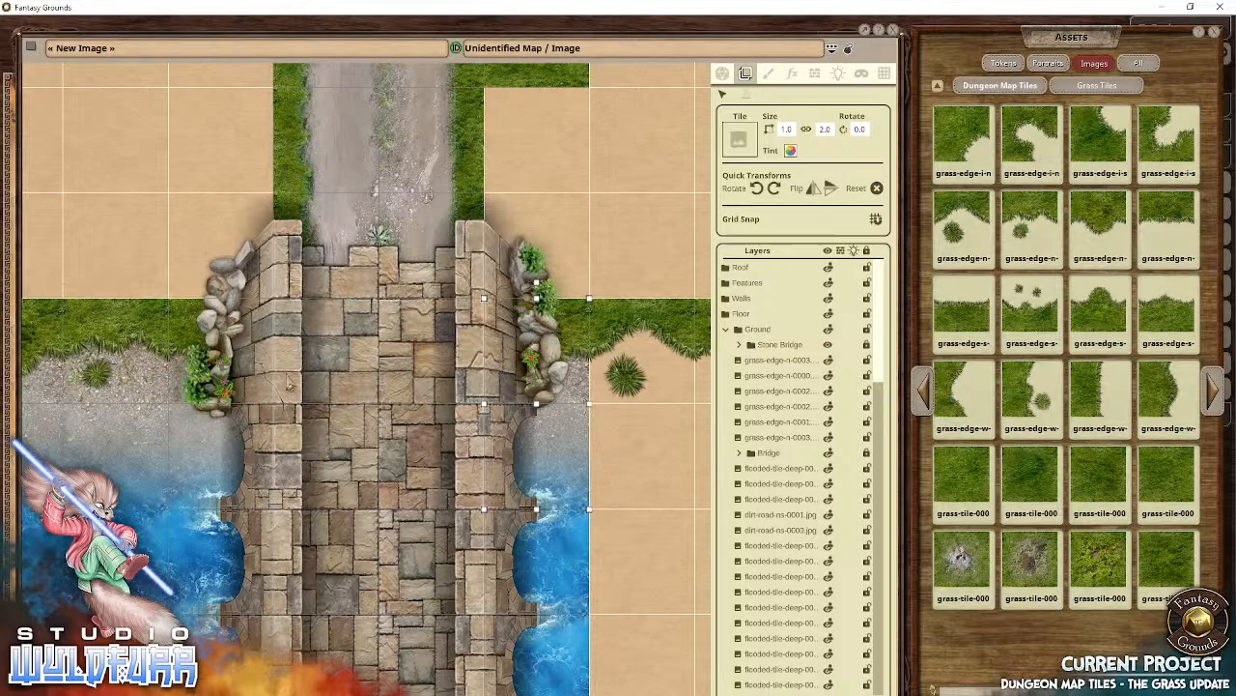
Step: Place grass-tile-0000.jpg east of the bridge's north end and move its layer into the Ground group below the grass edges
drag(176, 390, 298, 366)
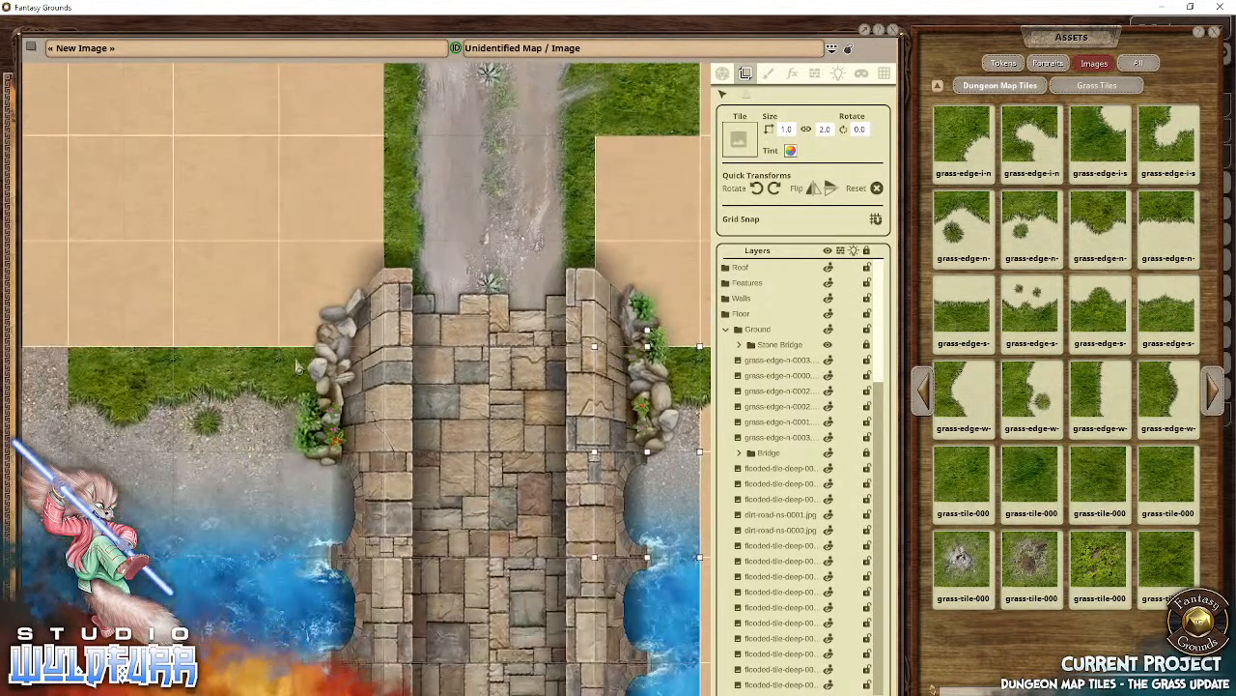
click(956, 473)
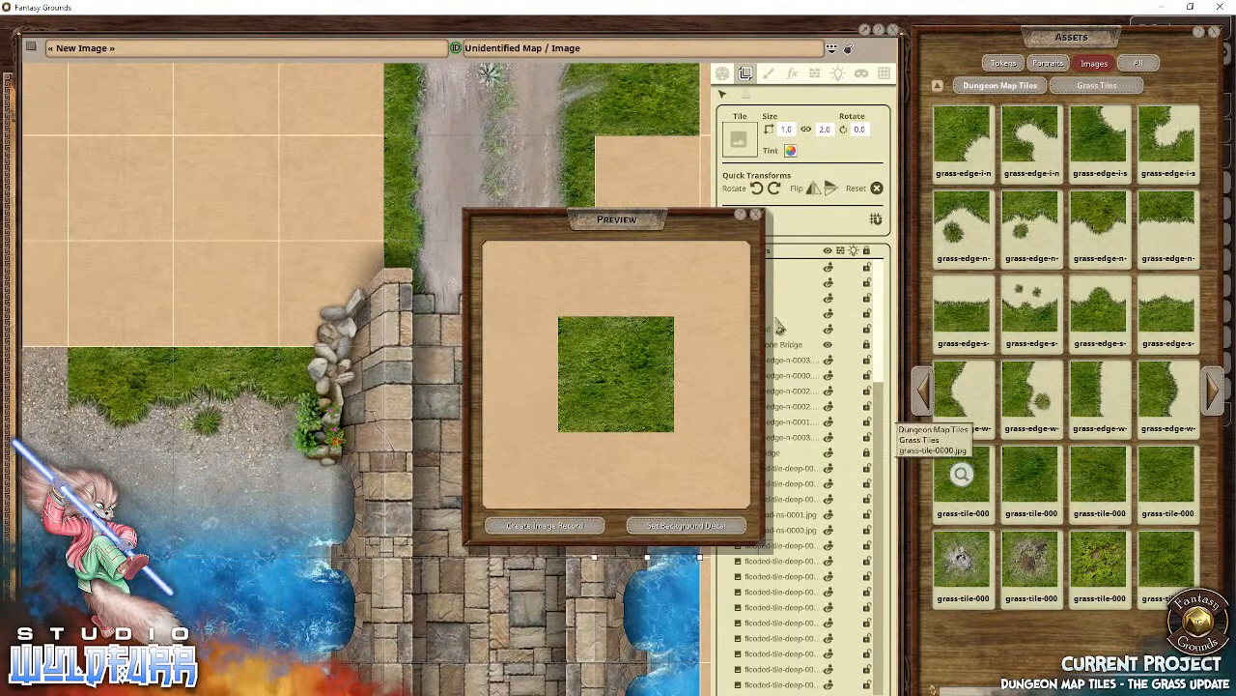
click(757, 214)
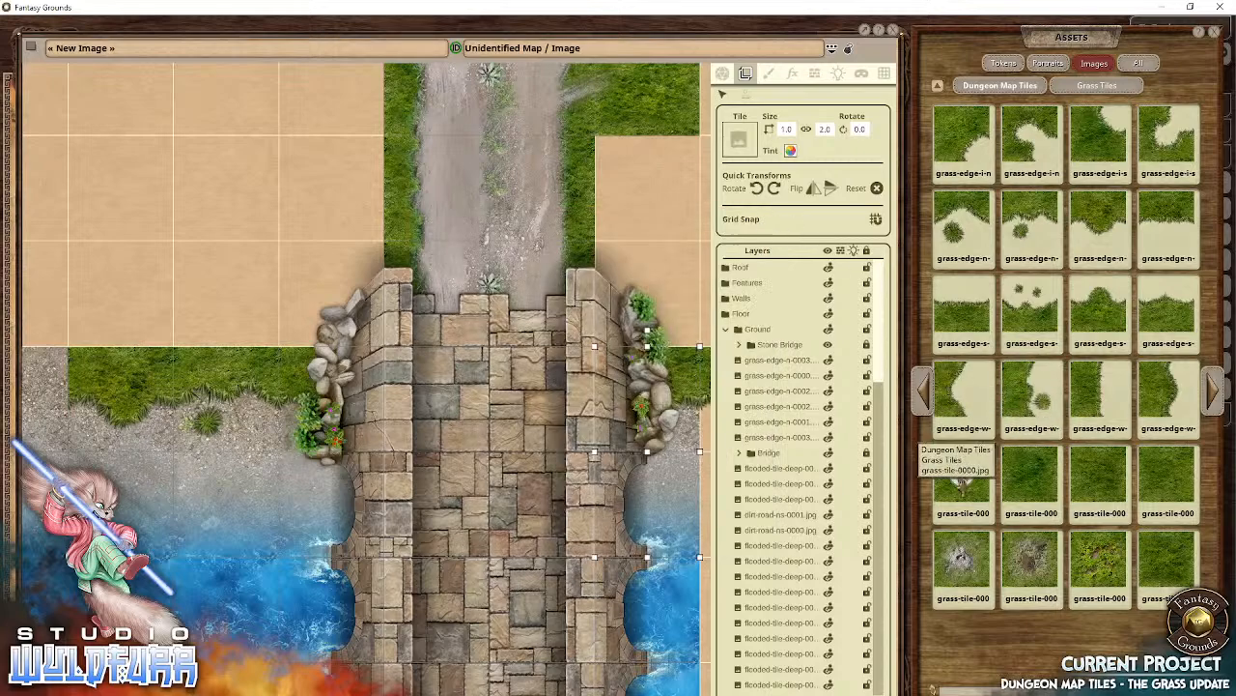
drag(957, 464, 367, 352)
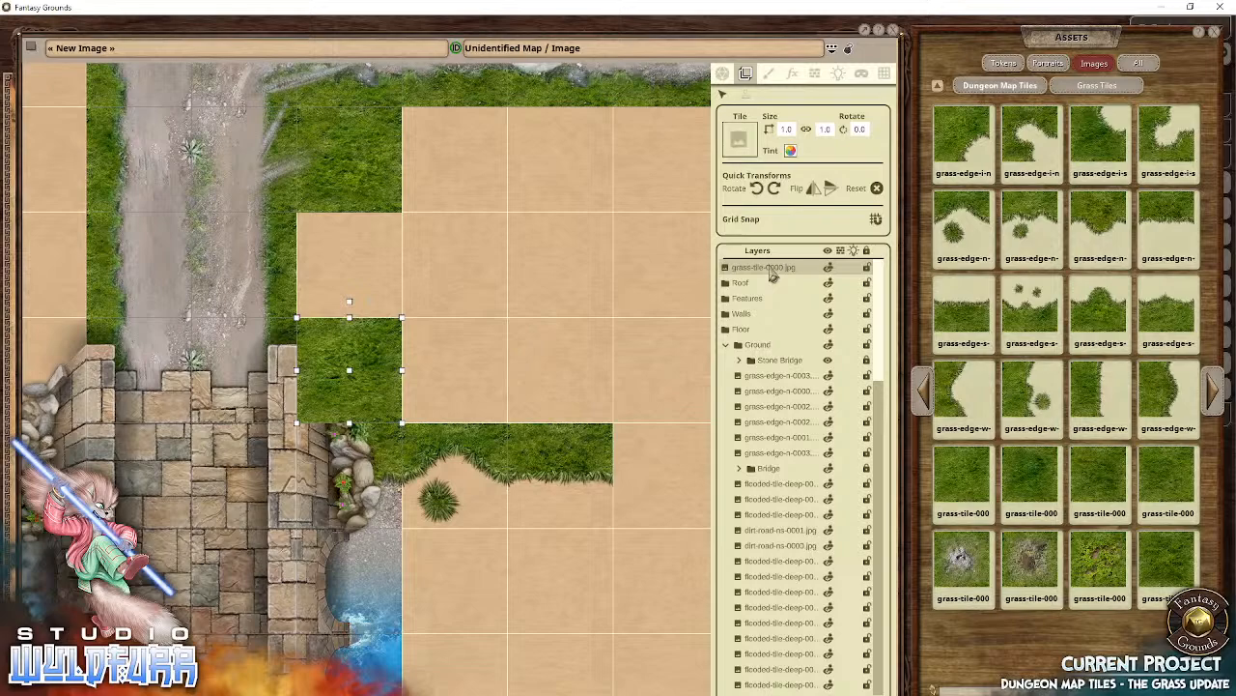
drag(771, 273, 775, 444)
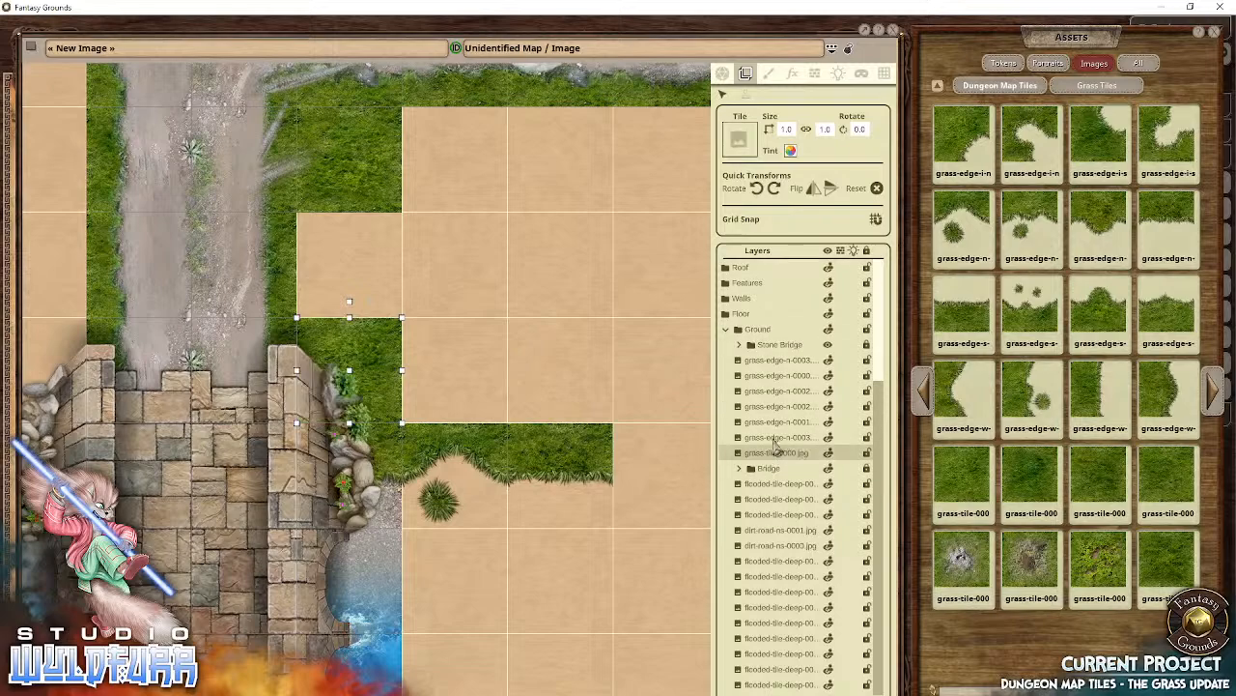
Step: Place grass-tile-0001.jpg west of the bridge's north end and move its layer into the Ground group below Stone Bridge
drag(242, 332, 565, 320)
scroll(565, 320, up, 1)
drag(409, 351, 511, 352)
drag(1030, 474, 410, 331)
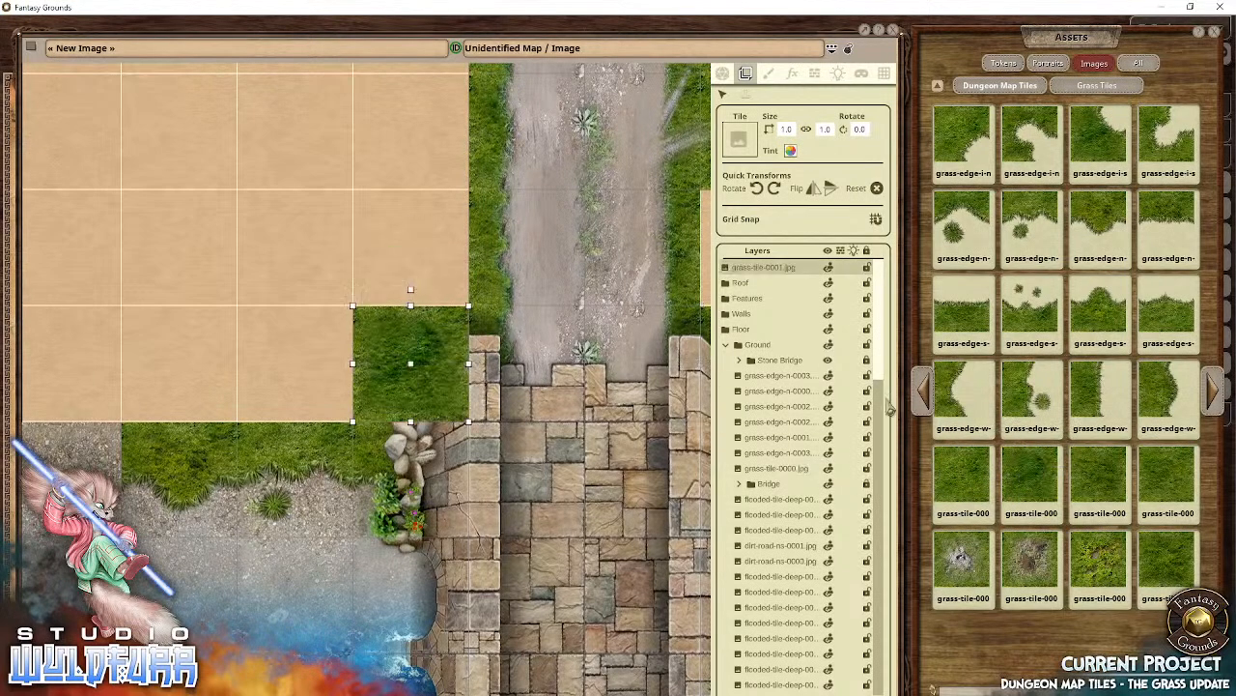
drag(757, 278, 770, 413)
click(313, 301)
Step: Place grass-tile-0002.jpg west and grass-tile-0003.jpg east of the bridge's south end, beside the road
scroll(262, 304, down, 7)
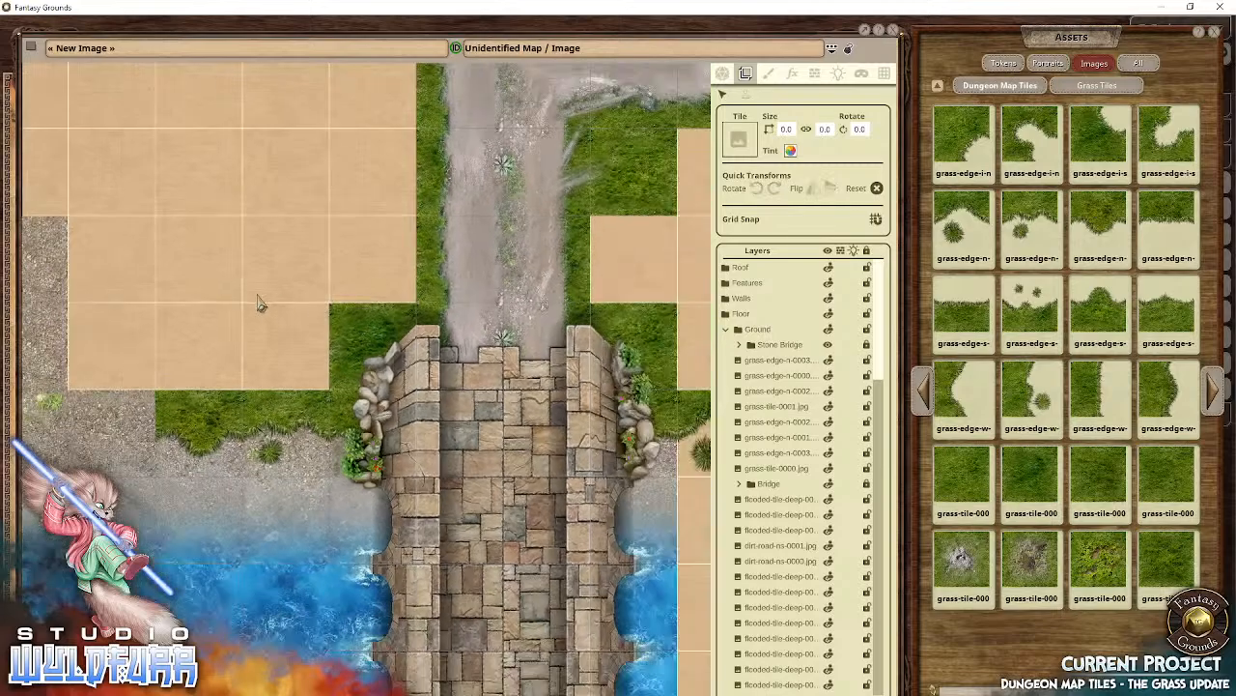
drag(428, 366, 290, 234)
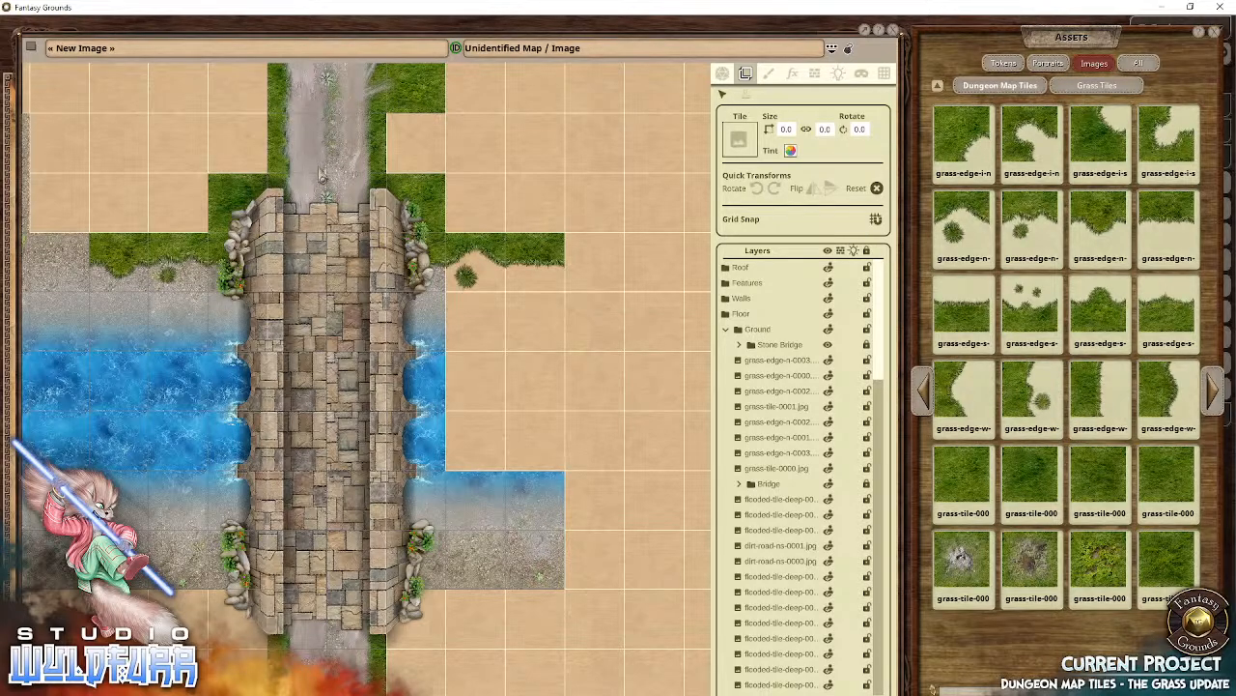
drag(321, 171, 514, 394)
drag(527, 312, 451, 277)
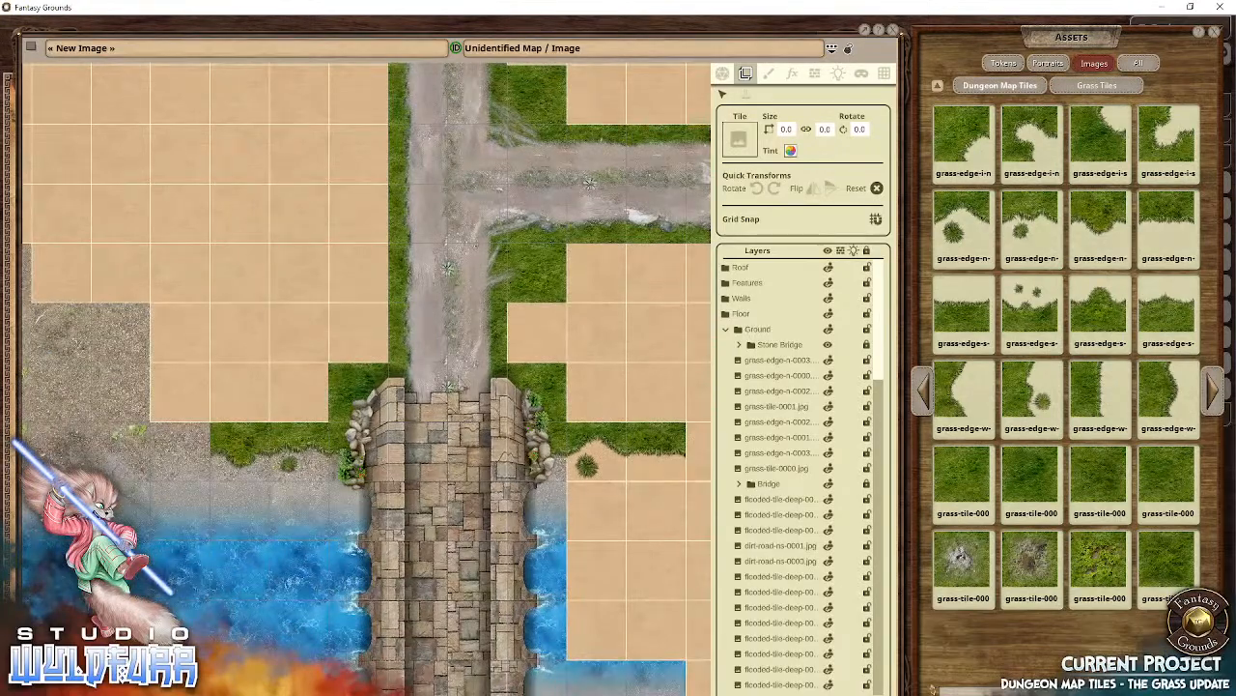
drag(477, 446, 439, 227)
drag(459, 536, 441, 366)
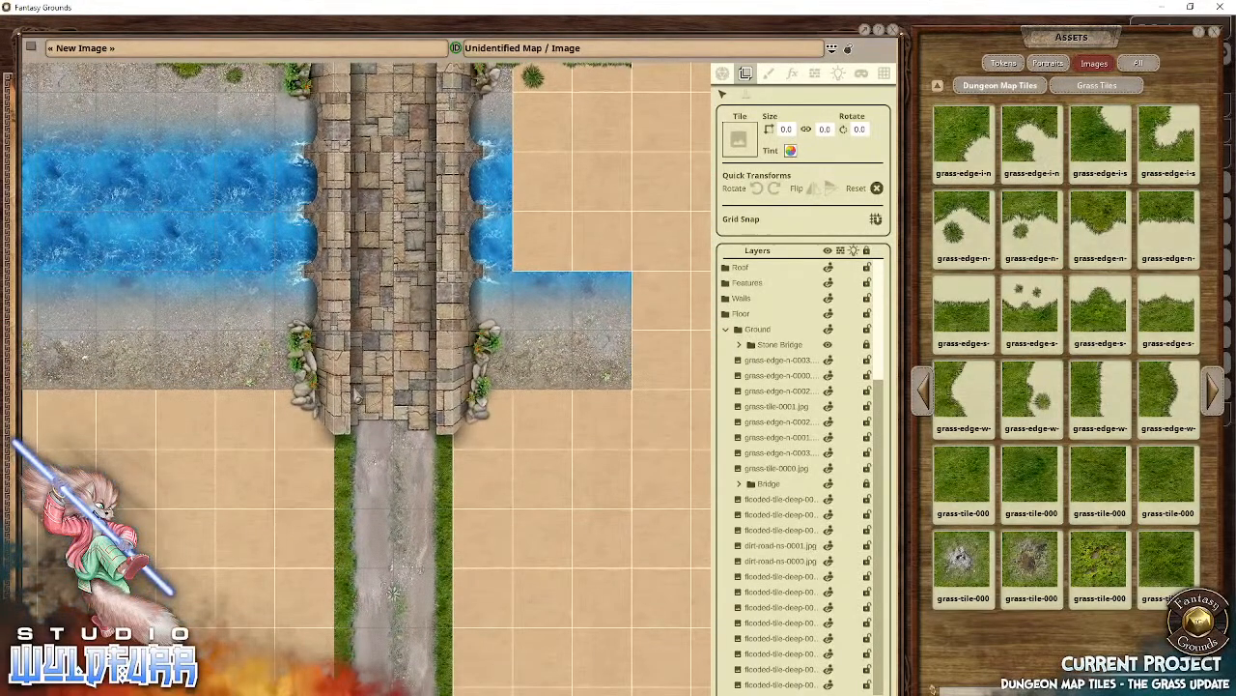
scroll(370, 435, up, 5)
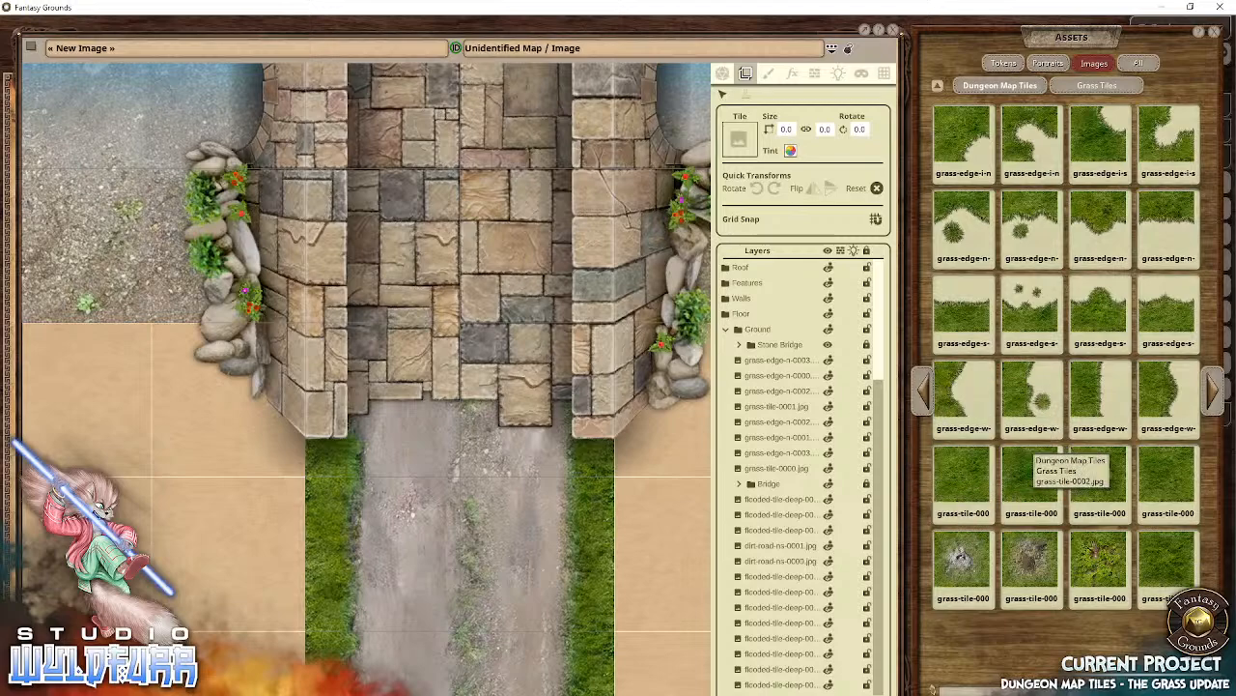
drag(1116, 506, 460, 558)
drag(501, 595, 281, 447)
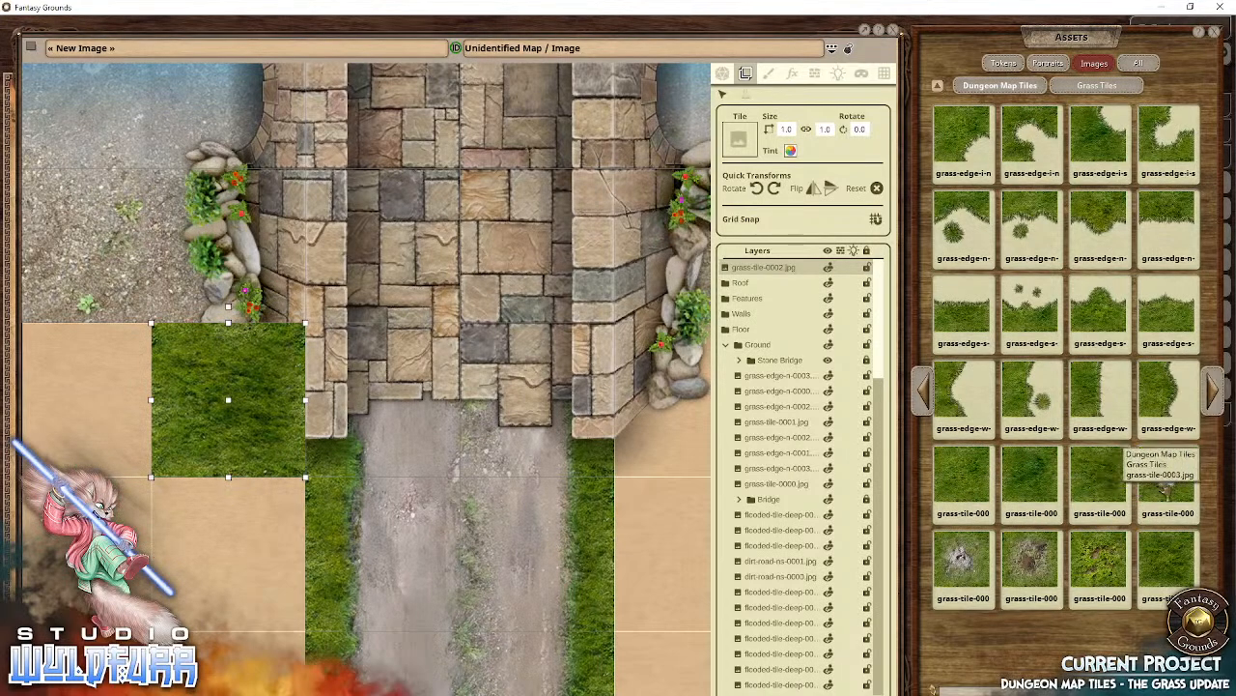
drag(1165, 487, 416, 490)
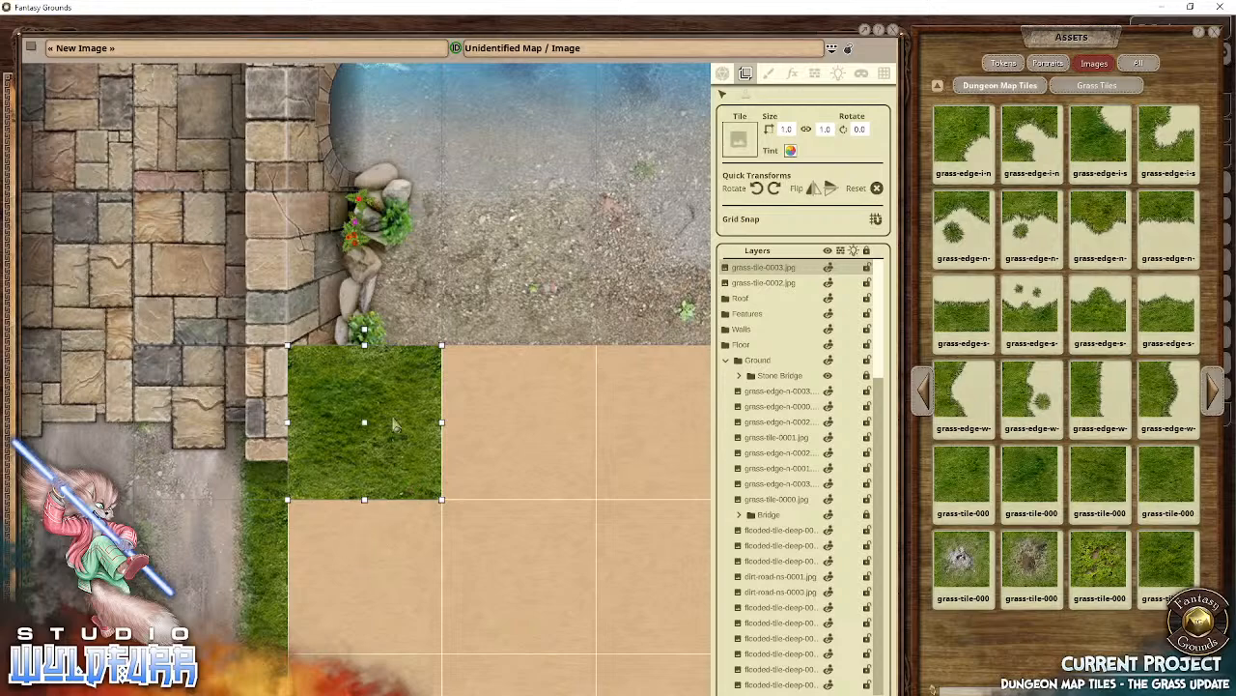
mouse_move(394, 425)
mouse_down()
mouse_move(391, 565)
mouse_move(394, 426)
mouse_up()
Step: Move the grass-tile-0003.jpg and grass-tile-0002.jpg layers into the Ground group, among the grass layers below Stone Bridge
drag(170, 494, 470, 469)
drag(768, 274, 787, 439)
drag(768, 275, 801, 447)
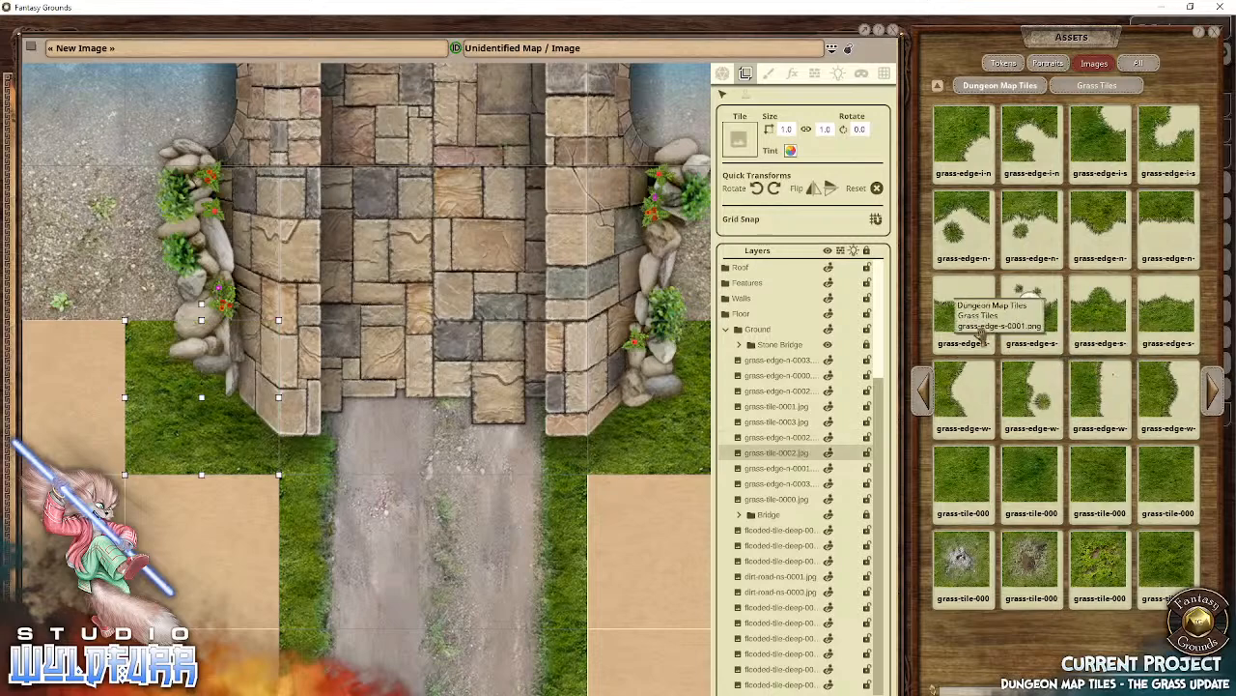
Step: Place grass-edge-s-0000.png west and grass-edge-s-0001.png east on the south shore beside the bridge, with both layers in Ground below Stone Bridge
drag(190, 482, 217, 290)
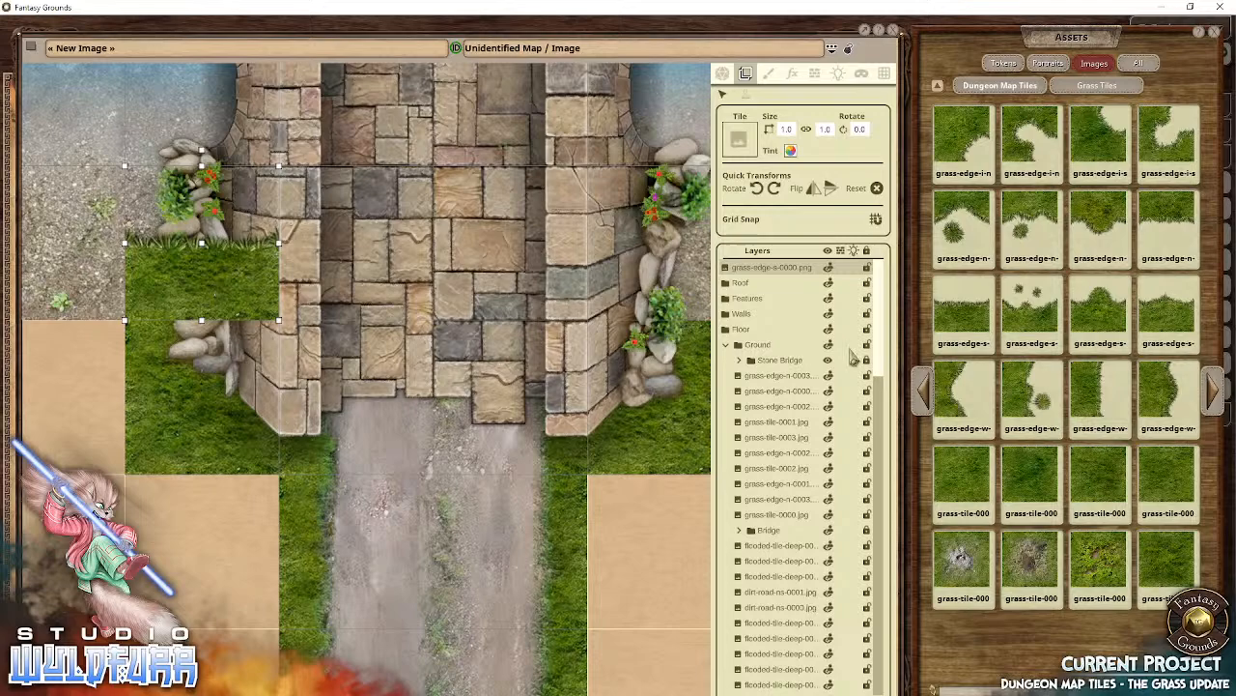
drag(791, 273, 783, 415)
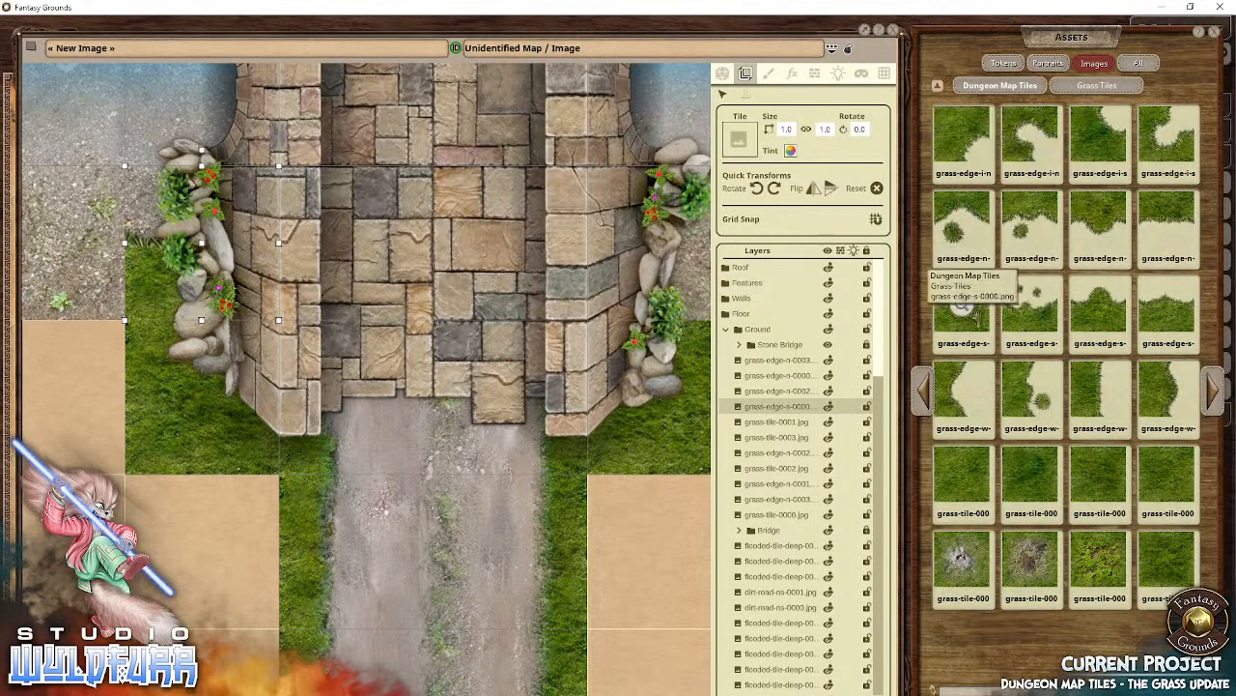
drag(404, 553, 394, 553)
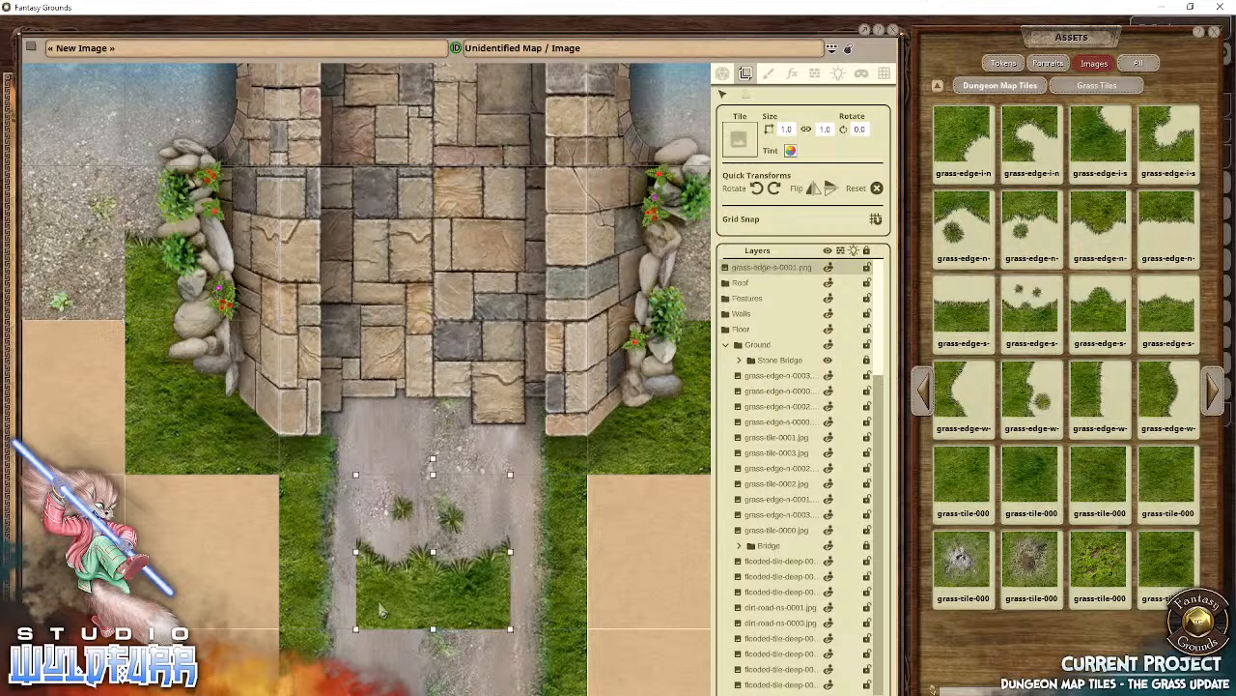
drag(380, 605, 629, 312)
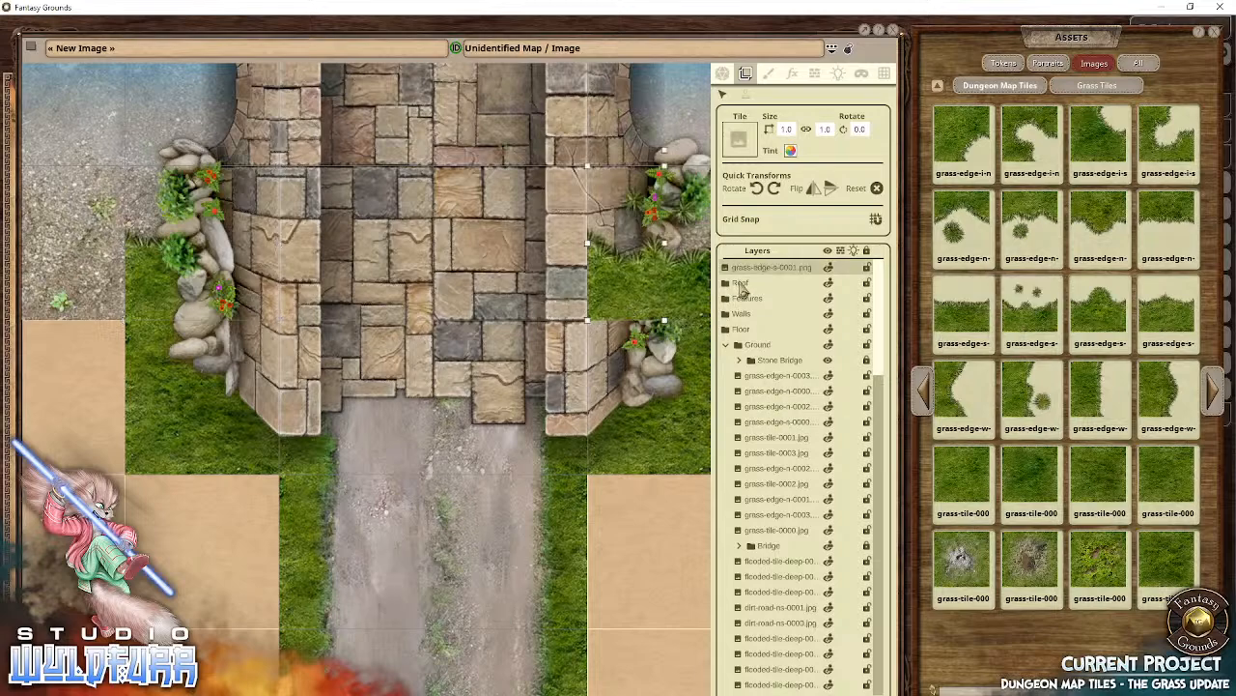
drag(759, 268, 763, 425)
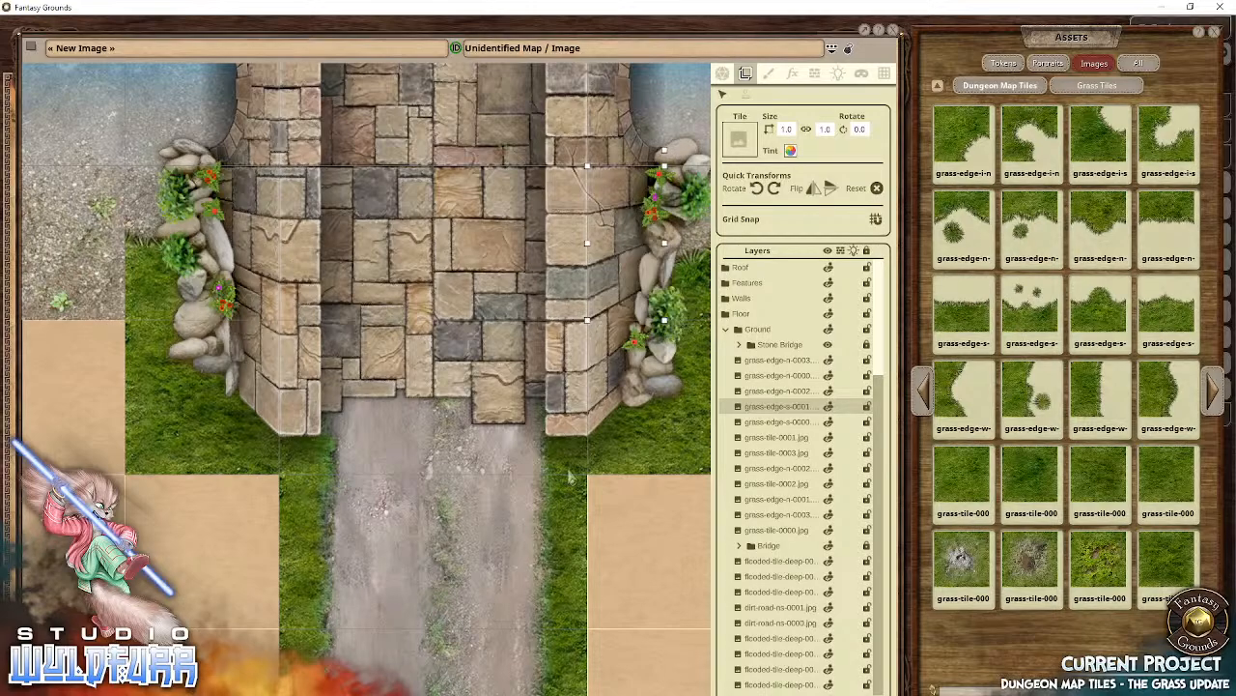
drag(580, 471, 251, 496)
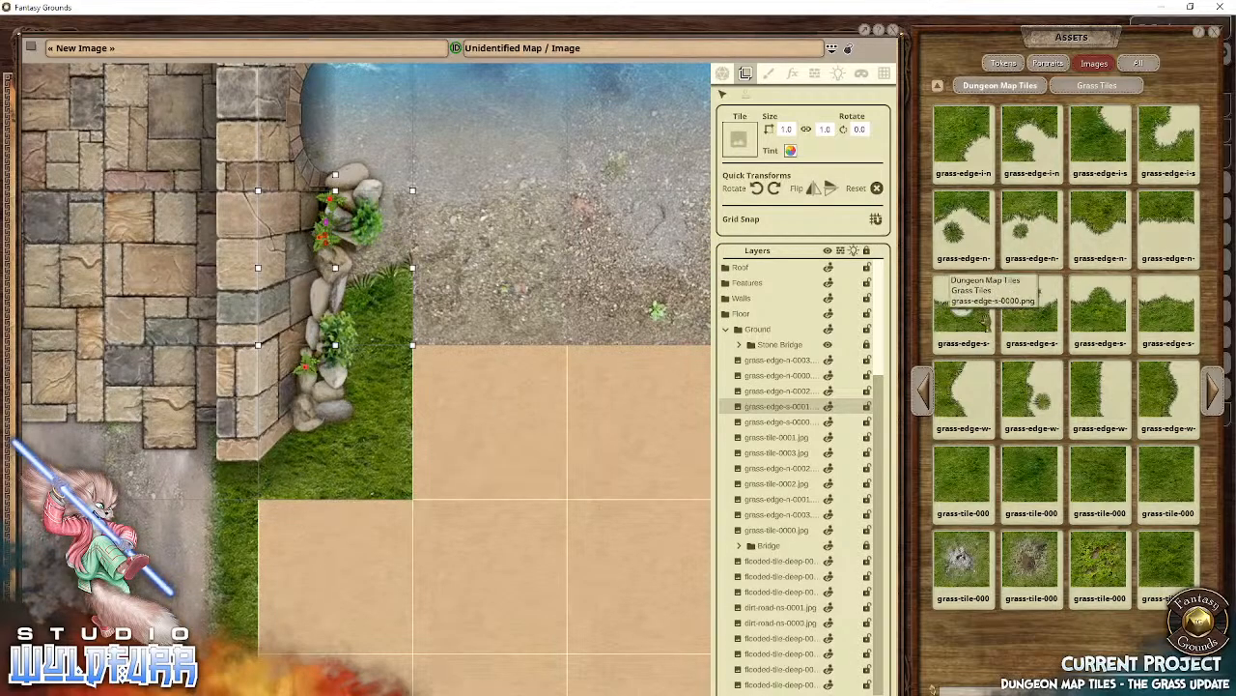
Step: Place a grass-edge-s-0001.png tile on each side of the bridge, extending the south shore's grass edge one cell outward
drag(1008, 338, 466, 324)
drag(205, 440, 644, 436)
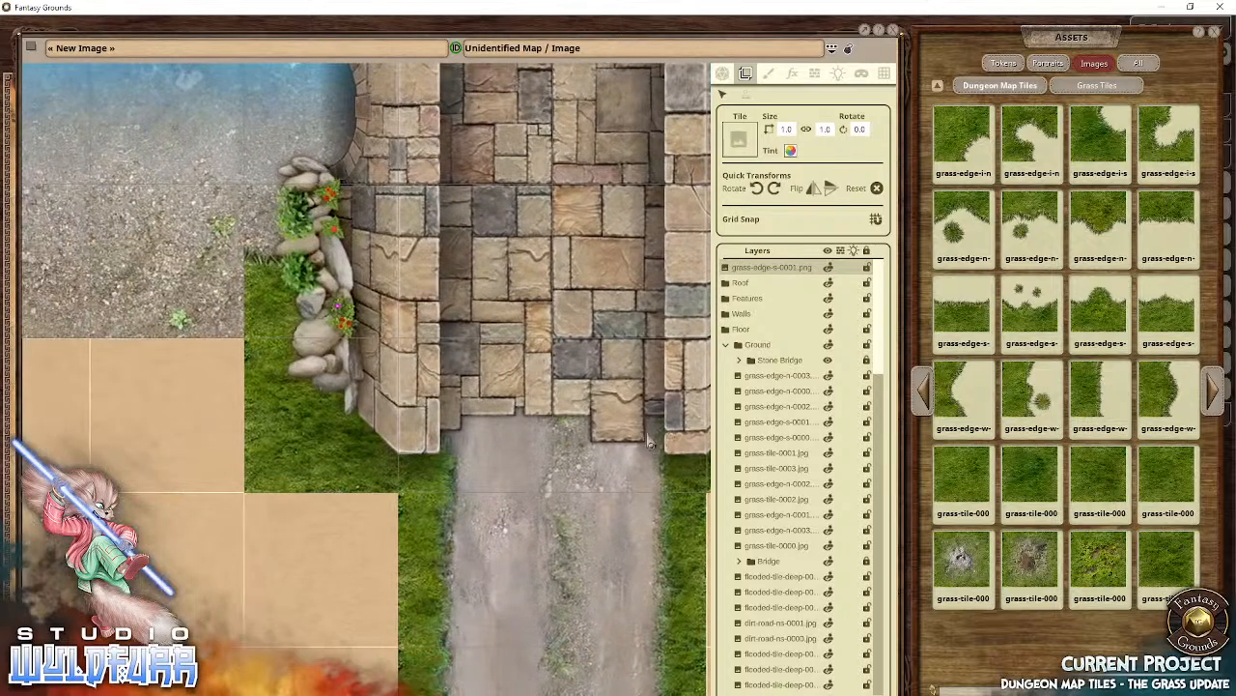
drag(291, 452, 472, 486)
drag(1035, 341, 323, 464)
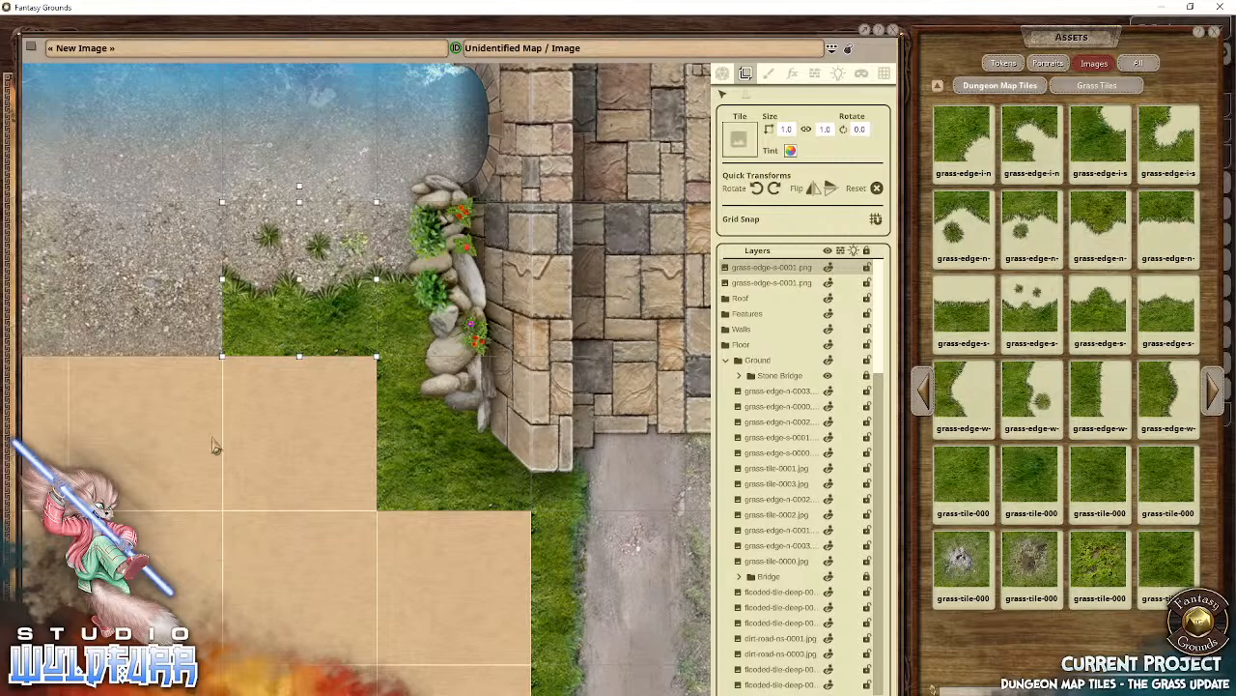
Step: Place grass-tile-0000.jpg west and grass-tile-0002.jpg east of the bridge's south end, directly below the new grass edges
scroll(216, 446, up, 2)
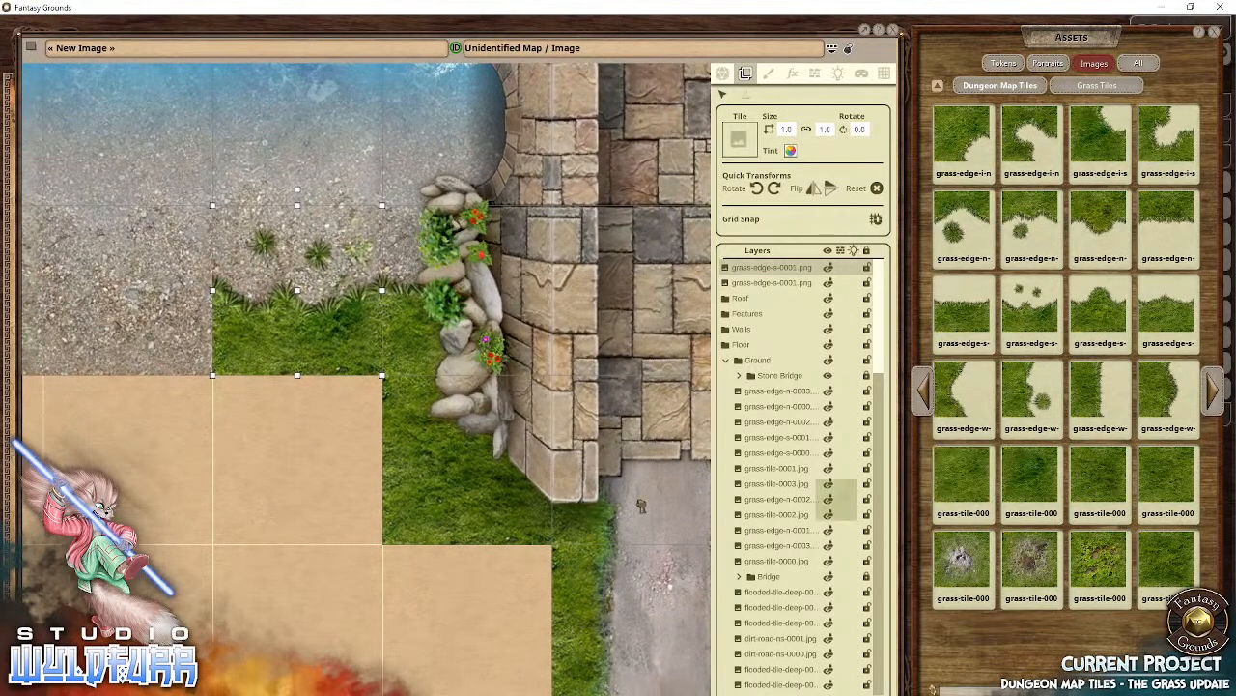
drag(642, 505, 288, 465)
scroll(404, 559, down, 3)
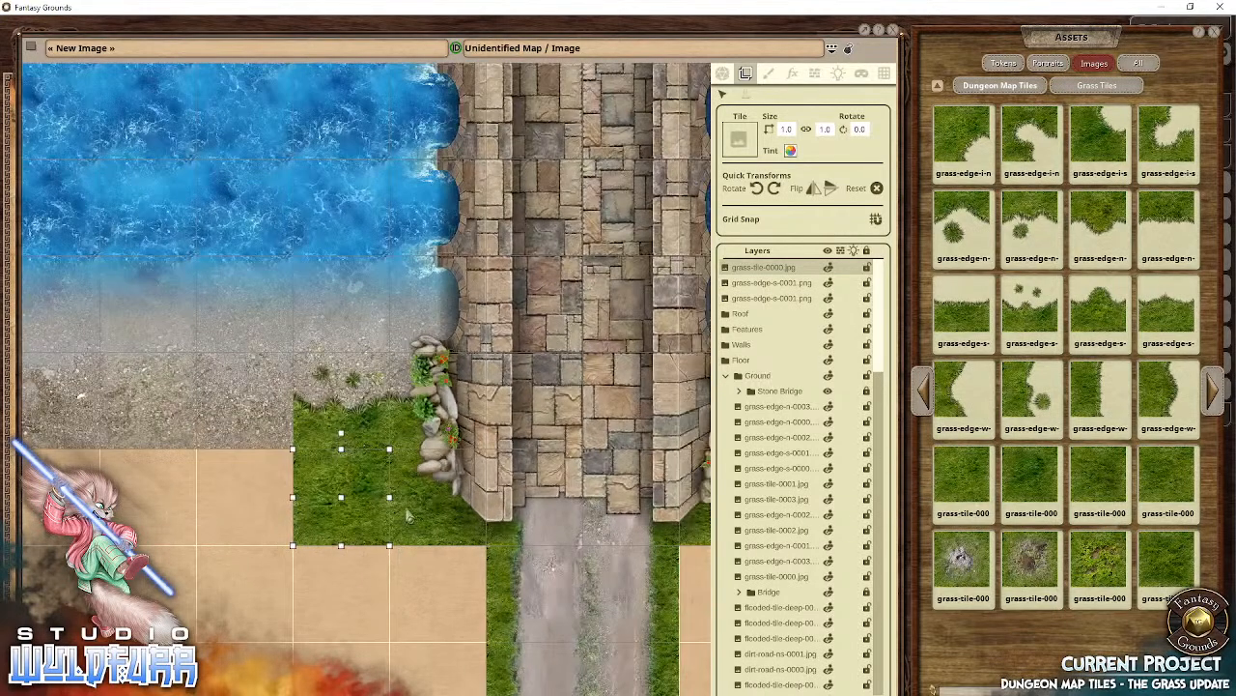
drag(1097, 483, 695, 521)
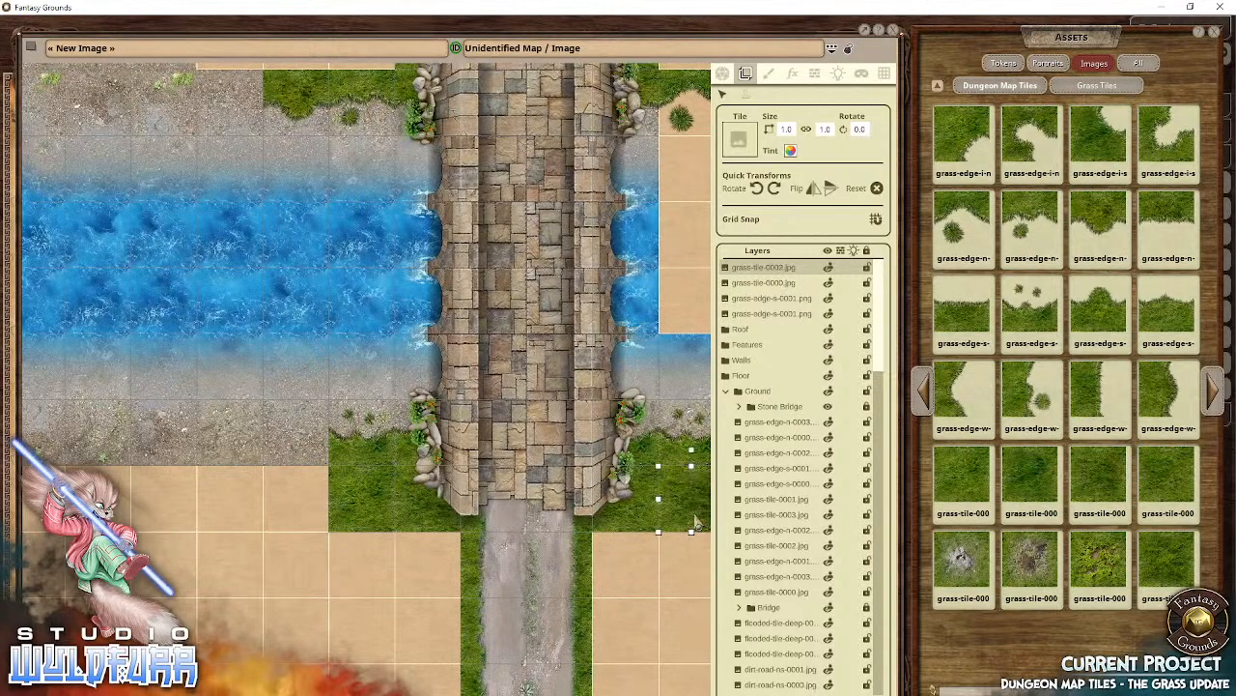
Step: Move the four new grass tile and edge layers into the Ground group below Stone Bridge, and collapse the group
shift+click(744, 317)
drag(755, 290, 771, 442)
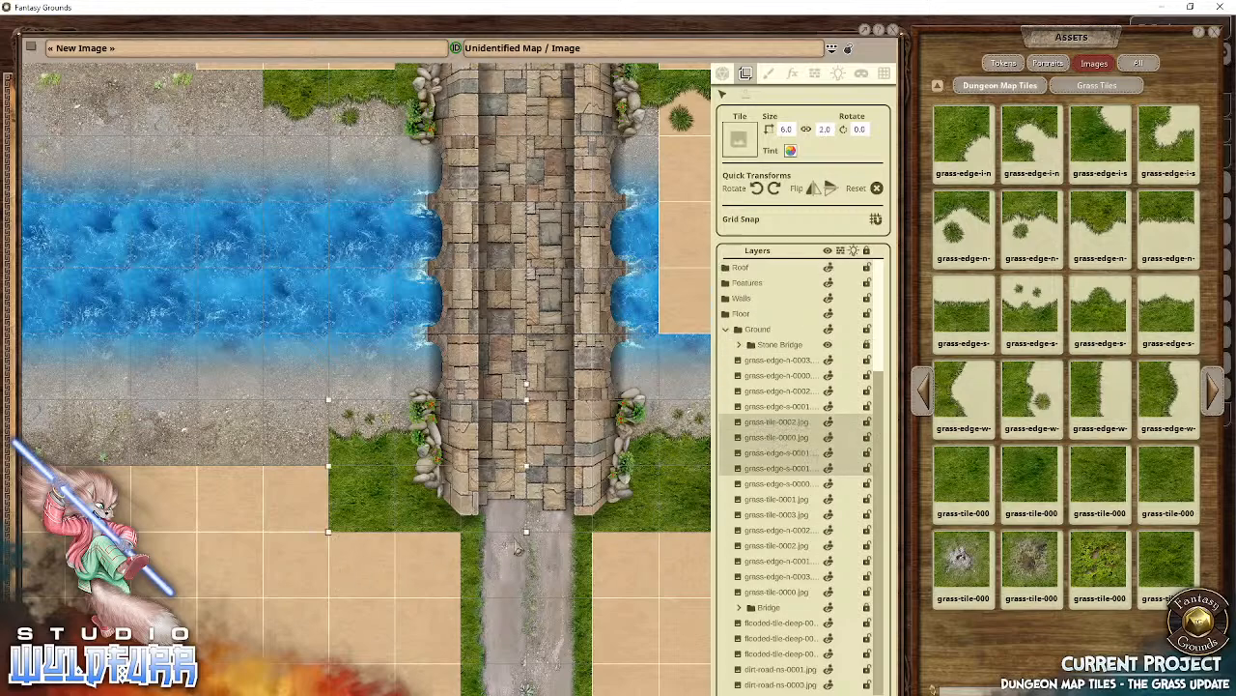
drag(265, 570, 70, 588)
click(728, 329)
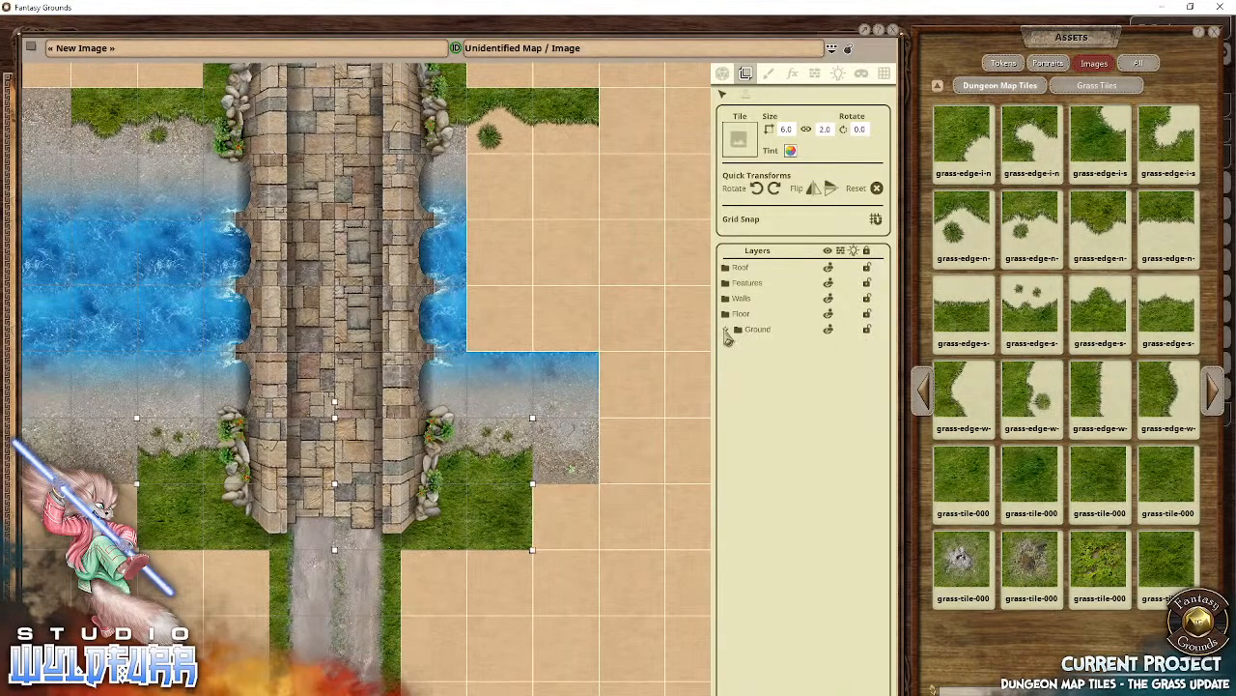
Step: Survey the map around both bridges, the river and the roads for empty ground to build on
scroll(479, 448, down, 5)
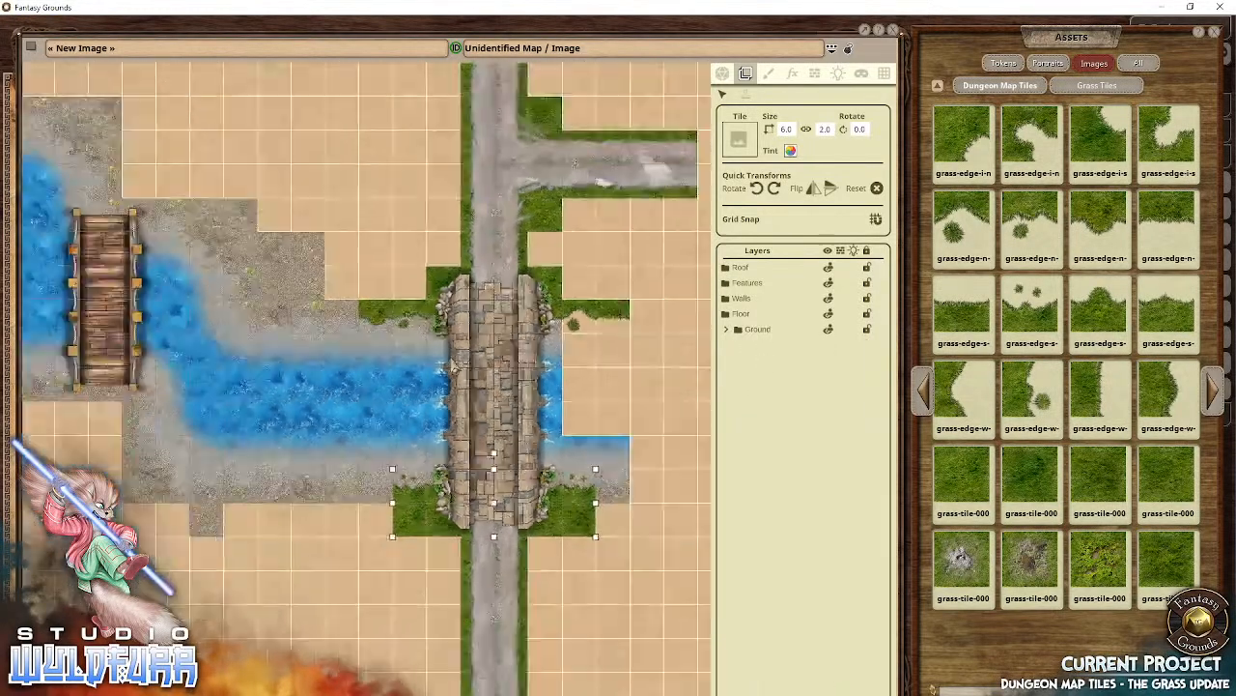
scroll(449, 380, up, 2)
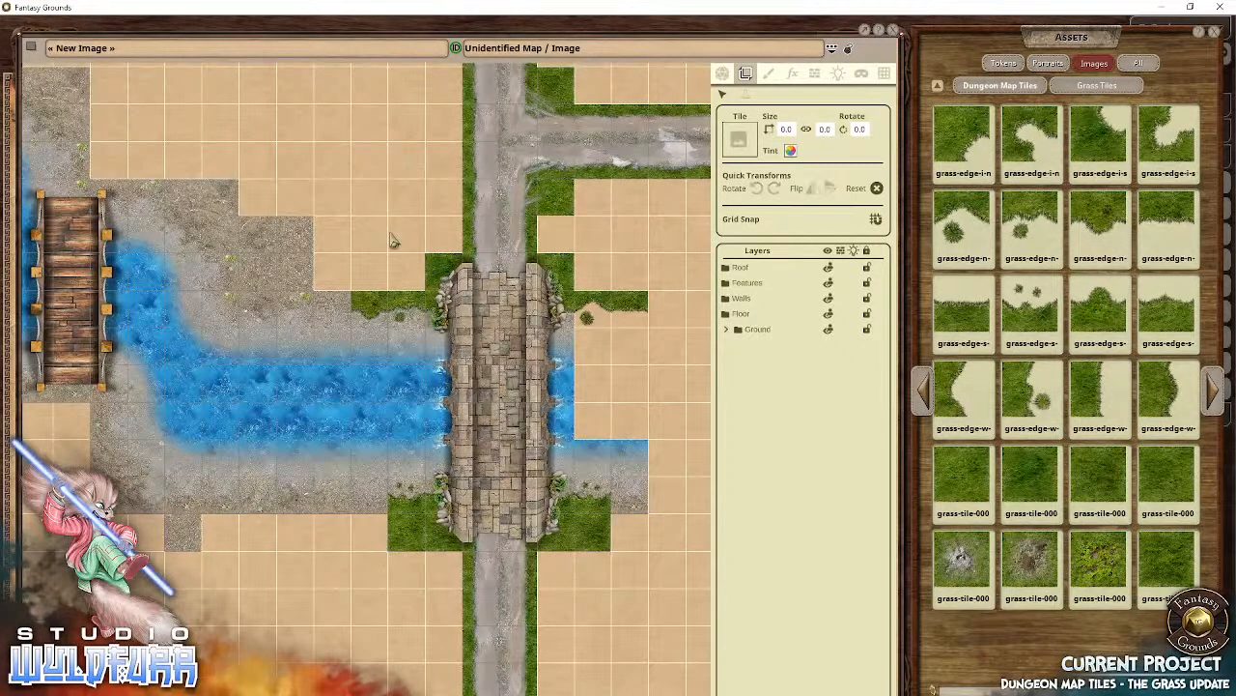
drag(304, 210, 464, 289)
drag(406, 561, 375, 212)
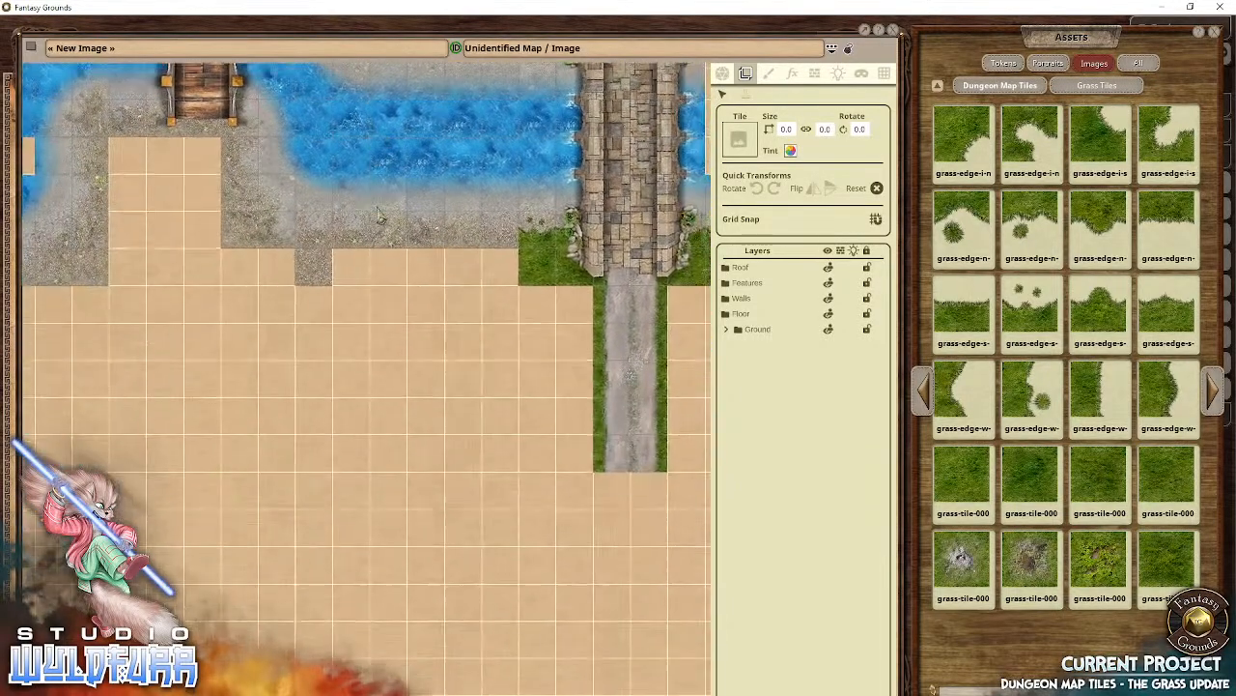
drag(641, 286, 472, 457)
drag(384, 114, 579, 423)
drag(474, 538, 150, 422)
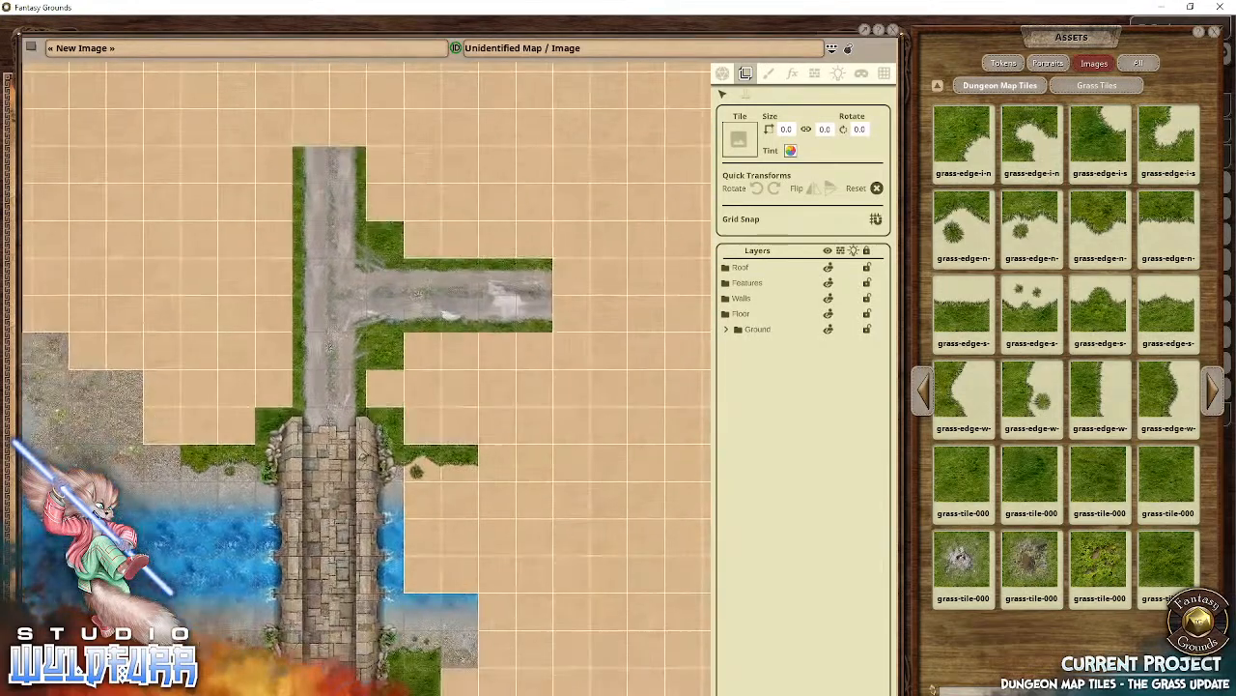
drag(209, 390, 449, 441)
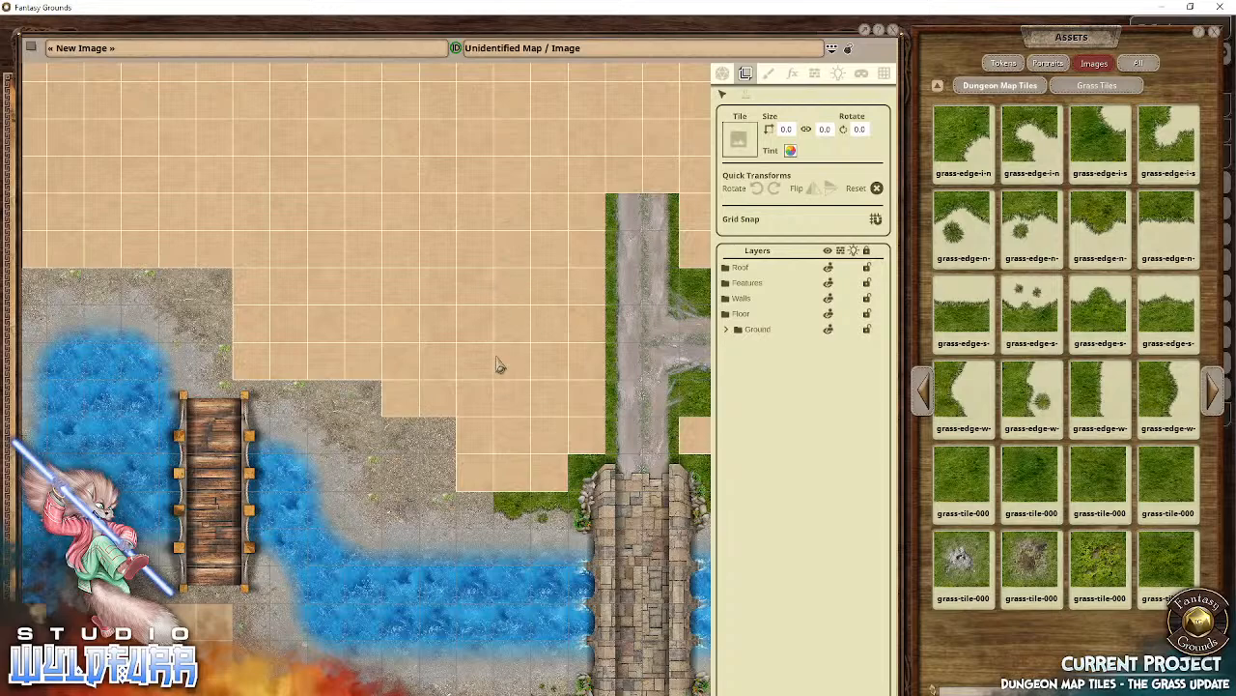
scroll(571, 435, up, 5)
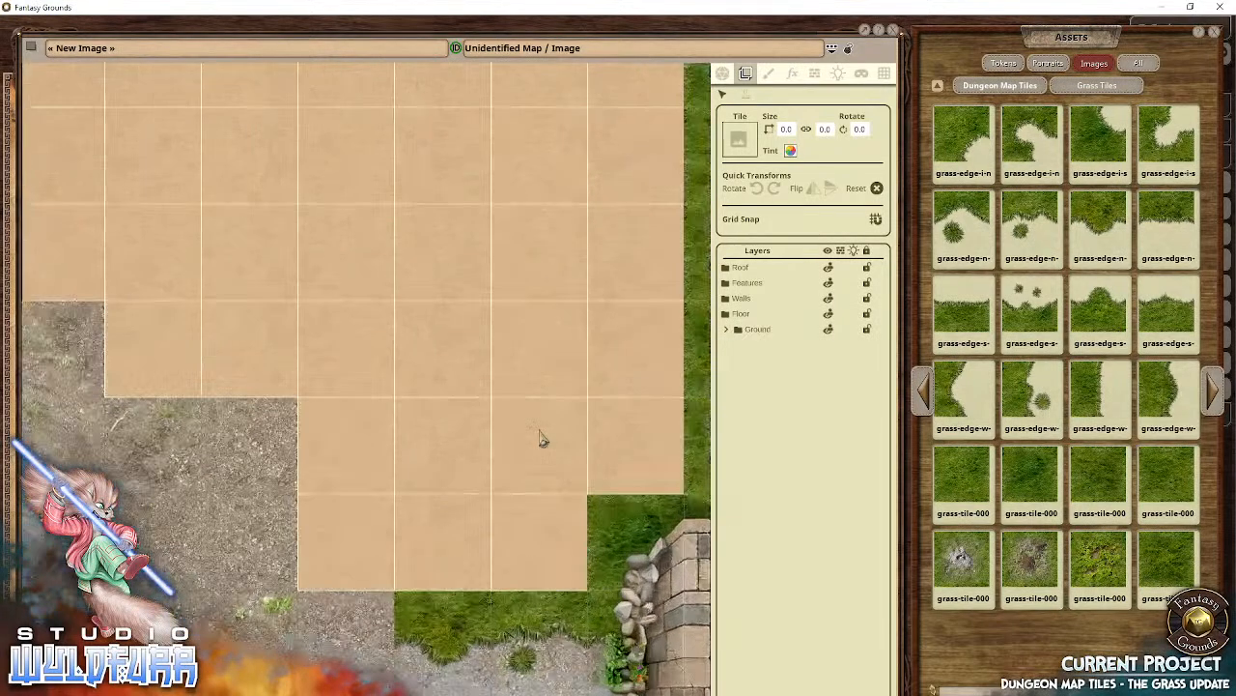
Step: Open the Courtyard Floor folder of Dungeon Map Tiles VI and browse through its tiles to the final page
click(1030, 86)
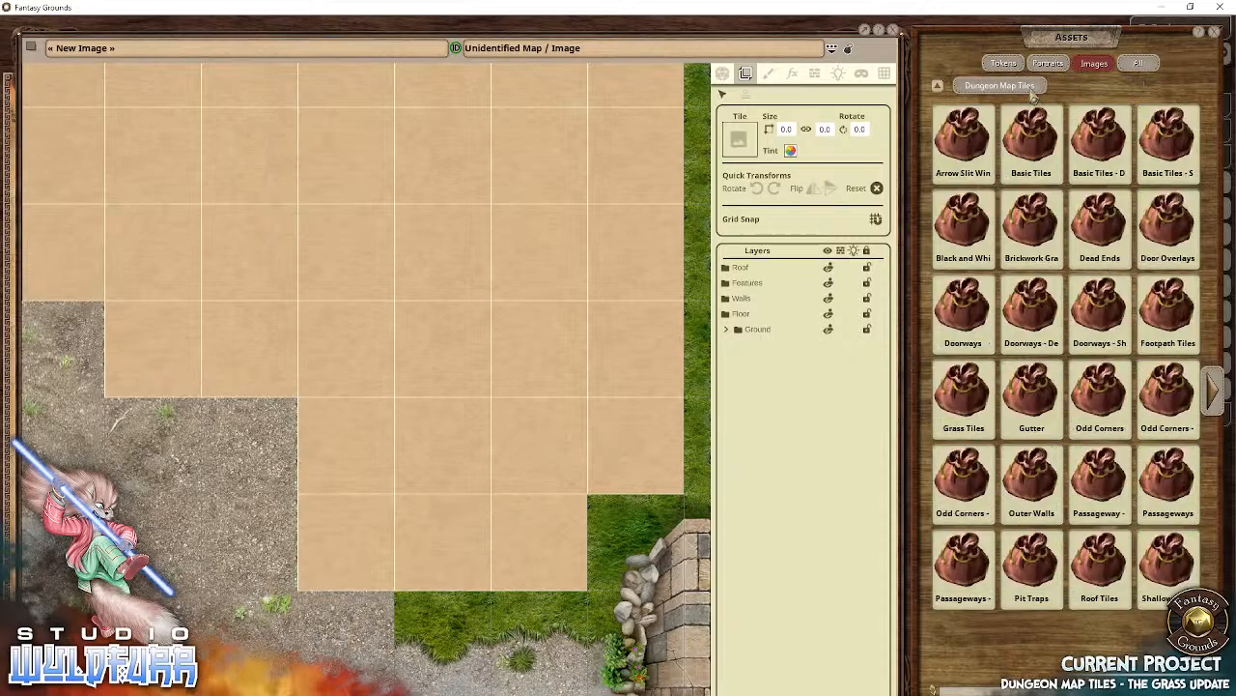
click(943, 87)
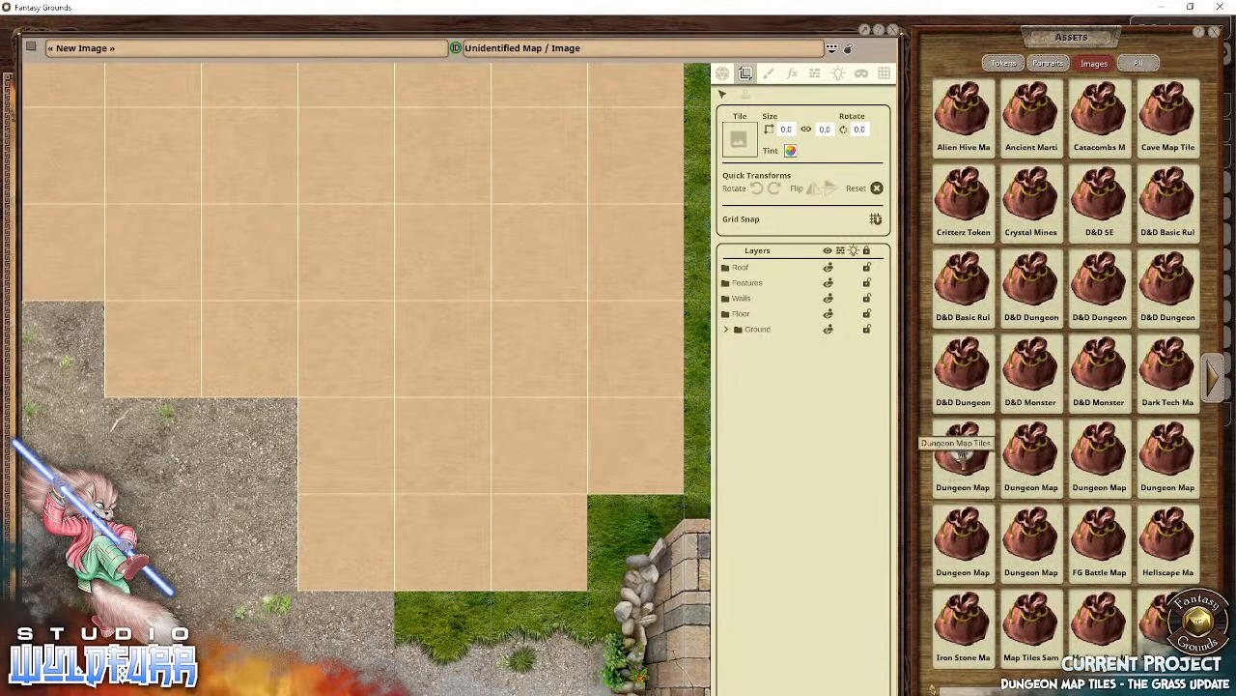
click(1024, 546)
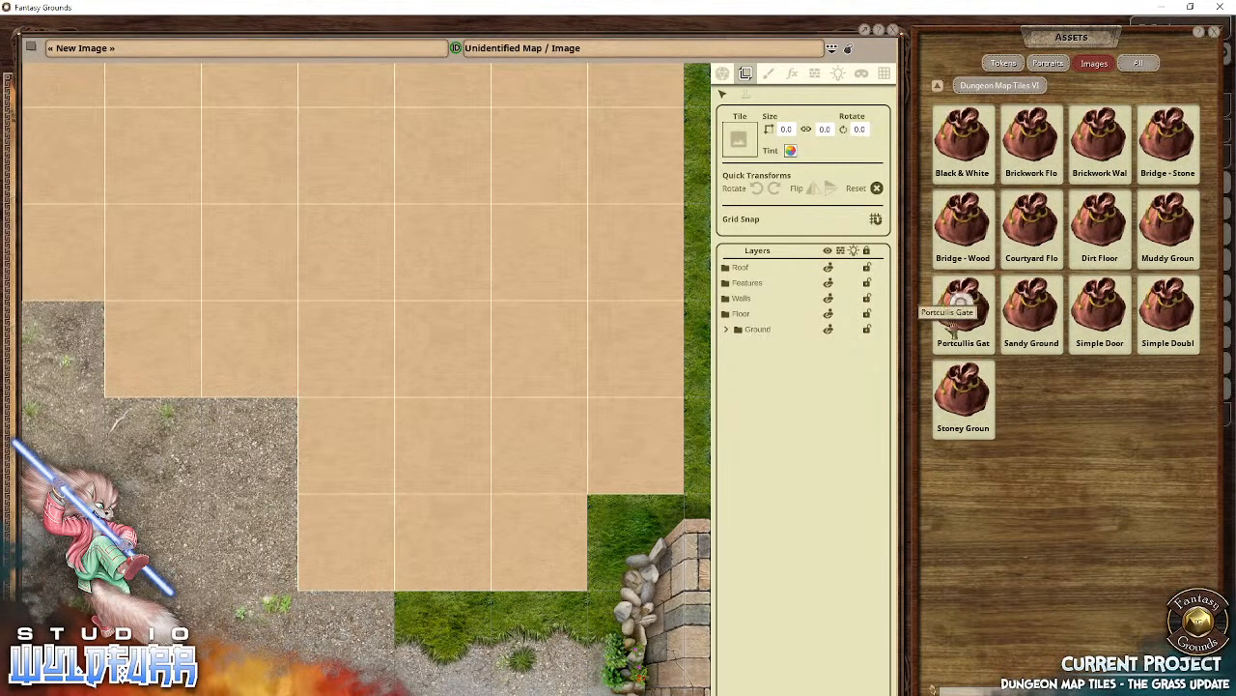
click(1032, 224)
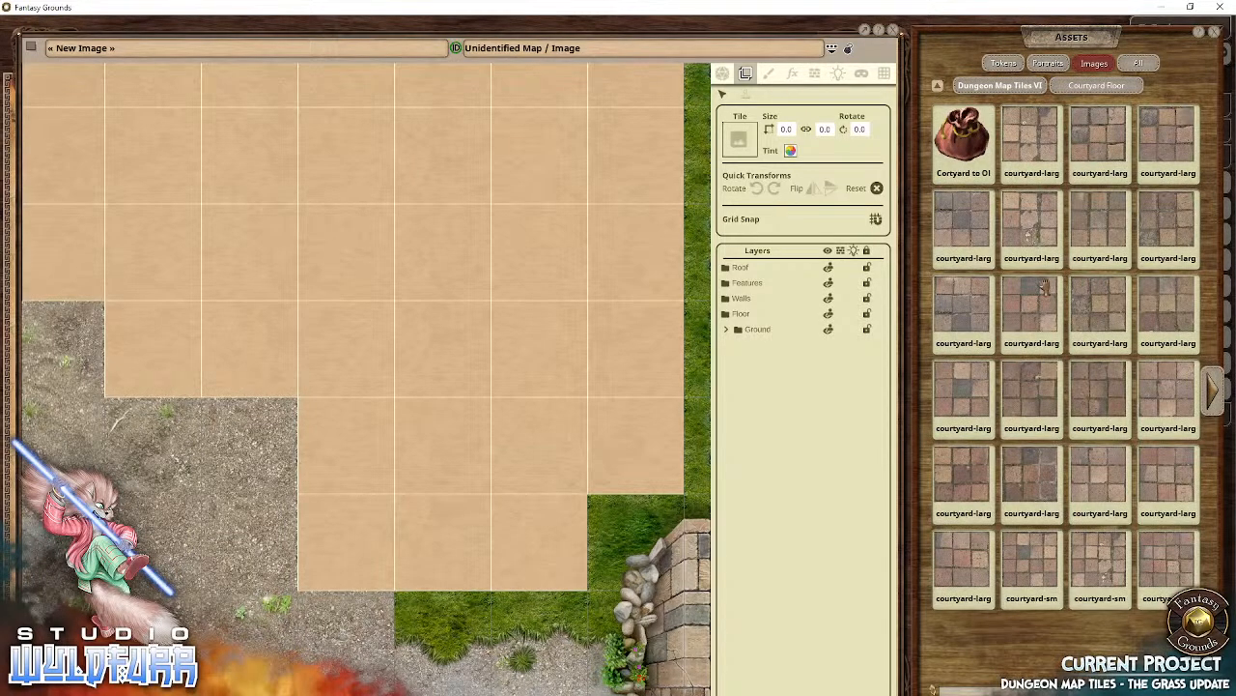
click(1217, 396)
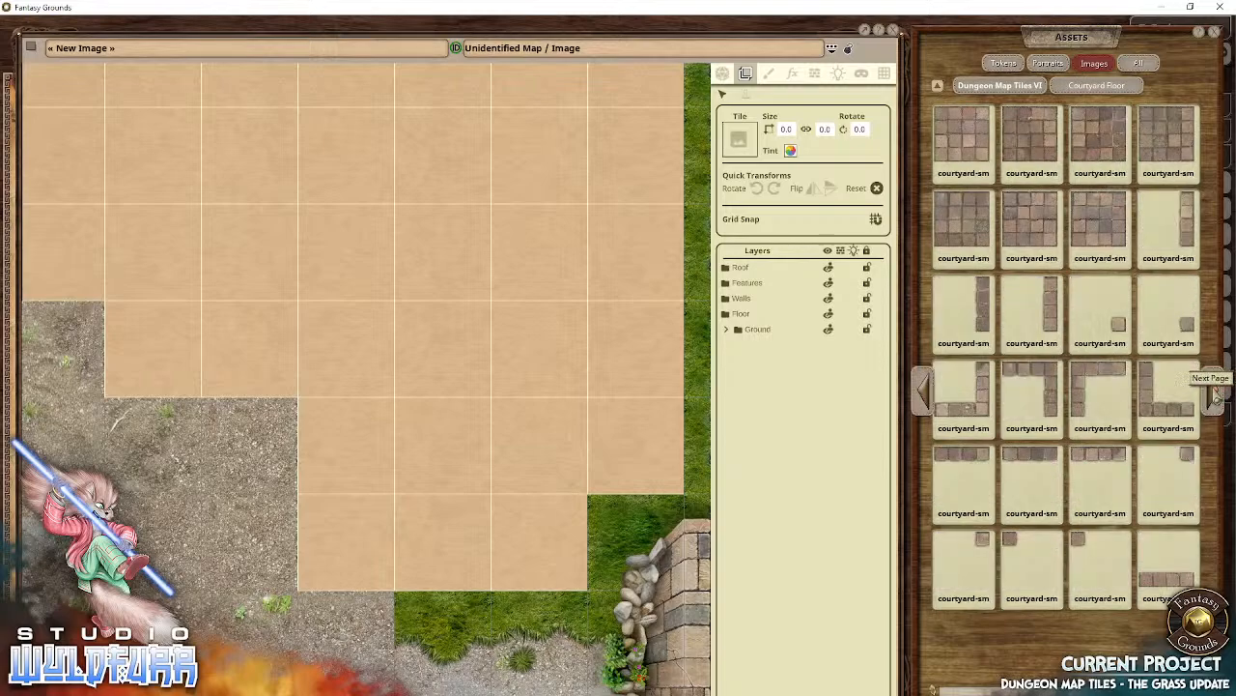
click(1218, 396)
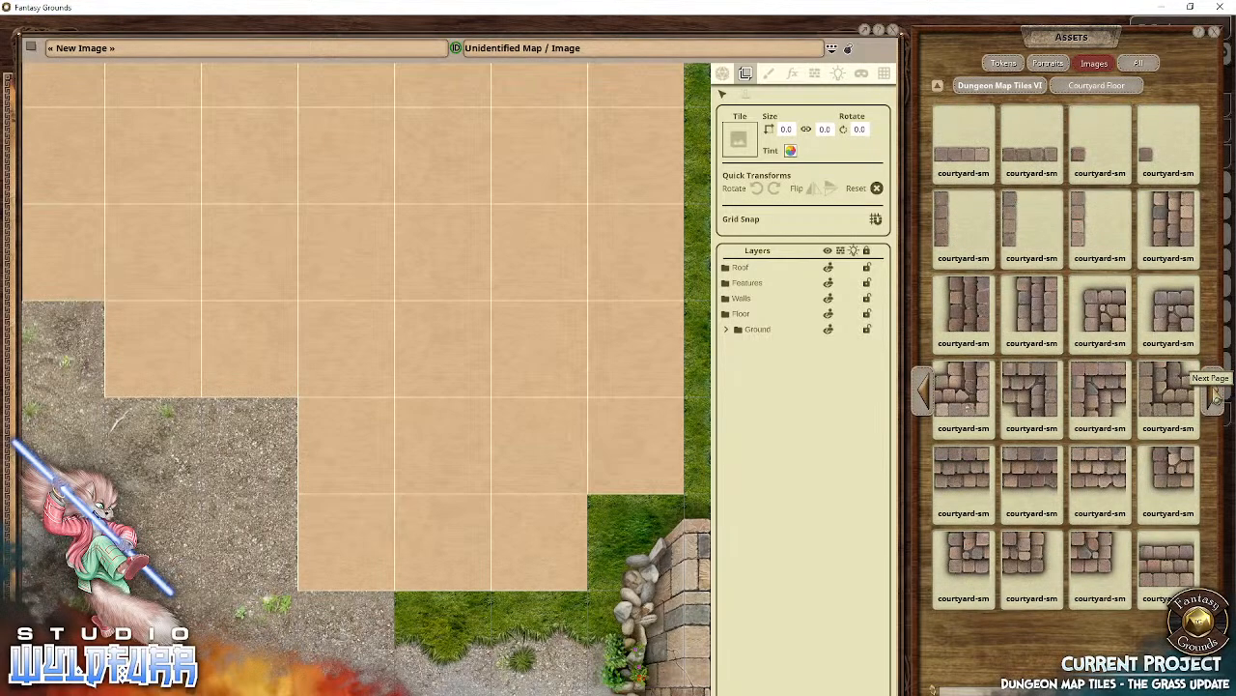
click(1217, 396)
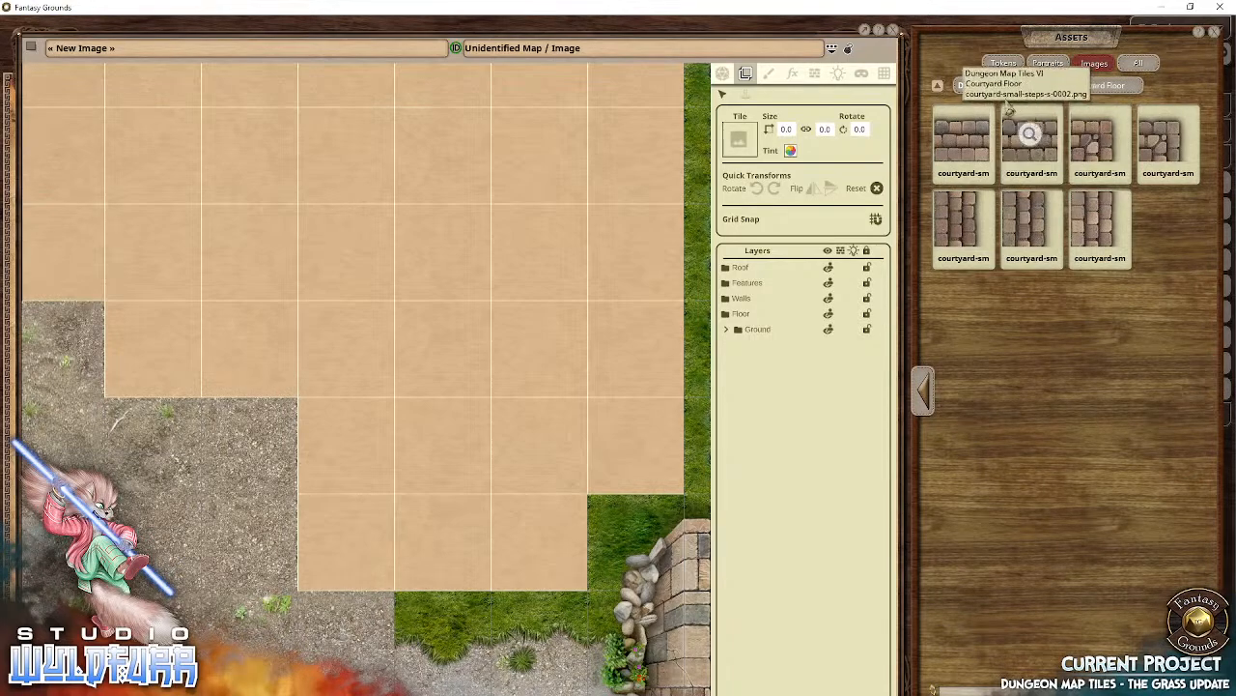
Step: Place a courtyard-small-steps-n tile and a courtyard-small-steps-nw corner east of it, on the empty ground northwest of the stone bridge
drag(581, 499, 436, 334)
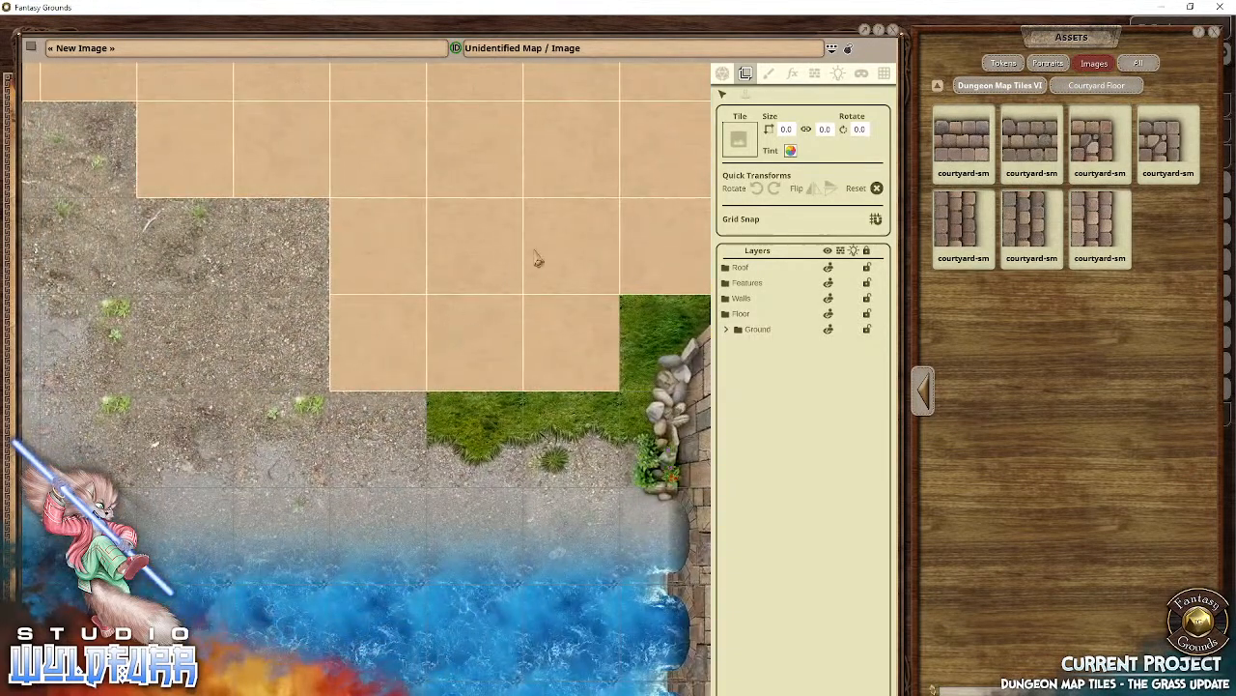
drag(541, 265, 473, 368)
drag(401, 324, 469, 347)
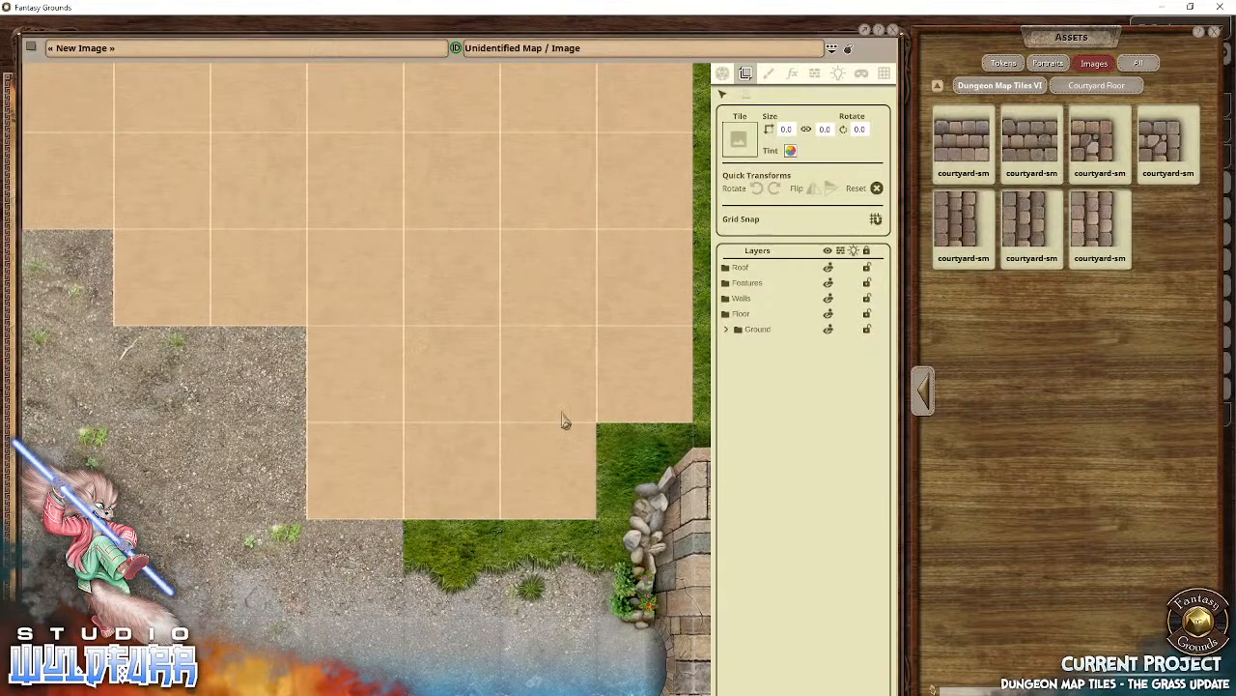
drag(562, 420, 417, 362)
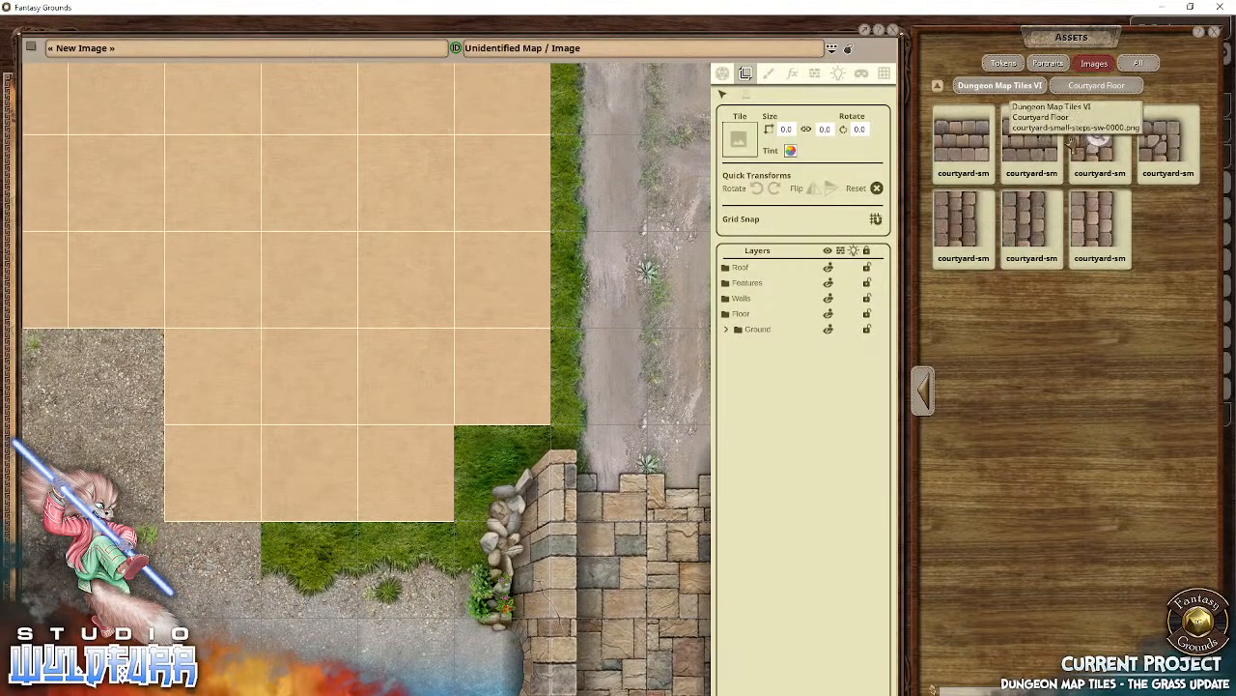
click(741, 316)
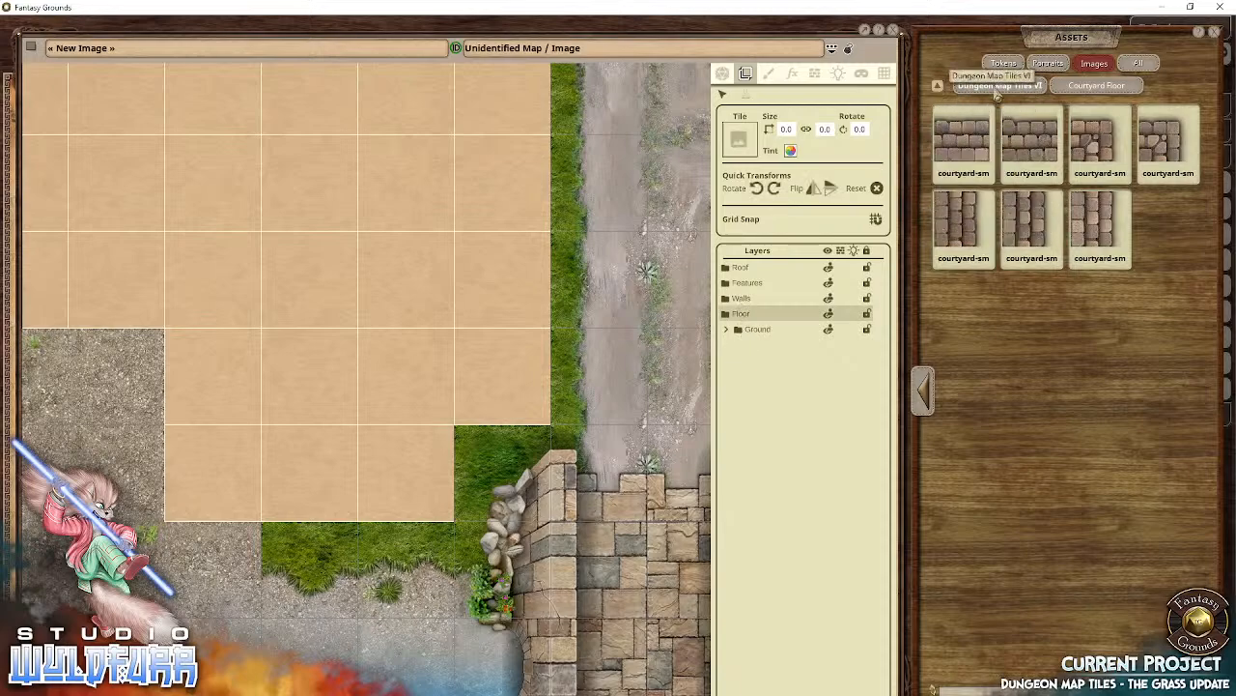
click(928, 401)
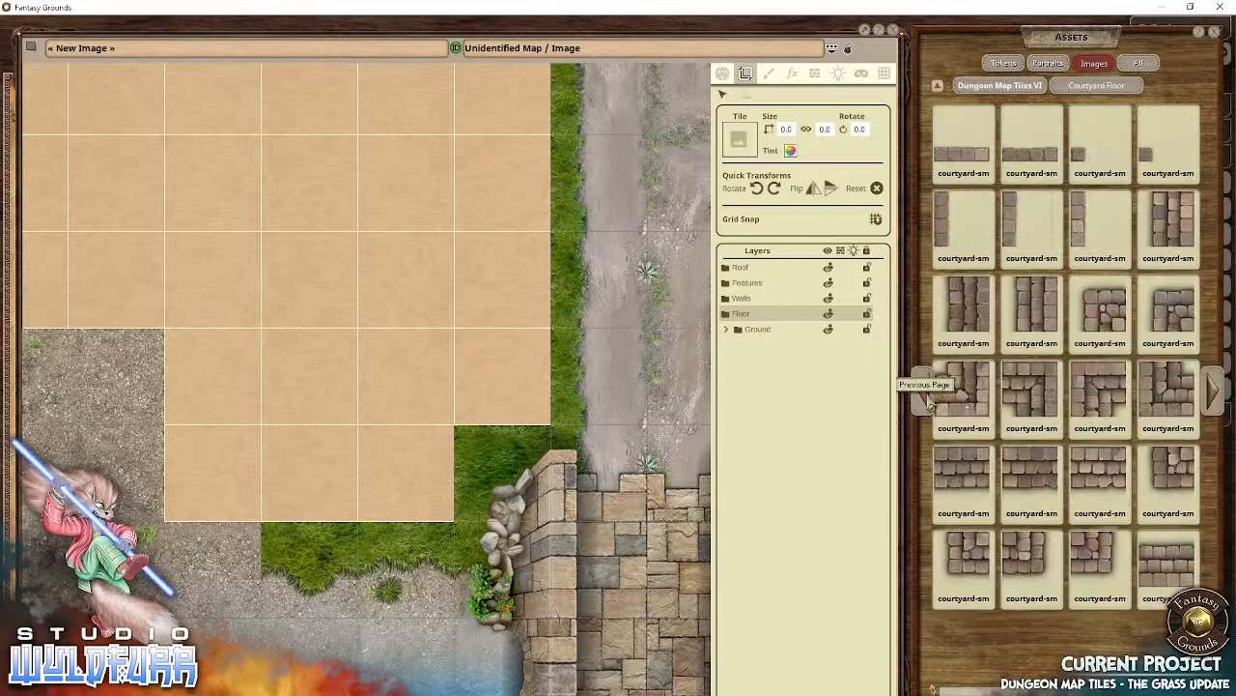
drag(966, 471, 443, 379)
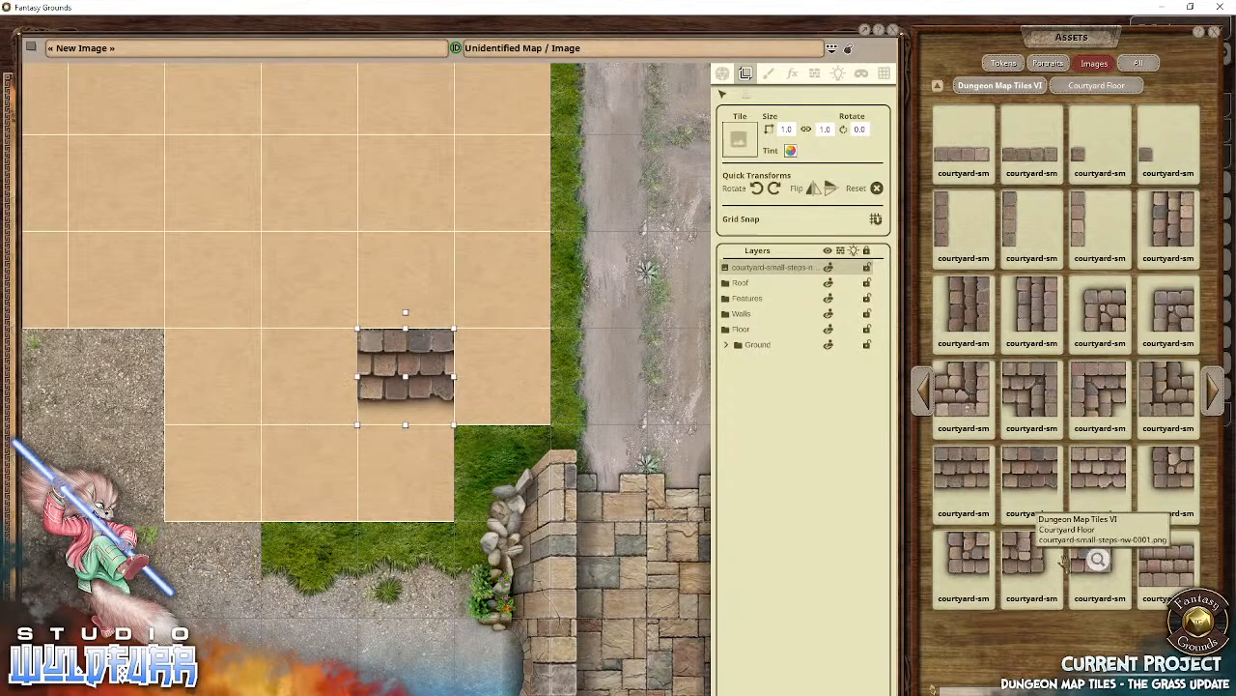
drag(991, 551, 495, 377)
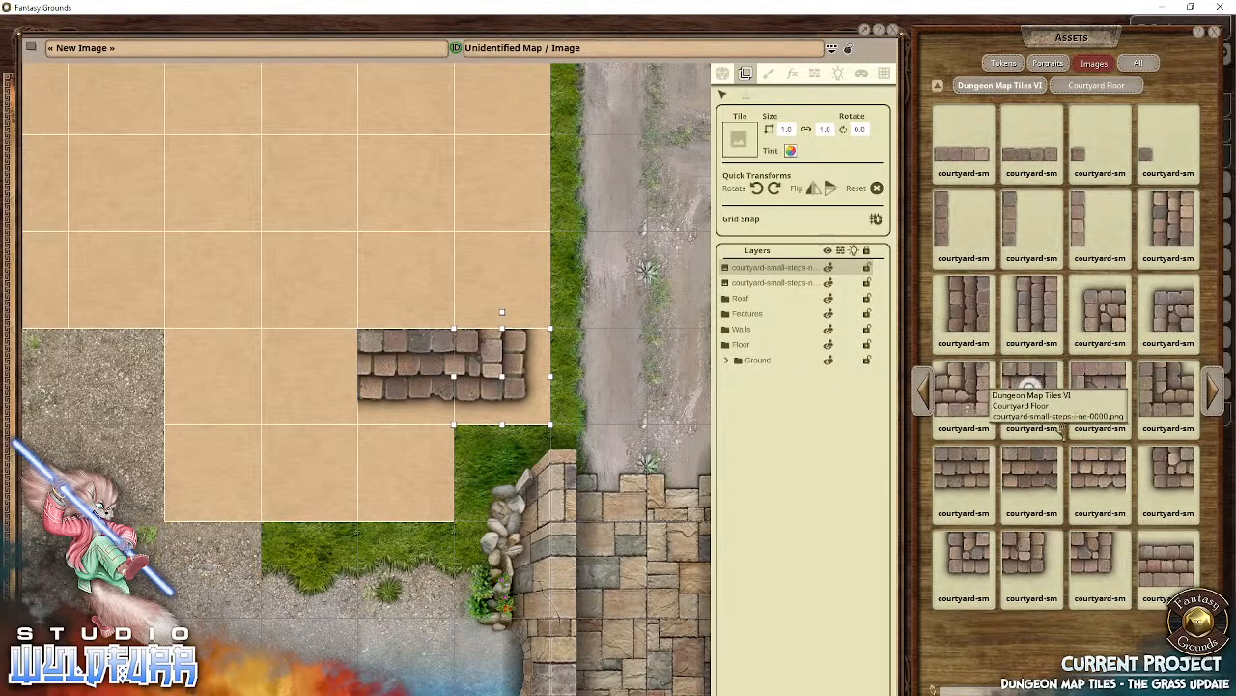
Step: Place three courtyard-small-steps-w tiles in a column running north from the corner, parallel to the road
click(1216, 405)
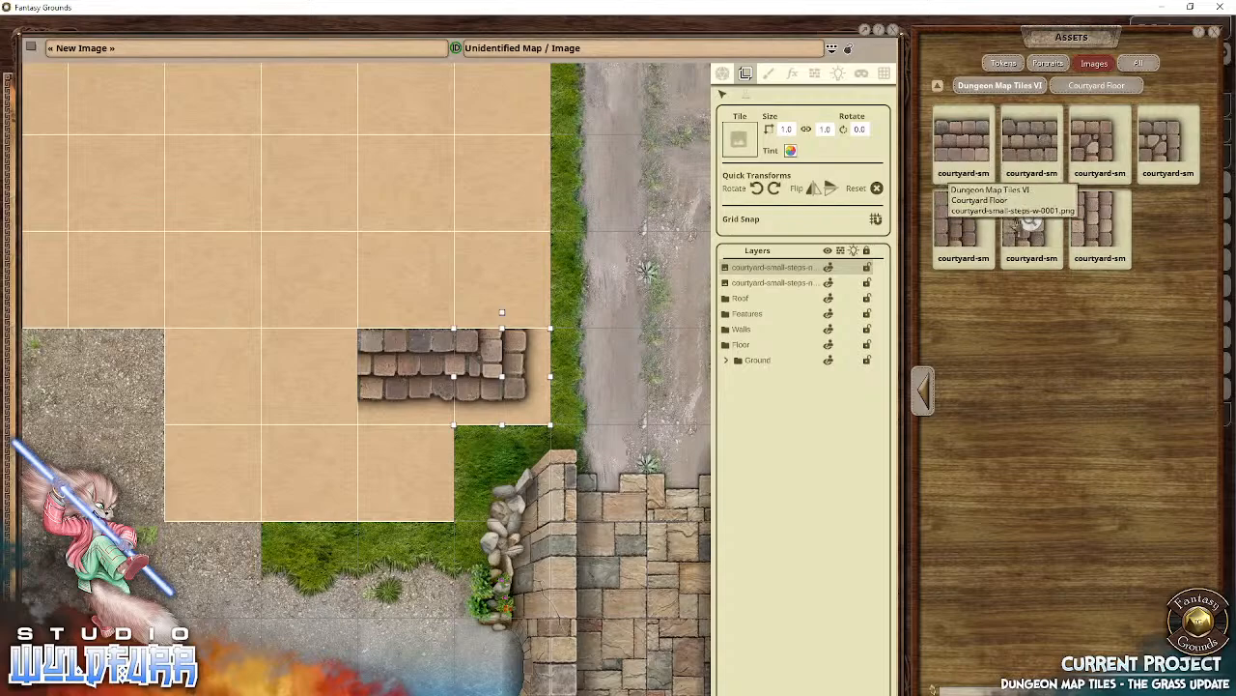
drag(961, 223, 503, 290)
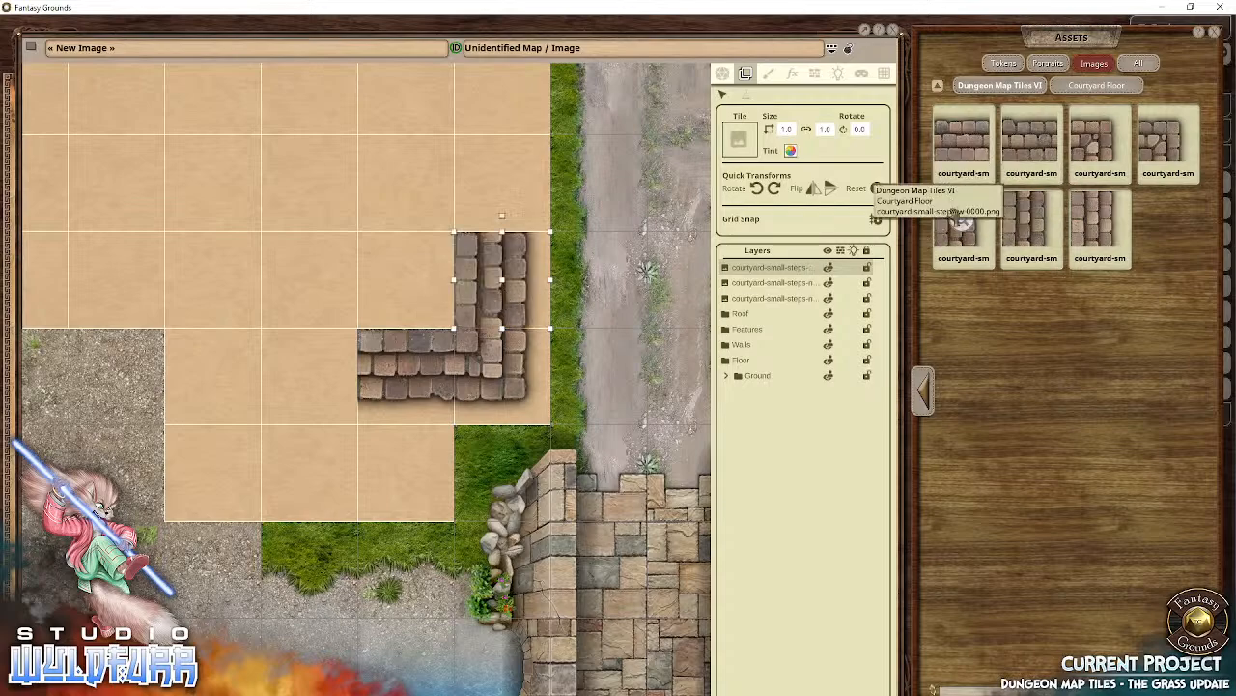
drag(963, 222, 493, 197)
drag(1032, 220, 515, 97)
drag(504, 151, 527, 393)
Step: Place a courtyard-small-steps-sw corner level with the road's north end and fill the gap below it with two courtyard-small-steps-w tiles
drag(1167, 154, 553, 242)
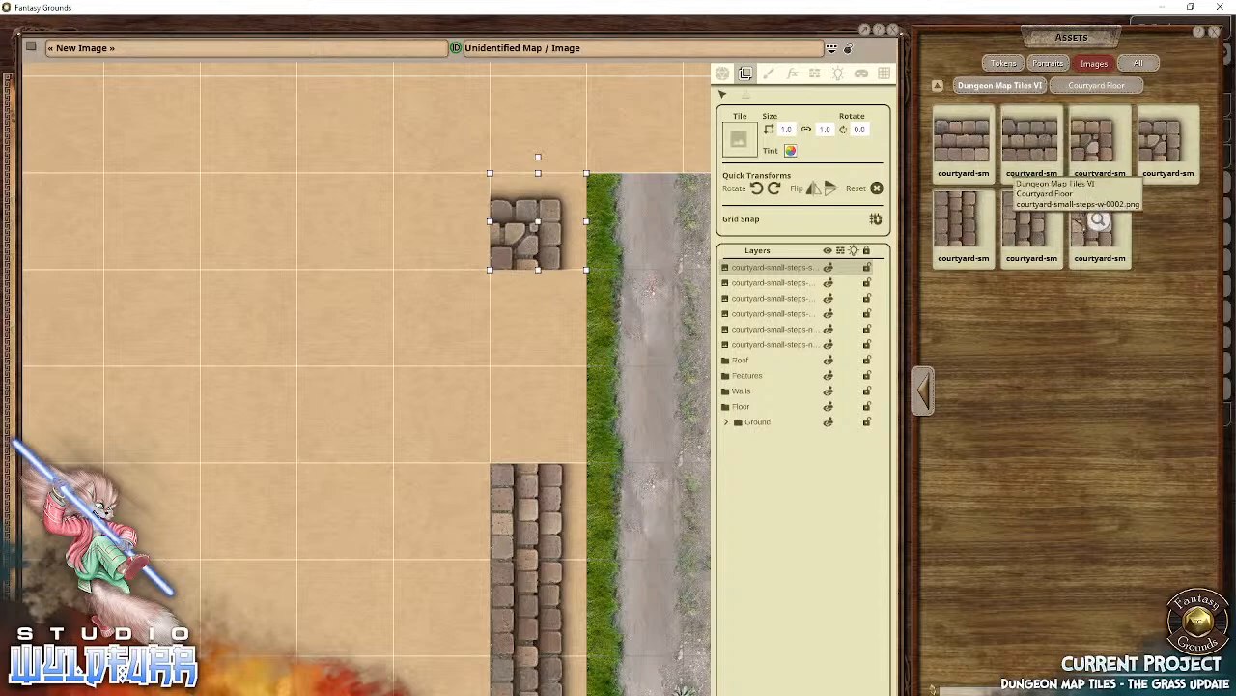
drag(1030, 217, 541, 319)
drag(942, 253, 521, 413)
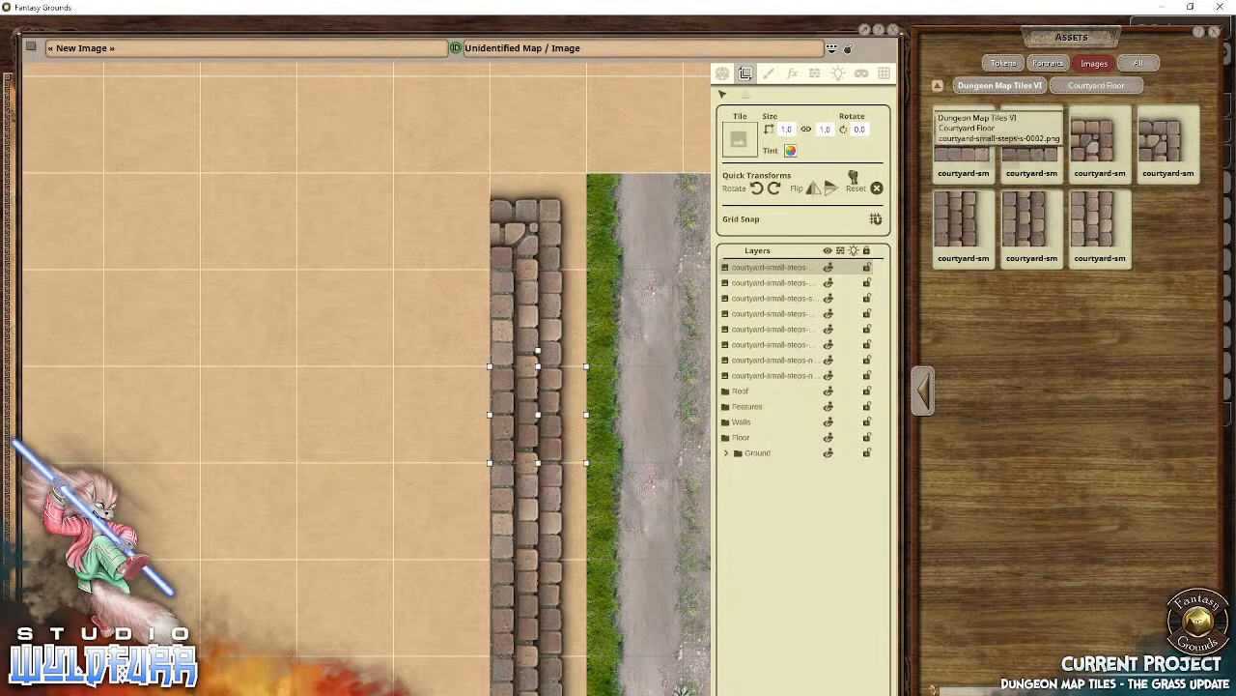
Step: Extend the steps west from the northern corner with courtyard-small-steps-s-0002.png, courtyard-small-steps-s-0001.png and courtyard-small-steps-s-0000.png
drag(1030, 131, 448, 252)
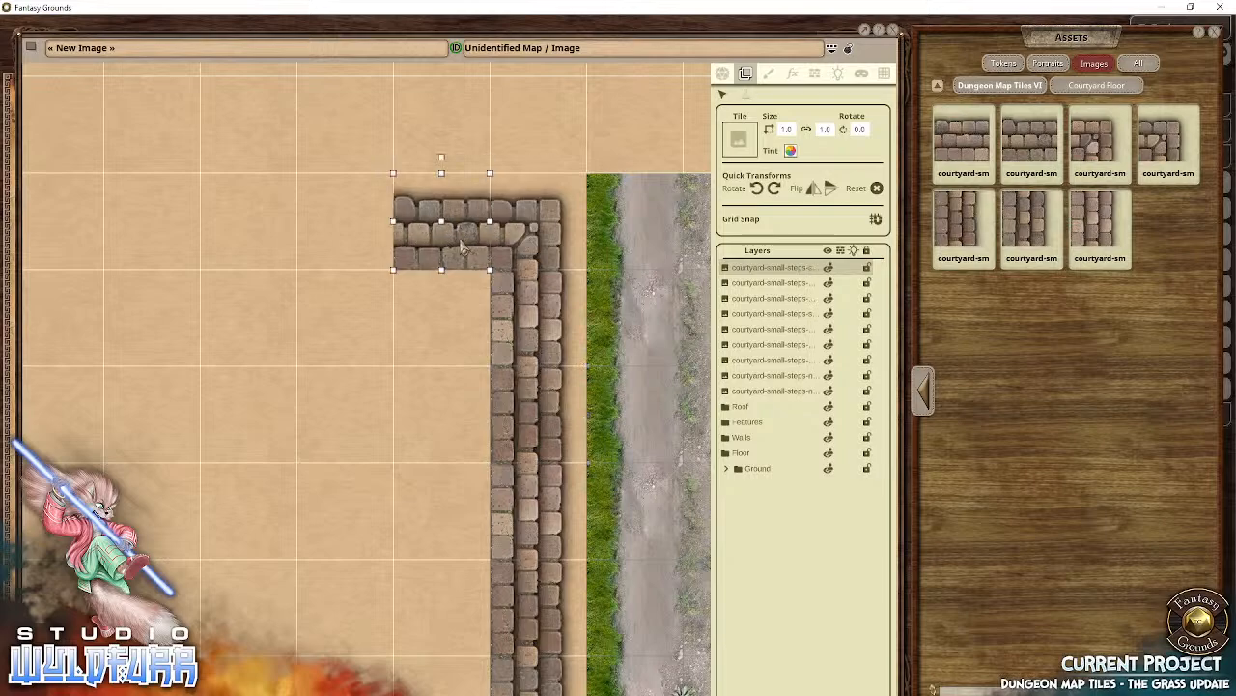
drag(963, 140, 352, 220)
drag(203, 293, 570, 289)
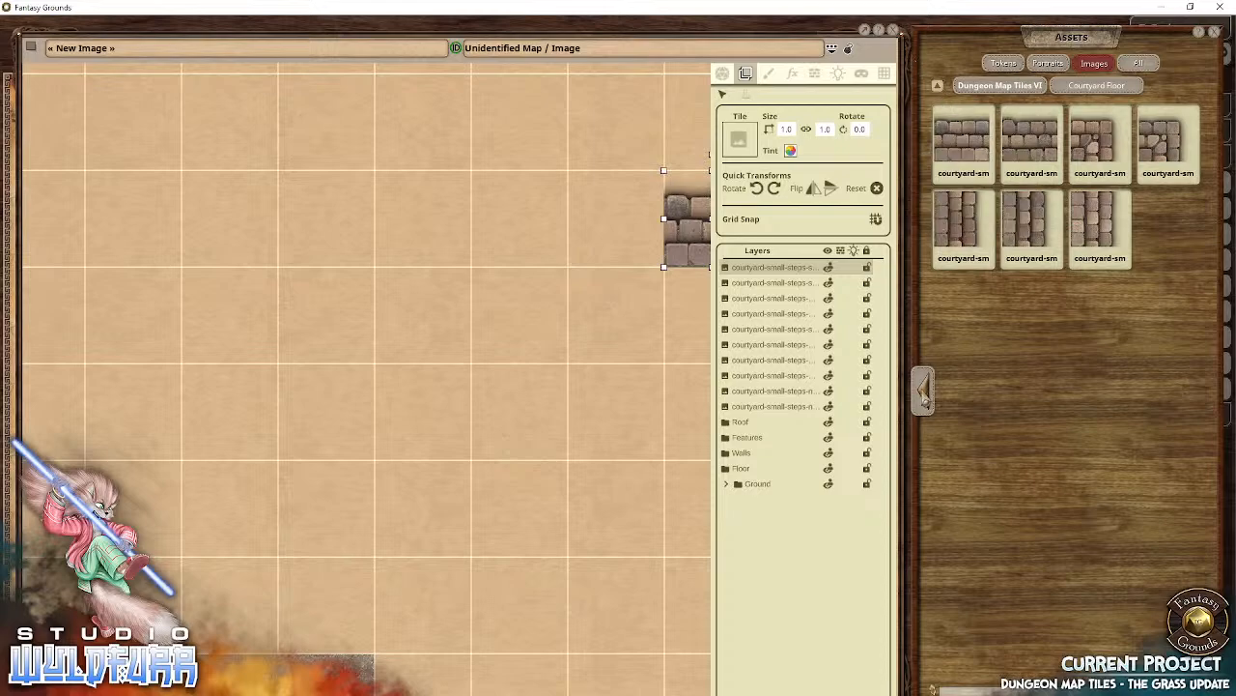
click(924, 398)
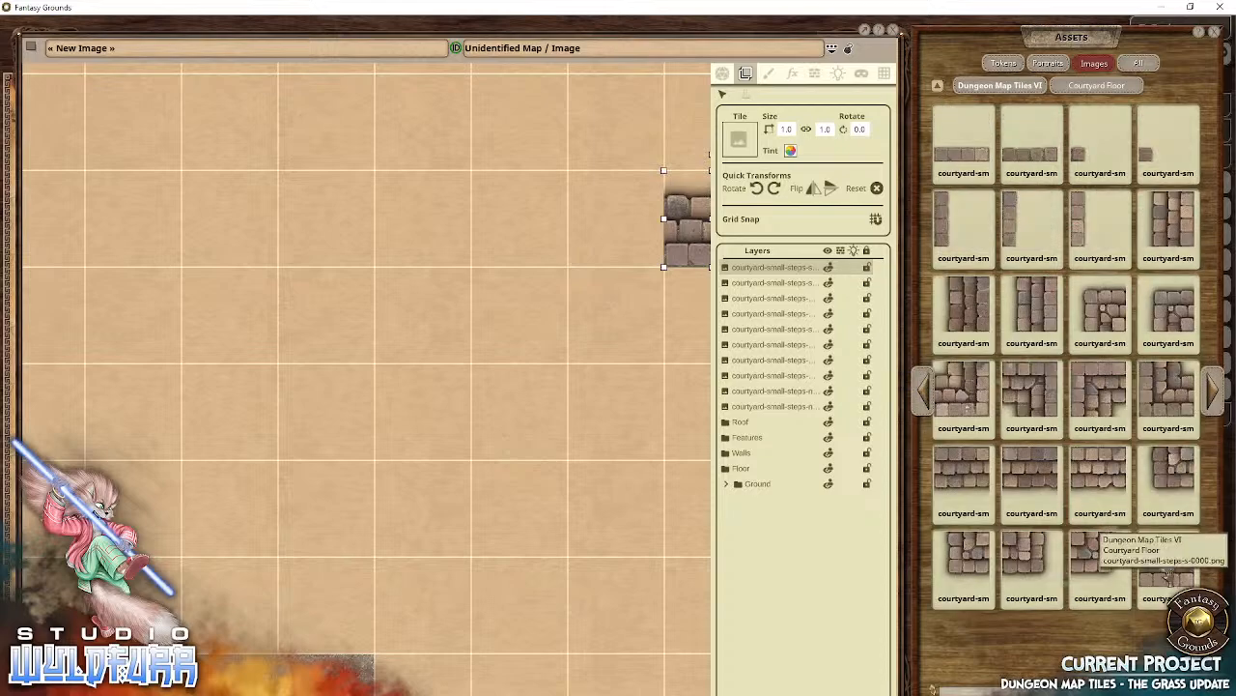
drag(1111, 553, 618, 216)
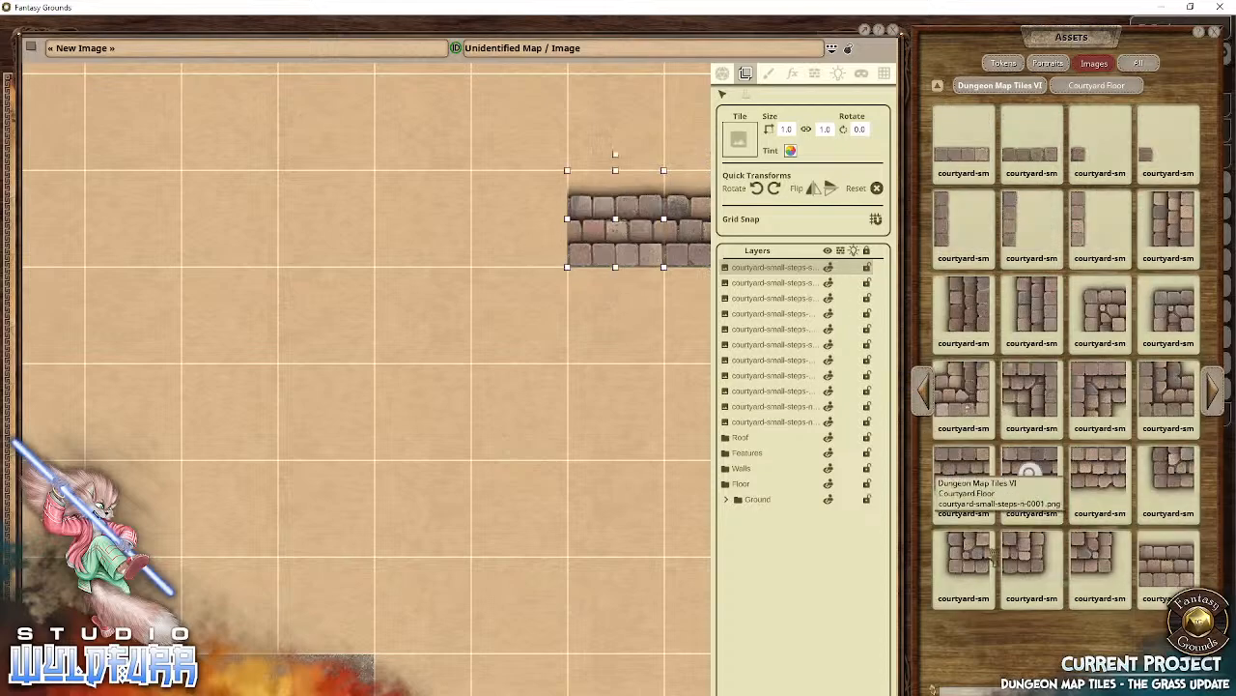
Step: Extend the north side west with a courtyard-small-steps-s tile and a corner tile, then fill its gap with courtyard-small-steps-s-0001.png
drag(1097, 560, 465, 261)
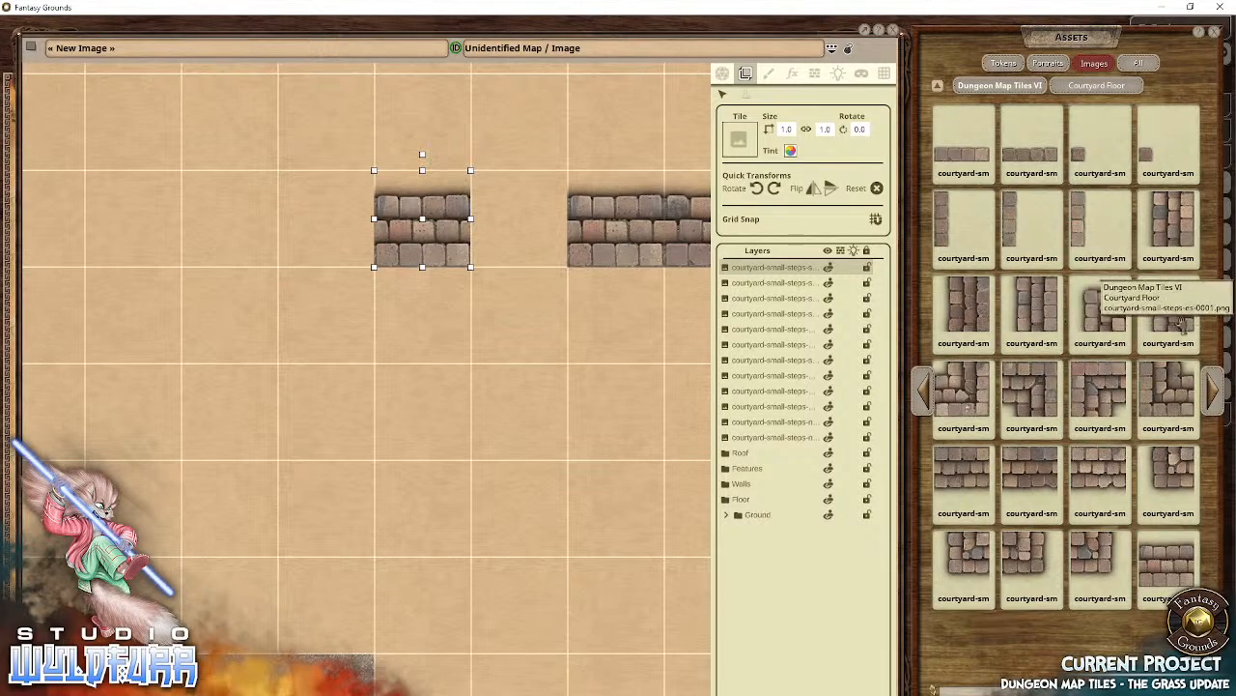
drag(966, 333, 328, 220)
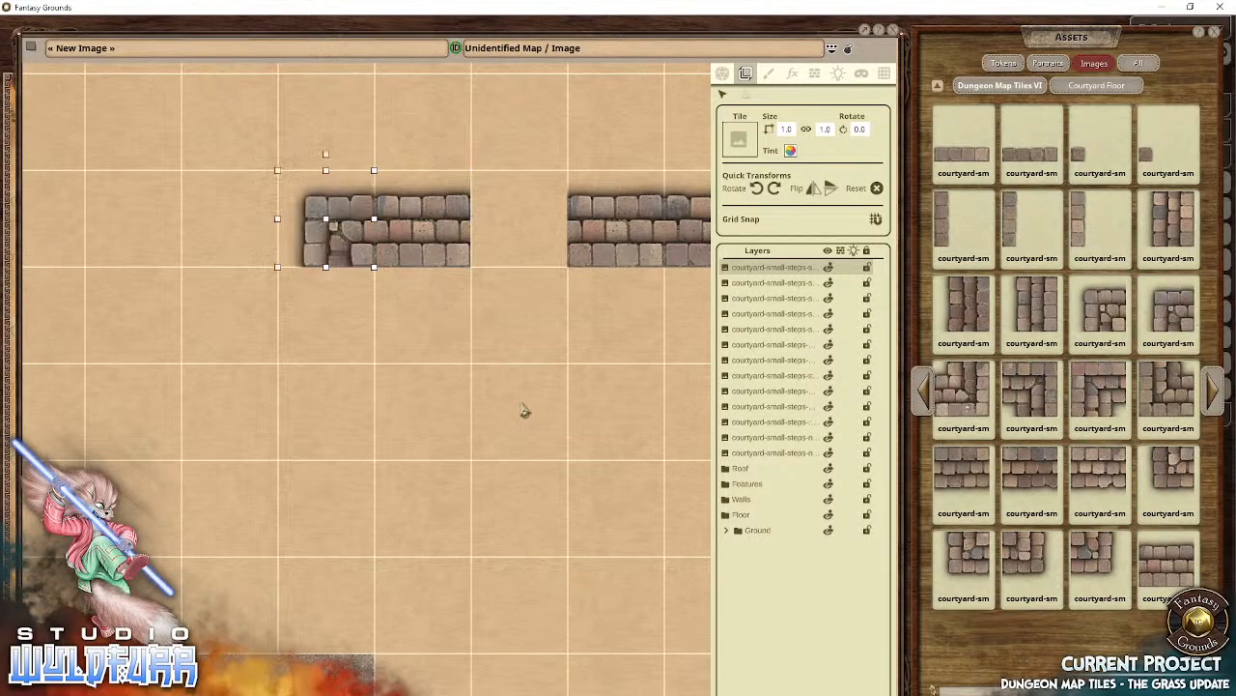
drag(632, 411, 492, 422)
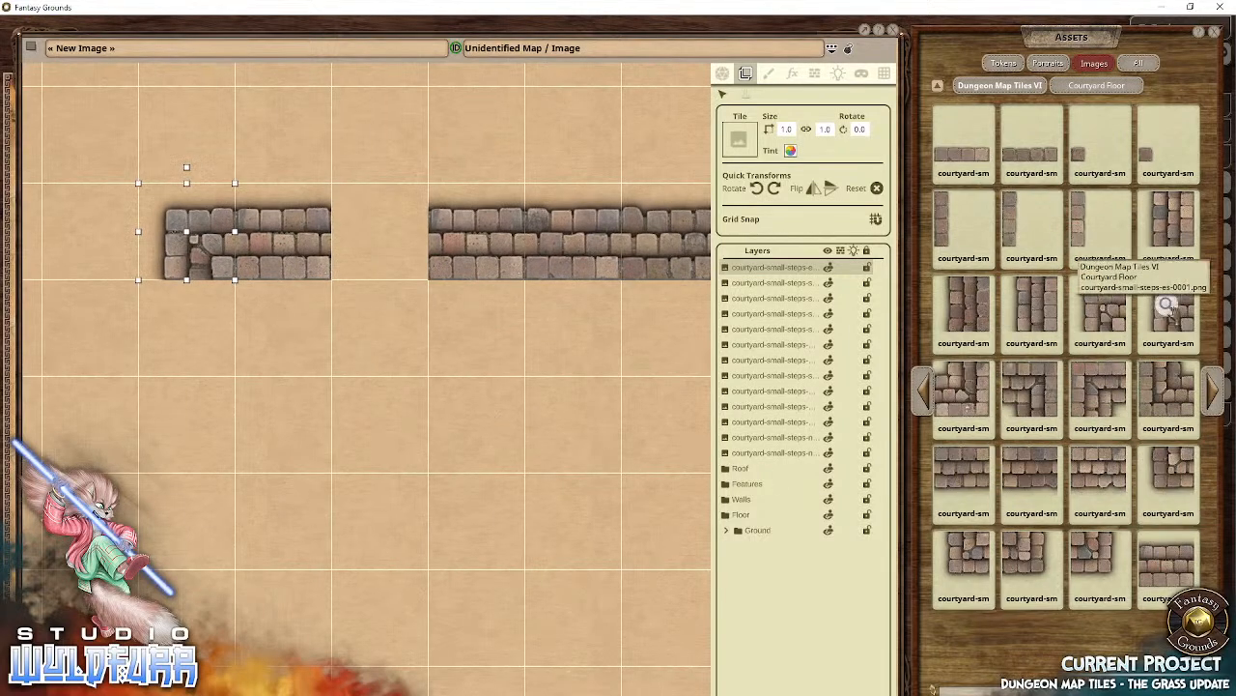
click(1209, 404)
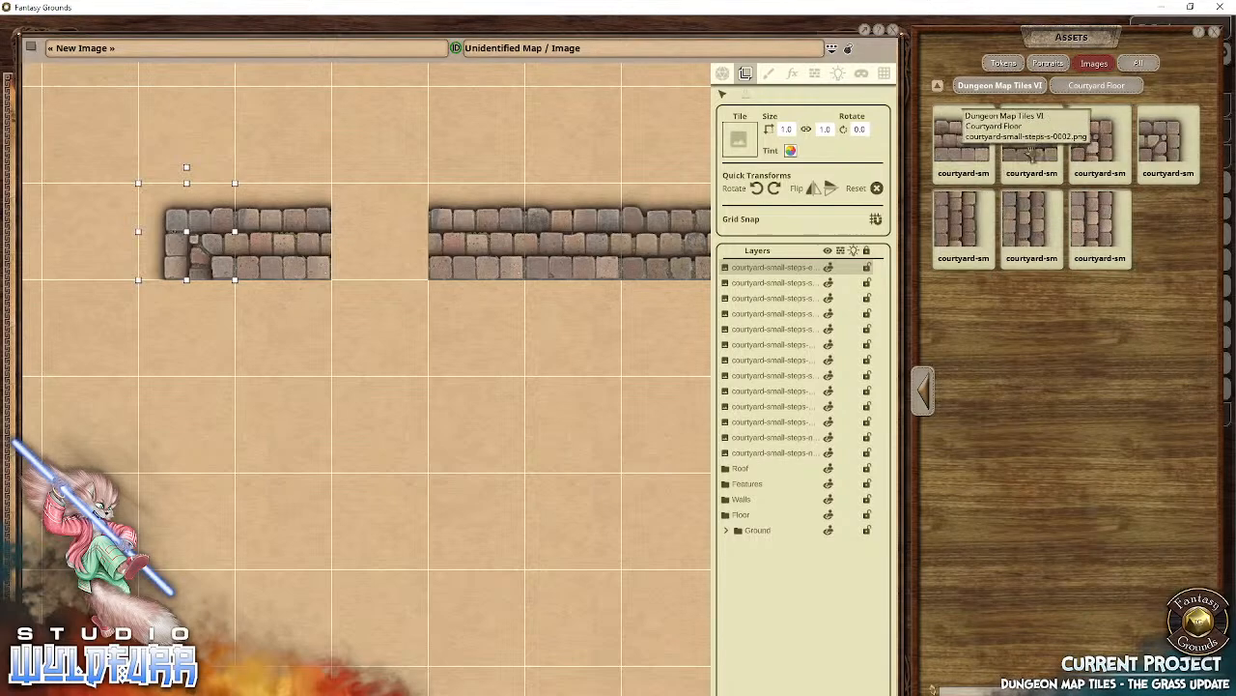
drag(964, 140, 380, 267)
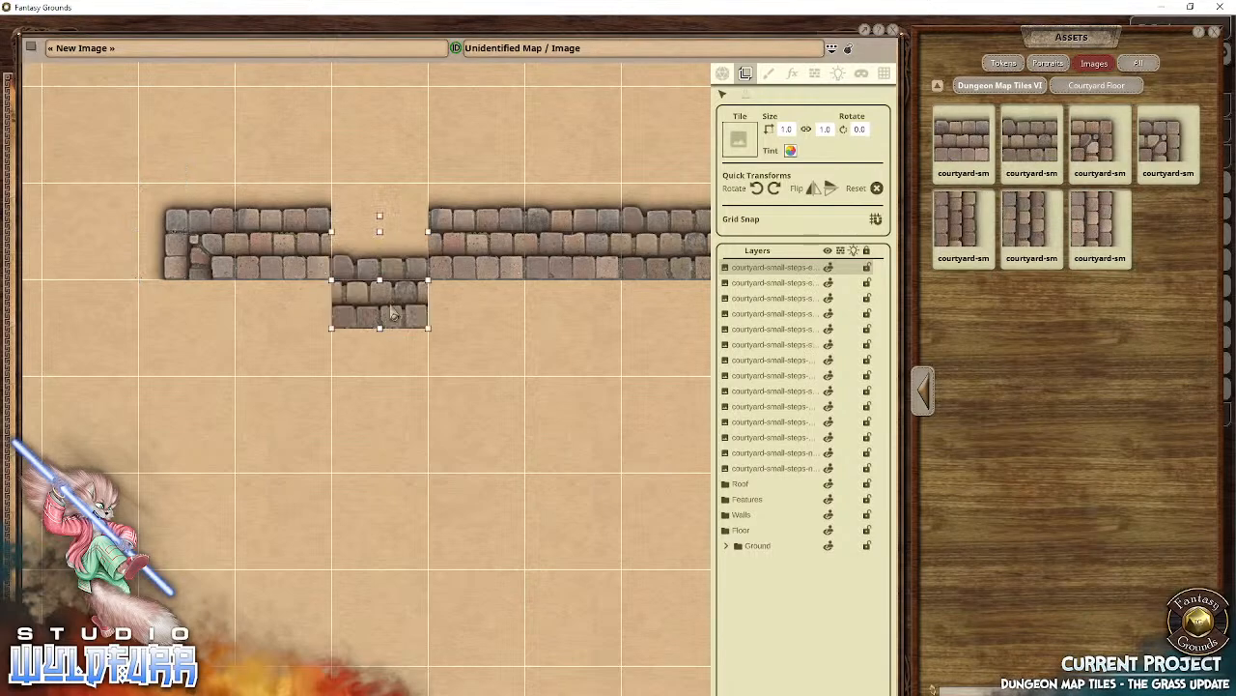
drag(393, 314, 396, 249)
Step: Extend the courtyard's south side two squares west with two courtyard-small-steps-n tiles
drag(285, 391, 216, 155)
drag(334, 305, 280, 193)
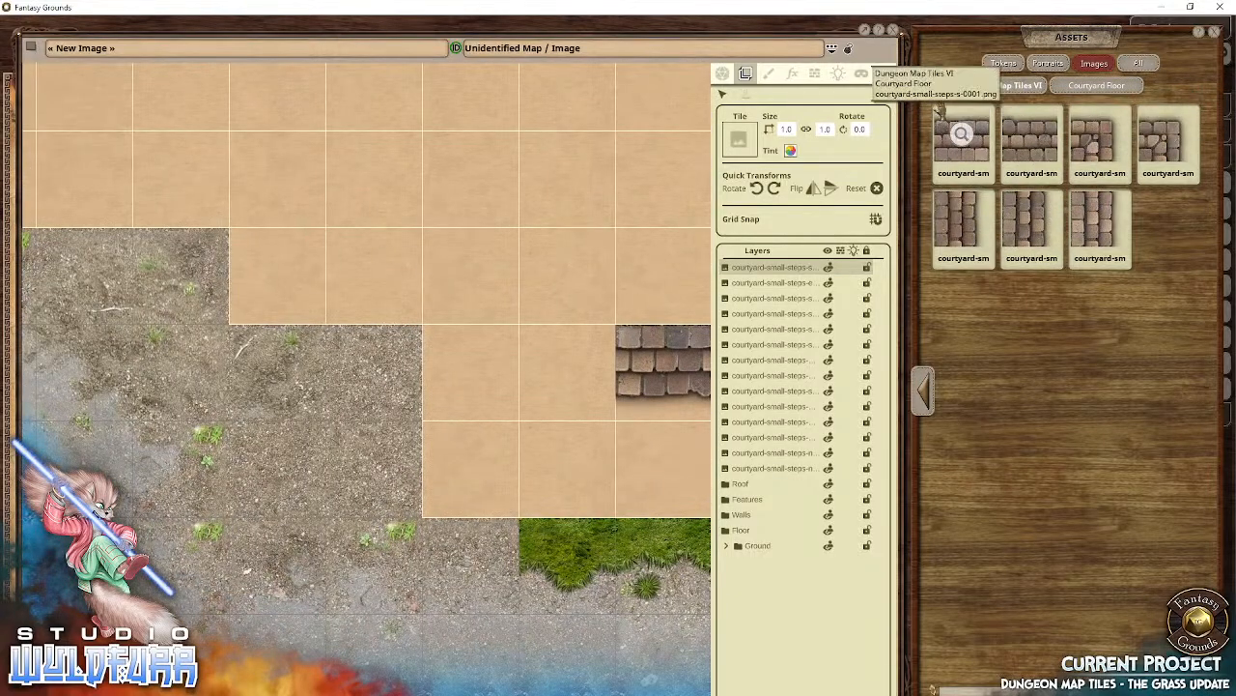
click(930, 411)
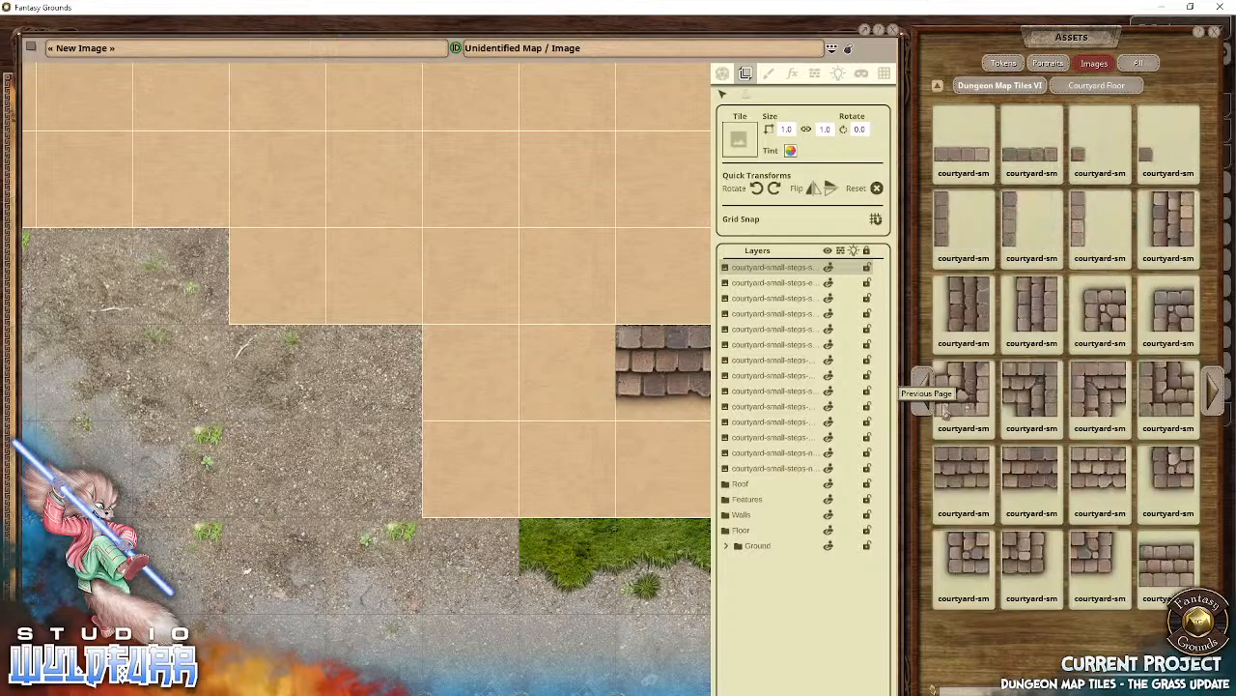
drag(1096, 469, 470, 374)
drag(961, 473, 567, 373)
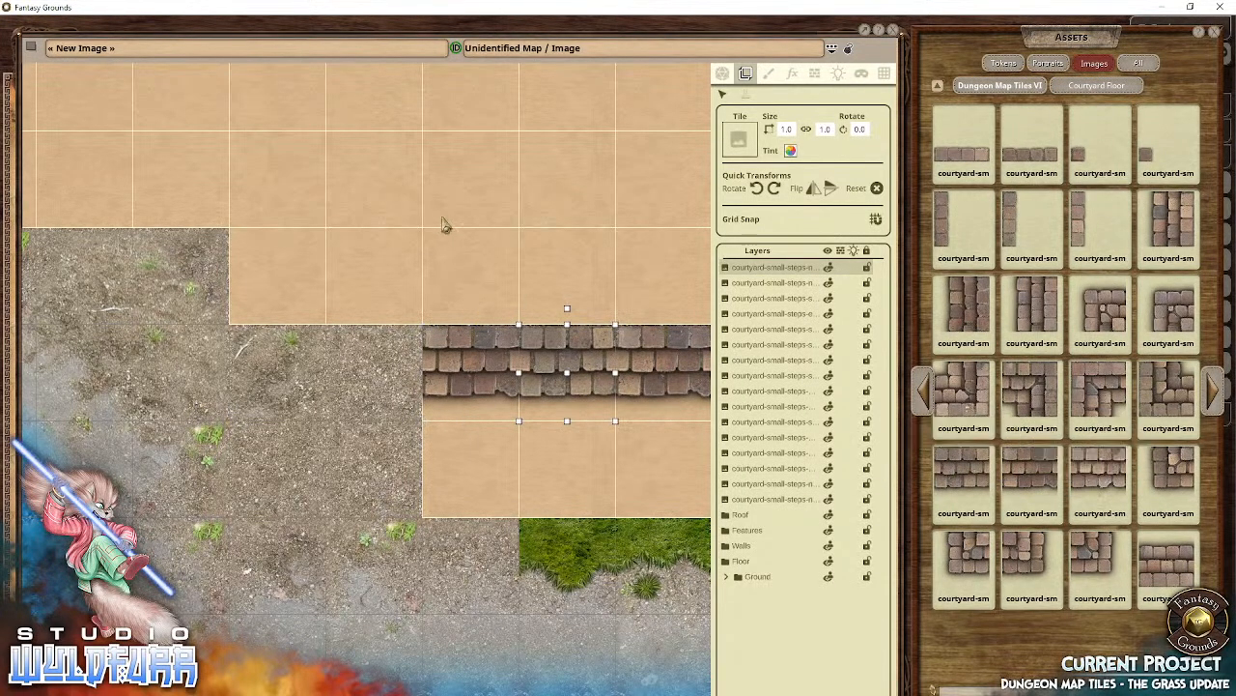
Step: Place three courtyard-small-steps-e tiles in a column running south from the courtyard's northwest corner
drag(442, 218, 671, 495)
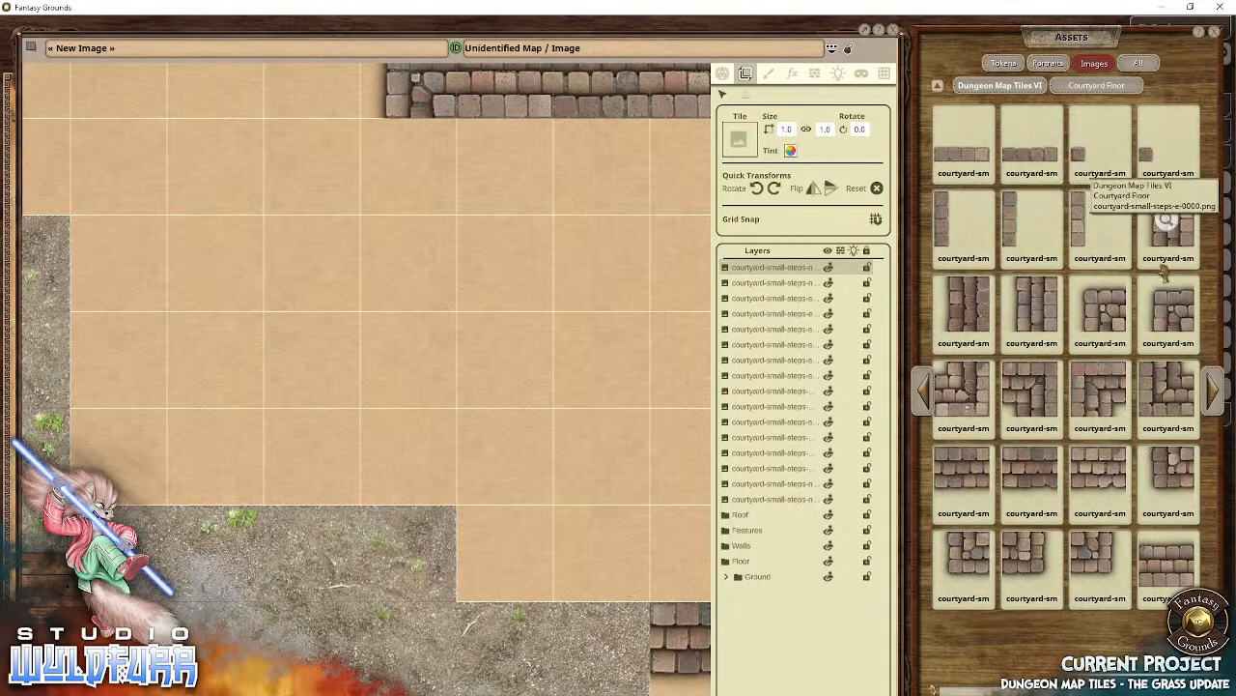
drag(1083, 222, 413, 166)
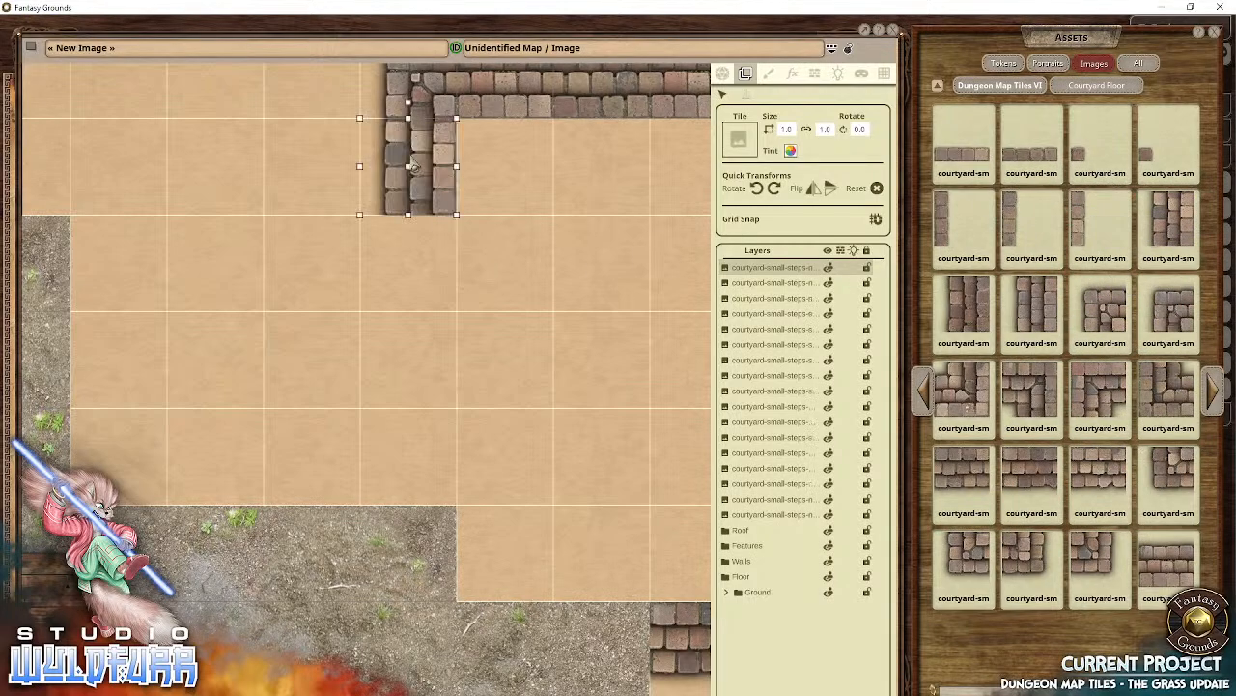
drag(1034, 307, 425, 371)
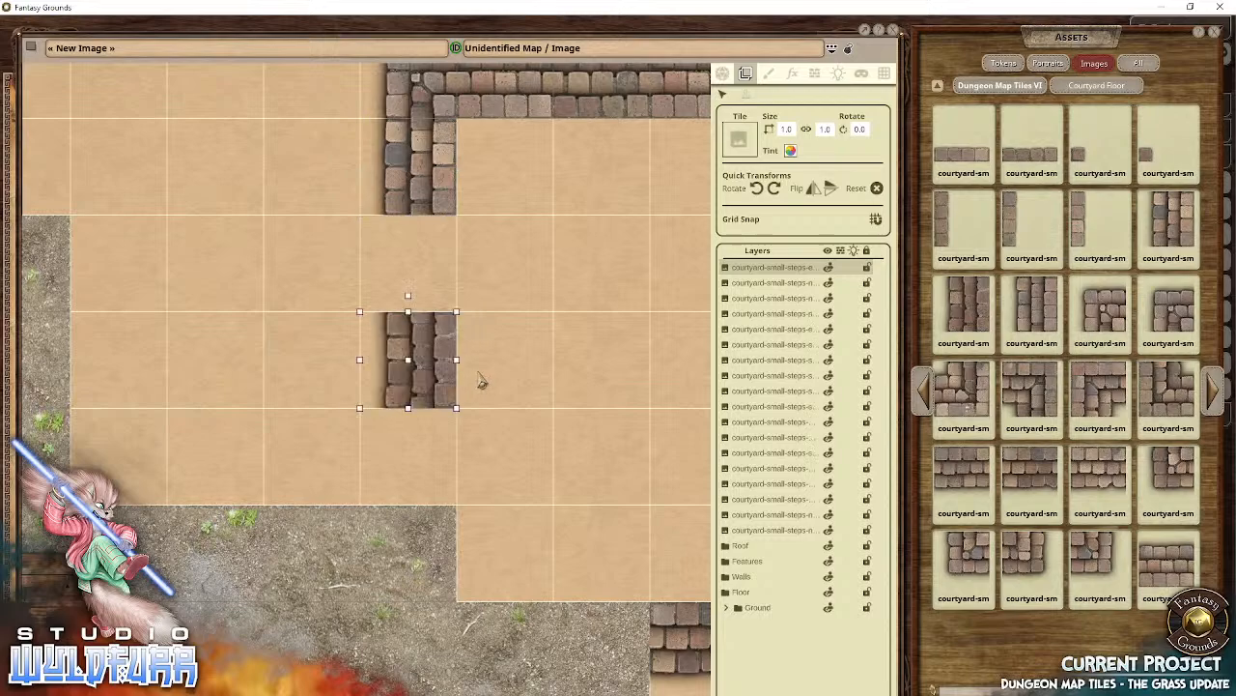
drag(1029, 301, 416, 263)
Step: Extend the west column south with two more courtyard-small-steps-e tiles and set a courtyard-small-steps corner tile at its southern end
drag(477, 528, 491, 396)
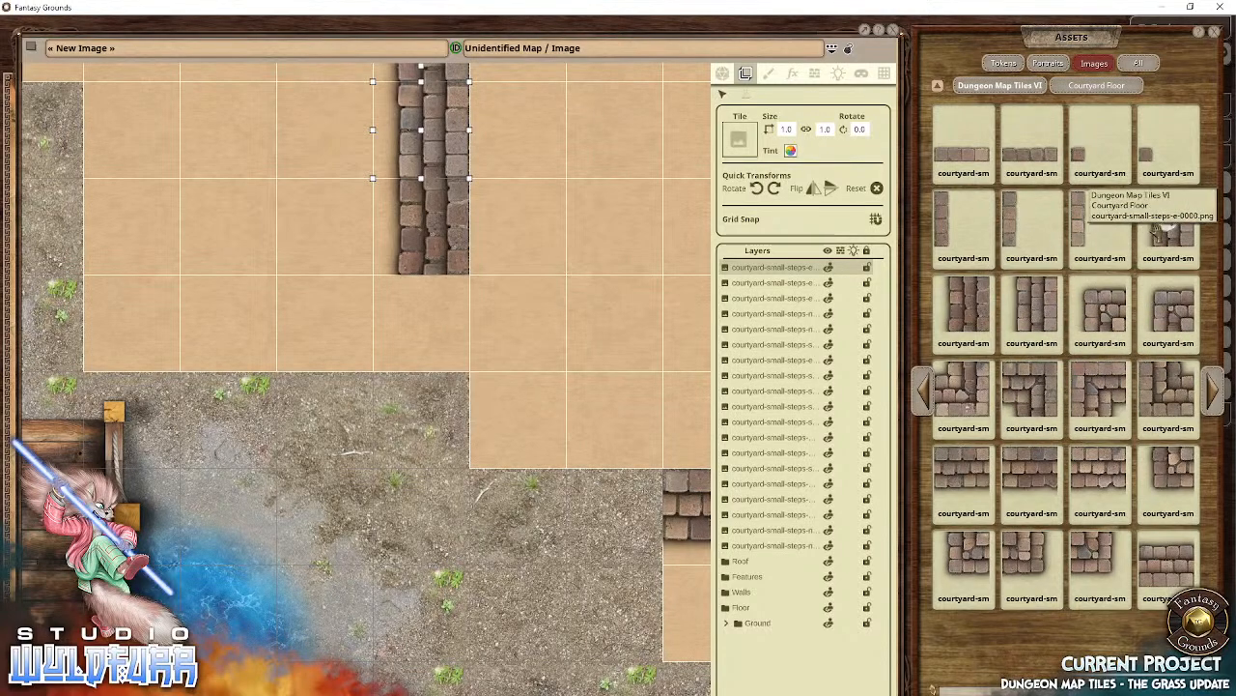
drag(1099, 226, 428, 351)
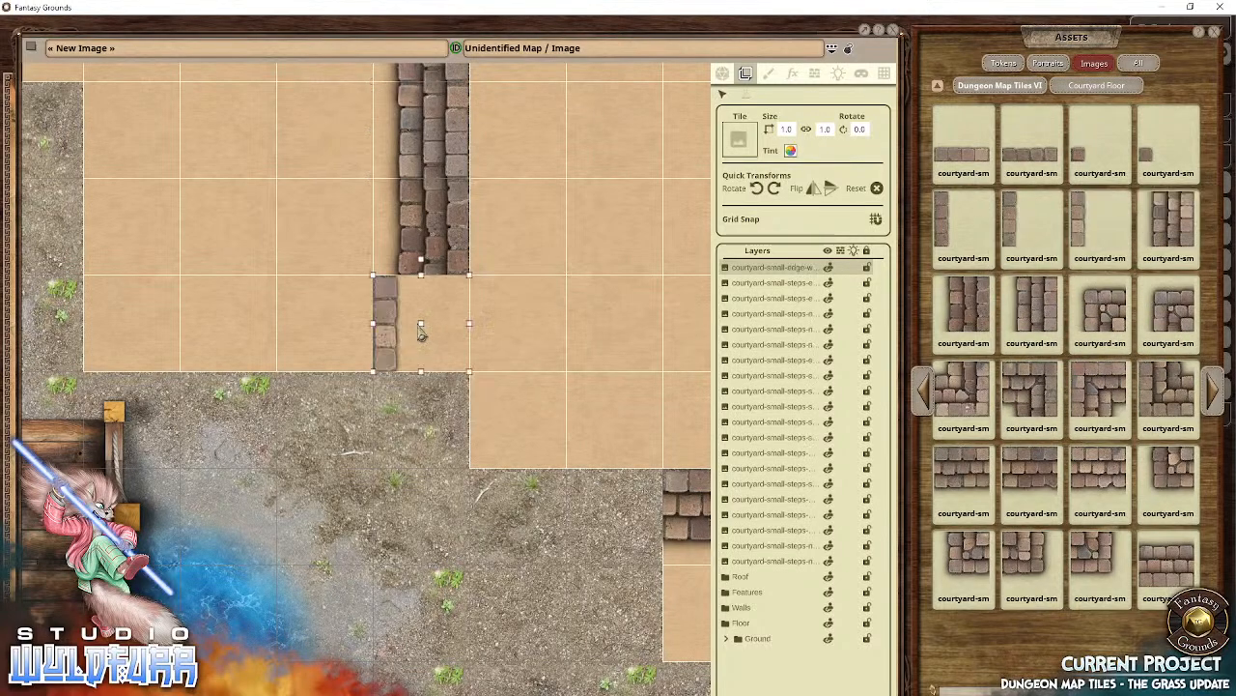
key(Delete)
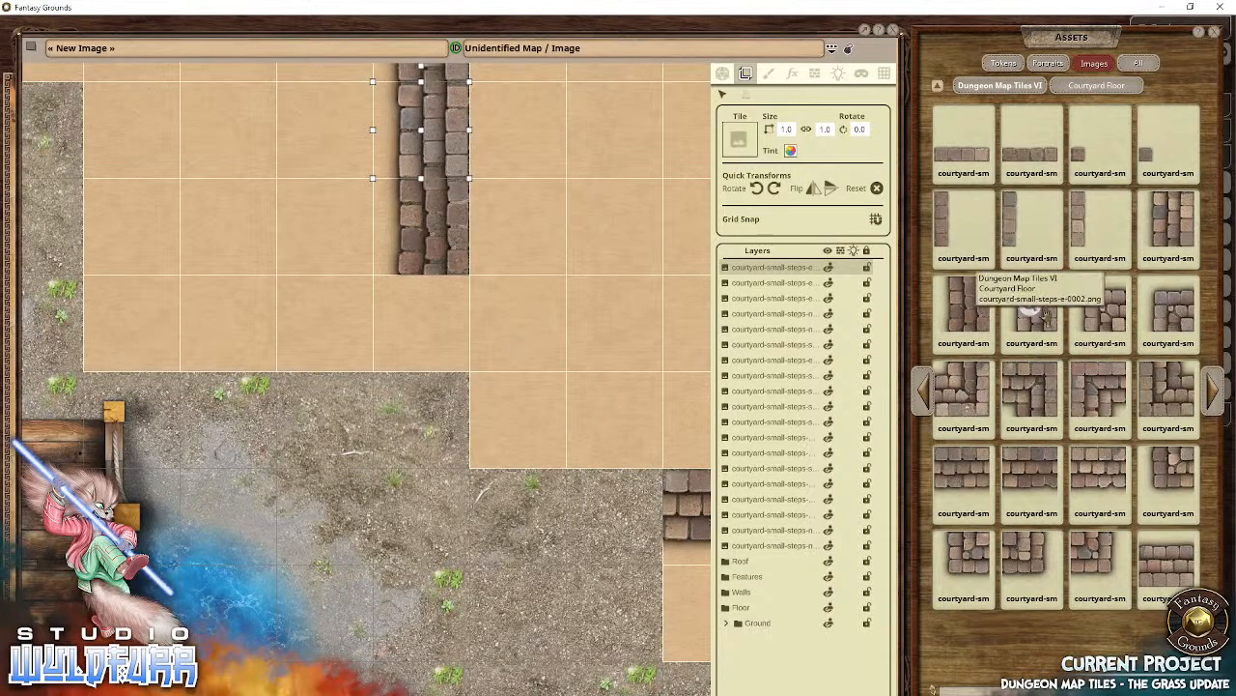
drag(1032, 311, 431, 324)
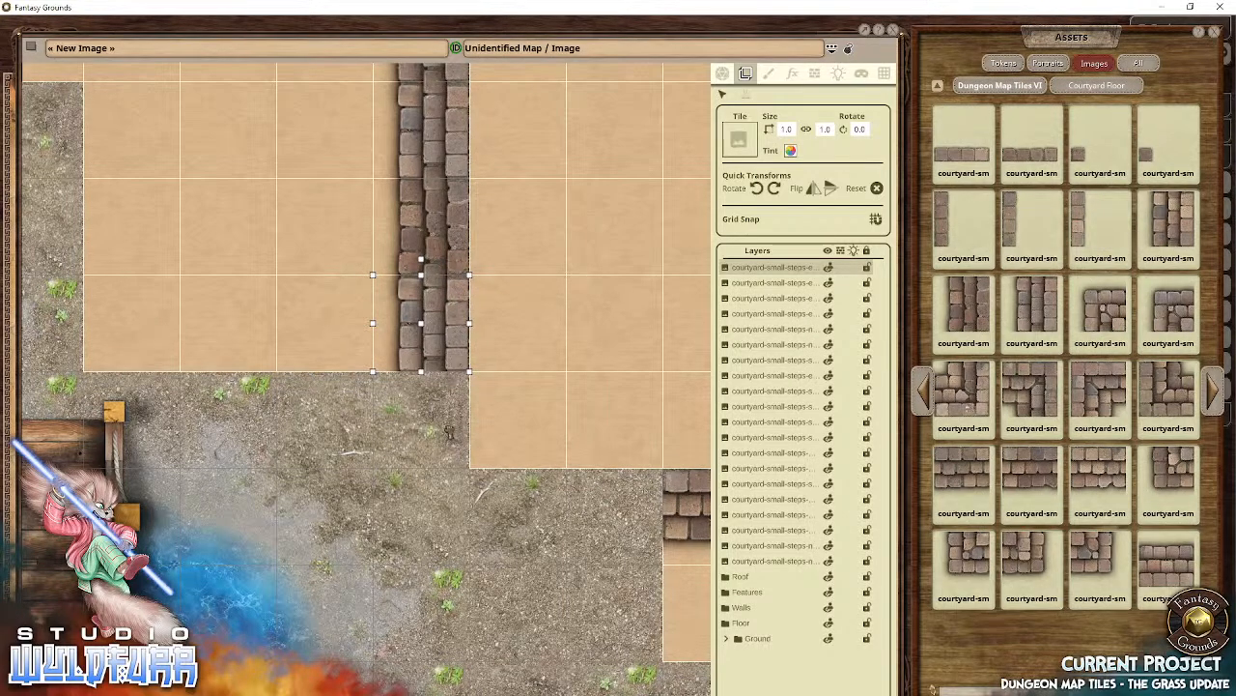
click(442, 432)
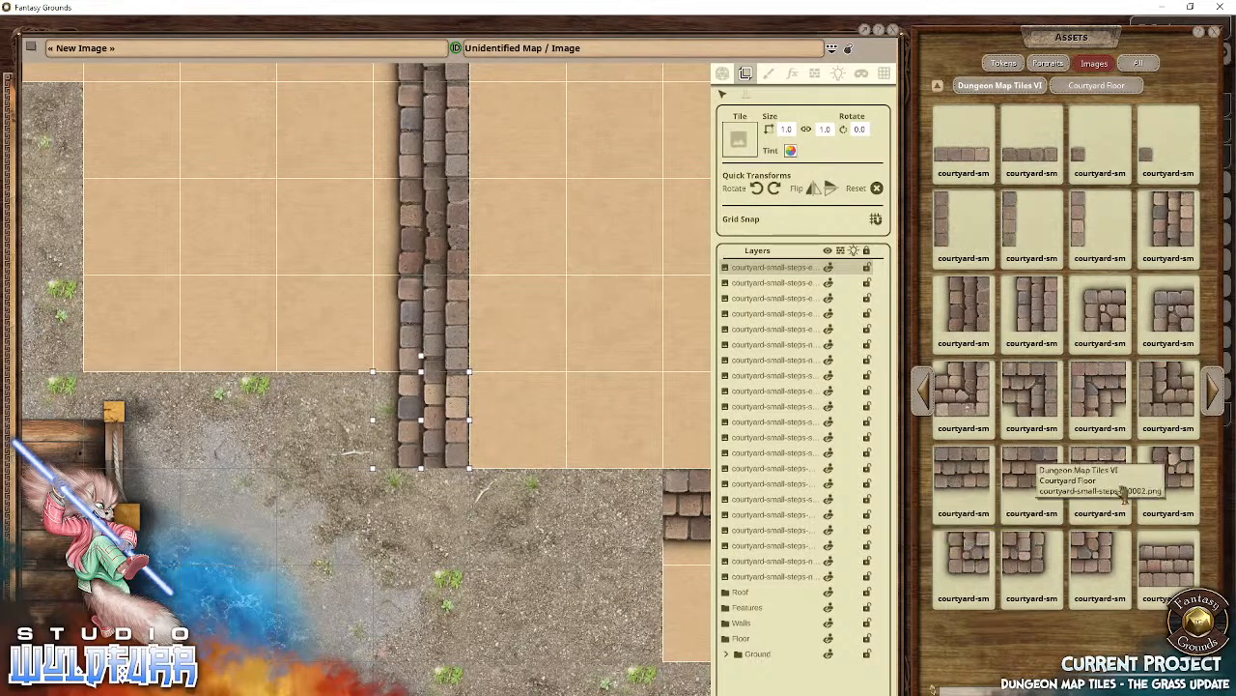
click(394, 564)
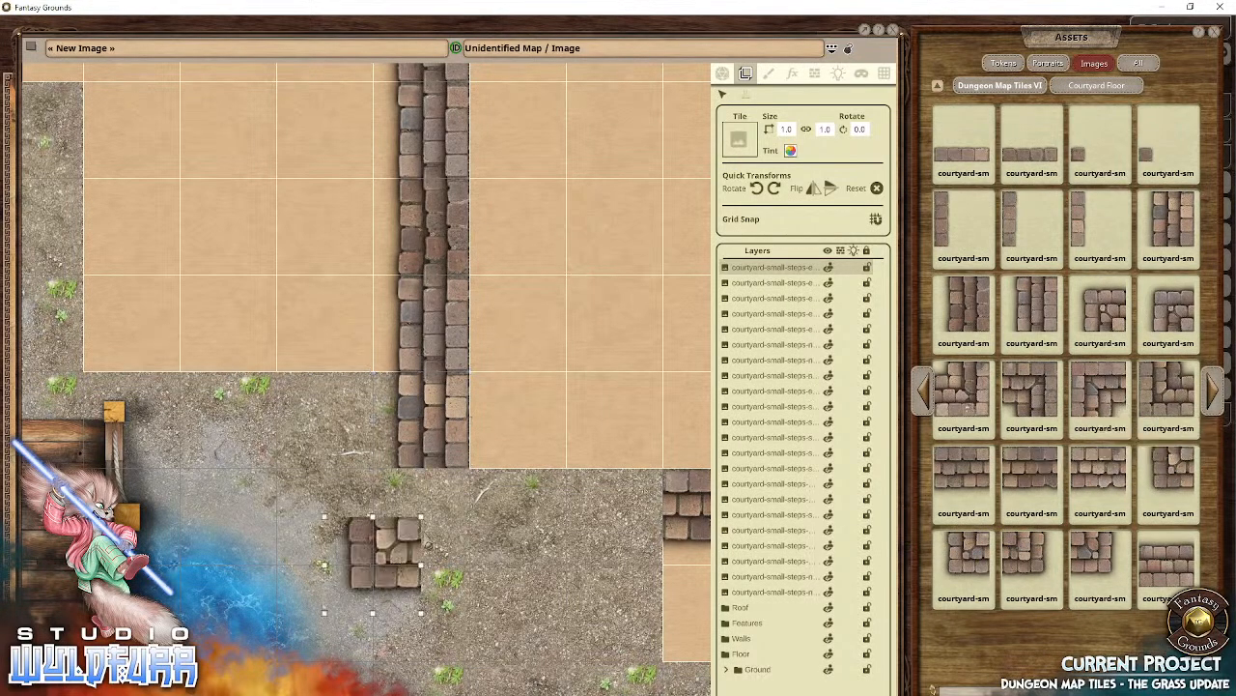
drag(410, 564, 459, 516)
Step: Close the gap in the south side, east of the southwest corner, with courtyard-small-steps-n-0000.png and courtyard-small-steps-n-0001.png
drag(585, 502, 359, 471)
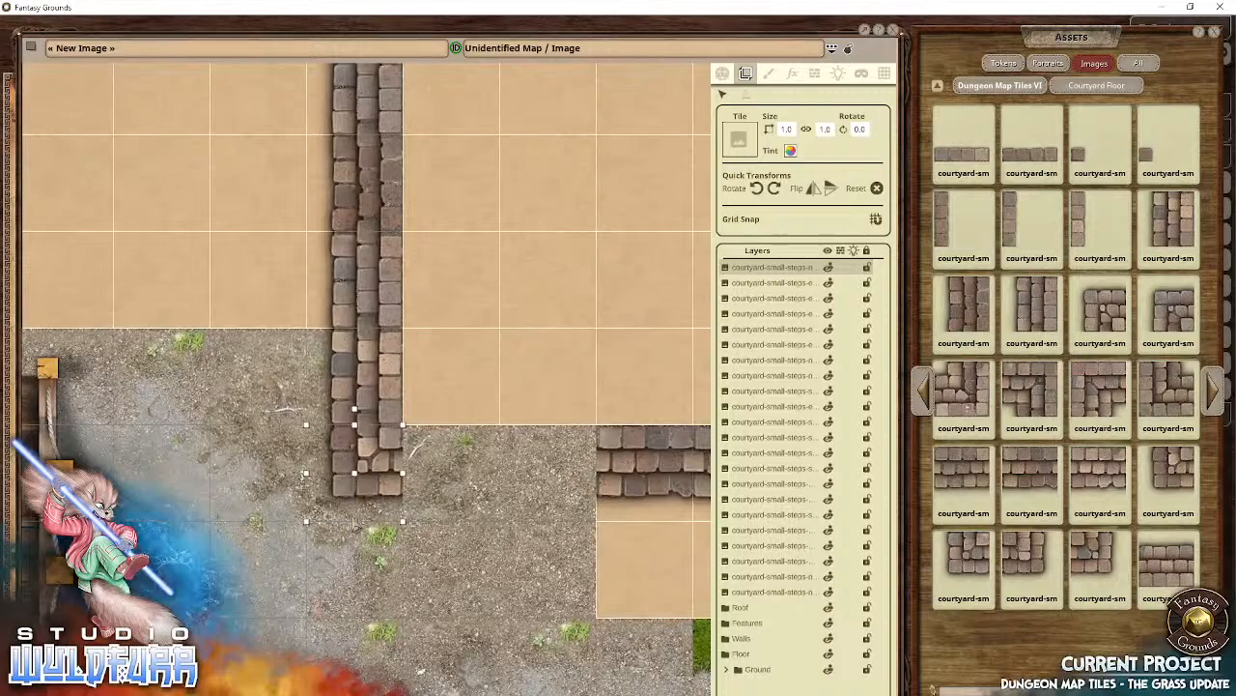
drag(298, 517, 518, 565)
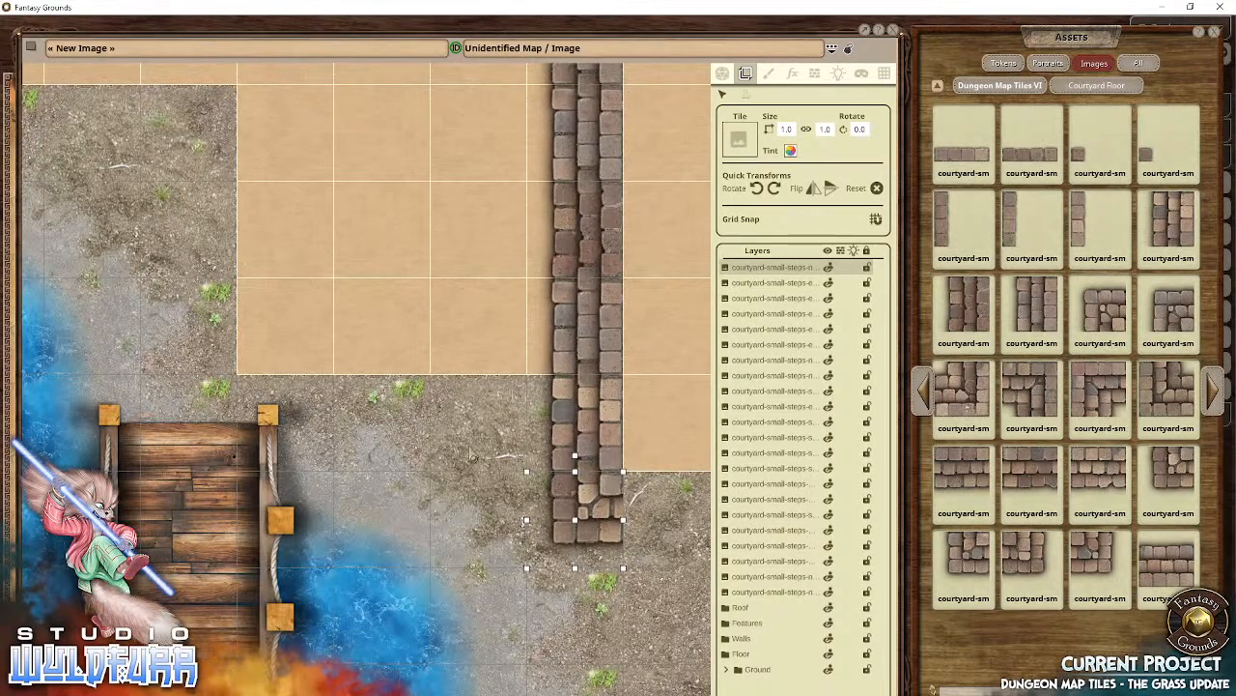
drag(487, 574, 227, 485)
drag(524, 461, 333, 388)
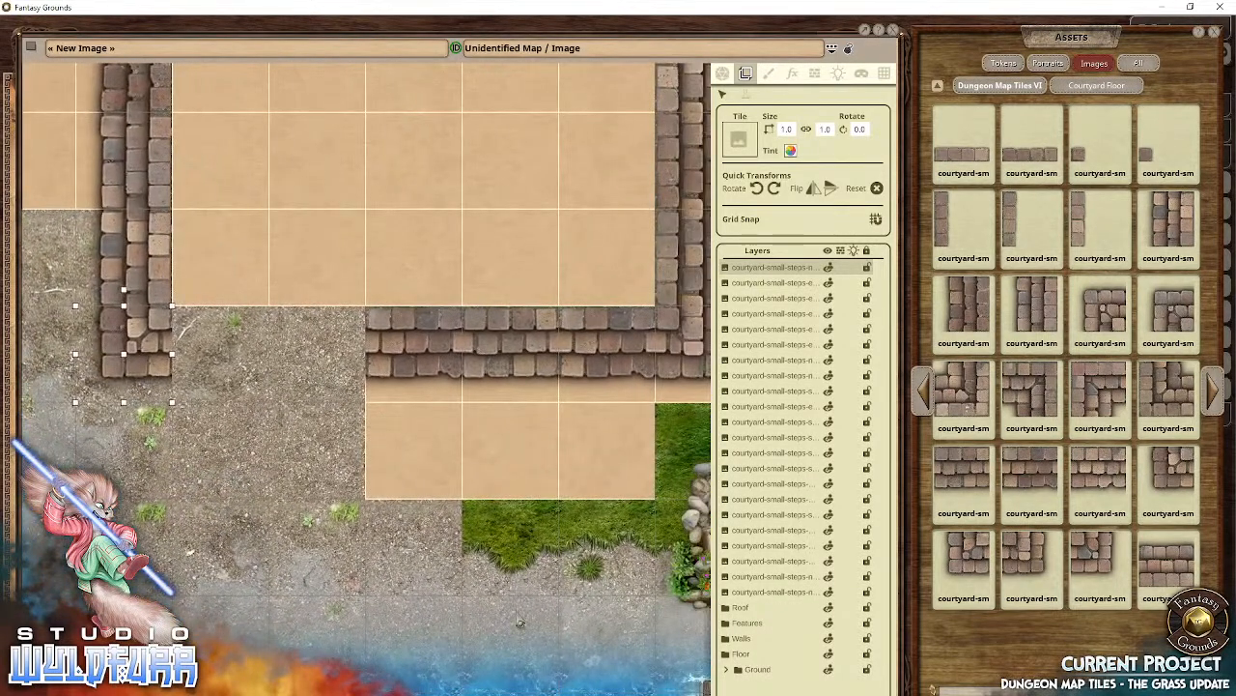
drag(291, 414, 392, 458)
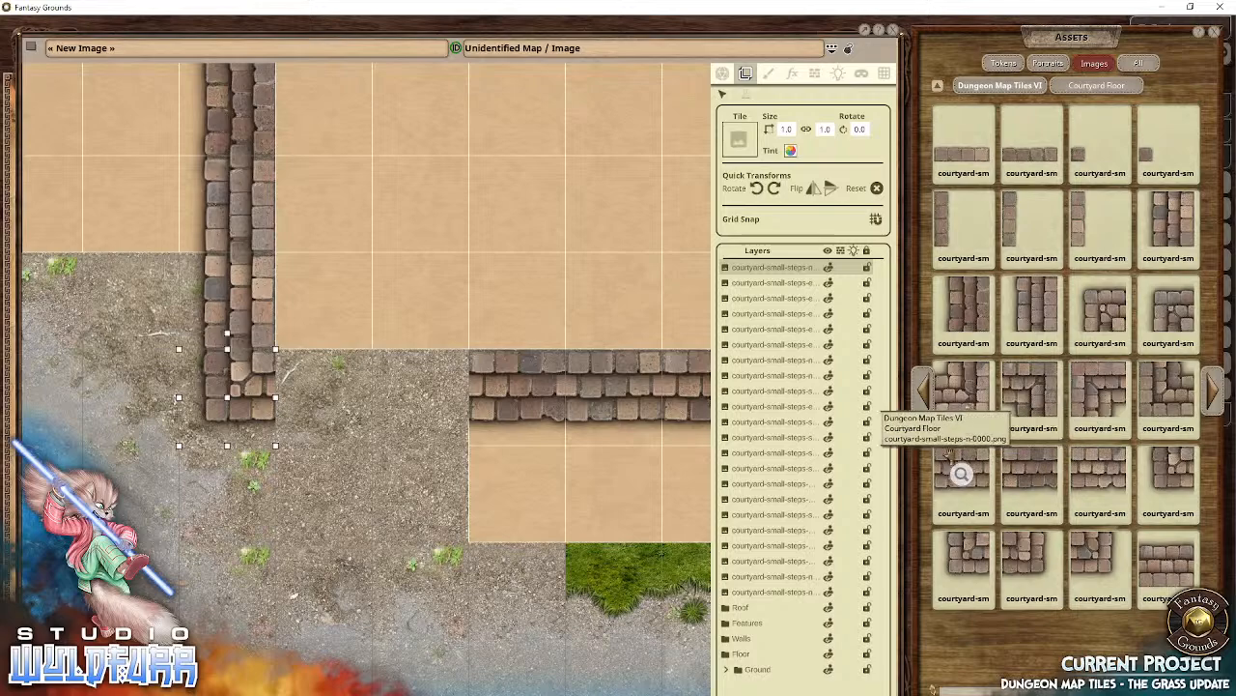
drag(960, 471, 312, 408)
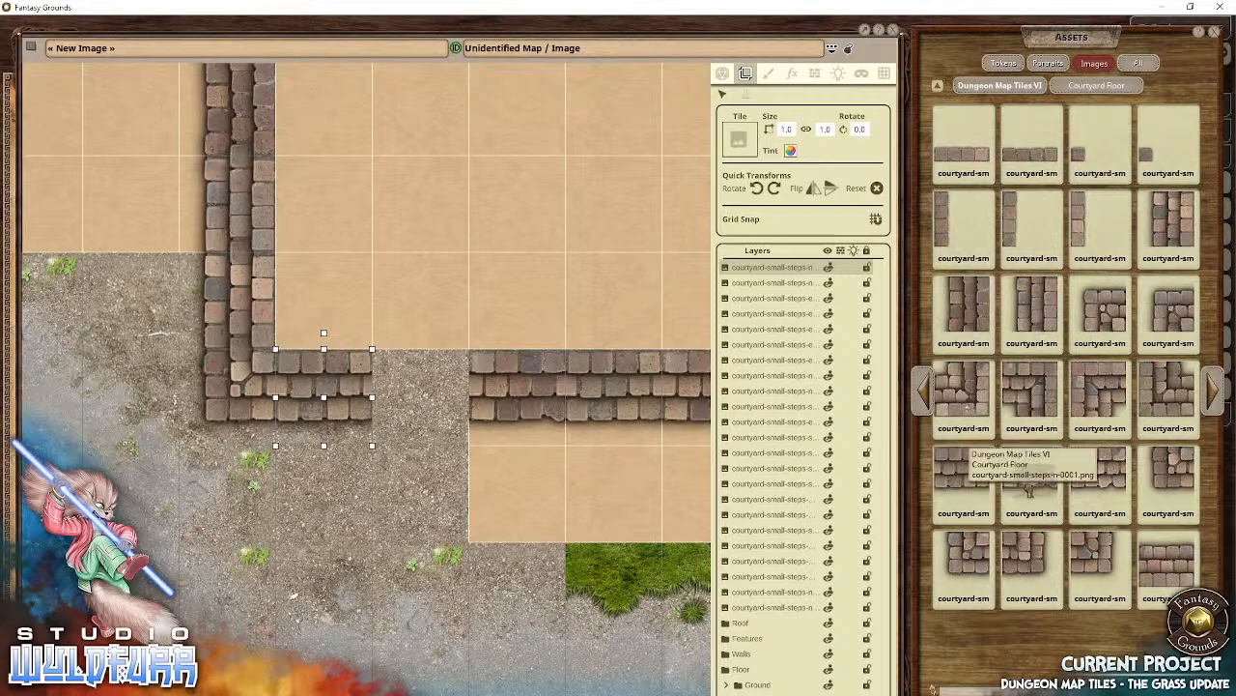
click(421, 416)
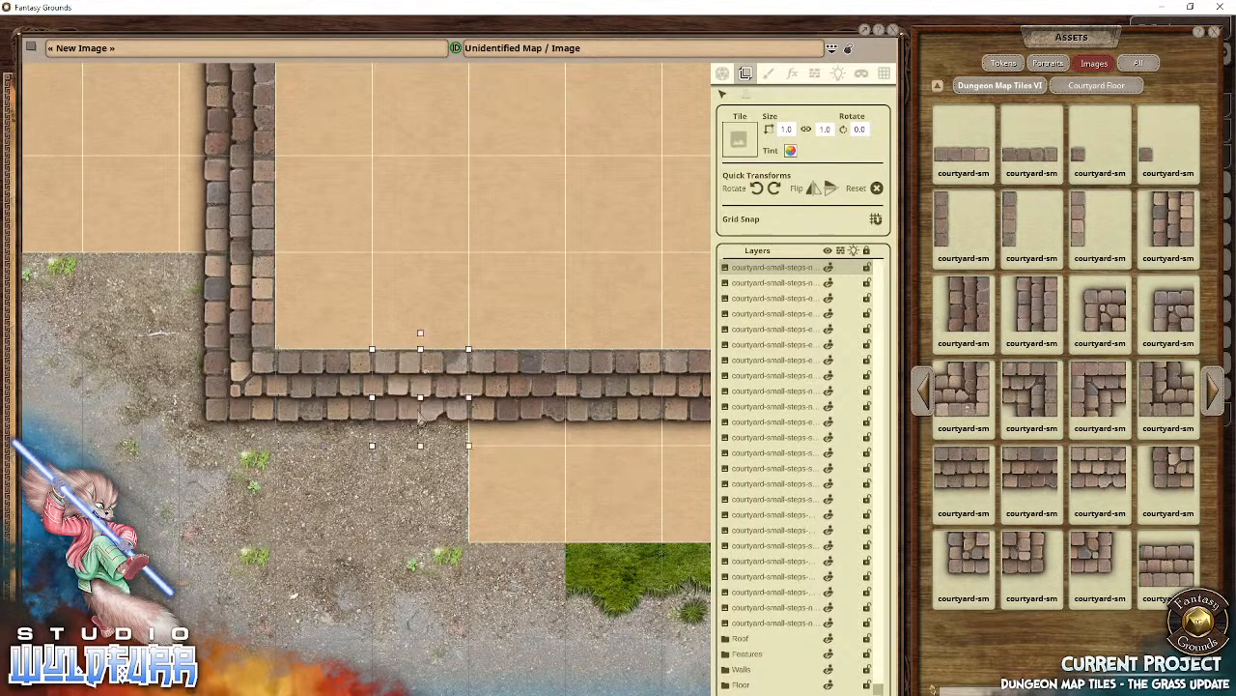
Step: Pave the courtyard's inner northeast square with courtyard-small-0000.png and the square directly south of it with courtyard-large-0000.png
drag(488, 200, 500, 642)
drag(222, 333, 428, 483)
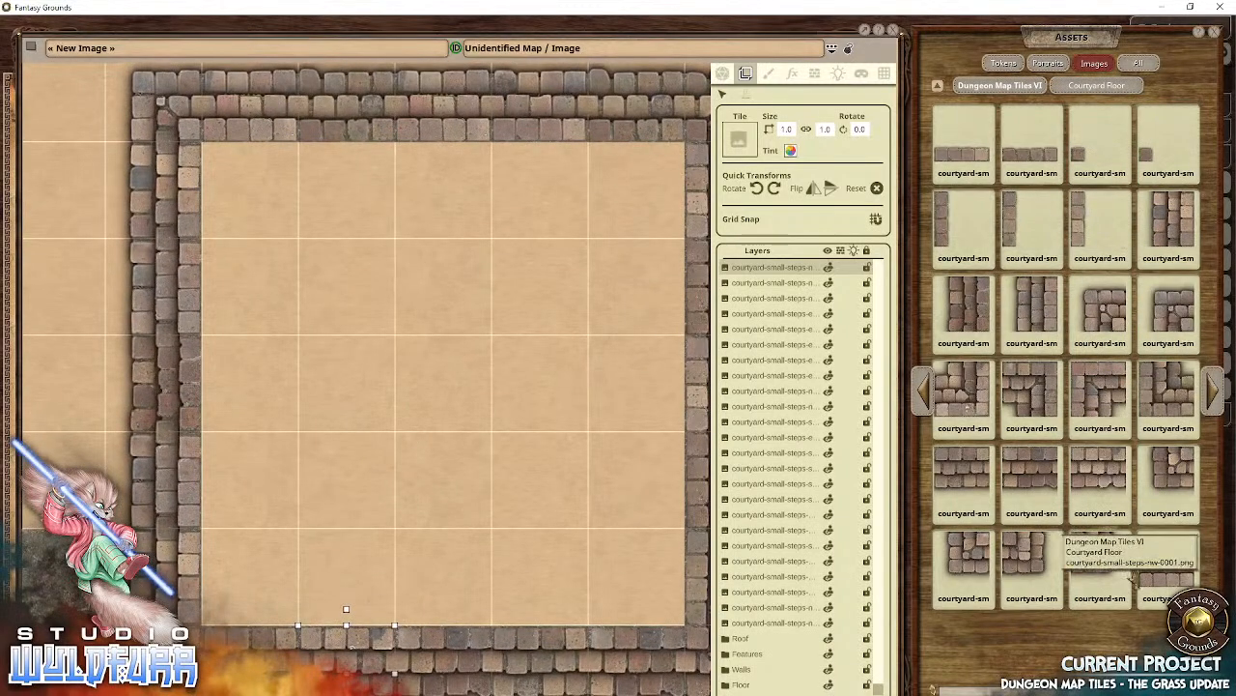
click(921, 400)
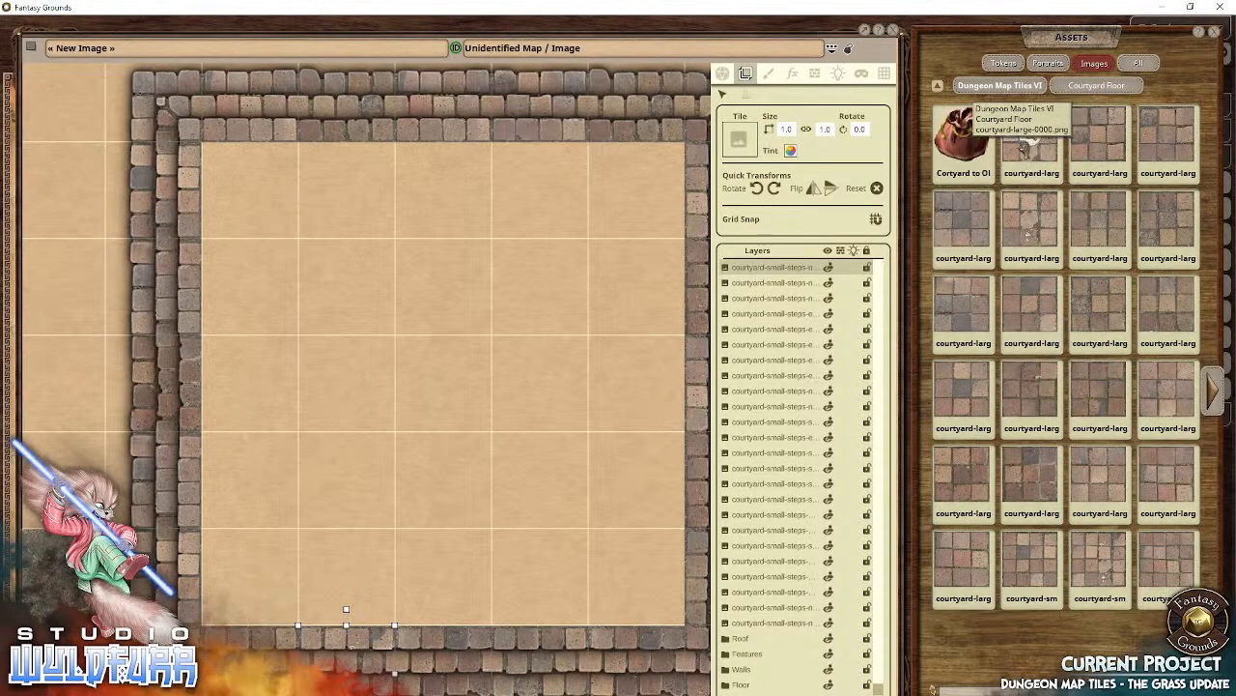
drag(1032, 140, 456, 273)
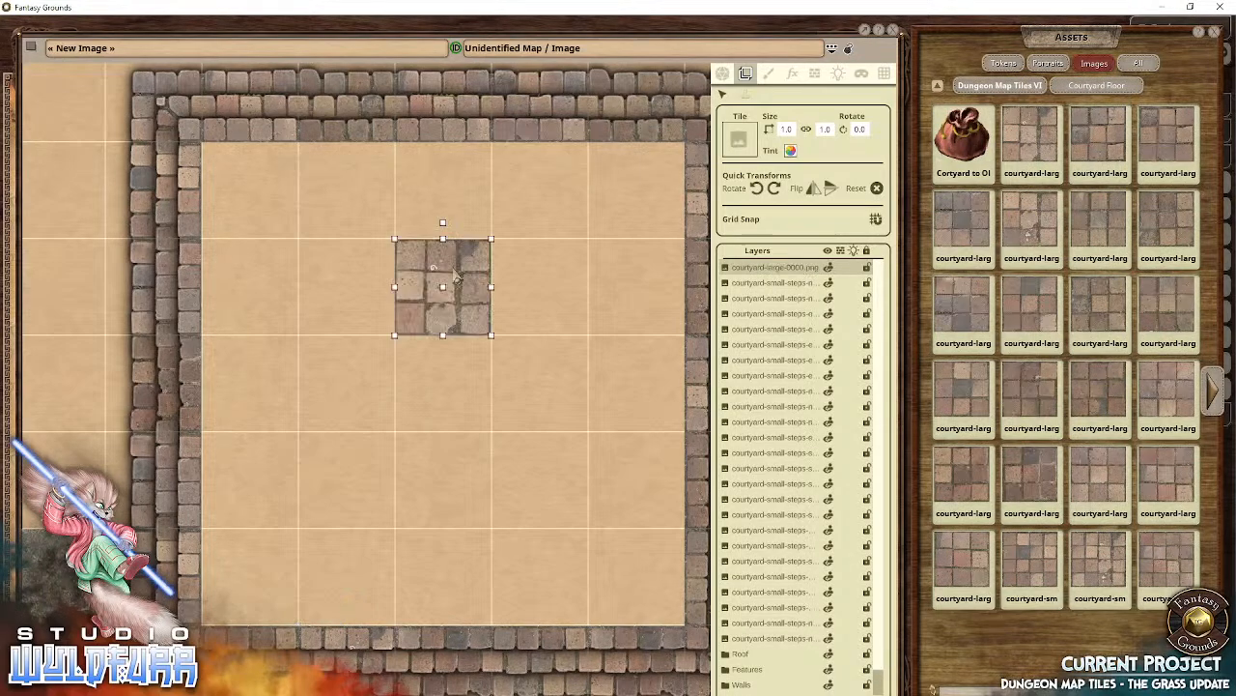
drag(1030, 481, 541, 288)
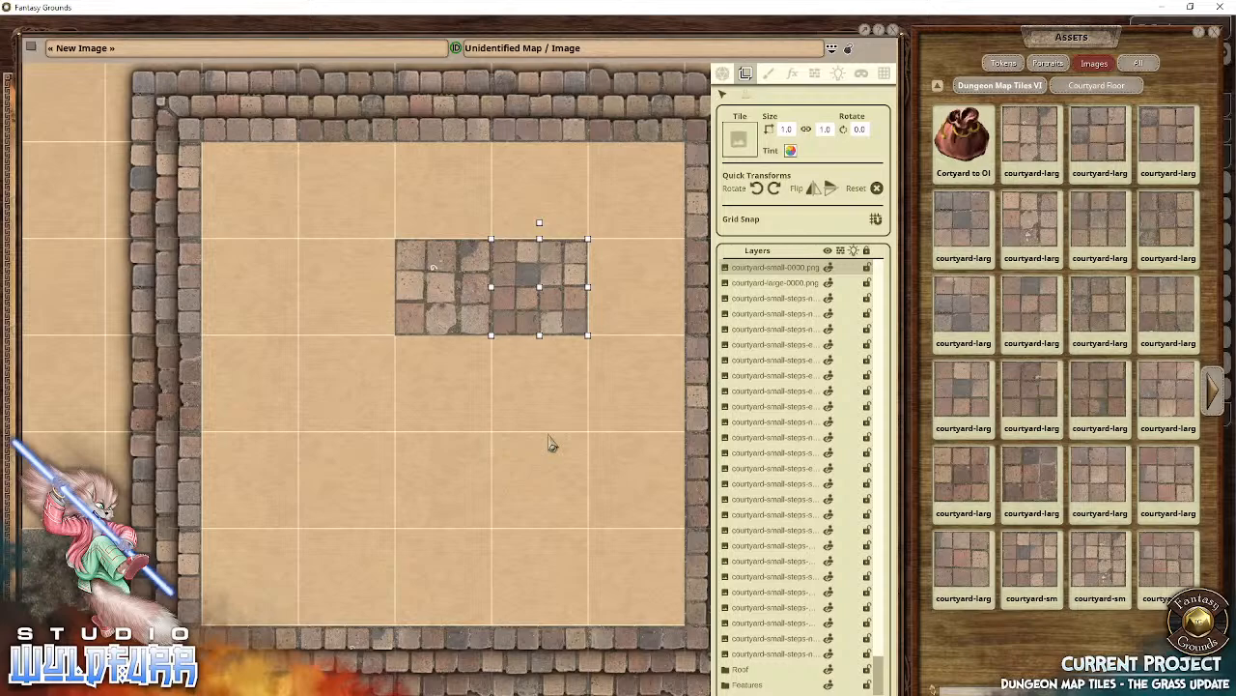
drag(544, 325, 641, 225)
drag(476, 287, 641, 296)
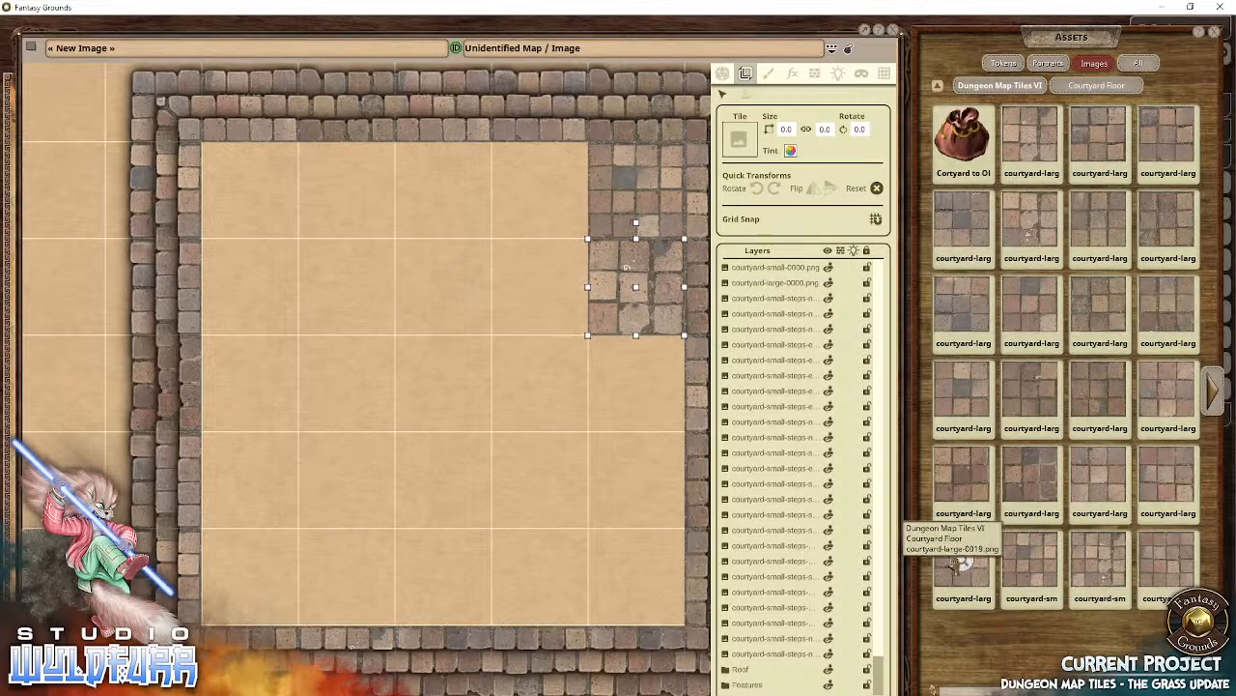
Step: Fill the rest of the easternmost inner column southward with courtyard-small-0002.png, courtyard-large-0019.png and courtyard-small-0000.png
drag(959, 565, 638, 479)
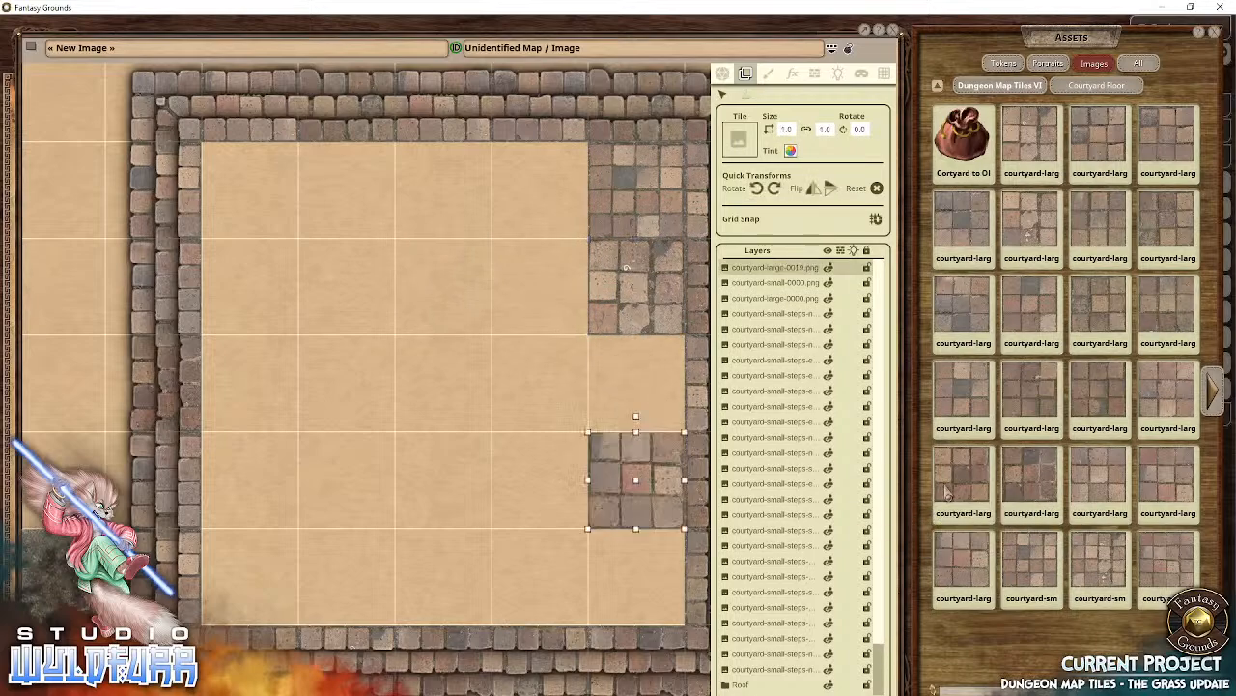
drag(1031, 560, 639, 391)
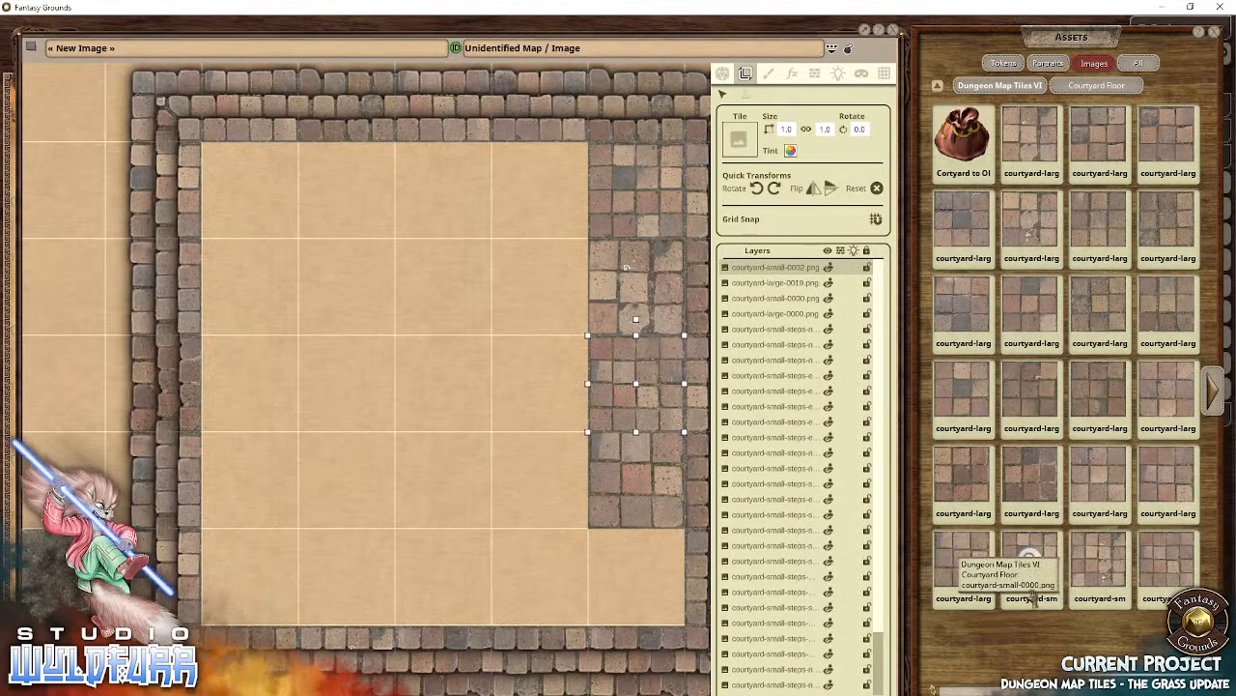
drag(1032, 597, 635, 577)
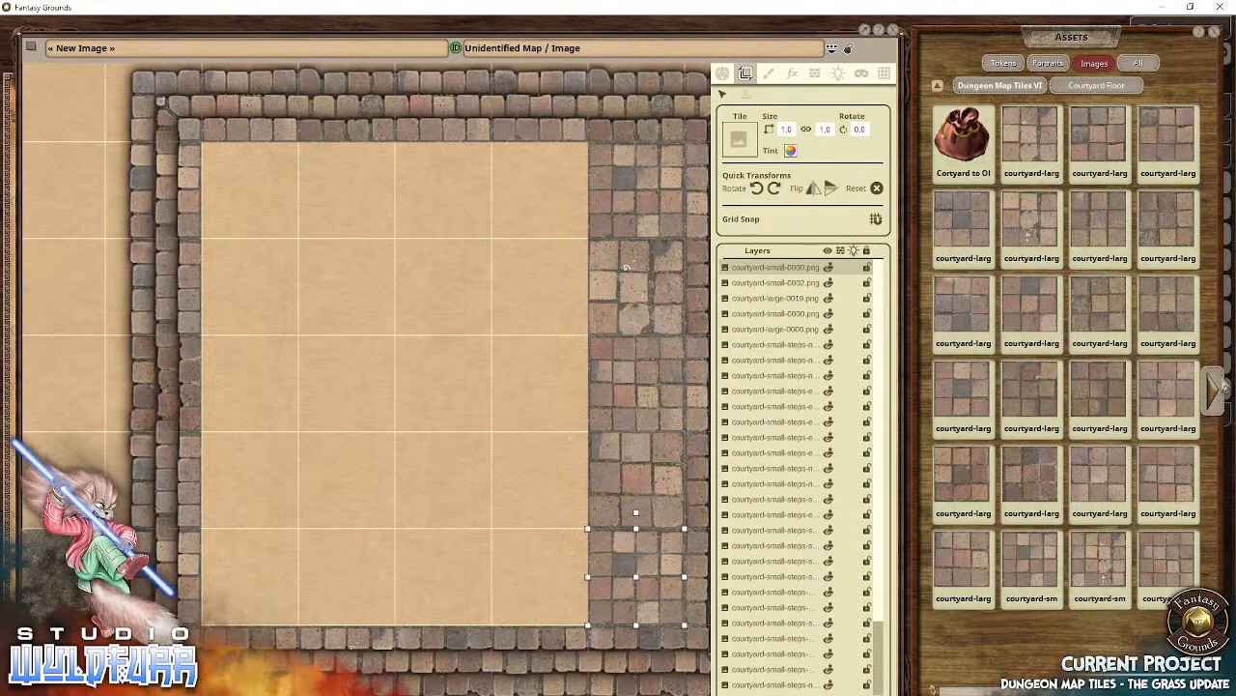
Step: Pave the top three squares of the second column from the east with courtyard-small-0003.png, courtyard-small-0004.png and courtyard-small-0006.png
click(1214, 387)
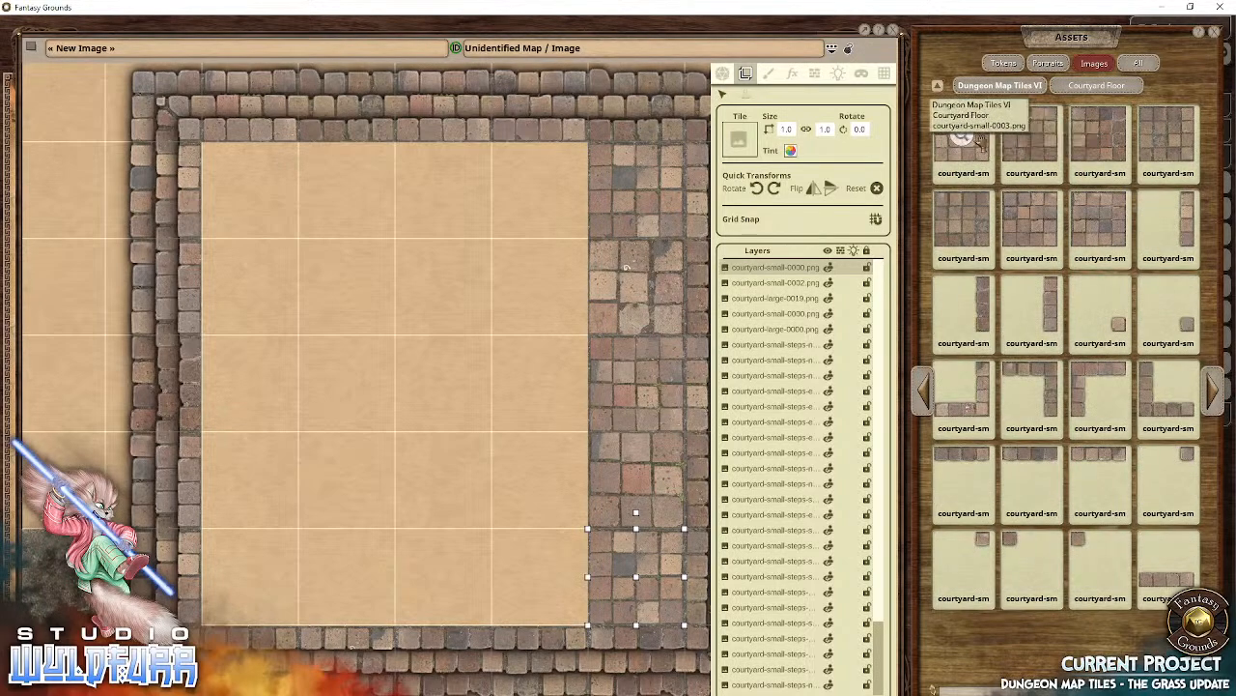
drag(963, 135, 541, 191)
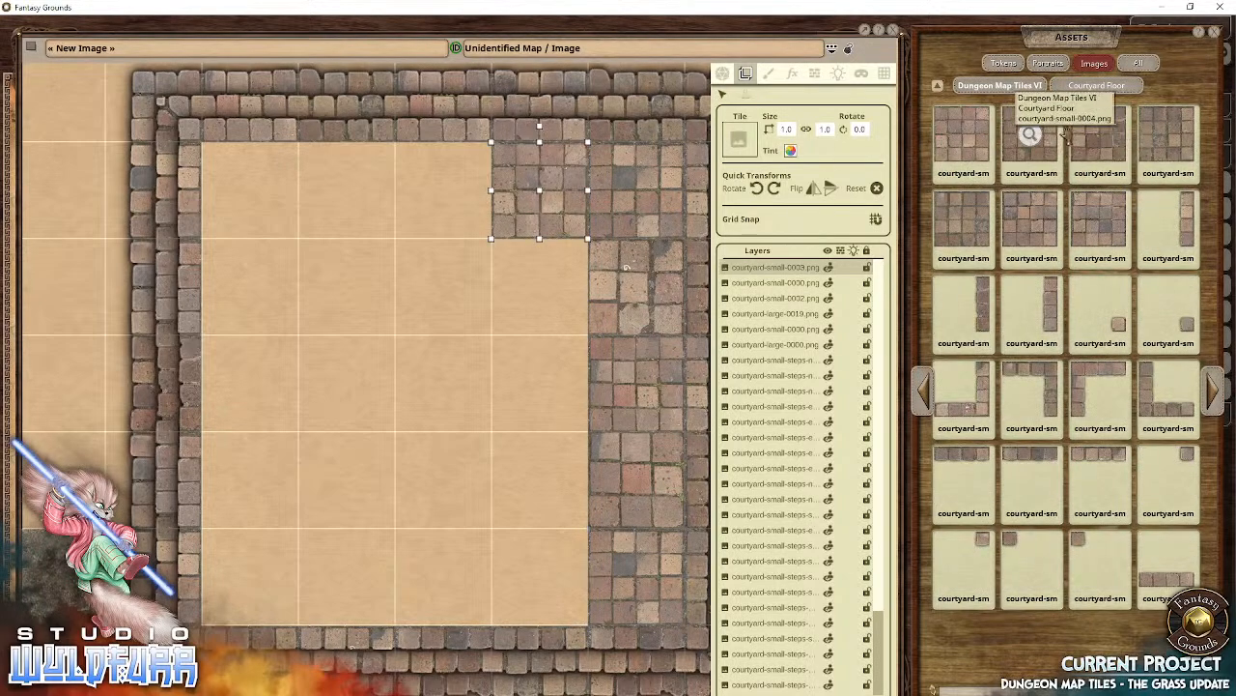
drag(1063, 135, 539, 286)
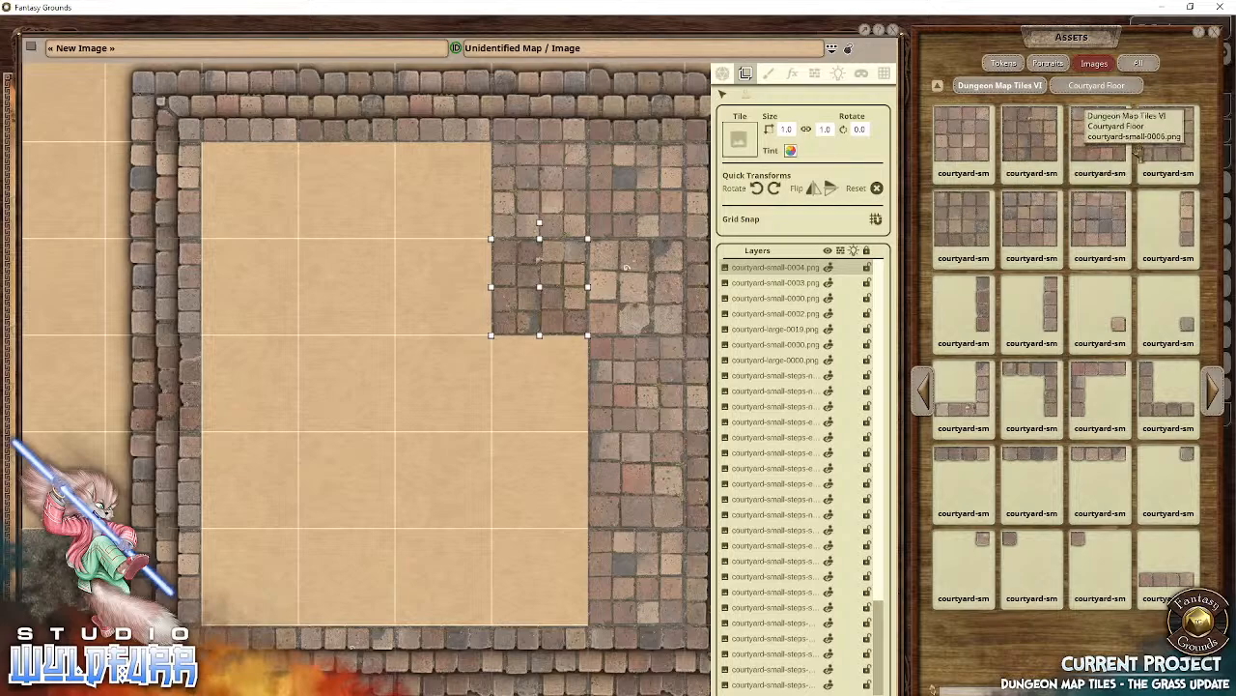
drag(1140, 147, 540, 383)
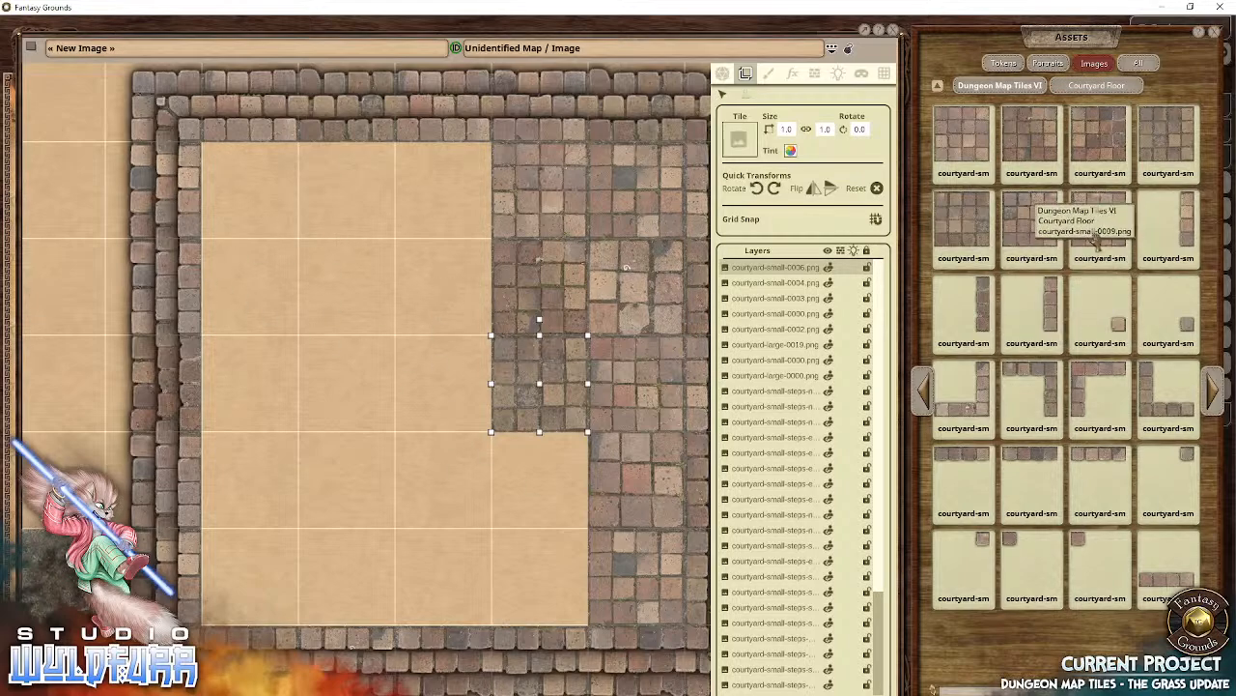
Step: Pave the last two squares of the second column from the east, starting with courtyard-small-0009.png, and the rest of the southernmost inner row with courtyard-small tiles
drag(1096, 241, 565, 481)
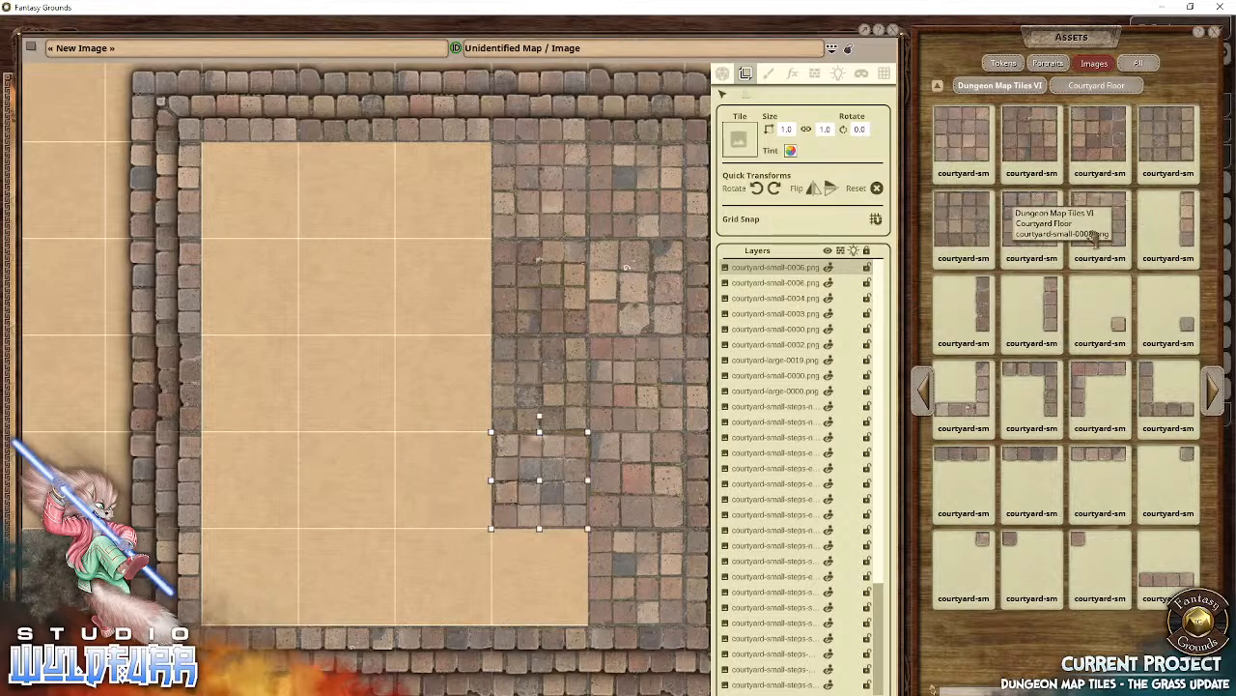
drag(1097, 242, 583, 560)
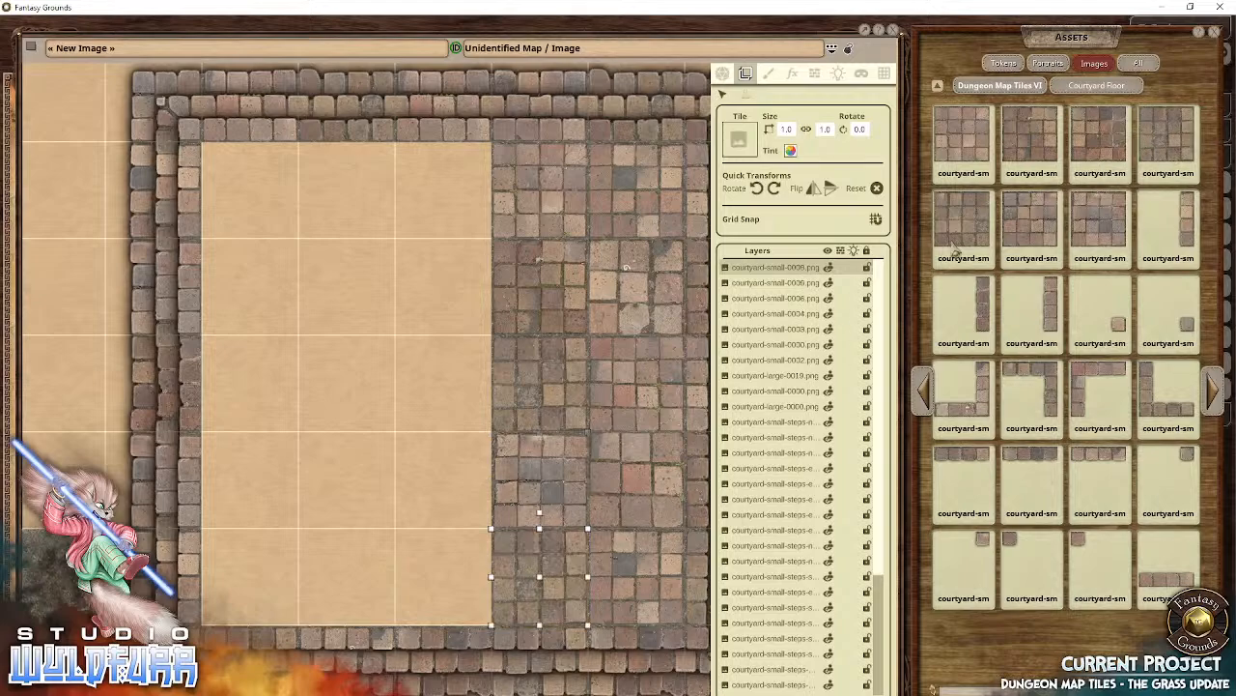
drag(961, 232, 440, 565)
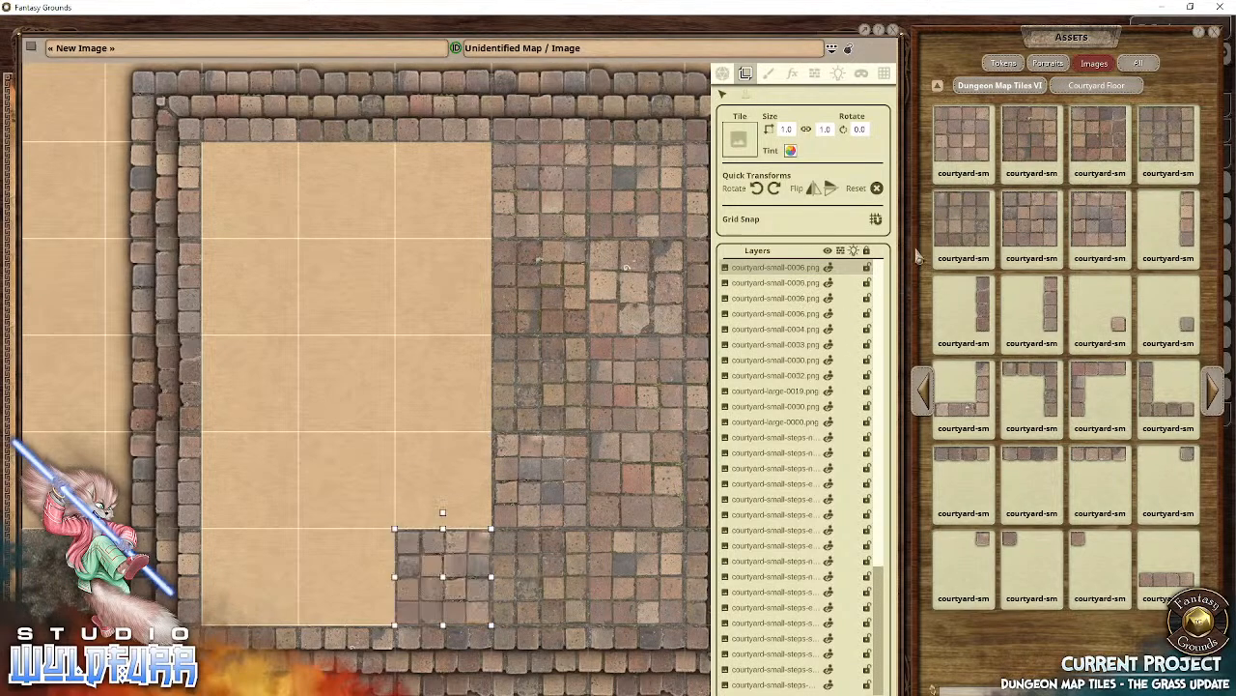
drag(961, 227, 347, 579)
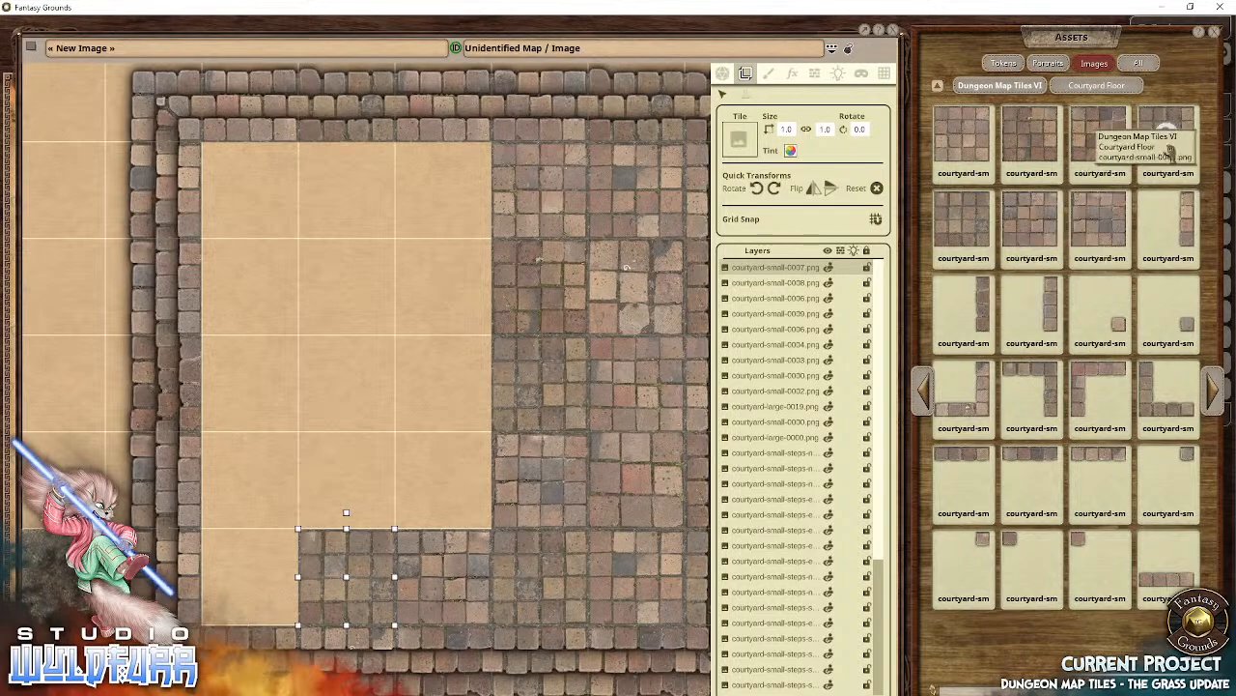
drag(1169, 145, 251, 574)
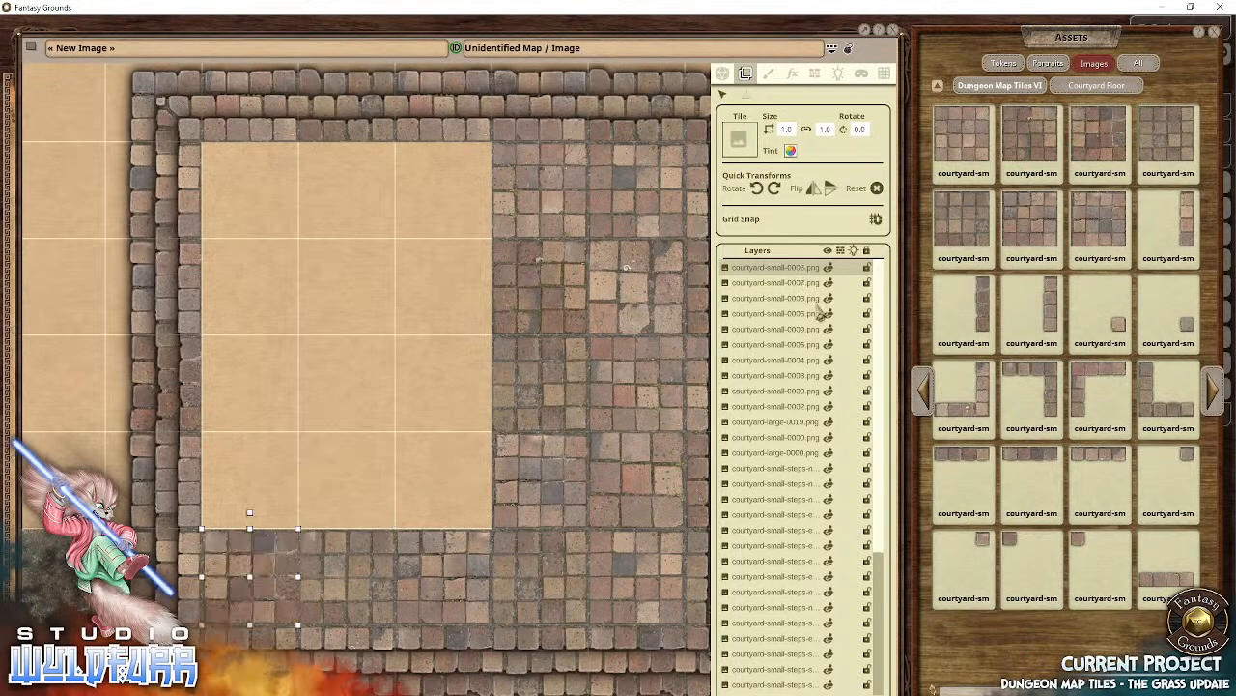
Step: Fill the rest of the westernmost inner column northward with courtyard-small-0003.png, 0008, 0004 and 0005, and pave the square east of its 0003 tile with courtyard-small-0004.png
drag(961, 144, 287, 496)
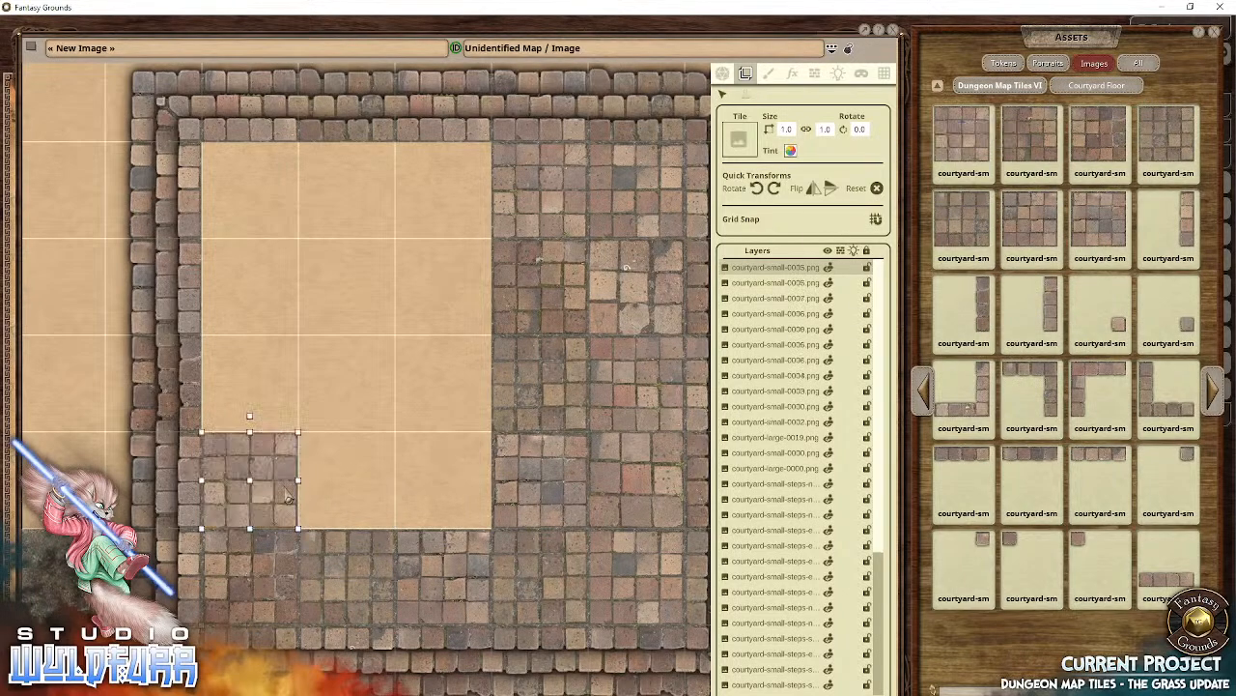
drag(1028, 143, 357, 480)
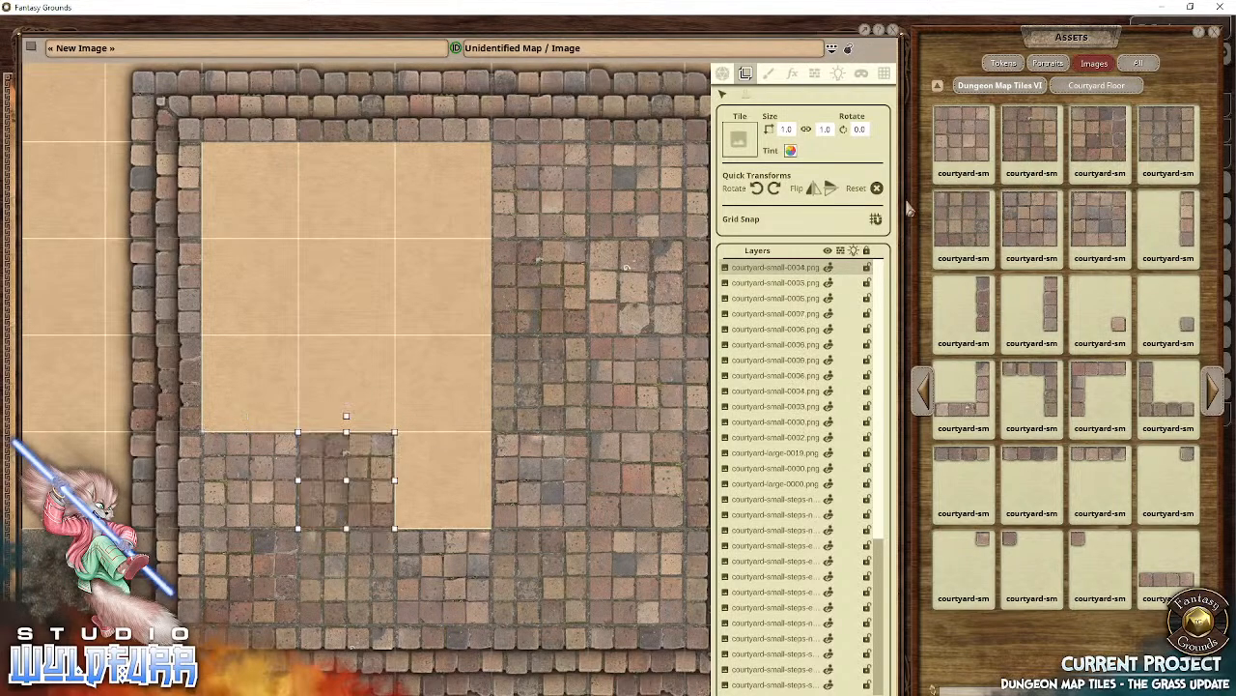
drag(1031, 221, 238, 396)
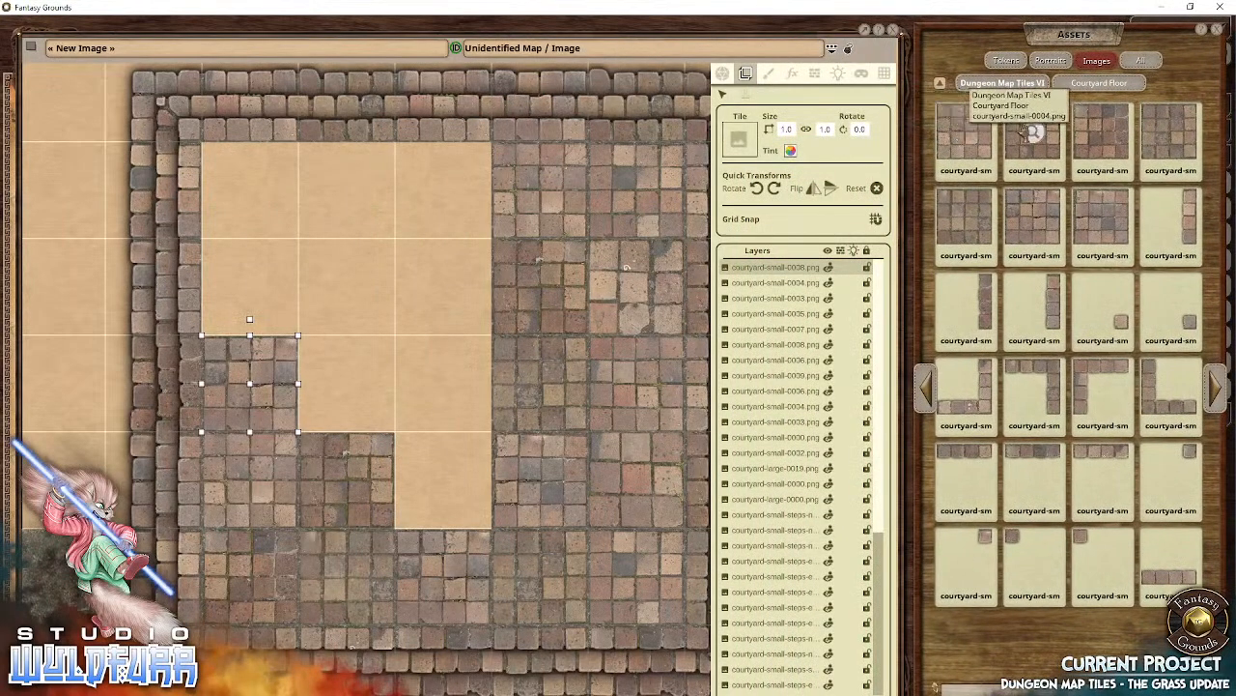
drag(1032, 132, 249, 287)
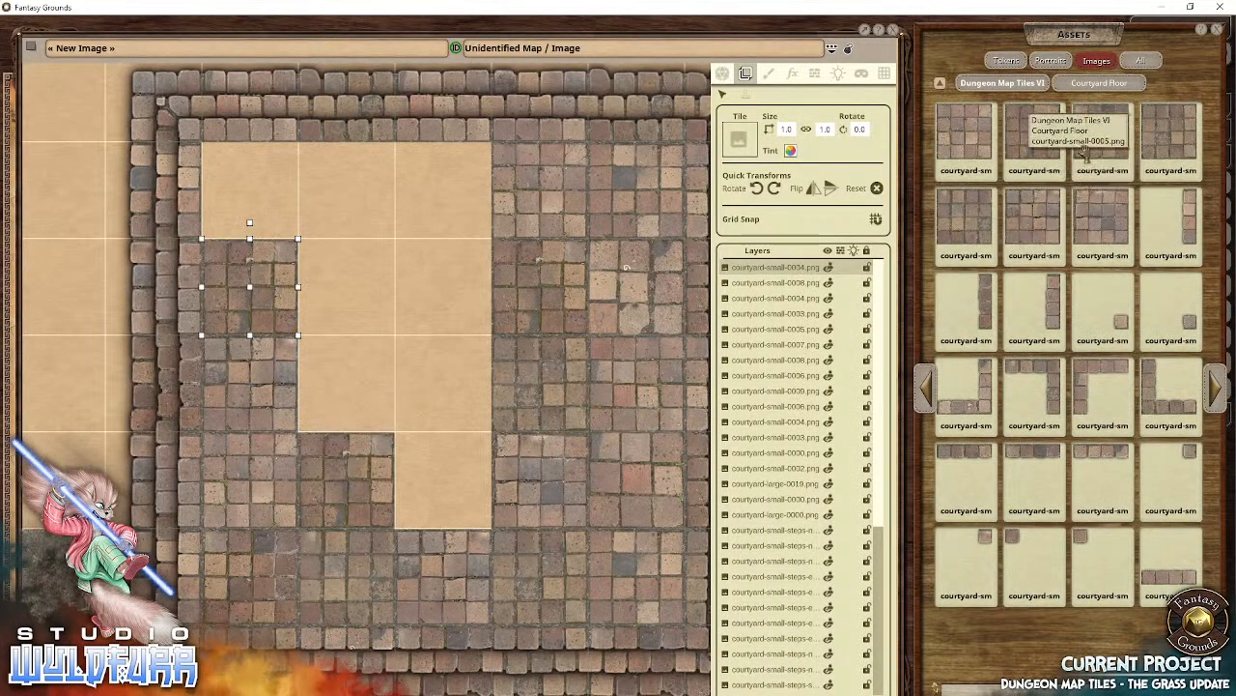
drag(1083, 153, 248, 190)
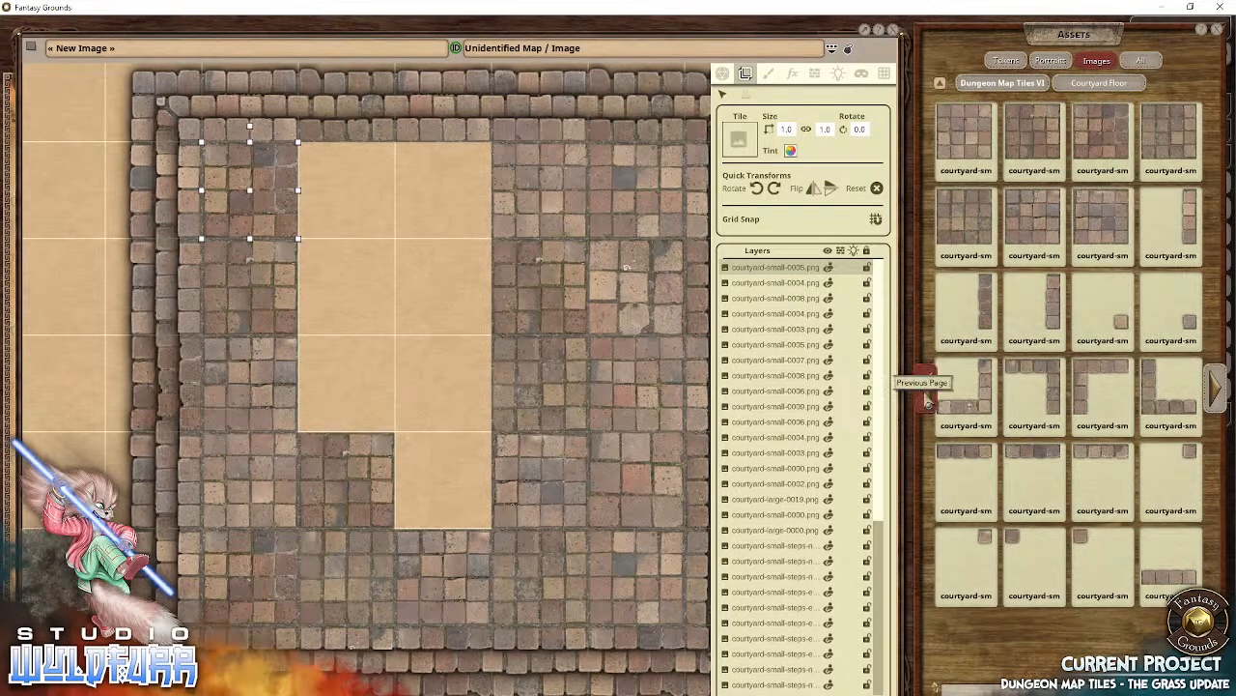
Step: Pave the northernmost square of the second column from the west with courtyard-large-0004.png and the column's third square with courtyard-large-0012.png
click(925, 404)
drag(1027, 212, 344, 190)
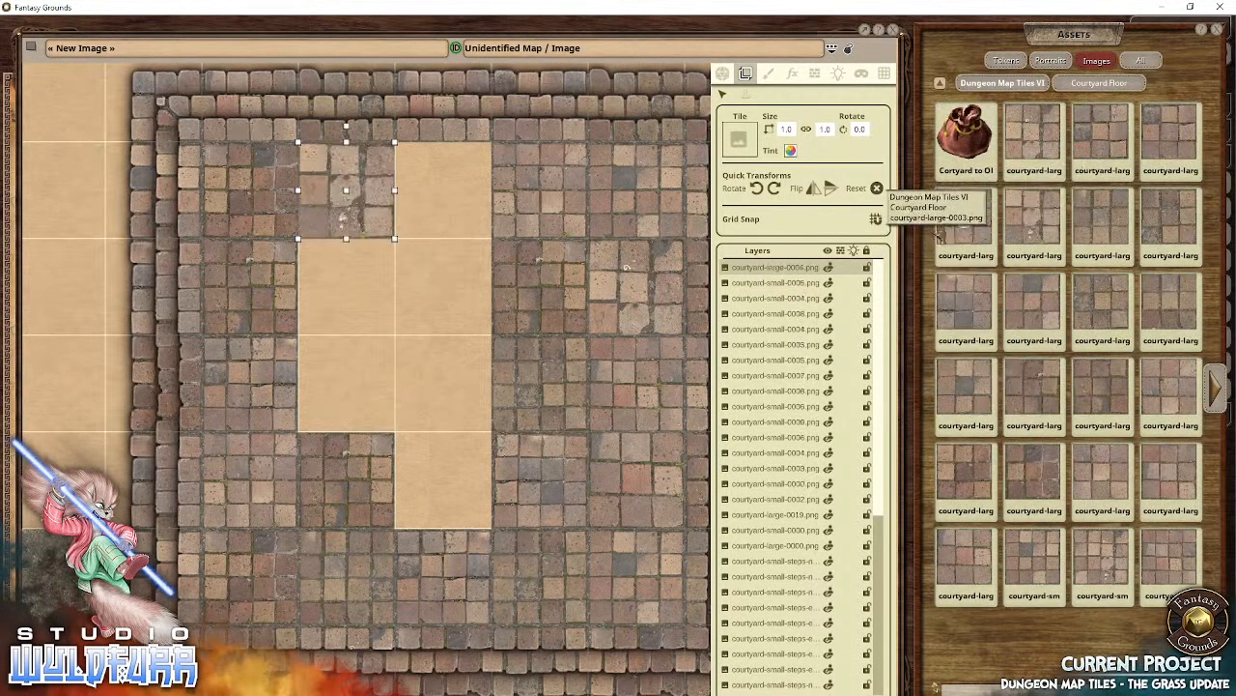
mouse_move(939, 235)
mouse_down()
mouse_move(377, 335)
mouse_move(909, 258)
mouse_move(941, 230)
mouse_up()
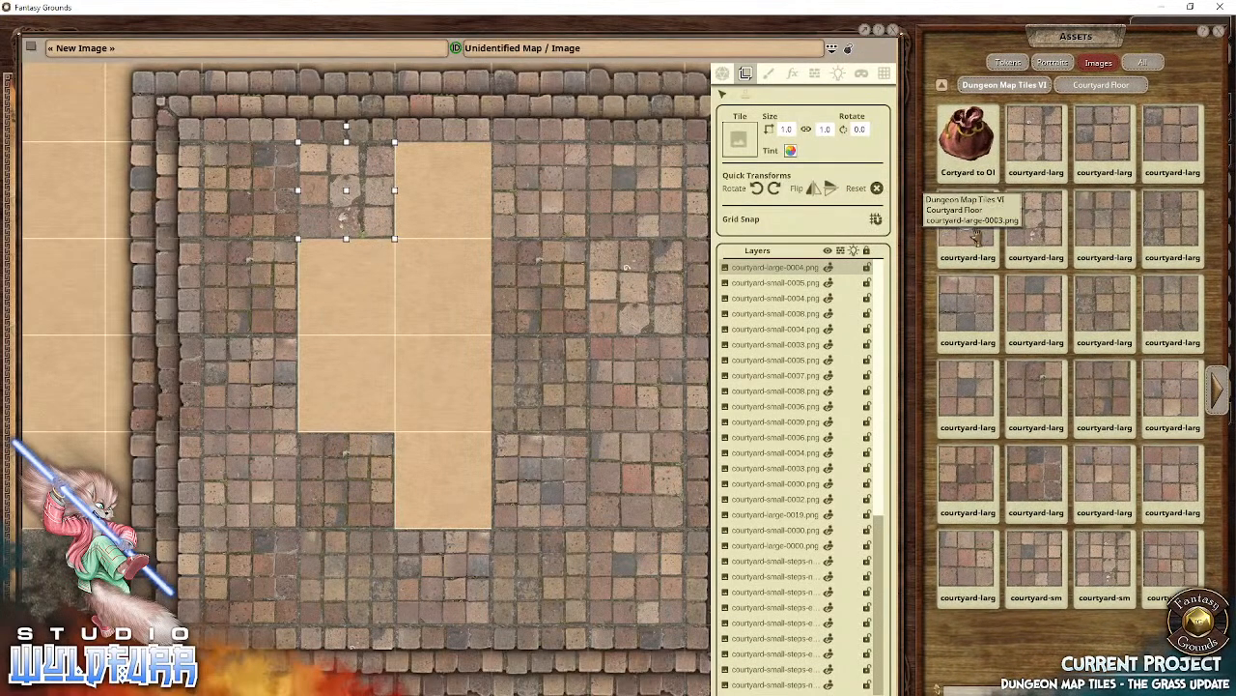
drag(976, 418, 345, 383)
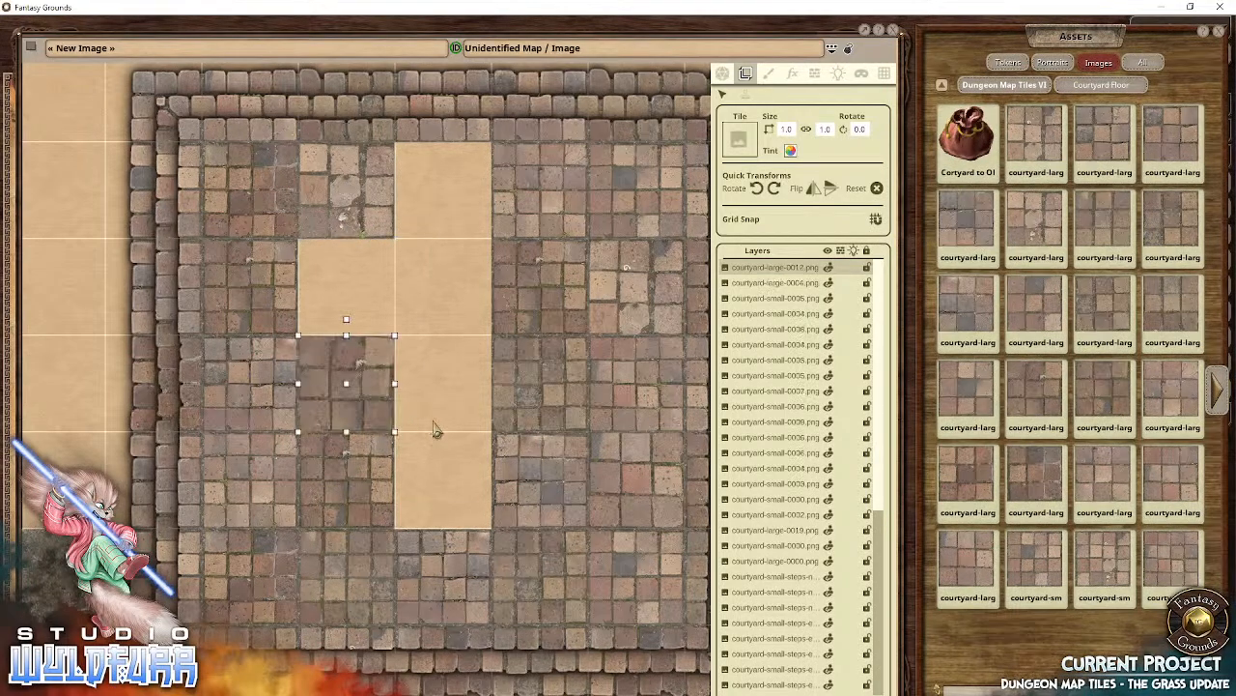
Step: Fill the remaining courtyard gaps with courtyard-small-0000.png, courtyard-small-0001.png, courtyard-large-0019.png, courtyard-small-0002.png and courtyard-large-0018.png
drag(1034, 507, 446, 389)
drag(1102, 560, 435, 483)
drag(955, 571, 340, 305)
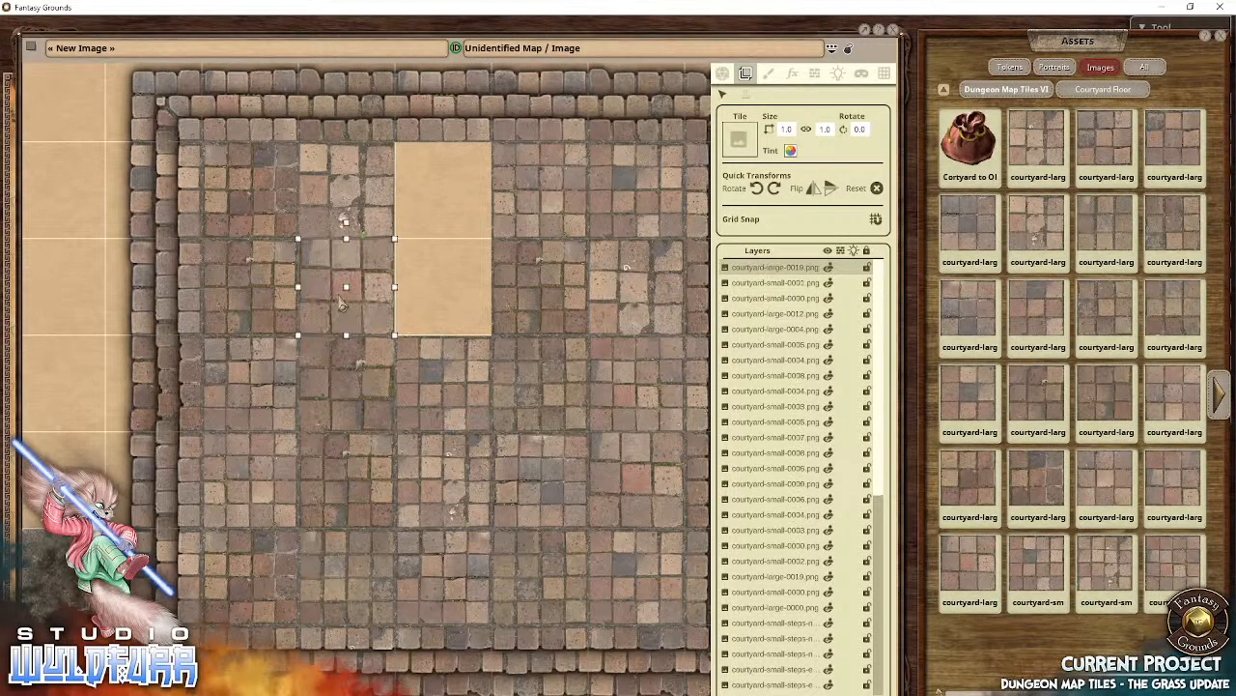
drag(1179, 580, 460, 211)
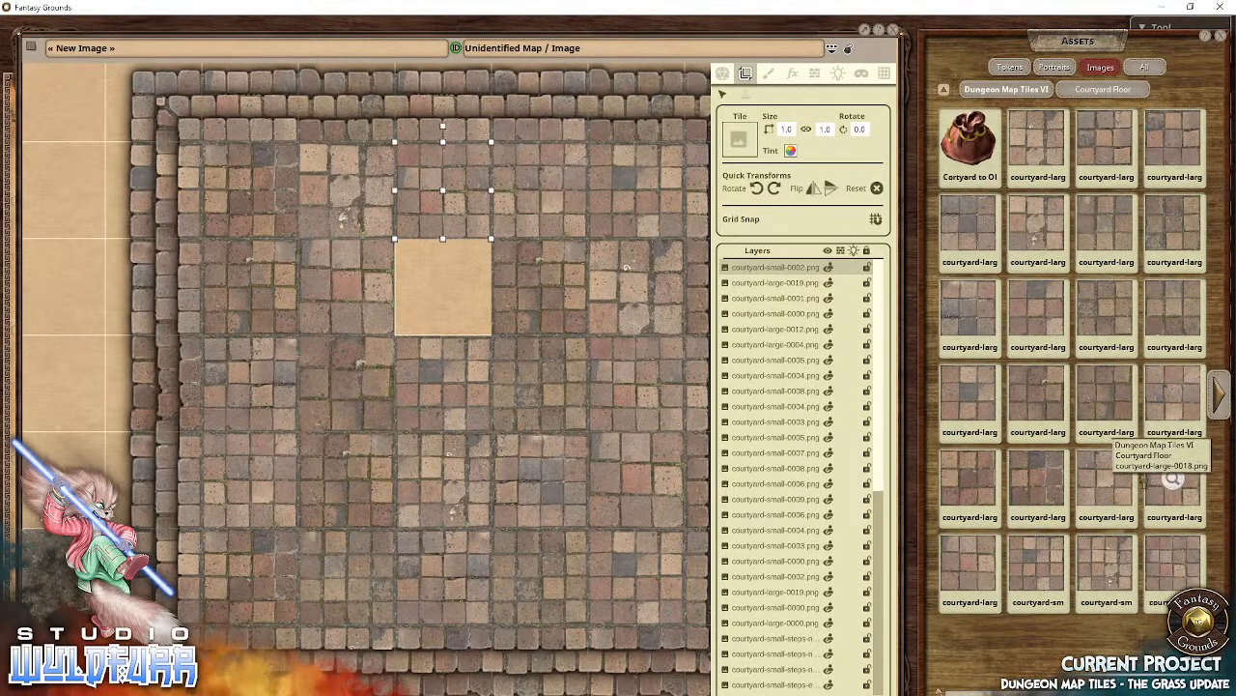
drag(1172, 479, 496, 282)
Step: Examine the courtyard paving up close, including the seams between tiles and the steps around the southwest corner
scroll(452, 281, down, 2)
scroll(447, 287, up, 3)
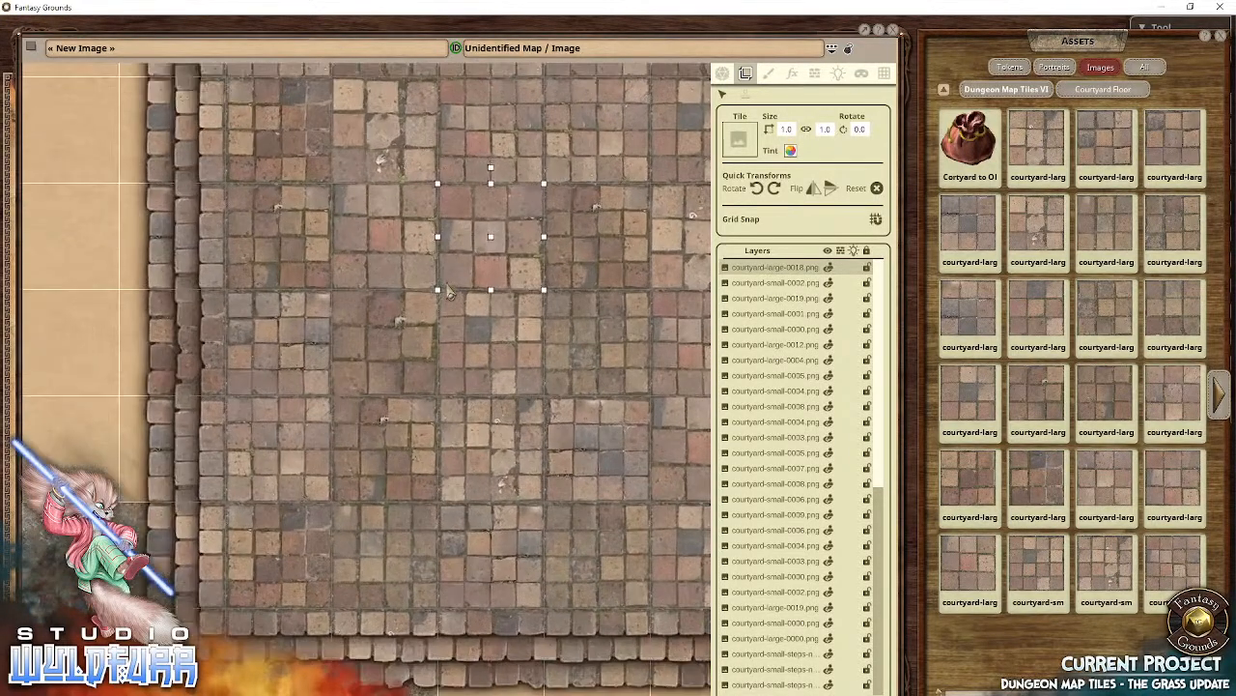
scroll(449, 293, up, 2)
mouse_move(571, 270)
mouse_down()
mouse_move(323, 549)
mouse_move(429, 392)
mouse_move(560, 280)
mouse_up()
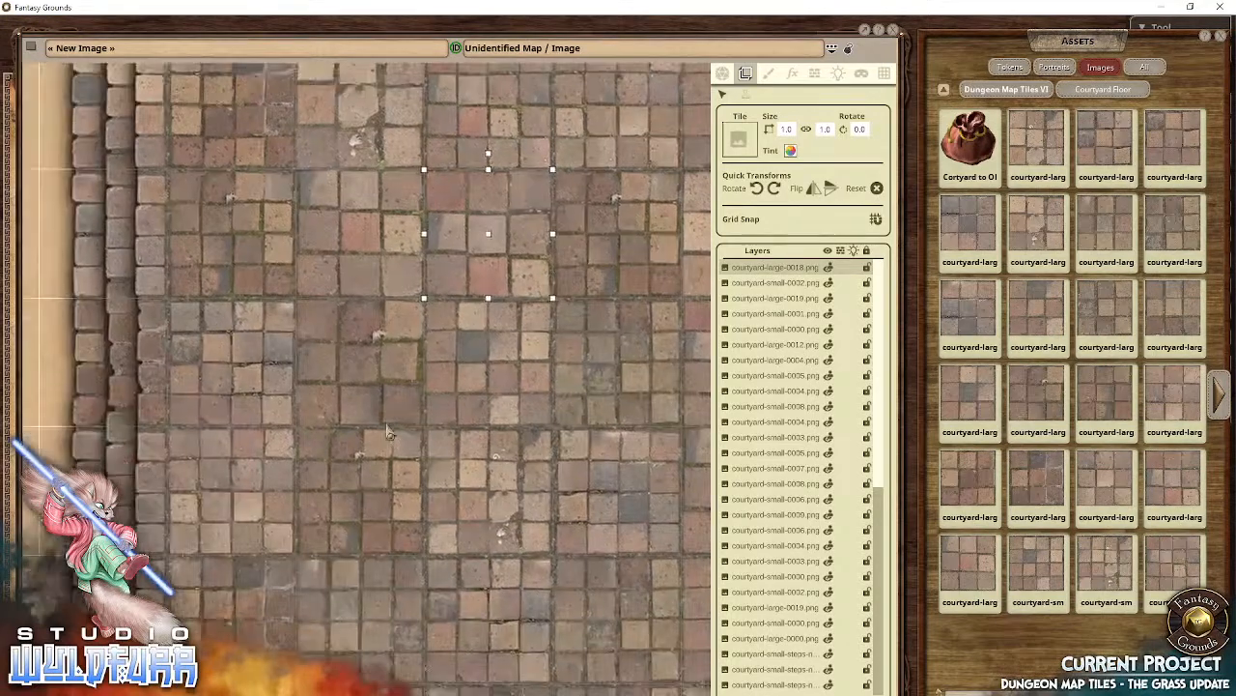
drag(348, 522, 268, 259)
drag(290, 122, 427, 237)
scroll(522, 416, down, 4)
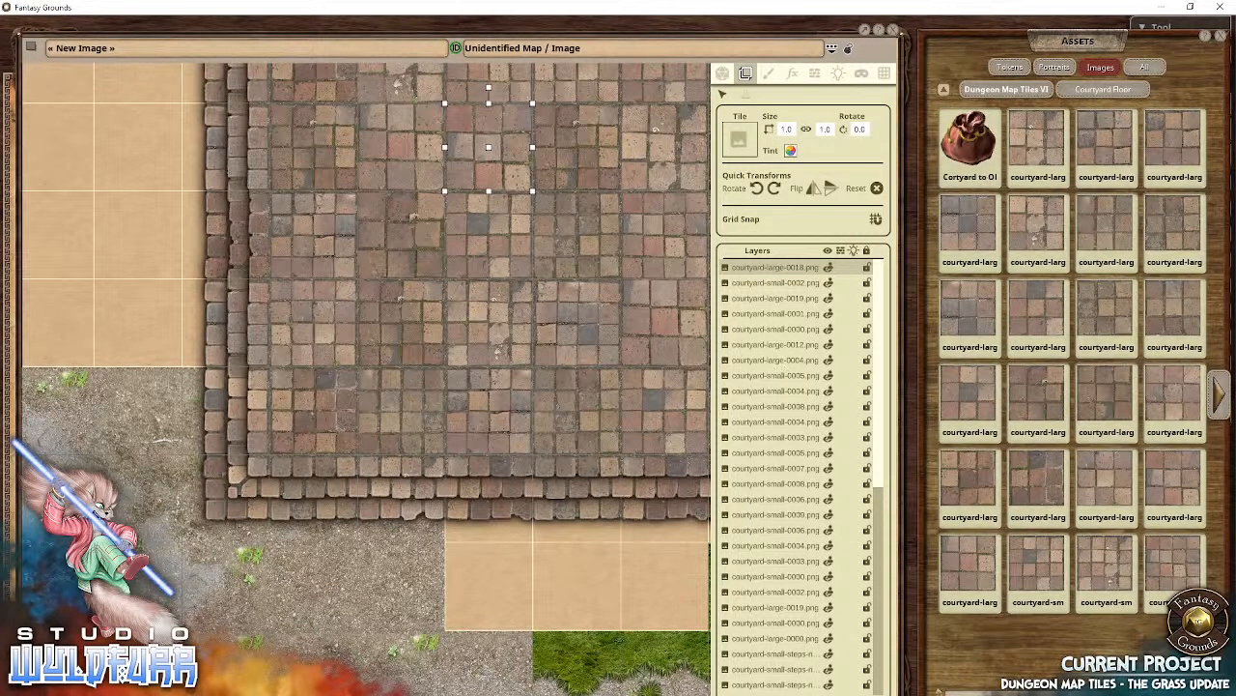
Step: Add a new folder to the map's layers and name it Courtyard Surface
click(772, 607)
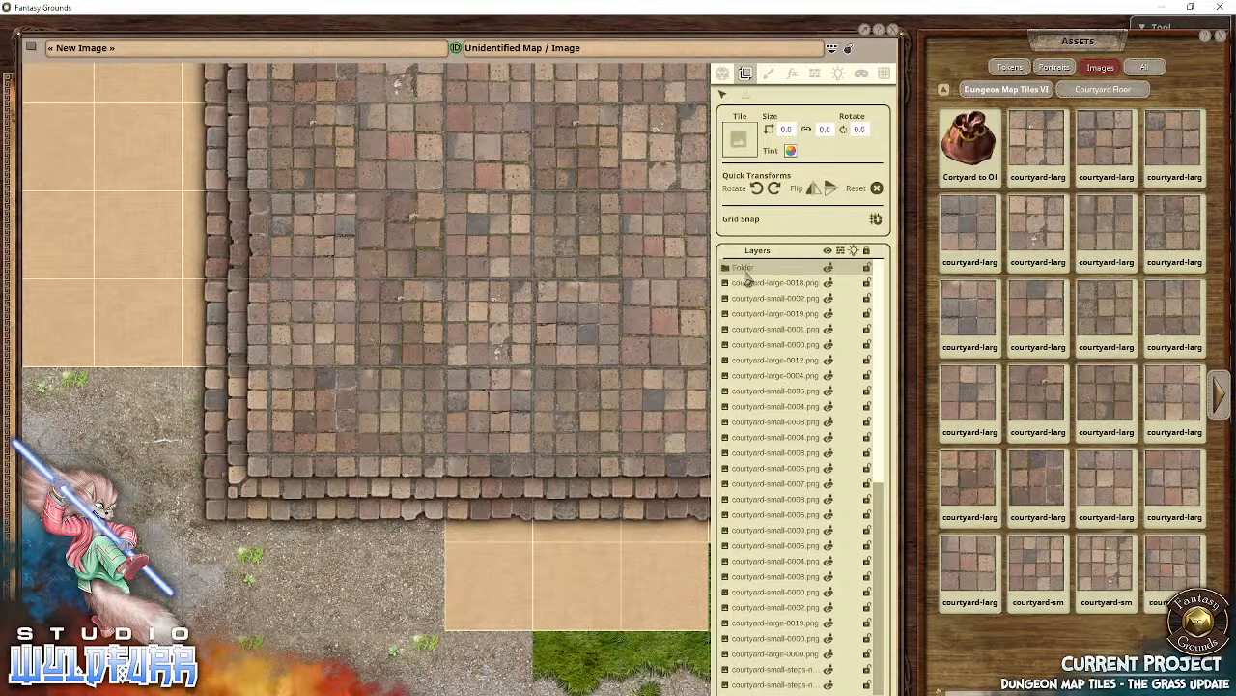
double_click(744, 270)
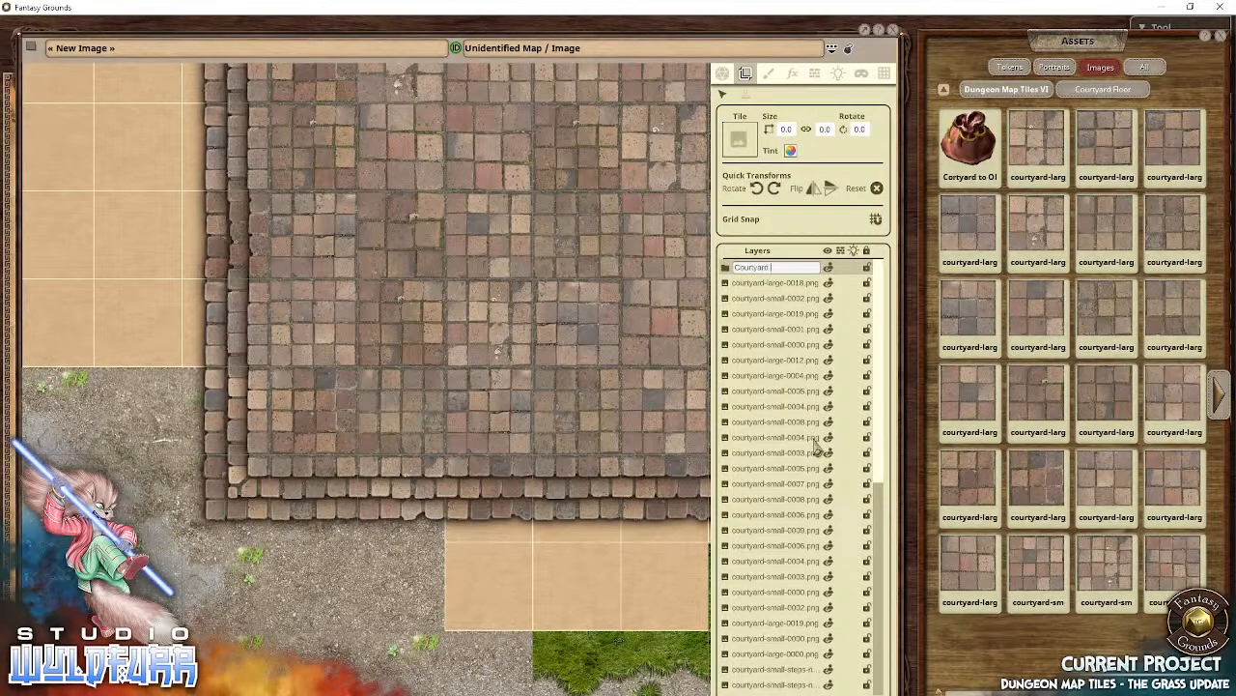
text(Courtyard Surface)
key(Return)
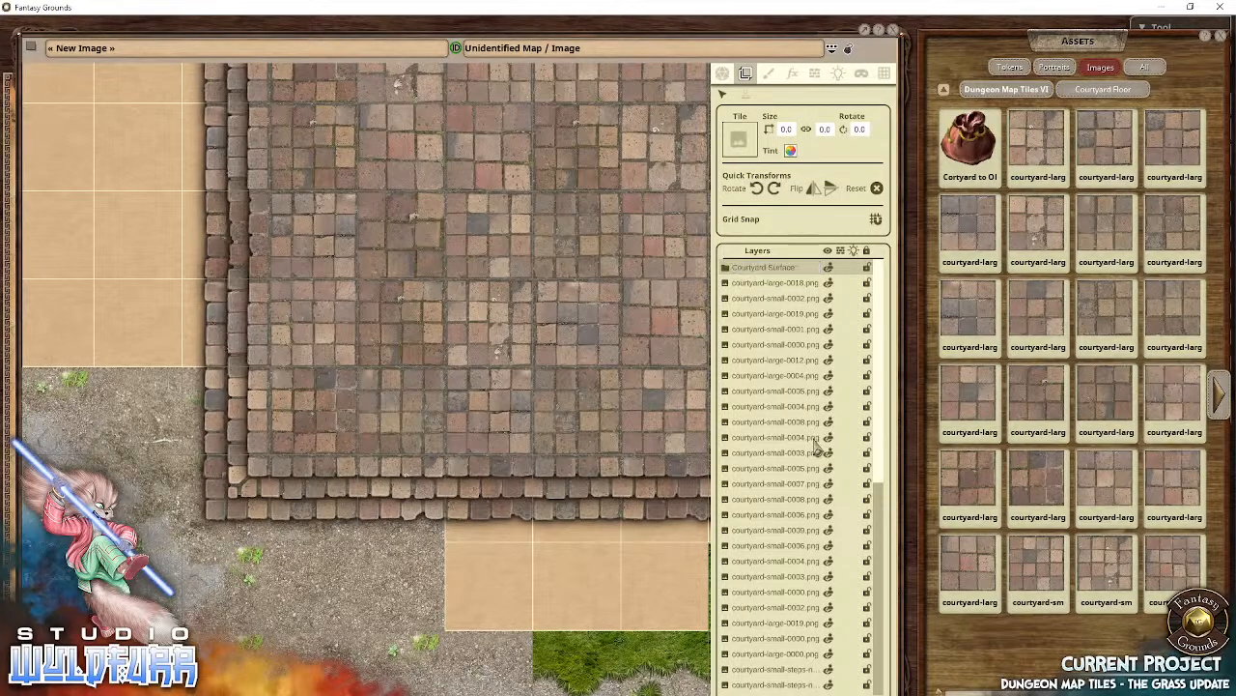
click(776, 283)
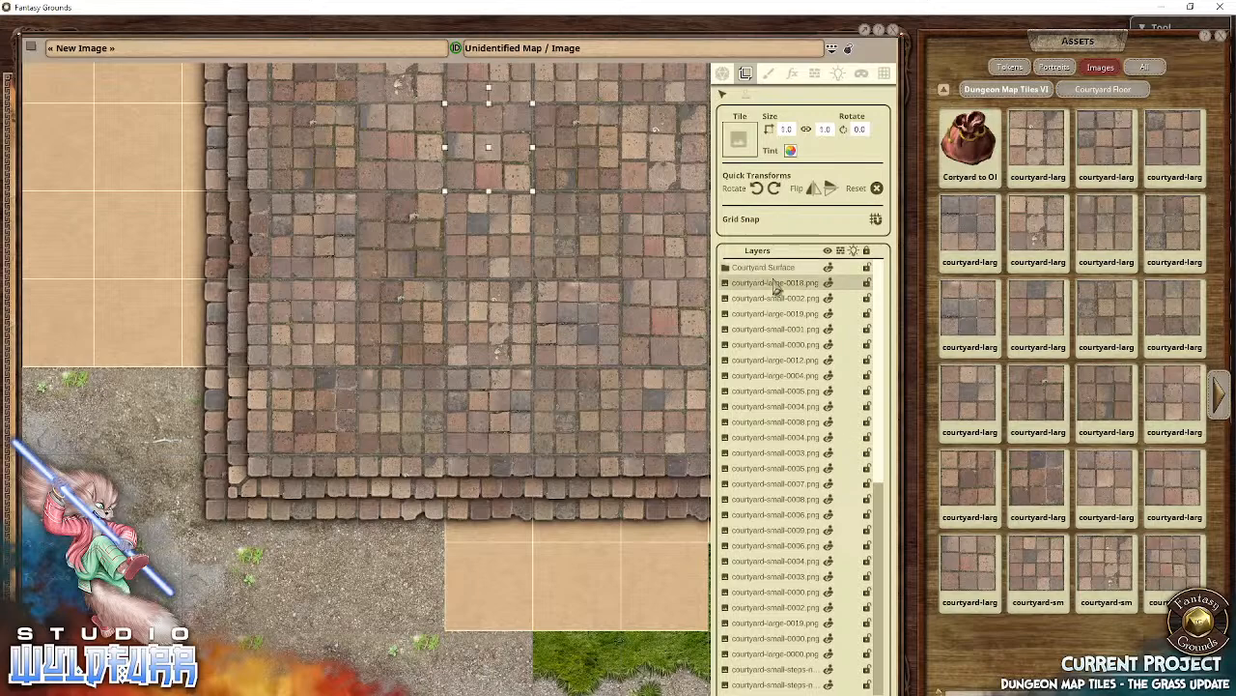
scroll(801, 512, down, 10)
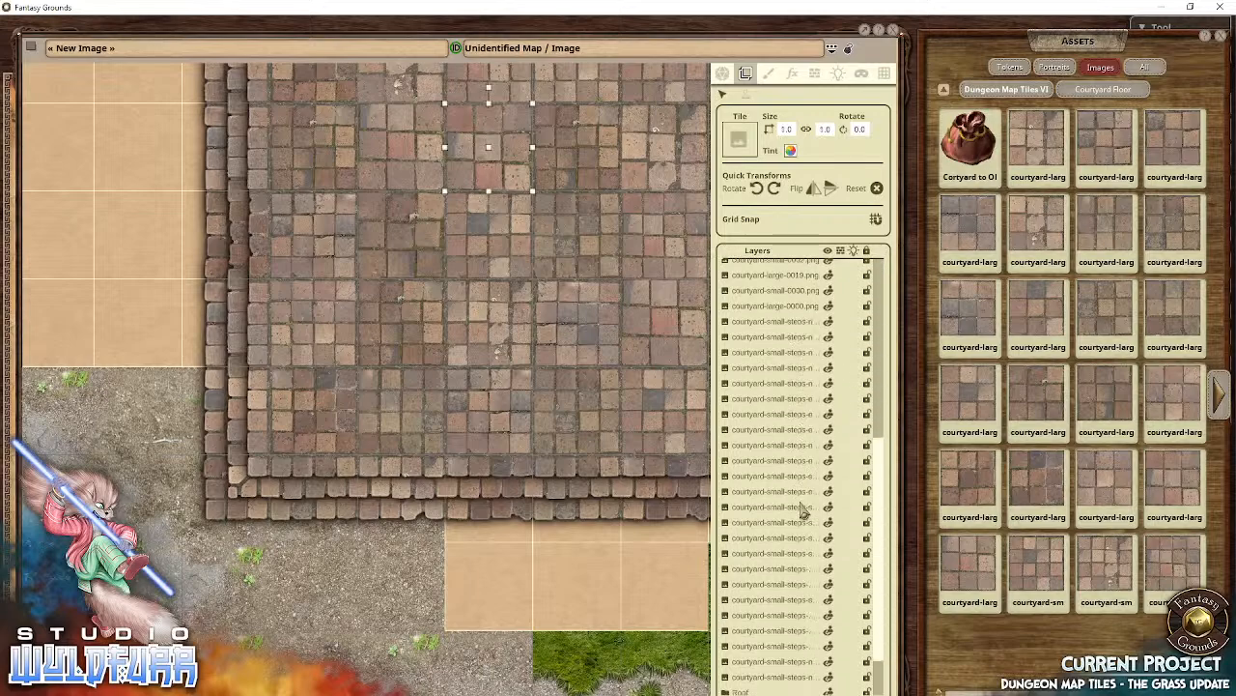
shift+click(783, 607)
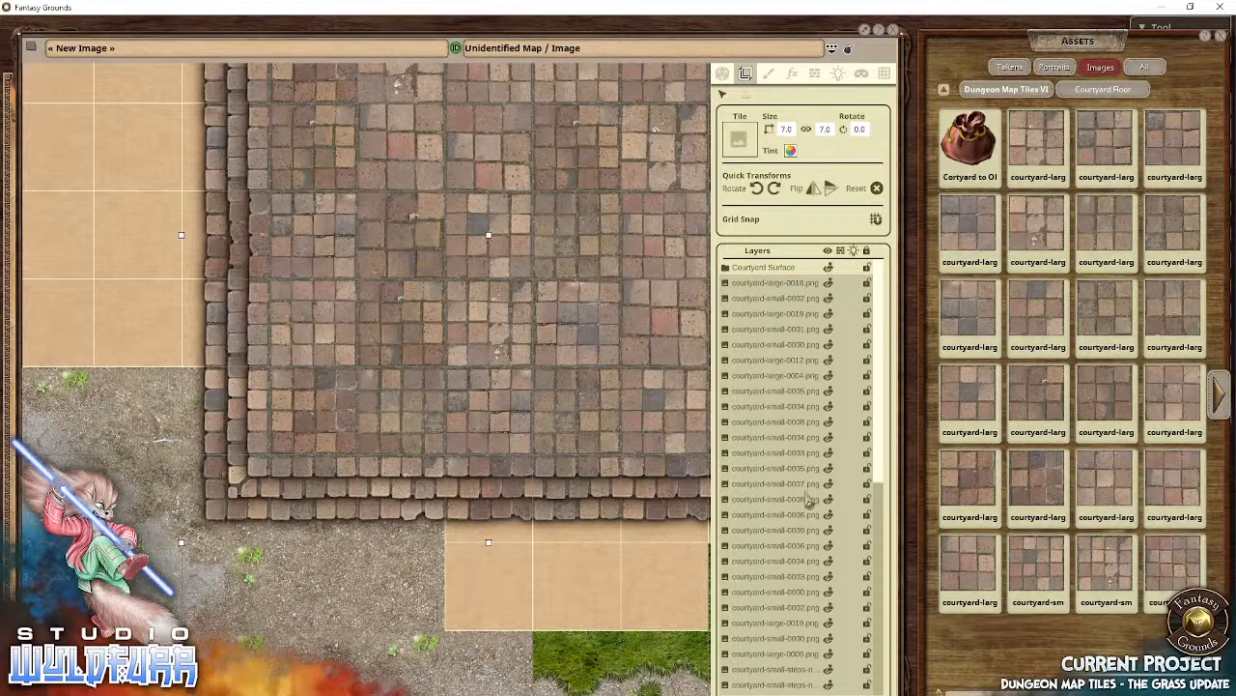
Step: Move all courtyard paving and step layers into the Courtyard Surface folder, collapse it, and nest it inside the Floor folder
click(760, 296)
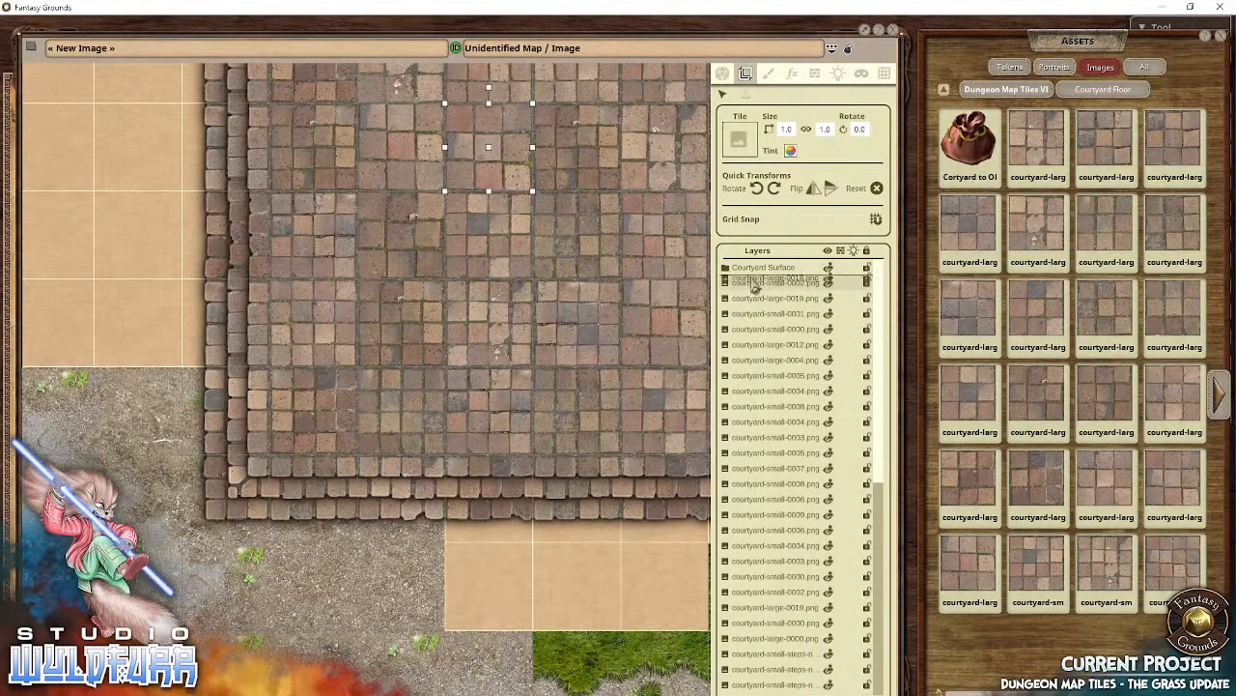
scroll(778, 454, down, 2)
scroll(778, 462, down, 5)
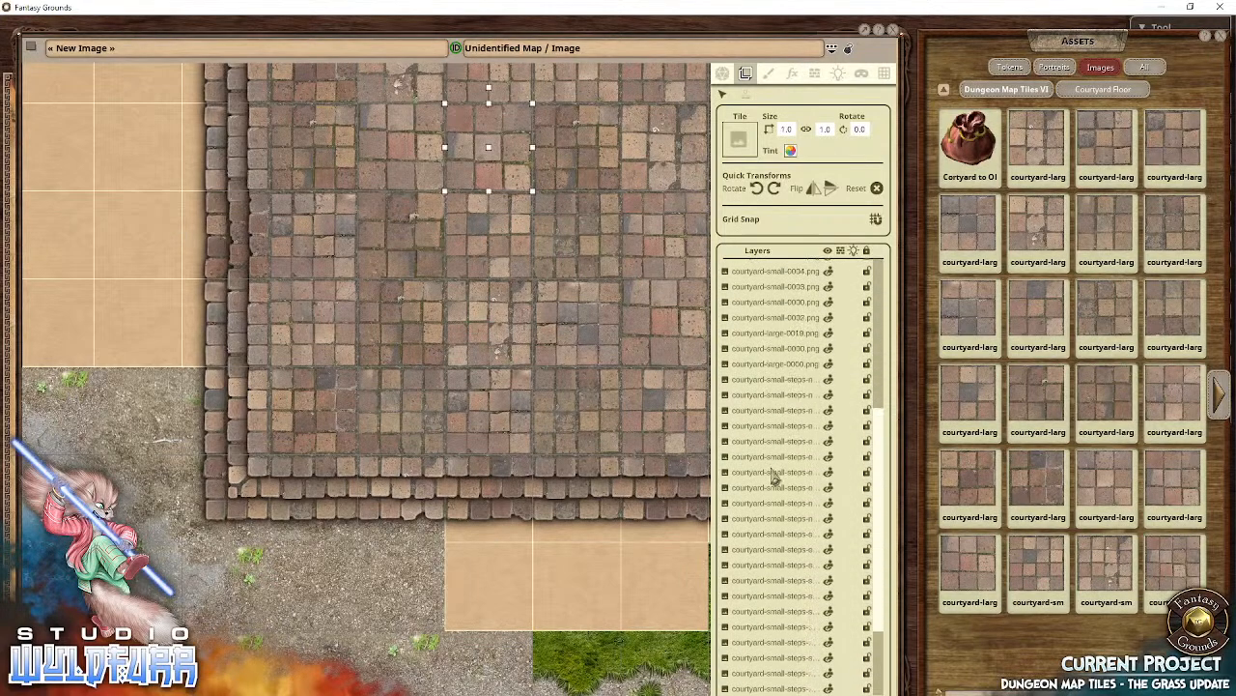
shift+click(776, 488)
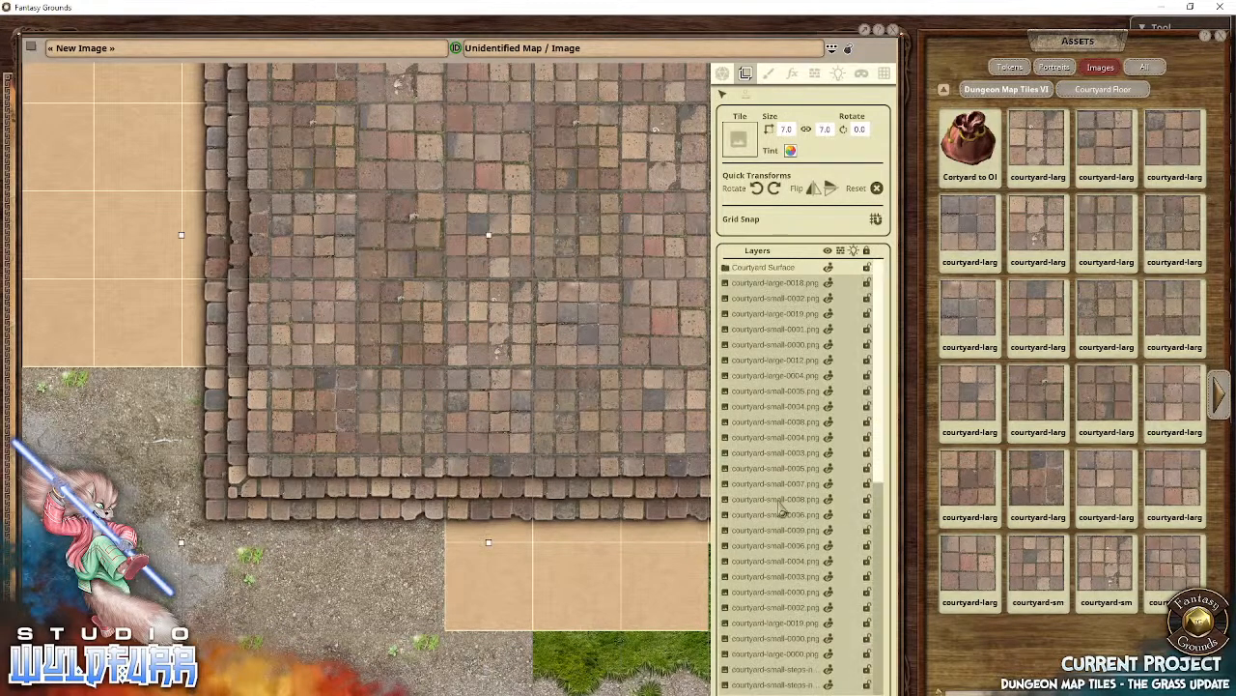
click(740, 270)
click(740, 270)
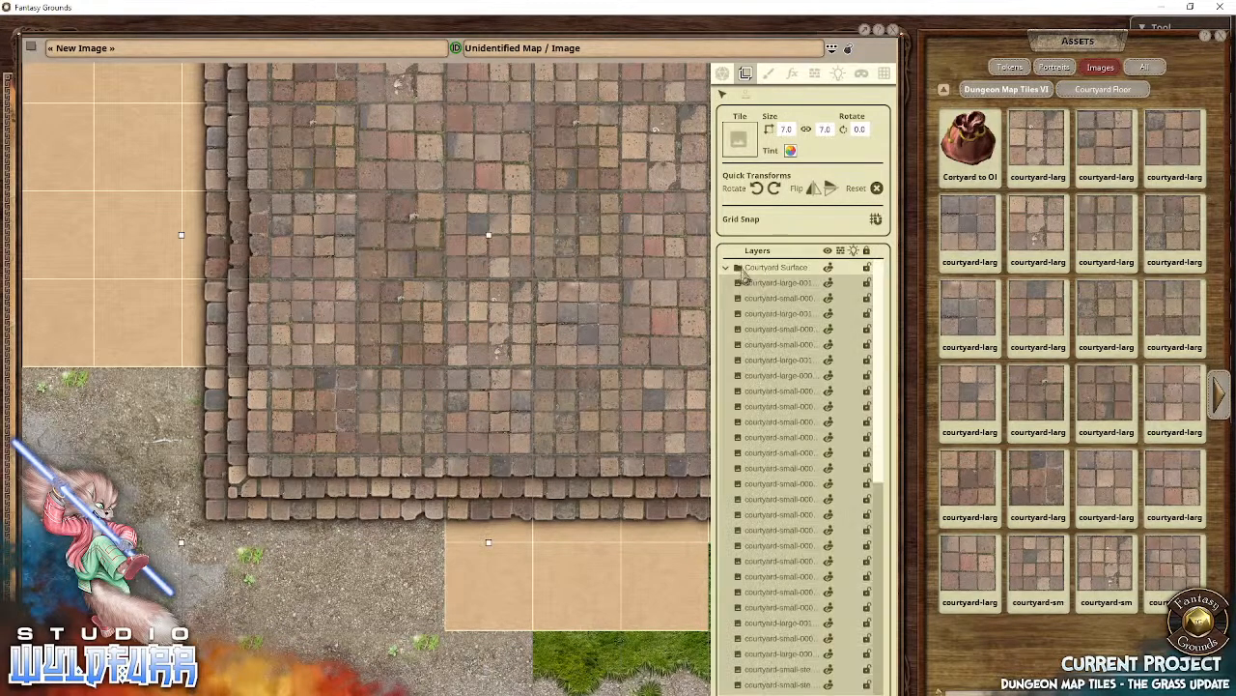
click(728, 270)
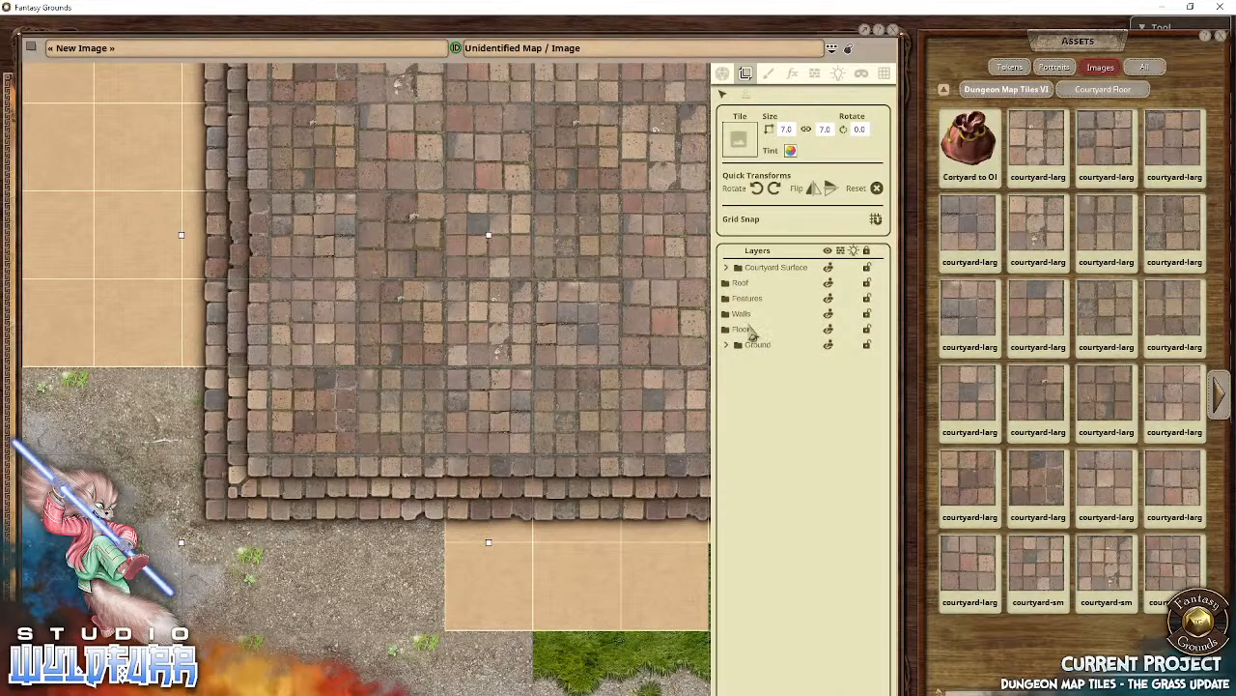
drag(755, 274, 752, 324)
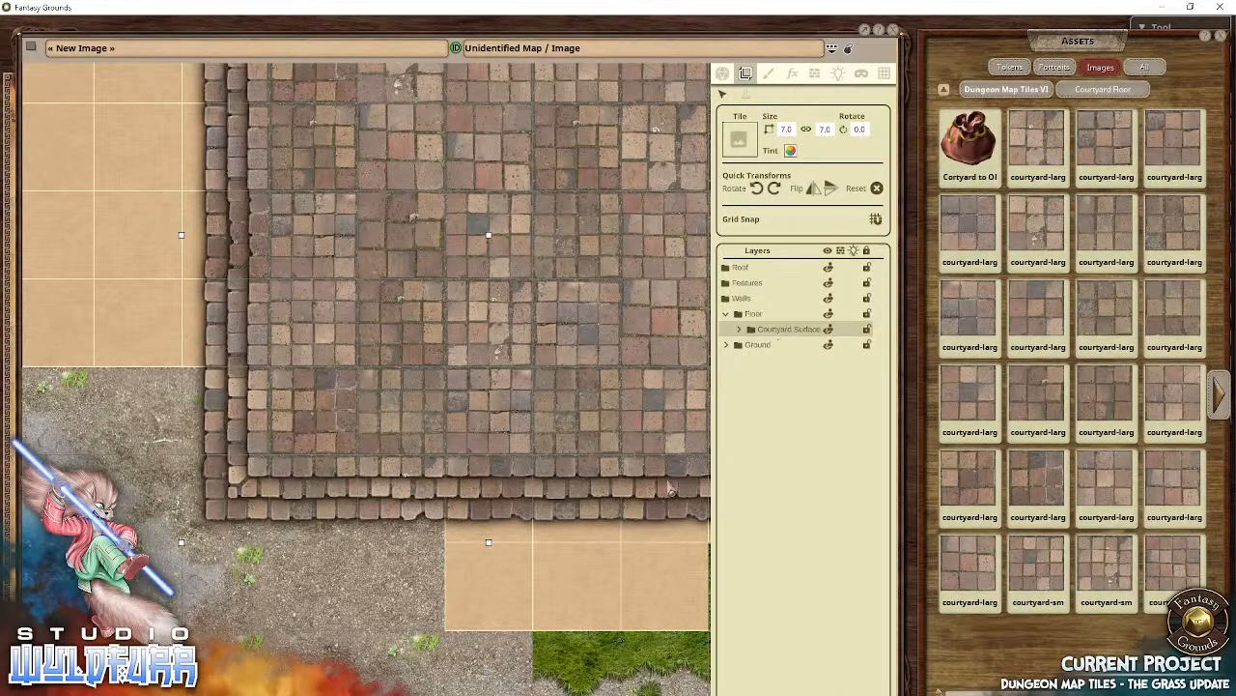
Step: Shift the whole Courtyard Surface group one grid square west and return it to its place beside the road
drag(484, 353, 408, 341)
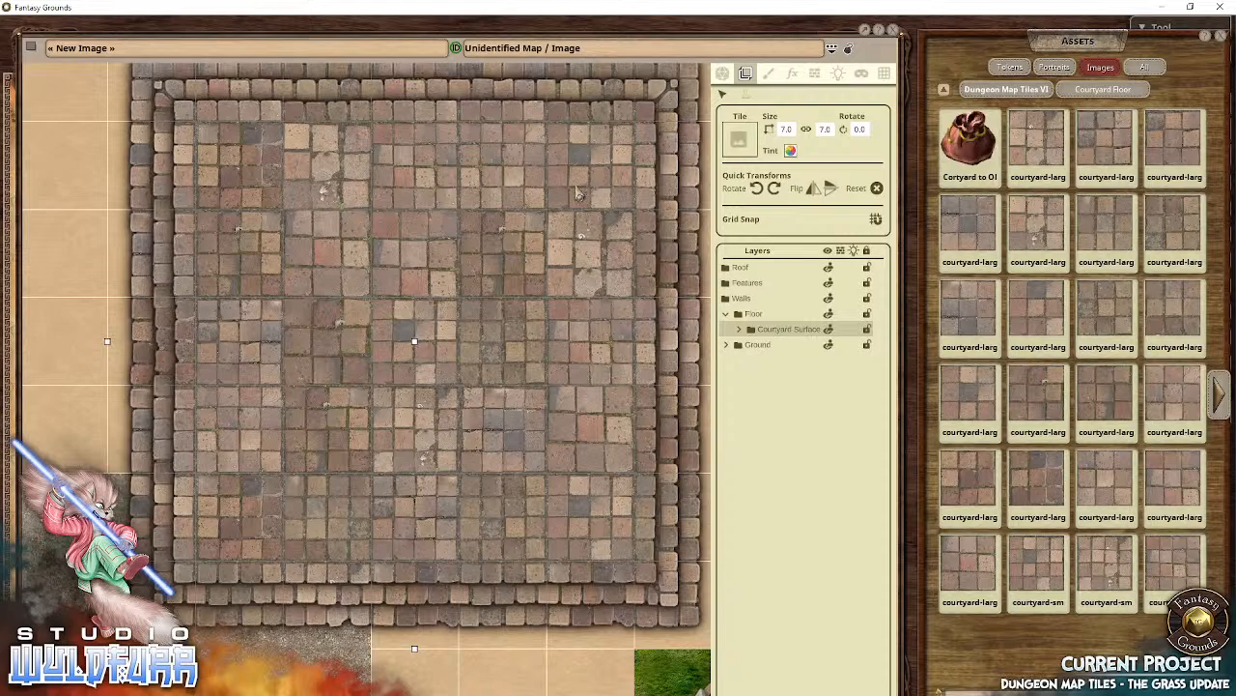
scroll(406, 225, down, 5)
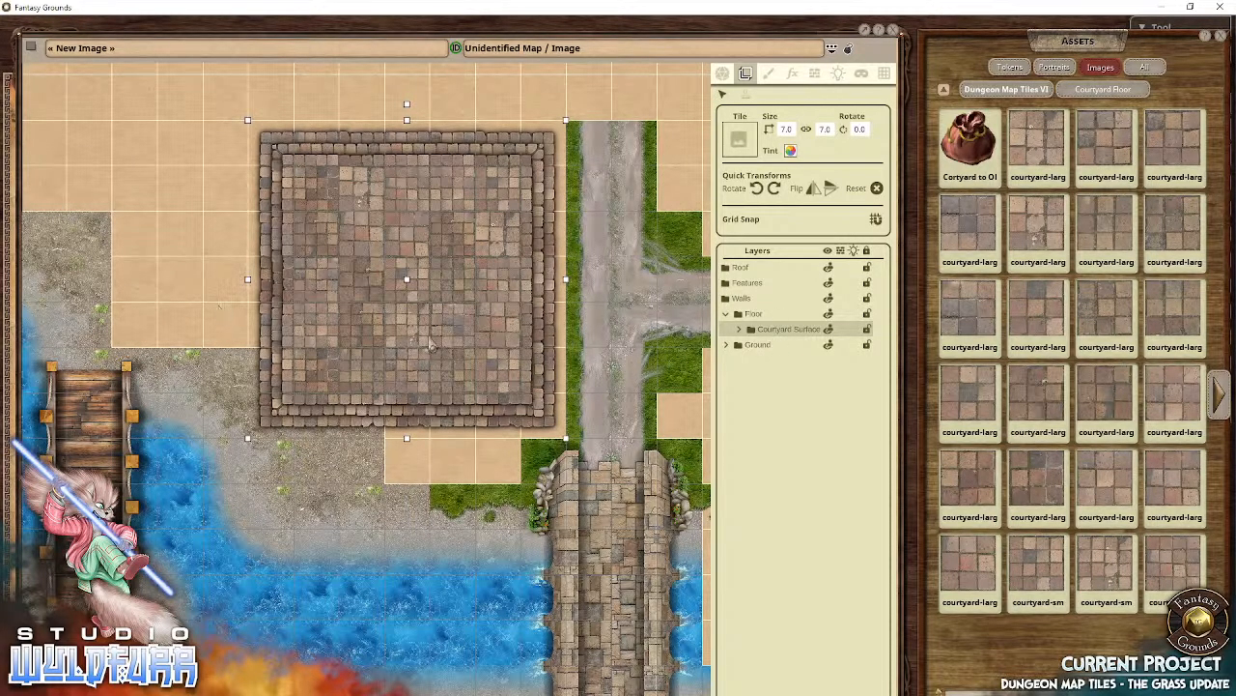
drag(414, 346, 376, 353)
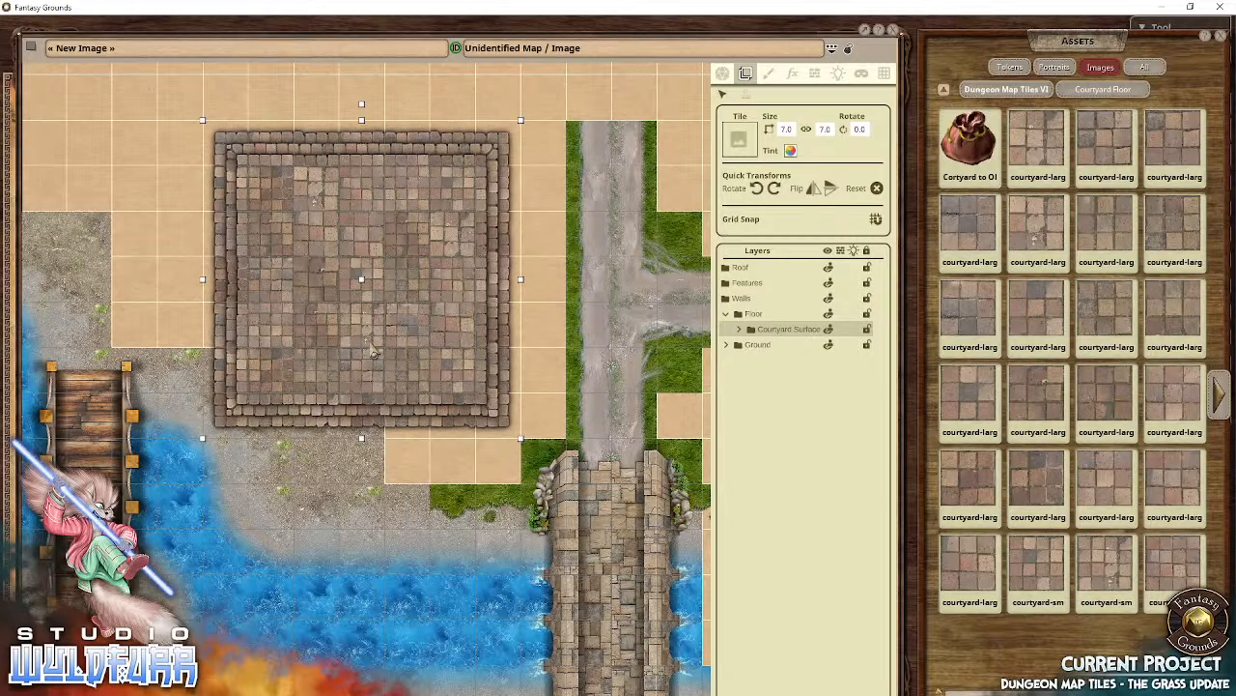
drag(373, 353, 415, 344)
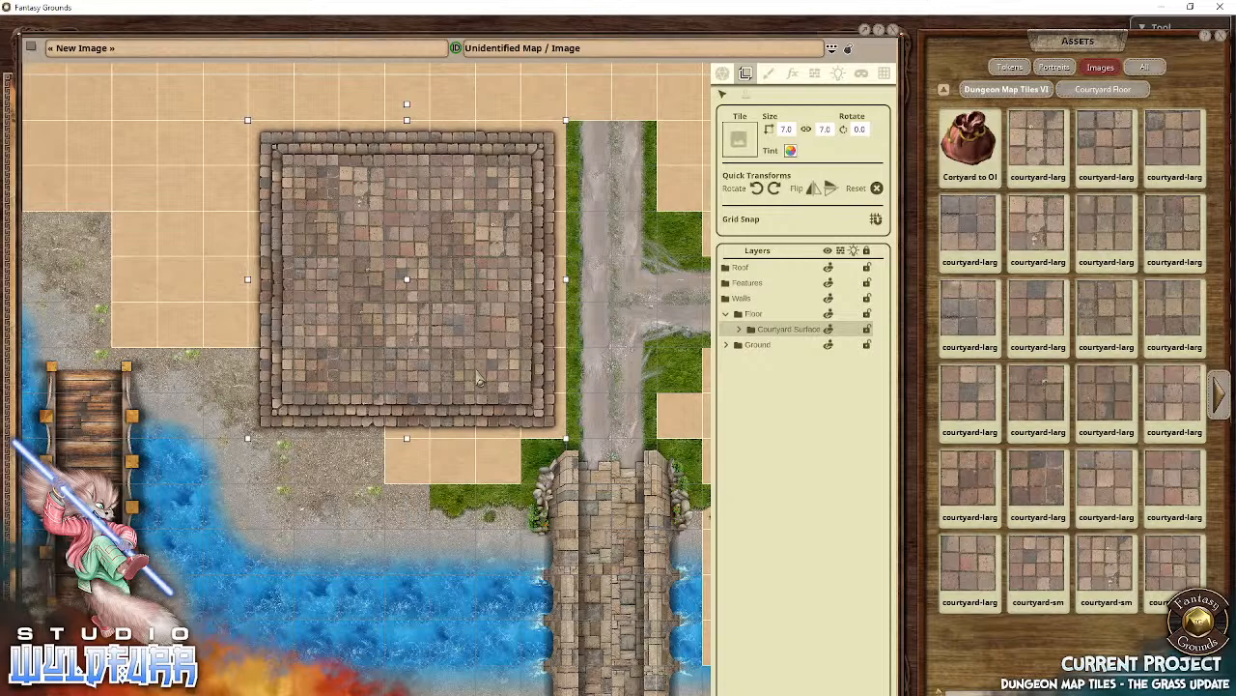
mouse_move(478, 378)
mouse_down()
mouse_move(518, 383)
mouse_move(480, 381)
mouse_up()
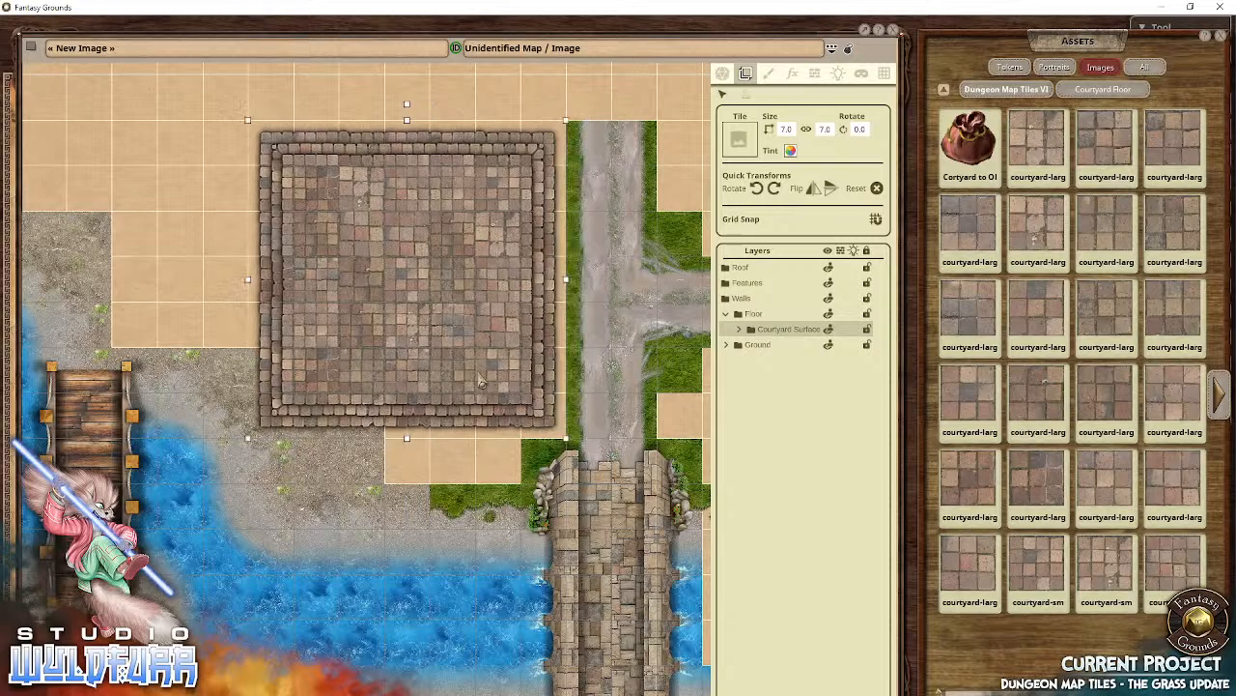
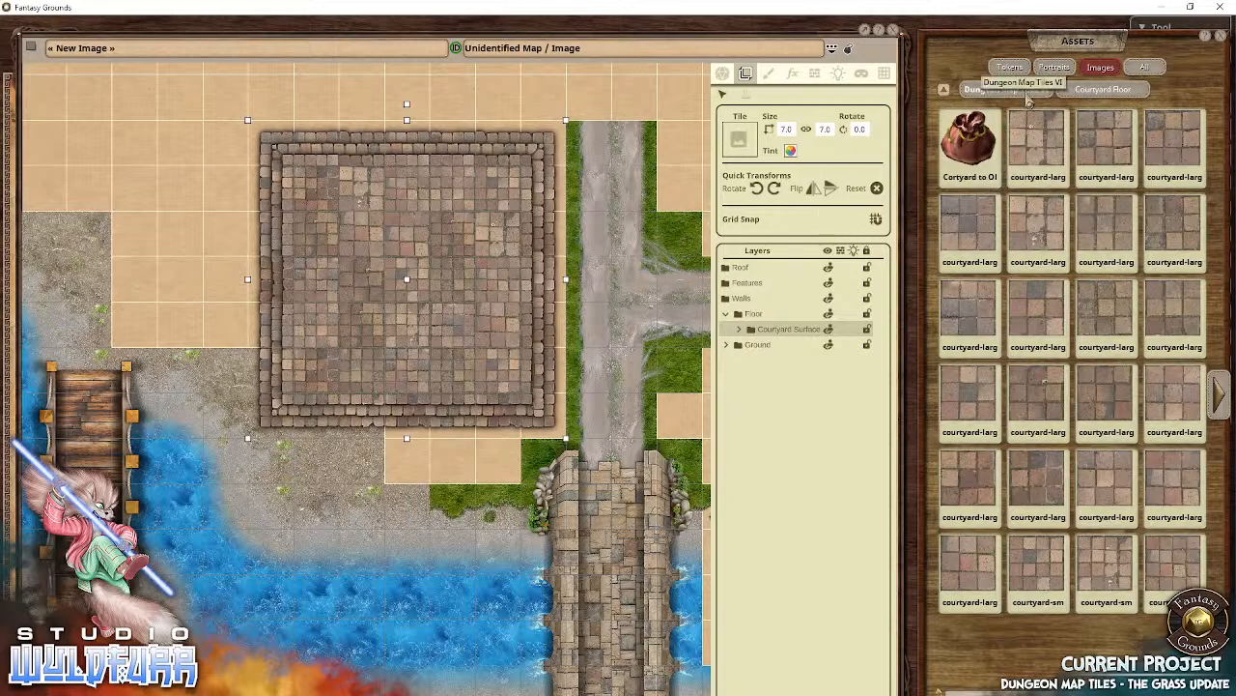
Step: Return the asset library to the Dungeon Map Tiles VI folders and look over the courtyard and the wooden bridge area
click(1026, 89)
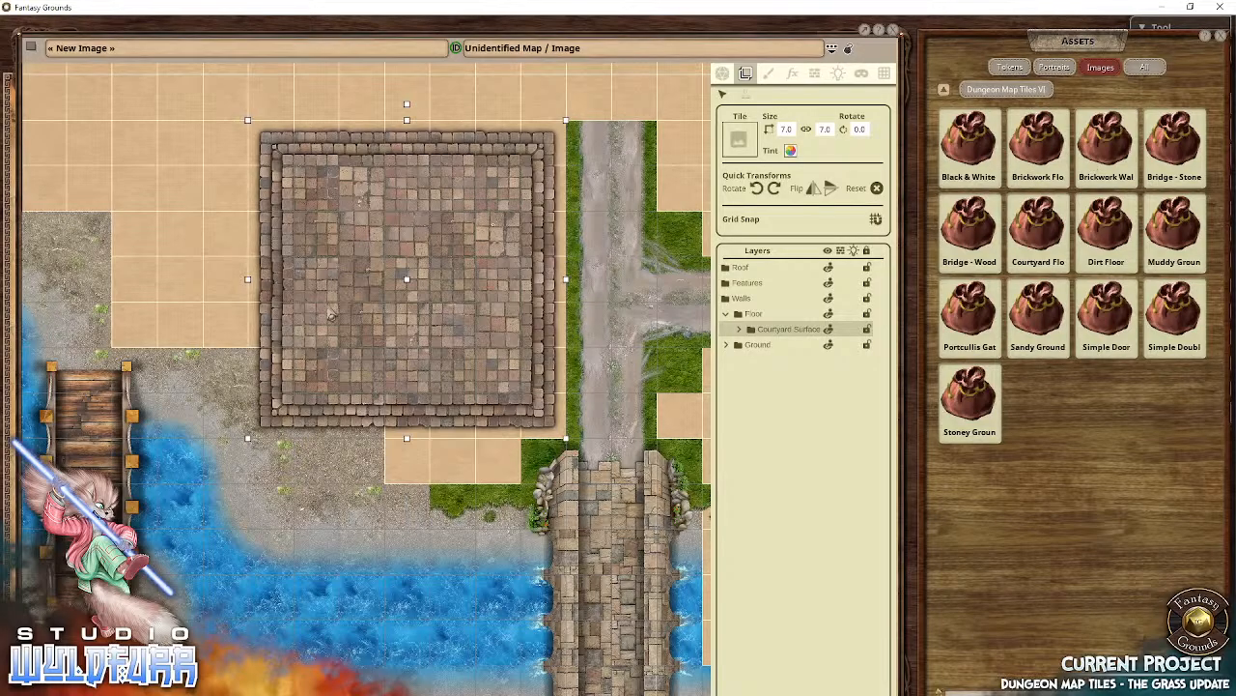
drag(330, 315, 530, 379)
drag(560, 462, 559, 391)
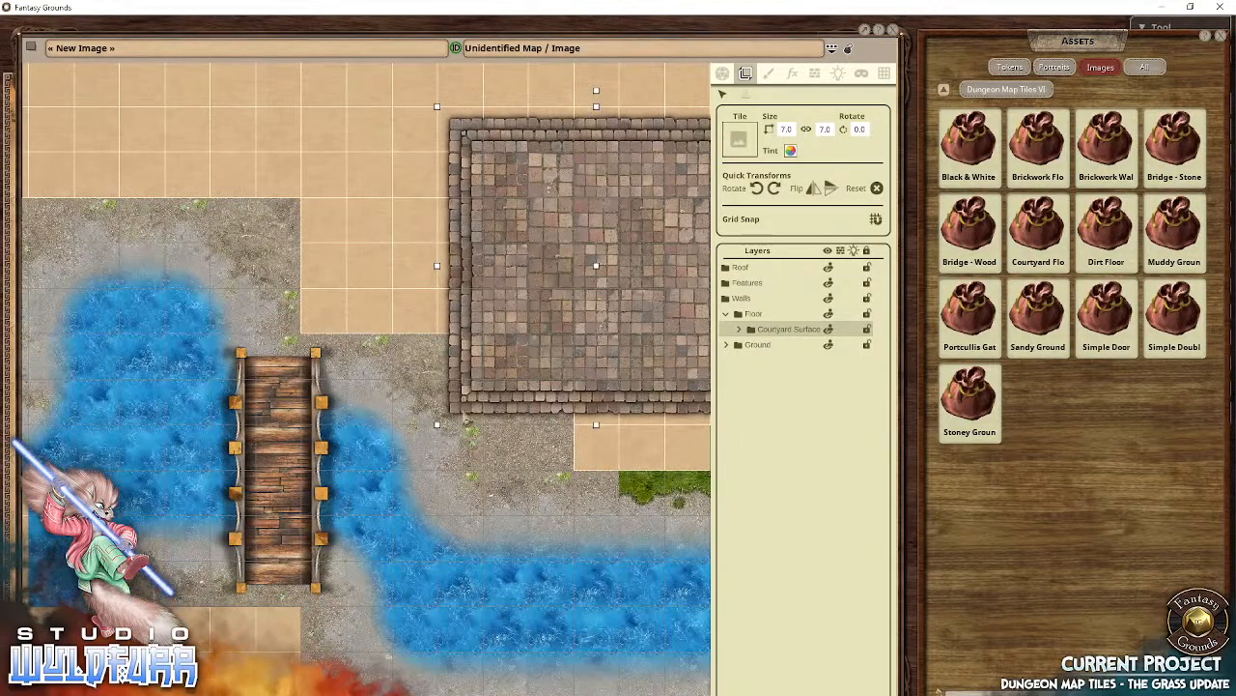
drag(367, 148, 286, 296)
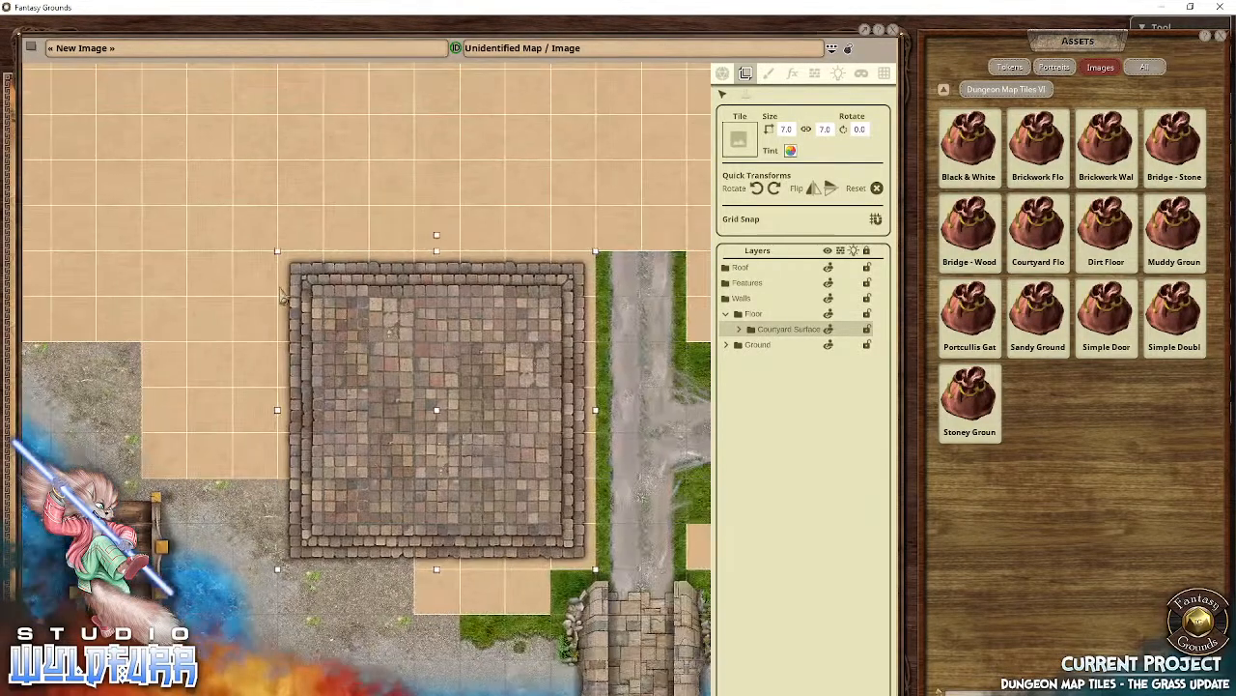
drag(439, 406, 658, 370)
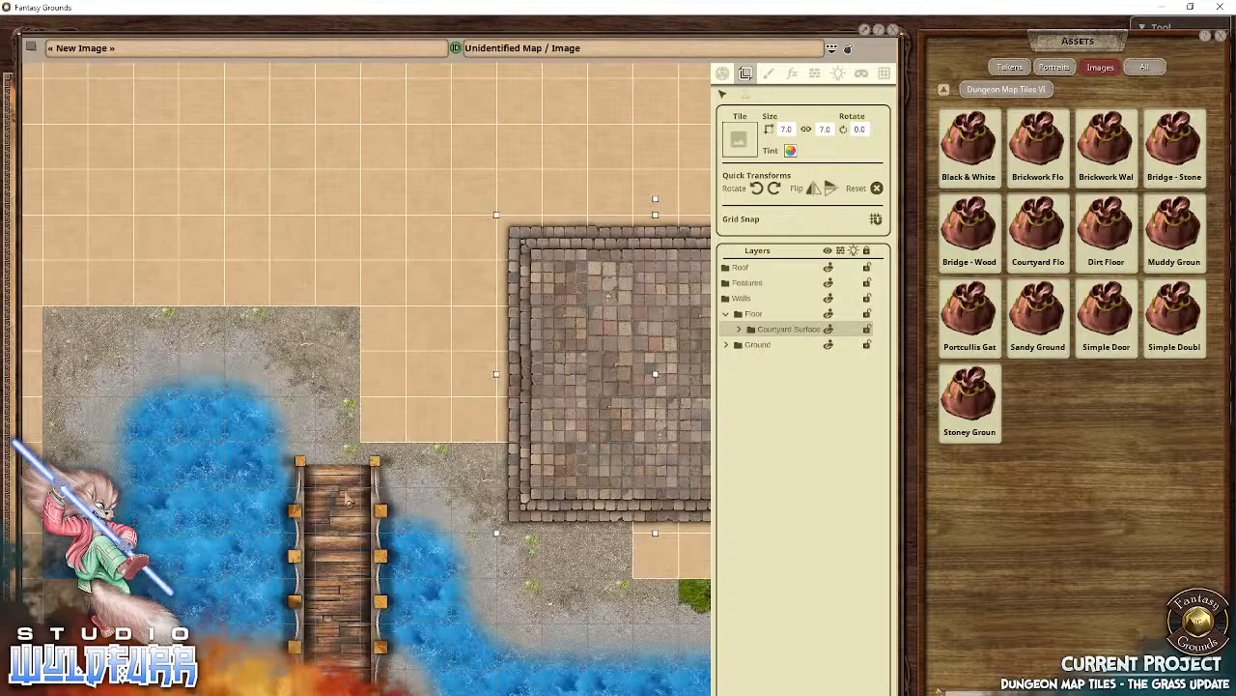
Step: Move the wooden Bridge group from Ground off its river crossing to the water's western edge, and collapse the Ground folder
click(346, 499)
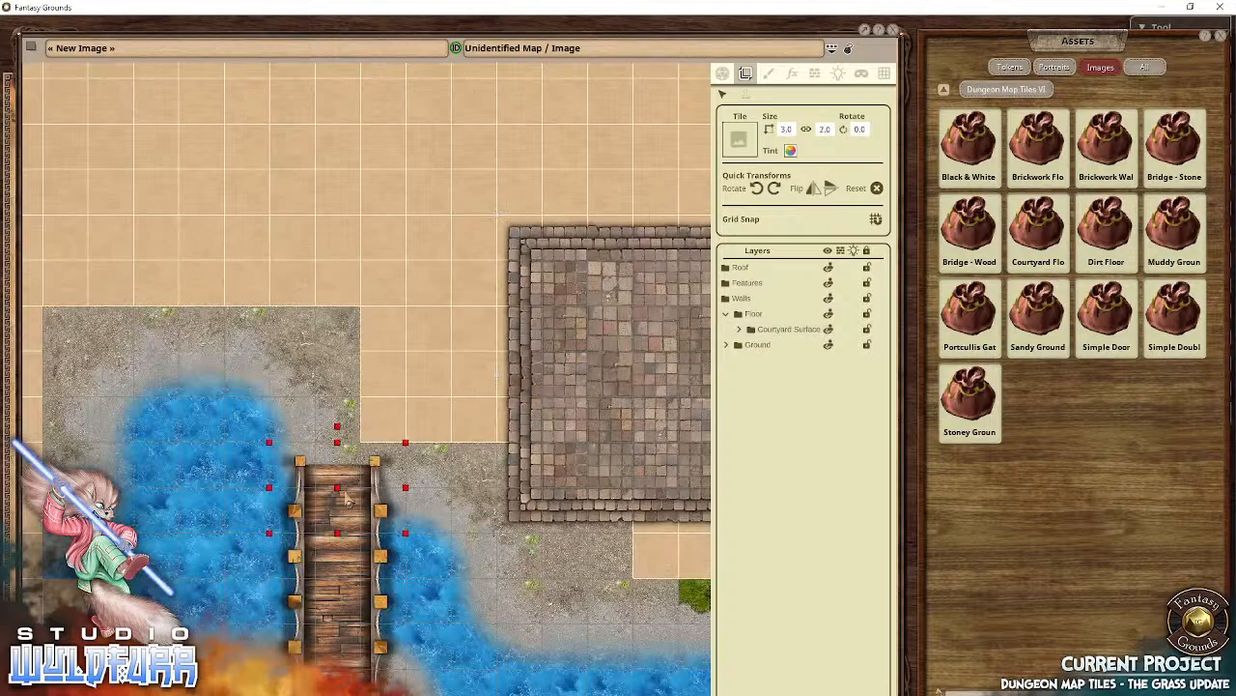
click(727, 347)
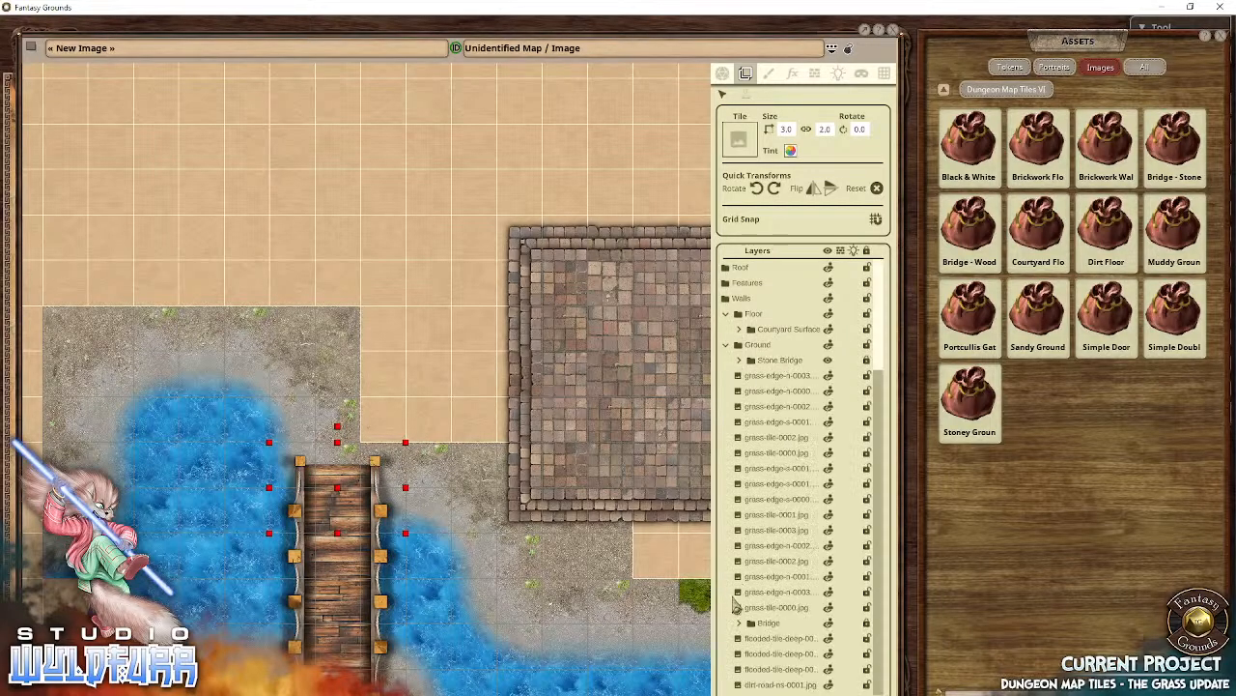
click(772, 624)
drag(396, 537, 671, 346)
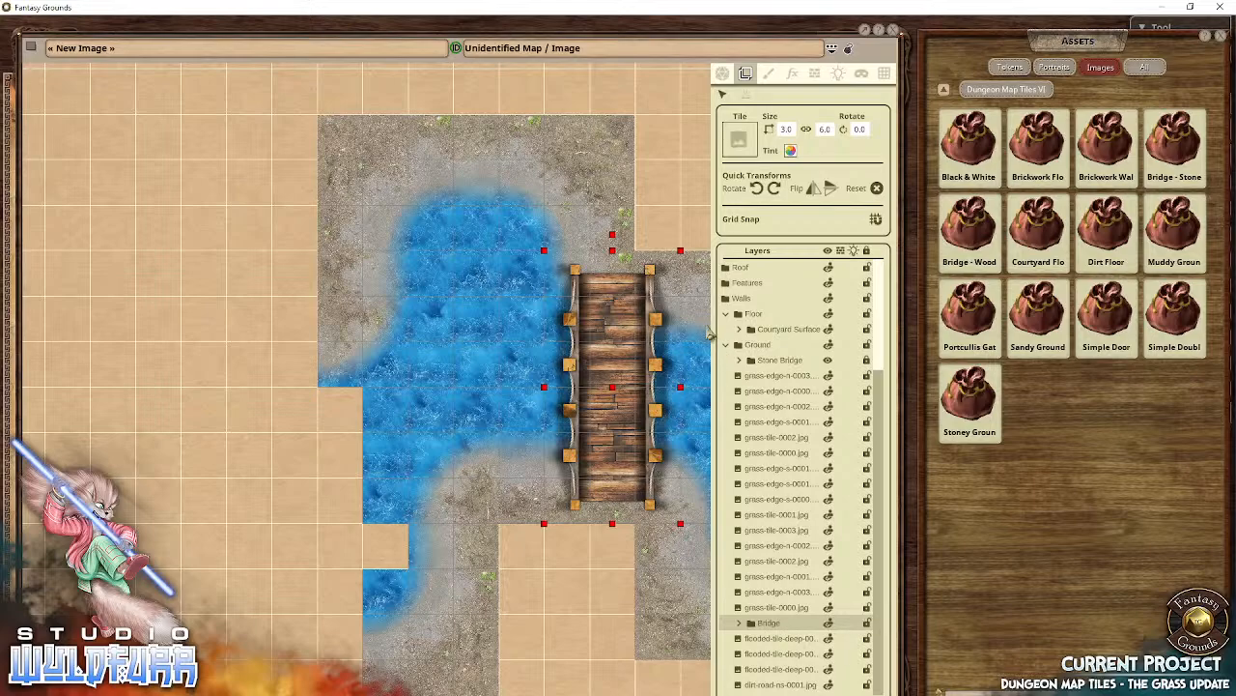
drag(590, 352, 177, 345)
drag(566, 380, 597, 409)
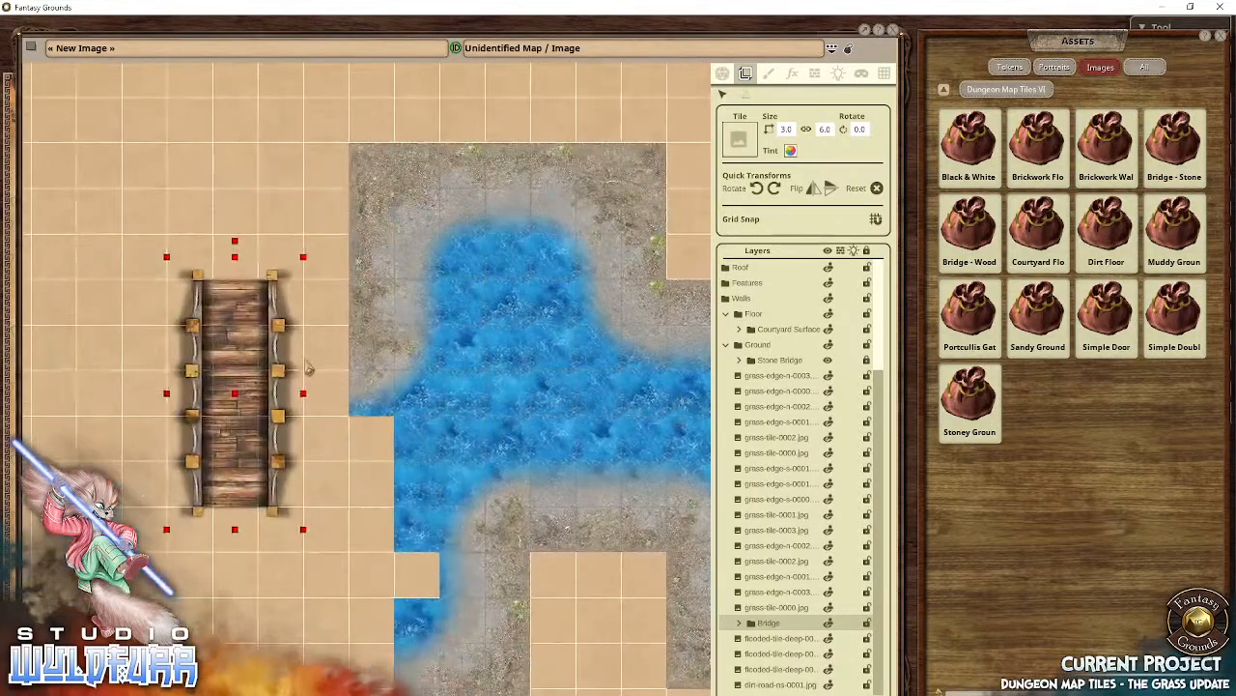
drag(255, 336, 370, 383)
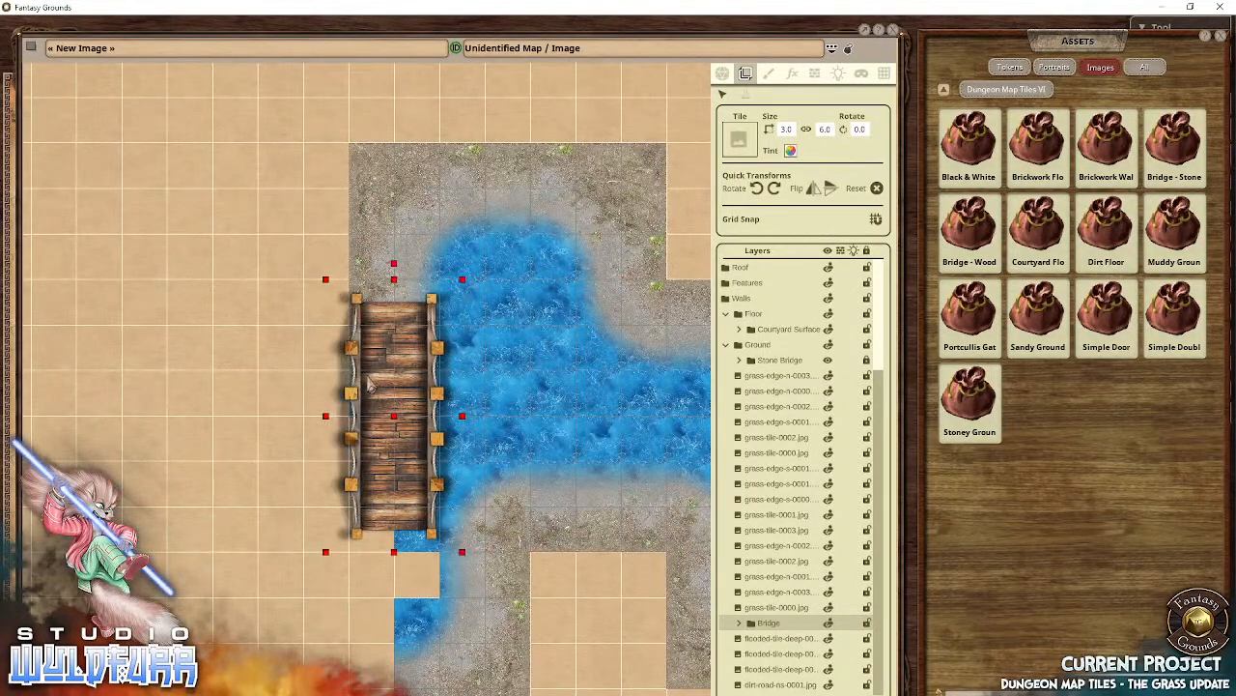
drag(166, 334, 151, 363)
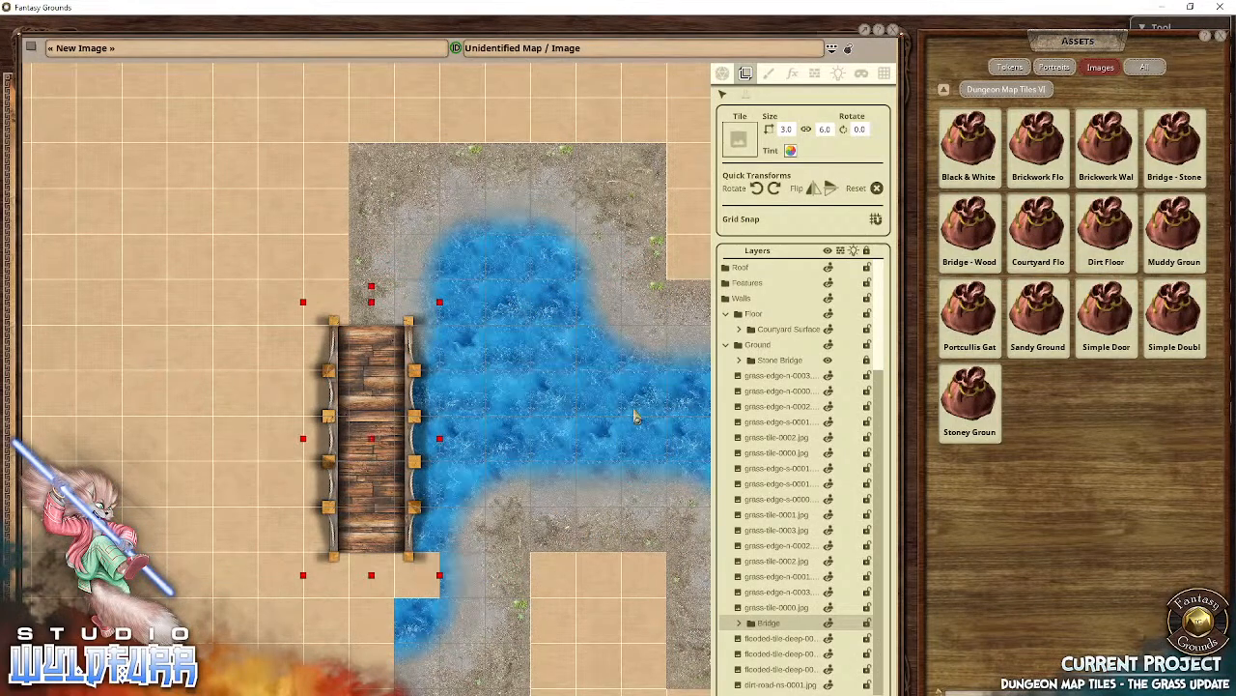
drag(587, 412, 298, 423)
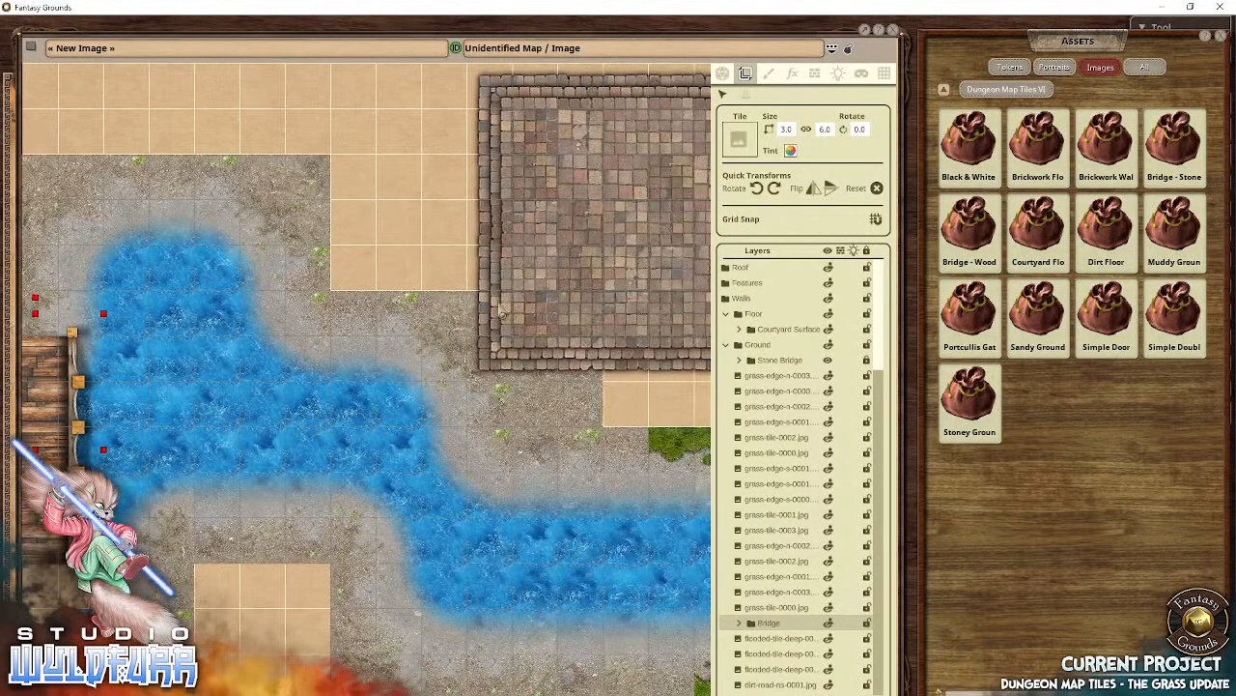
click(727, 344)
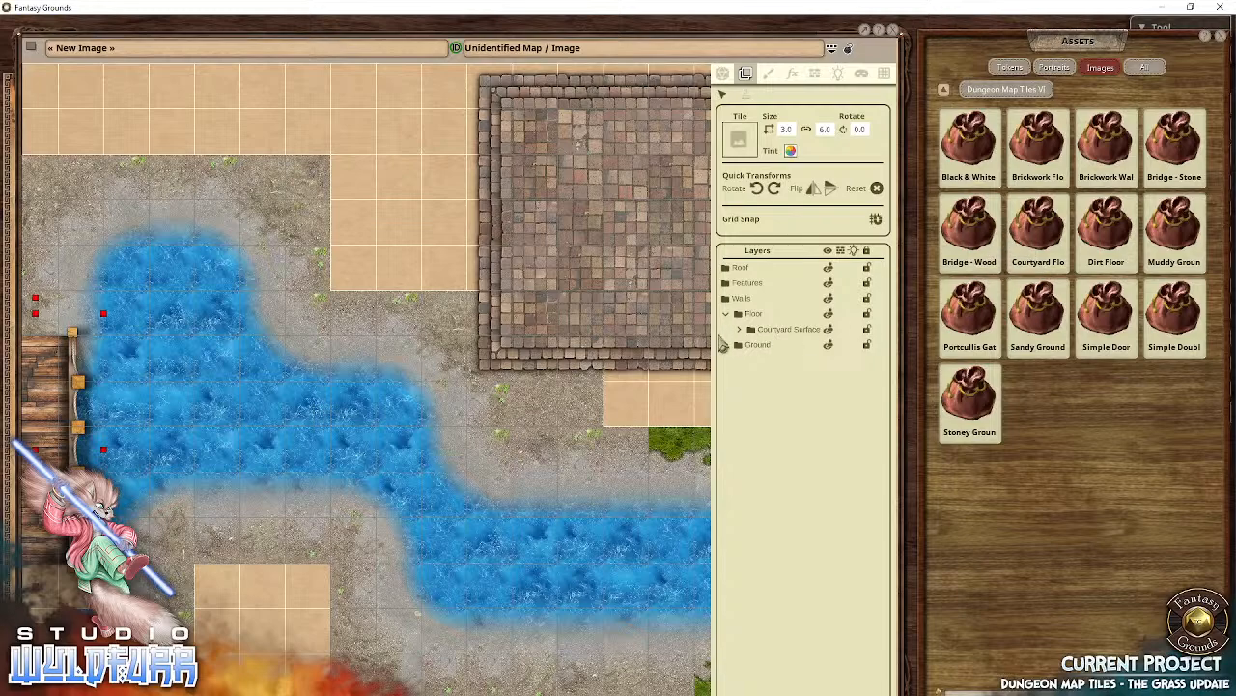
Step: Add brickwork-floor-1x1-0000.png from Brickwork Floor, try it over the courtyard's west edge, and set it aside northwest of the courtyard
drag(580, 301, 431, 414)
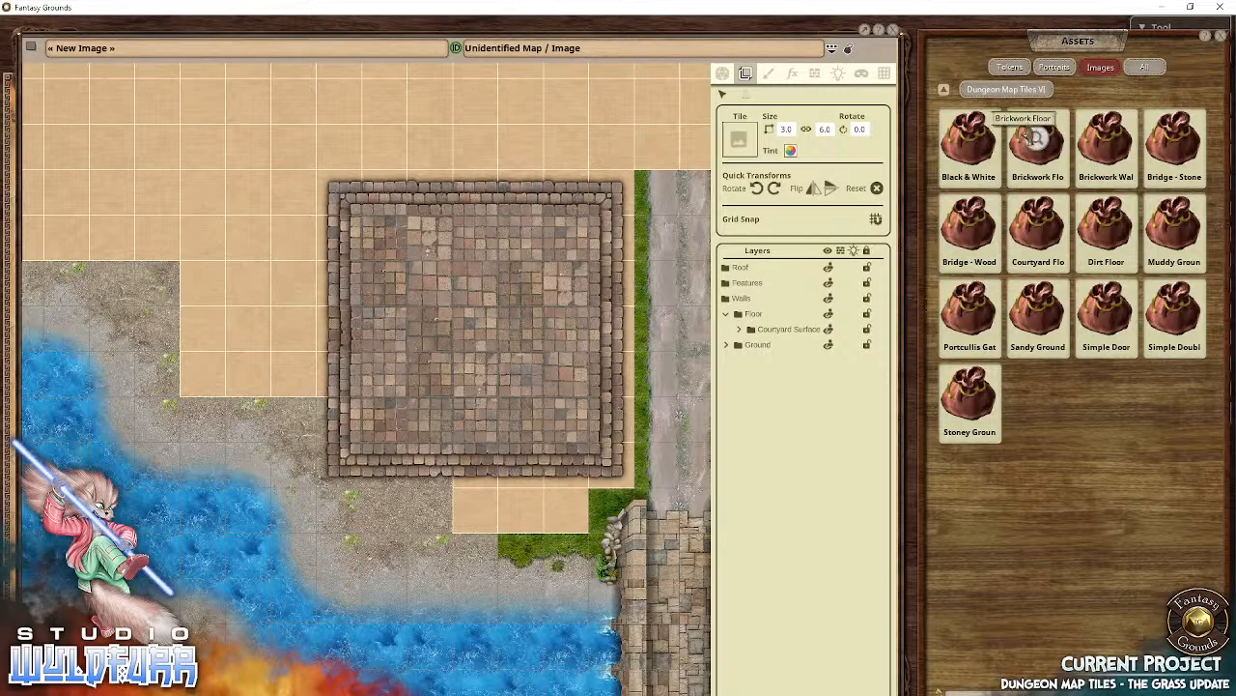
click(1036, 138)
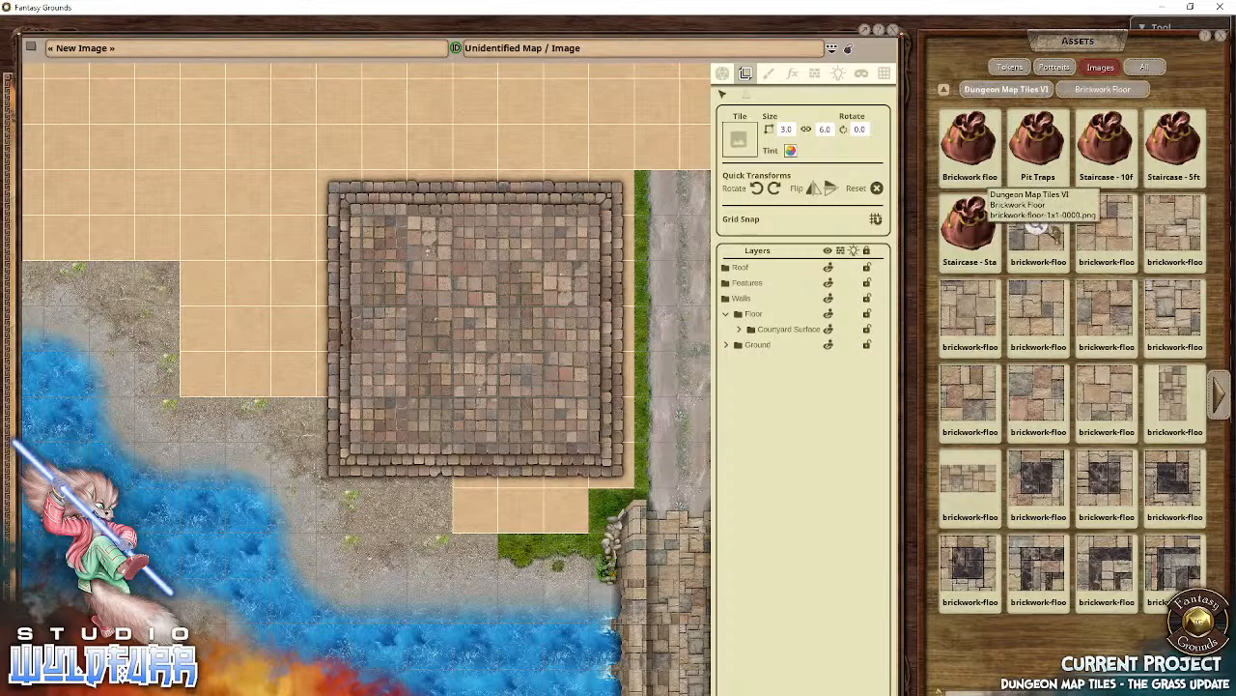
drag(305, 337, 299, 328)
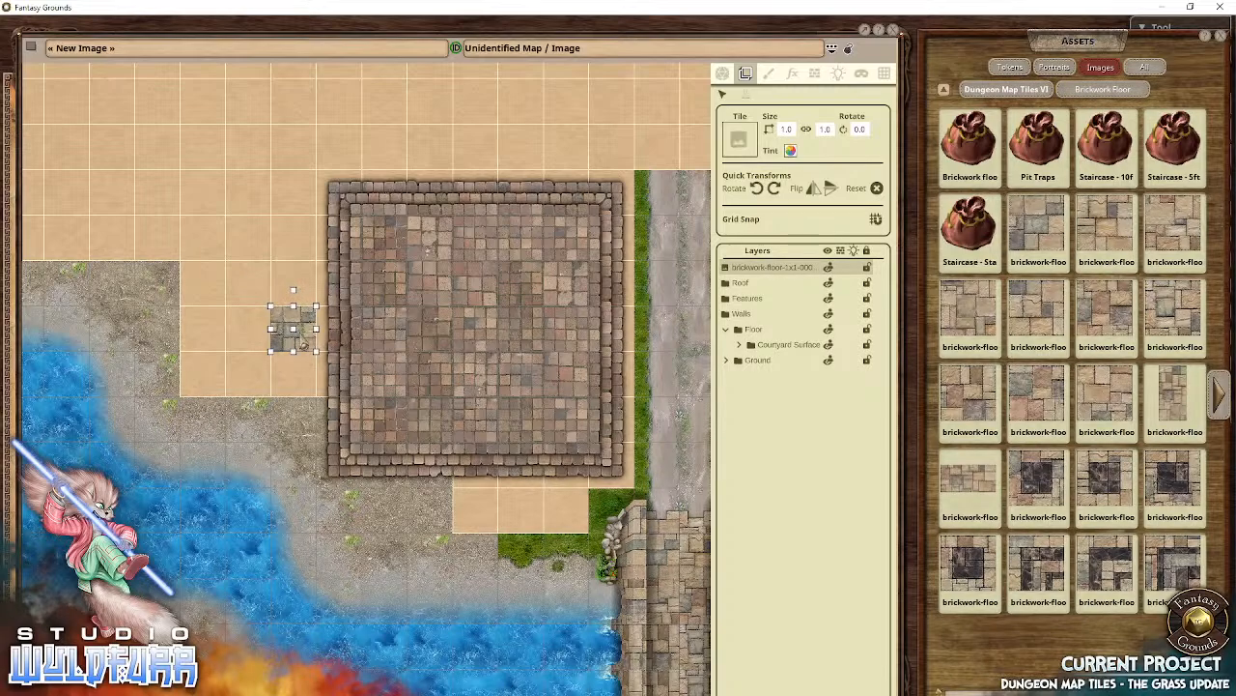
drag(304, 343, 340, 344)
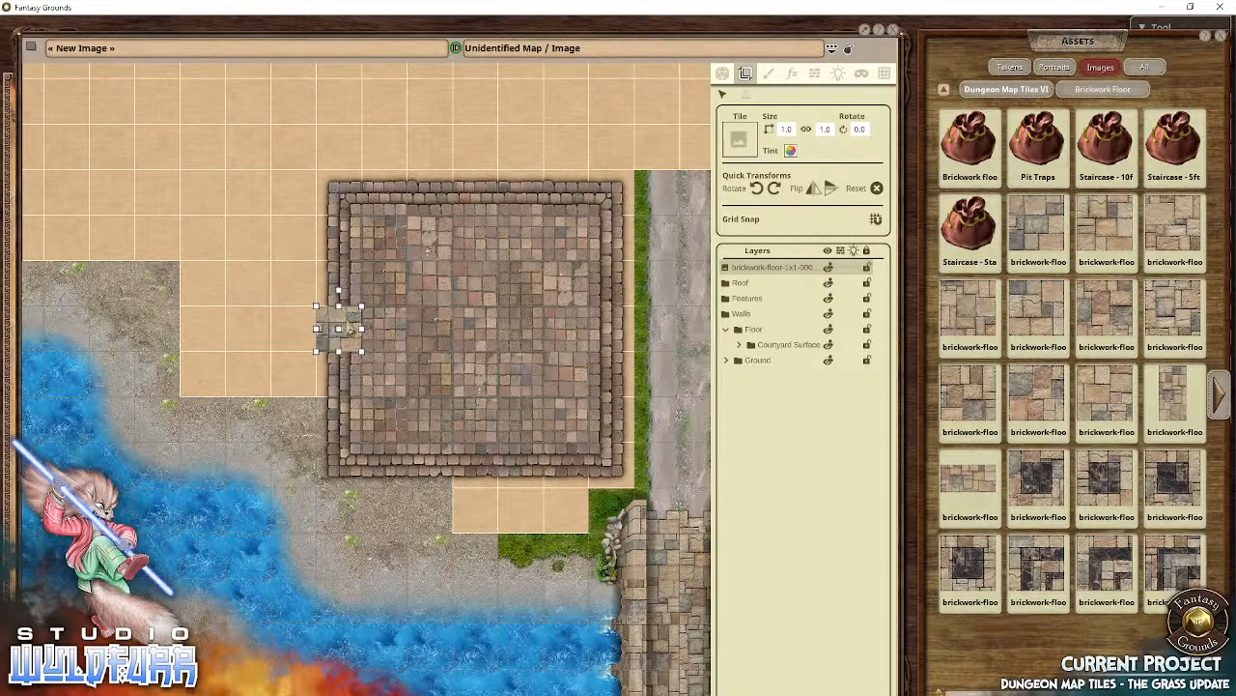
drag(340, 323, 317, 118)
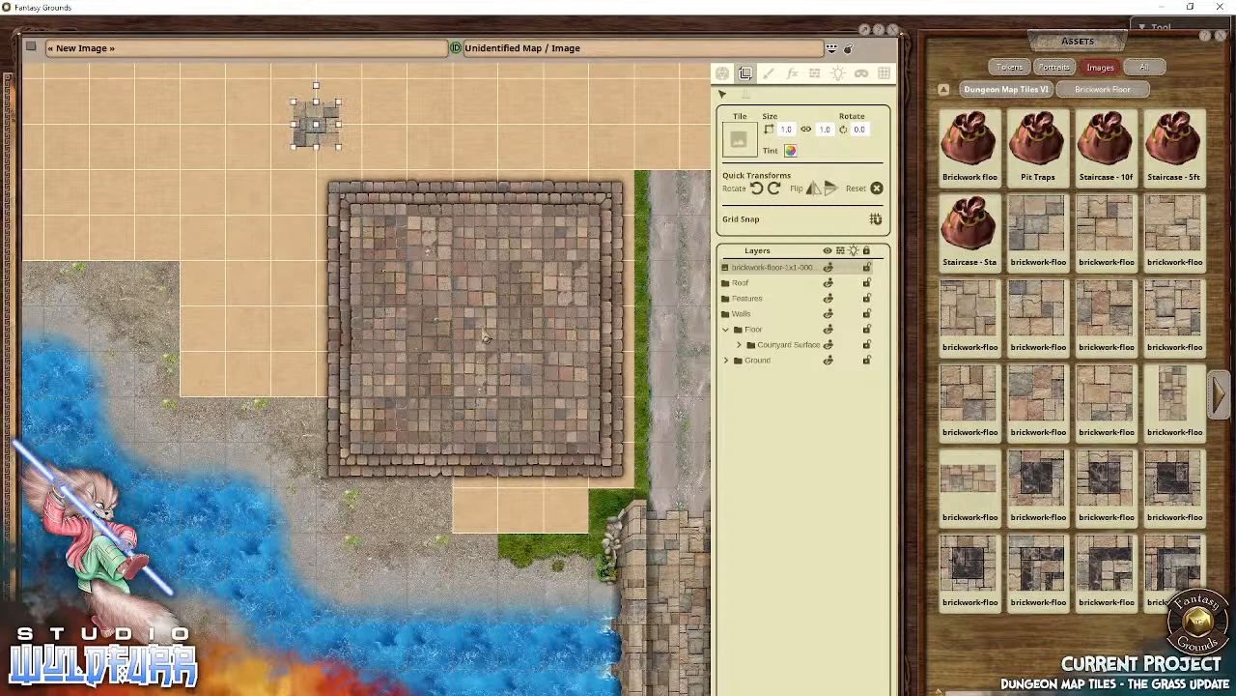
Step: Shift the courtyard's whole northern row of step tiles, corners included, one grid square north to open a gap
click(566, 237)
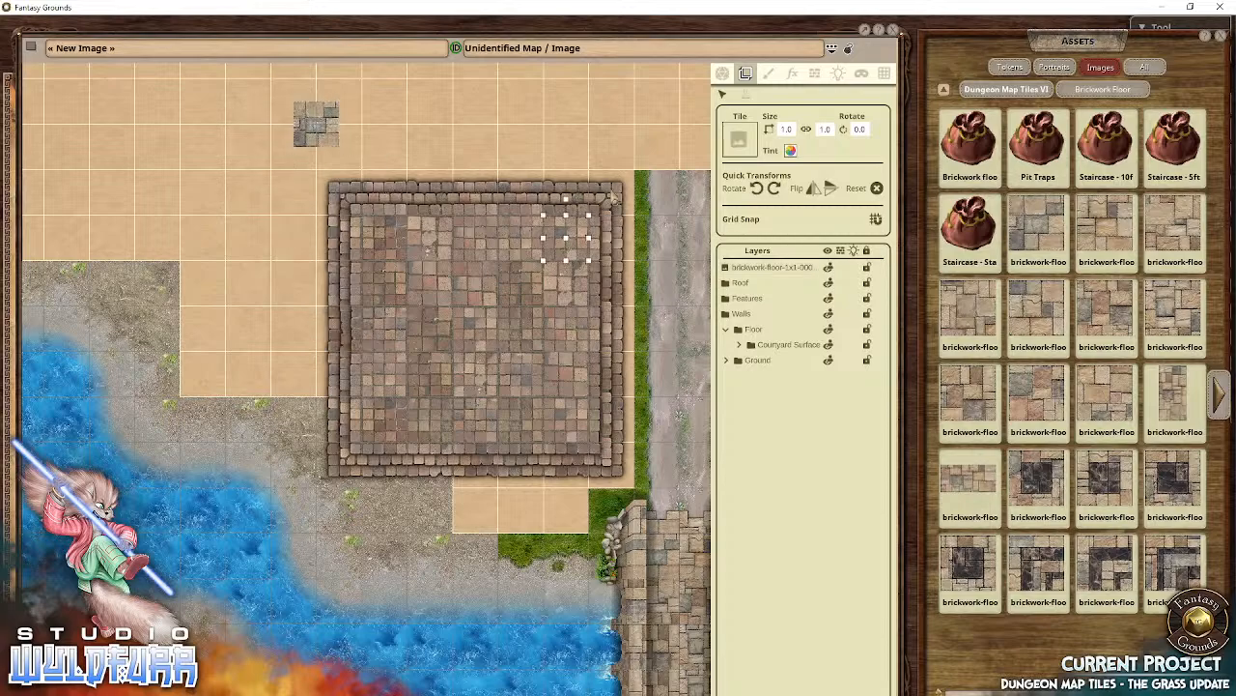
drag(603, 197, 574, 166)
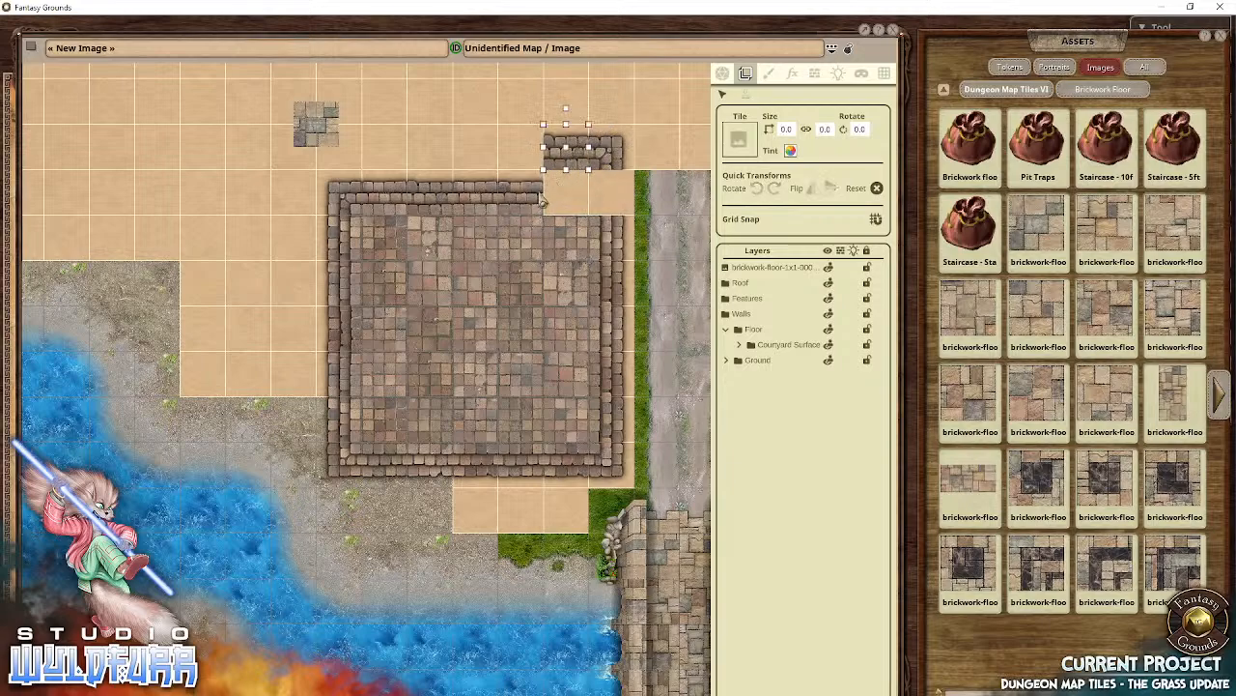
drag(535, 205, 535, 158)
drag(483, 205, 440, 147)
drag(391, 193, 392, 148)
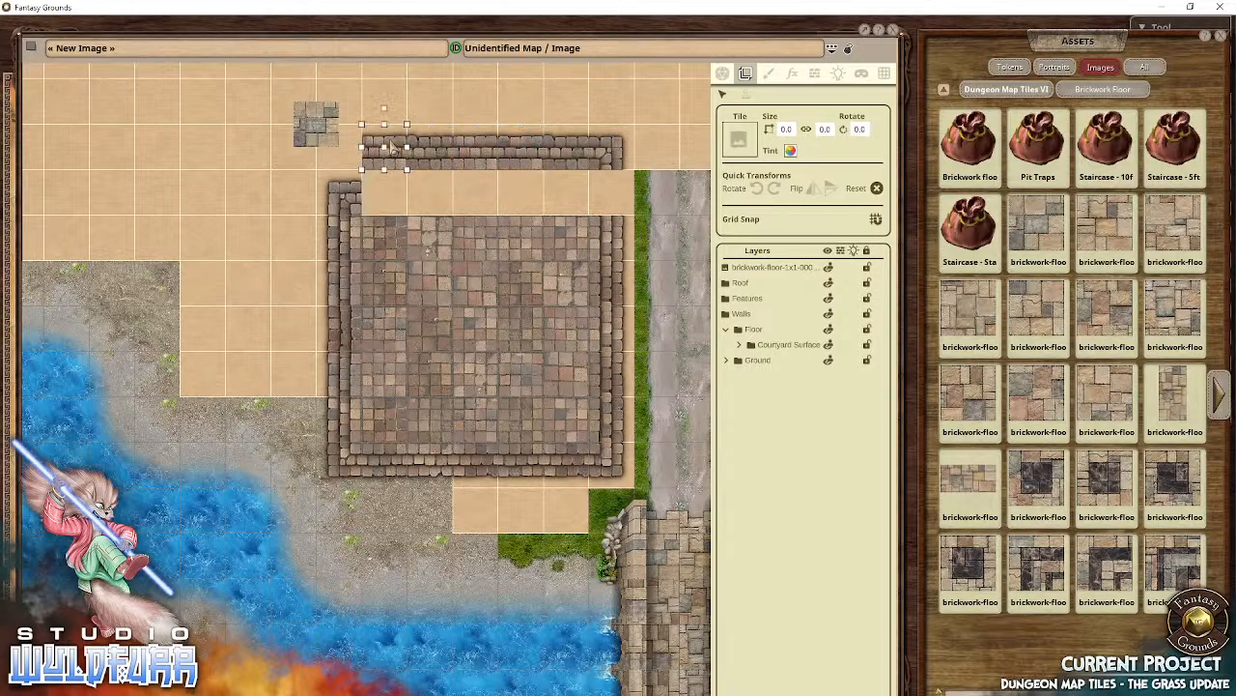
drag(353, 198, 350, 153)
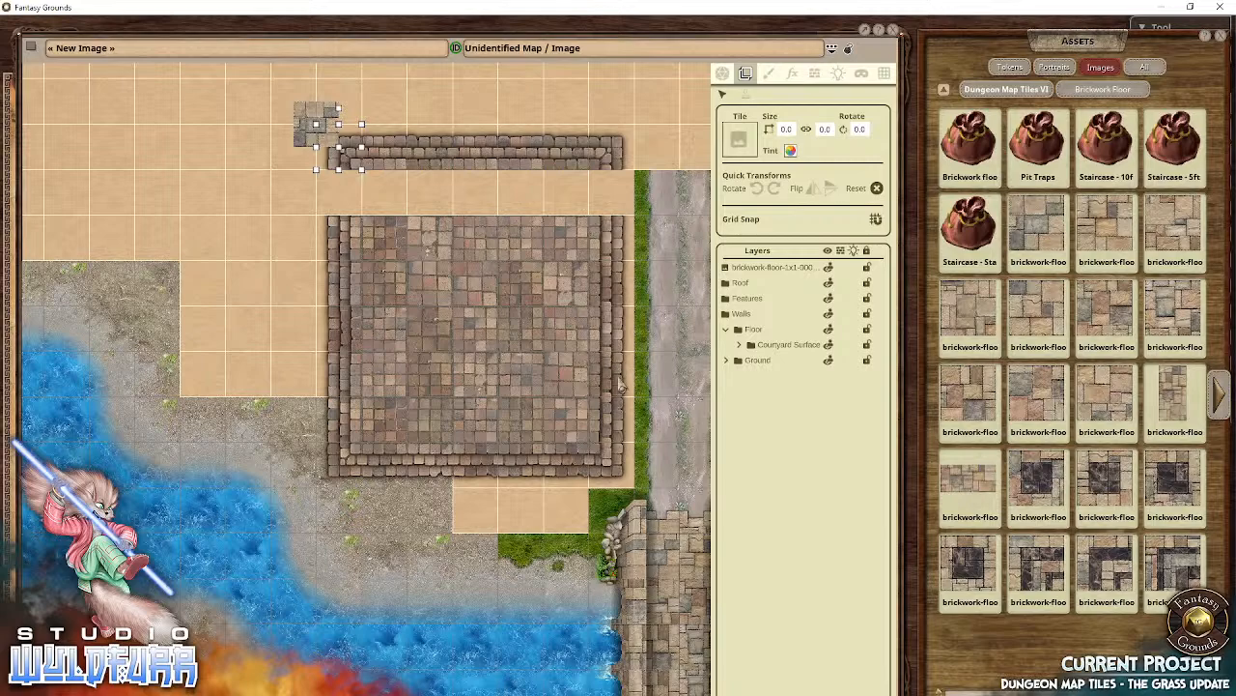
click(622, 385)
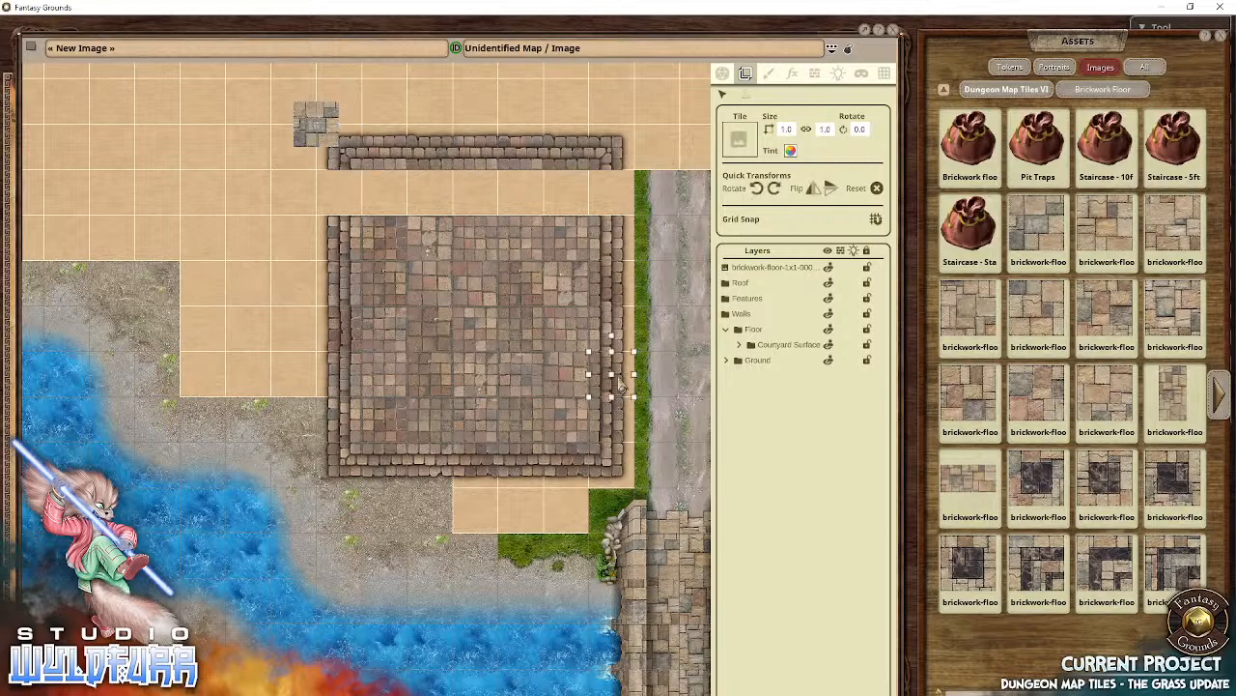
mouse_move(619, 384)
mouse_down()
mouse_move(656, 227)
mouse_move(698, 296)
mouse_move(617, 396)
mouse_up()
right_click(622, 390)
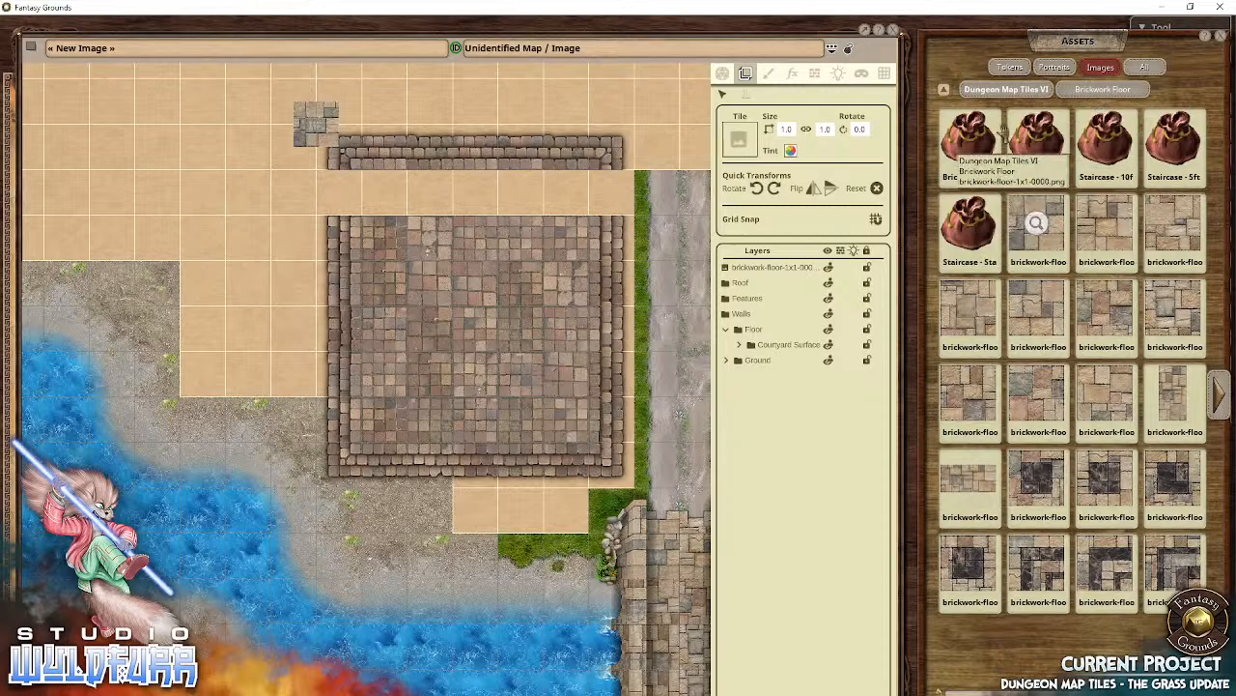
Step: Fill the five interior squares of the gap with Courtyard Floor tiles large-0004, small-0001, small-0000, large-0019 and small-0002
click(1010, 88)
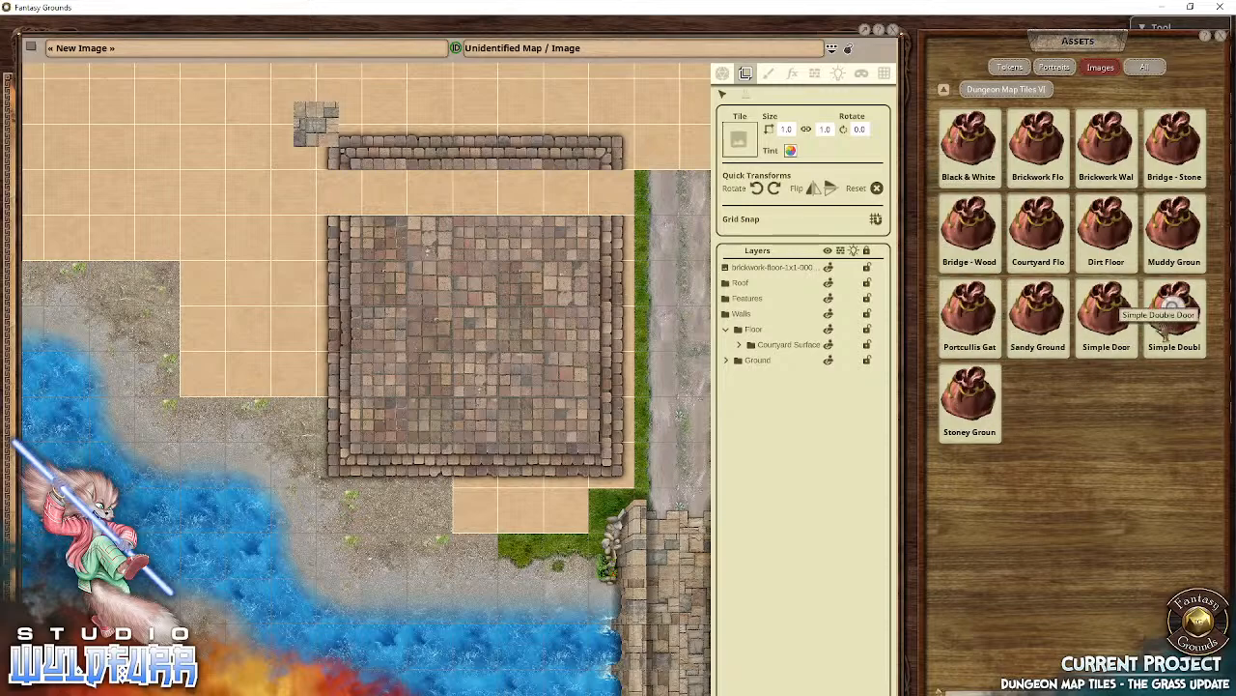
click(1042, 230)
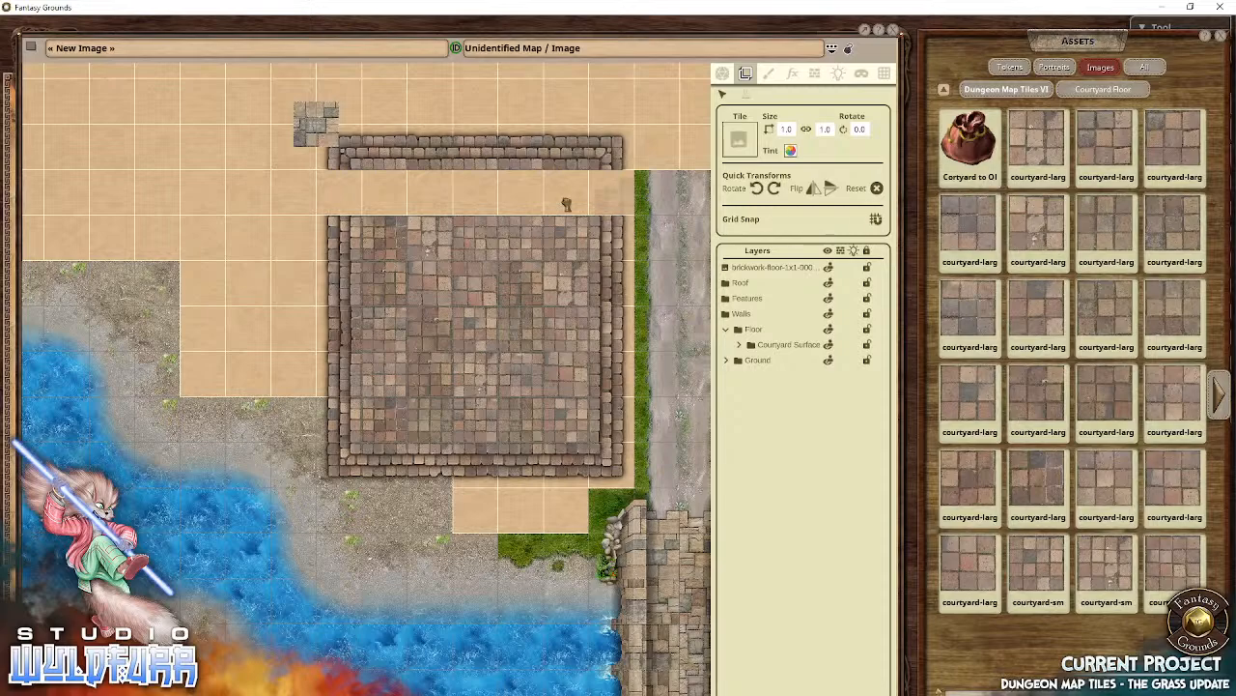
drag(566, 203, 566, 193)
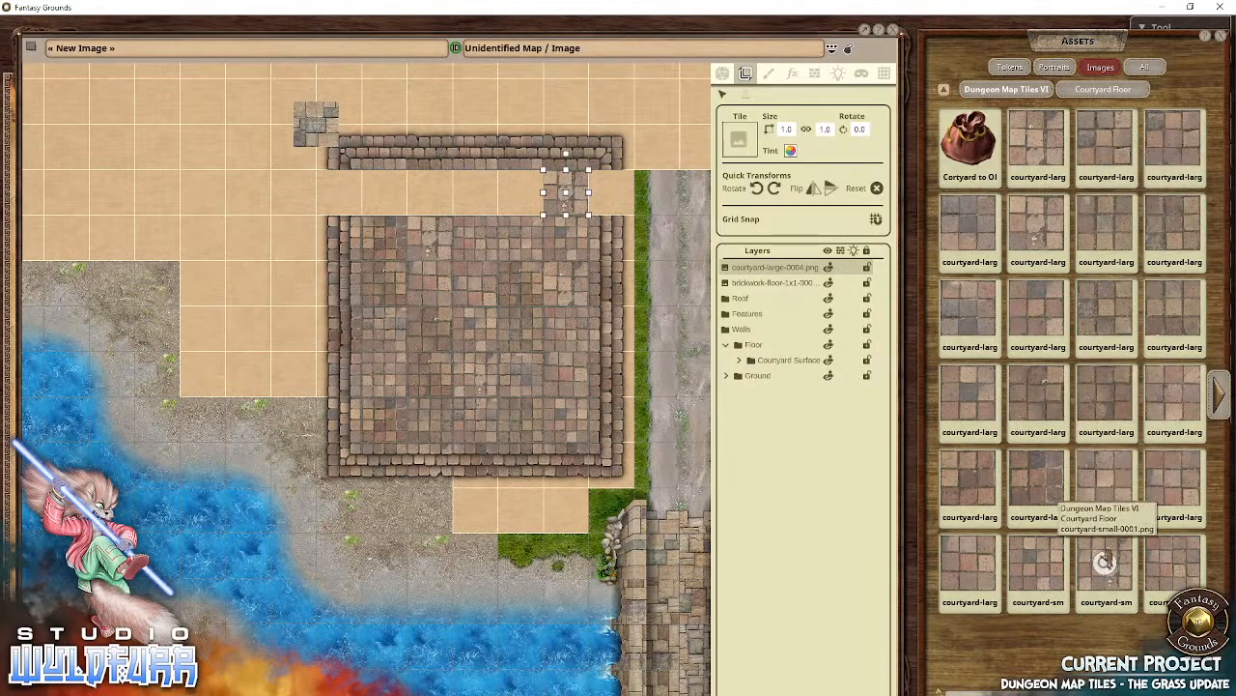
drag(1104, 560, 475, 192)
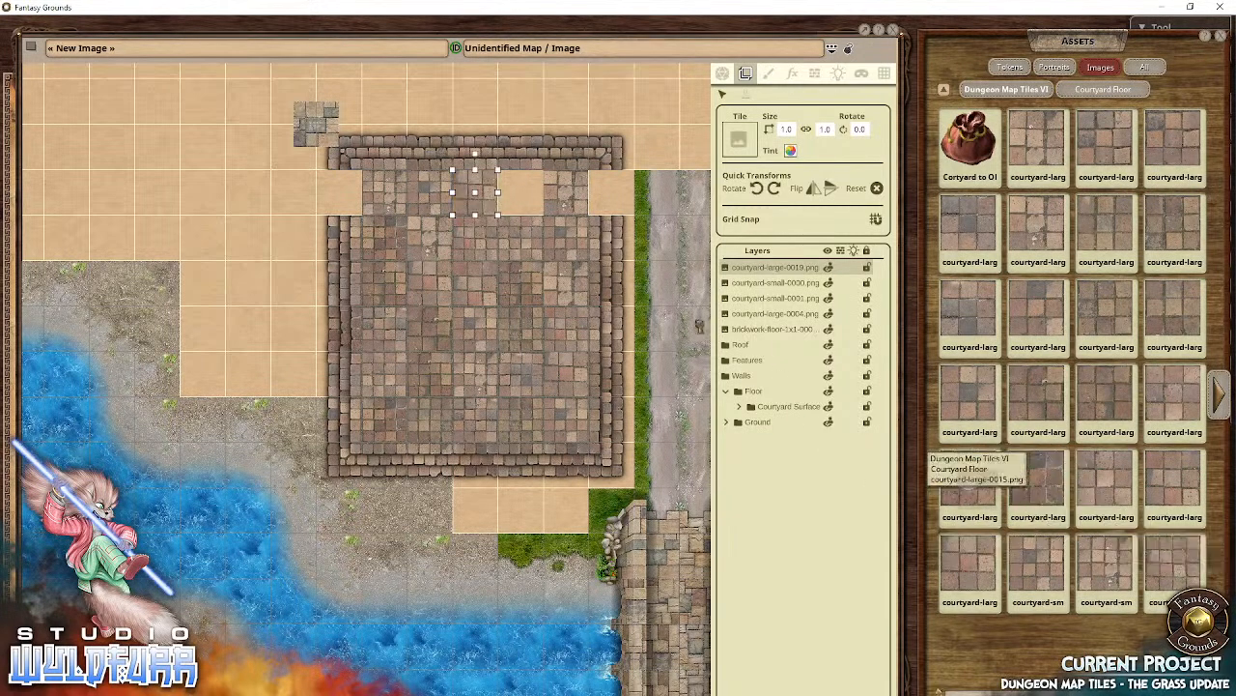
drag(700, 326, 523, 197)
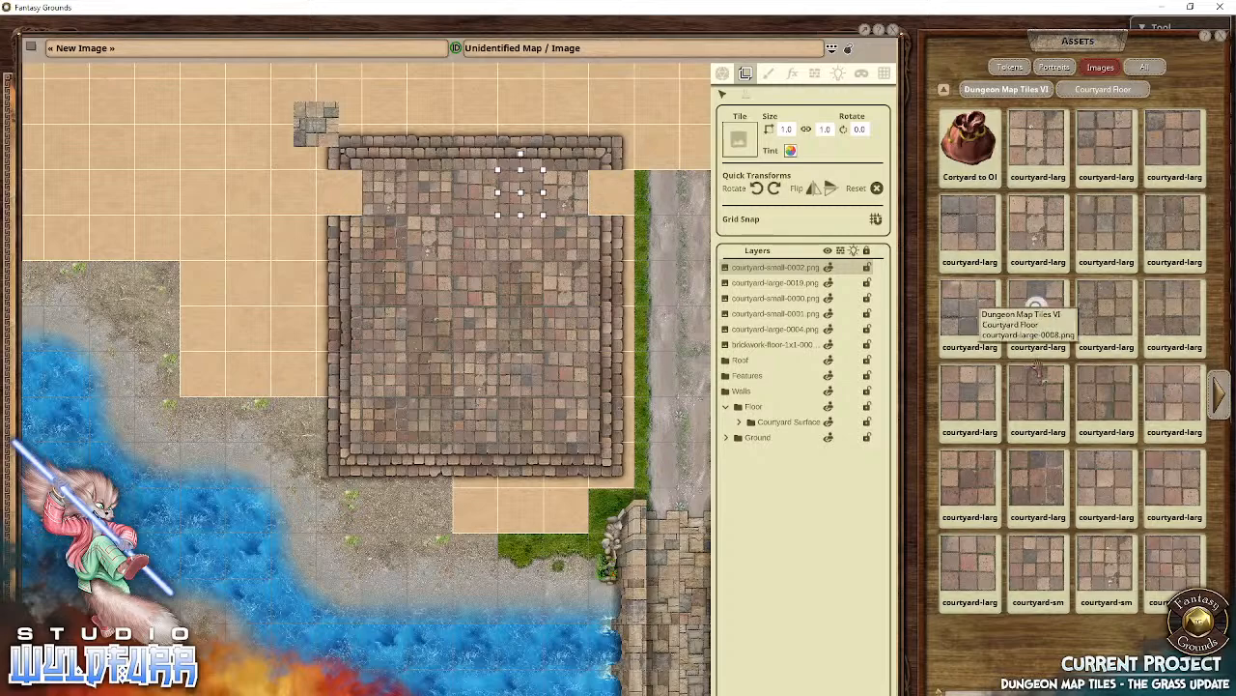
Step: Complete the new courtyard row by placing small step tiles in its open west and east edge squares
click(1219, 395)
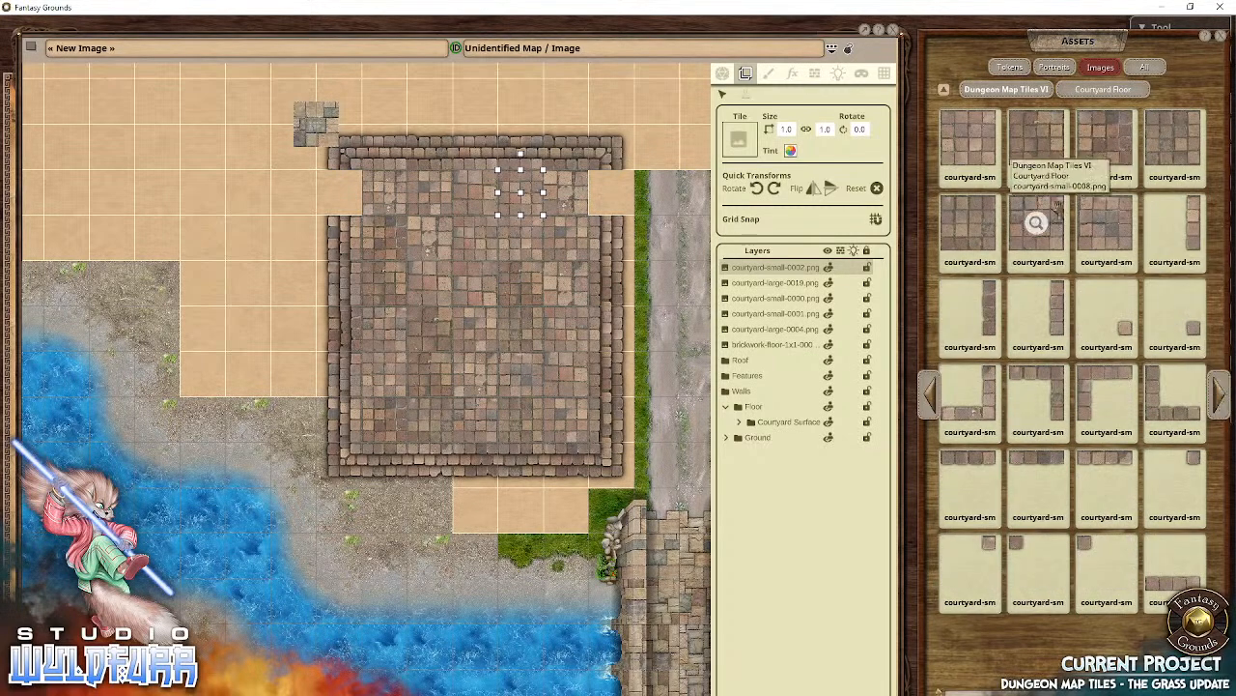
click(1225, 410)
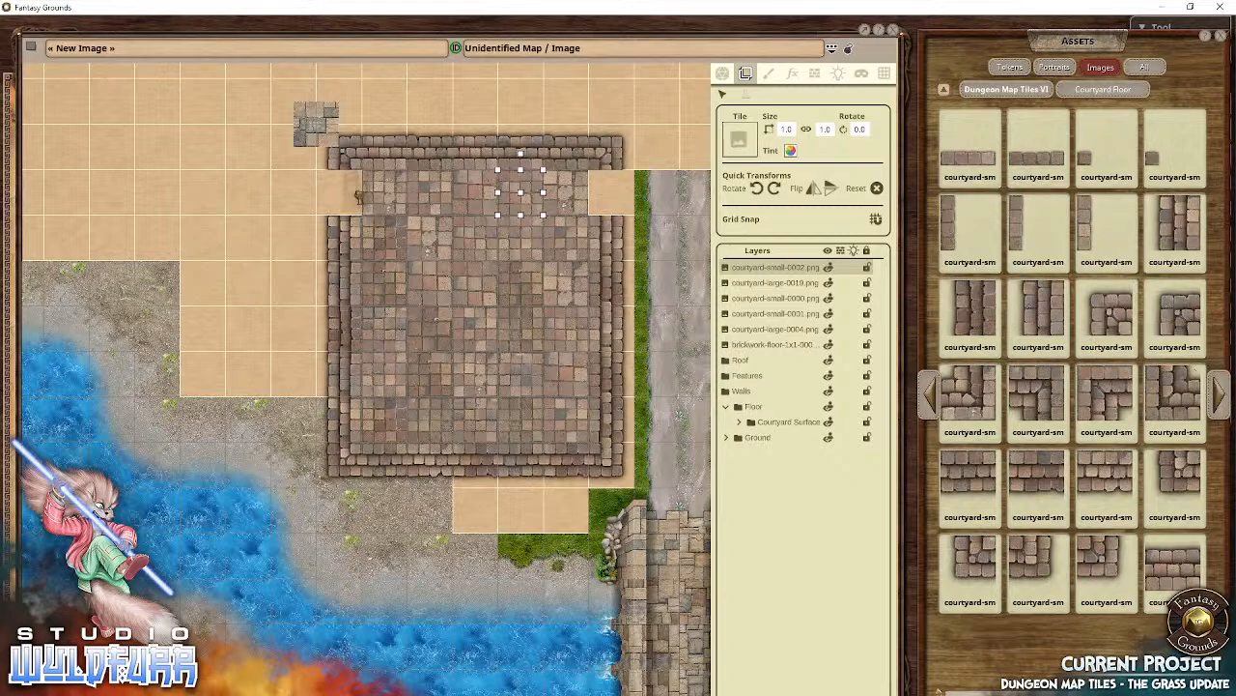
drag(358, 196, 338, 192)
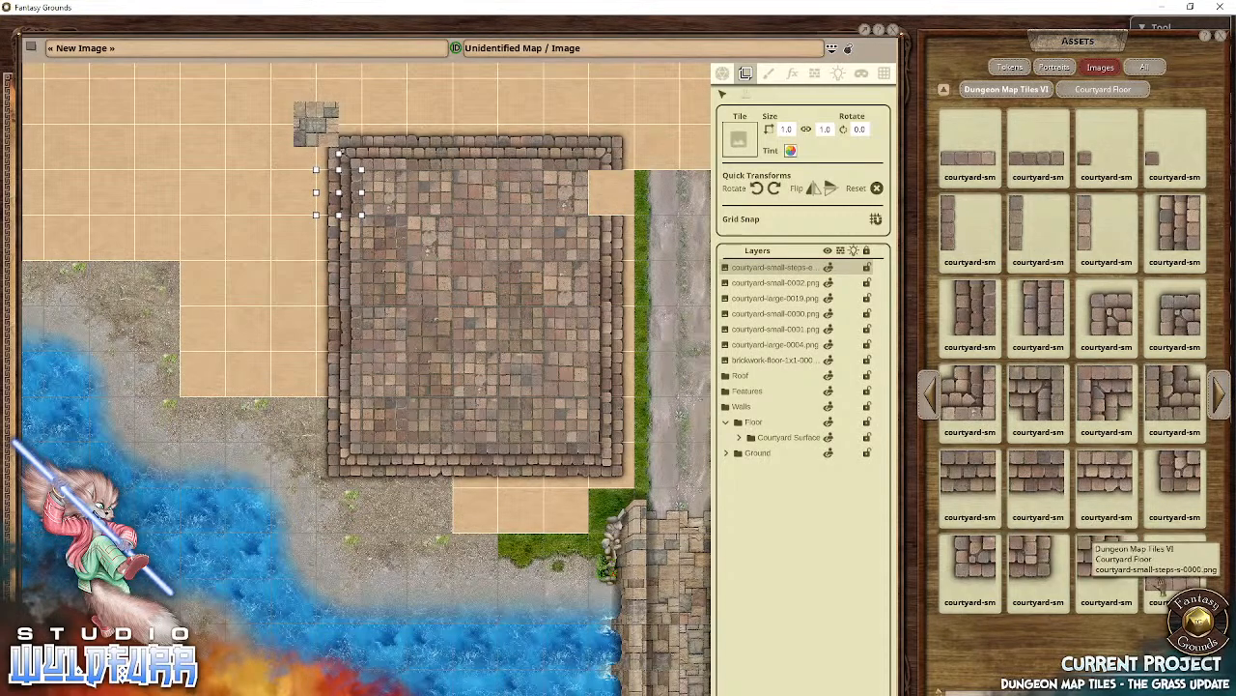
click(1217, 411)
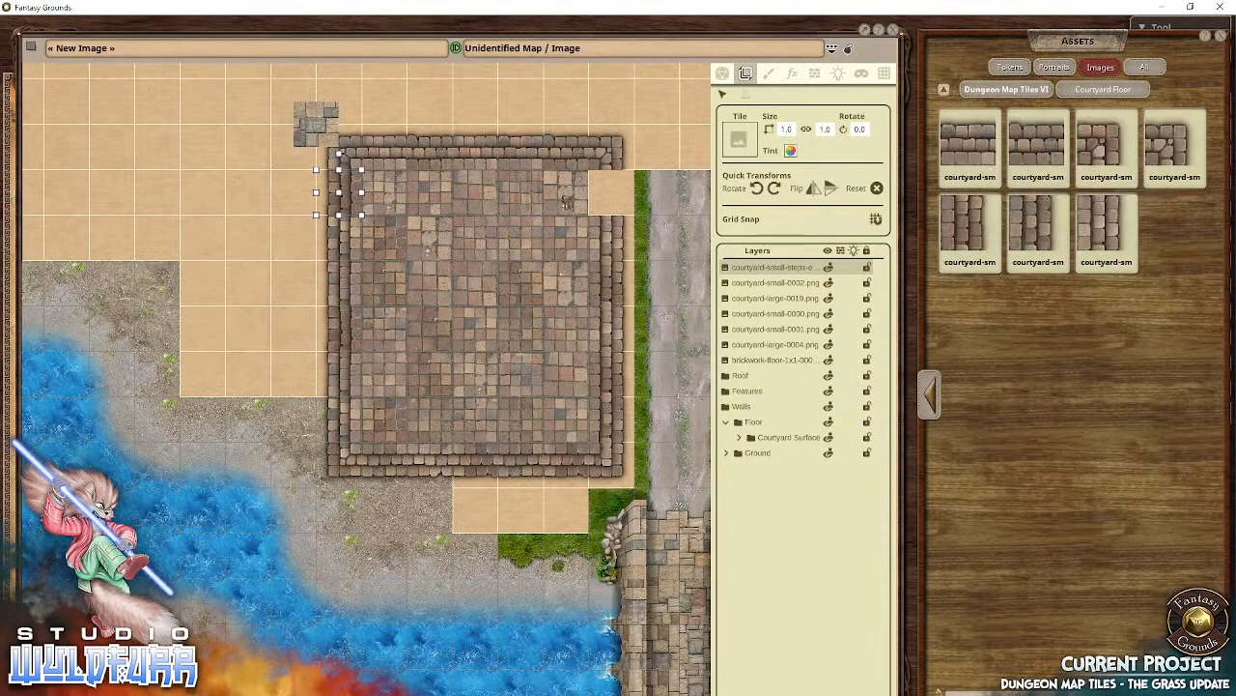
click(611, 192)
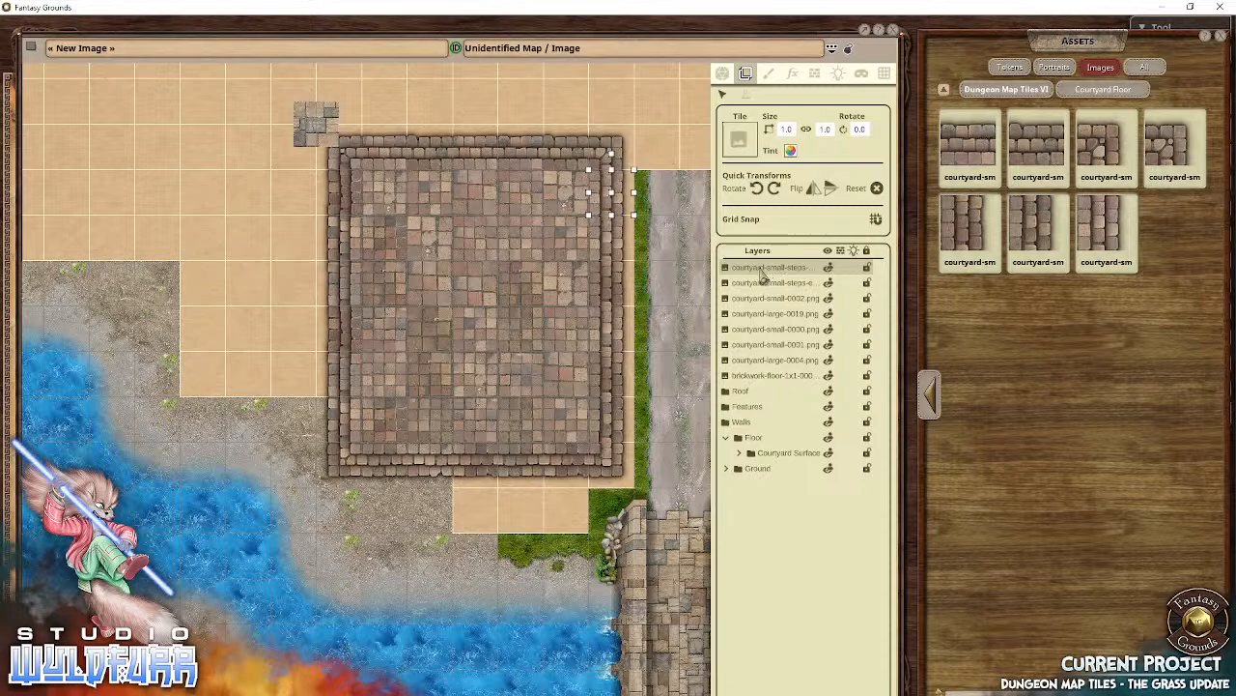
Step: Move the Roof, Features, Walls, Floor, Courtyard Surface and Ground folders to the head of the layer order, above the loose tile layers
shift+click(752, 360)
drag(774, 300, 794, 355)
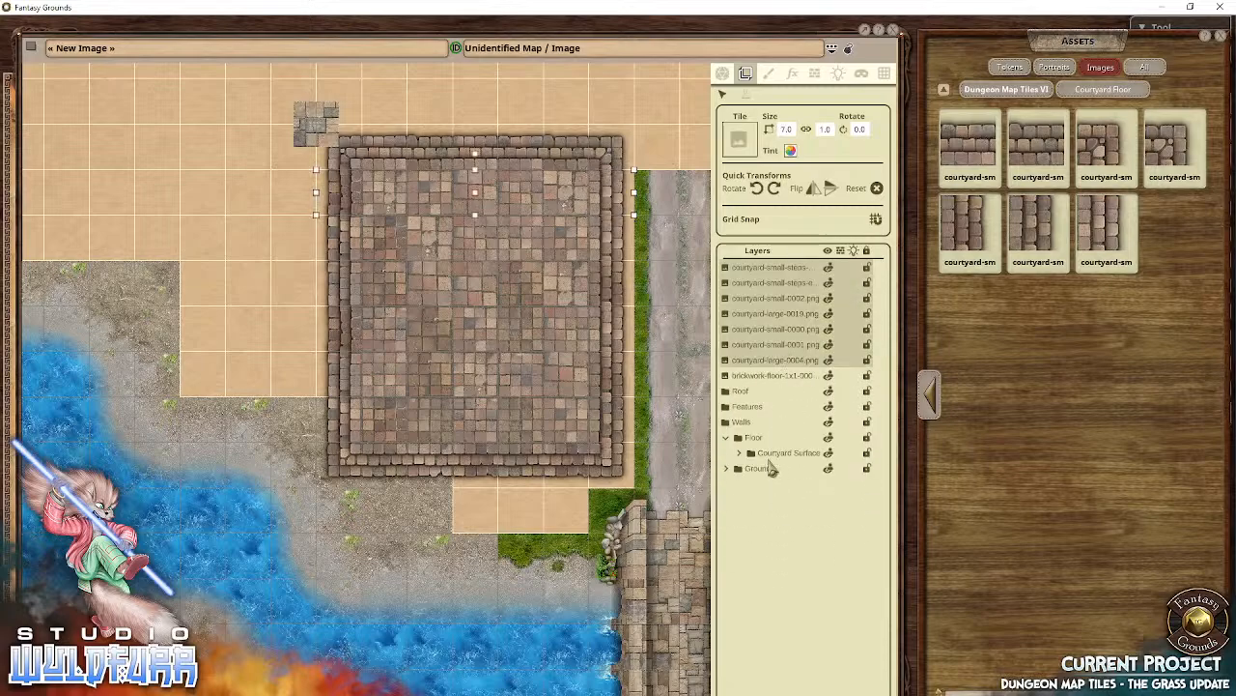
click(746, 376)
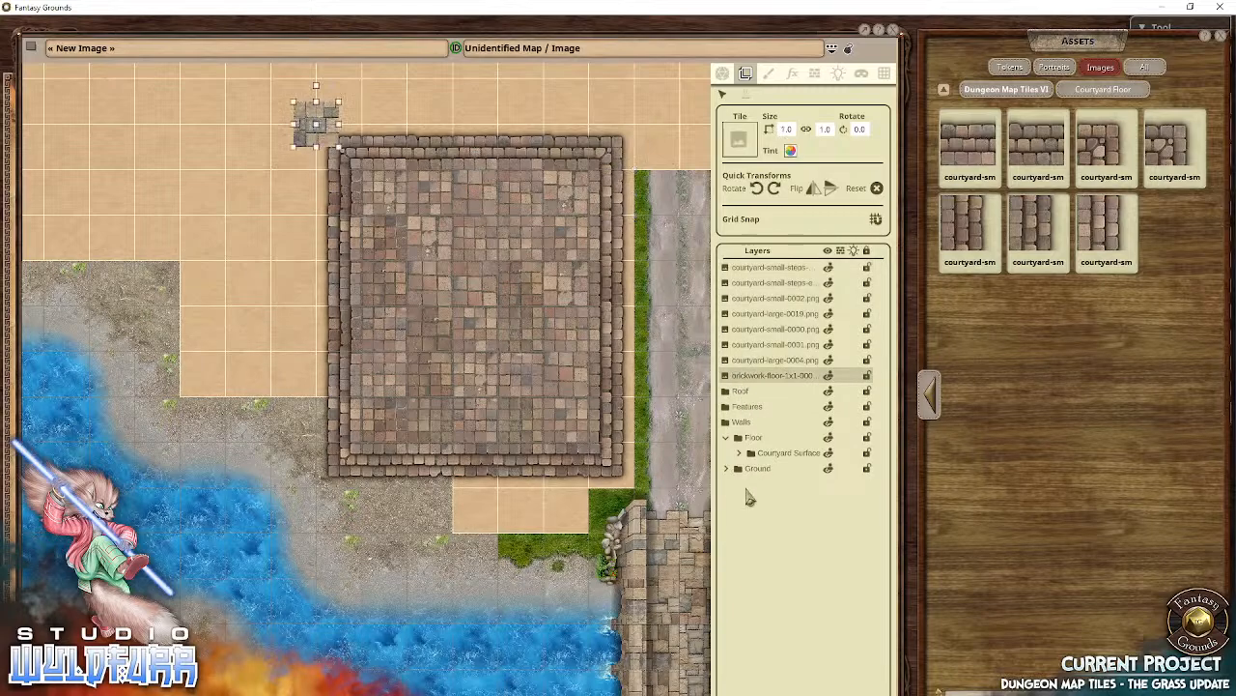
click(740, 392)
shift+click(746, 469)
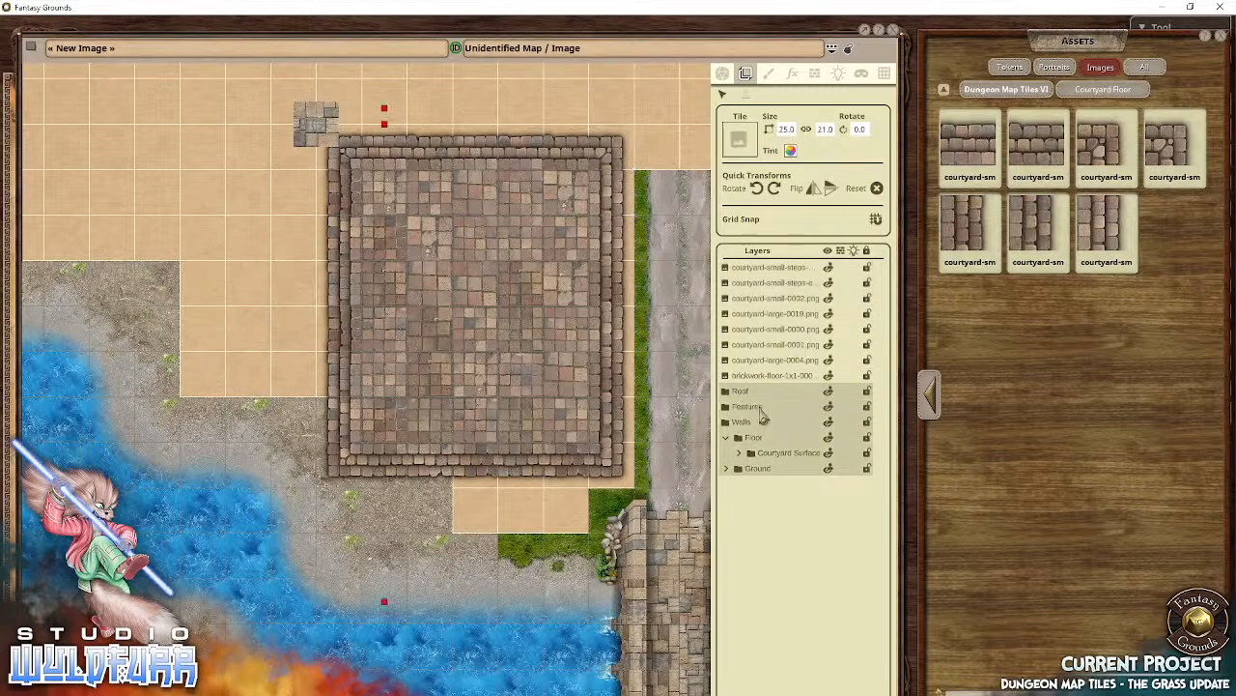
drag(758, 407, 736, 273)
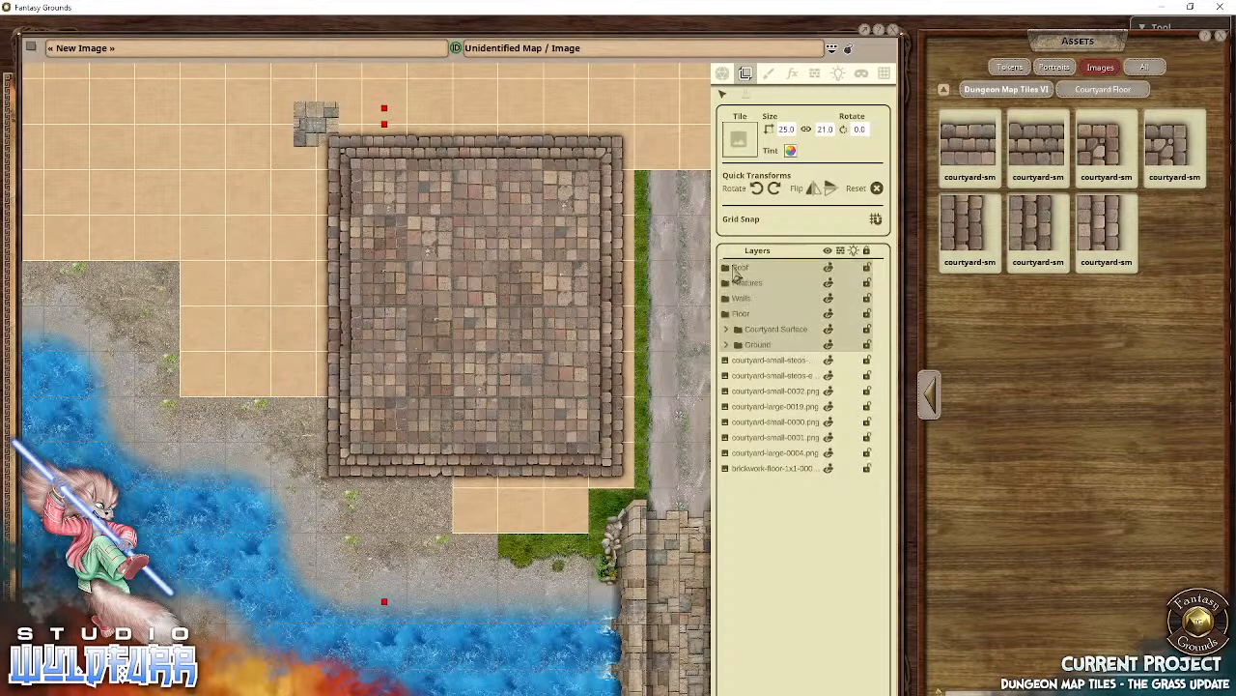
Step: Group the seven new loose courtyard tiles into the Courtyard Surface folder, leaving the brickwork floor tile outside
click(762, 363)
shift+click(743, 477)
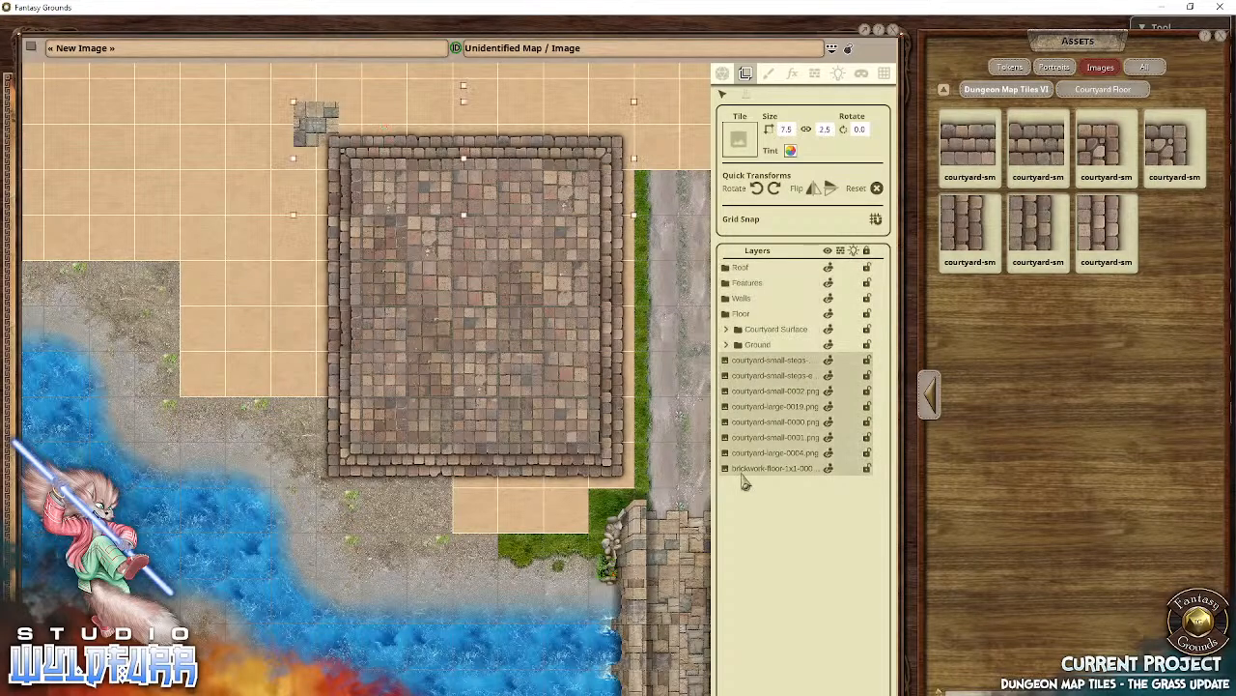
click(774, 391)
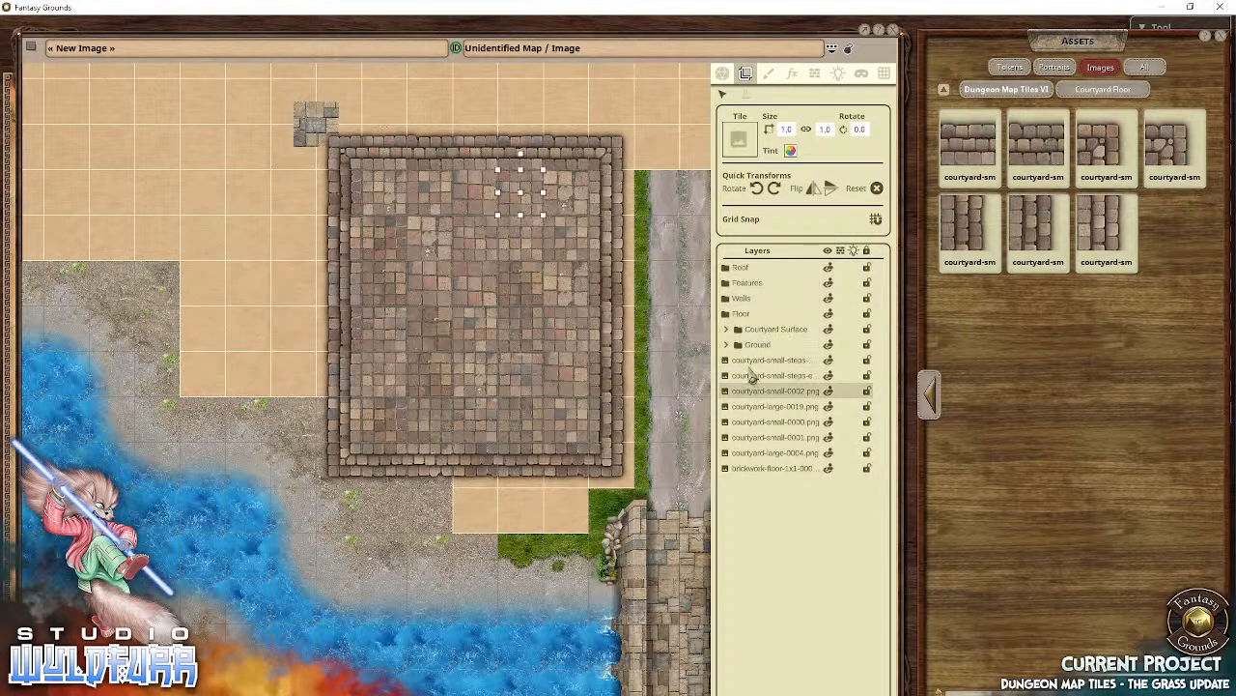
click(749, 375)
click(746, 365)
shift+click(750, 453)
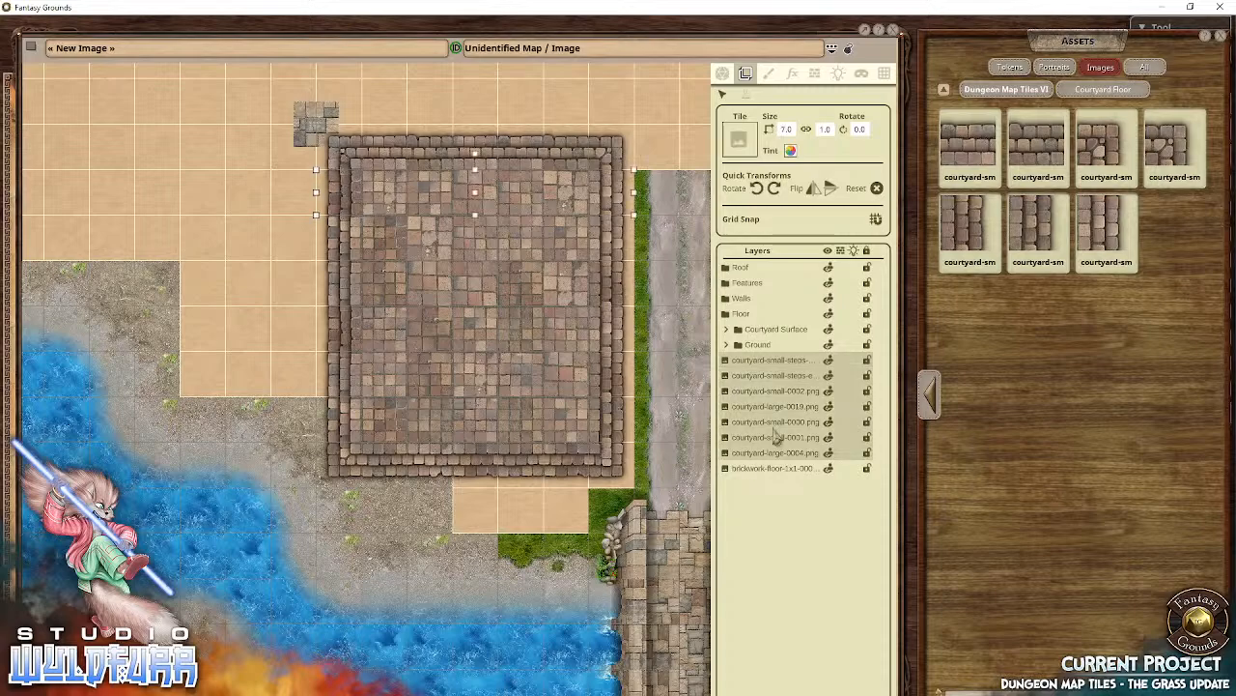
drag(772, 405, 755, 334)
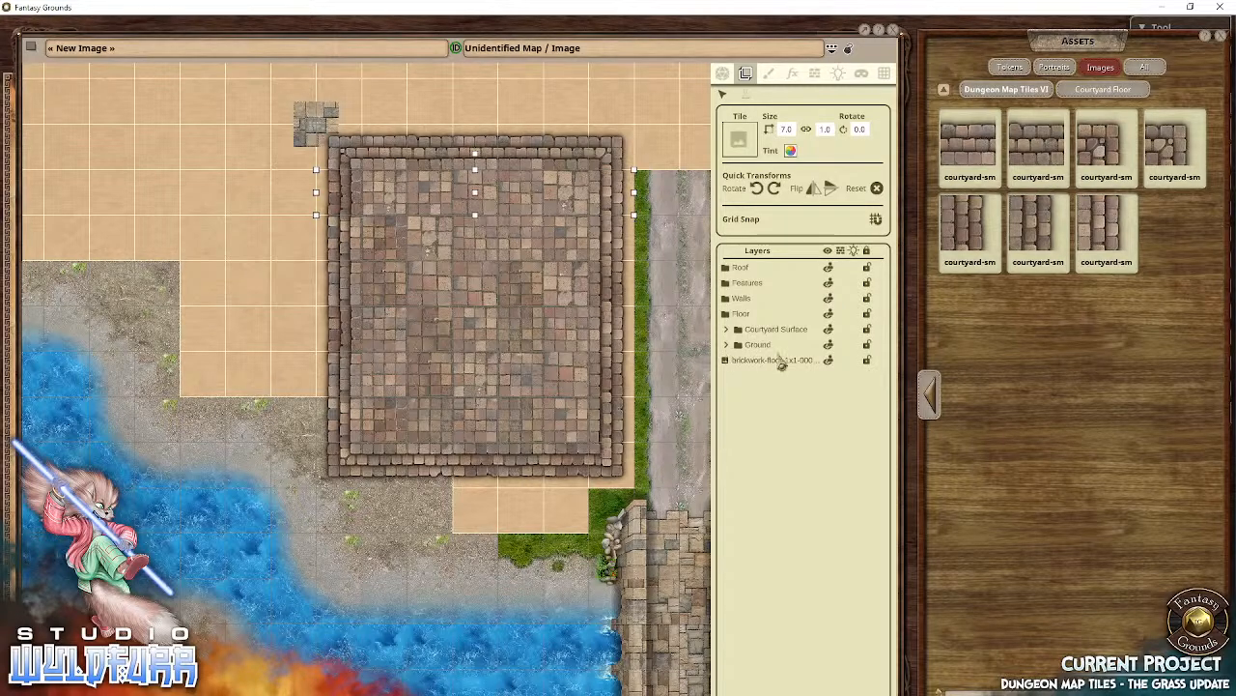
Step: Cover two adjacent squares of the courtyard's west edge with brickwork-floor-1x1 tiles and raise the northern tile's layer above the folders
click(322, 133)
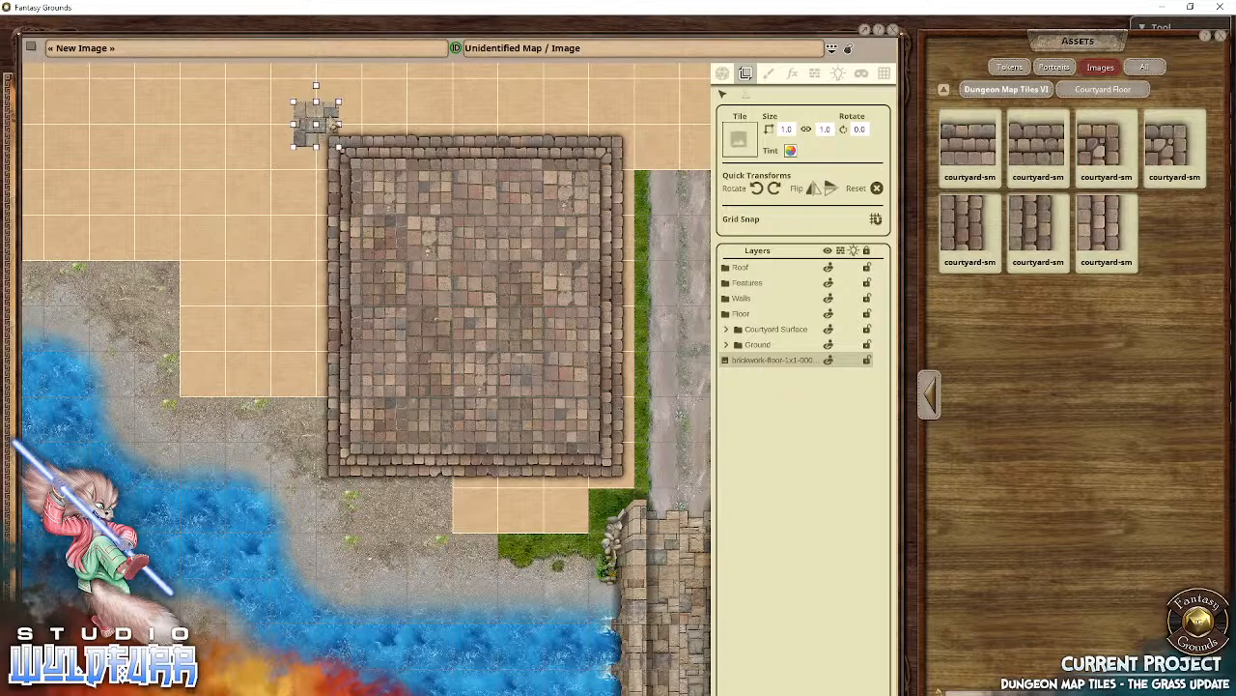
drag(329, 117, 351, 284)
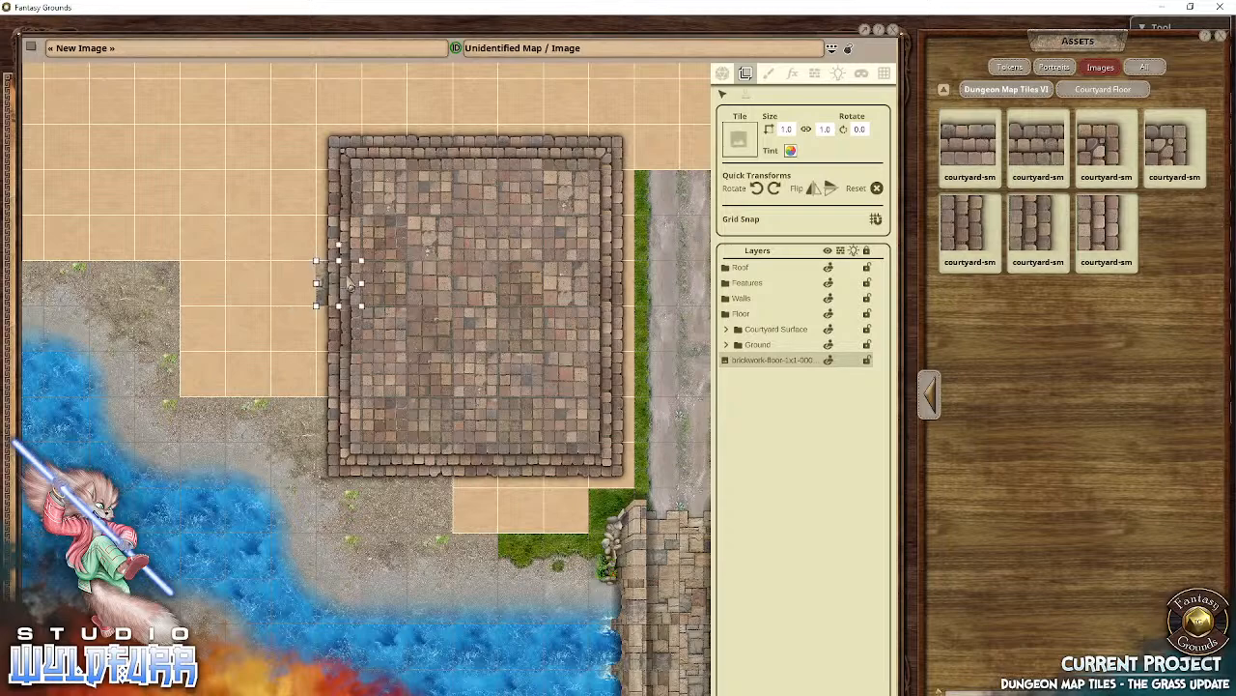
click(1000, 90)
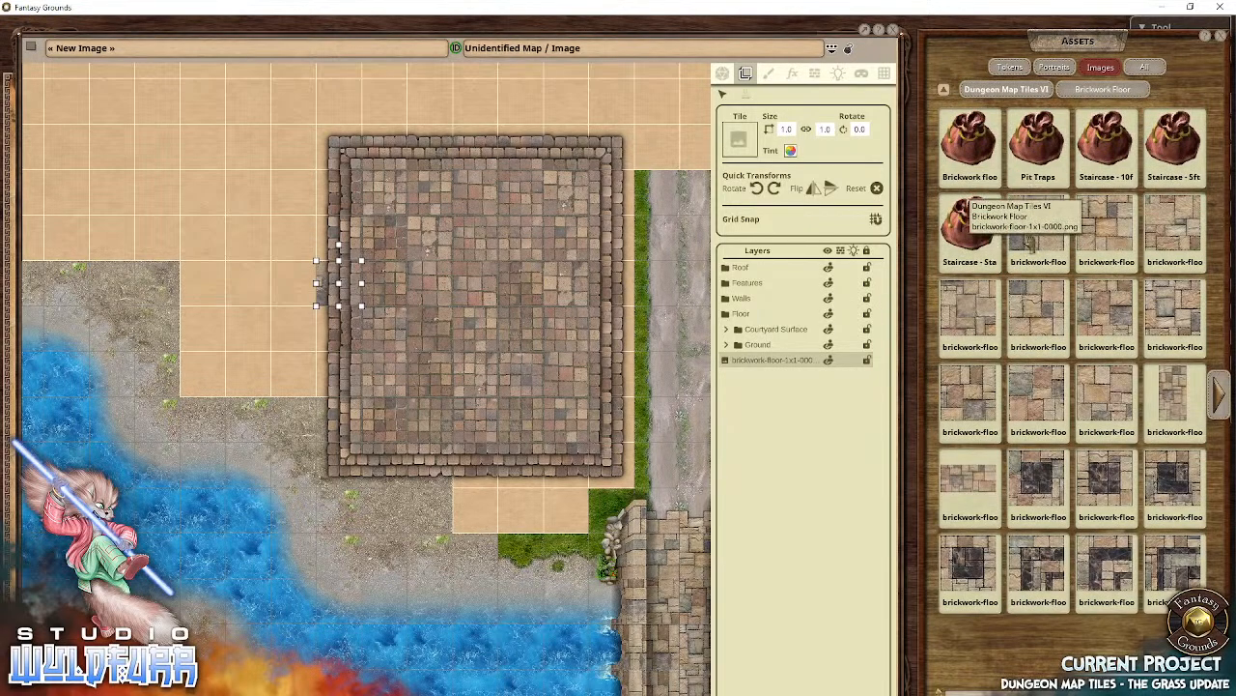
drag(352, 339, 343, 336)
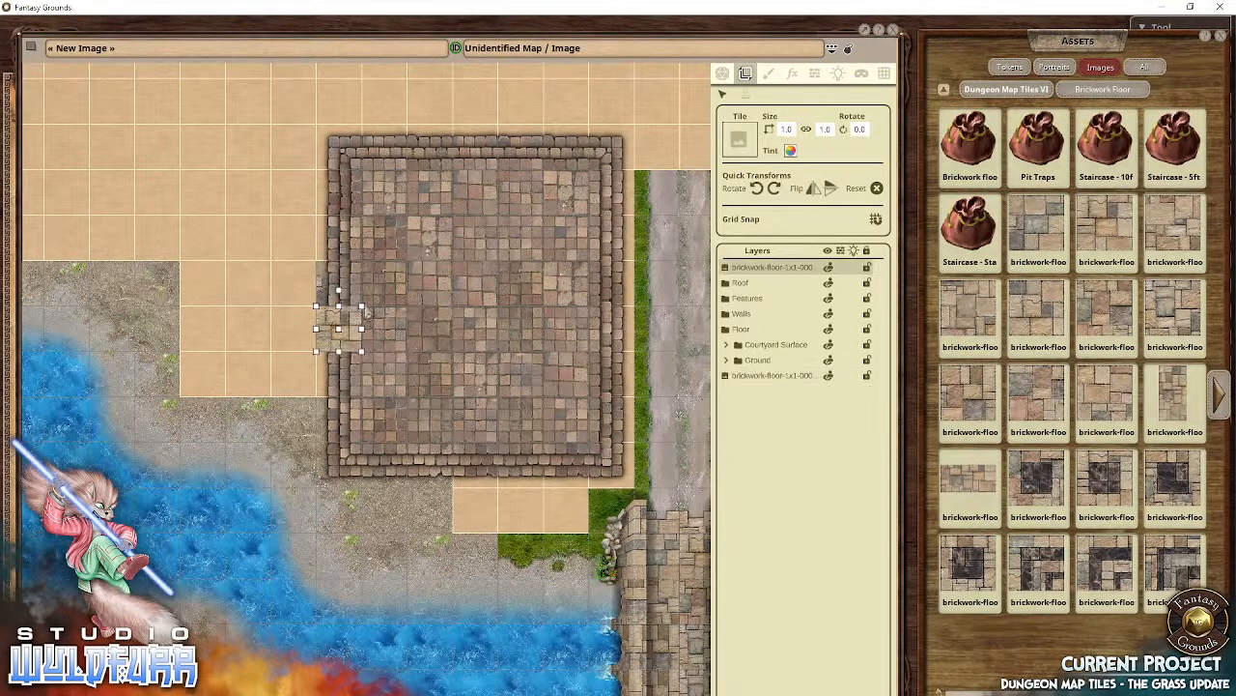
click(765, 377)
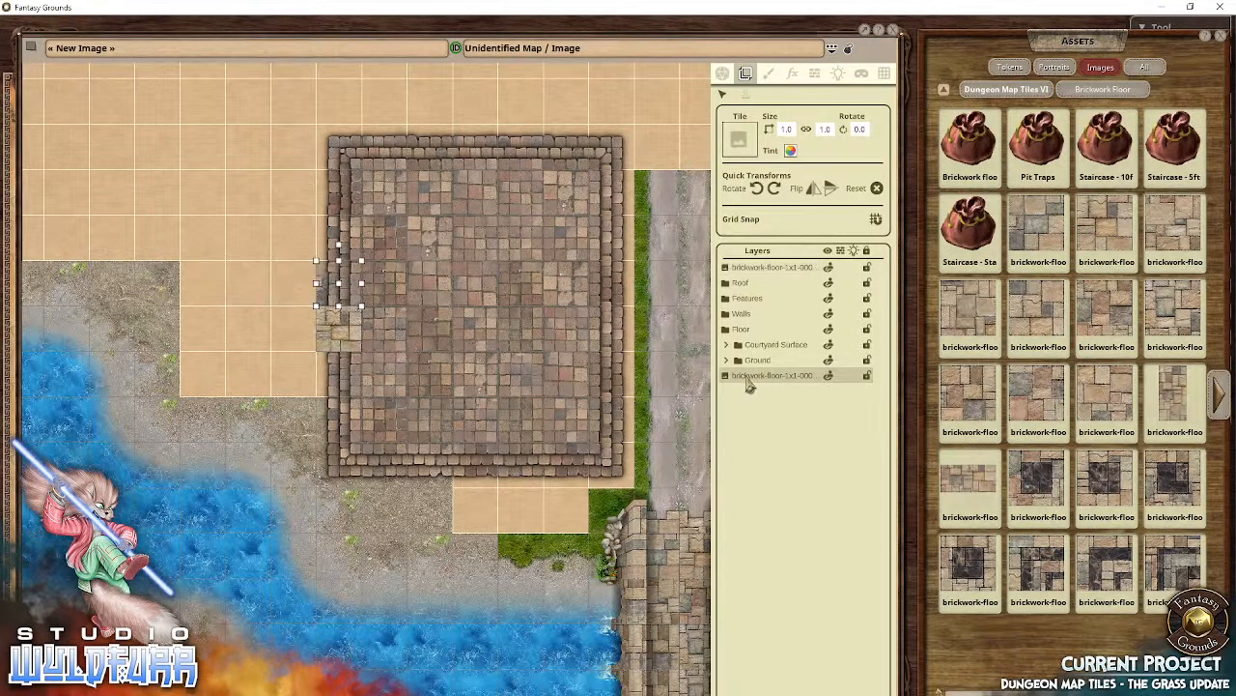
drag(750, 384, 760, 283)
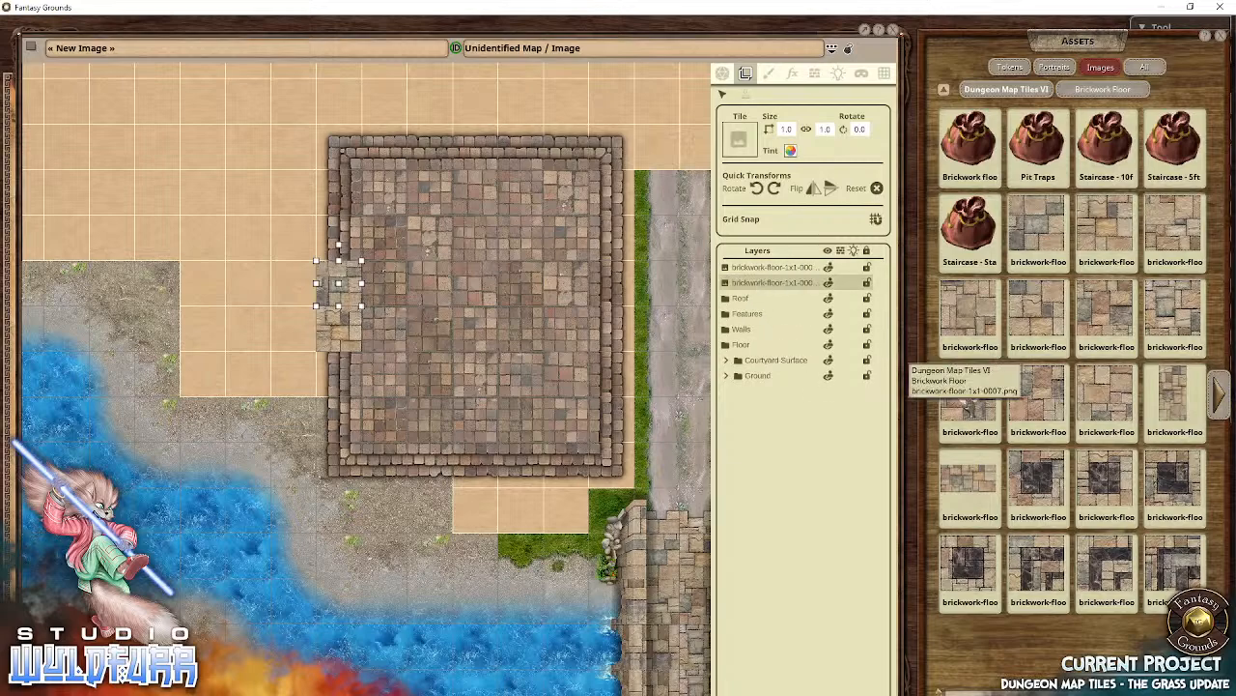
Step: Look through the Brickwork Floor images for edging and open the Staircase - Standard subfolder
click(1221, 403)
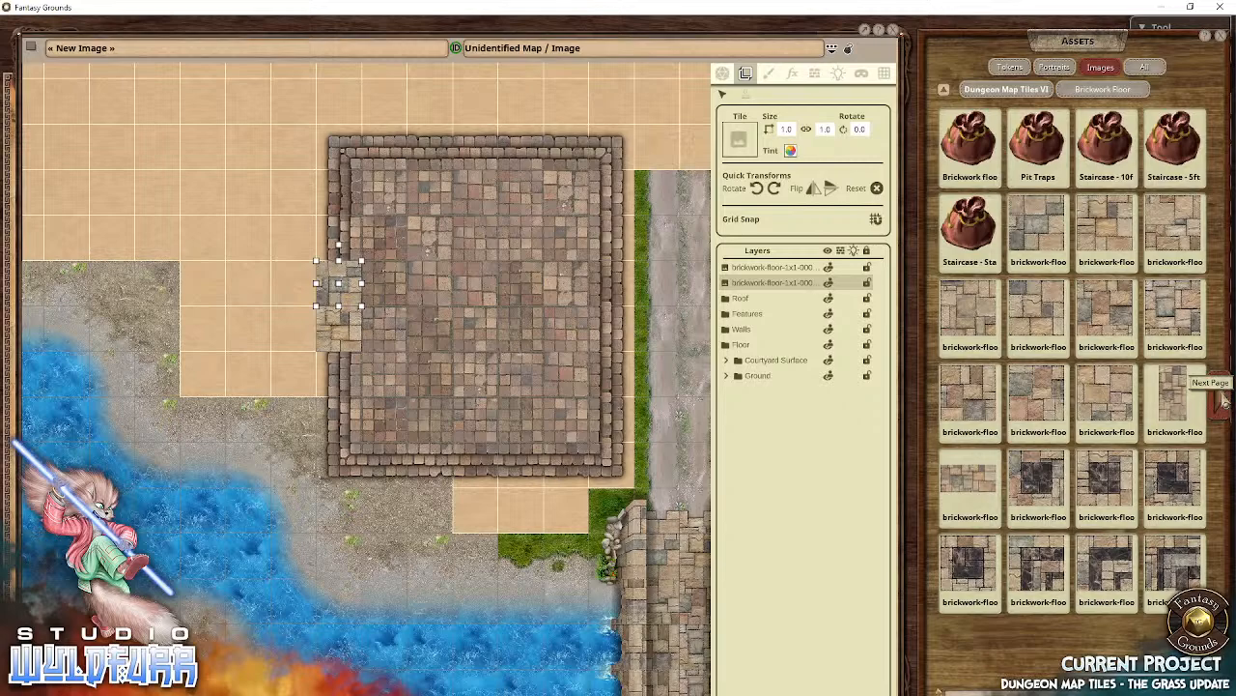
click(1221, 403)
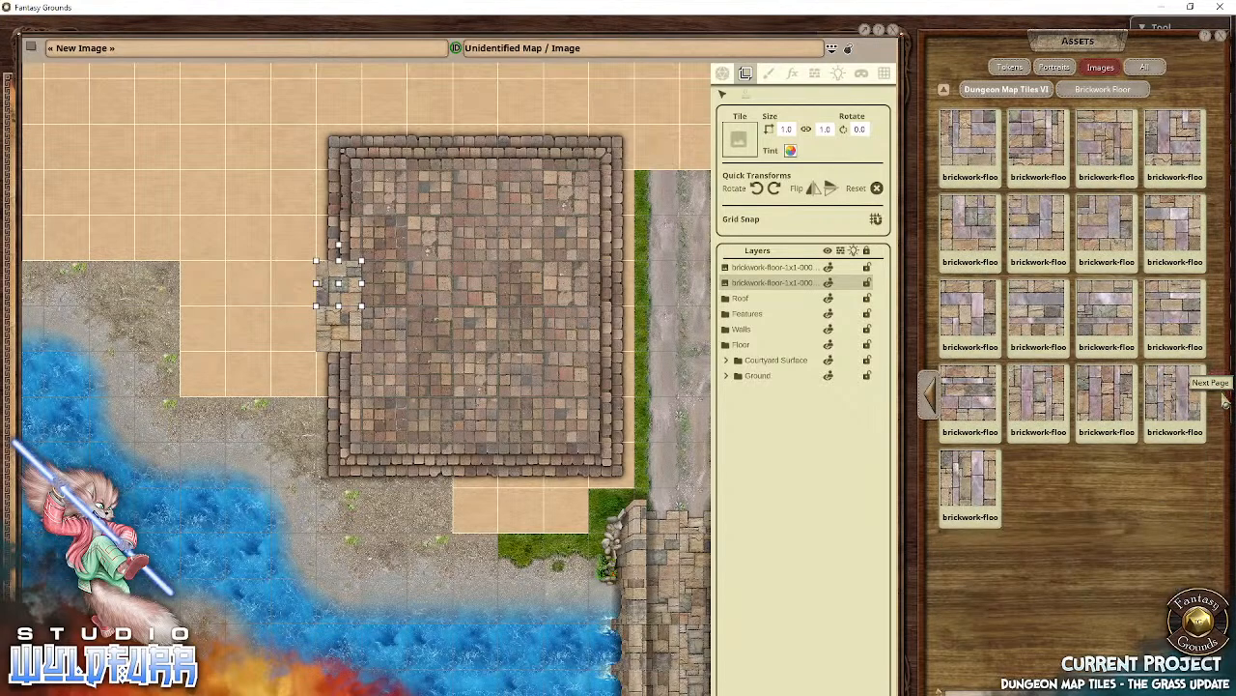
click(930, 396)
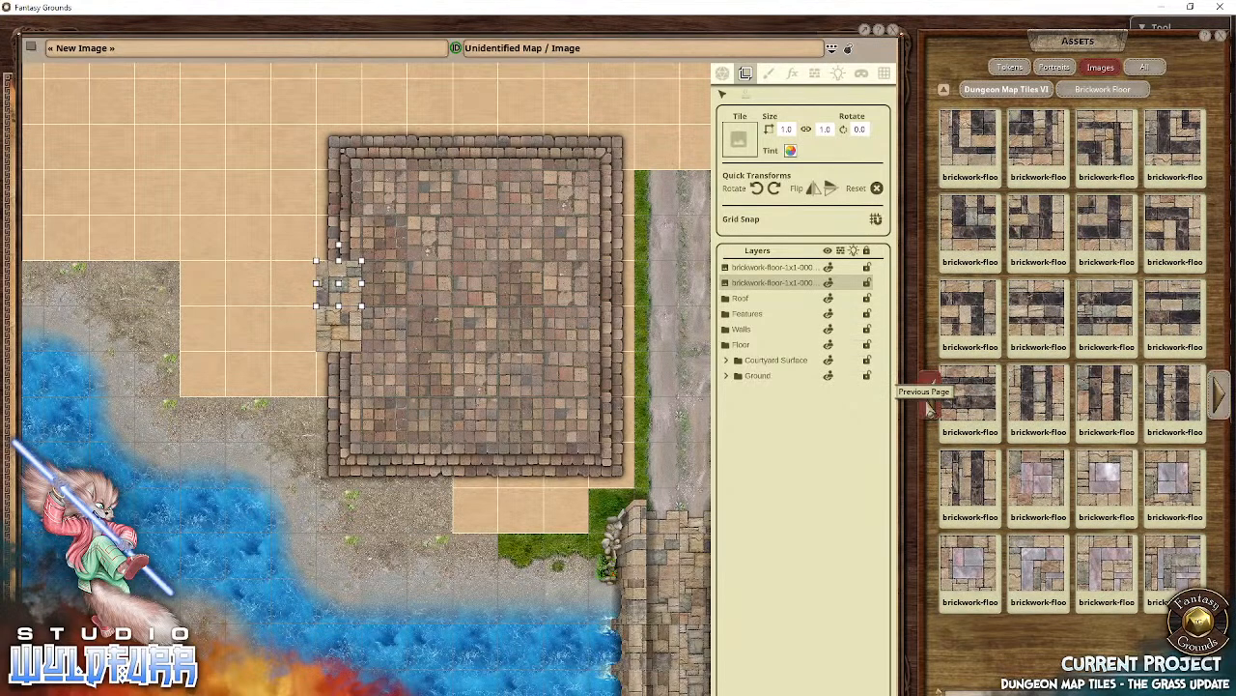
click(930, 396)
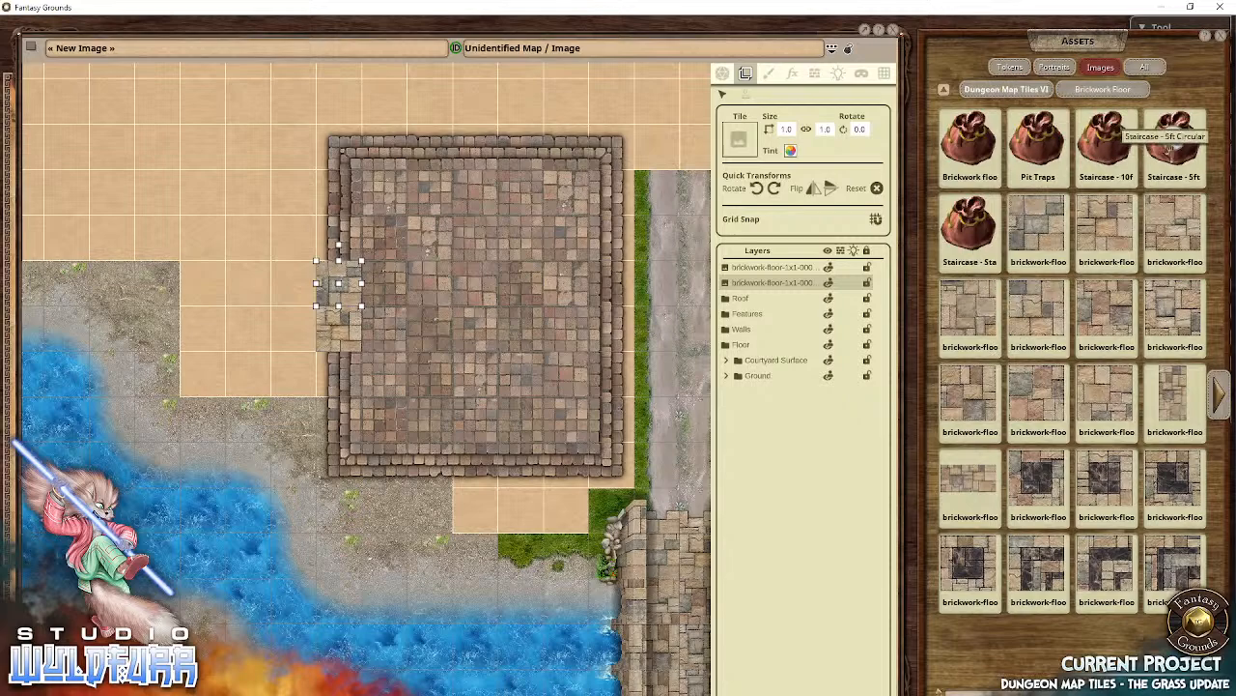
click(970, 230)
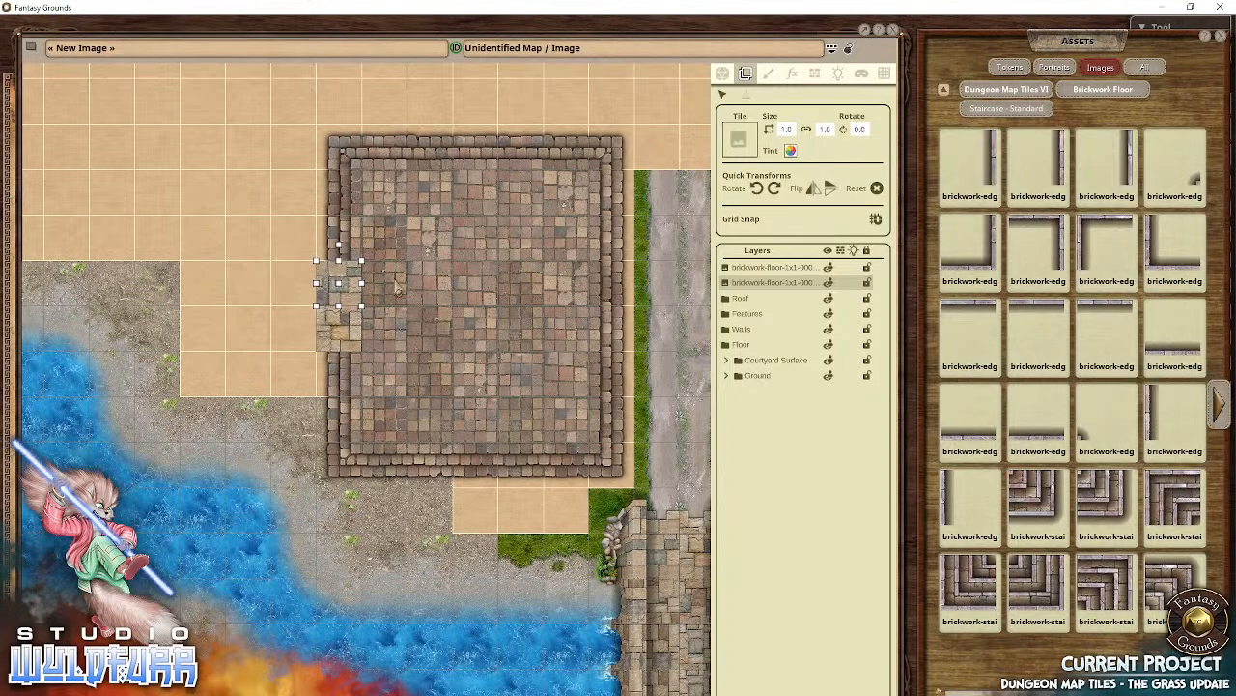
Step: Try a brickwork-edge-sw tile just east of the northern brickwork floor tile, inspect it up close, and delete it
drag(396, 283, 387, 284)
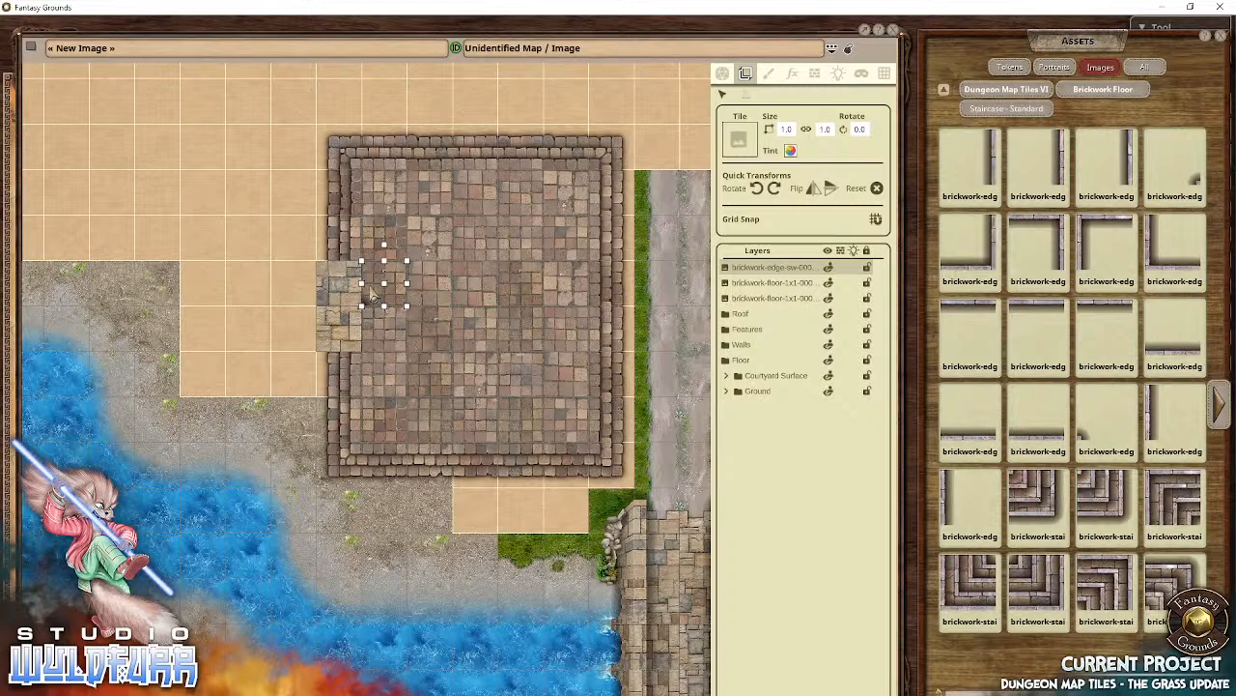
right_click(371, 290)
click(431, 291)
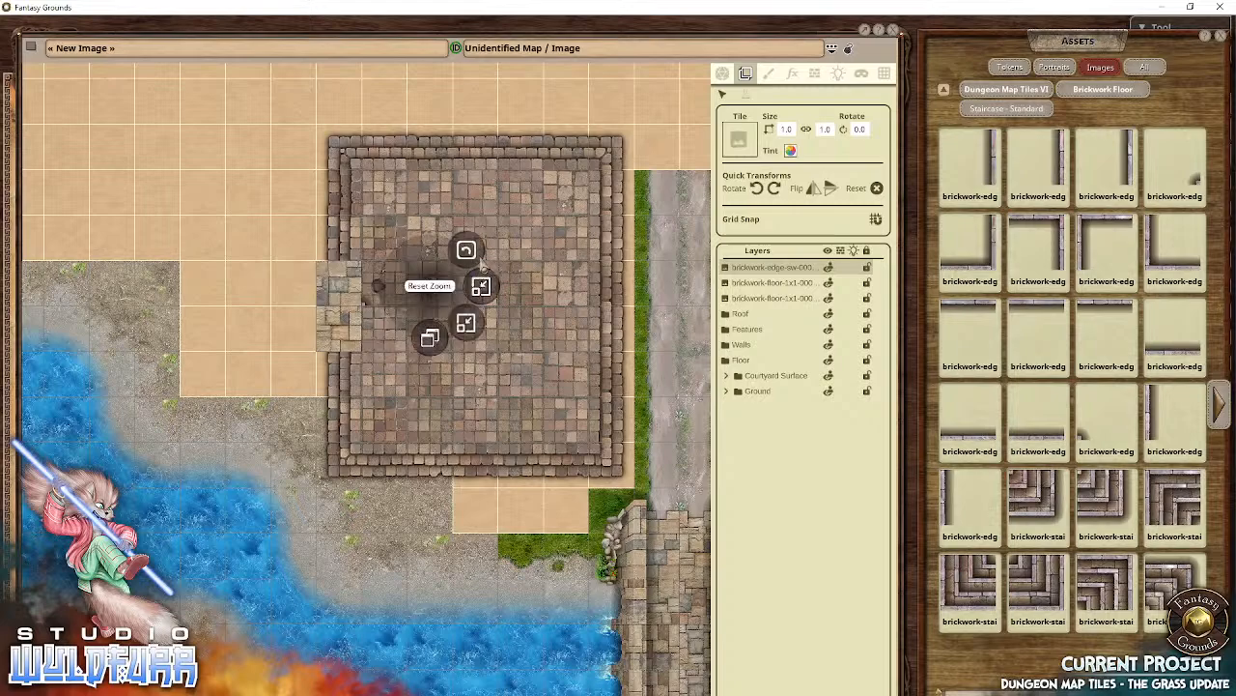
click(470, 255)
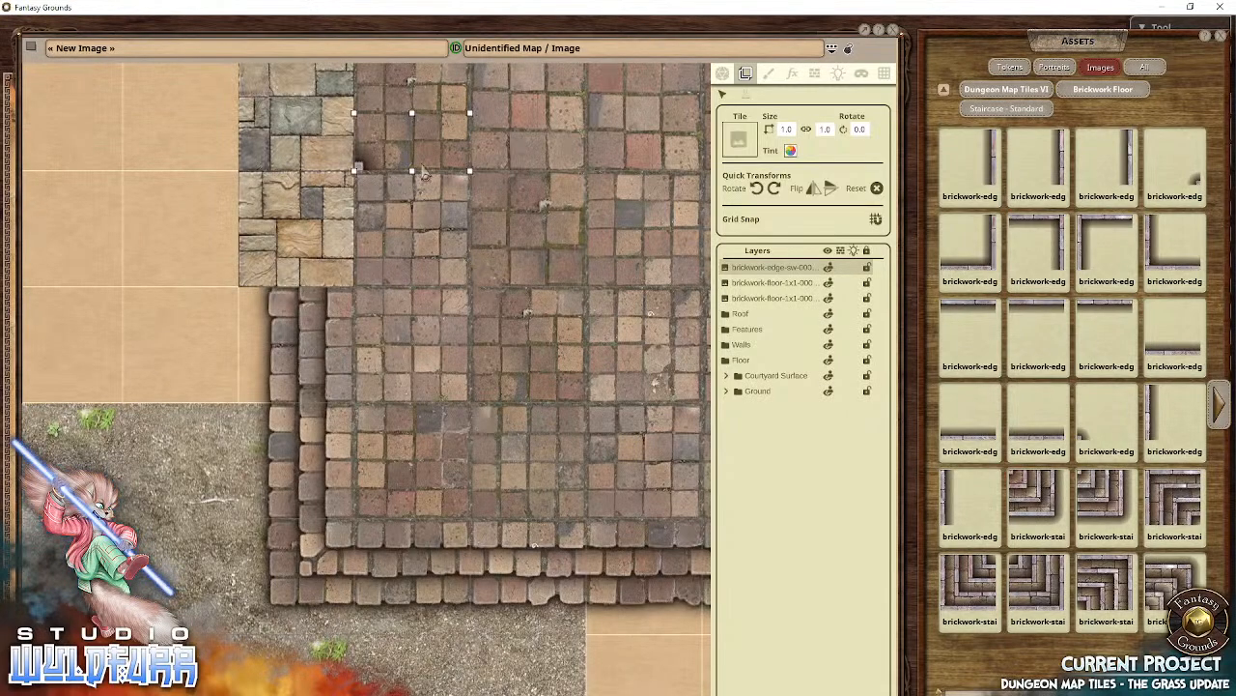
drag(423, 172, 483, 494)
key(Delete)
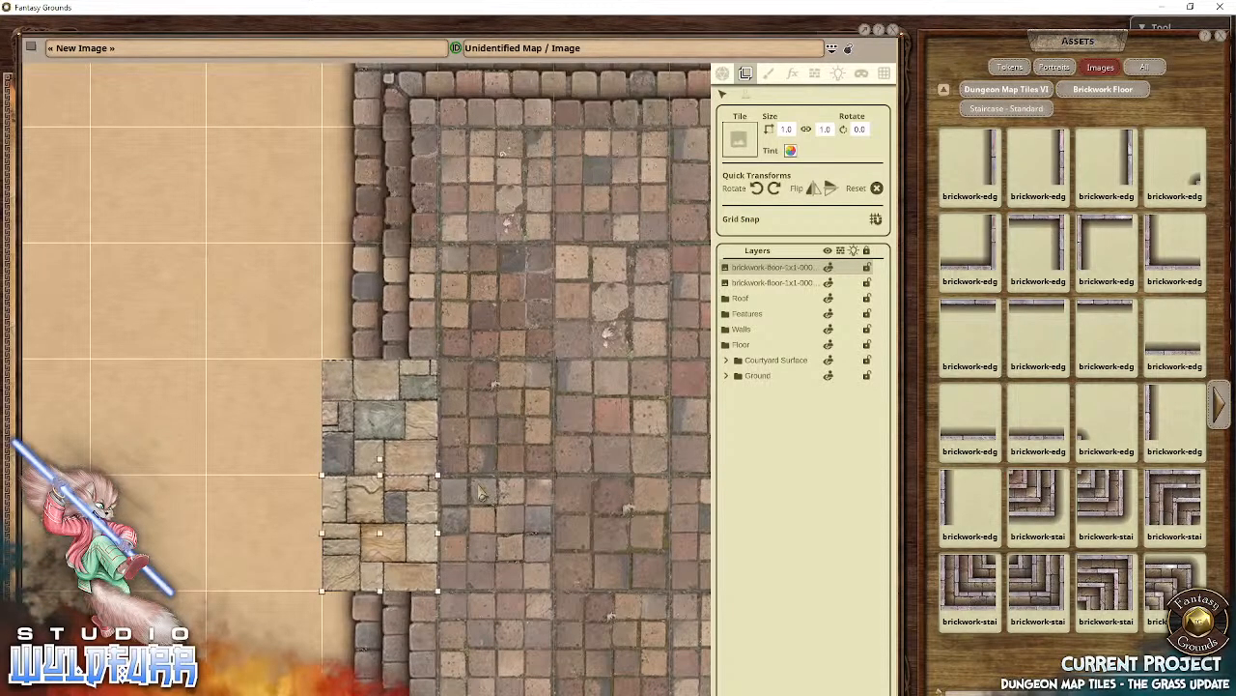
Step: Edge the east side of the two brickwork floor tiles with brickwork-edge-w-0000 to the north and brickwork-edge-w-0001 to the south
click(1174, 417)
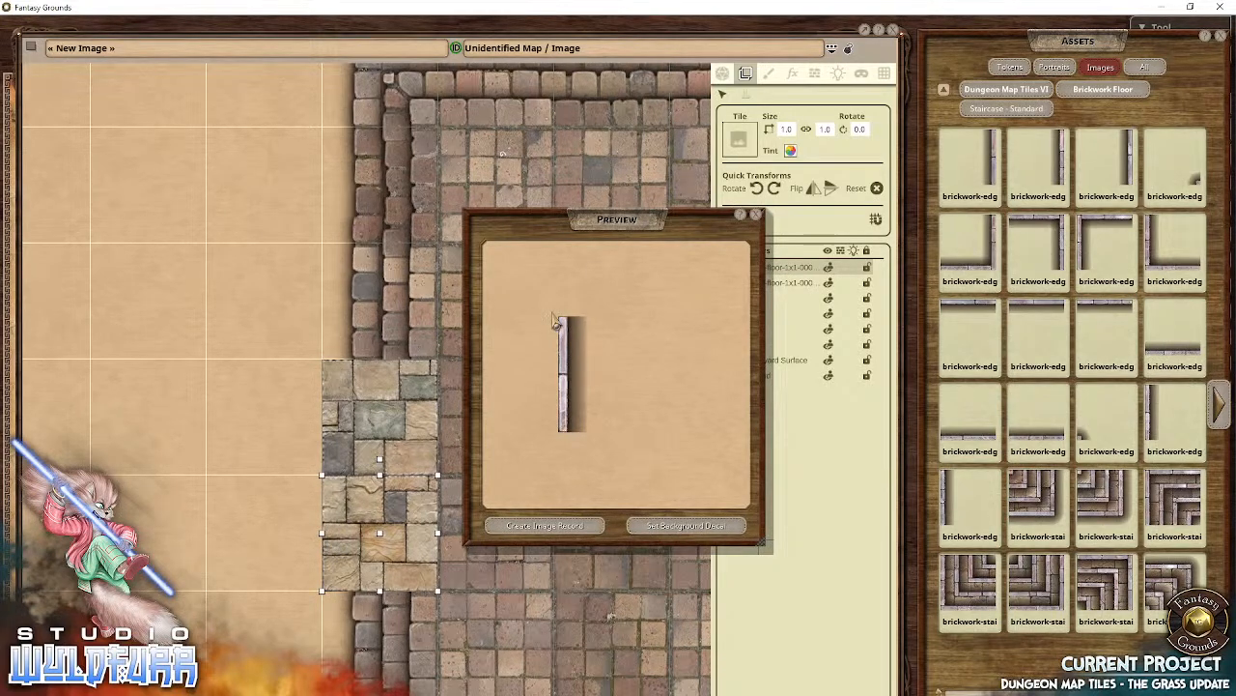
click(758, 215)
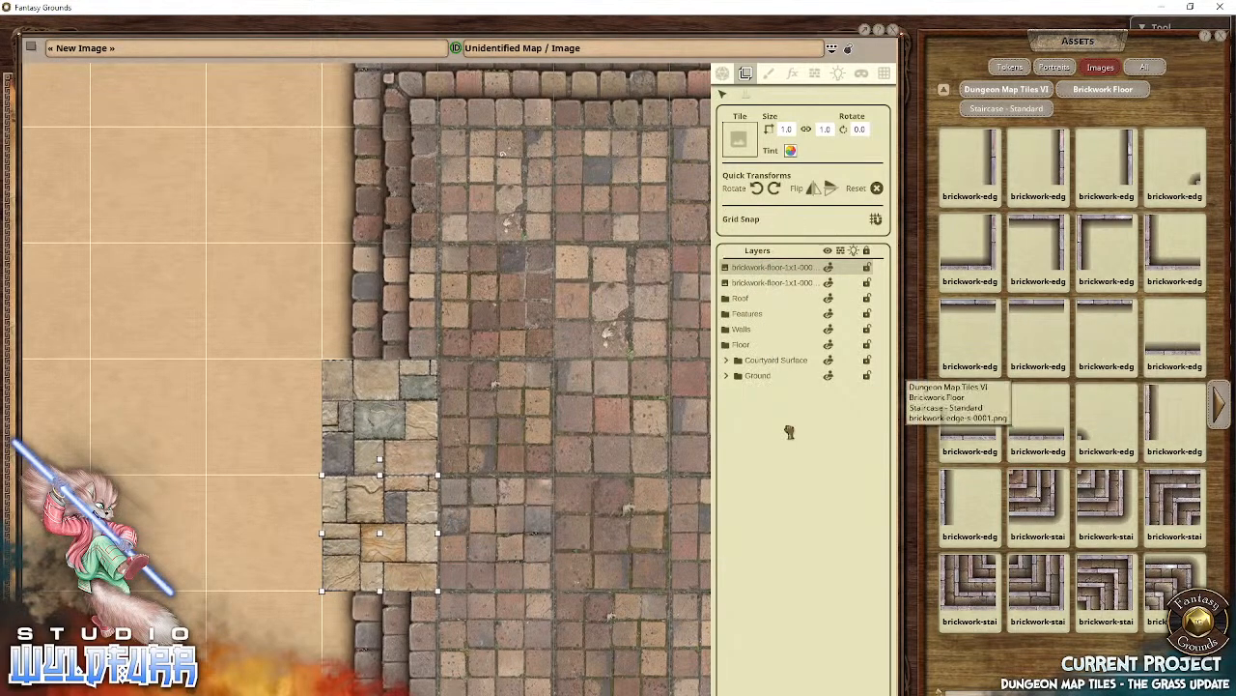
drag(481, 437, 481, 438)
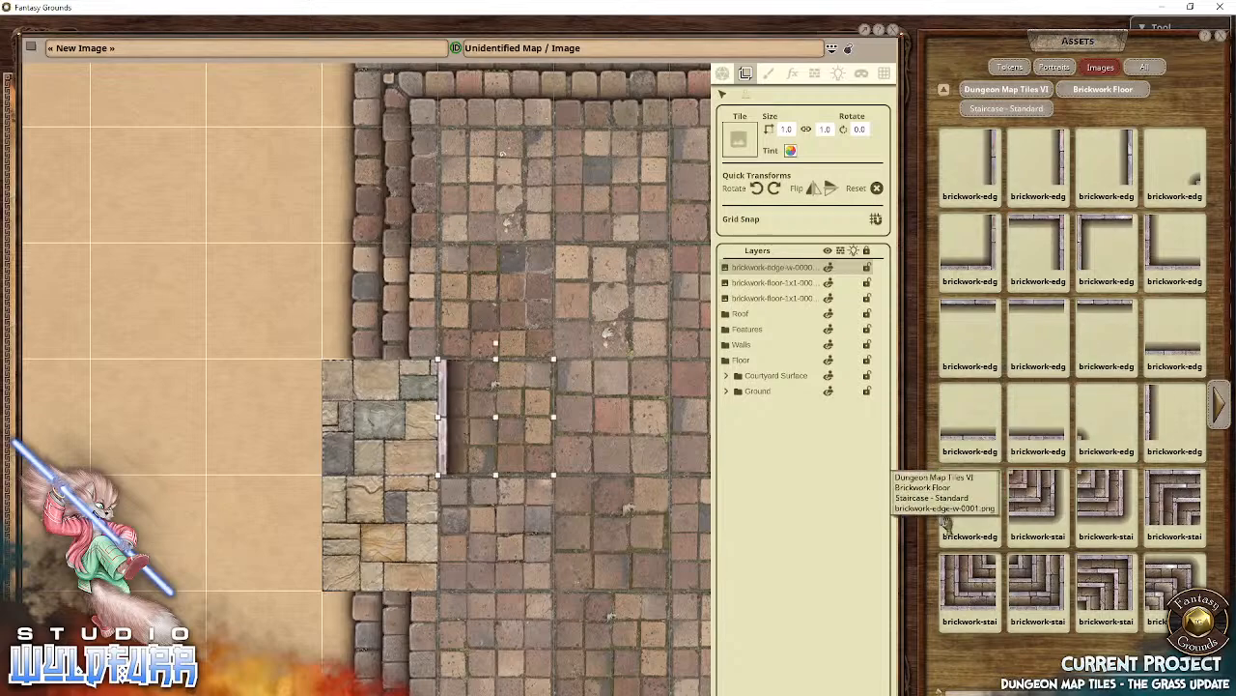
drag(969, 500, 487, 539)
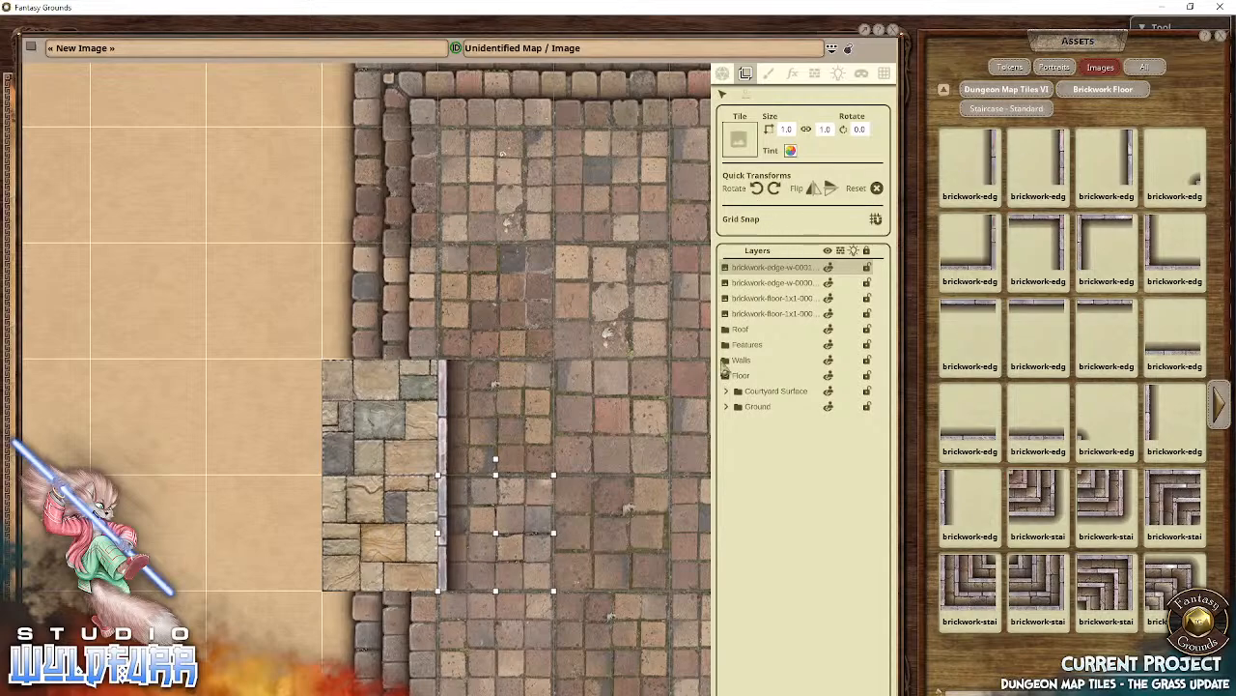
Step: Create a new layer folder and name it Stone Floor
click(747, 295)
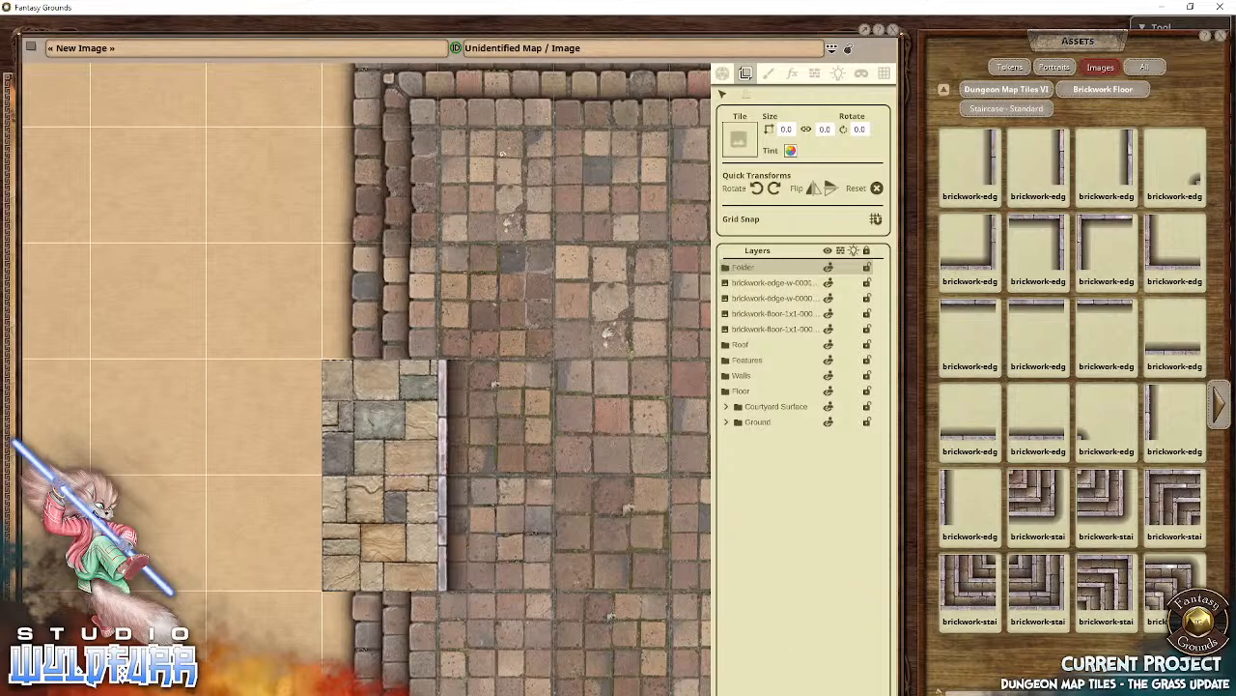
double_click(741, 269)
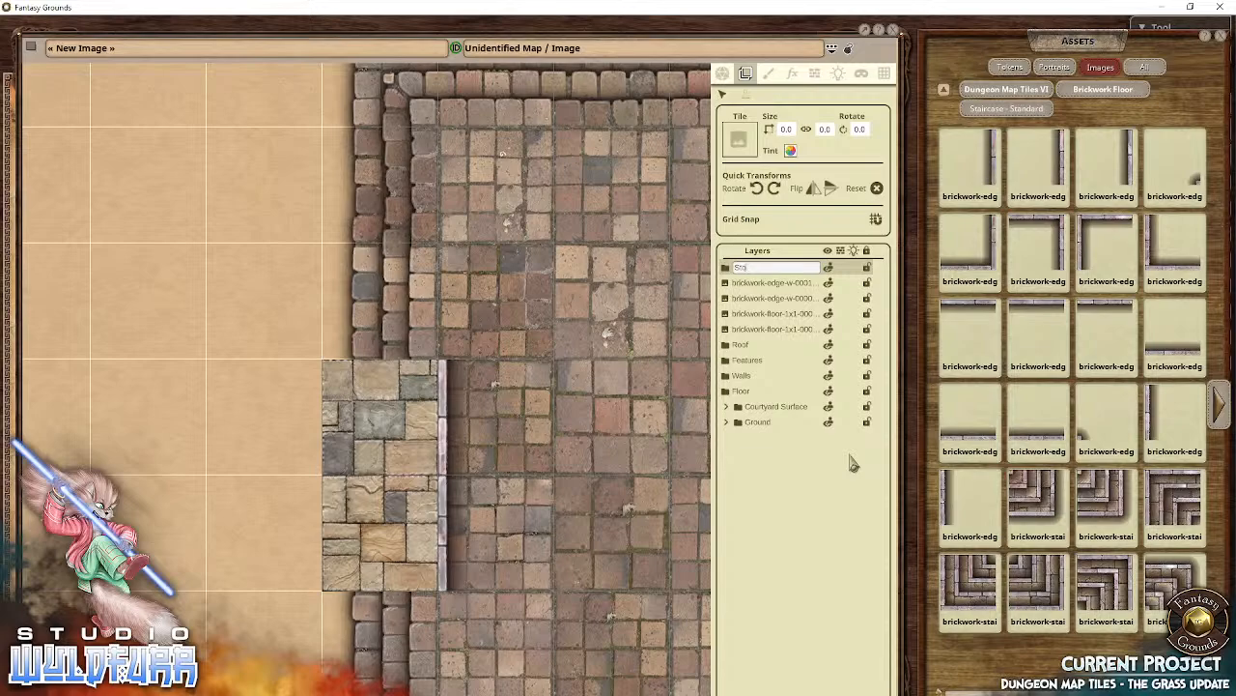
text(Stone Floor)
key(Return)
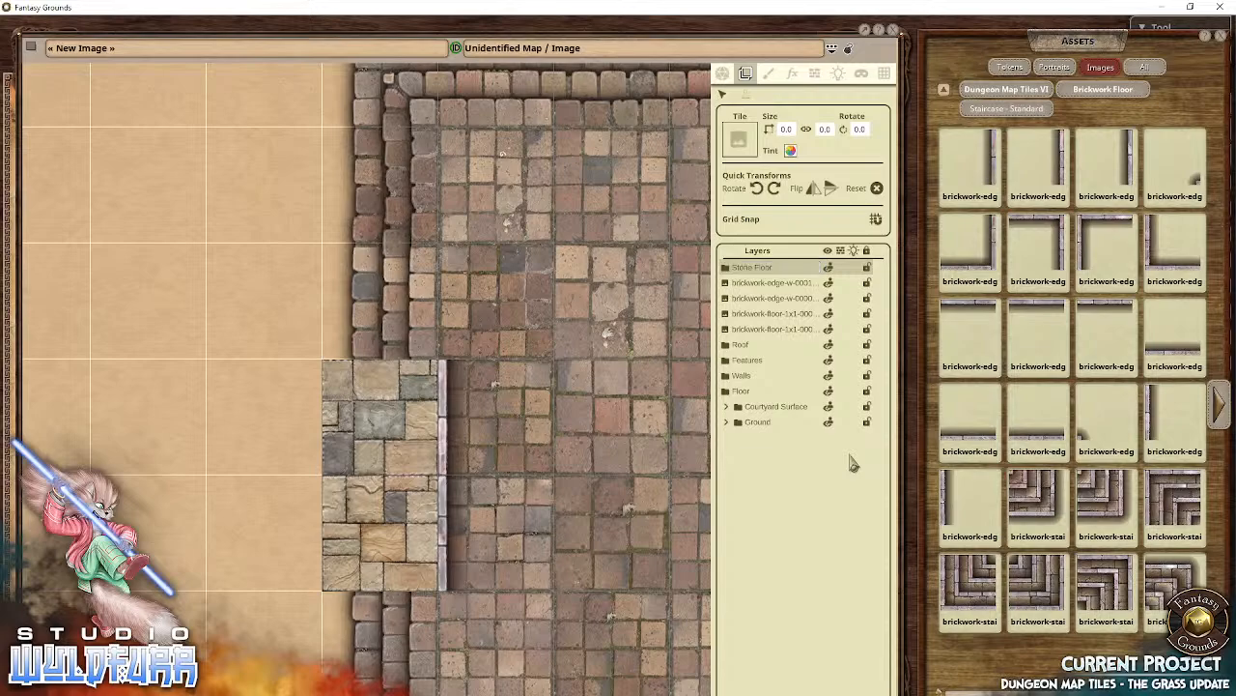
Step: Group the two brickwork edge layers and two brickwork floor layers into the Stone Floor folder
click(753, 284)
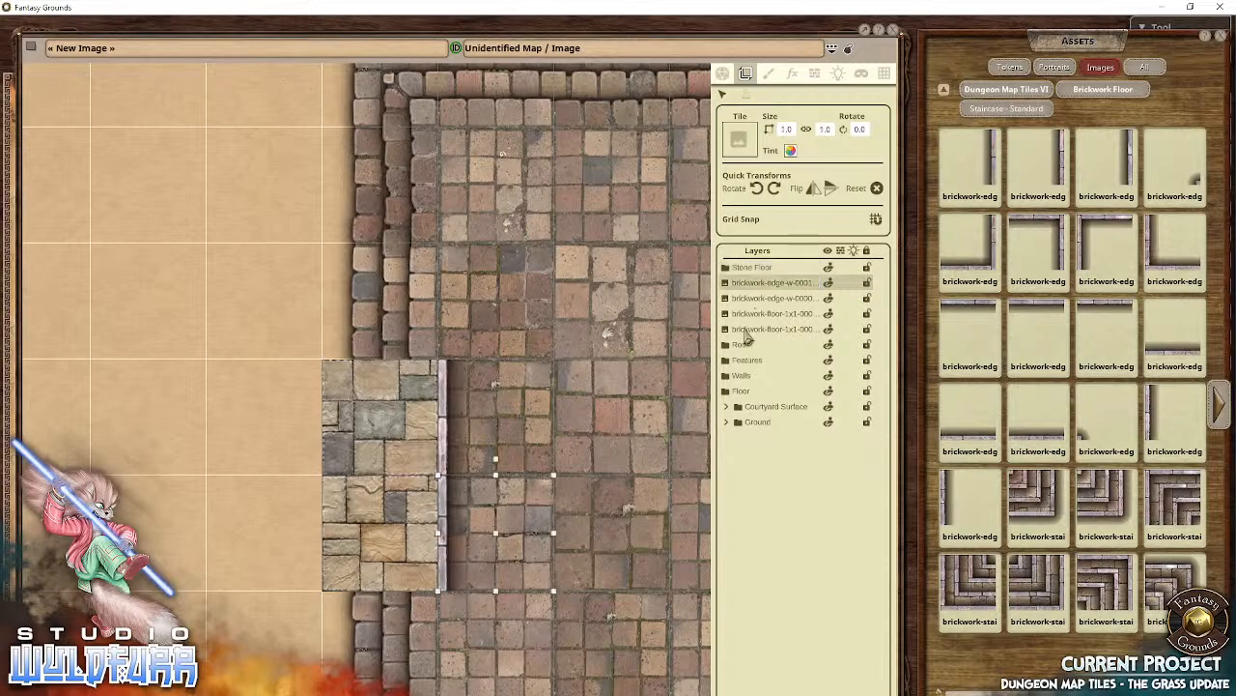
shift+click(746, 330)
drag(746, 329, 740, 267)
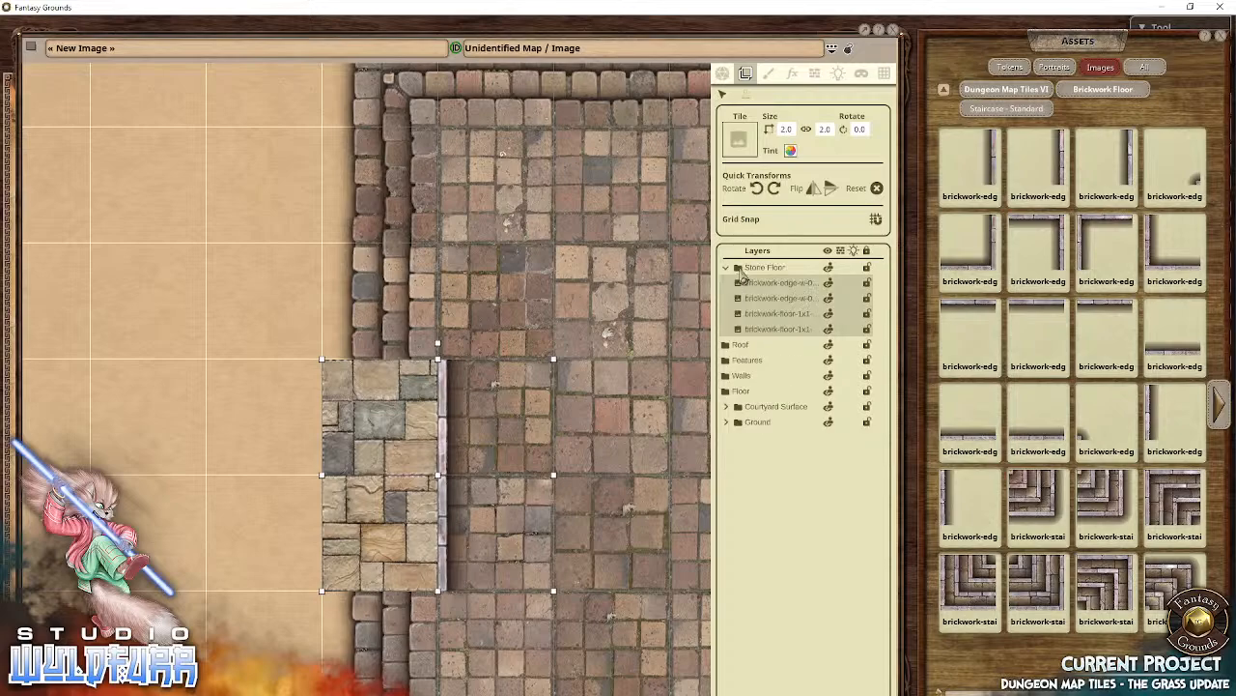
Step: Try to move the Stone Floor folder into the Floor folder and read the latest entries in the console log
click(774, 267)
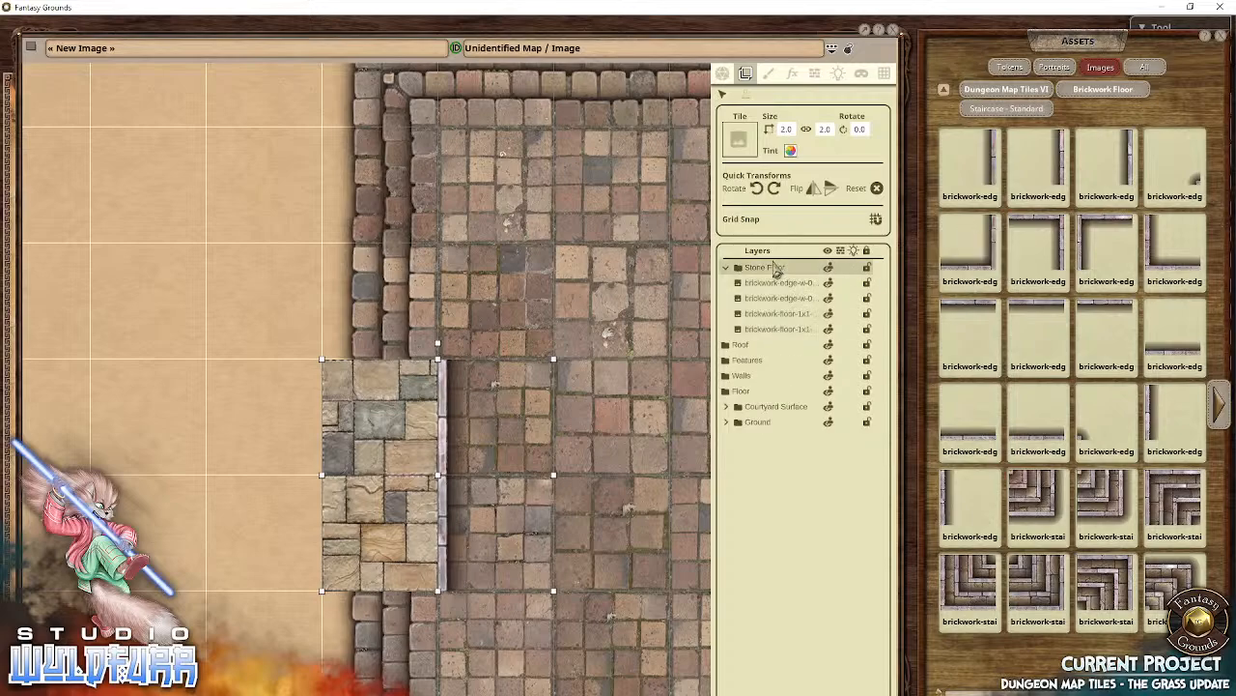
drag(774, 269, 745, 317)
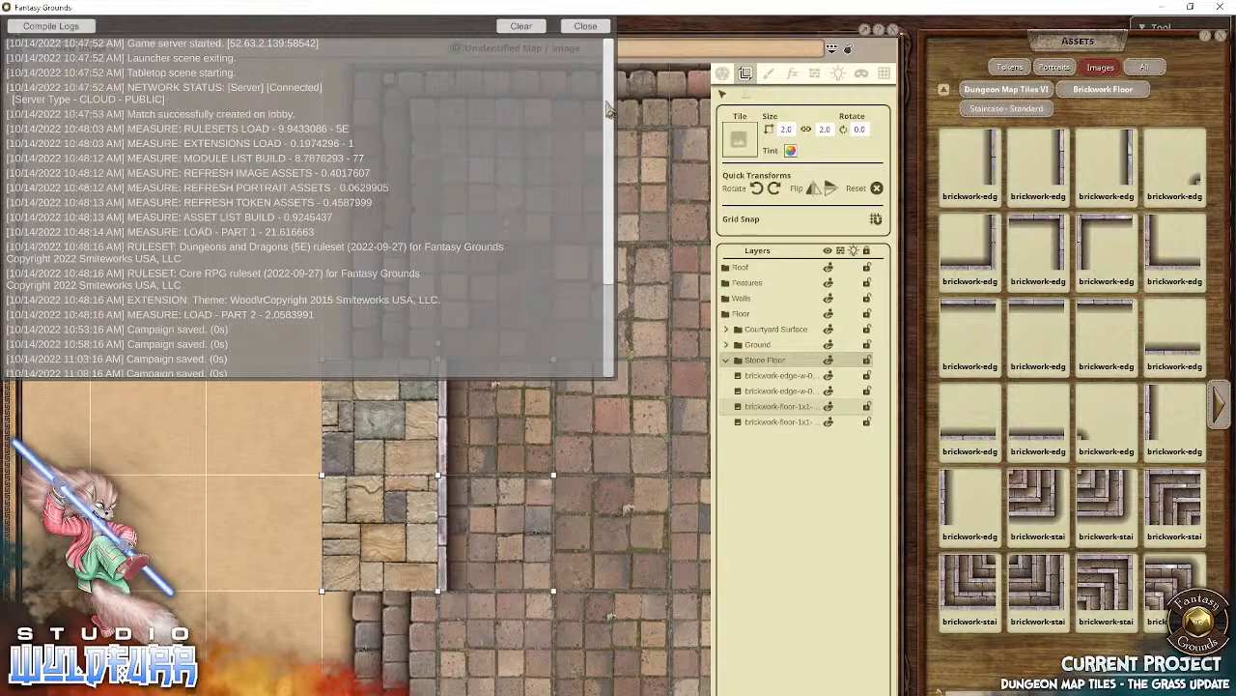
drag(607, 102, 608, 256)
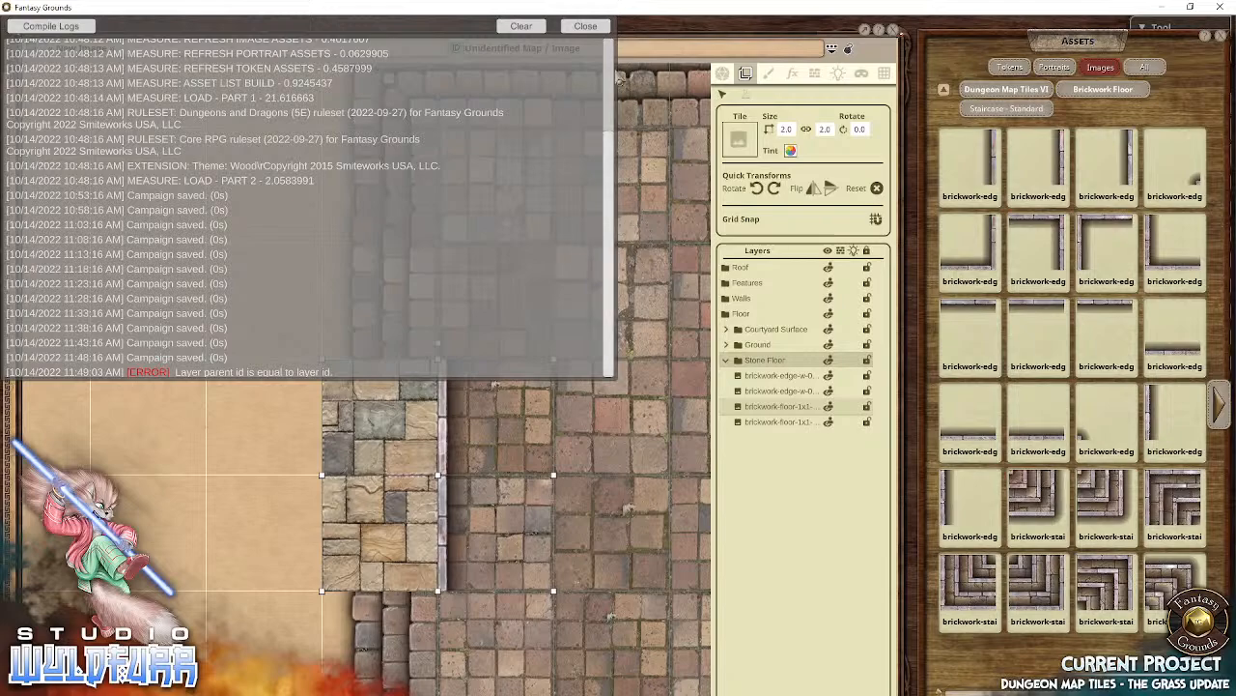
Step: Dismiss the console log and rename the Stone Floor layer folder as Brick Floor
click(584, 26)
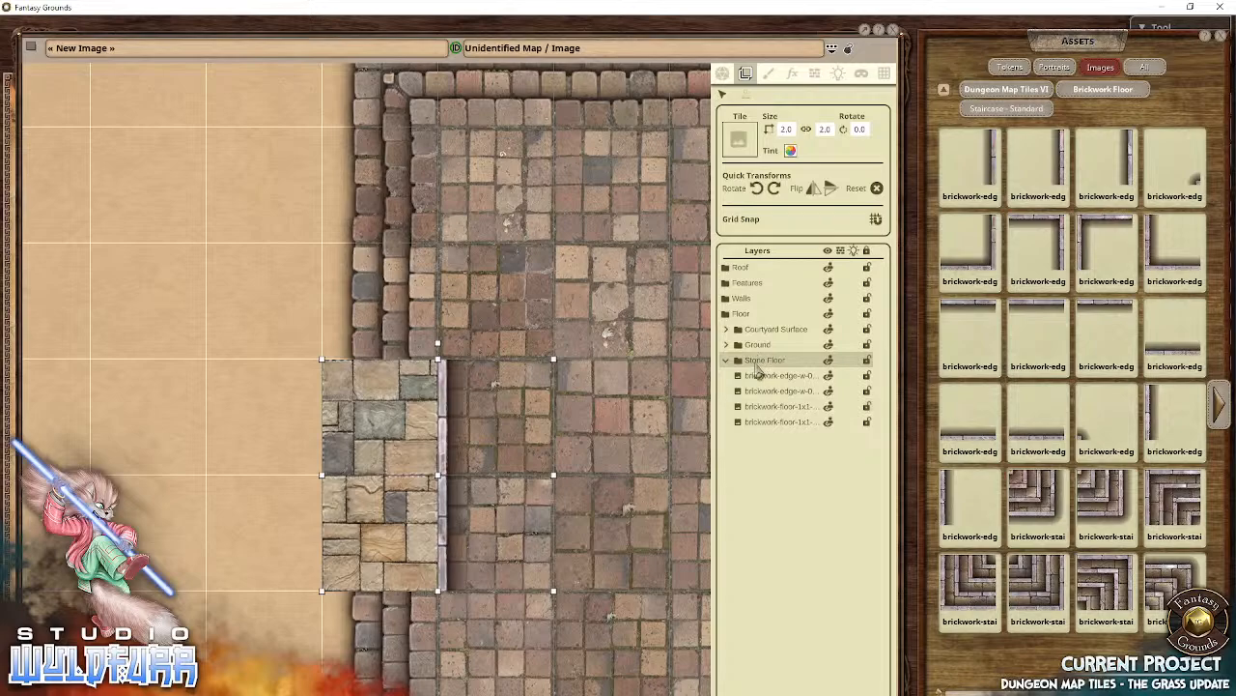
double_click(760, 361)
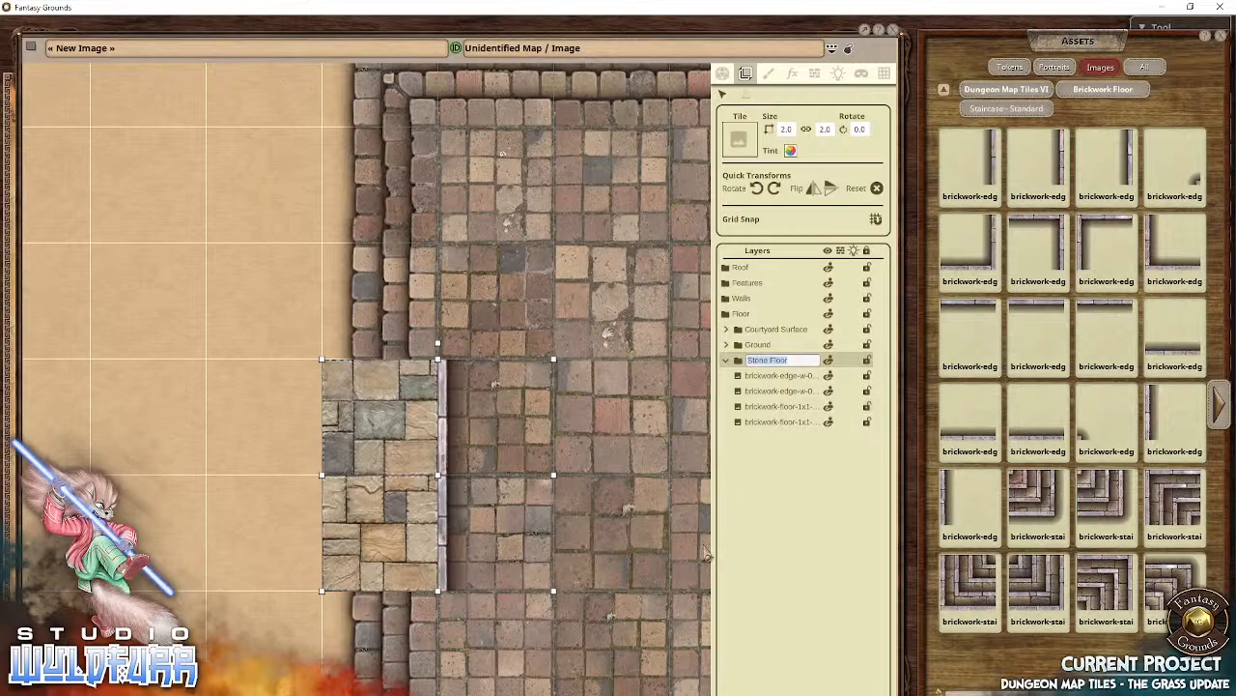
text(Brick)
key(Return)
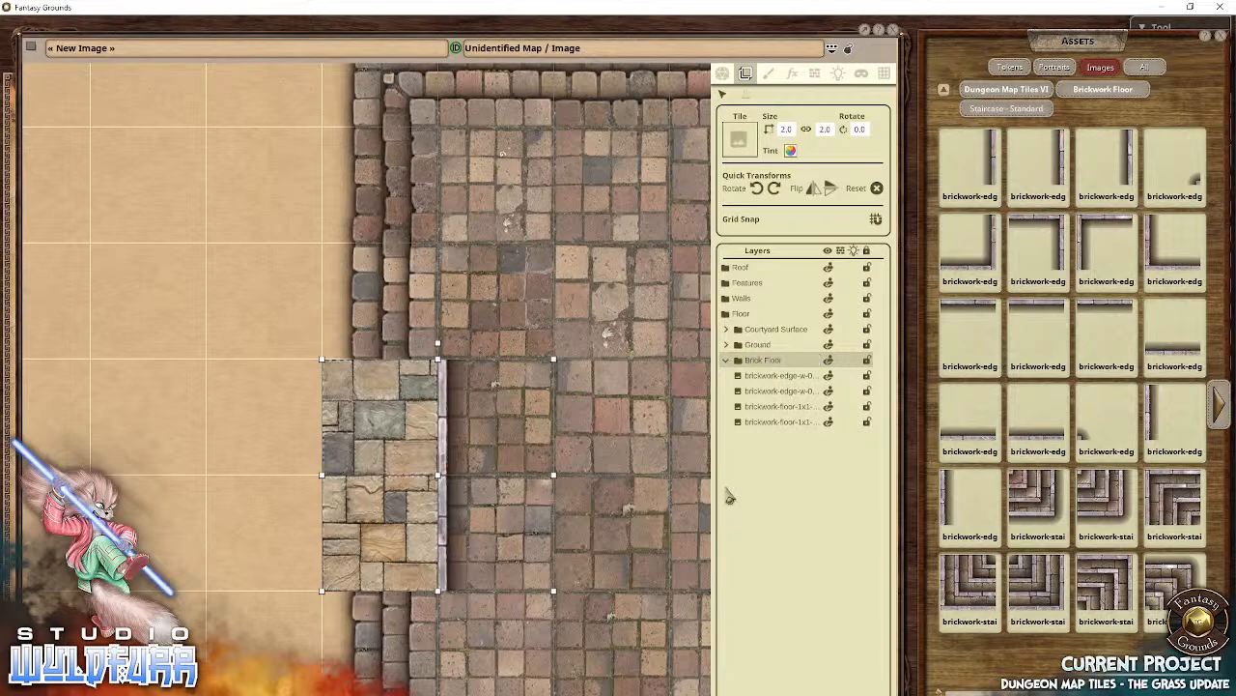
Step: Place the portcullis-gate-down tile on the sand west of the courtyard, and try out the portcullis-gate-raised tile below it before deleting that one
click(773, 378)
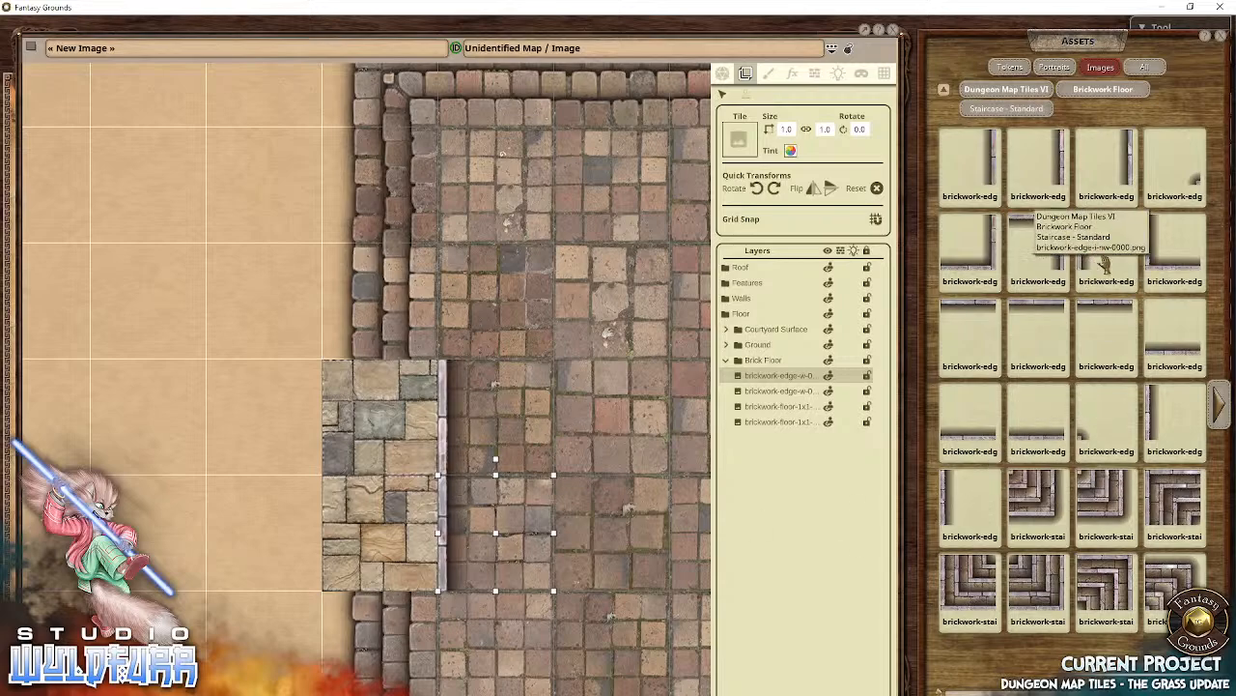
click(1011, 89)
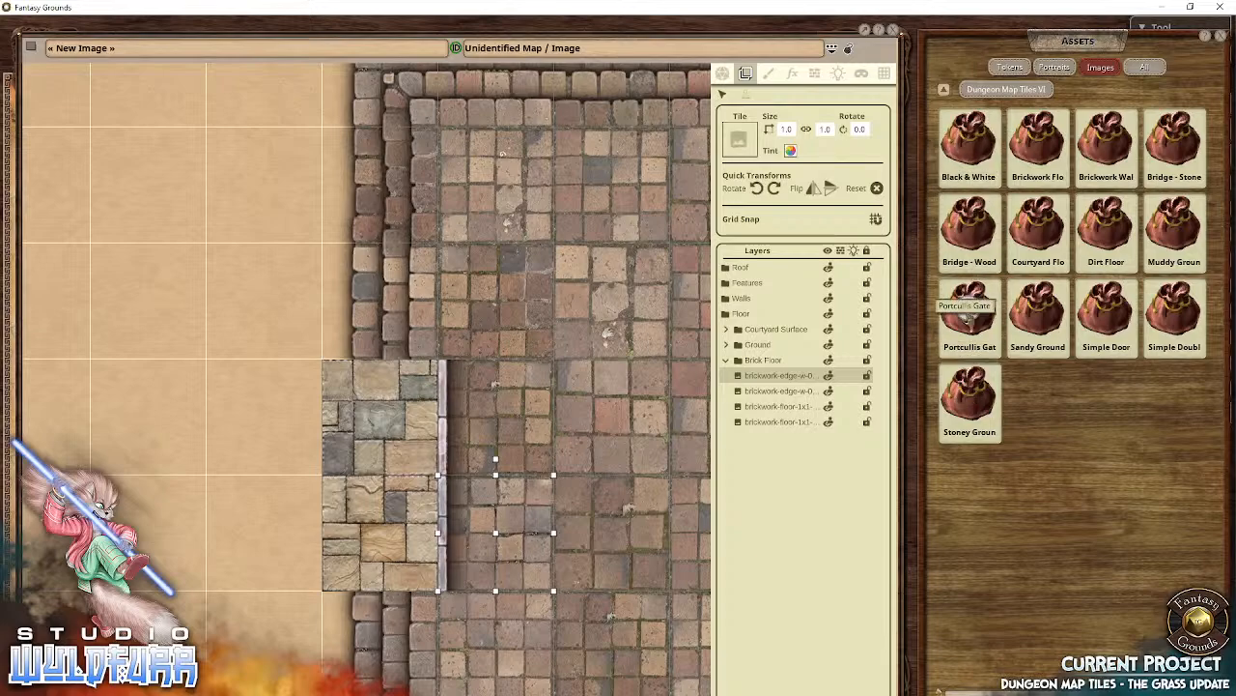
click(967, 318)
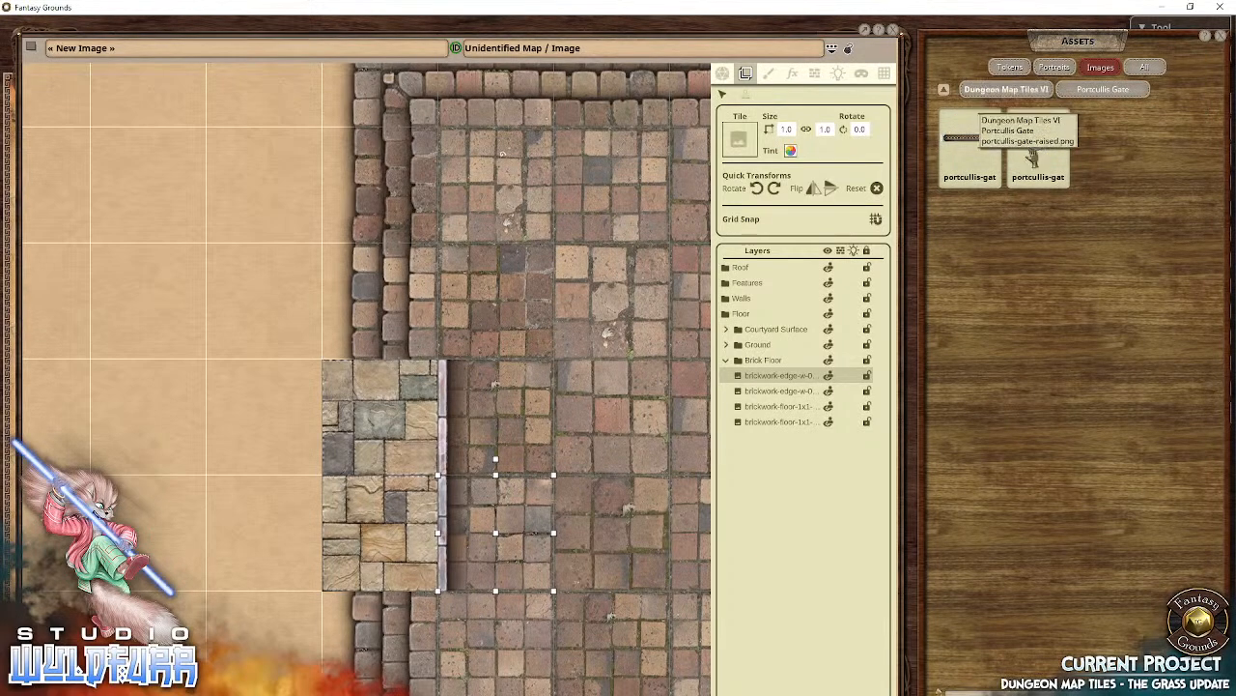
drag(969, 145, 421, 315)
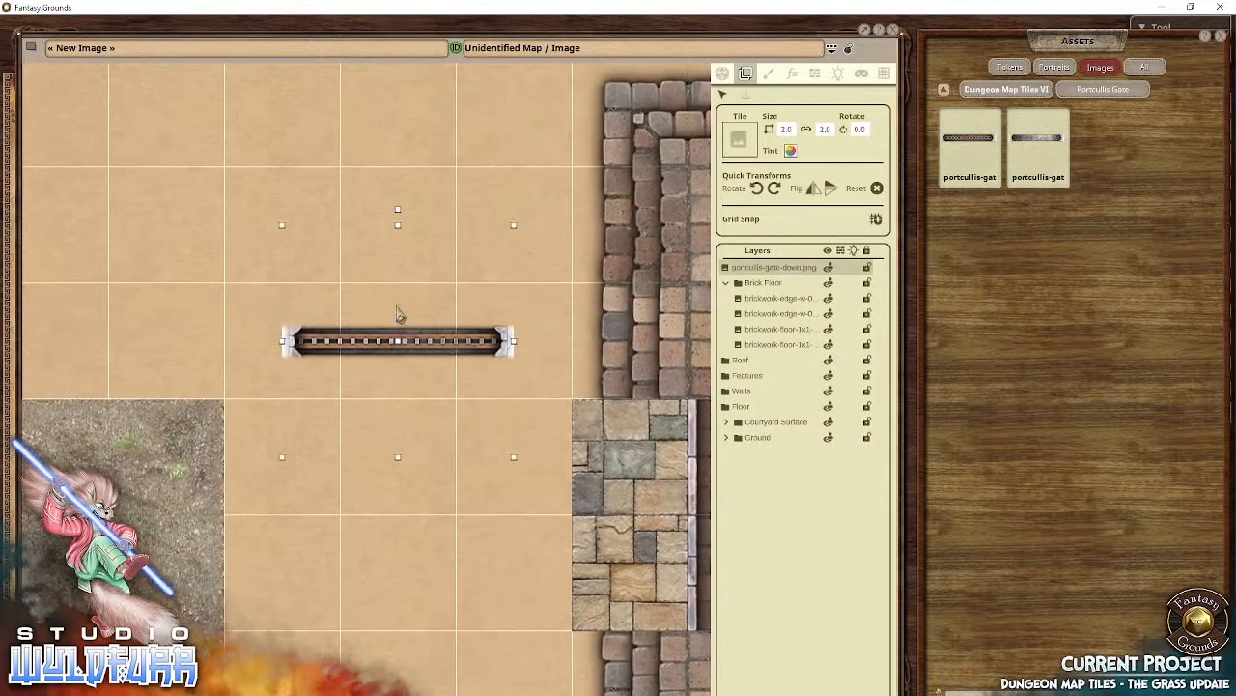
drag(1038, 146, 372, 462)
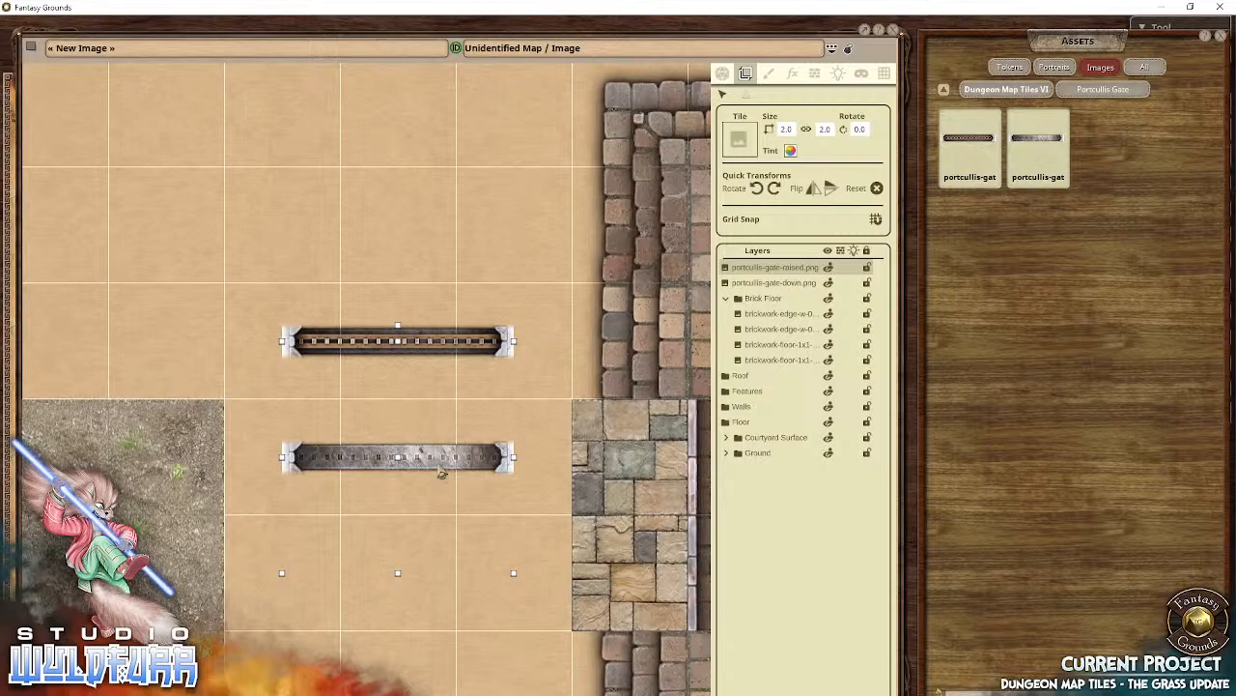
key(Delete)
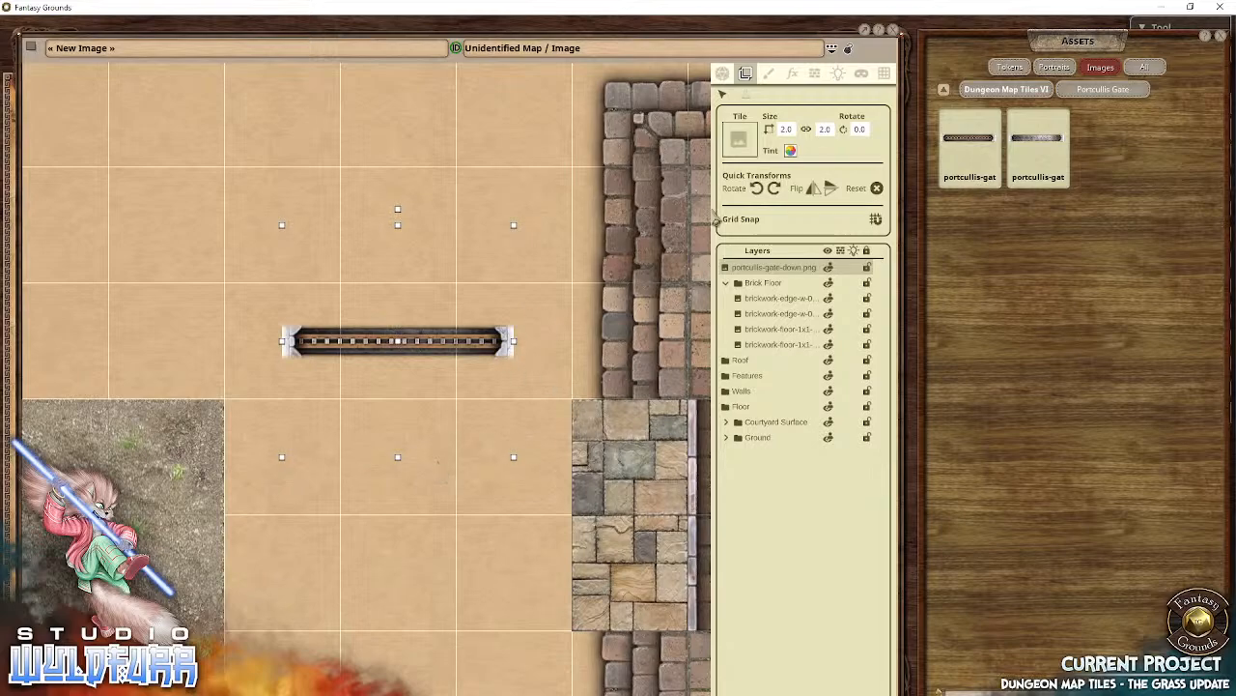
Step: Rotate the portcullis gate to 90 degrees and align it with the west edge of the brickwork entrance
click(774, 188)
click(774, 189)
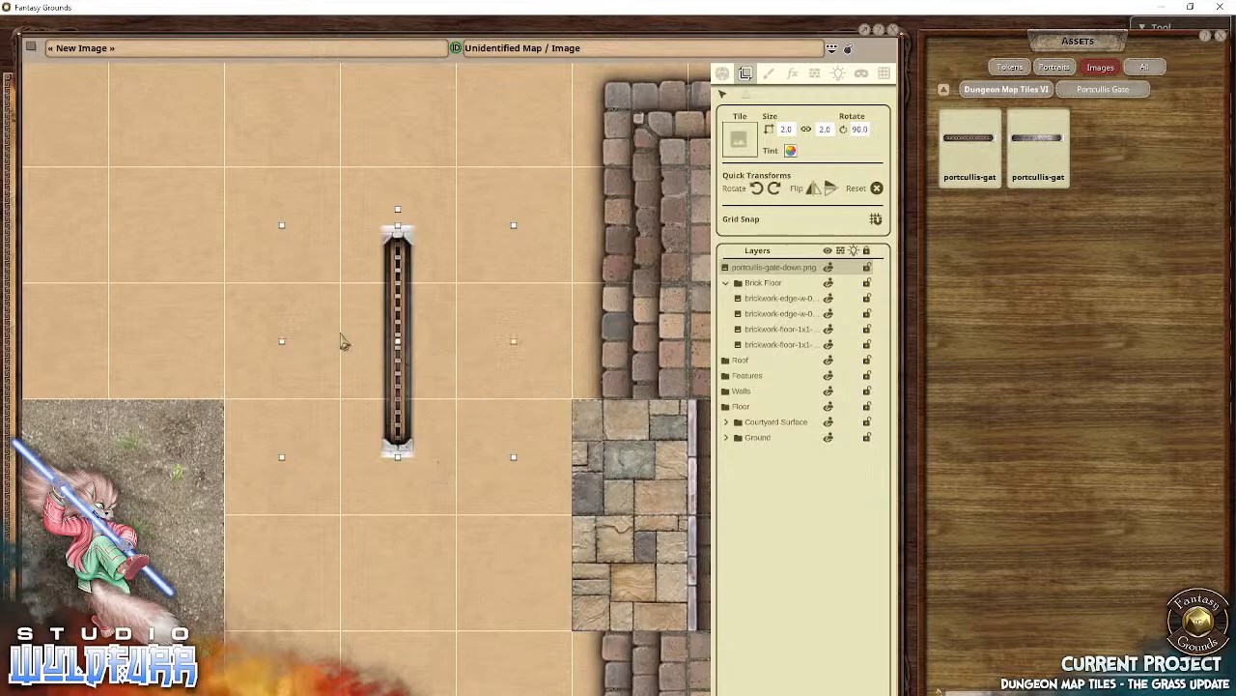
drag(494, 371, 150, 257)
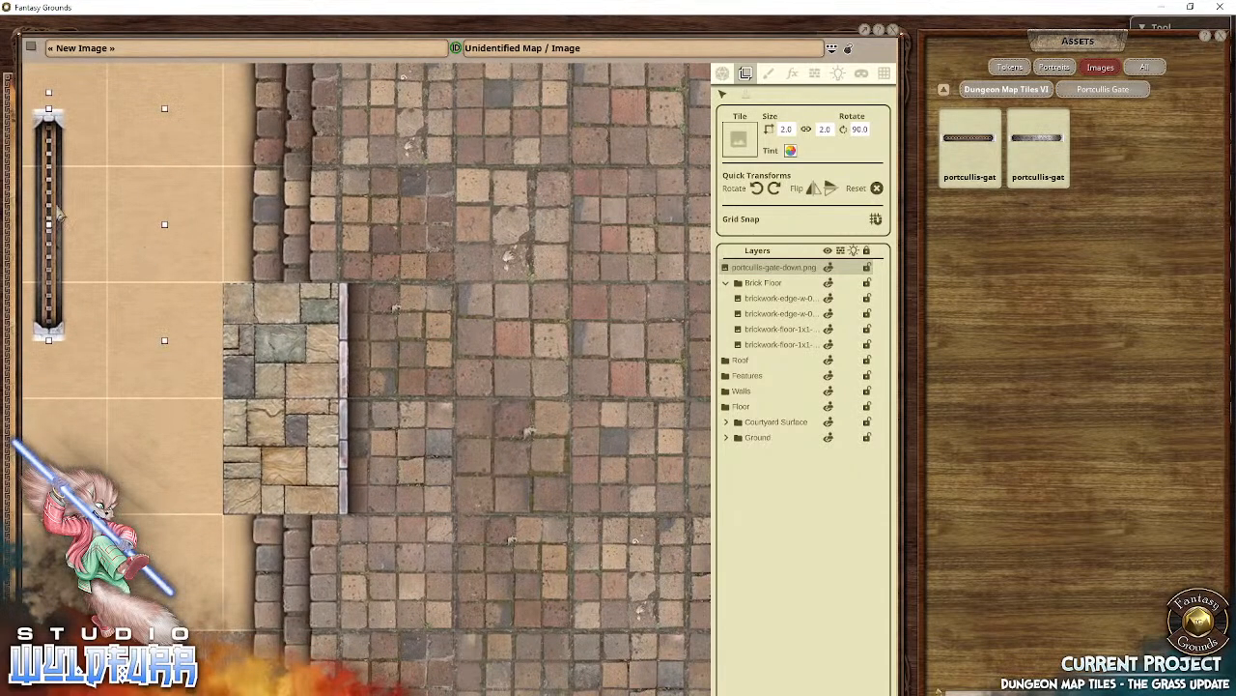
drag(58, 214, 225, 390)
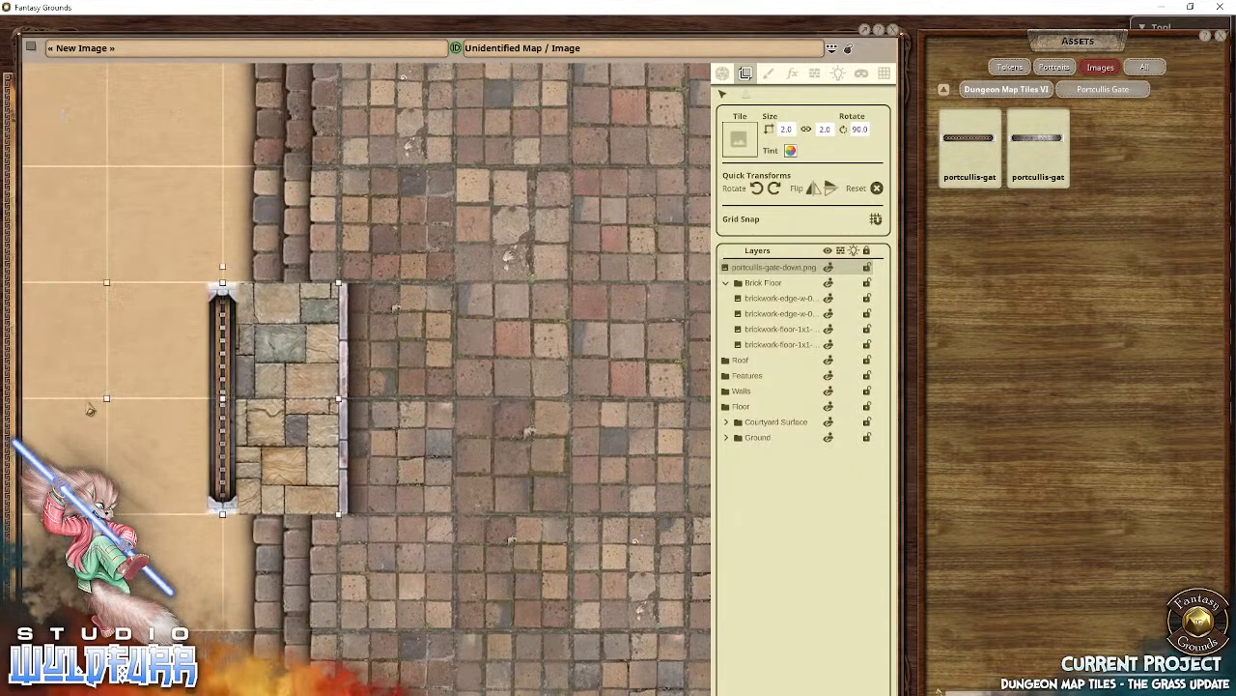
drag(90, 407, 298, 422)
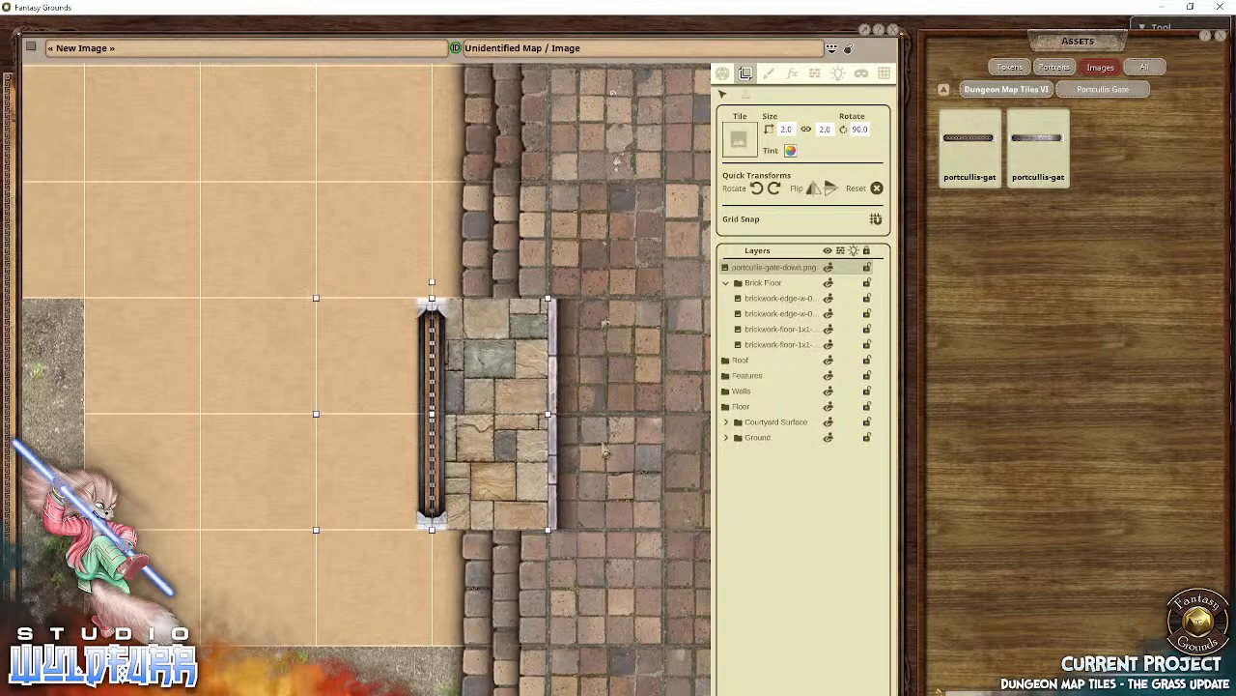
Step: Move the portcullis-gate-down layer into the Features folder
drag(608, 466, 539, 516)
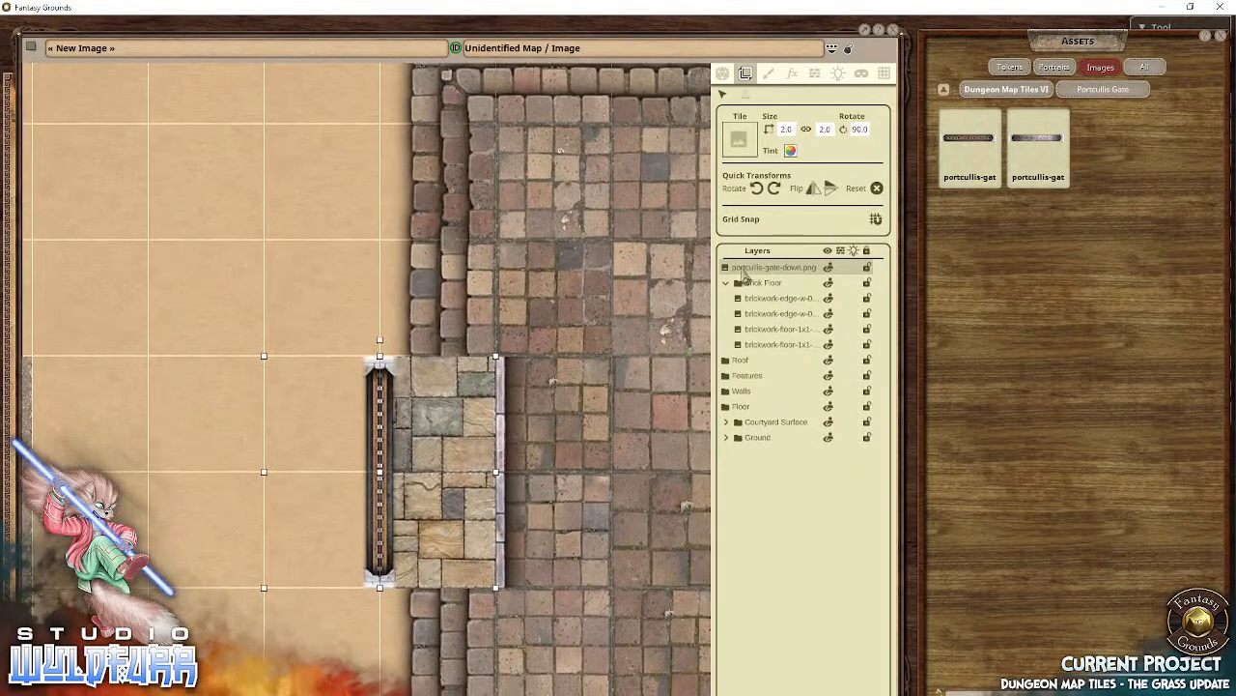
drag(749, 271, 747, 367)
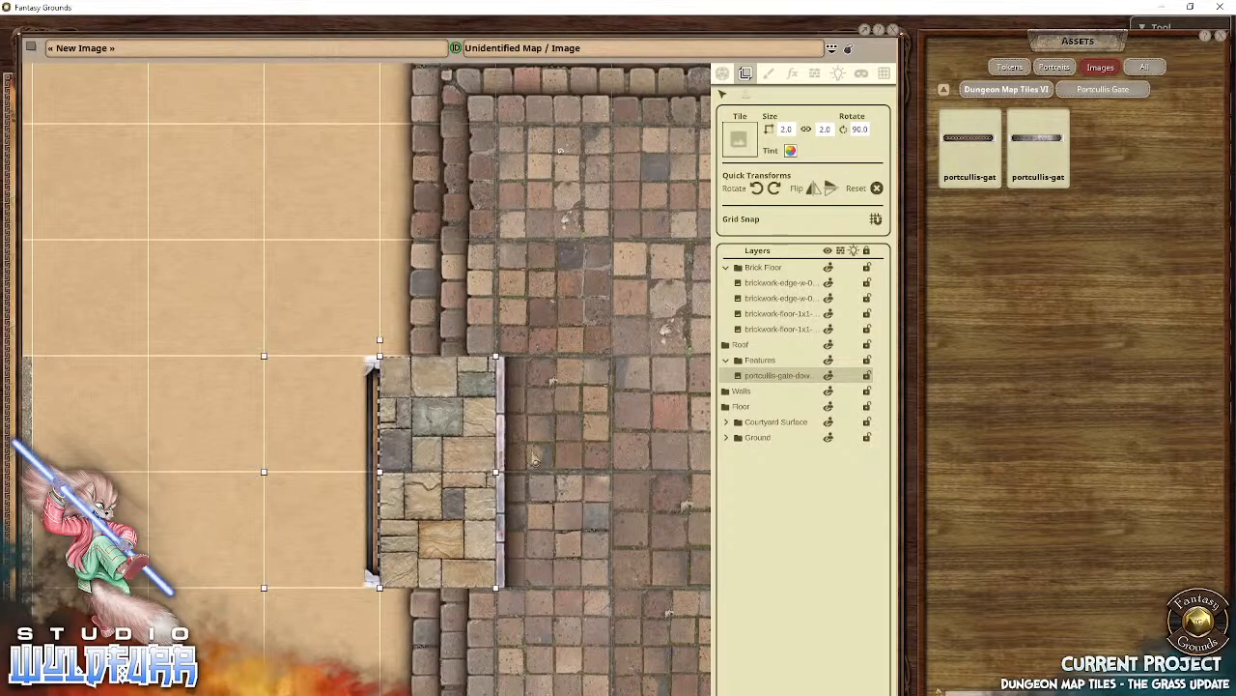
Step: Try to move the Brick Floor folder into the Floor folder, and dismiss the console log
click(762, 269)
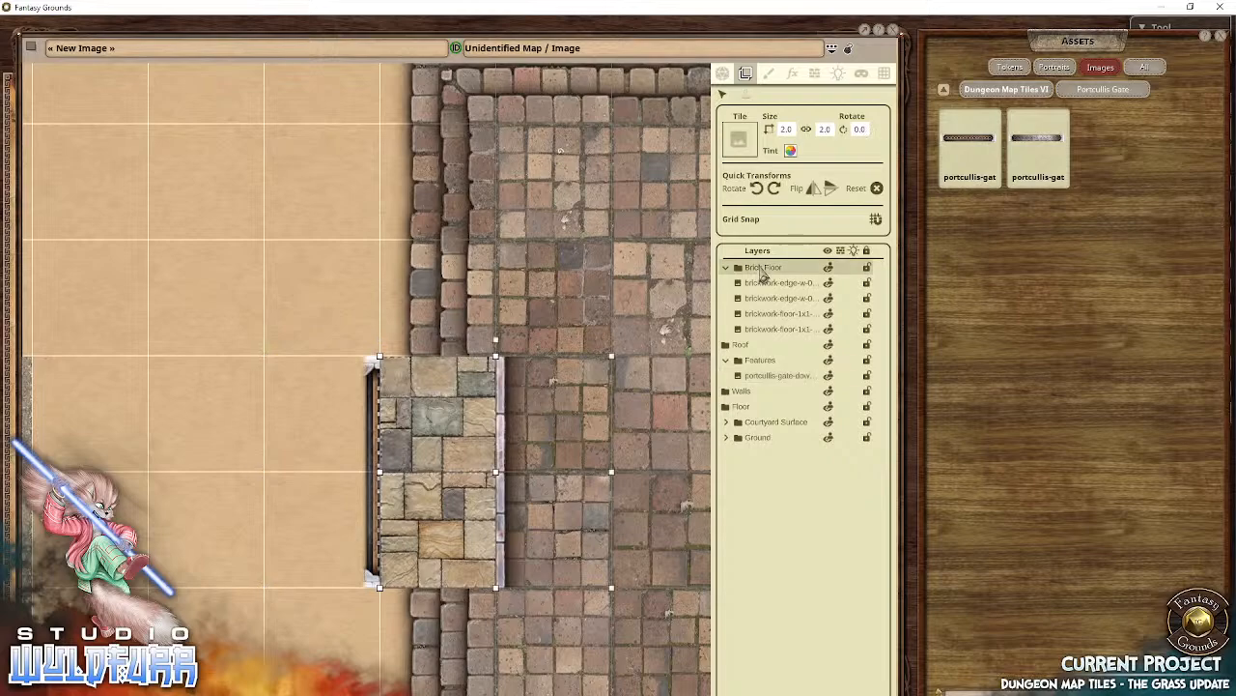
drag(763, 280, 740, 330)
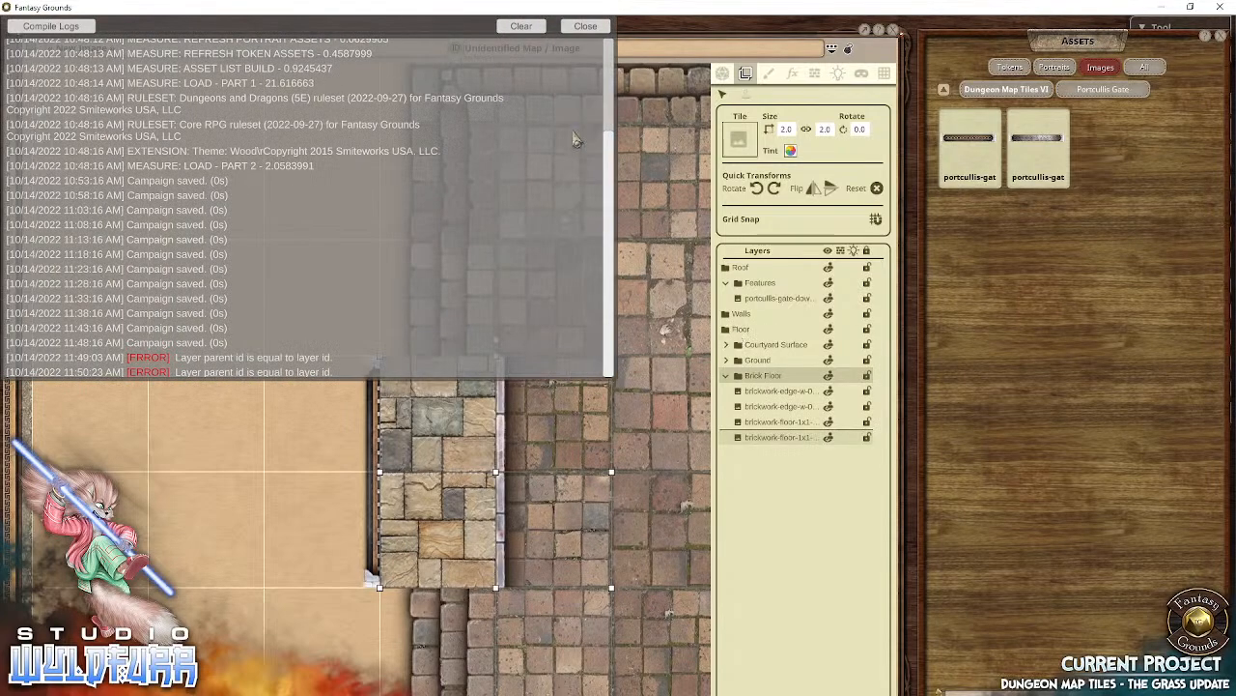
click(591, 29)
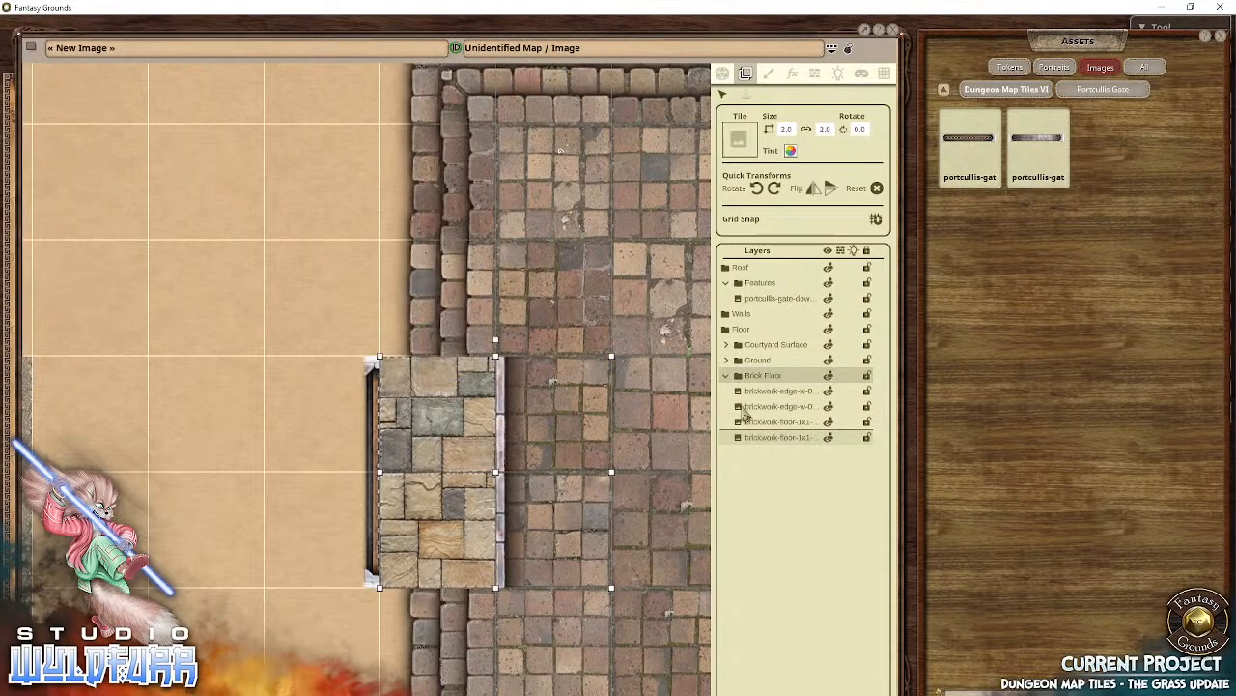
Step: Rename the Brick Floor folder as Brick_Floor and nest it inside the Floor folder
double_click(776, 378)
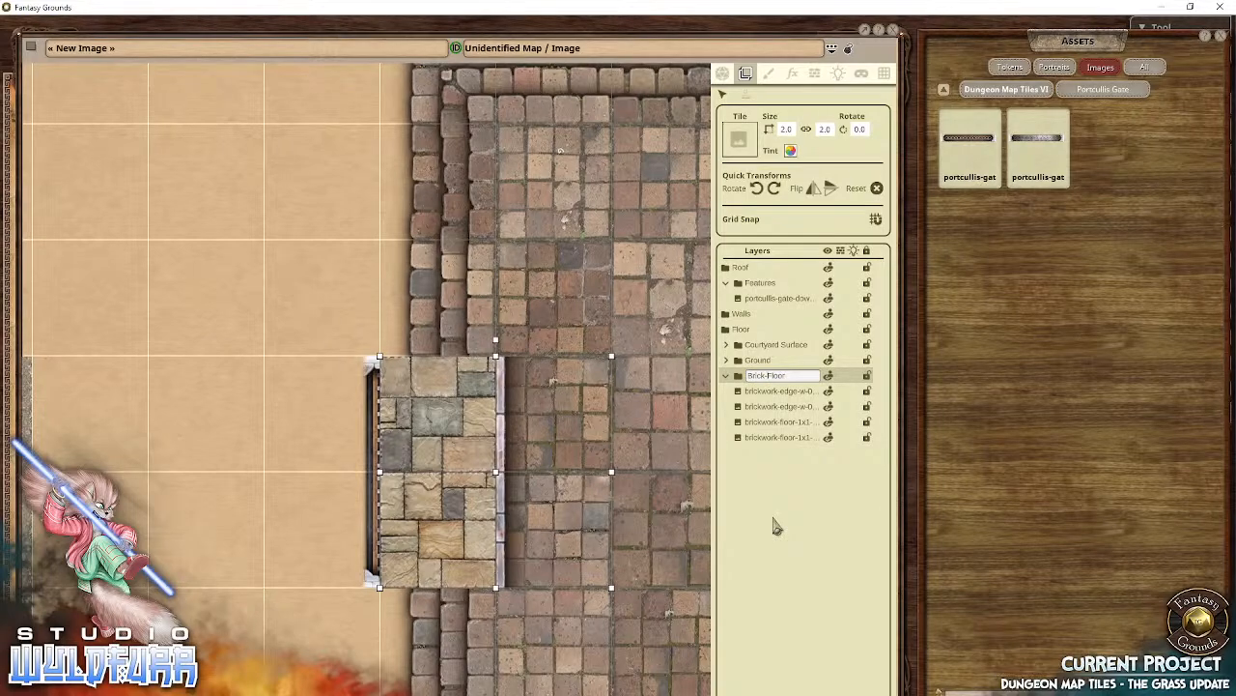
key(BackSpace)
text(_)
key(Return)
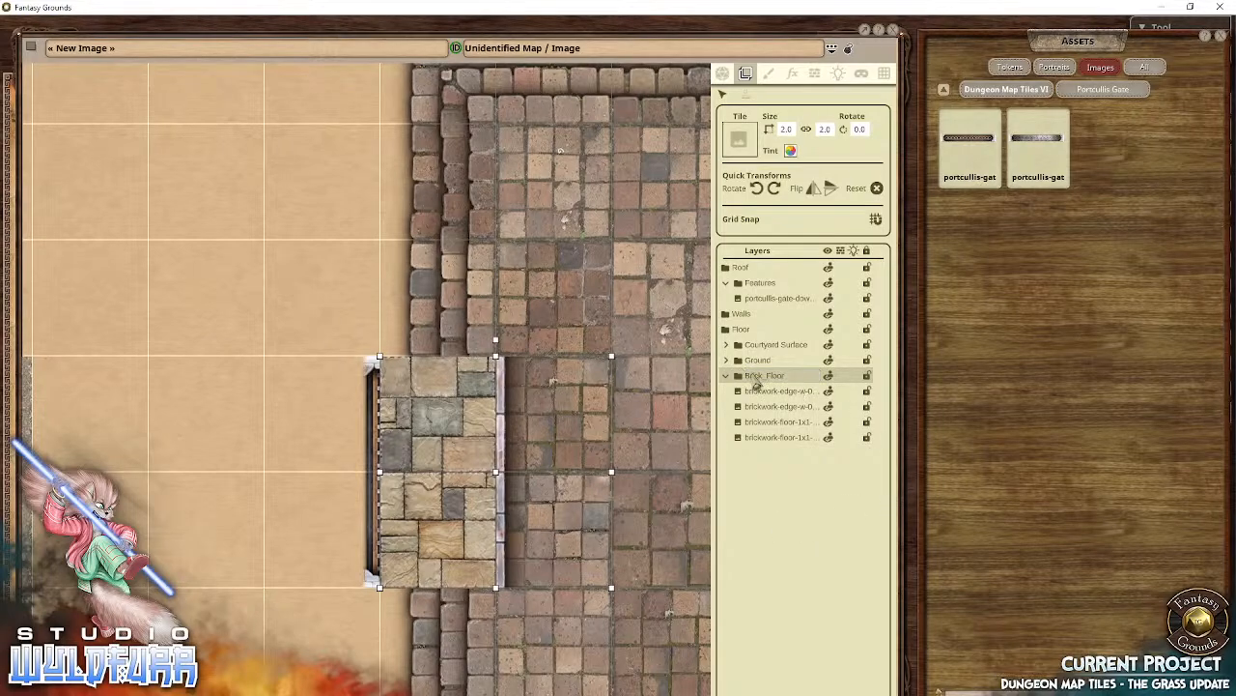
drag(756, 385, 735, 336)
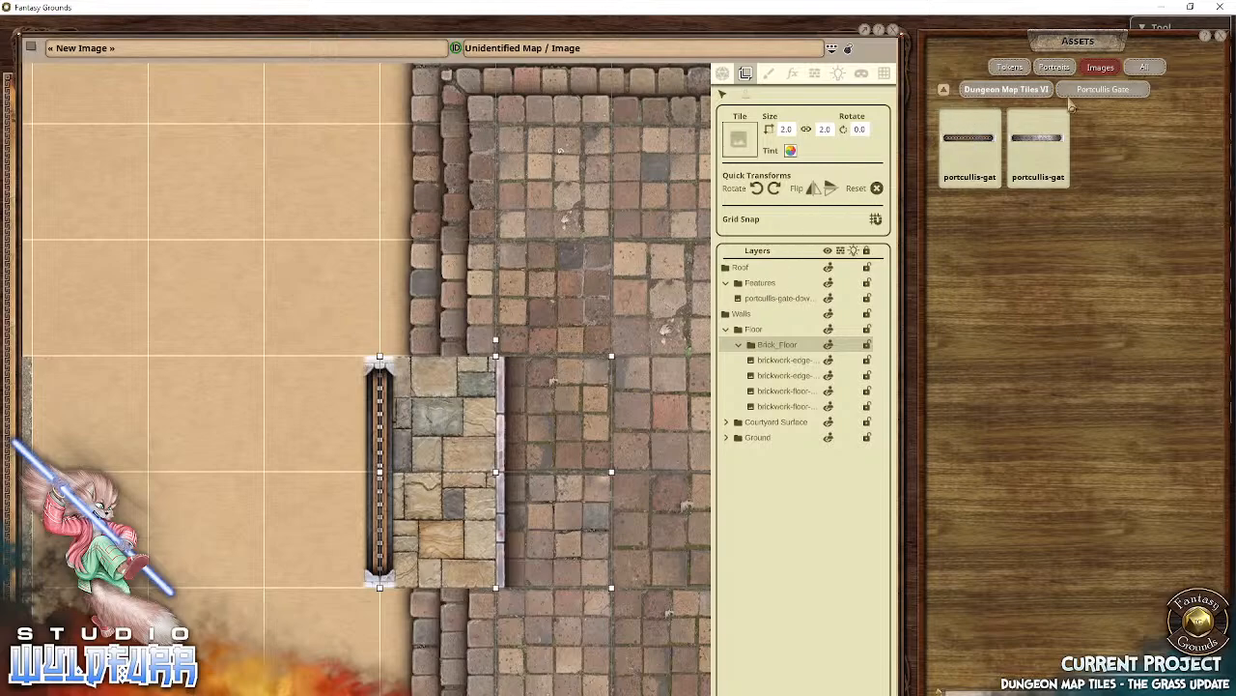
Step: Place brickwork-floor-1x1-0009 directly south of the entrance and another 1x1 brickwork floor tile farther south, leaving one square between them
click(1040, 93)
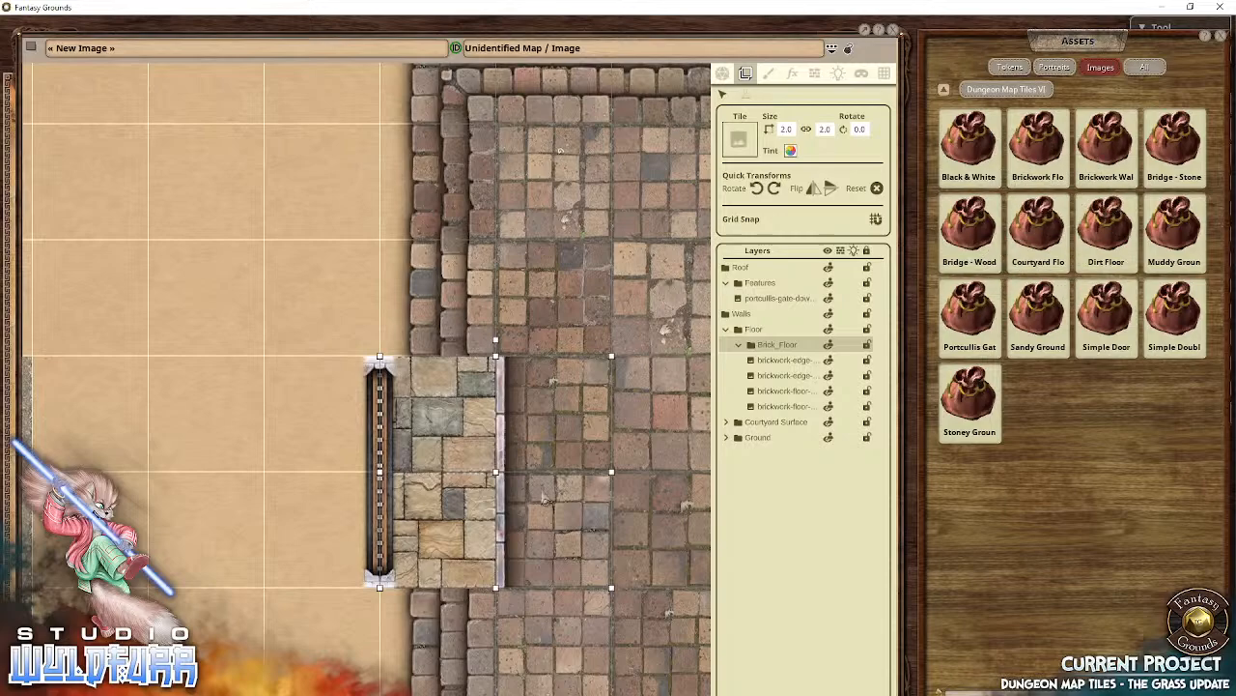
drag(544, 496, 375, 229)
drag(454, 364, 526, 467)
drag(619, 422, 454, 409)
drag(393, 546, 535, 412)
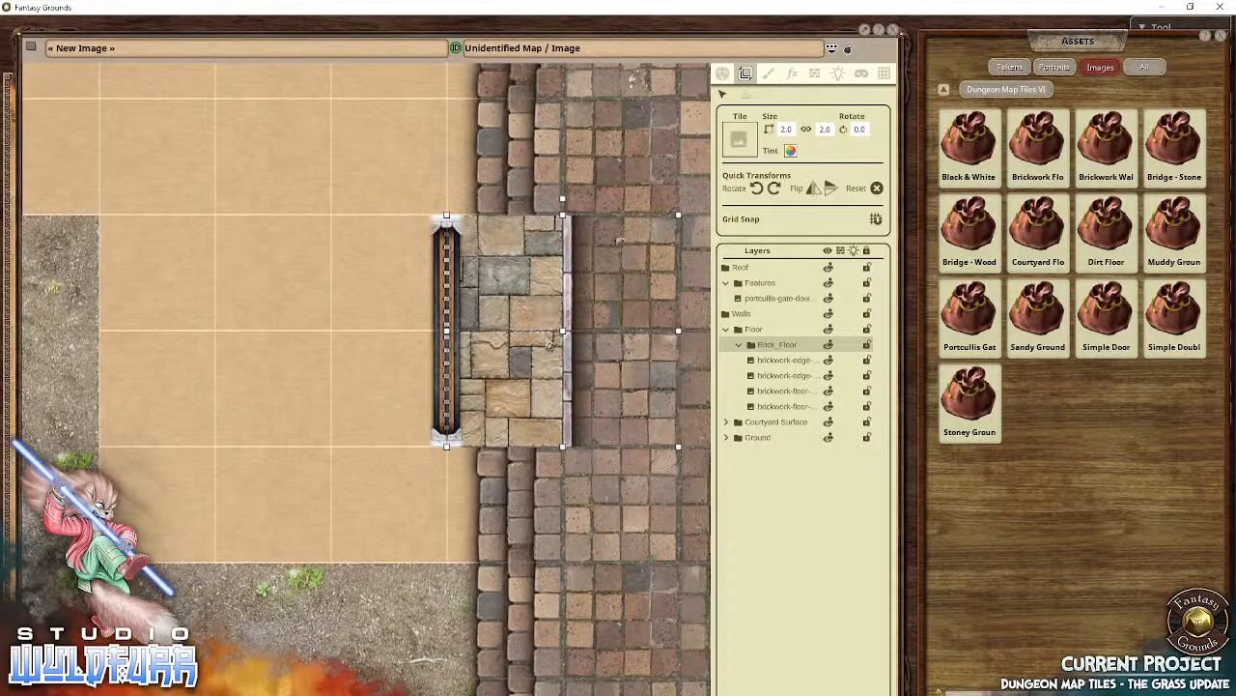
drag(551, 345, 602, 396)
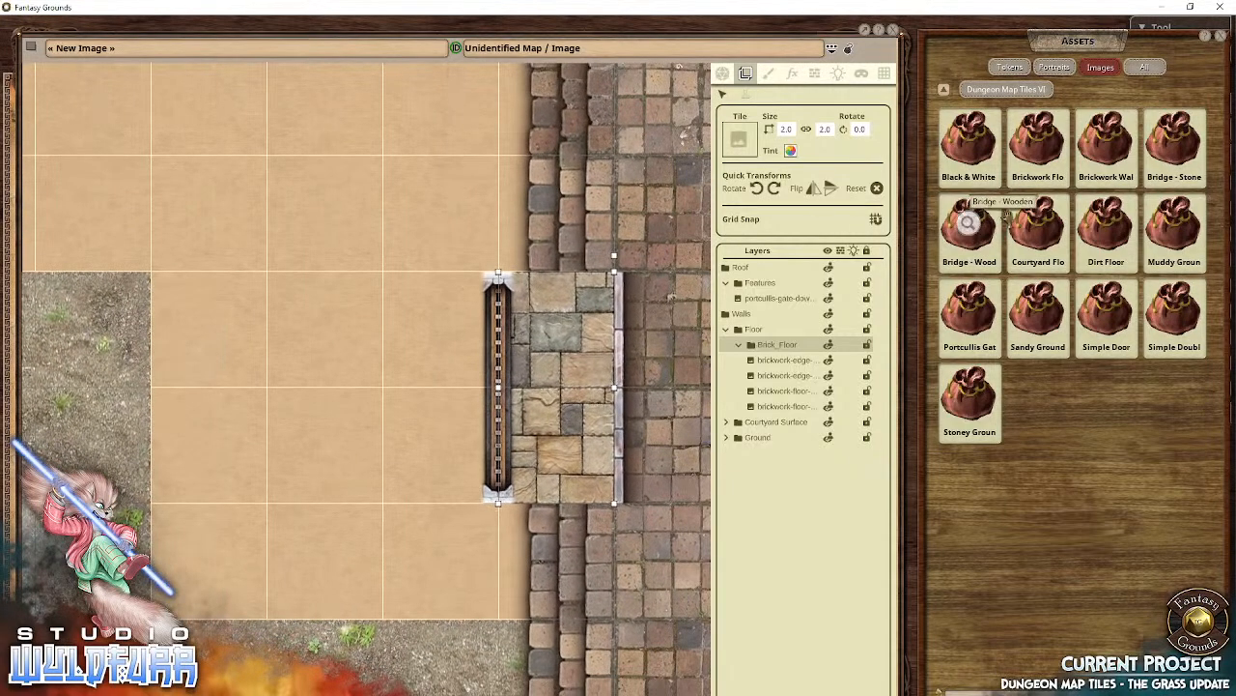
click(1038, 136)
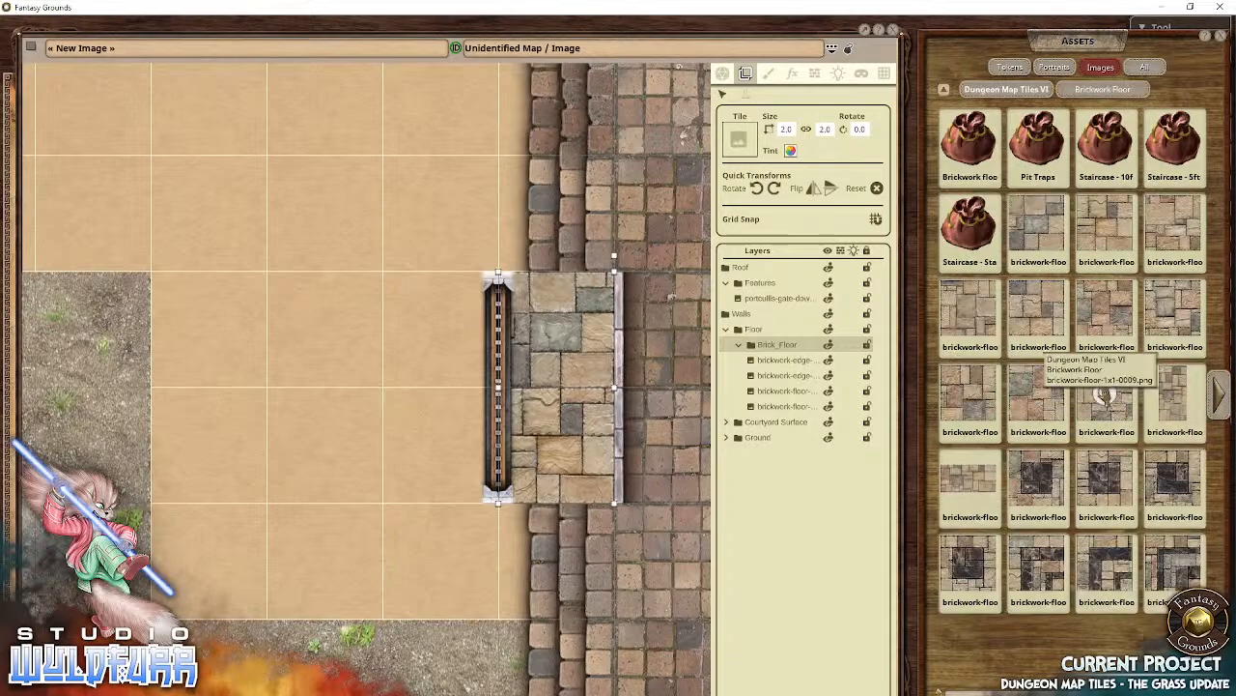
drag(535, 499, 577, 311)
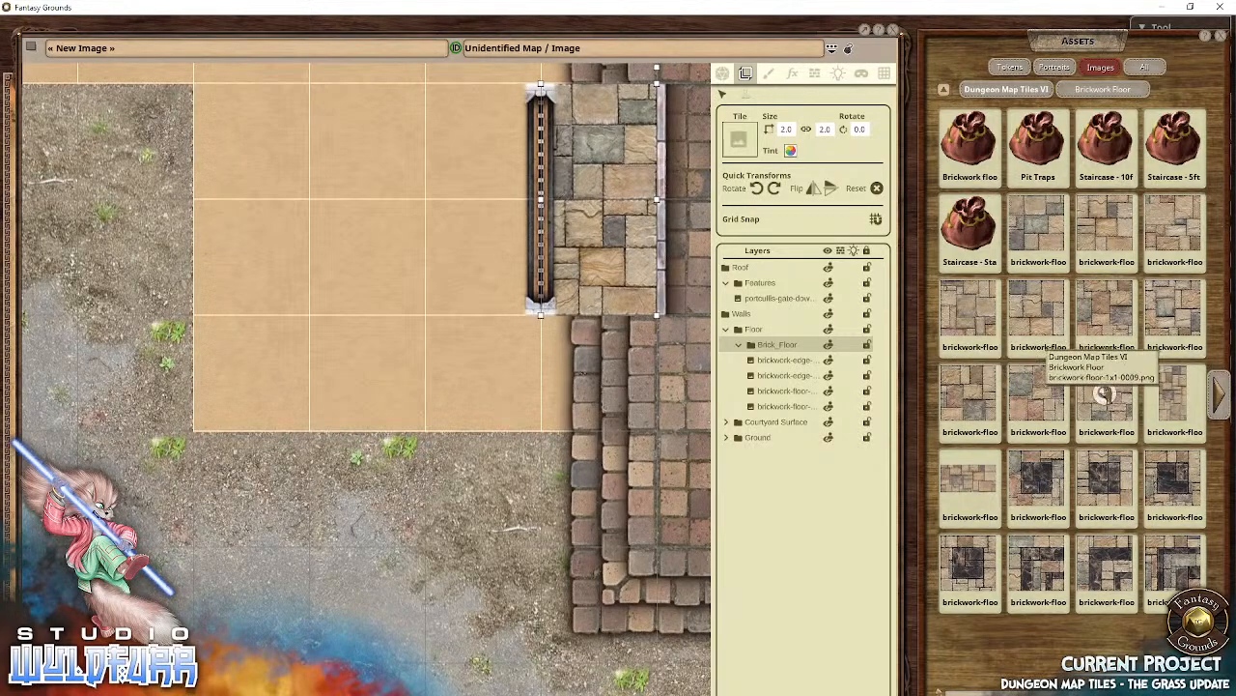
drag(1101, 406, 610, 405)
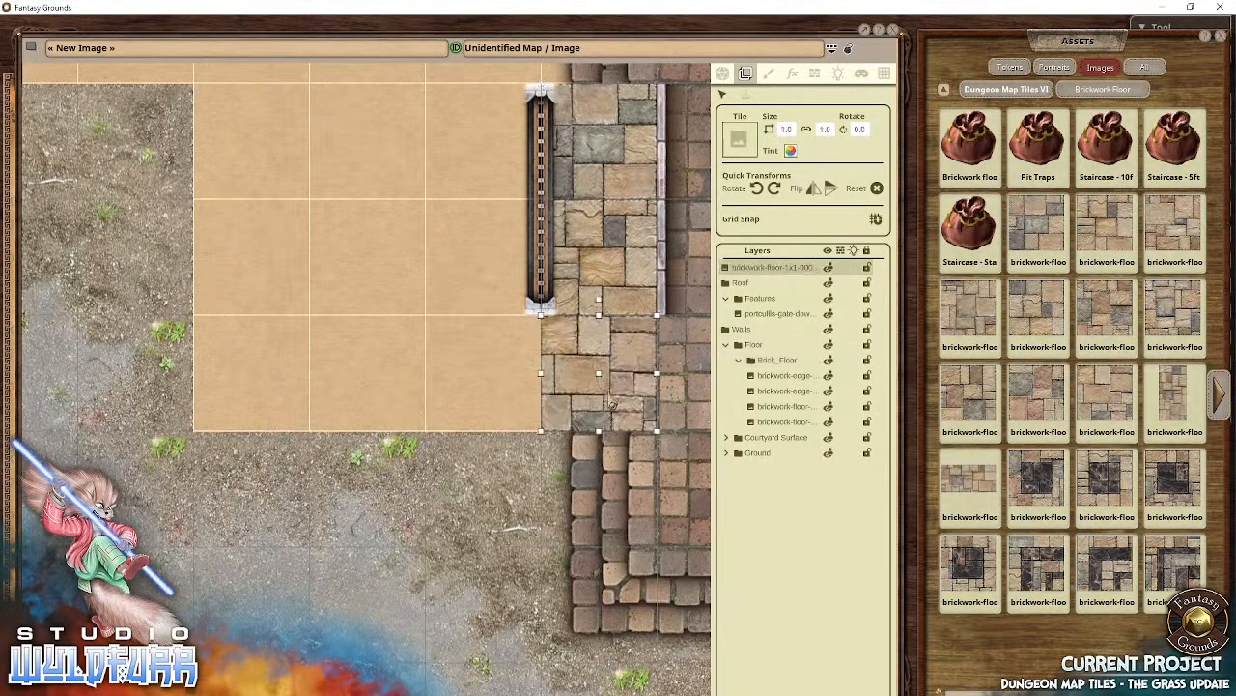
drag(954, 397, 634, 595)
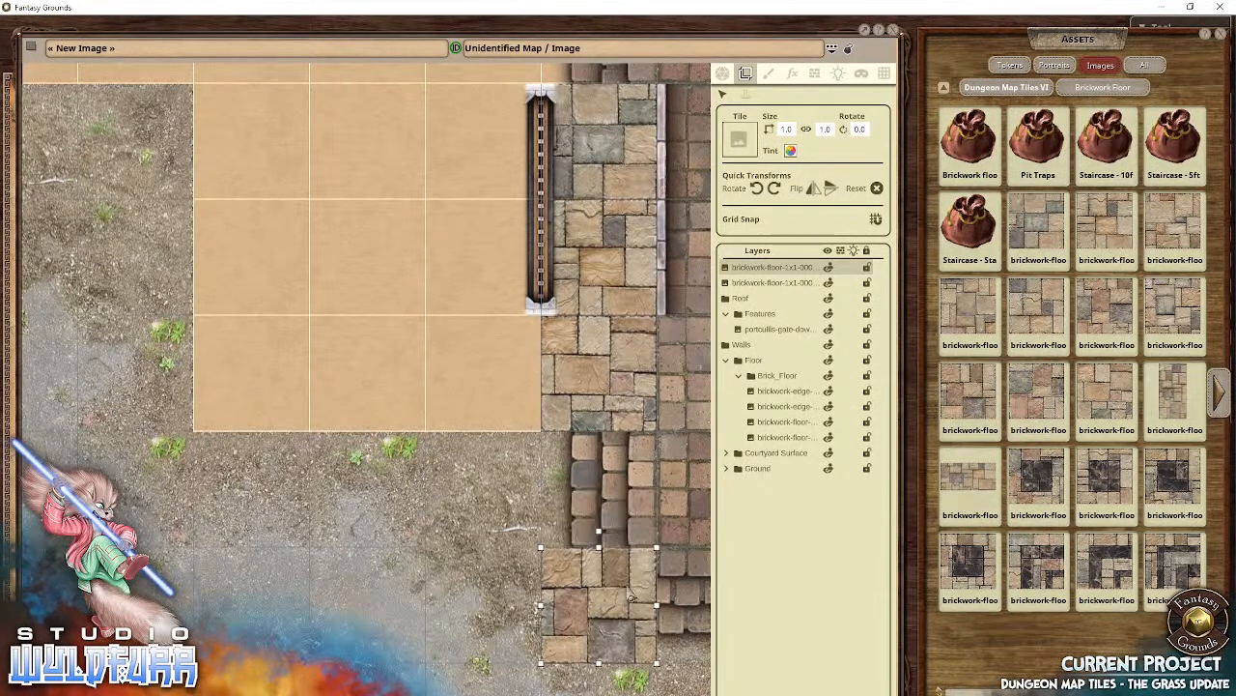
Step: Place one 1x1 brickwork floor tile directly north of the entrance and another at the courtyard's northwest corner, leaving one square between them
drag(634, 279, 565, 388)
drag(519, 249, 550, 447)
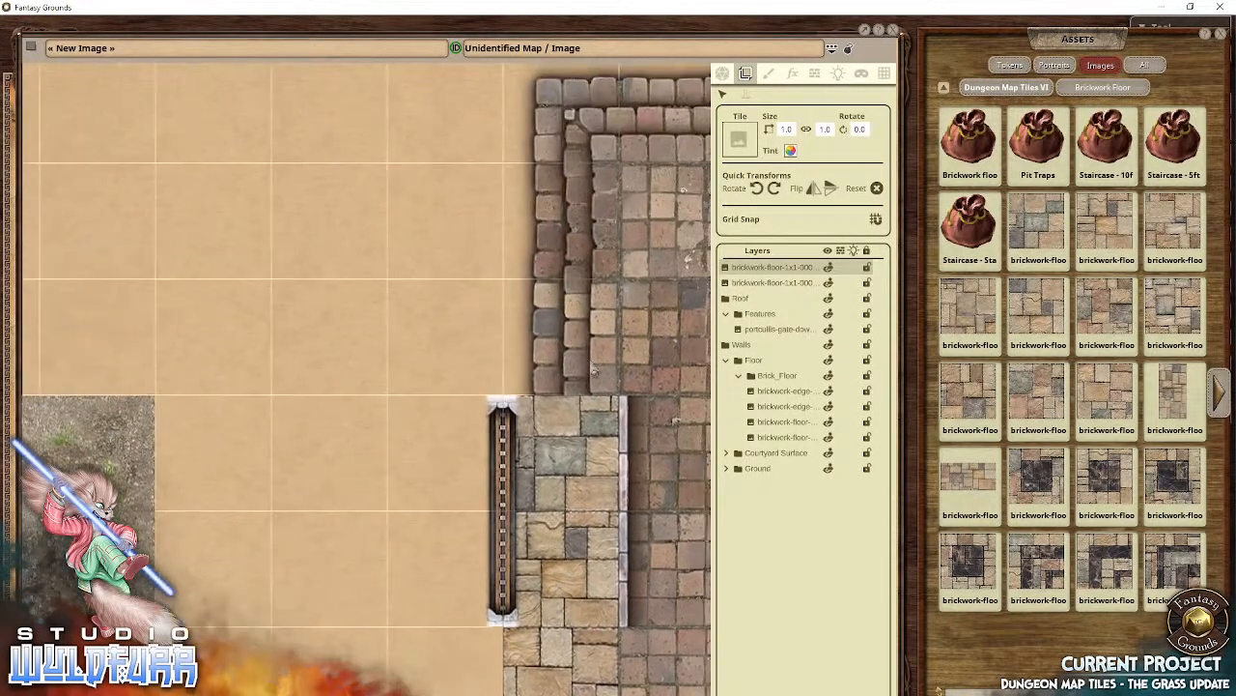
drag(573, 340, 594, 465)
drag(966, 396, 580, 460)
drag(1105, 392, 580, 228)
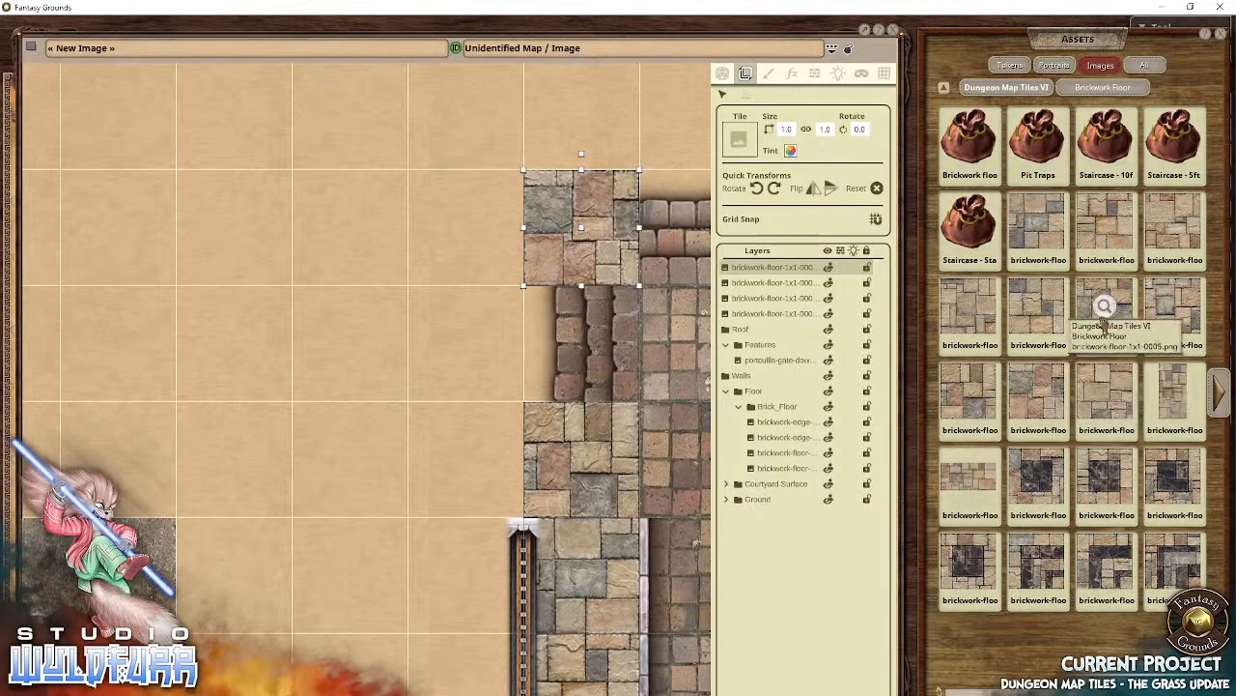
Step: Look through the Brickwork Floor assets and open the Small Window set of Brickwork Walls in Dungeon Map Tiles VI
click(1220, 406)
click(1220, 407)
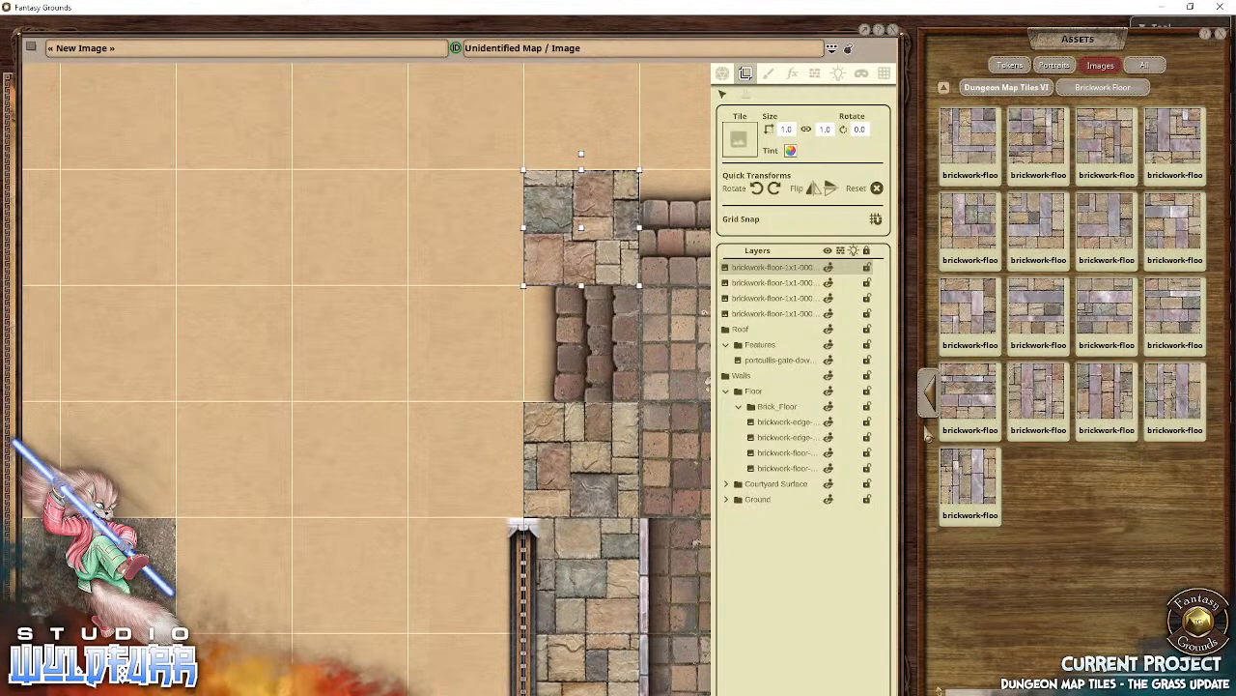
click(933, 406)
click(937, 409)
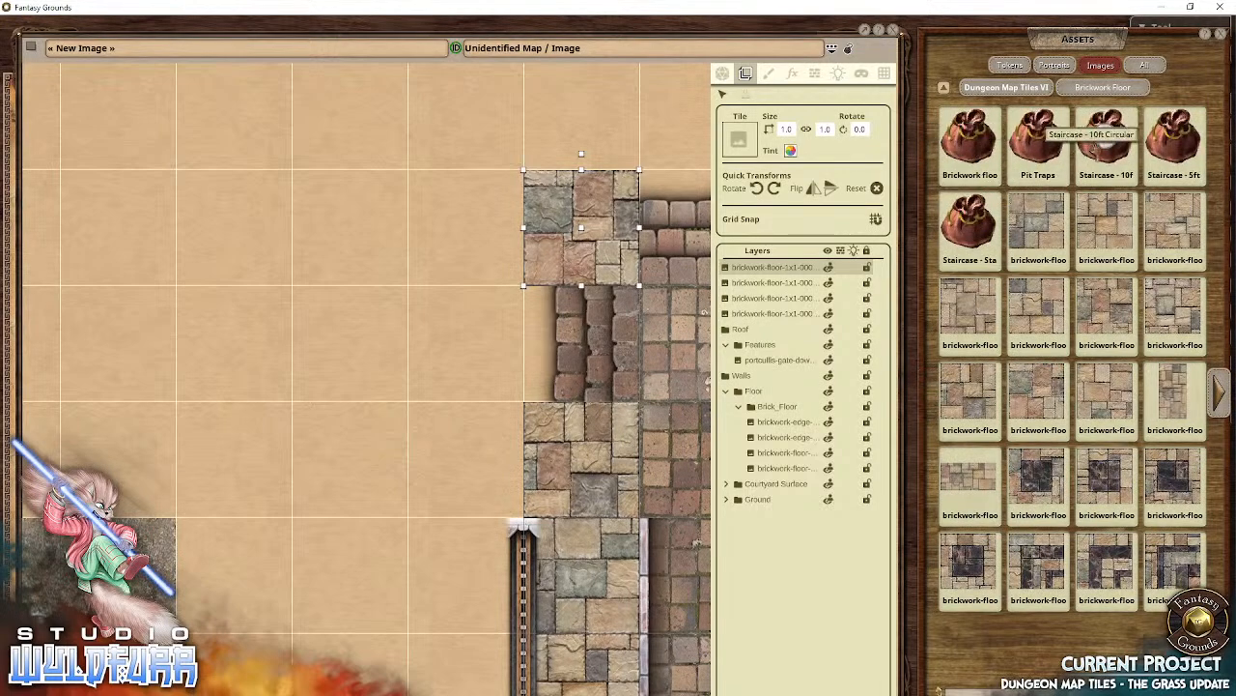
click(1006, 87)
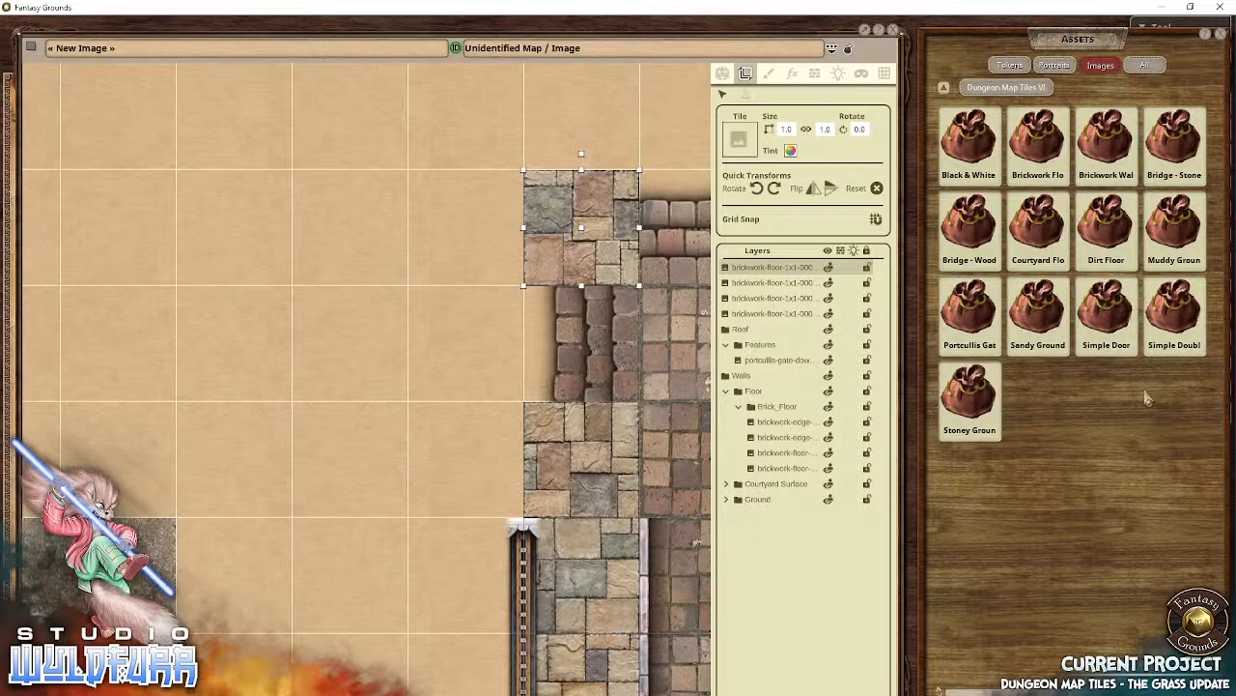
click(1114, 163)
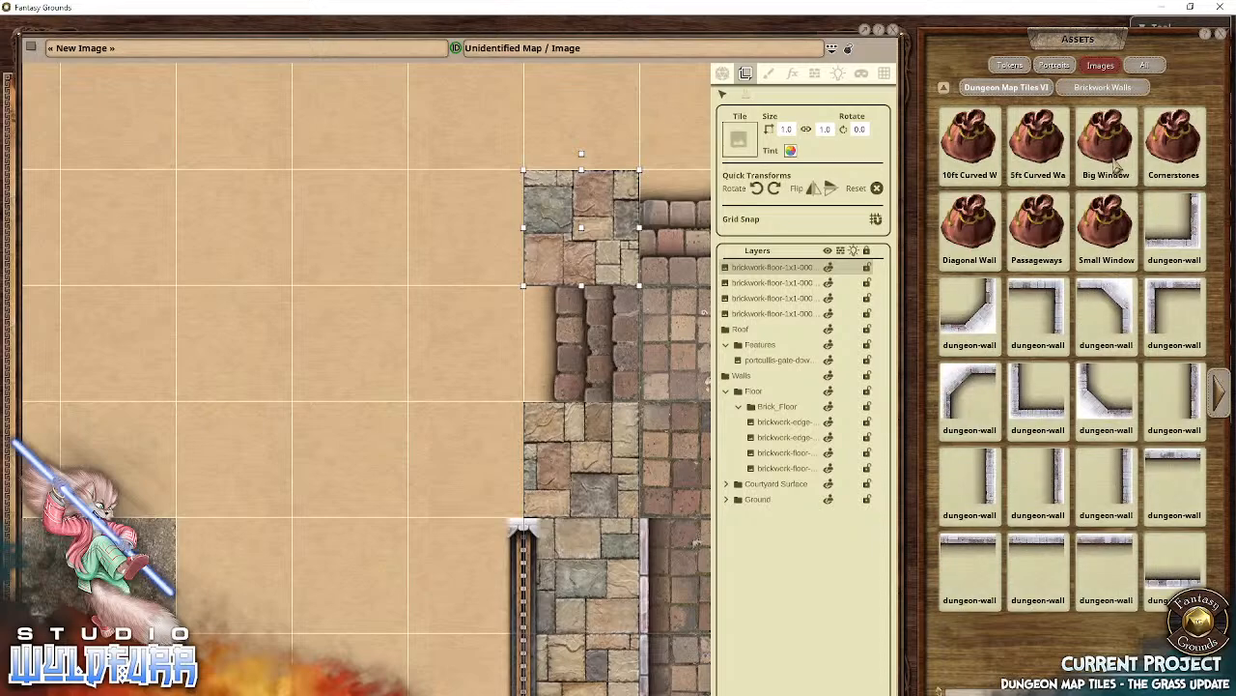
click(1108, 226)
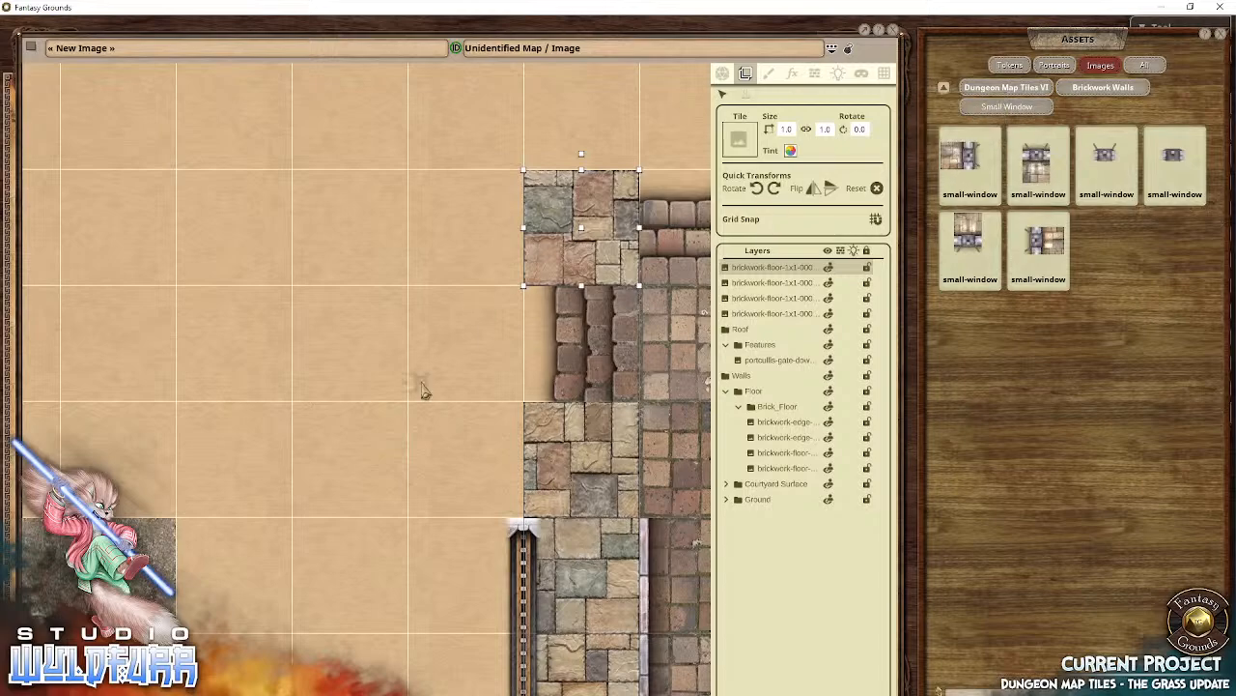
Step: Place one small-window-e-0000 tile in the gap north of the entrance and another in the gap south of it
drag(422, 390, 422, 390)
drag(345, 413, 559, 369)
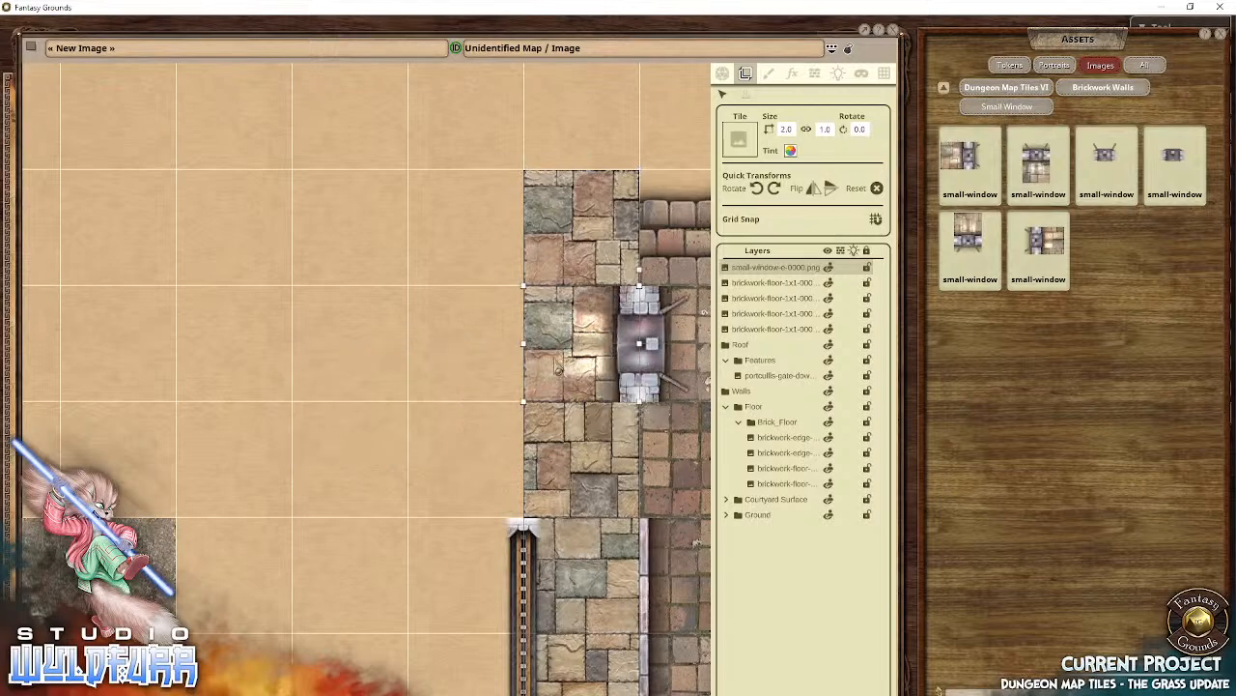
drag(541, 534, 509, 344)
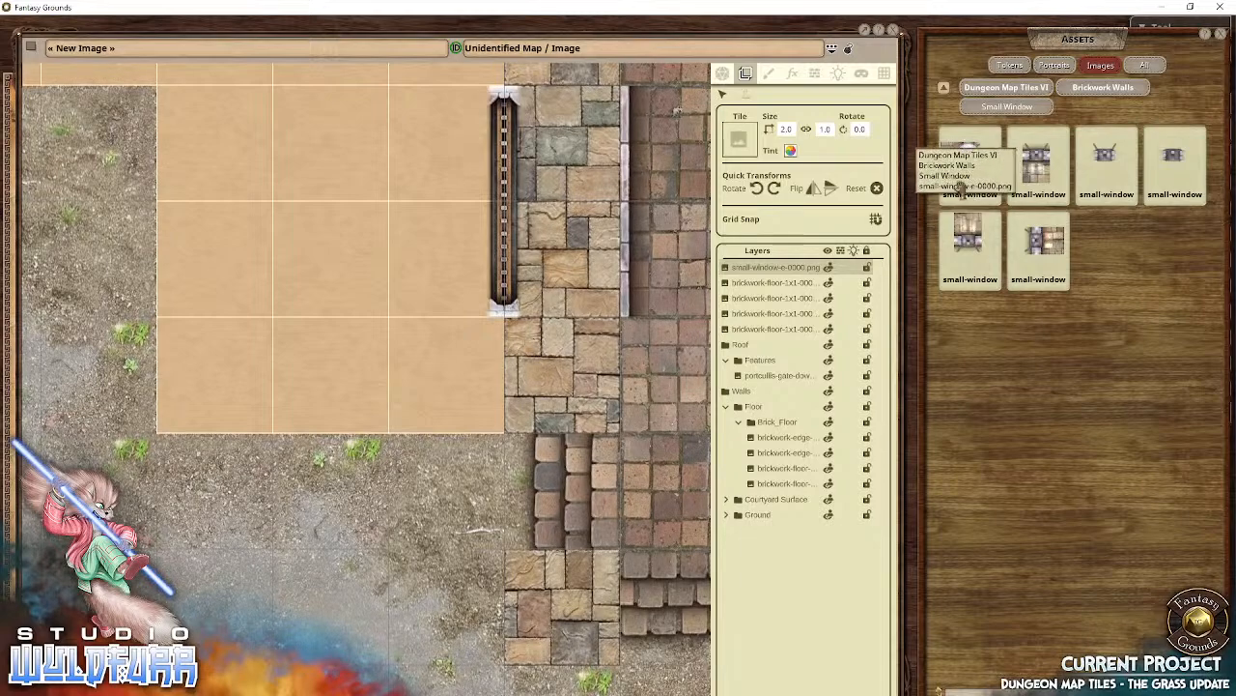
drag(961, 185, 565, 429)
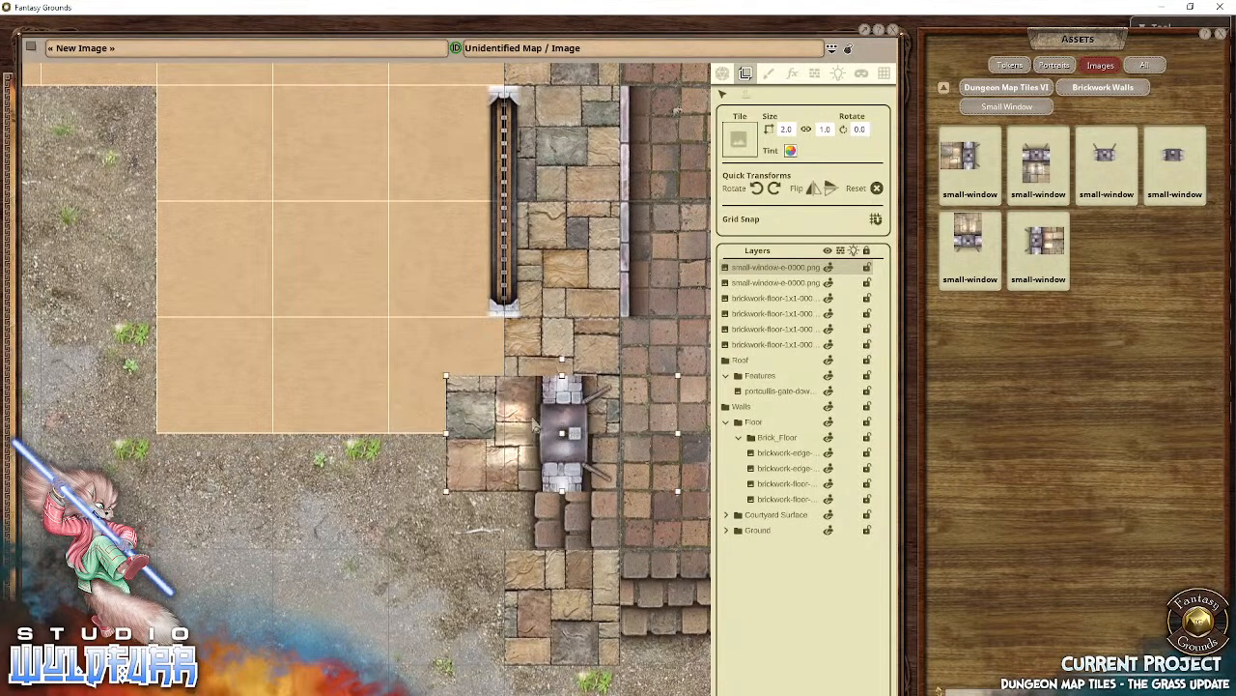
drag(471, 440, 527, 498)
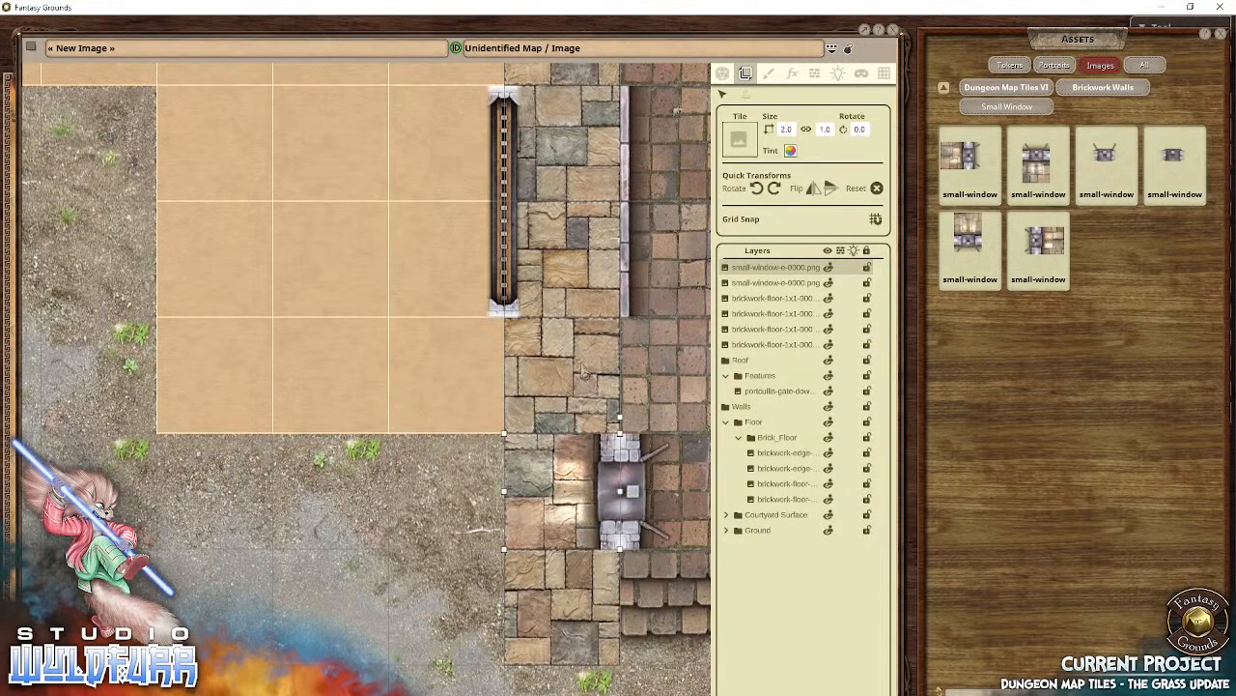
Step: Move the Roof, Walls, Floor, Courtyard Surface and Ground folders with their contents above the newly placed window and floor layers
shift+click(762, 346)
drag(770, 302, 778, 356)
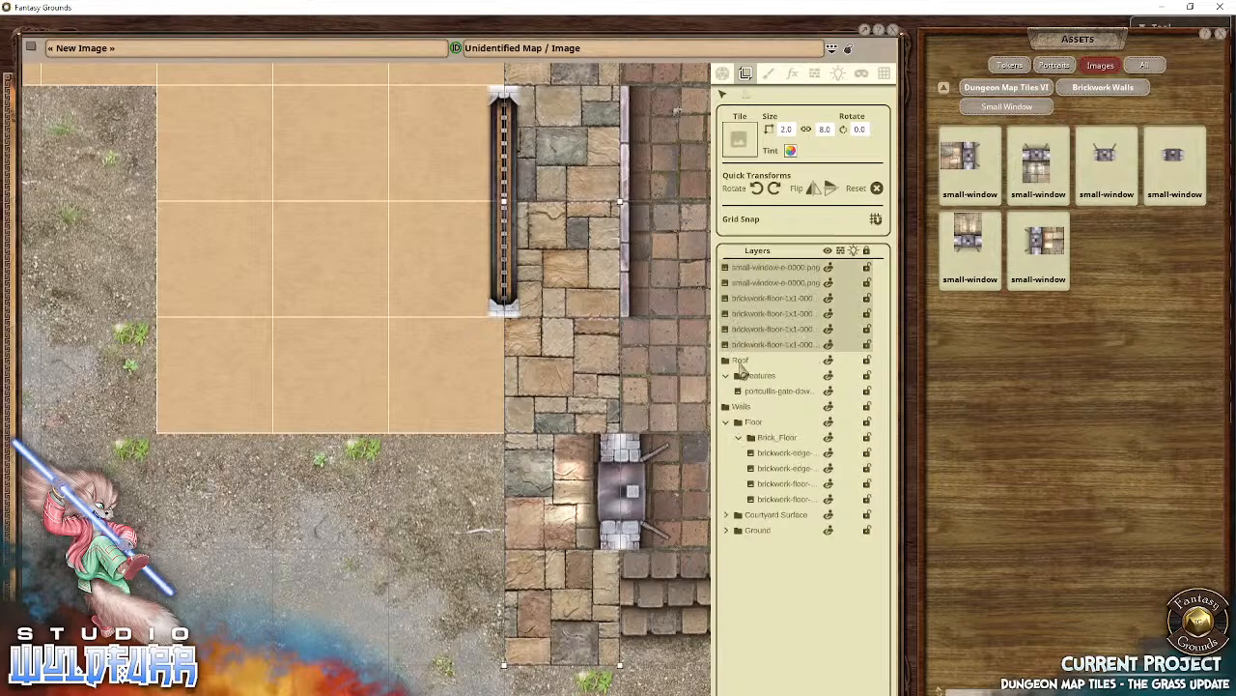
click(740, 363)
shift+click(757, 532)
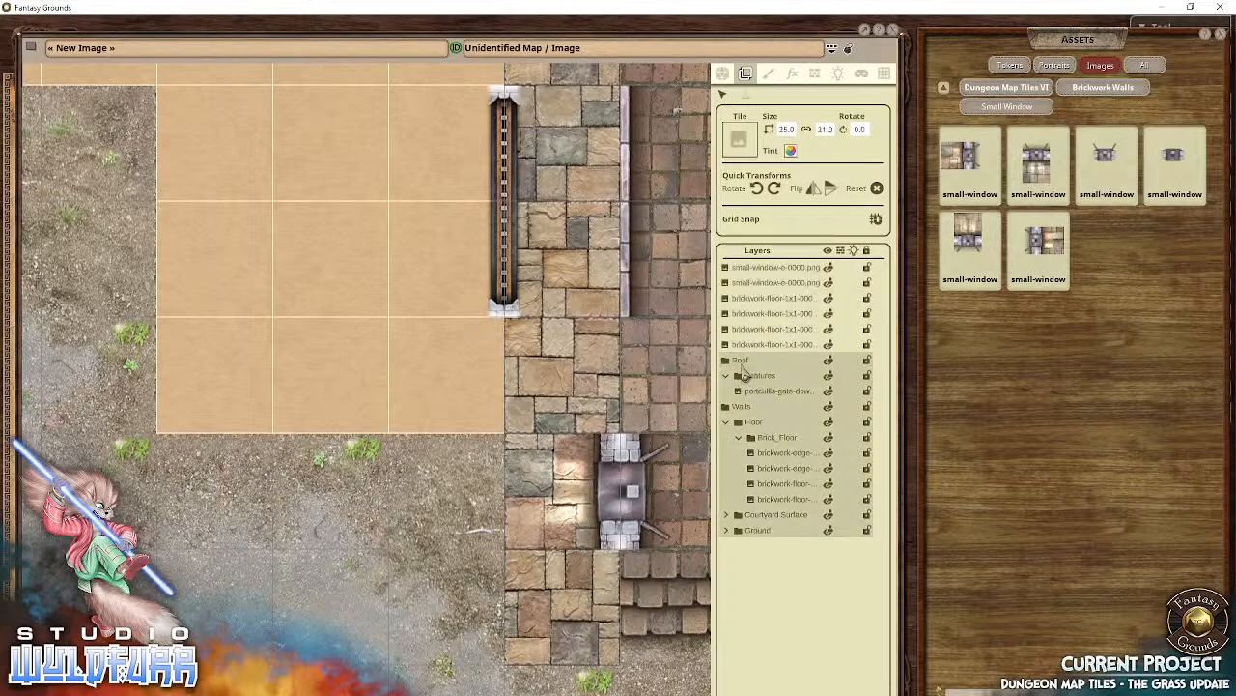
drag(744, 375, 744, 273)
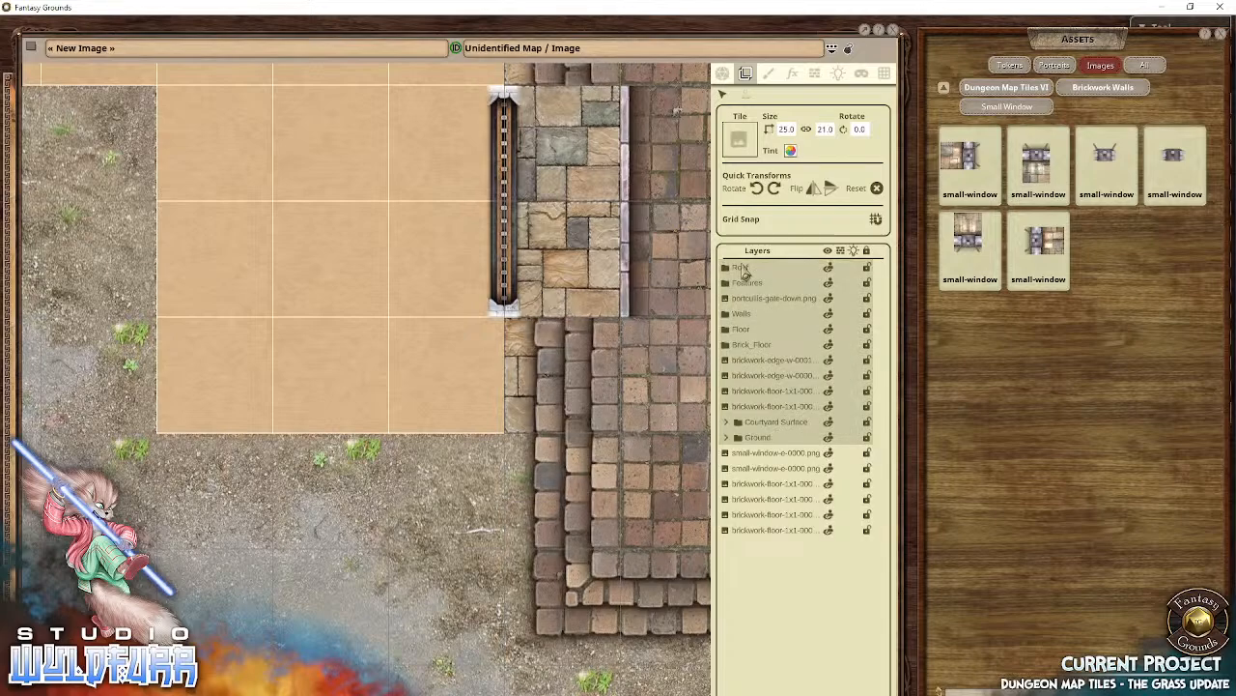
Step: Nest the small-window, brickwork-floor and brickwork-edge layers inside the Brick_Floor folder
click(741, 454)
shift+click(732, 537)
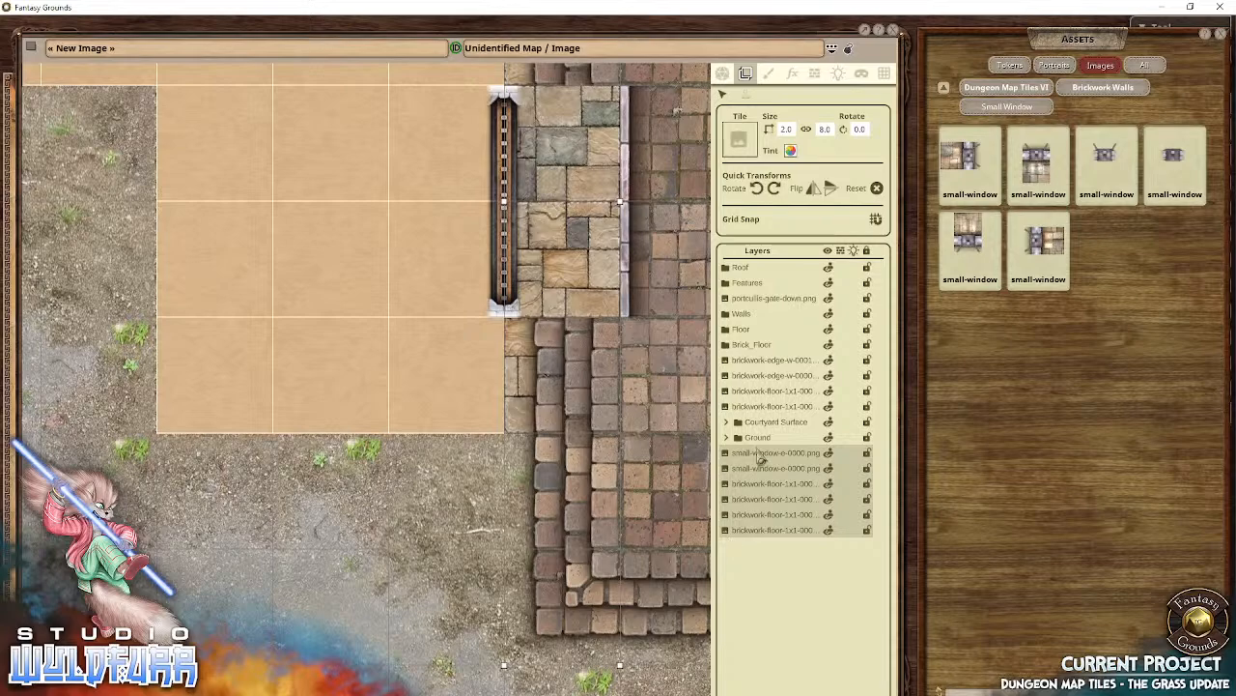
drag(763, 492, 760, 353)
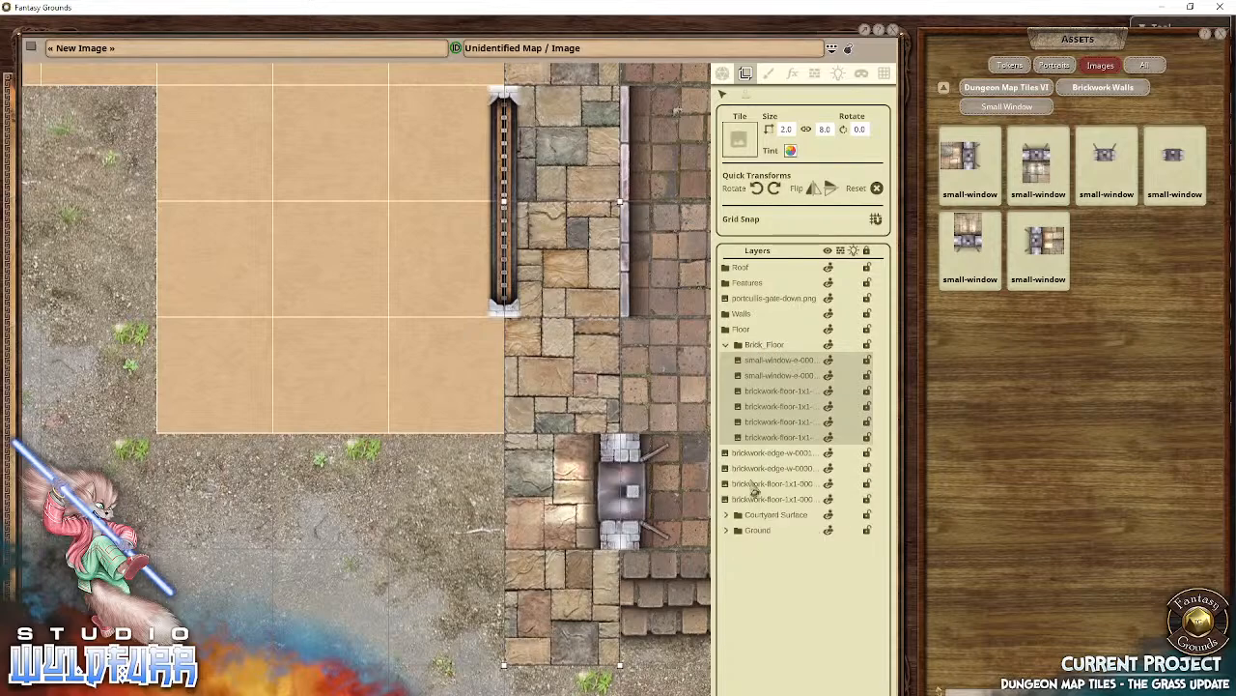
click(742, 456)
shift+click(745, 501)
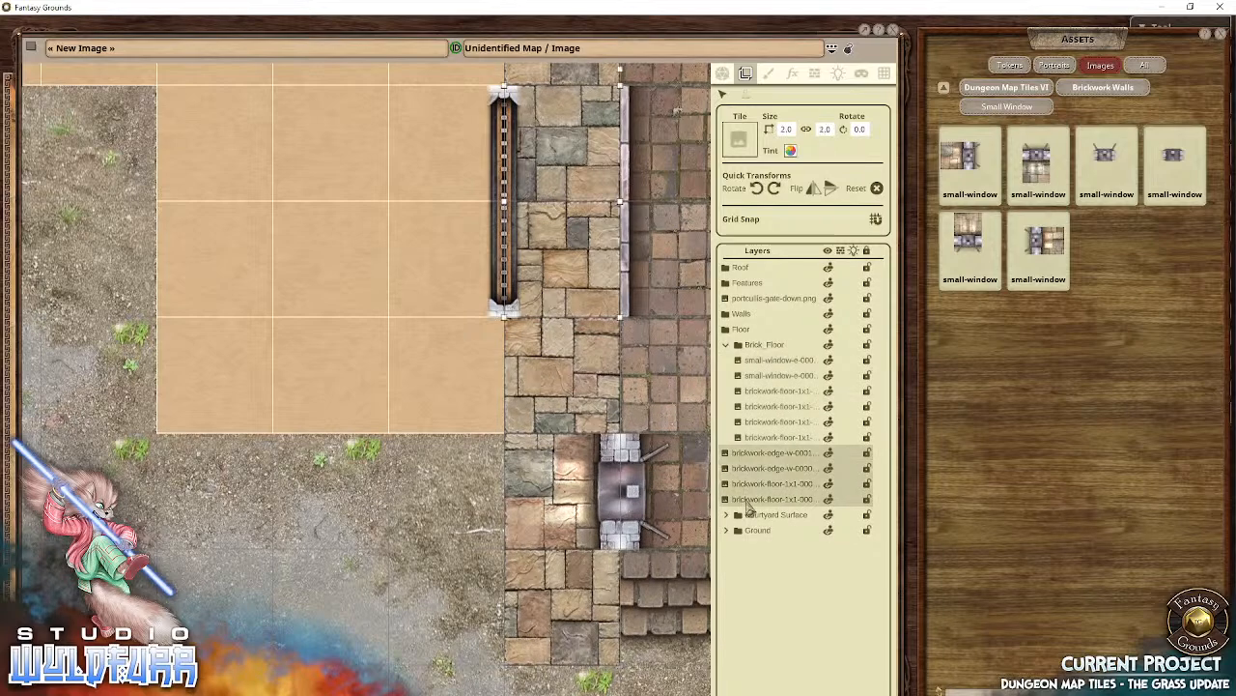
drag(762, 458, 756, 353)
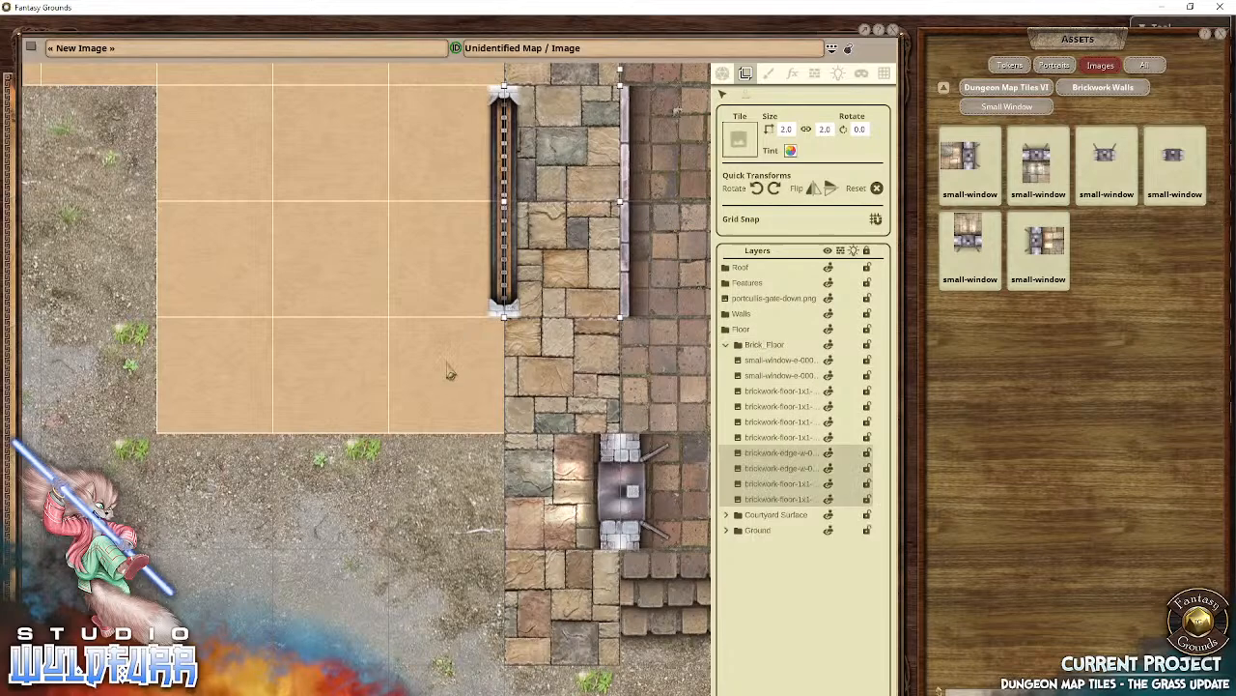
Step: Examine the floor strip around the portcullis entrance and its two windows for where walls are needed
click(346, 360)
drag(391, 281, 348, 514)
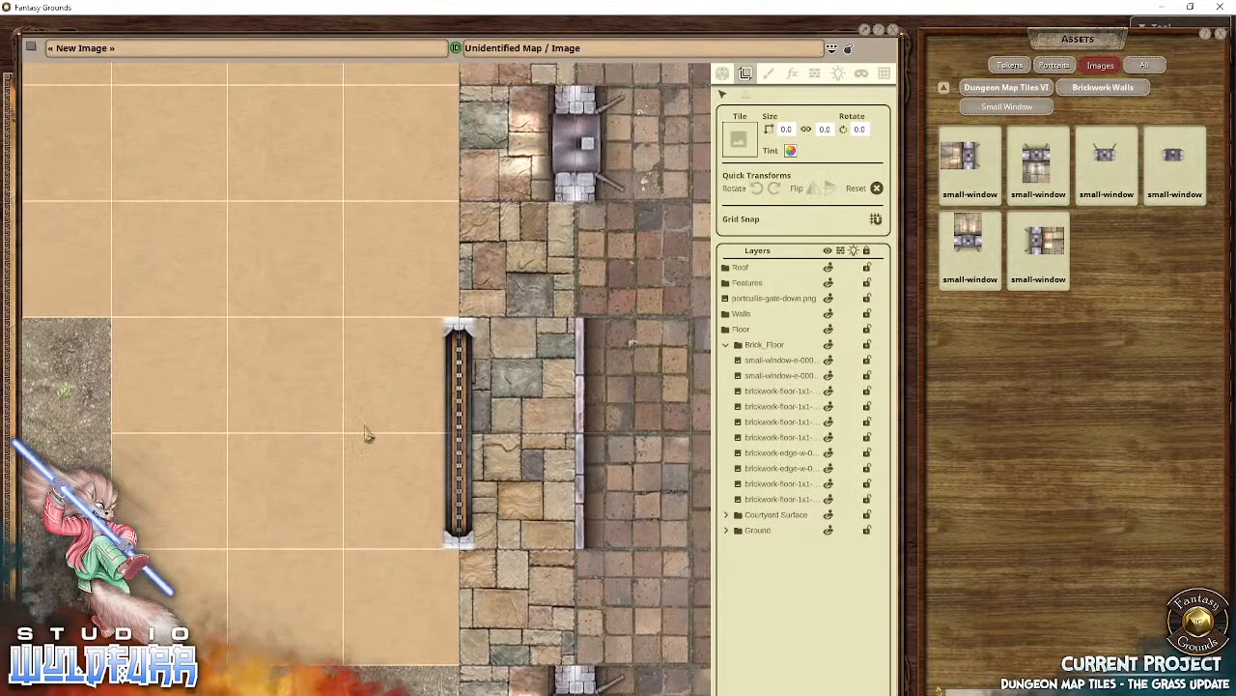
drag(365, 426, 317, 488)
drag(330, 335, 314, 264)
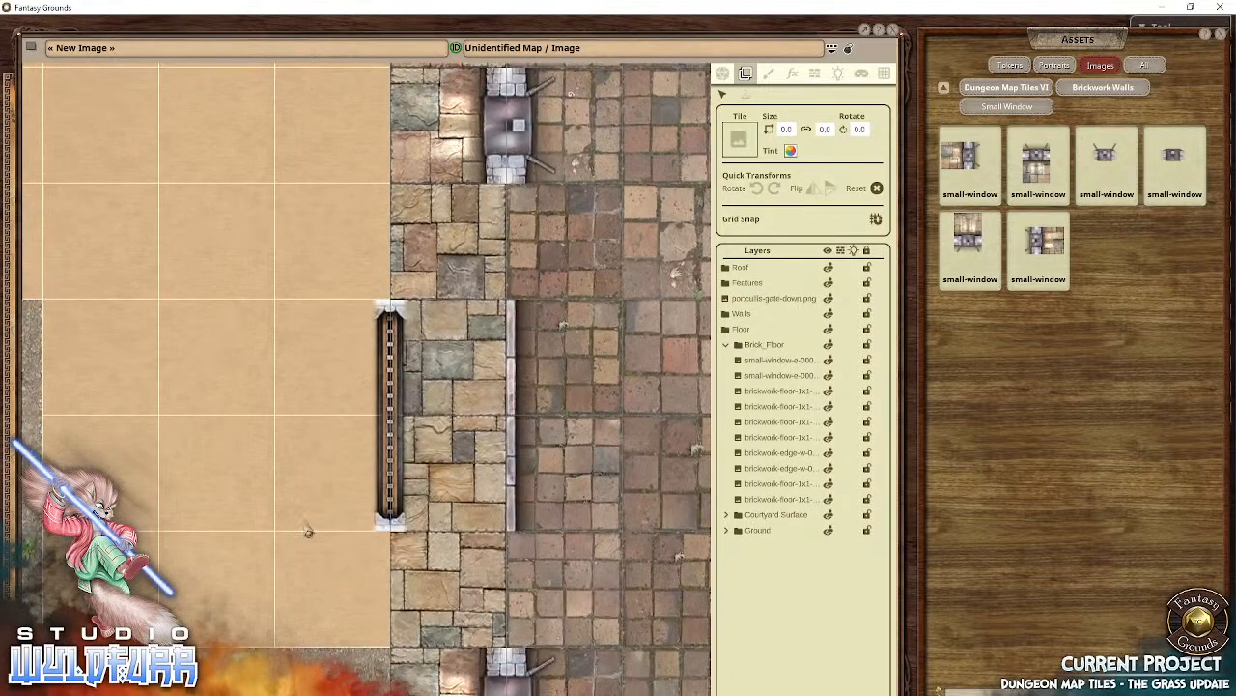
drag(302, 522, 361, 472)
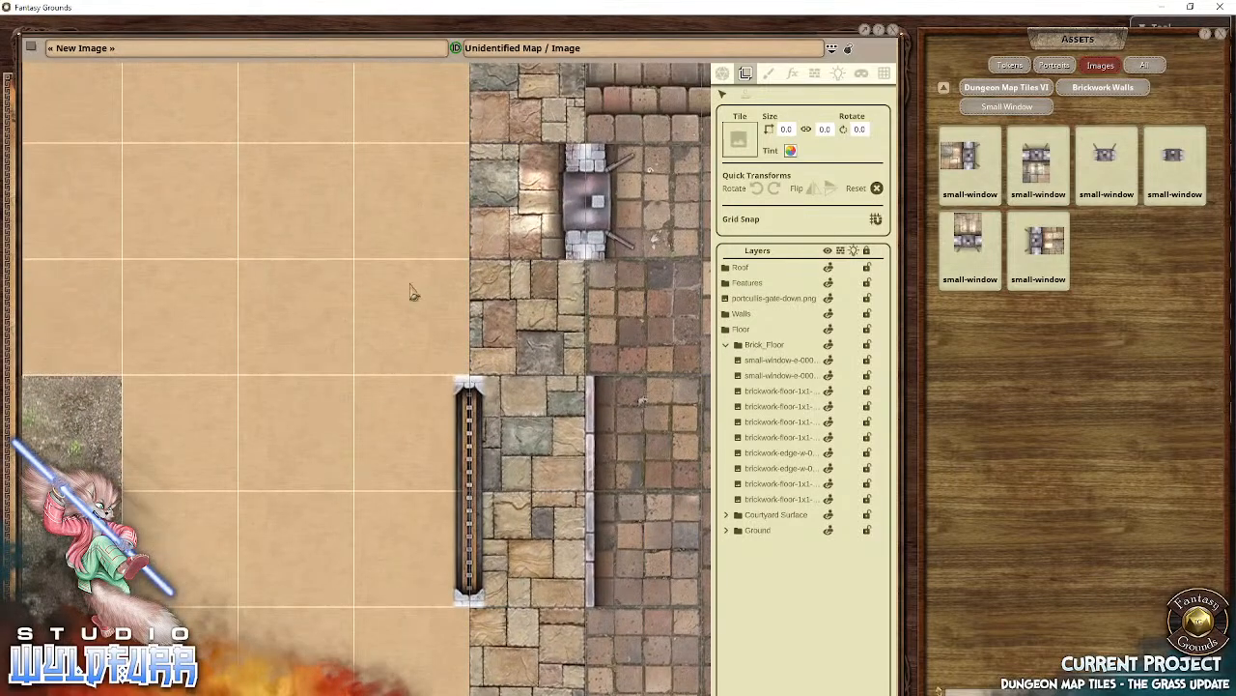
drag(412, 290, 405, 479)
drag(449, 406, 323, 241)
drag(292, 513, 283, 386)
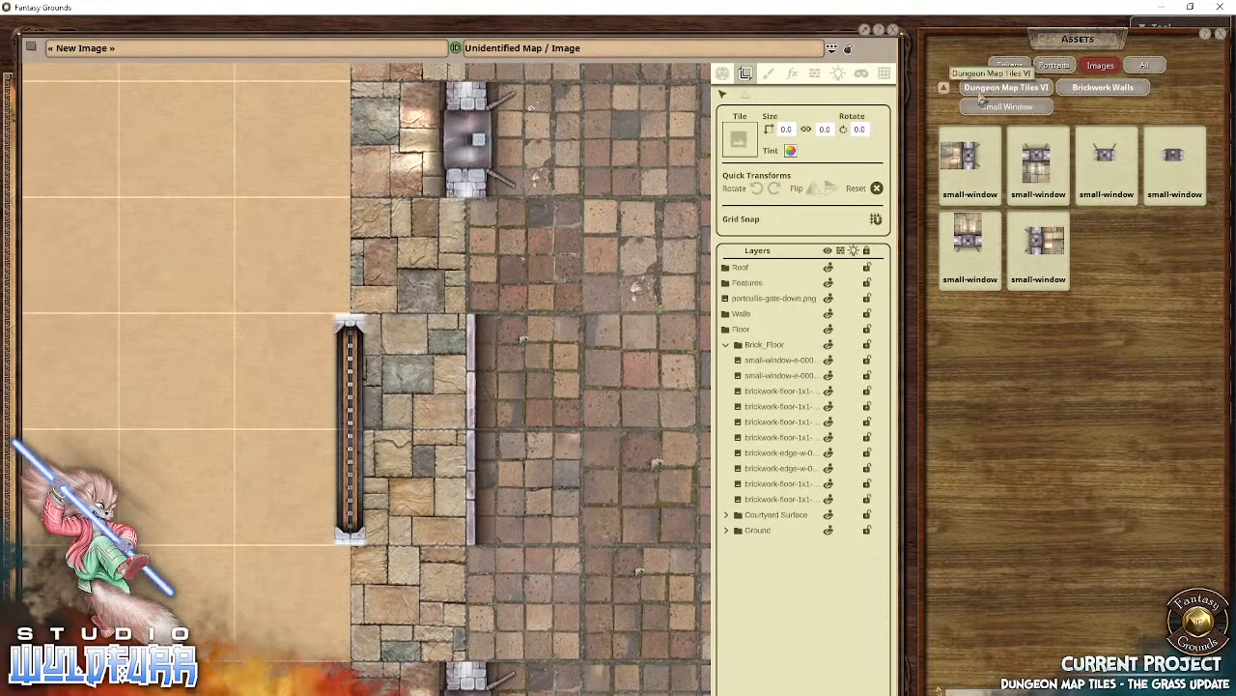
Step: From Brickwork Walls, place an es wall corner south of the southern window and dungeon-wall-corner-ne-0000 on the floor tile north of it
click(1102, 88)
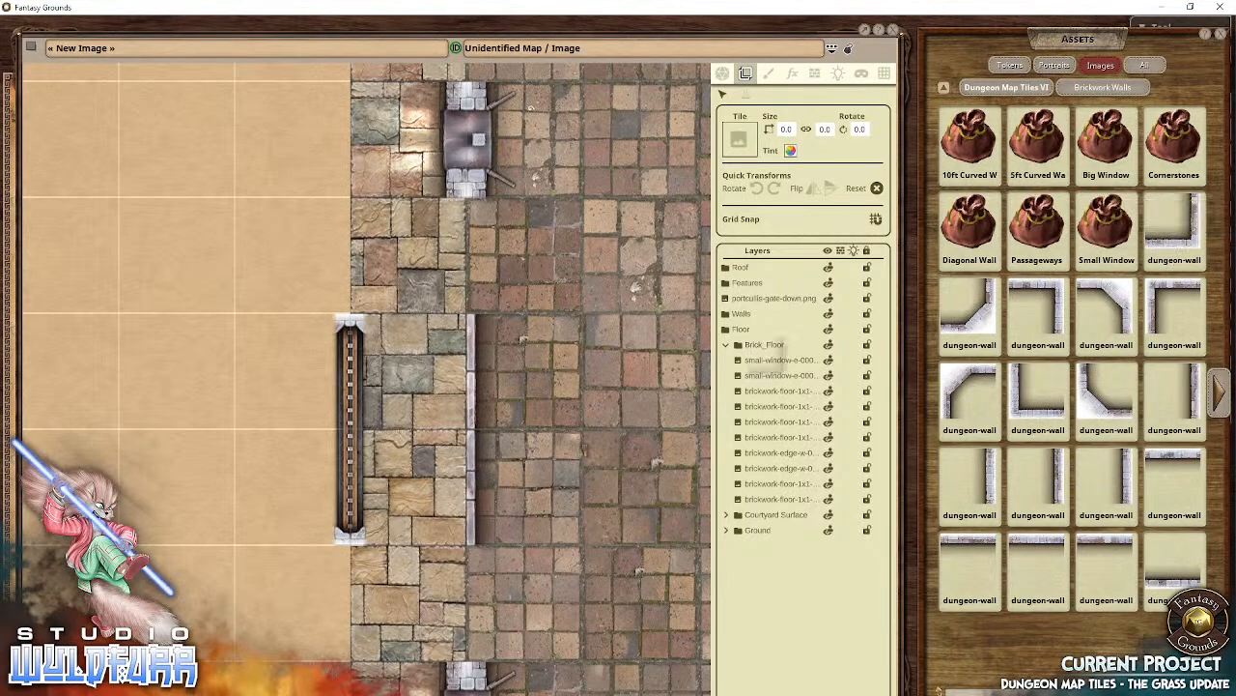
drag(768, 356, 410, 536)
drag(413, 578, 473, 565)
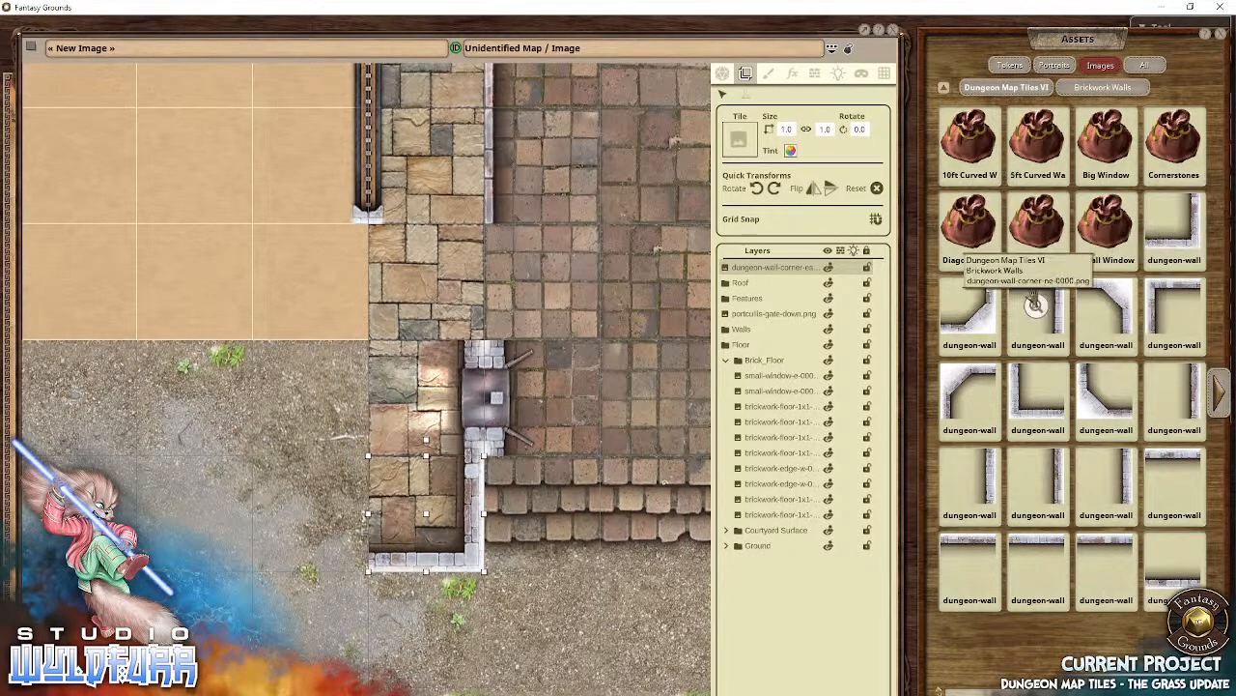
drag(1035, 305, 425, 282)
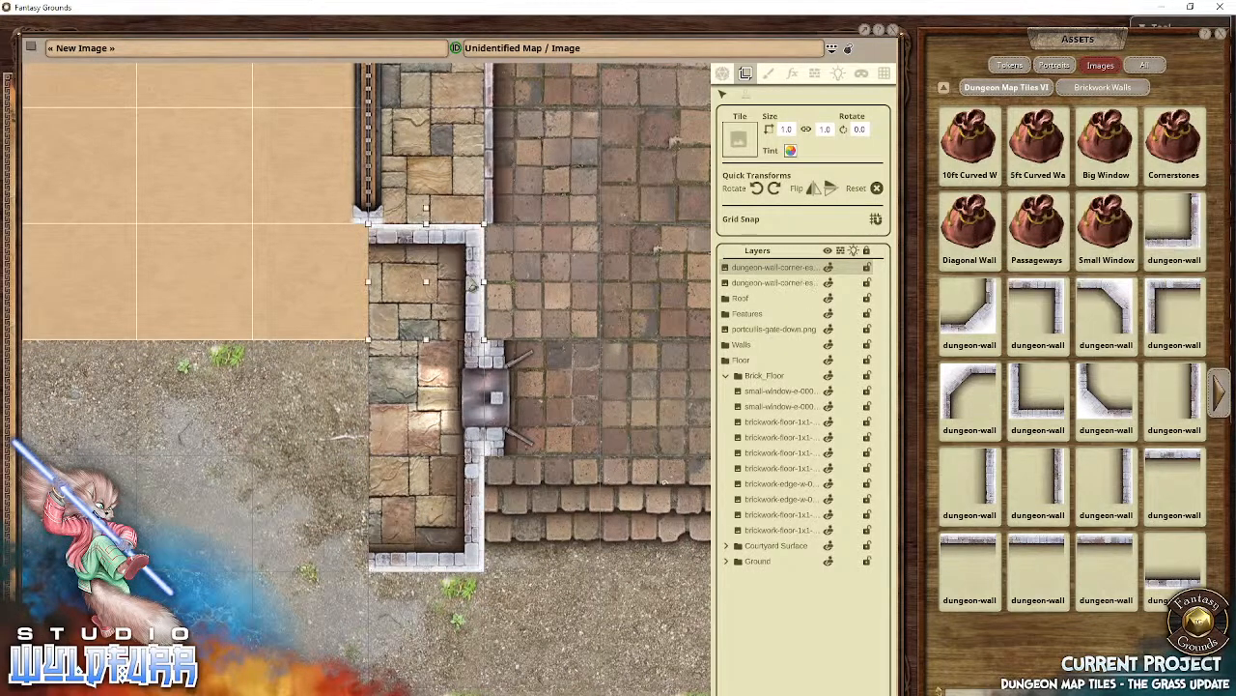
Step: Place a ne wall corner on the floor tile north of the northern window and dungeon-wall-corner-es-0000 on the tile south of it
drag(549, 184, 584, 492)
drag(527, 241, 538, 518)
scroll(538, 518, up, 1)
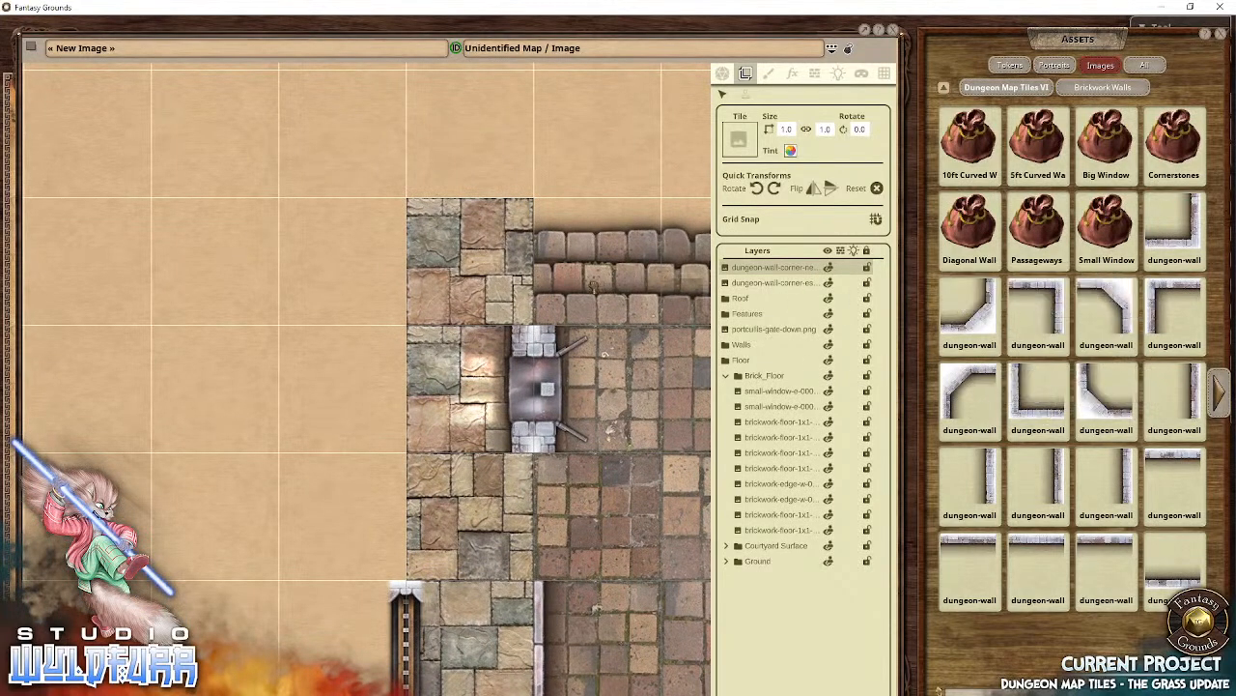
drag(593, 286, 459, 263)
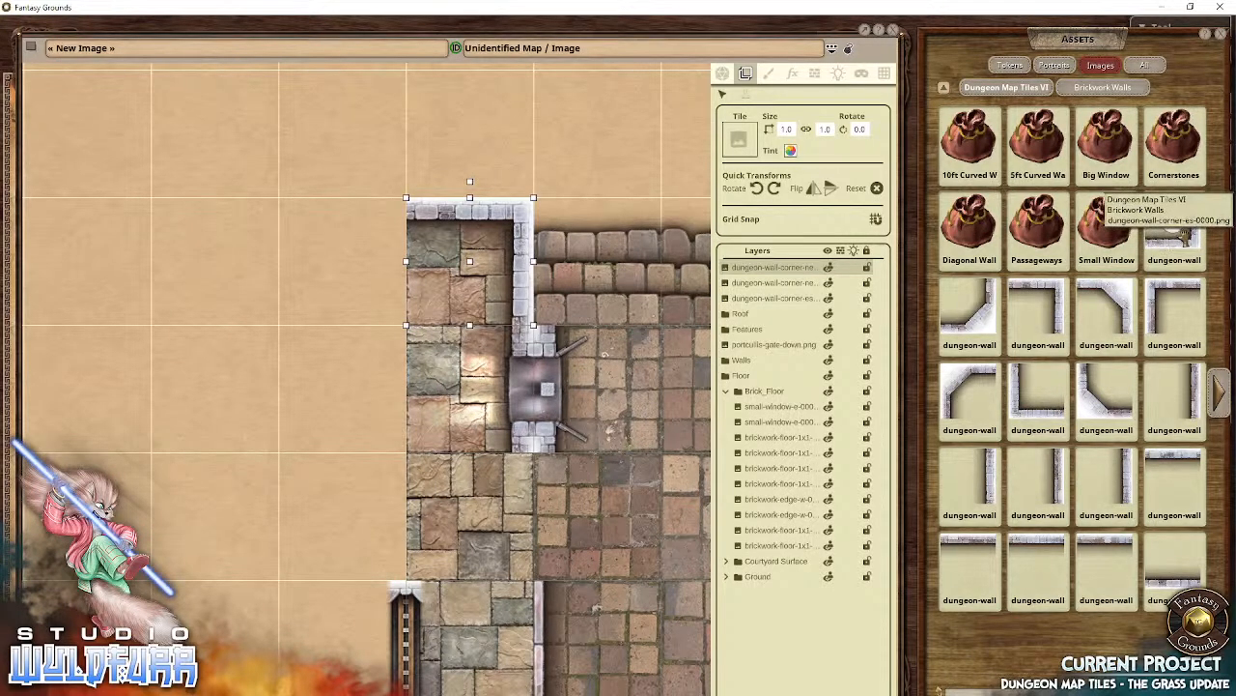
drag(1171, 234, 487, 522)
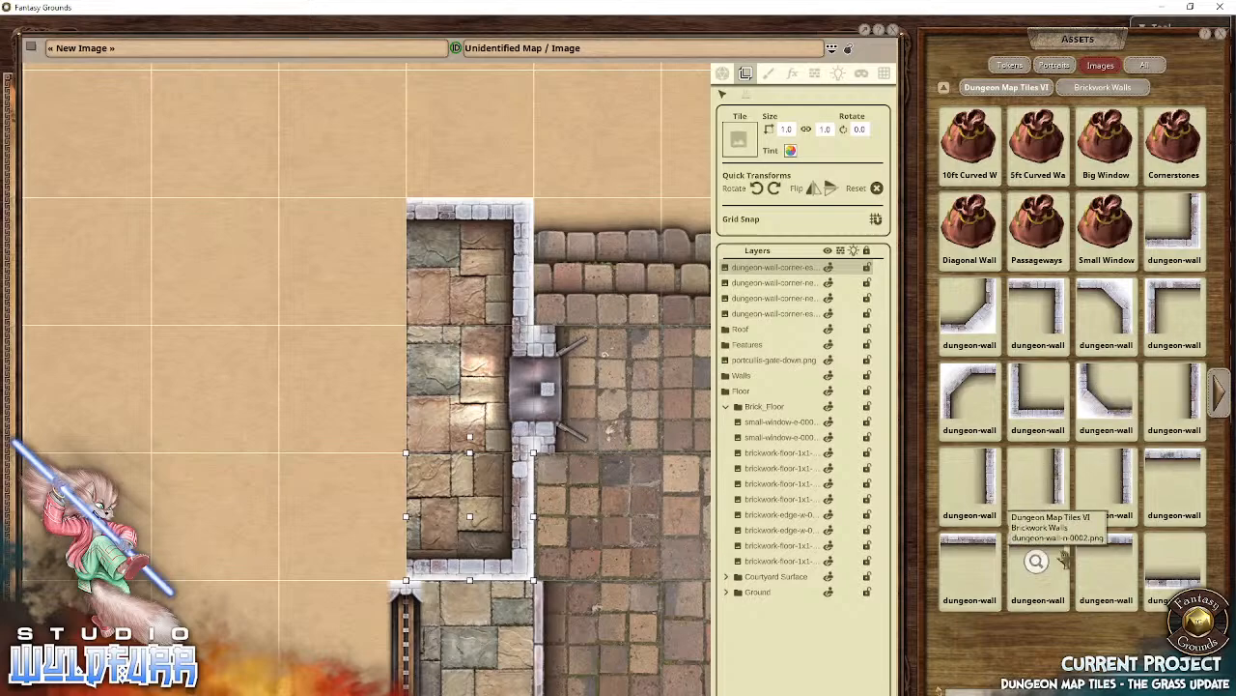
Step: Place dungeon-wall-s-0000 outside the north end, dungeon-wall-n-0000 along the entrance's north side, and dungeon-wall-n-0003 outside the south end
drag(1104, 475, 480, 155)
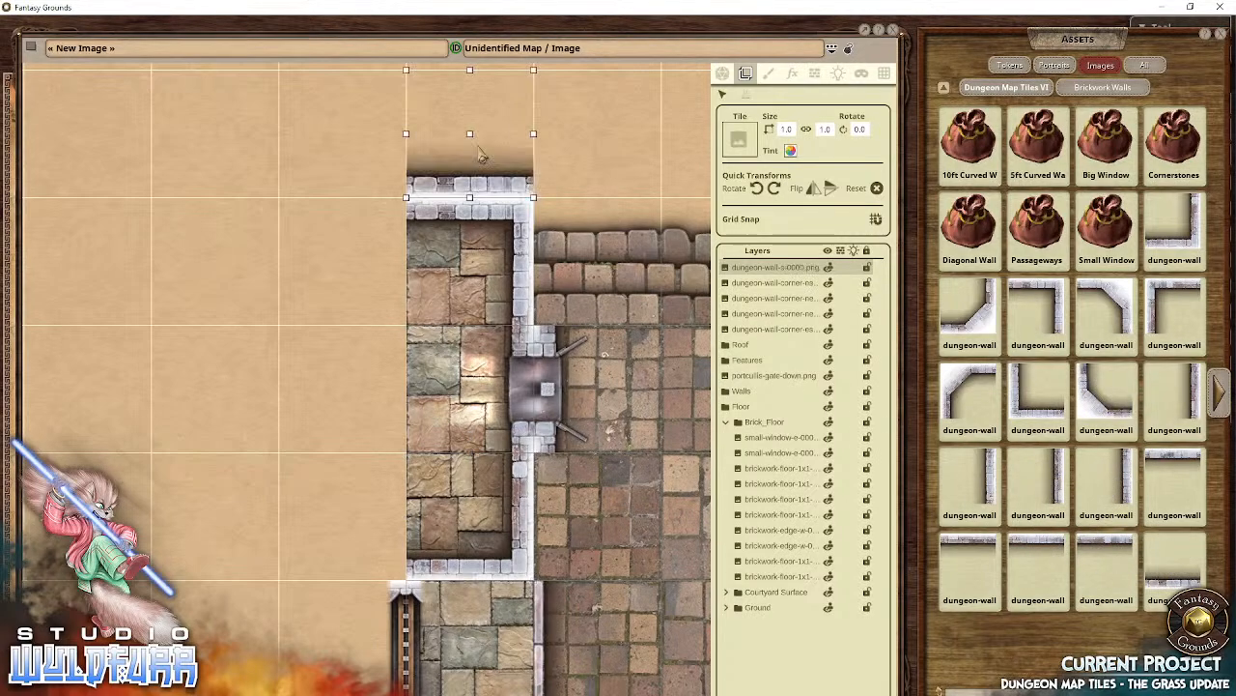
drag(587, 463, 558, 110)
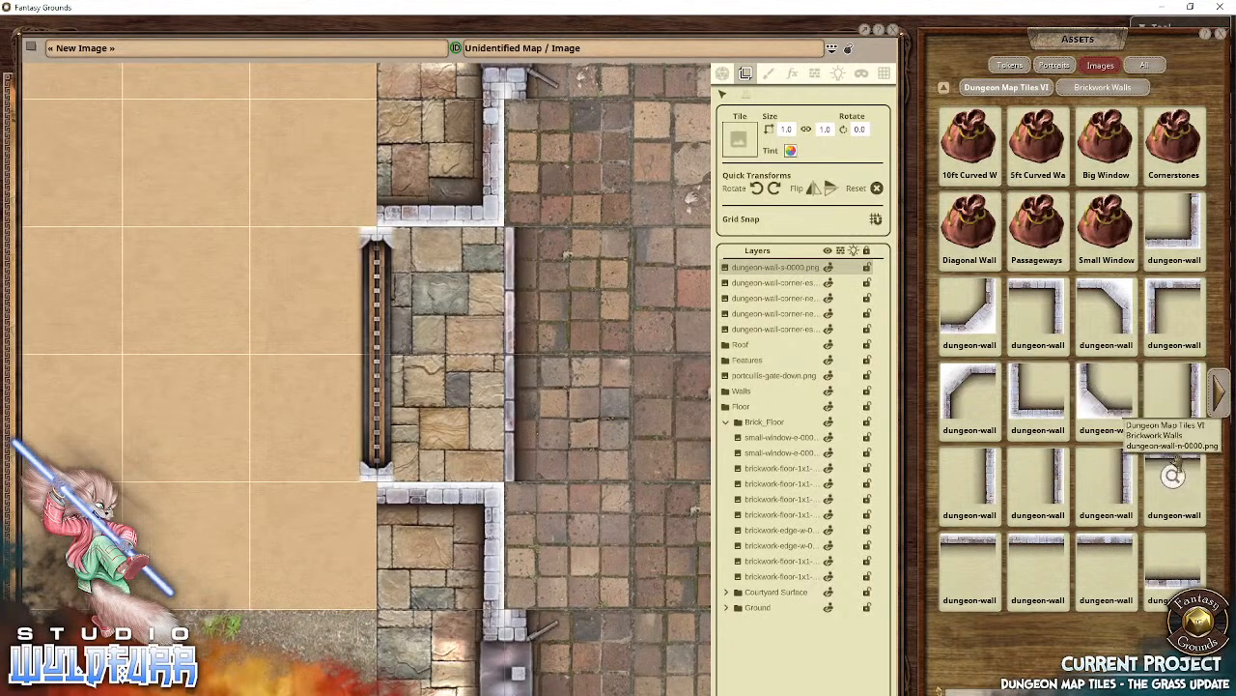
drag(488, 597, 448, 276)
drag(488, 422, 493, 110)
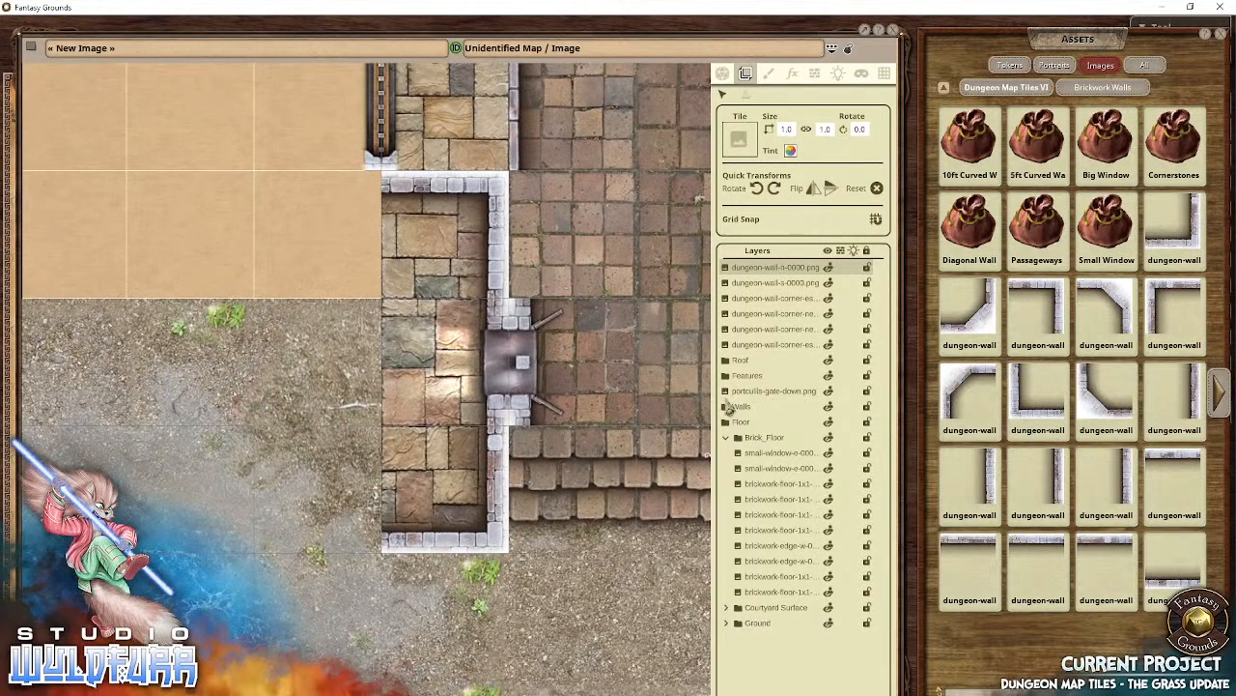
drag(1105, 556, 458, 591)
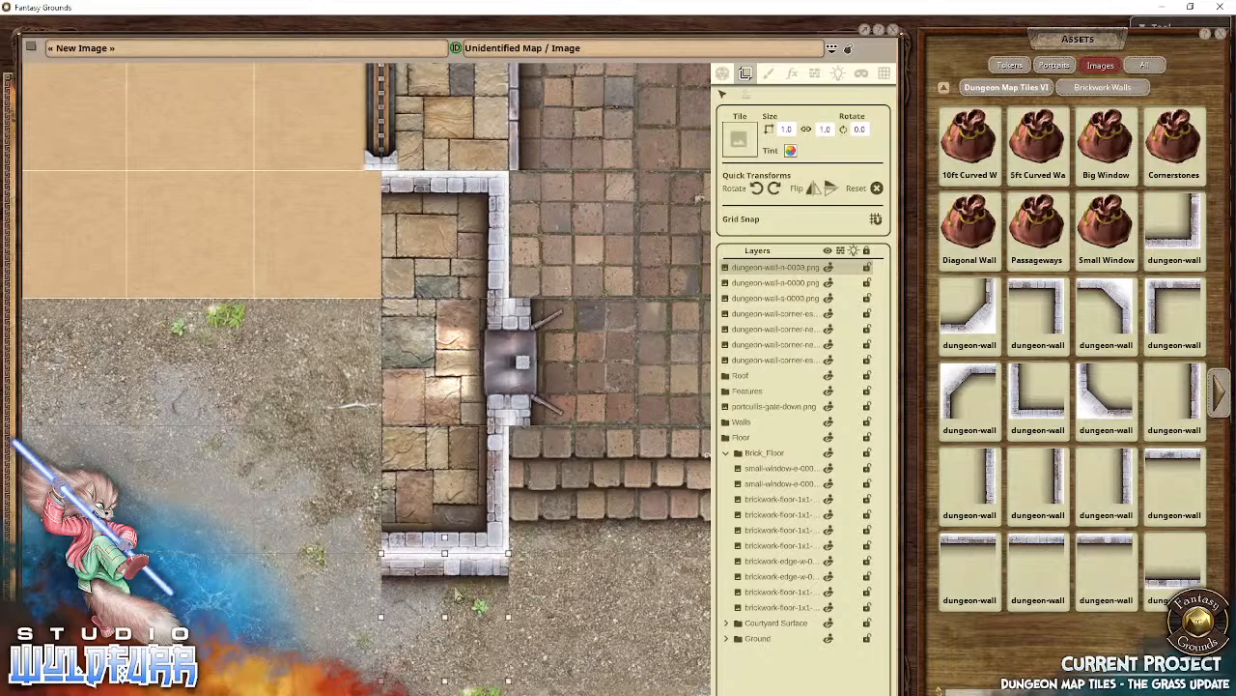
Step: Nest the dungeon-wall layers inside the Walls folder and the portcullis gate layer inside the Features folder
drag(491, 102, 509, 459)
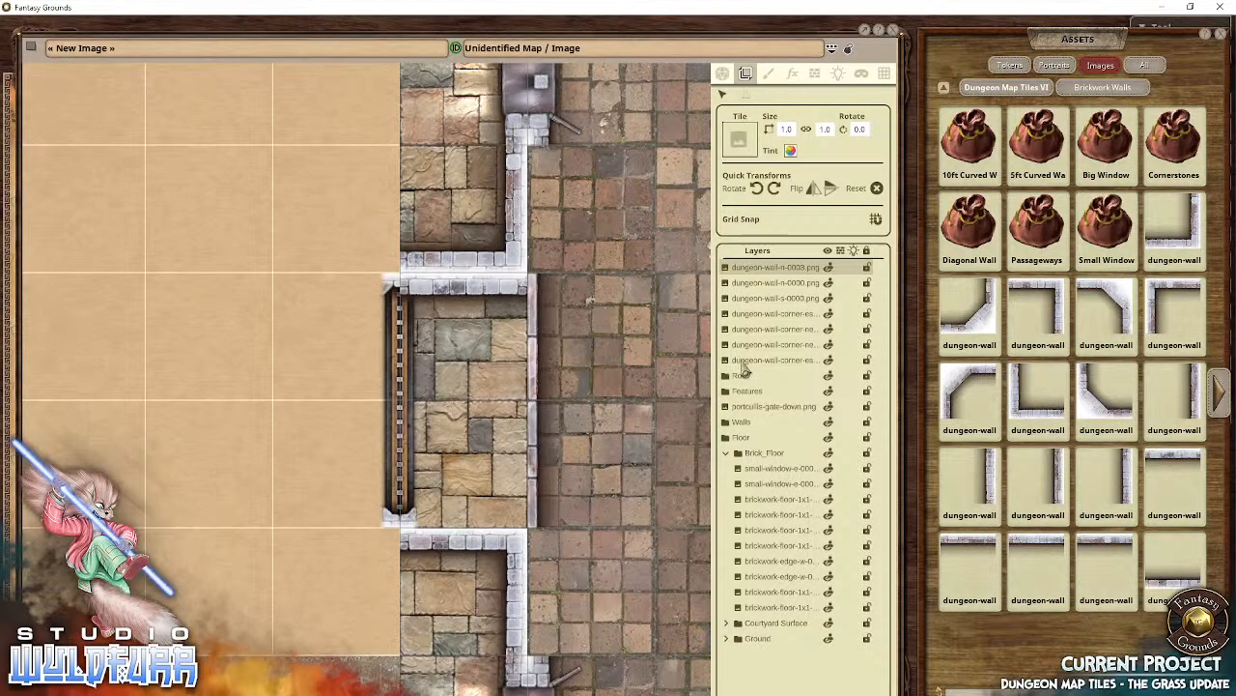
shift+click(810, 356)
drag(771, 329, 746, 319)
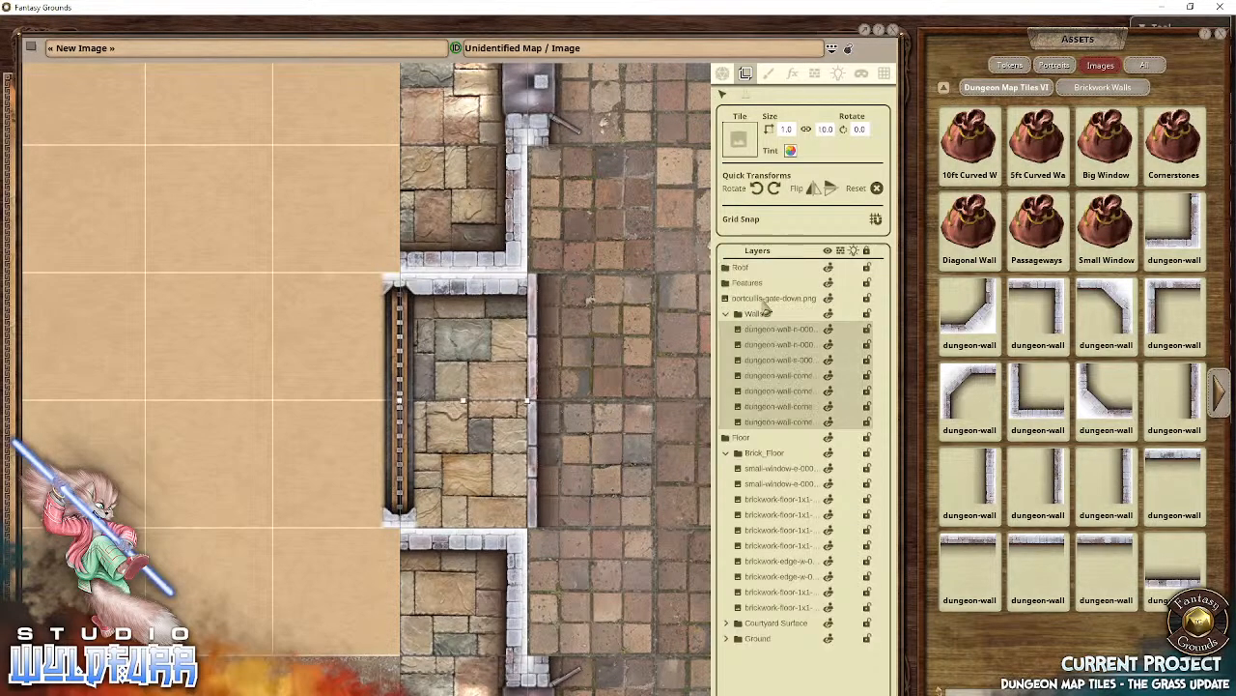
click(764, 302)
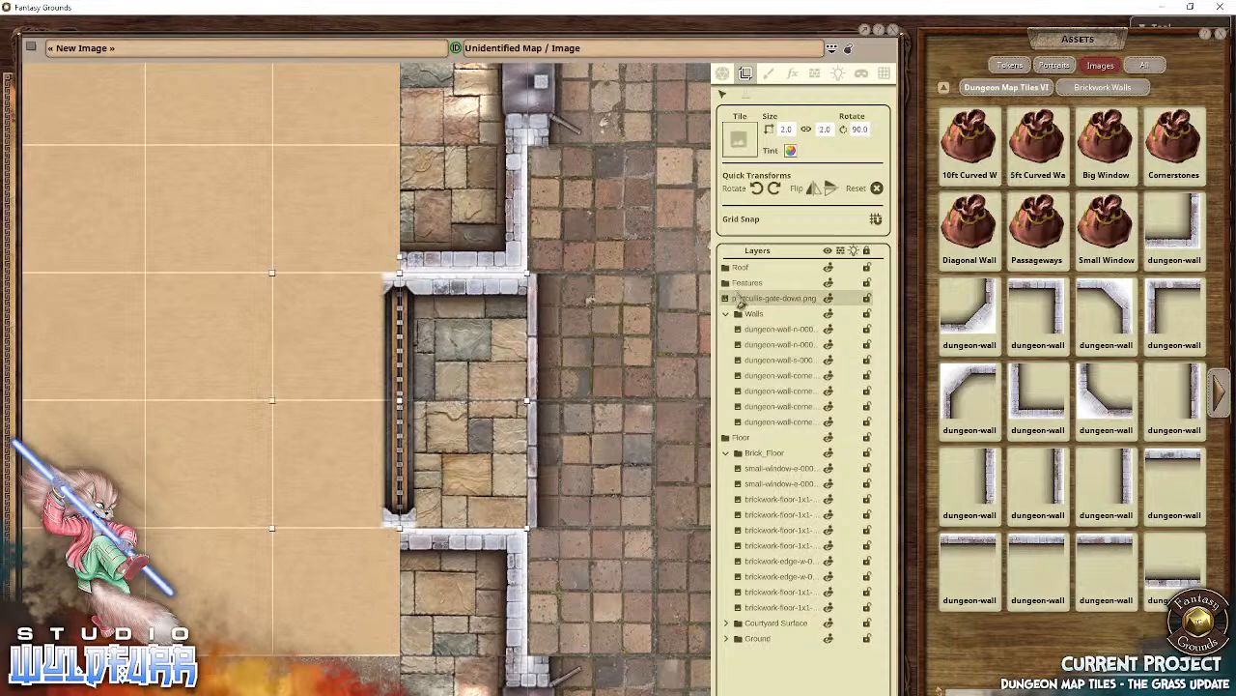
drag(740, 302, 748, 282)
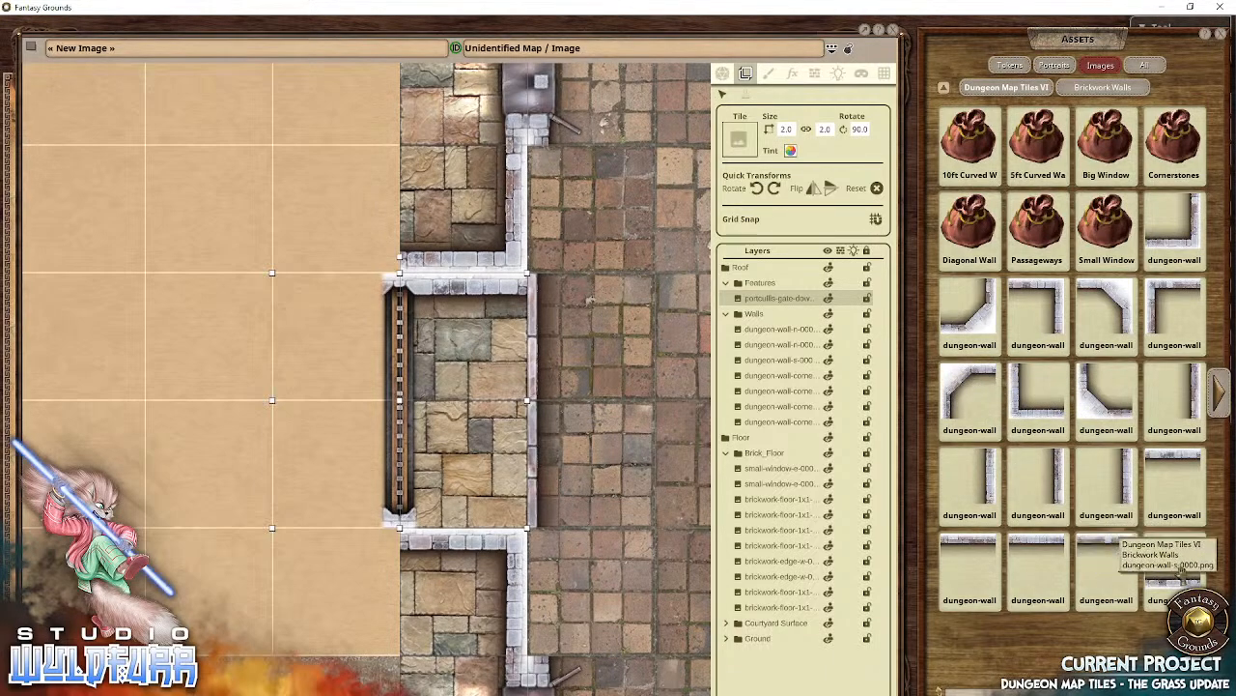
Step: Along the courtyard side, place dungeon-wall-w-0001 south of the northern window and dungeon-wall-w-0002 north of it
click(1219, 405)
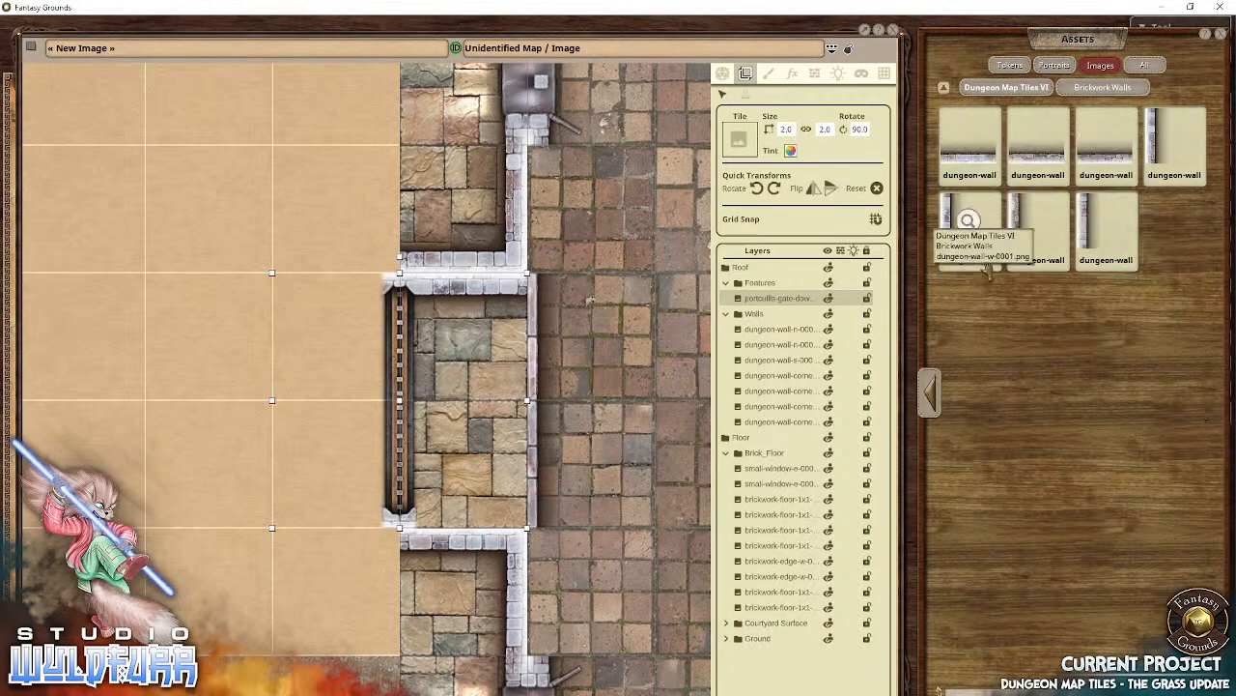
drag(955, 229, 557, 241)
drag(472, 273, 532, 229)
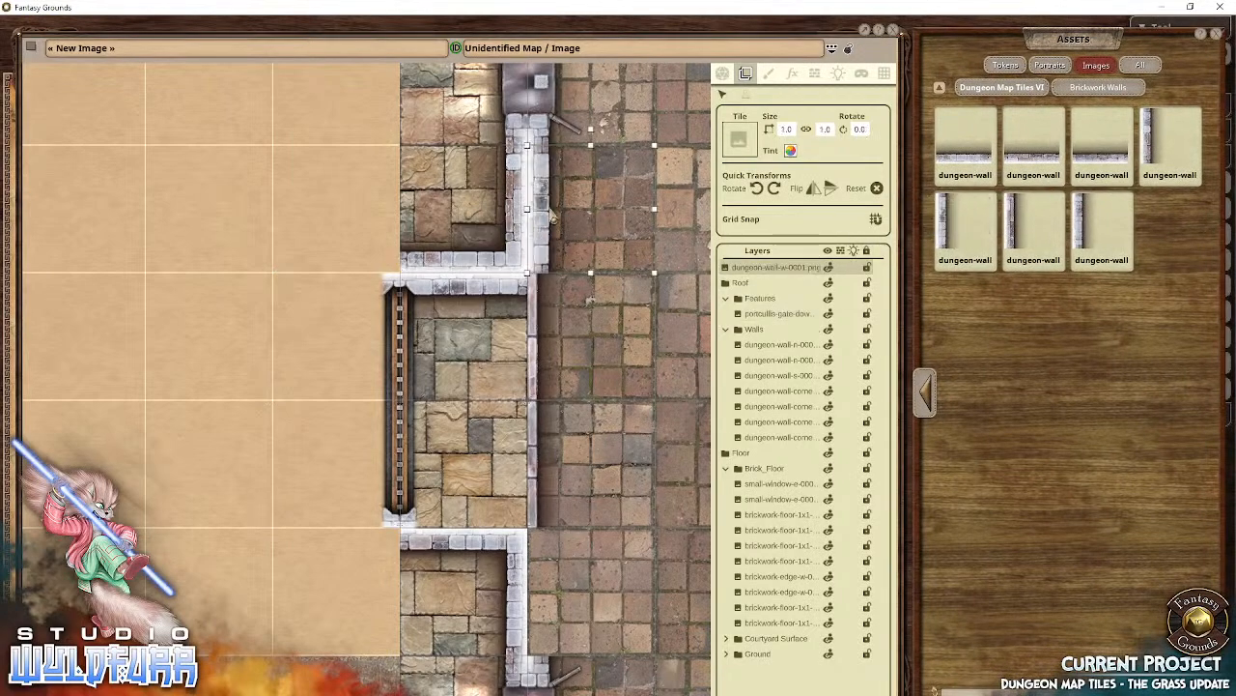
drag(504, 175, 531, 536)
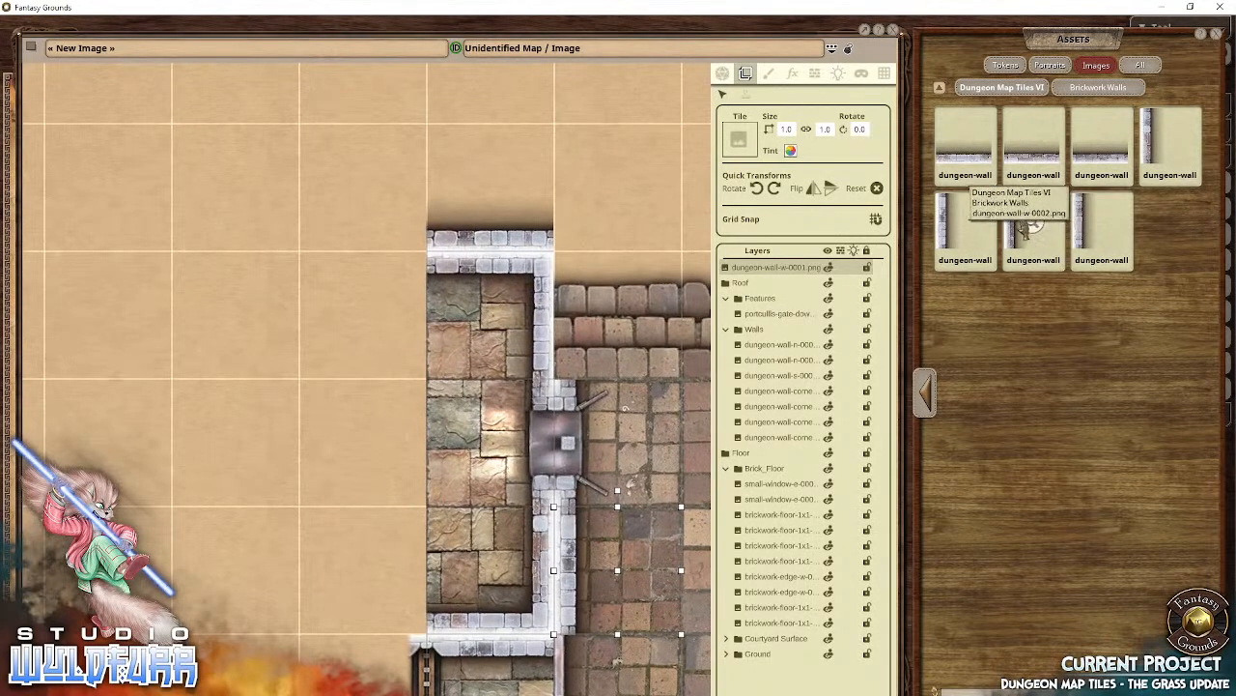
drag(1031, 227, 623, 303)
Step: Along the courtyard side, place dungeon-wall-w-0003 north of the southern window and dungeon-wall-w-0000 south of it
drag(569, 510, 465, 79)
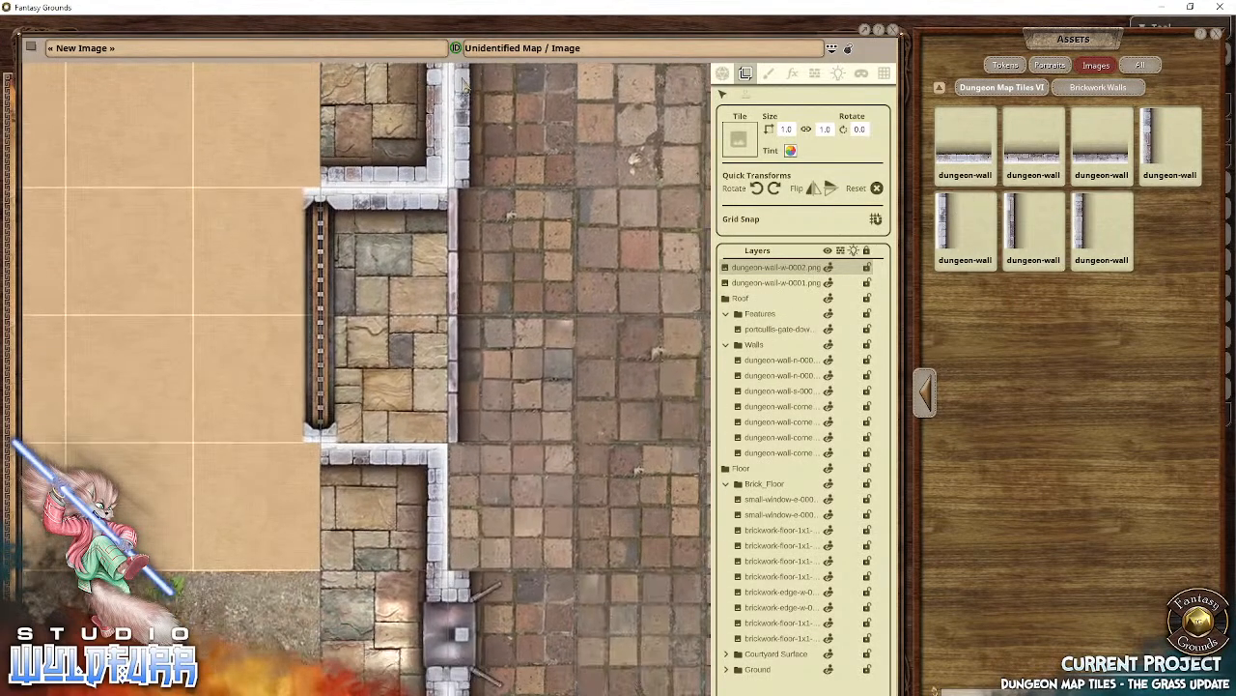
drag(523, 436, 525, 110)
drag(1111, 232, 484, 202)
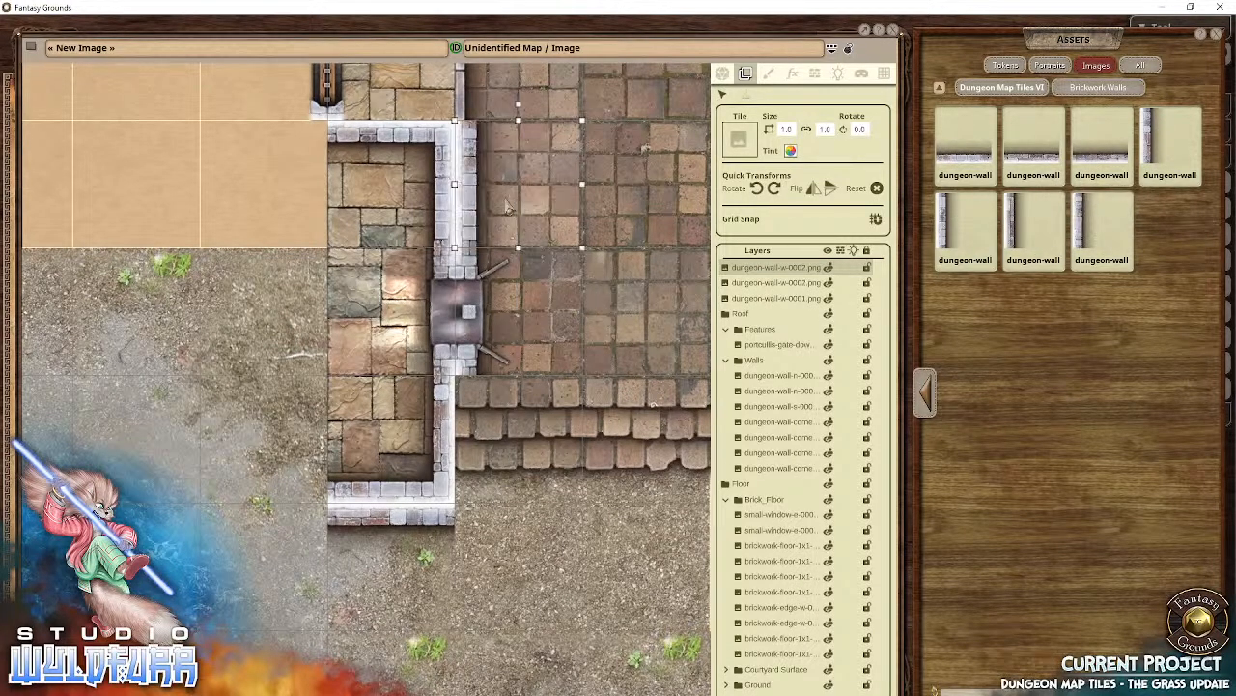
drag(1026, 262, 515, 438)
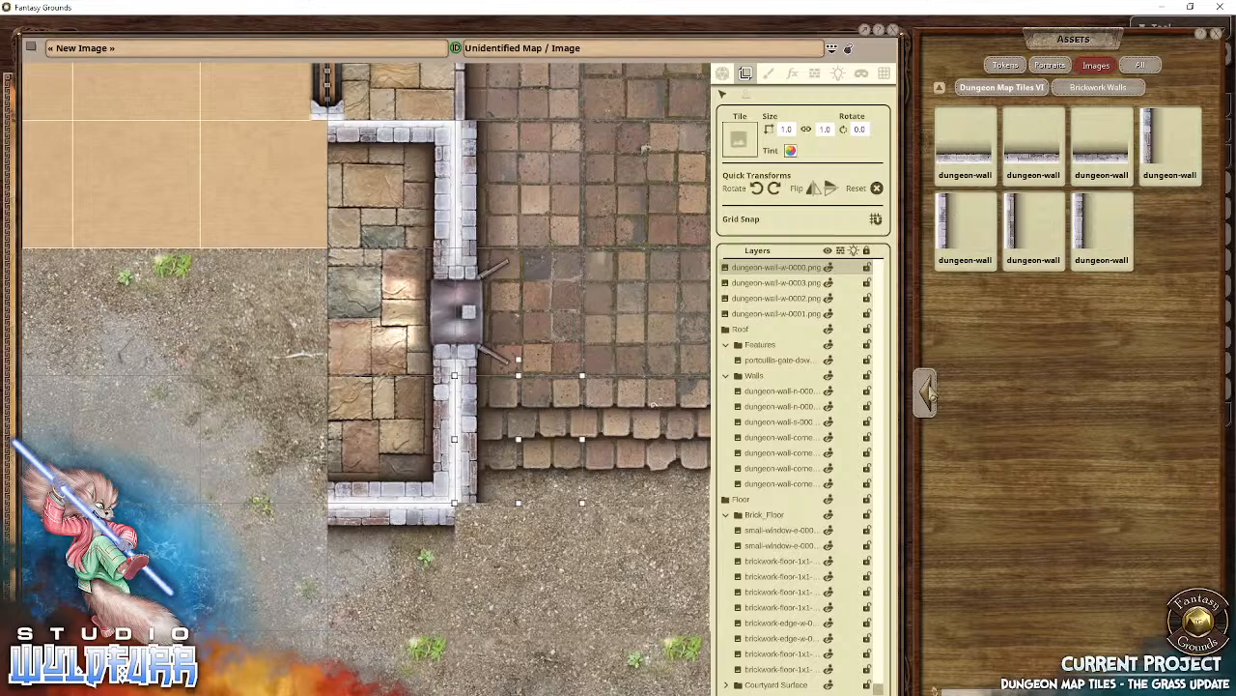
Step: Browse the Brickwork Walls assets and open the Cornerstones & Doorways folder
click(955, 393)
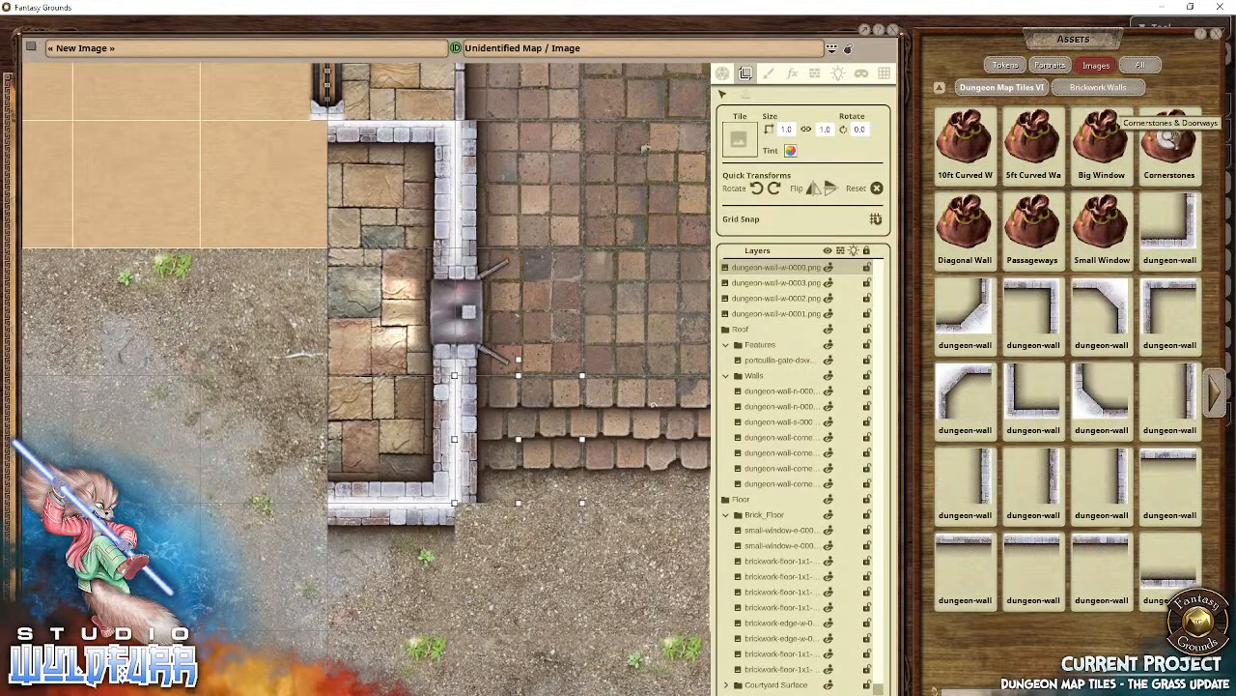
click(1174, 141)
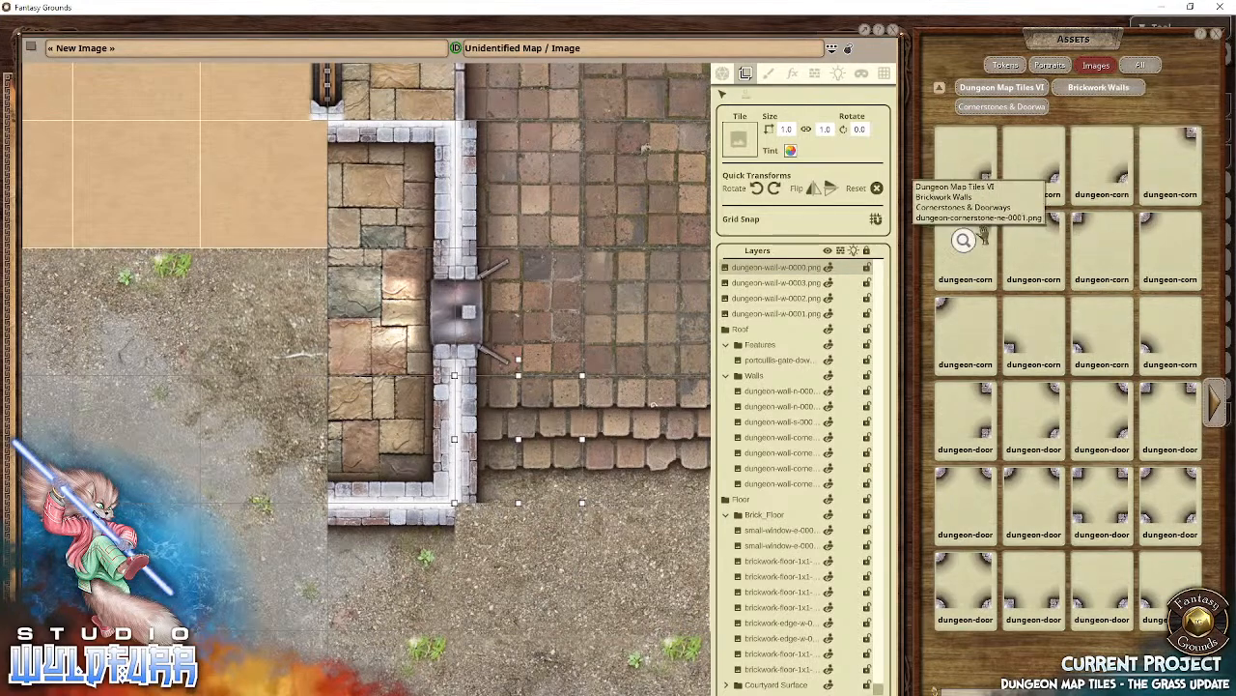
drag(1101, 242, 529, 574)
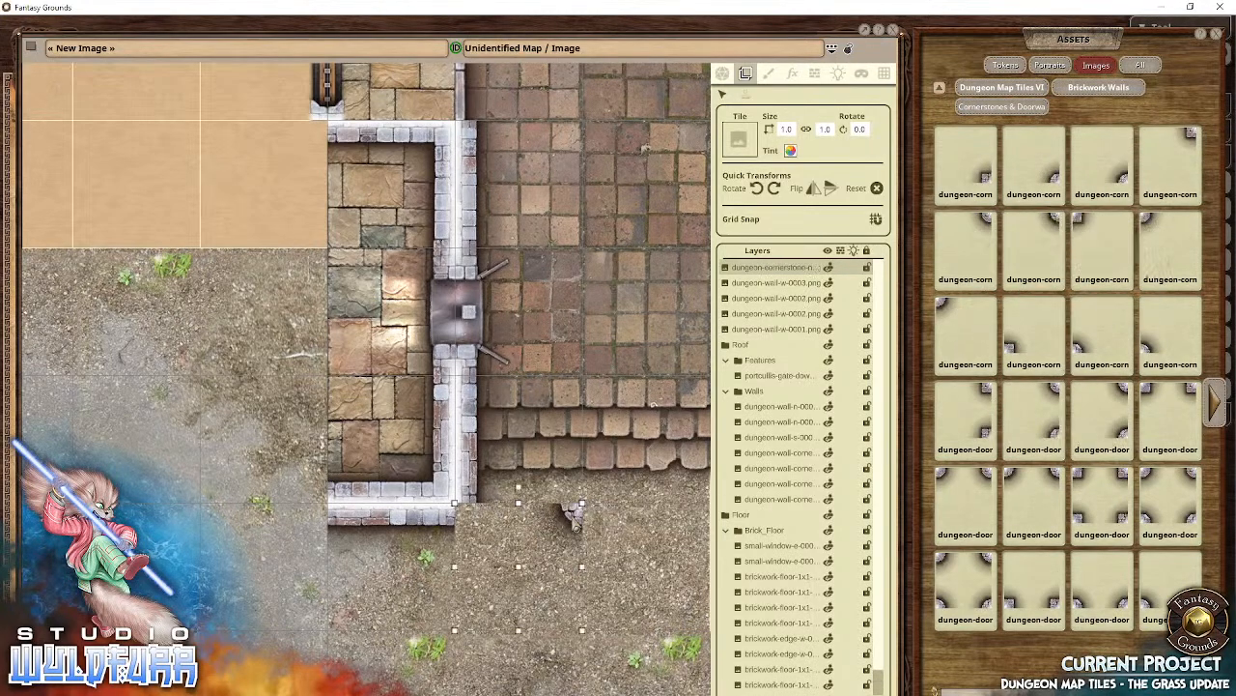
key(Delete)
click(1101, 244)
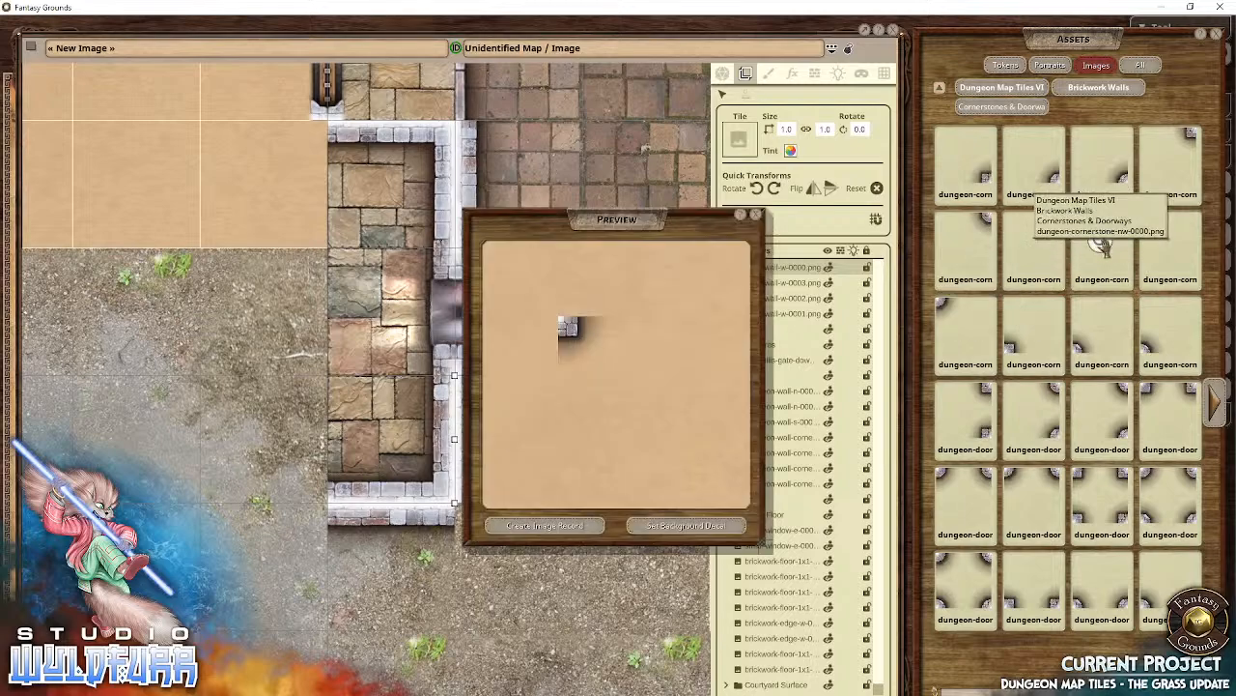
click(756, 216)
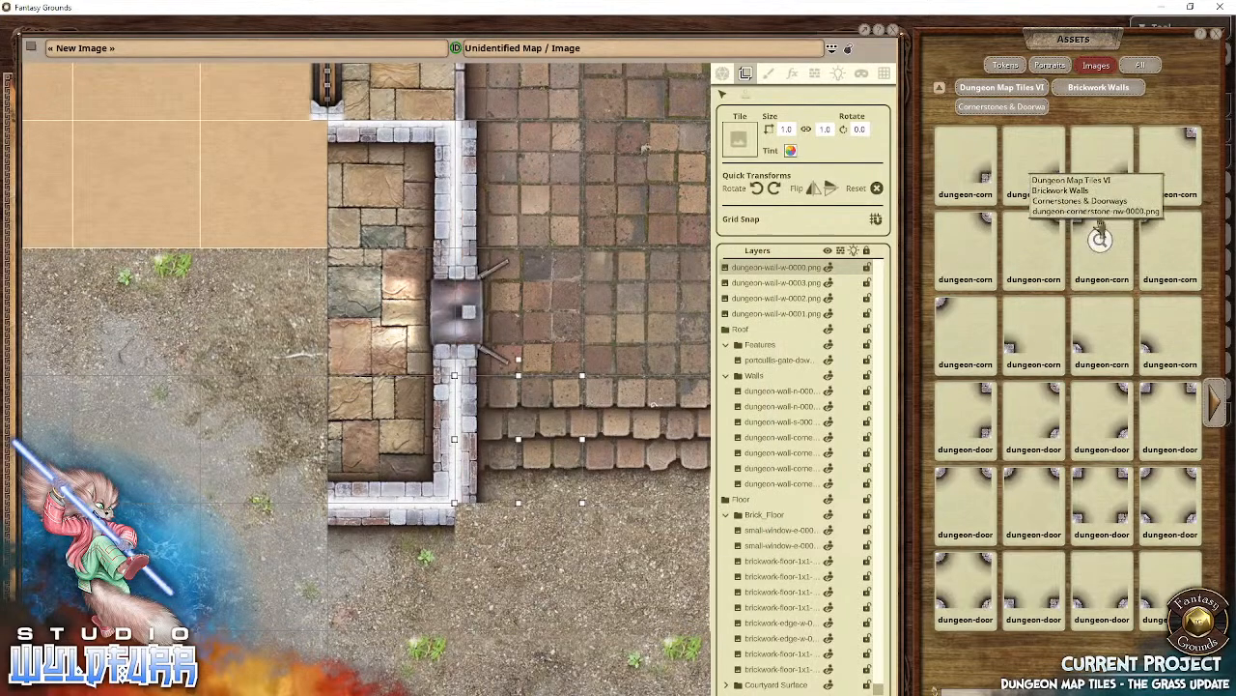
Step: Place dungeon-cornerstone-nw-0000 at the southern room's outer southeast corner and a northwest cornerstone at the northern room's southeast corner
drag(1101, 239, 483, 591)
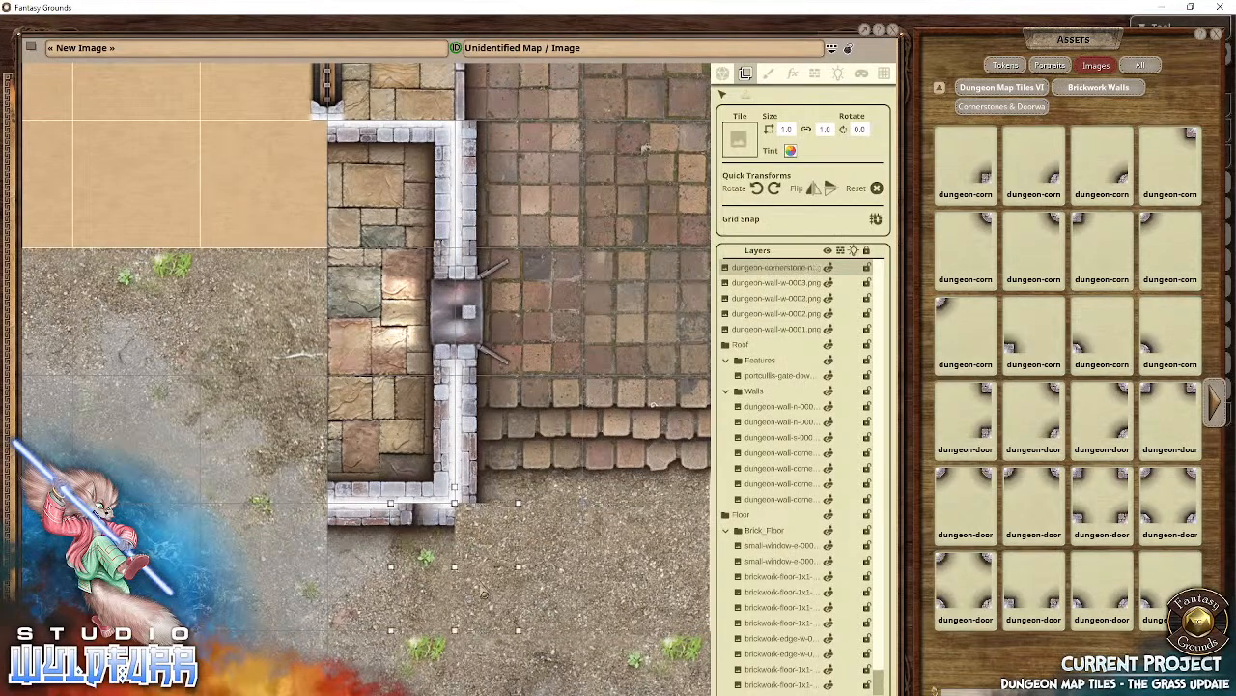
drag(407, 509, 486, 526)
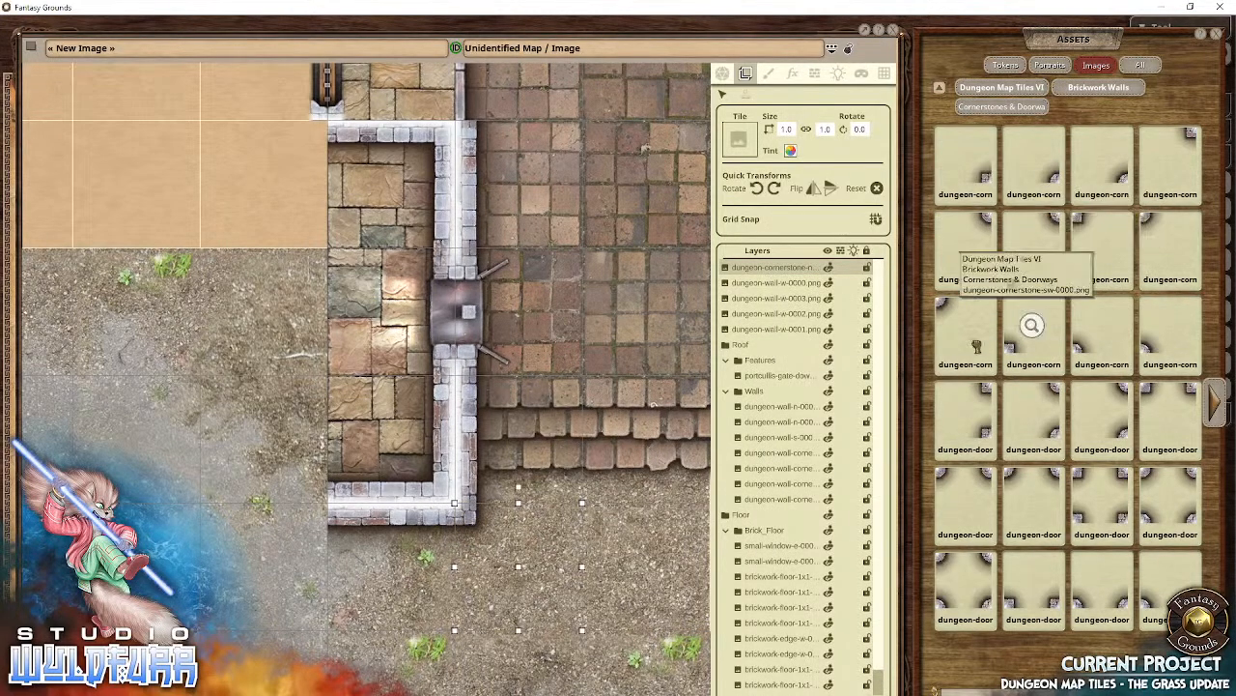
drag(1031, 324, 503, 533)
drag(465, 573, 466, 319)
drag(584, 252, 592, 568)
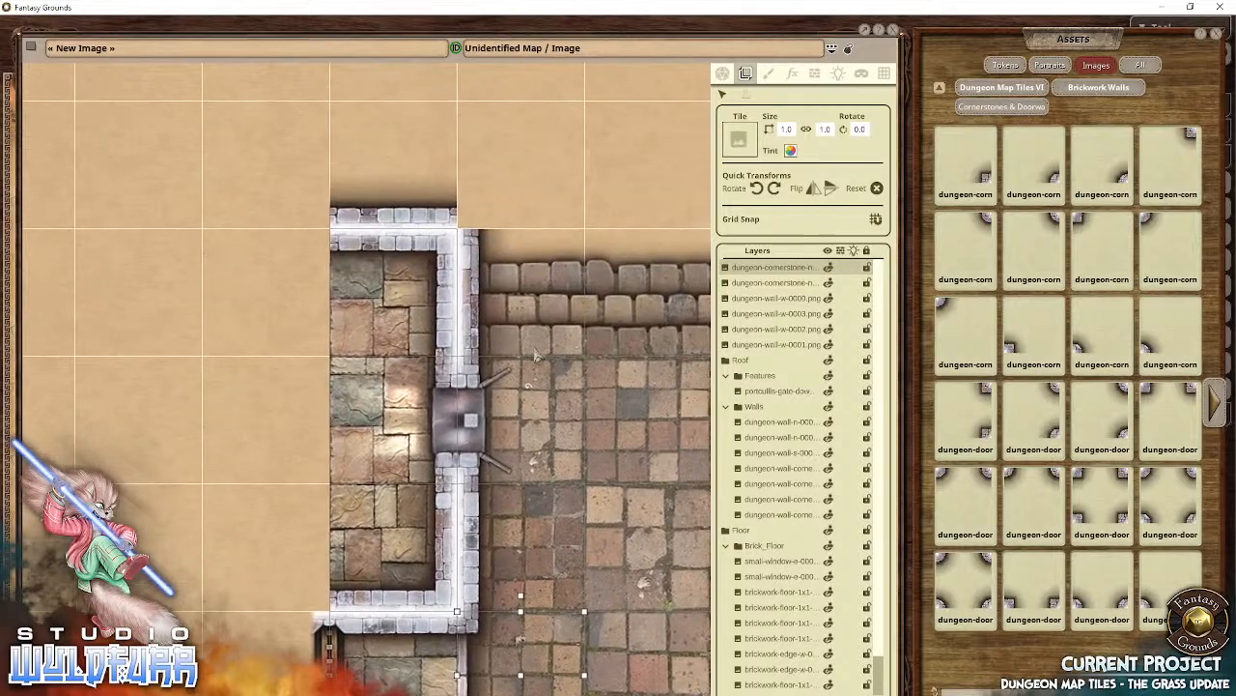
Step: Place southwest cornerstone tiles at the northern room's outer northeast corner and the southern room's northeast corner beside the entrance
drag(612, 168, 590, 166)
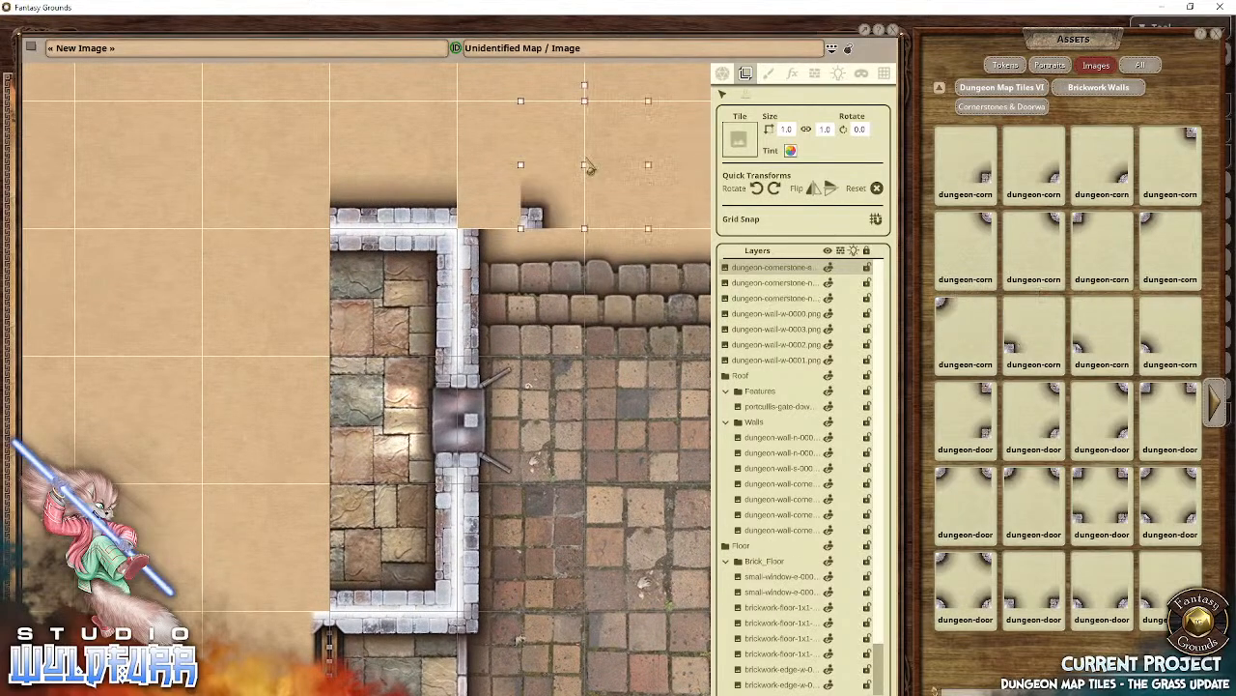
drag(574, 220, 494, 215)
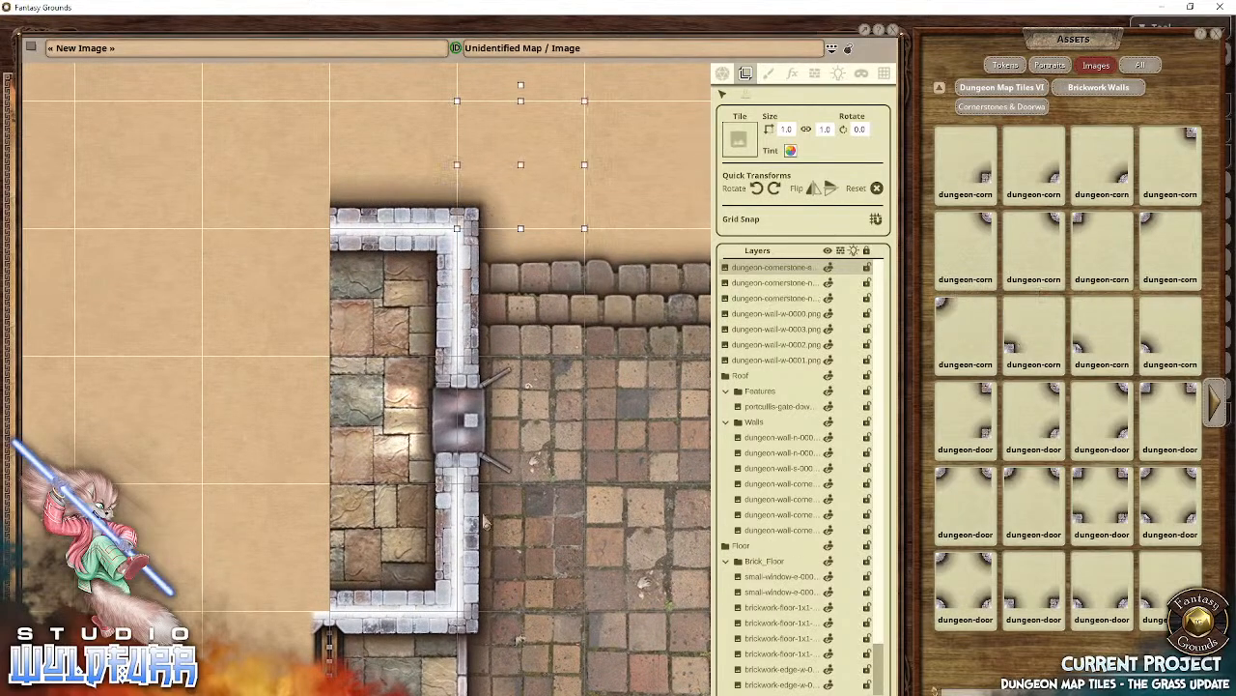
drag(486, 522, 482, 172)
drag(542, 676, 526, 335)
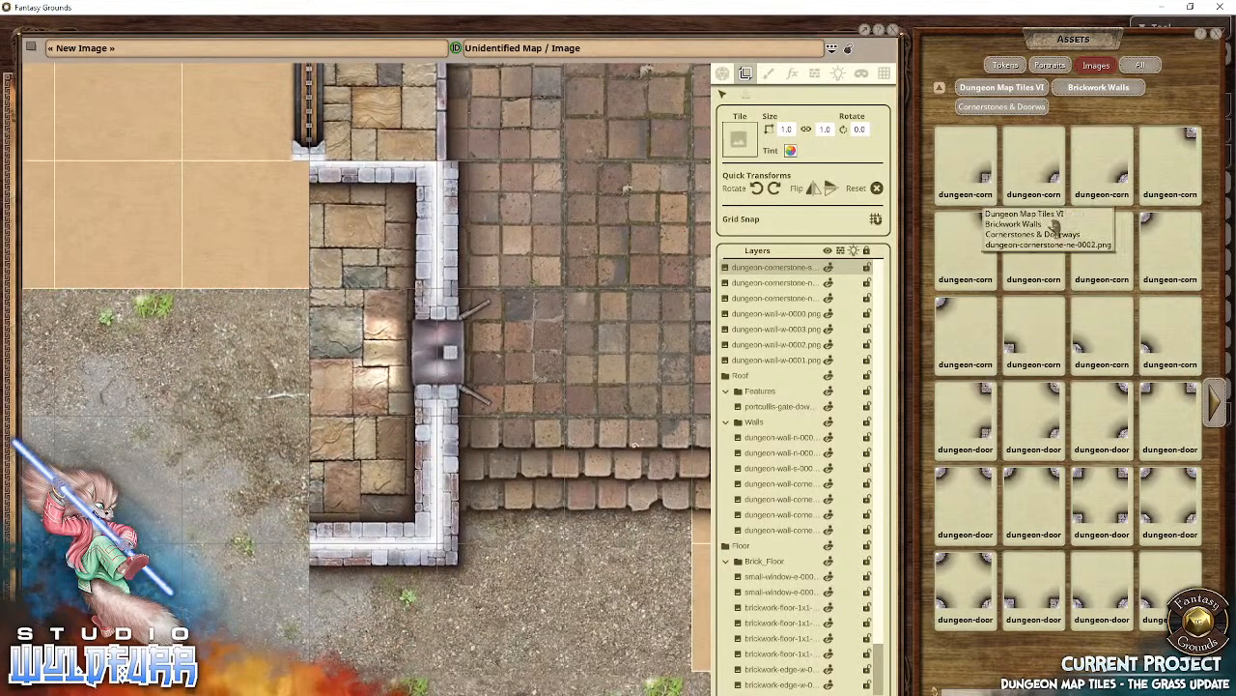
drag(1011, 353, 547, 230)
drag(525, 282, 460, 127)
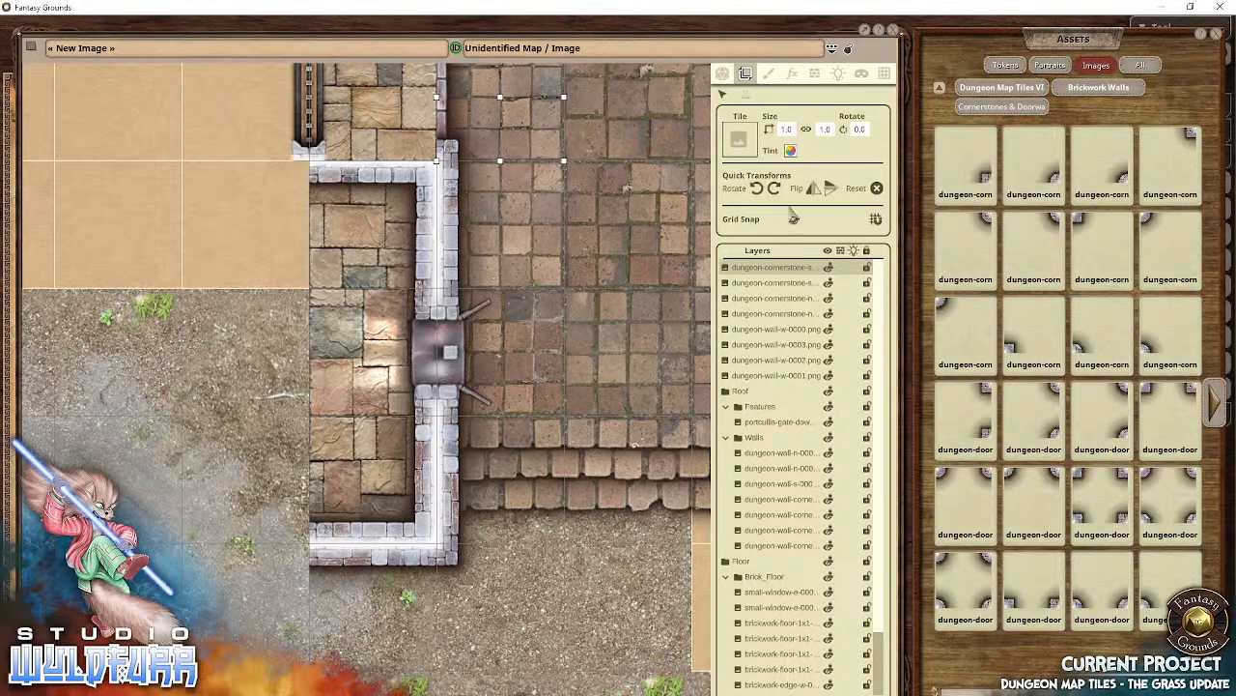
Step: Examine the finished wall corners and the overall layout of the entrance, courtyard, river and bridge
drag(304, 328, 394, 573)
drag(434, 367, 435, 544)
drag(527, 240, 516, 516)
drag(470, 395, 351, 101)
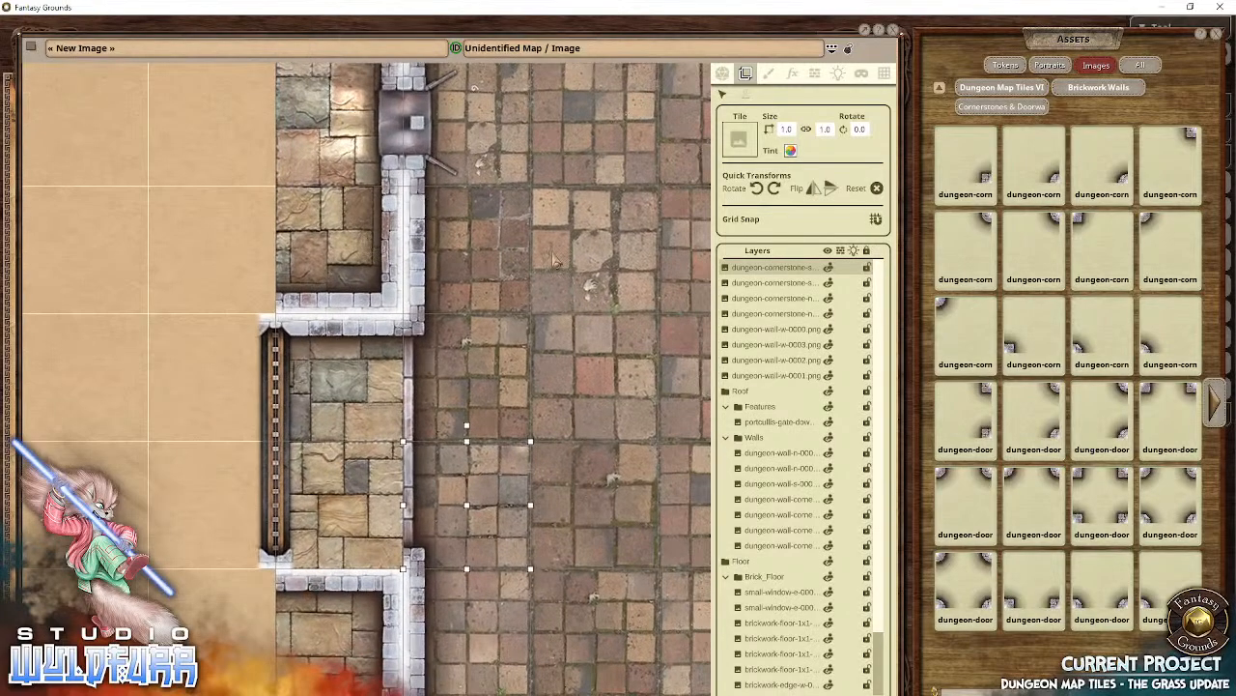
scroll(512, 259, down, 5)
scroll(465, 276, down, 3)
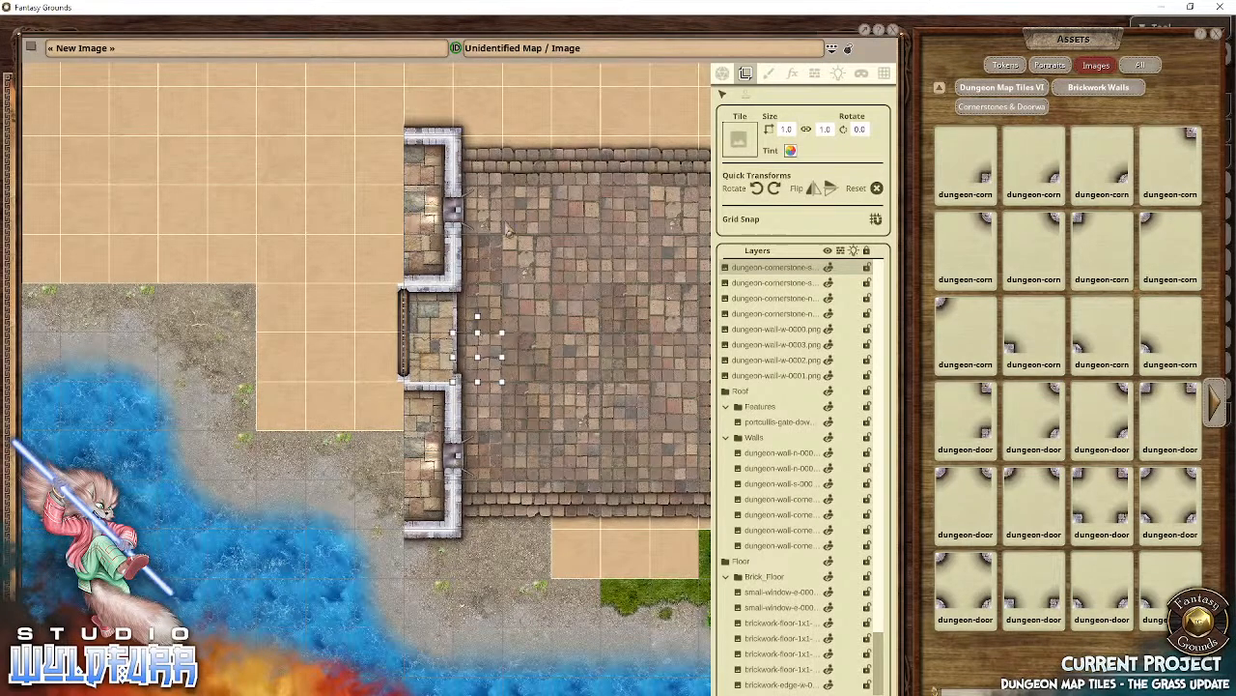
mouse_move(516, 231)
mouse_down()
mouse_move(544, 409)
mouse_move(523, 247)
mouse_up()
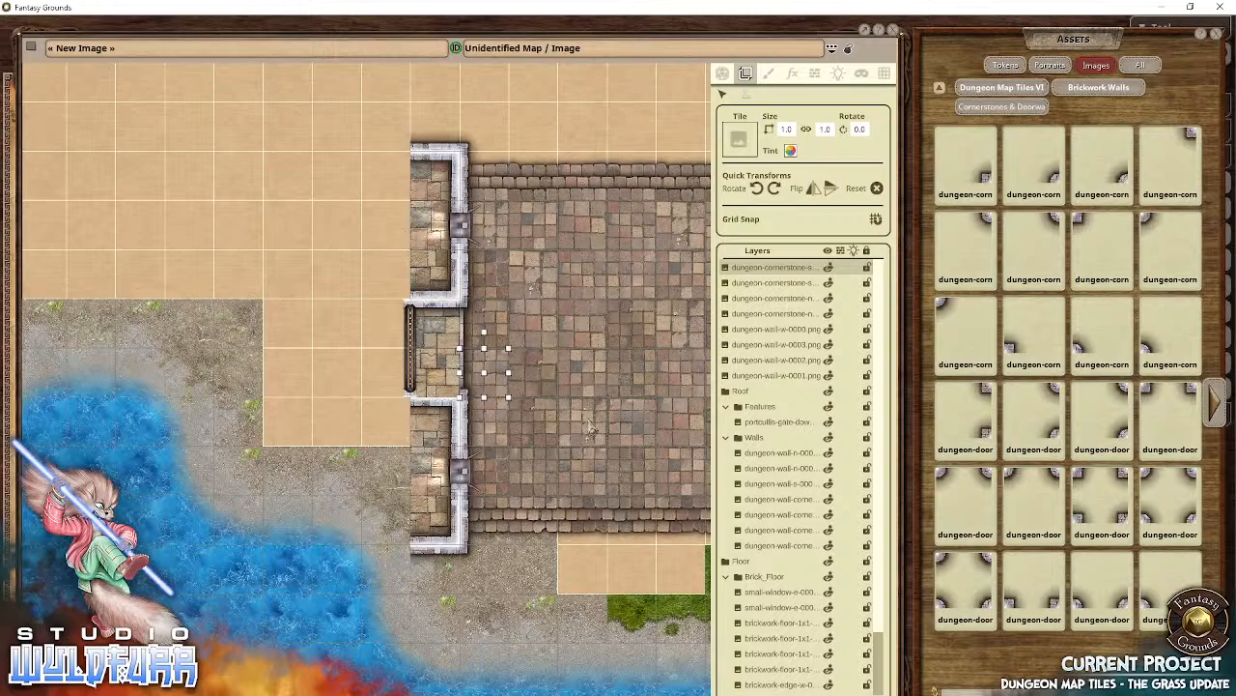
drag(589, 426, 442, 430)
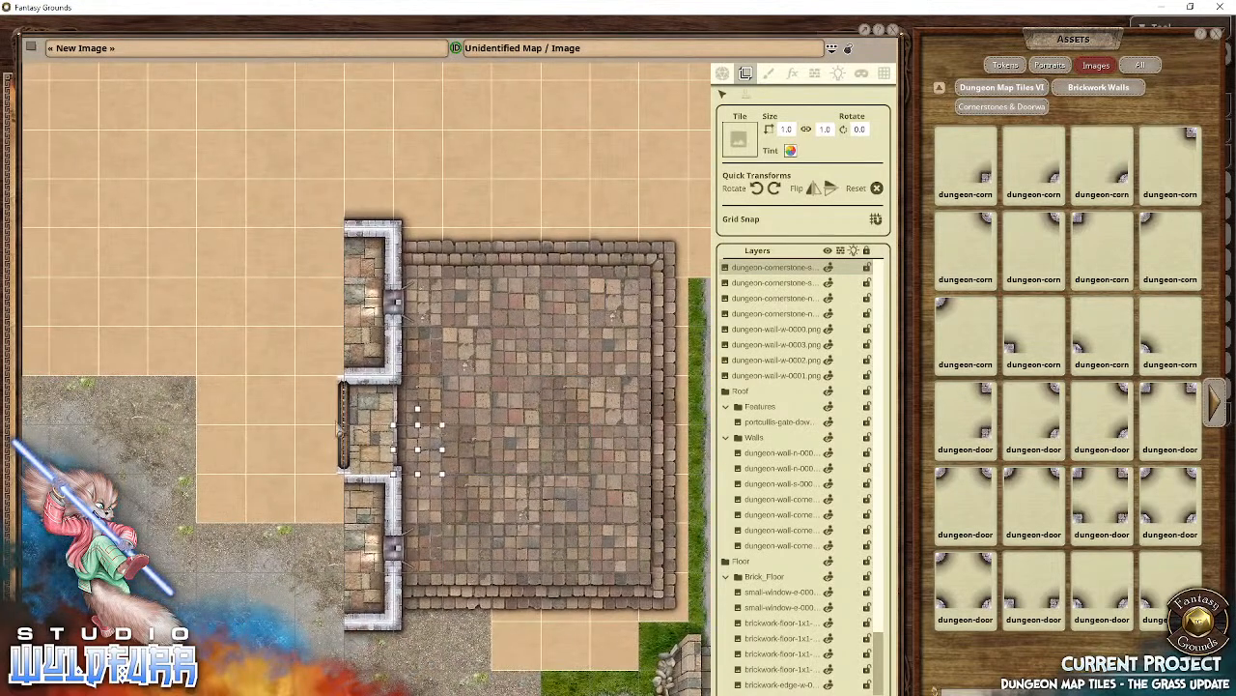
drag(621, 443, 548, 139)
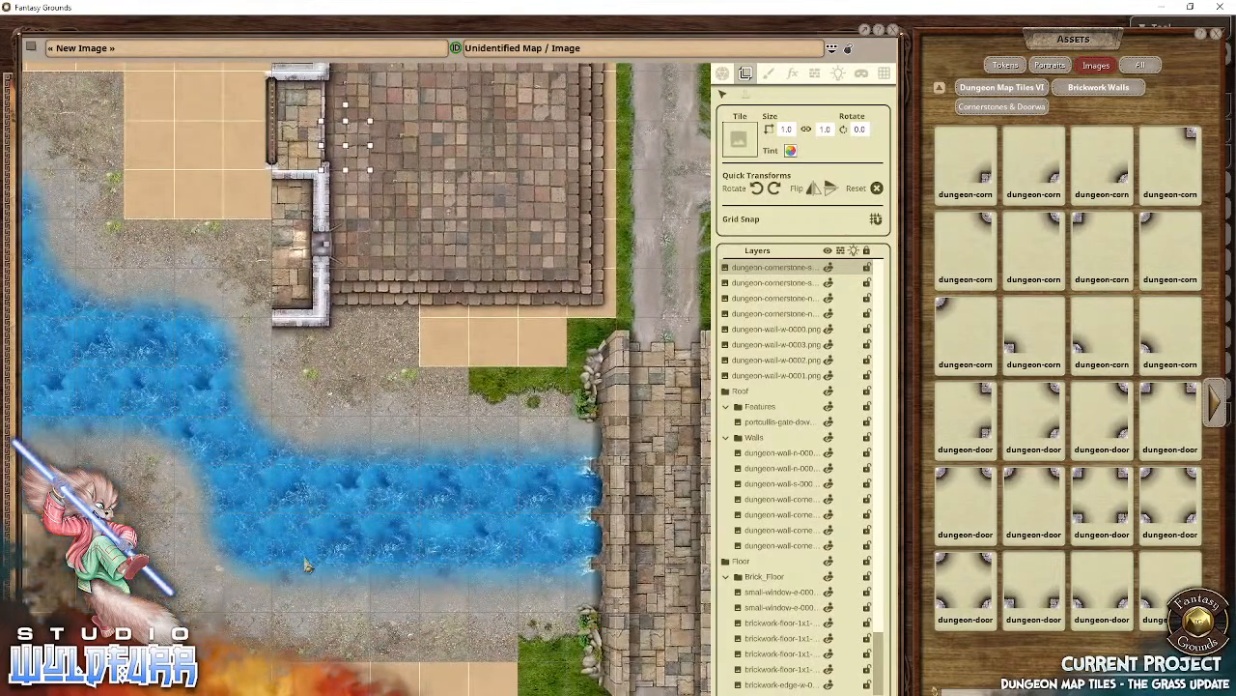
drag(442, 205, 447, 525)
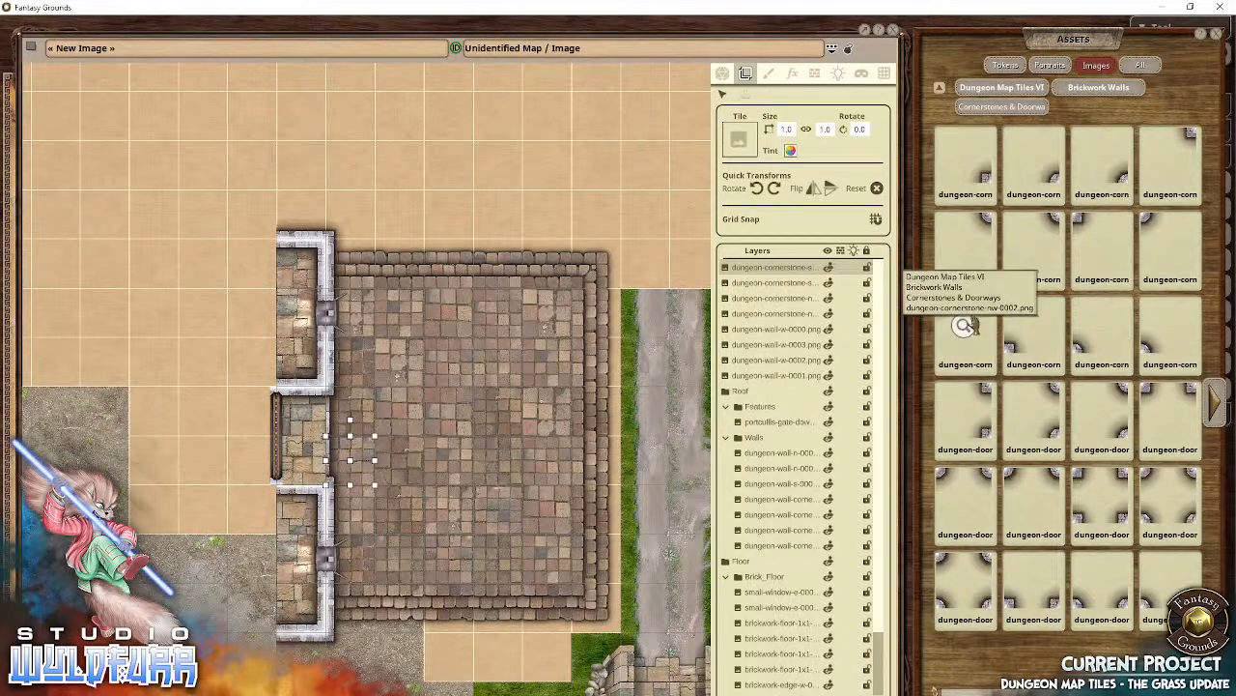
Step: Place dungeon-wall-s-0000 from Brickwork Walls along the south side of the portcullis passage
scroll(235, 425, up, 1)
scroll(235, 425, up, 2)
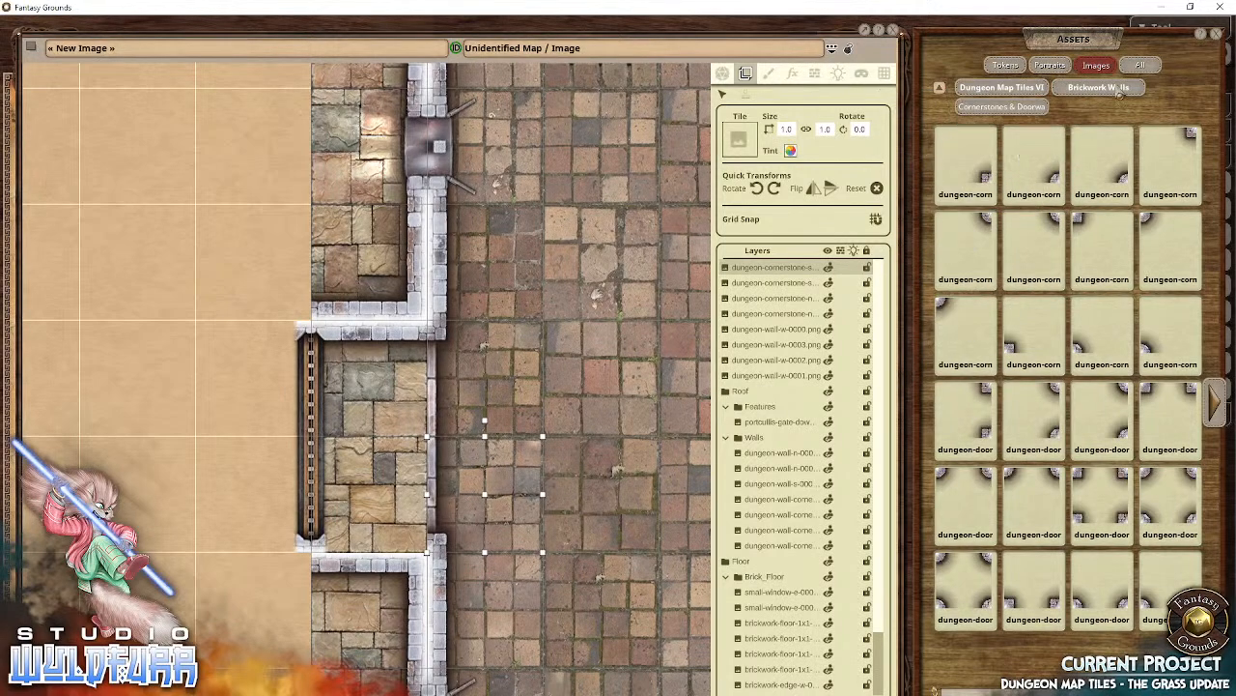
click(1118, 89)
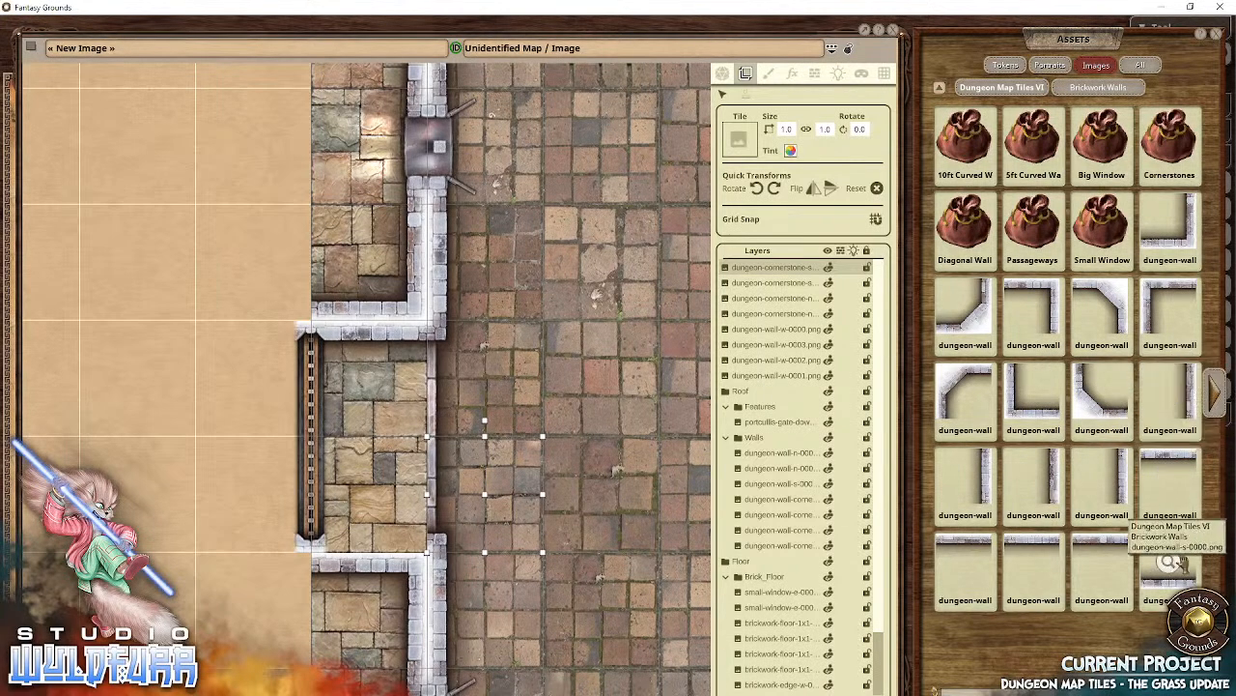
drag(1164, 591, 384, 554)
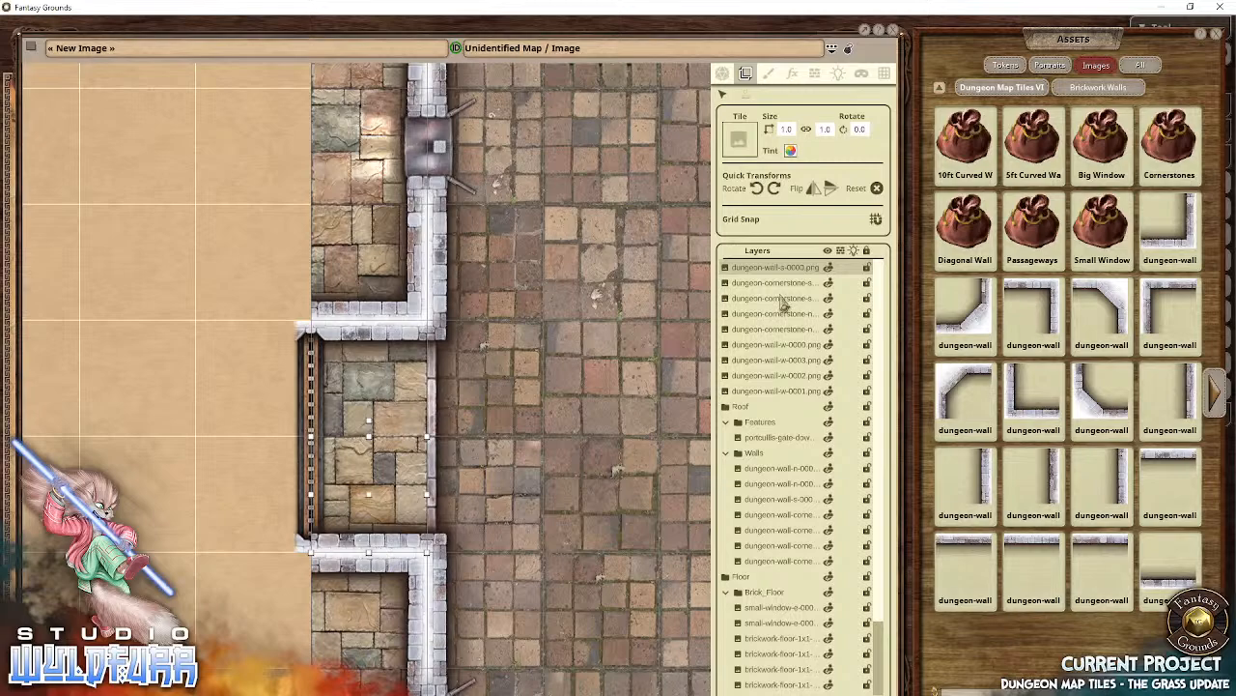
Step: Collapse the Features, Walls and Brick_Floor folders and move the Roof and Floor folder groups above the loose layers
click(740, 407)
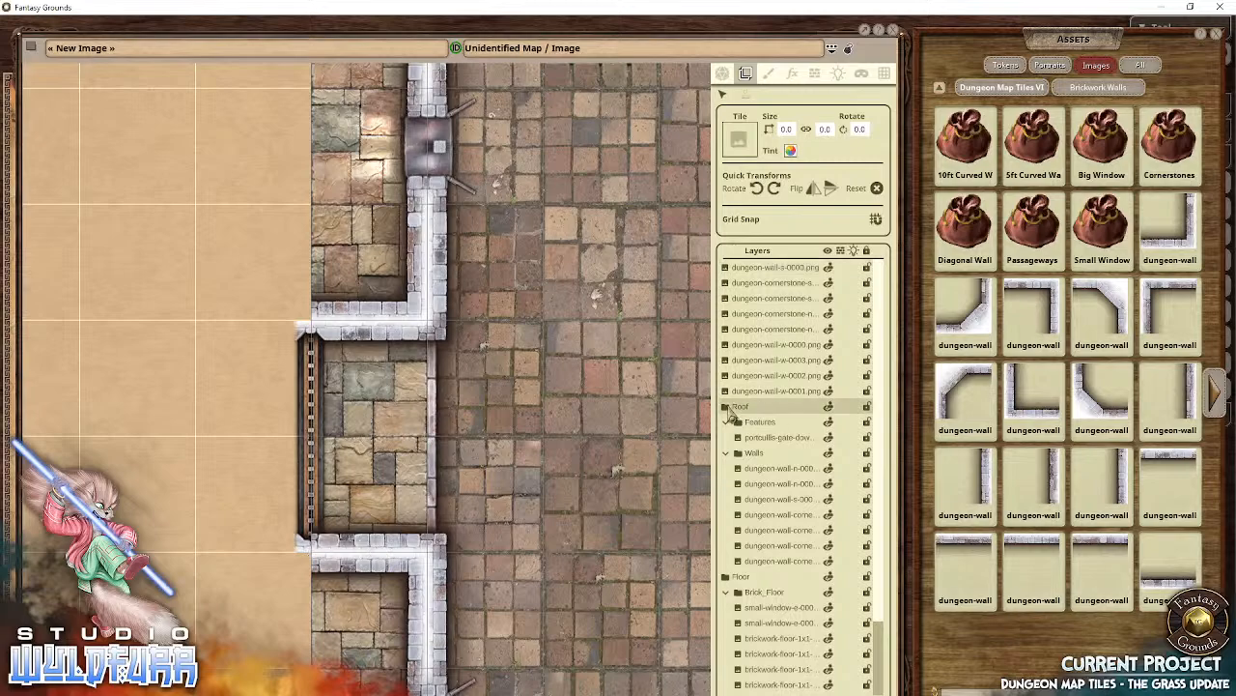
scroll(760, 503, down, 3)
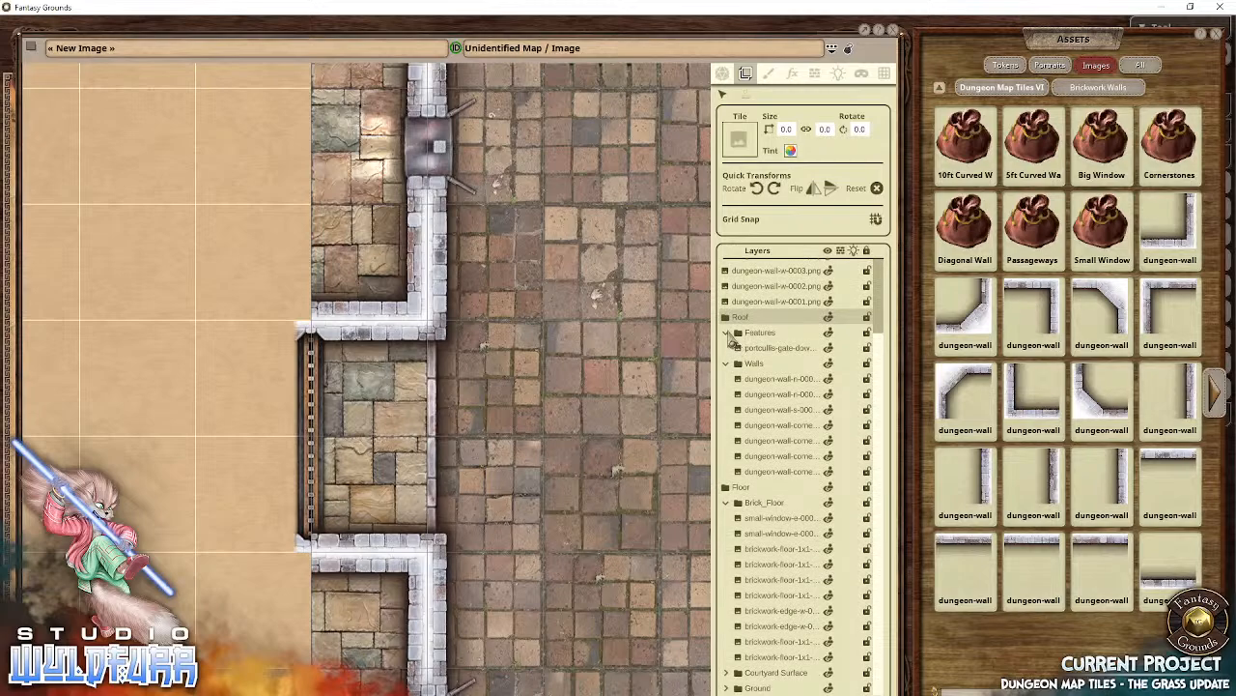
click(727, 335)
click(727, 366)
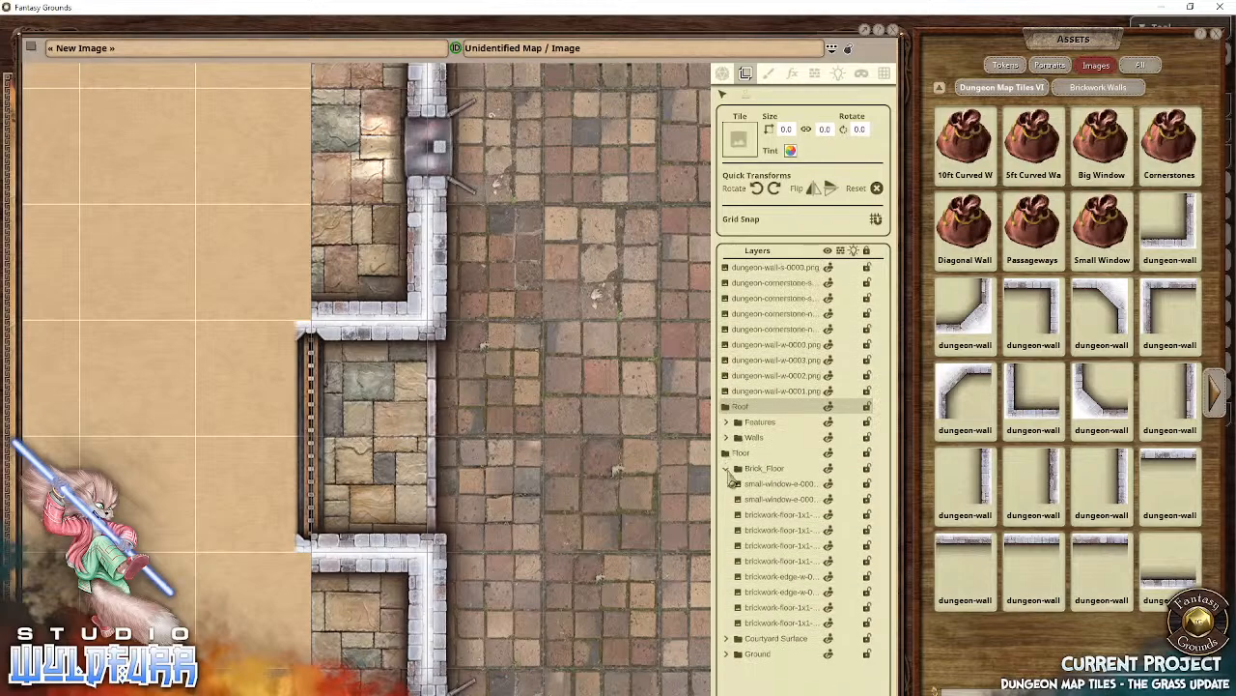
click(726, 469)
shift+click(755, 501)
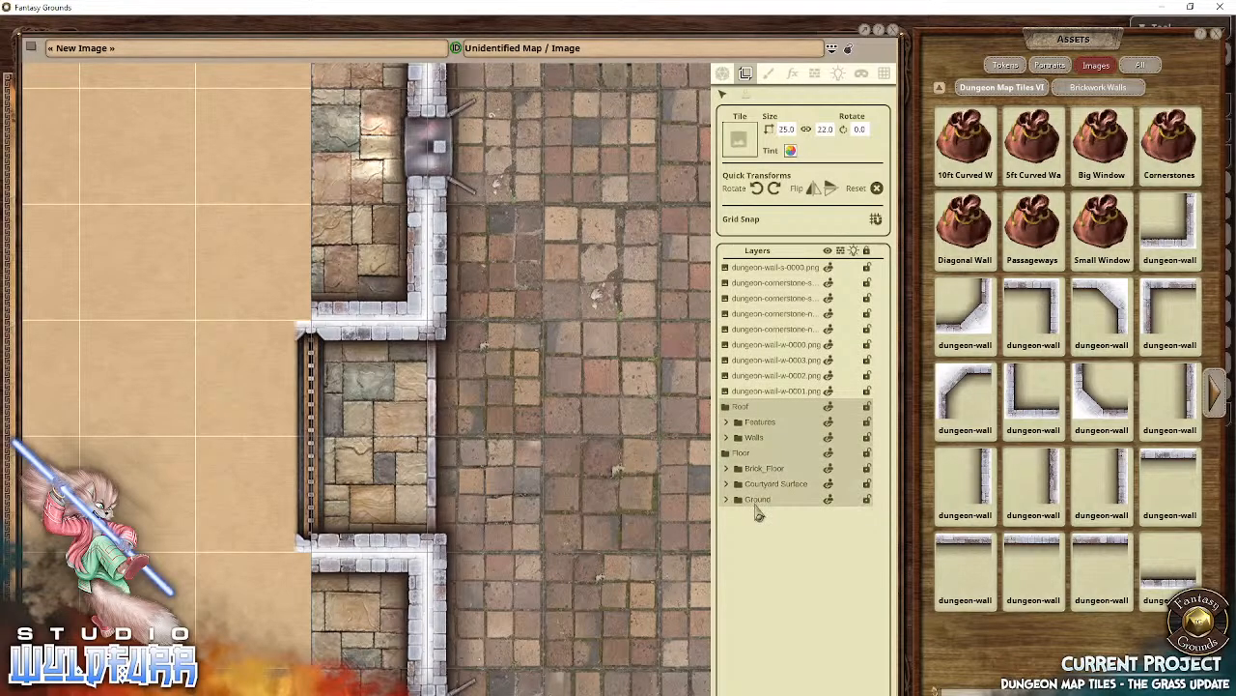
drag(750, 451, 745, 271)
Step: Nest all loose dungeon-wall and dungeon-cornerstone layers inside the Walls folder
click(759, 379)
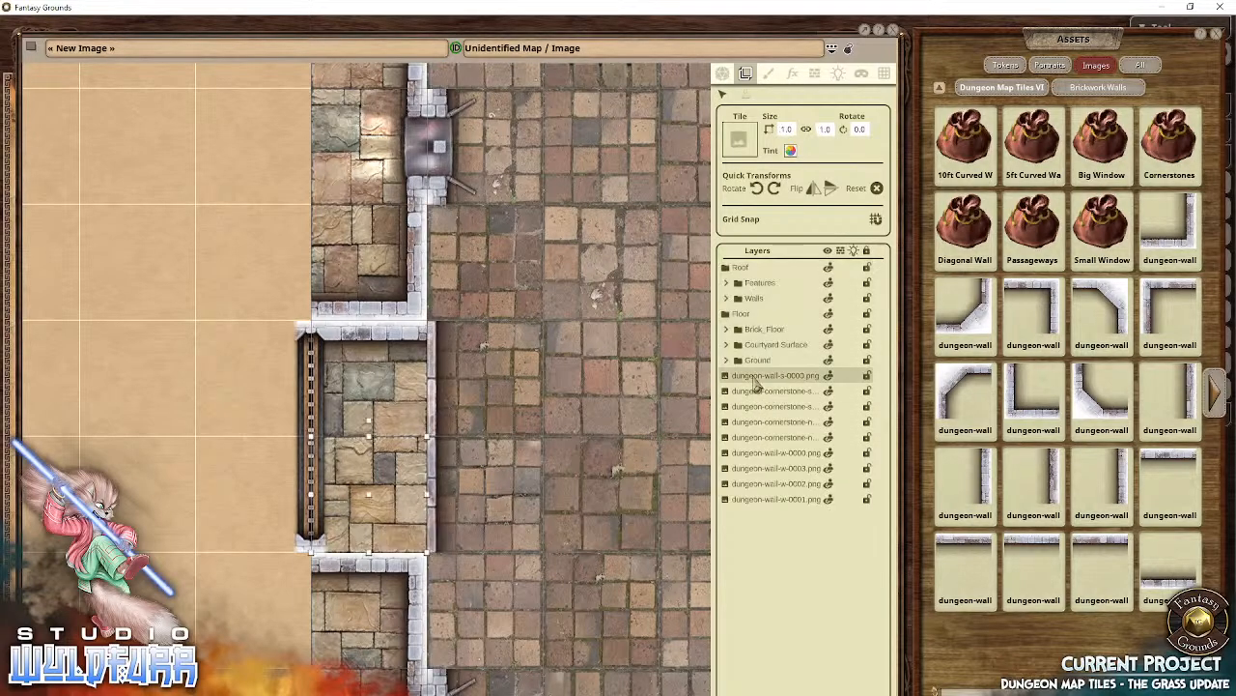
shift+click(754, 502)
drag(772, 425, 760, 303)
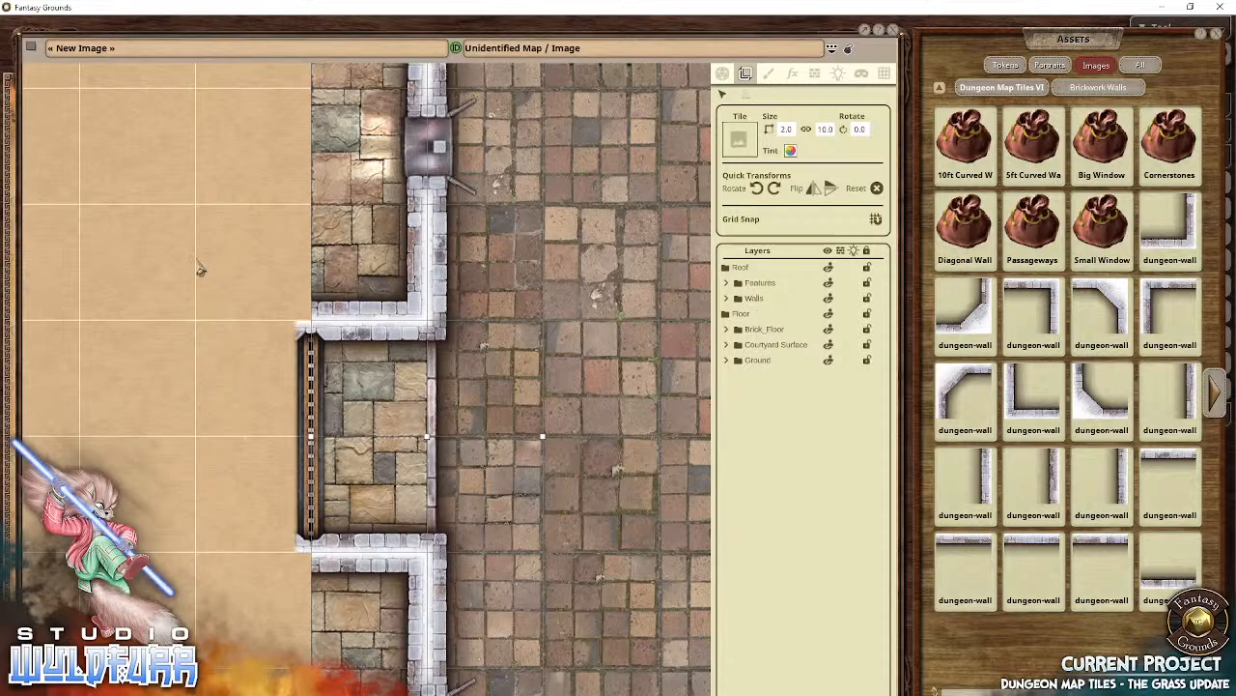
drag(193, 295, 263, 484)
drag(309, 283, 294, 184)
drag(259, 460, 273, 274)
drag(256, 431, 287, 445)
drag(281, 305, 328, 448)
mouse_move(339, 326)
mouse_down()
mouse_move(304, 504)
mouse_move(307, 406)
mouse_up()
mouse_move(309, 486)
mouse_down()
mouse_move(311, 390)
mouse_move(337, 406)
mouse_move(317, 431)
mouse_up()
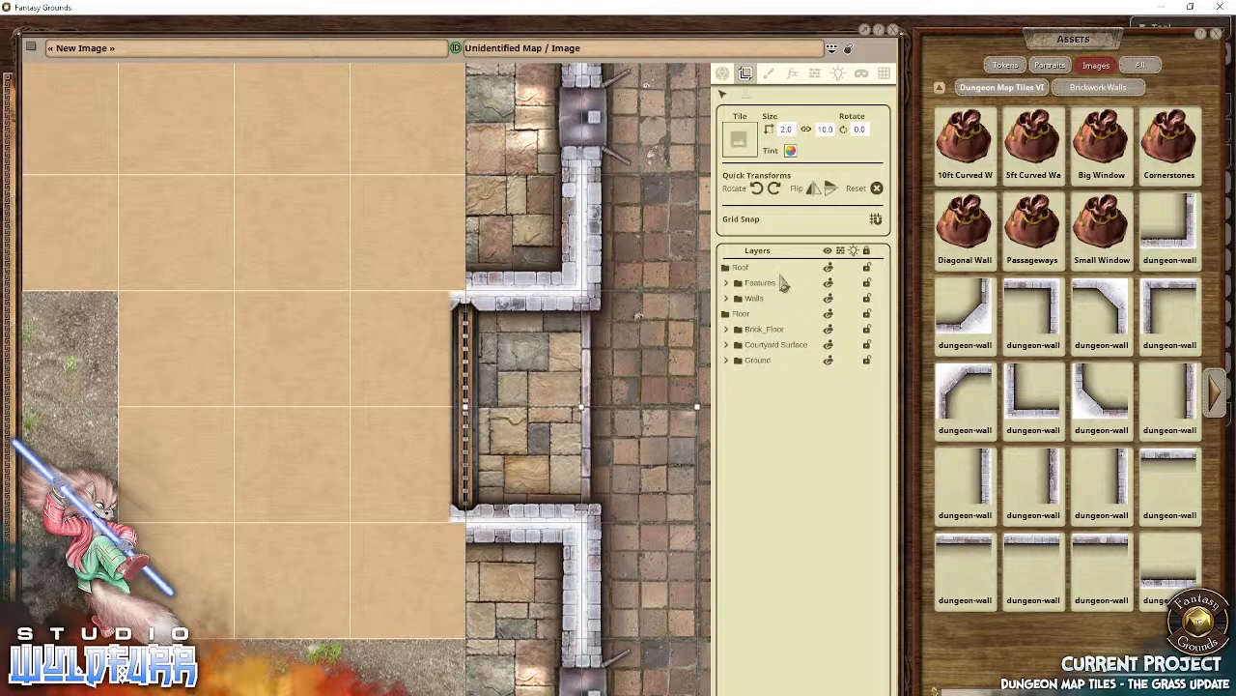
Step: Try the Features folder below Walls in the layer order, restore it above Walls, and clear the selection
click(747, 286)
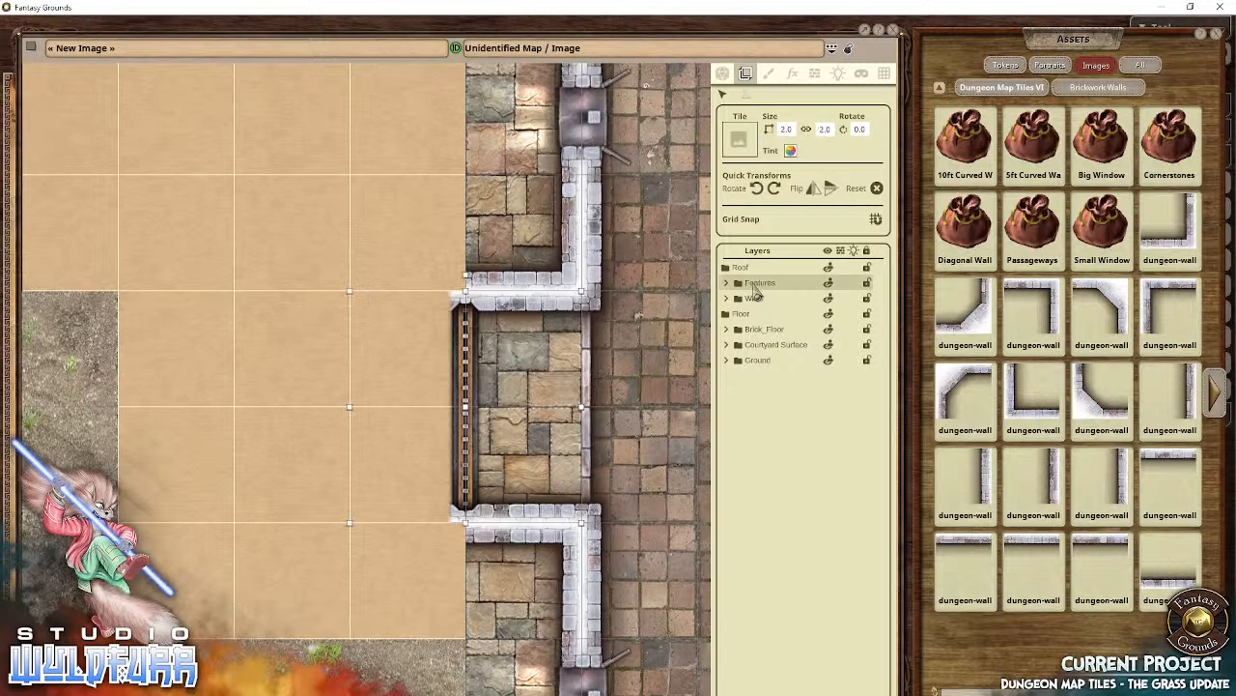
drag(755, 296, 769, 301)
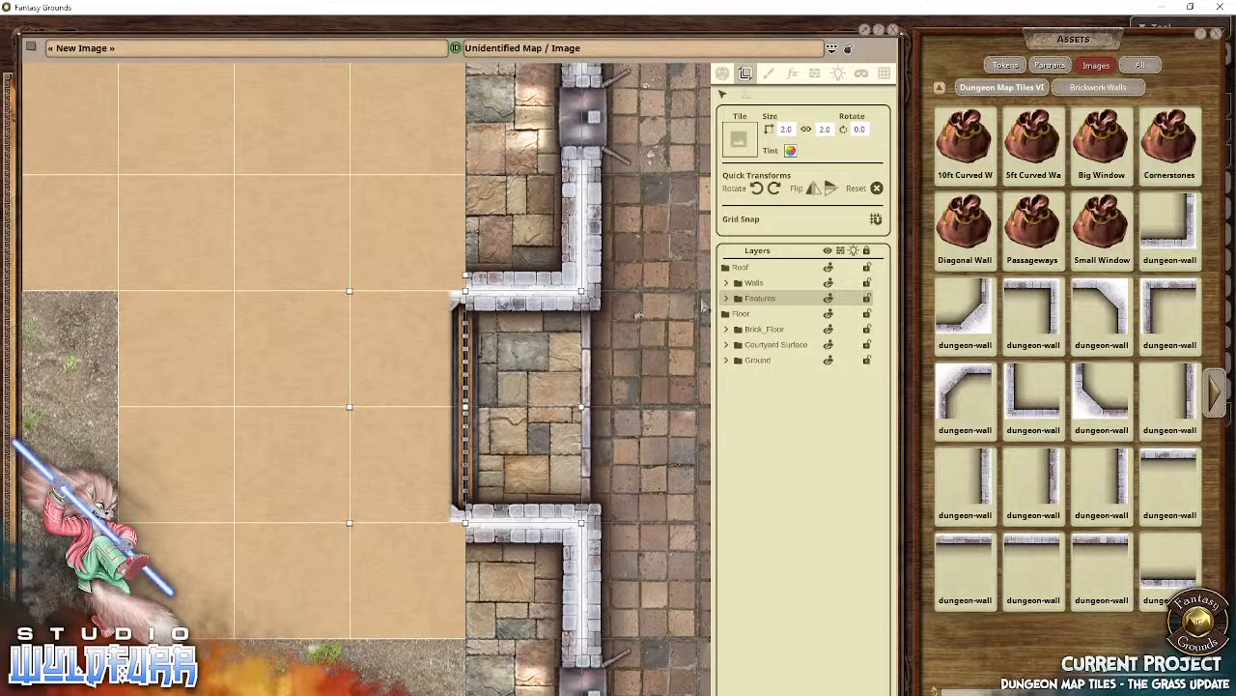
drag(754, 304, 759, 283)
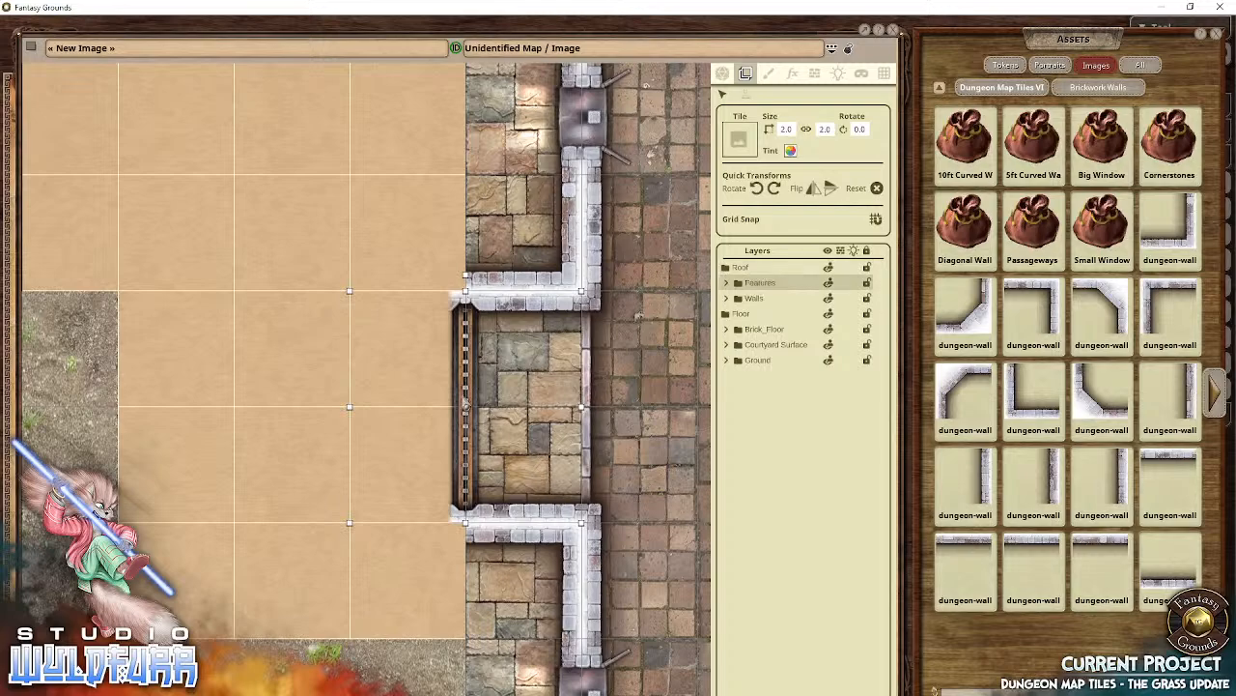
click(206, 449)
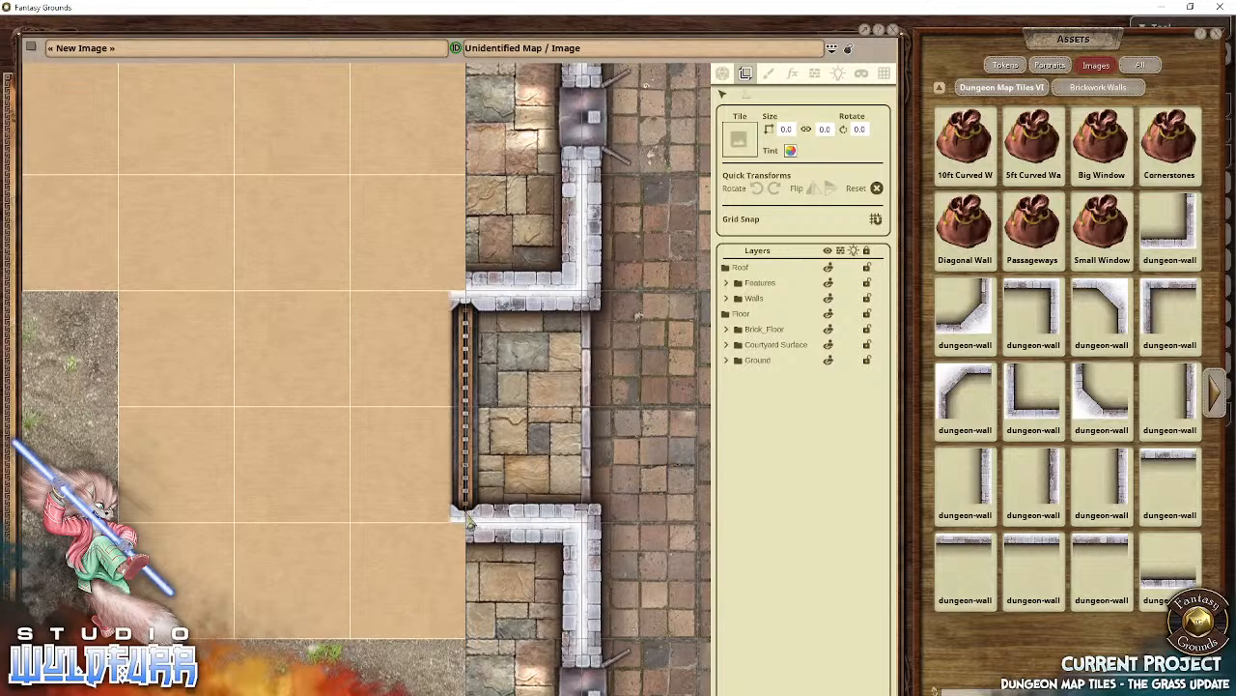
drag(601, 423, 440, 430)
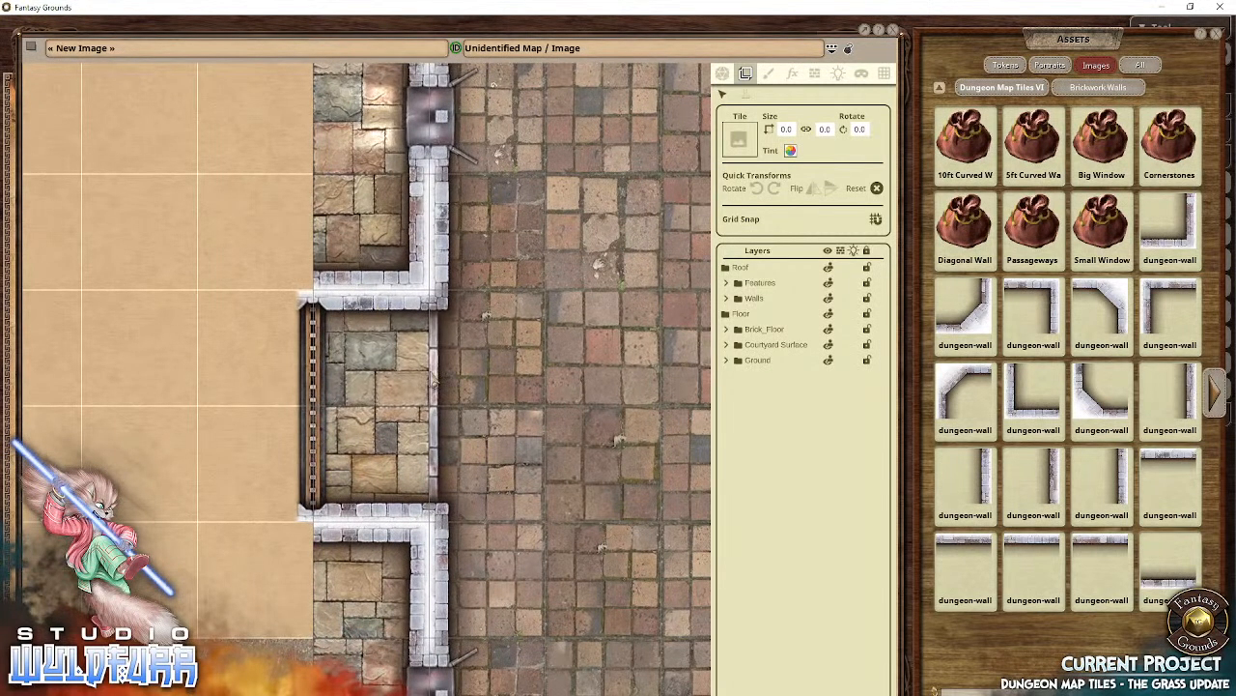
drag(501, 272, 446, 500)
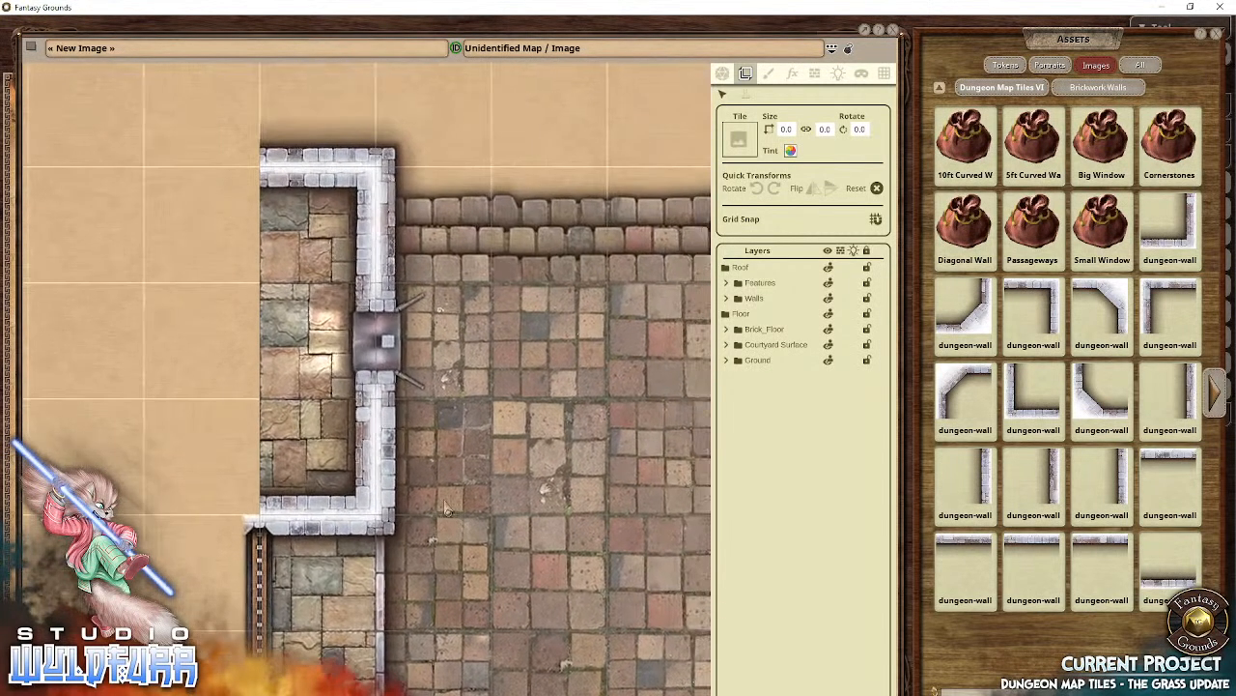
drag(238, 345, 181, 180)
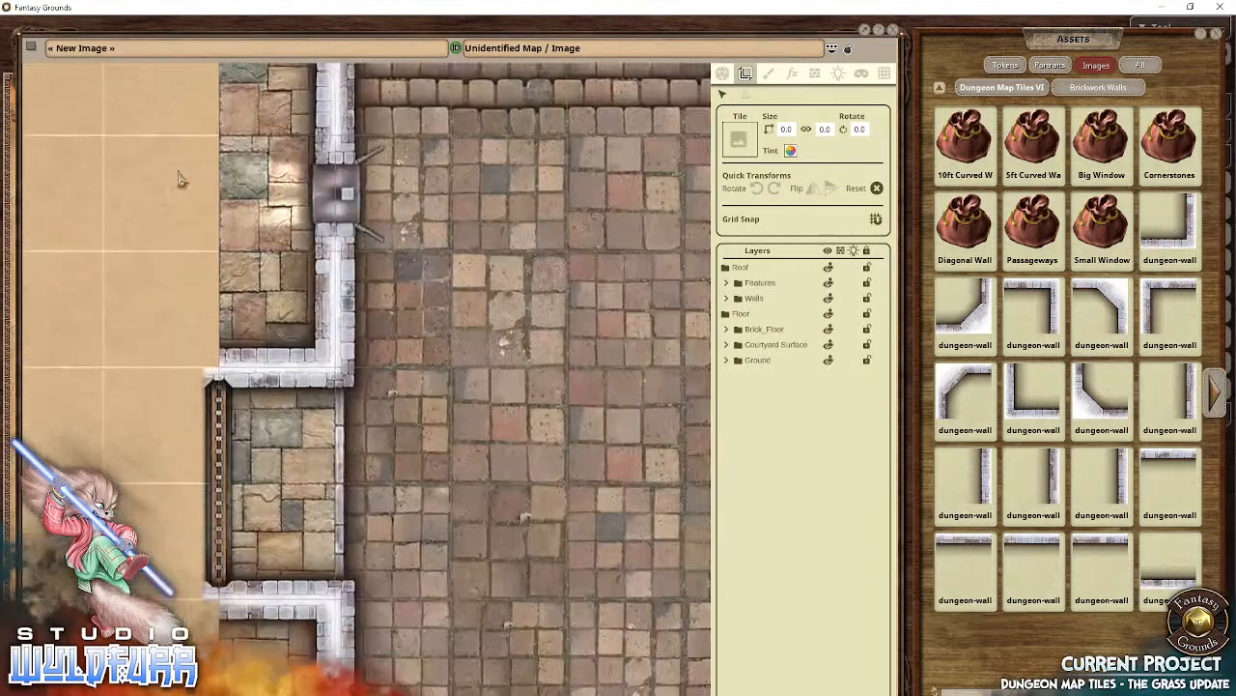
Step: Examine the courtyard, the road and the west gatehouse walls across the map
scroll(486, 334, down, 5)
scroll(519, 367, down, 1)
drag(556, 384, 244, 295)
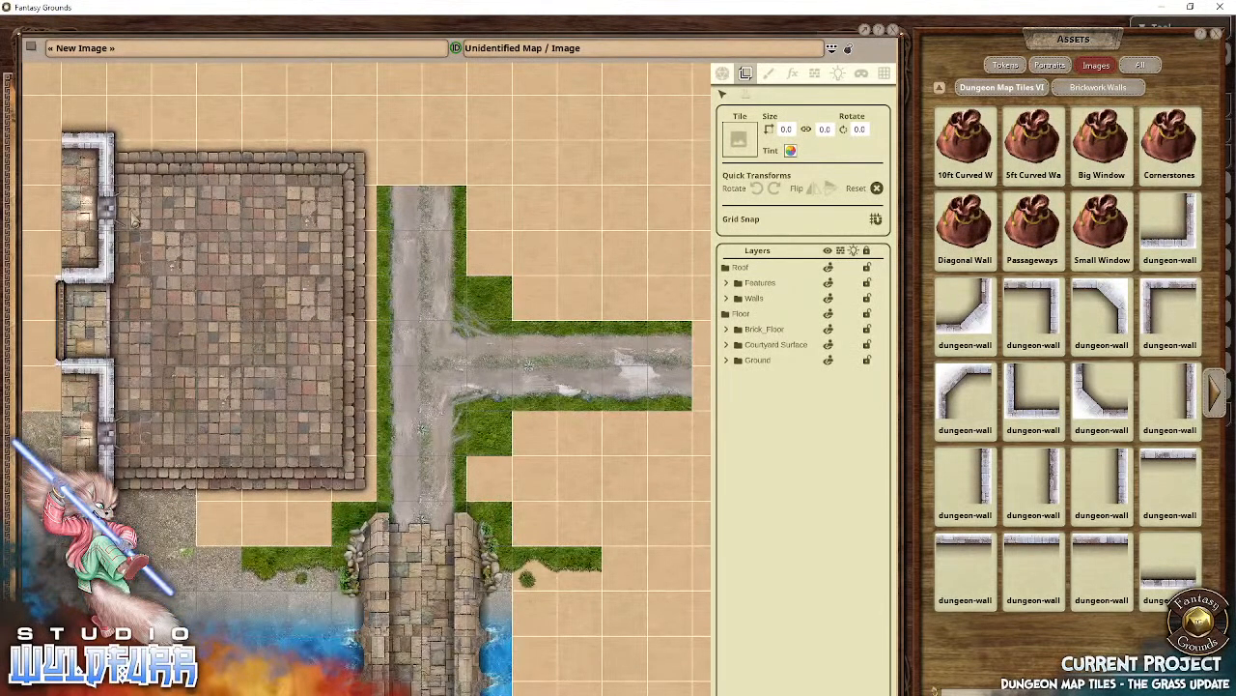
drag(135, 220, 348, 333)
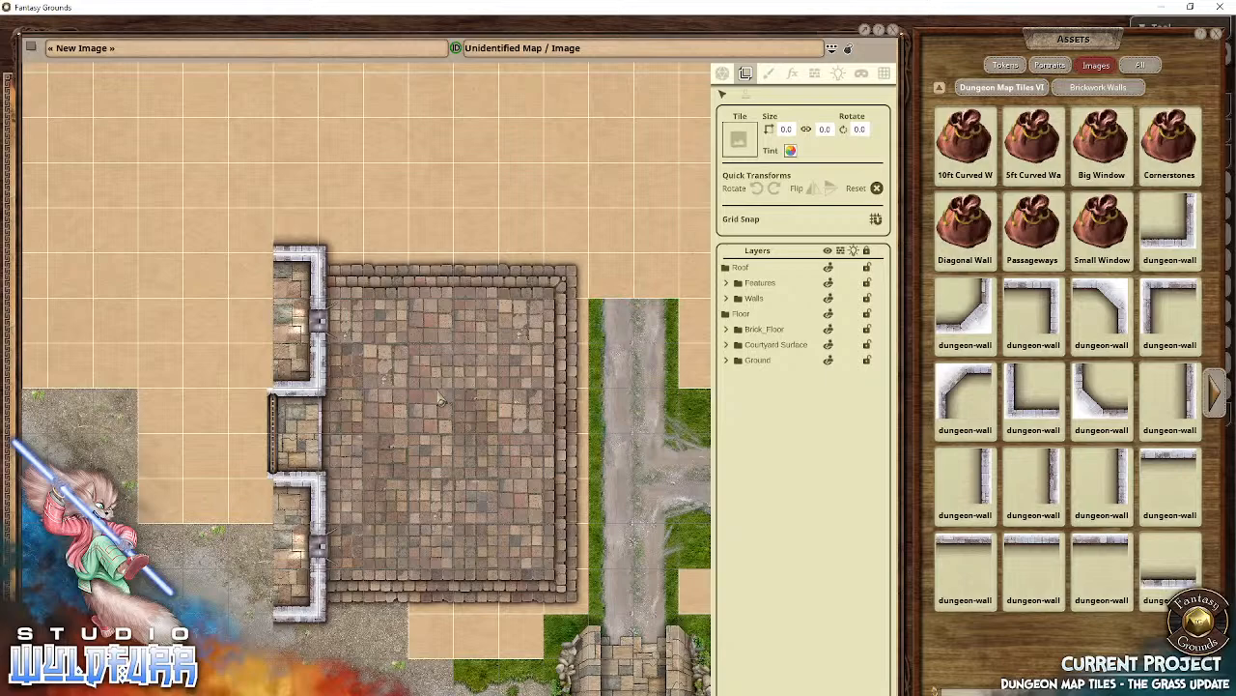
scroll(440, 401, up, 5)
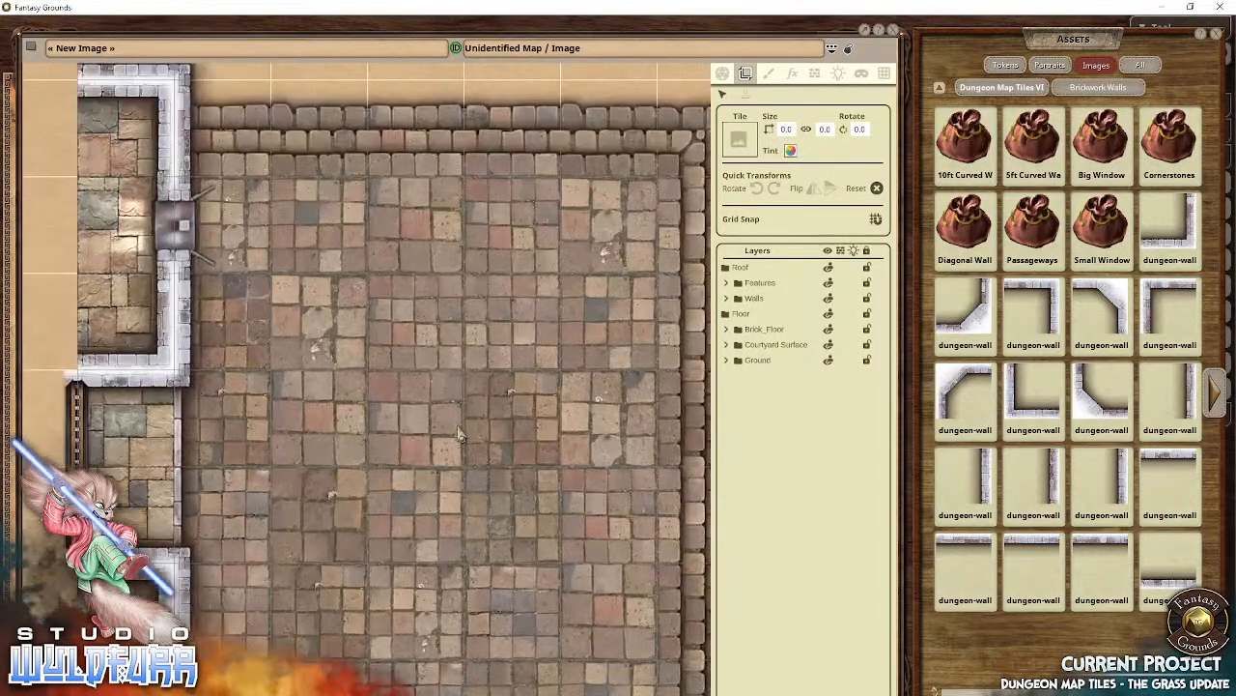
right_click(422, 363)
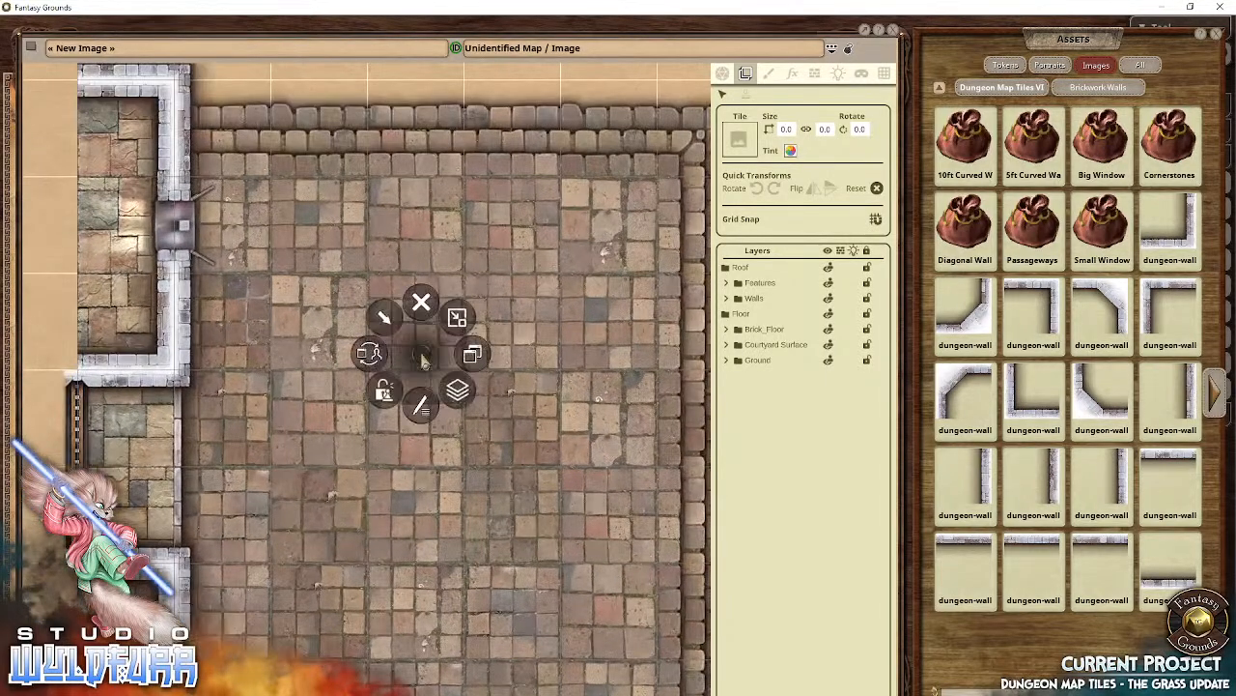
click(472, 360)
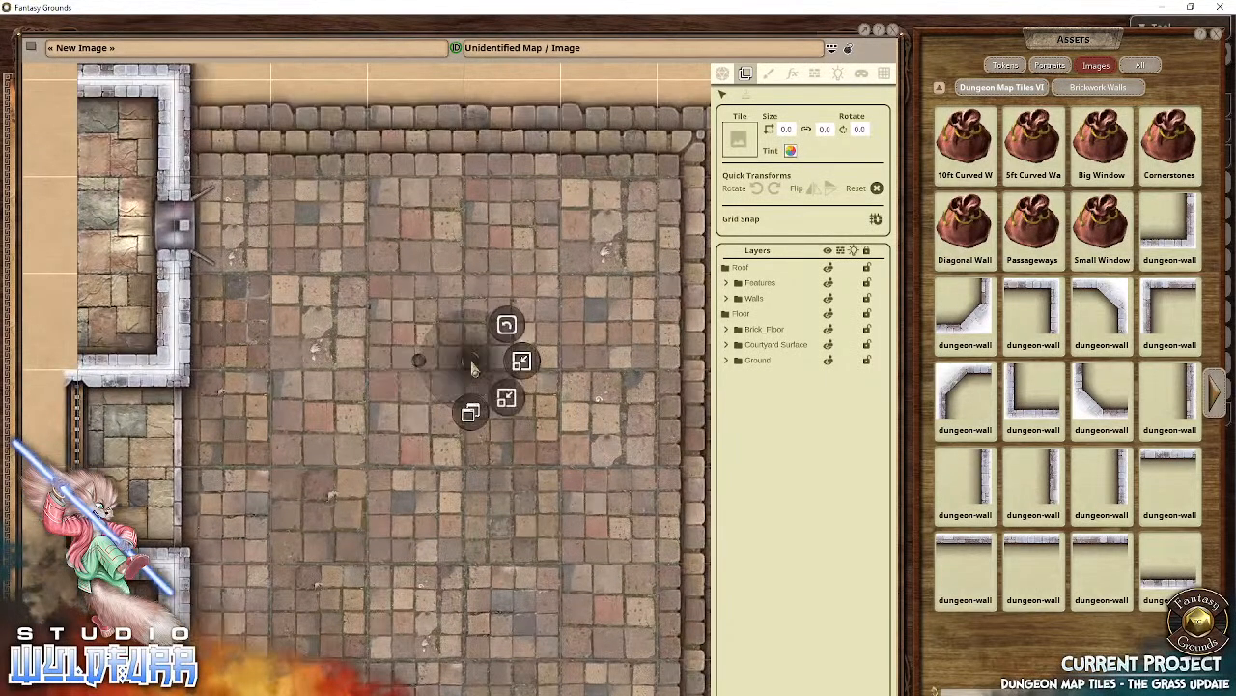
click(510, 327)
drag(316, 461, 600, 422)
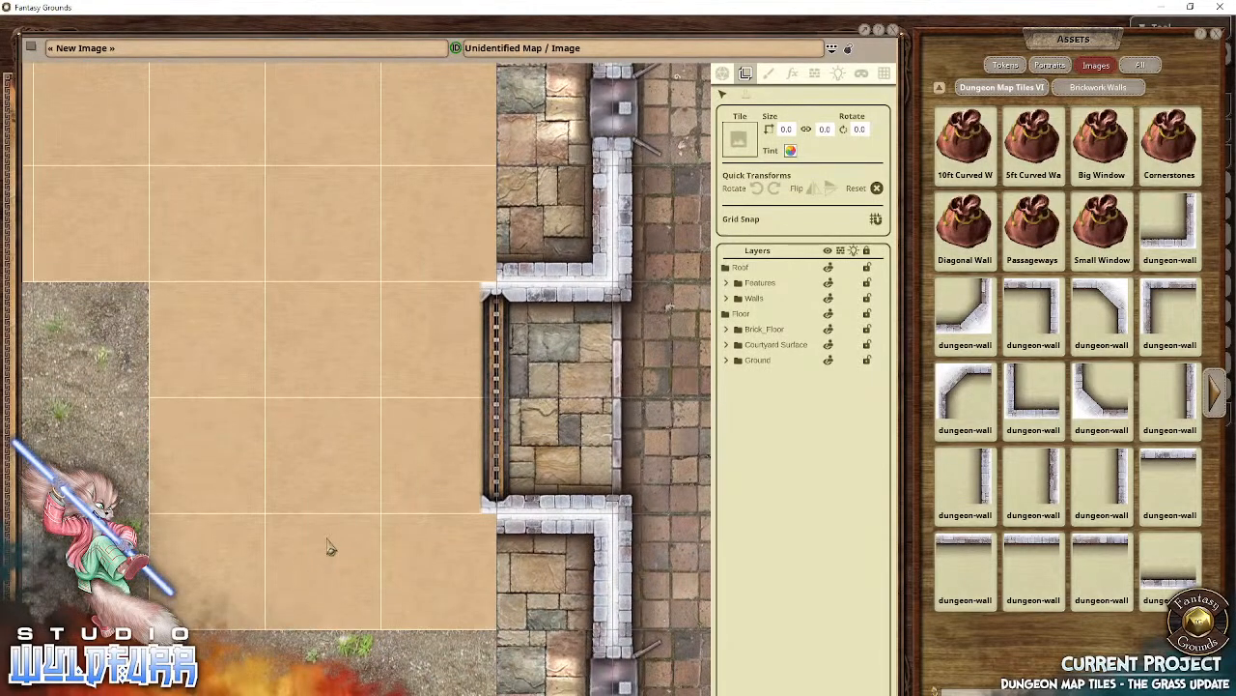
Step: Extend the southern chamber's north wall one square west with dungeon-wall-n-0001 and place dungeon-wall-s-0000 along its south wall line
drag(325, 547, 358, 329)
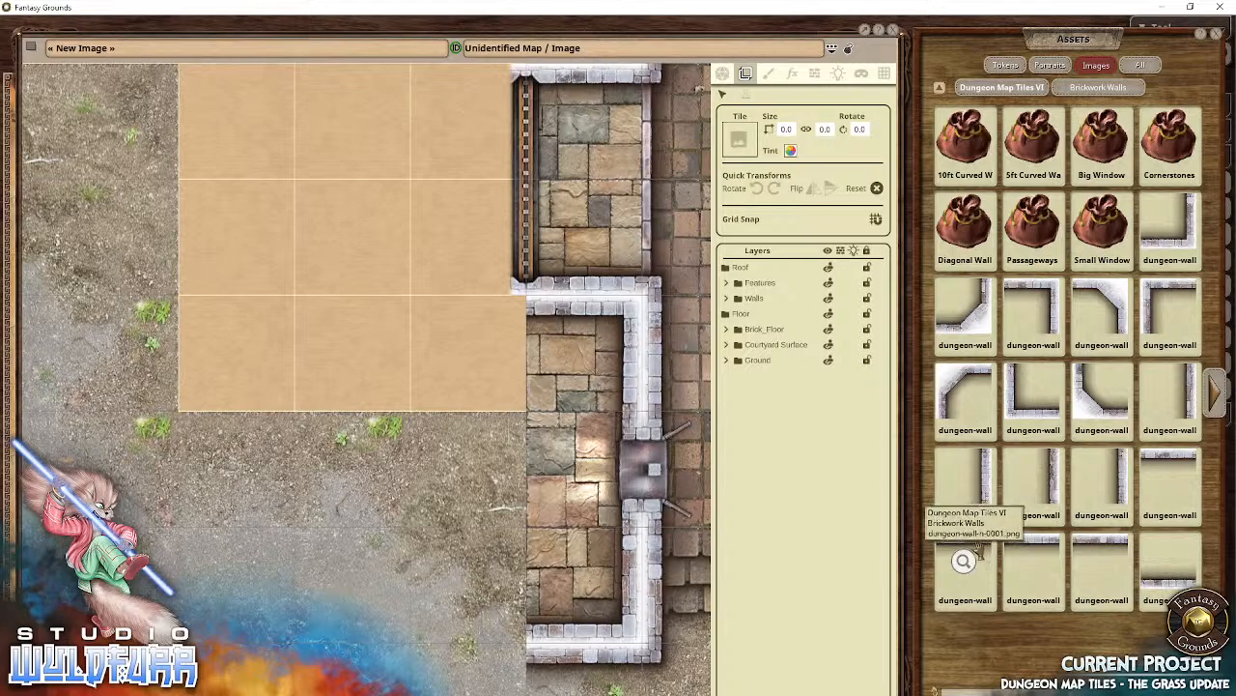
drag(984, 556, 489, 340)
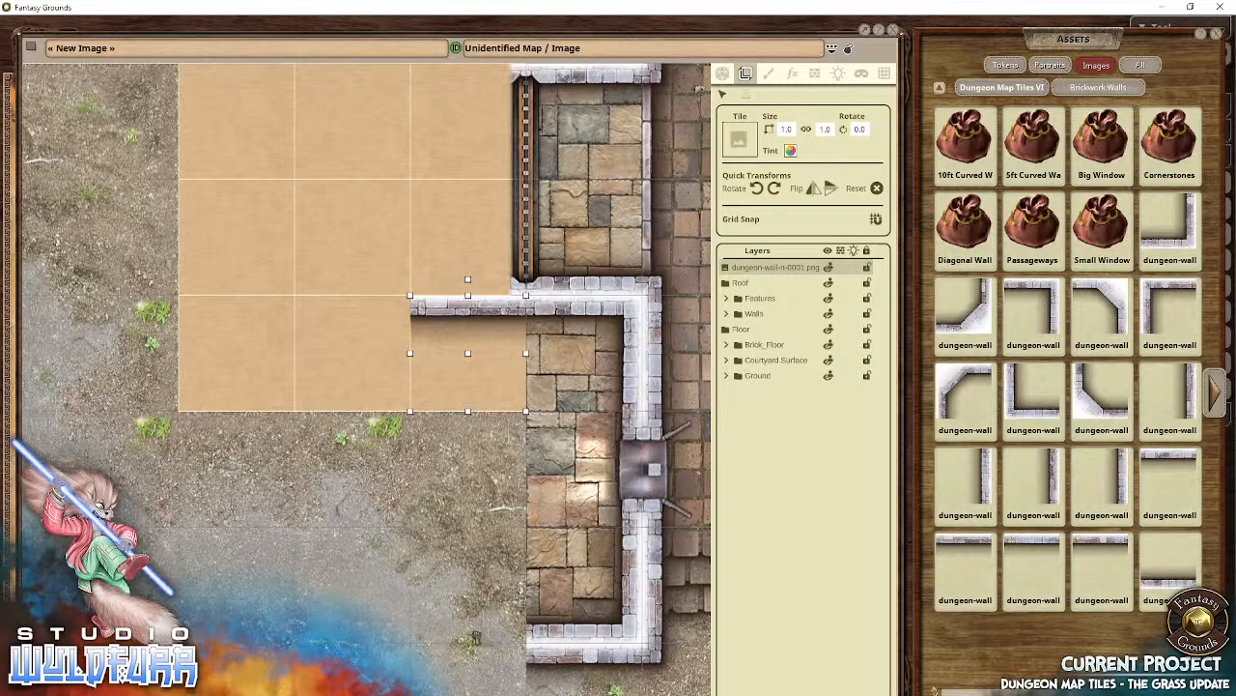
drag(476, 638, 369, 615)
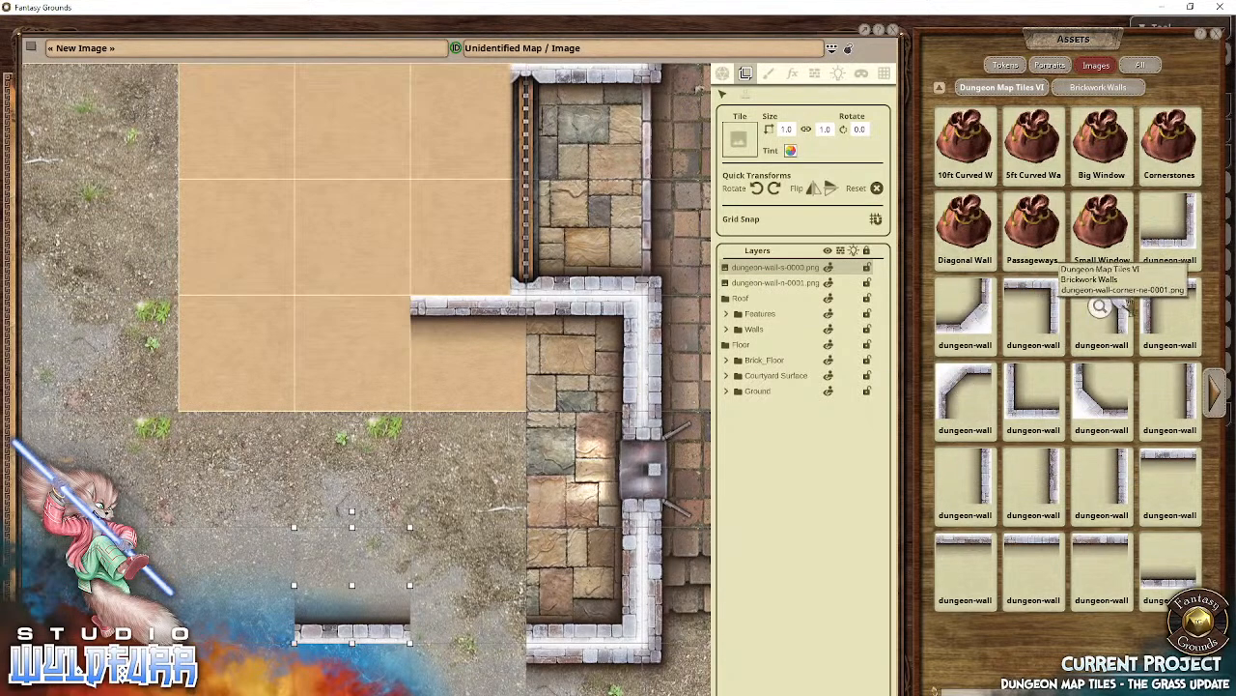
Step: Form the southern chamber's west side with dungeon-wall-corner-sw-0000, dungeon-wall-corner-nw-0000 and dungeon-wall-w-0001 between the two corners
drag(1028, 401, 597, 469)
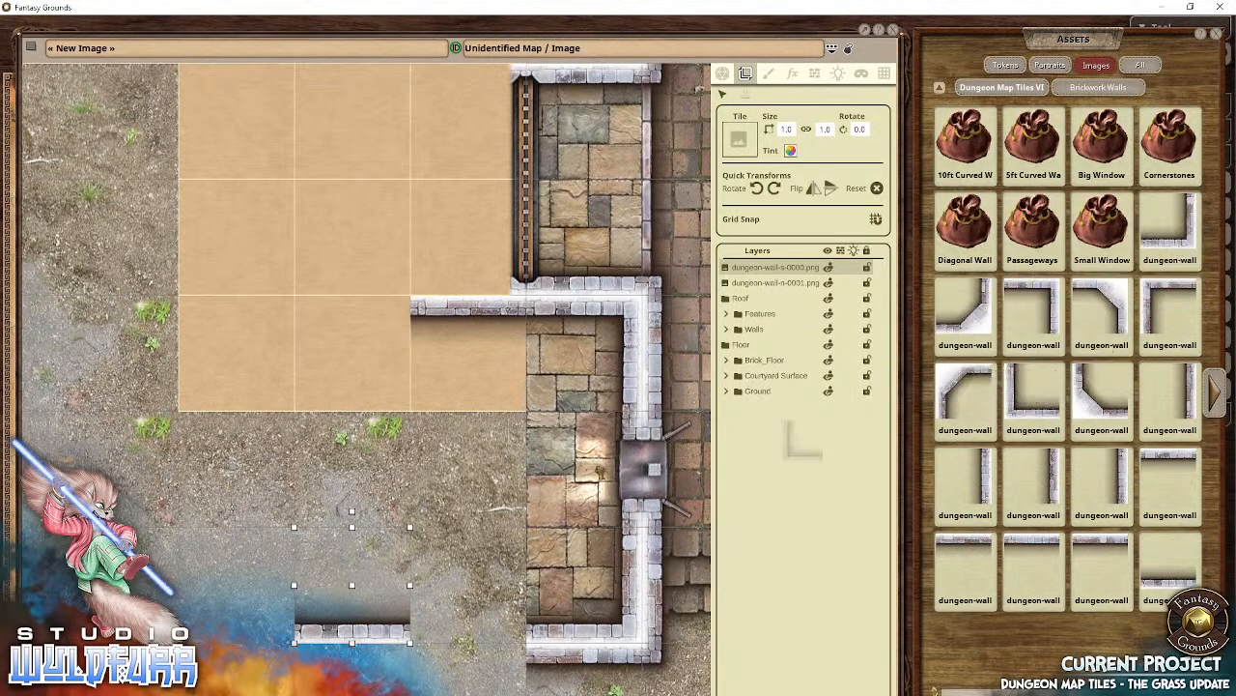
drag(802, 439, 239, 581)
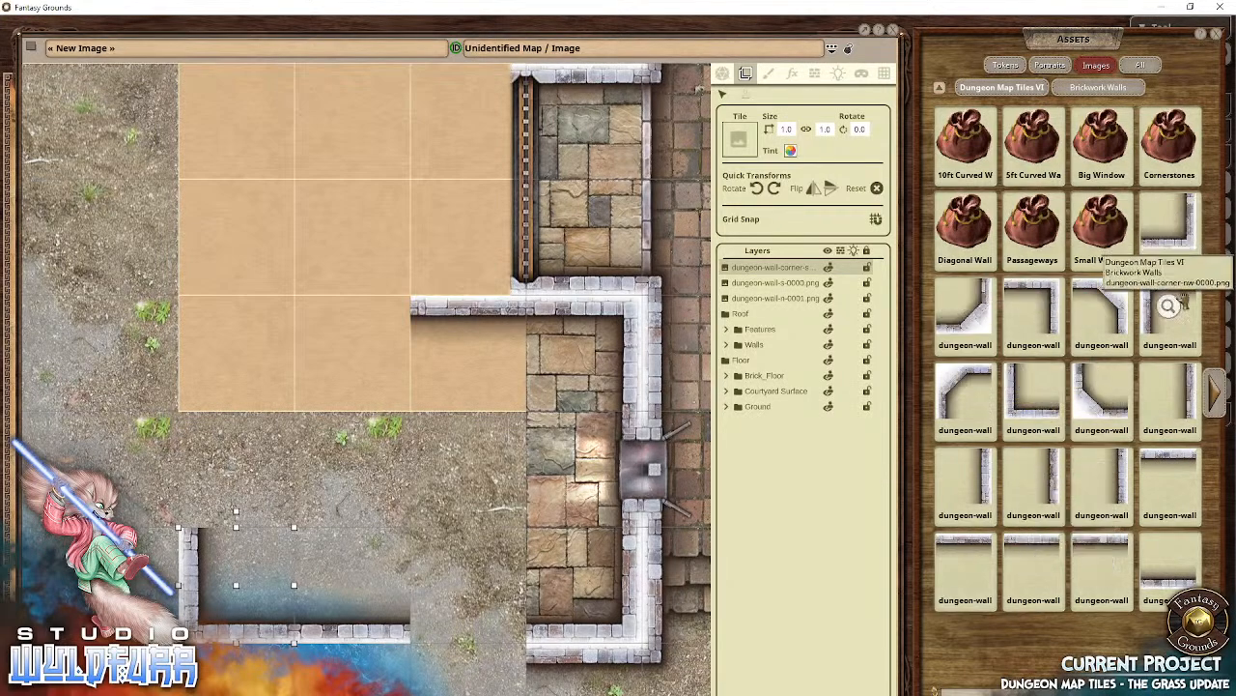
drag(1159, 269, 243, 345)
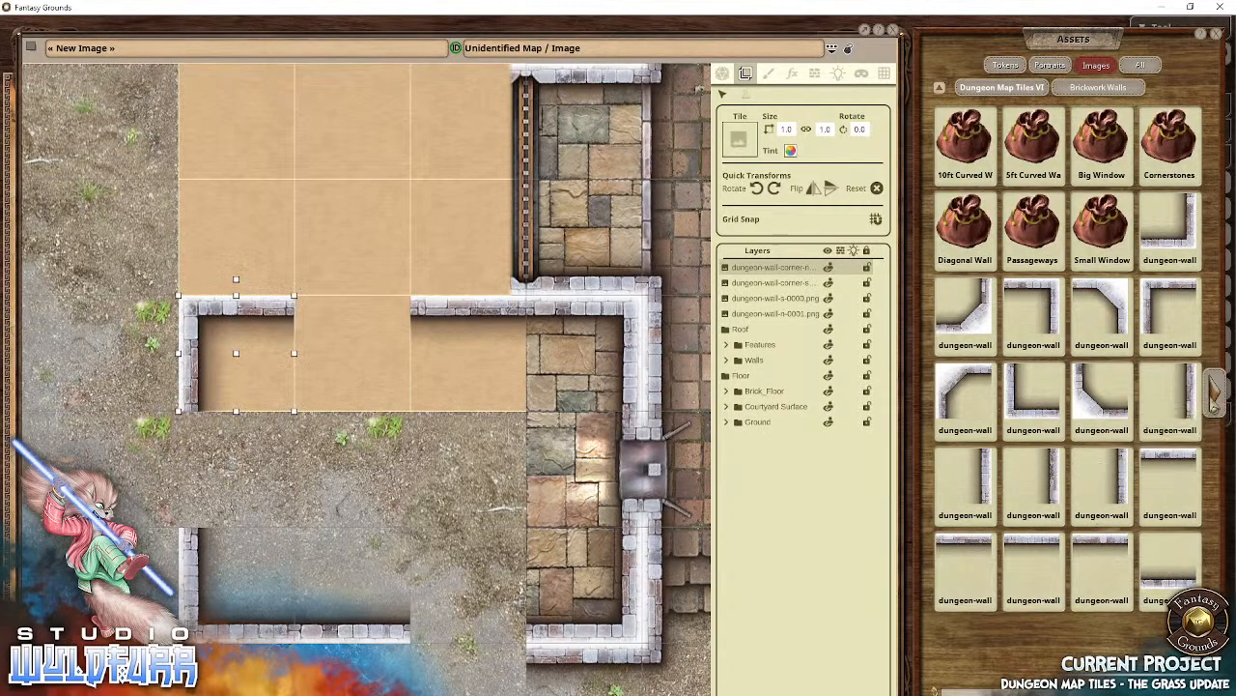
click(1215, 388)
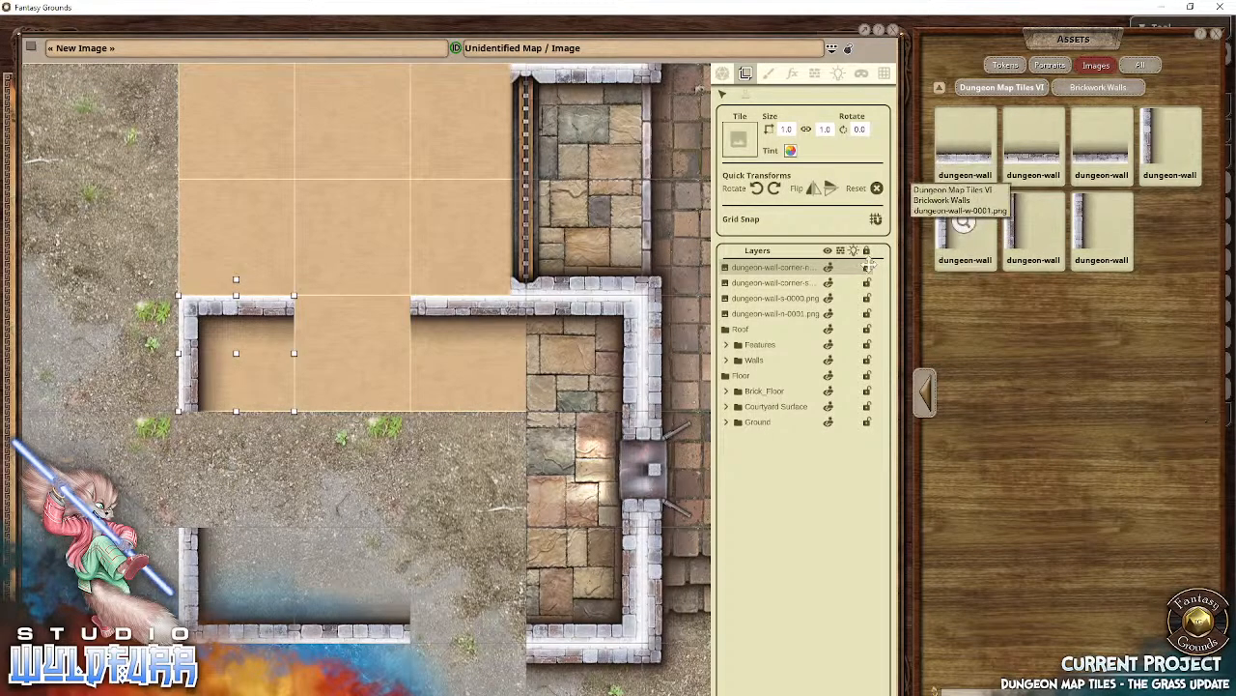
drag(868, 265, 973, 216)
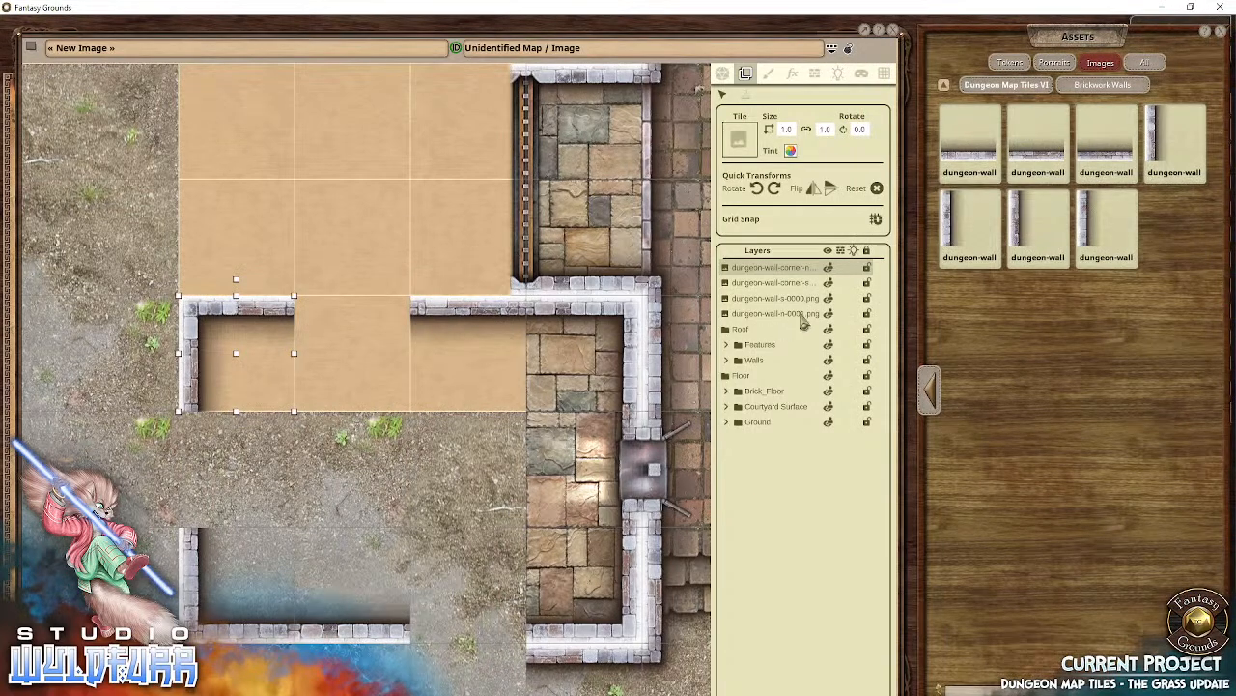
drag(970, 222, 216, 462)
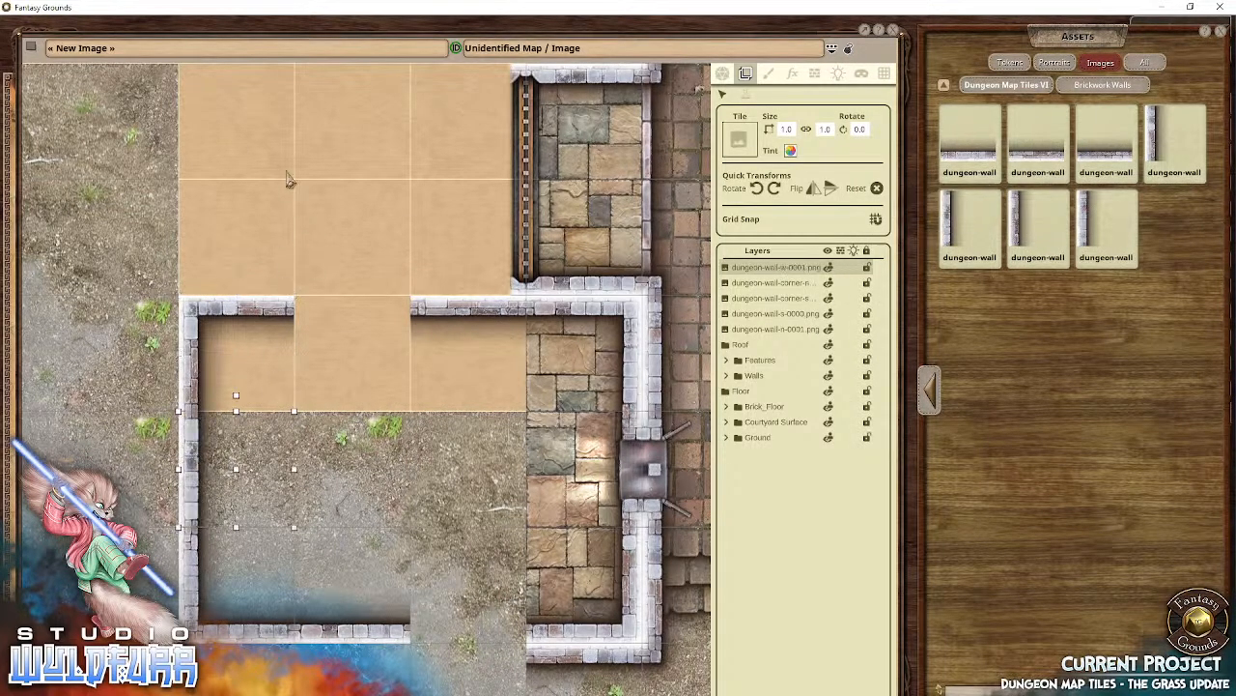
Step: Place dungeon-wall-w-0002 on the northern chamber's west side and extend its south wall one square west with dungeon-wall-s-0003
drag(305, 156, 375, 524)
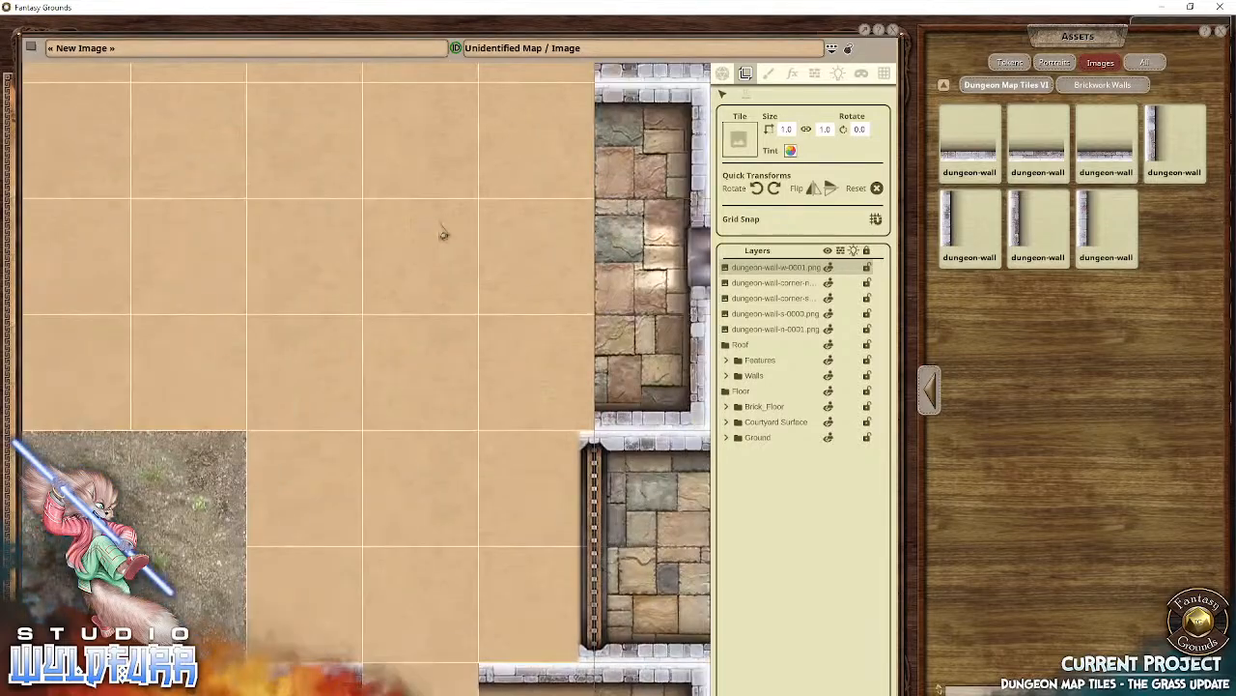
drag(443, 233, 325, 266)
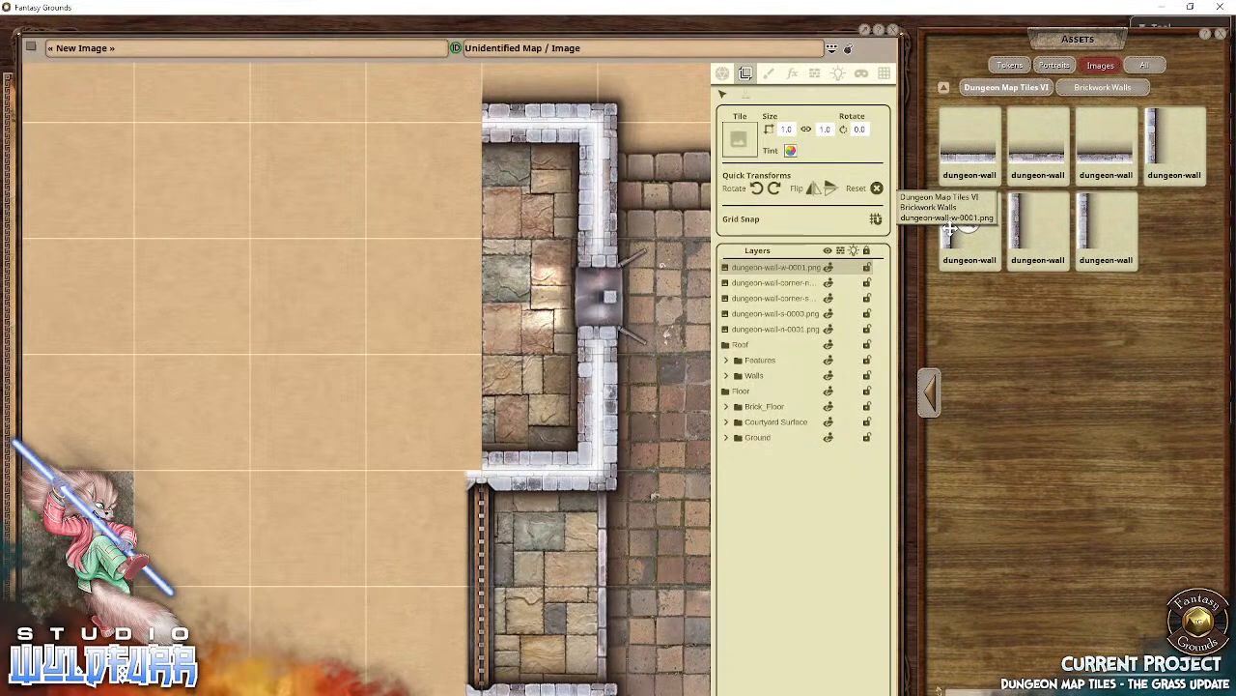
drag(1033, 227, 305, 280)
drag(263, 340, 174, 340)
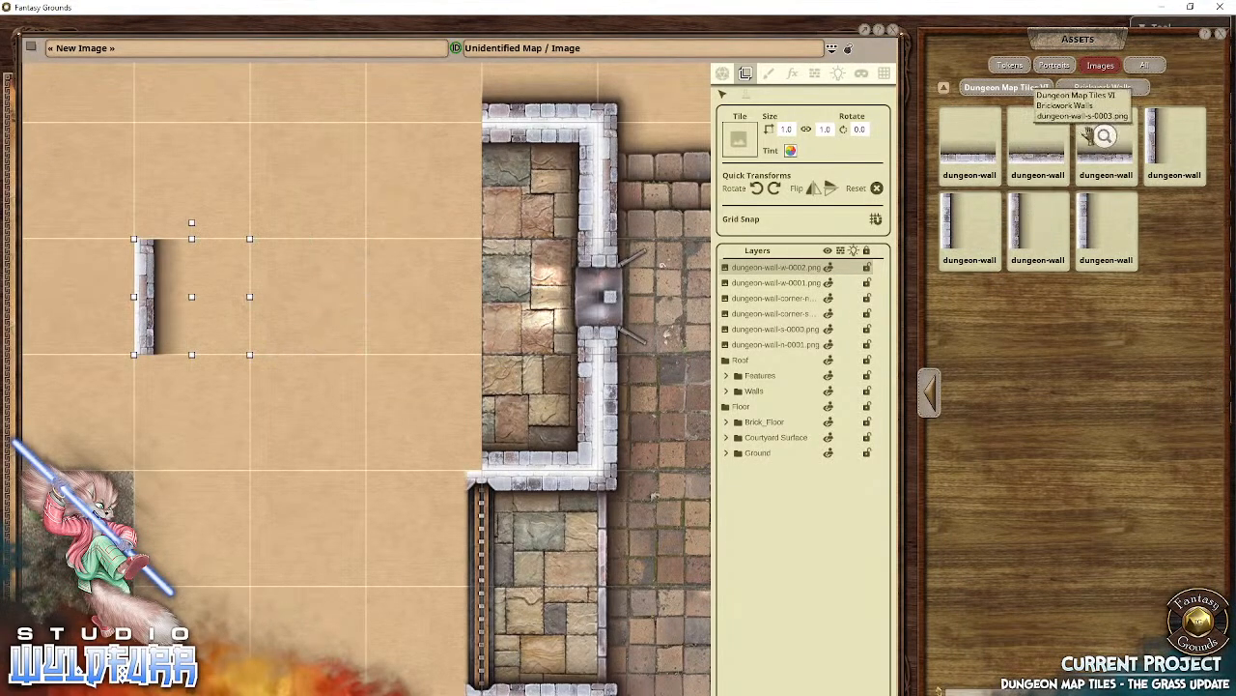
drag(716, 287, 425, 440)
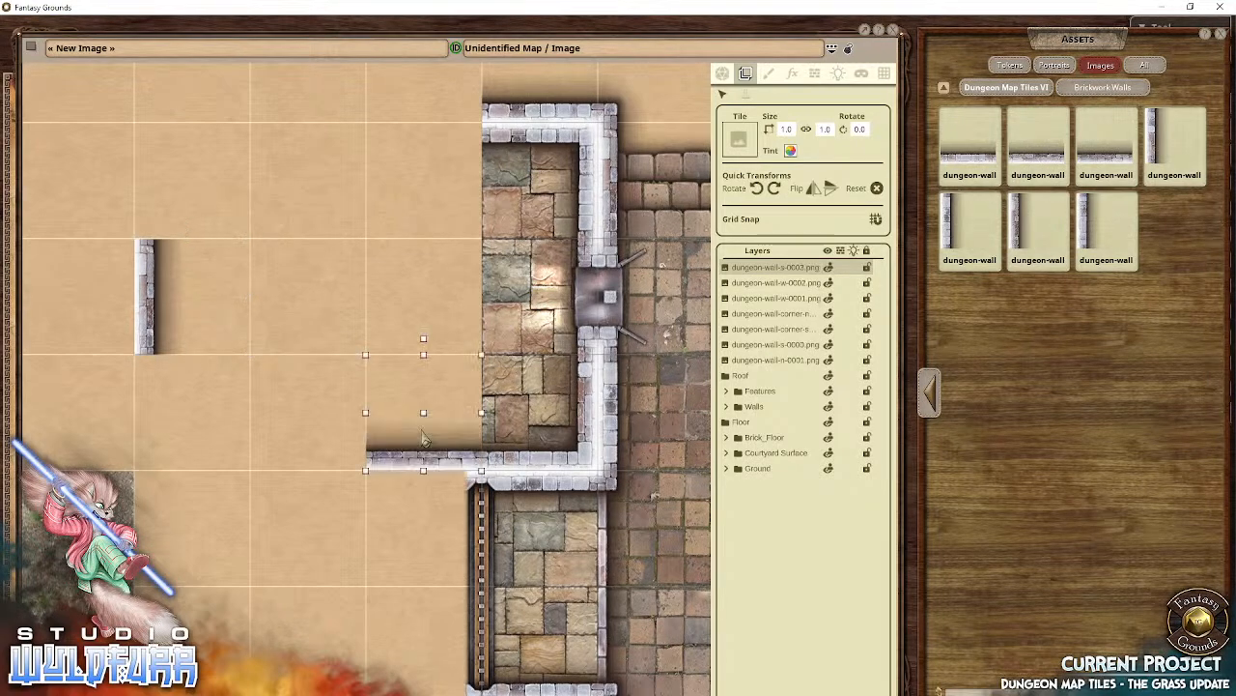
Step: Add dungeon-wall-corner-sw-0000 and dungeon-wall-corner-nw-0000 at the two ends of the northern chamber's west wall
click(928, 402)
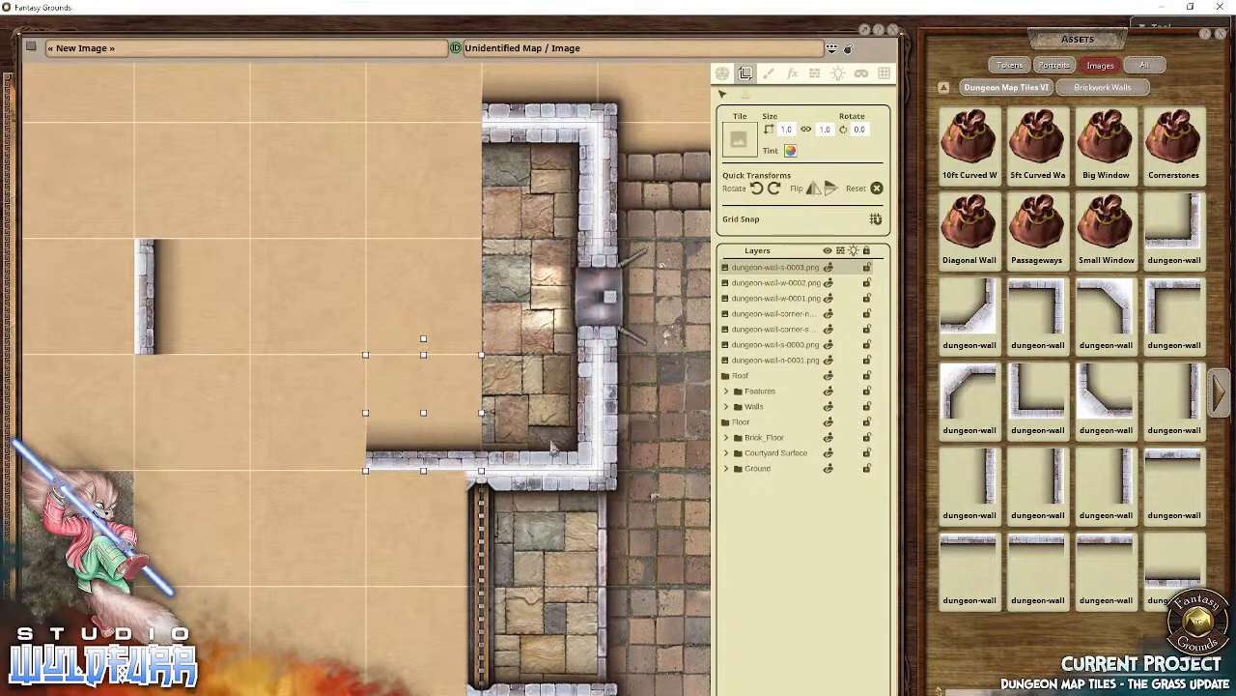
click(969, 400)
click(756, 214)
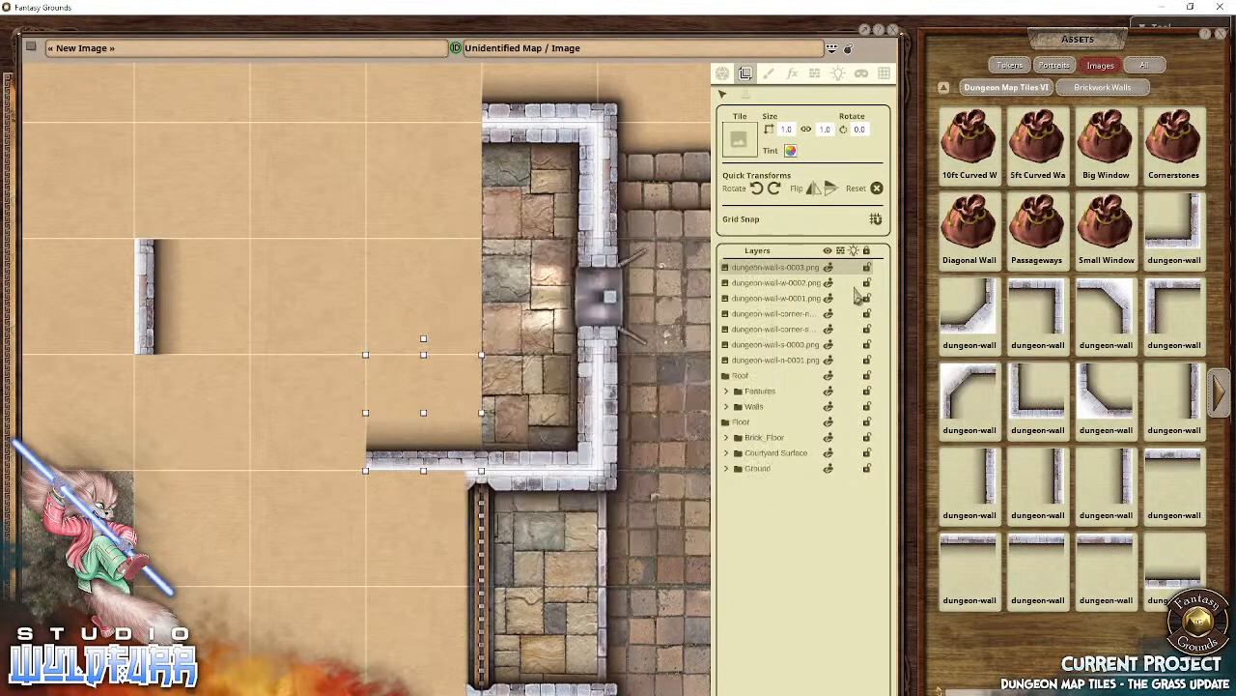
click(1034, 391)
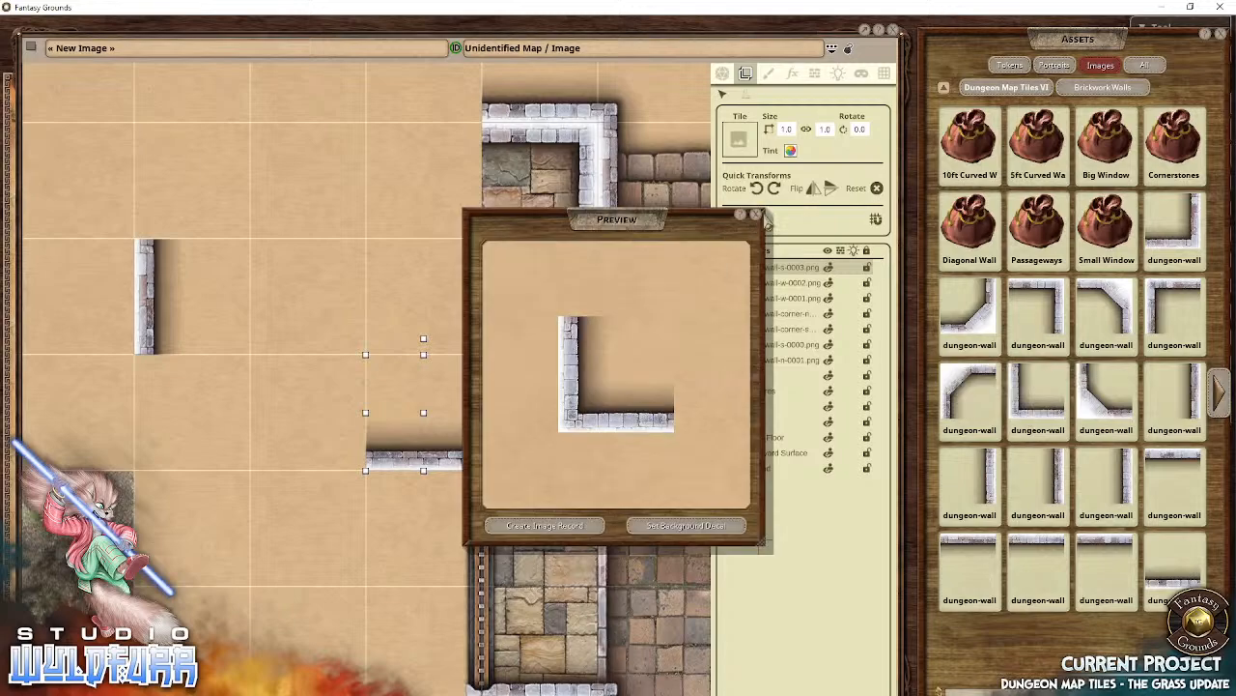
click(756, 217)
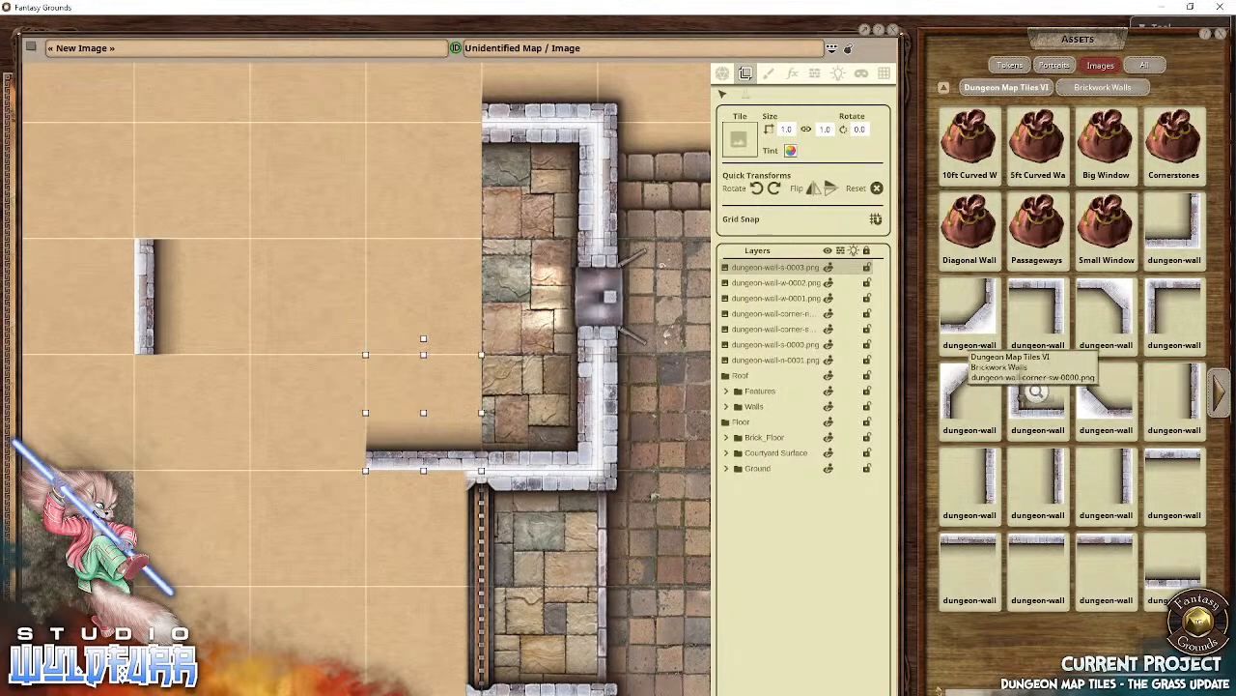
drag(208, 449, 208, 452)
drag(193, 527, 194, 473)
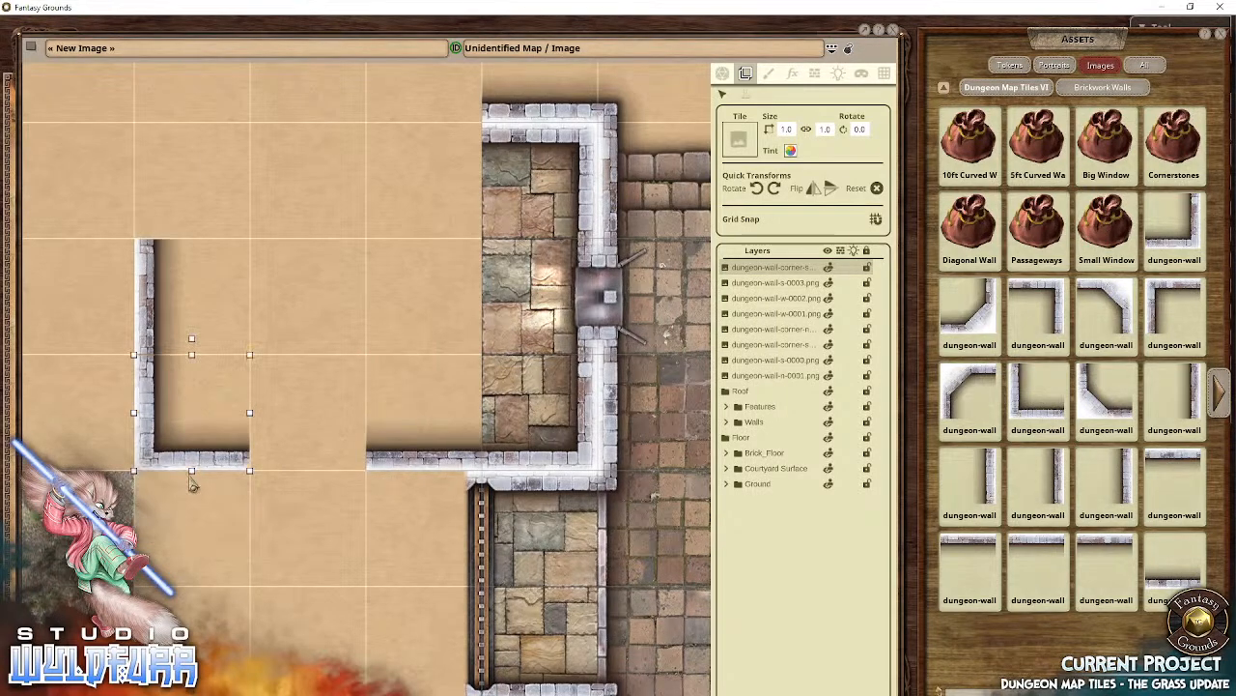
drag(319, 312, 360, 475)
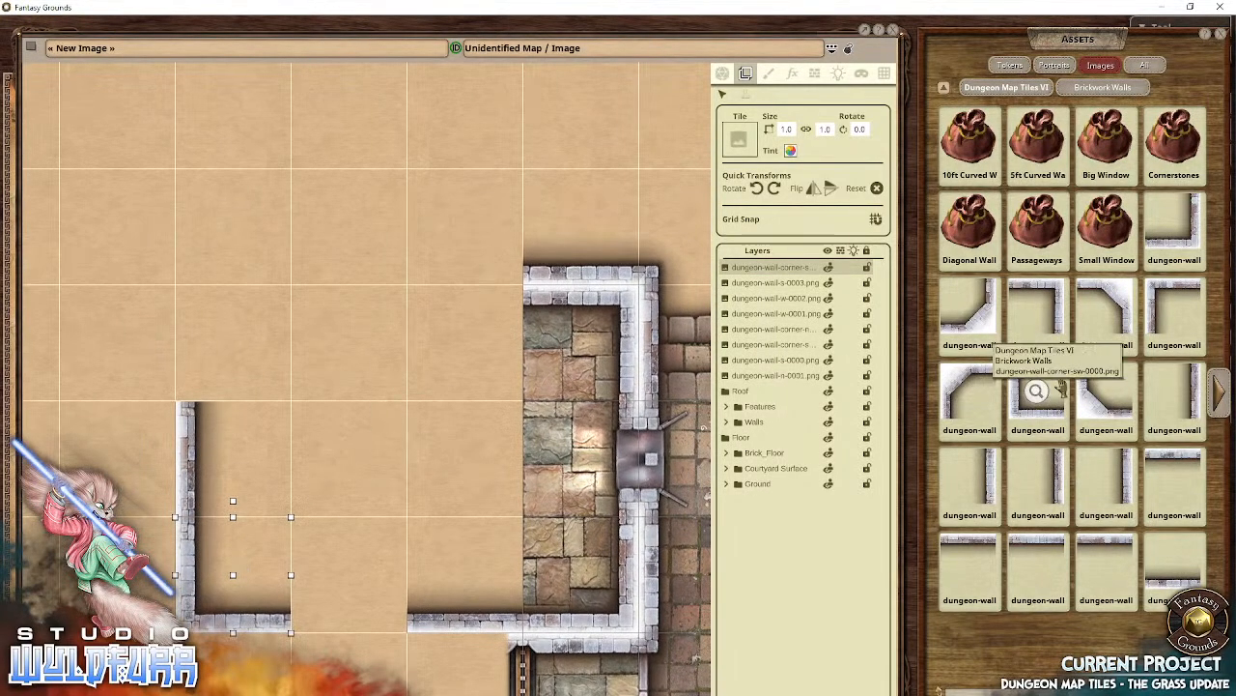
drag(1171, 304, 250, 311)
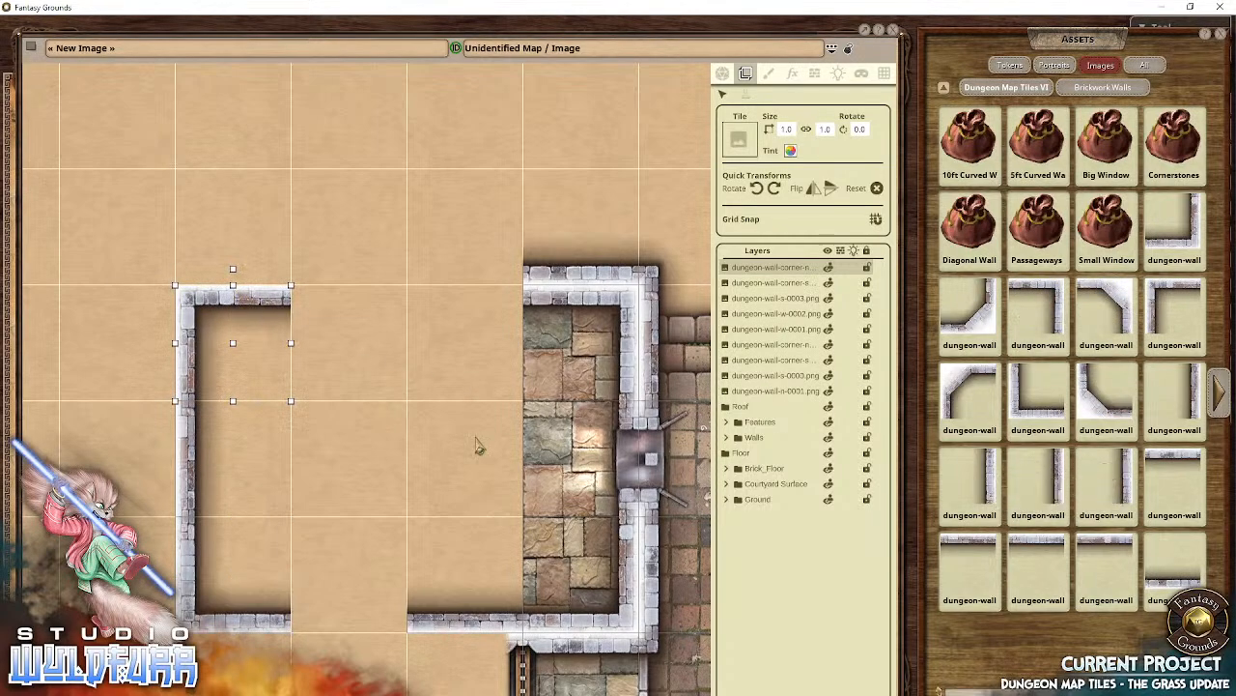
Step: Place small-window-n-0000 from the Small Window folder in the northern chamber's north wall, adjoining the west end of the finished section
click(1106, 237)
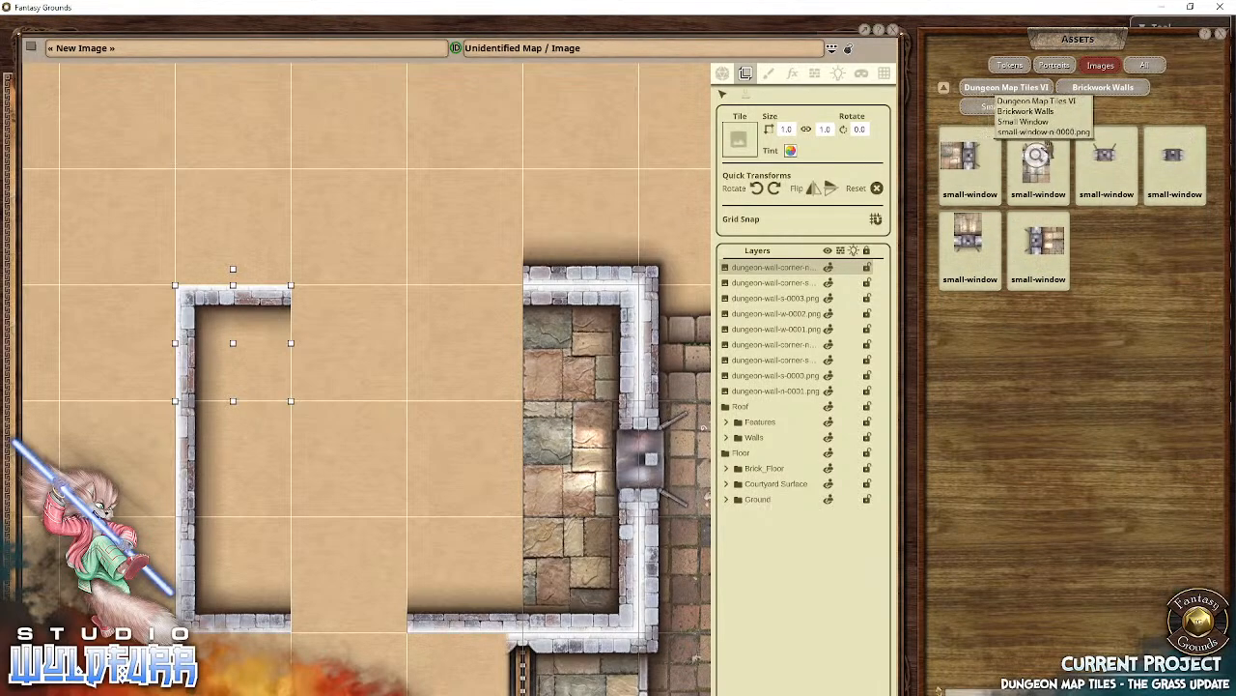
drag(343, 351, 348, 372)
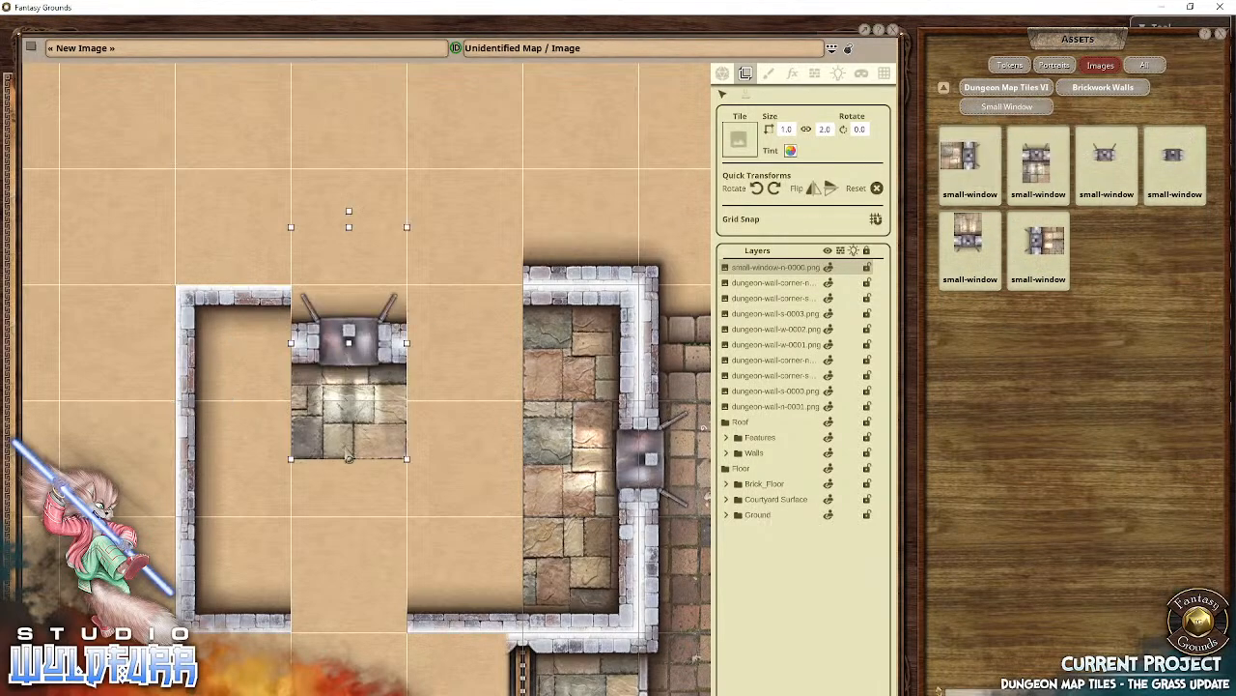
drag(349, 456, 465, 398)
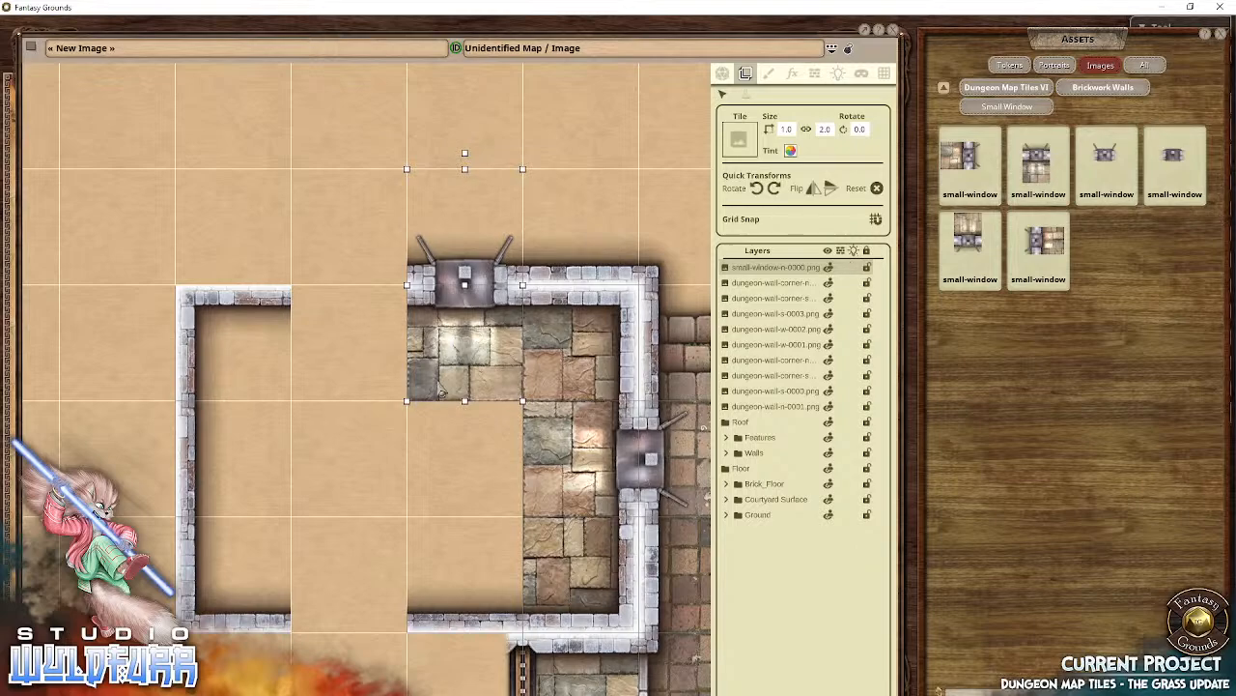
drag(437, 384, 370, 251)
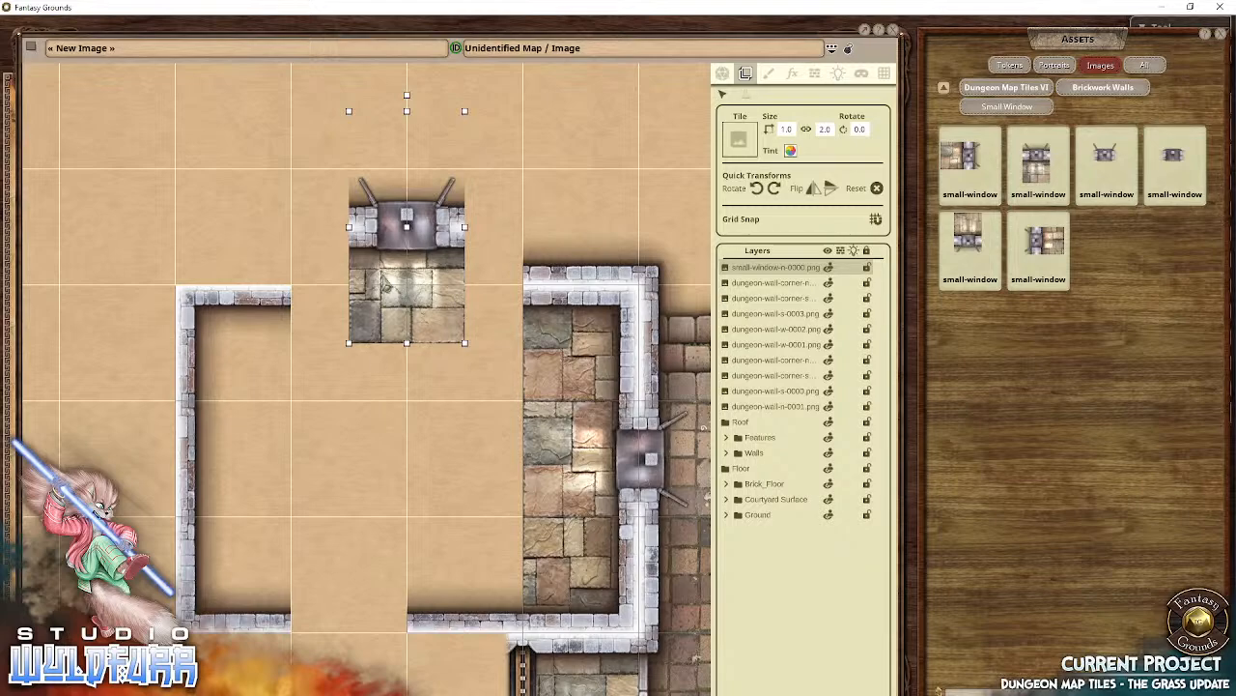
drag(425, 308, 473, 362)
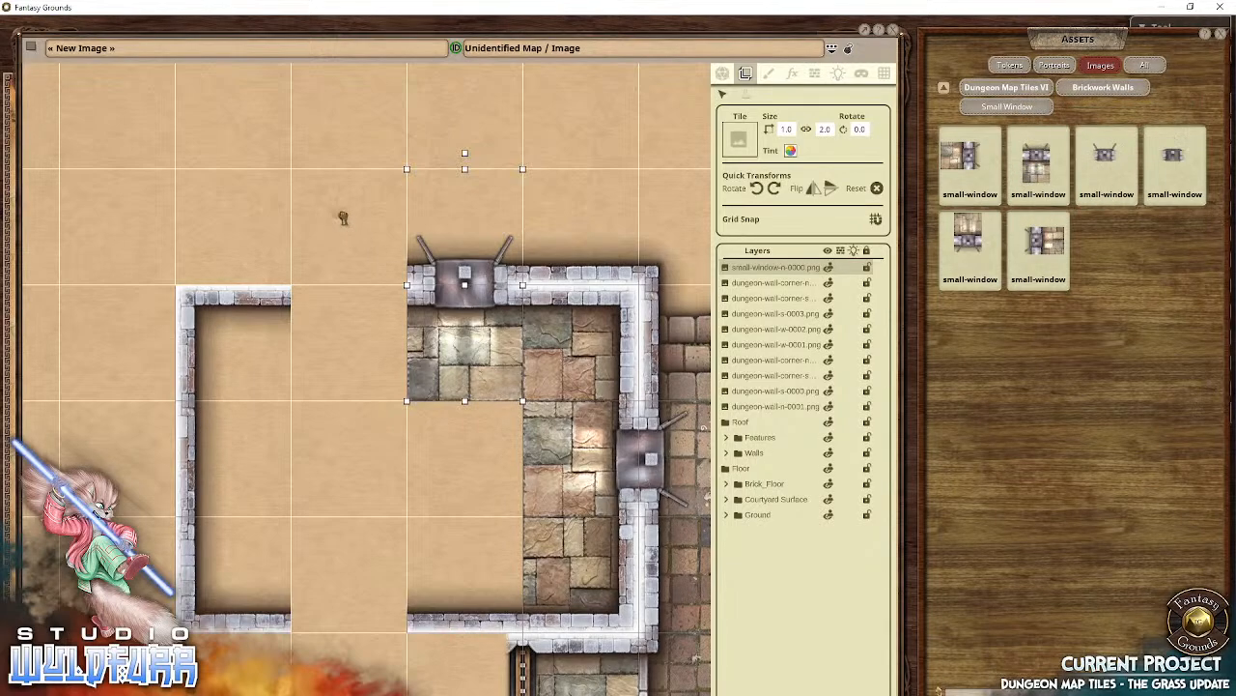
Step: Place the north small-window-overlay tile in the northern chamber's north wall, and move it onto the courtyard's north edge beside the chamber
drag(340, 213, 298, 309)
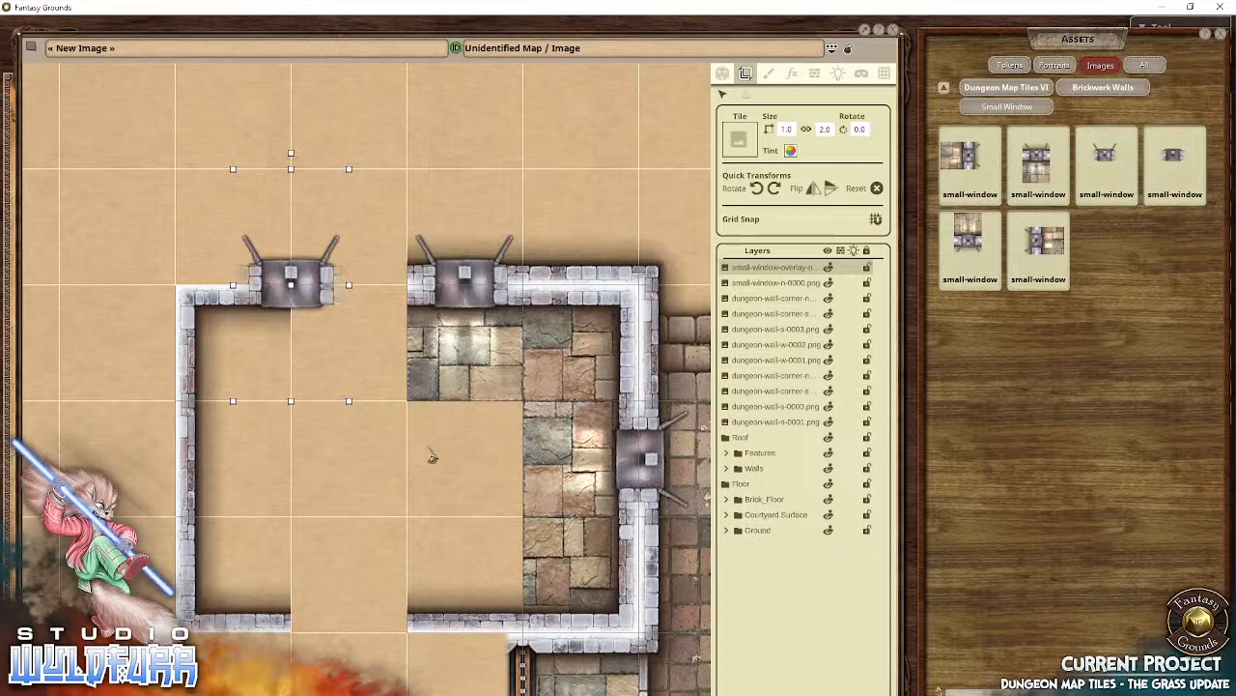
drag(431, 457, 116, 474)
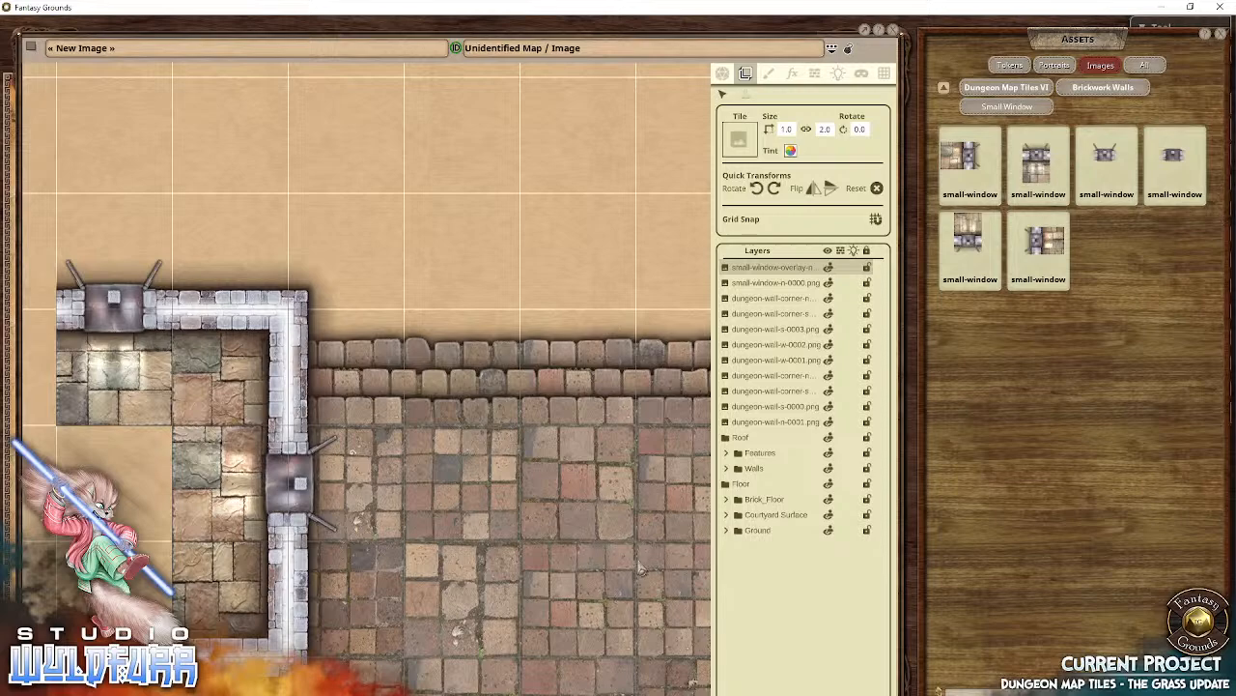
drag(218, 451, 421, 440)
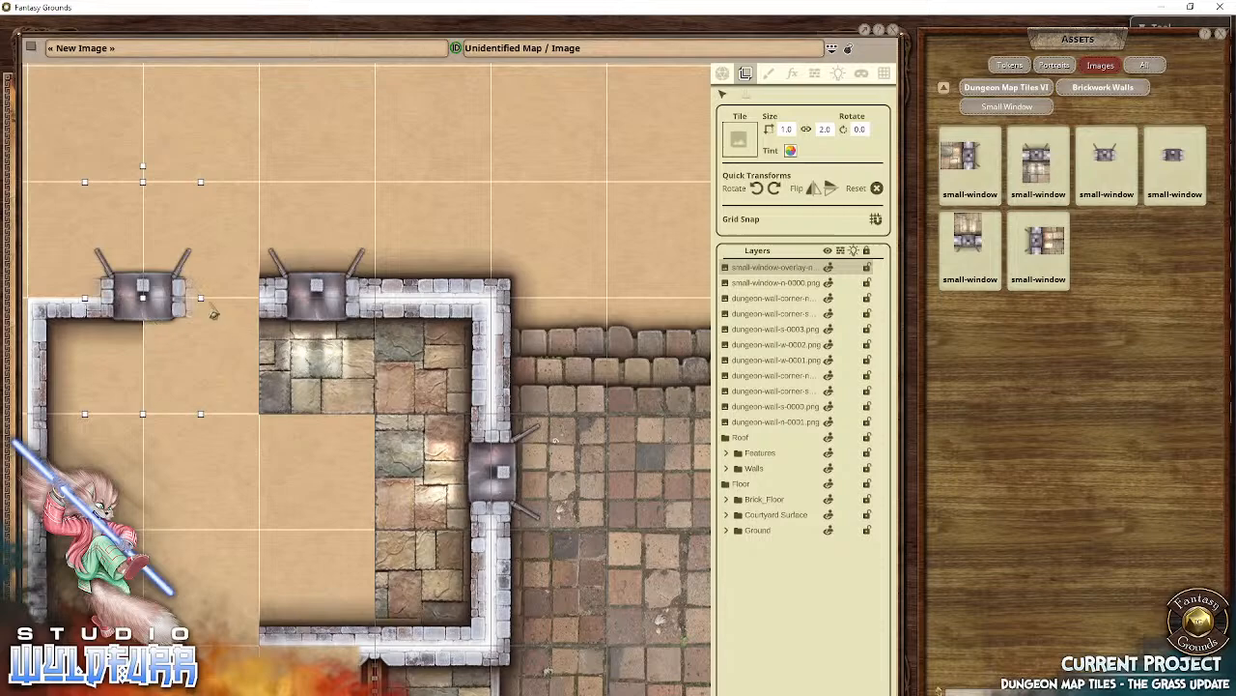
drag(168, 316, 587, 388)
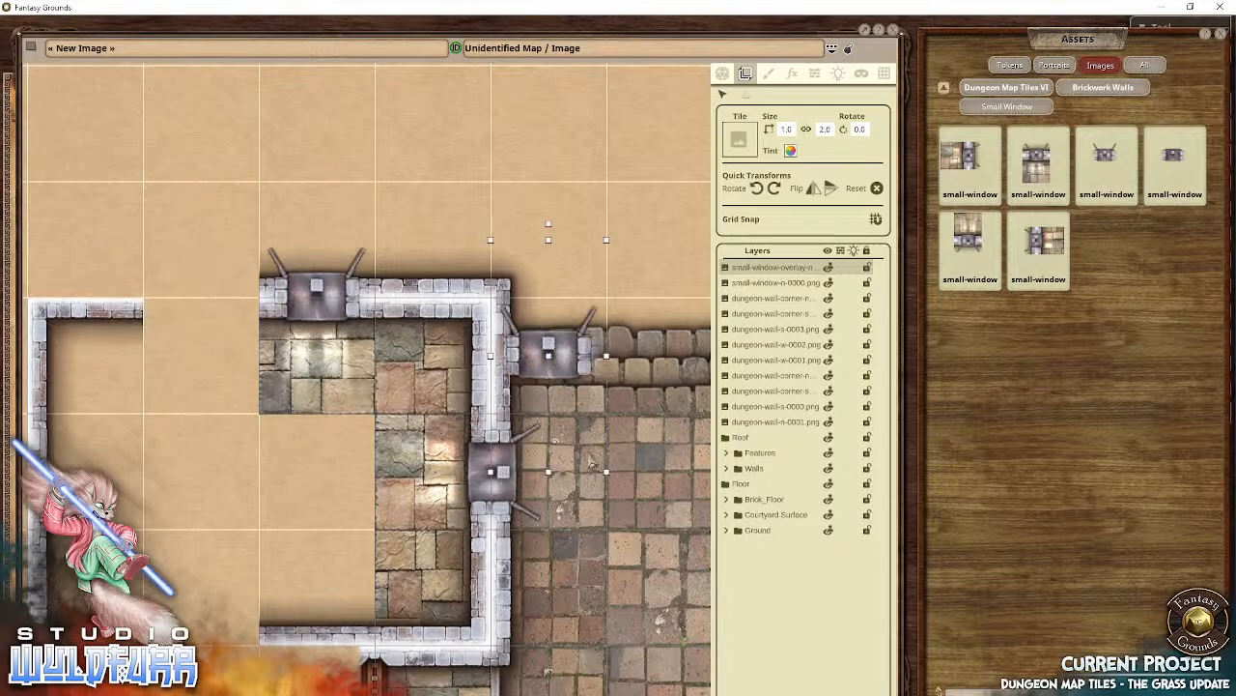
Step: Move the small-window-overlay tile off the courtyard's north edge onto the open paving and delete it
drag(628, 454, 58, 460)
drag(249, 475, 547, 427)
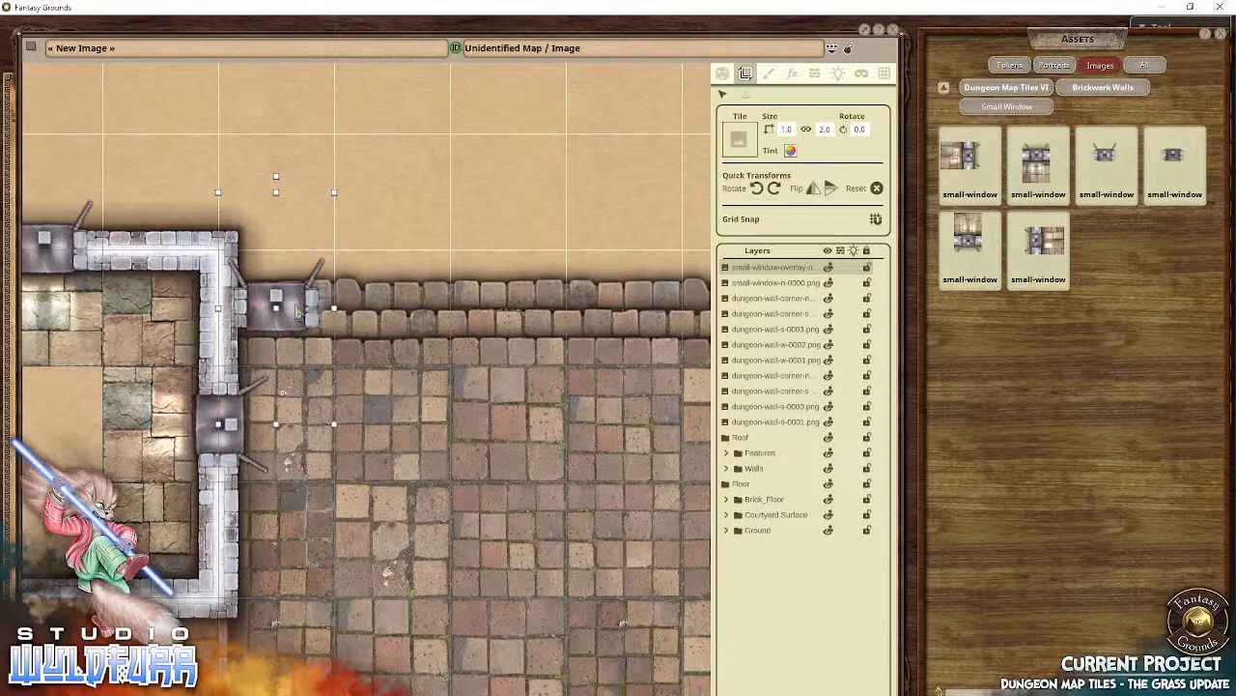
drag(298, 311, 529, 478)
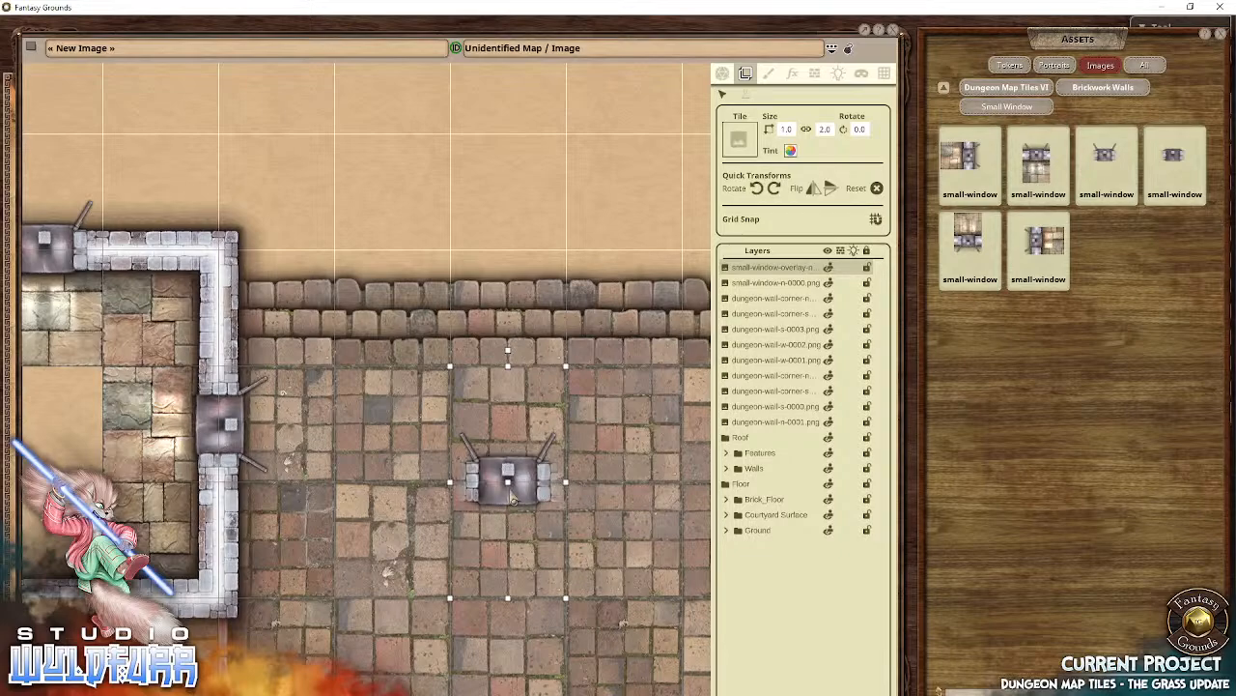
key(Delete)
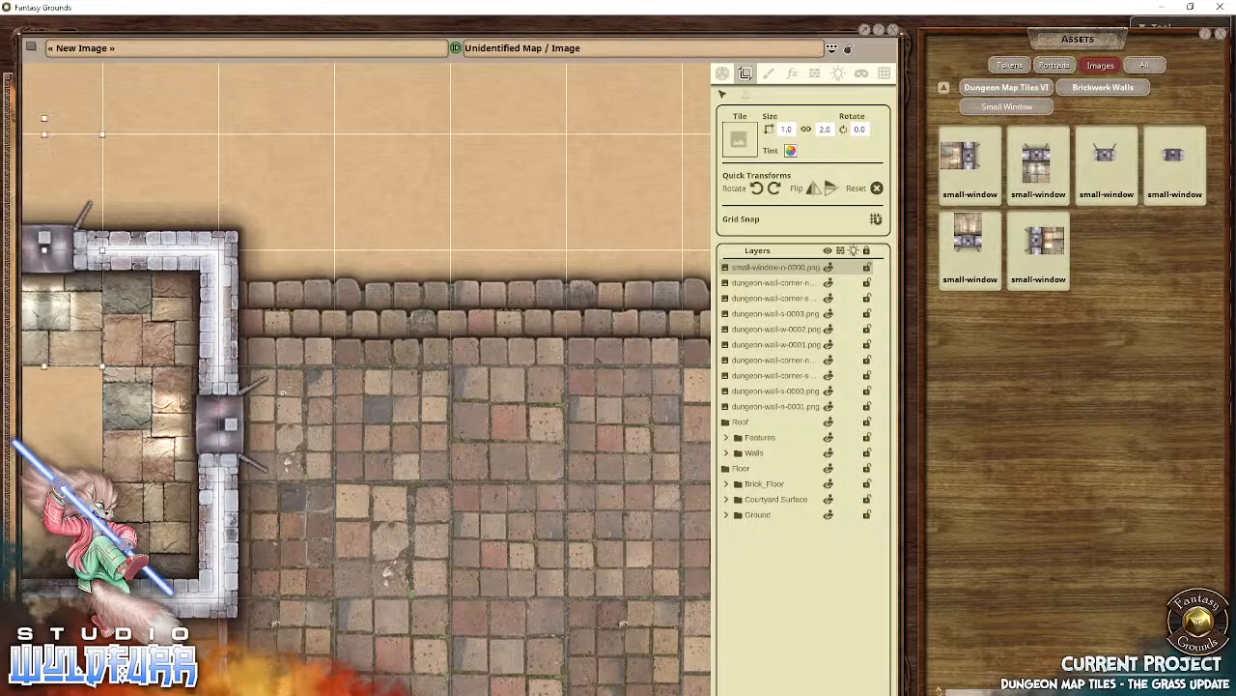
Step: Place small-window-s-0000 in the southern chamber's south wall, adjoining the west end of the finished section
drag(280, 425, 482, 434)
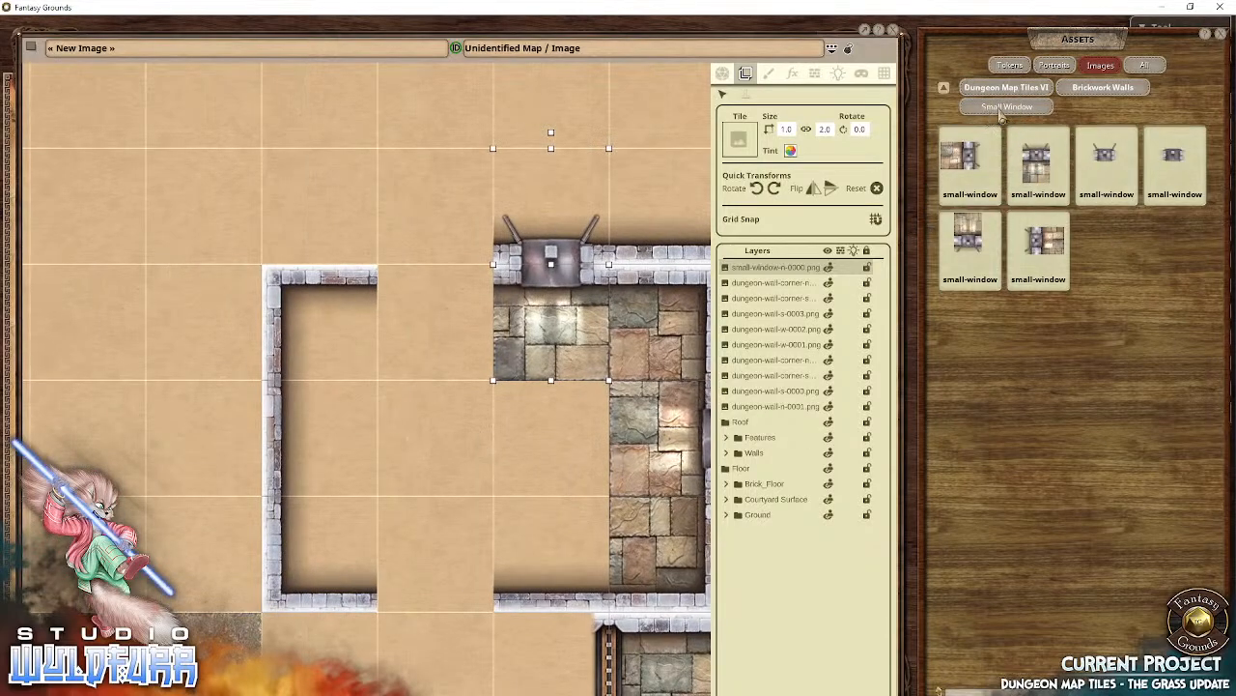
drag(490, 553, 452, 29)
drag(457, 609, 444, 365)
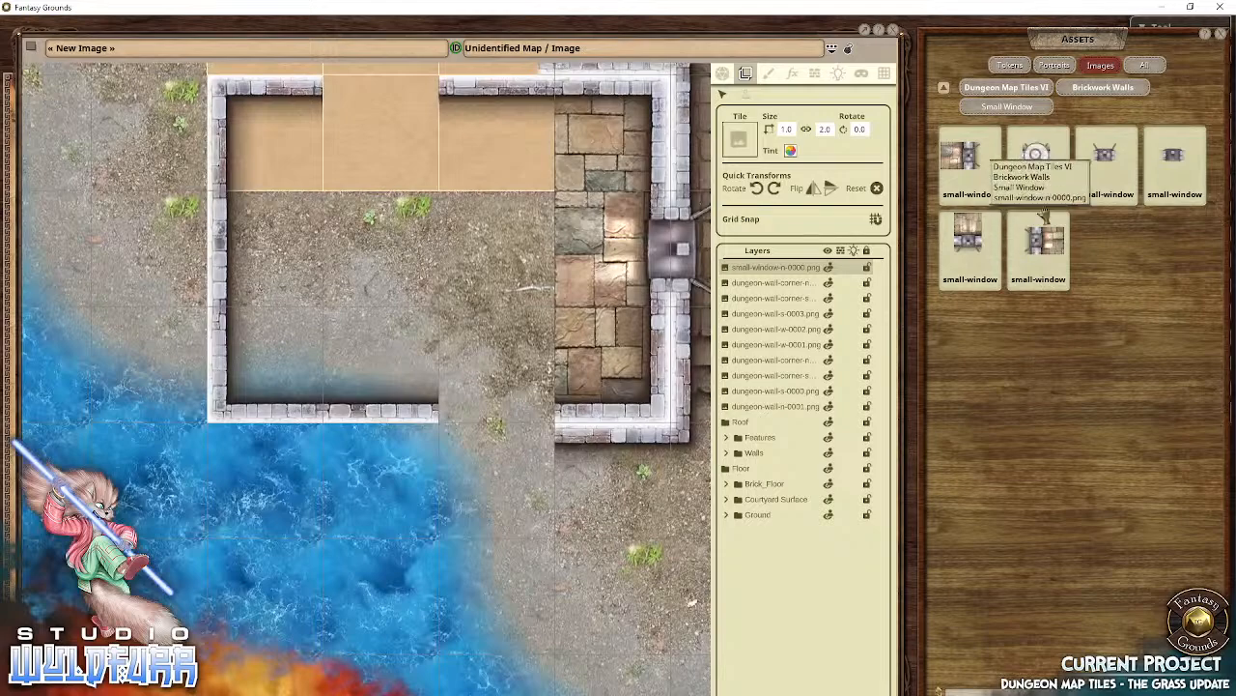
drag(985, 187, 353, 434)
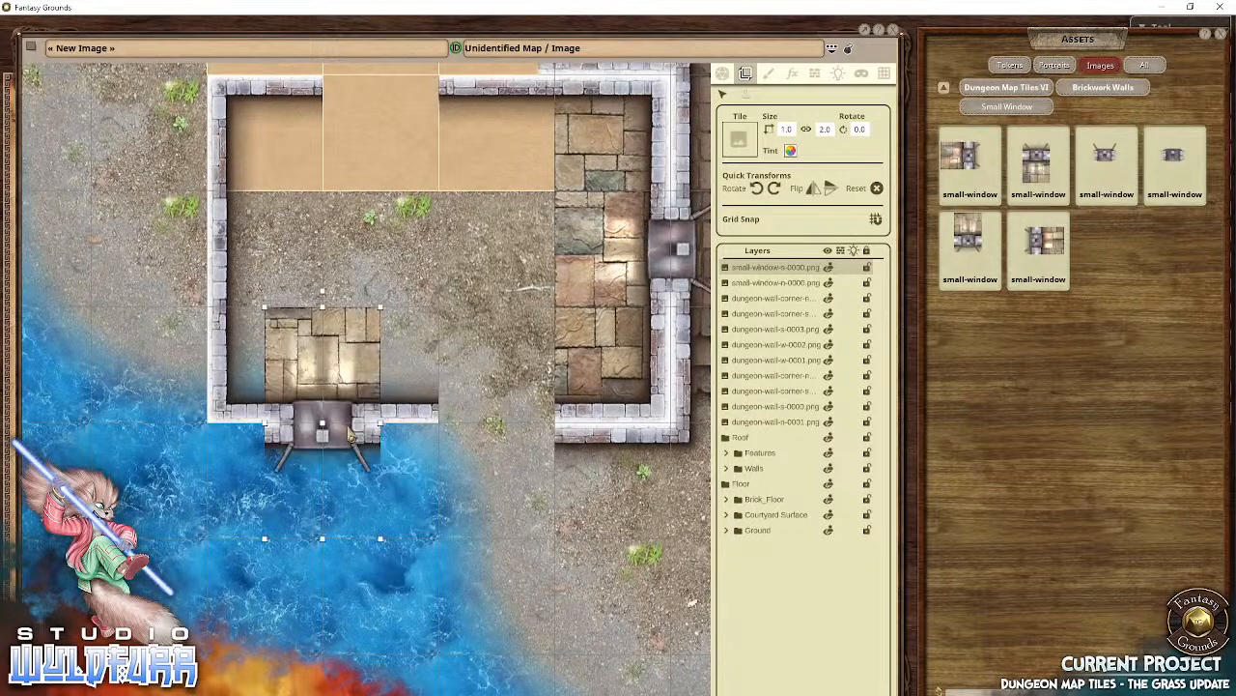
drag(321, 367, 504, 374)
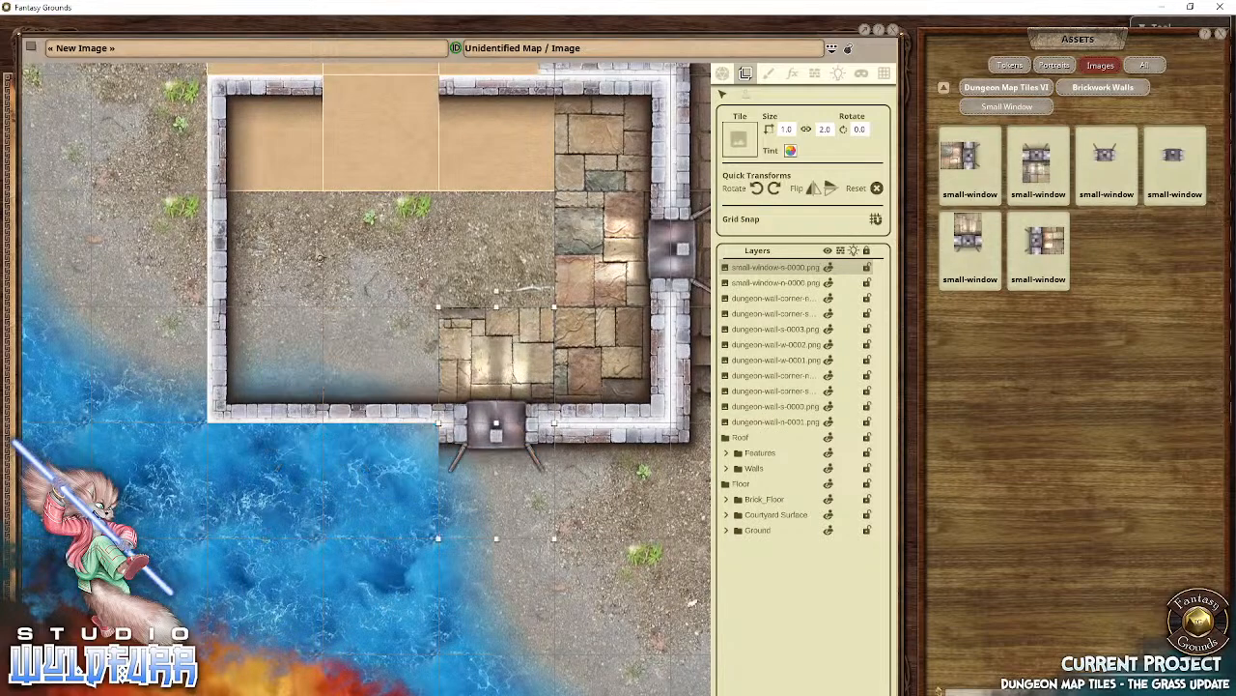
drag(311, 227, 94, 486)
drag(152, 563, 418, 290)
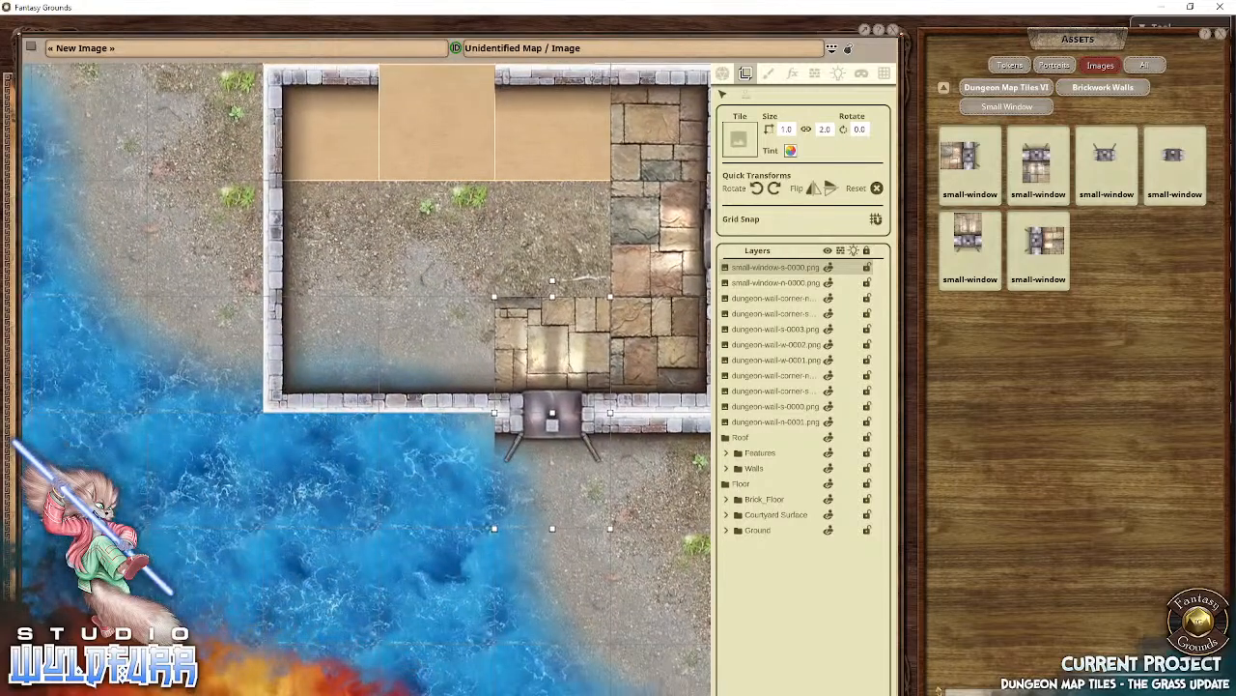
Step: Fill the gap in the northern chamber's north wall with dungeon-wall-n-0003 from the Brickwork Walls folder
drag(524, 240, 440, 428)
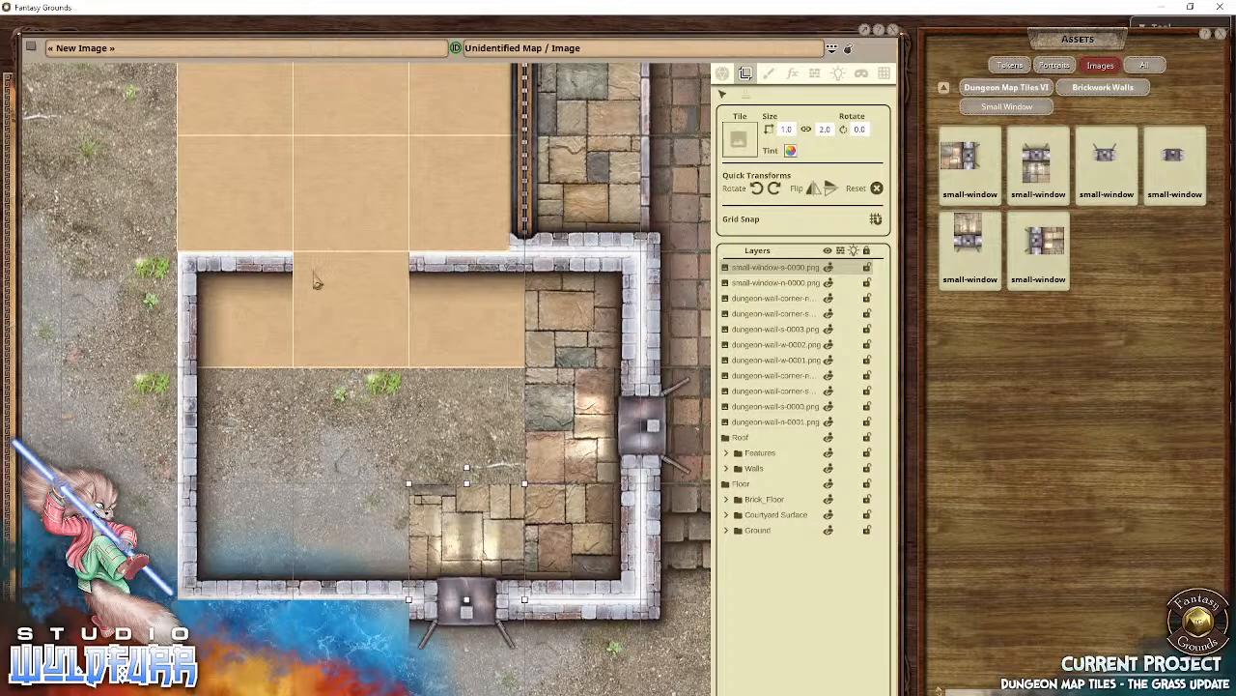
scroll(363, 206, up, 1)
drag(363, 206, 376, 364)
drag(394, 141, 347, 560)
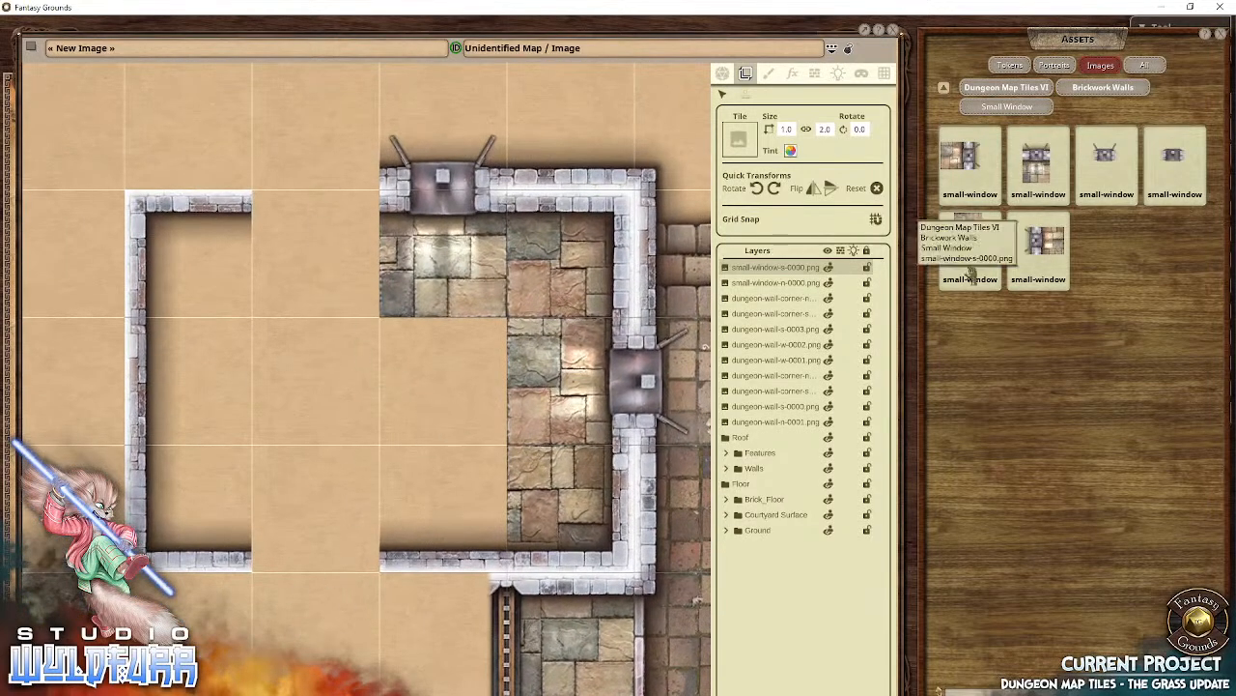
click(1094, 87)
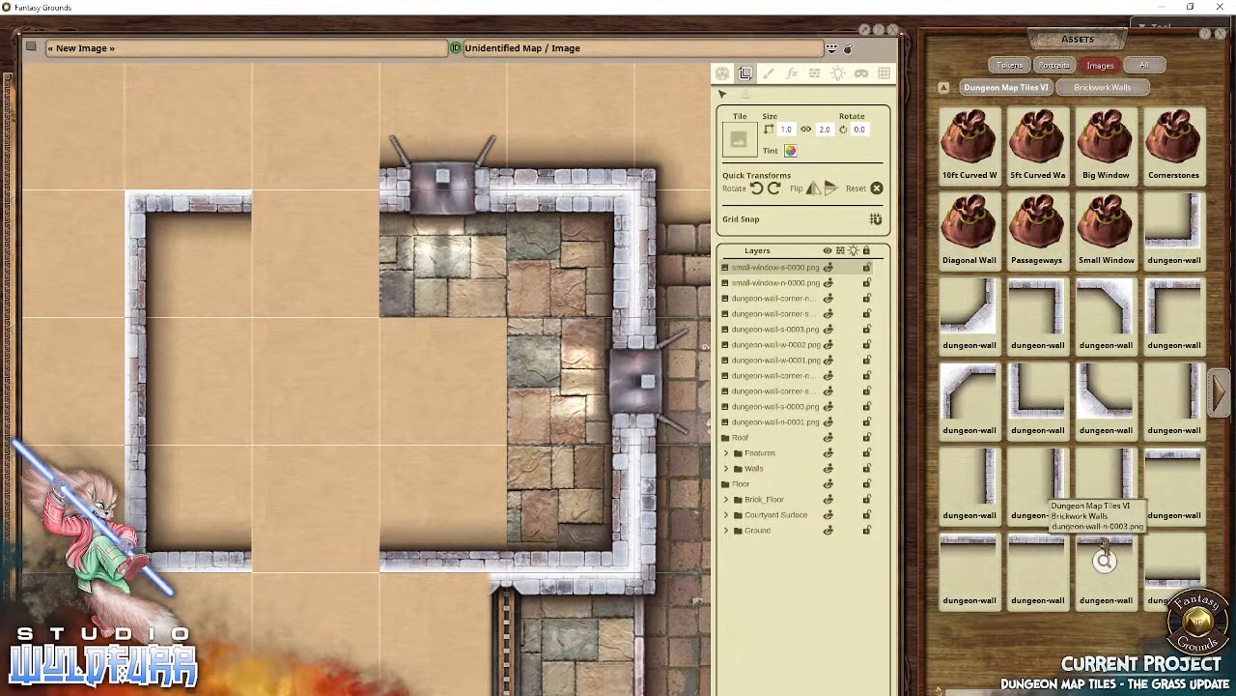
drag(1037, 561, 306, 228)
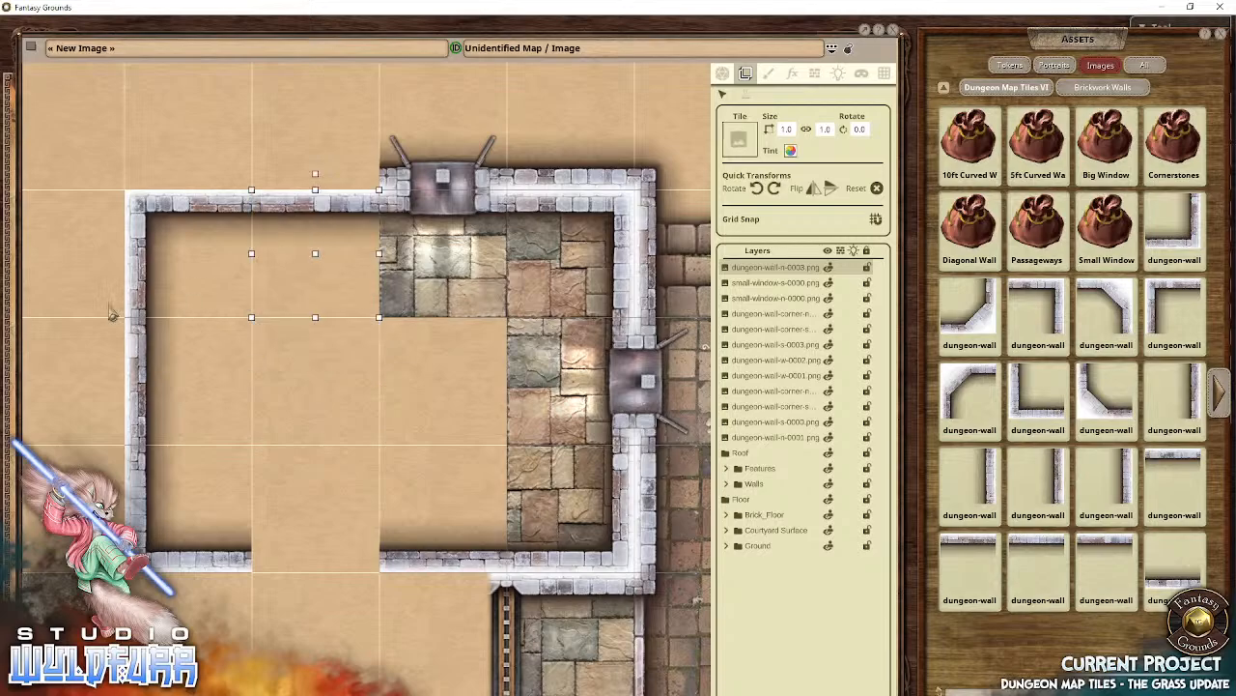
Step: Place a second dungeon-wall-n-0003 west of the portcullis, directly beneath the northern chamber's south wall
drag(322, 571, 344, 288)
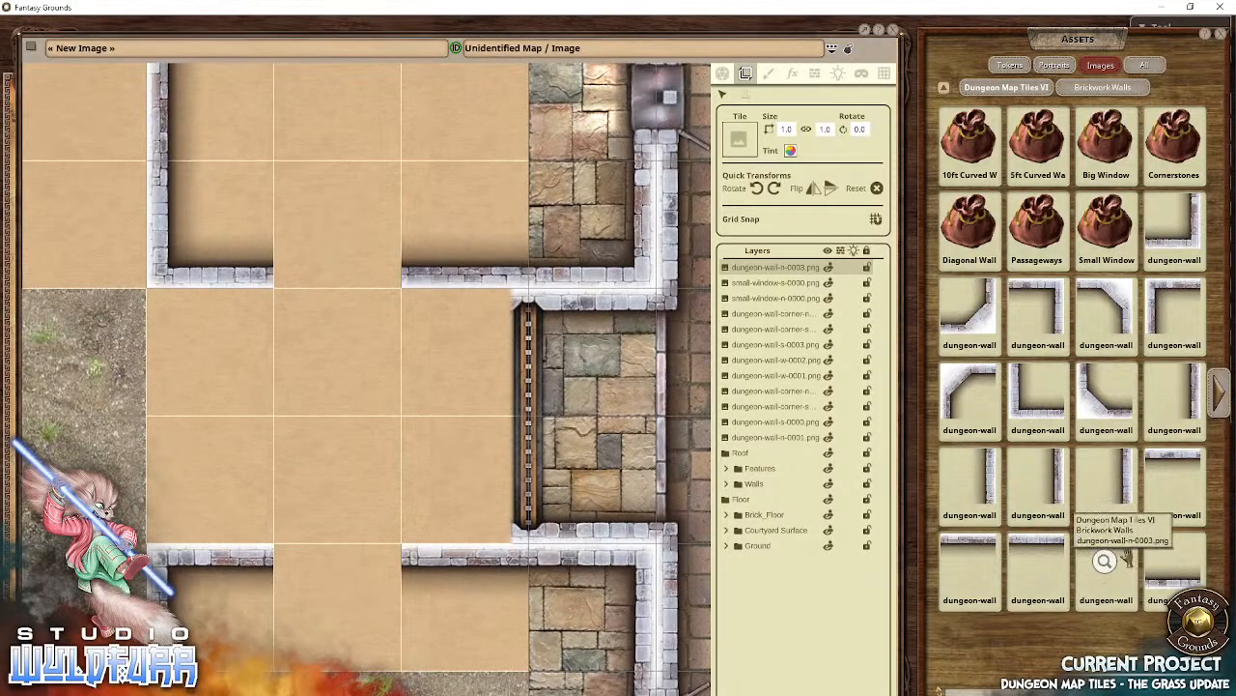
drag(1104, 566, 444, 323)
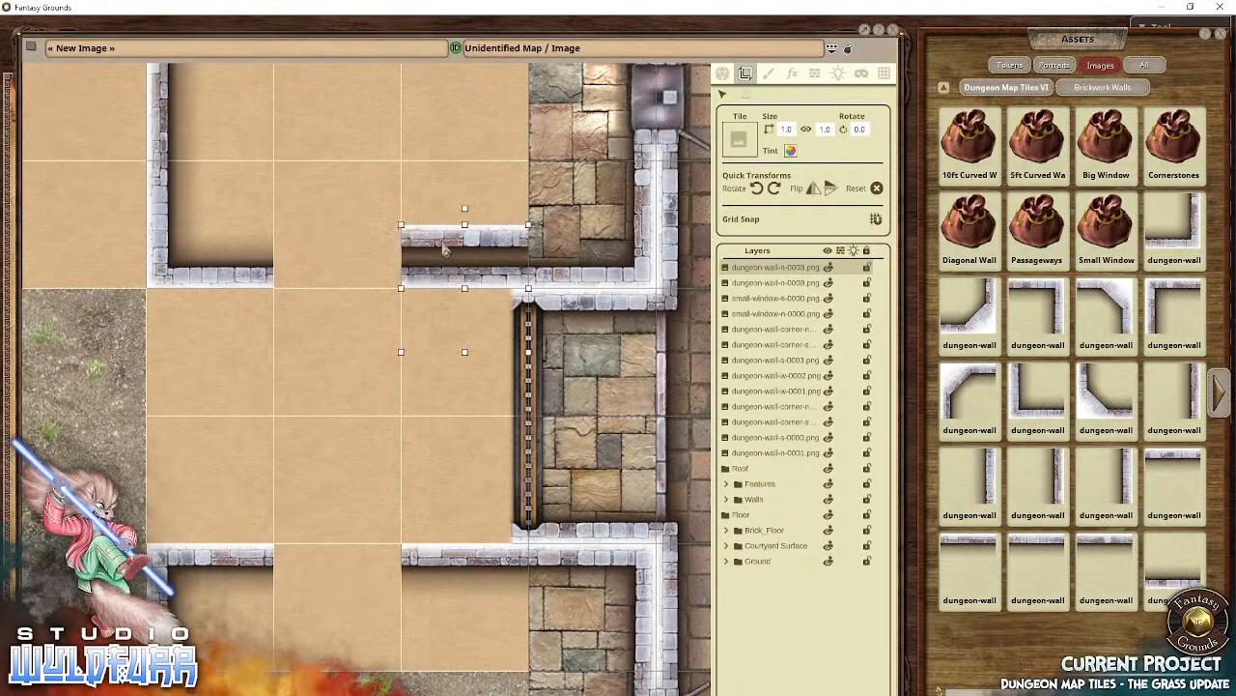
drag(442, 263, 446, 302)
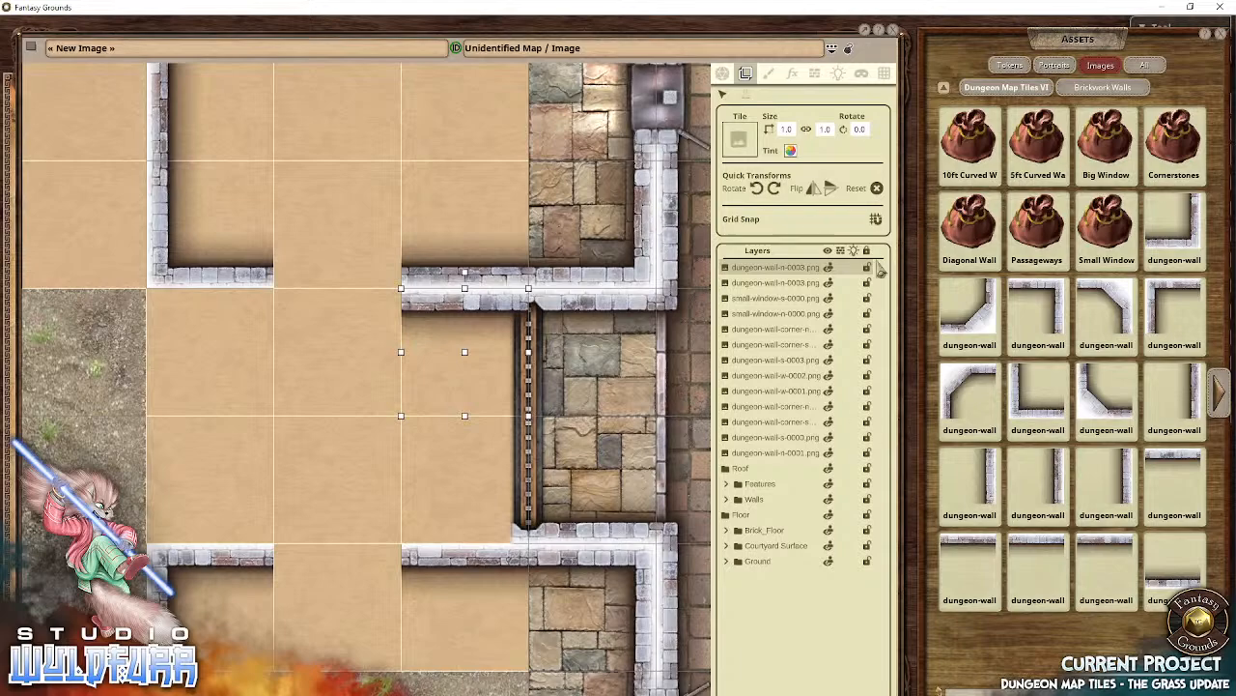
Step: Move the Roof and Floor folders with their subfolders above the loose wall and window tiles in the layer order
click(743, 469)
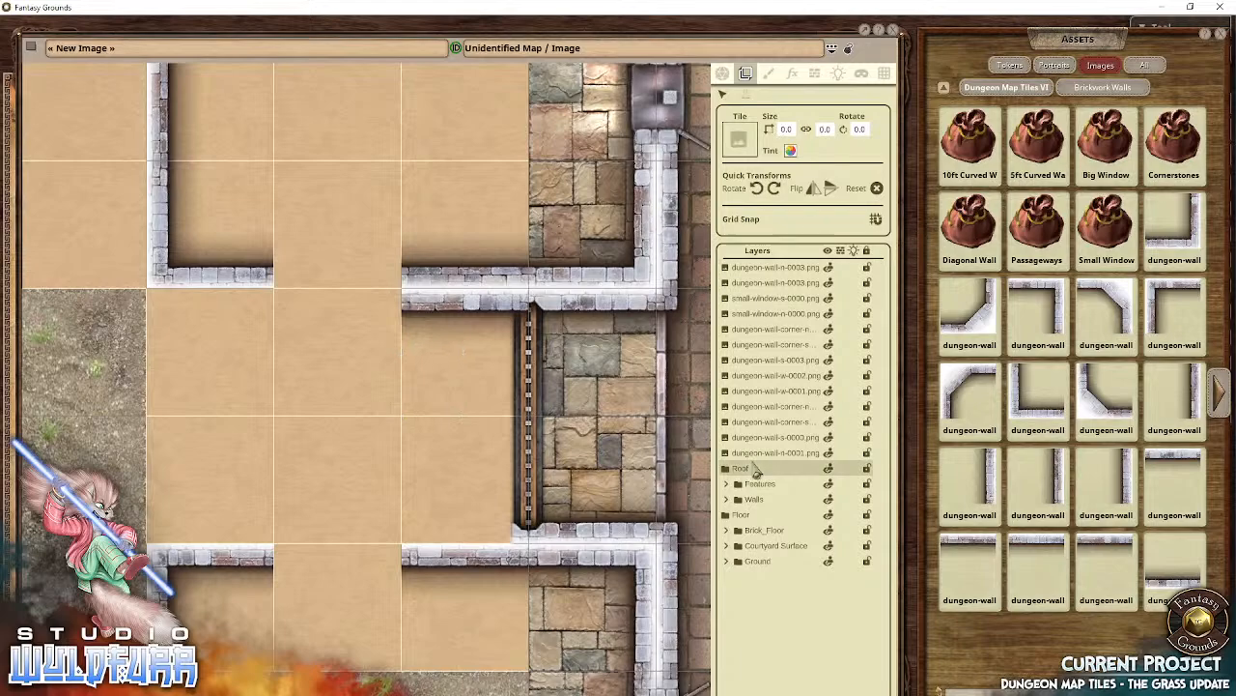
shift+click(769, 564)
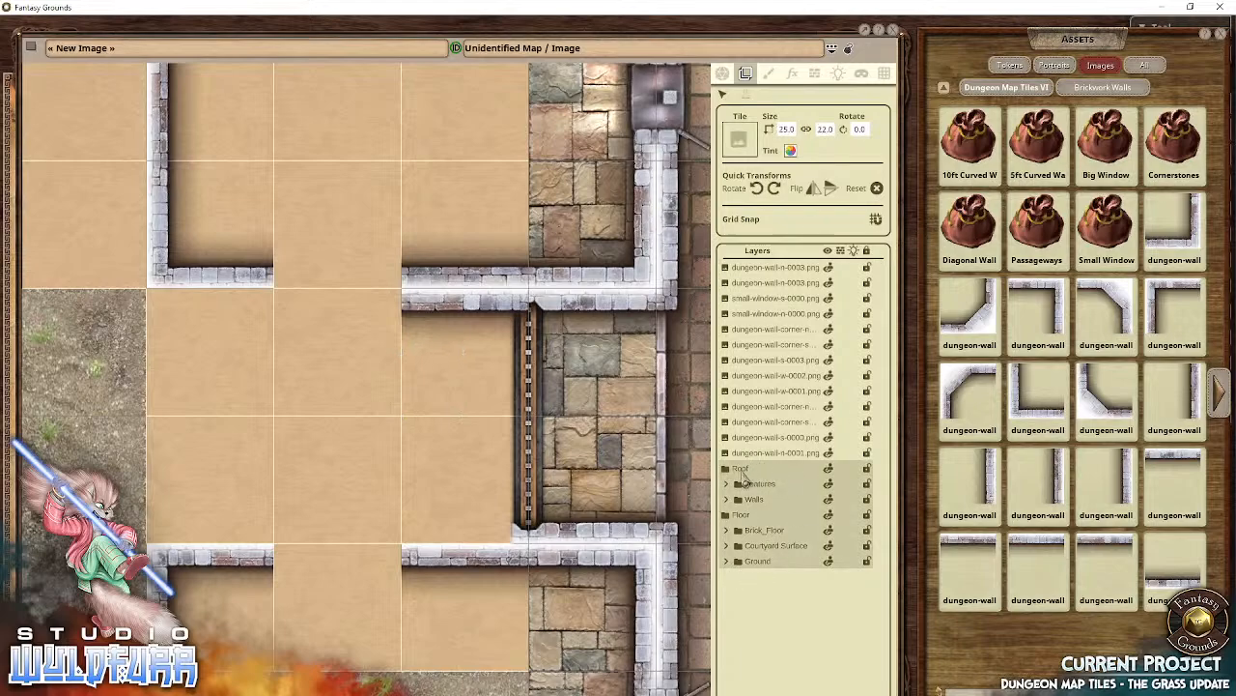
drag(741, 479, 732, 275)
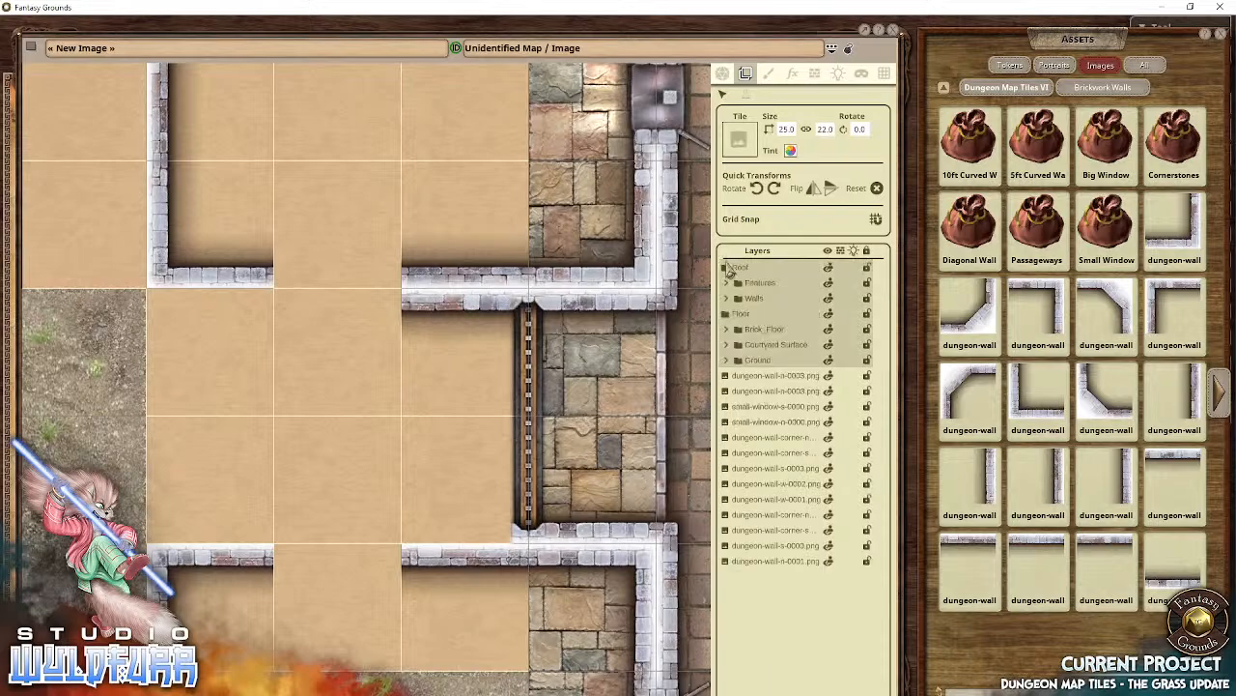
Step: File all the loose dungeon-wall and small-window tiles in the Walls folder and check the folder's contents
click(736, 379)
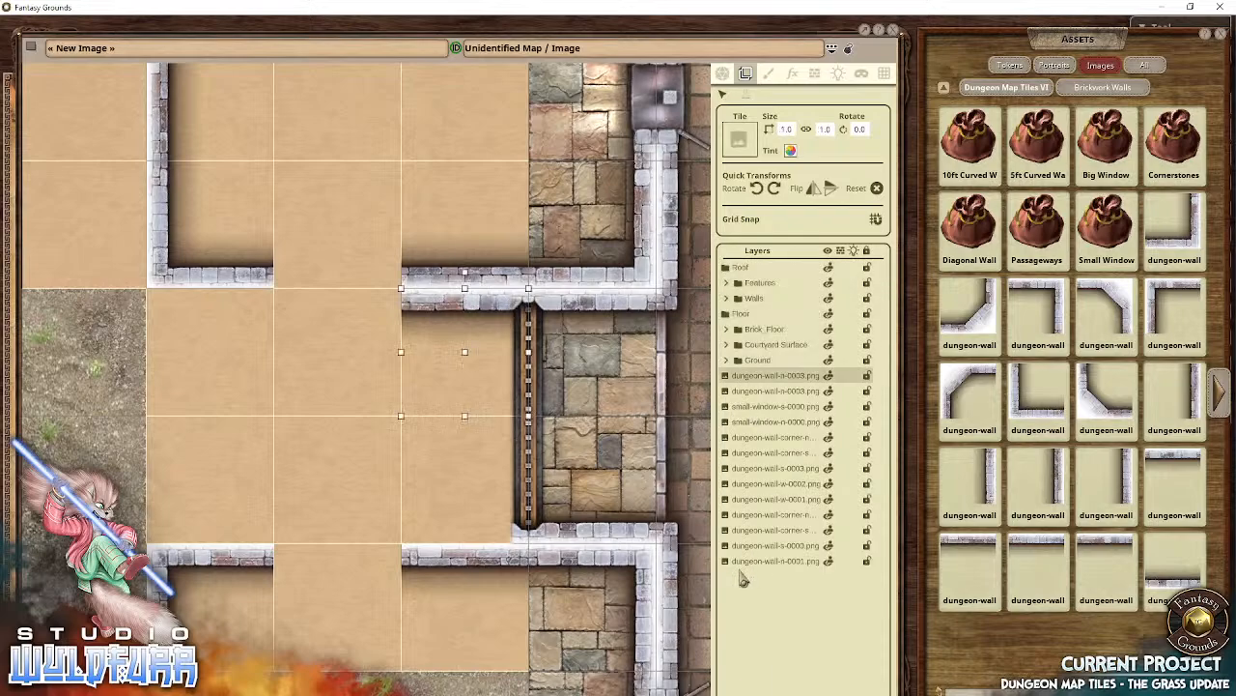
shift+click(733, 565)
drag(765, 440, 746, 306)
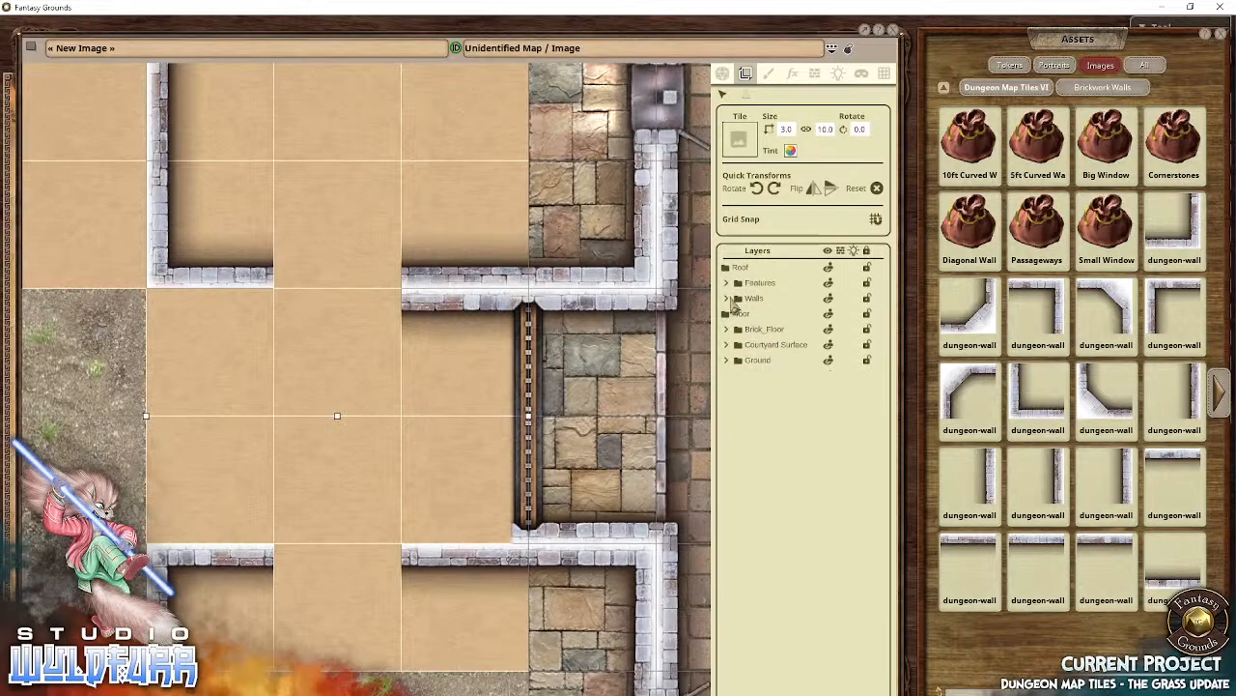
click(727, 299)
click(726, 298)
click(727, 299)
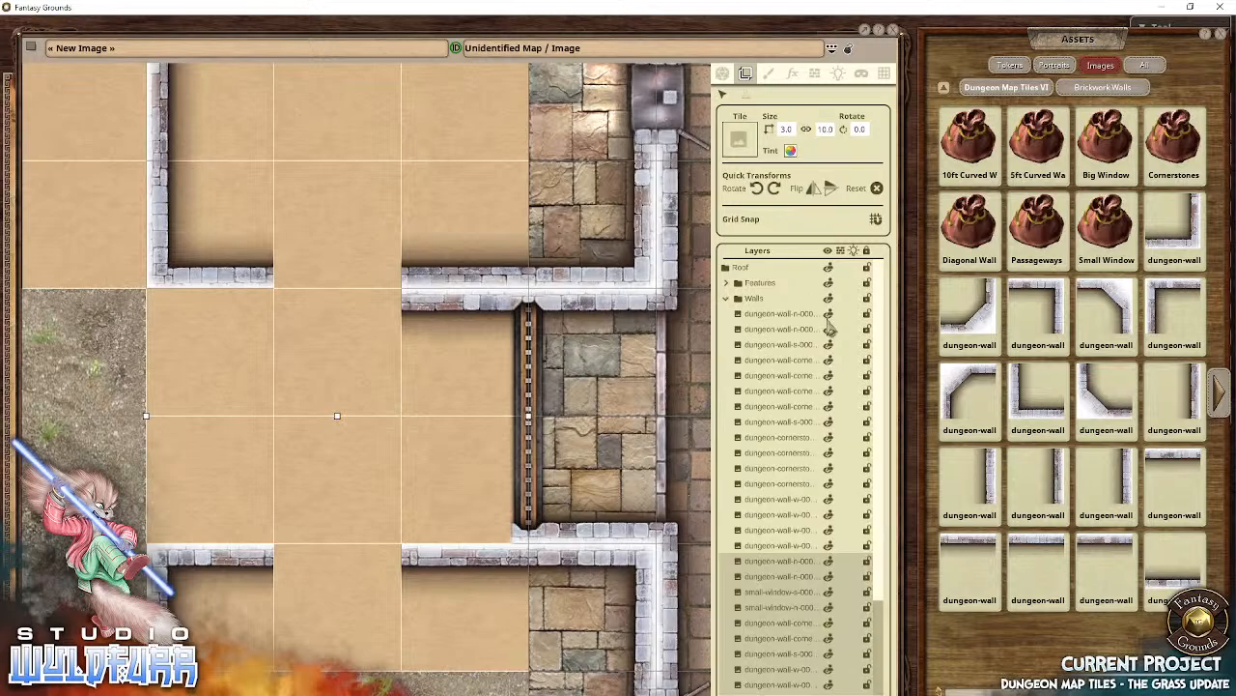
click(726, 299)
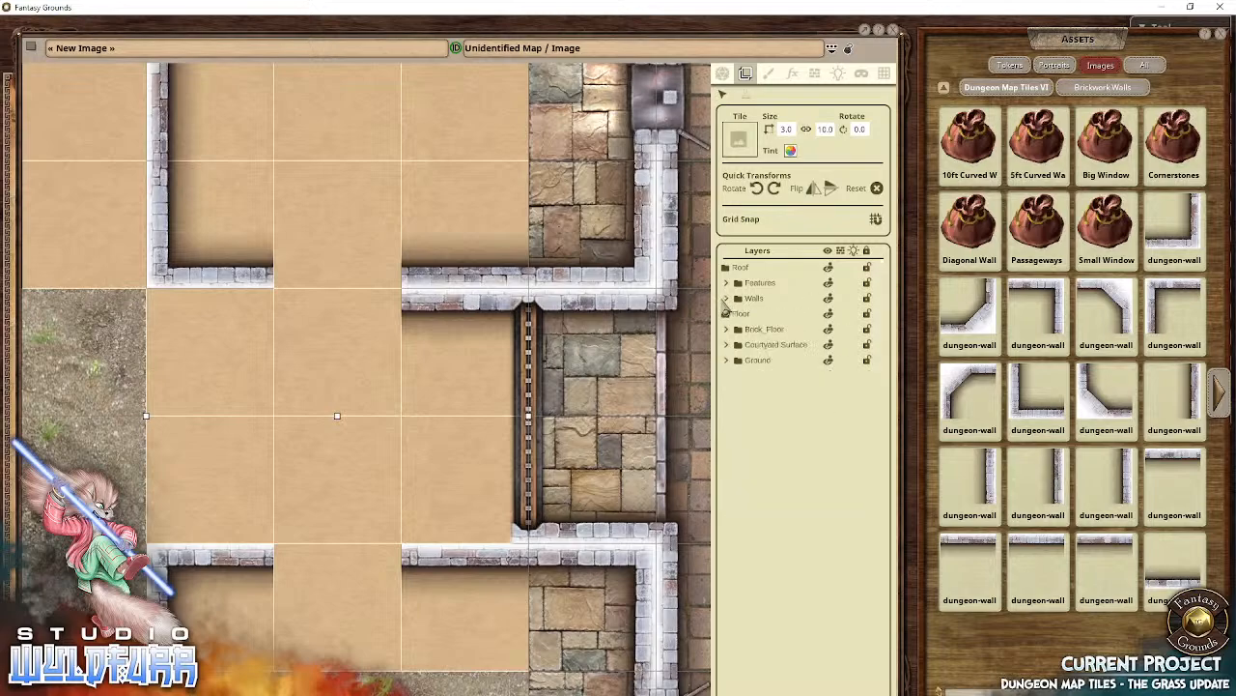
Step: Move one dungeon-cornerstone tile higher in the Walls folder, above two dungeon-wall-corner tiles, and collapse the folder
drag(326, 464, 376, 577)
drag(437, 415, 429, 600)
drag(493, 306, 365, 338)
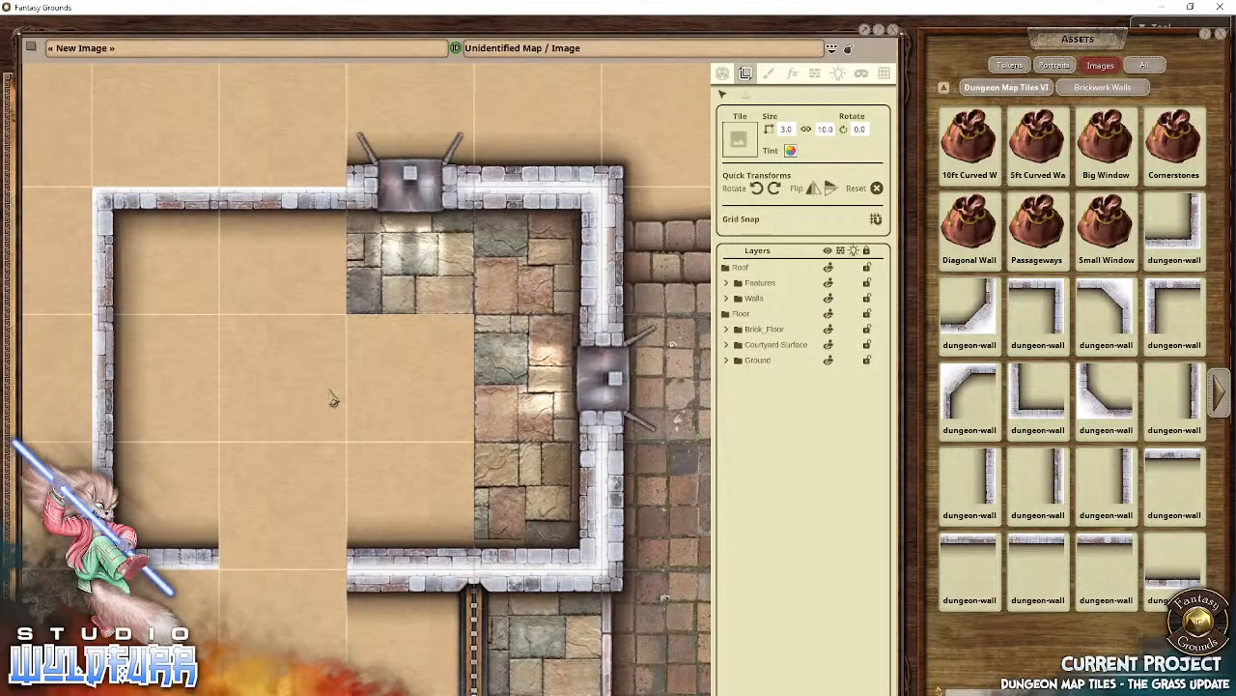
click(726, 299)
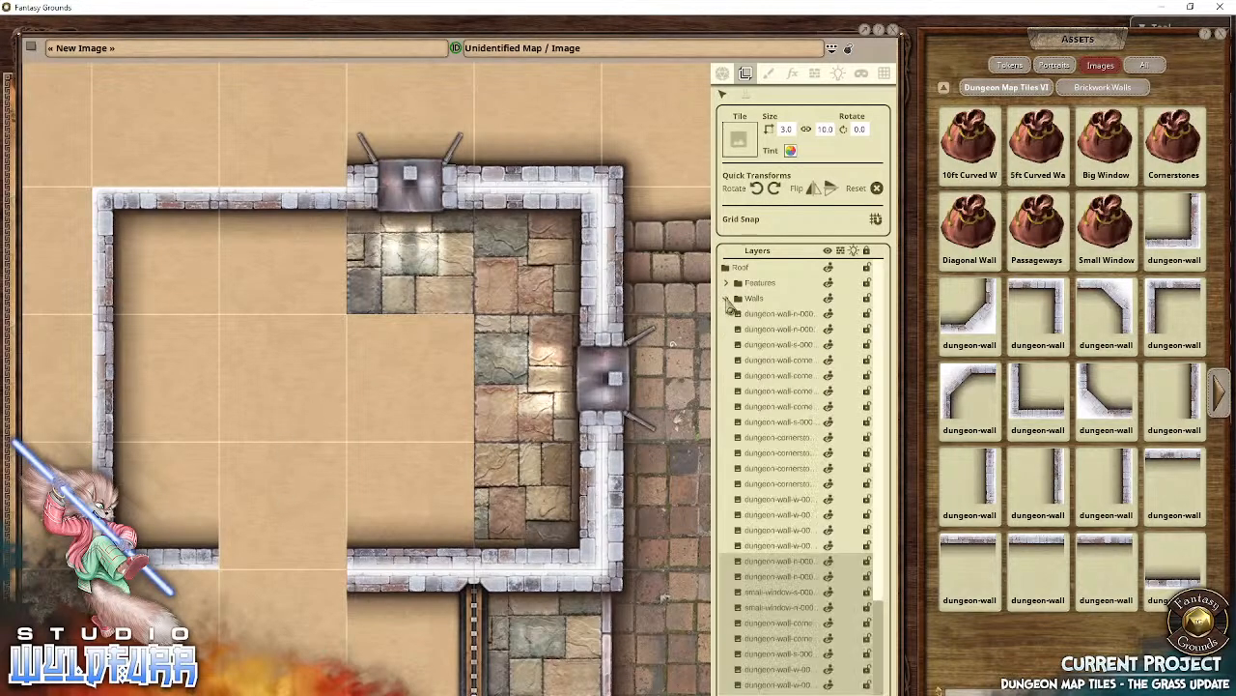
drag(782, 439, 765, 400)
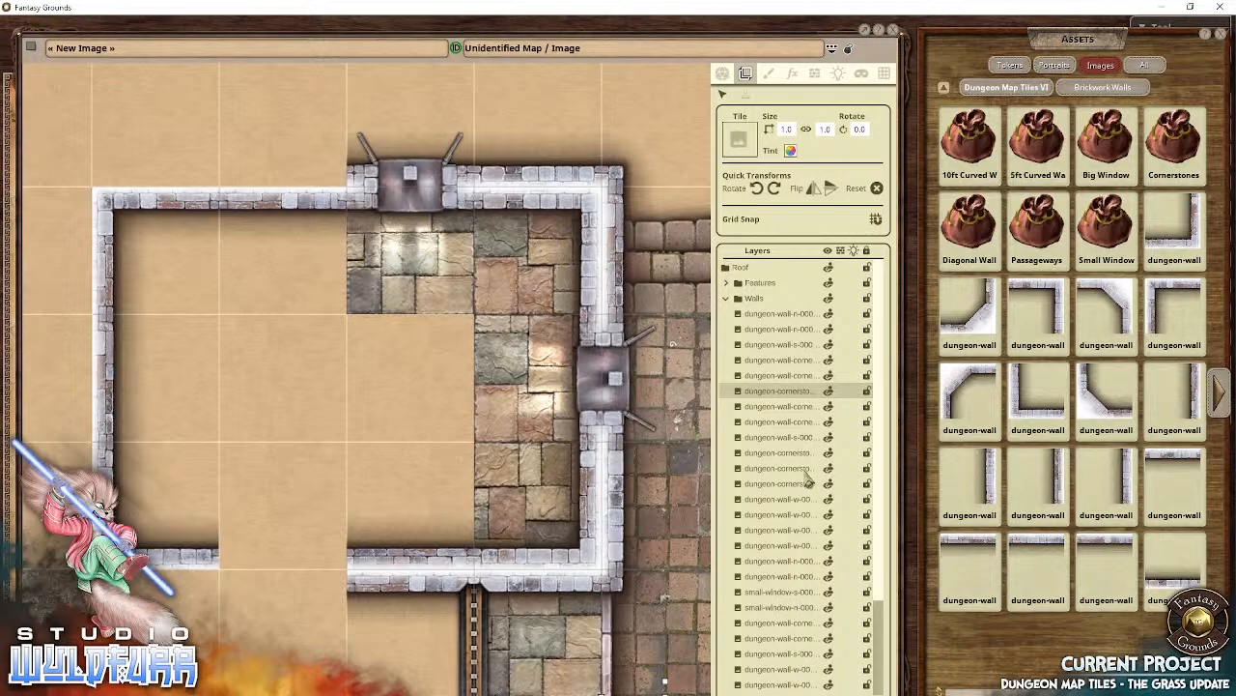
drag(880, 605, 876, 512)
click(725, 302)
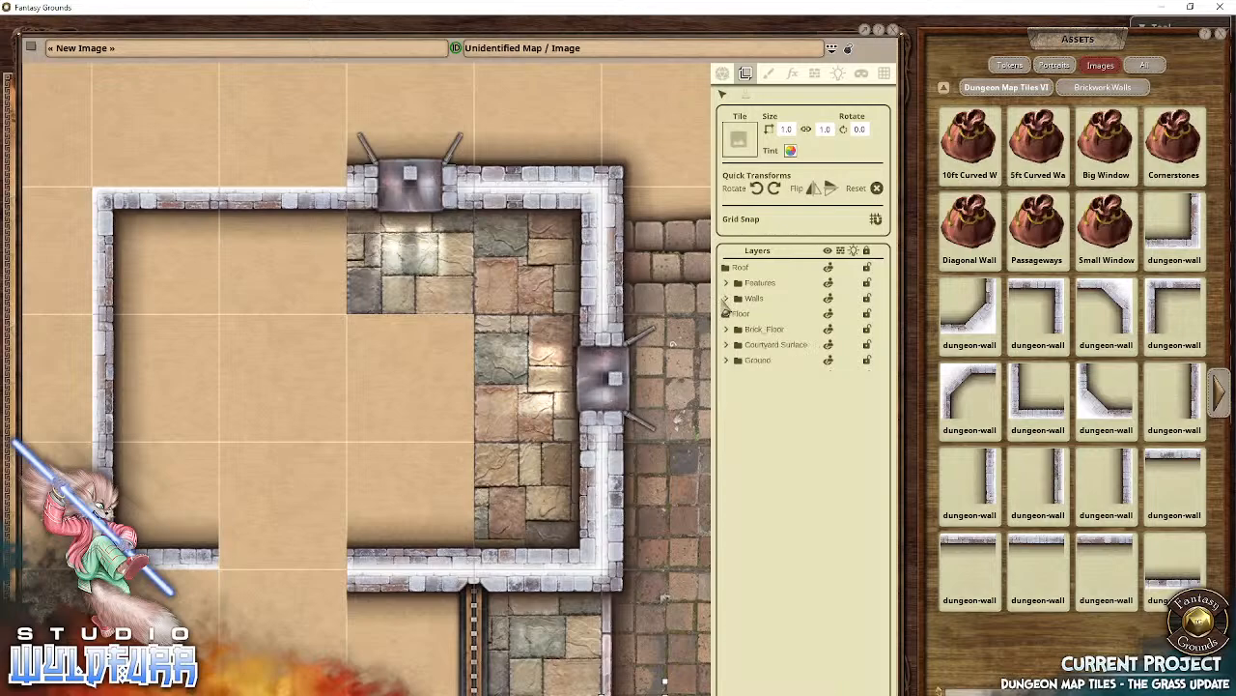
Step: Select the collapsed Walls folder in the layer list
click(757, 299)
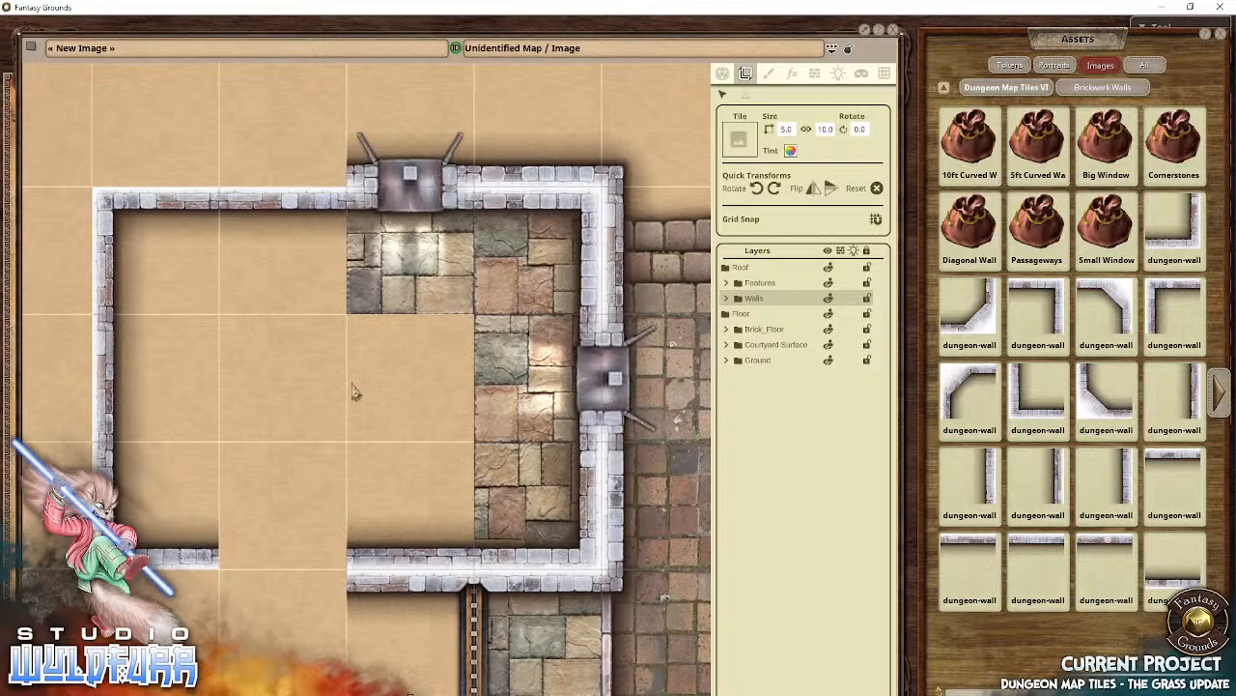
drag(356, 405, 296, 384)
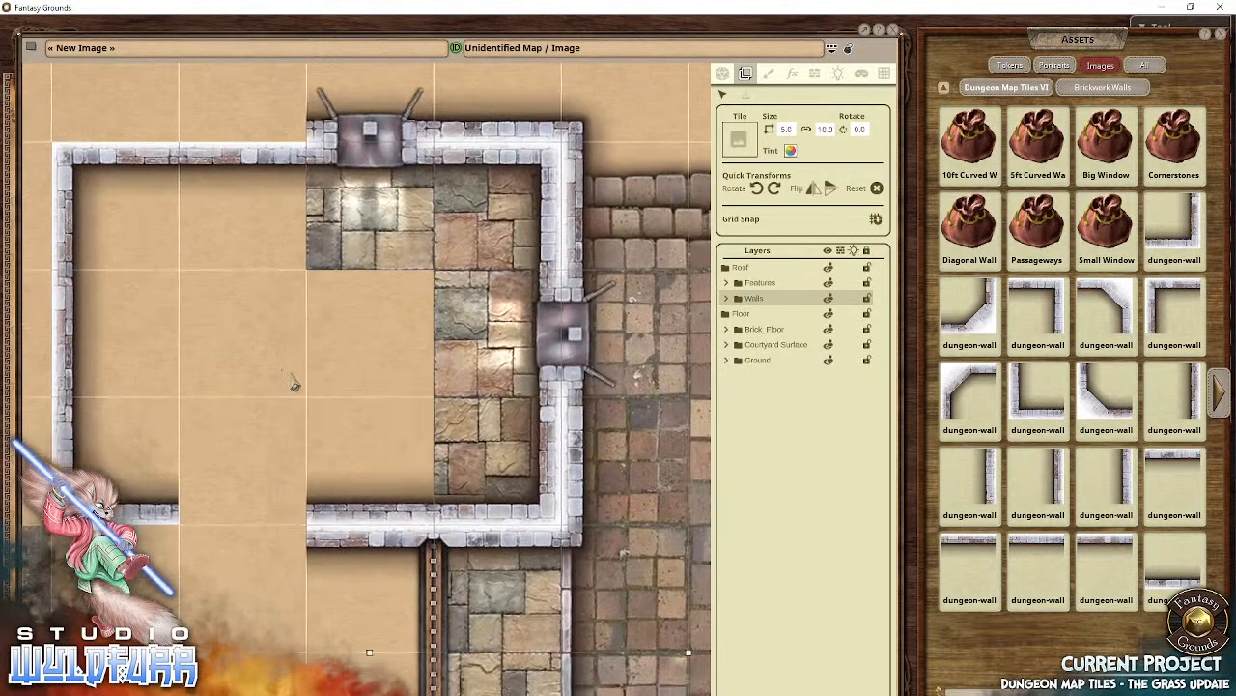
drag(303, 338, 381, 416)
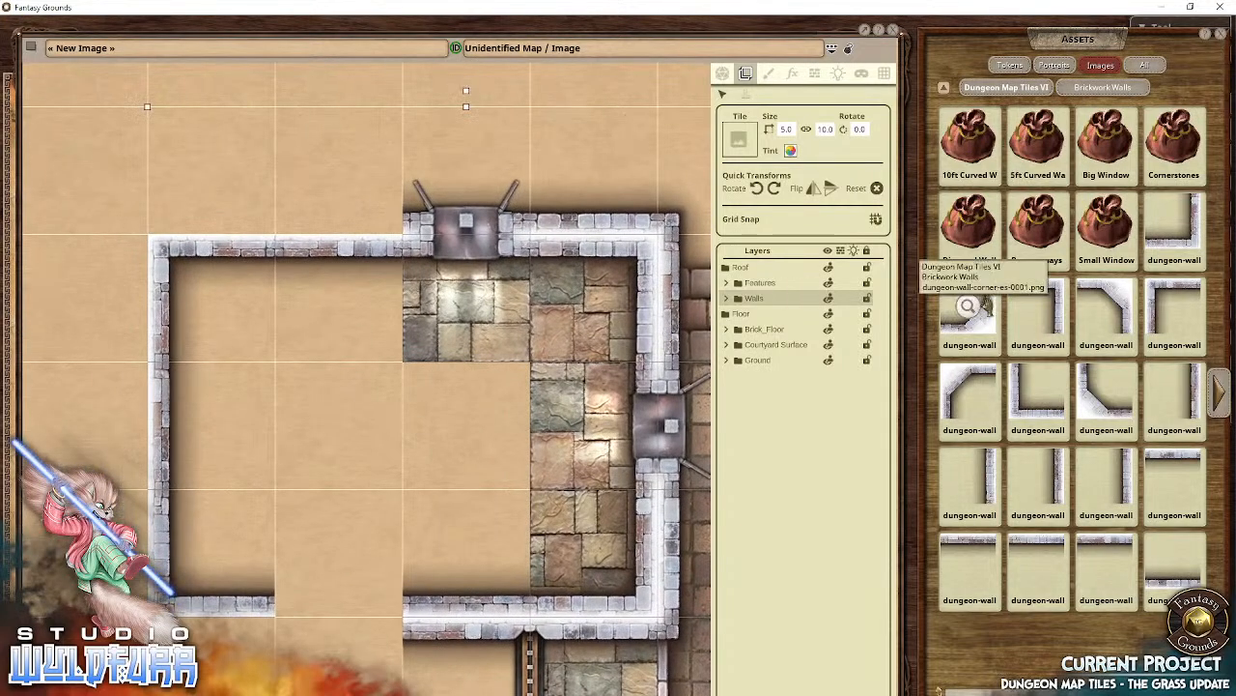
Step: Place the dungeon-wall-n-0001 and dungeon-wall-s-0000 tiles at the west end of the passage between the two rooms
drag(506, 499, 669, 265)
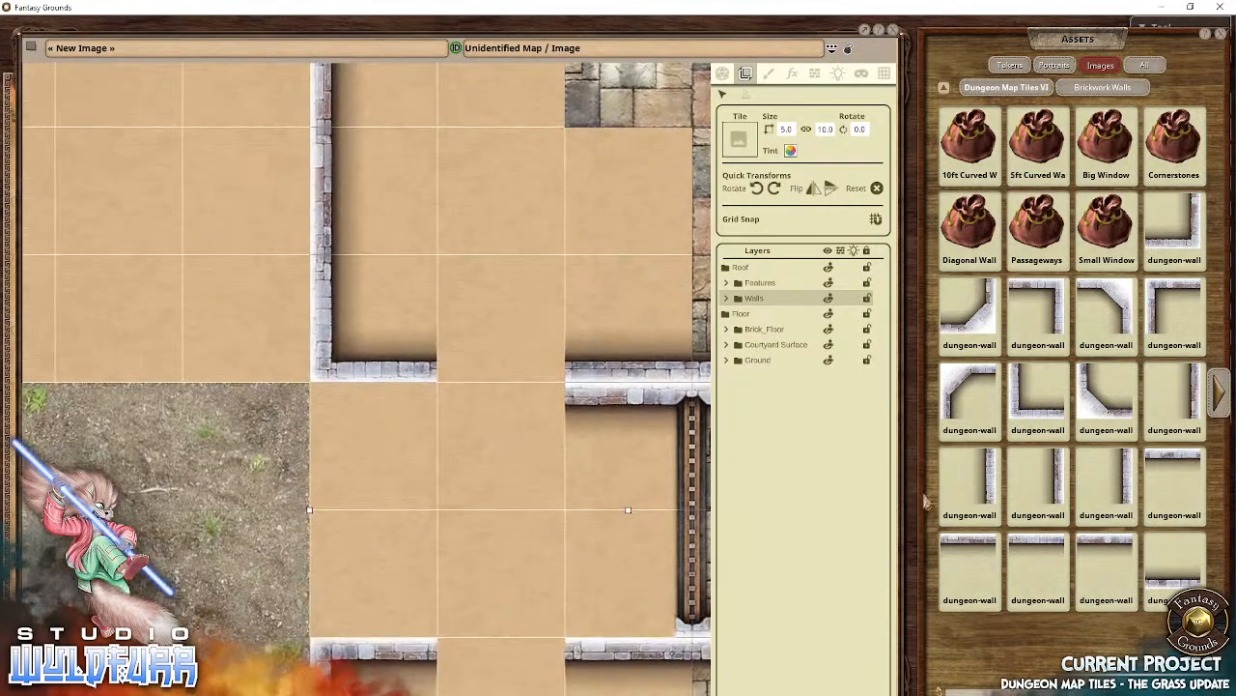
drag(968, 560, 373, 416)
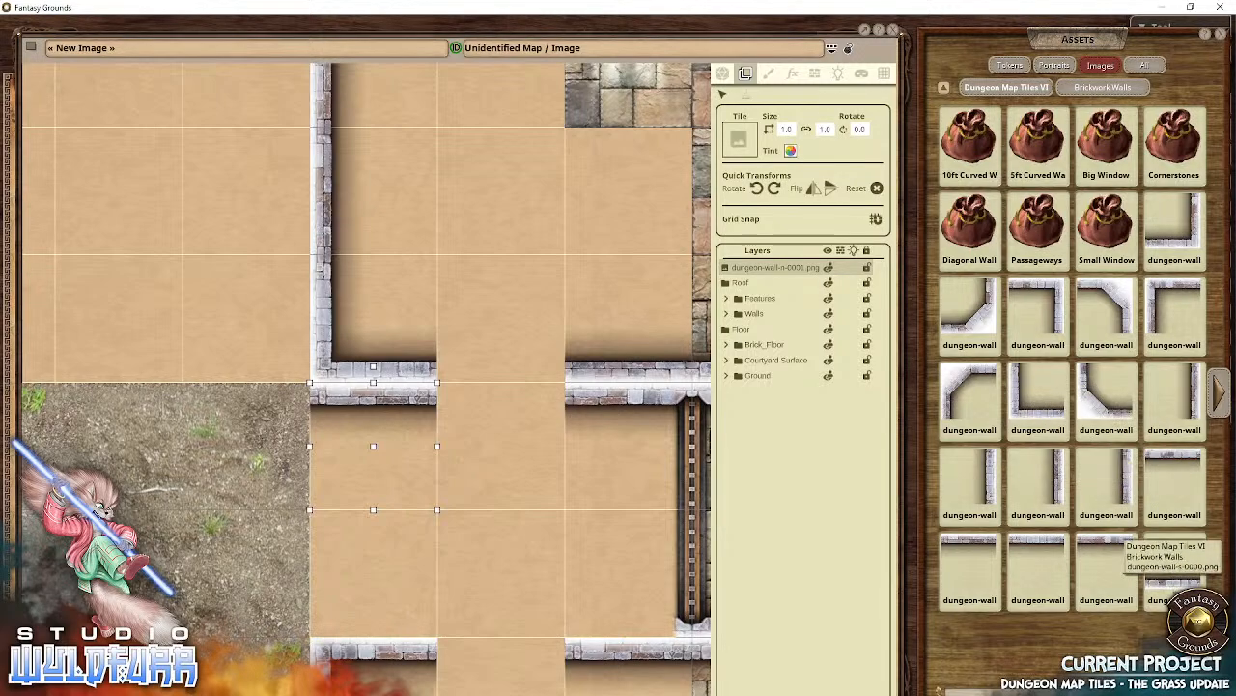
drag(1172, 565, 399, 591)
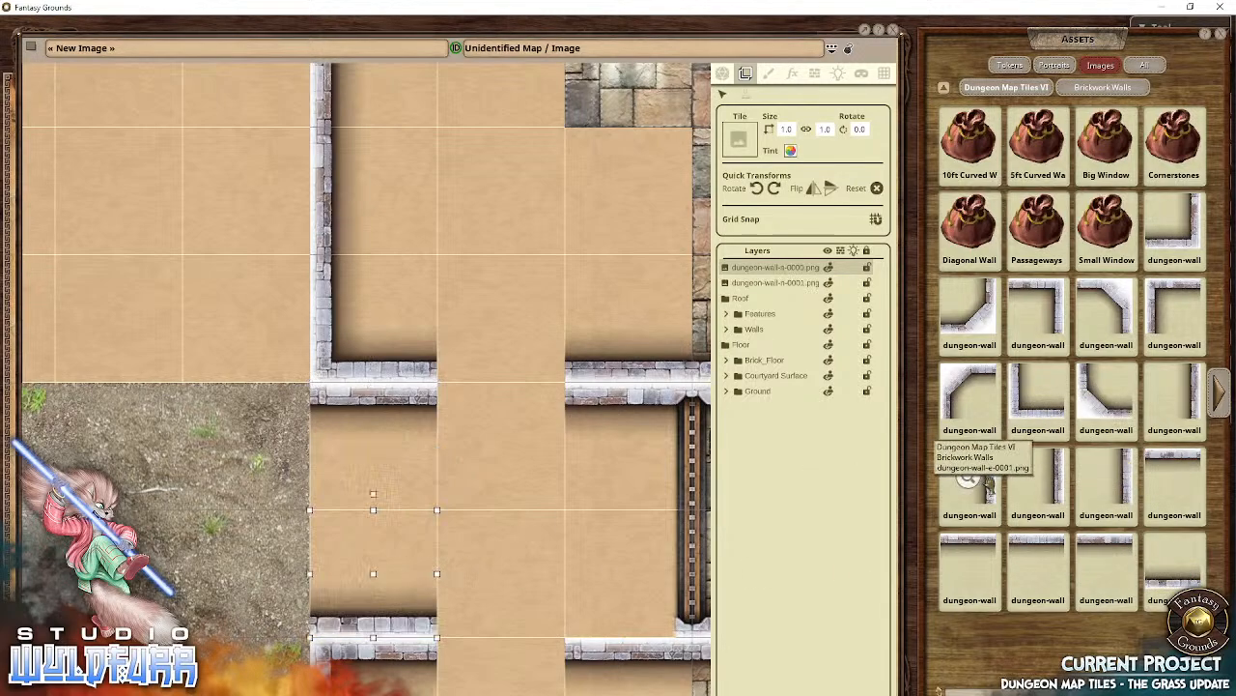
Step: Place the dungeon-wall-s-0003 tile along the passage's south side, just west of the portcullis
drag(1214, 479, 1069, 449)
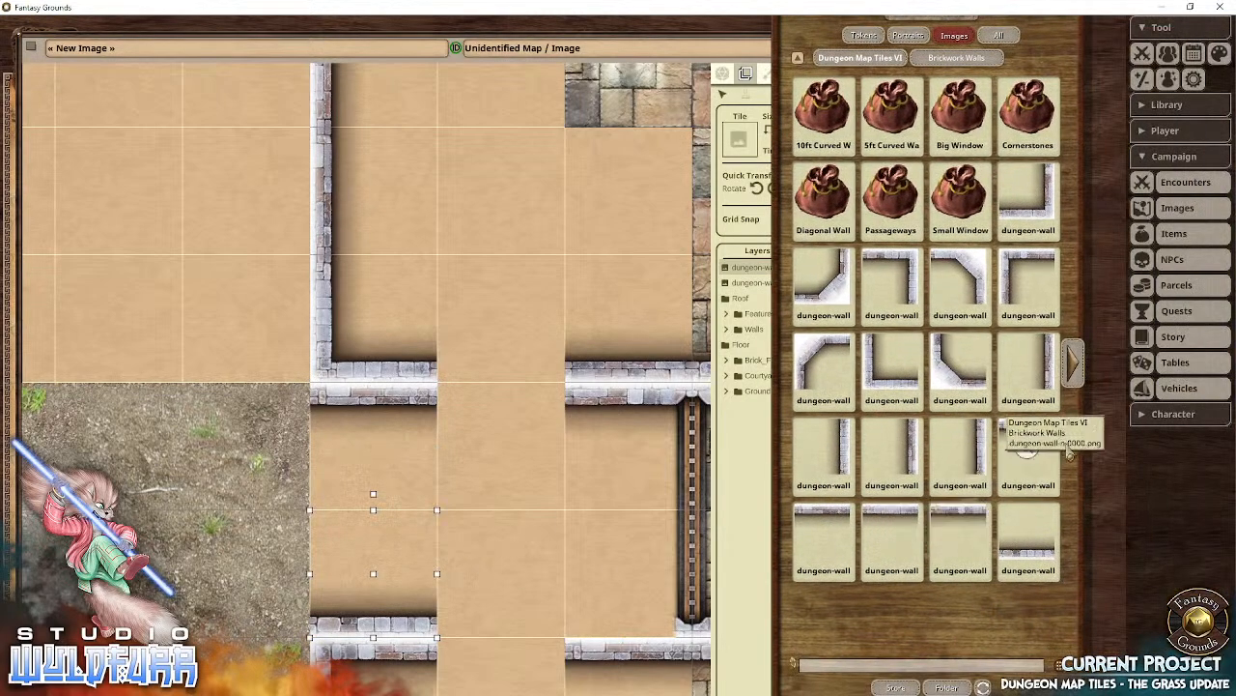
click(1074, 363)
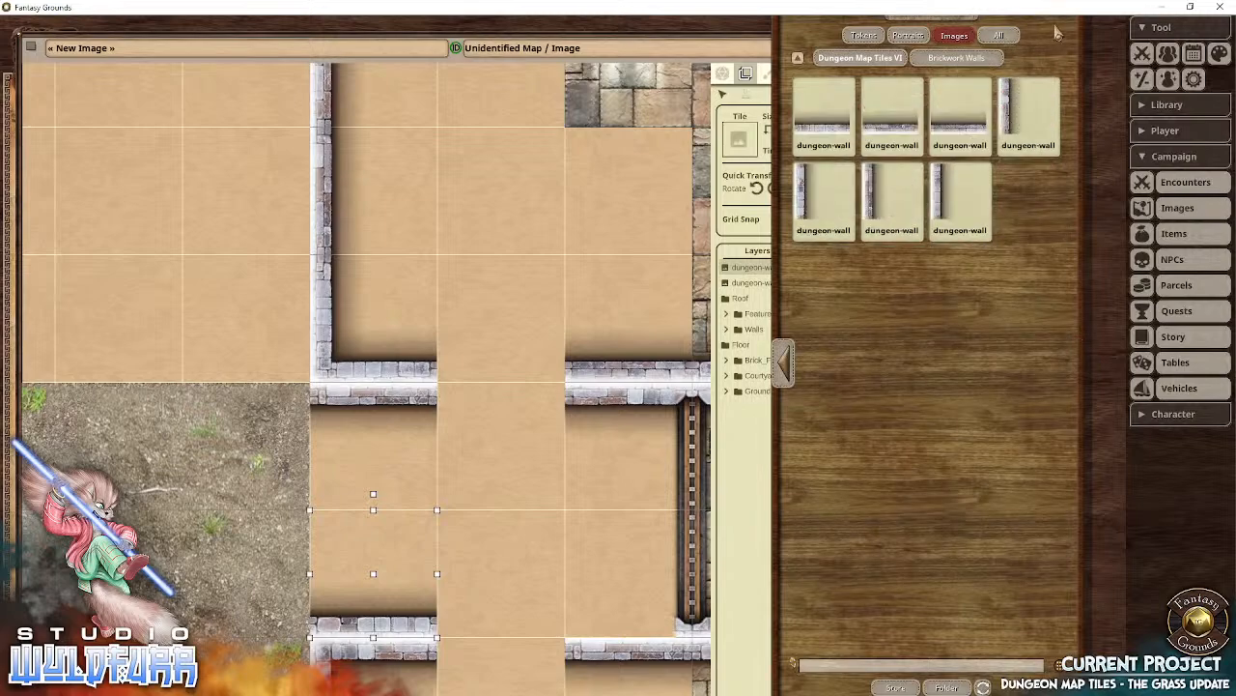
drag(1056, 33, 1153, 33)
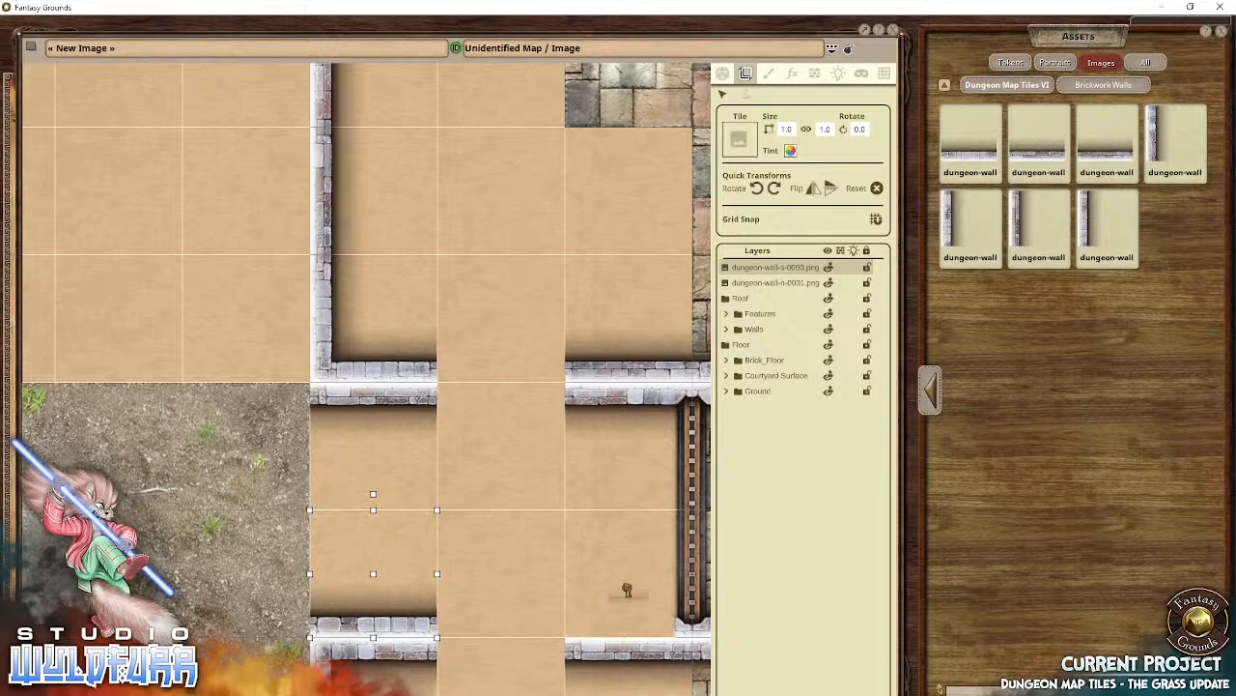
drag(627, 590, 621, 594)
Step: Move the three newly placed passage wall tiles into the Walls layer folder
drag(599, 546, 354, 398)
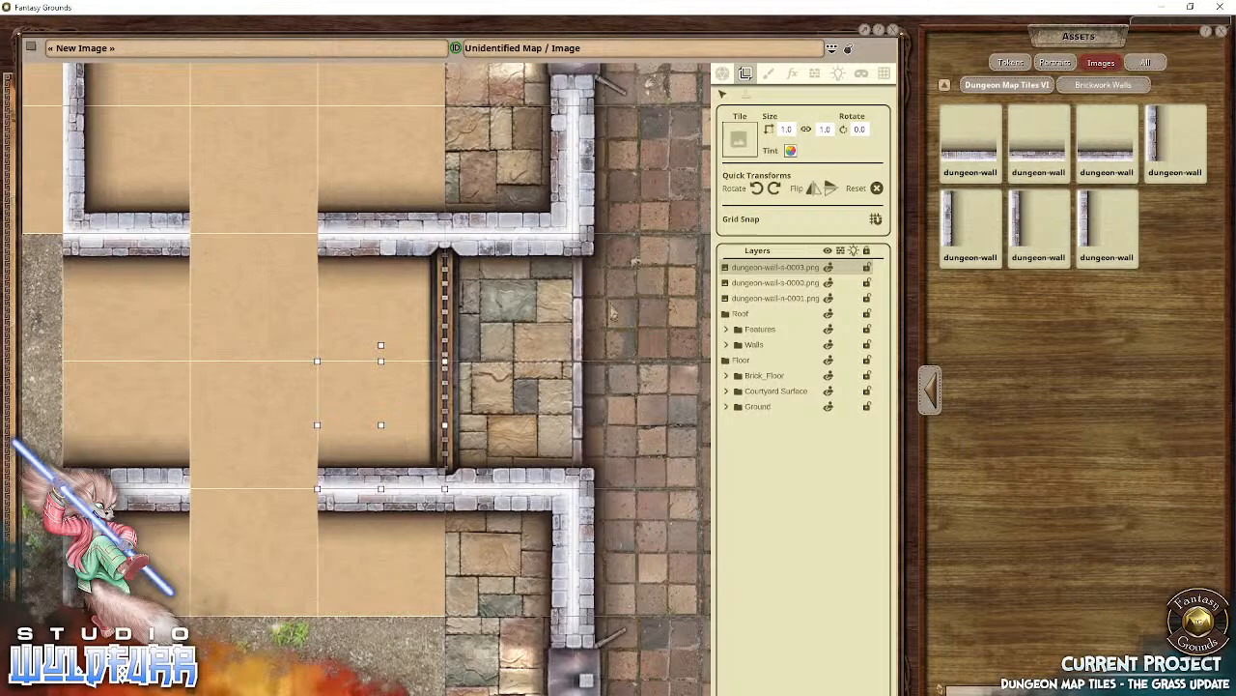
shift+click(762, 299)
drag(776, 279, 756, 301)
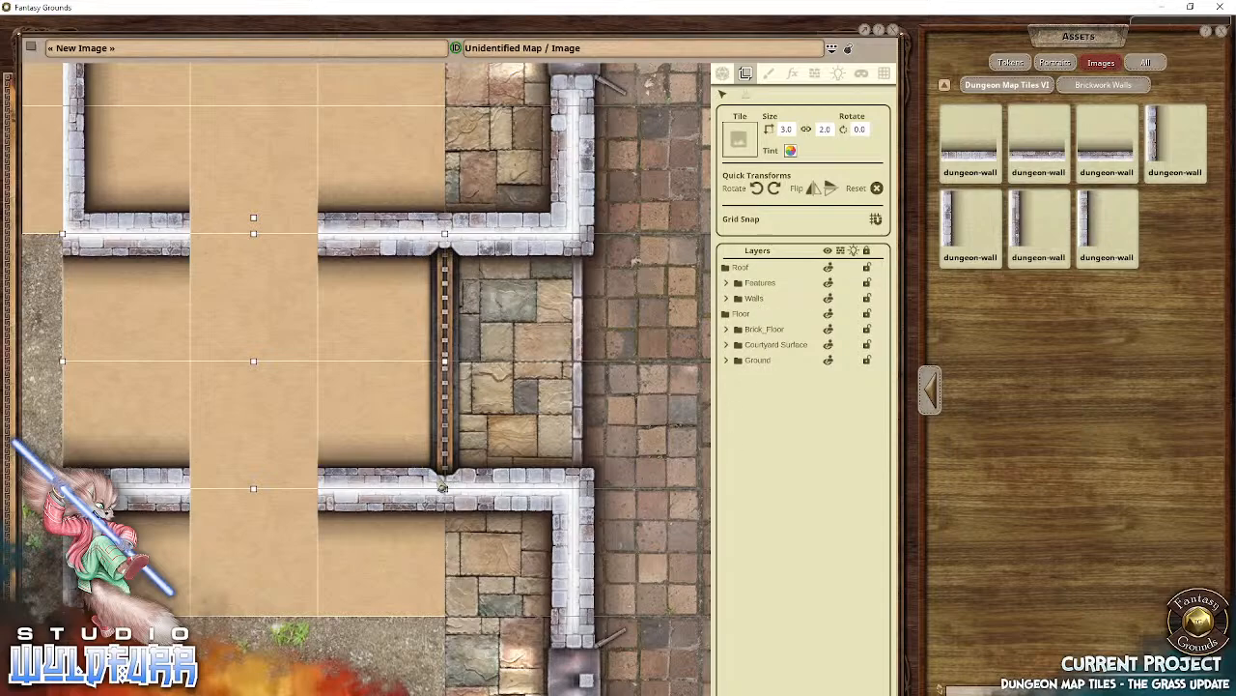
Step: Place the dungeon-wall-s-0001 and dungeon-wall-s-0002 tiles along the outside of the northern room's north wall, west of the tower
drag(79, 329, 307, 415)
drag(492, 450, 457, 639)
drag(462, 426, 483, 238)
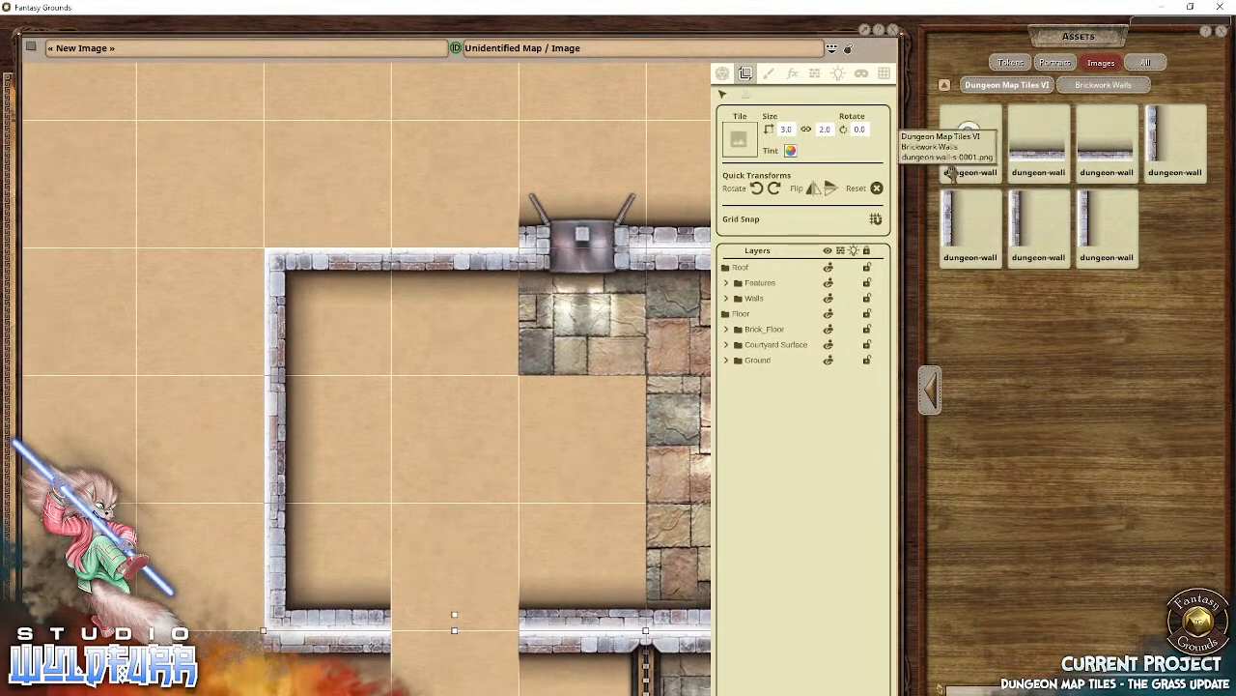
click(969, 133)
click(757, 215)
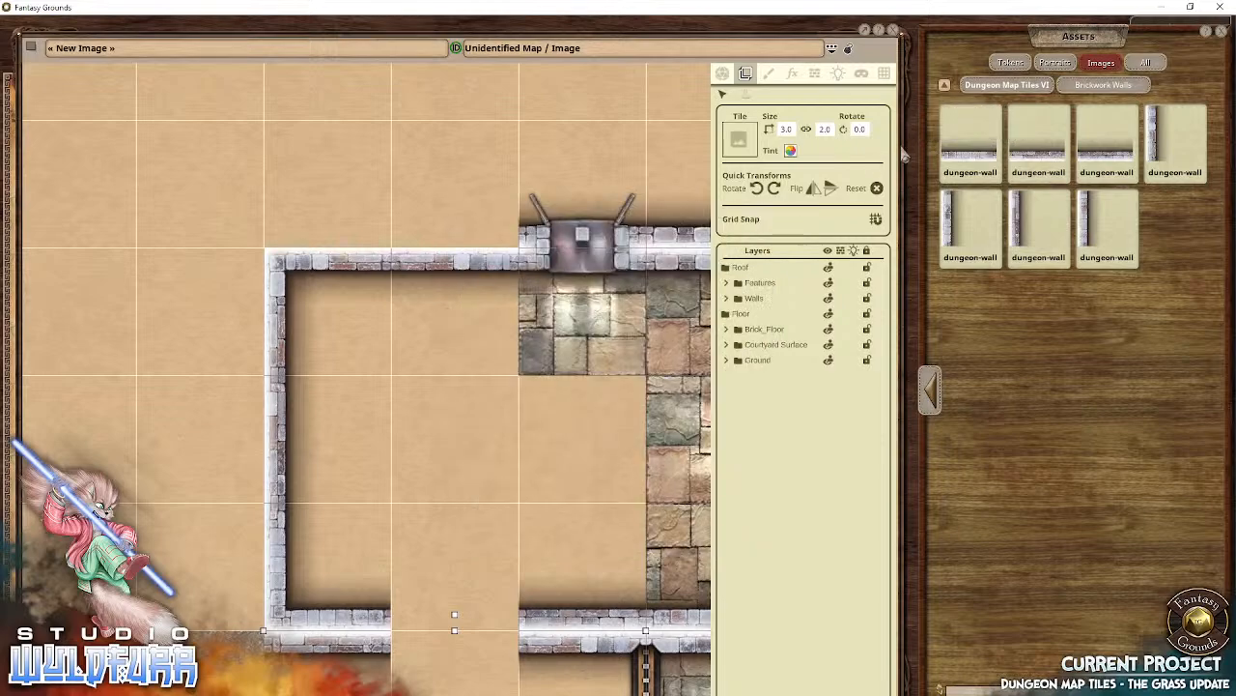
drag(970, 143, 457, 190)
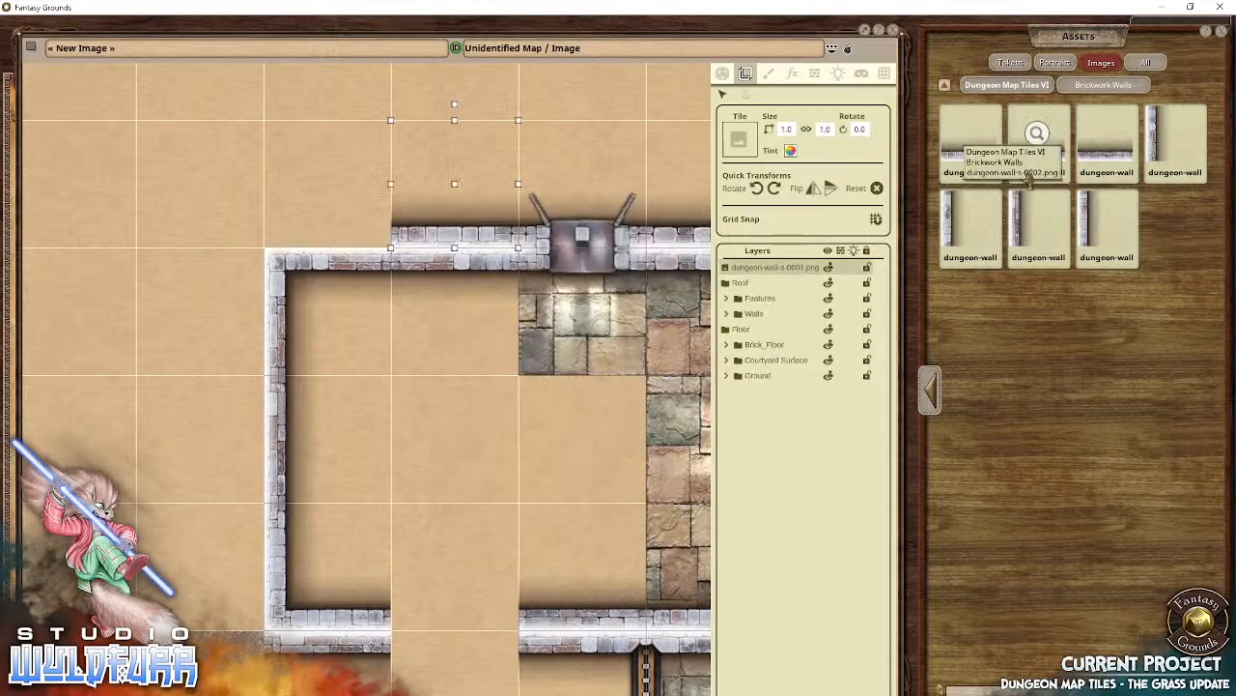
drag(338, 207, 330, 210)
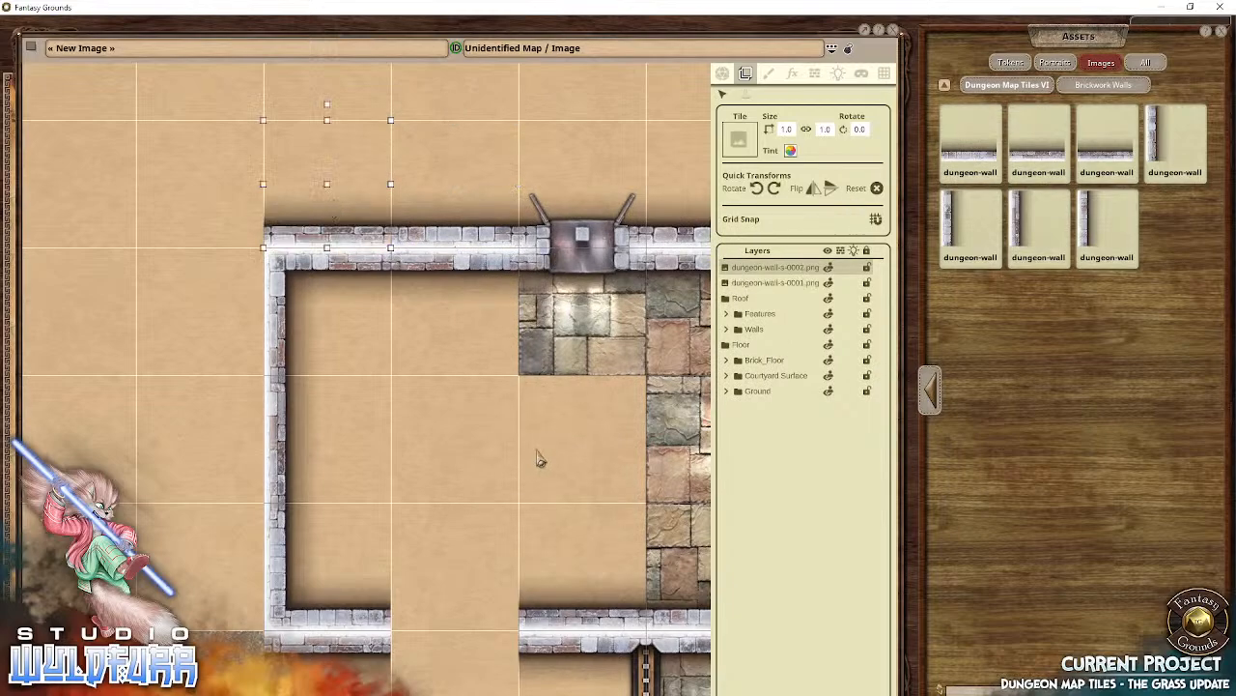
Step: Place the dungeon-wall-n-0003 and dungeon-wall-n-0001 tiles along the outside of the southern room's south wall, west of the tower
drag(538, 454, 421, 549)
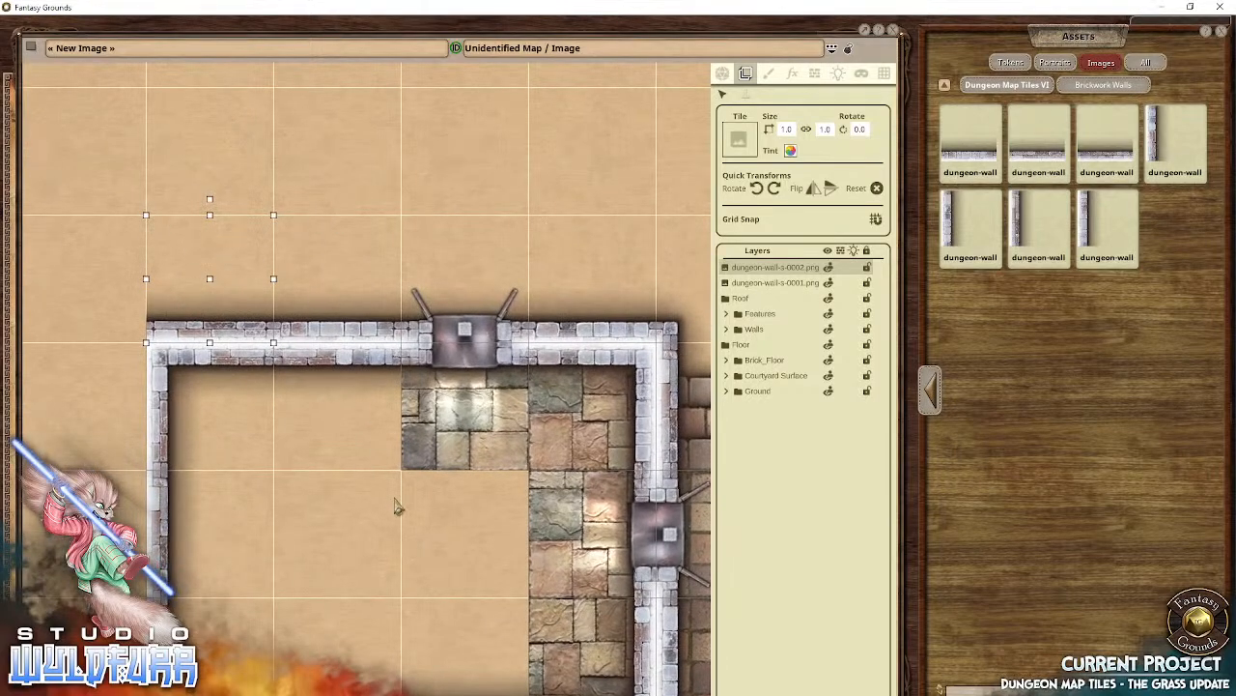
drag(398, 506, 280, 85)
drag(399, 661, 465, 321)
drag(433, 500, 598, 306)
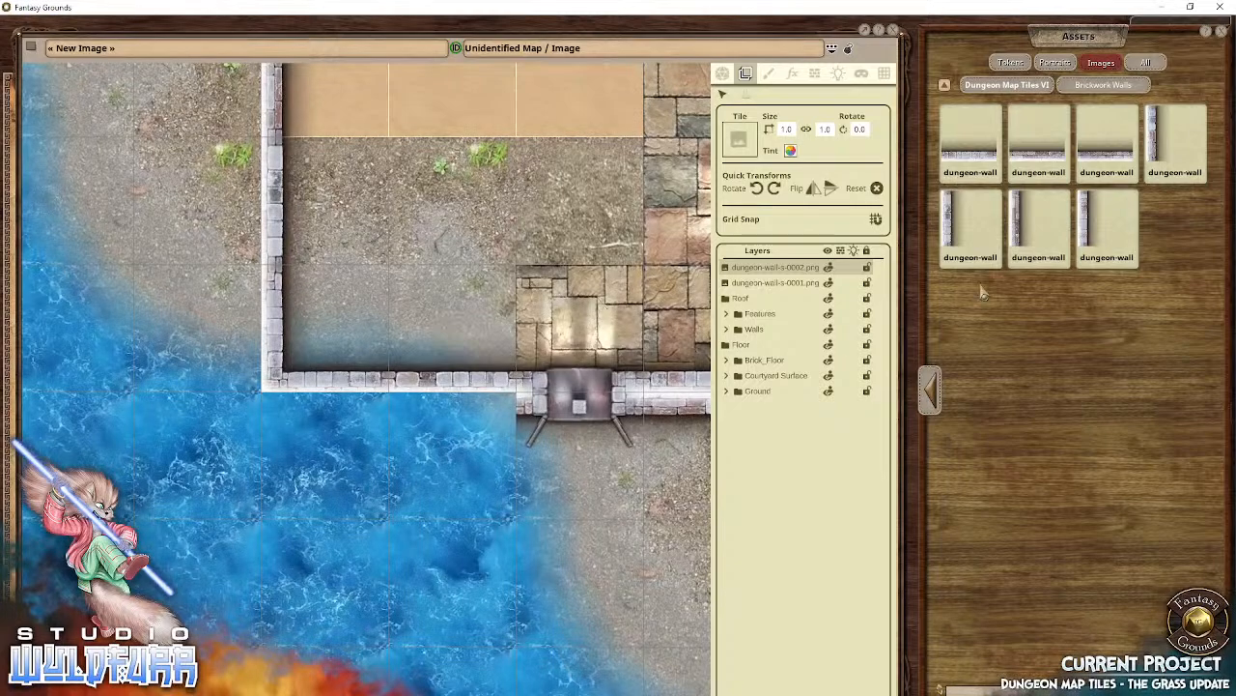
click(936, 404)
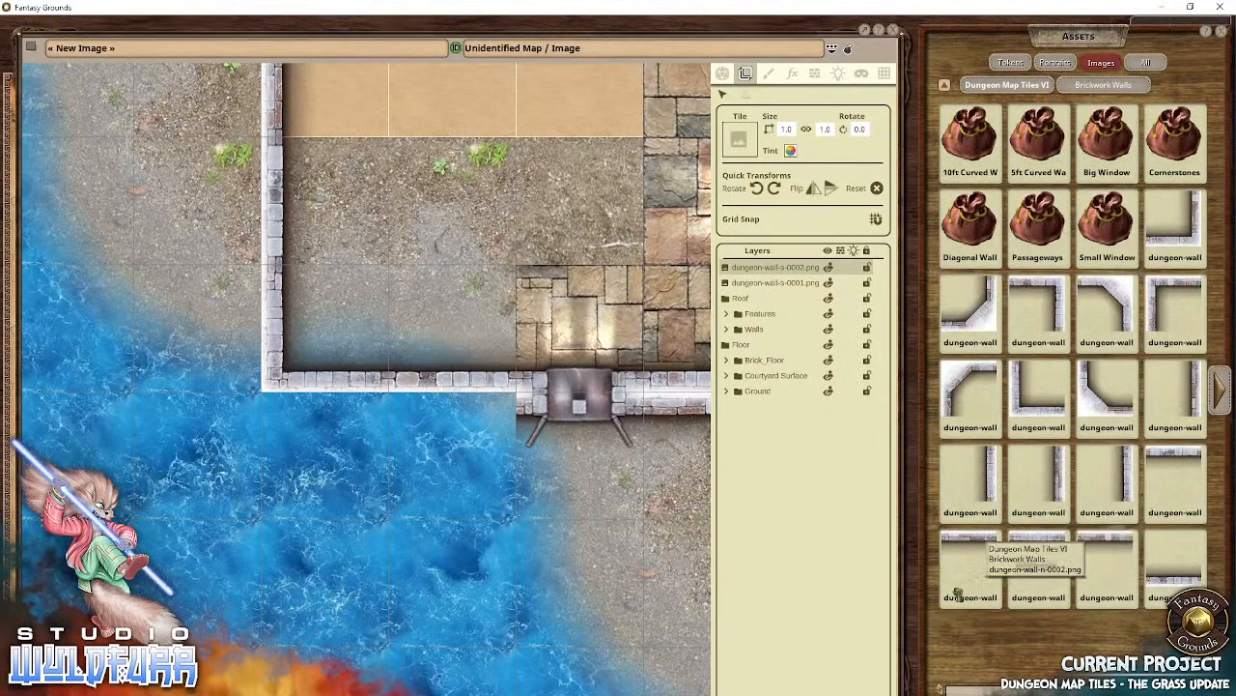
drag(1038, 570, 419, 543)
drag(405, 473, 469, 392)
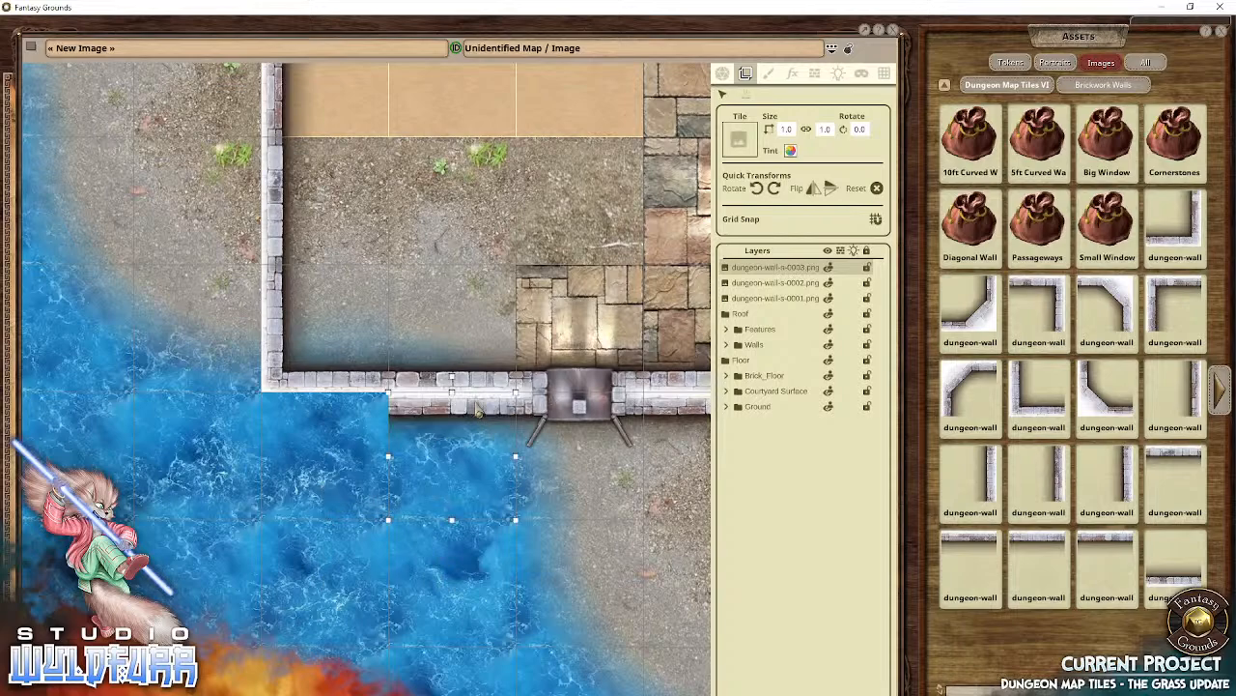
drag(968, 558, 308, 442)
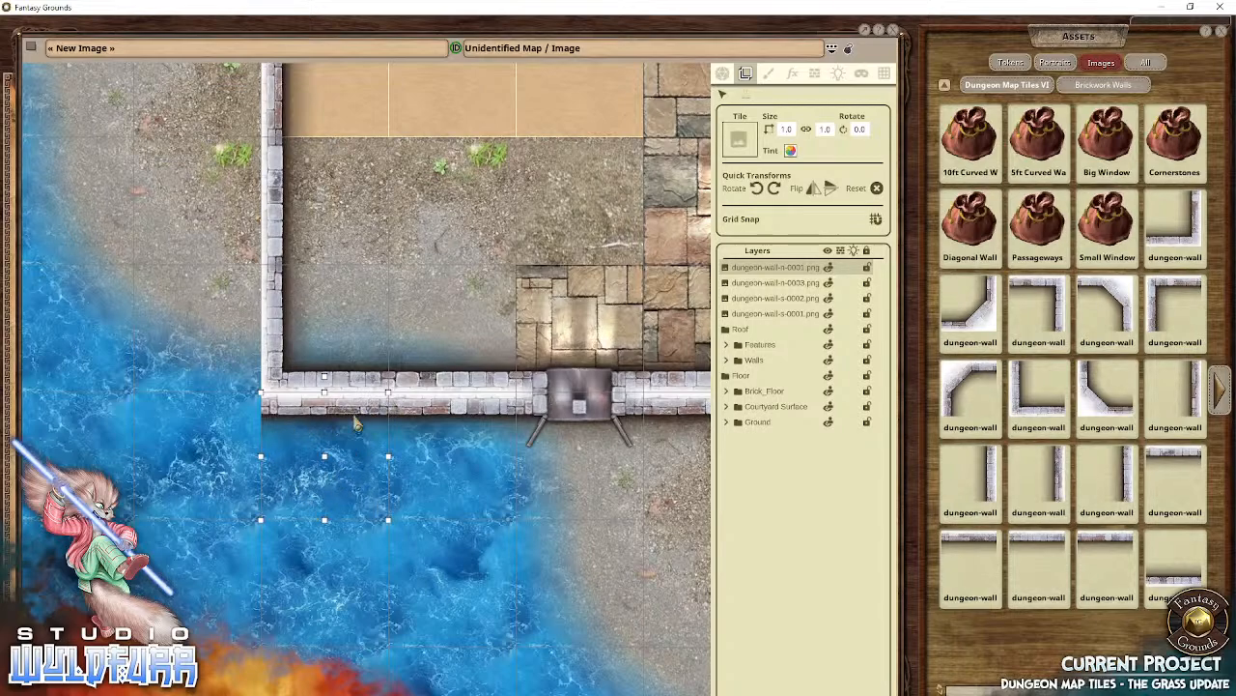
drag(356, 423, 356, 513)
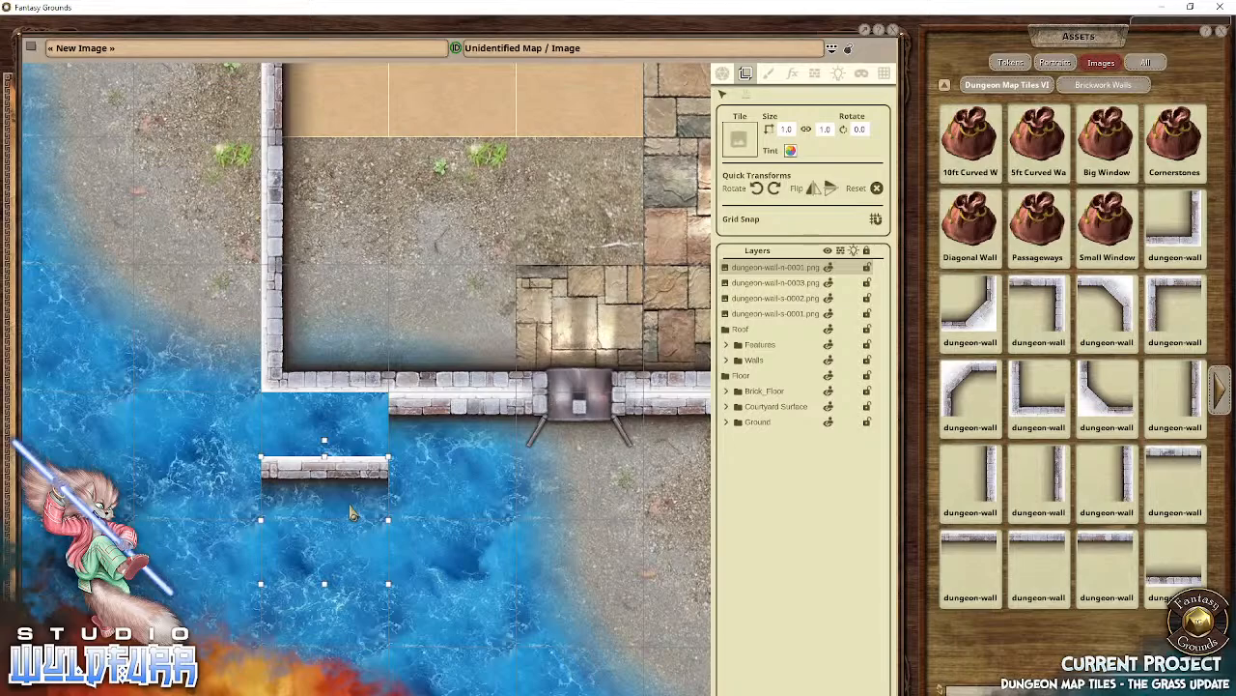
drag(355, 452, 355, 439)
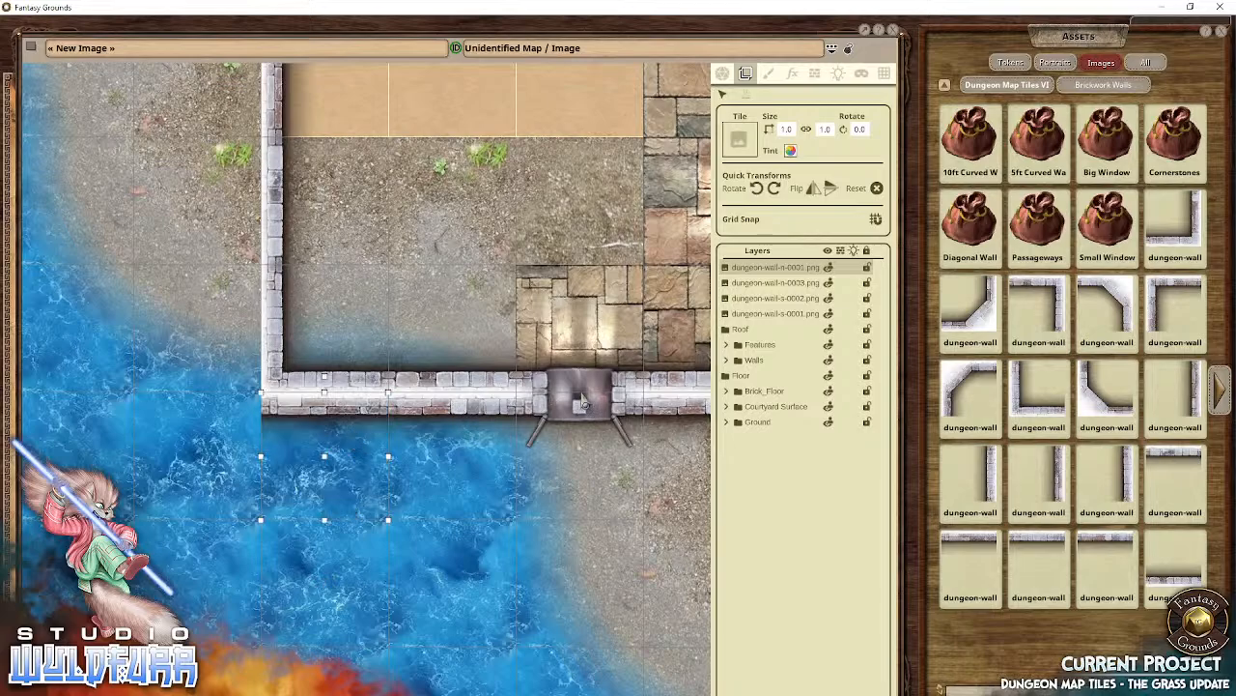
Step: Inspect the finished walls of both rooms, the brick courtyard and the open section of the passage between the rooms
drag(583, 398, 403, 613)
drag(452, 385, 504, 554)
drag(572, 361, 534, 606)
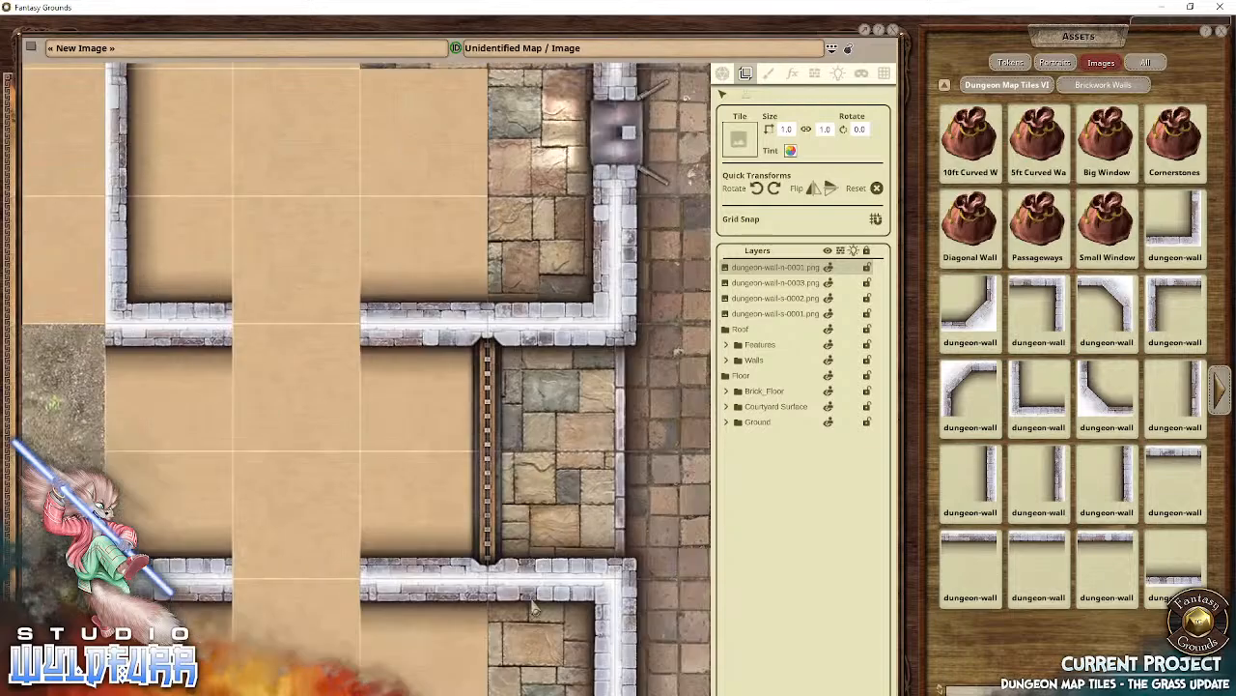
drag(558, 426, 484, 633)
drag(586, 479, 341, 249)
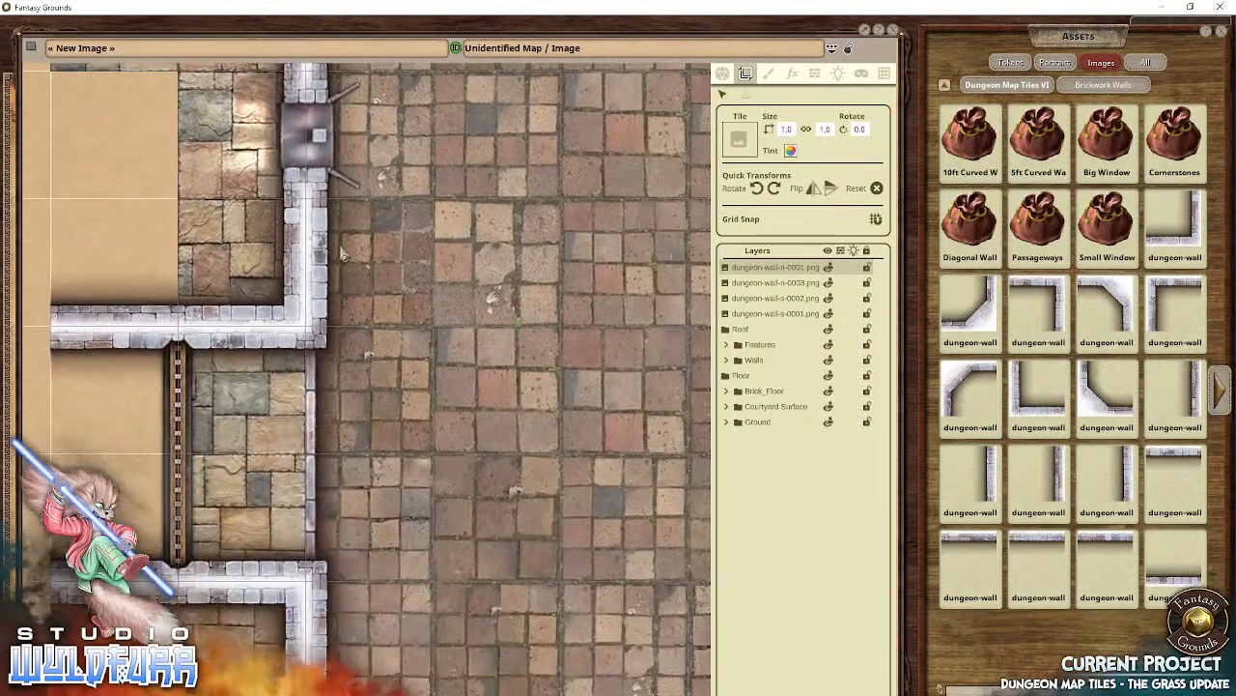
drag(416, 500, 472, 558)
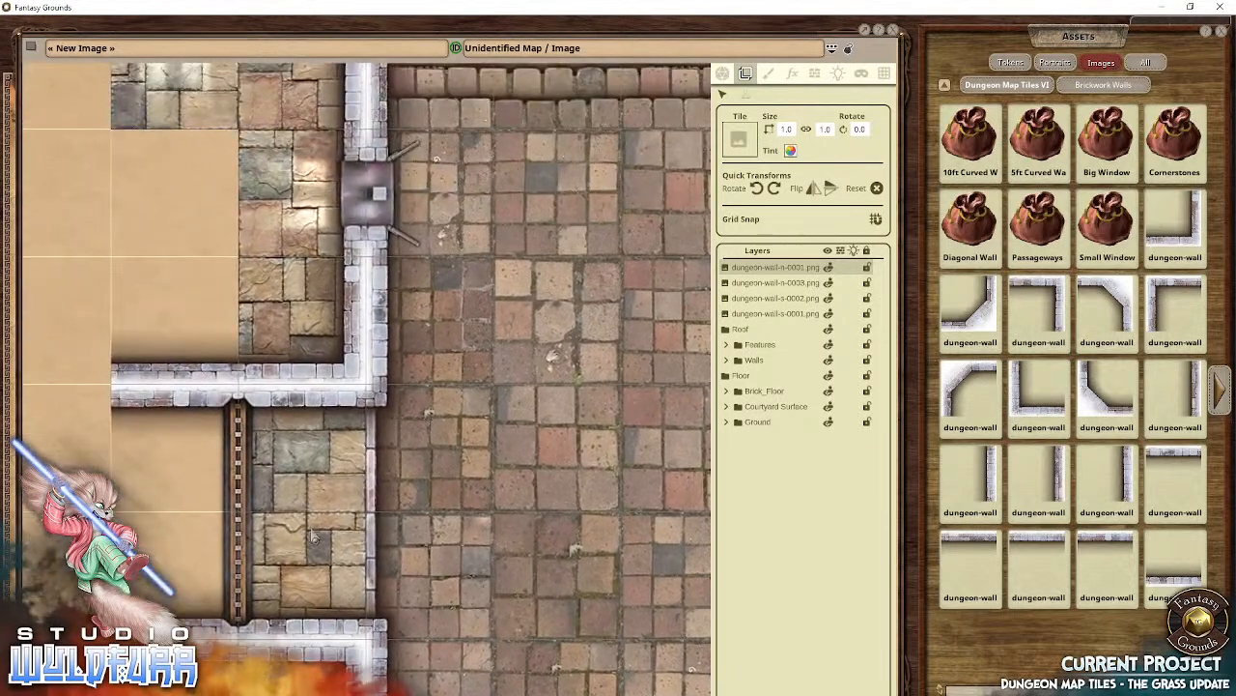
drag(314, 538, 498, 580)
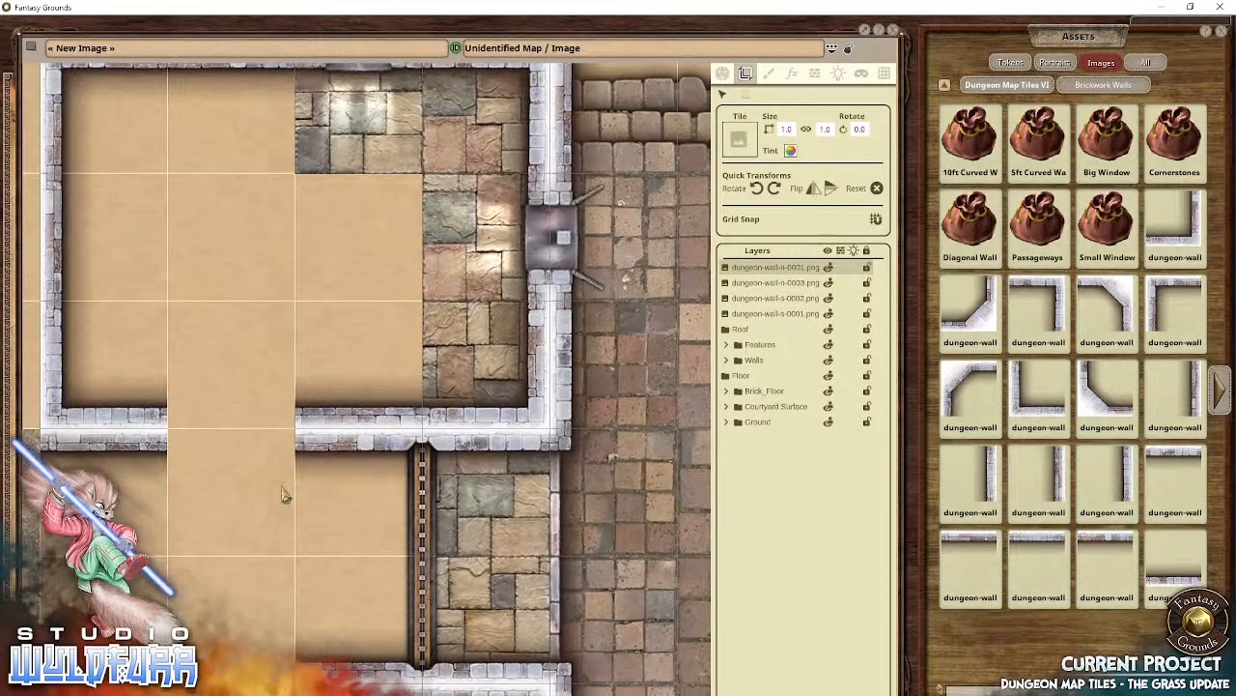
drag(463, 432, 407, 340)
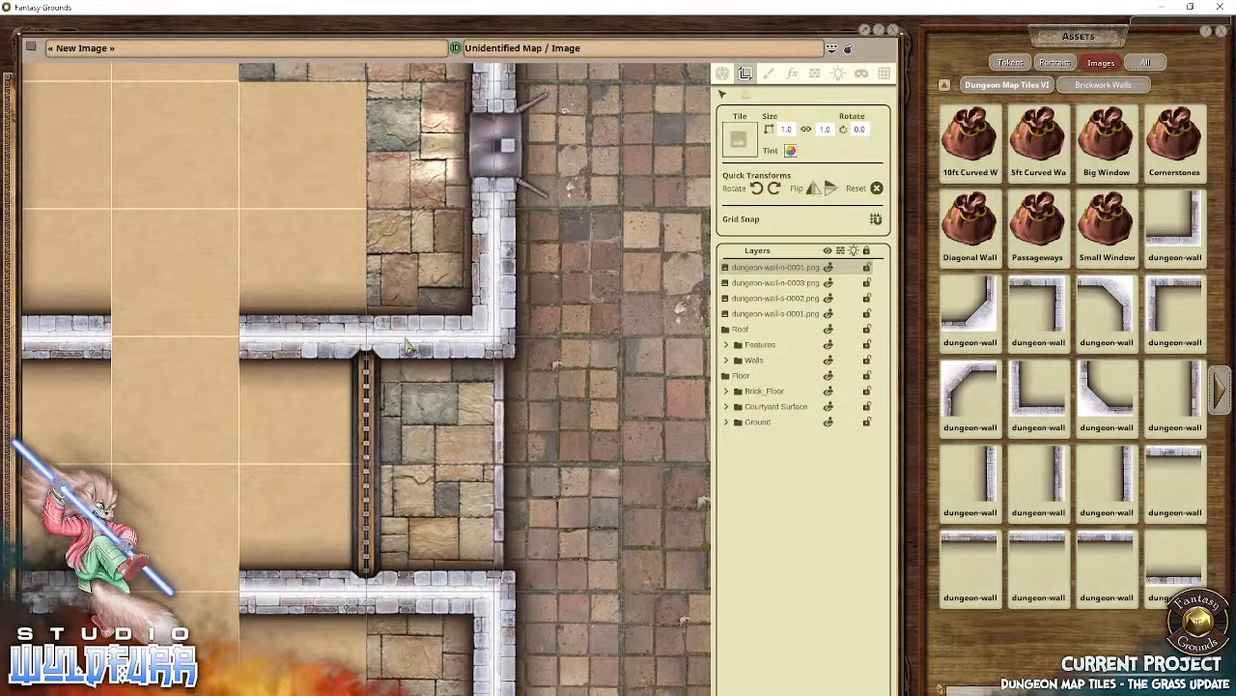
drag(354, 257, 508, 423)
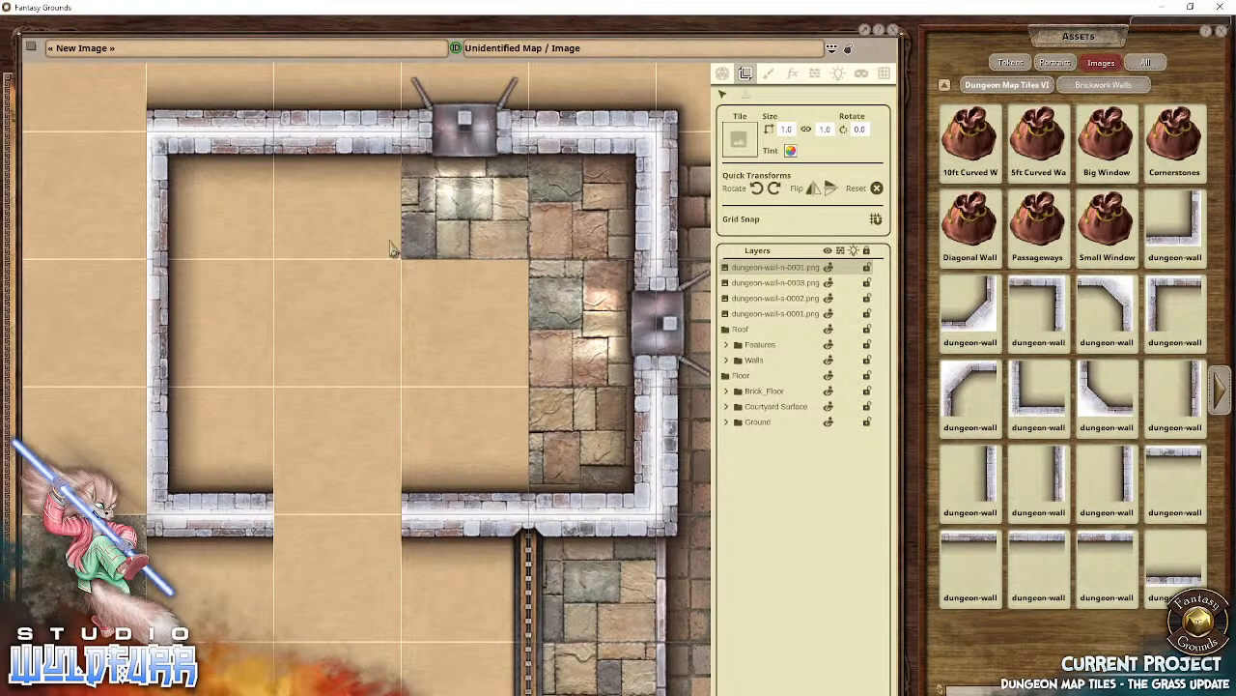
drag(632, 373, 461, 487)
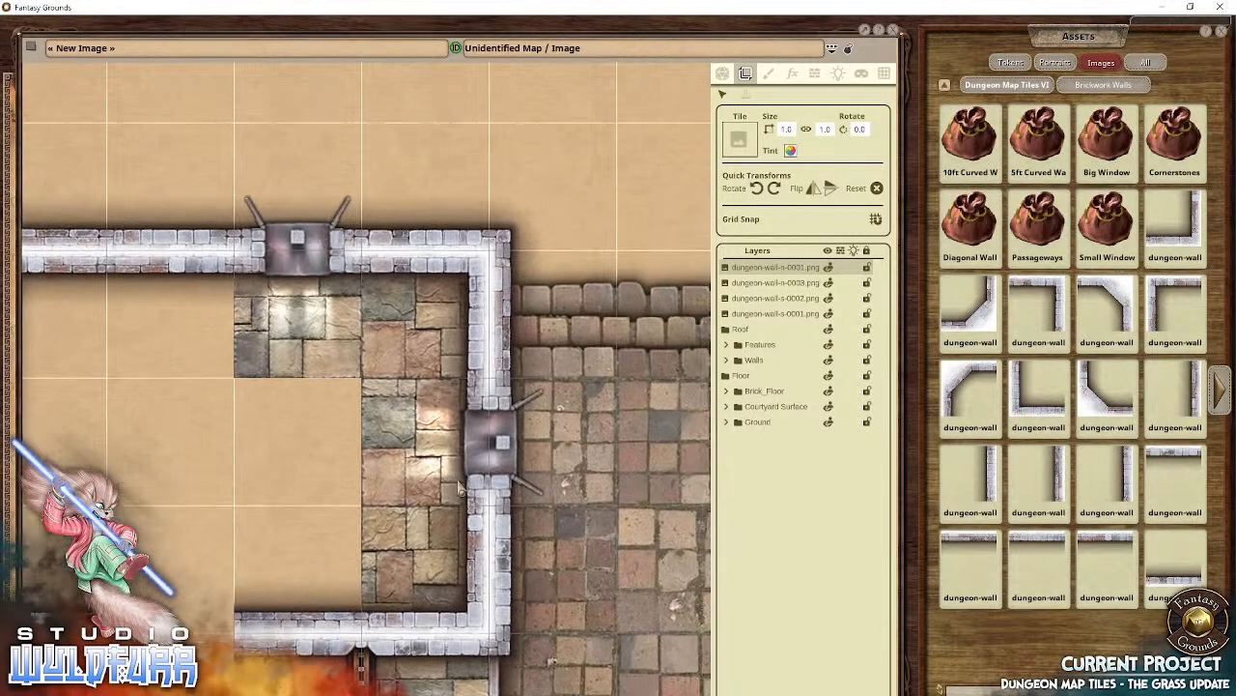
drag(611, 398, 396, 309)
drag(599, 263, 413, 400)
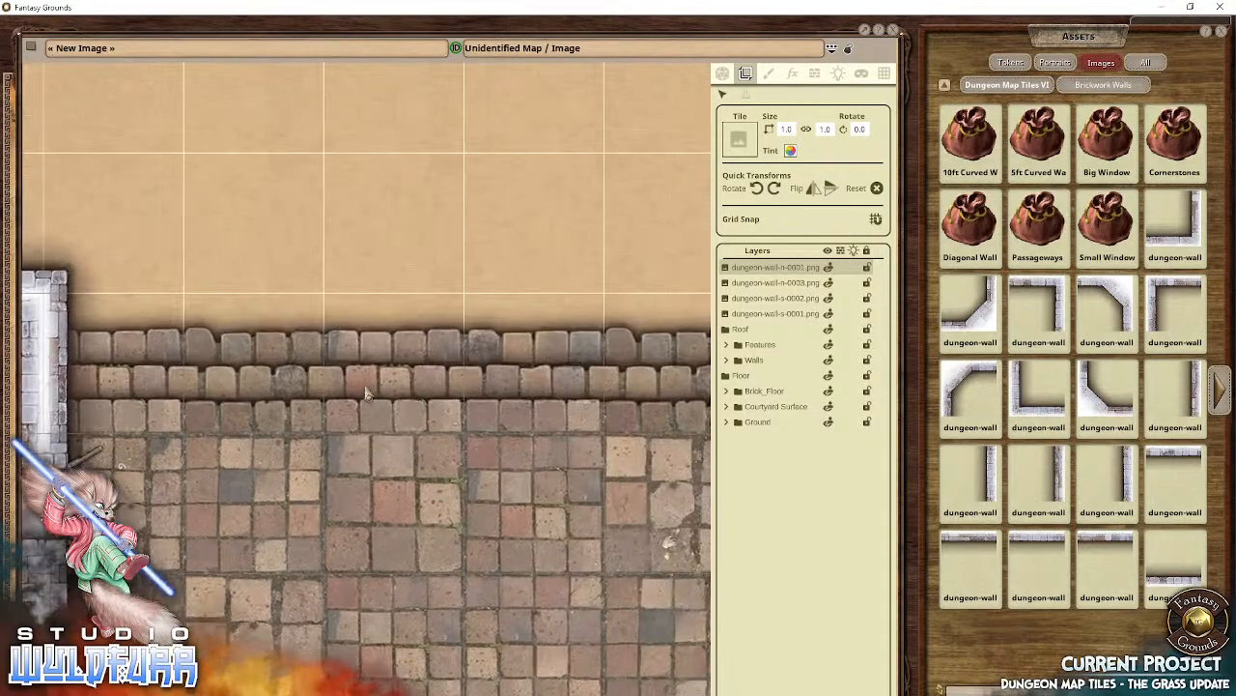
scroll(377, 431, down, 5)
drag(315, 612, 532, 451)
drag(481, 416, 524, 419)
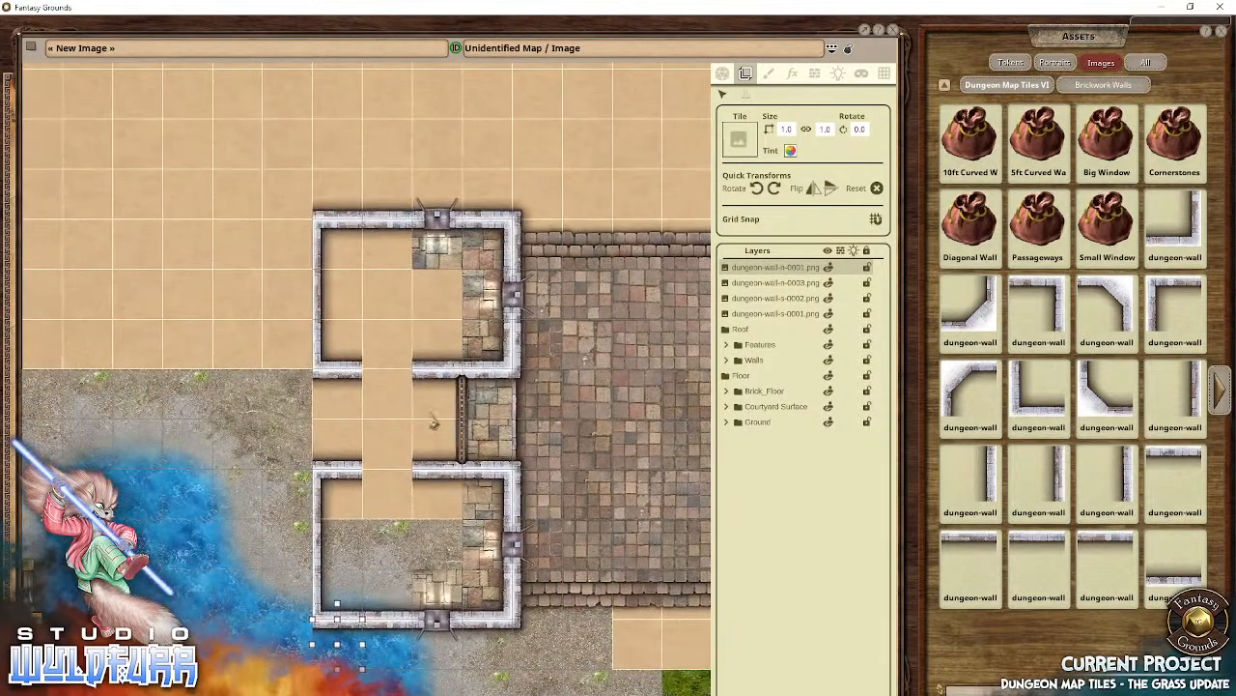
drag(433, 421, 555, 423)
scroll(493, 425, up, 5)
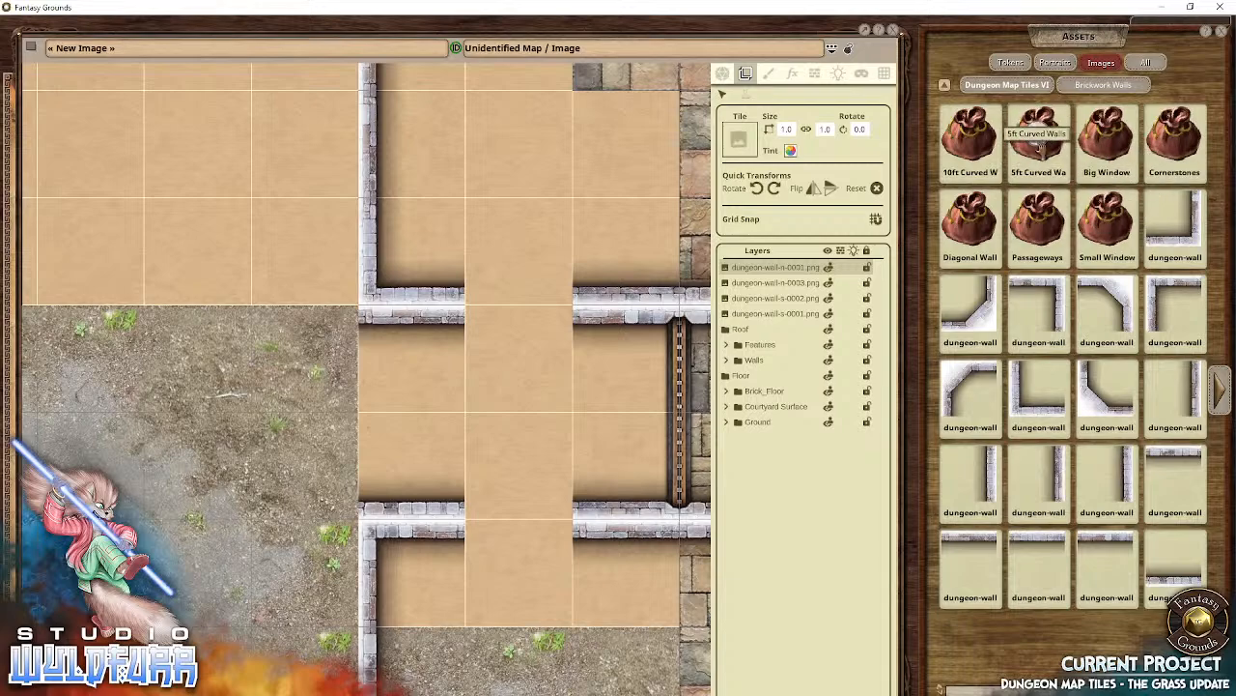
Step: Preview a cornerstone tile and two doorway tiles in the Cornerstones & Doorways folder of the brickwork walls
click(1172, 143)
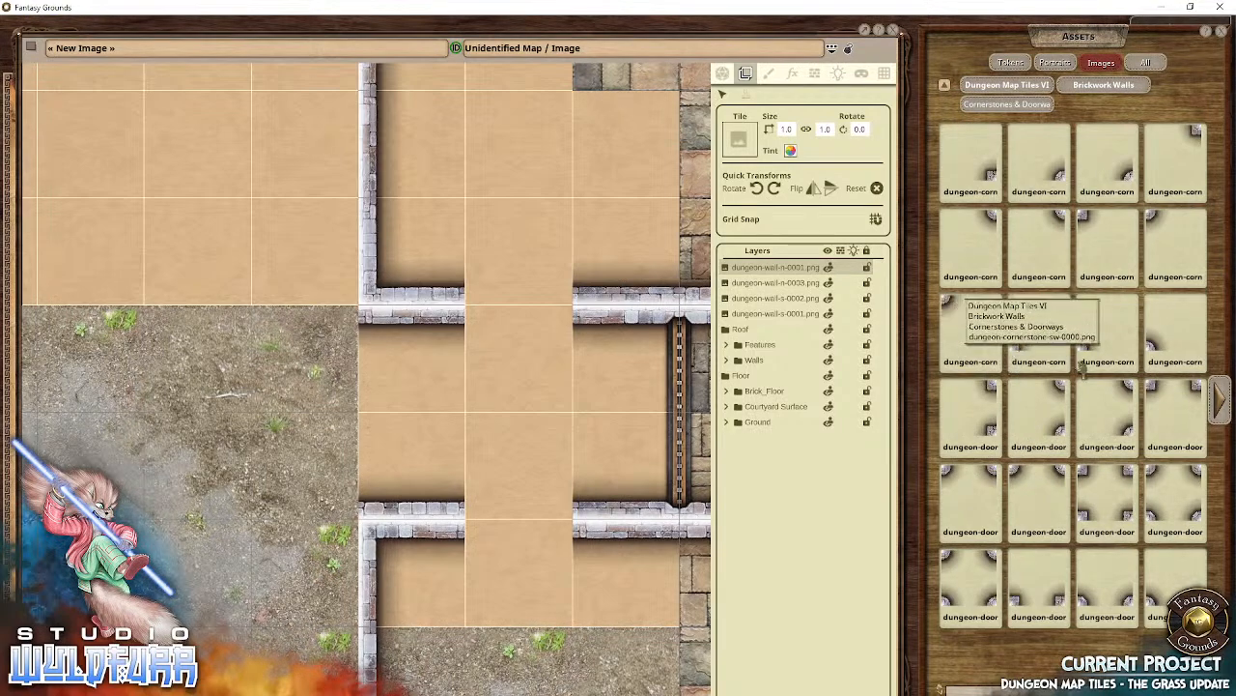
click(1037, 237)
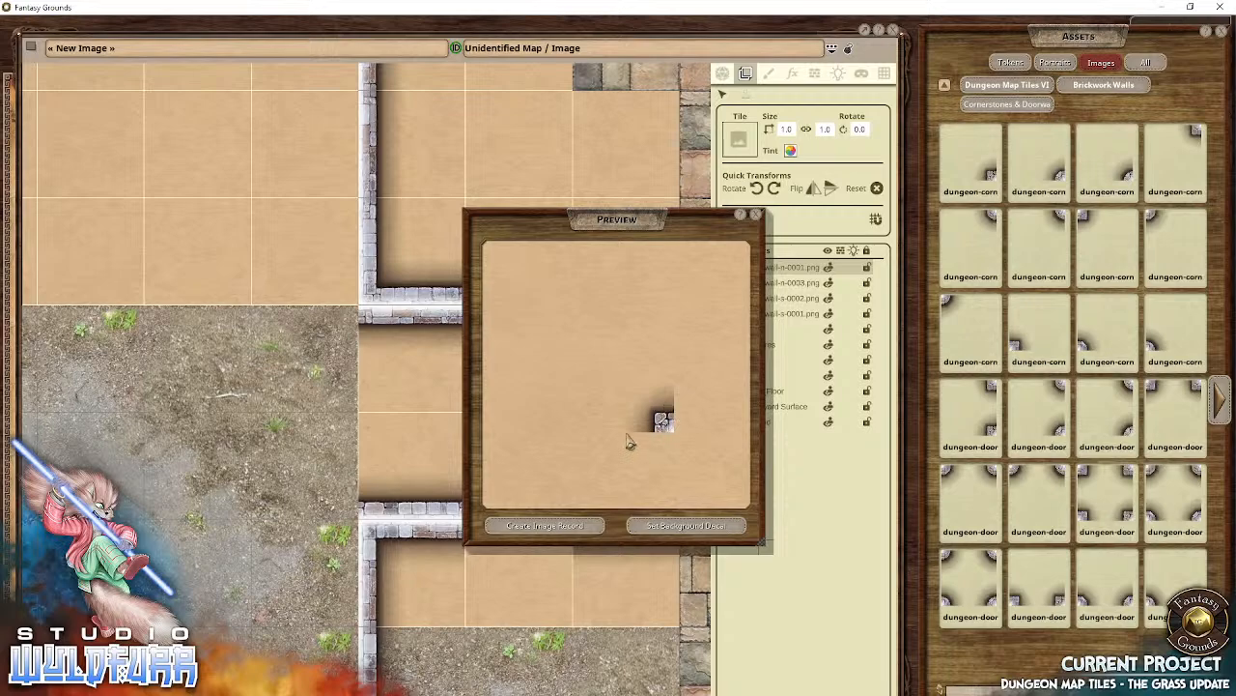
click(755, 216)
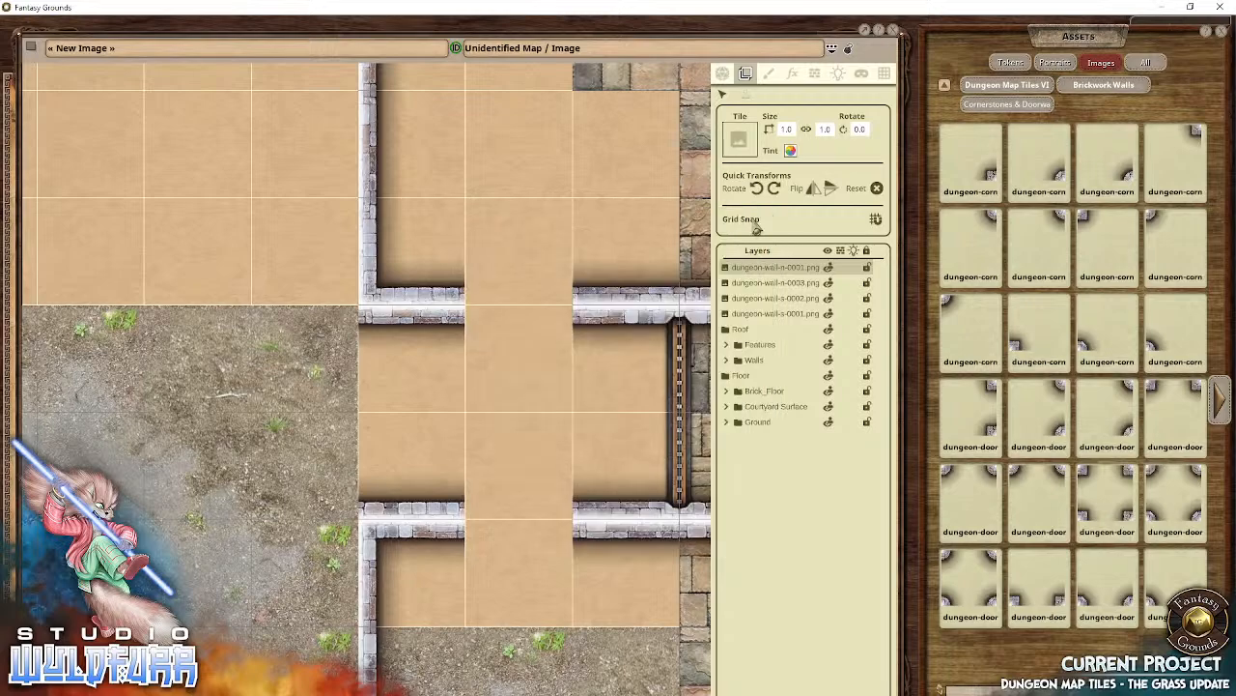
click(1107, 498)
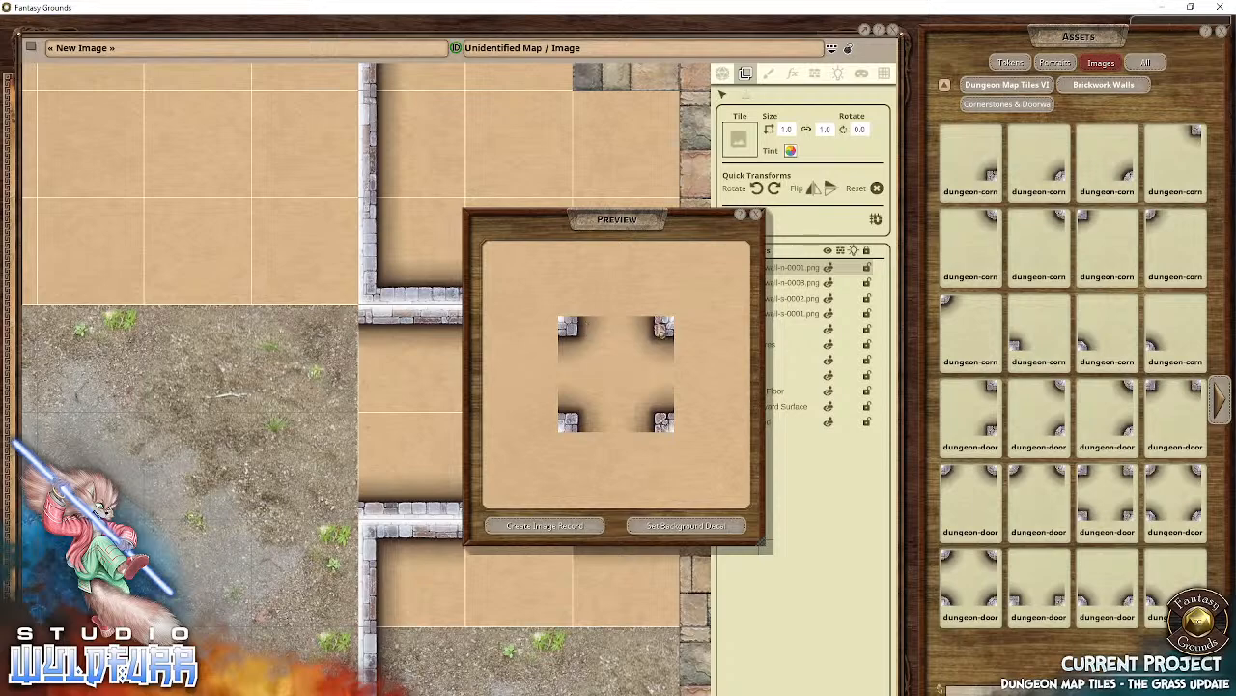
click(756, 216)
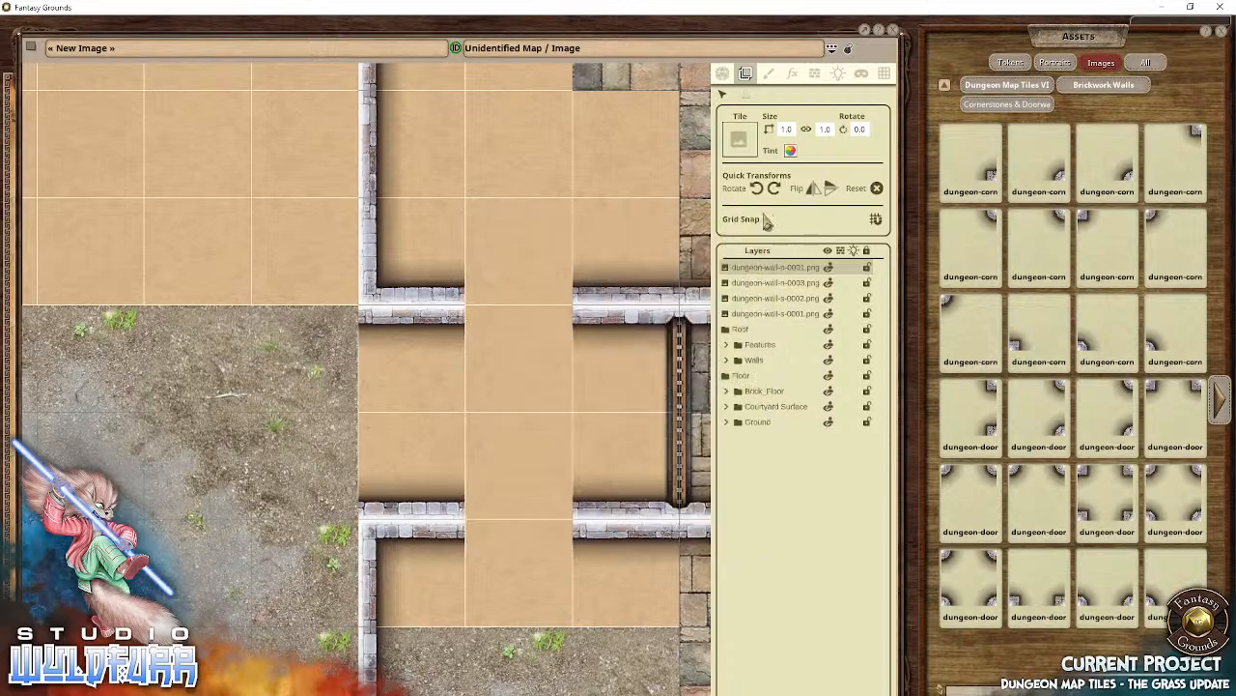
click(995, 578)
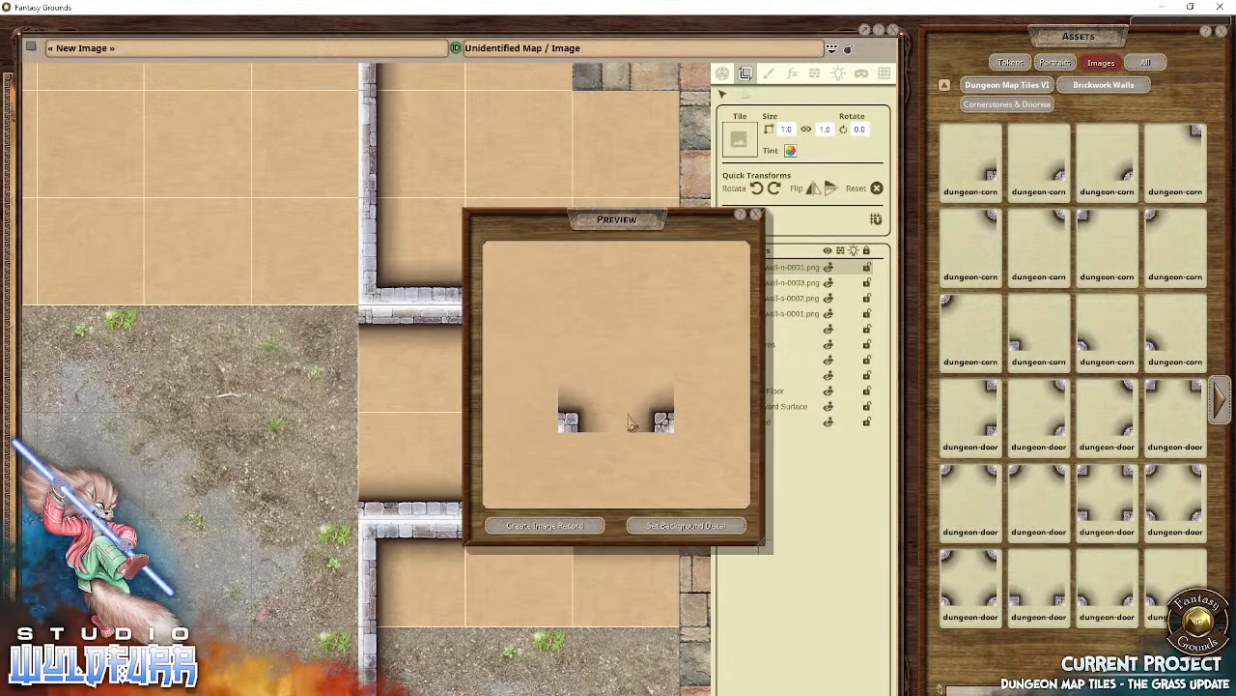
click(758, 215)
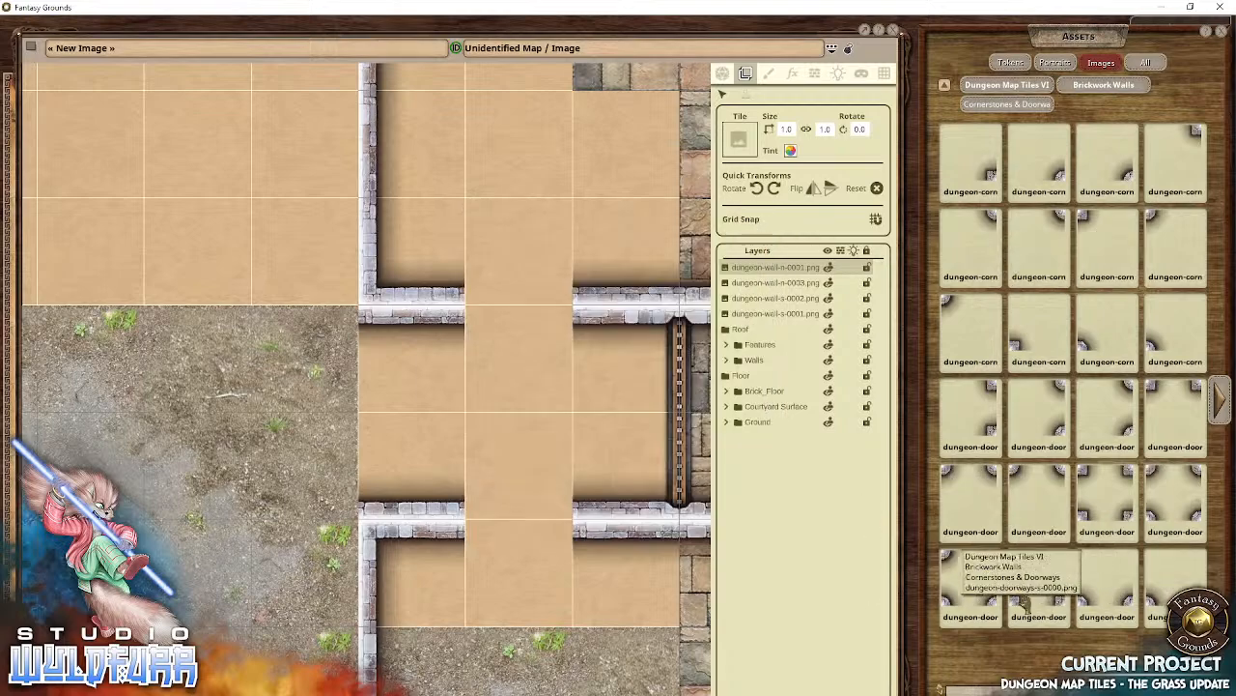
Step: Place dungeon-doorways-s-0000 and dungeon-doorways-n-0000 tiles on the opposite sides of both gaps between the passage and the rooms
drag(1024, 604, 486, 497)
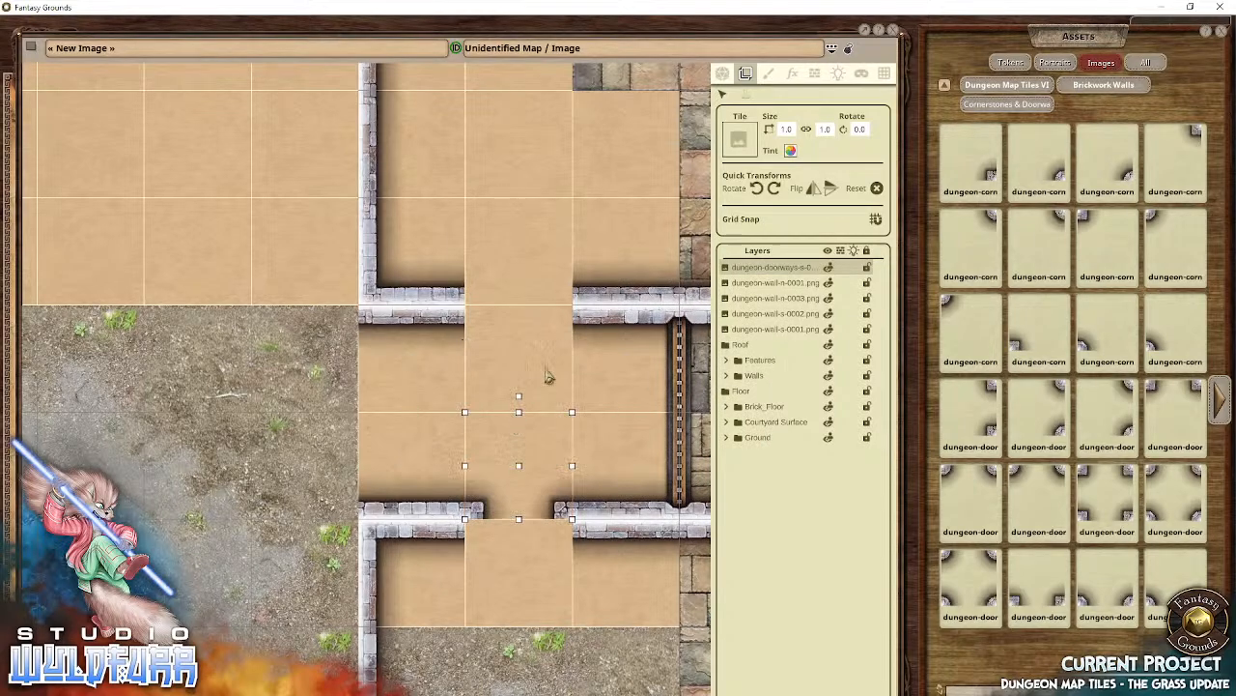
drag(850, 502, 507, 257)
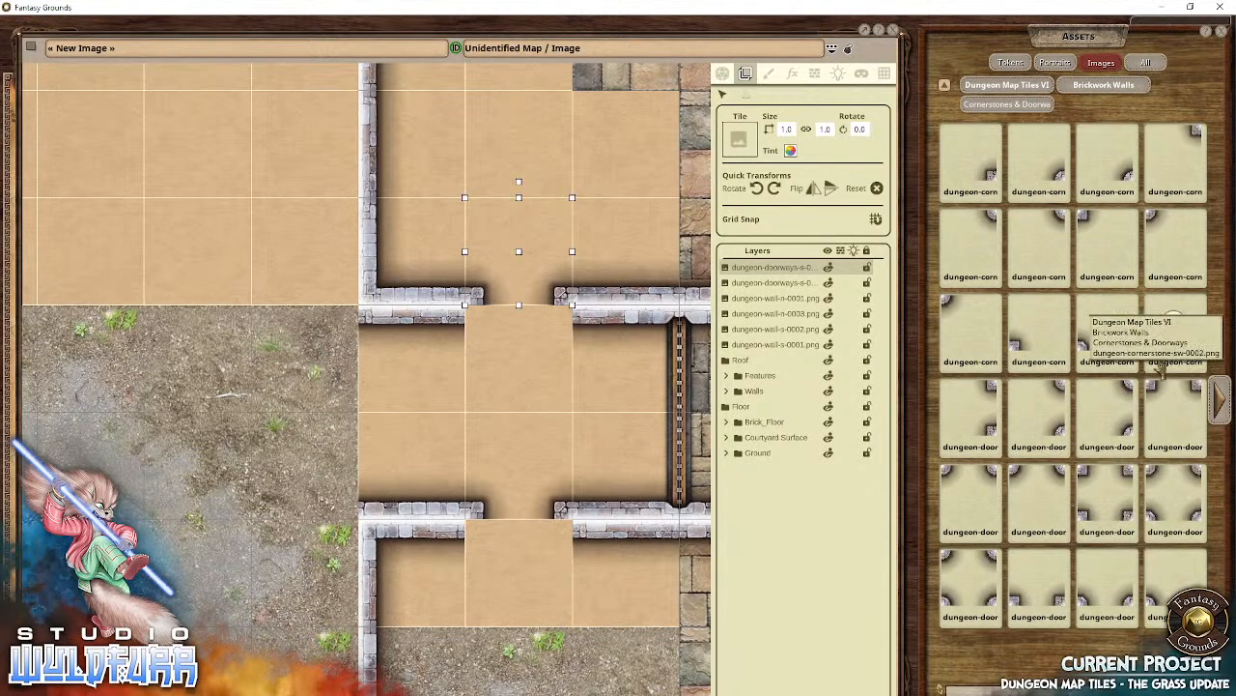
drag(1173, 400, 497, 398)
key(Delete)
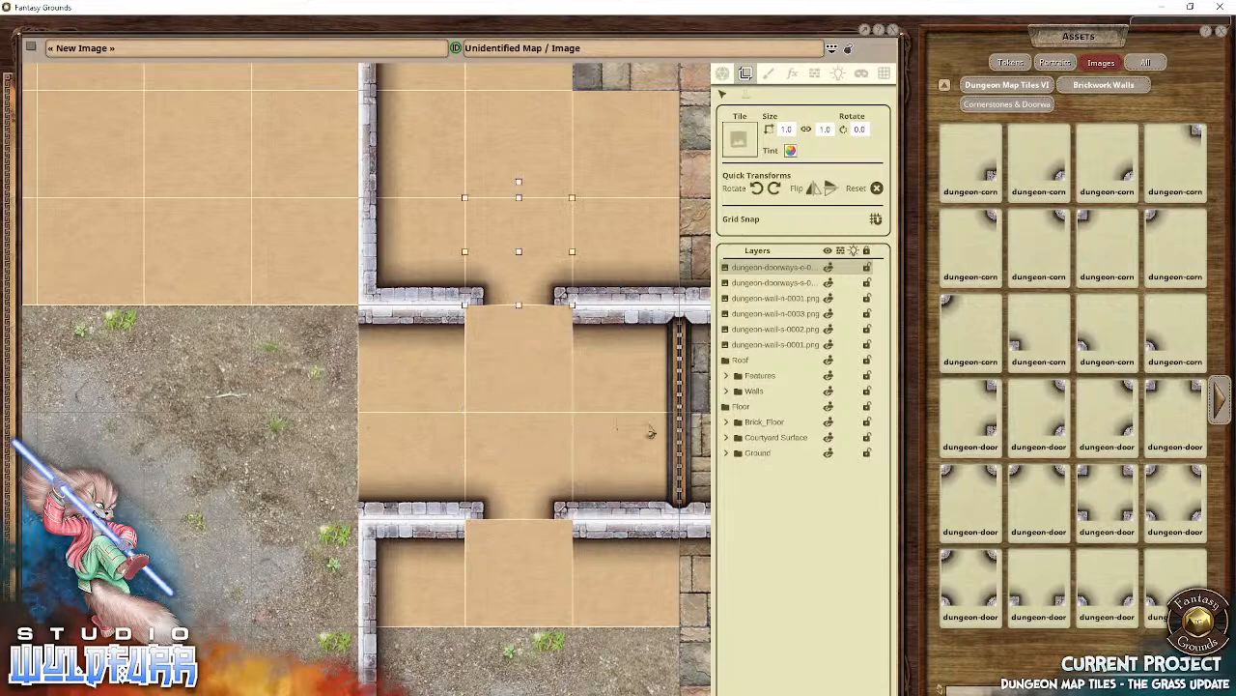
drag(1173, 410, 486, 330)
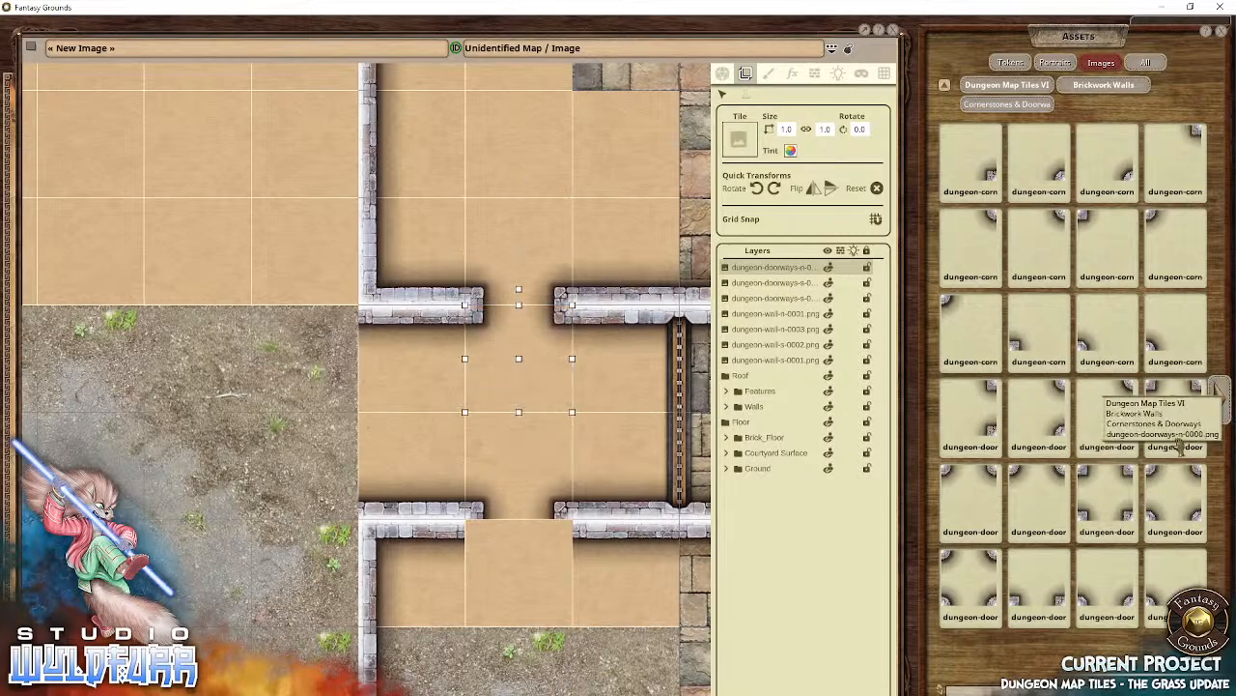
drag(607, 485, 512, 568)
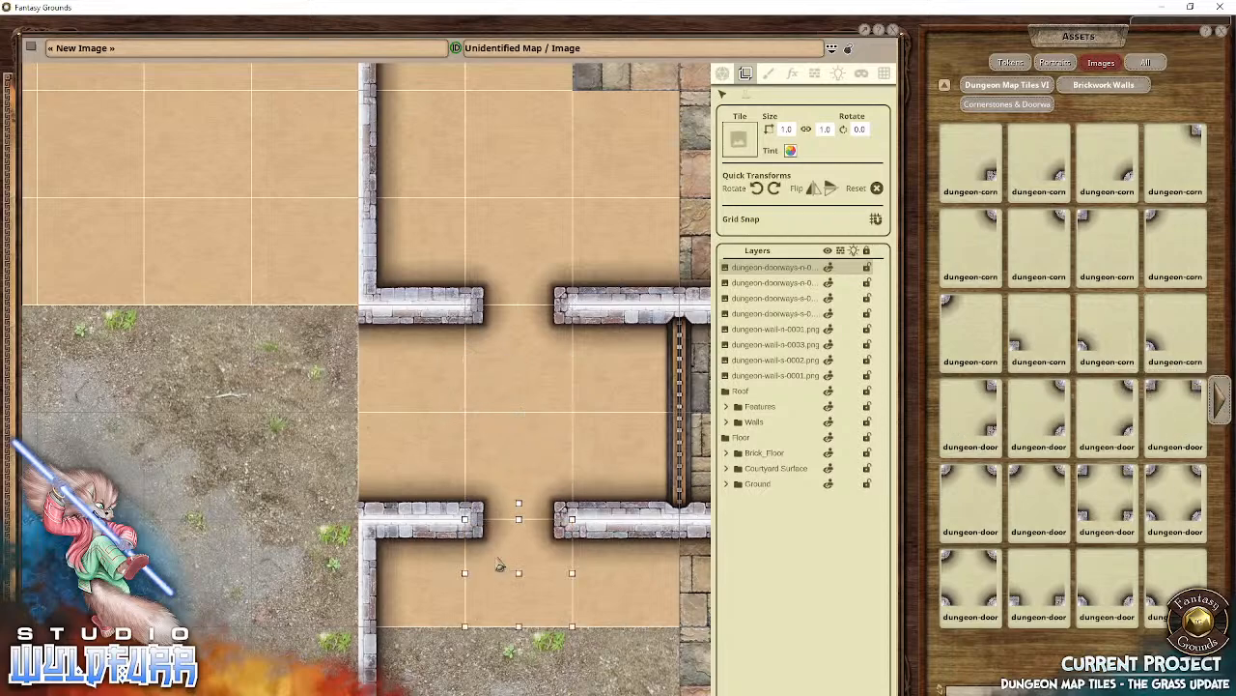
Step: Move the four doorway tiles and the four loose wall tiles into the Walls layer folder
drag(535, 407, 335, 389)
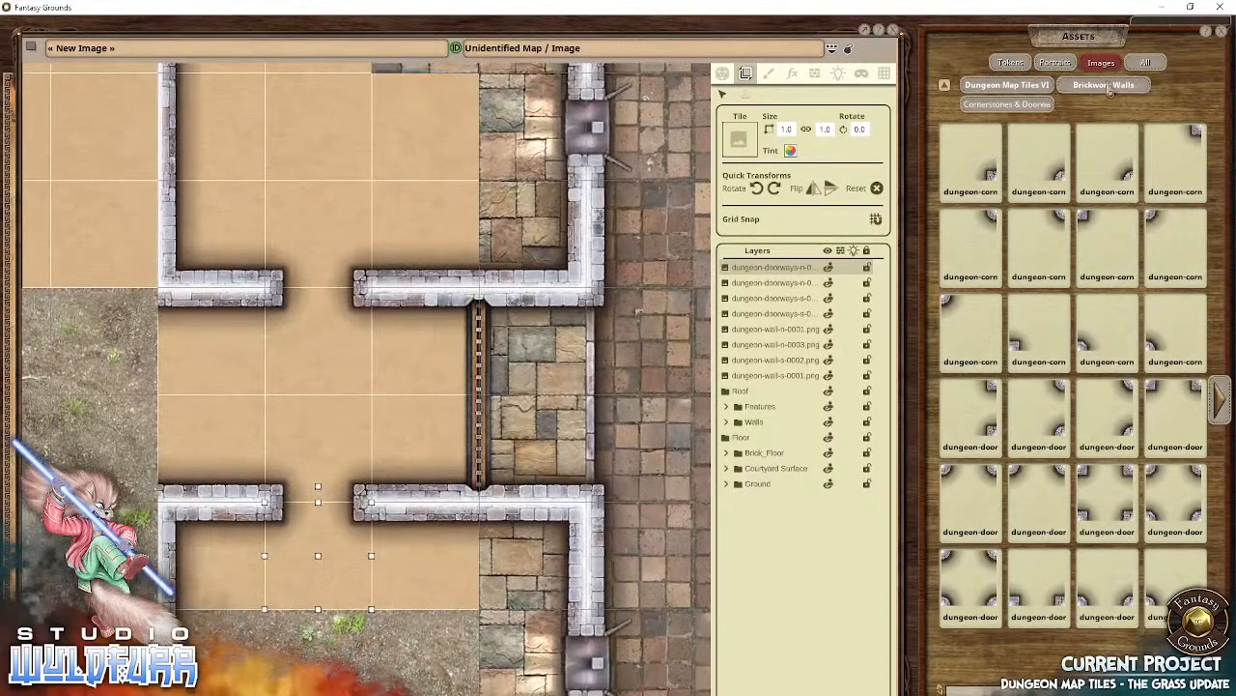
click(1007, 85)
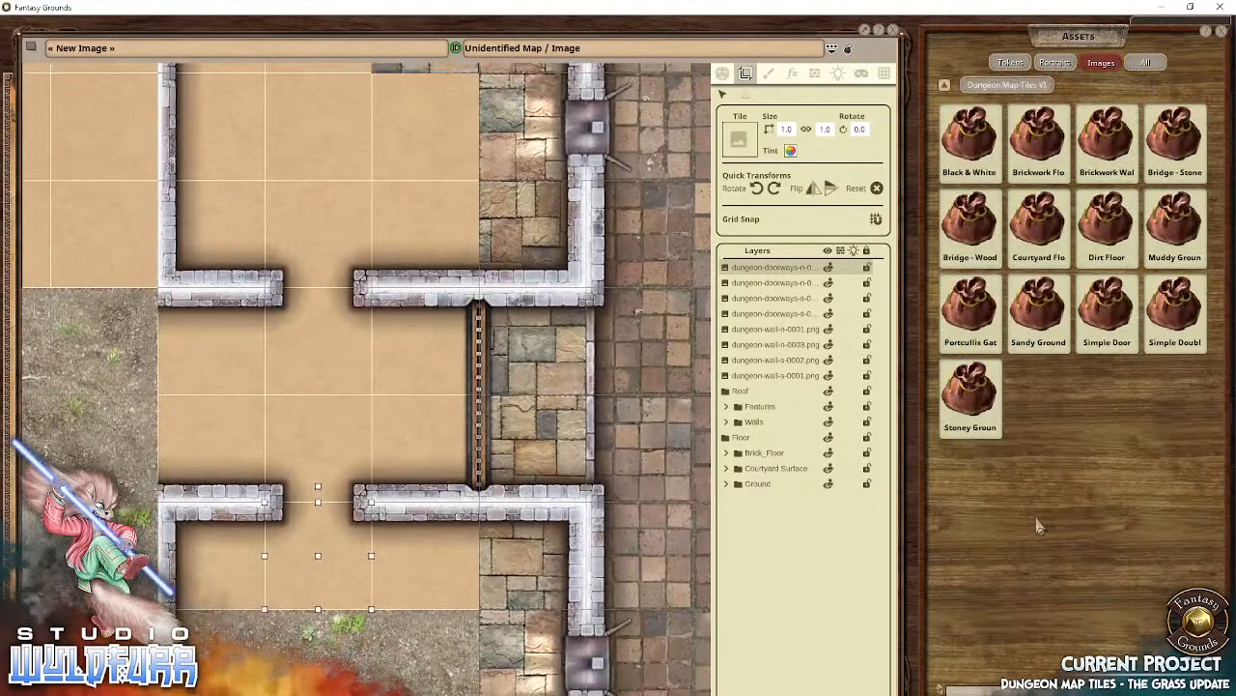
shift+click(744, 377)
drag(751, 316, 784, 468)
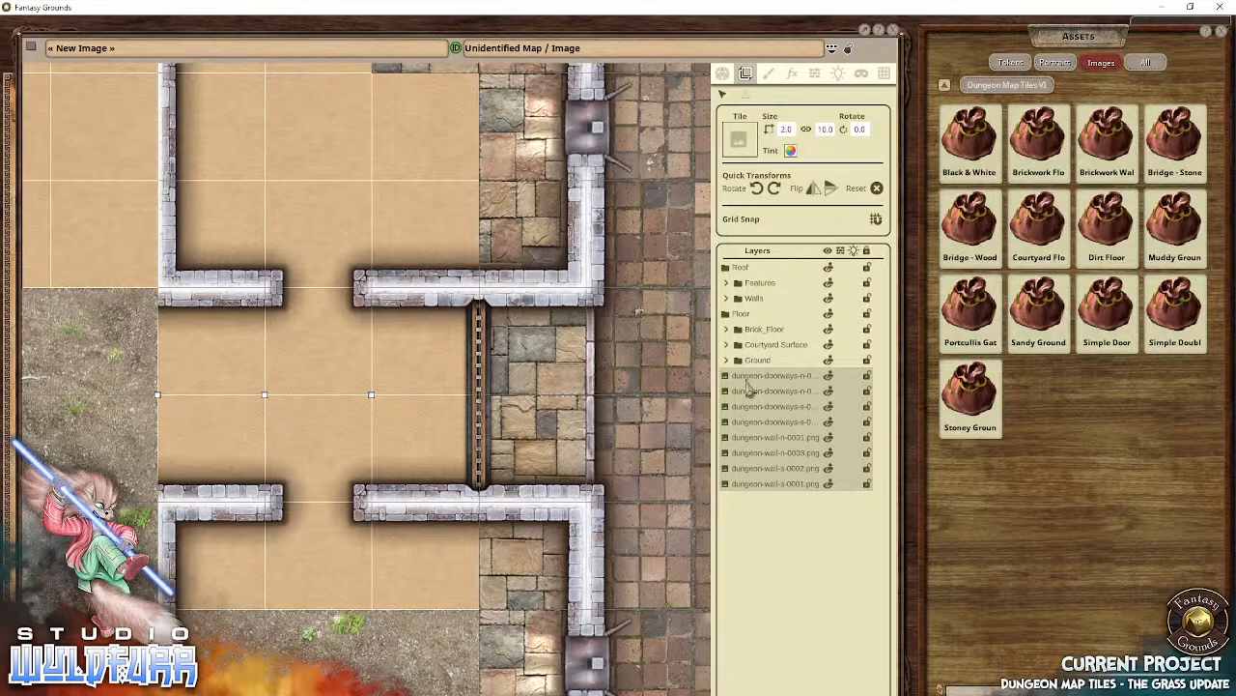
drag(747, 387, 759, 300)
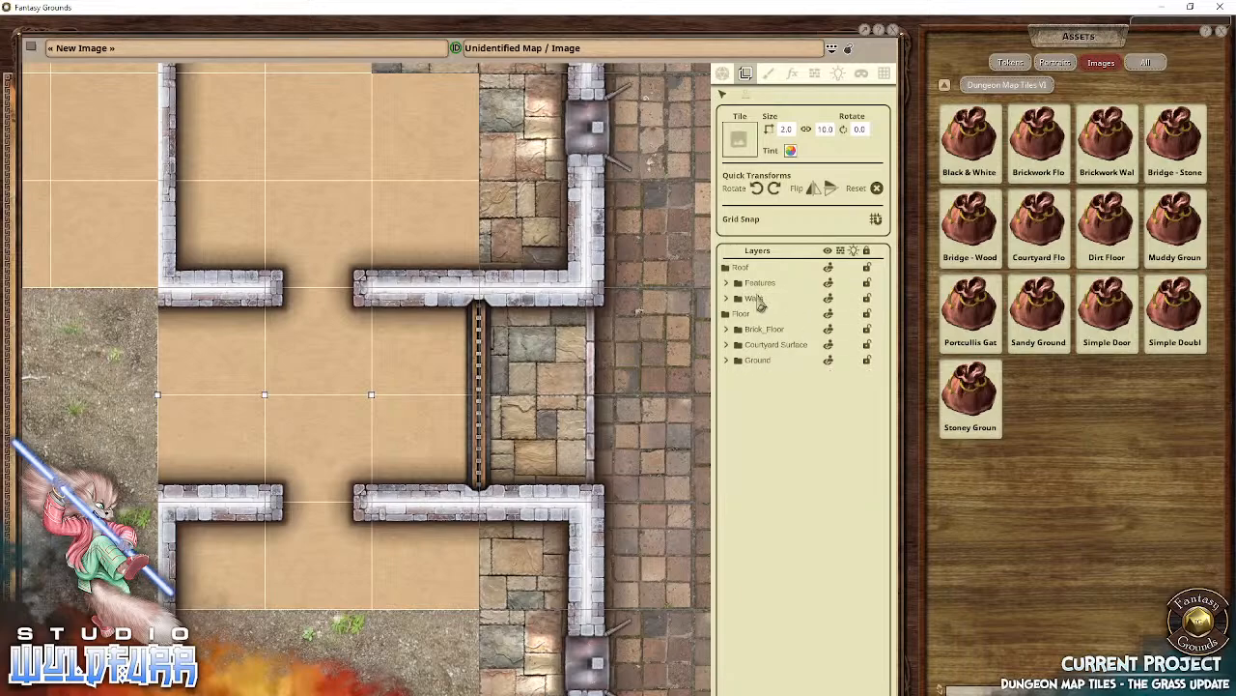
Step: Place the closed simple-door-0000 tile in the northern room's doorway and move it into the Features layer folder
click(1107, 309)
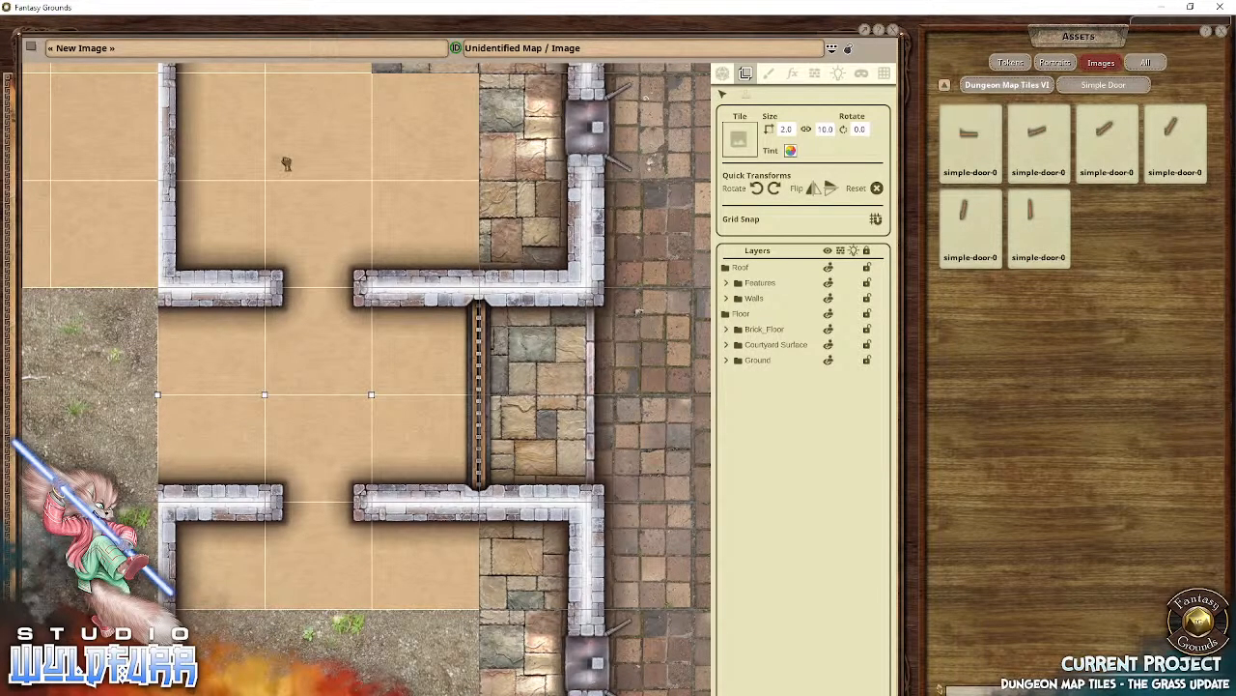
drag(286, 164, 333, 303)
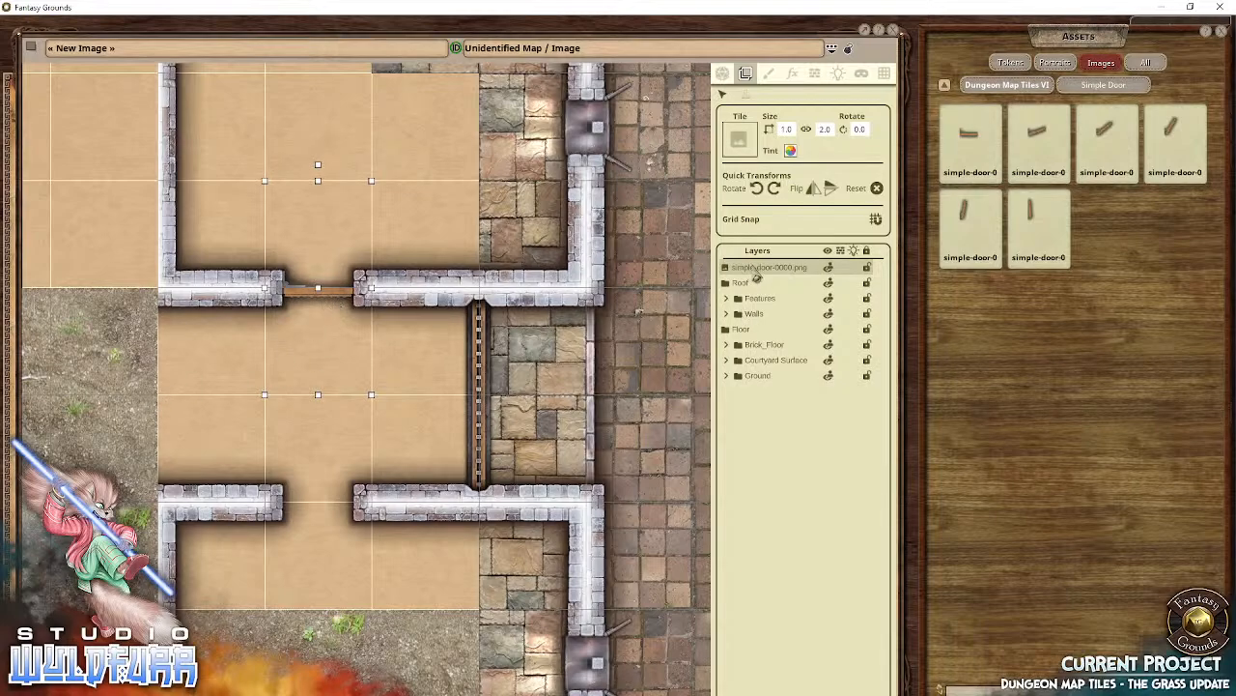
drag(757, 271, 797, 283)
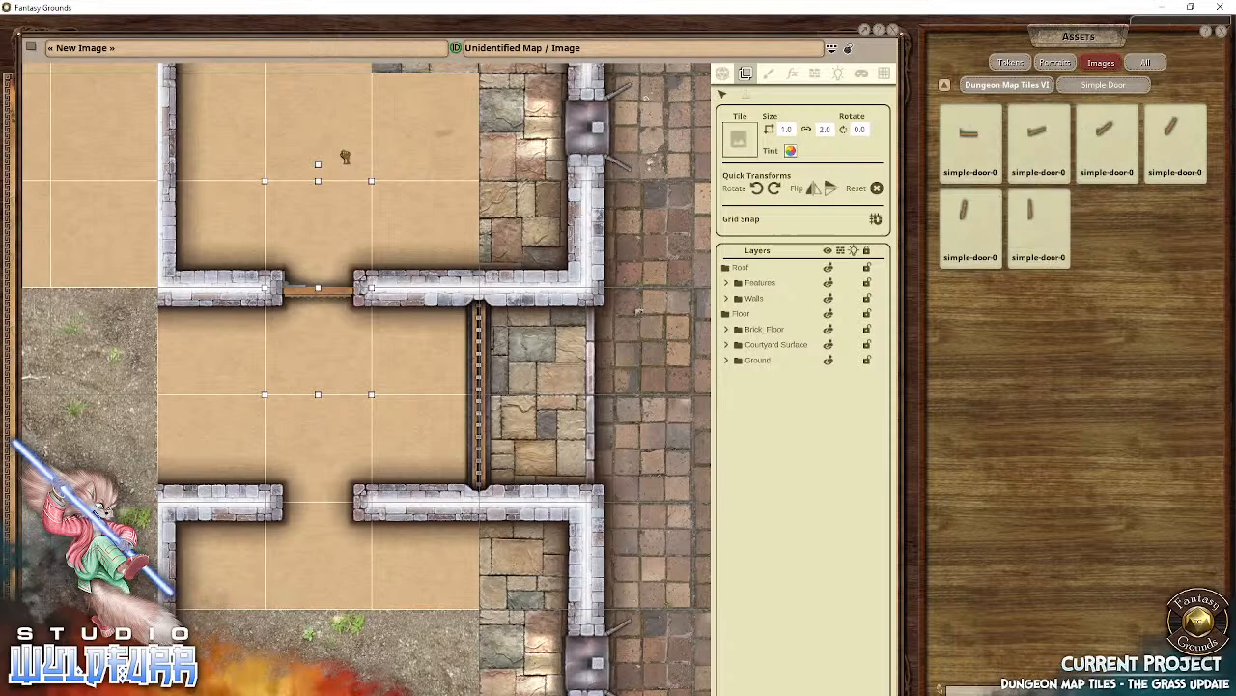
Step: Place the simple-door-0001 tile, flipped vertically, in the southern room's doorway and move it into the Features layer folder
drag(345, 156, 327, 162)
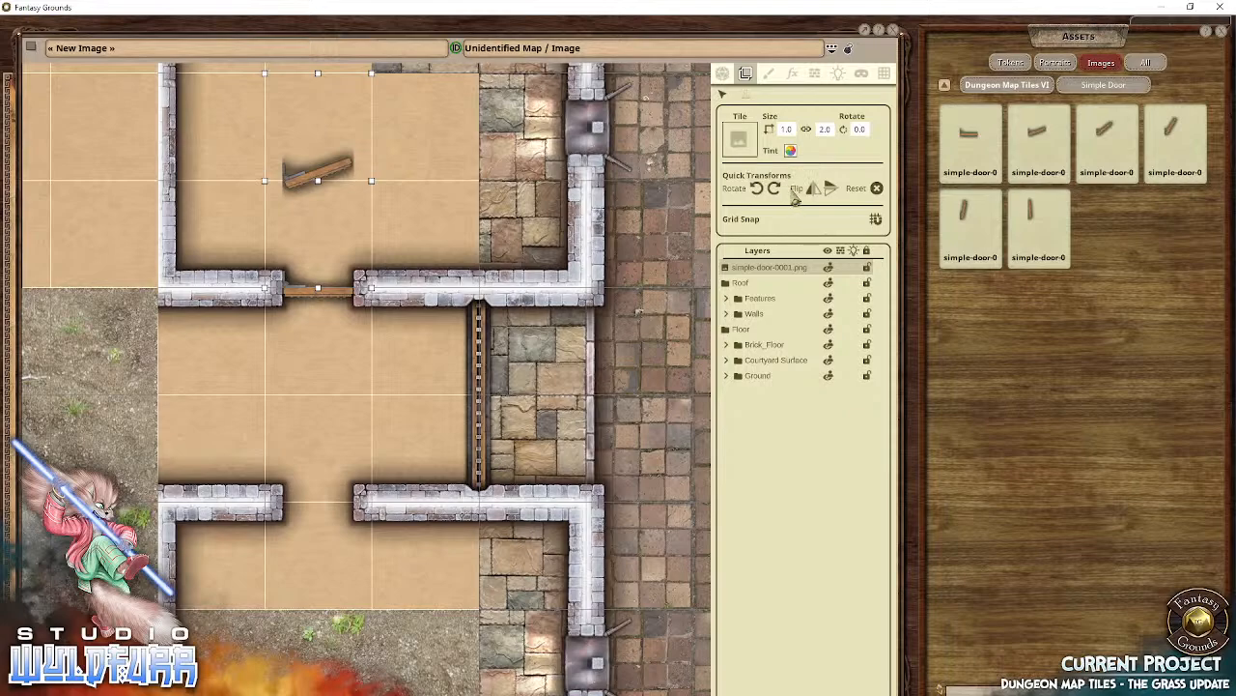
click(834, 194)
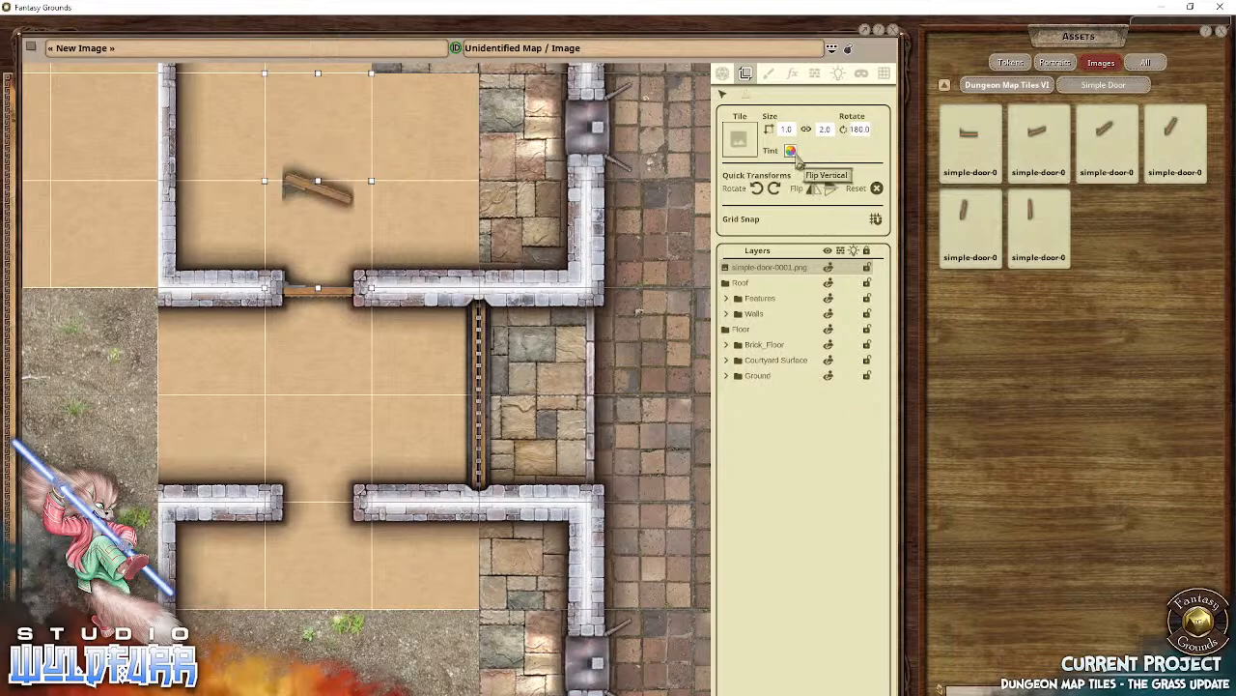
drag(349, 200, 344, 532)
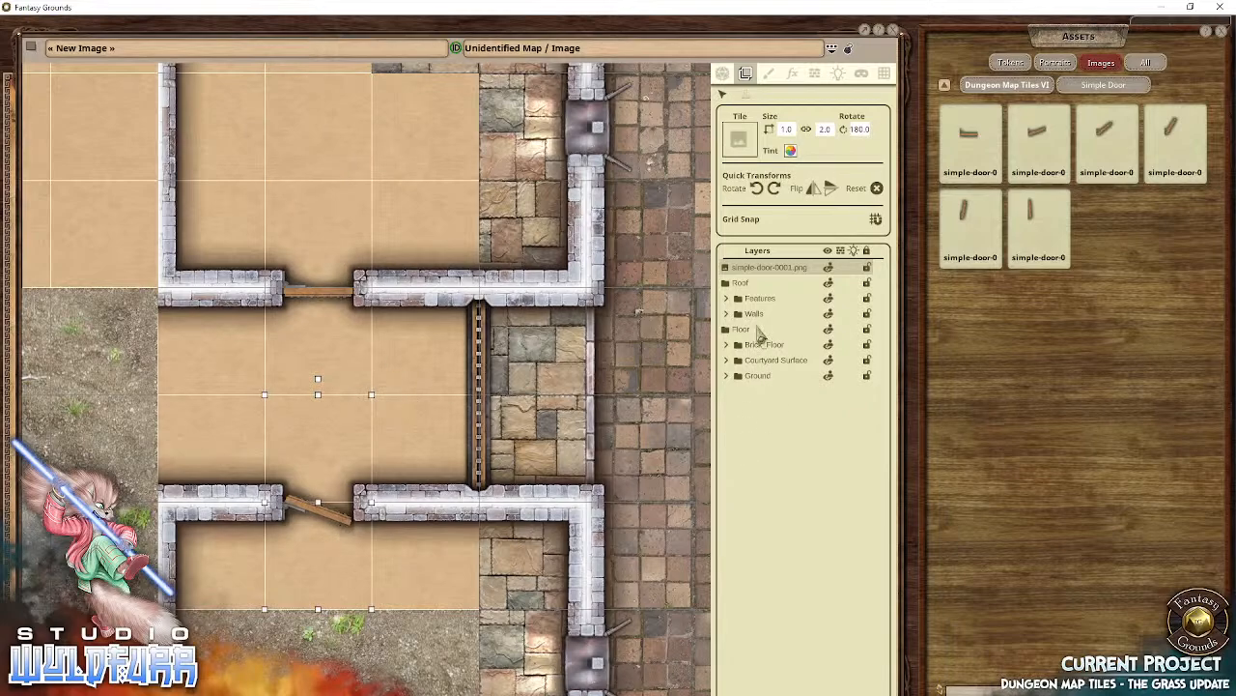
drag(753, 269, 762, 283)
Step: Place the brickwork-floor-1x1-0009 tile in the southern room, directly north of the paved square beside the south window
drag(202, 430, 340, 379)
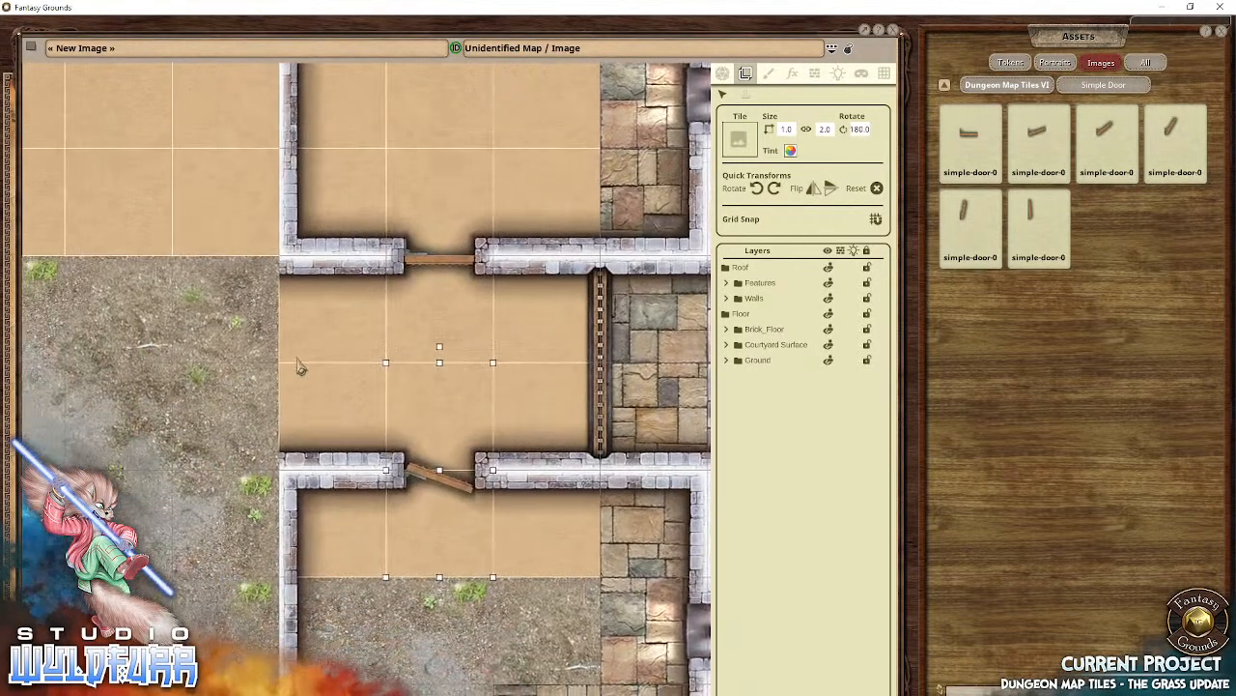
drag(298, 359, 309, 361)
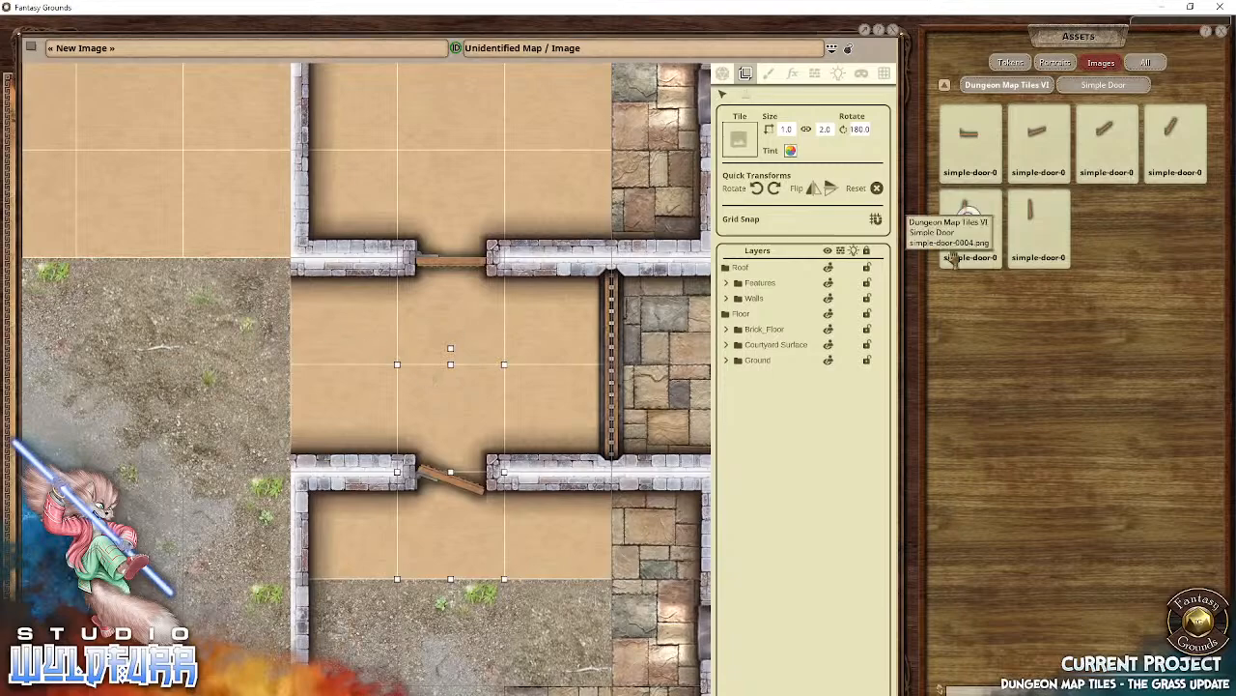
click(1032, 86)
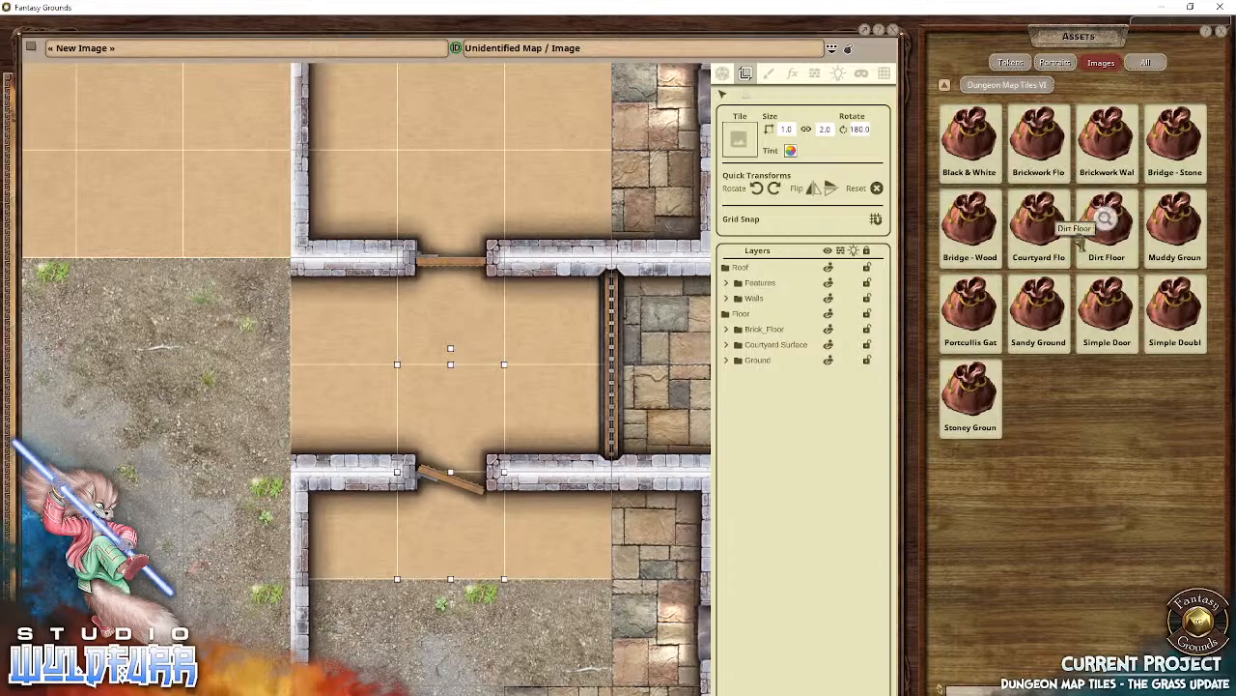
drag(429, 405, 363, 102)
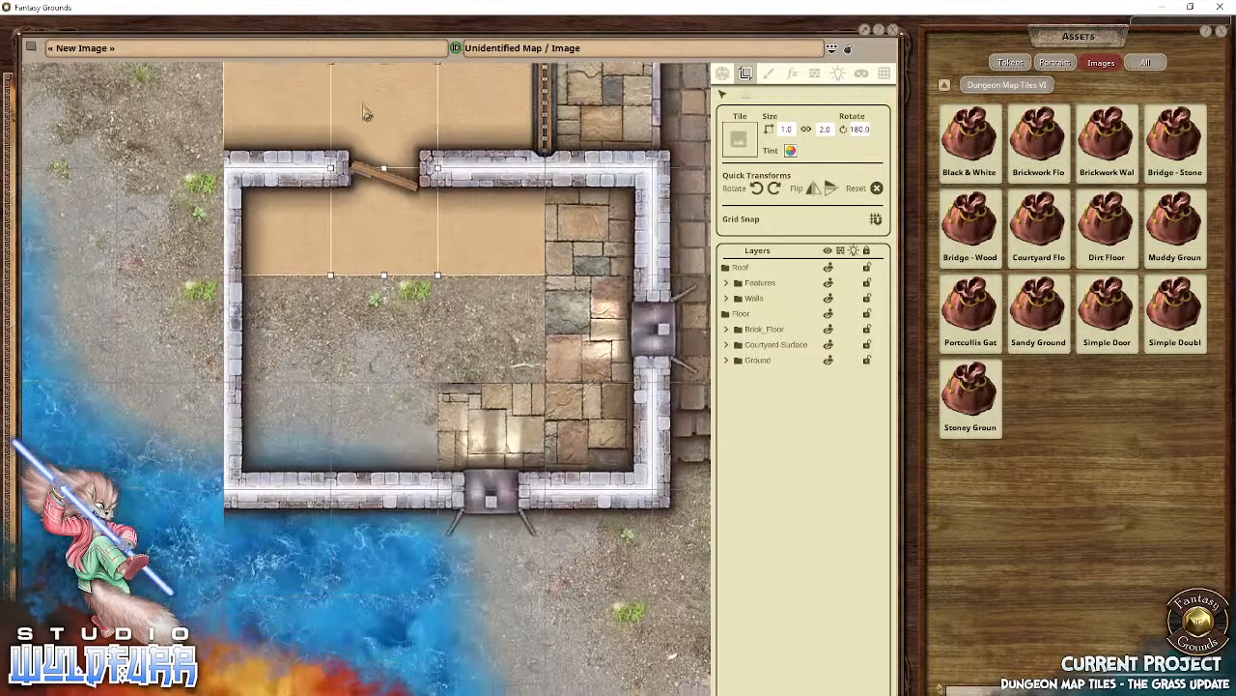
drag(504, 200, 488, 628)
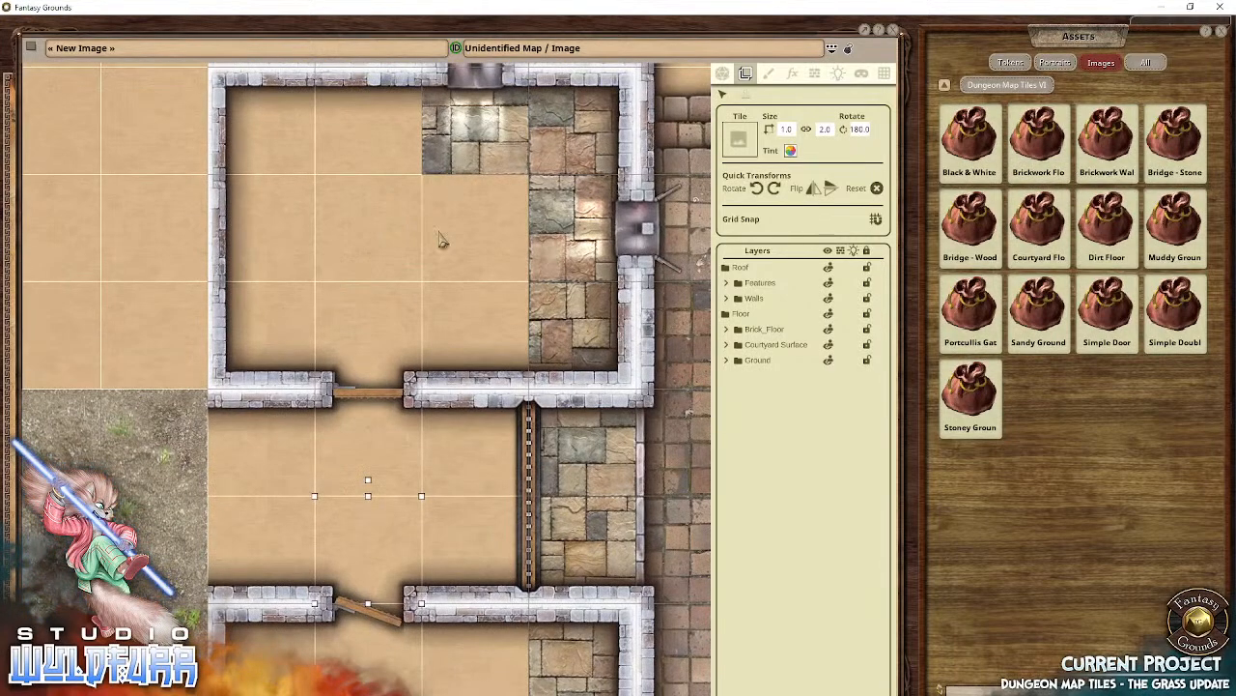
drag(588, 620, 494, 224)
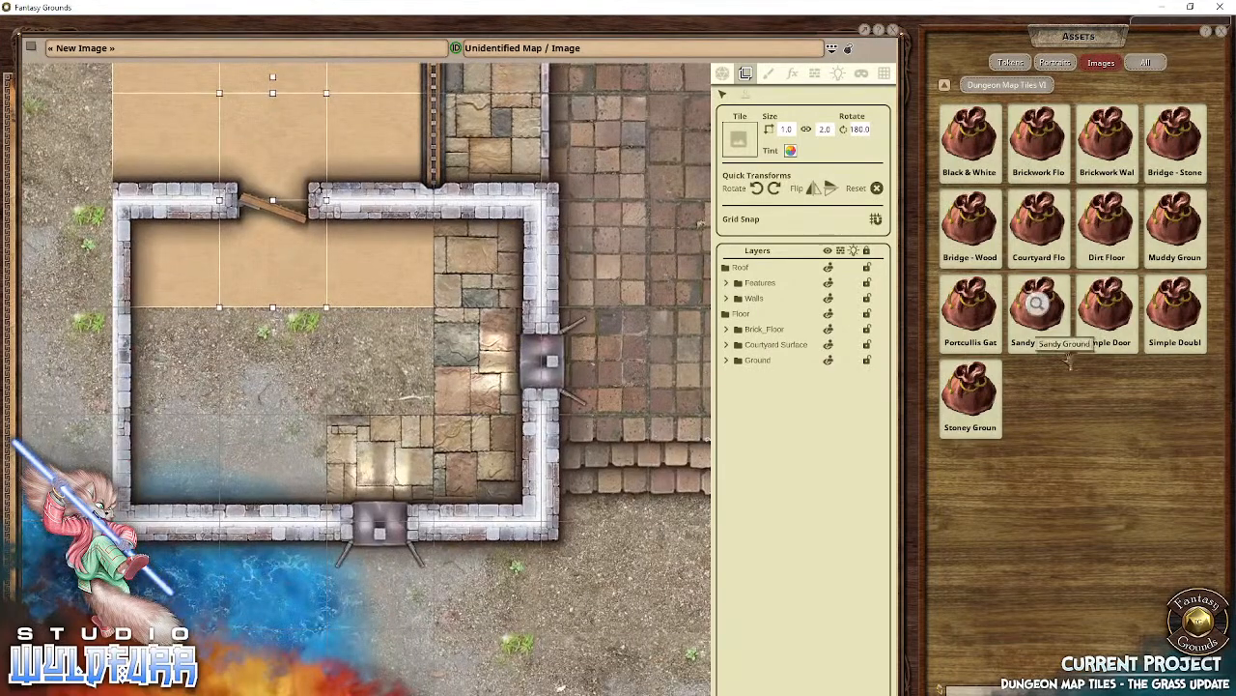
click(1037, 137)
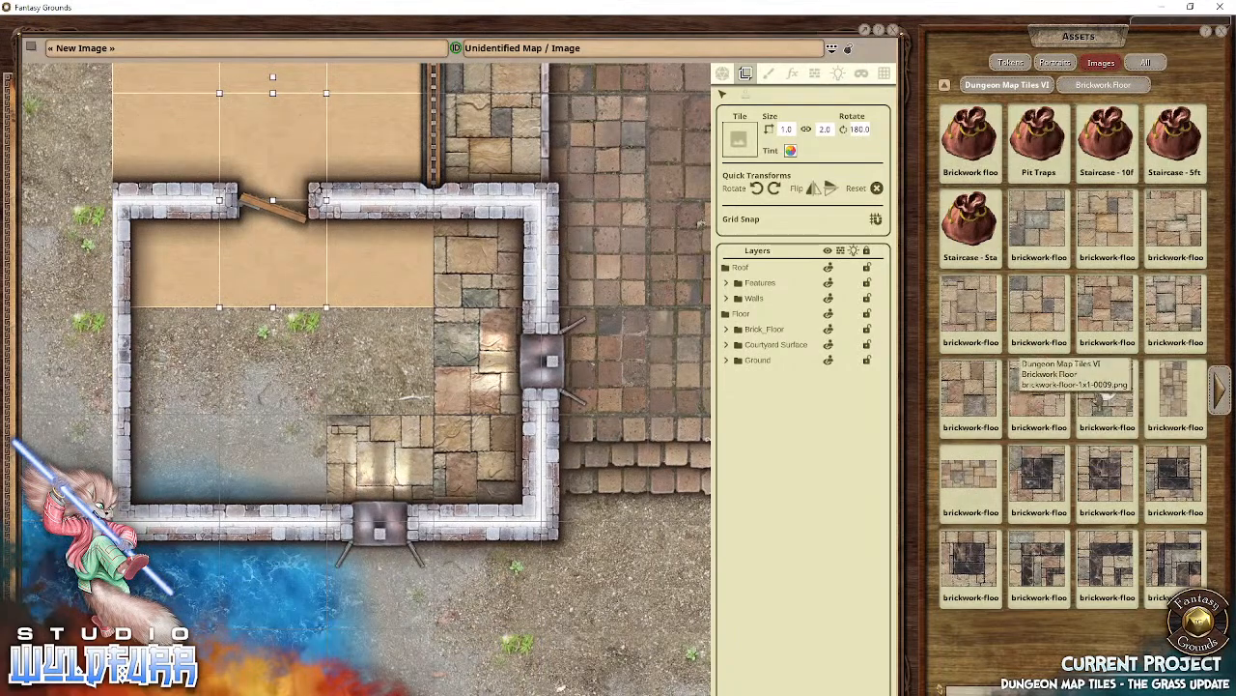
drag(1108, 401, 377, 357)
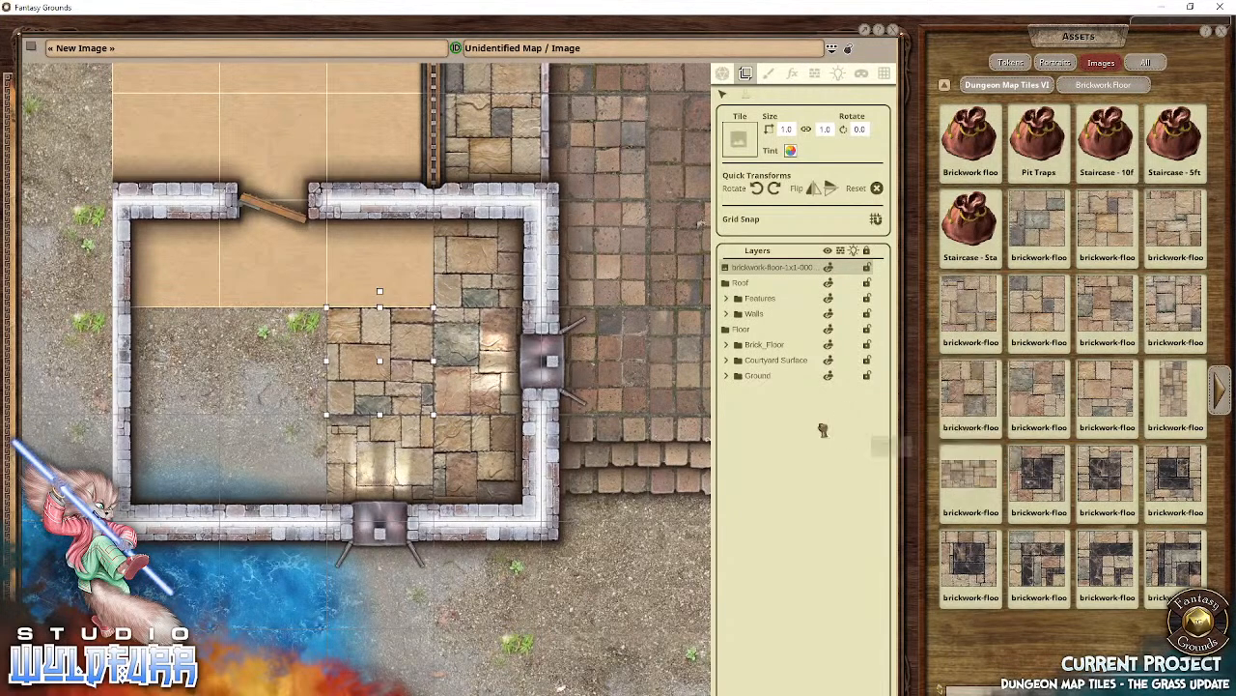
Step: Extend the southern room's floor with brickwork-floor-2x1-0000 inside the doorway and brickwork-floor-1x2-0000 along the column below it
drag(230, 327, 536, 515)
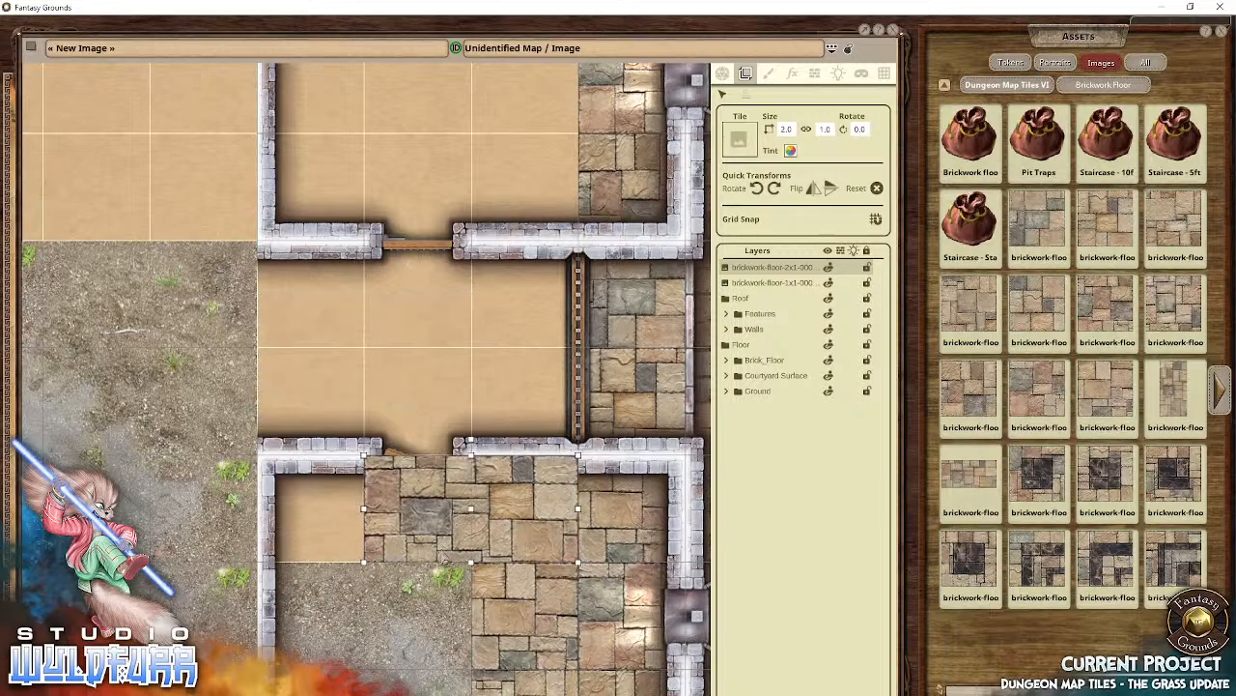
drag(454, 452, 461, 277)
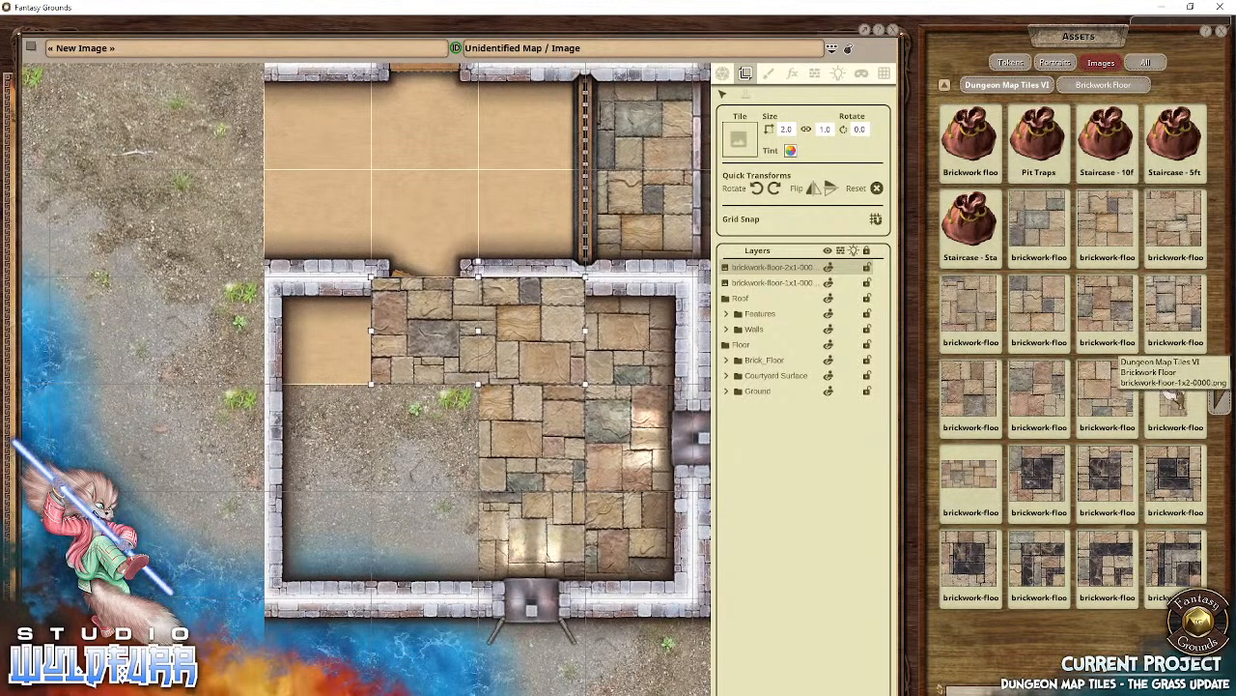
drag(1175, 399, 354, 474)
drag(374, 421, 406, 436)
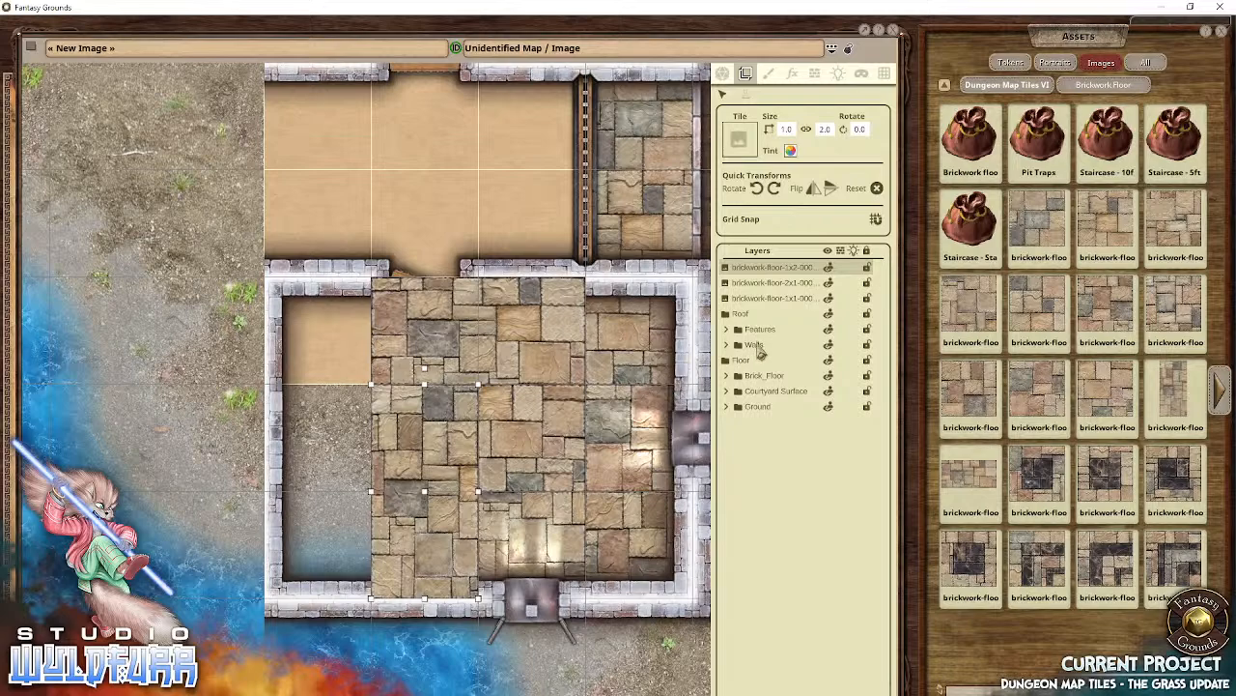
Step: Move the three new brickwork floor tiles into the Brick_Floor layer folder
shift+click(743, 302)
drag(758, 283, 763, 495)
drag(761, 405, 776, 336)
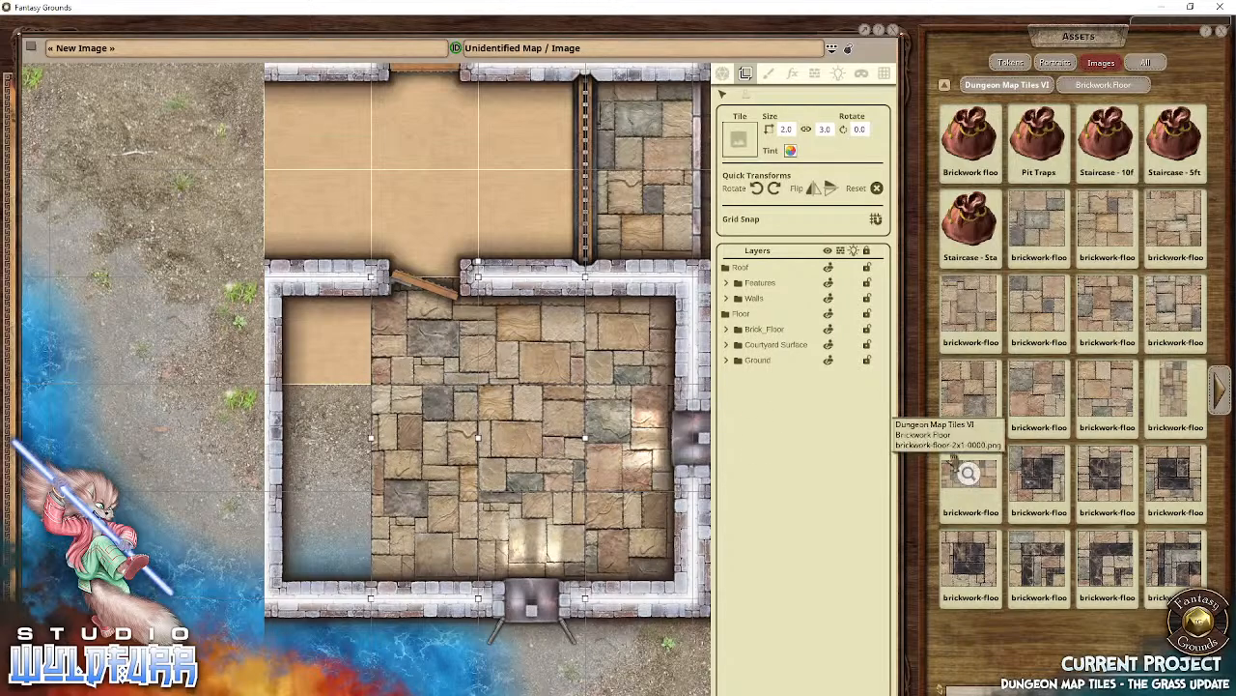
Step: Fill the southern room's westernmost column with three different 1x1 brickwork floor tiles
drag(1166, 316, 328, 338)
drag(1093, 345, 375, 436)
drag(970, 392, 355, 530)
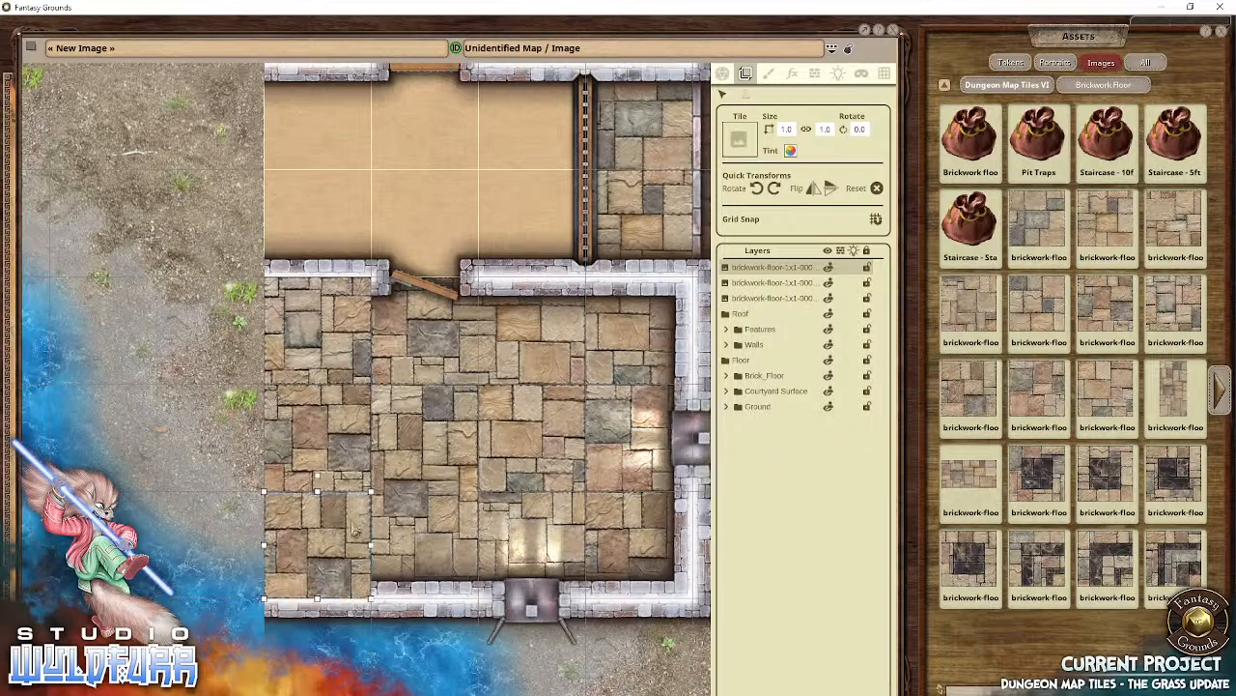
Step: Move the three 1x1 brickwork floor tiles of the southern room's westernmost column into the Brick_Floor layer folder
drag(427, 325, 512, 387)
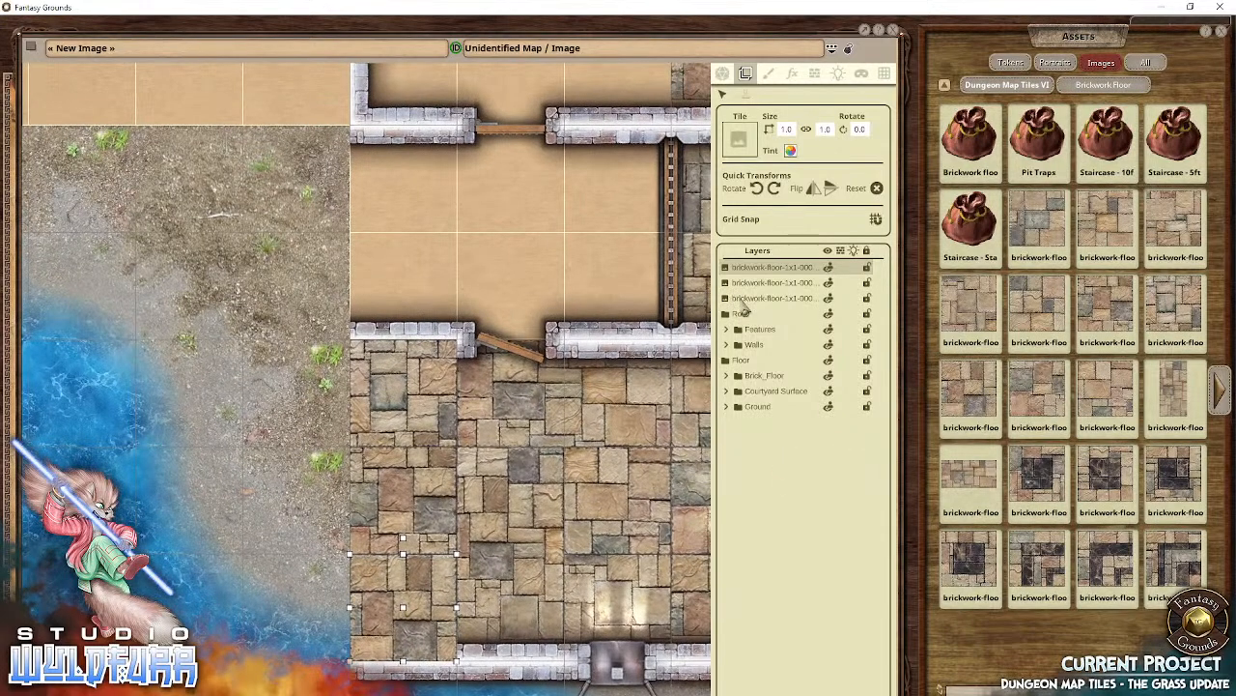
shift+click(742, 302)
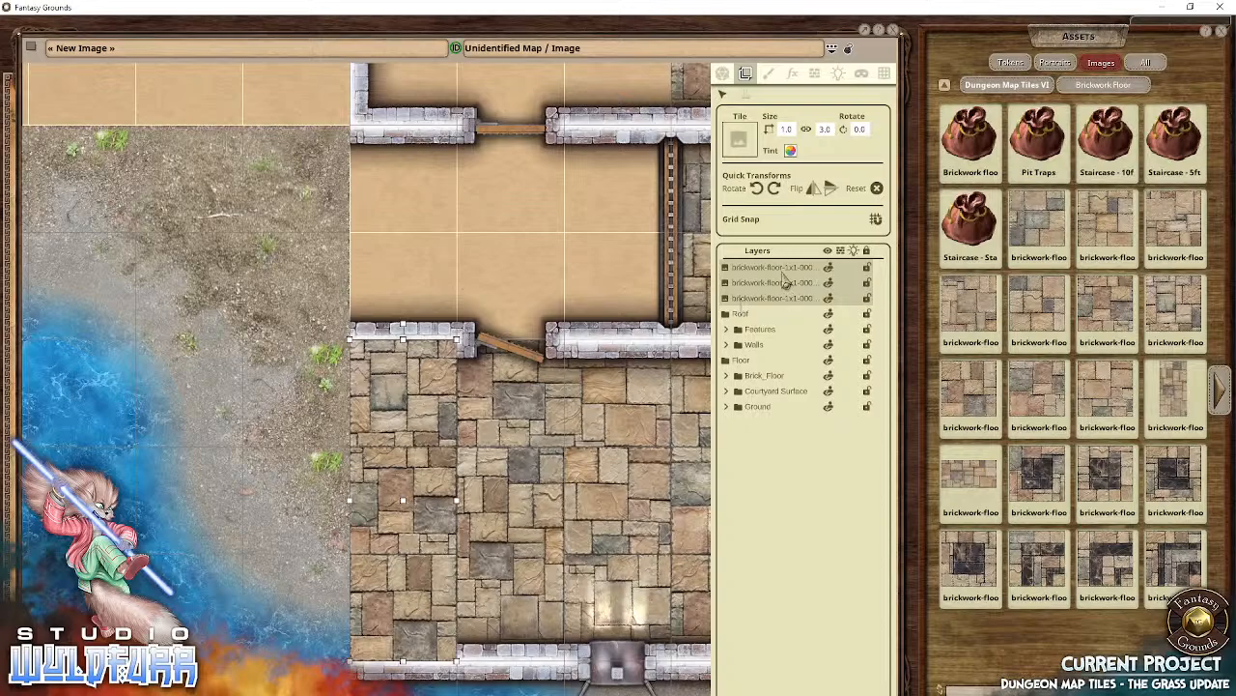
drag(784, 280, 763, 333)
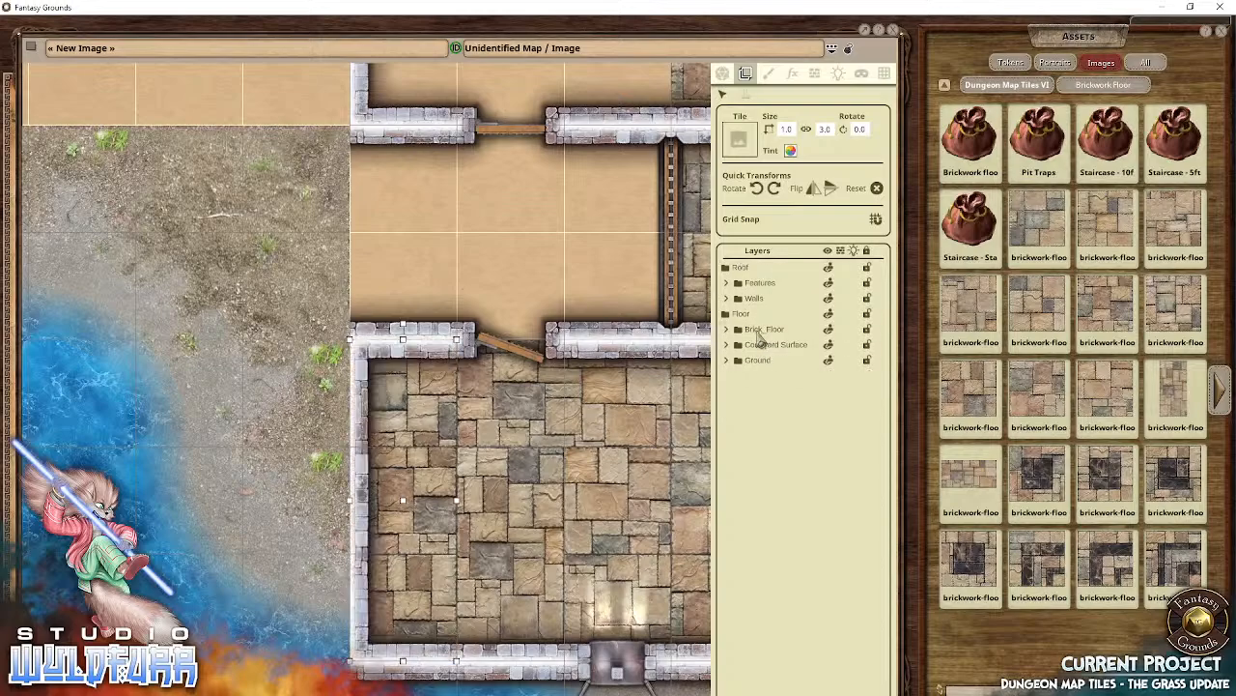
Step: Pave three more northern-room squares, placing brickwork-floor-1x1-0007 below the north window's square and two different 1x1 tiles in the column west of it
drag(487, 574, 375, 630)
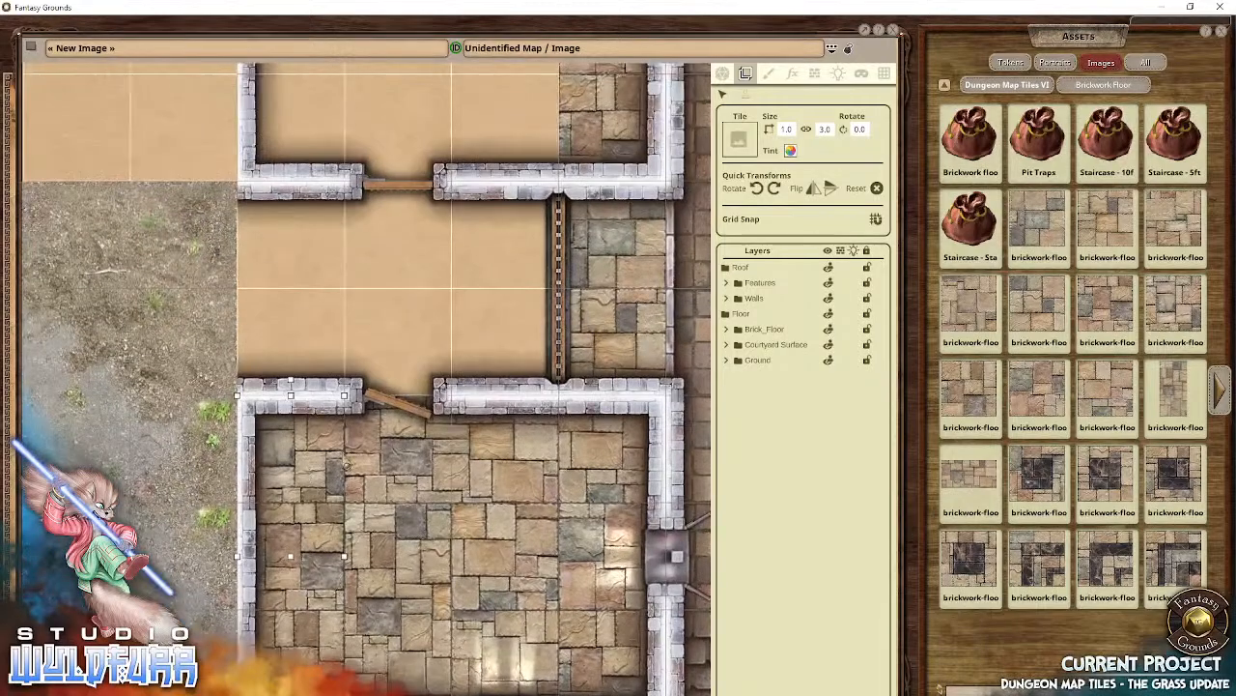
drag(497, 629, 482, 335)
drag(456, 208, 473, 510)
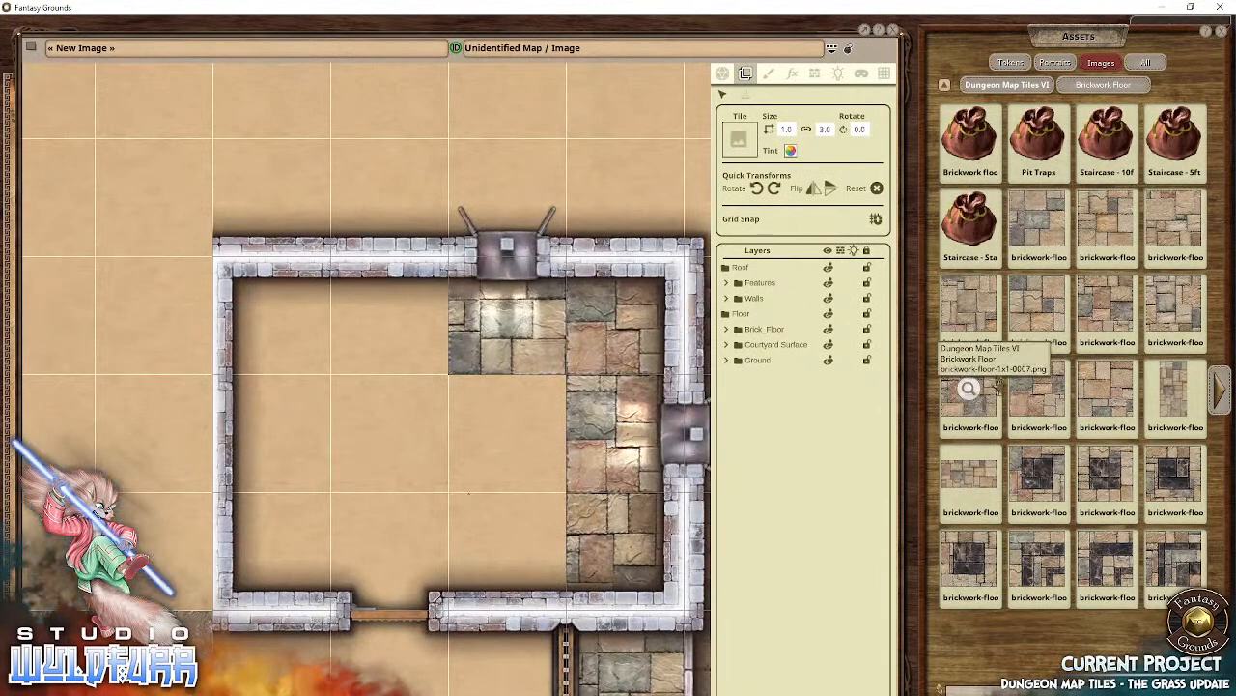
drag(589, 443, 504, 437)
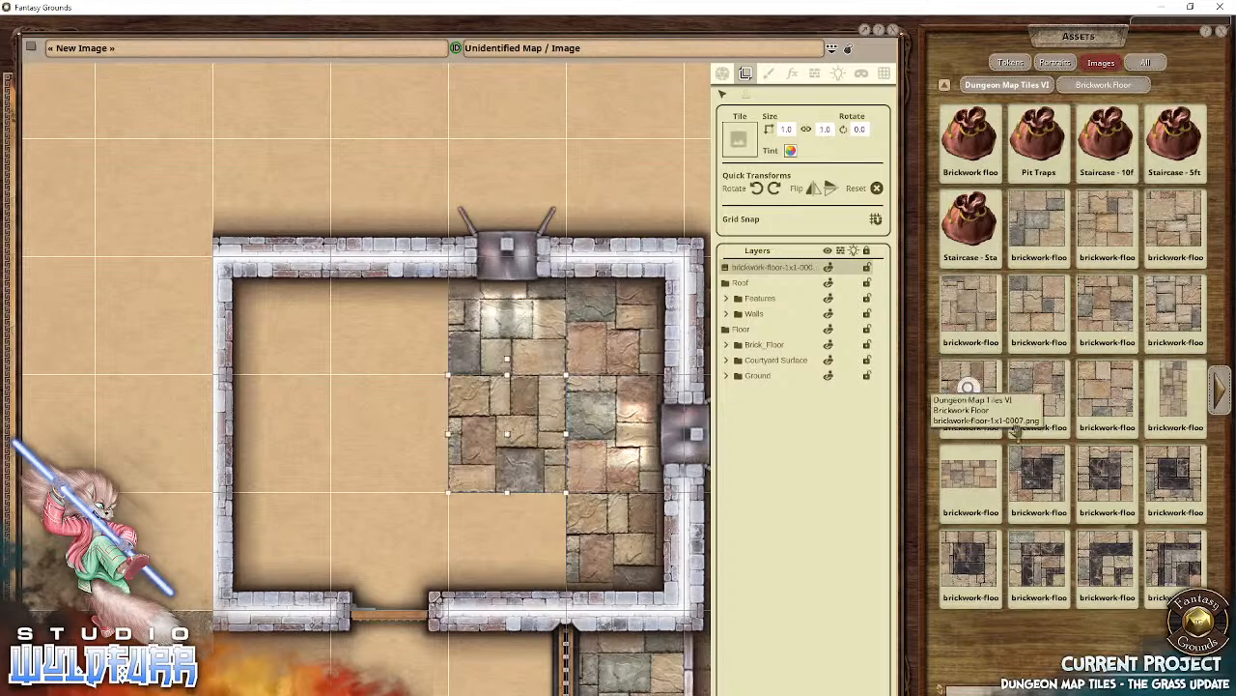
drag(966, 305, 389, 434)
drag(1036, 220, 389, 314)
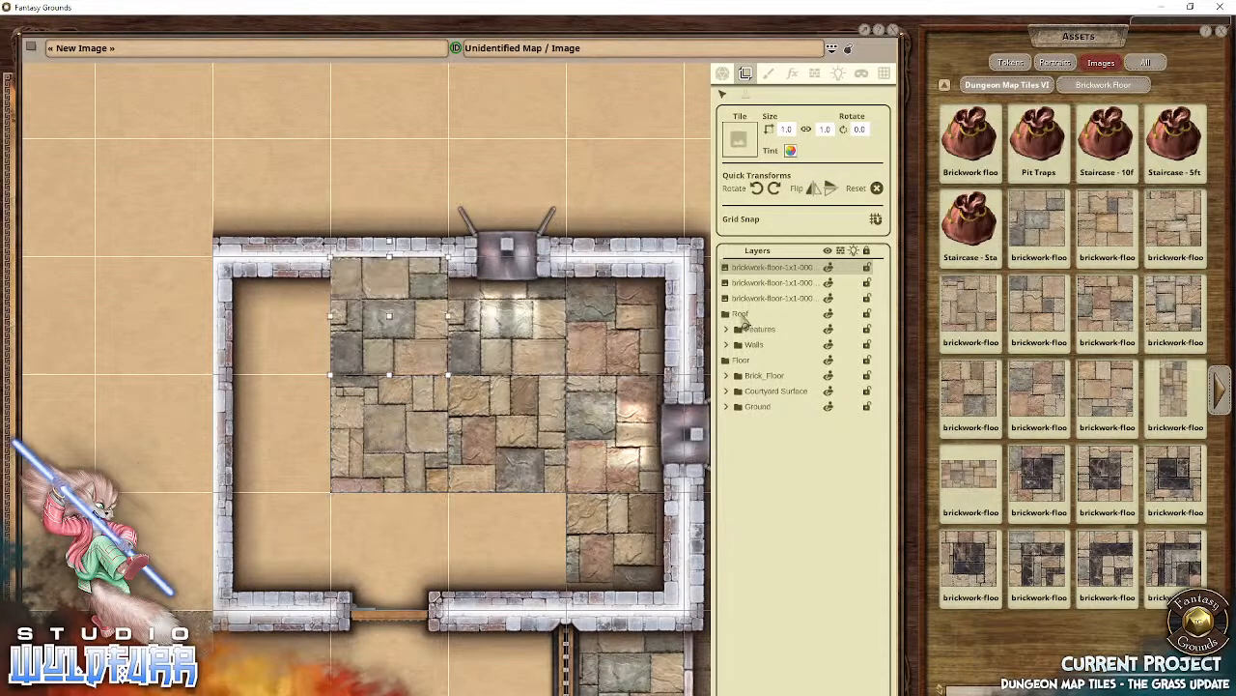
Step: Finish the northern room's floor with 1x1 tiles, including brickwork-floor-1x1-0009 in the westernmost column, and brickwork-floor-2x1-0000 in the southwest corner
click(1174, 219)
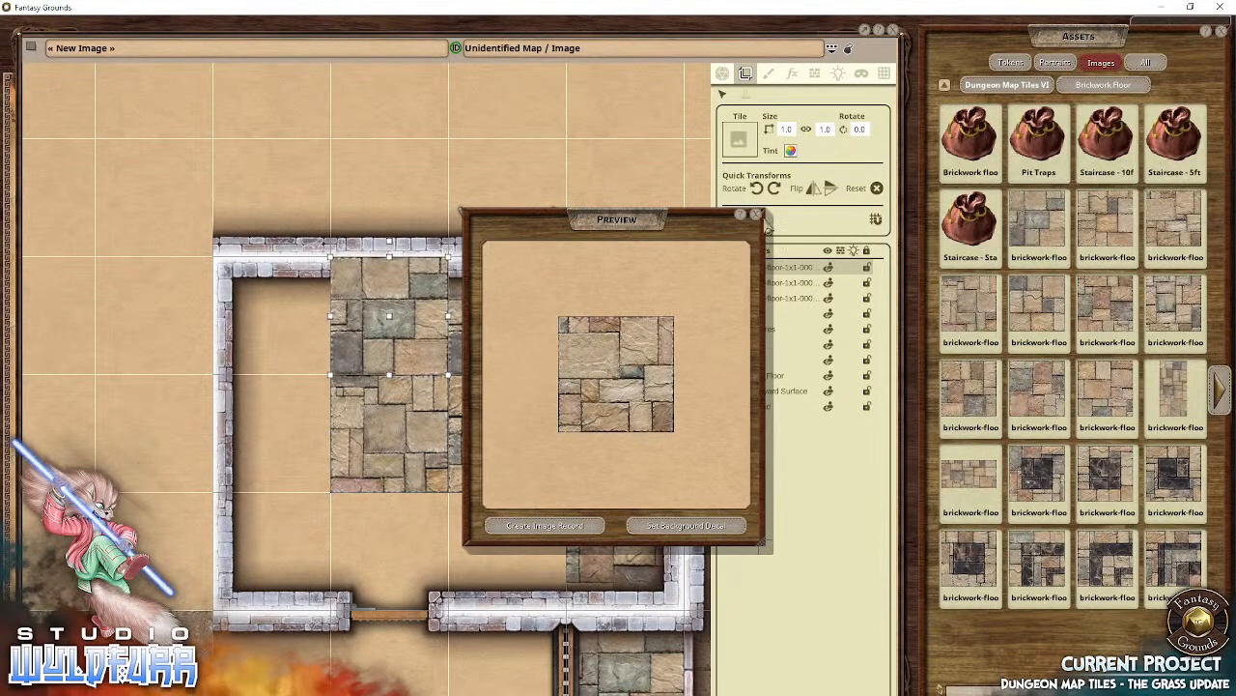
click(757, 213)
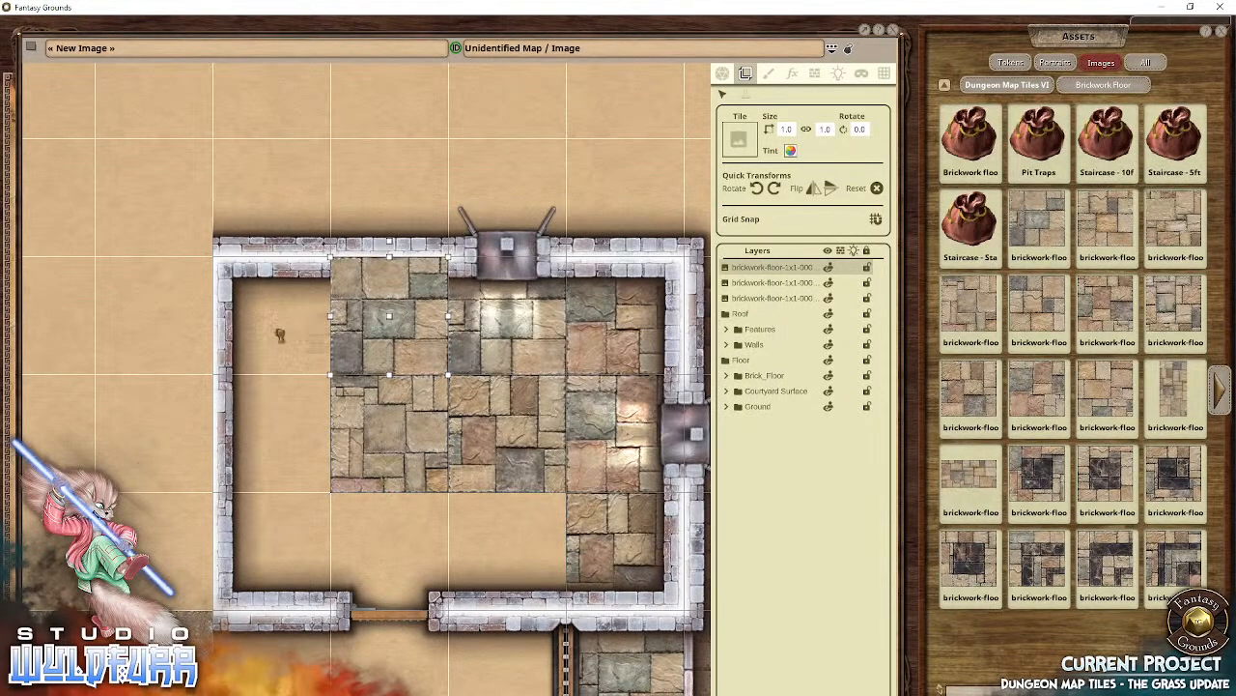
drag(280, 335, 295, 317)
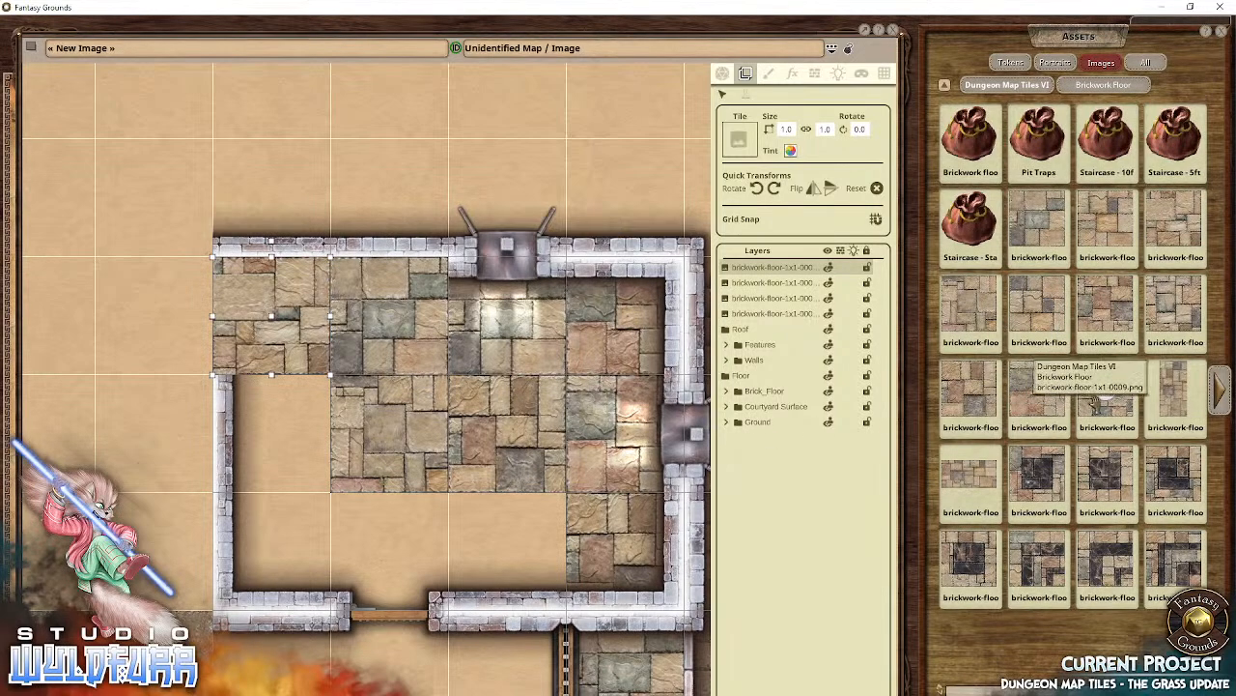
drag(1097, 401, 288, 428)
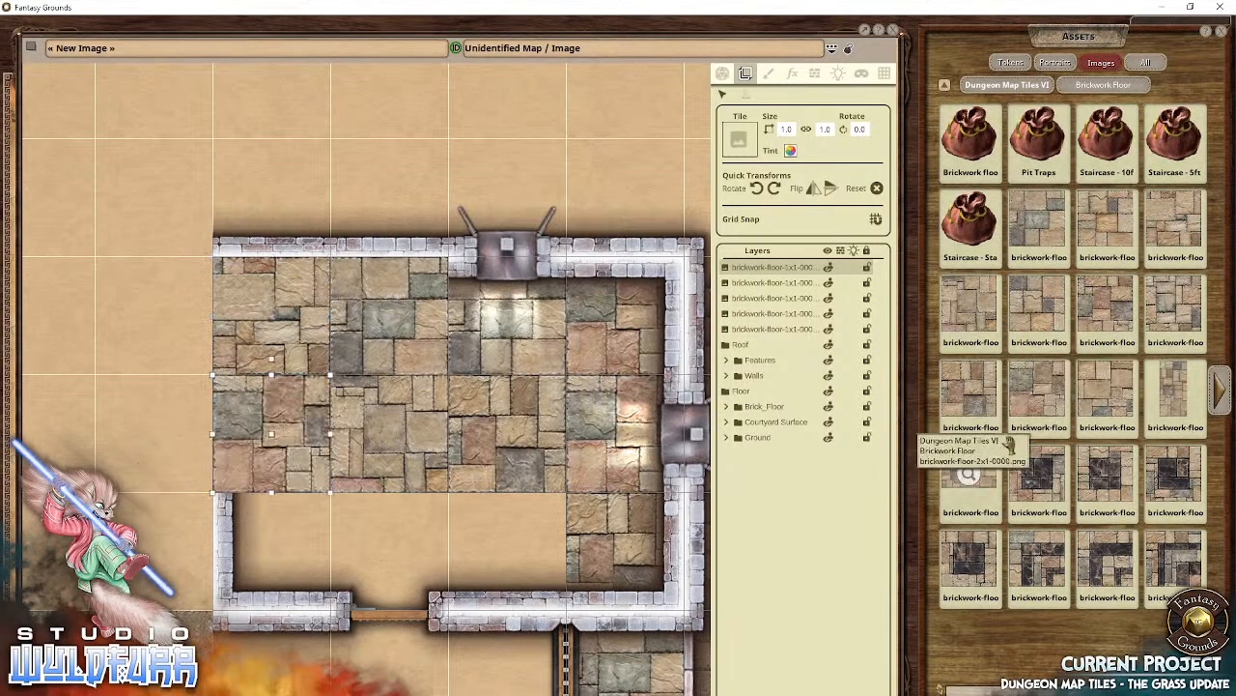
drag(970, 471, 322, 543)
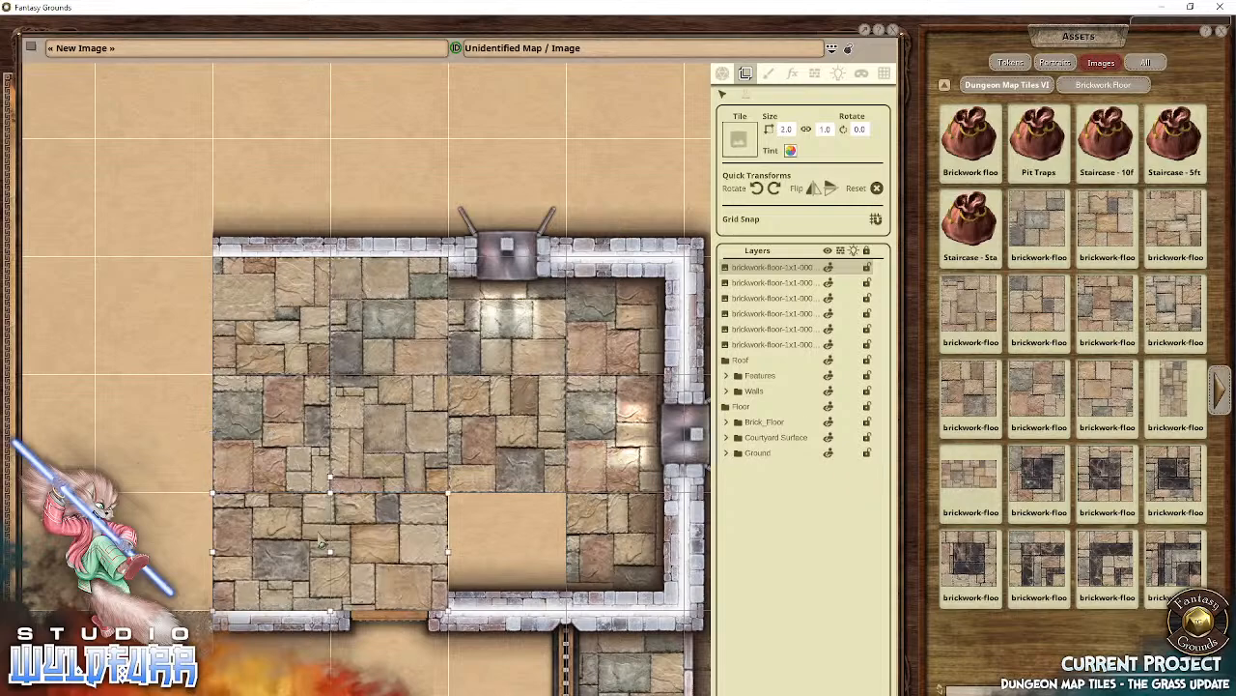
drag(1085, 386, 486, 564)
Step: Move the seven new northern-room floor tiles into the Brick_Floor layer folder
shift+click(742, 358)
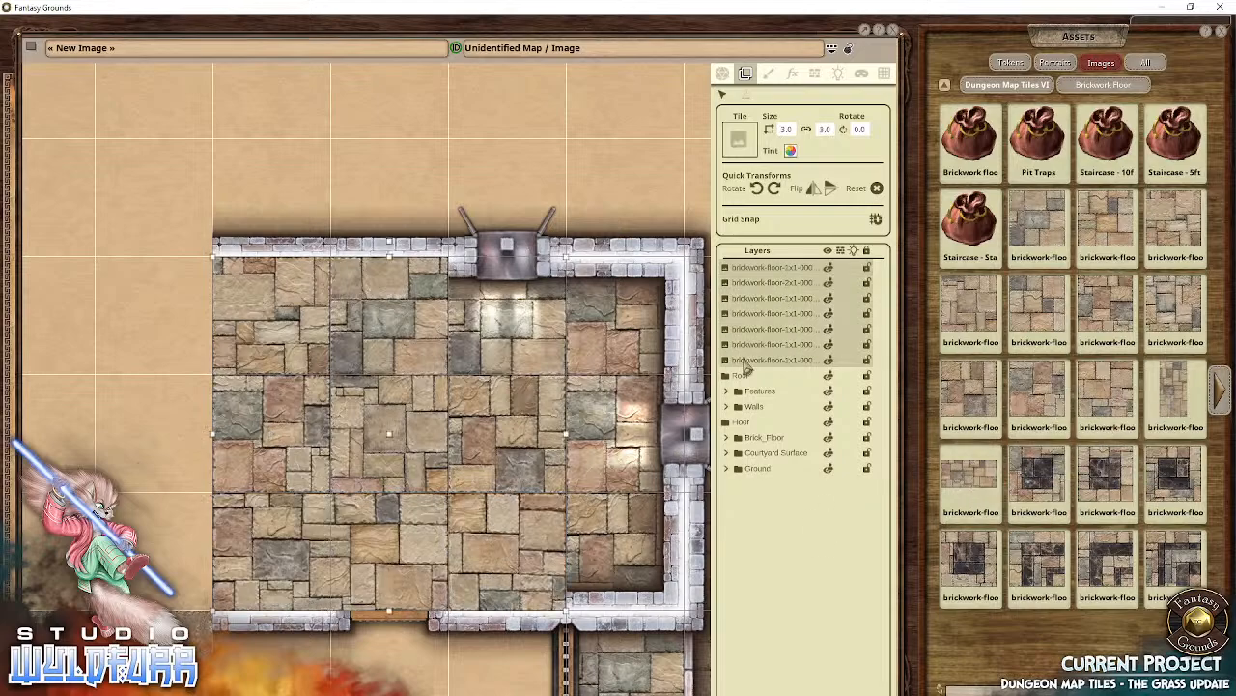
mouse_move(776, 322)
mouse_down()
mouse_move(740, 465)
mouse_move(760, 336)
mouse_move(773, 541)
mouse_move(779, 498)
mouse_up()
drag(757, 411, 751, 331)
Step: Pave the six open squares of the passage west of the portcullis with varied 1x1 brickwork floor tiles, starting with brickwork-floor-1x1-0009
scroll(314, 458, down, 5)
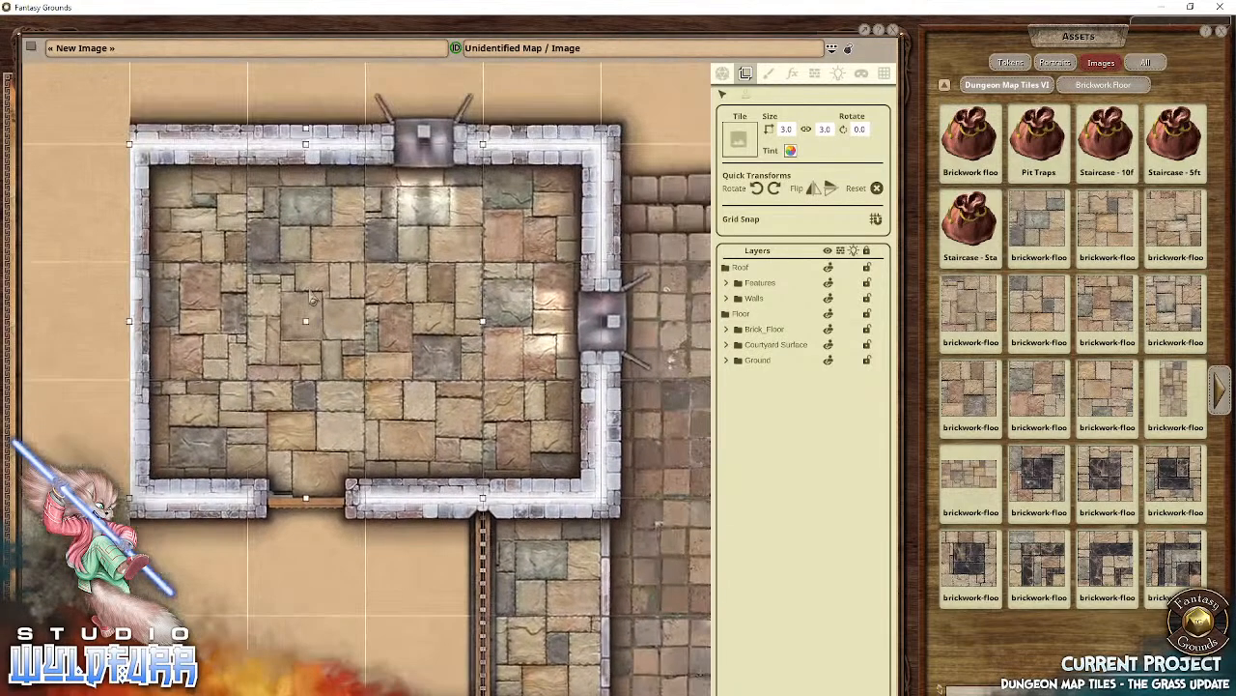
scroll(366, 310, down, 1)
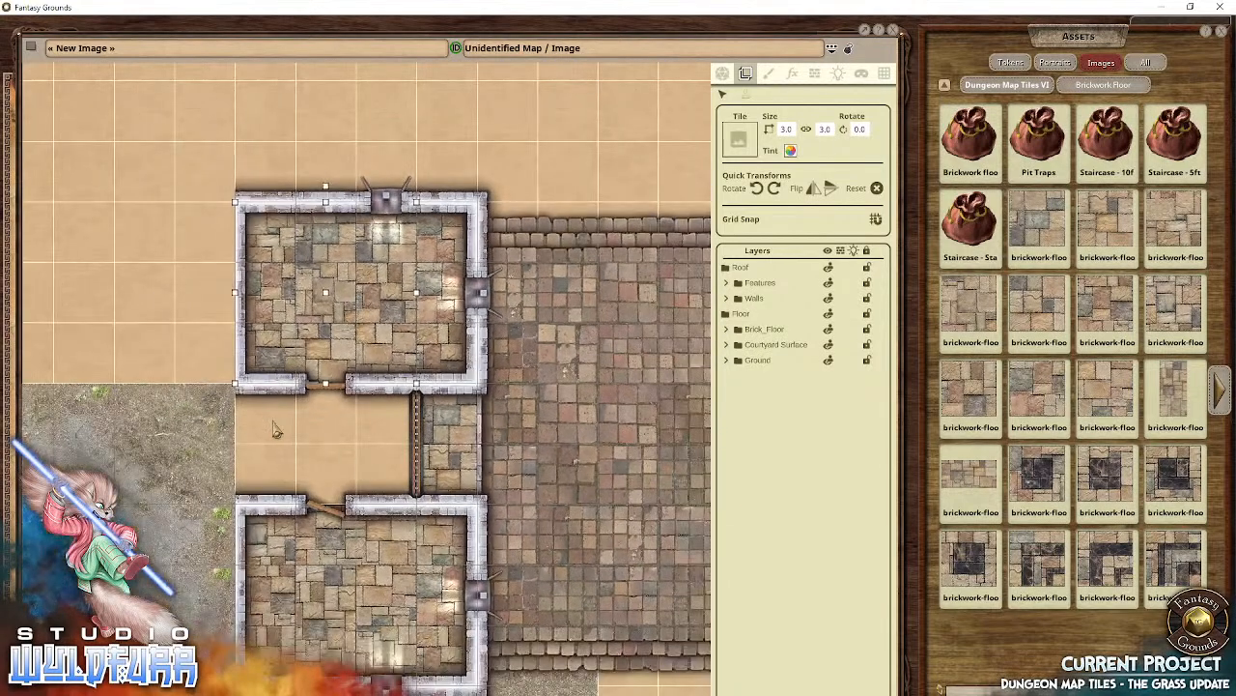
scroll(363, 462, up, 4)
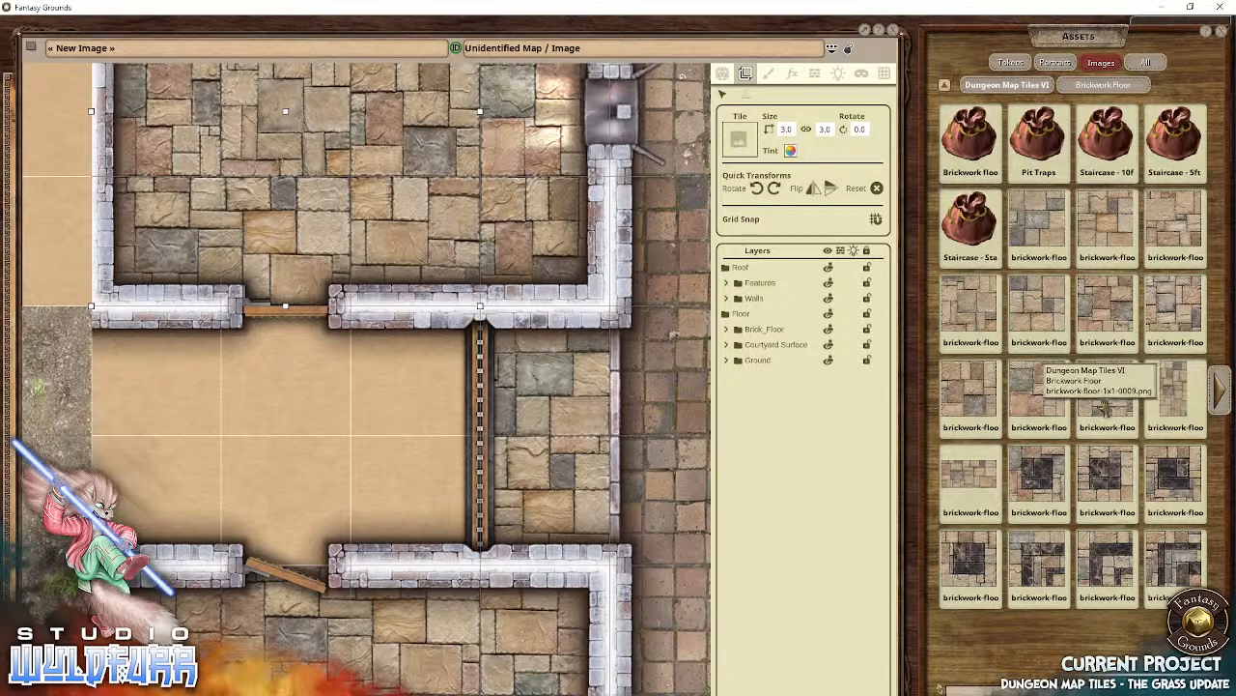
drag(1104, 407, 419, 388)
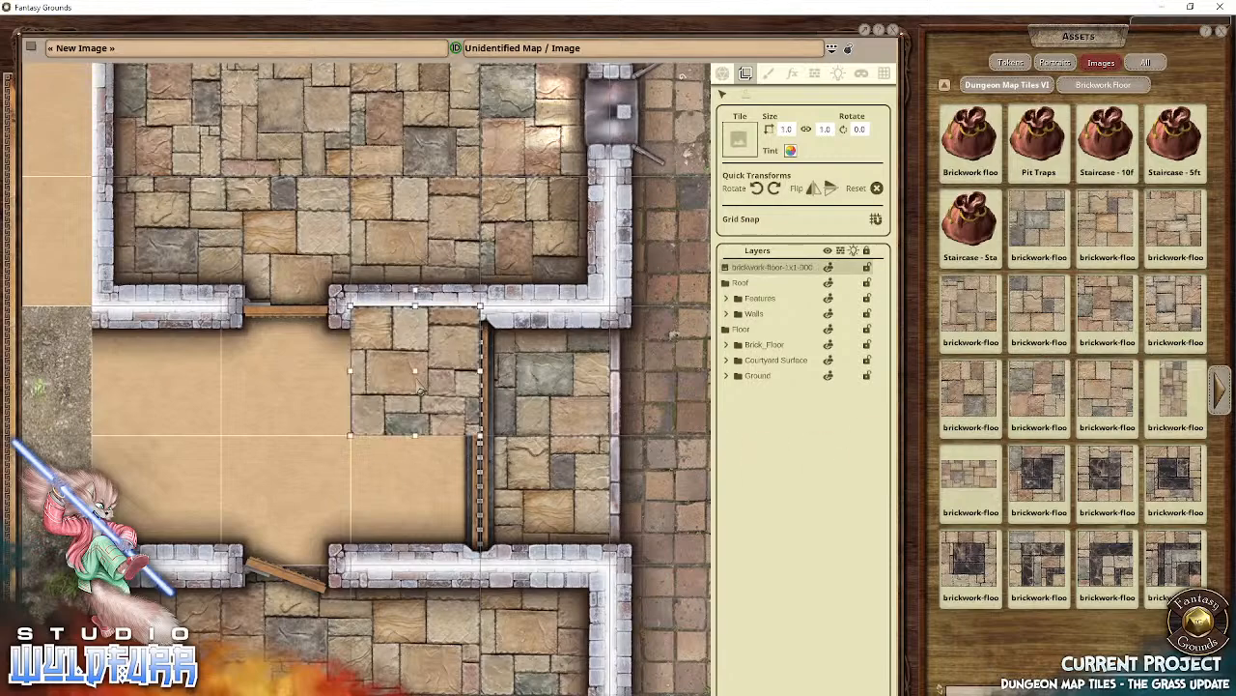
drag(969, 369, 413, 497)
drag(1053, 237, 289, 376)
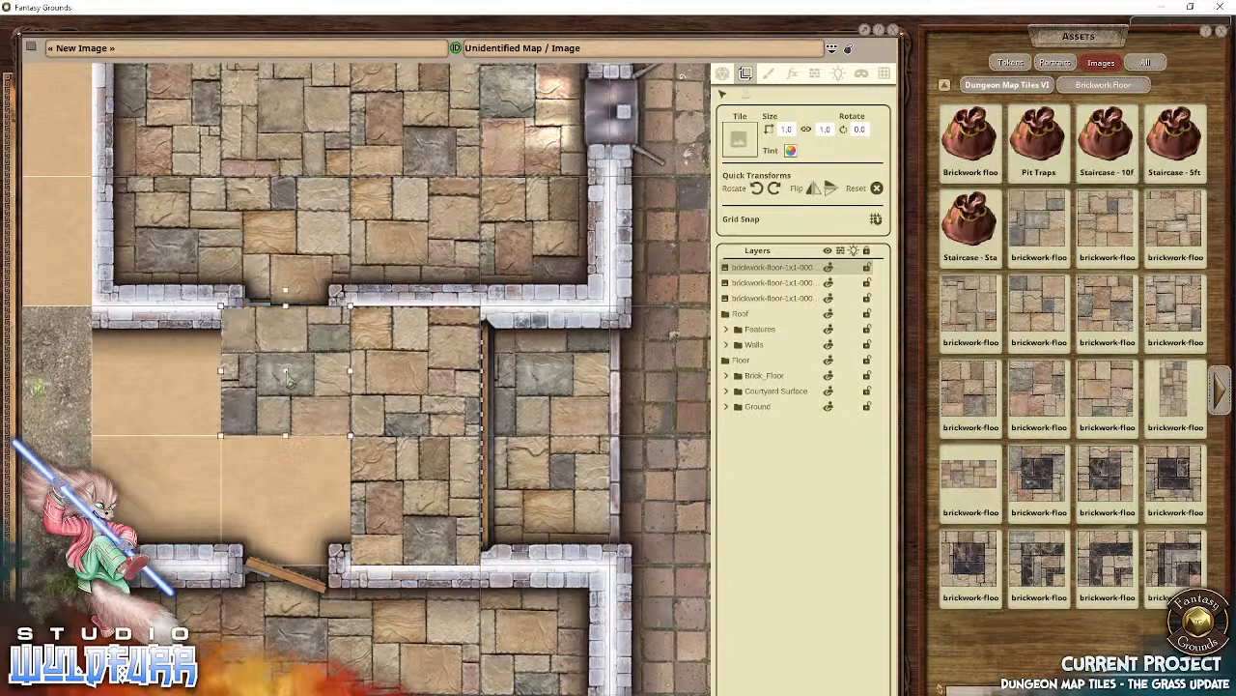
drag(1012, 328, 299, 494)
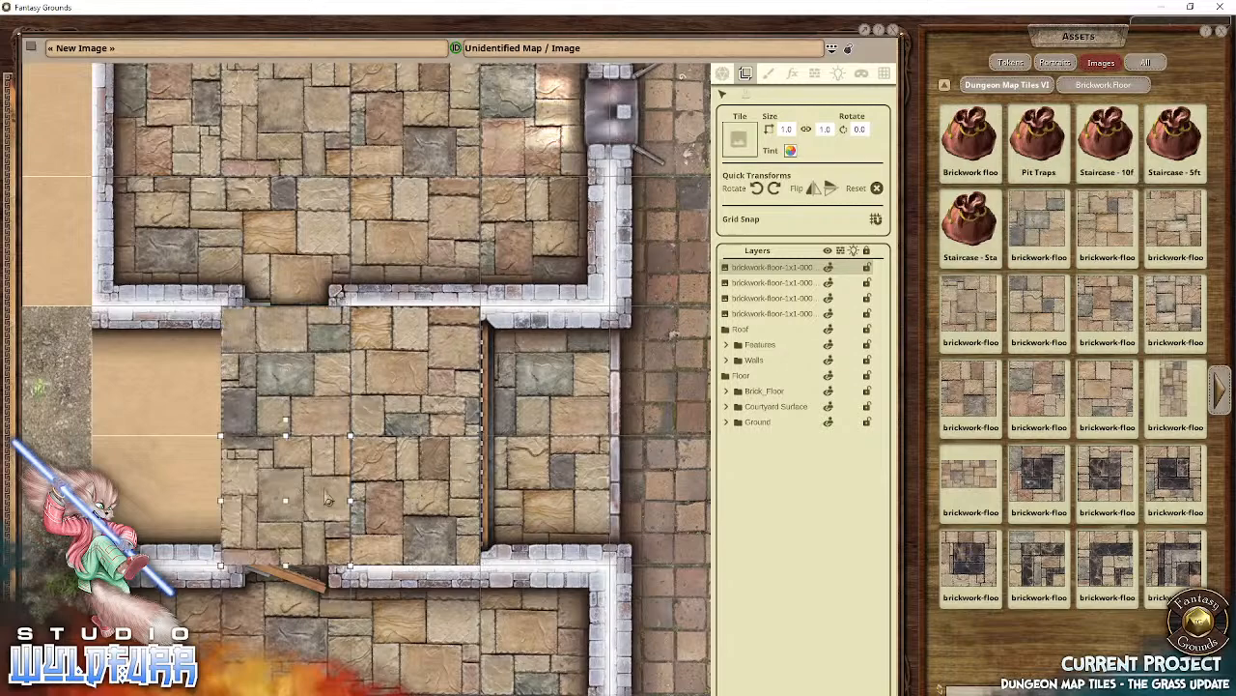
drag(1077, 242, 155, 373)
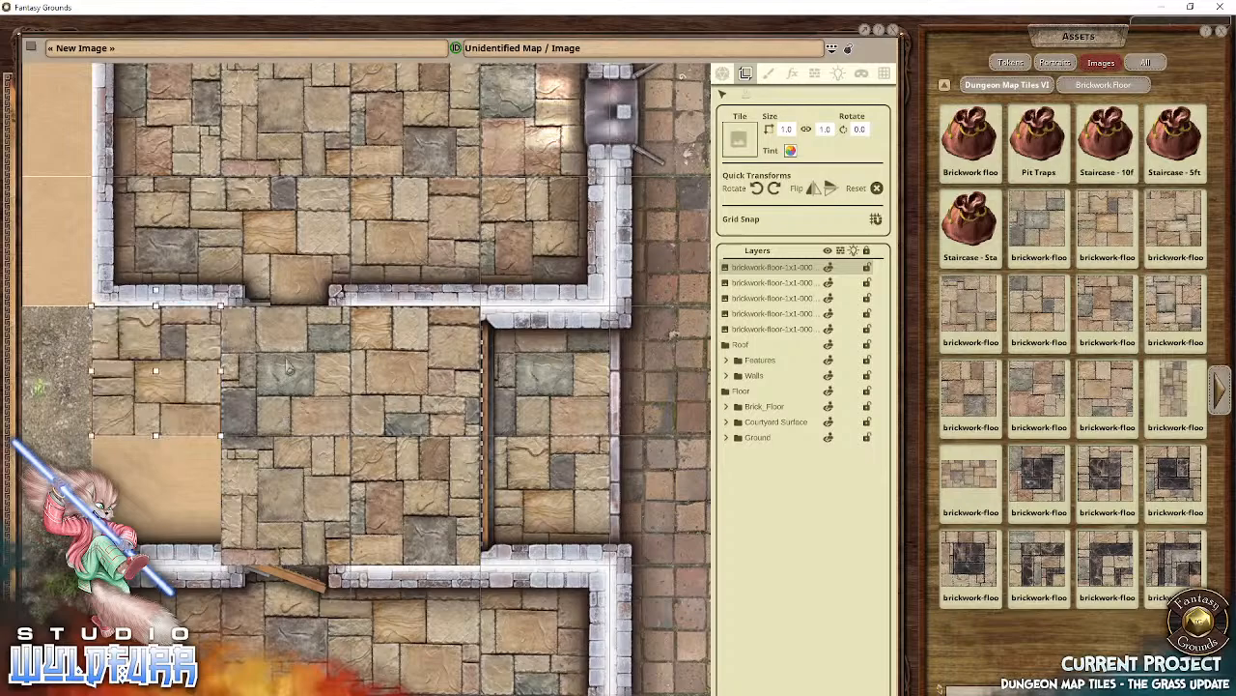
drag(1172, 229, 158, 494)
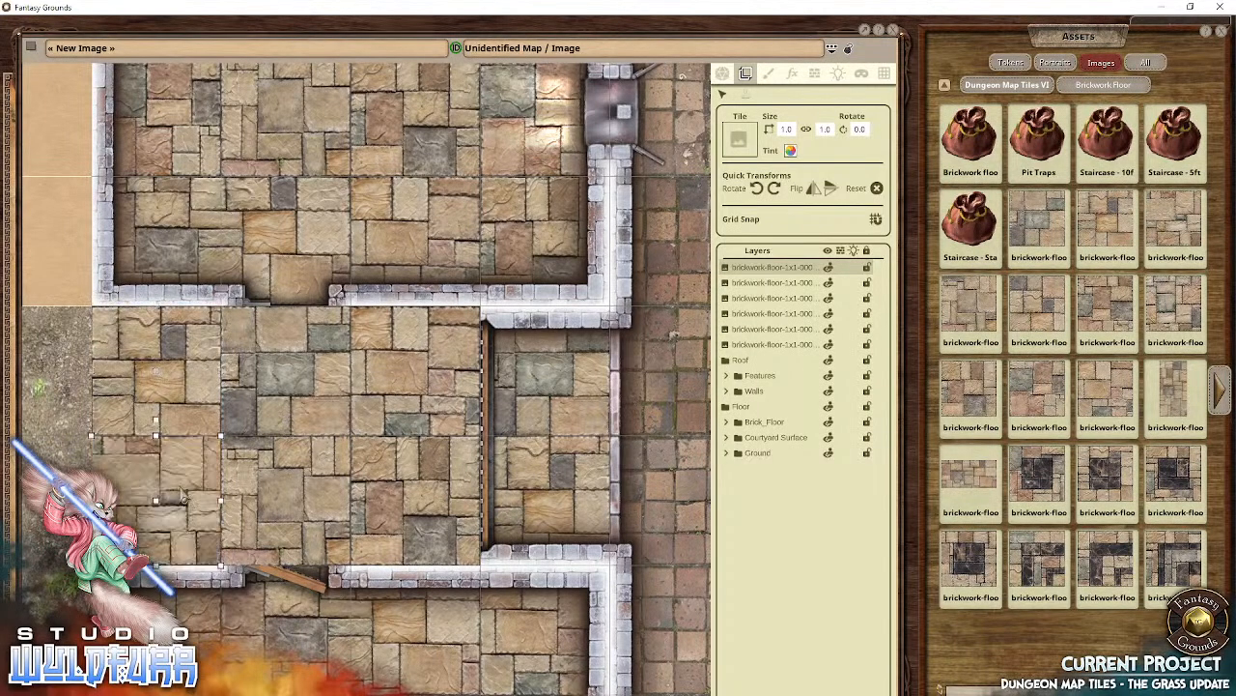
Step: Move the six new passage floor tiles into the Brick_Floor layer folder
scroll(283, 421, up, 1)
drag(283, 421, 350, 422)
scroll(350, 423, down, 5)
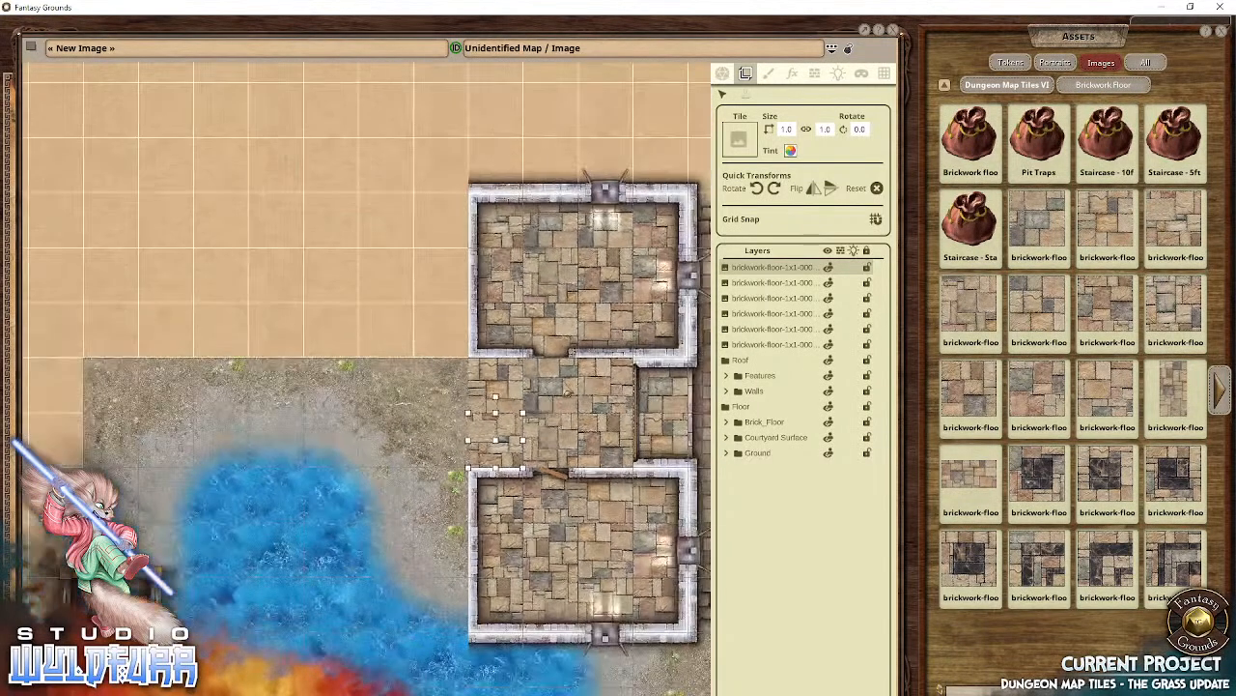
drag(346, 470, 435, 407)
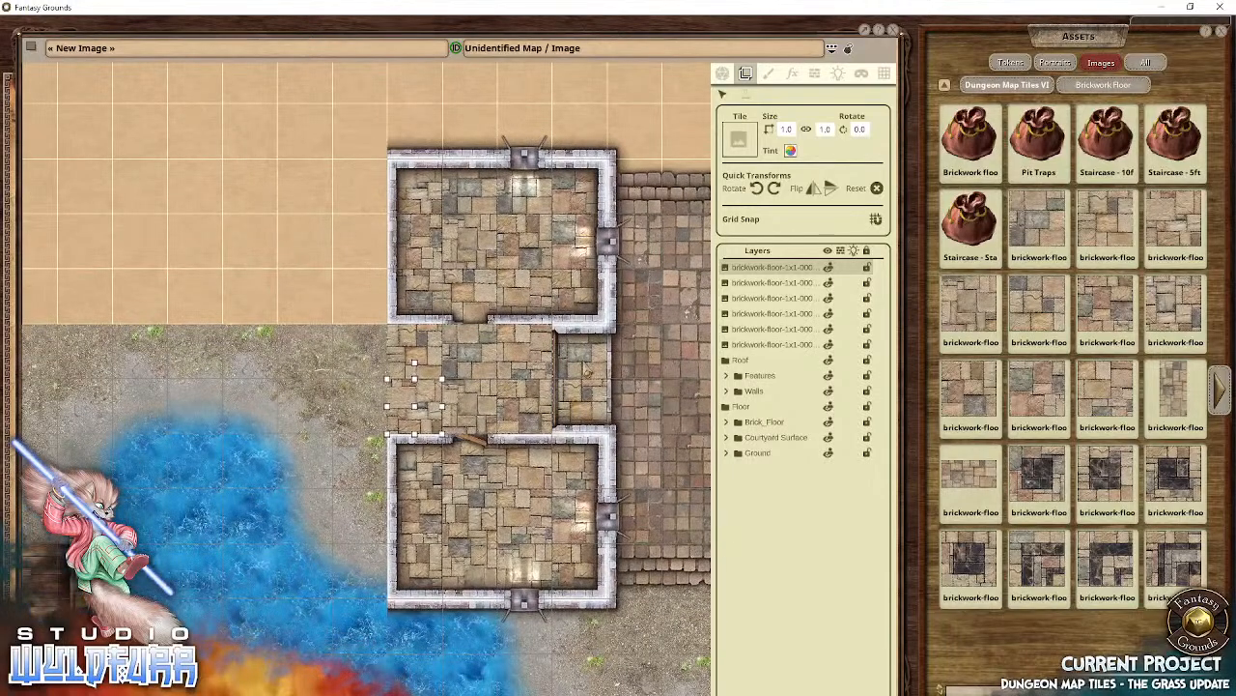
shift+click(754, 350)
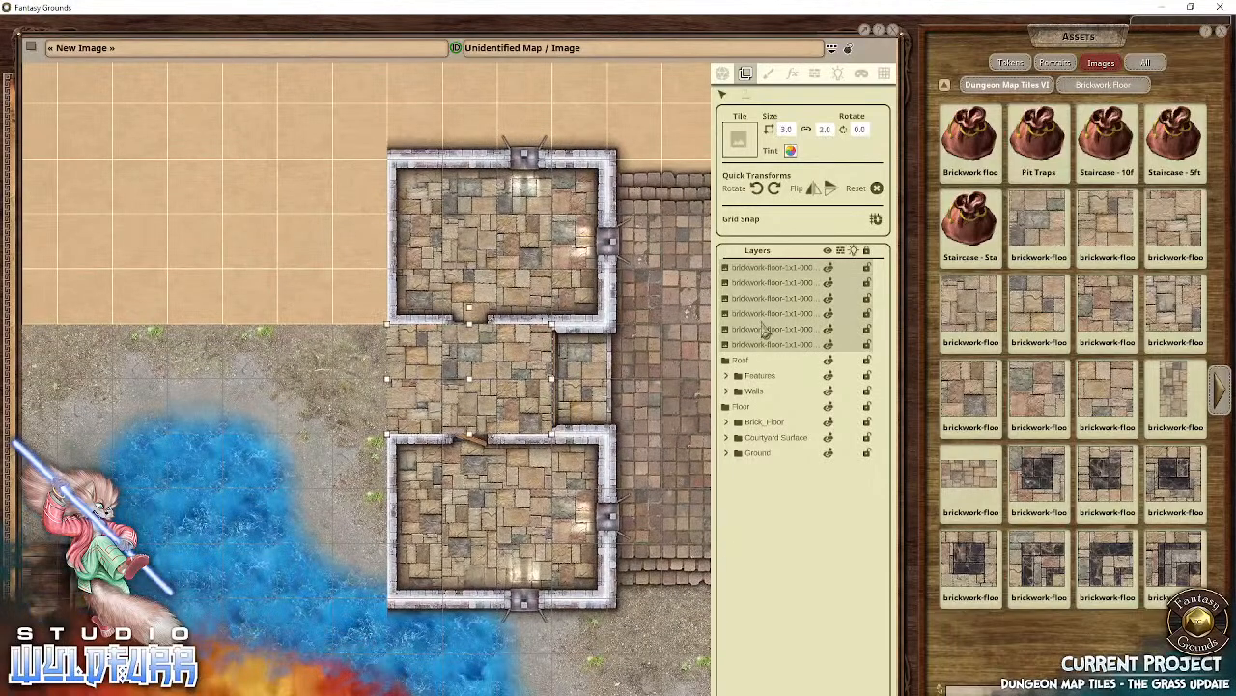
mouse_move(763, 330)
mouse_down()
mouse_move(773, 526)
mouse_move(780, 432)
mouse_move(755, 333)
mouse_up()
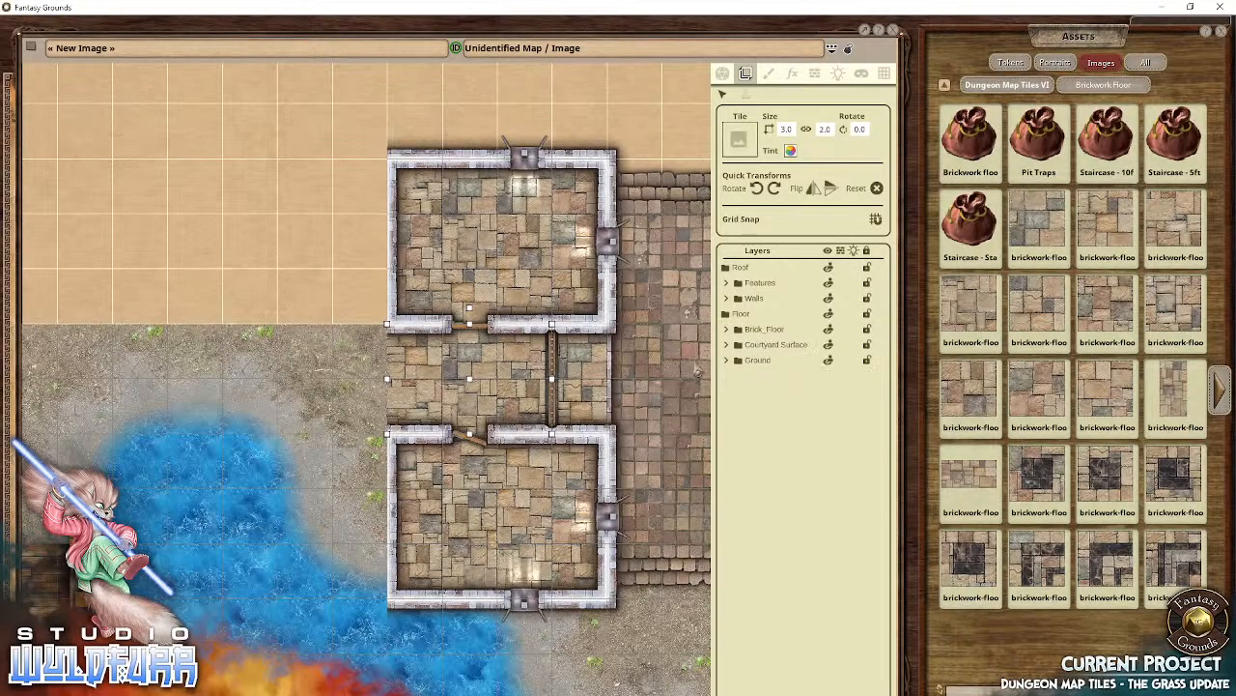
Step: Add the slightly open Simple Double Door tile on the ground west of the gatehouse and rotate it to 270 degrees
drag(448, 364, 603, 390)
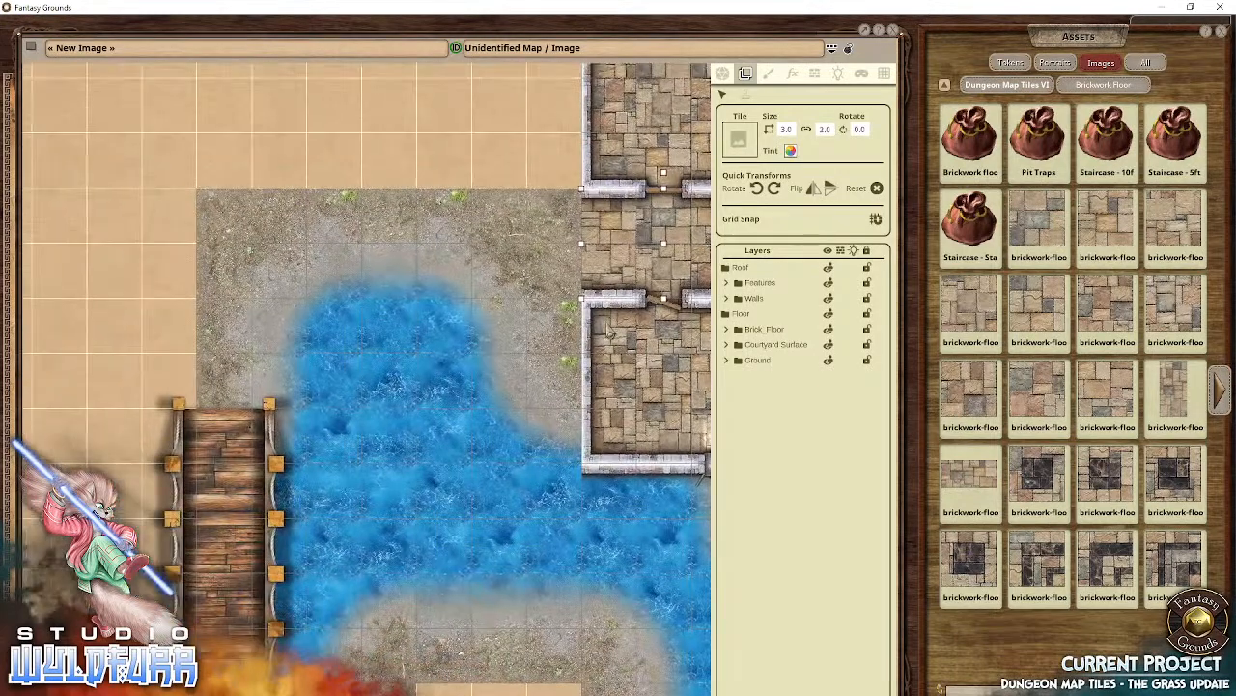
drag(611, 296, 518, 403)
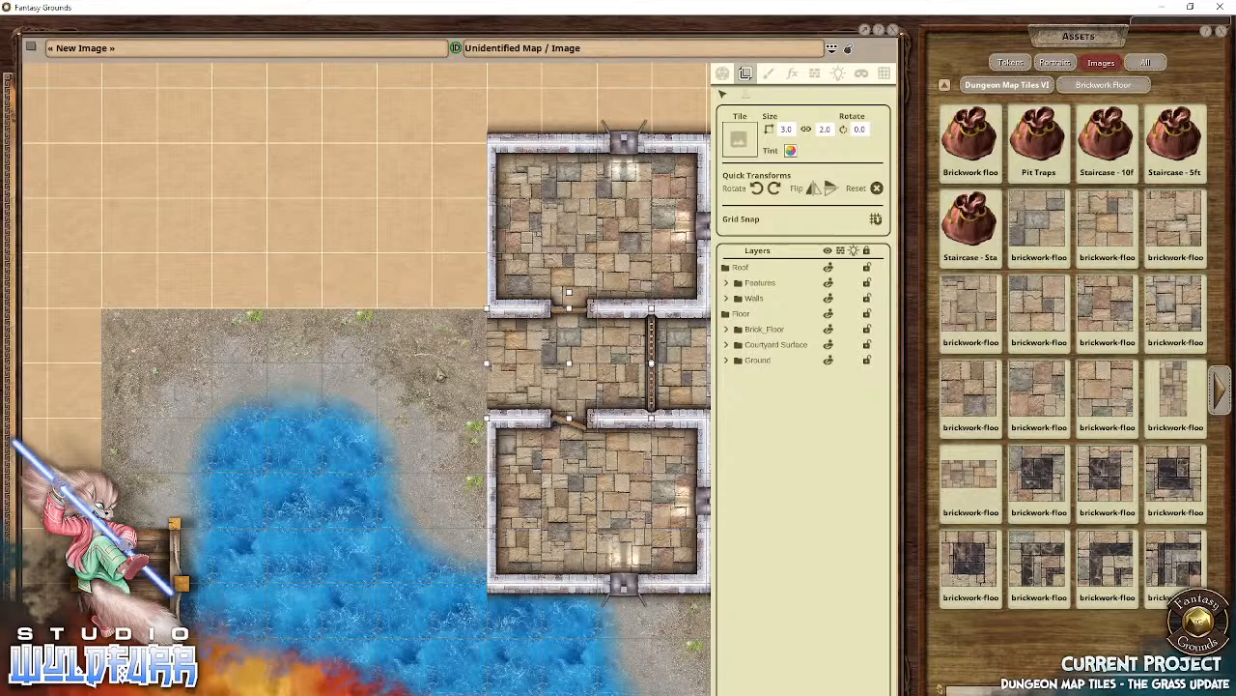
scroll(491, 430, up, 4)
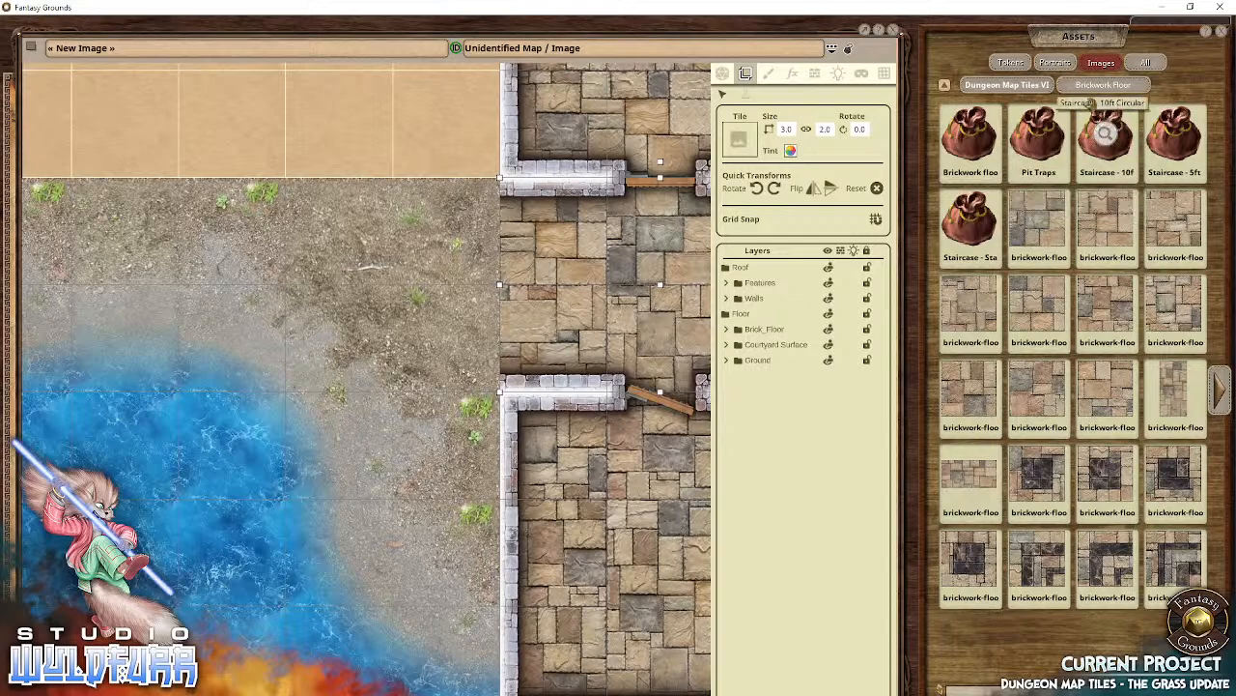
click(1039, 87)
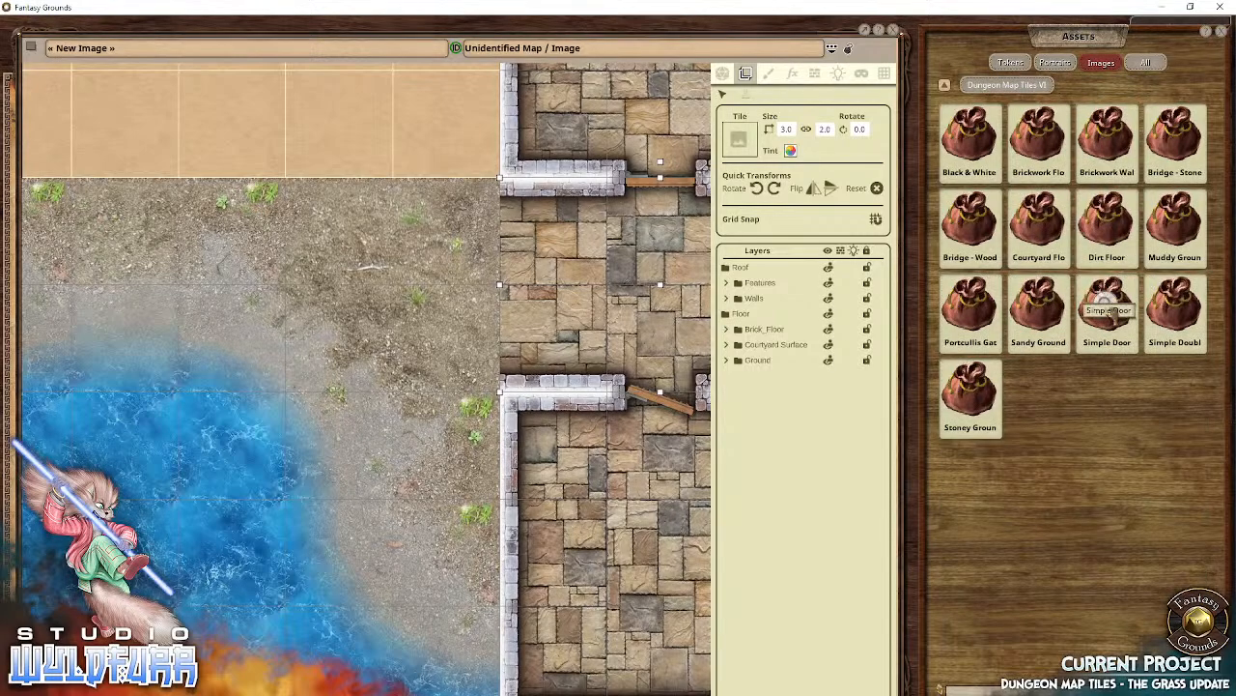
click(1173, 307)
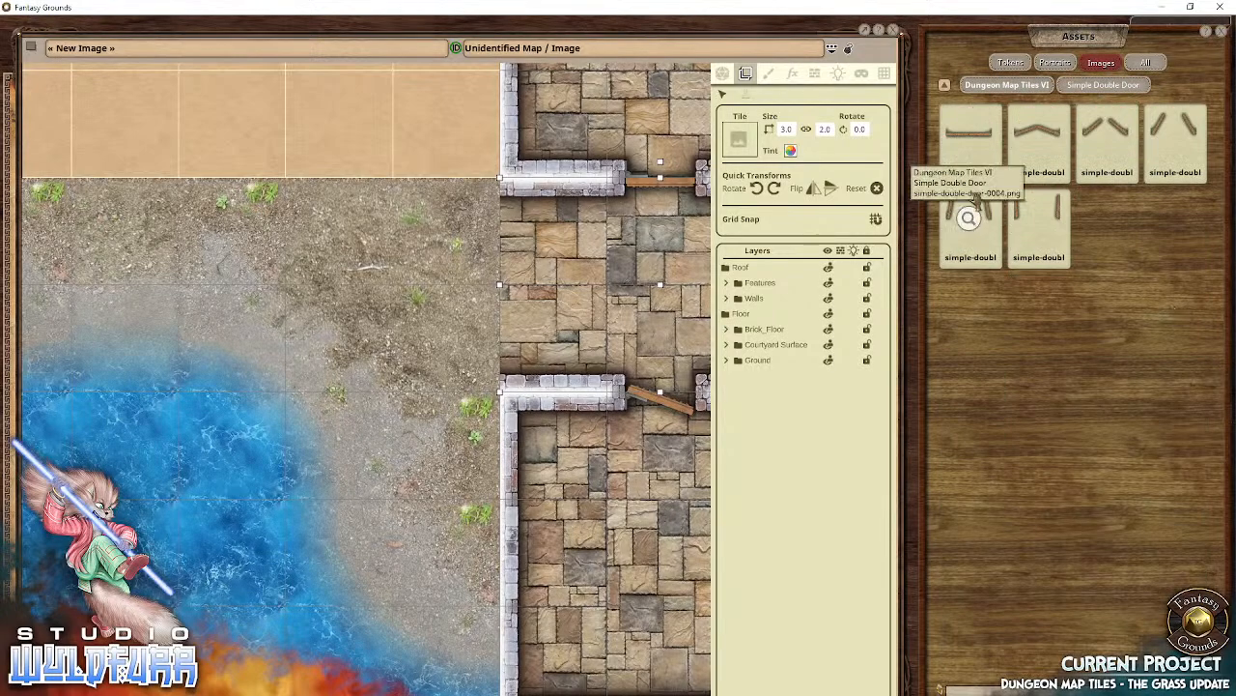
drag(1037, 135, 353, 314)
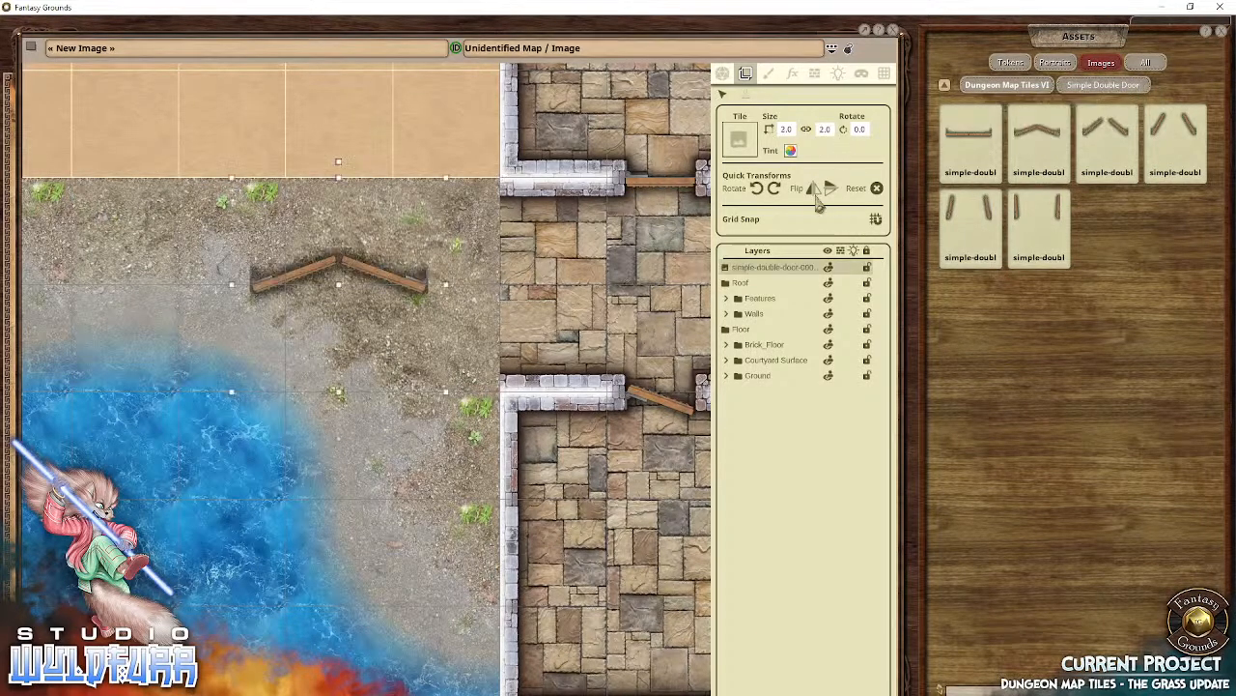
click(773, 191)
click(773, 191)
click(773, 191)
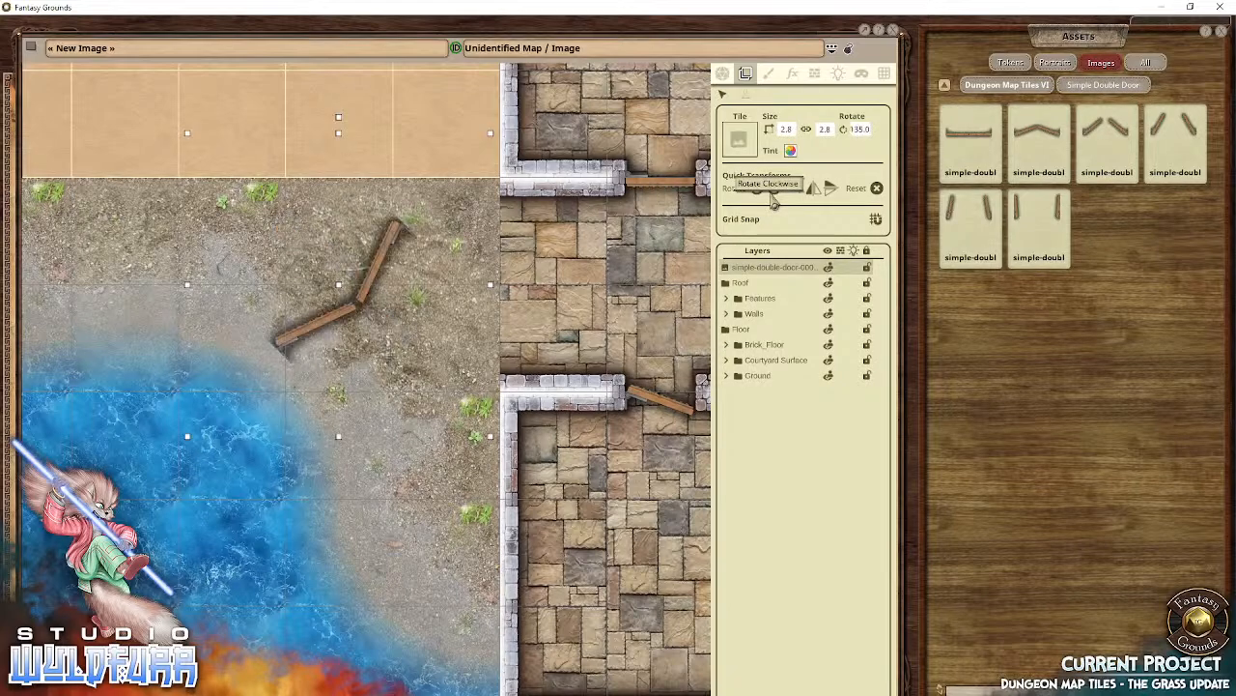
click(773, 191)
click(773, 192)
click(773, 191)
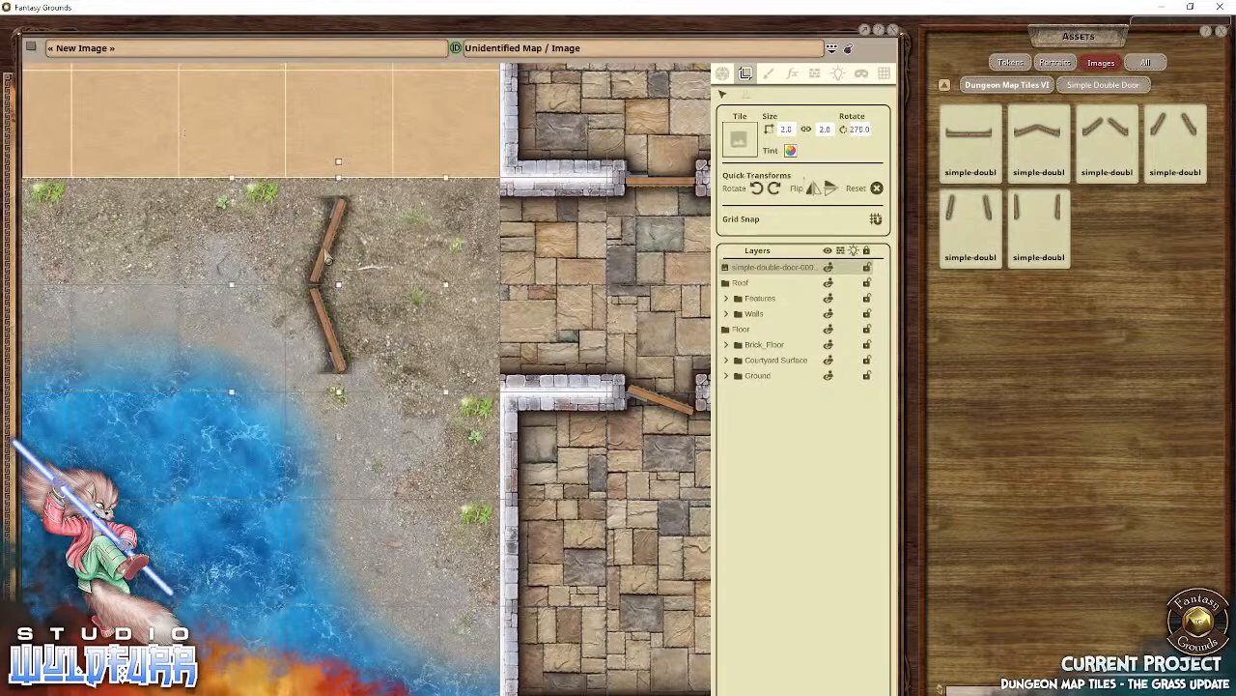
Step: Fit the double door into the passage's western opening and move it into the Features layer folder
drag(331, 258, 488, 261)
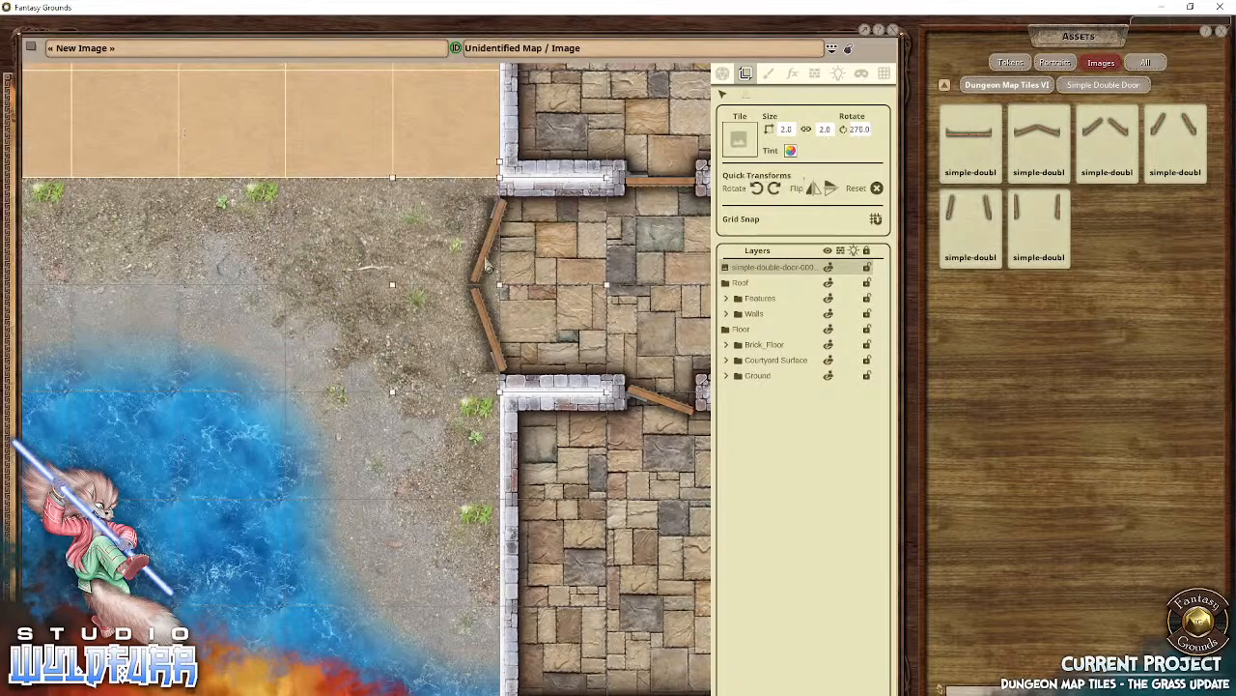
drag(778, 277, 752, 290)
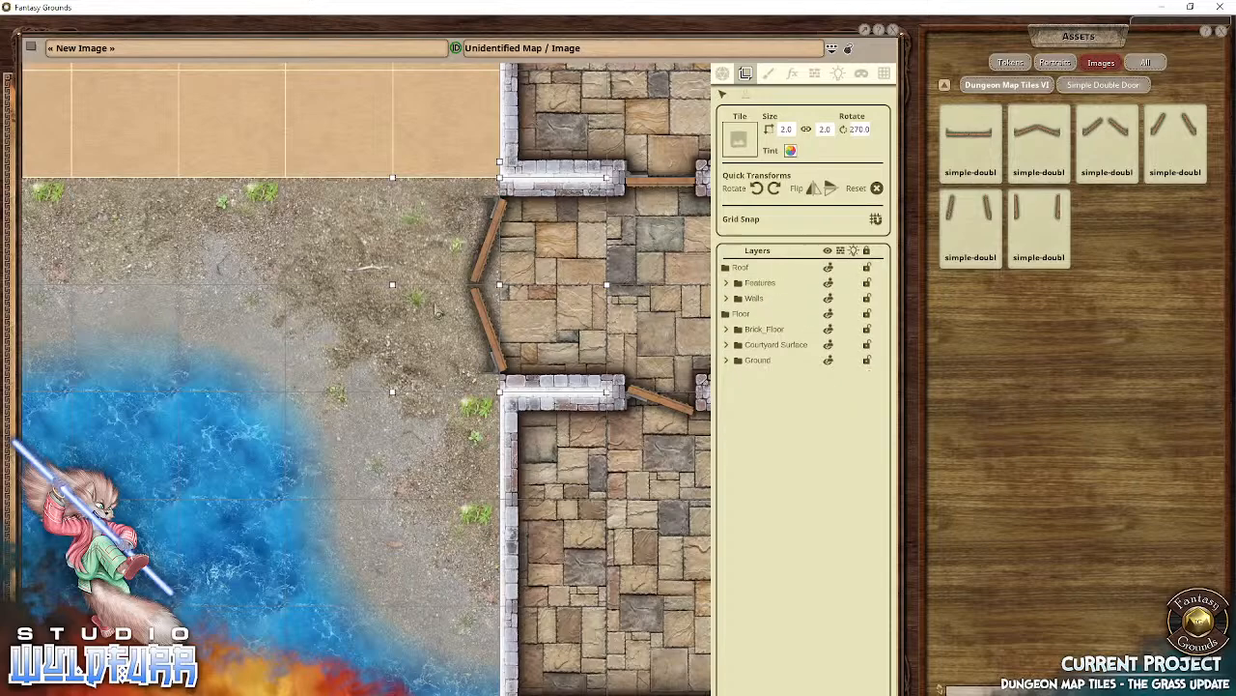
Step: Place four diagonal corner tiles from the Brickwork Walls set as the corners of a new room outside the double door
drag(394, 286, 462, 454)
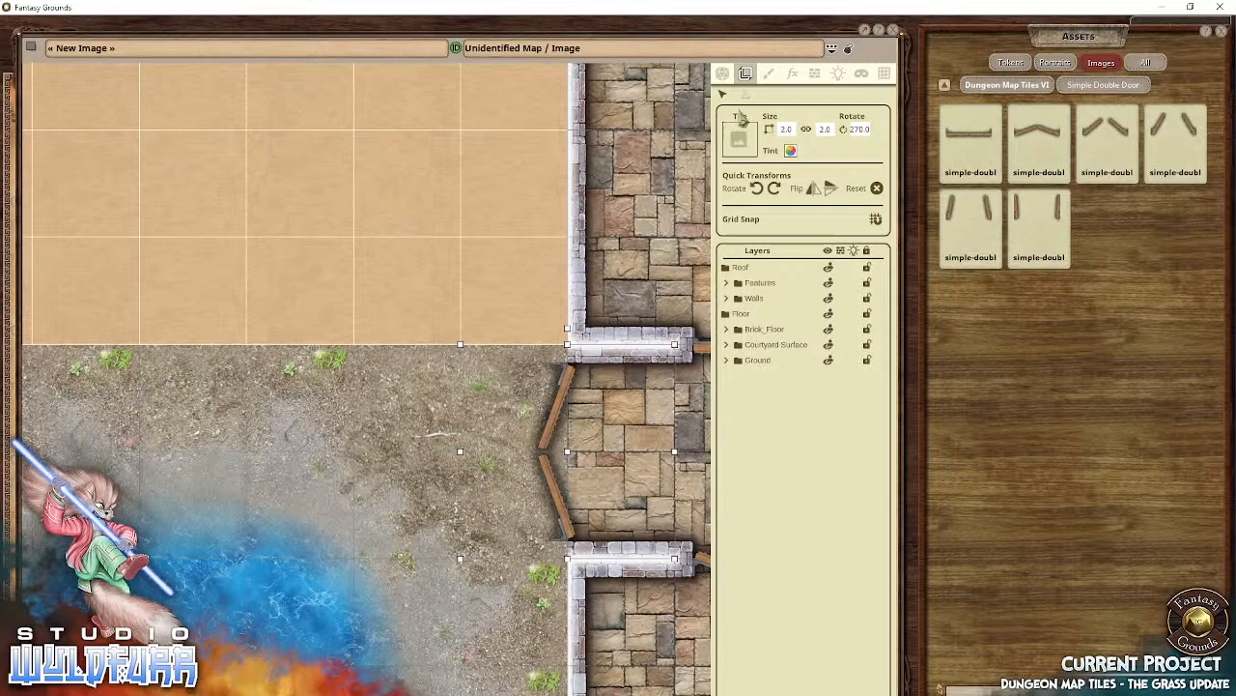
click(1006, 86)
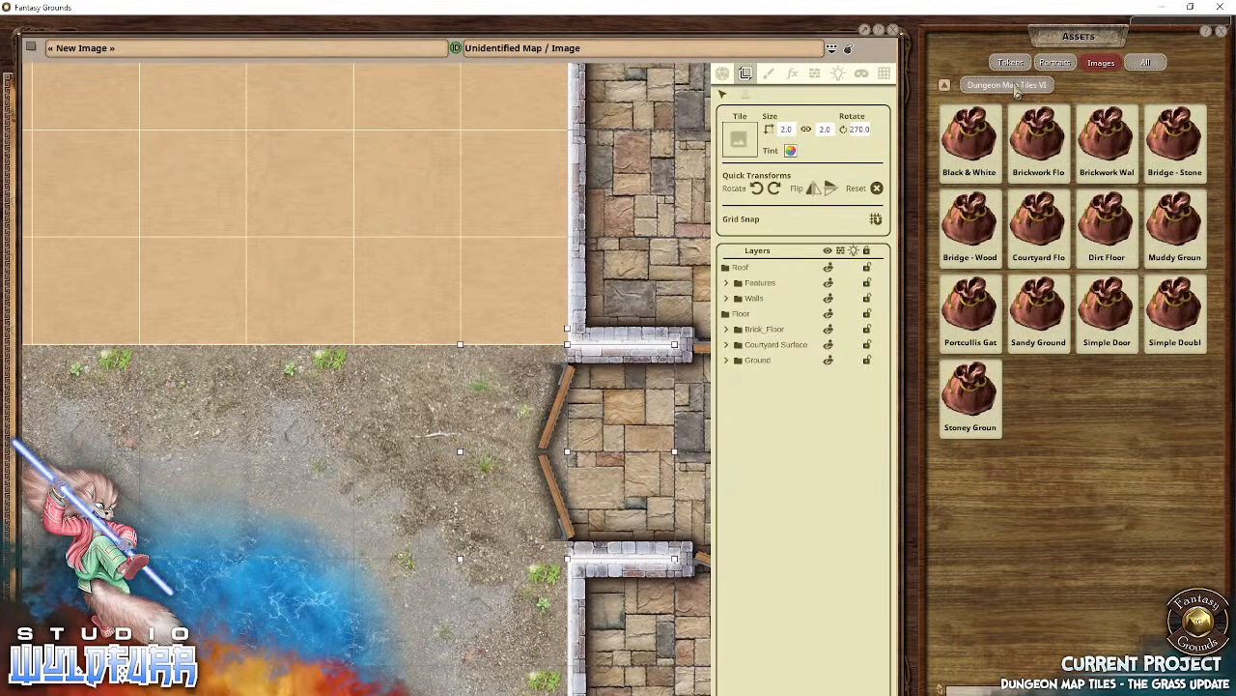
click(1101, 142)
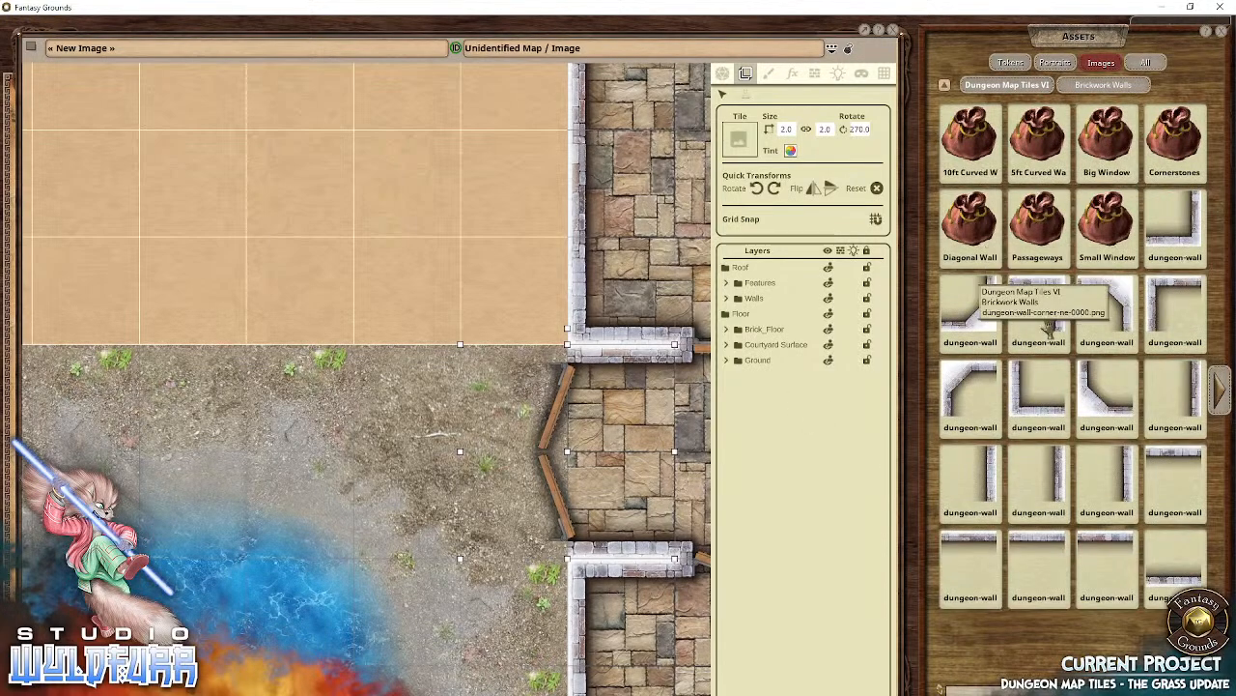
drag(1120, 324, 547, 264)
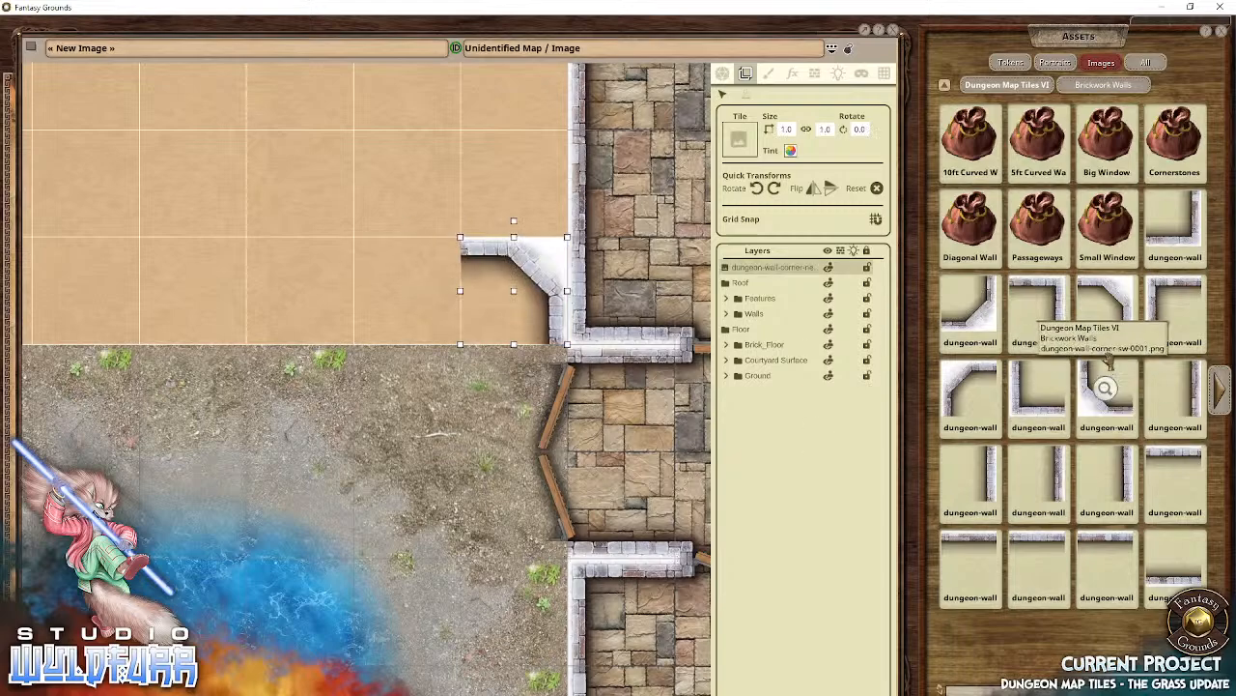
drag(969, 386, 323, 285)
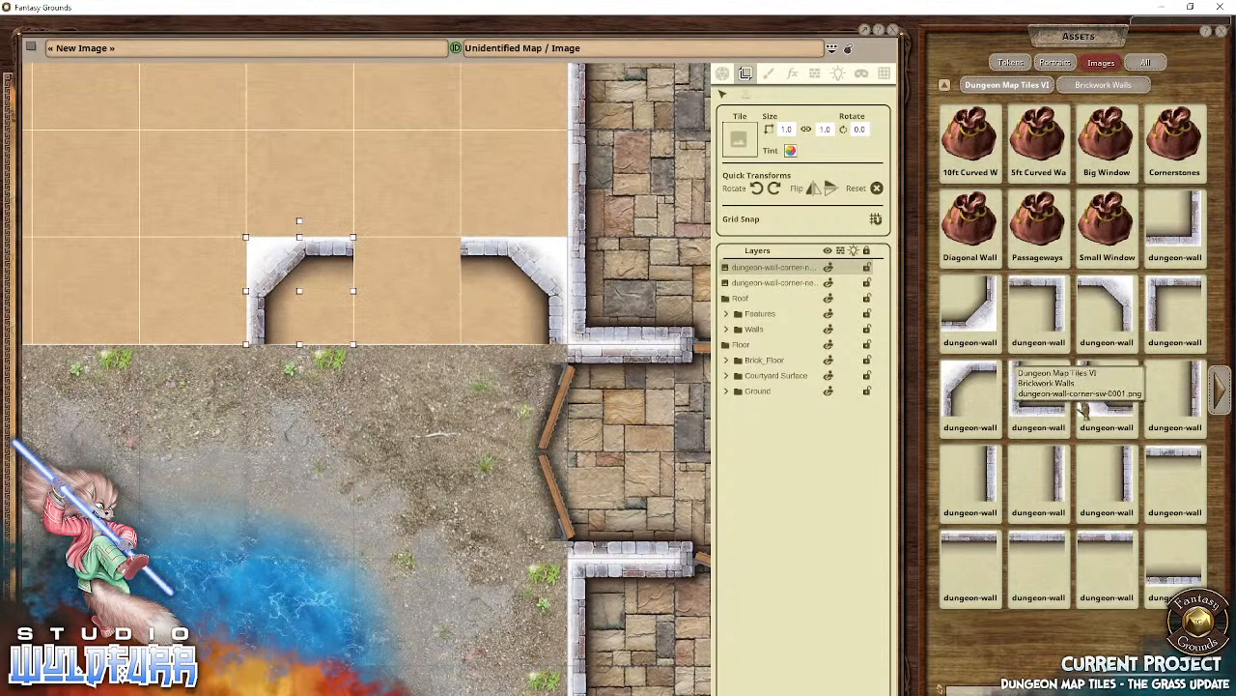
drag(343, 546, 307, 518)
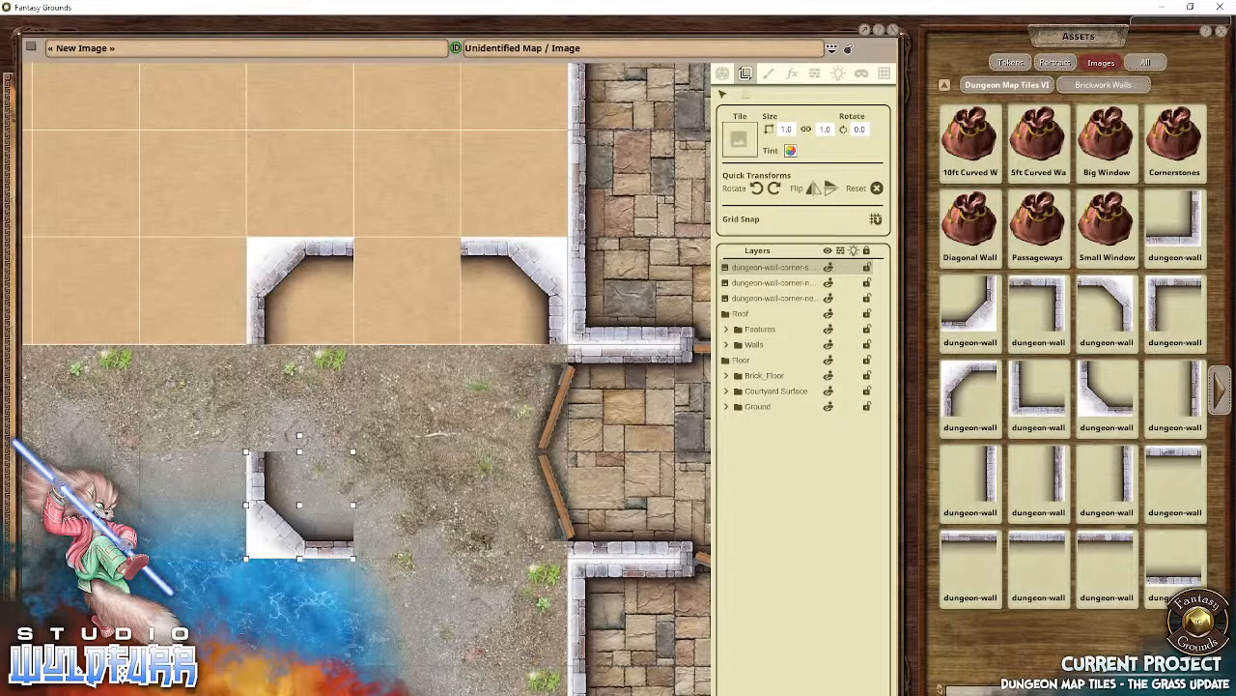
drag(496, 611, 521, 638)
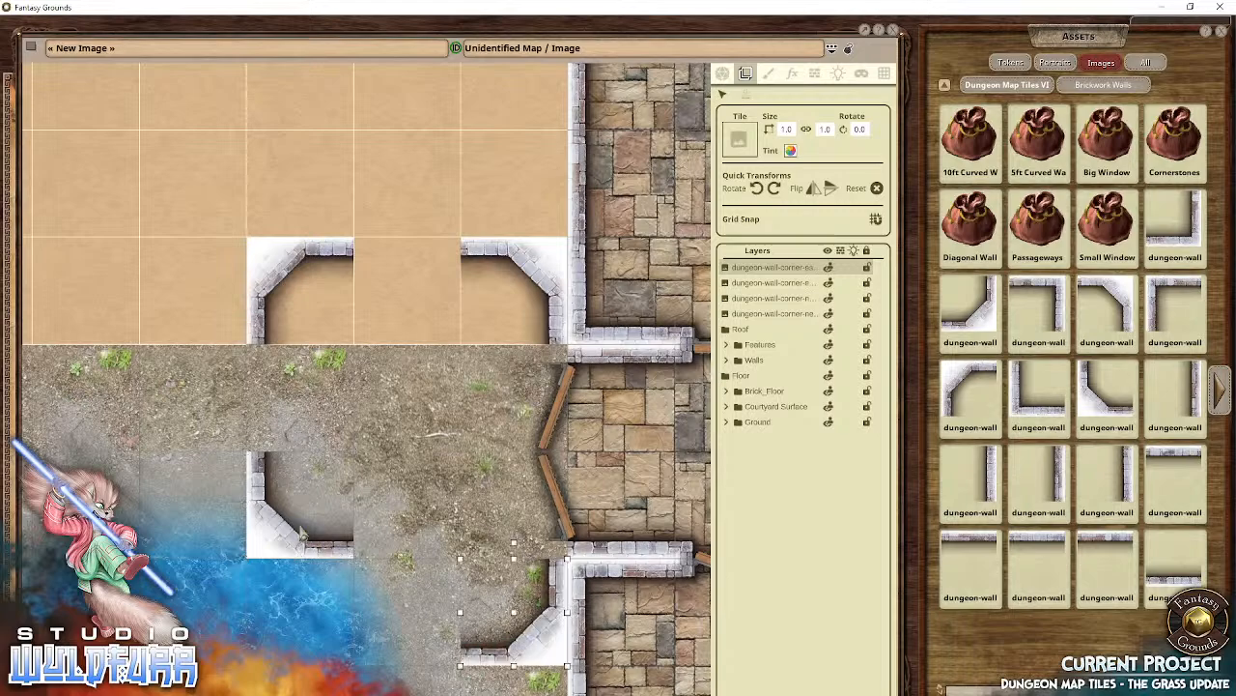
Step: Move the southwest corner tile one square down, and both western corner tiles one square west, to outline a four-by-four-square room
drag(329, 500, 440, 317)
drag(372, 354, 380, 451)
drag(430, 311, 422, 384)
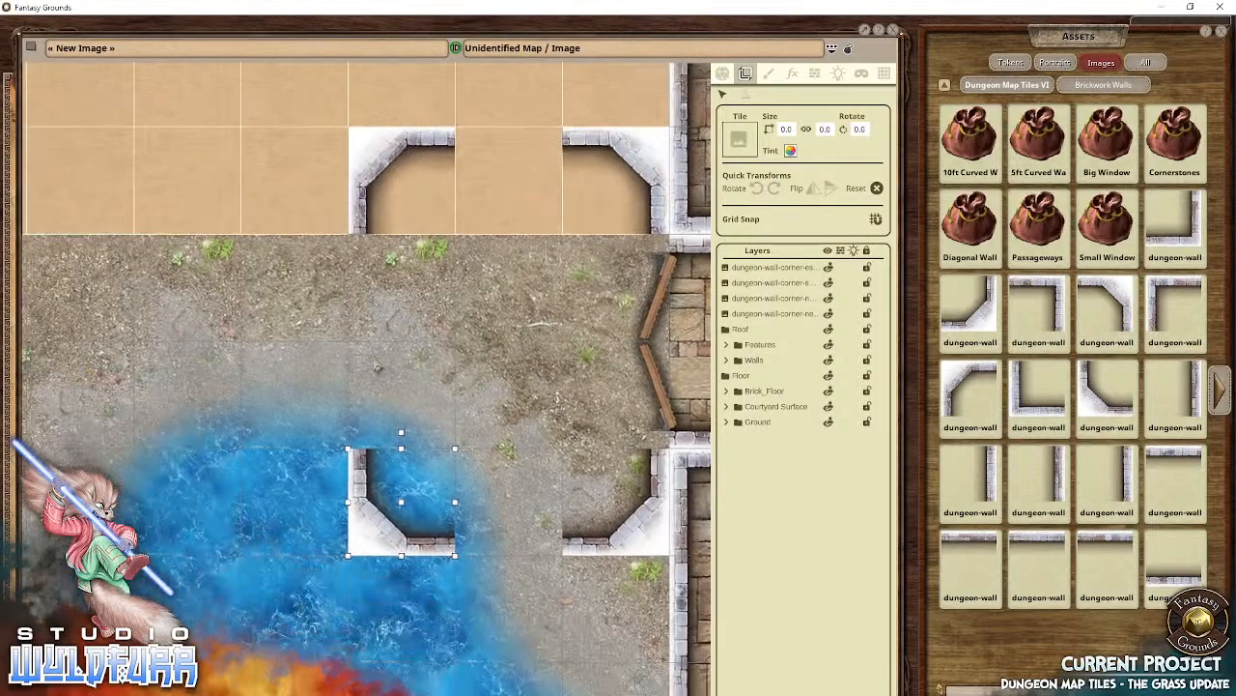
scroll(407, 394, up, 1)
drag(376, 545, 277, 561)
drag(376, 150, 258, 154)
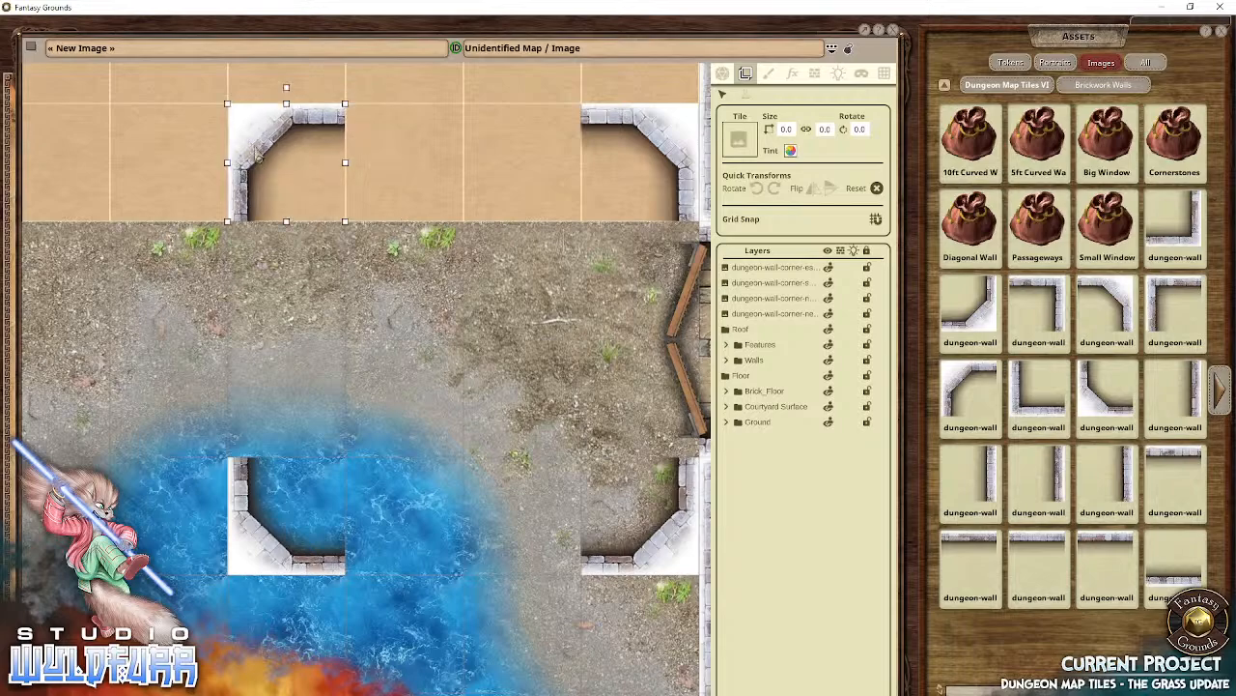
scroll(485, 338, down, 2)
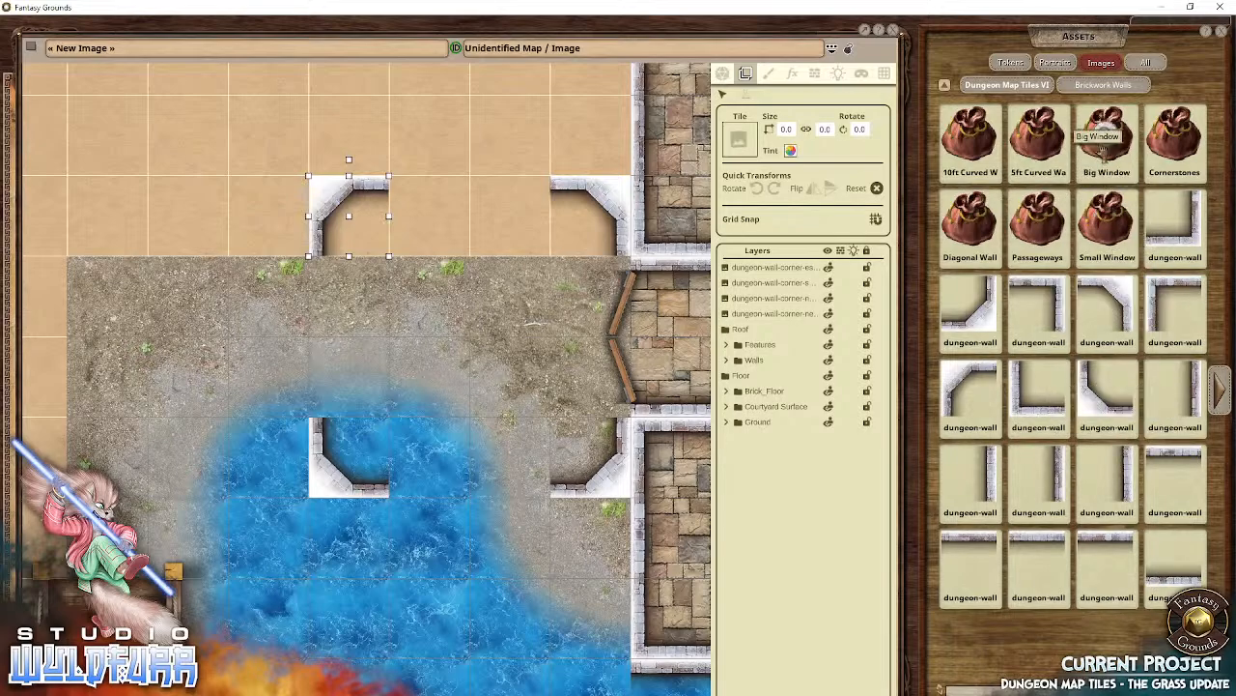
Step: Fit big-window-w-0000 between the western corners and extend the north and south walls with dungeon-wall-n-0001 and dungeon-wall-s-0000
click(1105, 152)
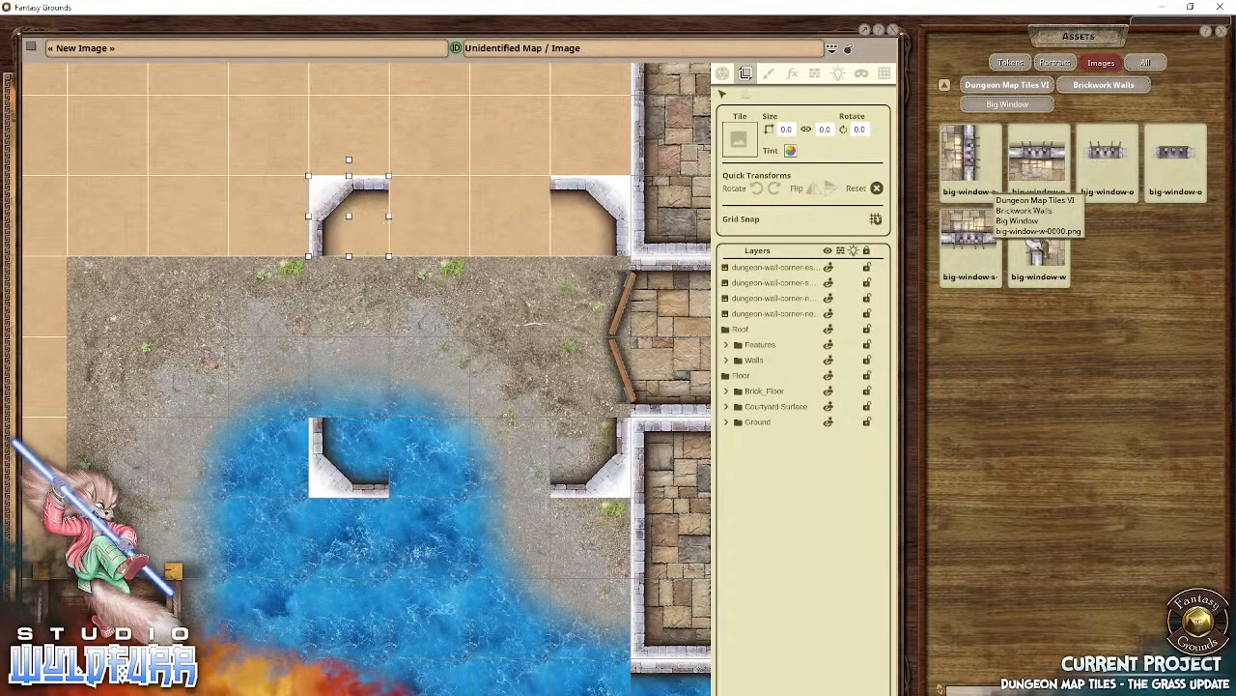
drag(348, 338, 368, 340)
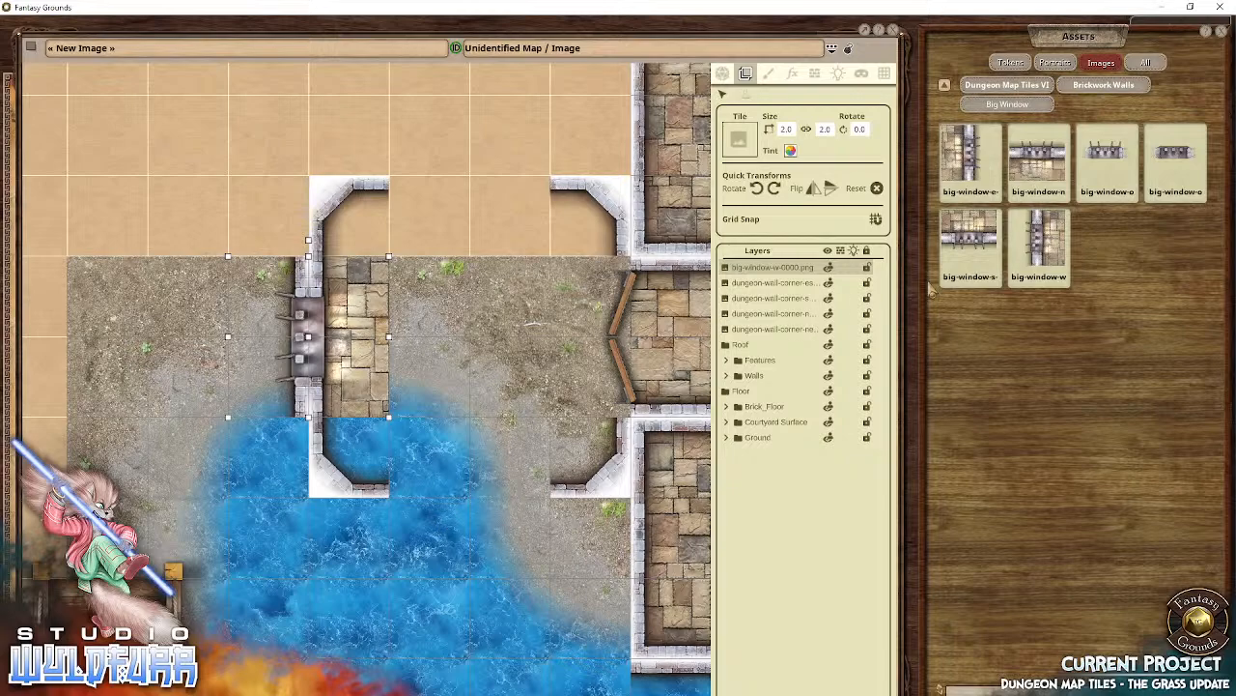
click(1103, 84)
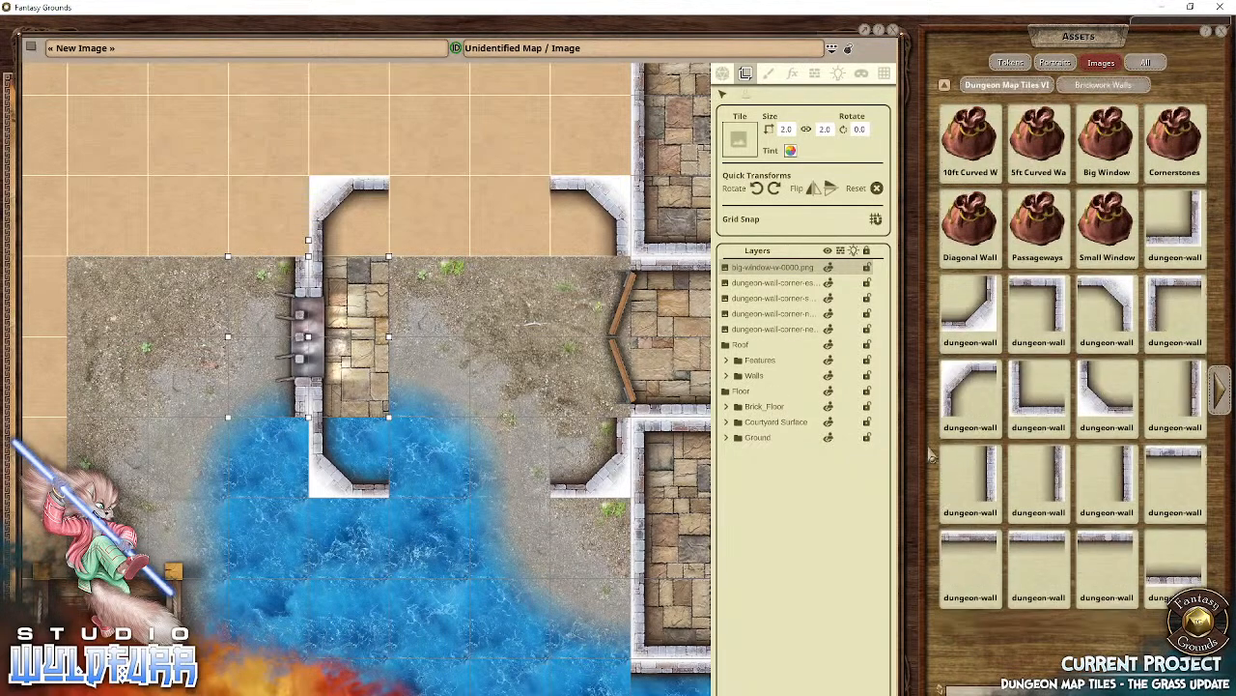
drag(967, 555, 429, 215)
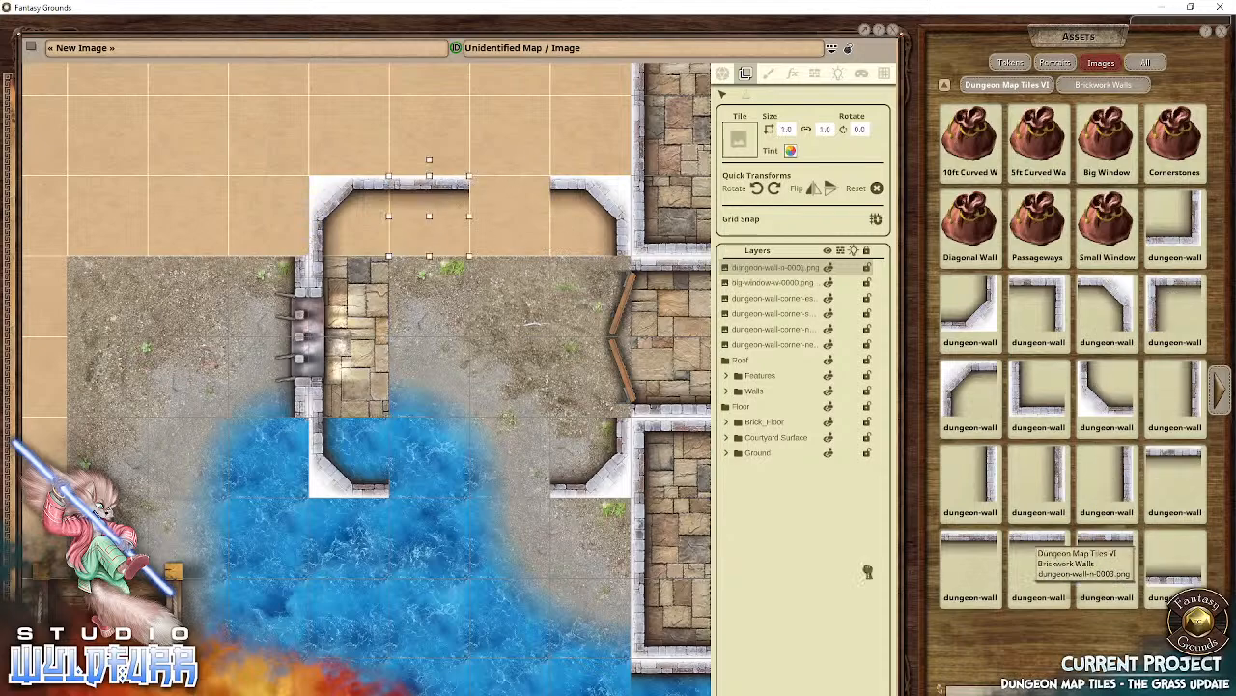
drag(867, 571, 422, 464)
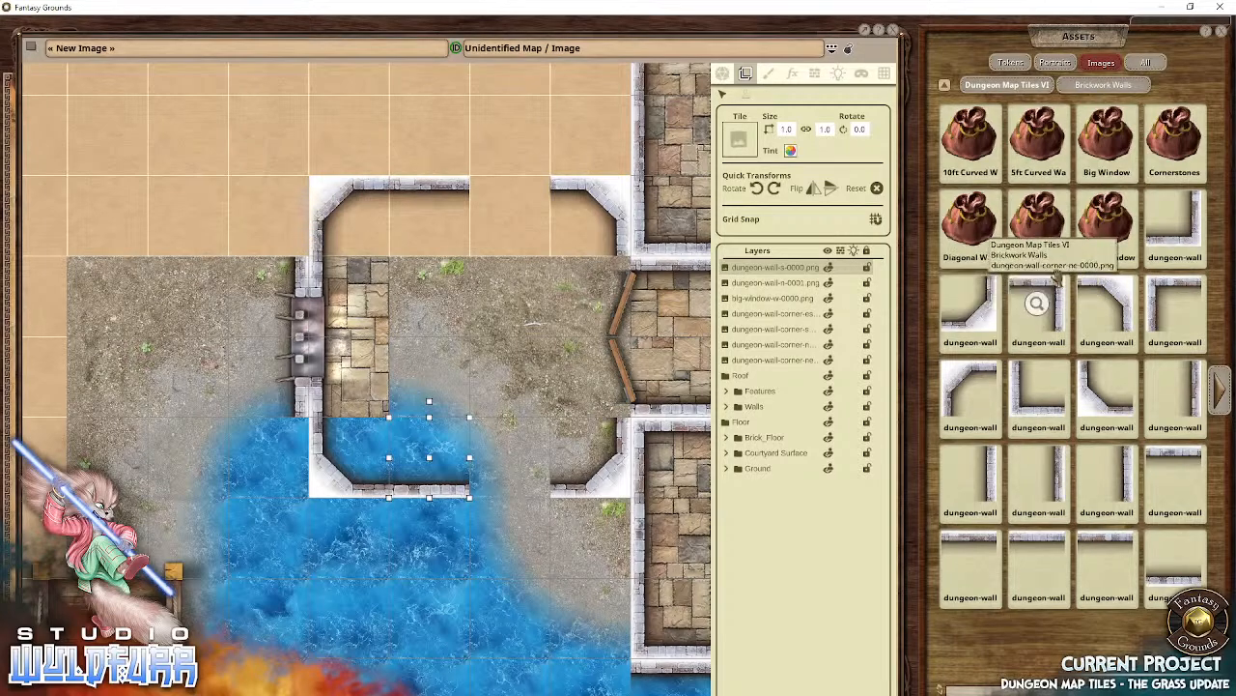
Step: Close the remaining gaps in the room's north and south walls with matching doorway tiles from the Cornerstones & Doorways set
click(1175, 143)
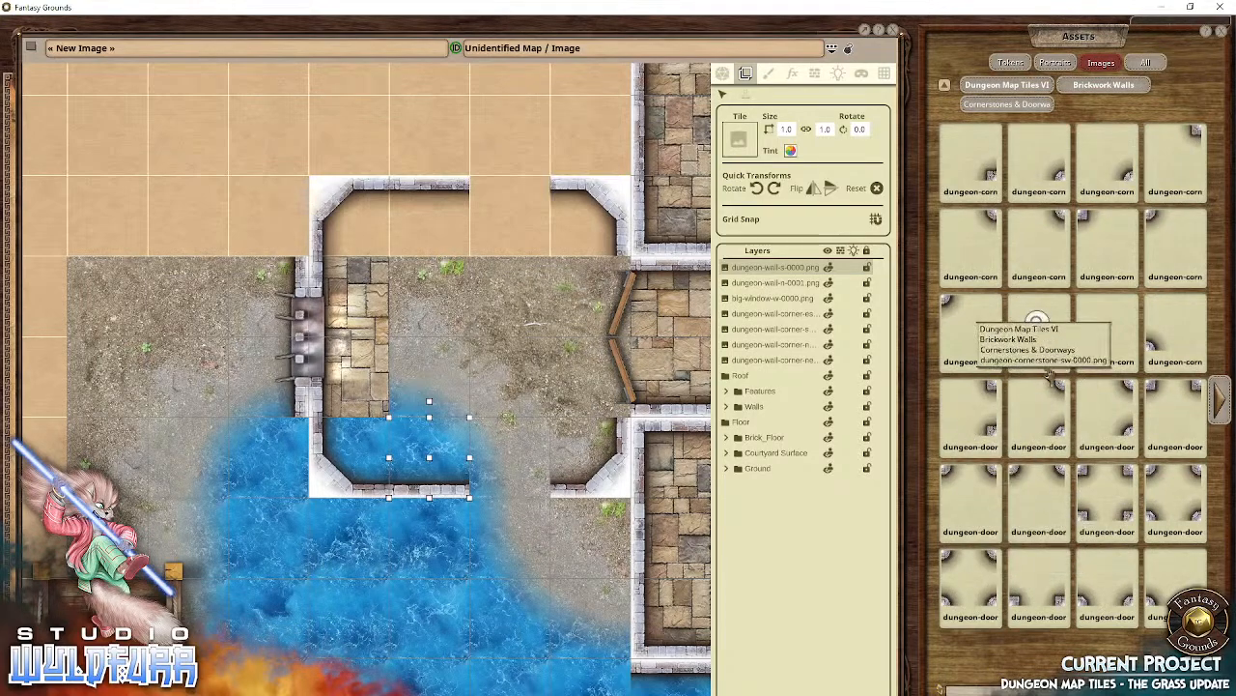
drag(1173, 408, 513, 218)
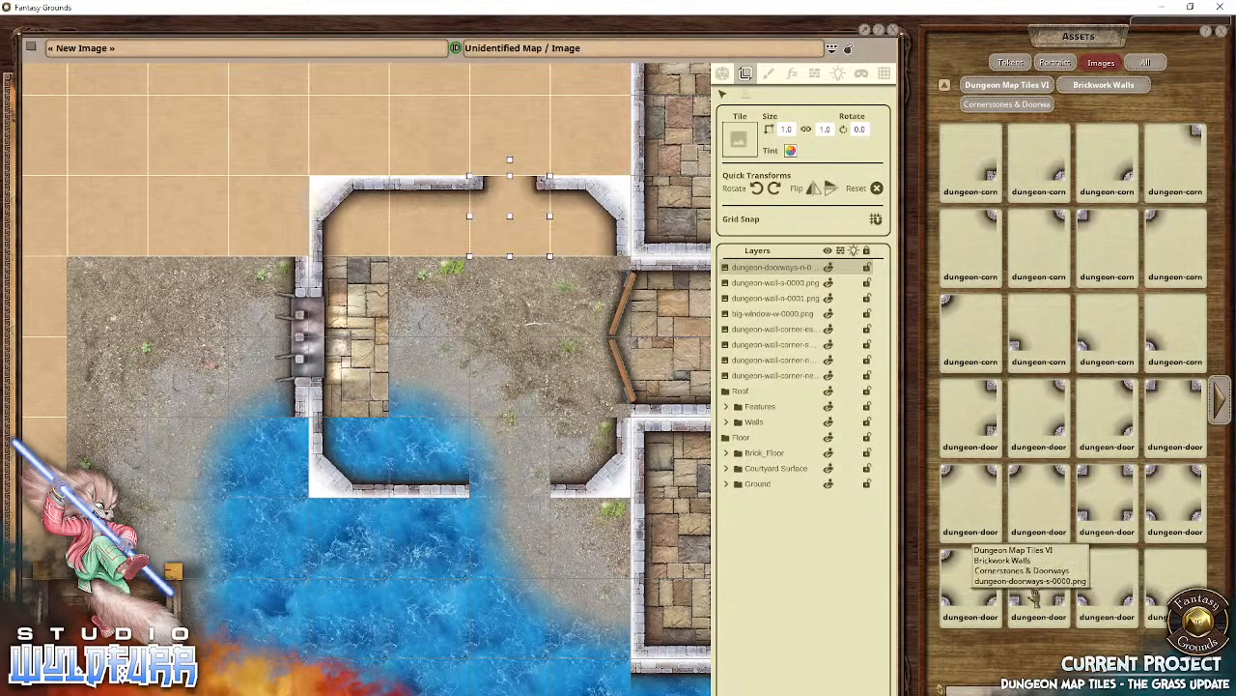
drag(1150, 599, 512, 486)
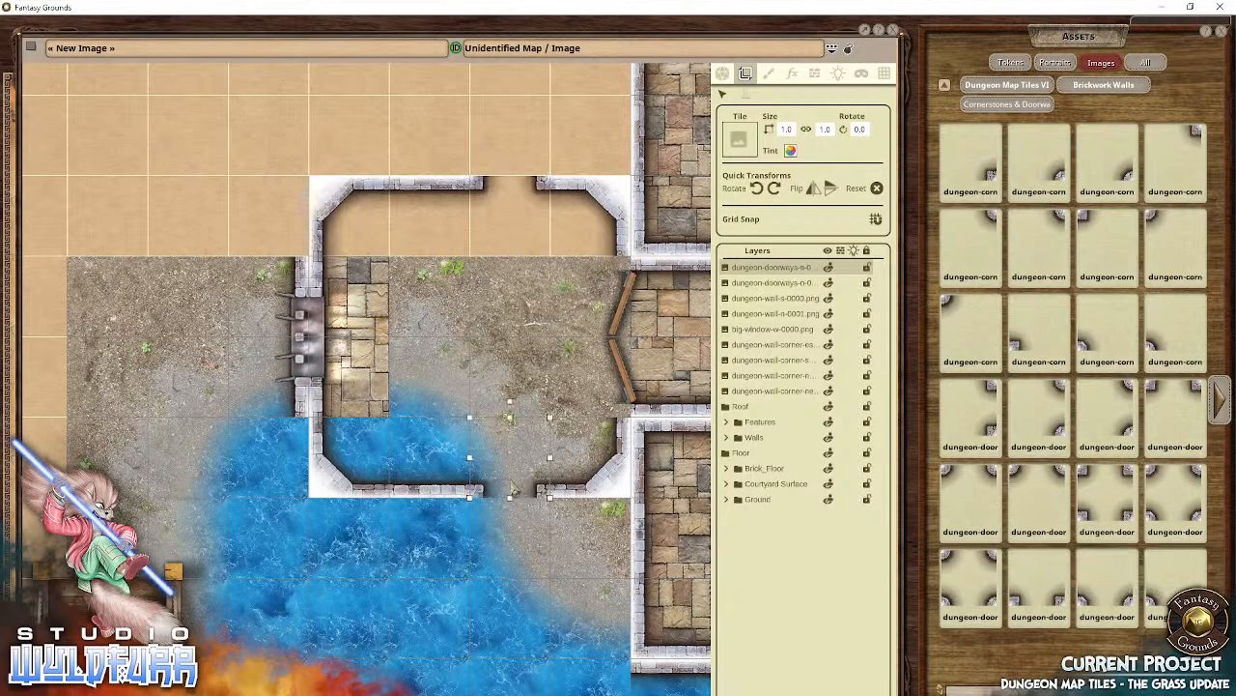
Step: Add two square cornerstone tiles where the new room's east side meets the passage walls, one on each side of the double door
drag(396, 421, 301, 421)
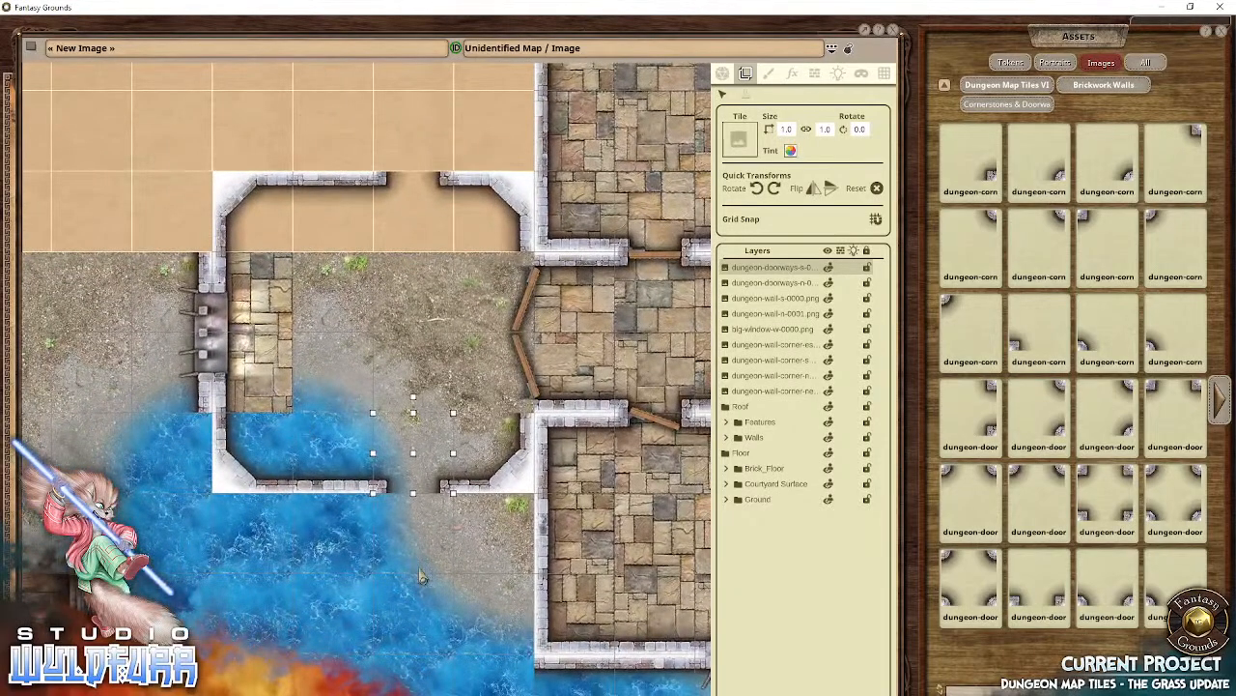
drag(421, 576, 484, 406)
drag(491, 198, 474, 549)
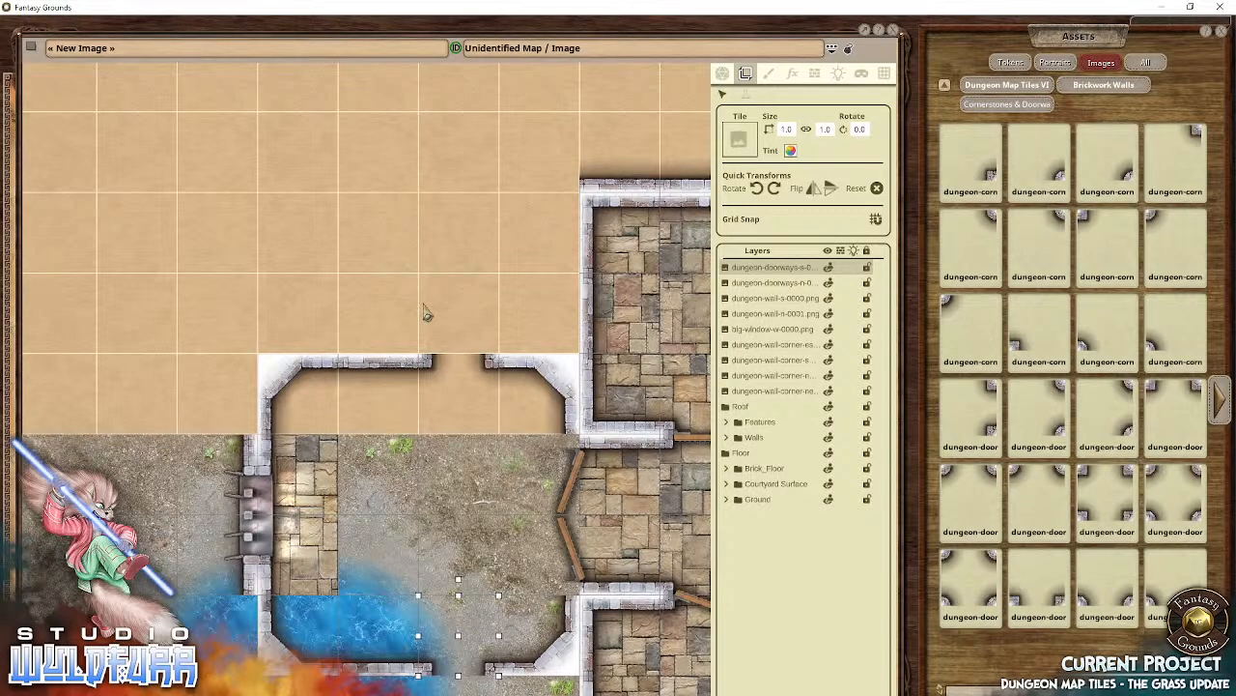
drag(514, 522, 534, 404)
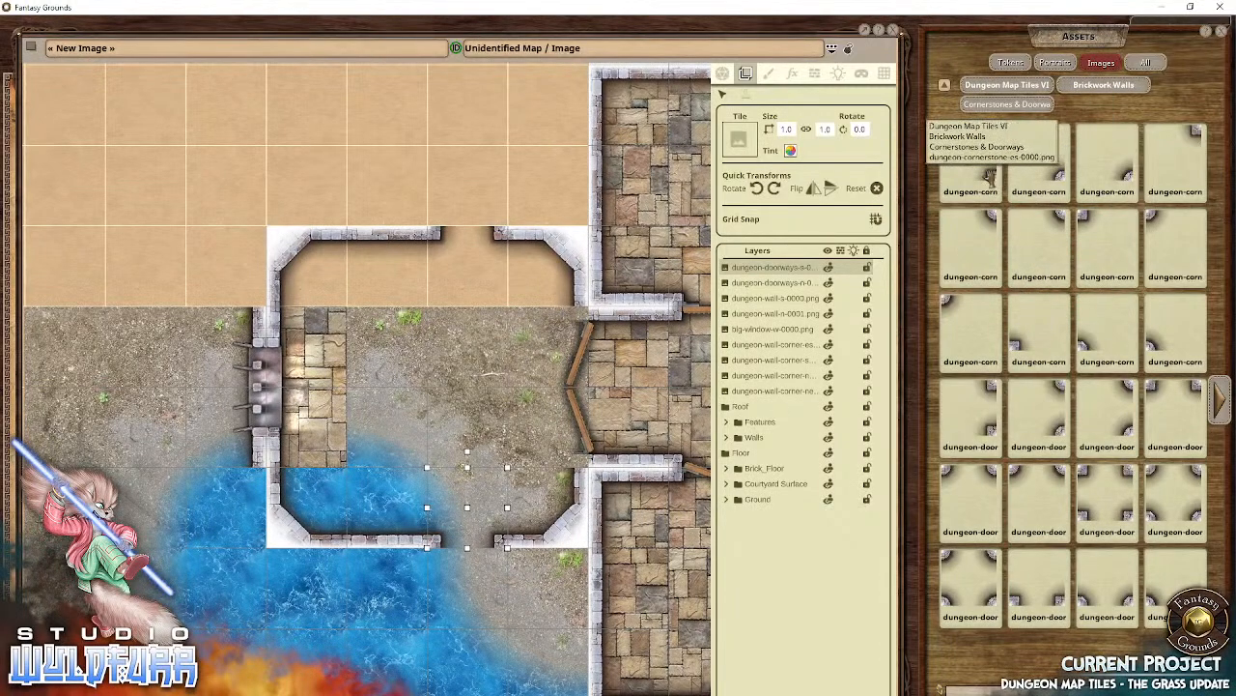
drag(435, 367, 572, 454)
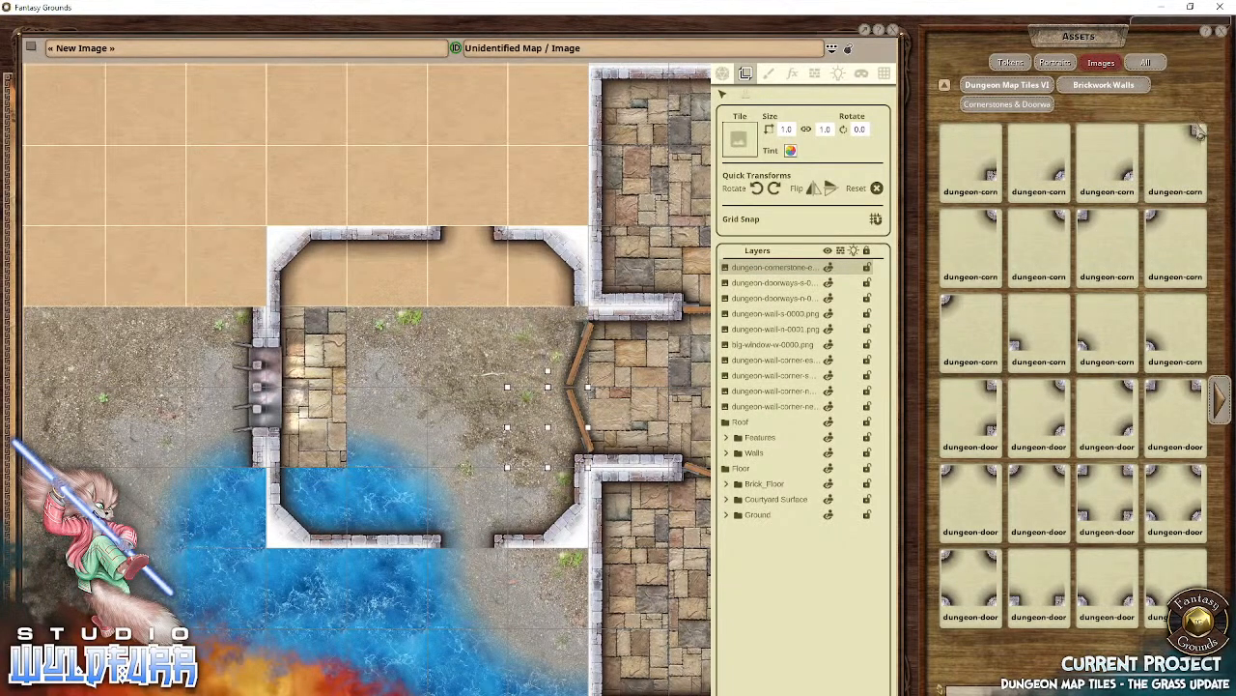
drag(396, 370, 418, 372)
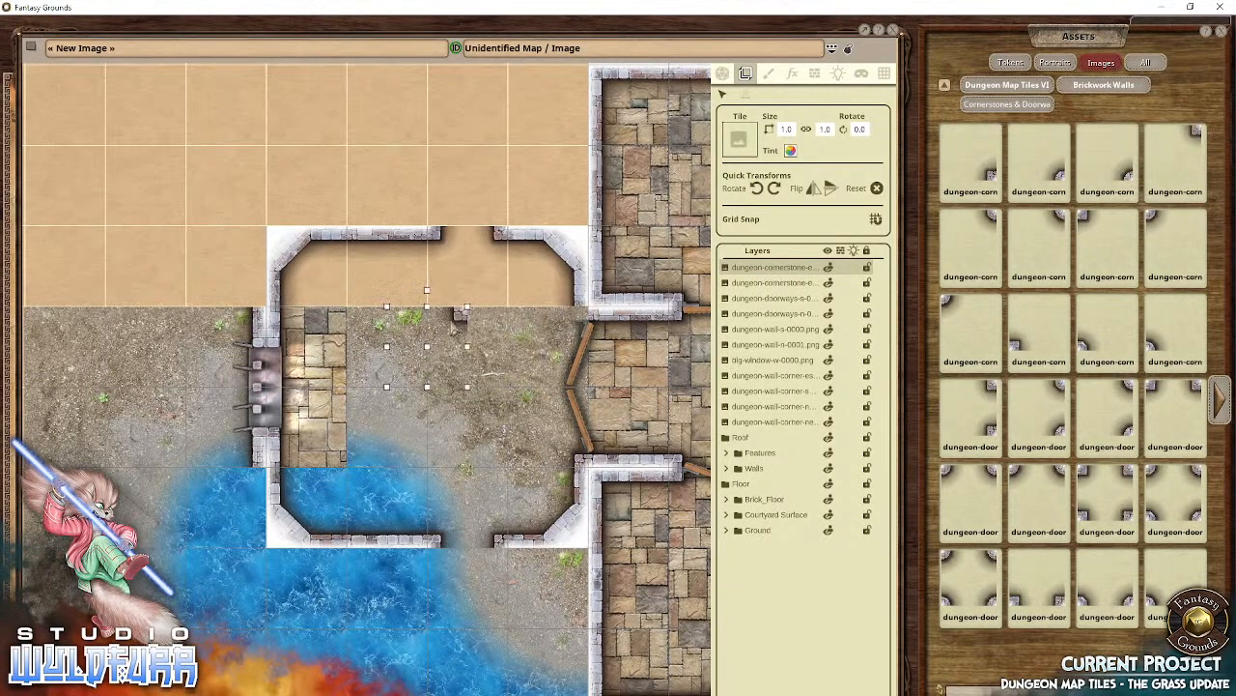
drag(464, 313, 589, 310)
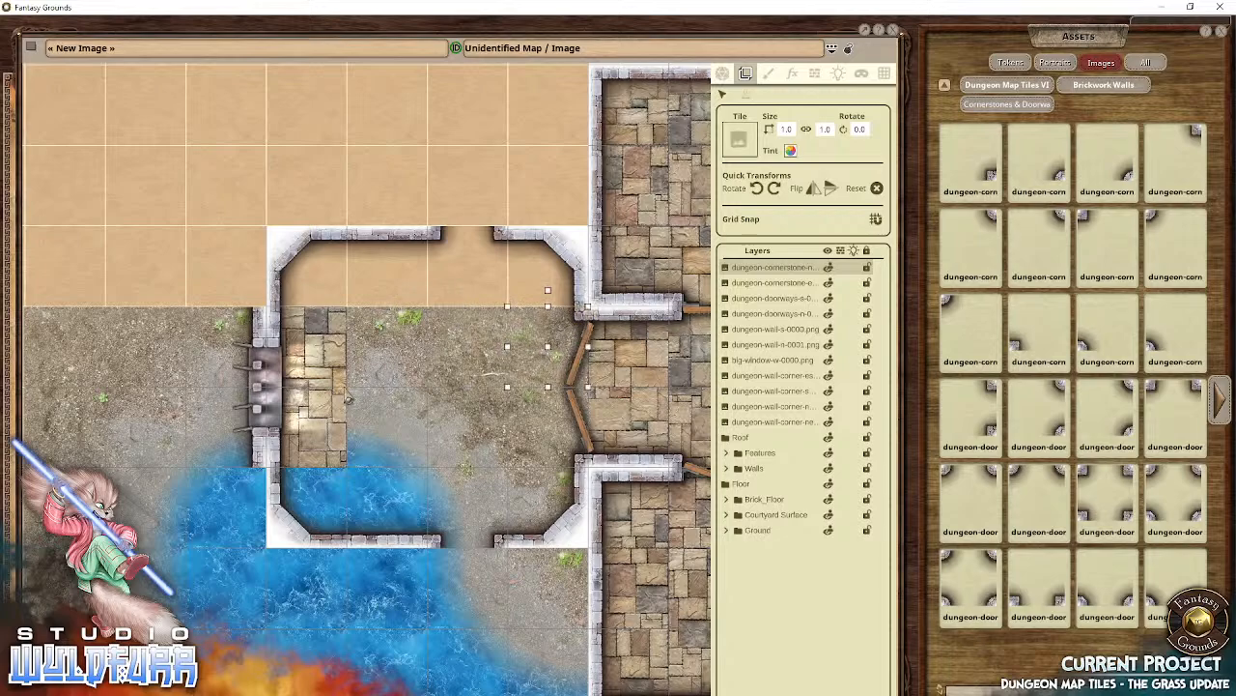
Step: Move the eleven new wall, window, doorway and cornerstone tiles into the Walls layer folder, then toggle its visibility to check them
drag(349, 399, 340, 435)
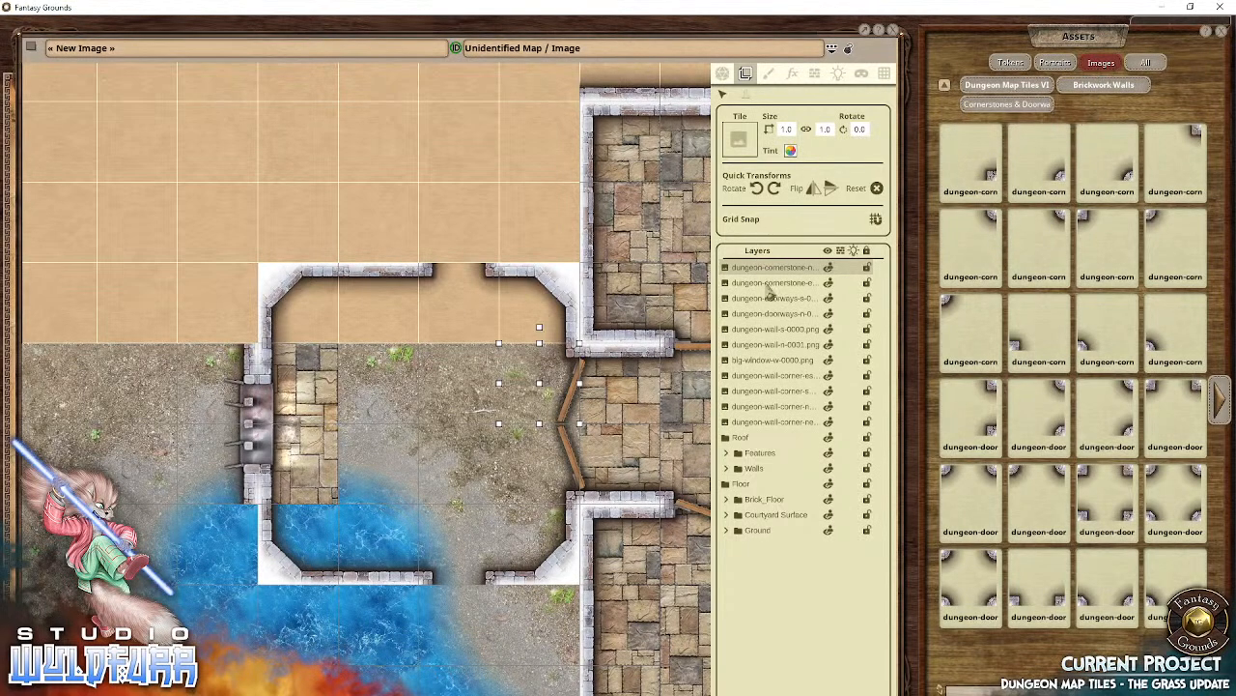
shift+click(769, 425)
drag(764, 299, 748, 603)
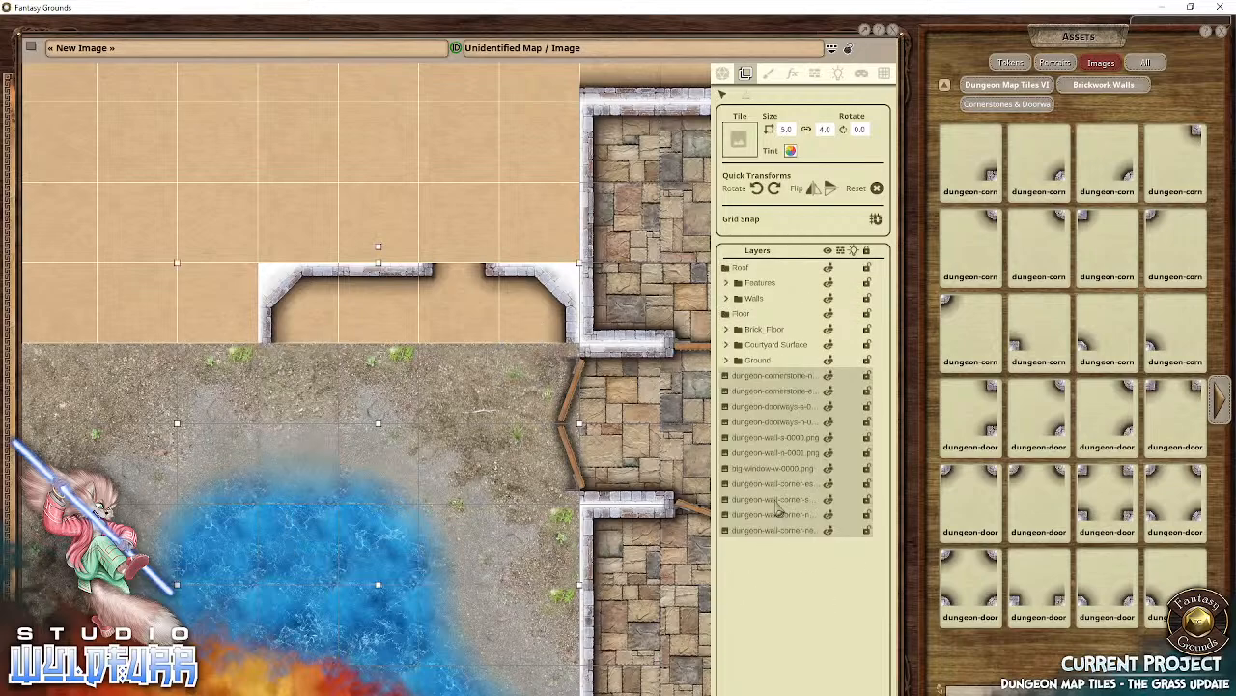
drag(766, 440, 754, 302)
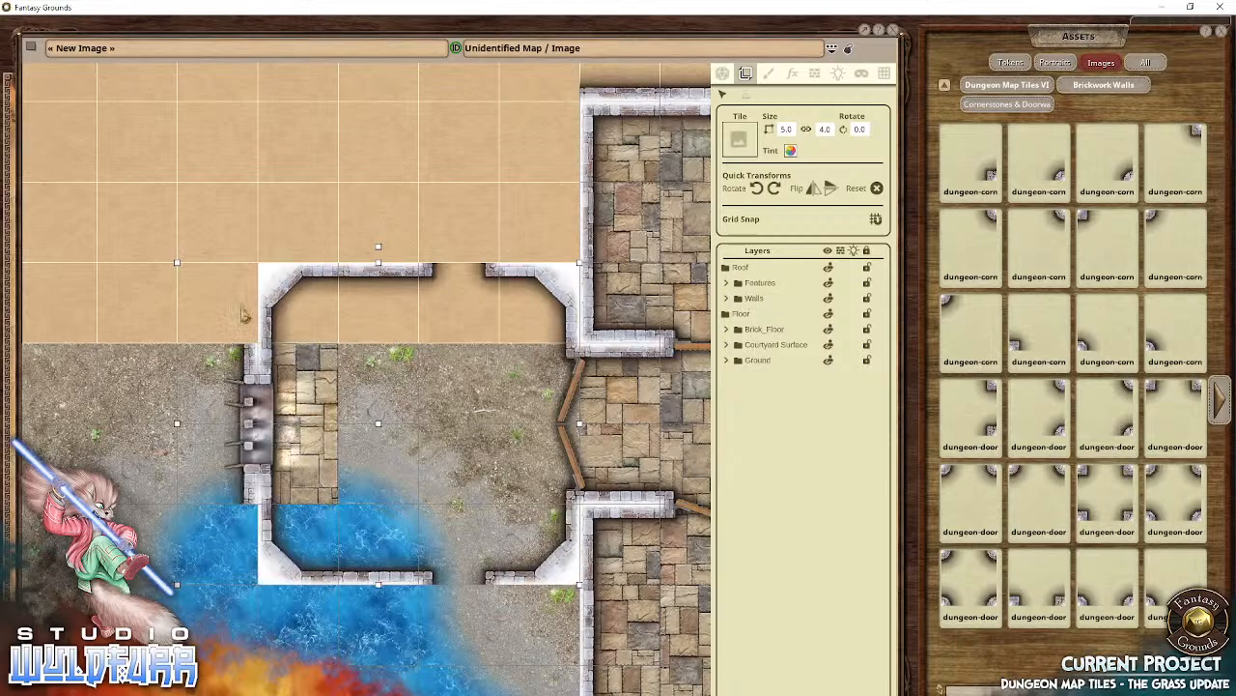
click(828, 298)
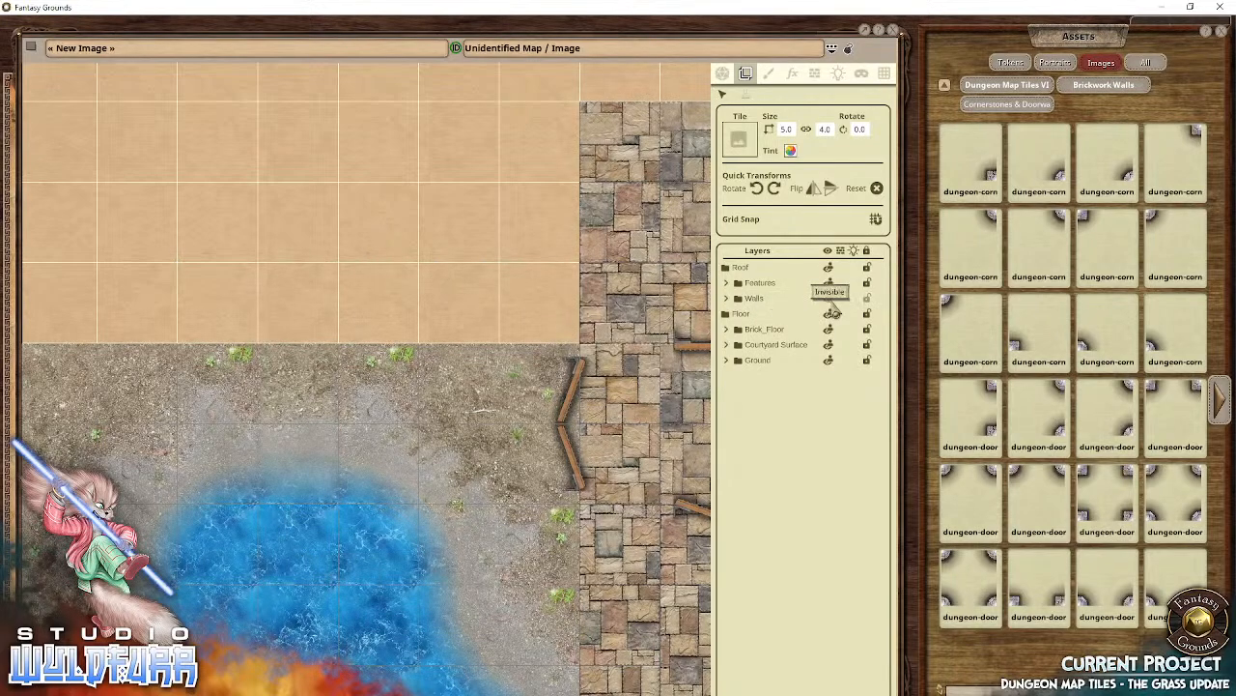
click(827, 299)
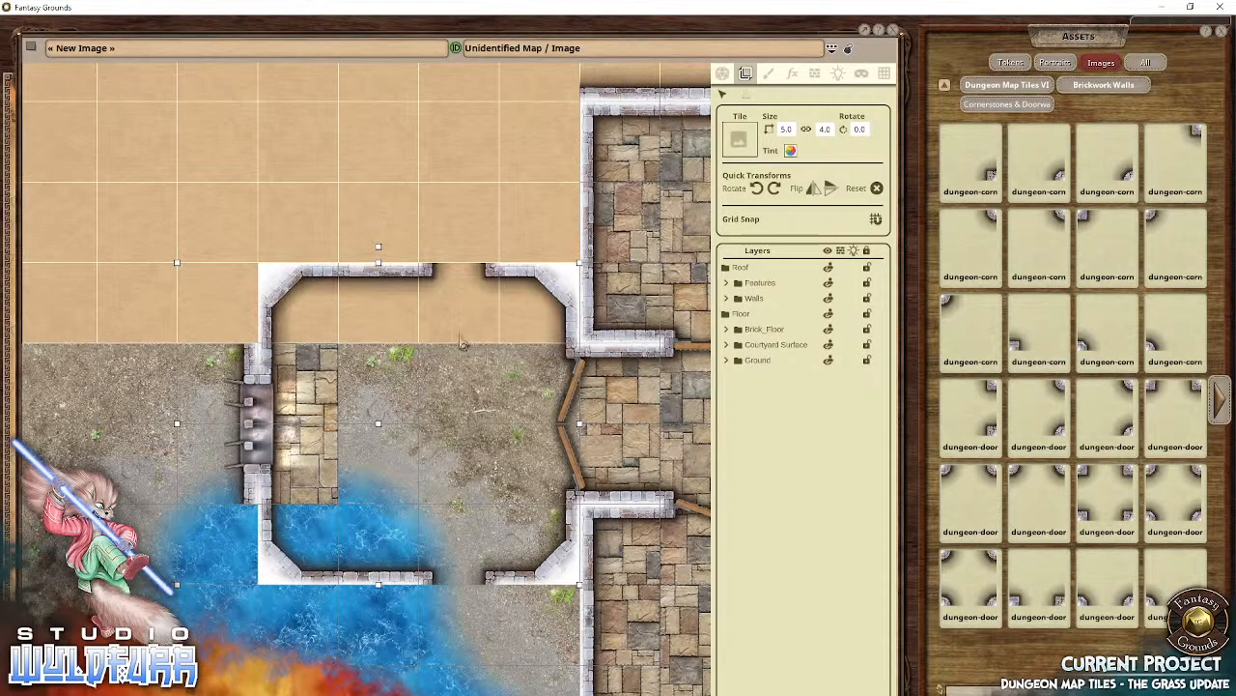
Step: Place the partly open simple-door-0002 tile in the new room's north doorway and move it into the Features layer folder
drag(256, 332, 334, 346)
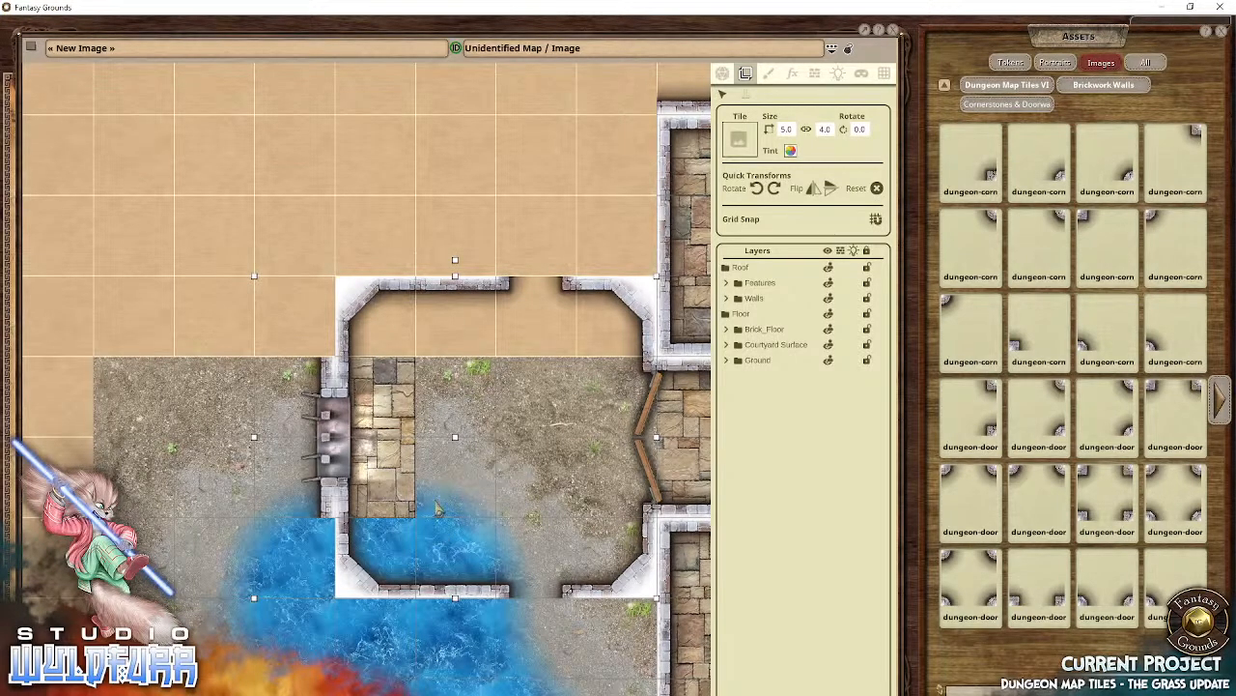
drag(436, 509, 435, 428)
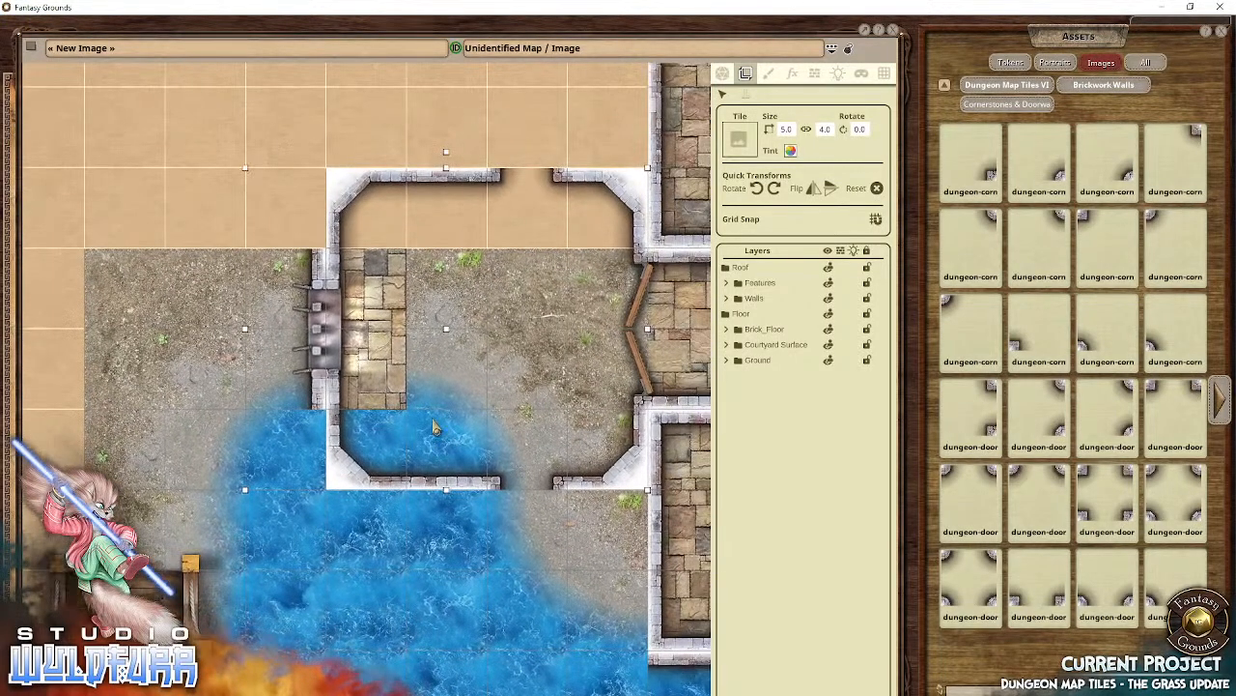
click(1020, 90)
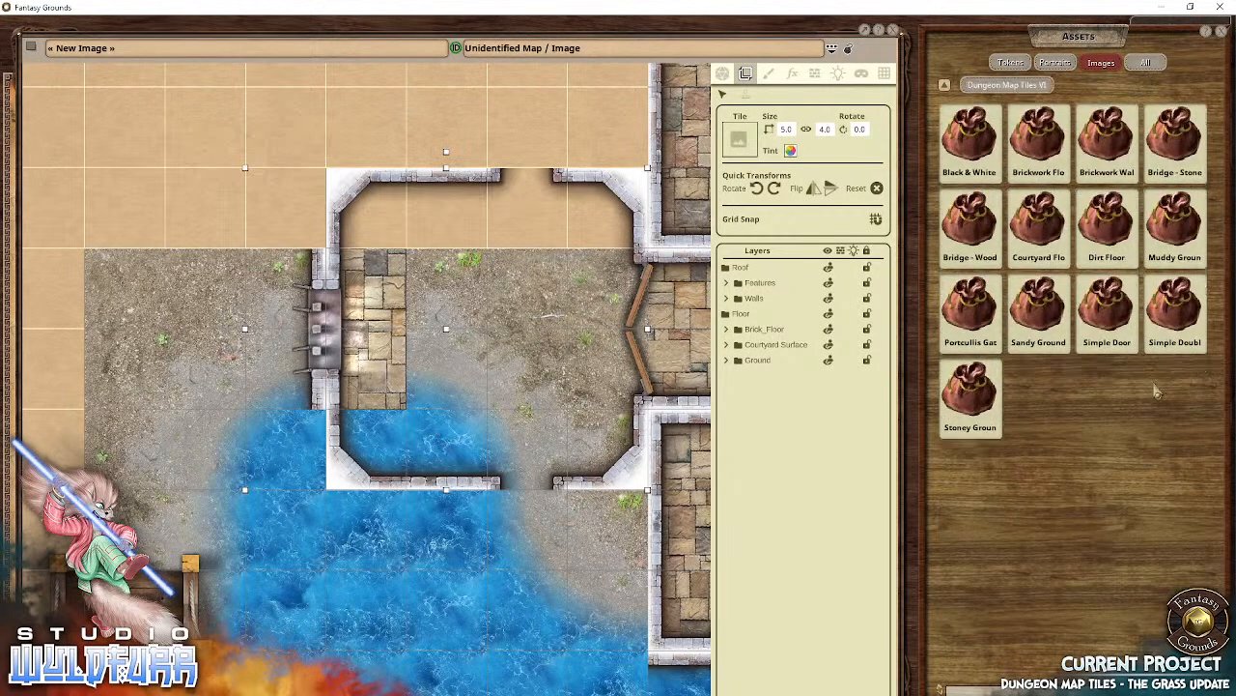
click(1104, 303)
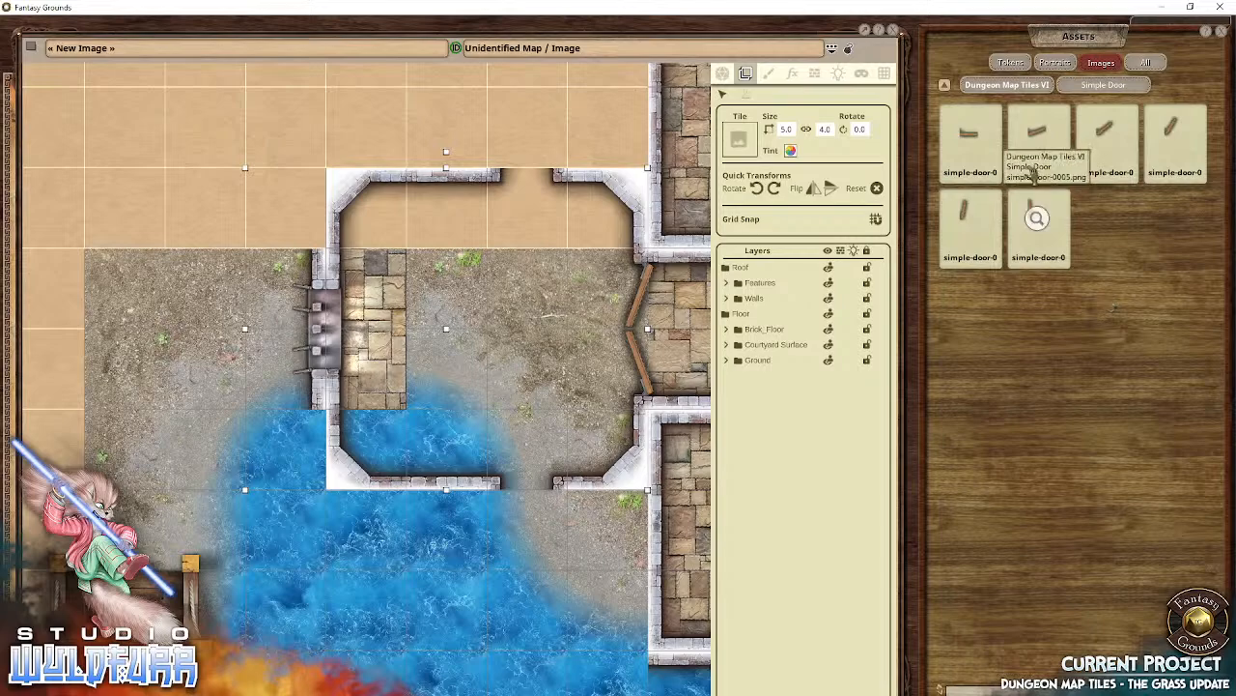
drag(1104, 135, 517, 186)
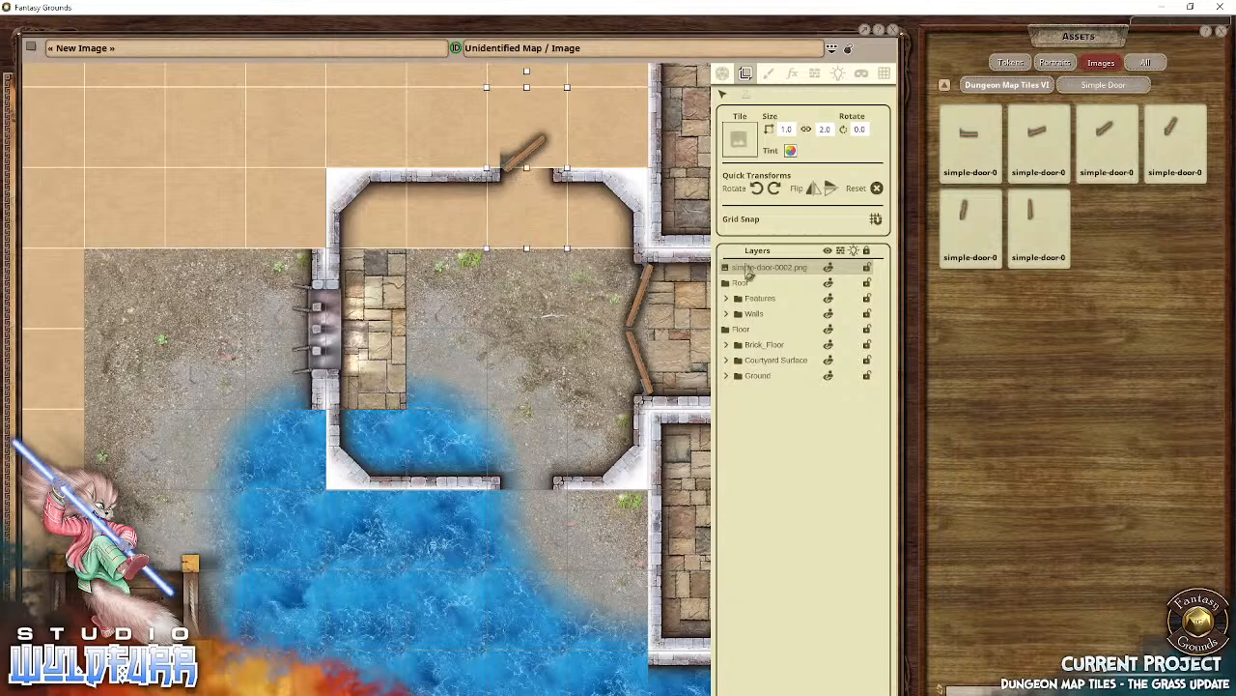
mouse_move(749, 271)
mouse_down()
mouse_move(764, 311)
mouse_move(758, 282)
mouse_up()
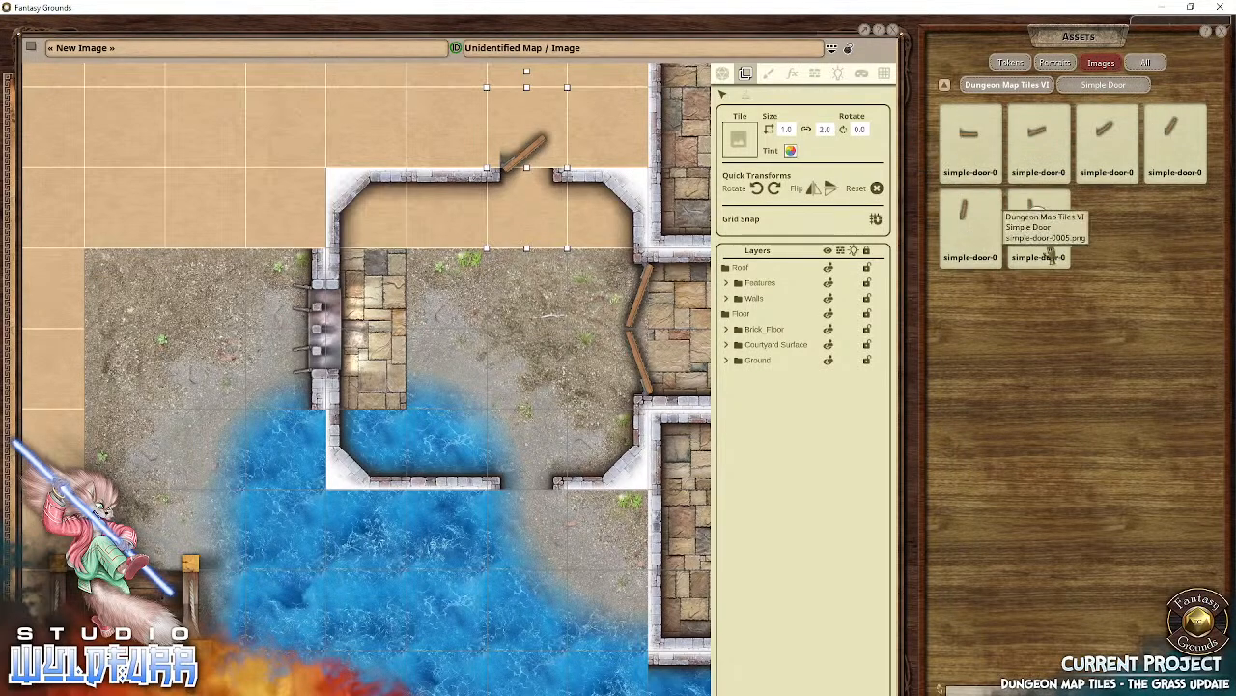
Step: Try the simple-door-0005 tile, flipped vertically, as an open door in the new room's south doorway, and delete it
drag(466, 415, 512, 398)
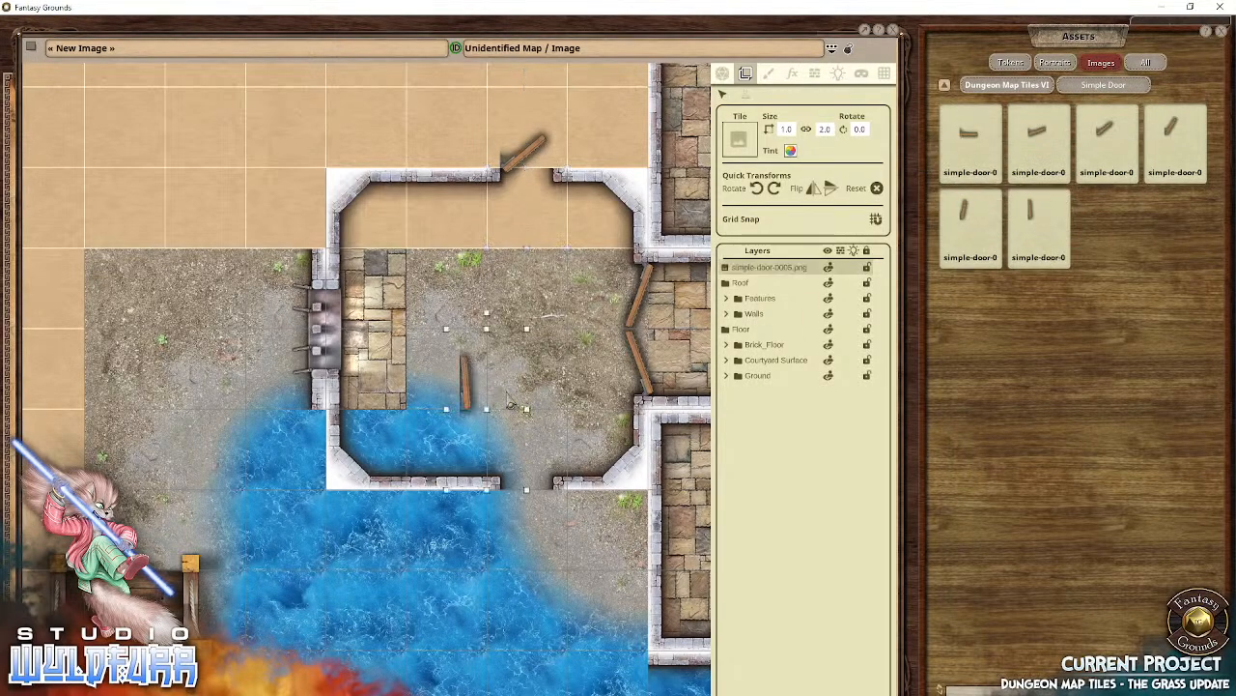
click(831, 189)
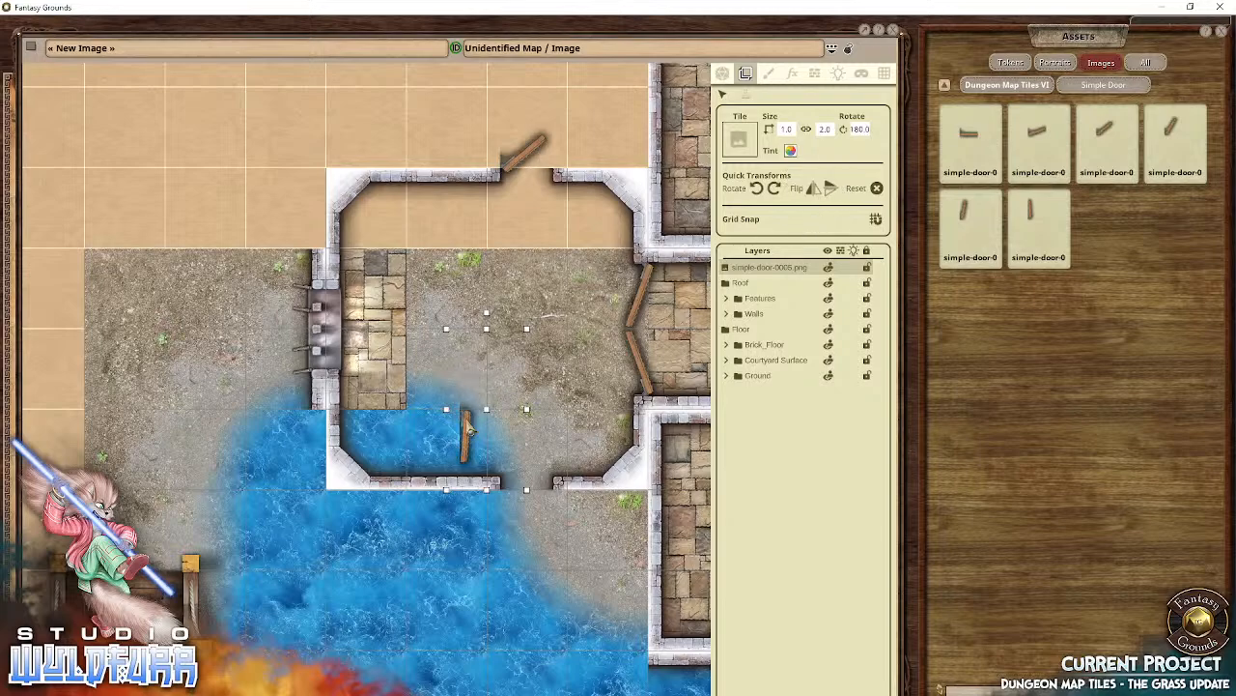
drag(469, 428, 521, 500)
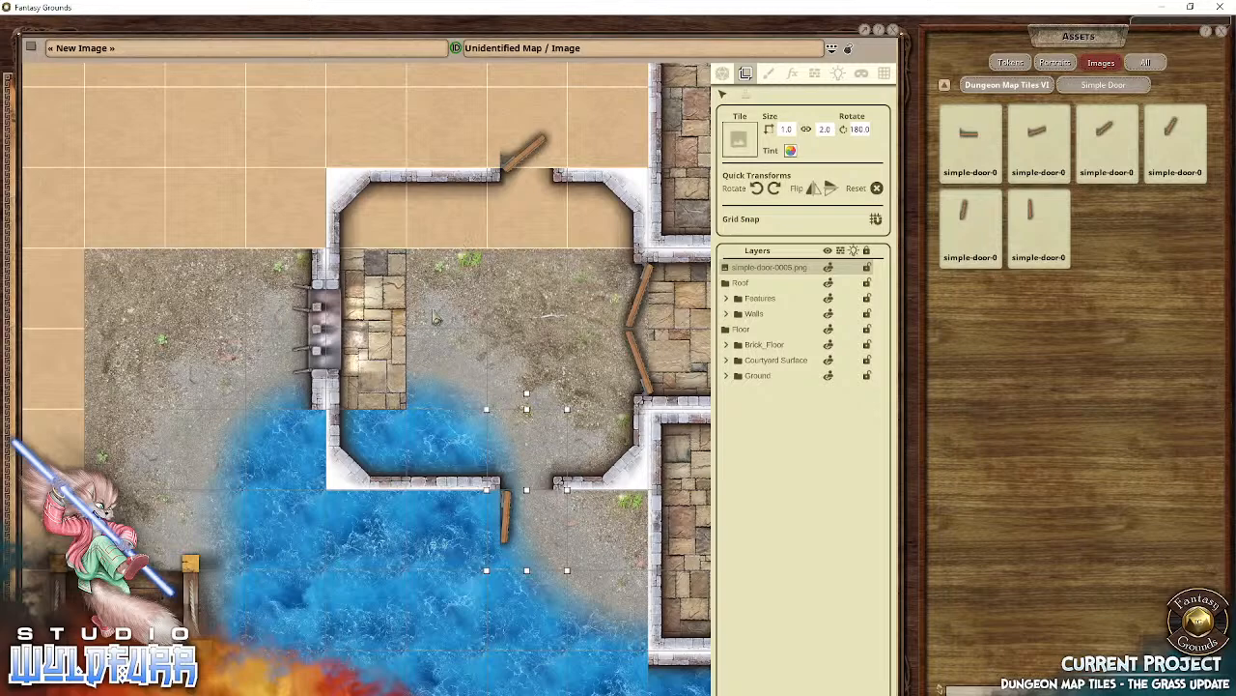
key(Delete)
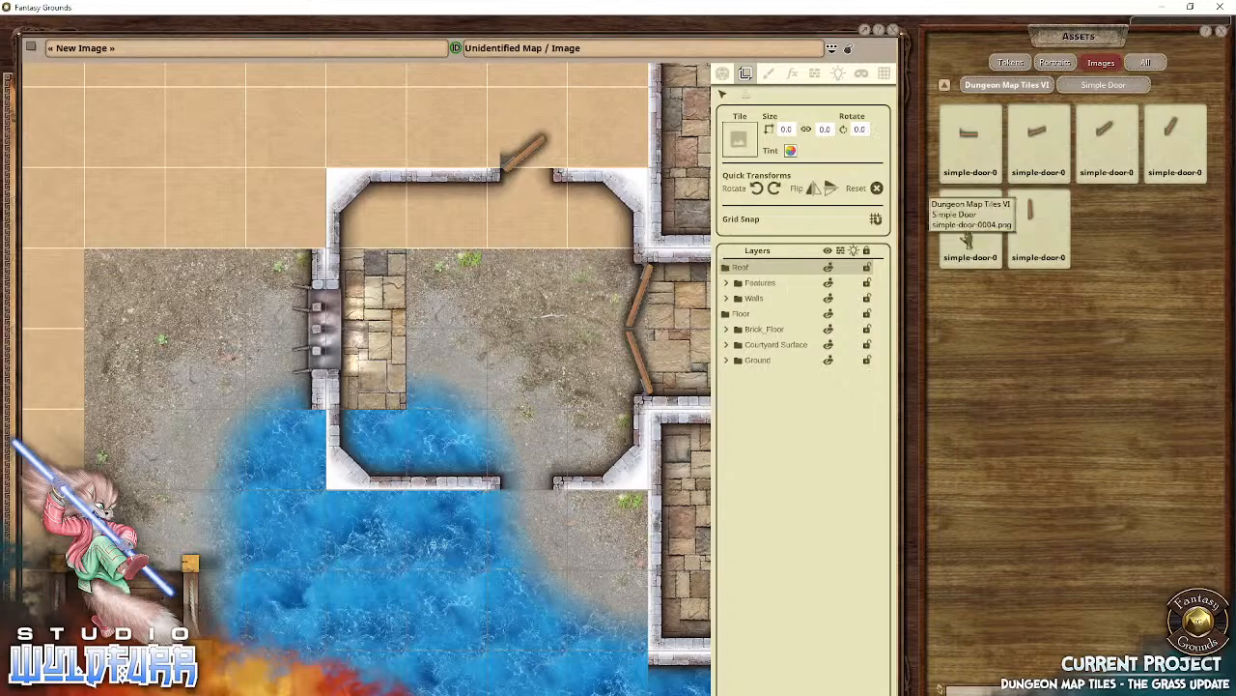
Step: Add the simple-door-0004 tile to the map inside the new room
drag(956, 232, 573, 333)
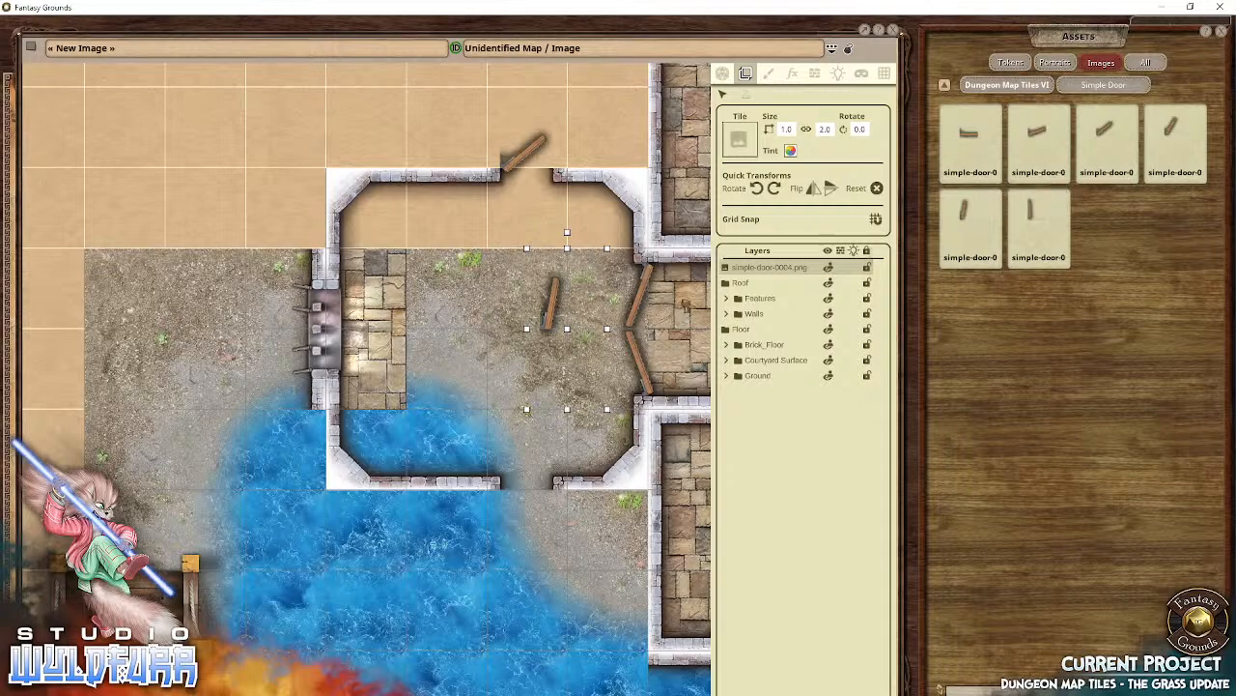
Step: Try a simple-door-0005 tile rotated 90 degrees against the inside of the room's north wall, and delete it
drag(473, 313, 430, 260)
scroll(340, 232, up, 5)
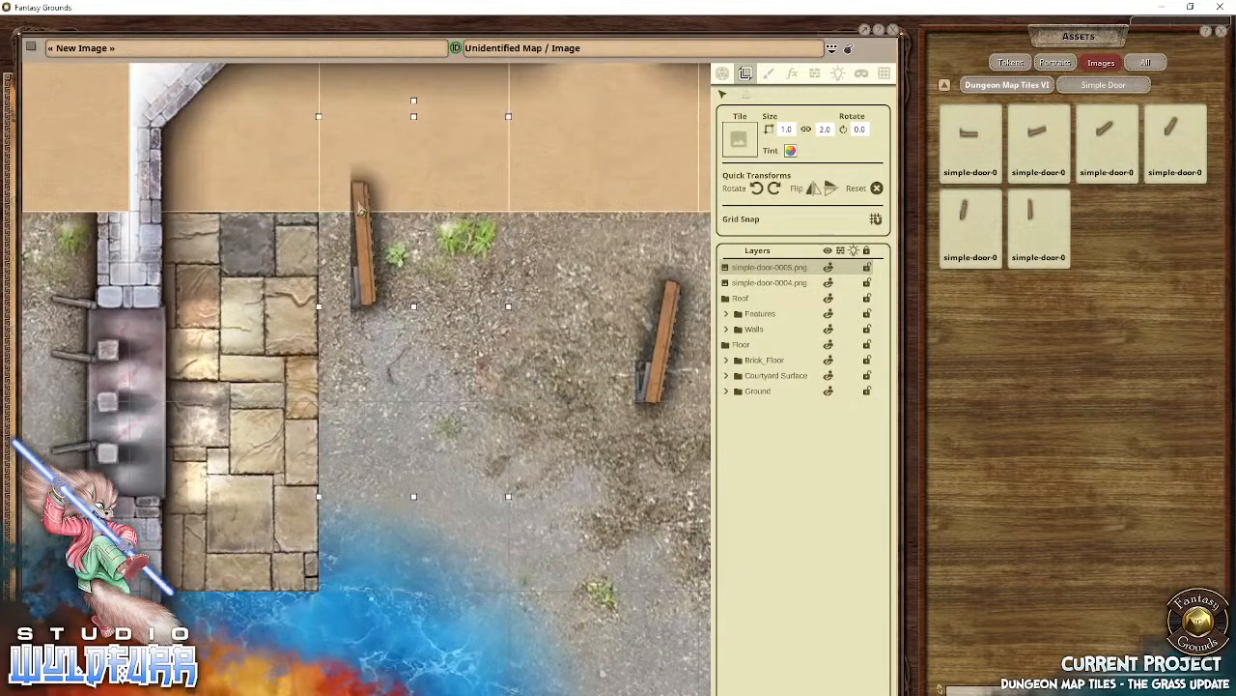
drag(319, 194, 365, 456)
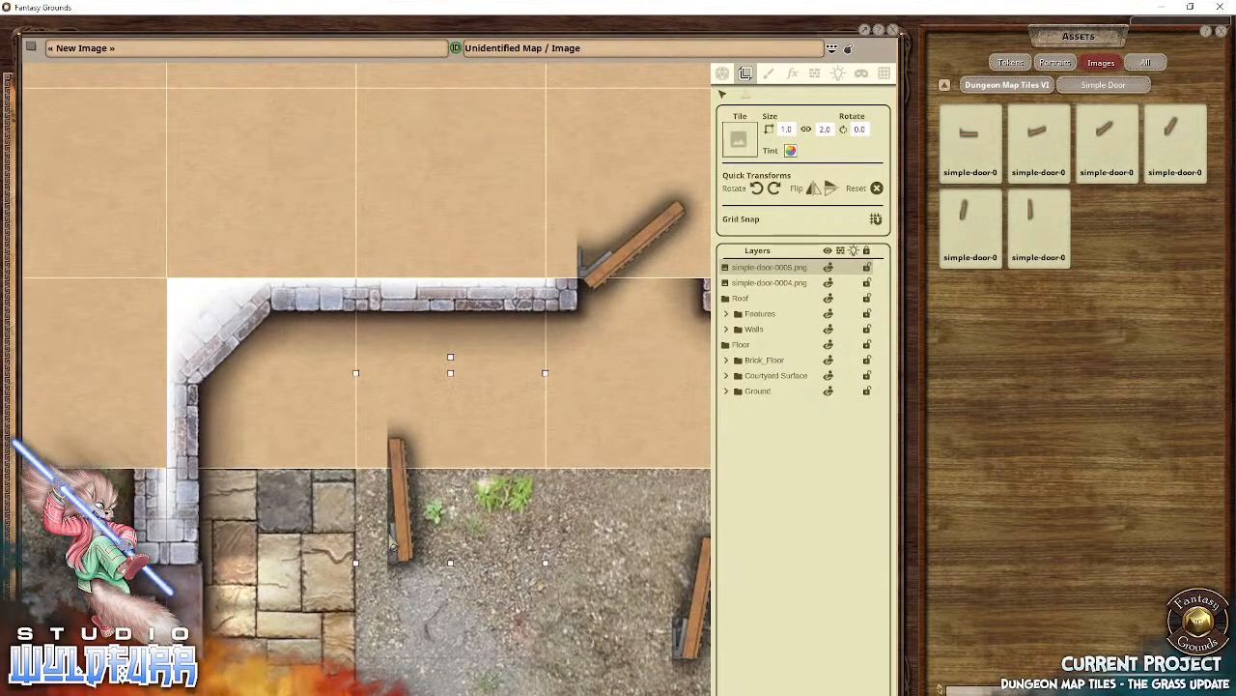
drag(404, 536, 404, 439)
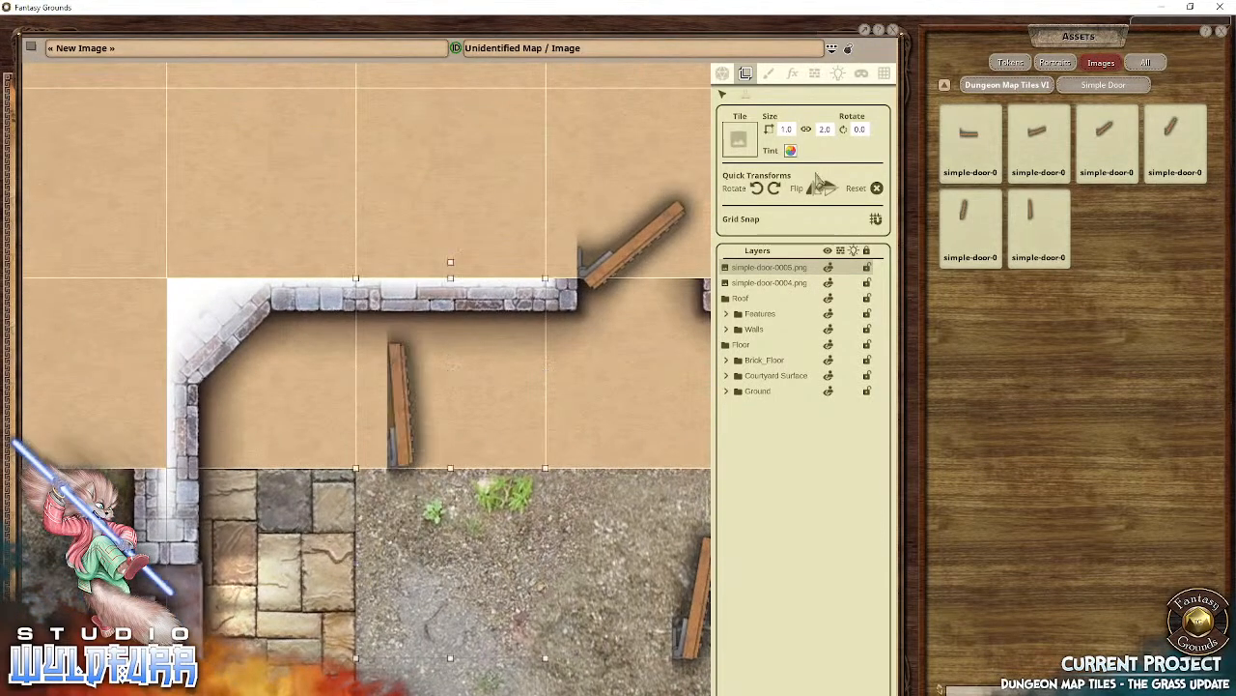
click(774, 188)
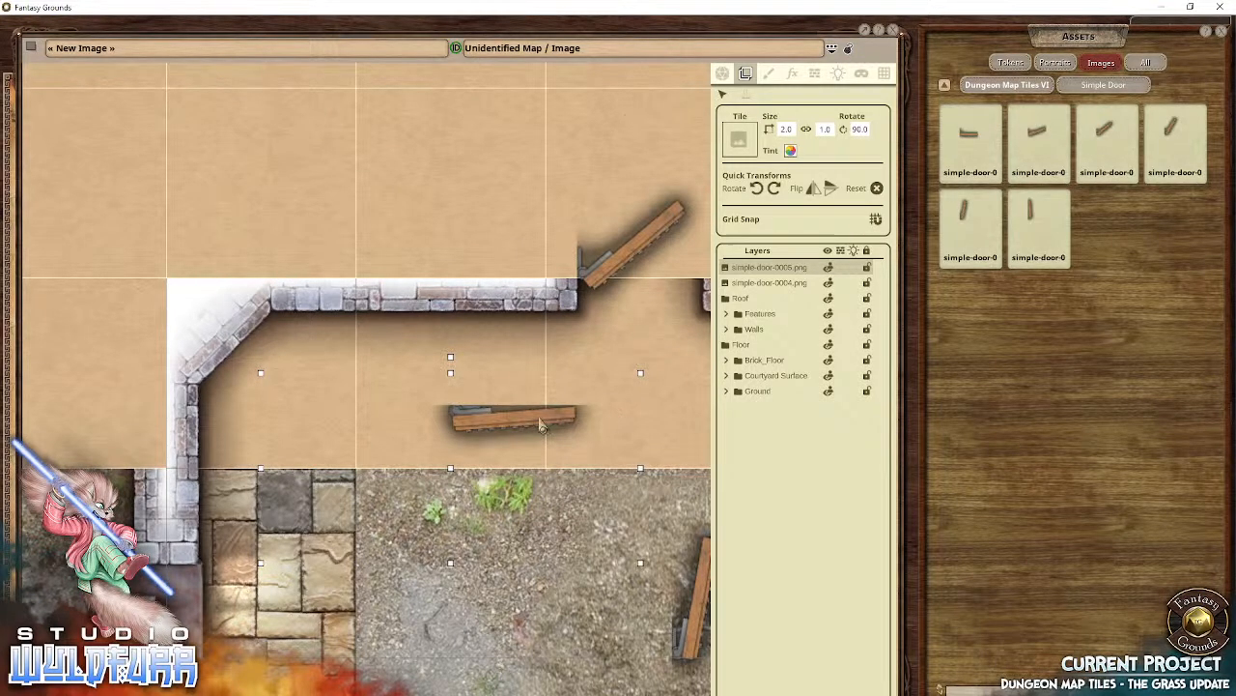
drag(541, 423, 485, 358)
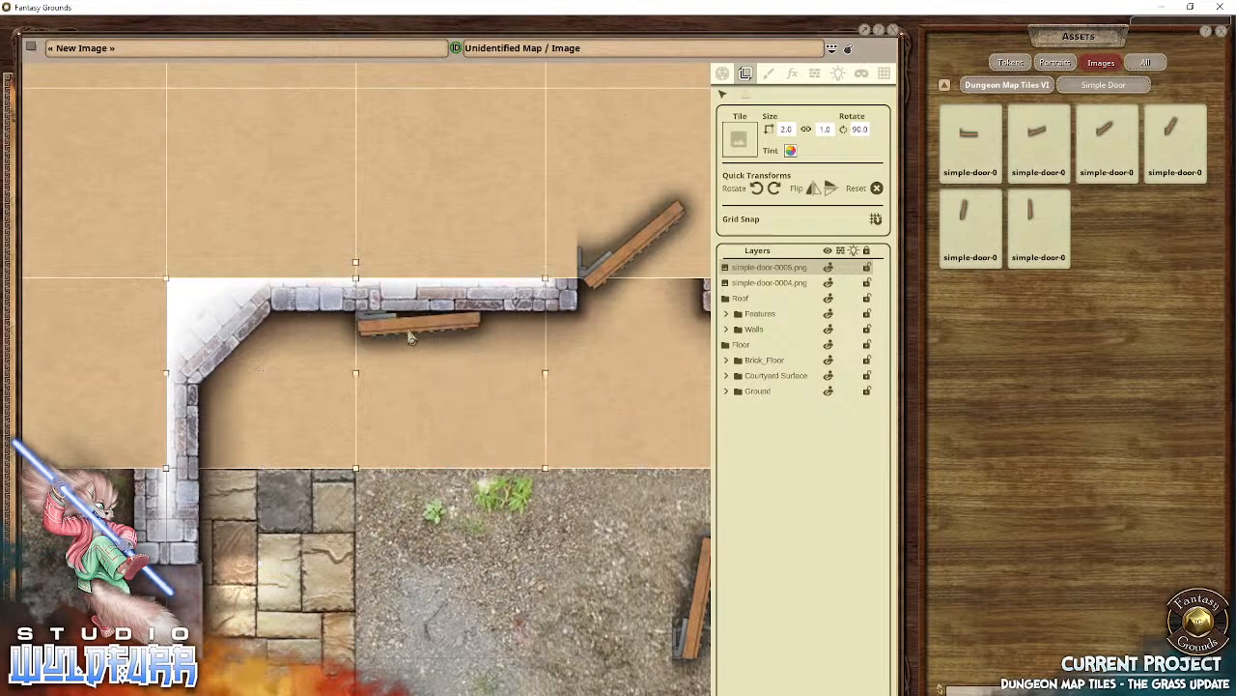
key(Delete)
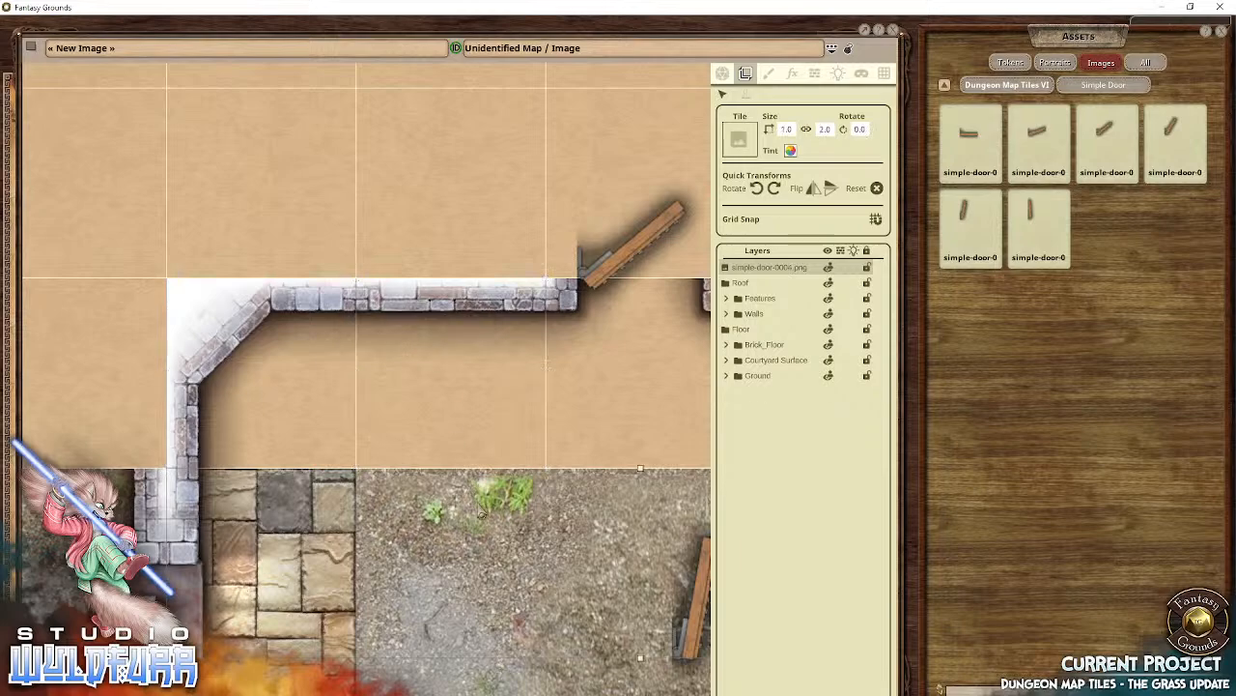
Step: Flip the simple-door-0004 tile vertically, fit it to the west side of the room's south doorway and move it into the Features layer folder
drag(481, 513, 125, 241)
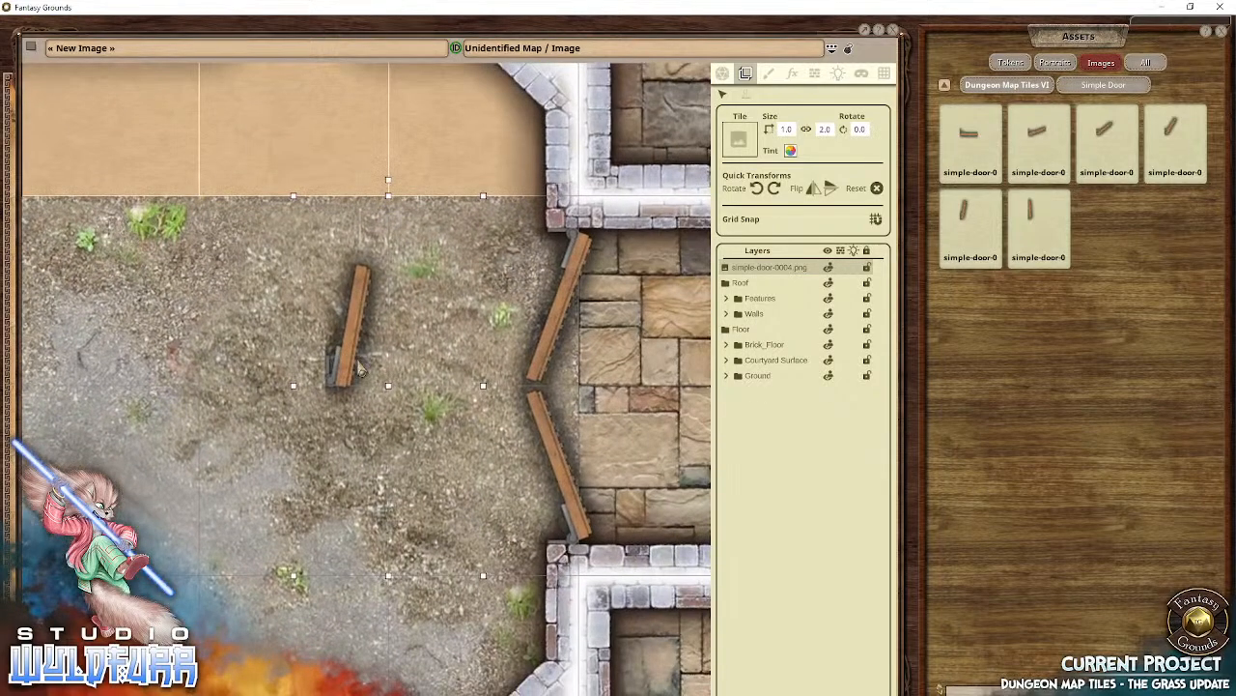
drag(289, 506, 476, 207)
click(829, 189)
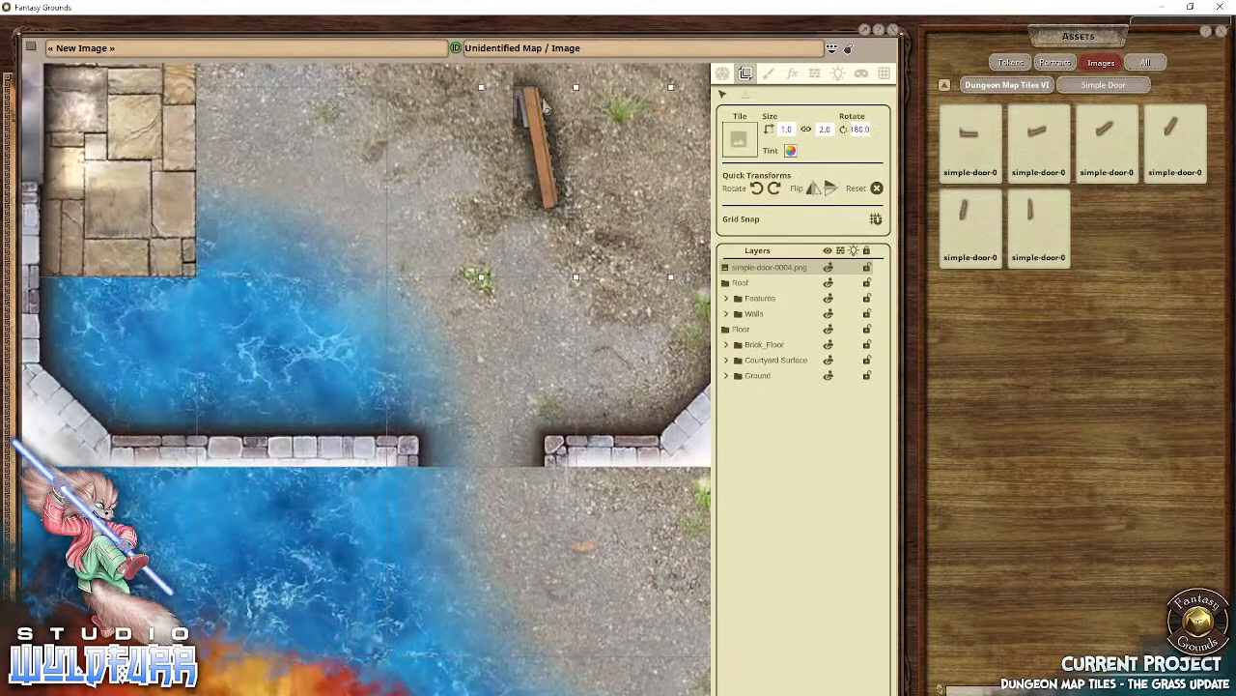
drag(546, 108, 468, 454)
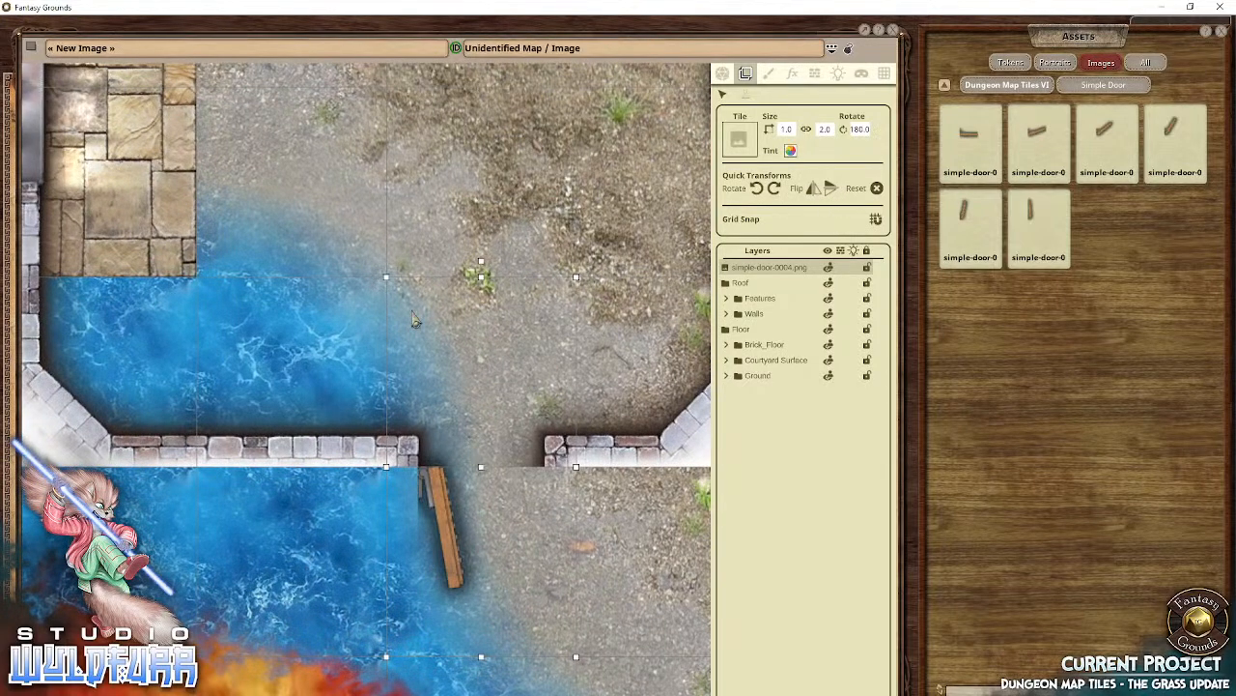
scroll(412, 348, down, 3)
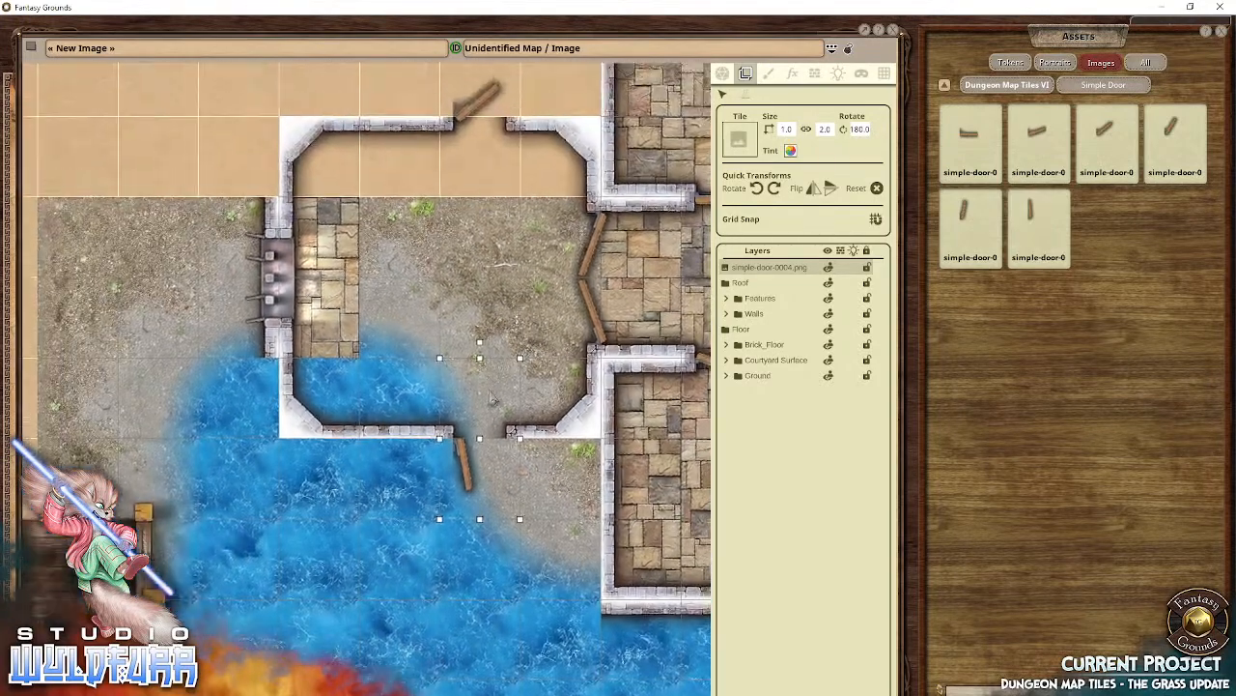
drag(467, 305, 436, 466)
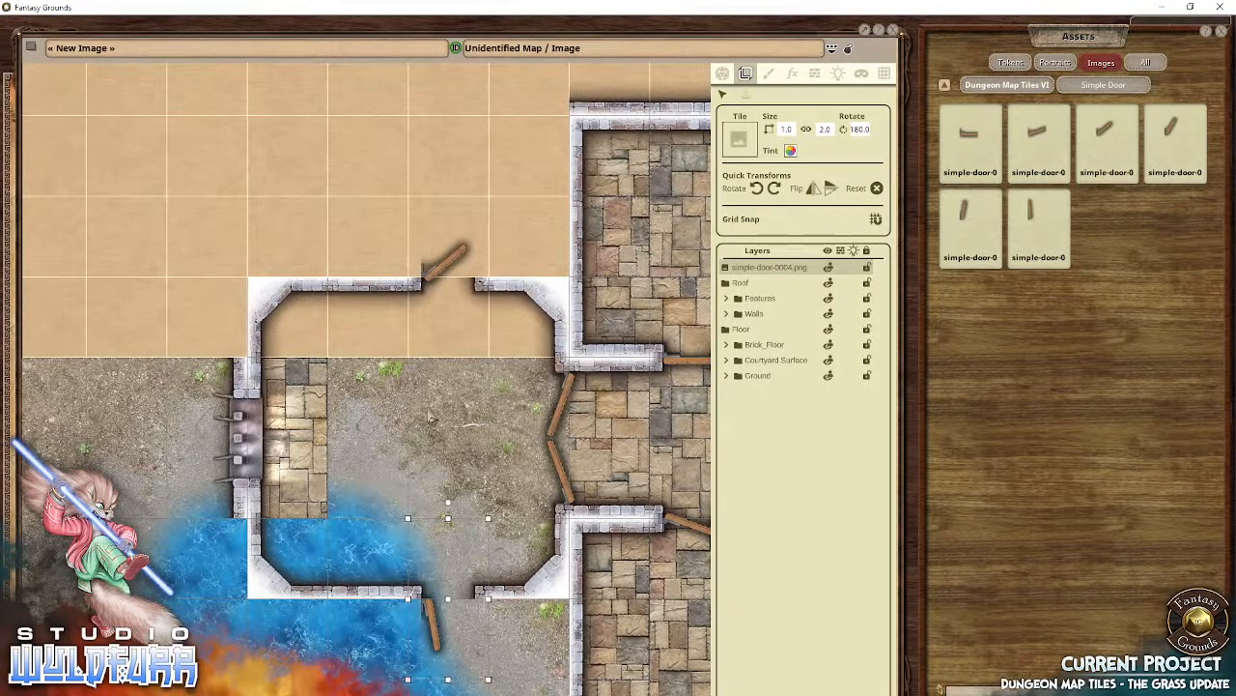
drag(374, 441, 411, 440)
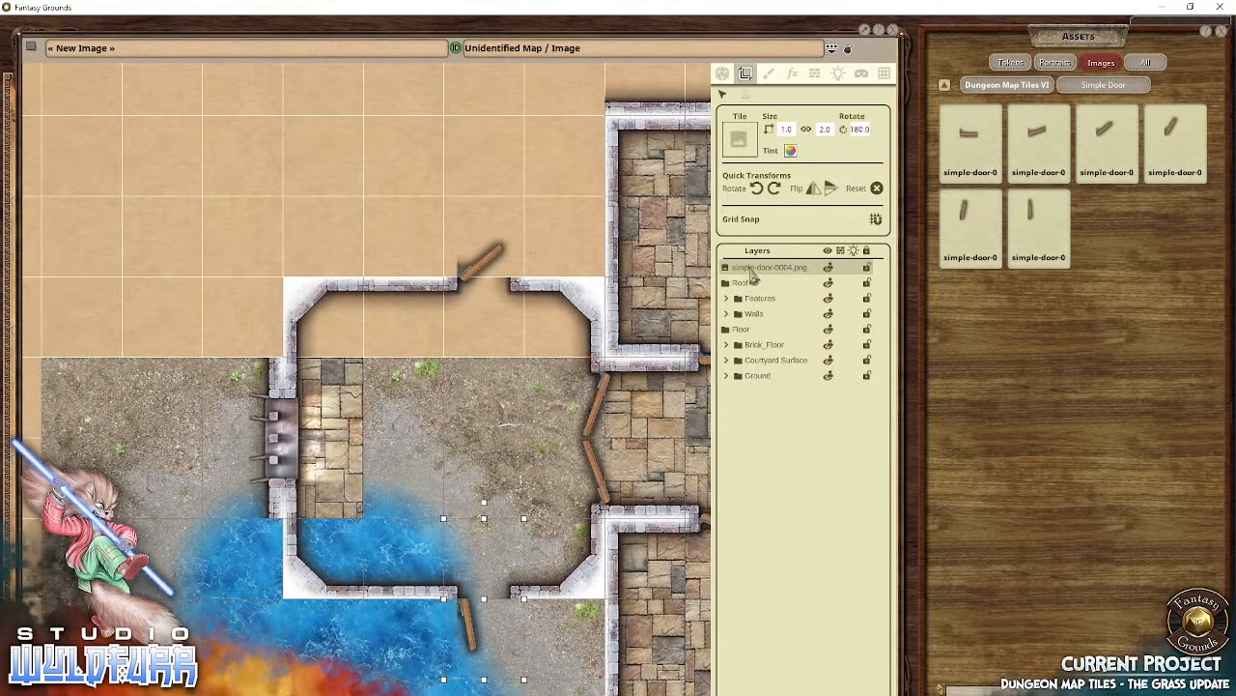
mouse_move(753, 276)
mouse_down()
mouse_move(753, 299)
mouse_move(756, 289)
mouse_up()
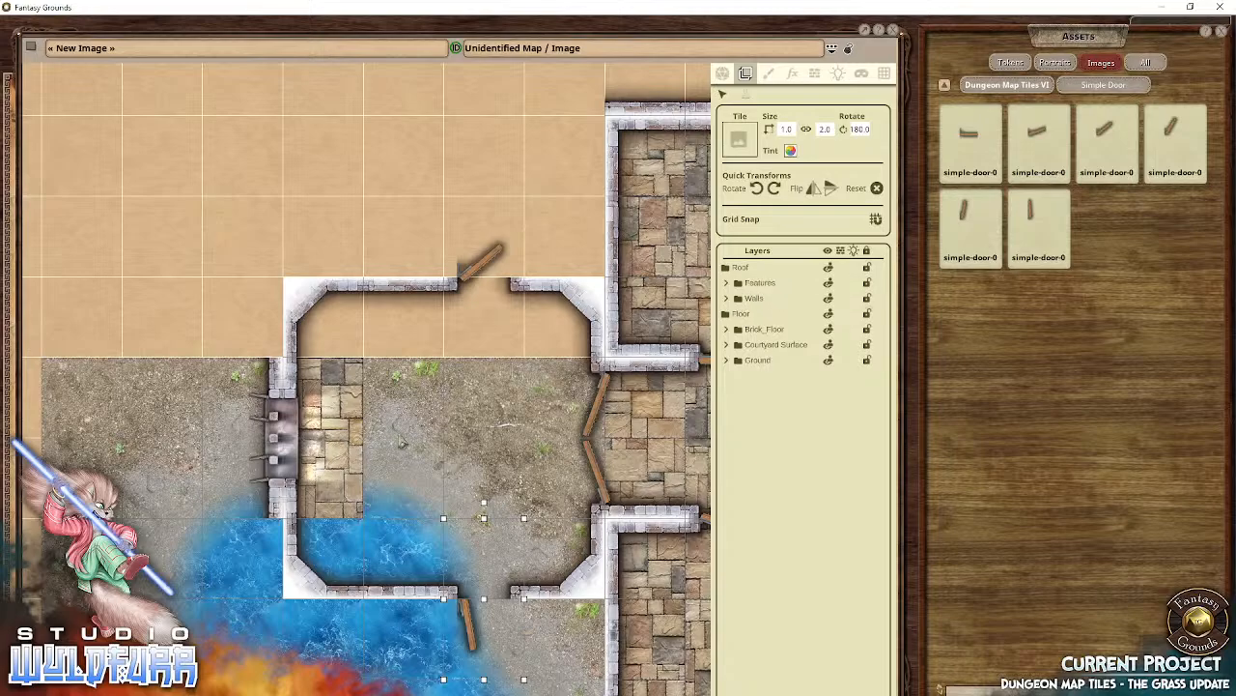
Step: Examine the gatehouse's rooms, passage, doors and windows, along with the surrounding river, bridges, paving and road
drag(449, 436, 323, 276)
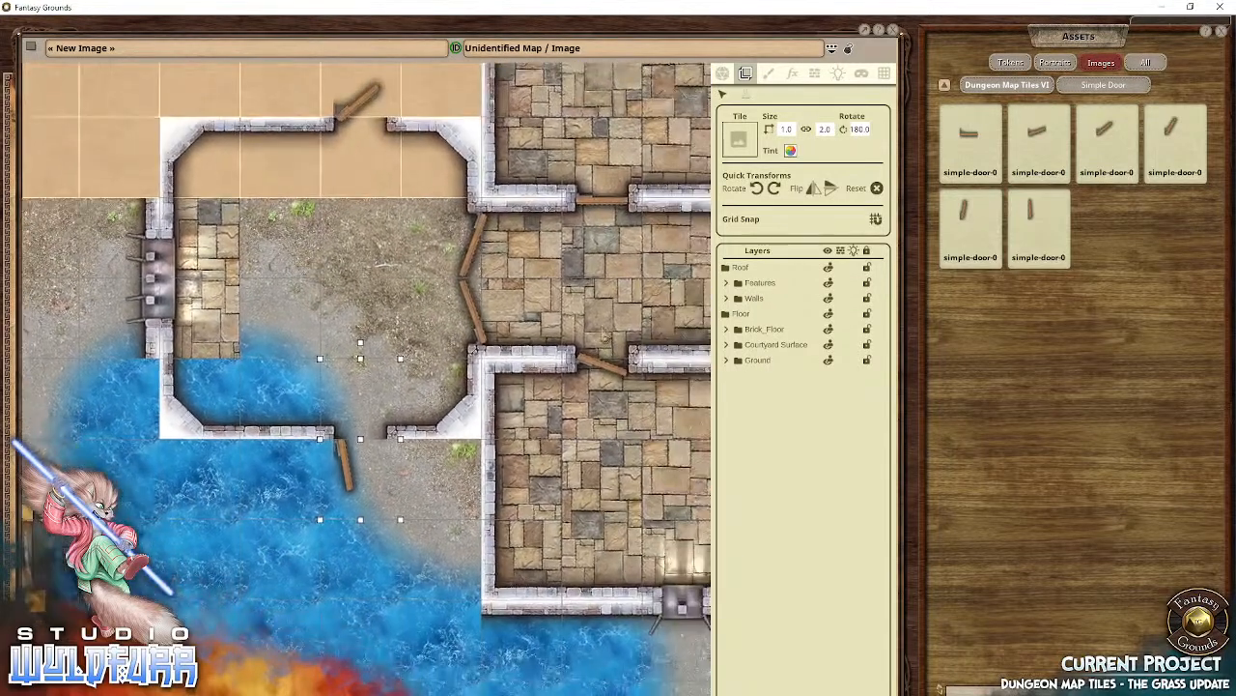
drag(603, 335, 521, 406)
drag(370, 486, 350, 421)
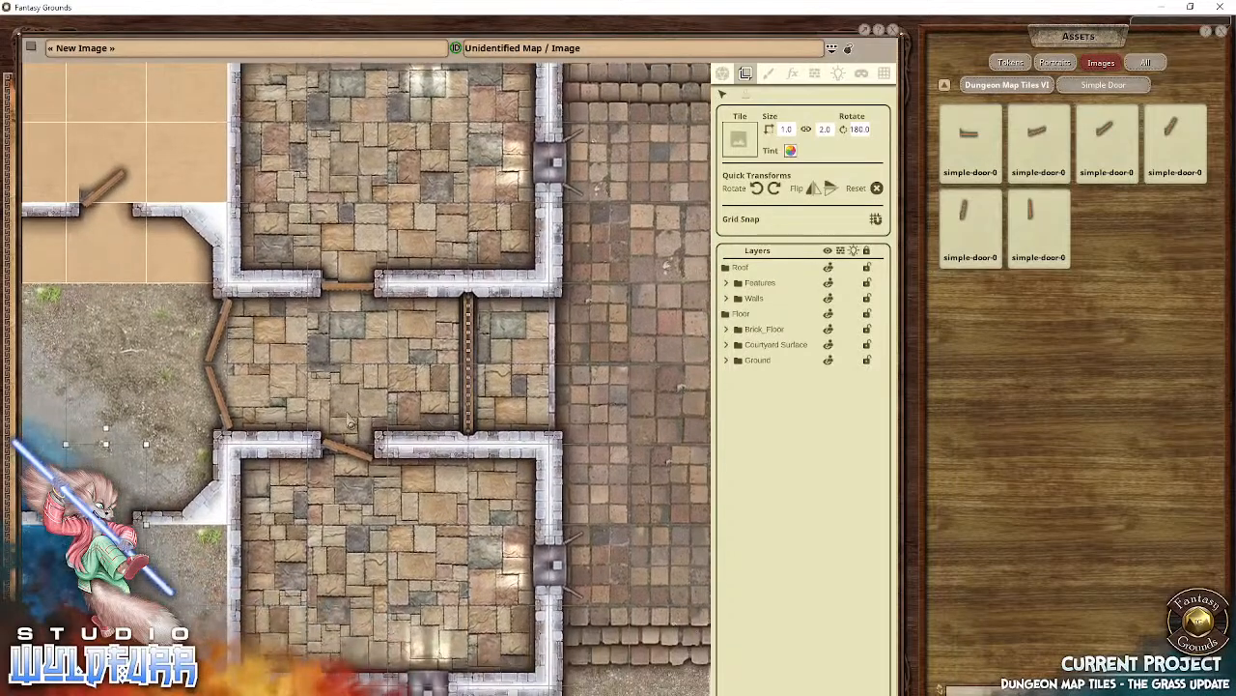
drag(289, 554, 367, 556)
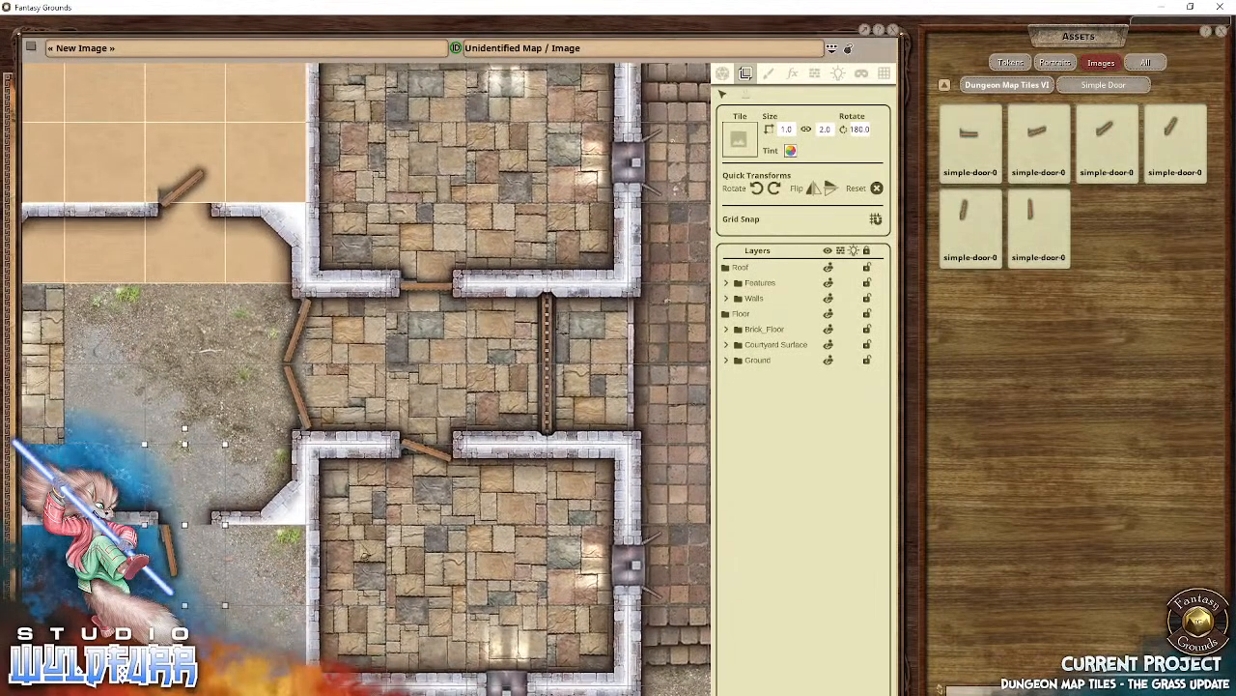
drag(281, 431, 228, 555)
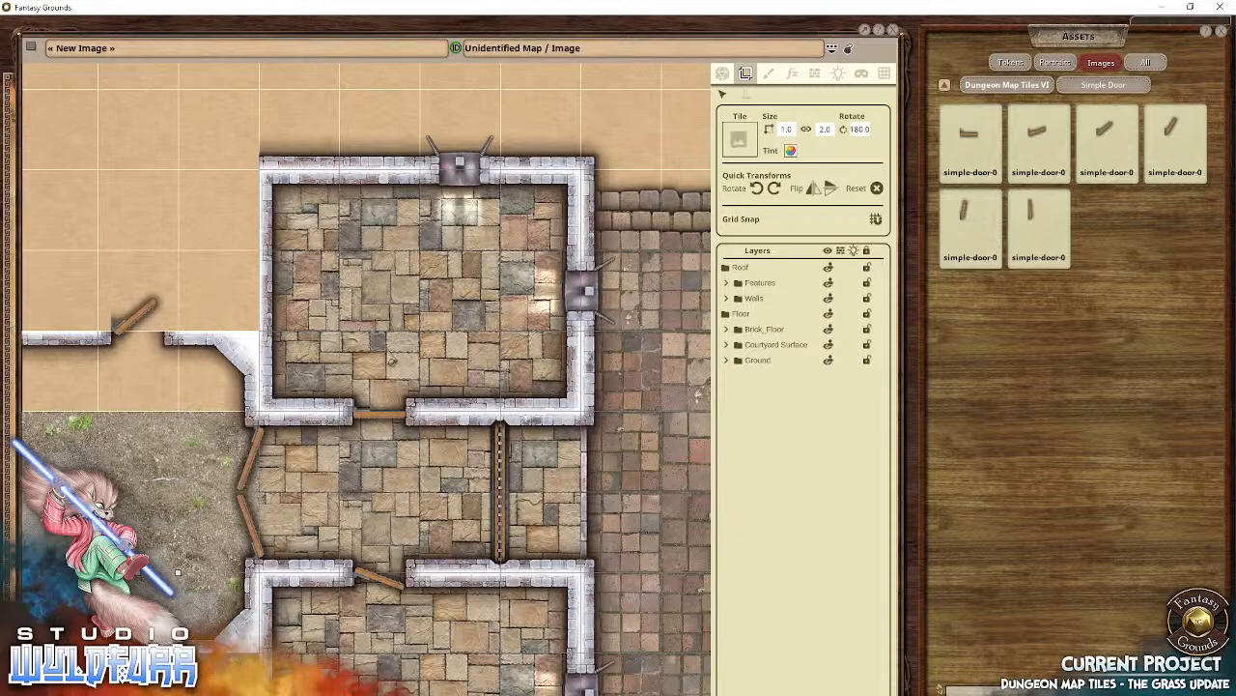
drag(264, 483, 577, 353)
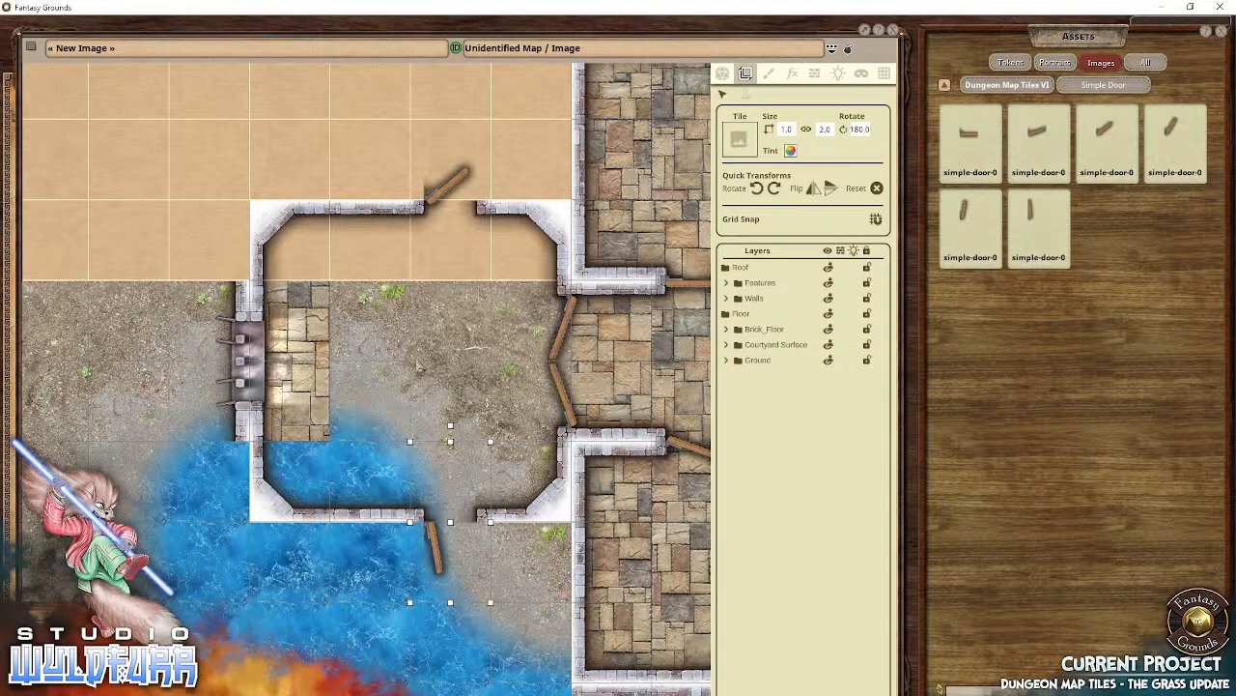
drag(419, 398, 388, 394)
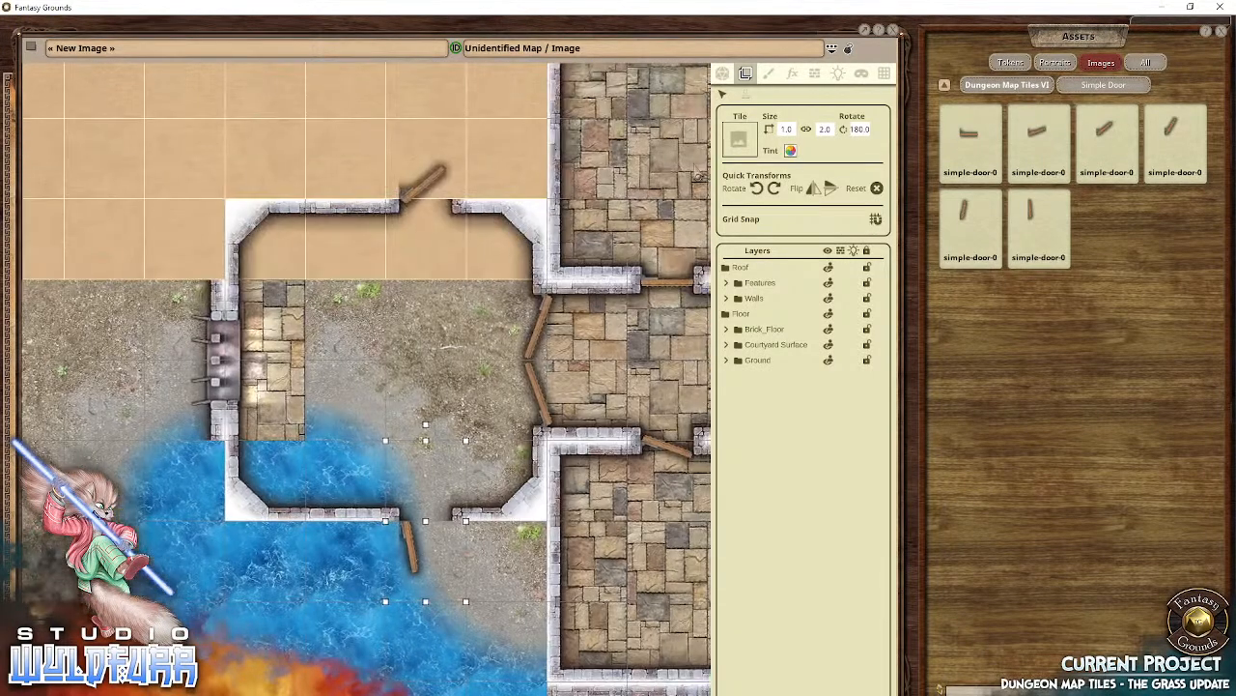
drag(692, 169, 576, 349)
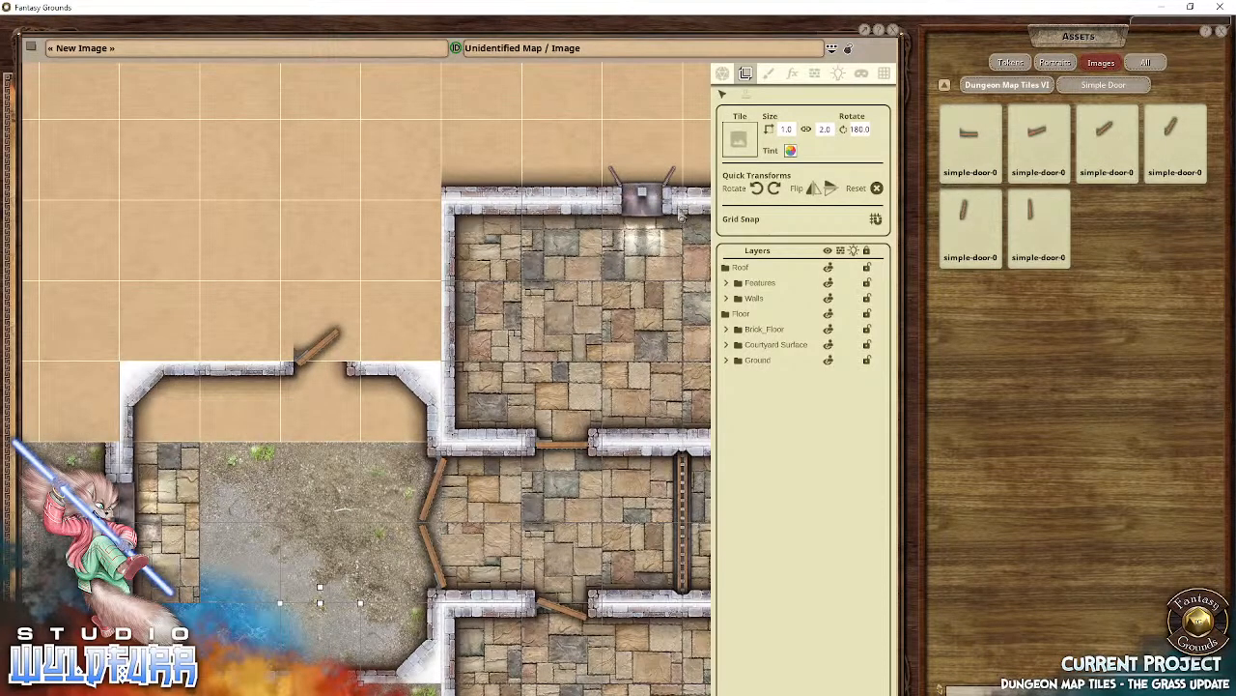
drag(417, 508, 551, 396)
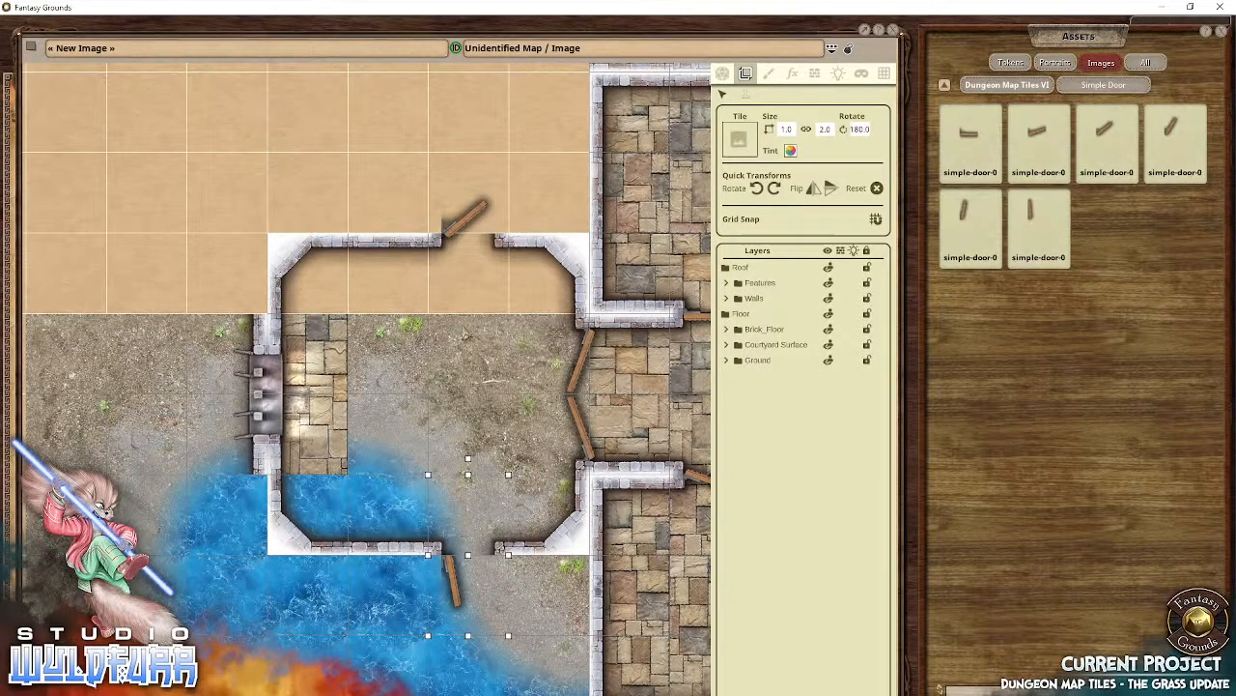
scroll(396, 444, up, 4)
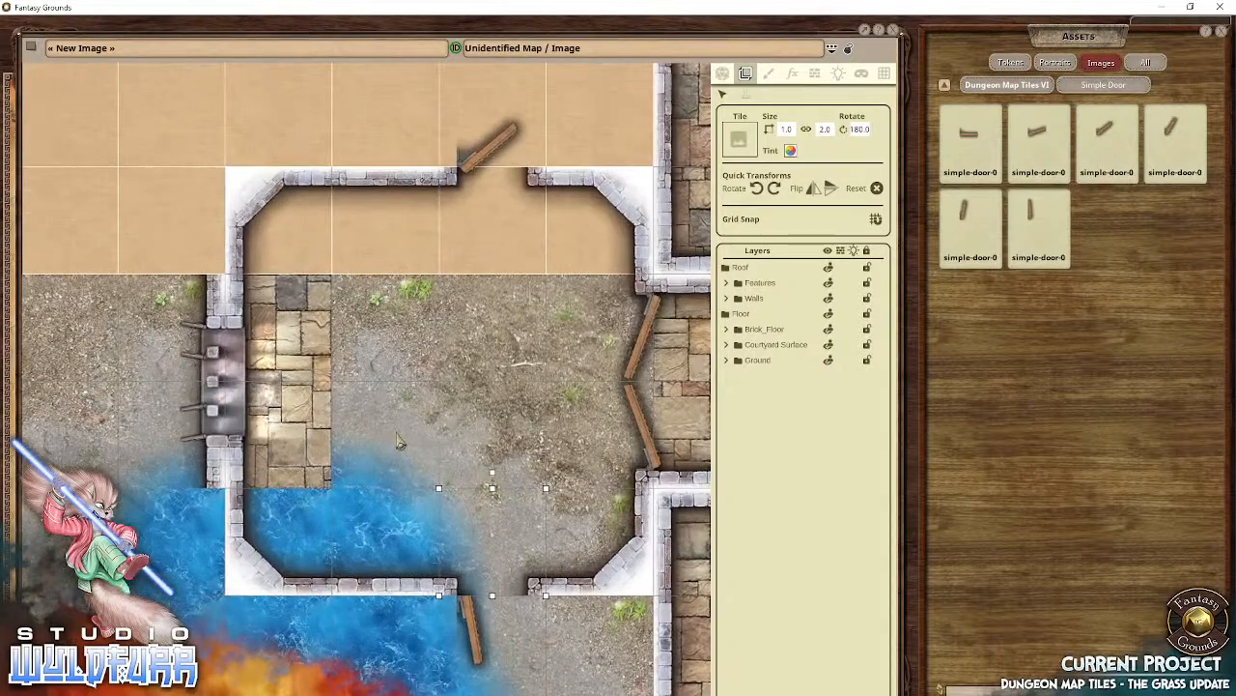
scroll(396, 442, up, 1)
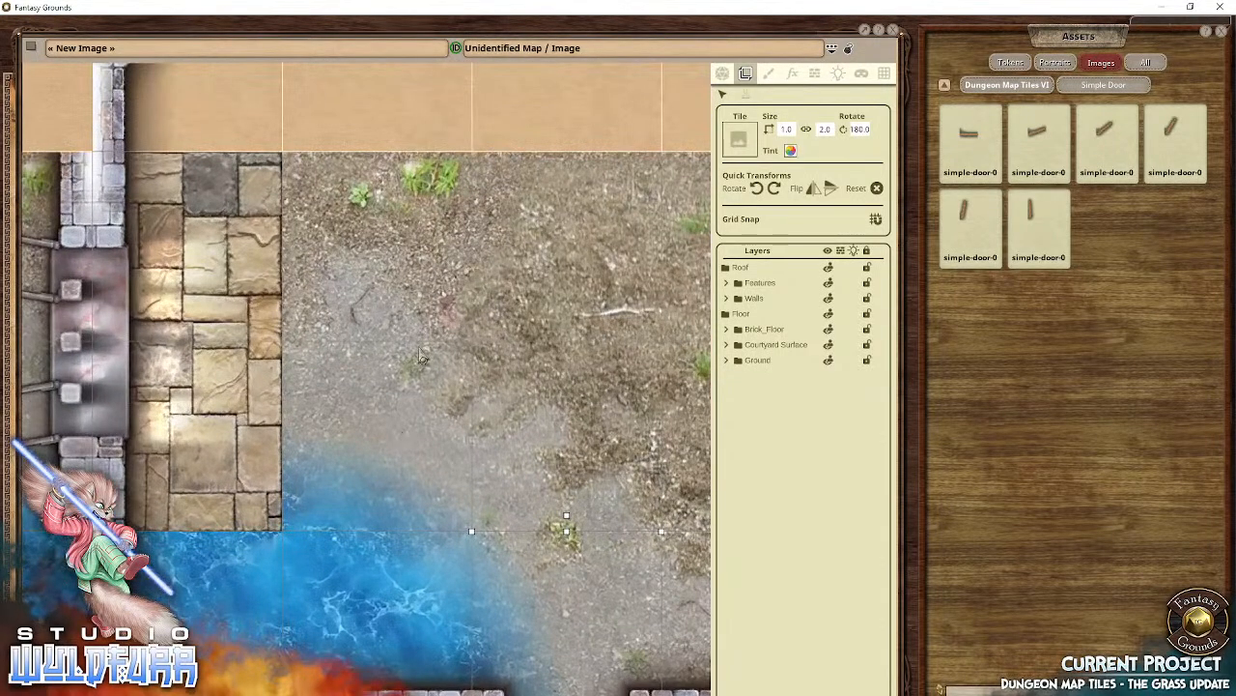
drag(256, 404, 473, 457)
drag(454, 346, 435, 504)
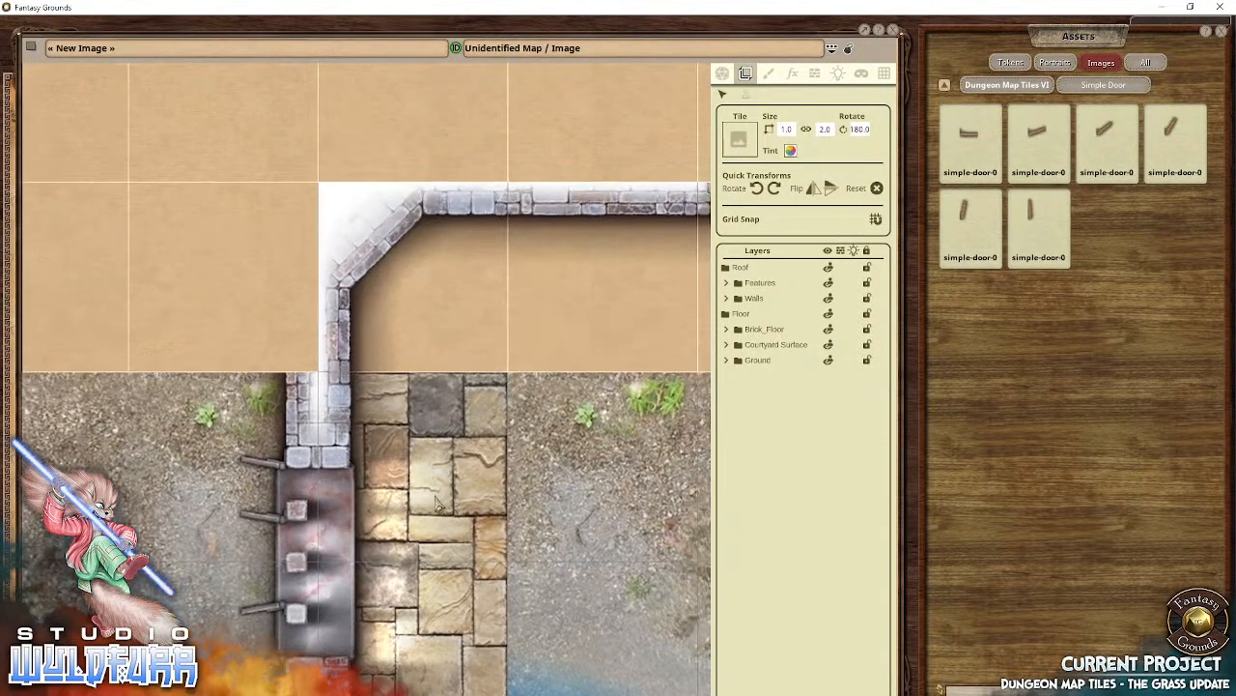
scroll(570, 280, down, 5)
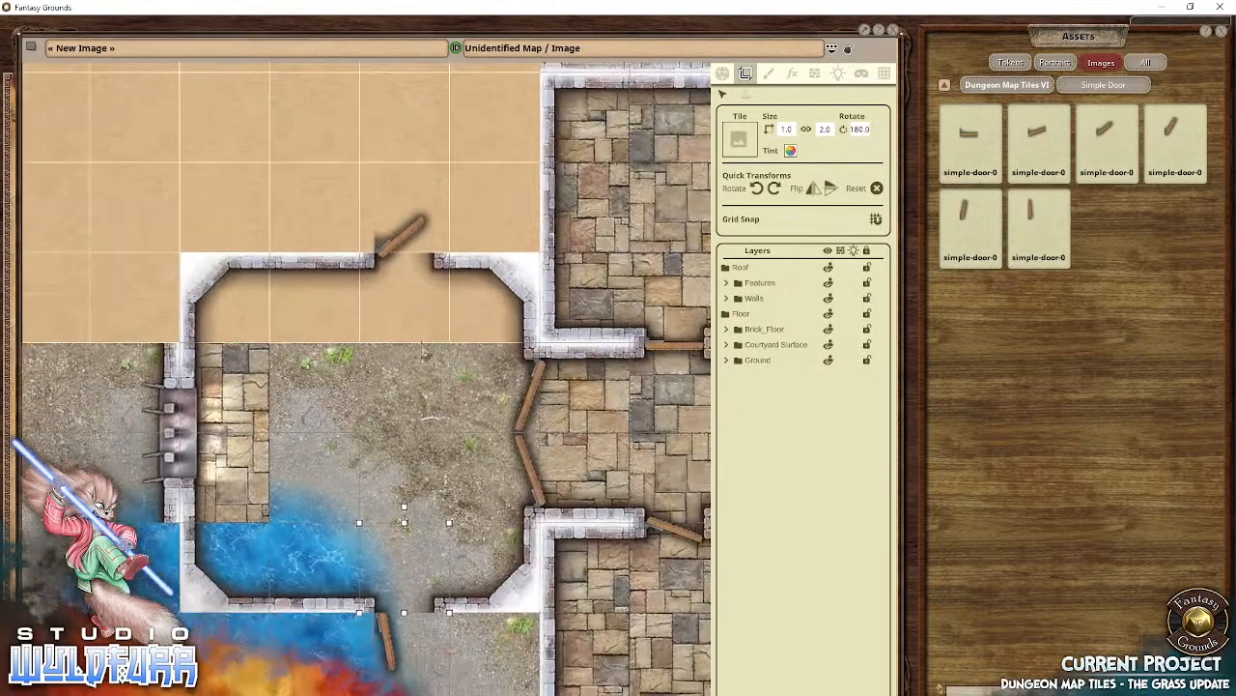
drag(437, 445, 419, 360)
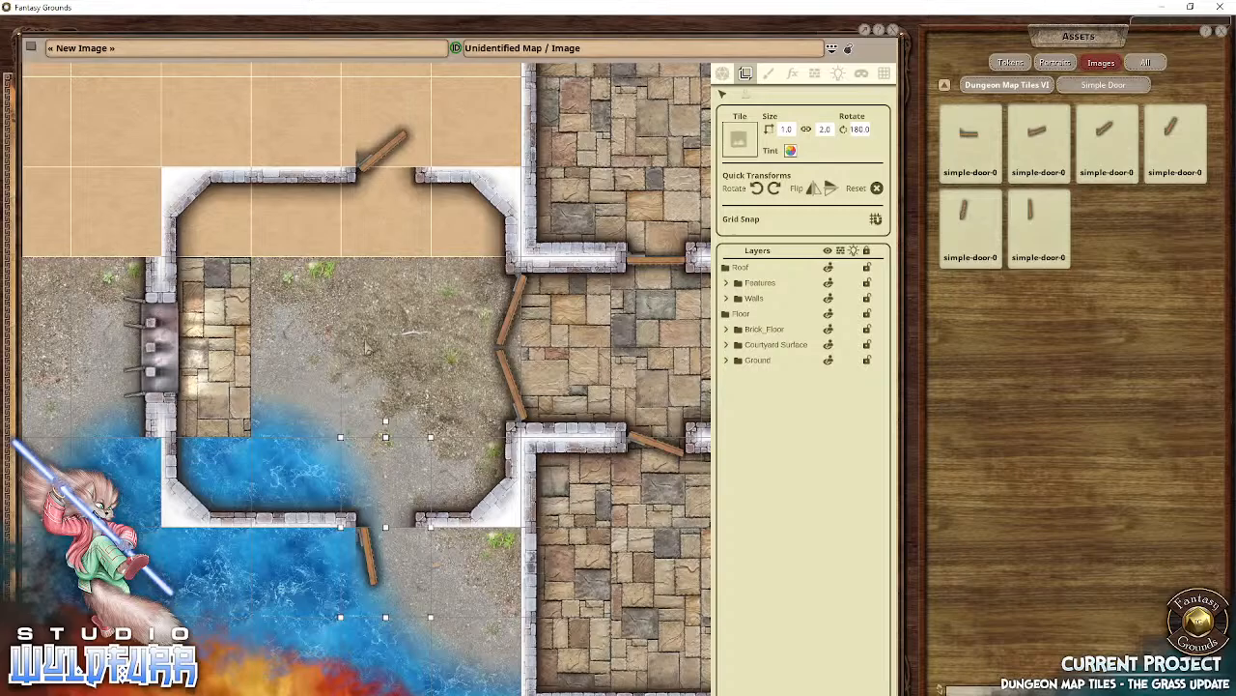
drag(364, 341, 313, 650)
drag(629, 467, 197, 164)
scroll(570, 247, down, 7)
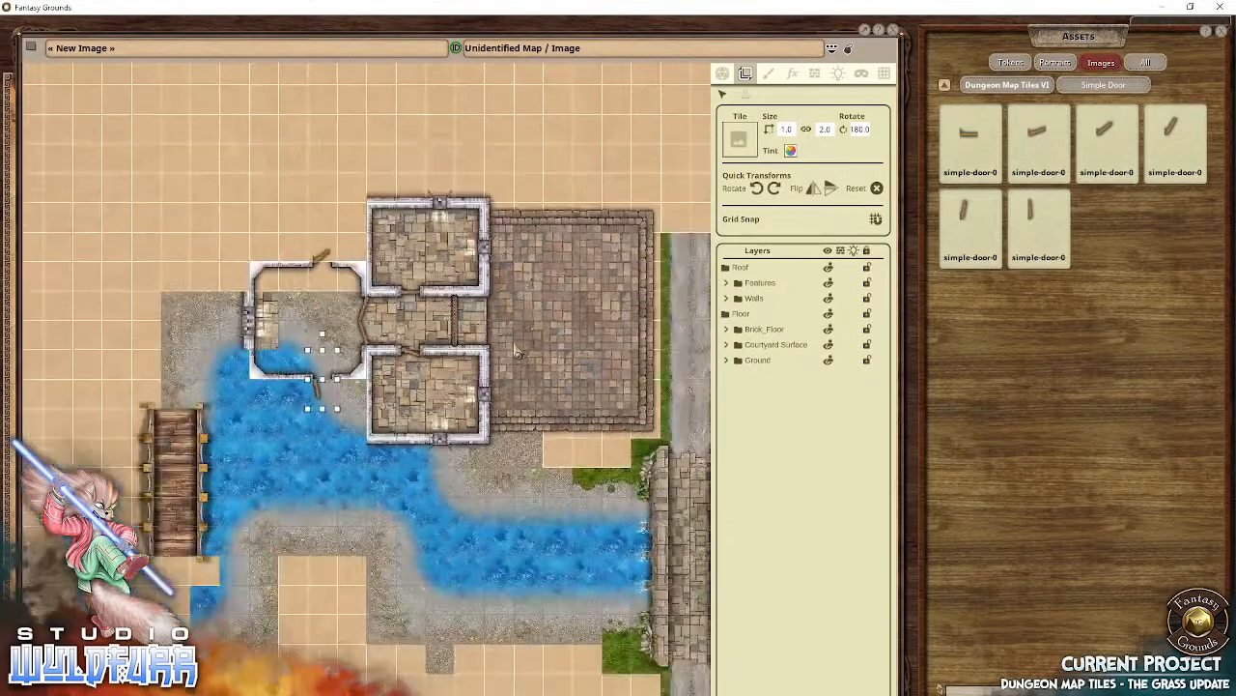
drag(475, 478, 429, 483)
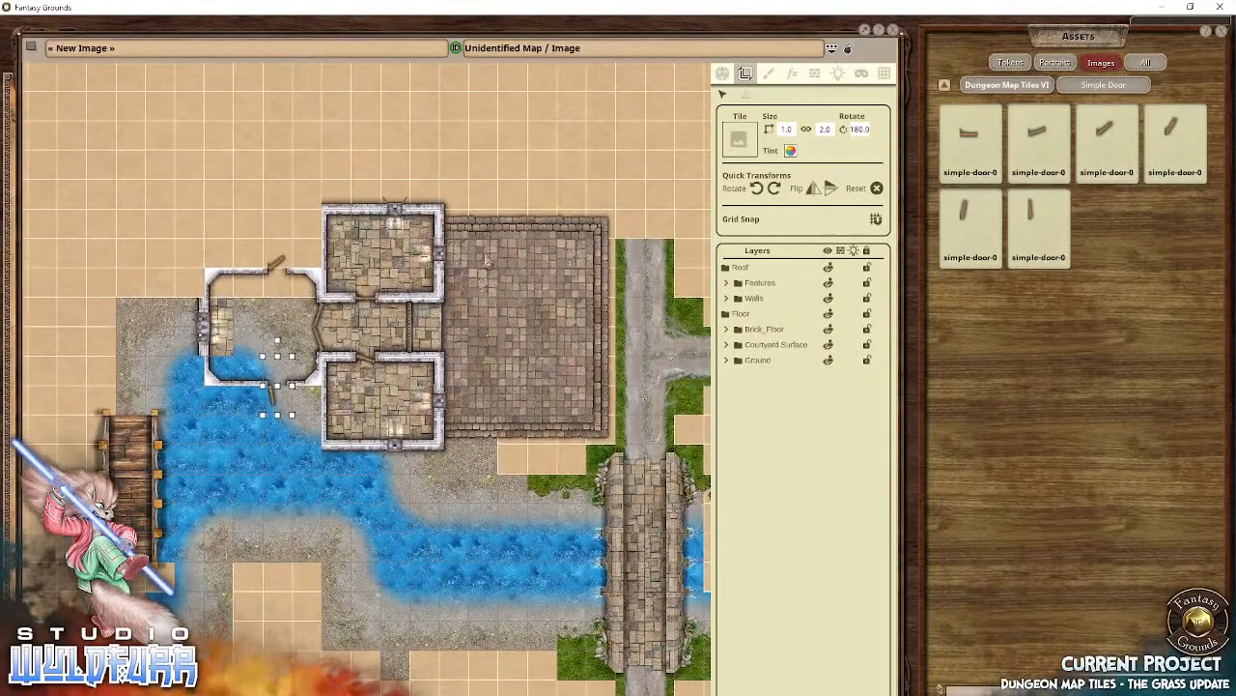
drag(506, 446, 371, 389)
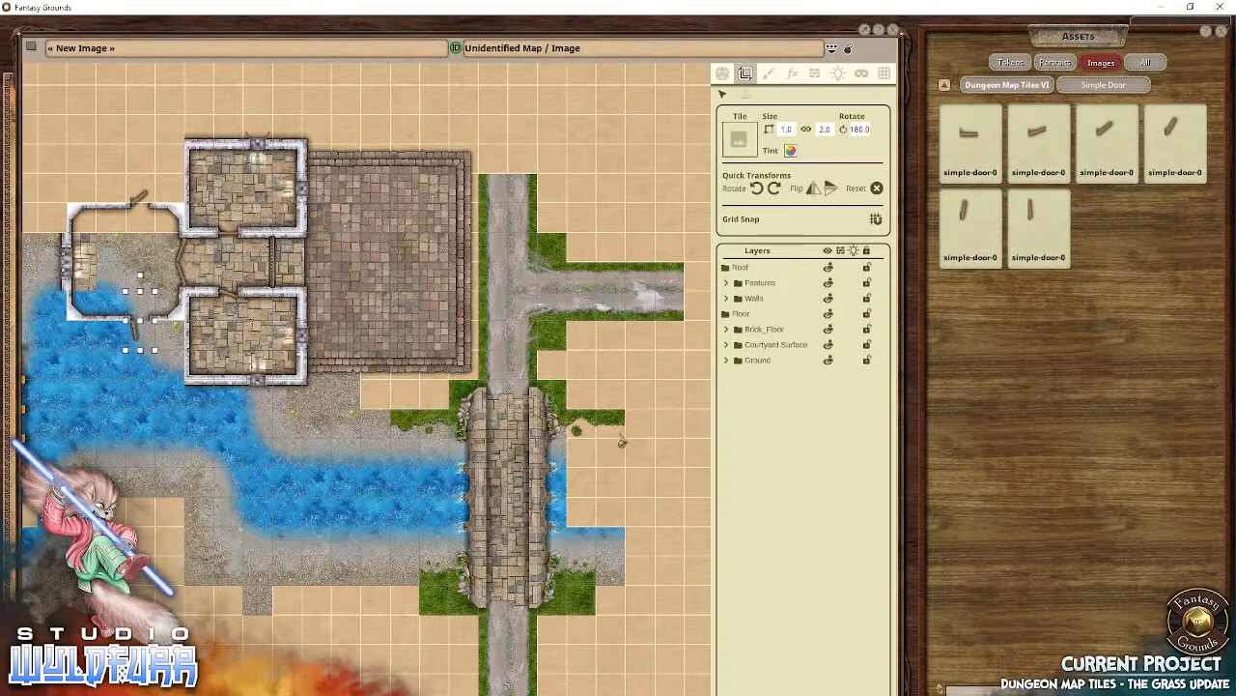
drag(218, 451, 311, 468)
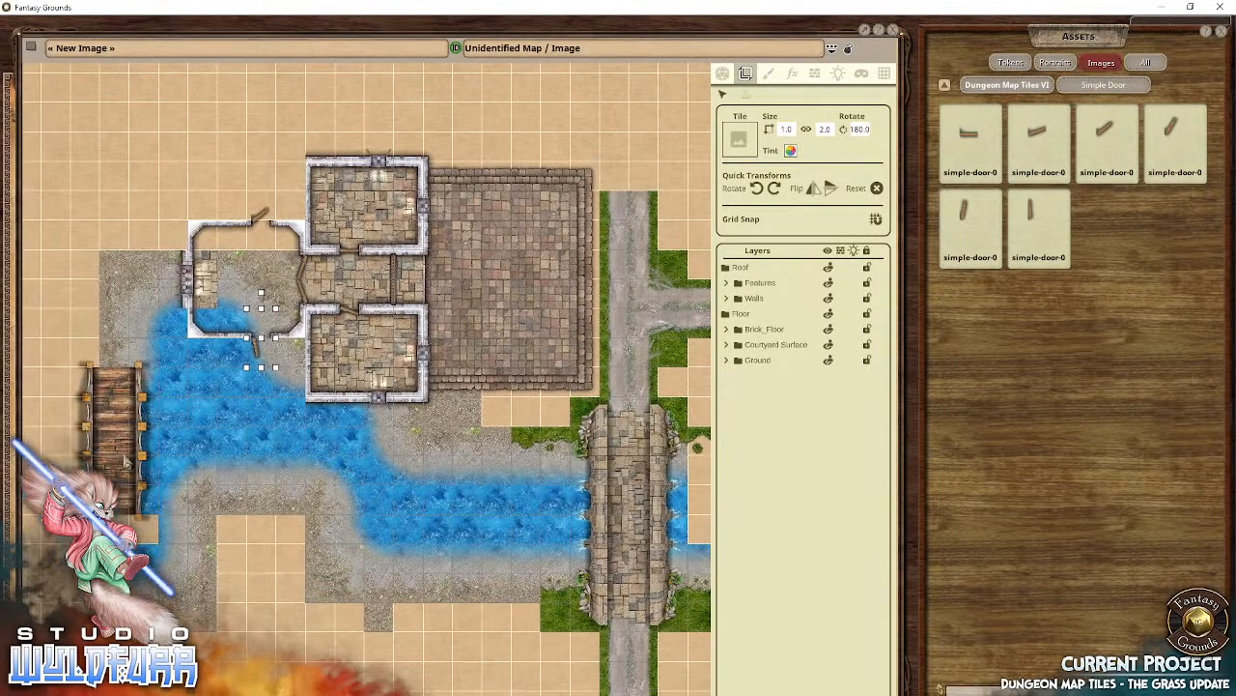
Step: Examine the map's river, bridges and courtyard, and the octagonal west room's unfinished floor, window and doorways
drag(491, 533, 365, 458)
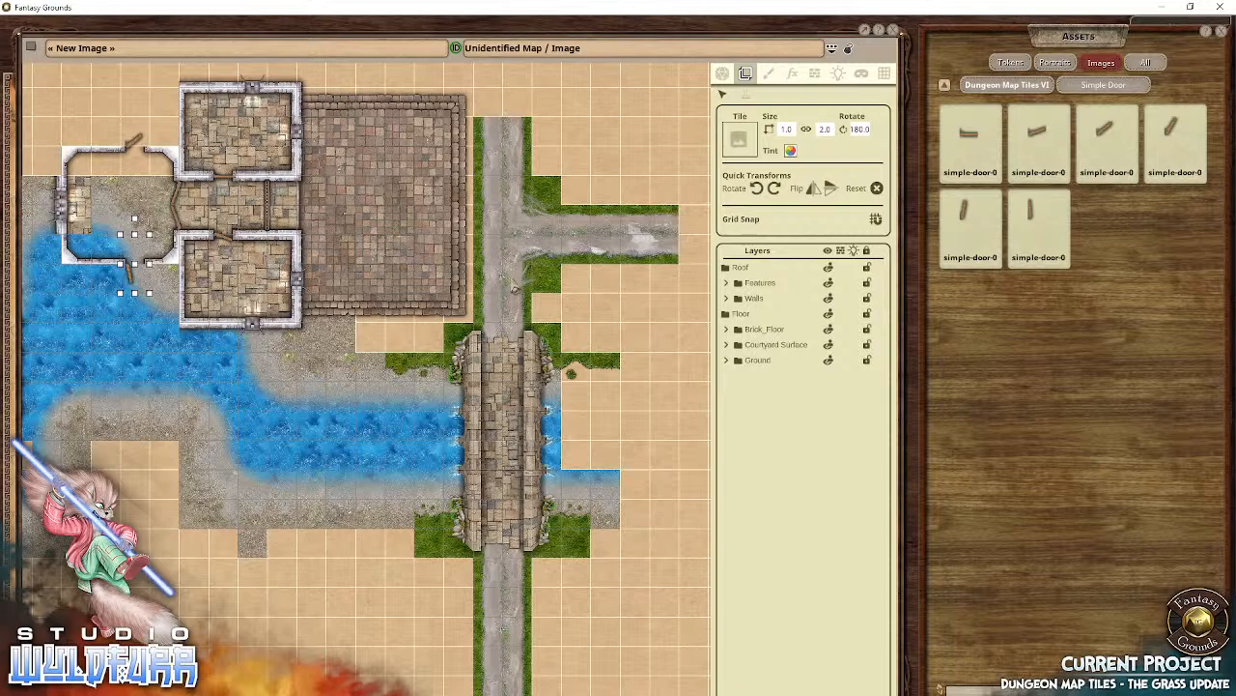
drag(344, 332, 416, 390)
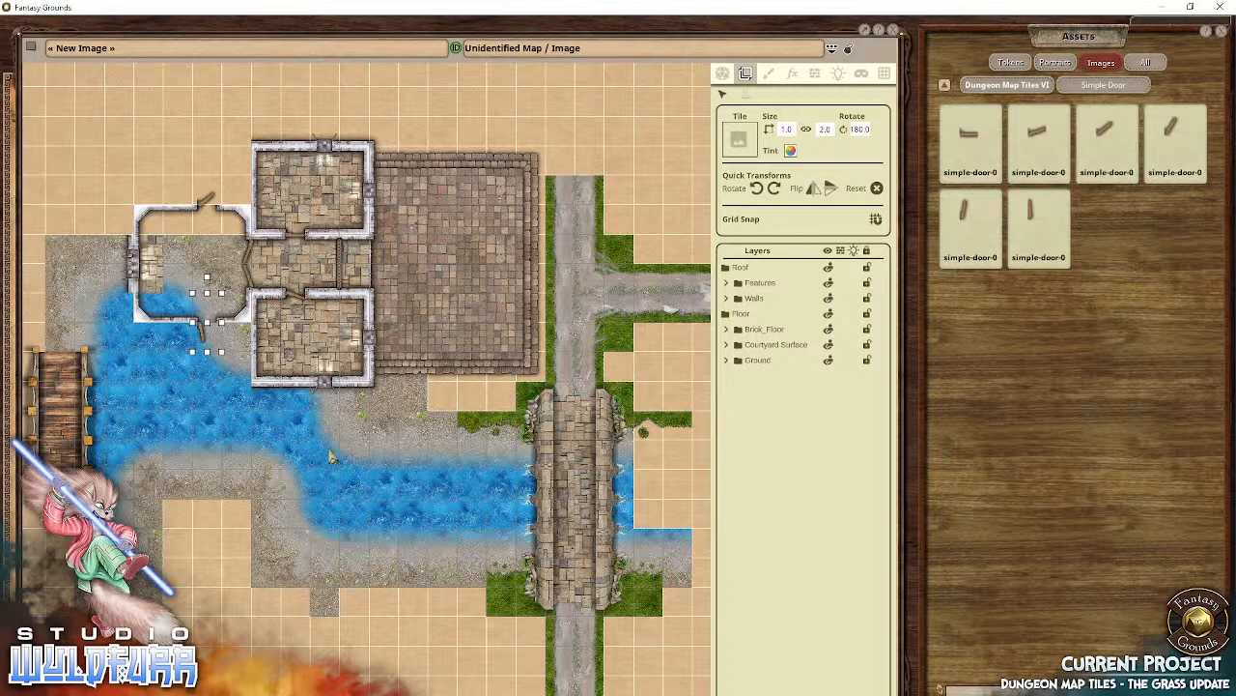
drag(201, 284, 457, 382)
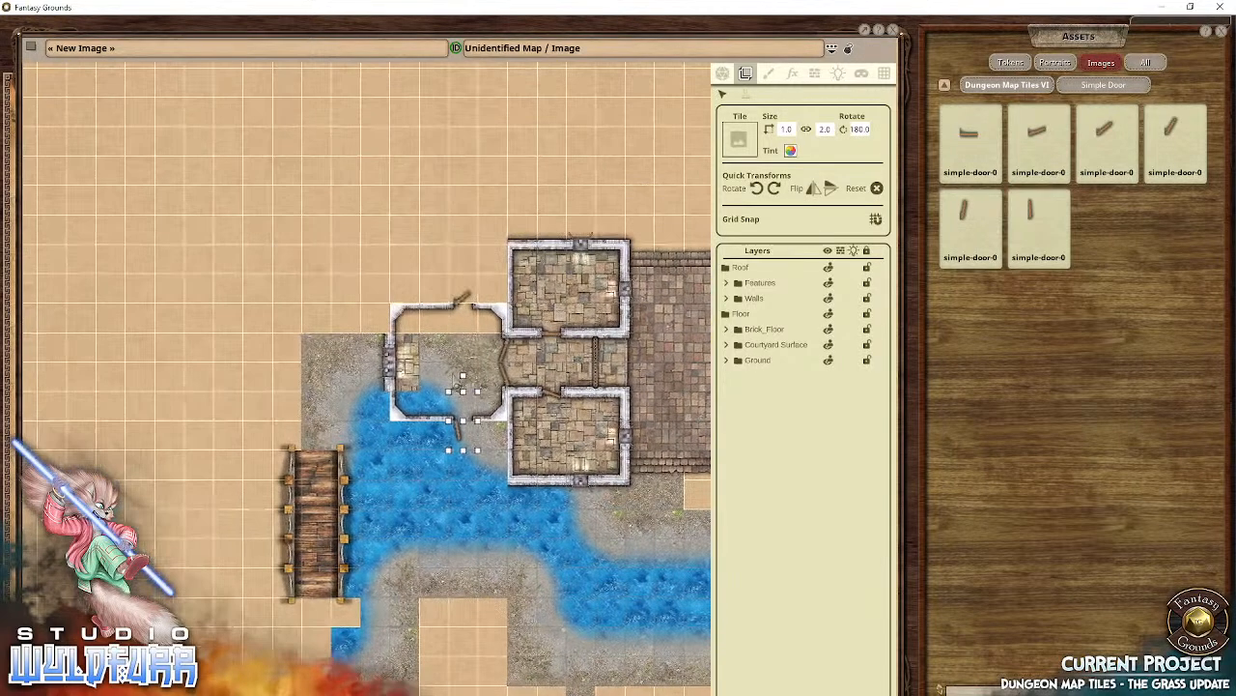
scroll(462, 390, up, 4)
scroll(461, 392, up, 3)
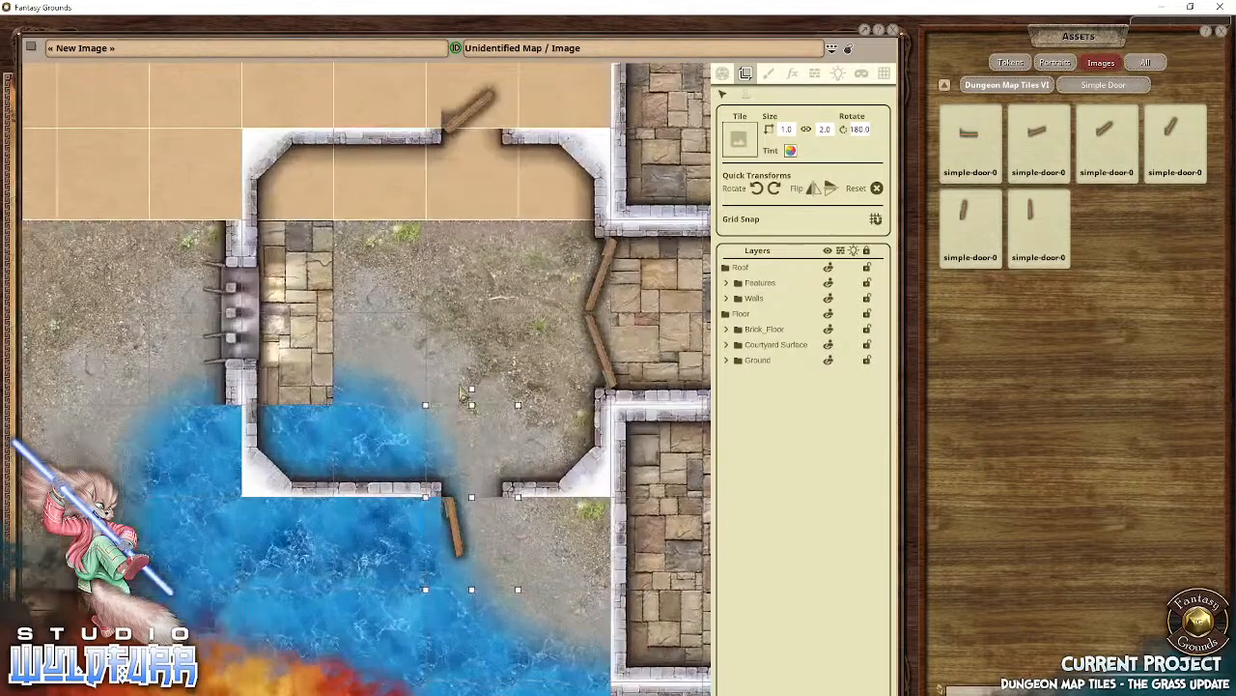
scroll(462, 406, down, 5)
scroll(460, 416, down, 2)
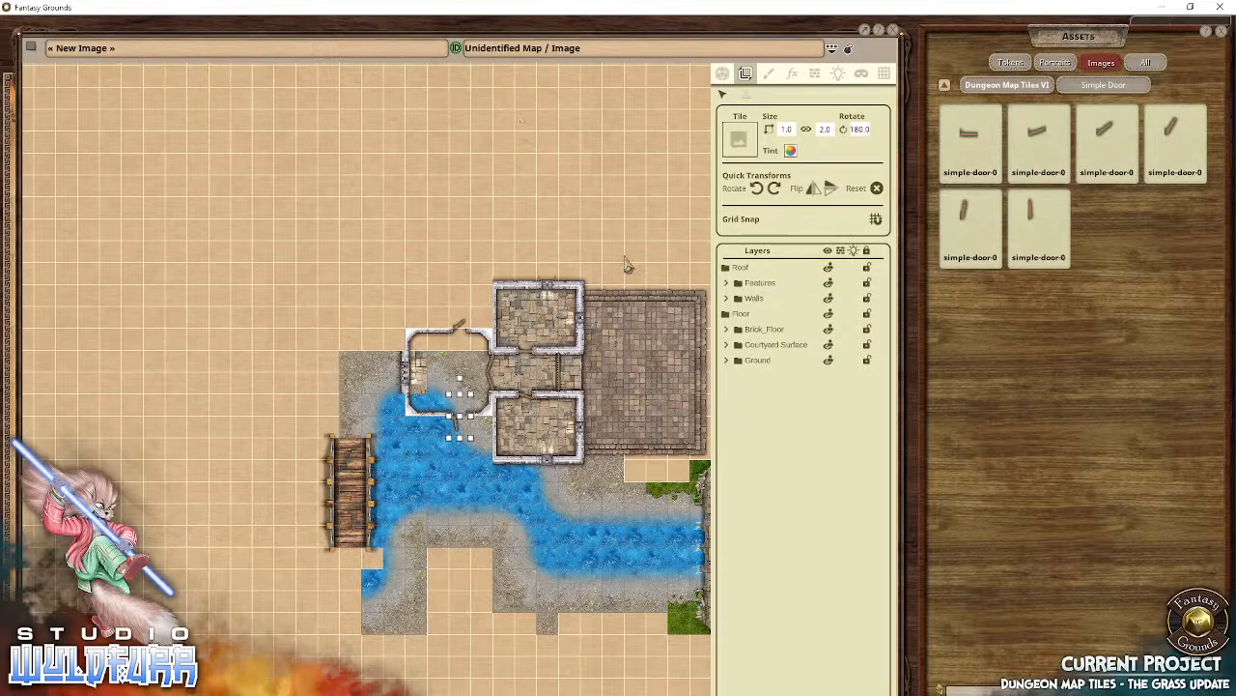
scroll(491, 403, up, 8)
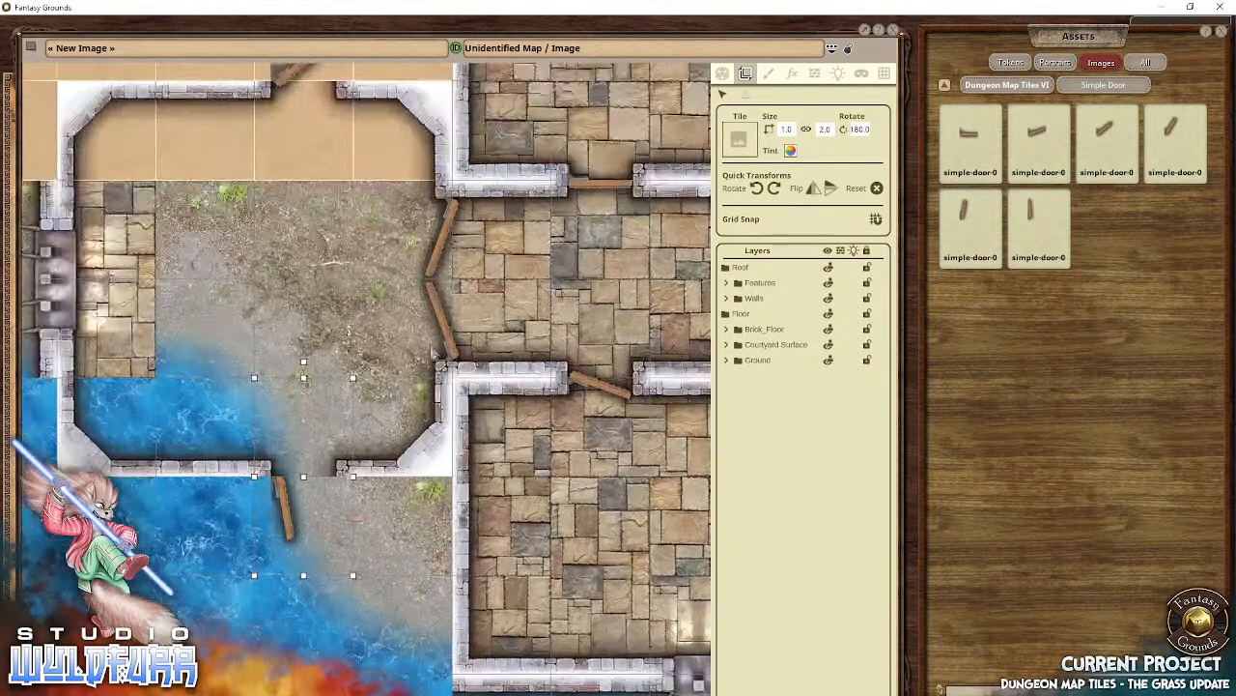
drag(340, 327, 483, 404)
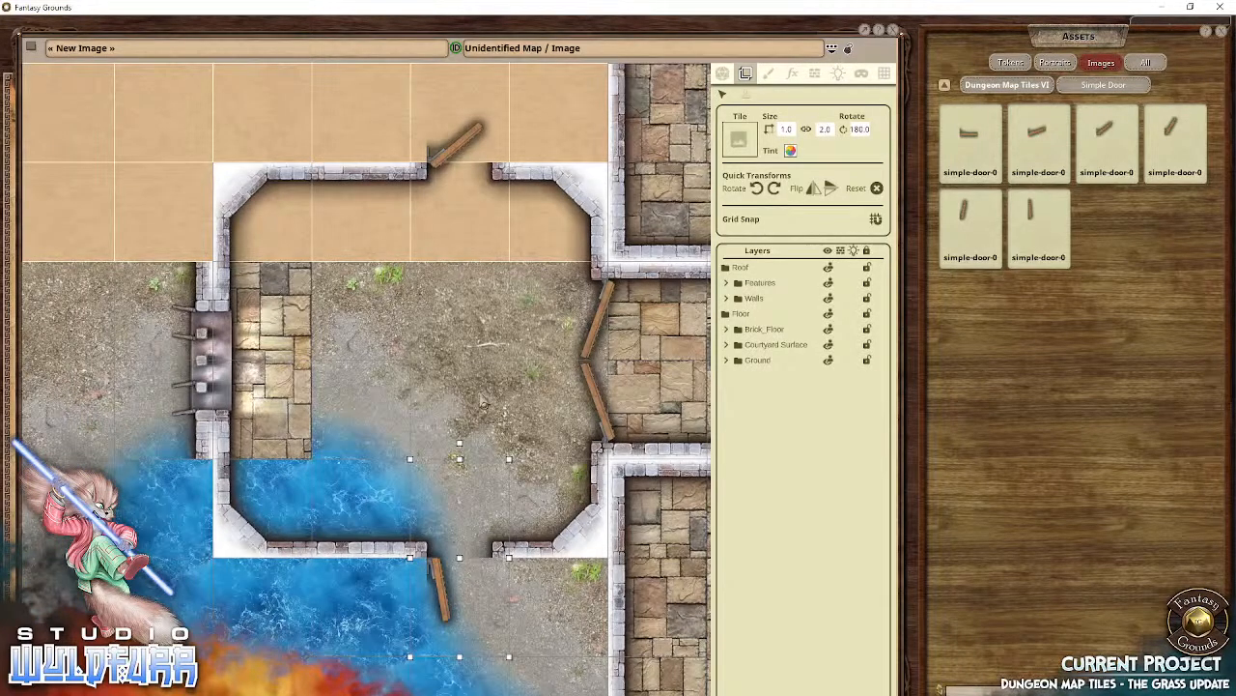
drag(352, 355, 330, 488)
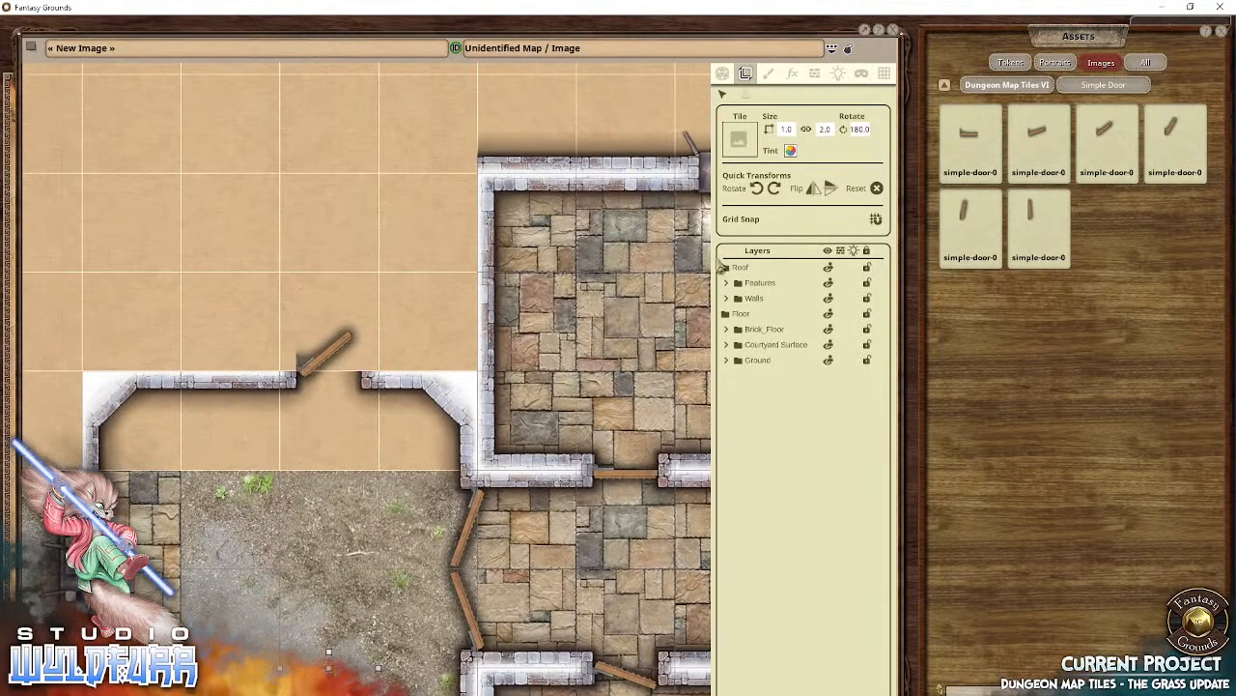
drag(288, 527, 436, 174)
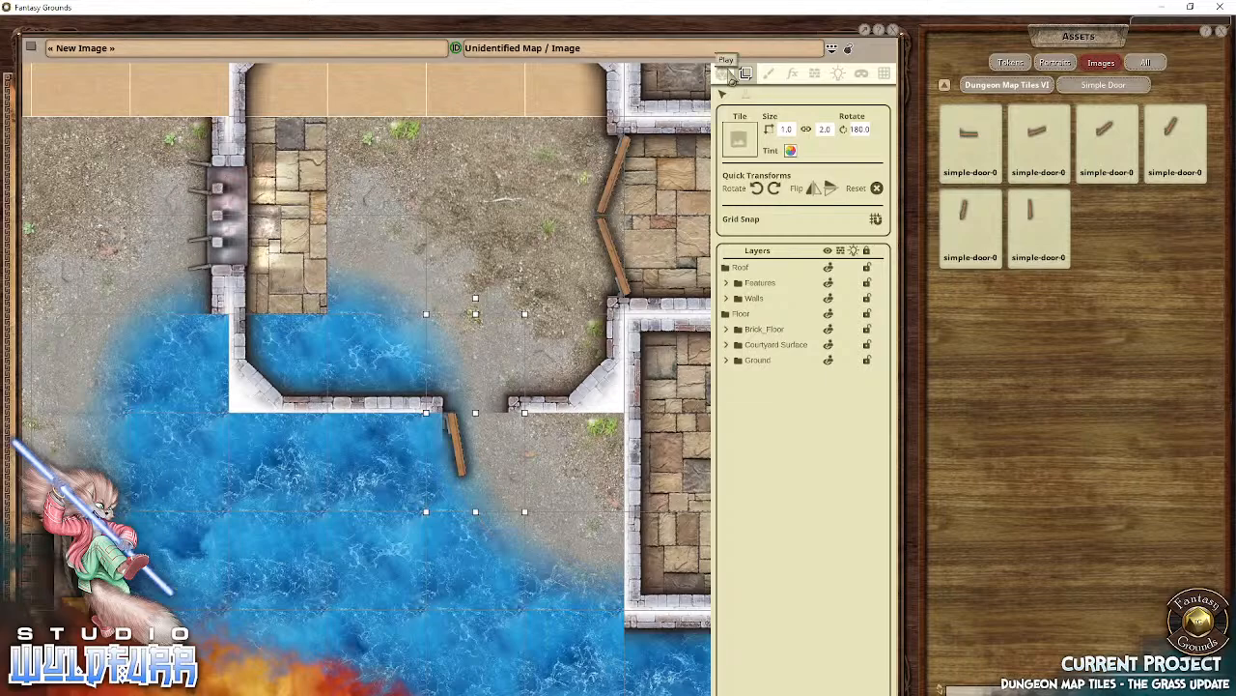
Step: Add the brickwork-floor-1x1-0009 tile from the Brickwork Floor assets and fit it into the west room's northeast corner
click(1014, 89)
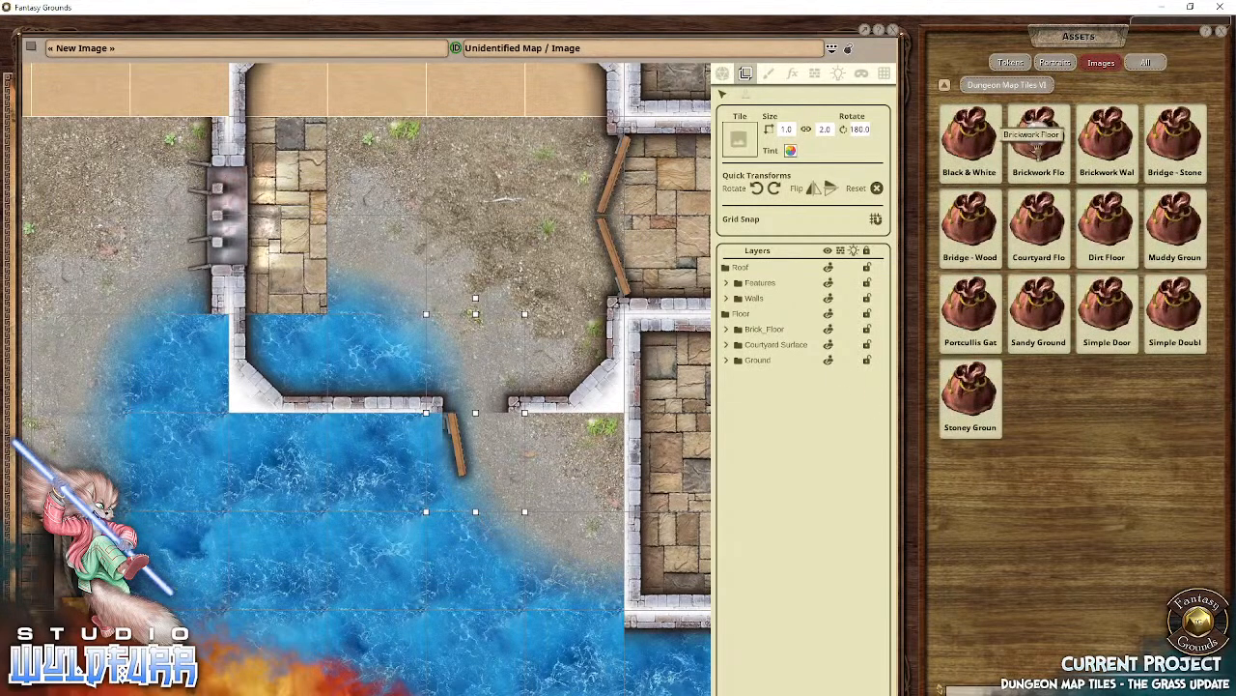
click(1036, 145)
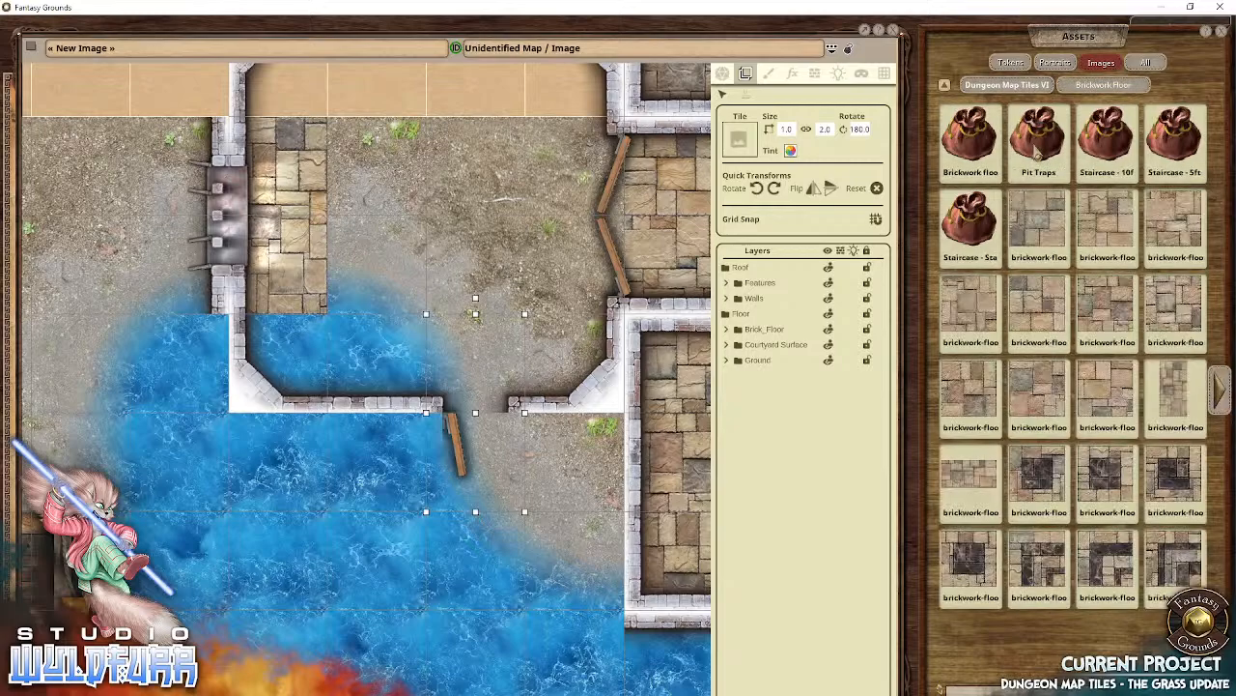
drag(458, 259, 494, 332)
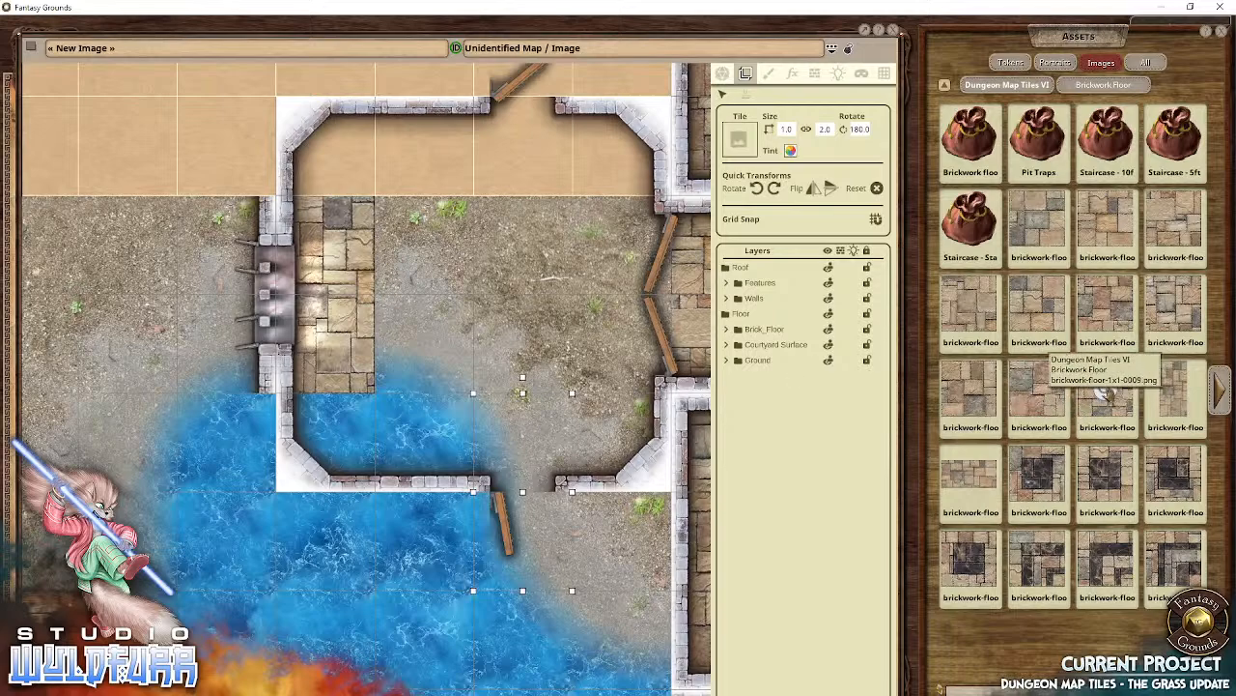
drag(1105, 394, 577, 366)
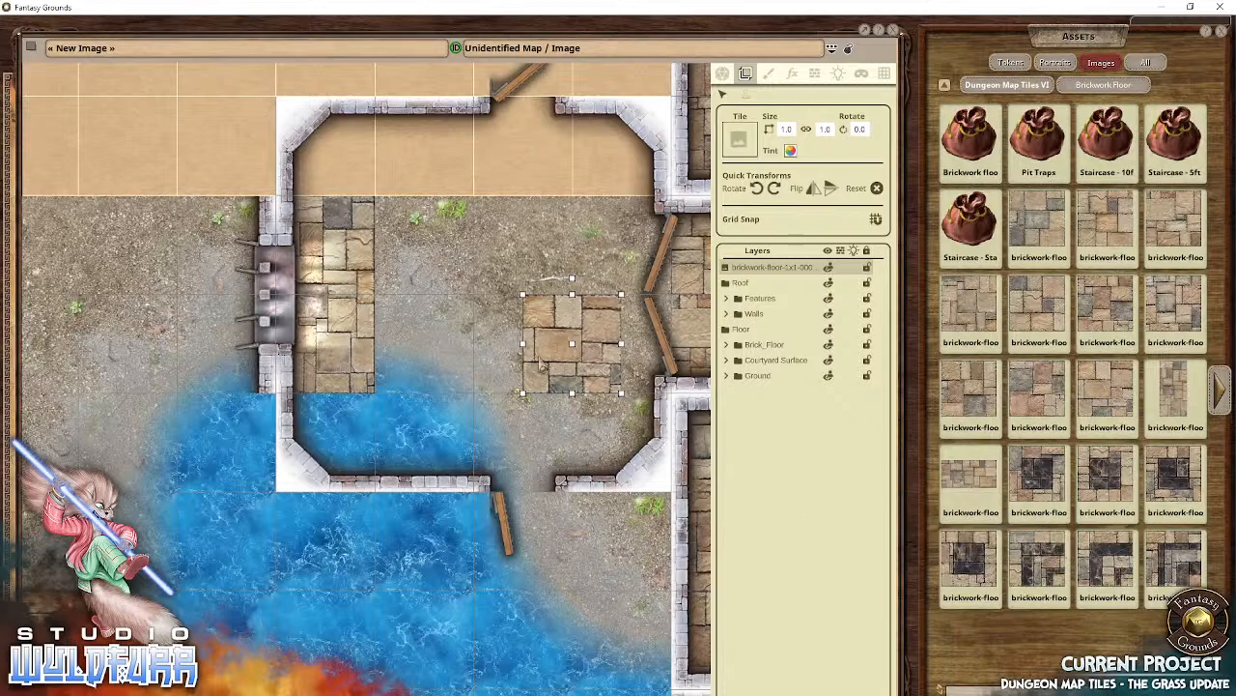
drag(540, 364, 604, 162)
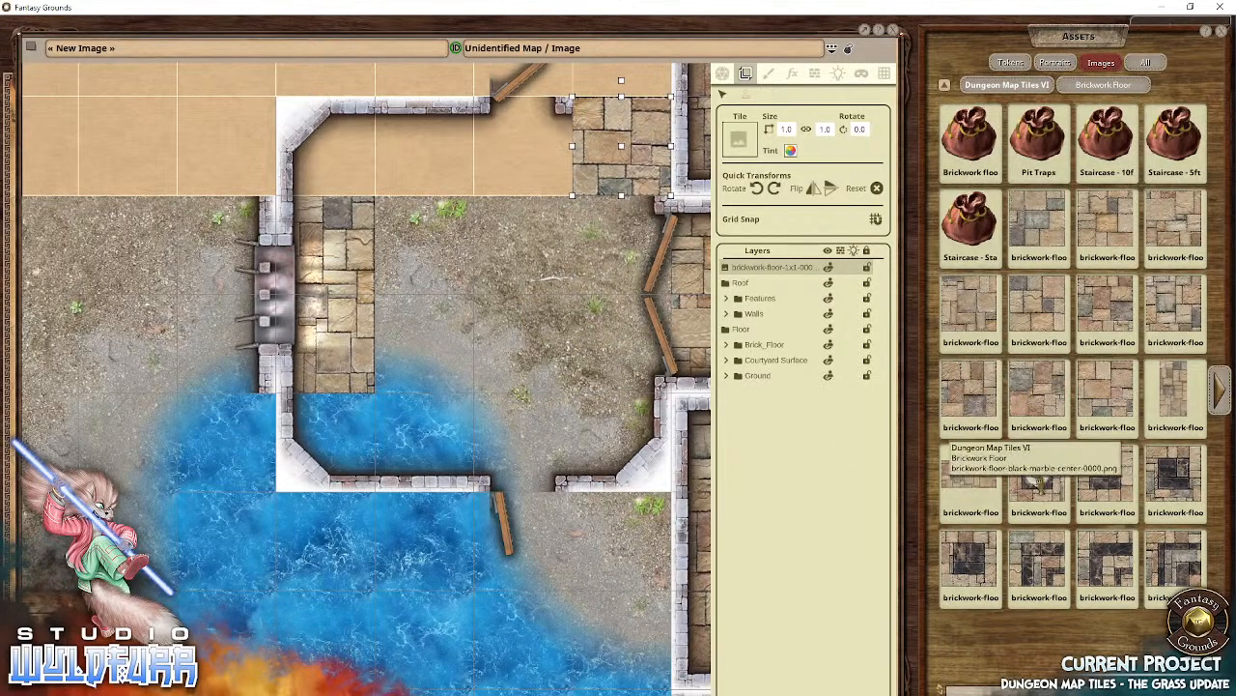
Step: Lay four black-marble-center brickwork floor tiles in a two-by-two block in the middle of the west room
drag(510, 307, 423, 245)
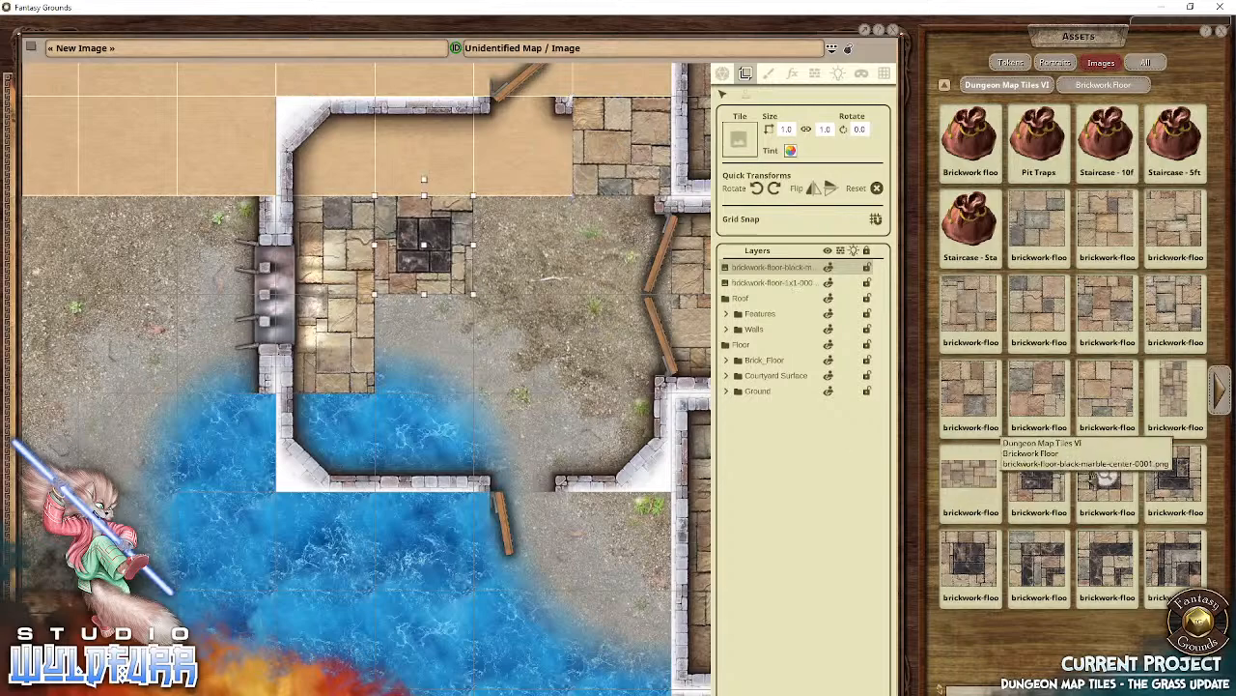
drag(1107, 480, 522, 246)
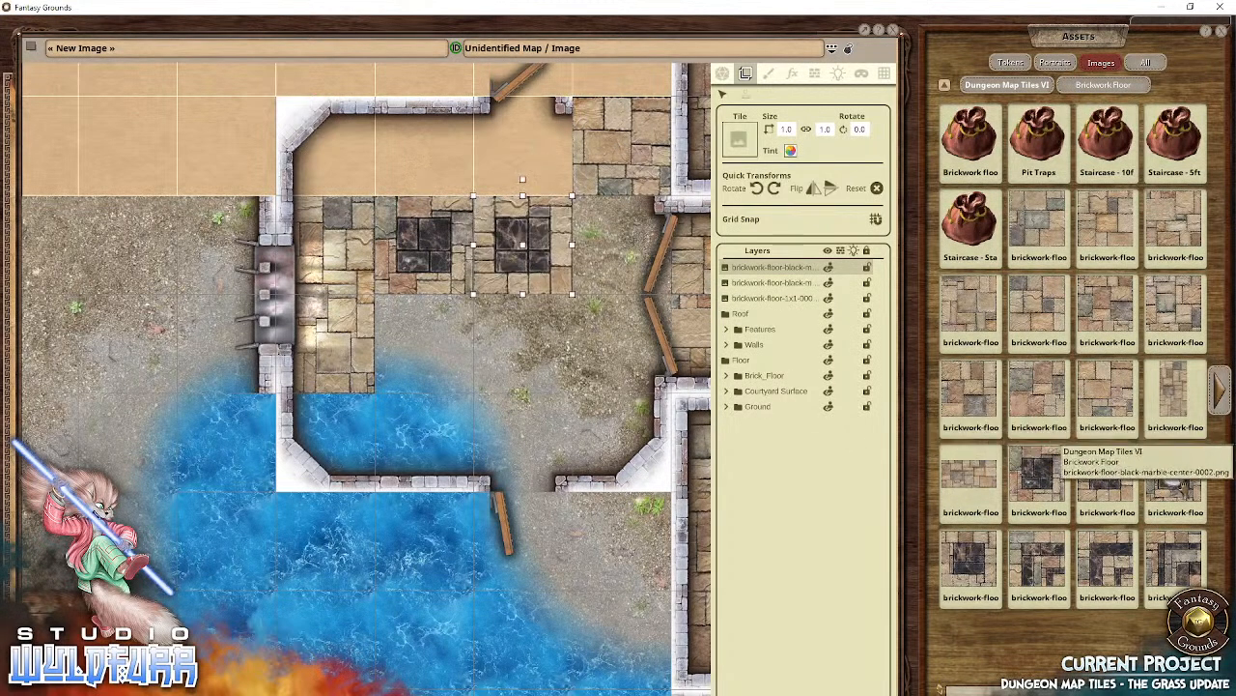
drag(1107, 479, 423, 343)
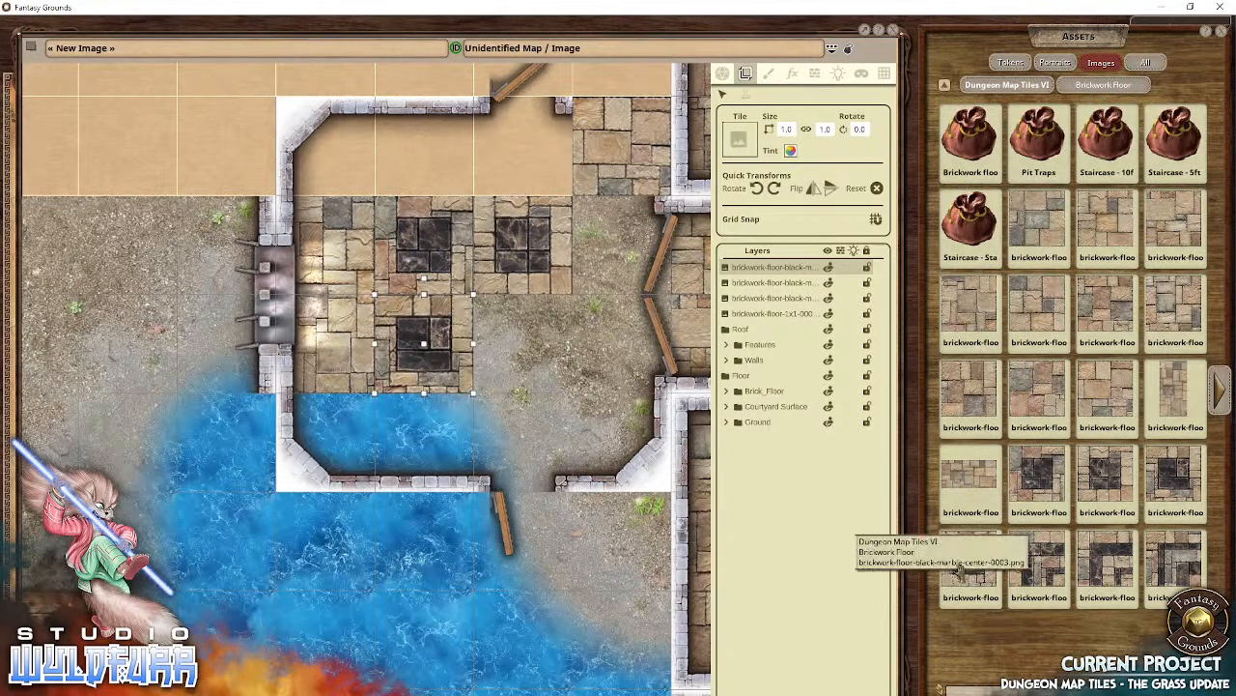
drag(1039, 478, 521, 343)
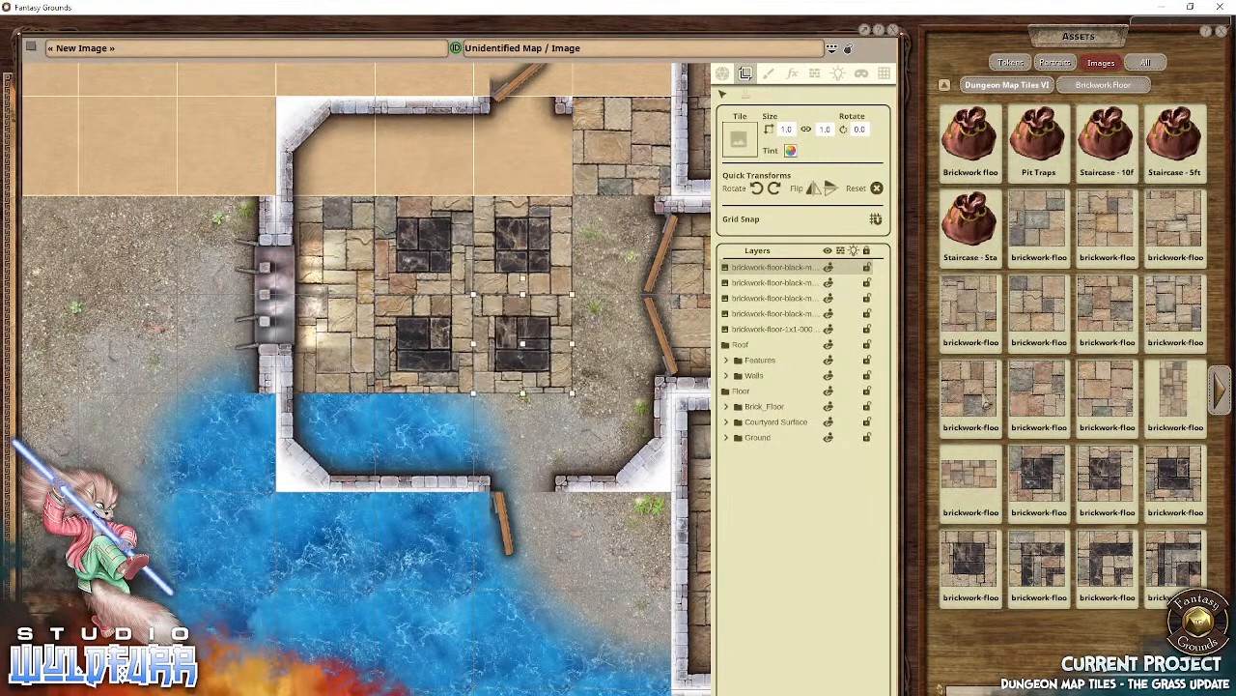
Step: Fill the floor along the west room's east, south and north sides with plain 1x2, 2x1 and 1x1 brickwork tiles
drag(1174, 391, 618, 382)
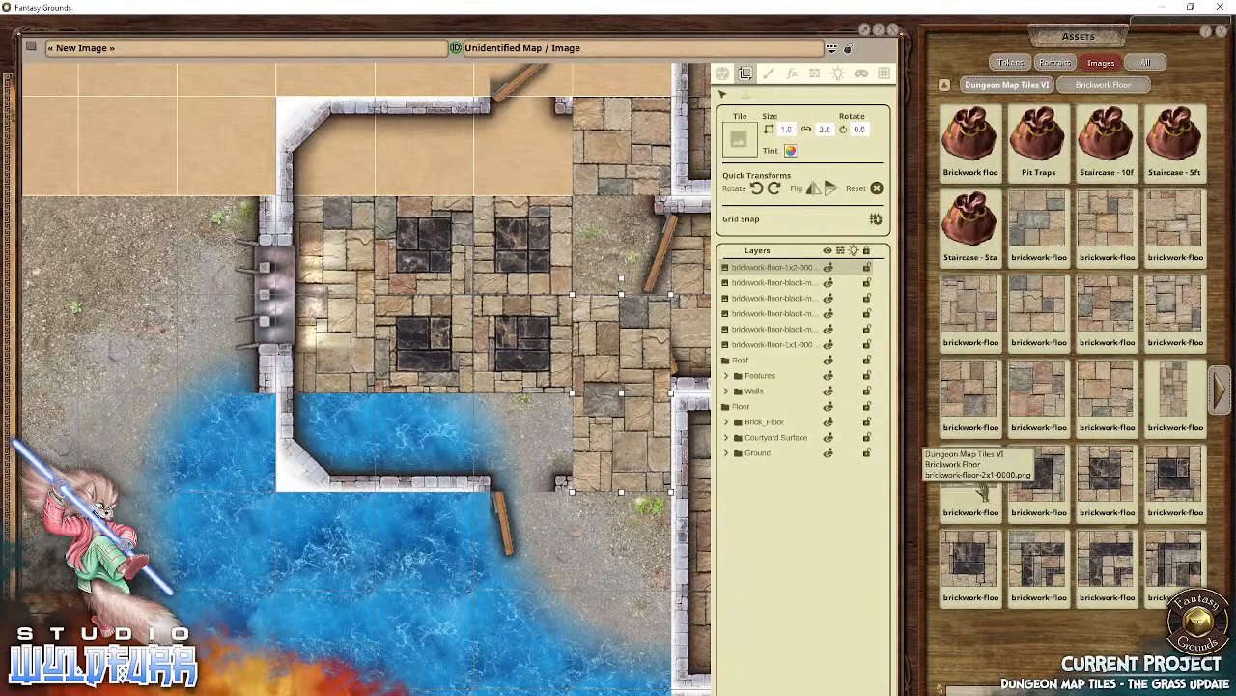
drag(971, 474, 495, 439)
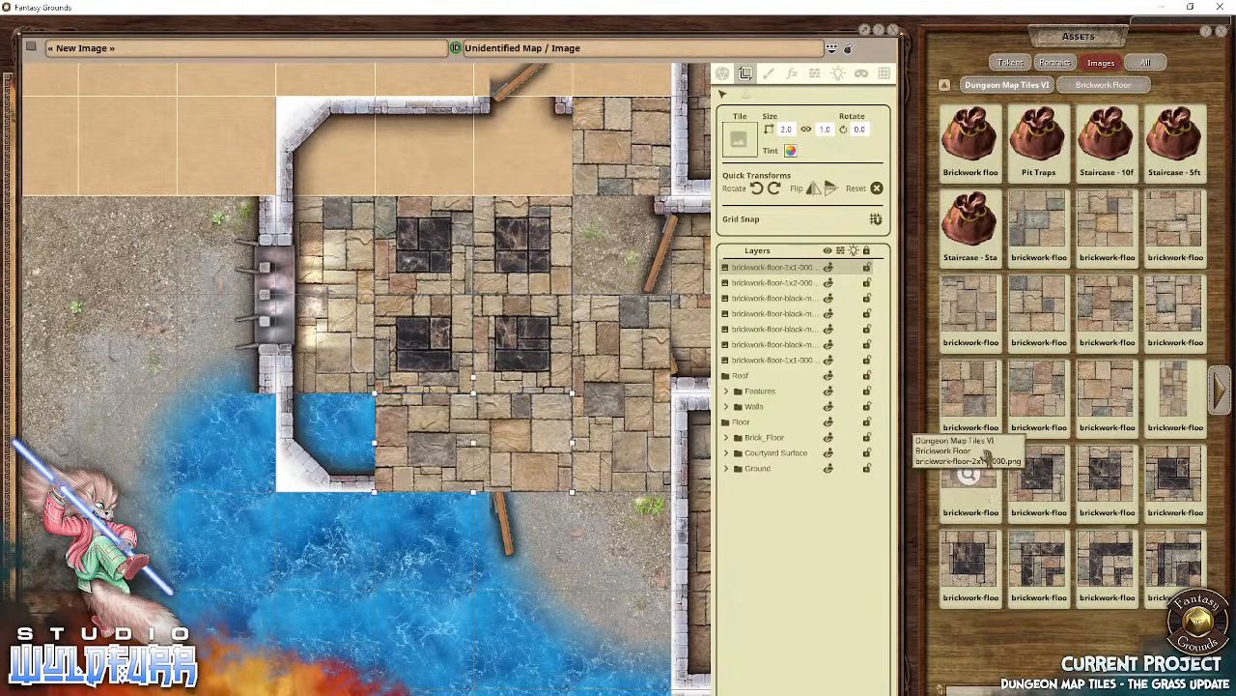
drag(967, 390, 325, 443)
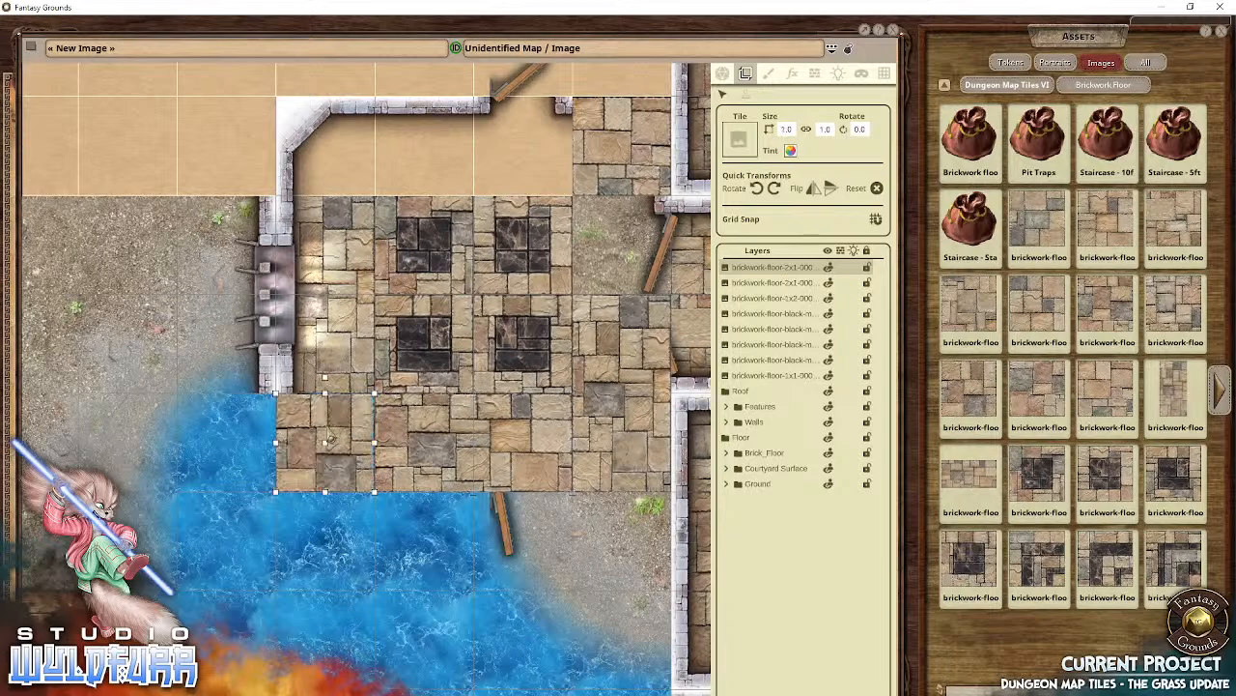
drag(376, 132, 416, 147)
drag(1039, 314, 343, 155)
drag(1106, 224, 512, 152)
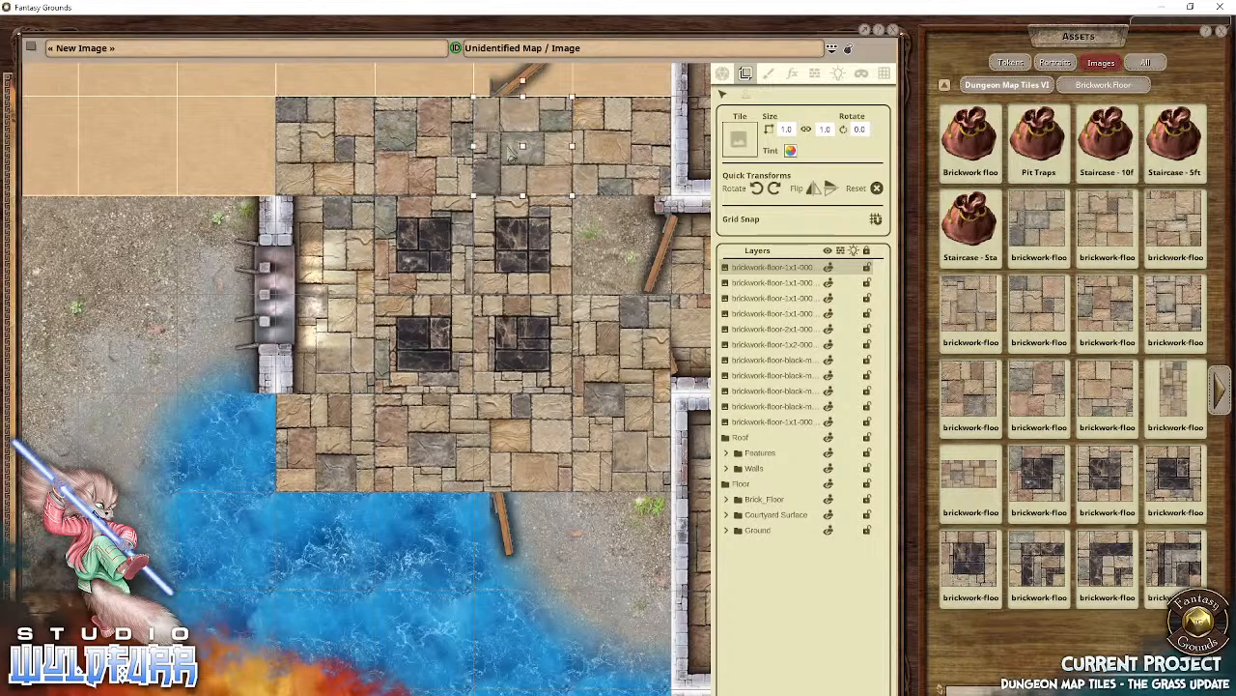
Step: Select all the loose brickwork floor tile layers and move them into the Brick_Floor layer folder
click(740, 423)
shift+click(758, 274)
drag(756, 280, 752, 522)
drag(759, 467, 771, 332)
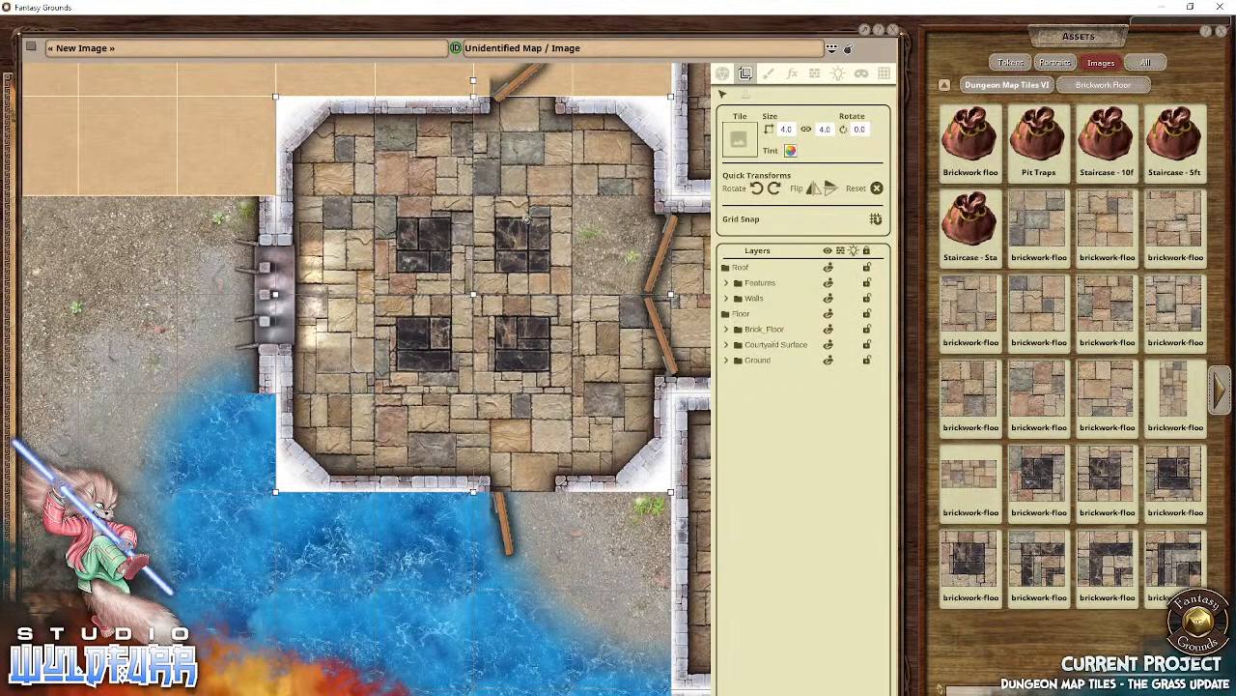
Step: Fill the floor gap beside the room's east double door with brickwork-floor-1x1-0008 and move the tile into the Brick_Floor folder
drag(1039, 386, 593, 266)
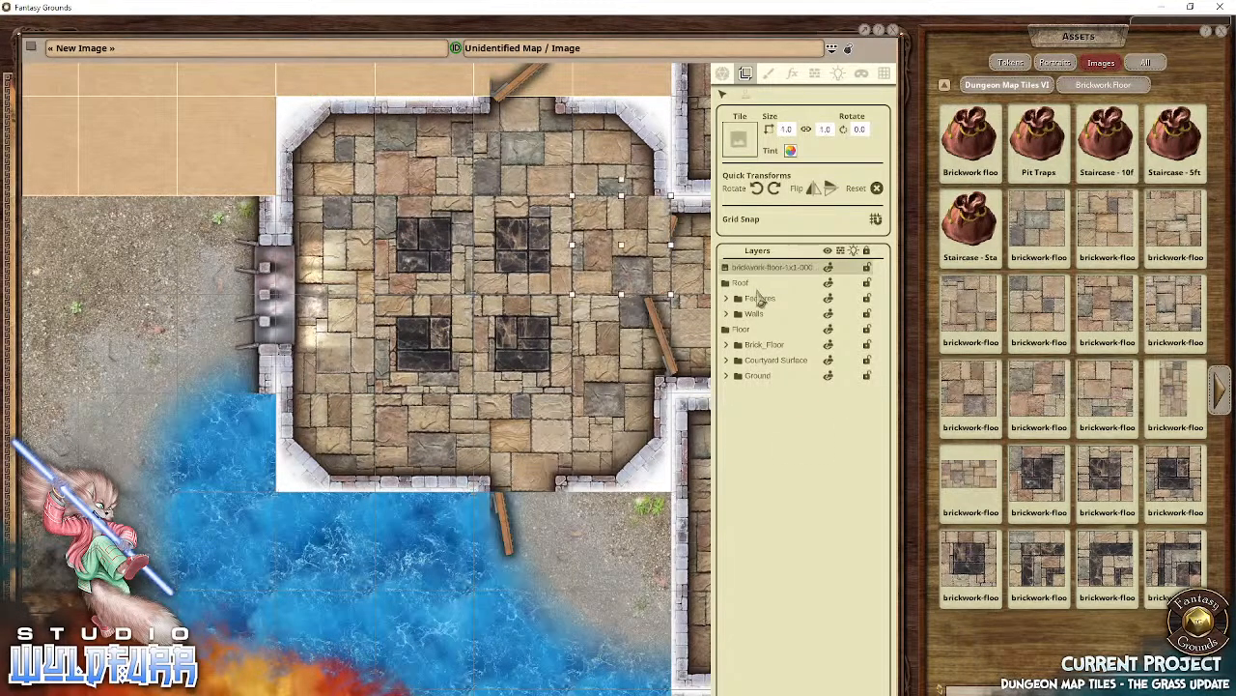
drag(750, 271, 759, 333)
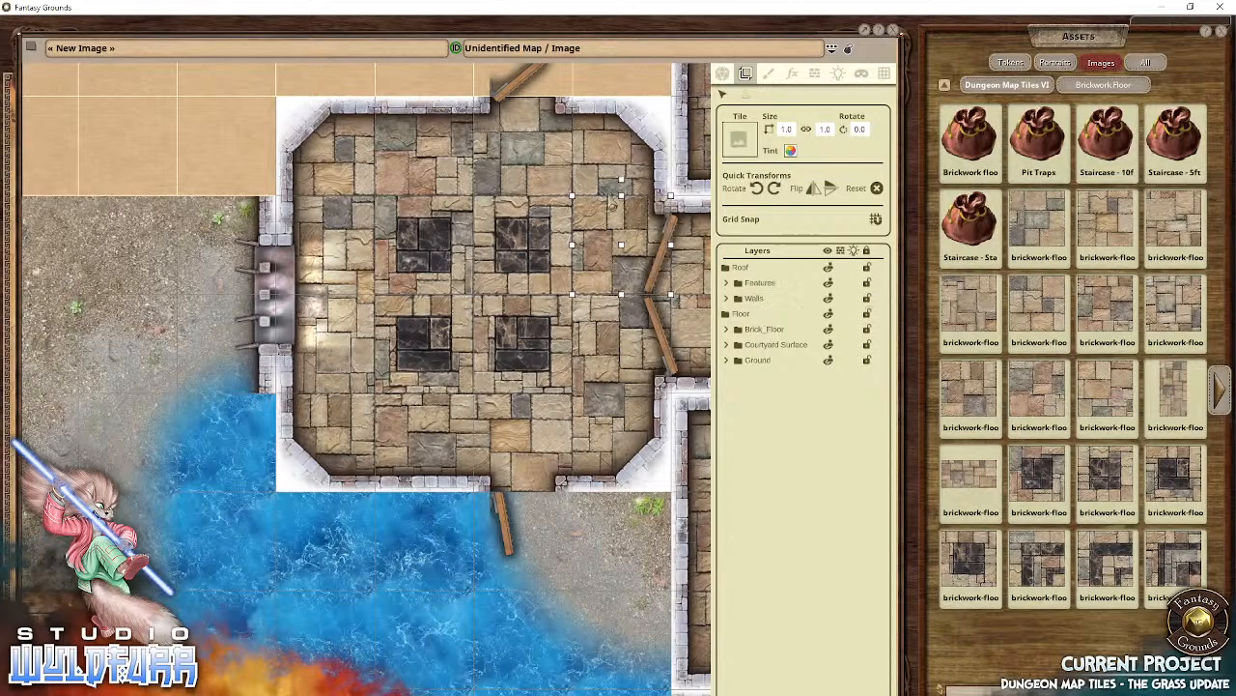
click(581, 523)
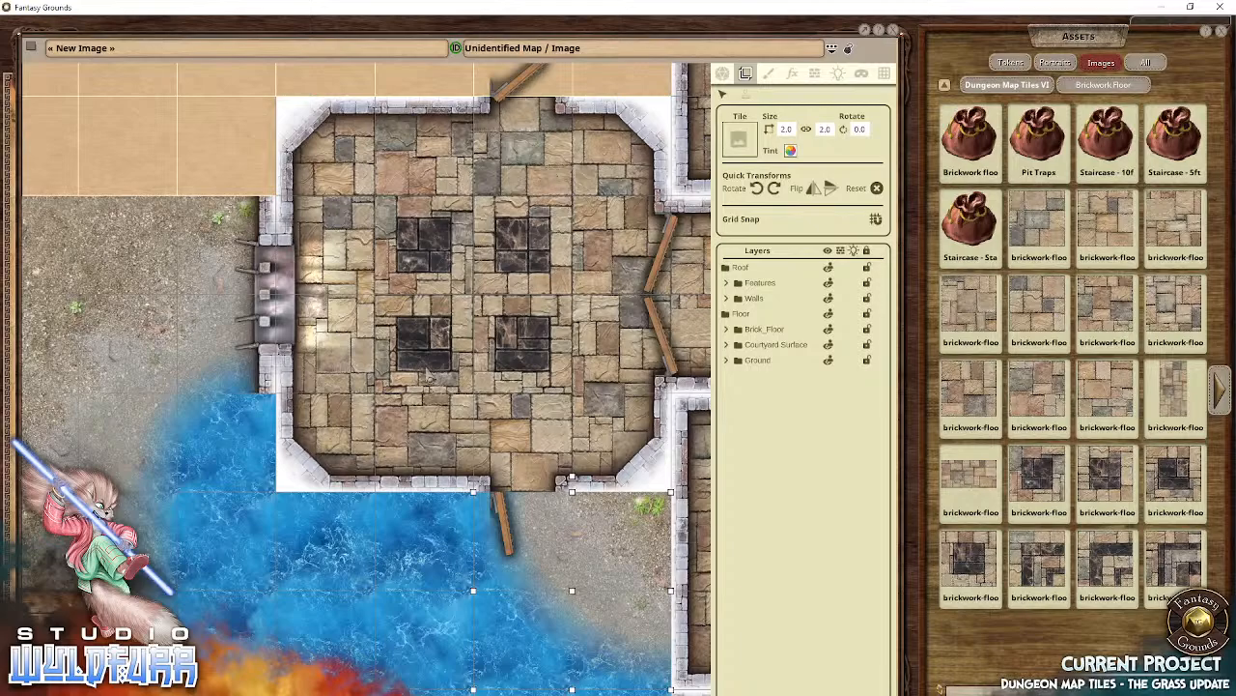
Step: Try a brickwork-floor-2x1-0000 tile south of the west room's south doorway, against the southern room's west wall, and delete it
drag(419, 232, 326, 441)
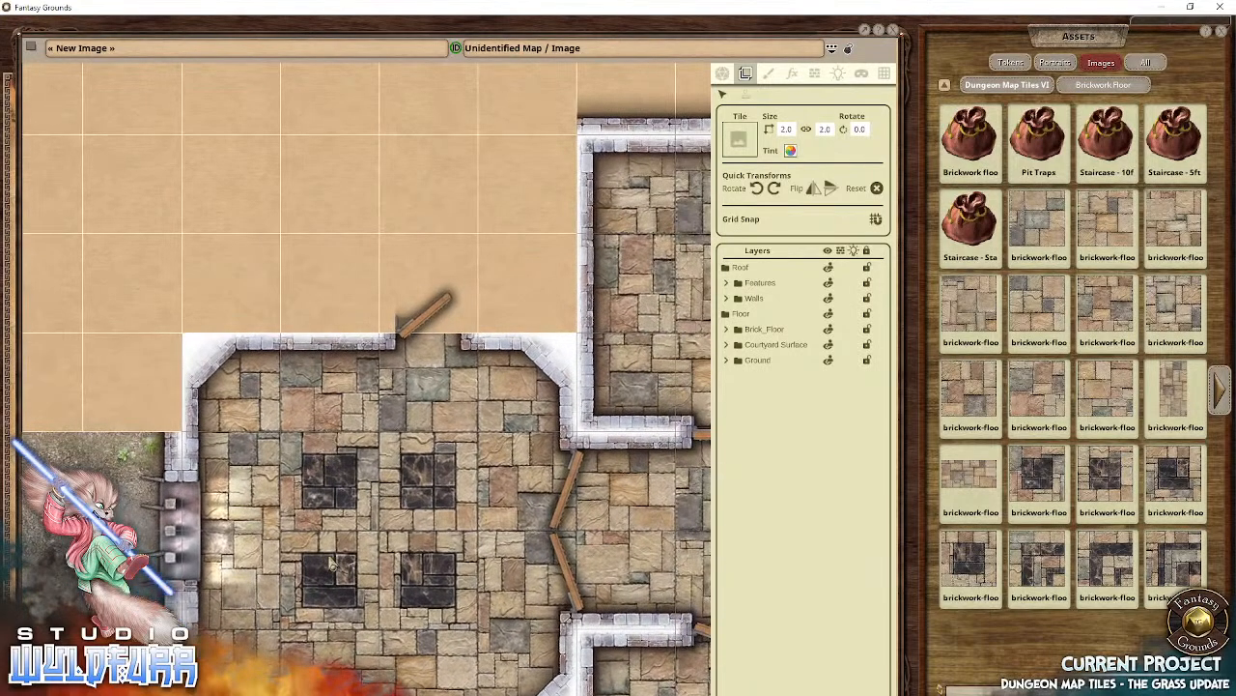
drag(333, 563, 388, 571)
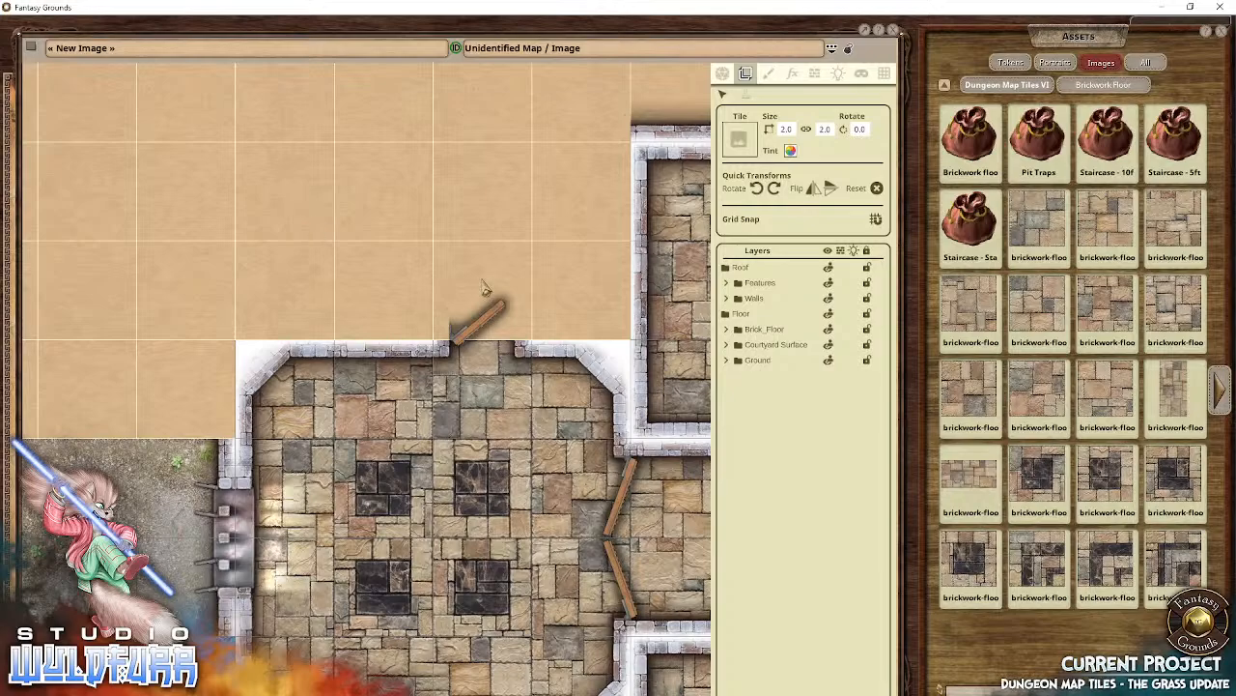
drag(451, 484, 447, 234)
drag(443, 517, 425, 288)
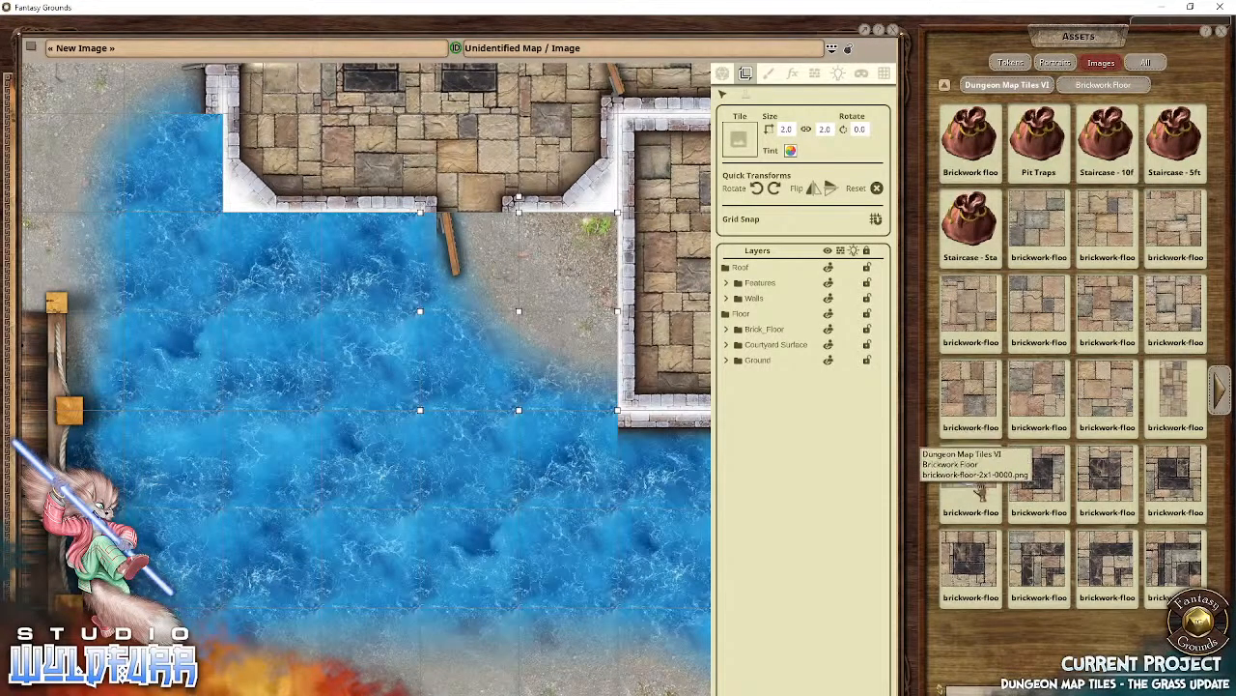
drag(980, 490, 375, 417)
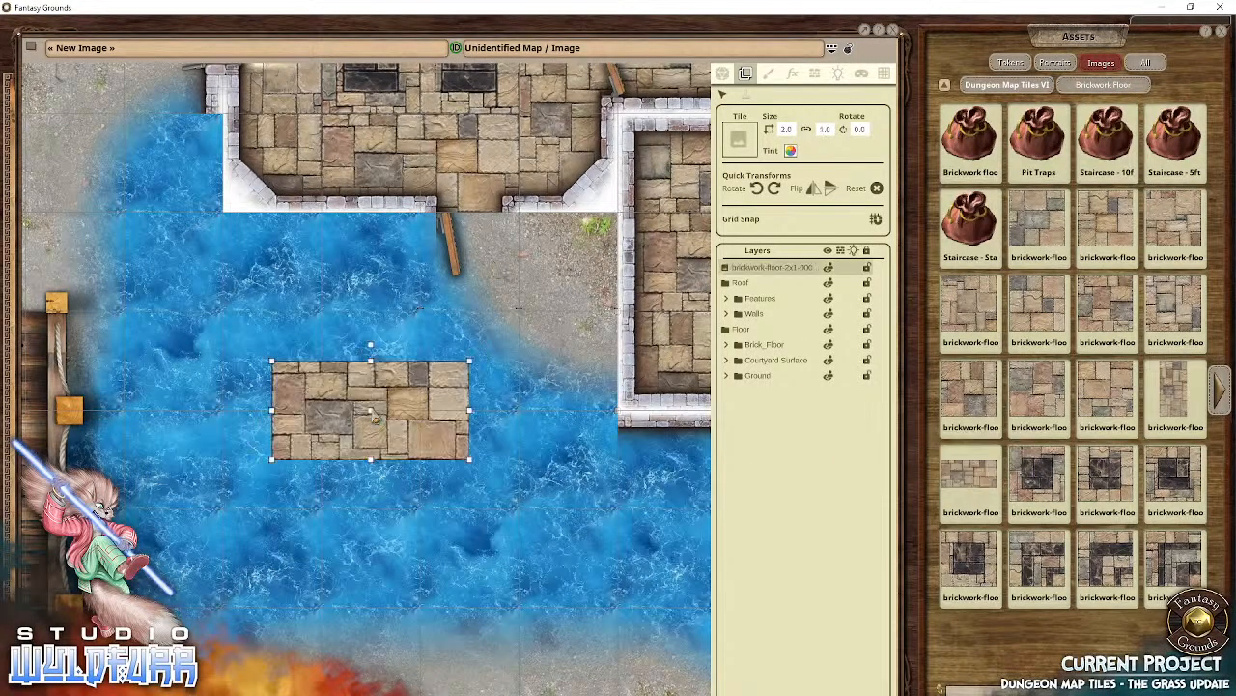
drag(421, 452, 575, 410)
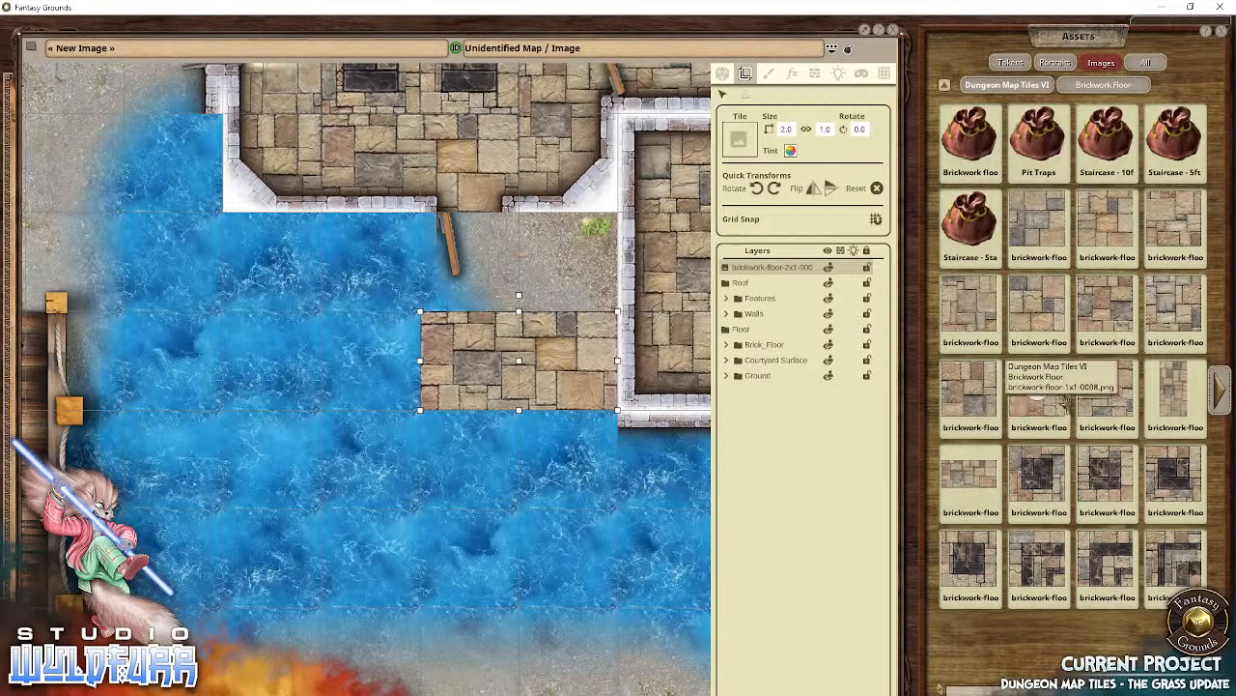
key(Delete)
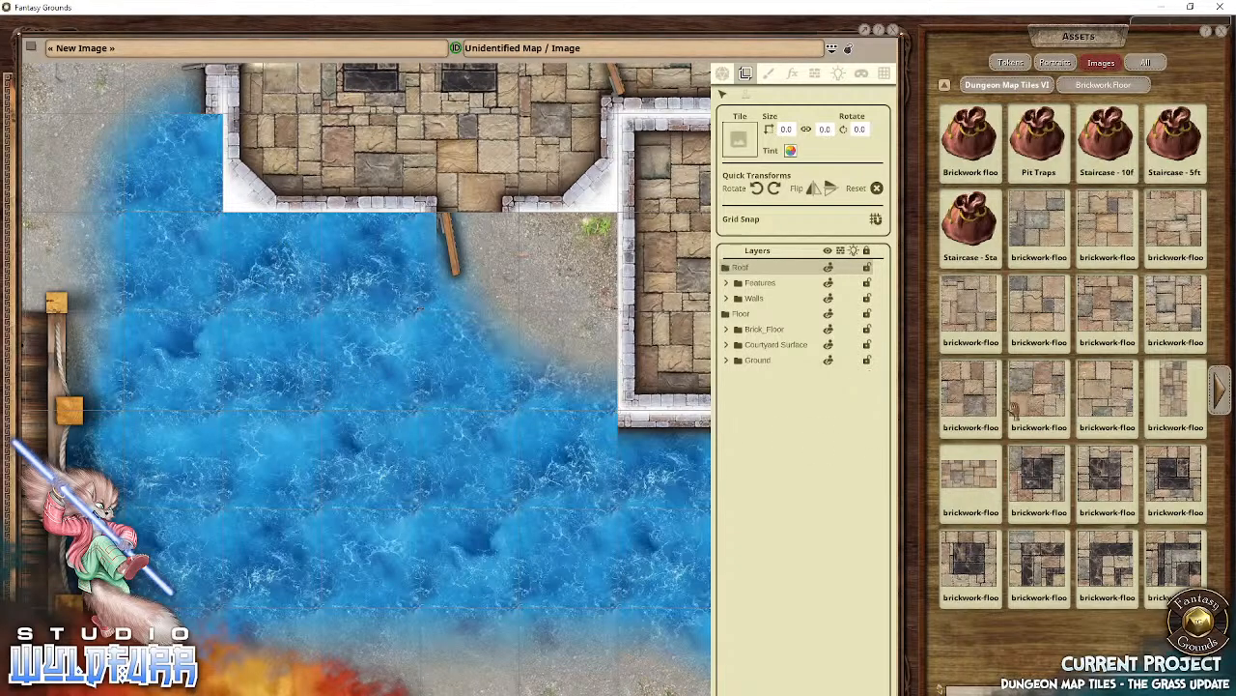
Step: Place a pink-marble feature brickwork floor tile just outside the west room's south wall, in the corner beside the southern room
click(1220, 389)
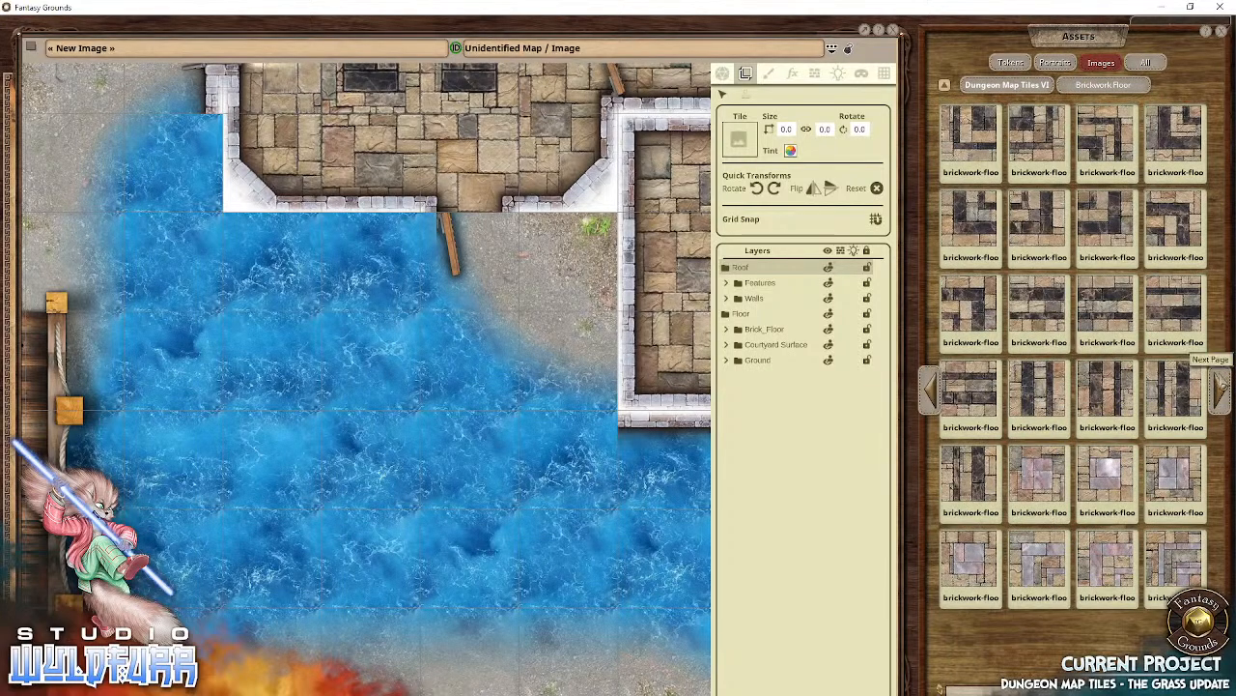
click(1223, 392)
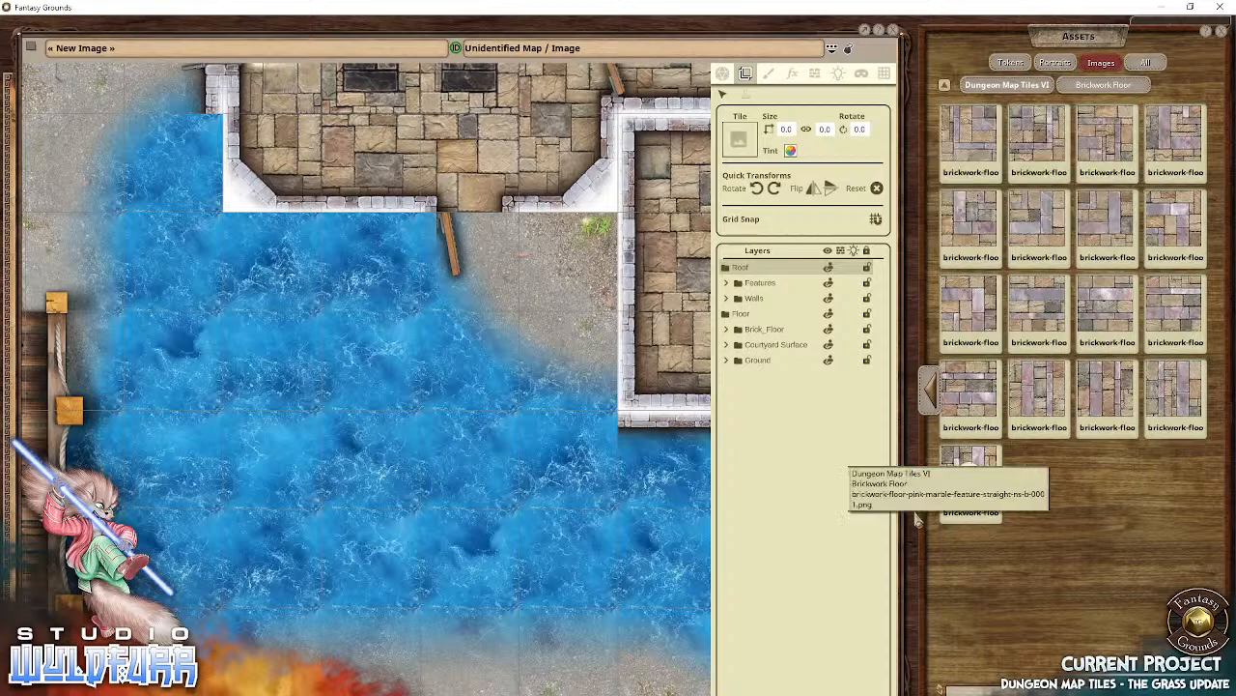
drag(1033, 343, 568, 301)
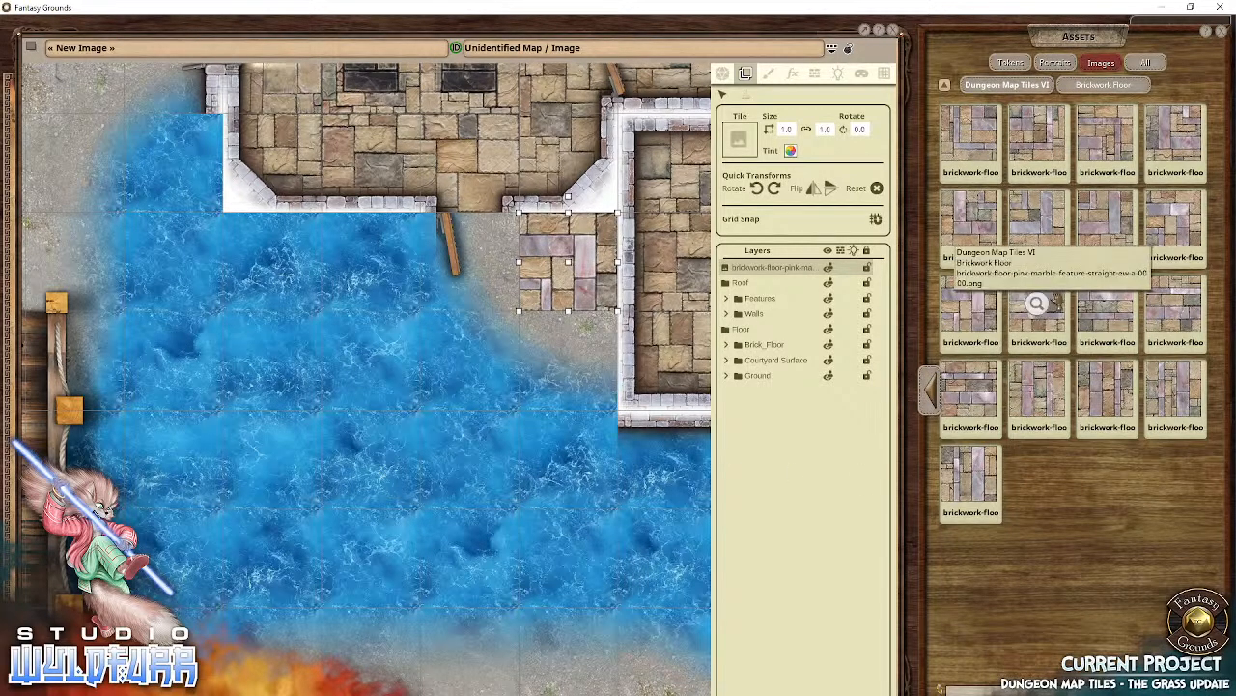
Step: Place a pink-marble straight-ew-a-0000 tile west of the first corner tile and a corner-ne-0001 tile at the patch's southwest corner
drag(1036, 302, 418, 360)
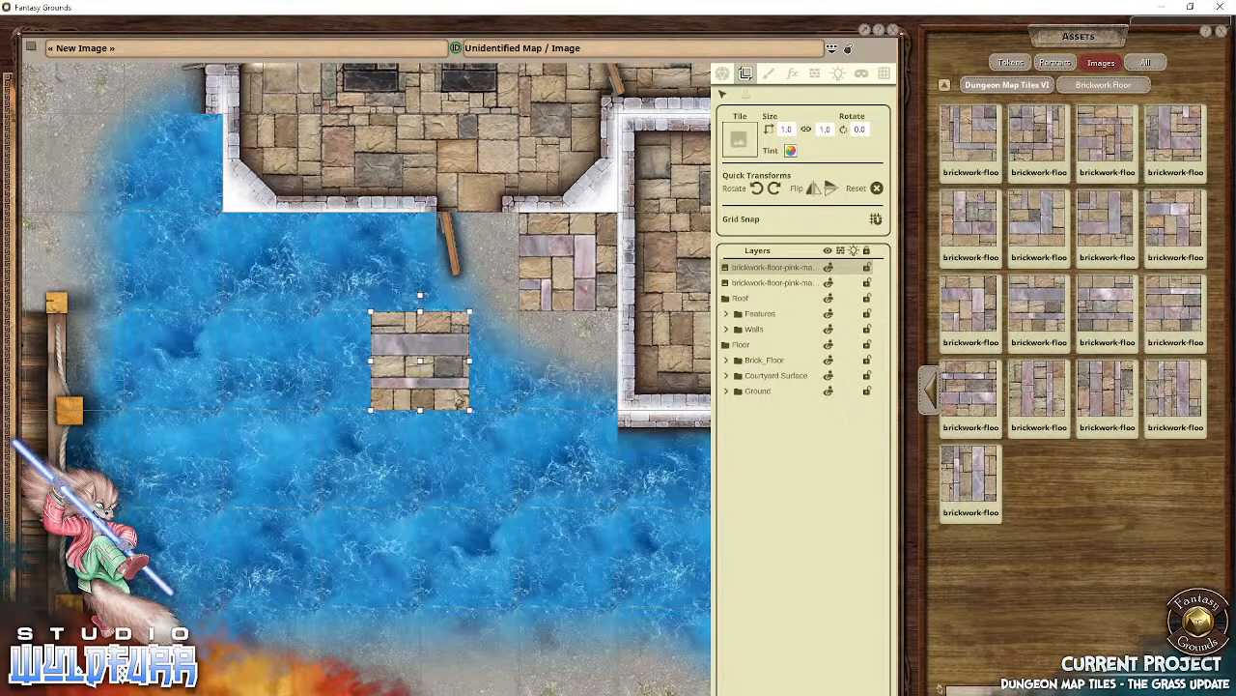
drag(460, 400, 493, 301)
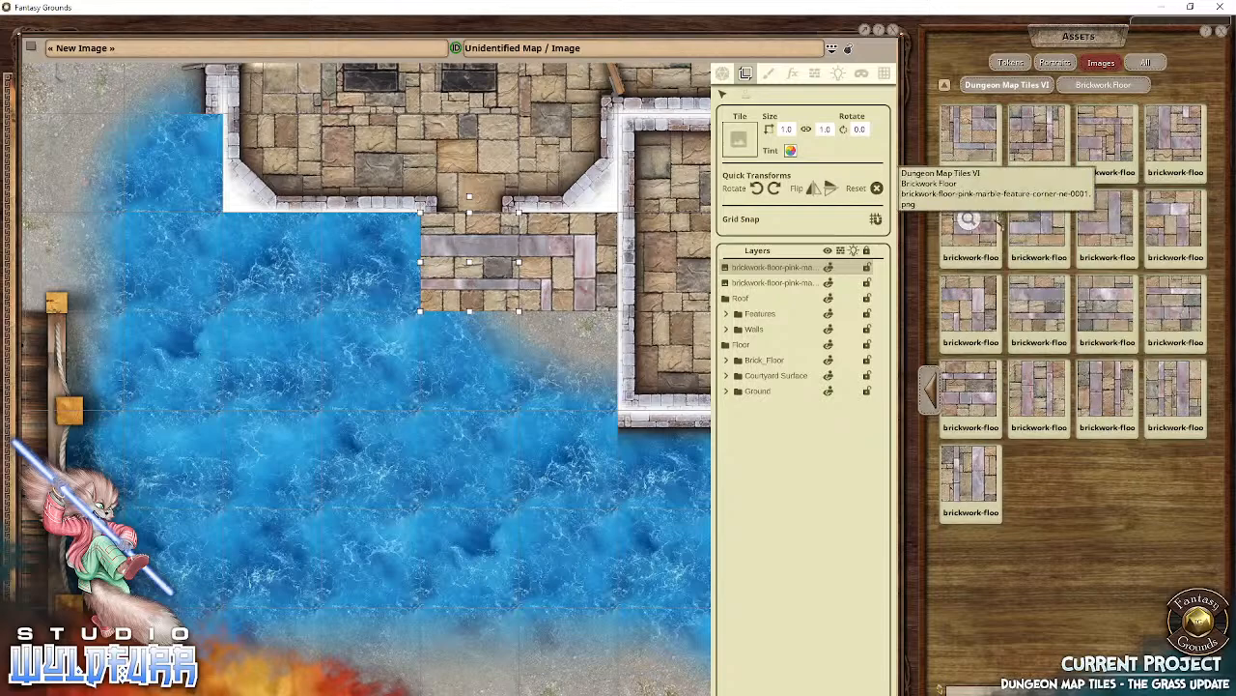
drag(978, 231, 265, 394)
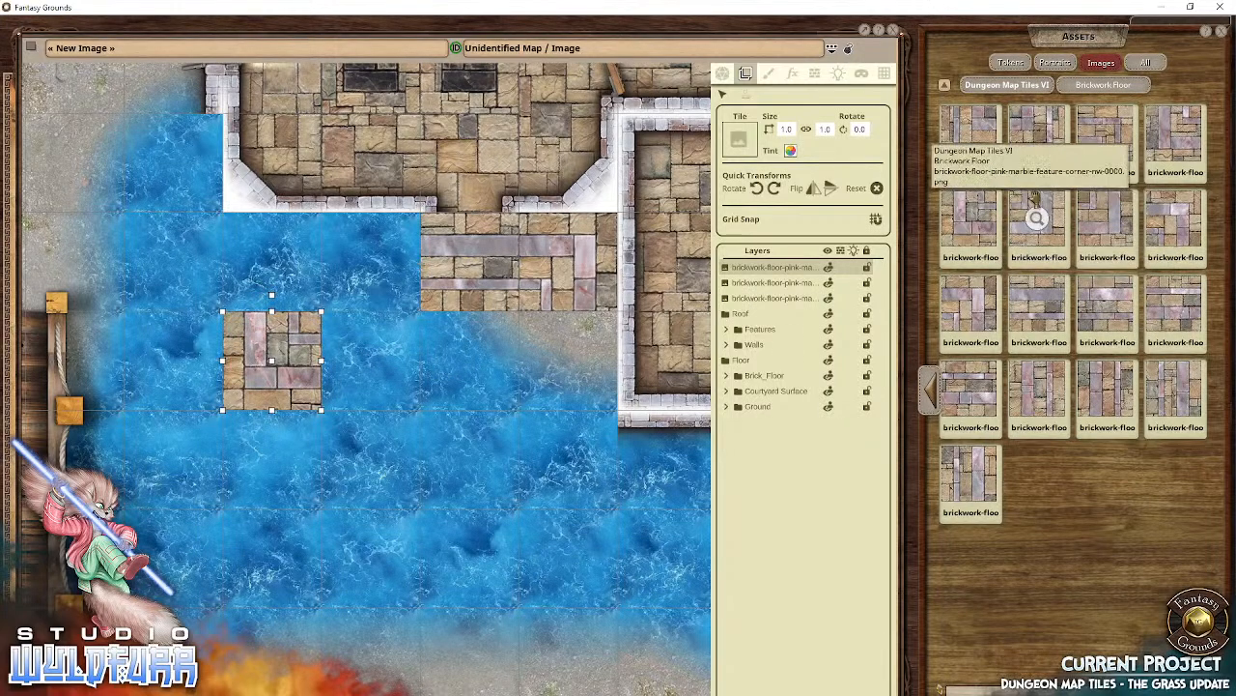
drag(565, 394, 466, 413)
key(Delete)
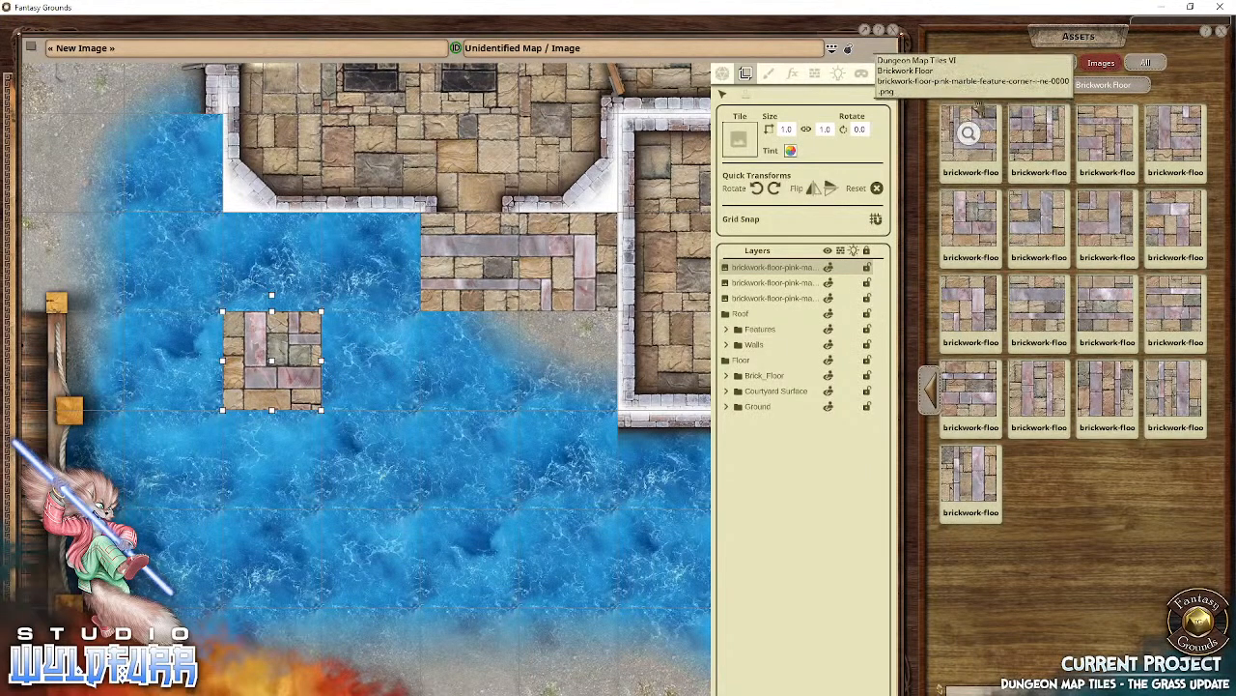
drag(986, 152, 365, 383)
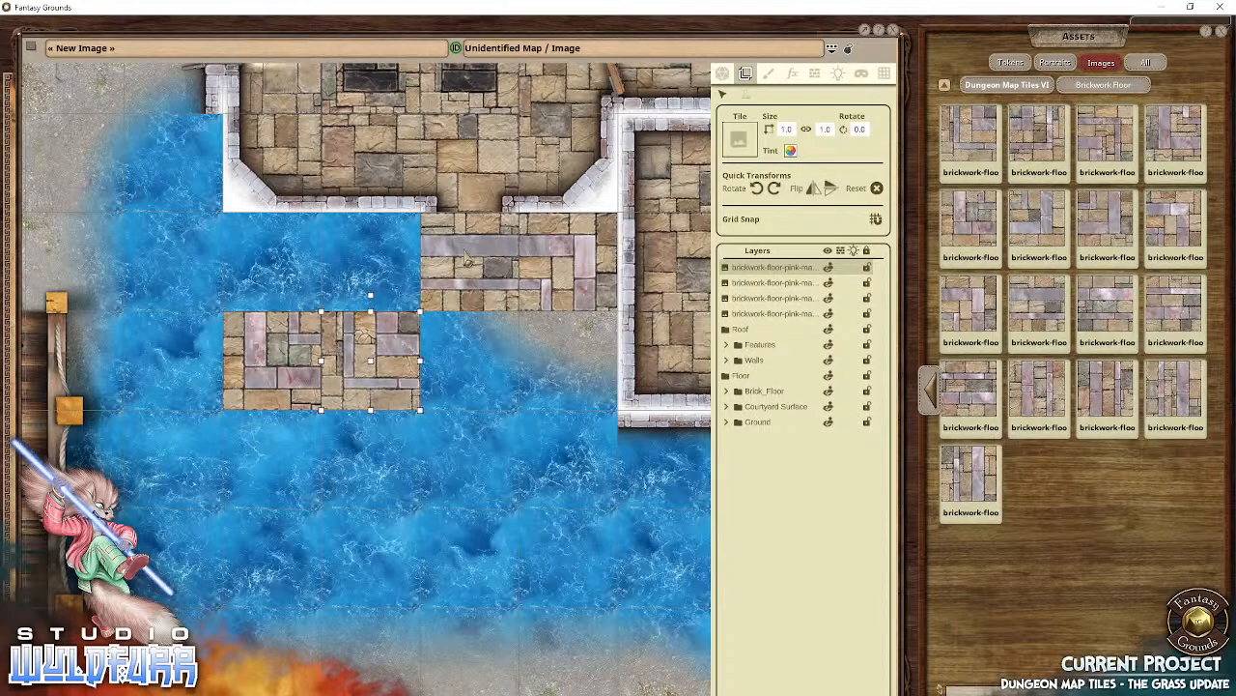
drag(372, 395, 421, 543)
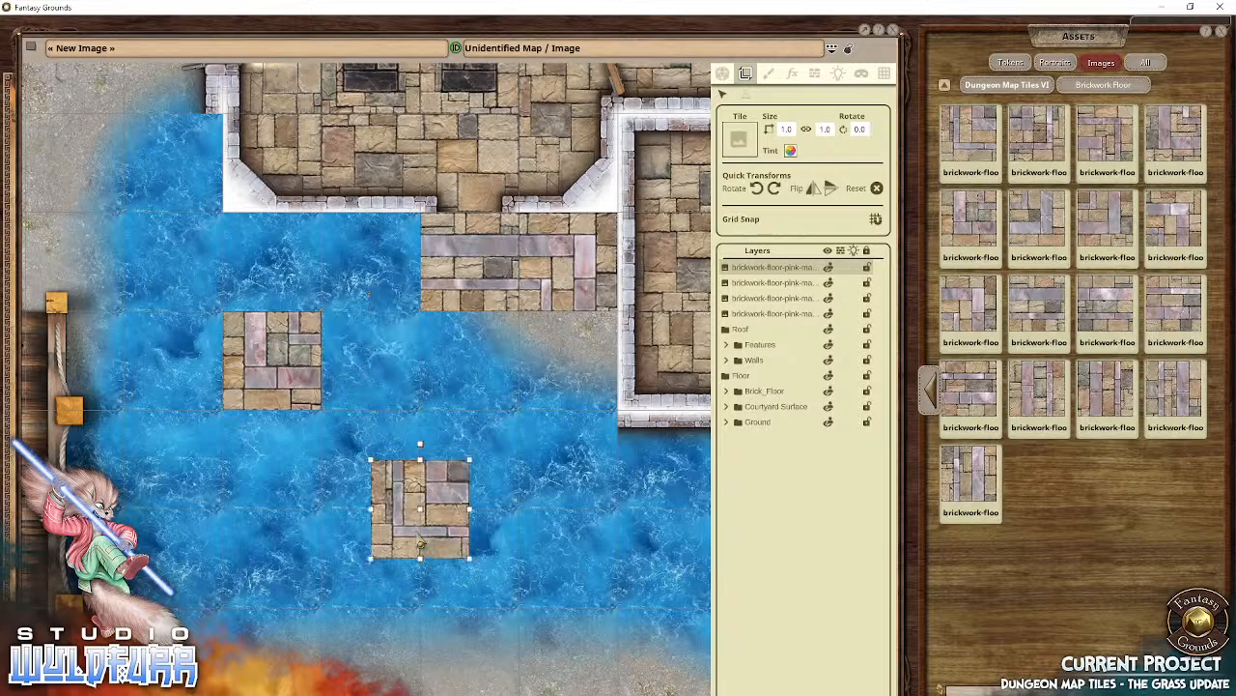
key(Delete)
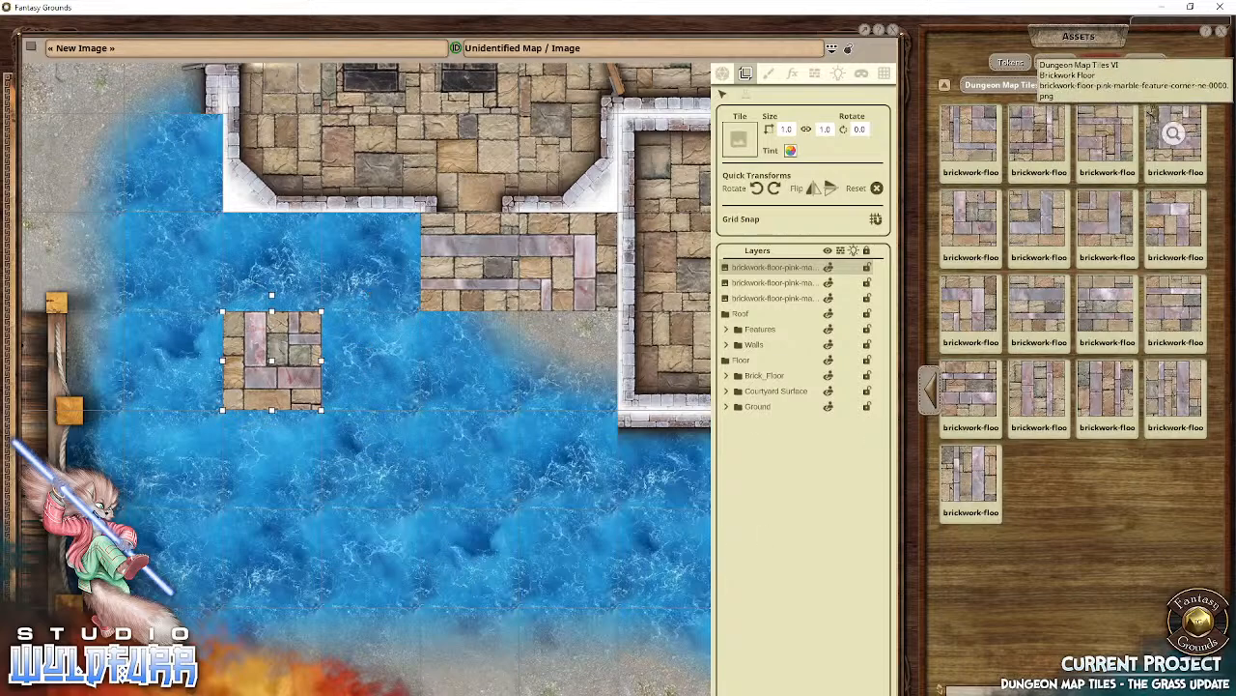
Step: Add pink-marble corner tiles at the patch's southeast and northwest corners, and an east-west straight tile in the north row's gap
drag(1101, 206, 572, 406)
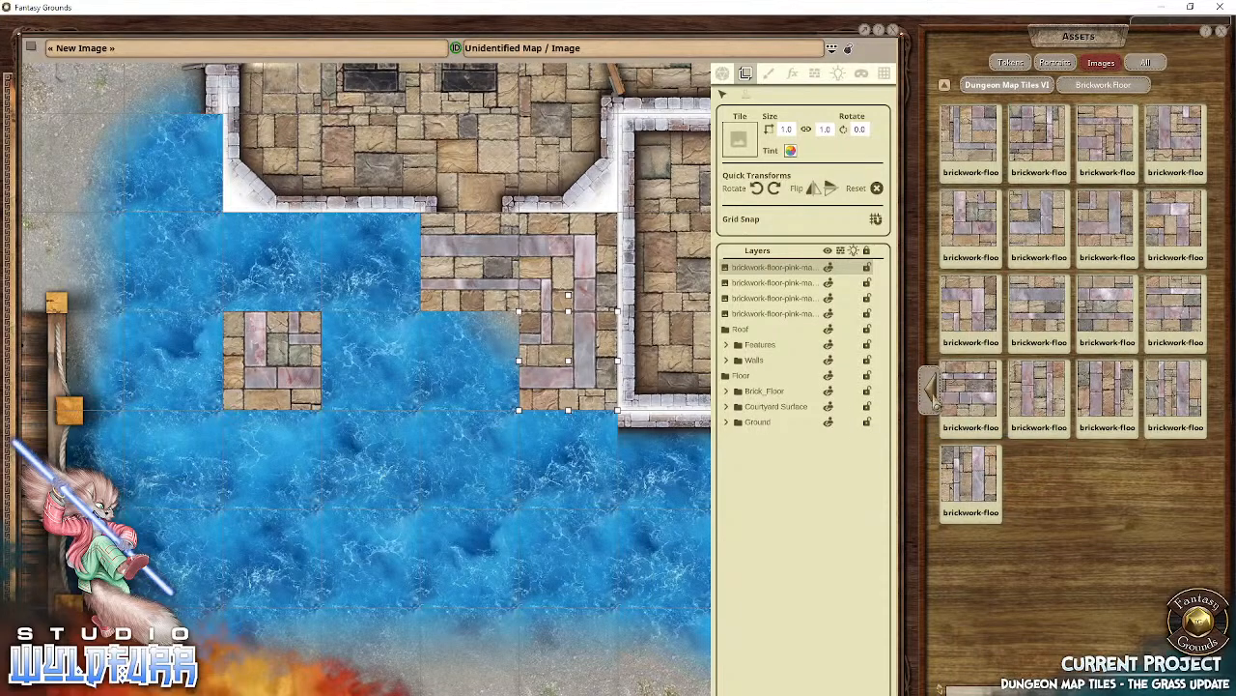
click(935, 396)
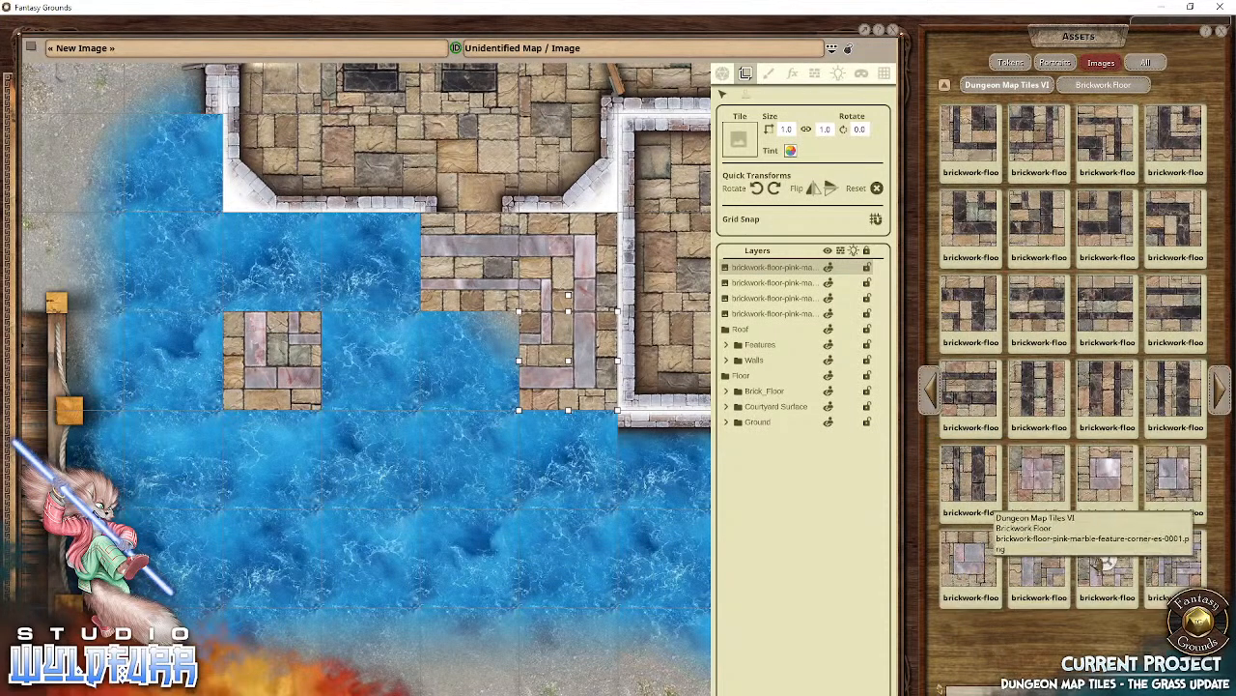
drag(294, 296, 273, 281)
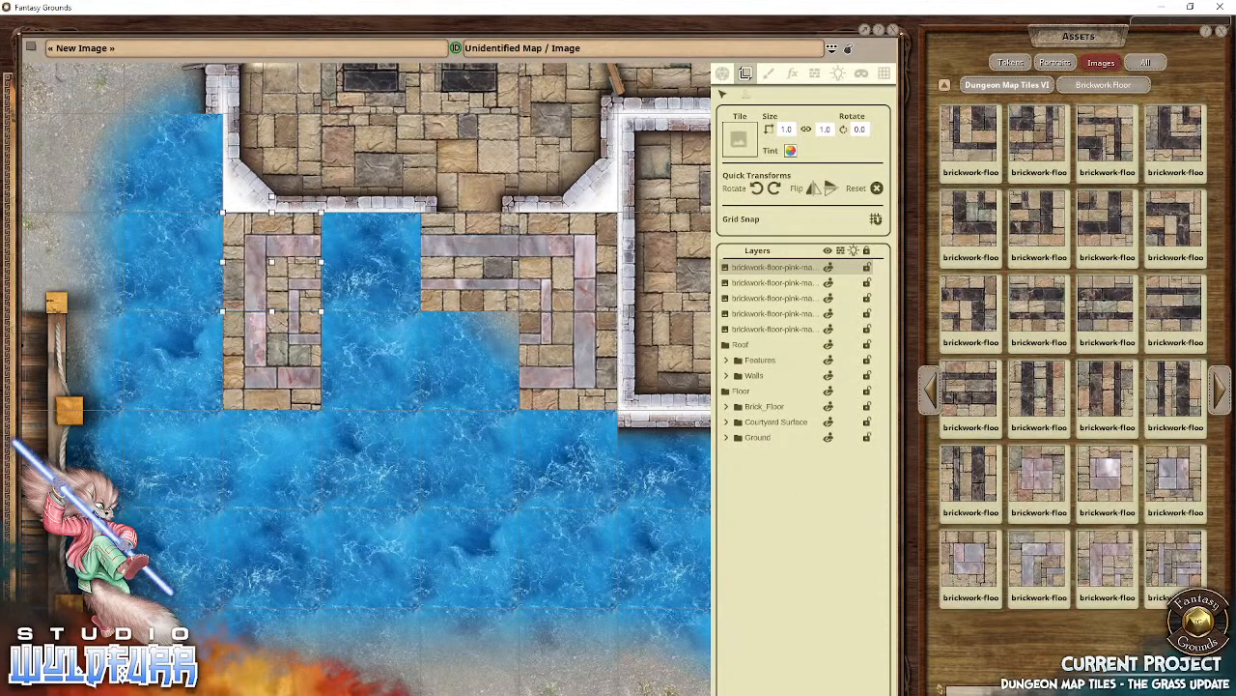
click(1220, 388)
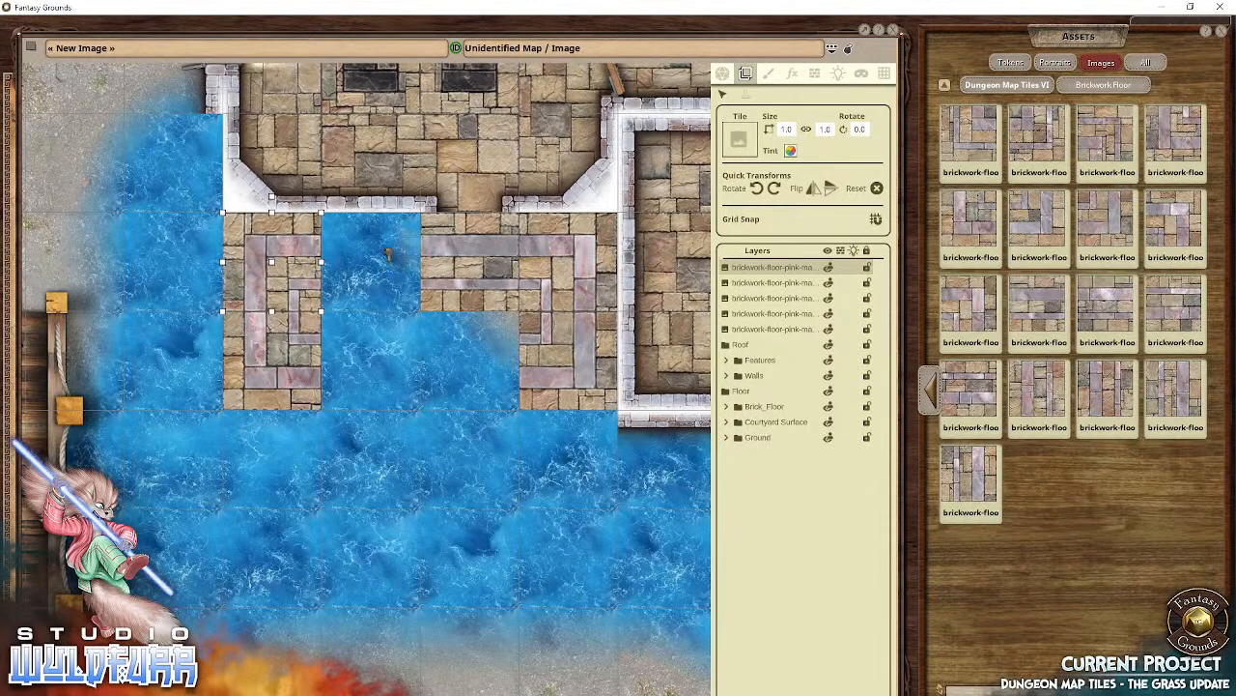
mouse_move(390, 254)
mouse_down()
mouse_move(360, 249)
mouse_move(370, 259)
mouse_up()
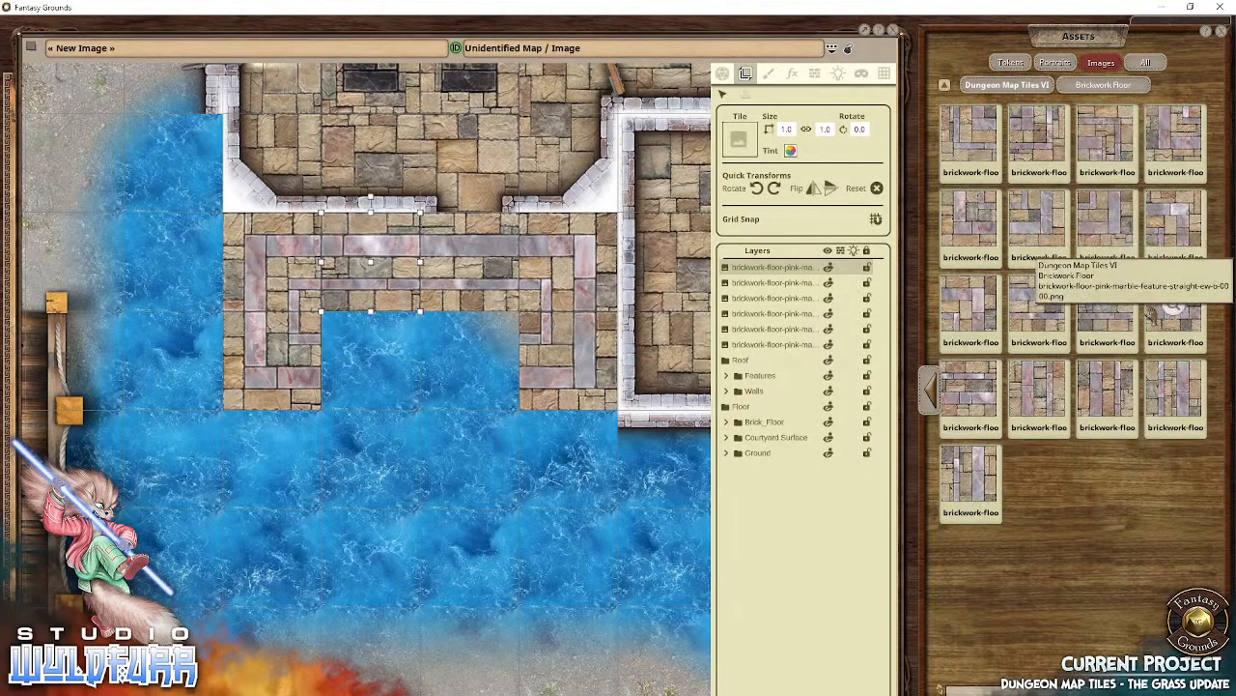
Step: Fill the south row between the corner tiles with two pink-marble feature straight east-west tiles, including straight-ew-b-0000
drag(1151, 313, 470, 361)
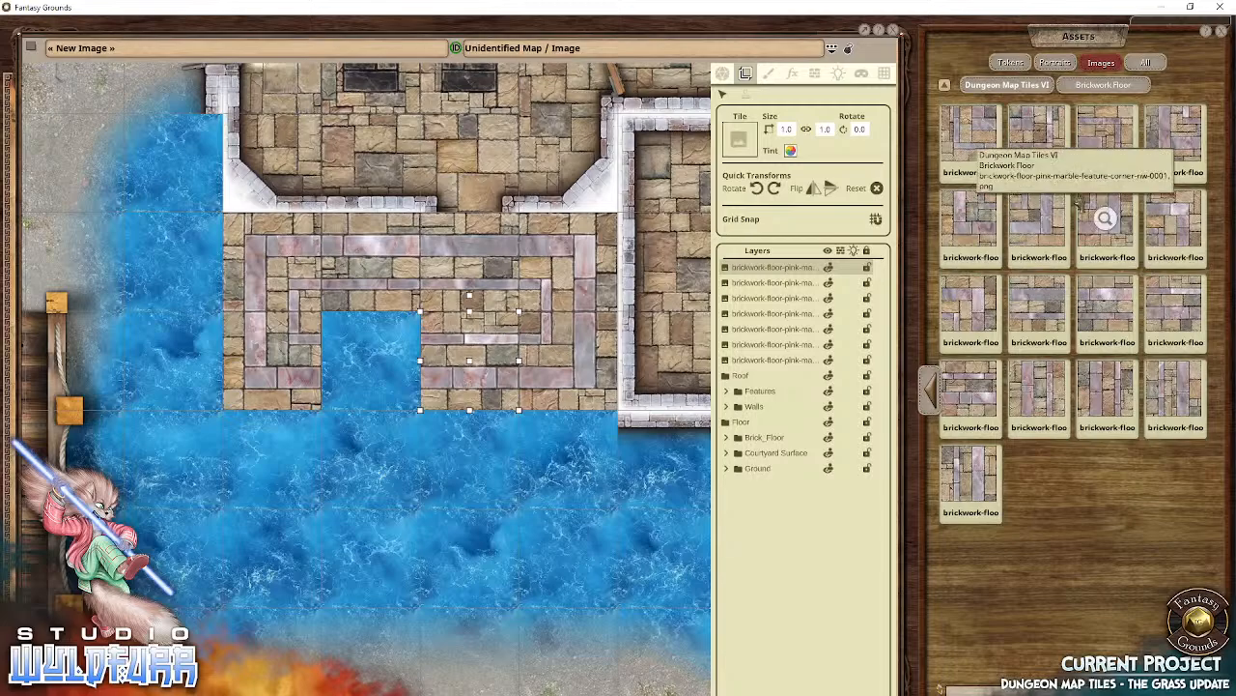
mouse_move(957, 391)
mouse_down()
mouse_move(391, 356)
mouse_move(965, 444)
mouse_move(951, 390)
mouse_up()
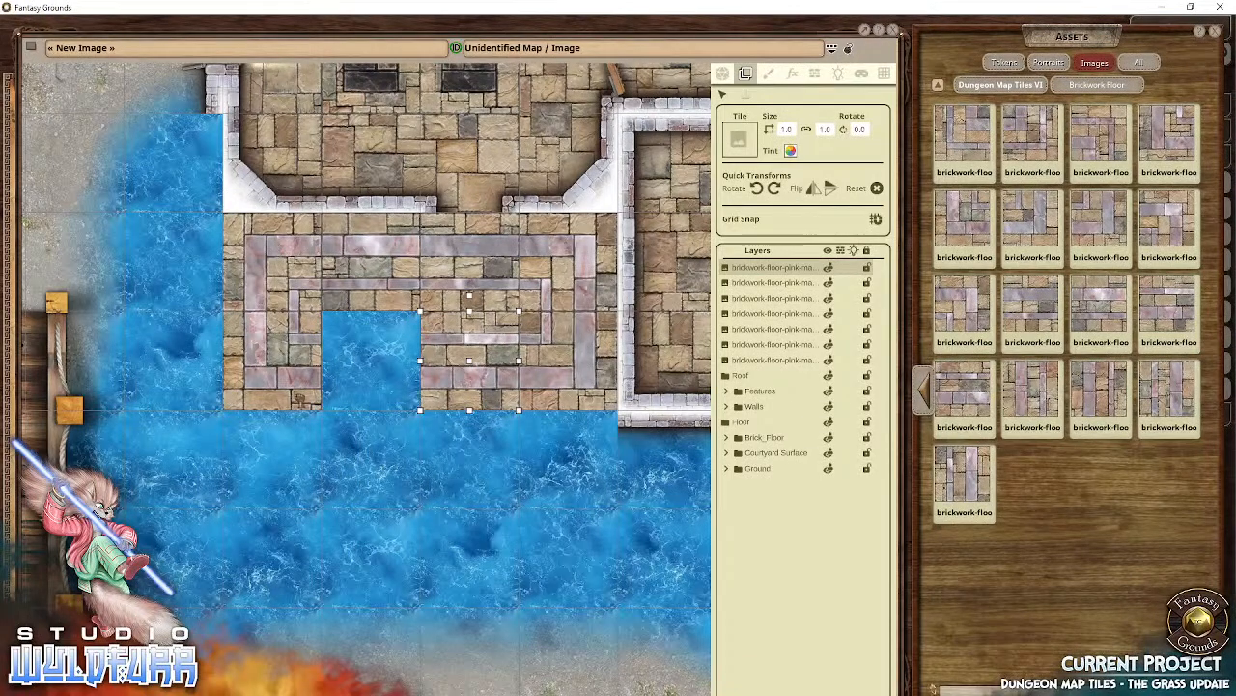
click(377, 379)
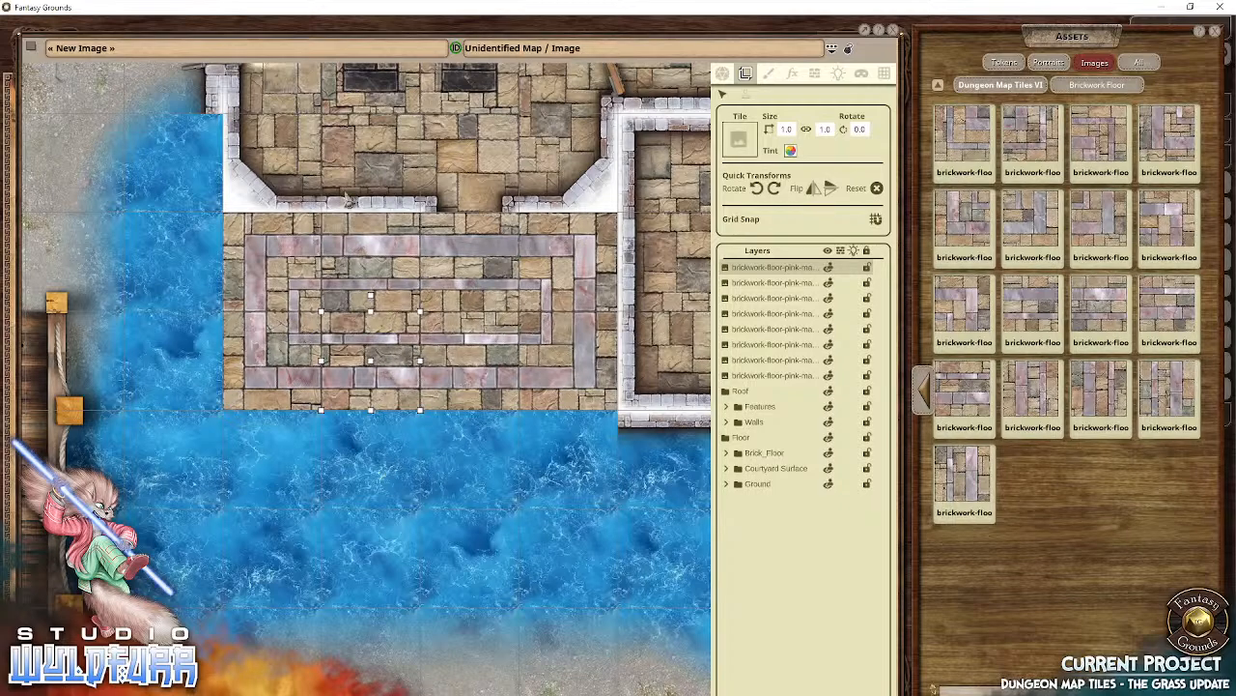
Step: Select all eight loose pink-marble floor tile layers and move them into the Brick_Floor layer folder
click(1026, 86)
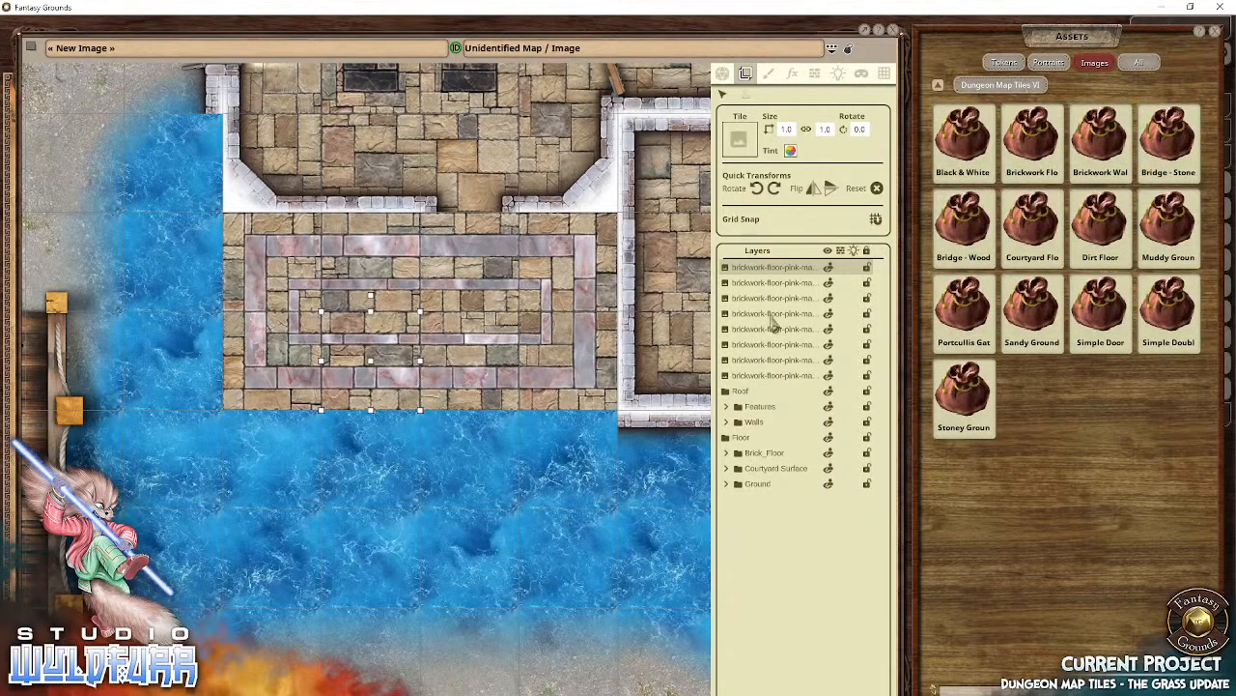
drag(773, 336, 775, 512)
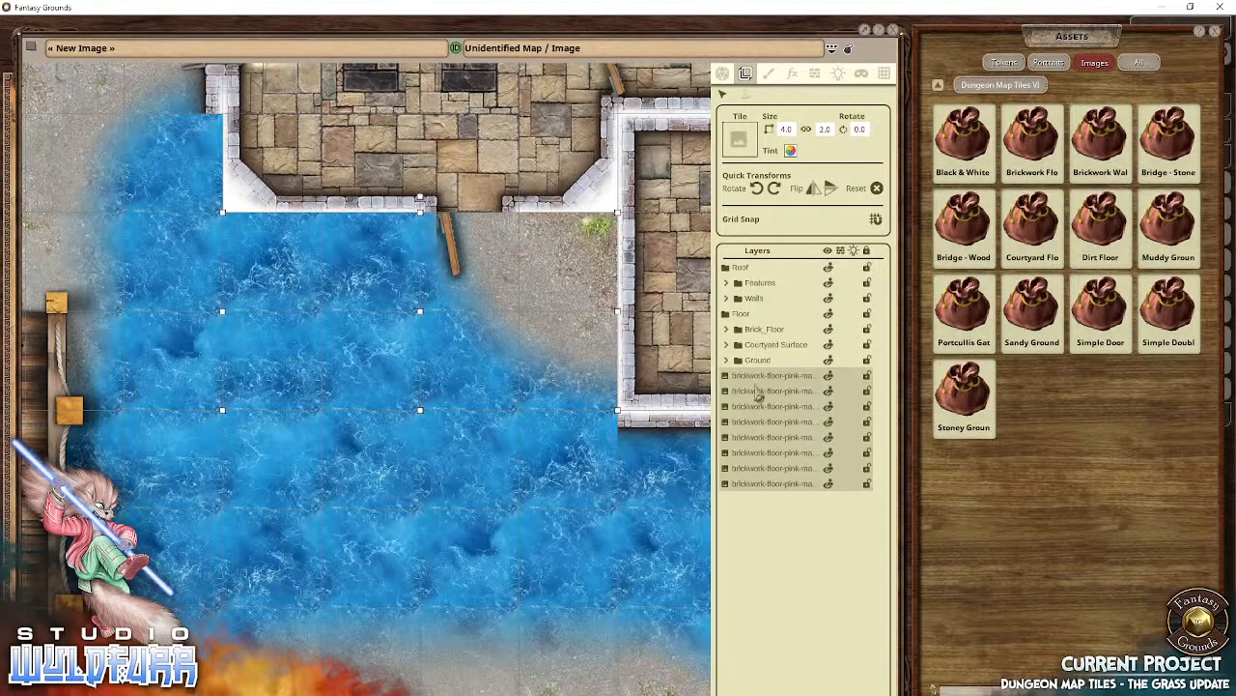
drag(759, 391, 770, 331)
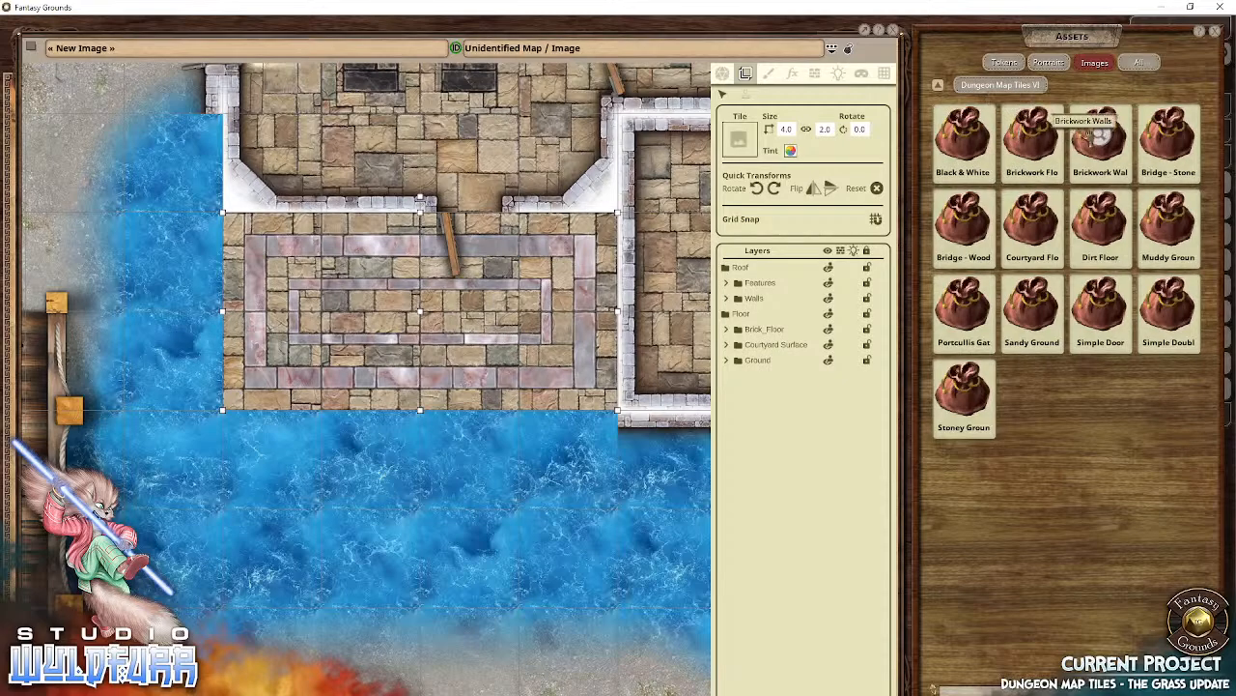
Step: Place Brickwork Walls corner pieces on the marble room's four corners and a dungeon-wall-n-0001 segment west of its north doorway
click(1099, 137)
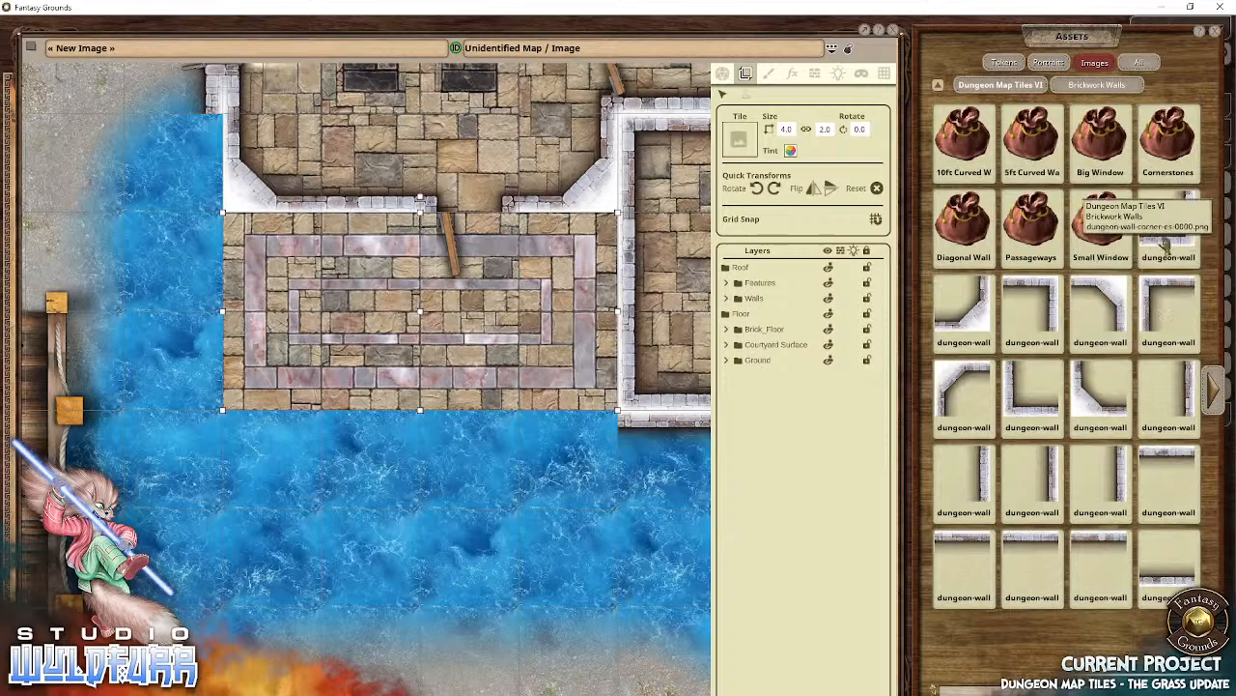
drag(1167, 220, 572, 369)
drag(1030, 307, 570, 259)
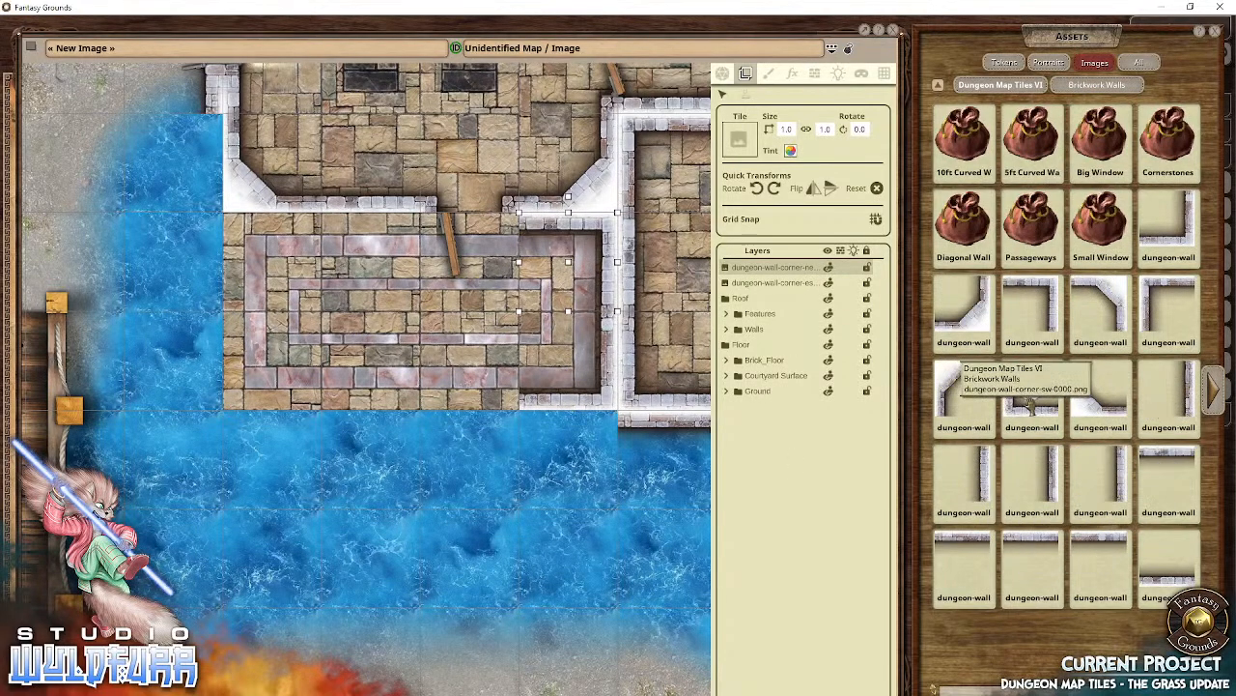
drag(1031, 396, 271, 377)
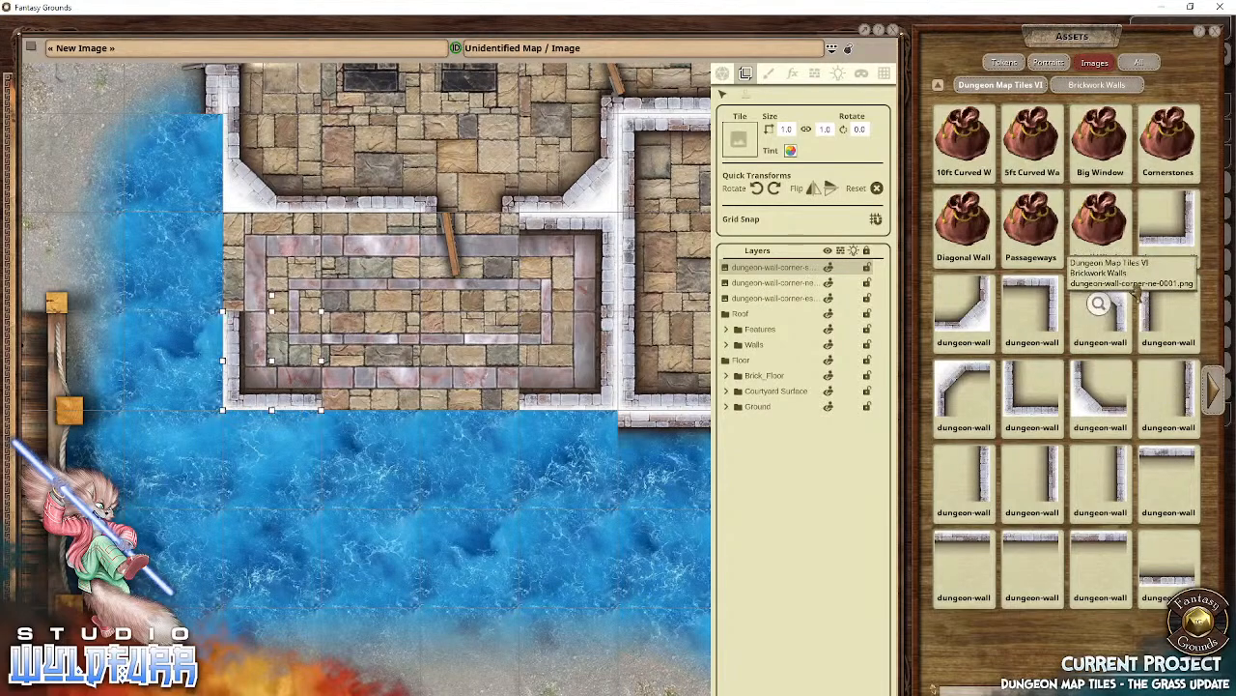
drag(333, 303, 273, 264)
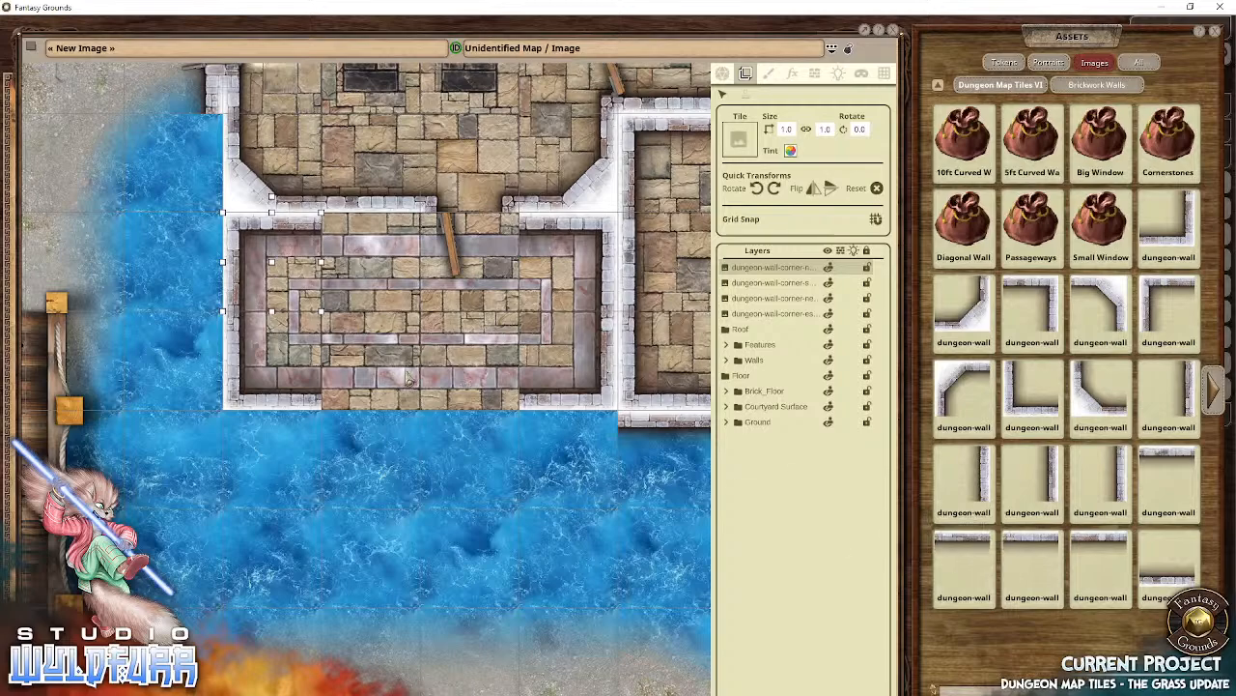
drag(368, 224, 371, 259)
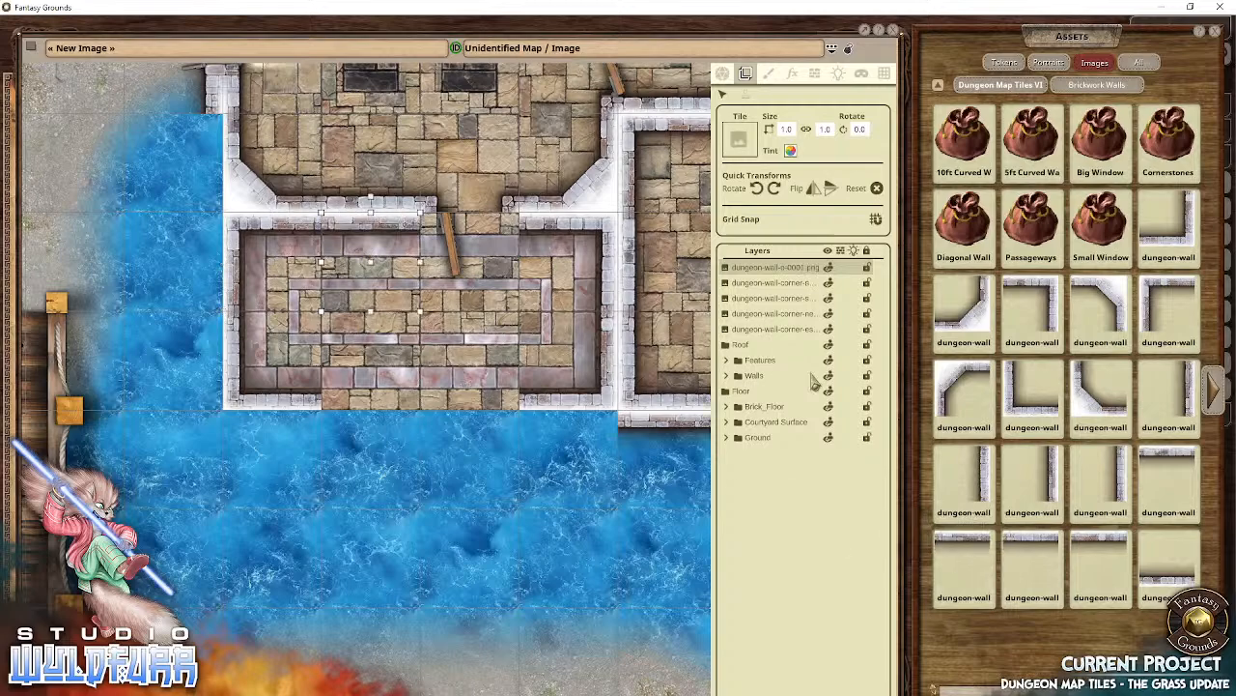
Step: Line the outside of the marble room's south edge with four north-type dungeon walls, using n-0001 and one n-0003
drag(1031, 558, 568, 460)
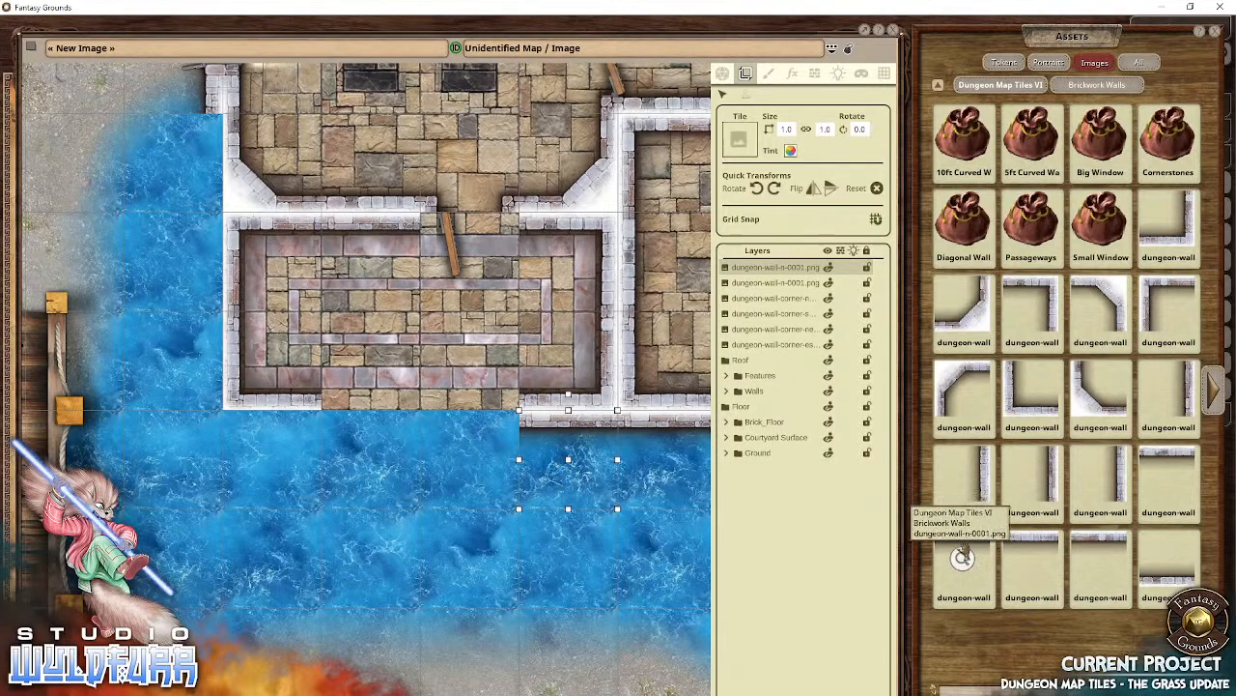
drag(963, 557, 470, 458)
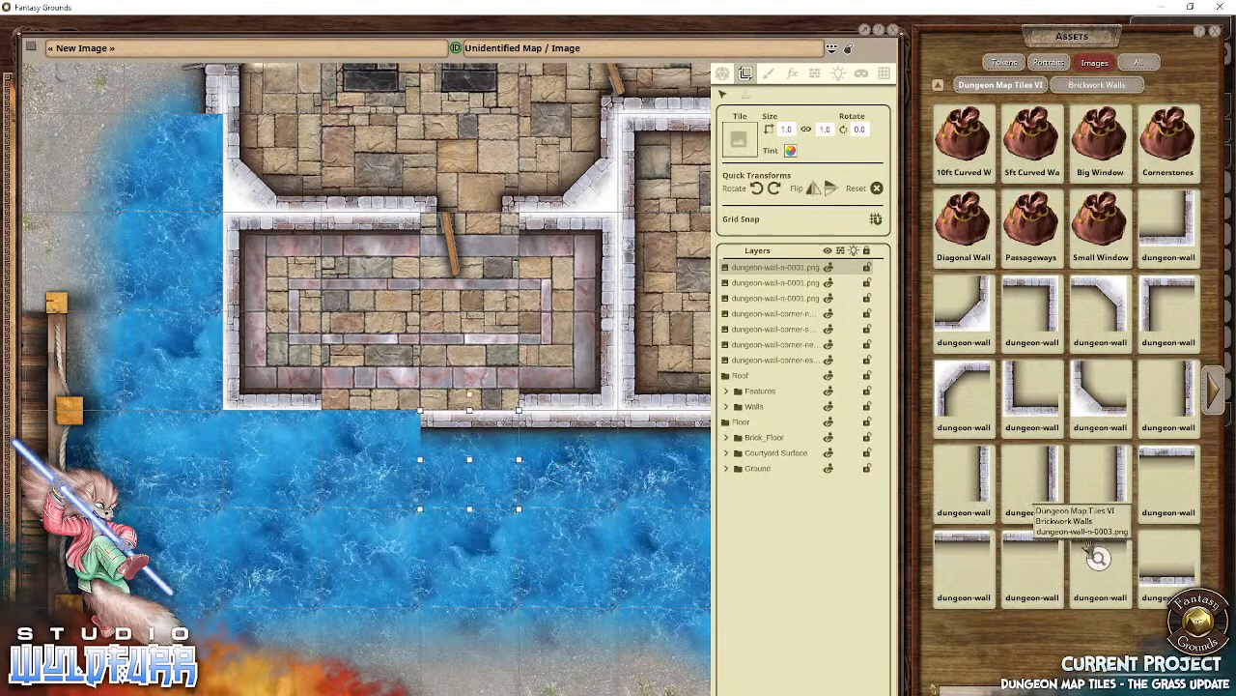
drag(377, 467, 370, 460)
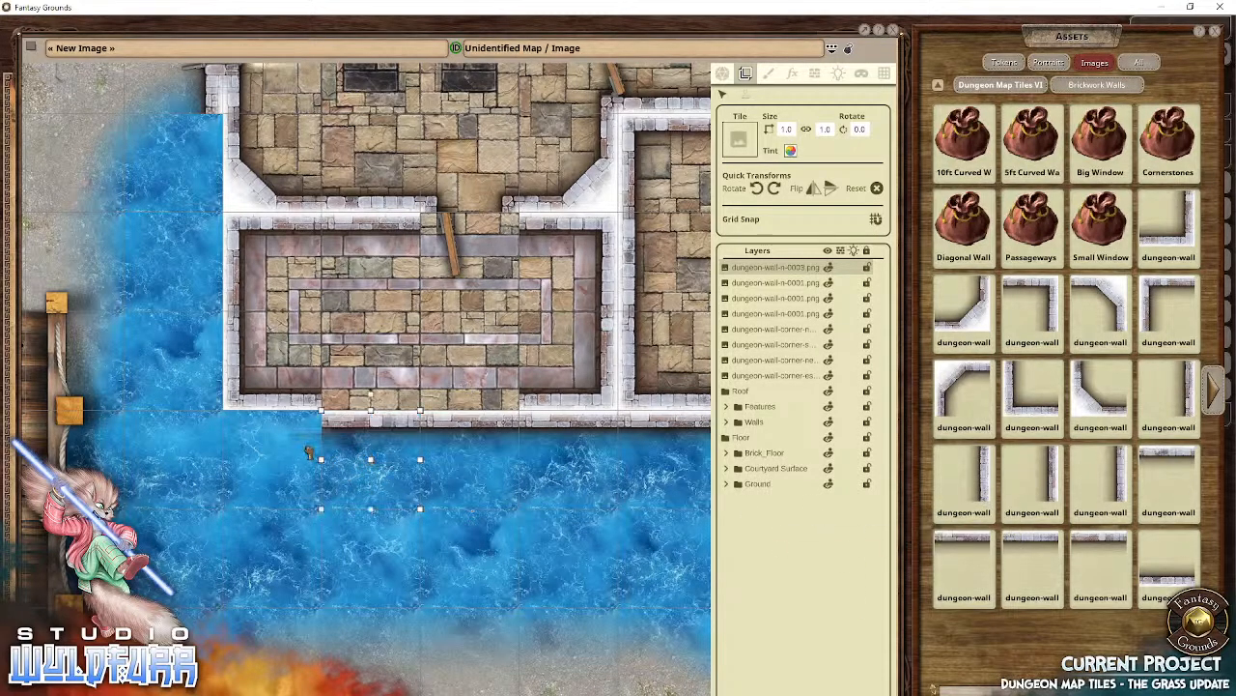
click(282, 452)
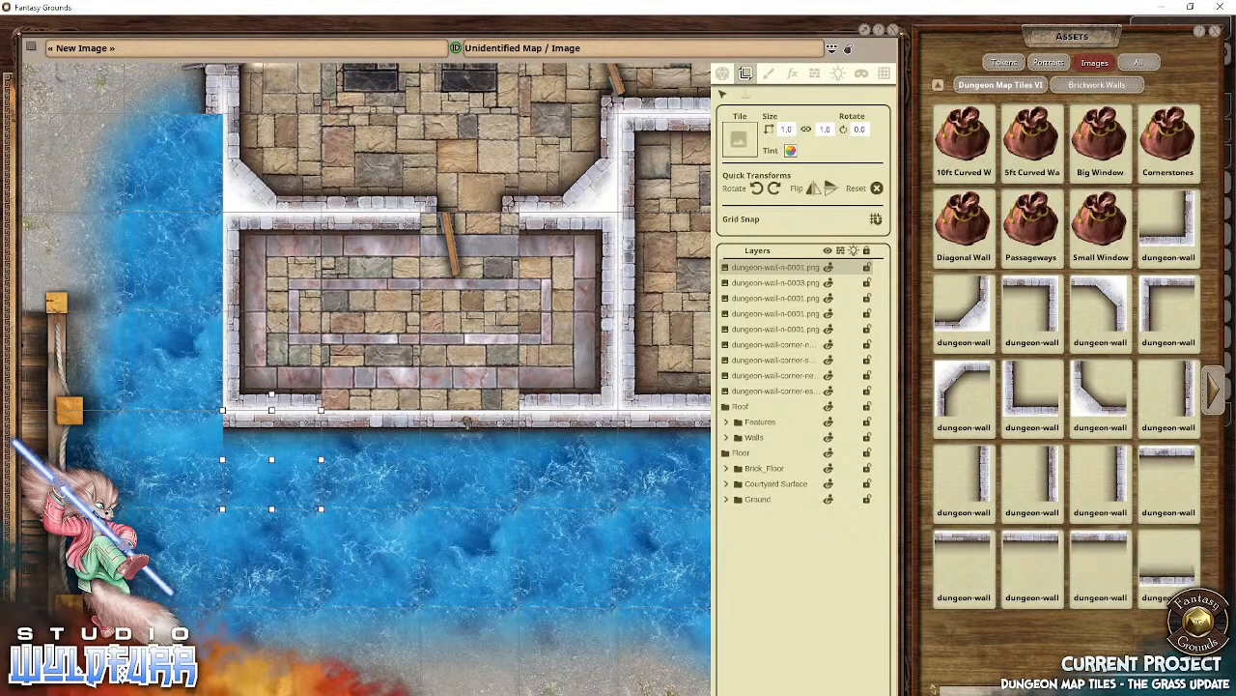
Step: Close the marble room's inner south wall between the corners with dungeon-wall-s-0000 and dungeon-wall-s-0001
click(350, 386)
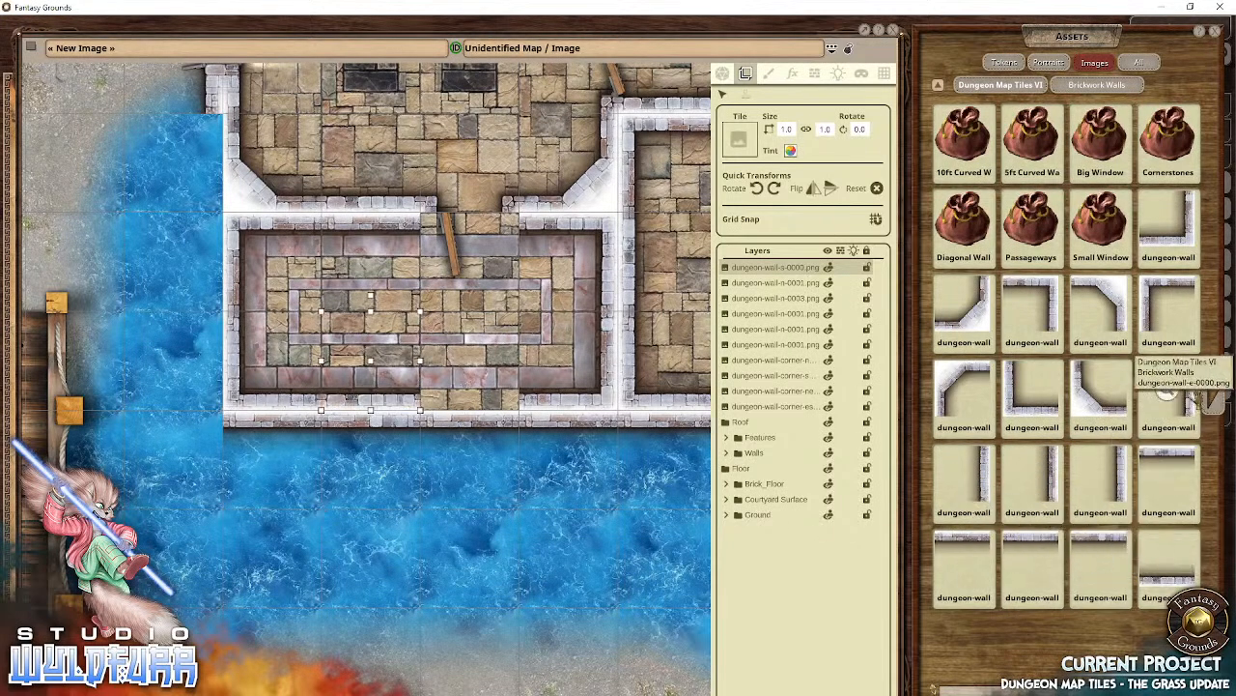
scroll(1198, 398, down, 5)
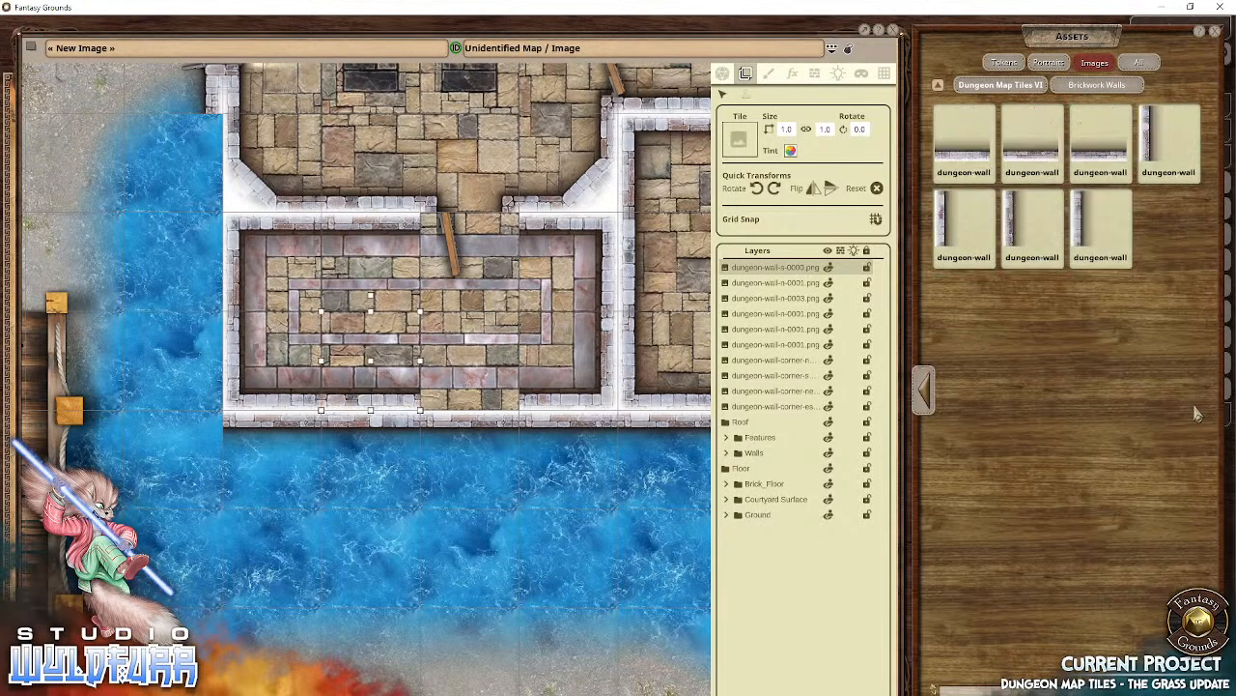
click(1018, 169)
click(465, 385)
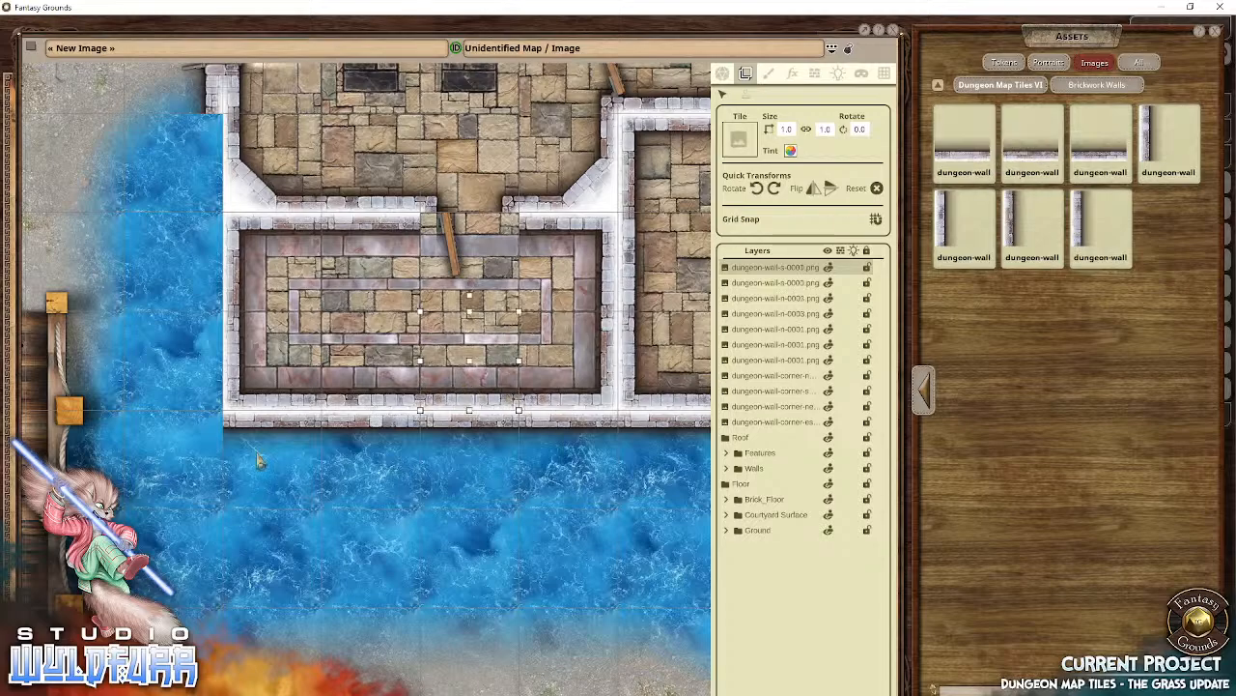
Step: Line the outside of the marble room's west side with dungeon-wall-e-0001, e-0003 and e-0000, and fill the southwest outer corner with a cornerstone
drag(259, 461, 196, 471)
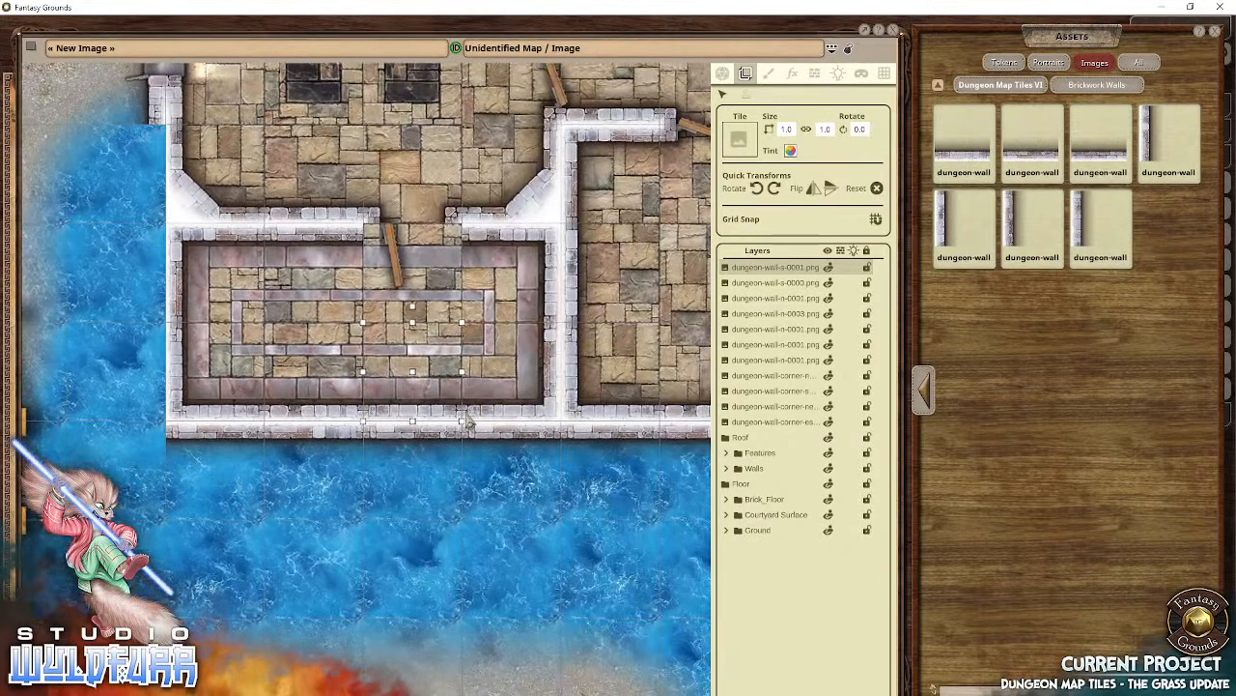
drag(151, 336, 230, 412)
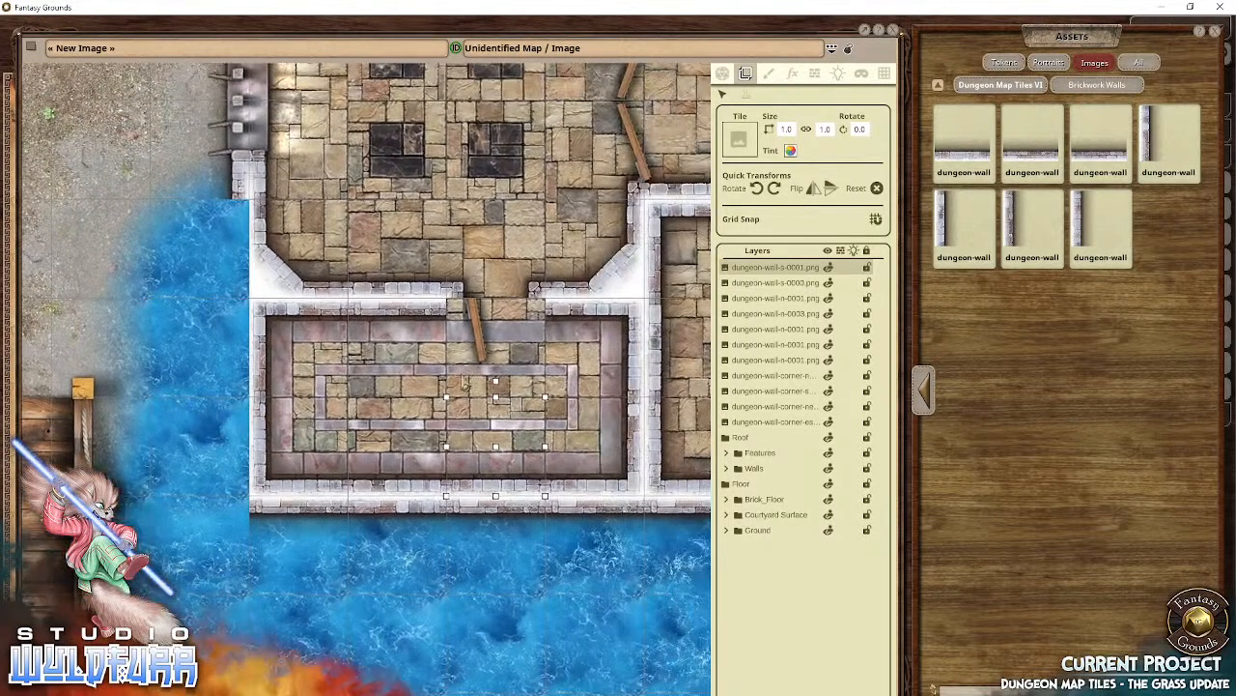
click(1007, 85)
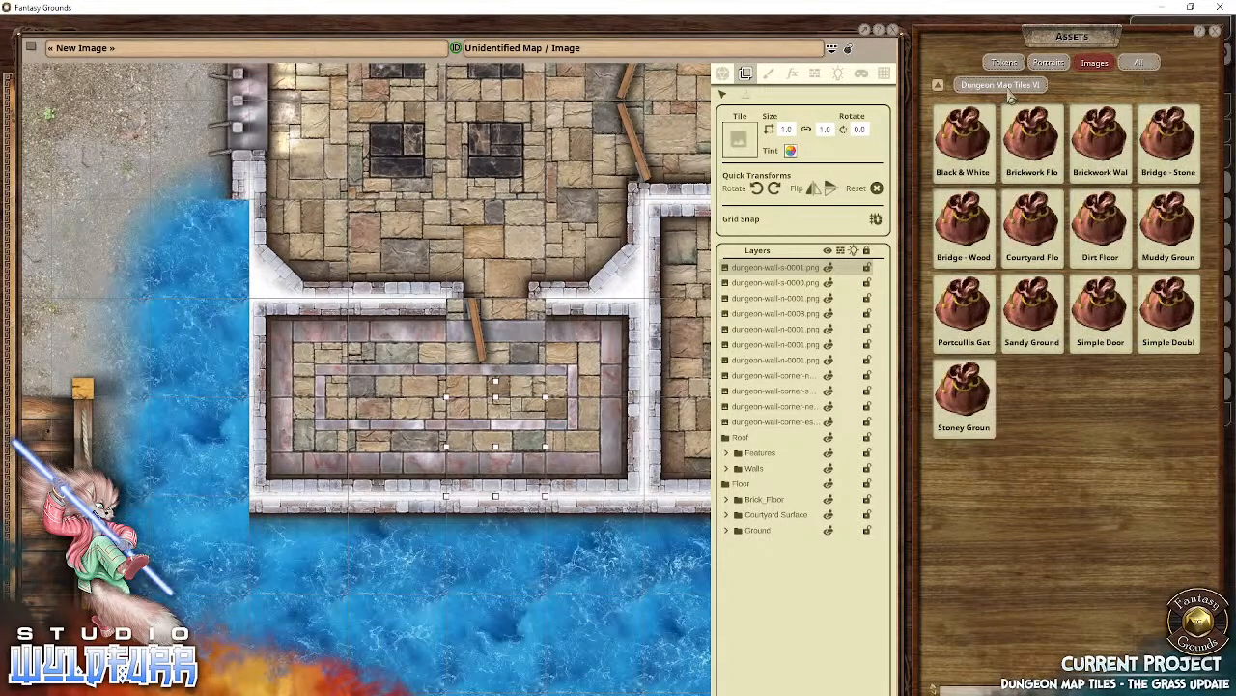
click(1100, 145)
drag(963, 473, 203, 371)
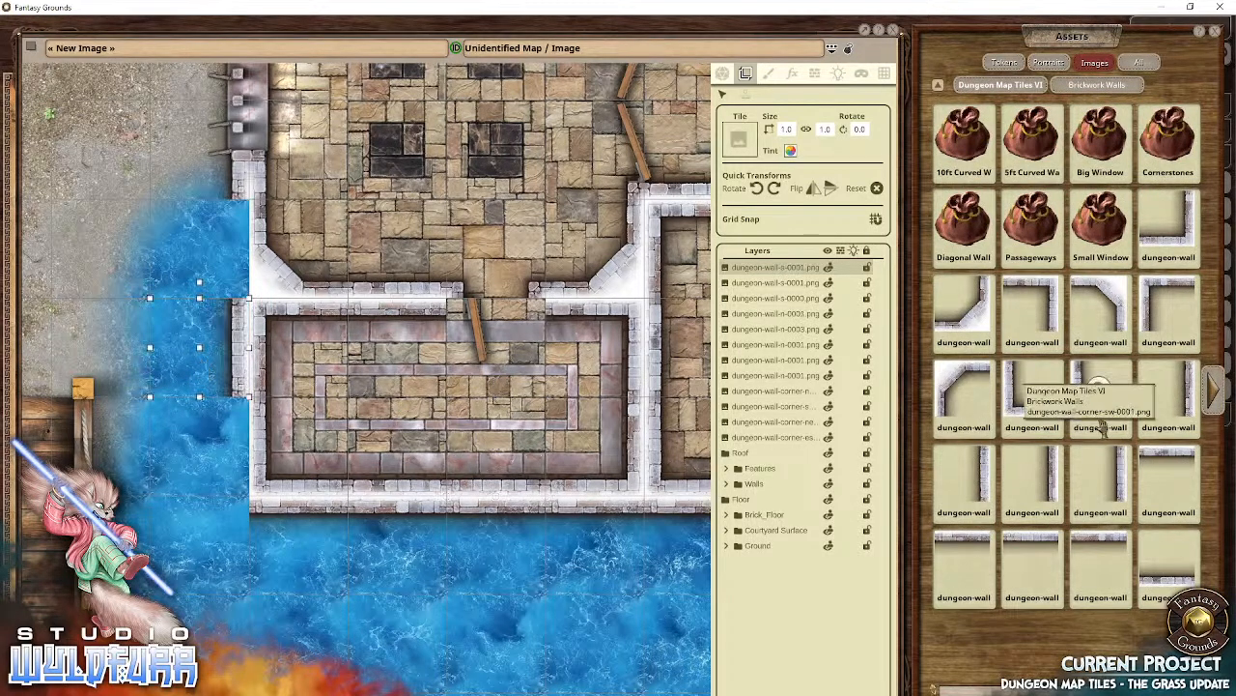
drag(232, 259, 216, 253)
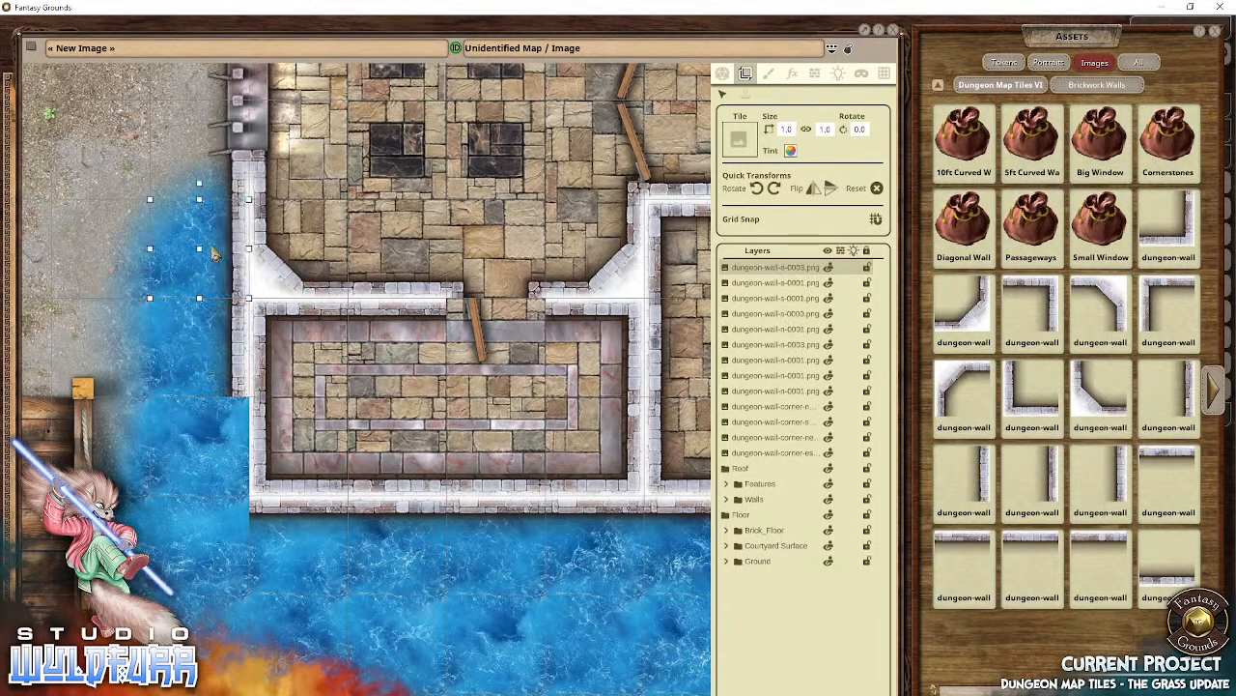
drag(1170, 380, 226, 454)
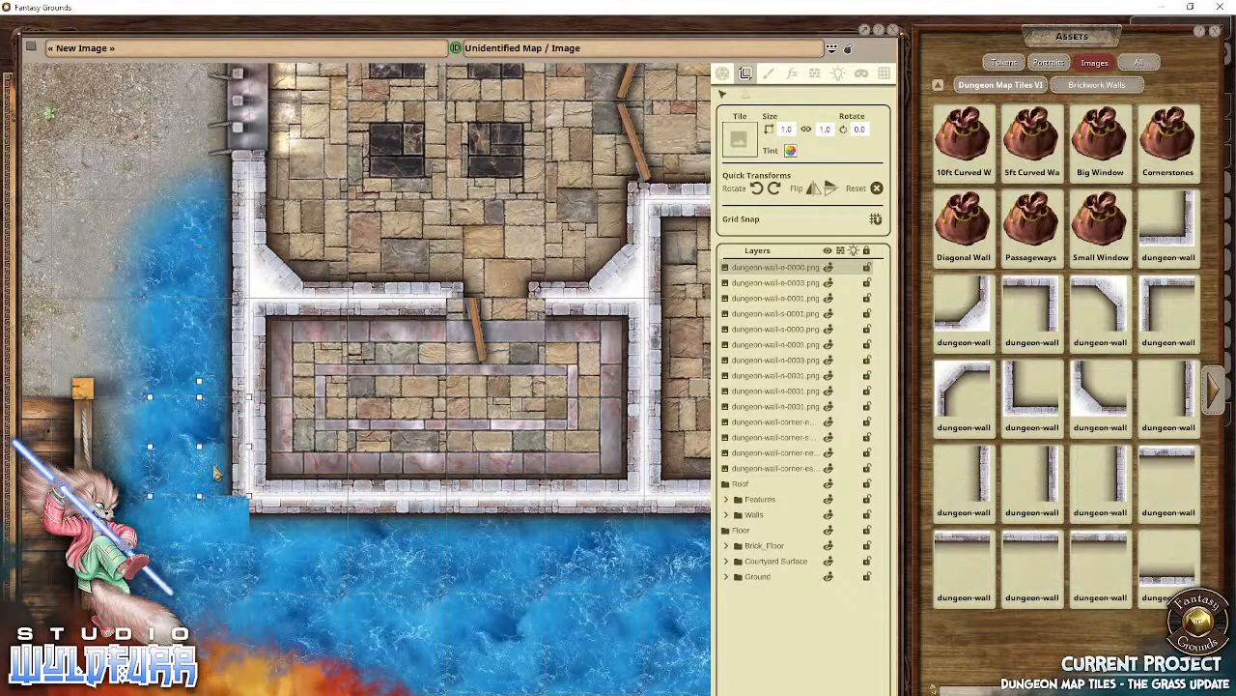
click(1168, 135)
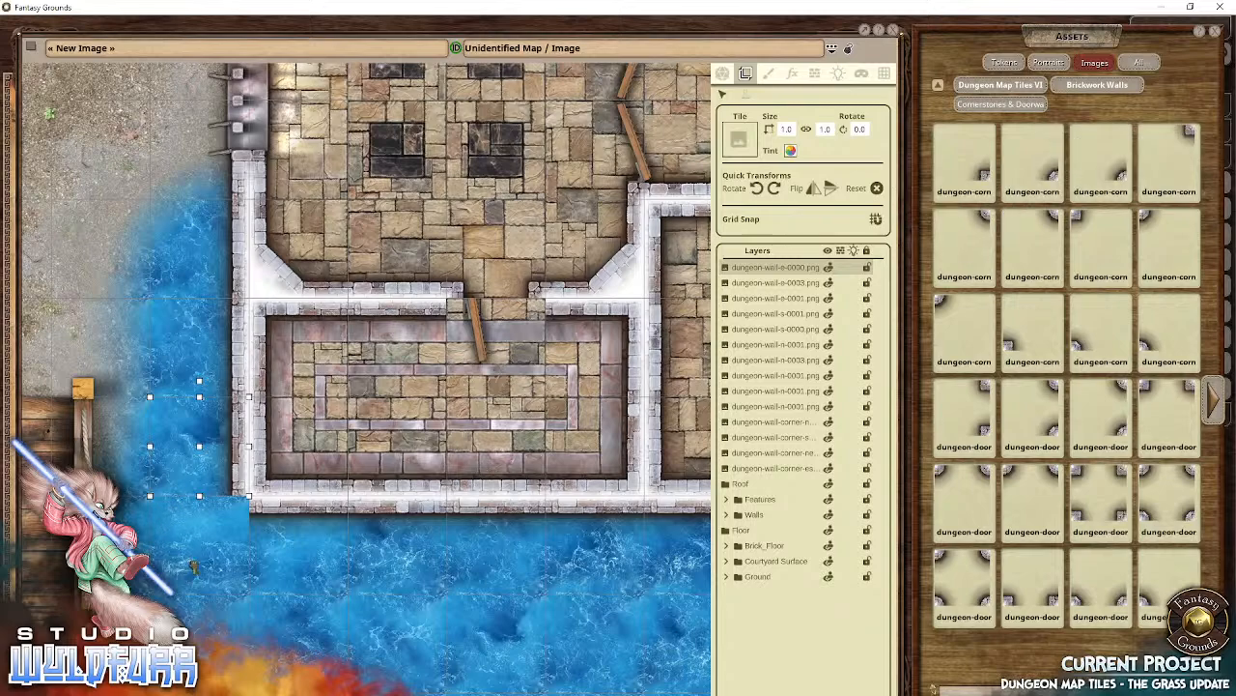
drag(193, 567, 224, 578)
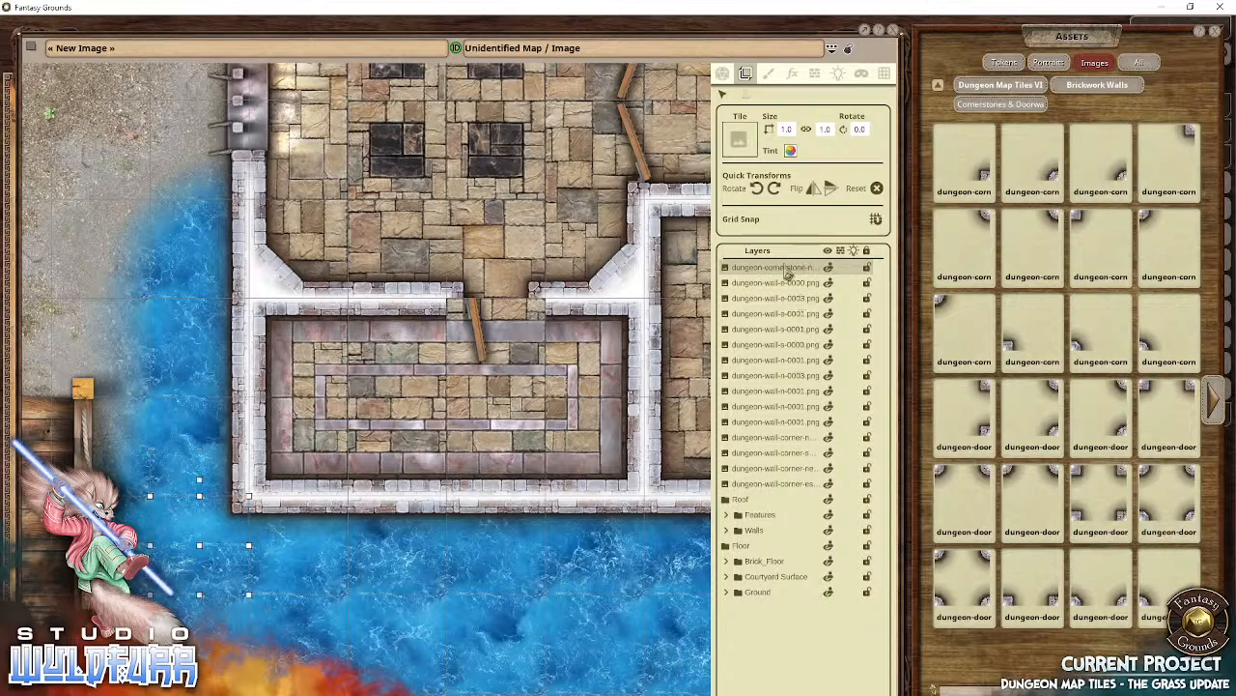
Step: Select all loose dungeon-wall, corner and cornerstone layers and move them into the Walls layer folder under Roof
shift+click(756, 485)
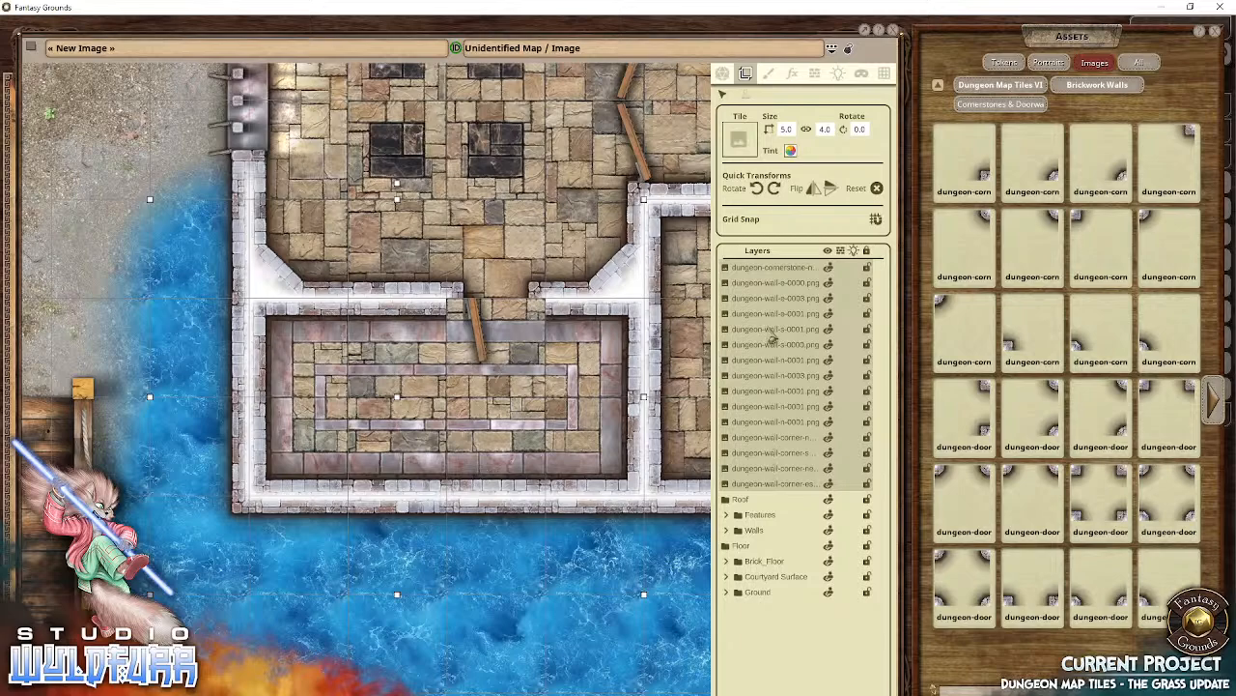
drag(770, 331, 764, 593)
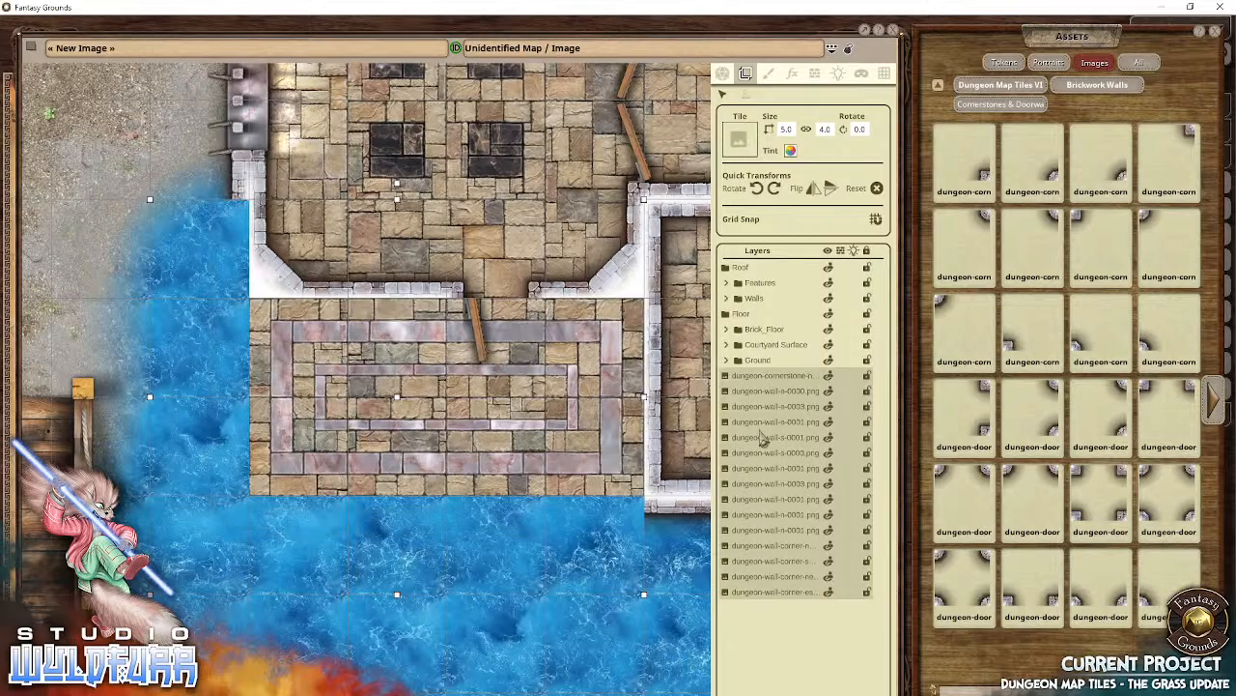
drag(763, 437, 748, 299)
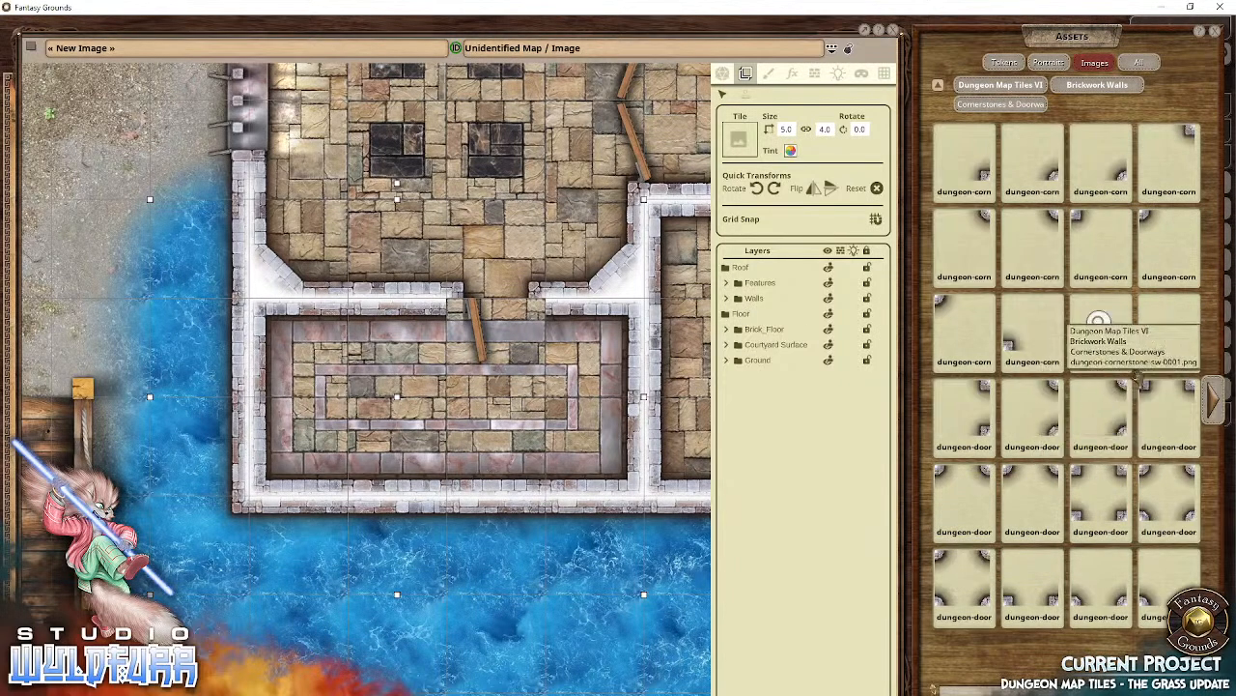
Step: Place a north-type dungeon-doorways piece at the marble room's north doorway and move it into the Walls layer folder
drag(507, 679, 497, 337)
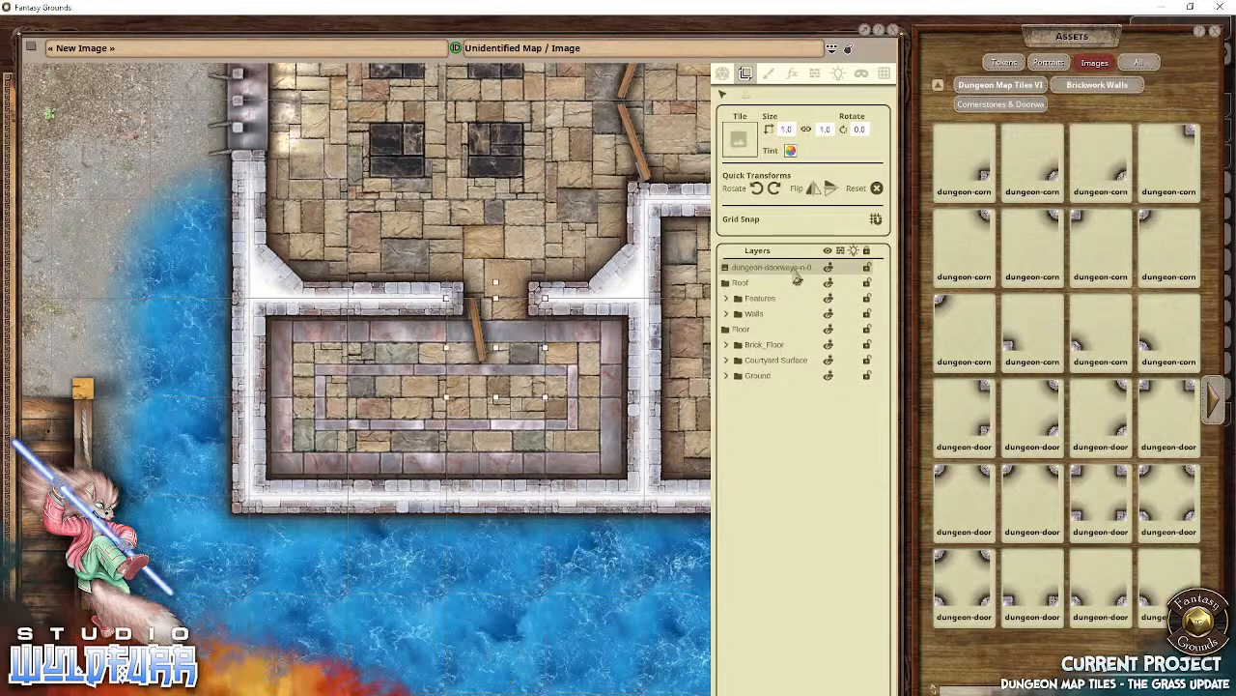
drag(780, 272, 745, 298)
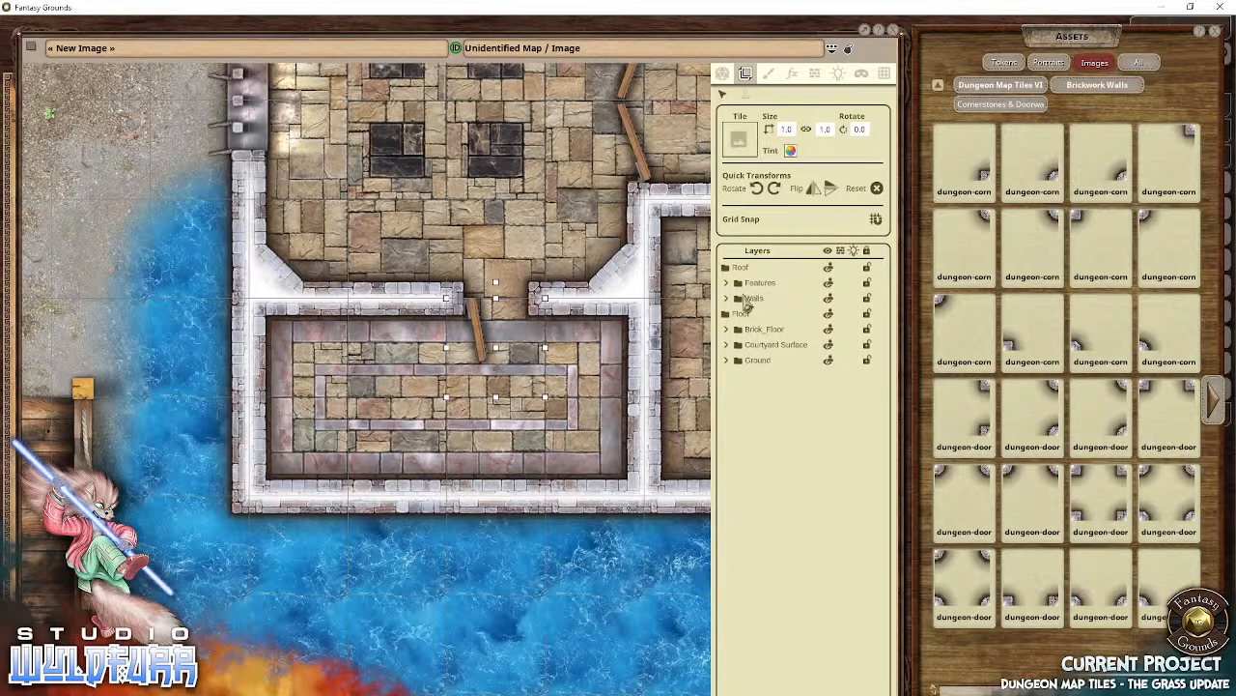
click(425, 635)
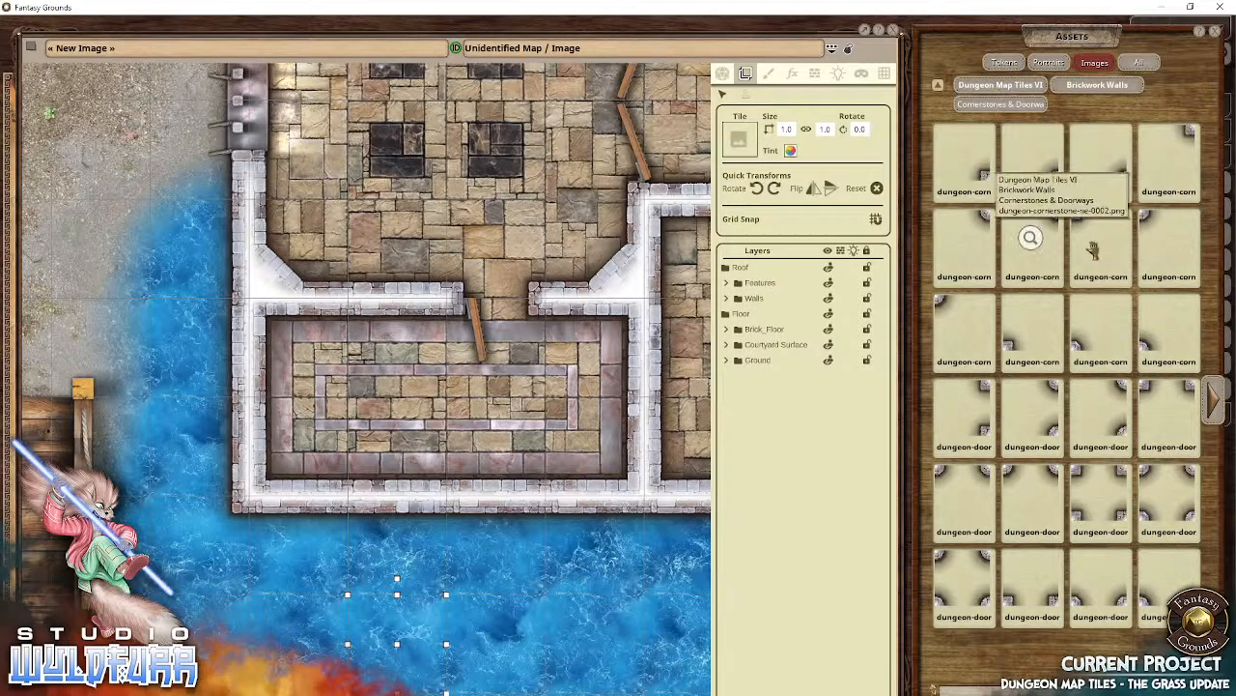
Step: Add a big-window-overlay-n-0001 from Brickwork Walls, rotated 180 degrees, centred on the marble room's south wall
click(1065, 86)
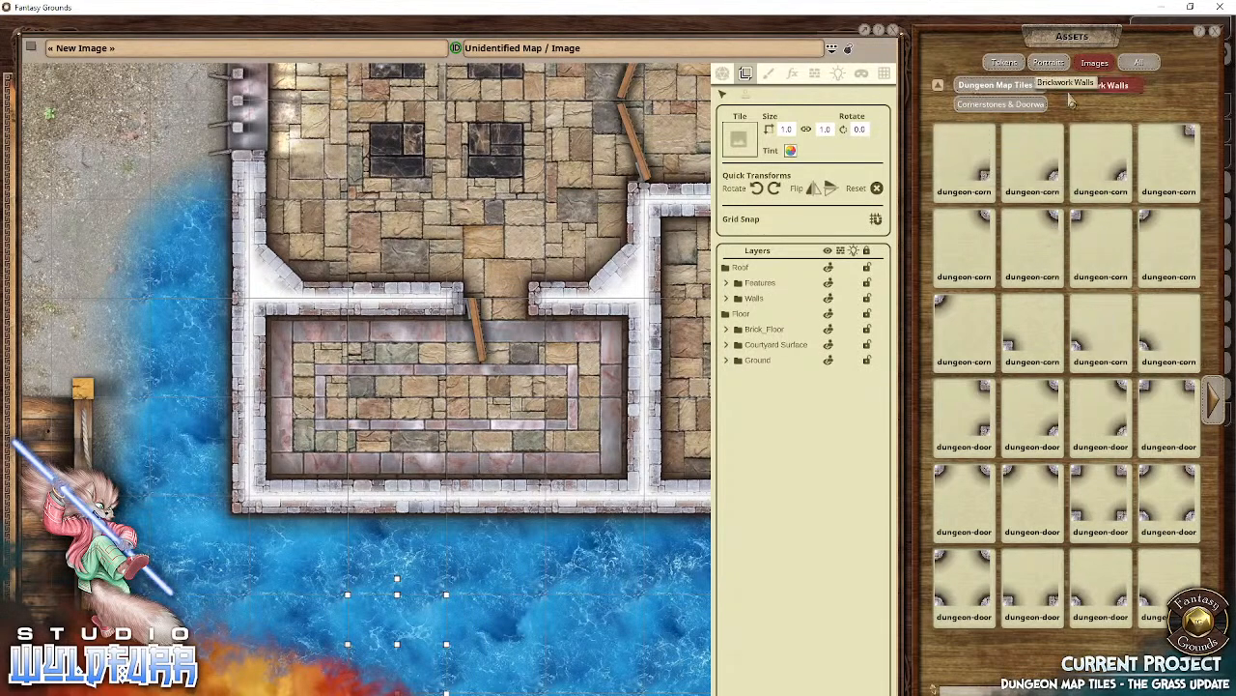
click(1032, 85)
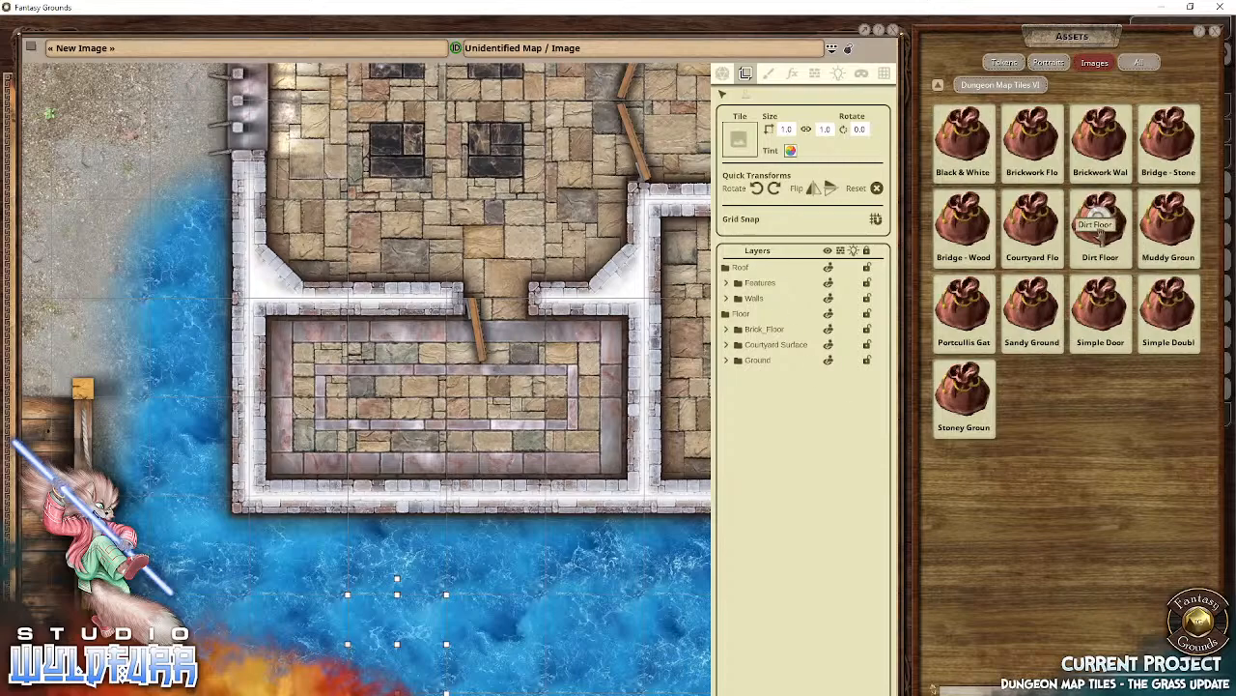
click(1091, 136)
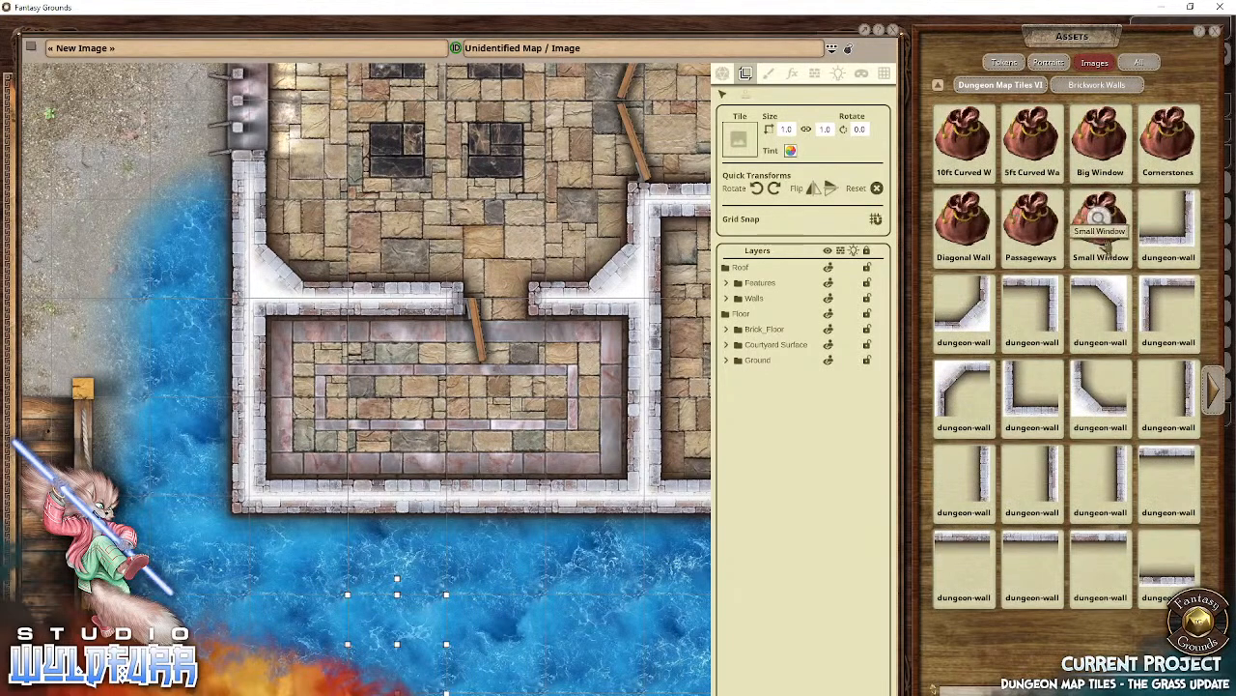
click(1100, 137)
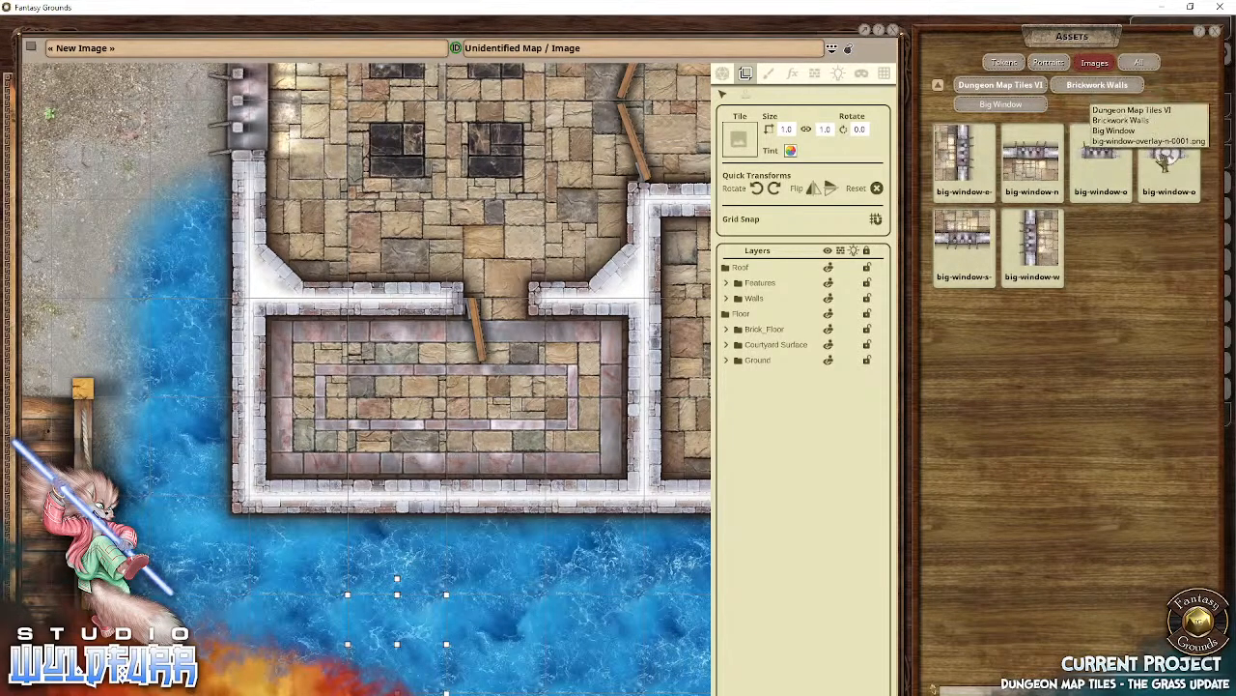
drag(1166, 159, 468, 596)
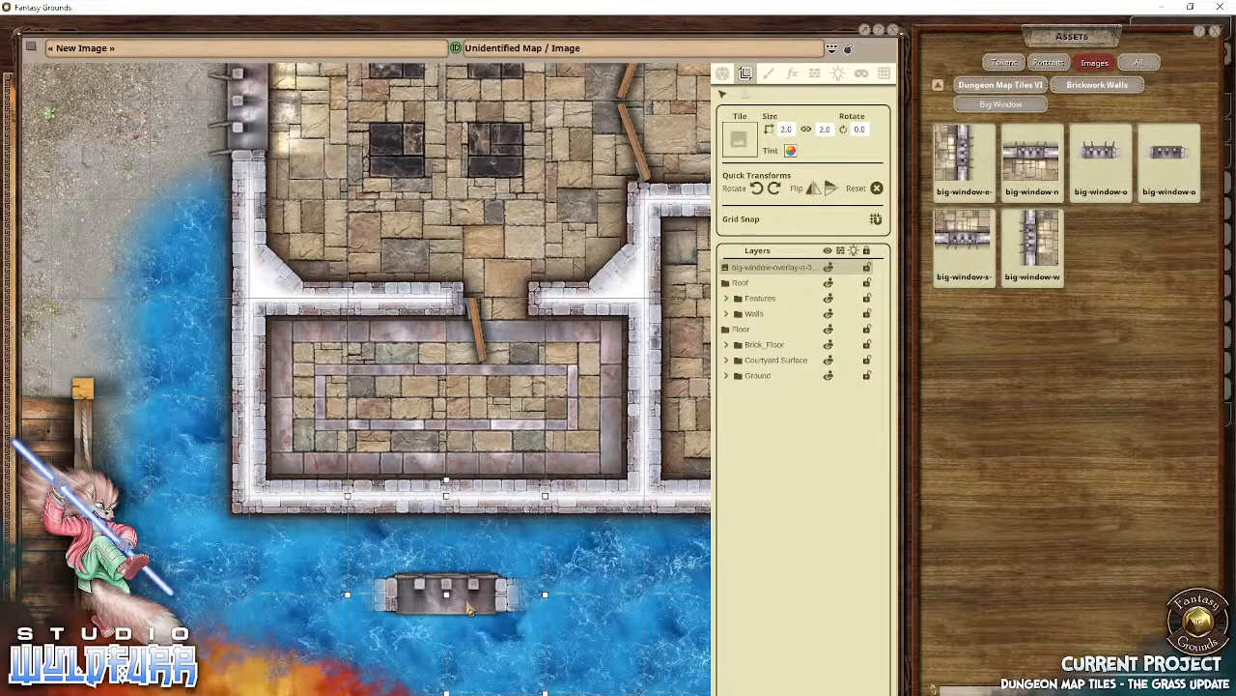
click(775, 188)
click(775, 188)
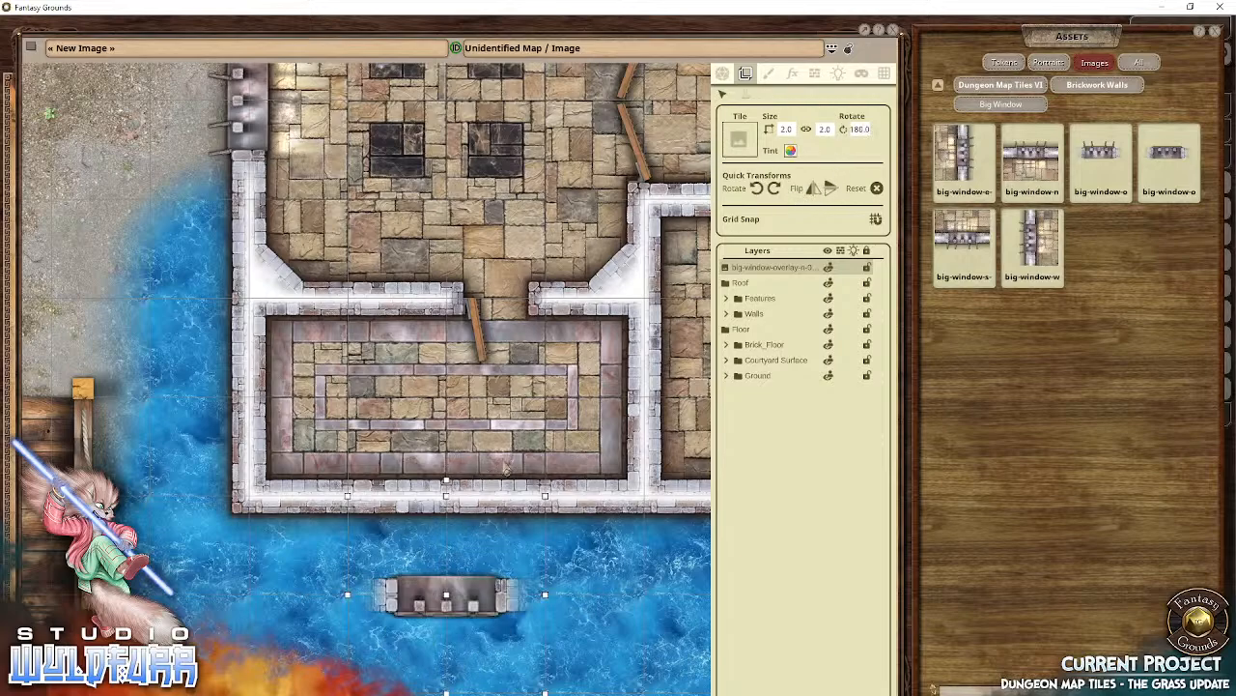
drag(497, 597, 493, 504)
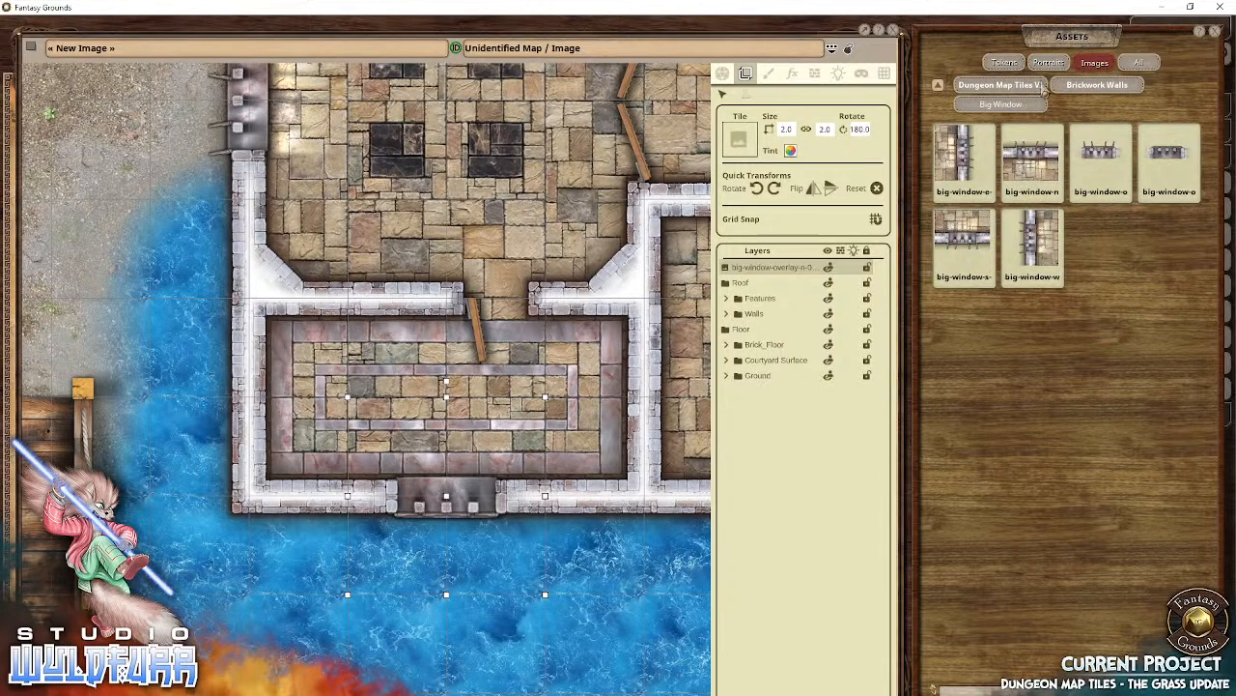
Step: Add a small-window-overlay-n-0001, rotated to 270 degrees, centred on the marble room's west wall
click(1085, 87)
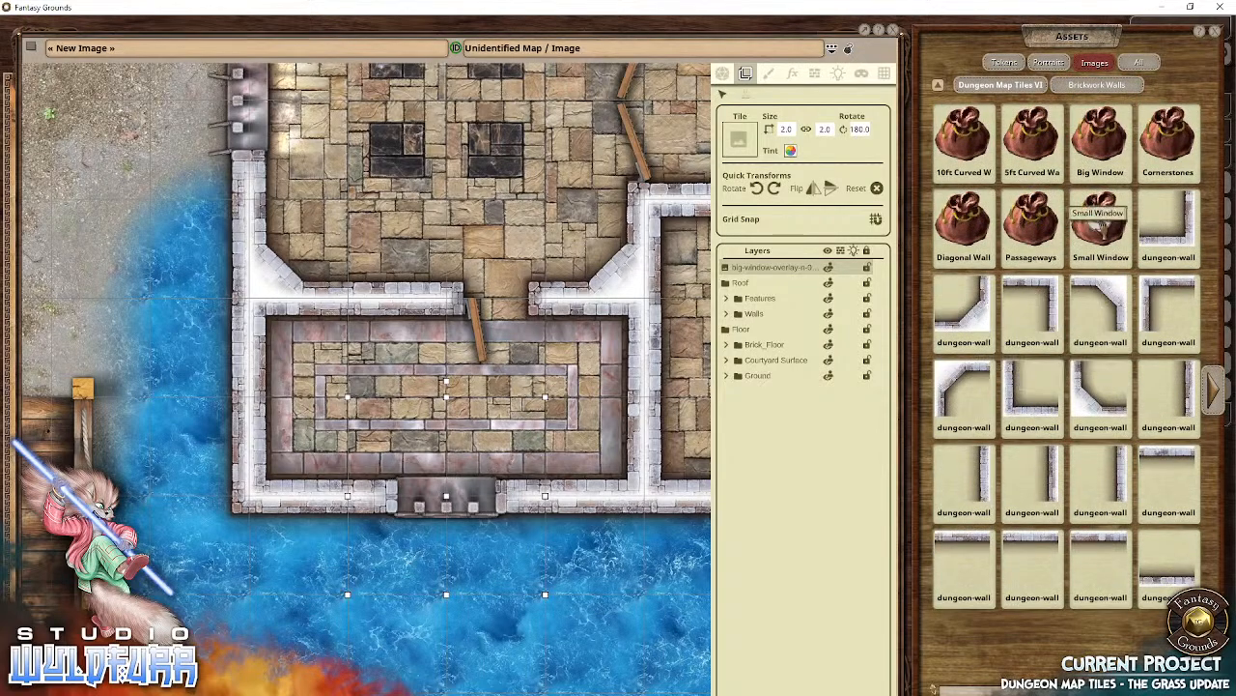
click(1103, 225)
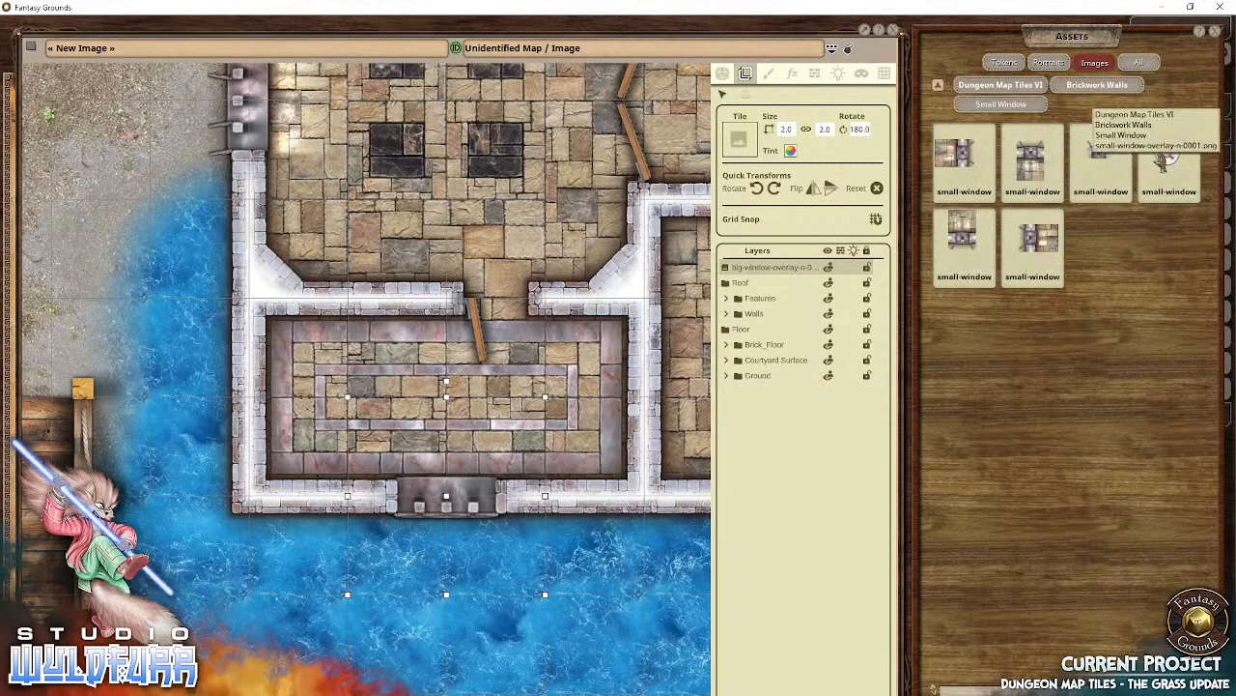
drag(1109, 170, 465, 611)
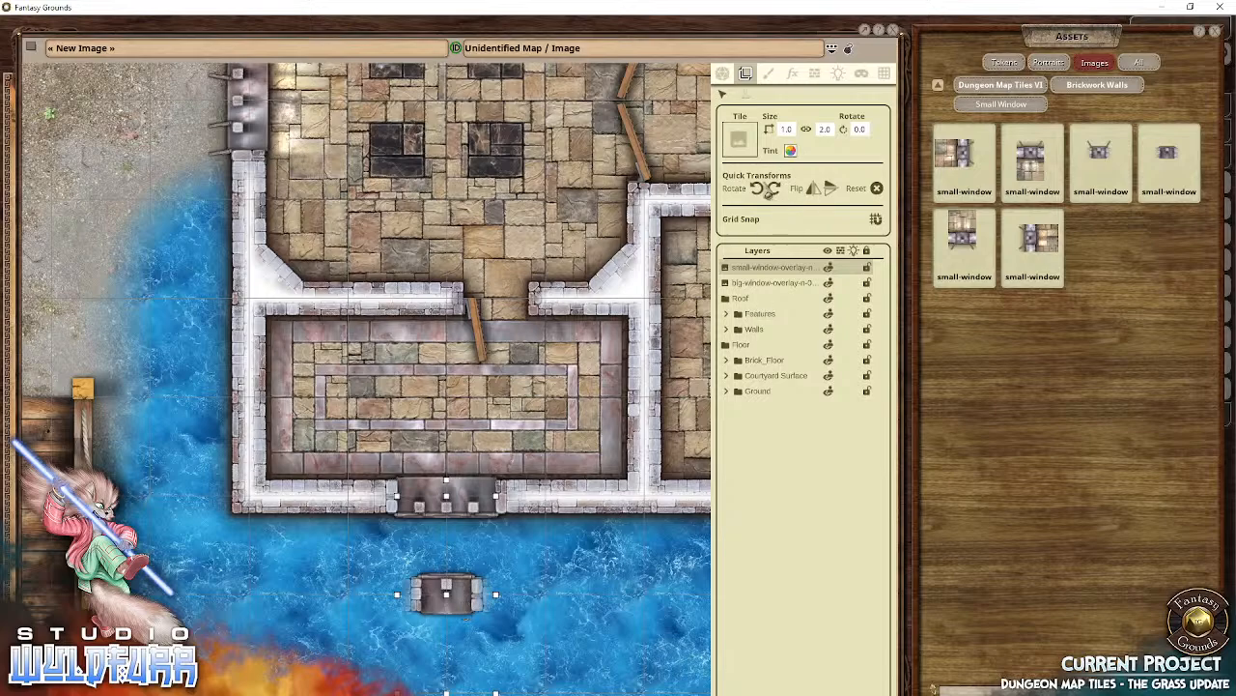
click(759, 189)
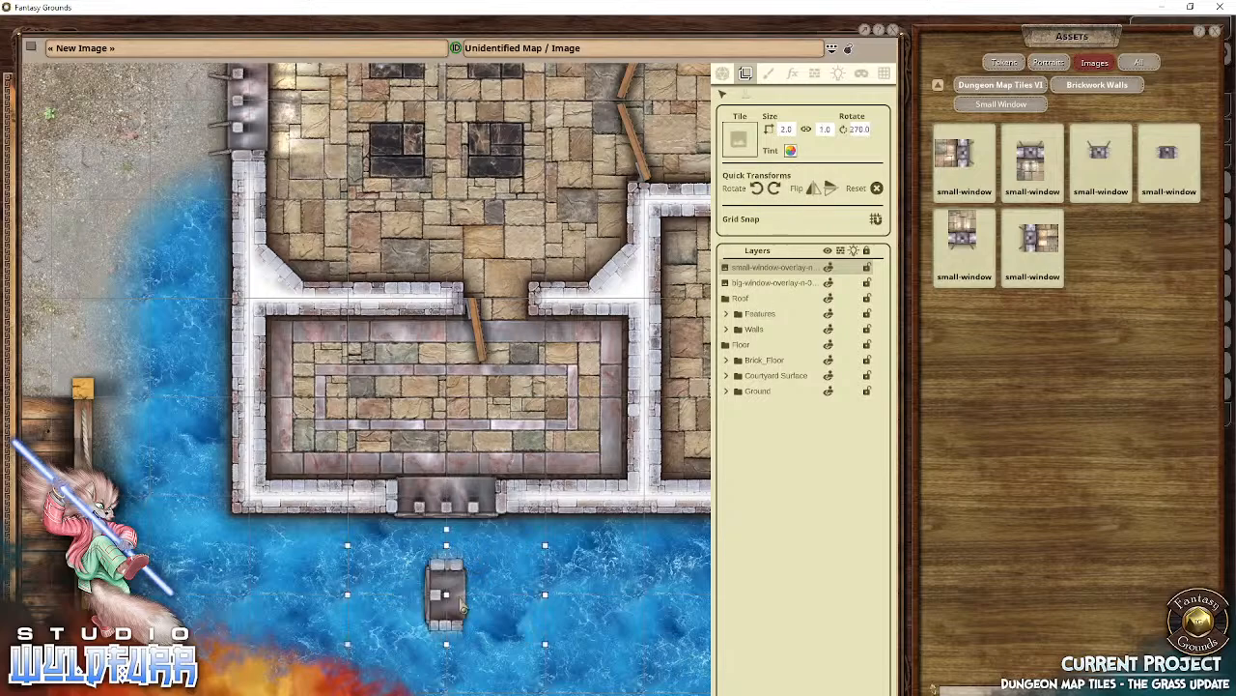
drag(462, 605, 241, 395)
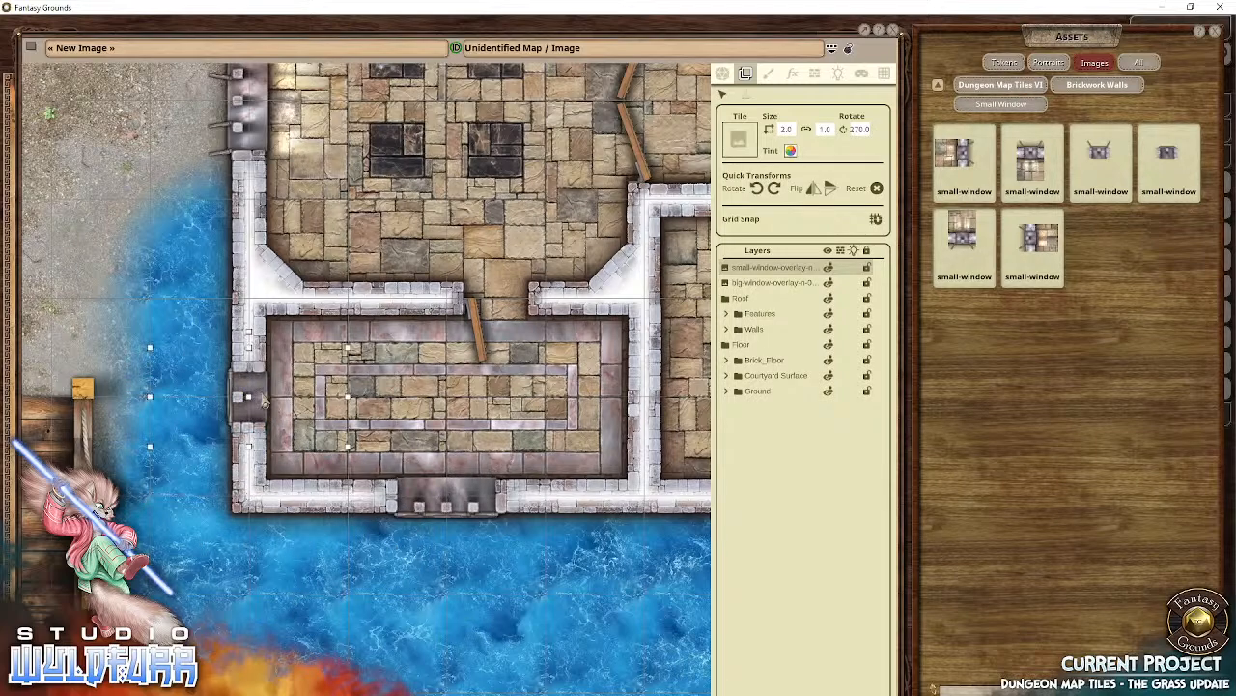
drag(264, 400, 246, 449)
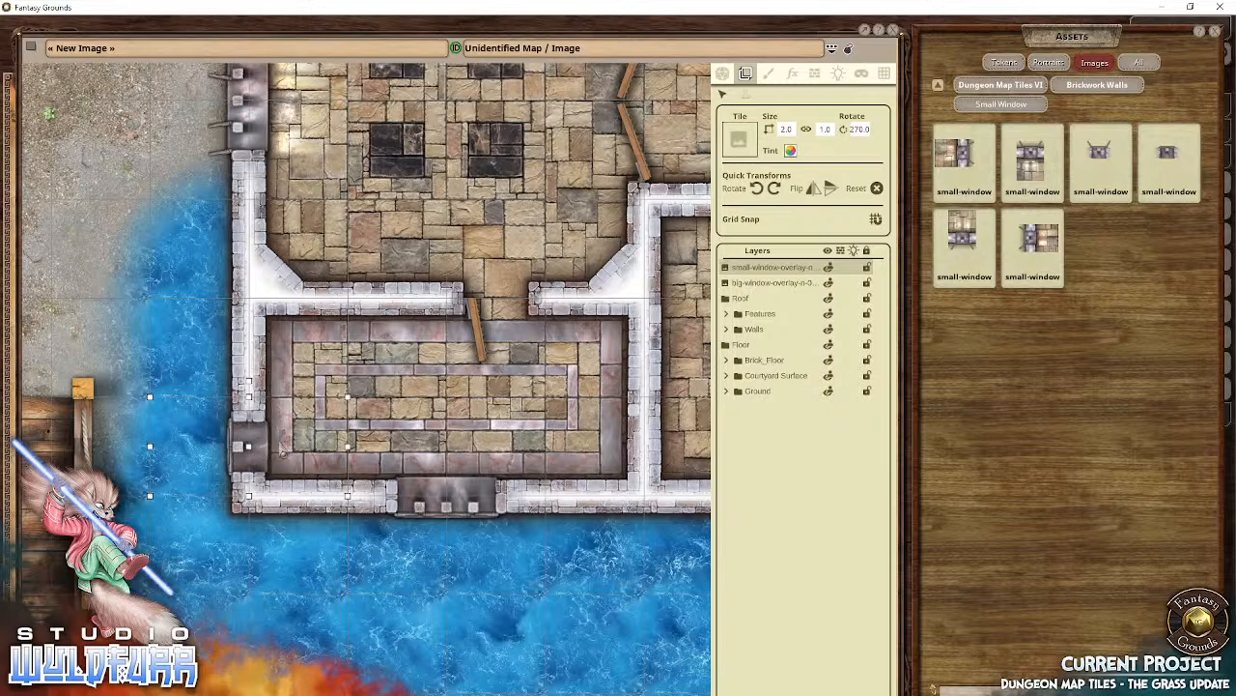
drag(250, 465, 253, 436)
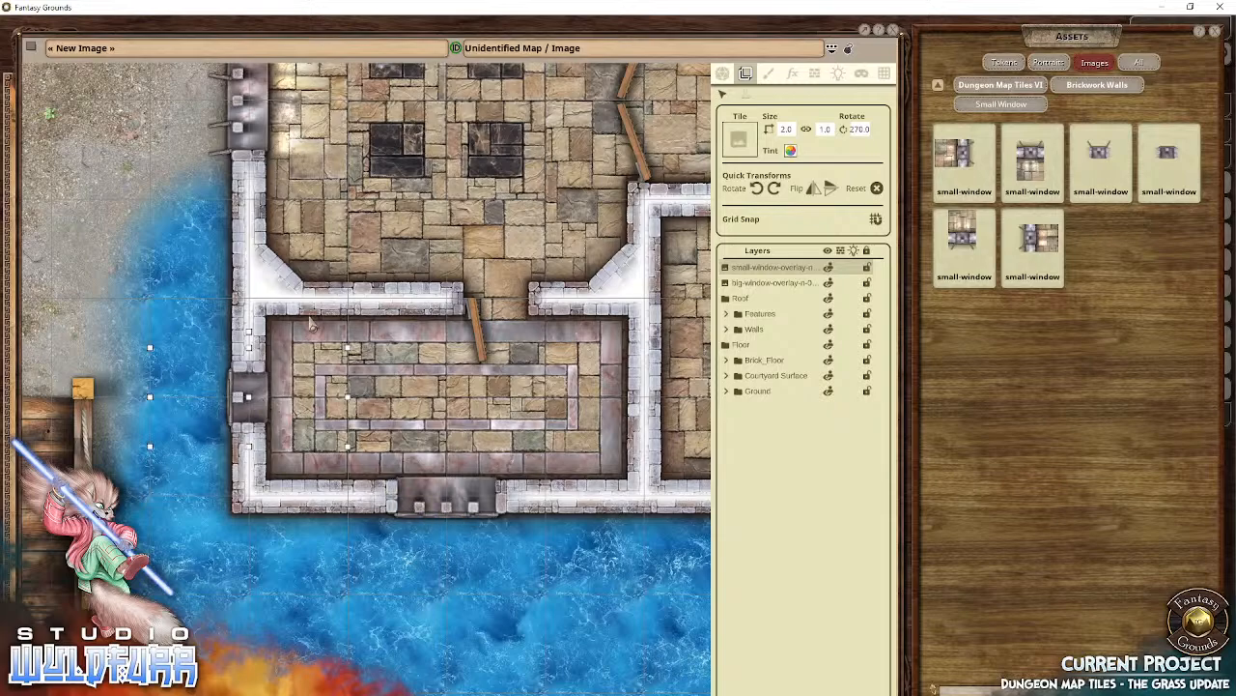
Step: Examine the overall gatehouse layout and the empty area north of the west room
mouse_move(435, 130)
mouse_down()
mouse_move(530, 328)
mouse_move(547, 462)
mouse_move(452, 133)
mouse_up()
drag(465, 355, 405, 352)
scroll(396, 350, down, 5)
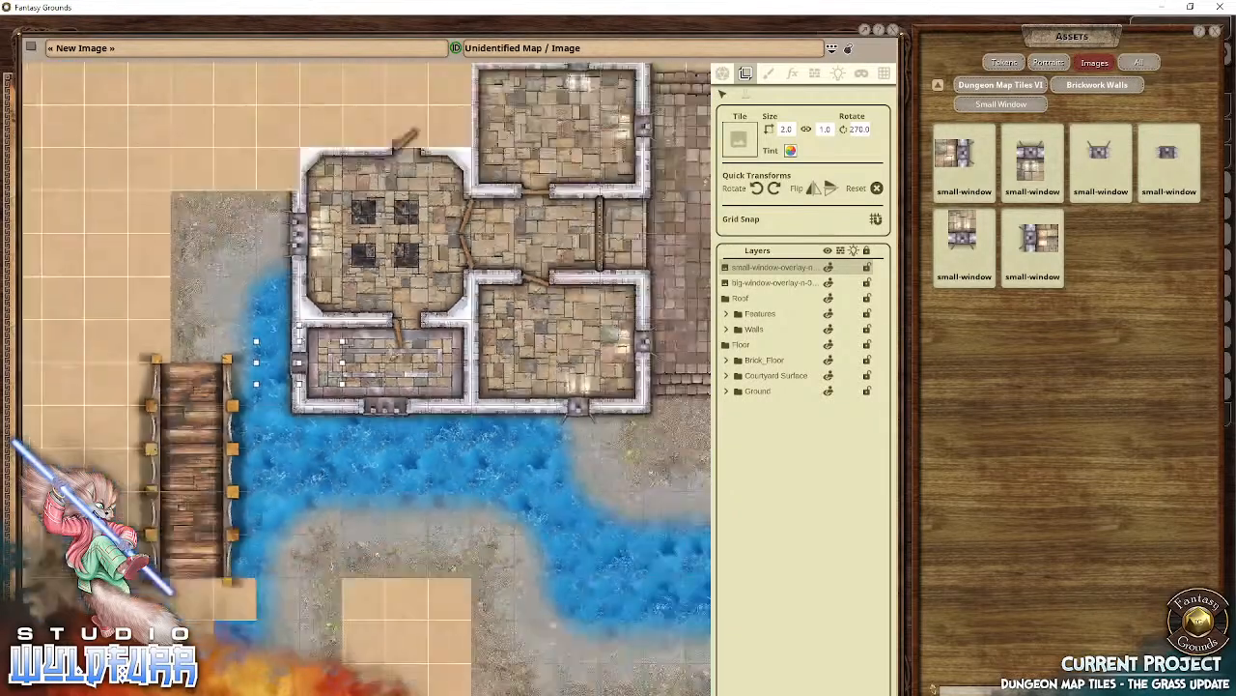
scroll(405, 353, down, 2)
drag(479, 333, 490, 466)
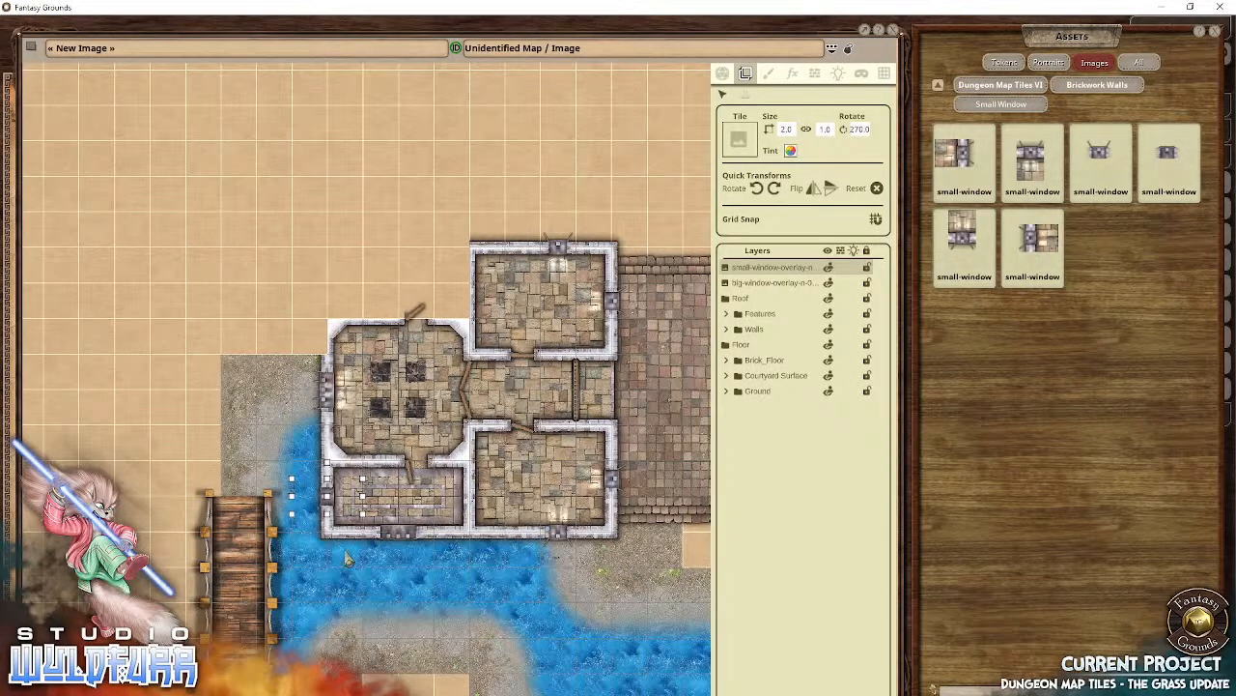
scroll(444, 452, up, 5)
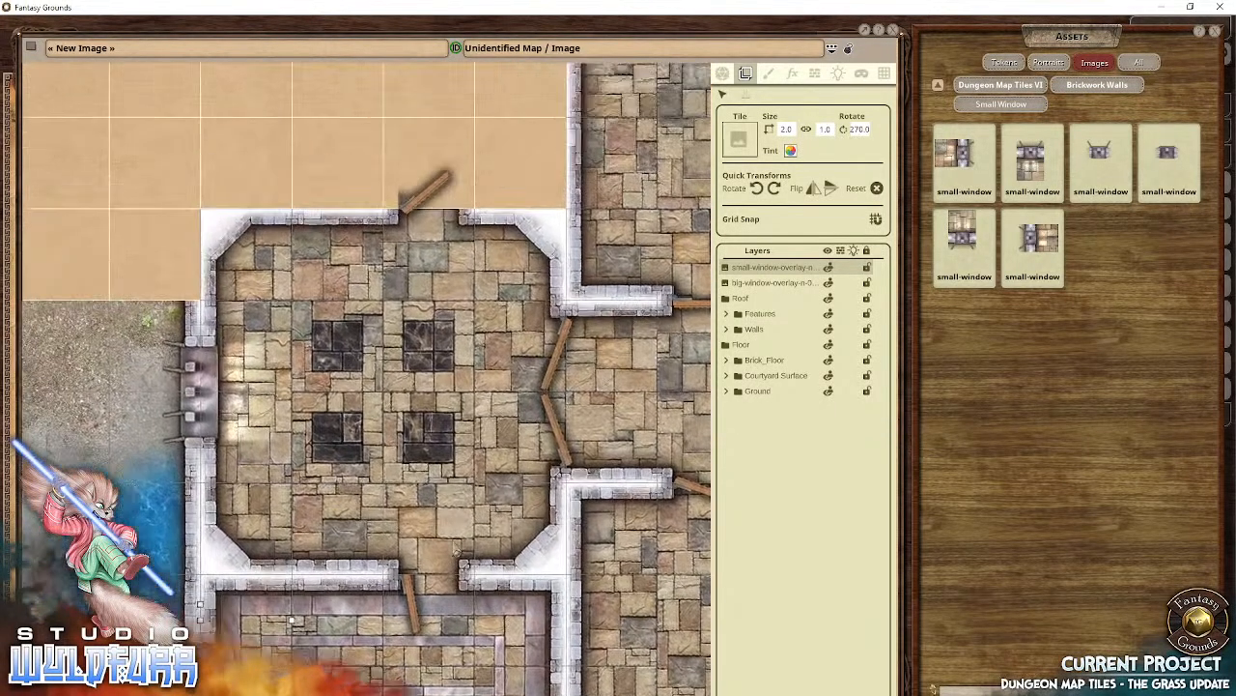
scroll(415, 435, down, 4)
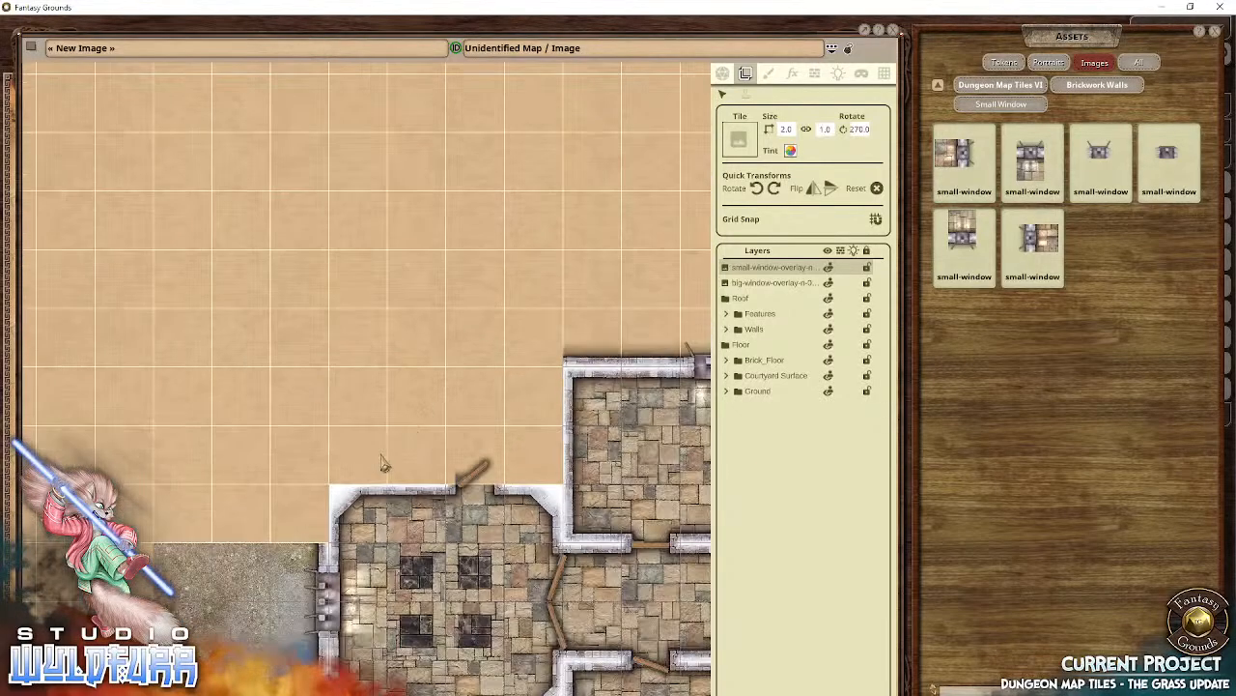
drag(489, 419, 547, 387)
scroll(502, 573, up, 4)
scroll(425, 384, up, 2)
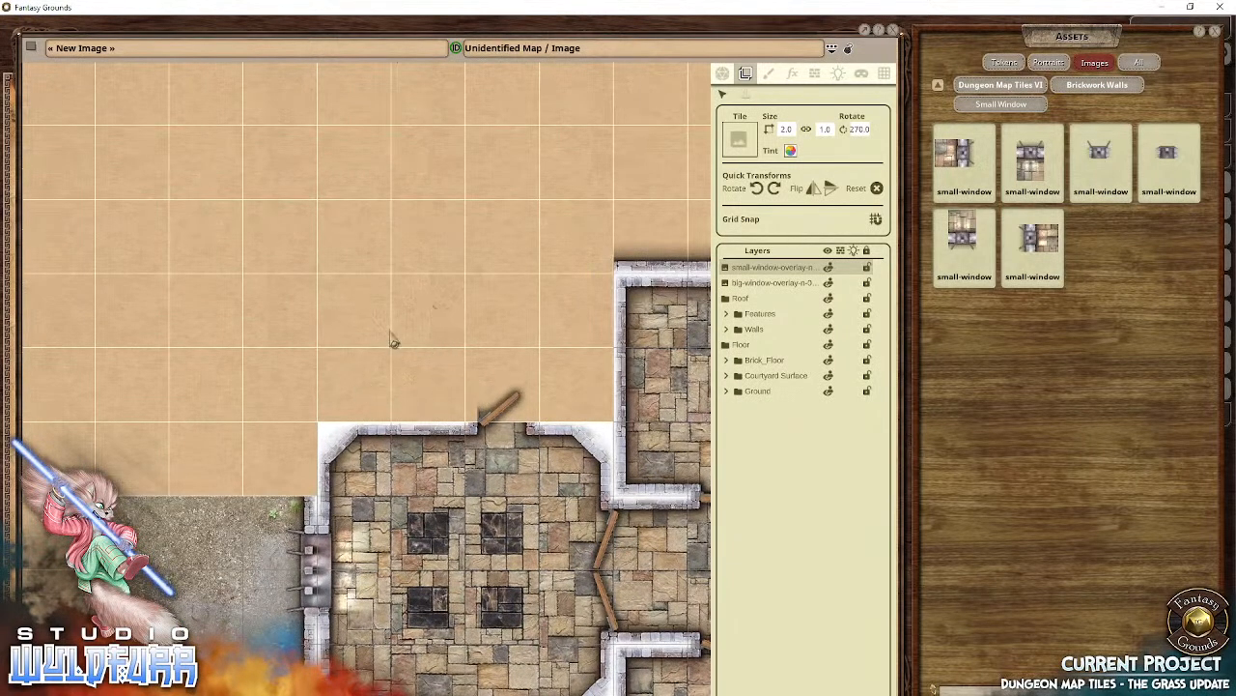
scroll(409, 384, up, 2)
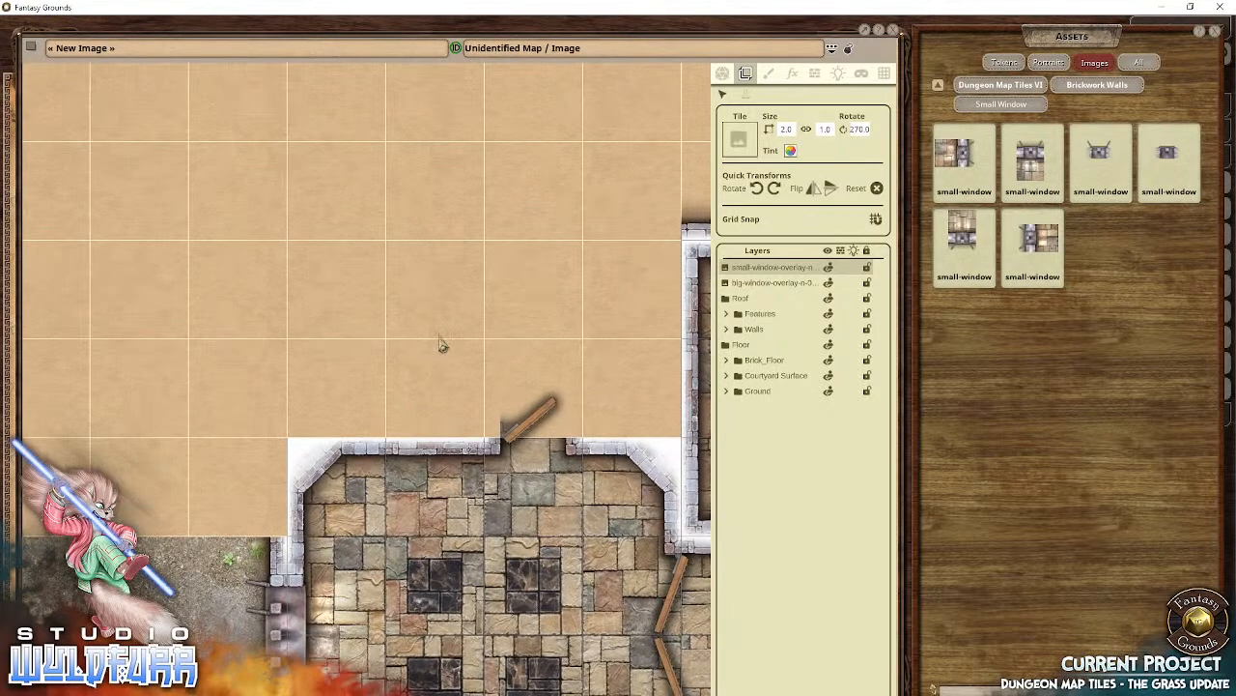
scroll(564, 321, up, 3)
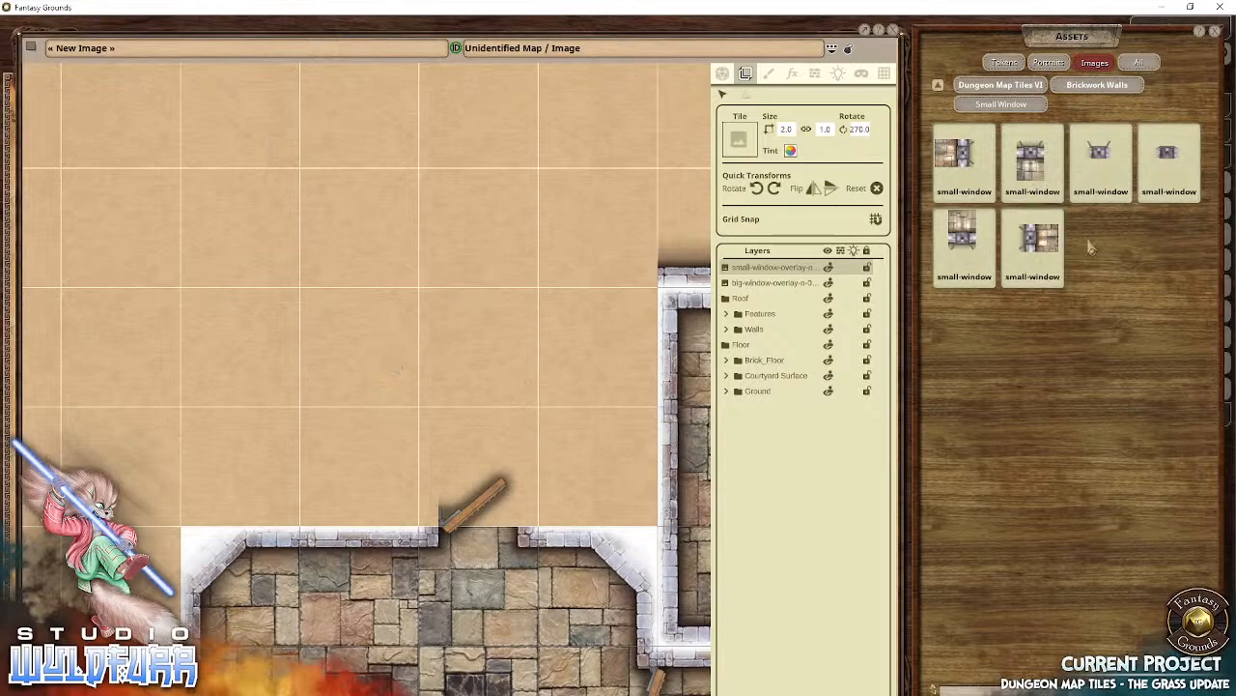
Step: Place Brickwork Walls north-east and south-east corner pieces and dungeon-wall-w-0002 around the area outside the brick room's open north door
click(1082, 86)
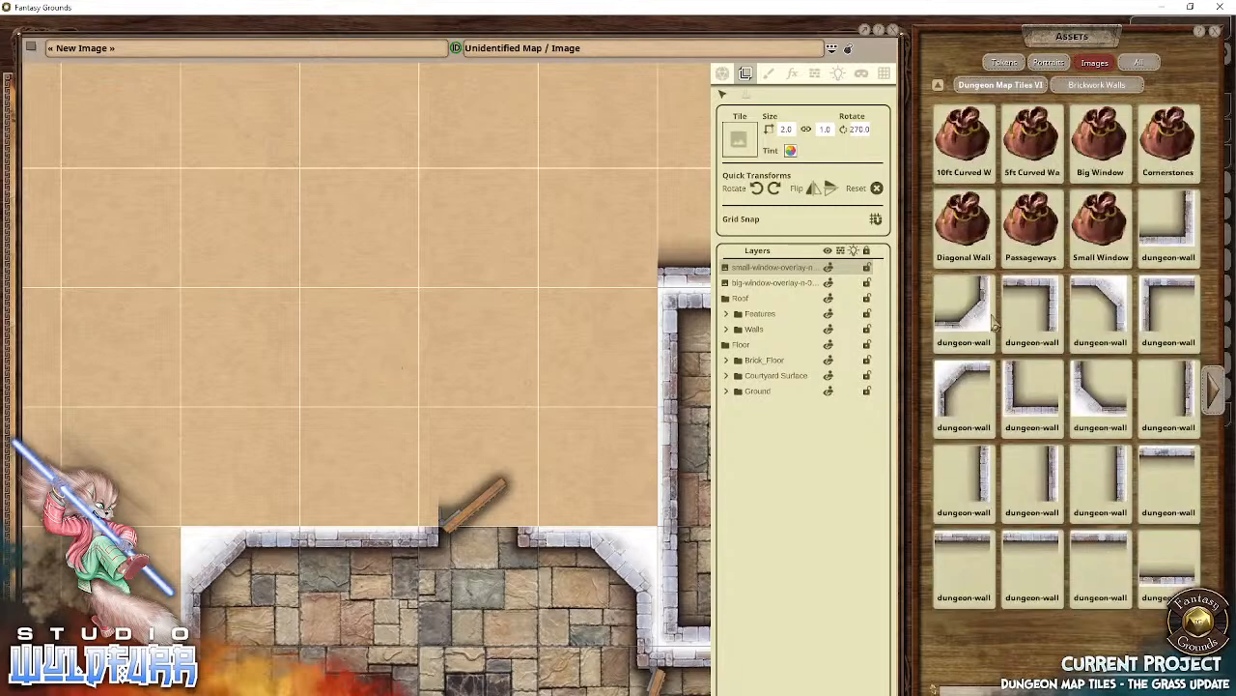
drag(1029, 308, 610, 329)
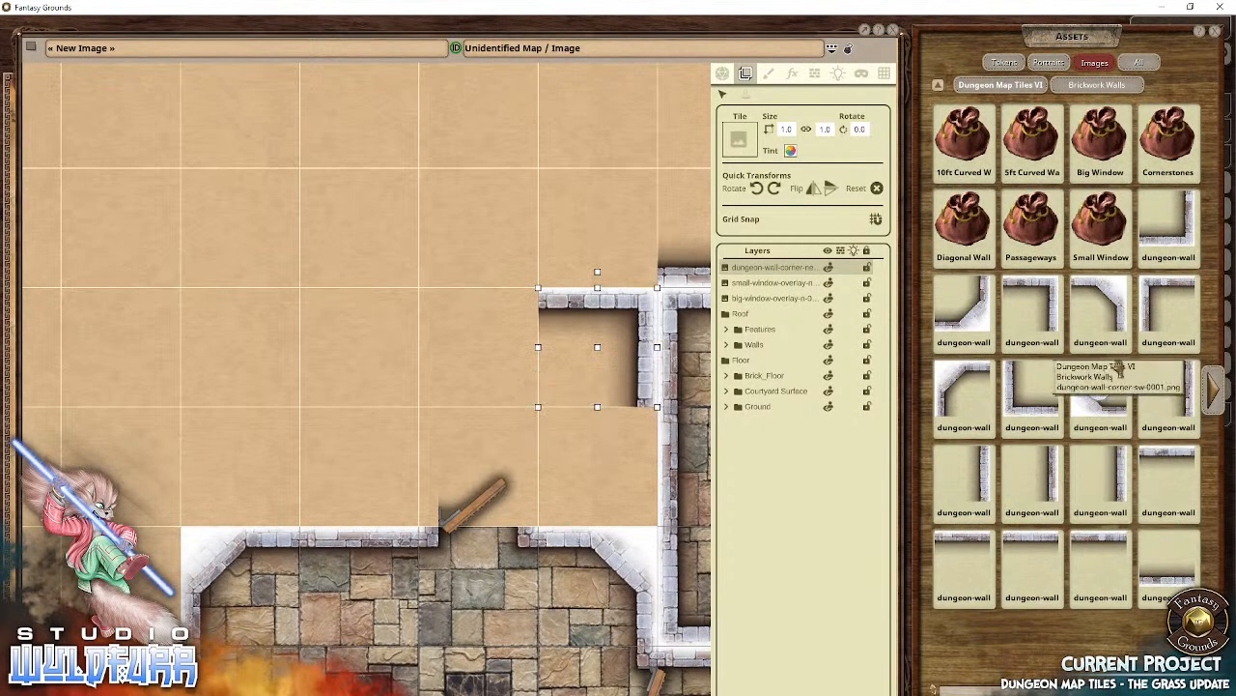
drag(1172, 220, 593, 454)
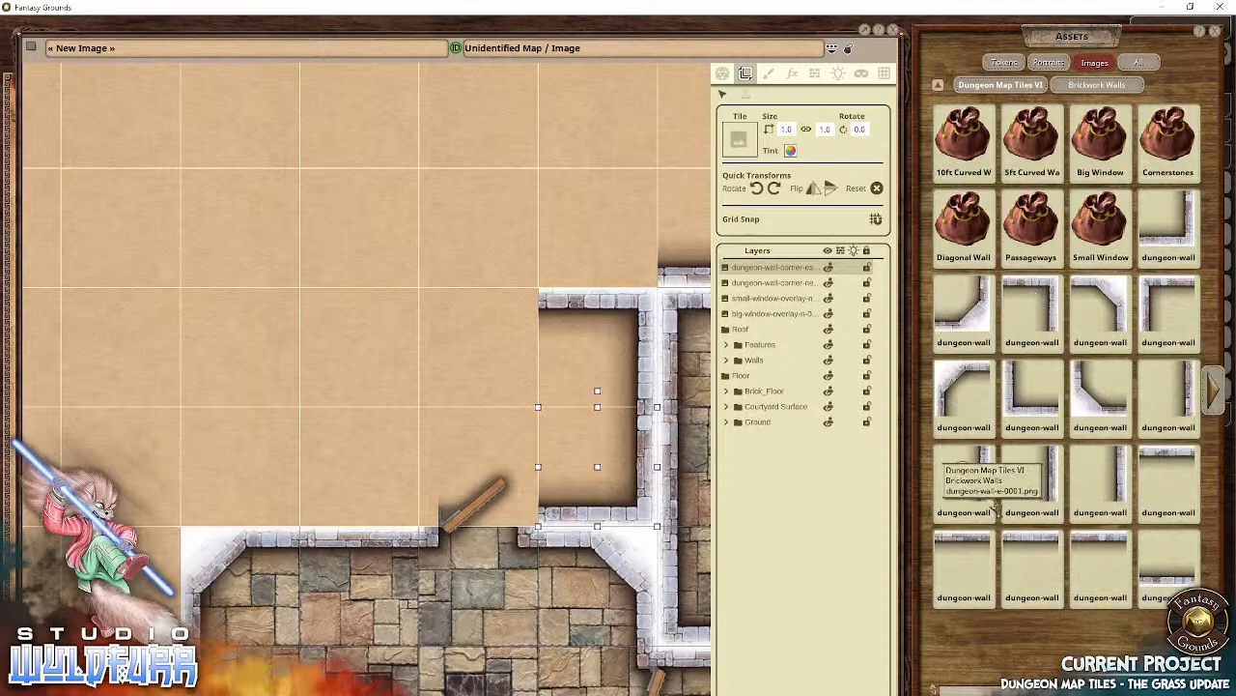
click(1216, 394)
drag(1019, 228, 459, 456)
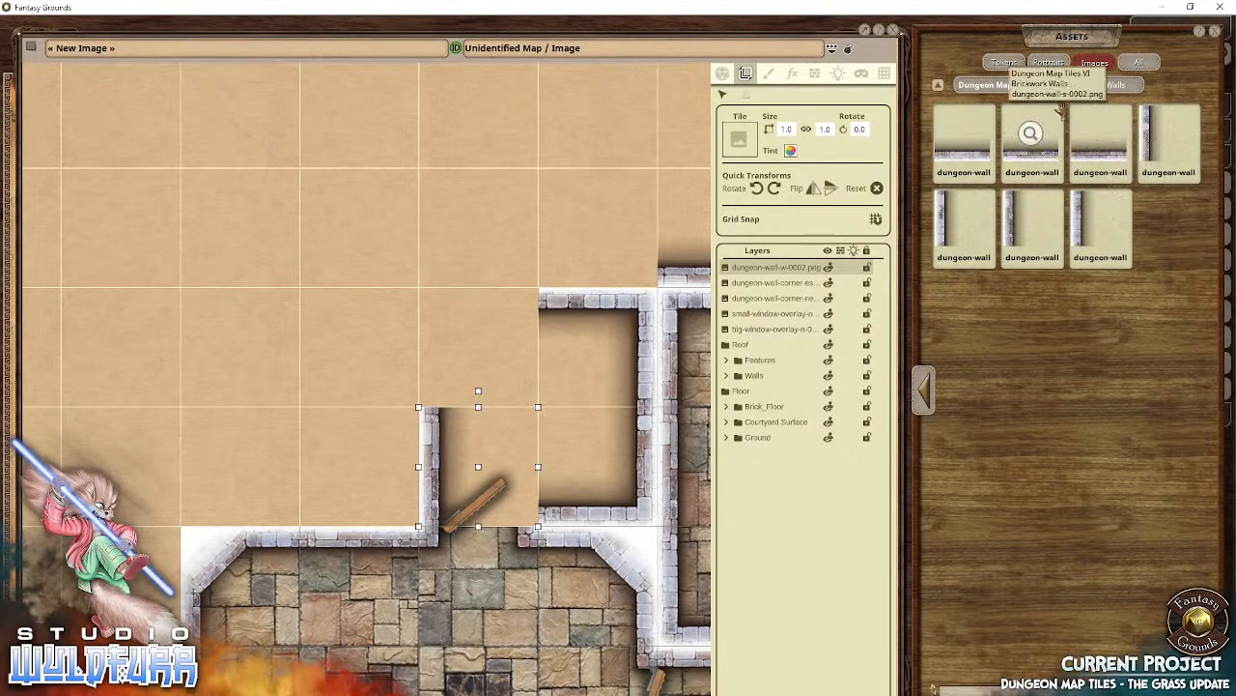
Step: Add dungeon-wall-n-0002 west of the new north-east corner, and file the six loose wall and window layers in the Walls folder
click(1028, 90)
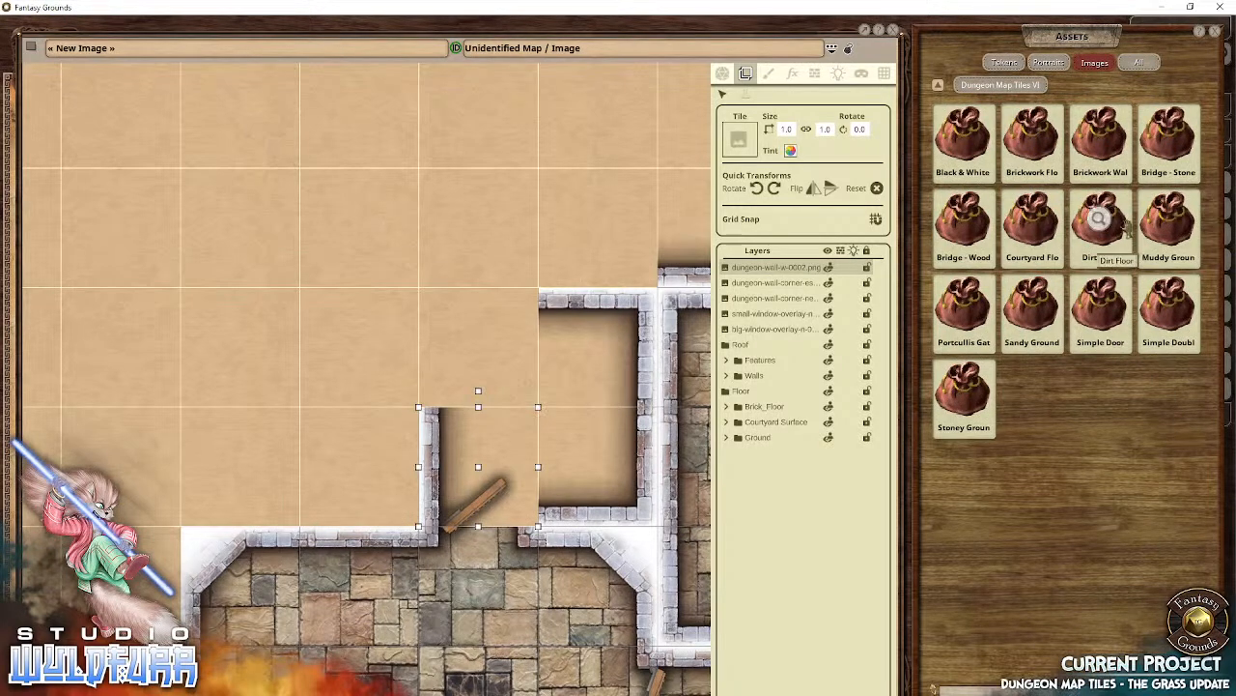
click(1091, 147)
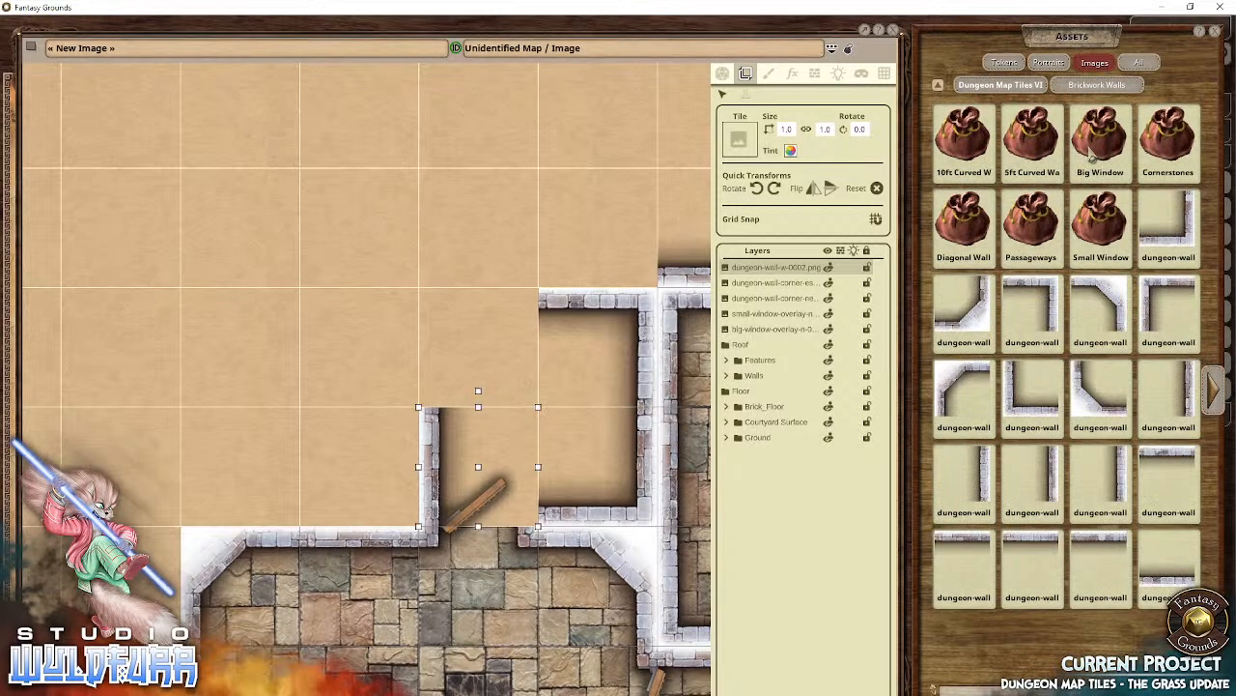
drag(1029, 555, 486, 333)
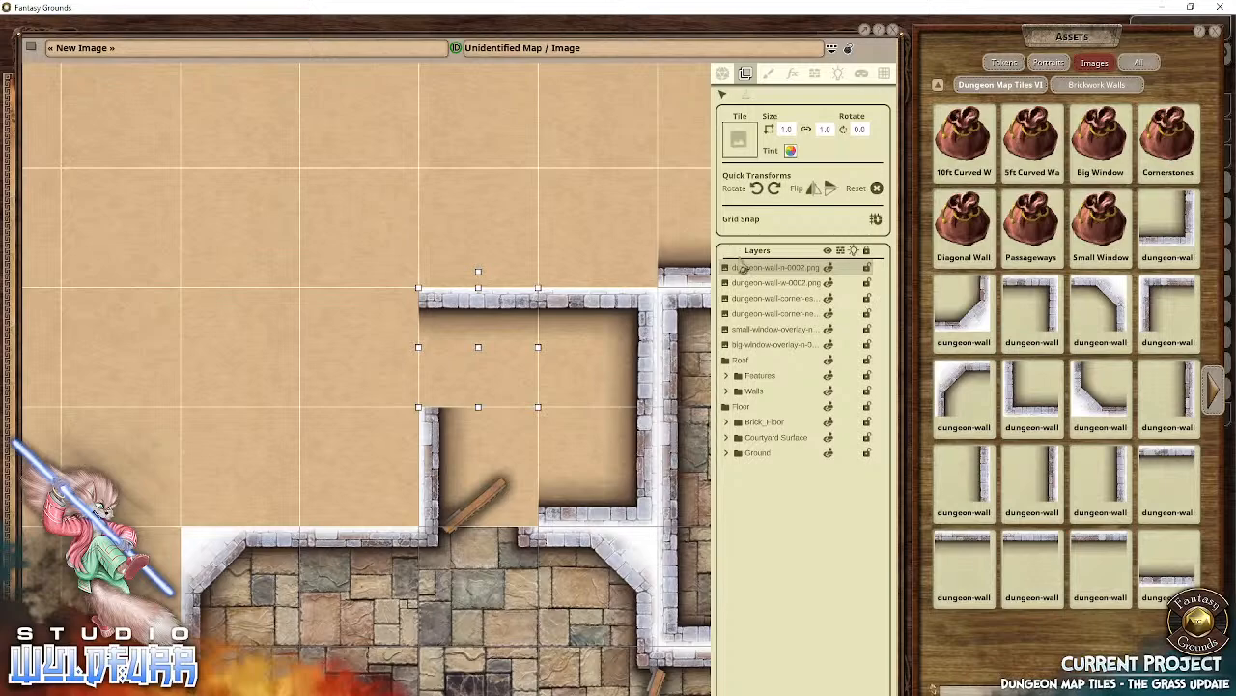
shift+click(777, 348)
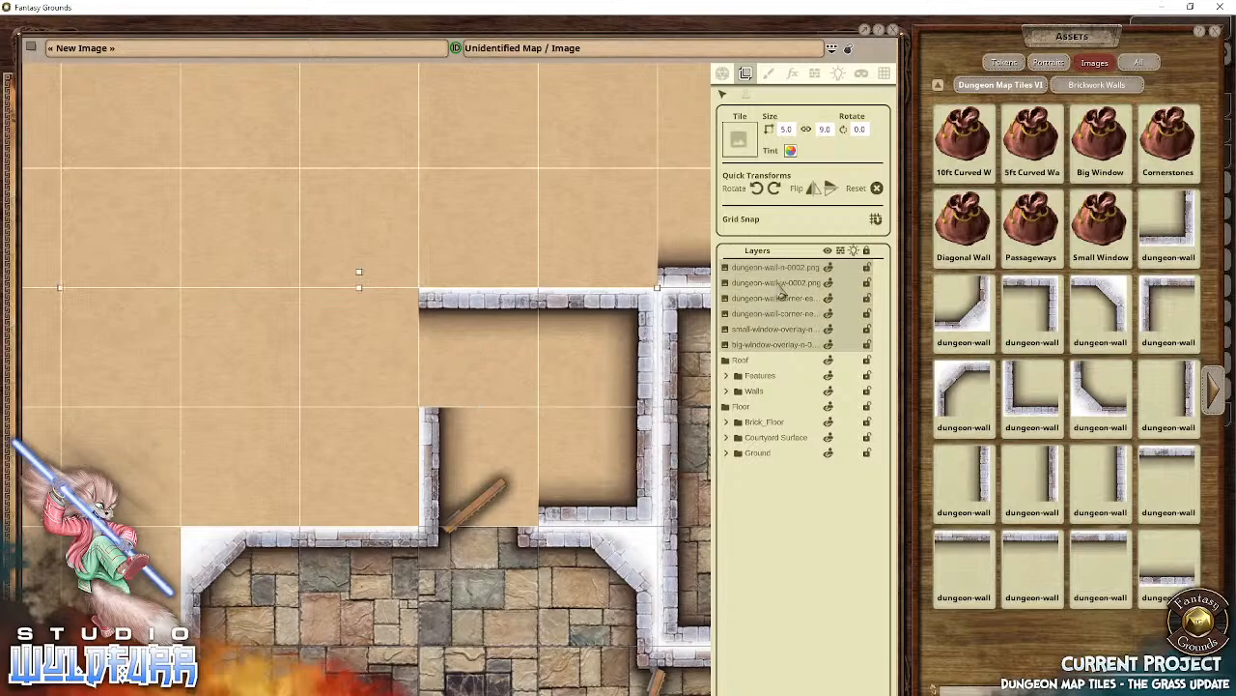
mouse_move(780, 294)
mouse_down()
mouse_move(773, 538)
mouse_move(774, 332)
mouse_move(762, 306)
mouse_up()
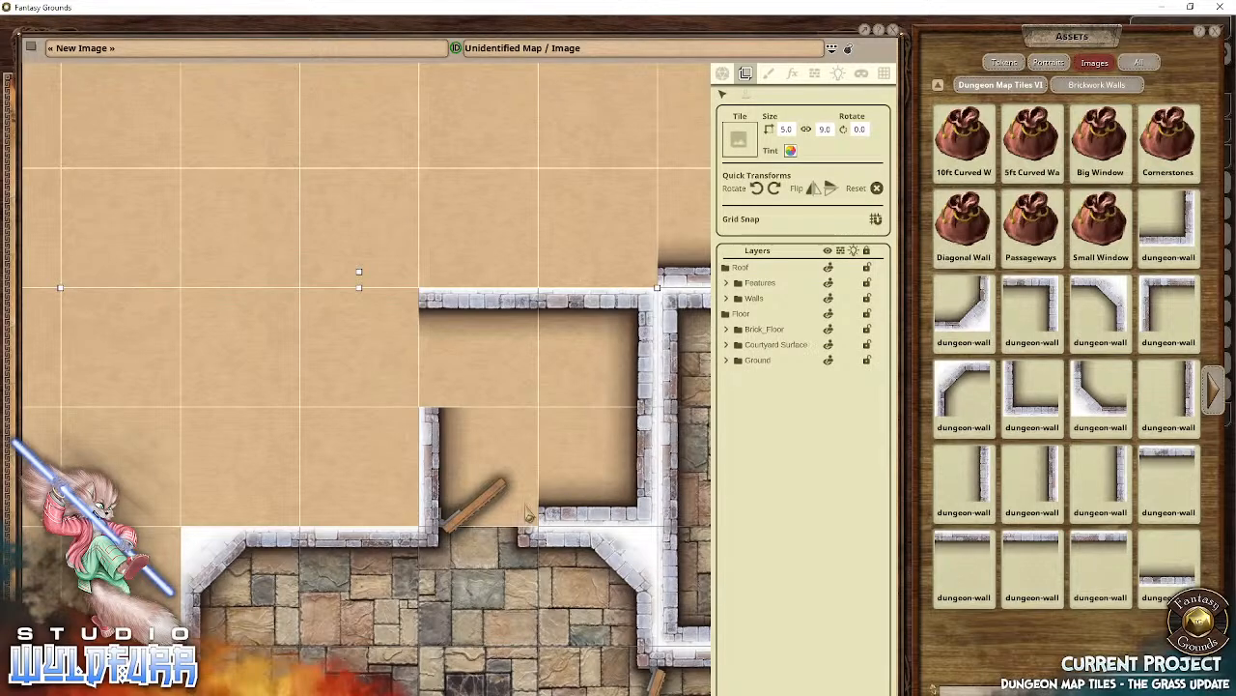
Step: Place a square dungeon-cornerstone-es-0000 at the wall end east of the open north door and move it into the Walls folder
click(1165, 141)
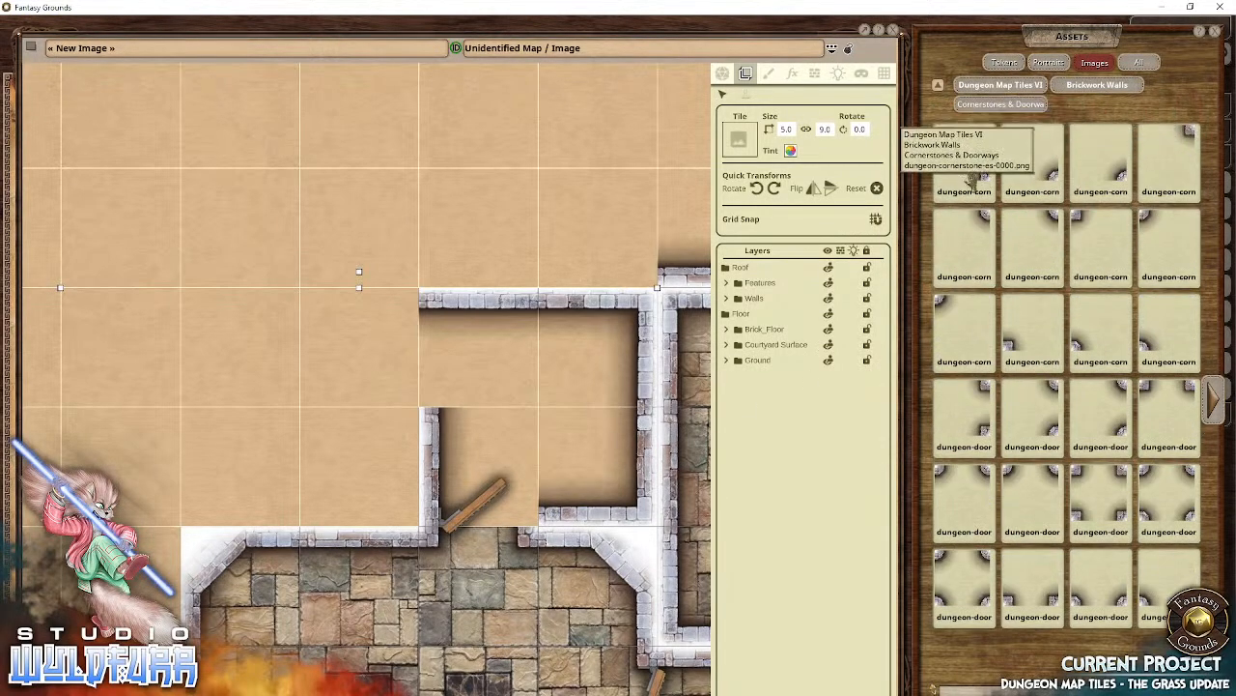
drag(916, 179, 500, 204)
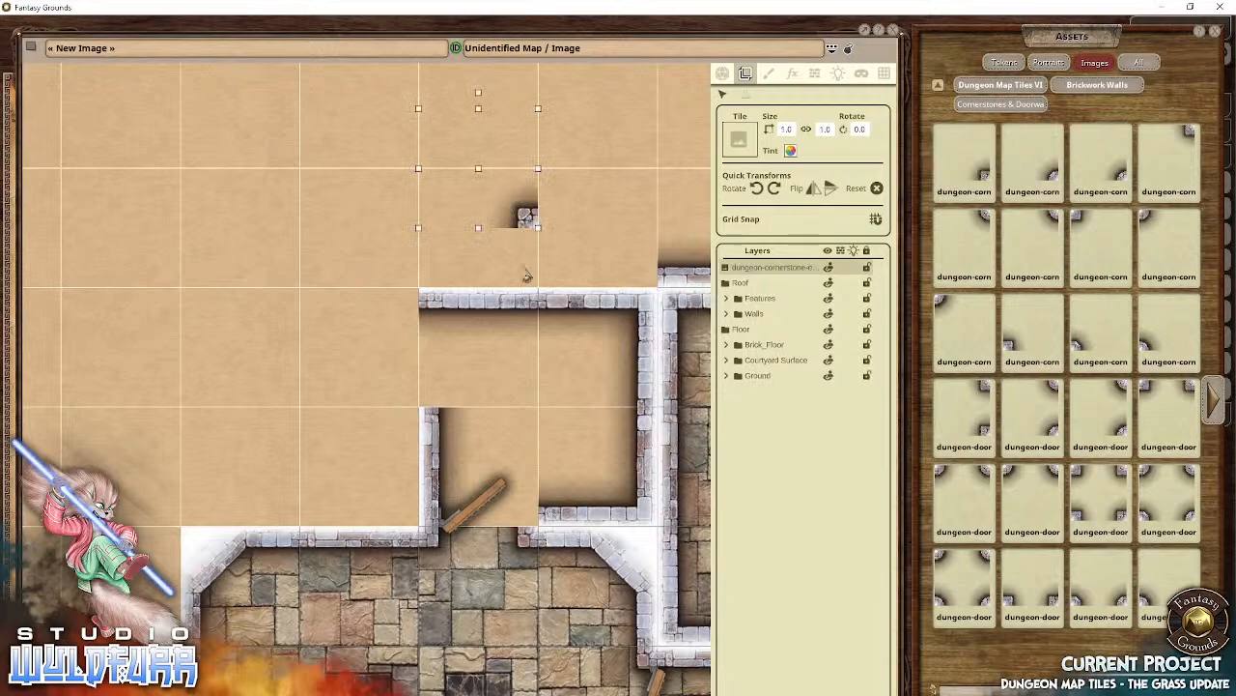
drag(526, 275, 526, 570)
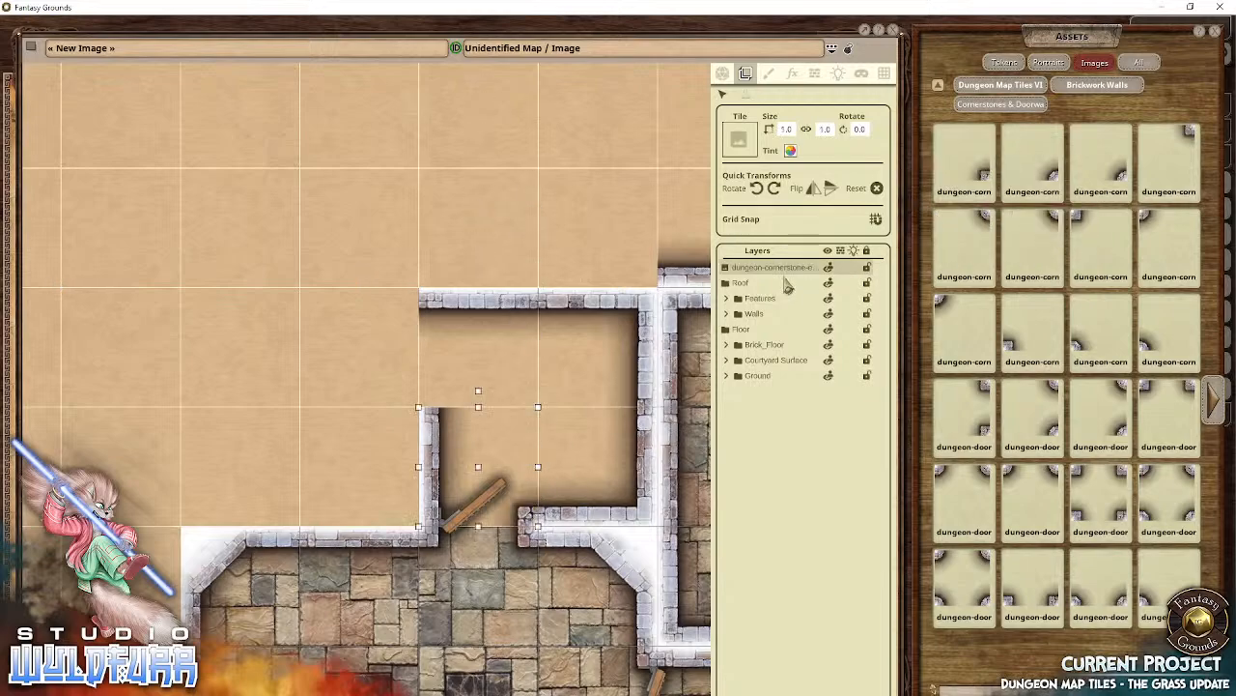
drag(774, 275, 761, 303)
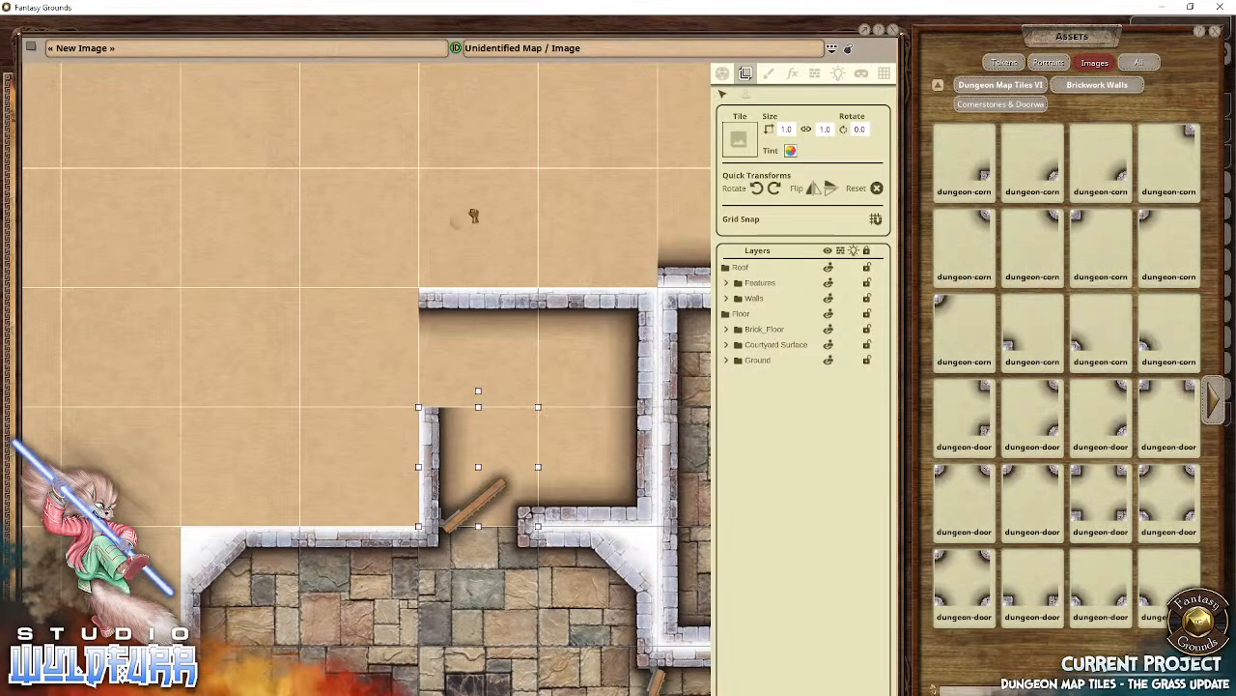
Step: Cap the short west wall's north end with a rounded cornerstone, and place a square east-south cornerstone at the building's outer northwest corner
drag(473, 216, 474, 219)
drag(429, 278, 429, 394)
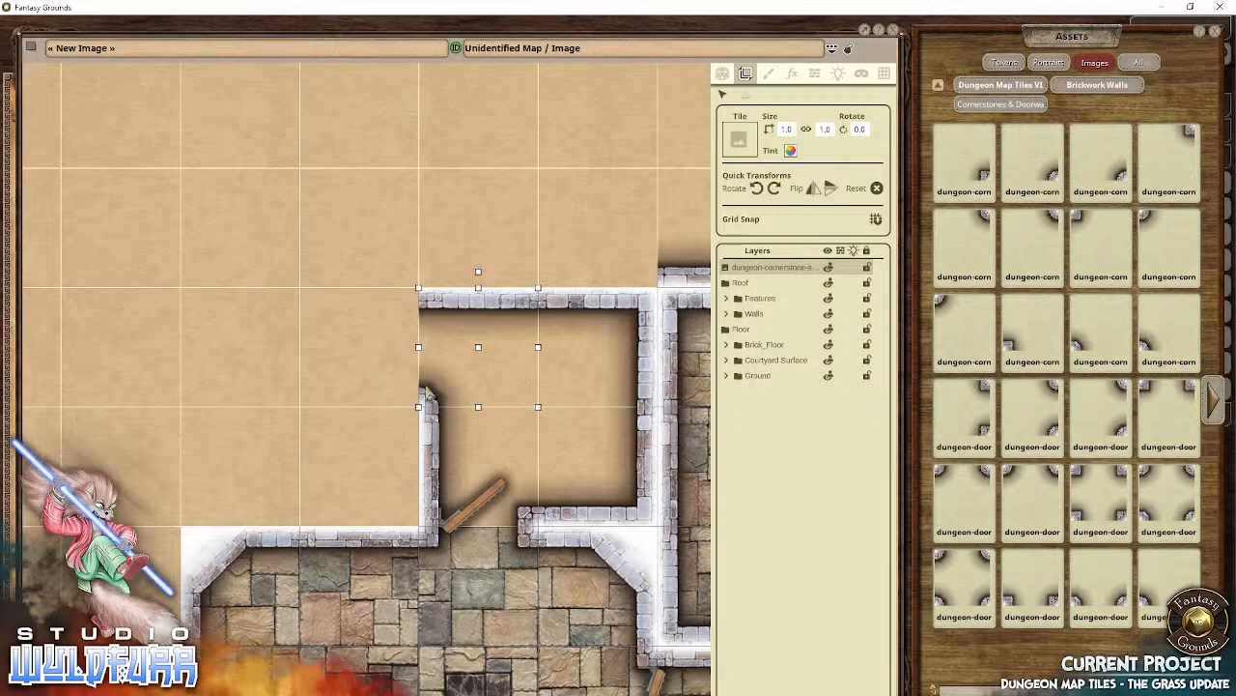
drag(270, 395, 409, 394)
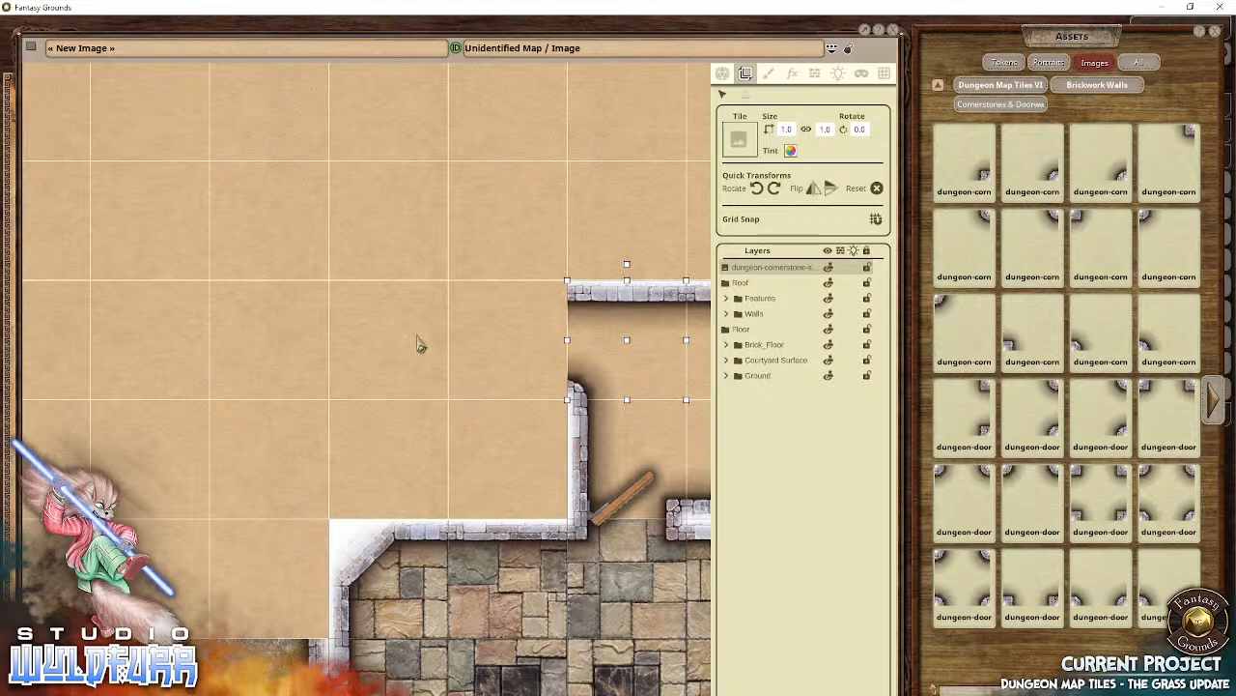
drag(502, 336, 453, 382)
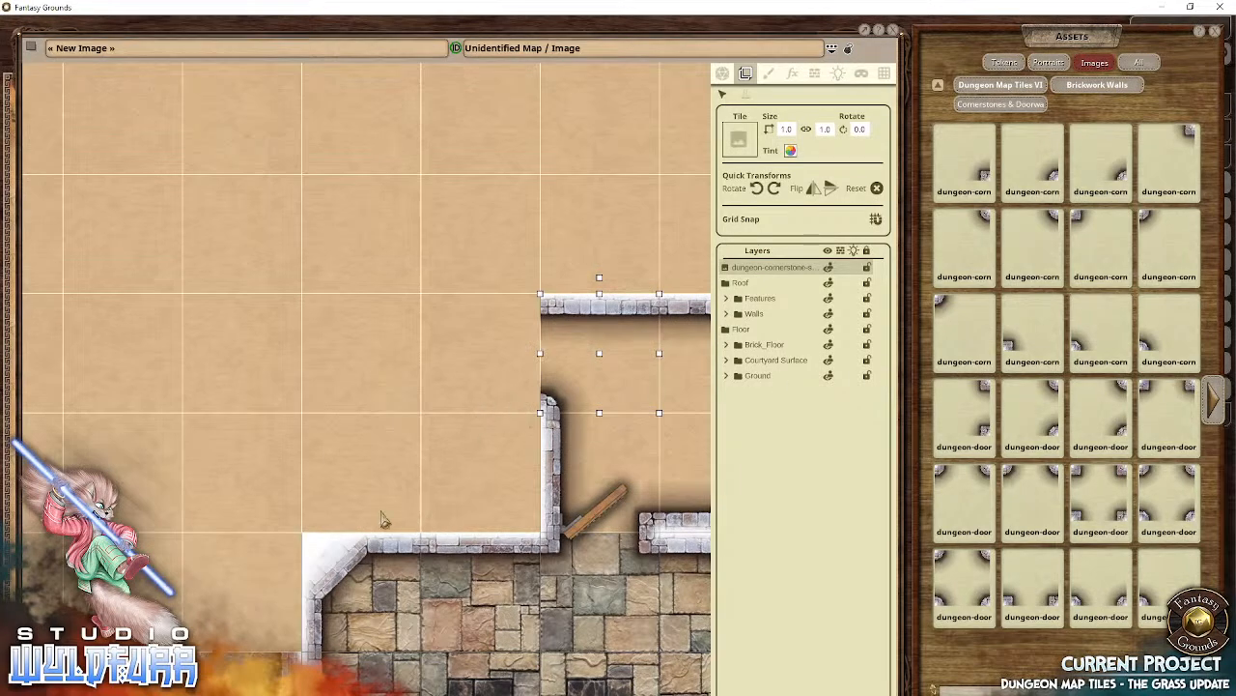
drag(540, 360, 371, 406)
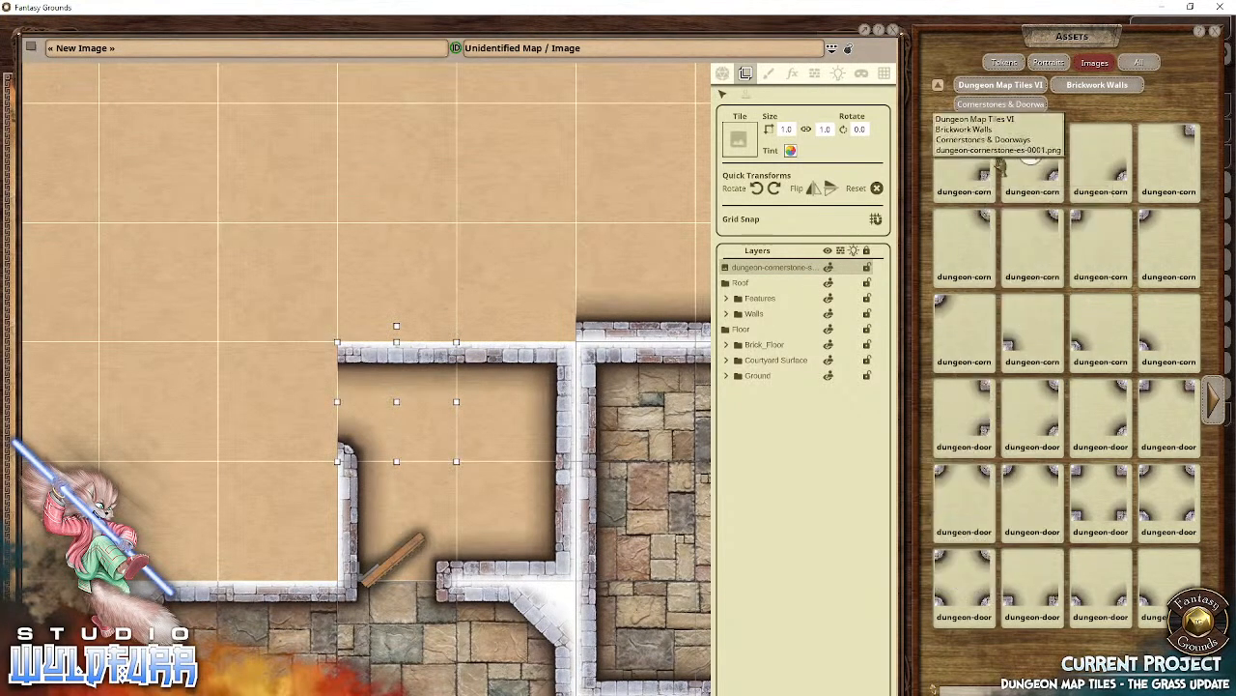
drag(340, 244, 99, 343)
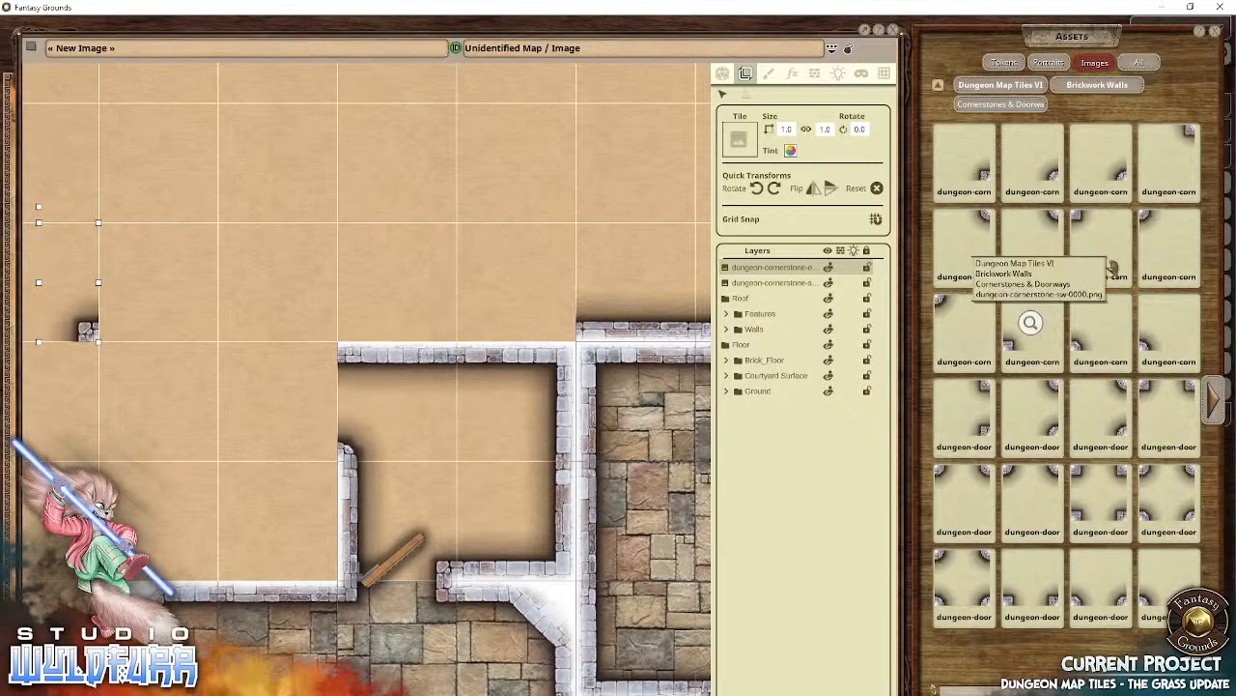
Step: Build the outer north wall from the northwest cornerstone eastward using two dungeon-wall-s-0000 pieces, dungeon-wall-s-0002 and dungeon-wall-s-0003
click(1072, 86)
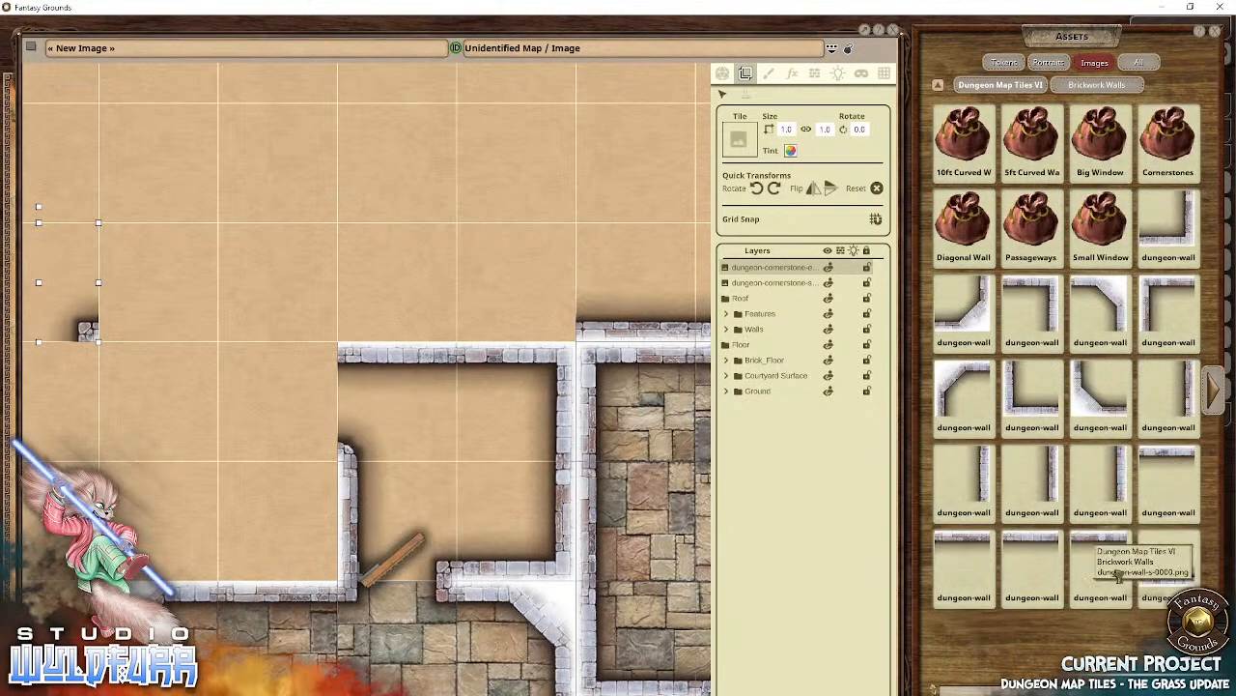
drag(407, 312, 408, 312)
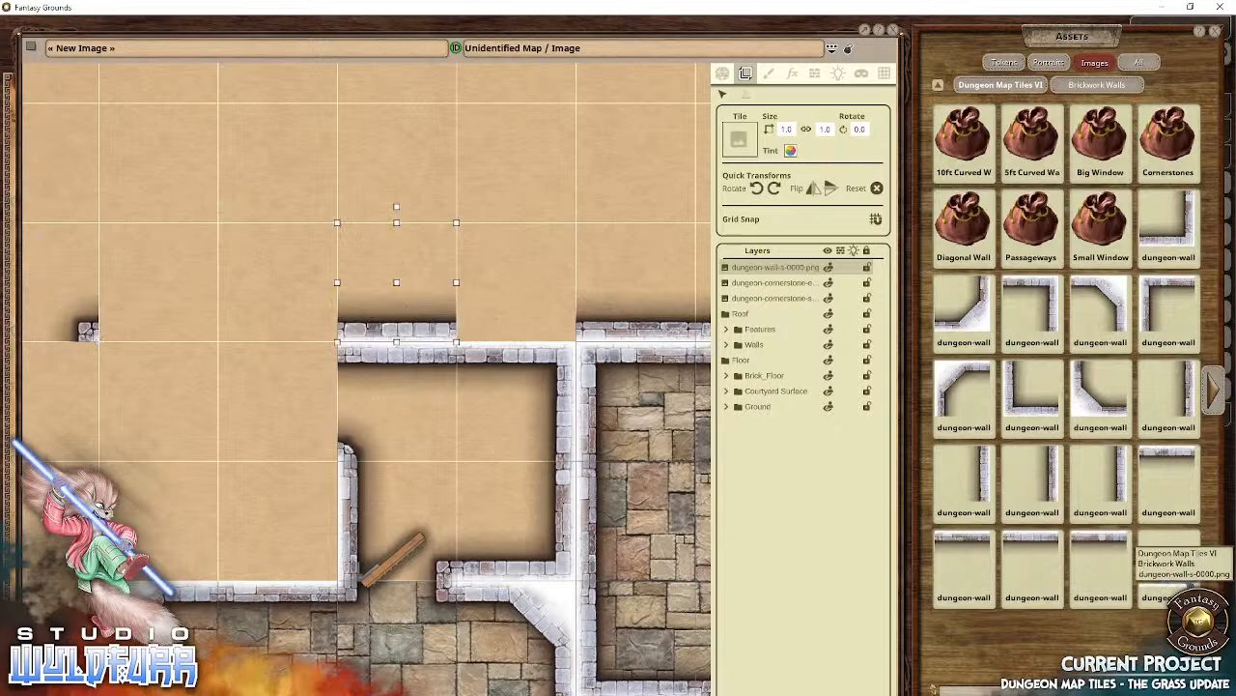
click(166, 314)
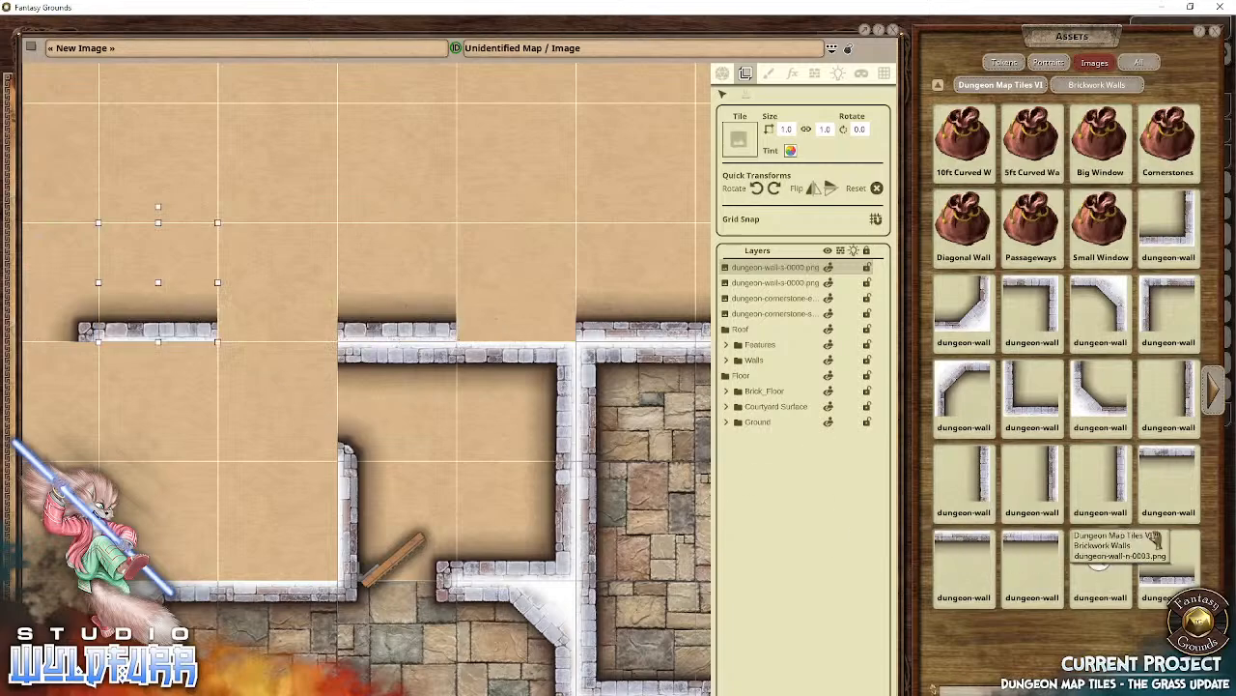
click(1207, 396)
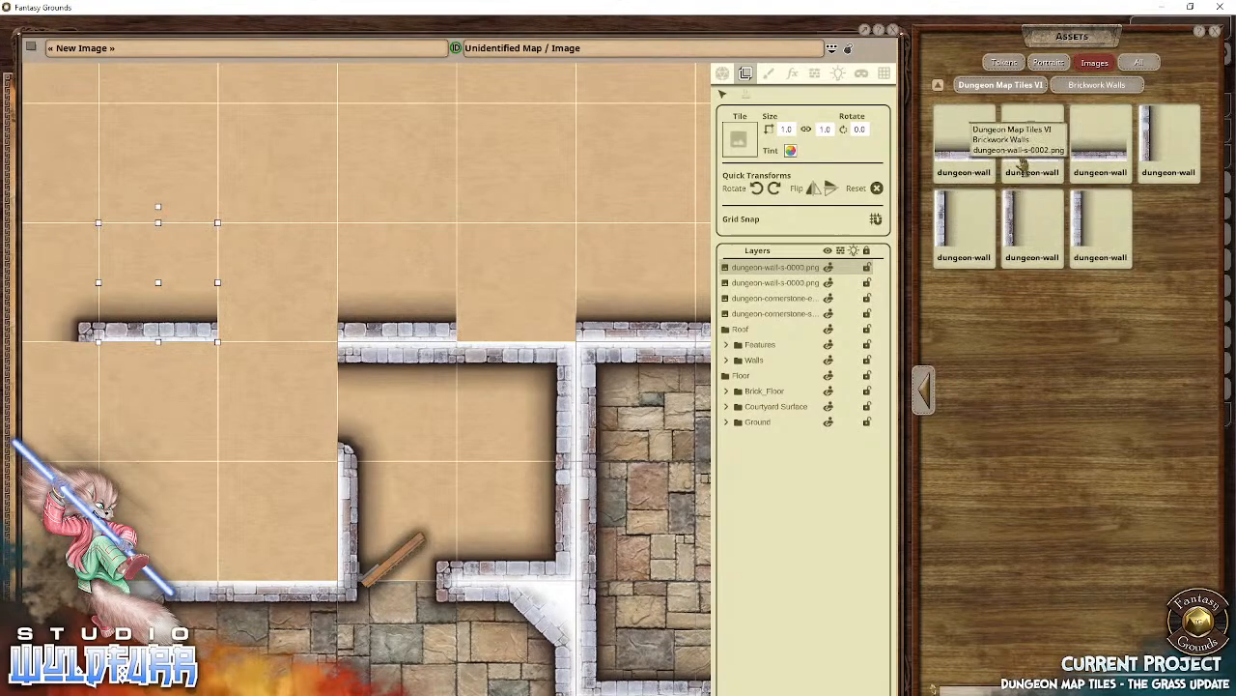
drag(963, 145, 277, 289)
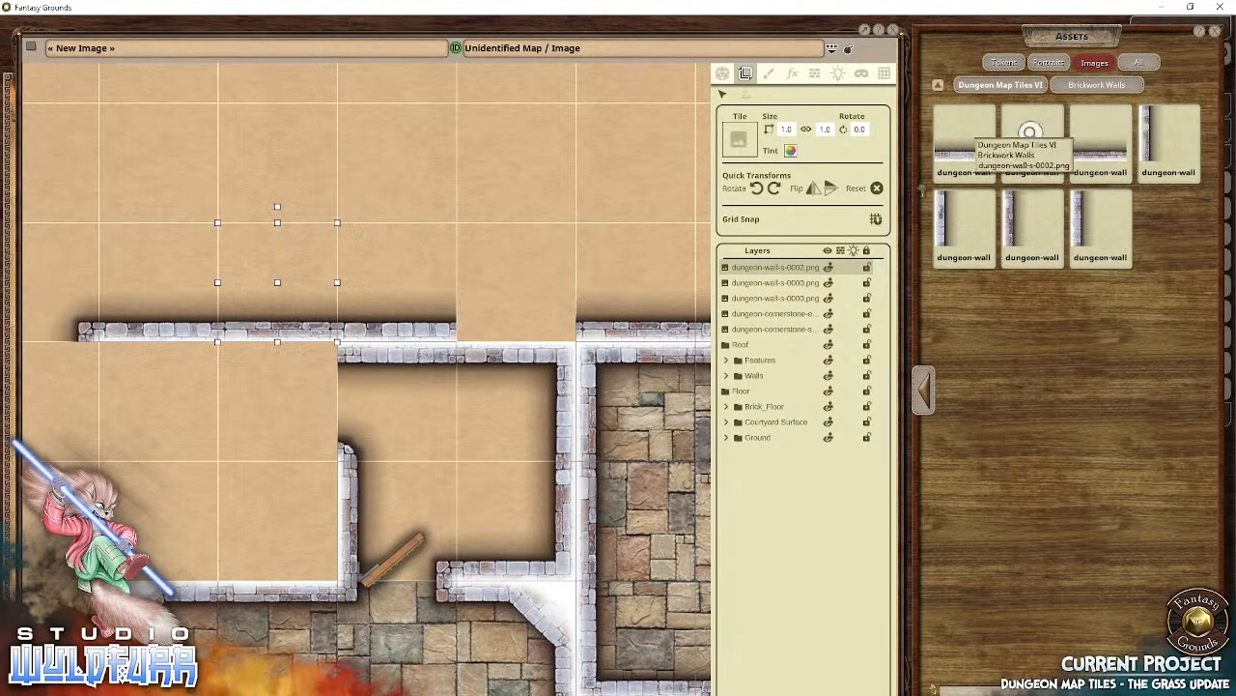
drag(1028, 126, 518, 295)
drag(296, 282, 517, 269)
Step: Build the outer west wall southward from the northwest cornerstone with dungeon-wall-e-0000, dungeon-wall-e-0002 and dungeon-wall-e-0001
drag(357, 509, 520, 424)
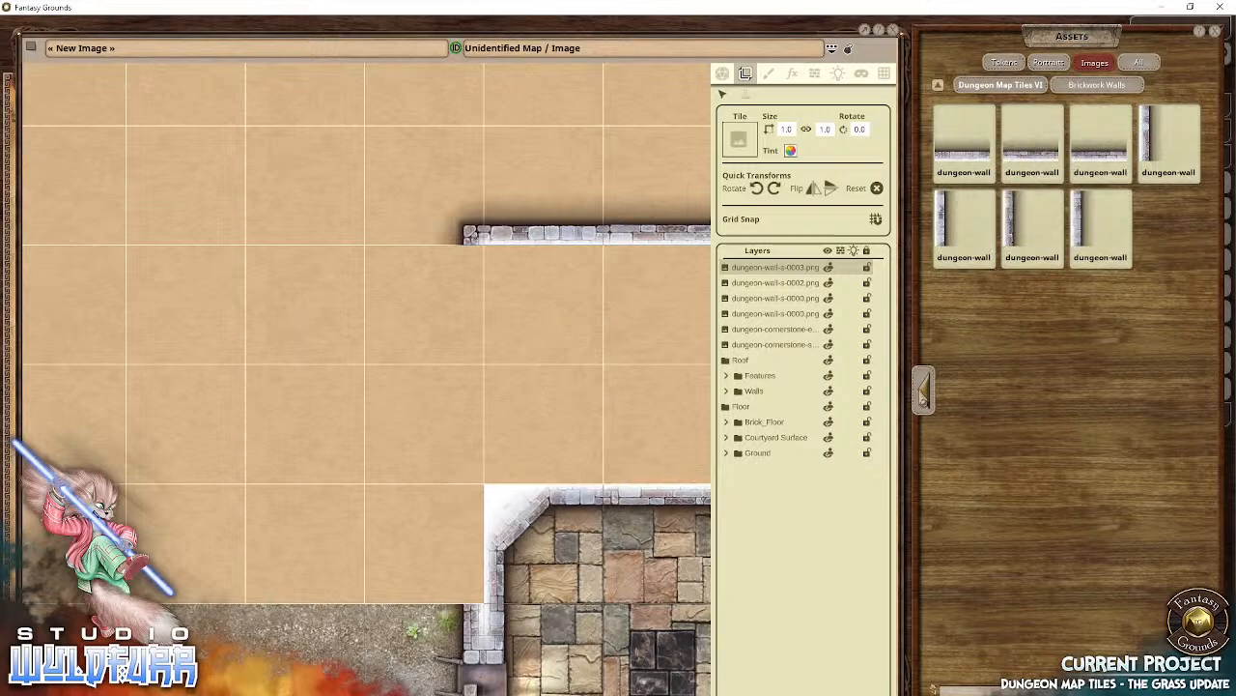
click(920, 386)
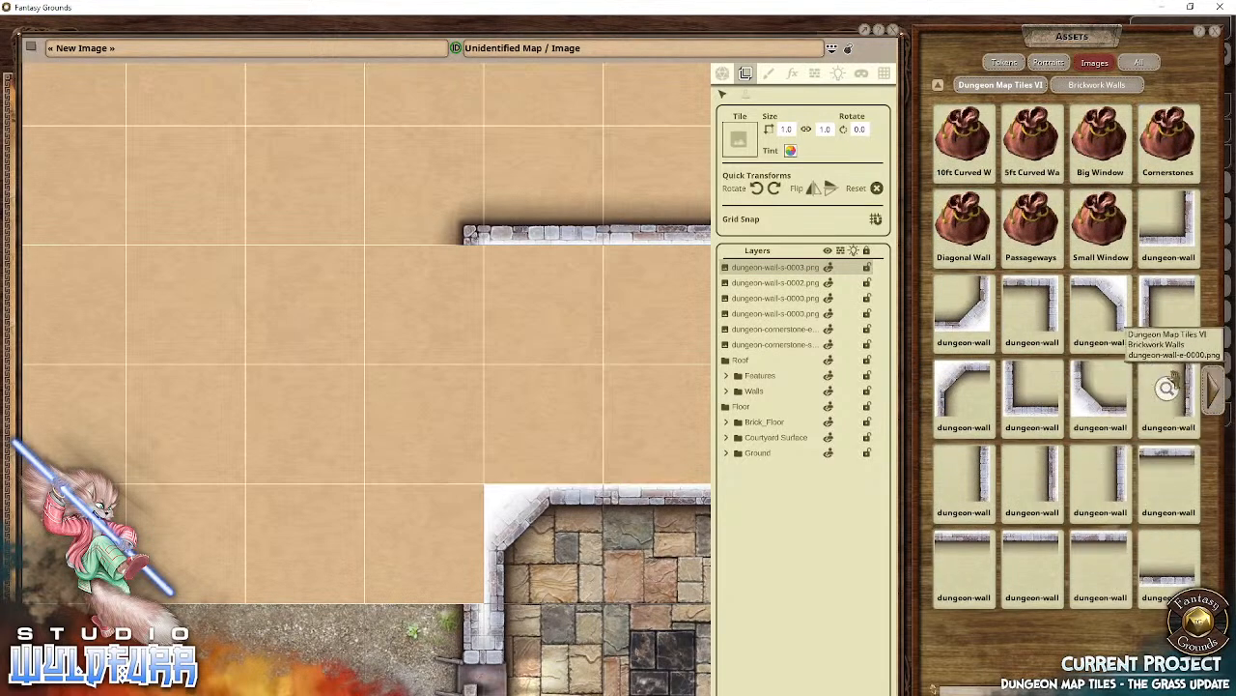
drag(1167, 387, 437, 338)
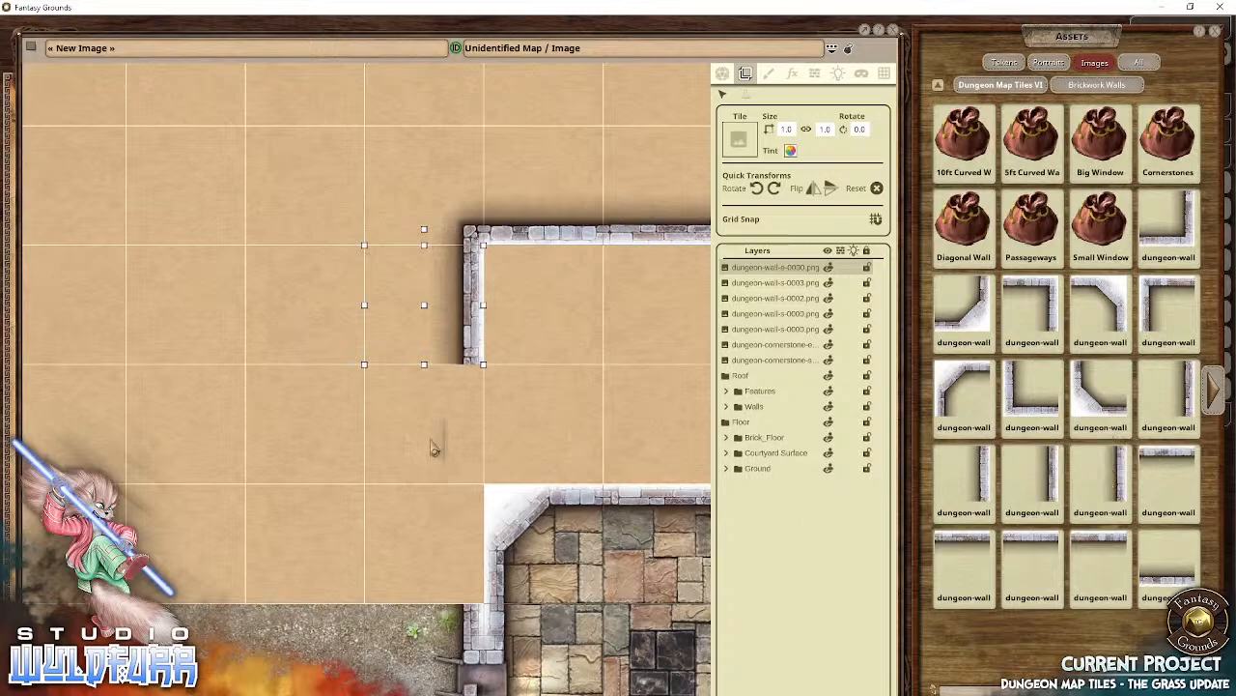
drag(432, 442, 432, 444)
drag(961, 474, 428, 557)
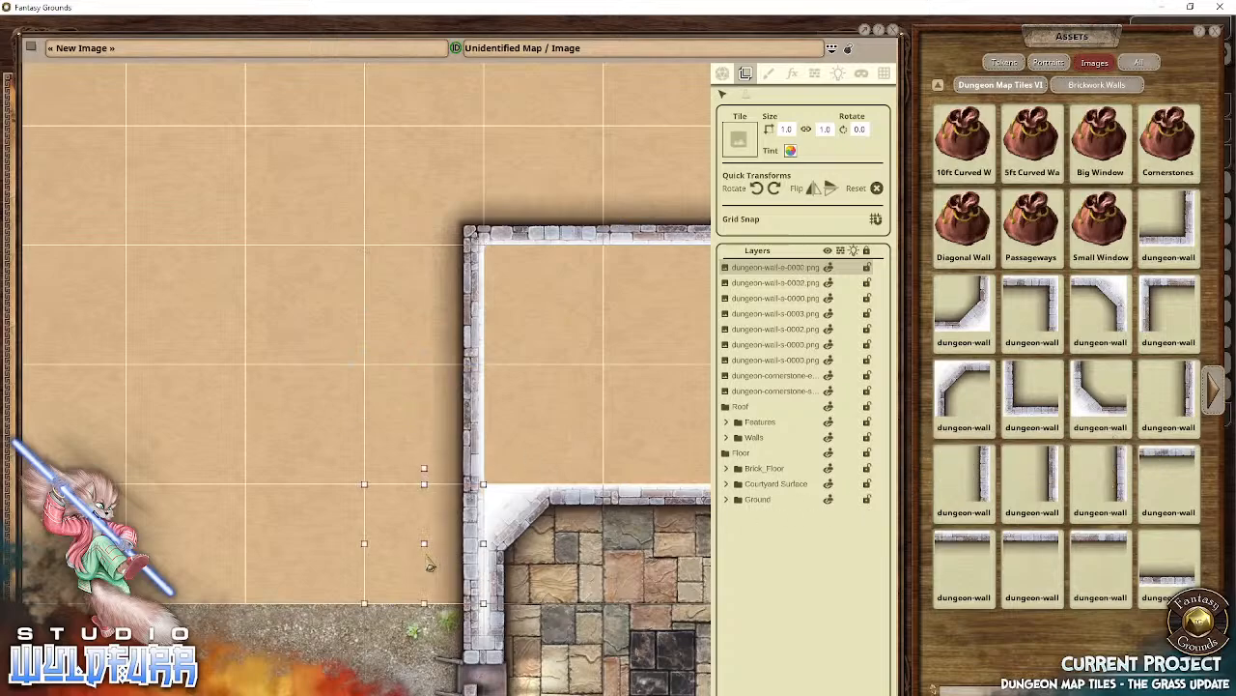
Step: Examine the building's new northwest walls and the unfloored area they enclose
drag(349, 564, 166, 448)
scroll(391, 283, down, 5)
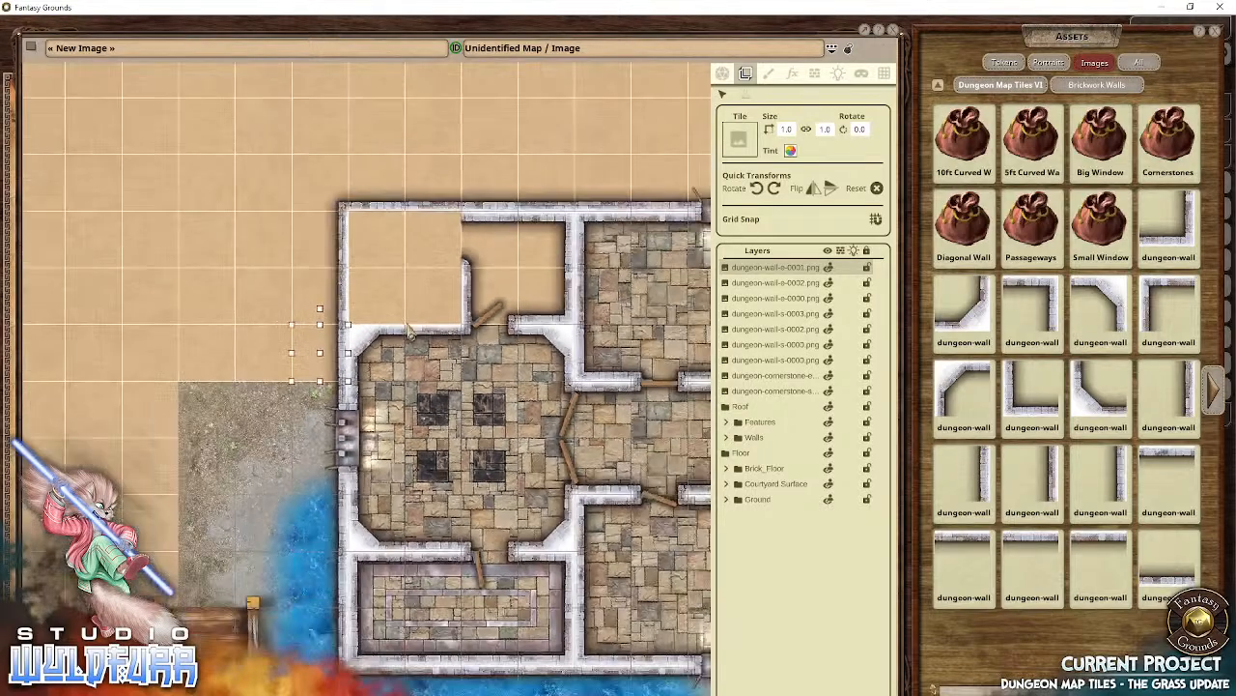
scroll(409, 331, down, 1)
scroll(450, 406, down, 1)
drag(450, 406, 531, 436)
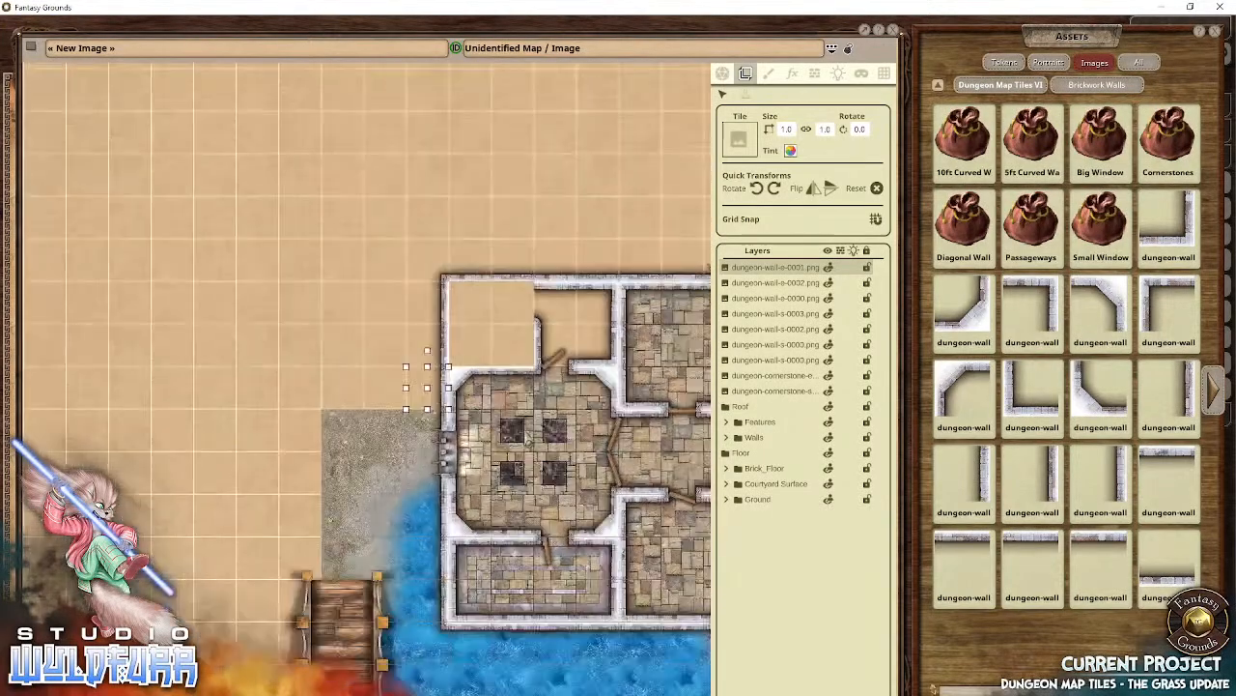
scroll(513, 328, up, 5)
scroll(513, 334, up, 3)
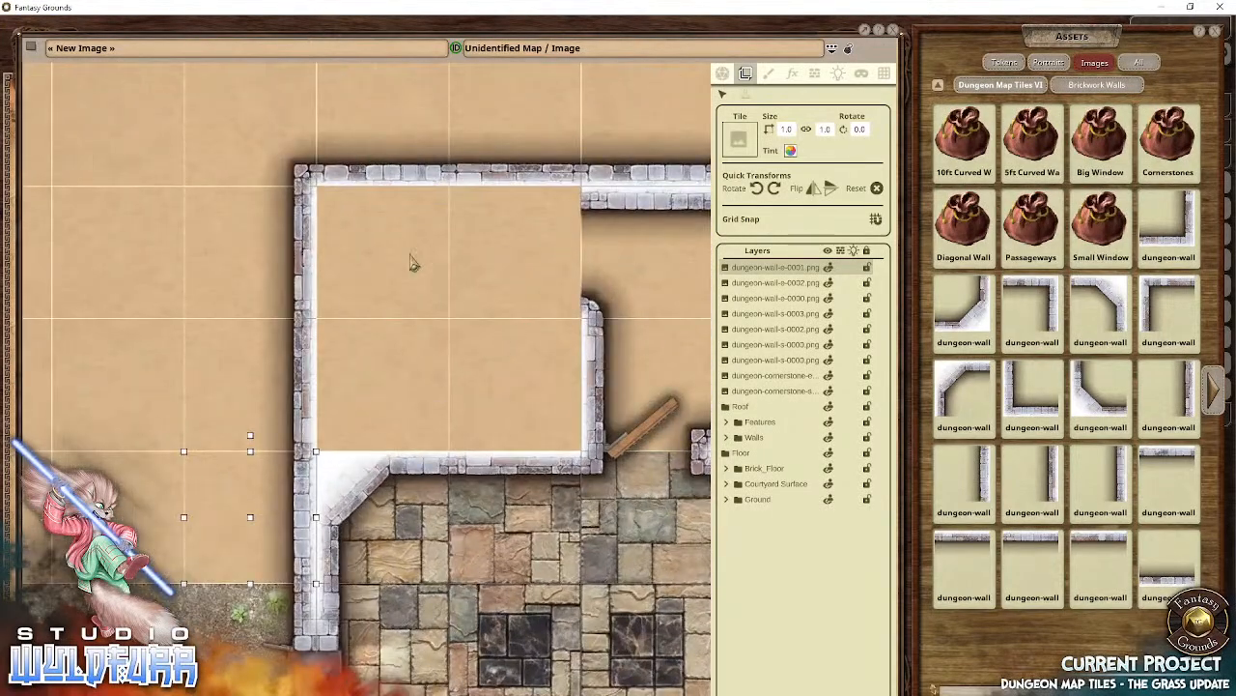
drag(529, 366, 313, 343)
scroll(313, 344, up, 1)
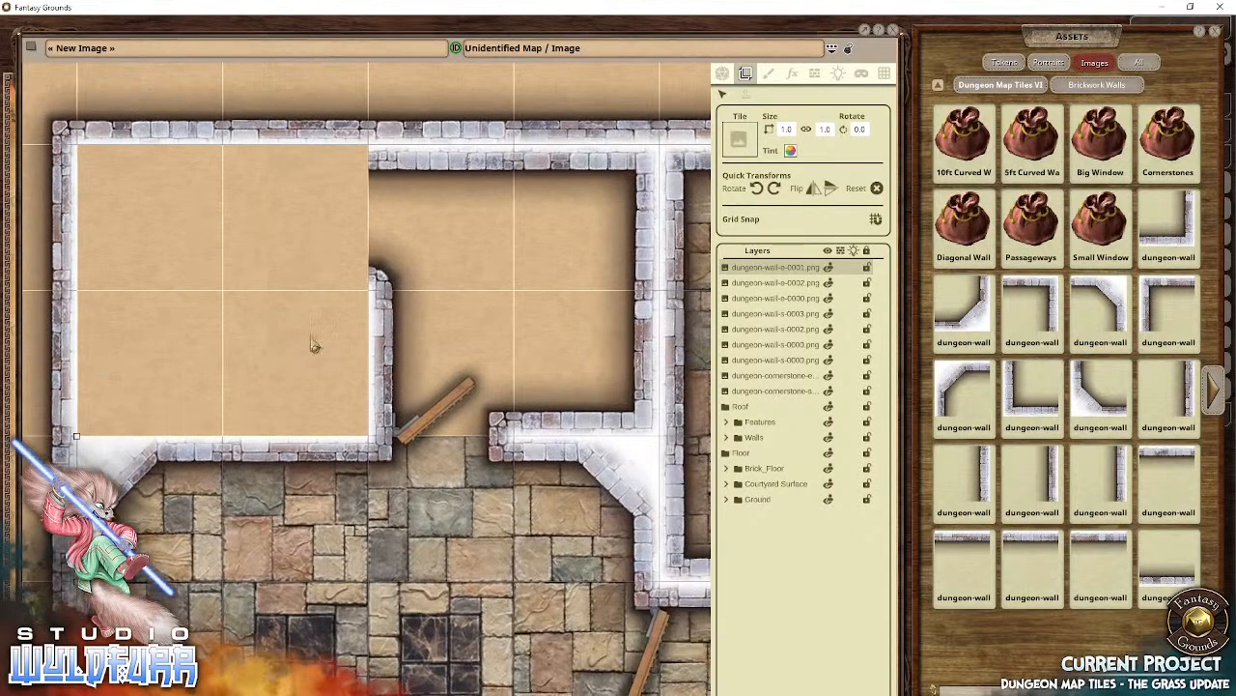
drag(419, 450, 365, 544)
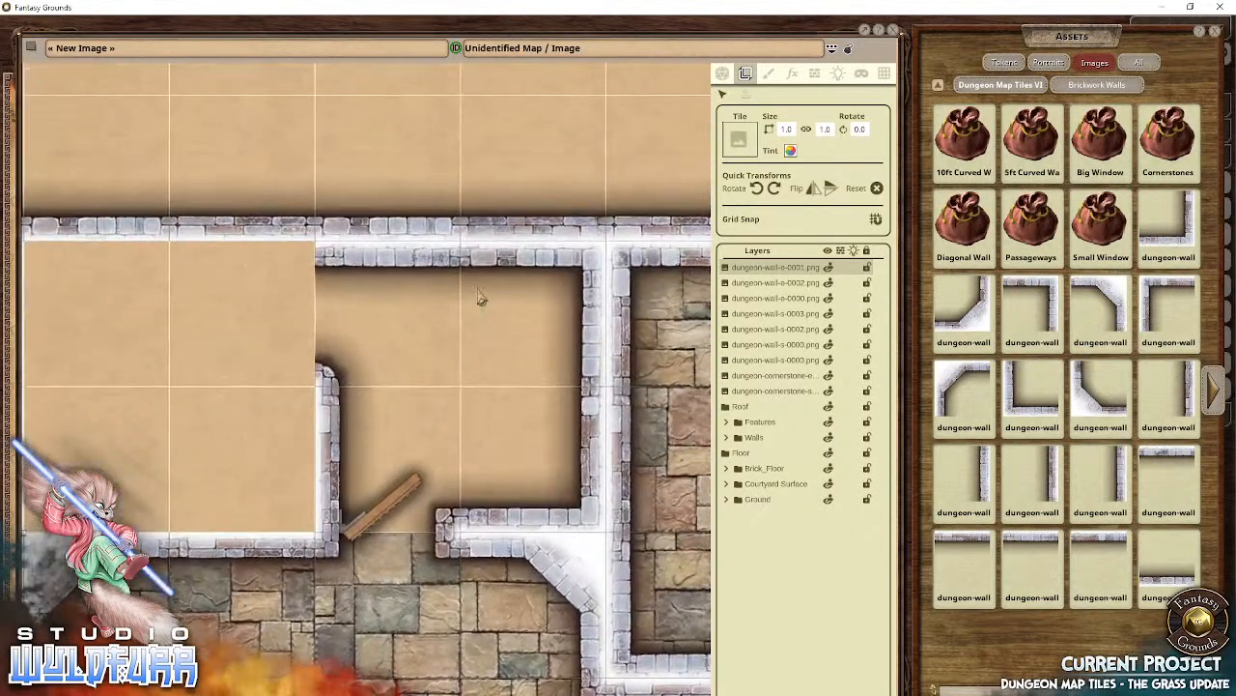
Step: Move the nine loose outer wall and cornerstone layers into the Walls folder
shift+click(766, 391)
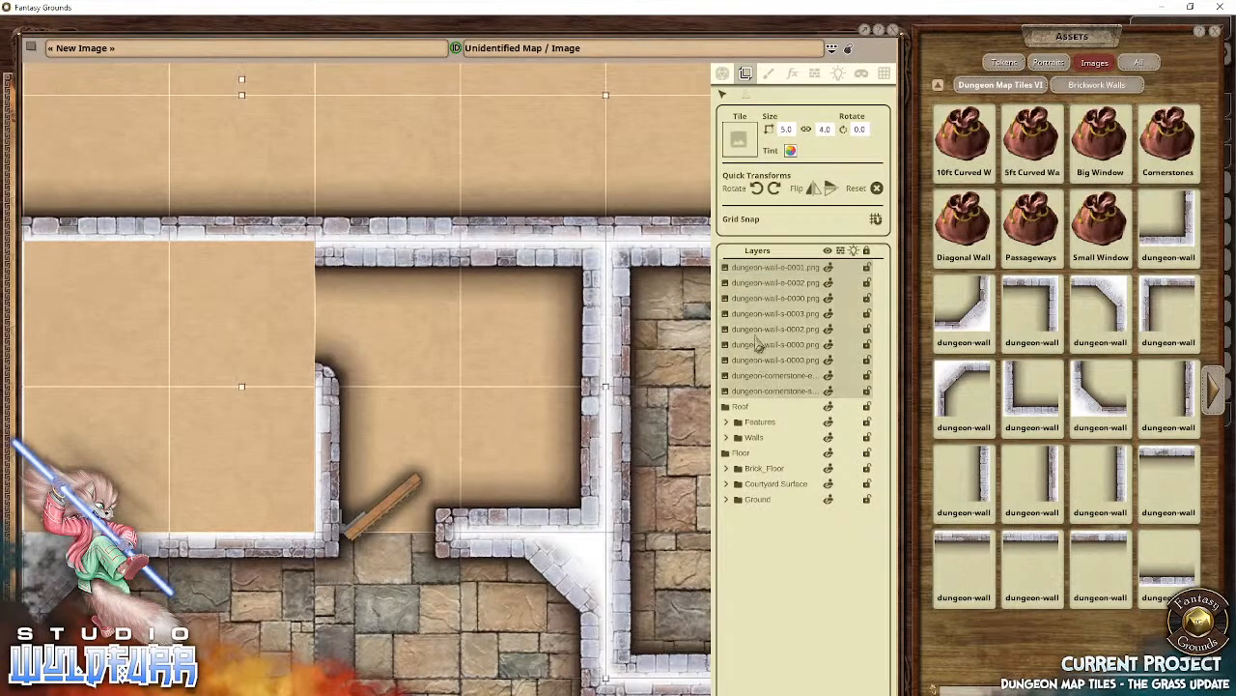
drag(744, 303, 771, 551)
drag(771, 452, 754, 304)
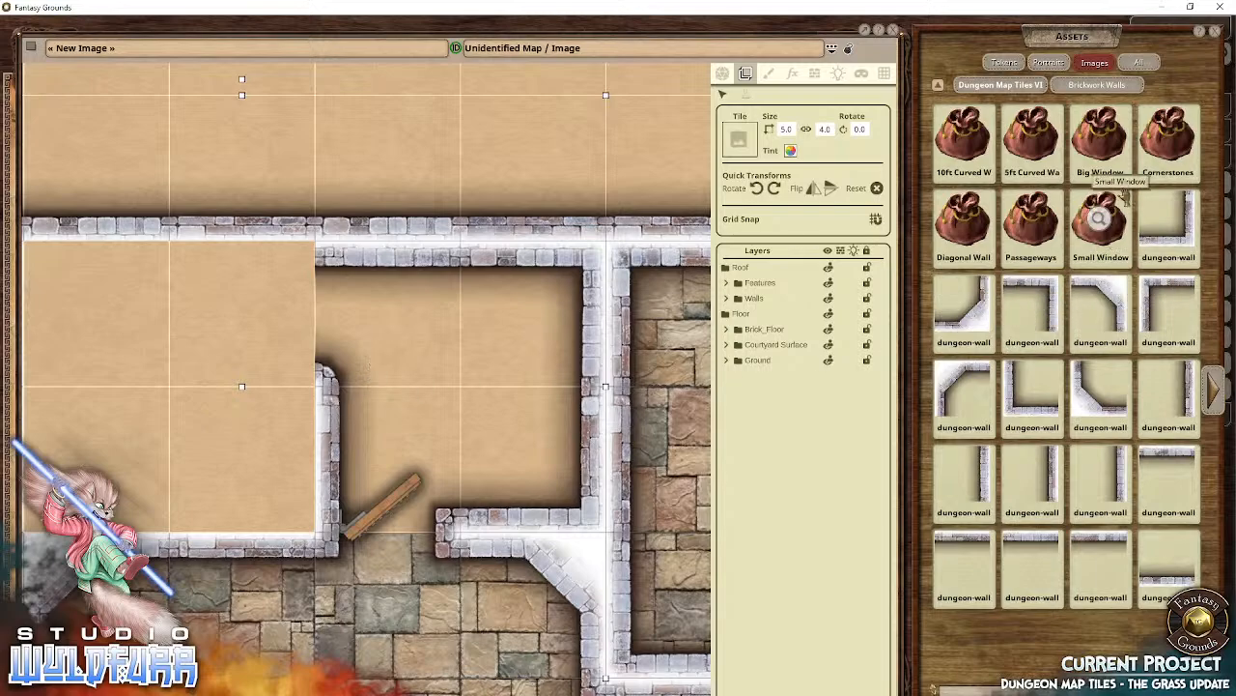
Step: Place small-window-overlay-n-0001 in the north wall of the east room and move its layer into the Walls folder
click(1101, 228)
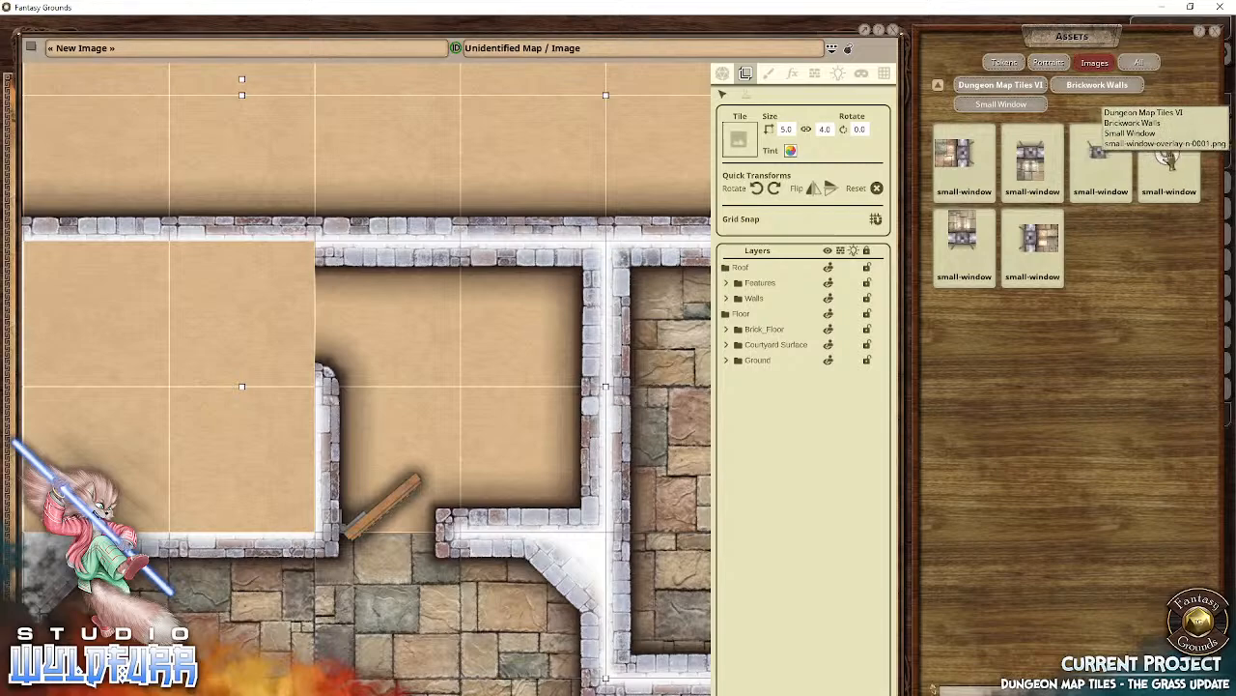
drag(424, 190, 502, 254)
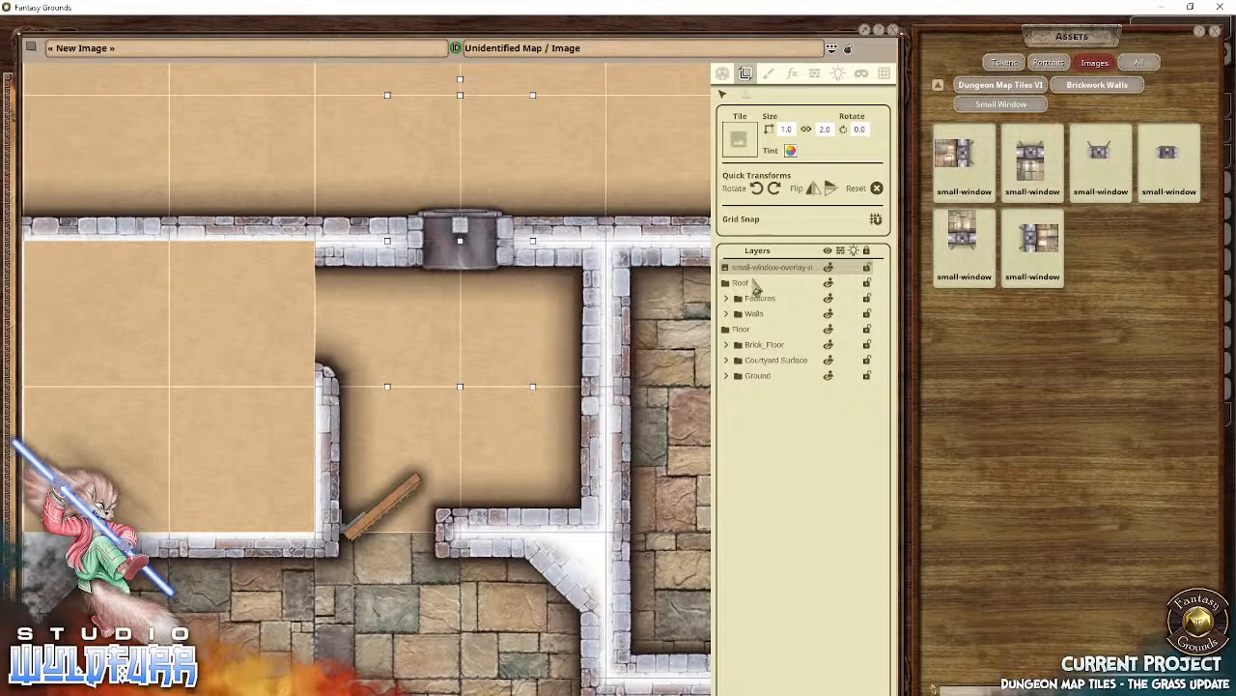
drag(757, 287, 756, 304)
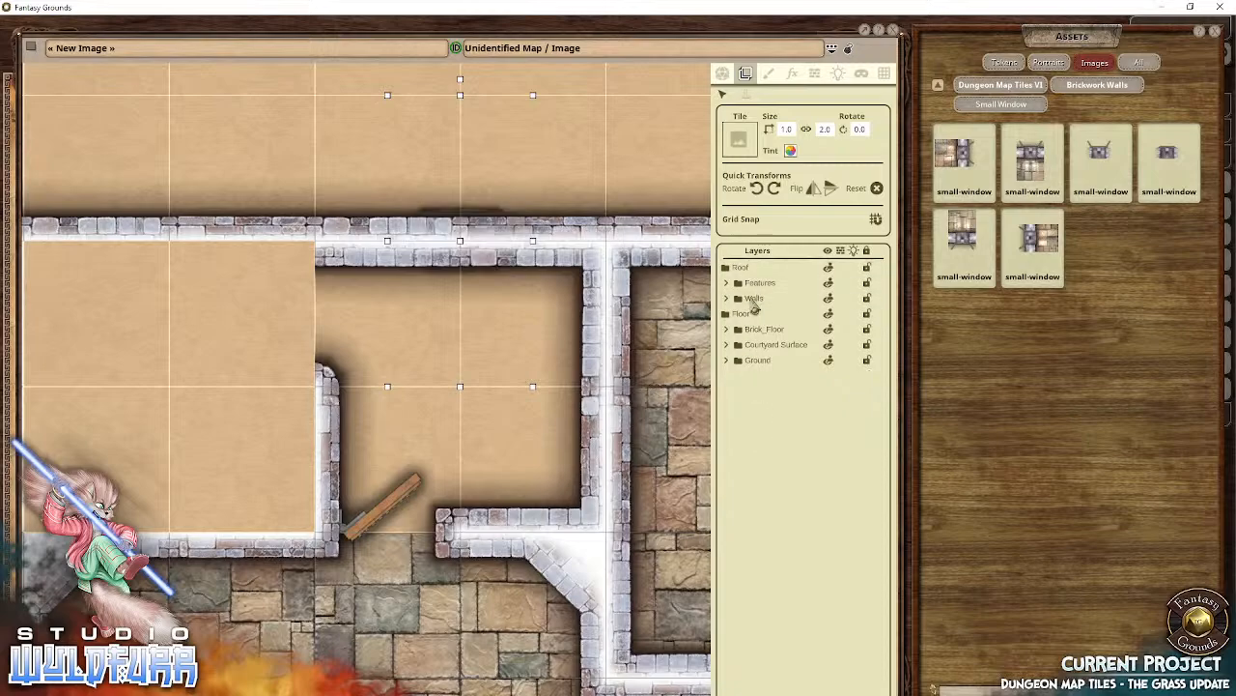
right_click(436, 181)
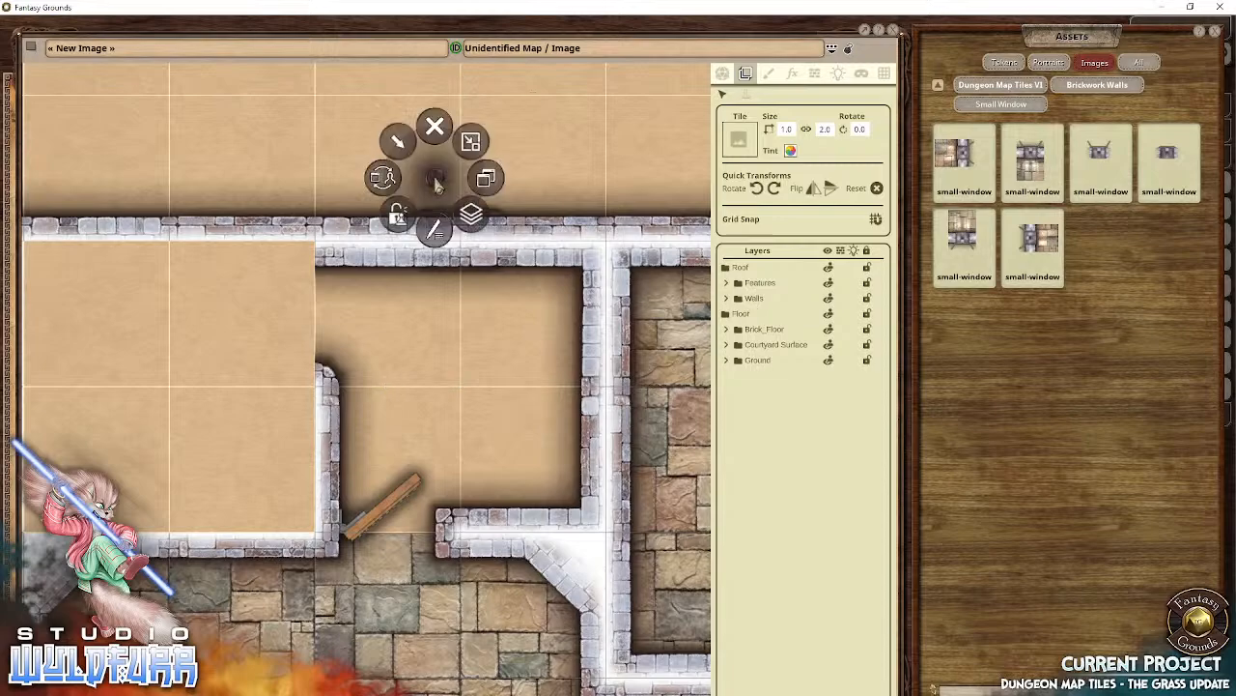
click(478, 220)
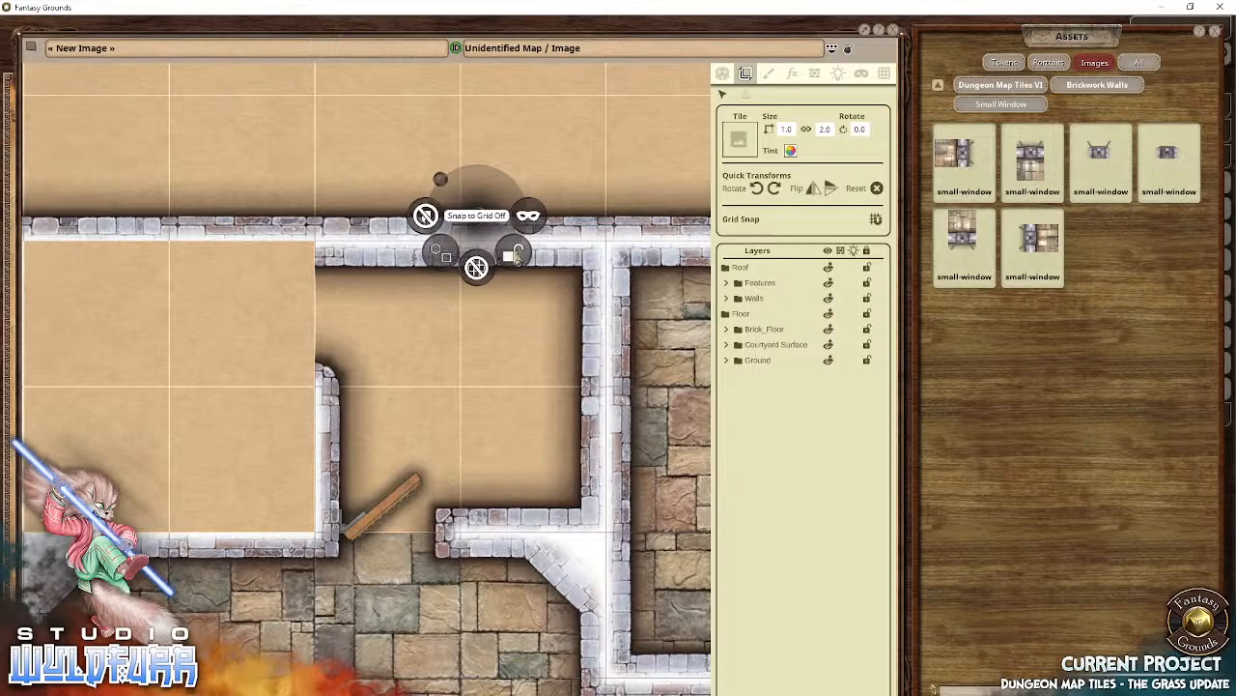
click(582, 104)
click(485, 208)
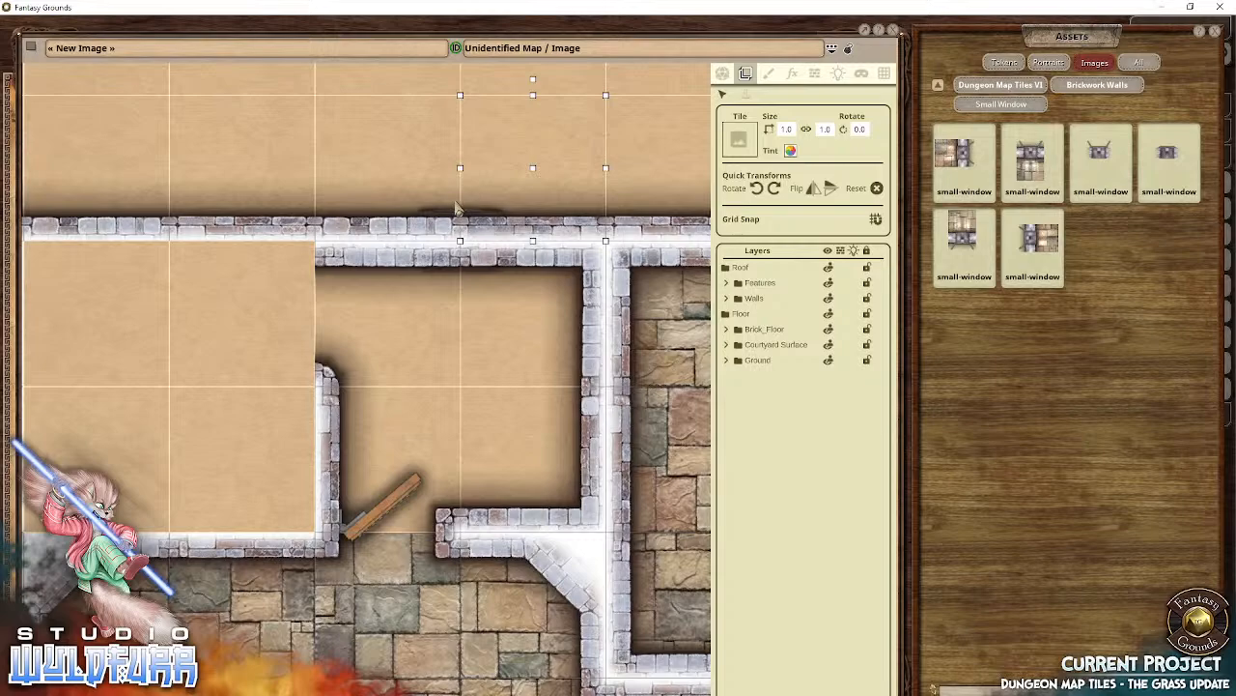
Step: Uncover the small window overlay in the north wall and move its layer above all the wall pieces in the Walls folder
drag(458, 207, 420, 189)
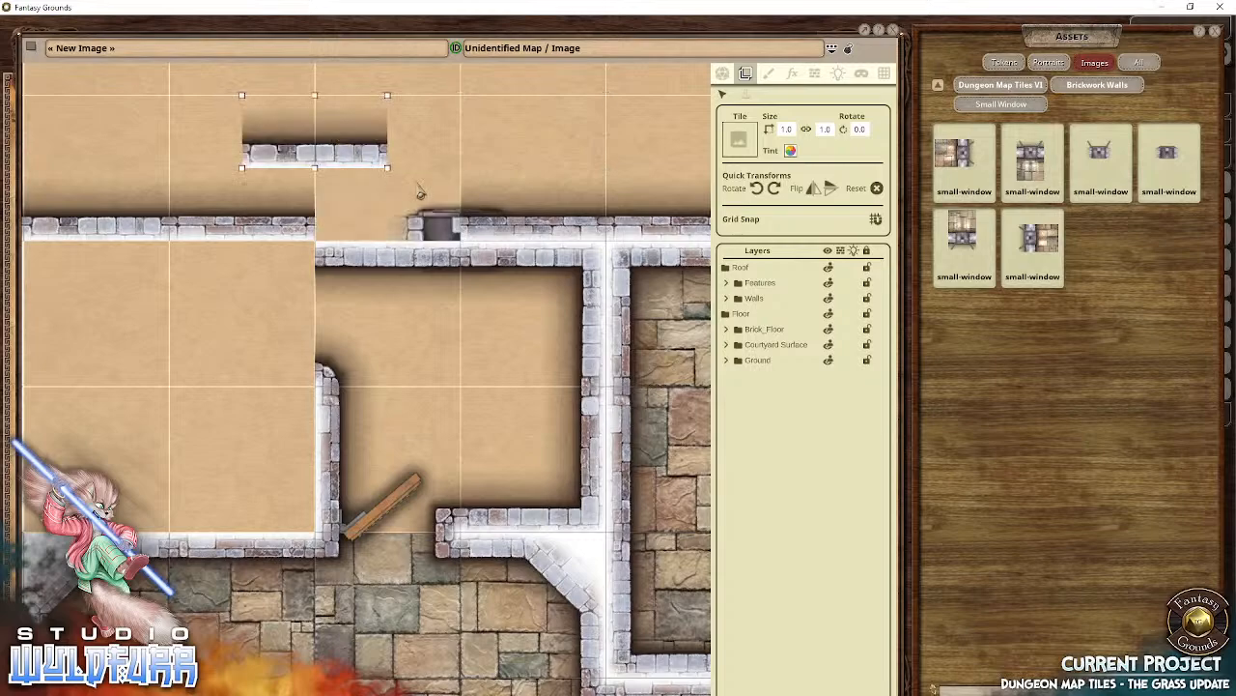
click(435, 222)
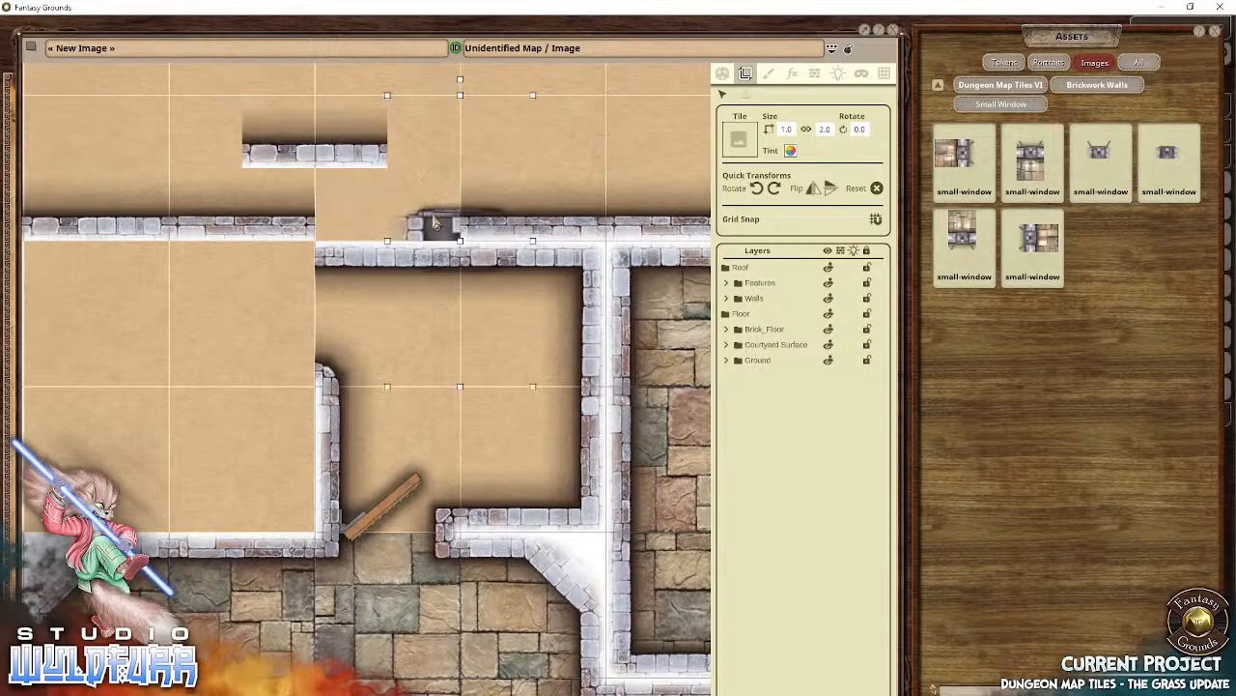
click(726, 299)
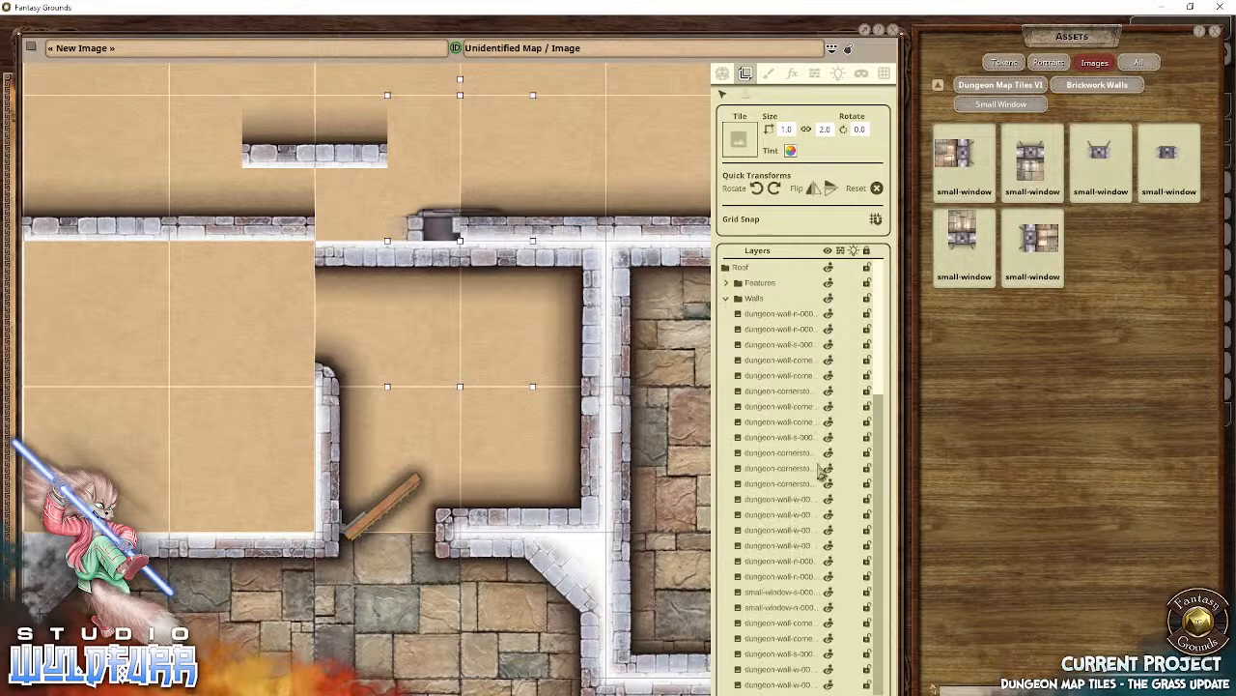
scroll(823, 467, down, 10)
scroll(826, 464, down, 10)
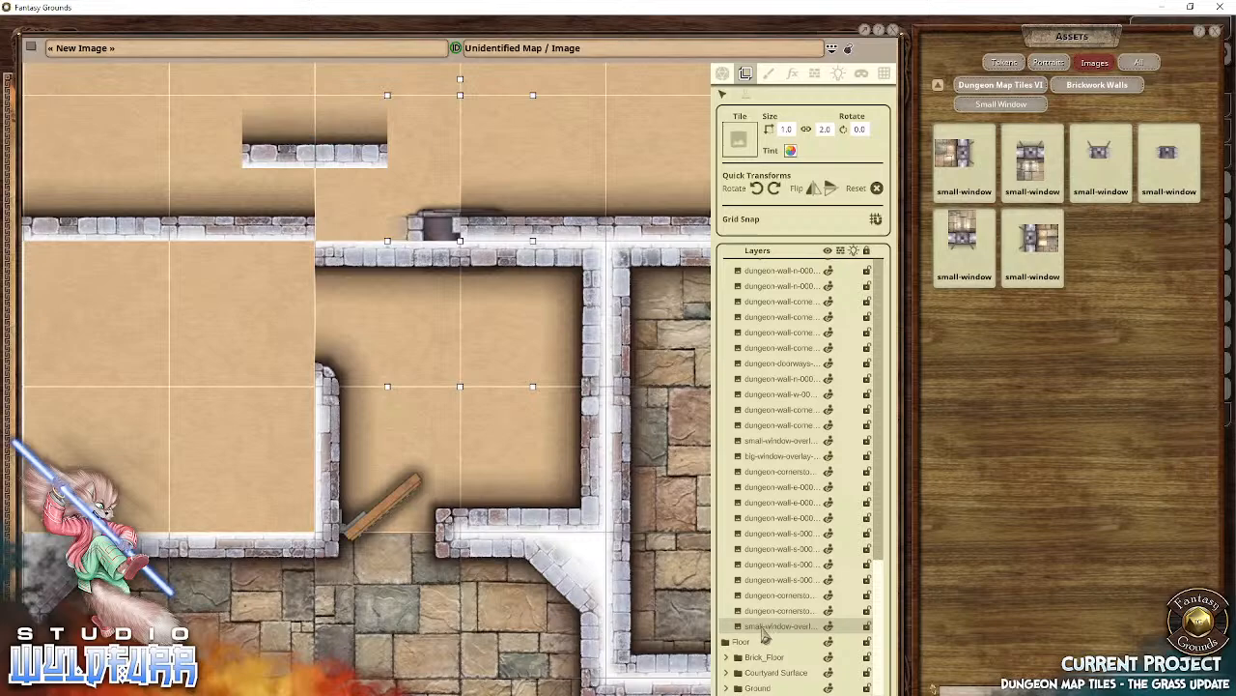
drag(763, 630, 806, 432)
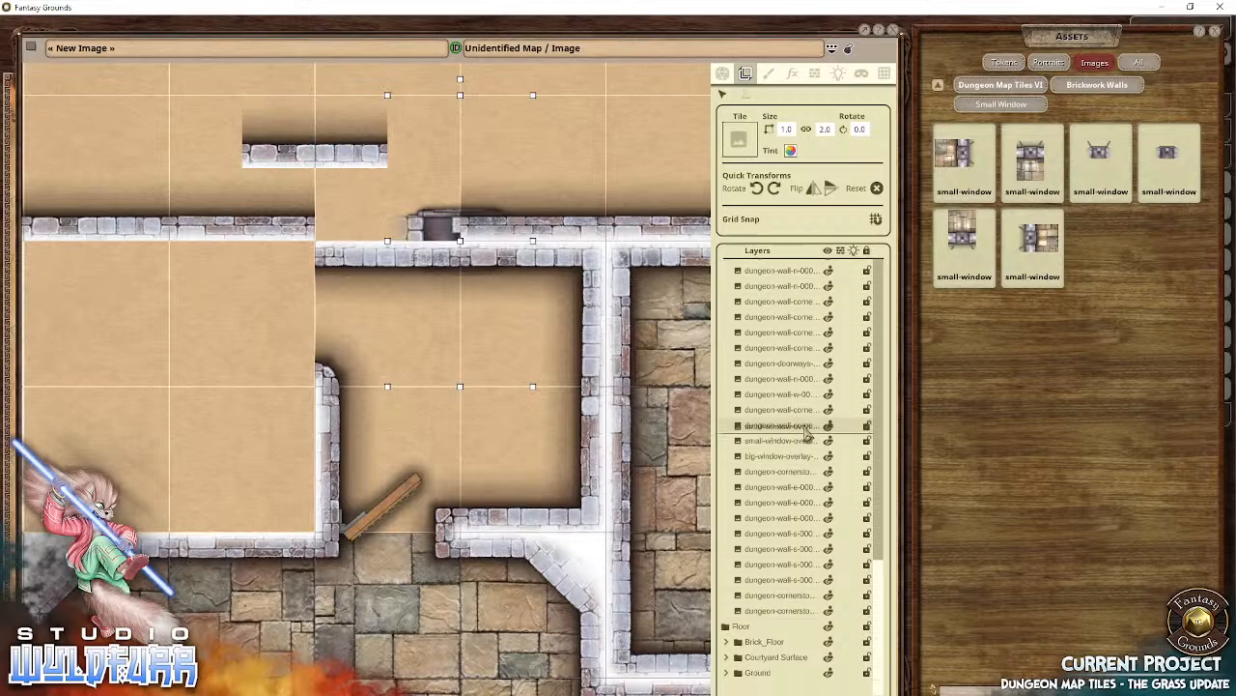
scroll(807, 433, up, 15)
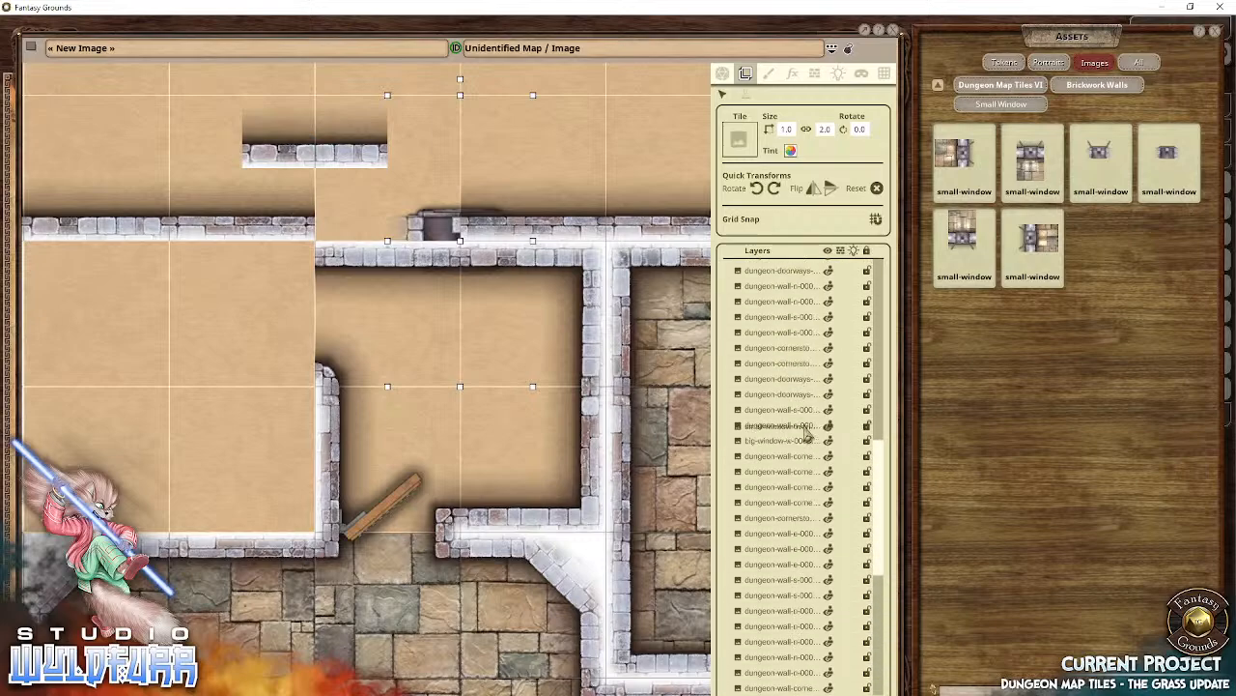
scroll(806, 434, up, 5)
drag(807, 433, 776, 314)
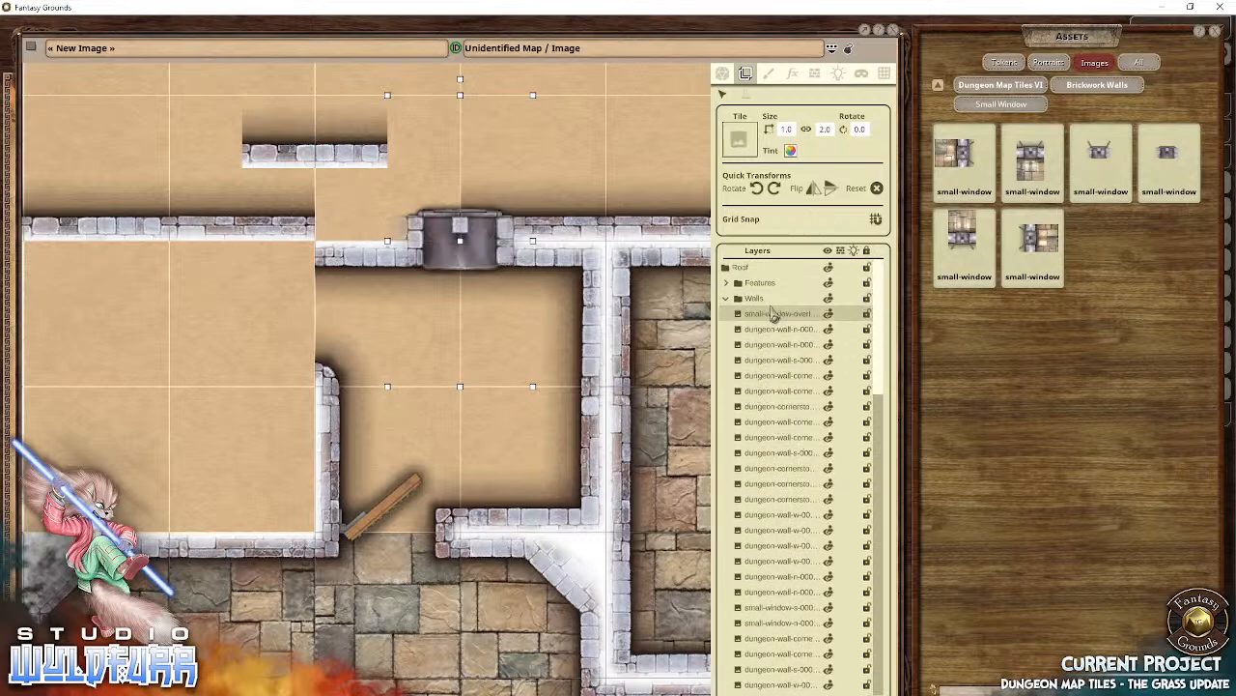
Step: Put the displaced north wall piece back into its gap west of the small window and collapse the Walls folder
click(324, 167)
drag(323, 167, 385, 226)
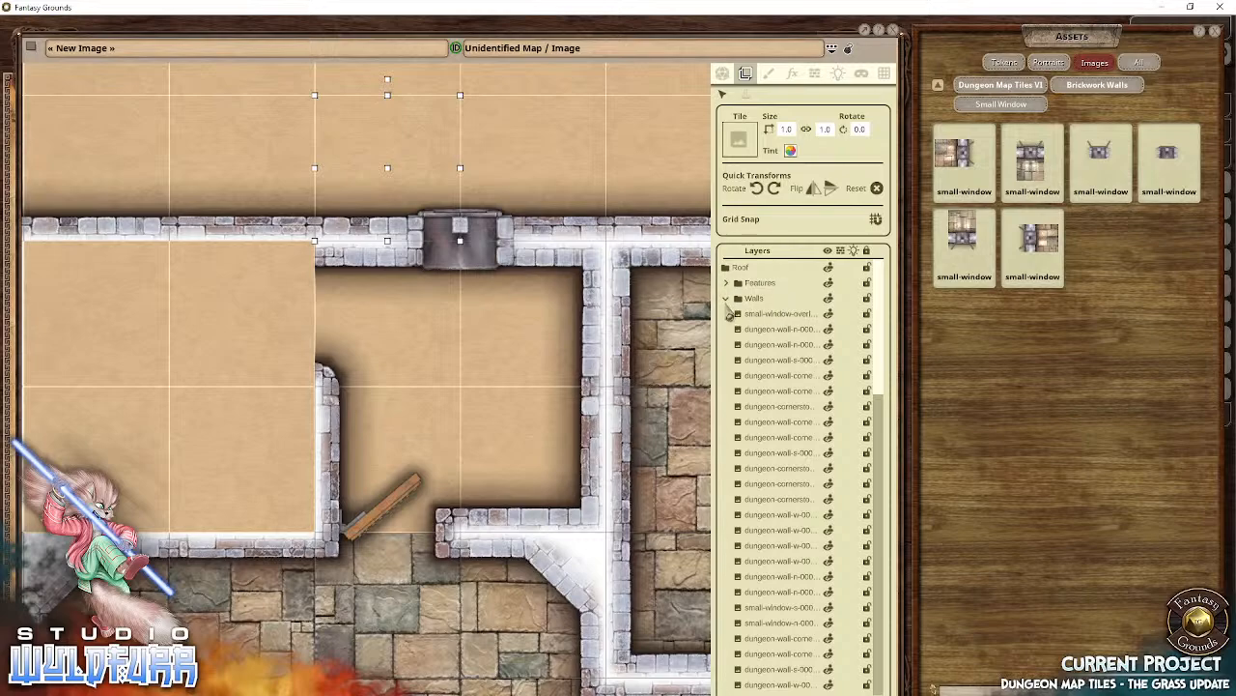
click(727, 299)
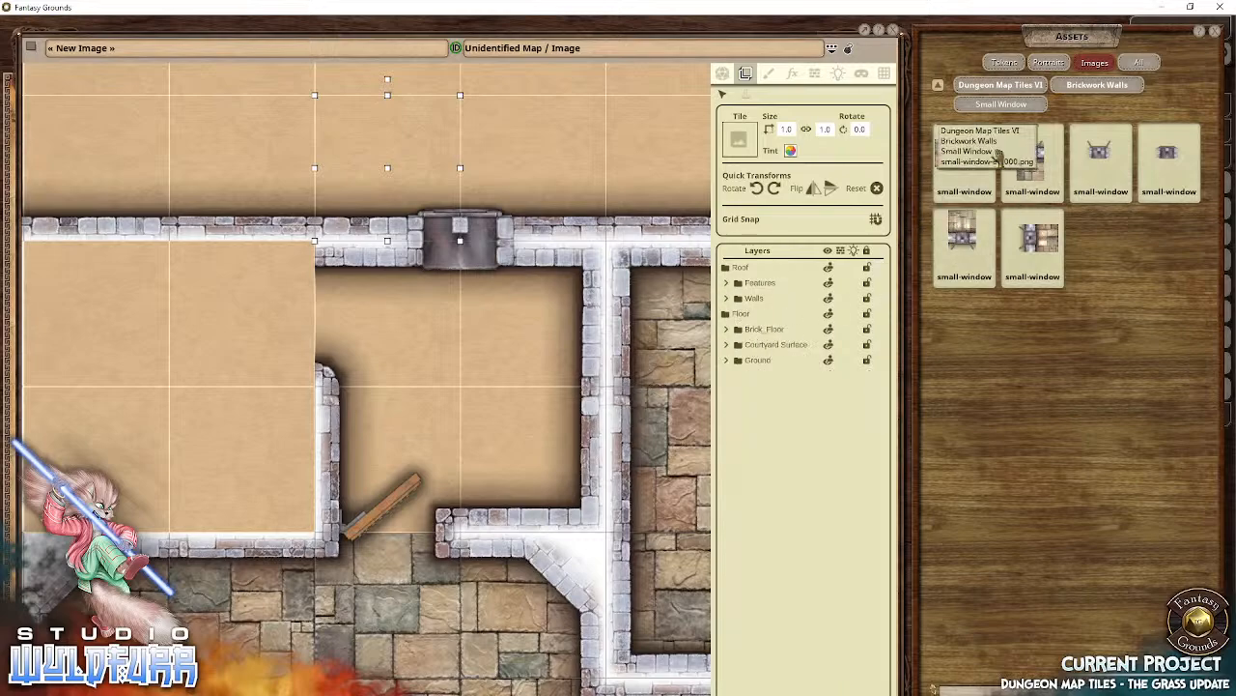
Step: Cover the room south of the small window with four different brickwork-floor-1x1 tiles in a two-by-two block
click(1040, 87)
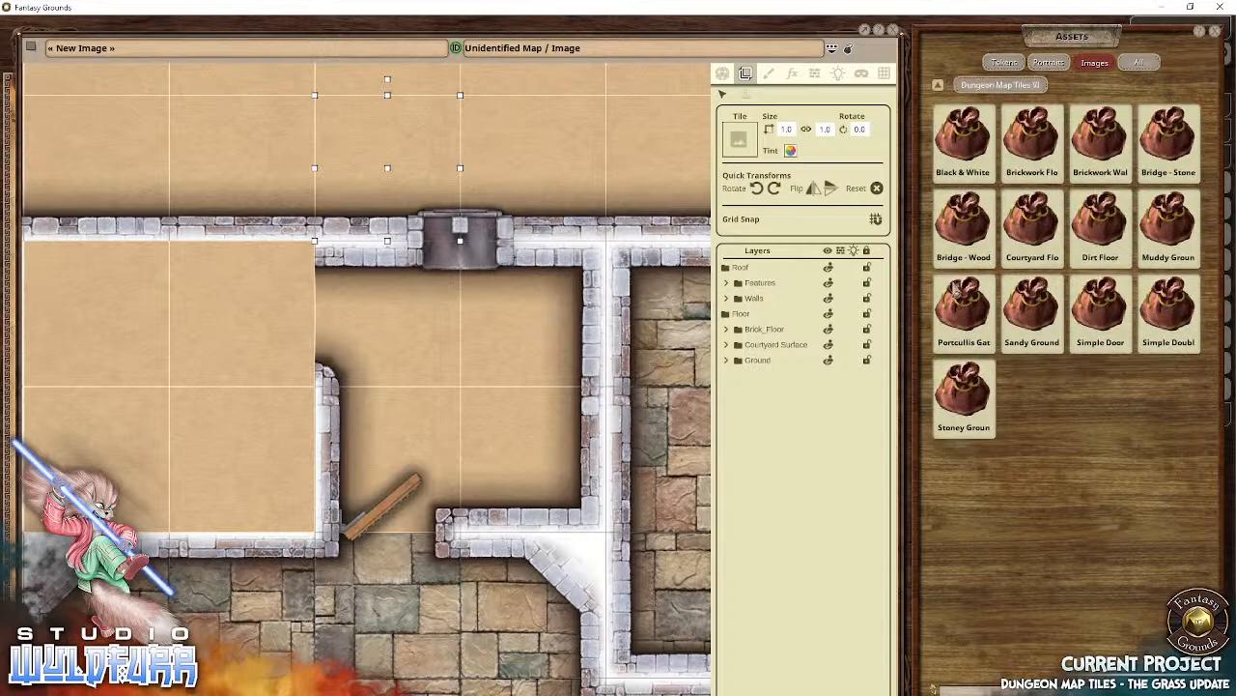
click(1026, 143)
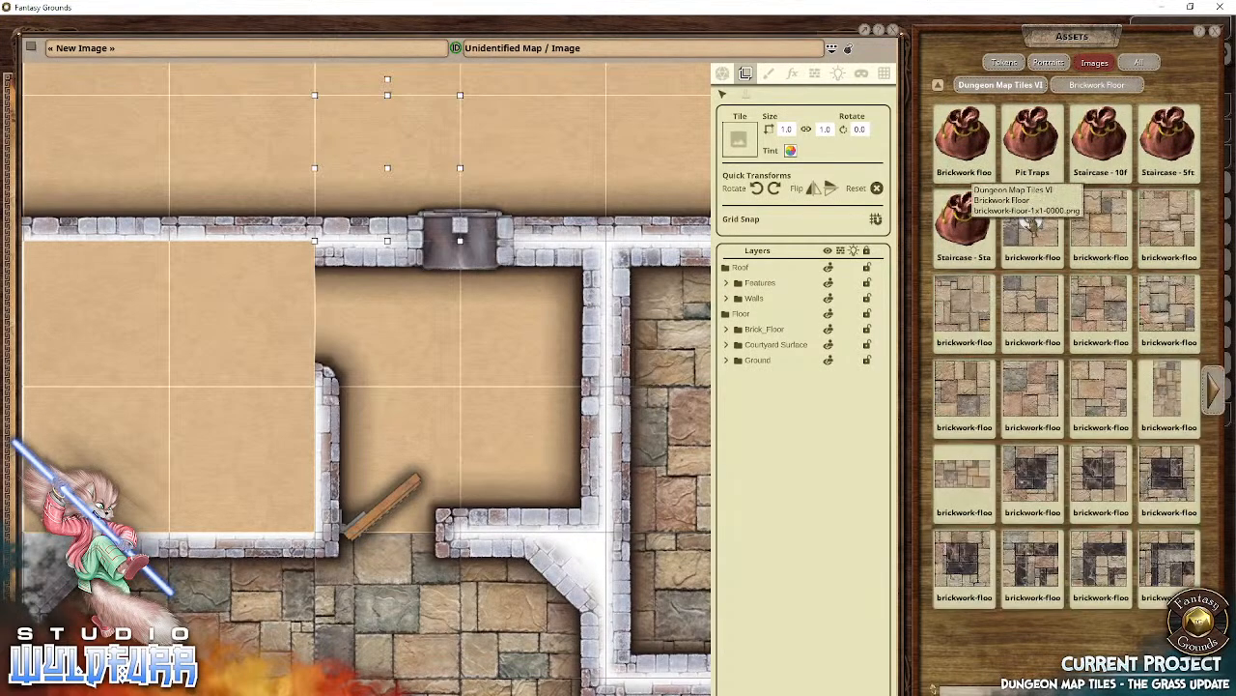
drag(1032, 224, 418, 333)
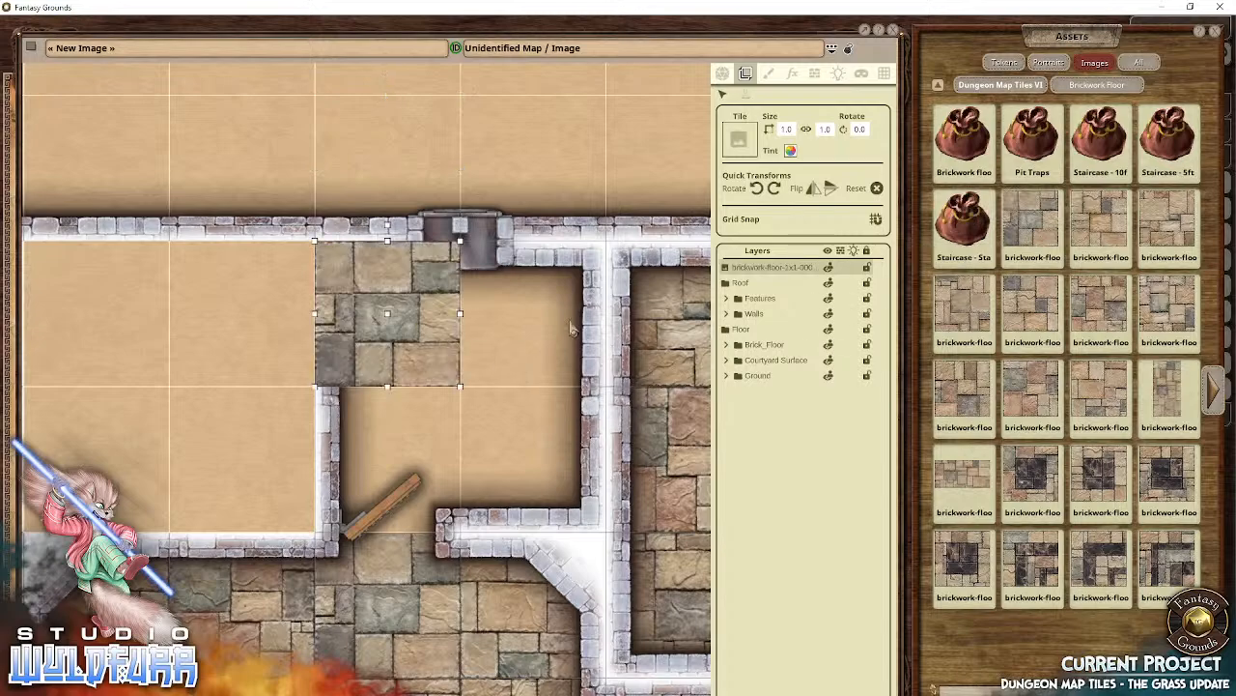
drag(1032, 232, 533, 315)
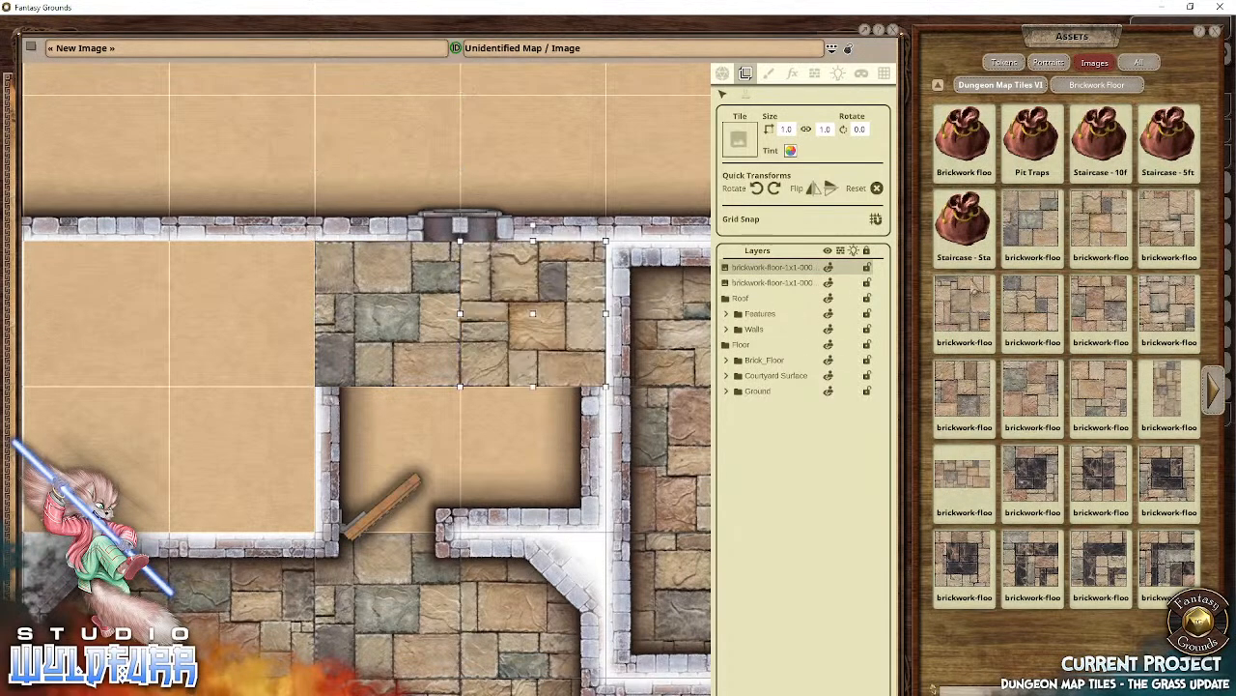
drag(1101, 224, 386, 449)
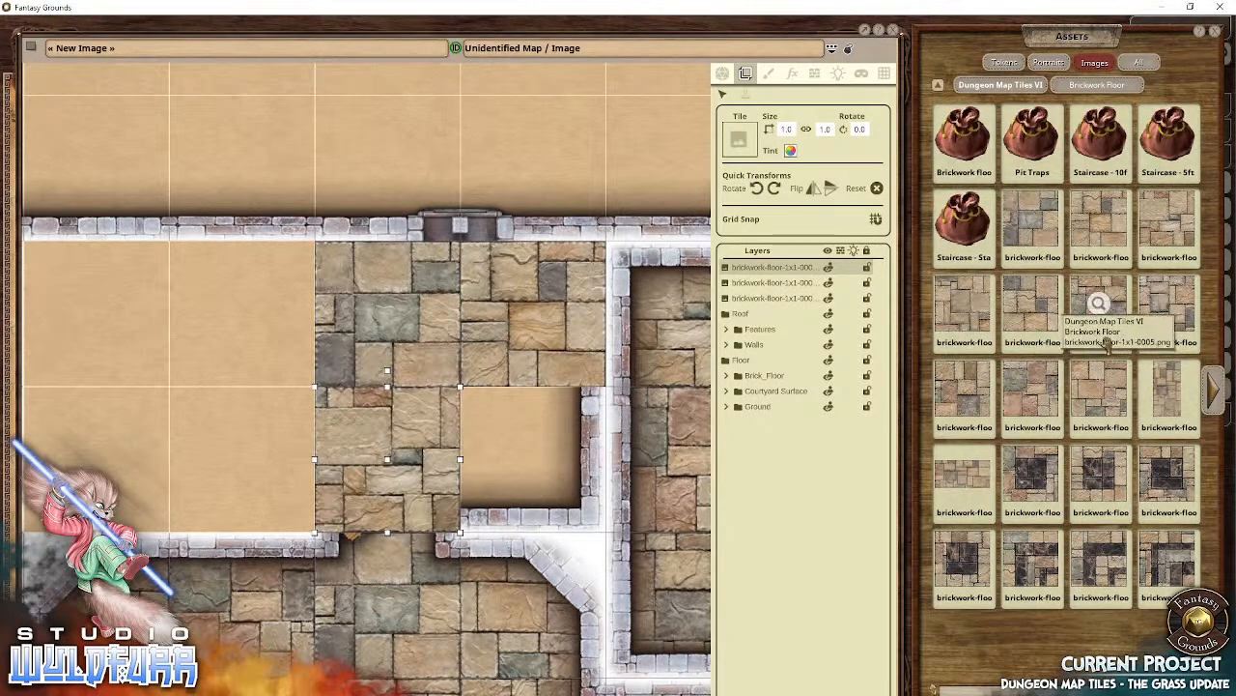
drag(1014, 308, 513, 451)
Step: Cover the adjoining northwest corner room with four more brickwork-floor-1x1 tiles in a two-by-two block
drag(212, 441, 437, 412)
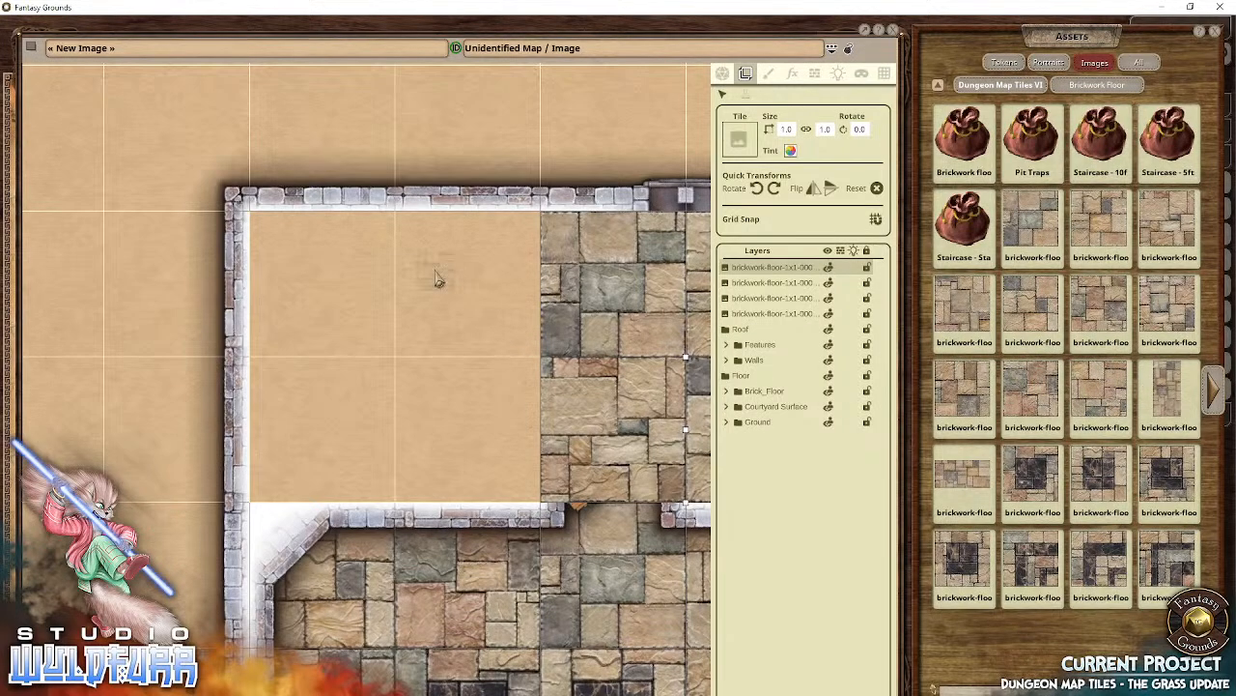
drag(436, 272, 436, 273)
drag(964, 388, 353, 280)
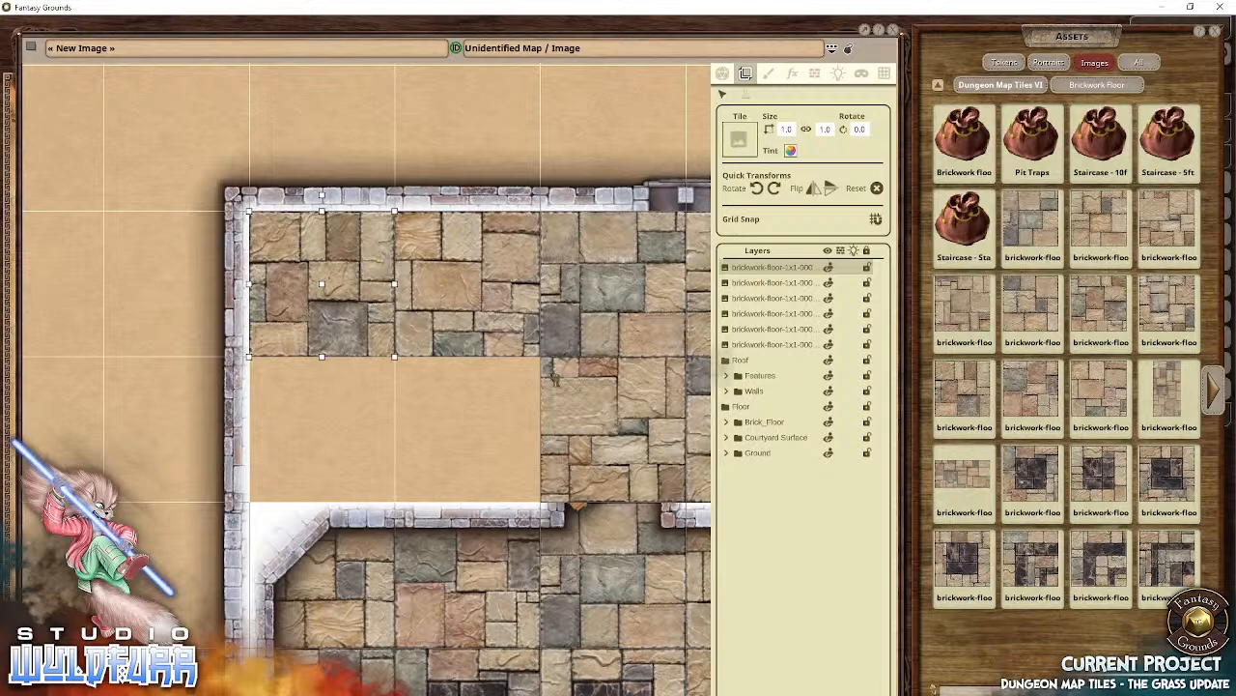
drag(554, 377, 372, 374)
drag(426, 435, 354, 435)
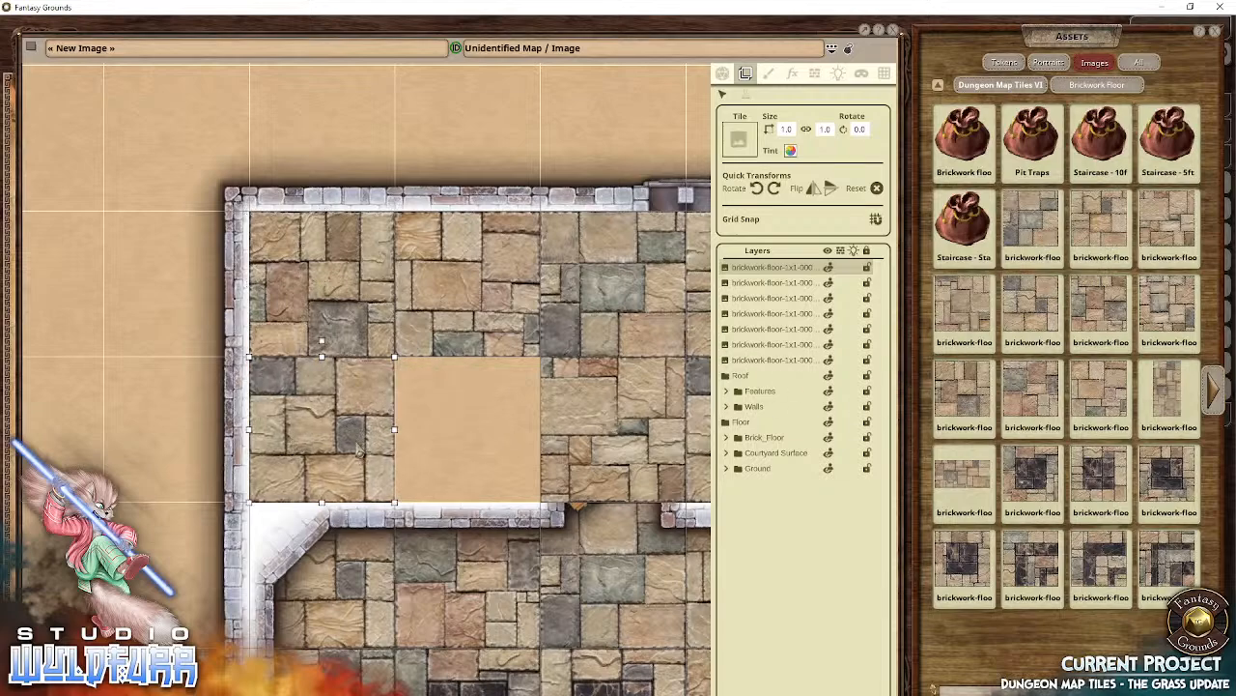
drag(882, 307, 467, 425)
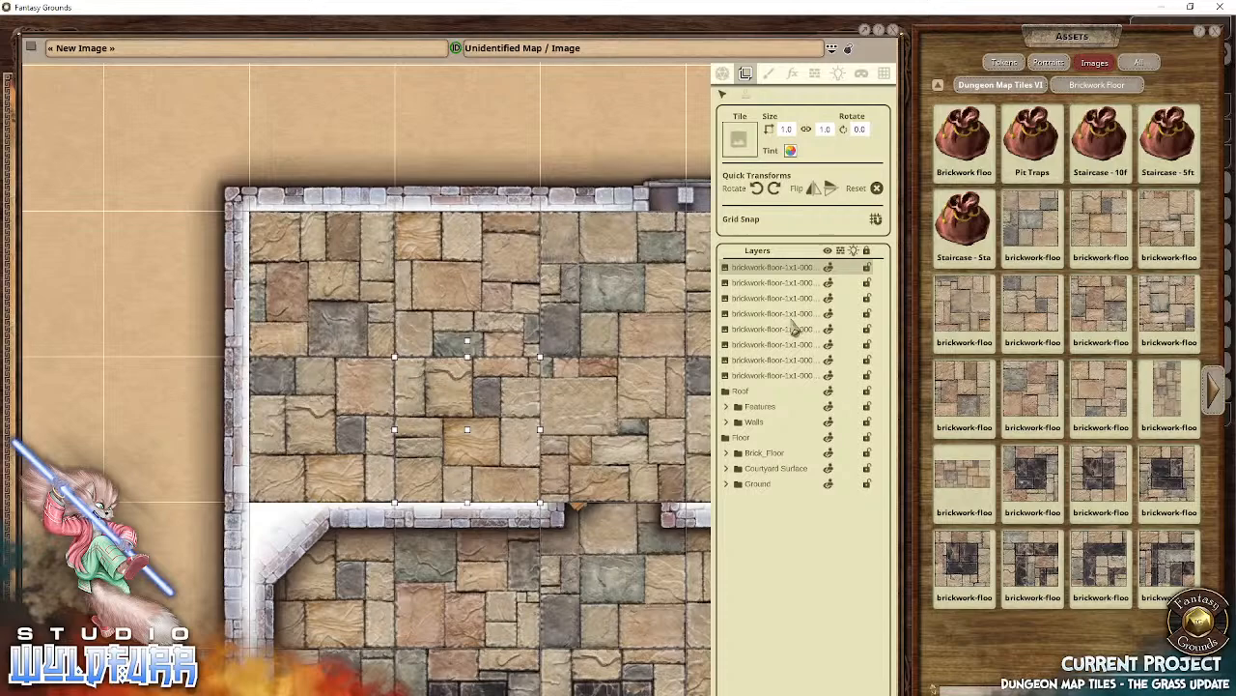
Step: Move the eight loose brickwork-floor-1x1 layers into the Brick_Floor folder
shift+click(763, 375)
drag(782, 323, 786, 491)
drag(764, 413, 755, 332)
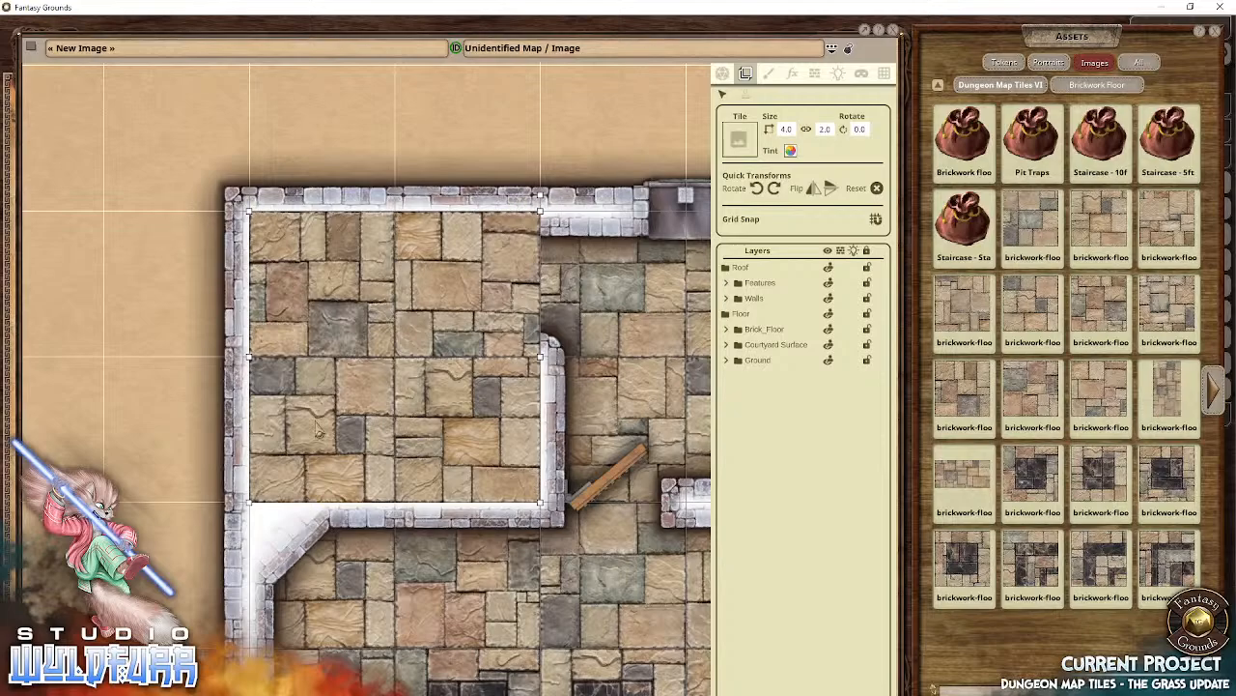
Step: Try the brickwork-5ft-circular-staircase-cc-es-0000 and cw-nw-0000 pieces in and around the northwest corner room, and delete both
drag(469, 355, 363, 388)
drag(347, 440, 391, 416)
scroll(391, 416, up, 1)
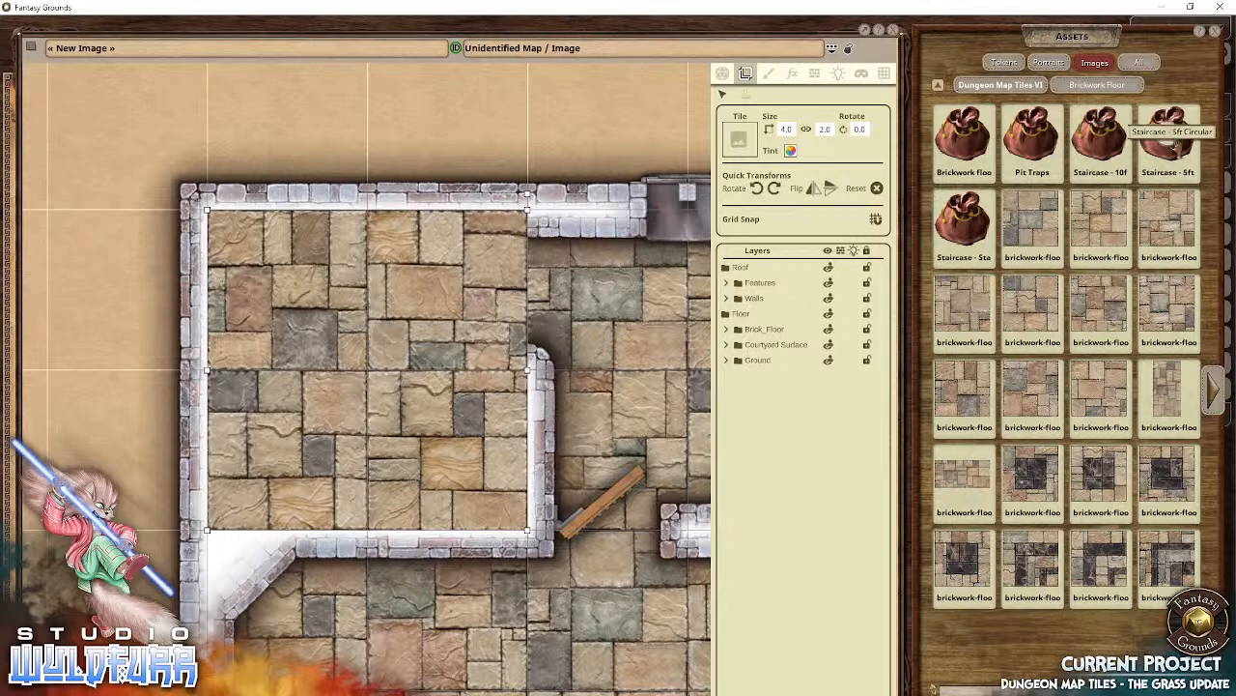
click(1169, 138)
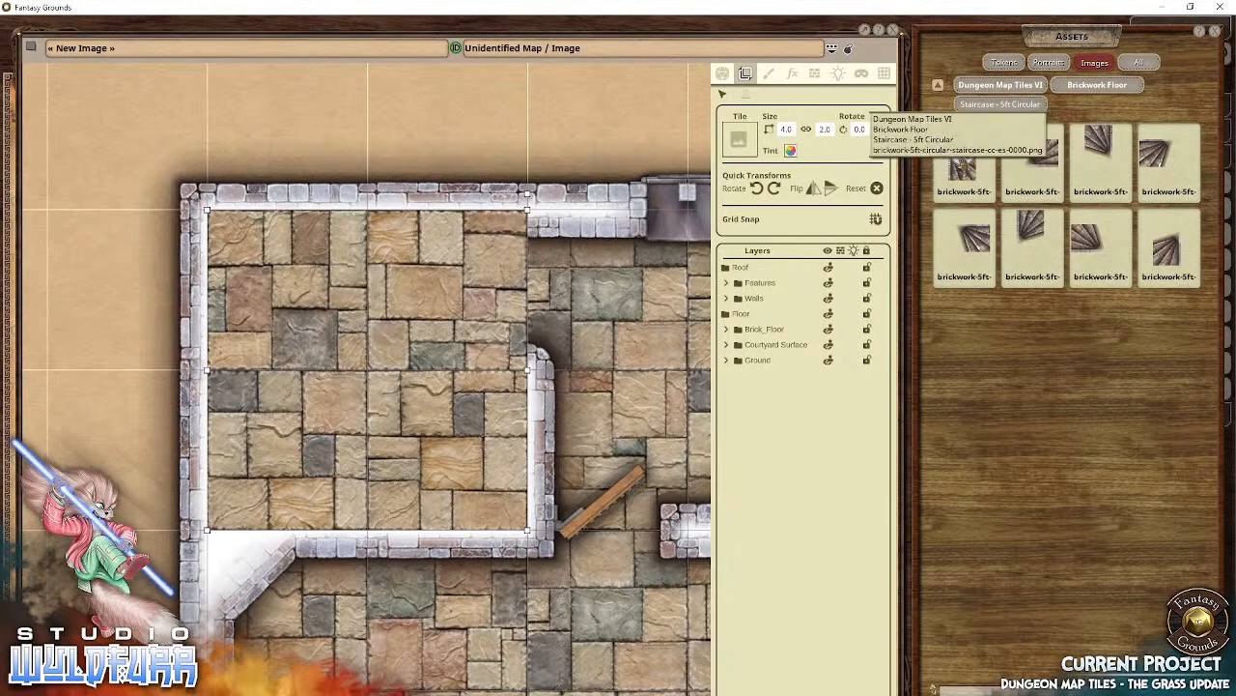
drag(961, 164, 132, 367)
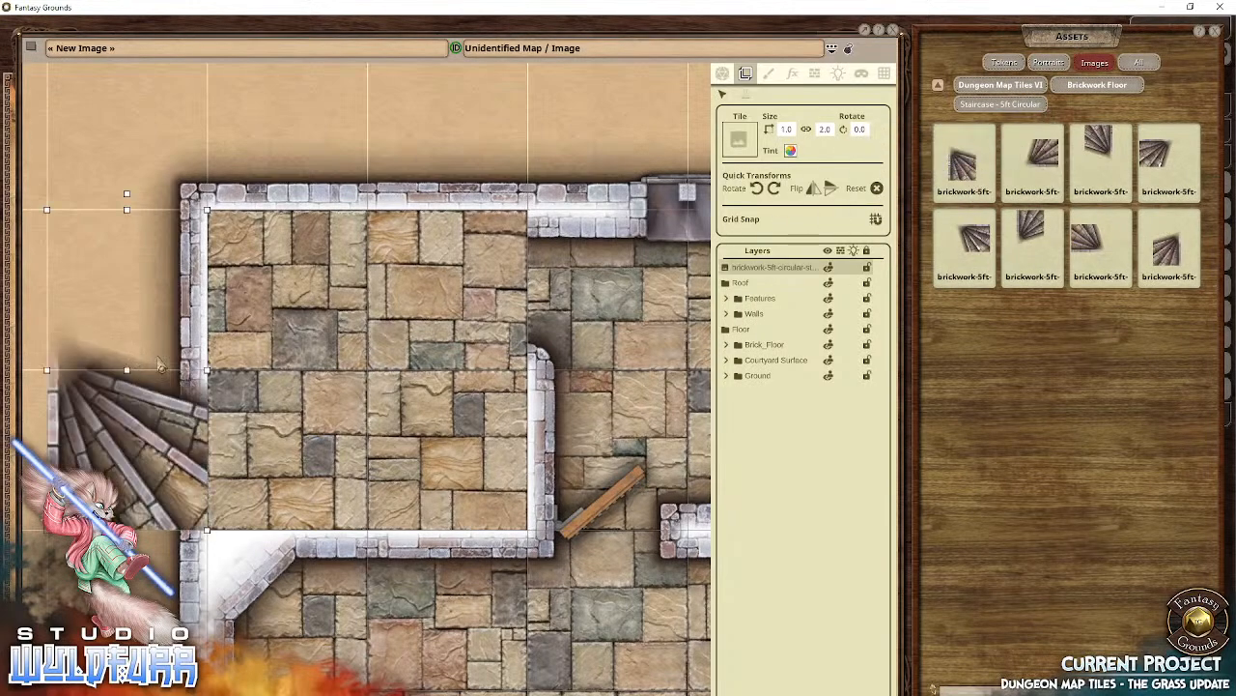
drag(122, 478, 259, 392)
drag(618, 280, 377, 402)
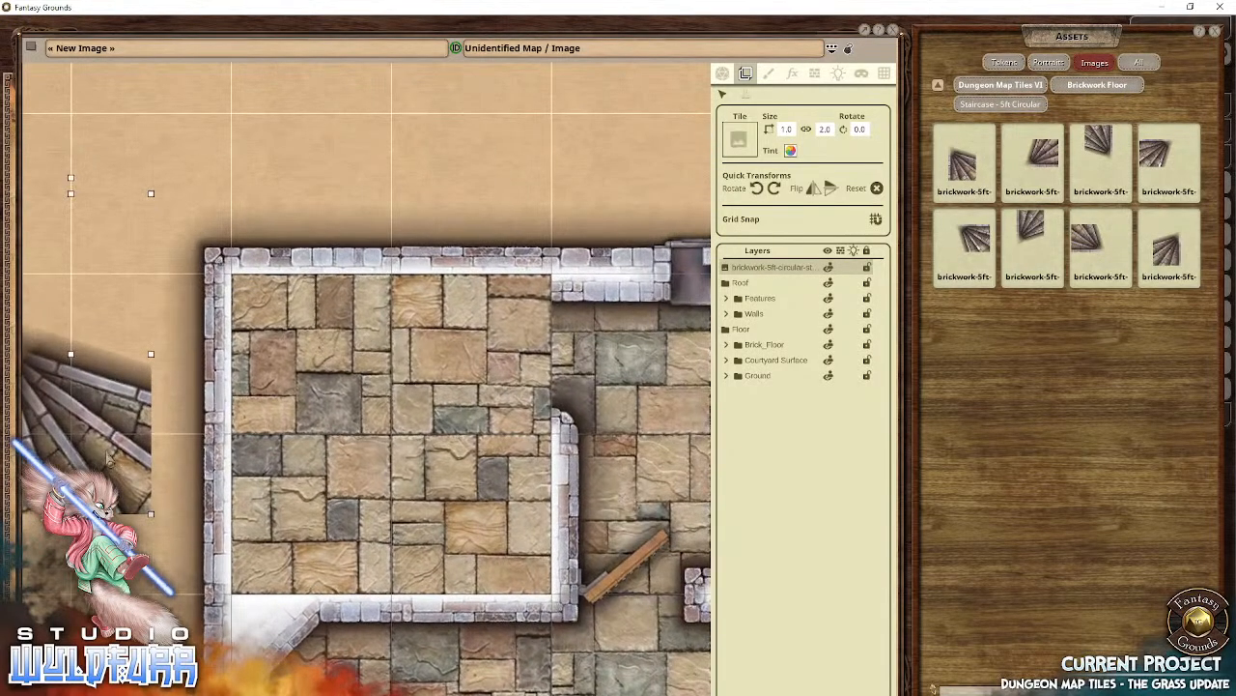
drag(174, 442, 435, 548)
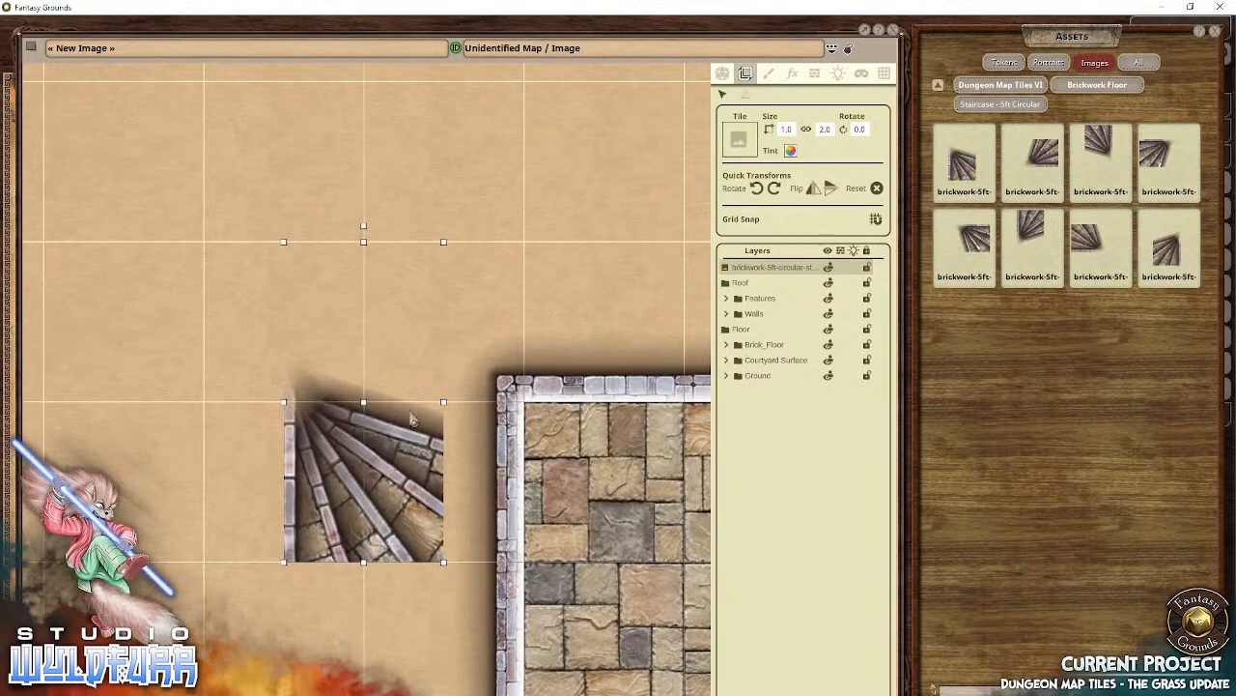
drag(357, 512, 596, 519)
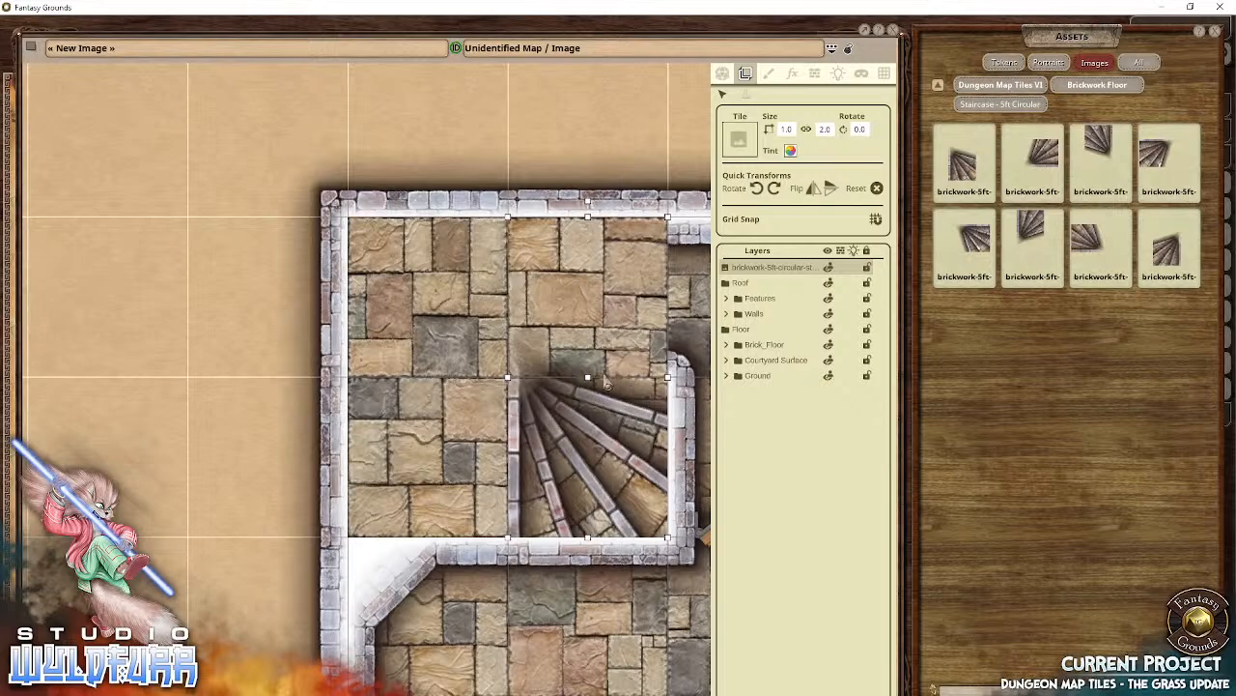
drag(647, 434, 450, 427)
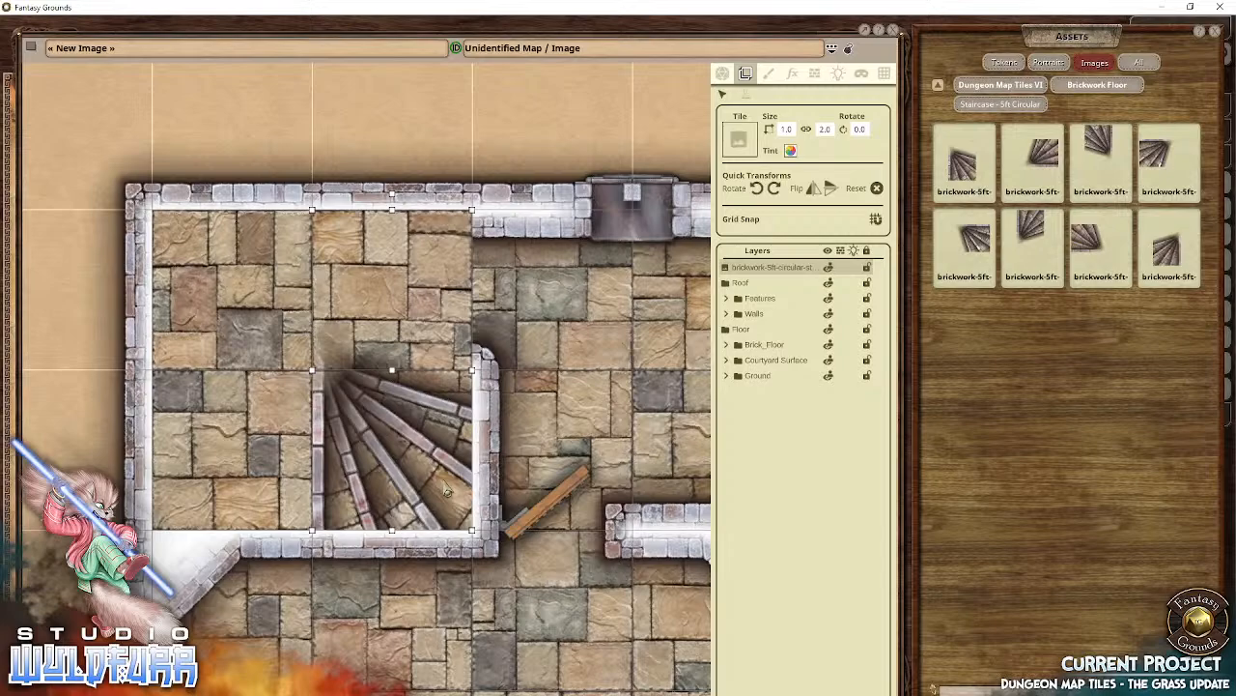
key(Delete)
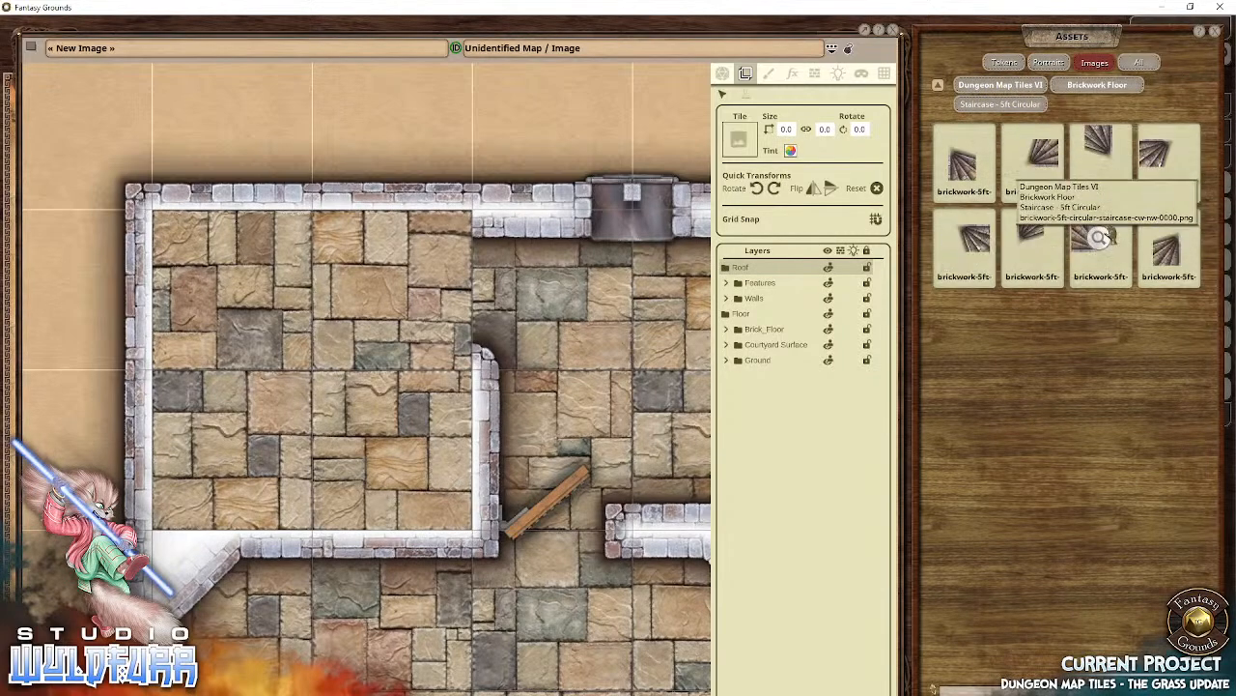
drag(1099, 237, 292, 162)
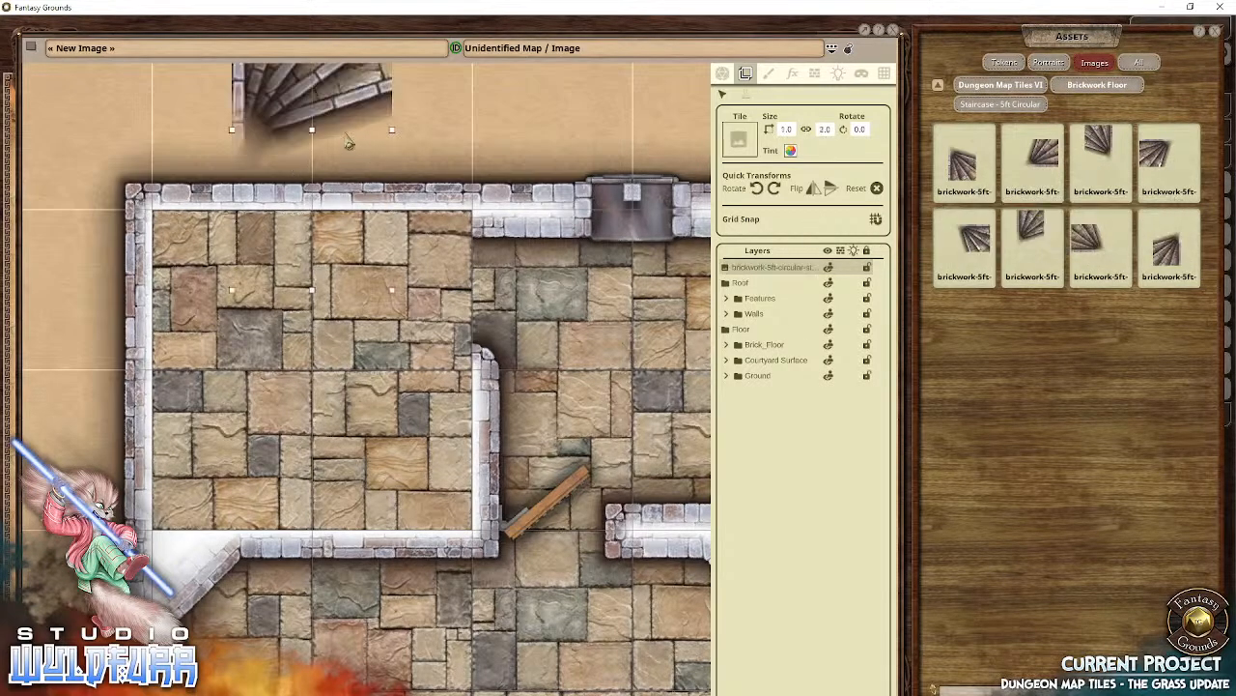
key(Delete)
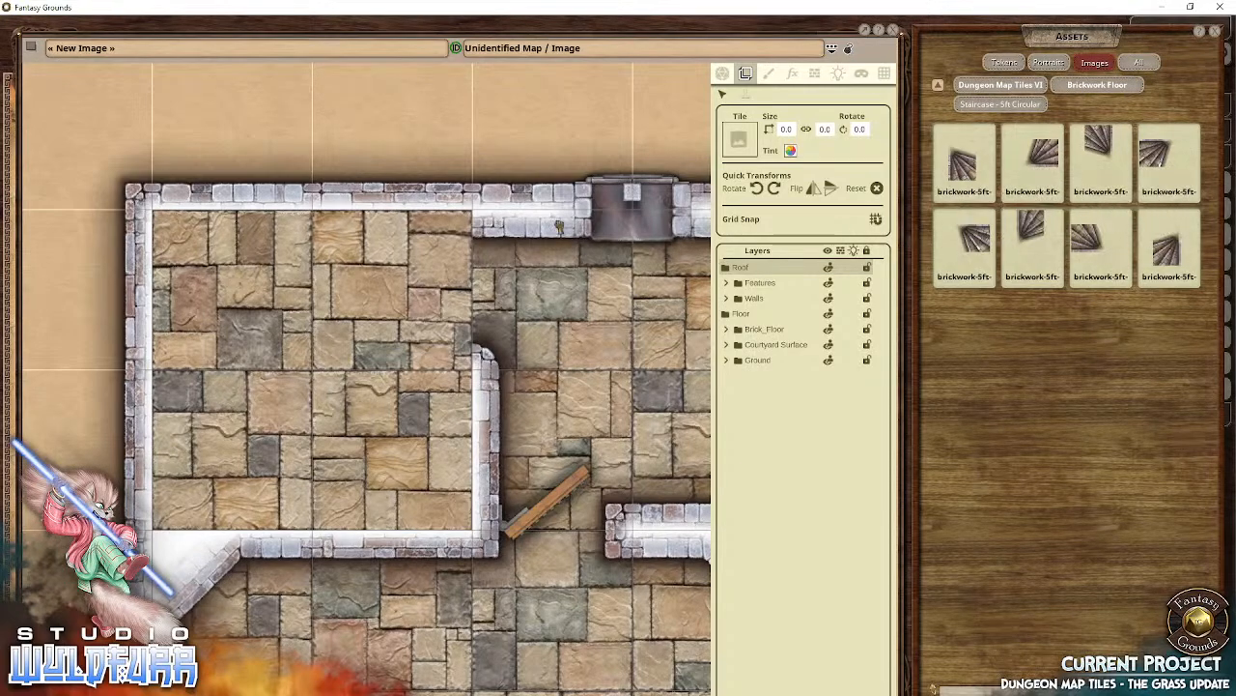
Step: Restore the deleted circular staircase piece in the northwest corner room's northwest quarter, and place brickwork-5ft-circular-staircase-cw-sw-0000 in its southwest quarter
key(ctrl+z)
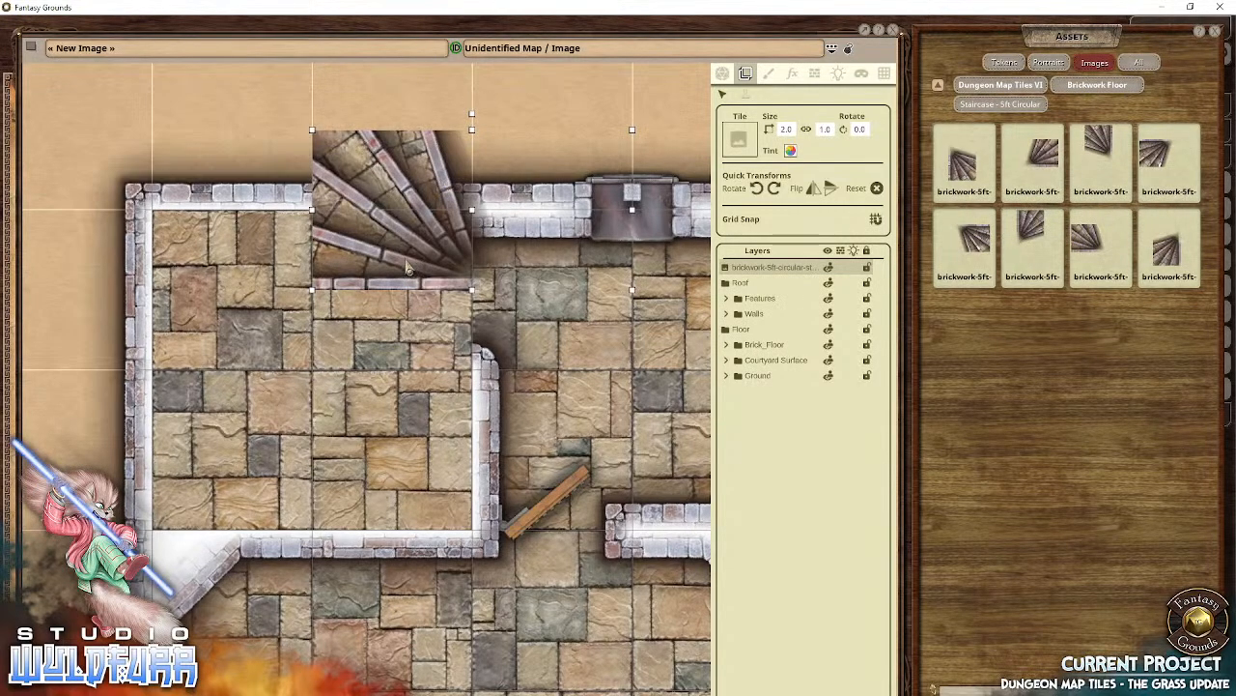
drag(406, 270, 228, 375)
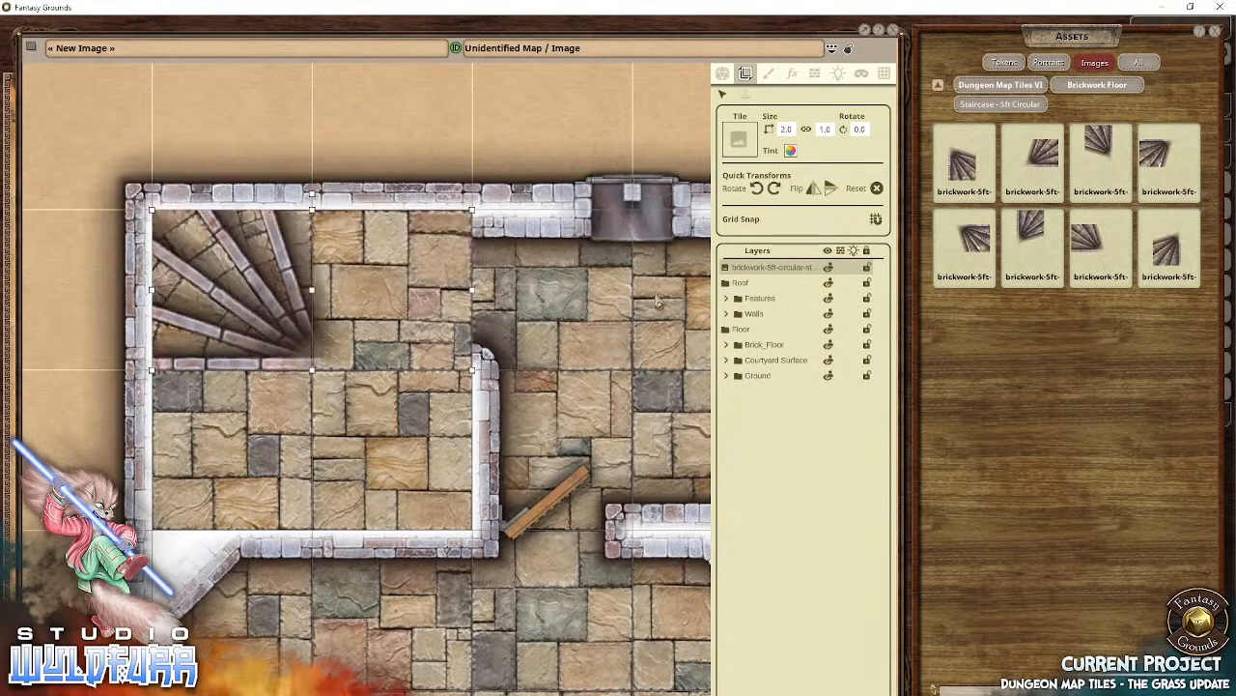
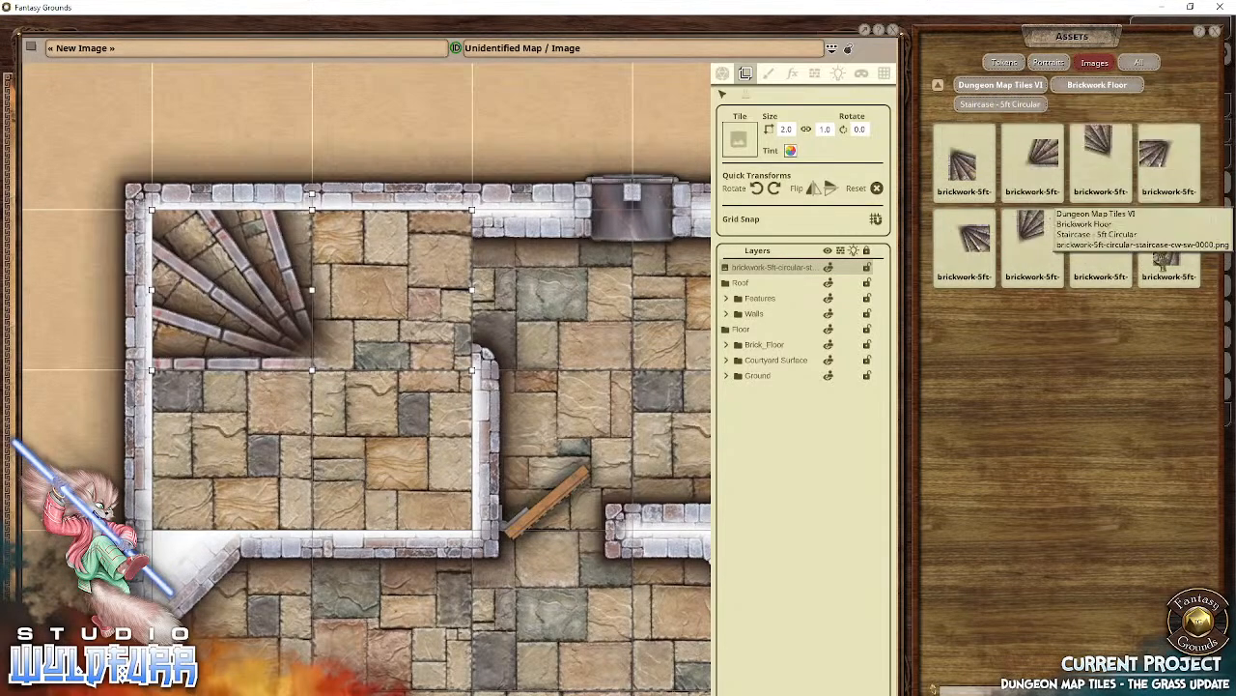
drag(466, 177, 467, 179)
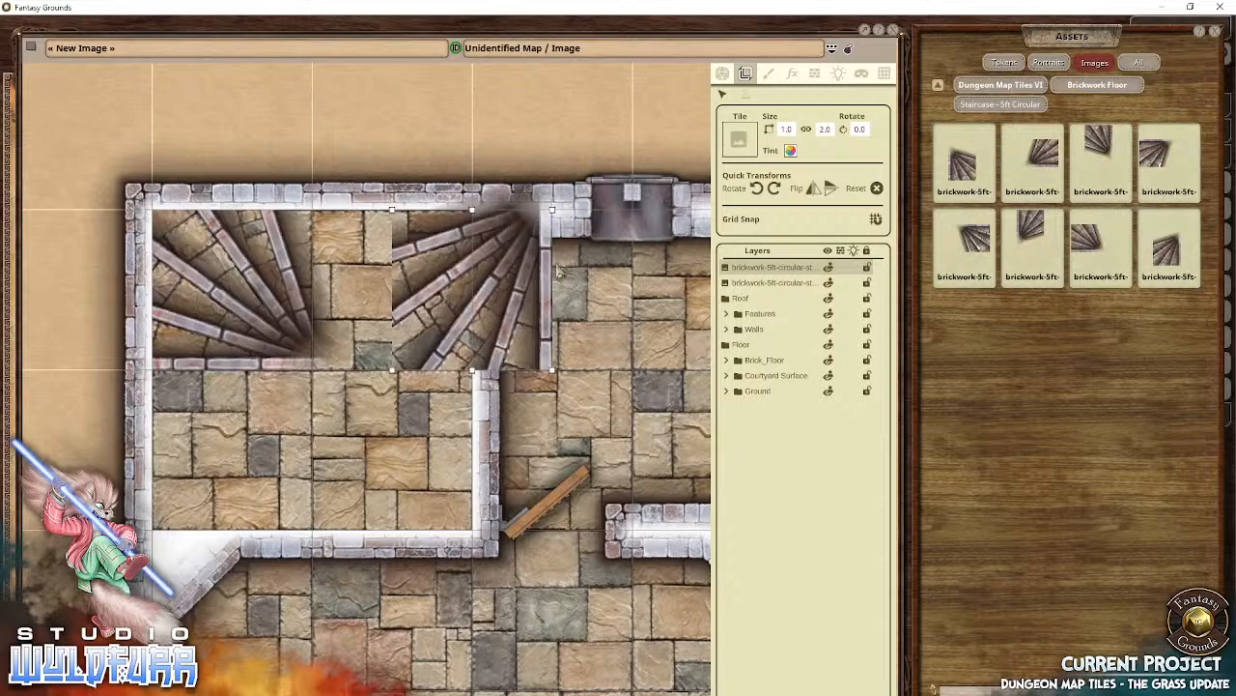
drag(469, 308, 314, 428)
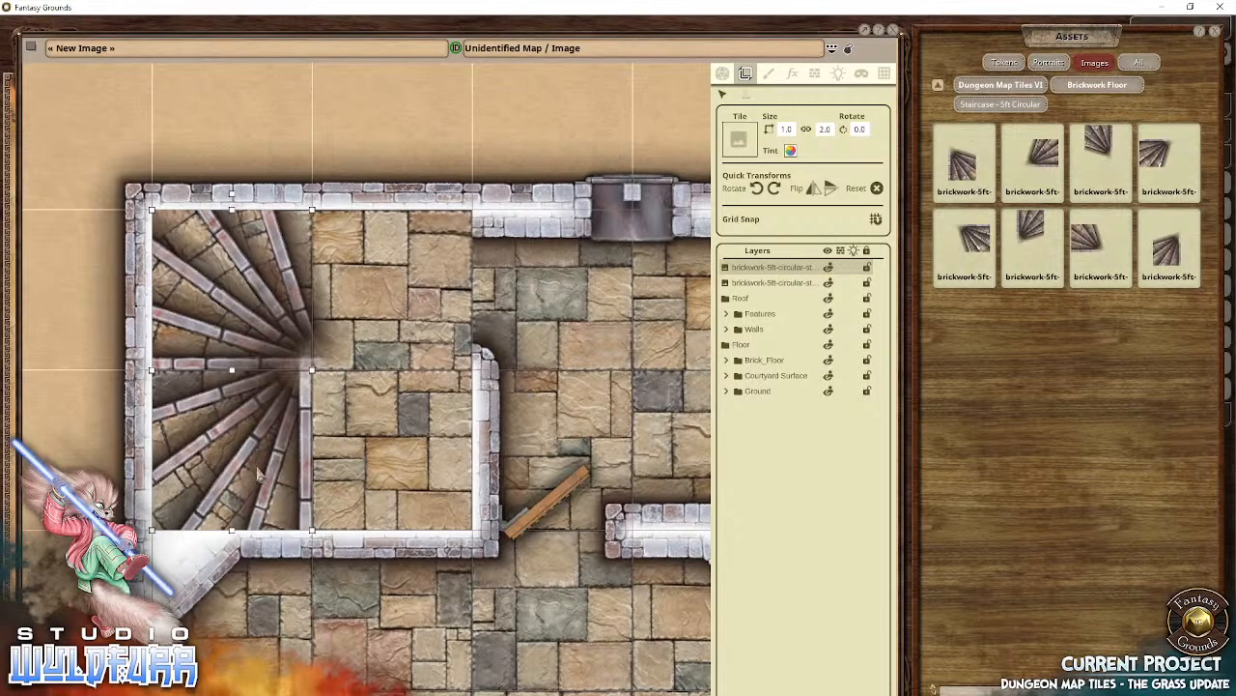
Step: Try the second circular staircase piece in other spots around the room, and return it to the southwest quarter
drag(259, 474, 267, 498)
drag(270, 281, 330, 269)
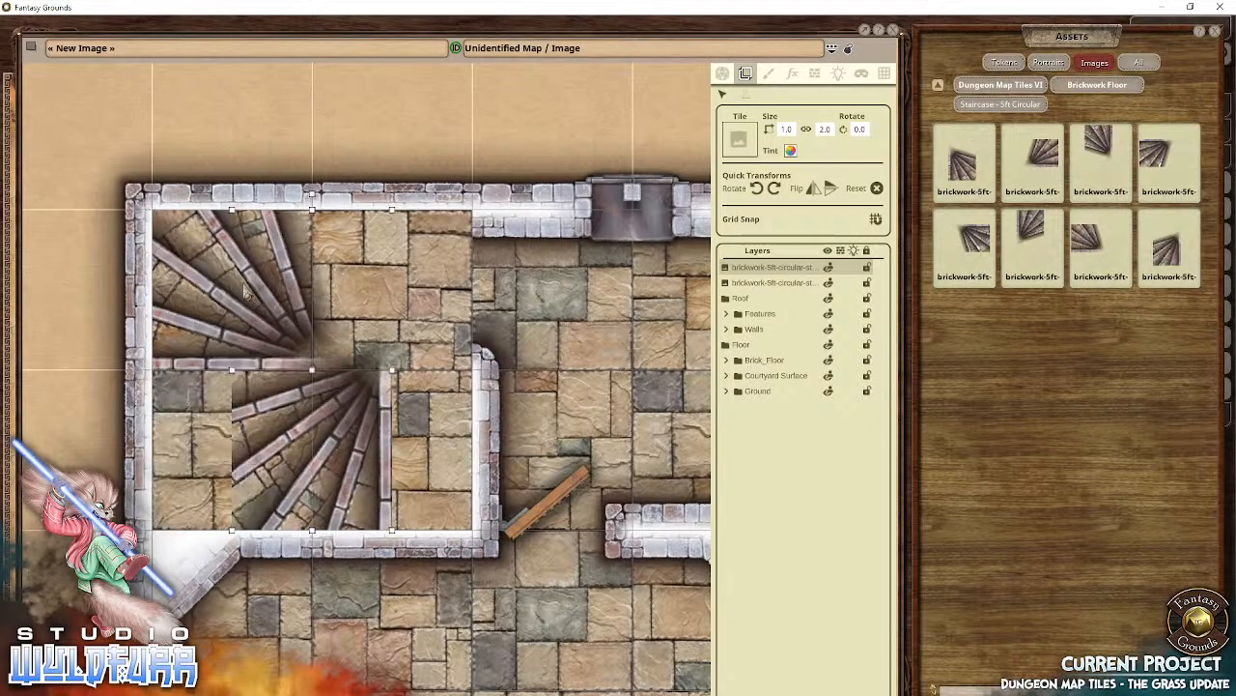
drag(335, 453, 94, 608)
mouse_move(228, 302)
mouse_down()
mouse_move(396, 326)
mouse_move(276, 356)
mouse_move(235, 306)
mouse_up()
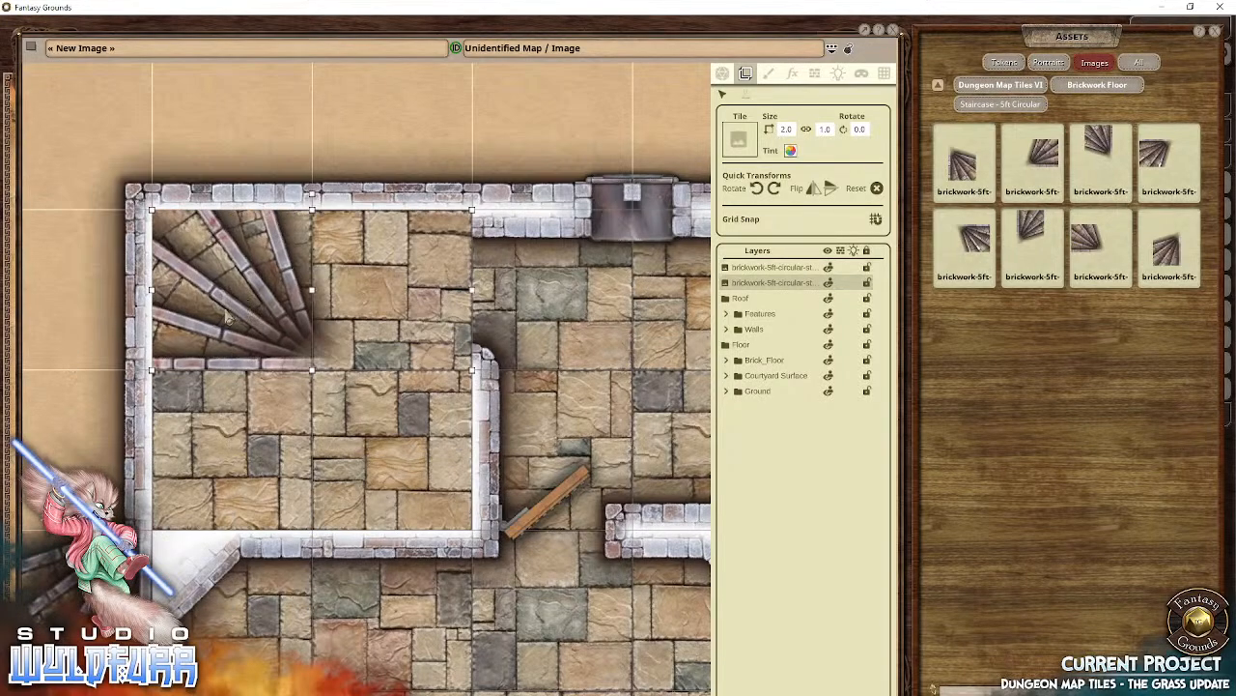
drag(117, 618, 406, 371)
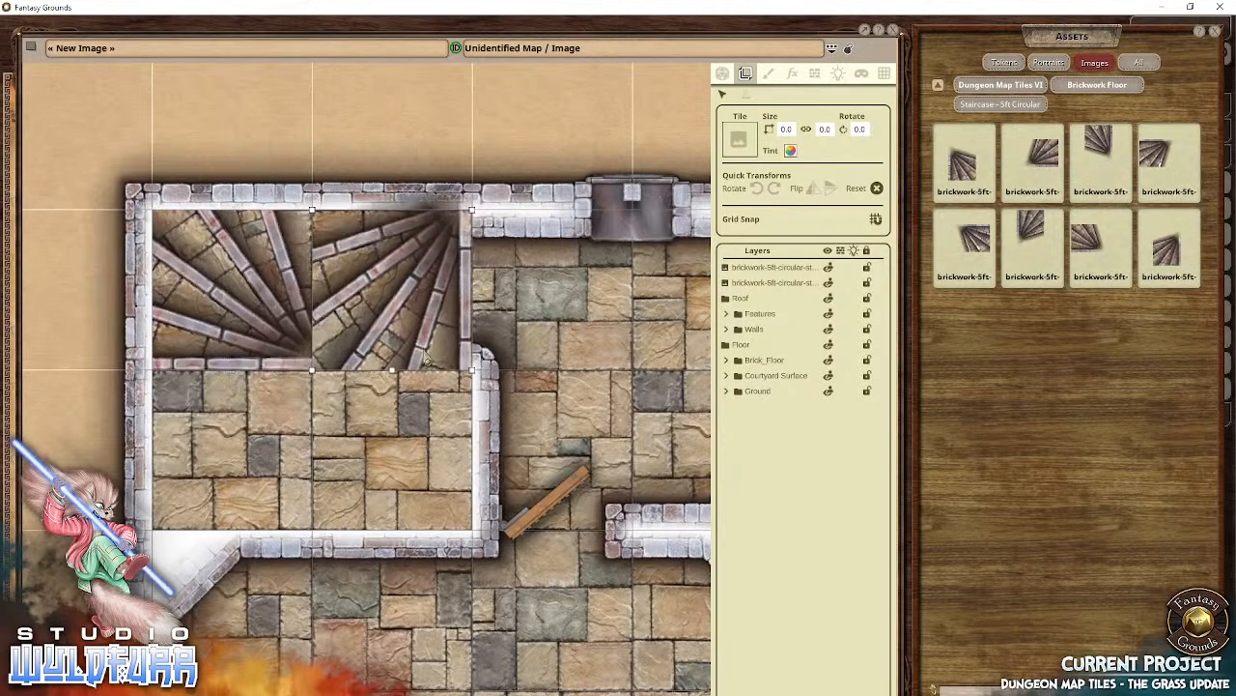
drag(434, 291, 434, 372)
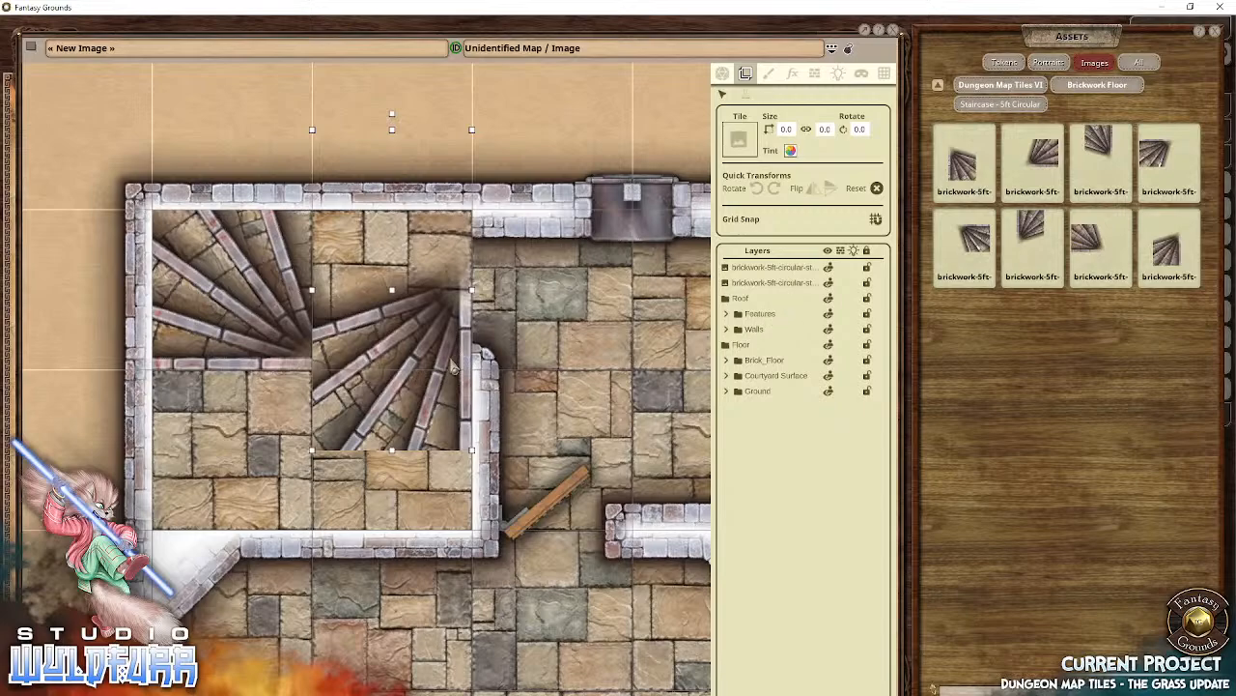
drag(454, 367, 295, 448)
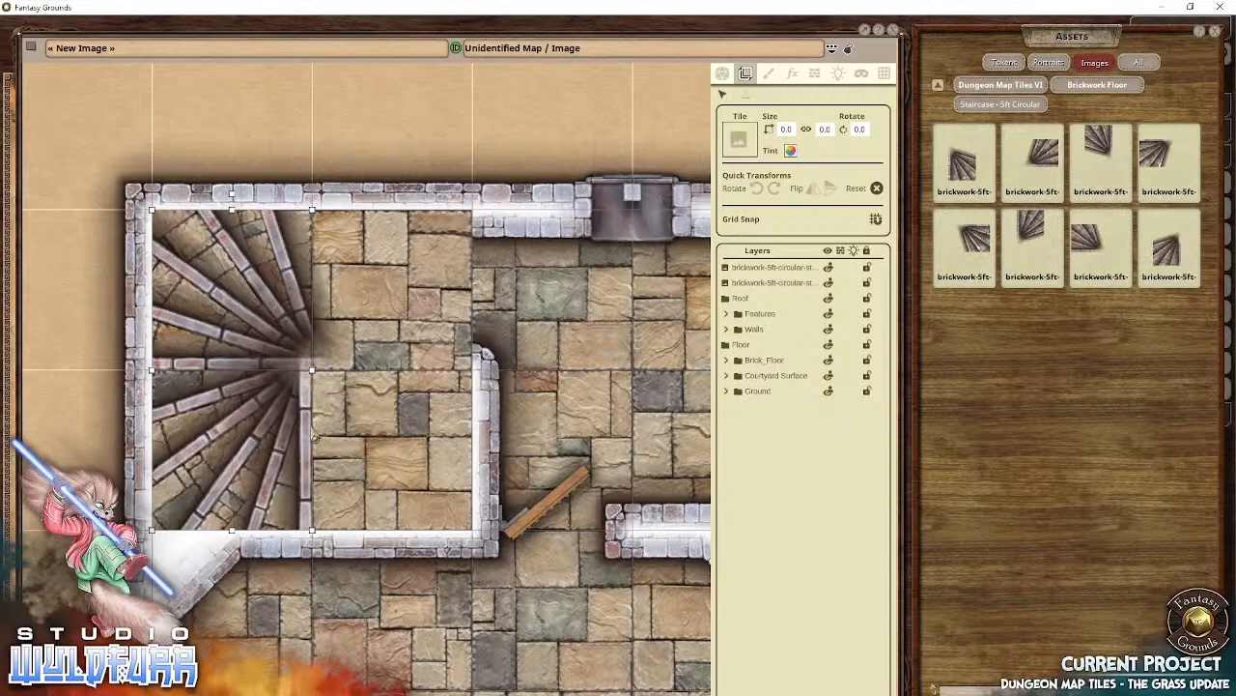
click(760, 271)
click(763, 281)
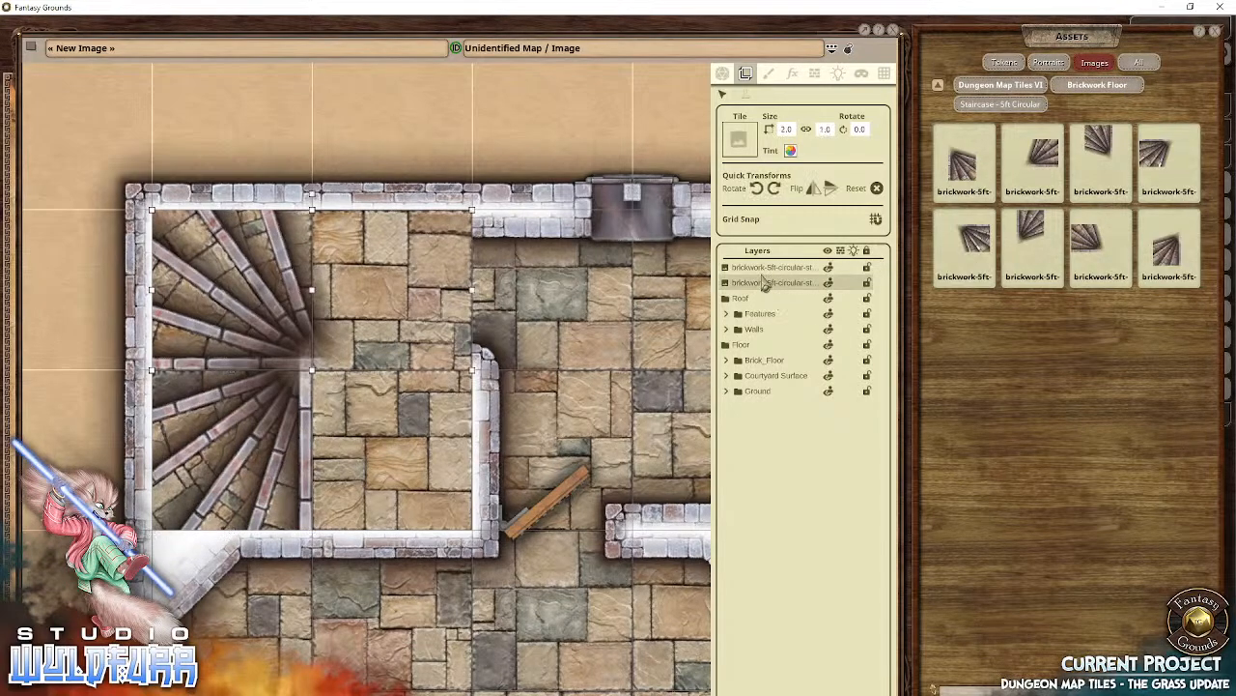
click(762, 268)
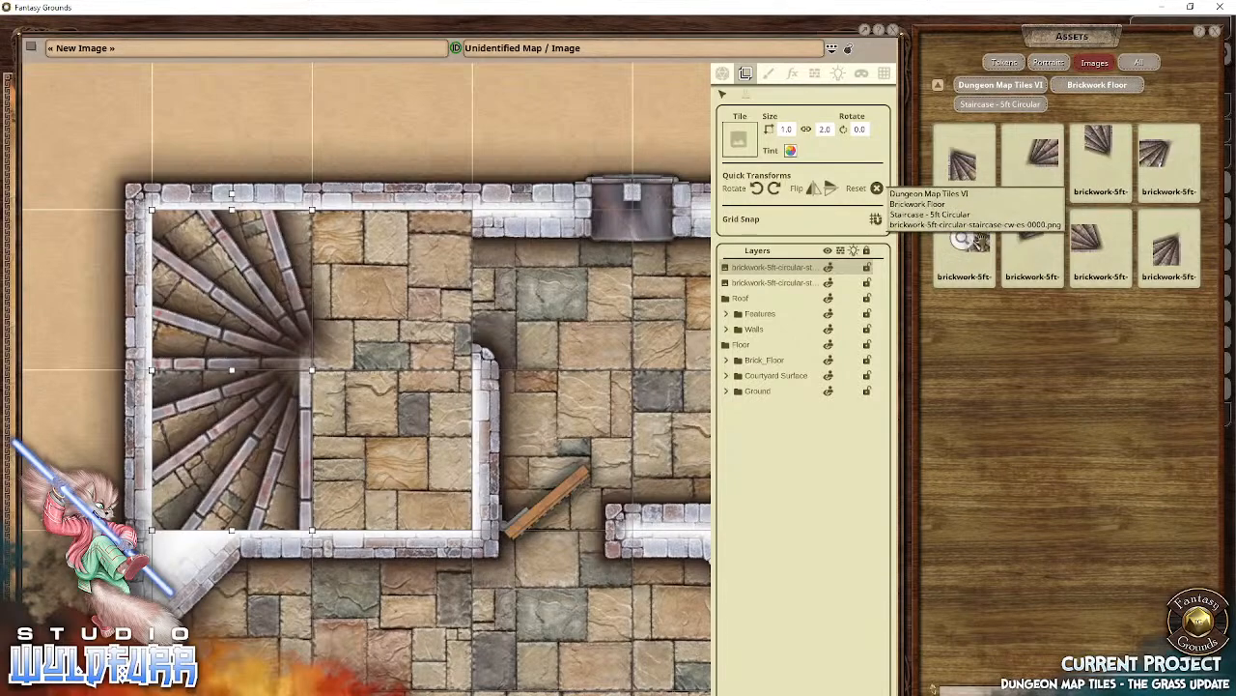
Step: Preview brickwork-5ft-circular-staircase-cw-es-0000 and place it in the southeast quarter of the room to continue the staircase
click(963, 239)
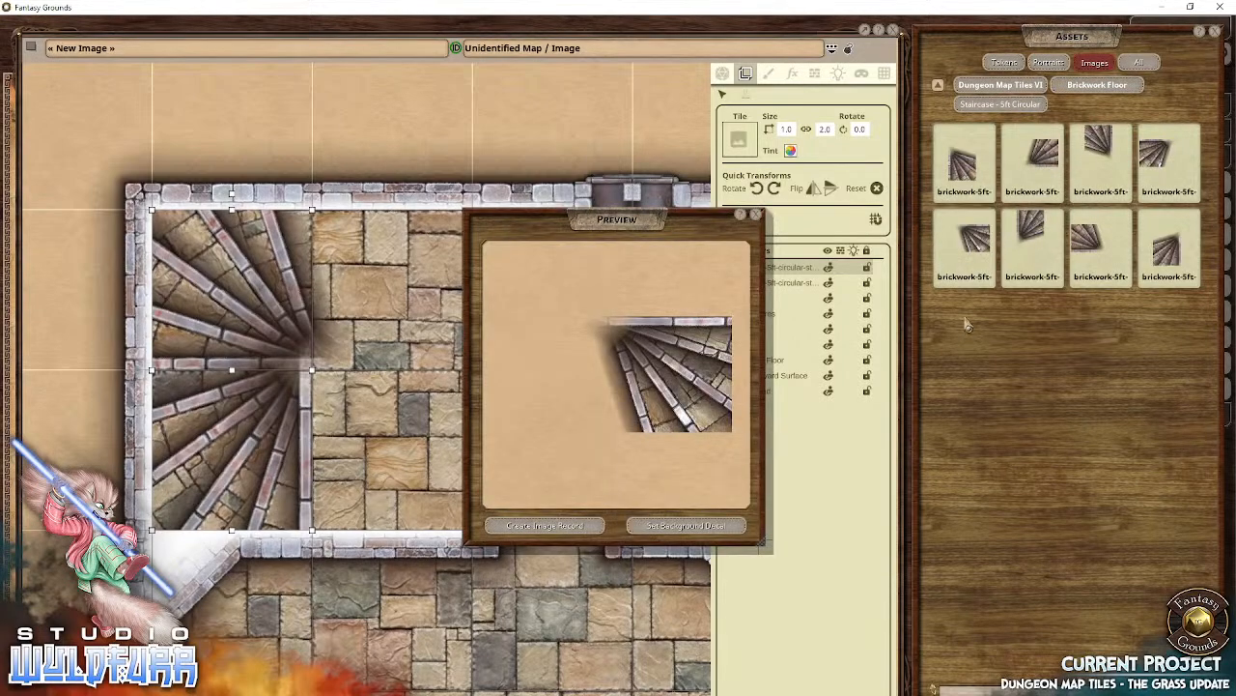
click(756, 214)
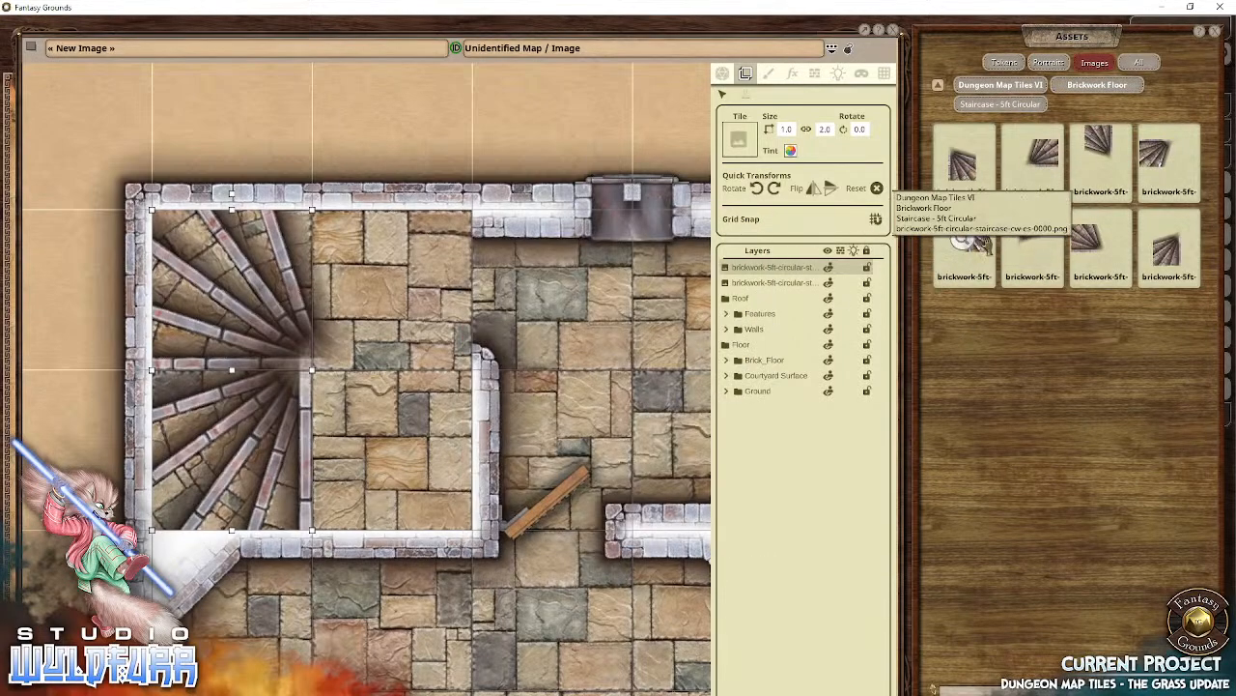
drag(443, 136, 445, 139)
drag(612, 112, 441, 412)
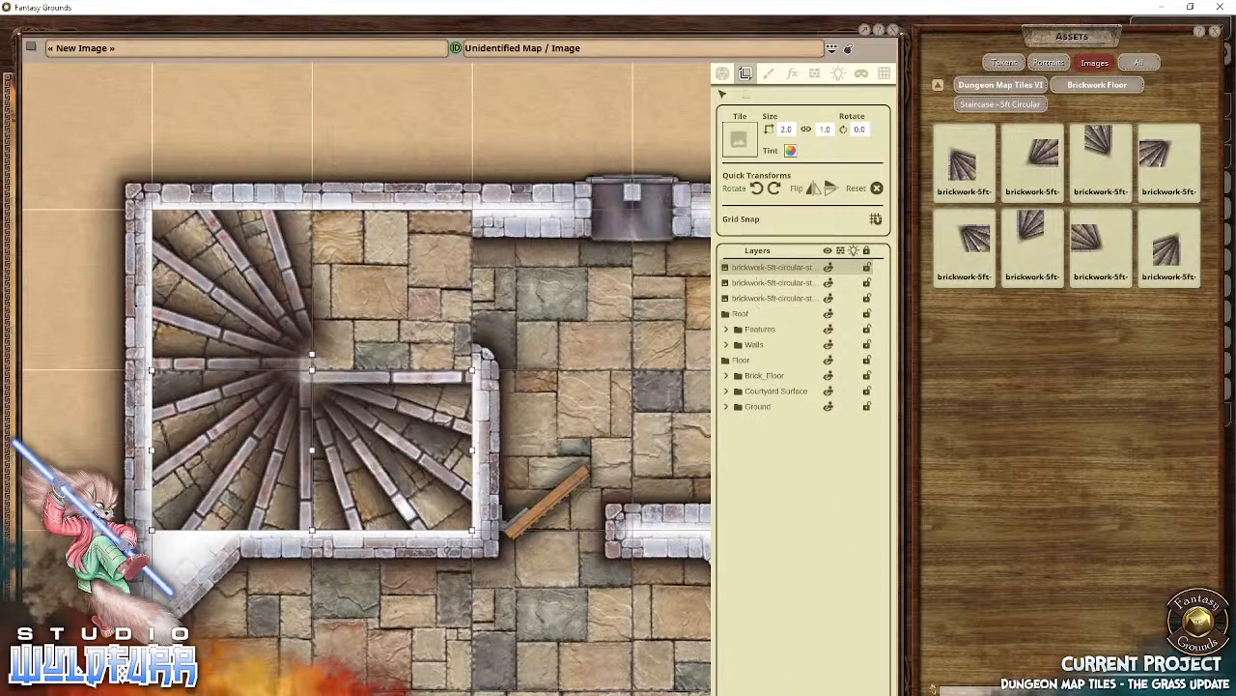
Step: Create a layer folder named Staircase, move the three circular staircase layers into it, and collapse it
click(737, 297)
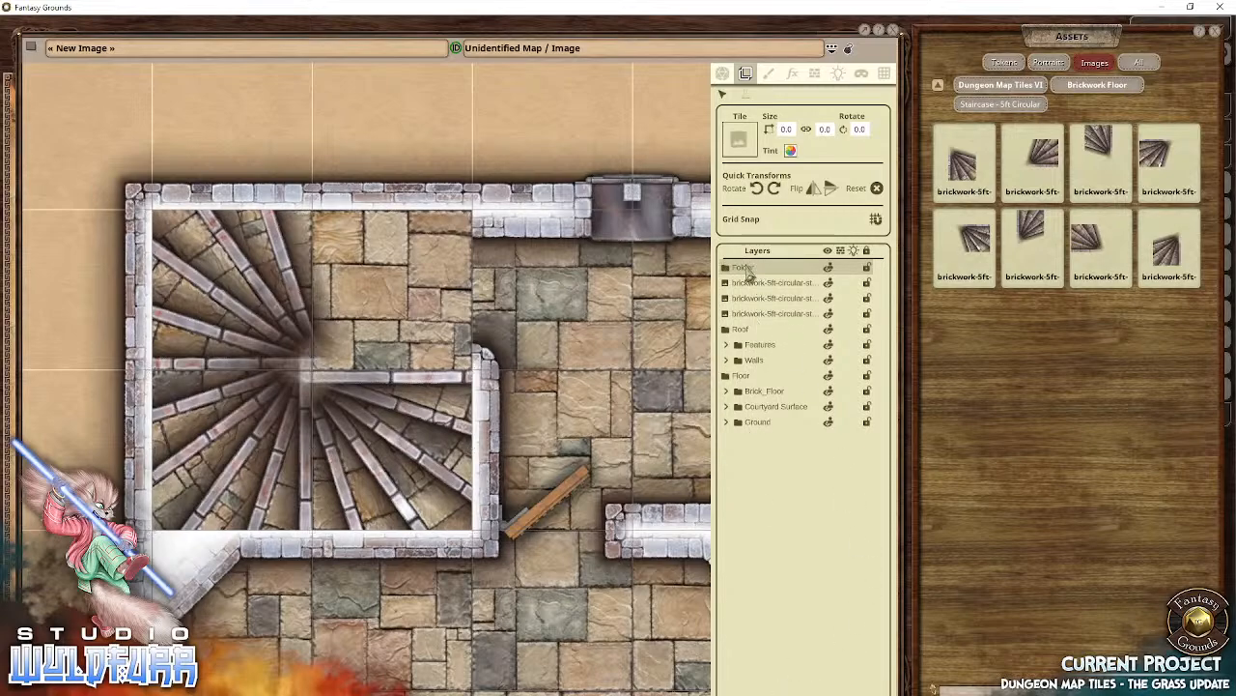
double_click(741, 268)
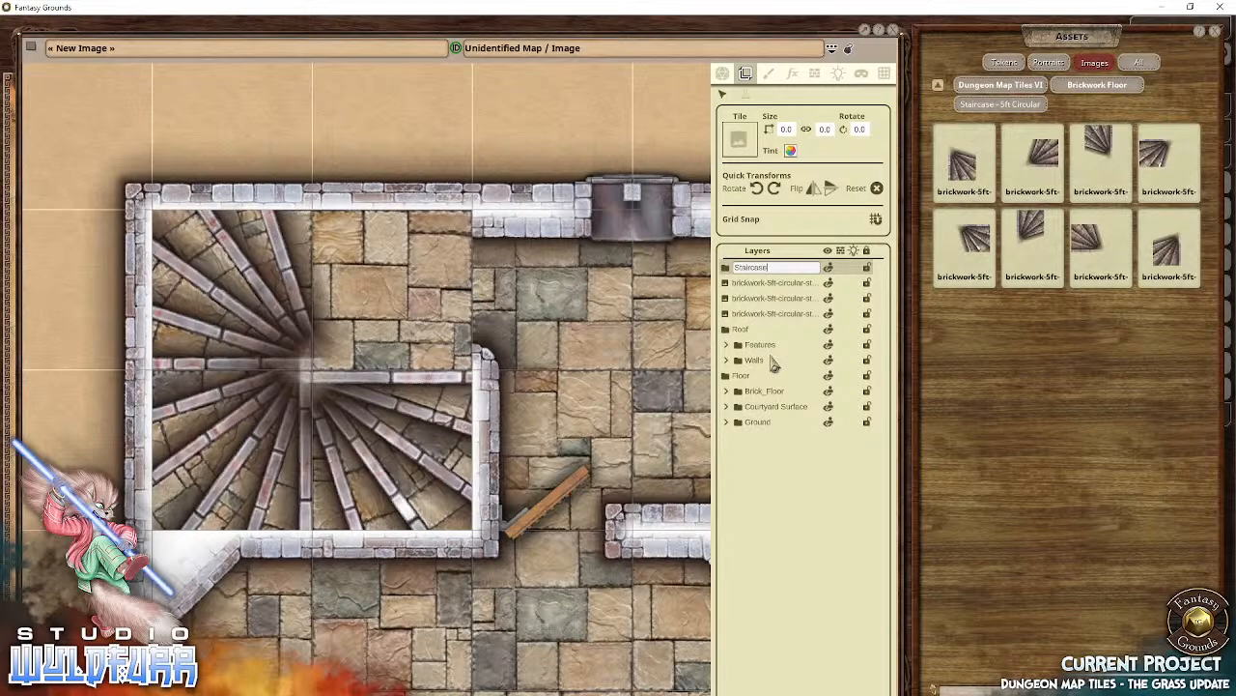
click(751, 283)
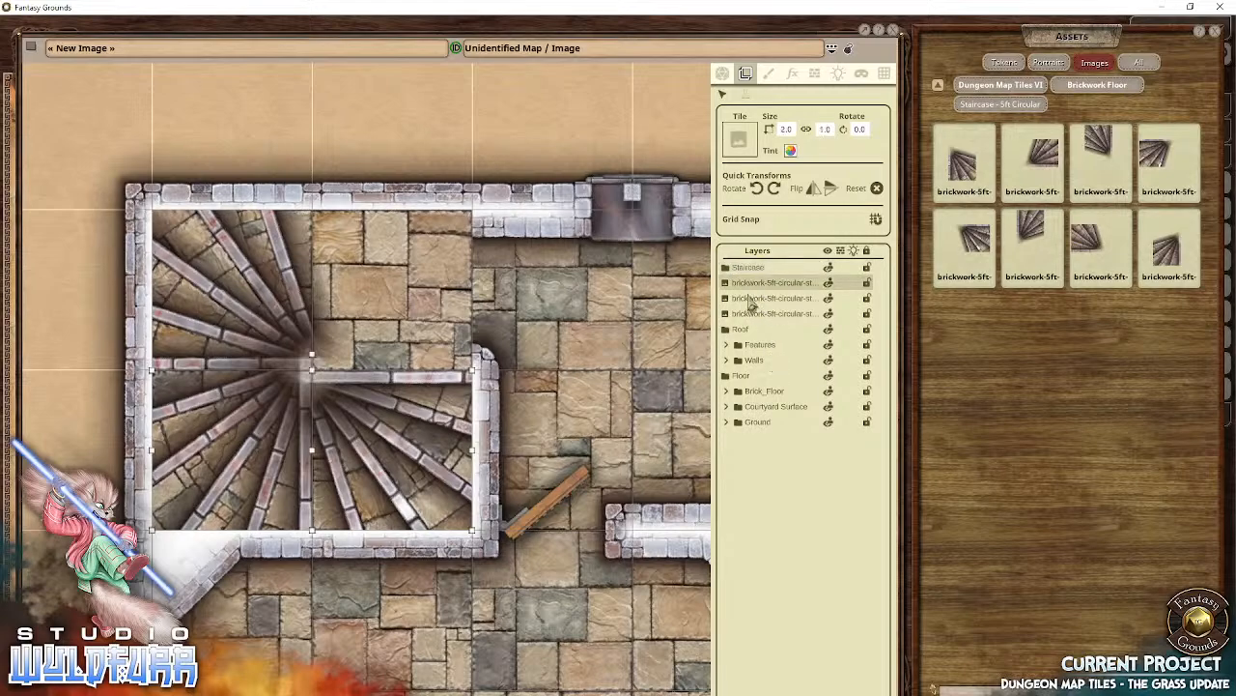
shift+click(749, 317)
drag(754, 299, 748, 278)
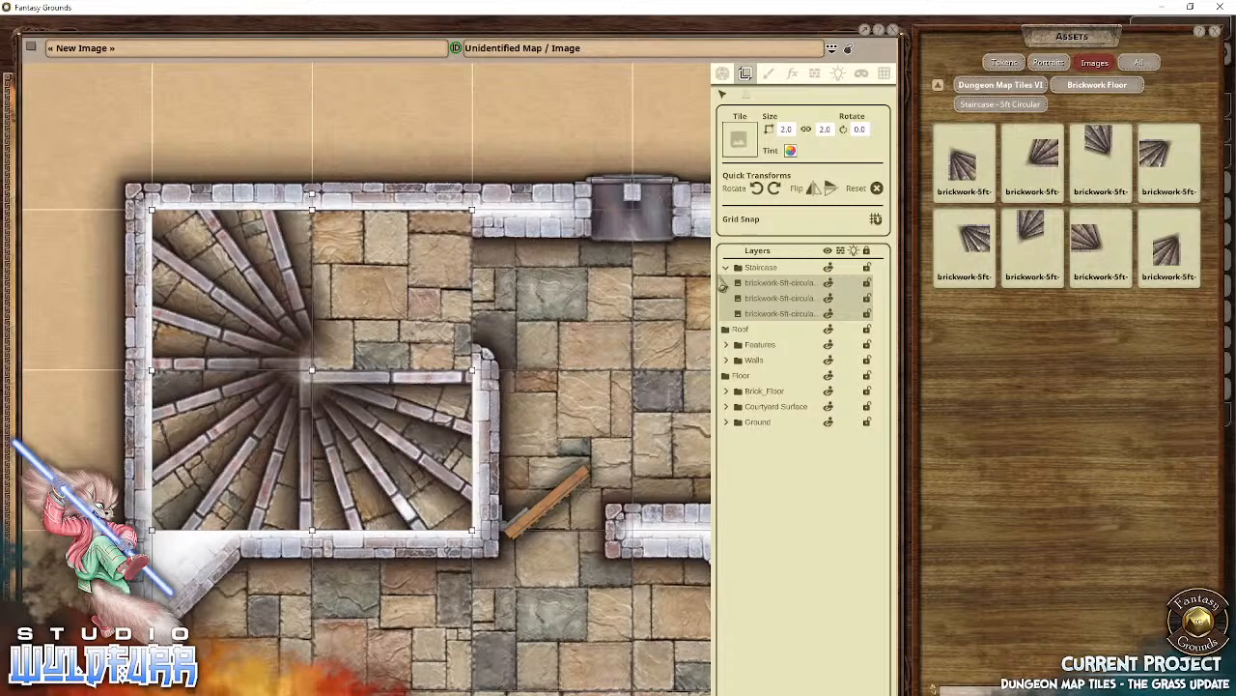
click(726, 268)
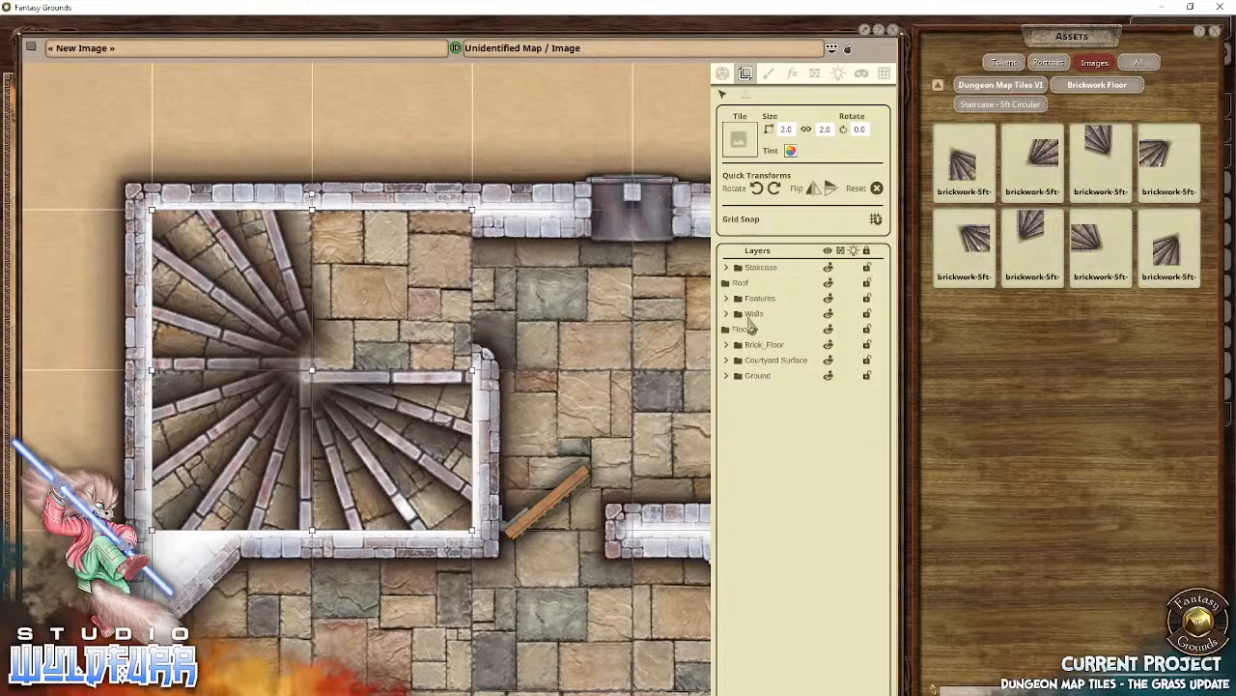
Step: Move the Staircase and Brick_Floor folders inside the Floor folder
drag(760, 275, 742, 323)
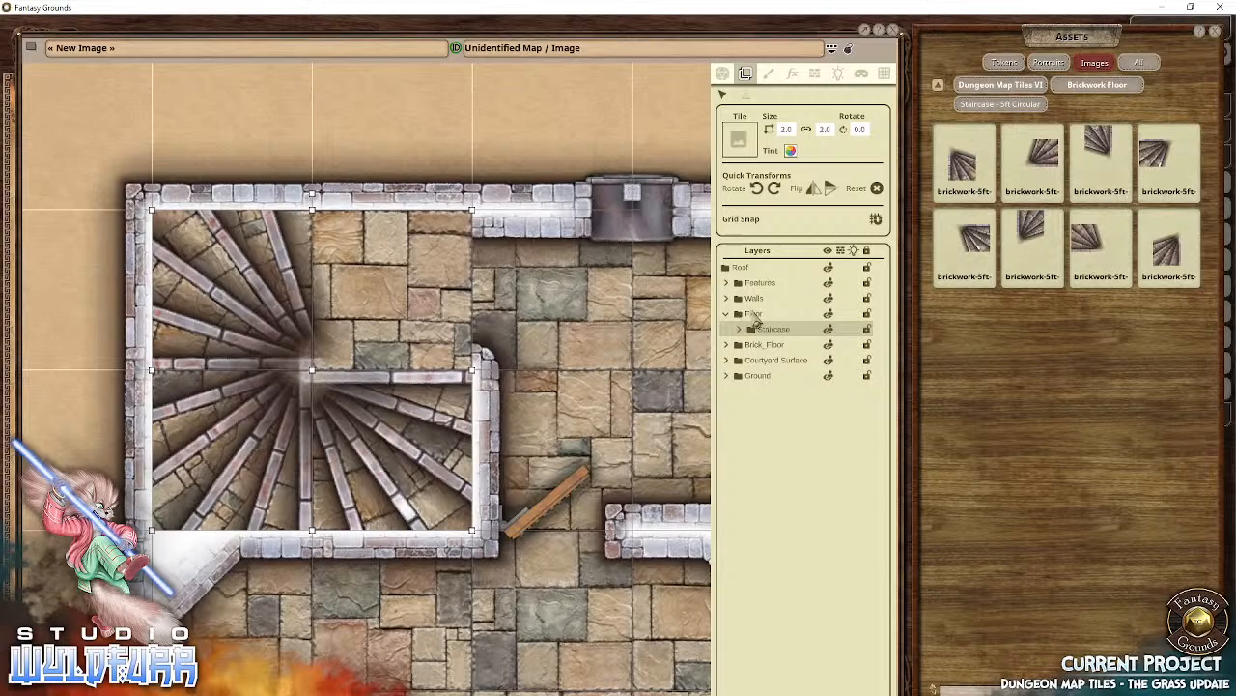
click(752, 345)
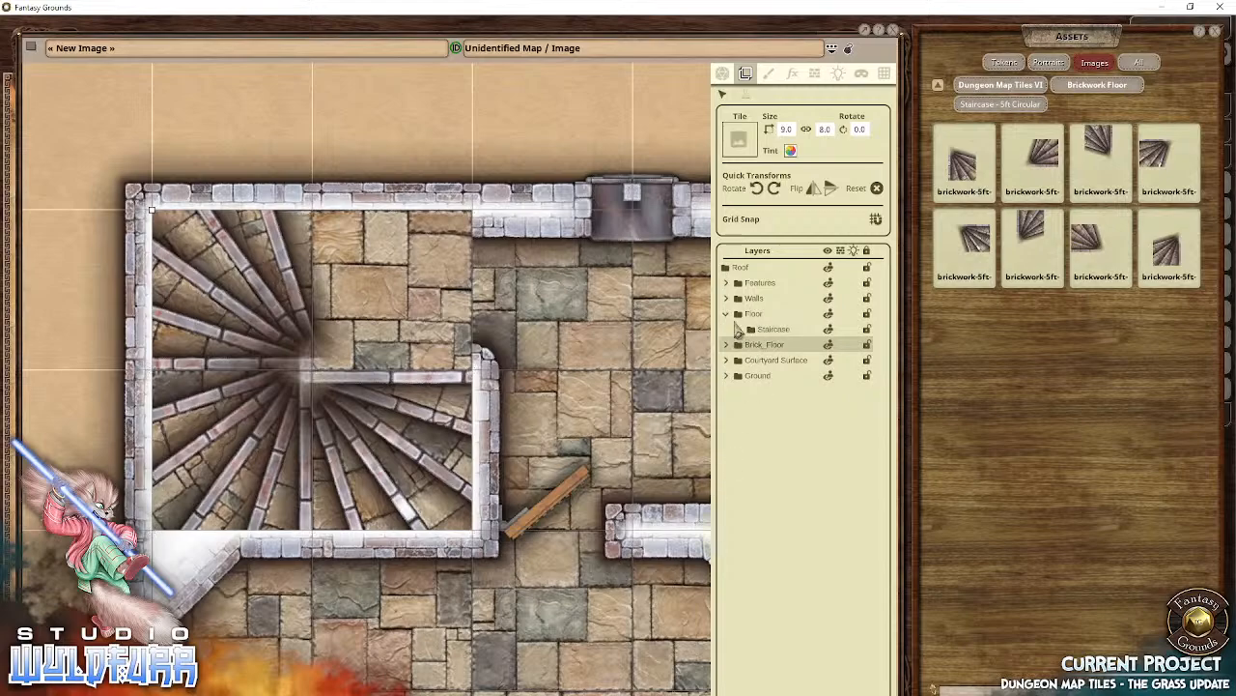
click(753, 317)
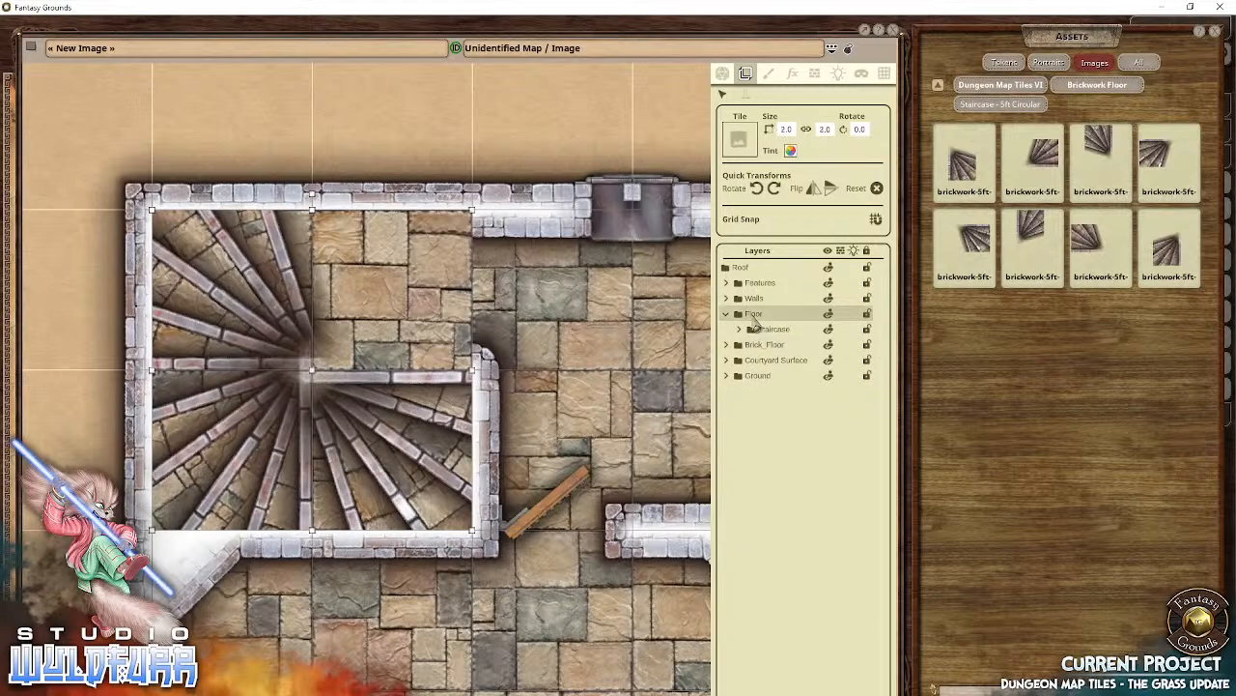
click(755, 348)
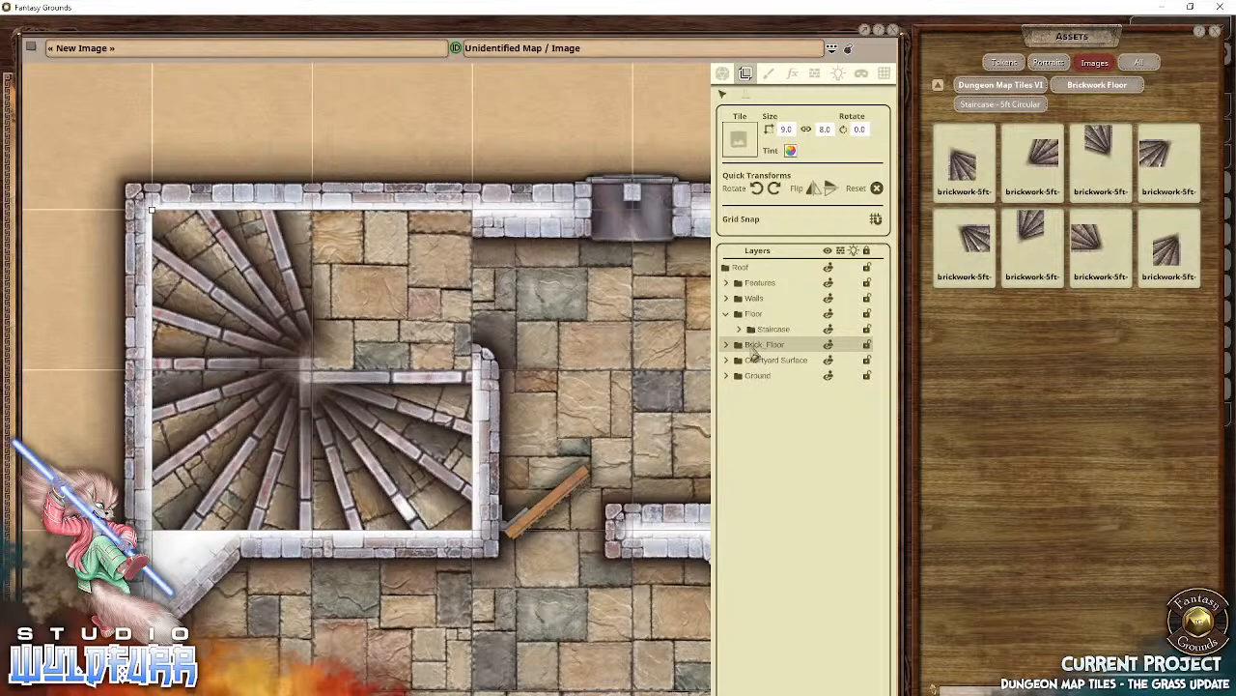
drag(754, 352, 755, 323)
Step: Rename the Staircase folder to "Staircase - up"
click(774, 331)
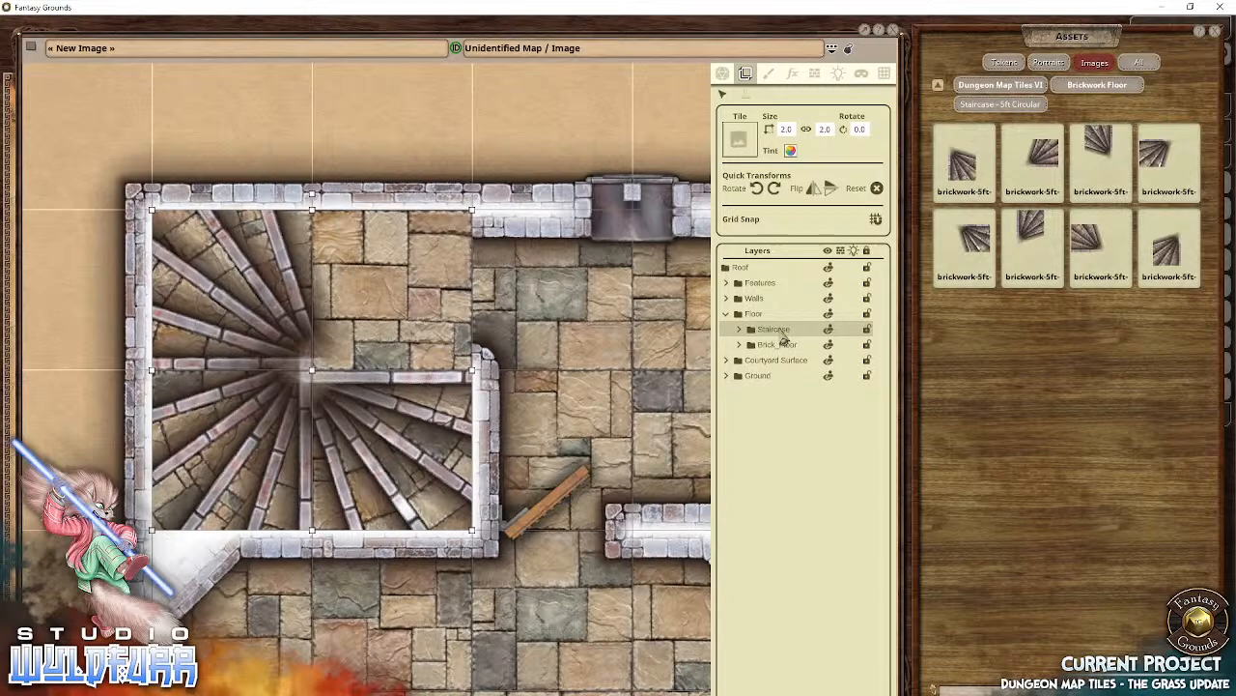
click(782, 333)
key(End)
text(- up)
key(Return)
Step: Create a layer folder named Staircase-down and hide the "Staircase - up" folder
click(814, 690)
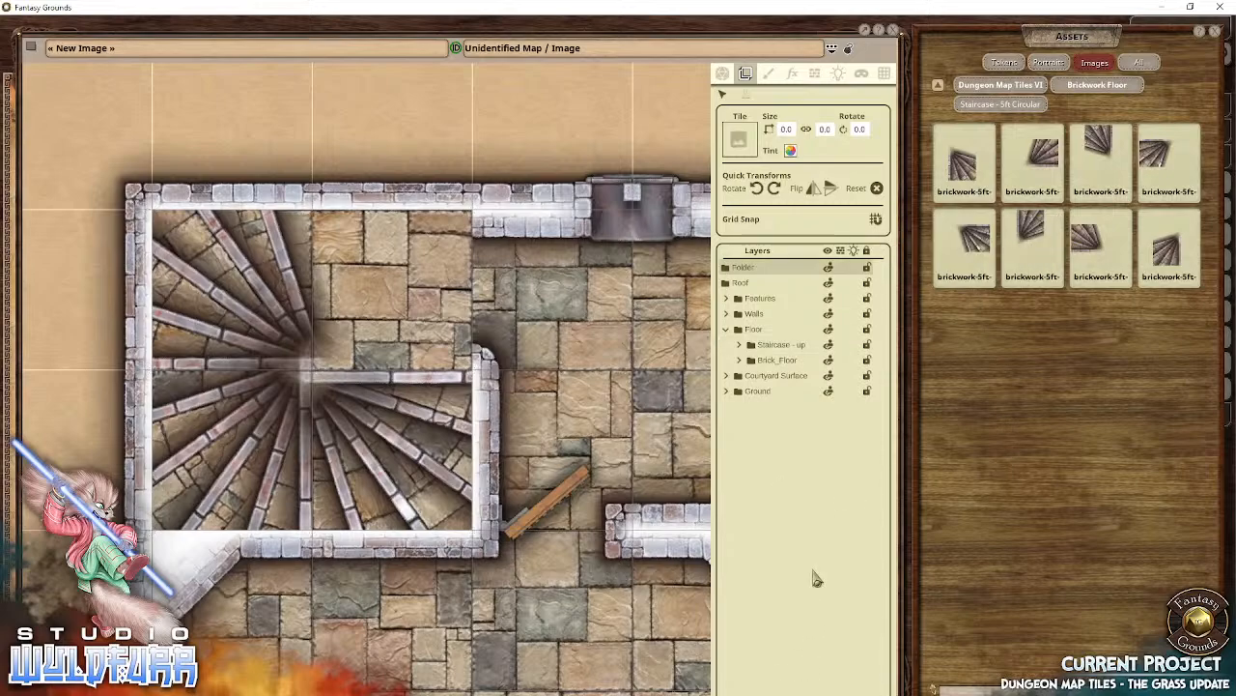
click(747, 268)
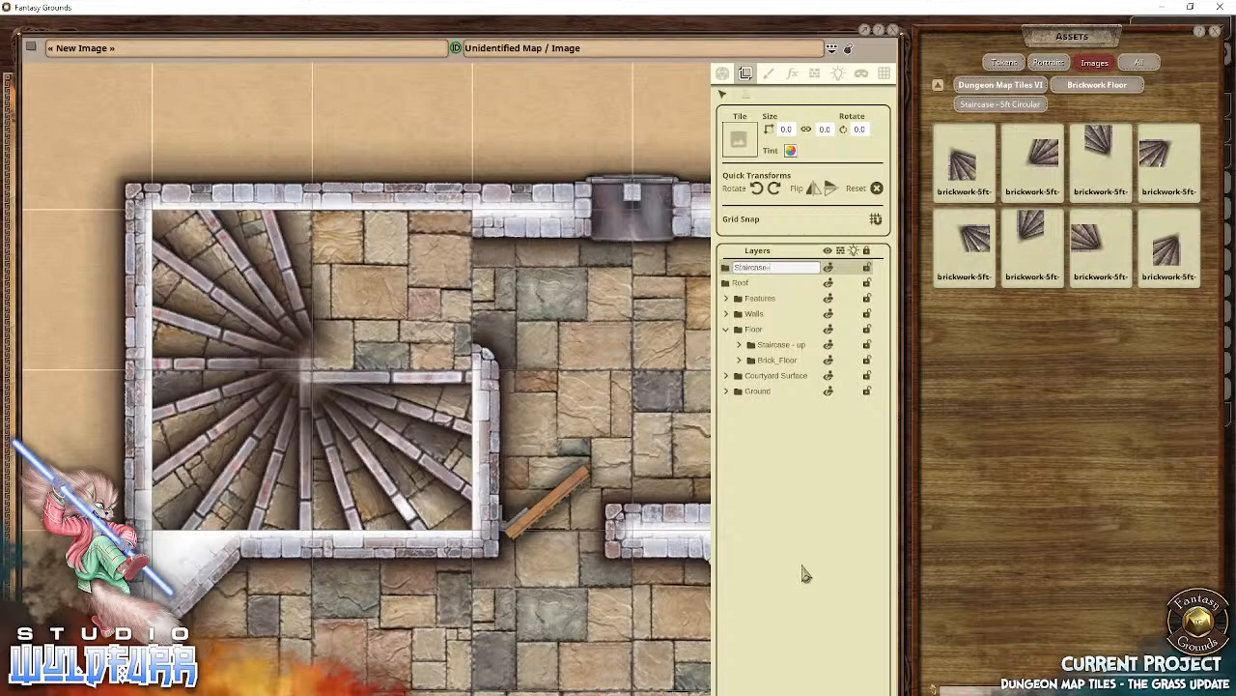
key(Return)
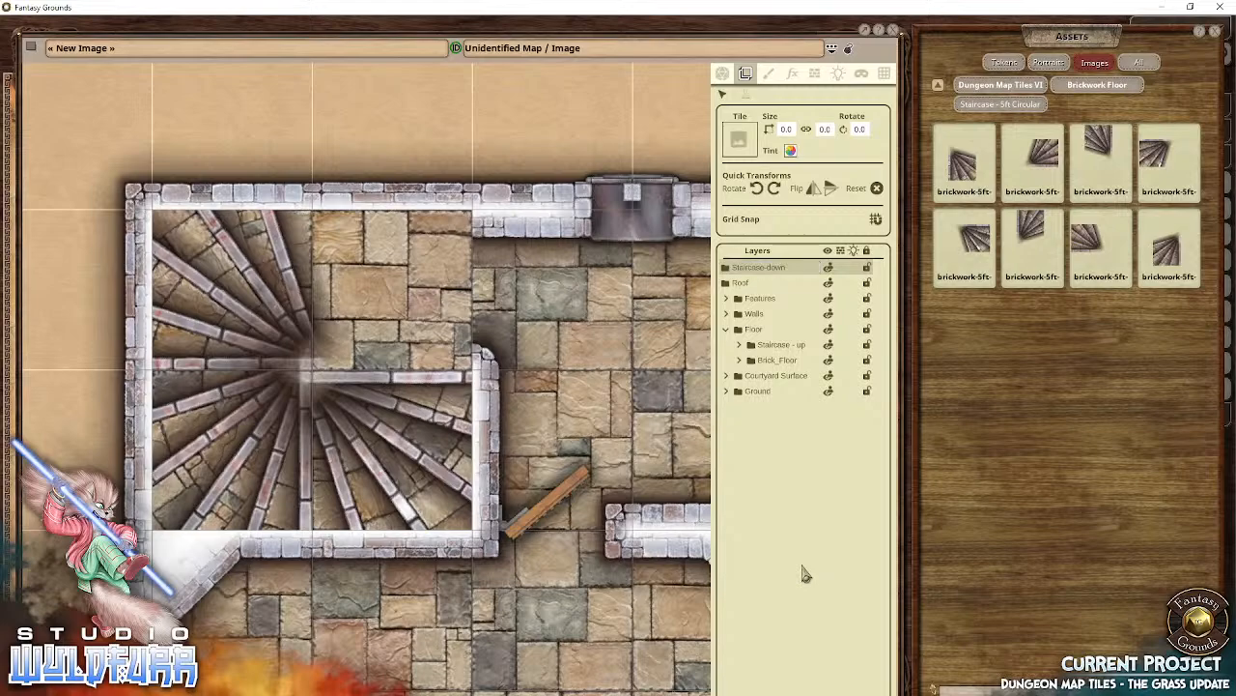
click(827, 344)
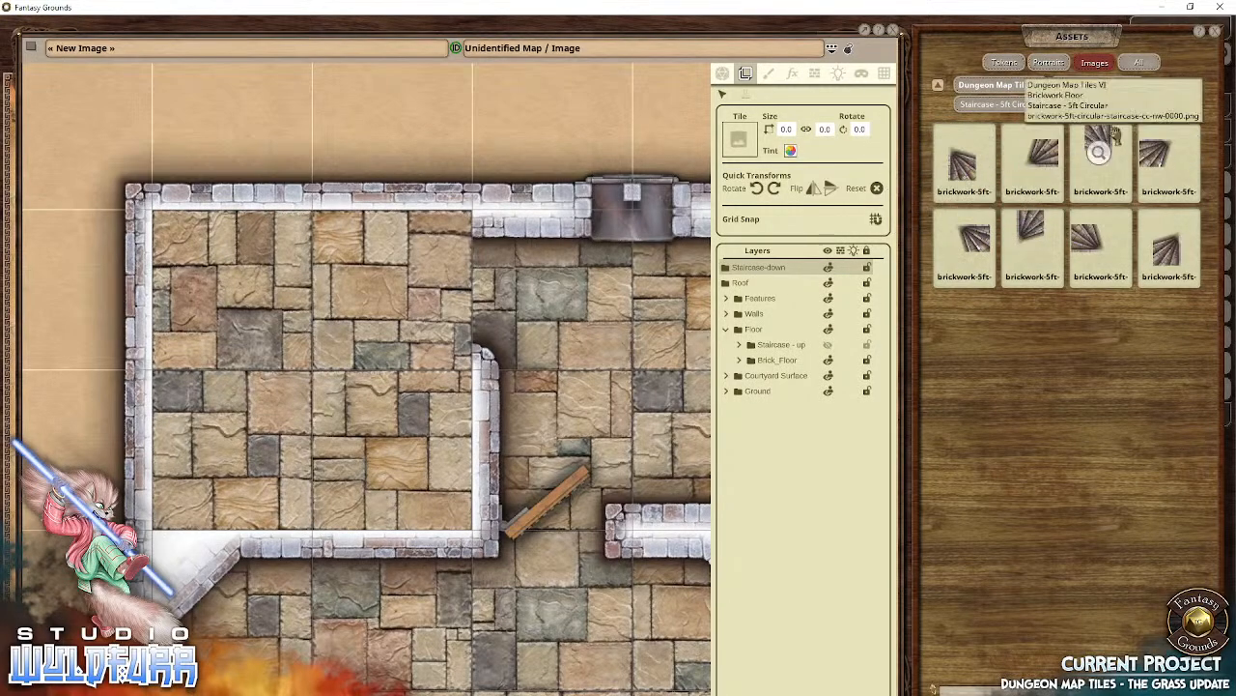
Step: Build a second circular staircase from brickwork-5ft-circular-staircase-cc-nw-0000 in the northwest quarter and two more pieces in the southwest and southeast quarters
drag(1098, 155, 306, 355)
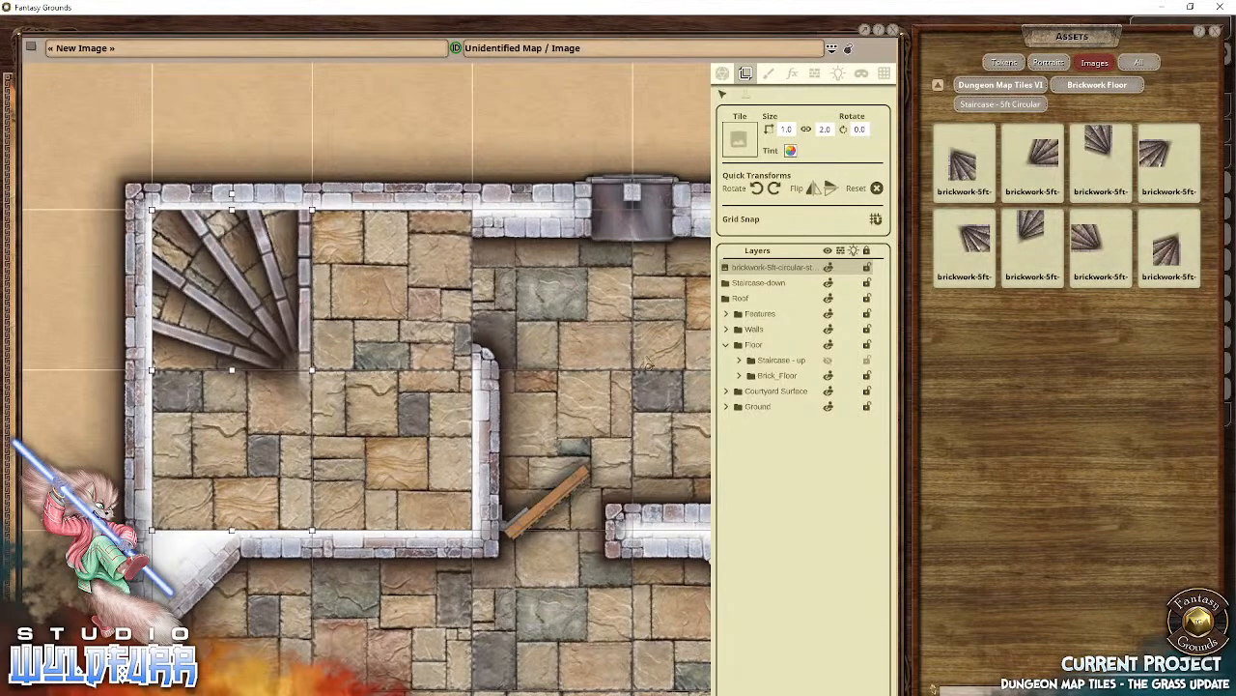
drag(1165, 154, 288, 439)
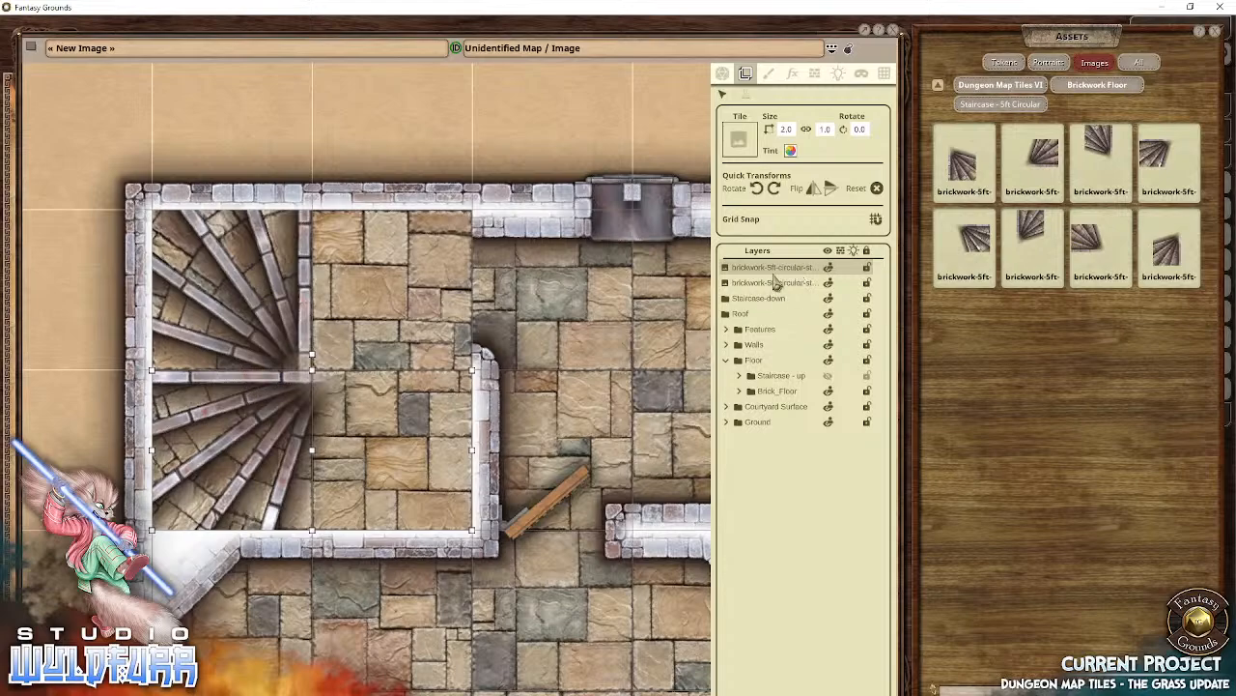
drag(773, 289, 759, 271)
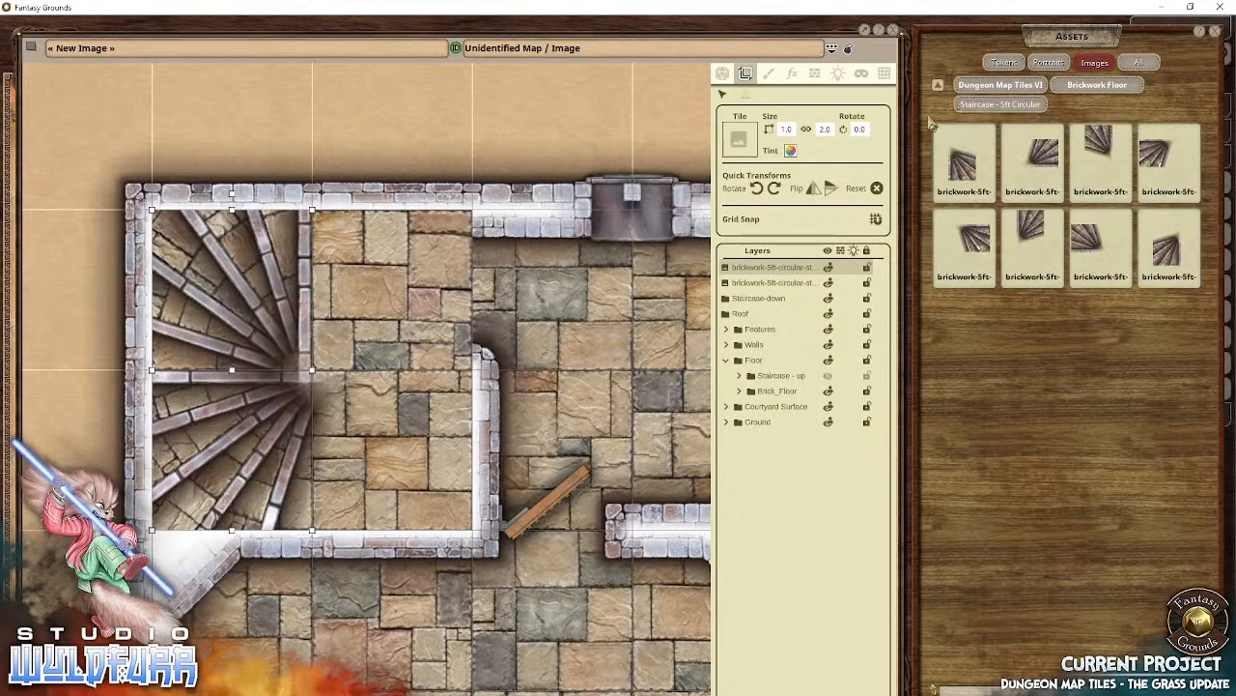
drag(963, 174, 444, 101)
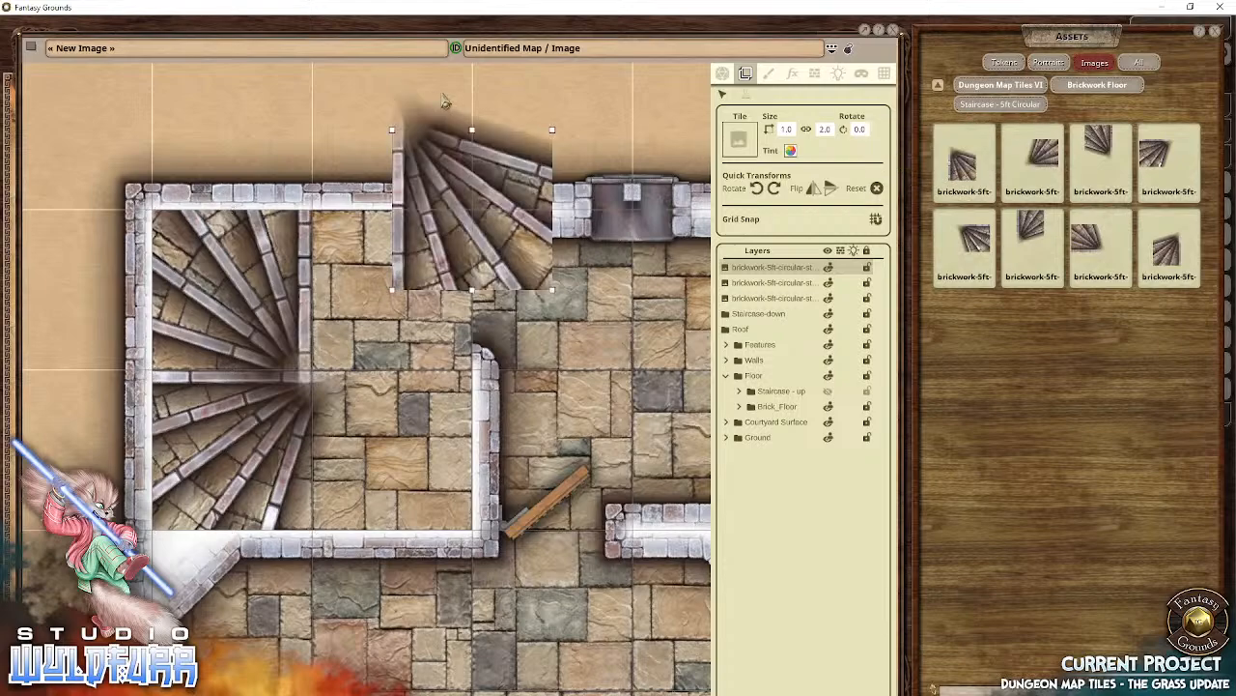
drag(431, 164, 363, 446)
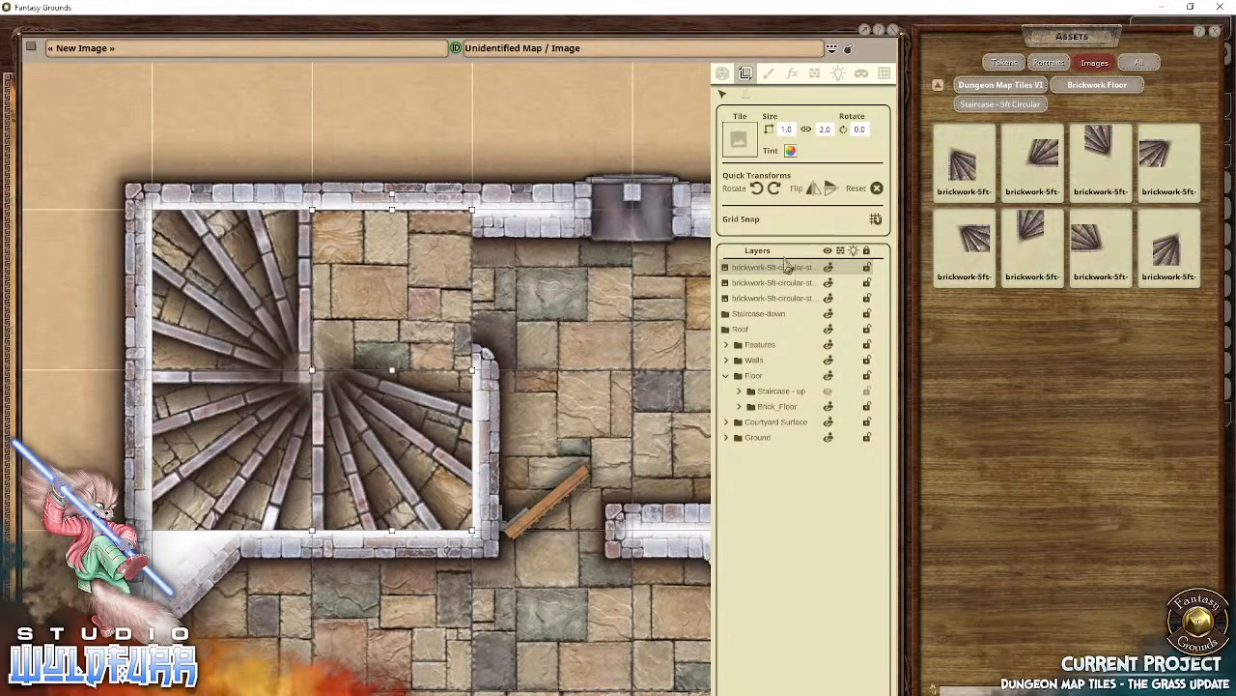
Step: Try moving two of the loose circular staircase layers below the Ground folder, and return them above the Staircase-down folder
click(765, 283)
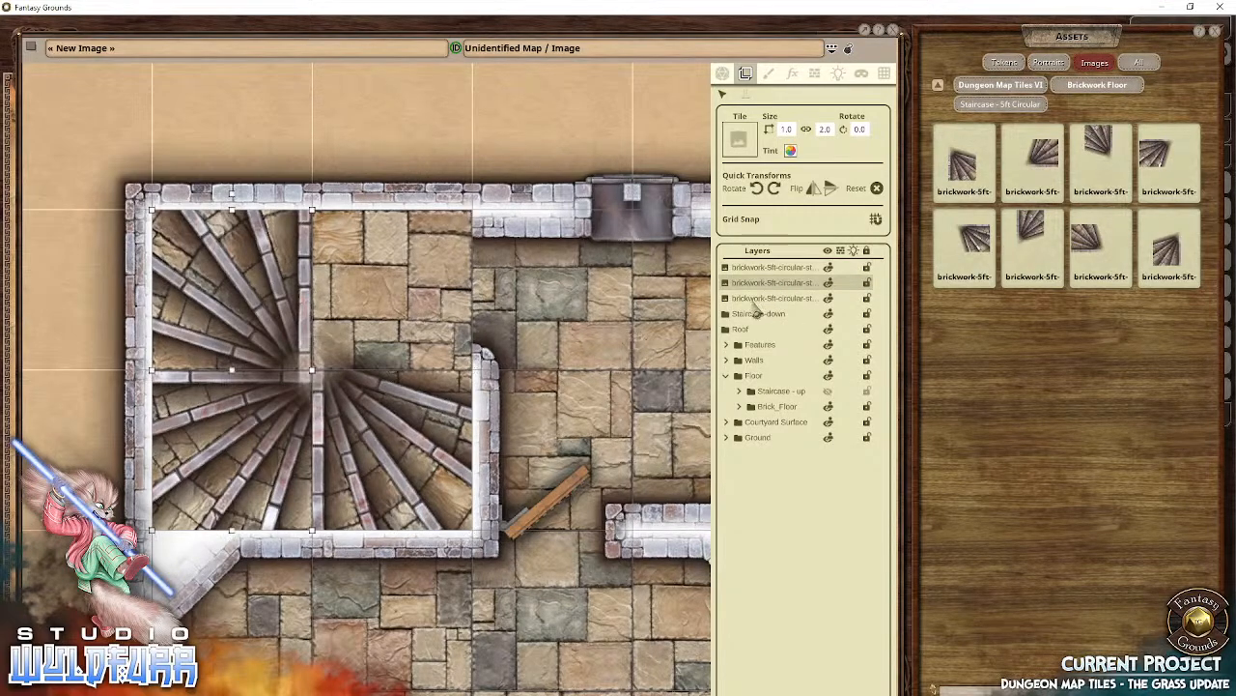
shift+click(753, 300)
drag(758, 299, 748, 269)
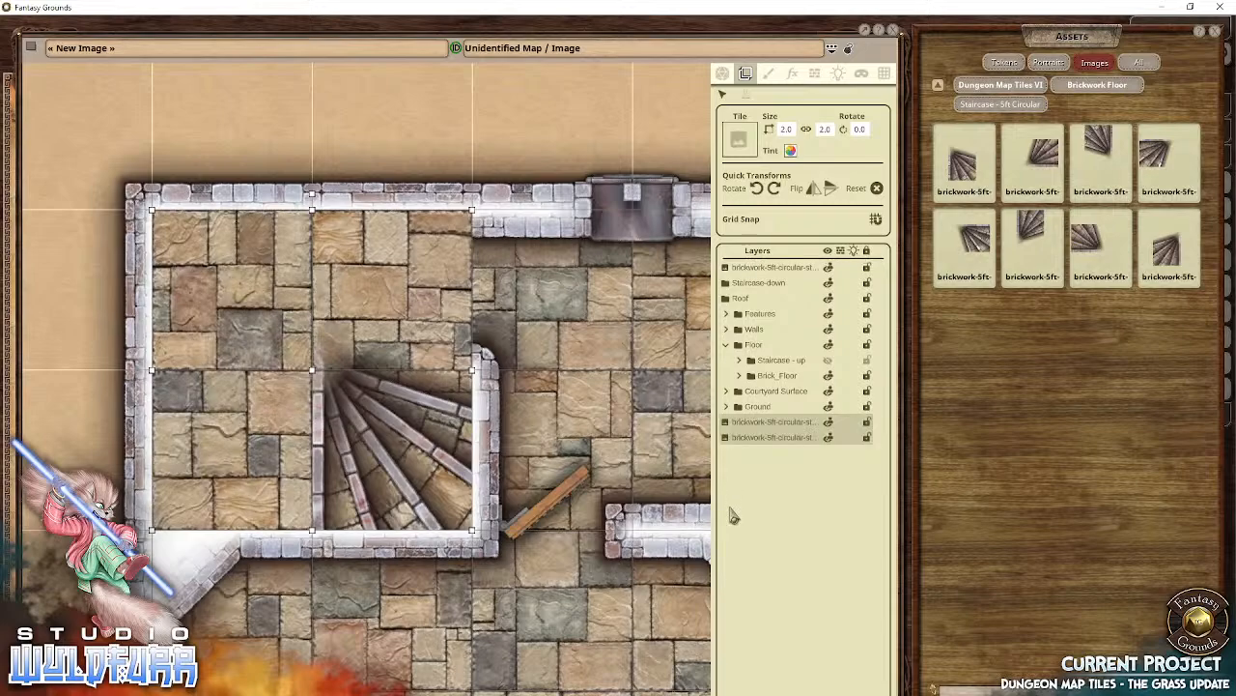
drag(760, 426, 744, 271)
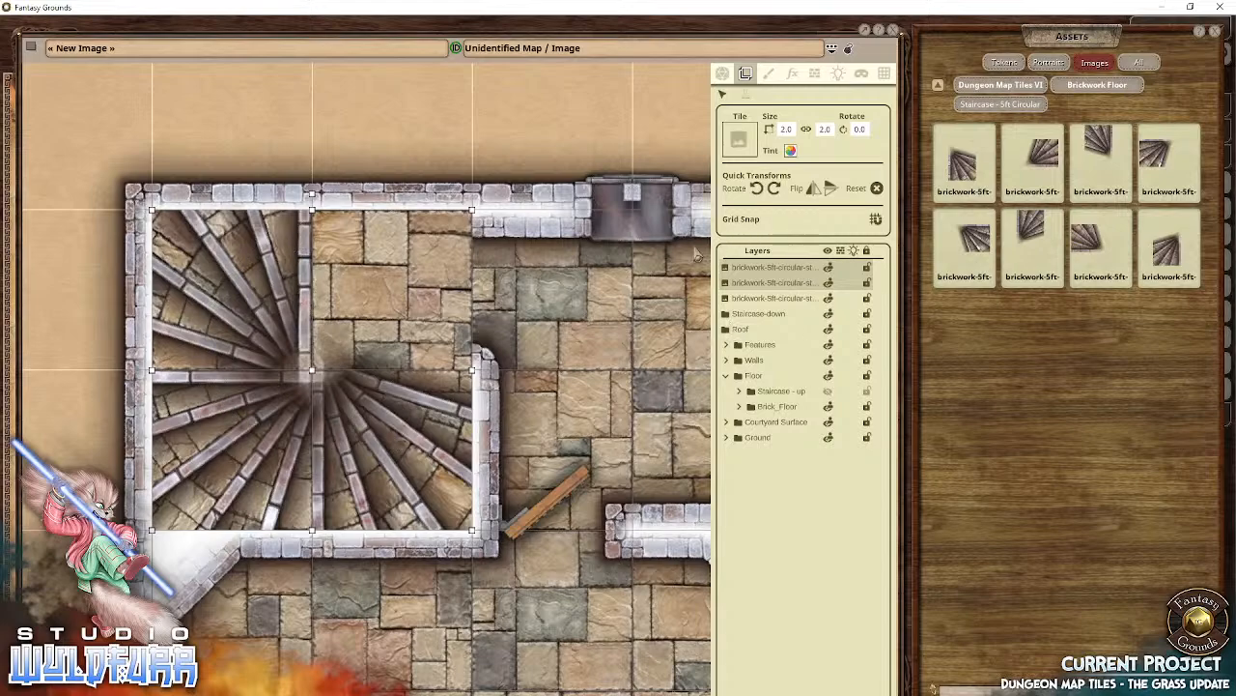
Step: Move all three loose circular staircase layers below the Ground folder at the end of the layer list
click(773, 297)
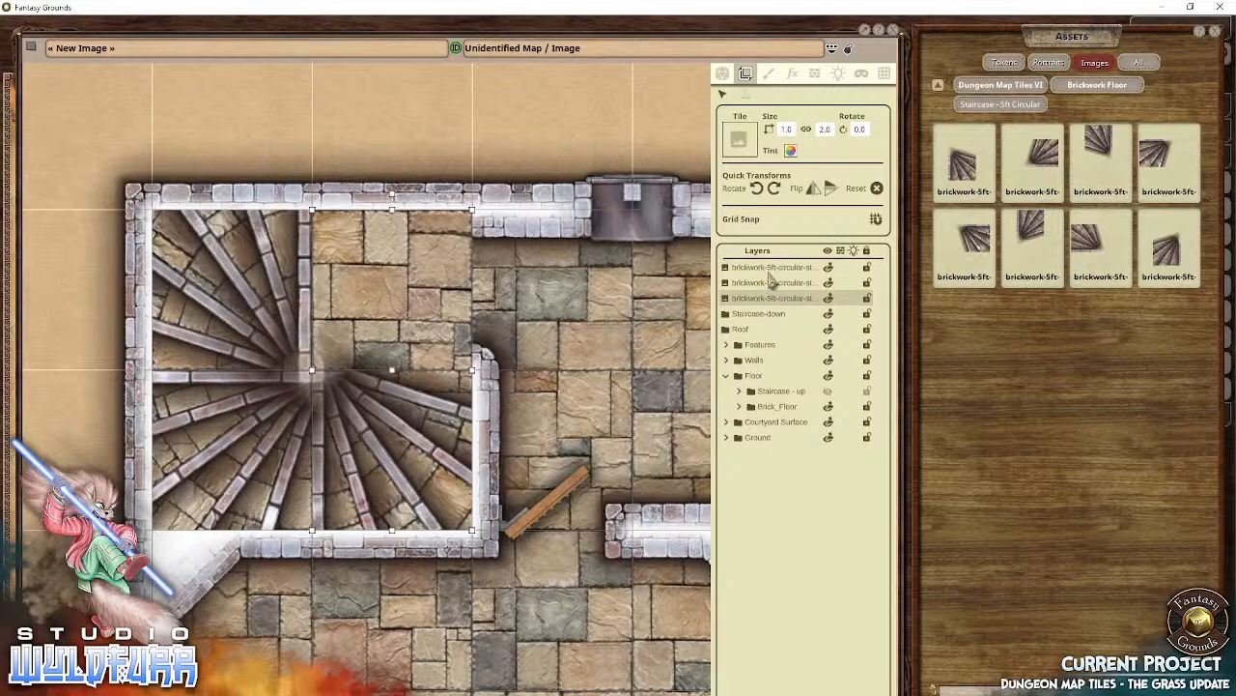
shift+click(770, 272)
drag(755, 293, 764, 538)
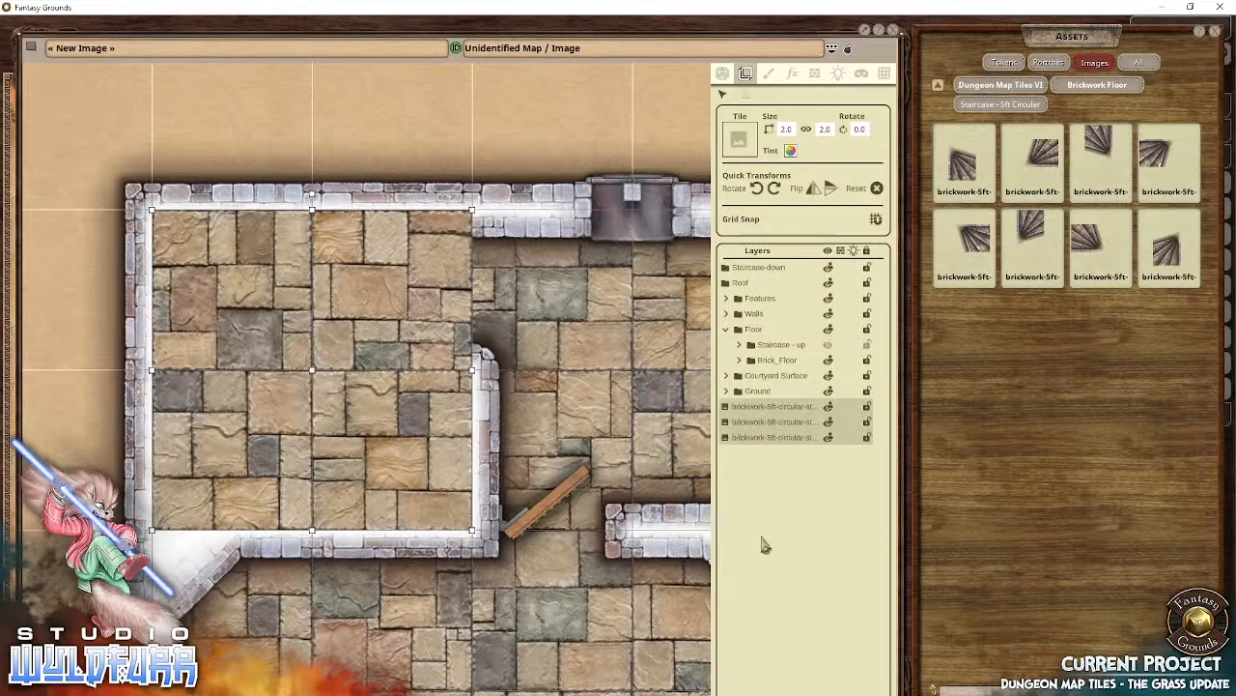
Step: Put the three brickwork 5ft circular stair tiles inside the Staircase-down layer folder
drag(773, 432, 753, 278)
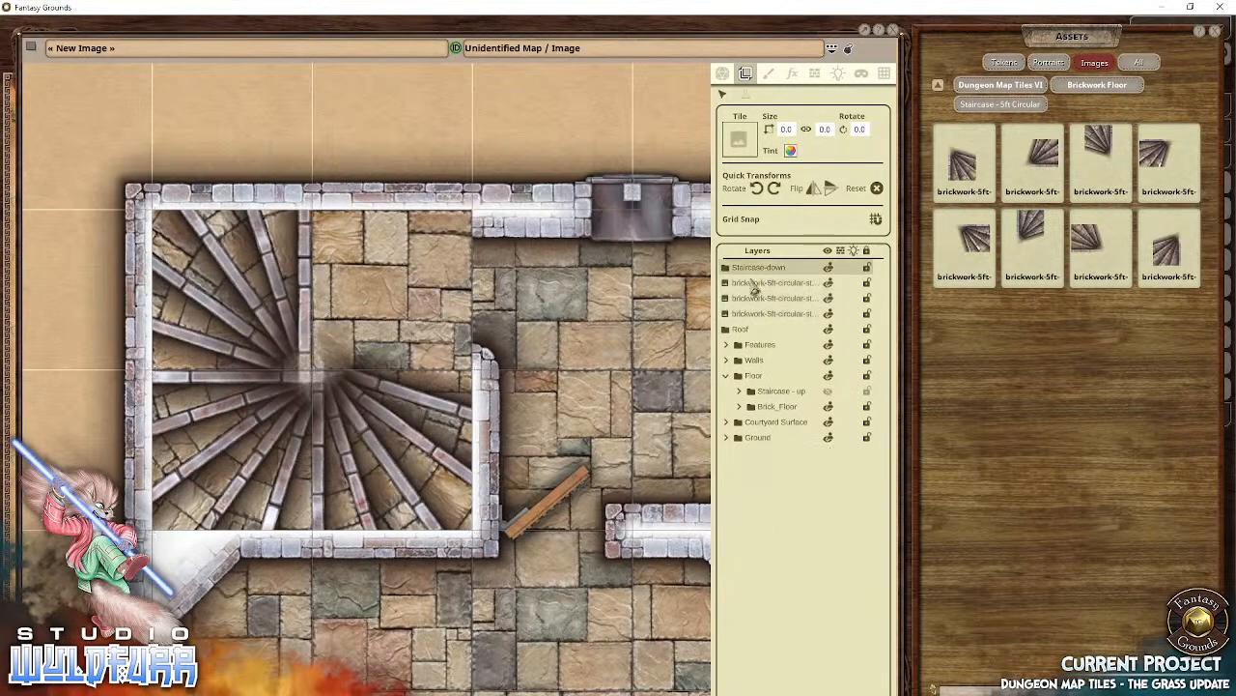
click(749, 286)
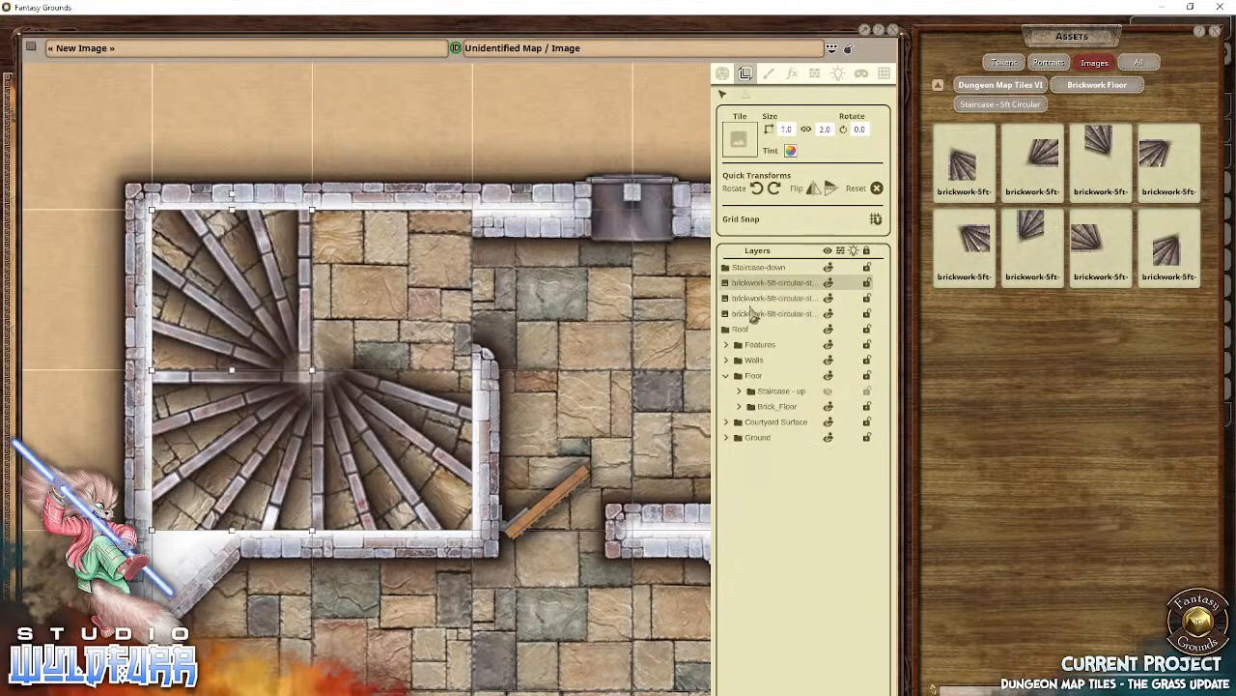
shift+click(753, 315)
drag(760, 311, 758, 276)
click(761, 271)
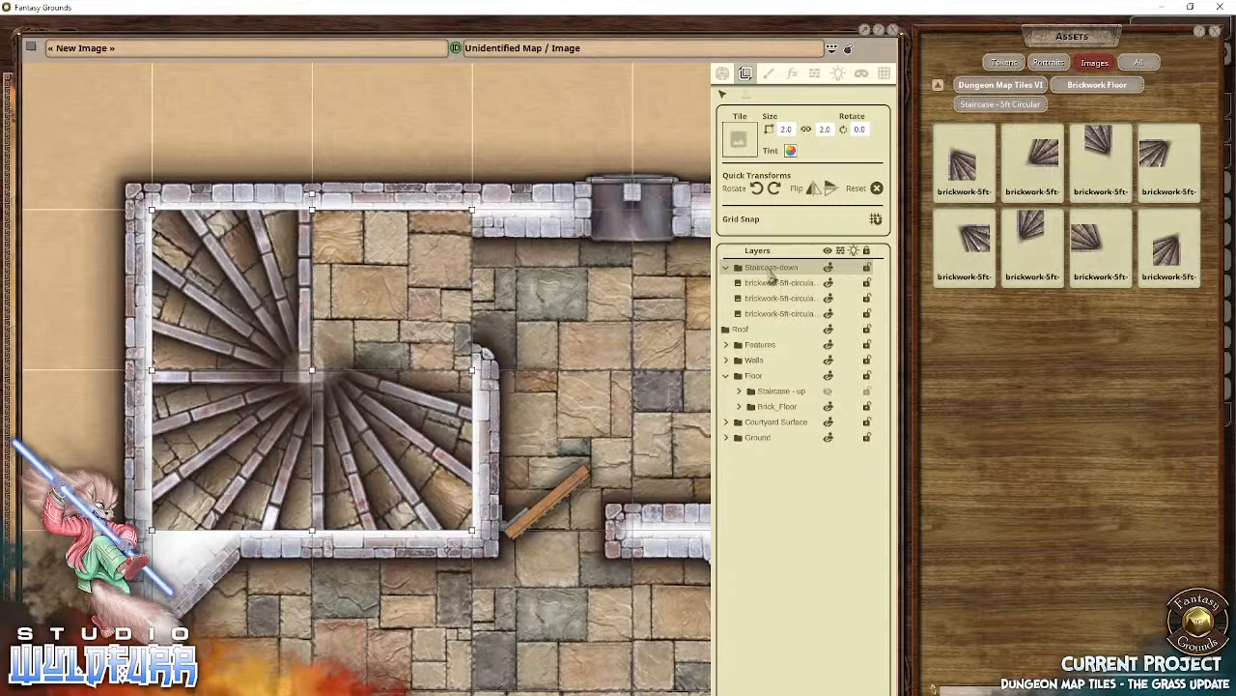
Step: Move the Staircase-down folder into the Floor folder, collapse it, and place it above Staircase - up
drag(771, 277, 773, 526)
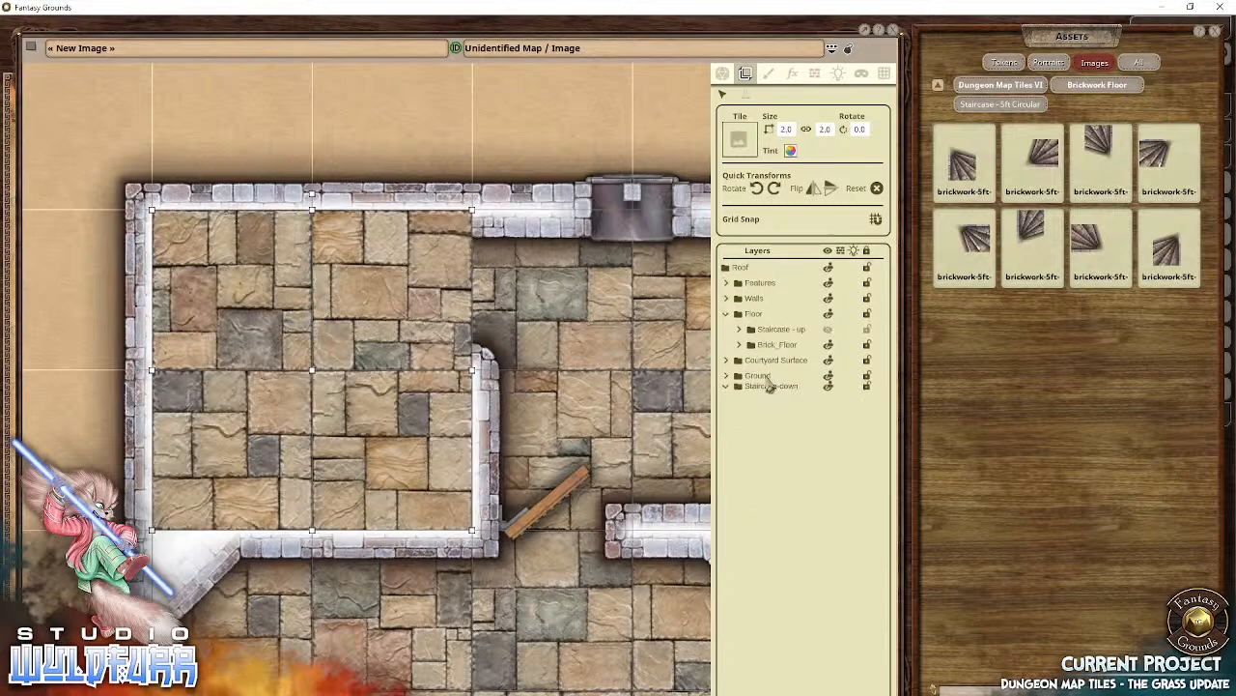
drag(771, 385, 754, 321)
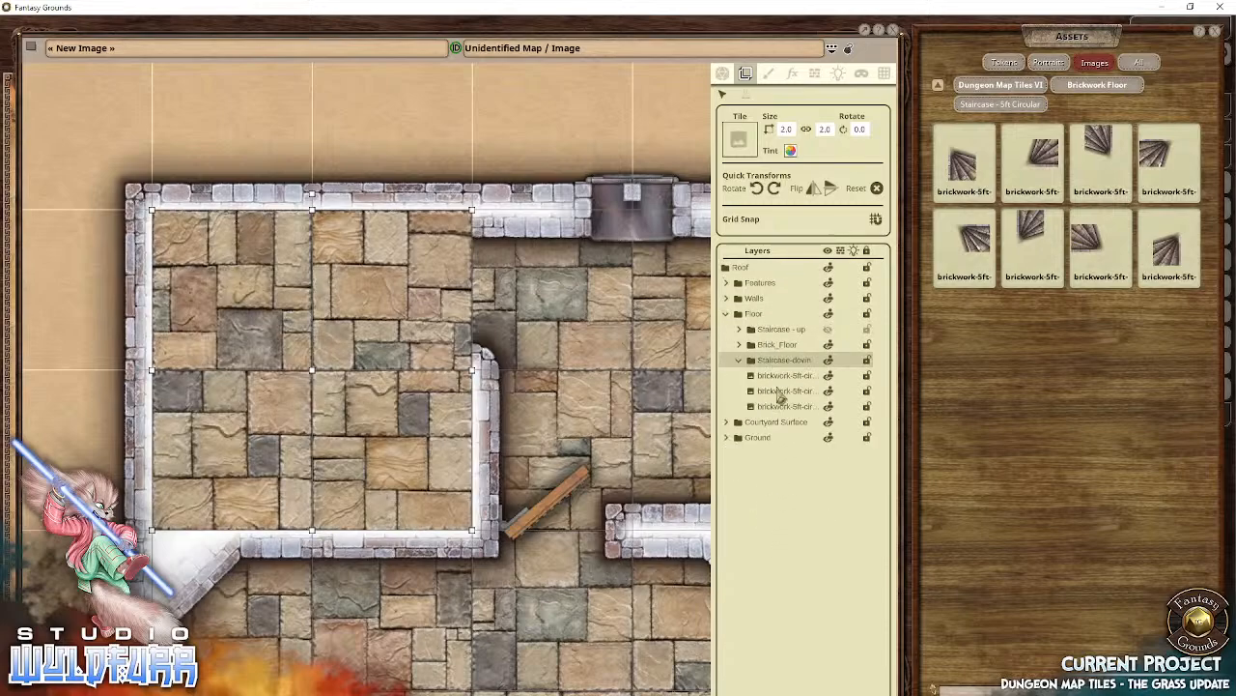
click(740, 360)
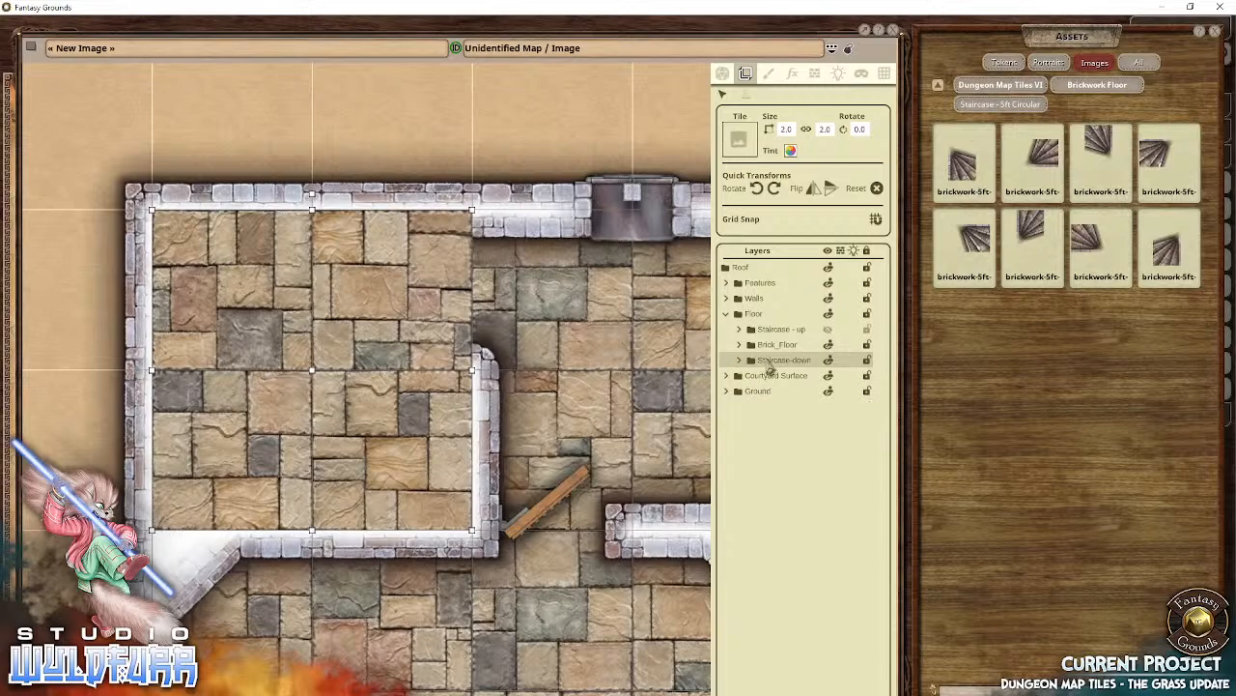
drag(770, 367, 760, 330)
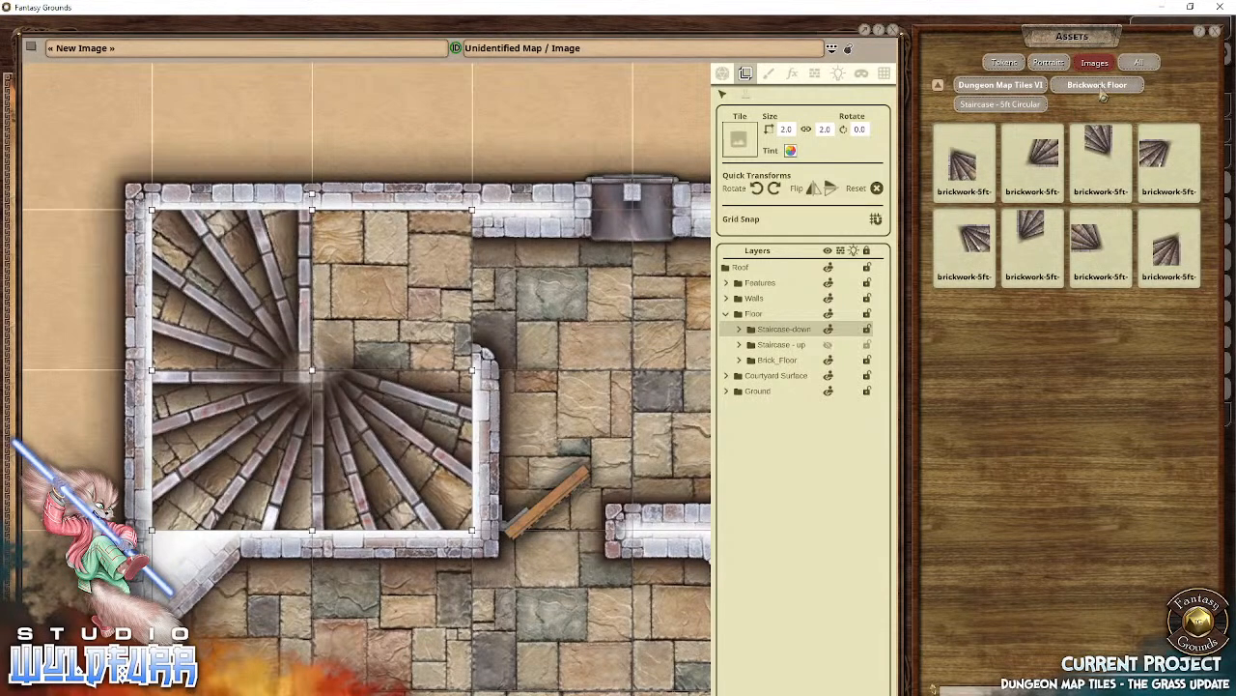
Step: Place the Brickwork Walls tile dungeon-wall-n-0001 on the stairless northeast square of the stairwell
click(1001, 85)
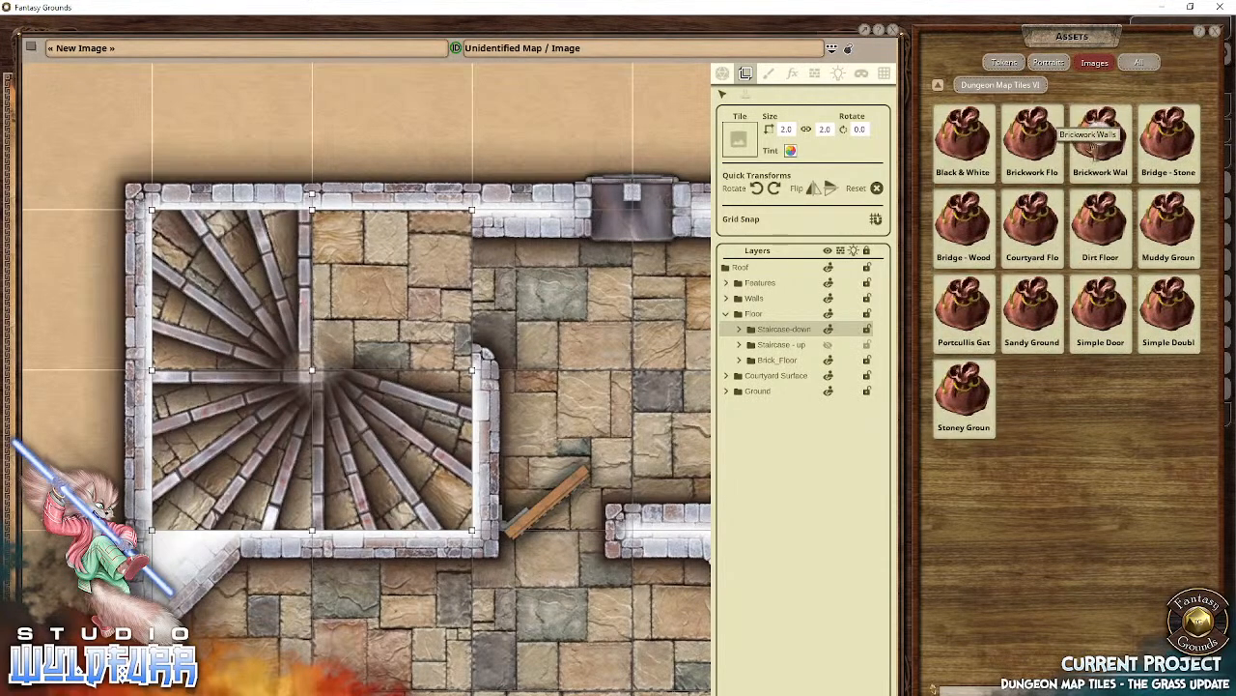
click(1096, 147)
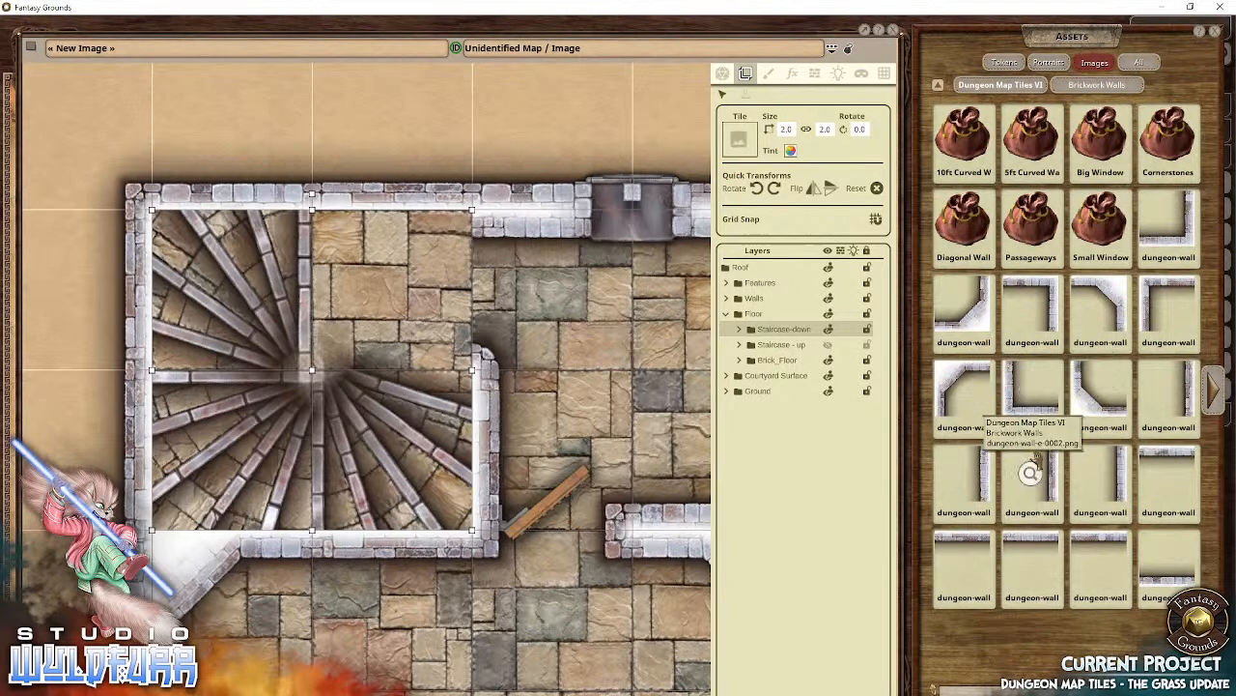
click(1216, 406)
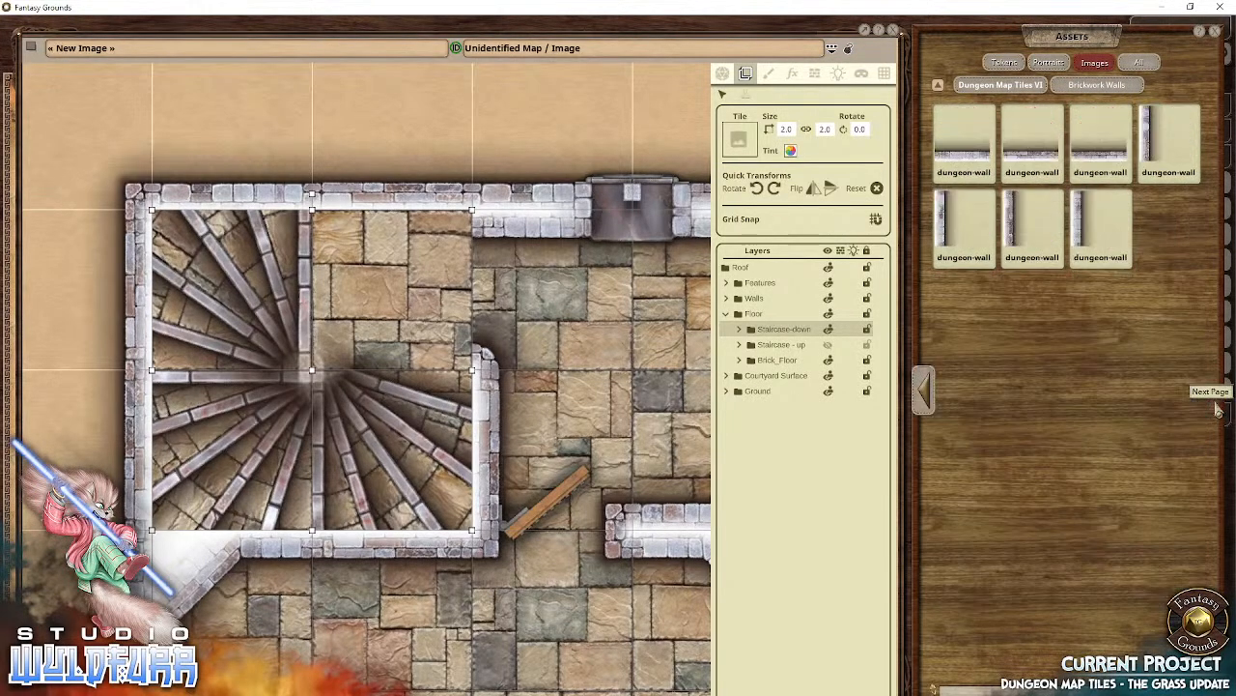
click(925, 391)
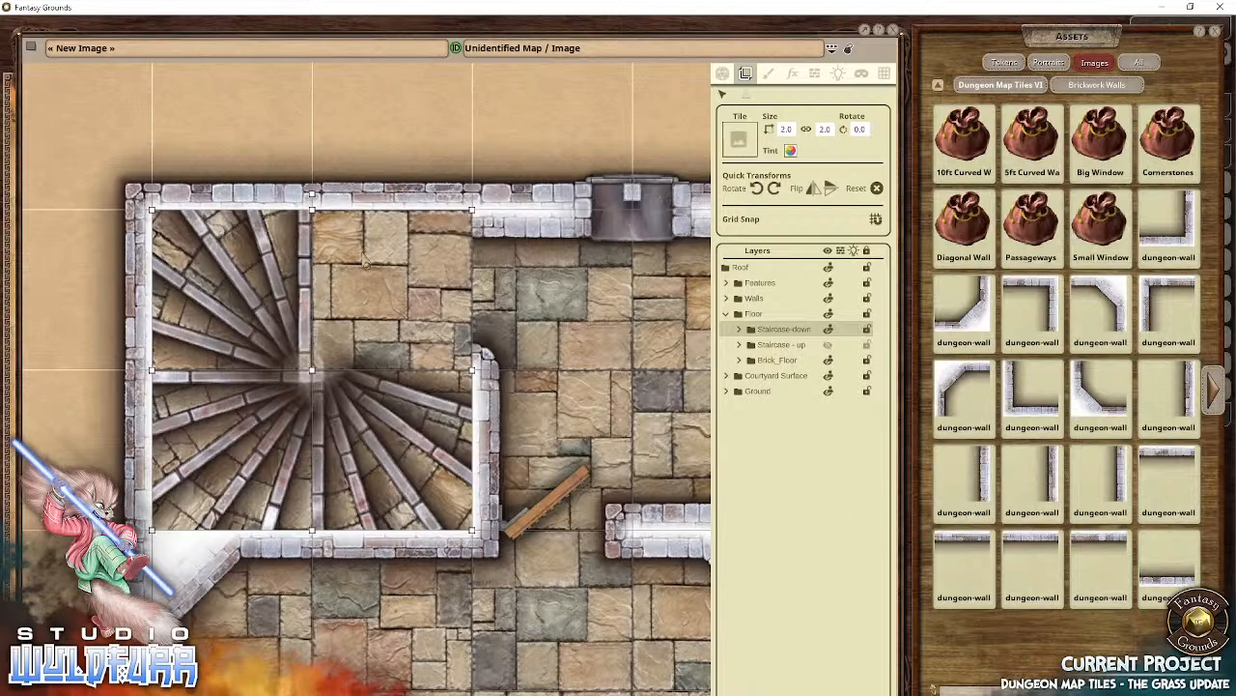
click(365, 262)
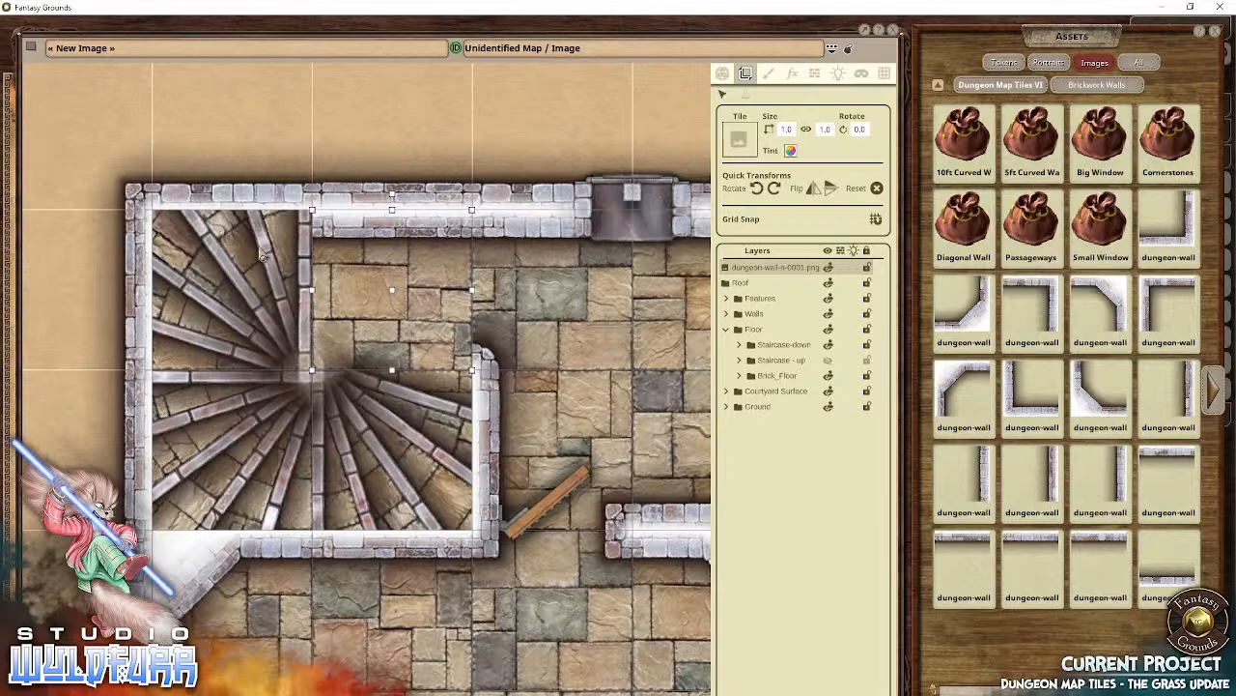
Step: Place 5ft inner curved wall tiles on the northwest and southwest squares of the circular staircase
click(1030, 146)
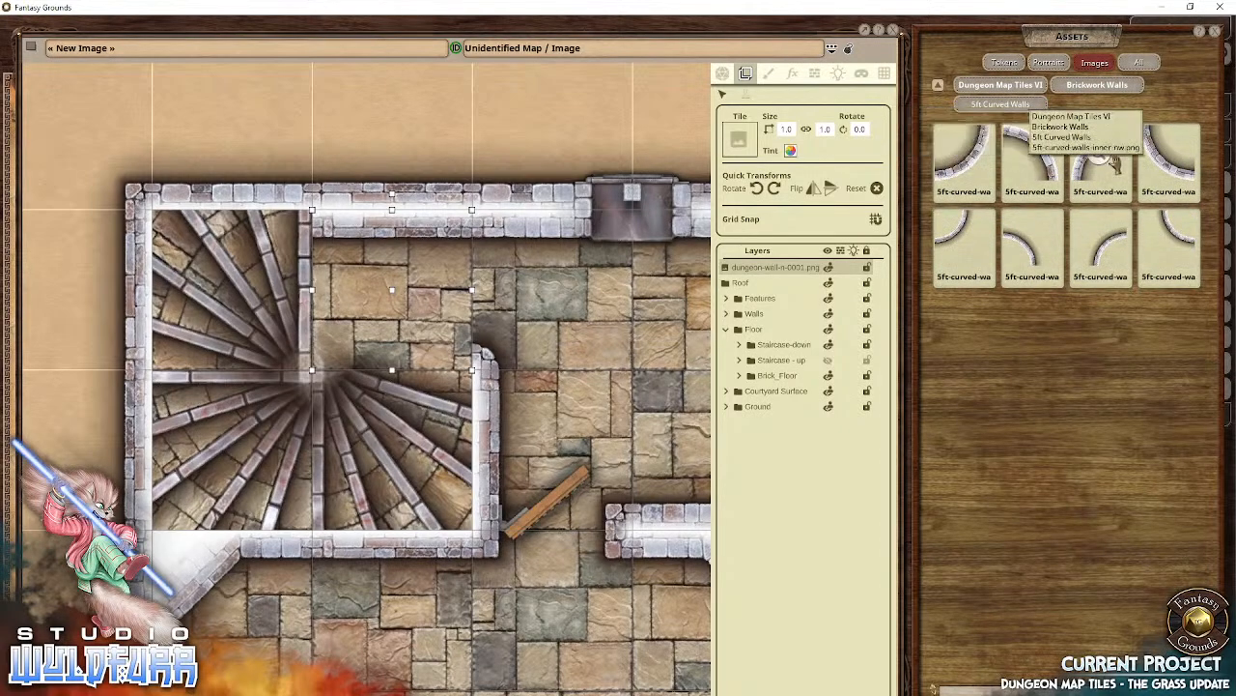
drag(1116, 176, 248, 261)
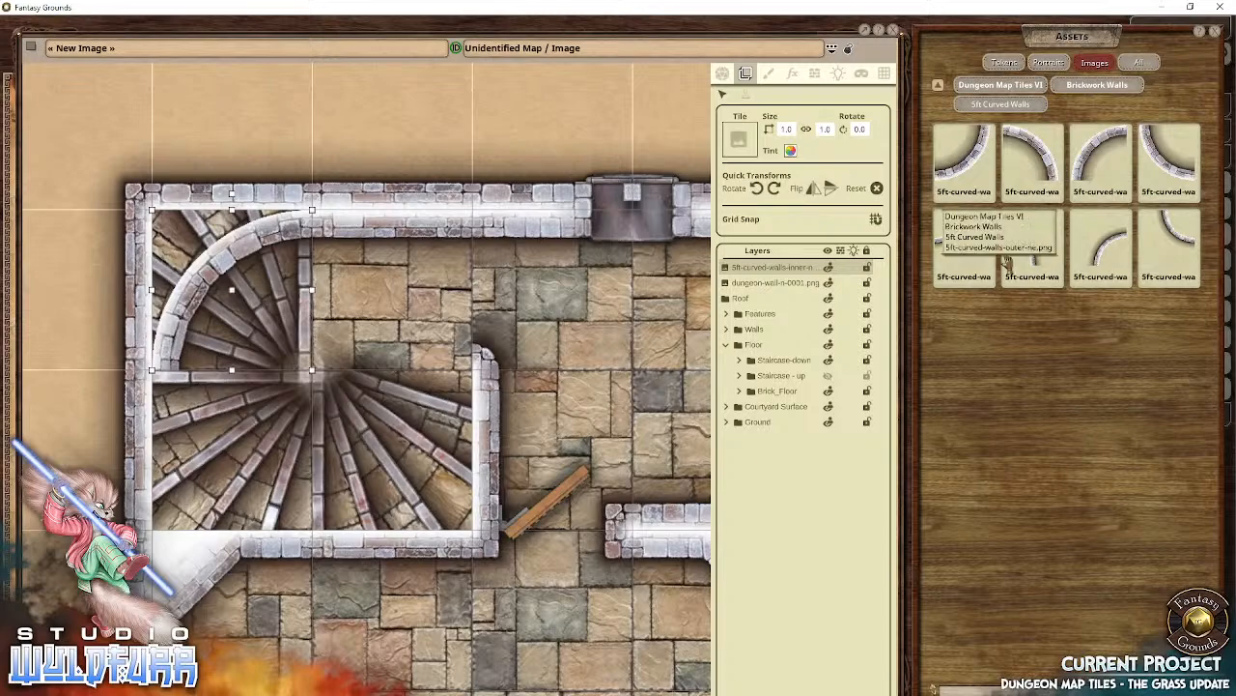
drag(1031, 159, 235, 421)
key(Delete)
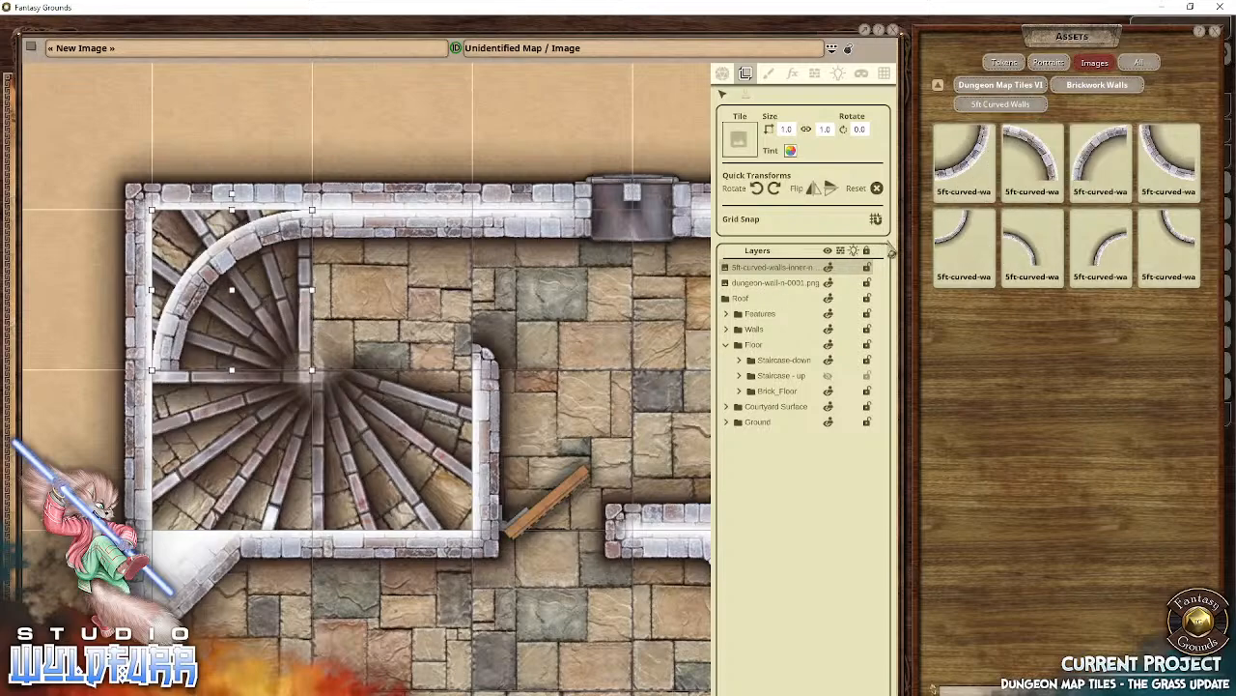
drag(412, 384, 225, 457)
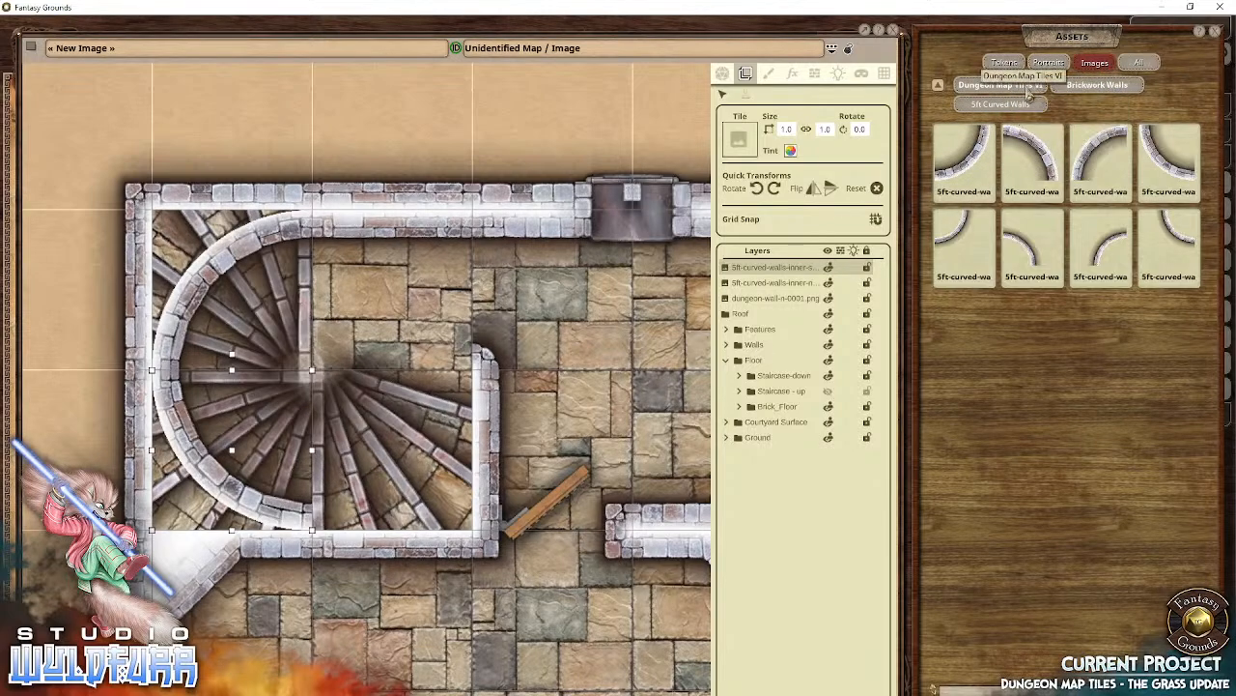
Step: Place the dungeon-deadend-e wall tile on the staircase's southeast square
click(1121, 91)
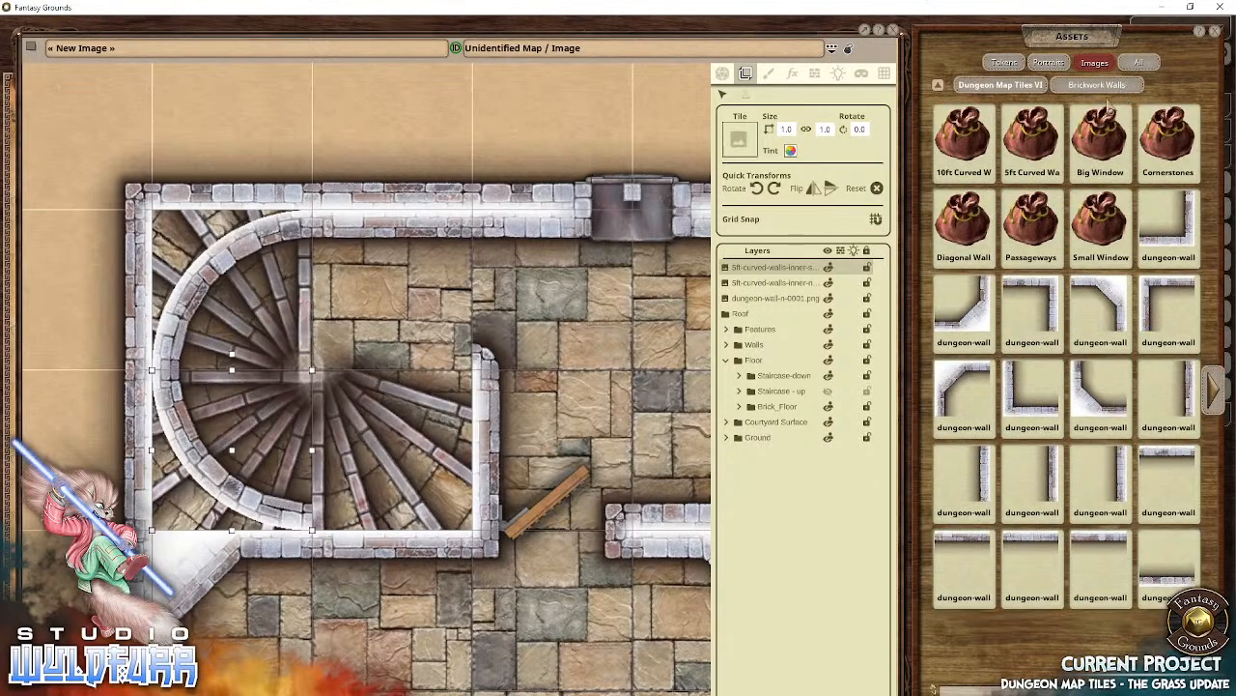
click(1026, 222)
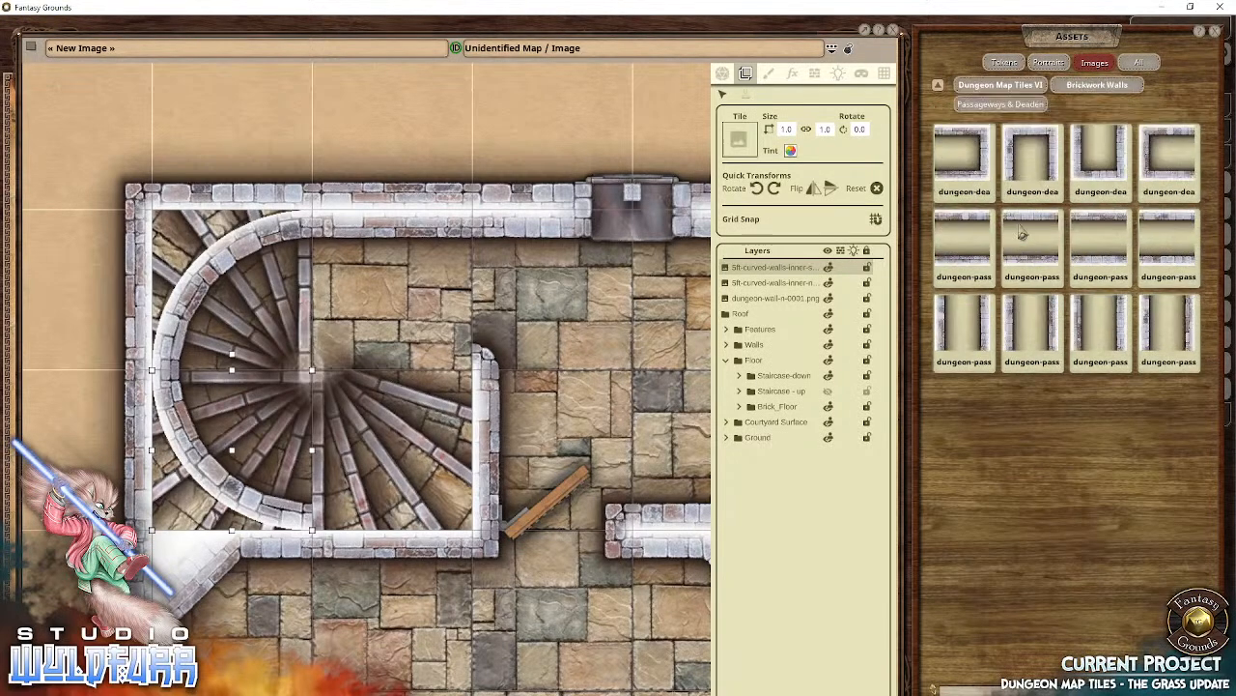
drag(963, 166, 379, 458)
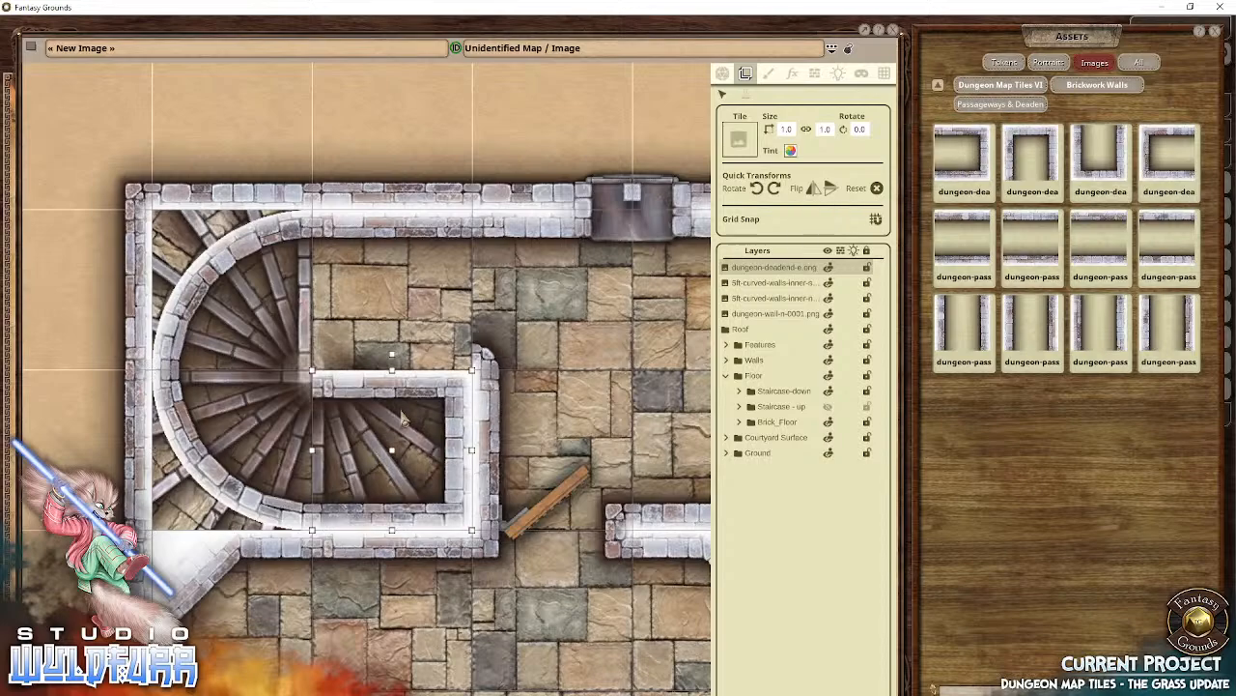
Step: Replace the straight north wall tile on the stairwell's northeast square with a horizontal dungeon passageway tile
click(398, 239)
key(Delete)
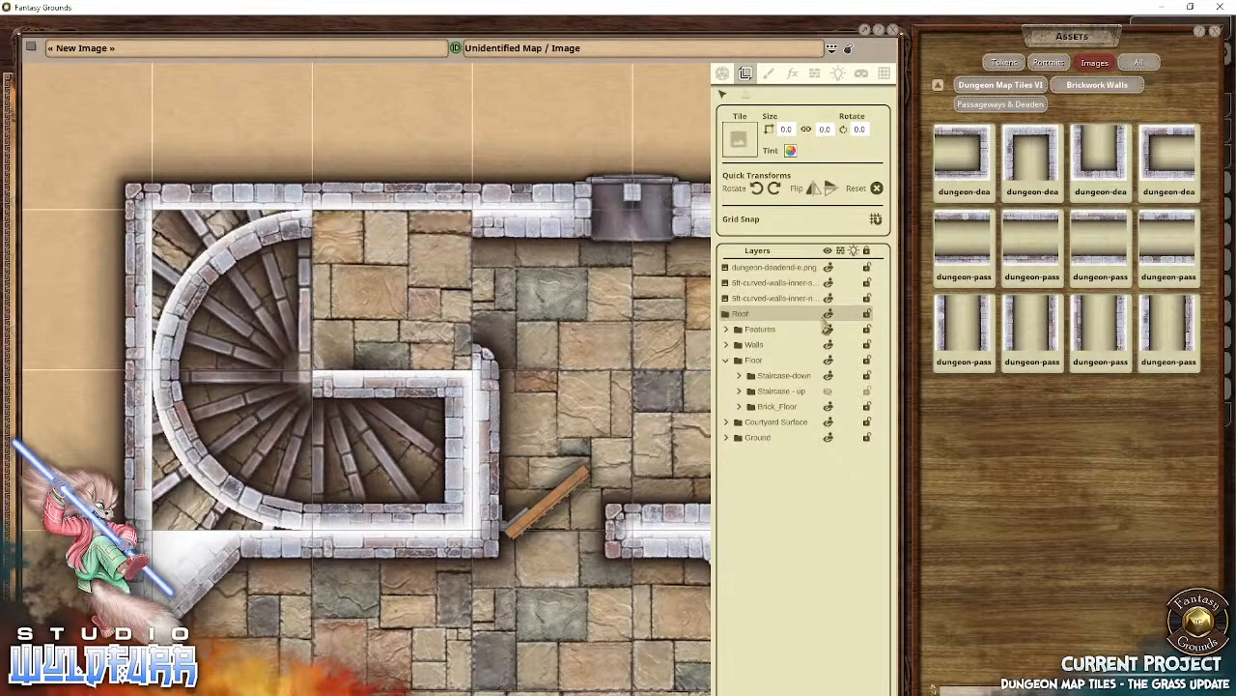
drag(423, 289, 404, 282)
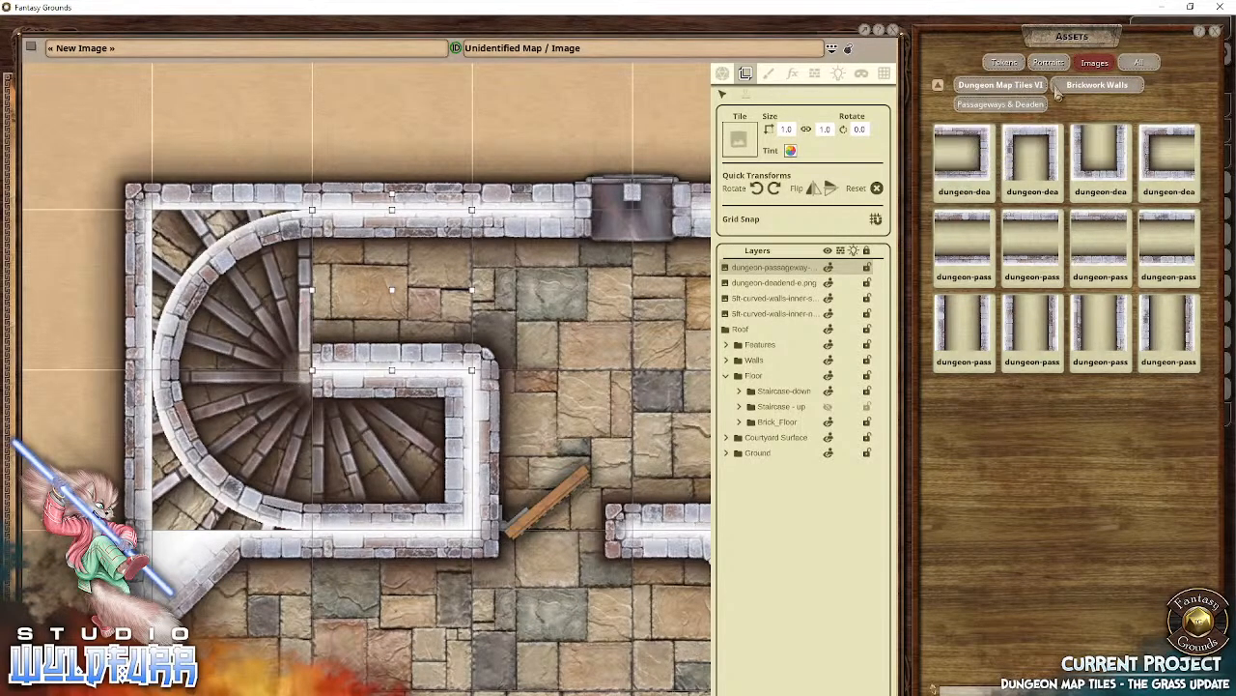
Step: Round off the west end of the stairwell's middle wall with two rounded tiles from Cornerstones & Doorways
click(1091, 85)
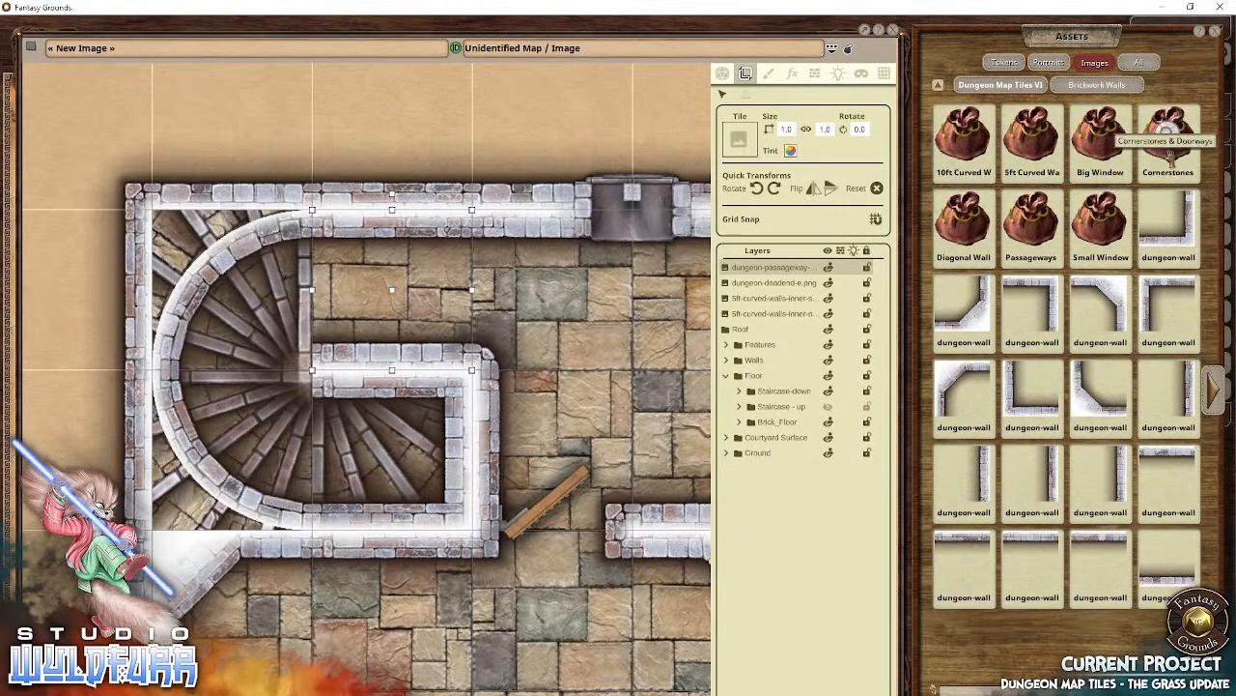
click(1169, 147)
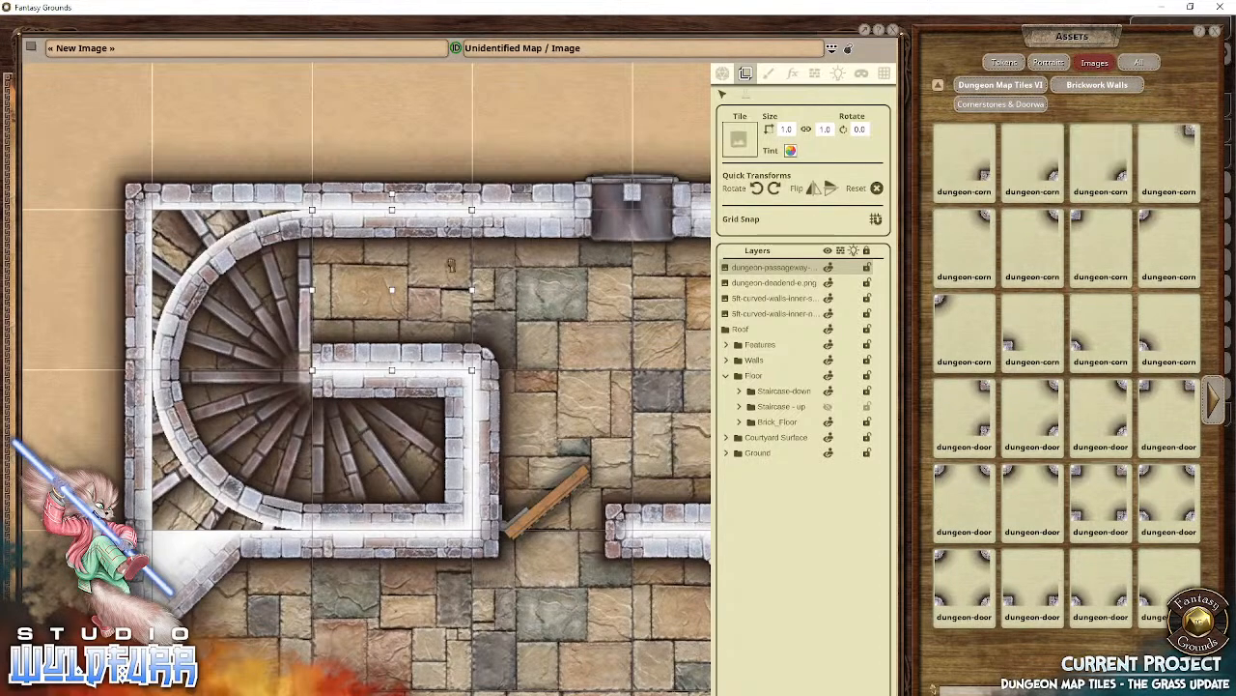
drag(1075, 146, 299, 359)
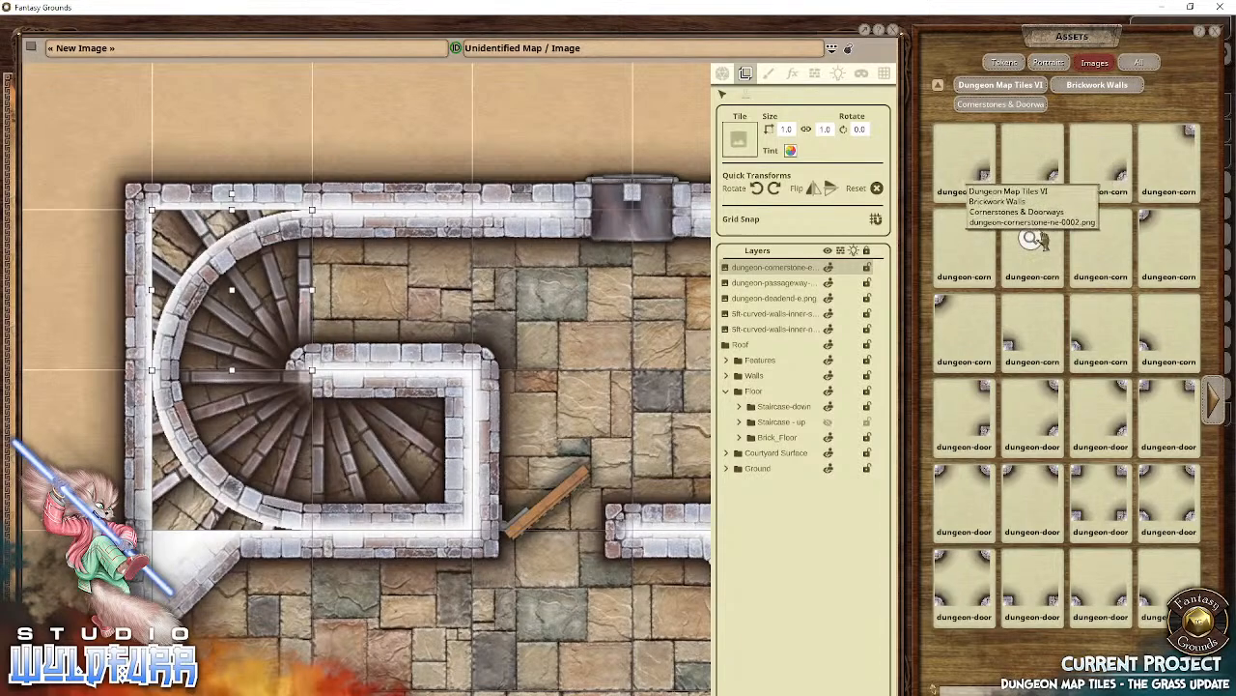
drag(1039, 239, 290, 406)
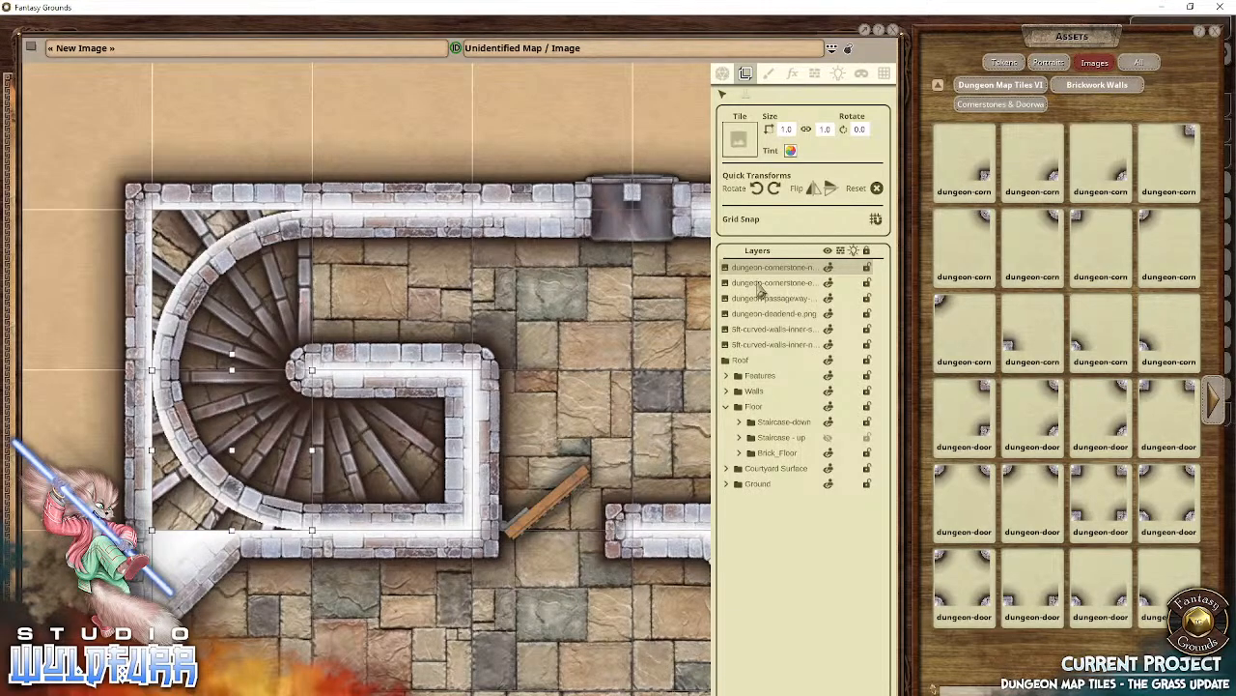
Step: Move all six new cornerstone, passageway, dead-end and curved wall layers into the Walls folder
shift+click(744, 348)
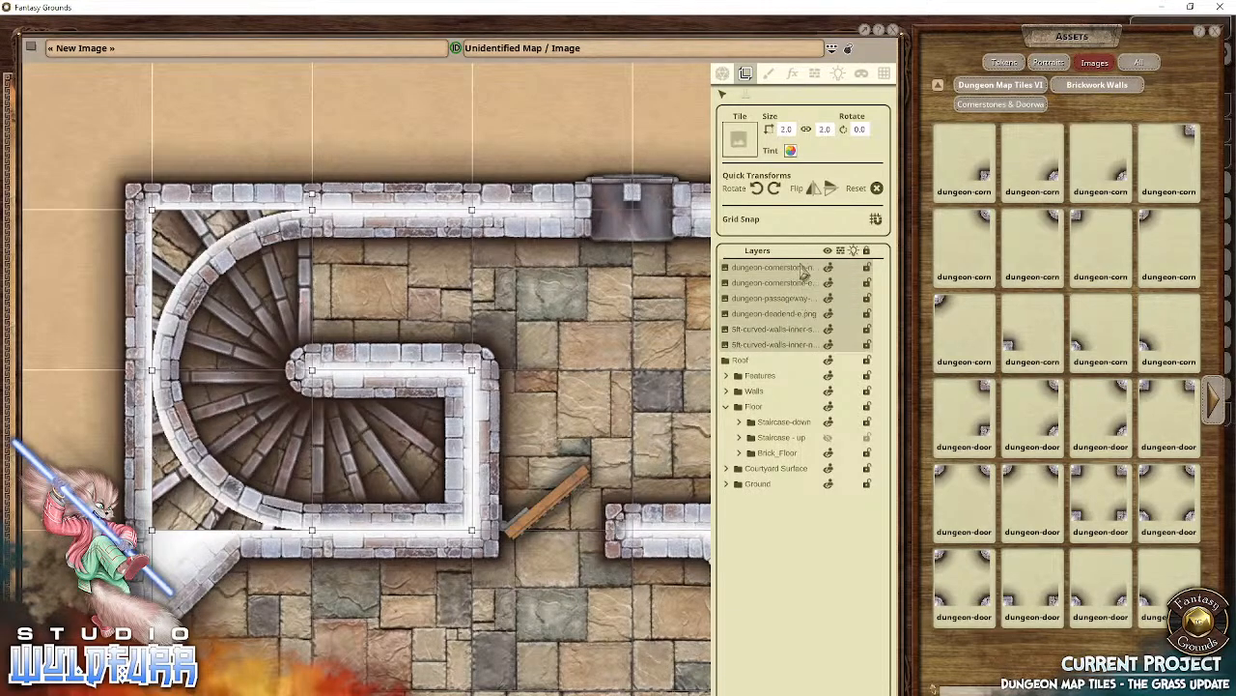
drag(788, 274, 814, 570)
mouse_move(780, 470)
mouse_down()
mouse_move(784, 398)
mouse_move(759, 308)
mouse_up()
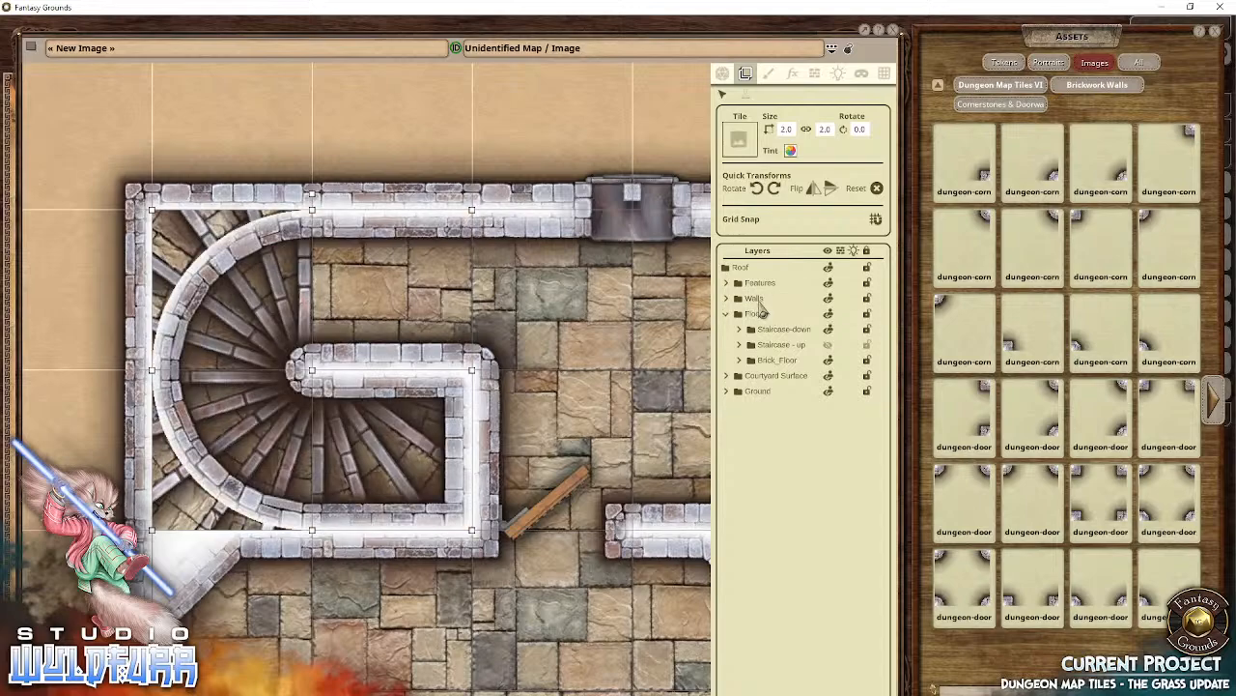
Step: Add the black-circular-2x2 tile from Black & White Fades and align it over the two-by-two staircase area
click(1037, 88)
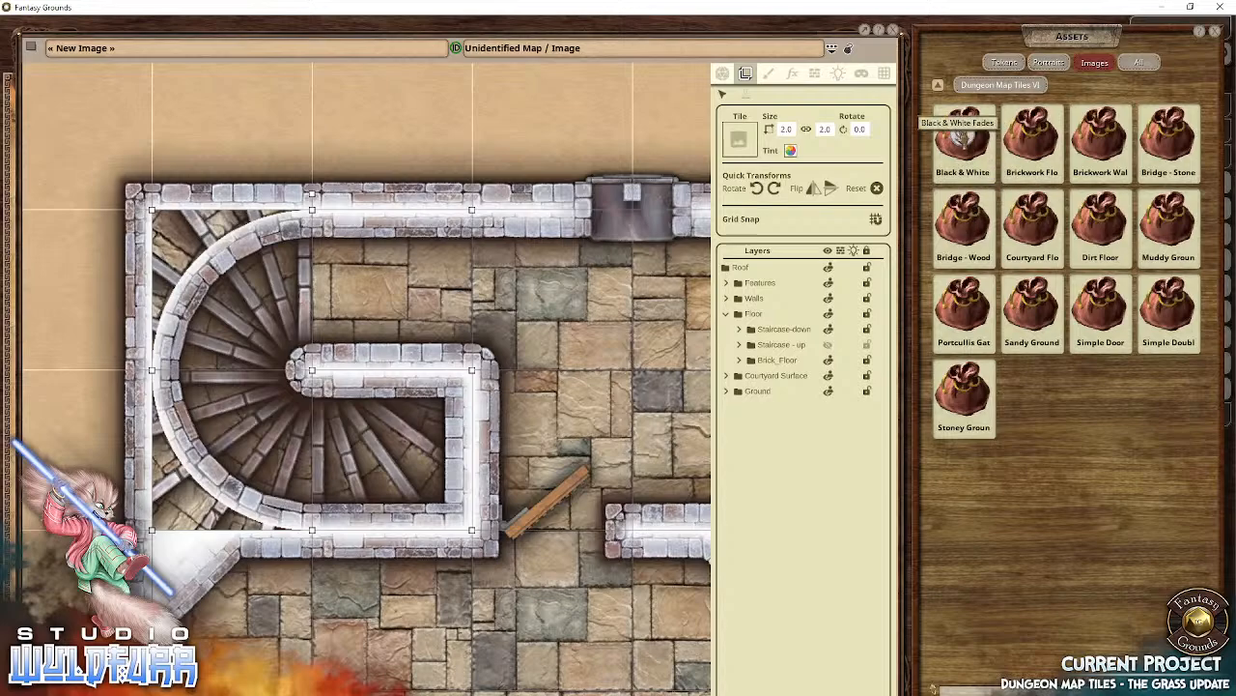
click(962, 137)
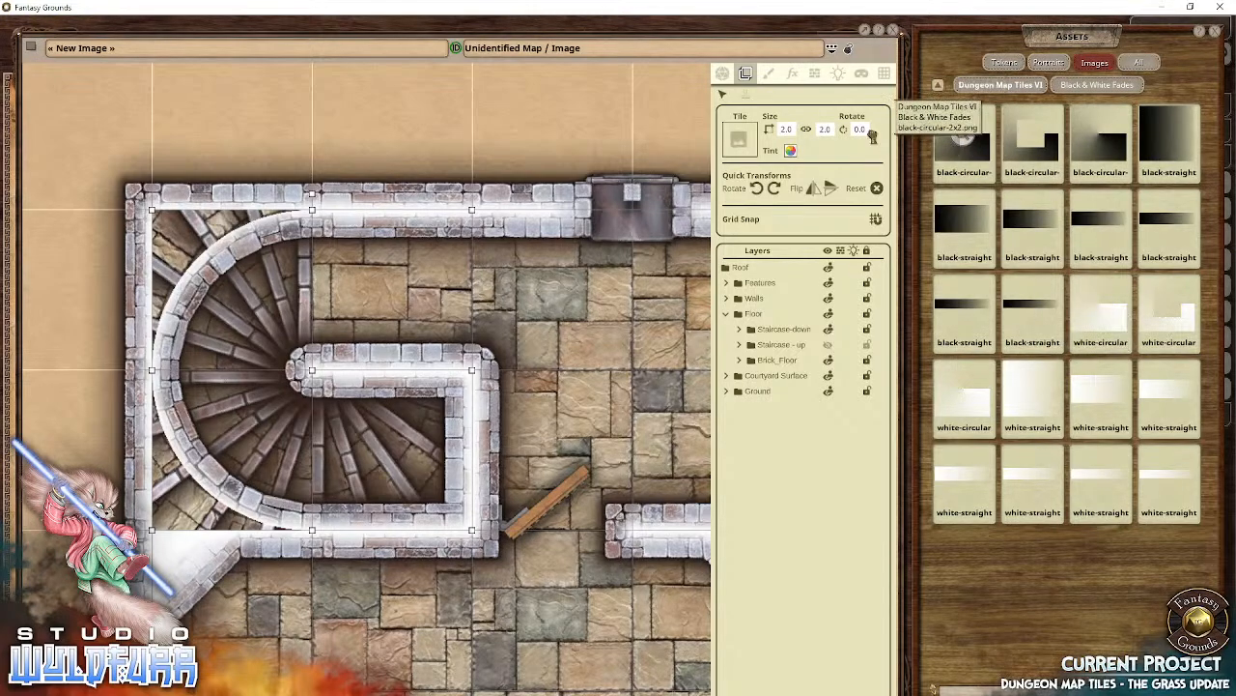
drag(963, 140, 460, 134)
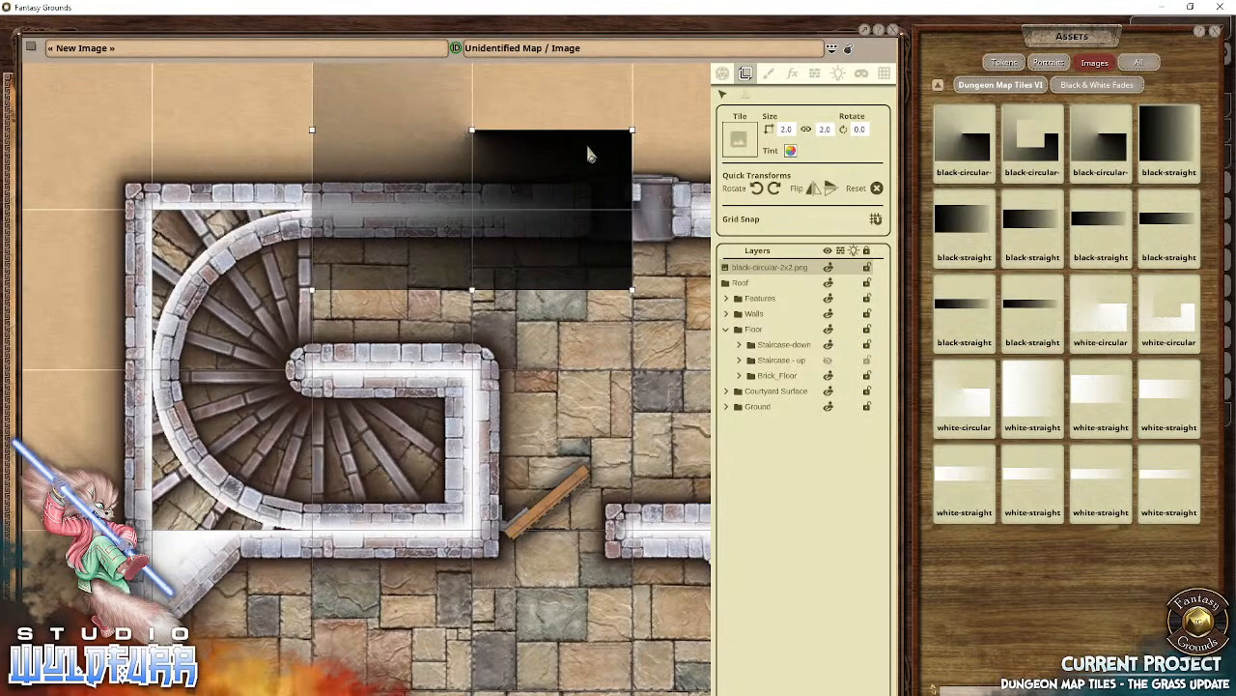
drag(588, 155, 417, 392)
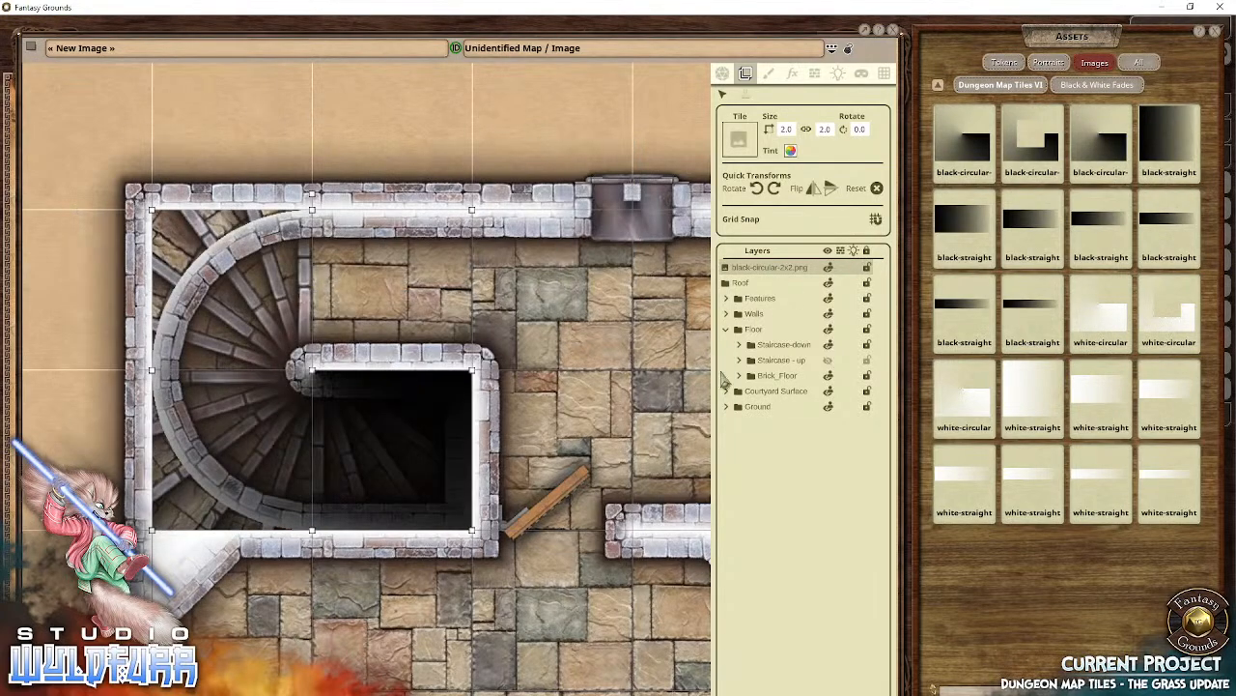
Step: Collapse the Floor folder and move the black-circular-2x2 fade layer between Walls and Floor
click(729, 330)
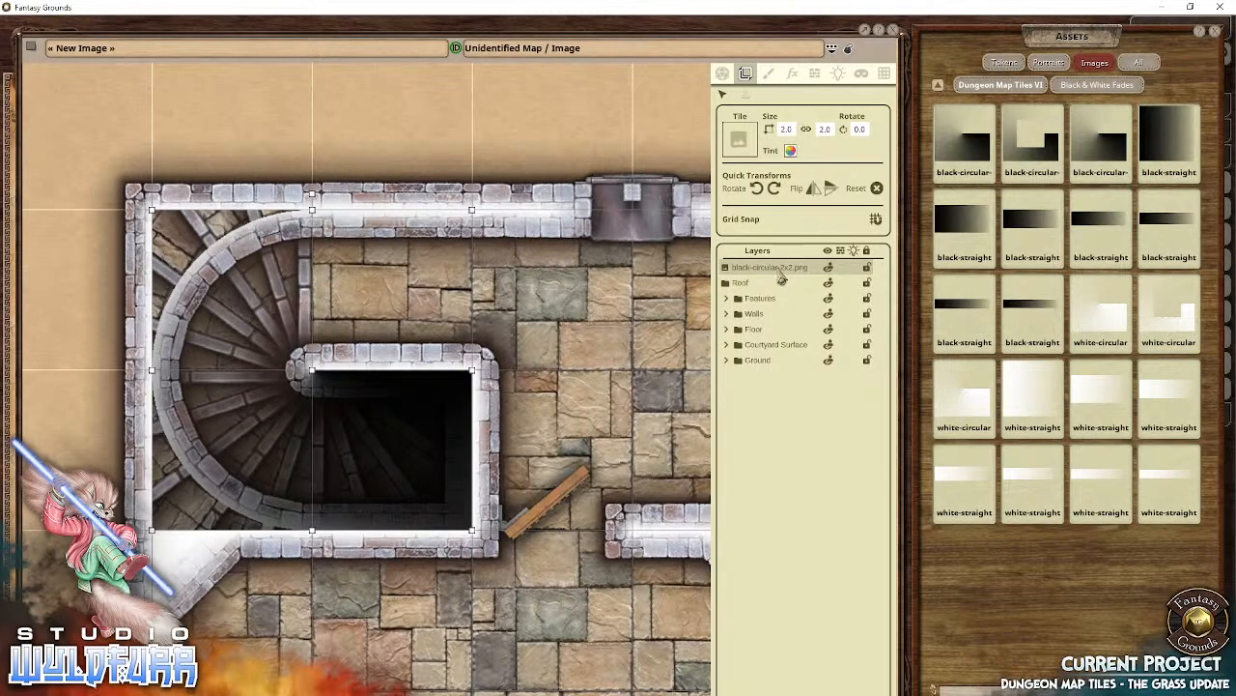
drag(781, 279, 758, 338)
click(381, 163)
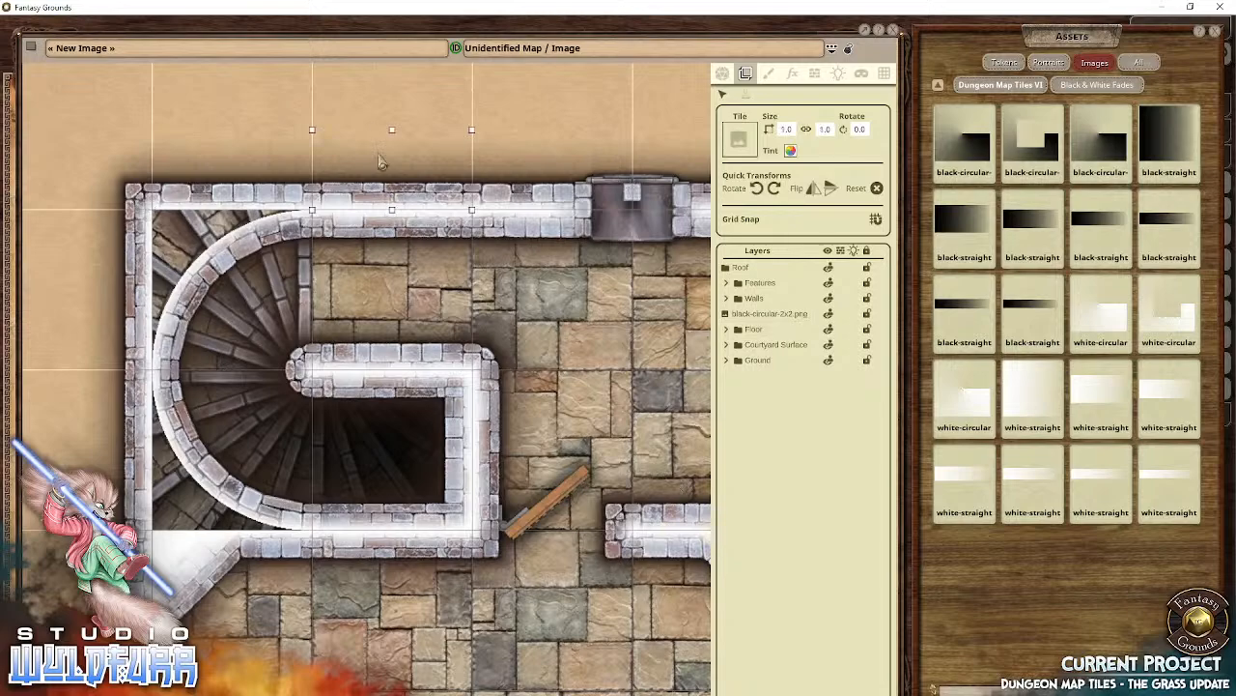
click(373, 444)
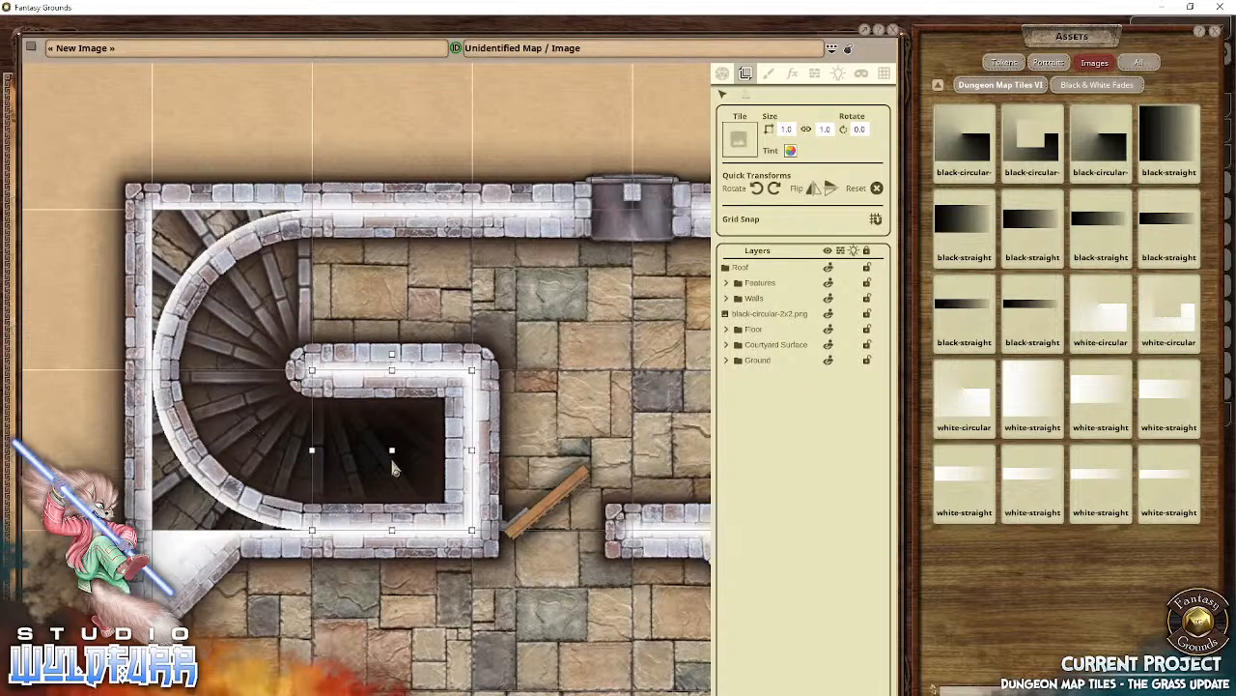
scroll(411, 468, down, 10)
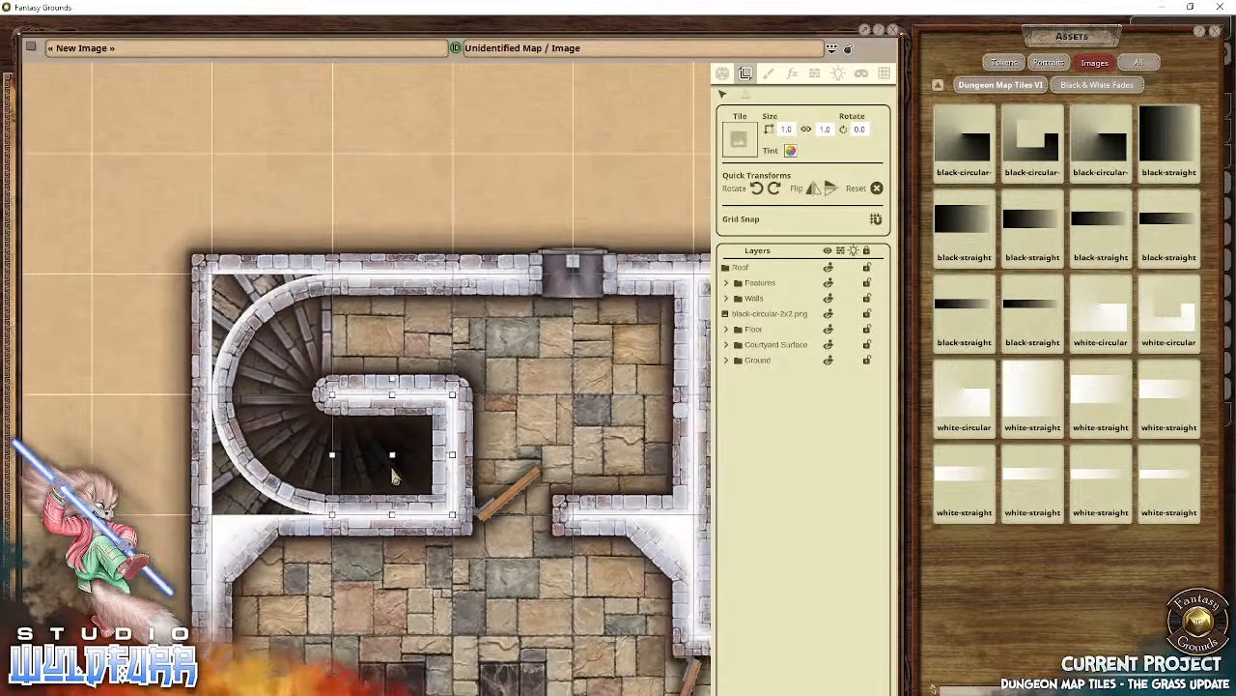
Step: Move the black-circular-2x2 fade into the Staircase-down folder above its brickwork stair tiles, and collapse that folder
drag(488, 555, 378, 366)
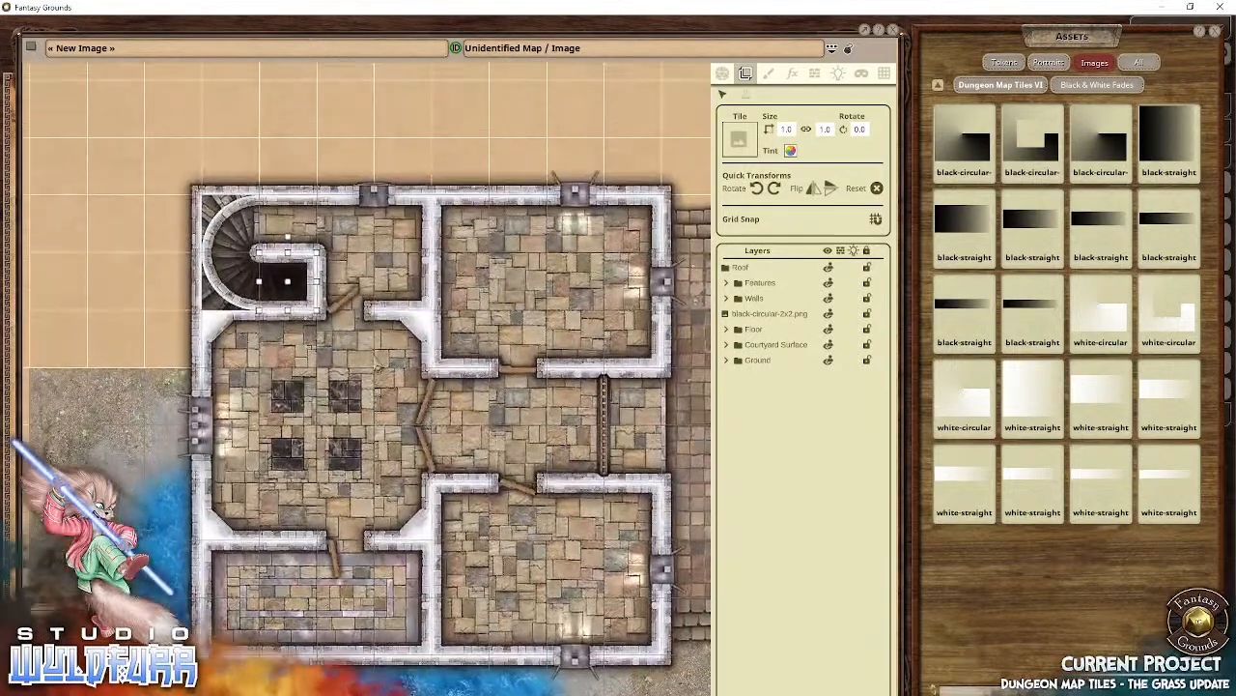
click(299, 138)
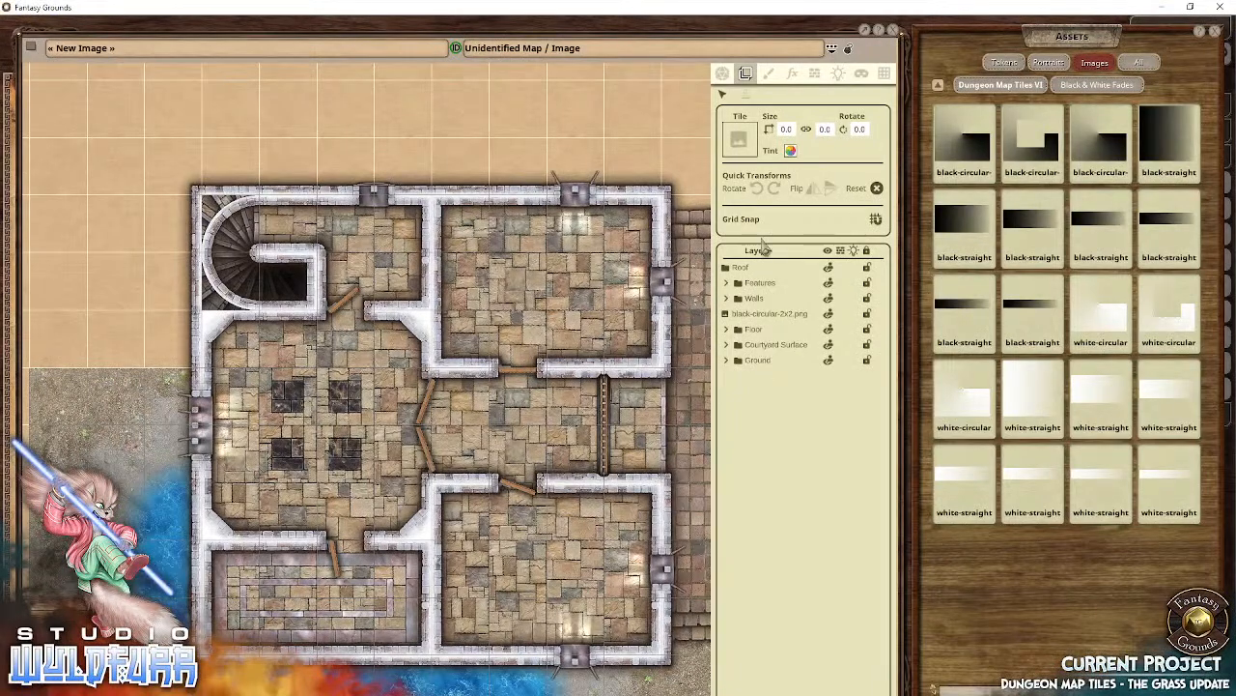
click(725, 328)
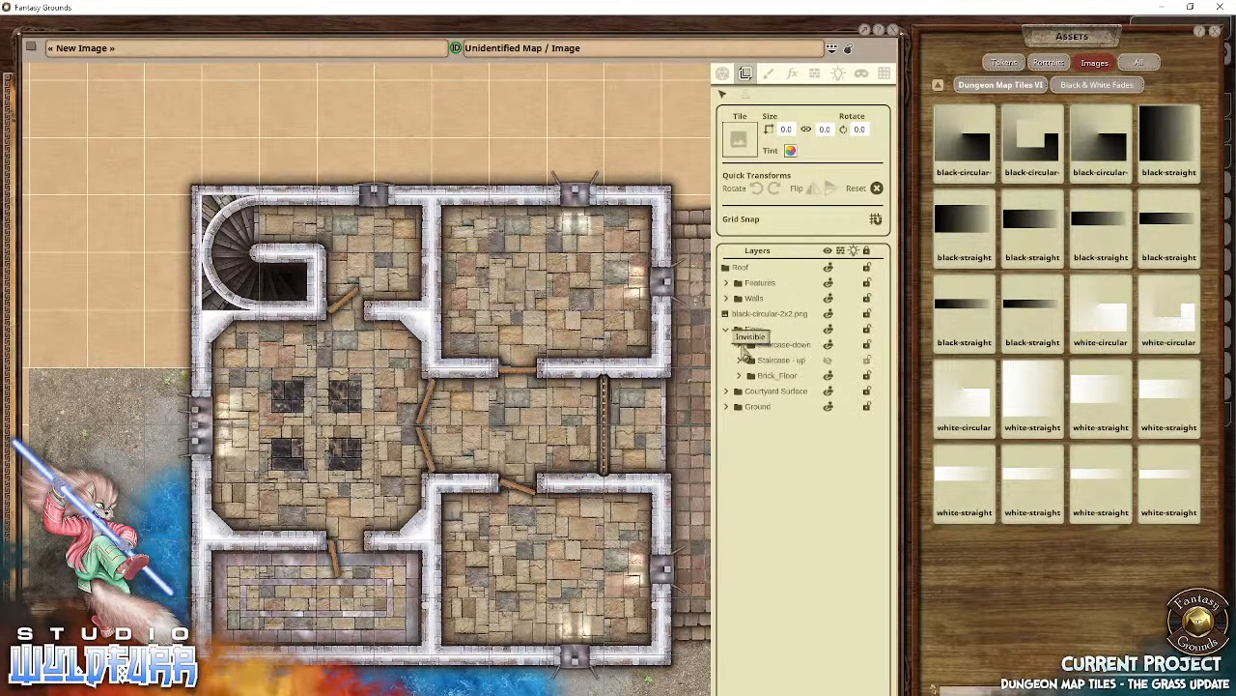
click(739, 343)
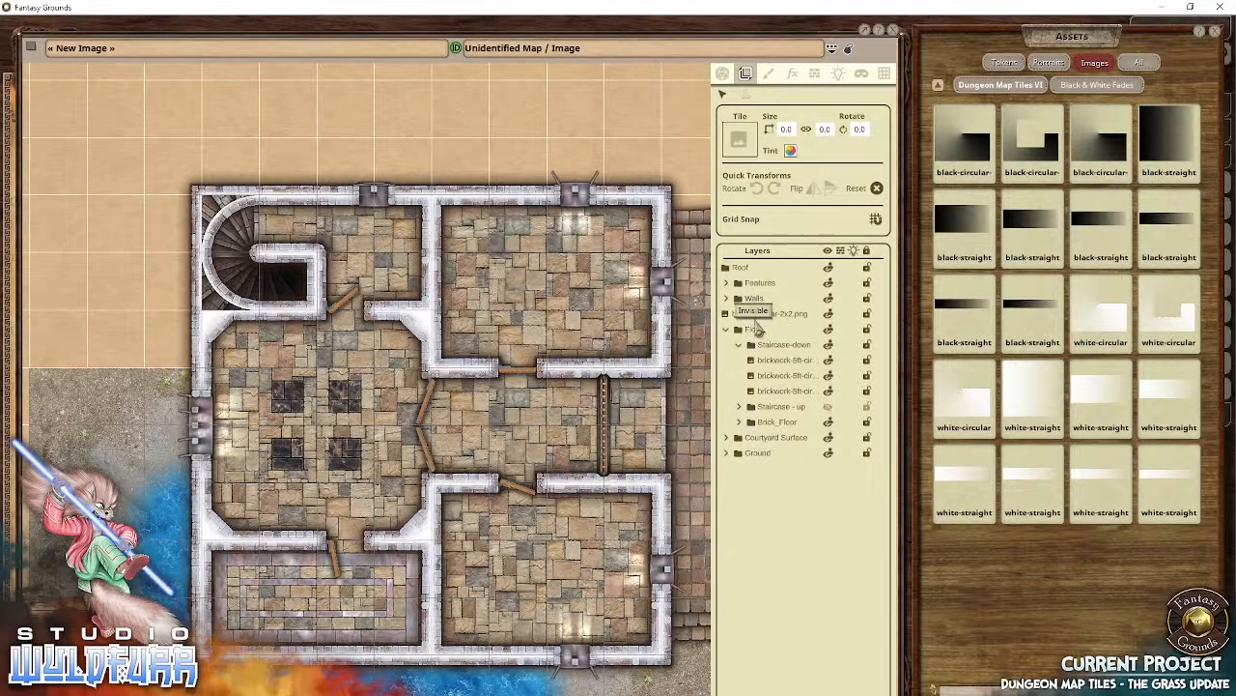
click(754, 315)
drag(755, 326, 798, 336)
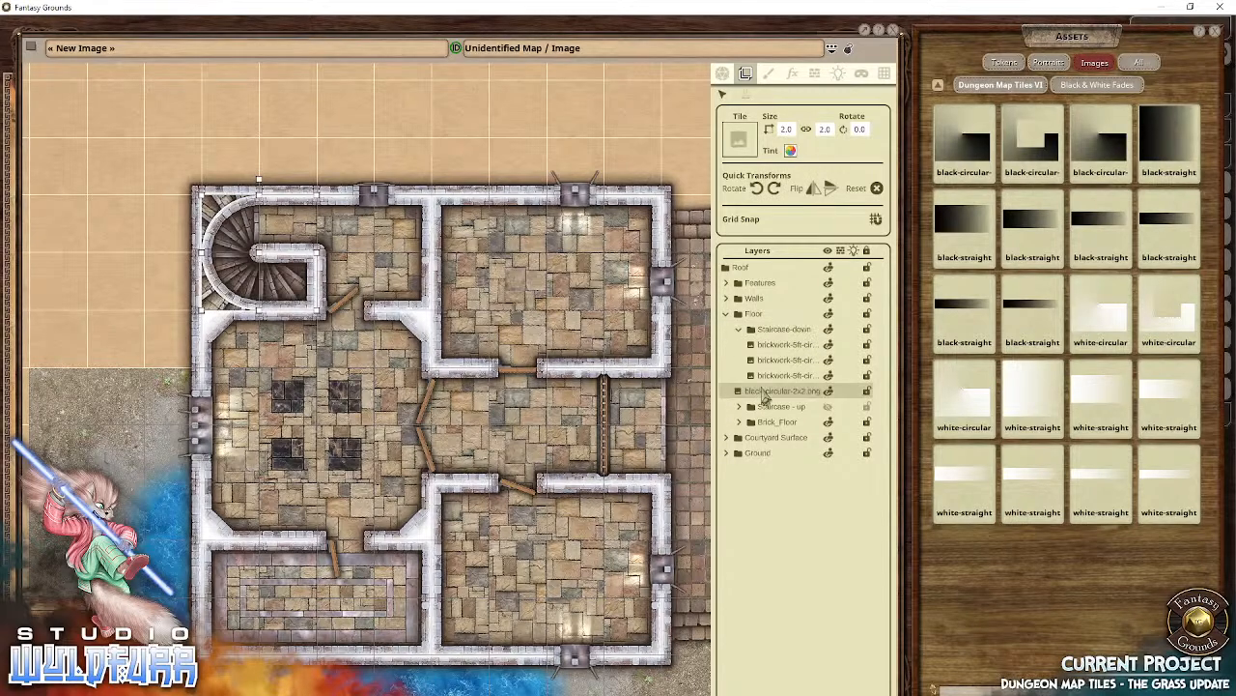
drag(763, 396, 797, 342)
drag(754, 396, 781, 336)
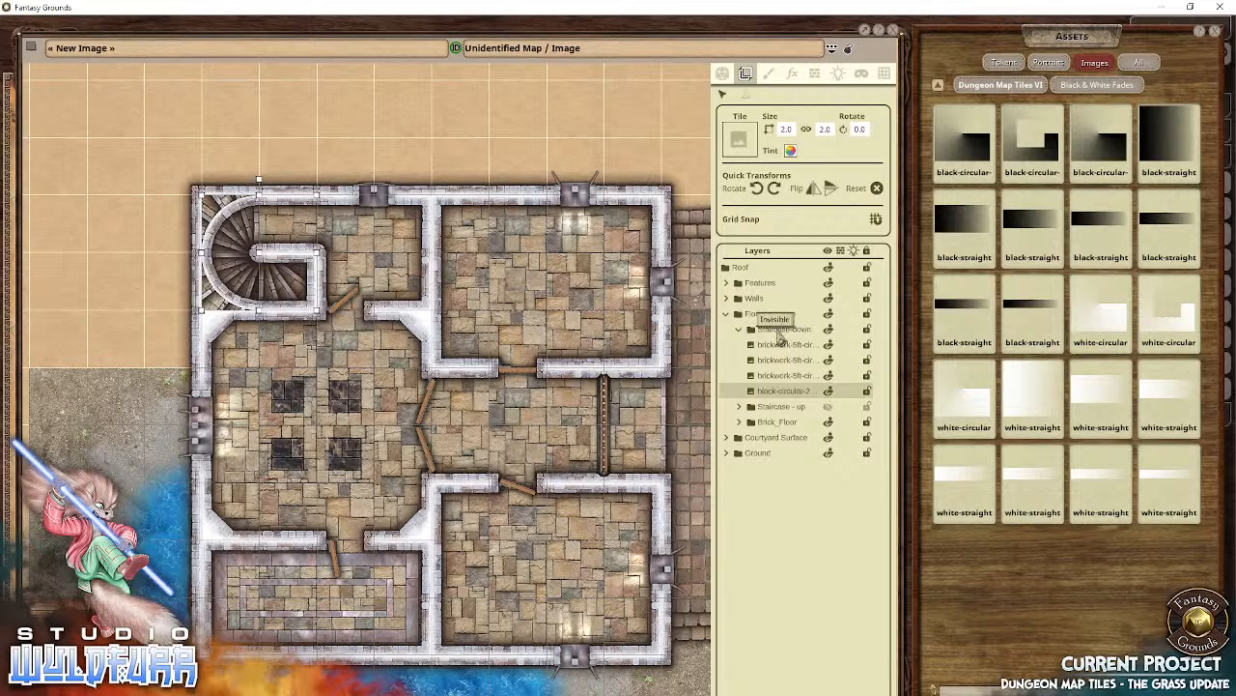
drag(780, 396, 786, 348)
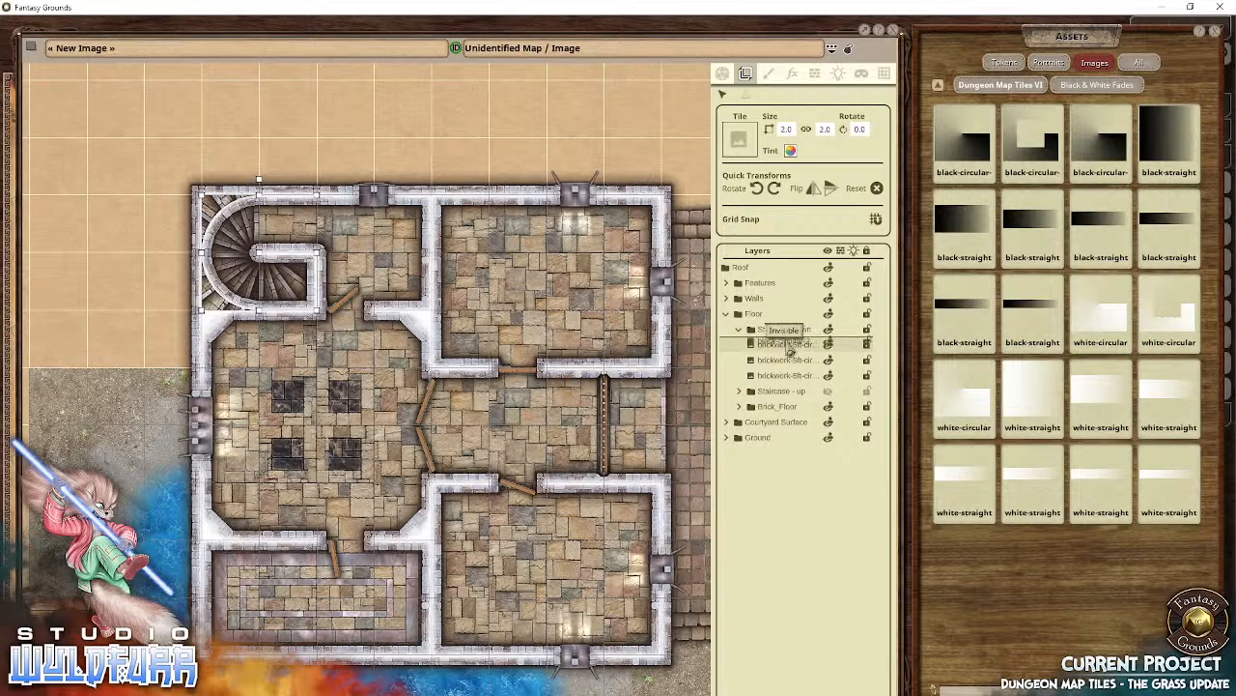
click(738, 330)
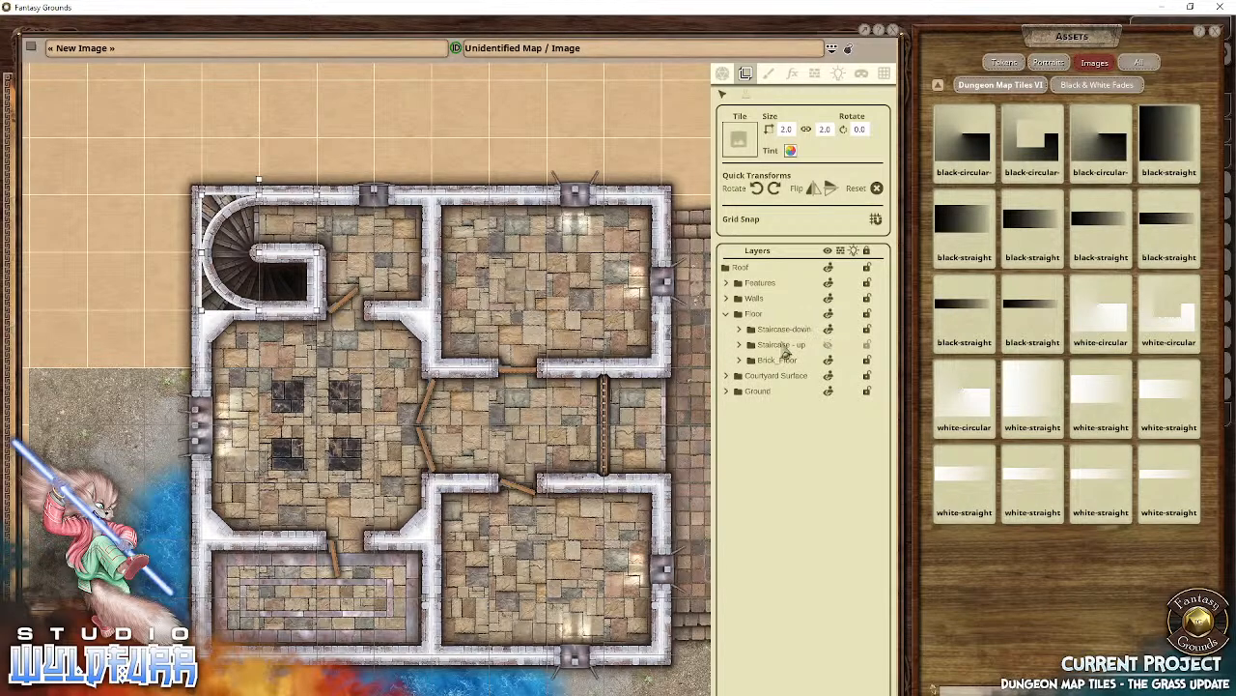
Step: Show the Staircase - up folder instead of Staircase-down and overlay the white-circular-2x2 fade on the two-by-two stairwell
click(828, 330)
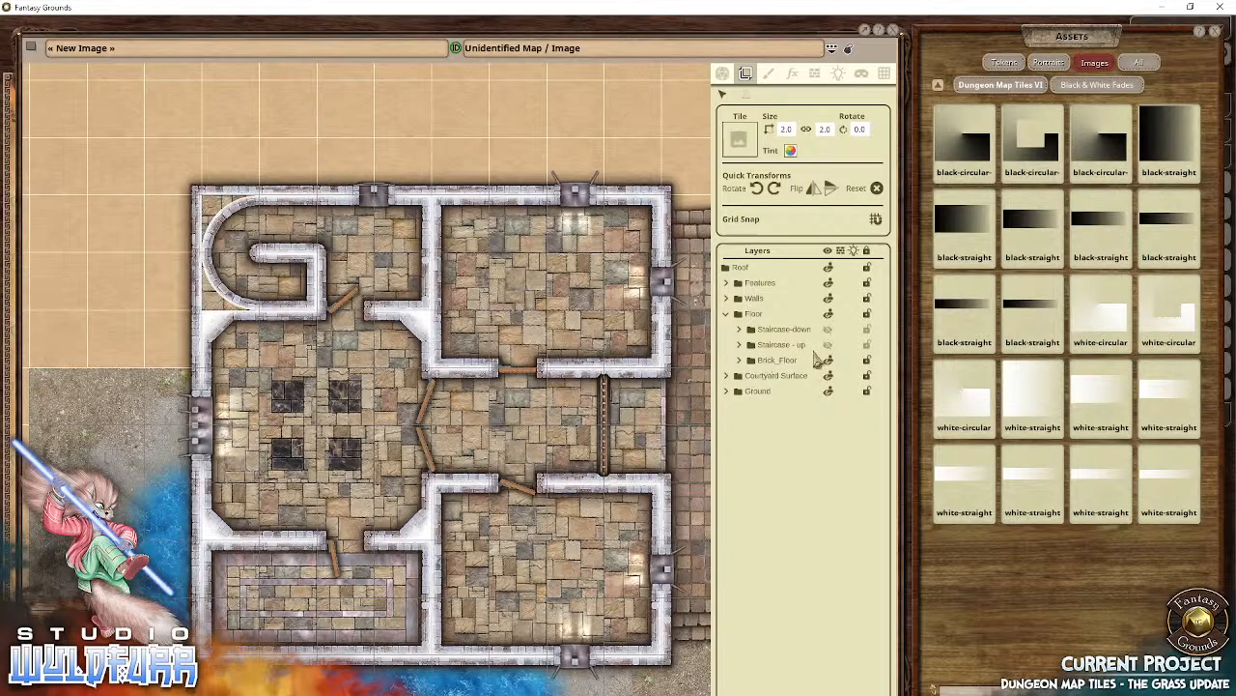
click(828, 346)
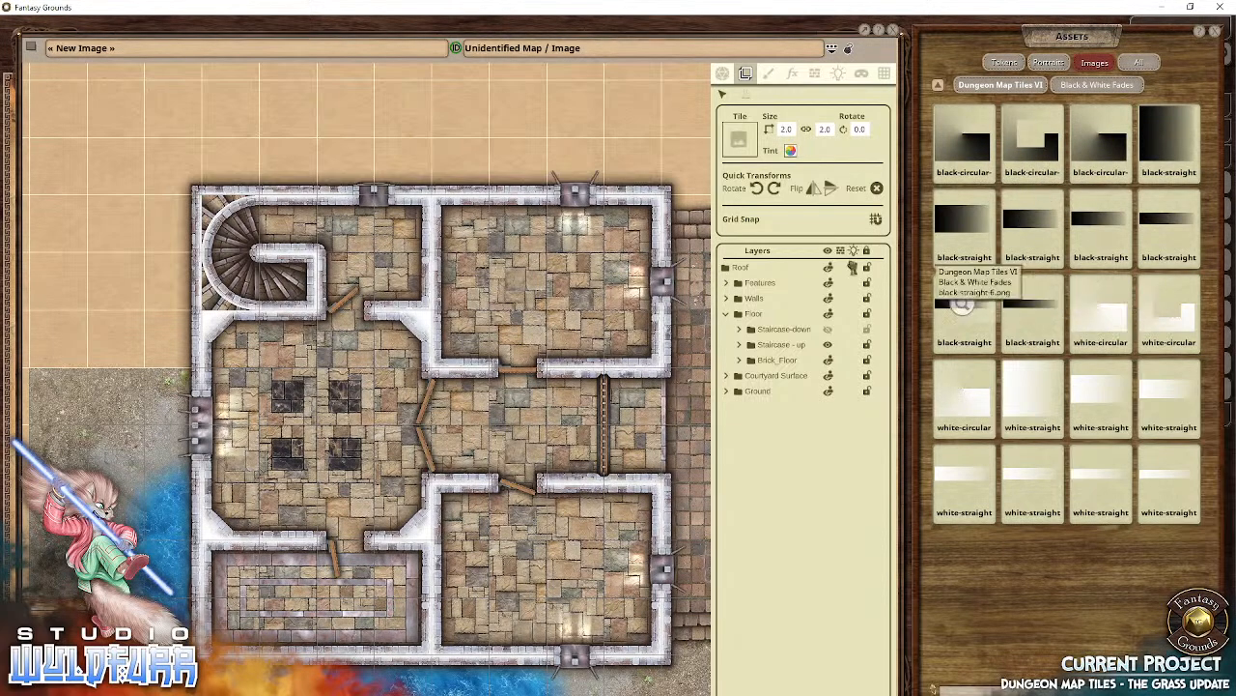
drag(962, 305, 293, 286)
click(164, 301)
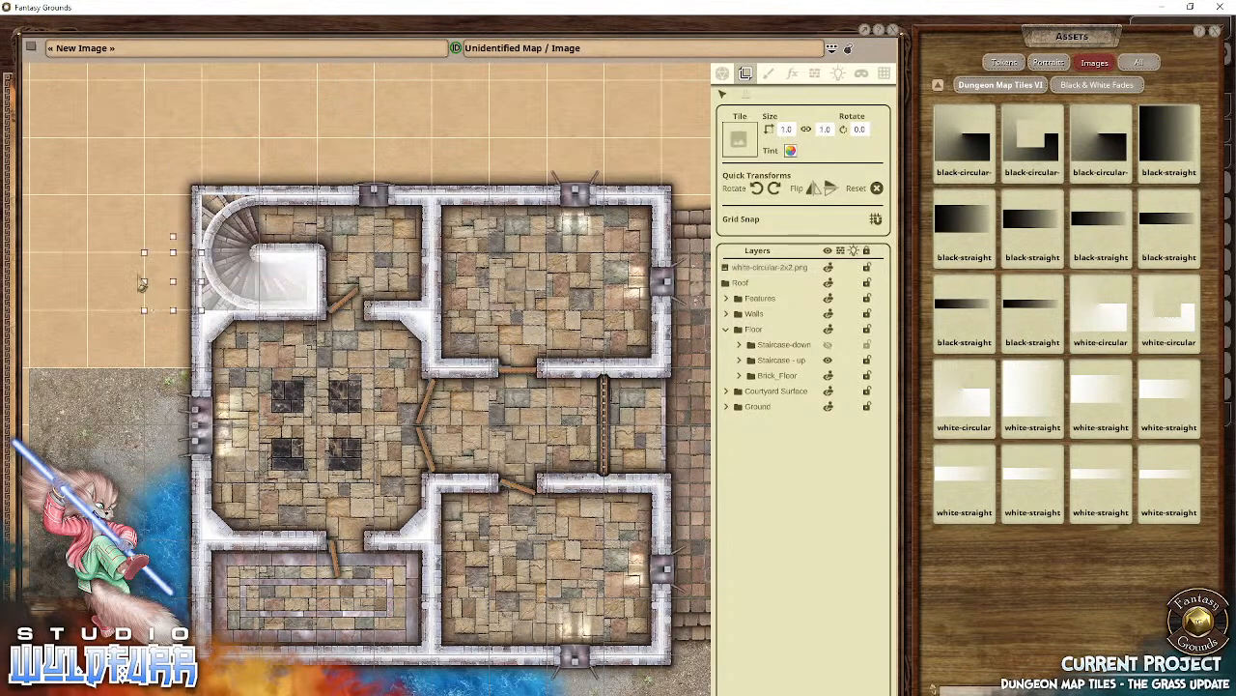
scroll(142, 284, up, 5)
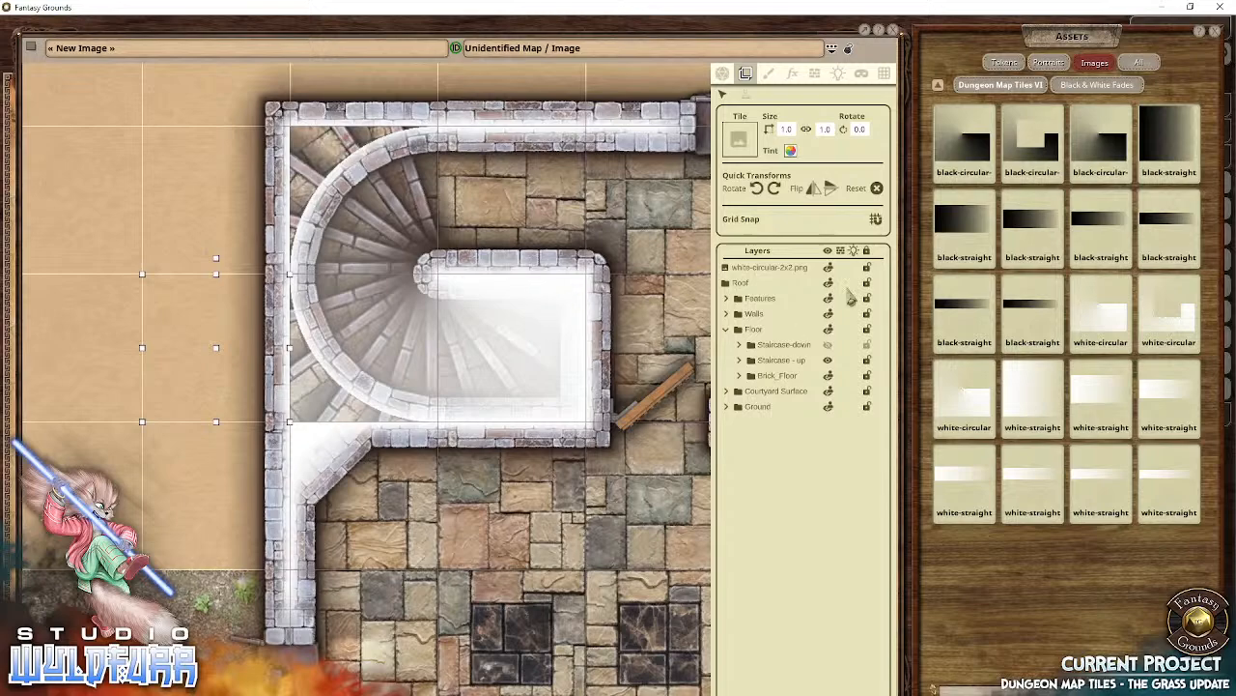
Step: Move the white-circular-2x2 fade layer between the Features and Walls folders
click(768, 270)
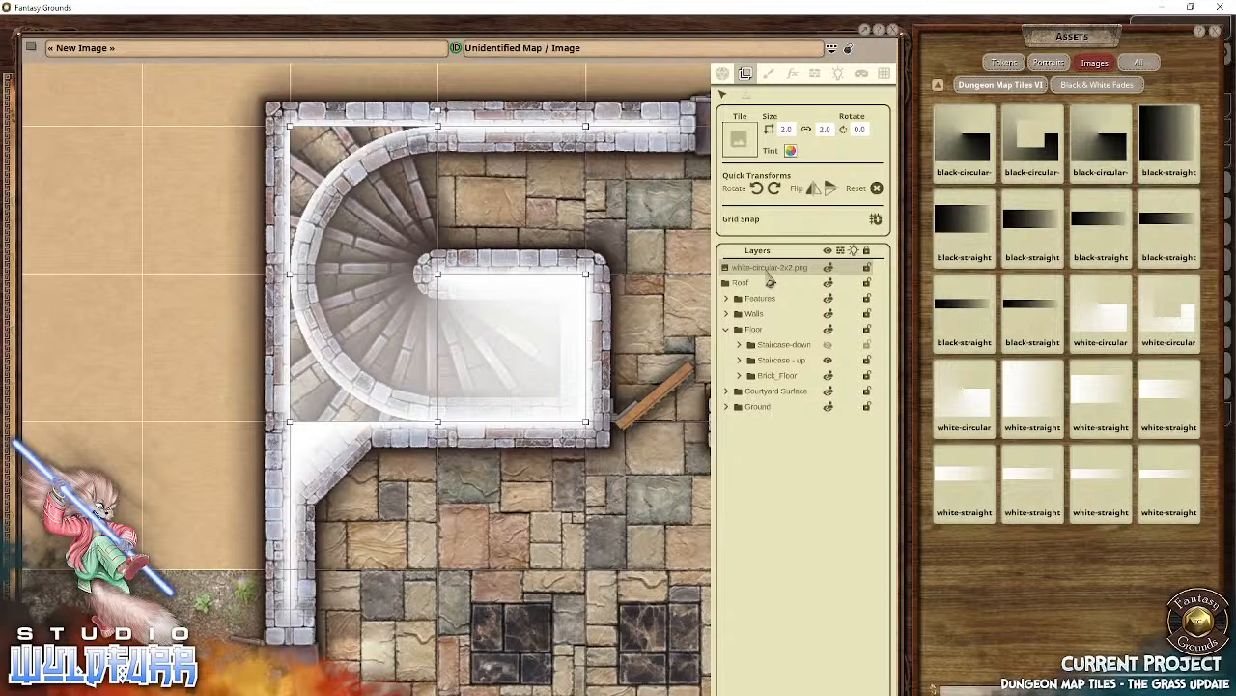
mouse_move(770, 279)
mouse_down()
mouse_move(773, 314)
mouse_move(776, 295)
mouse_up()
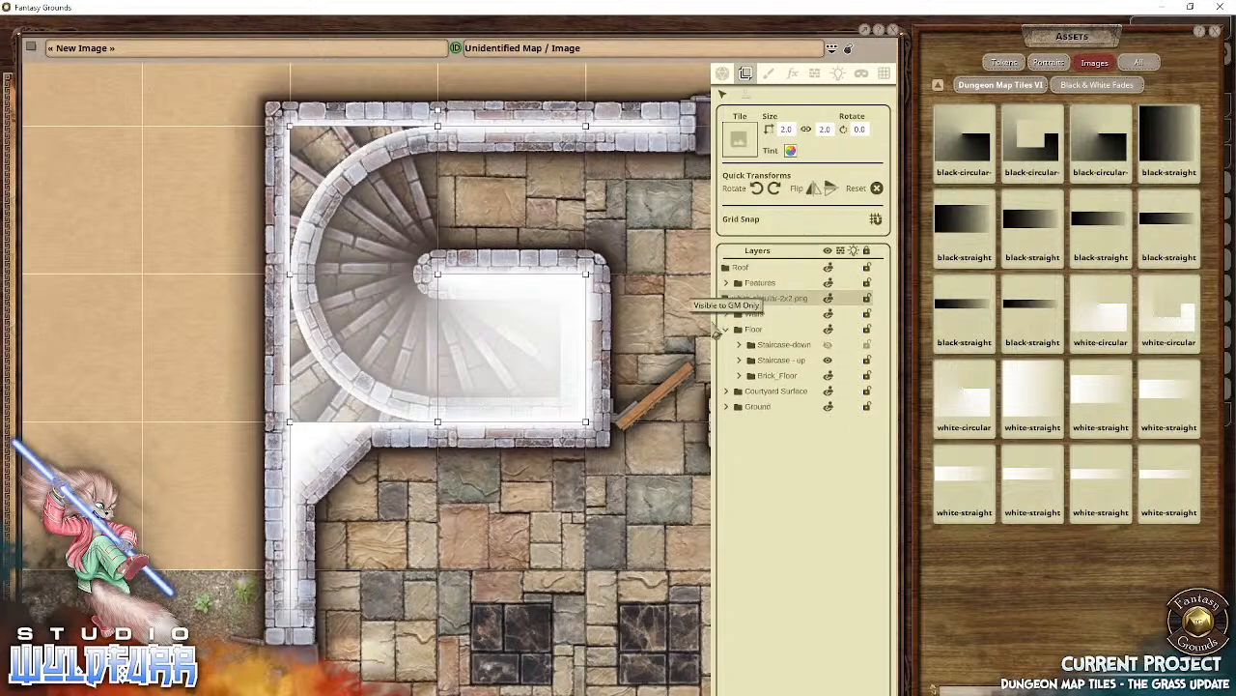
scroll(183, 301, down, 2)
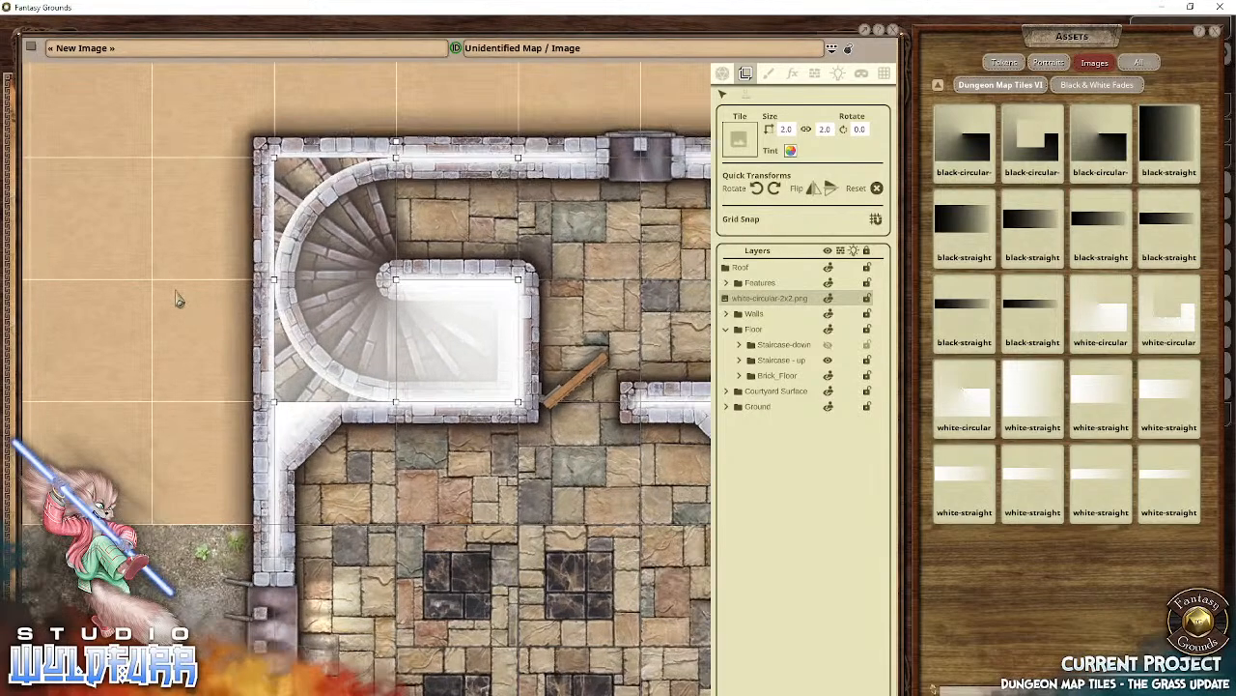
scroll(177, 300, up, 1)
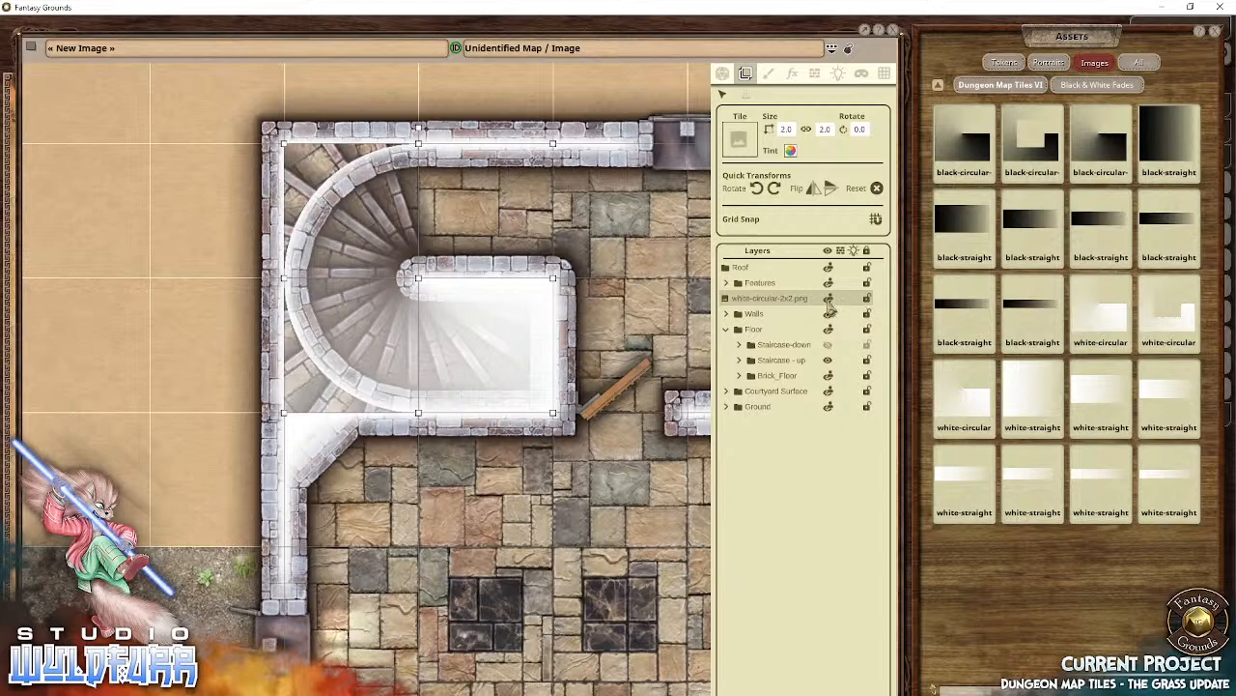
Step: Delete the white-circular-2x2 fade and switch visibility back from Staircase - up to Staircase-down
key(Delete)
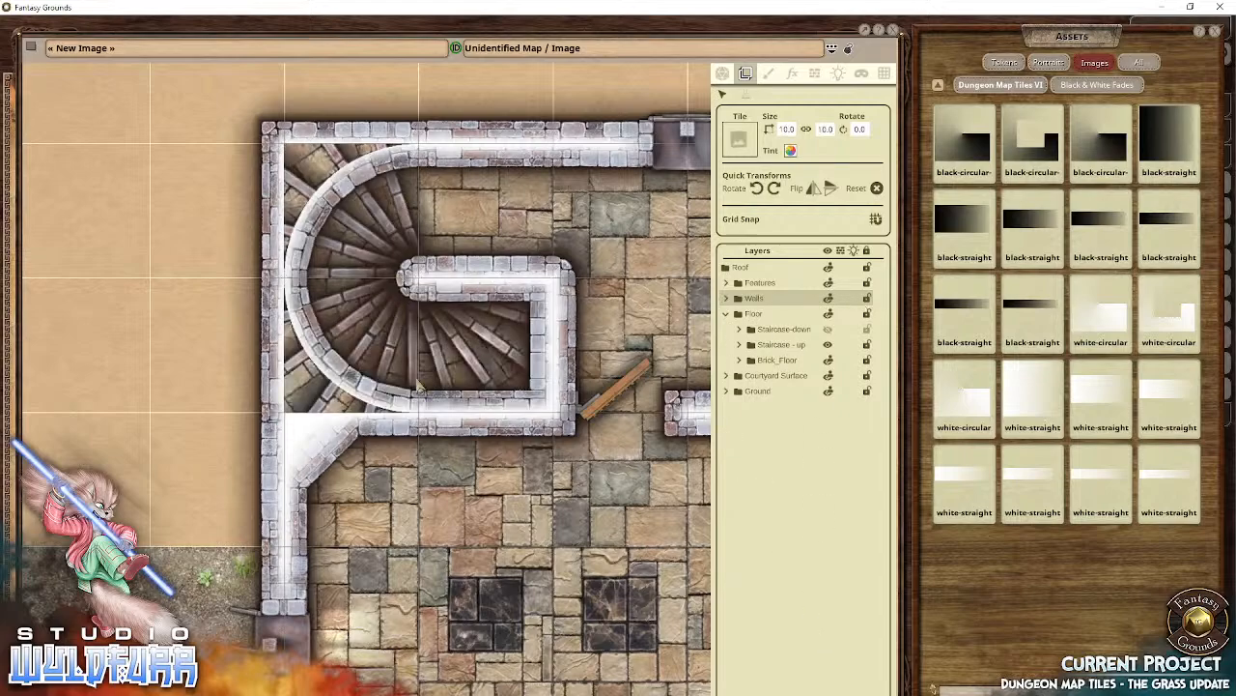
click(828, 344)
click(828, 330)
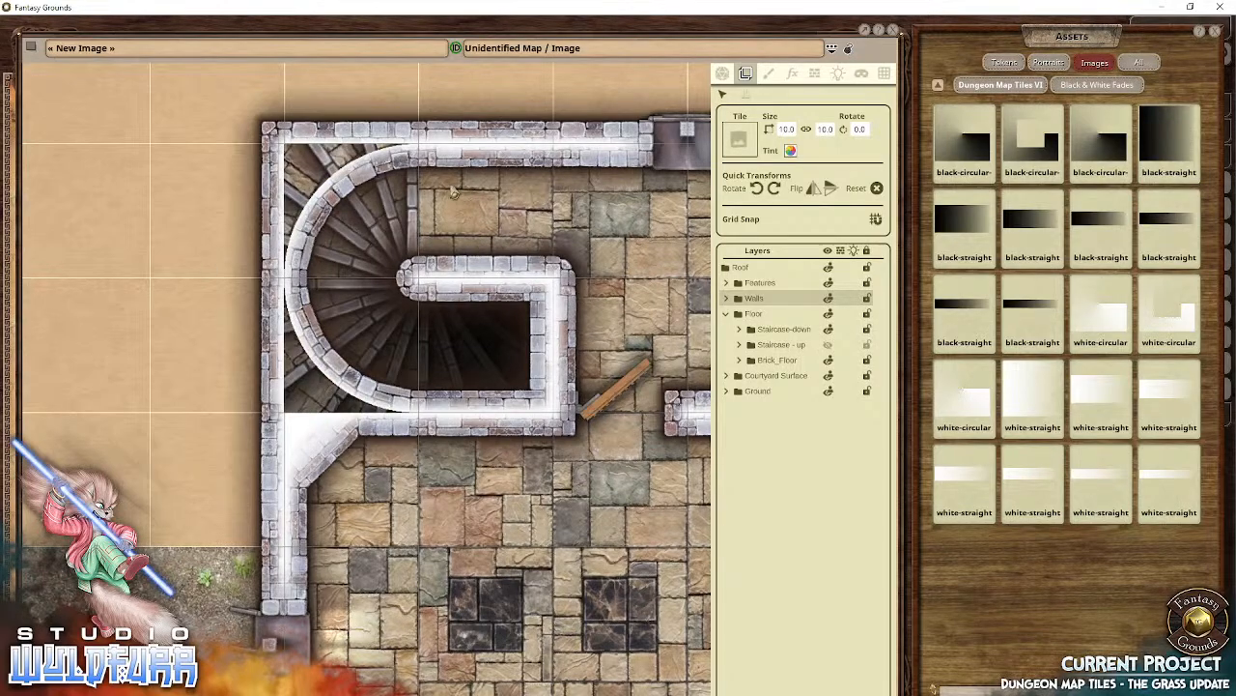
Step: Review the whole map, from the shaded staircase and building interior to the courtyard, river, roads and bridges
scroll(230, 274, down, 3)
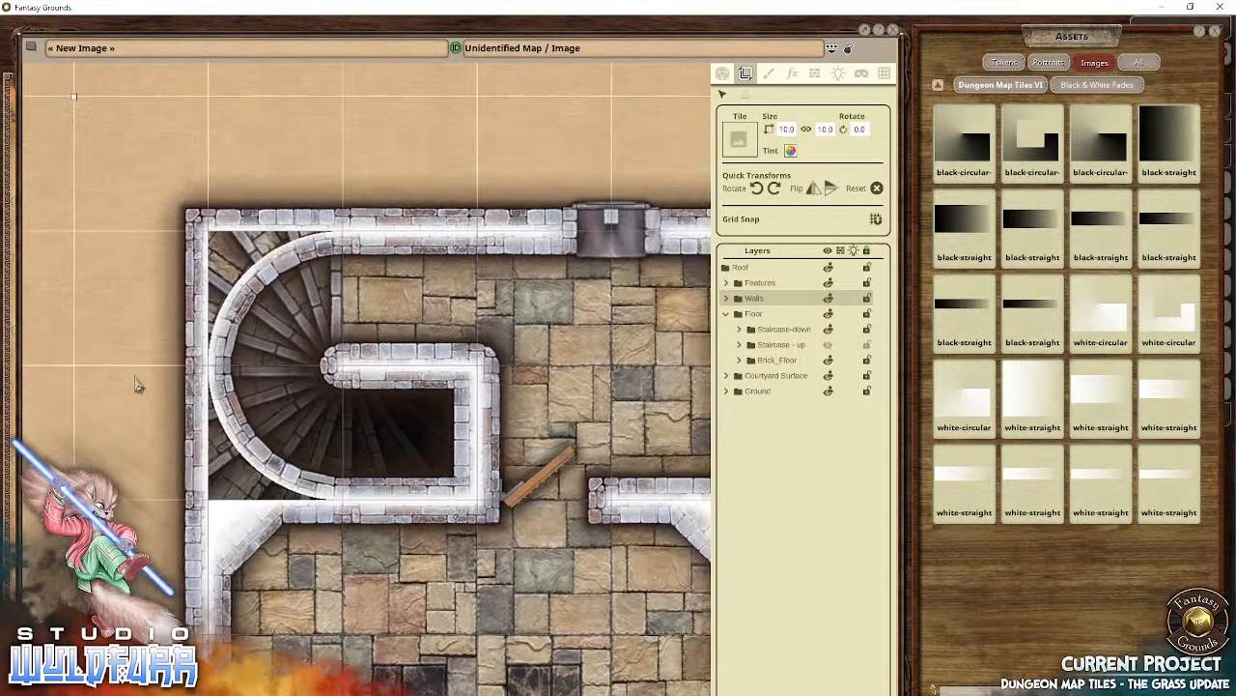
scroll(230, 275, down, 3)
drag(388, 481, 410, 235)
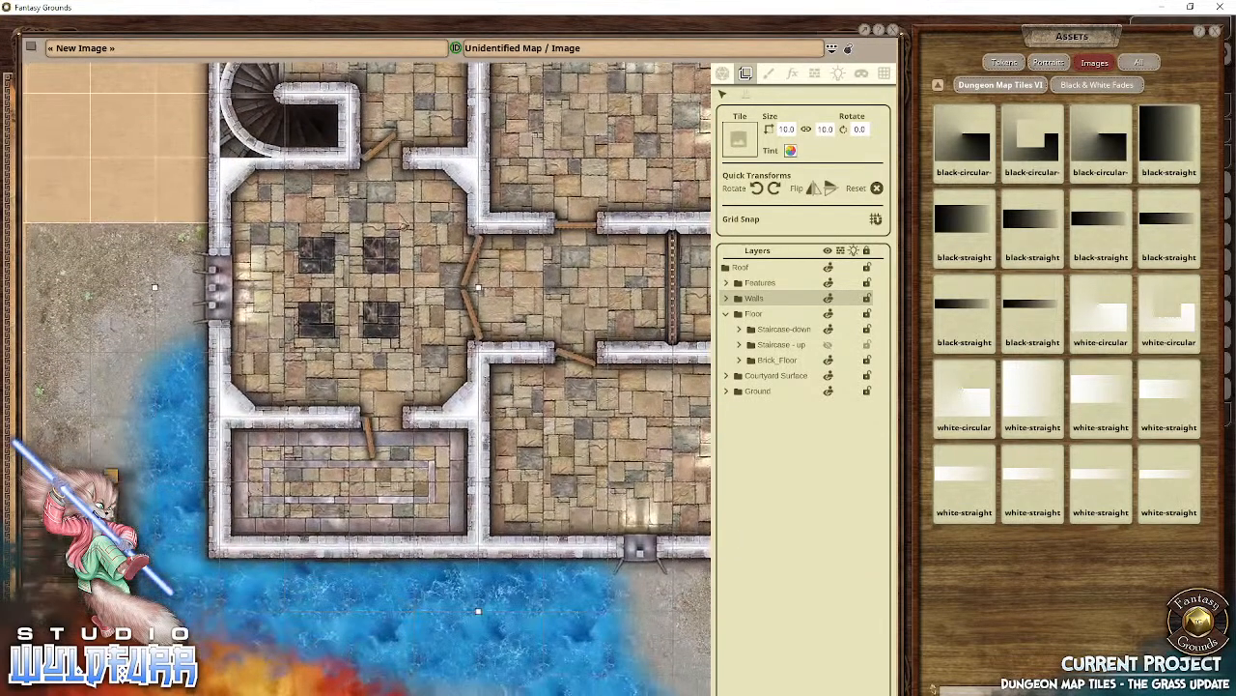
scroll(421, 265, down, 4)
drag(521, 306, 437, 274)
scroll(365, 327, down, 5)
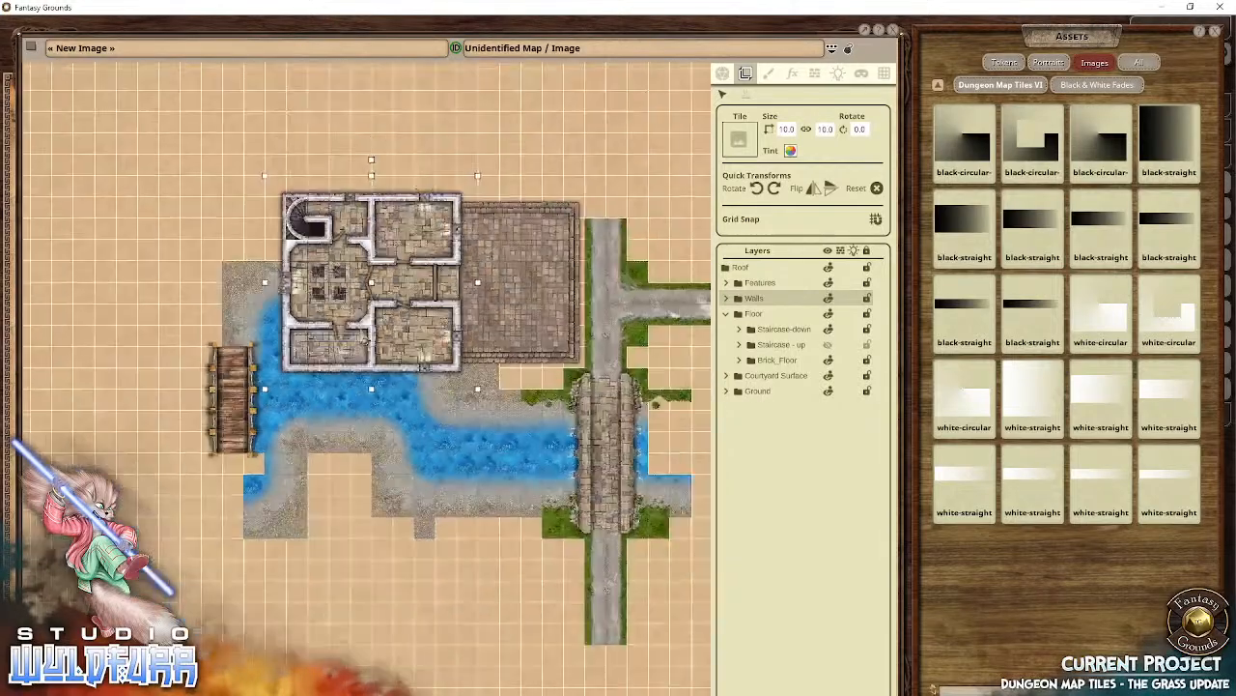
scroll(535, 300, down, 2)
drag(505, 434, 343, 501)
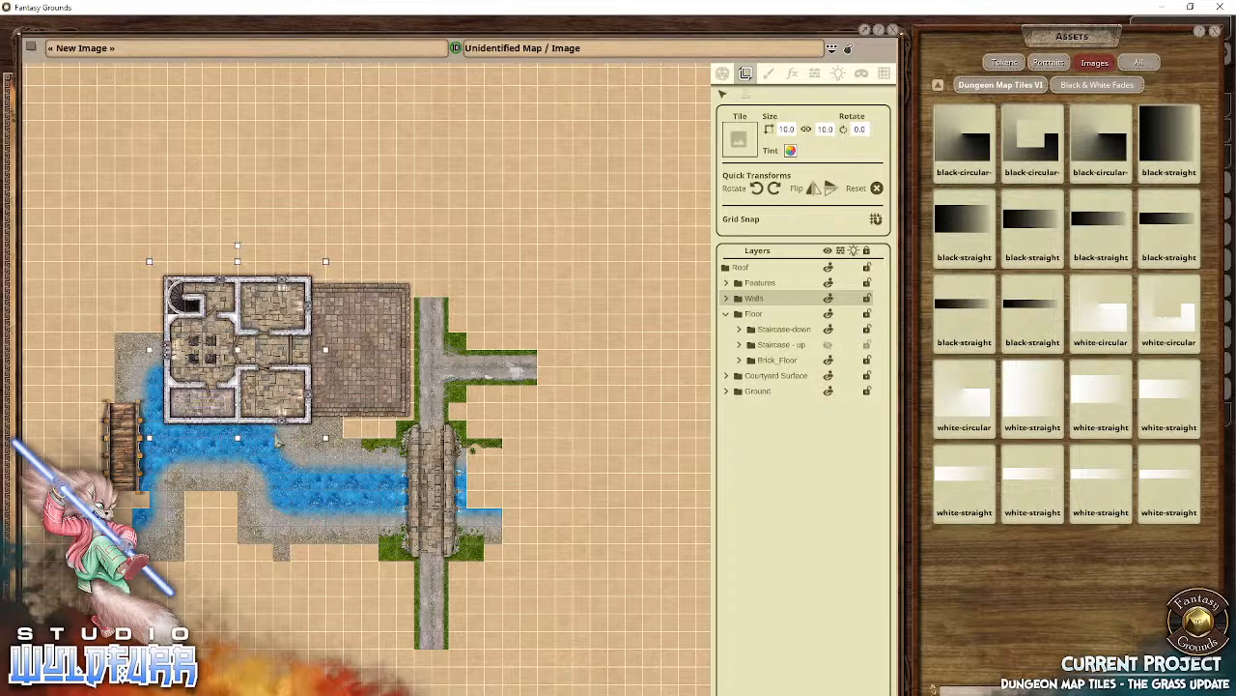
scroll(278, 441, up, 5)
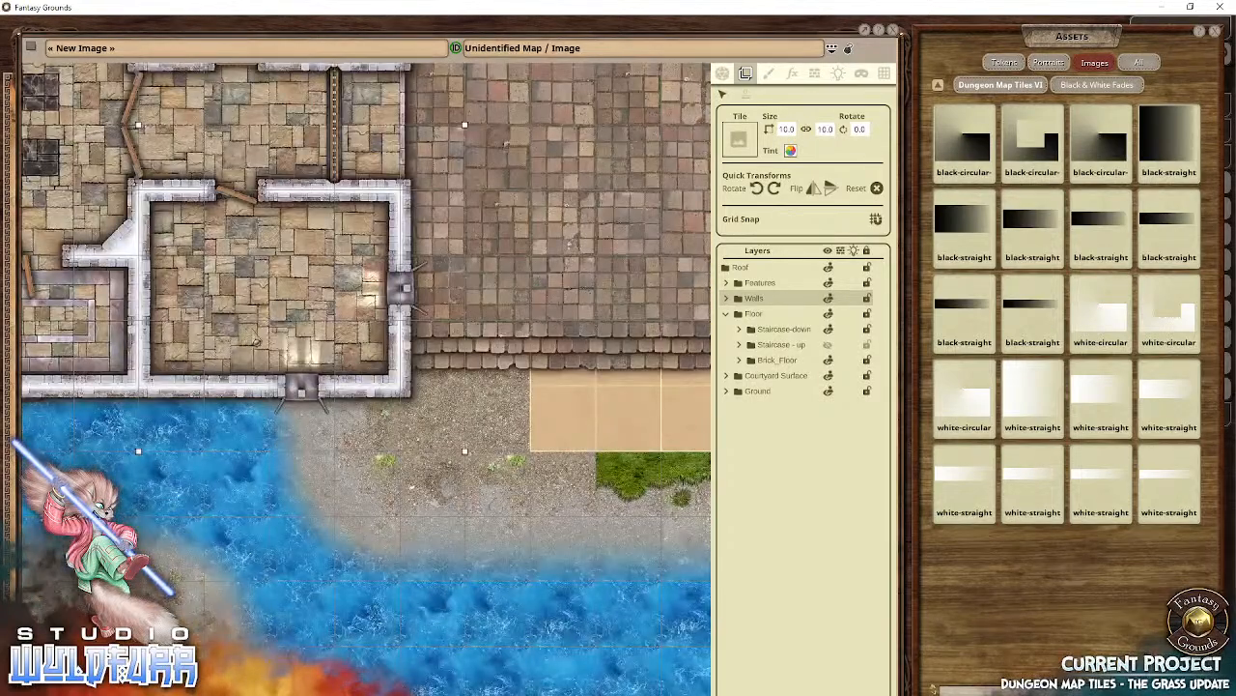
drag(249, 338, 511, 537)
drag(515, 319, 468, 522)
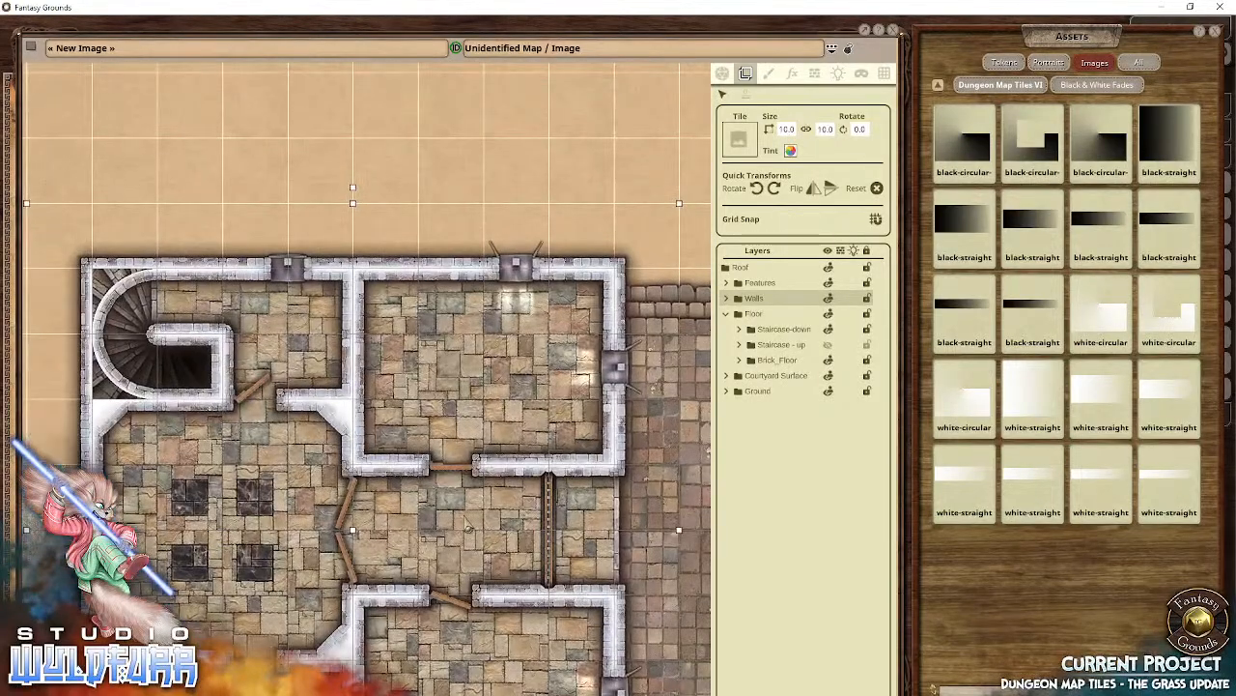
drag(418, 601, 389, 425)
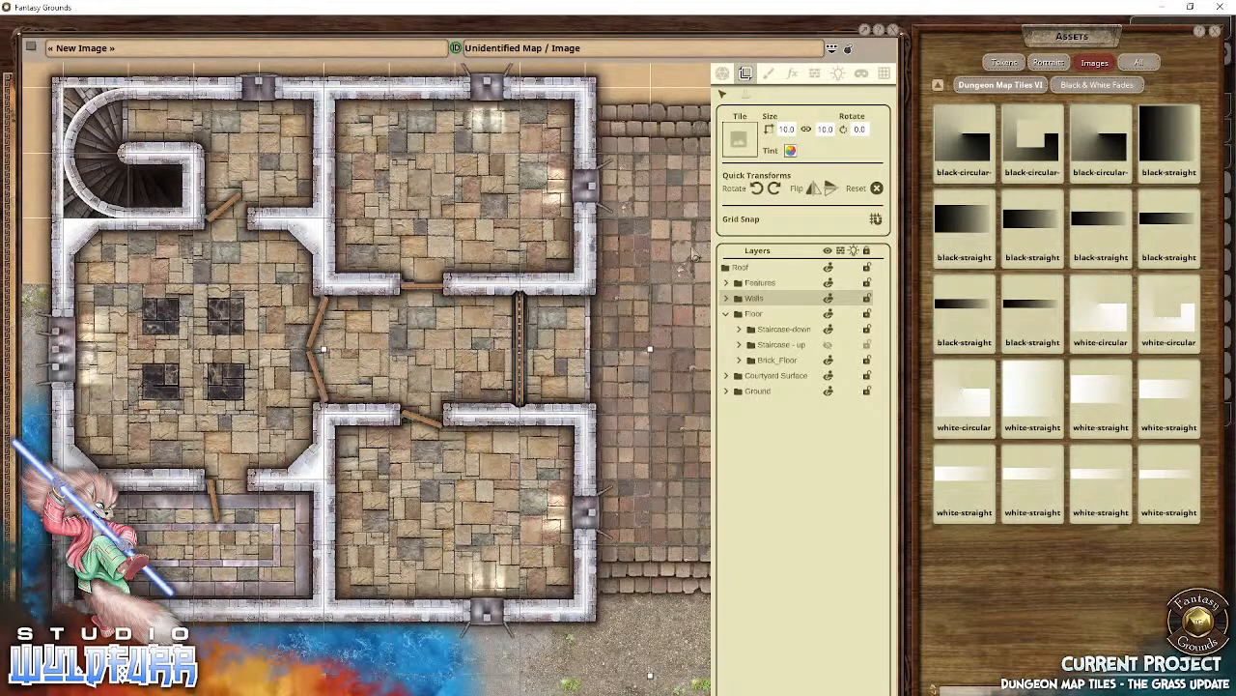
Step: Collapse the Floor folder and delete the empty Roof folder
click(727, 314)
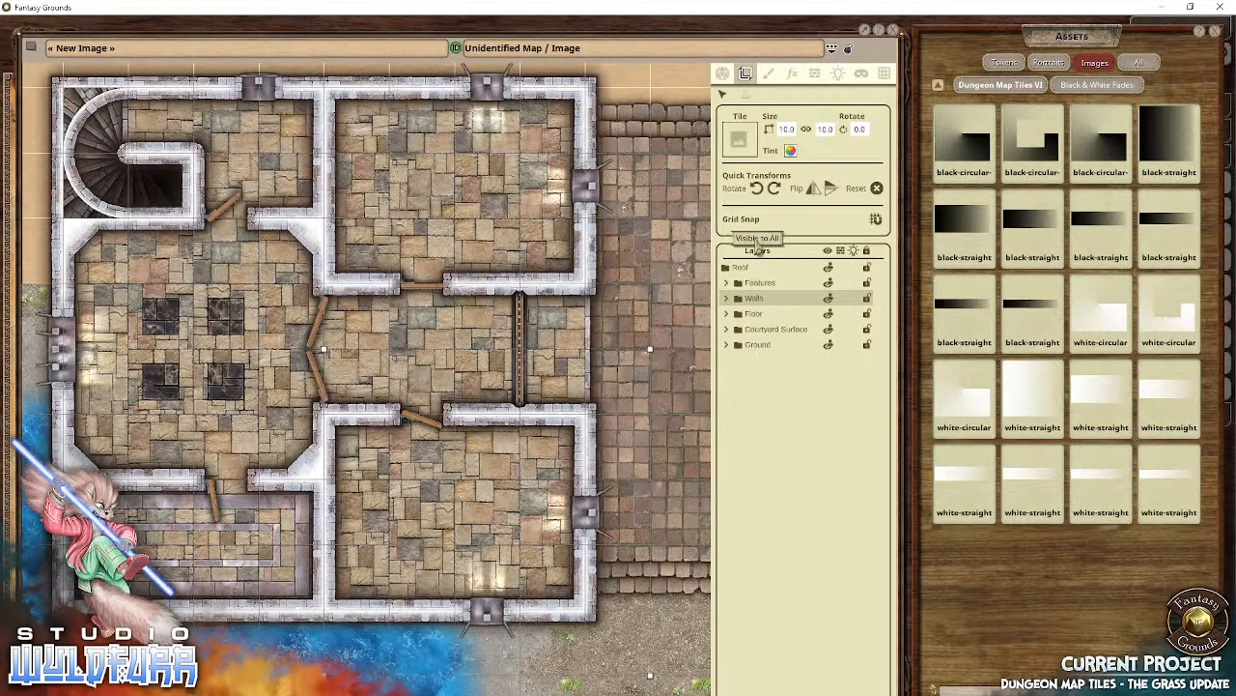
click(747, 269)
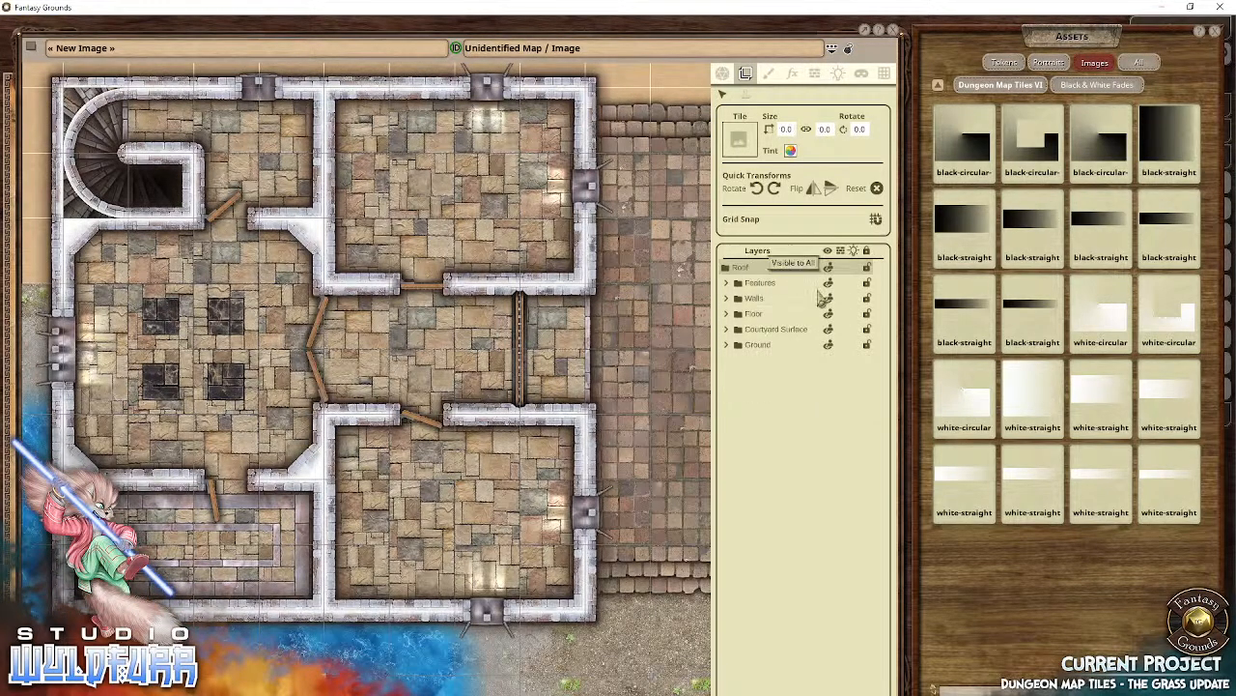
key(Delete)
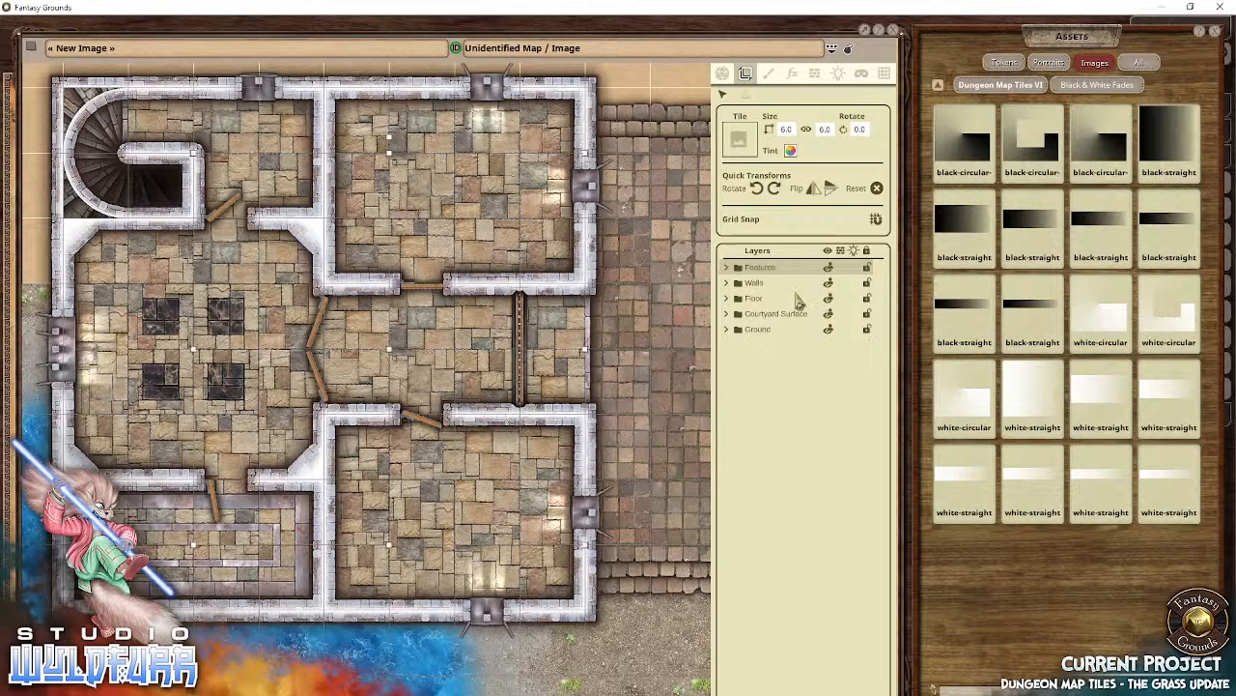
Step: Lock the Features, Walls, Floor, Courtyard Surface and Ground folders
click(866, 268)
click(867, 283)
click(866, 298)
click(867, 314)
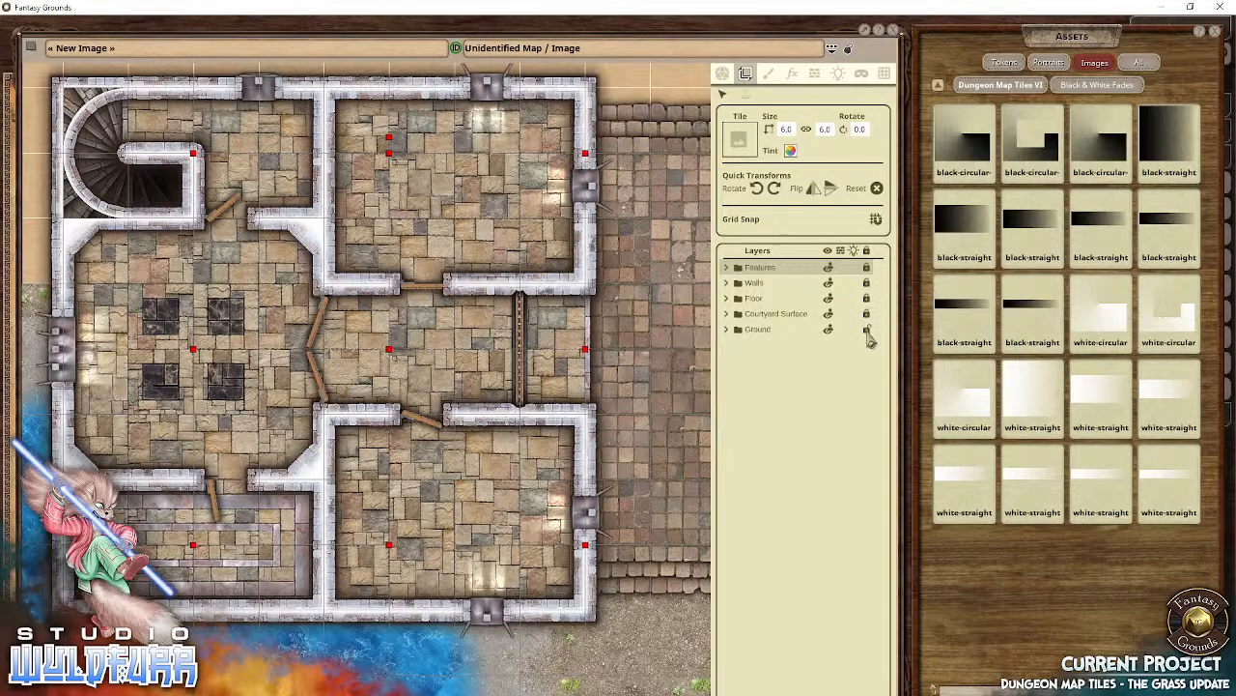
click(866, 330)
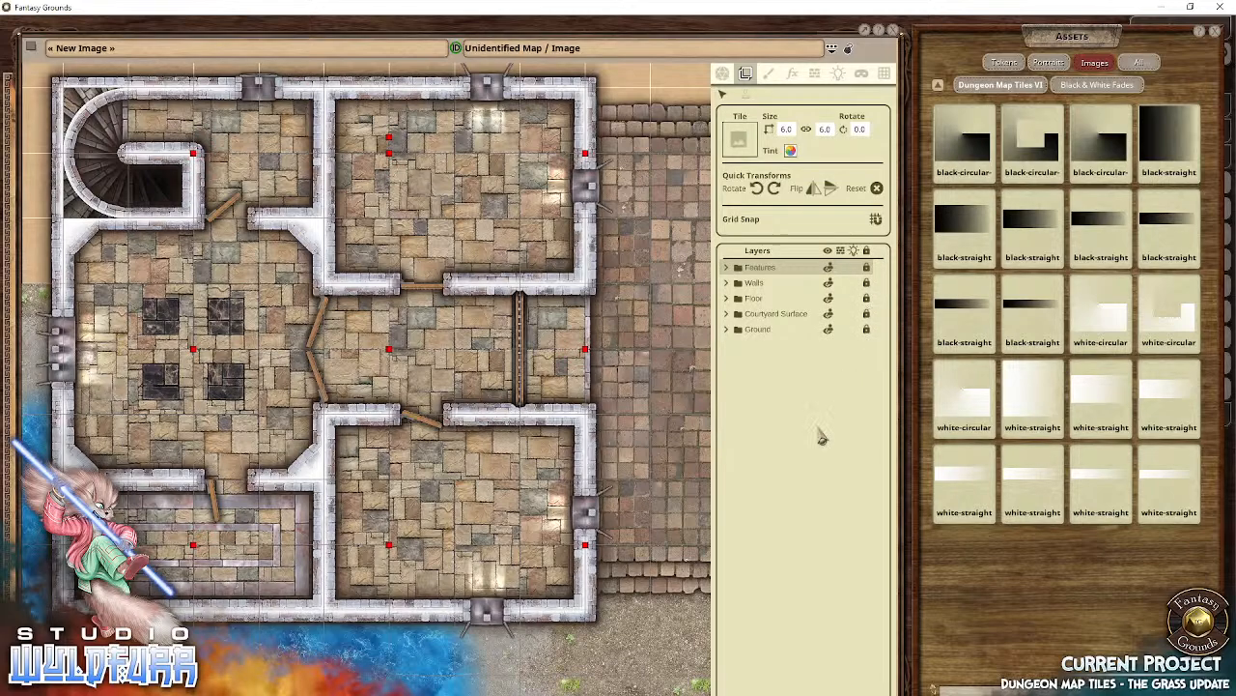
click(650, 100)
drag(665, 97, 651, 210)
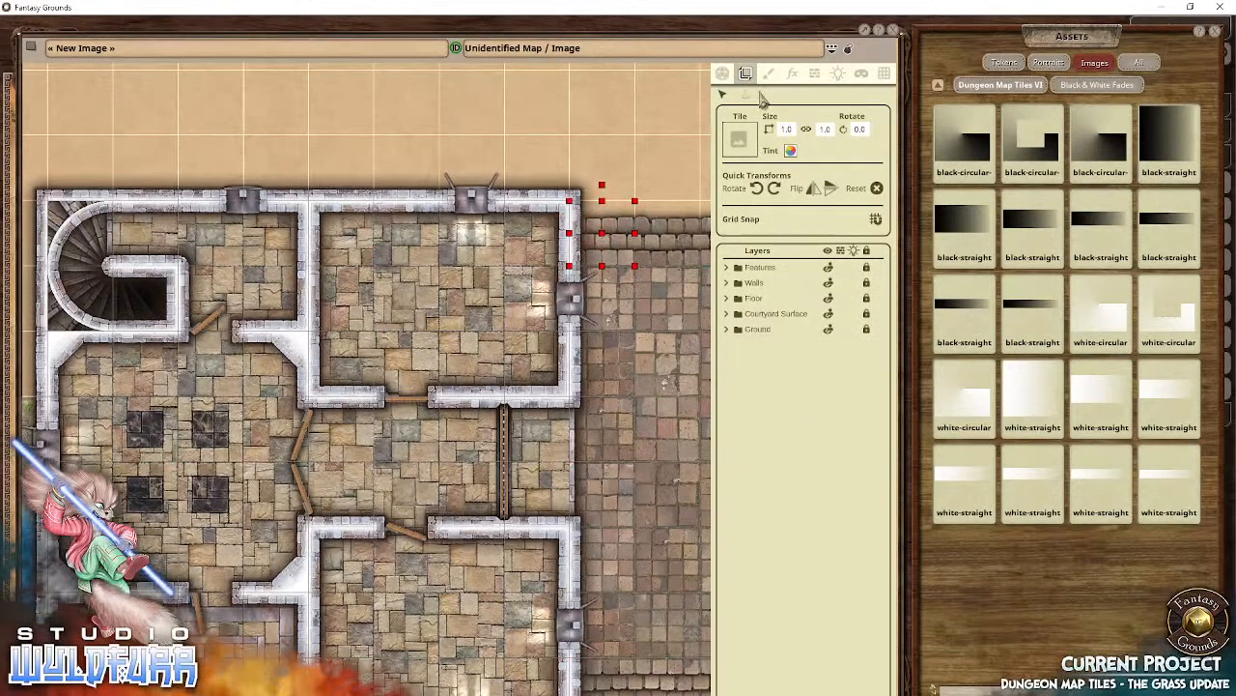
Step: Draw rectangular wall occluders over the northeast room's east wall above and below the window, and along its south wall to the door
click(816, 77)
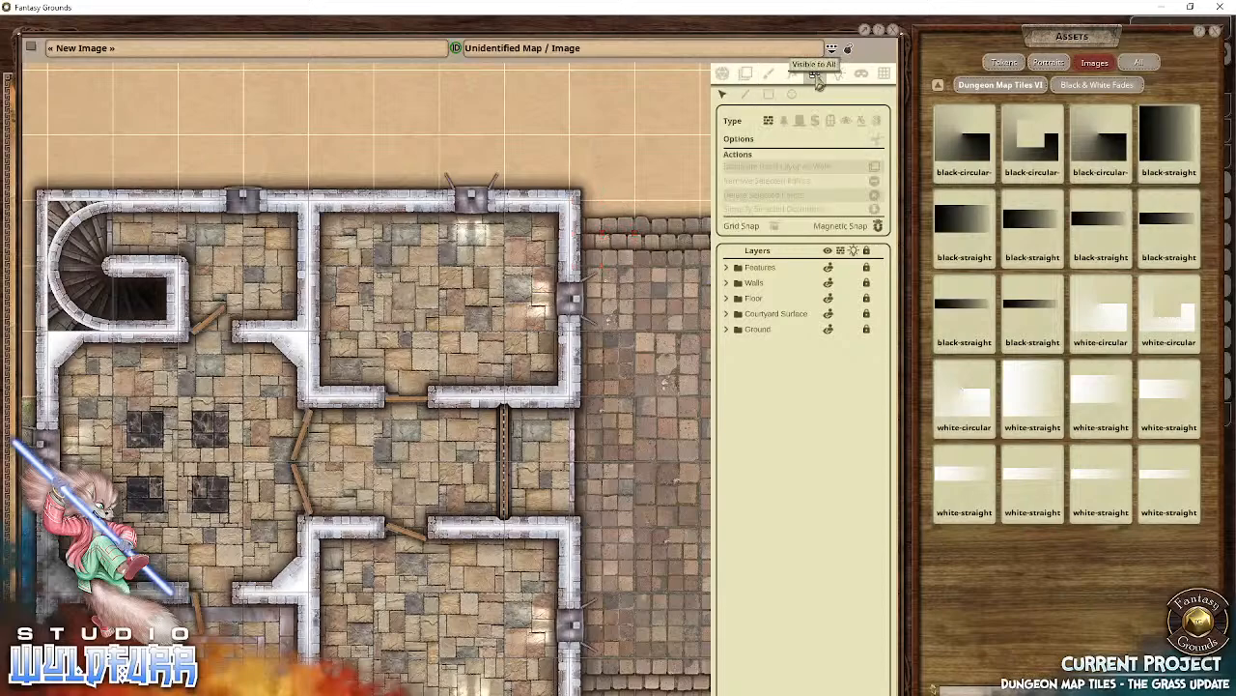
drag(351, 177, 373, 151)
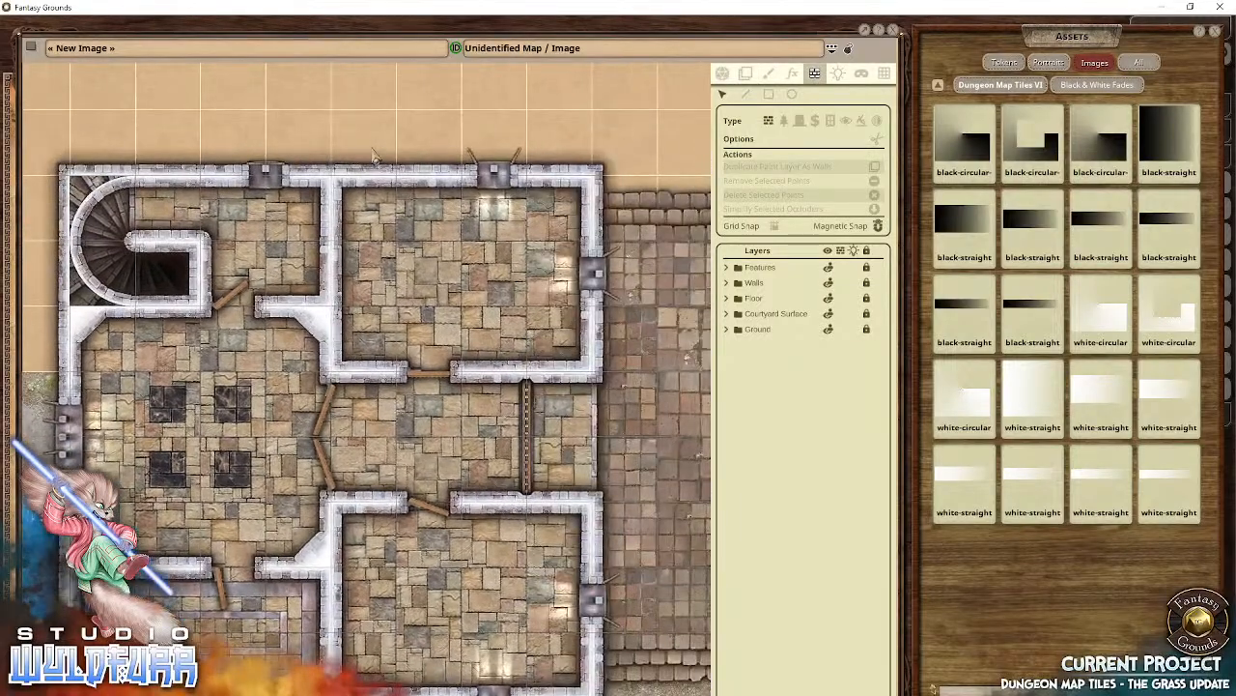
click(770, 95)
scroll(593, 193, up, 5)
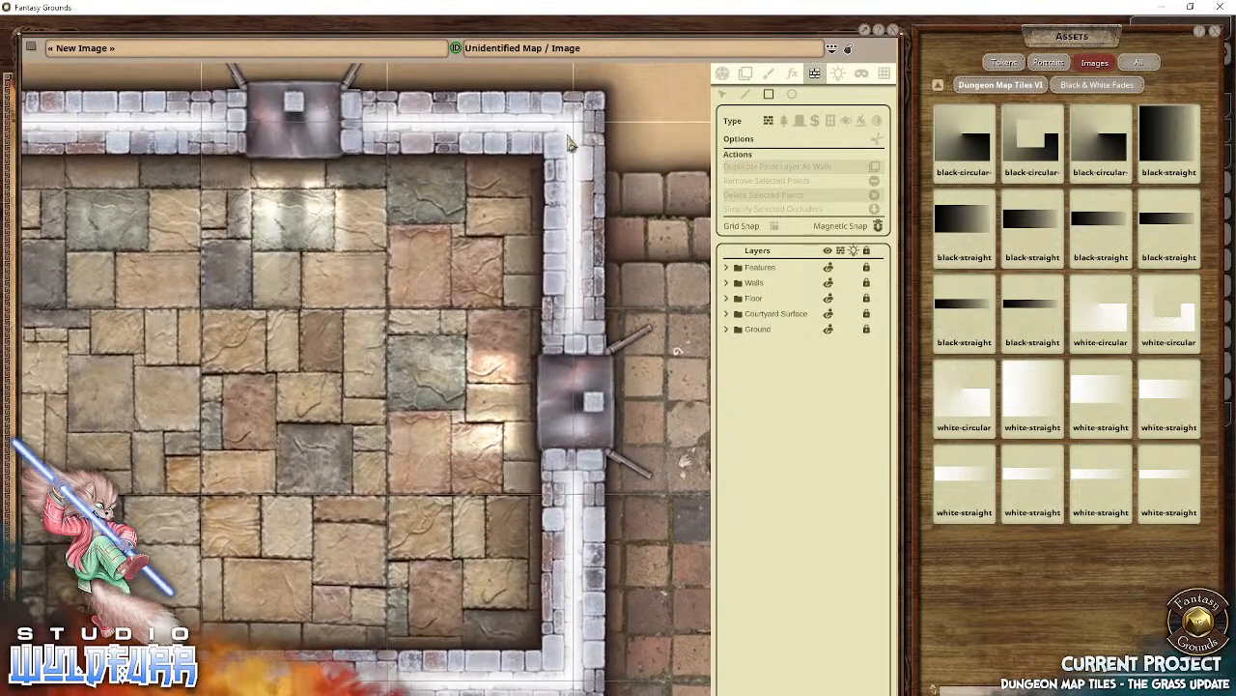
drag(570, 142, 597, 180)
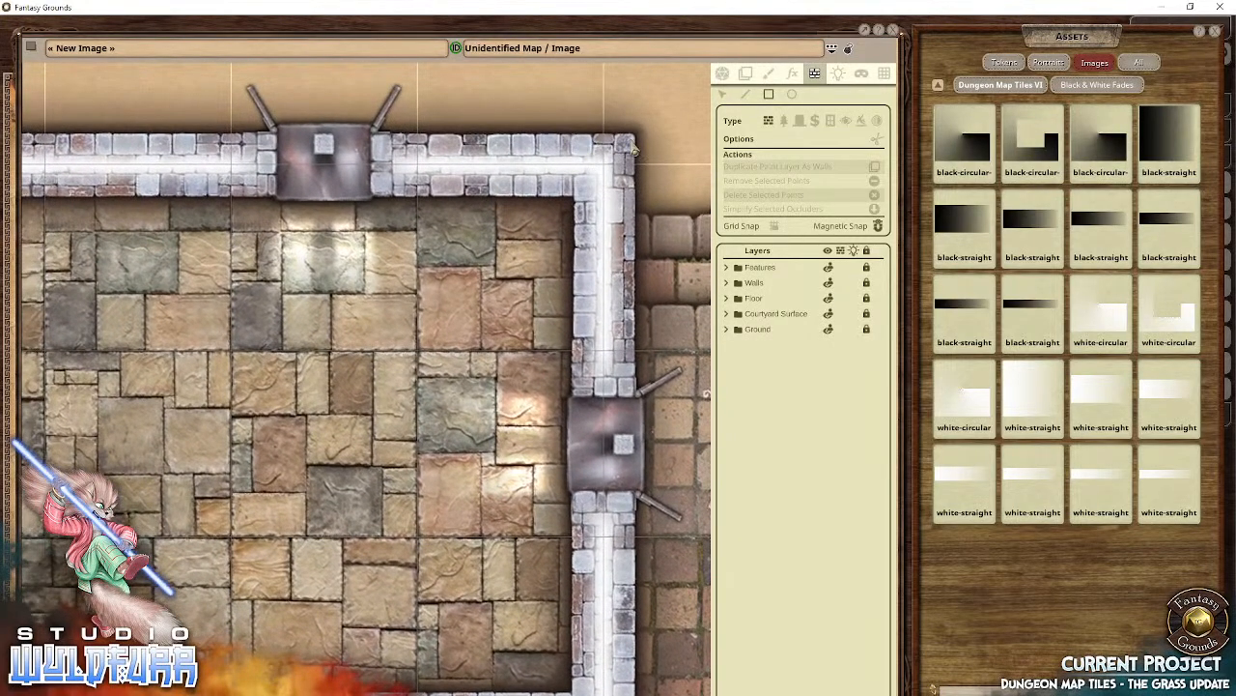
drag(628, 152, 579, 393)
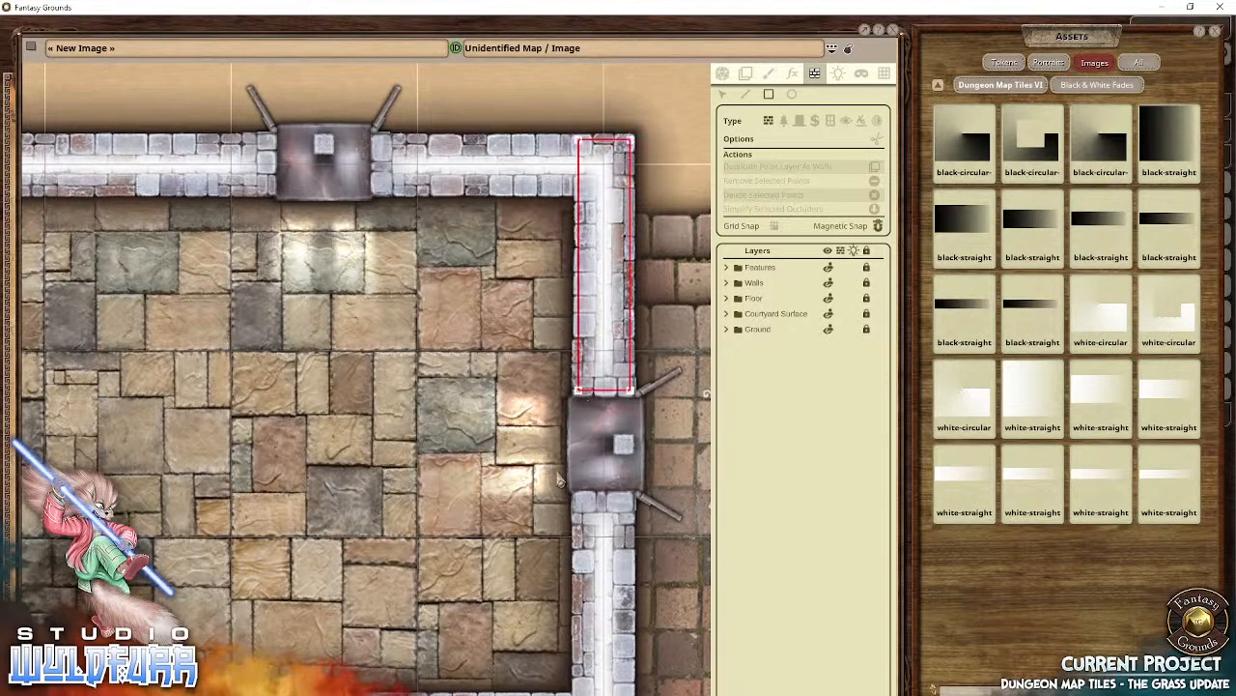
drag(548, 503, 615, 570)
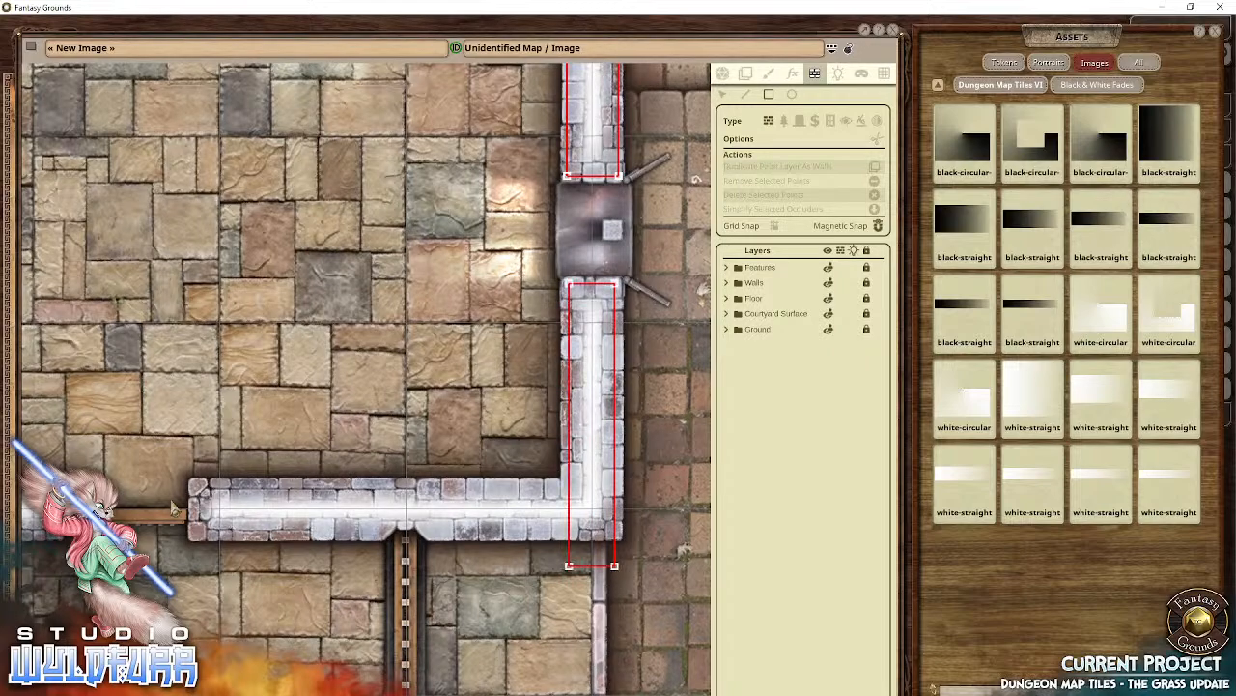
drag(198, 487, 645, 539)
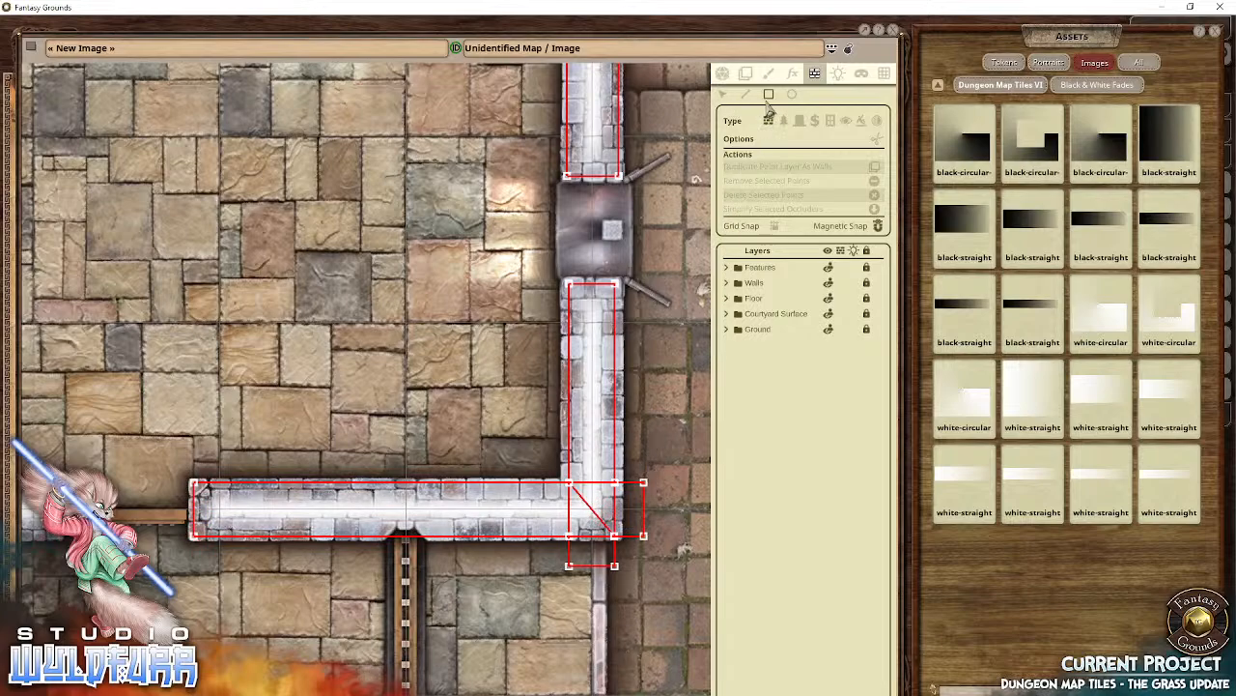
Step: Delete the occluder points that overhang the northeast room's southeast corner, trimming both overlapping rectangles to the wall
click(722, 95)
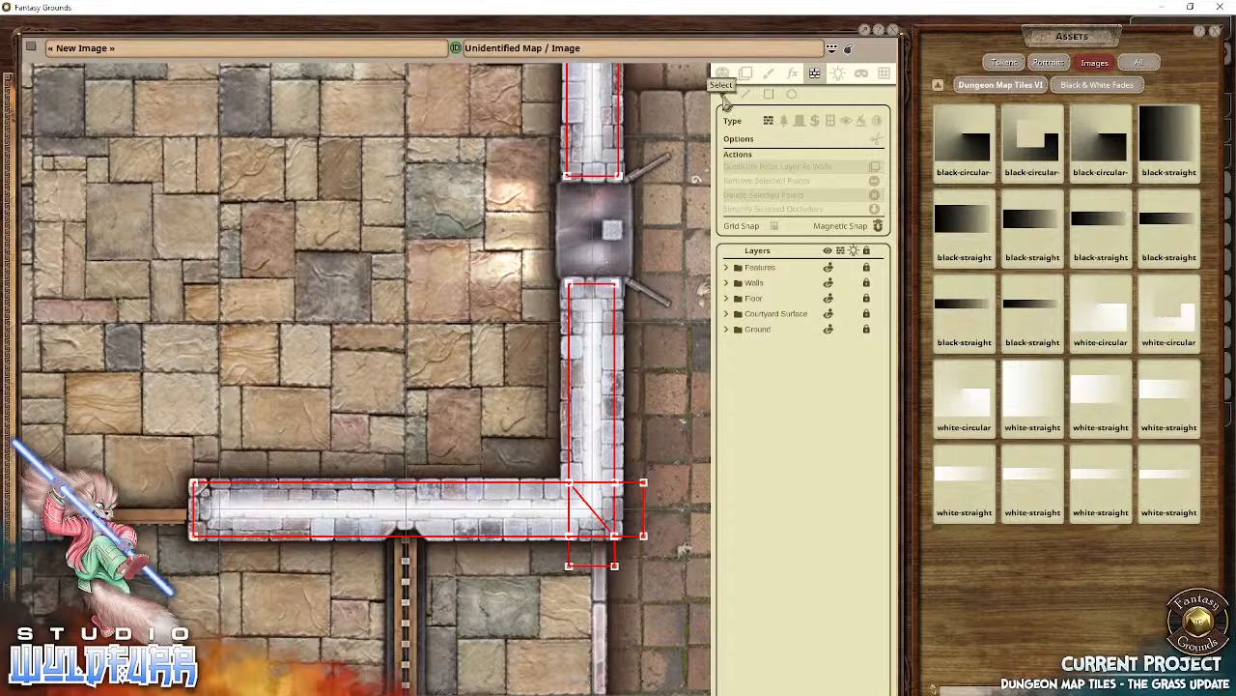
drag(641, 496, 666, 557)
key(Delete)
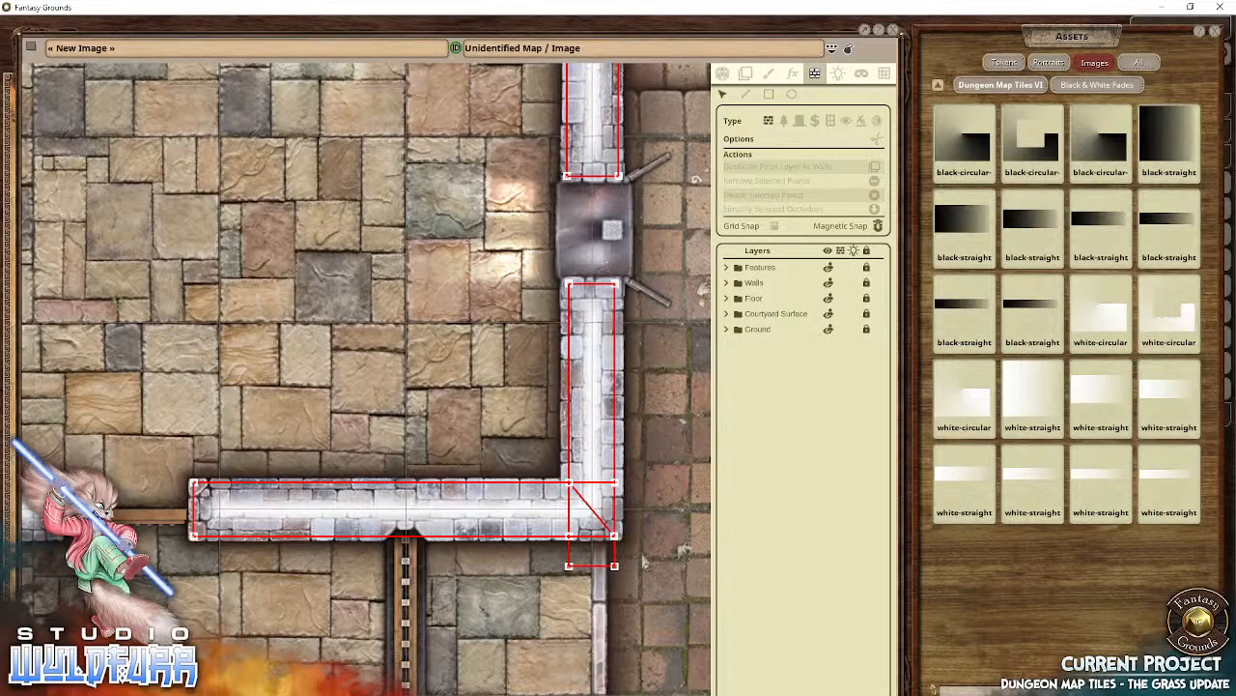
drag(532, 557, 652, 610)
key(Delete)
Step: Draw a rectangular occluder over the south wall section west of the room's door, overshooting the wall corner
drag(251, 343, 464, 331)
drag(193, 367, 350, 344)
drag(246, 355, 358, 367)
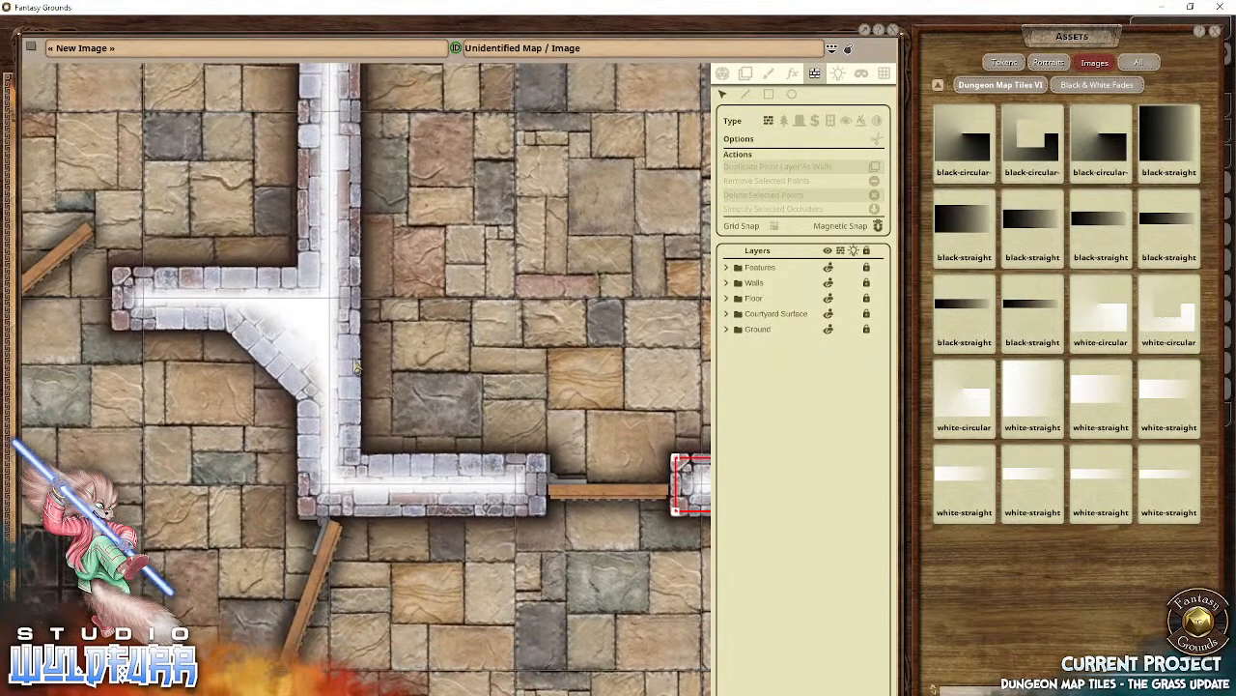
click(770, 101)
drag(547, 466, 250, 522)
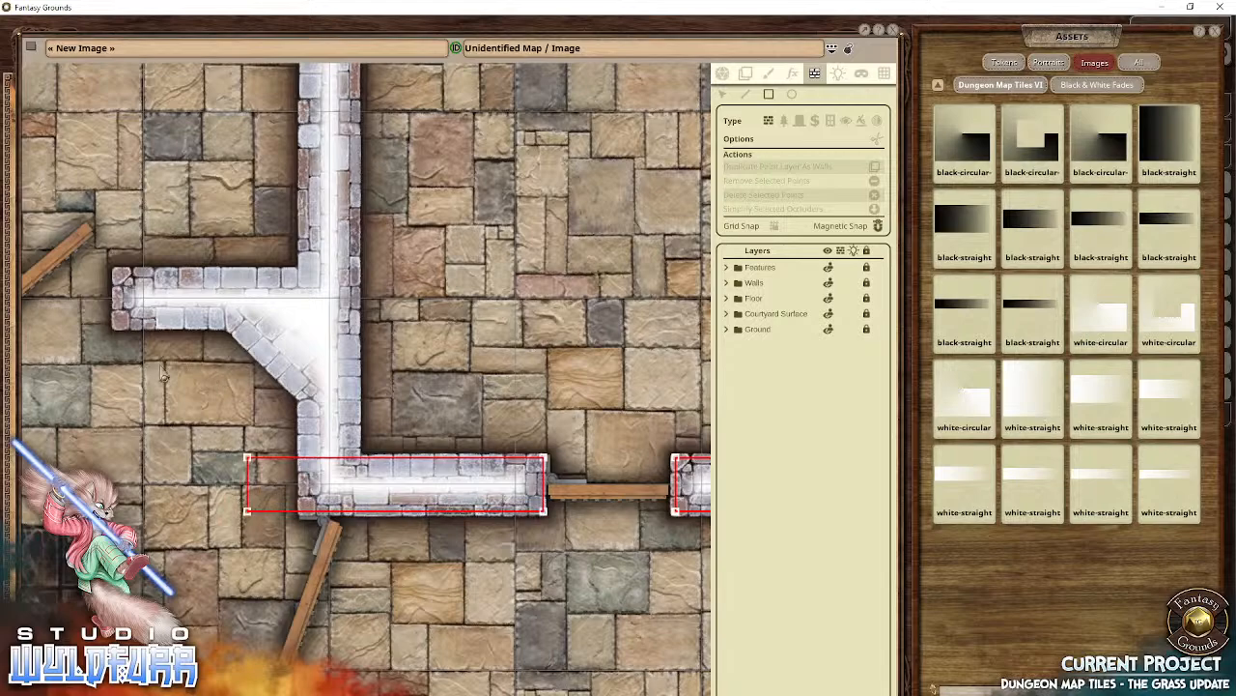
Step: Draw a rectangular occluder over the wall between the two northern rooms, overshooting the north wall and the lower corner
drag(163, 372, 304, 387)
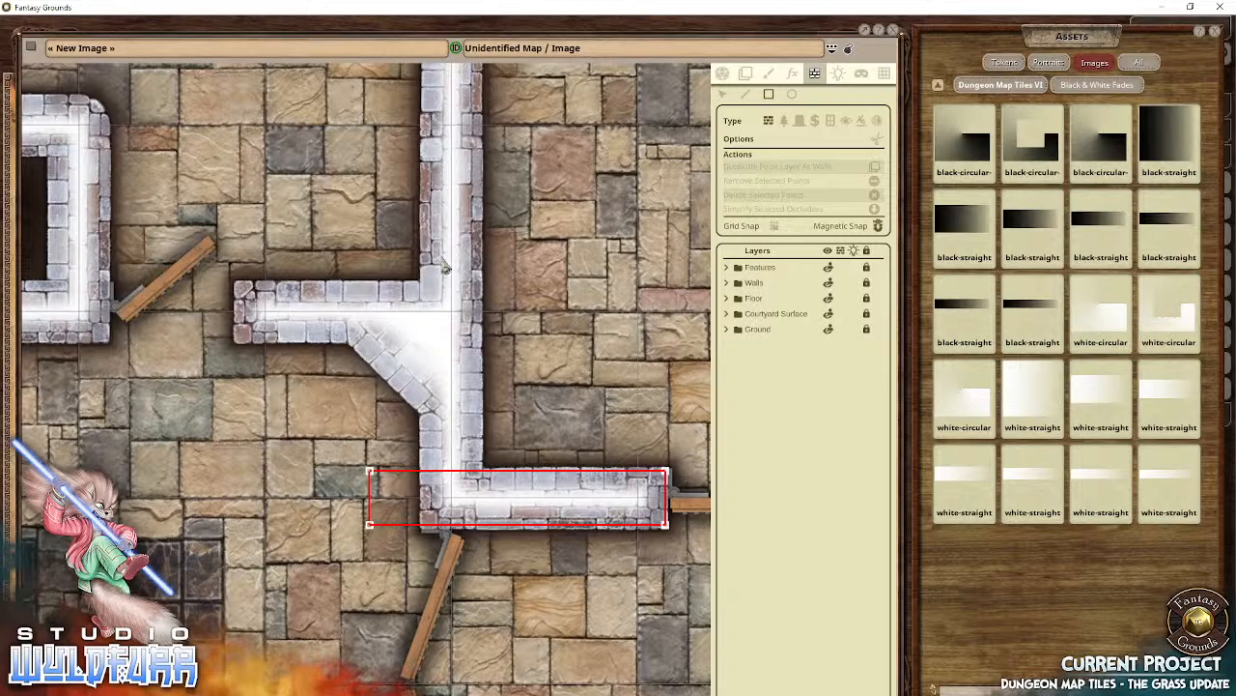
drag(488, 289, 493, 551)
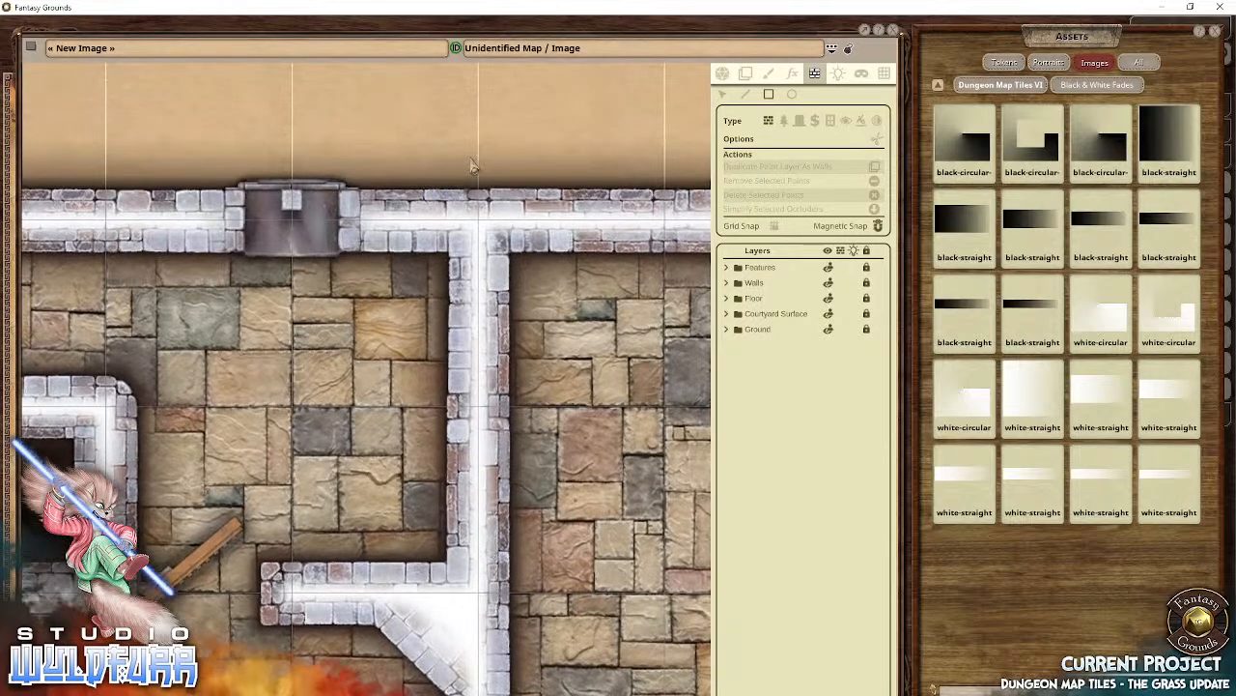
drag(458, 493, 422, 100)
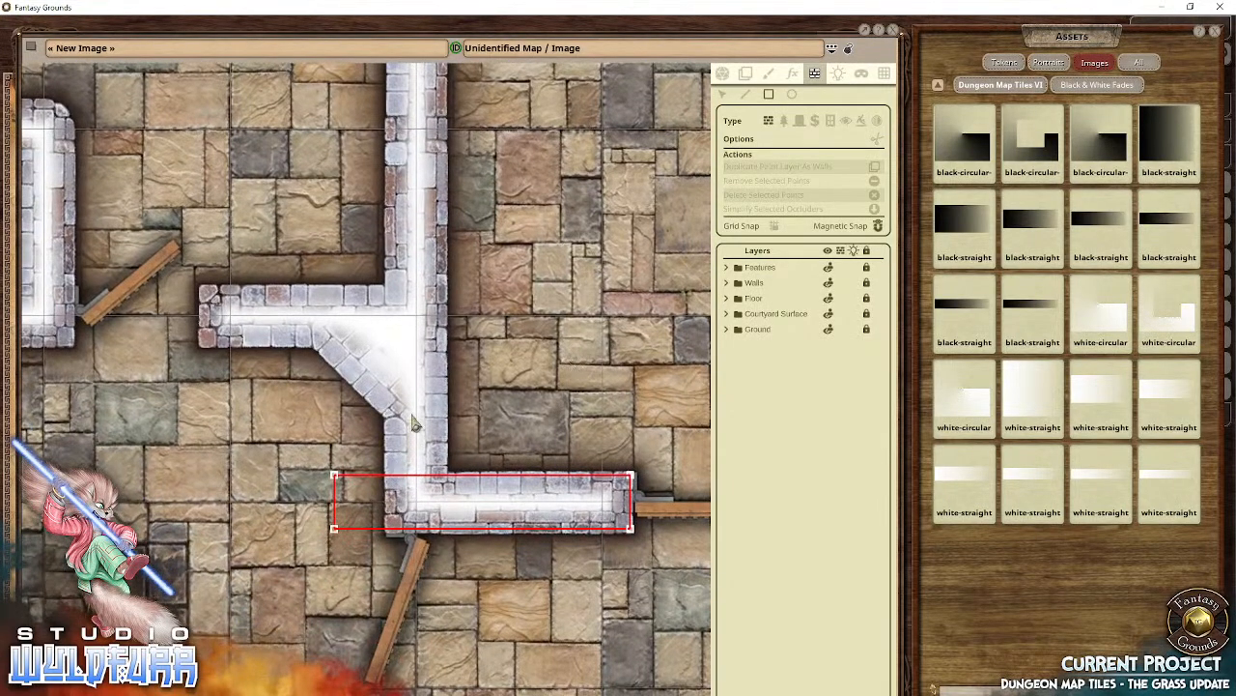
drag(421, 270, 420, 549)
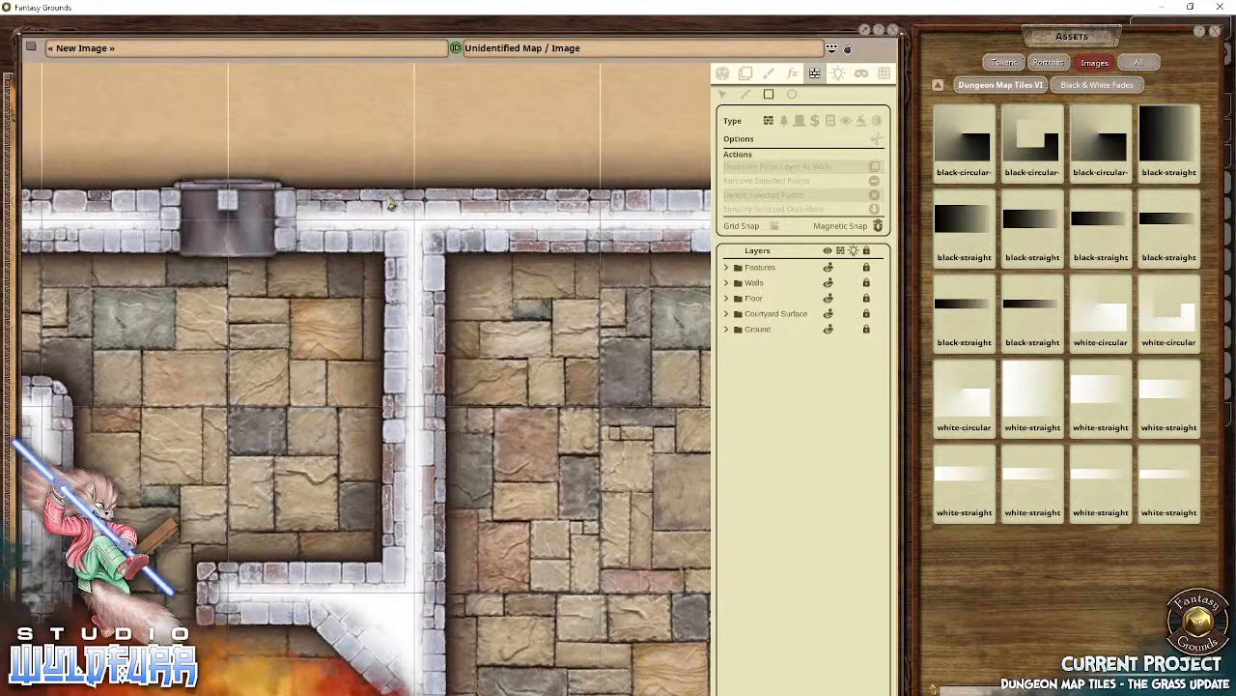
mouse_move(388, 154)
mouse_down()
mouse_move(410, 435)
mouse_move(358, 676)
mouse_move(377, 687)
mouse_move(447, 611)
mouse_move(512, 246)
mouse_move(480, 515)
mouse_up()
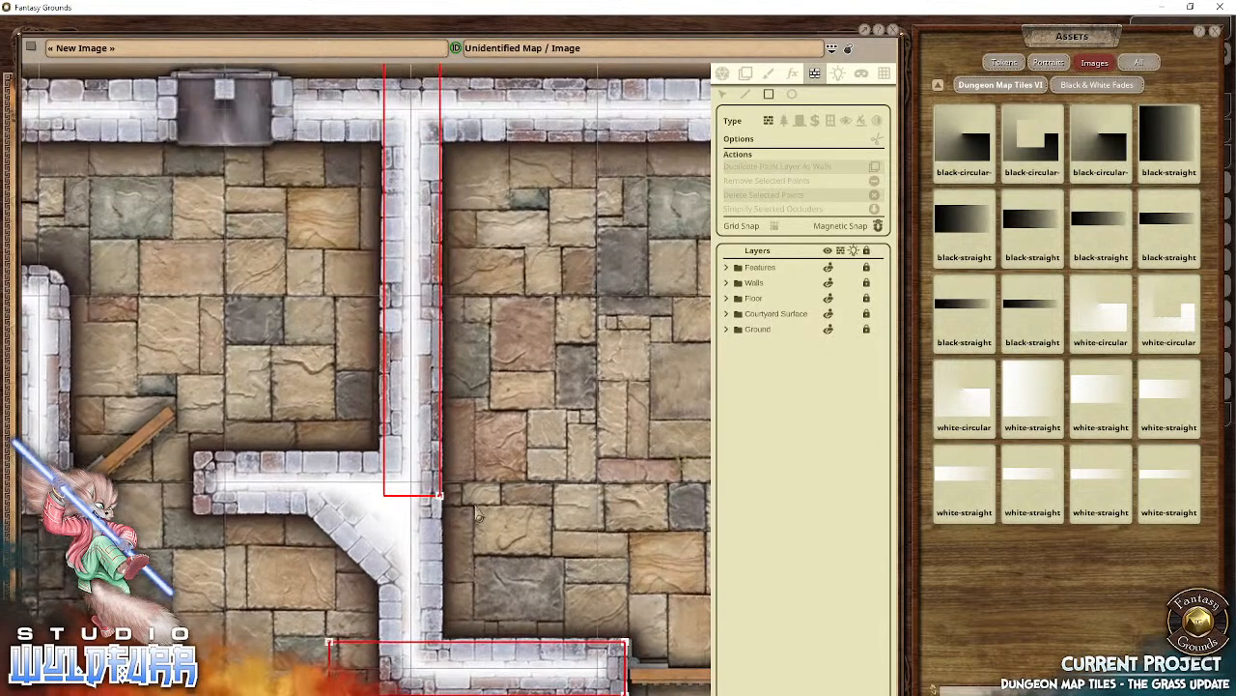
Step: Delete the overhanging occluder points where the dividing wall meets the south wall at the northeast room's southwest corner
click(723, 94)
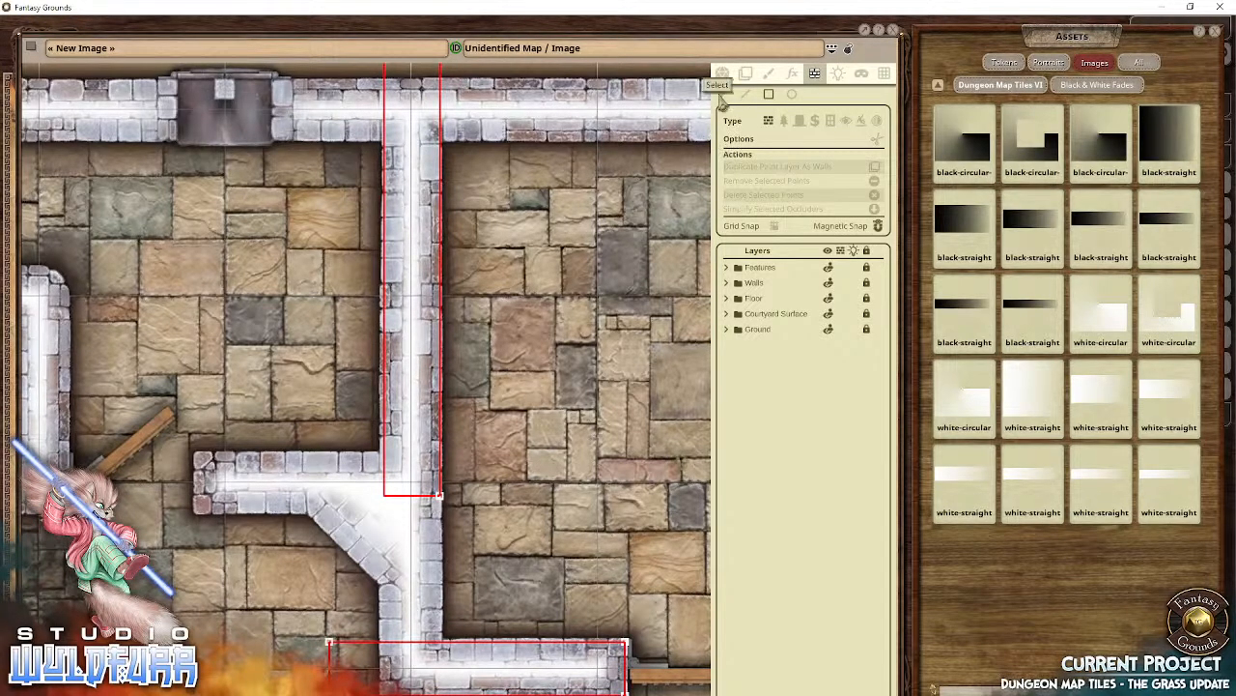
drag(326, 466, 510, 326)
drag(443, 266, 443, 511)
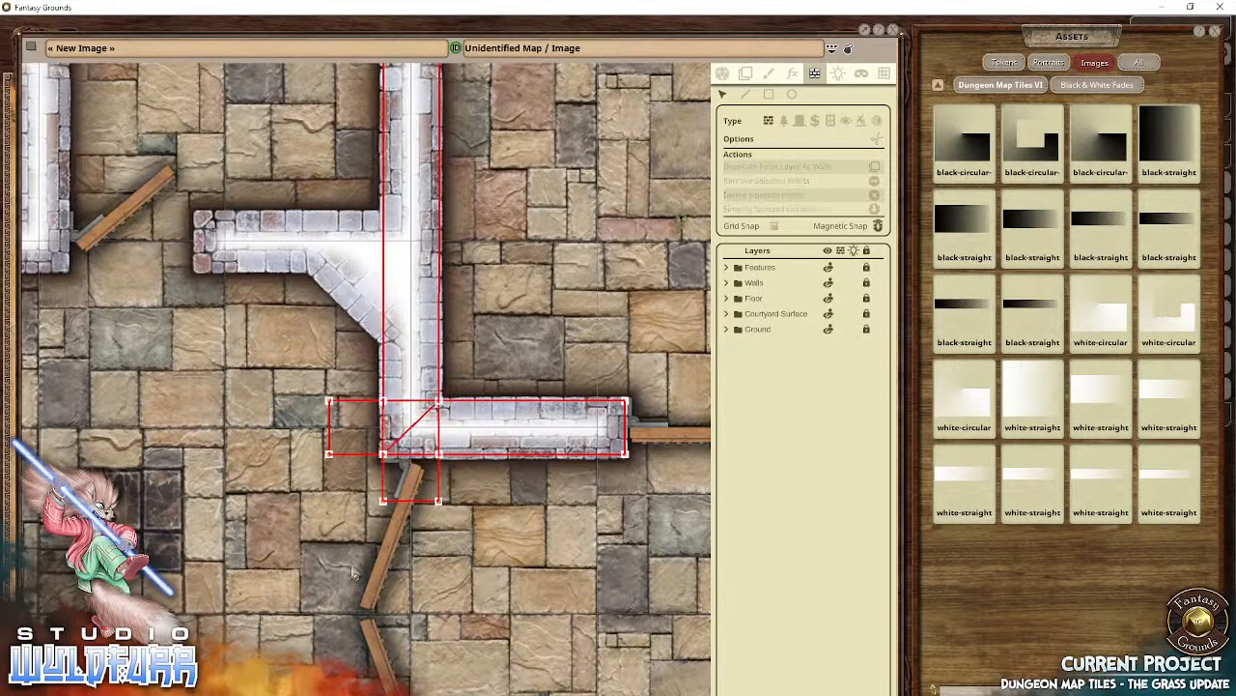
drag(361, 483, 492, 539)
key(Delete)
drag(308, 353, 354, 472)
key(Delete)
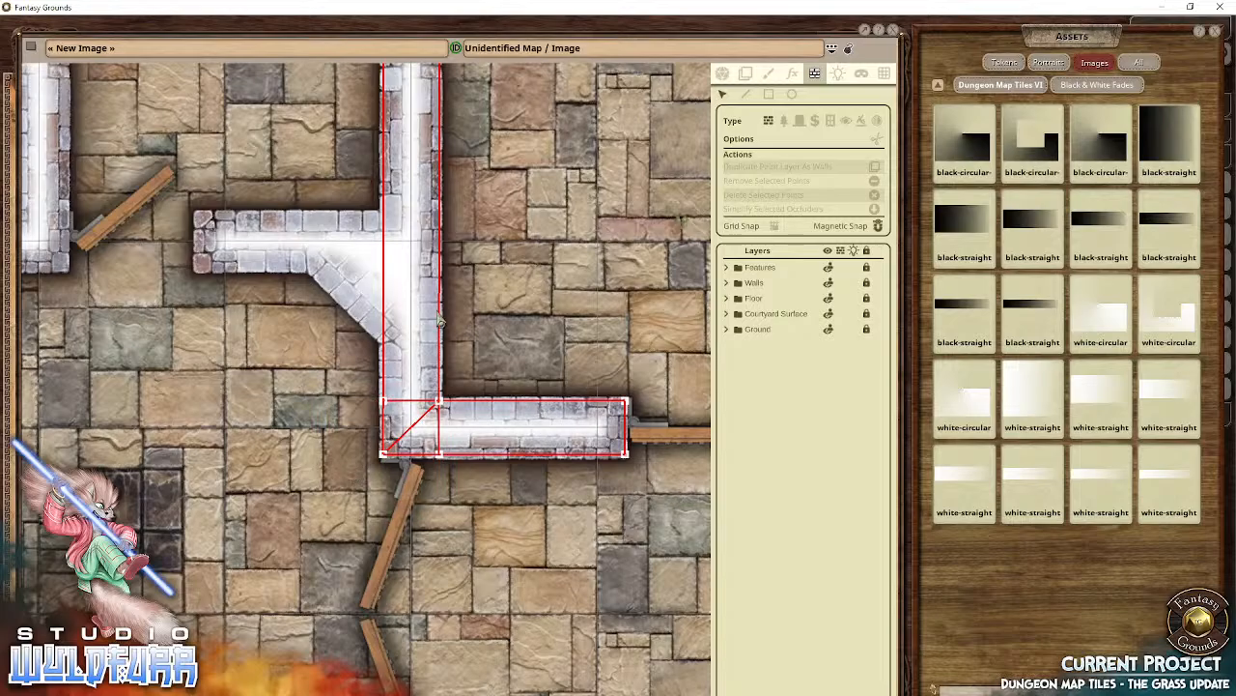
Step: Examine the occluders around the northeast room, comparing the overlapped wall corners with the overshooting and unextended ends at the north wall
drag(440, 322, 458, 551)
drag(552, 144, 529, 471)
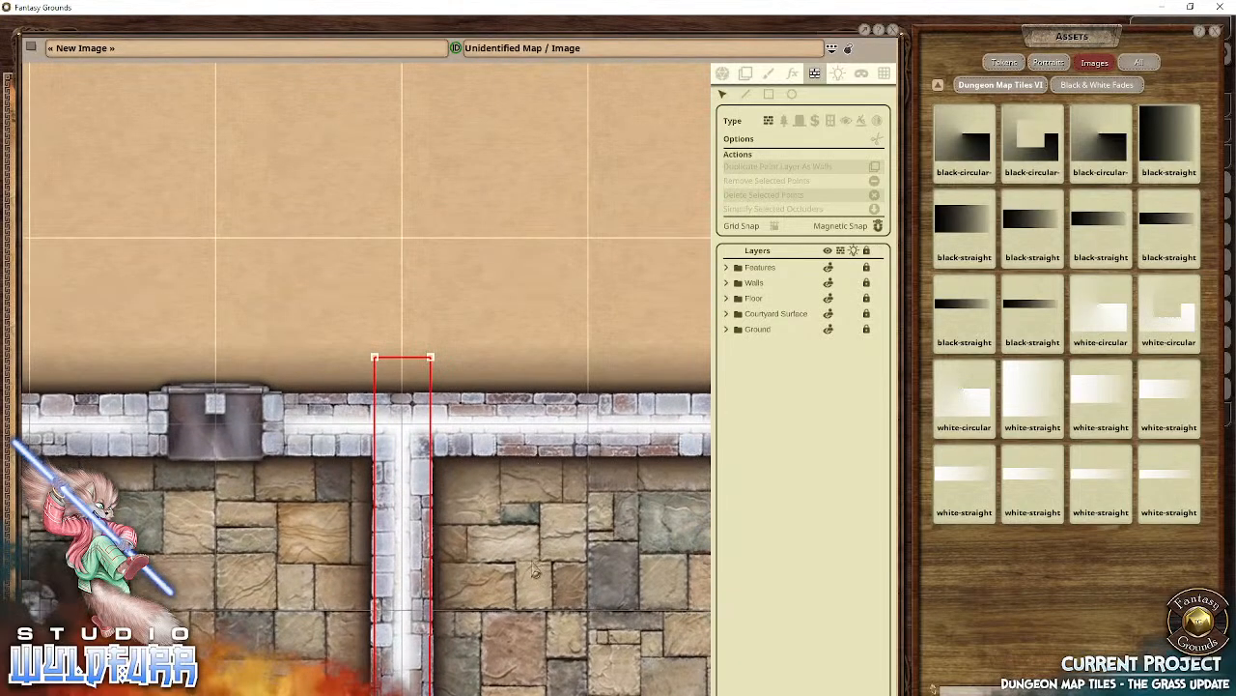
drag(533, 566, 450, 253)
drag(402, 518, 373, 264)
drag(537, 342, 329, 361)
drag(675, 297, 357, 354)
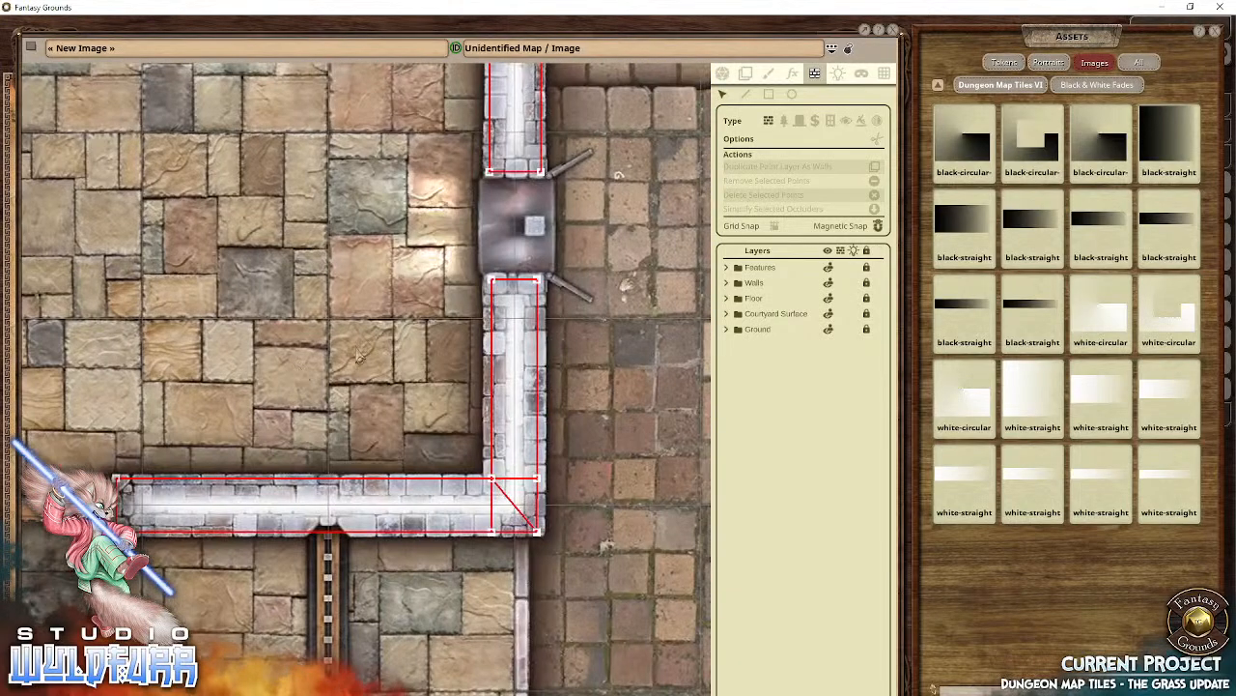
drag(400, 276, 425, 330)
drag(405, 224, 421, 360)
drag(407, 275, 433, 405)
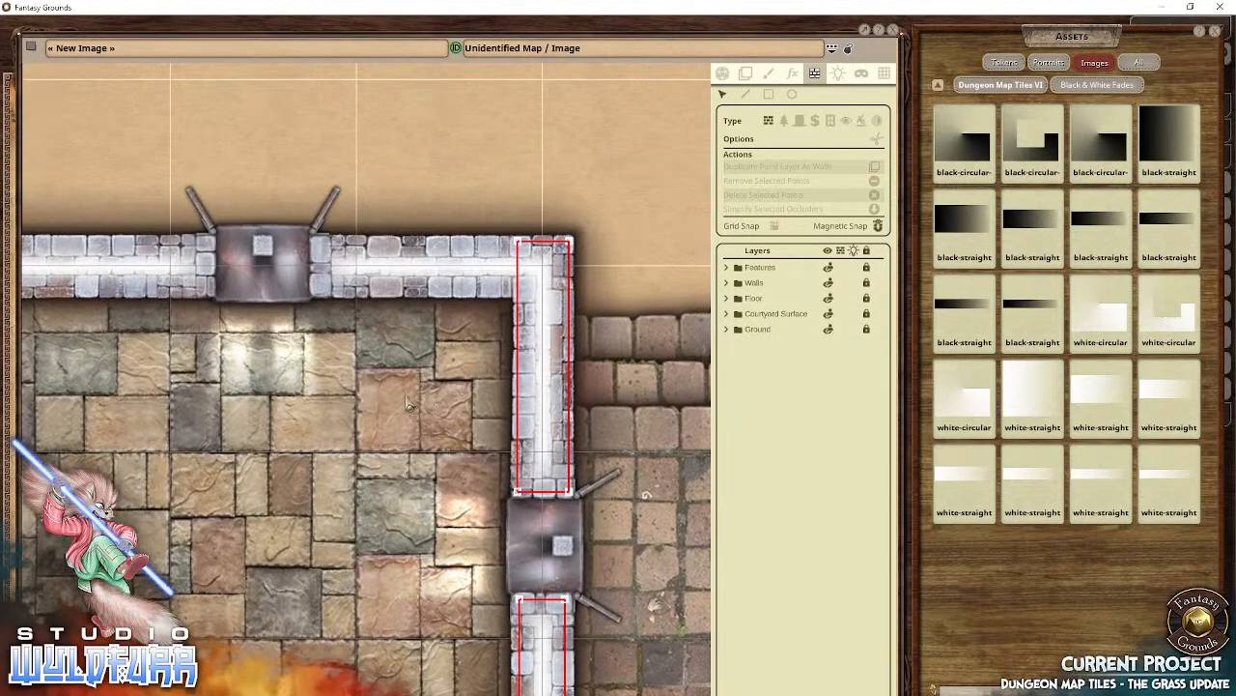
drag(350, 550, 311, 163)
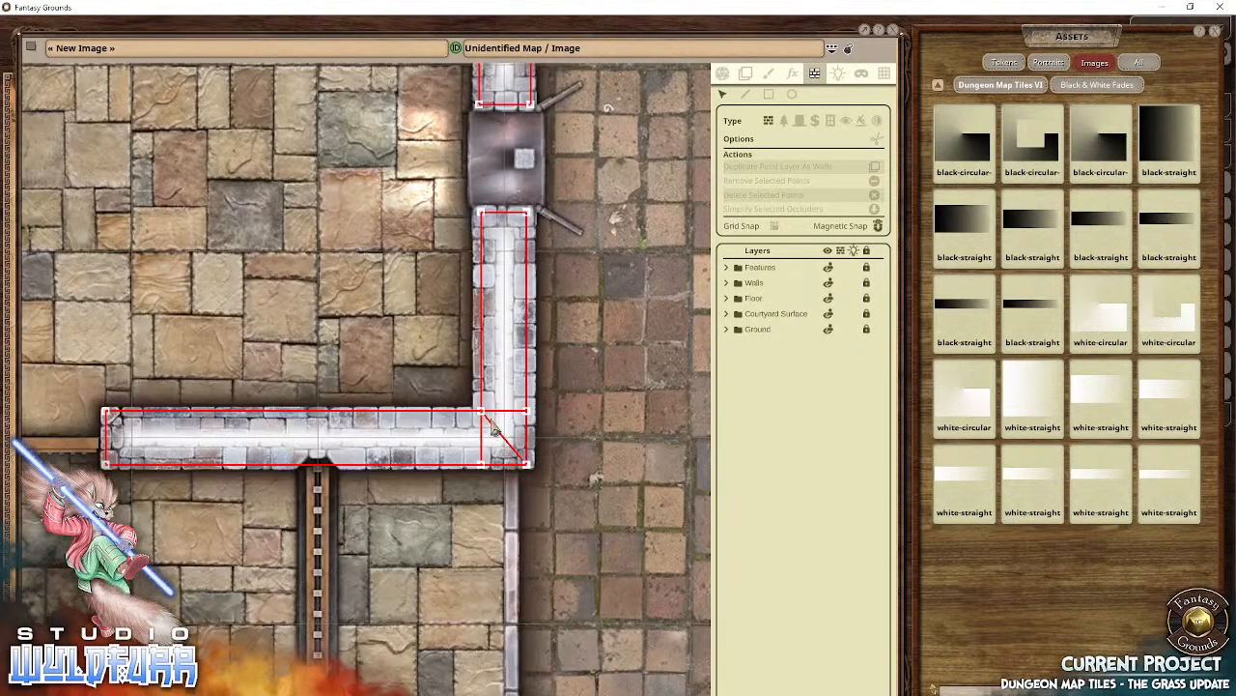
drag(278, 272, 484, 443)
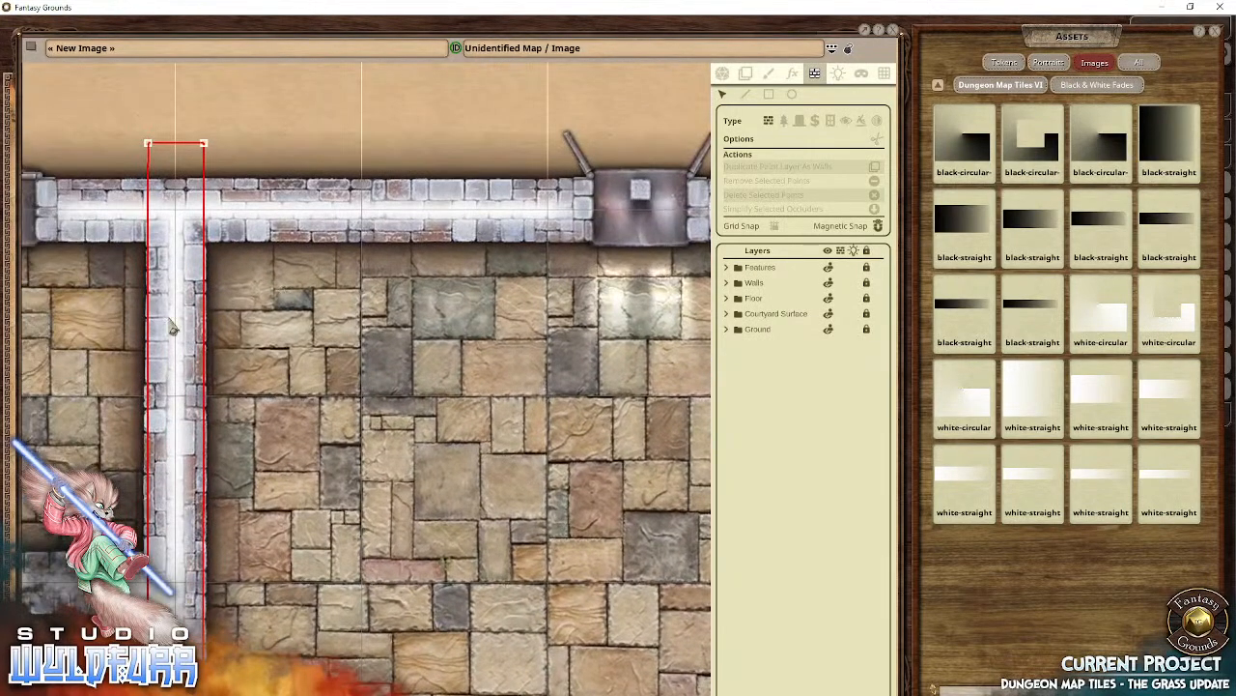
drag(172, 329, 409, 431)
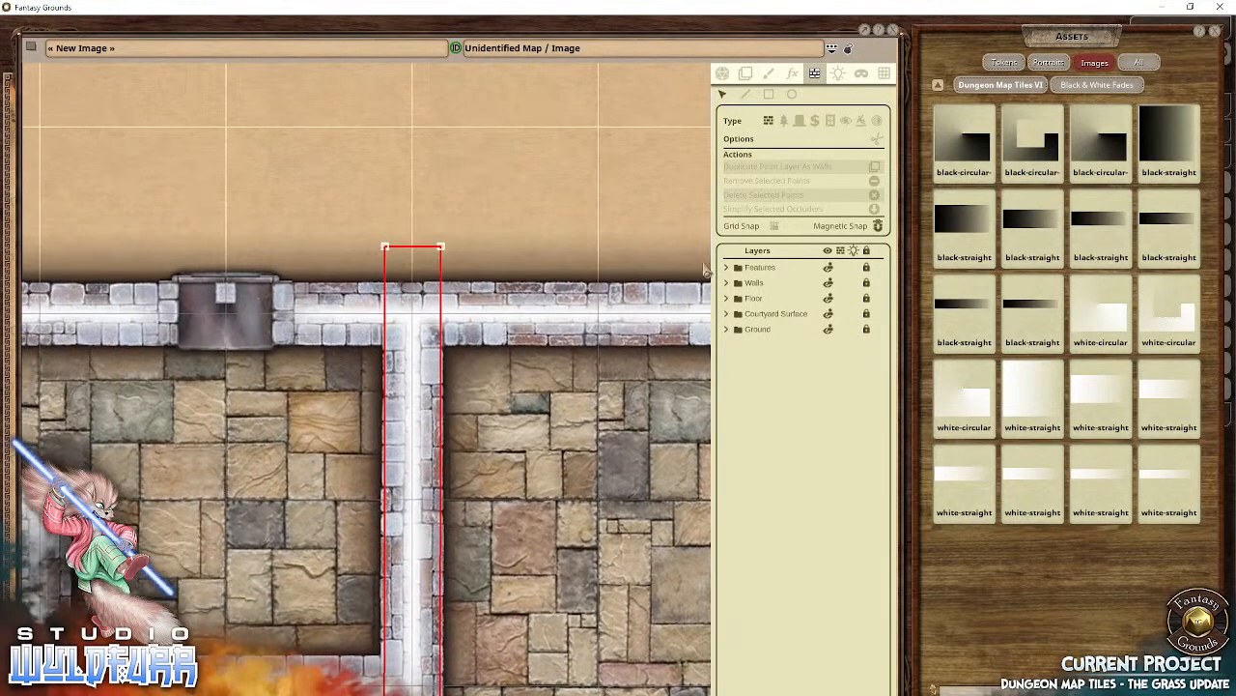
drag(648, 334, 372, 357)
drag(582, 341, 281, 356)
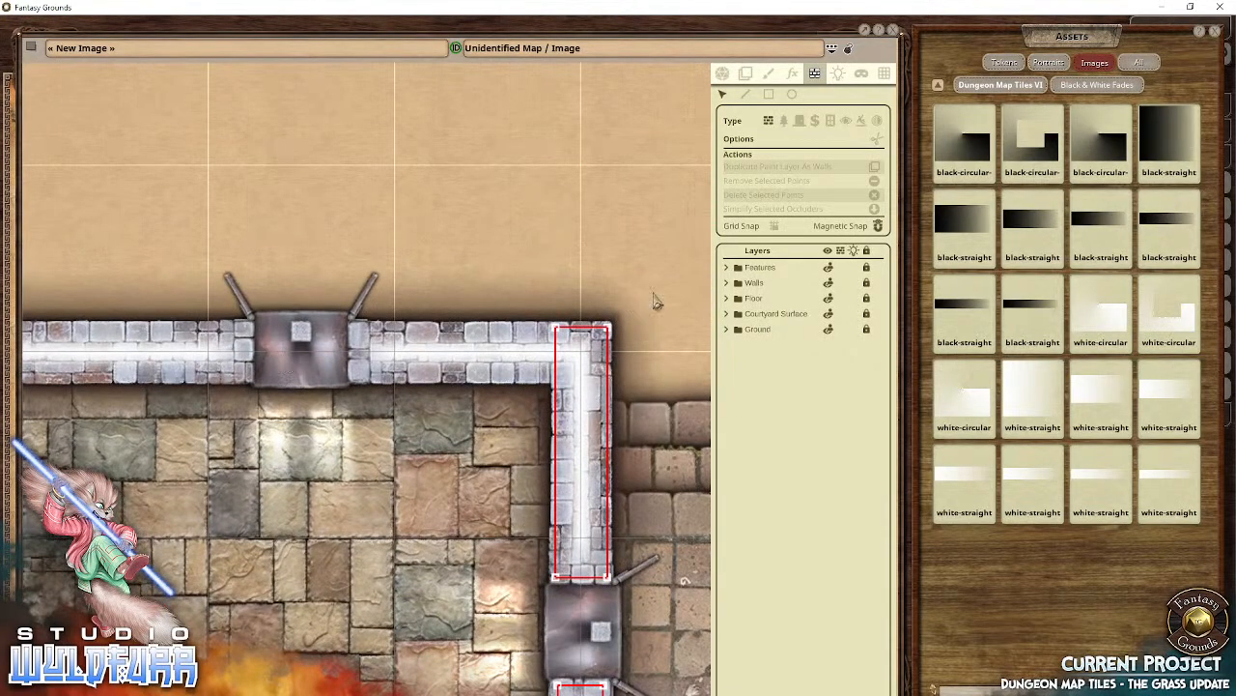
Step: Extend the east wall occluder above the northeast corner and draw an overlapping one along the north wall from the window past the corner
drag(555, 311, 649, 379)
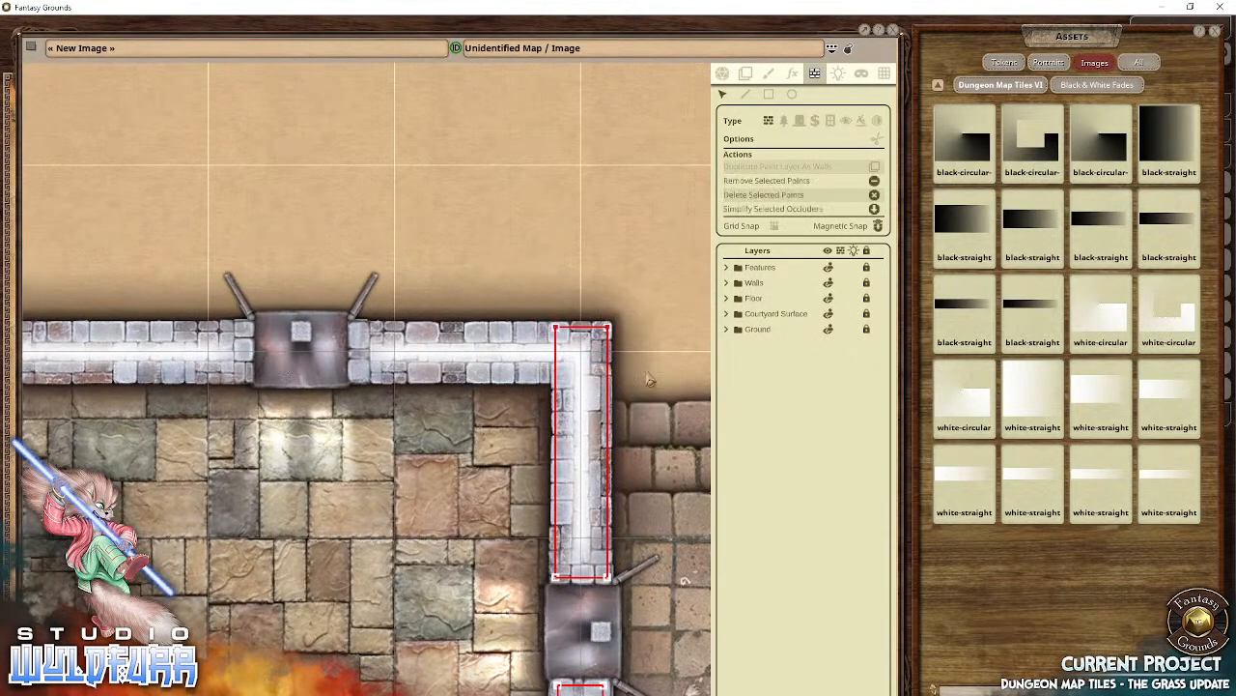
key(Up)
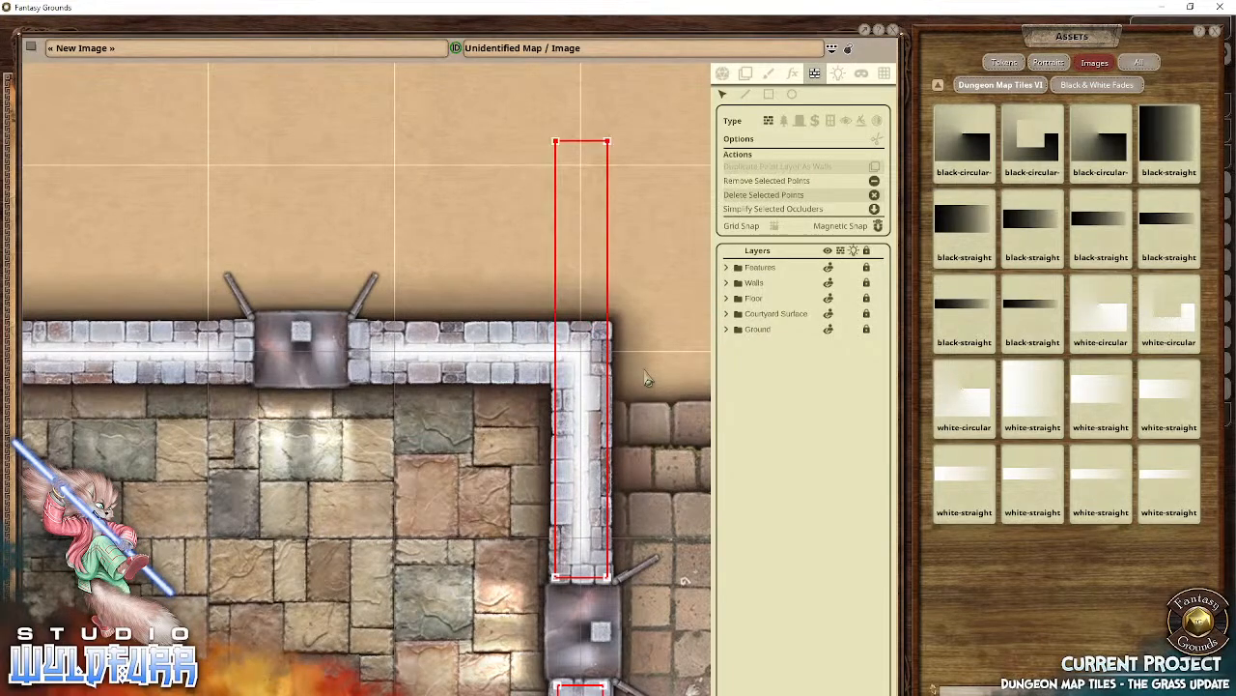
click(768, 94)
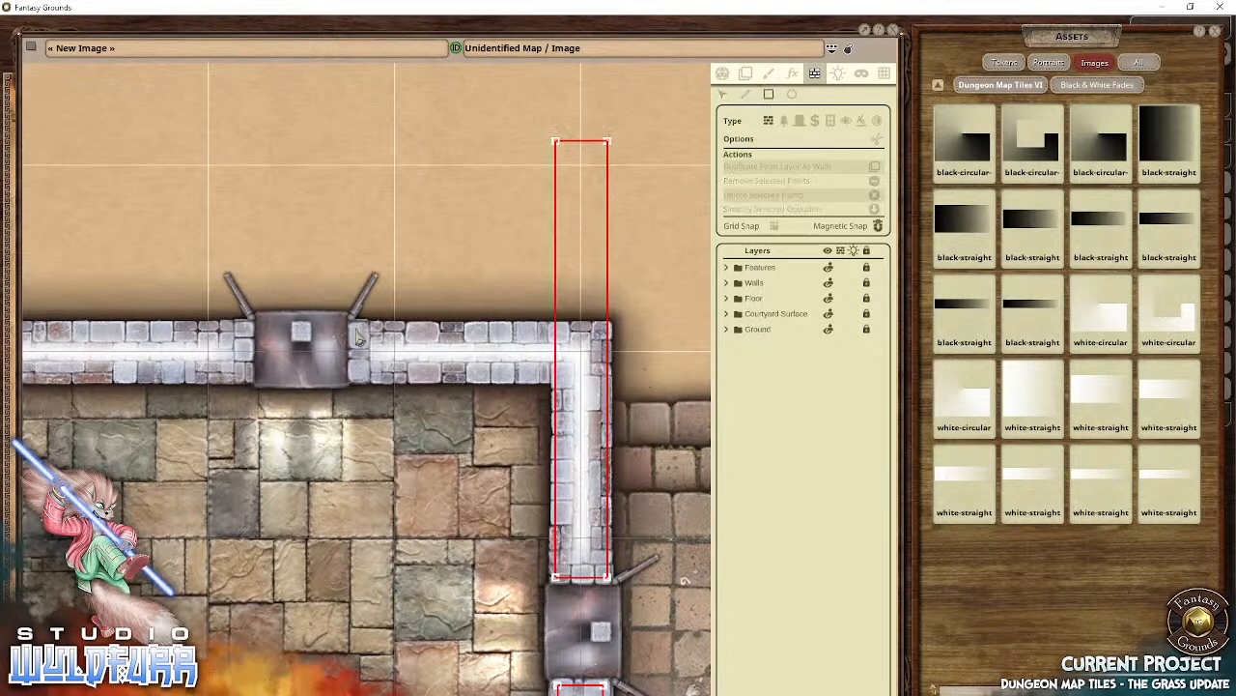
drag(352, 331, 669, 389)
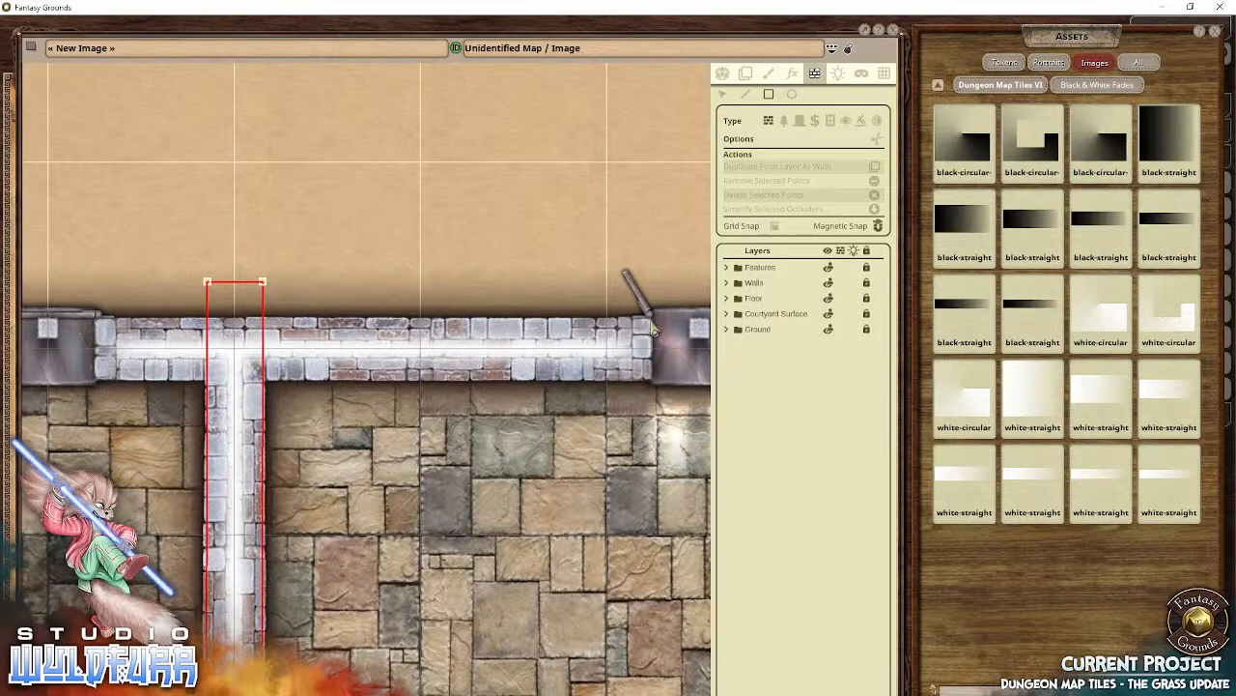
Step: Draw an occluder over the north wall between the two windows and delete the dividing wall's points that overhang it
drag(651, 329, 101, 385)
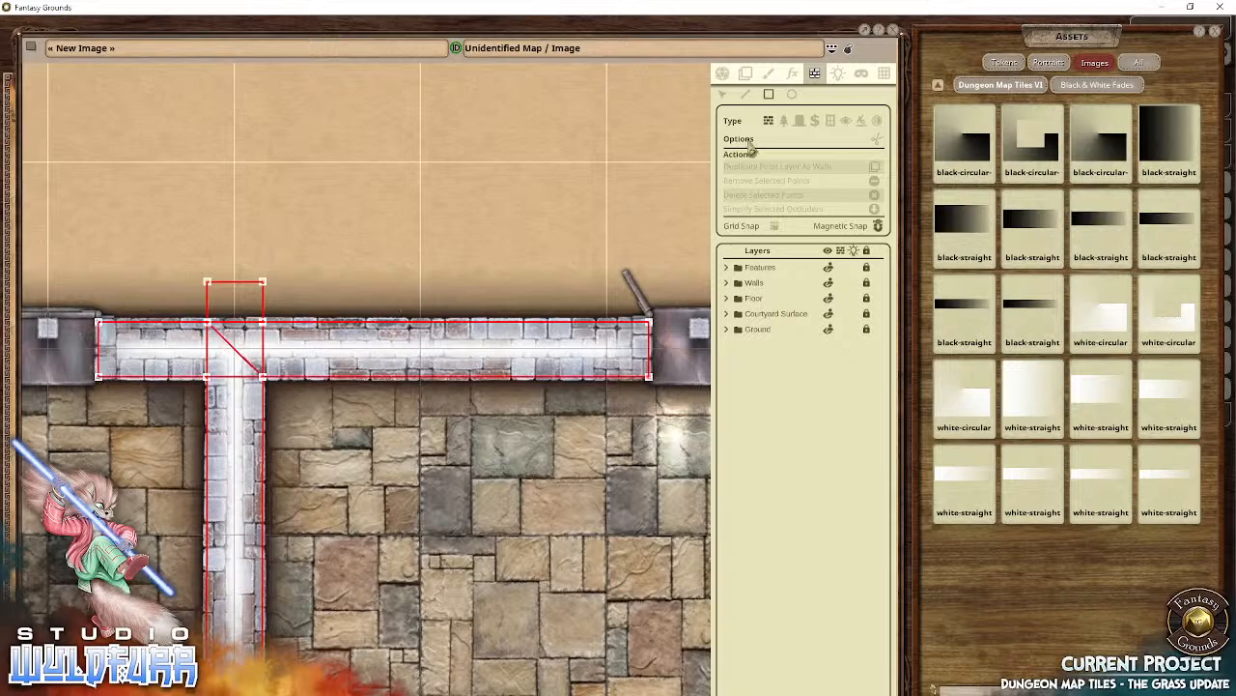
click(722, 94)
drag(175, 248, 319, 310)
click(319, 312)
drag(173, 228, 300, 305)
key(Delete)
Step: Delete the overhanging points of both overlapping occluders at the building's northeast corner
drag(624, 361, 184, 425)
drag(559, 357, 449, 361)
drag(376, 183, 511, 265)
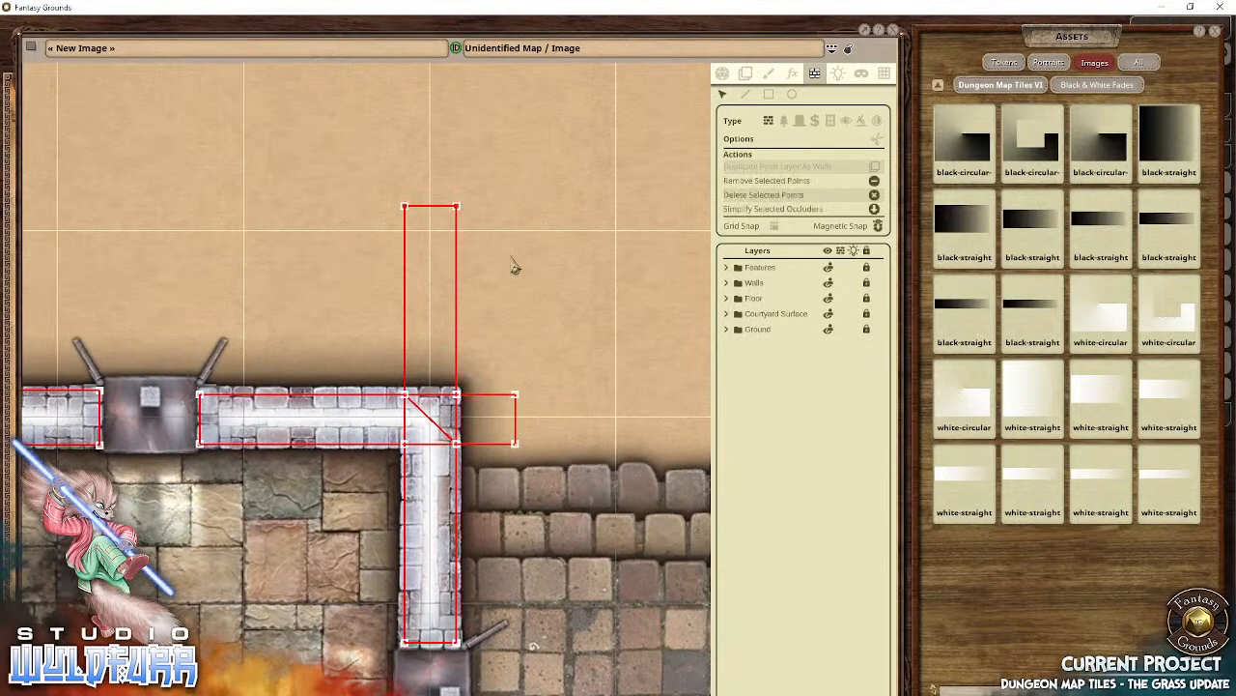
key(Delete)
drag(546, 451, 549, 460)
key(Delete)
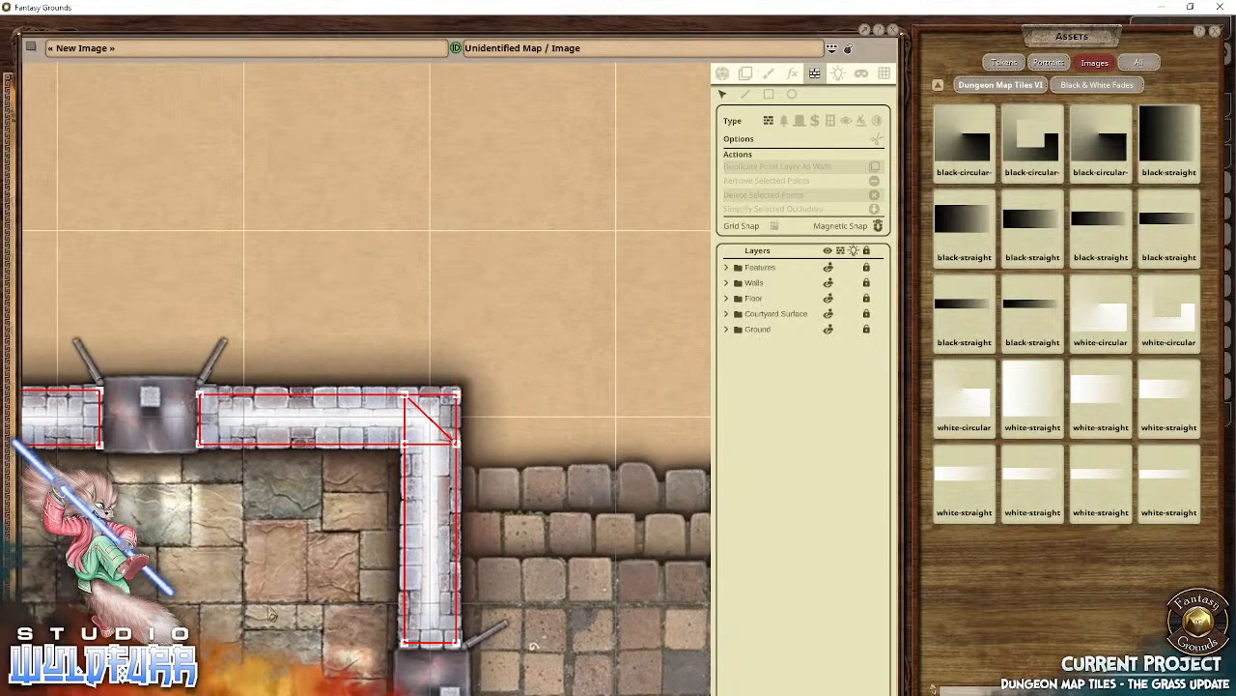
Step: Close the Assets window and widen the map window to show more of the area west of the dividing wall
drag(267, 606, 539, 508)
drag(330, 521, 585, 511)
drag(307, 485, 513, 466)
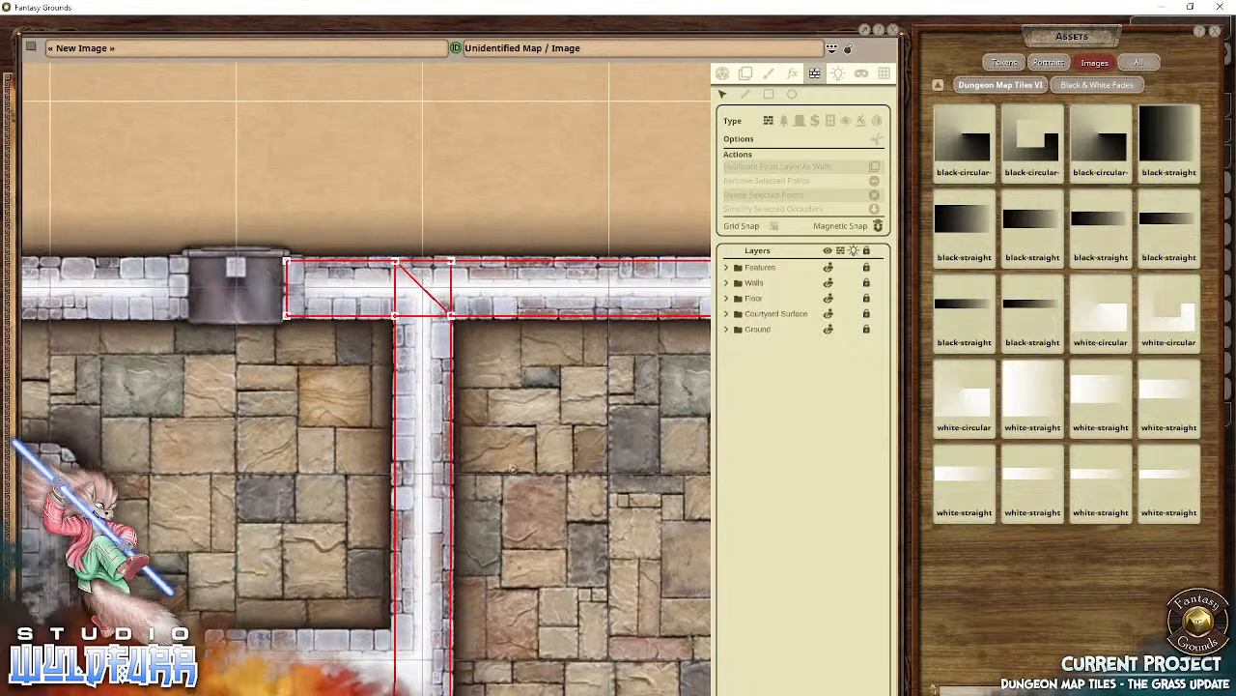
drag(224, 449, 483, 459)
drag(304, 421, 526, 417)
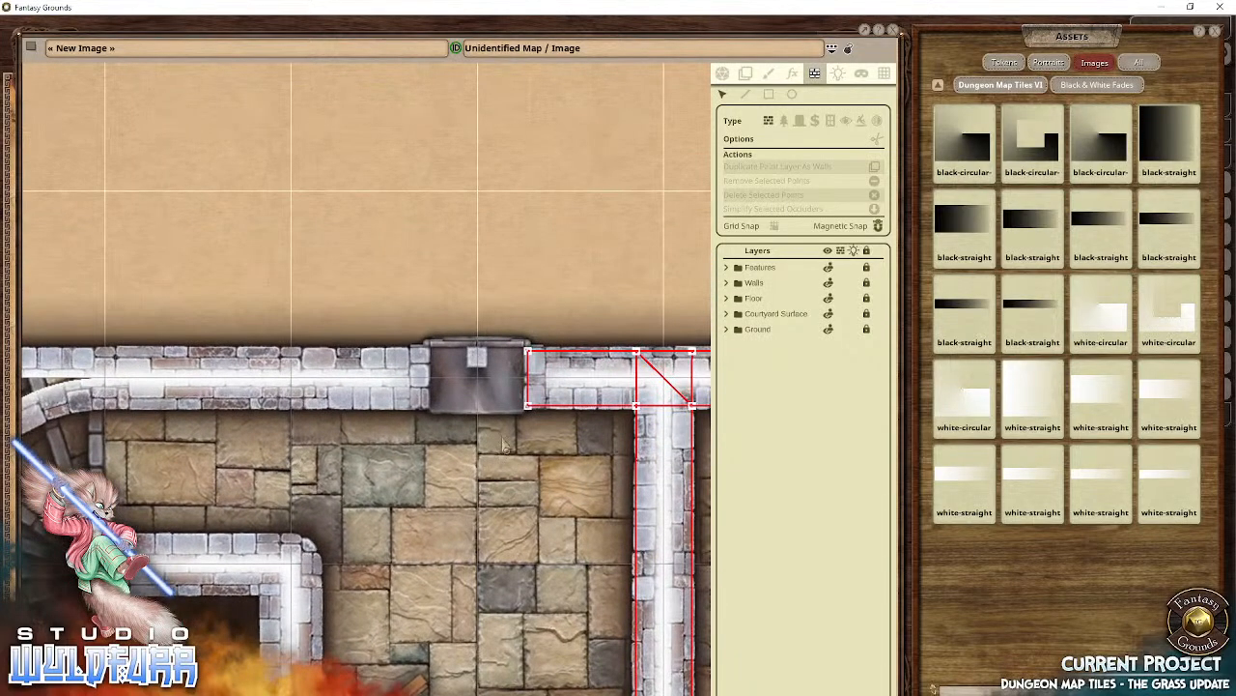
drag(483, 459, 283, 337)
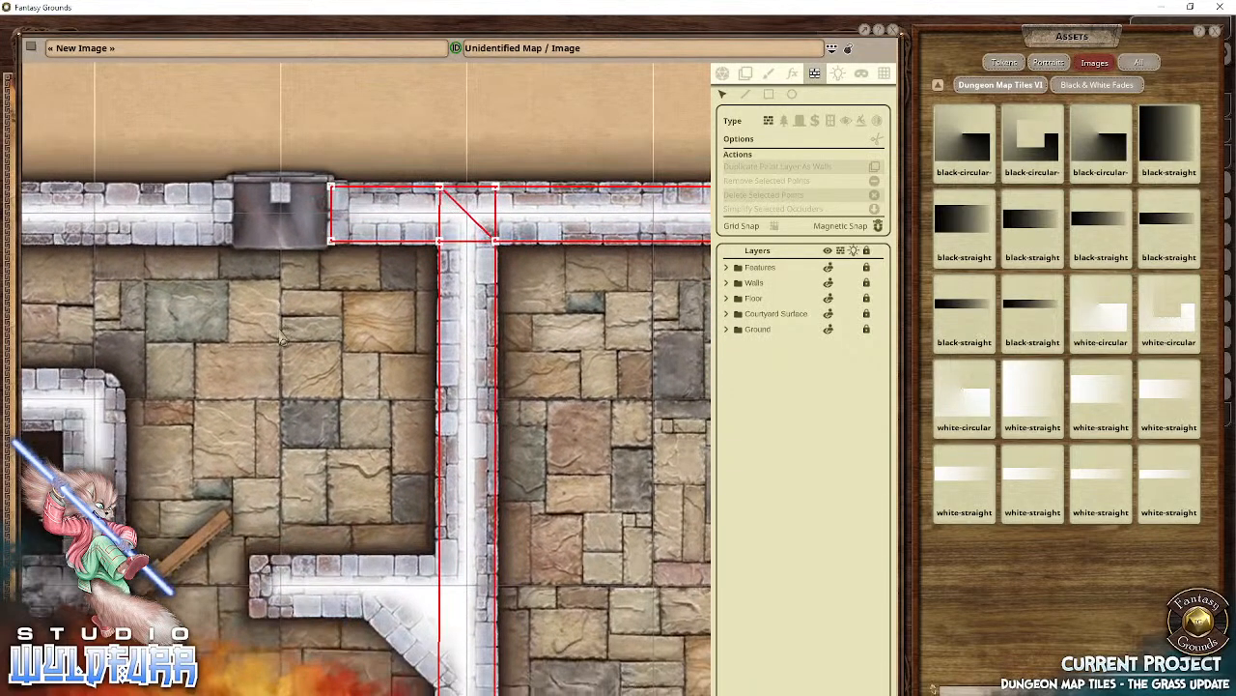
drag(316, 416, 399, 242)
drag(404, 287, 372, 250)
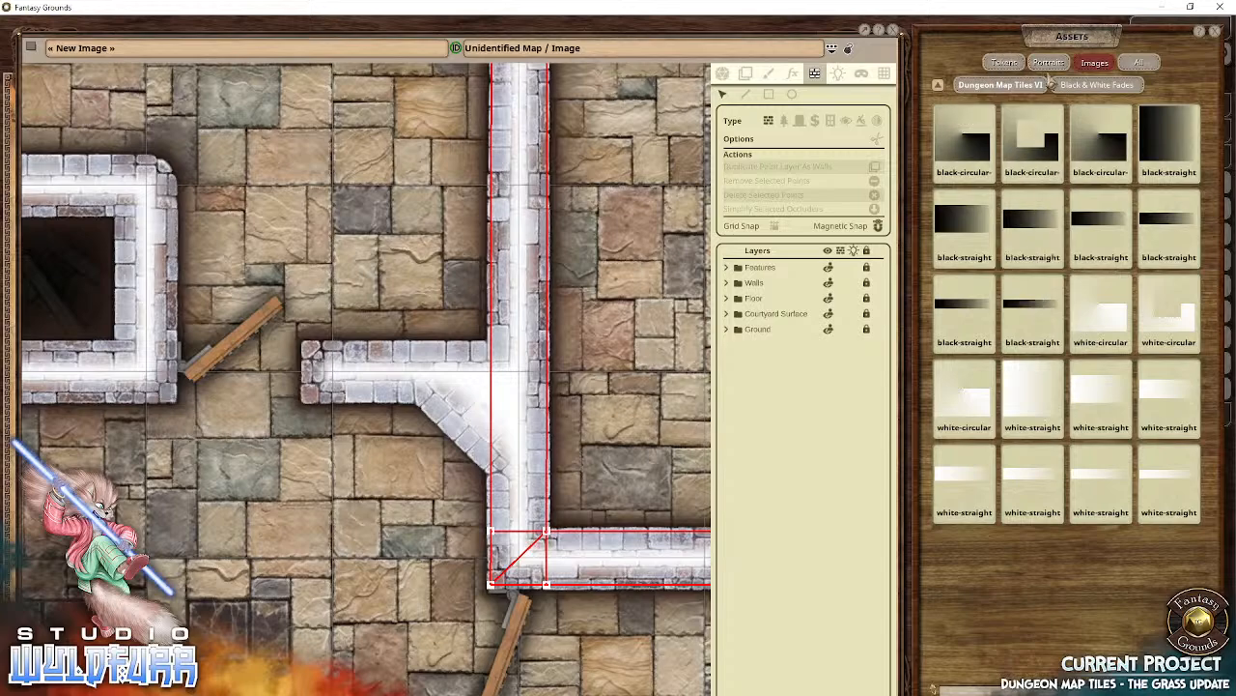
click(1214, 35)
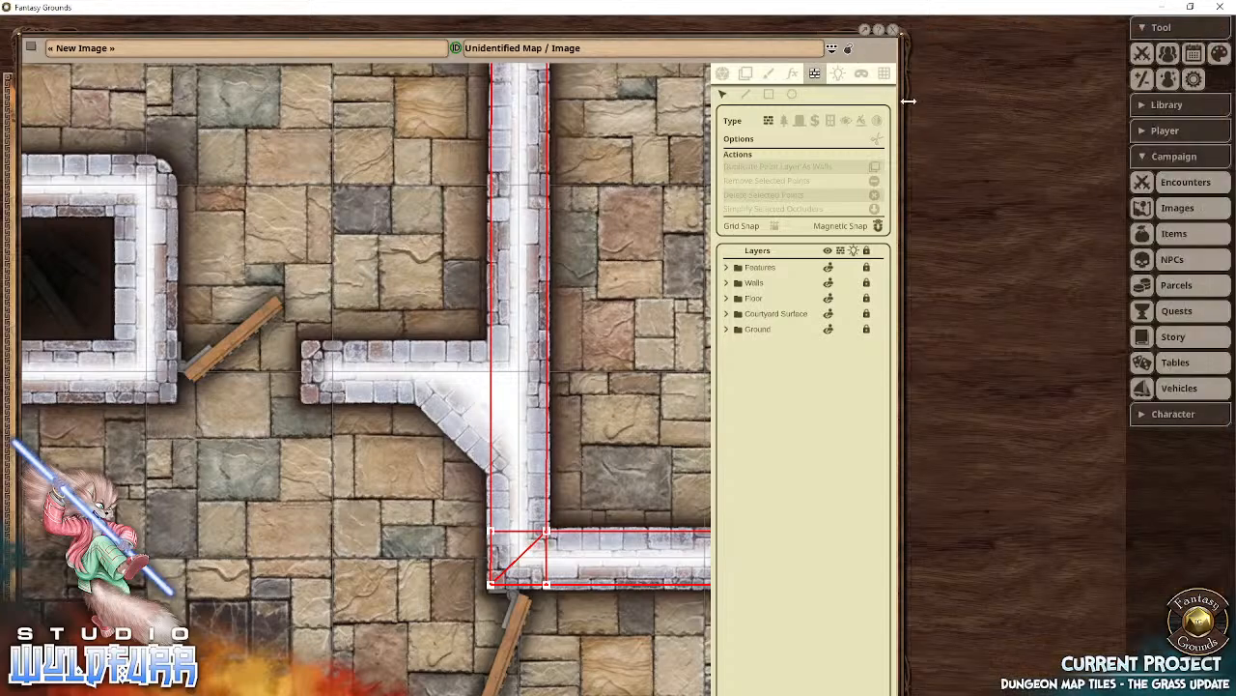
drag(900, 140, 1220, 139)
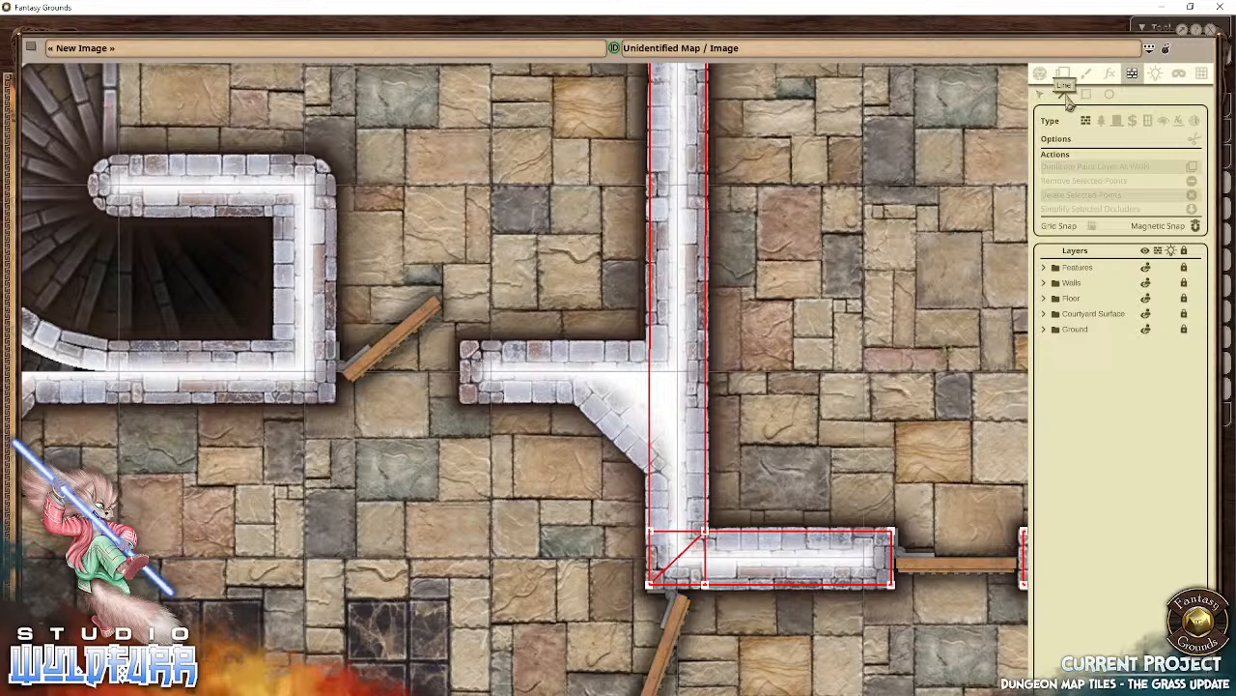
Step: Trace a line occluder around the short wall stub and its diagonal brace, overlapping the dividing wall west of the northeast room
click(466, 346)
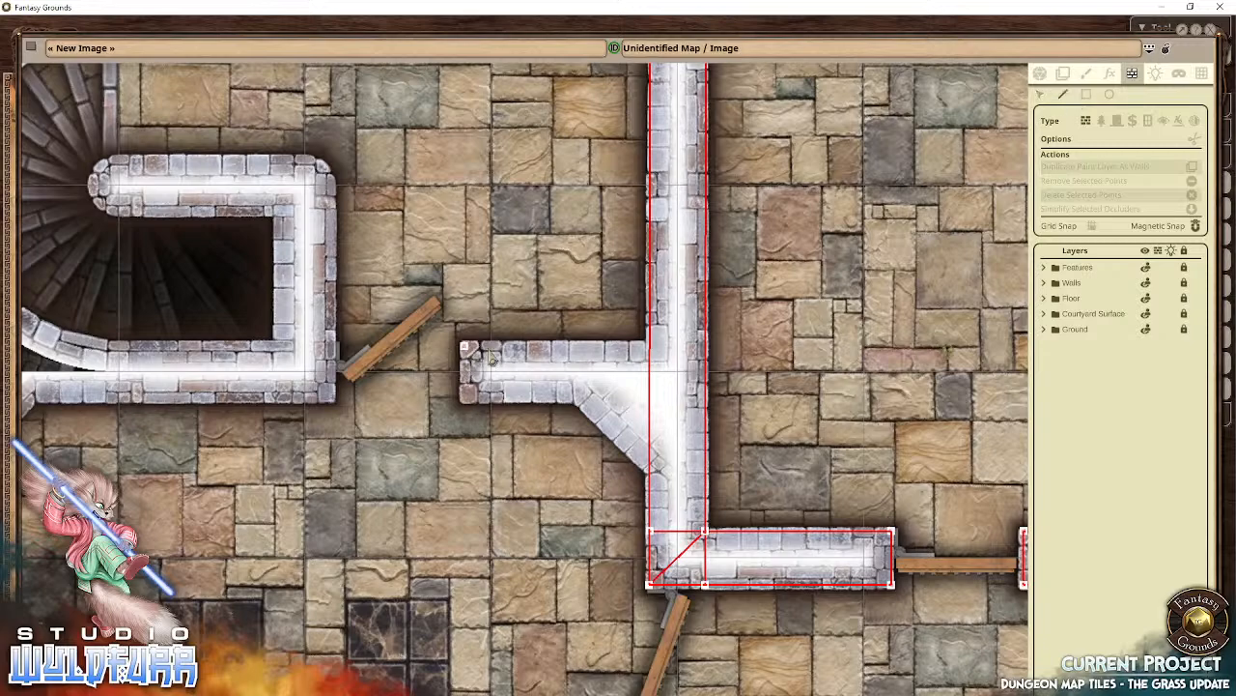
click(665, 347)
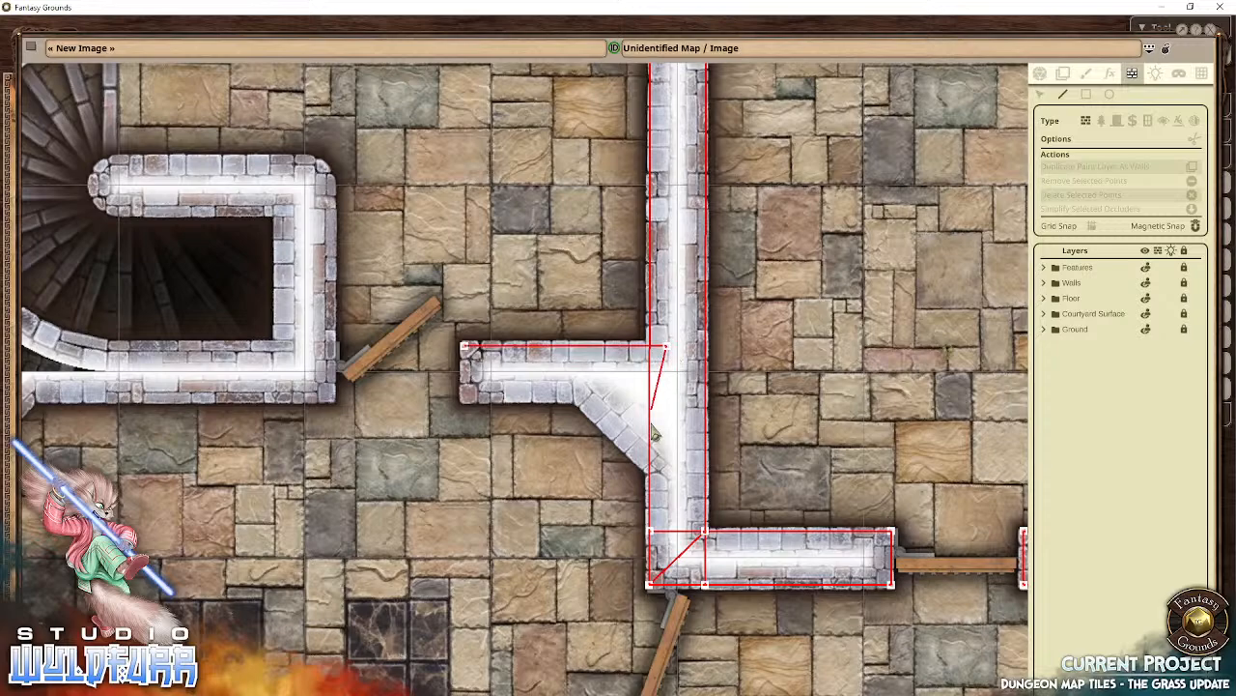
click(666, 489)
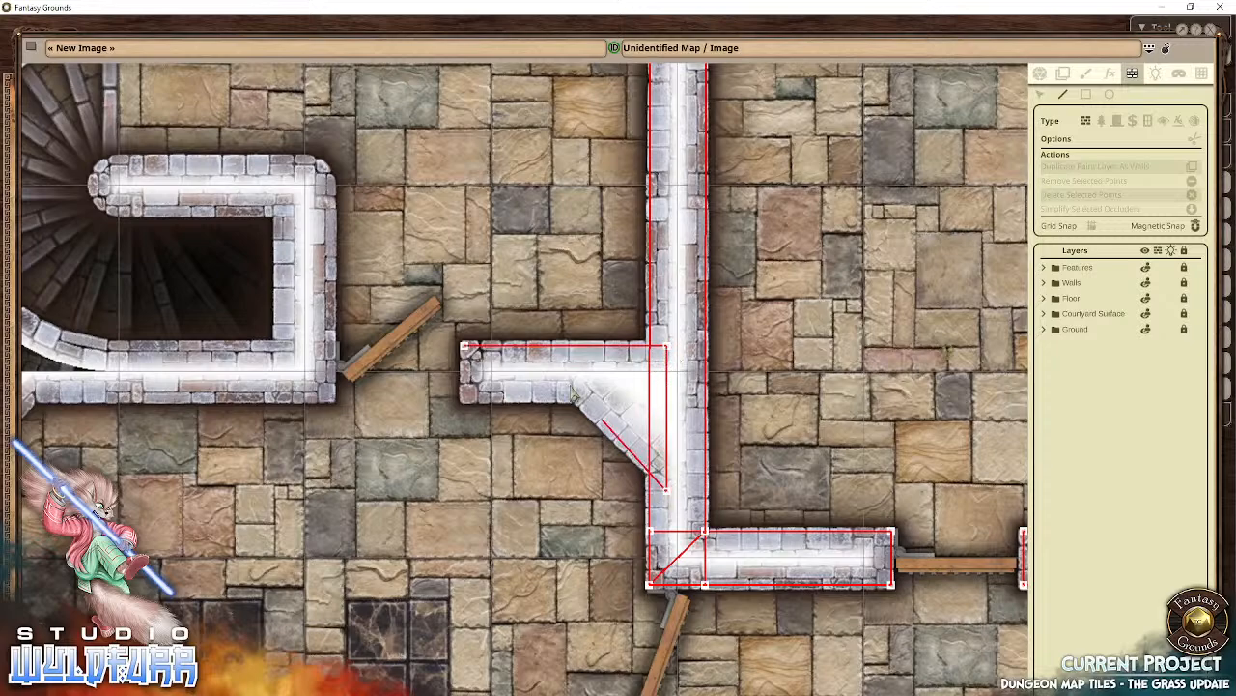
click(572, 396)
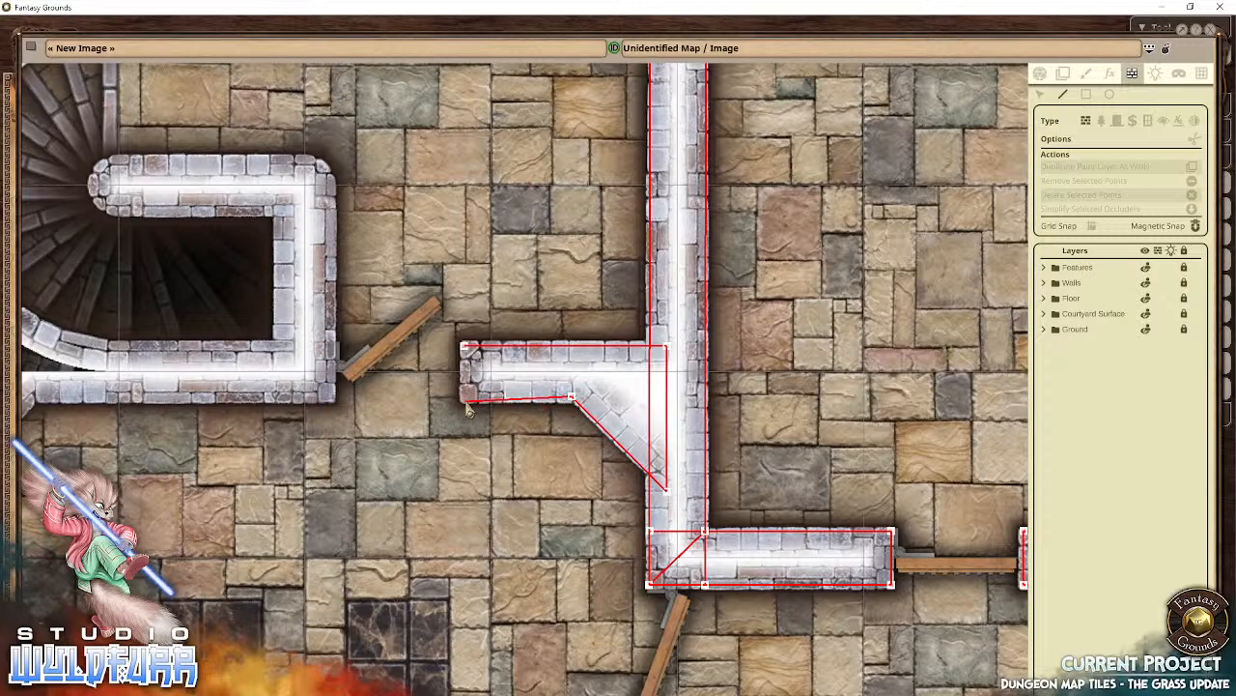
click(463, 398)
Step: Delete the stub occluder's points that overhang inside the dividing wall
click(1041, 96)
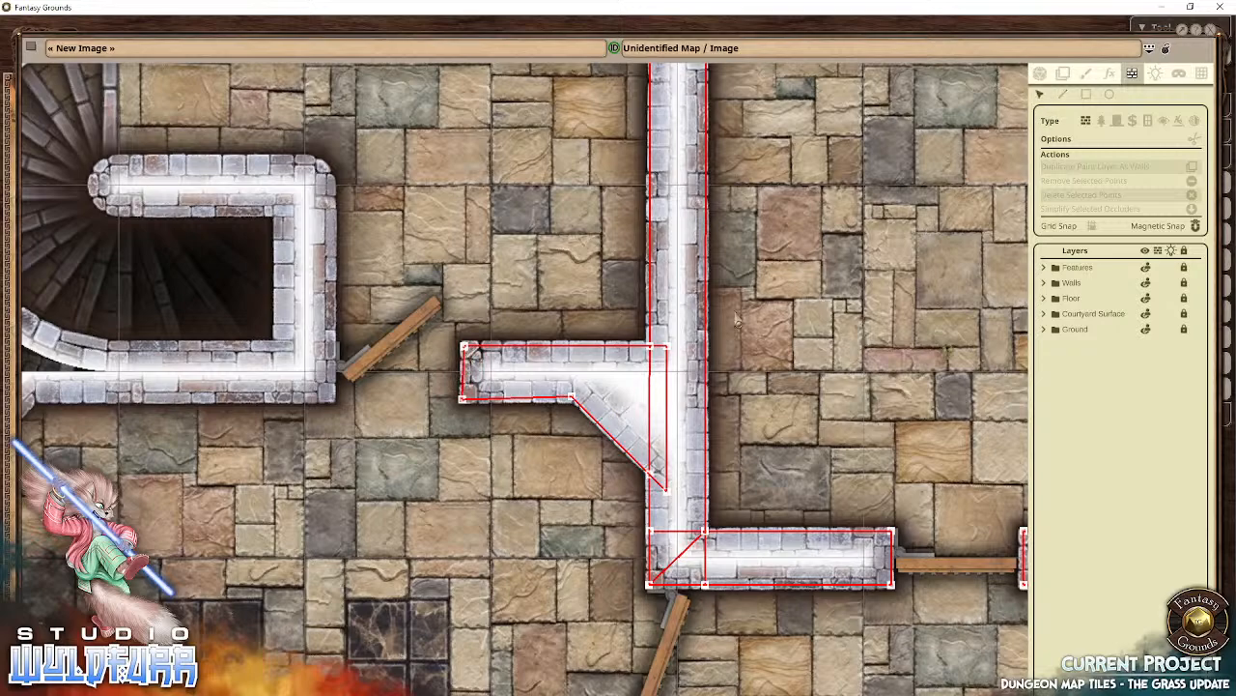
drag(661, 333, 690, 516)
key(Delete)
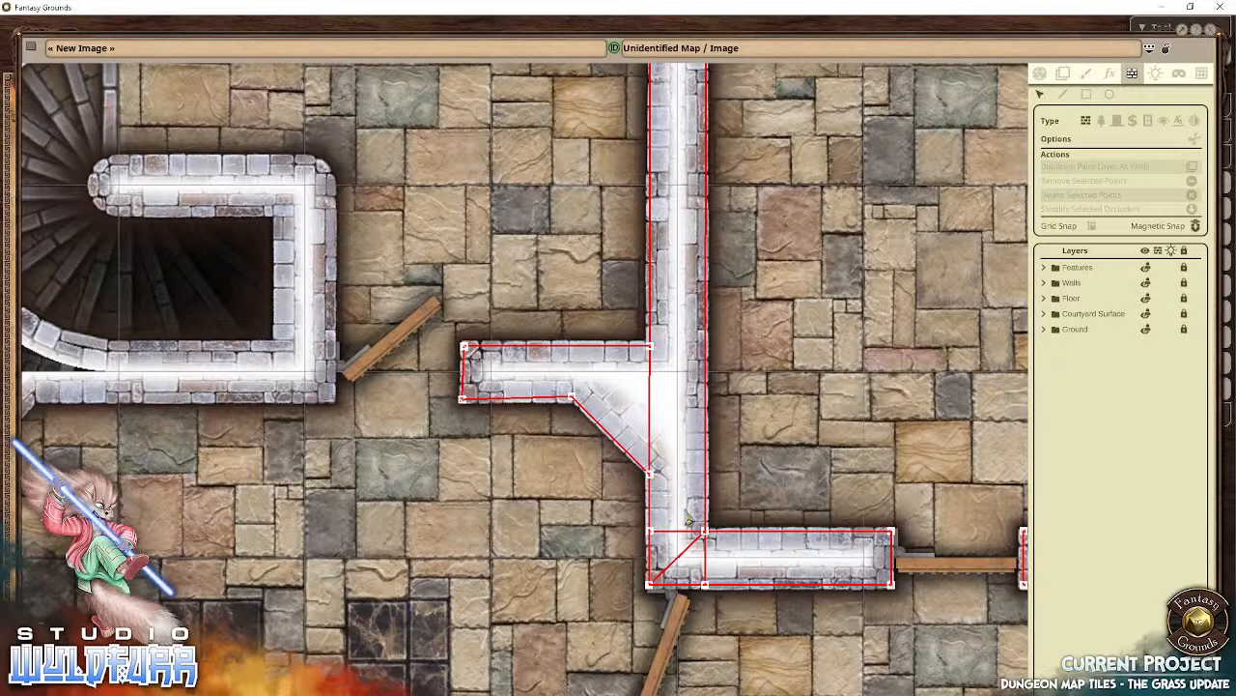
Step: Start a line occluder at the northwest window's west edge and run it along the north wall's inner face to the spiral stairs
drag(489, 276, 514, 409)
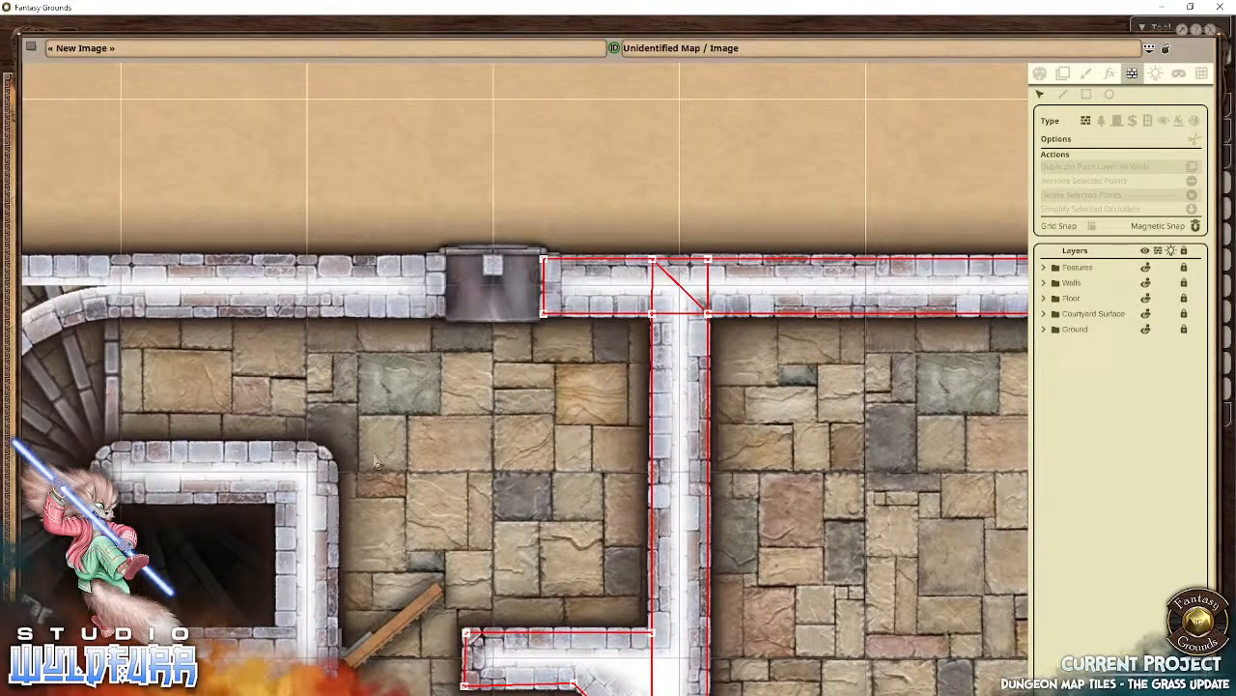
drag(356, 513, 515, 318)
drag(382, 363, 576, 397)
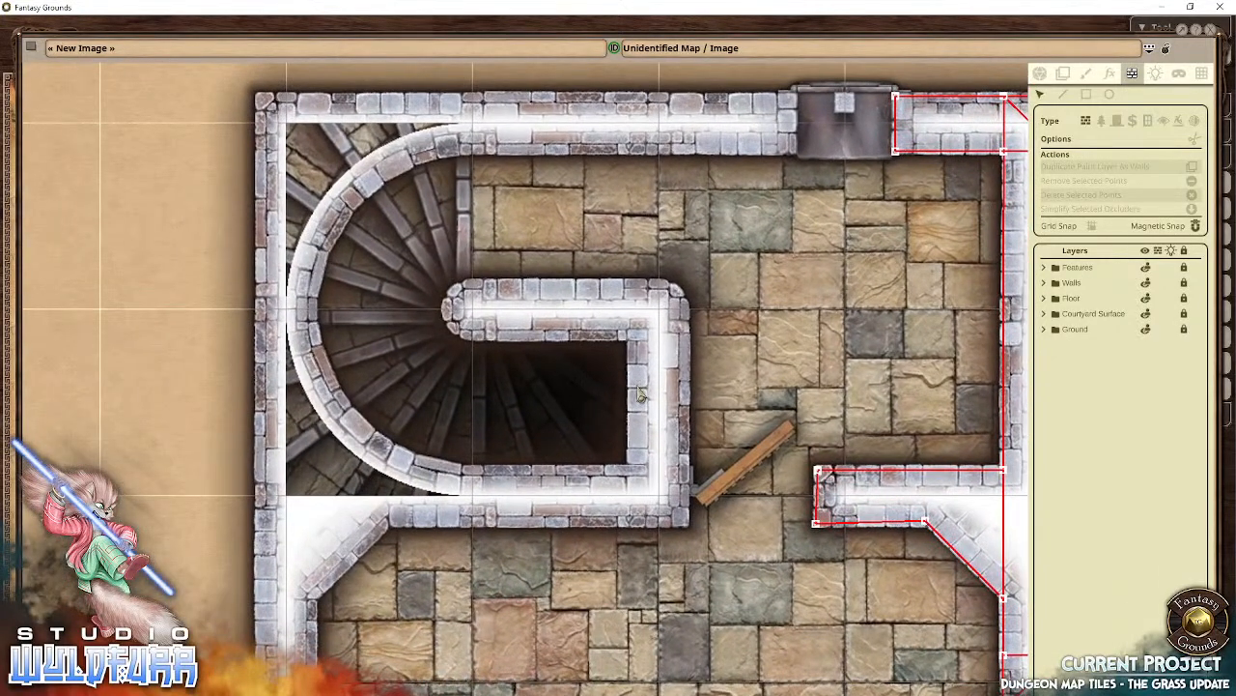
drag(648, 268, 568, 458)
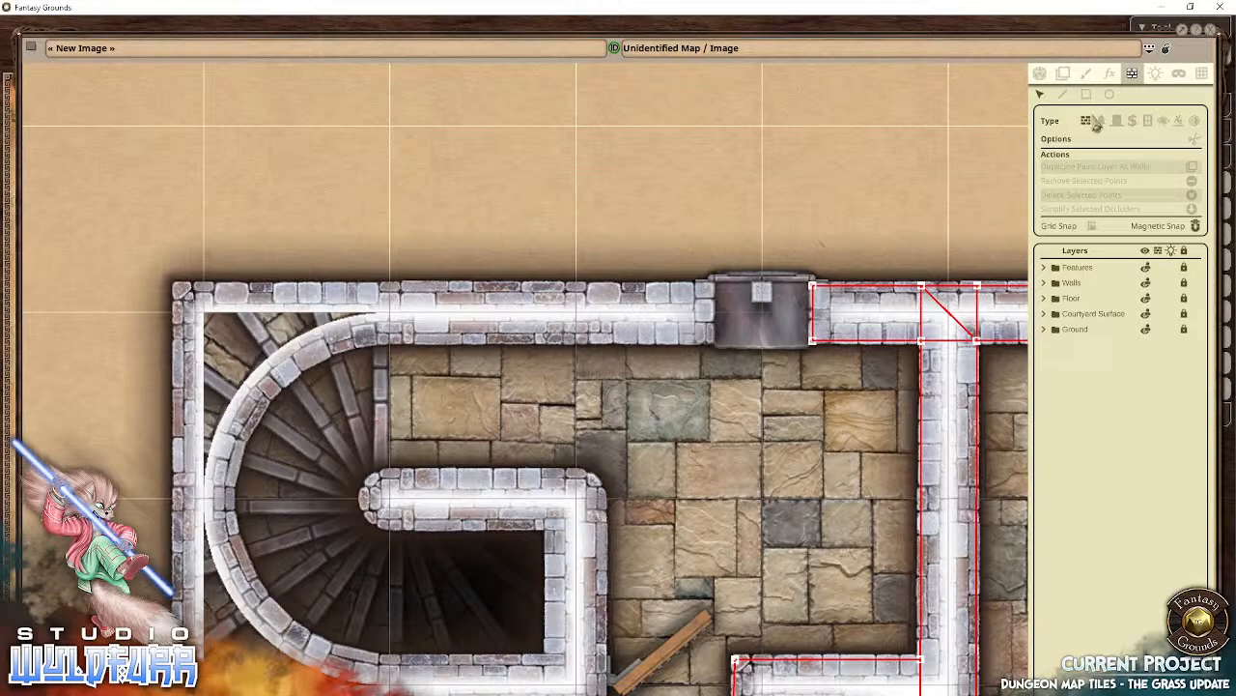
click(1063, 94)
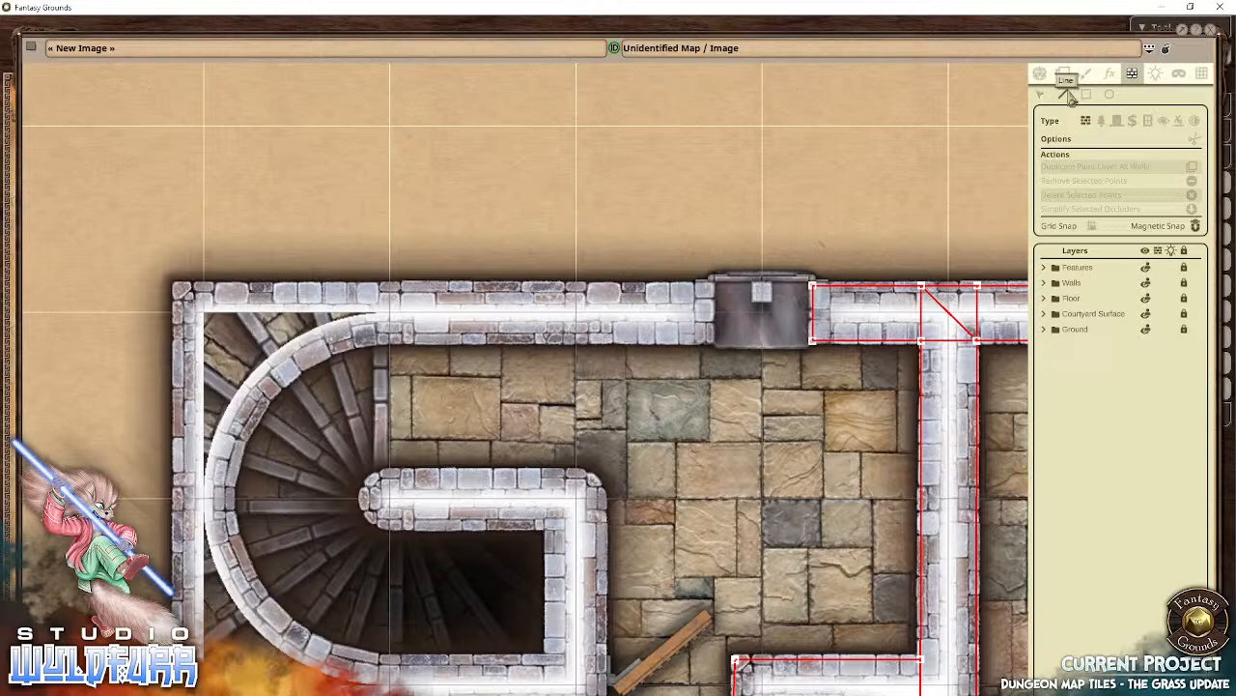
click(707, 289)
click(709, 342)
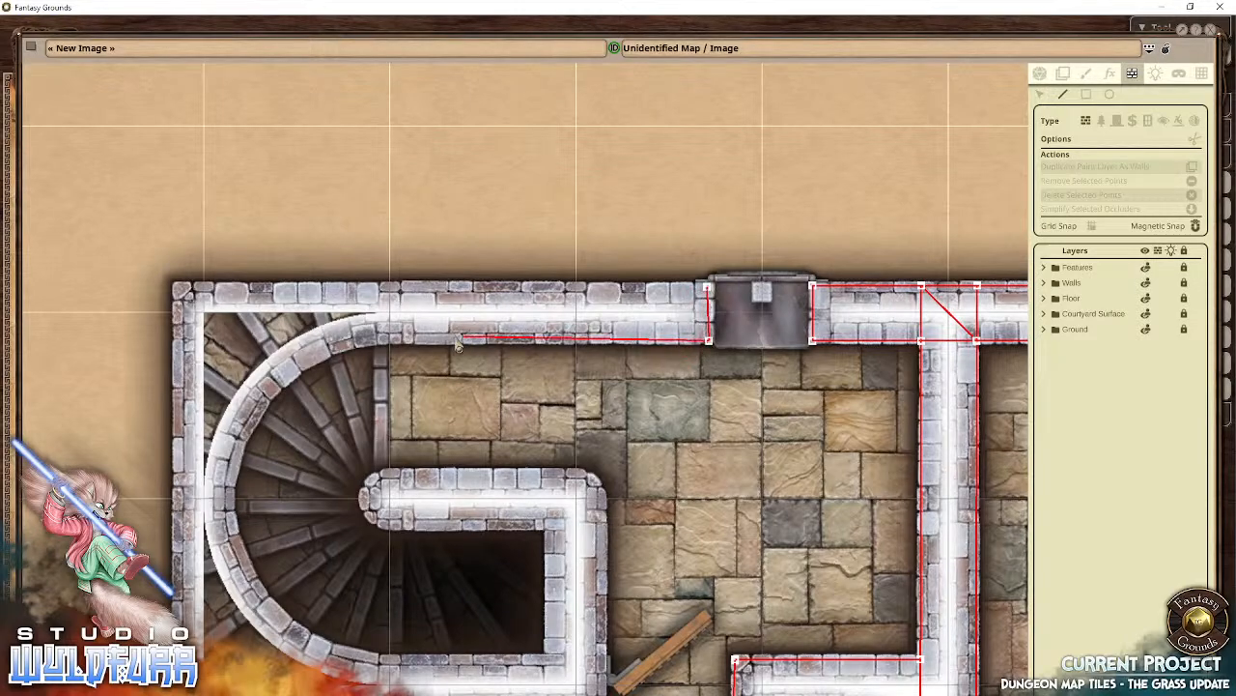
click(383, 344)
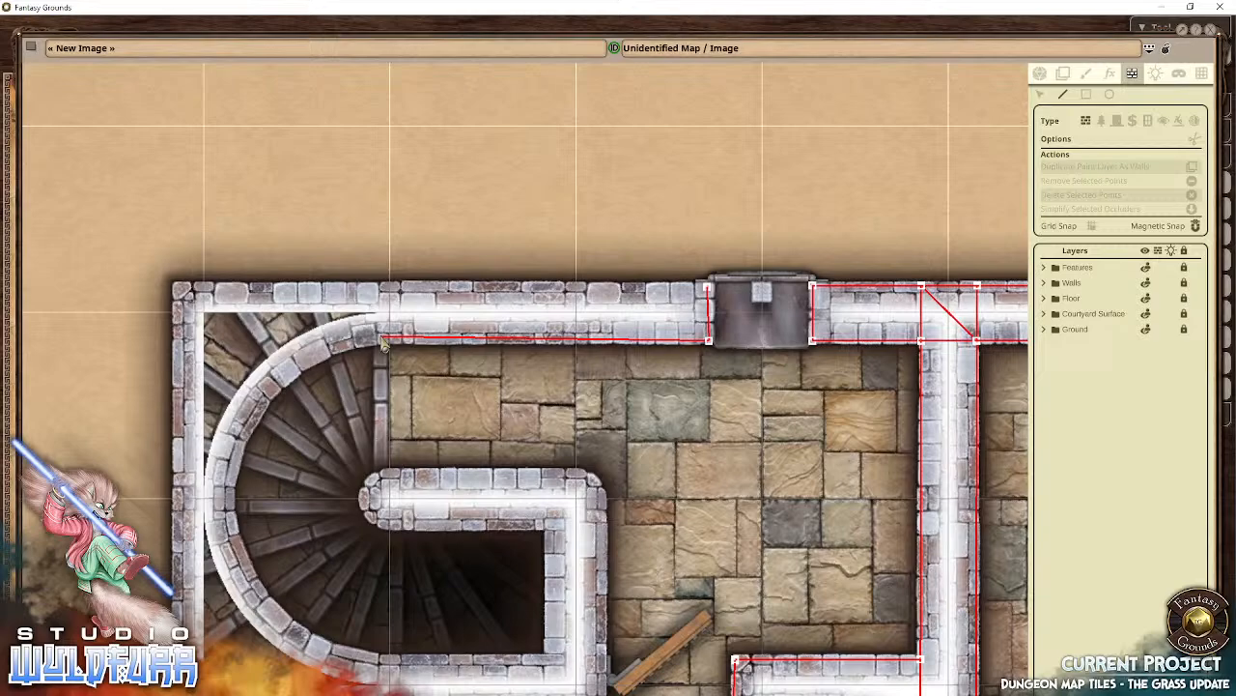
Step: Continue the occluder around the inner face of the curved wall enclosing the spiral stairs
click(303, 364)
click(250, 421)
click(229, 495)
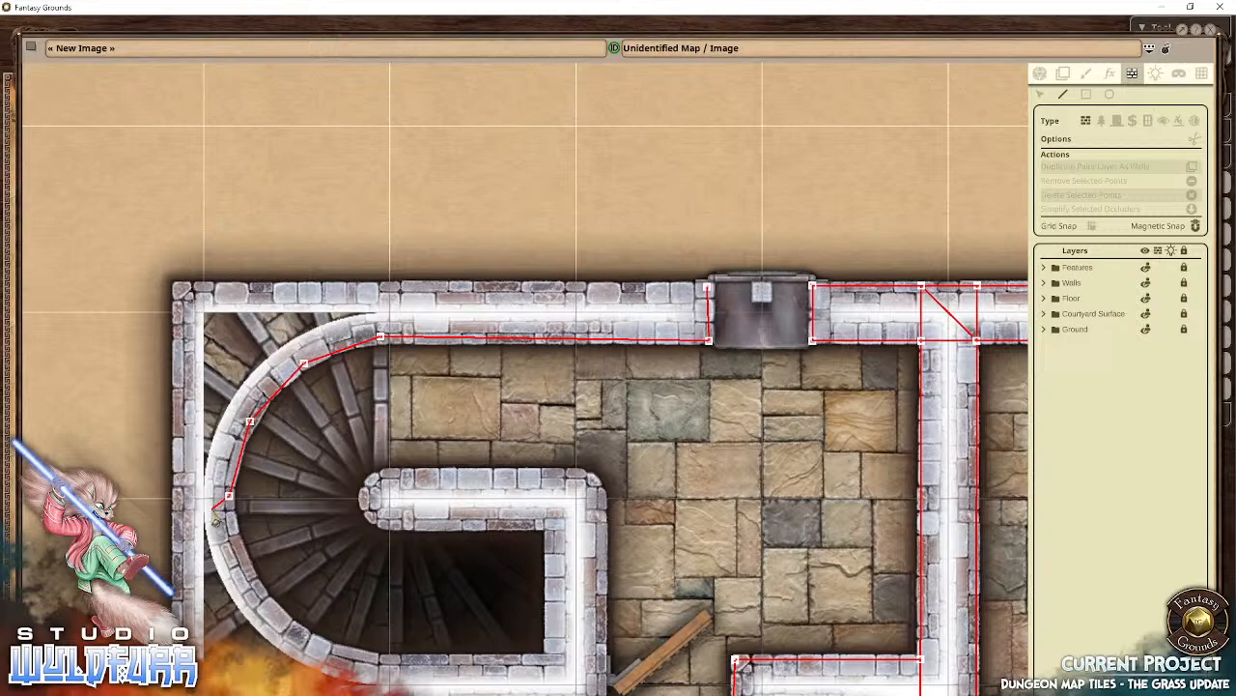
click(250, 571)
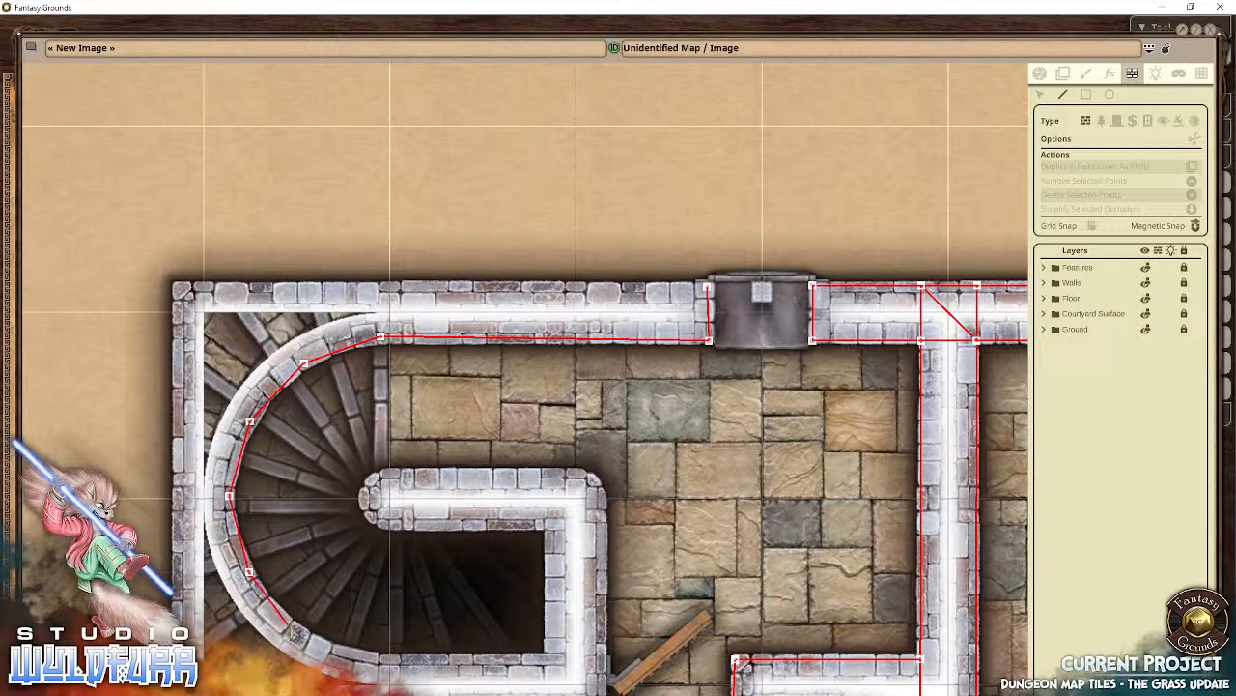
click(289, 625)
click(335, 652)
click(394, 658)
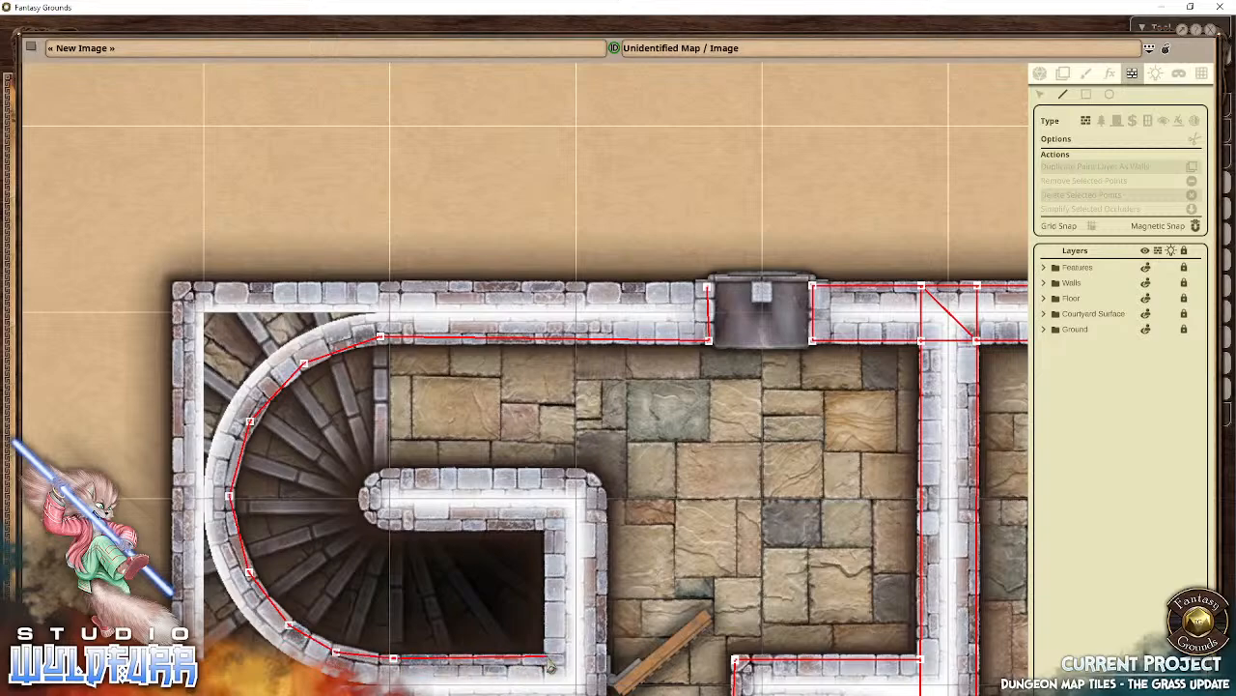
Step: Continue the occluder along the stairwell's inner walls, around the partition's rounded end and across to its beveled northeast corner
click(548, 658)
click(547, 522)
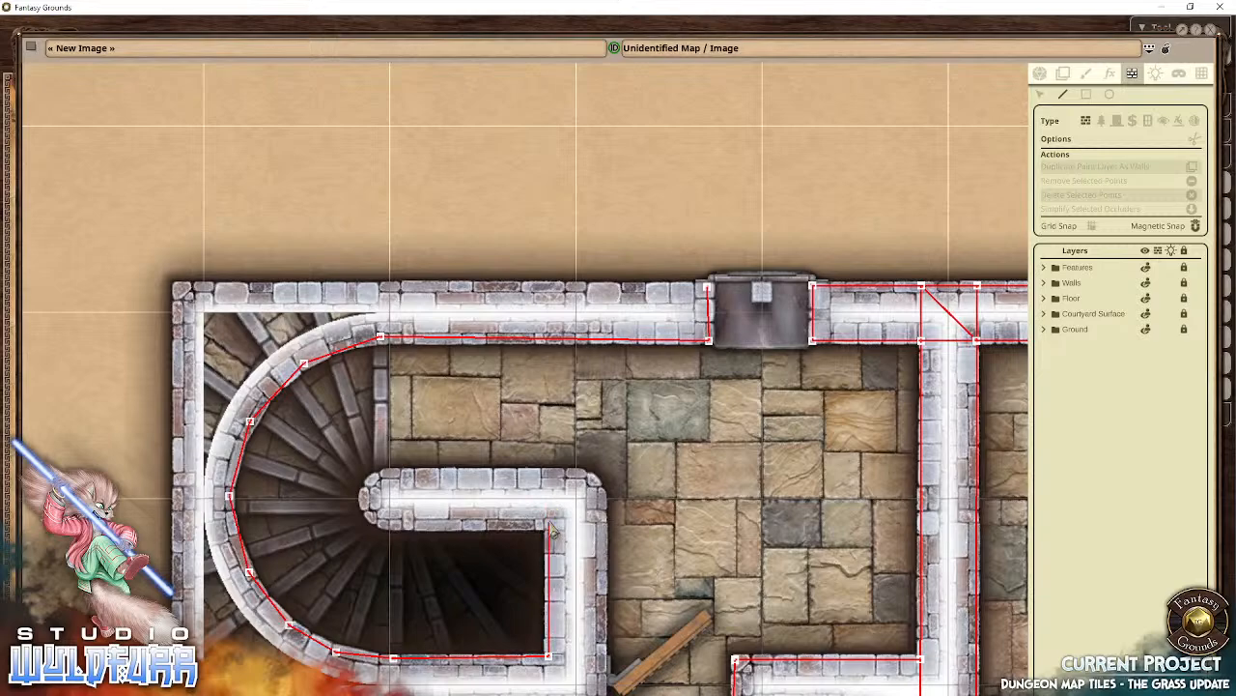
click(363, 499)
click(392, 478)
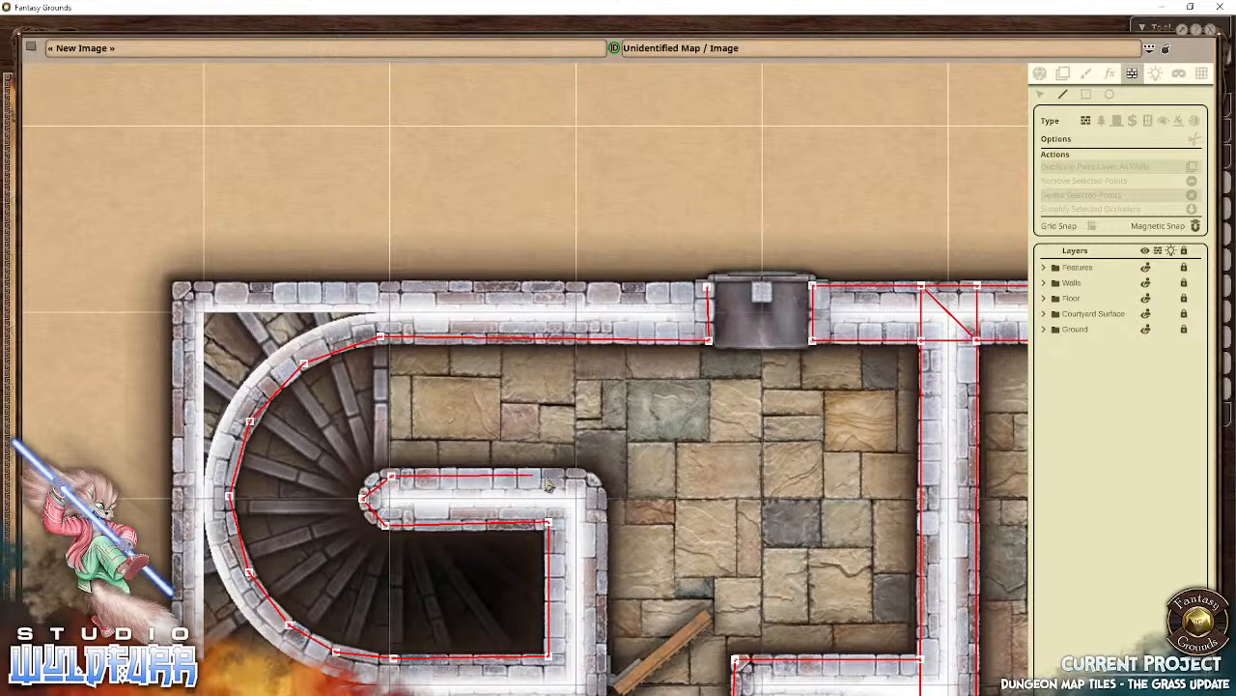
click(599, 497)
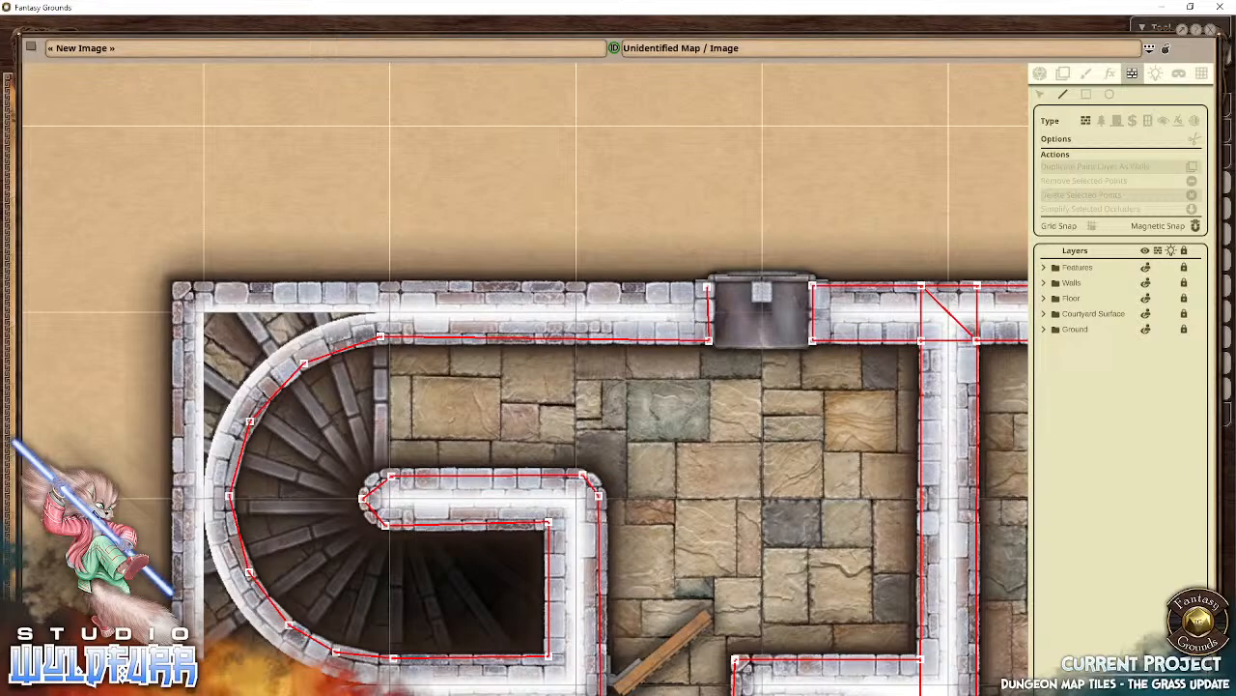
Step: Extend the occluder down the stairwell's east face, along its south face and down the diagonal brace to the west wall
drag(369, 683, 452, 572)
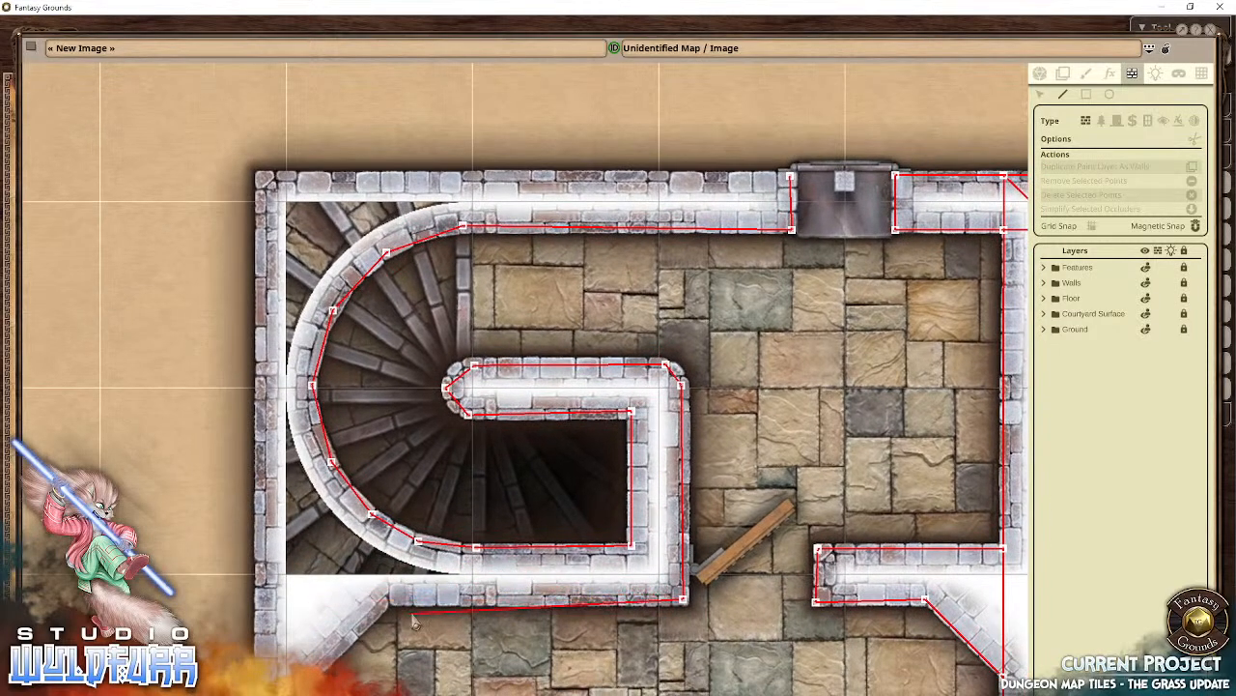
drag(371, 573, 311, 488)
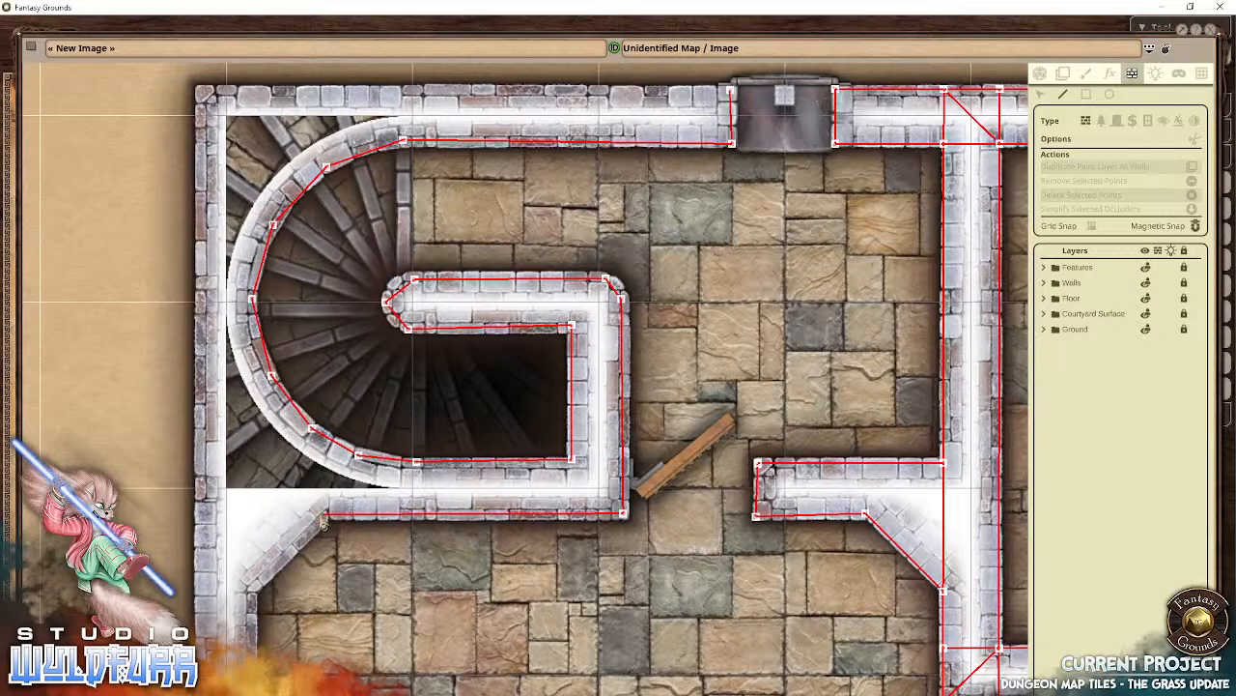
click(327, 514)
drag(275, 545, 345, 408)
click(324, 453)
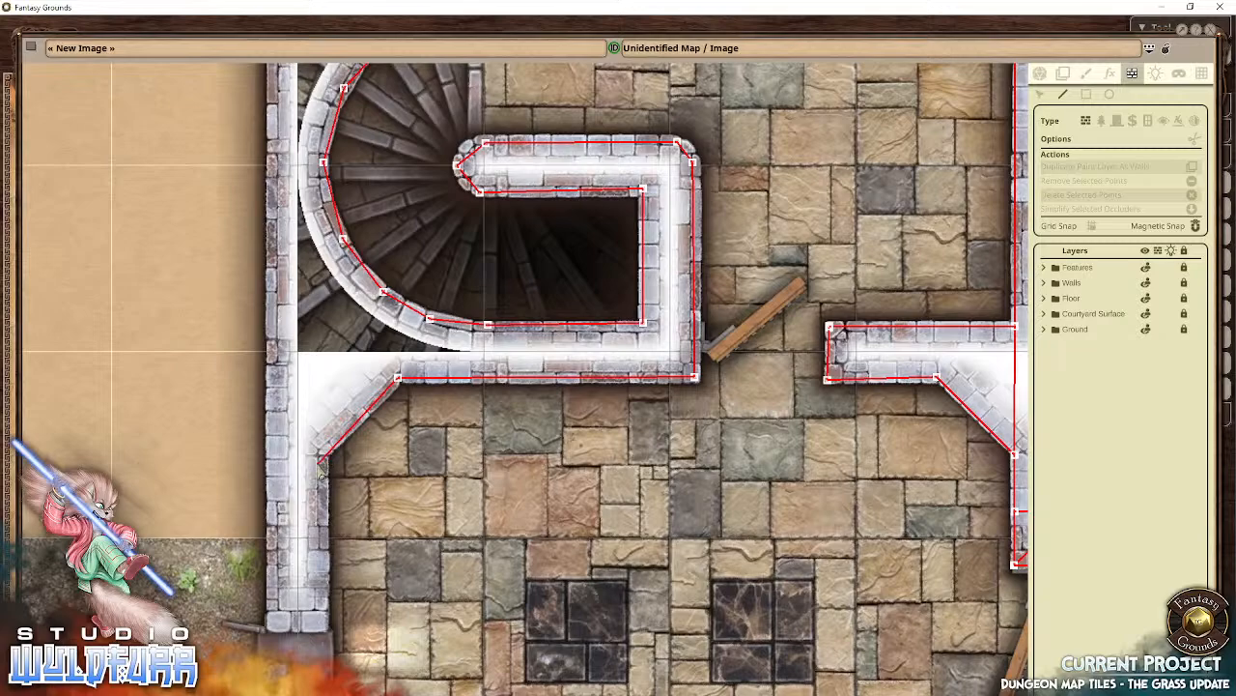
Step: Carry the occluder around the west wall's end, up its outer face to the northwest corner, and close it at the window
click(324, 626)
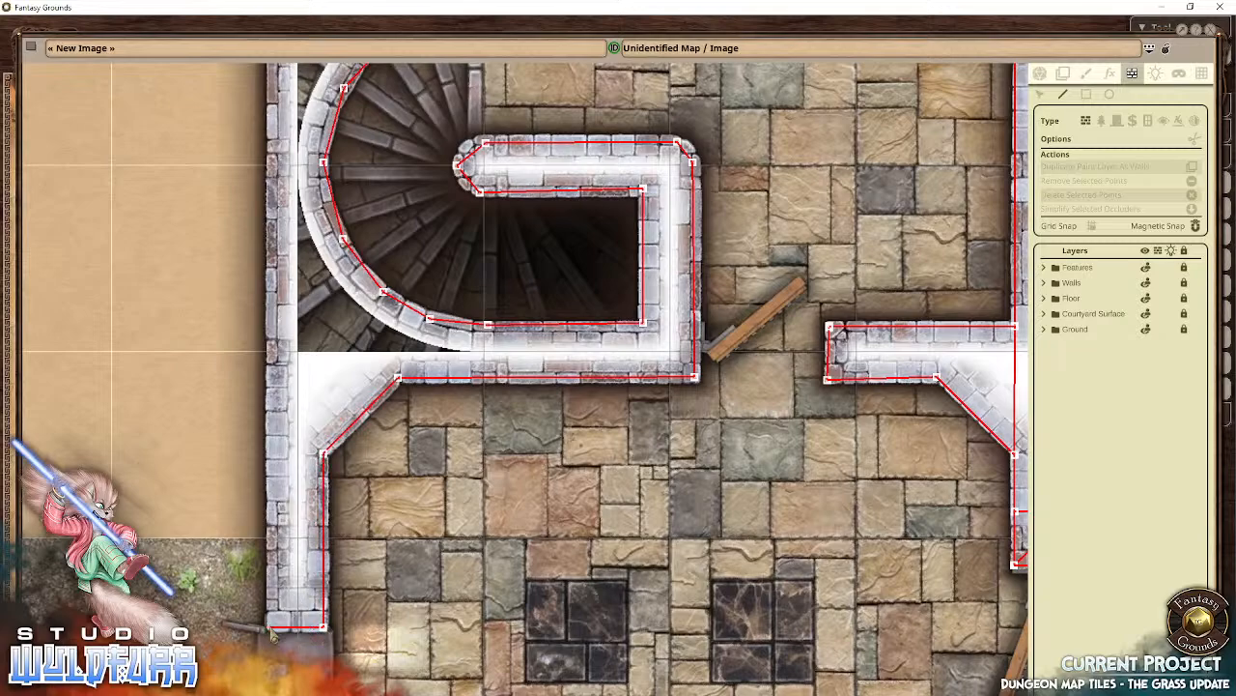
click(271, 628)
drag(287, 174, 206, 533)
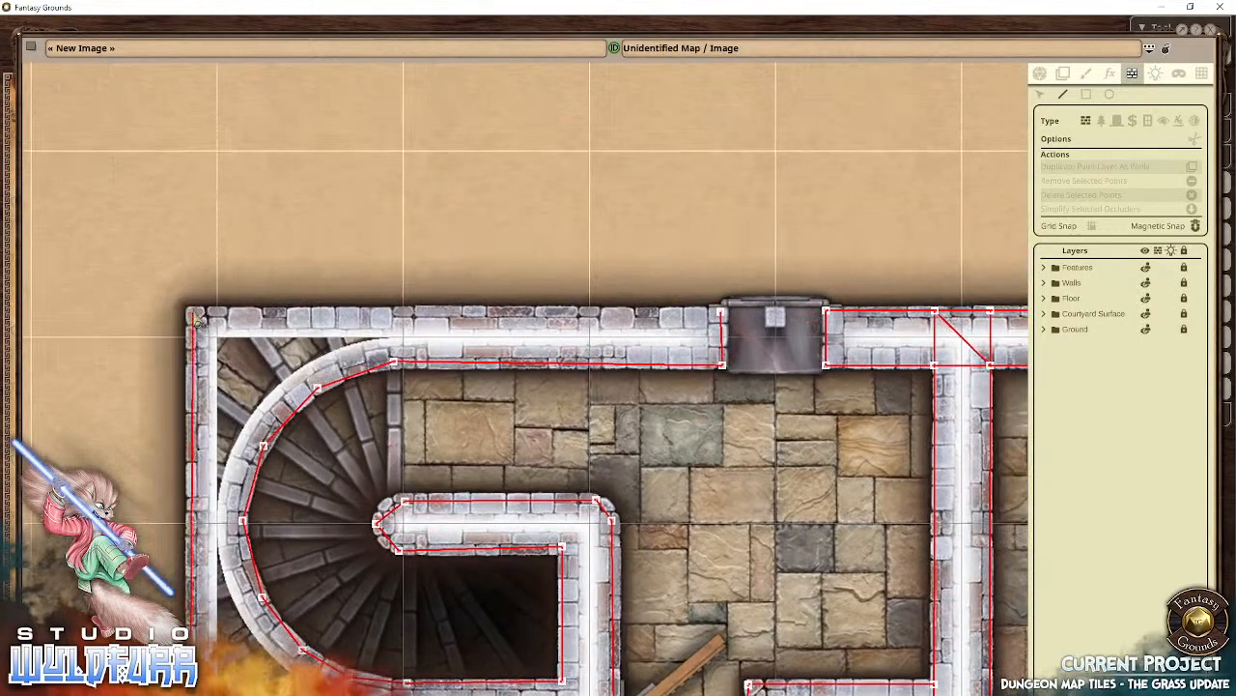
click(194, 314)
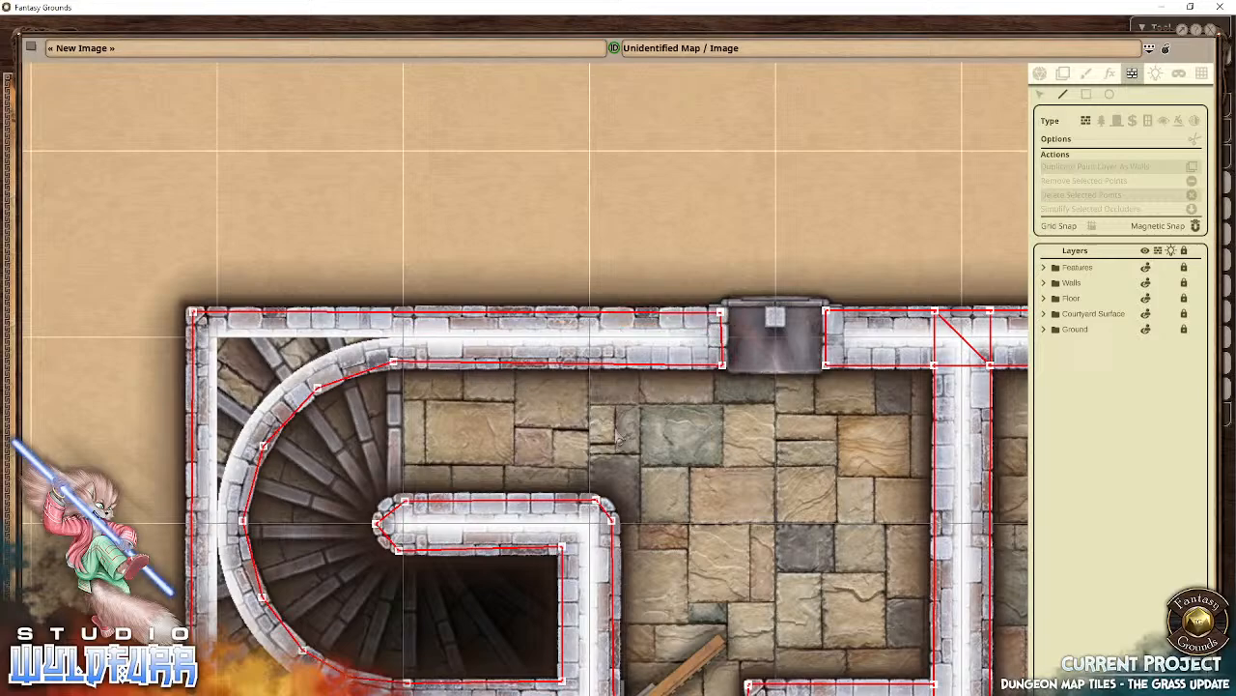
Step: Start a line occluder across the west wall's end south of the large window, down its inner face and along the diagonal brace
drag(389, 514, 407, 454)
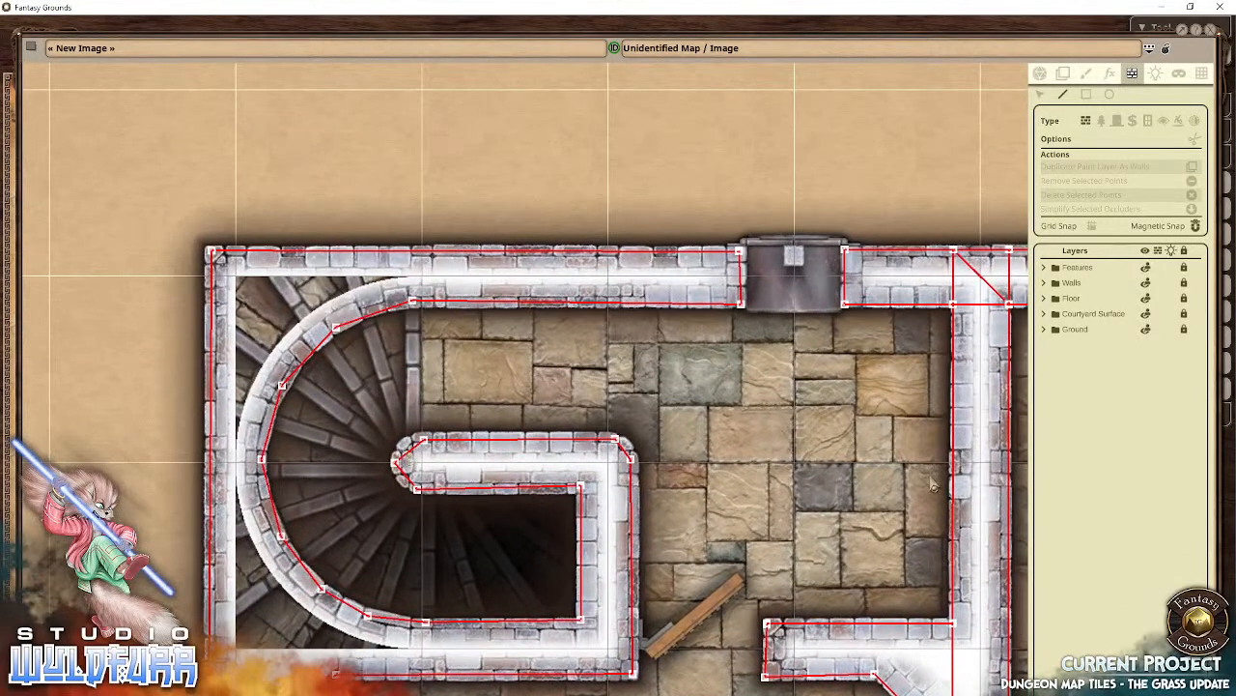
drag(932, 484, 594, 287)
drag(464, 543, 673, 93)
drag(312, 446, 538, 191)
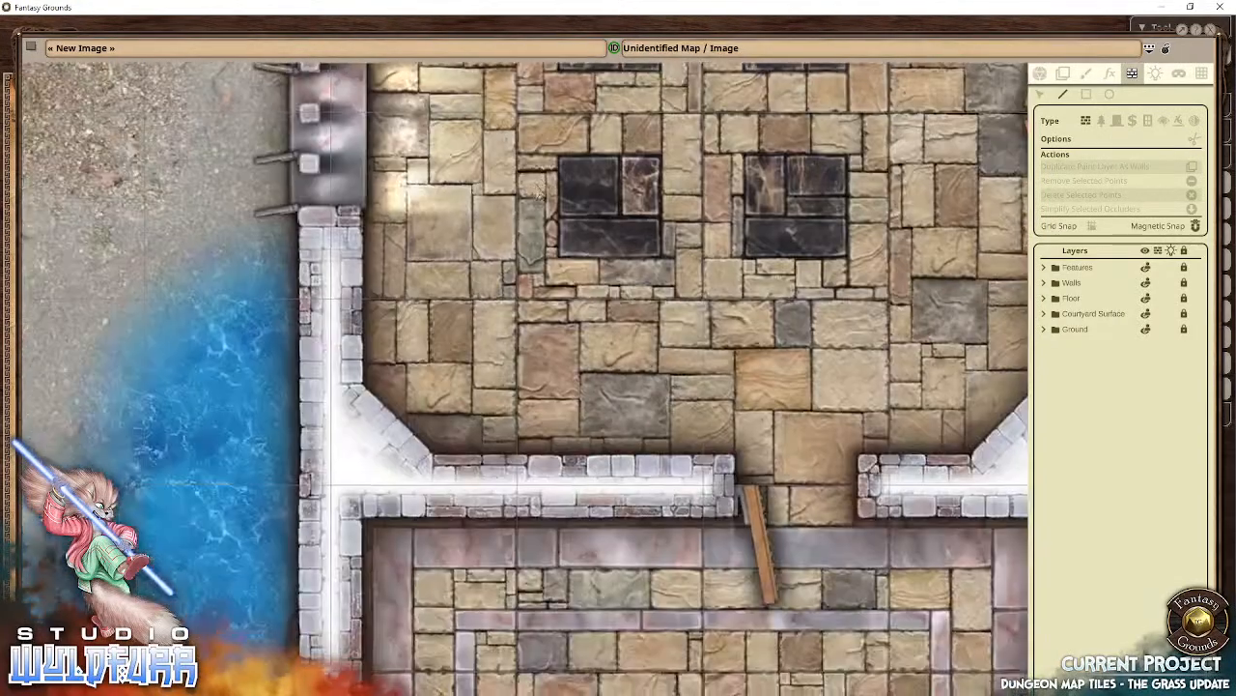
drag(430, 71, 502, 375)
drag(609, 578, 658, 274)
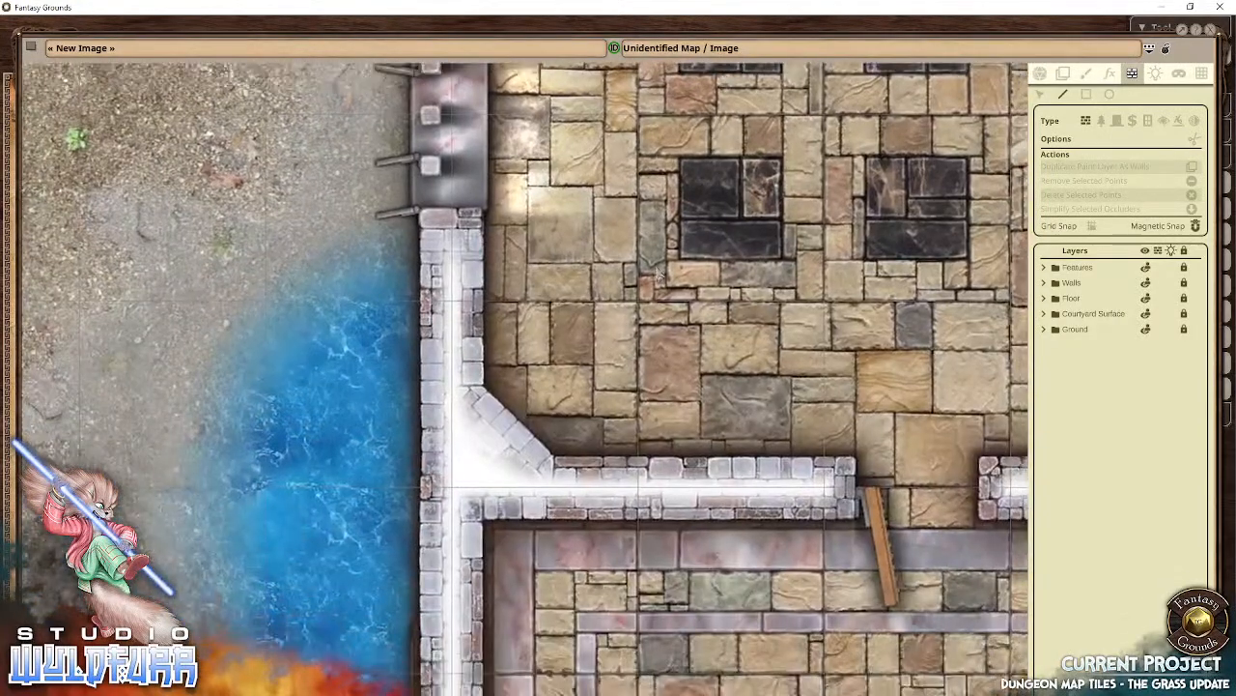
click(1086, 93)
drag(498, 143, 421, 373)
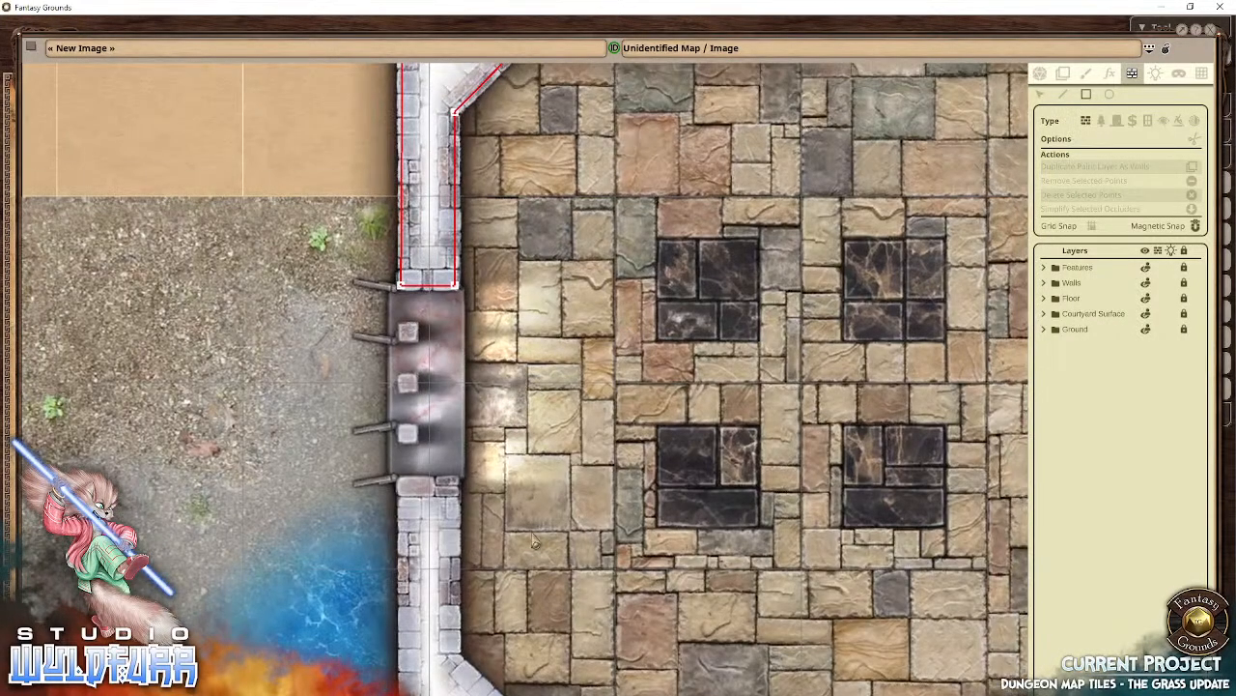
drag(534, 542, 508, 303)
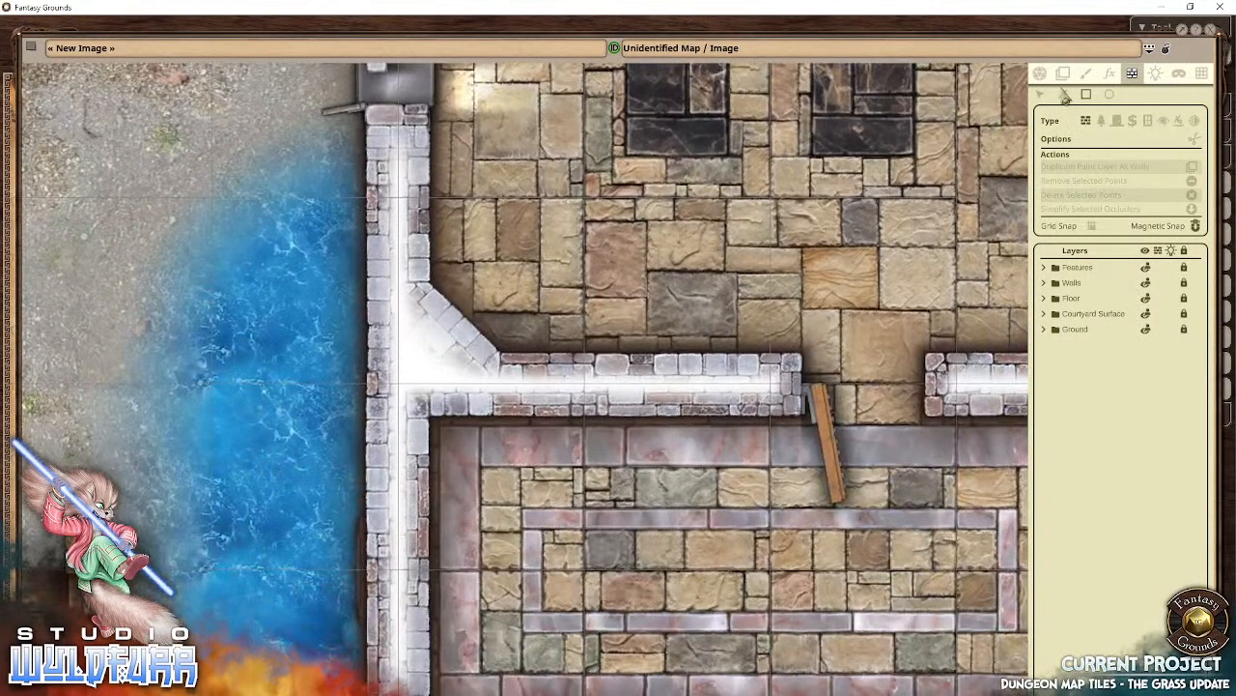
click(1063, 94)
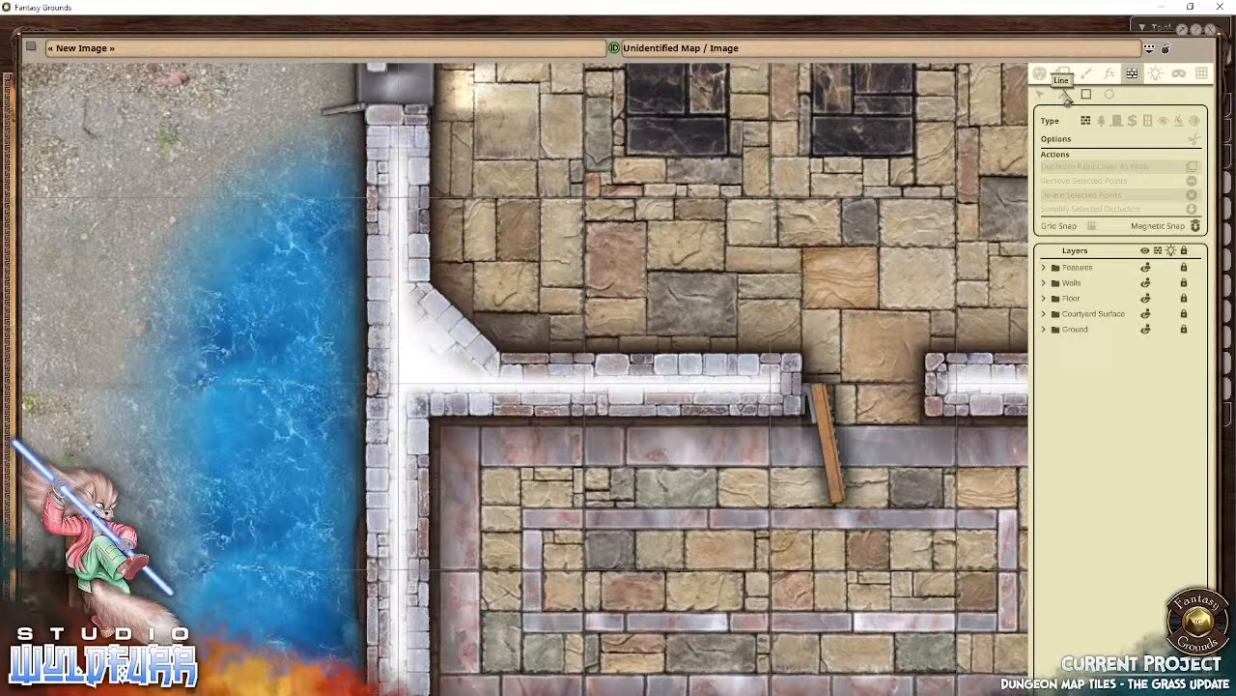
click(374, 114)
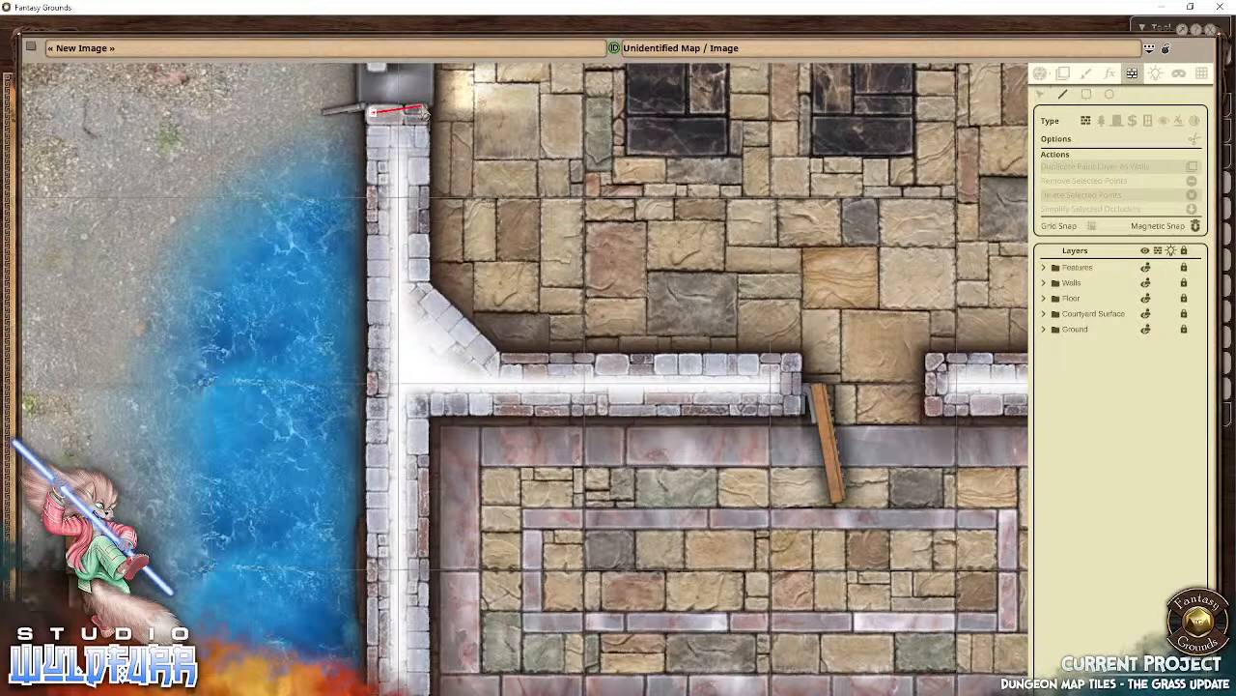
click(423, 115)
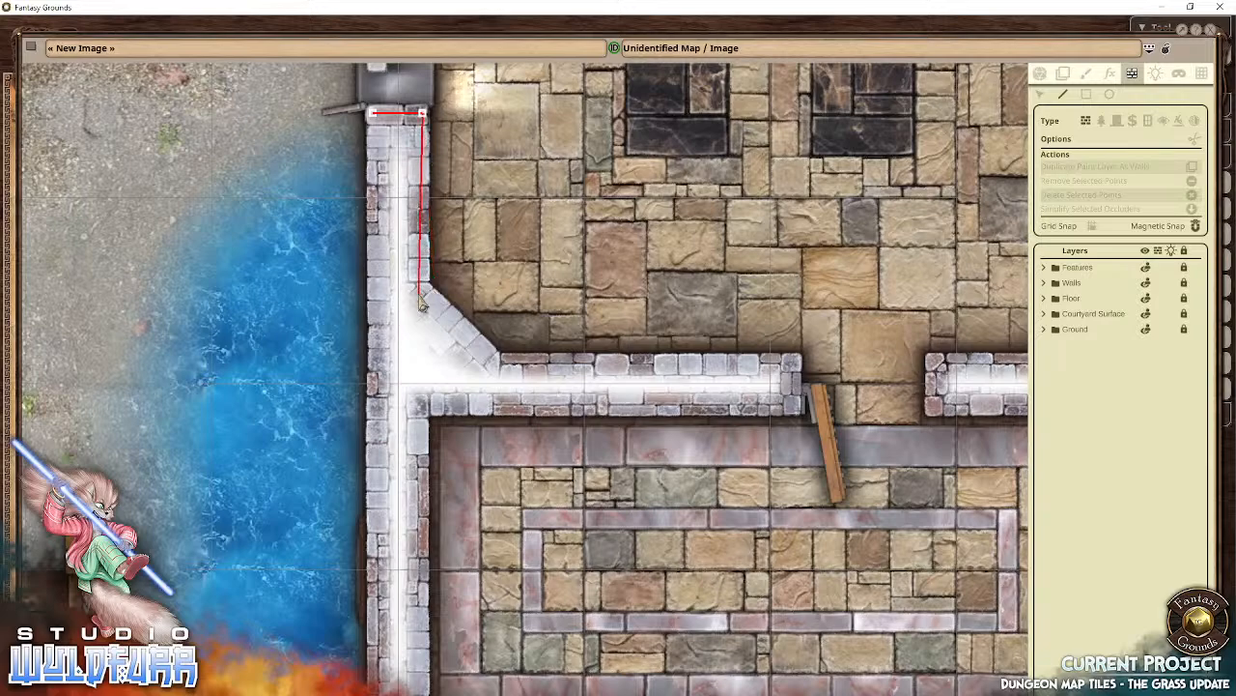
click(423, 285)
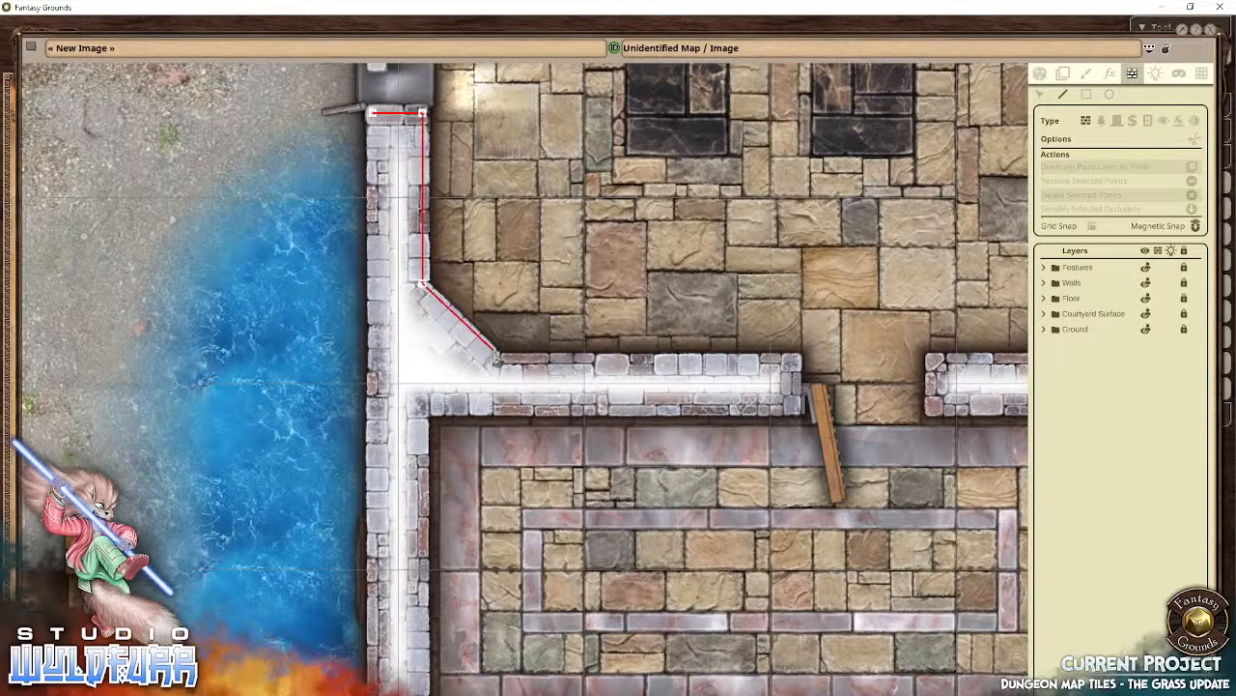
click(500, 365)
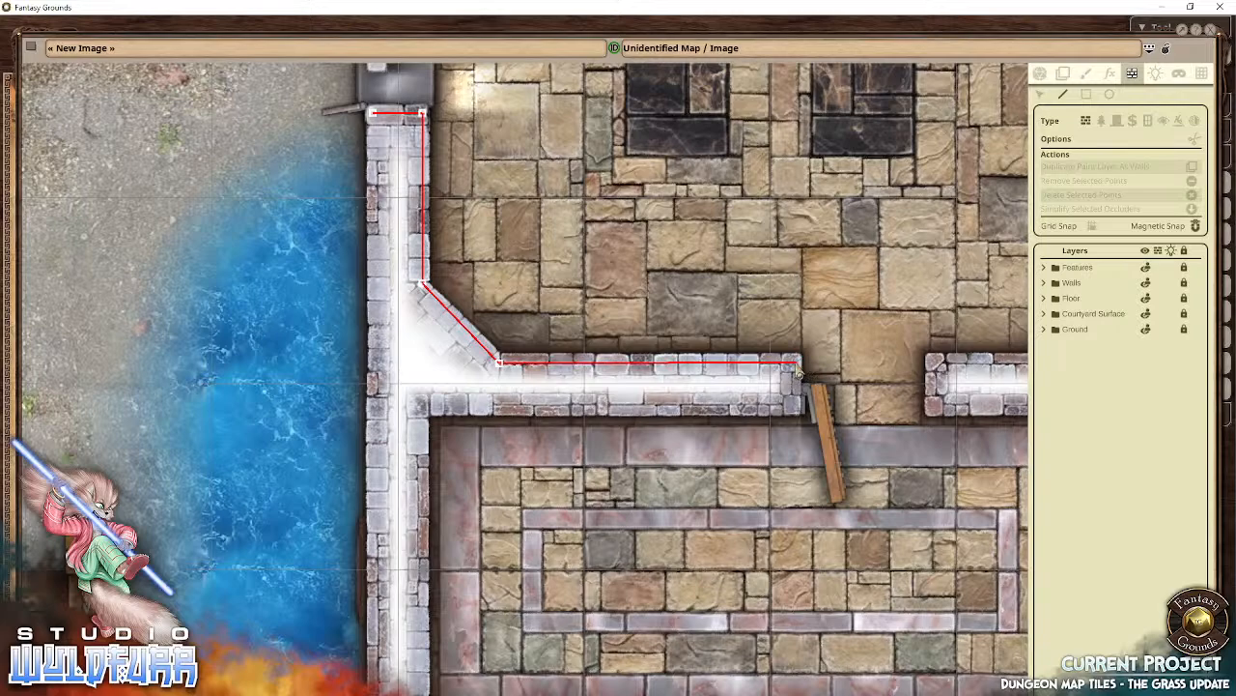
Step: Extend the occluder along the partition's north face, around its doorway end and back along its south face to the west wall
click(796, 364)
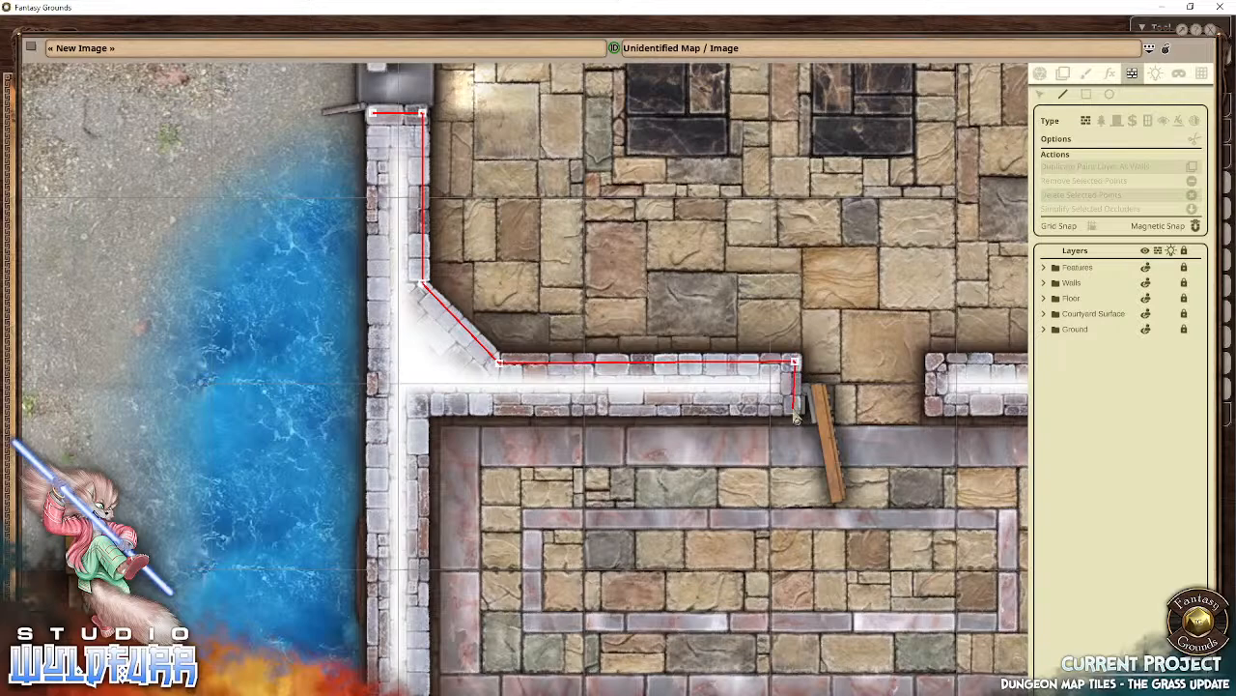
click(794, 411)
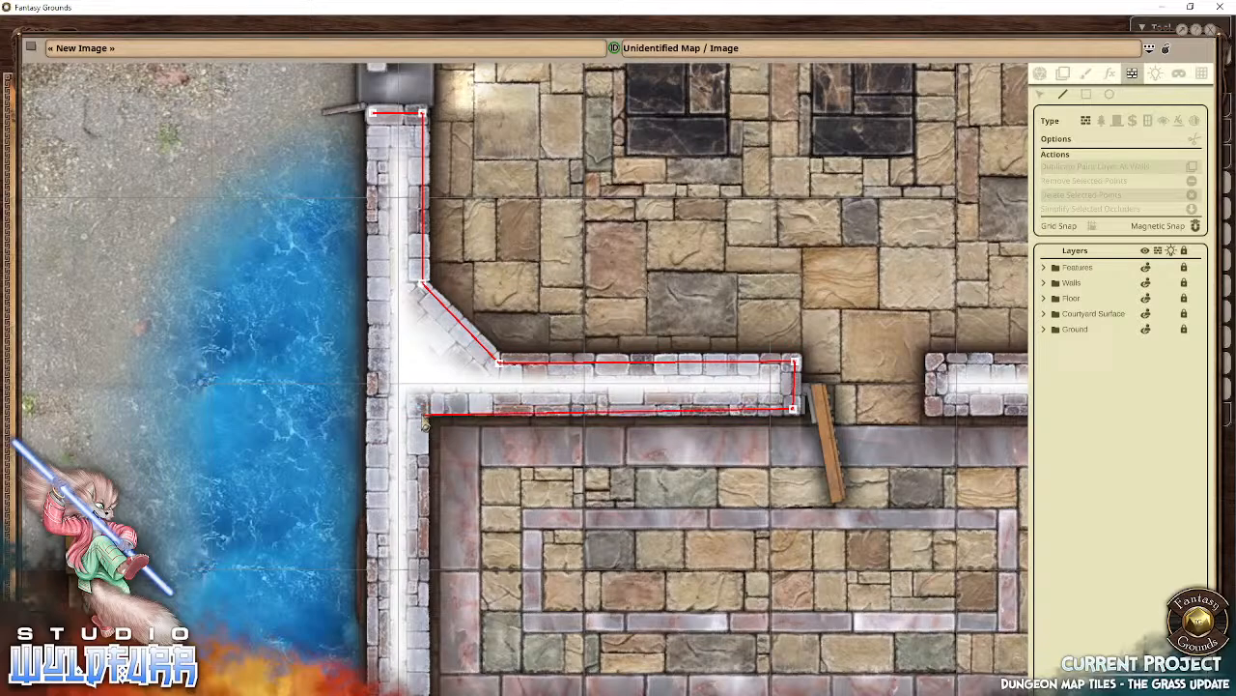
click(422, 415)
Step: Carry the occluder around the marble-bordered room's west, south and east inner walls to its northeast corner
drag(422, 663, 397, 437)
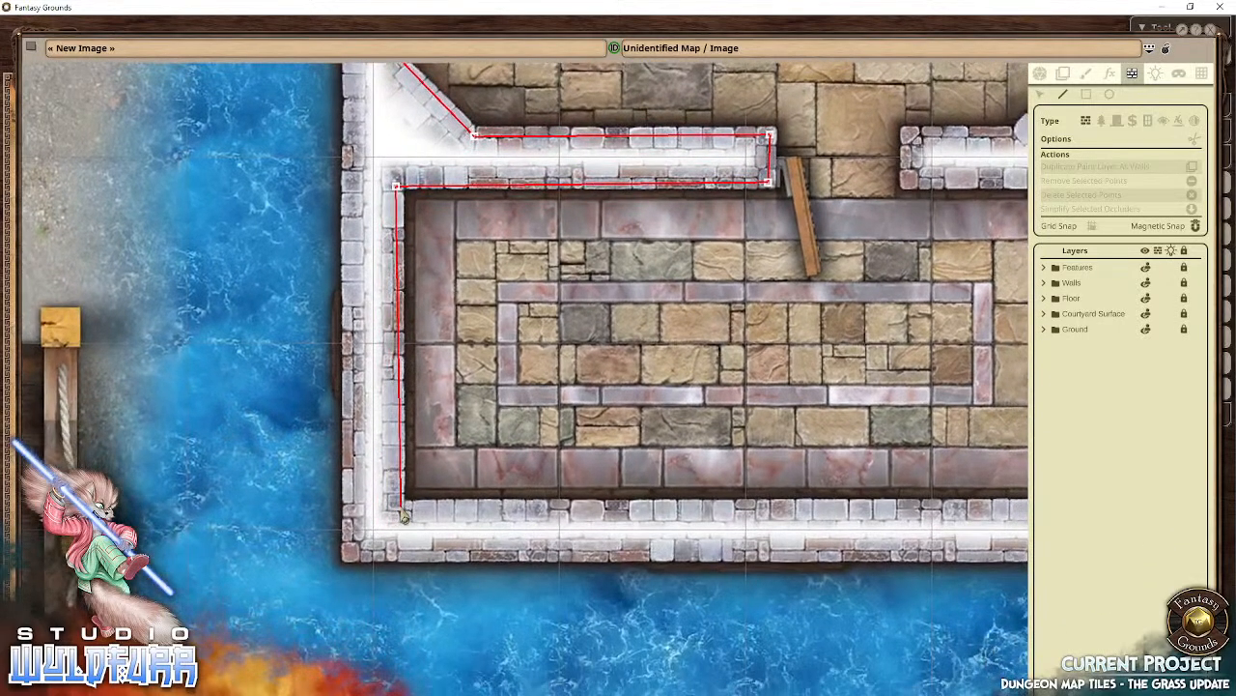
click(402, 511)
drag(842, 510, 311, 492)
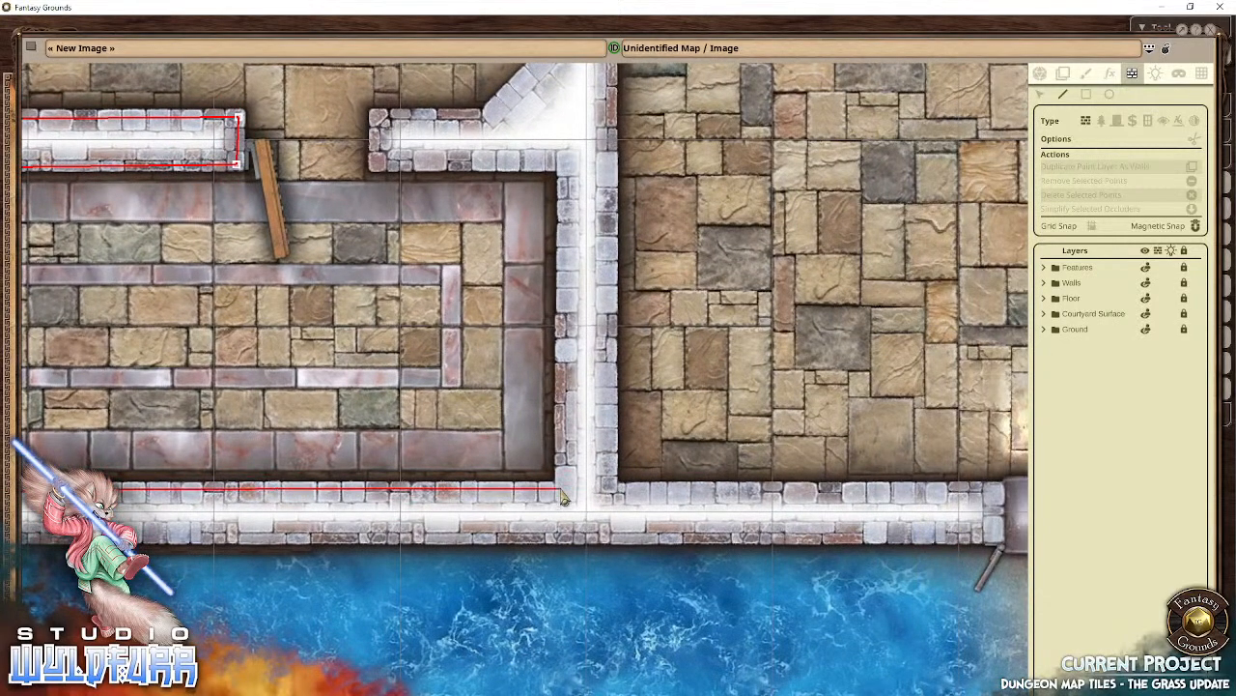
click(560, 489)
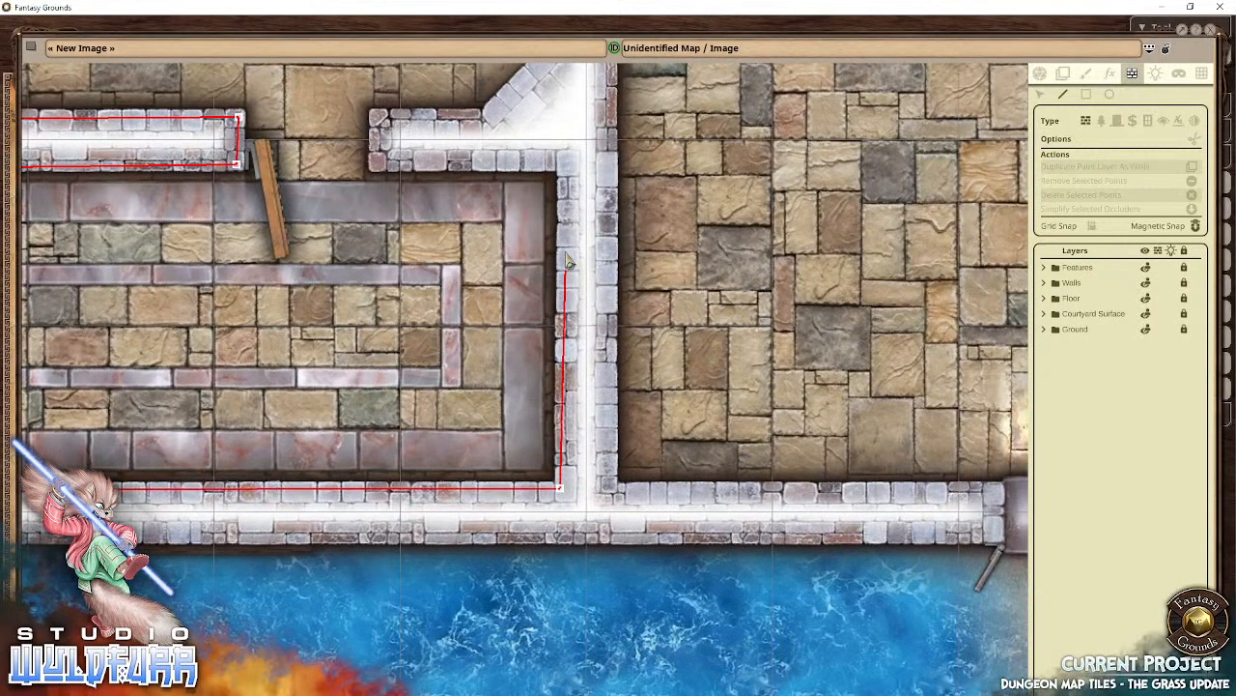
click(566, 165)
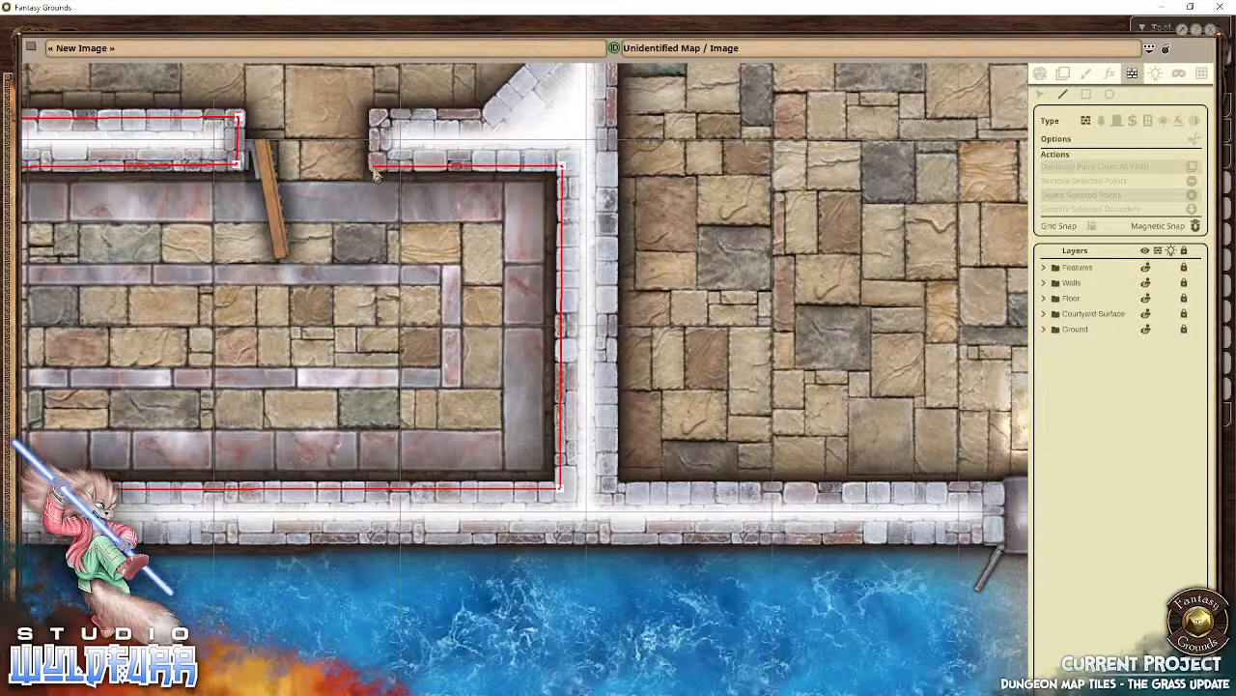
Step: Continue the occluder around the partition's end east of the doorway, along its north face and up the diagonal brace
click(374, 165)
click(375, 114)
click(482, 115)
key(Right)
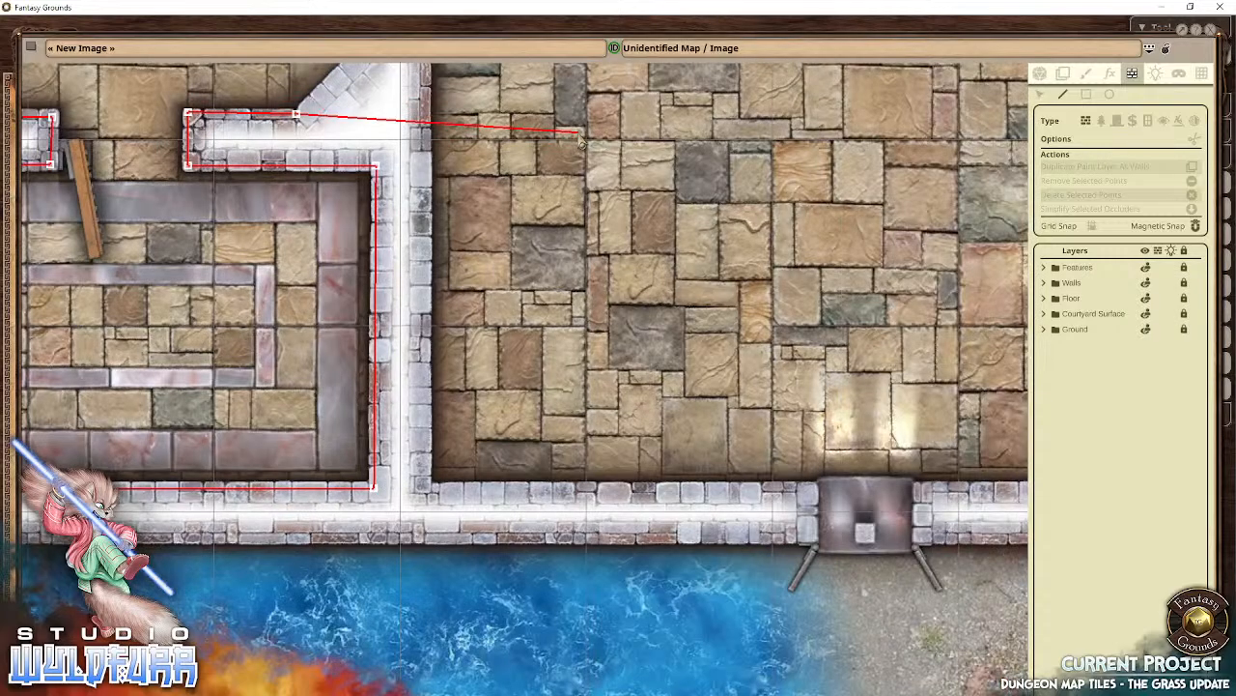
key(Up)
key(Up)
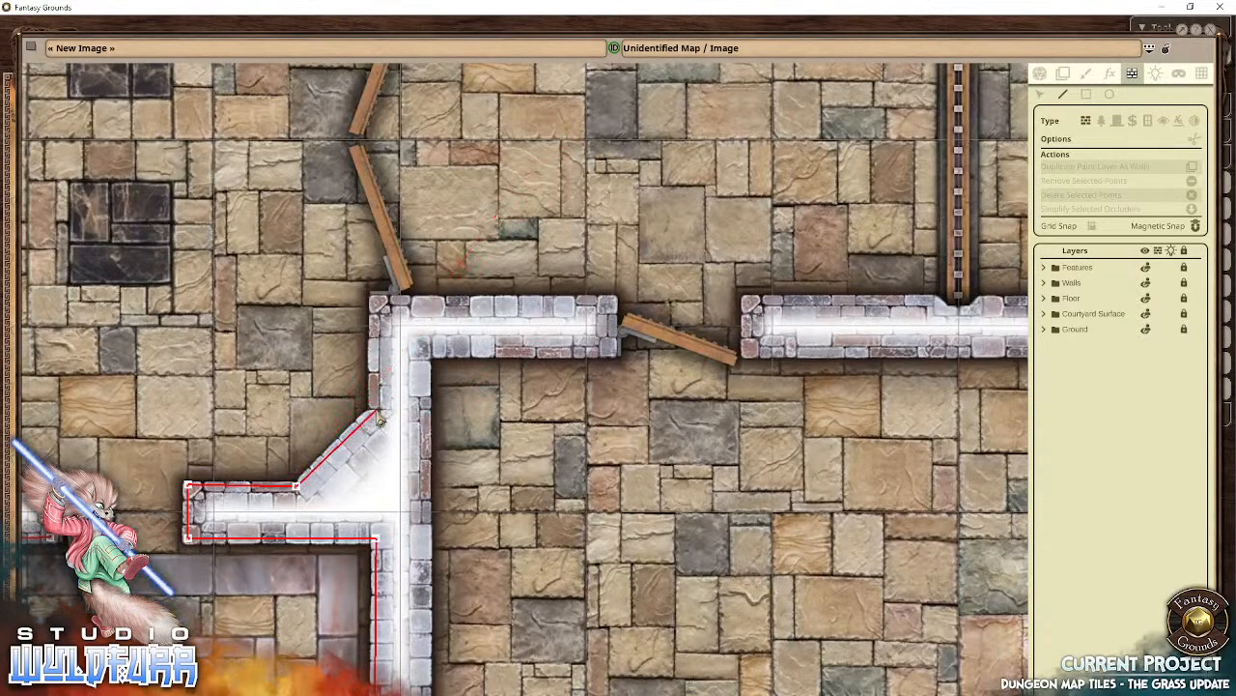
click(378, 412)
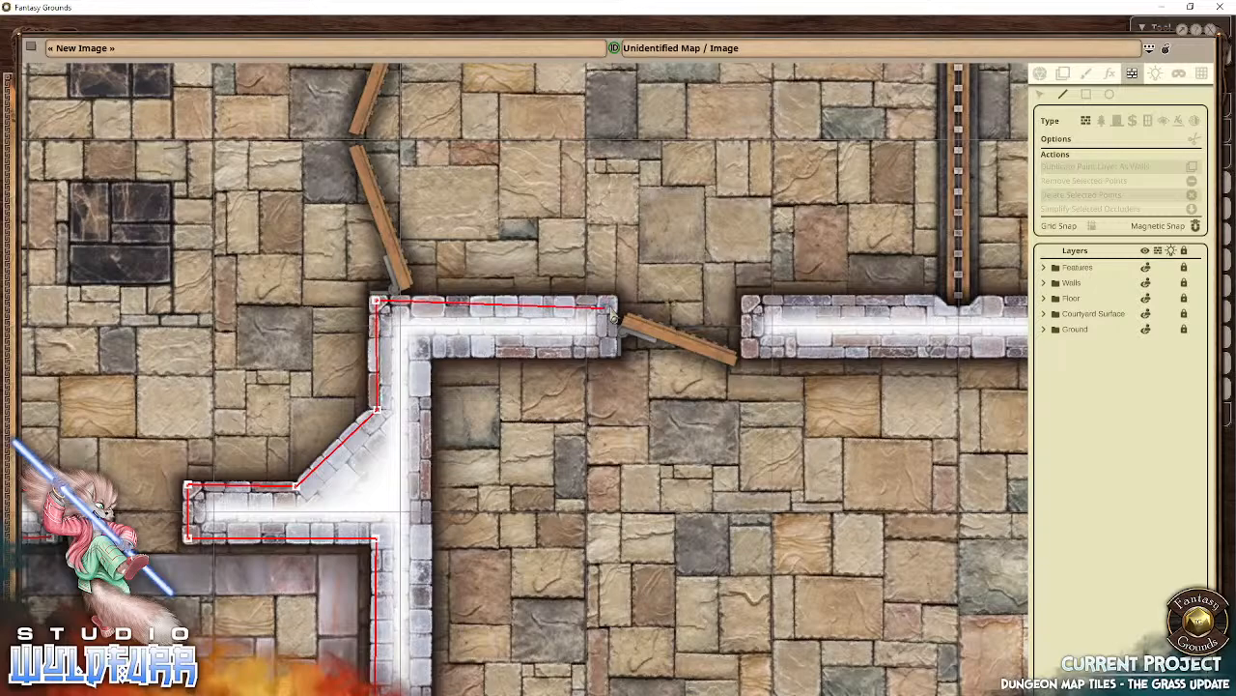
Step: Run the occluder up to the wall's north corner, east to the doorway, around that end and back to the inner corner
click(615, 303)
click(615, 350)
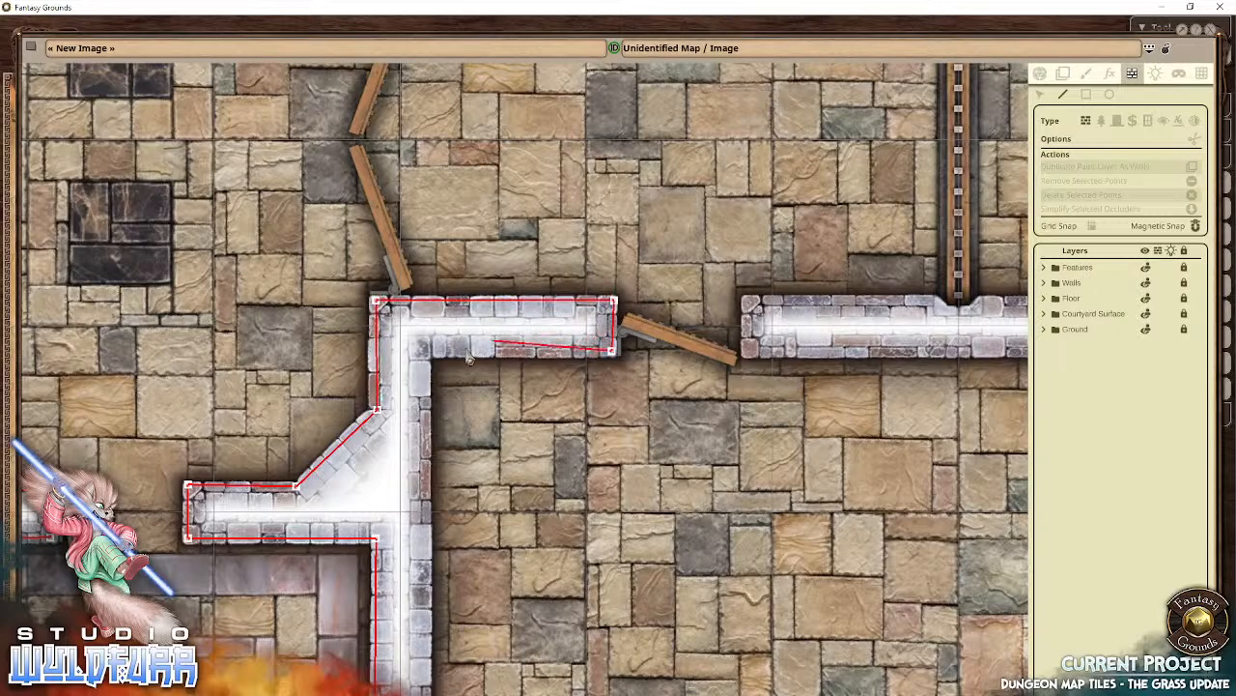
click(428, 351)
Step: Extend the occluder down the dividing wall's east face, along the south wall's inner face and across its end at the window
key(Down)
key(Down)
key(Down)
key(Down)
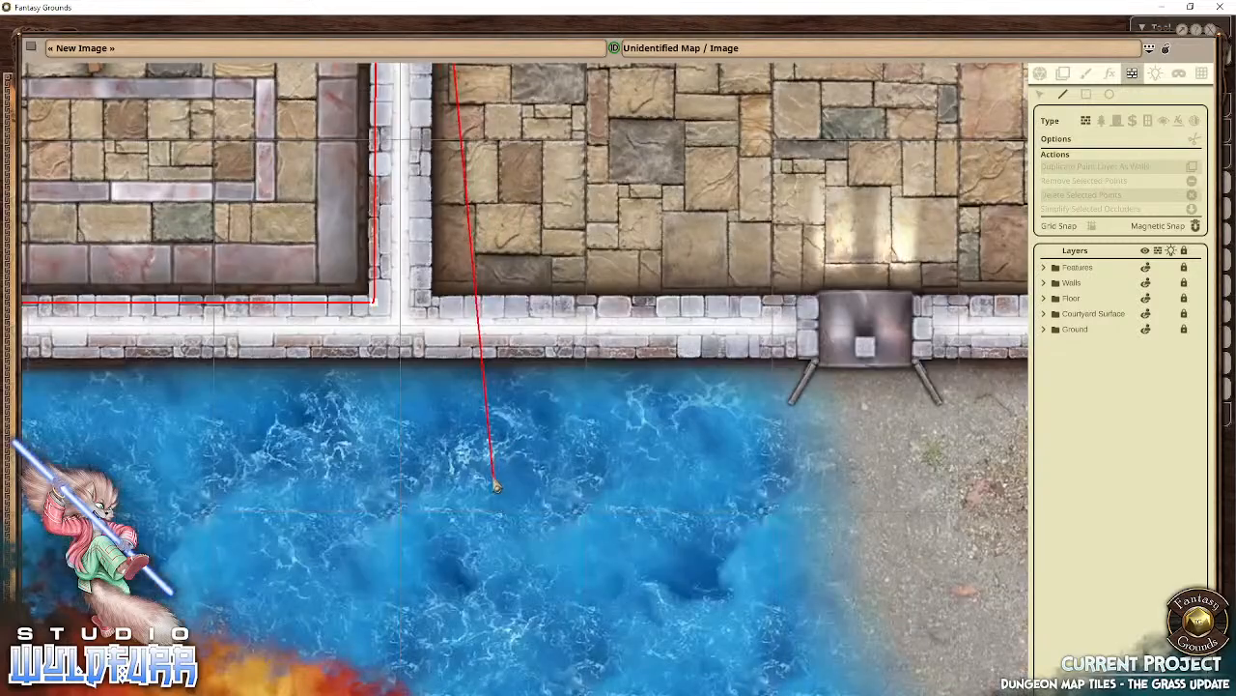
click(428, 304)
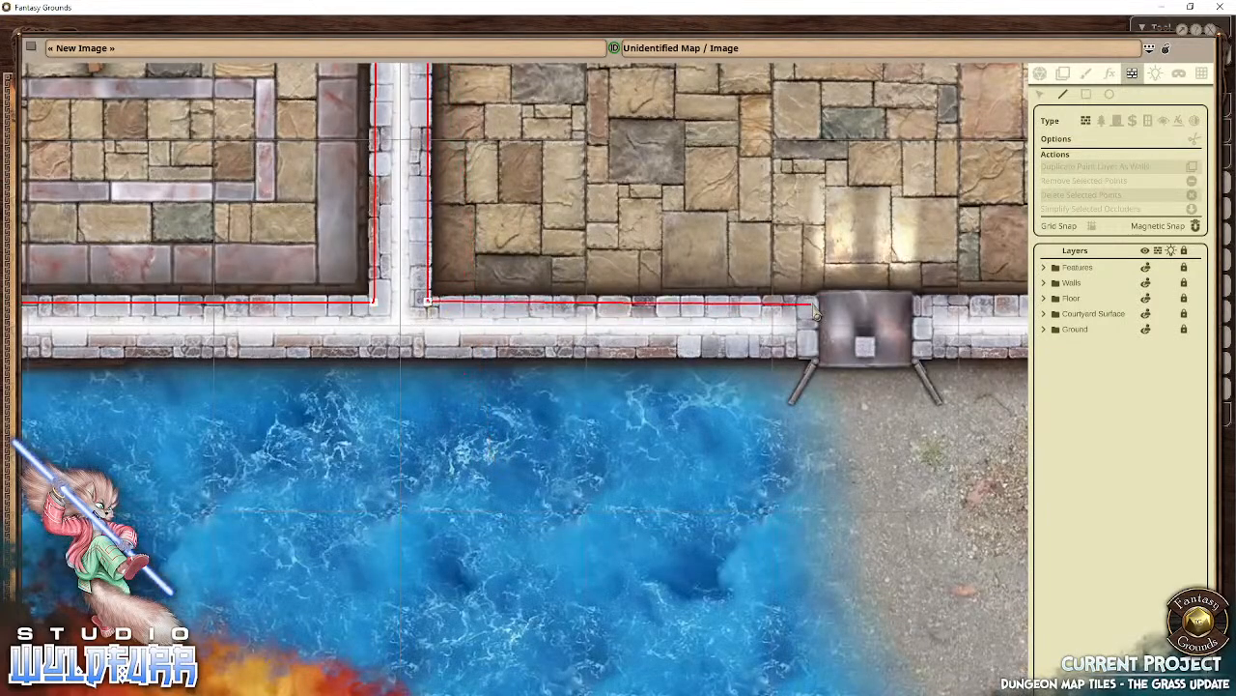
click(815, 302)
click(816, 351)
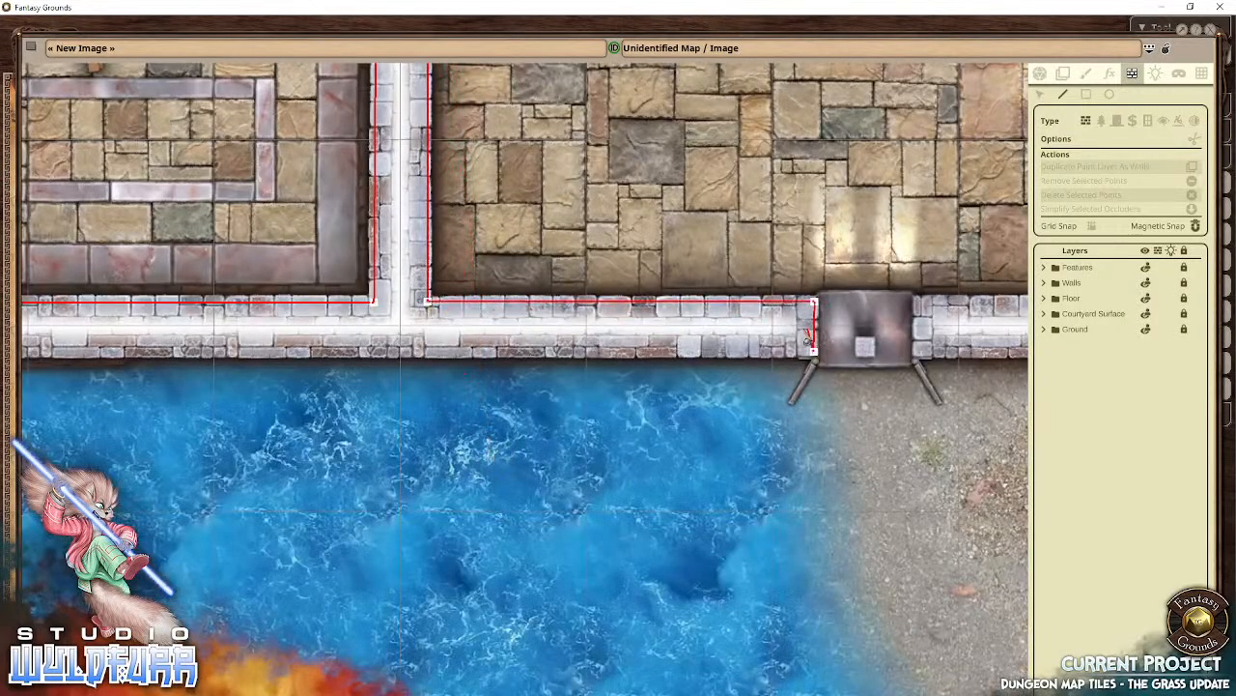
Step: Trace the outer south face to the building's southwest corner and up the outer west face, closing the occluder at the large window
key(Left)
key(Left)
key(Left)
key(Left)
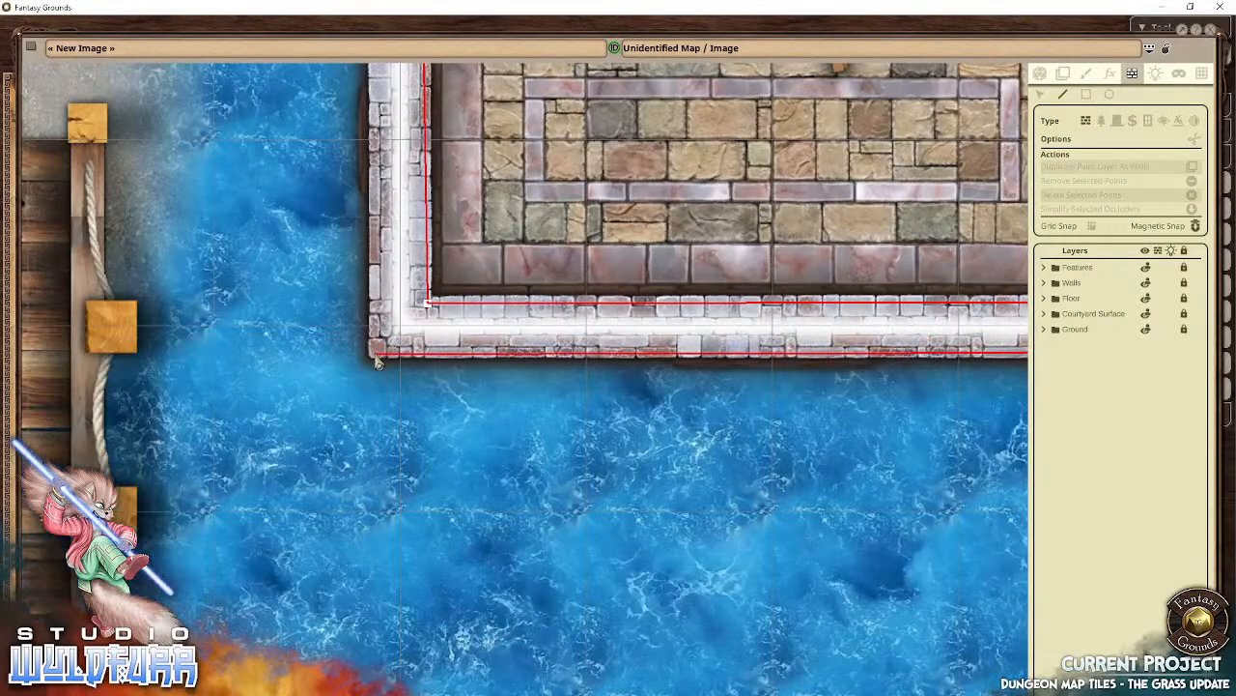
click(375, 354)
key(Up)
key(Up)
key(Up)
key(Up)
key(Up)
key(Up)
key(Up)
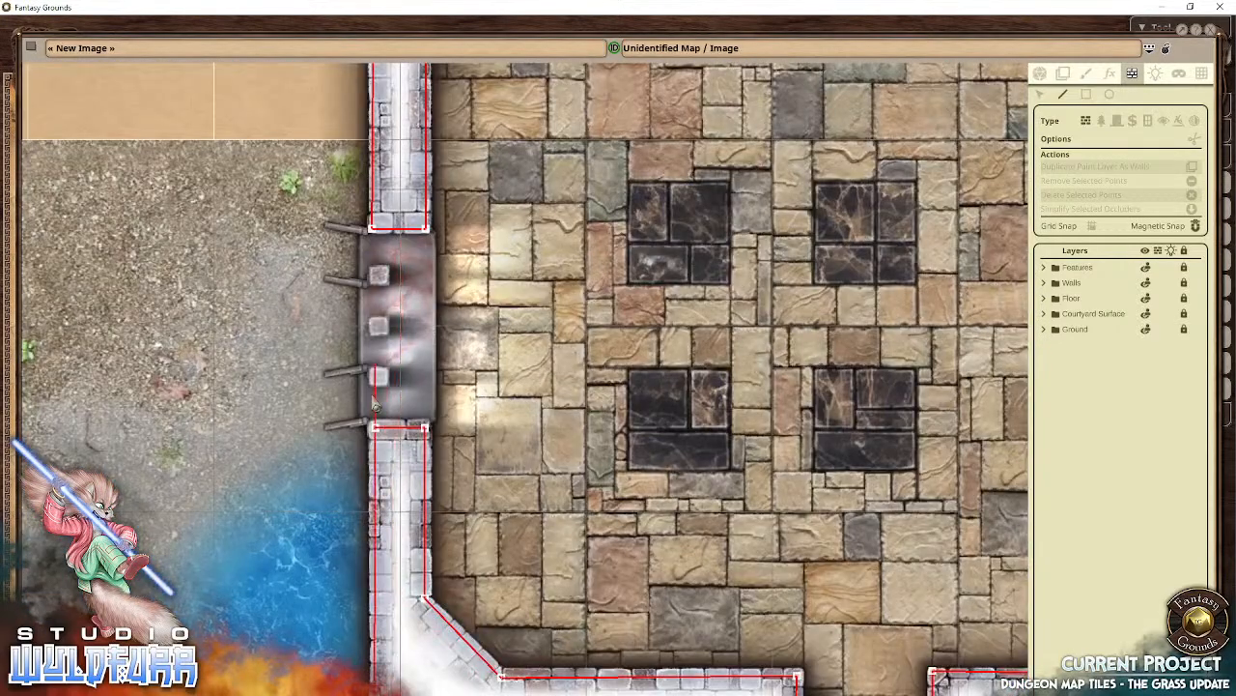
click(377, 429)
Step: Pull apart the overlapping points at the occluder's closing corner below the large window and delete the surplus ones
scroll(406, 454, up, 4)
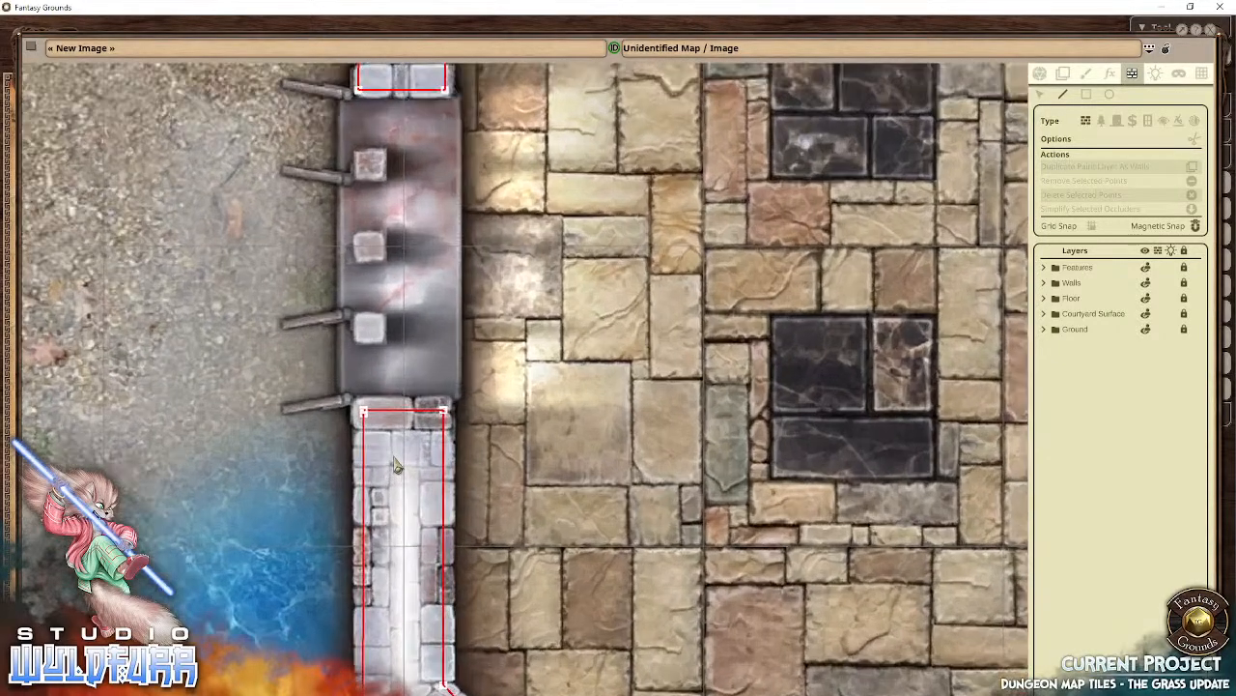
scroll(396, 466, up, 3)
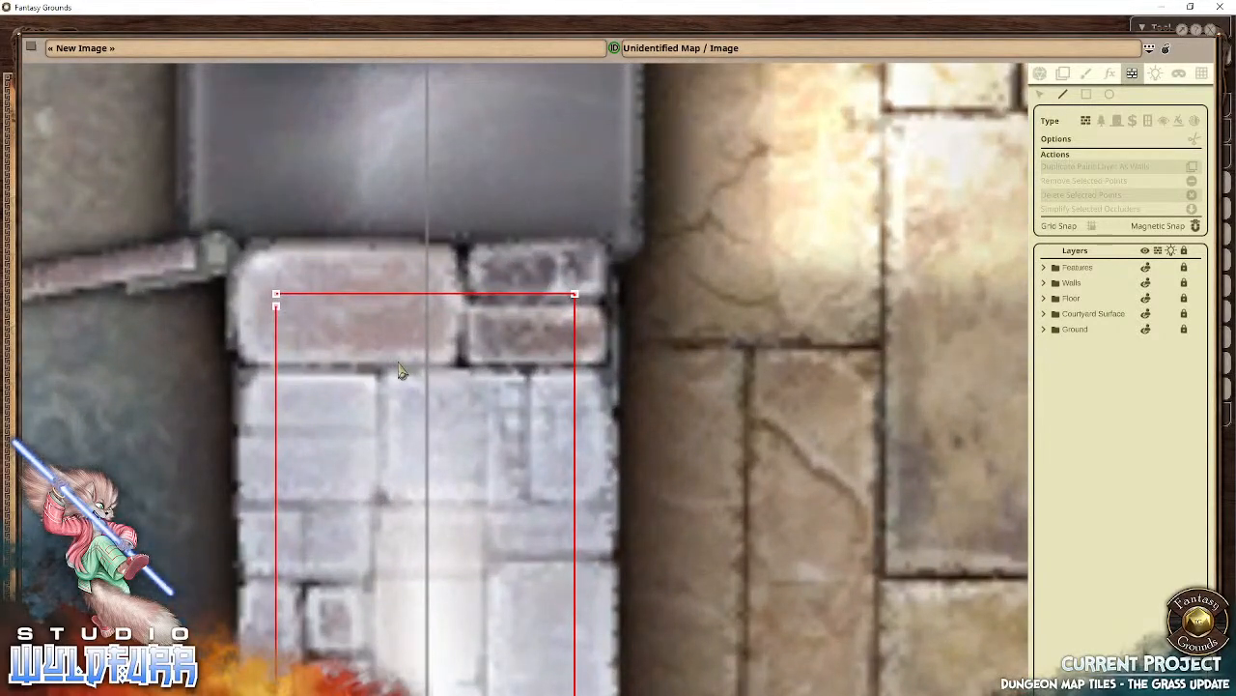
click(277, 311)
key(Delete)
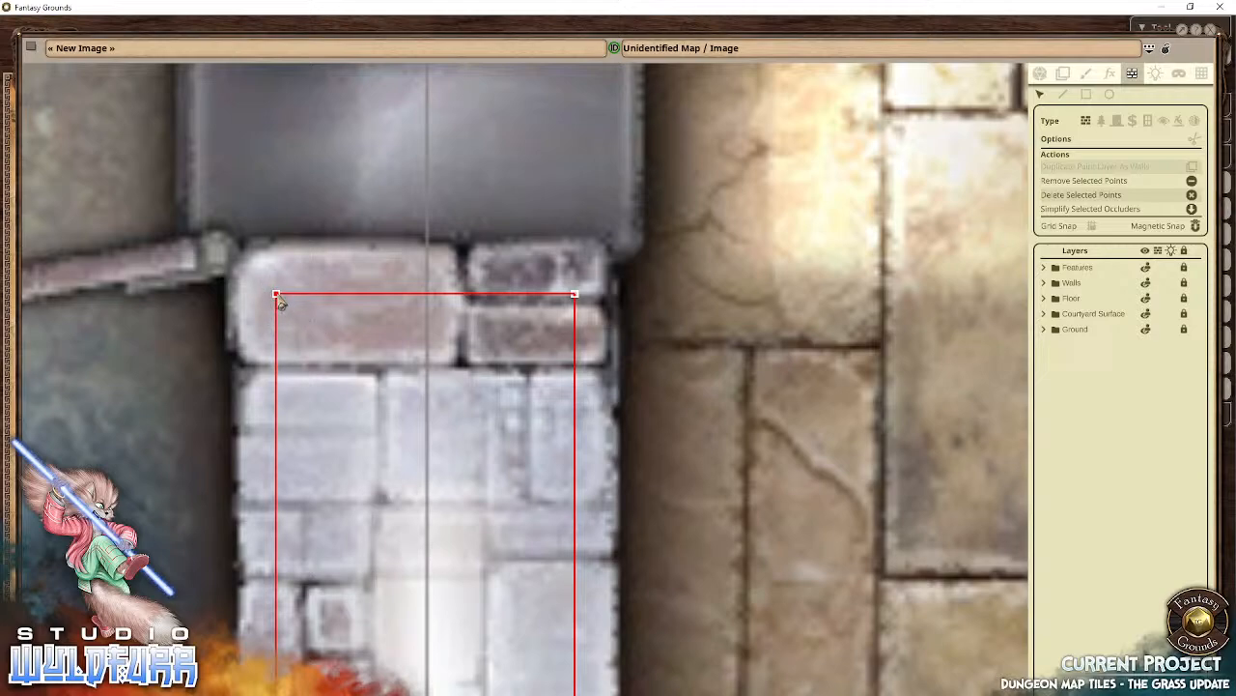
drag(277, 294, 166, 313)
click(277, 294)
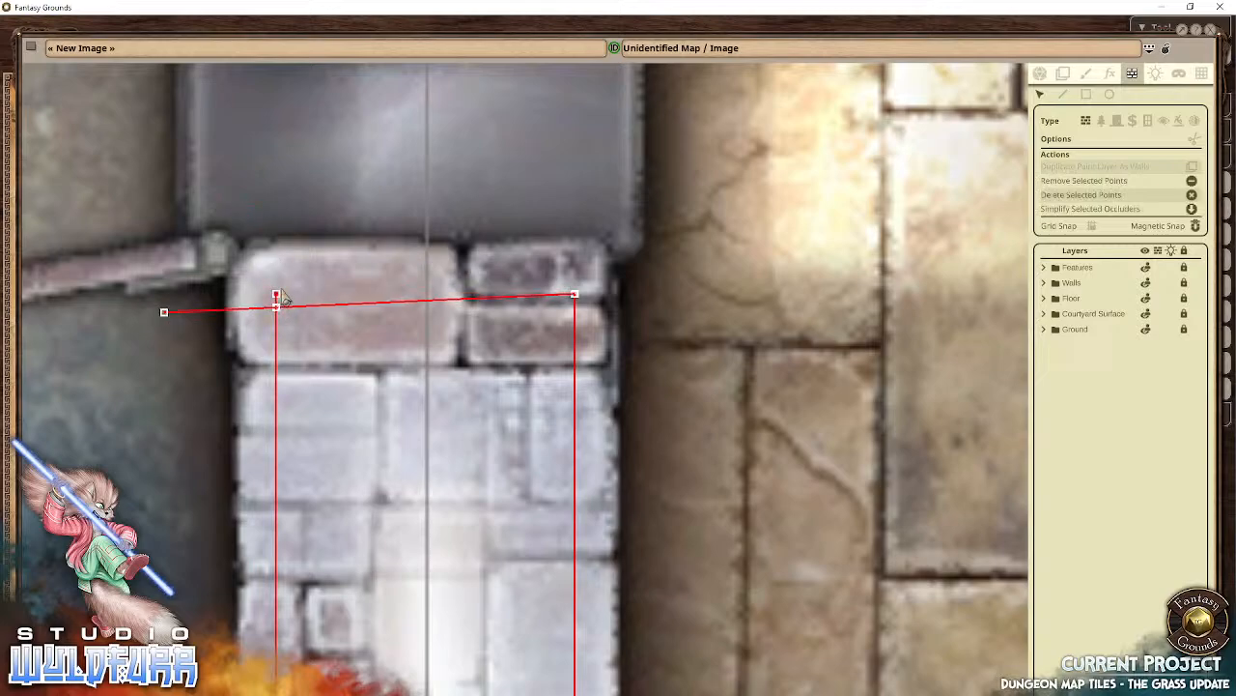
key(Delete)
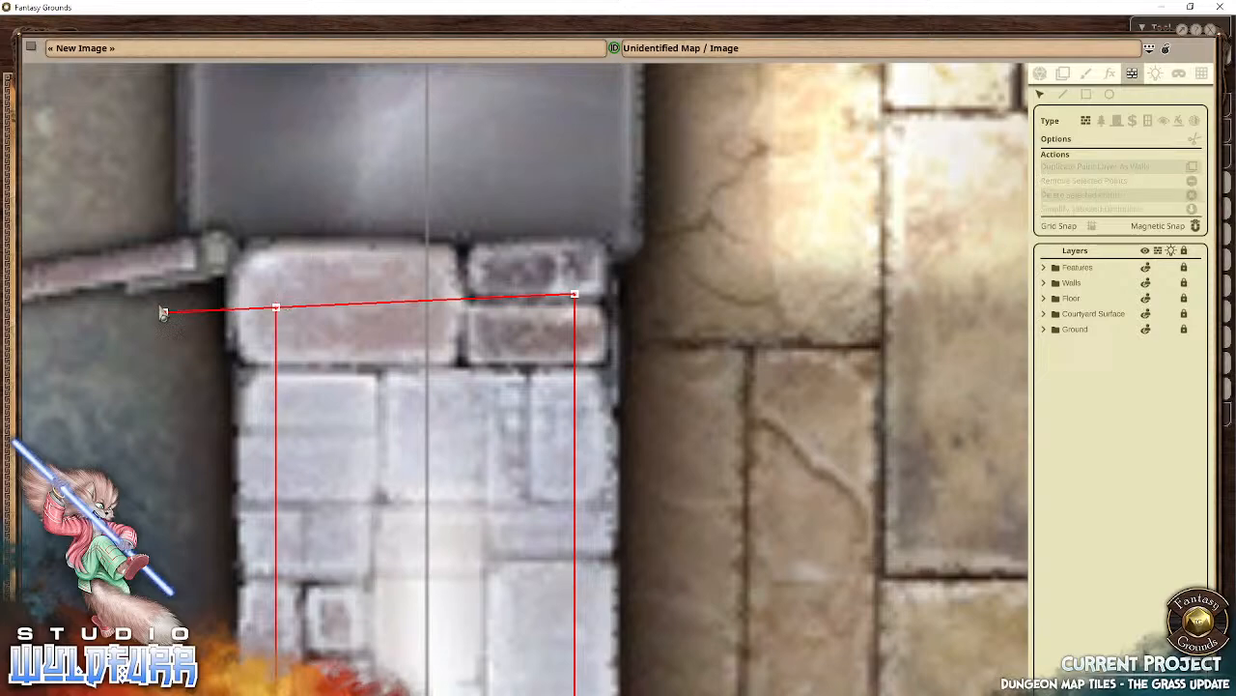
click(165, 313)
key(Delete)
Step: Move the remaining closing-corner point outward to the northwest corner of the wall's end stone
click(275, 306)
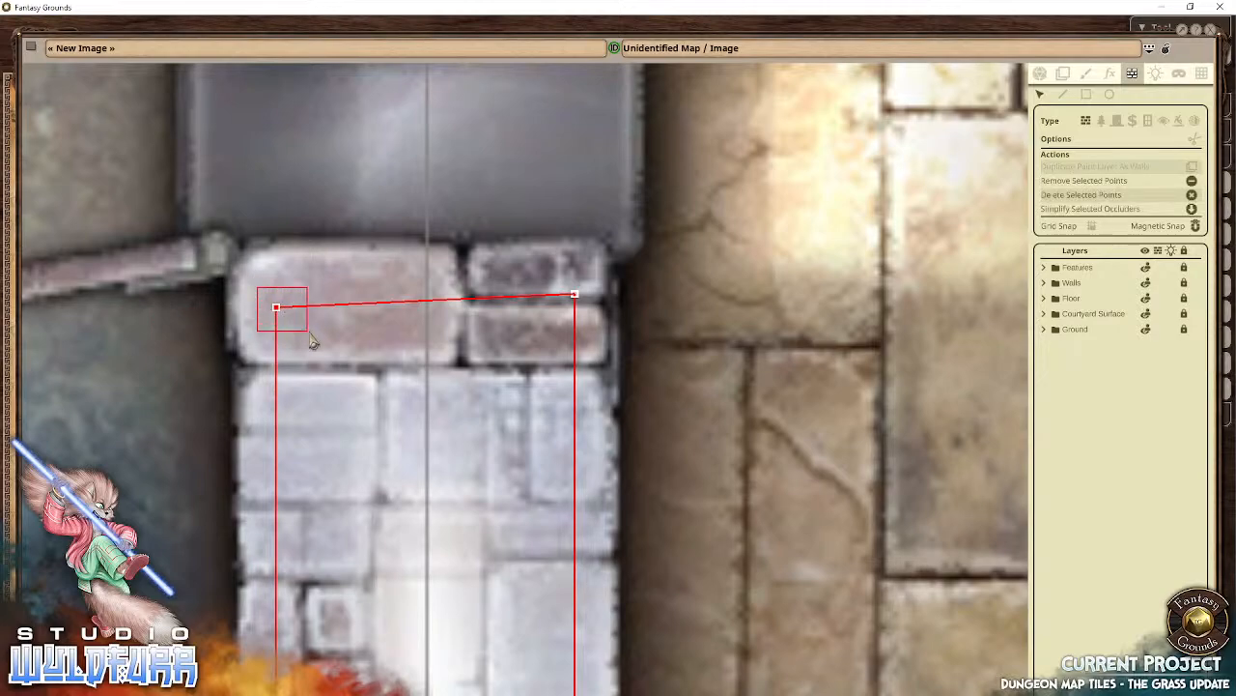
drag(276, 309, 258, 279)
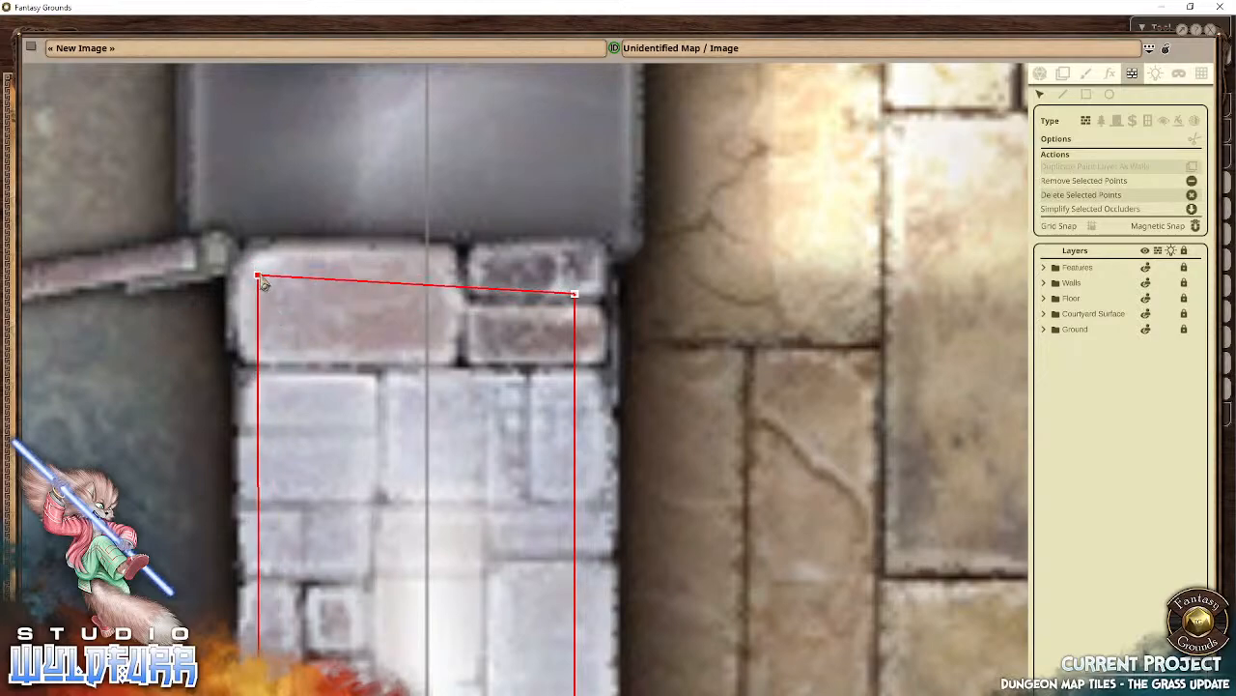
scroll(868, 306, down, 10)
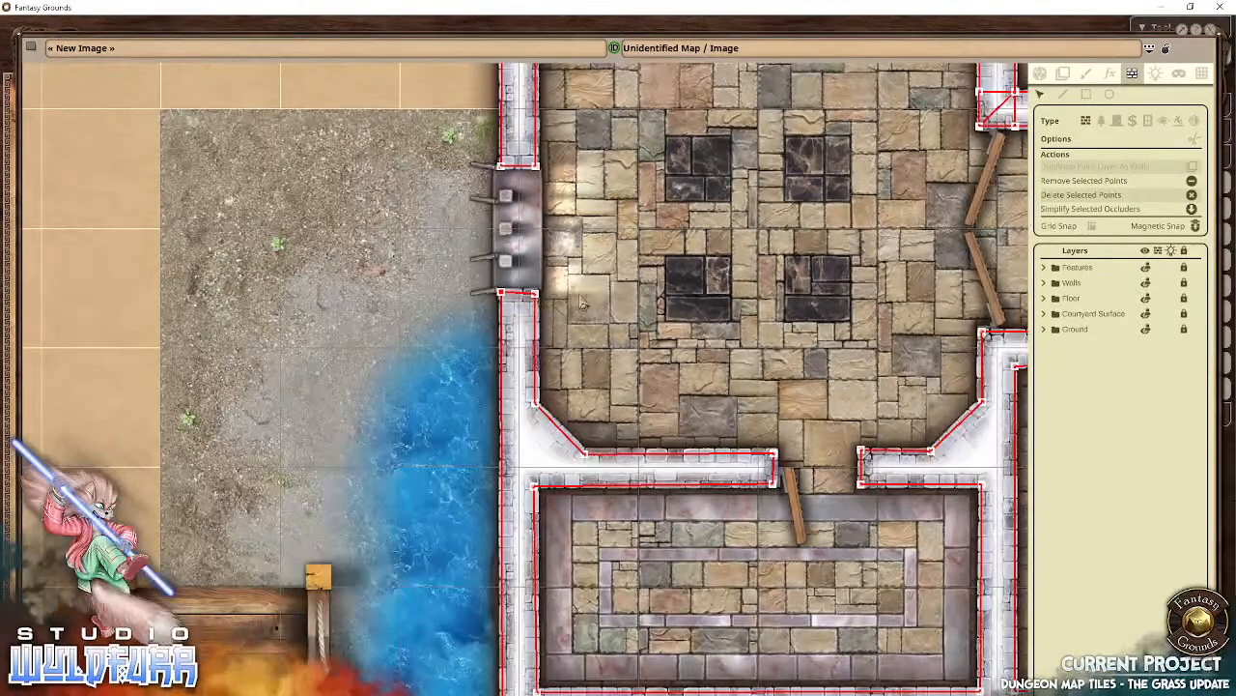
scroll(576, 321, up, 10)
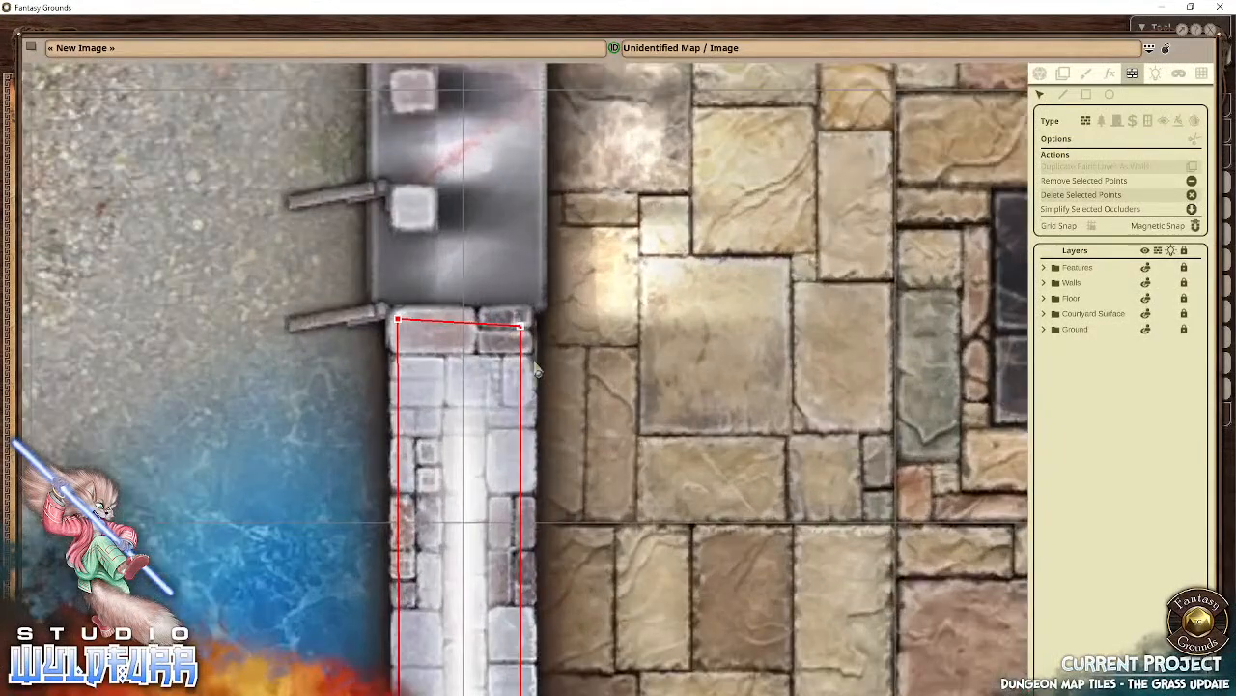
scroll(513, 329, up, 3)
scroll(513, 329, down, 6)
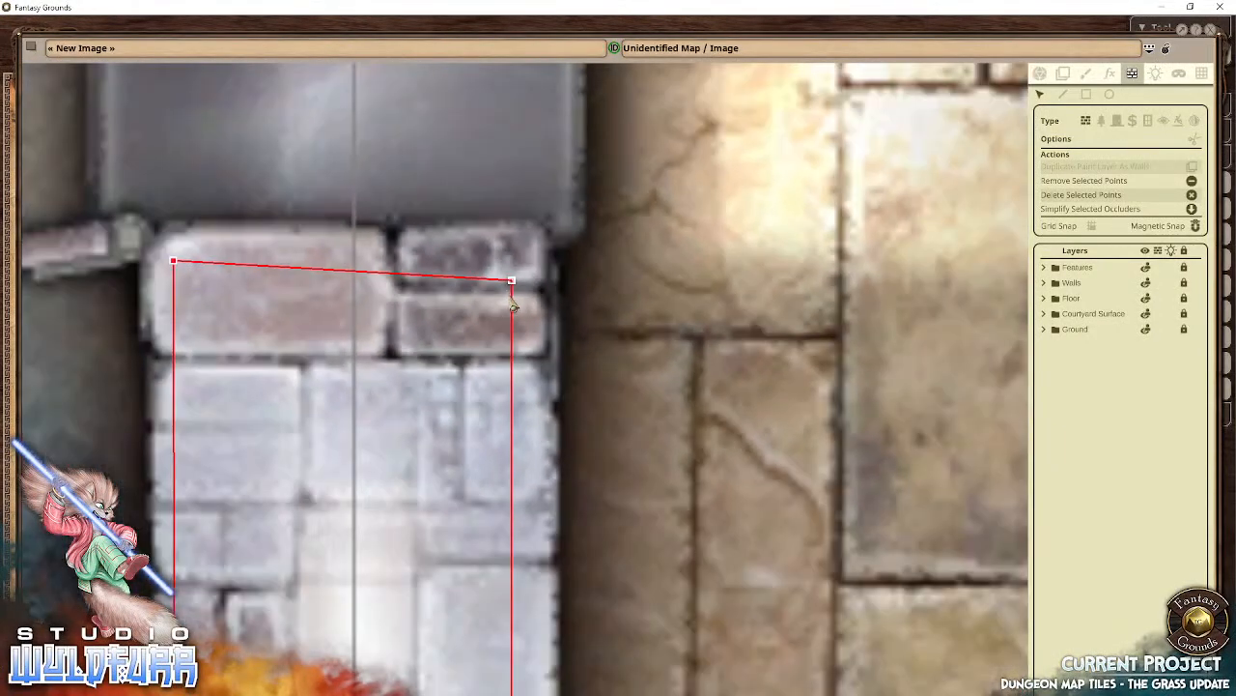
Step: Survey the traced walls across the building for stretches that still lack occluders, finishing at the southeast room
scroll(519, 442, down, 8)
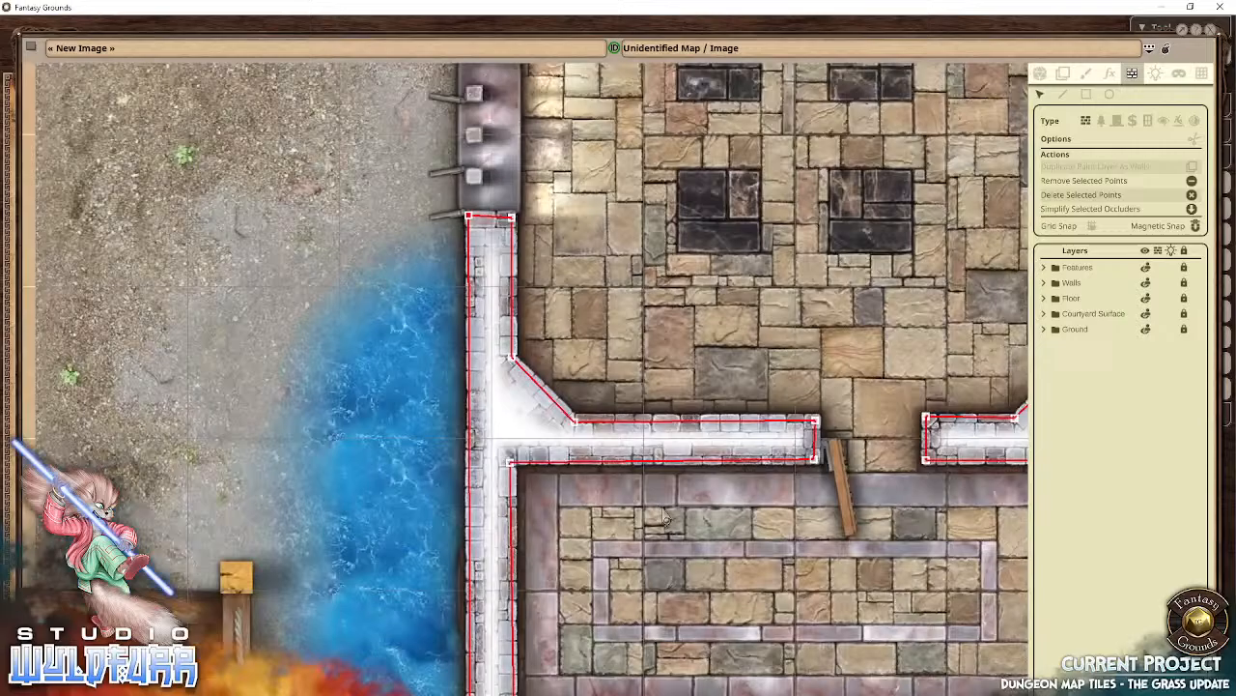
drag(665, 517, 191, 317)
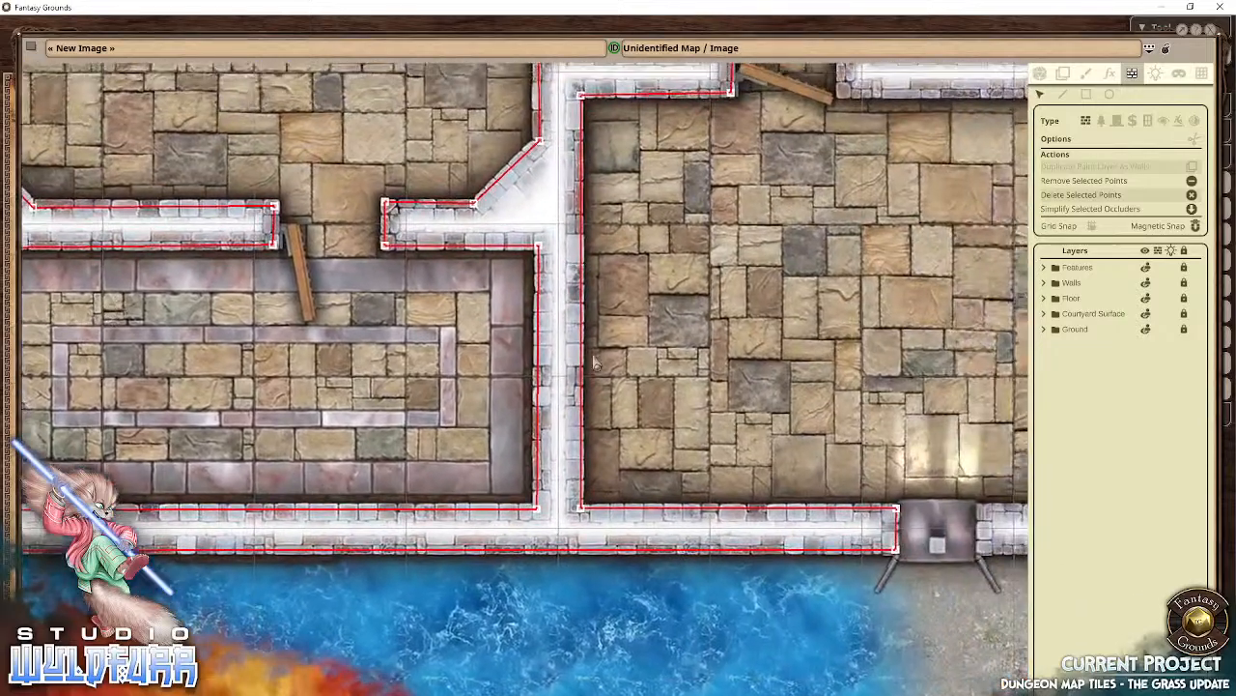
drag(595, 452, 416, 483)
drag(400, 307, 473, 455)
drag(351, 274, 743, 517)
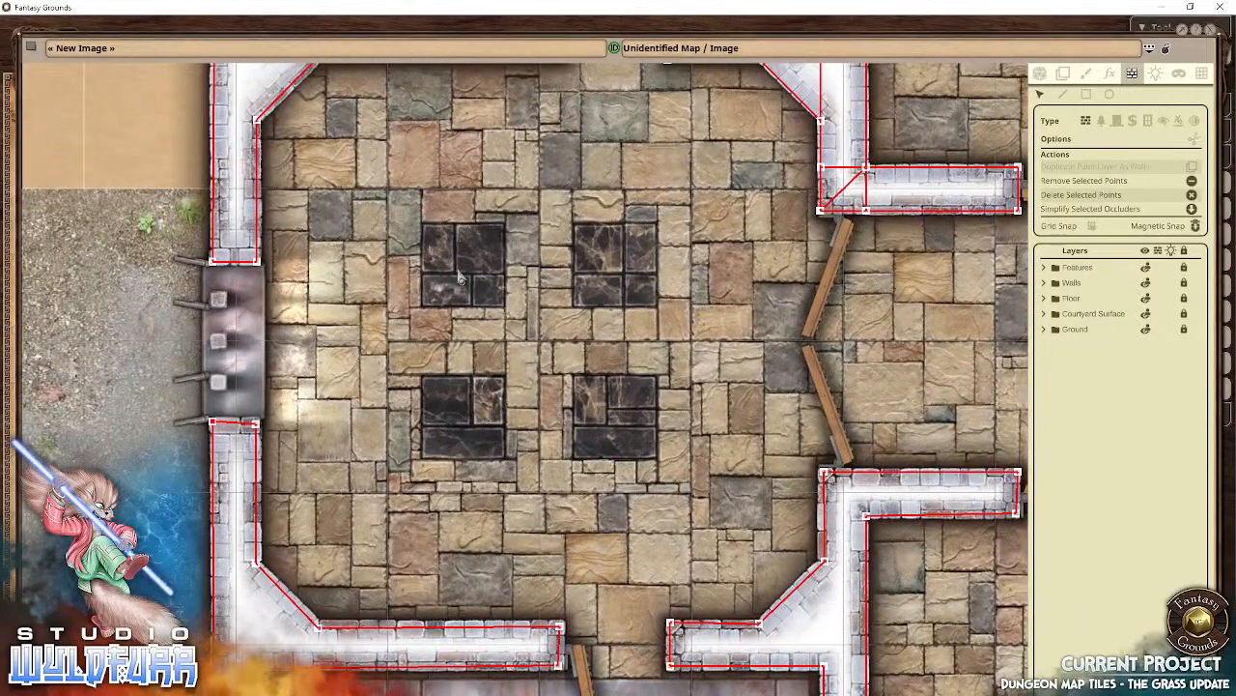
drag(462, 276, 530, 494)
drag(649, 346, 345, 413)
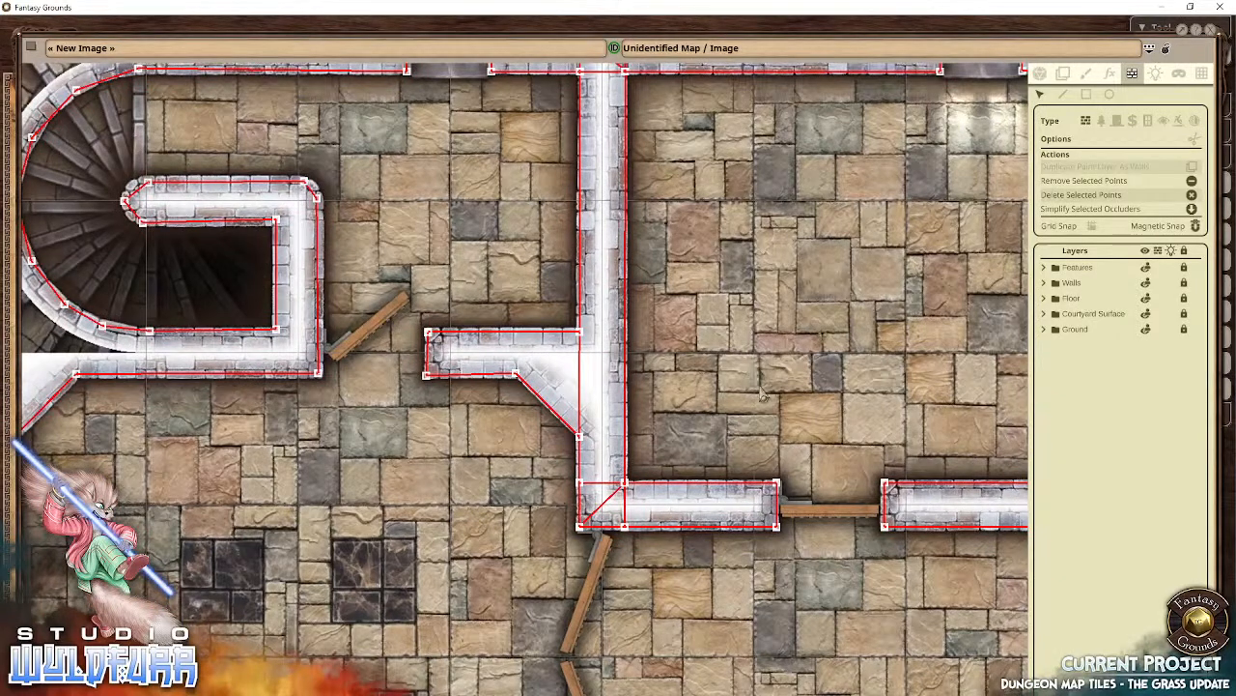
drag(872, 364, 553, 476)
drag(668, 482, 485, 288)
drag(526, 430, 487, 314)
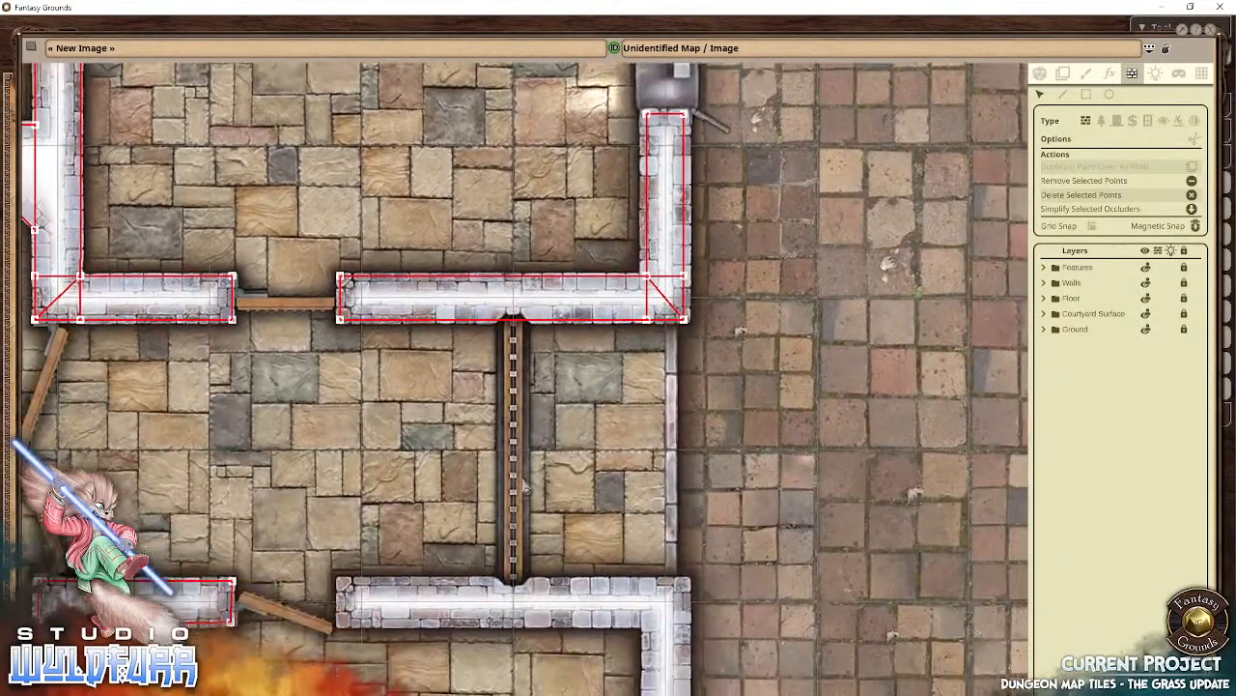
drag(525, 486, 517, 235)
drag(539, 460, 519, 180)
drag(460, 255, 516, 317)
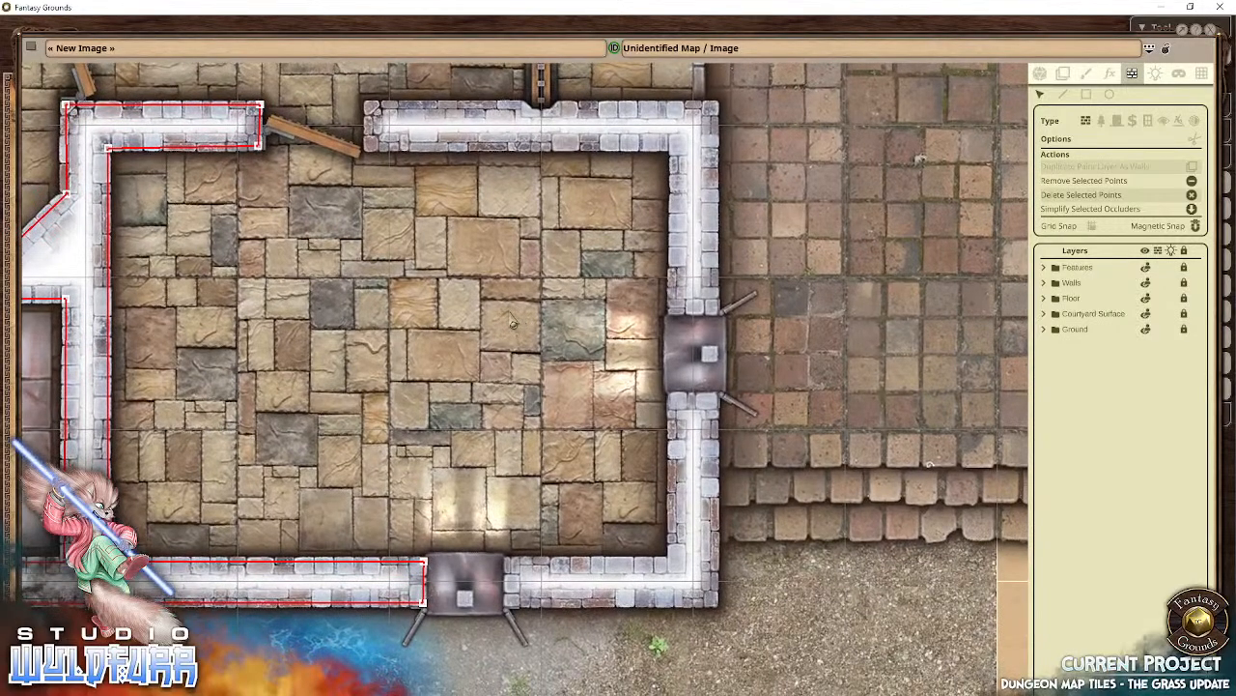
Step: Try covering the southeast room's north, south and full east walls with overlapping rectangular wall occluders that run past the outer corners
click(1090, 96)
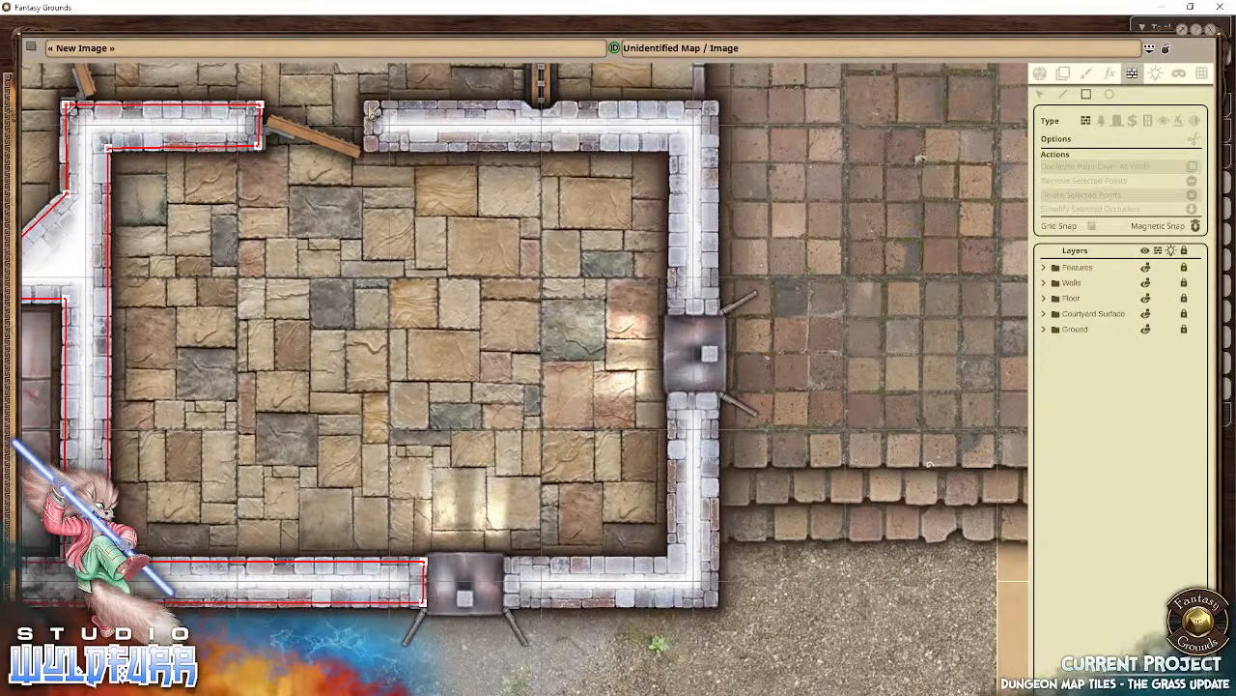
drag(375, 126, 780, 147)
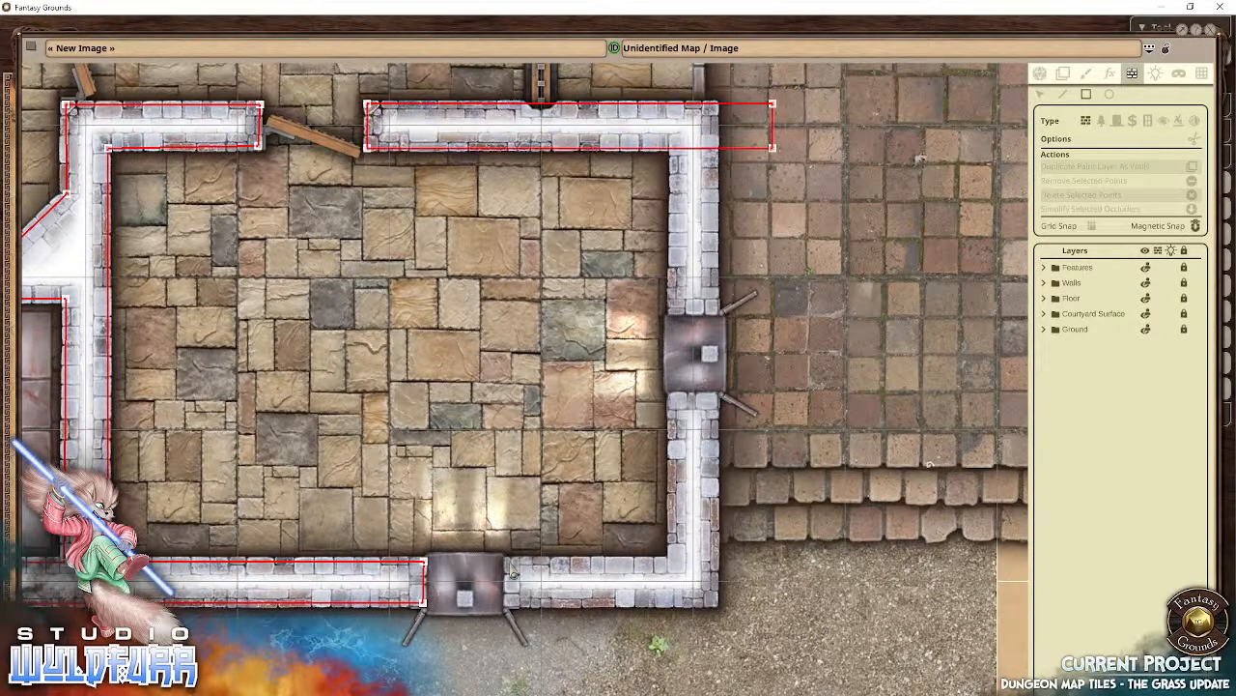
drag(506, 559, 807, 605)
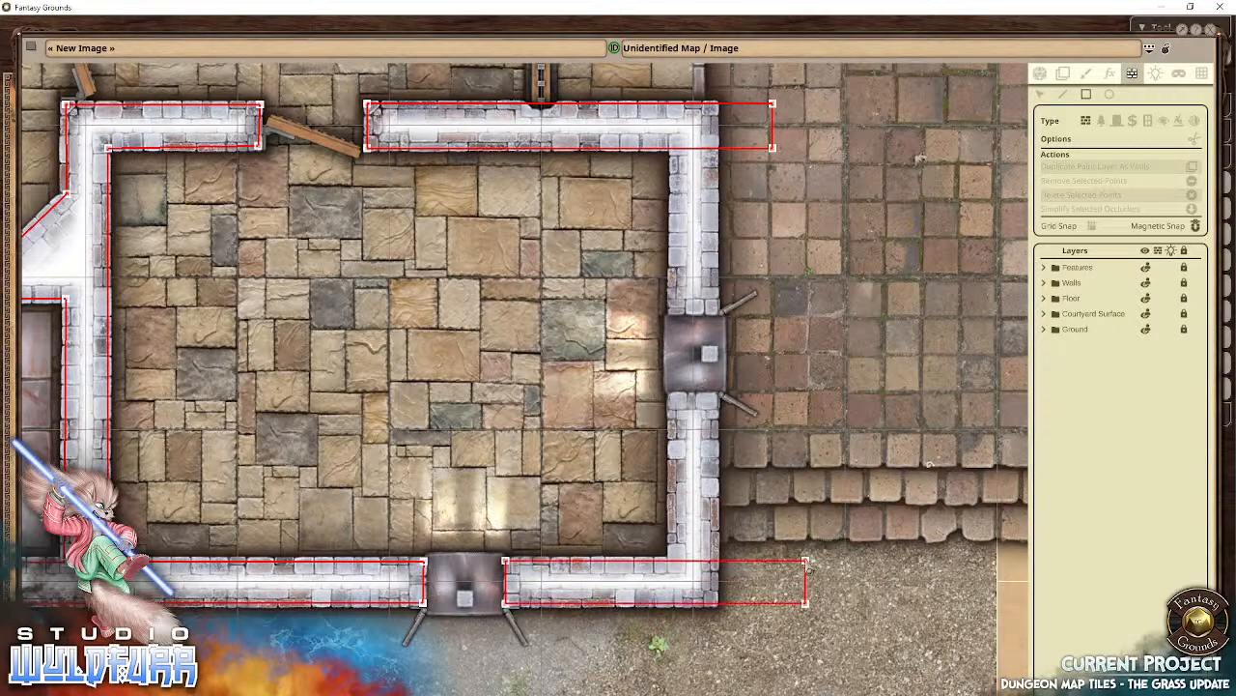
drag(715, 73, 672, 656)
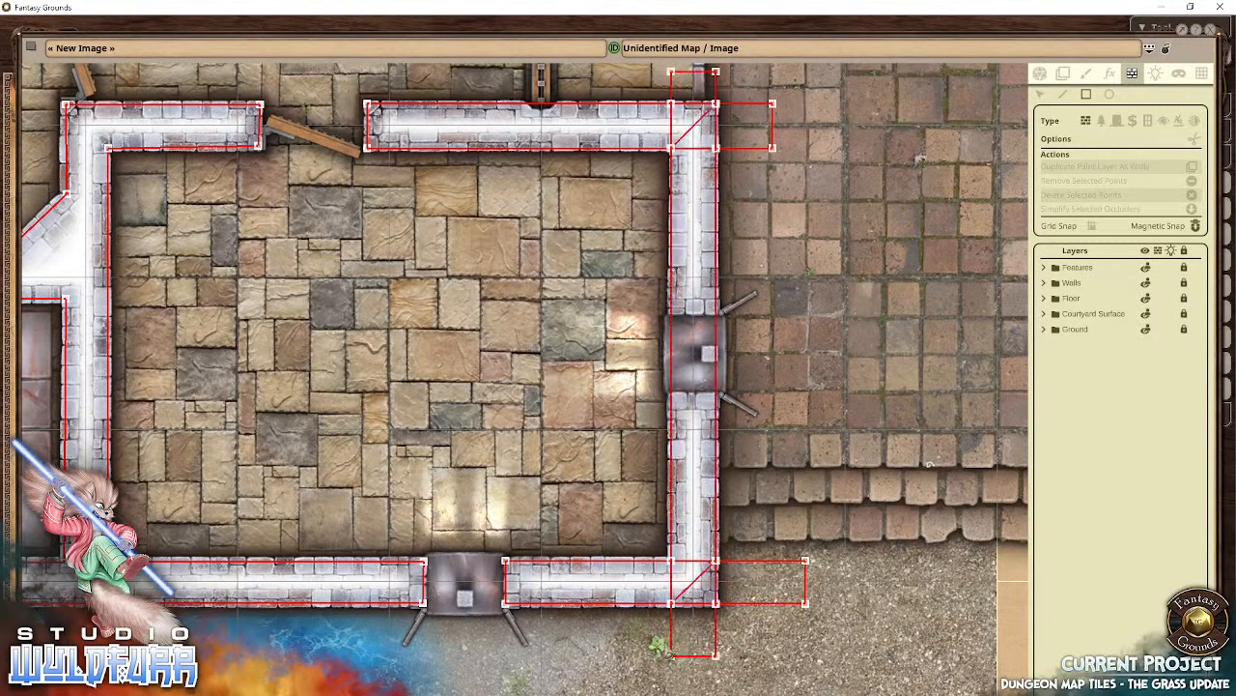
Step: Delete the surplus occluder points sticking out beyond the southeast room's two outer east corners
click(1039, 93)
drag(652, 634, 767, 684)
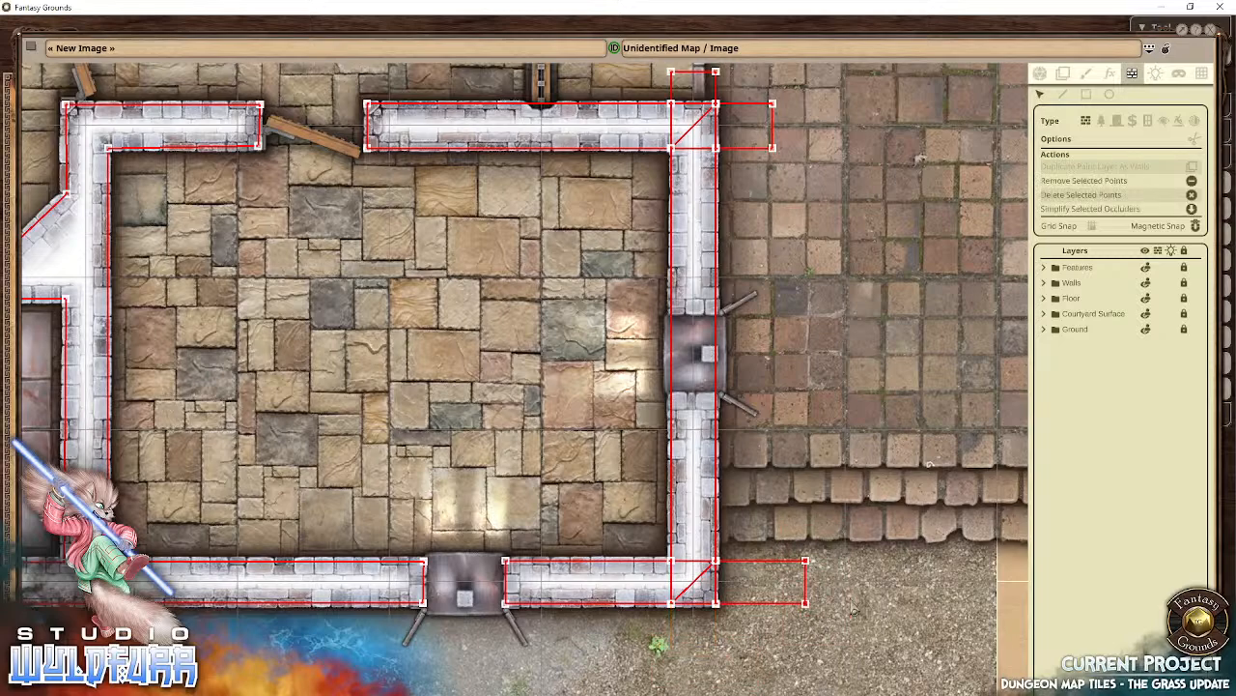
key(Delete)
scroll(854, 610, up, 3)
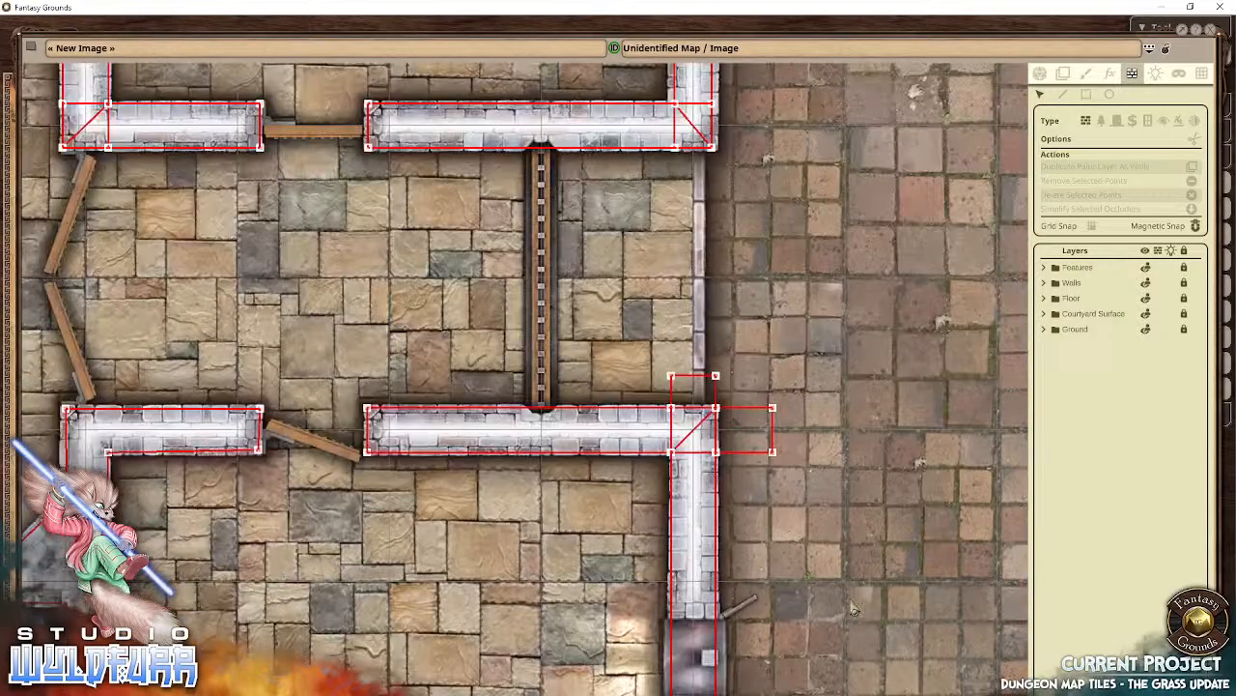
drag(650, 332, 741, 385)
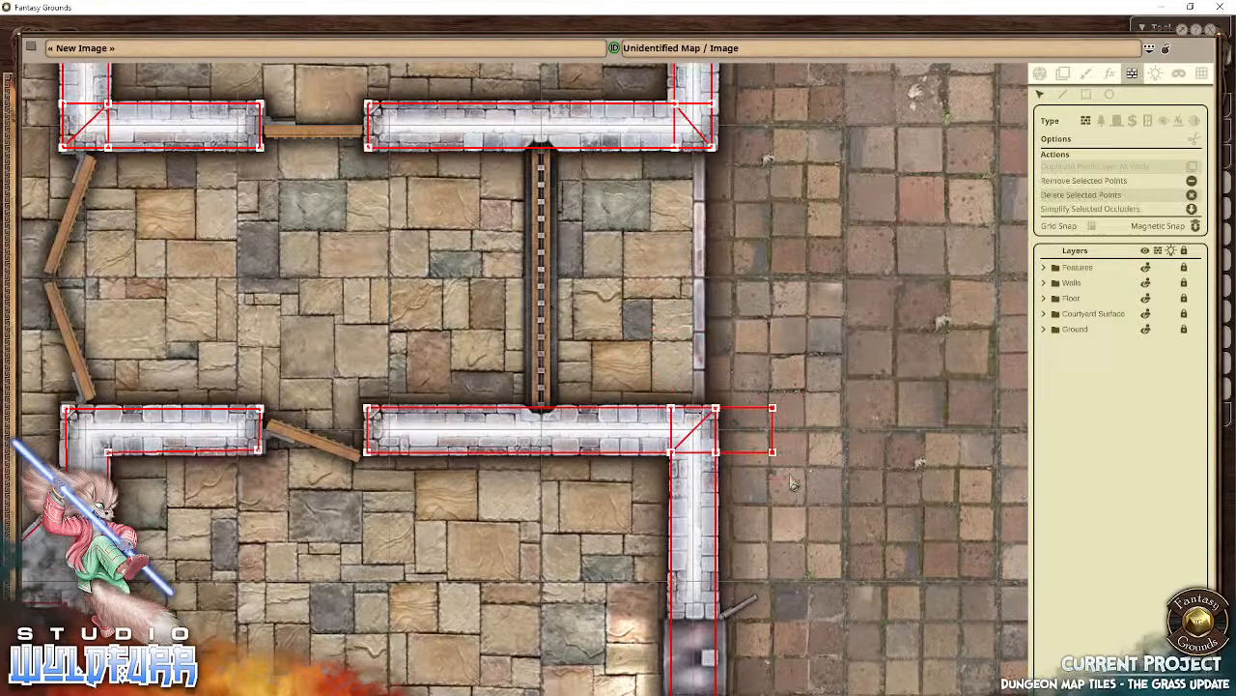
key(Delete)
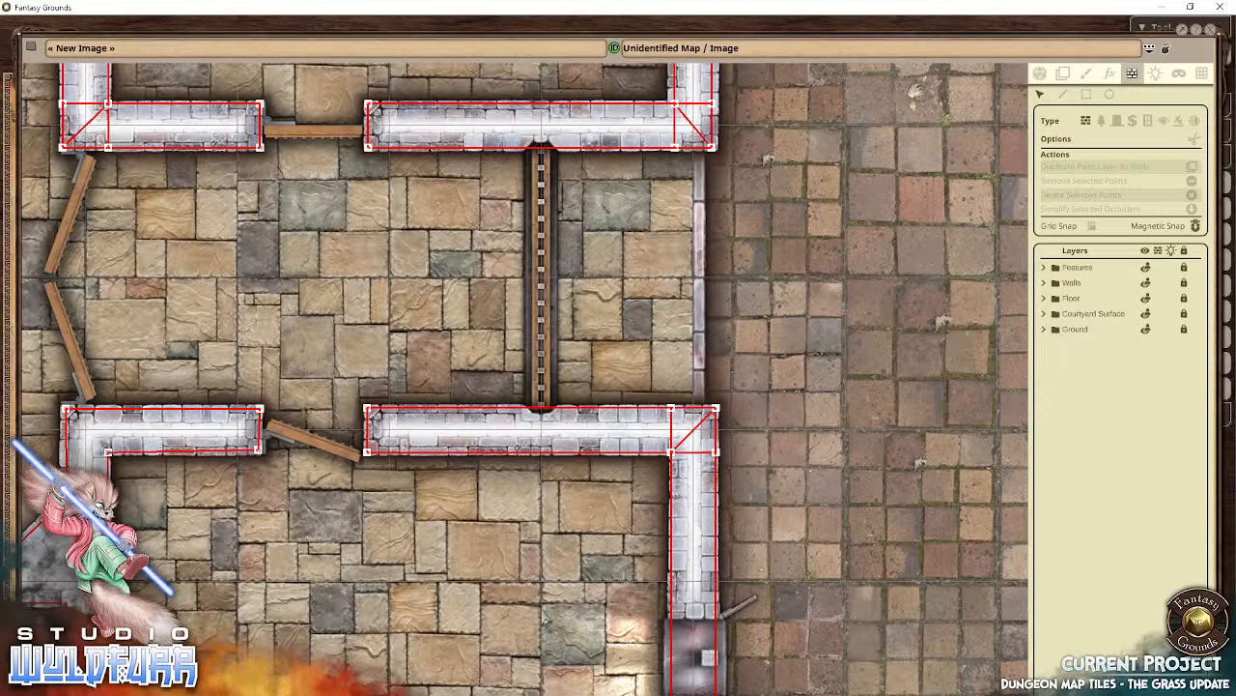
Step: Try to split the east wall's occluder with a rectangle across its window, deleting the points that overhang on both sides
drag(544, 619, 565, 436)
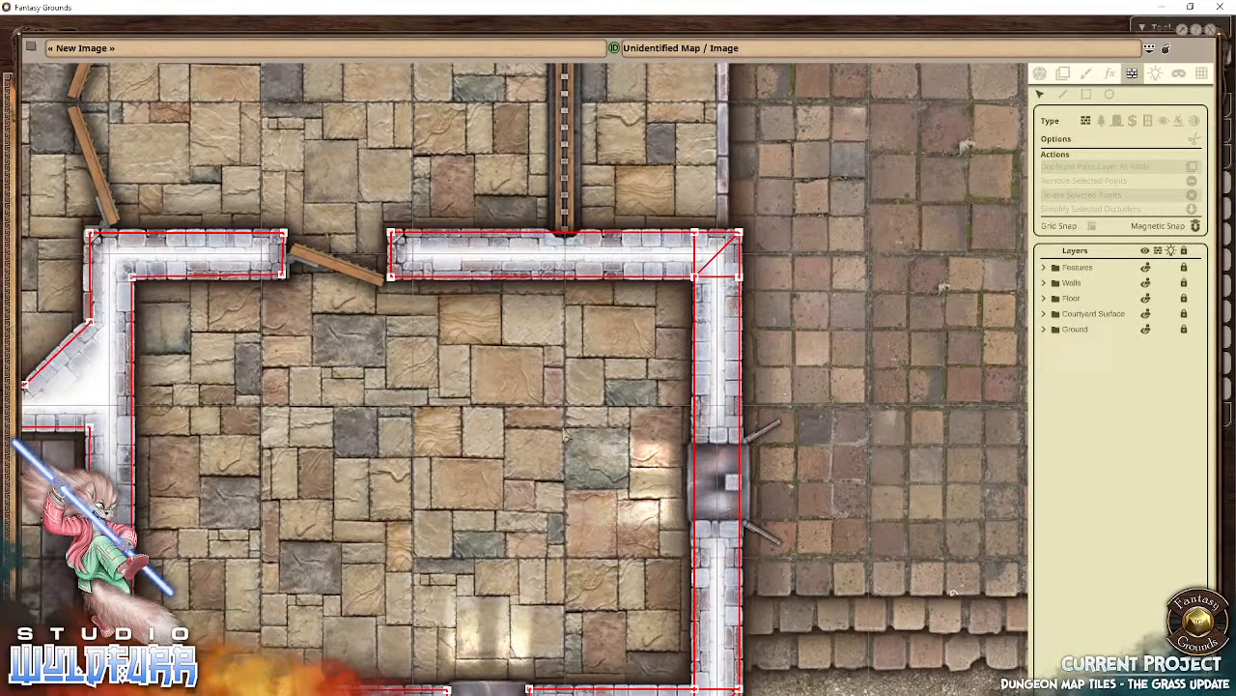
click(1086, 94)
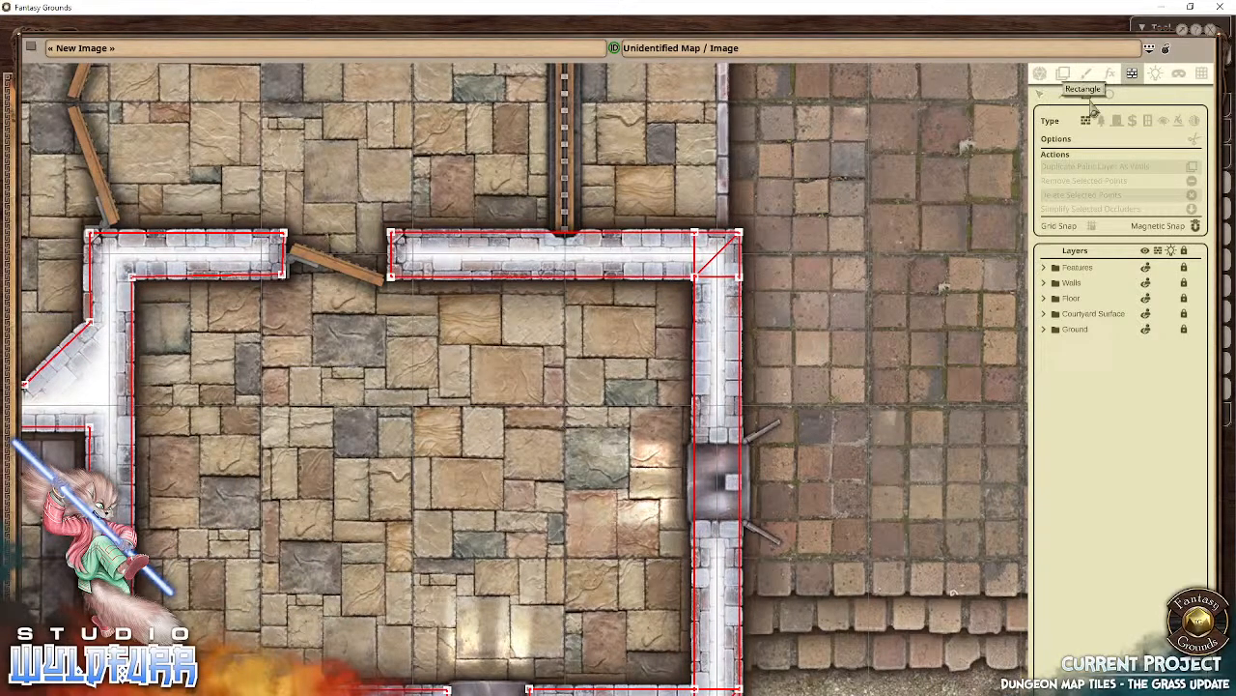
drag(620, 436, 795, 527)
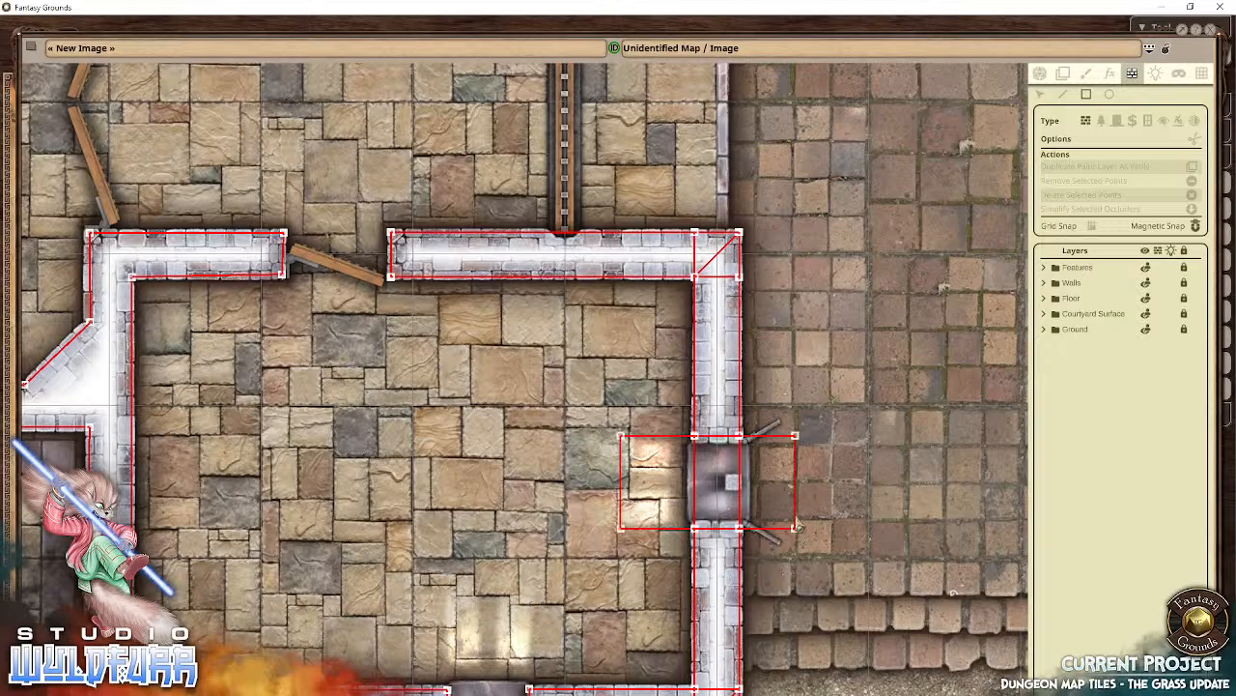
click(1040, 94)
drag(777, 406, 833, 488)
key(Delete)
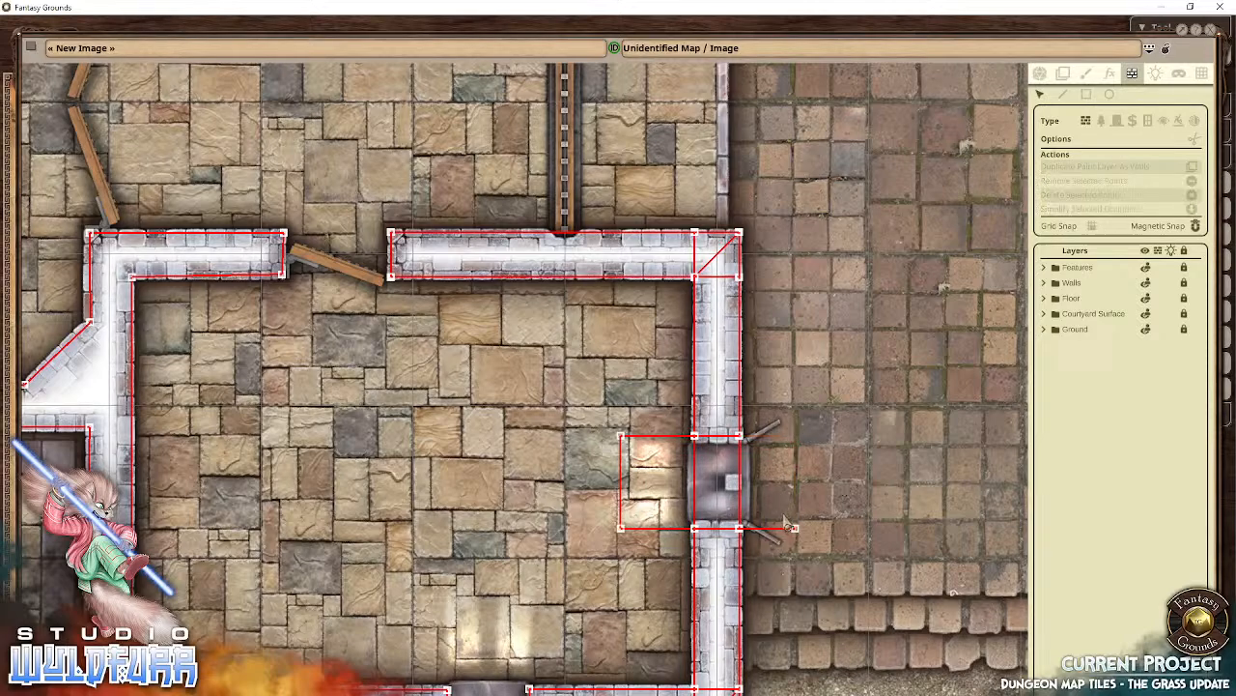
key(Delete)
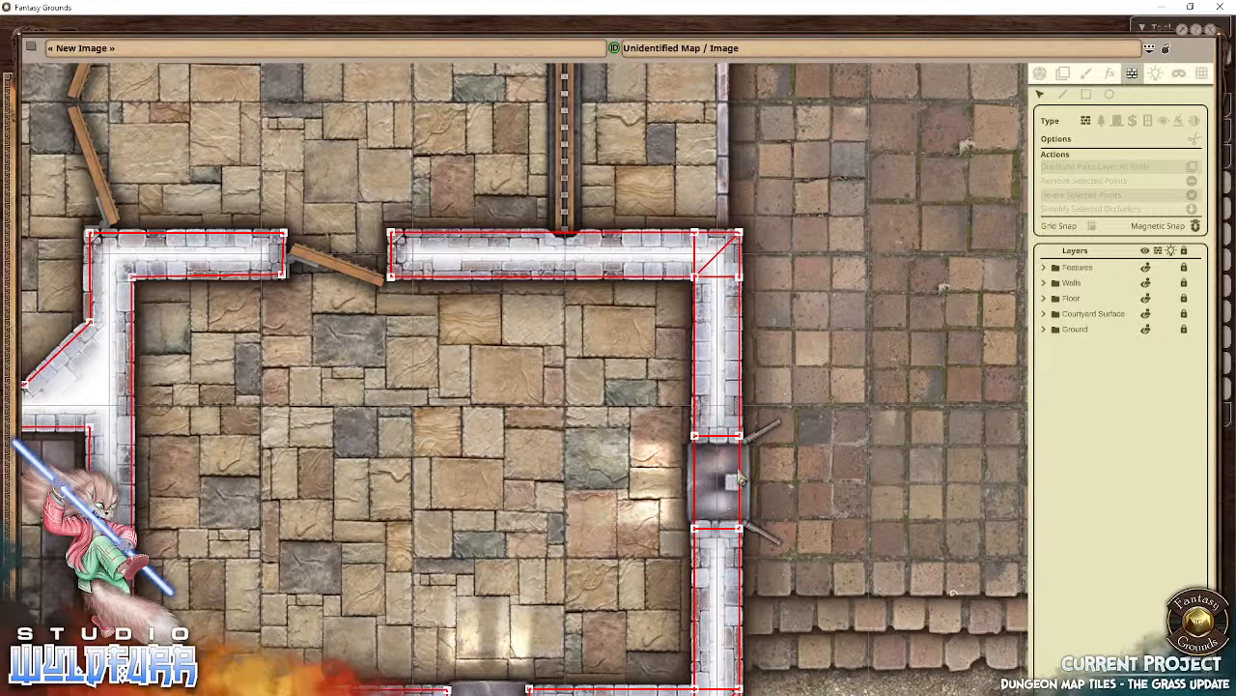
Step: Delete the new occluders along the southeast room's east wall, north wall and the south wall east of its window
drag(657, 423, 784, 537)
key(Delete)
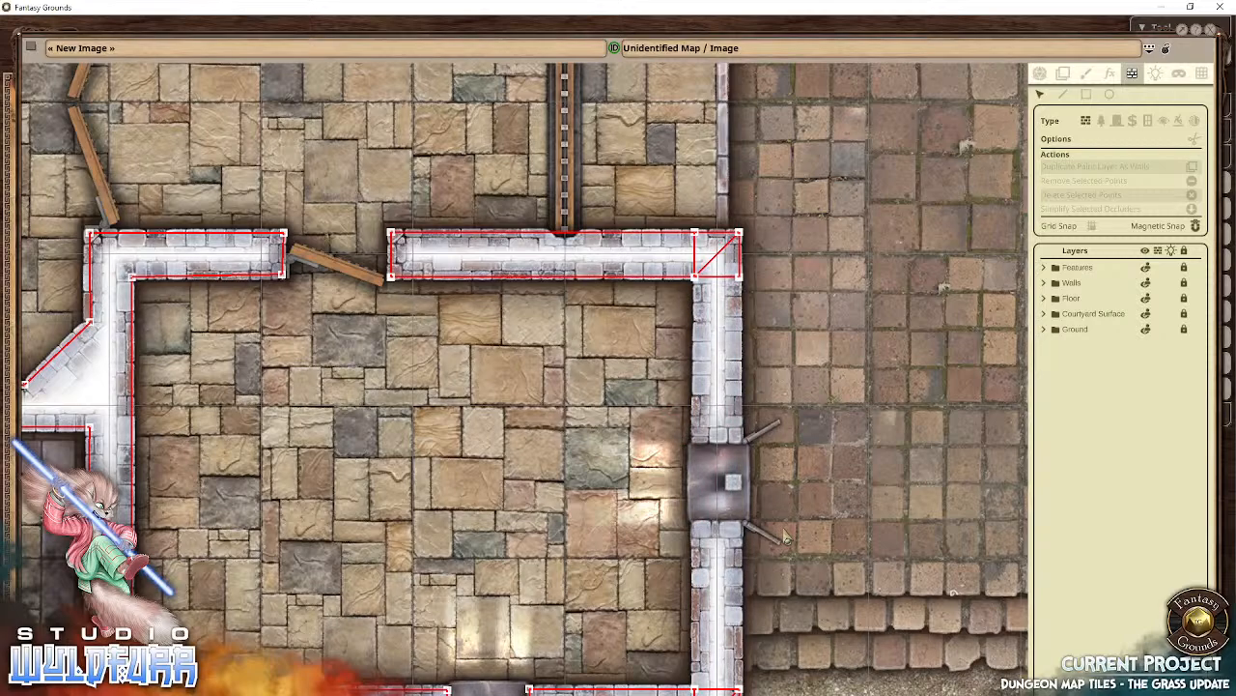
drag(361, 200, 817, 390)
key(Delete)
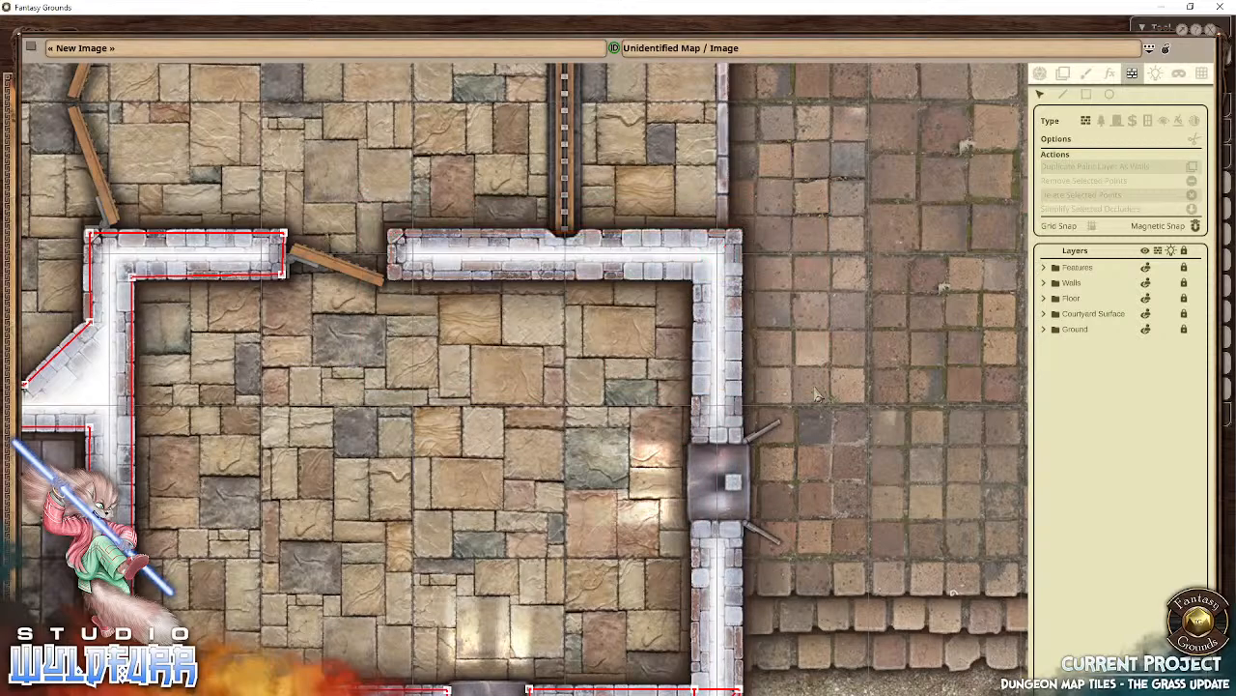
drag(831, 601, 836, 430)
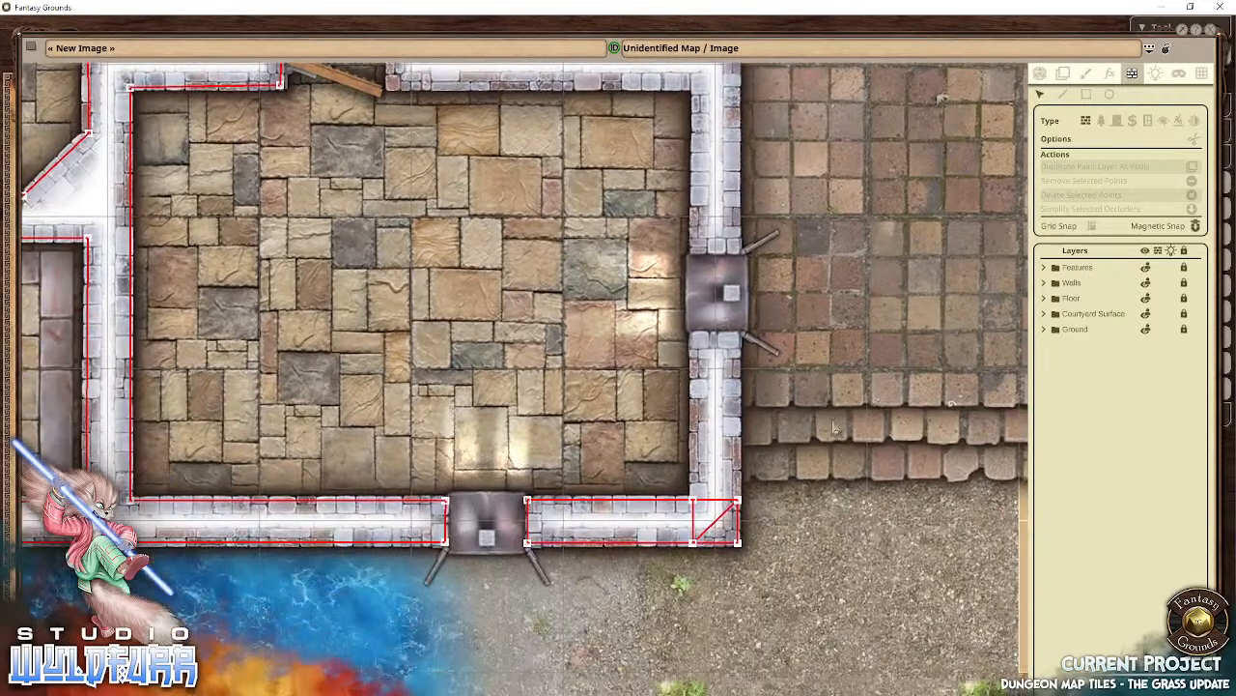
drag(502, 482, 814, 592)
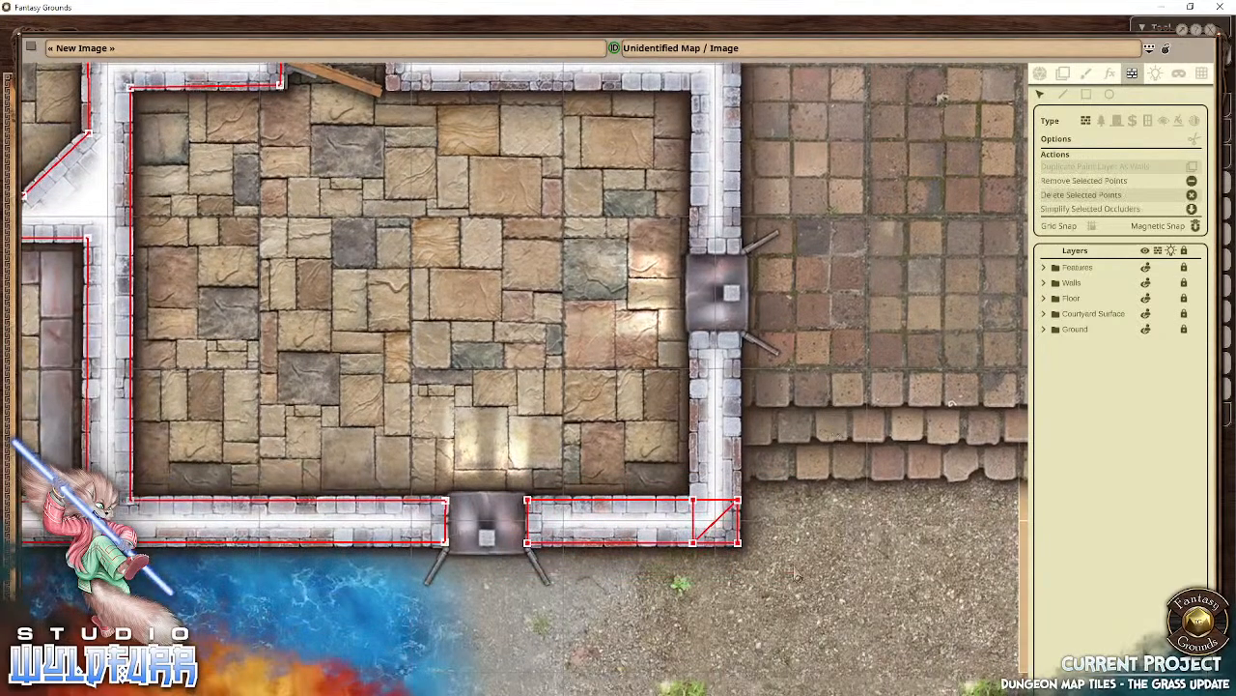
key(Delete)
Step: Draw overlapping wall rectangles from the east and south windows to the southeast corner, and delete the points overhanging the corner
click(1086, 94)
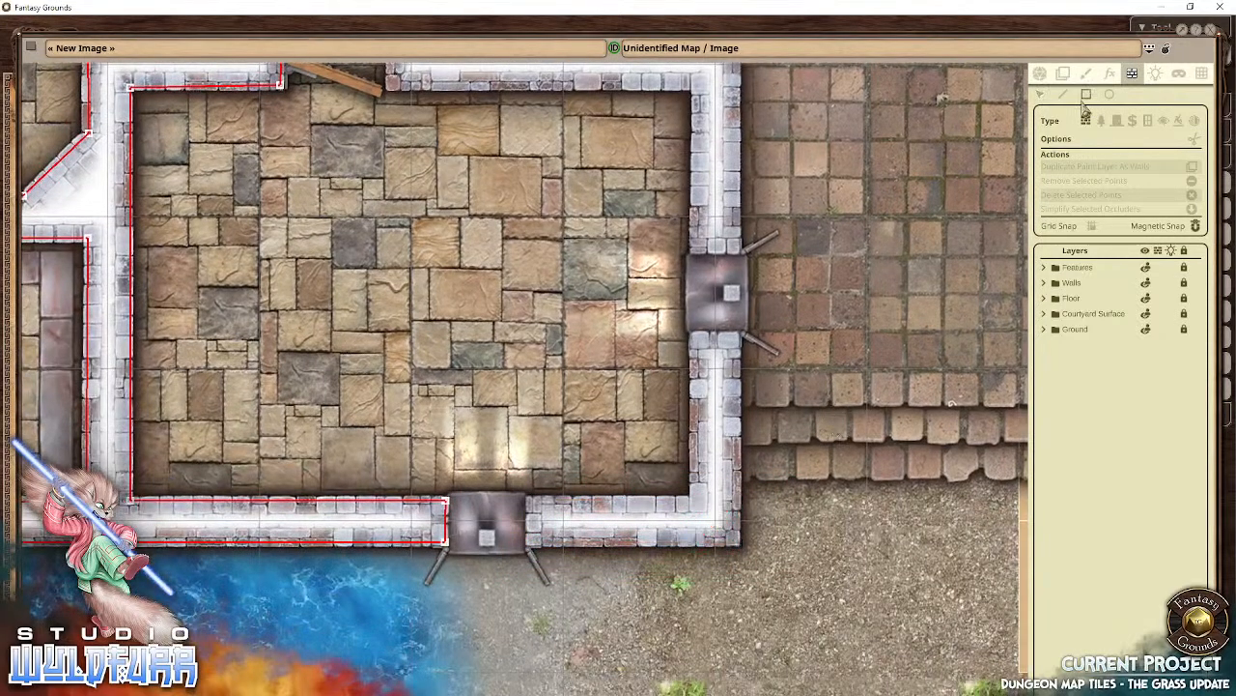
drag(696, 337, 739, 582)
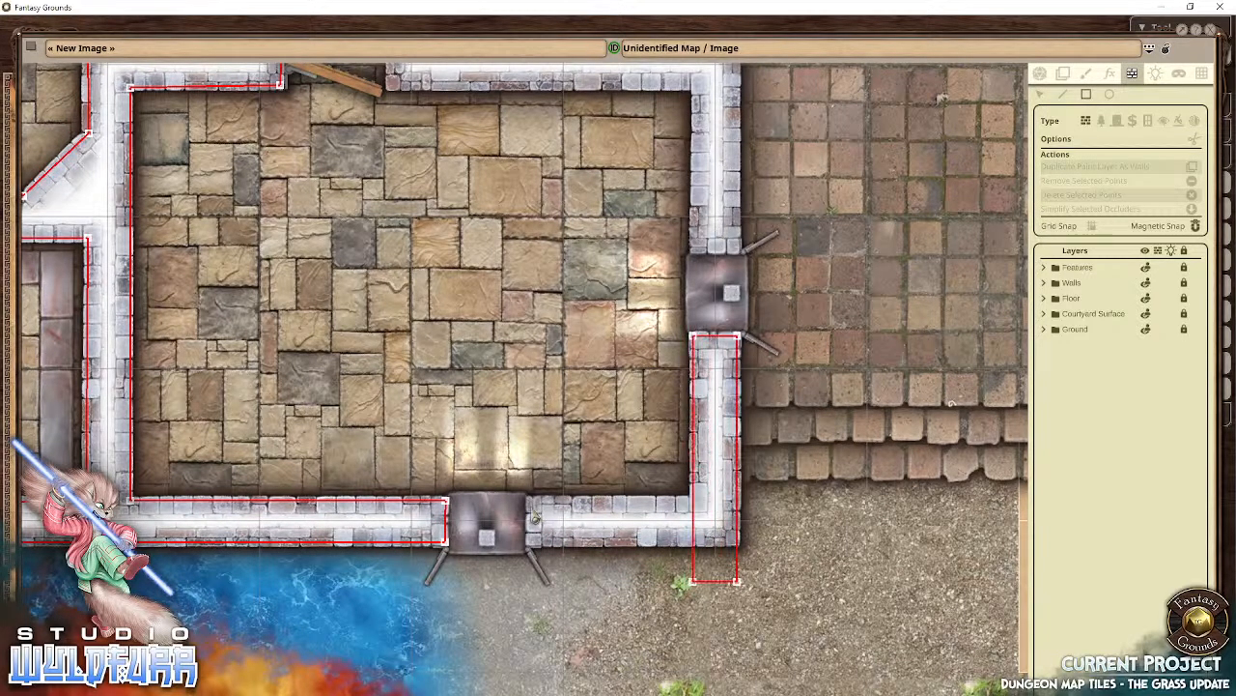
drag(534, 511, 797, 539)
click(1041, 95)
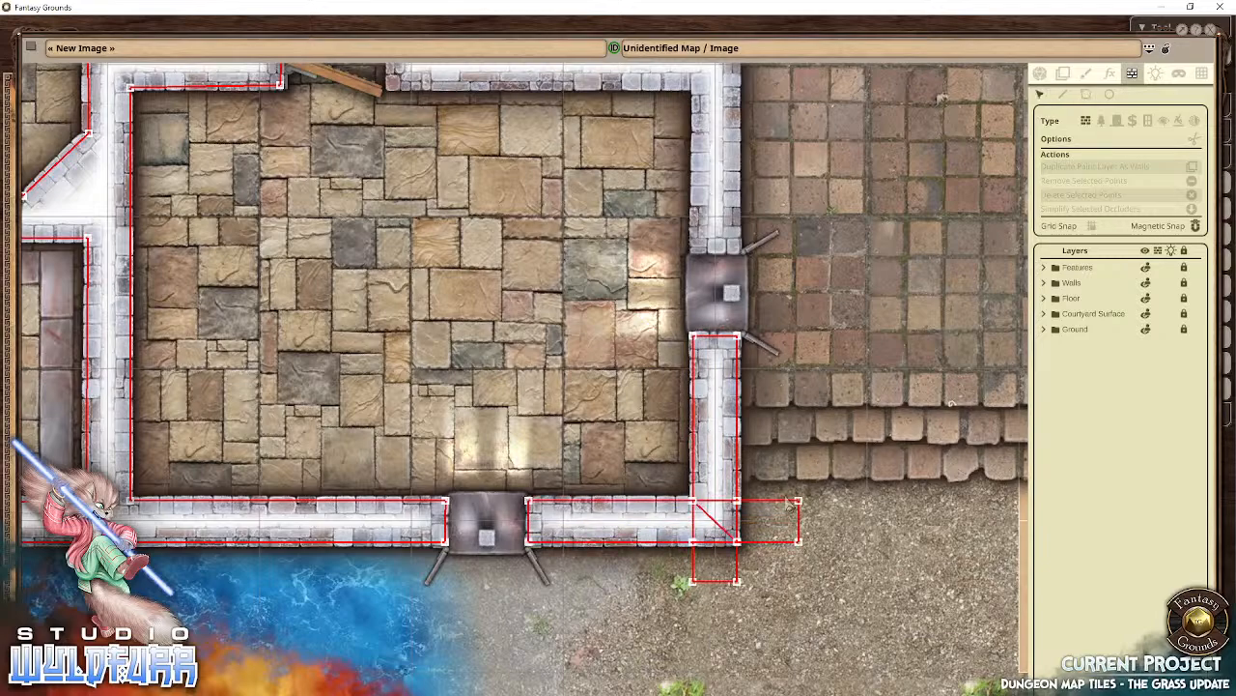
drag(777, 476, 834, 572)
key(Delete)
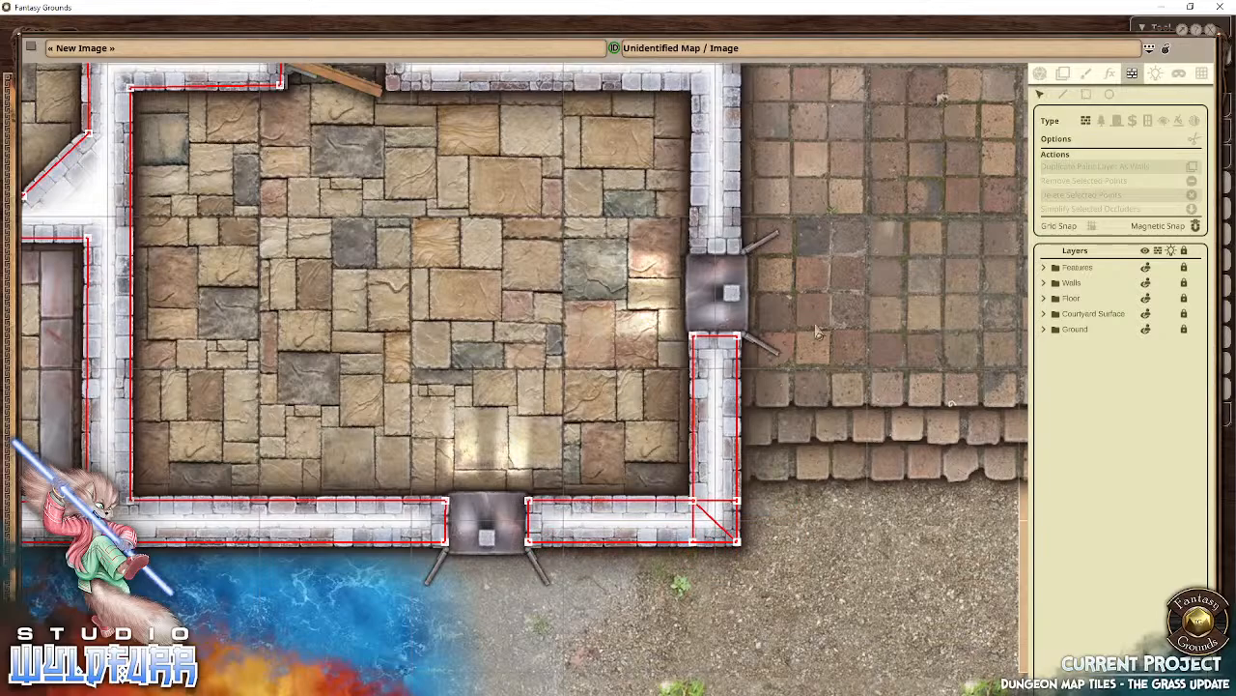
Step: Draw overlapping rectangles along the room's north wall and the east wall above the window, and delete the points overhanging the northeast corner
scroll(804, 329, up, 3)
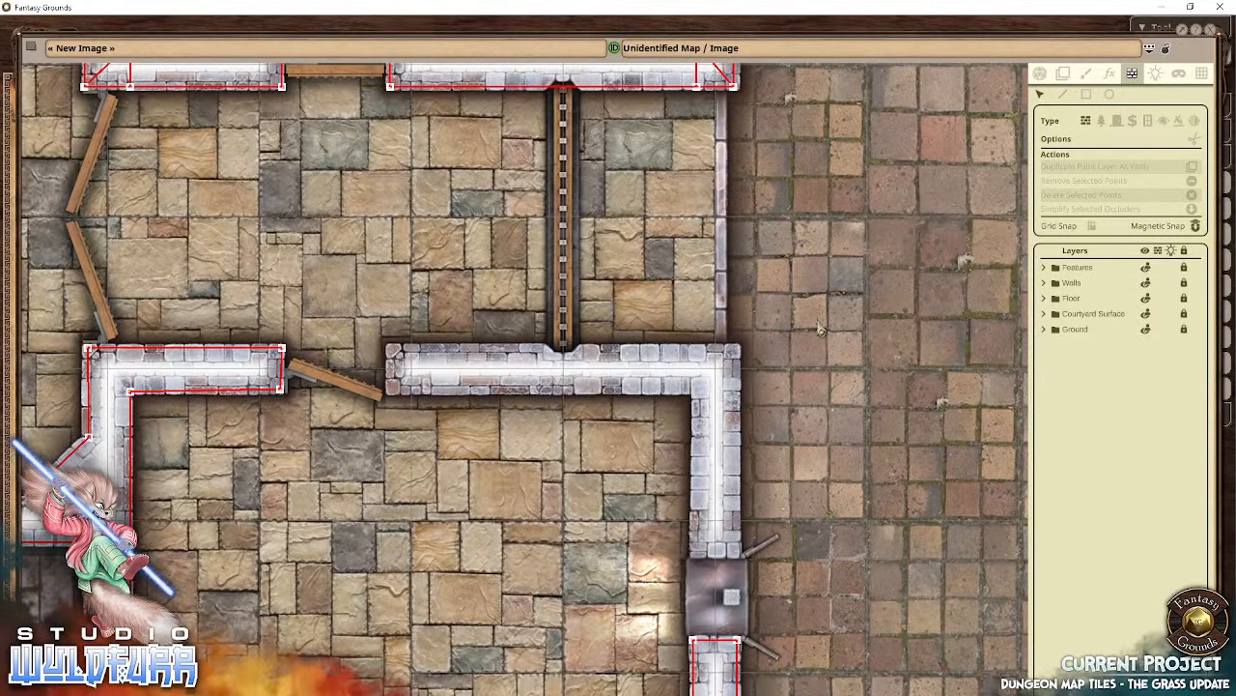
click(1086, 94)
drag(394, 356, 824, 395)
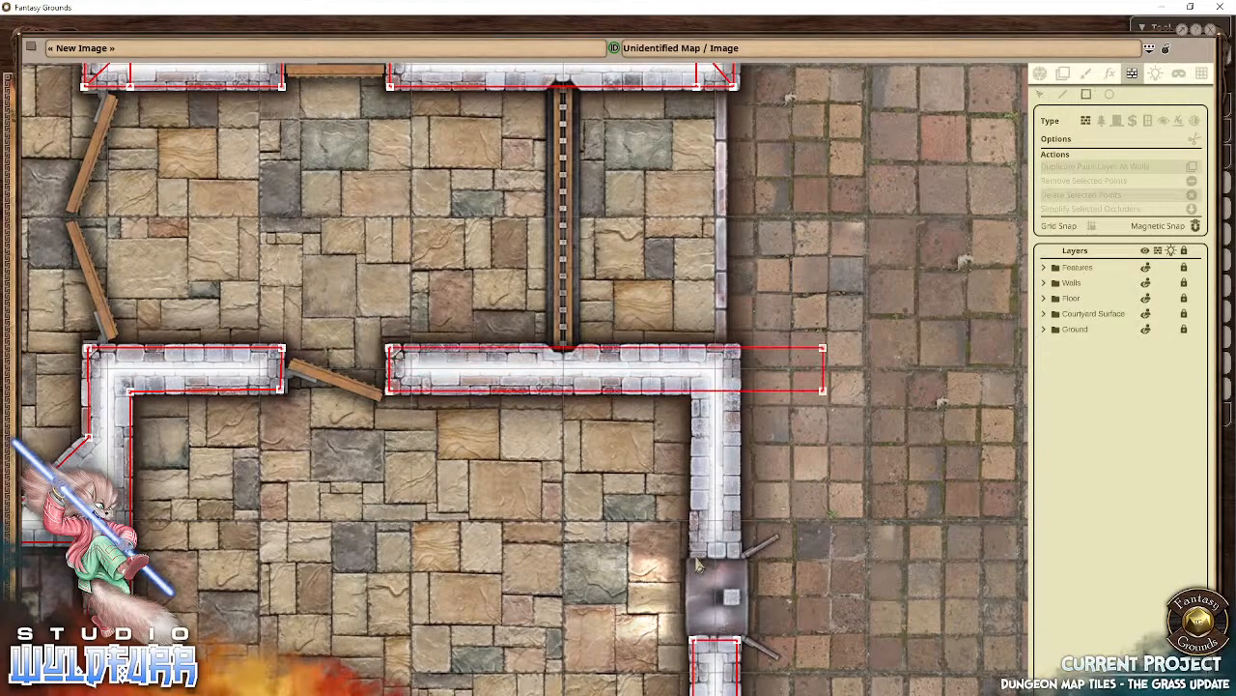
drag(695, 557, 736, 318)
click(1040, 94)
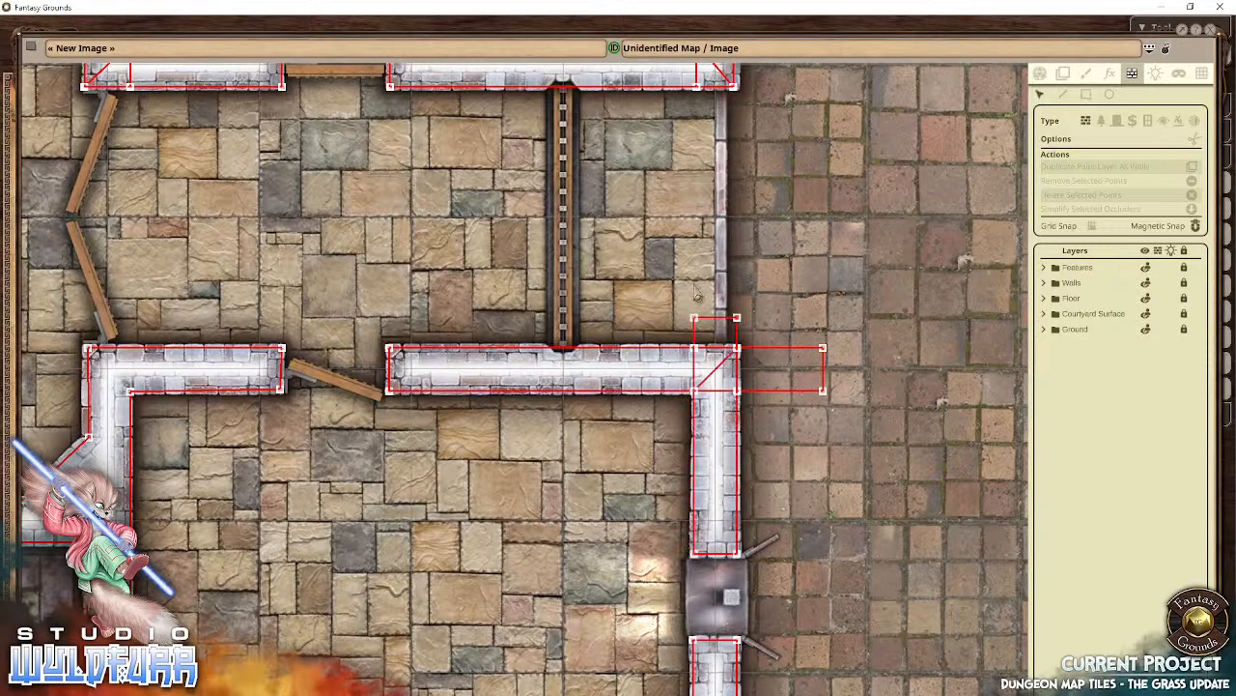
drag(675, 296, 770, 316)
key(Delete)
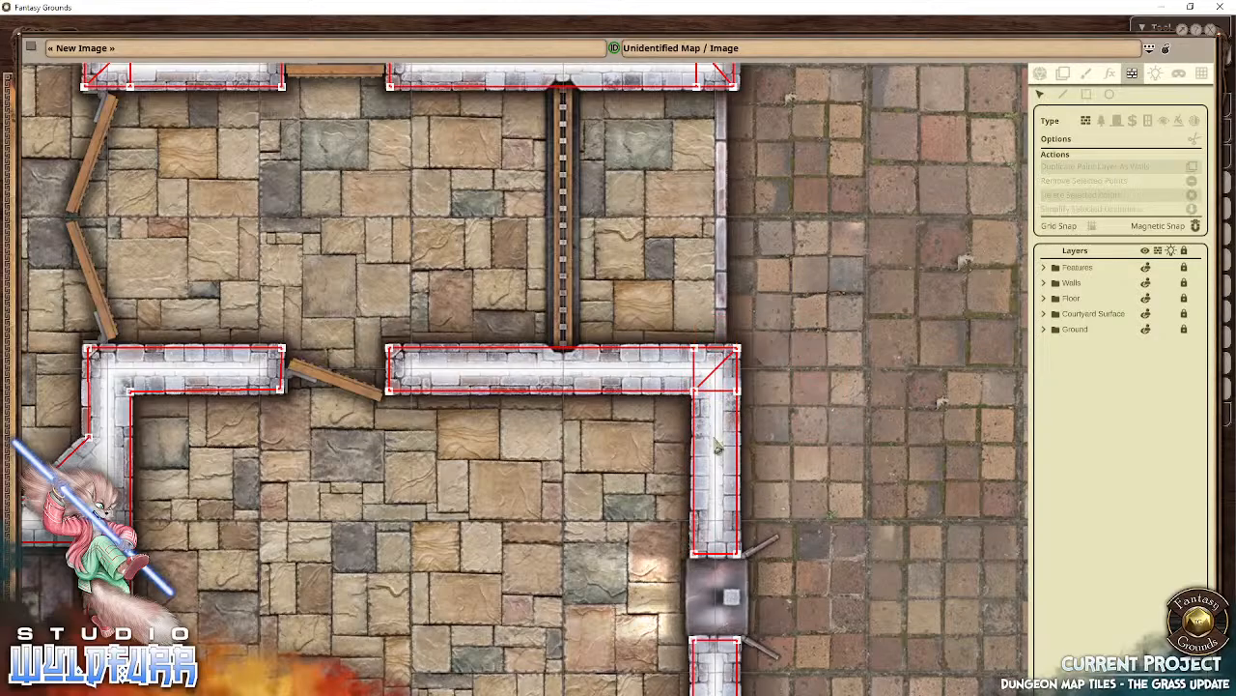
Step: Draw a door-type rectangle occluder over the portcullis in the east corridor, overlapping the walls at both ends
drag(460, 571, 653, 317)
scroll(582, 307, down, 7)
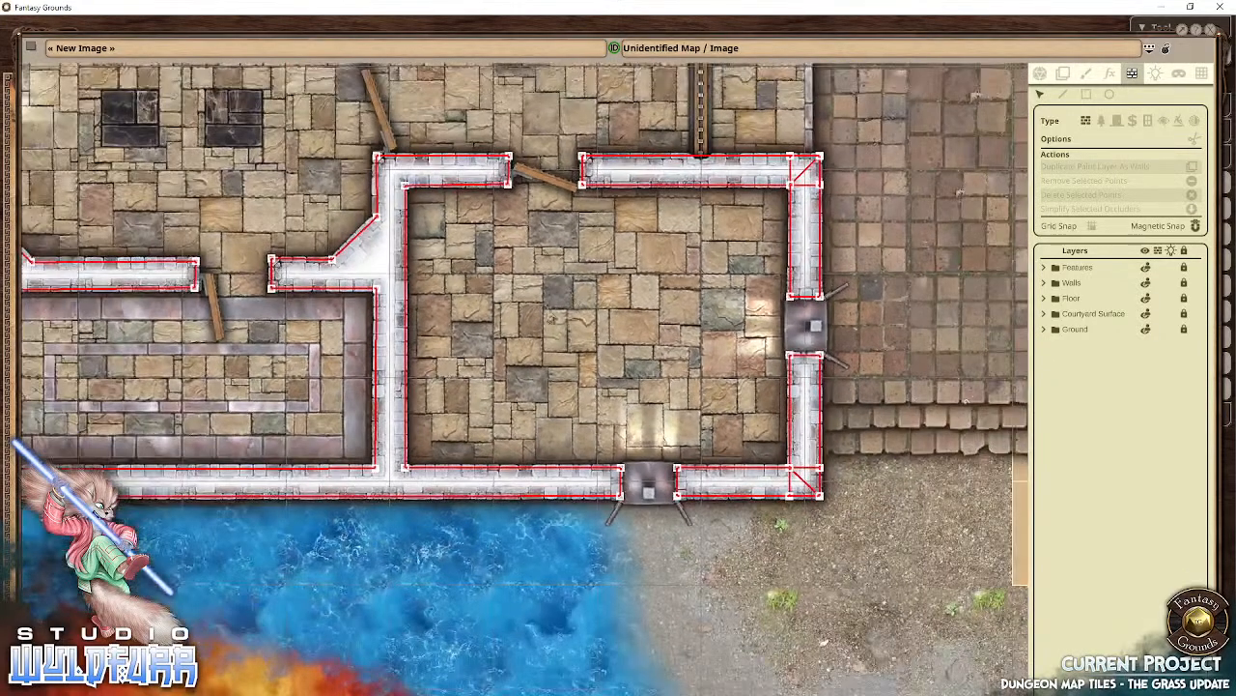
drag(512, 314, 527, 520)
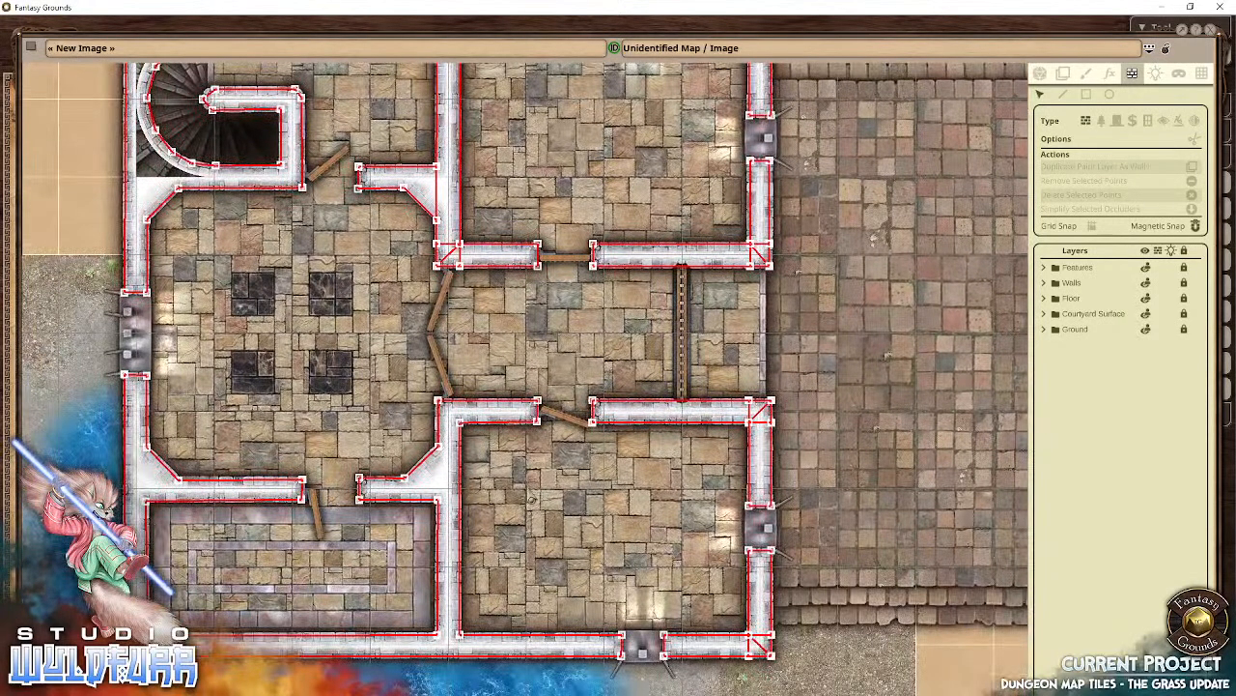
click(1116, 119)
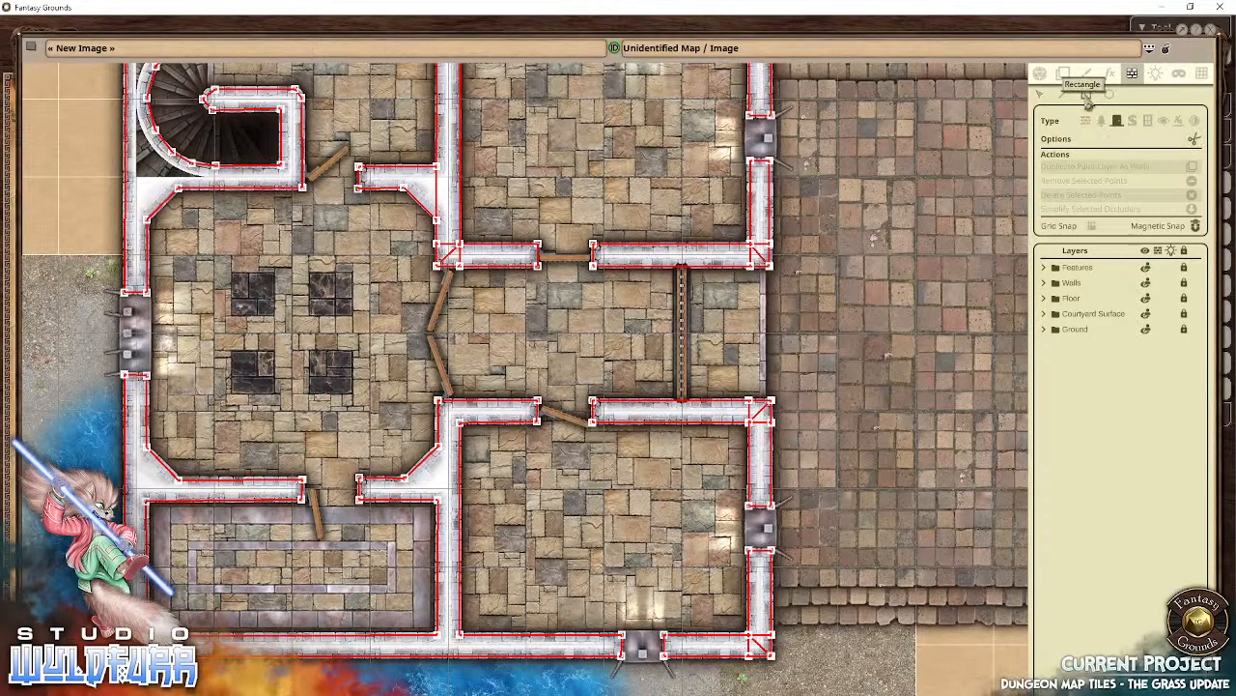
scroll(644, 347, up, 6)
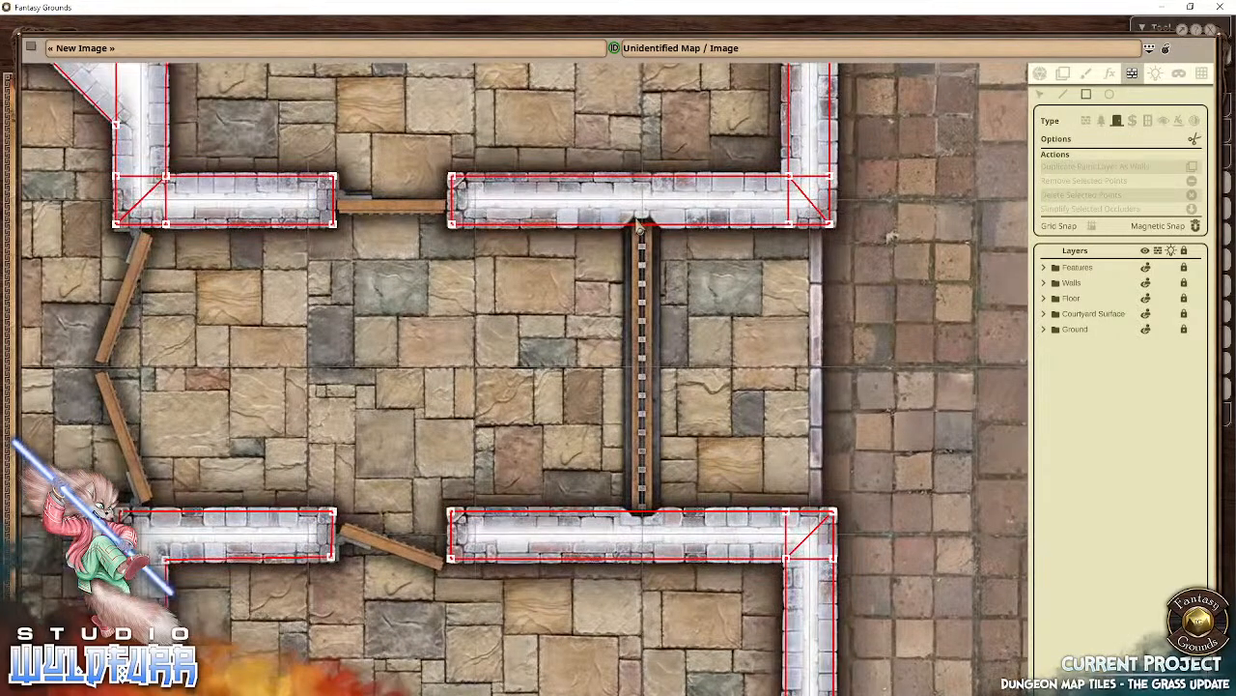
drag(637, 216, 657, 533)
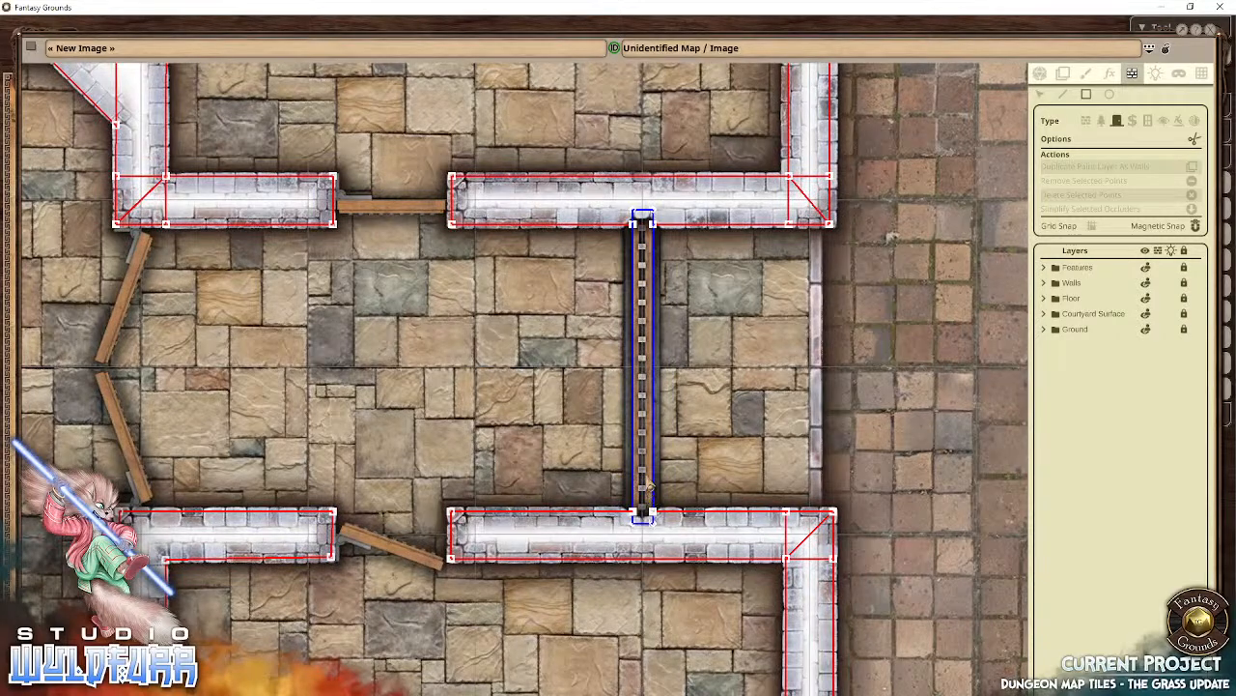
Step: Delete the portcullis occluder's points that overhang into the north and south walls
click(1040, 95)
drag(622, 191, 660, 214)
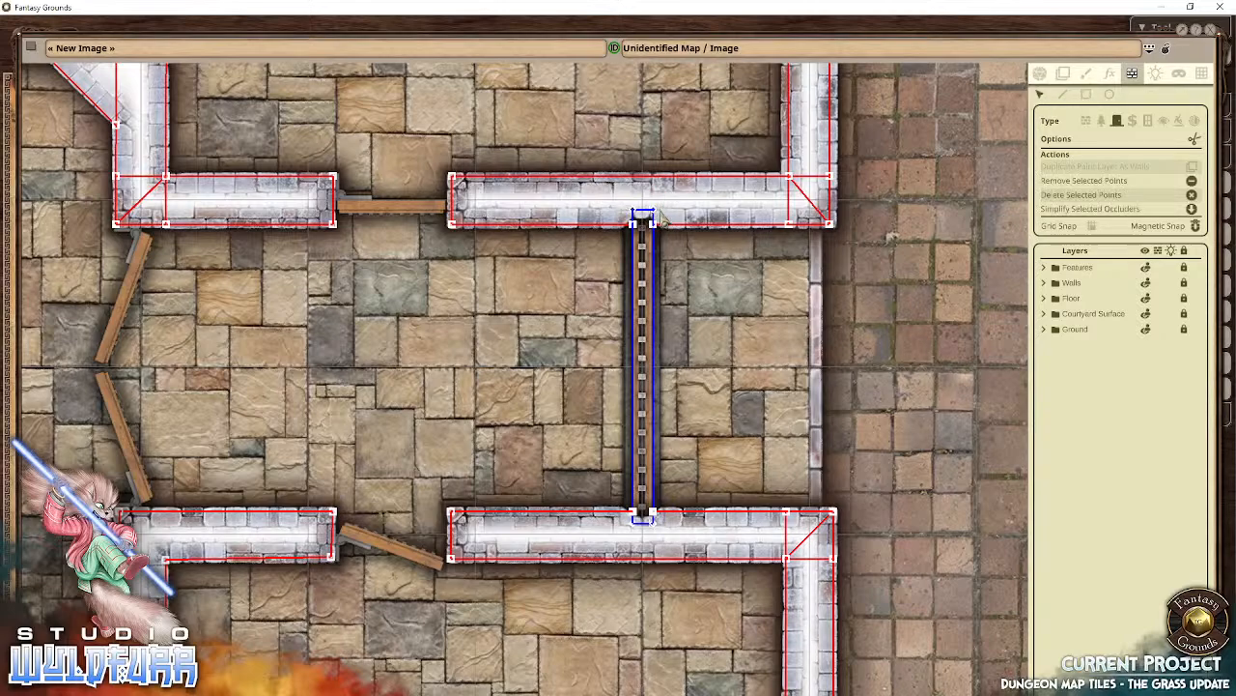
click(661, 216)
drag(620, 557, 672, 526)
click(672, 527)
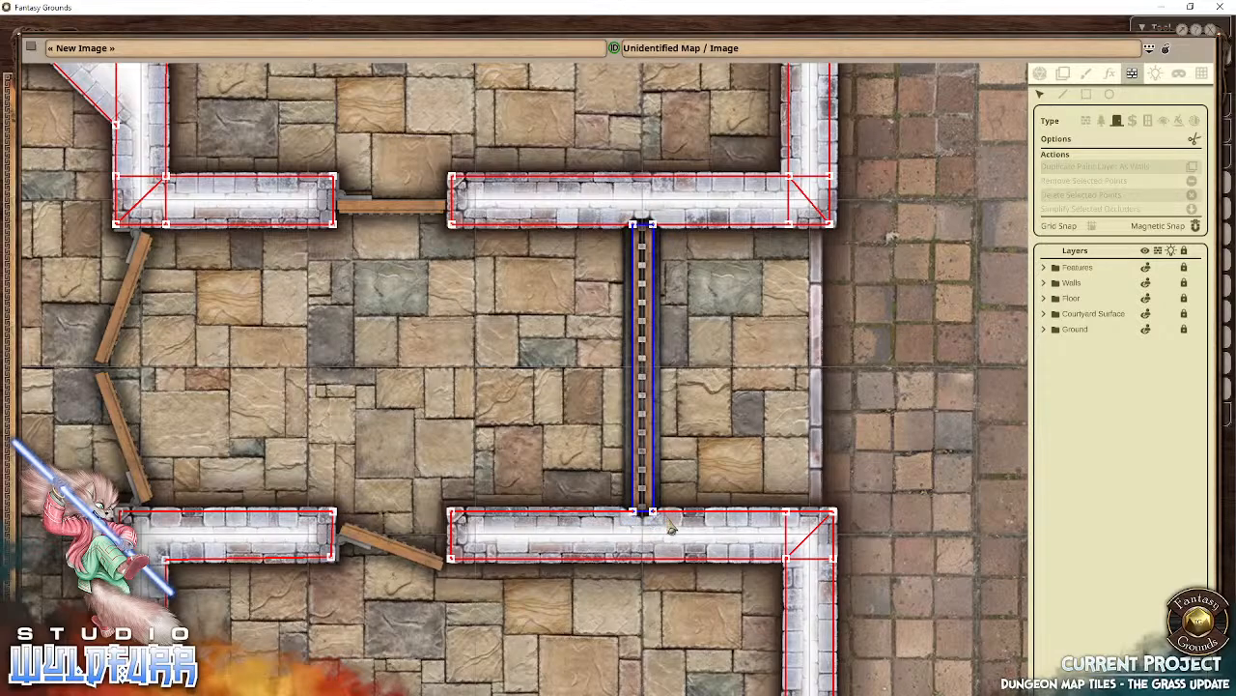
Step: Draw a door-type rectangle occluder over the door in the corridor's north wall, overlapping the wall ends on both sides
drag(336, 375, 488, 401)
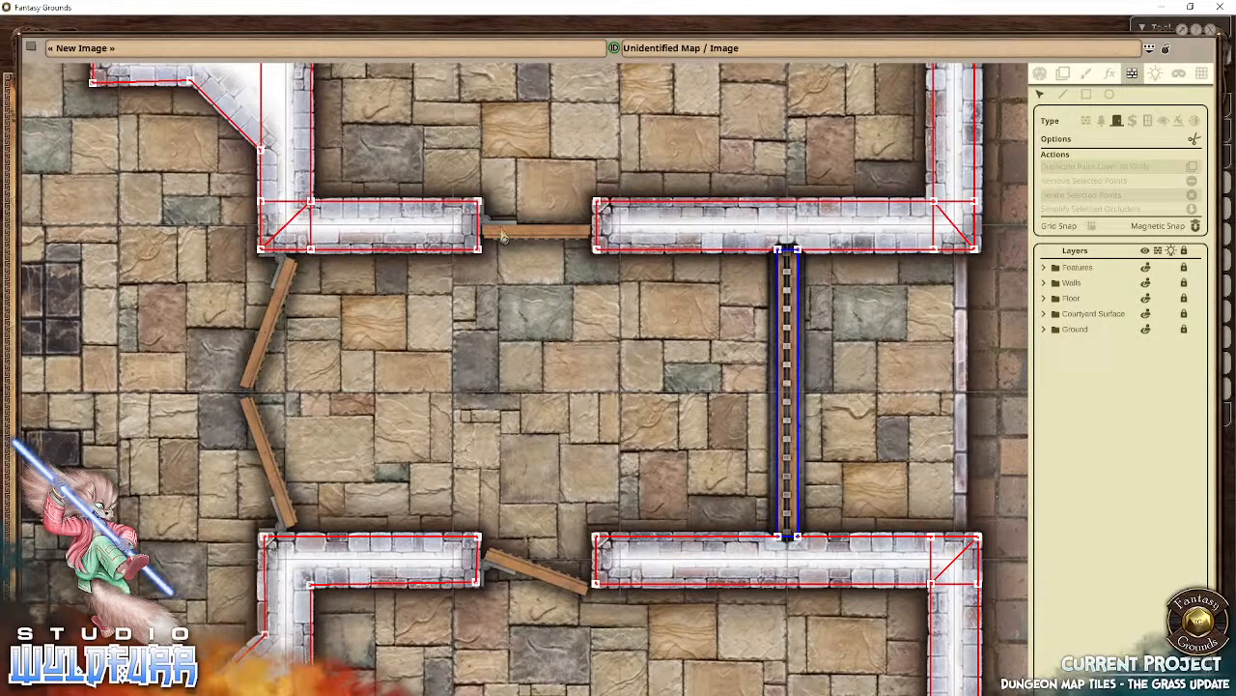
scroll(502, 236, up, 5)
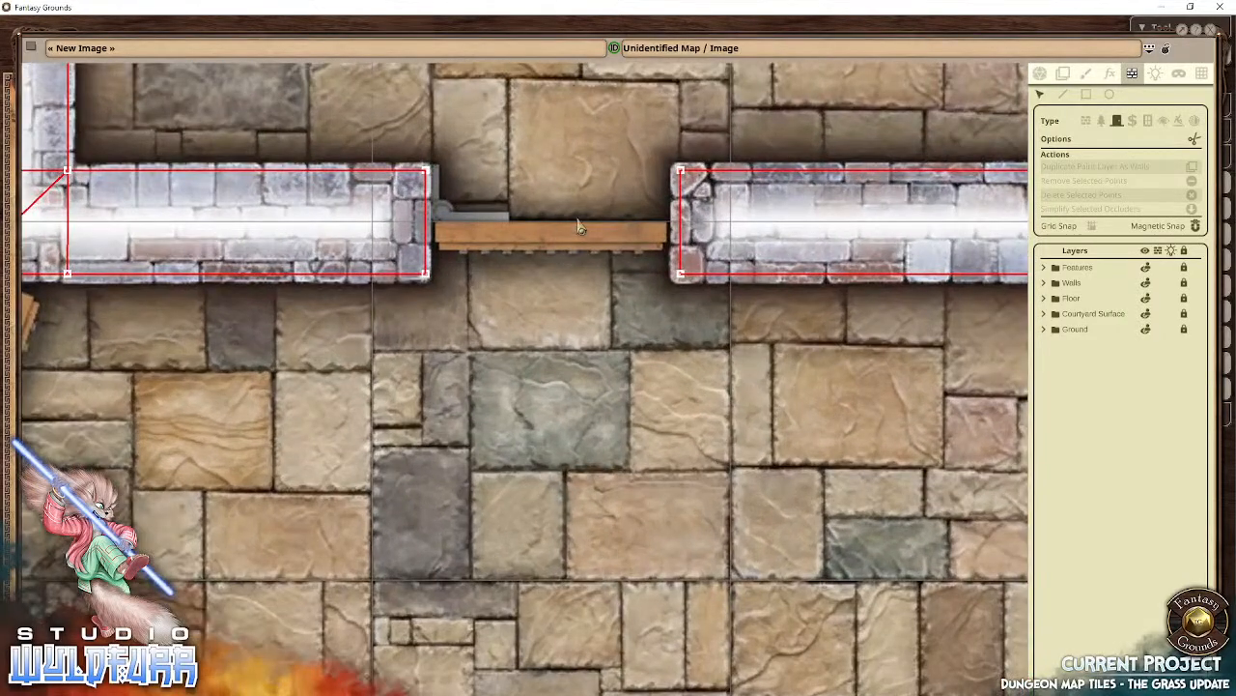
drag(579, 227, 565, 372)
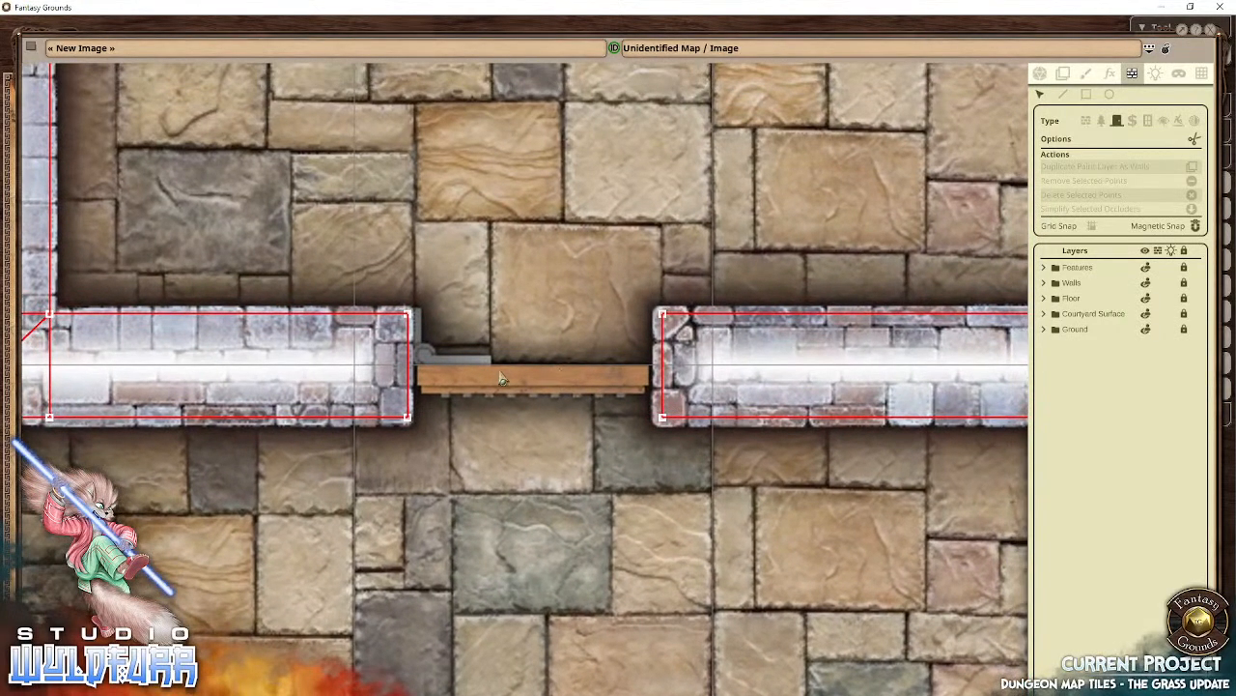
scroll(509, 439, up, 1)
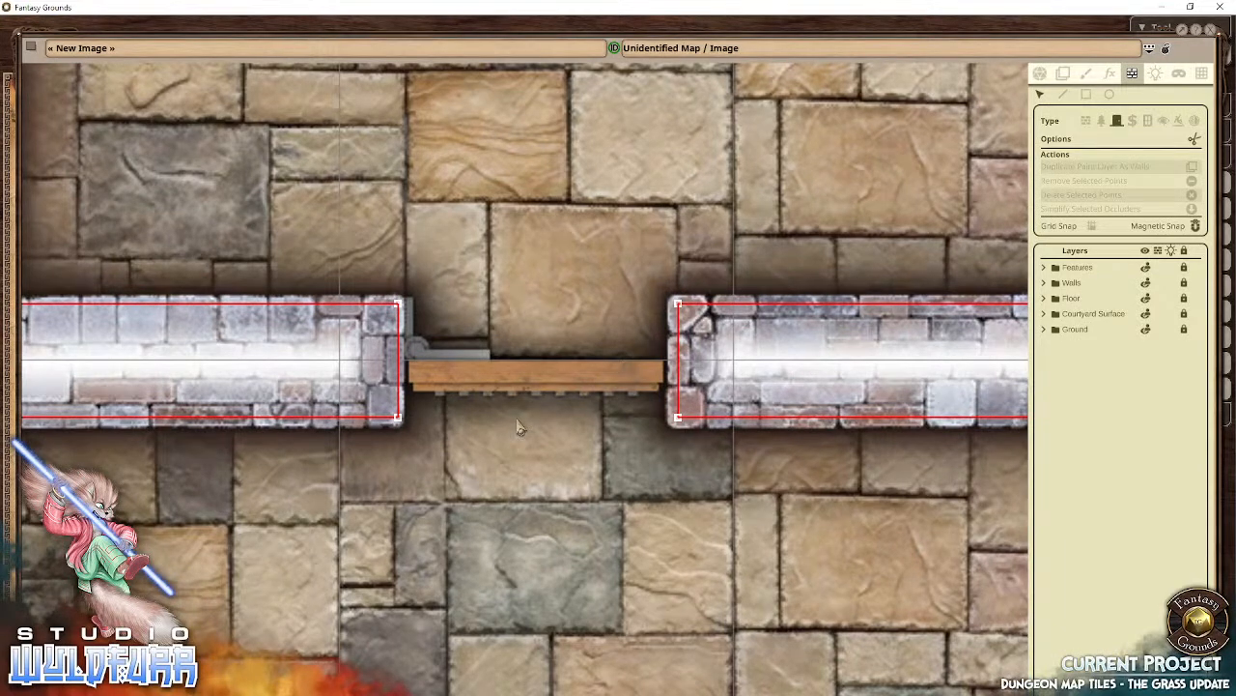
click(1087, 95)
drag(389, 357, 695, 402)
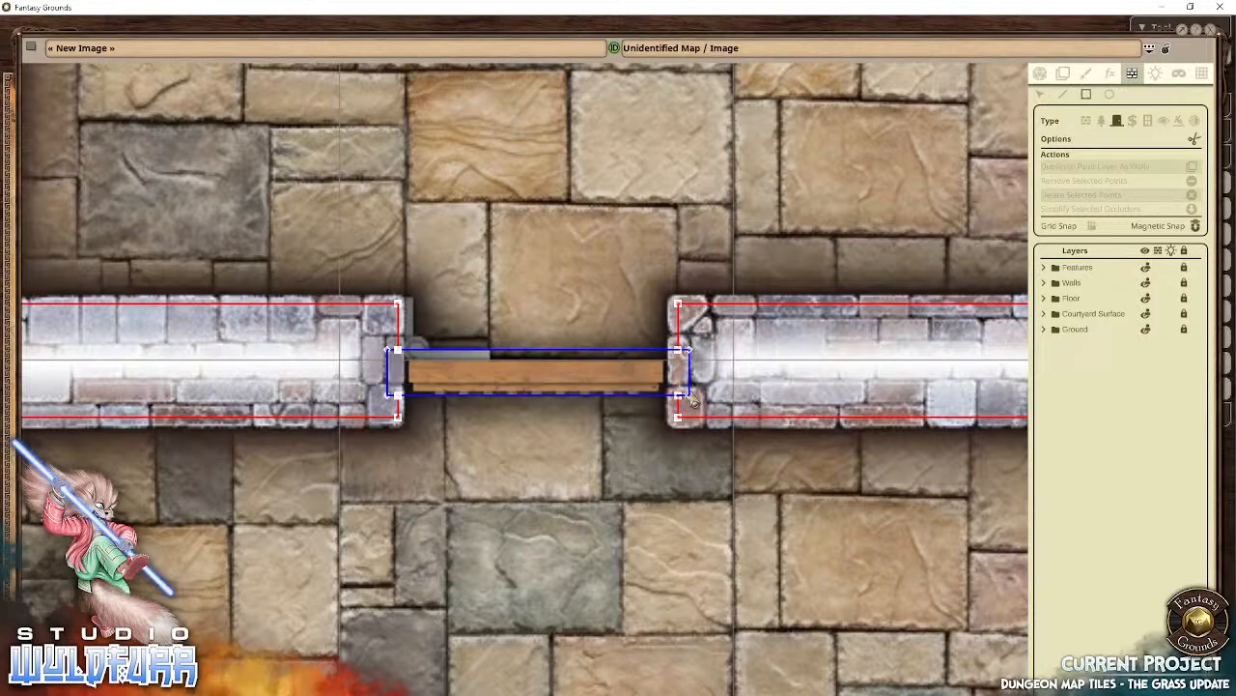
Step: Delete the north door occluder's points that overhang into the walls on both sides
click(1041, 93)
drag(712, 337, 686, 423)
click(736, 398)
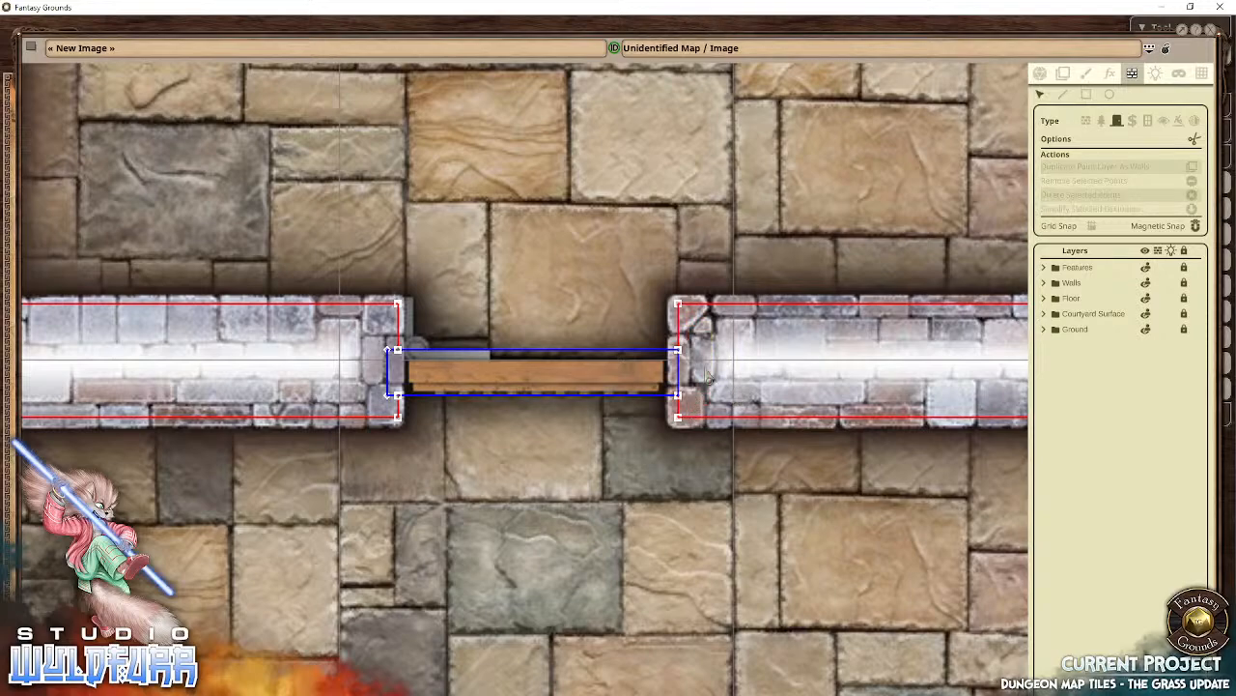
drag(367, 349, 393, 431)
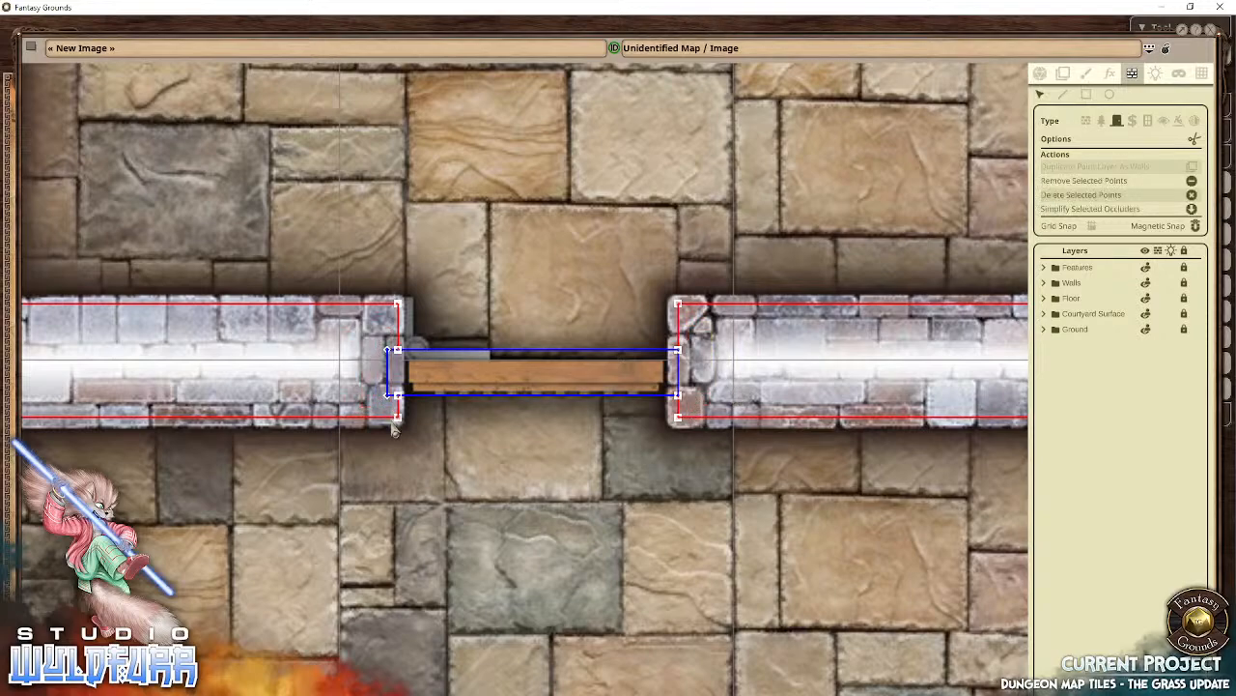
Step: Draw a door-type rectangle occluder across the corridor's south doorway and delete the points overhanging the walls on both sides
scroll(444, 459, down, 5)
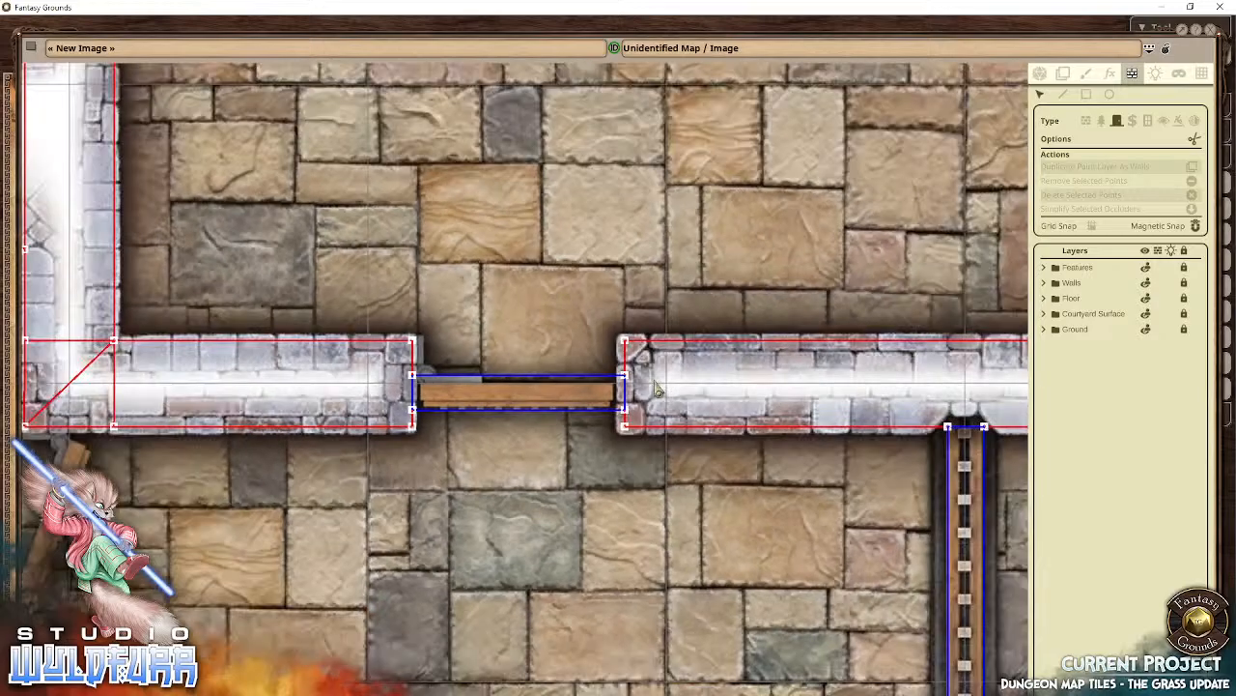
drag(588, 520, 628, 253)
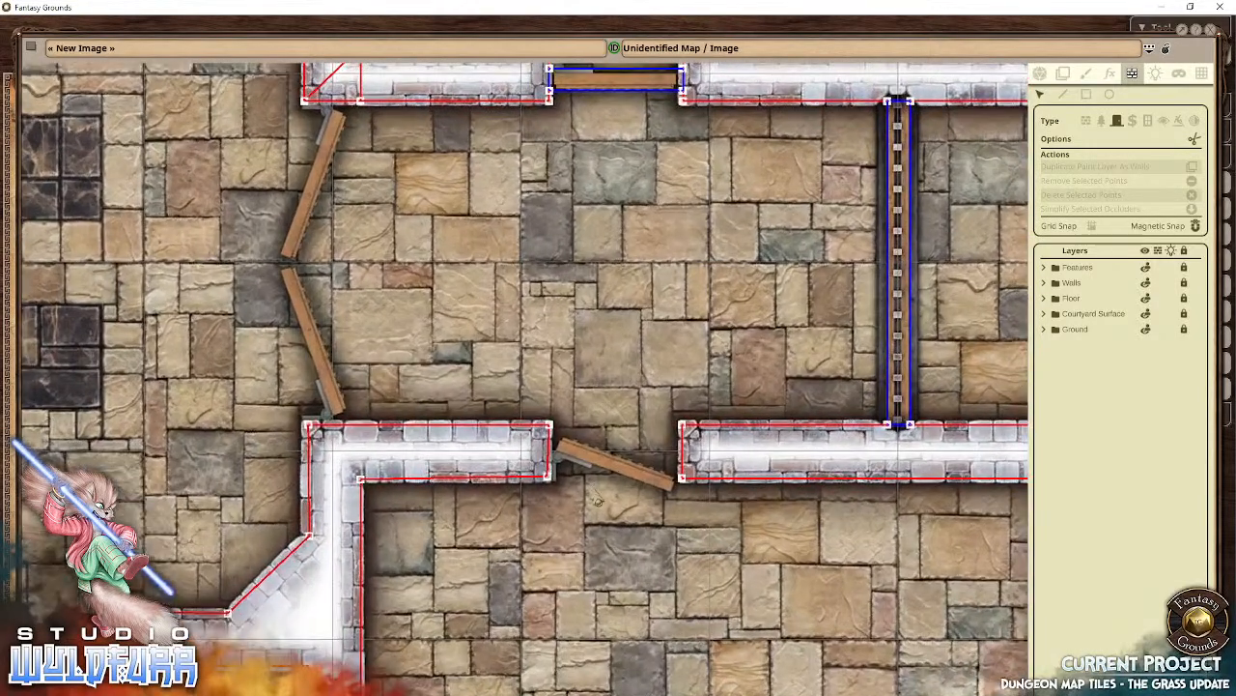
scroll(604, 454, up, 4)
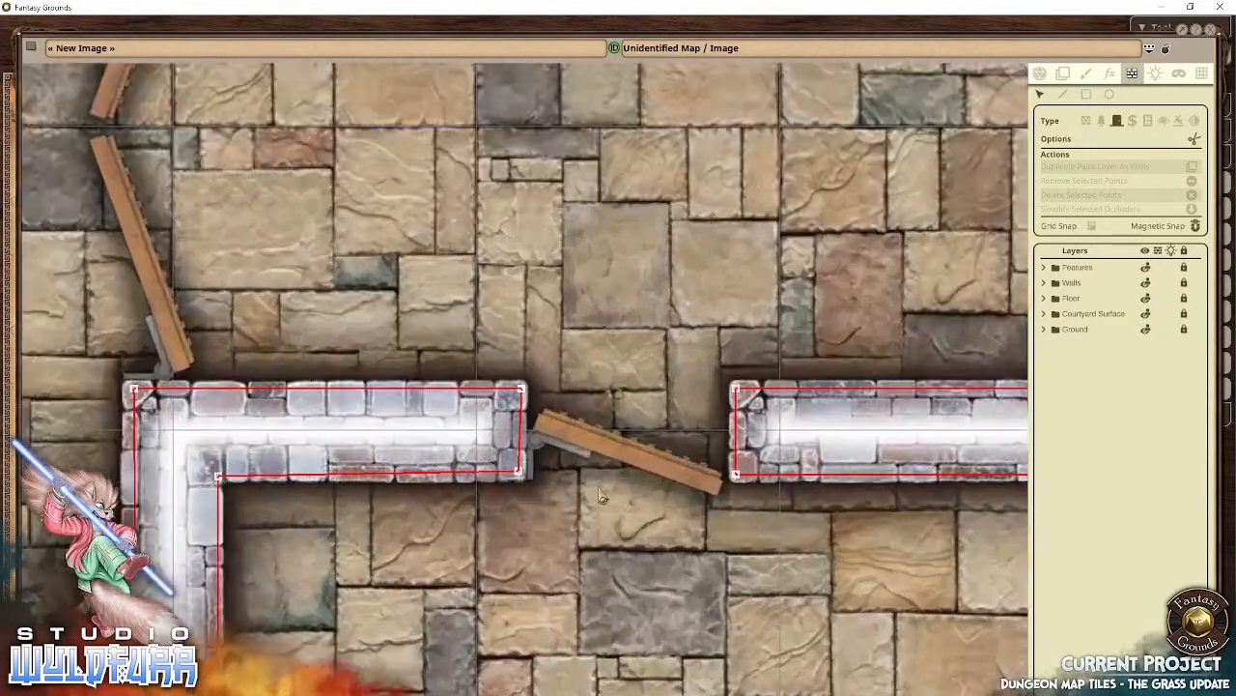
click(1086, 94)
drag(498, 415, 763, 456)
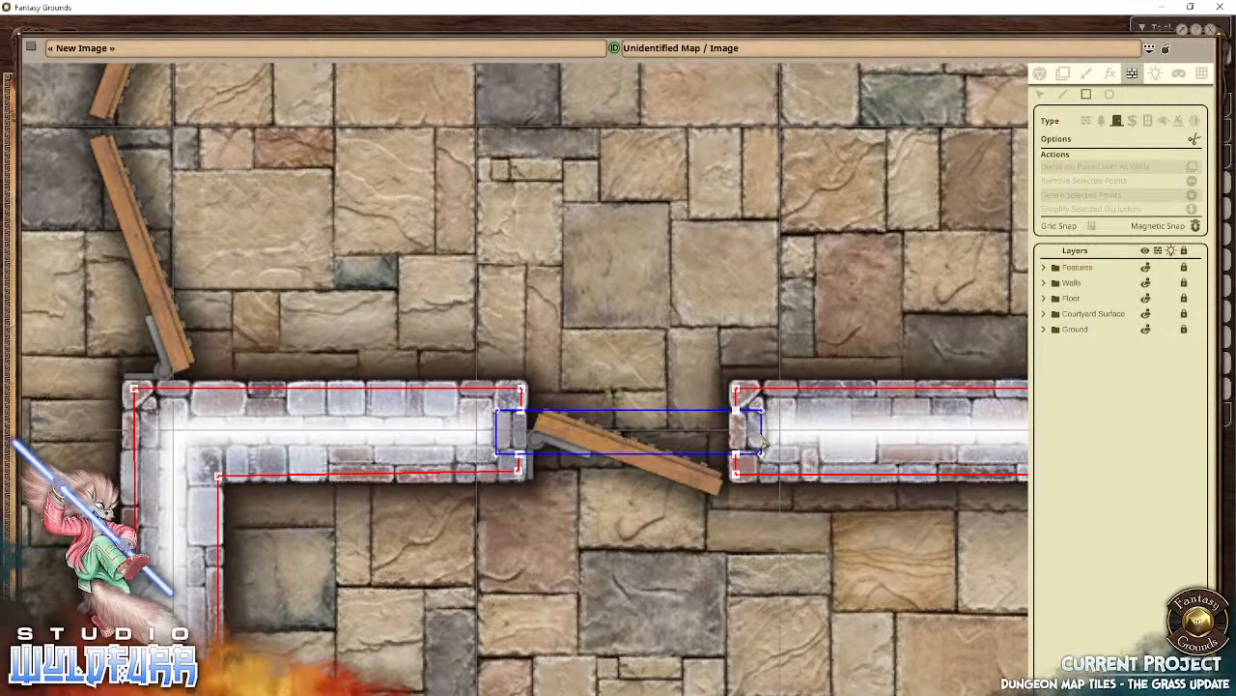
click(1040, 93)
click(777, 463)
click(778, 456)
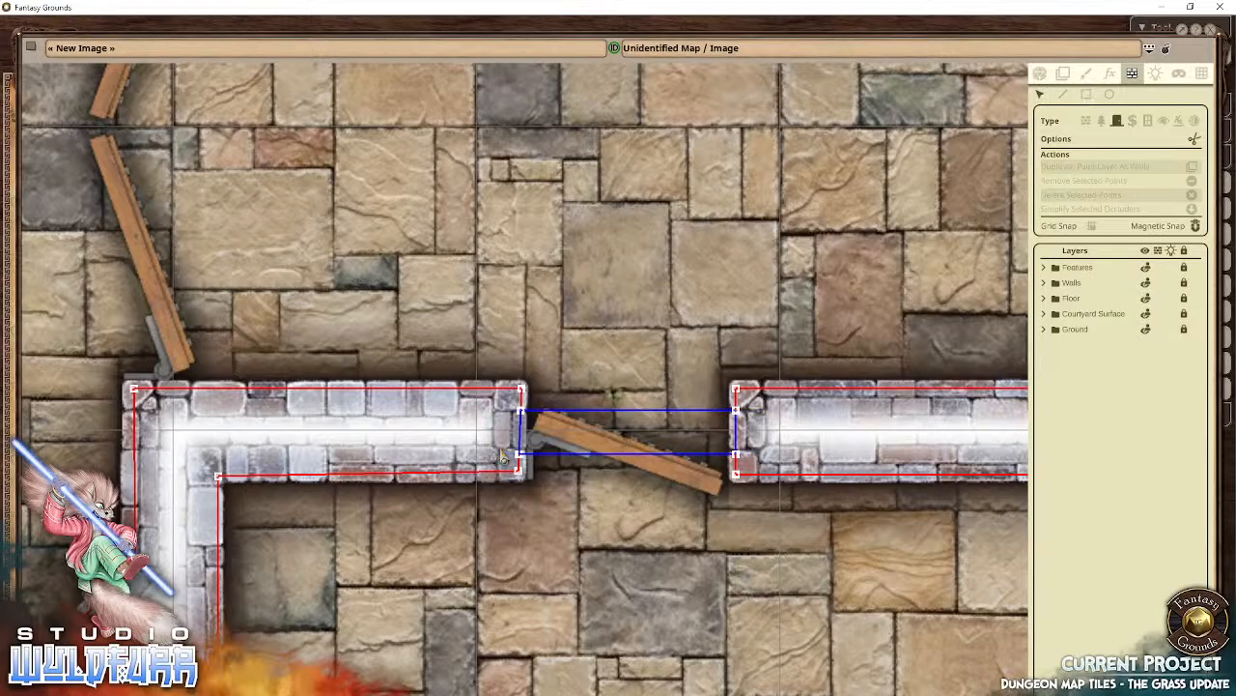
Step: Draw a door-type rectangle occluder across the double doors at the corridor's west end, overlapping the walls above and below
scroll(467, 361, down, 5)
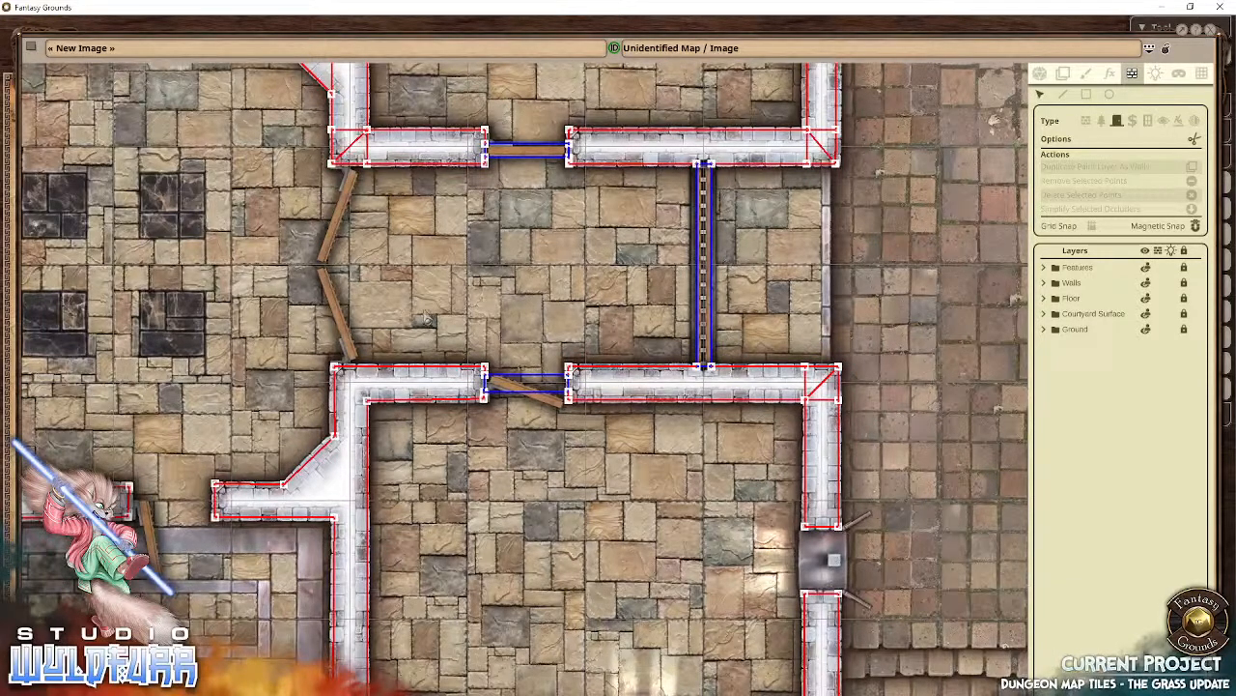
scroll(420, 302, up, 3)
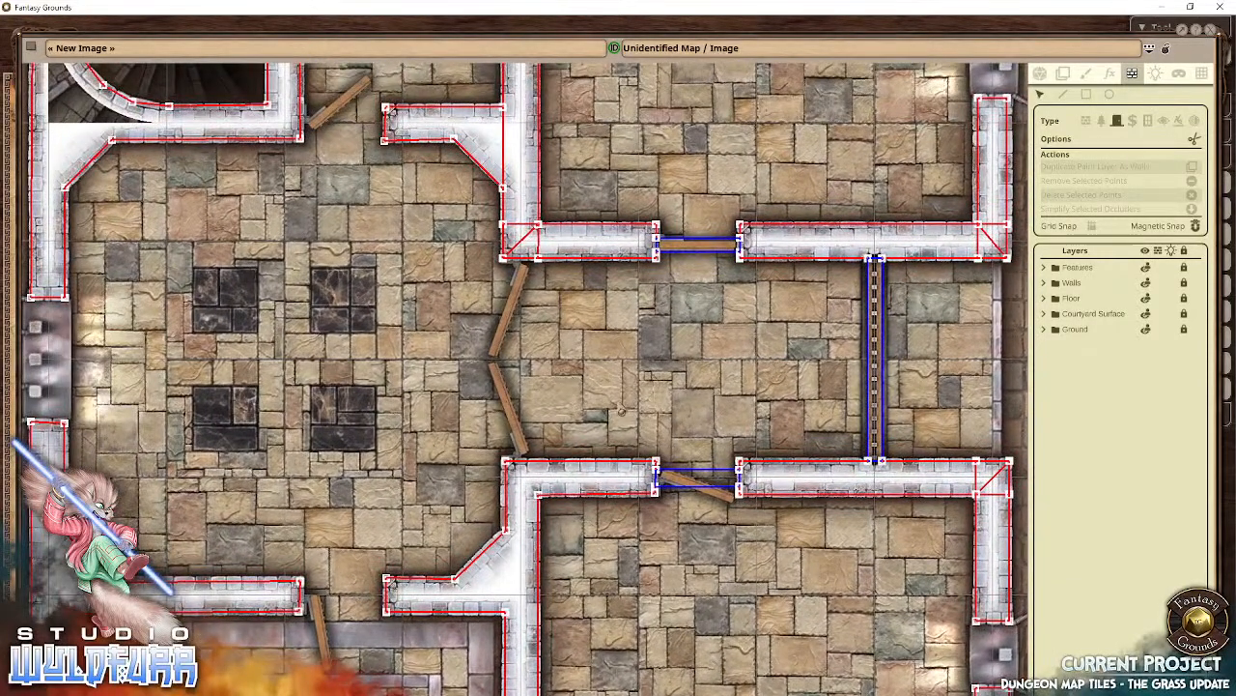
scroll(534, 307, up, 1)
scroll(537, 308, up, 4)
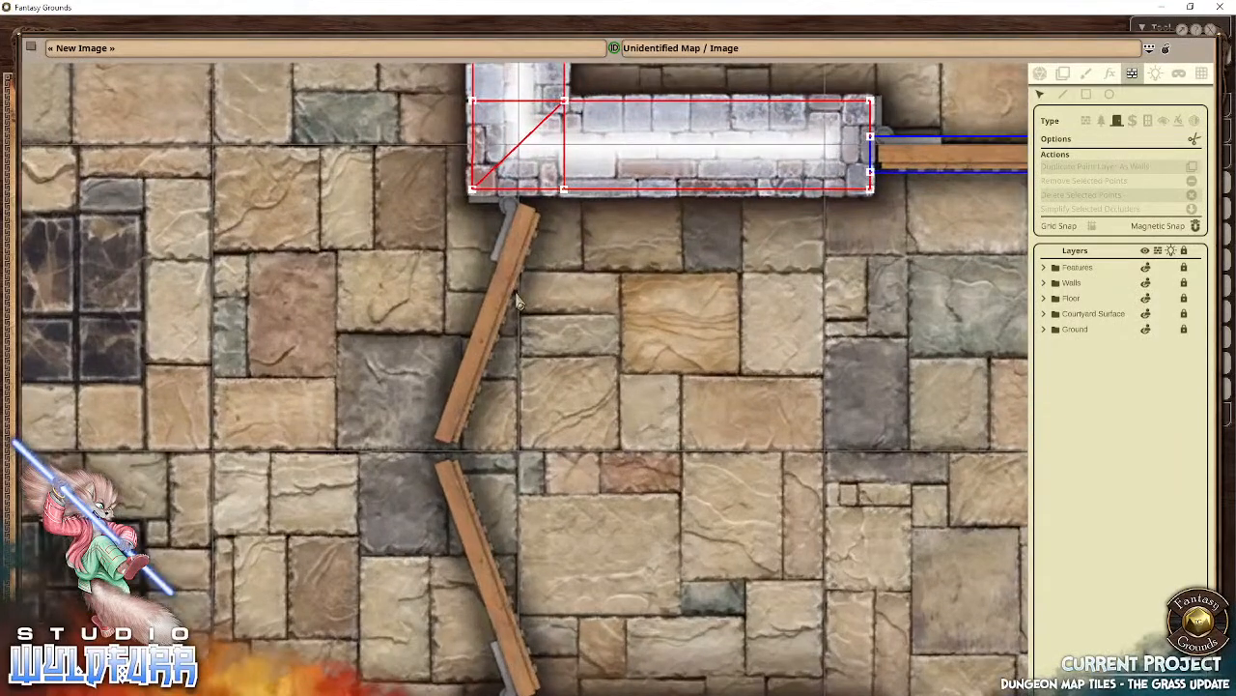
drag(536, 306, 583, 232)
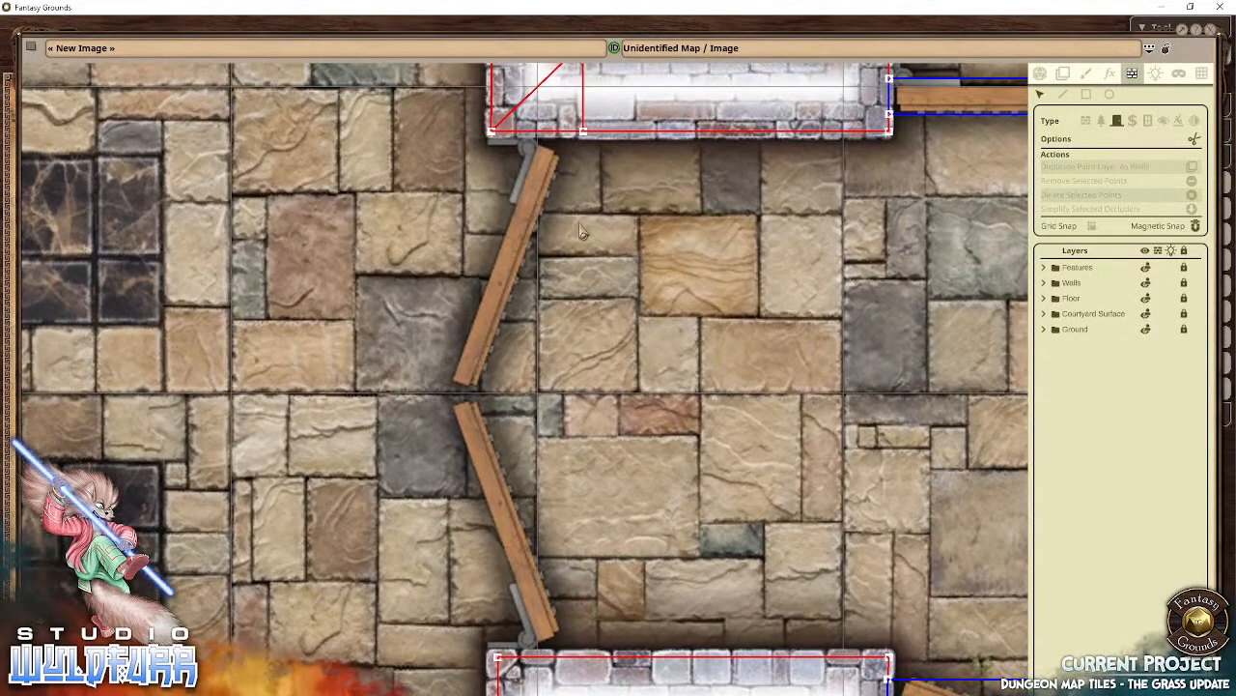
click(1087, 93)
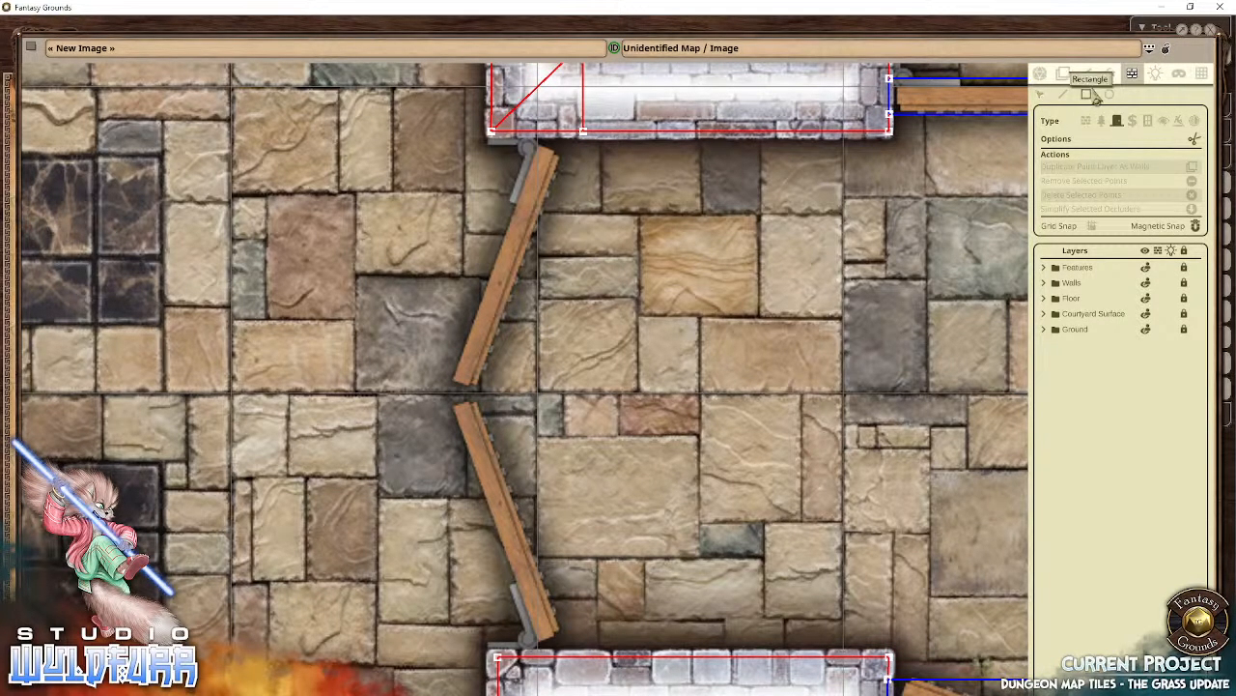
drag(517, 128, 564, 667)
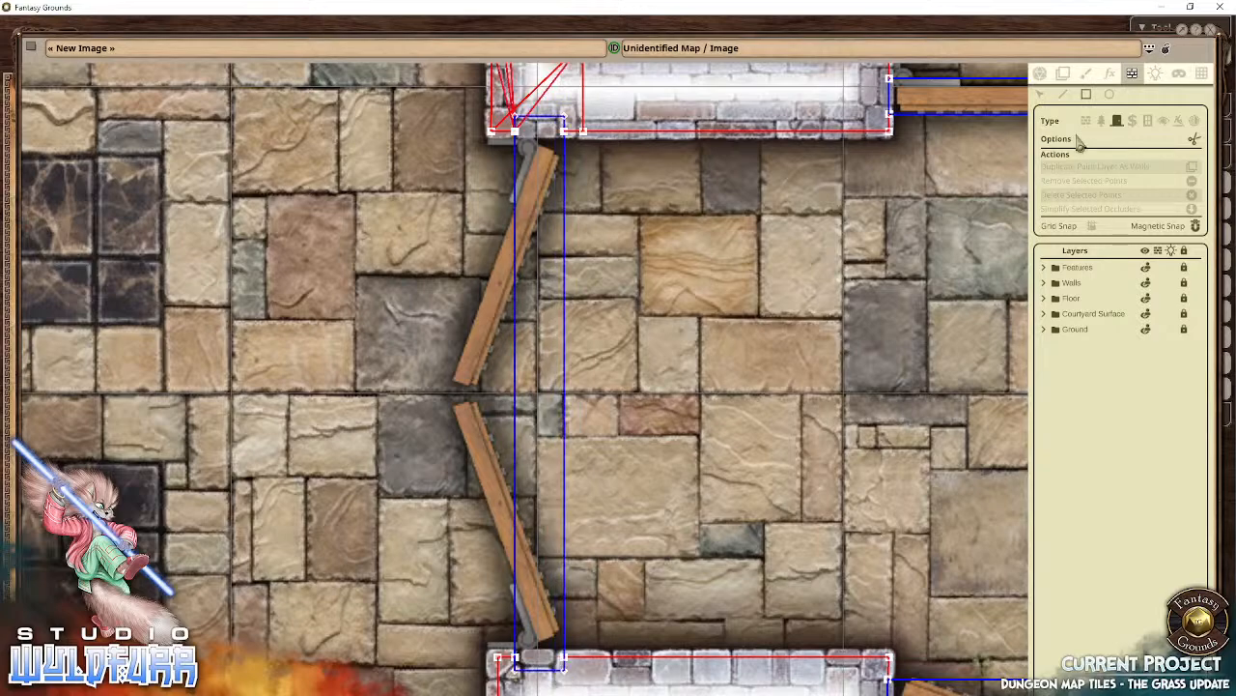
Step: Delete the double-door occluder's points that overhang into the north and south walls
click(1041, 94)
click(566, 127)
key(Delete)
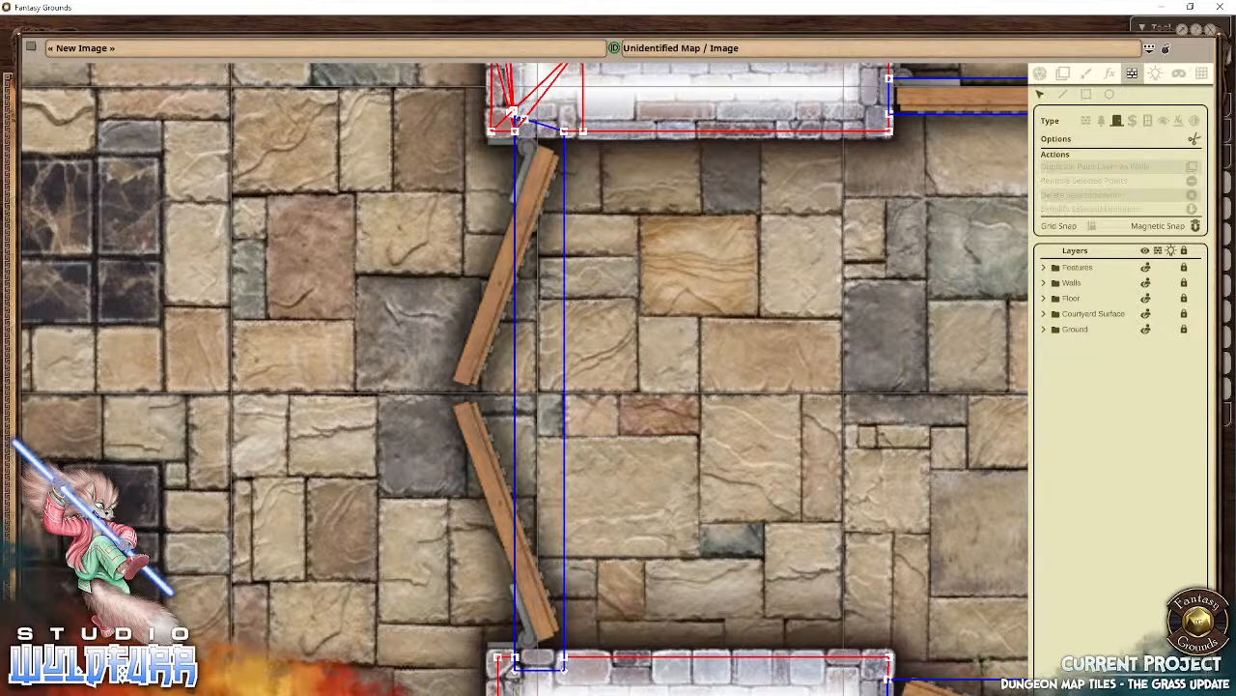
drag(509, 667, 573, 674)
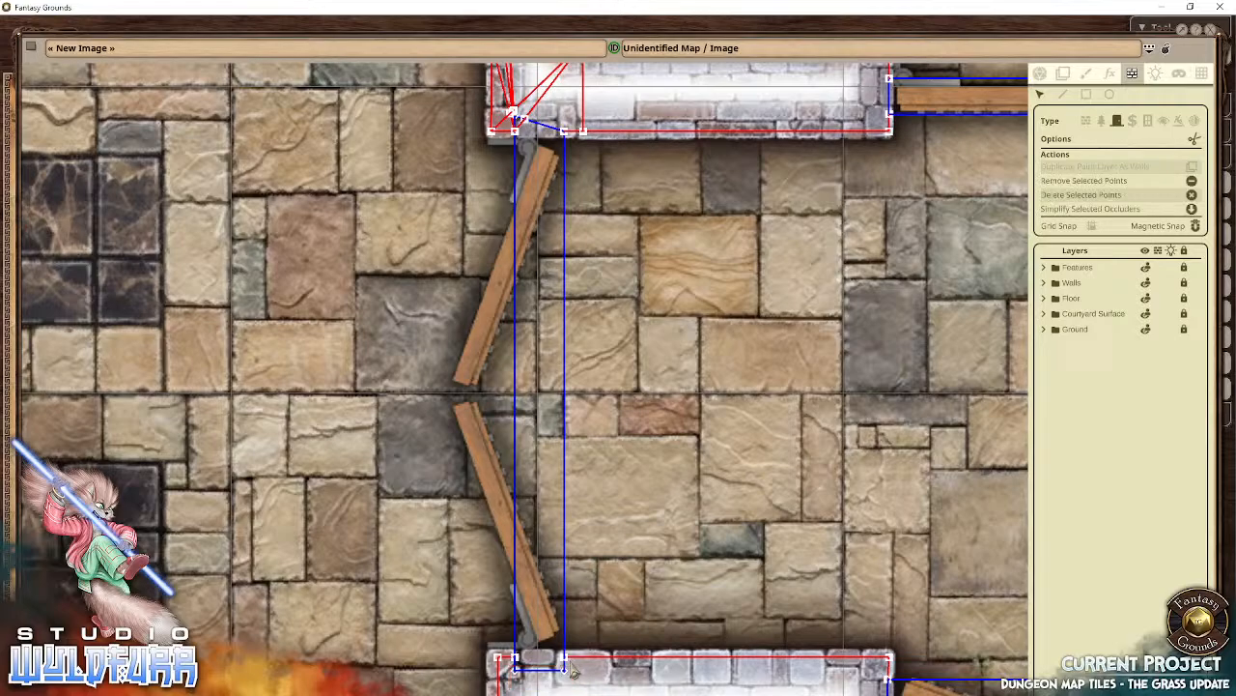
key(Delete)
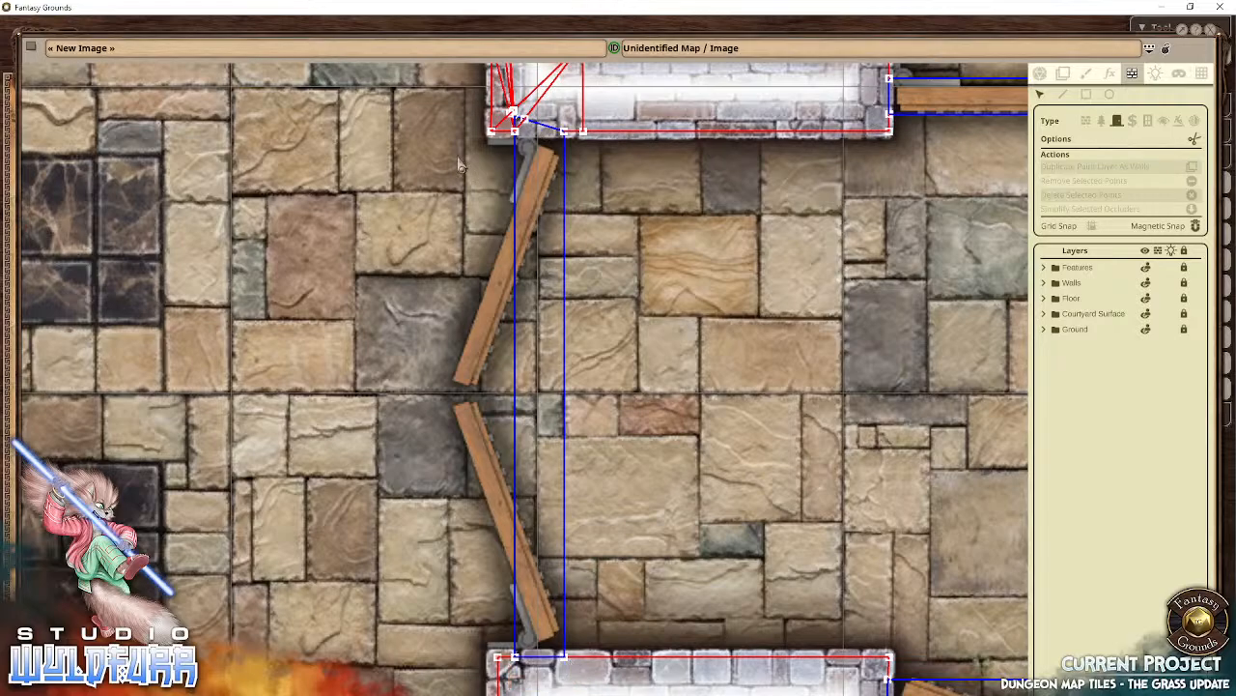
Step: Delete the stray wall points clustered at the wall corner beside the north end of the double doors
scroll(539, 112, up, 5)
drag(539, 110, 557, 395)
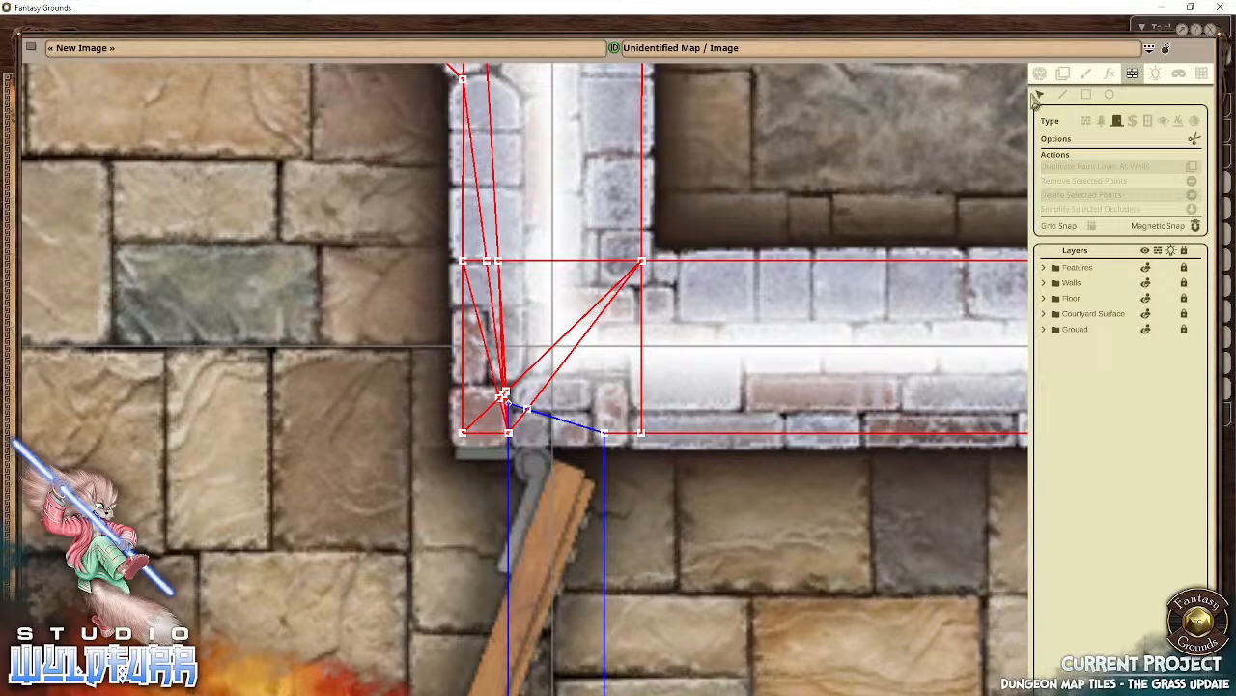
click(520, 411)
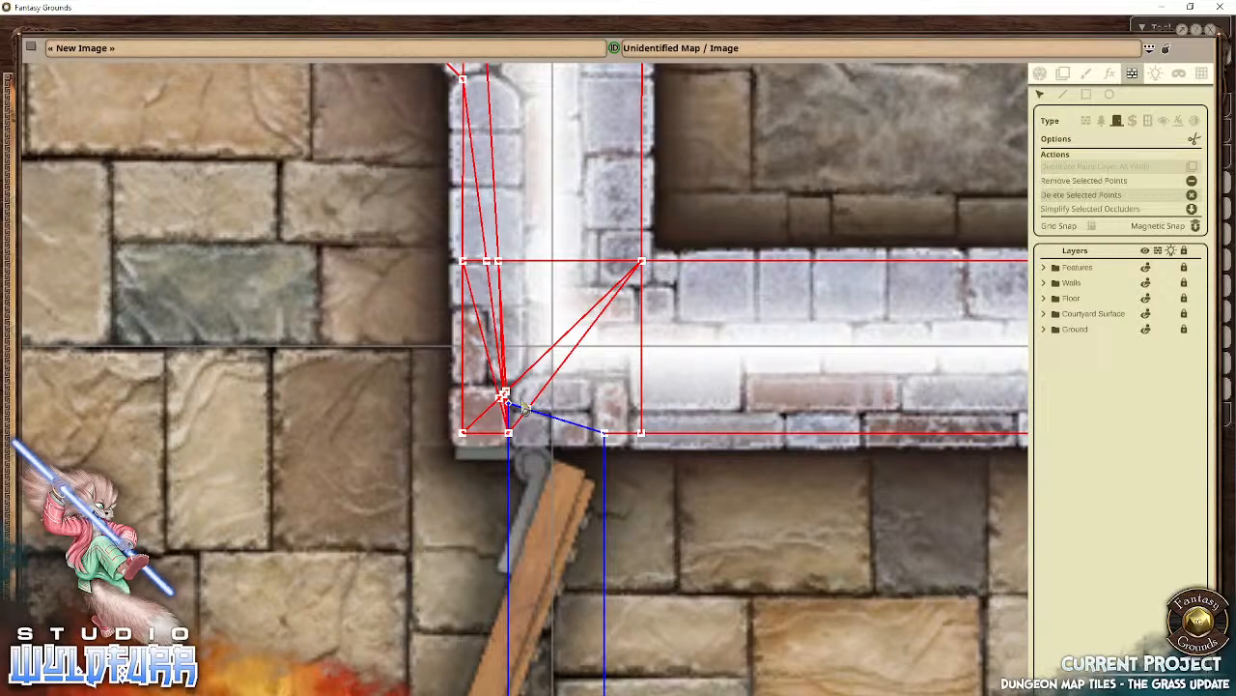
key(Delete)
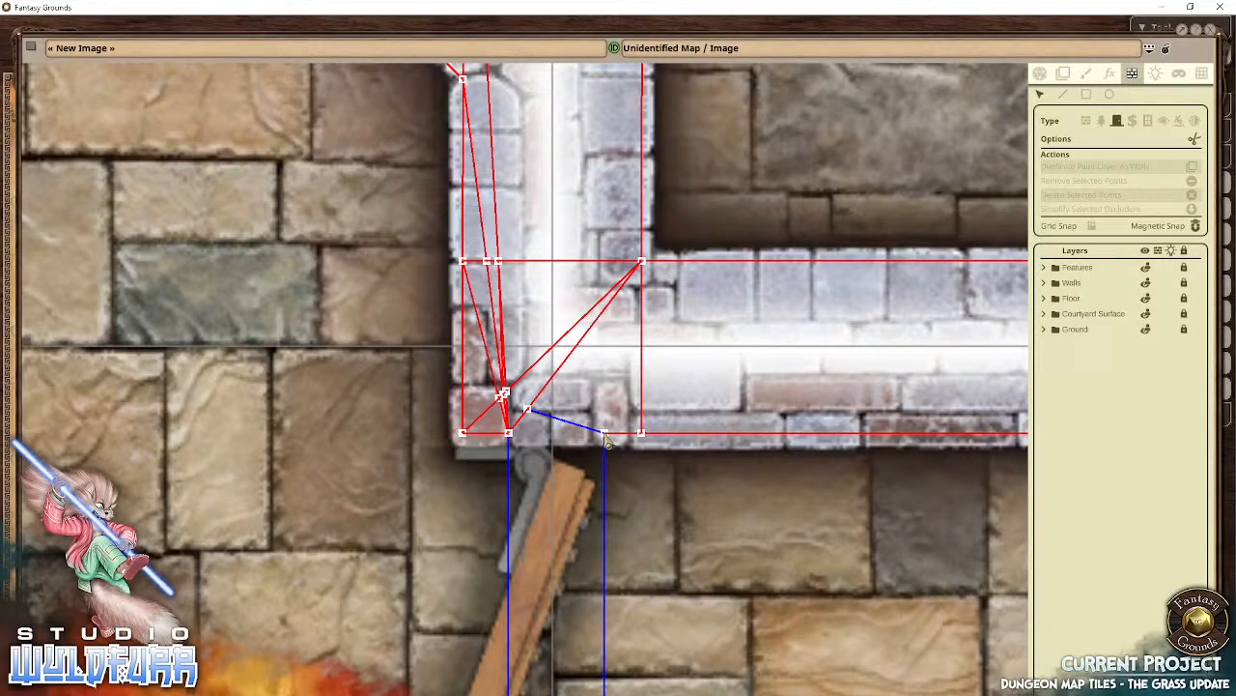
click(528, 411)
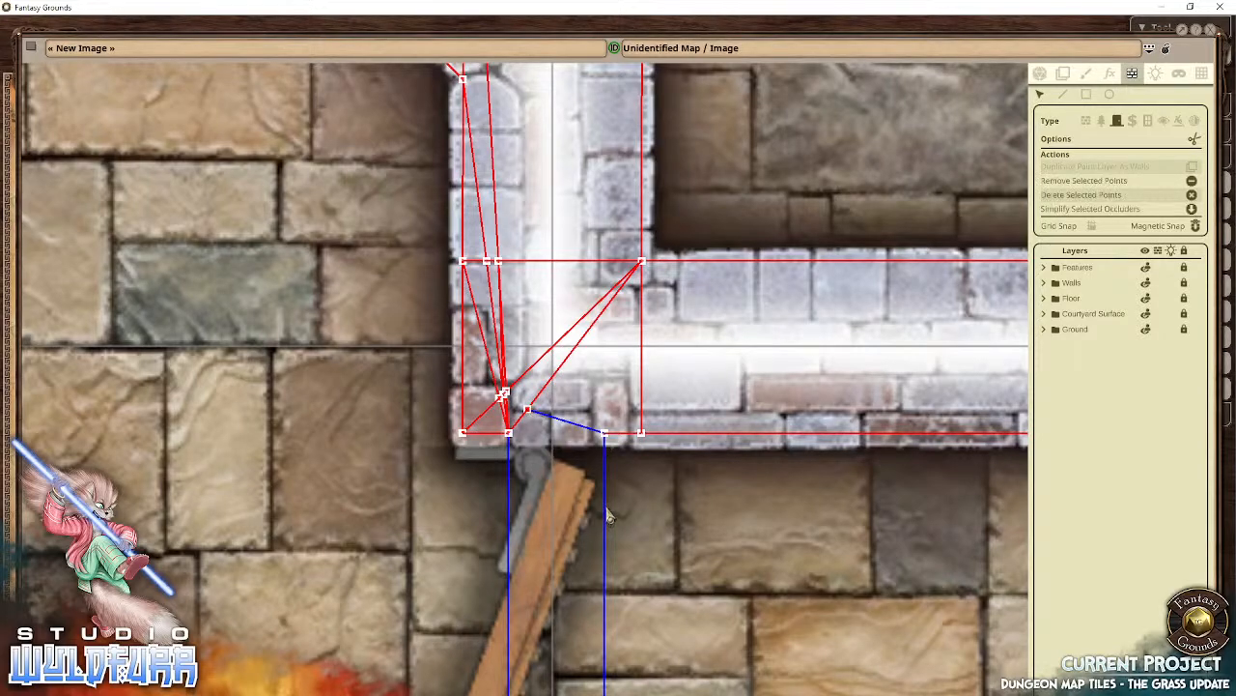
key(Delete)
click(507, 392)
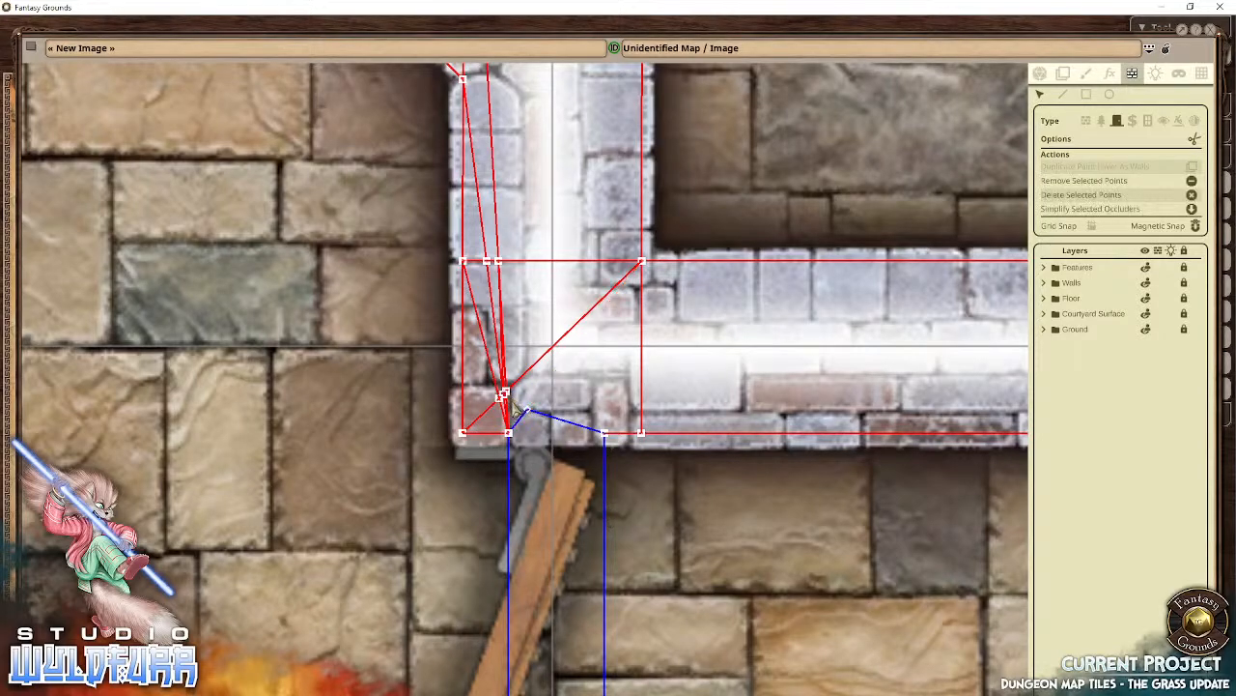
key(Delete)
click(504, 396)
key(Delete)
click(504, 394)
key(Delete)
click(504, 393)
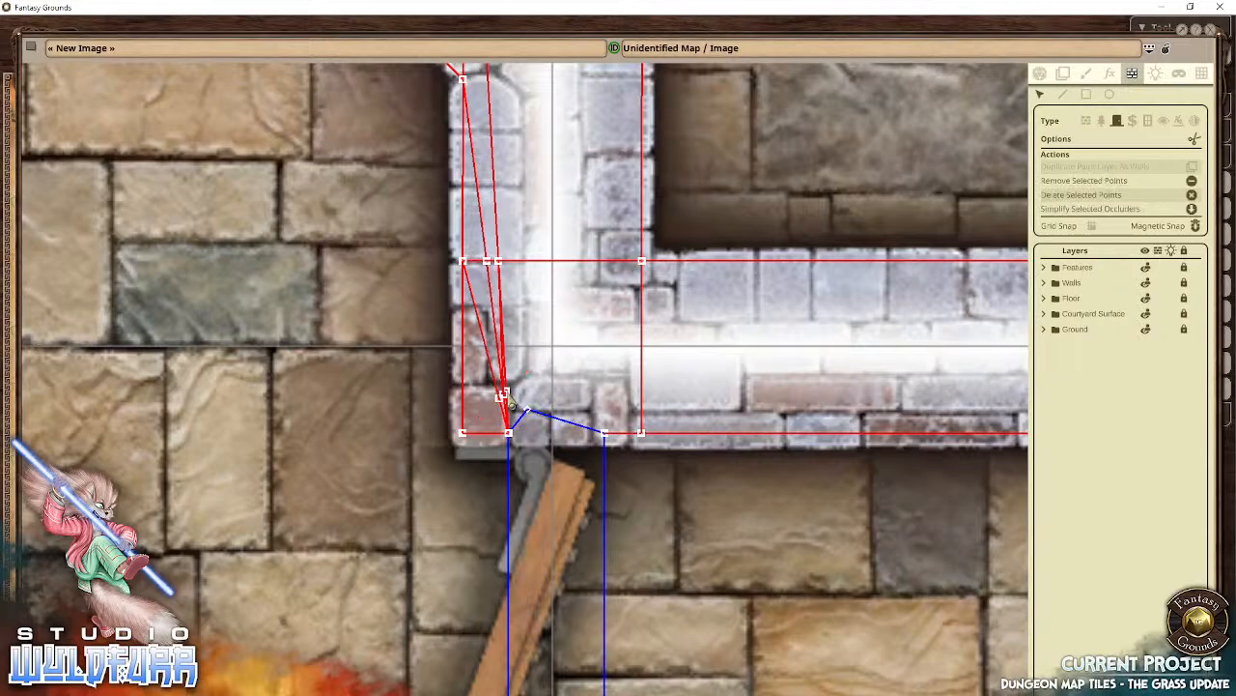
key(Delete)
click(505, 395)
key(Delete)
click(504, 394)
key(Delete)
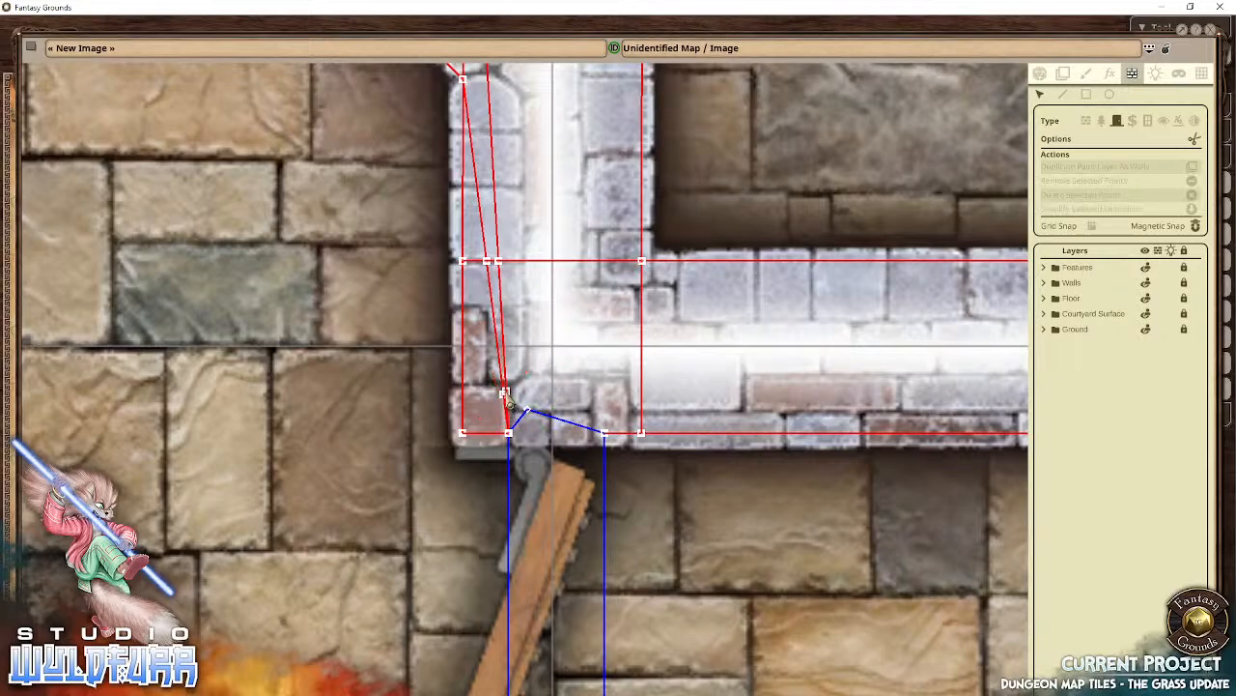
click(504, 394)
key(Delete)
click(505, 395)
key(Delete)
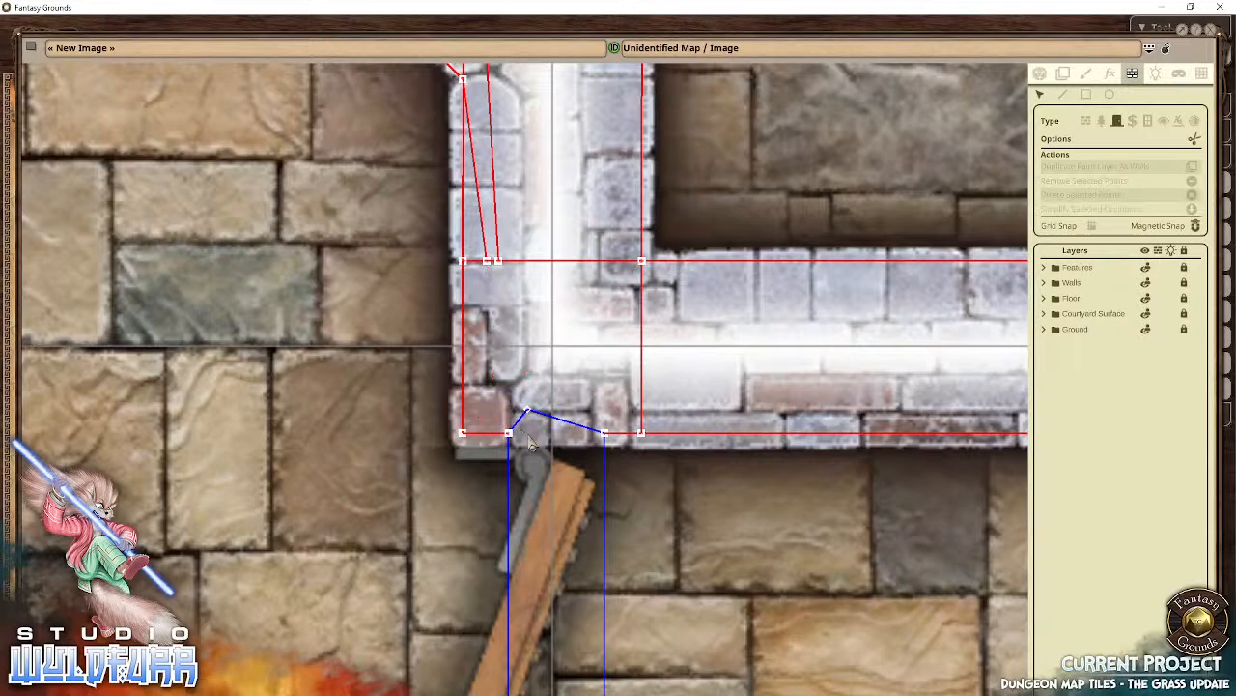
Step: Delete the stray points on the wall line crossing the corner just north of the double doors
click(497, 263)
key(Delete)
click(496, 263)
key(Delete)
click(496, 264)
key(Delete)
click(494, 264)
key(Delete)
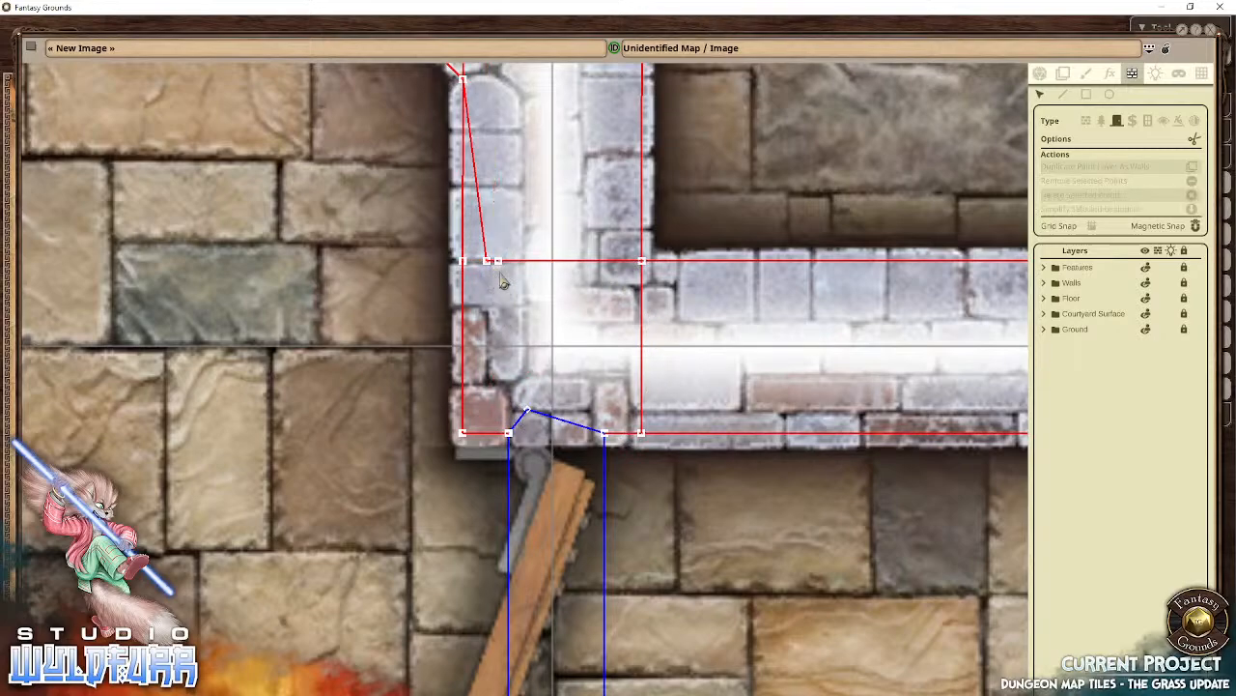
click(494, 264)
key(Delete)
click(492, 264)
key(Delete)
click(488, 263)
key(Delete)
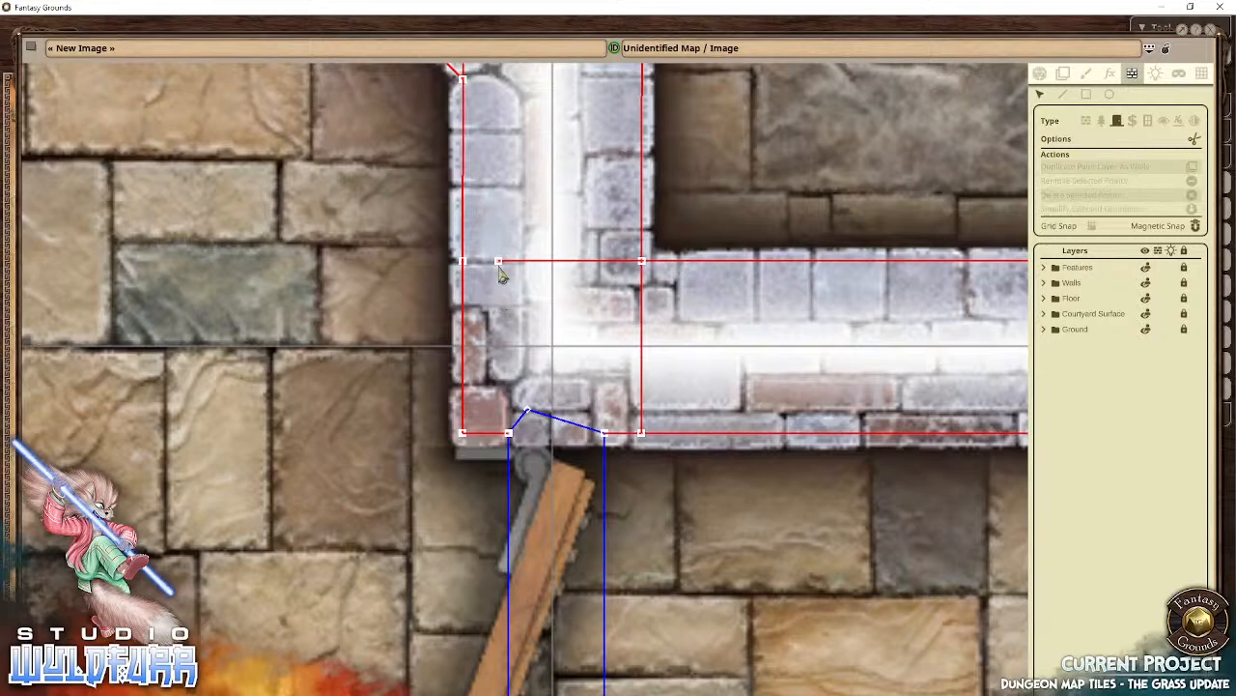
click(500, 265)
key(Delete)
Step: Delete the leftover wall points on the wall's south face, just east of the double-door occluder
click(642, 434)
key(Delete)
drag(632, 422, 654, 456)
key(Delete)
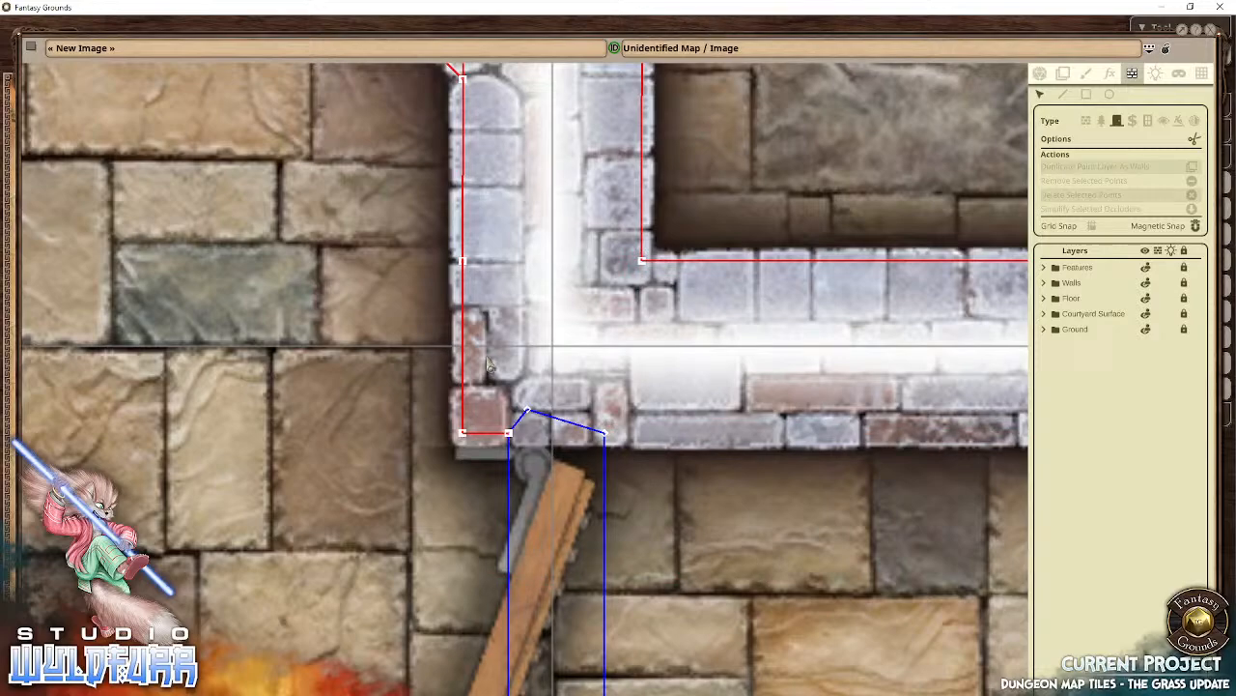
Step: Delete the double-door occluder's point that peaks into the north wall
drag(515, 395, 551, 426)
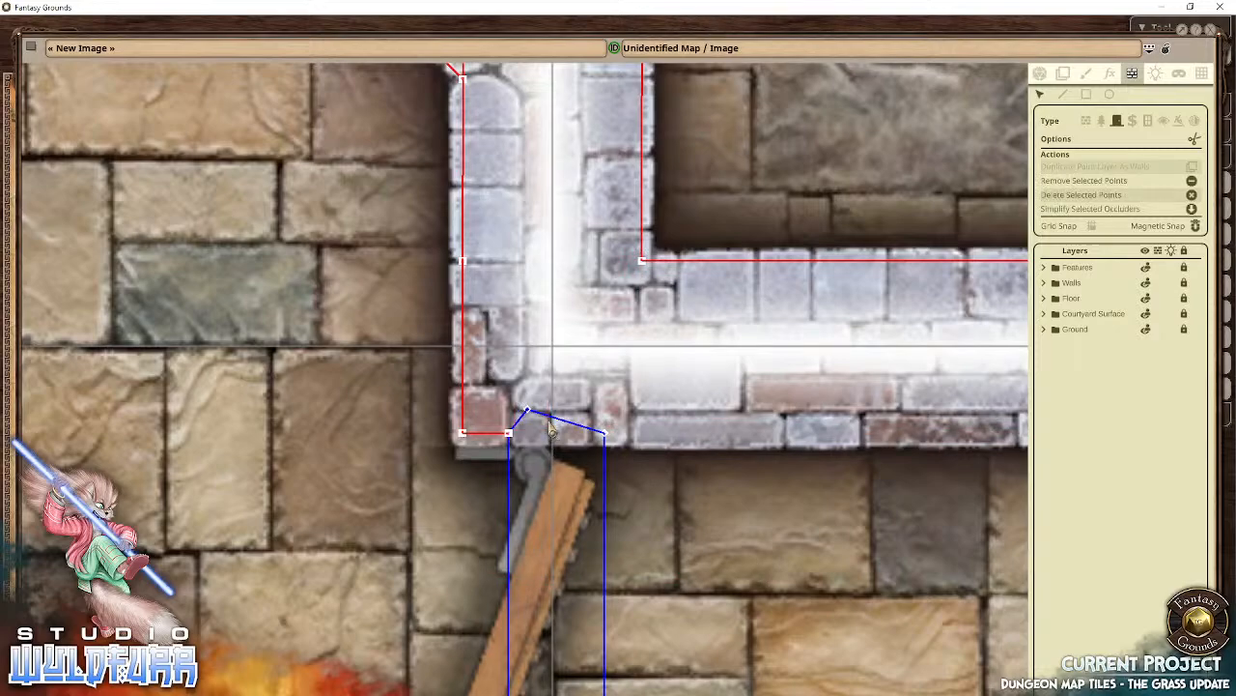
key(Delete)
scroll(551, 430, down, 3)
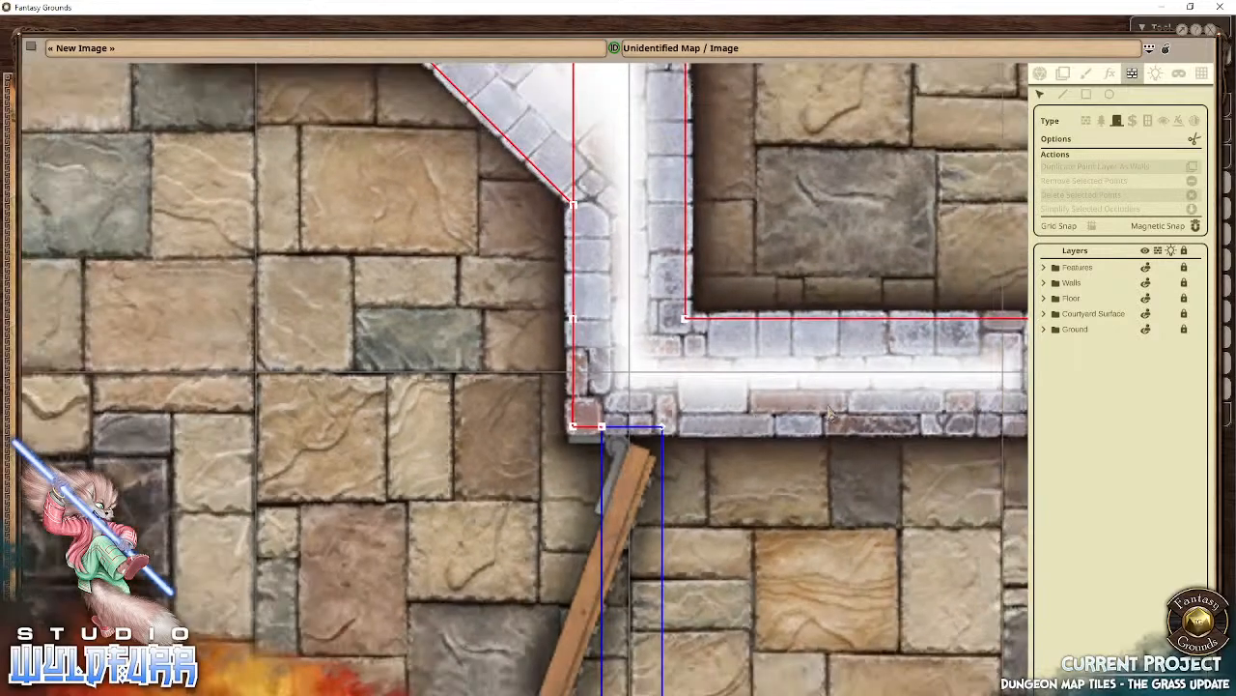
Step: Draw a wall-type line occluder along the wall's south face from the north doorway's corner to the double-door occluder
click(1064, 97)
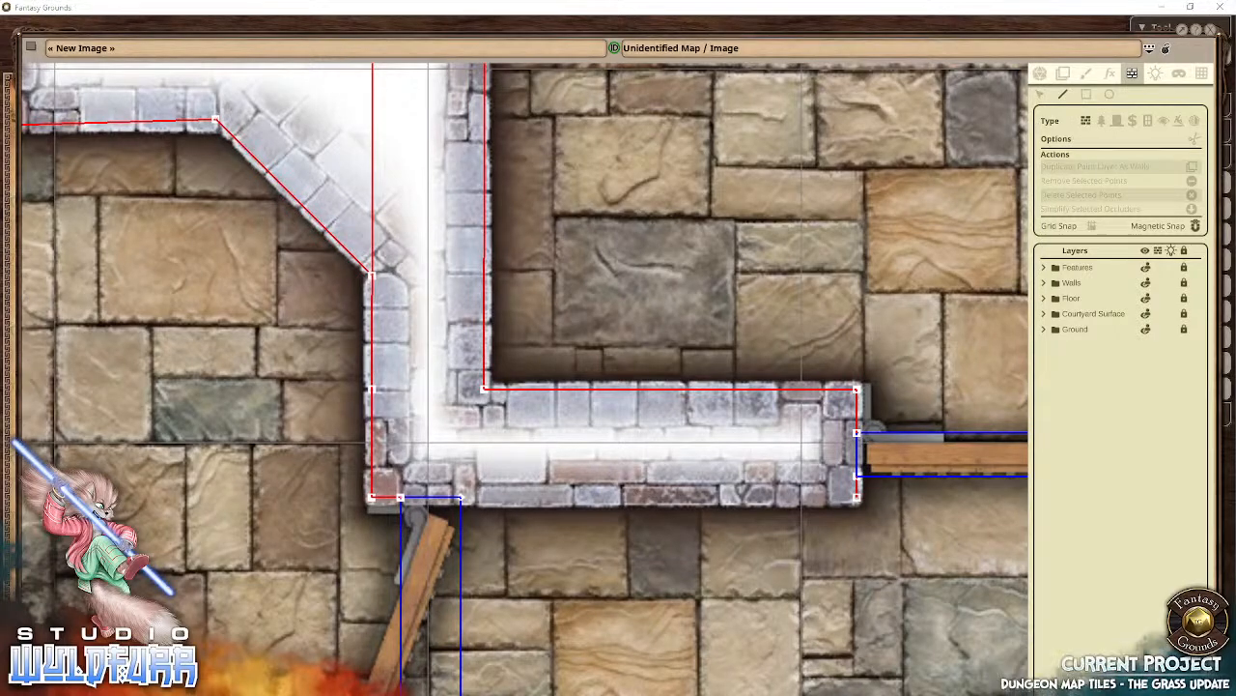
drag(857, 496, 462, 498)
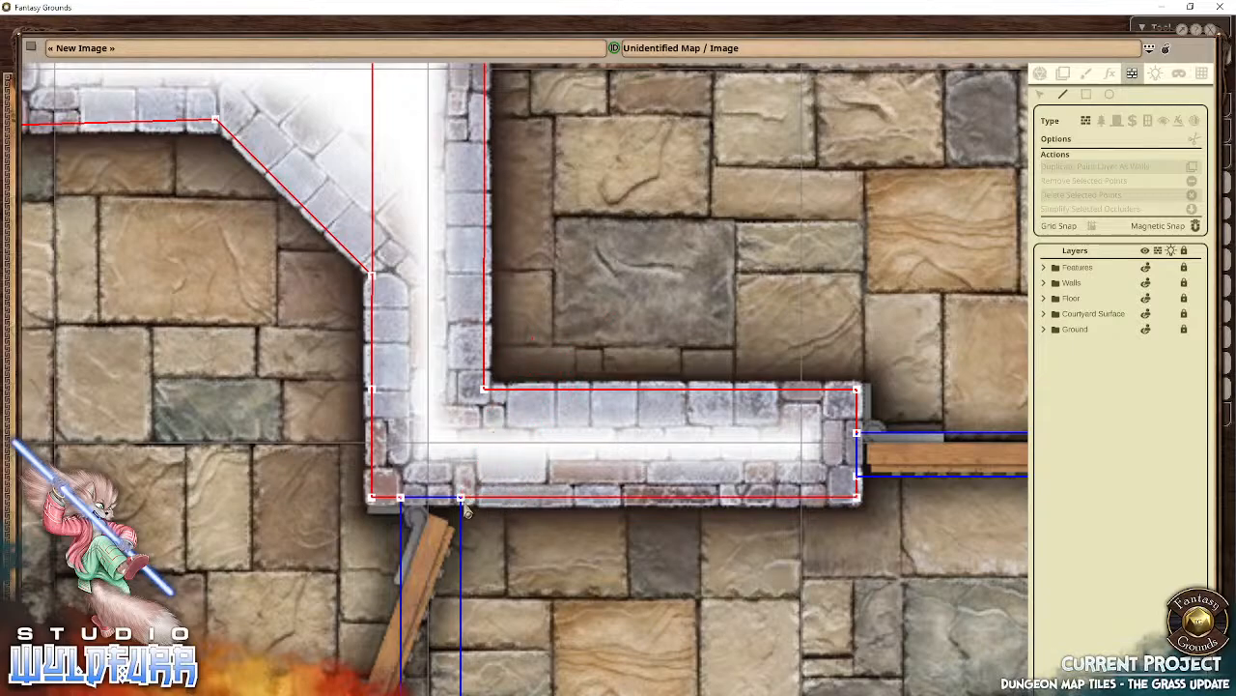
scroll(549, 589, down, 6)
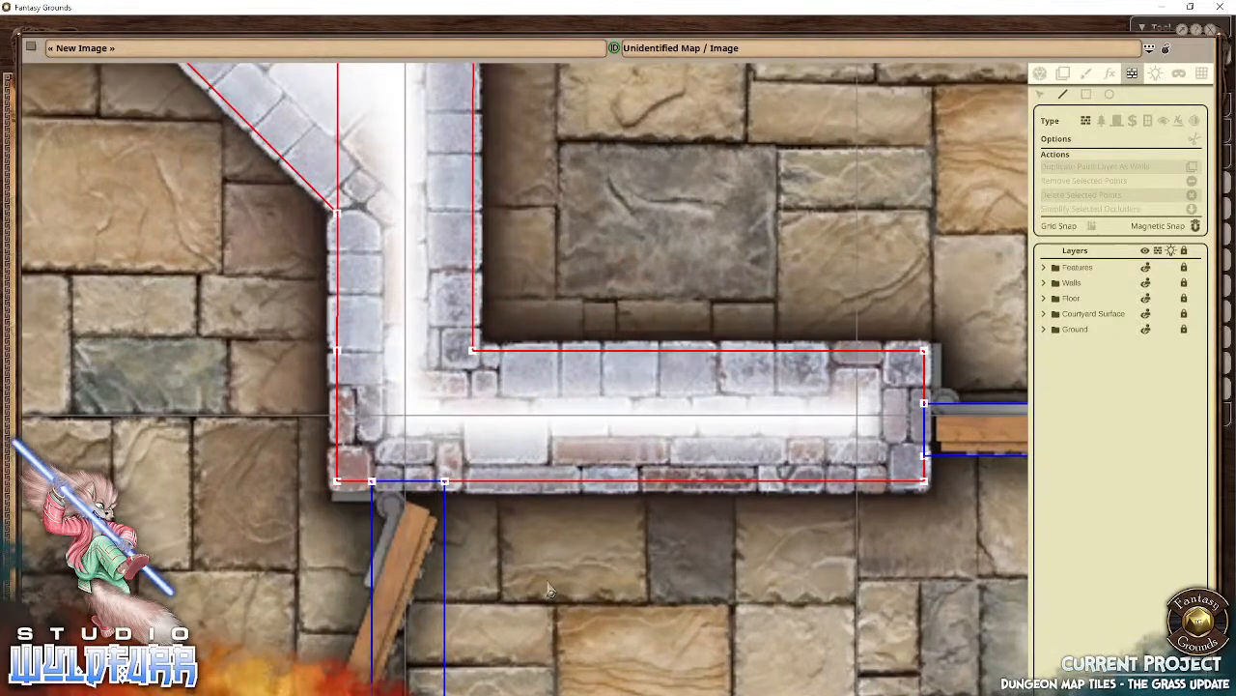
Step: Draw a door-type rectangle occluder across the doorway beside the spiral staircase, overlapping the walls on both sides
scroll(600, 520, down, 2)
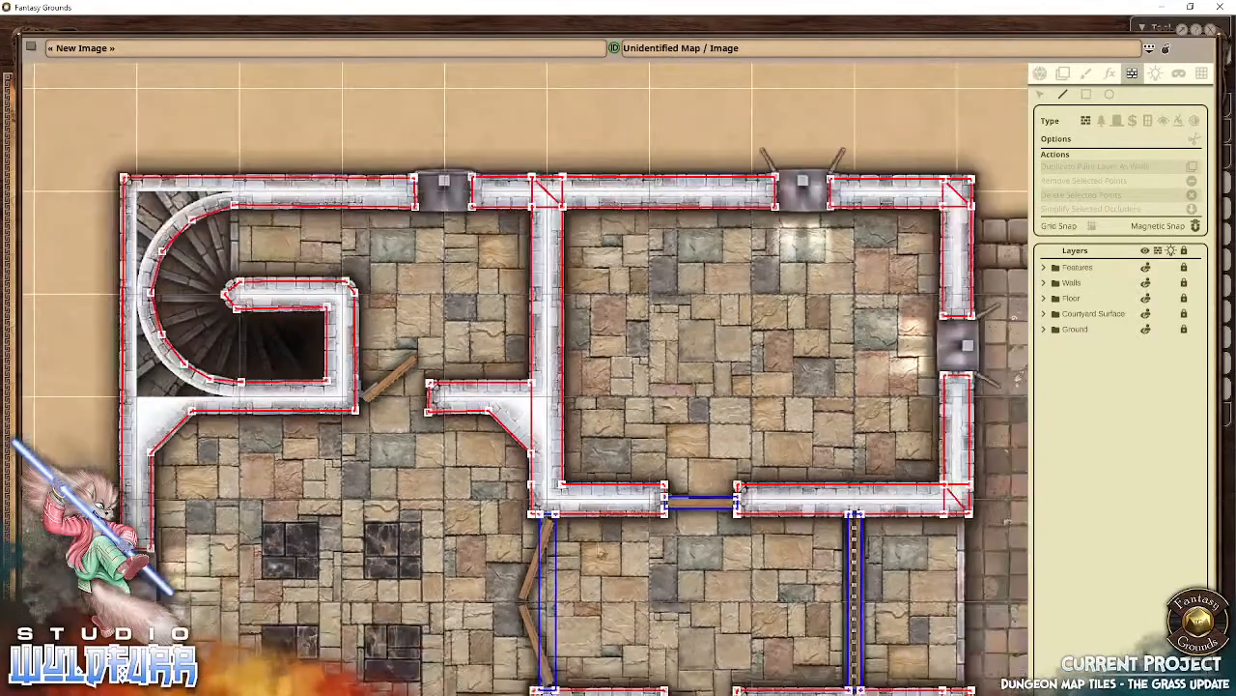
drag(585, 578, 731, 299)
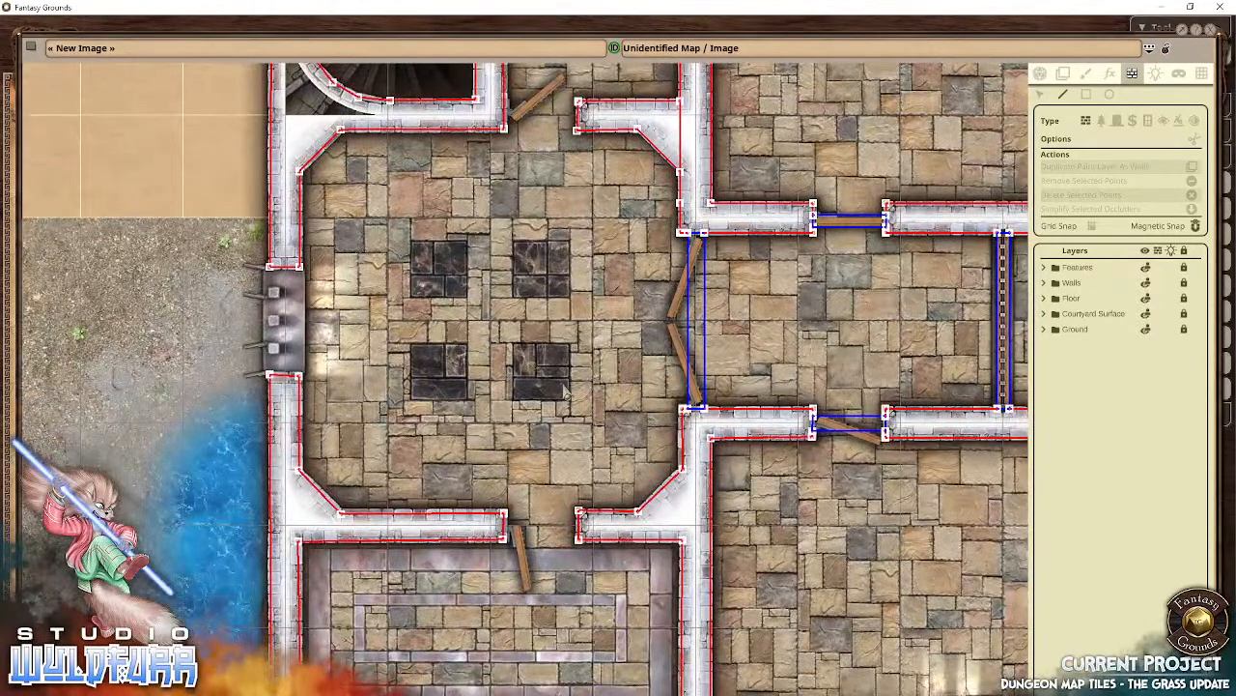
drag(568, 391, 321, 539)
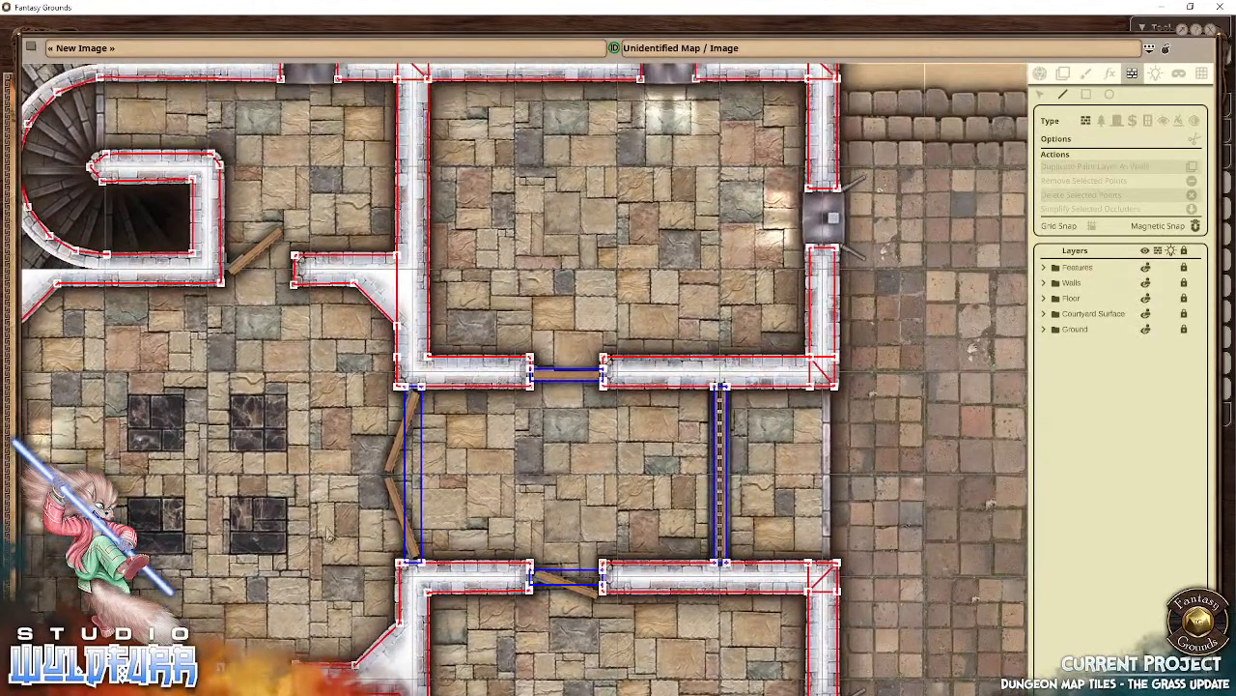
drag(369, 442, 519, 564)
scroll(519, 565, up, 8)
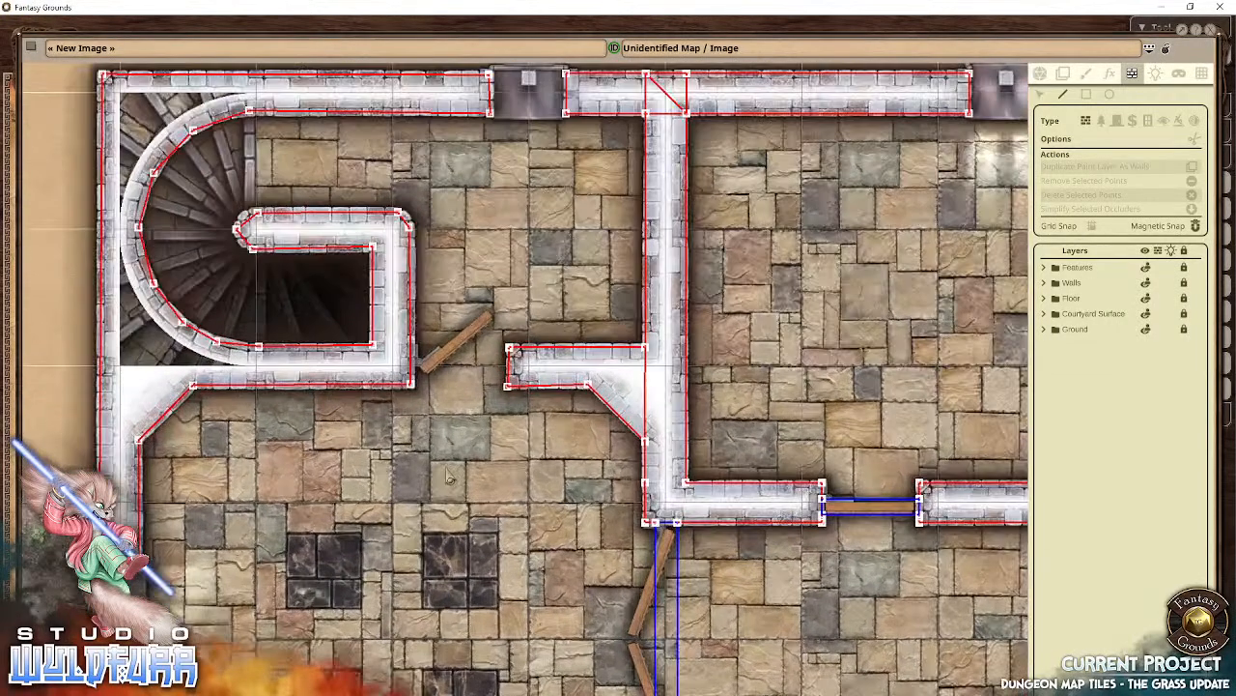
scroll(514, 415, up, 2)
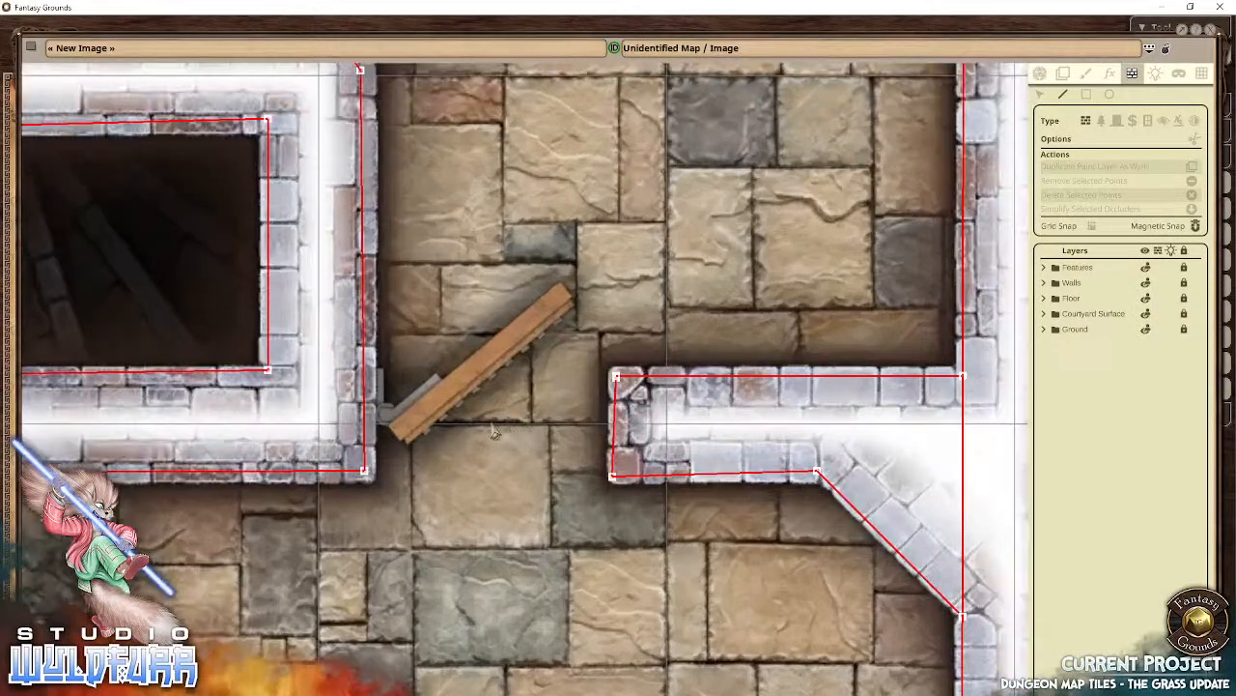
click(1086, 95)
drag(336, 394, 649, 437)
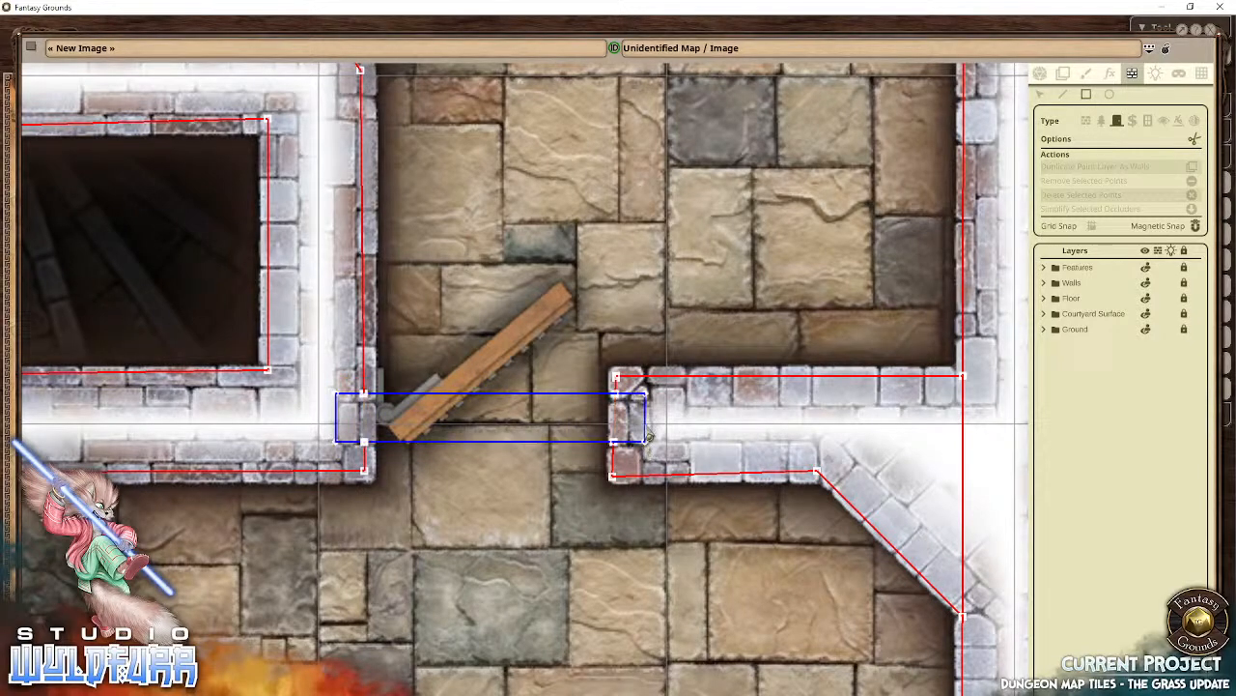
Step: Delete the staircase door occluder's points that overhang into the walls on both sides
click(1040, 94)
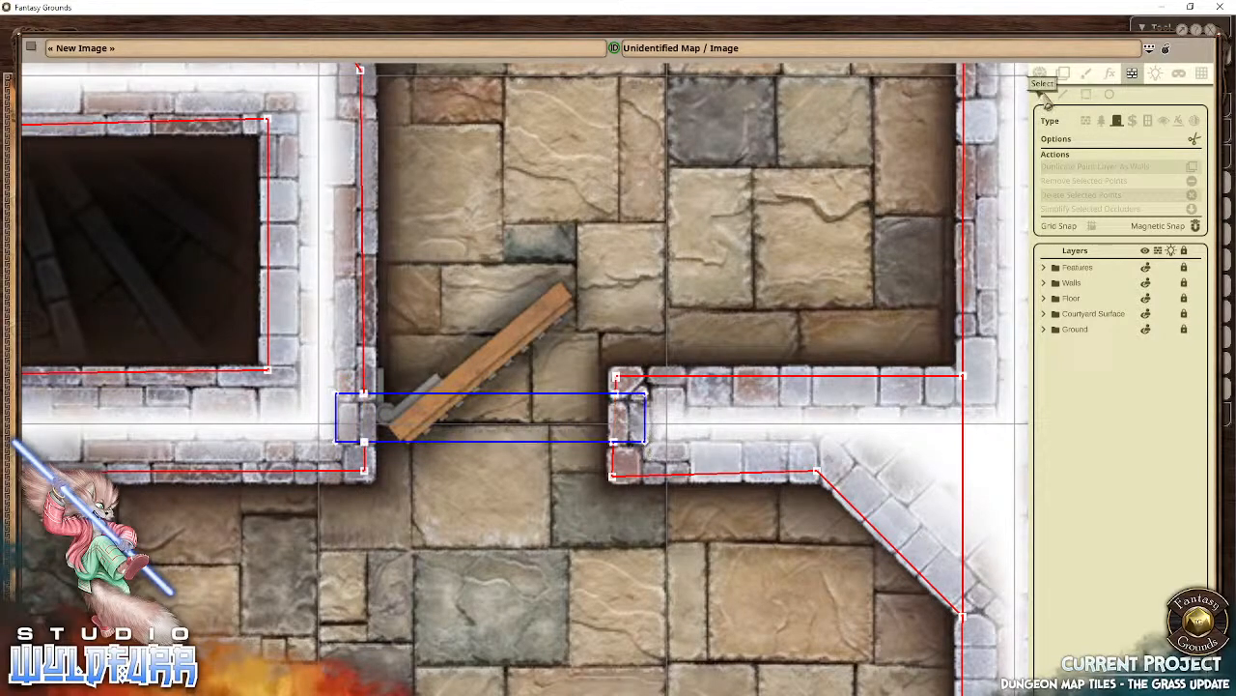
drag(633, 385, 667, 452)
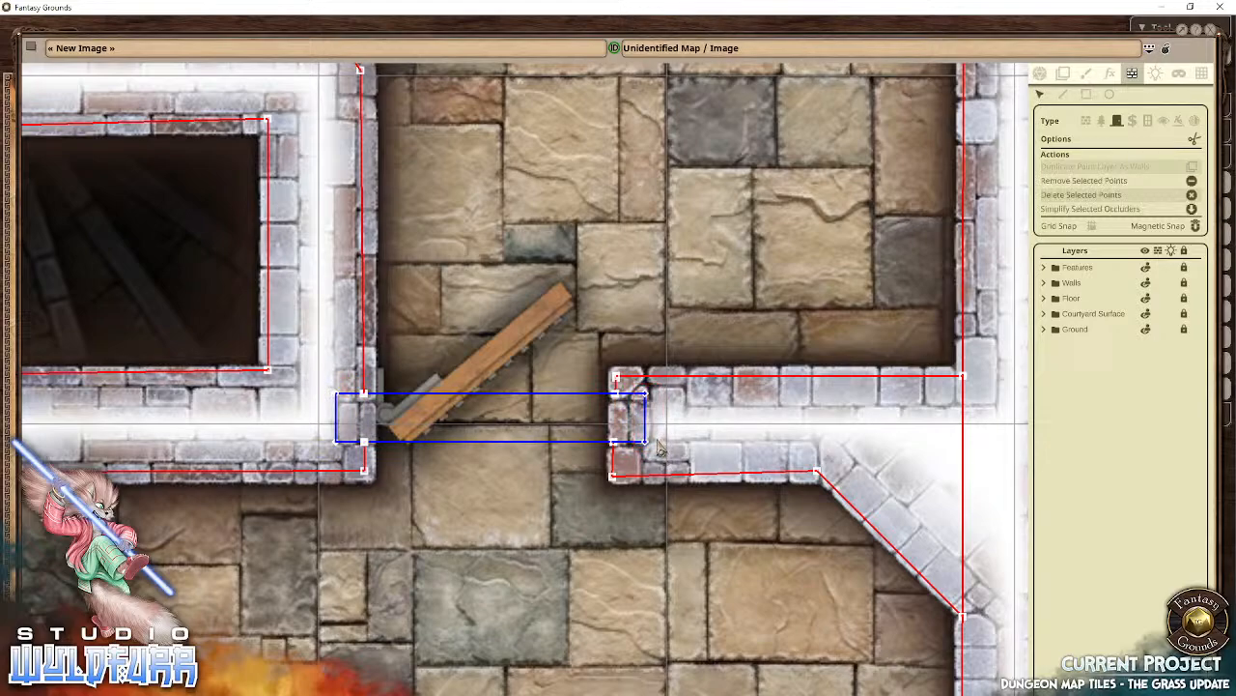
key(Delete)
drag(317, 369, 344, 444)
key(Delete)
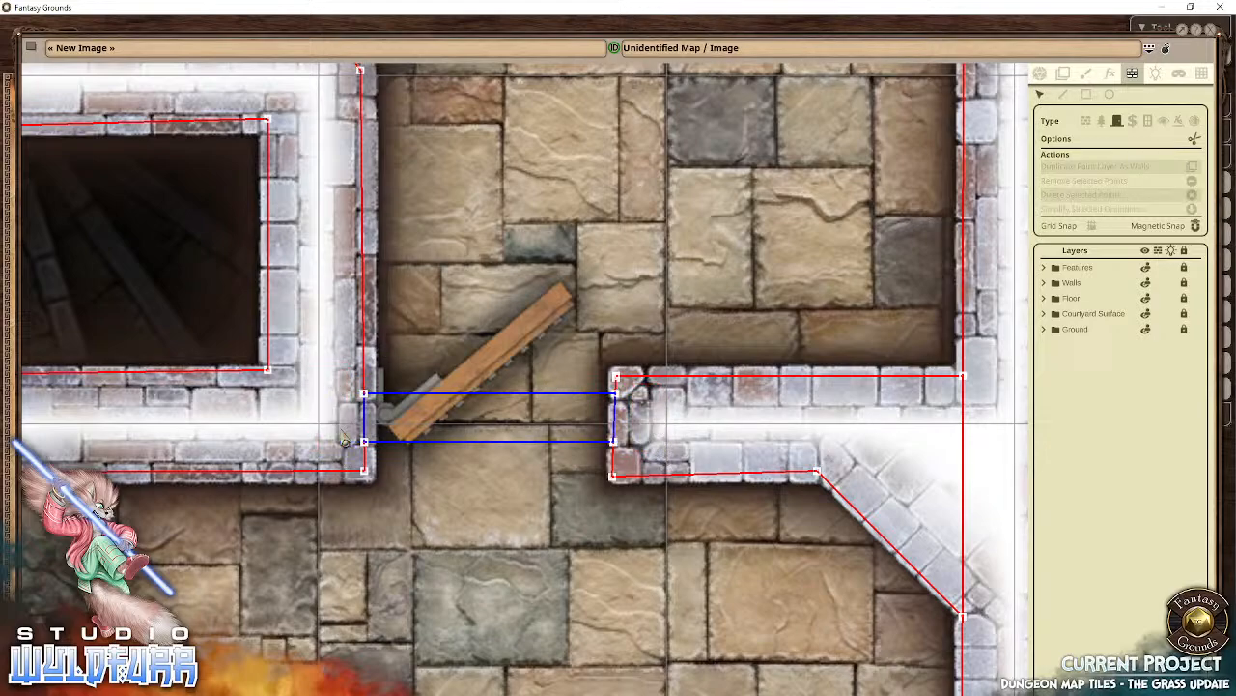
Step: Draw a door-type rectangle occluder across the doorway leading south into the marble-bordered room, overlapping the walls on both sides
key(Down)
key(Down)
key(Down)
key(Down)
key(Down)
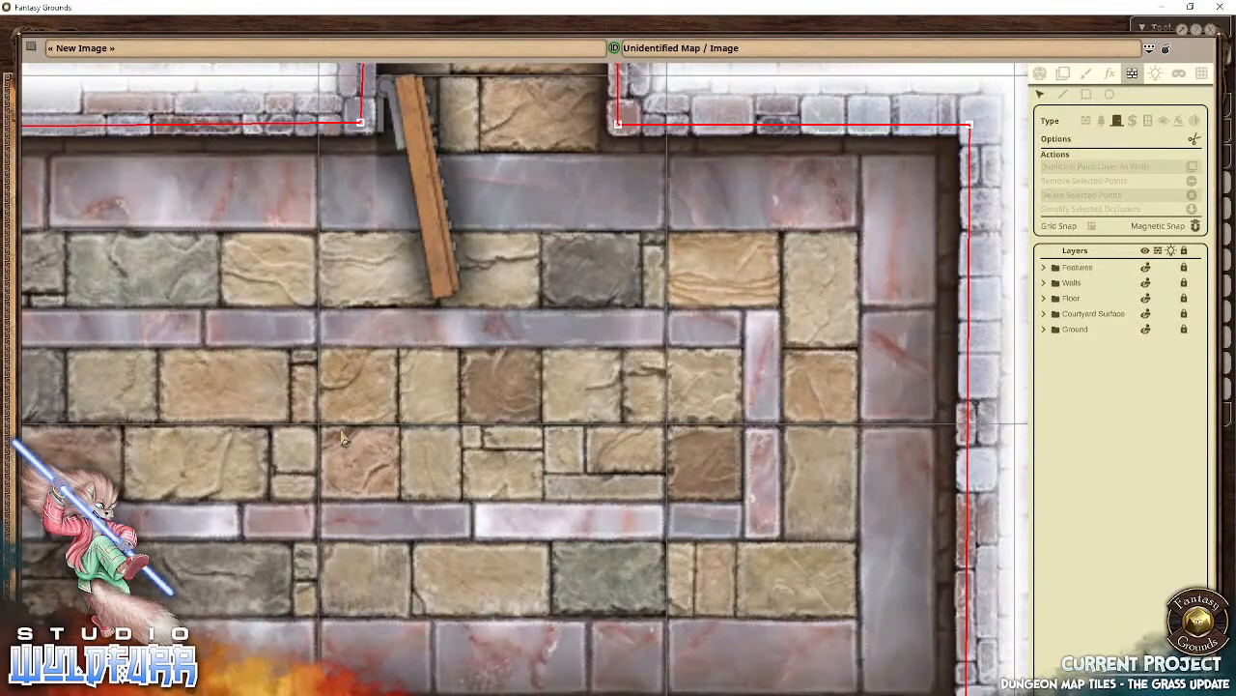
key(Down)
key(Down)
key(Down)
key(Down)
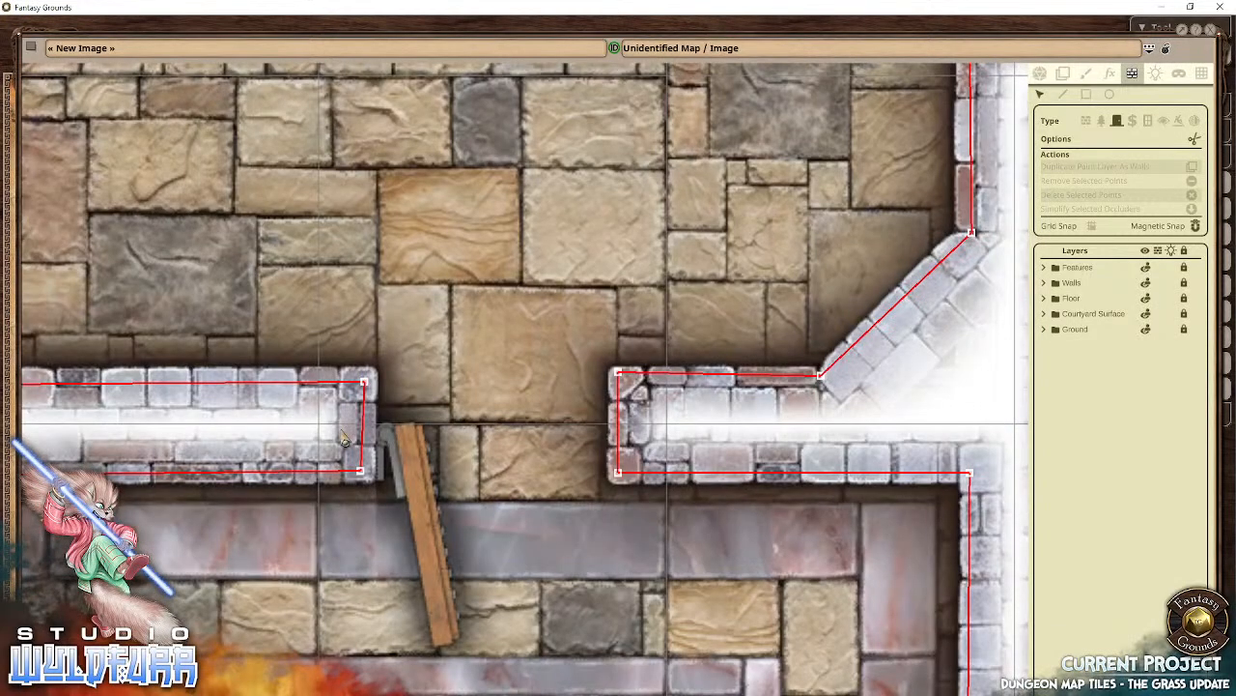
click(1086, 93)
drag(341, 406, 642, 444)
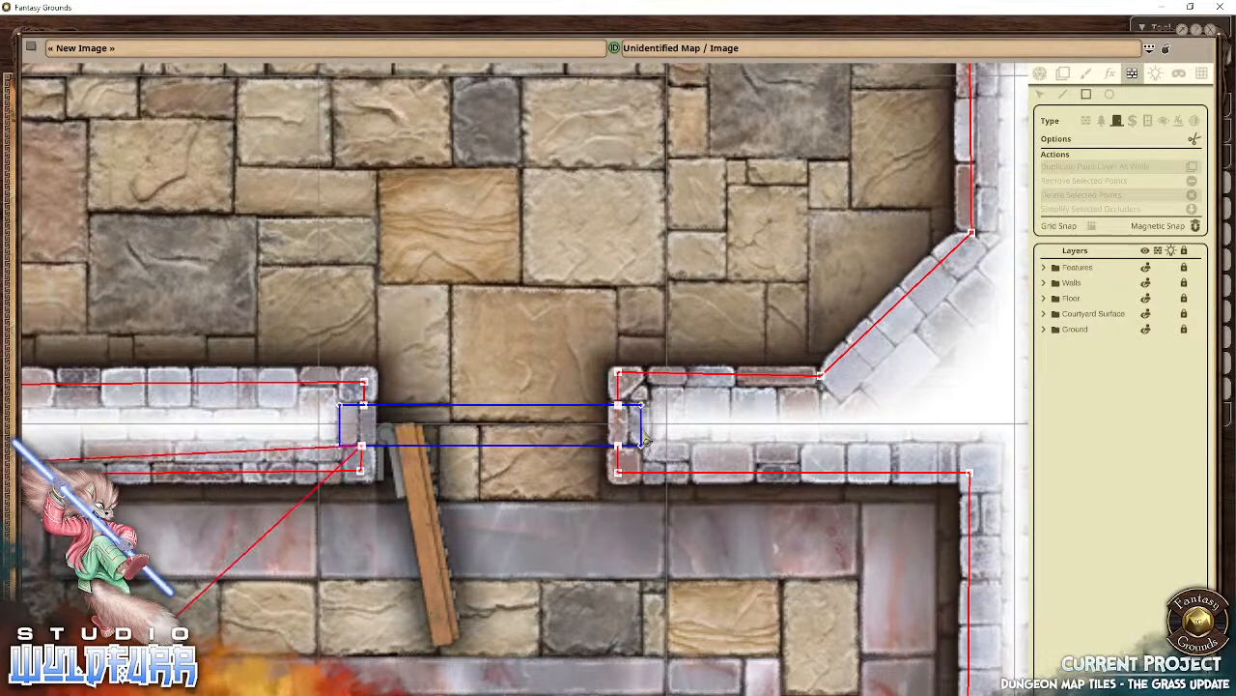
Step: Delete the marble-bordered room's door occluder points that overhang into the wall west of the doorway
click(1041, 95)
drag(336, 414, 355, 482)
key(Delete)
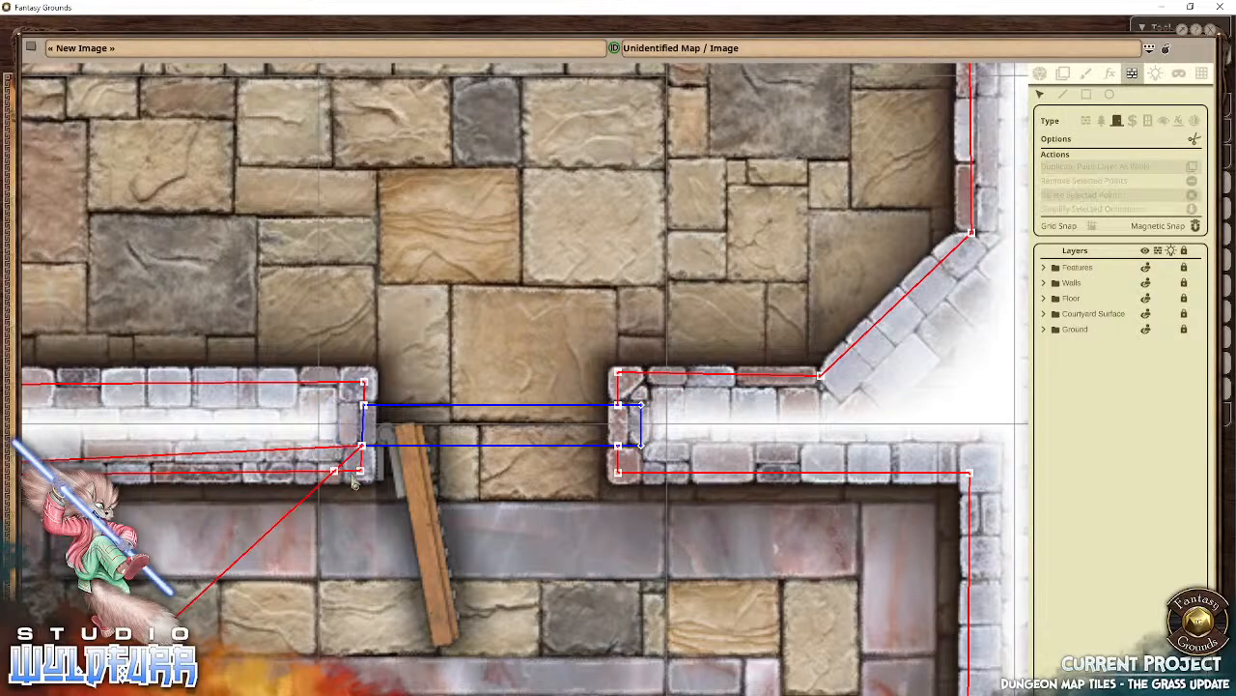
Step: Delete the stray point at the marble-bordered room's northwest corner and move the diagonal line's point there from the doorway
scroll(355, 486, down, 8)
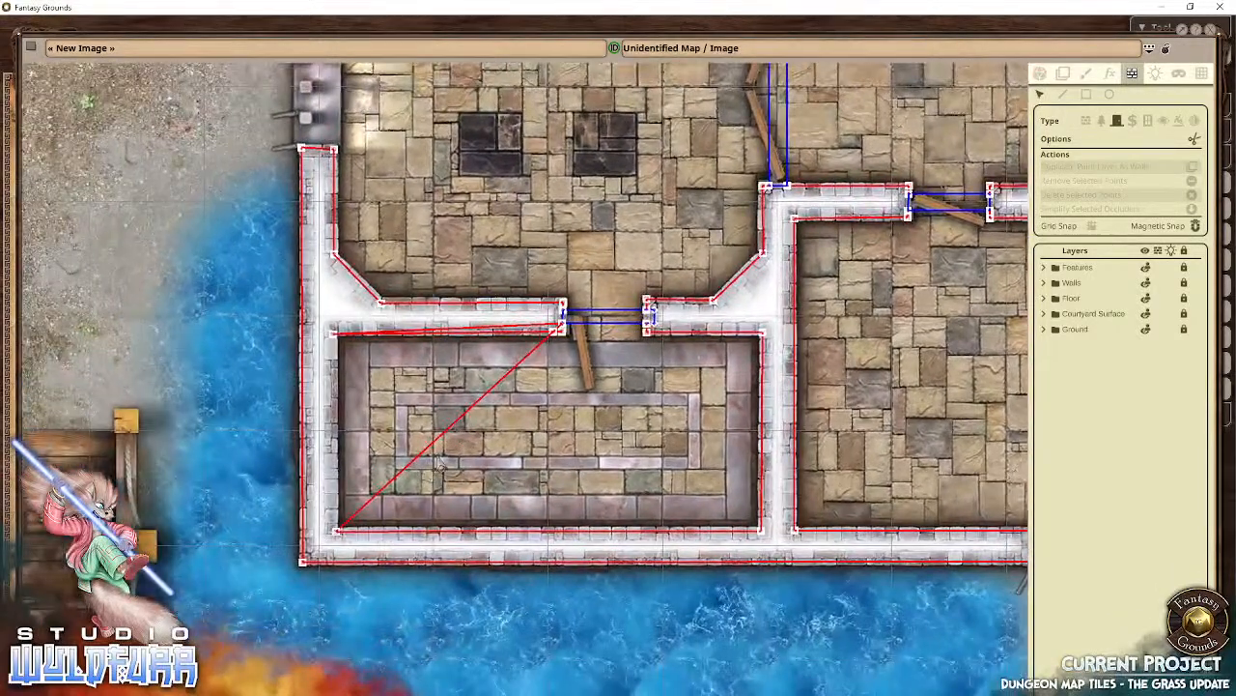
scroll(440, 465, up, 3)
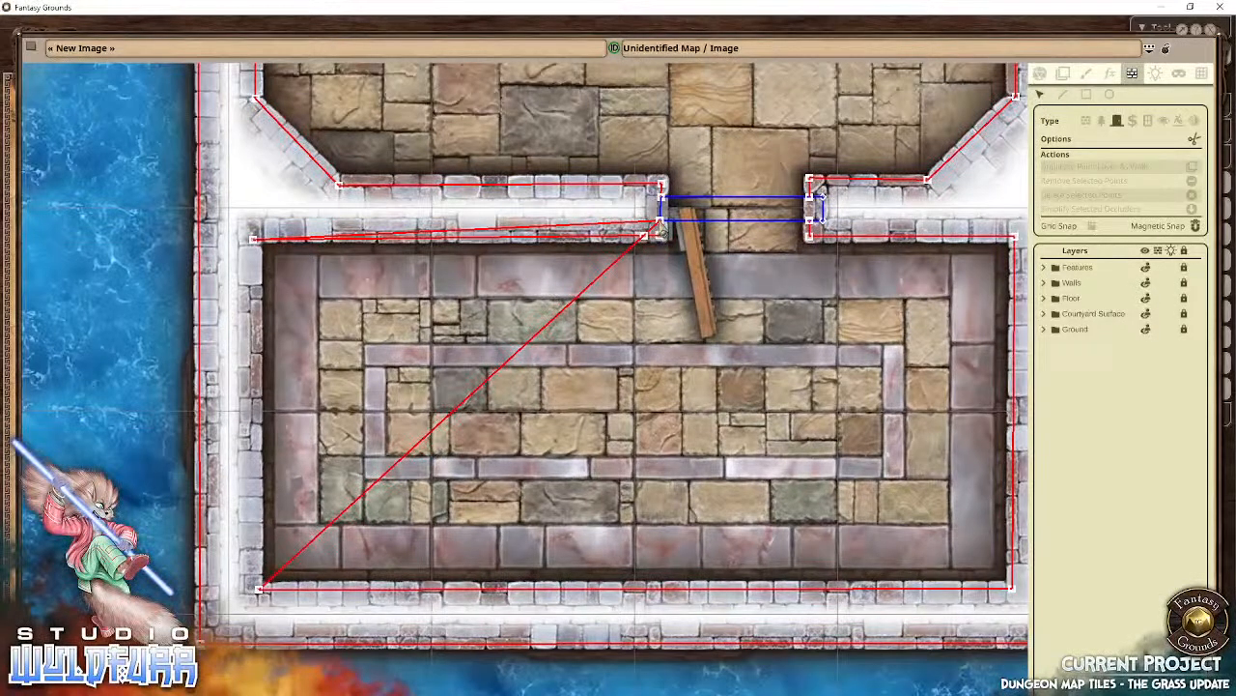
drag(238, 221, 284, 274)
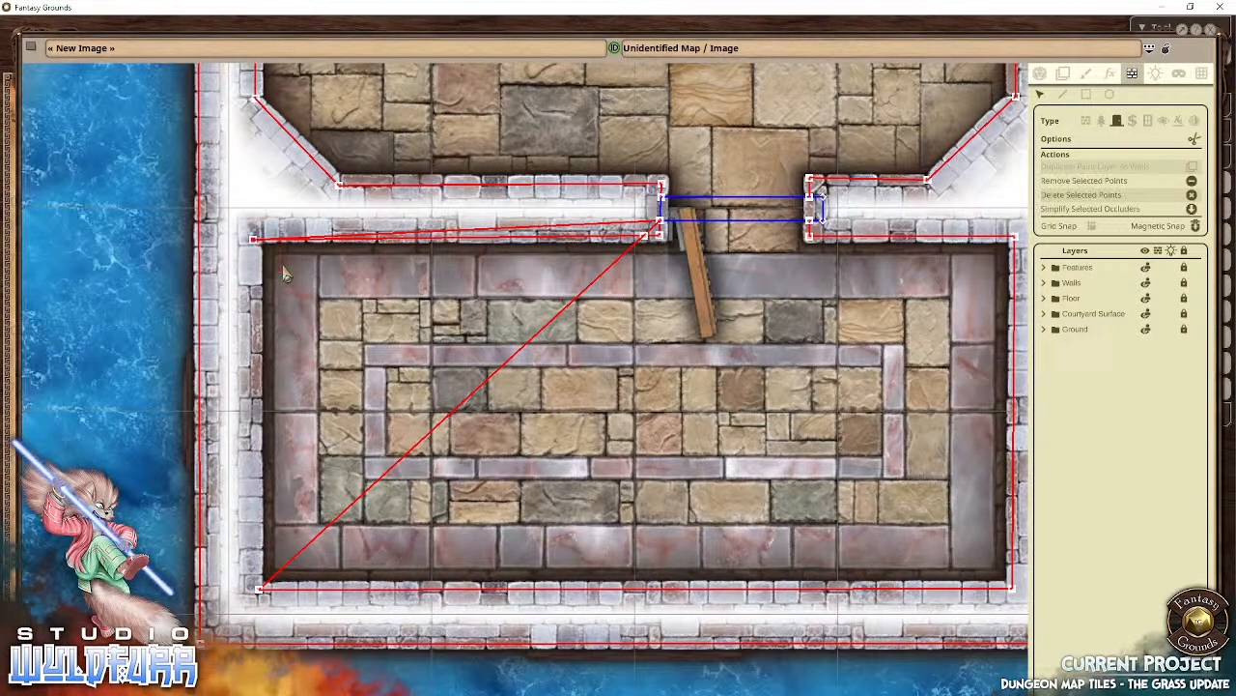
key(Delete)
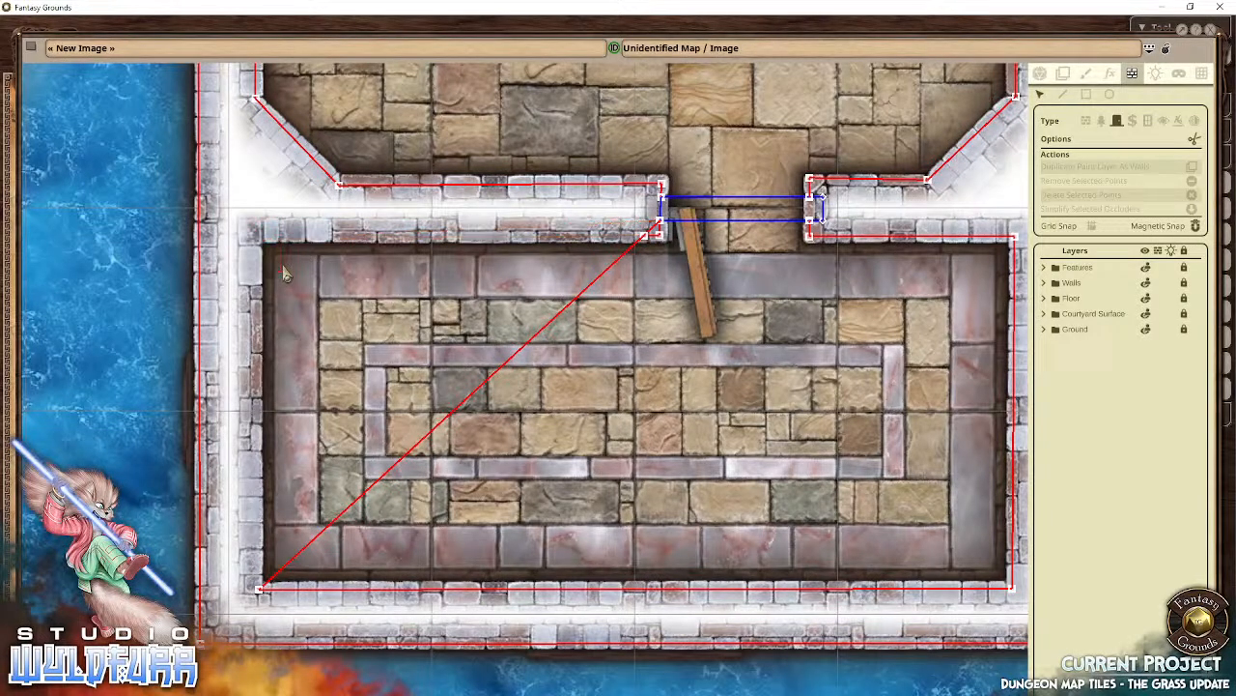
drag(646, 243, 264, 242)
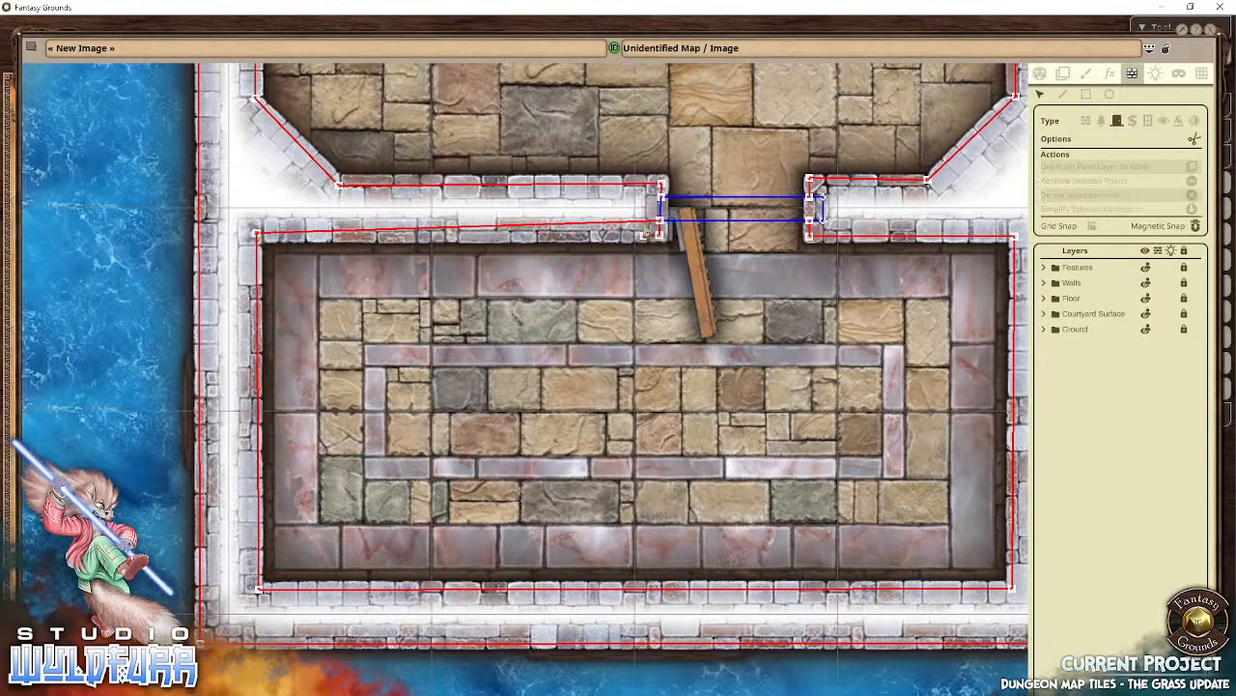
Step: Delete the stray point just west of the marble-bordered room's doorway and move the north wall line's end point onto the doorway's southwest corner
drag(661, 230, 572, 334)
click(643, 236)
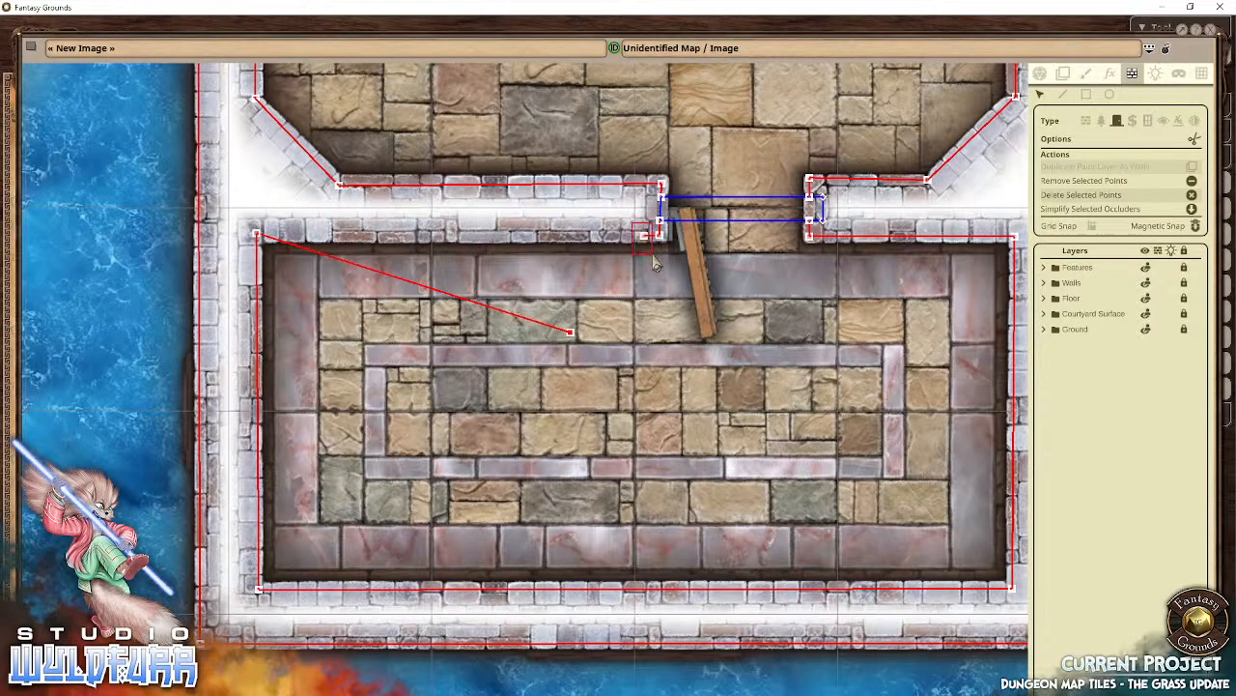
key(Delete)
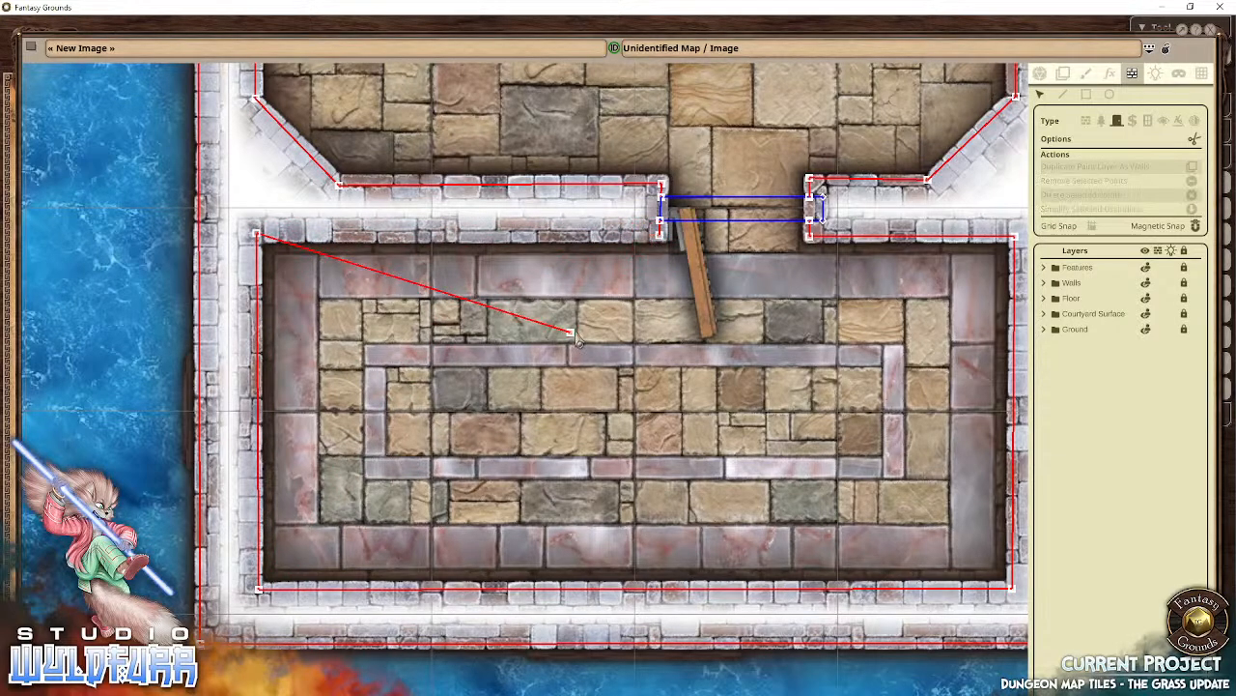
drag(573, 337, 662, 237)
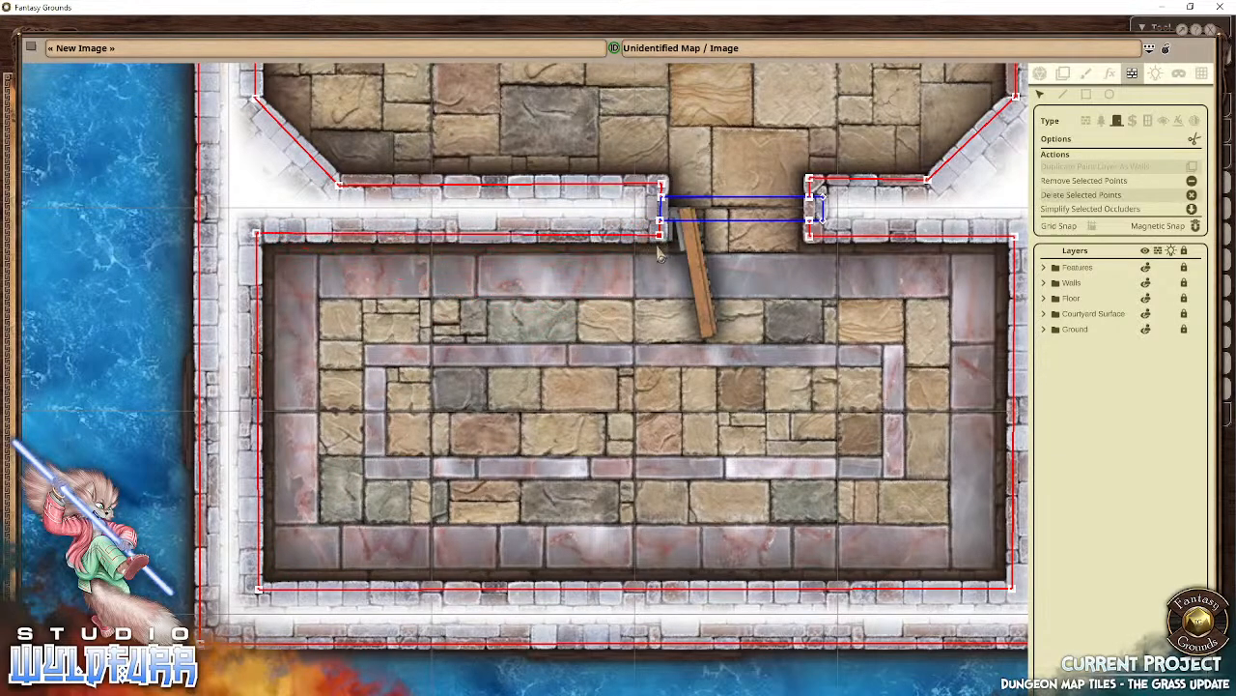
Step: Draw a window-type rectangle occluder over the window in the southeast room's east wall, spanning between the adjoining wall ends
scroll(639, 334, down, 5)
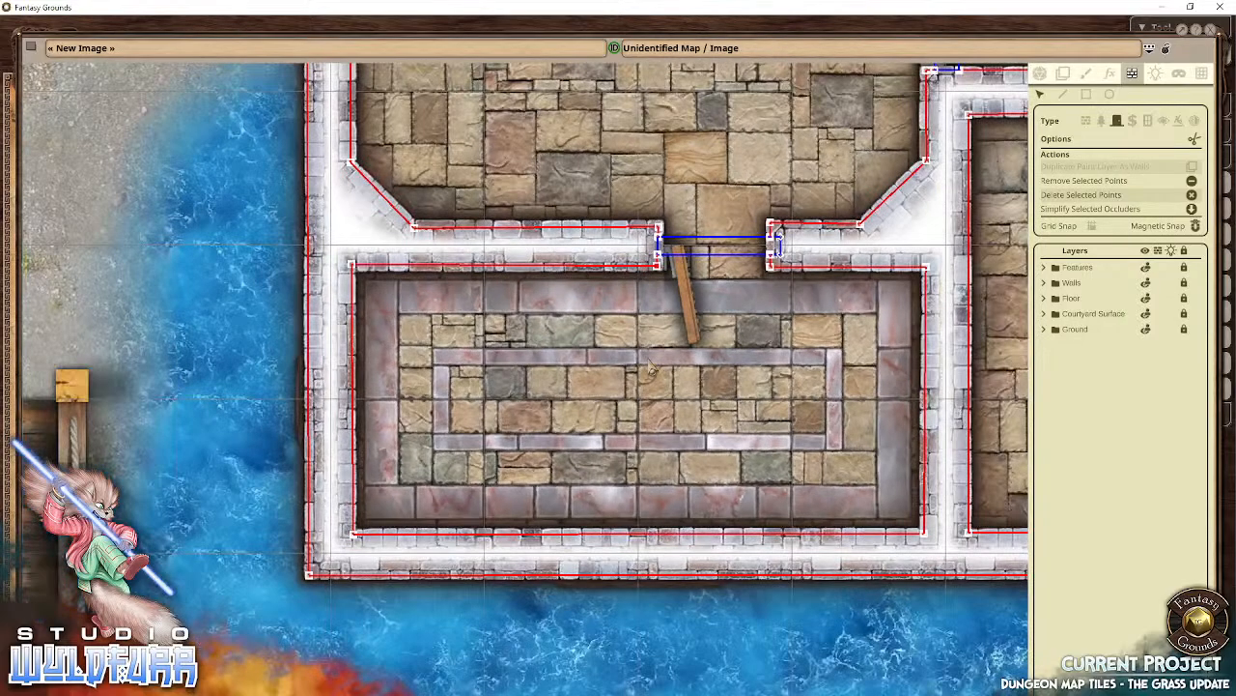
drag(736, 425, 563, 535)
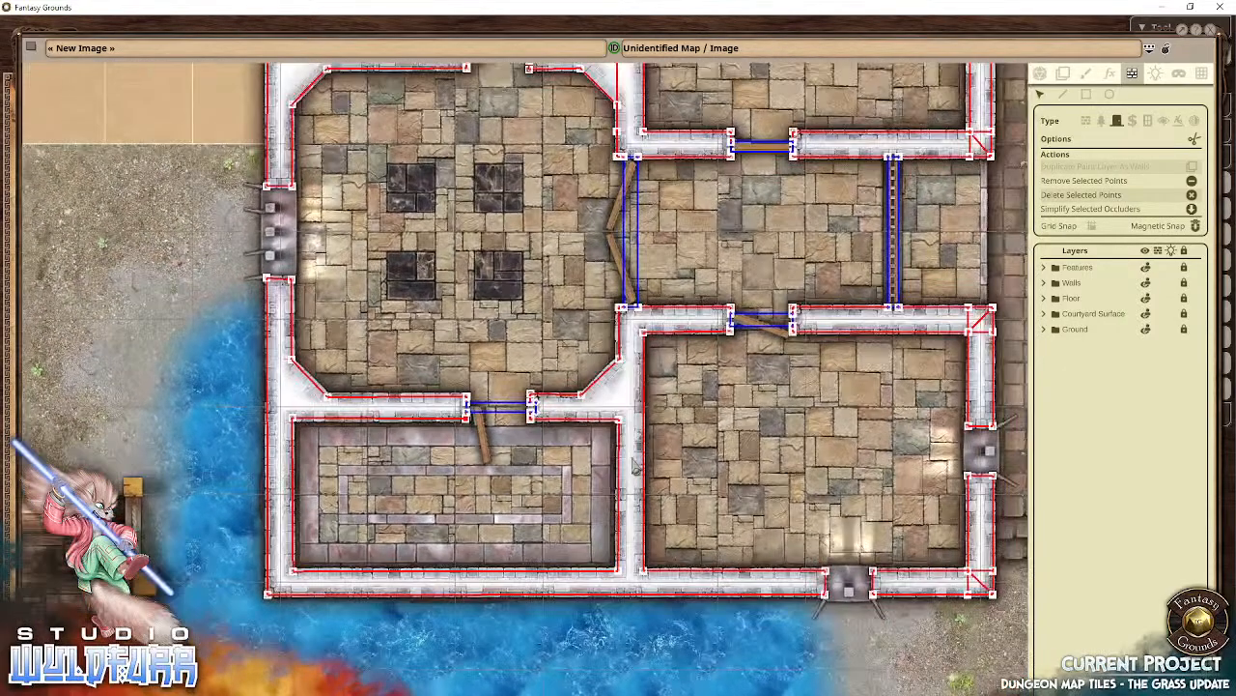
drag(512, 270, 377, 421)
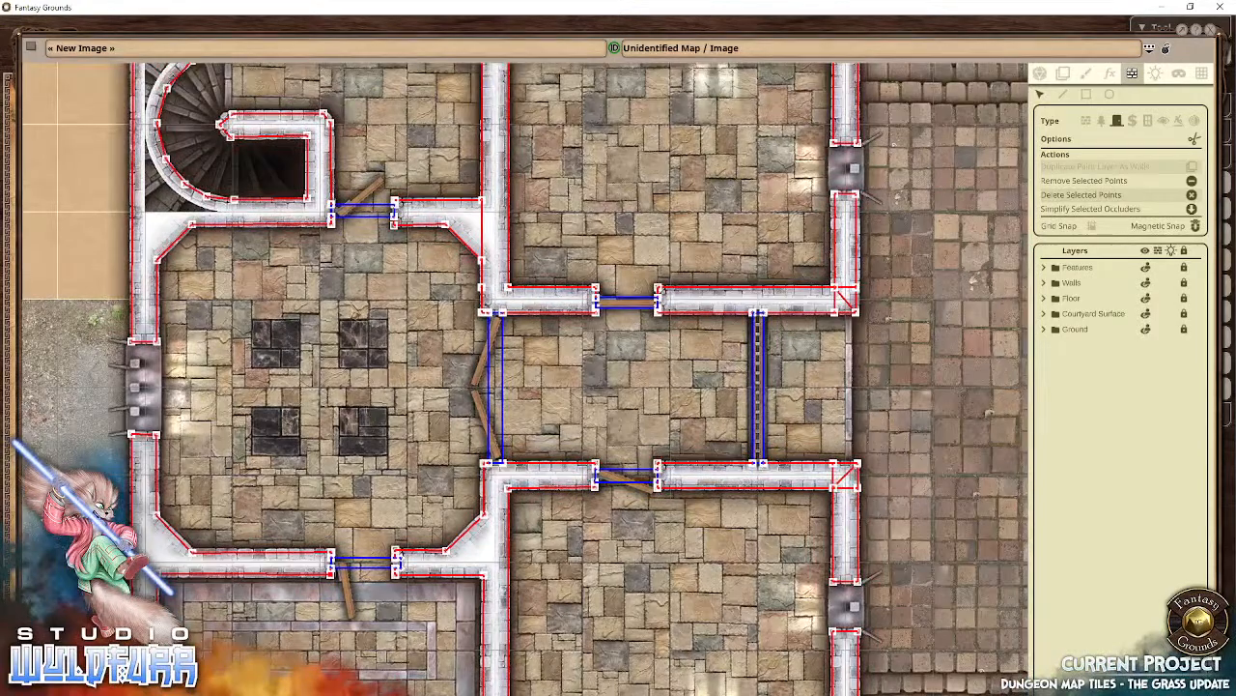
drag(363, 313, 390, 490)
drag(345, 583, 446, 387)
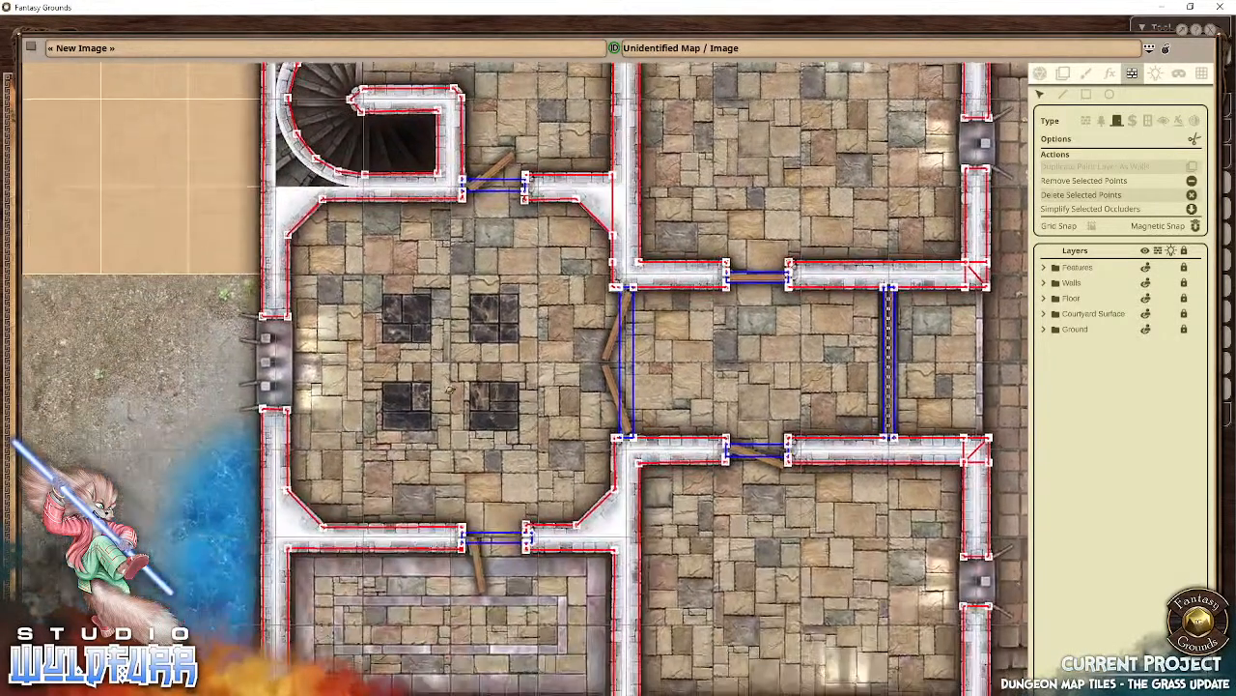
click(1149, 123)
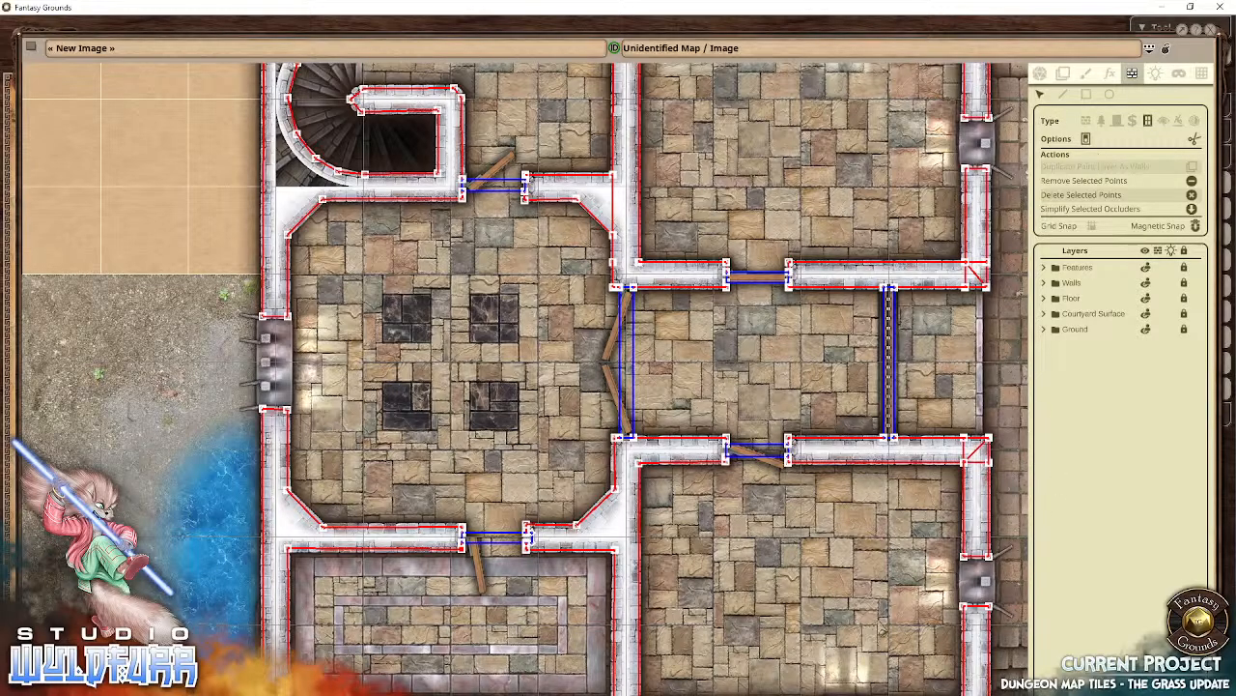
drag(967, 474, 651, 260)
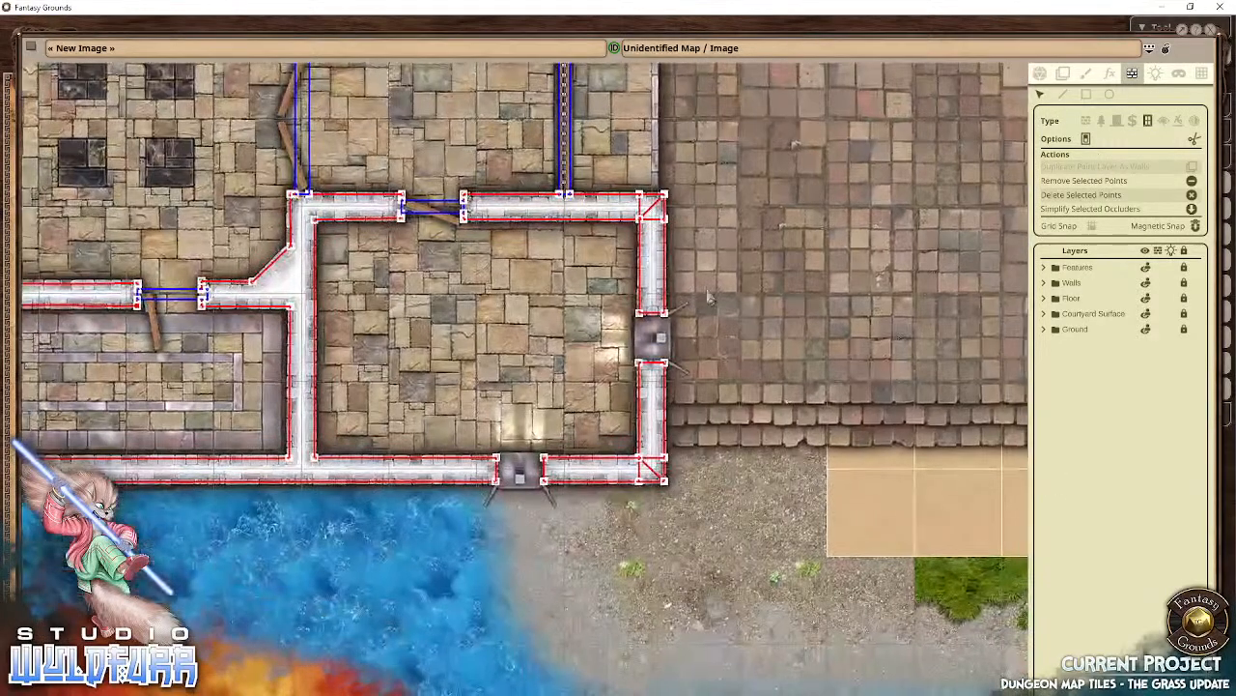
scroll(708, 297, up, 5)
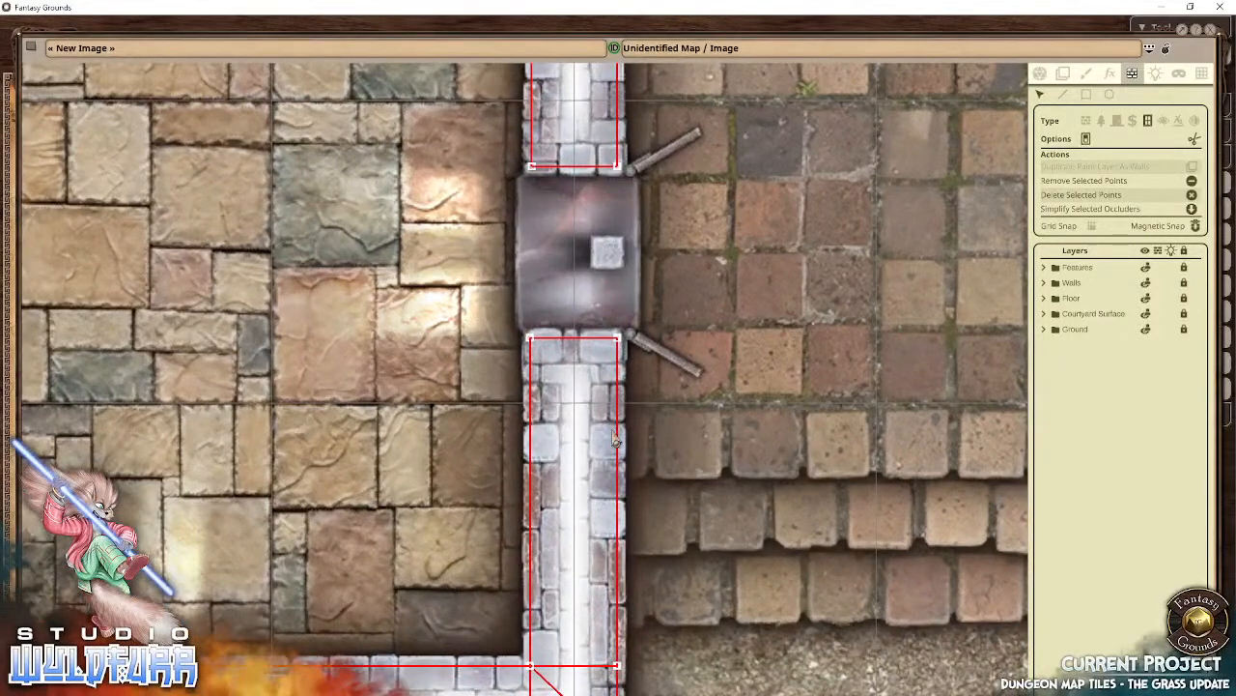
click(1086, 94)
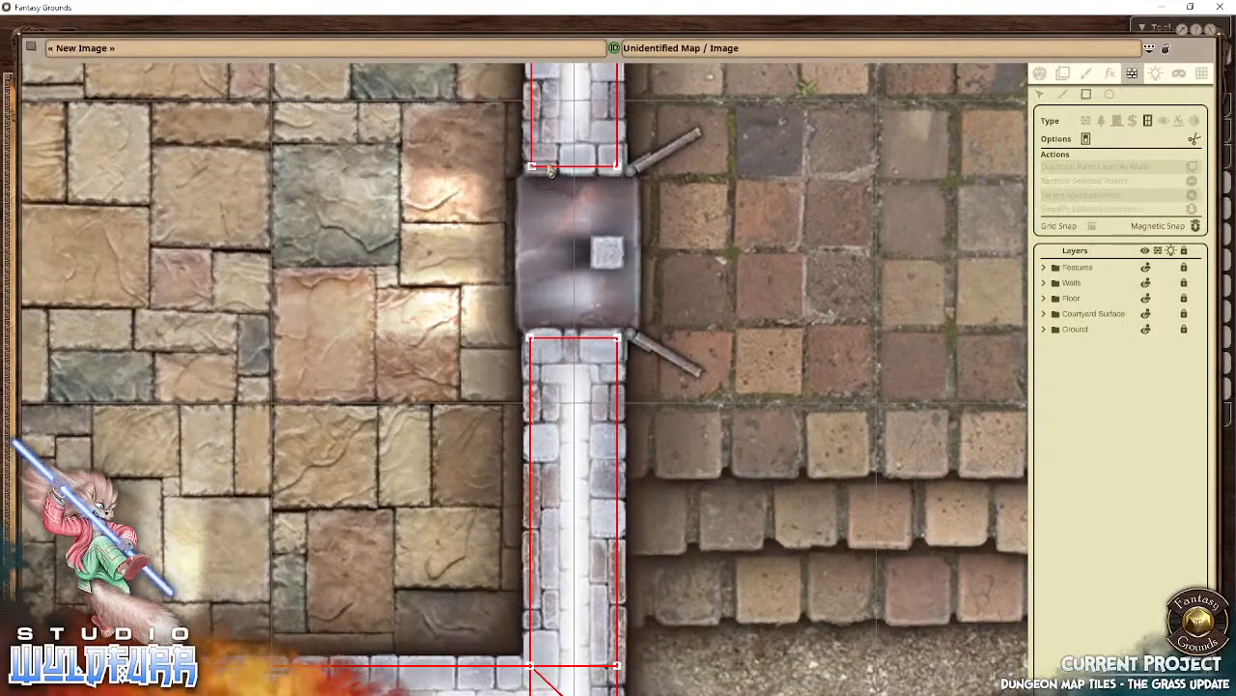
drag(546, 168, 618, 346)
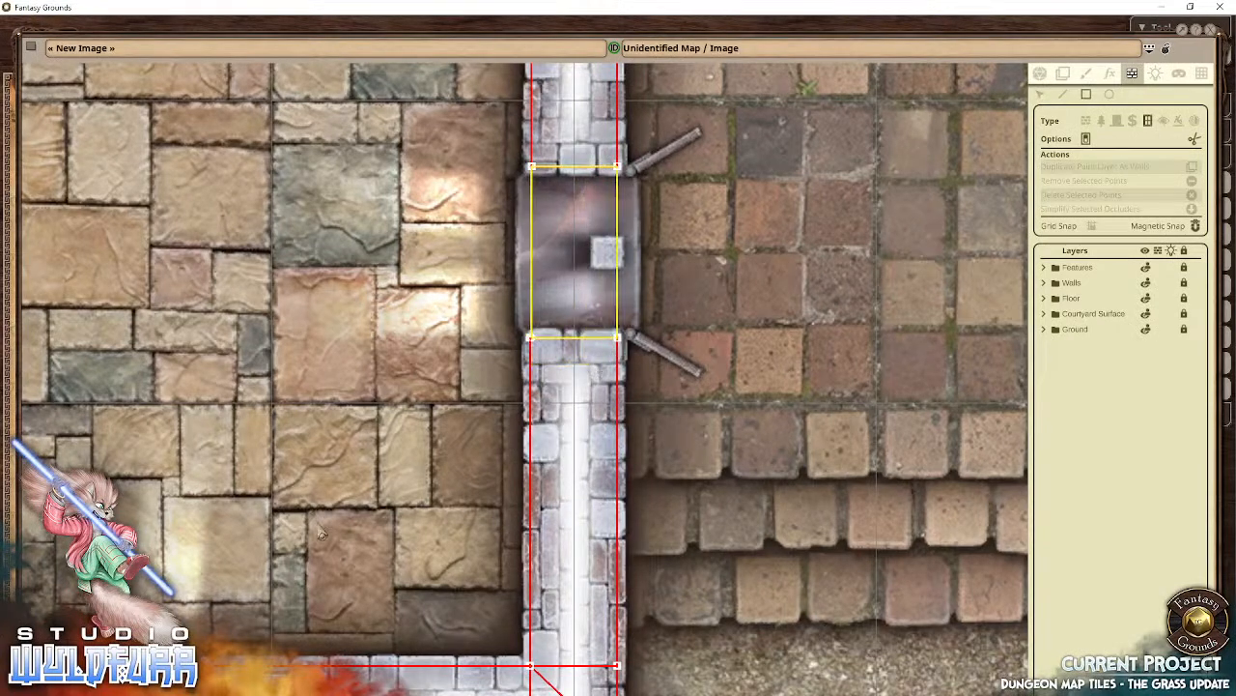
drag(319, 521, 409, 346)
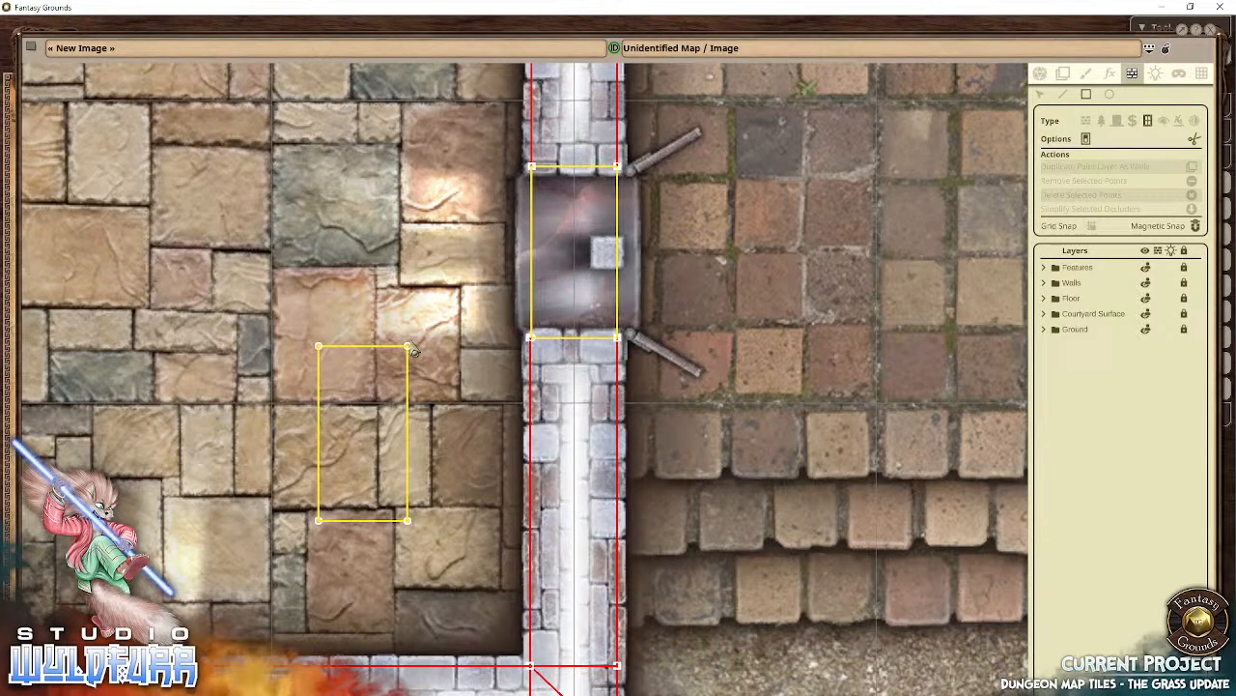
click(1039, 94)
drag(281, 300, 433, 572)
drag(267, 280, 645, 285)
key(Delete)
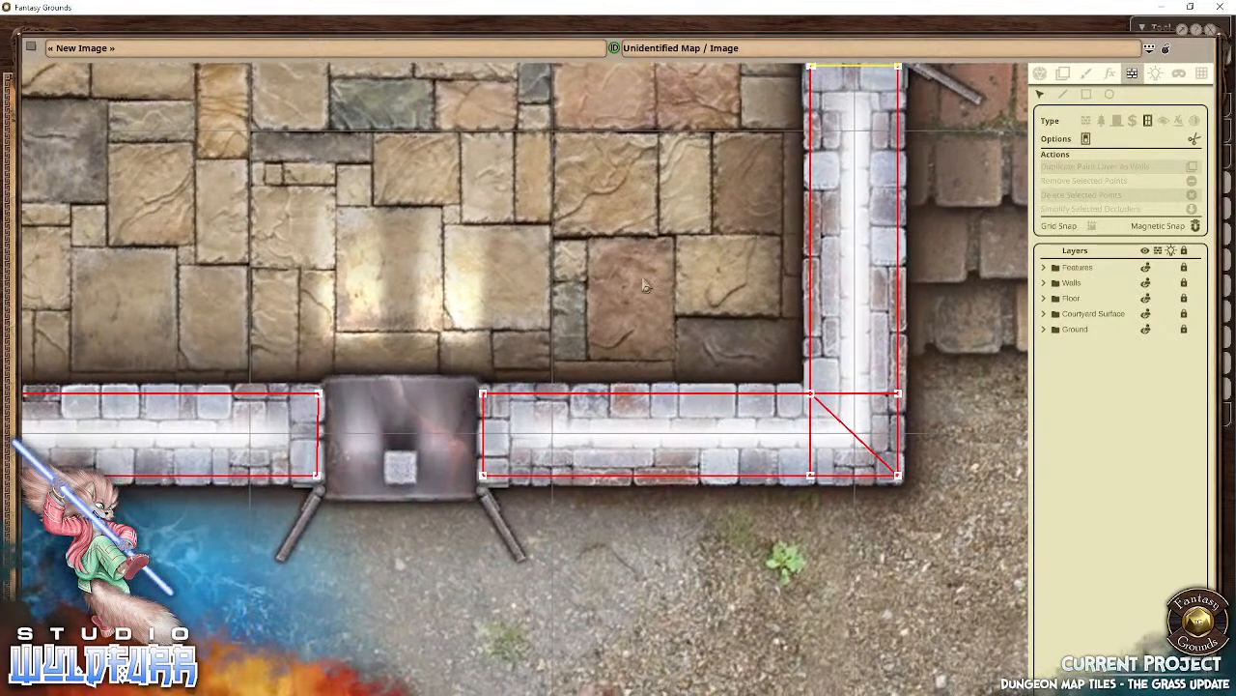
Step: Draw a window-type rectangle occluder over the small window in the southeast room's south wall, joining the wall ends on both sides
click(1085, 94)
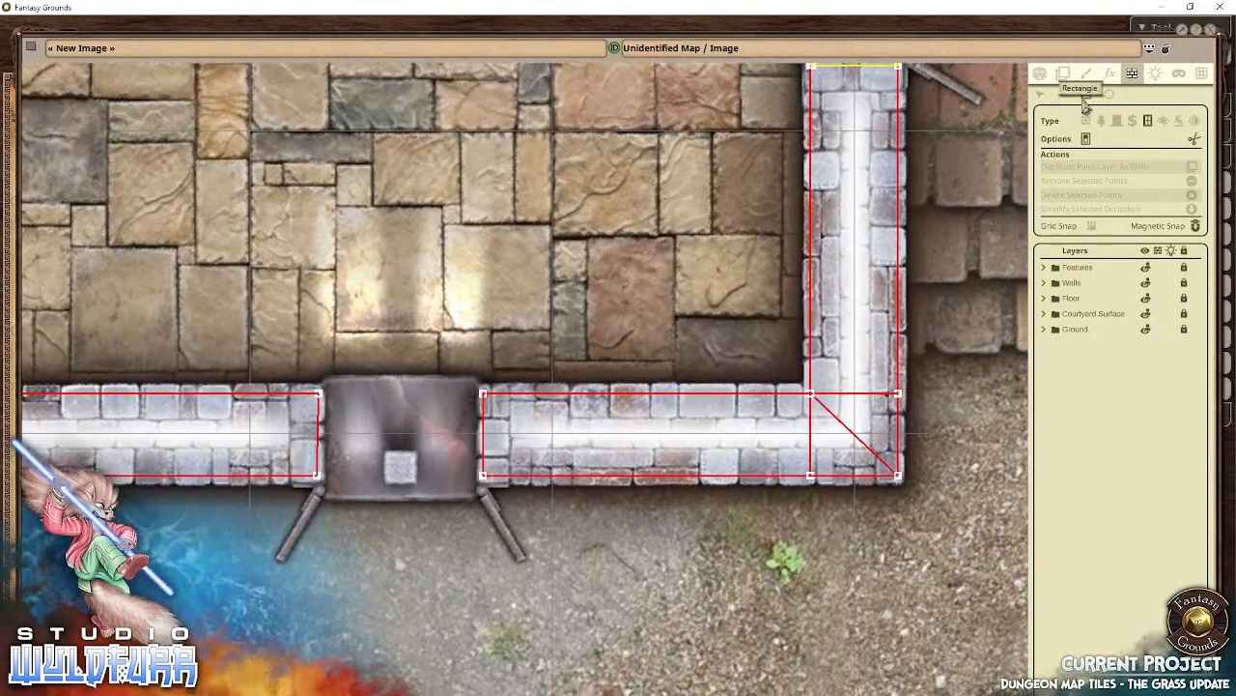
mouse_move(321, 404)
mouse_down()
mouse_move(489, 495)
mouse_move(490, 473)
mouse_up()
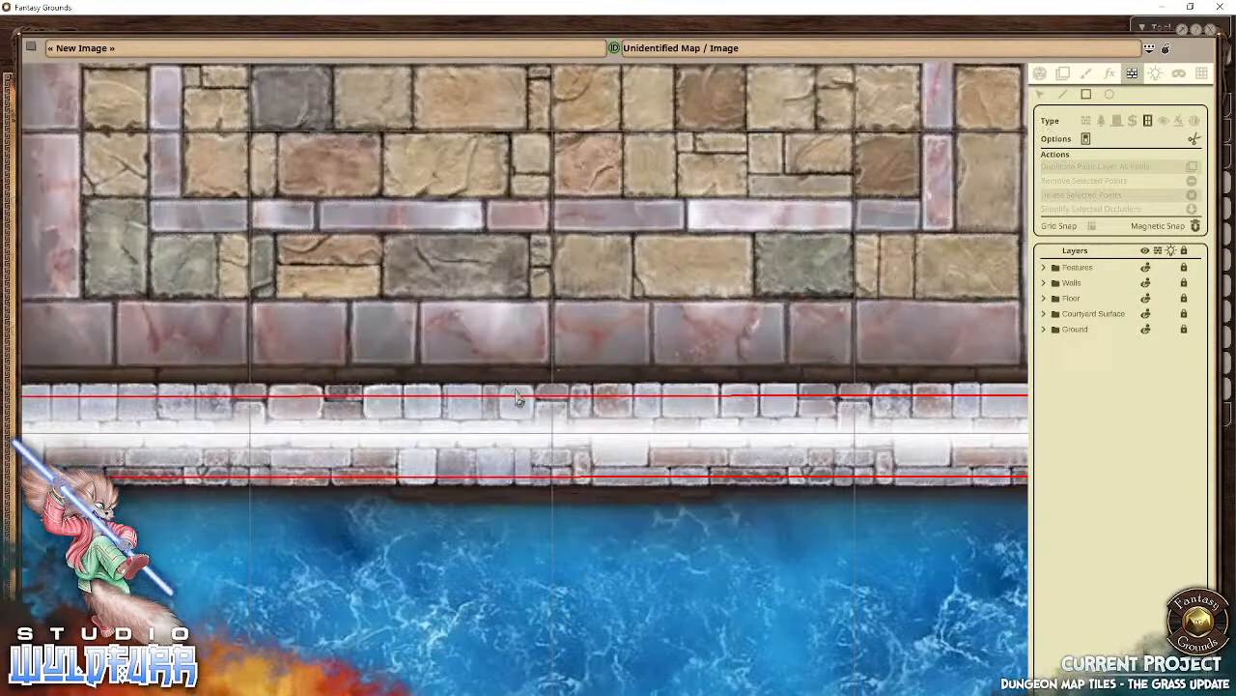
scroll(513, 407, down, 5)
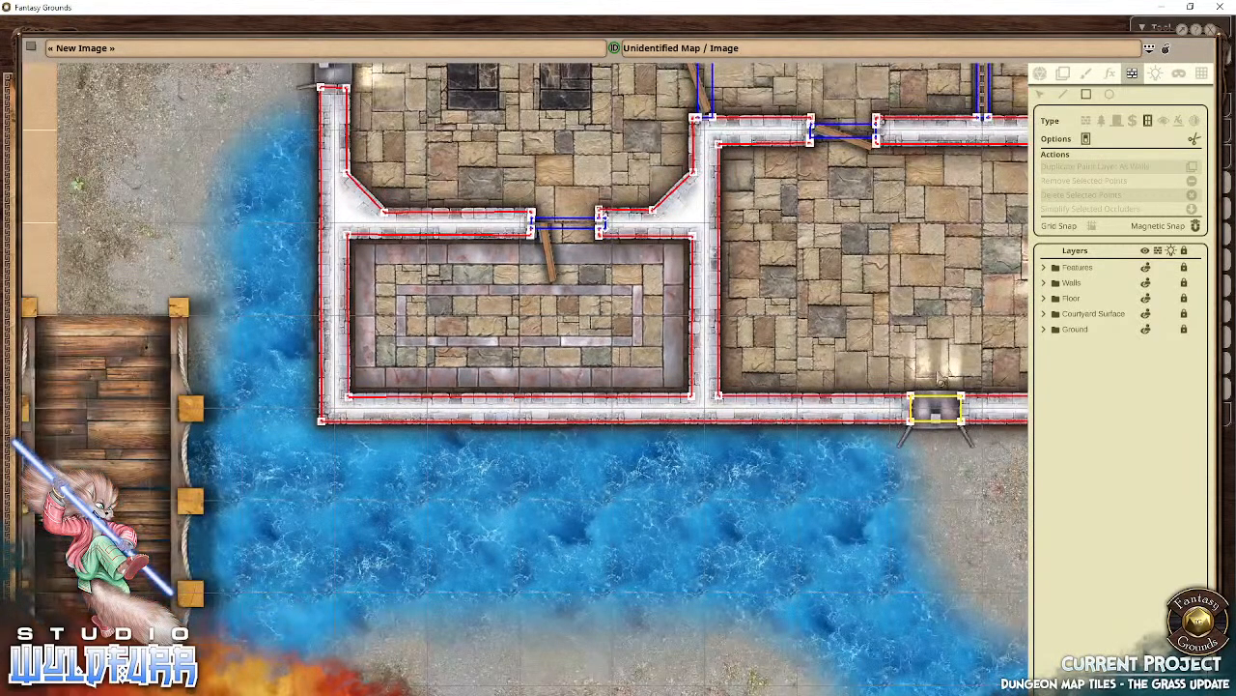
Step: Unlock the Walls layer group and move the wall tile covering the marble-bordered room's south window down into the water
click(1044, 283)
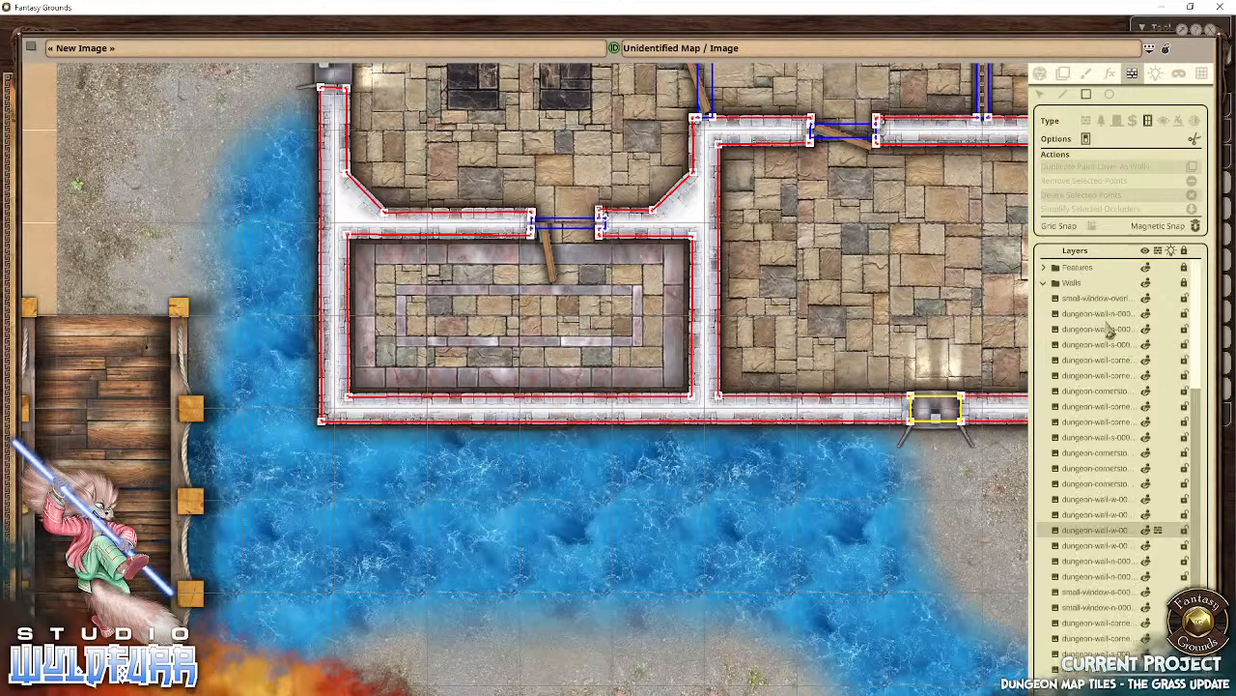
click(1089, 299)
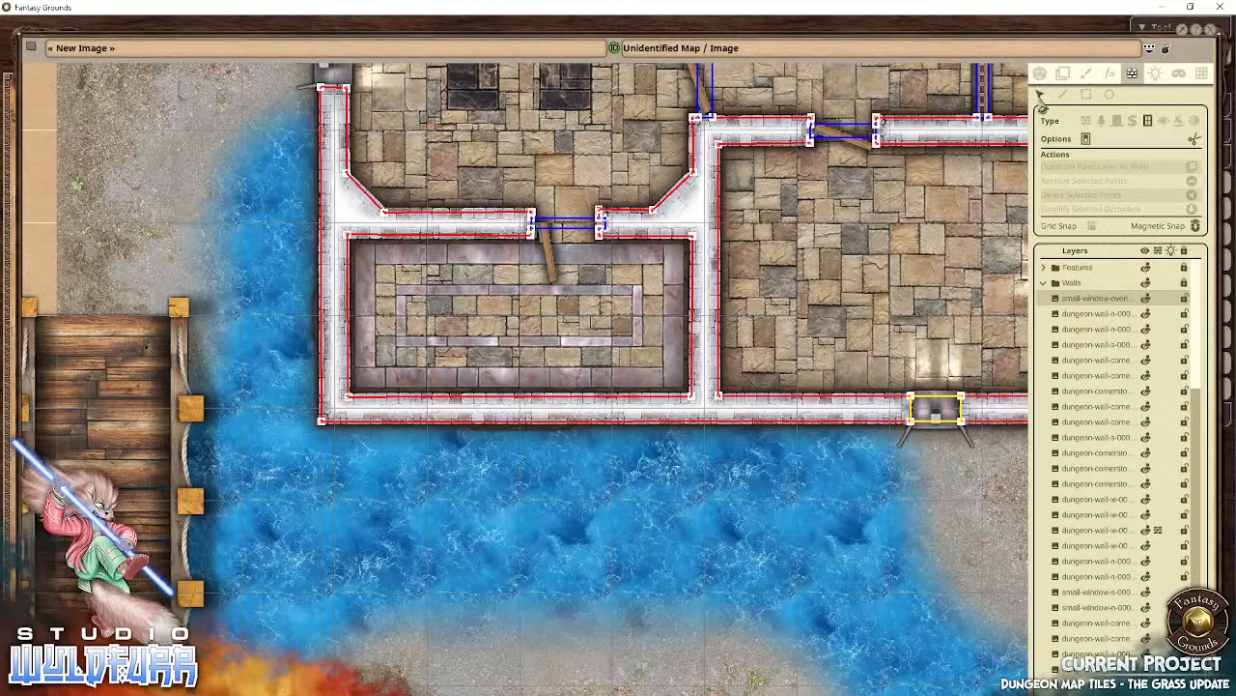
click(1202, 74)
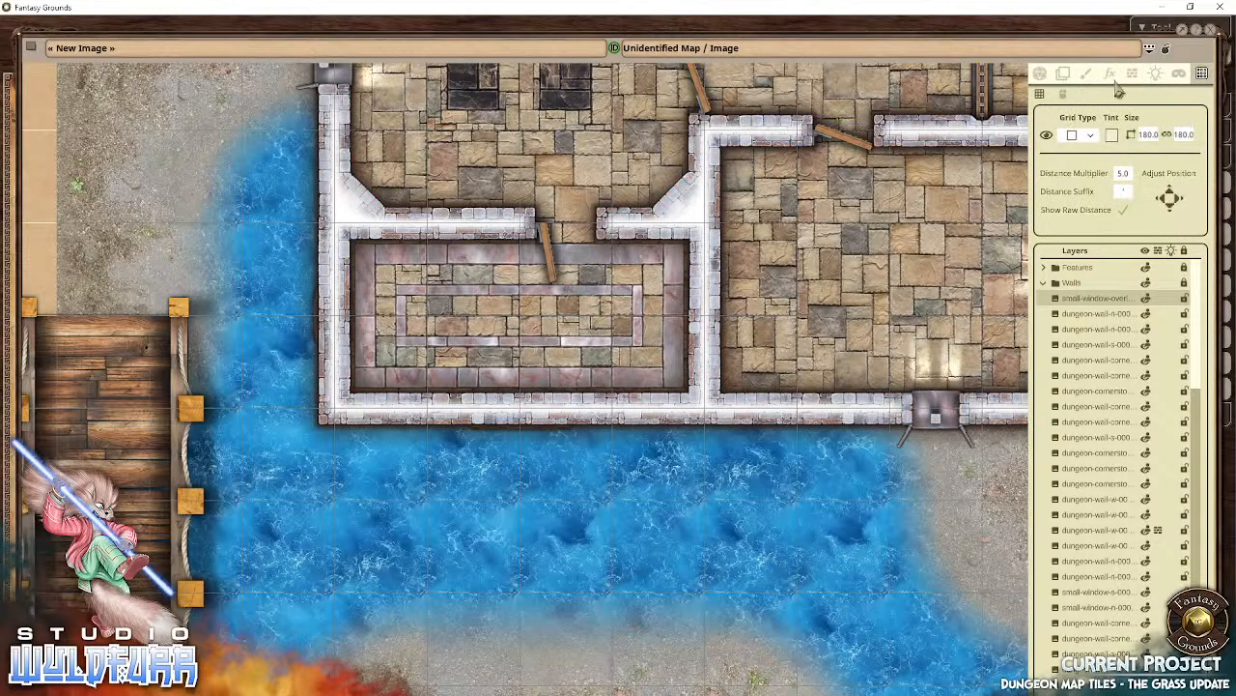
click(1064, 75)
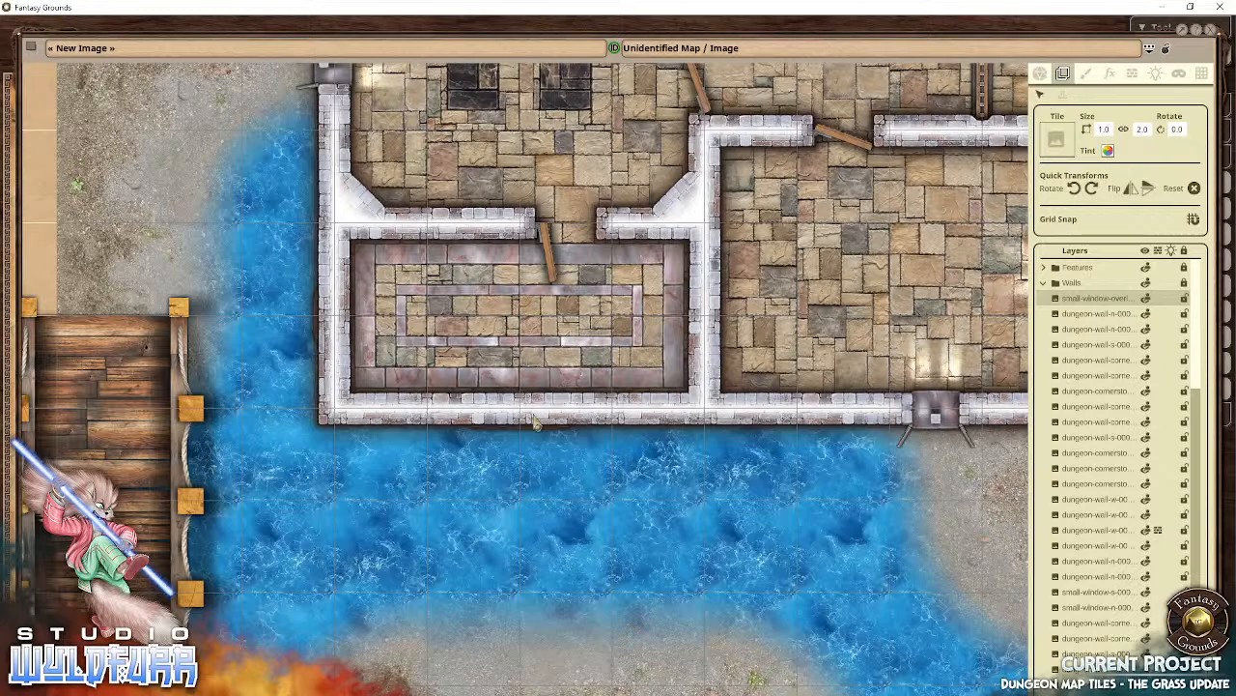
click(529, 408)
click(508, 425)
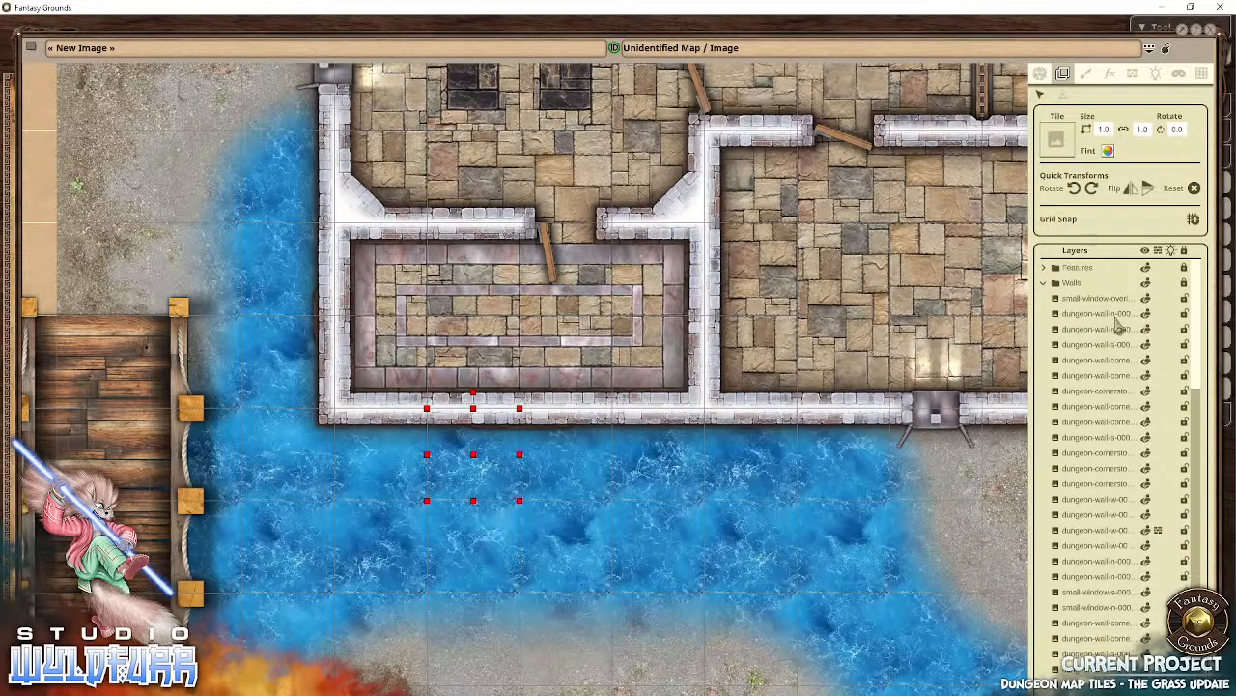
click(1185, 289)
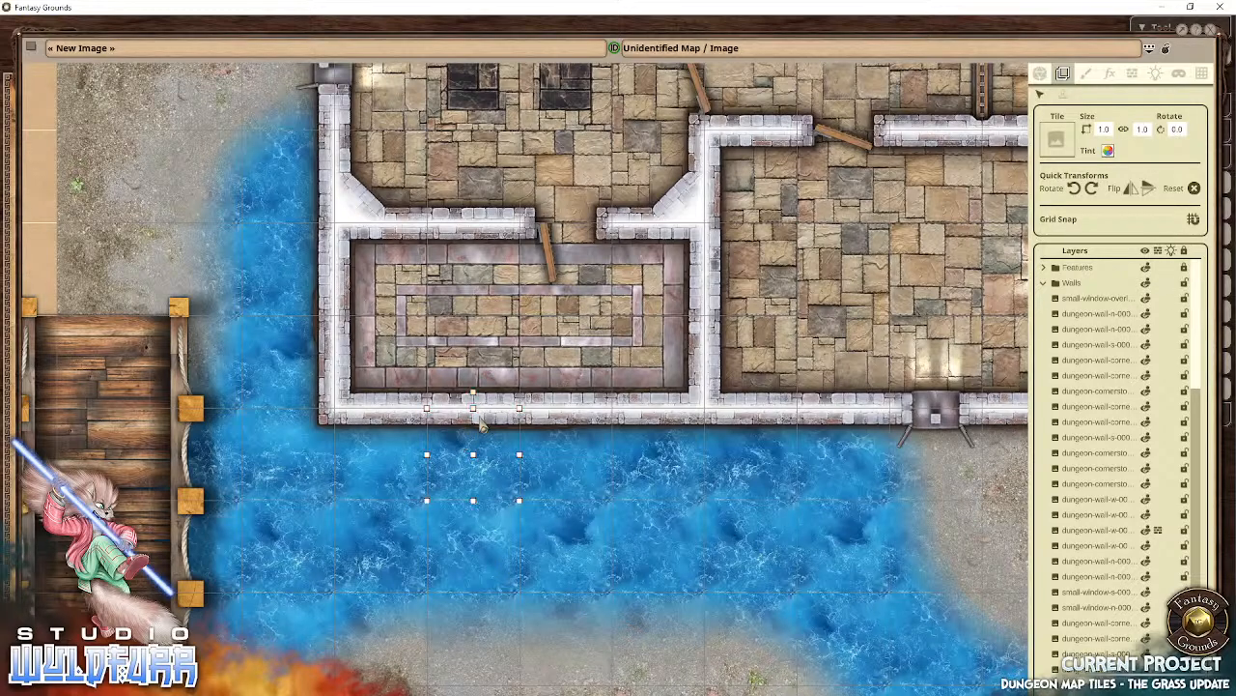
drag(481, 425, 479, 547)
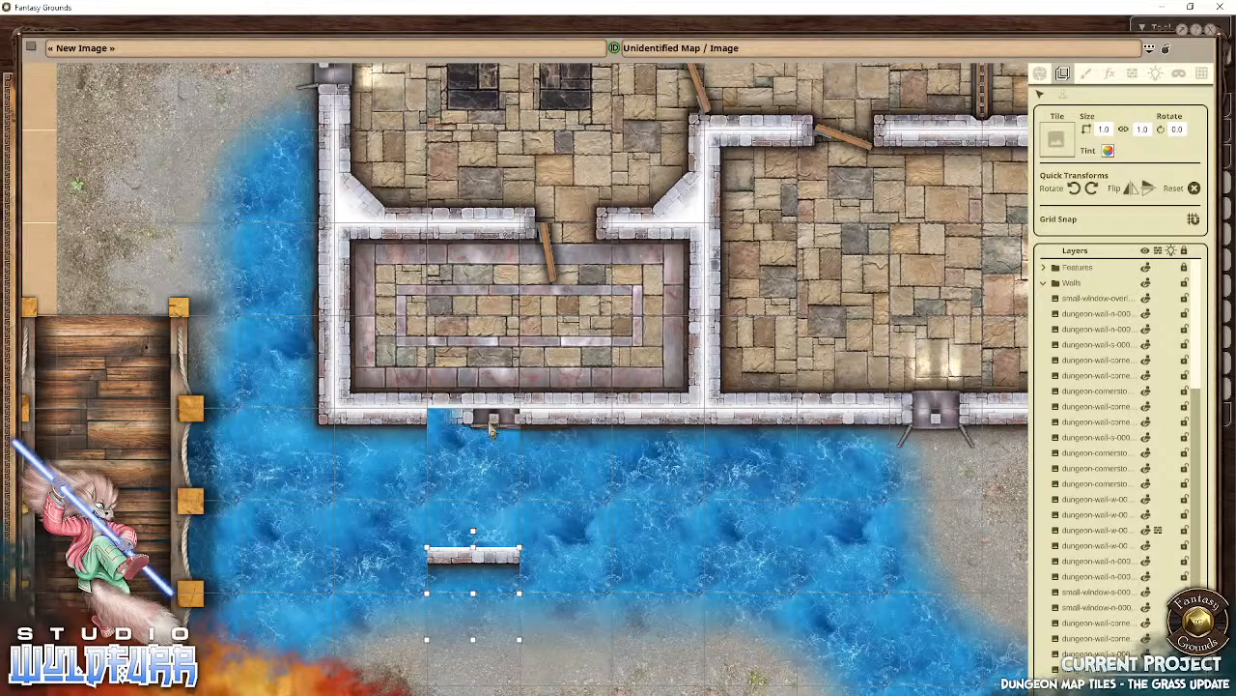
Step: Move the south wall's big-window-overlay layer to the top of the Walls group
click(490, 431)
scroll(1097, 442, down, 5)
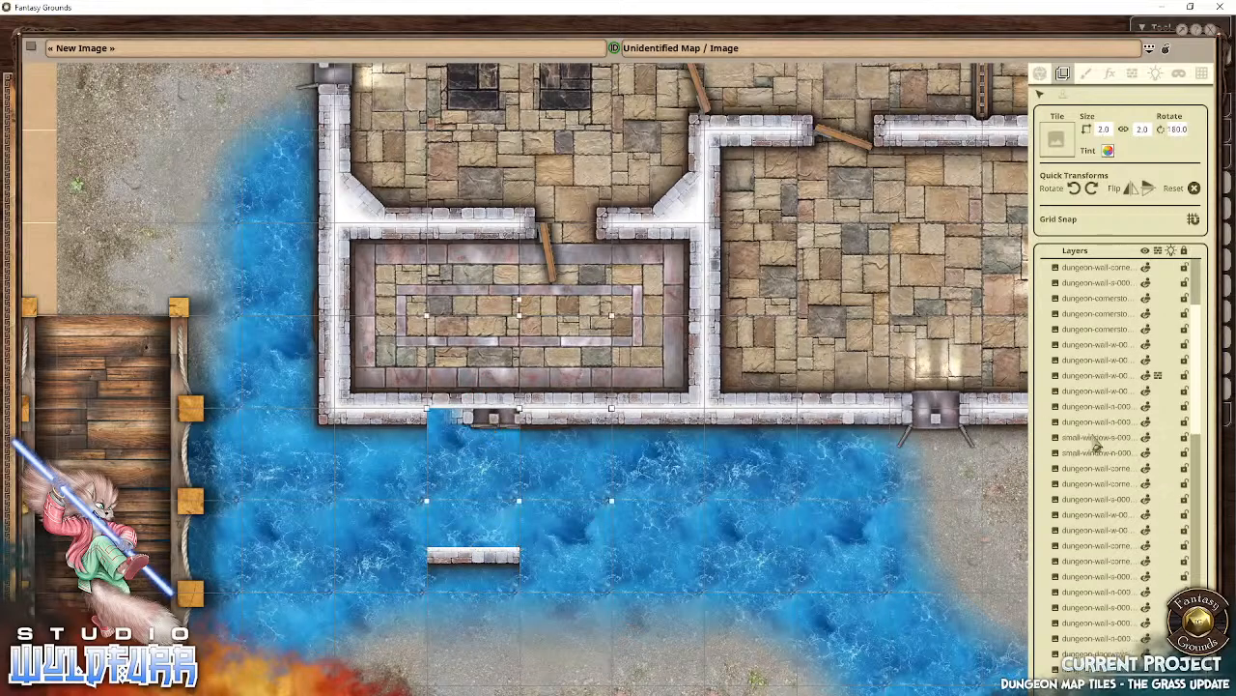
scroll(1096, 443, down, 5)
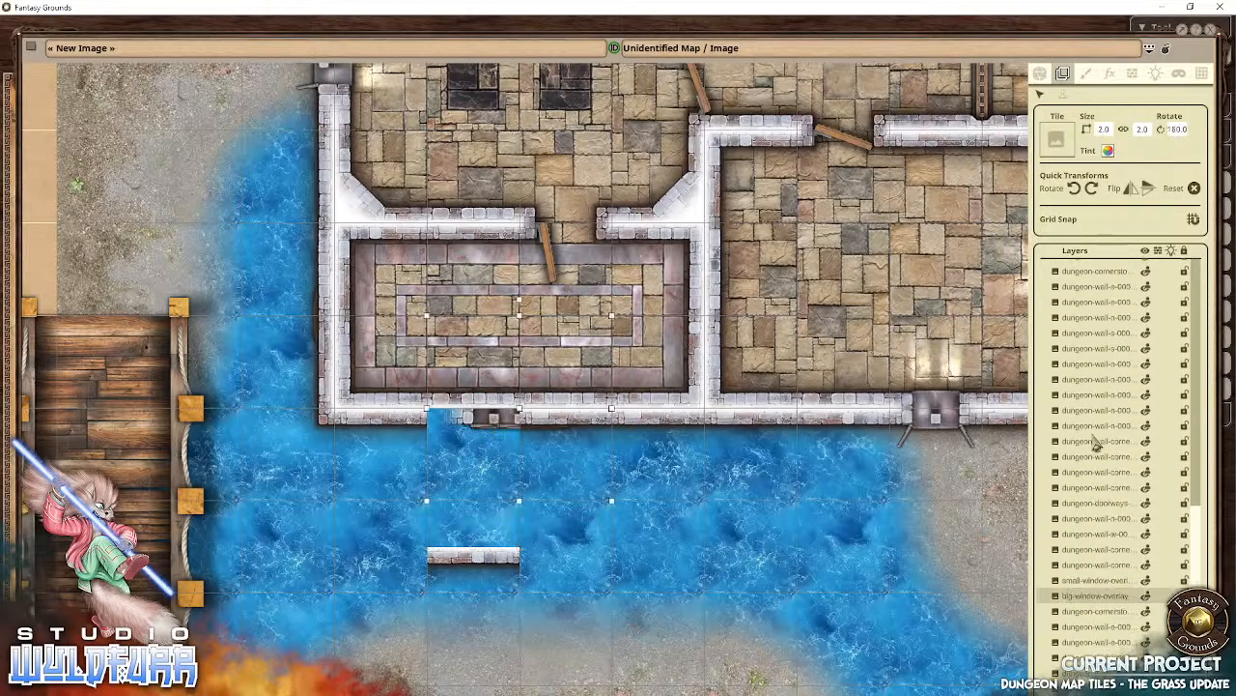
drag(1086, 487, 1132, 422)
scroll(1116, 434, up, 8)
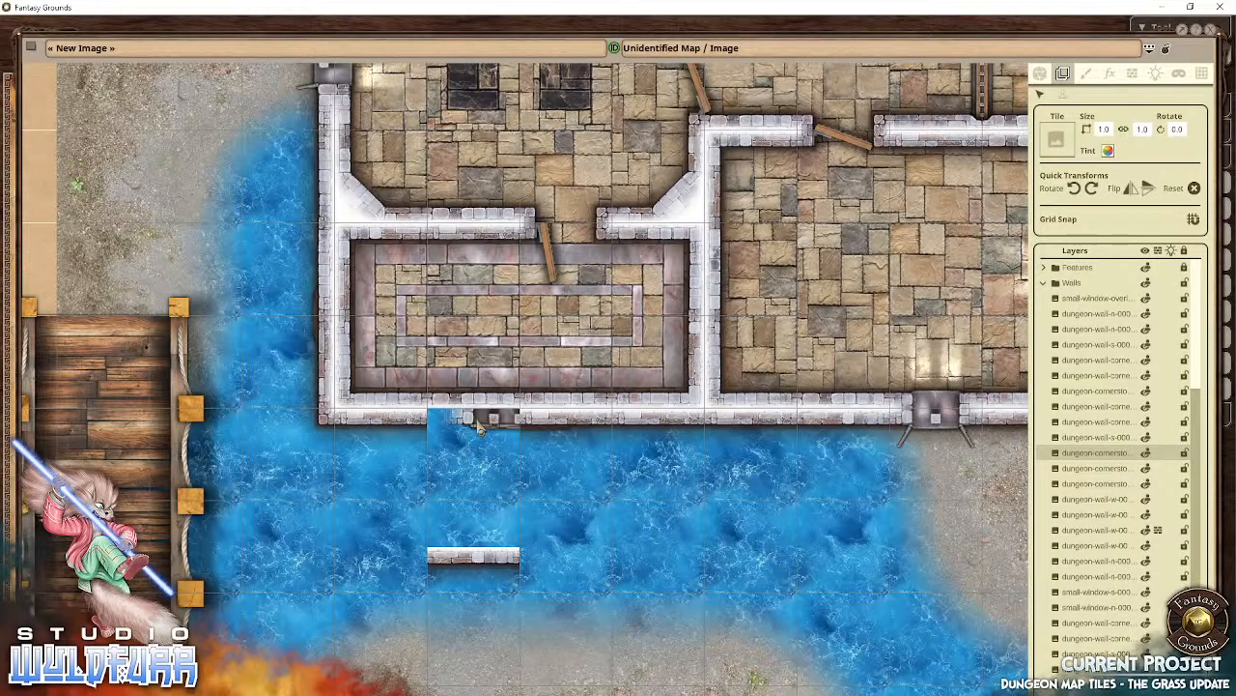
click(480, 428)
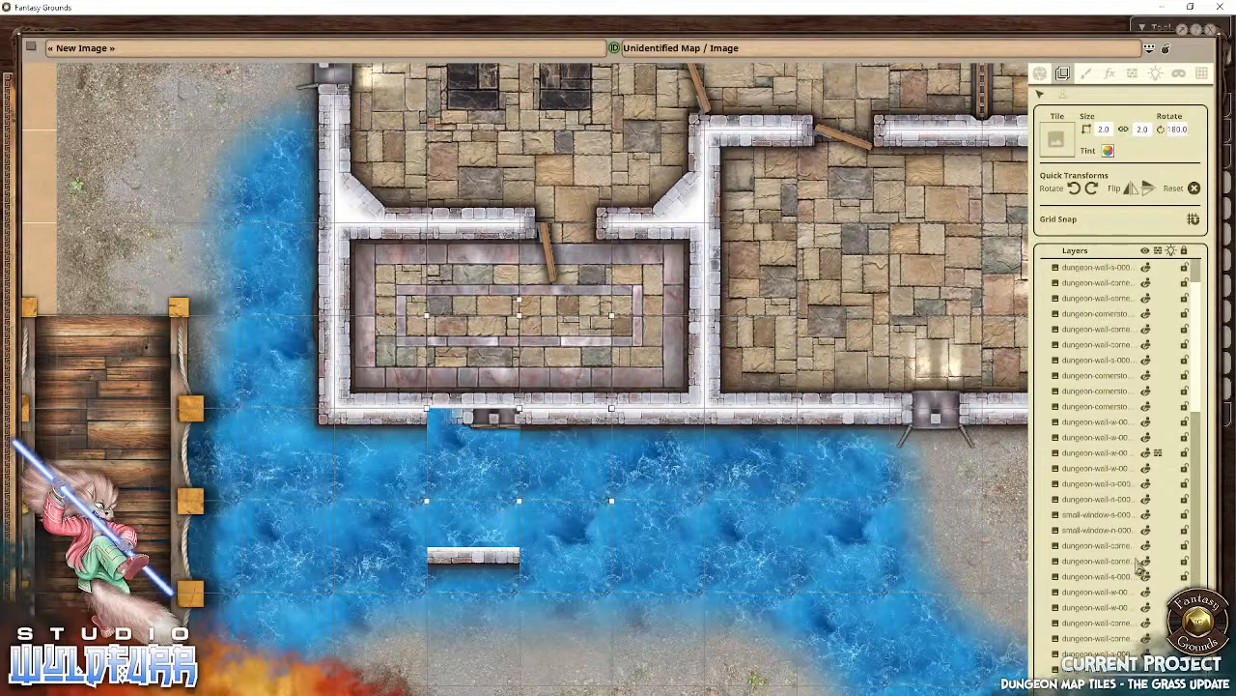
scroll(1155, 553, down, 3)
scroll(1131, 565, down, 3)
scroll(1129, 561, down, 3)
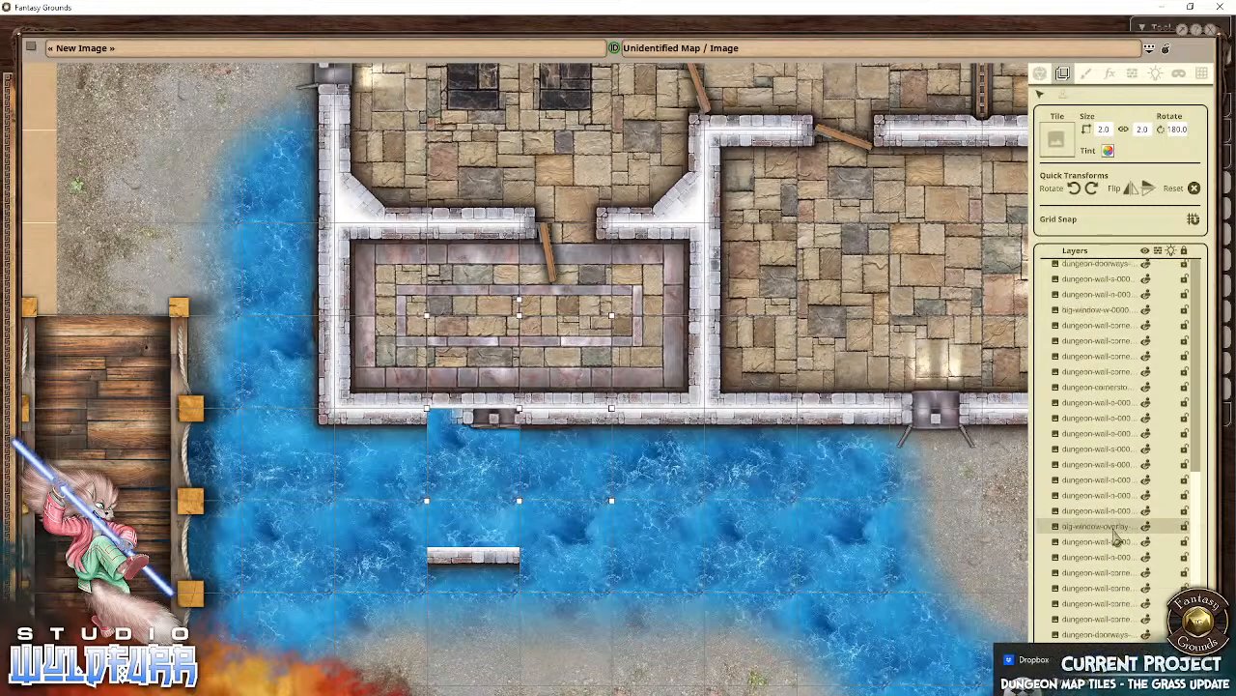
scroll(1118, 538, up, 3)
scroll(1118, 538, down, 3)
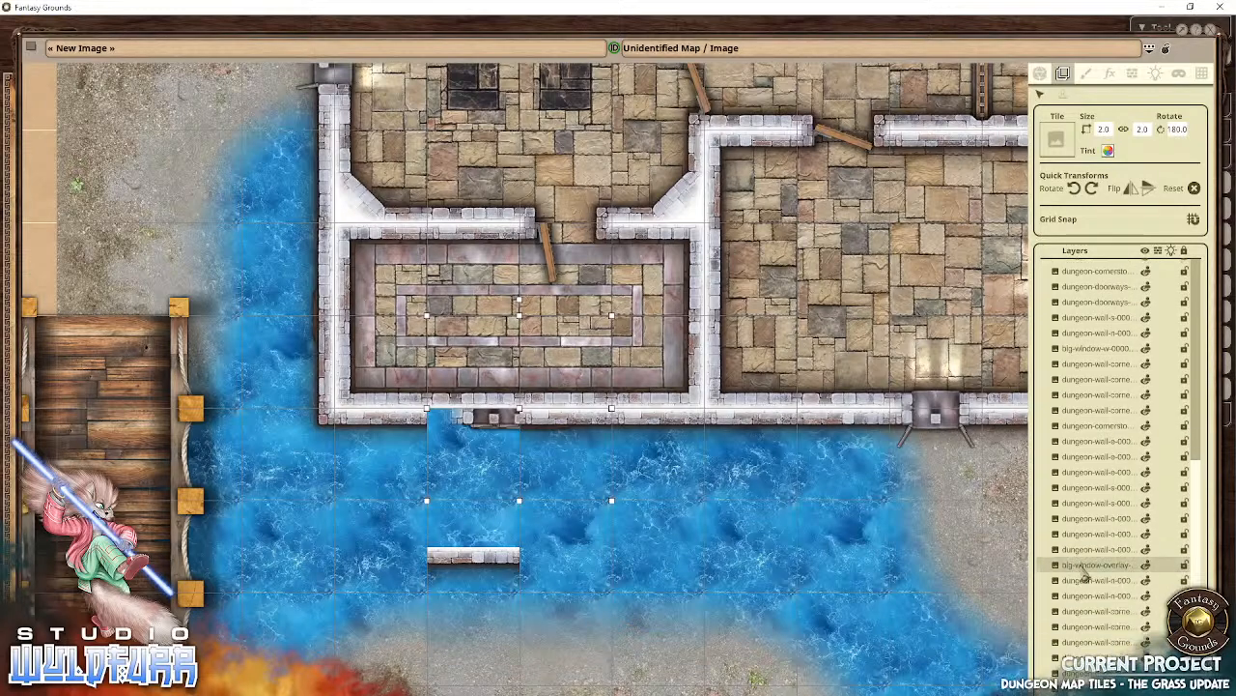
drag(1084, 574, 1084, 299)
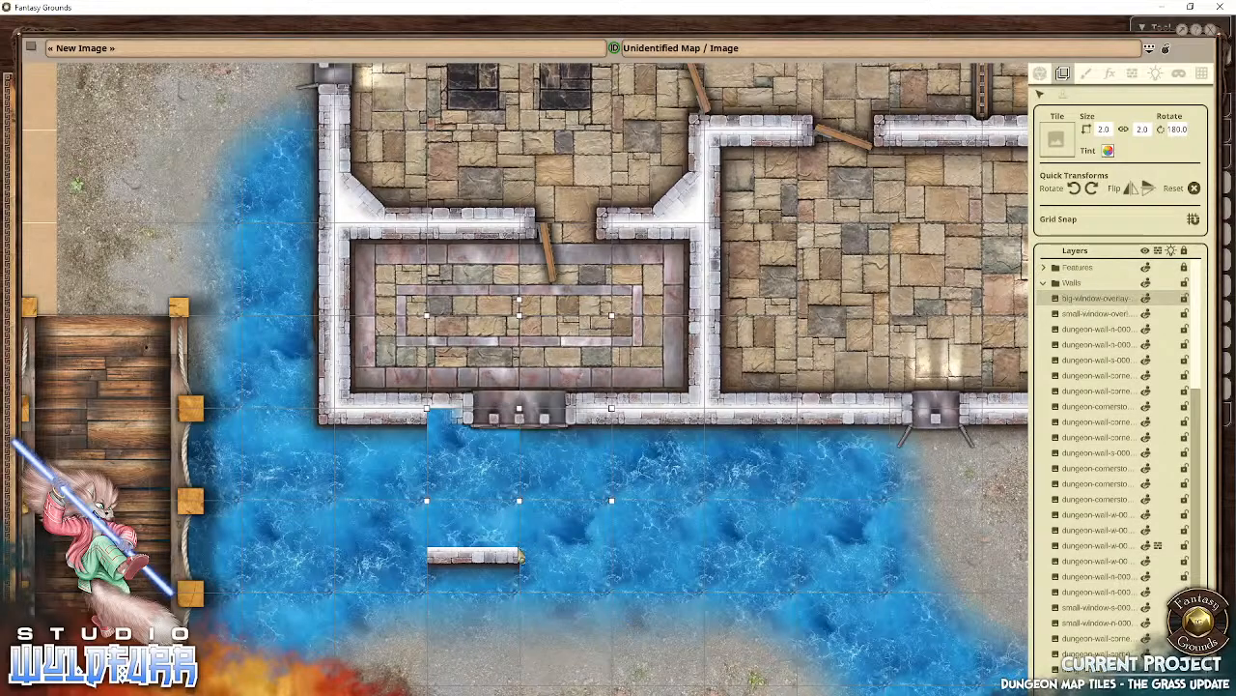
Step: Move the displaced wall tile back into the marble-bordered room's south wall and lock the Walls layer group
click(513, 556)
drag(493, 560, 486, 433)
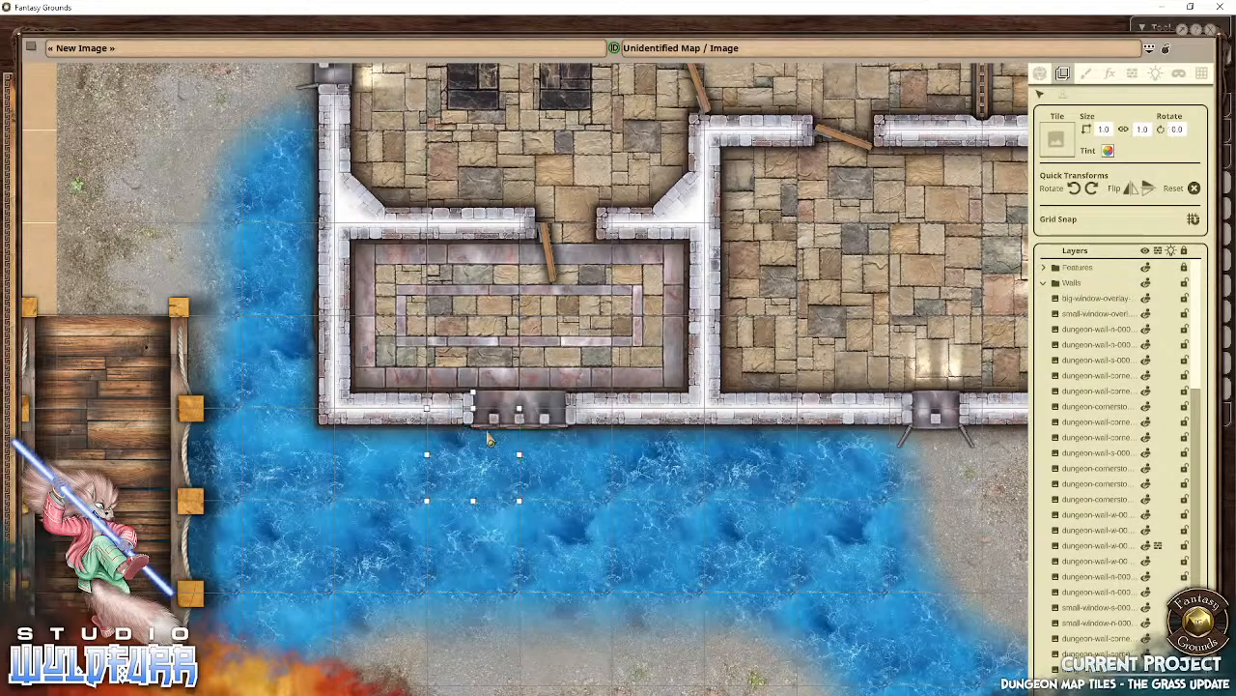
click(1185, 283)
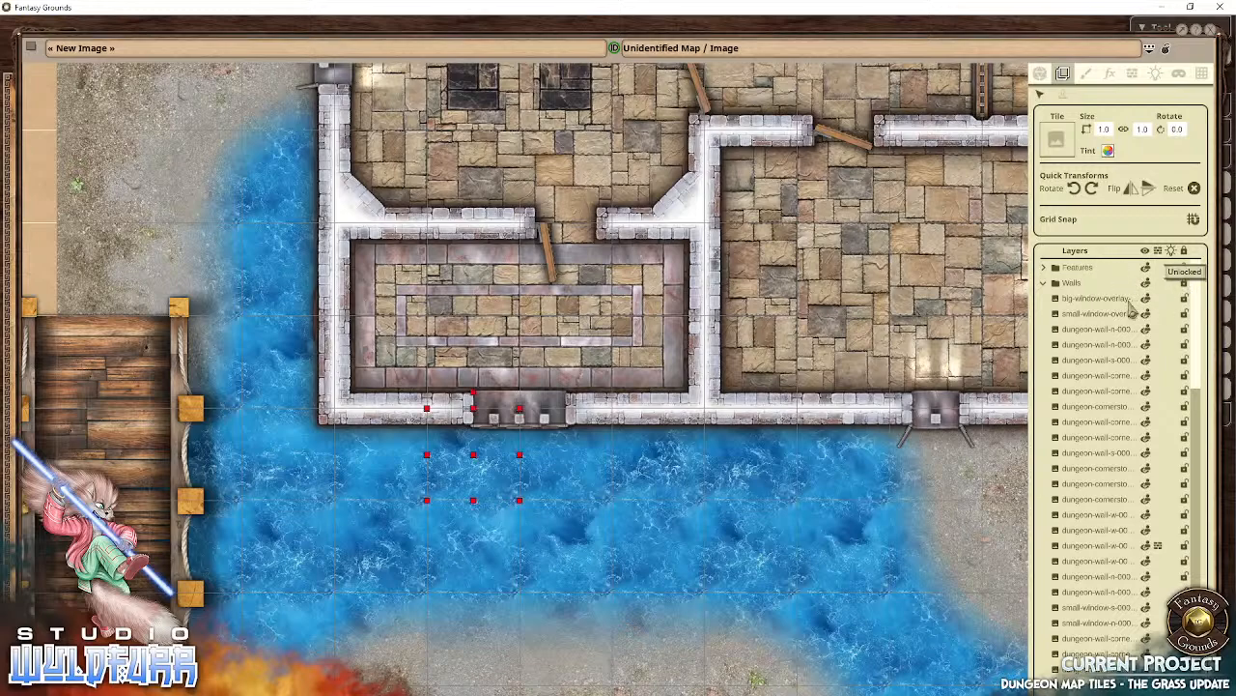
click(495, 557)
Step: Draw a window-type rectangle occluder over the big window in the marble-bordered room's south wall
drag(638, 309, 621, 486)
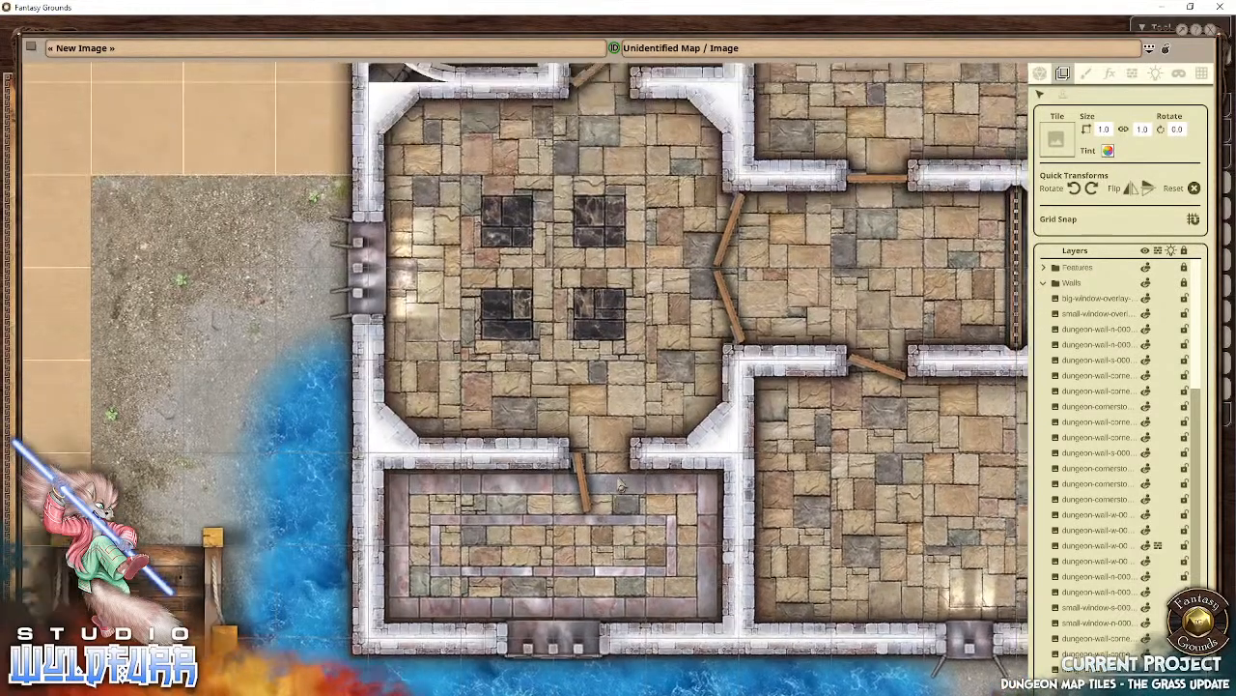
click(1132, 77)
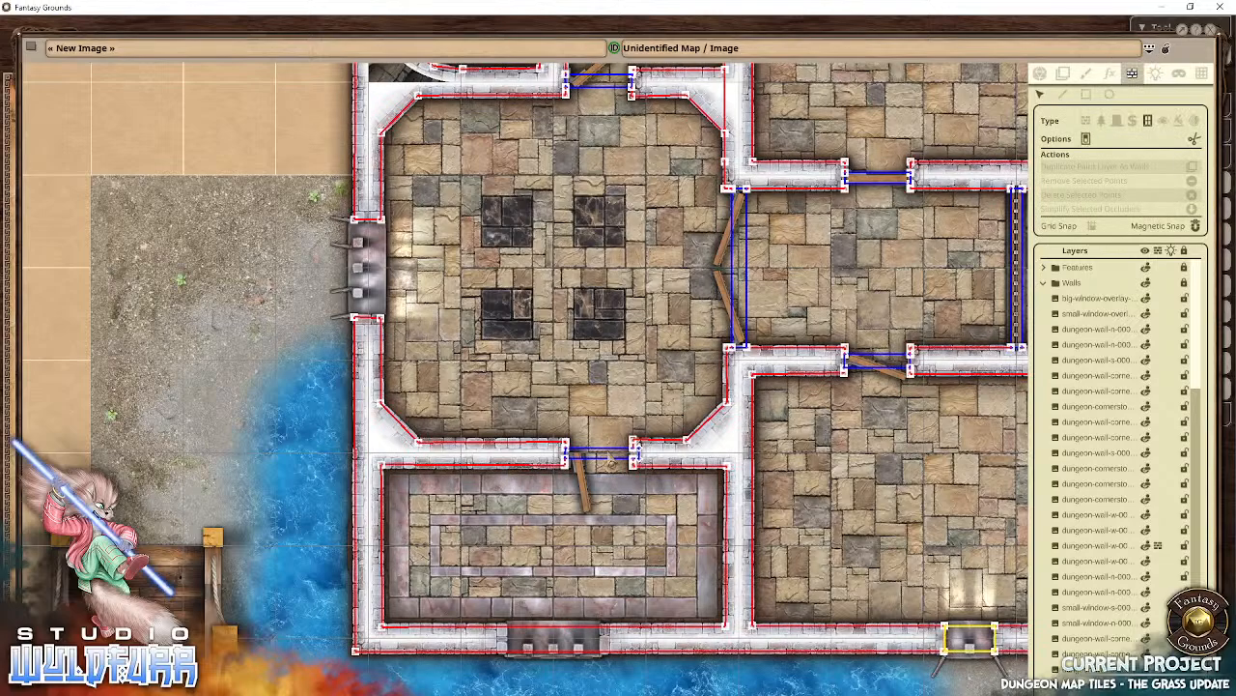
drag(576, 608, 611, 454)
drag(592, 512, 613, 438)
scroll(616, 464, up, 3)
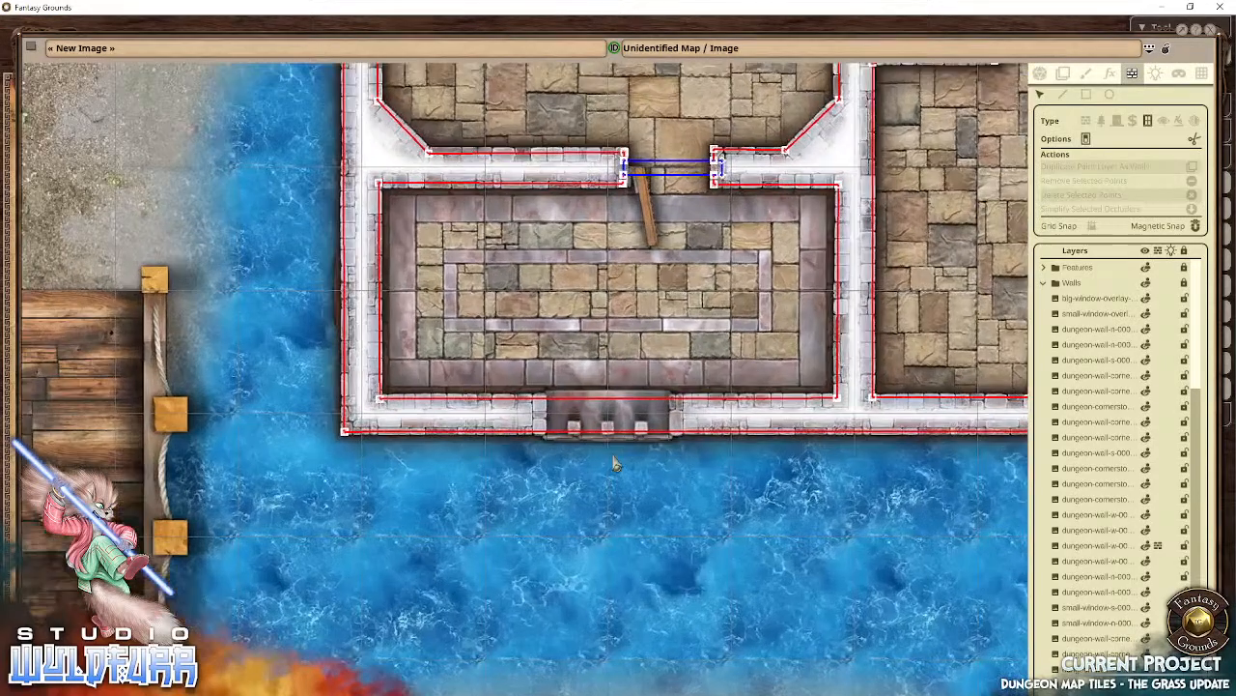
scroll(614, 464, up, 6)
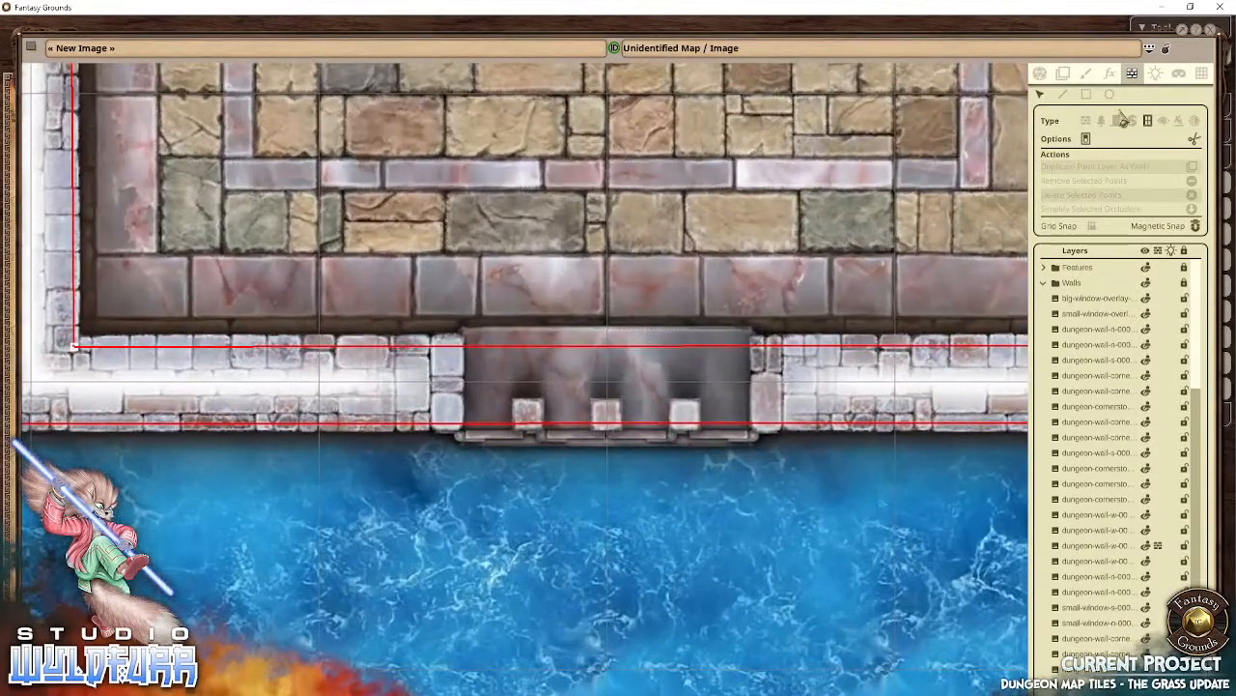
click(1147, 123)
click(1087, 94)
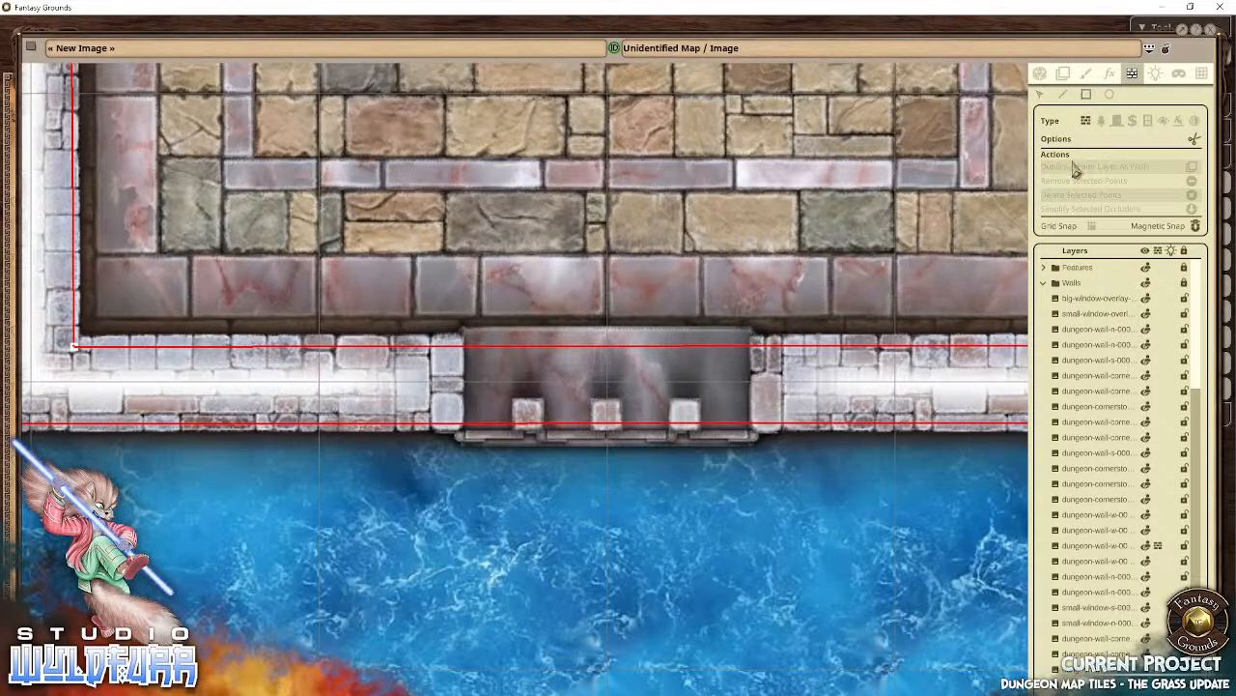
click(1149, 122)
drag(468, 317, 753, 473)
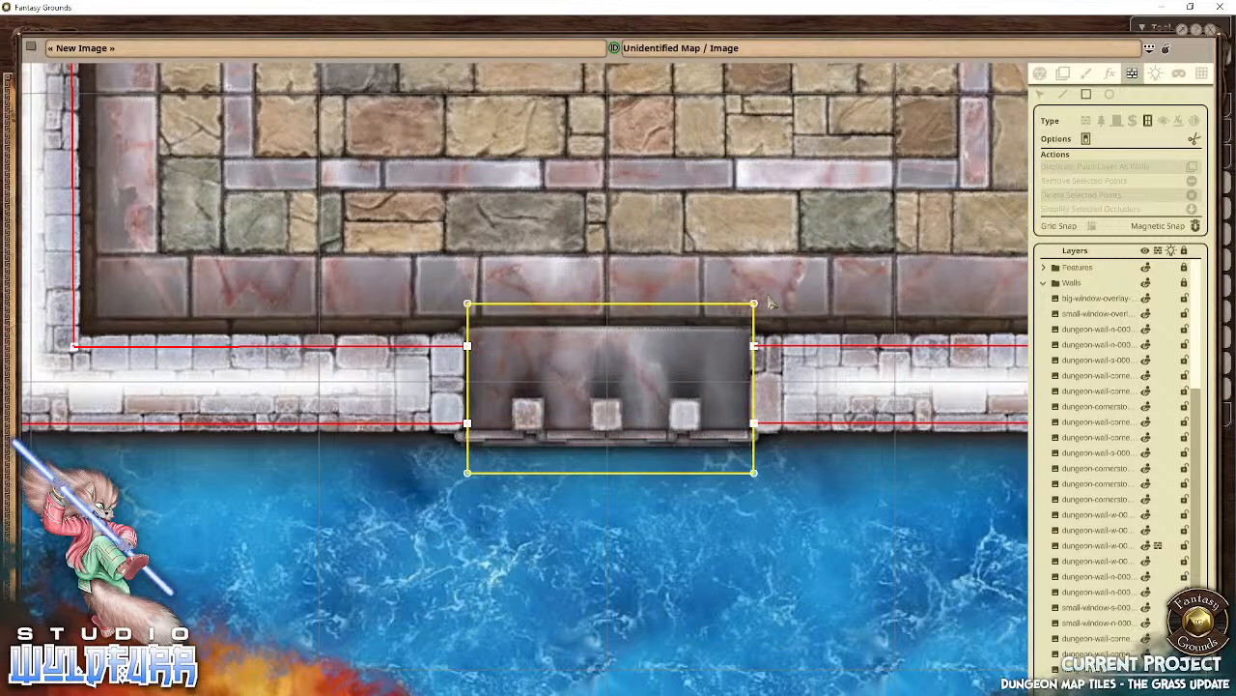
Step: Trim the new window occluder to the wall's thickness by removing its corner points that protrude into the room and the water
drag(443, 271, 780, 317)
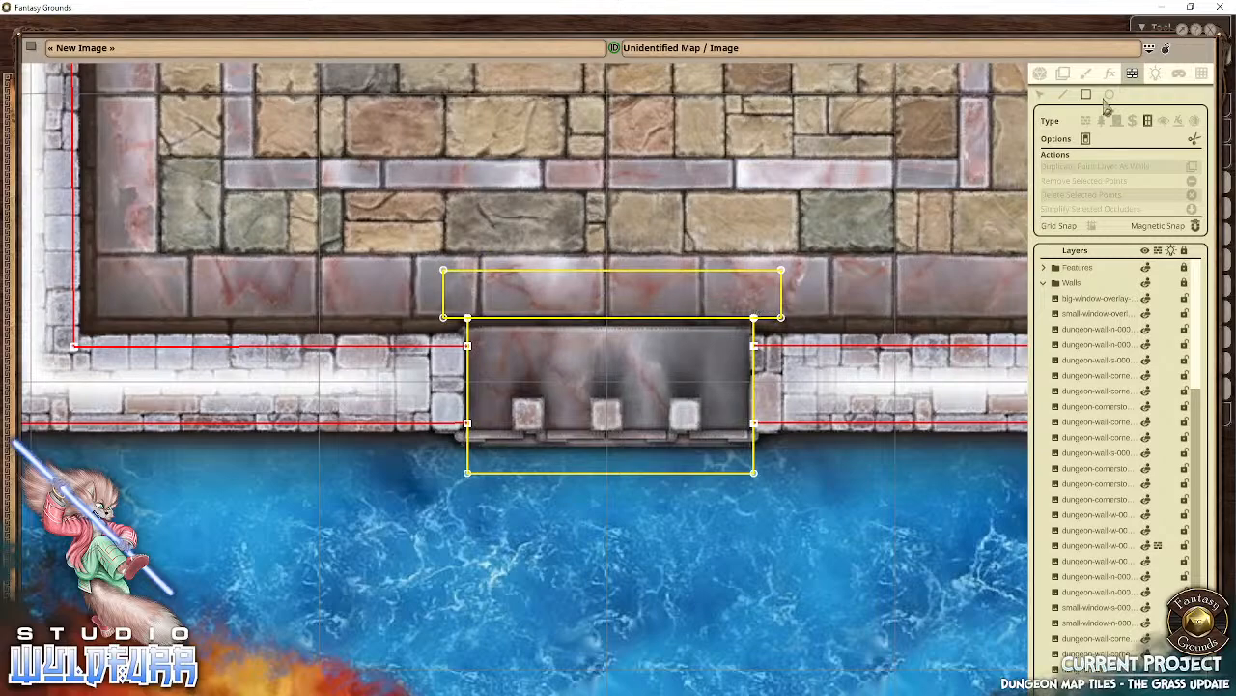
key(ctrl+z)
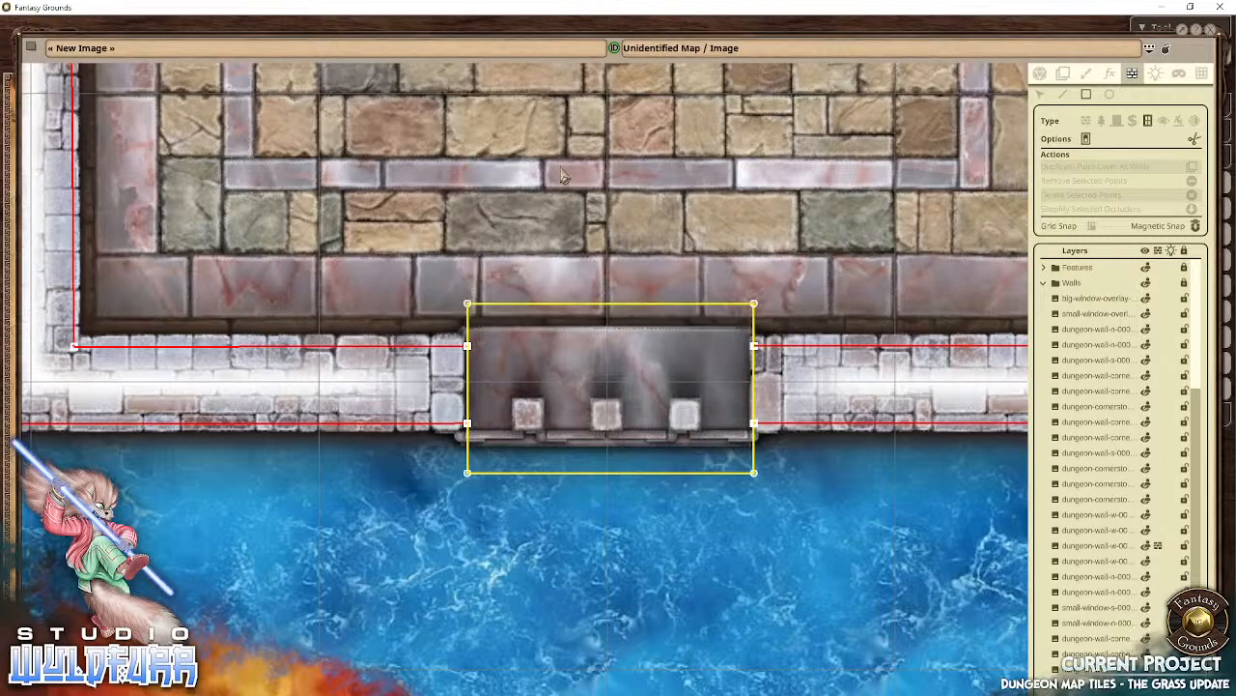
click(1039, 95)
drag(440, 272, 759, 349)
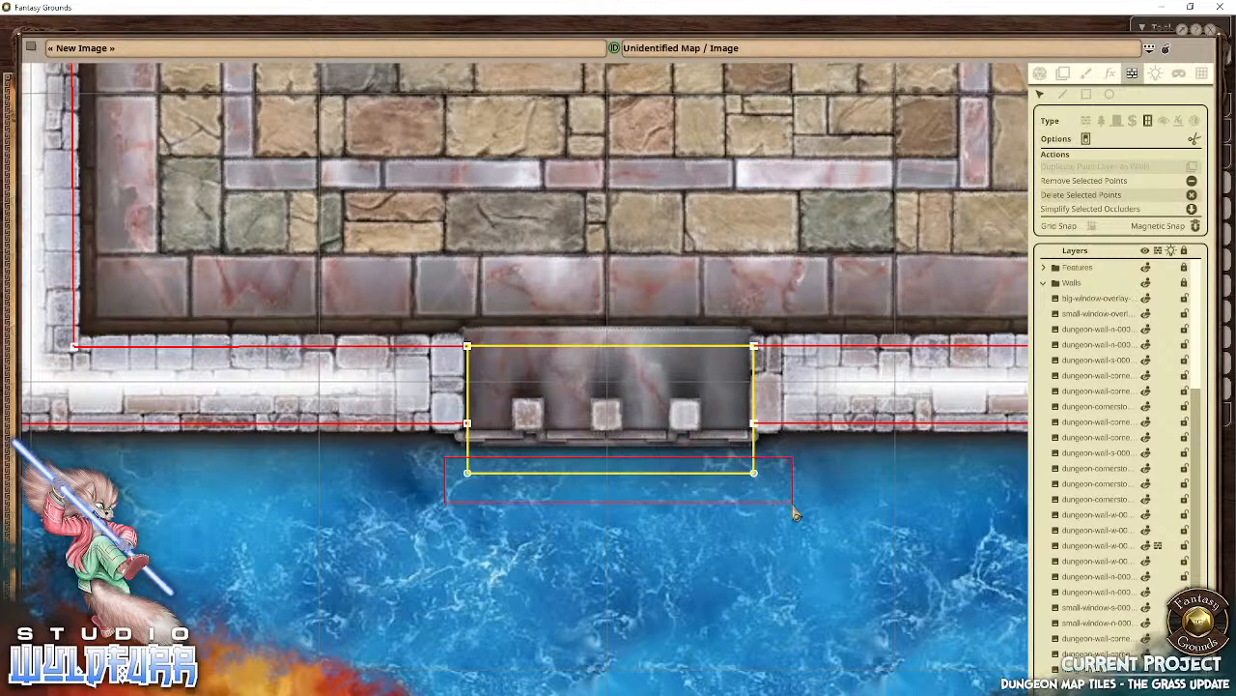
drag(755, 483, 753, 435)
scroll(429, 332, down, 3)
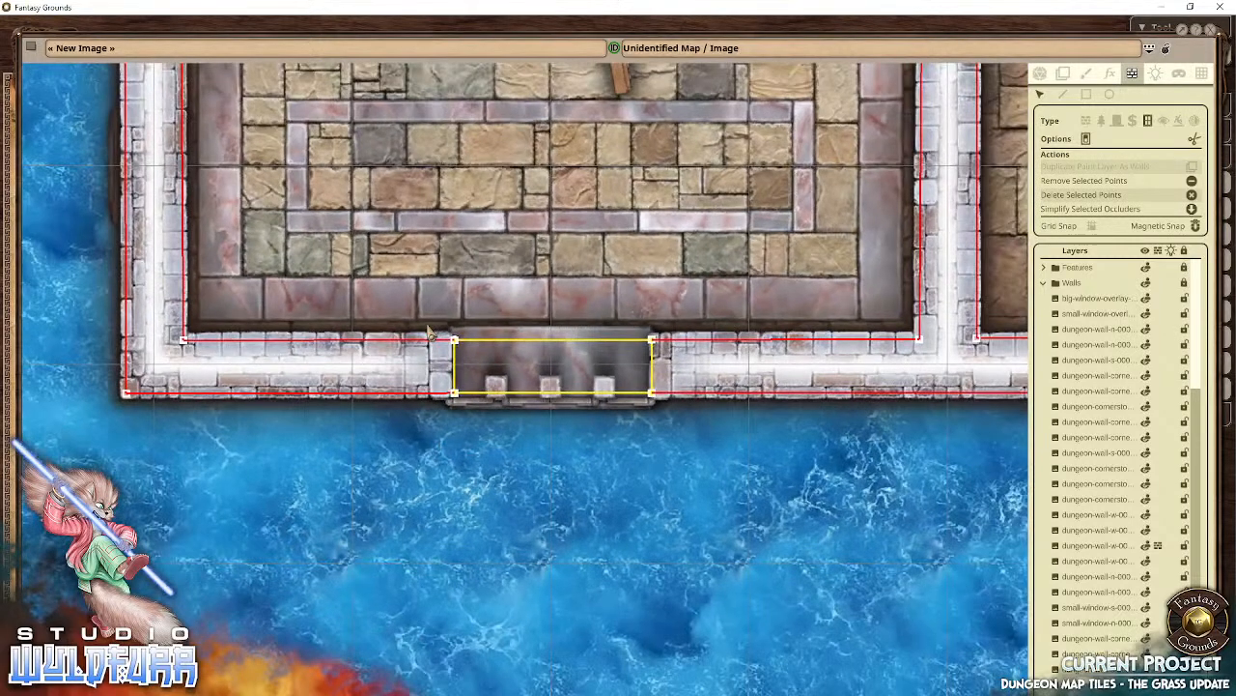
Step: Draw a window-type rectangle occluder over the big window in the west wall, joining the wall ends on both sides
drag(413, 224, 563, 437)
drag(465, 231, 438, 412)
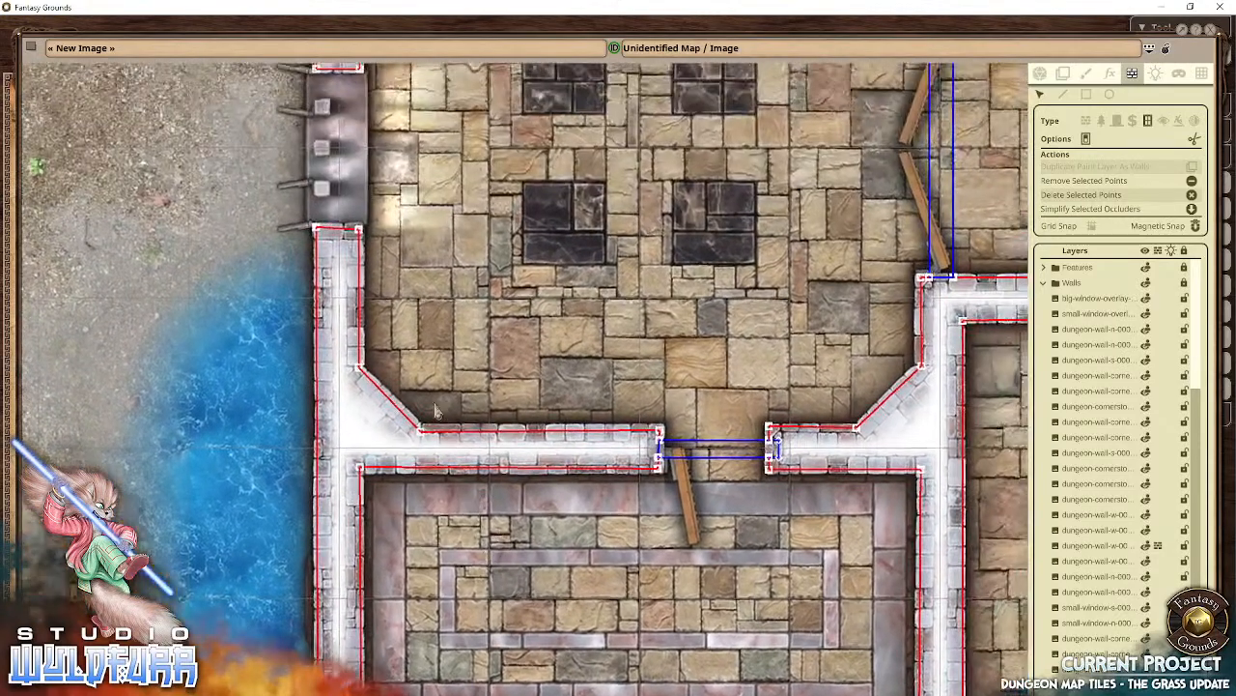
drag(411, 116, 535, 349)
drag(557, 295, 621, 425)
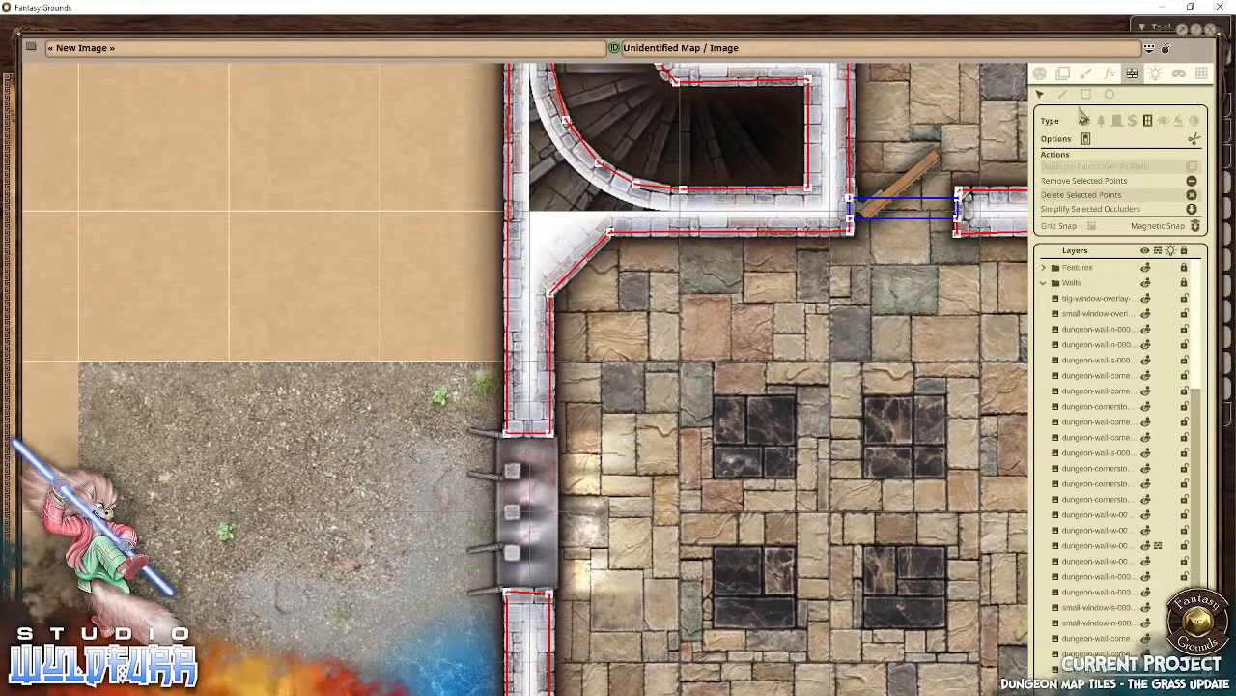
click(1086, 94)
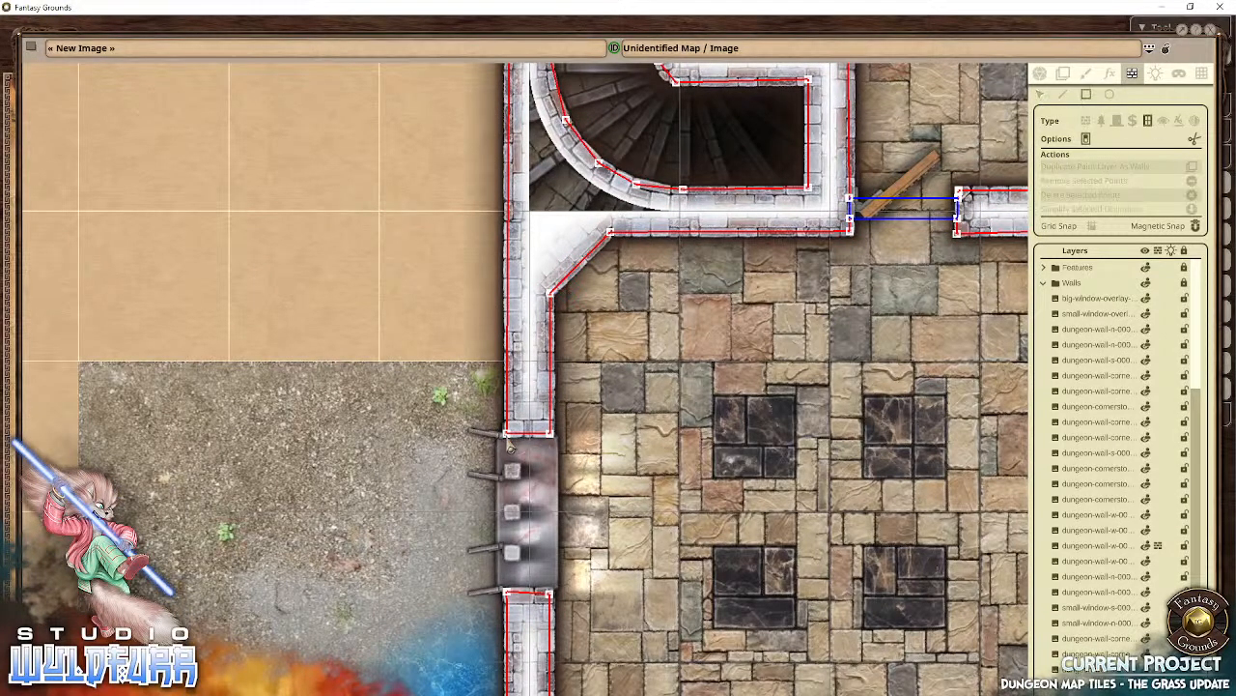
drag(518, 471, 551, 593)
Step: Draw window-type rectangle occluders over the two north-wall windows and the northeast room's east window, joining the adjacent wall ends
drag(834, 147, 695, 488)
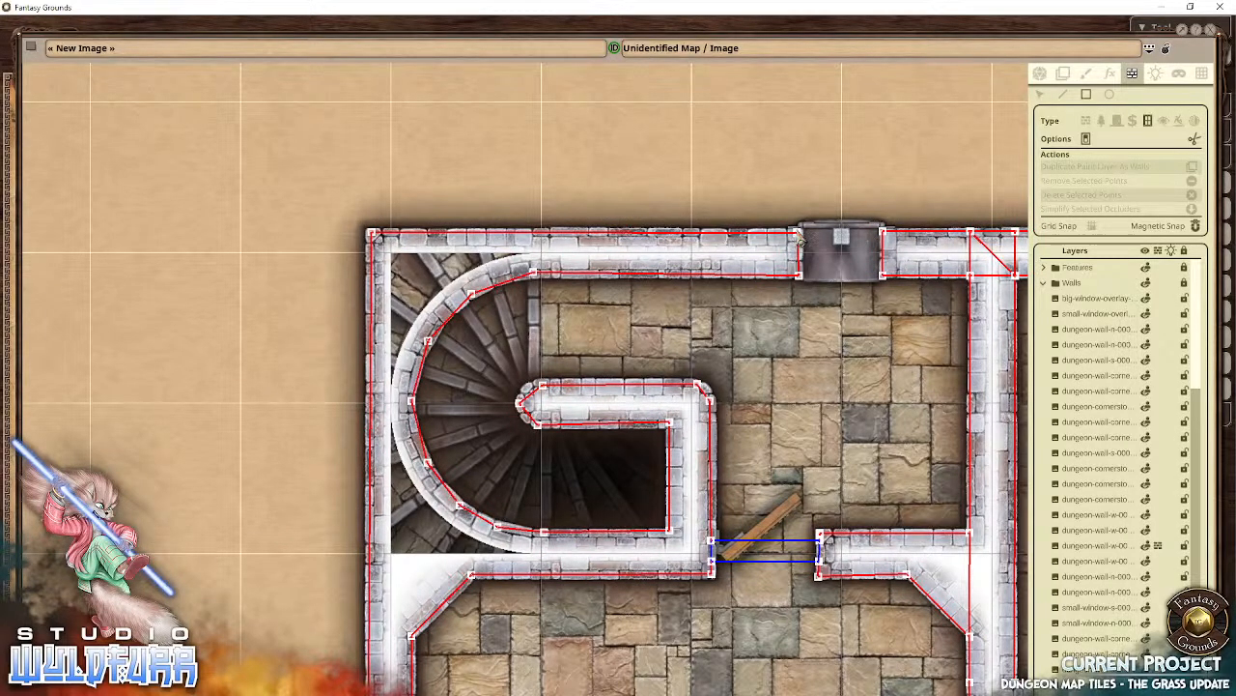
drag(800, 238, 881, 280)
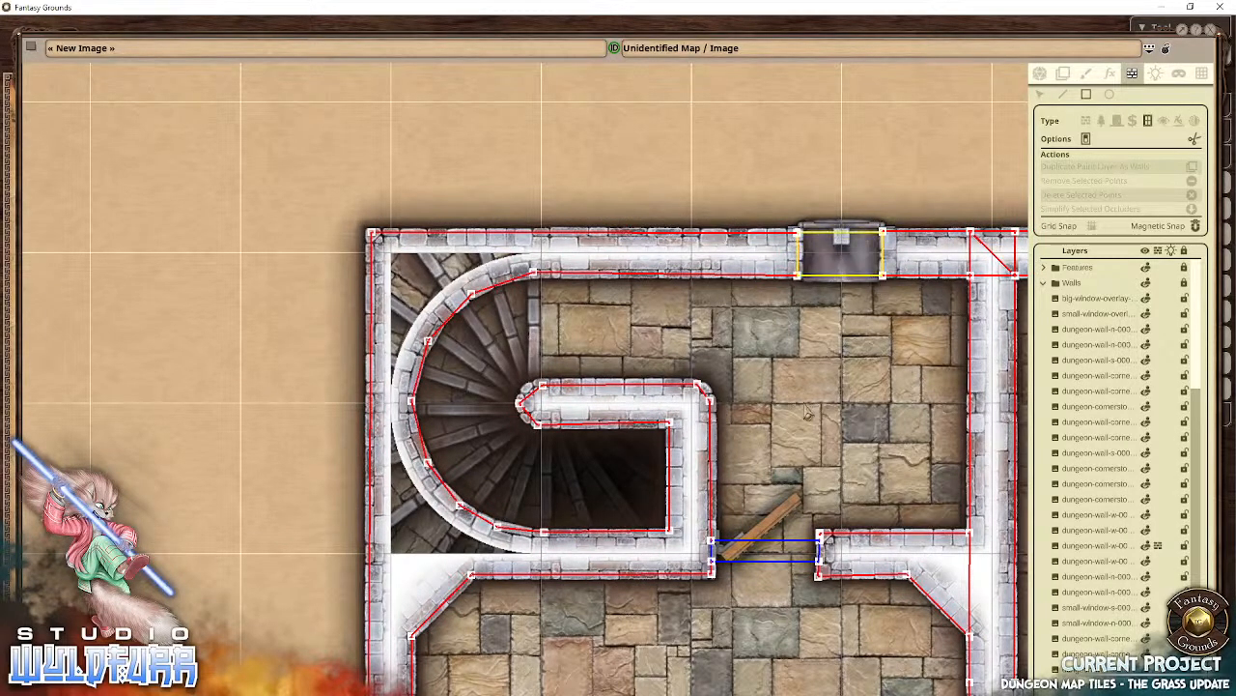
drag(807, 410, 244, 409)
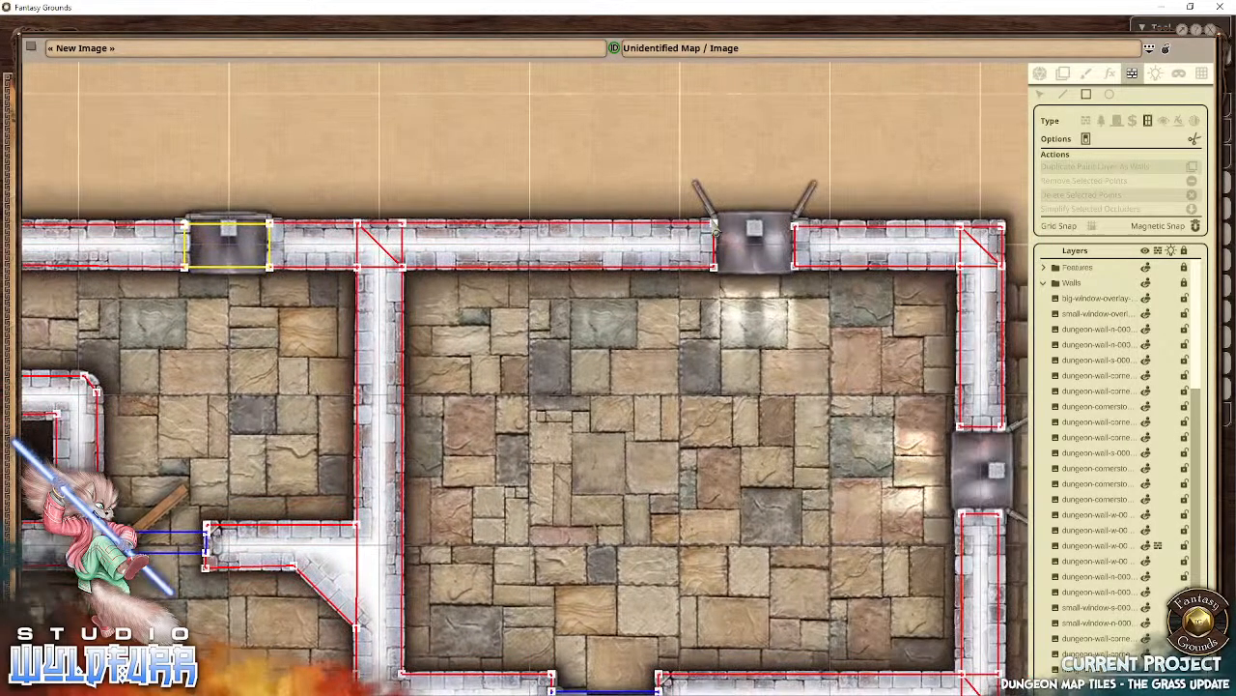
drag(715, 224, 794, 269)
drag(801, 367, 547, 278)
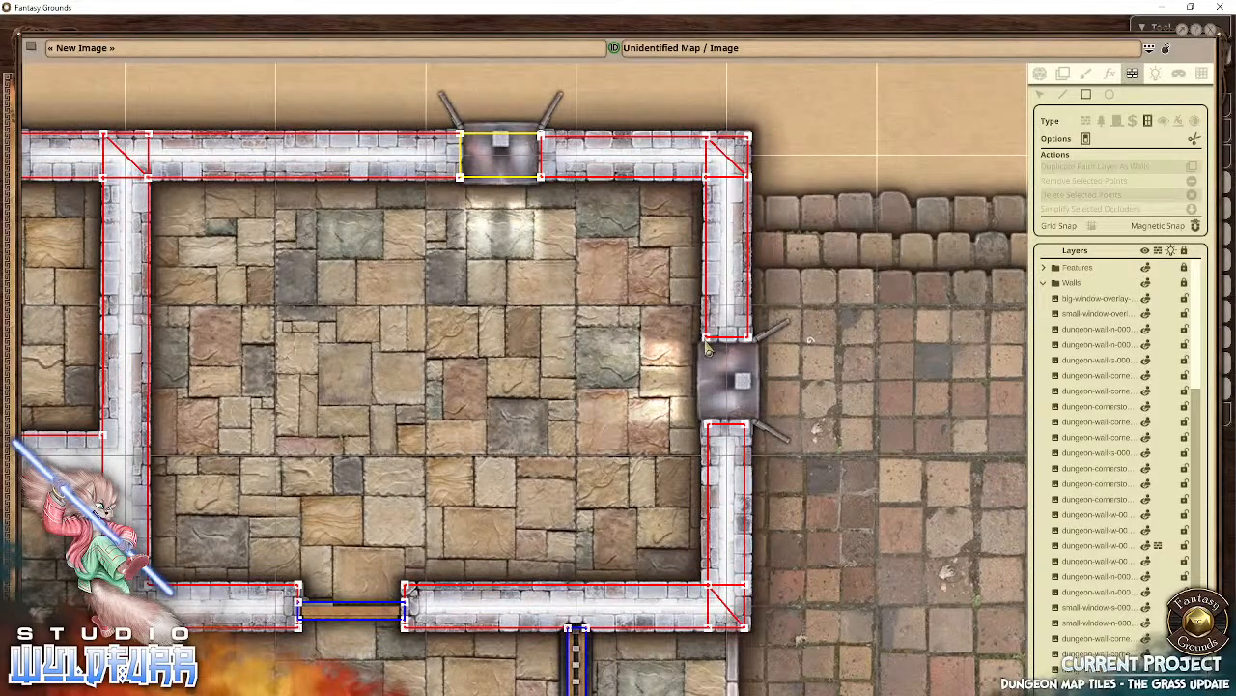
drag(706, 339, 750, 426)
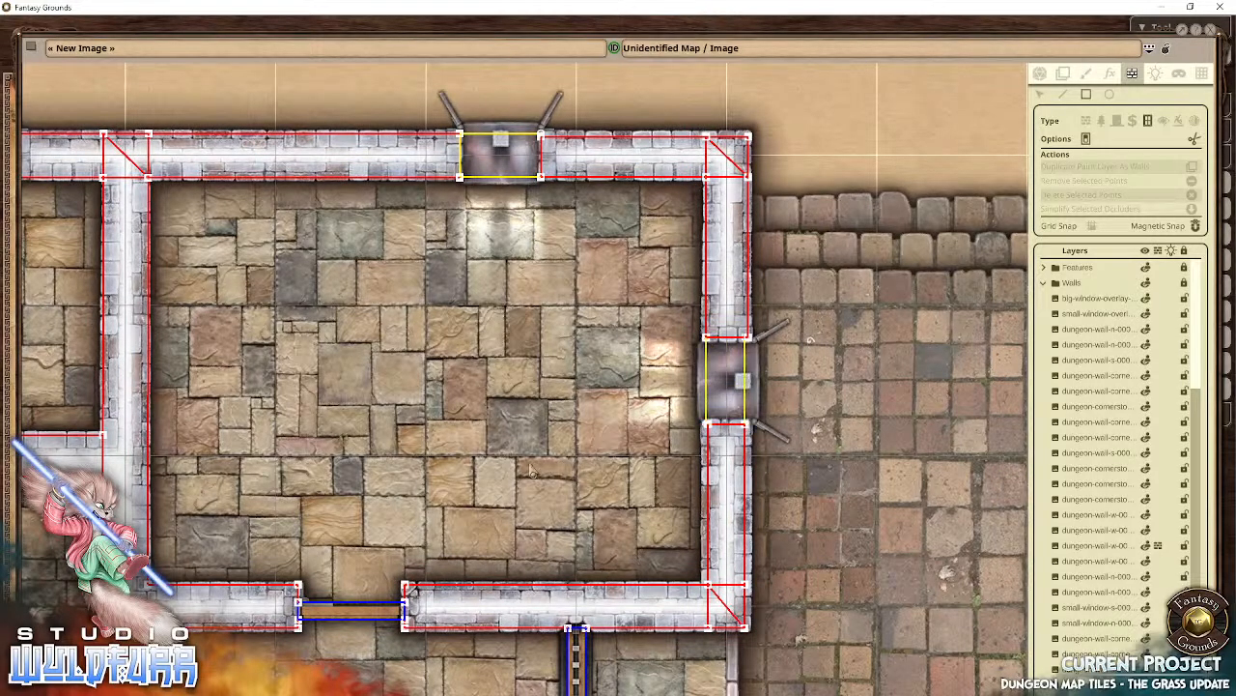
Step: Collapse the Walls layer group, leave occluder editing, and narrow the map window to uncover the campaign sidebar
drag(532, 471, 552, 129)
drag(533, 330, 562, 372)
scroll(562, 372, down, 1)
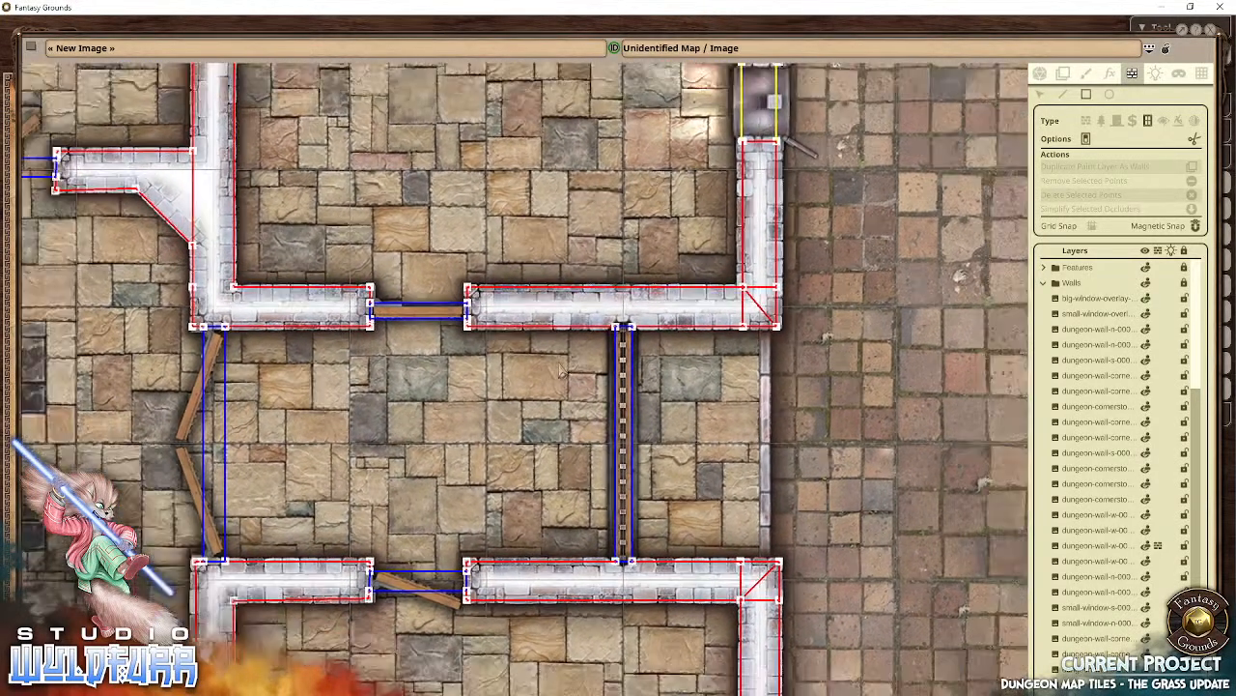
scroll(560, 368, down, 6)
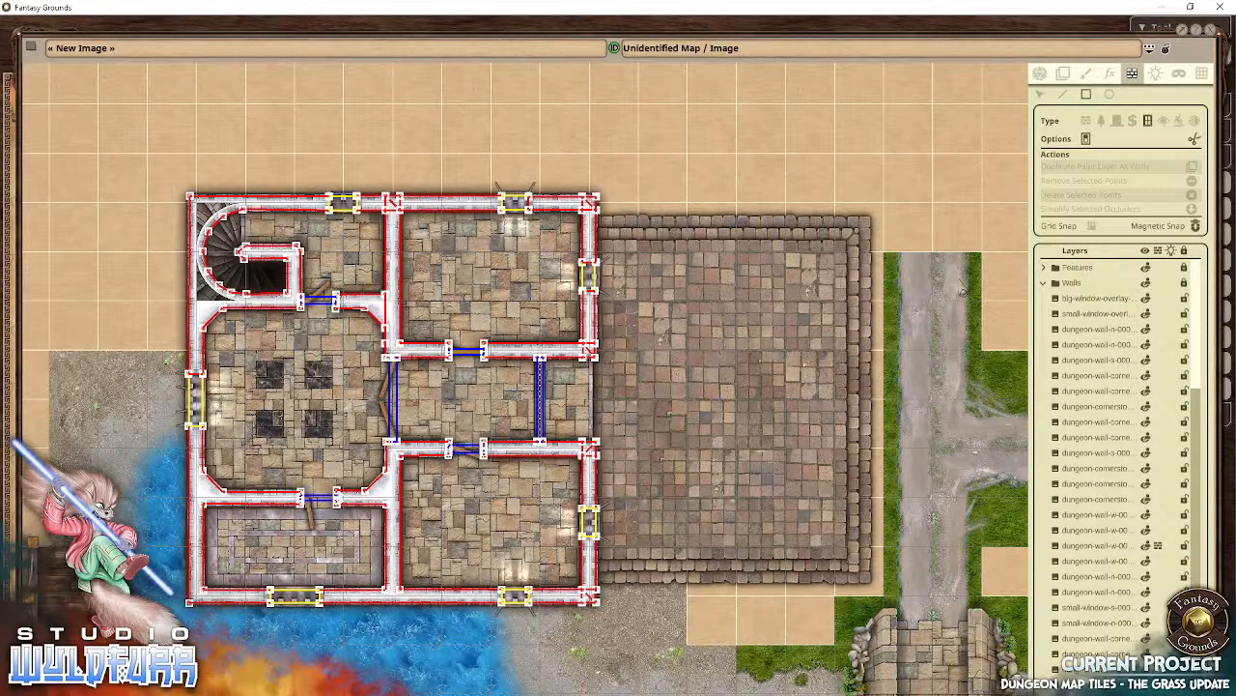
click(1044, 283)
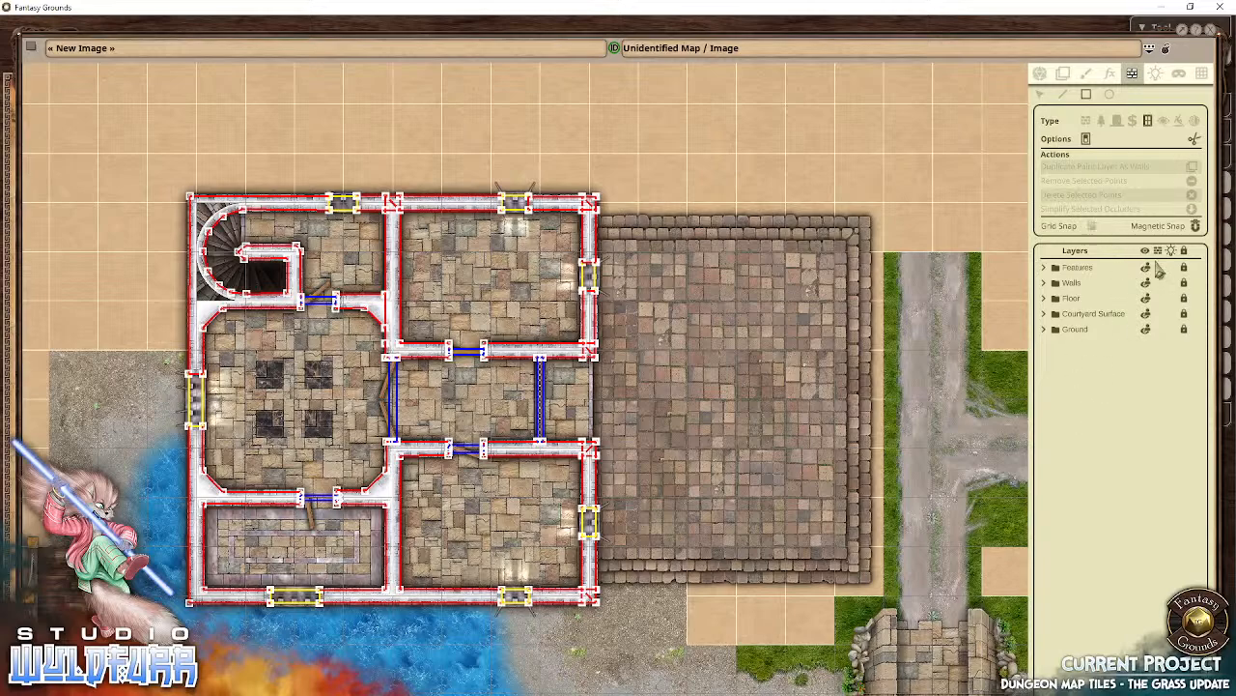
click(1040, 76)
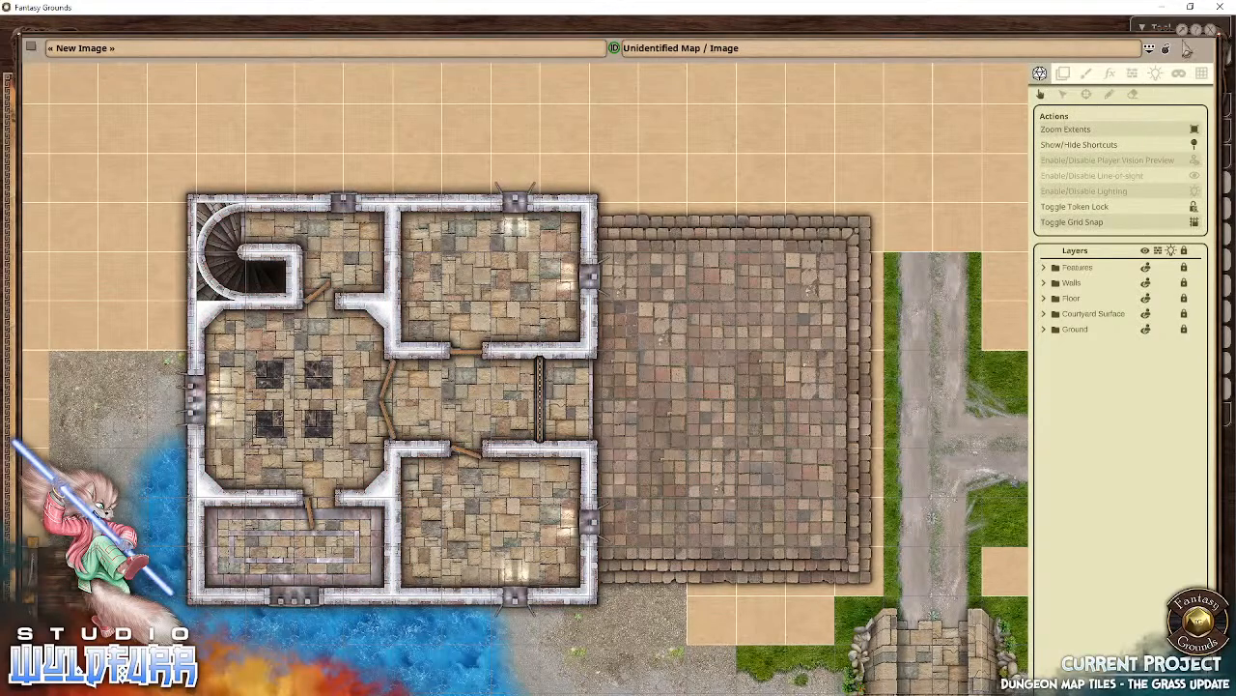
drag(1220, 98, 1062, 106)
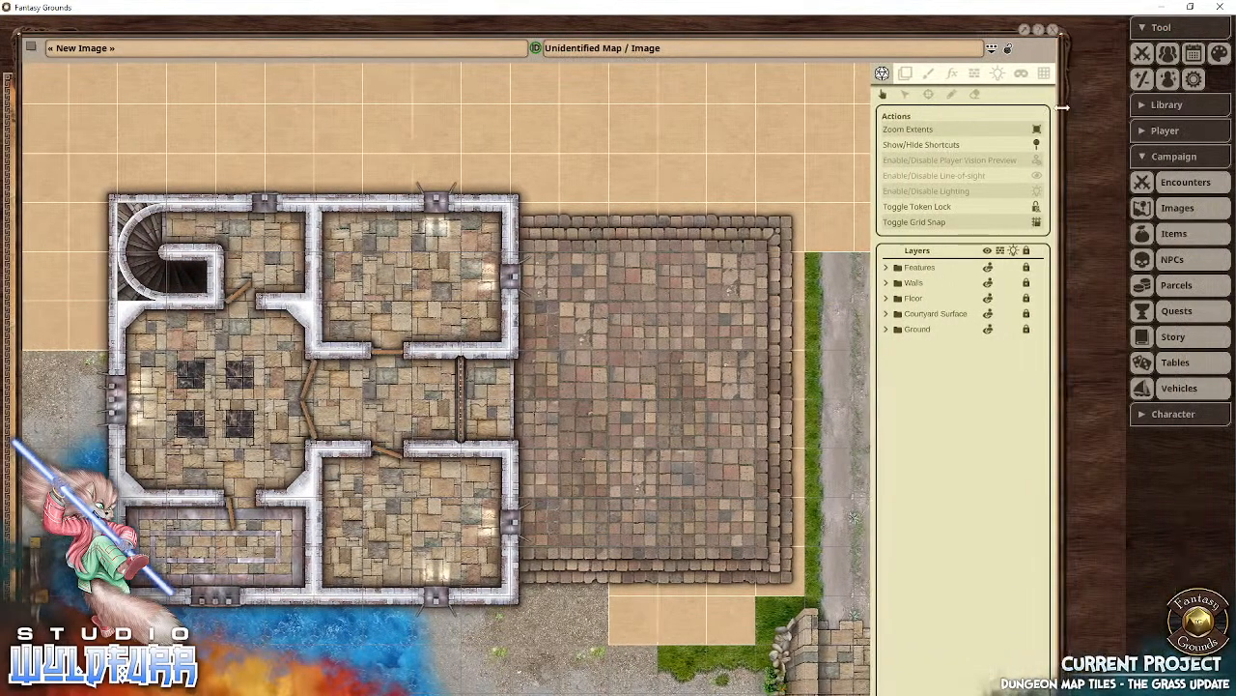
Step: Check the campaign's NPC list for available creatures
click(1172, 261)
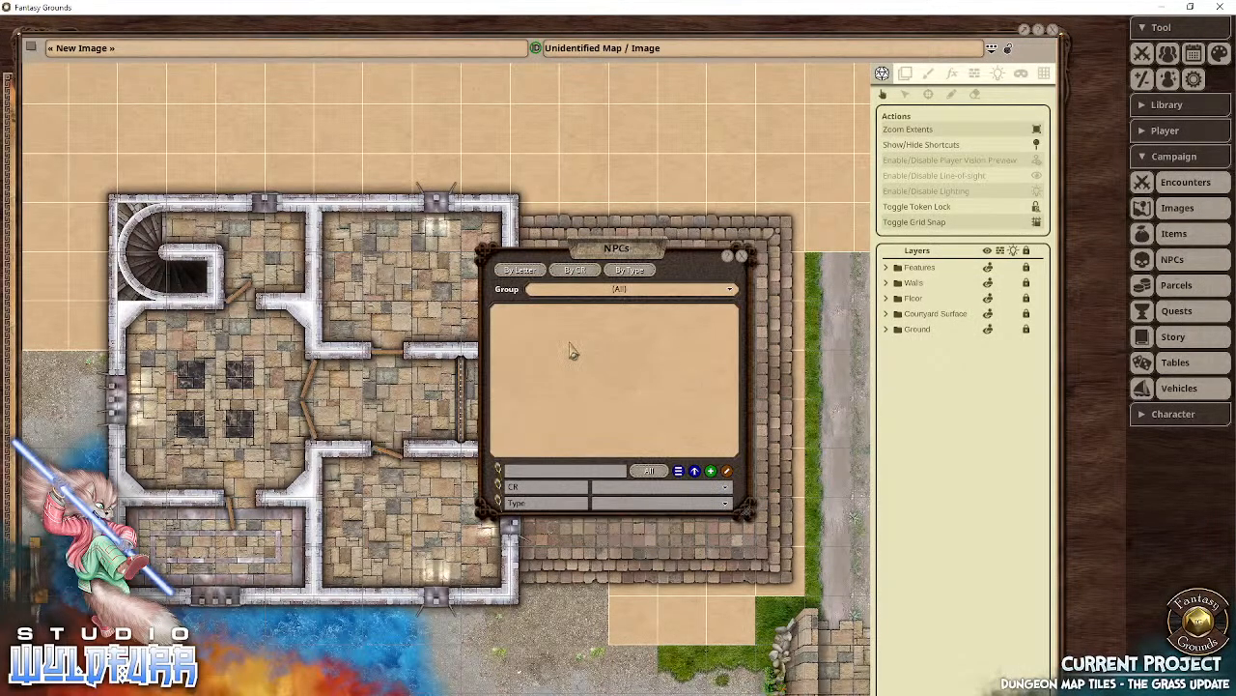
click(742, 259)
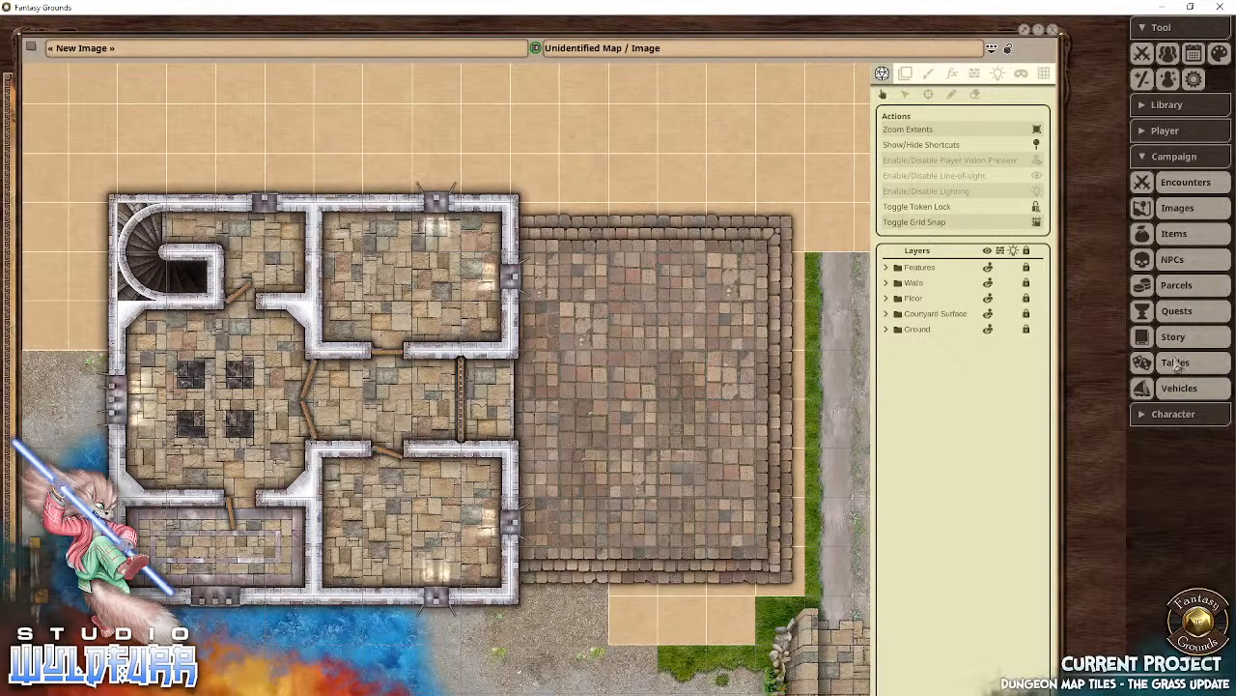
click(1171, 260)
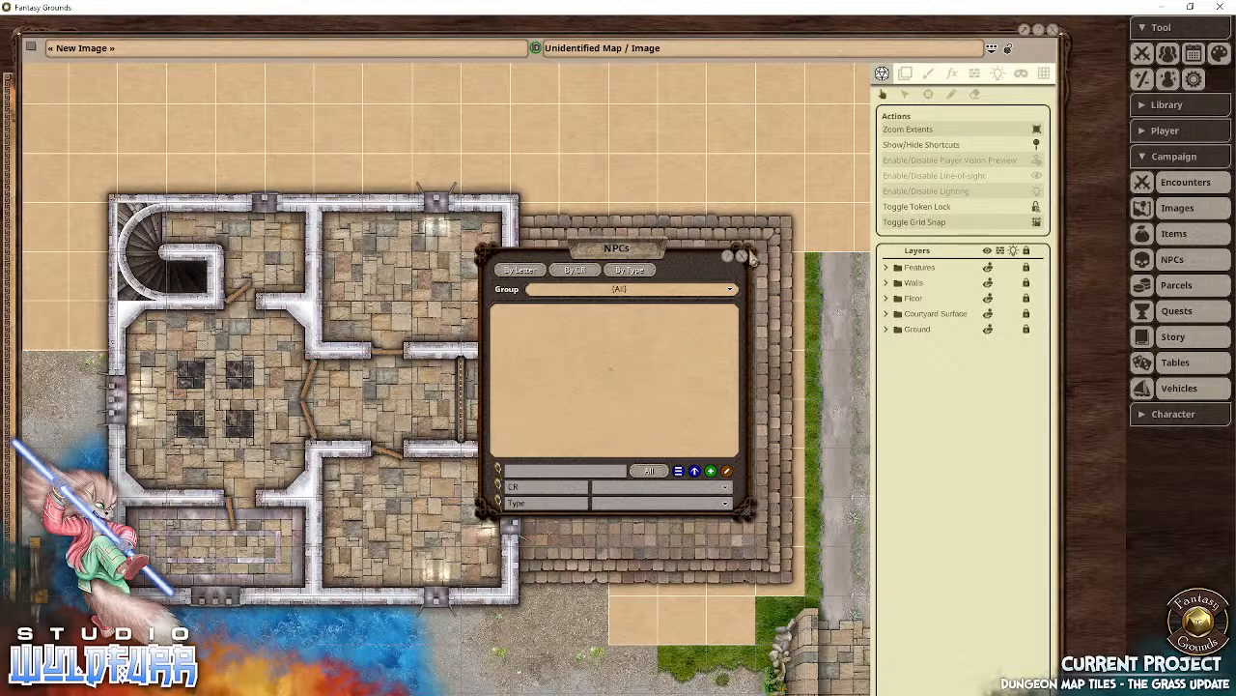
click(743, 258)
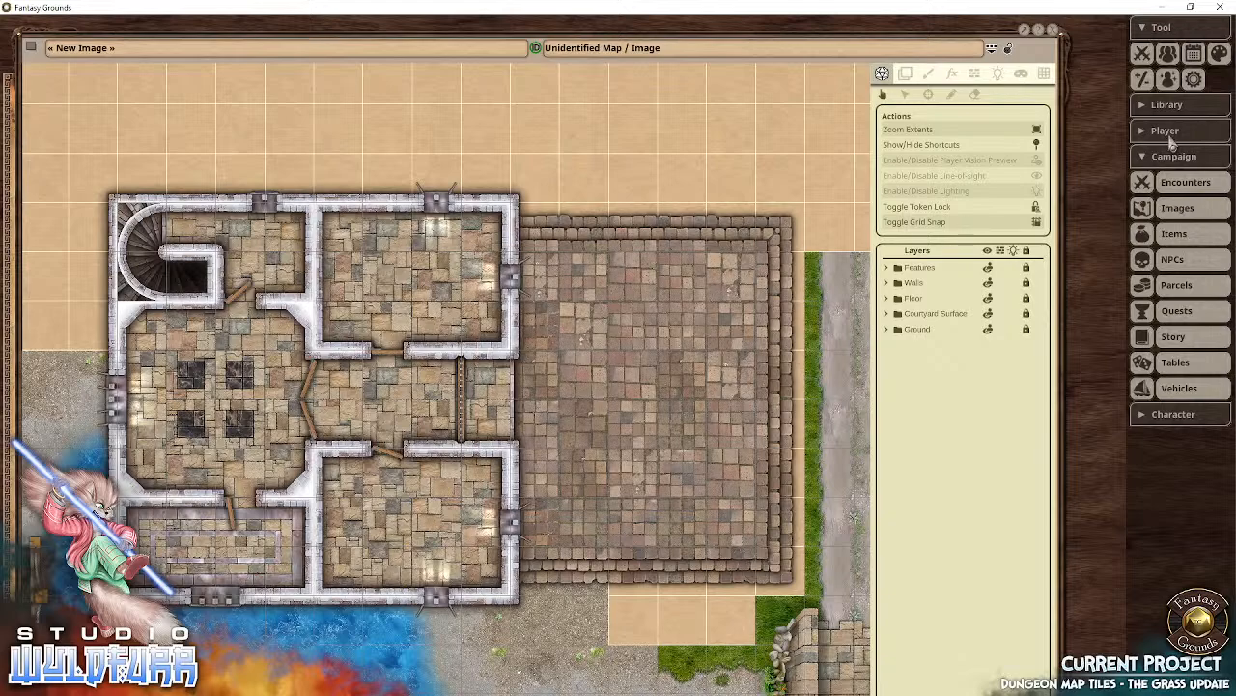
Step: Load the 5E SRD Bestiary module into the campaign from the module activation list
click(1165, 106)
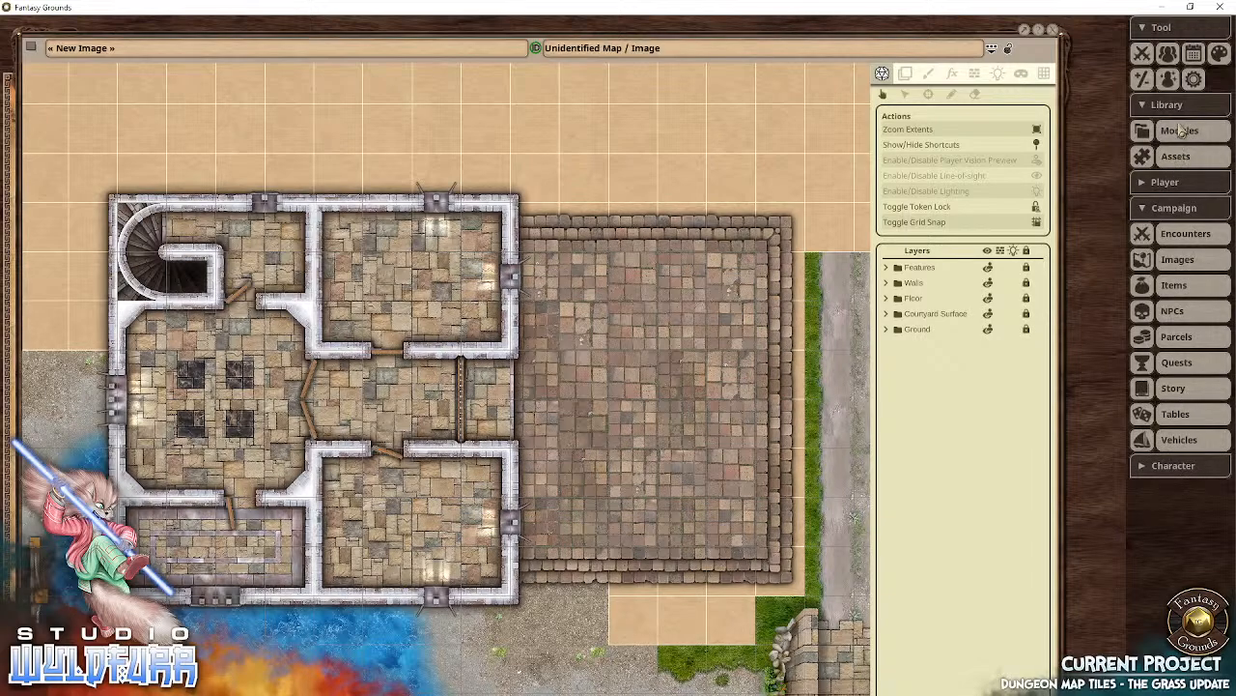
click(1169, 54)
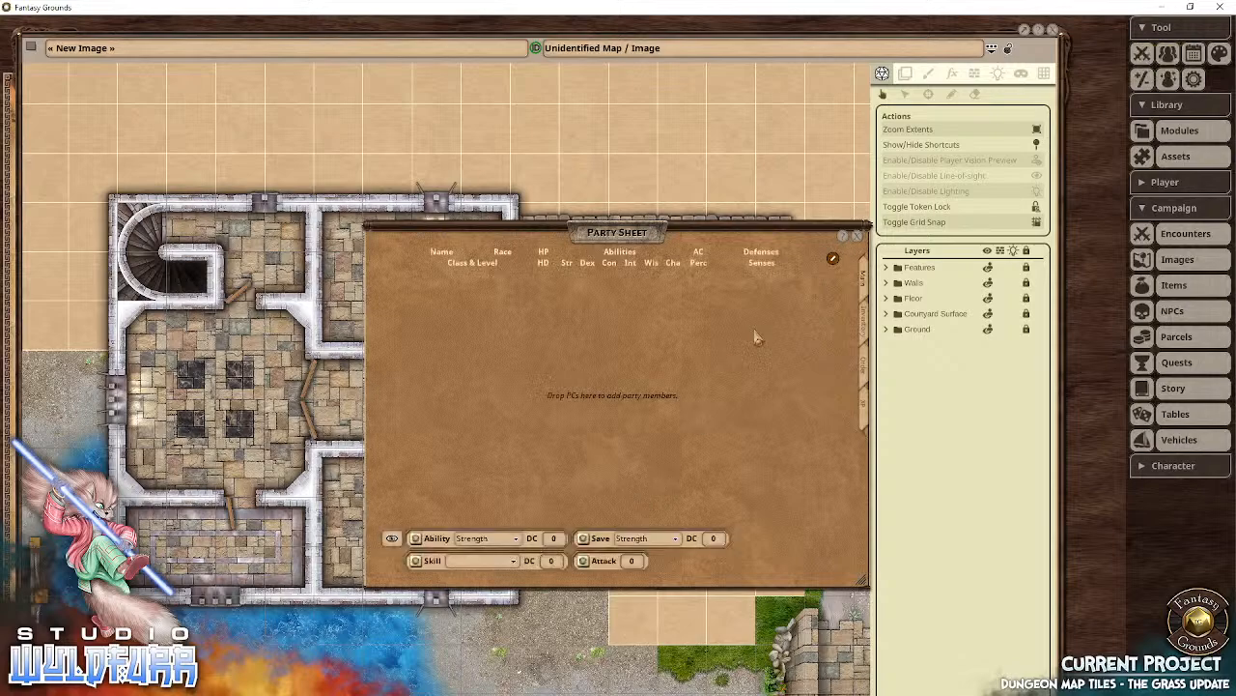
click(1169, 54)
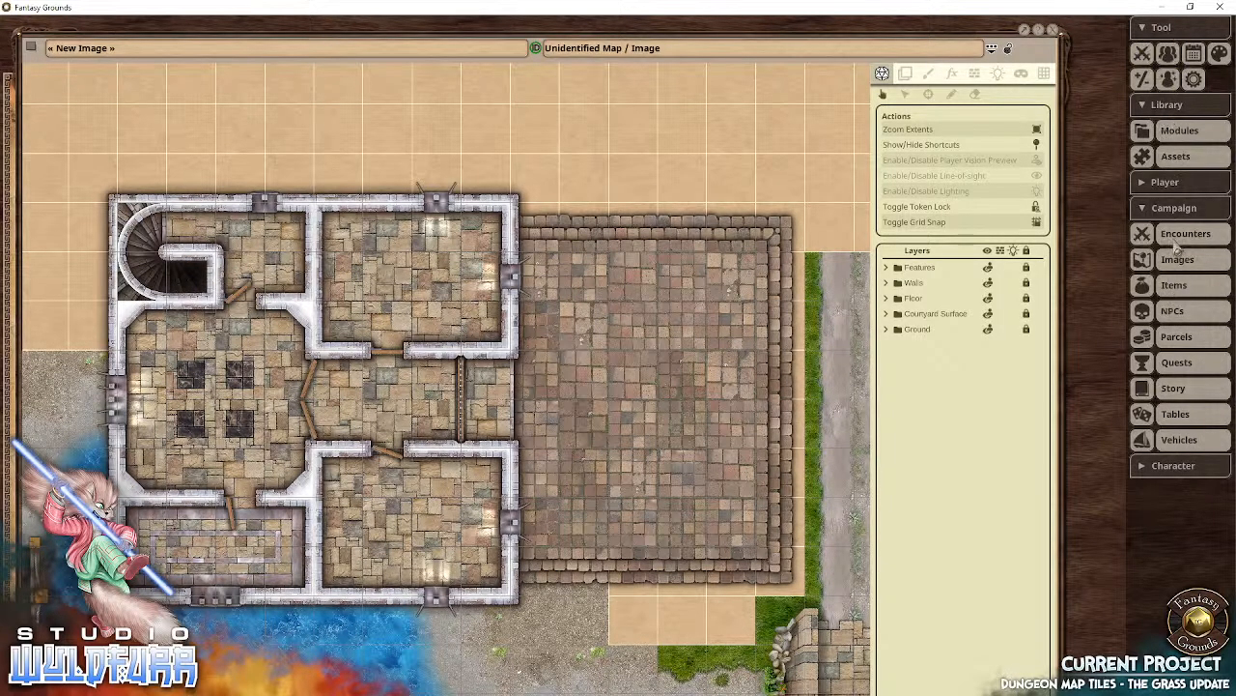
click(1180, 132)
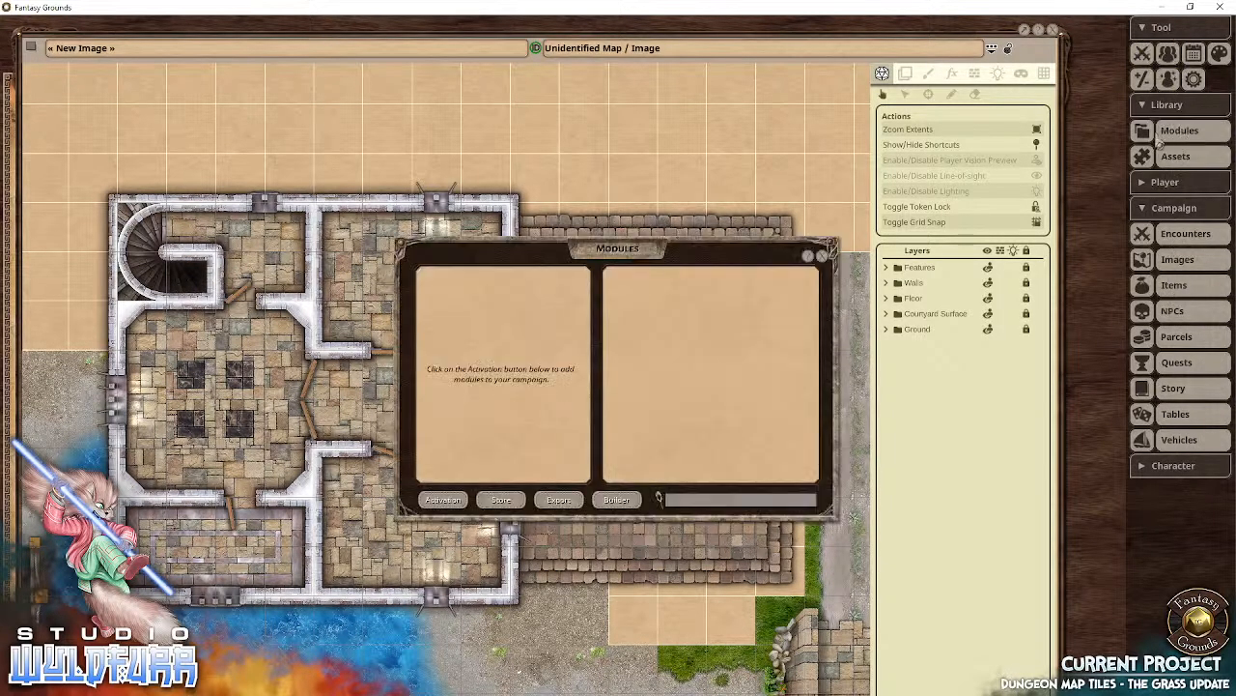
click(461, 504)
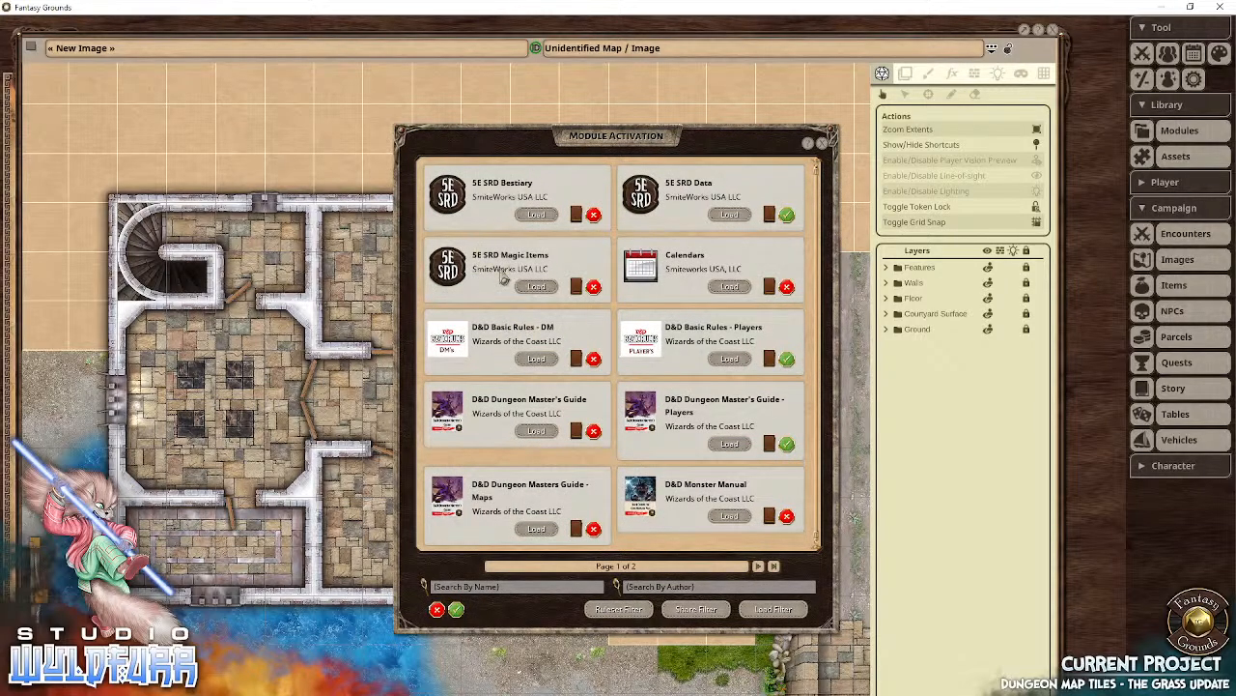
click(560, 218)
click(822, 143)
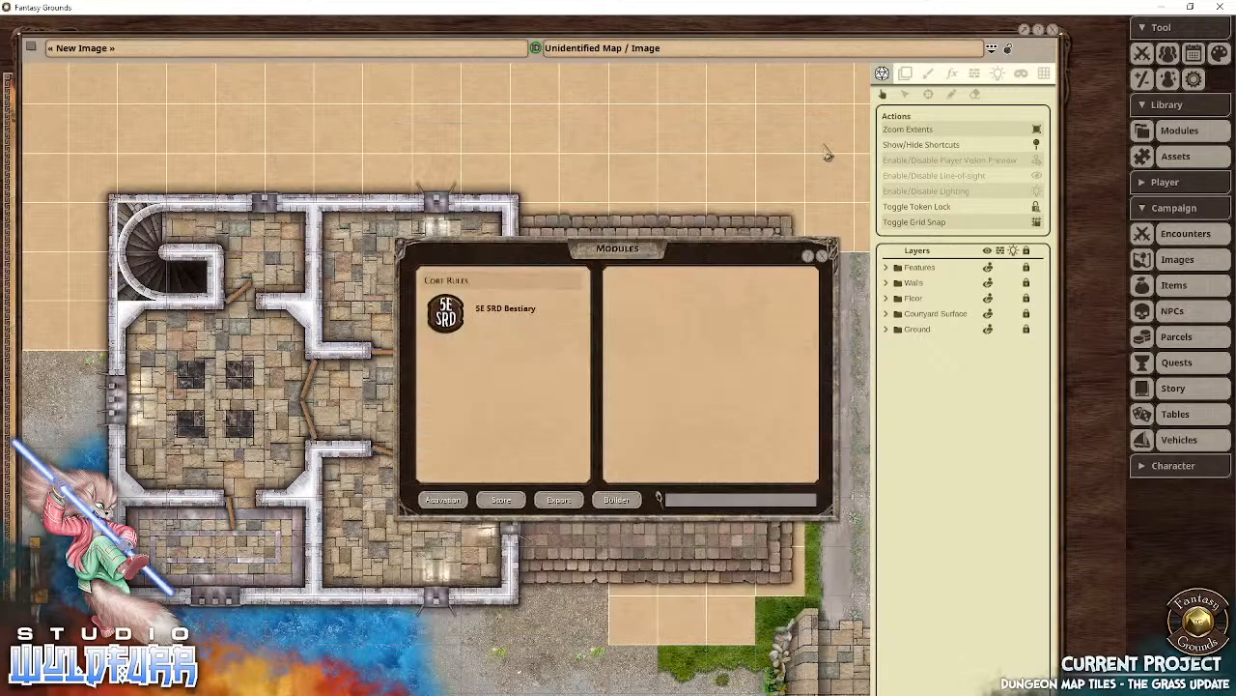
Step: Open the 5E SRD Bestiary's alphabetical NPC index, place it beside the map, and close the index selection window
click(512, 310)
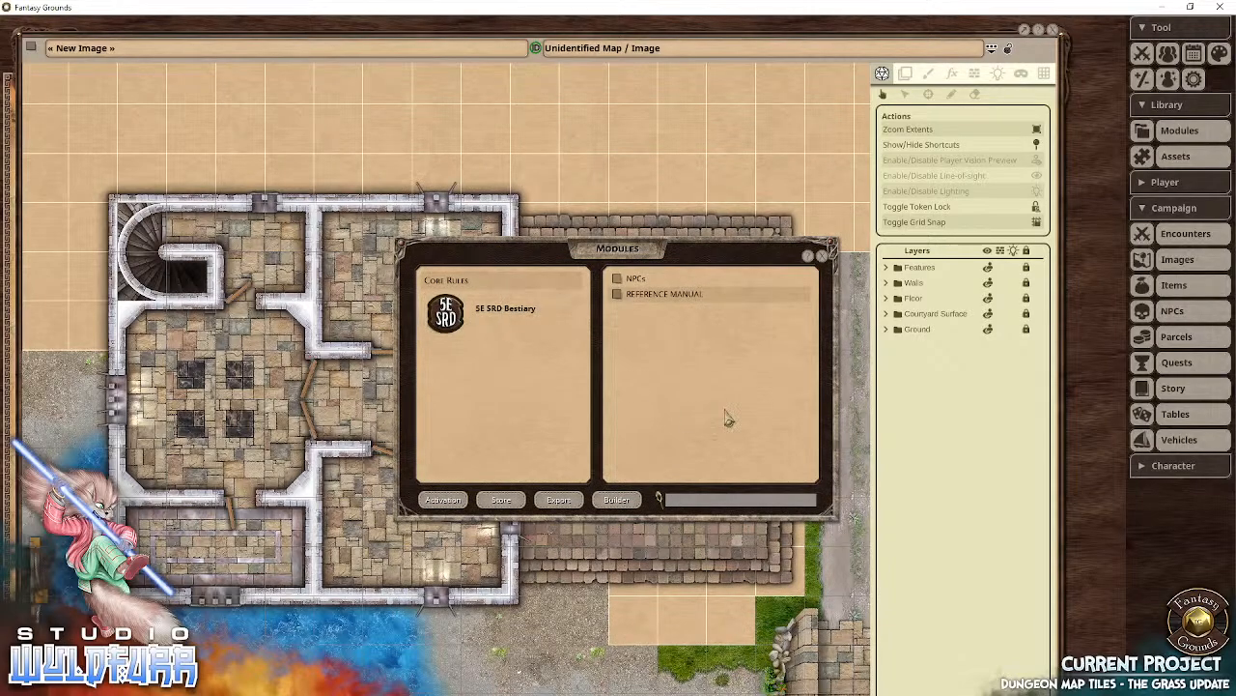
click(637, 280)
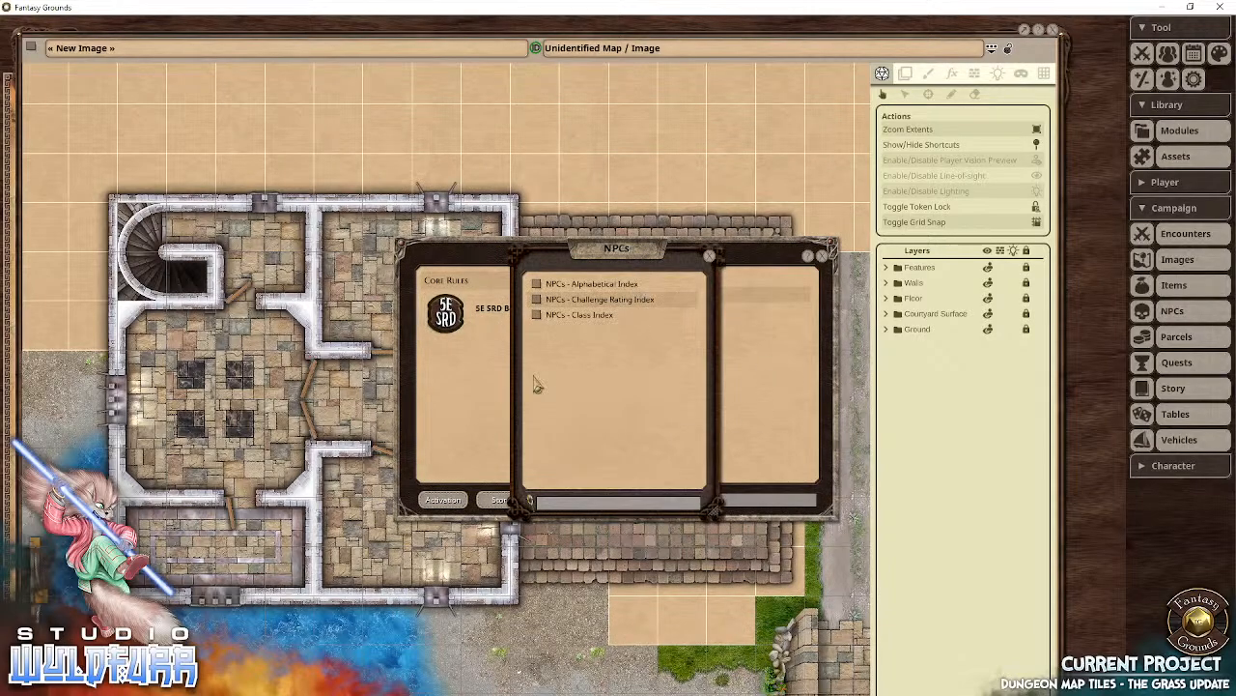
click(608, 288)
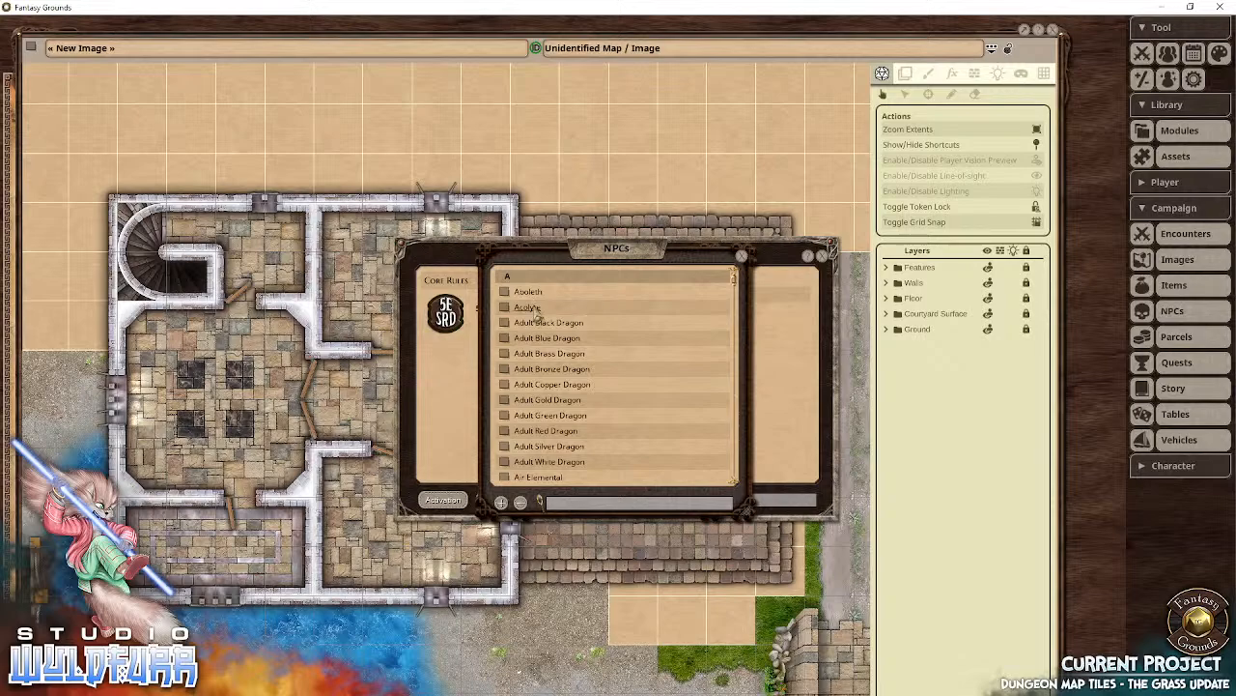
drag(534, 307, 852, 390)
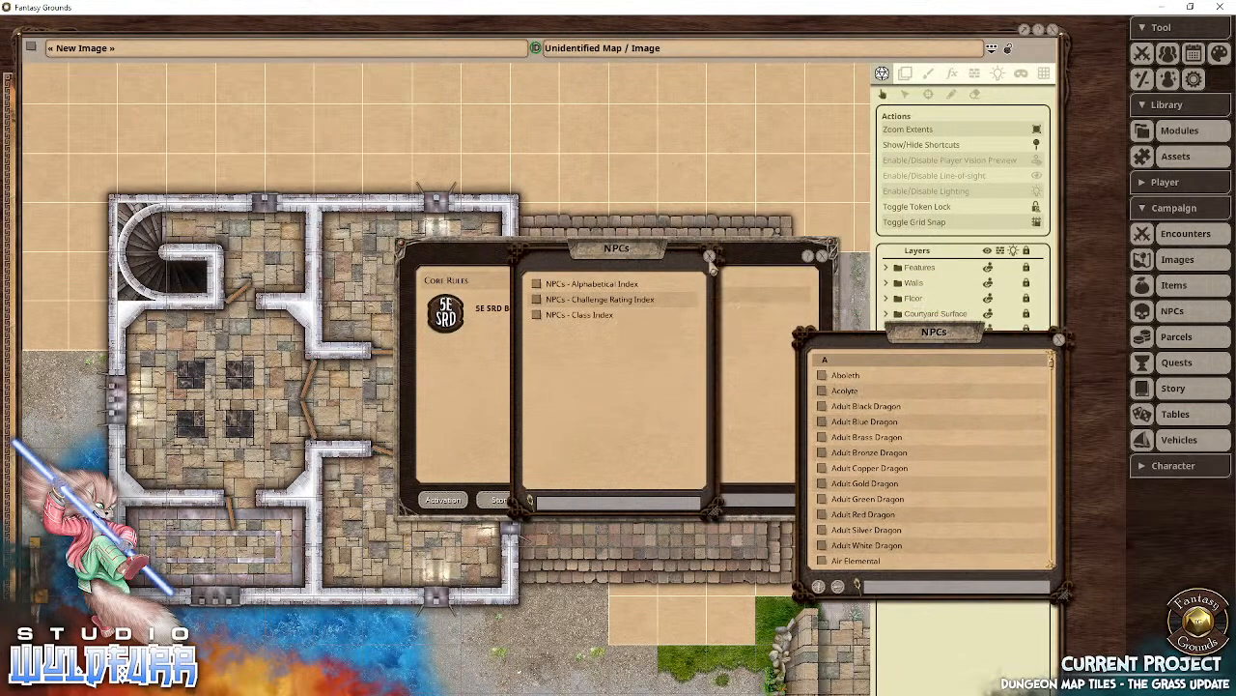
click(709, 257)
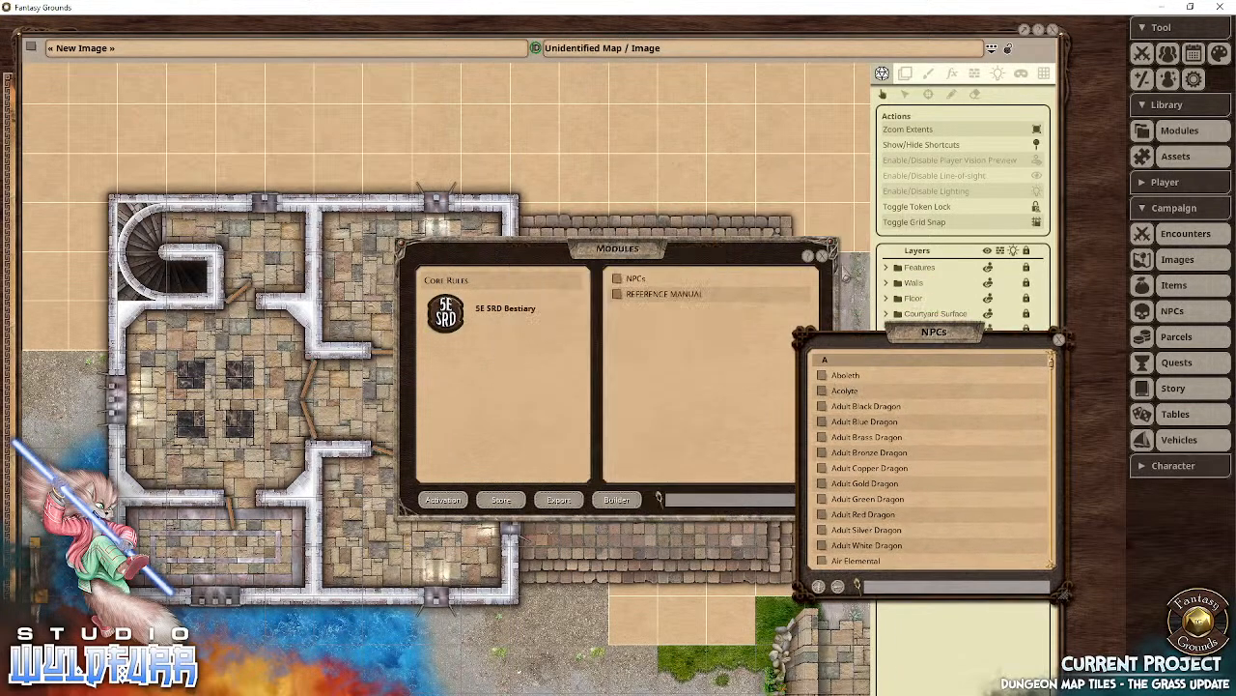
Step: Add the Acolyte's token to the map from its NPC record, close the NPC windows, and position the token in the courtyard
click(845, 391)
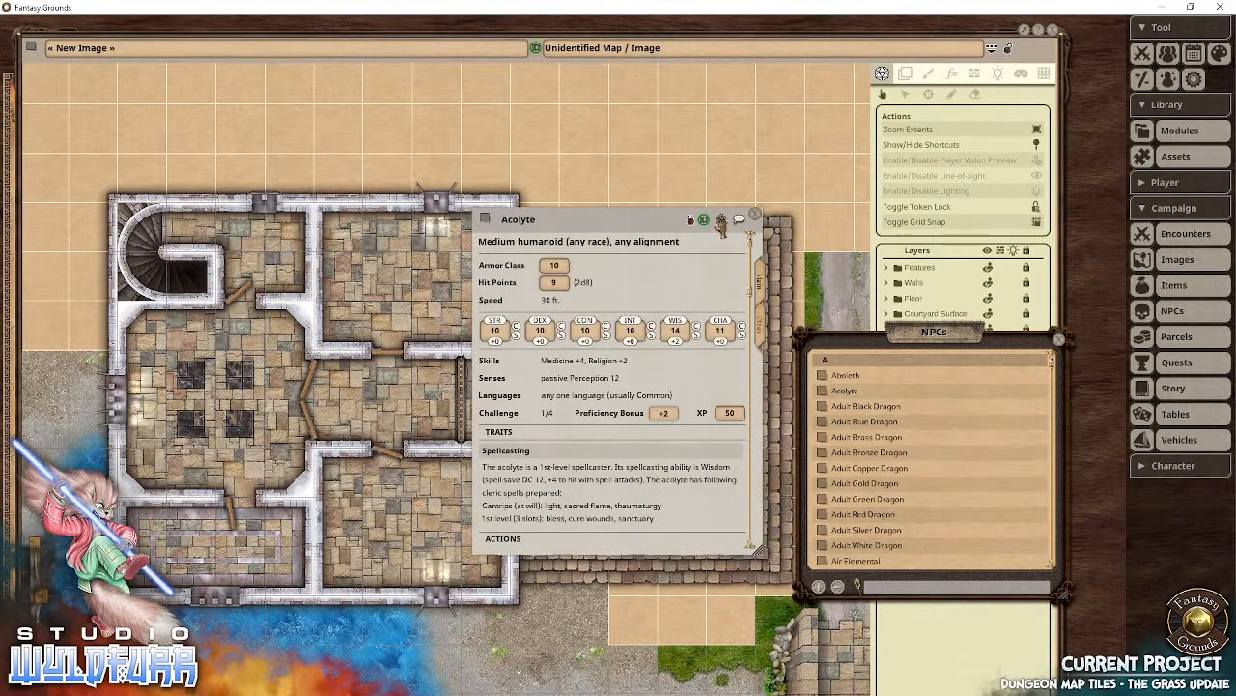
drag(721, 221, 734, 142)
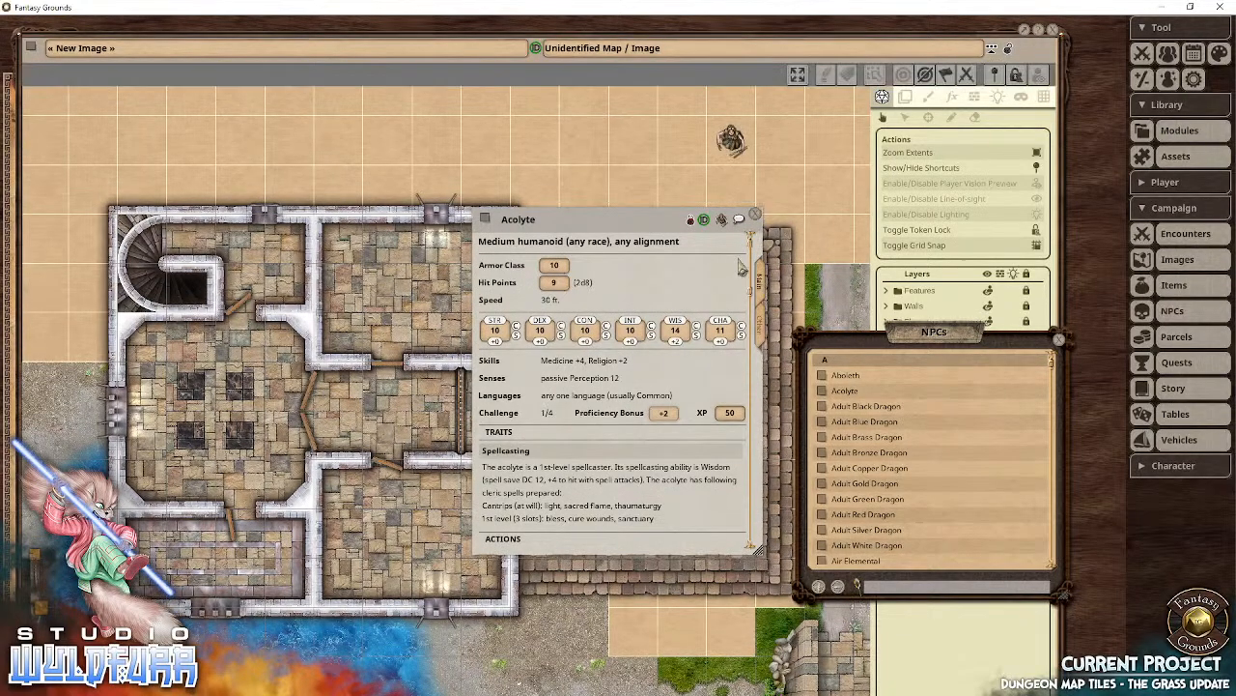
click(756, 215)
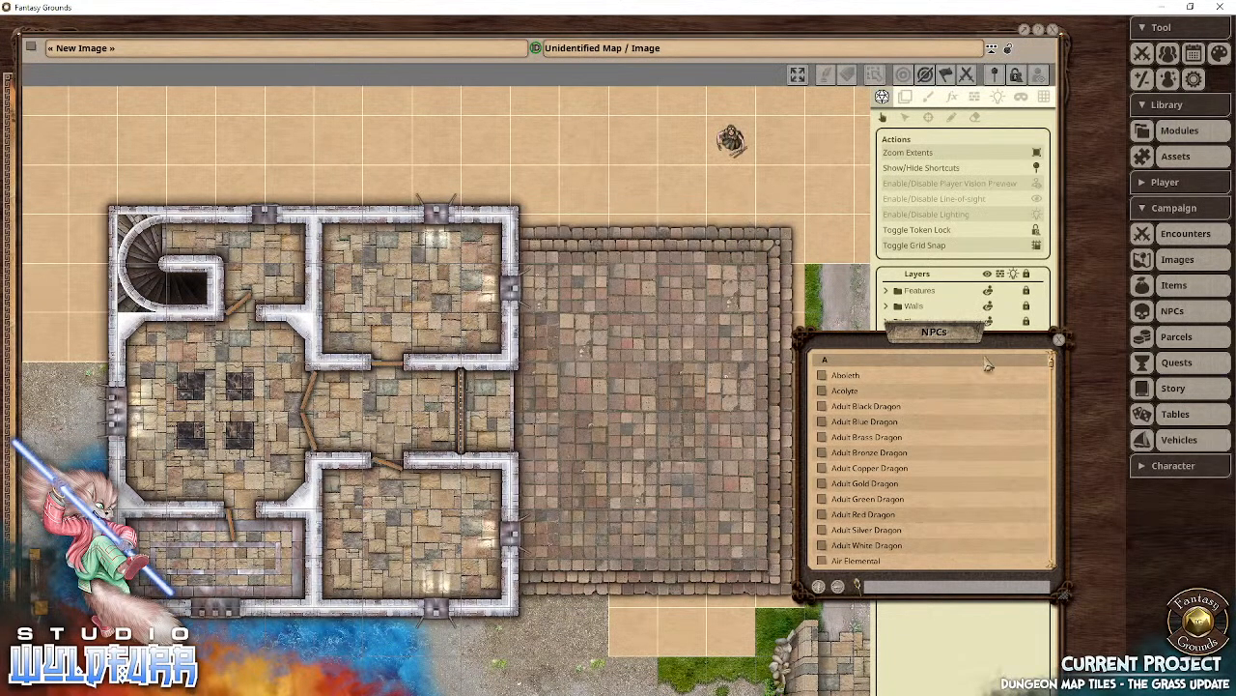
click(1060, 340)
click(732, 142)
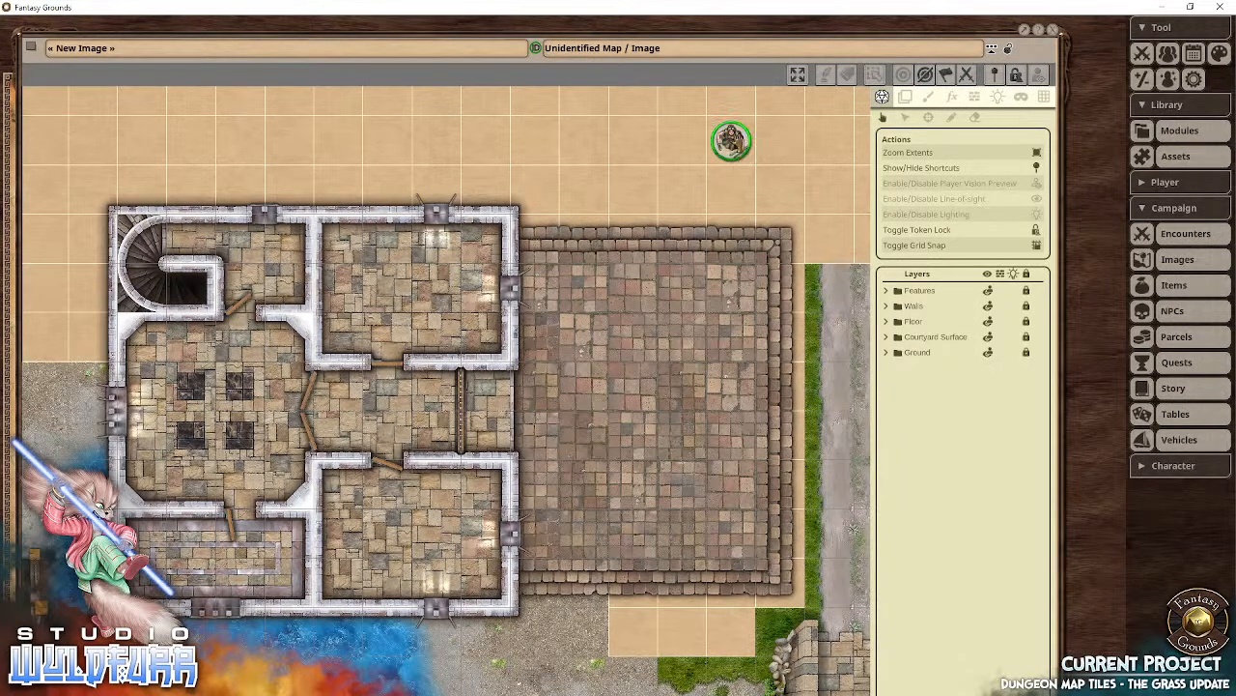
drag(732, 142, 682, 361)
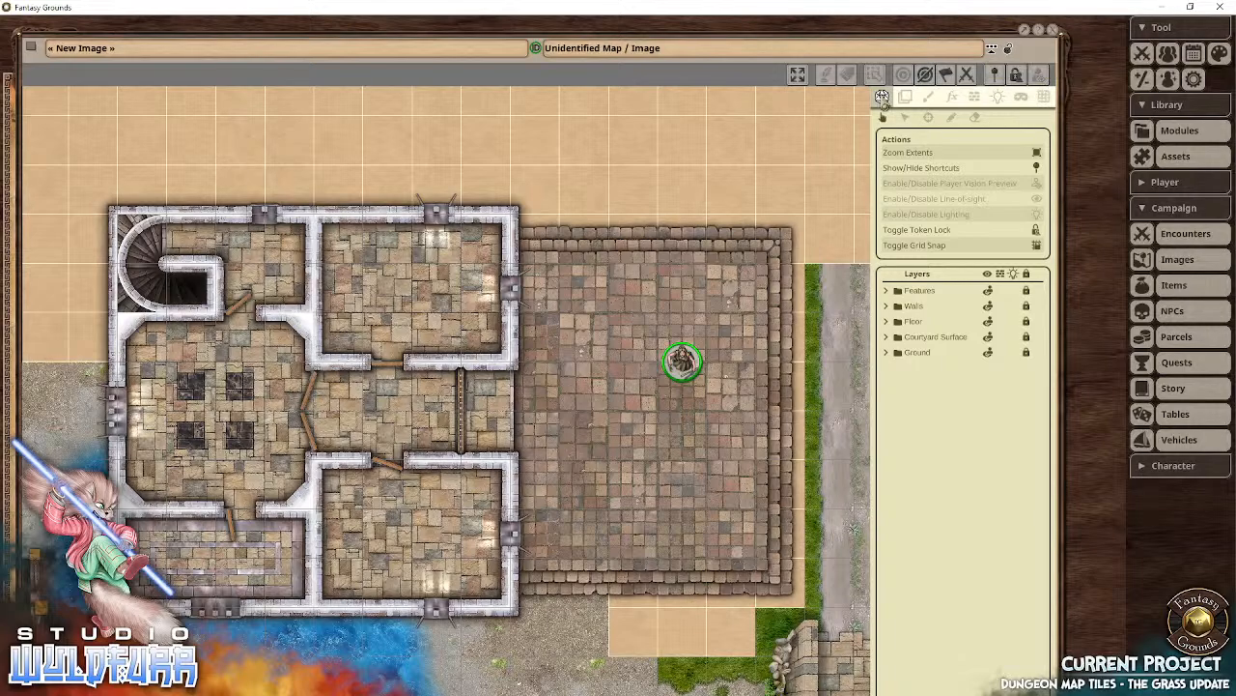
Step: Place default lights in the northeast, southeast and southwest rooms, the large west room, and the small room beside the spiral stairs
click(998, 96)
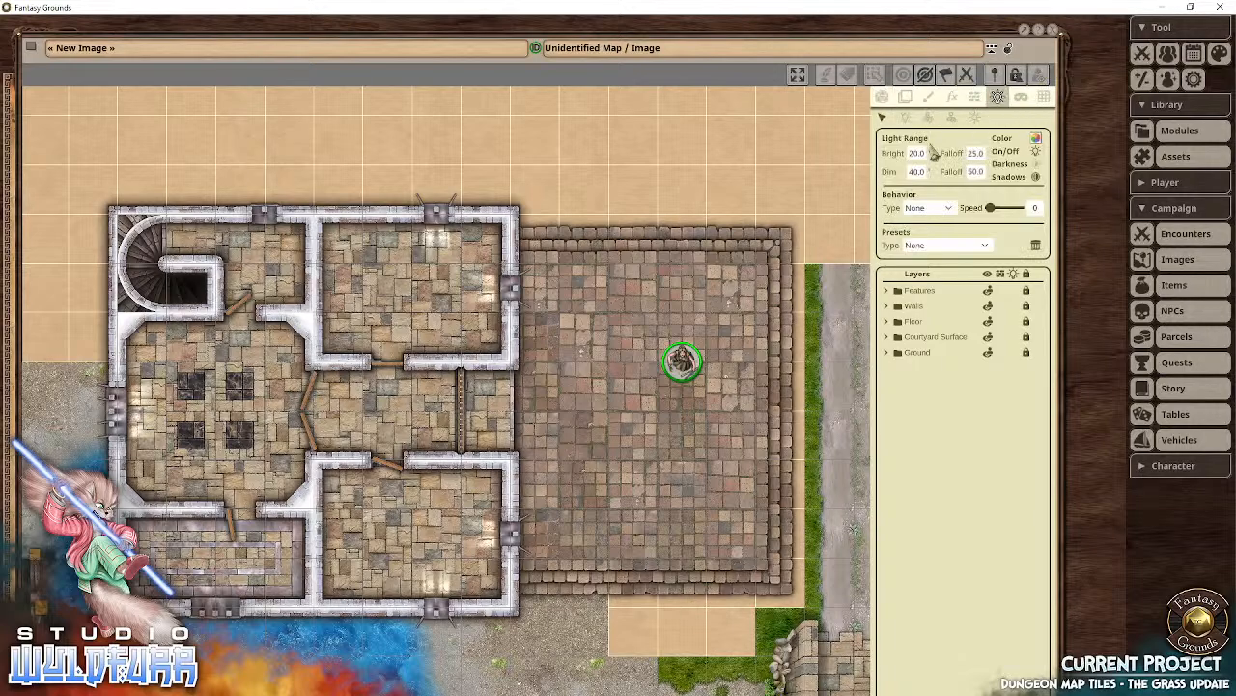
click(905, 117)
click(411, 288)
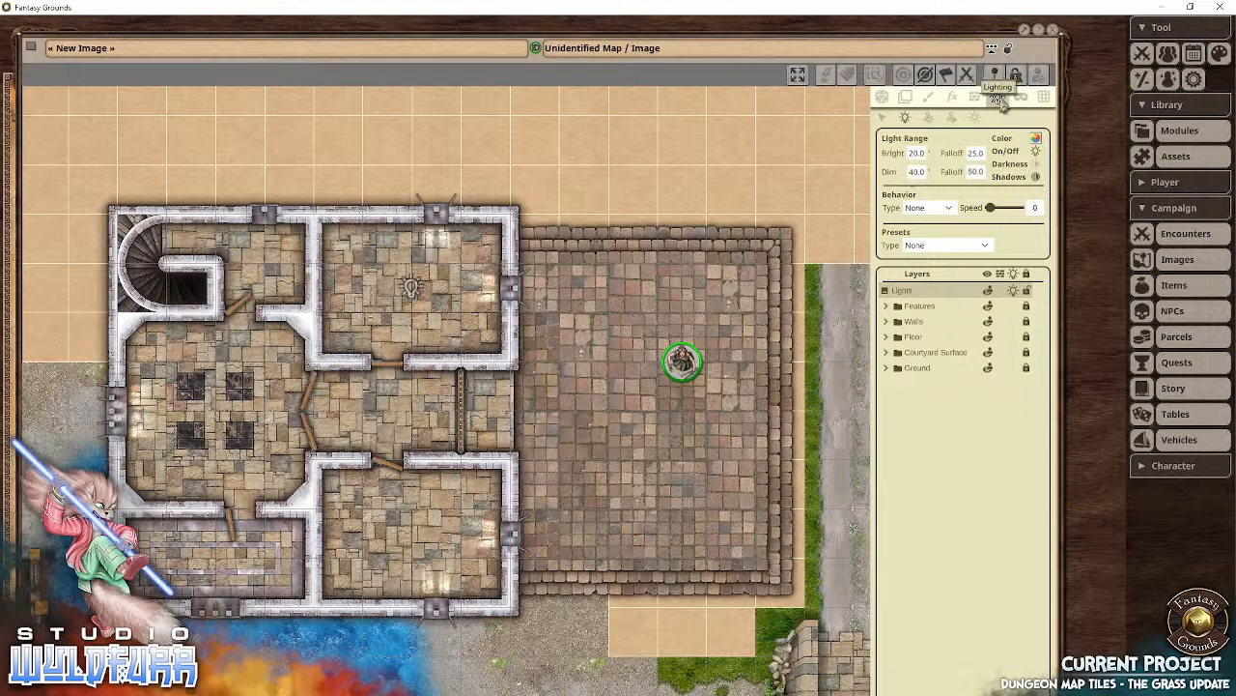
click(410, 538)
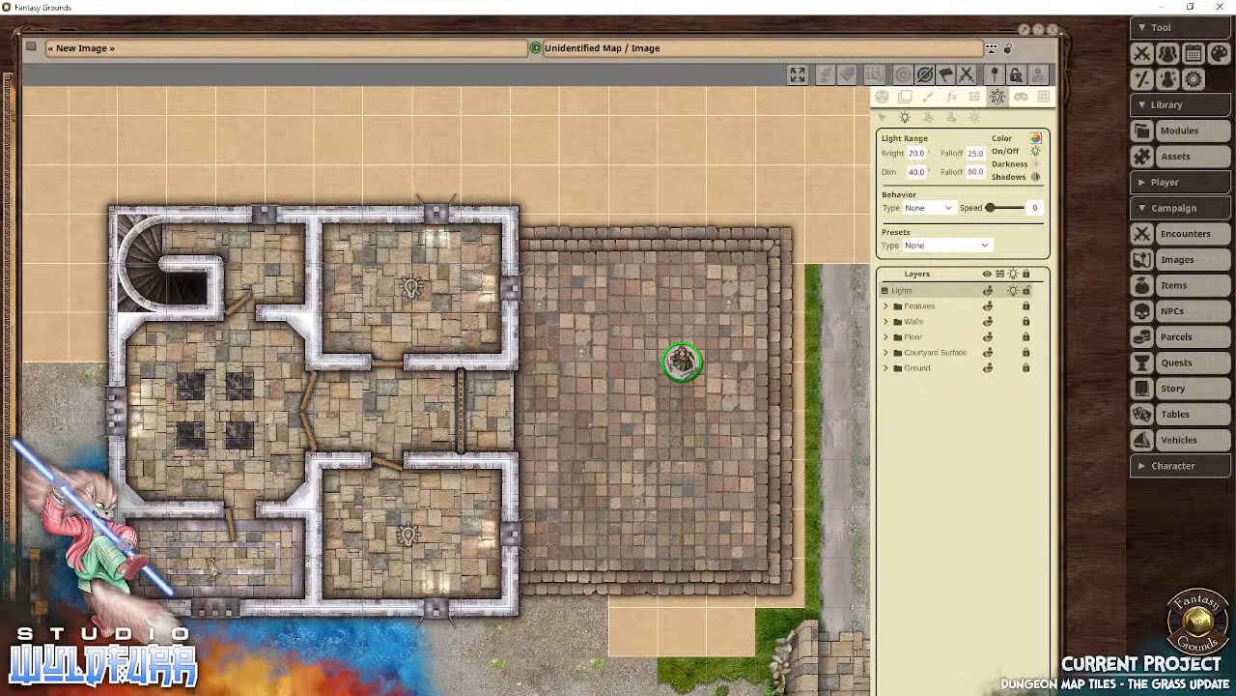
click(210, 560)
click(211, 407)
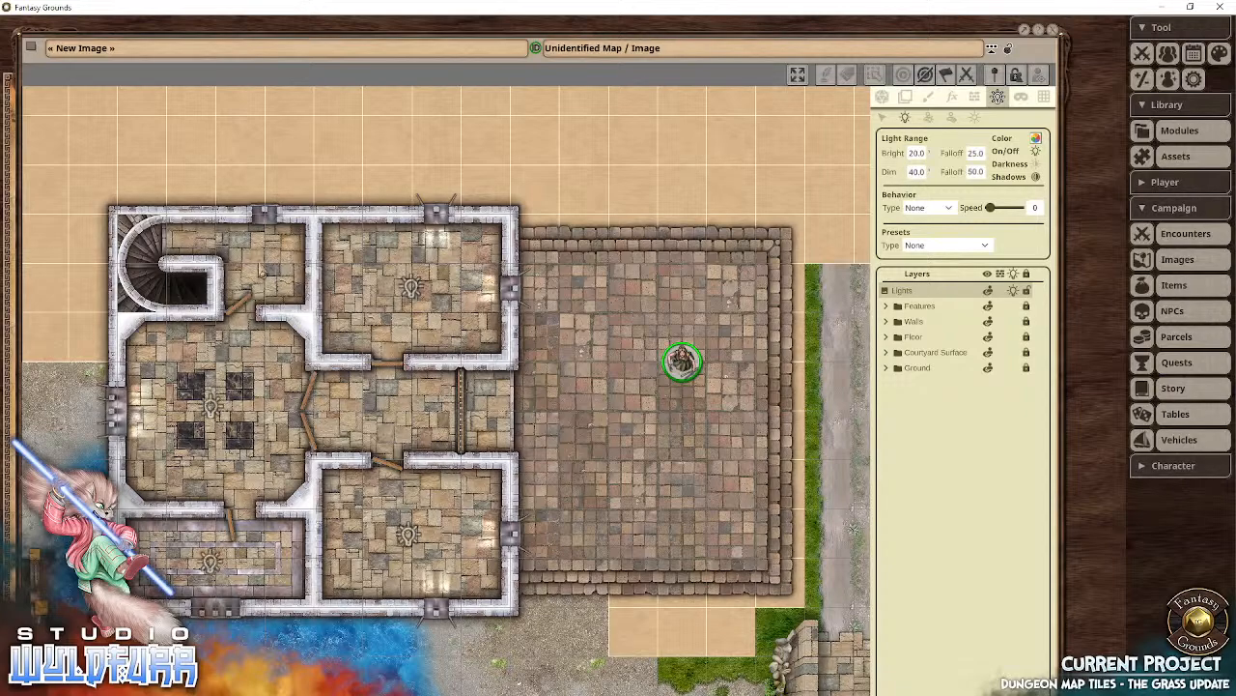
click(265, 259)
Step: Enable the map's lighting, line-of-sight and player vision preview
click(881, 96)
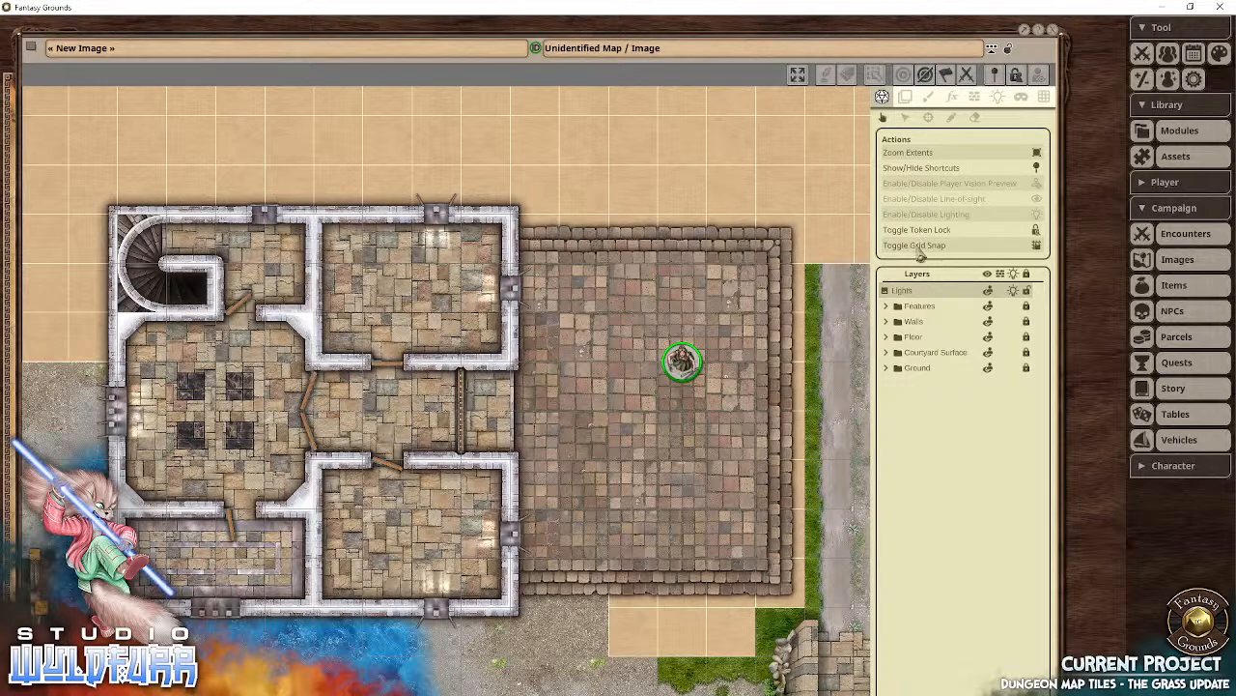
click(1039, 215)
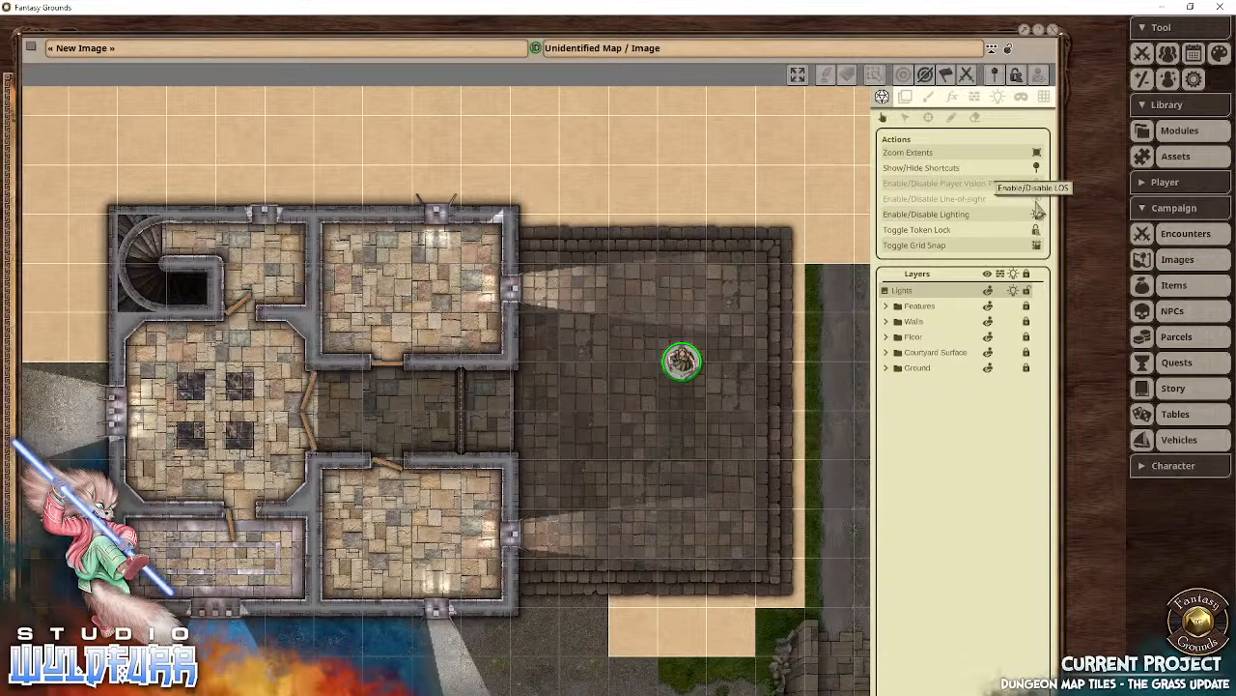
click(1037, 199)
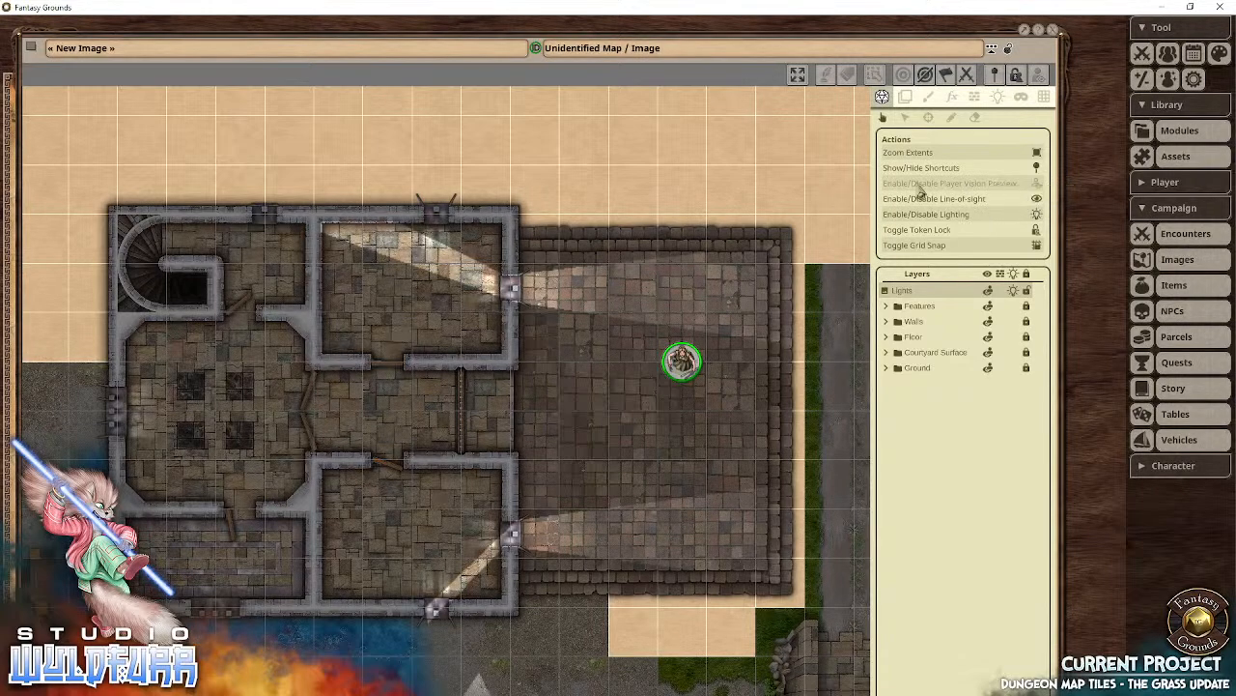
click(1036, 183)
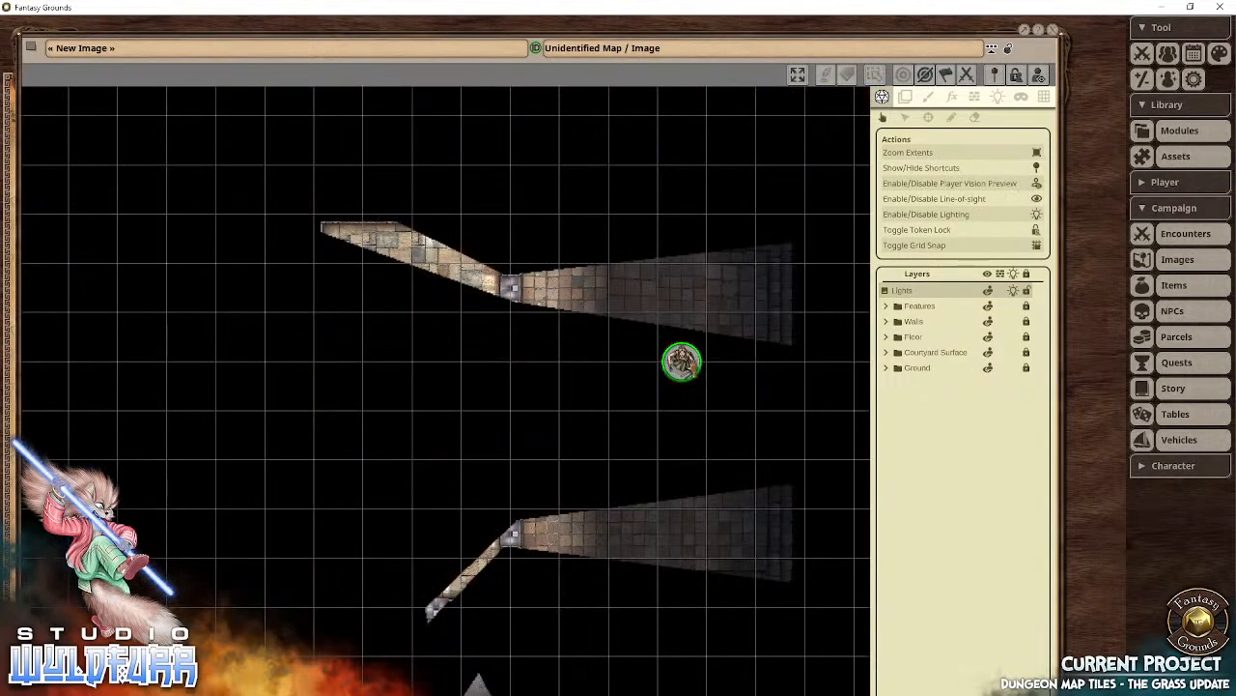
Step: Compare the Acolyte's player view from slightly farther south with line-of-sight off and on, ending with the vision preview disabled
click(689, 368)
click(685, 365)
drag(682, 361, 681, 387)
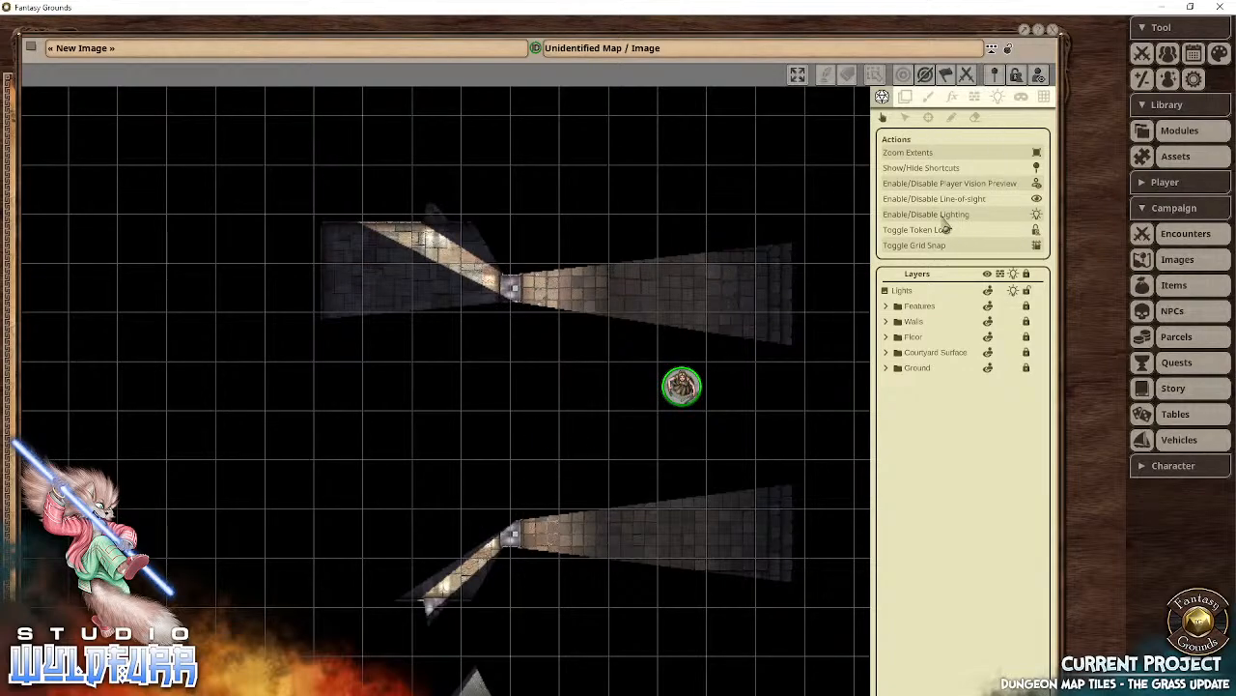
click(1037, 199)
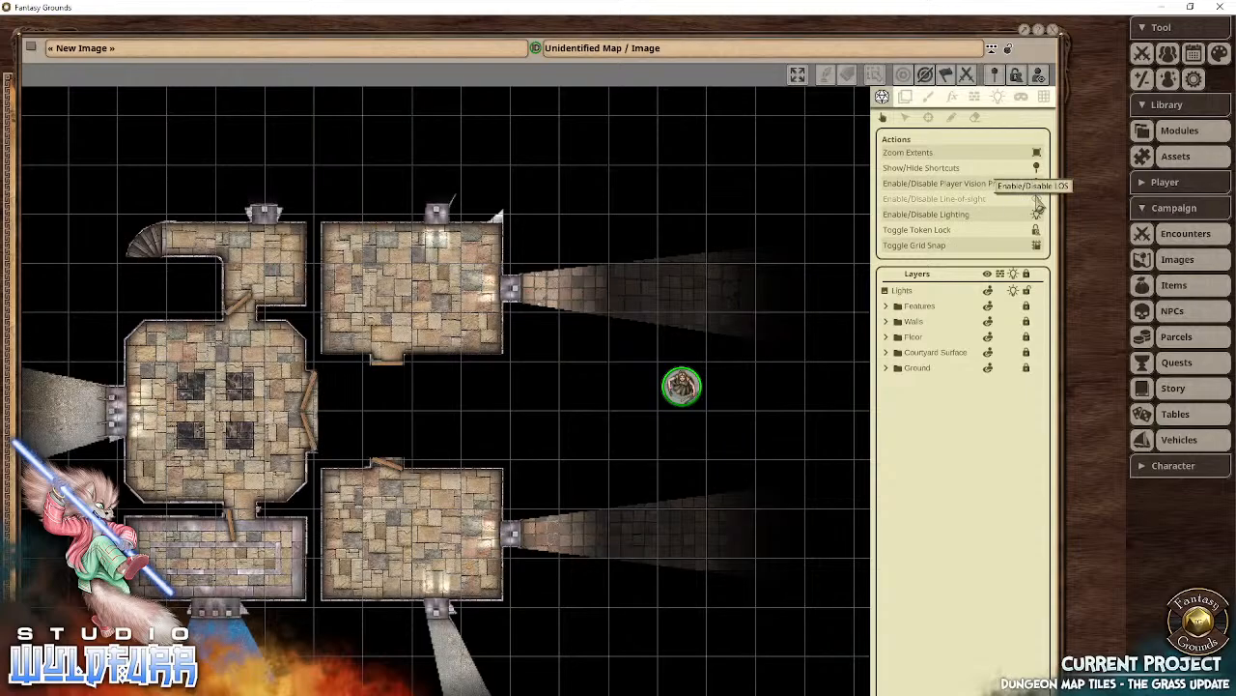
click(1038, 201)
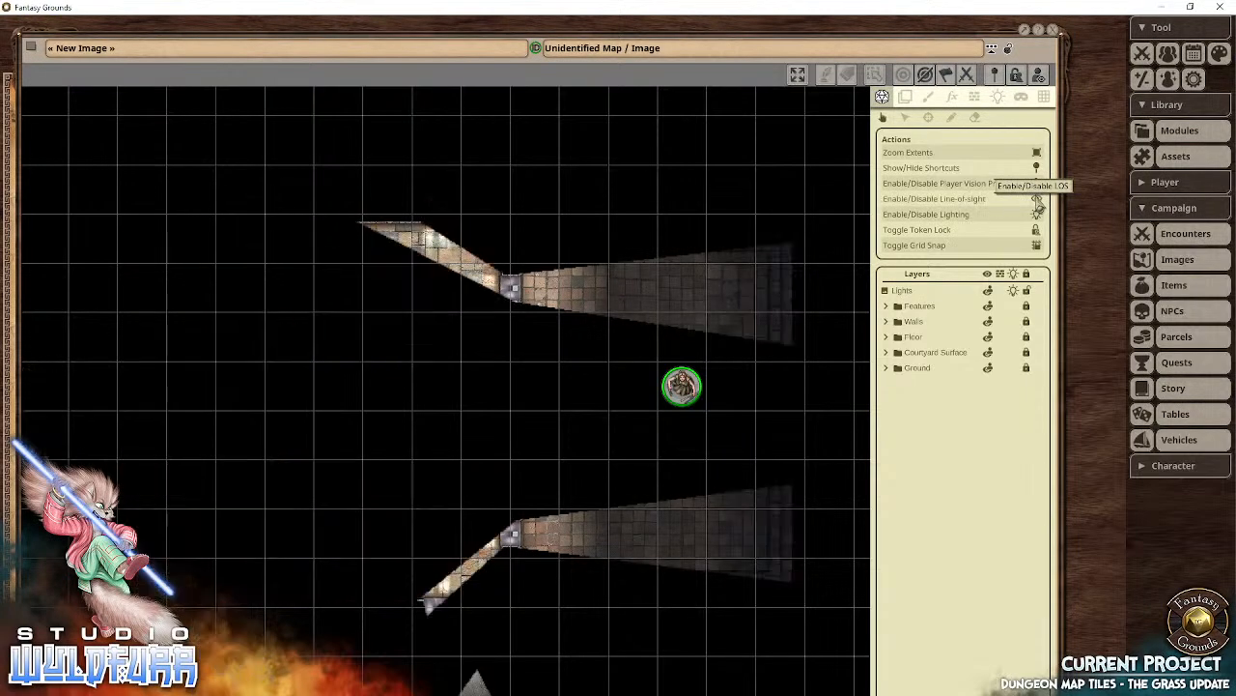
click(1036, 186)
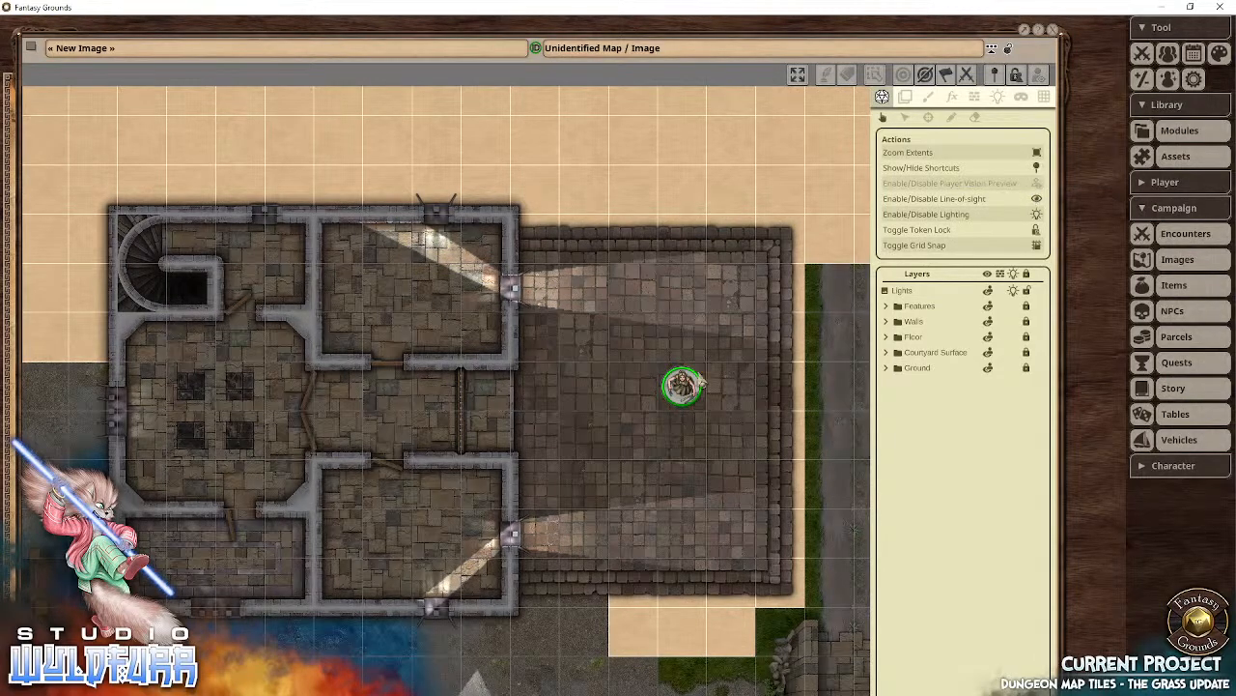
Step: Walk the Acolyte token around the courtyard past the east windows to the building's east entrance to test its line of sight
click(694, 378)
click(685, 391)
drag(685, 390, 682, 435)
key(Up)
key(Up)
key(Up)
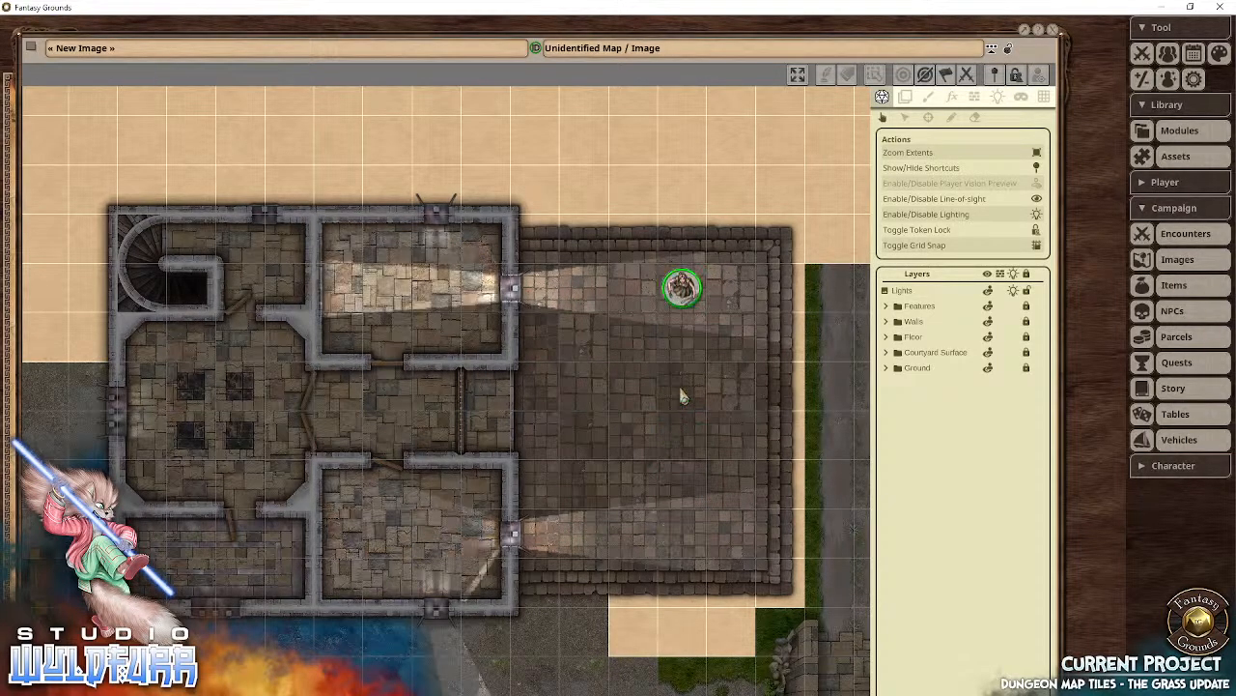
key(Left)
key(Left)
key(Down)
key(Down)
key(Down)
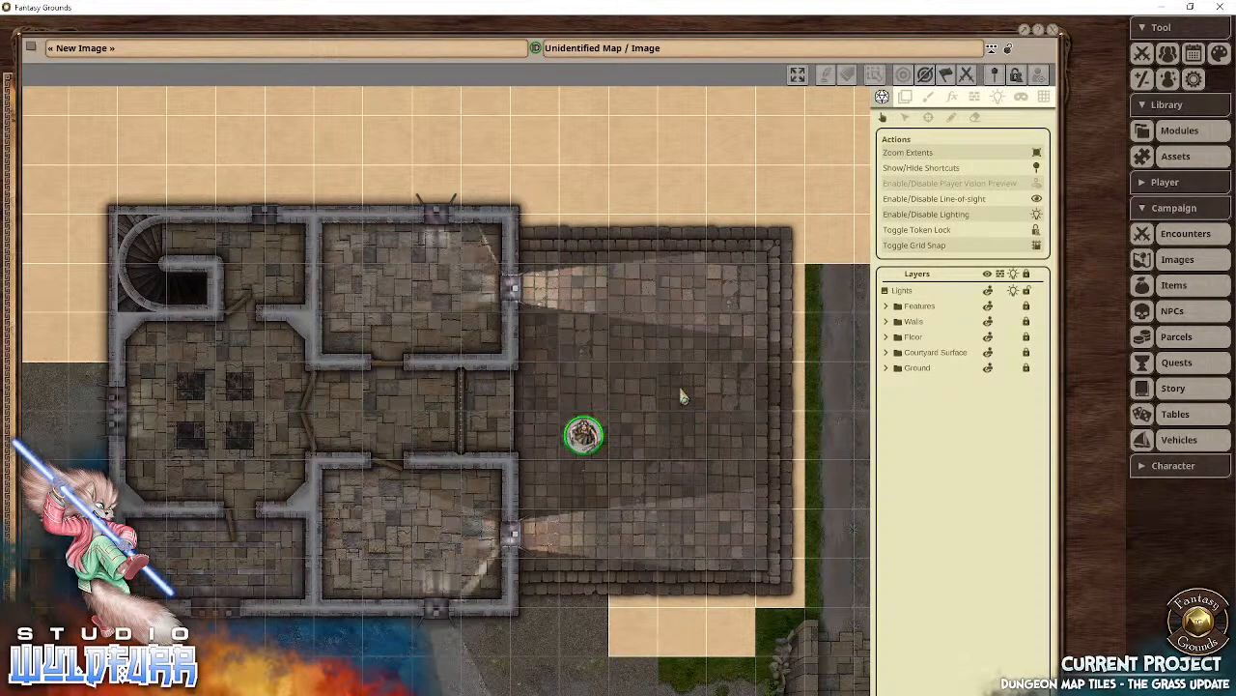
key(Left)
key(Left)
key(Right)
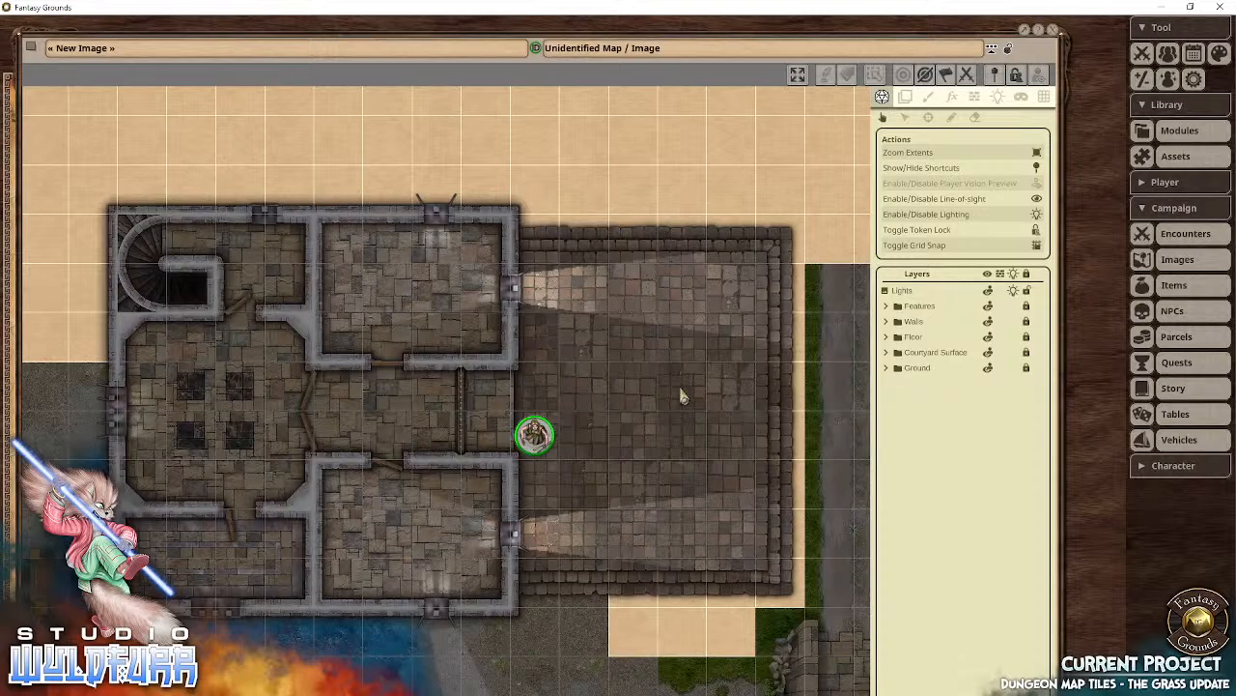
Step: Open the east entrance gate and walk the Acolyte token into the hallway, stopping at the southeast room's door
double_click(460, 406)
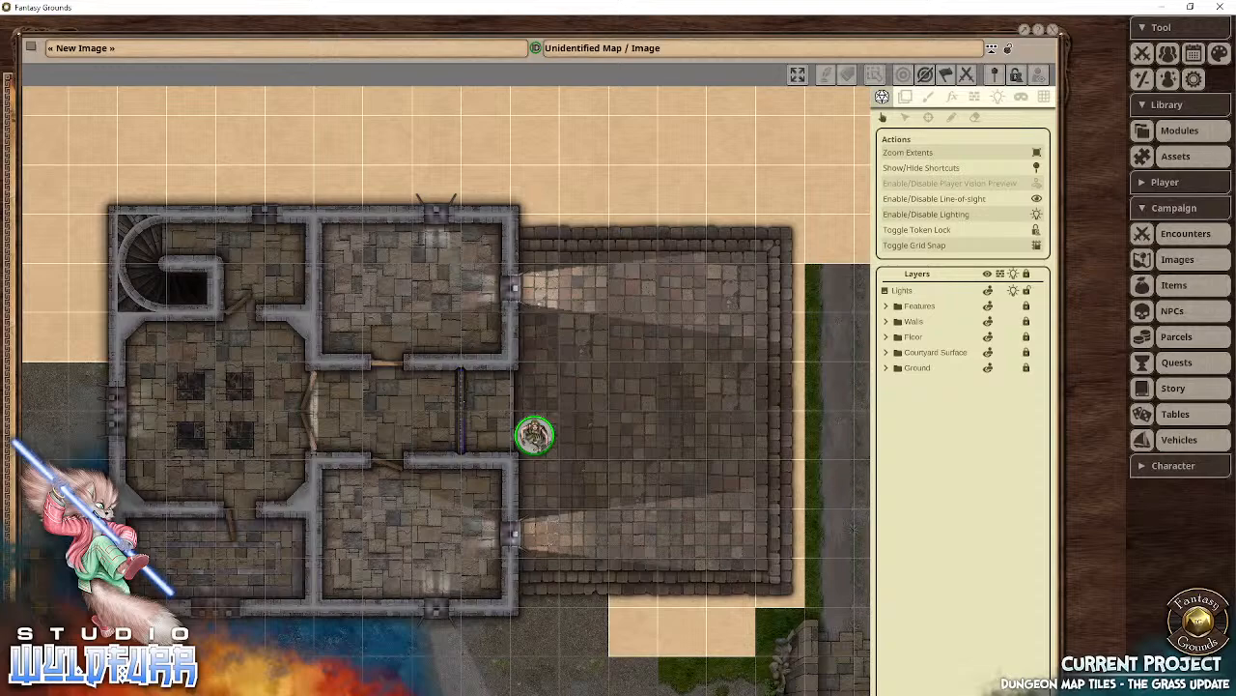
key(Up)
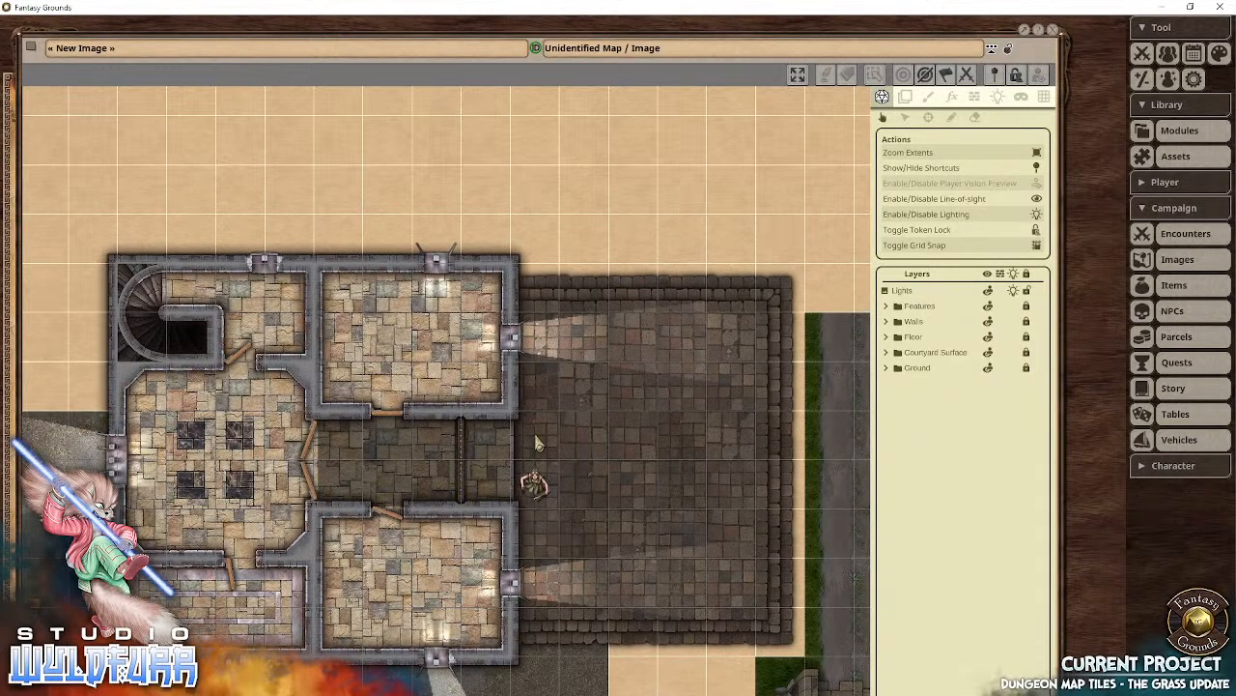
key(Down)
click(537, 439)
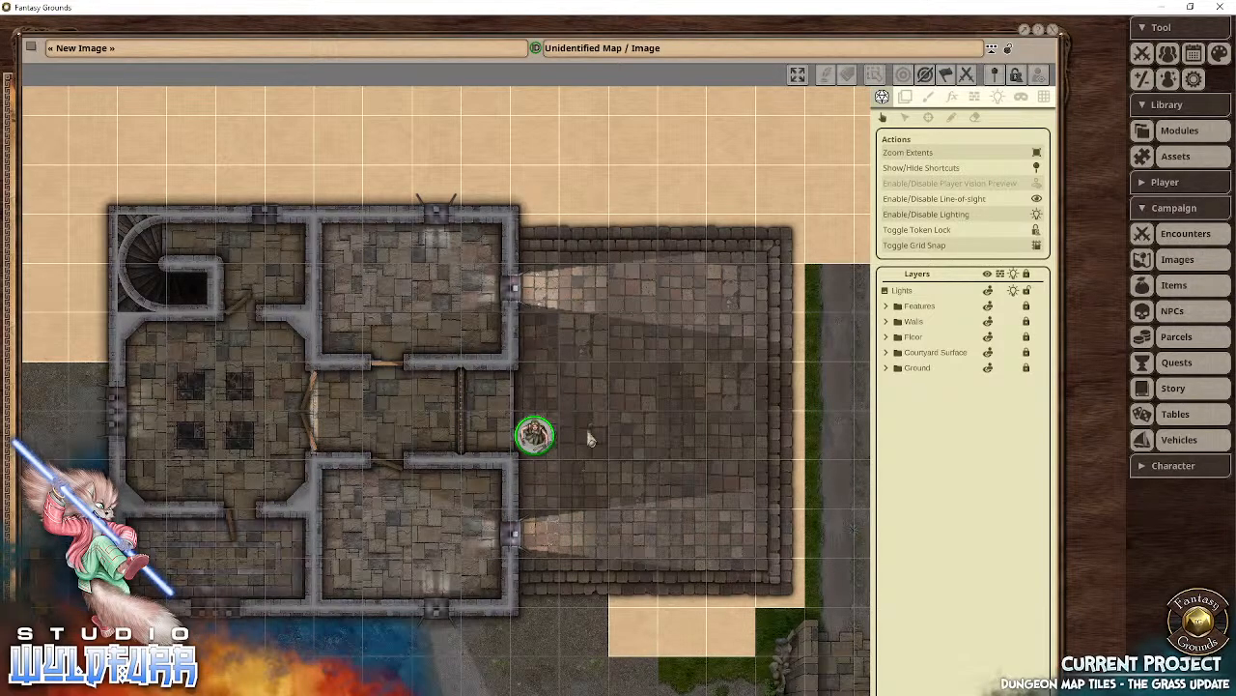
key(Up)
key(Left)
key(Left)
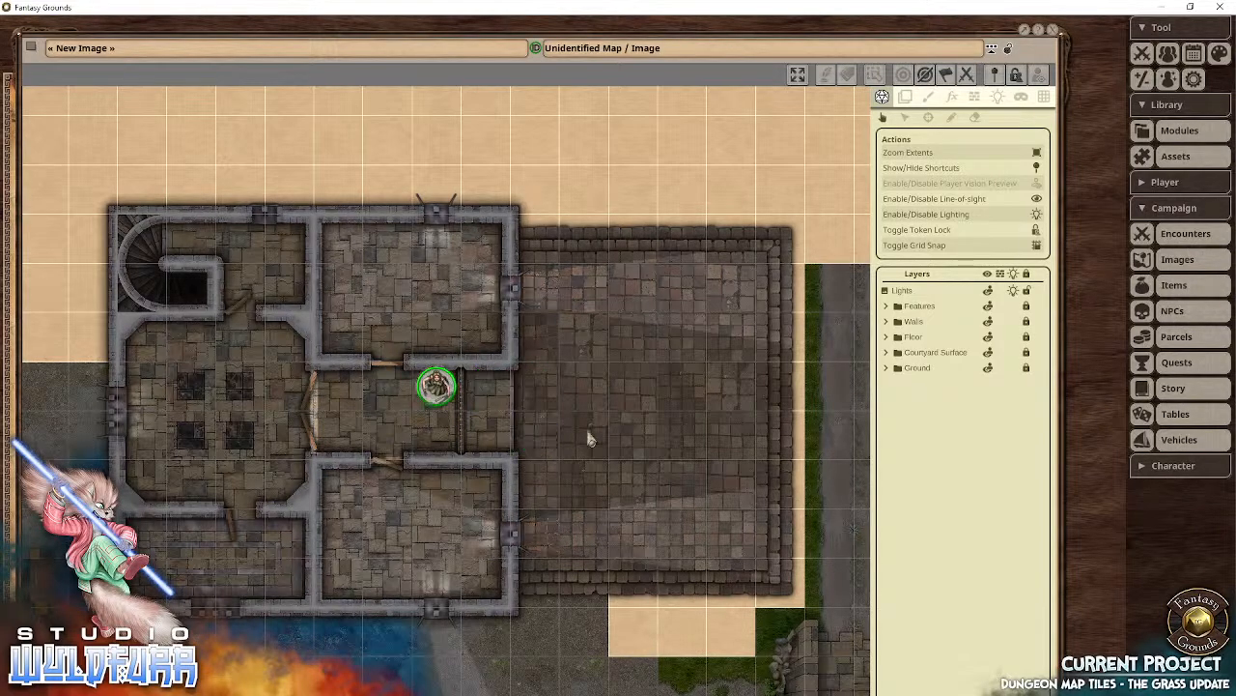
key(Down)
key(Left)
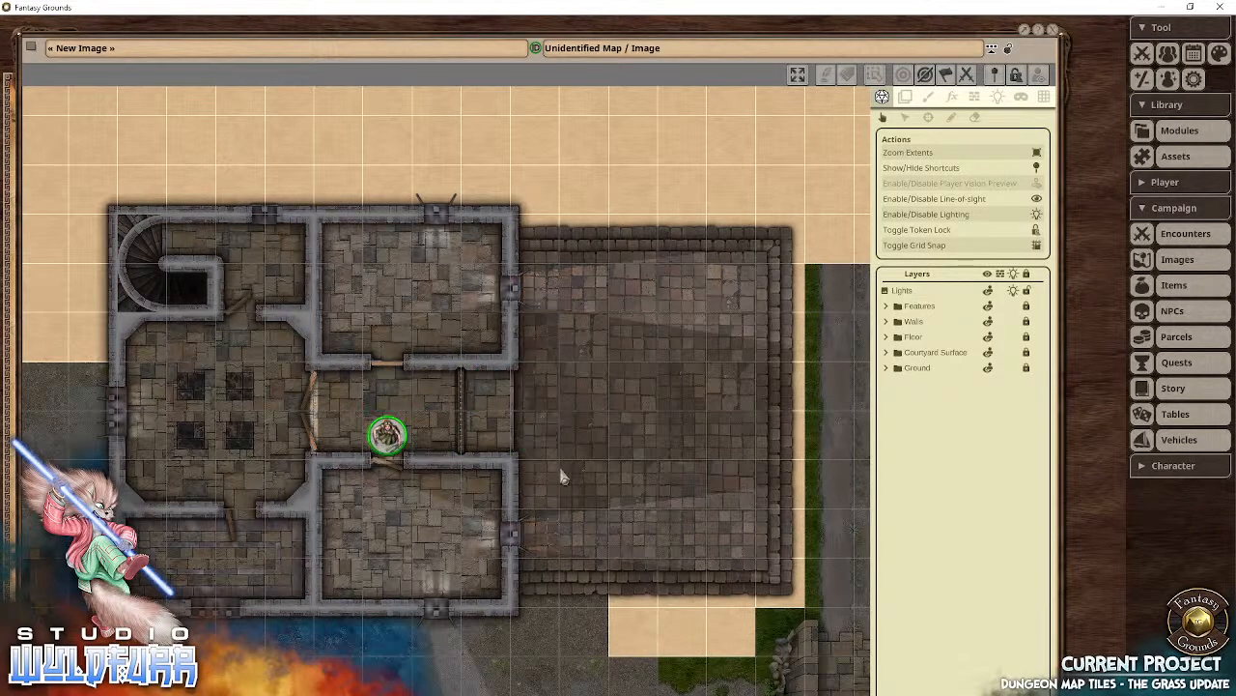
Step: Open the southeast room's door and walk the Acolyte token to the room's south wall
click(386, 461)
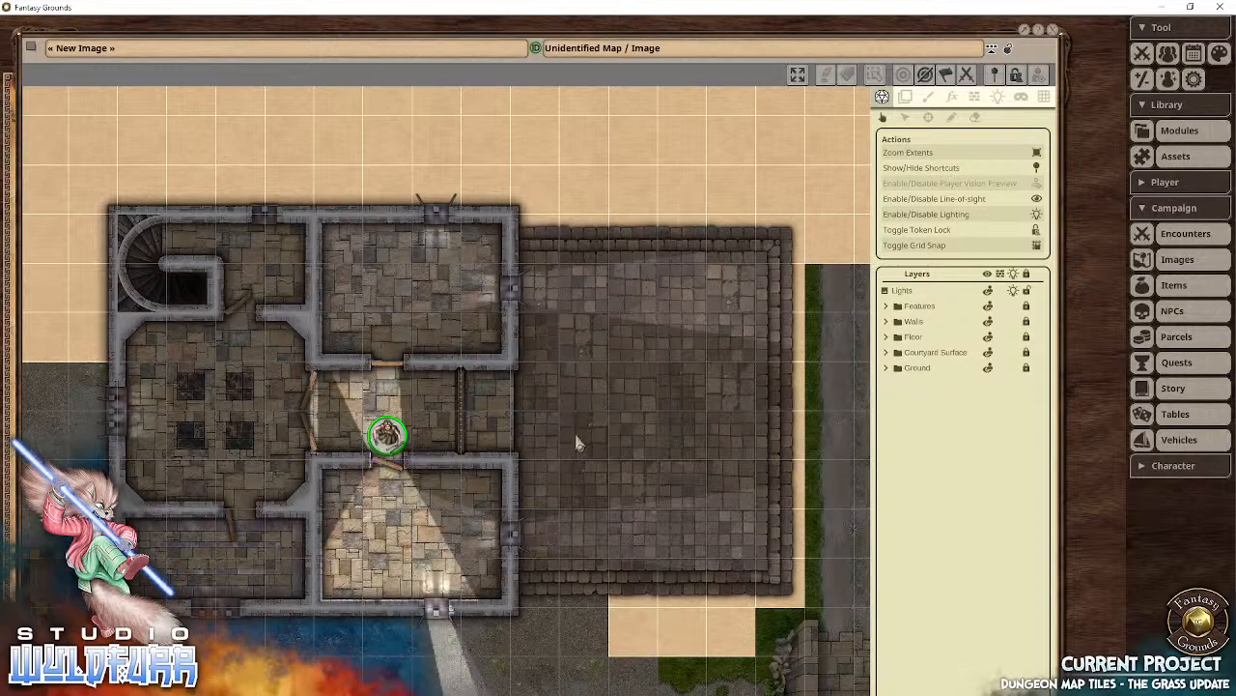
key(Down)
key(Down)
key(Down)
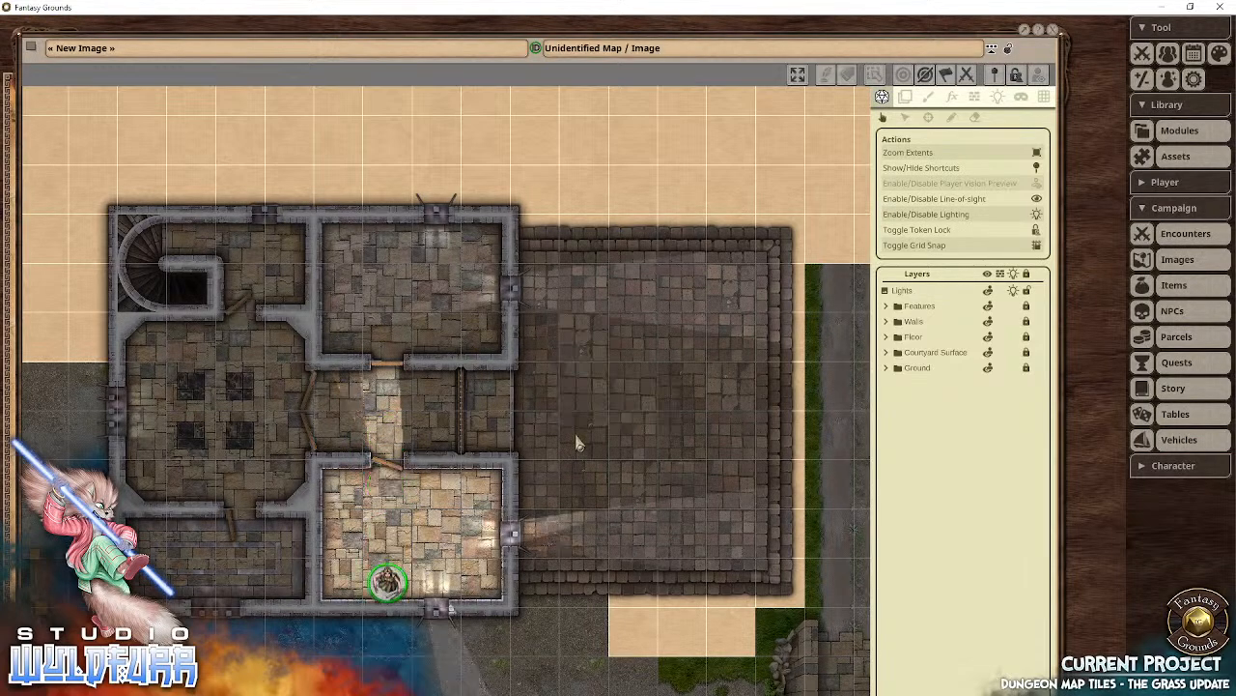
Step: Return the Acolyte token through the hallway, open the northeast room's door, and walk the token inside
key(Up)
key(Up)
key(Up)
key(Up)
key(Up)
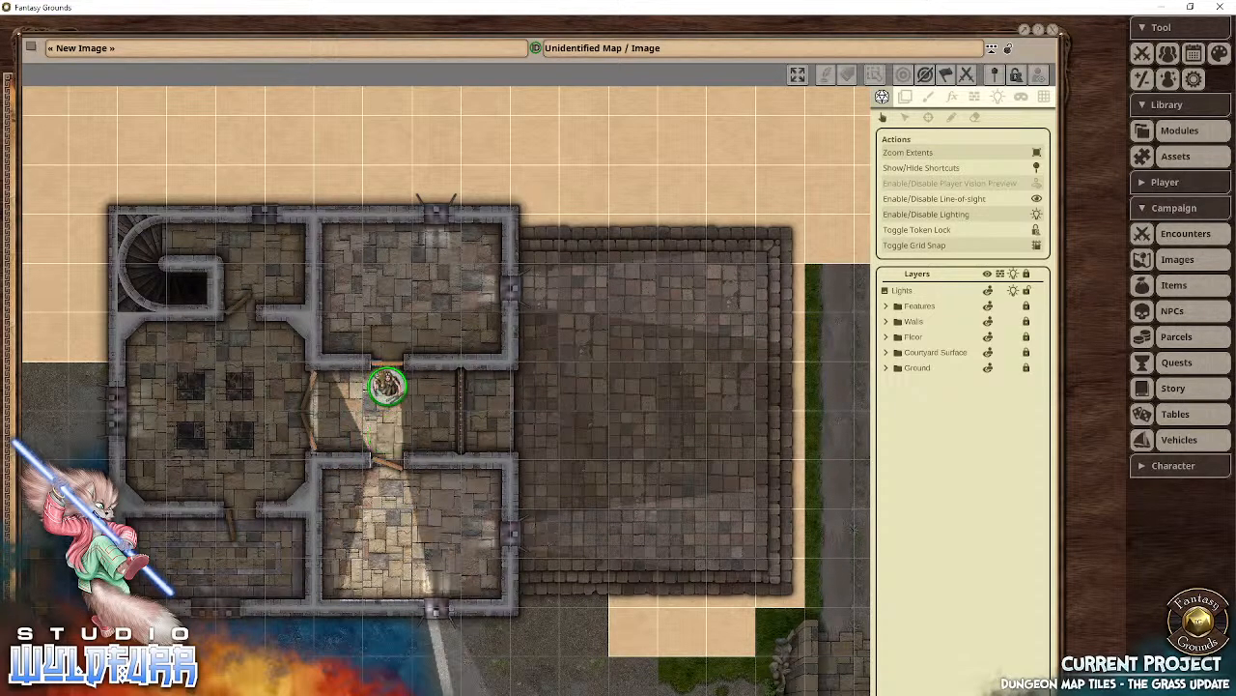
click(387, 364)
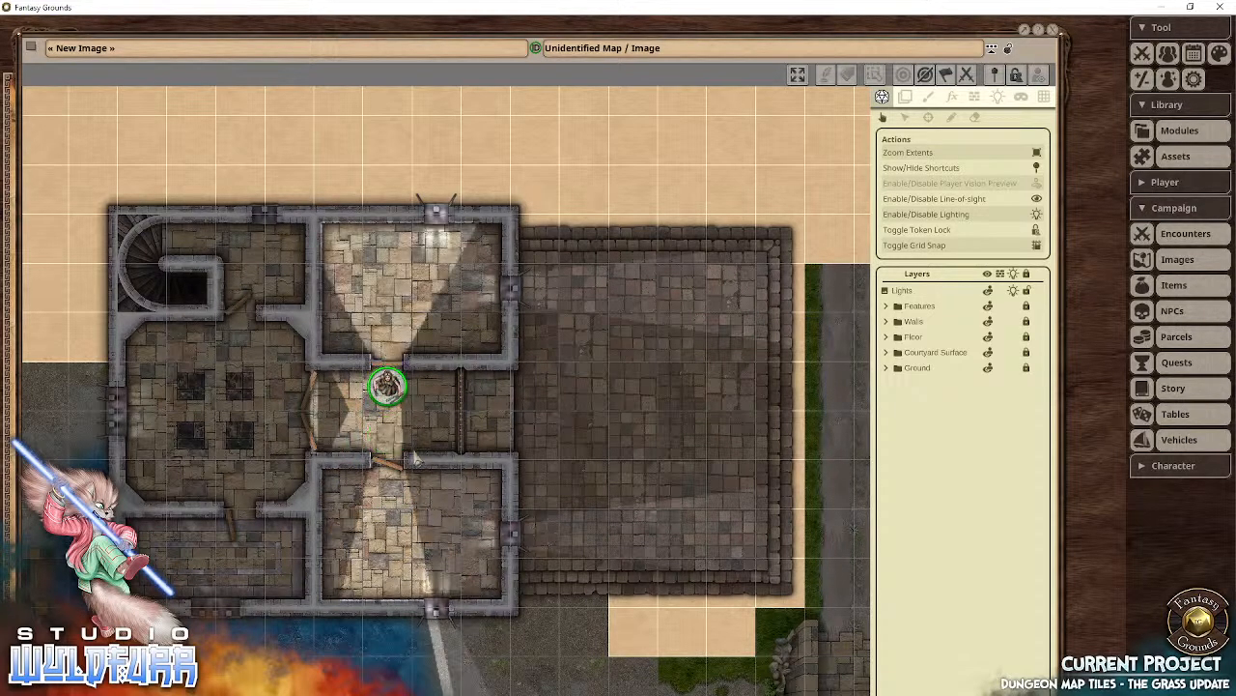
key(Up)
key(Up)
key(Up)
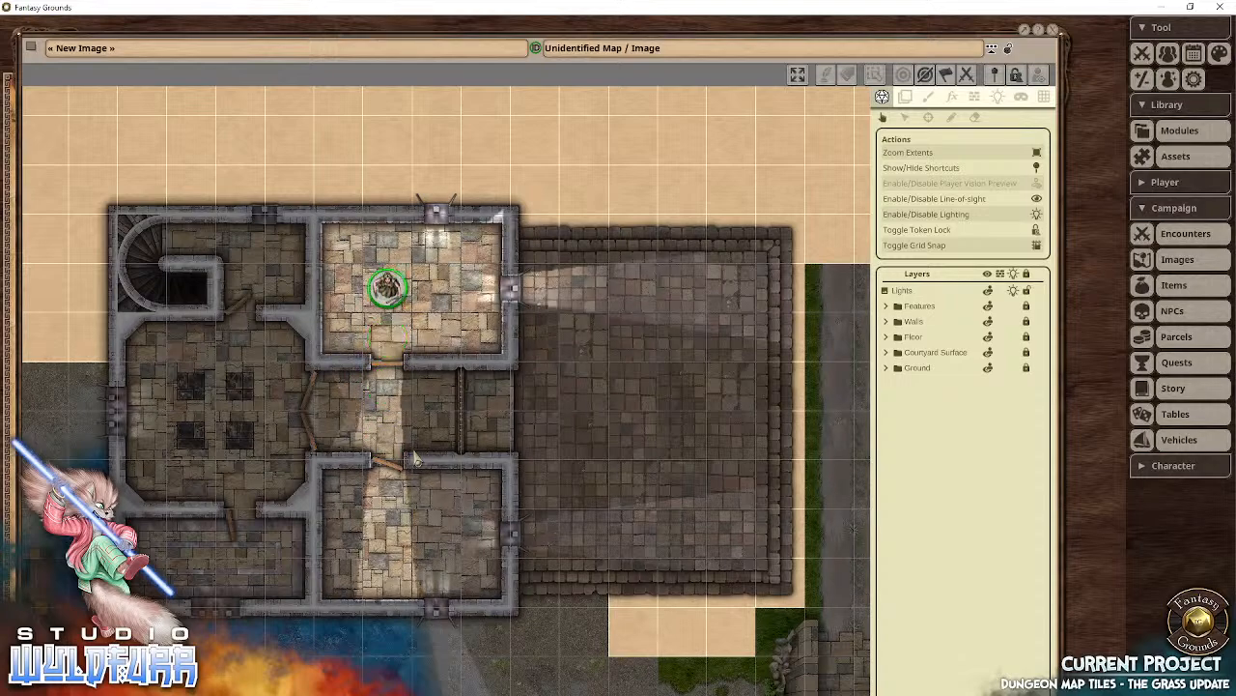
Step: Walk the Acolyte token out of the northeast room to the hallway's west end and open the double doors
key(Down)
key(Right)
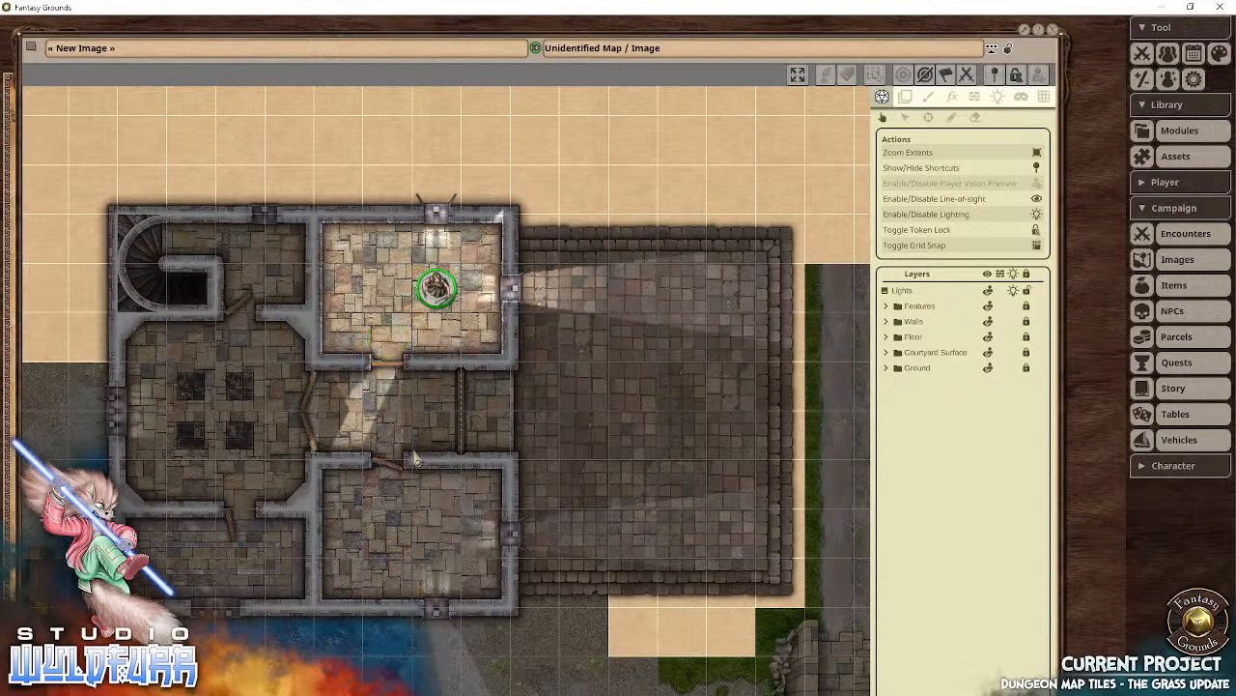
key(Left)
key(Down)
key(Down)
key(Down)
key(Left)
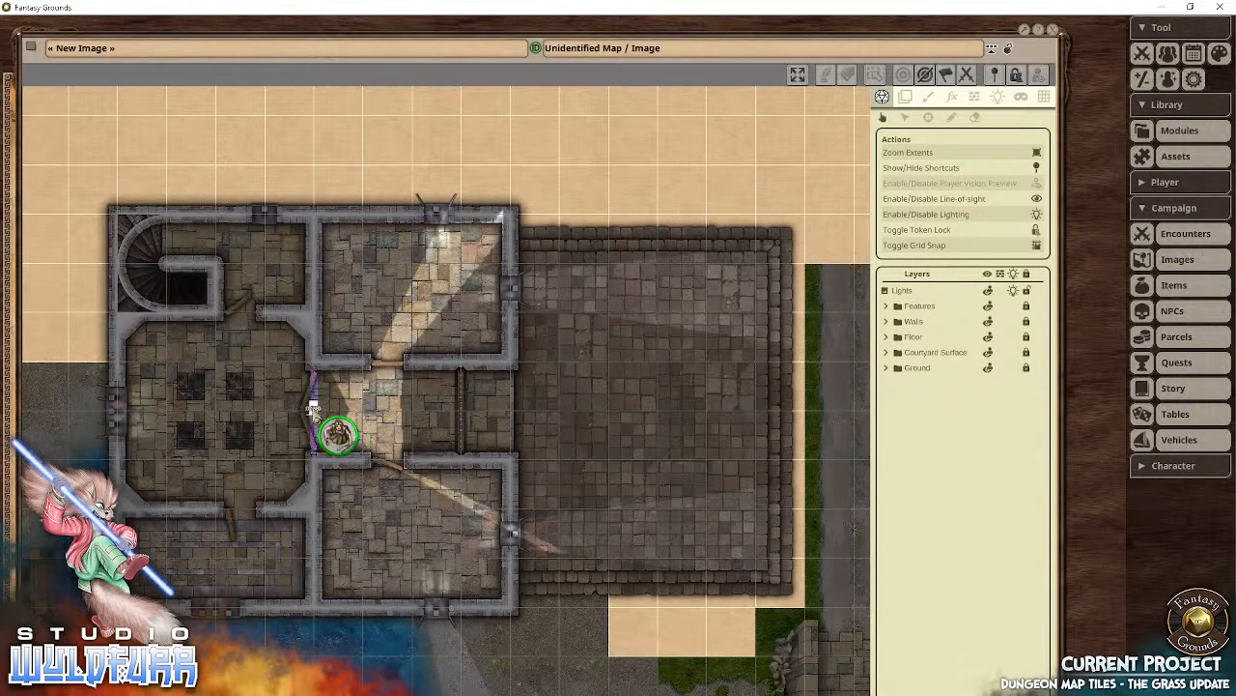
click(311, 404)
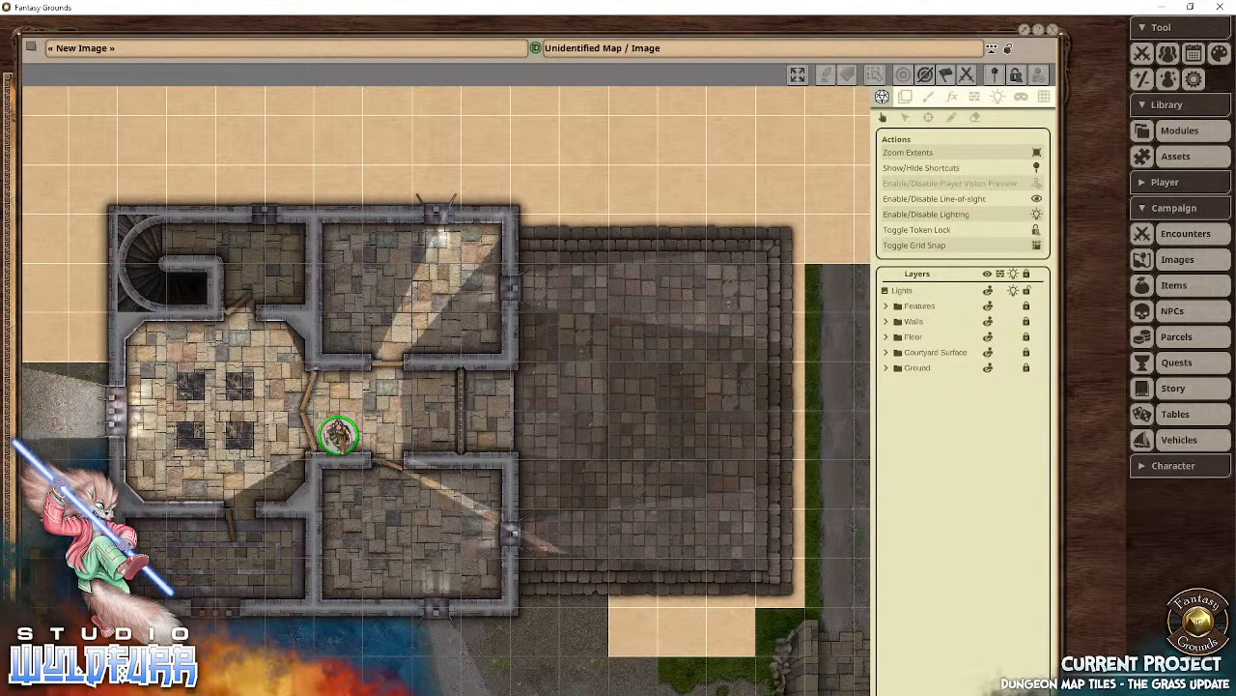
Step: Walk the Acolyte token through the double doors and around the large west hall, stopping at its south door
click(341, 440)
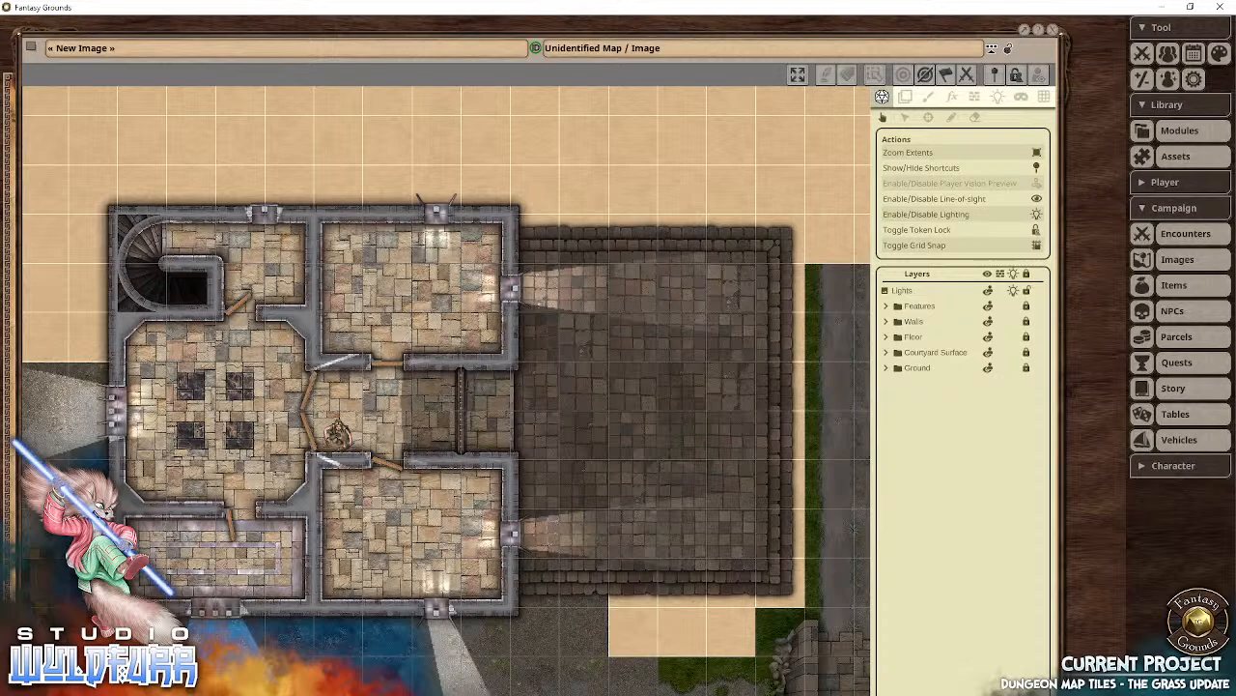
click(339, 436)
key(Left)
key(Left)
key(Left)
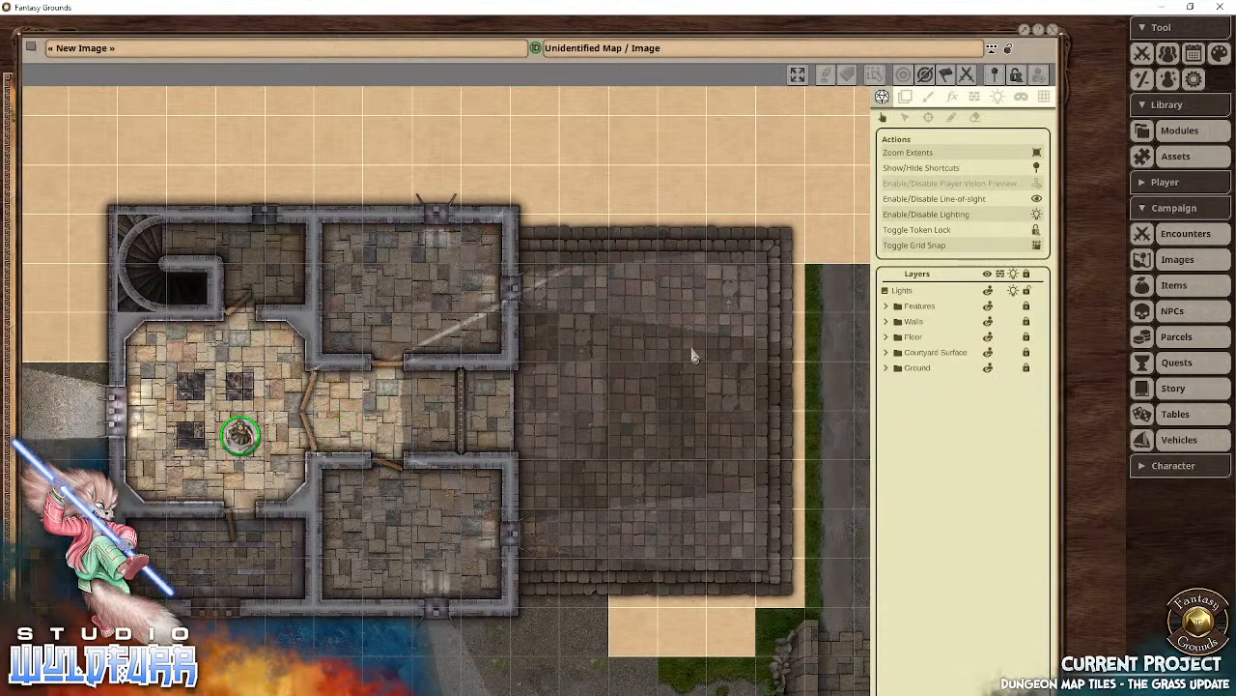
key(Right)
key(Up)
key(Up)
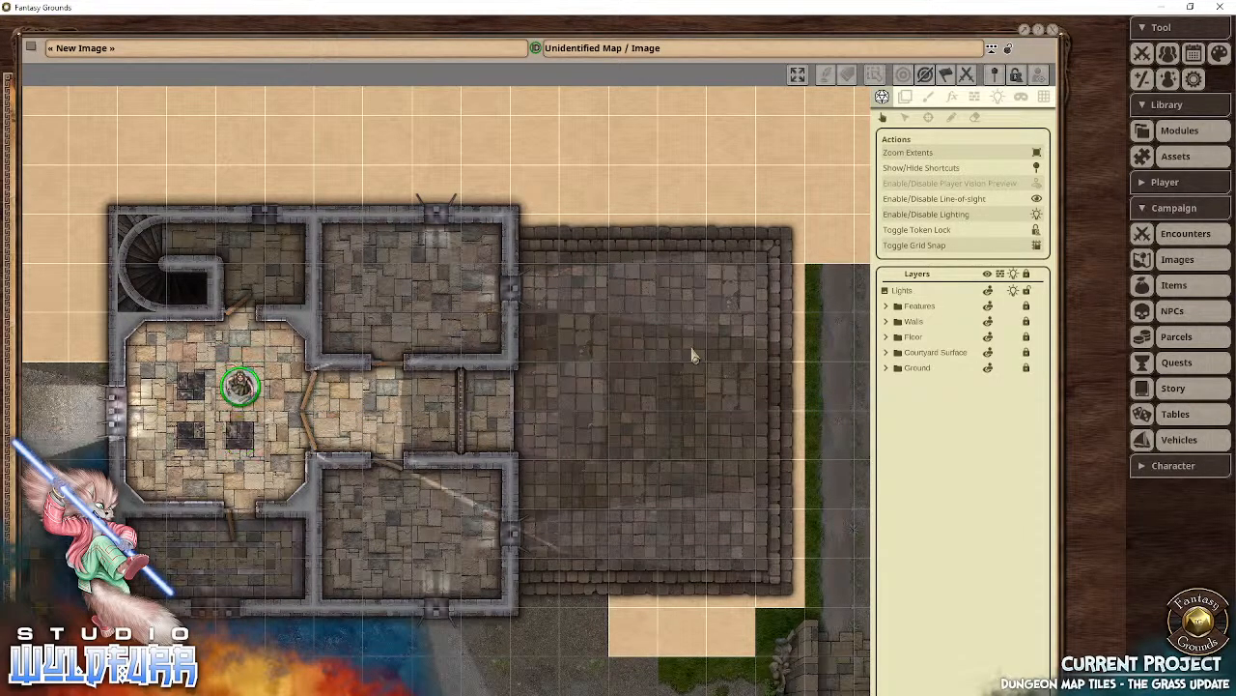
key(Down)
key(Down)
key(Down)
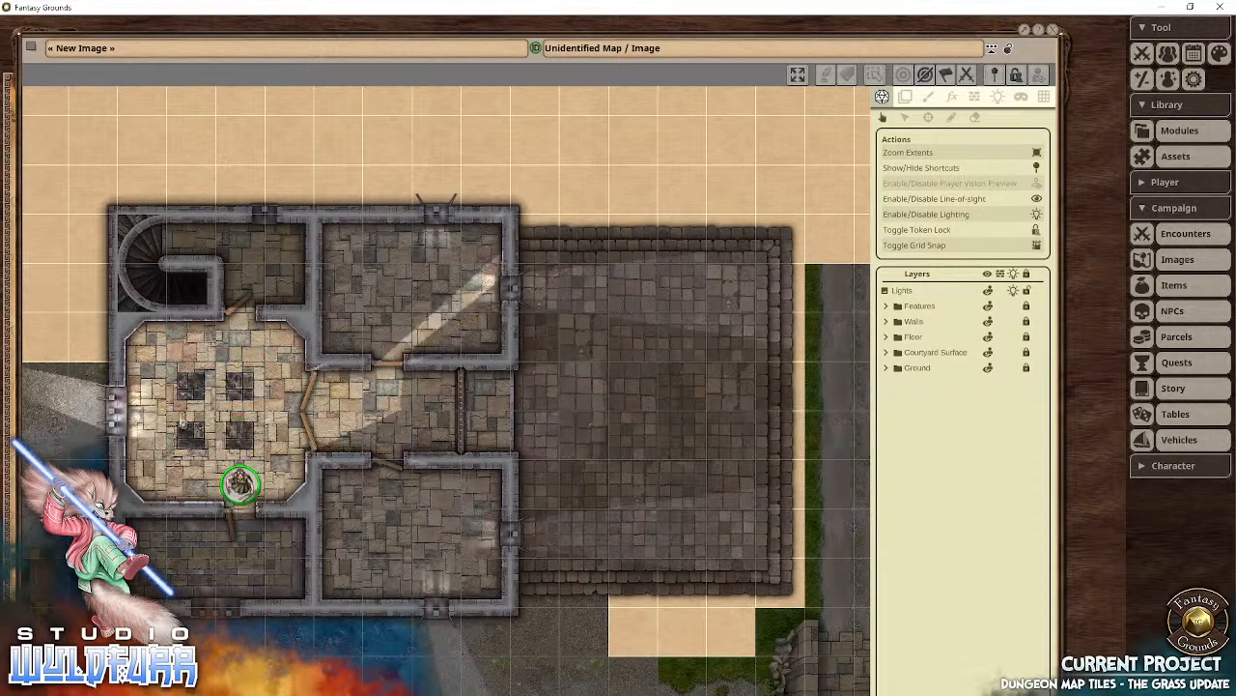
Step: Walk the Acolyte token north across the large hall and open the door to the staircase room
right_click(184, 421)
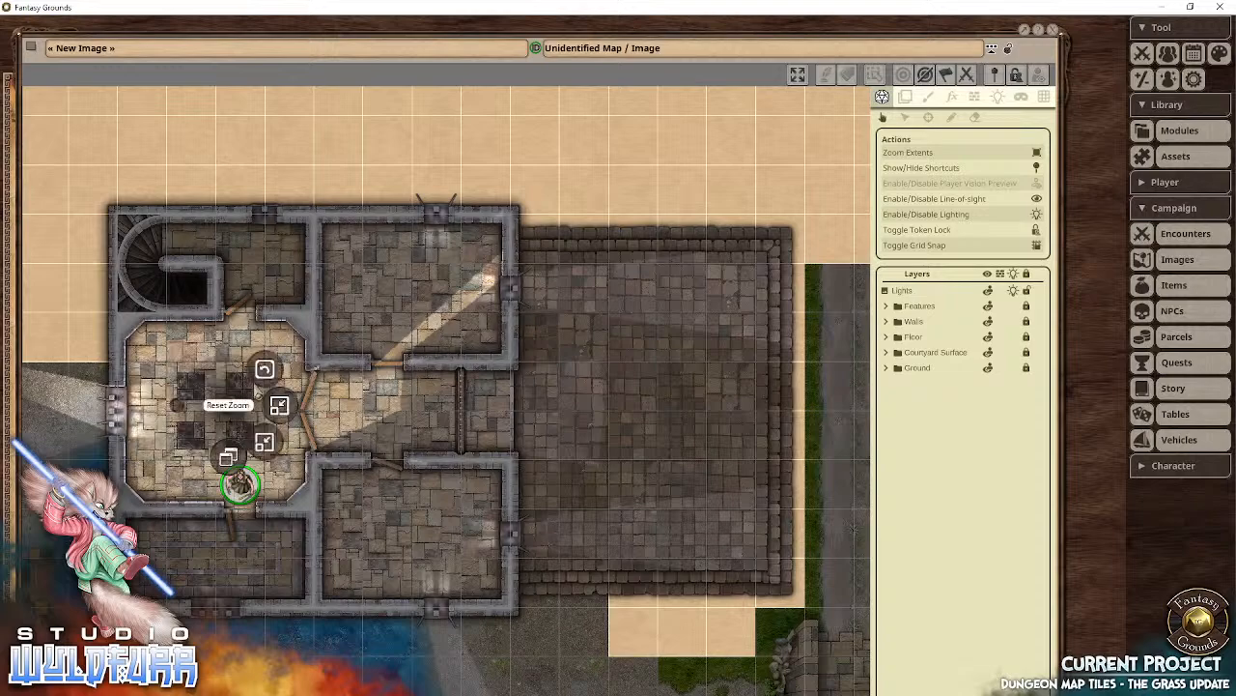
scroll(351, 424, up, 4)
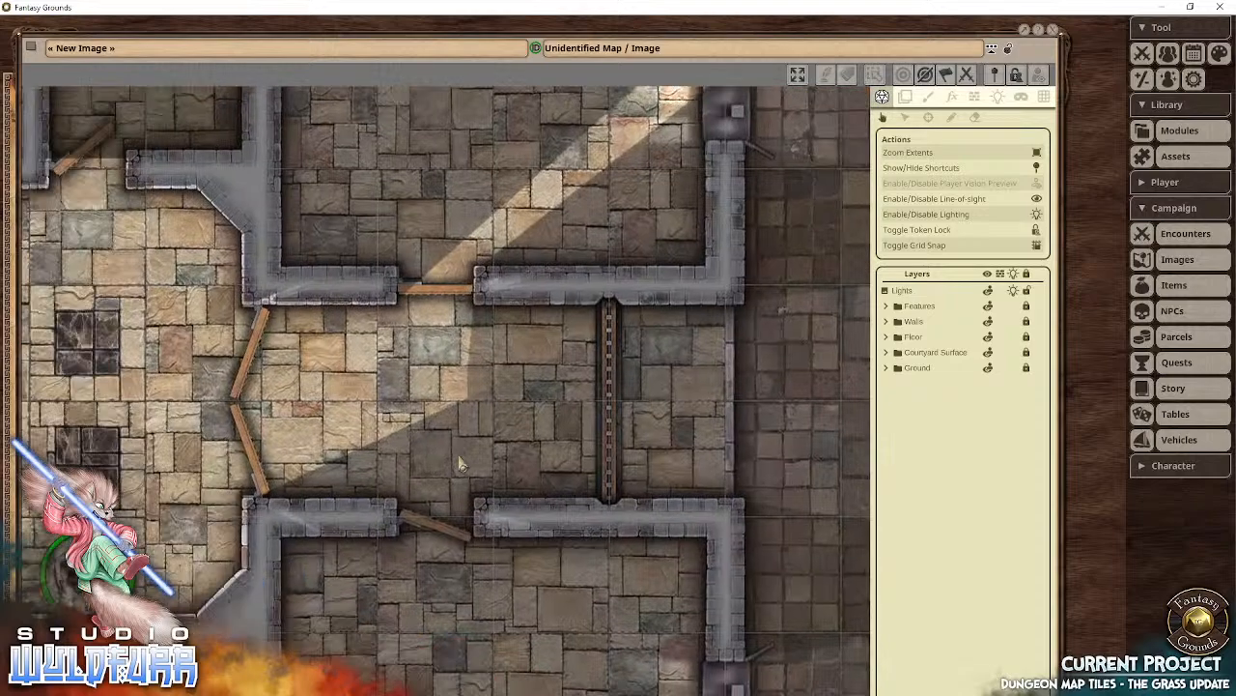
drag(286, 442, 520, 423)
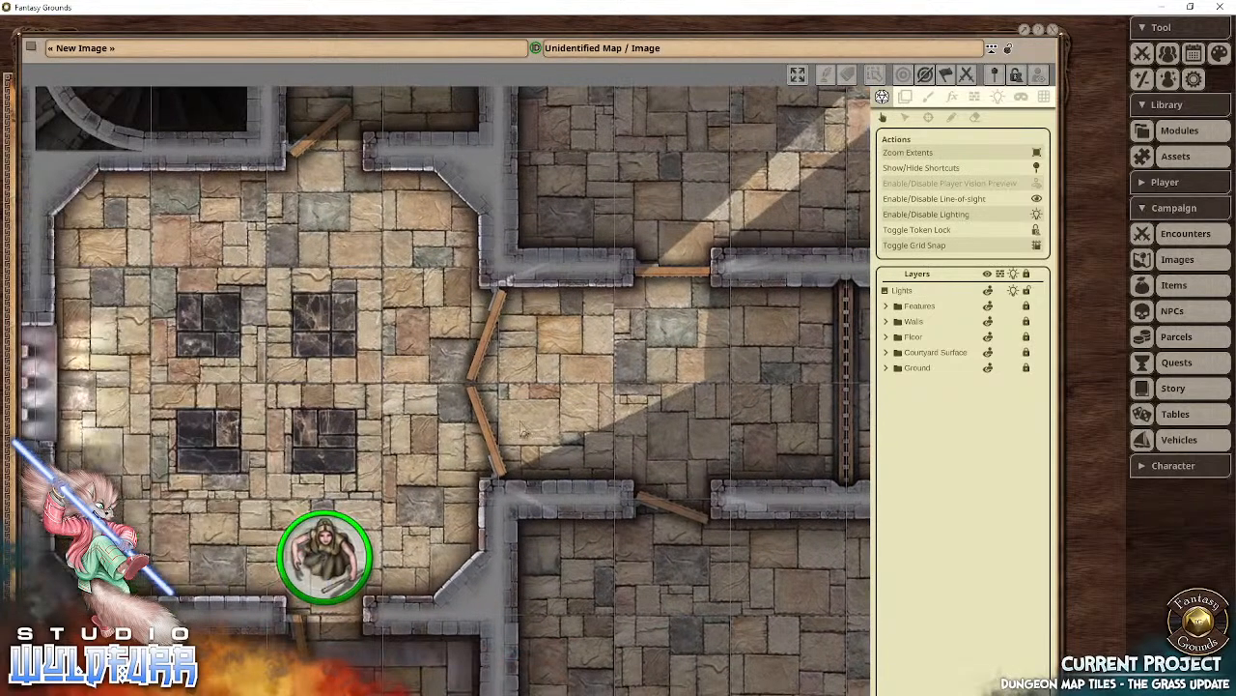
drag(364, 462, 529, 426)
click(496, 534)
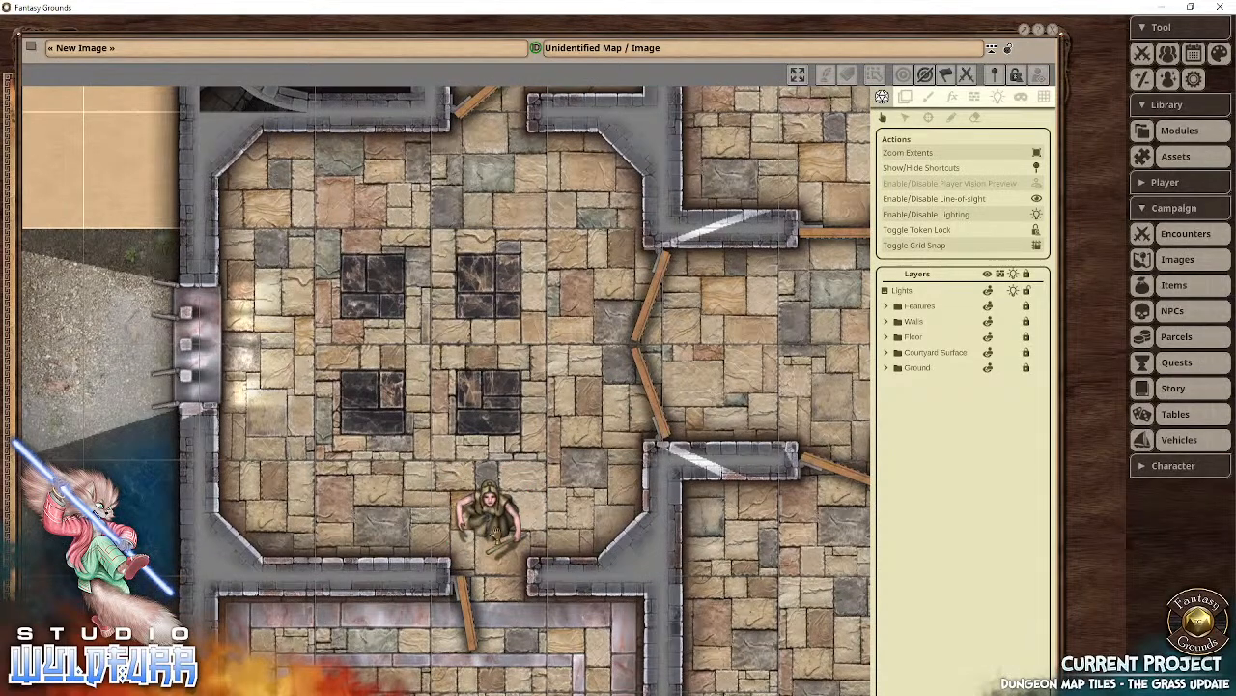
click(490, 517)
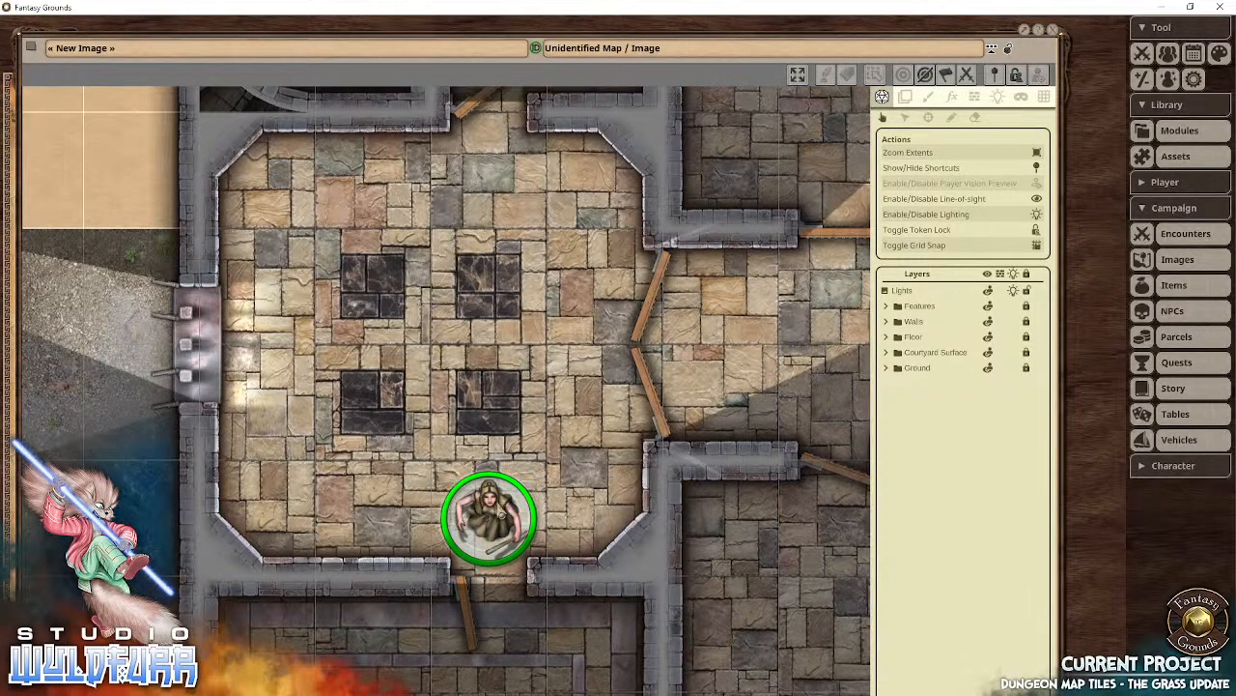
key(Up)
key(Up)
key(Up)
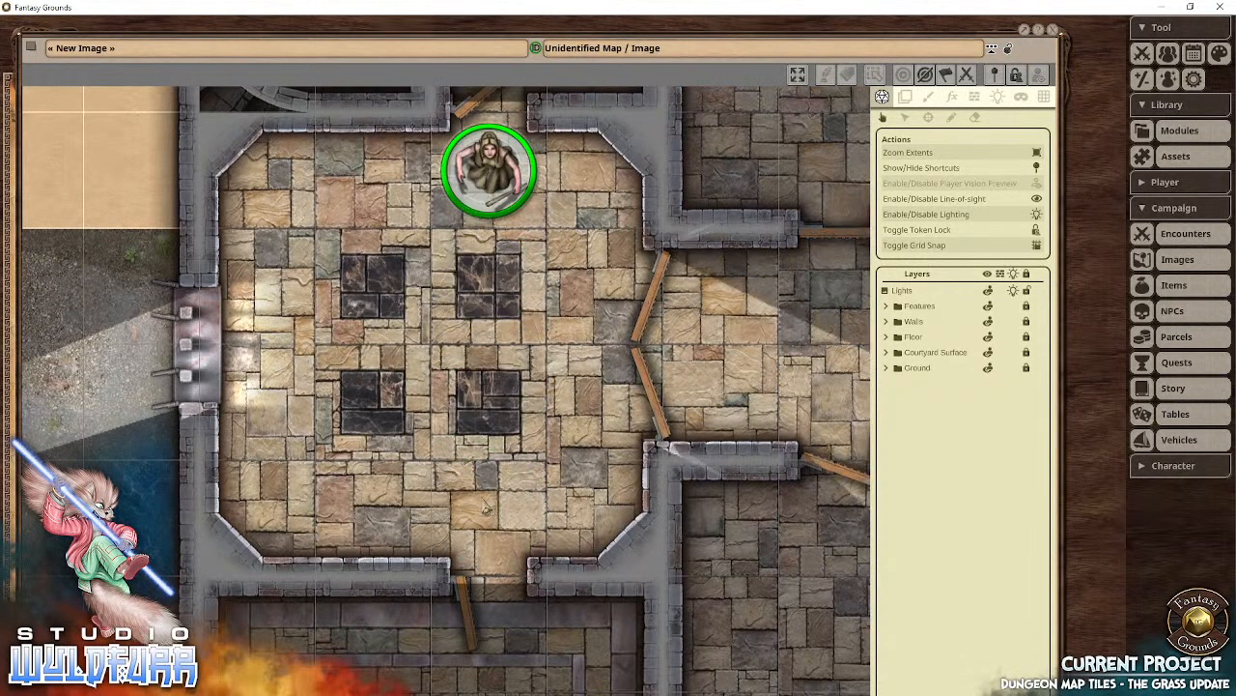
drag(513, 232, 552, 507)
click(527, 387)
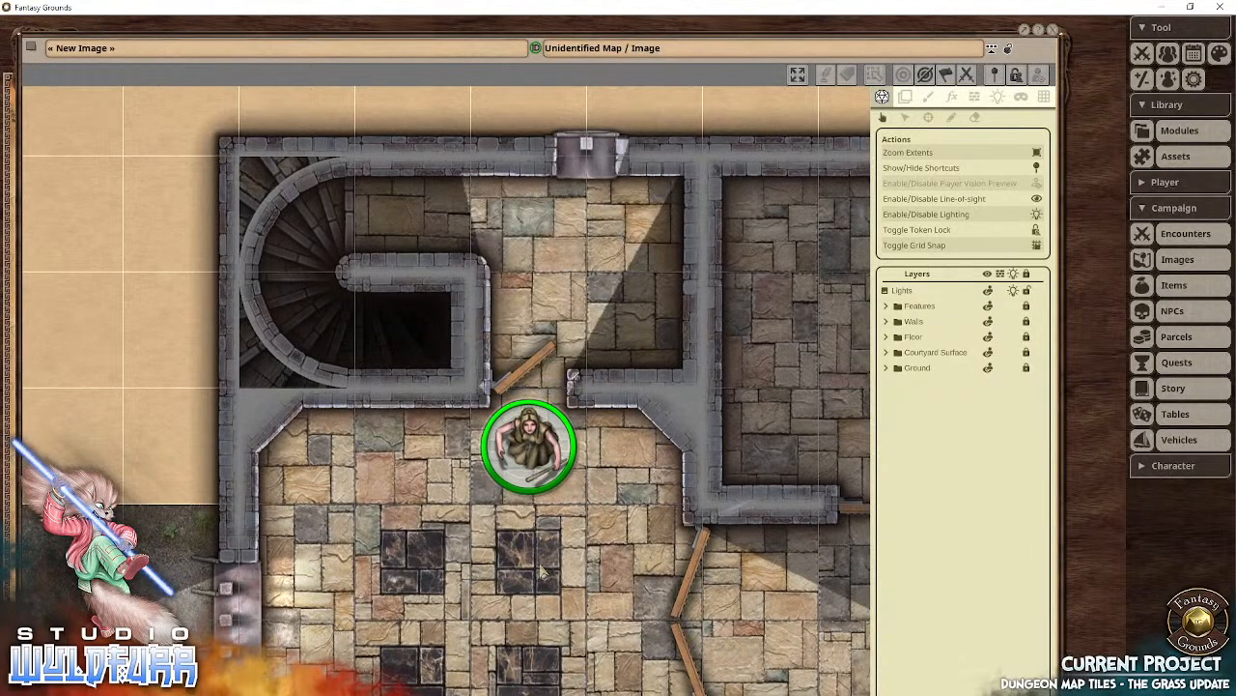
Step: Walk the Acolyte token through the staircase room and onto the spiral stairs, then back and forth to test its line of sight
key(Up)
key(Up)
key(Left)
key(Left)
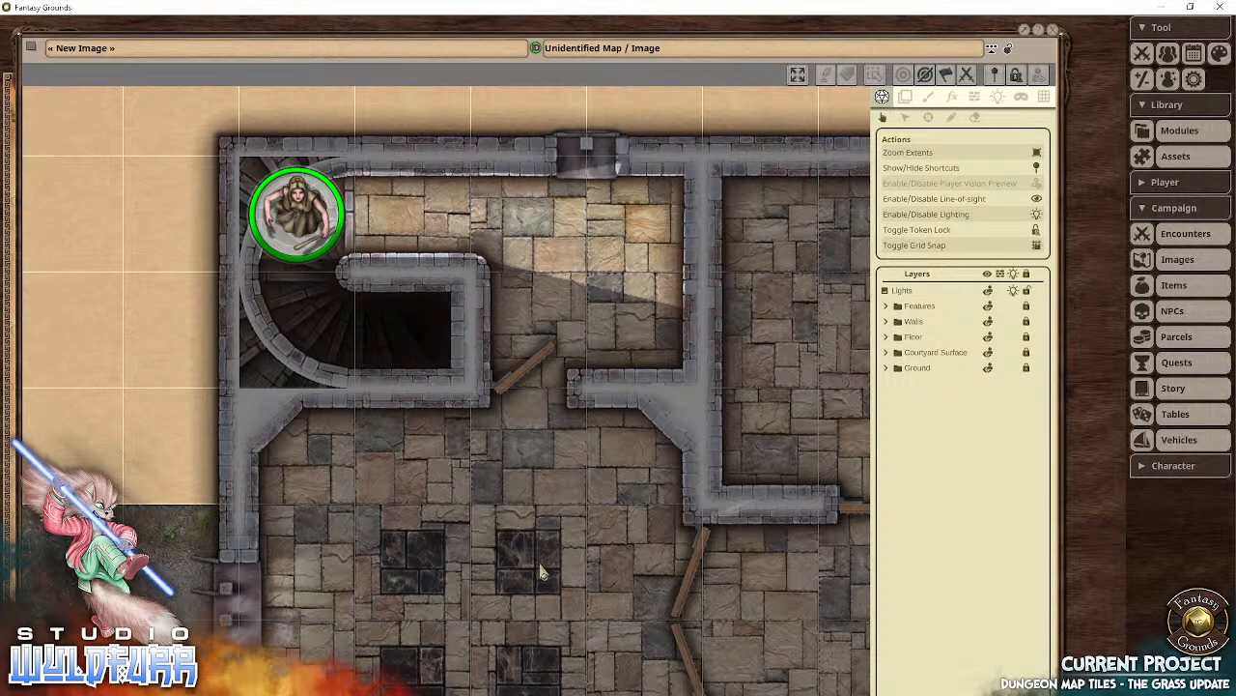
key(Right)
key(Right)
key(Right)
key(Left)
key(Left)
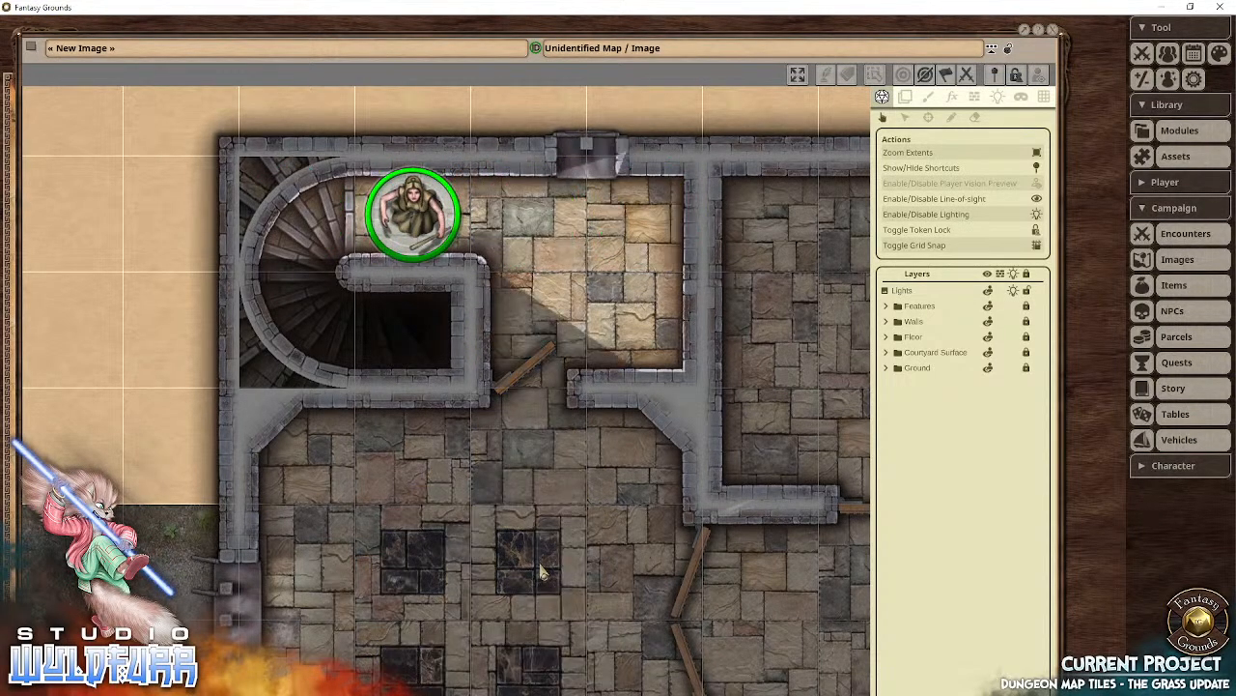
scroll(541, 572, down, 6)
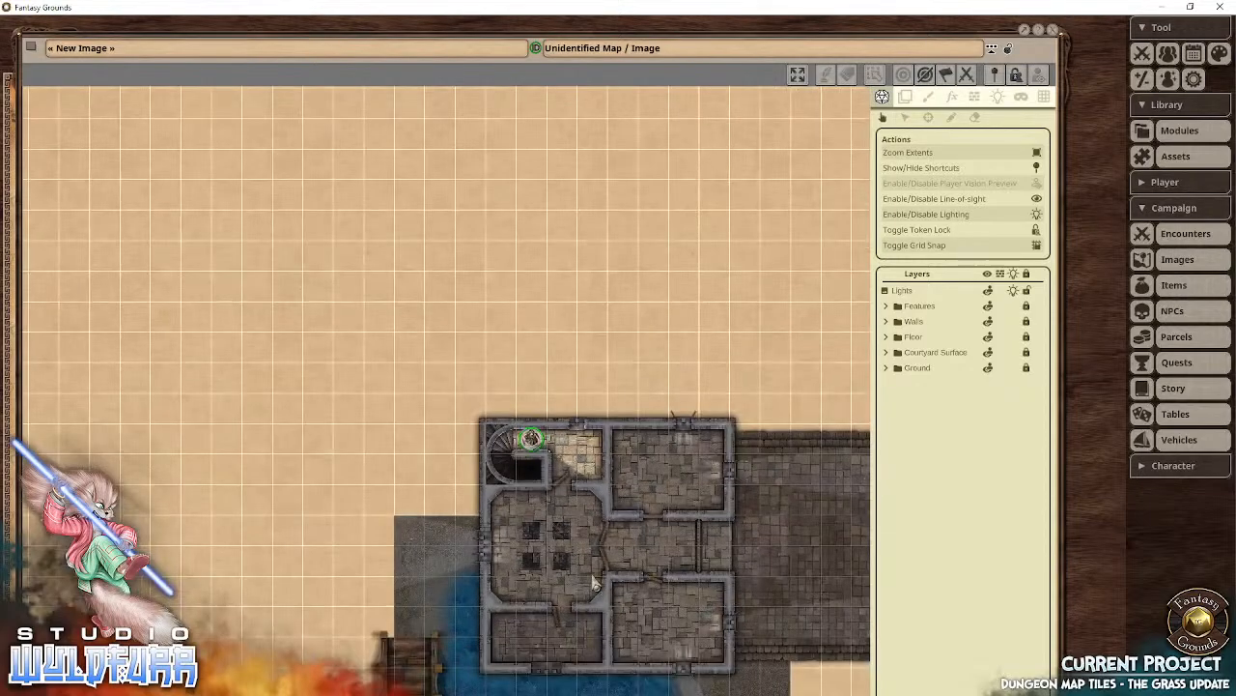
drag(593, 578, 440, 419)
scroll(477, 401, up, 1)
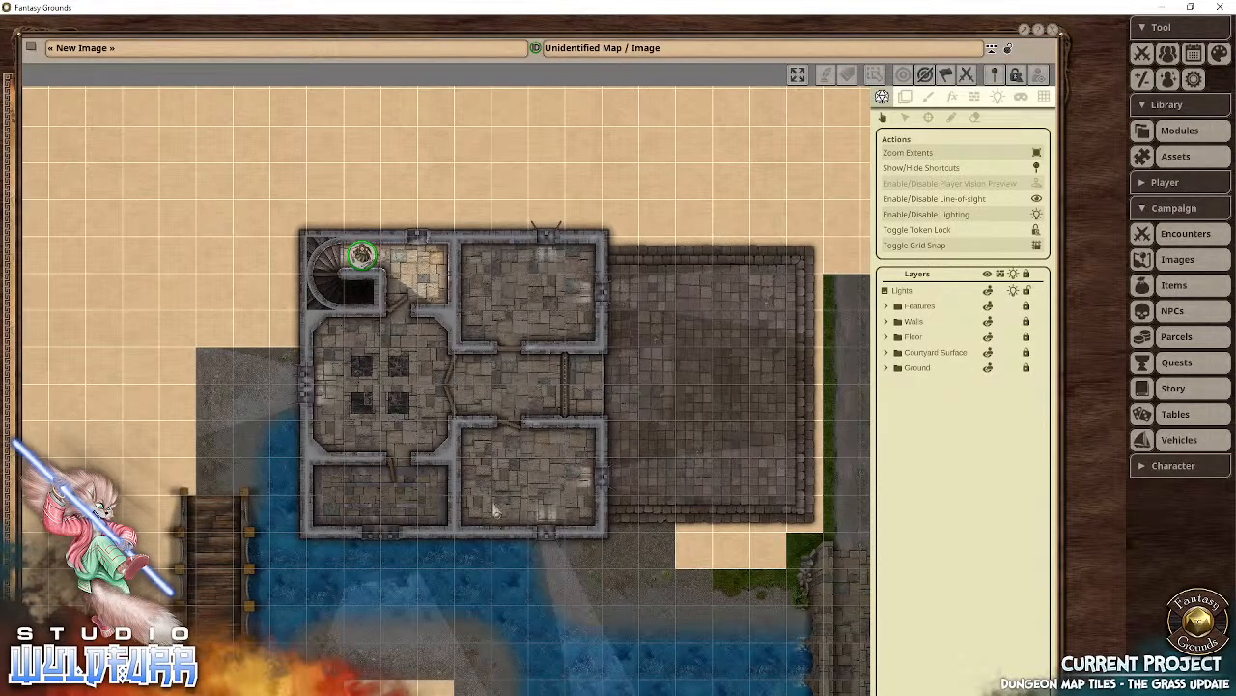
drag(523, 594, 430, 610)
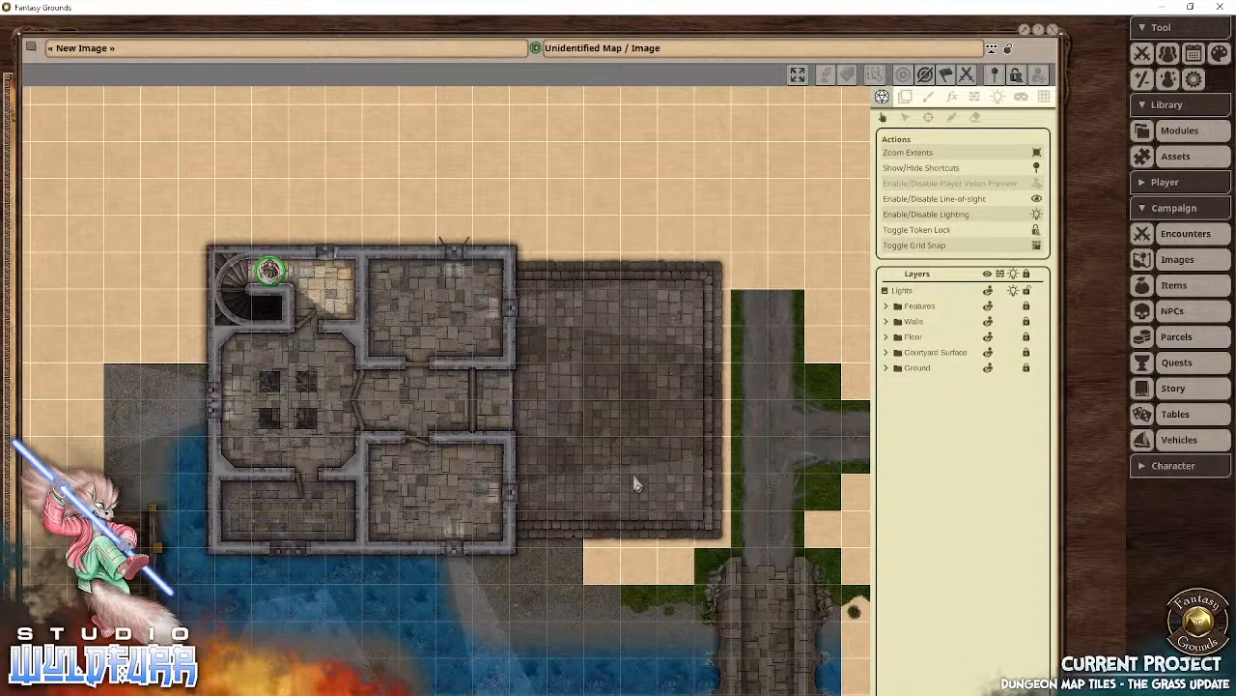
drag(635, 483, 474, 304)
drag(477, 400, 628, 497)
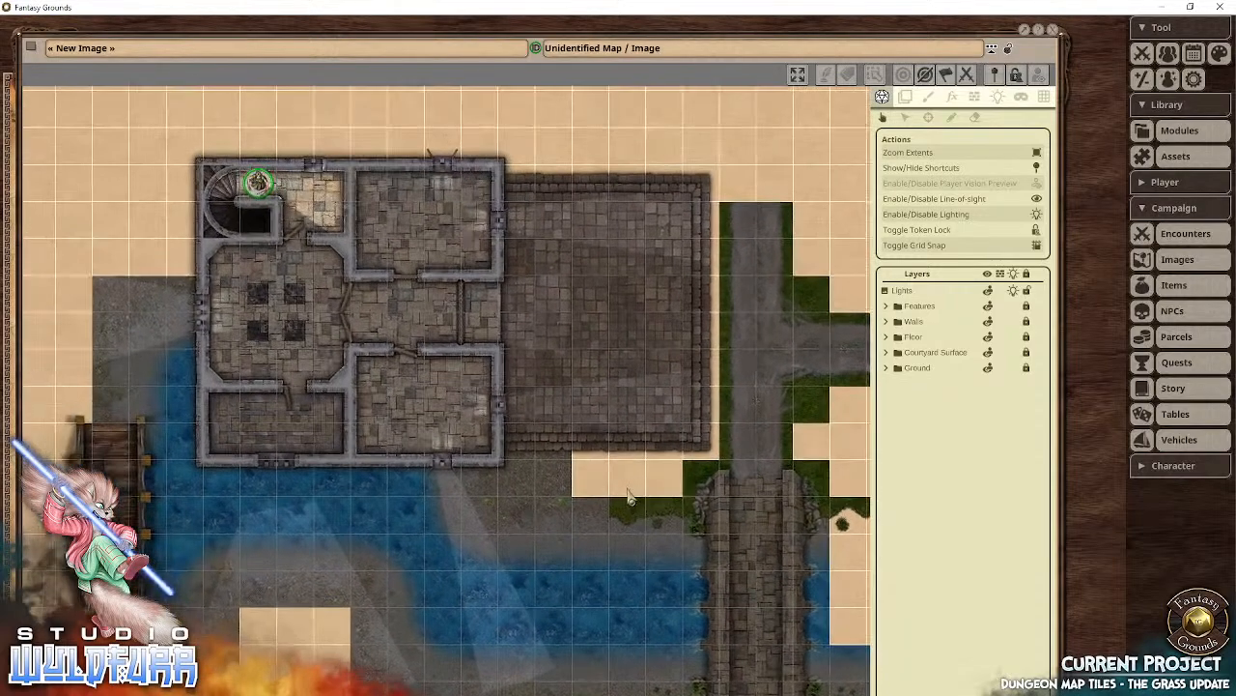